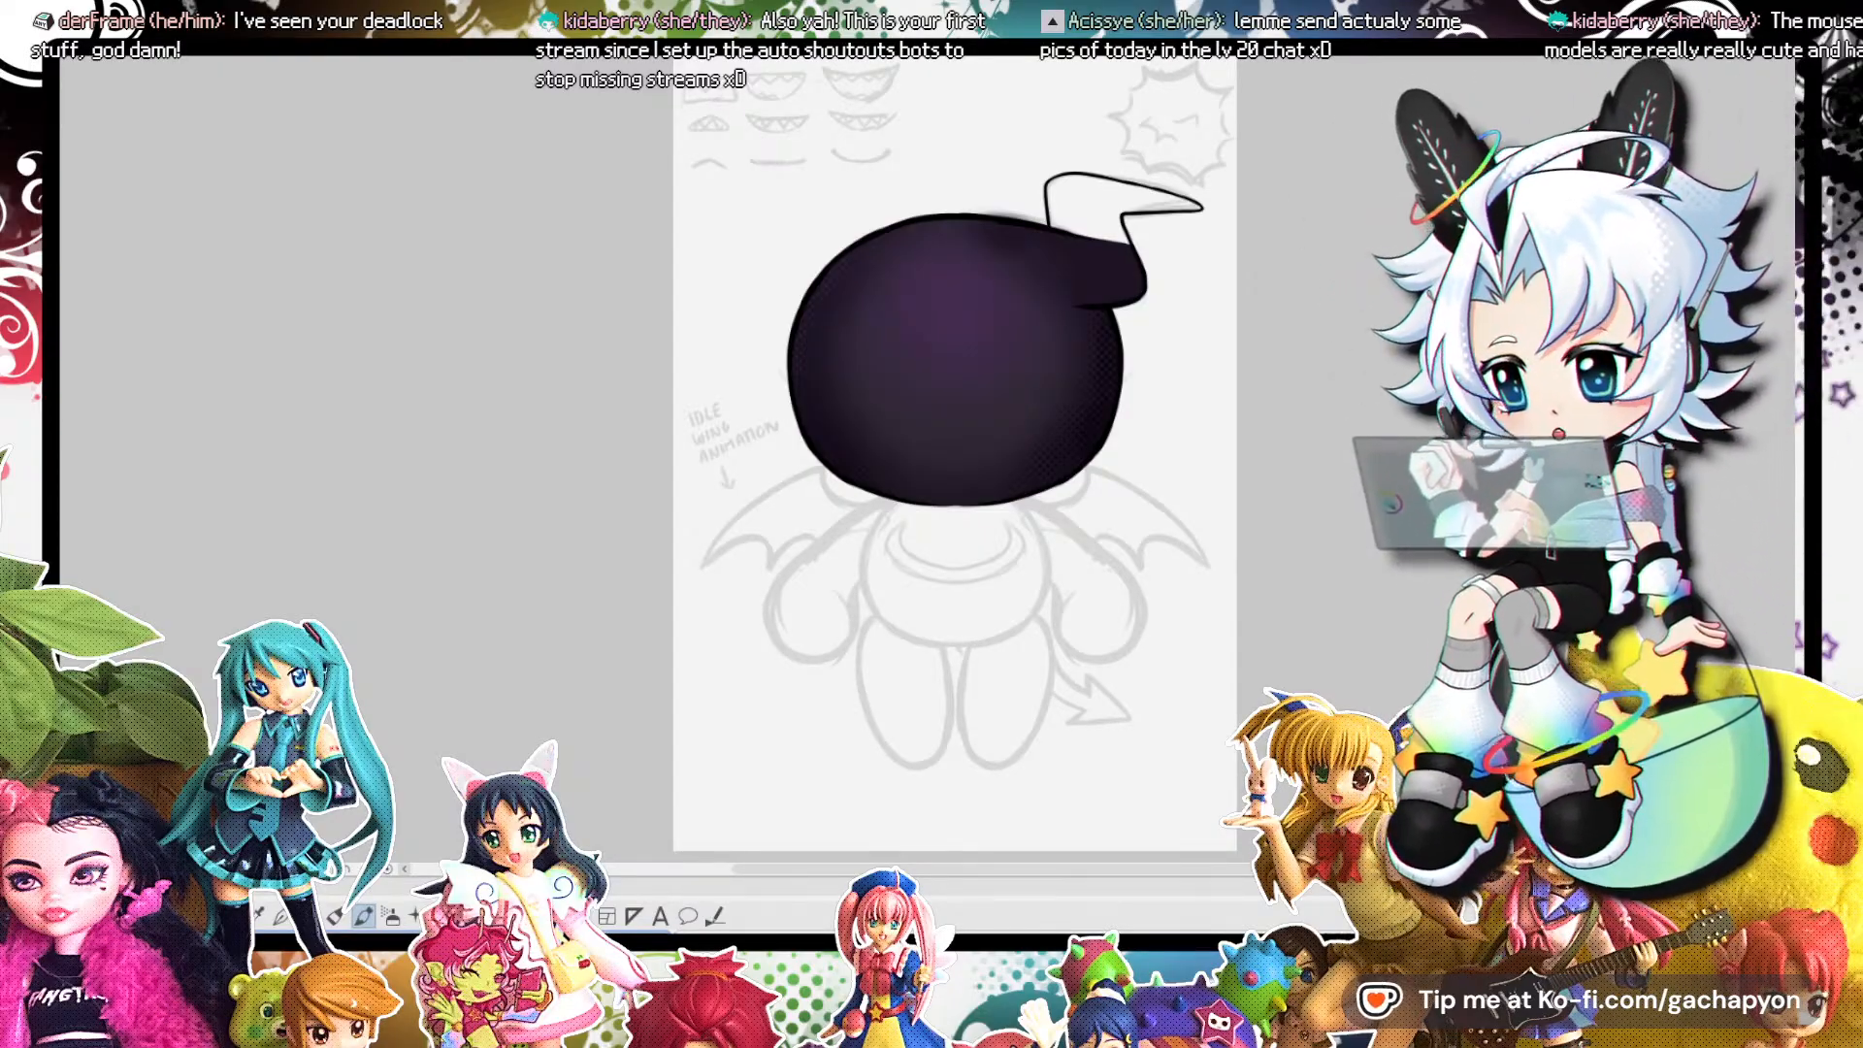
Look through the open artworks, examining the teacup-and-book character sketch, the red armchair illustration and the round purple-headed character.
key("ctrl+Tab")
scroll(967, 359, "down", 5)
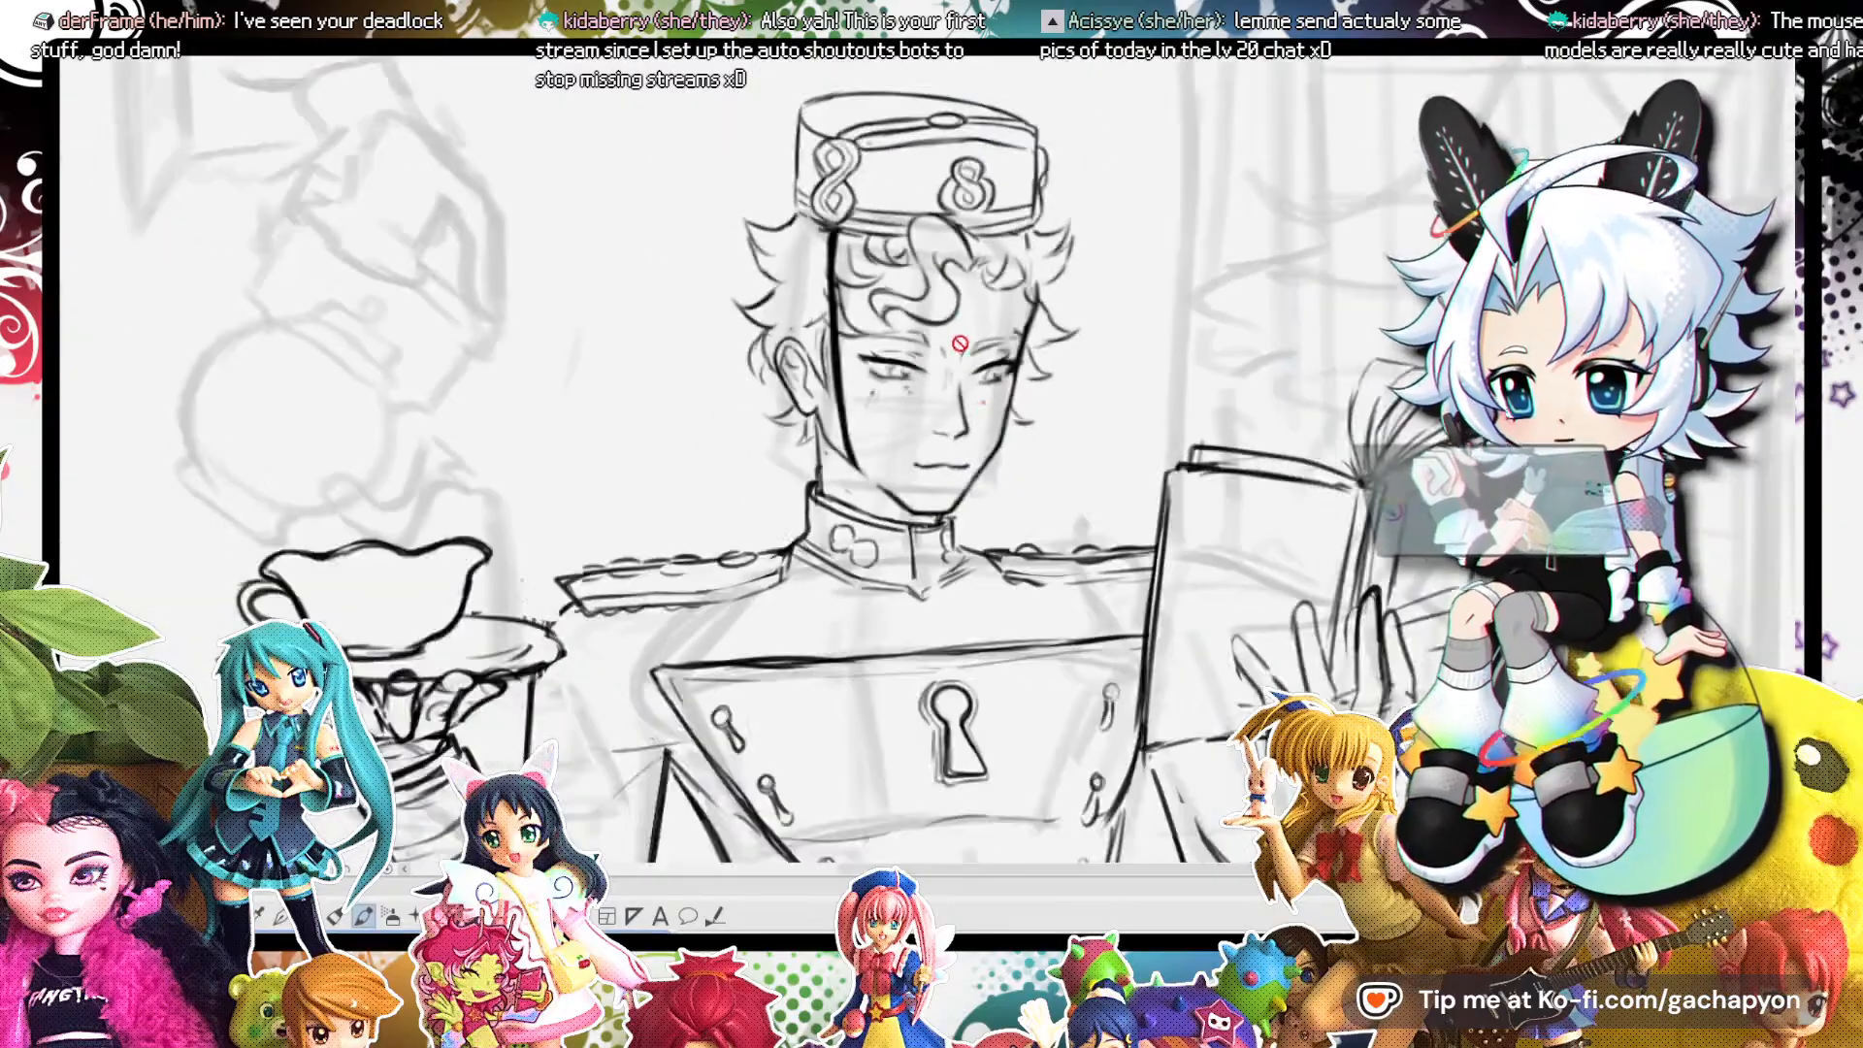
scroll(1036, 389, "up", 3)
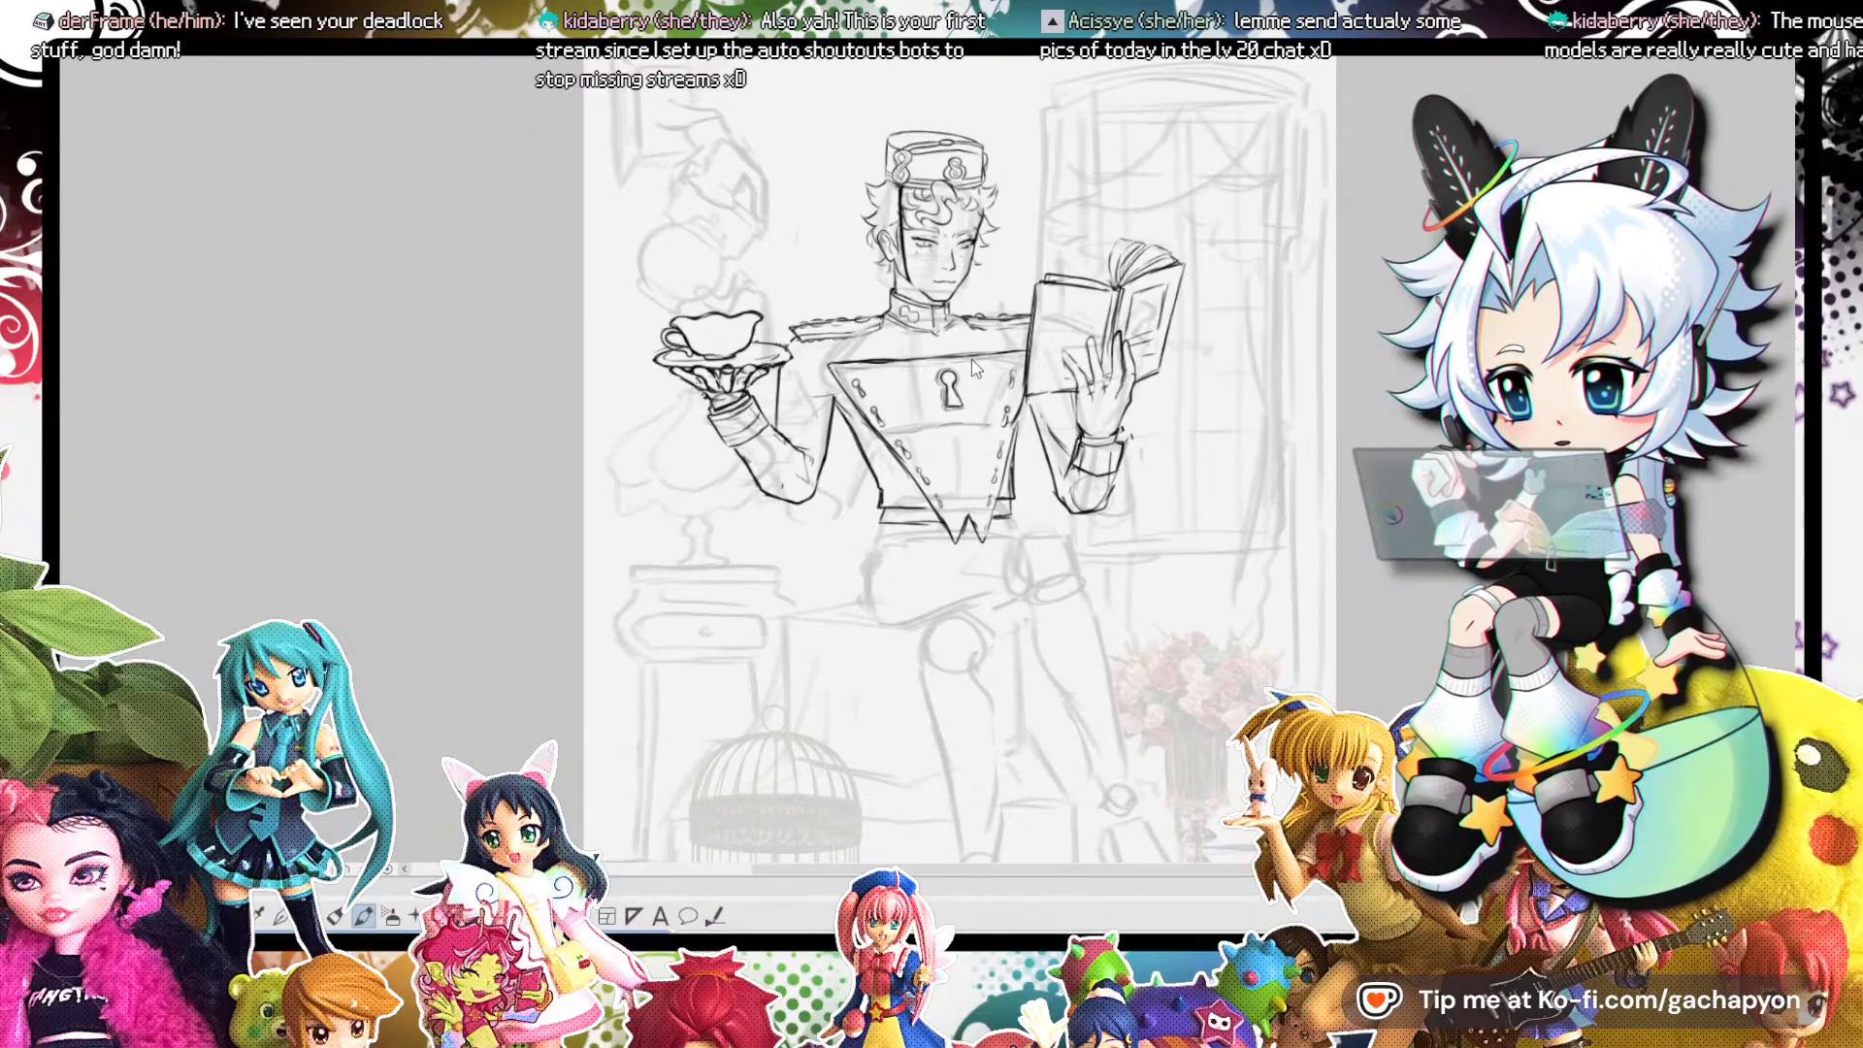
key("ctrl+Tab")
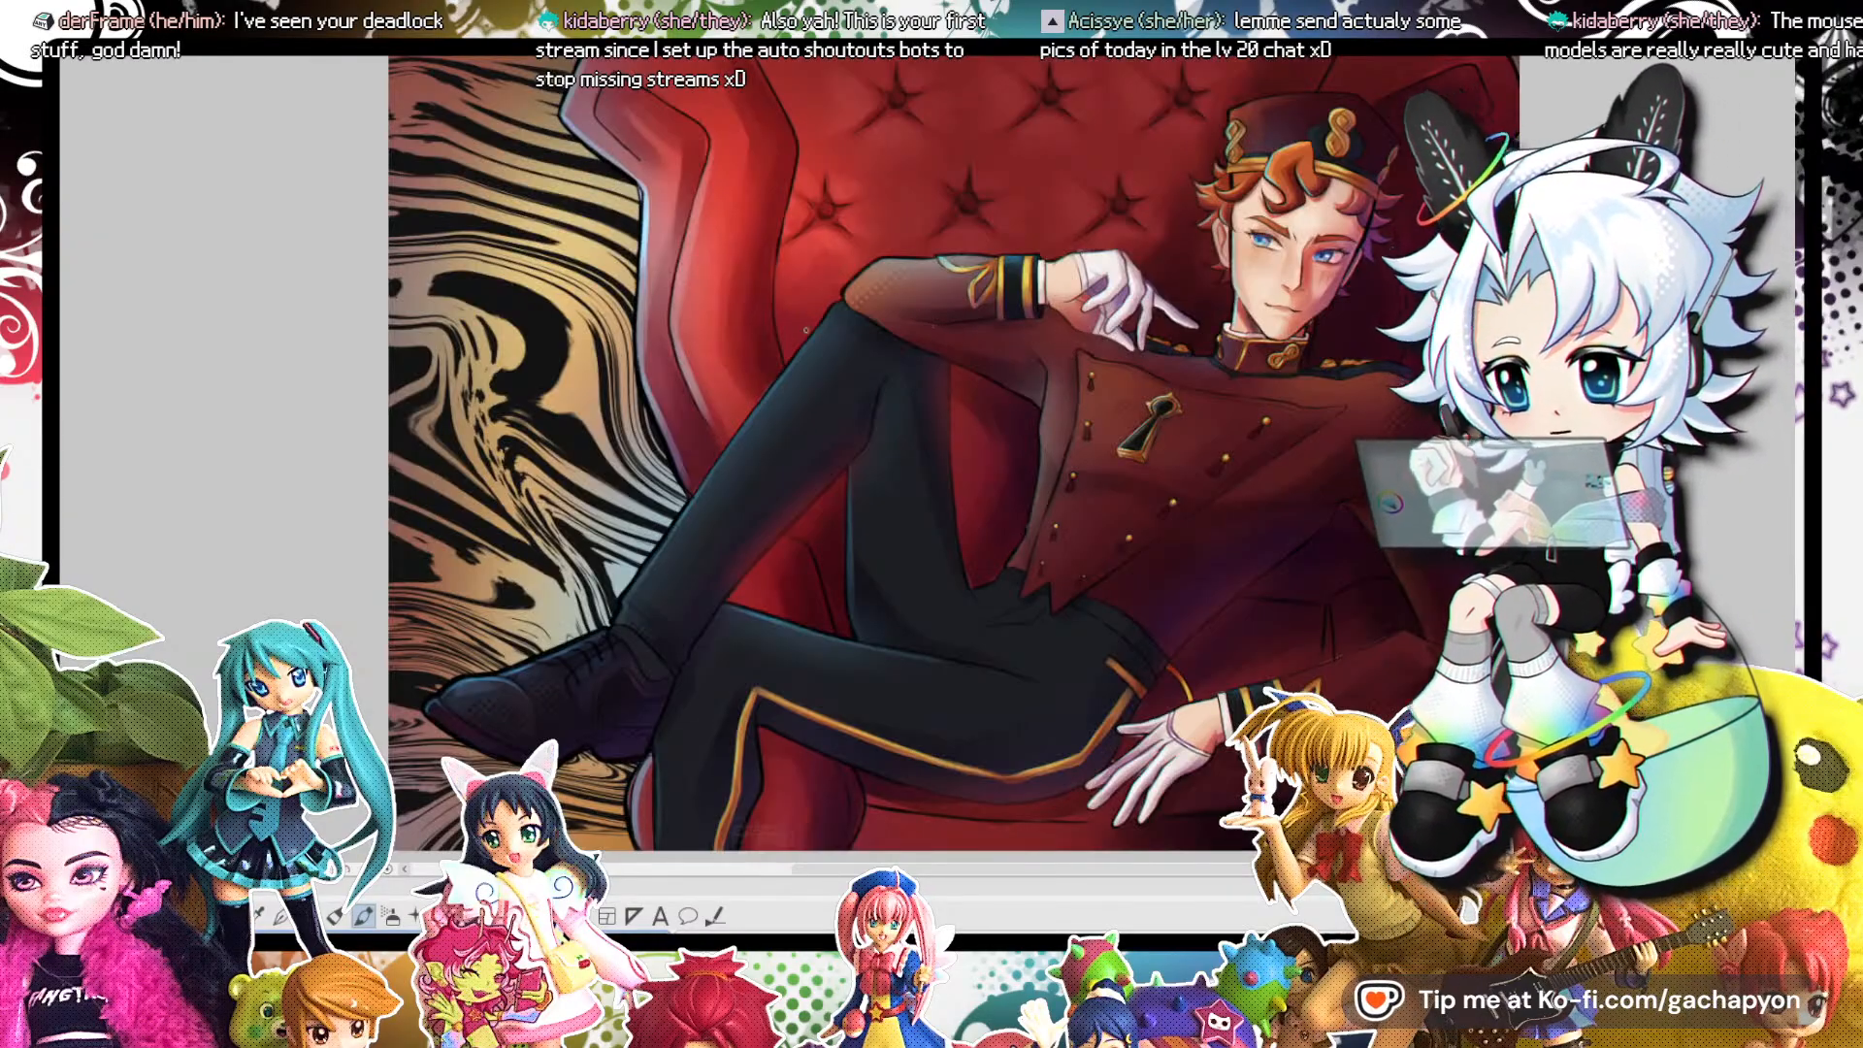
scroll(1059, 337, "down", 2)
scroll(1087, 311, "up", 5)
scroll(1159, 233, "down", 2)
scroll(1158, 233, "up", 2)
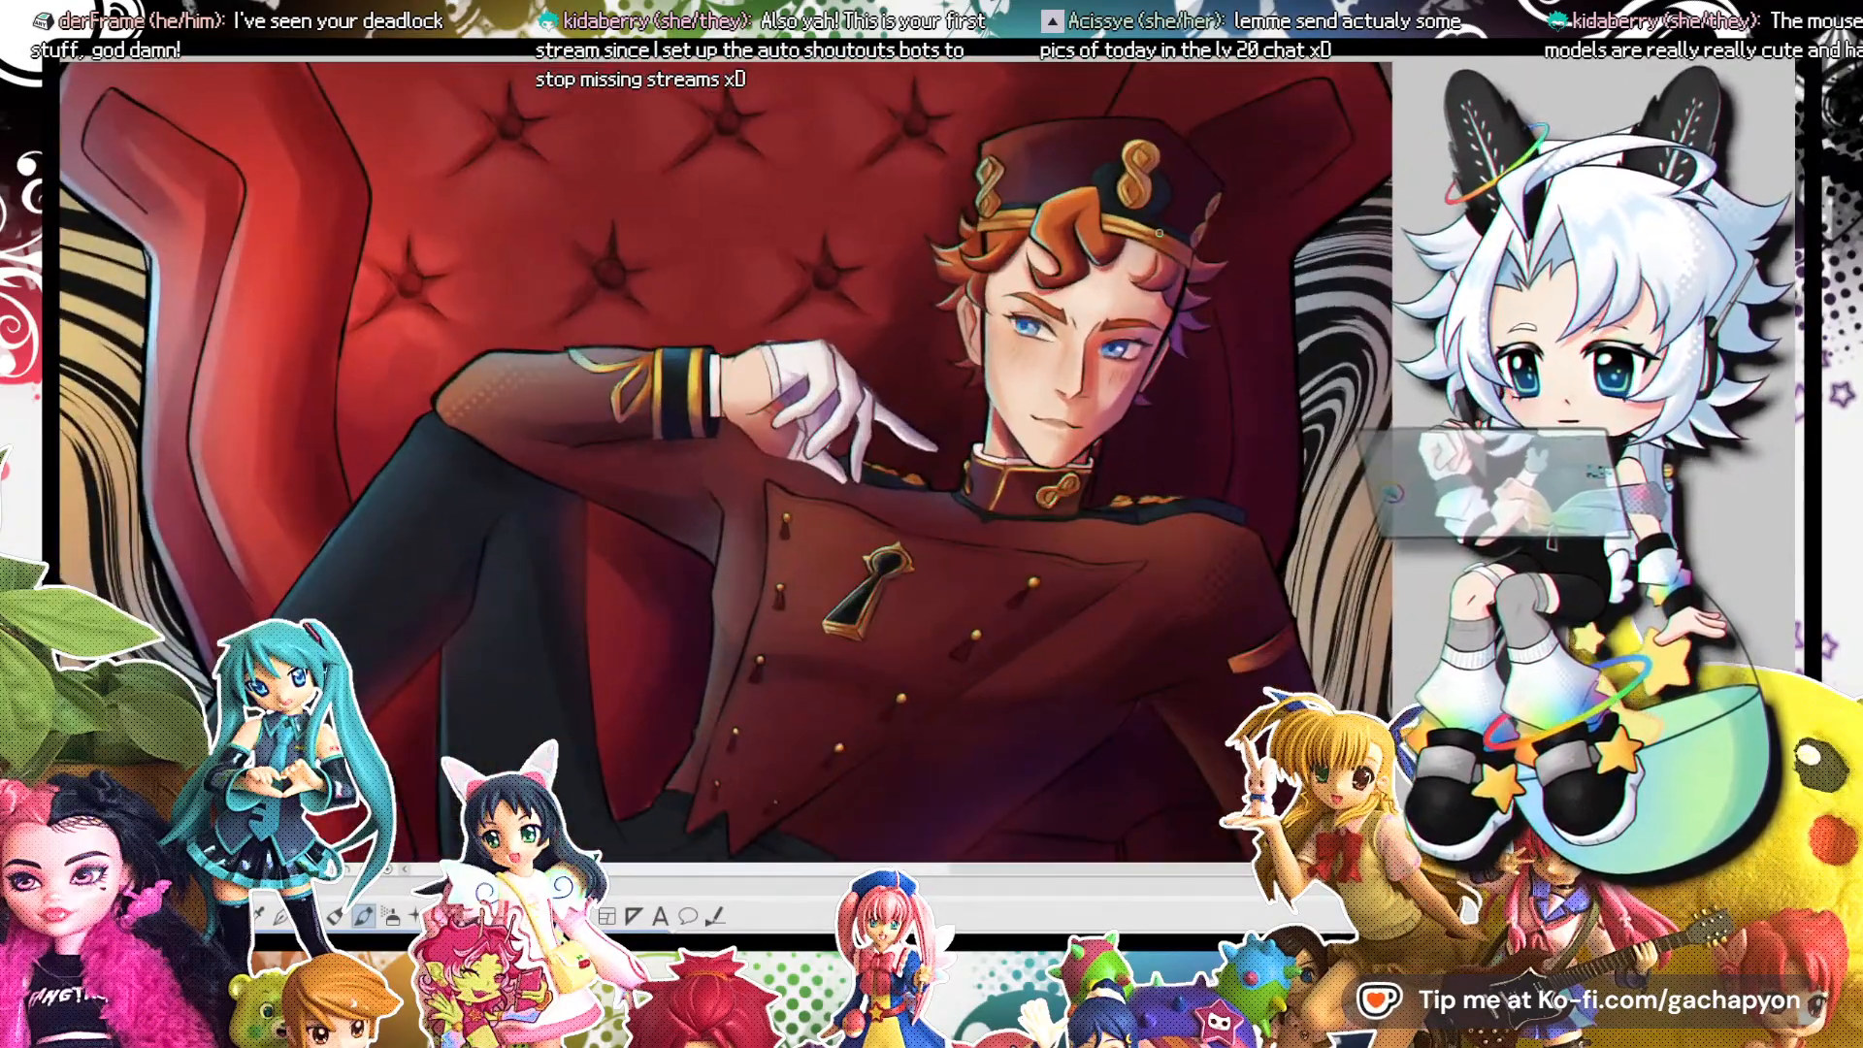
scroll(1073, 229, "down", 3)
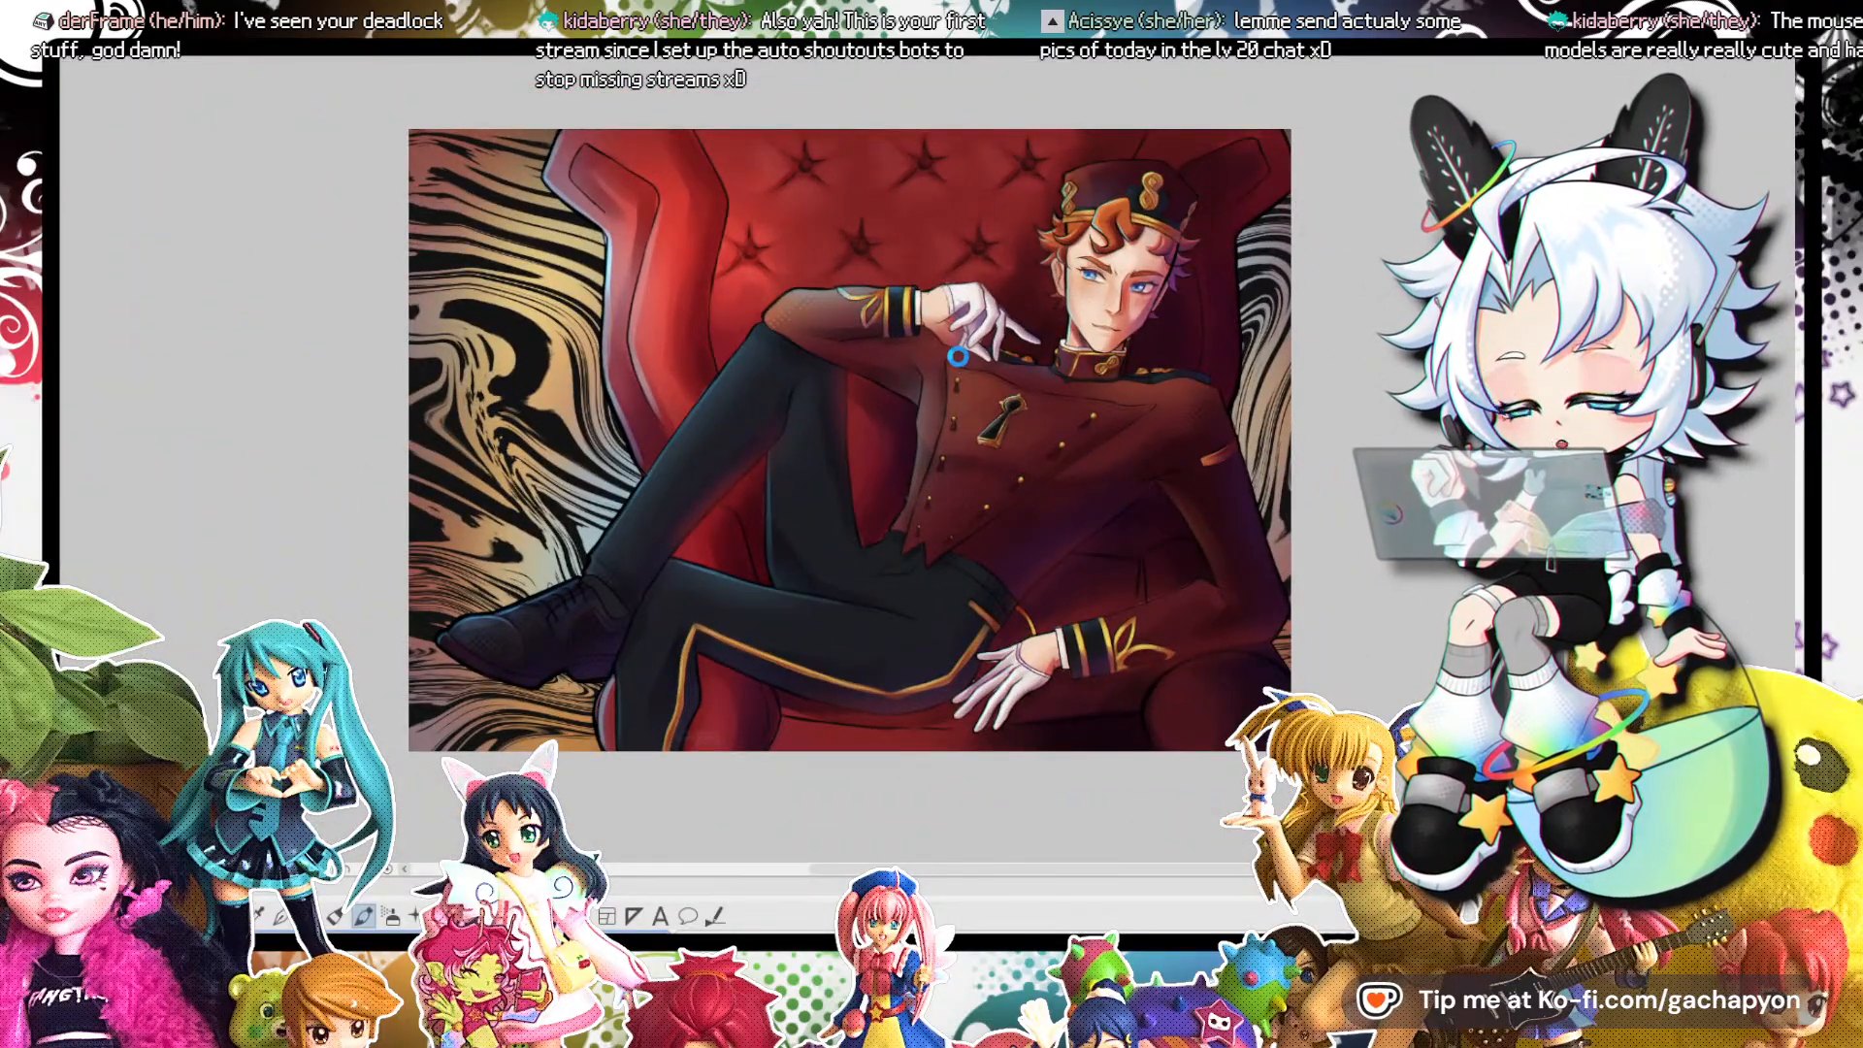
key("ctrl+Tab")
scroll(988, 107, "up", 5)
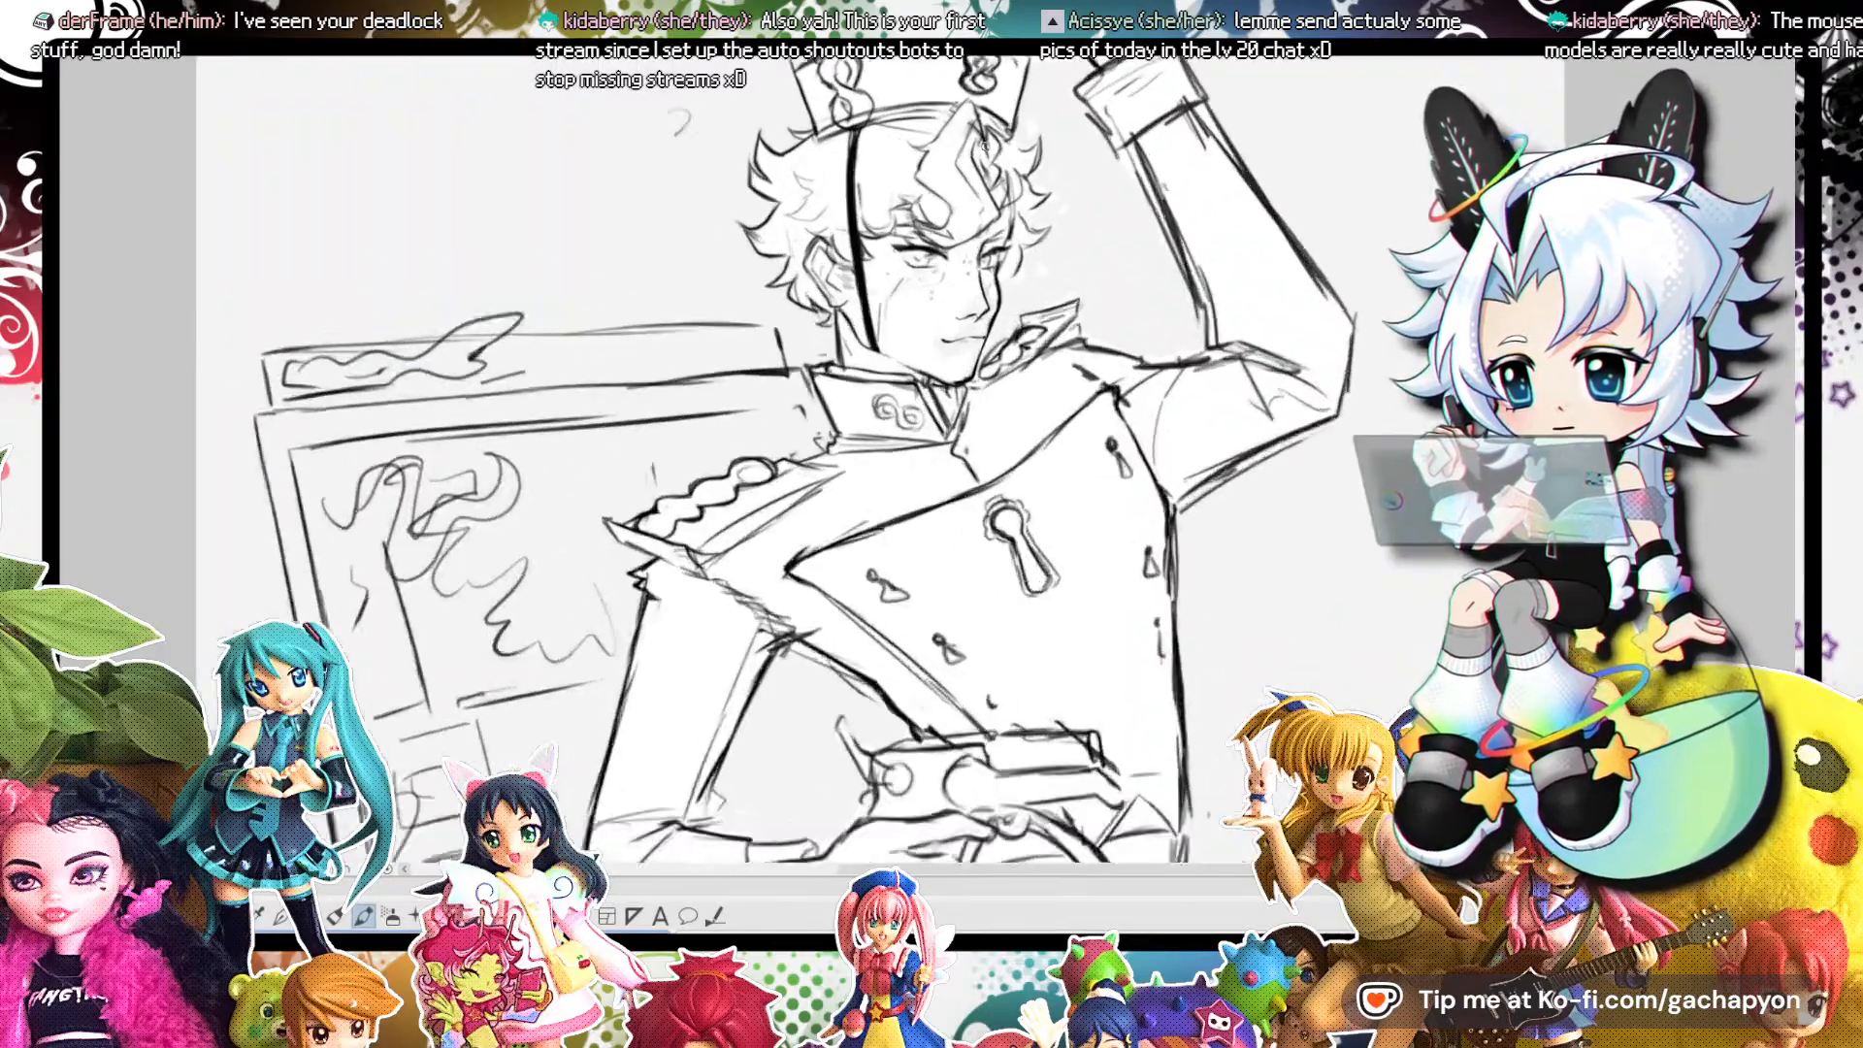
key("ctrl+Tab")
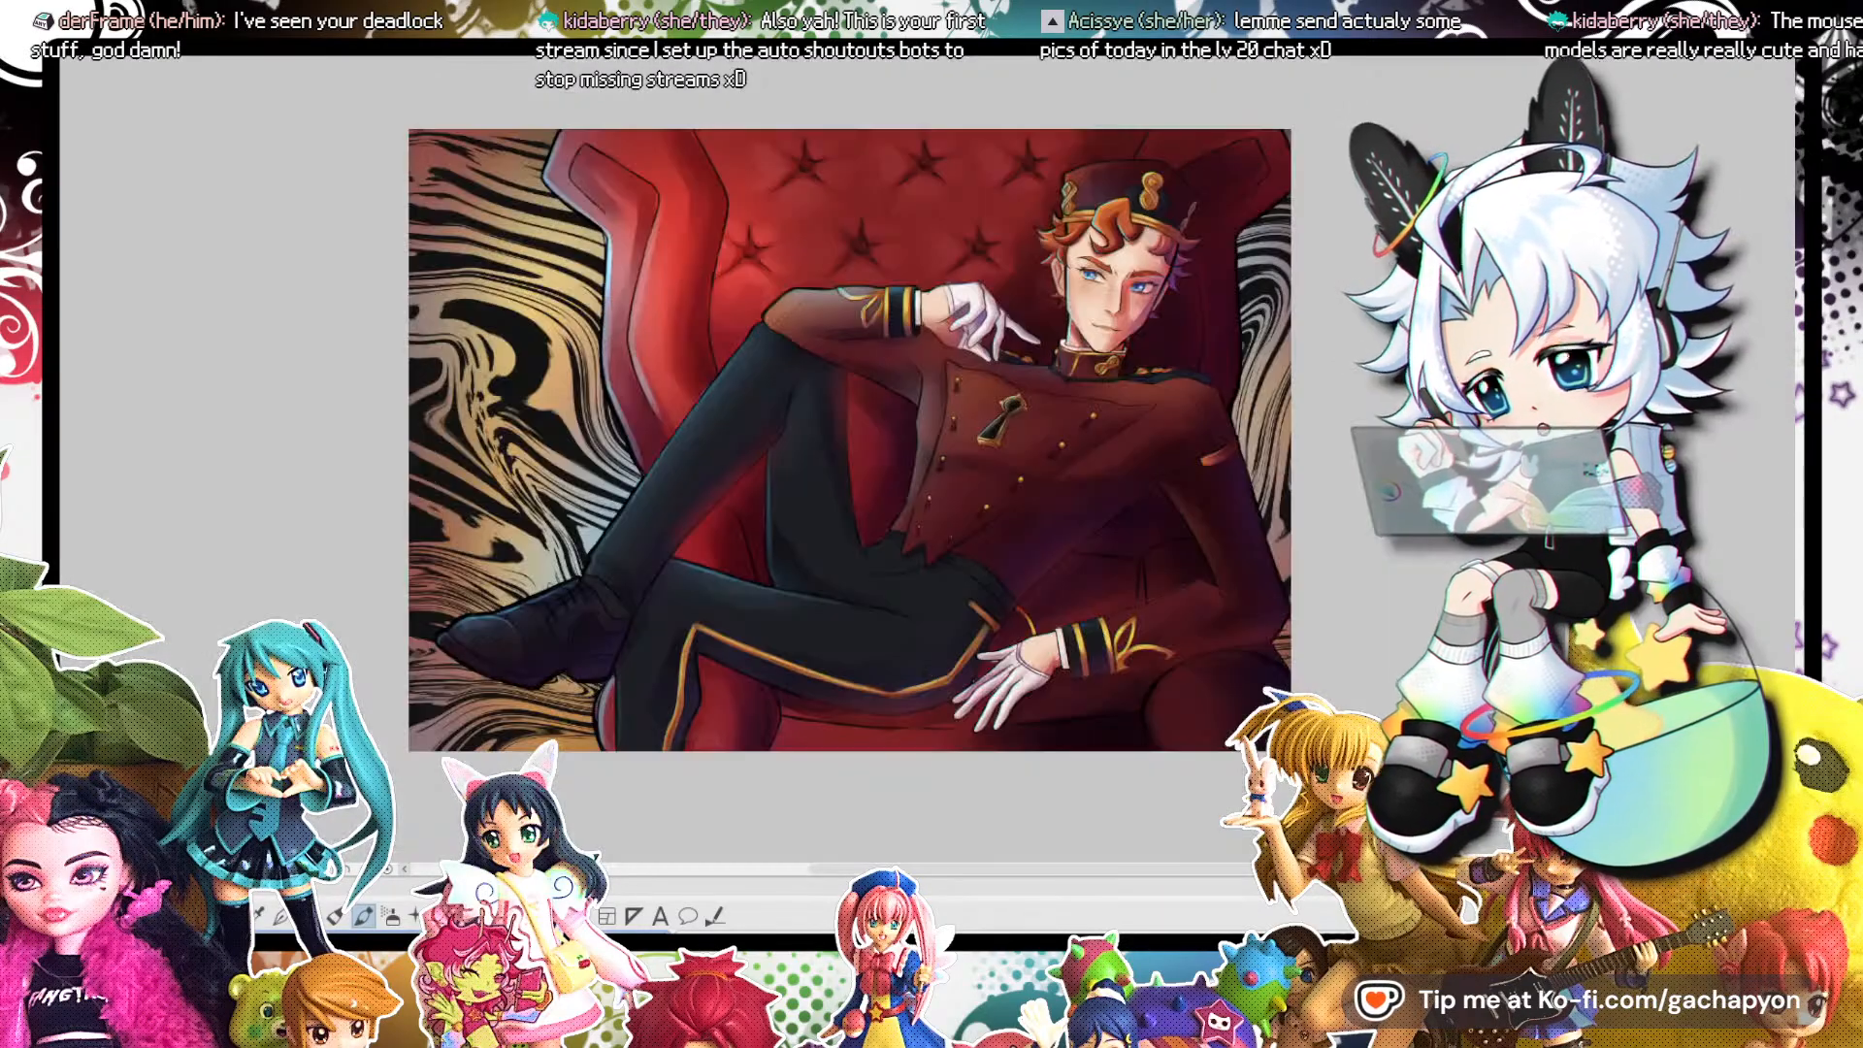
key("ctrl+Tab")
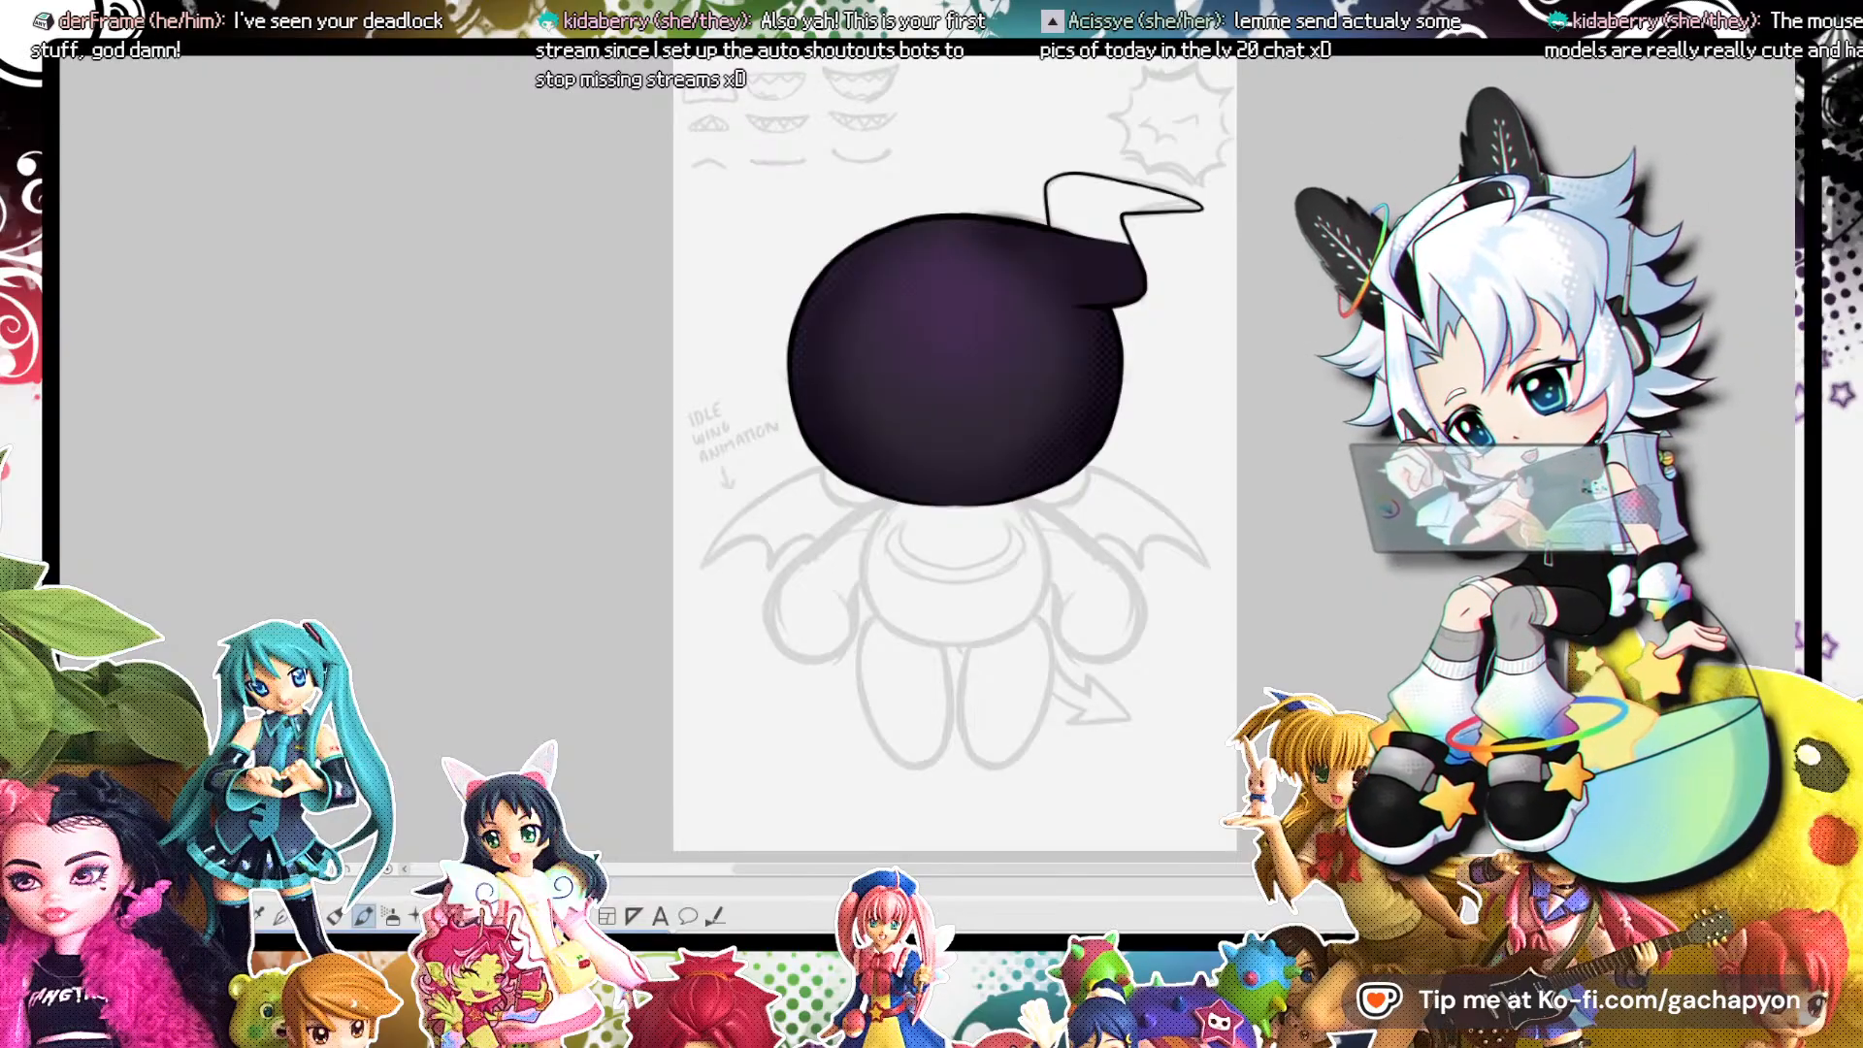
key("ctrl+Tab")
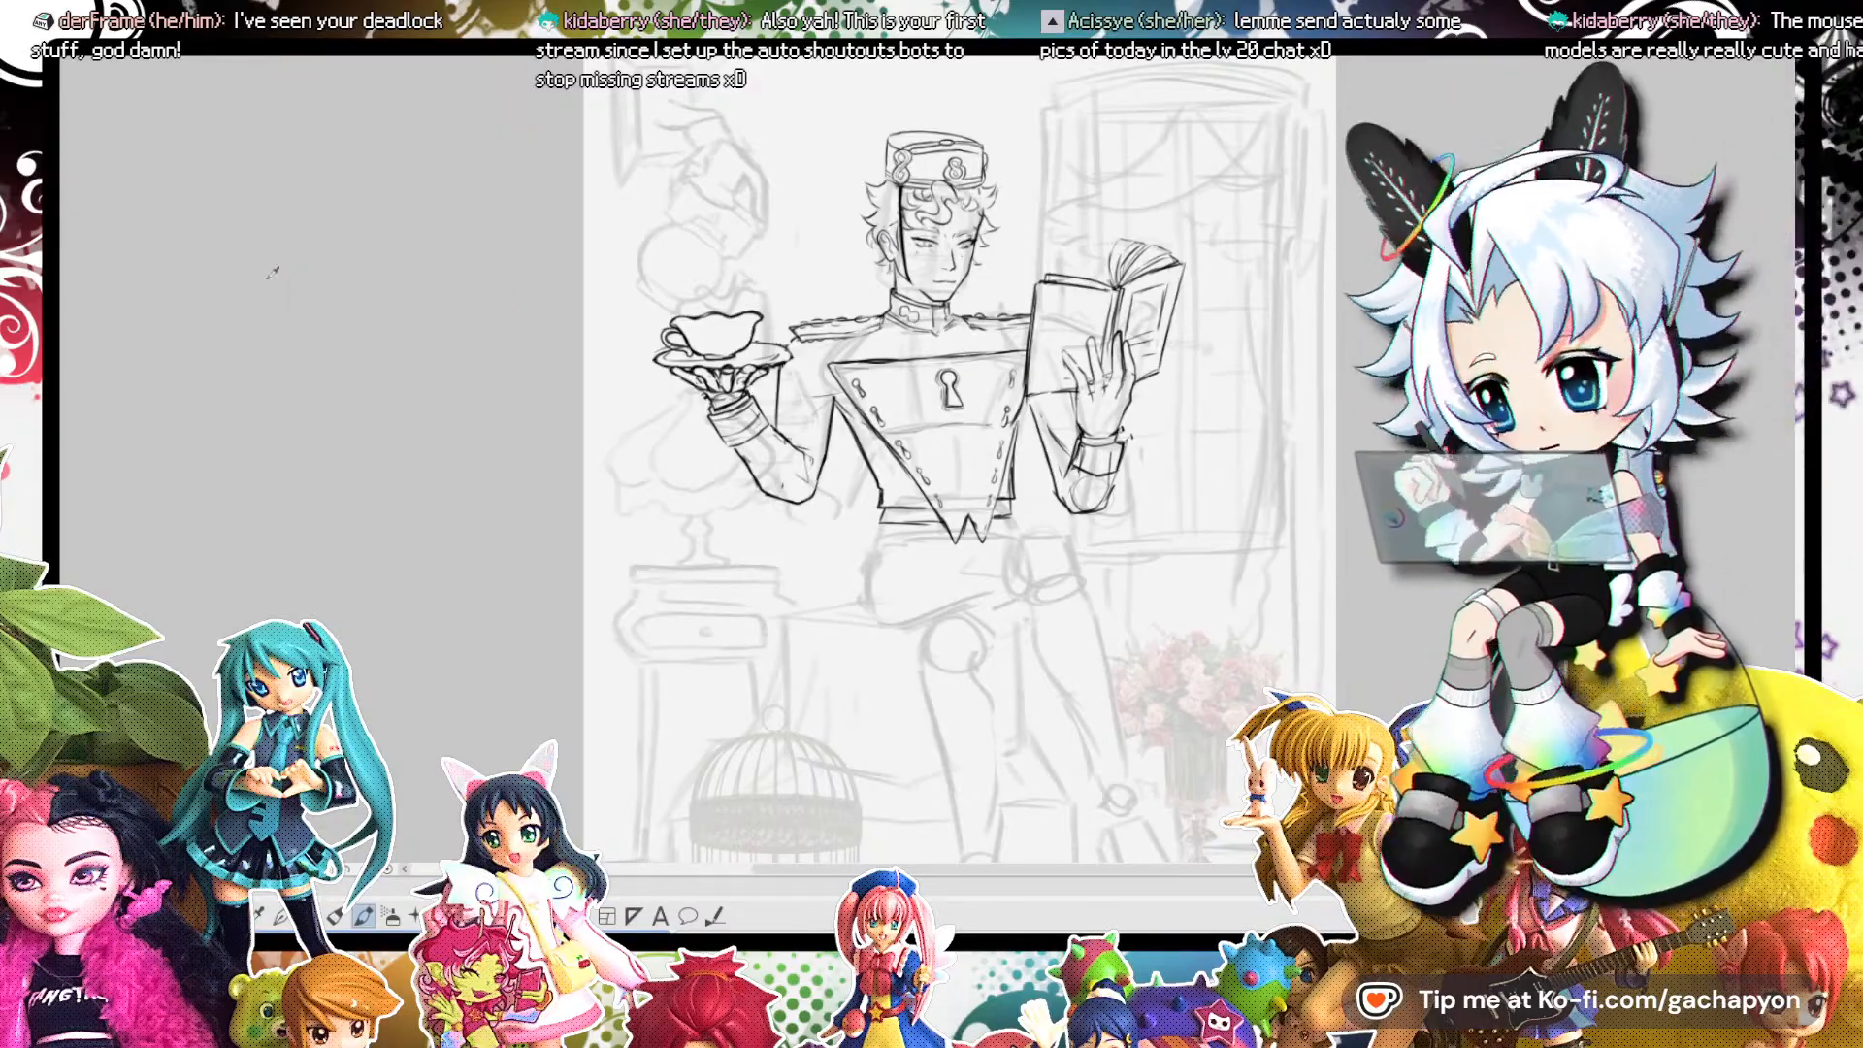
Examine the curly-haired character's line sketch and the details of the teacup-and-book sketch.
left_click(291, 46)
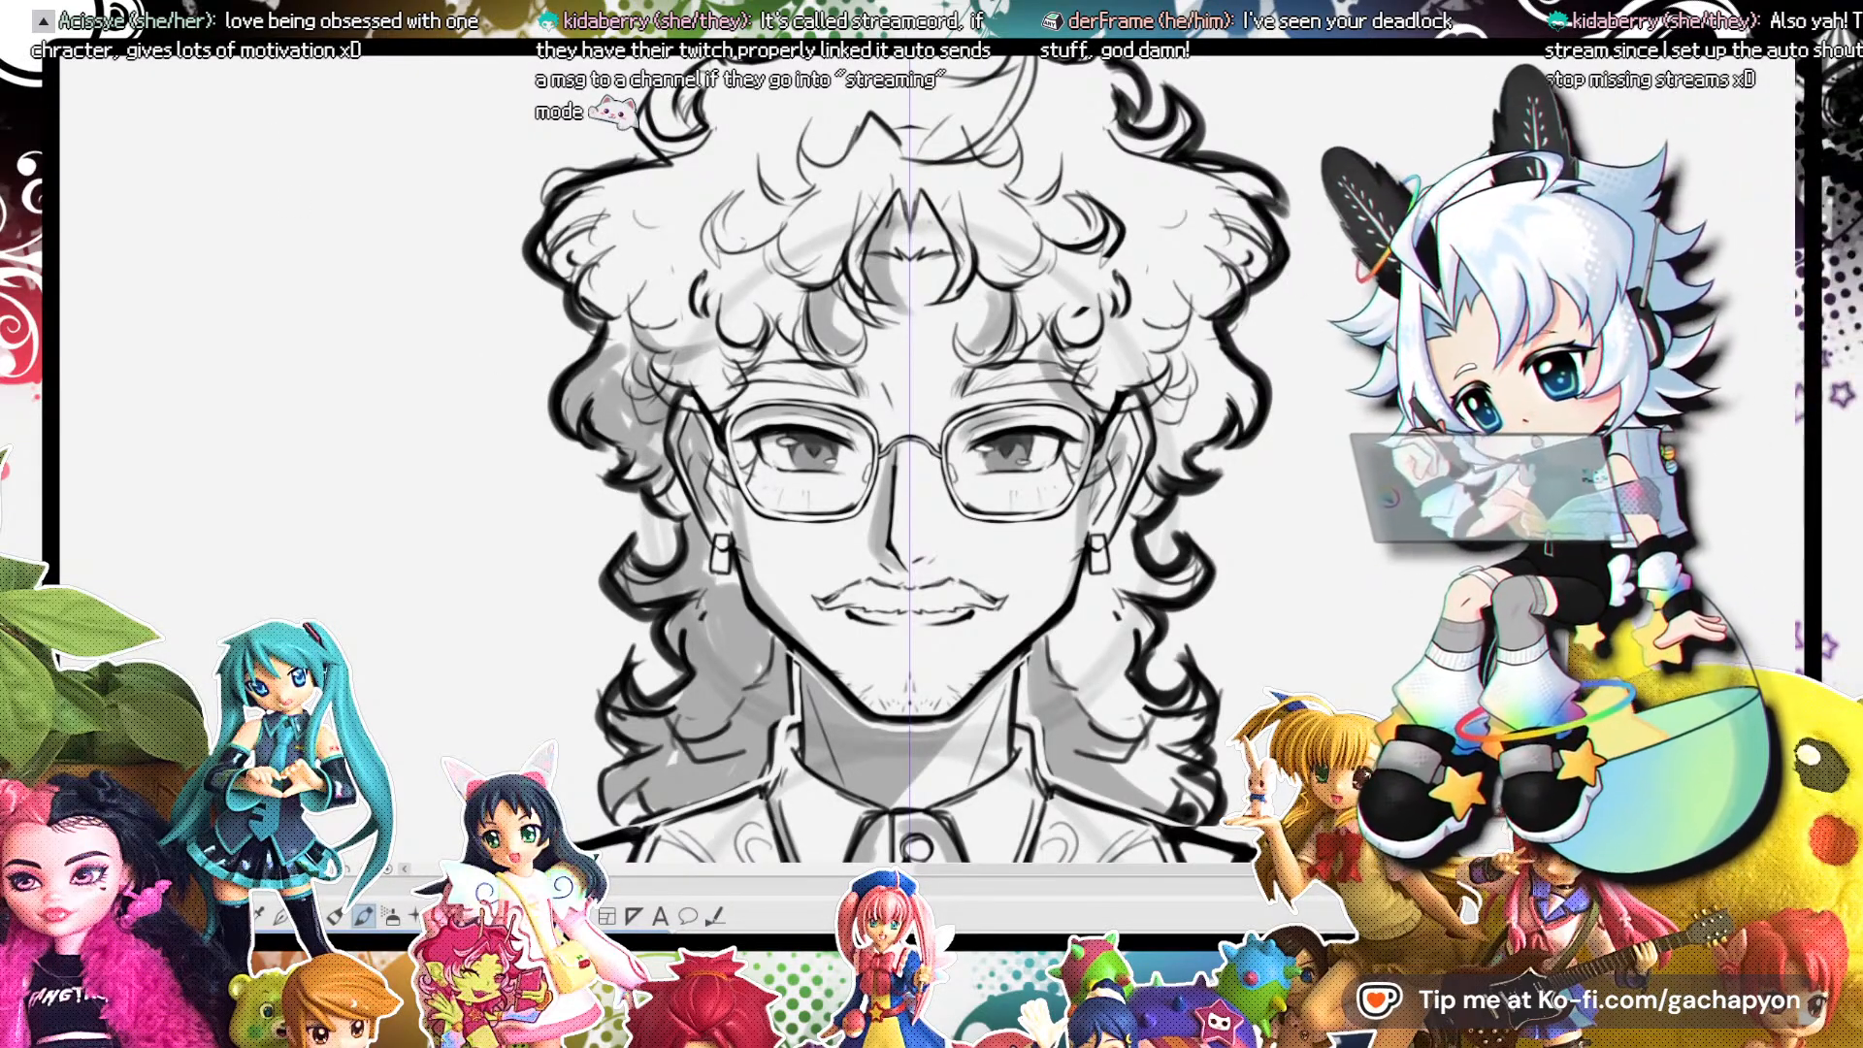
key("ctrl+Tab")
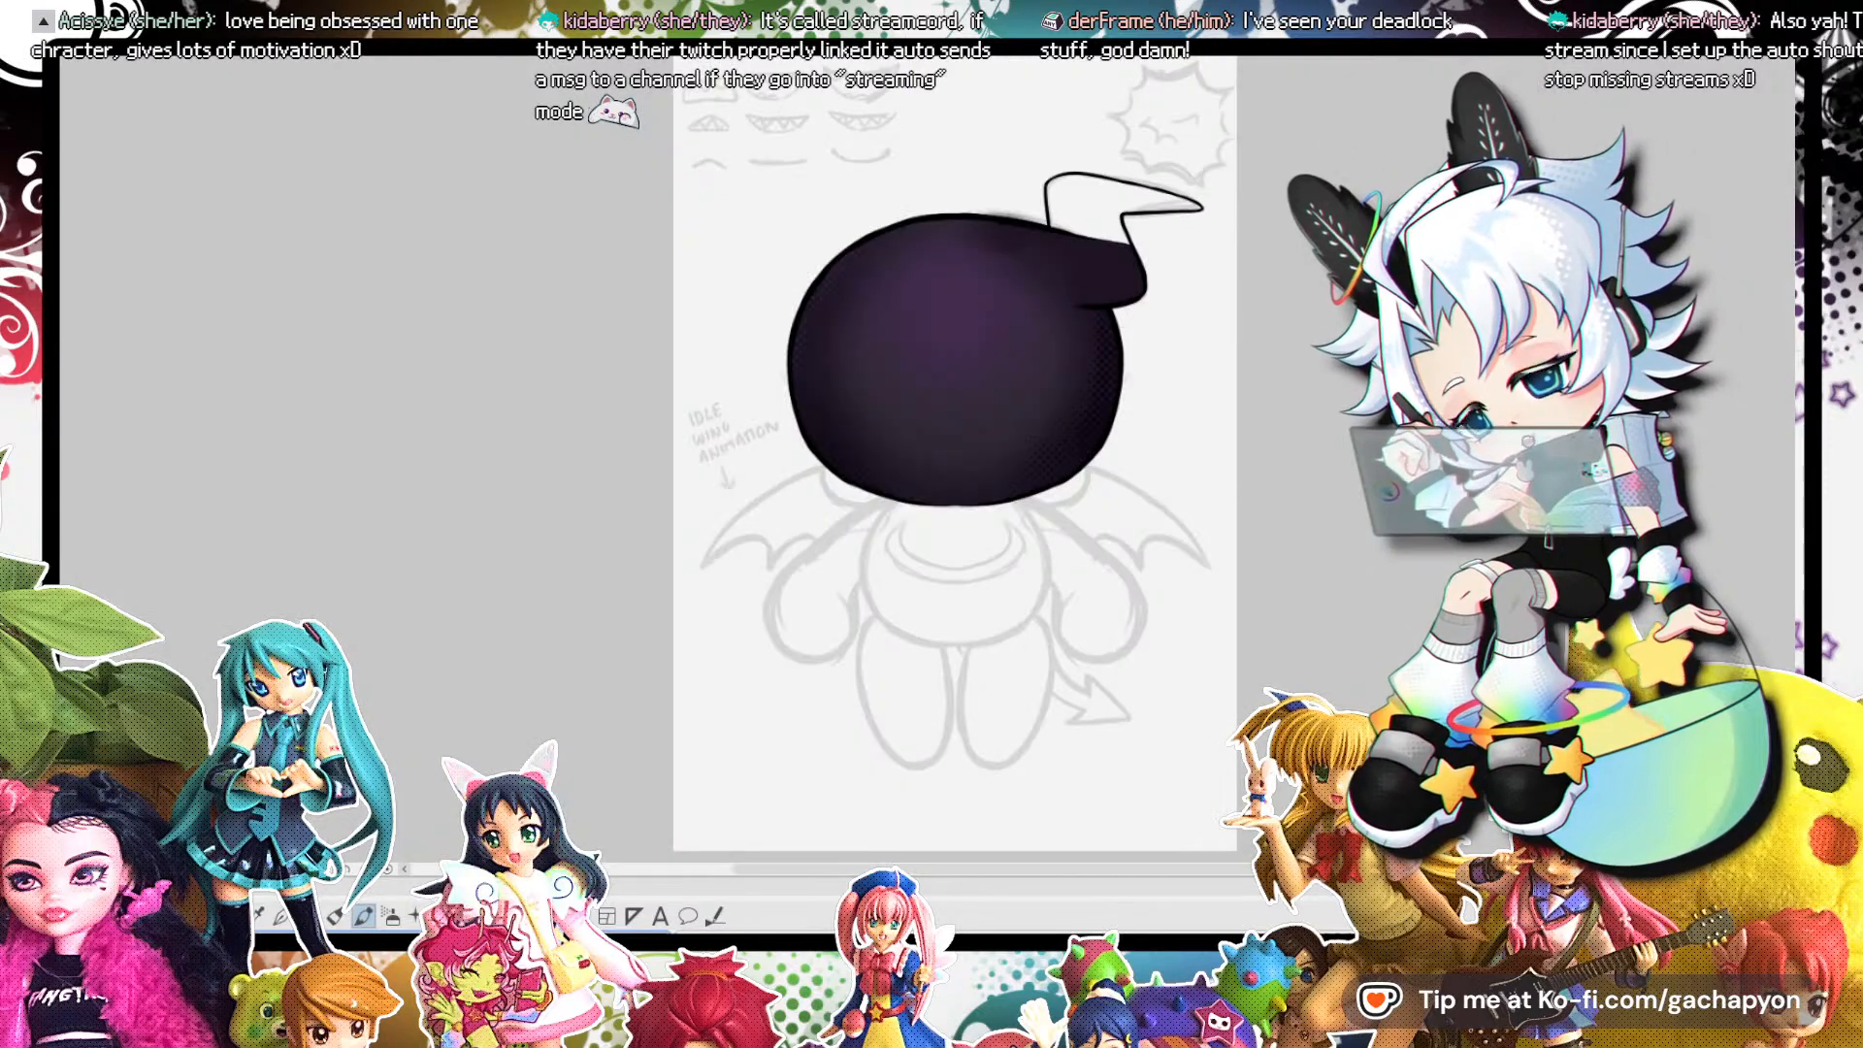
key("ctrl+Tab")
scroll(835, 329, "down", 1)
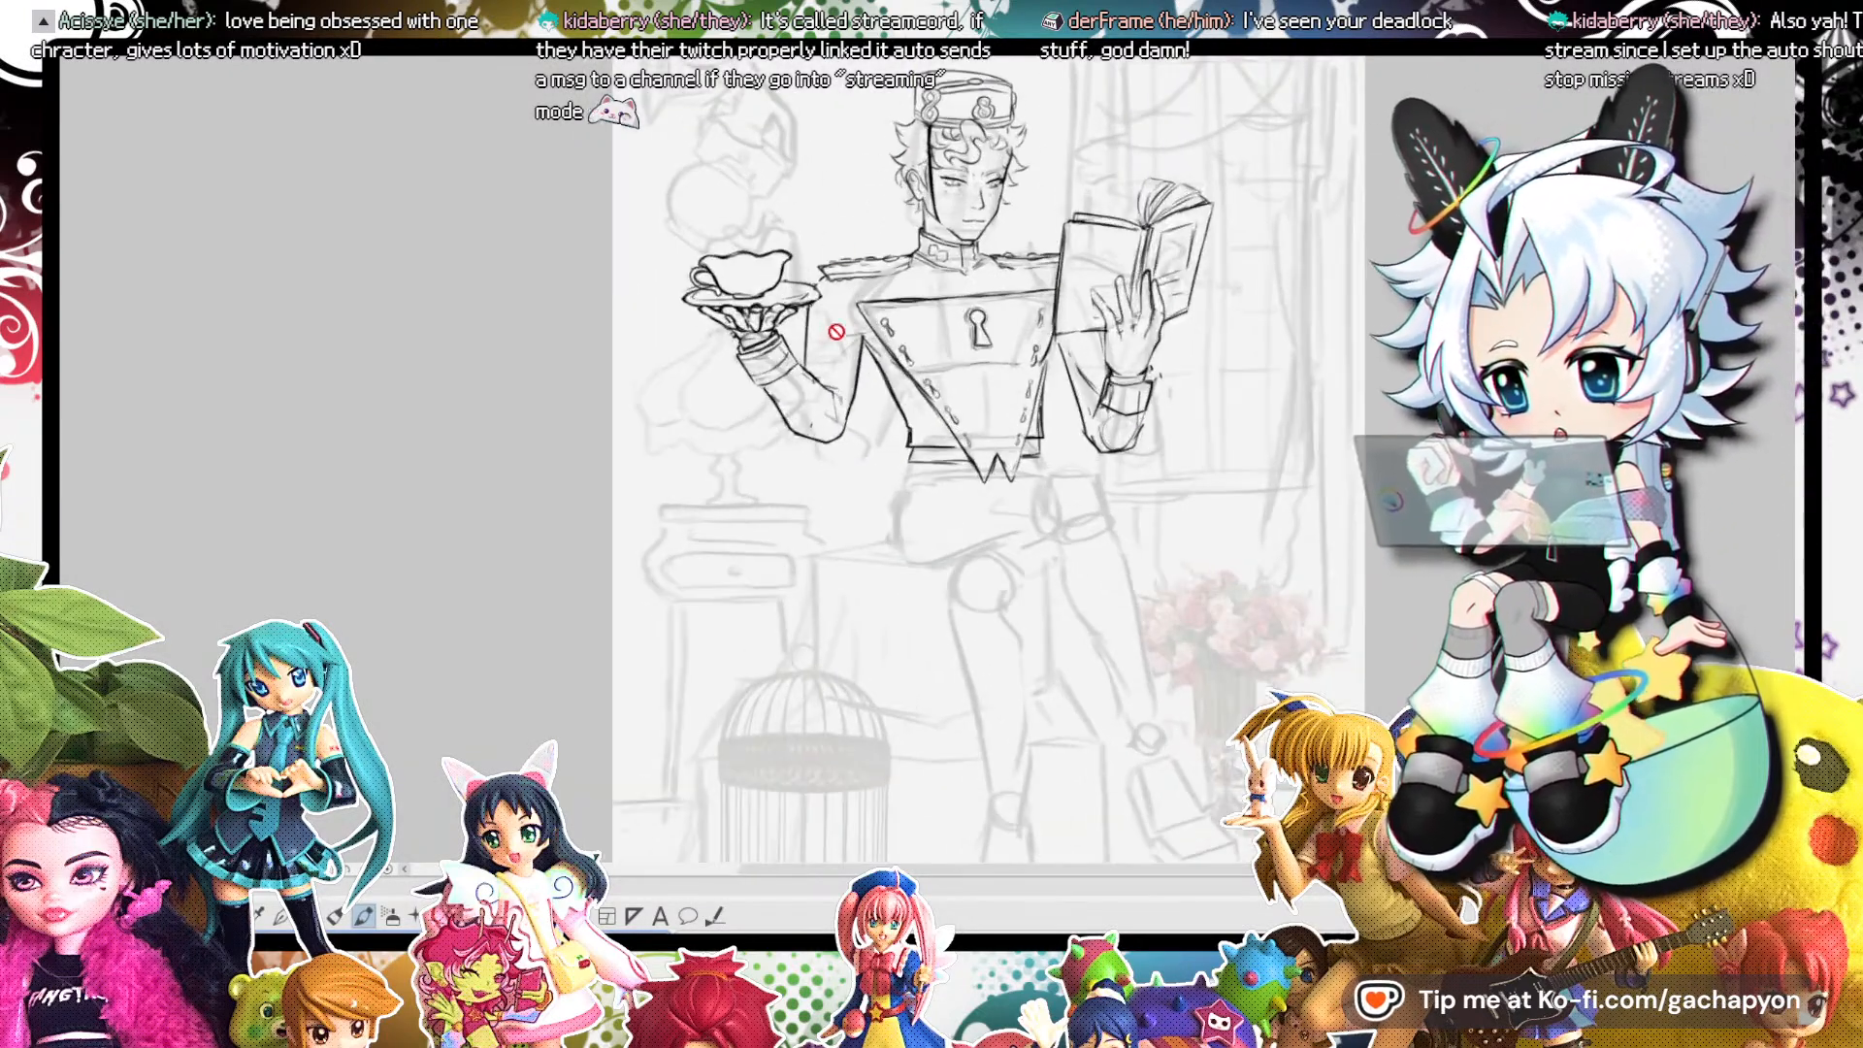
scroll(835, 329, "up", 5)
scroll(824, 427, "up", 3)
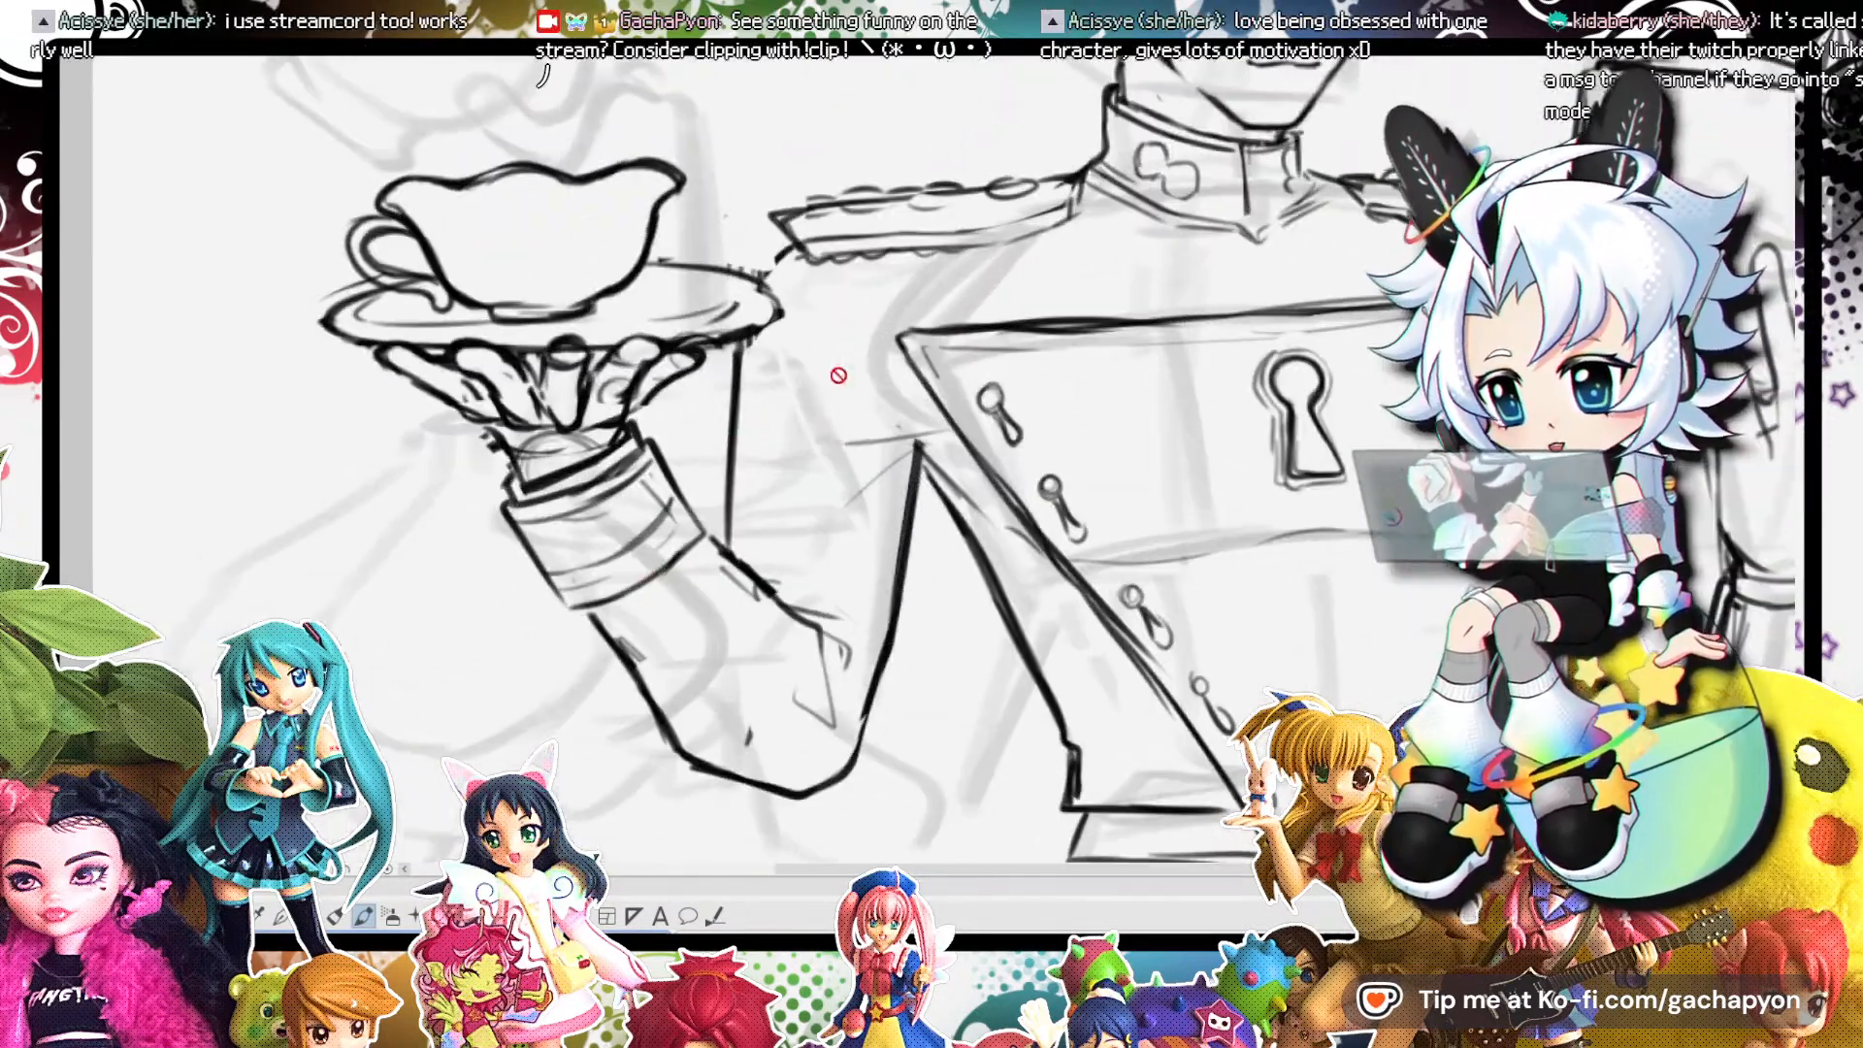
scroll(901, 722, "down", 4)
scroll(881, 441, "up", 3)
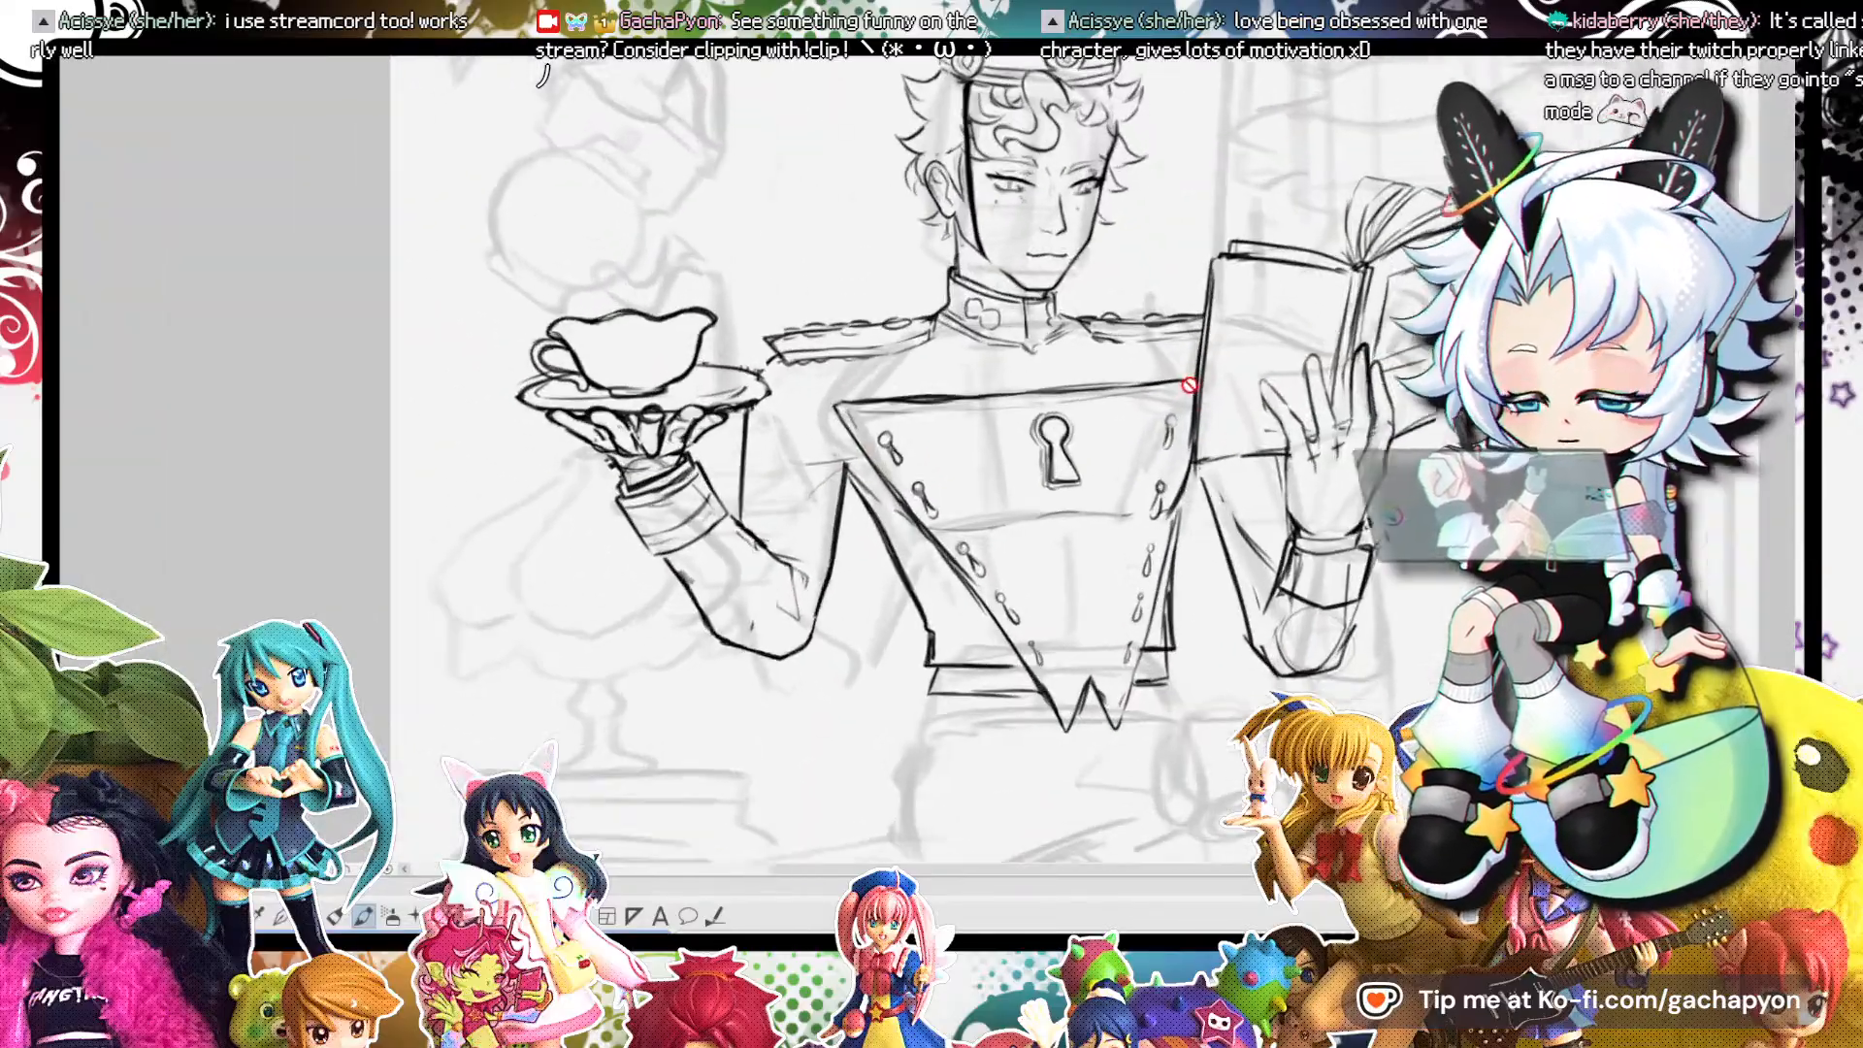
left_click(192, 47)
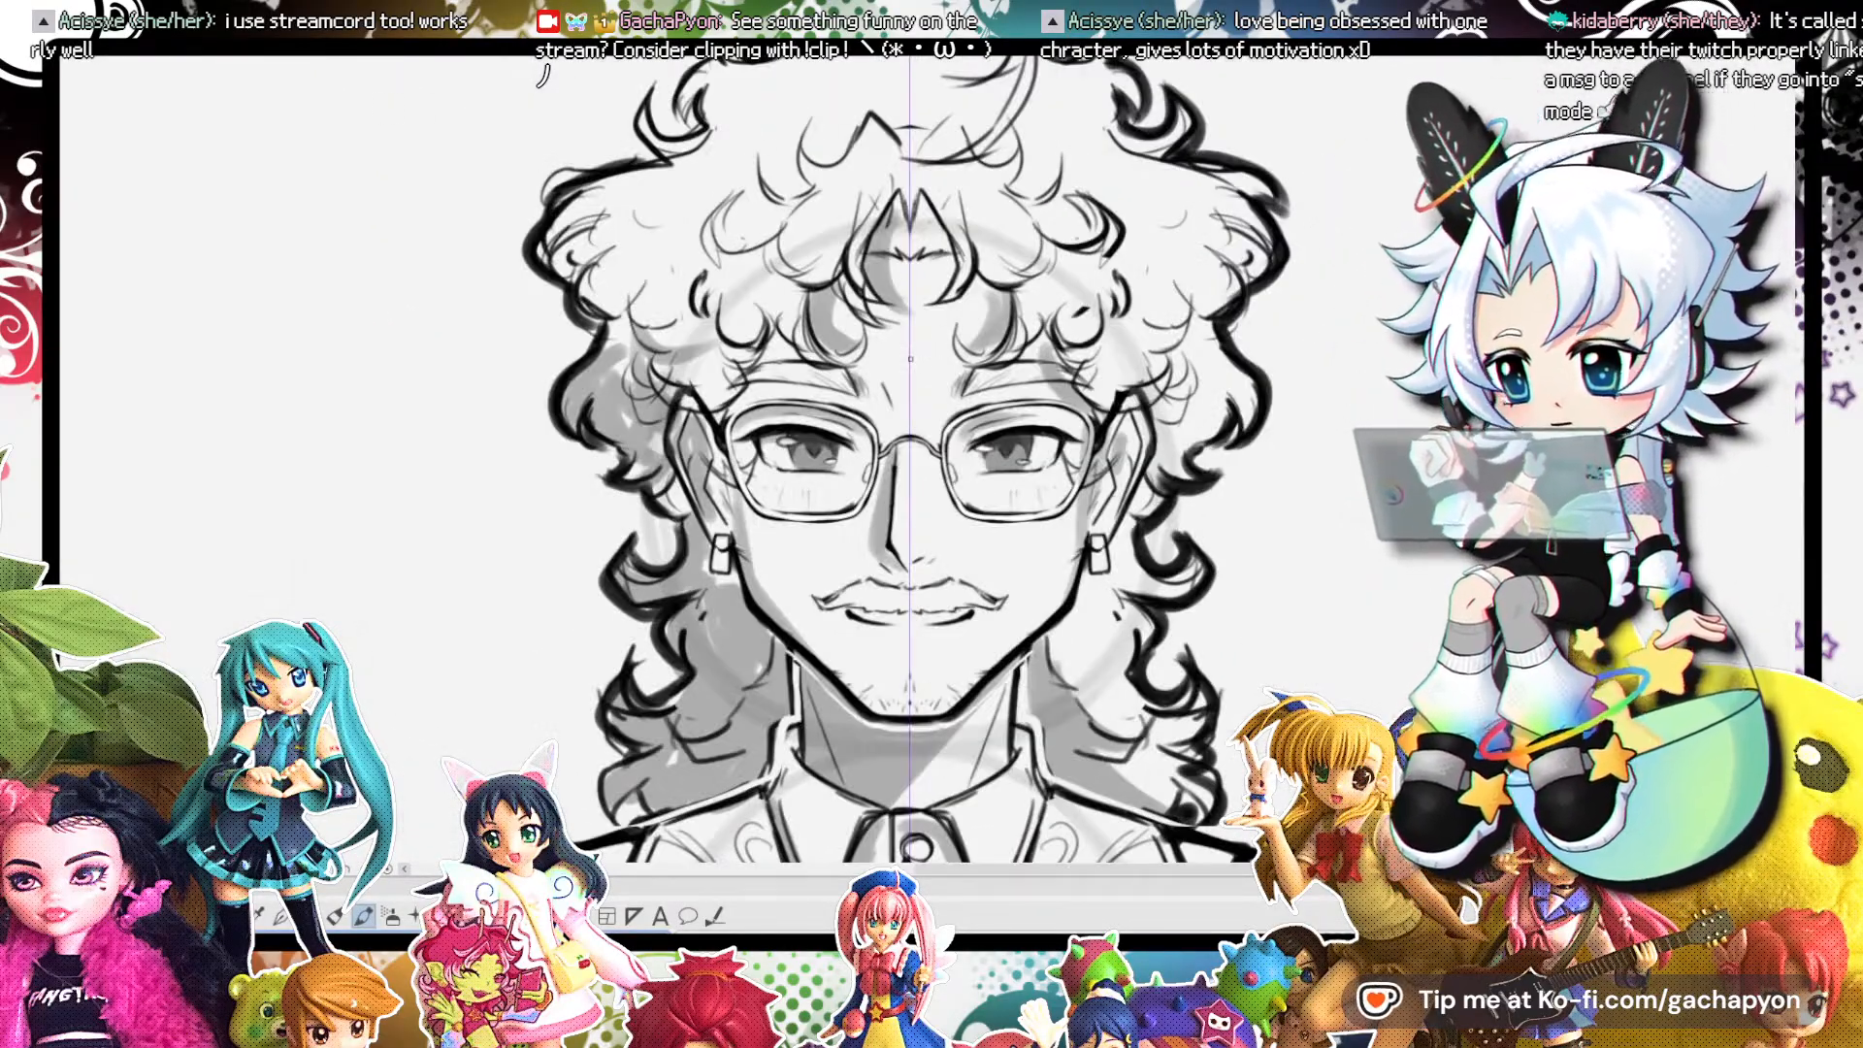
scroll(910, 291, "down", 7)
scroll(903, 174, "up", 7)
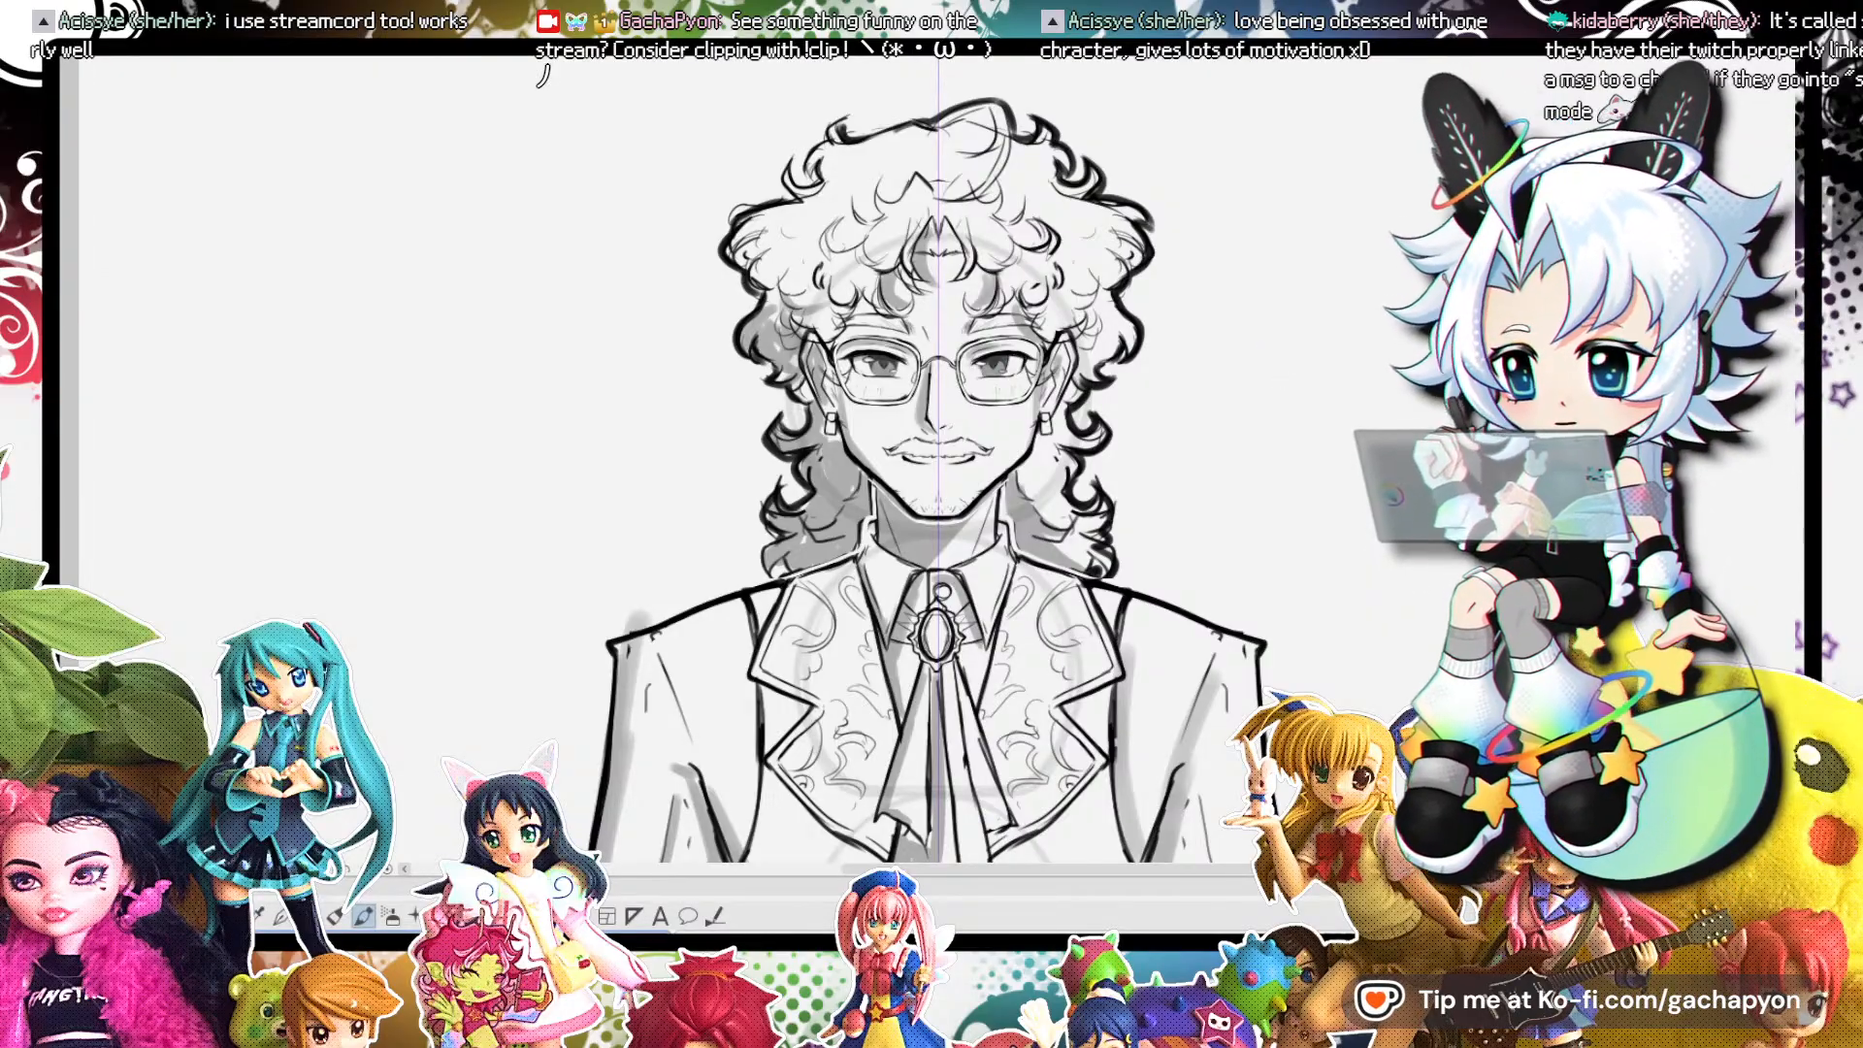
Lasso the rightmost figure with the red cravat and brown trousers on the colour variant sheet and copy it.
key("ctrl+Tab")
scroll(719, 470, "down", 4)
scroll(1134, 331, "up", 4)
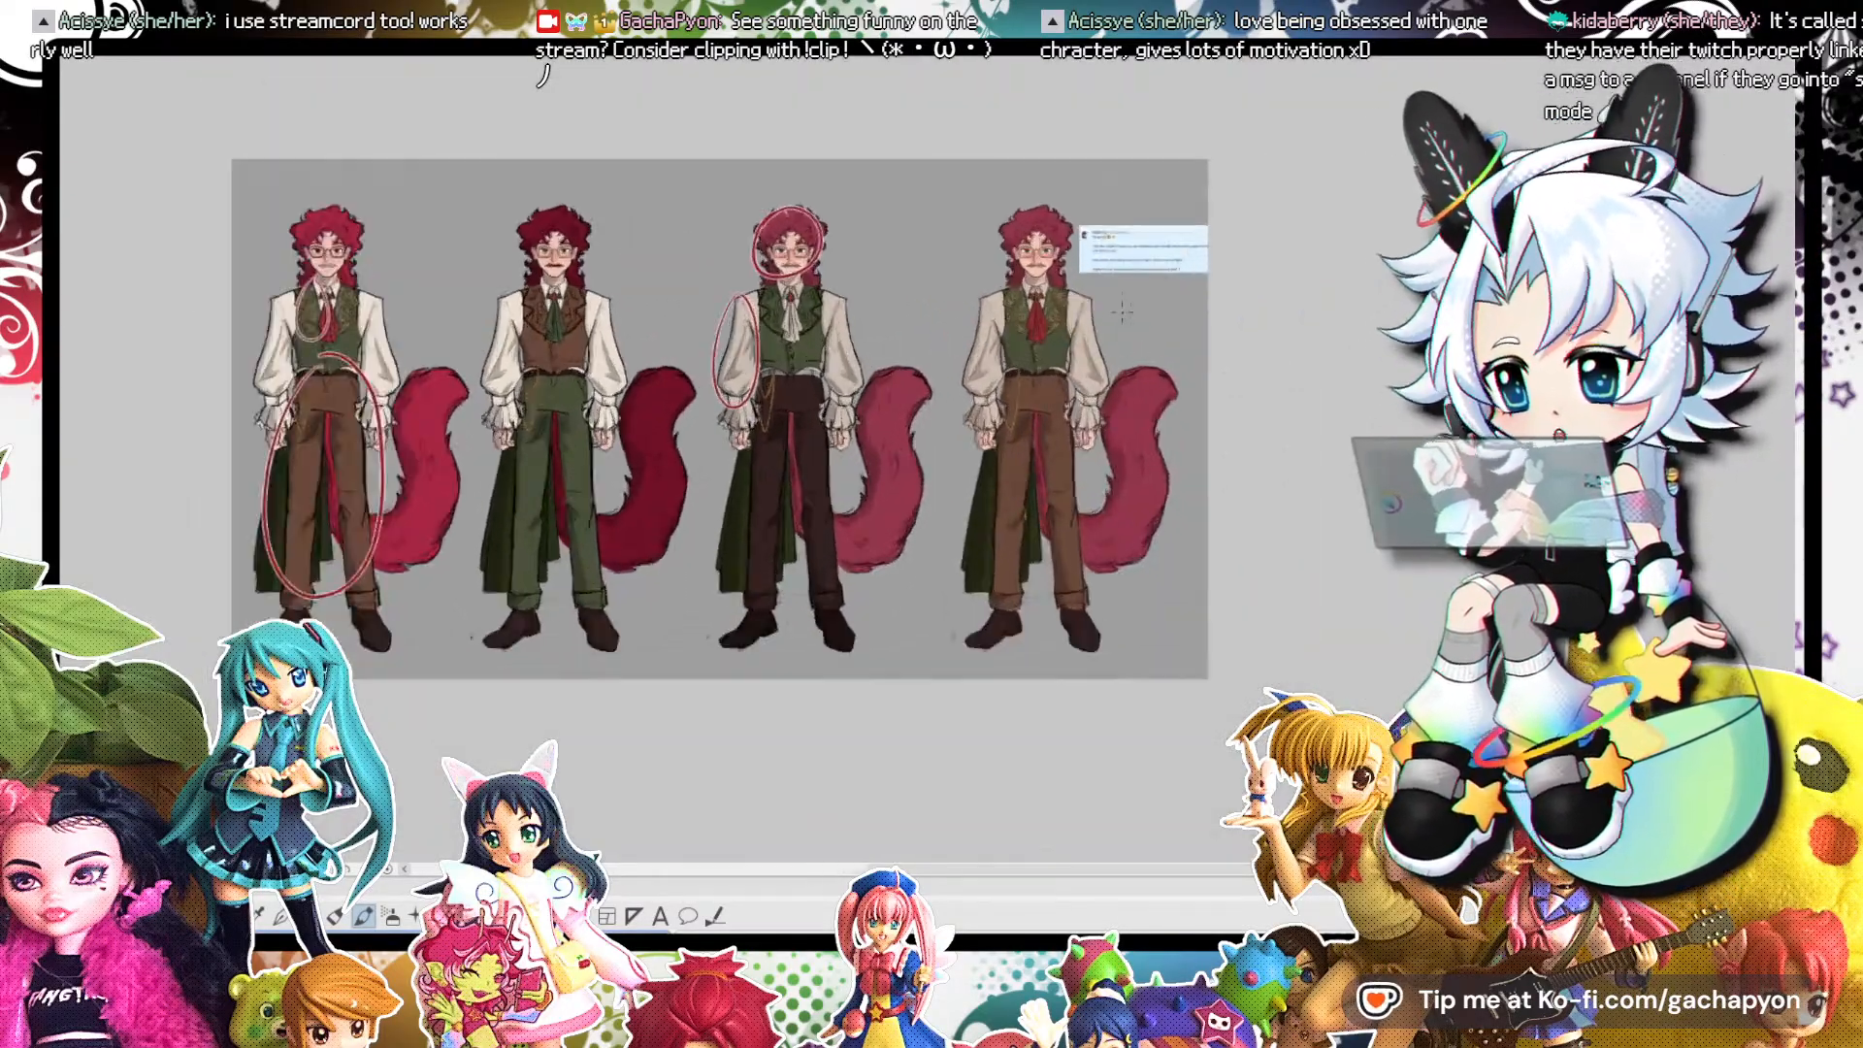
scroll(1134, 331, "up", 2)
scroll(1184, 398, "down", 4)
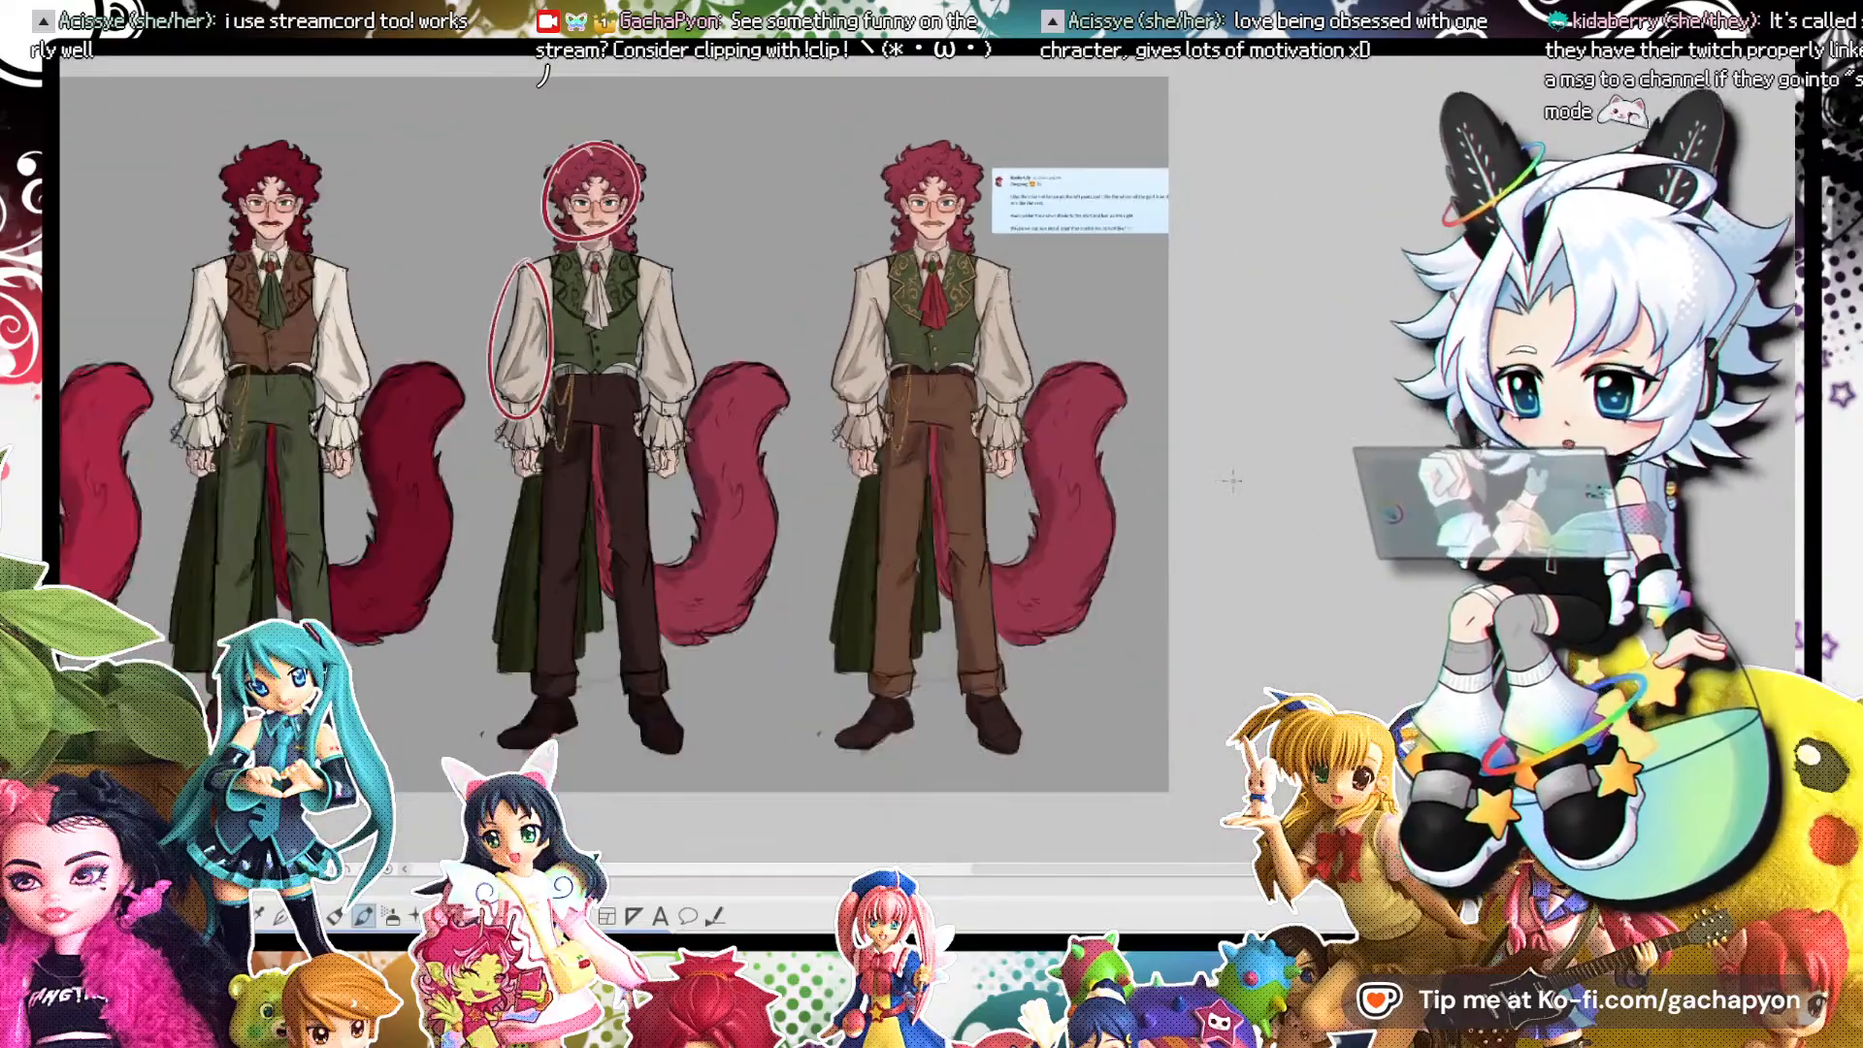
scroll(1233, 462, "up", 3)
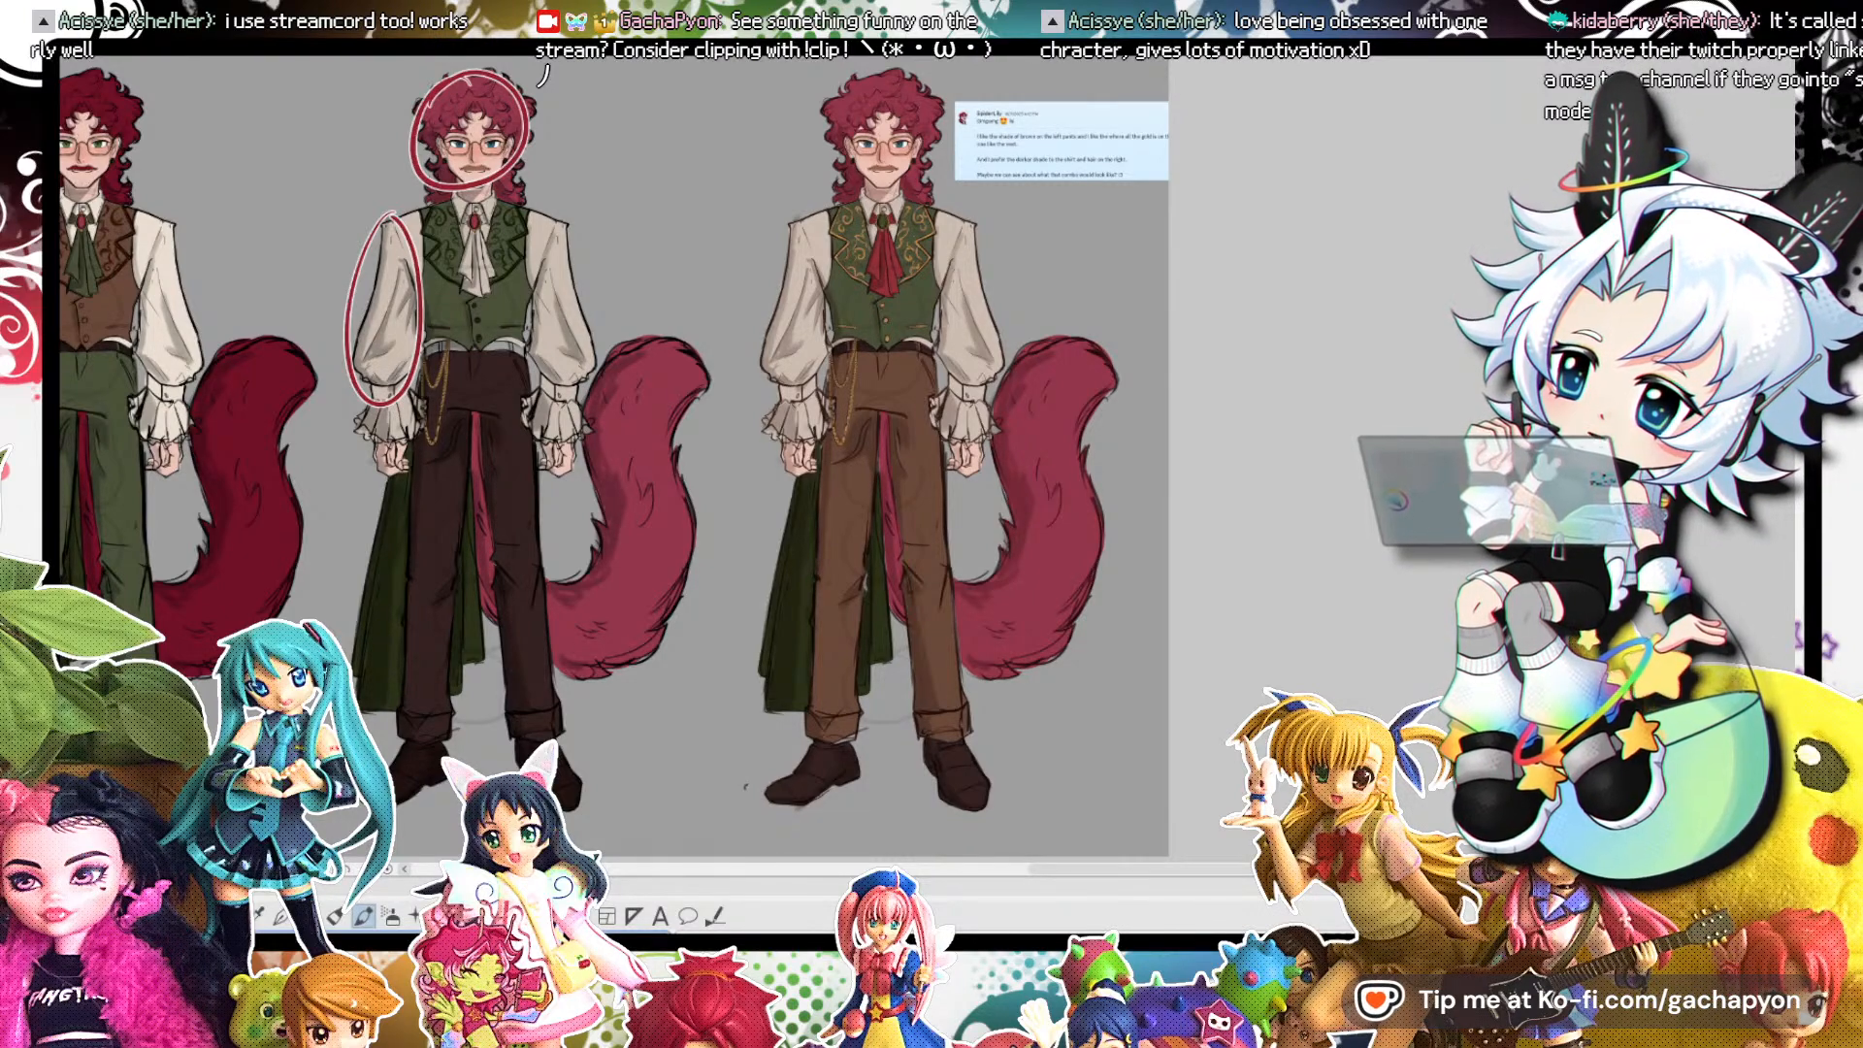
key("space")
mouse_move(743, 480)
left_mouse_down()
mouse_move(723, 776)
mouse_move(1168, 460)
left_mouse_up()
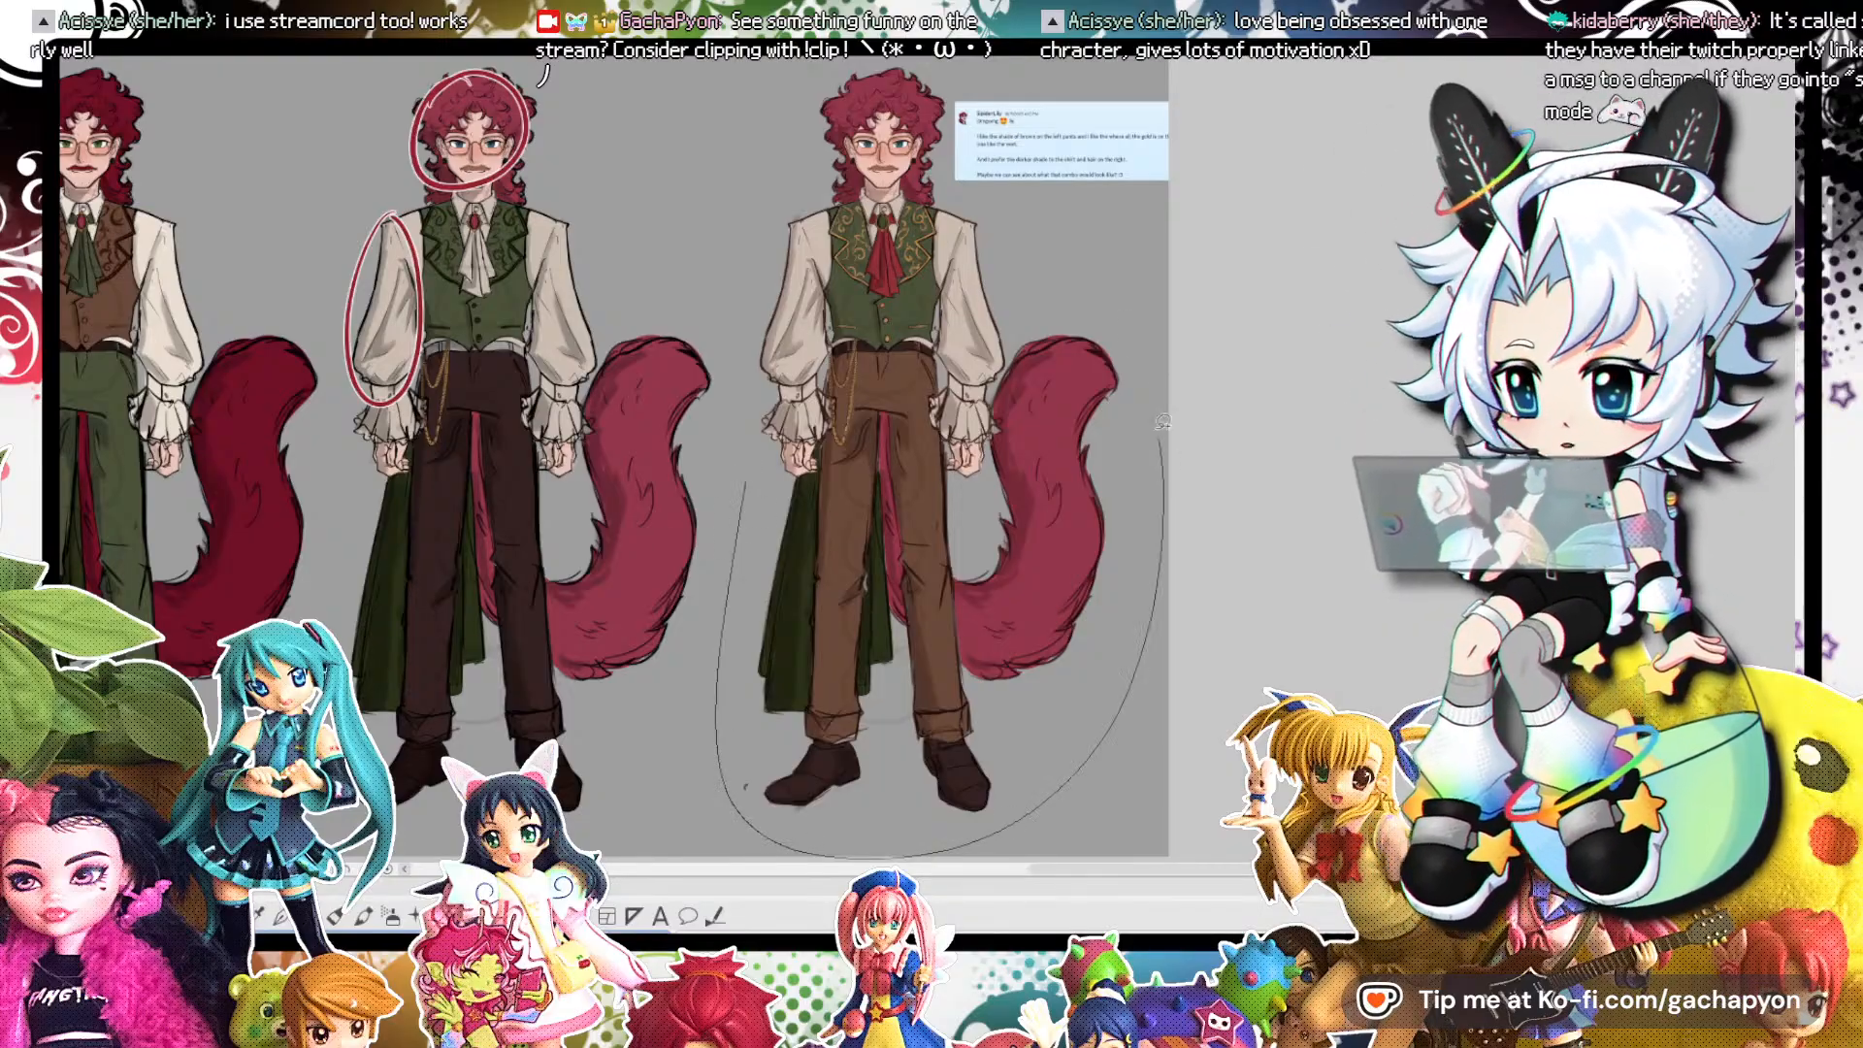
mouse_move(956, 114)
left_mouse_down()
mouse_move(767, 78)
mouse_move(742, 481)
left_mouse_up()
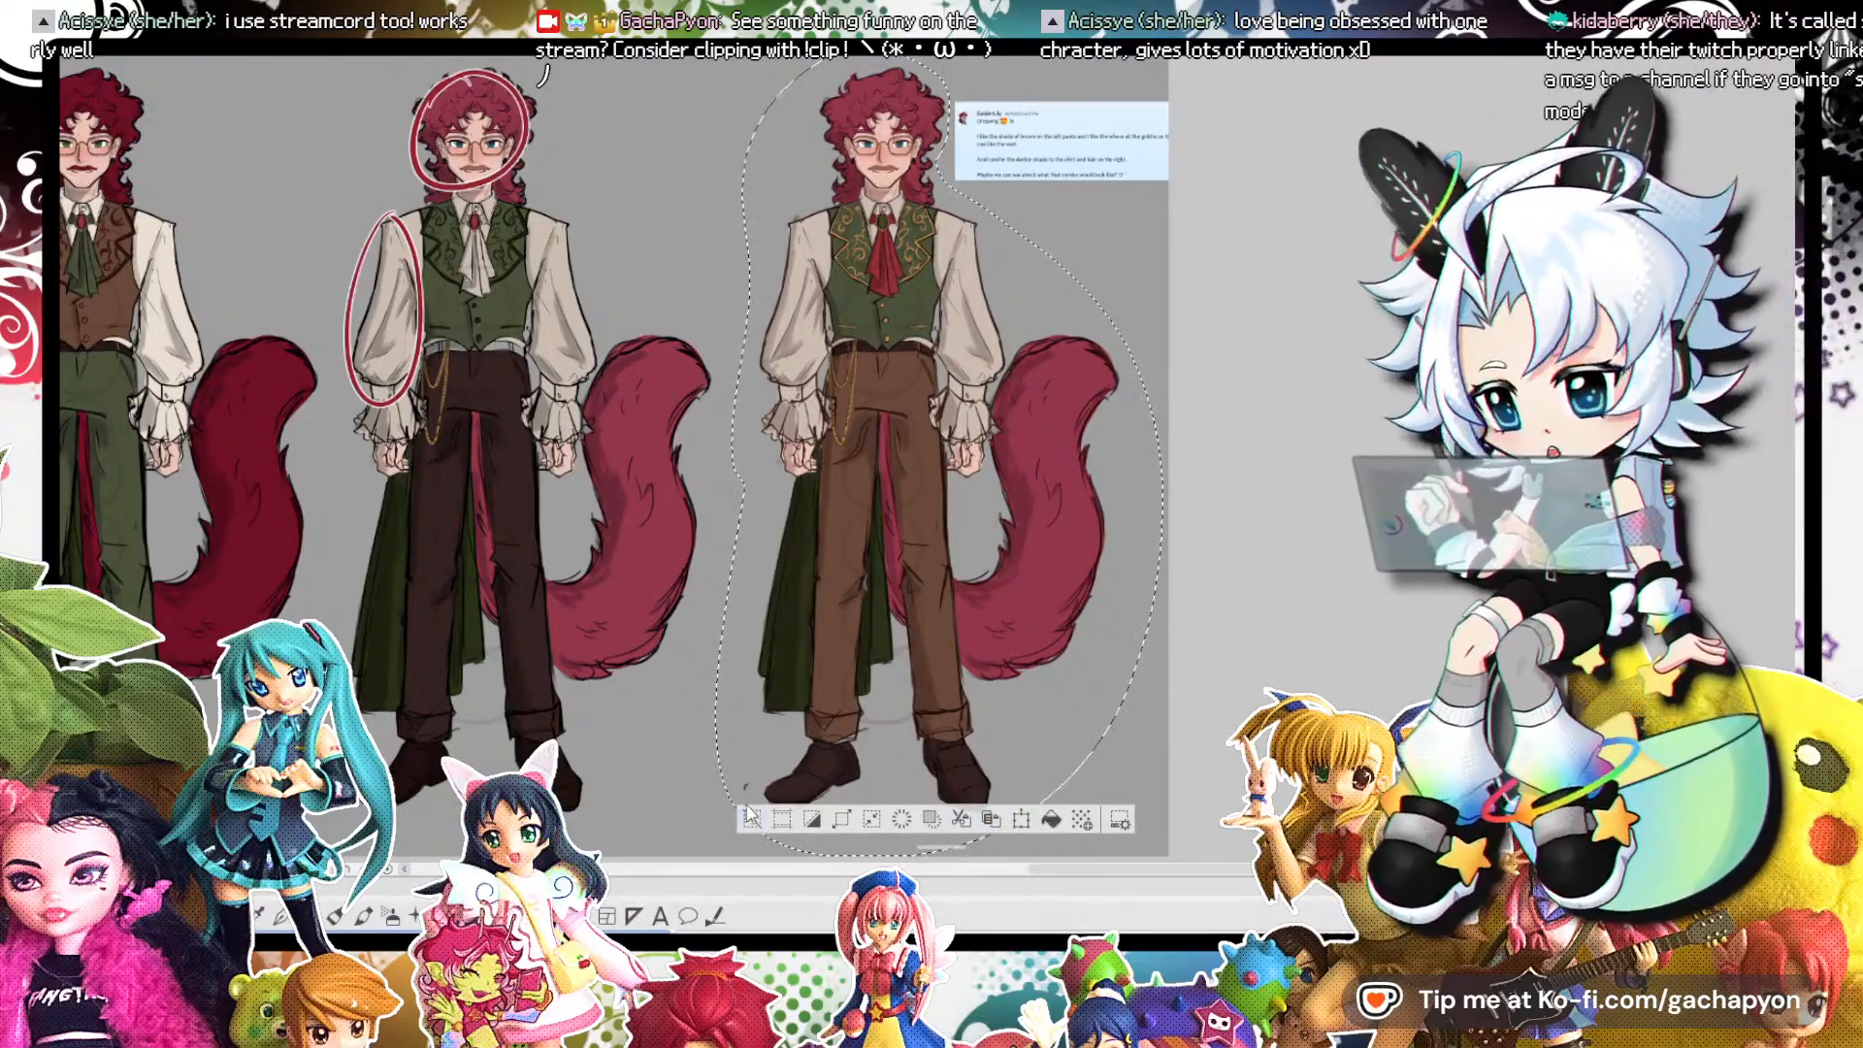
scroll(864, 141, "up", 4)
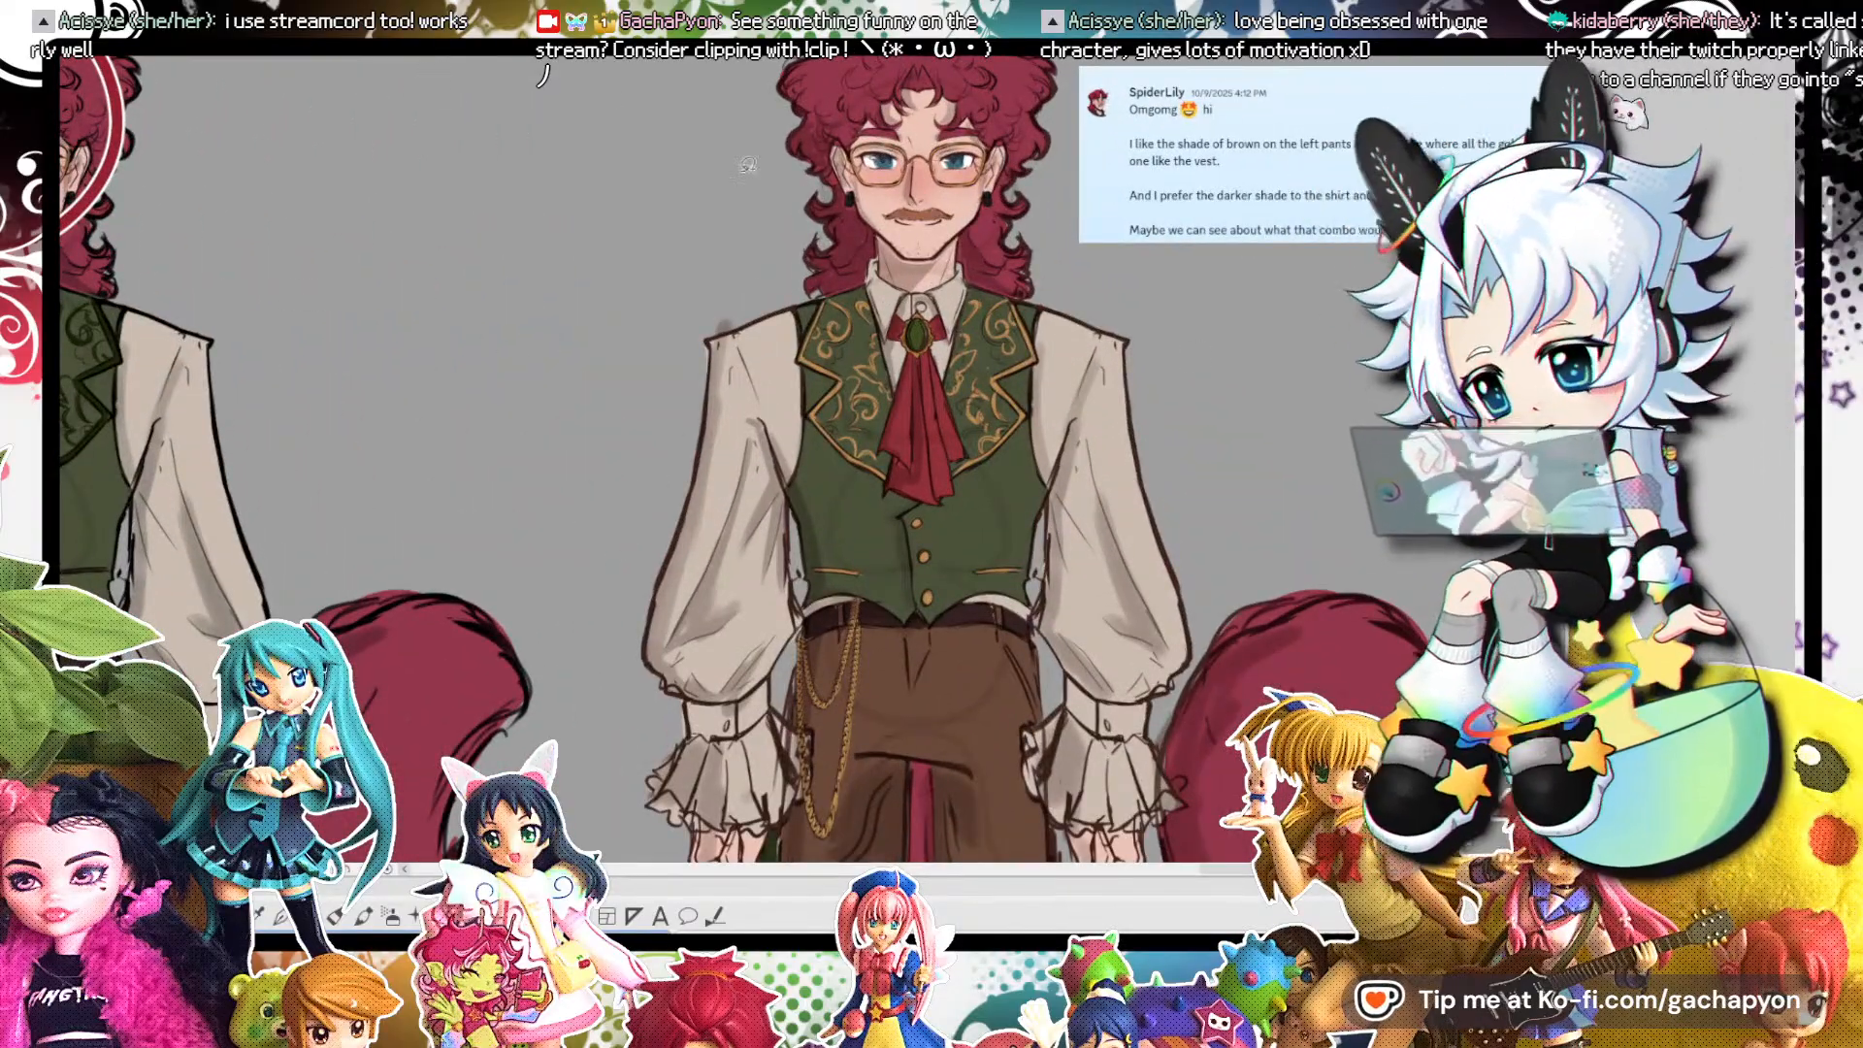
scroll(760, 181, "down", 3)
scroll(742, 388, "up", 2)
Paste the coloured figure into the curly-haired character's sketch, enlarge it and place it in the canvas's empty upper-left corner.
left_click(325, 48)
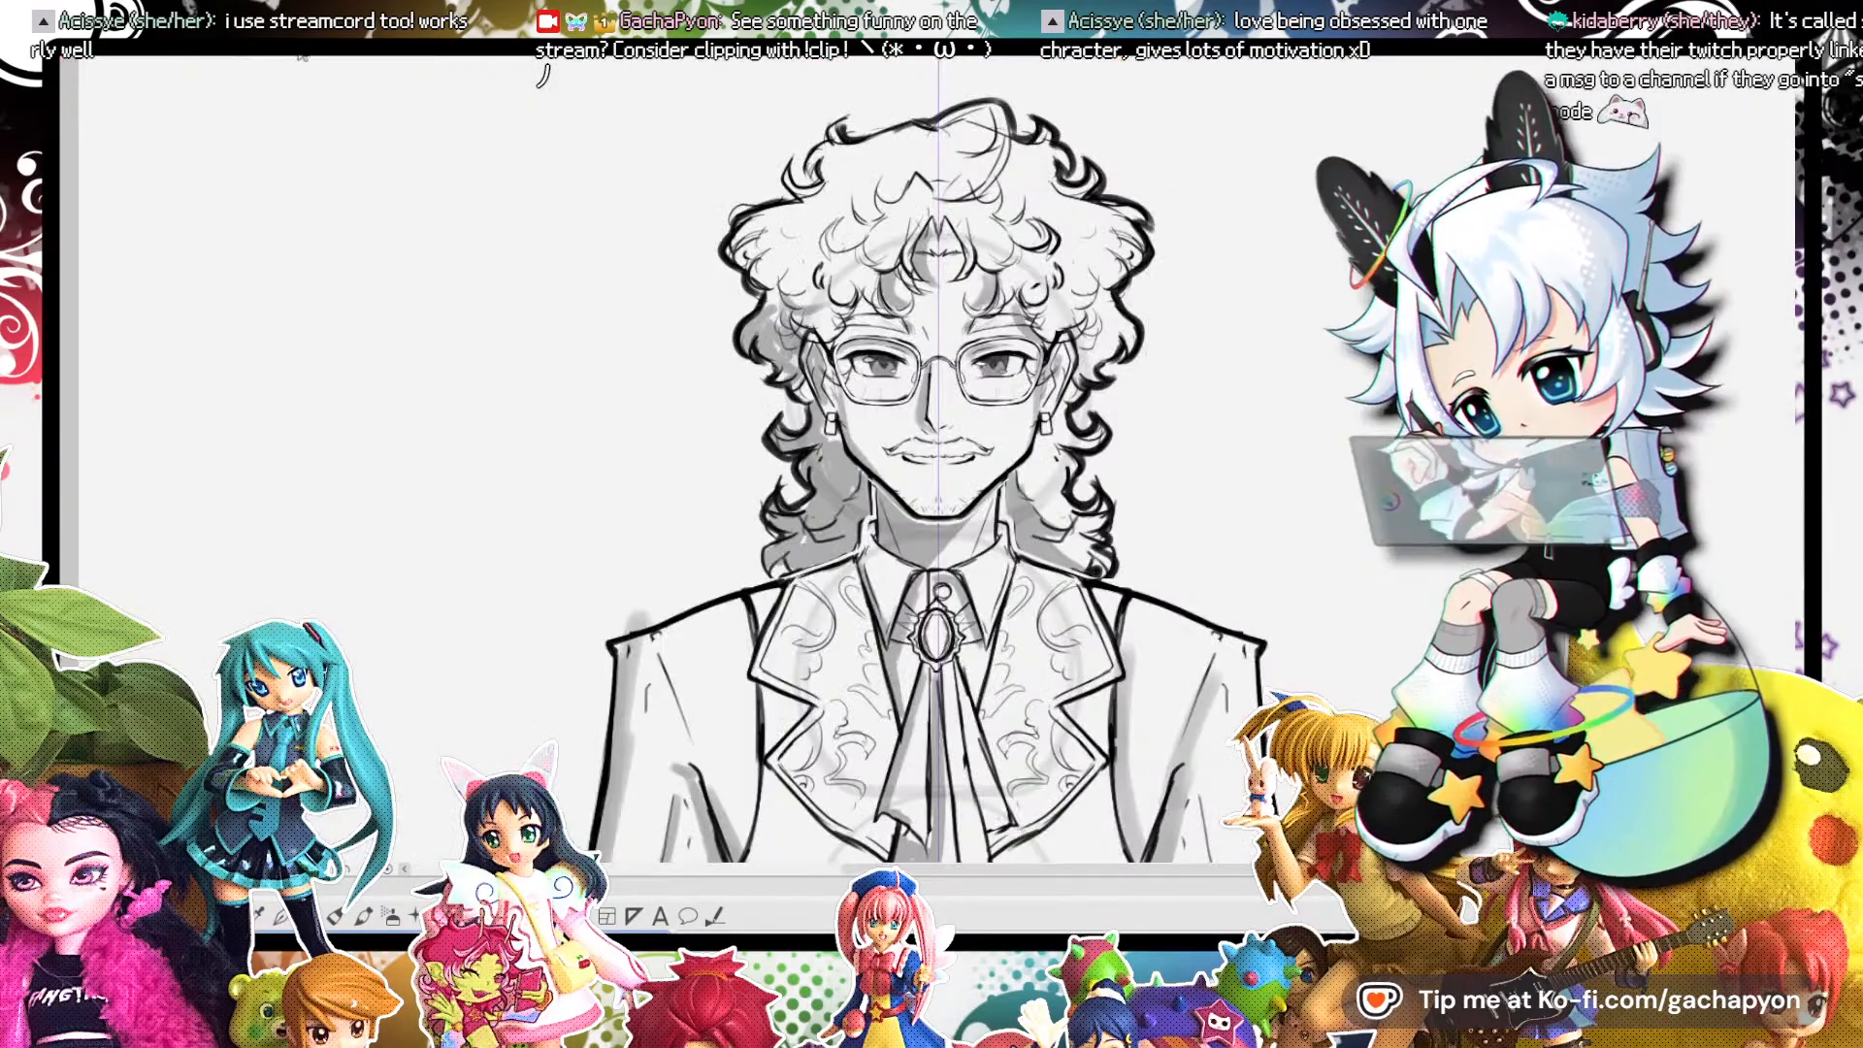
scroll(1000, 311, "down", 3)
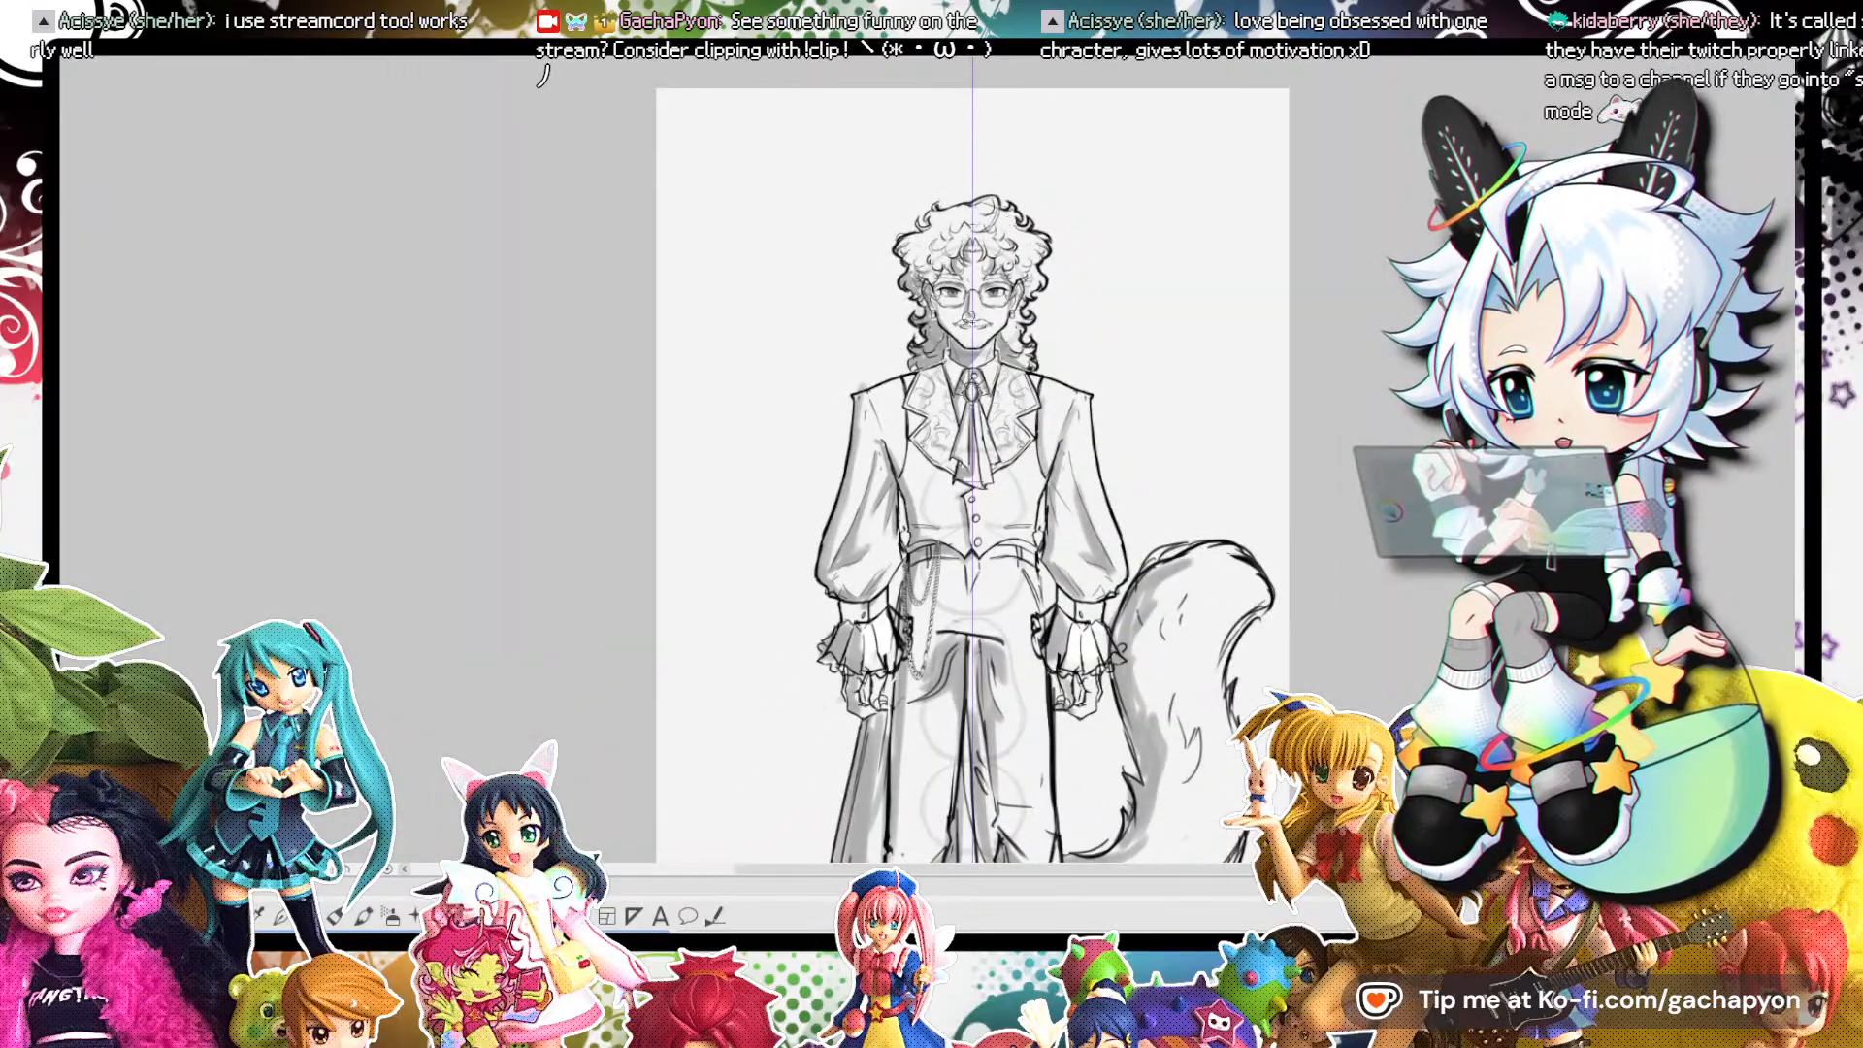
key("ctrl+v")
key("ctrl+t")
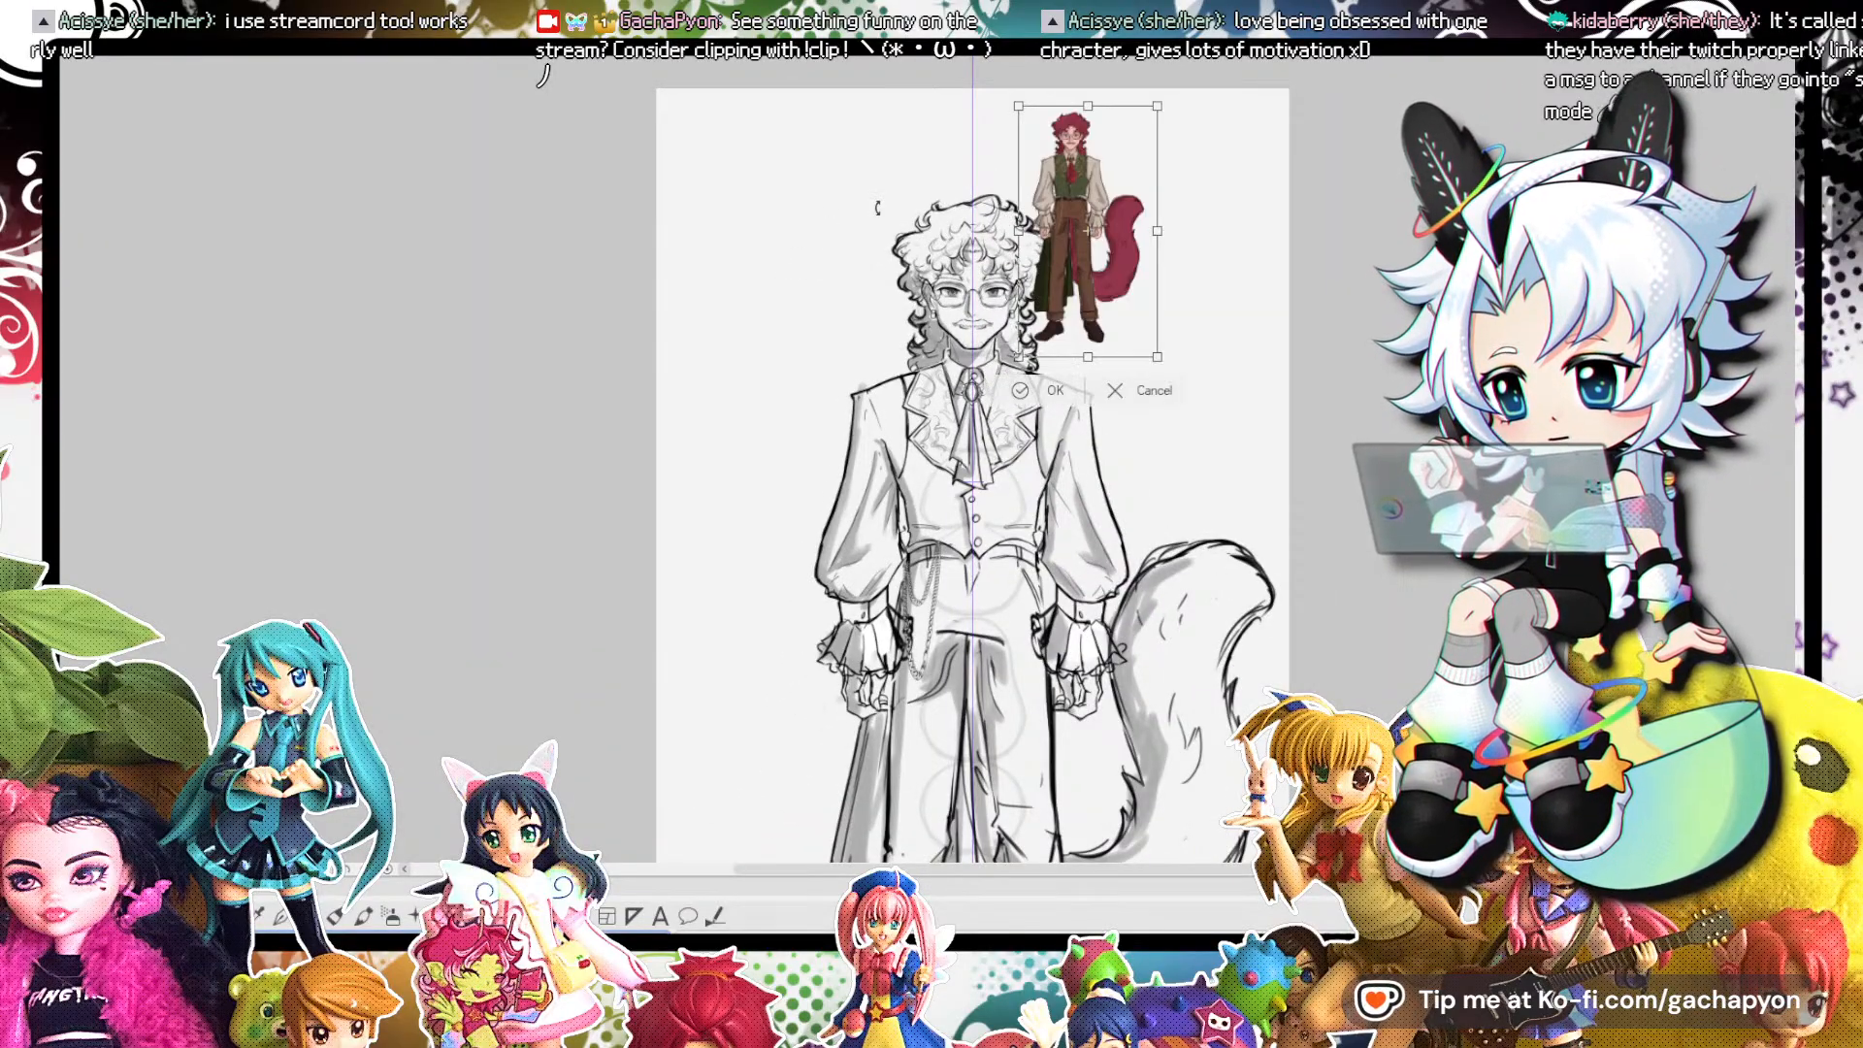
left_click_drag(1158, 357, 927, 522)
left_click_drag(897, 447, 862, 424)
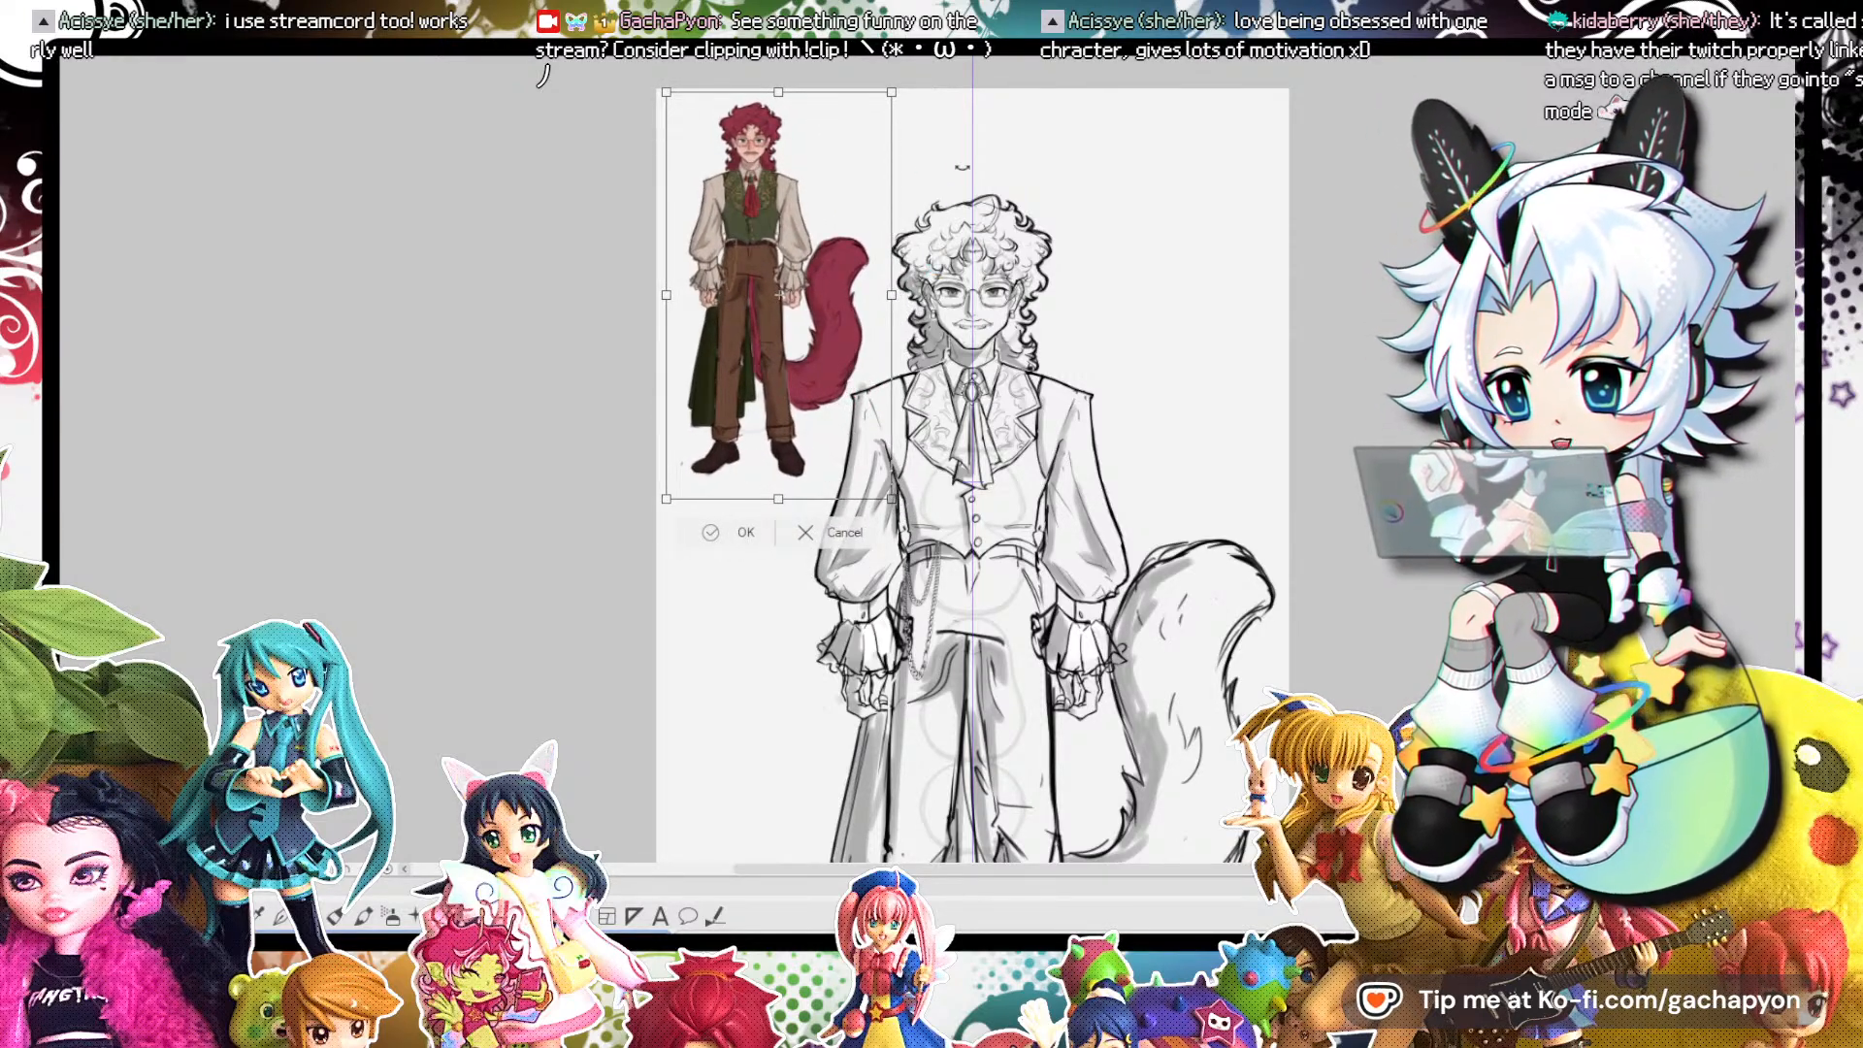
key("Return")
Fade the curly-haired character's sketch to a light grey guide, keeping the coloured reference figure at full strength.
scroll(960, 155, "up", 1)
scroll(718, 165, "up", 8)
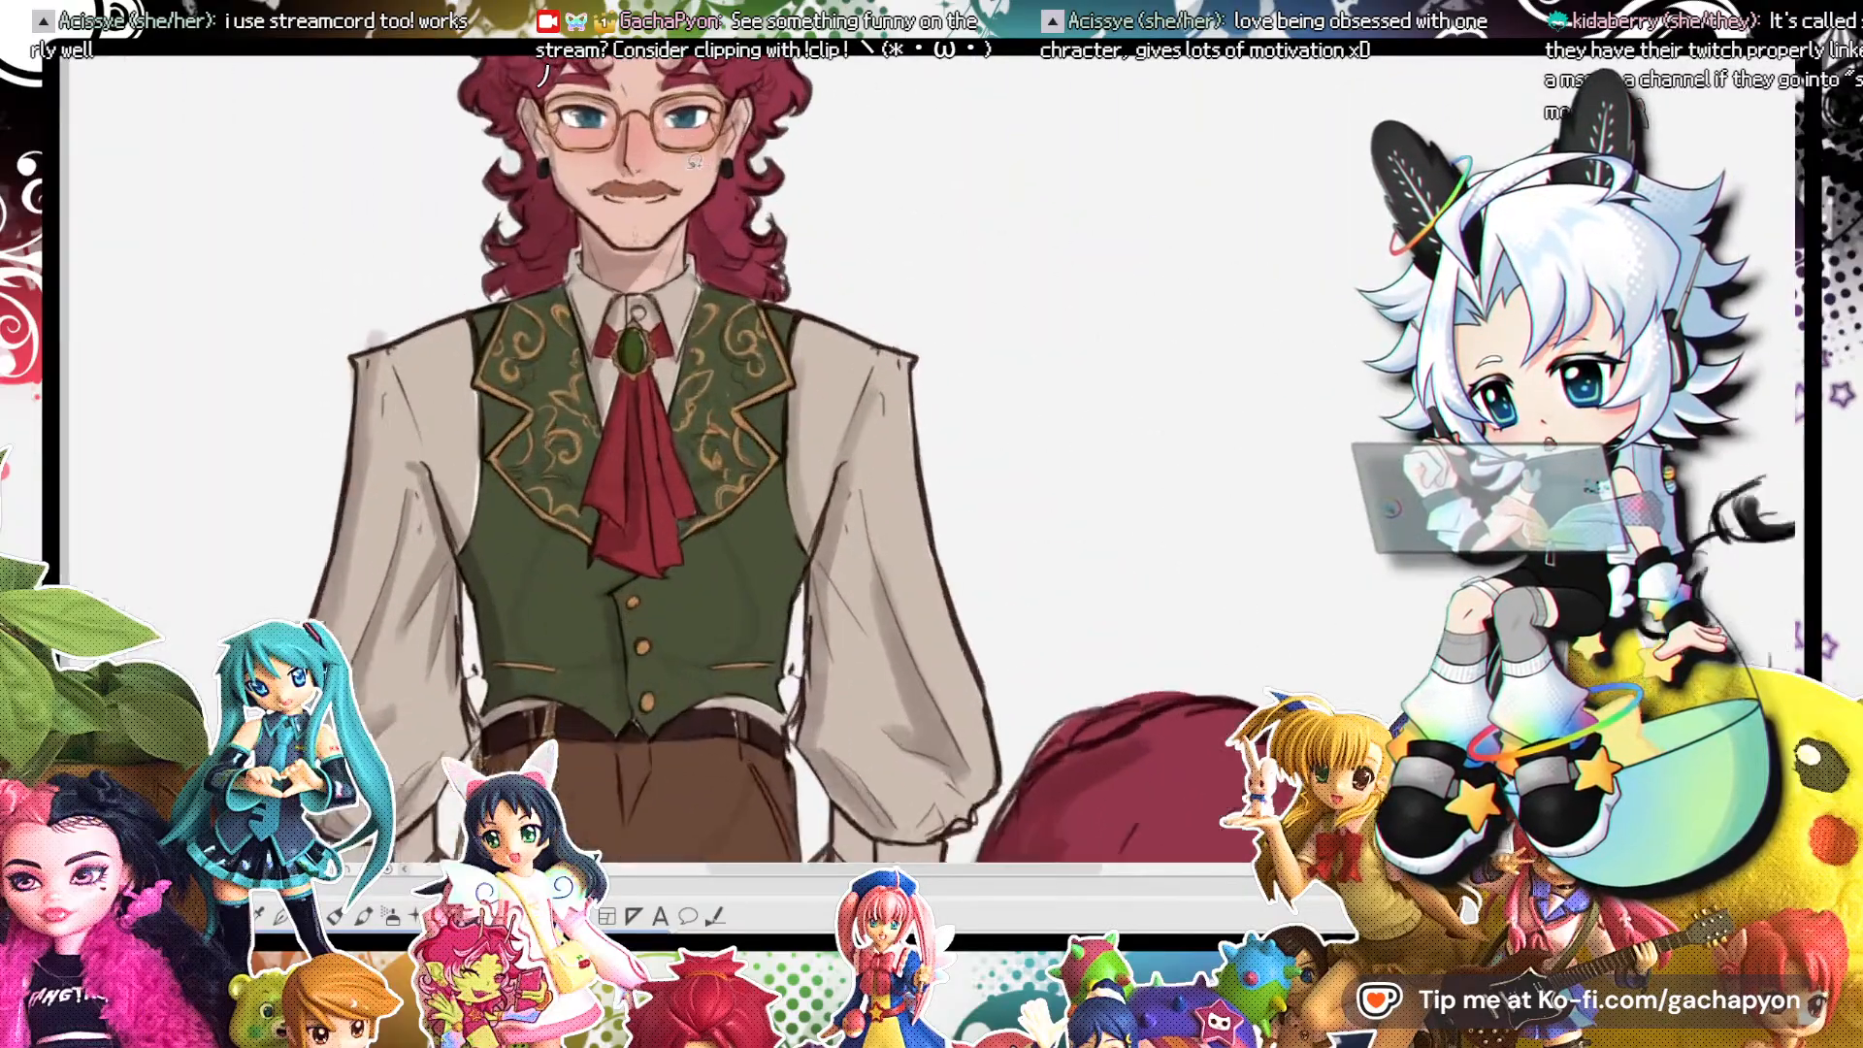
scroll(705, 187, "down", 8)
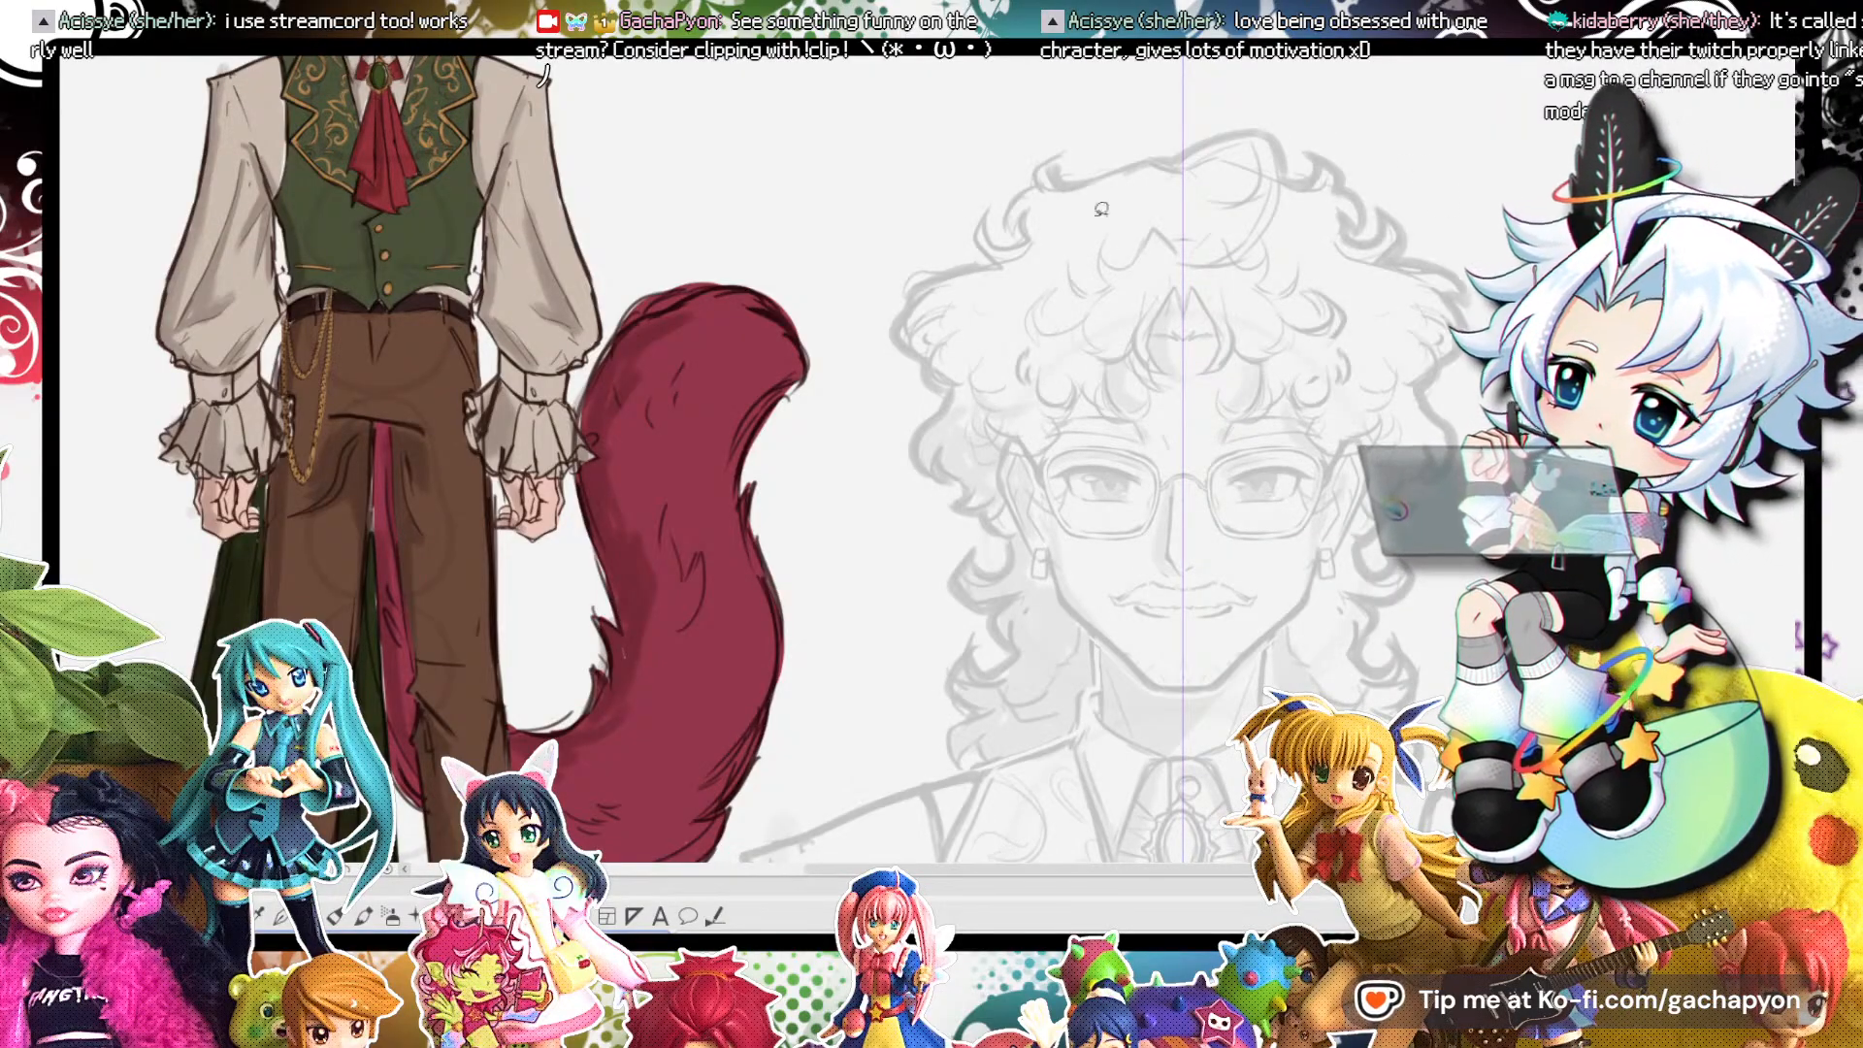
scroll(748, 417, "down", 5)
scroll(912, 403, "up", 7)
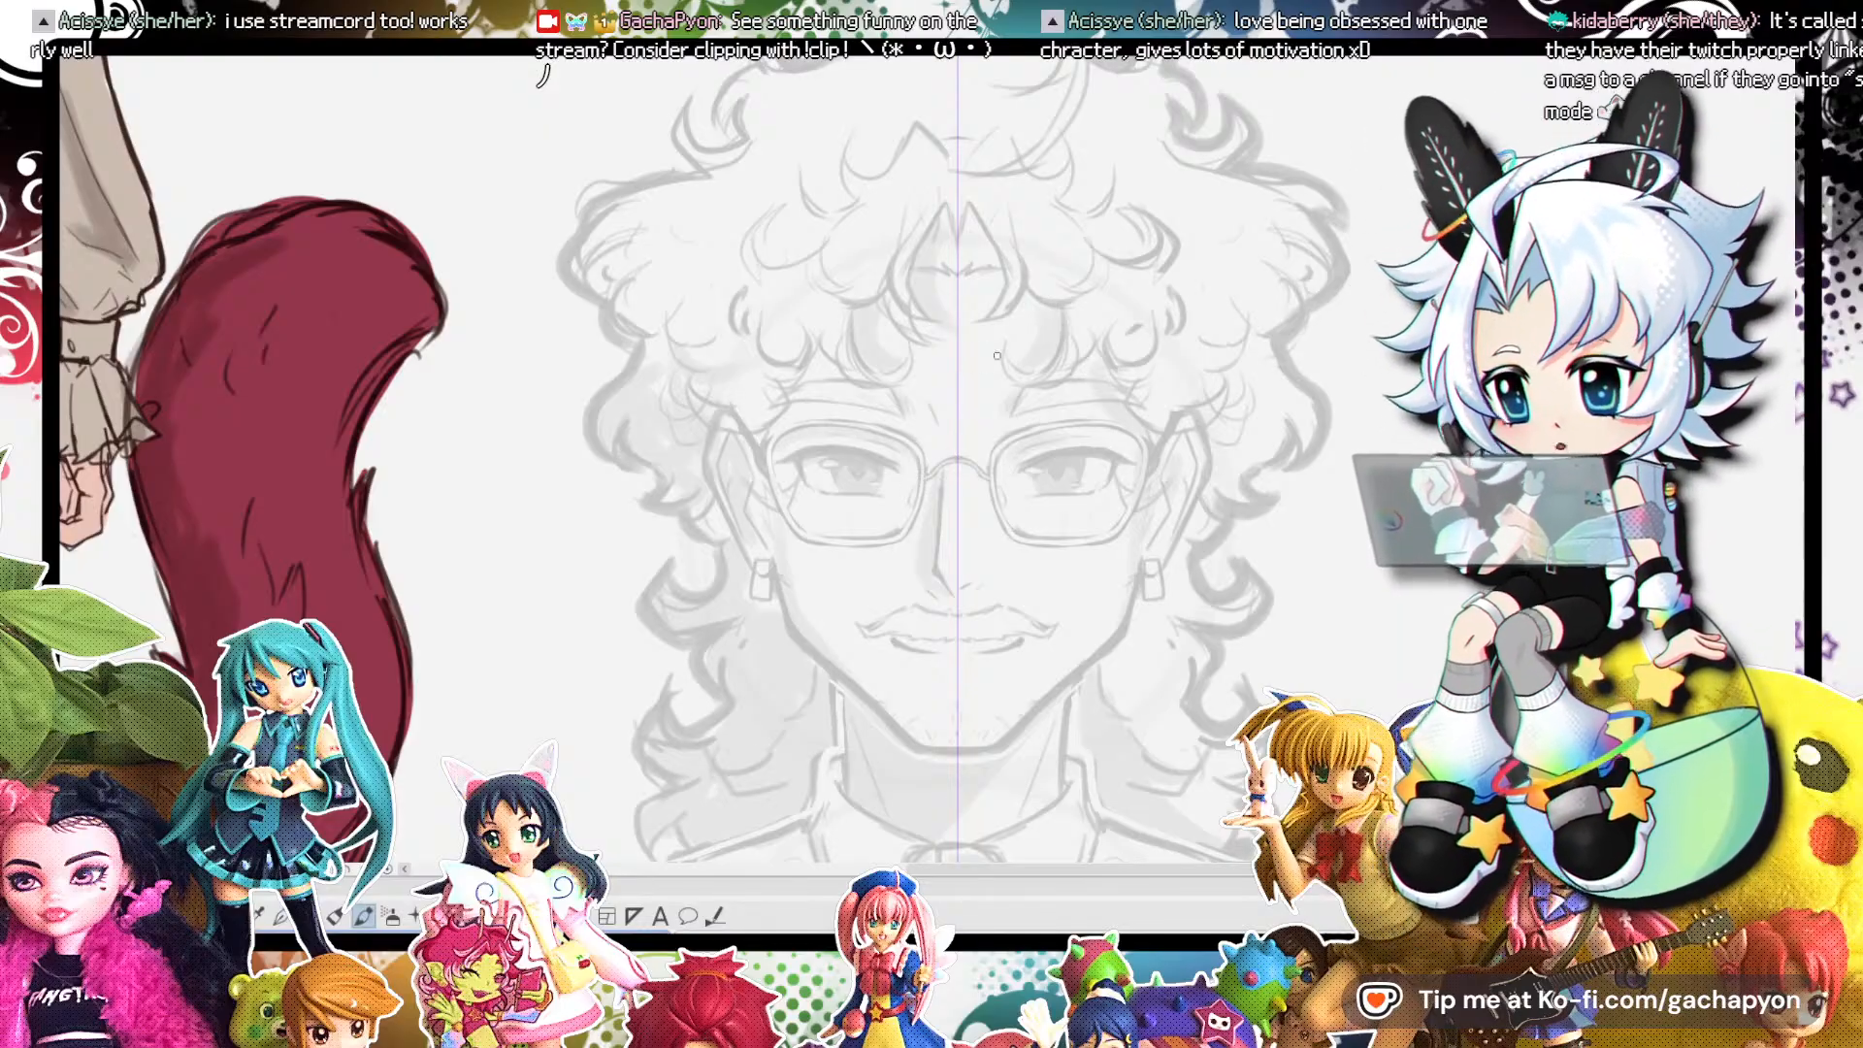
Ink both sides of the character's jaw in black from the ears towards the chin, mirrored across the face's centre line.
scroll(1000, 466, "down", 3)
scroll(844, 553, "up", 6)
left_click_drag(784, 483, 798, 539)
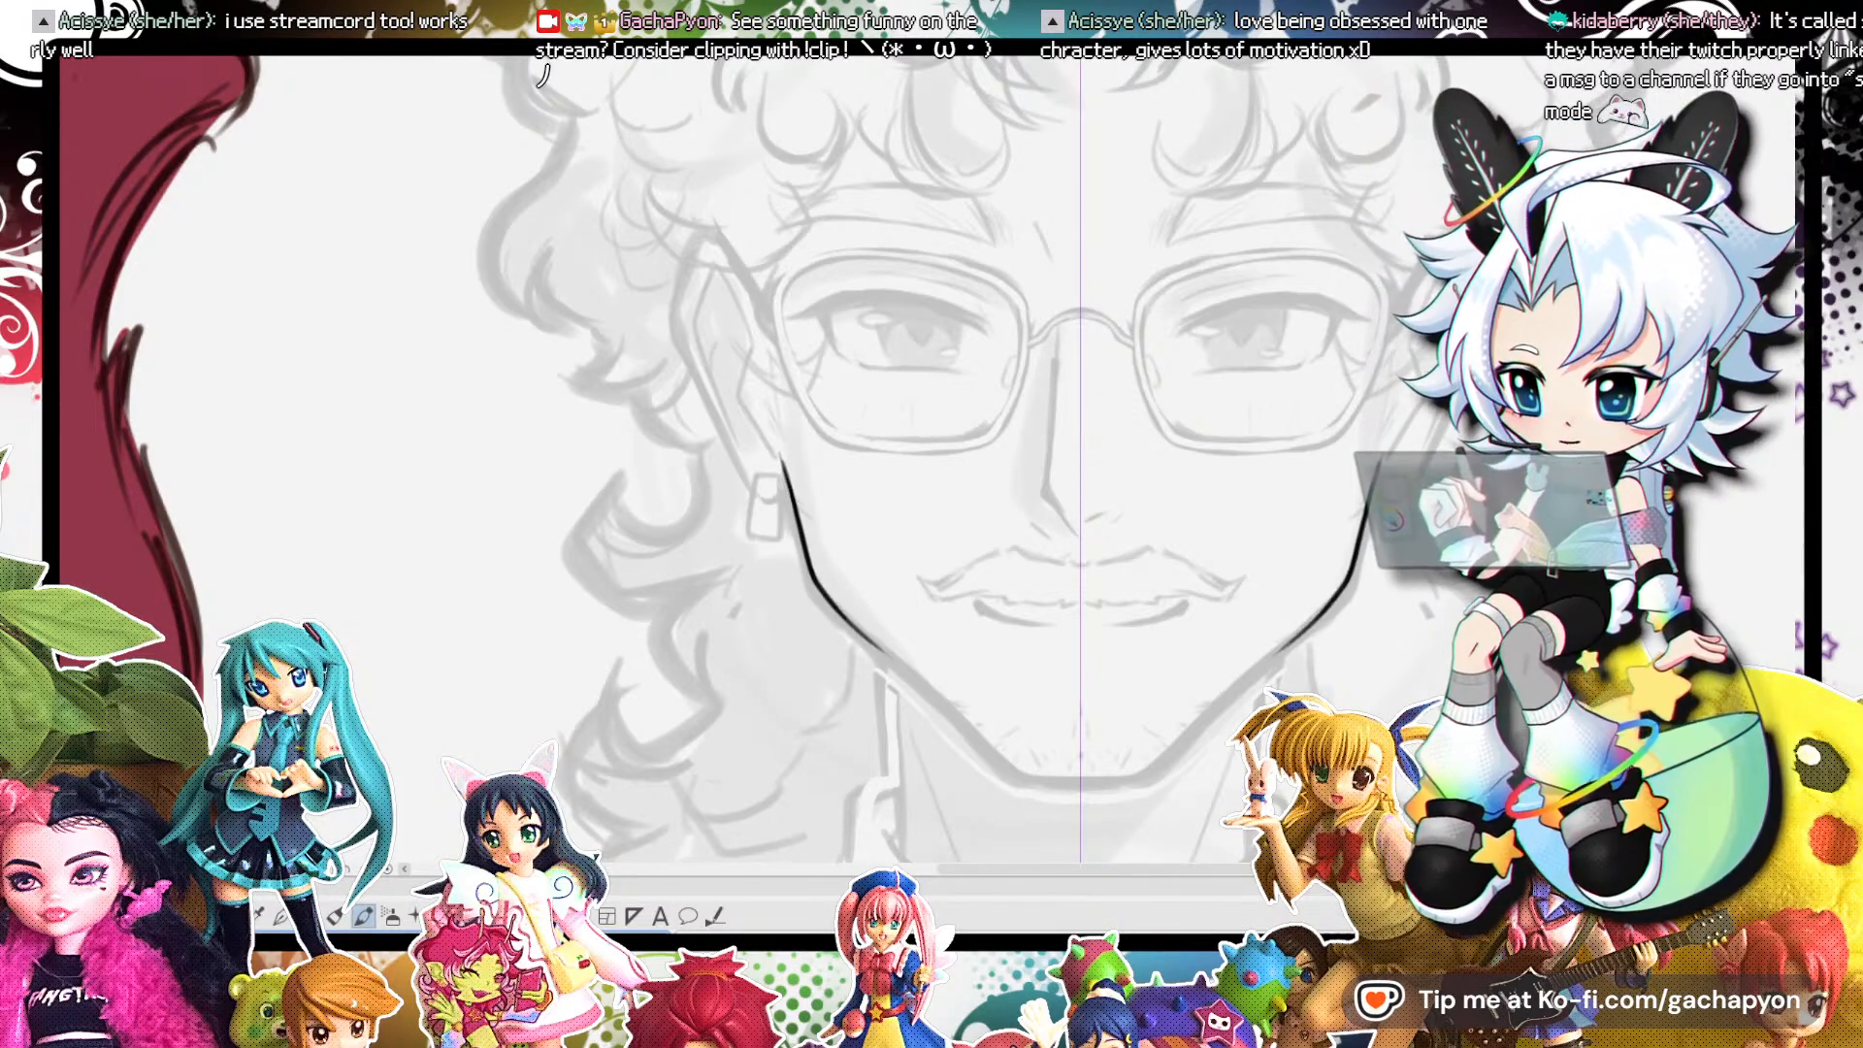
left_click_drag(813, 572, 975, 742)
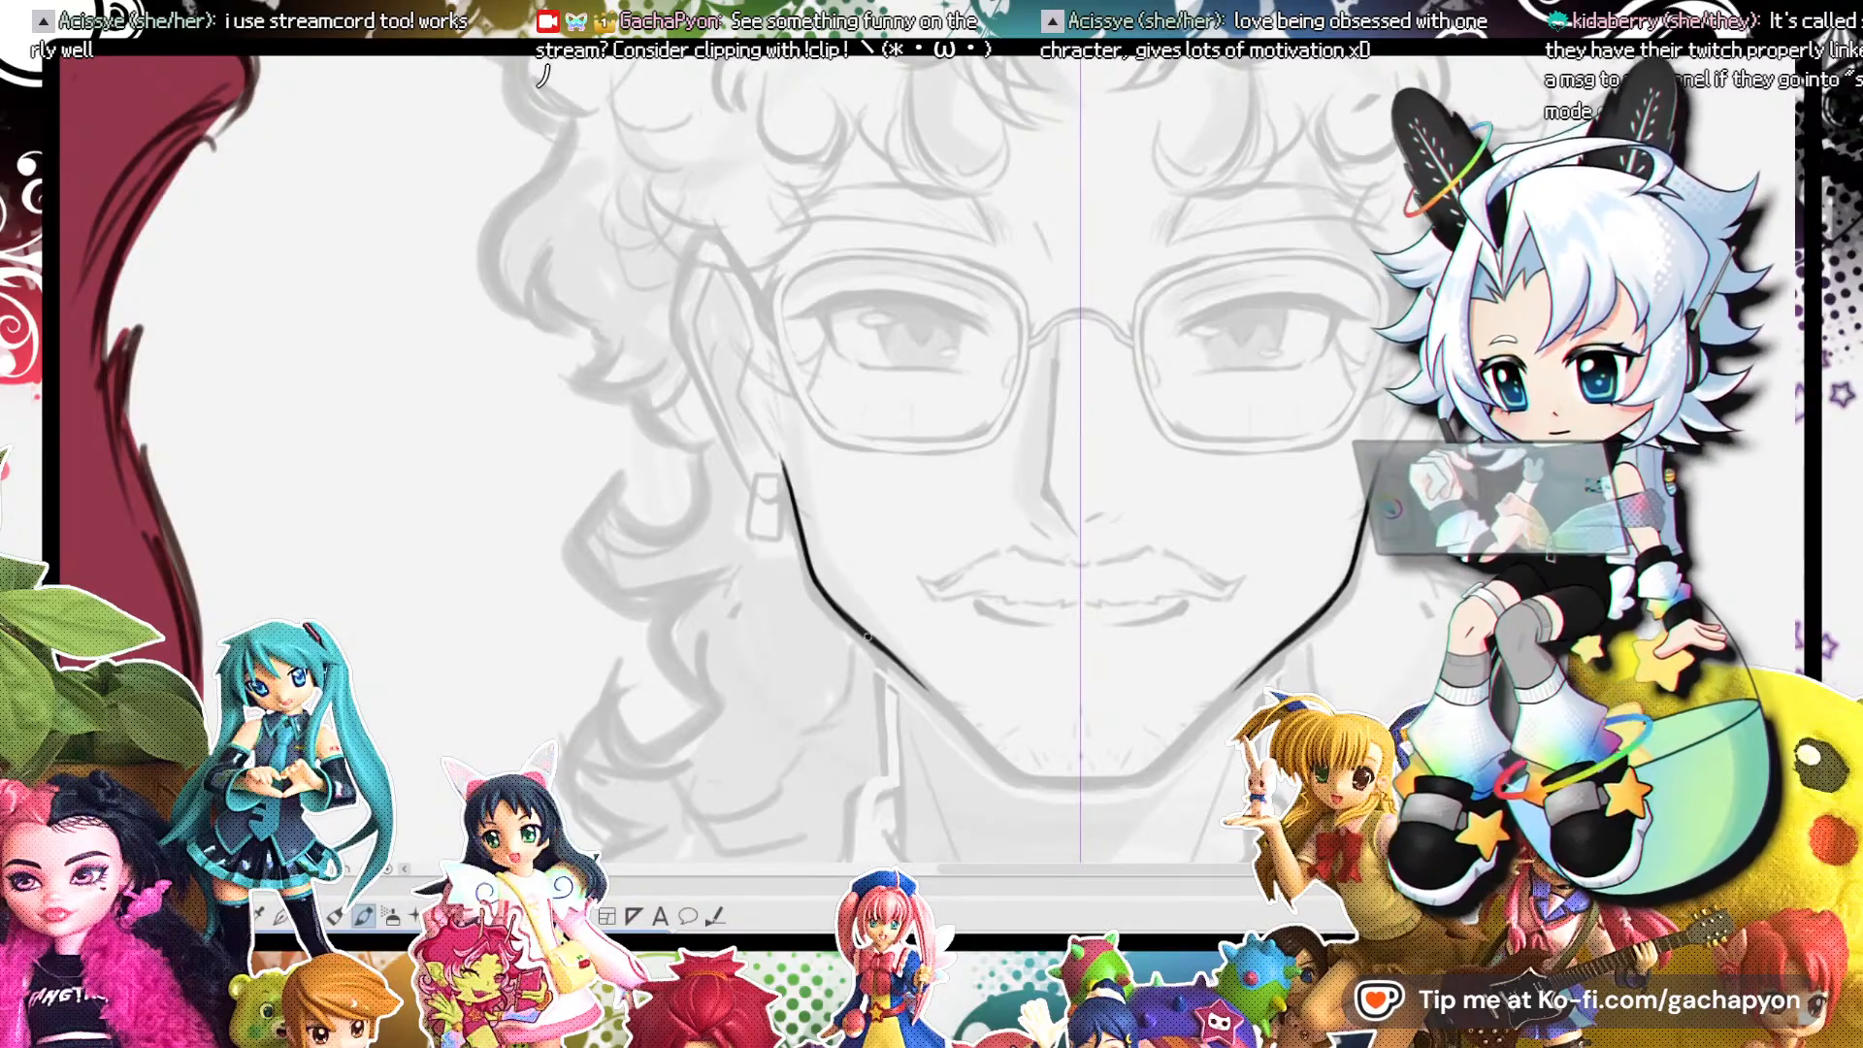
left_click_drag(930, 688, 991, 754)
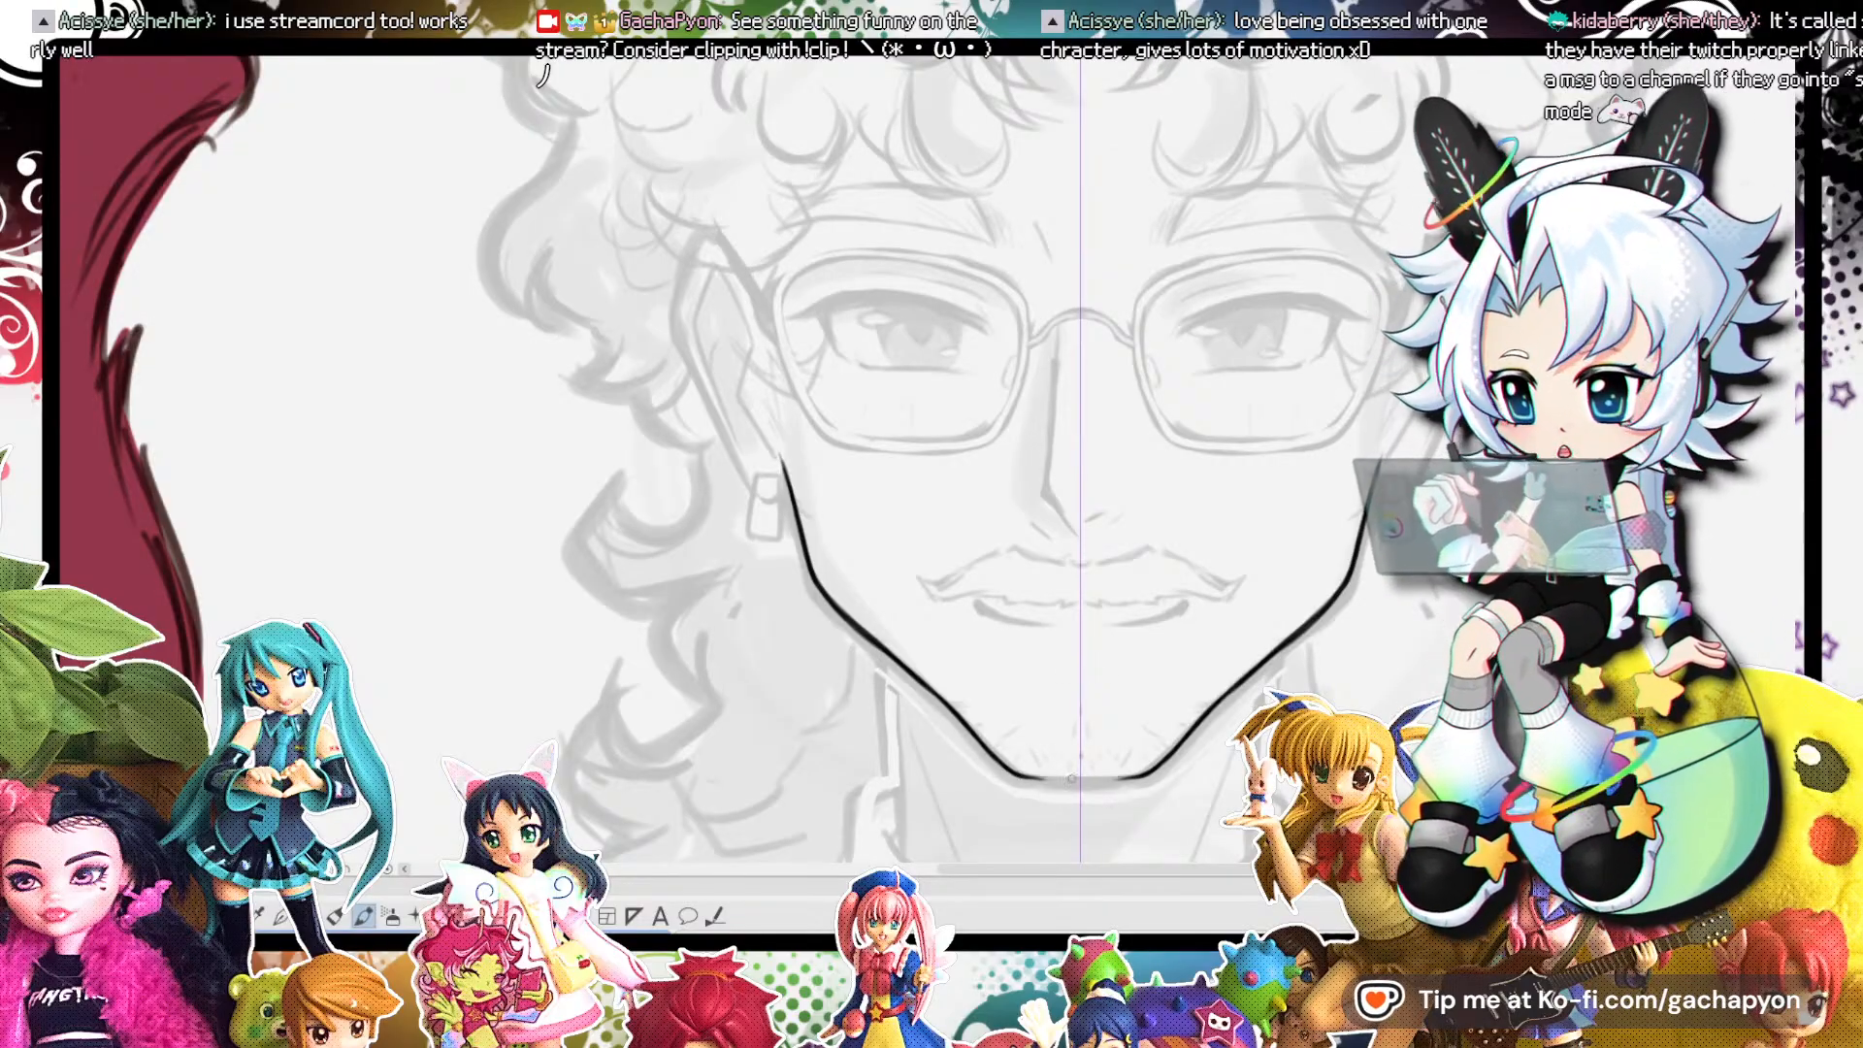
Ink the chin line so it joins the two sides of the jaw into one continuous contour.
left_click_drag(1065, 780, 1131, 777)
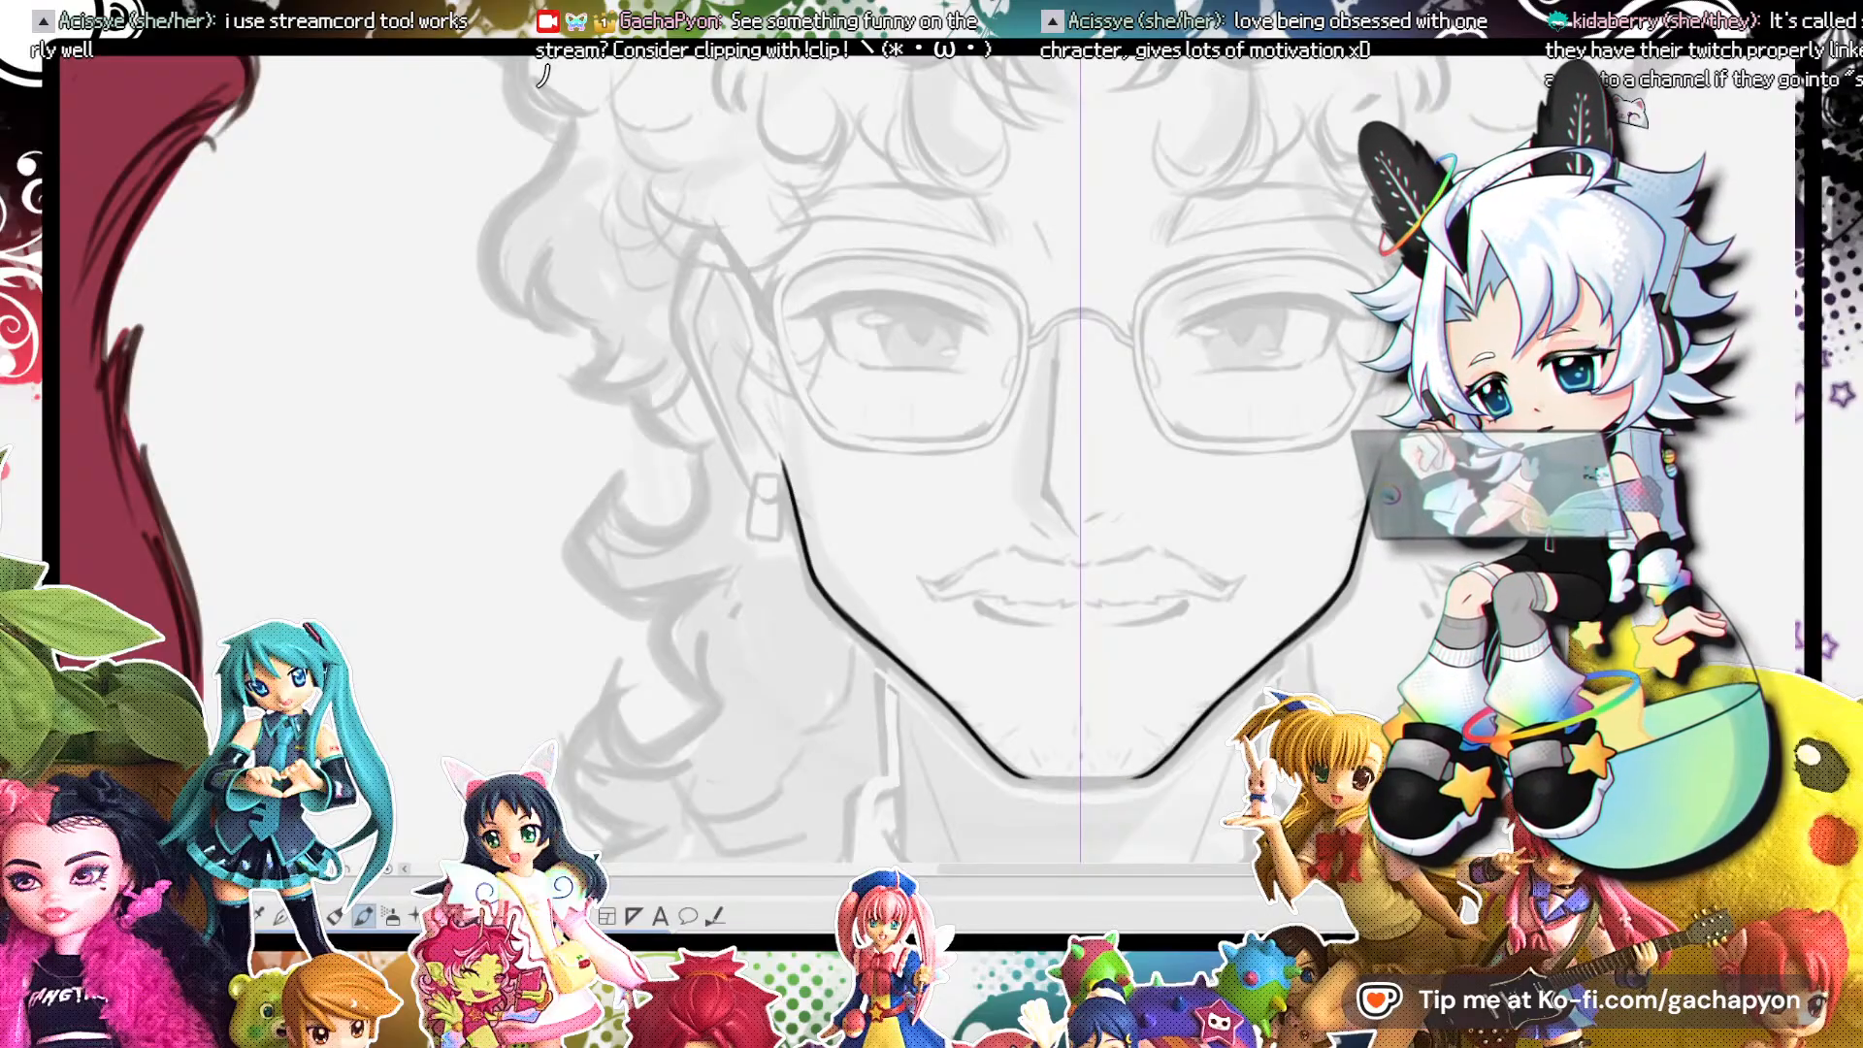
scroll(907, 369, "down", 2)
scroll(1150, 699, "up", 3)
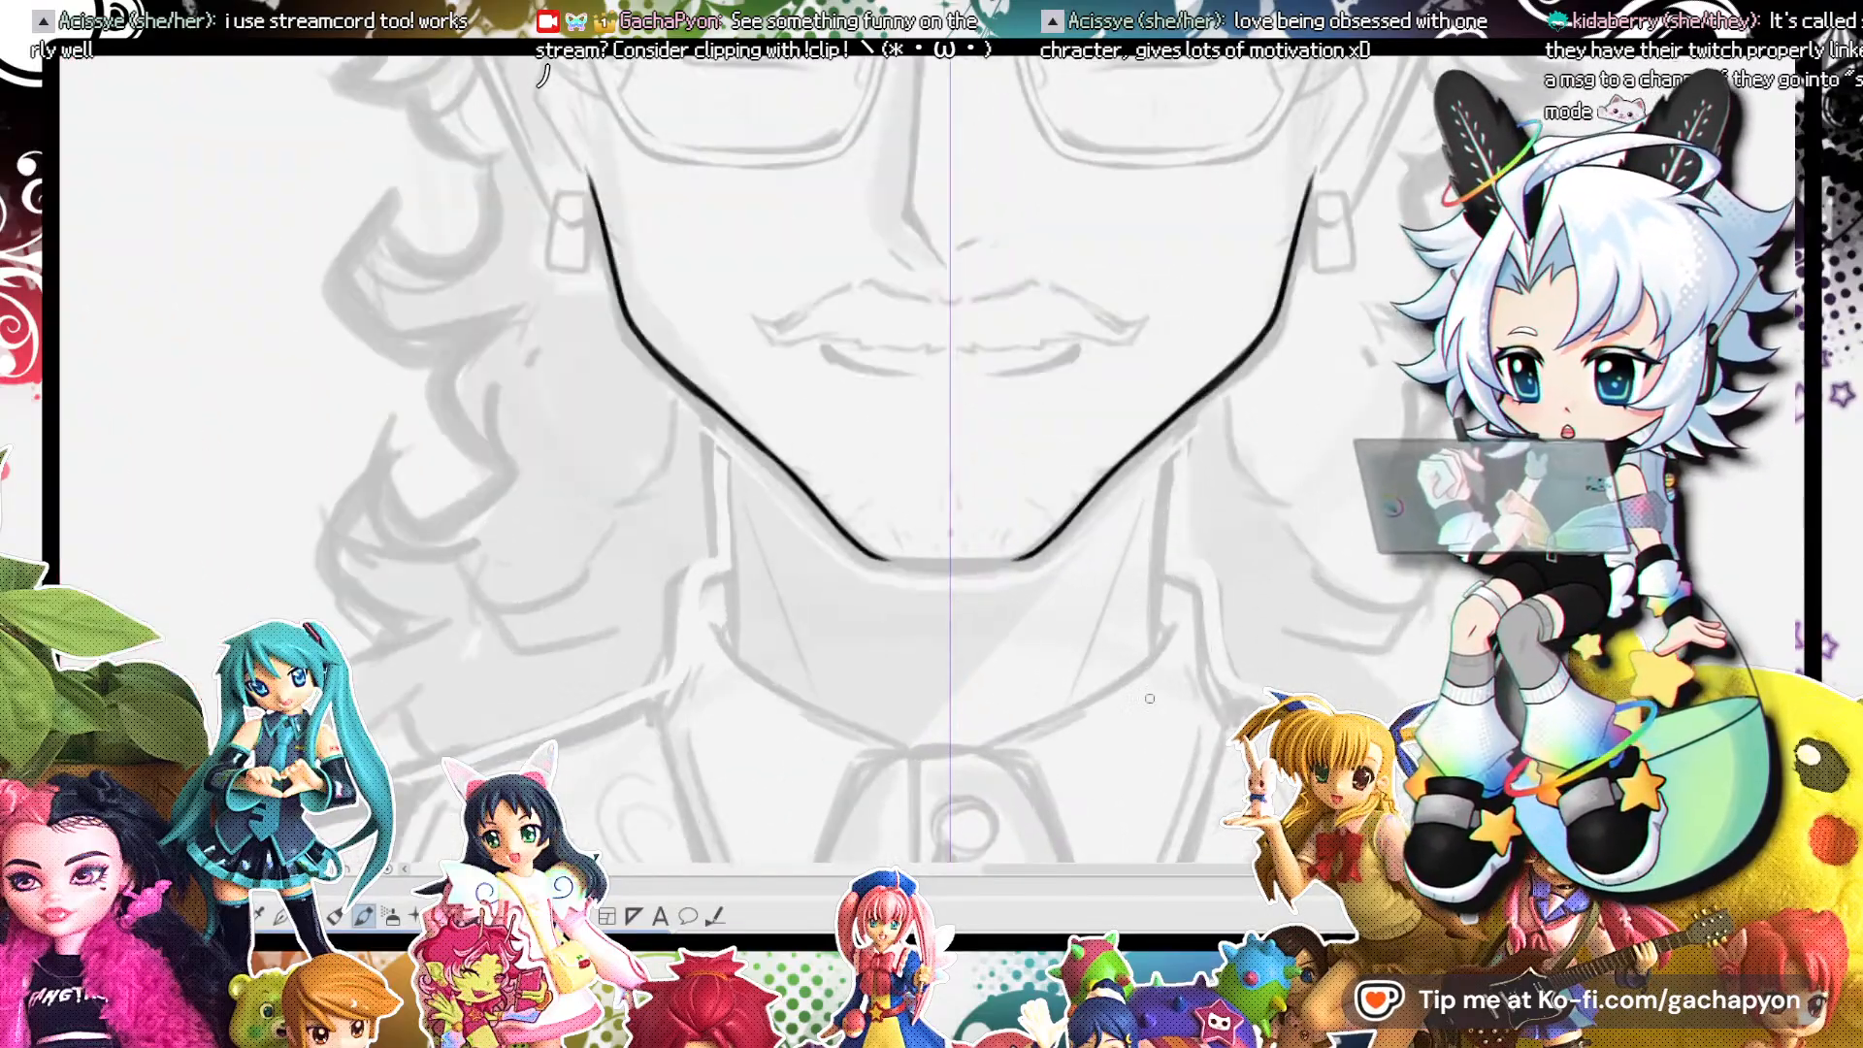
mouse_move(936, 194)
left_mouse_down()
mouse_move(1033, 175)
mouse_move(1259, 285)
left_mouse_up()
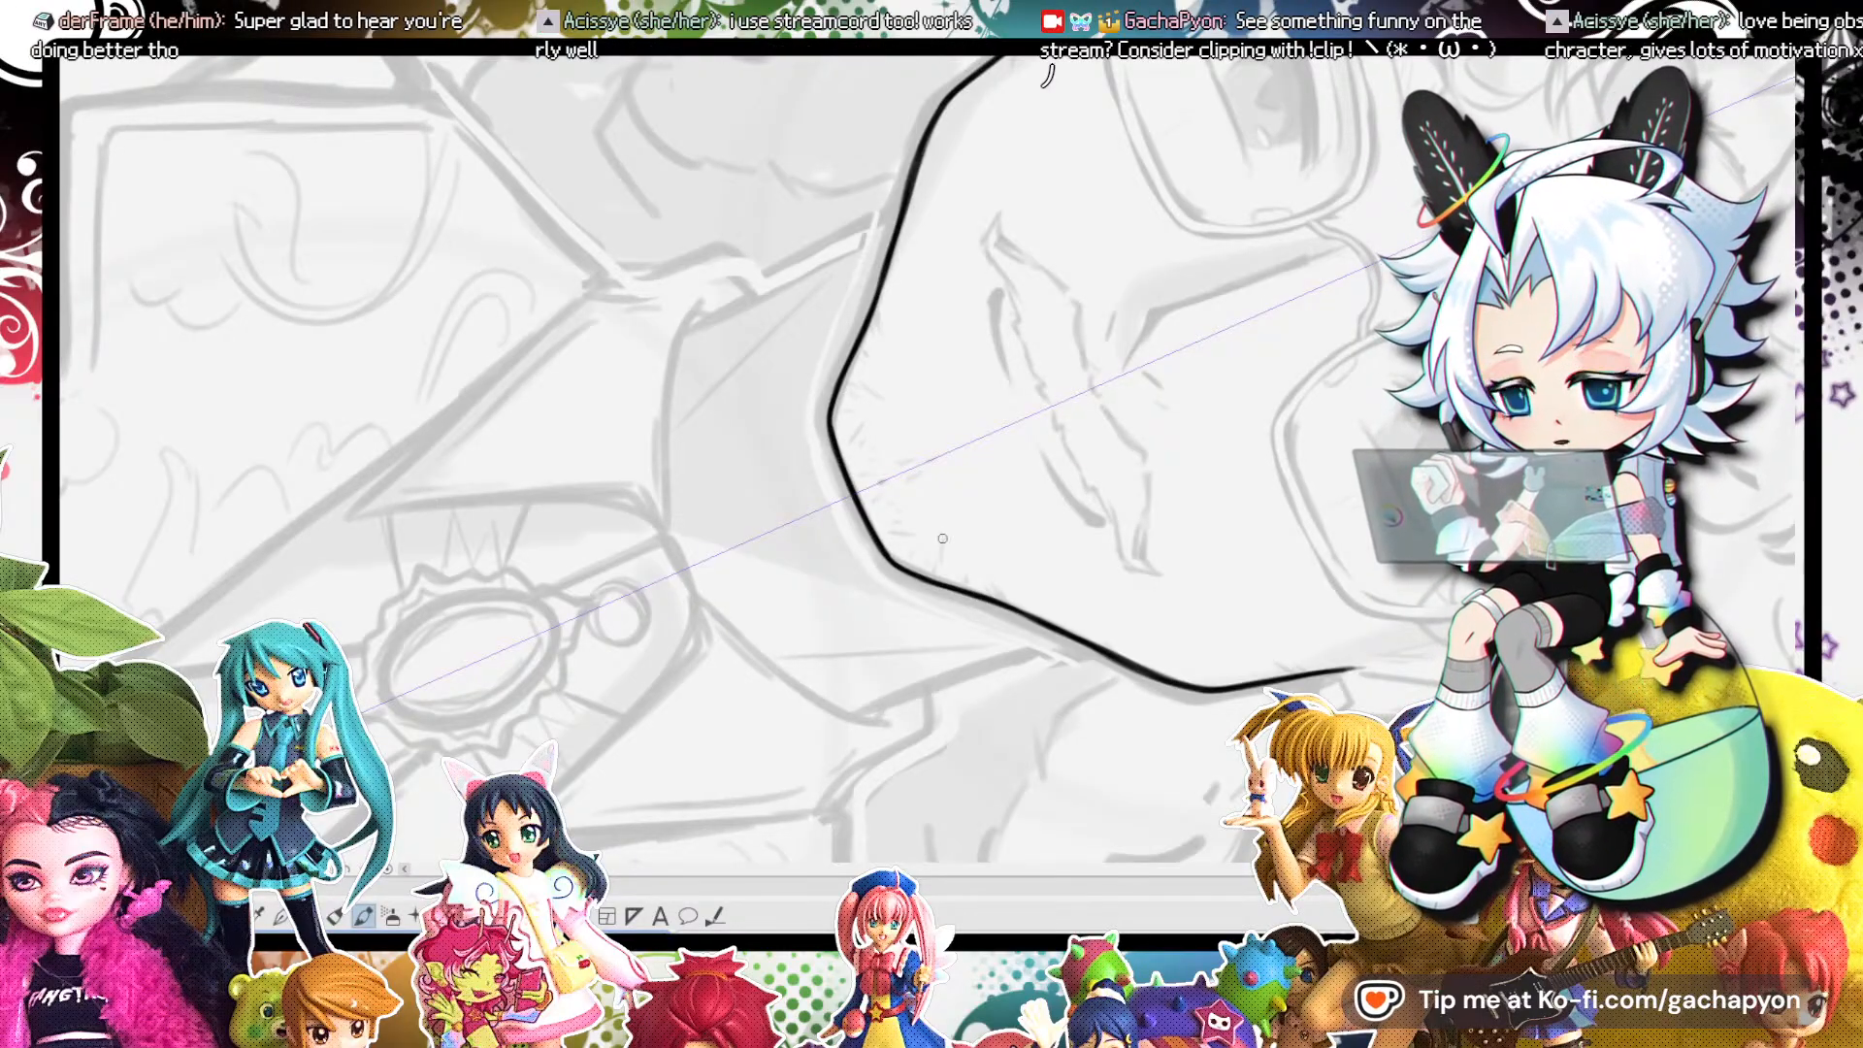
Ink mirrored black temple lines on both sides of the face, just above and beside the glasses.
key("ctrl+at")
left_click_drag(946, 388, 1148, 836)
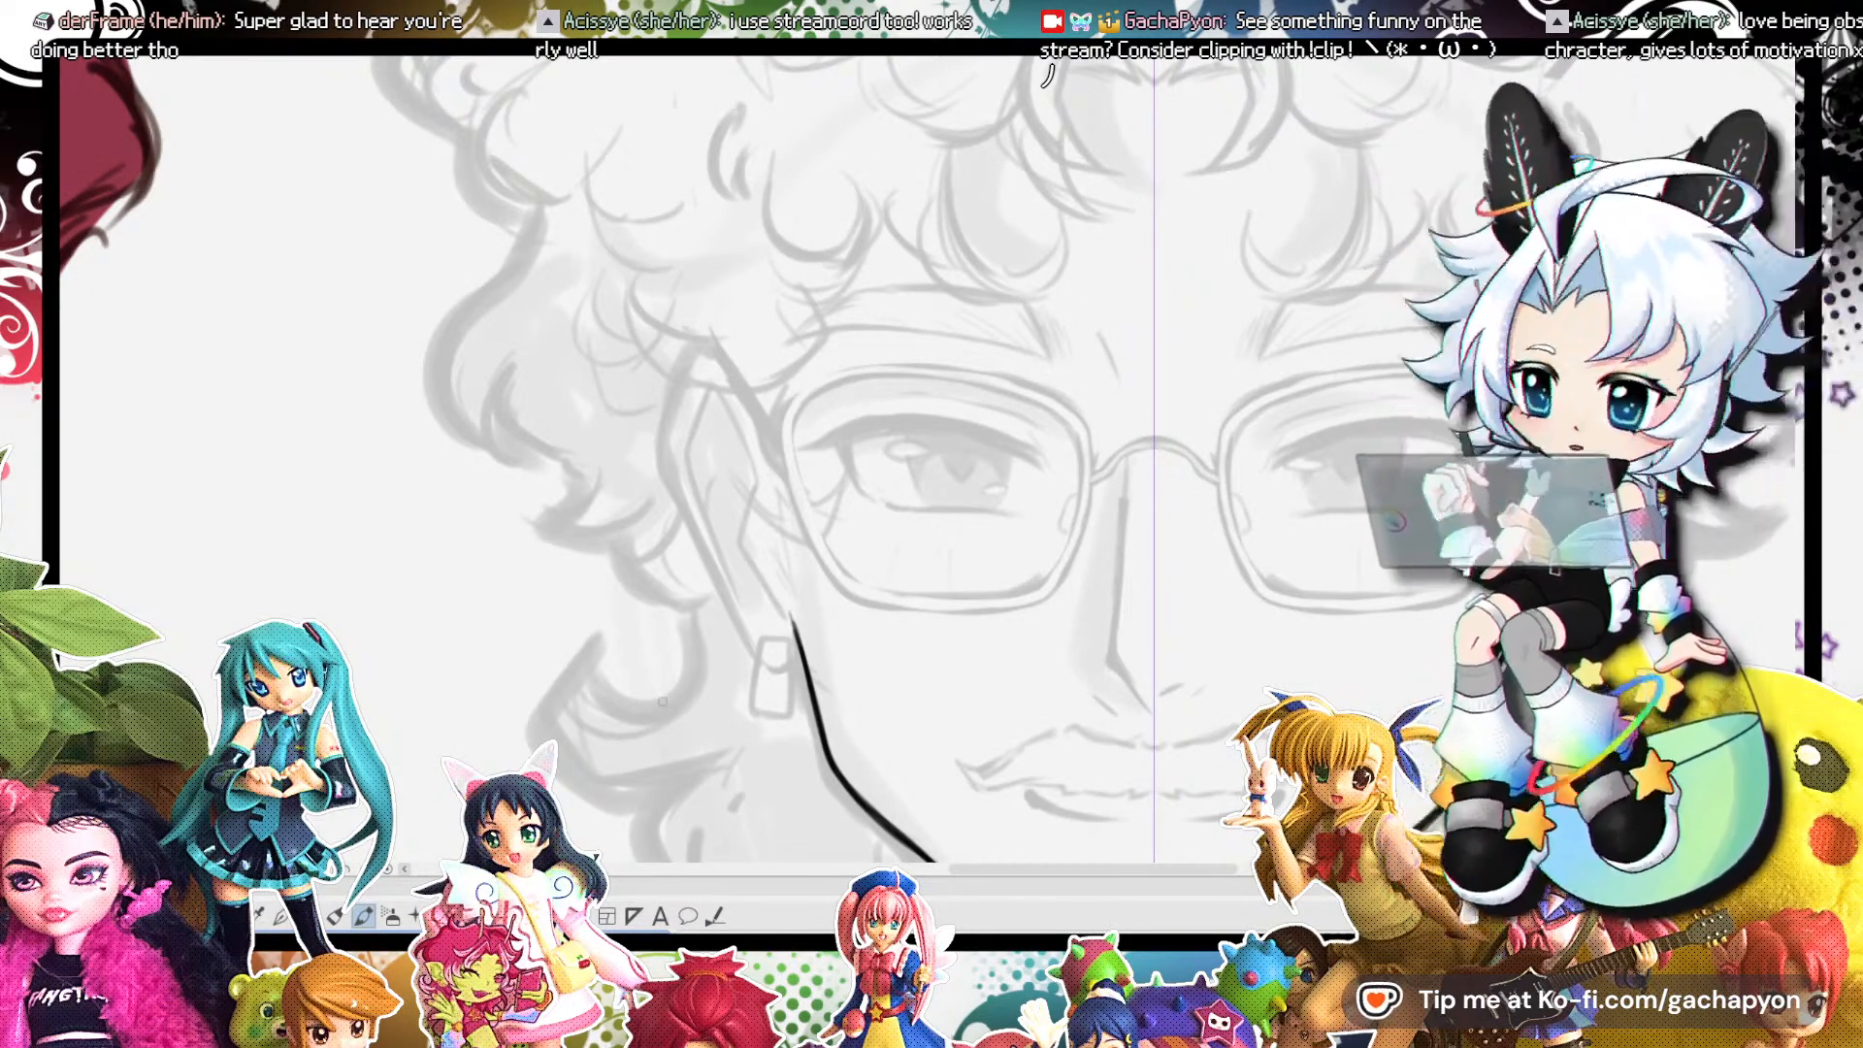
scroll(1058, 383, "down", 4)
scroll(1009, 300, "up", 3)
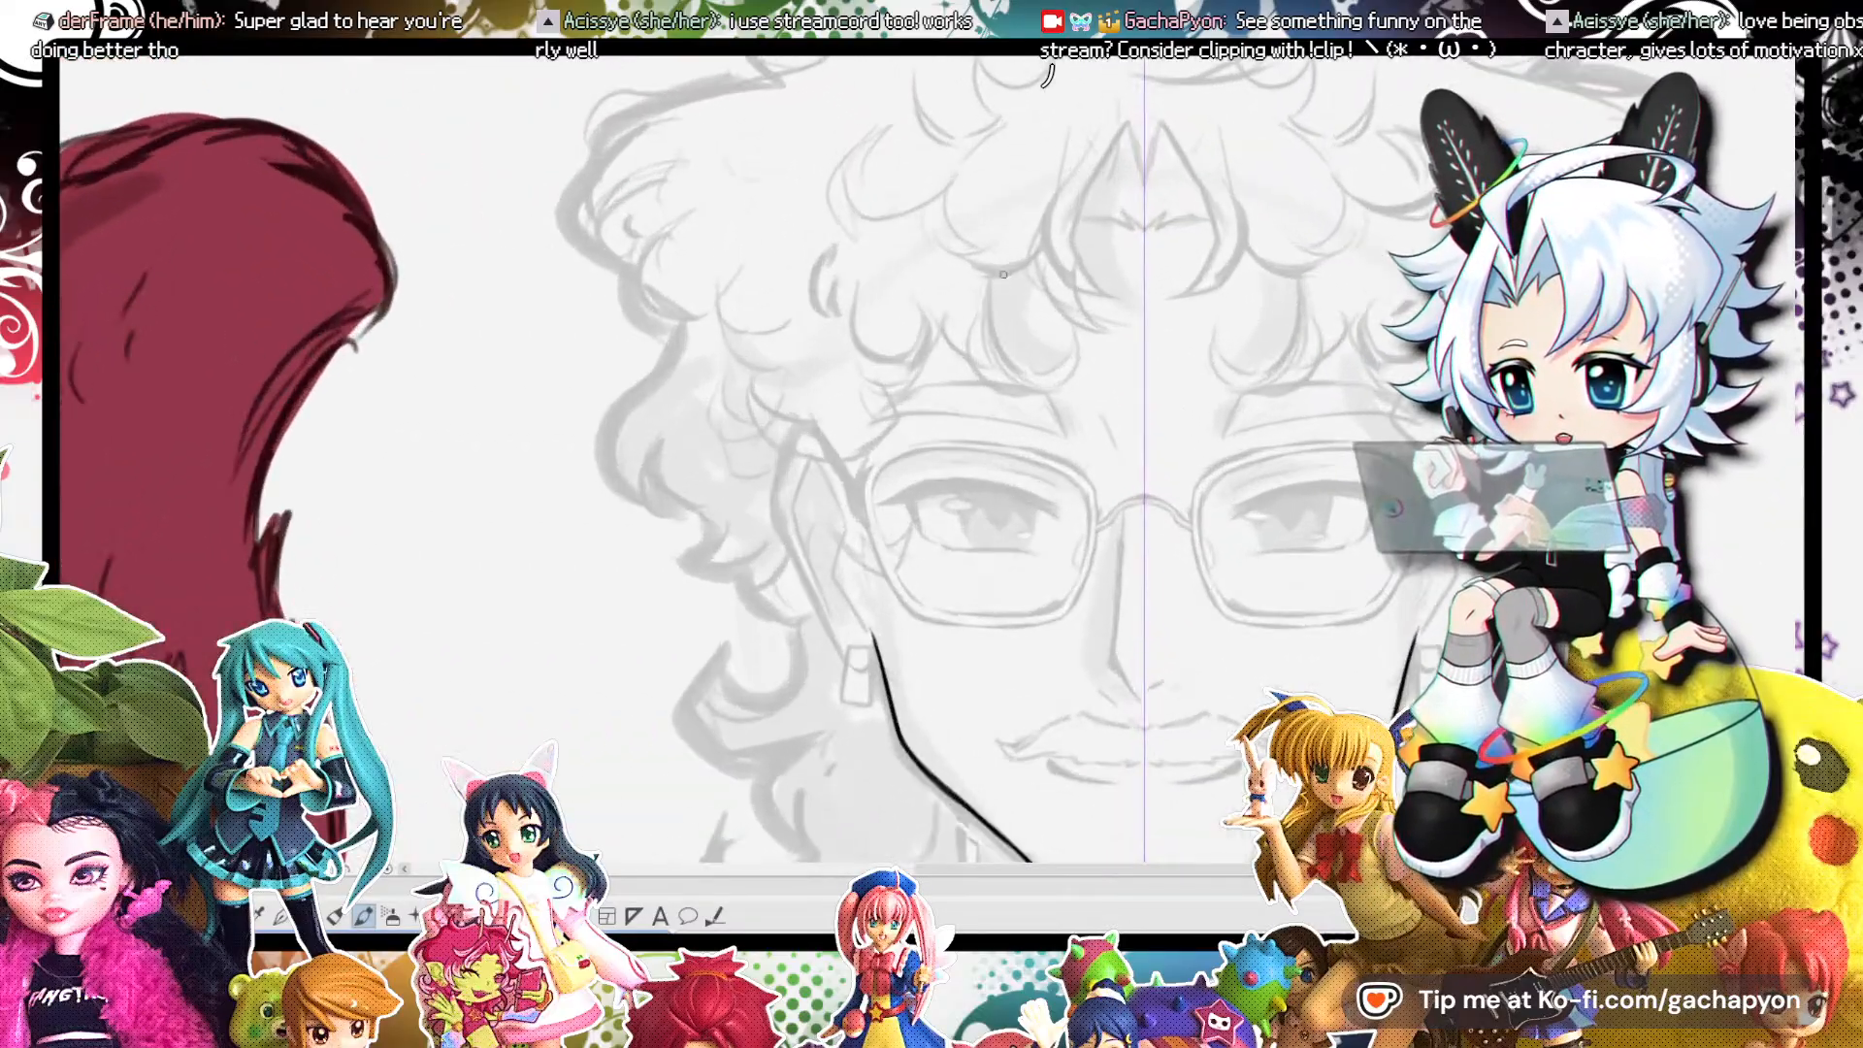
left_click_drag(839, 434, 853, 513)
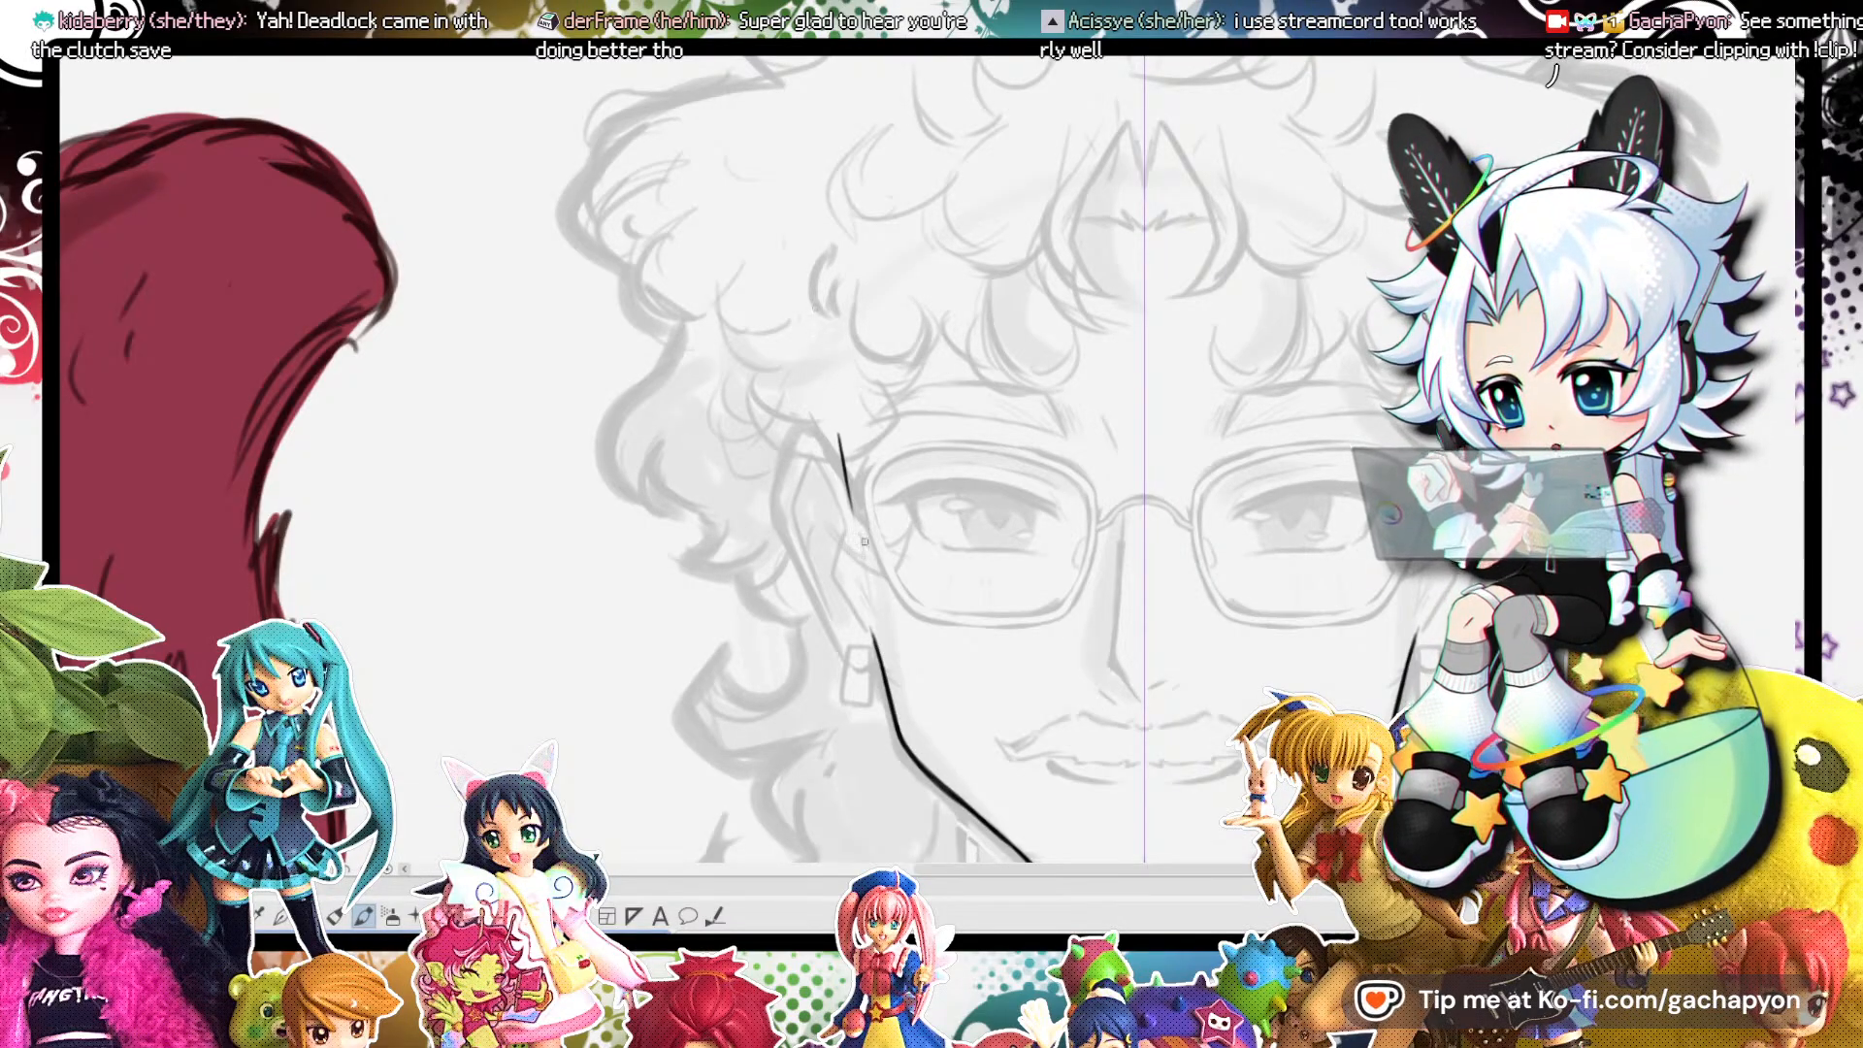
scroll(815, 308, "down", 4)
scroll(780, 494, "up", 4)
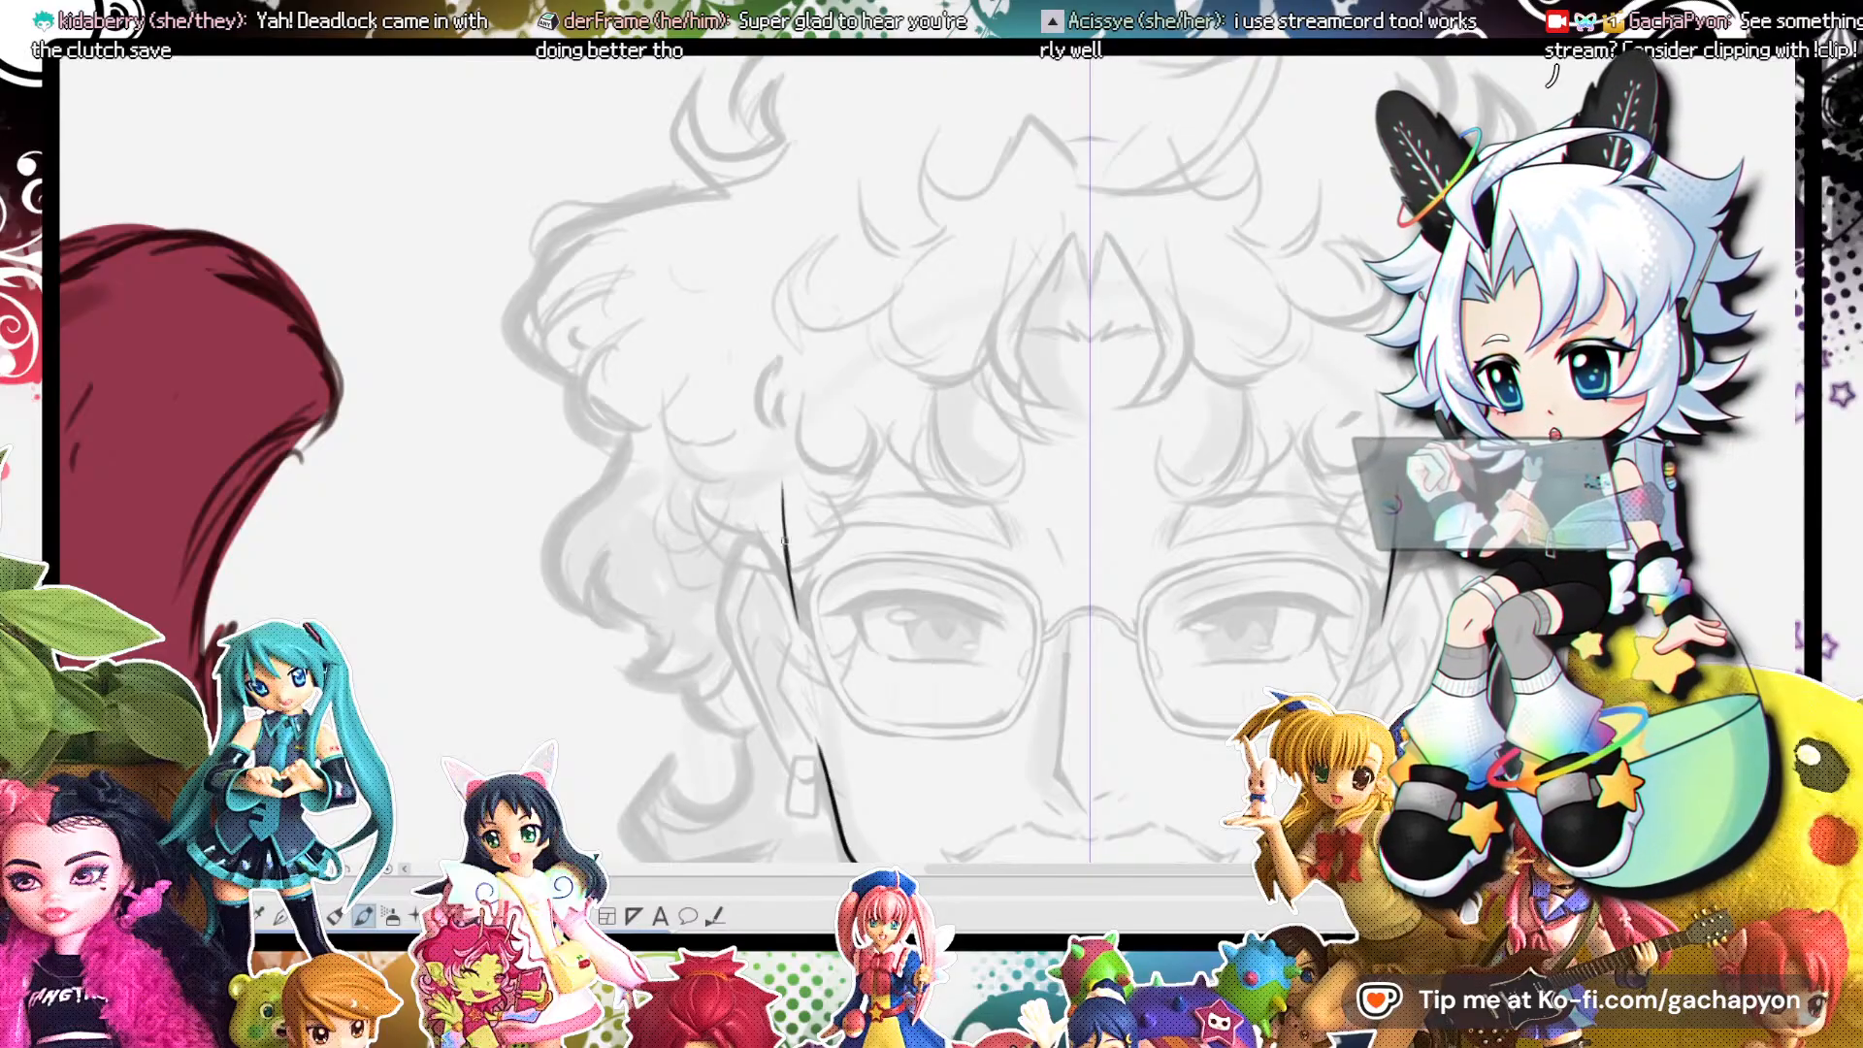
Ink the curve of the cranium from the temples up to the centre line, closing the dome under the hair sketch.
mouse_move(799, 386)
left_mouse_down()
mouse_move(852, 306)
mouse_move(929, 253)
left_mouse_up()
key("ctrl+z")
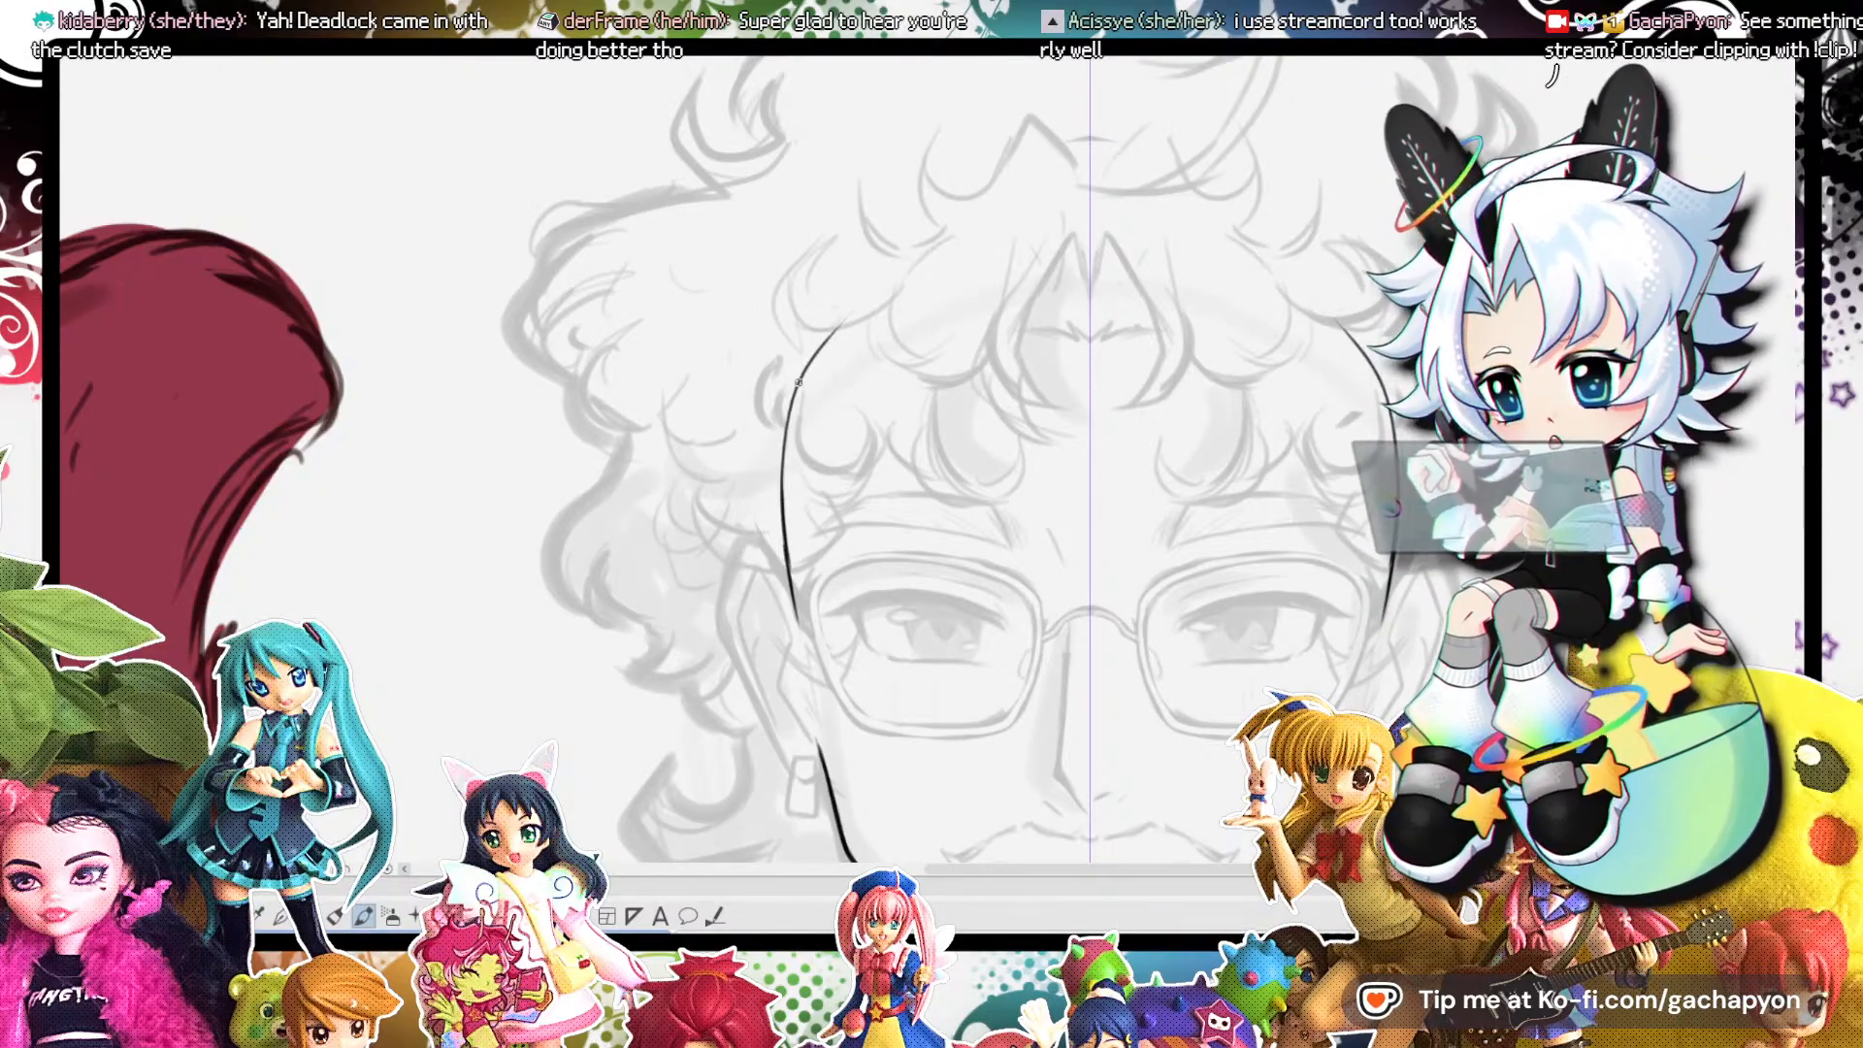
left_click_drag(919, 271, 1091, 235)
scroll(1235, 217, "down", 5)
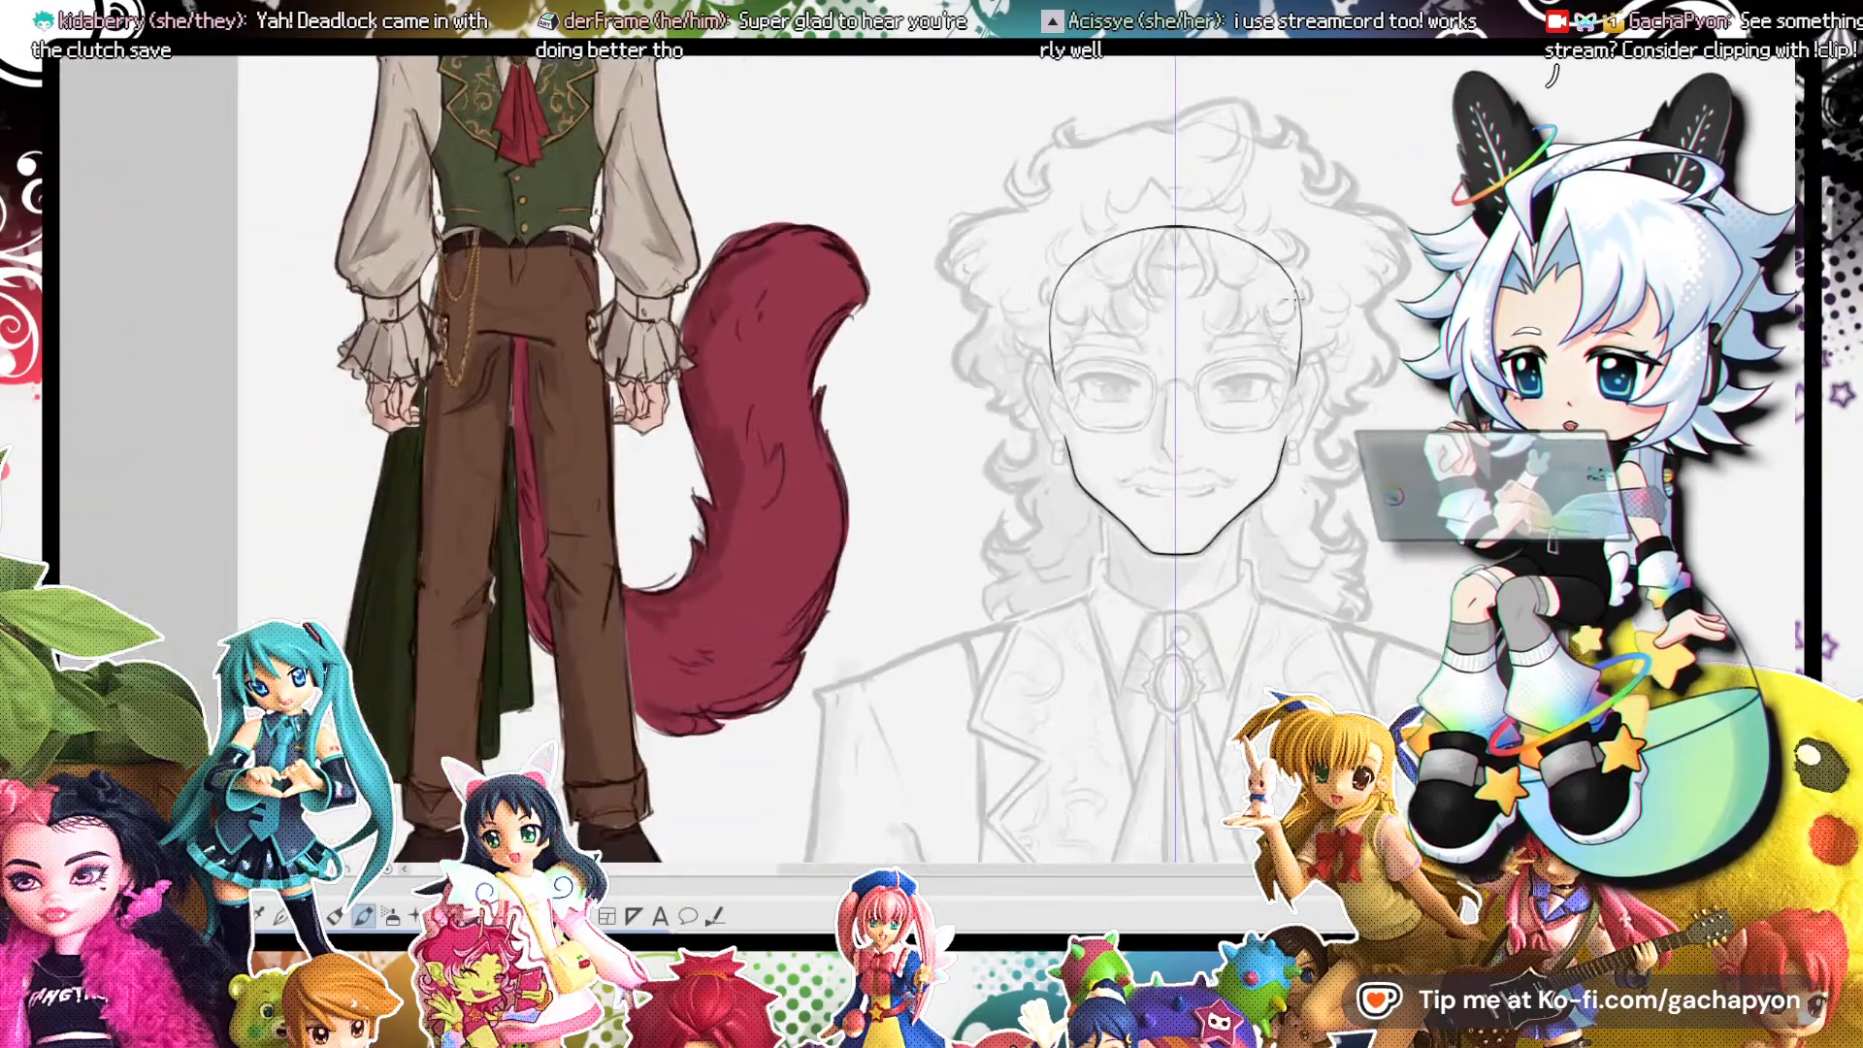
Enclose the inked cranium in an elliptical selection, move it slightly higher above the face, and clear the selection.
scroll(1320, 199, "up", 4)
key("m")
mouse_move(1015, 590)
left_mouse_down()
mouse_move(690, 515)
mouse_move(1015, 192)
left_mouse_up()
left_click(1100, 639)
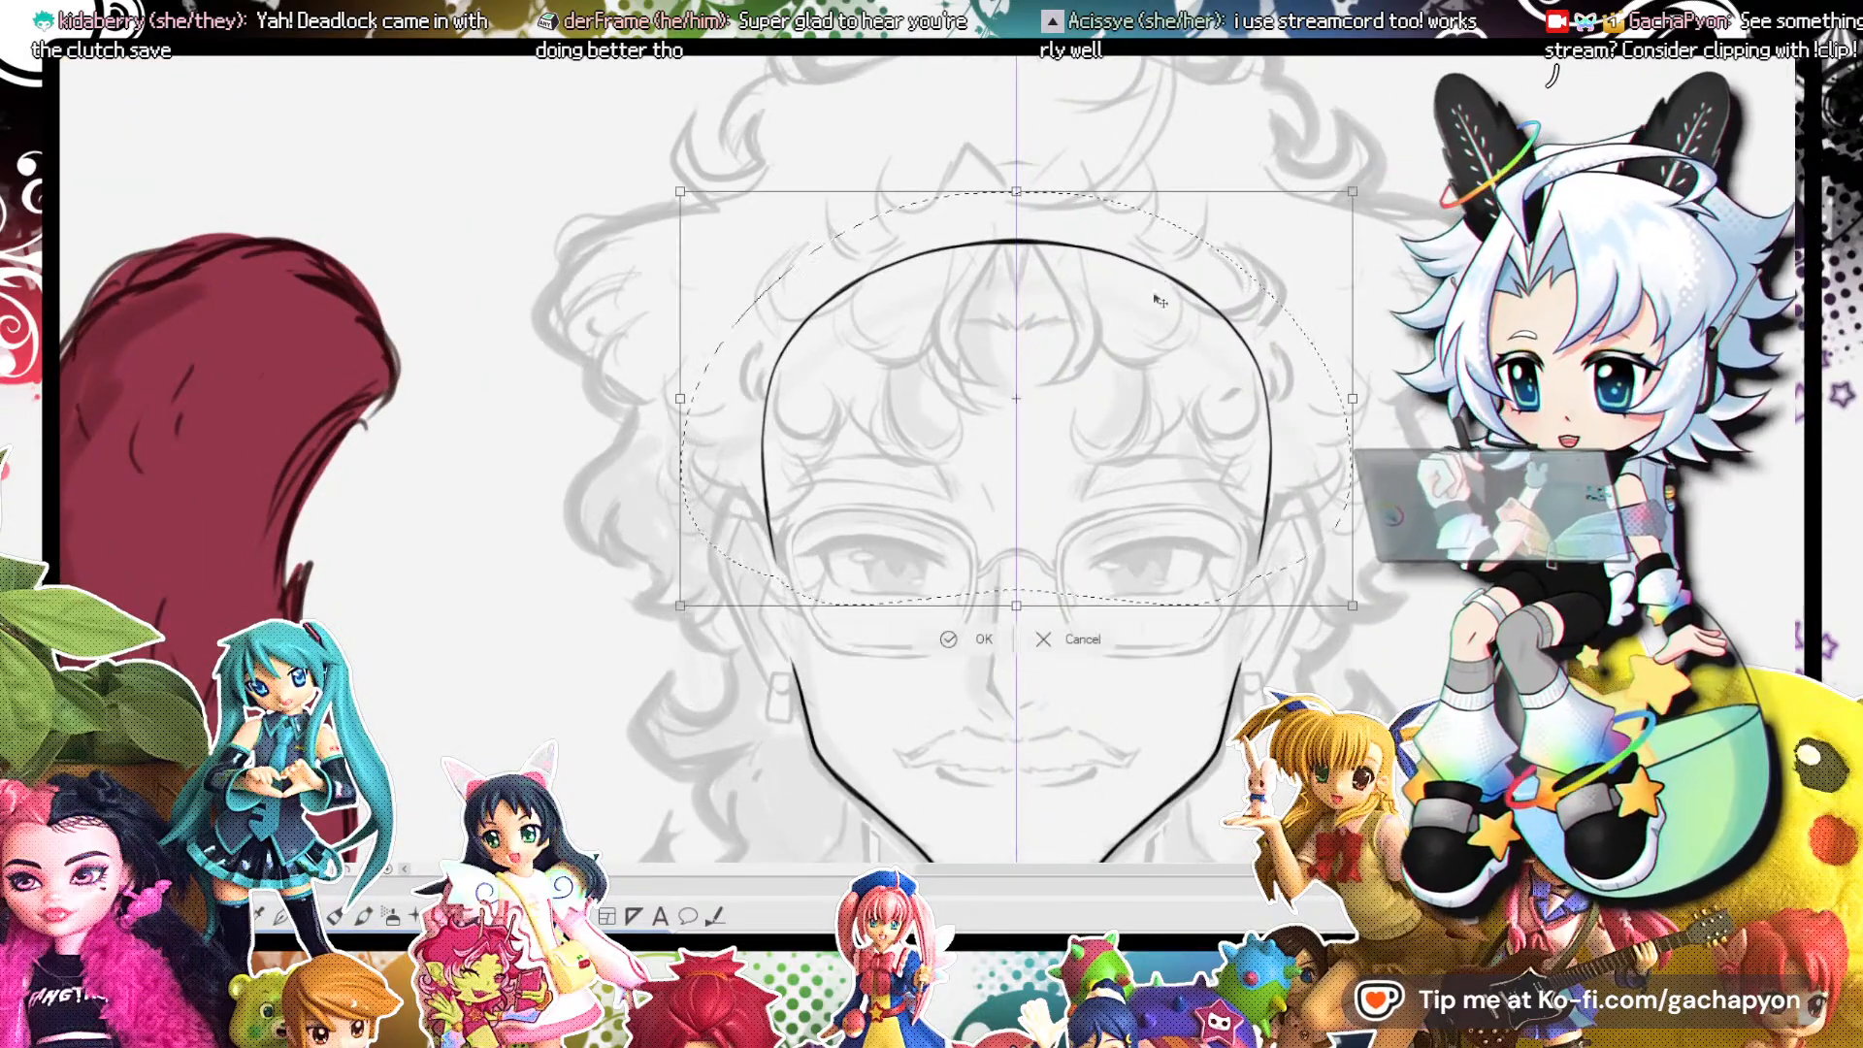
left_click_drag(1123, 418, 1123, 379)
left_click_drag(1284, 442, 1282, 427)
left_click(987, 586)
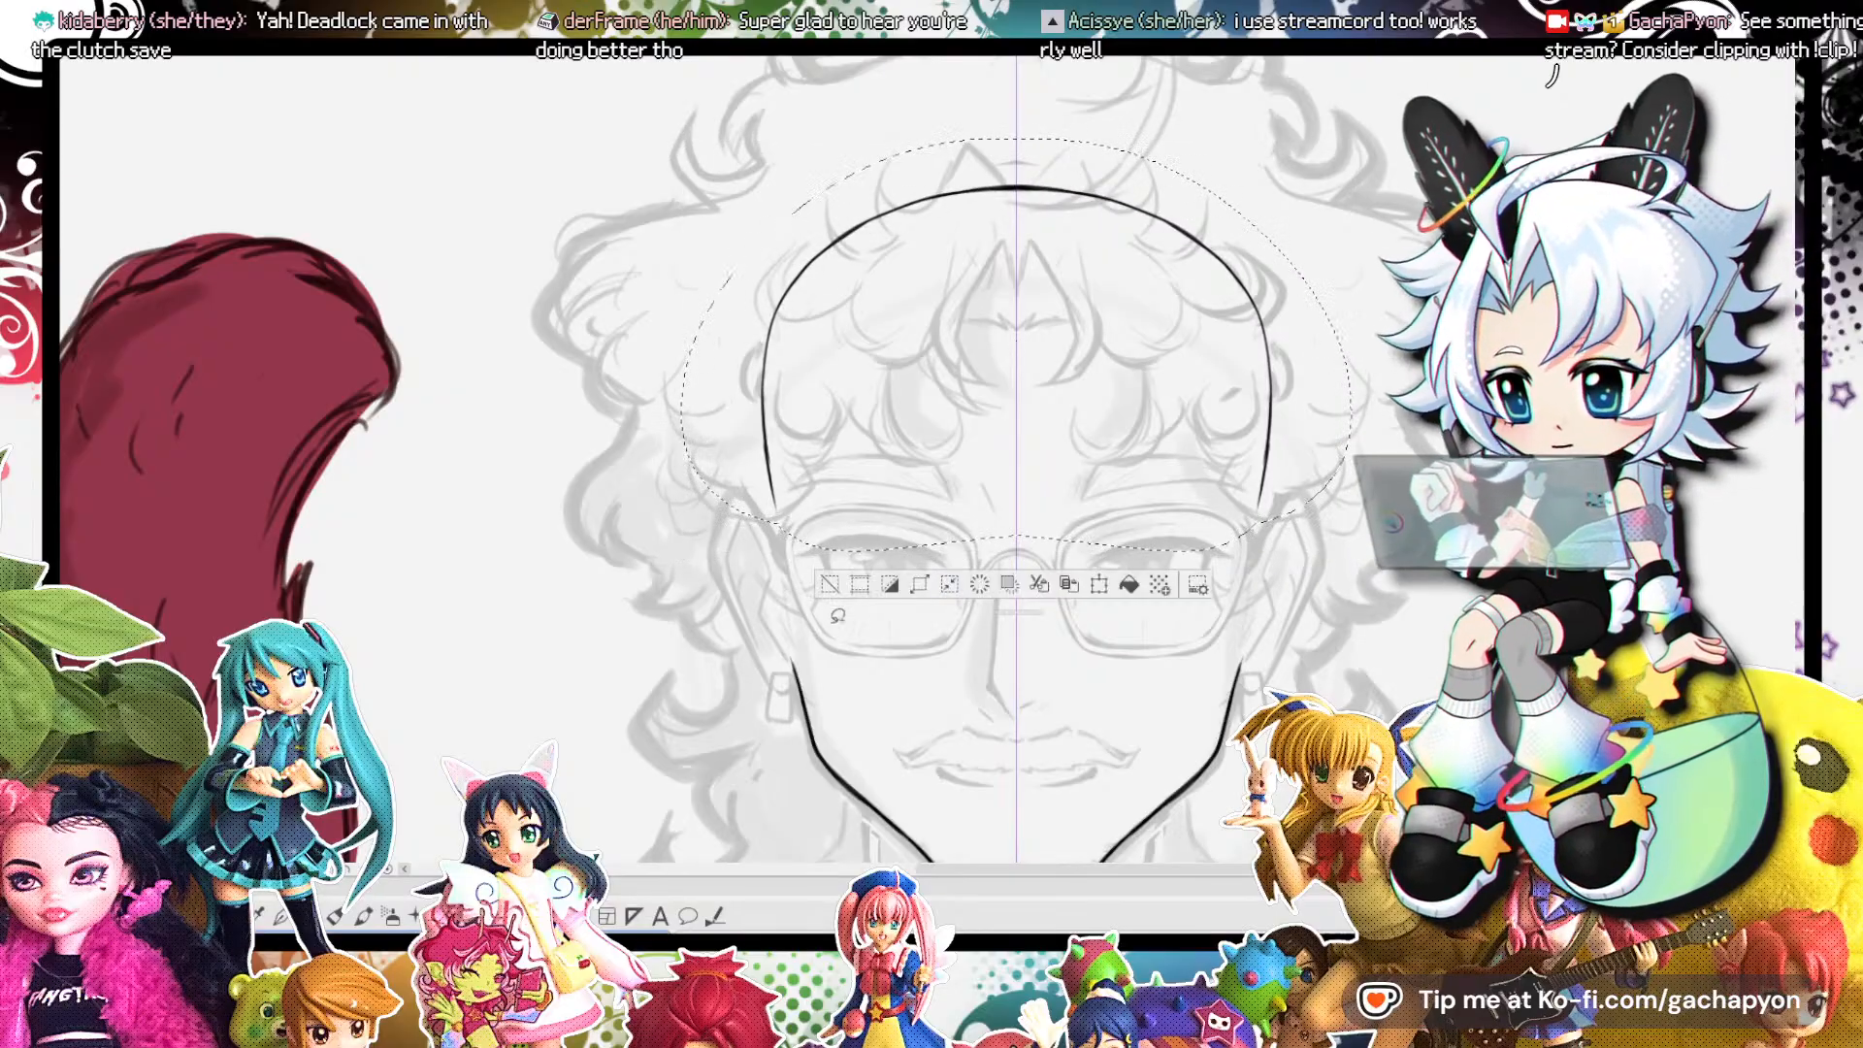
left_click(835, 594)
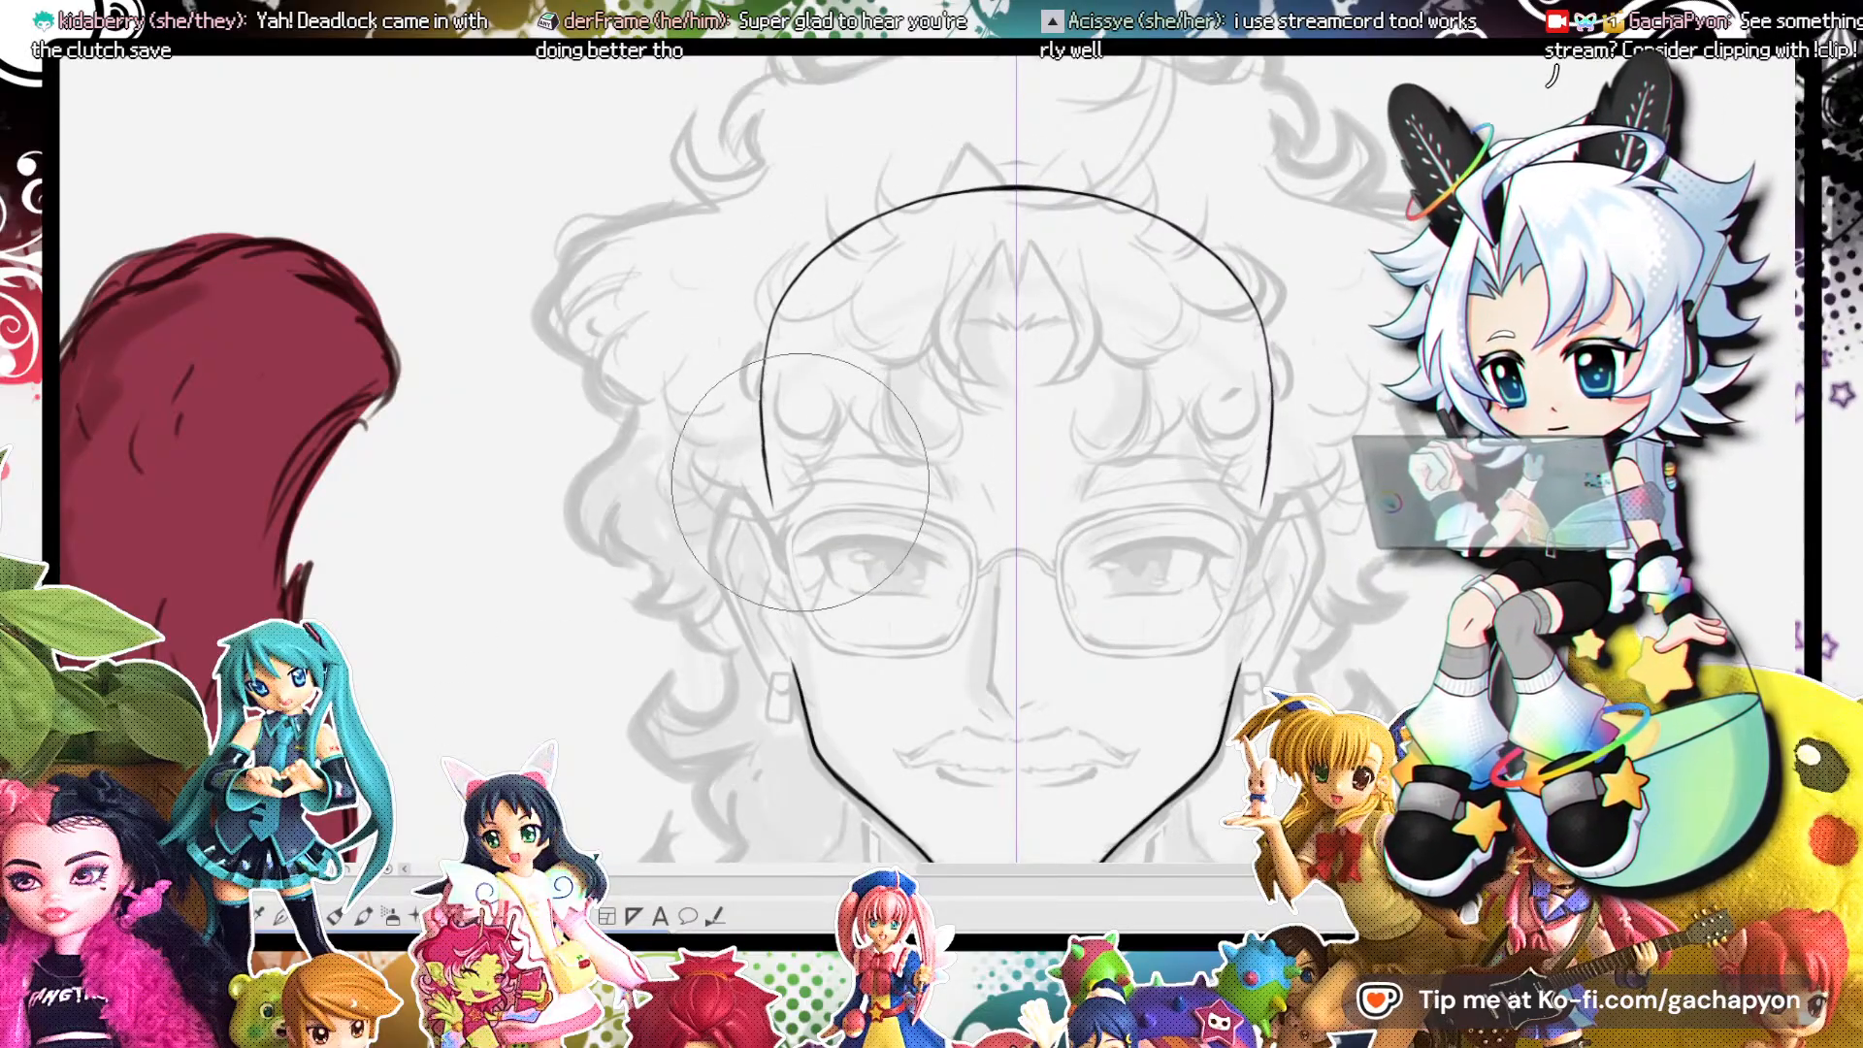
Thicken the mirrored cranium line with the pen along both sides and across the crown.
key("[")
key("[")
key("[")
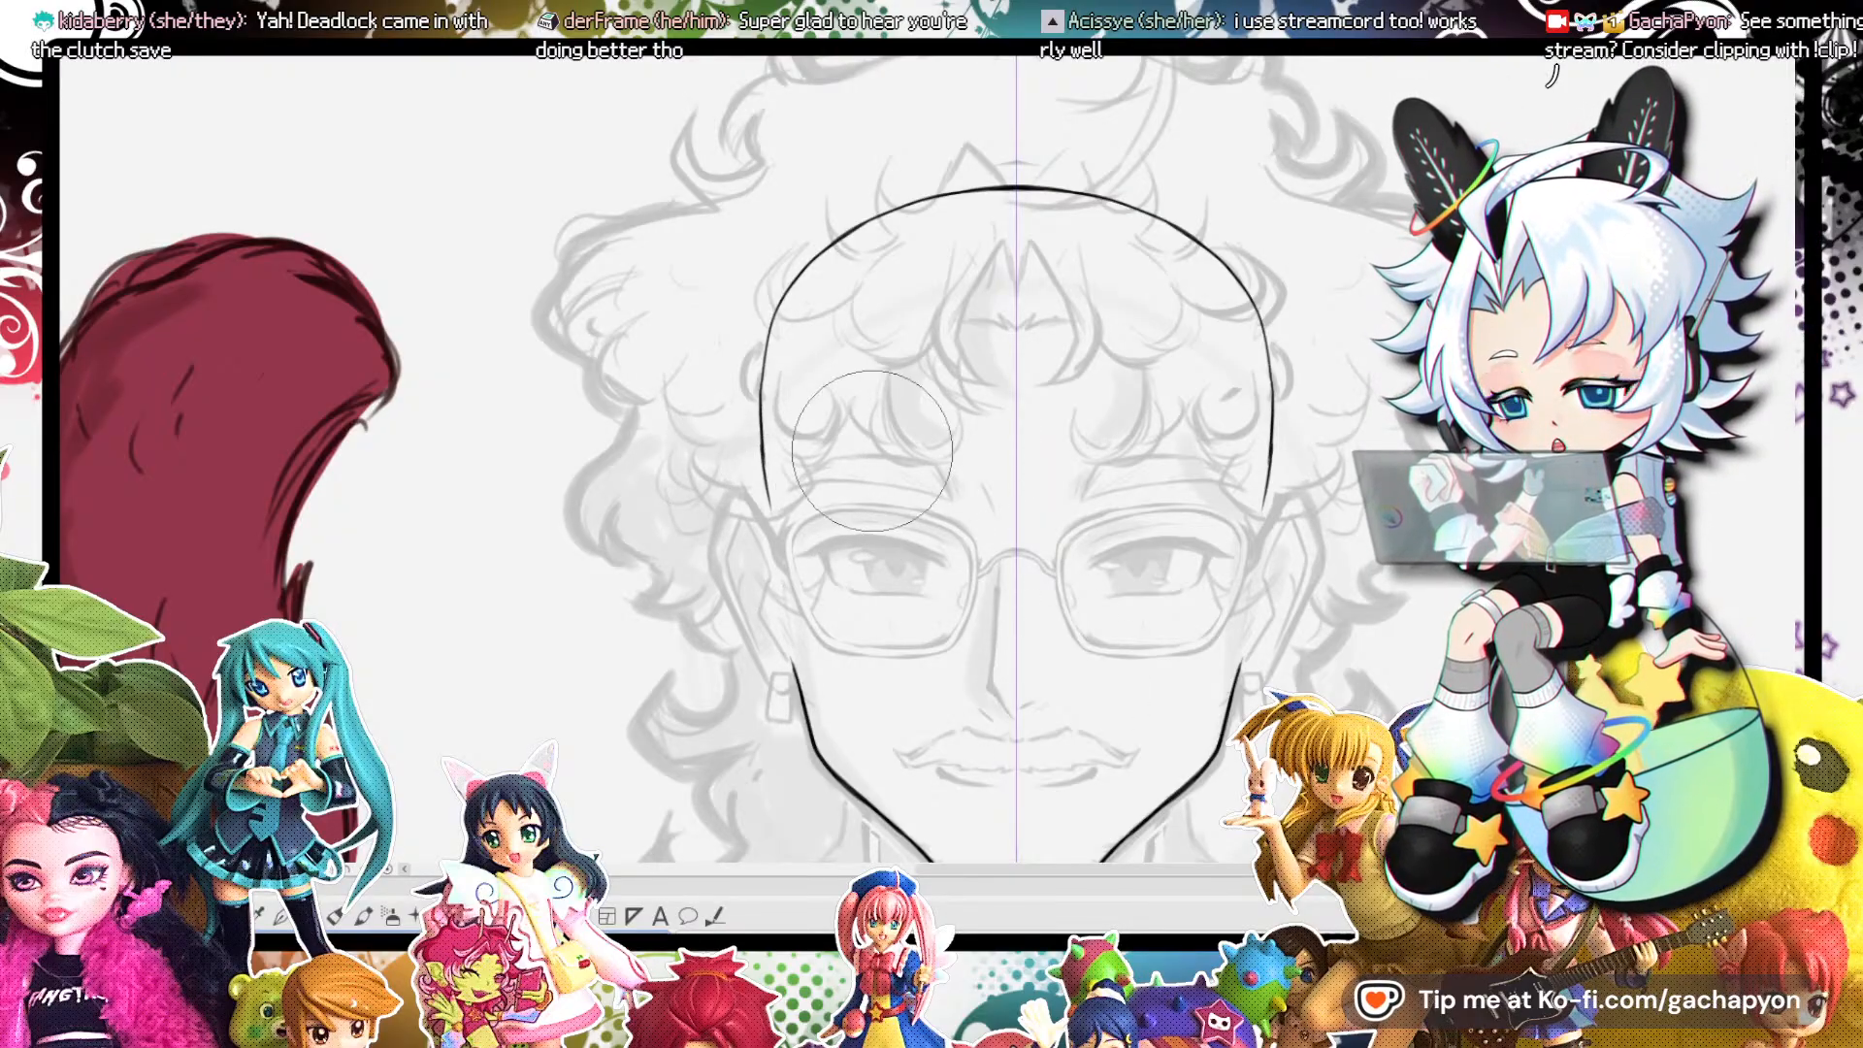
scroll(723, 417, "down", 2)
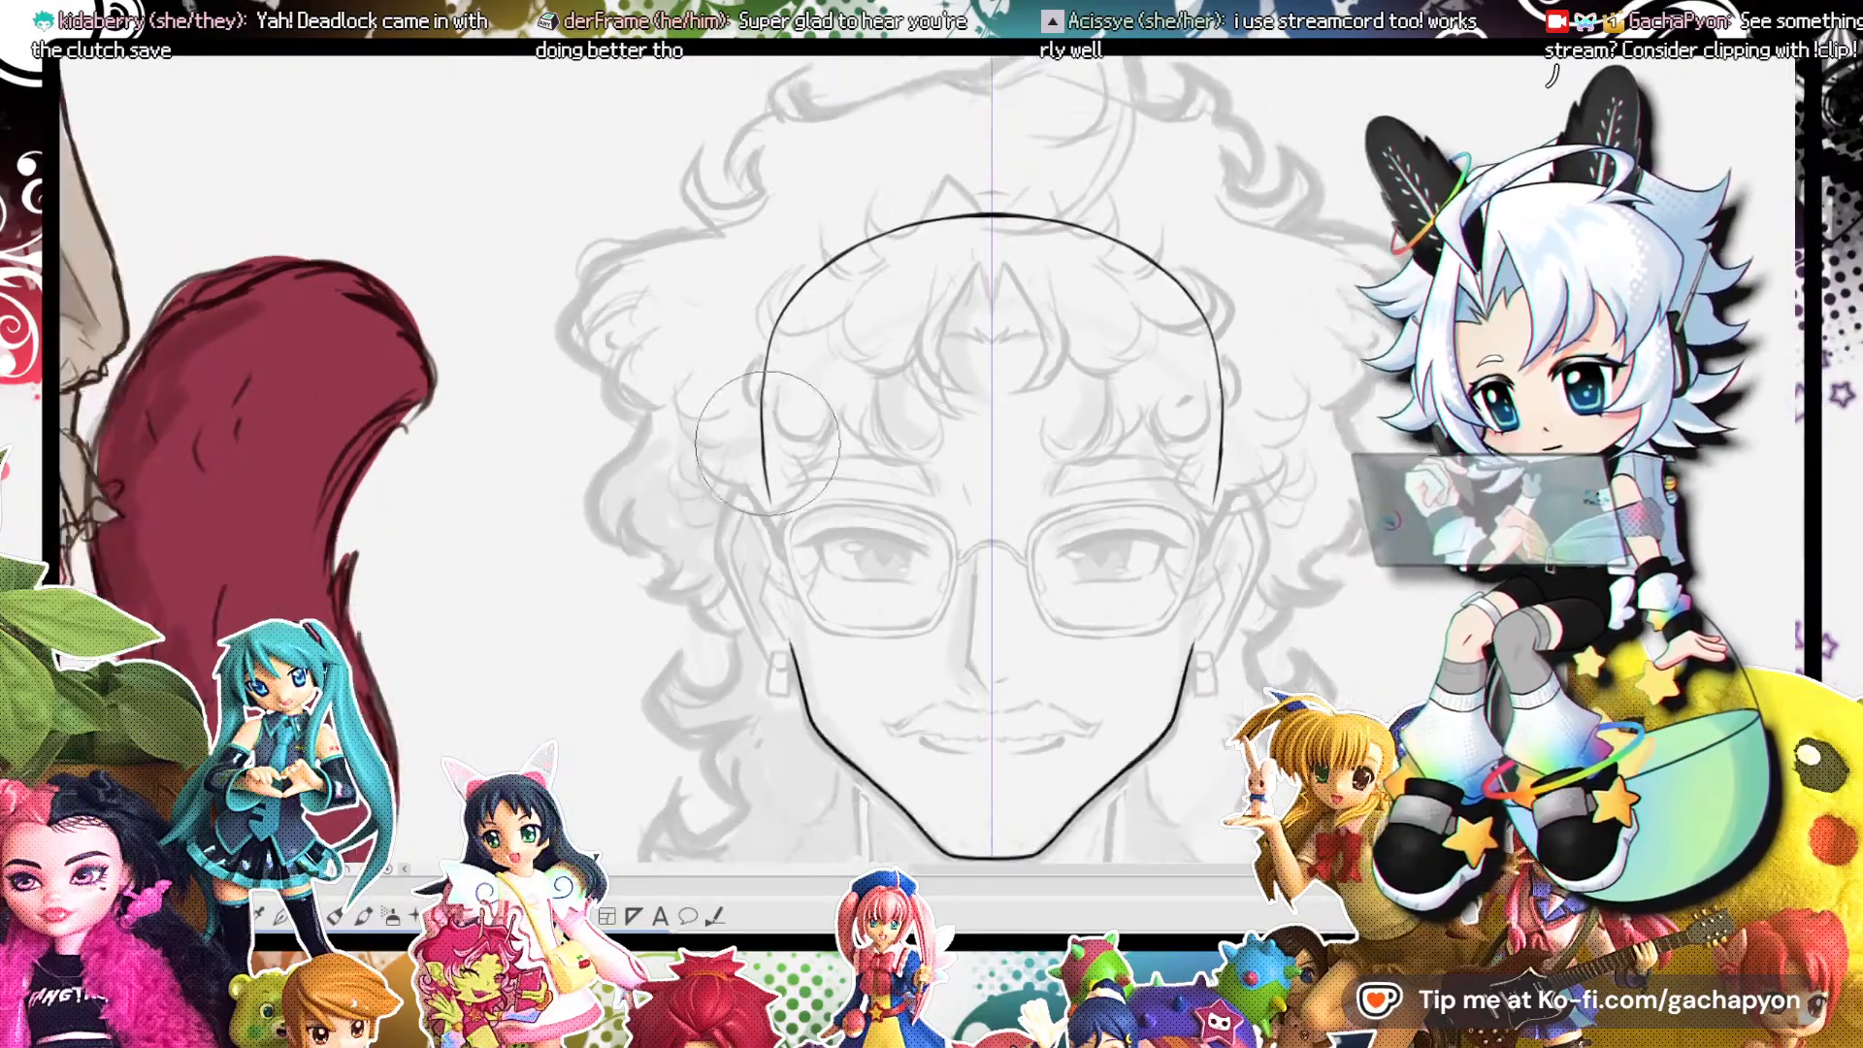
scroll(820, 291, "up", 3)
left_click(364, 916)
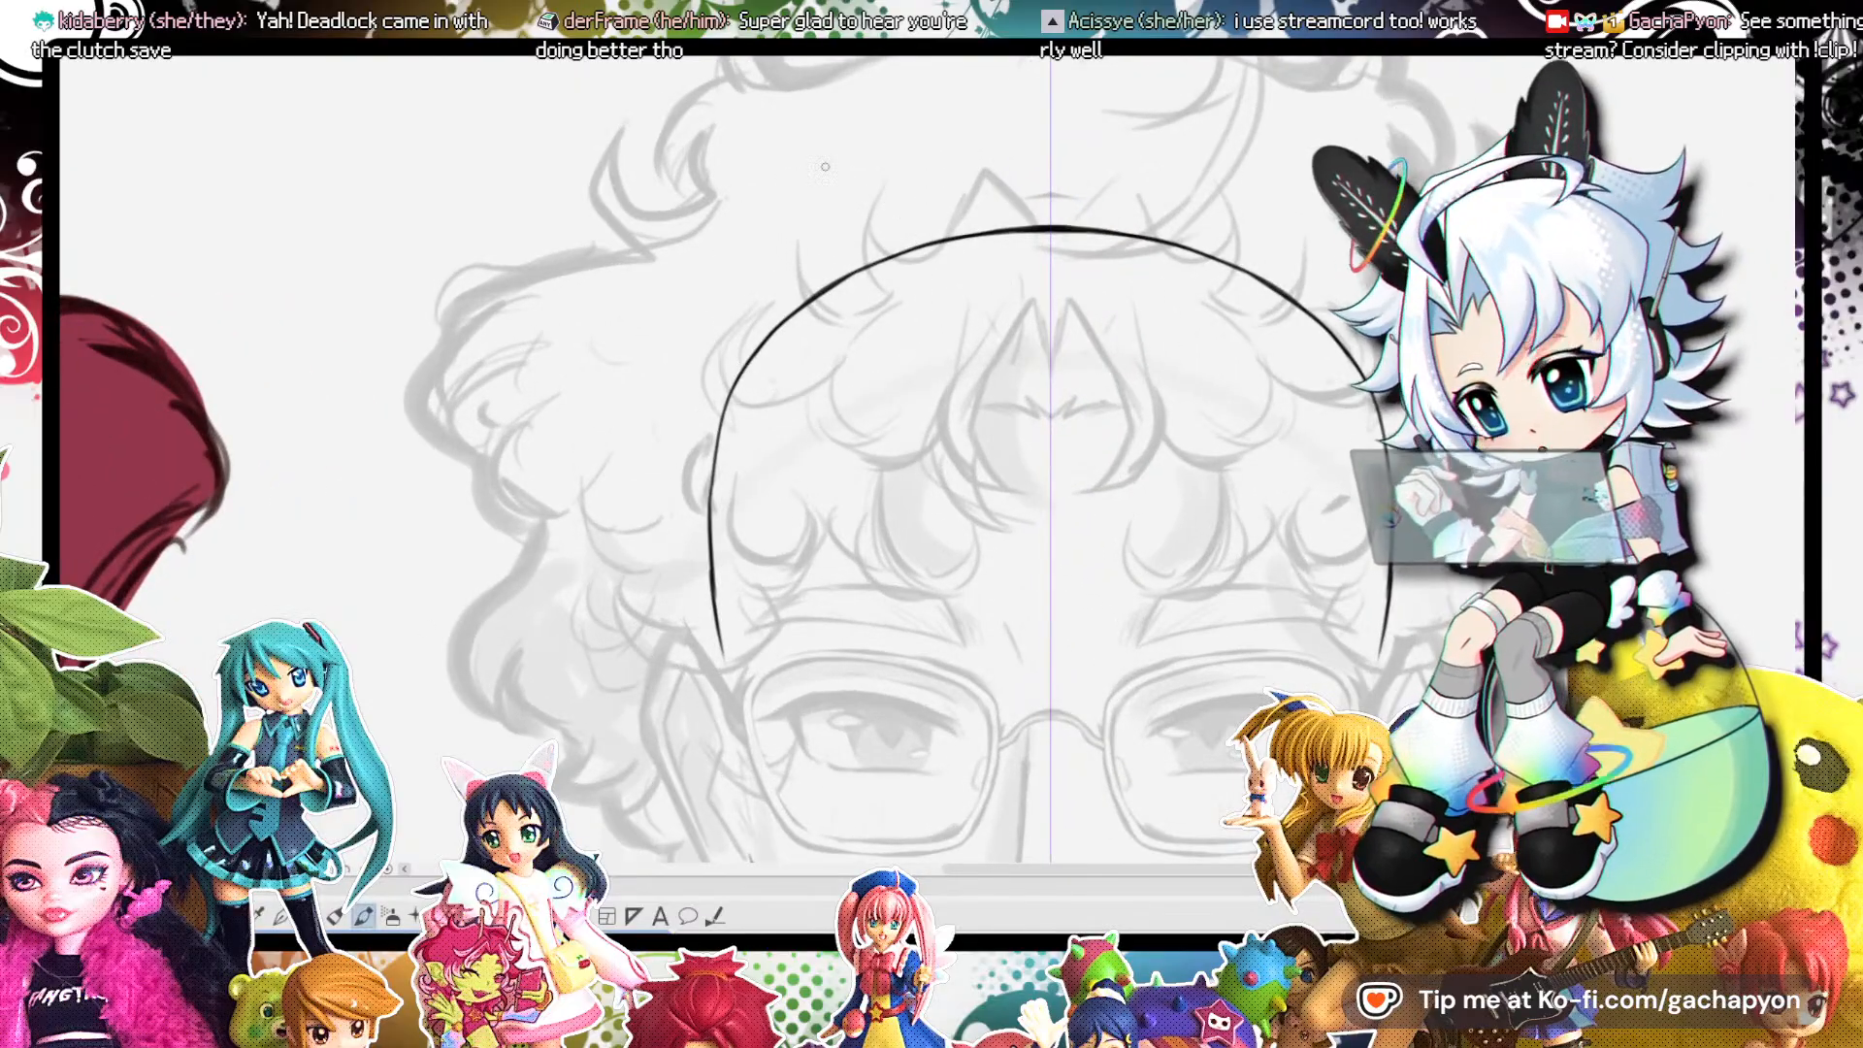
left_click_drag(735, 390, 714, 603)
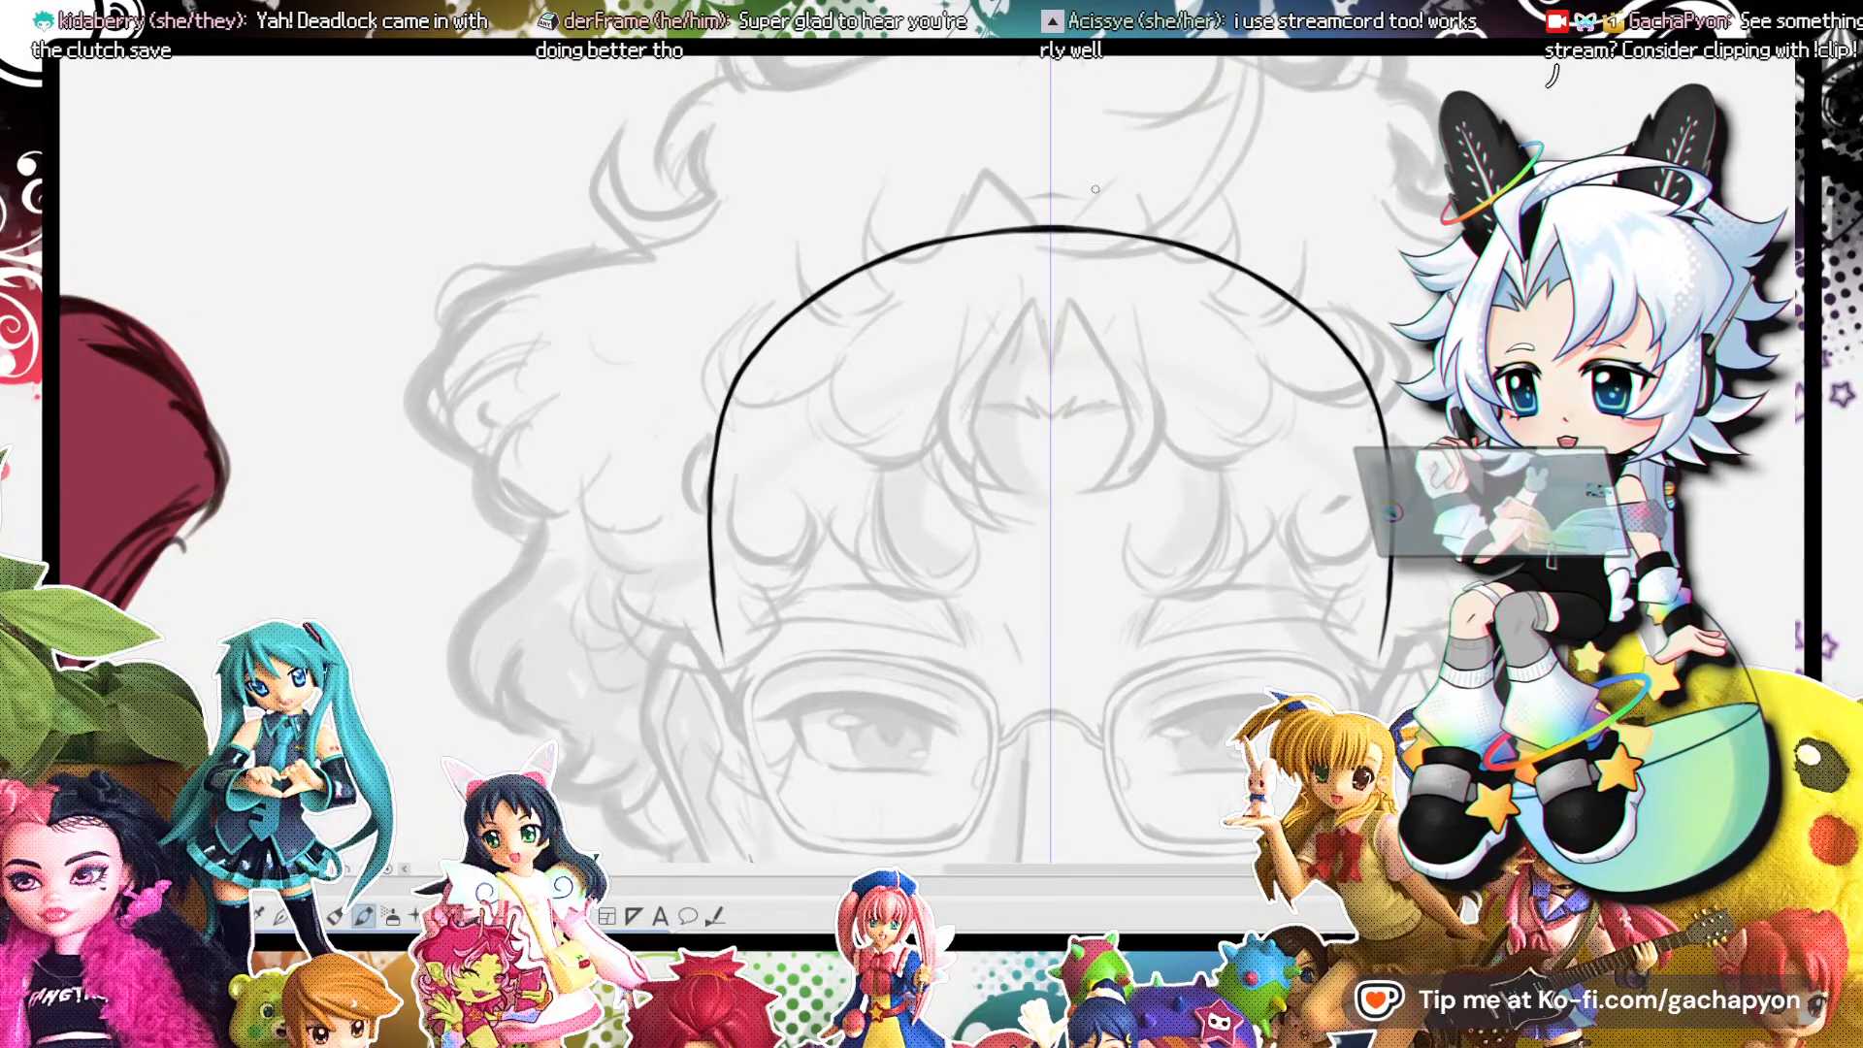
mouse_move(1048, 248)
left_mouse_down()
mouse_move(1140, 325)
mouse_move(805, 280)
mouse_move(784, 295)
left_mouse_up()
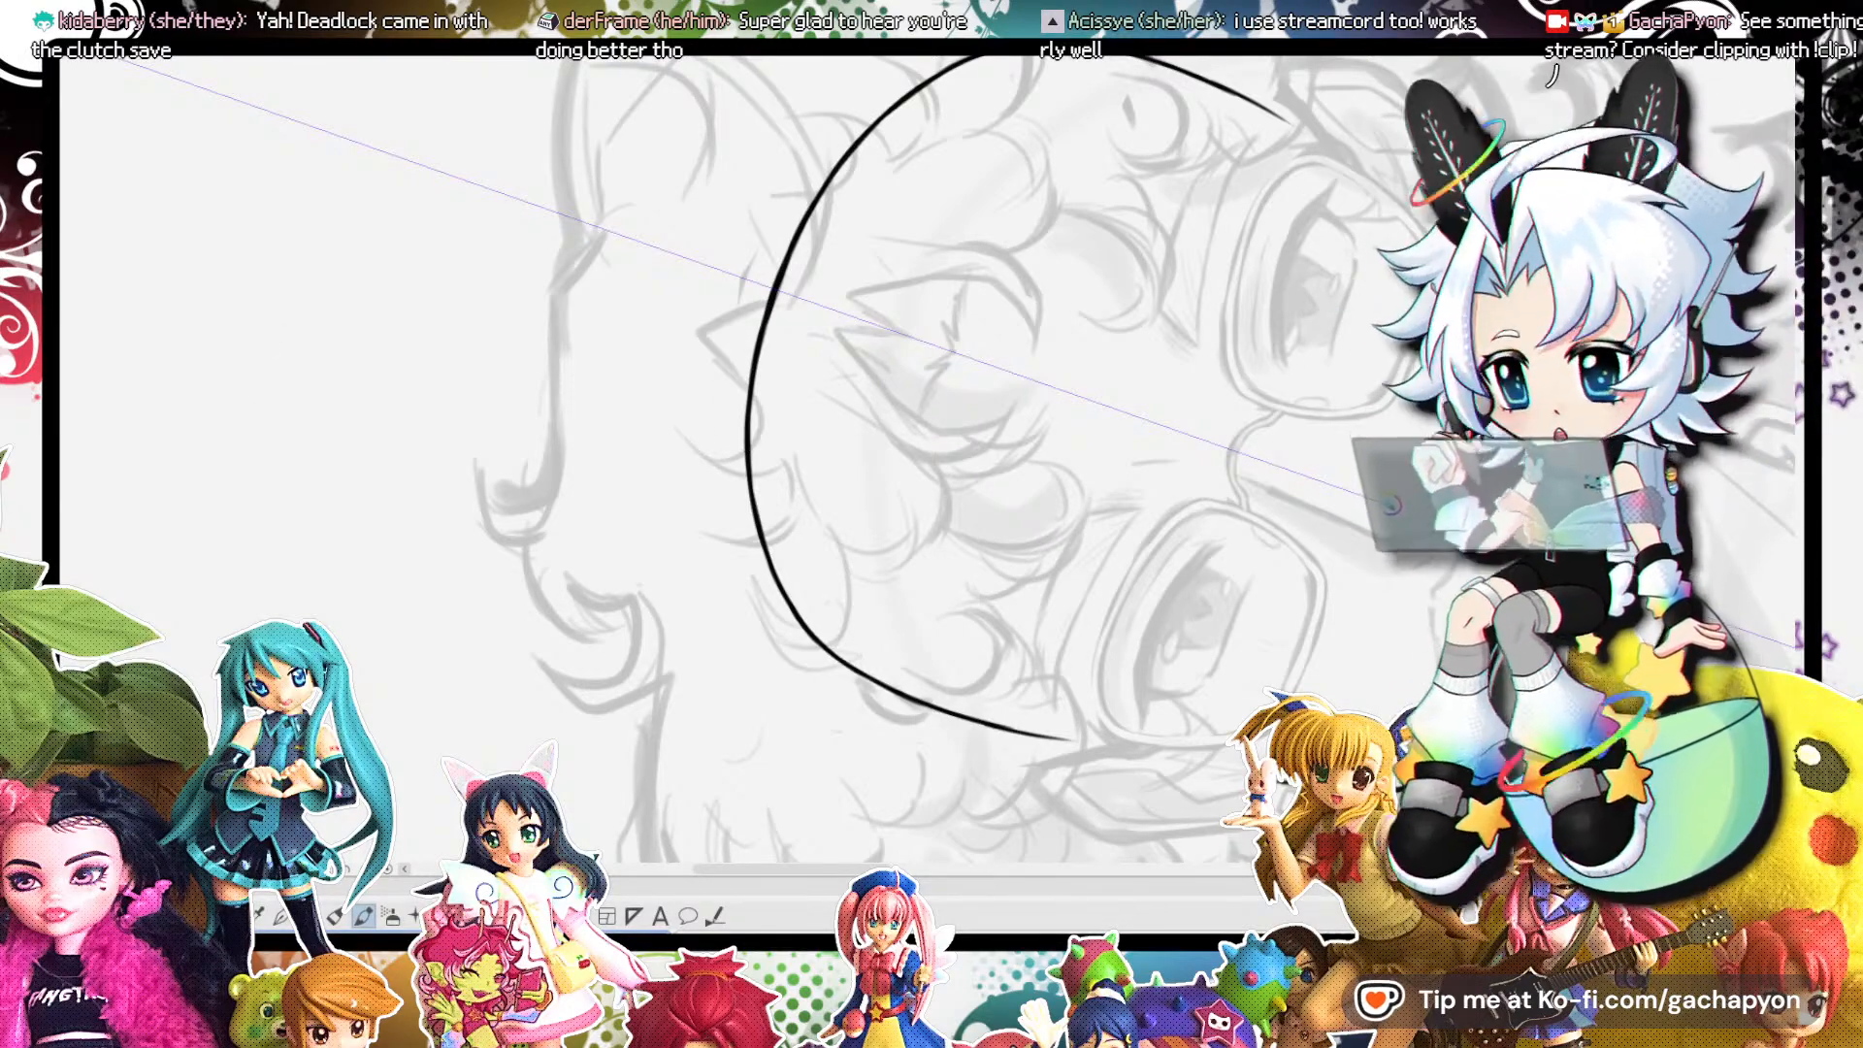
scroll(1063, 474, "down", 2)
scroll(1067, 466, "up", 1)
scroll(1079, 448, "up", 1)
key("ctrl+at")
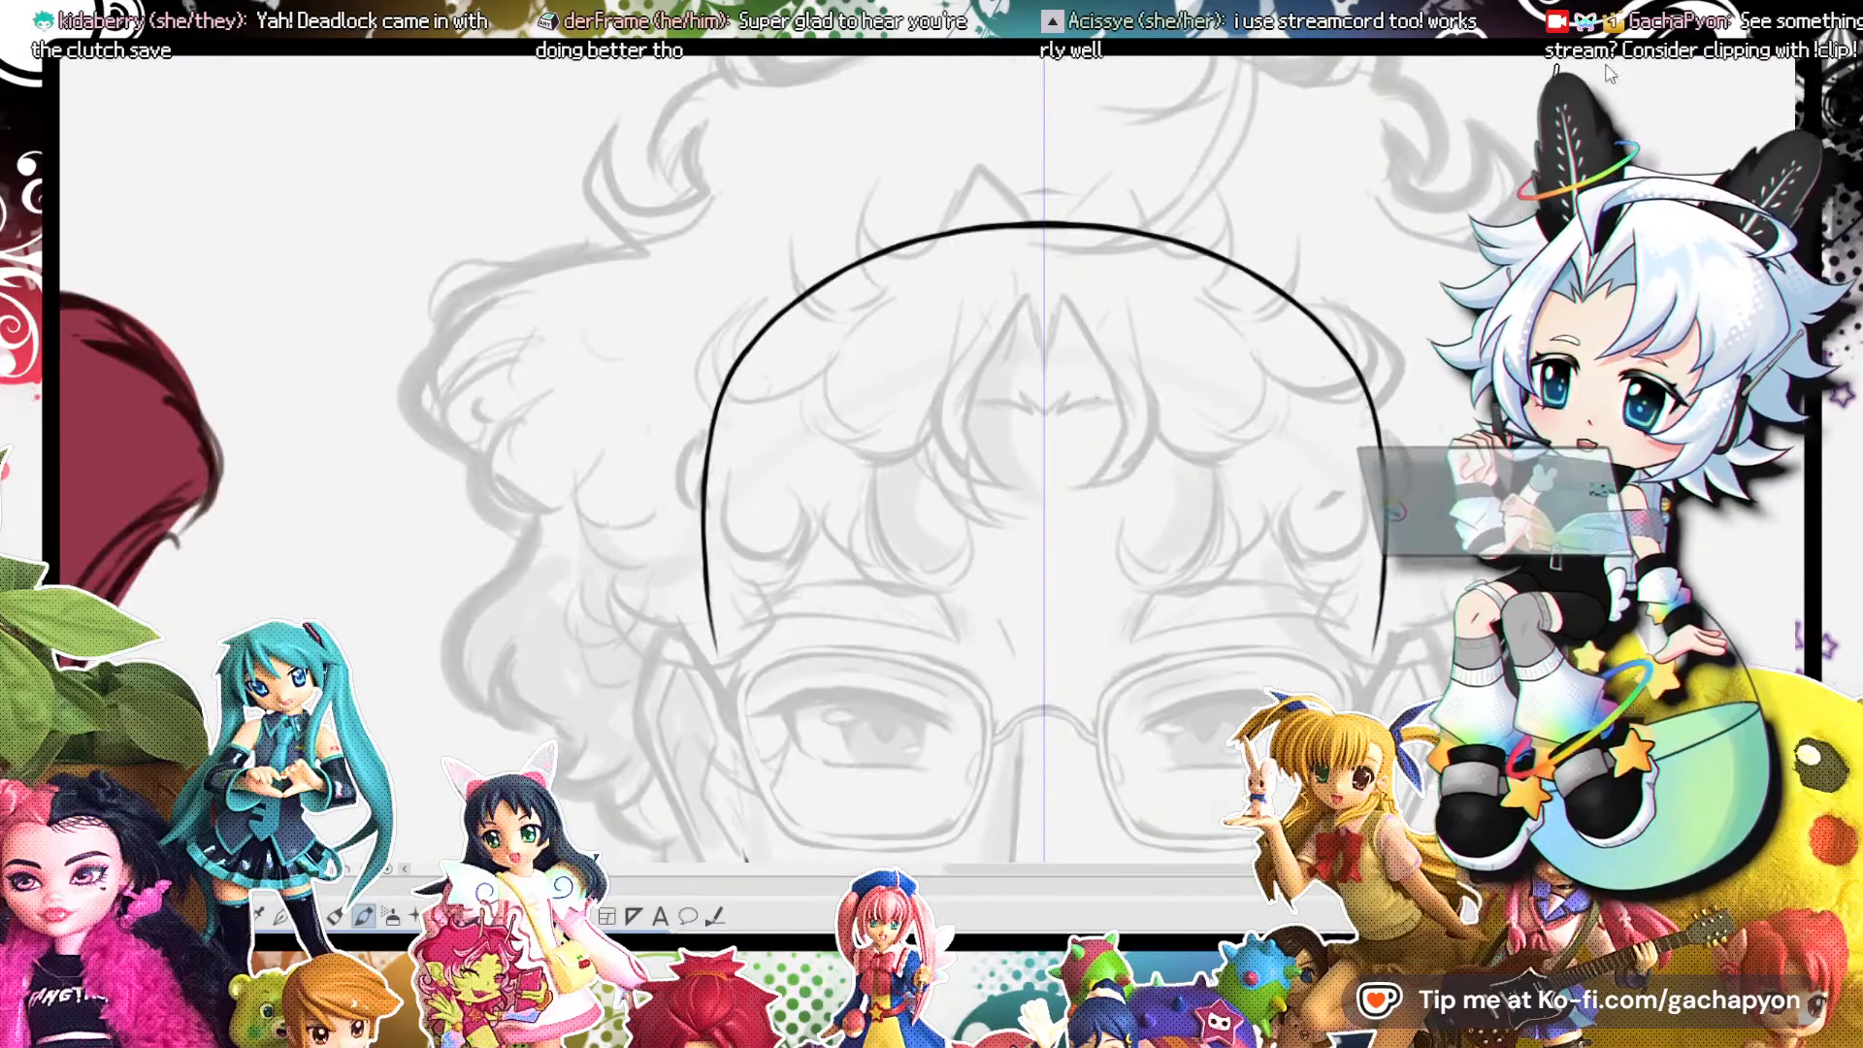
Extend the cranium line down past both temples to the outer edges of the glasses.
mouse_move(1058, 670)
left_mouse_down()
mouse_move(1058, 299)
mouse_move(1024, 296)
mouse_move(1123, 569)
left_mouse_up()
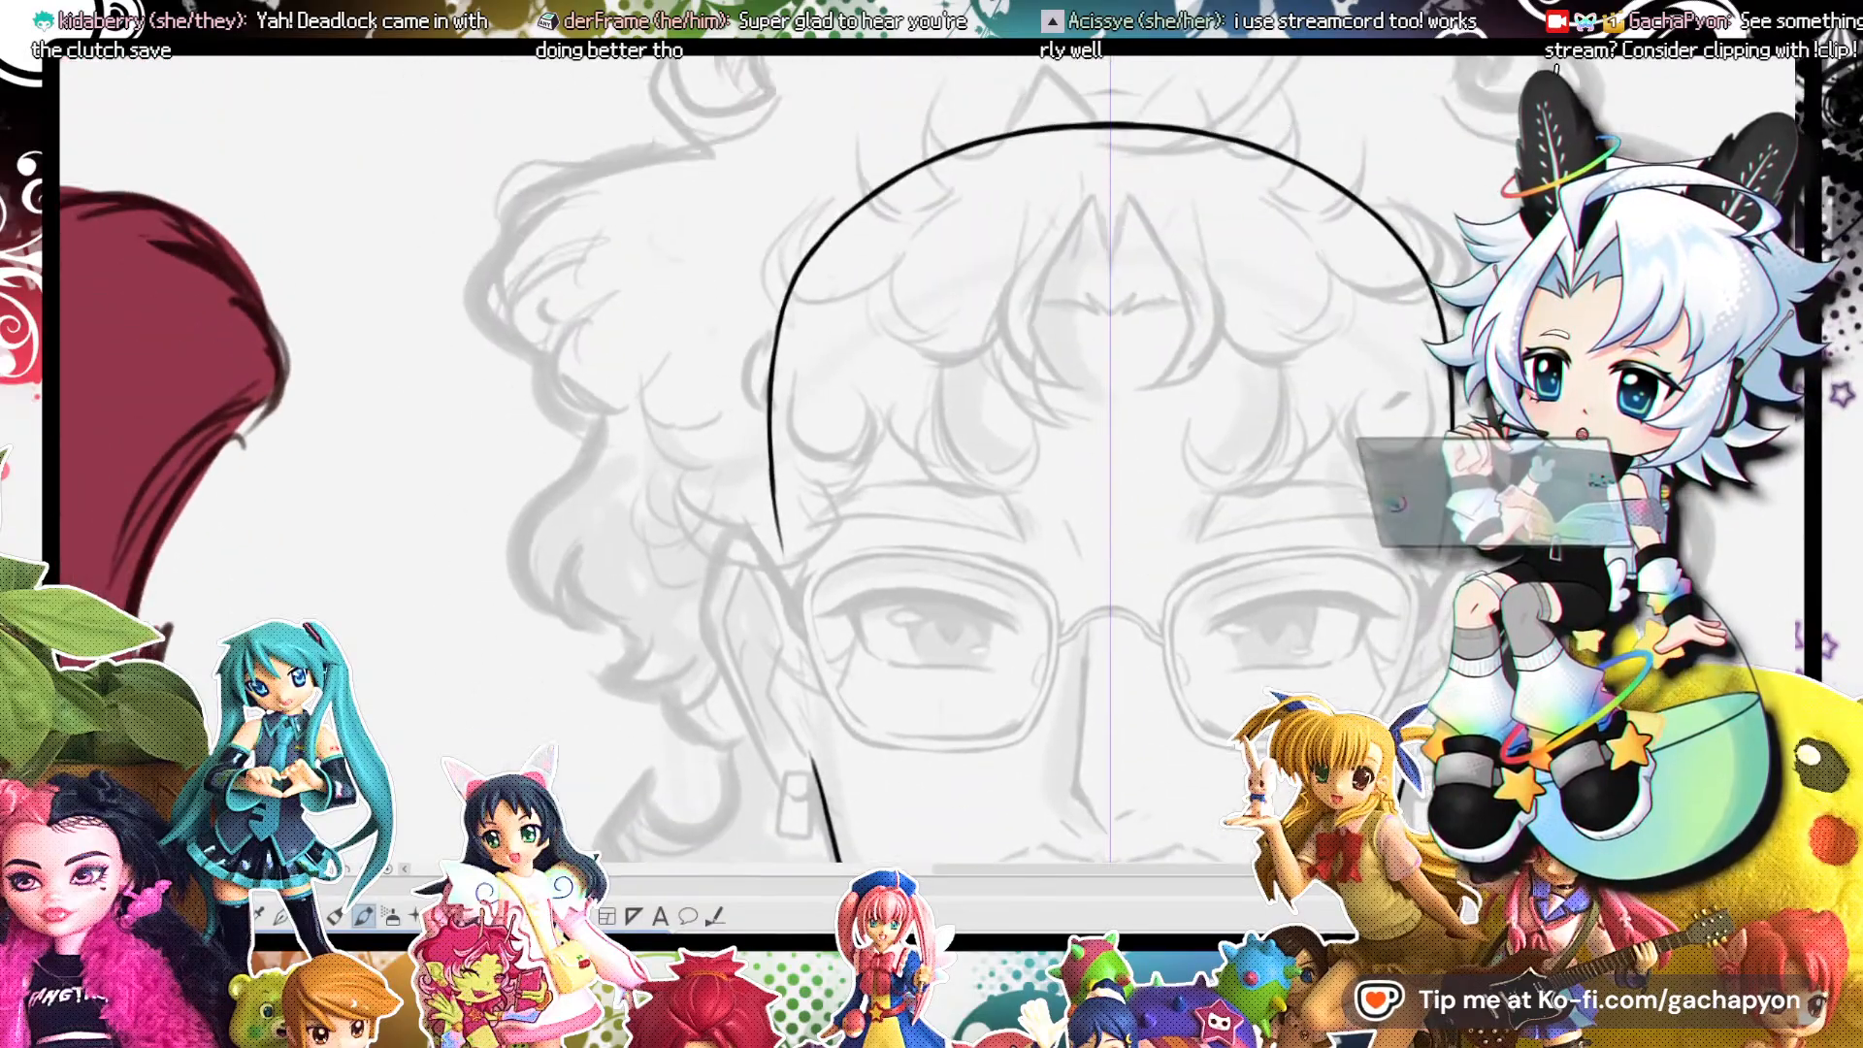
left_click_drag(774, 519, 788, 604)
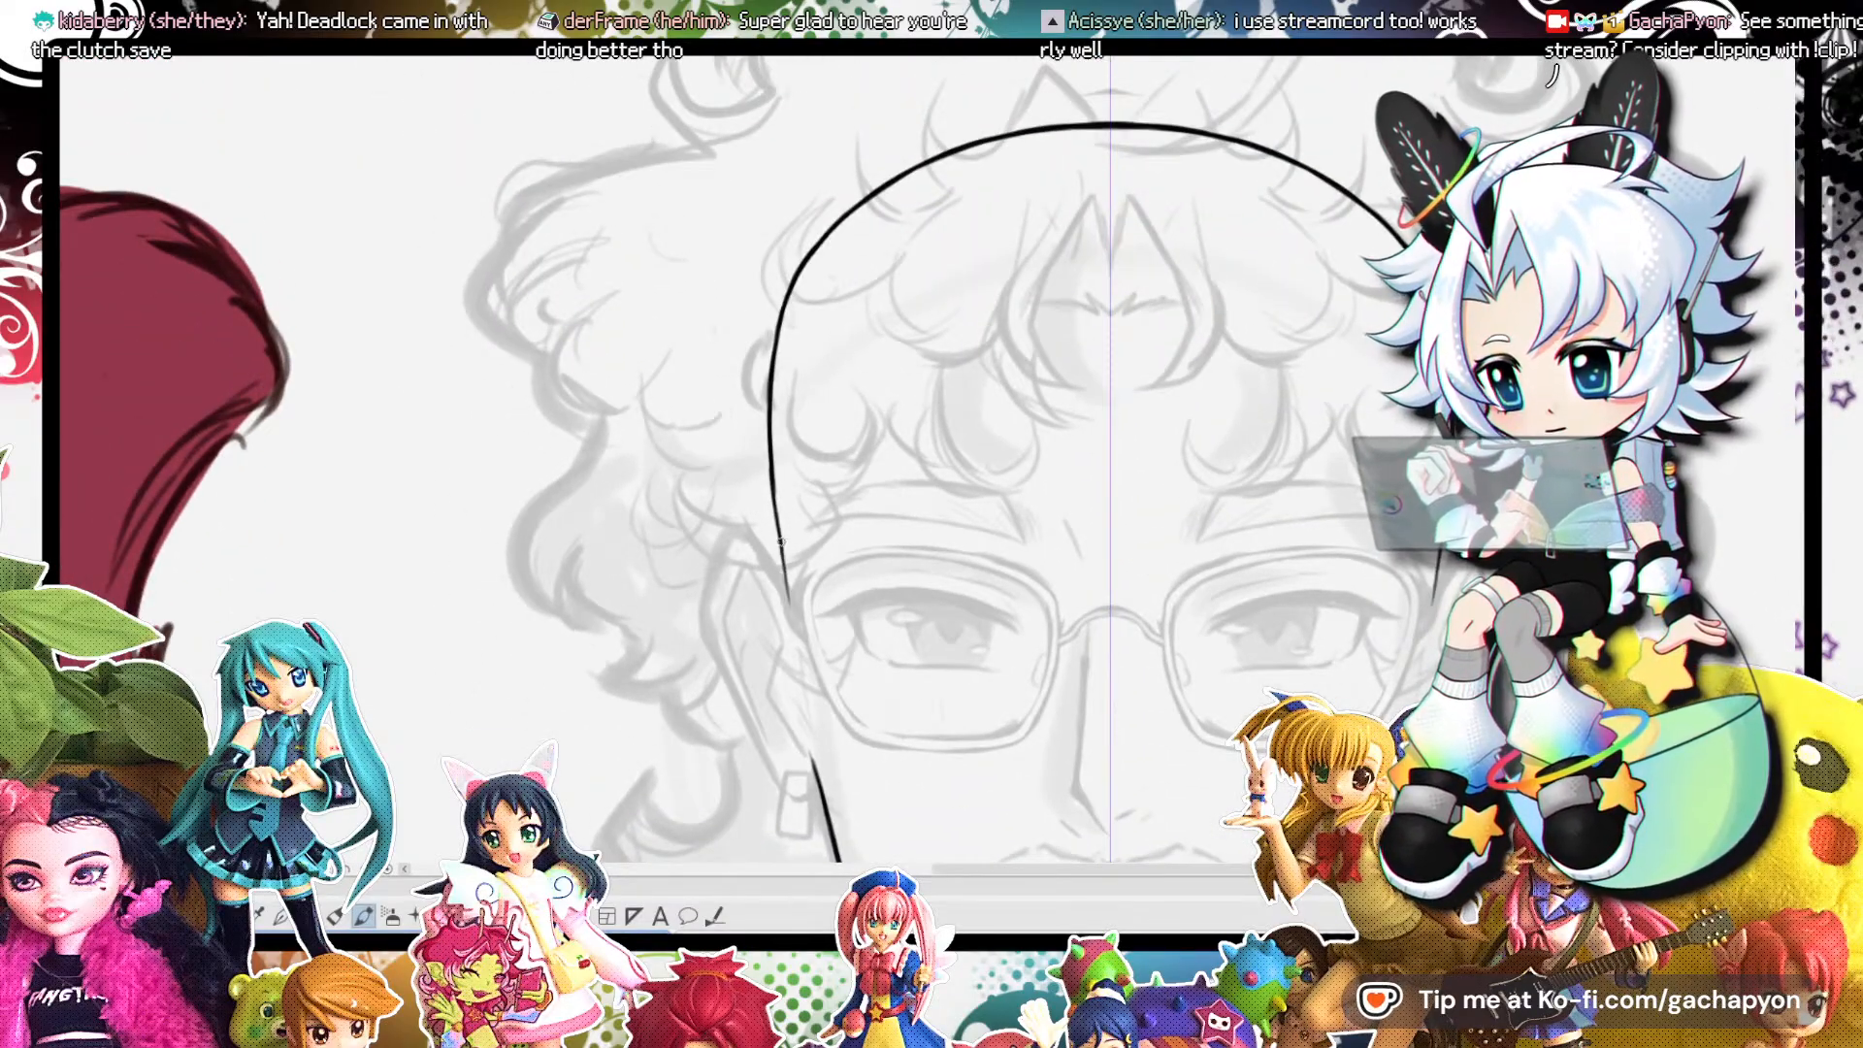
mouse_move(931, 621)
left_mouse_down()
mouse_move(866, 456)
mouse_move(799, 389)
left_mouse_up()
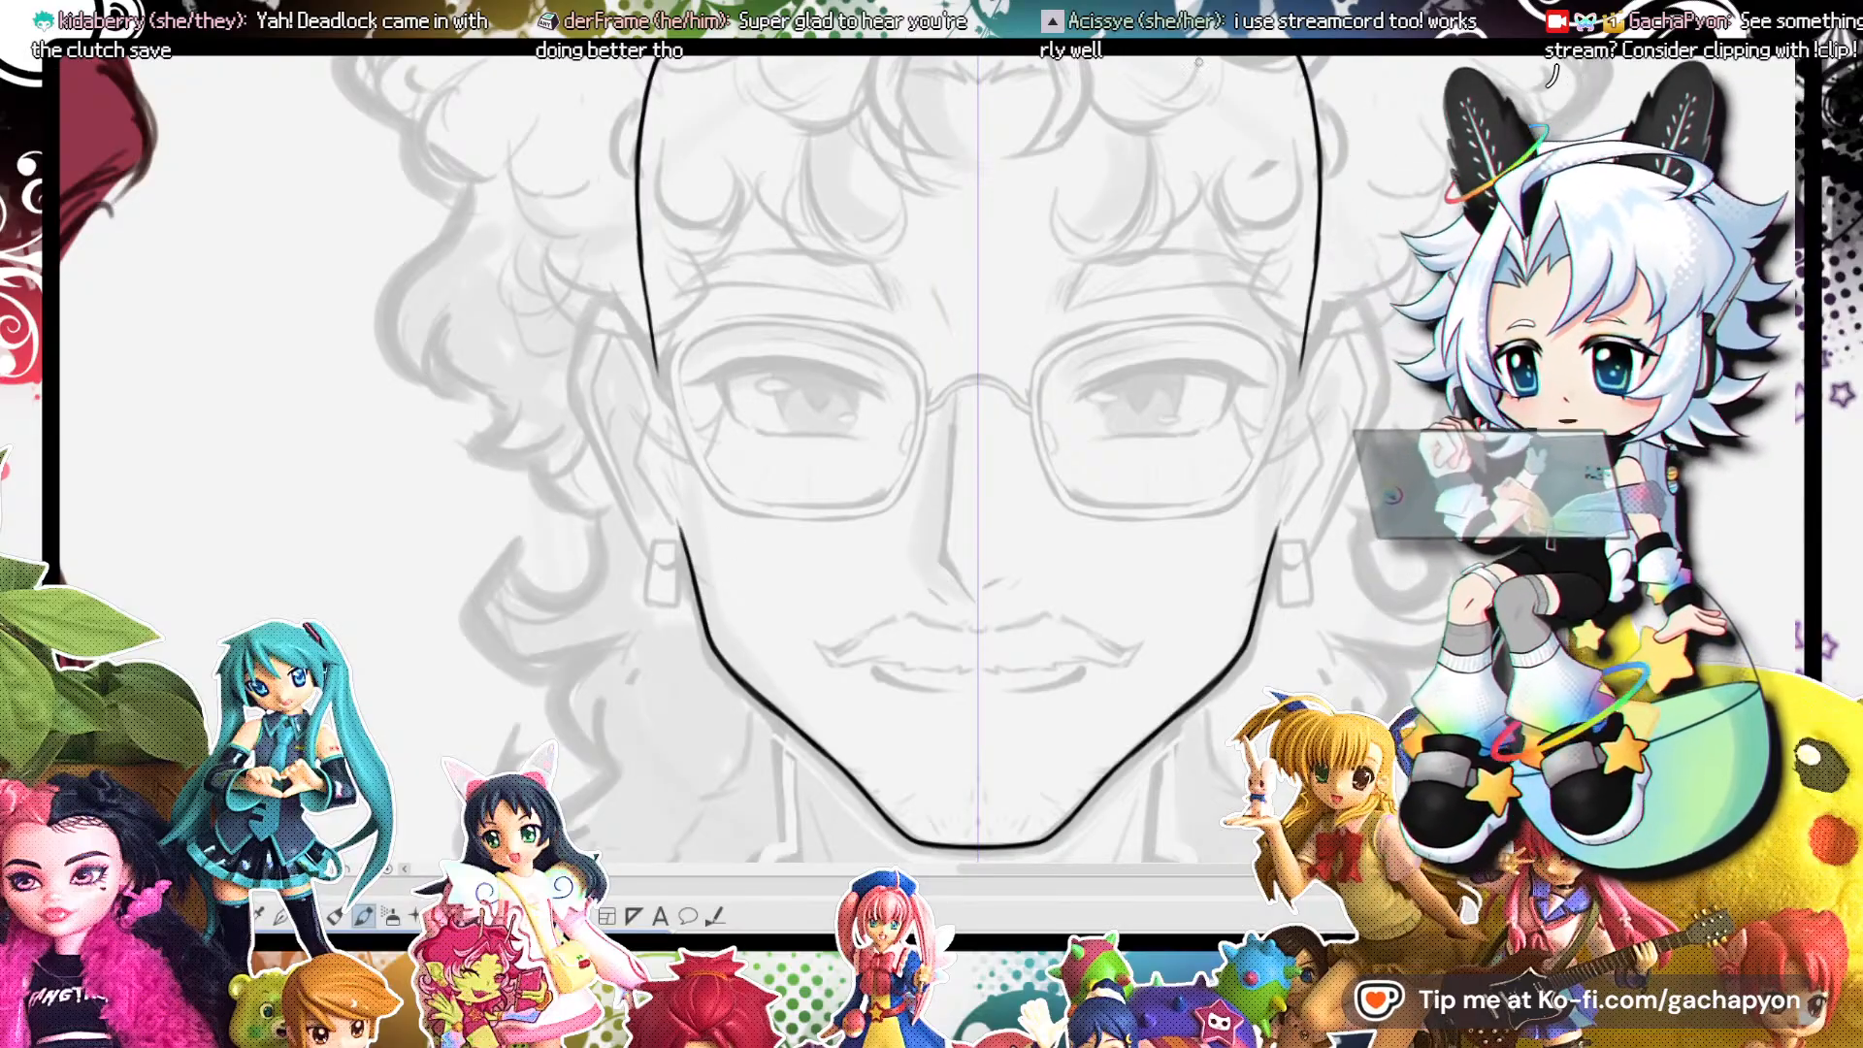
scroll(978, 447, "down", 1)
left_click_drag(978, 446, 949, 779)
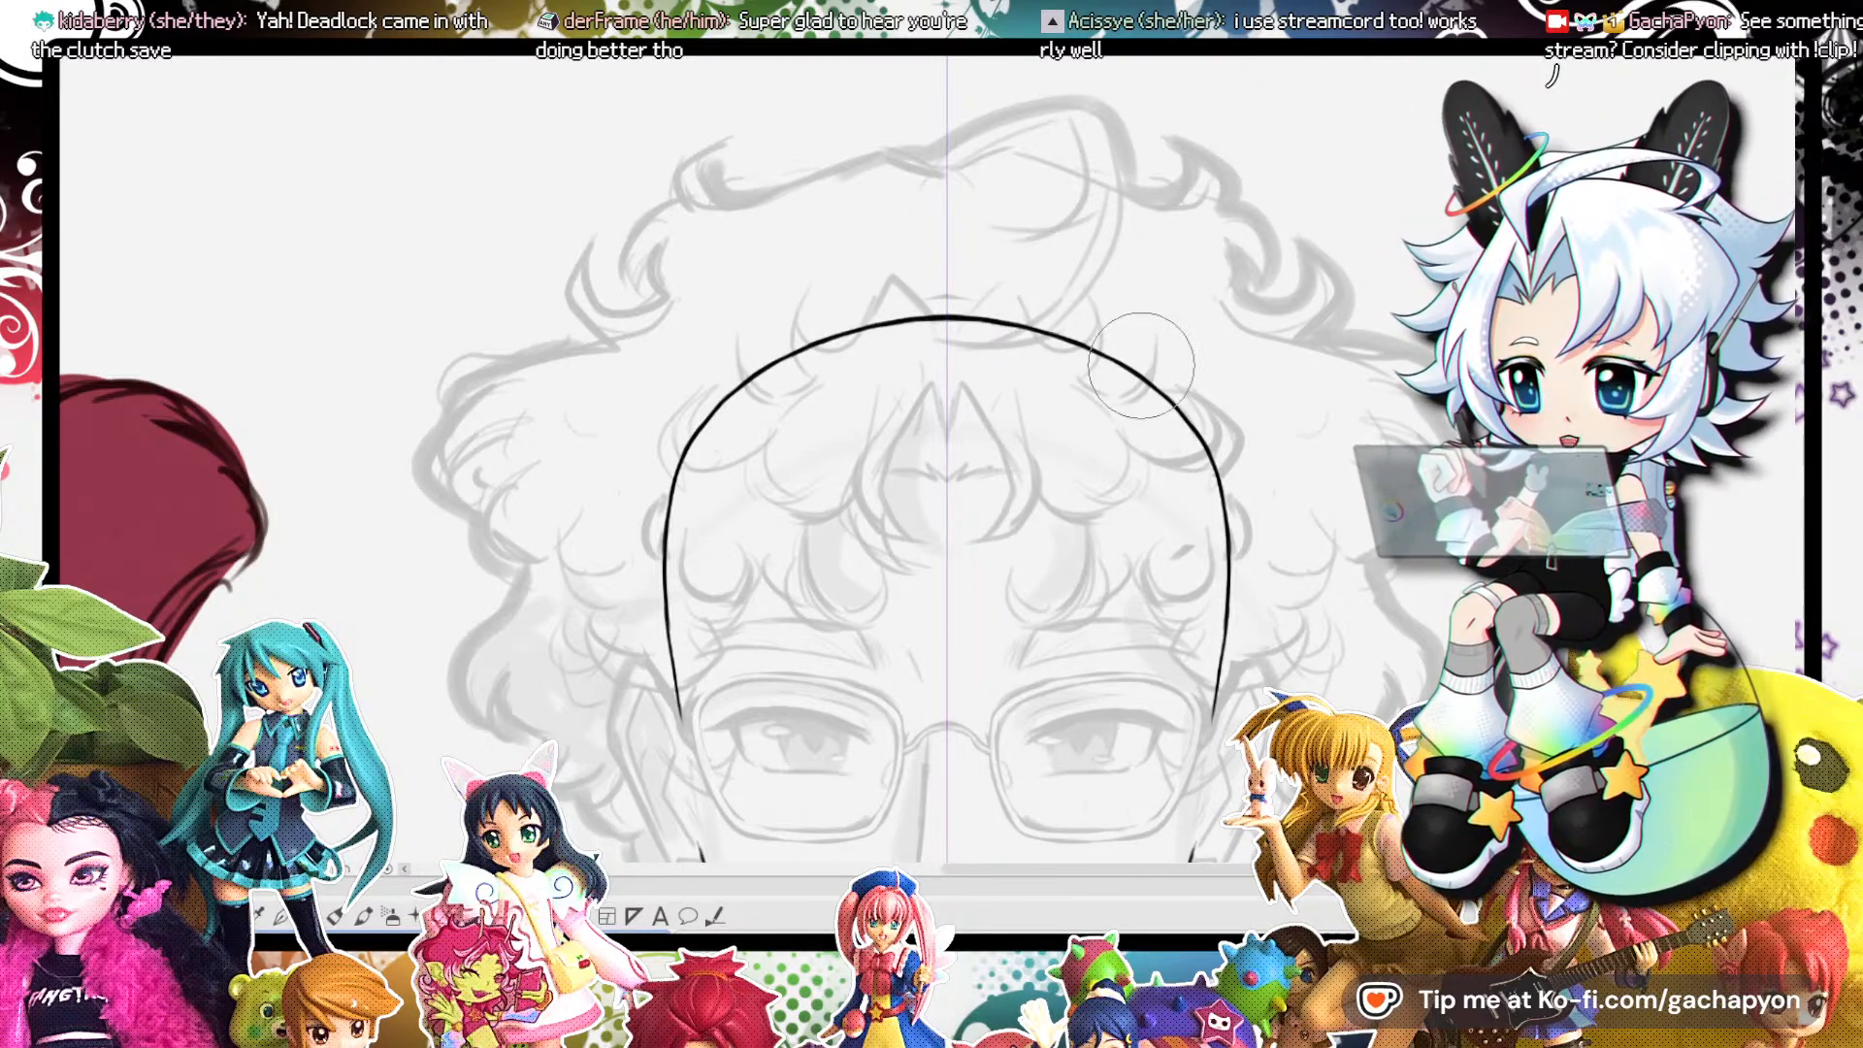
scroll(1140, 365, "down", 5)
scroll(1202, 480, "up", 3)
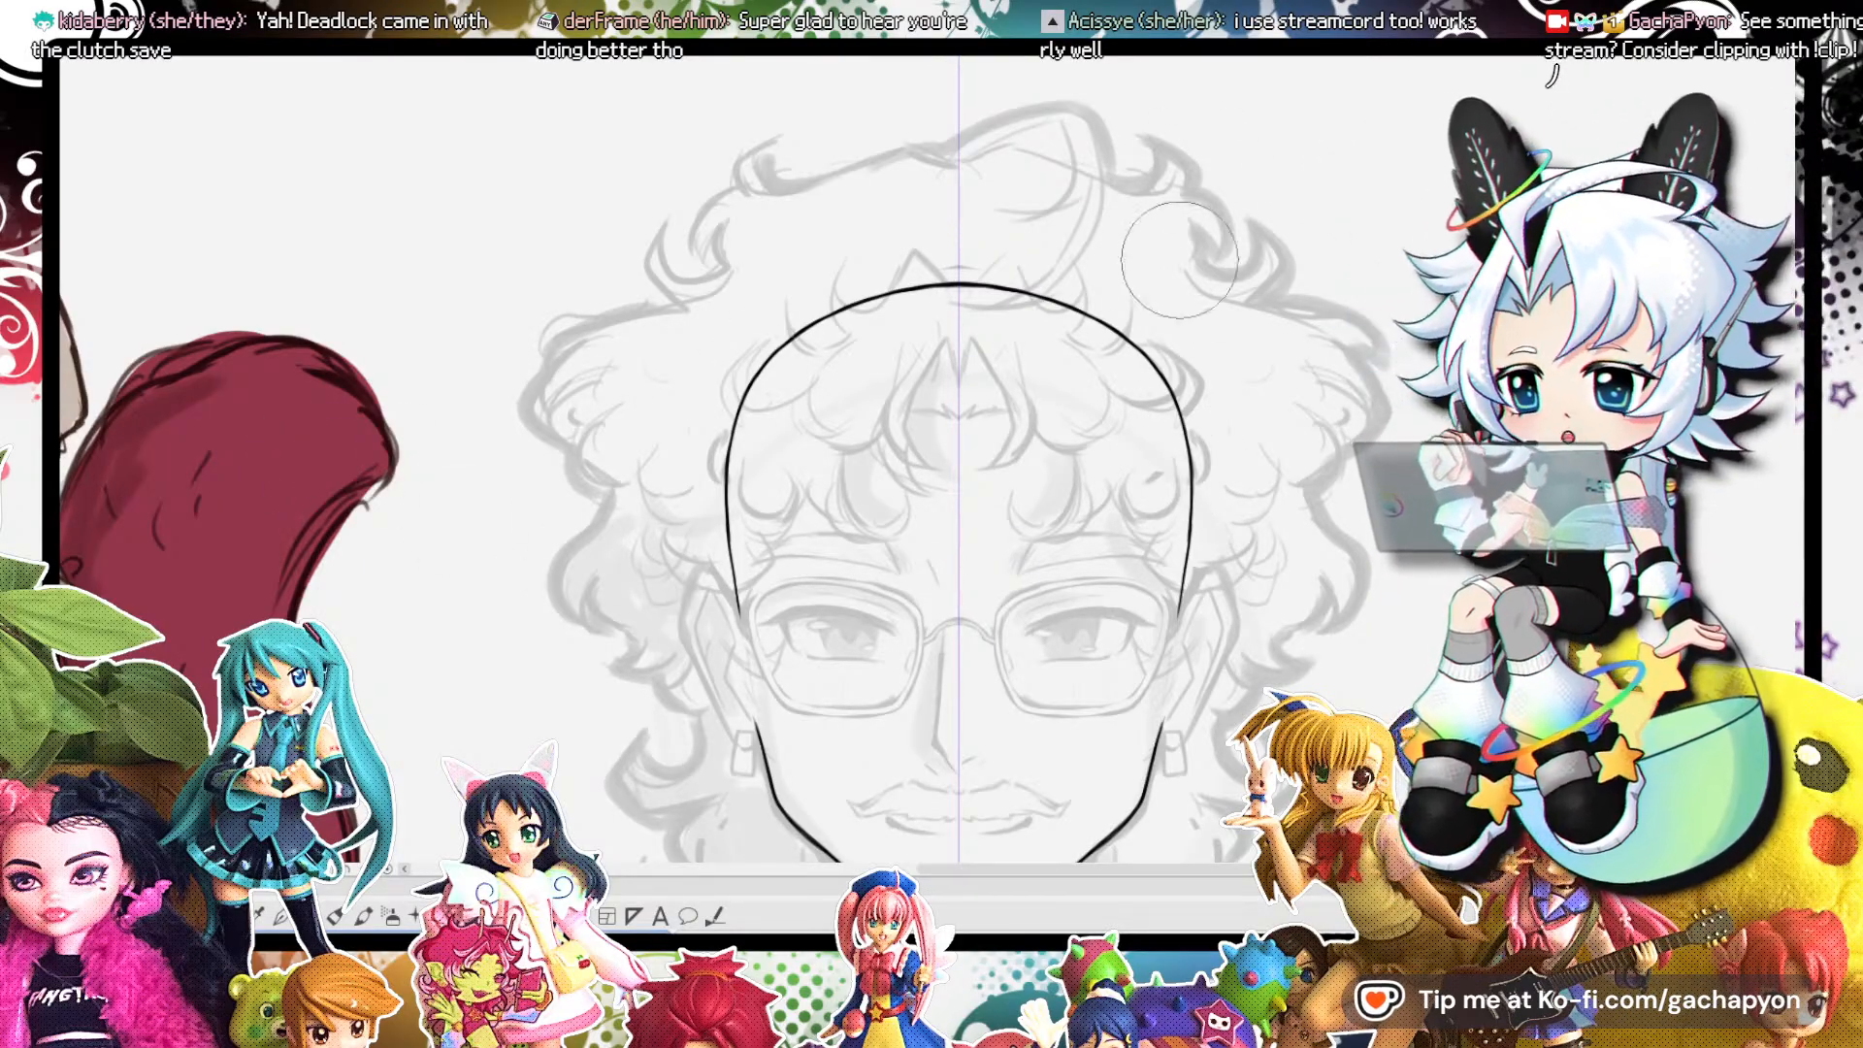
scroll(1032, 351, "down", 3)
scroll(951, 611, "up", 3)
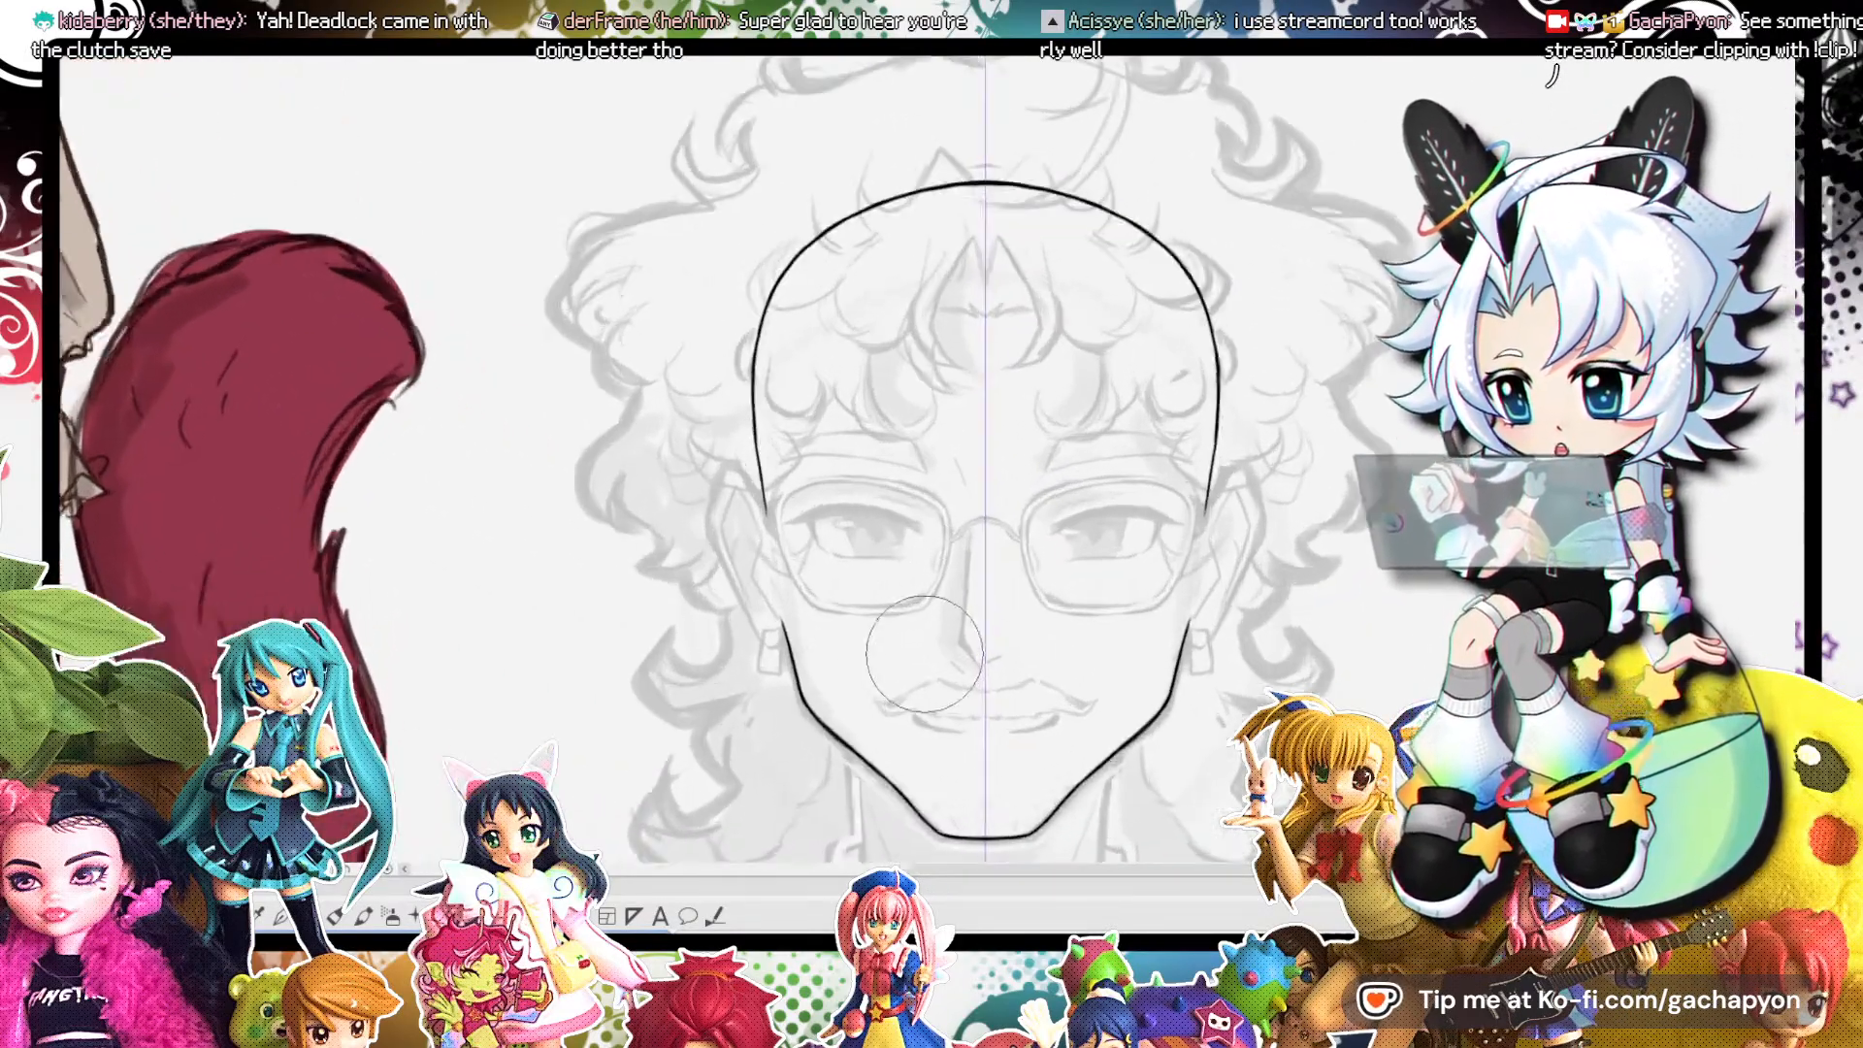
Pick the skin tone from the coloured reference figure and paint a mirrored strip down both sides of the face beside the glasses.
scroll(924, 656, "down", 5)
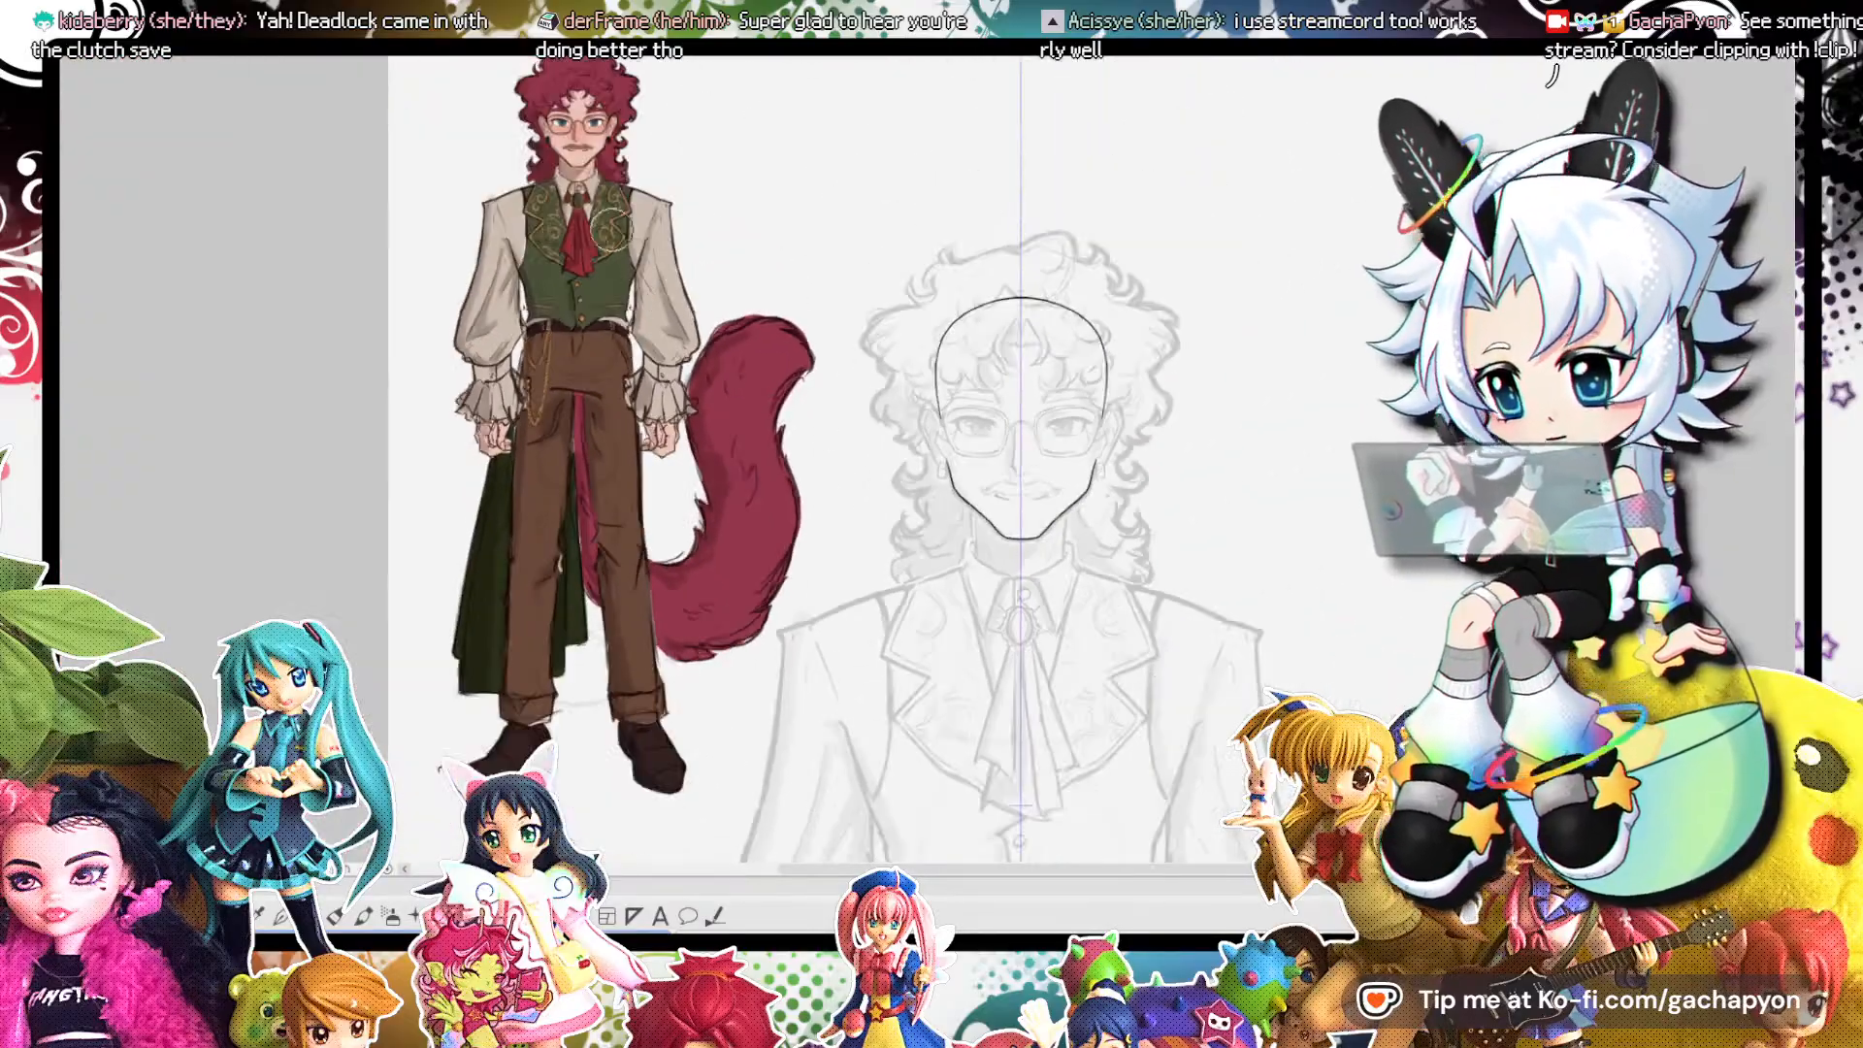
scroll(594, 160, "up", 5)
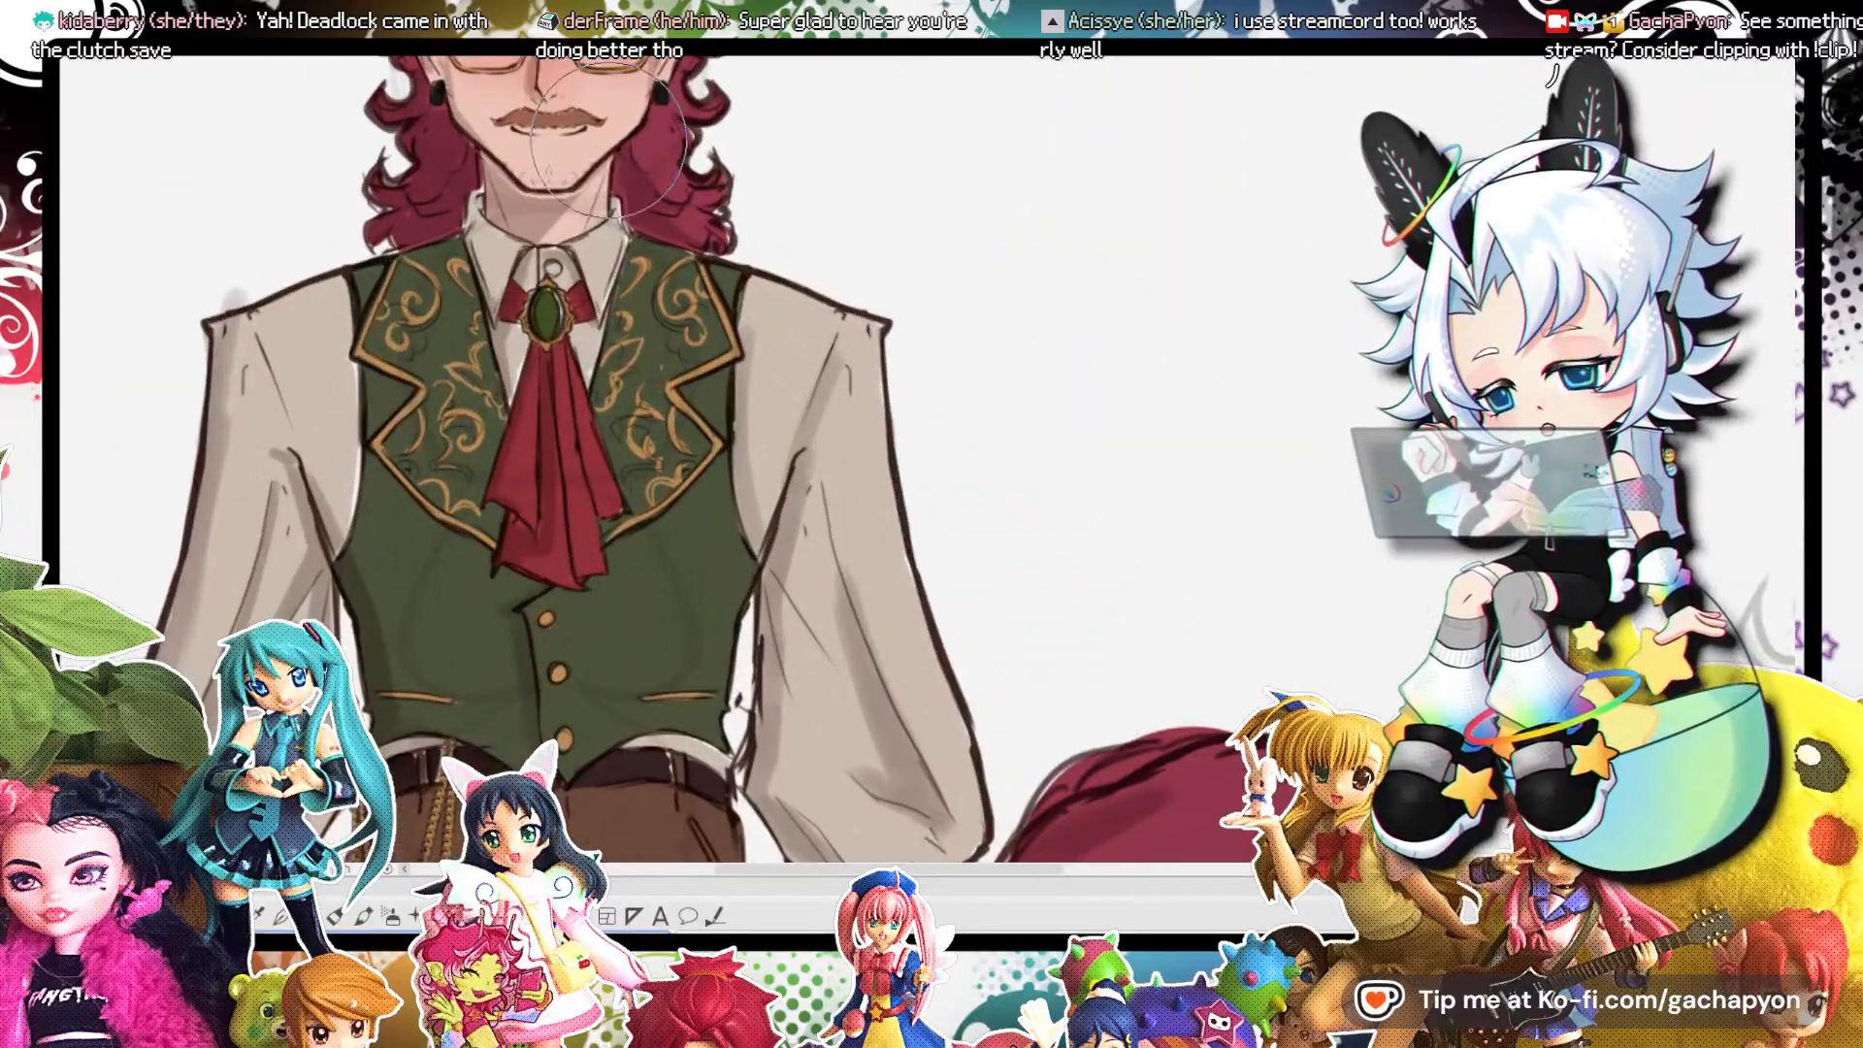
scroll(608, 140, "down", 5)
scroll(1142, 478, "up", 5)
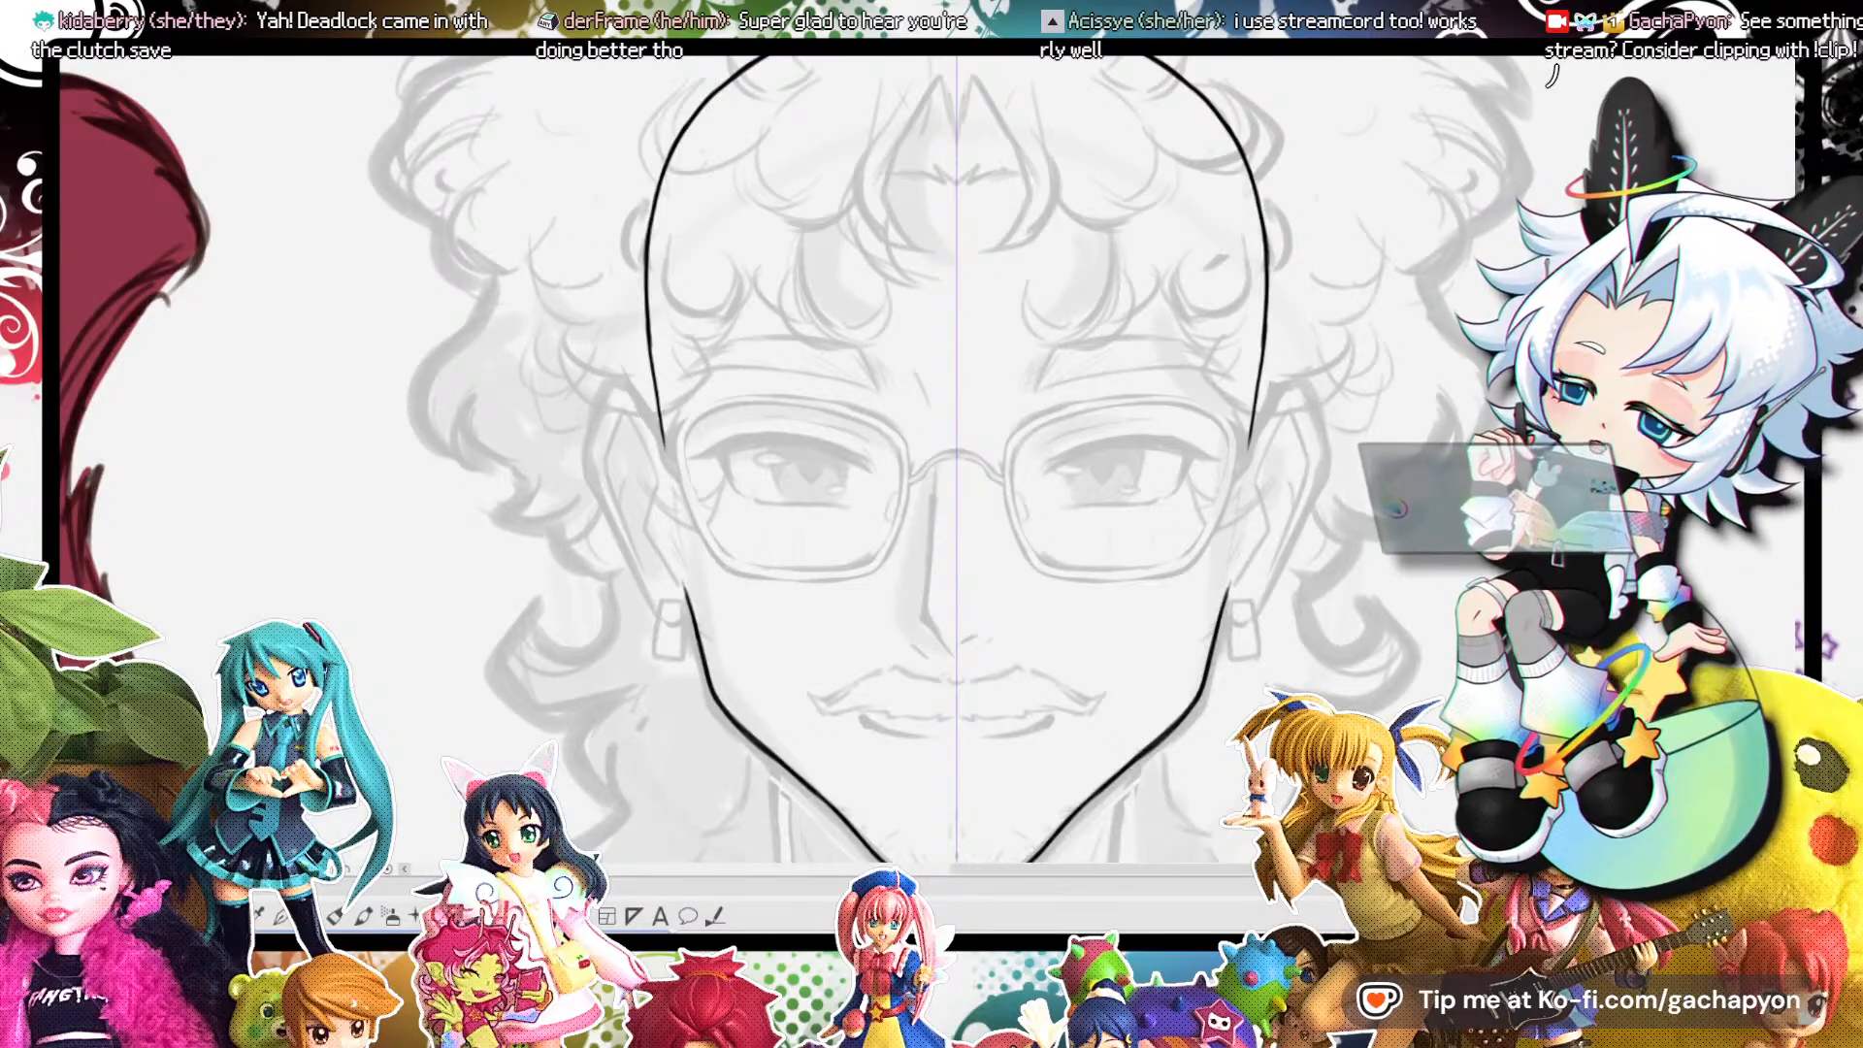
mouse_move(680, 436)
left_mouse_down()
mouse_move(664, 384)
mouse_move(678, 502)
left_mouse_up()
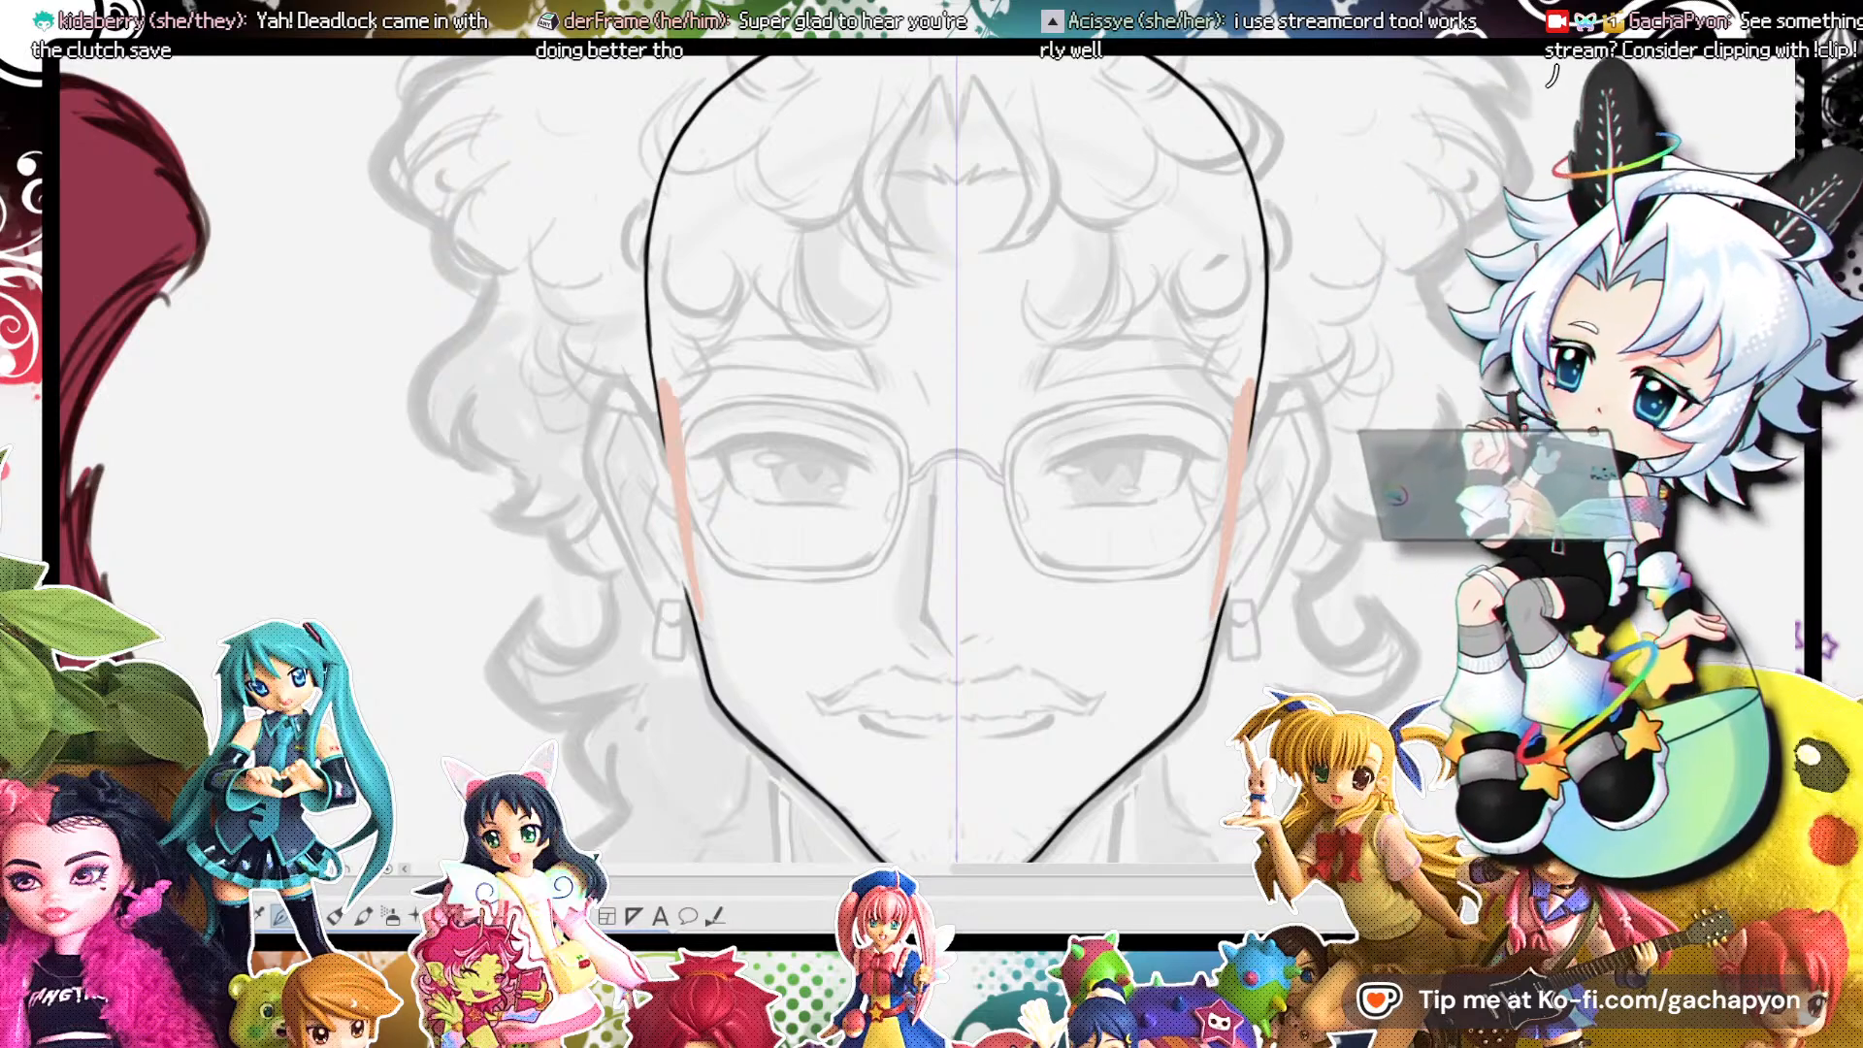
Hide the grey sketch and paint the skin tone along the upper jaw edges and across the middle of the face.
key("ctrl+comma")
mouse_move(688, 575)
left_mouse_down()
mouse_move(710, 669)
mouse_move(833, 801)
left_mouse_up()
left_click_drag(720, 692, 662, 364)
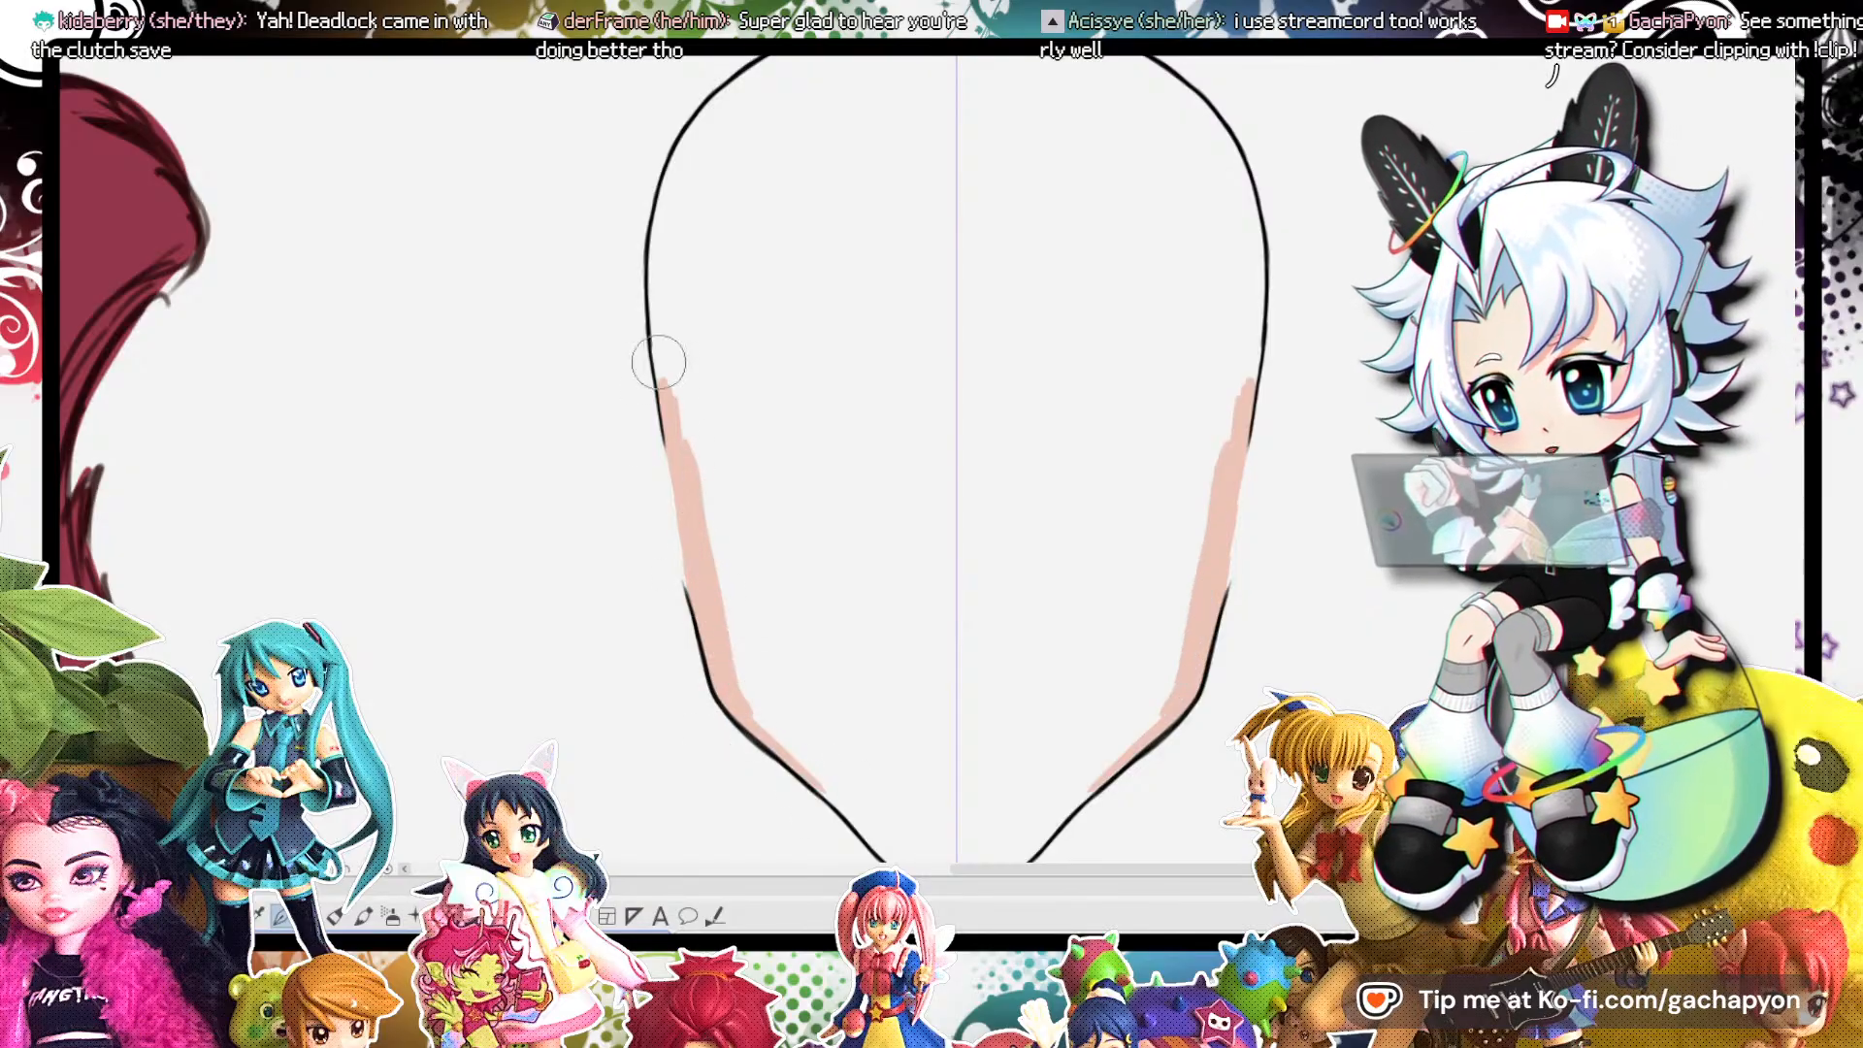
mouse_move(669, 443)
left_mouse_down()
mouse_move(698, 474)
mouse_move(691, 400)
mouse_move(773, 417)
mouse_move(889, 310)
mouse_move(882, 569)
mouse_move(844, 632)
mouse_move(786, 653)
mouse_move(850, 668)
left_mouse_up()
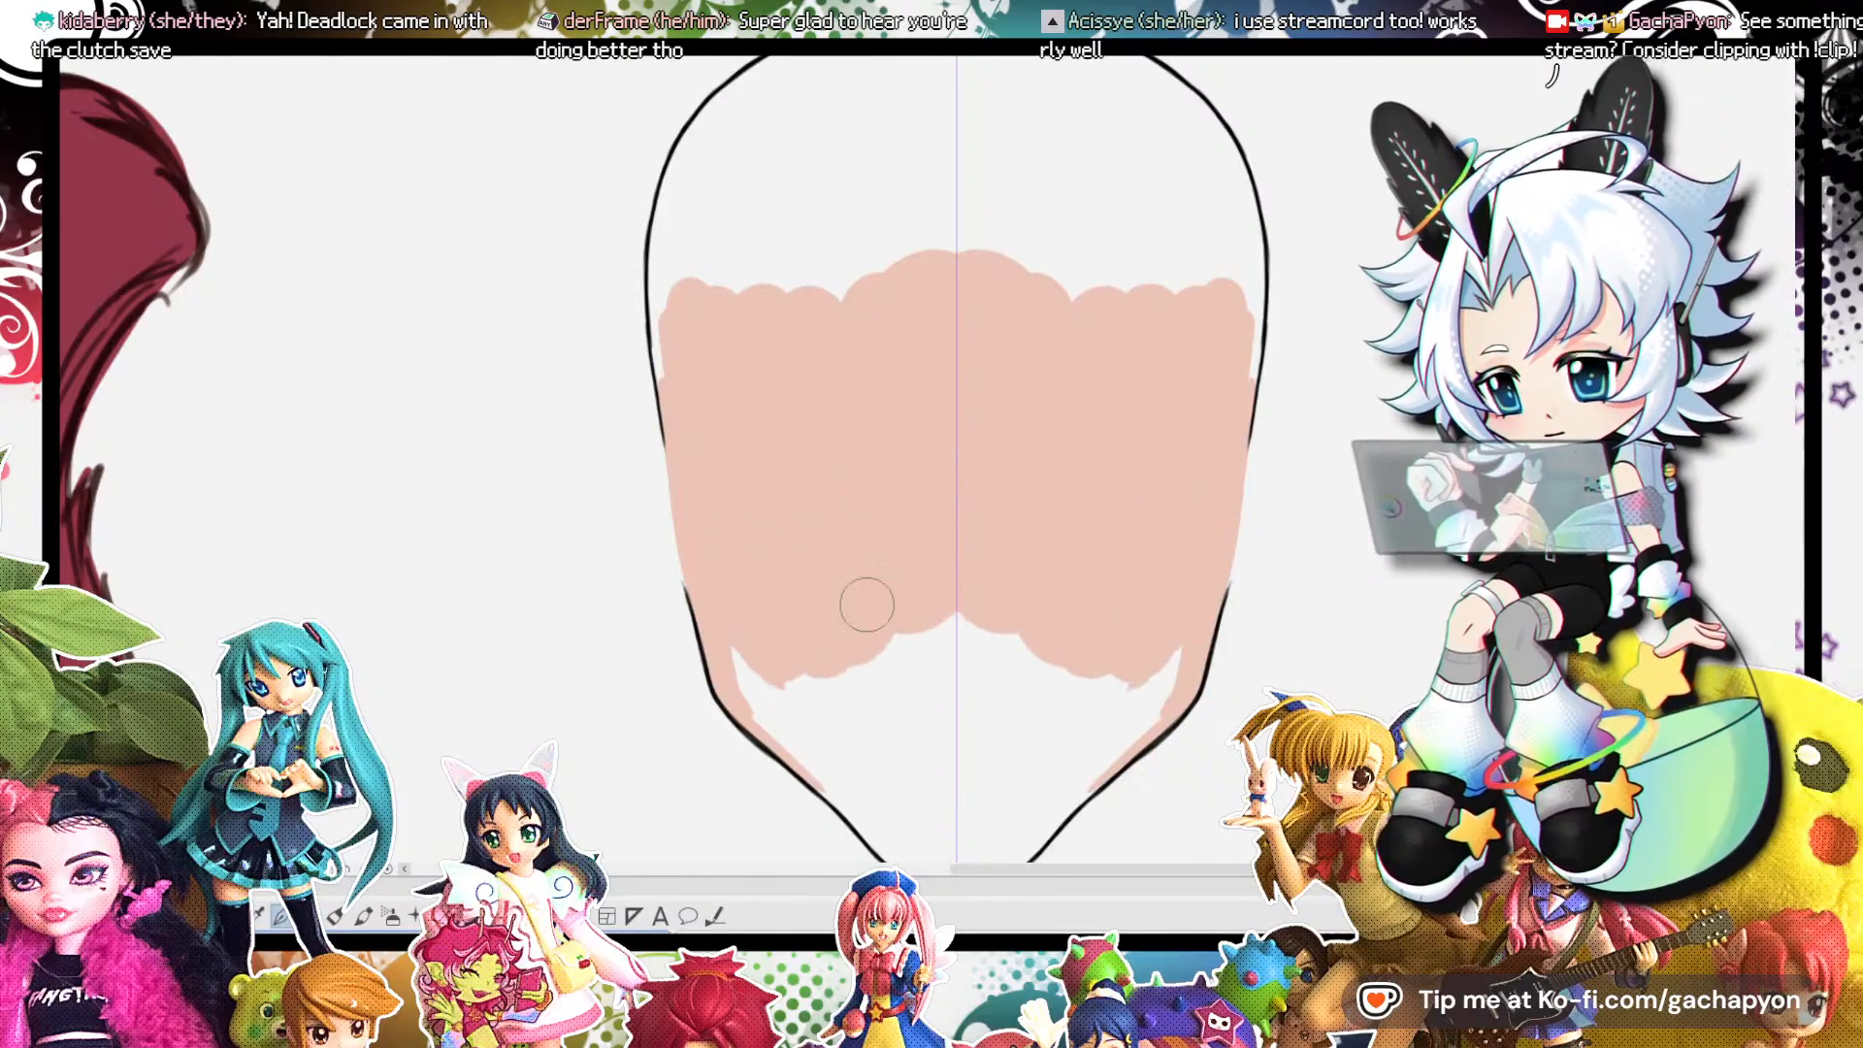
Fill the forehead and crown with the skin tone up to the inked head outline.
scroll(756, 519, "down", 5)
scroll(734, 300, "up", 5)
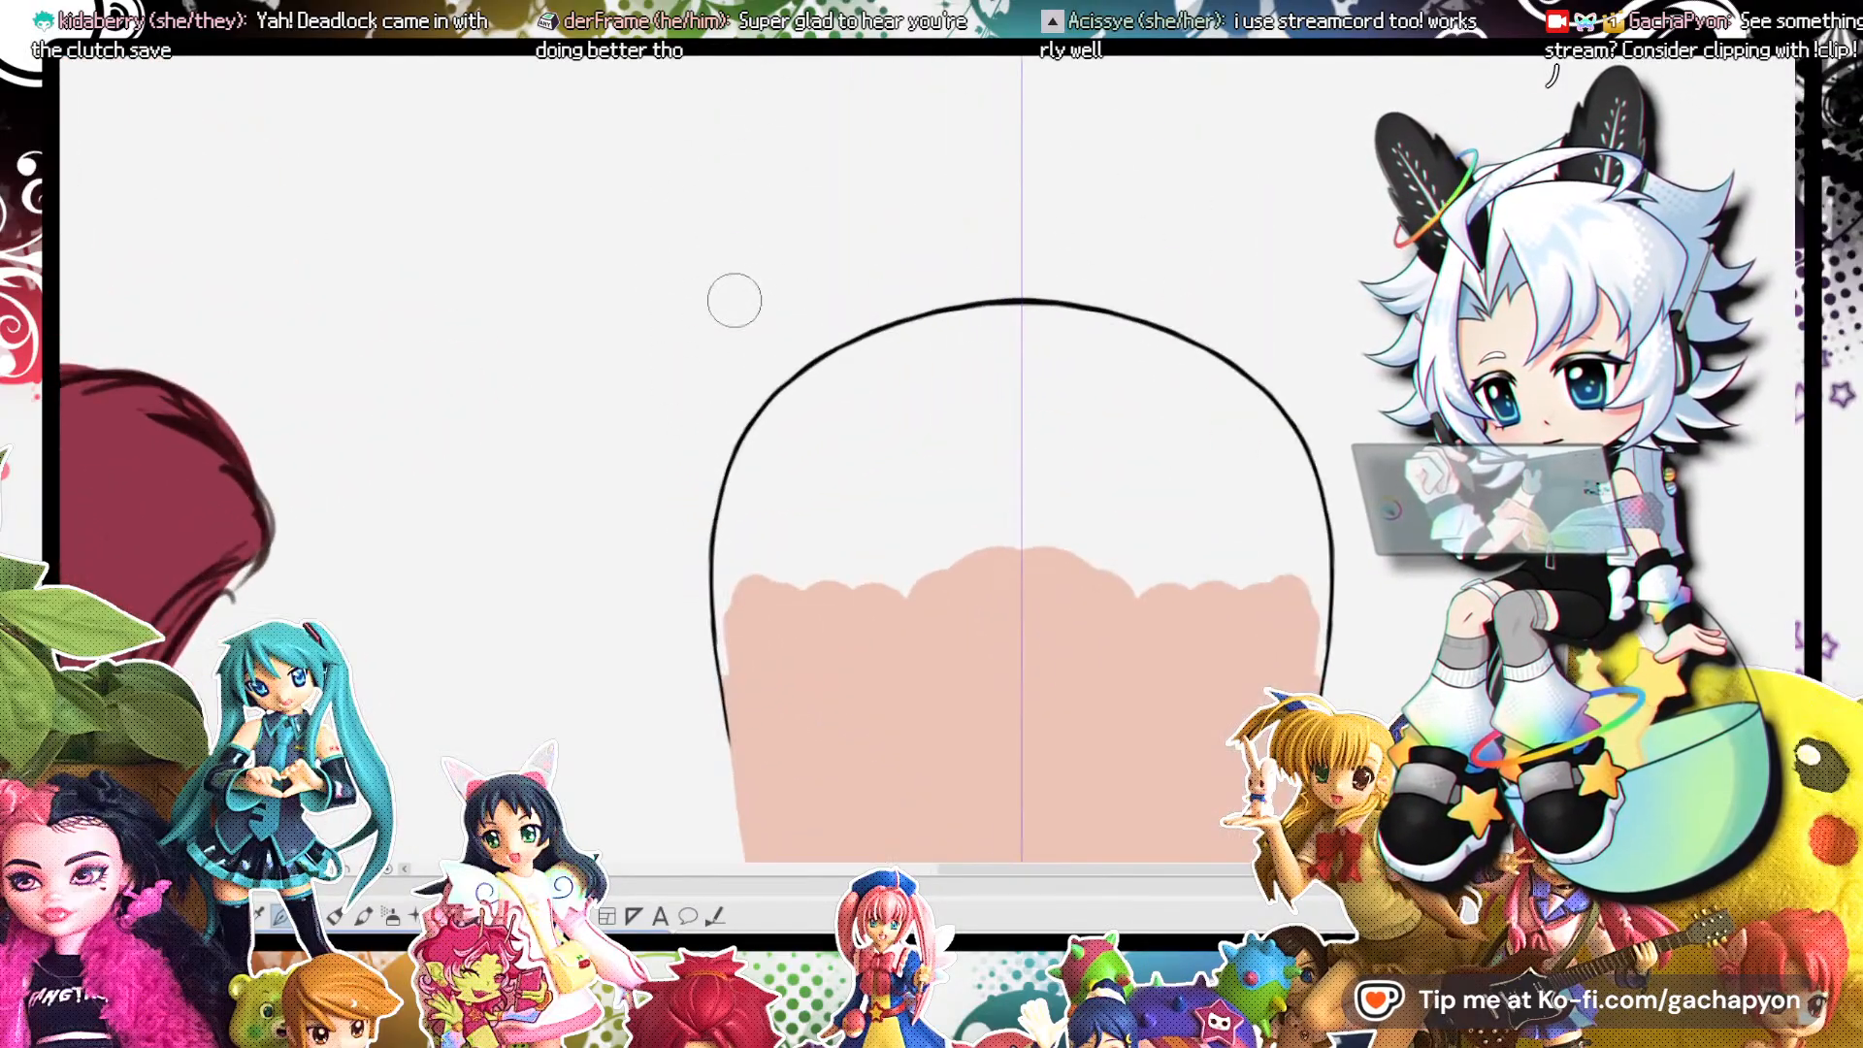
mouse_move(742, 445)
left_mouse_down()
mouse_move(731, 618)
mouse_move(749, 495)
mouse_move(819, 486)
mouse_move(940, 544)
mouse_move(1003, 524)
mouse_move(1025, 387)
mouse_move(840, 559)
left_mouse_up()
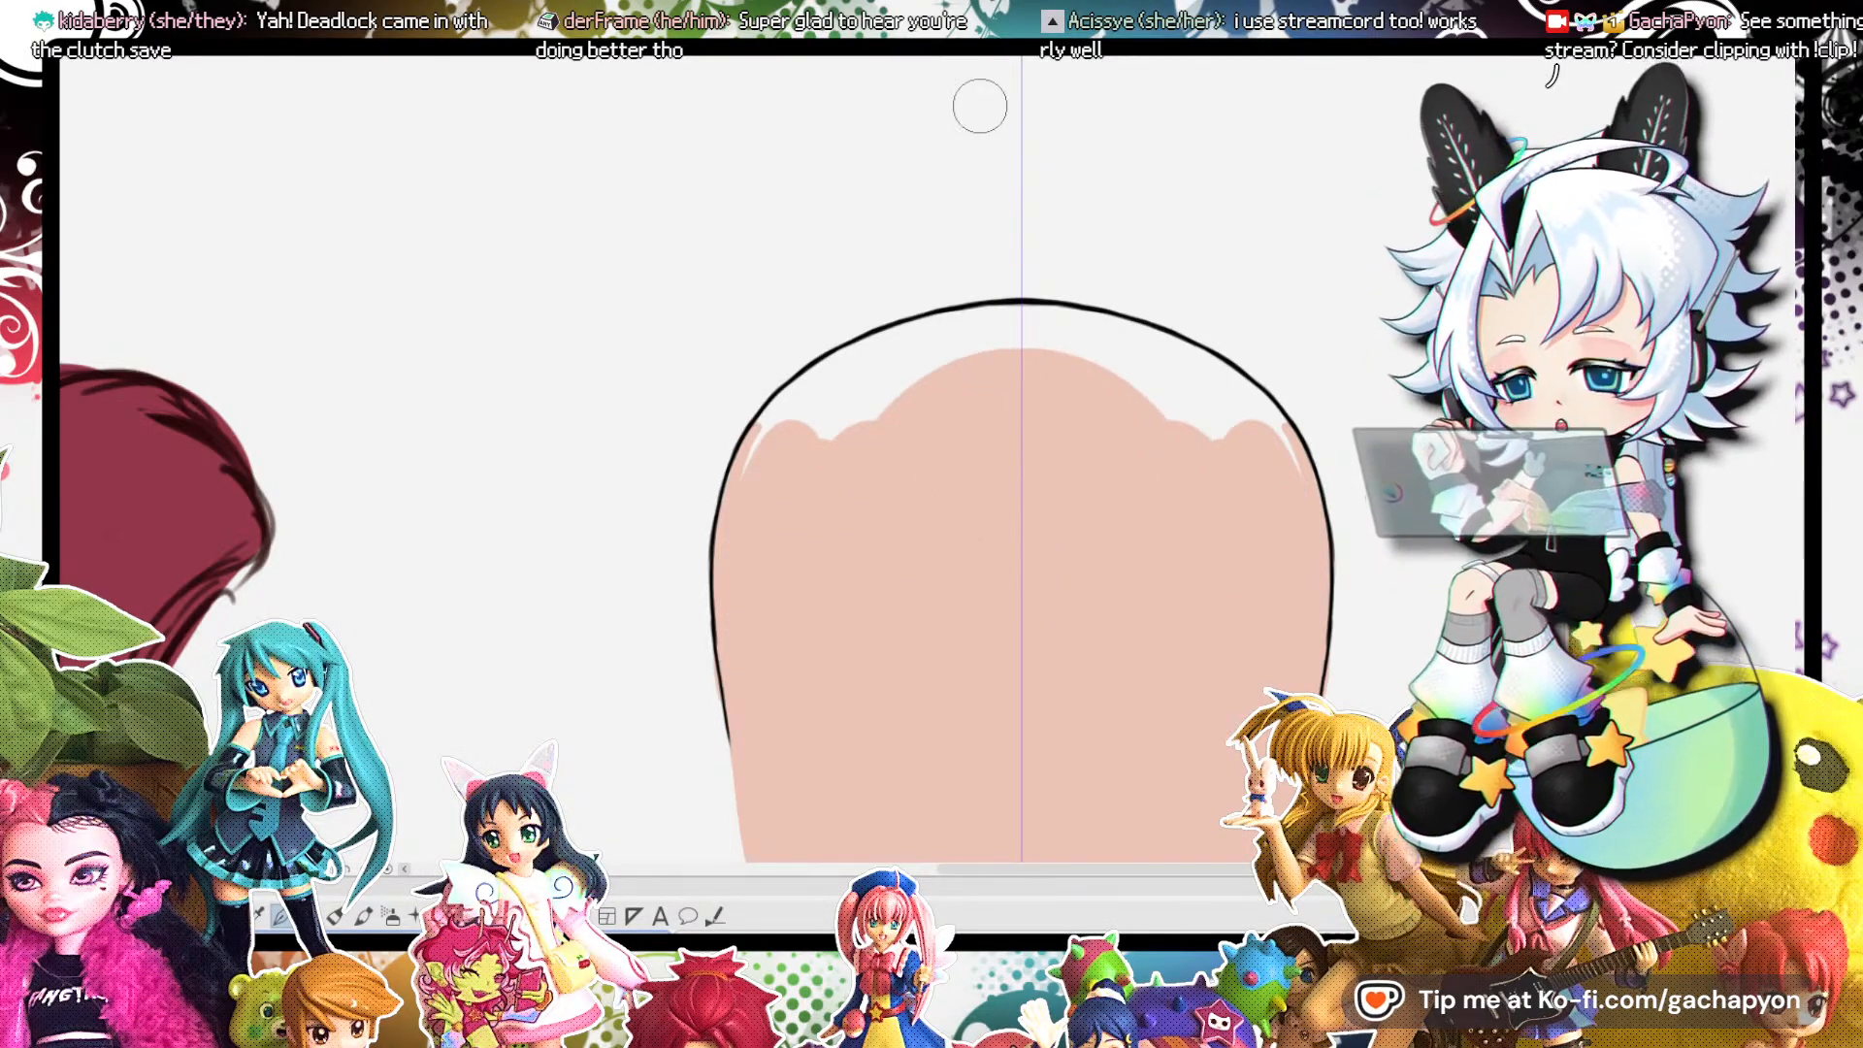
mouse_move(749, 484)
left_mouse_down()
mouse_move(732, 456)
mouse_move(776, 408)
mouse_move(921, 326)
left_mouse_up()
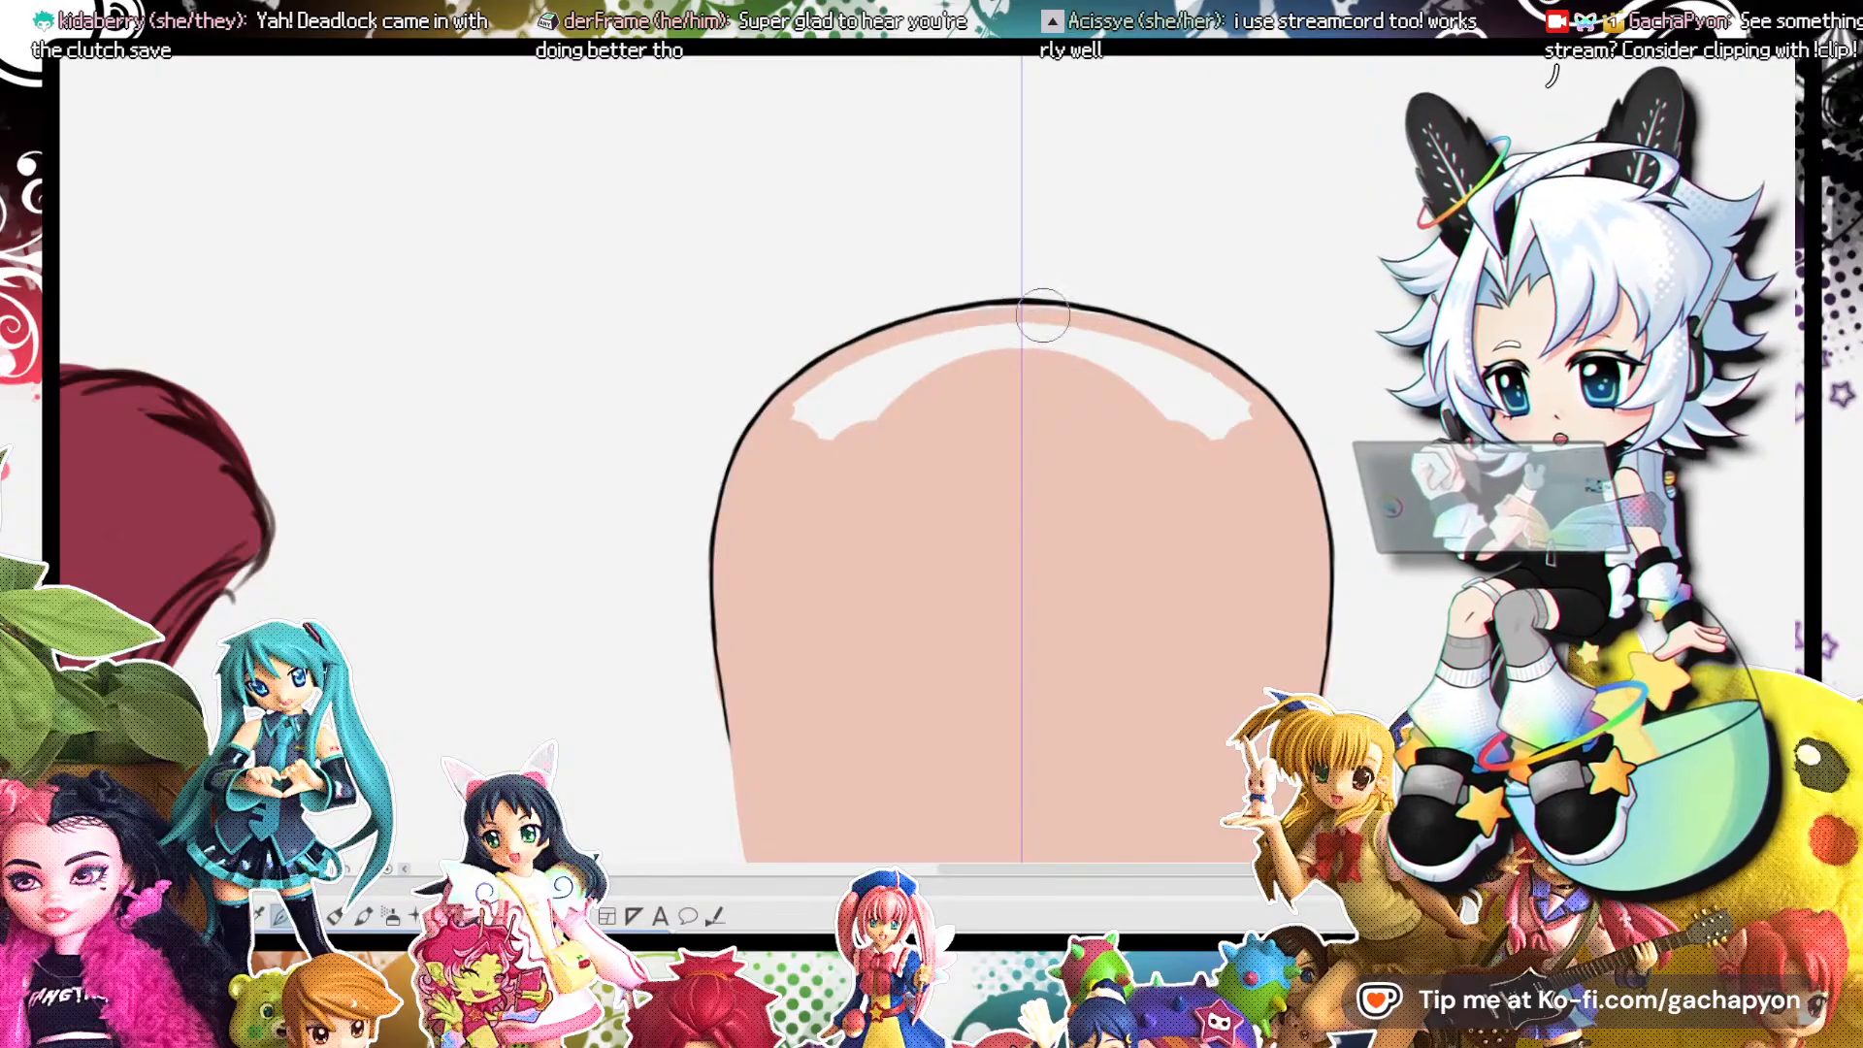
mouse_move(1054, 329)
left_mouse_down()
mouse_move(957, 353)
mouse_move(845, 449)
mouse_move(875, 404)
left_mouse_up()
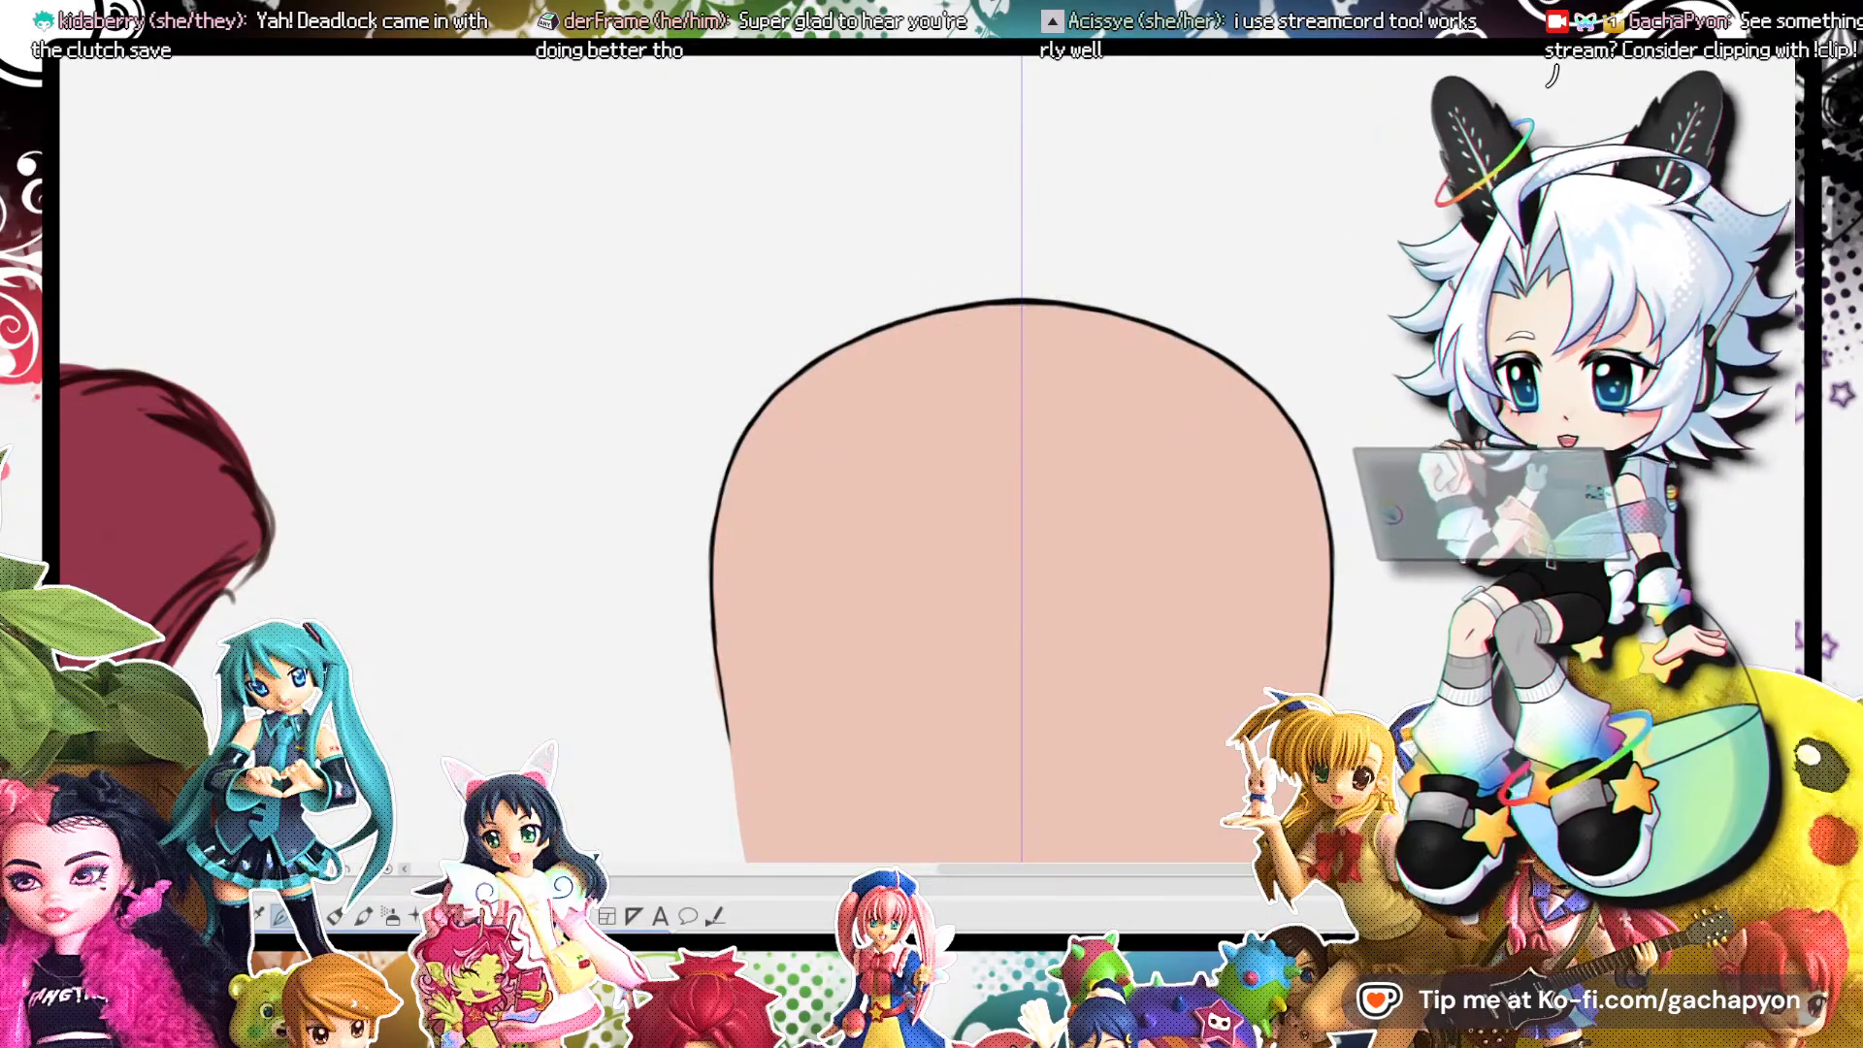
Fill the lower jaw and chin with the skin tone, following the inside of the black outline.
left_click_drag(970, 747, 940, 158)
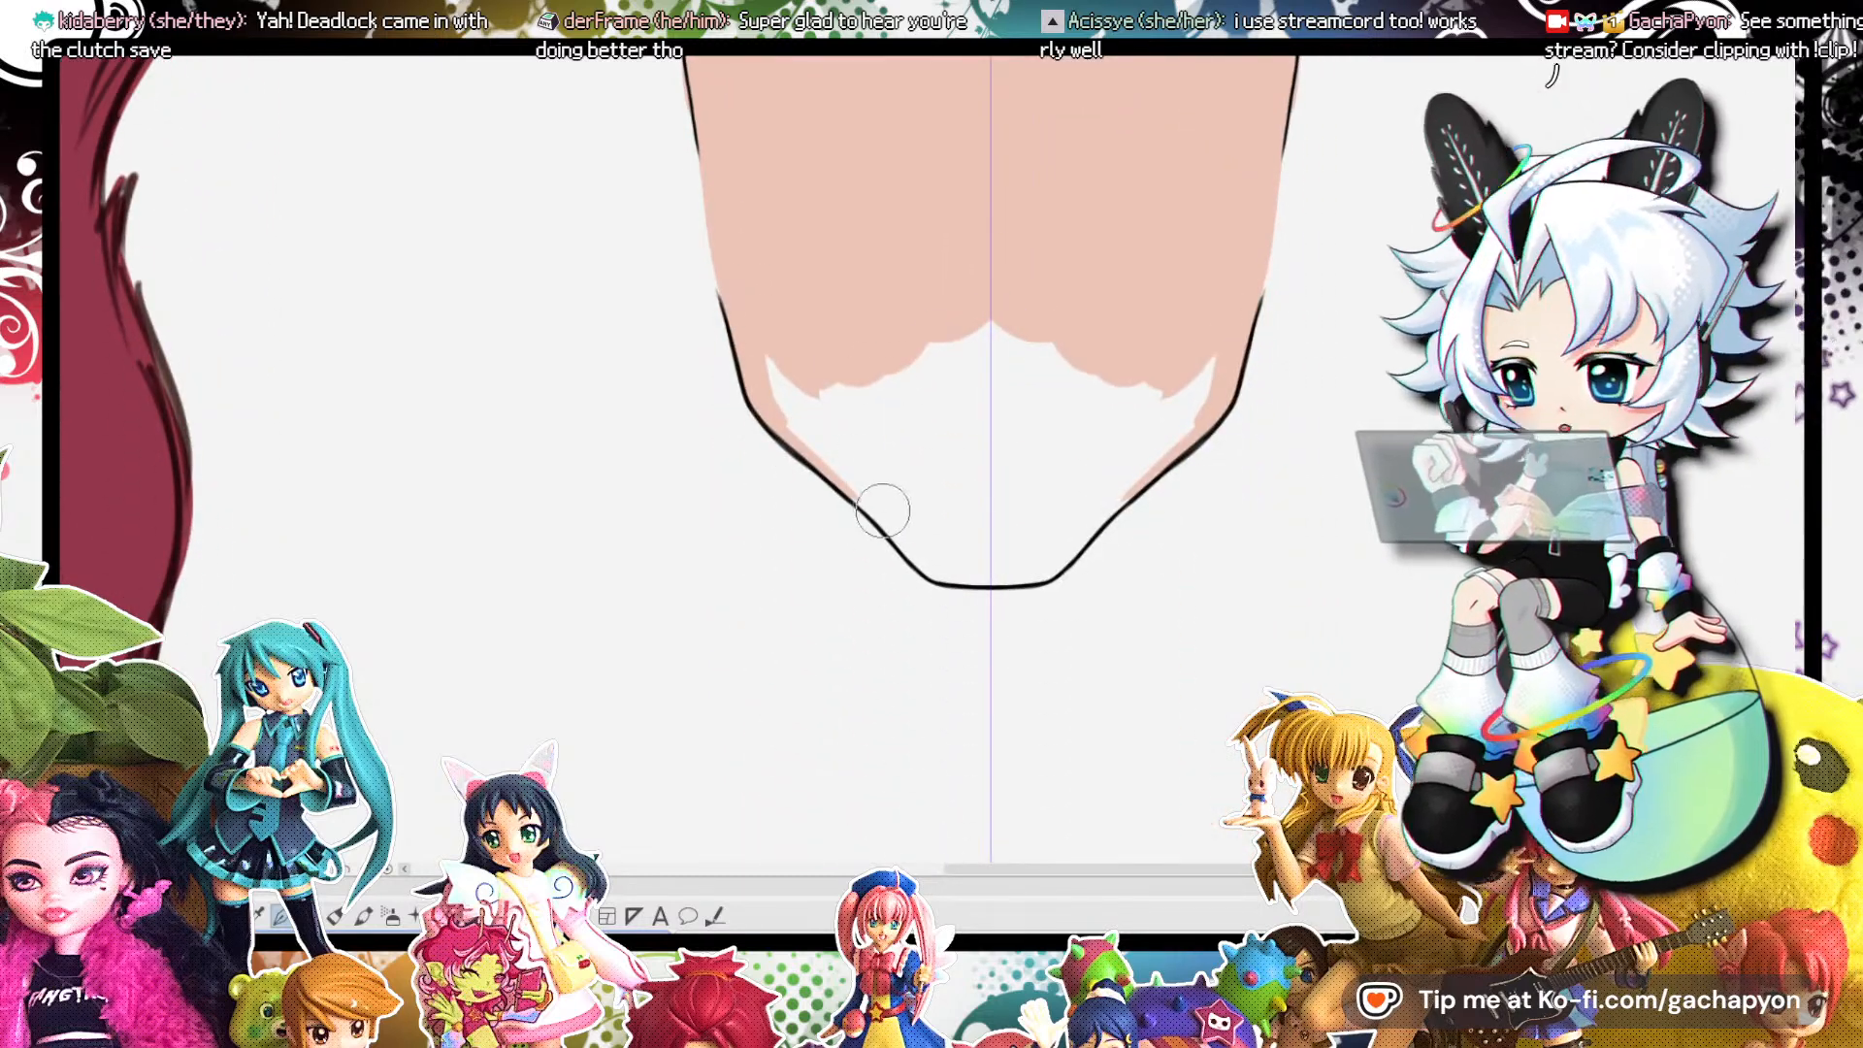
left_click_drag(924, 569, 993, 580)
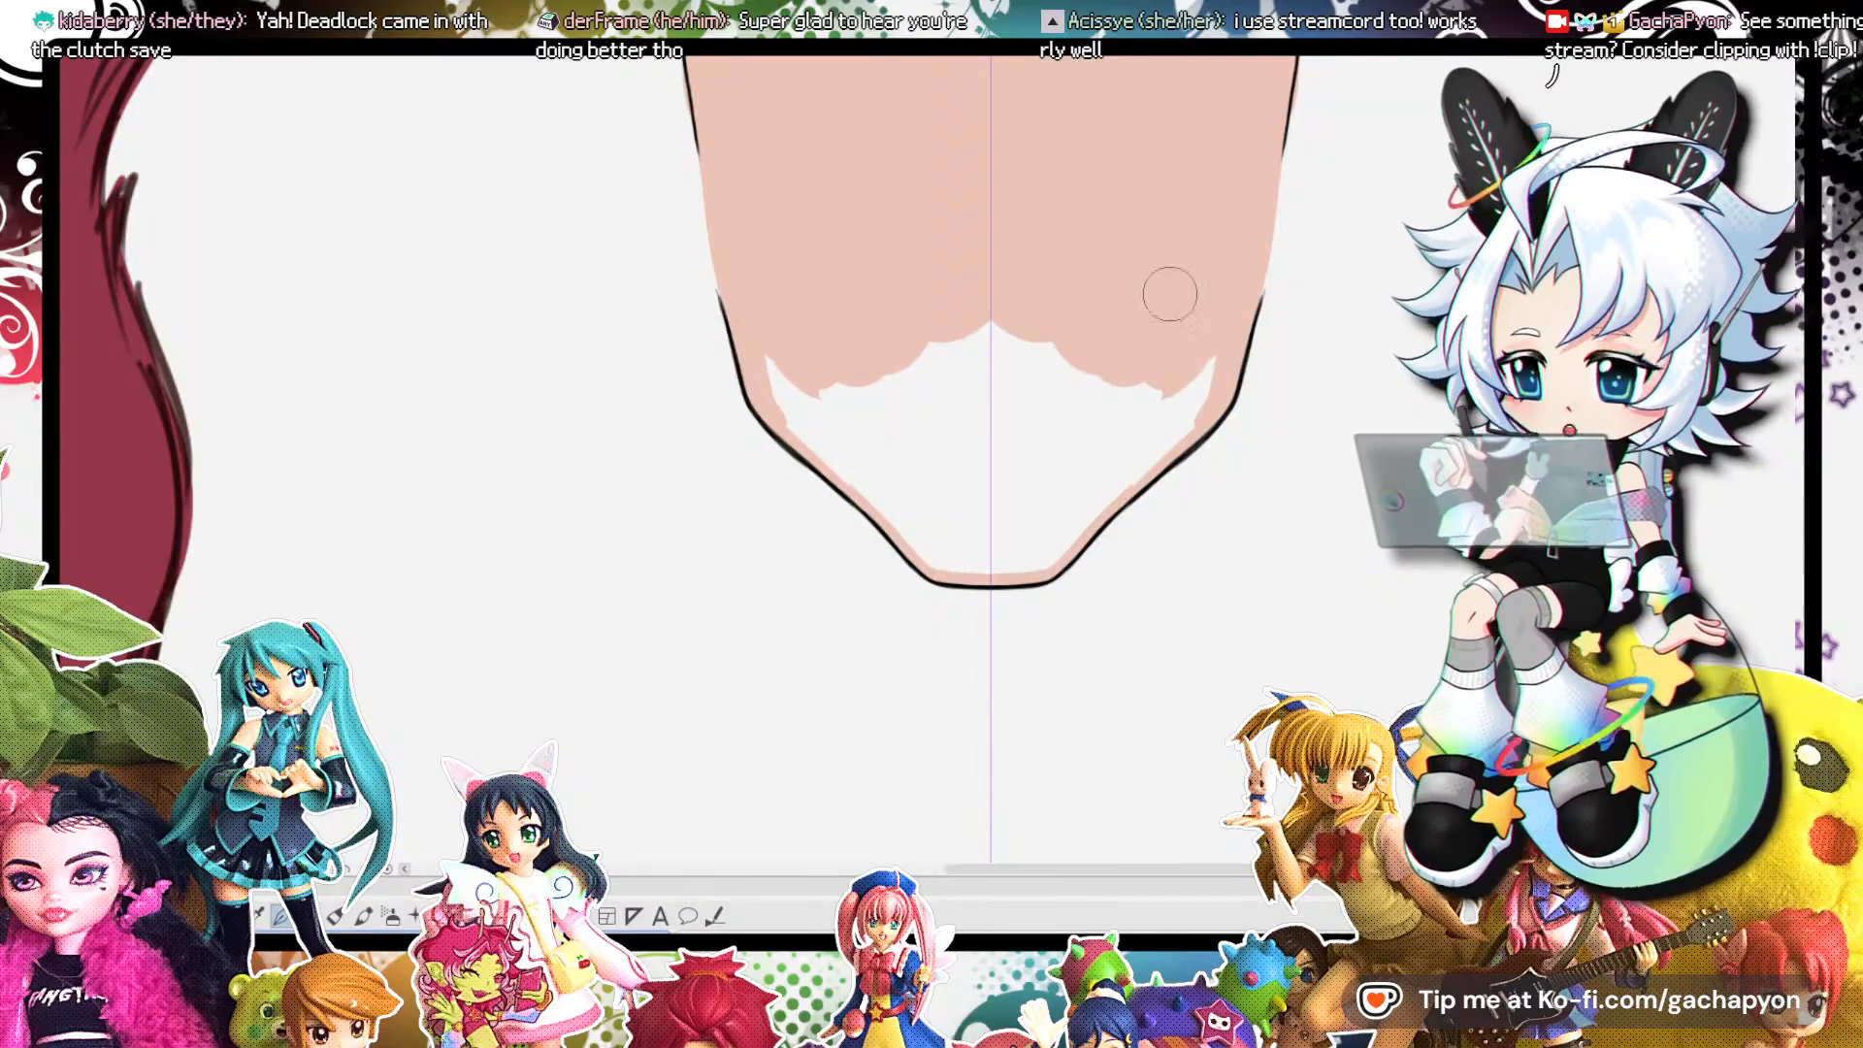
scroll(1077, 510, "up", 3)
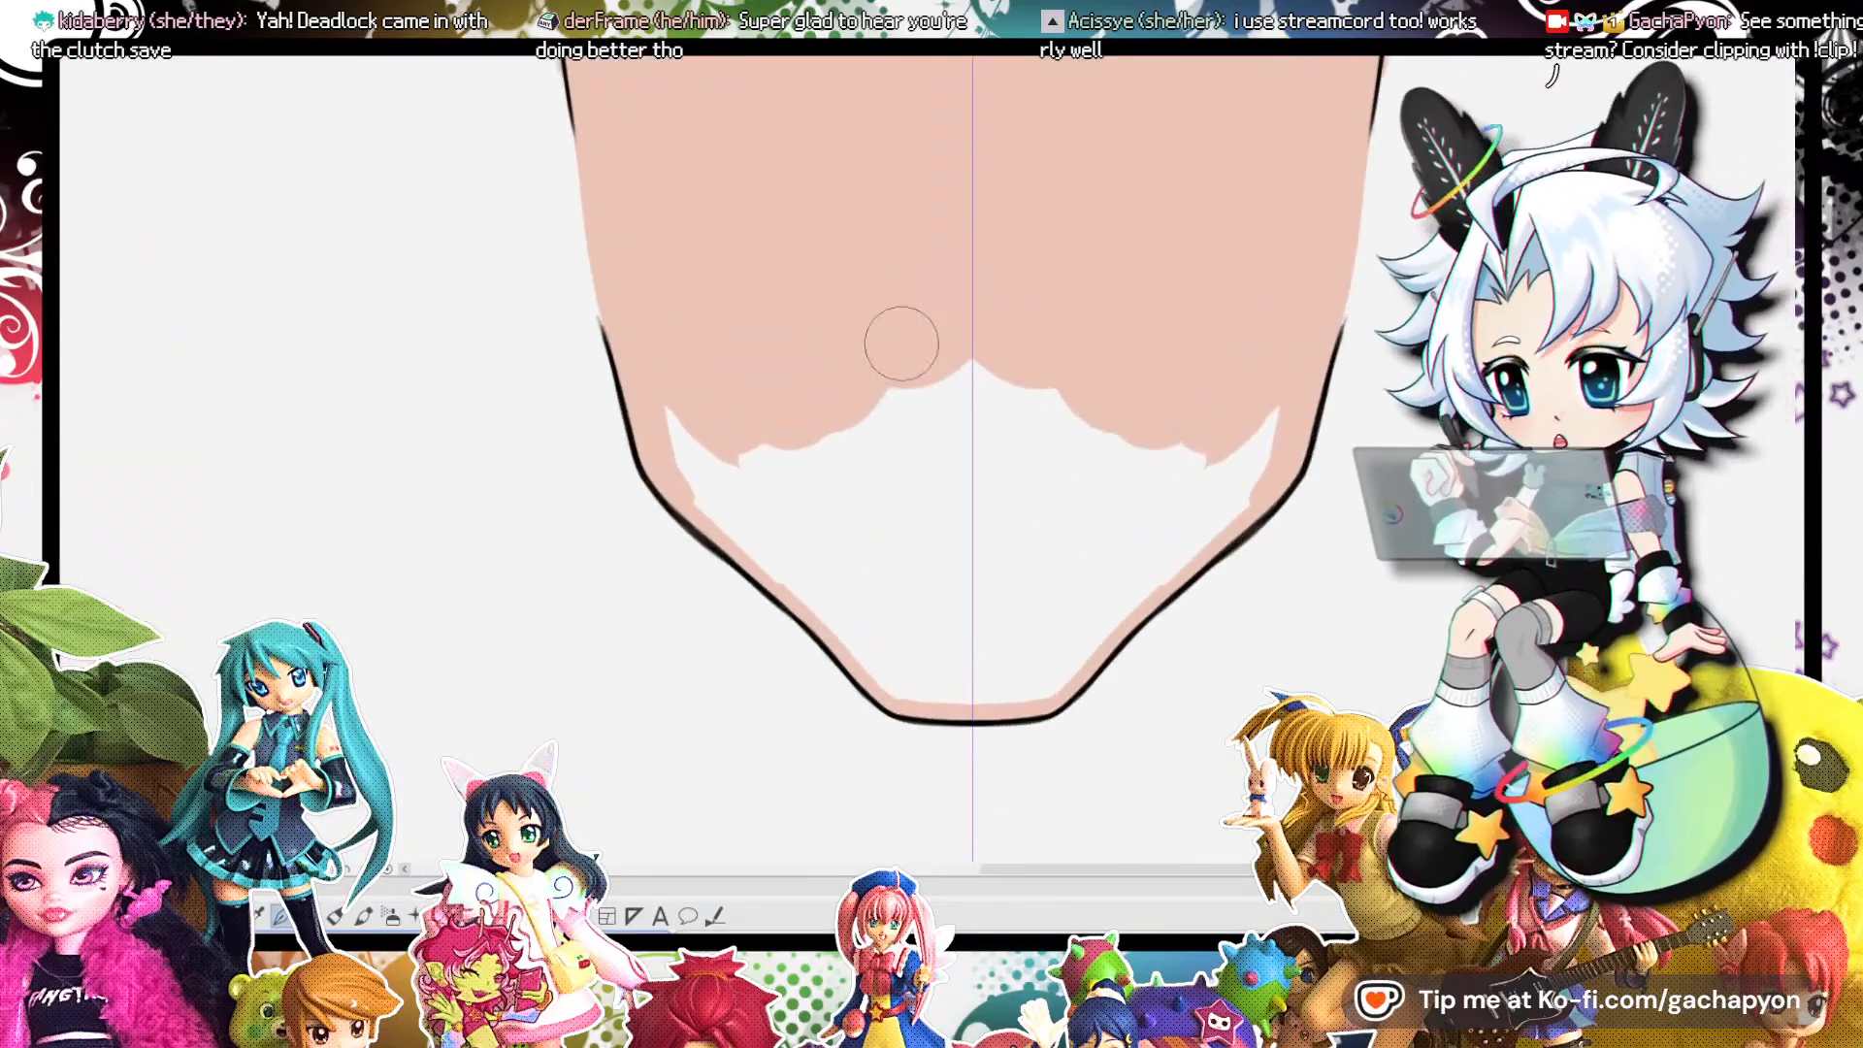
mouse_move(902, 344)
left_mouse_down()
mouse_move(690, 403)
mouse_move(789, 549)
mouse_move(857, 437)
mouse_move(972, 438)
mouse_move(923, 574)
mouse_move(802, 553)
mouse_move(933, 685)
mouse_move(907, 679)
mouse_move(967, 641)
left_mouse_up()
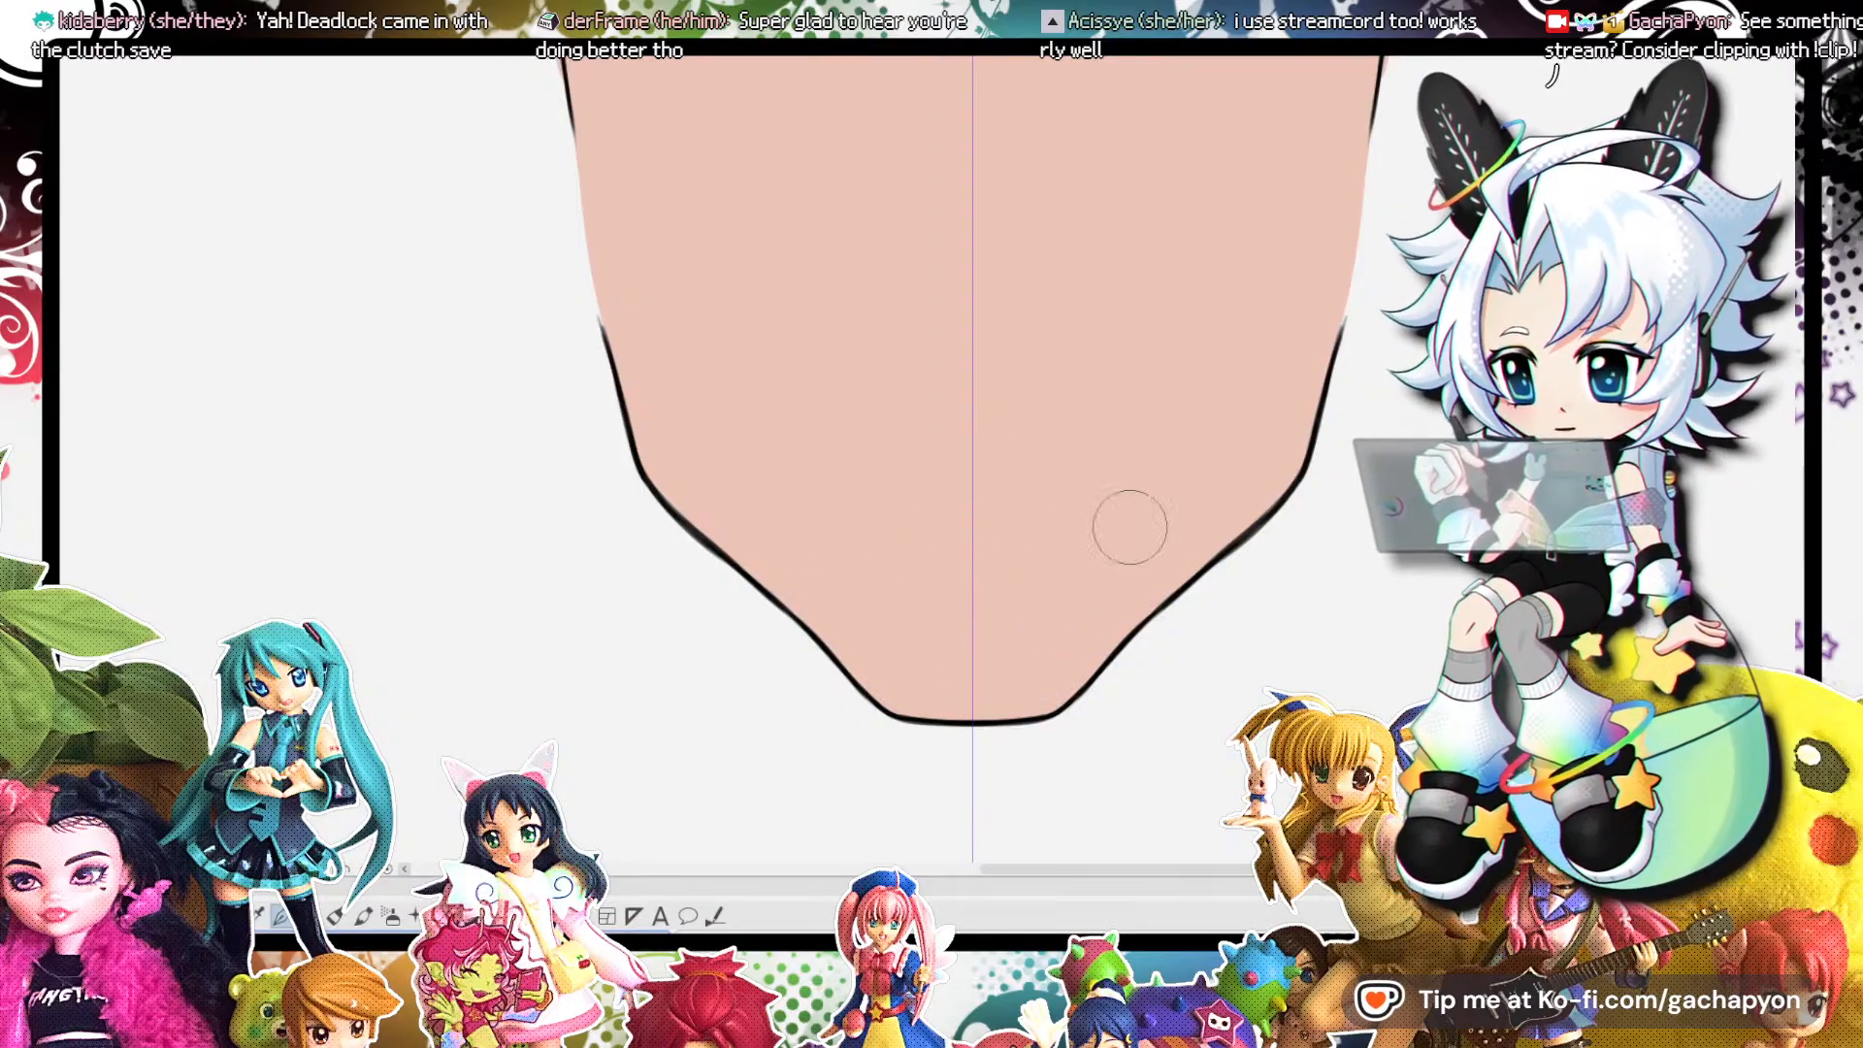
Compare the flat-coloured face and its black outline with the face of the coloured reference figure.
scroll(1215, 398, "down", 4)
scroll(1198, 299, "up", 2)
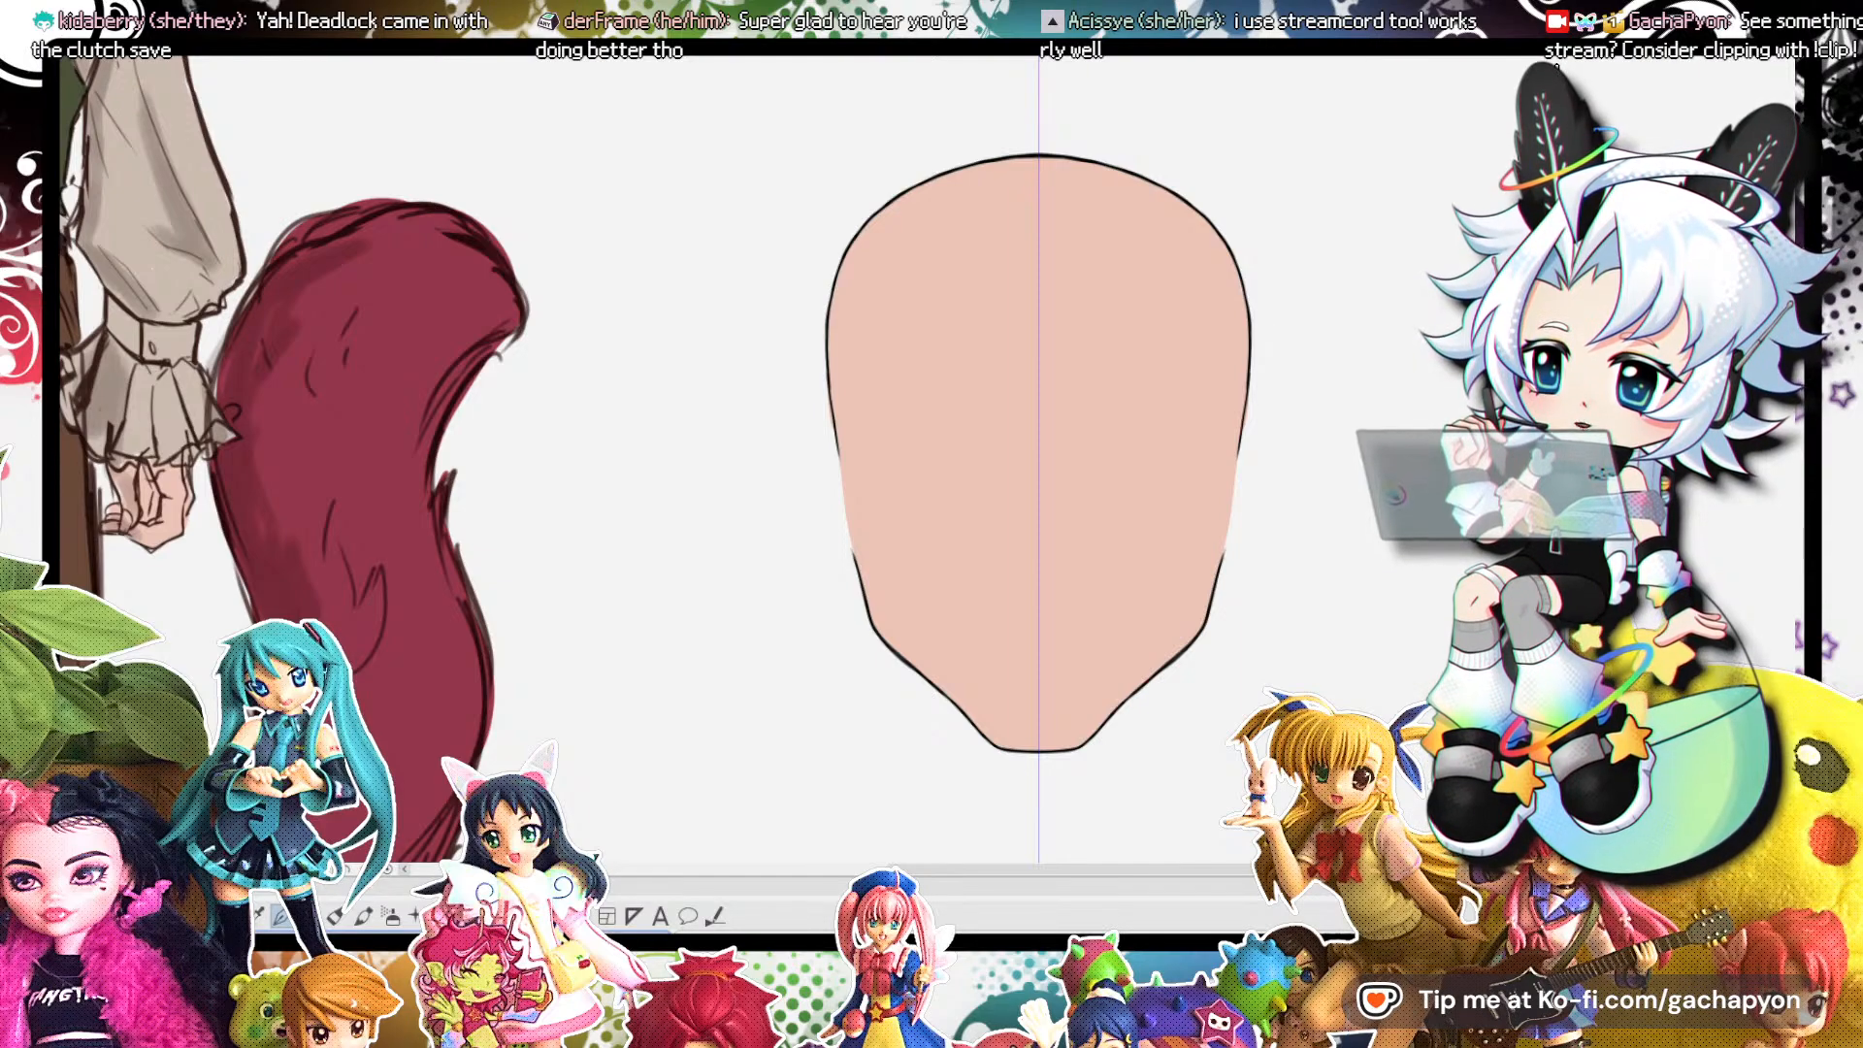
scroll(982, 349, "down", 2)
scroll(962, 465, "up", 3)
scroll(891, 555, "down", 3)
scroll(929, 501, "down", 3)
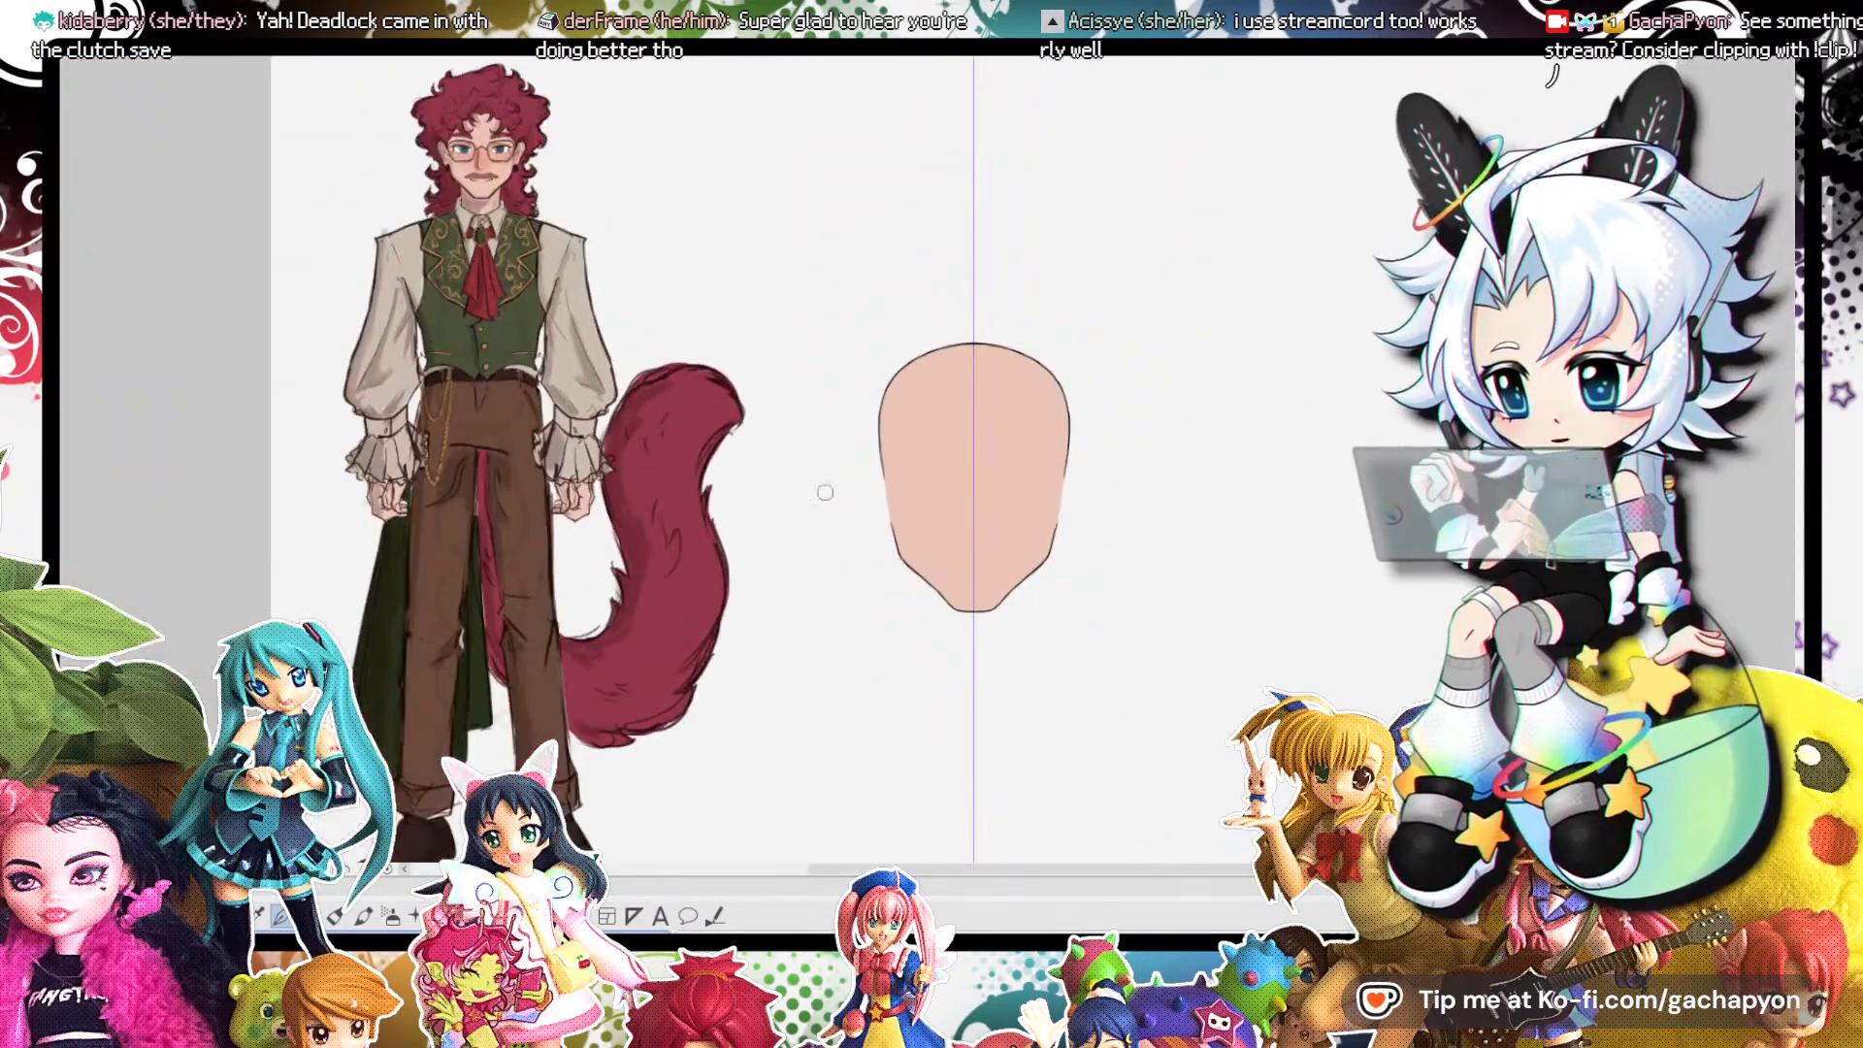
scroll(390, 151, "up", 3)
scroll(451, 169, "up", 5)
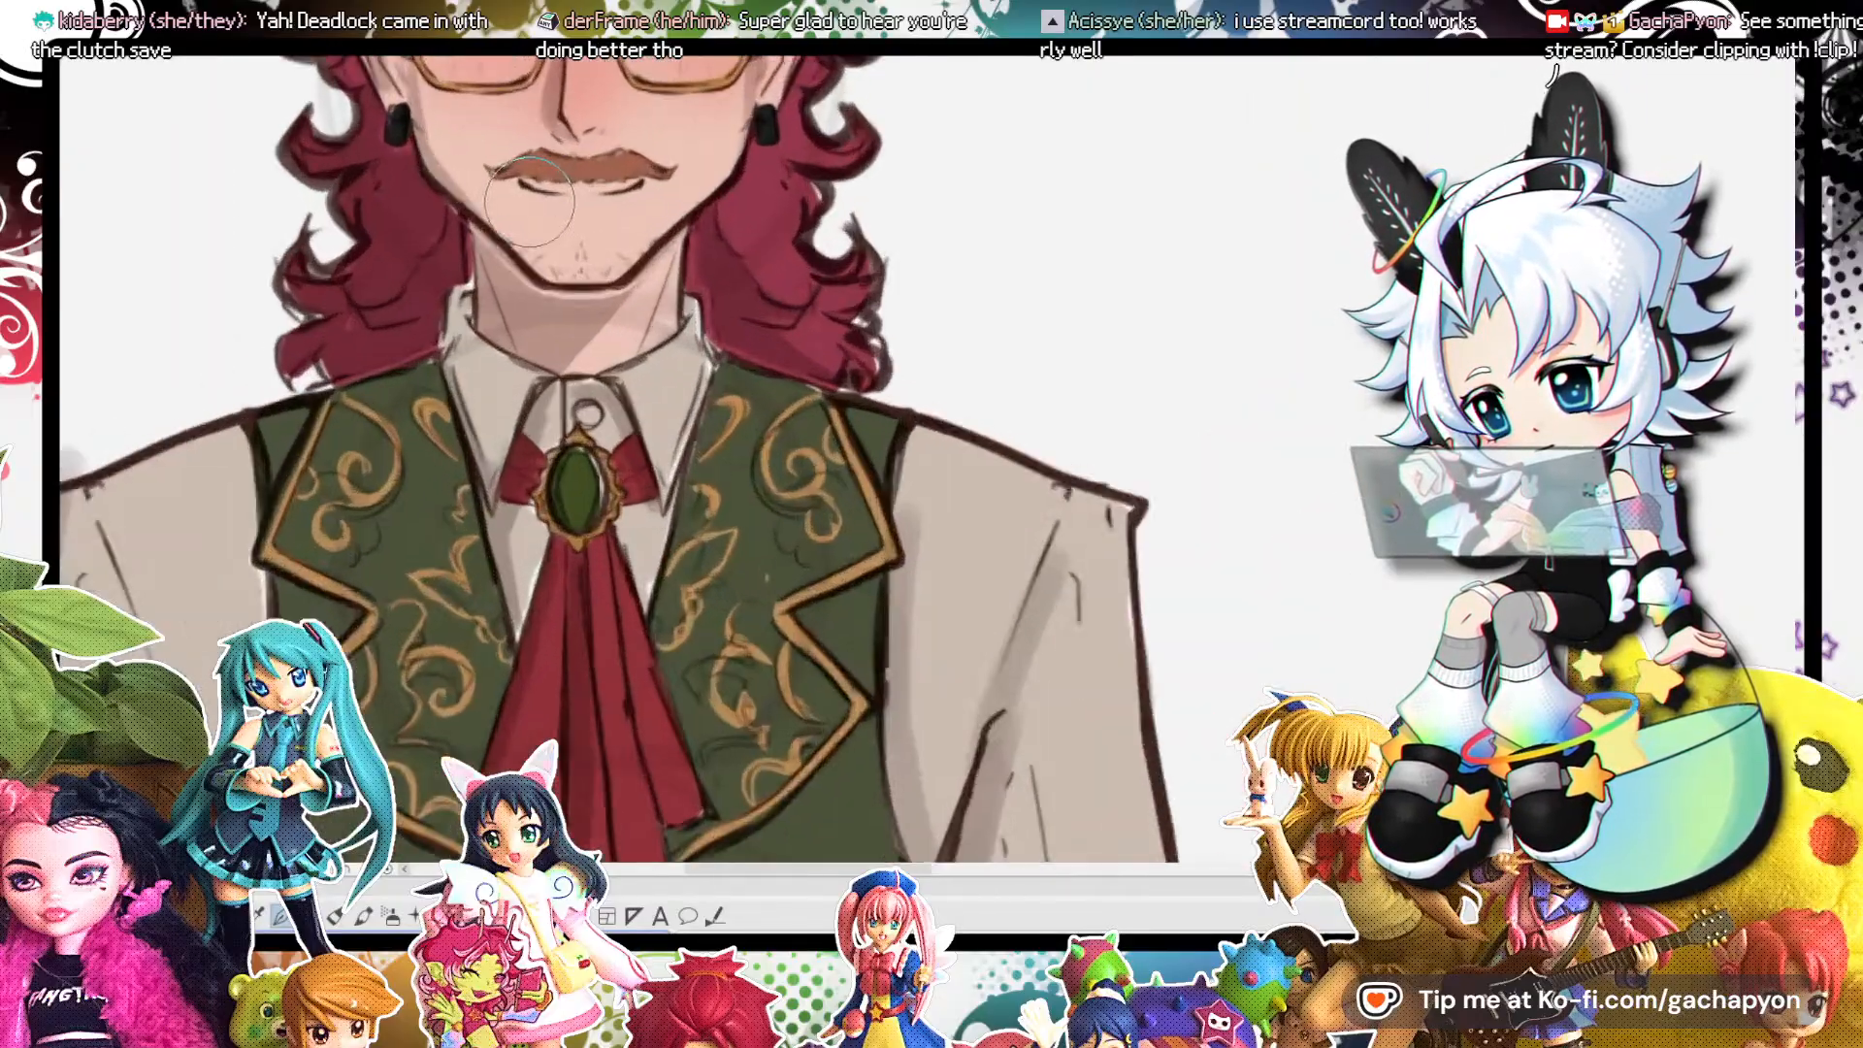
scroll(538, 230, "down", 5)
scroll(1110, 579, "up", 3)
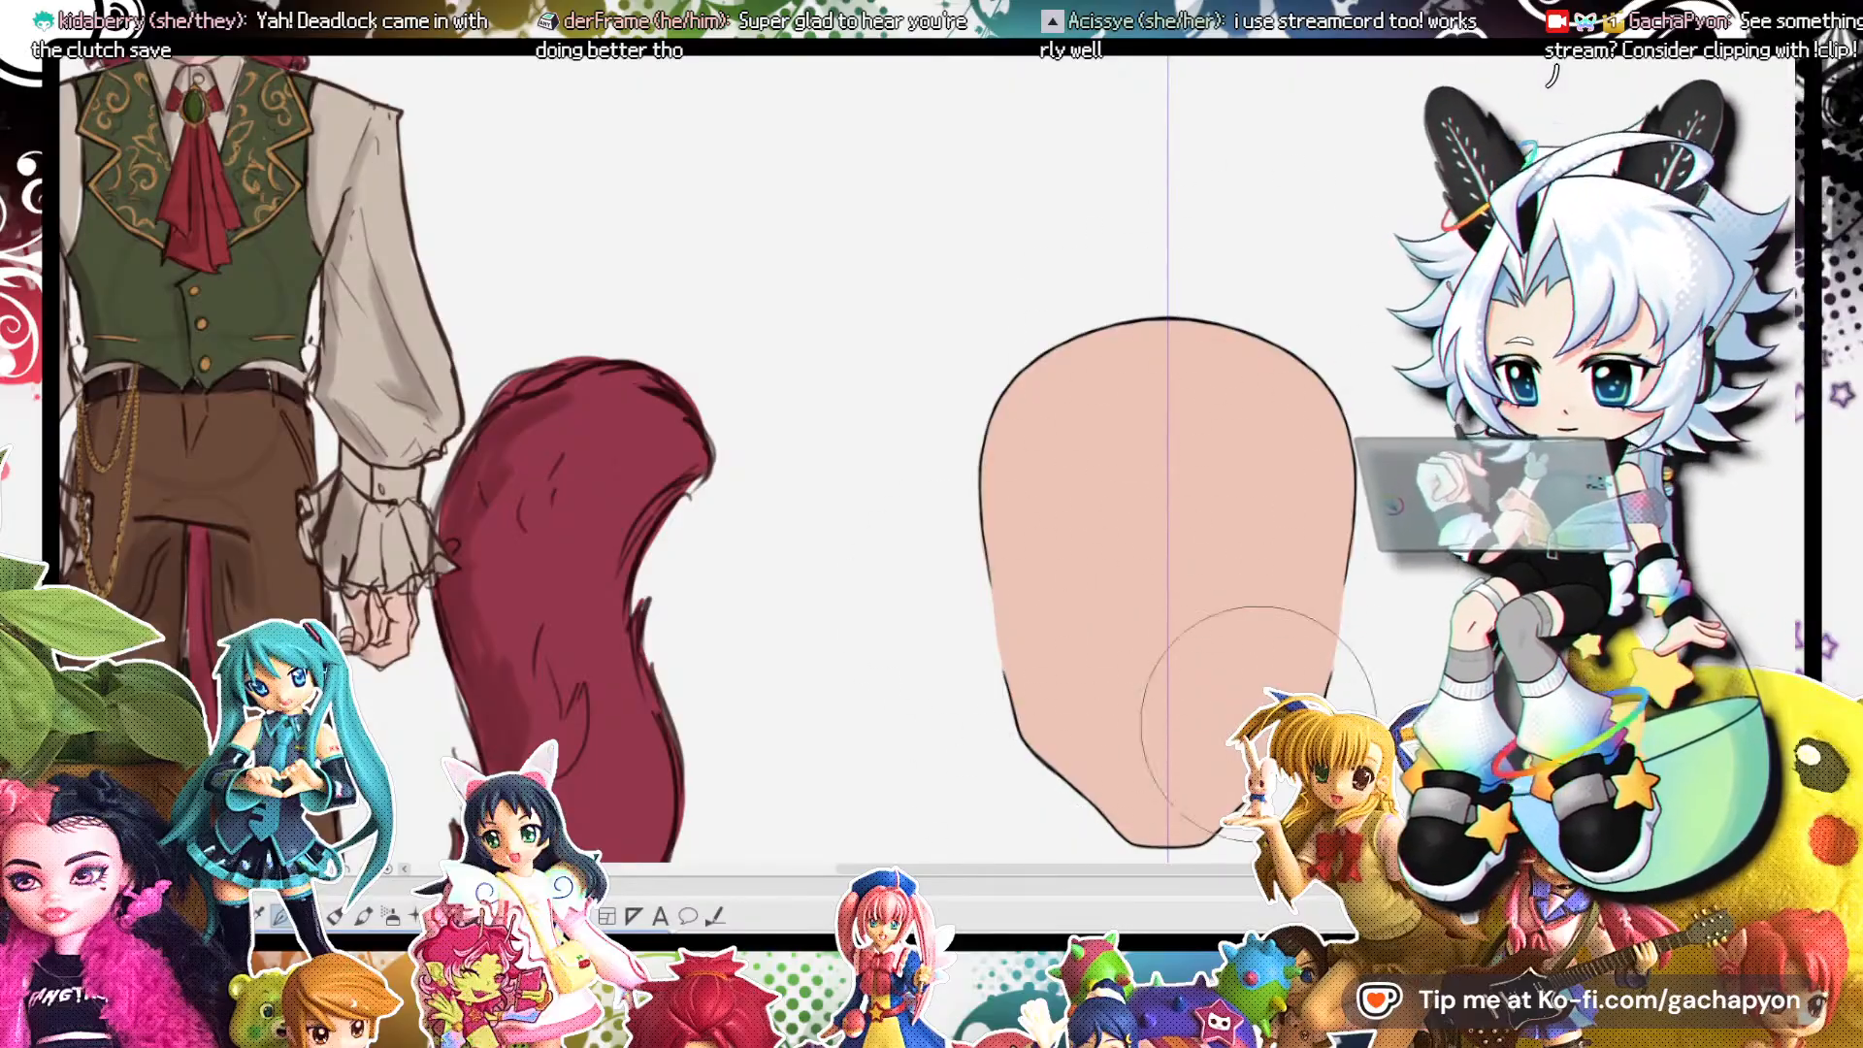
Recolour the black face outline to a dark reddish brown.
scroll(883, 229, "down", 3)
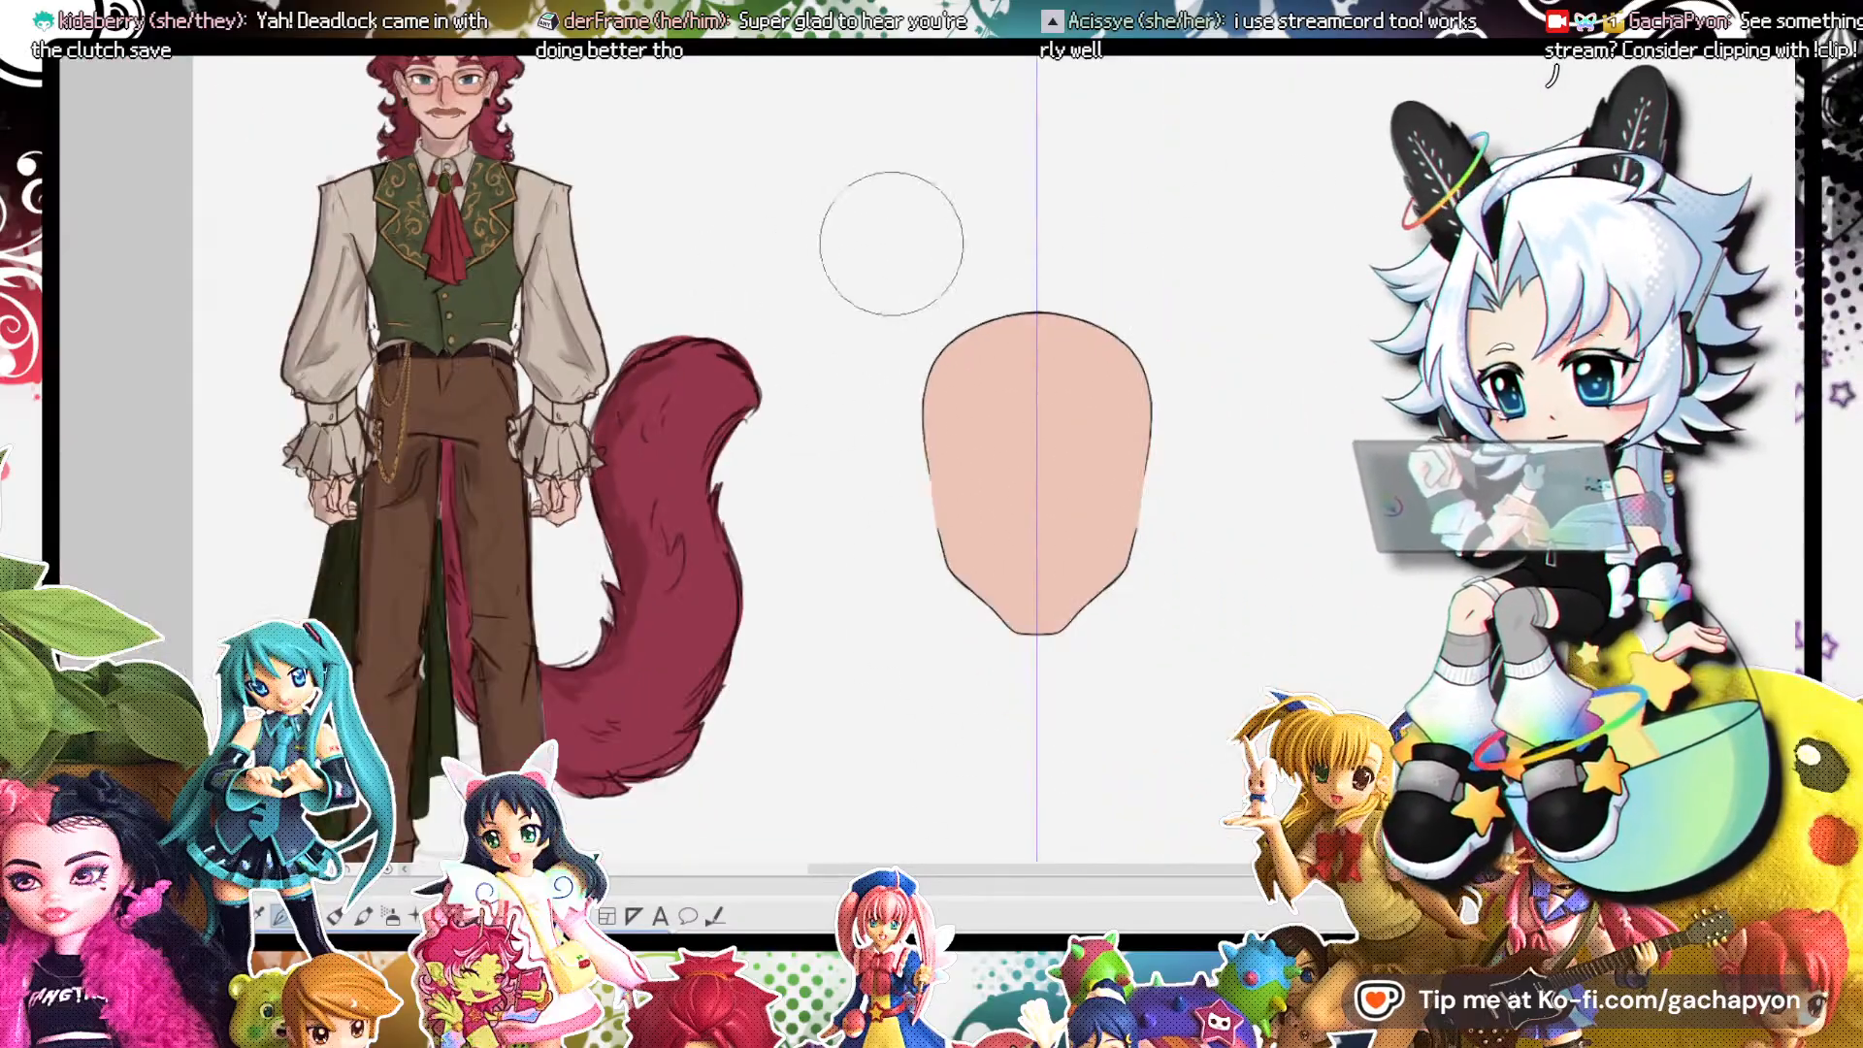
scroll(978, 466, "up", 2)
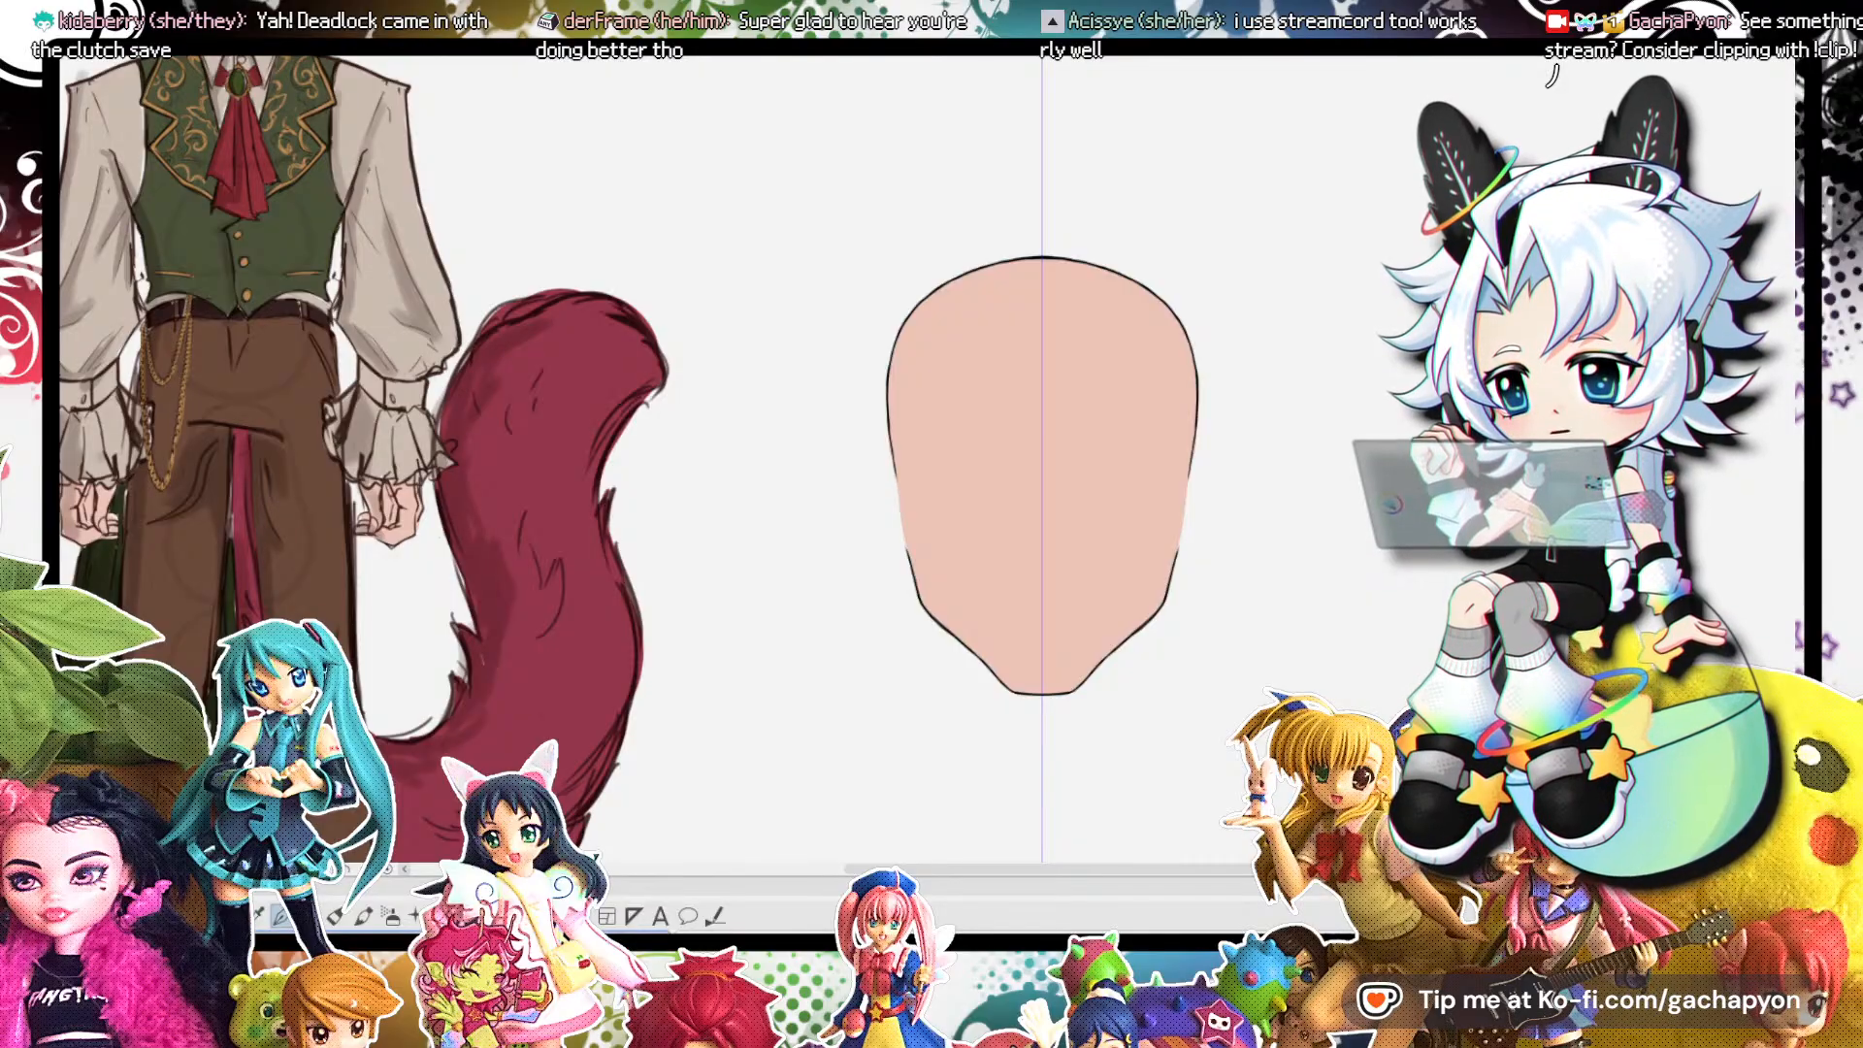
scroll(1113, 389, "down", 3)
scroll(1090, 446, "up", 4)
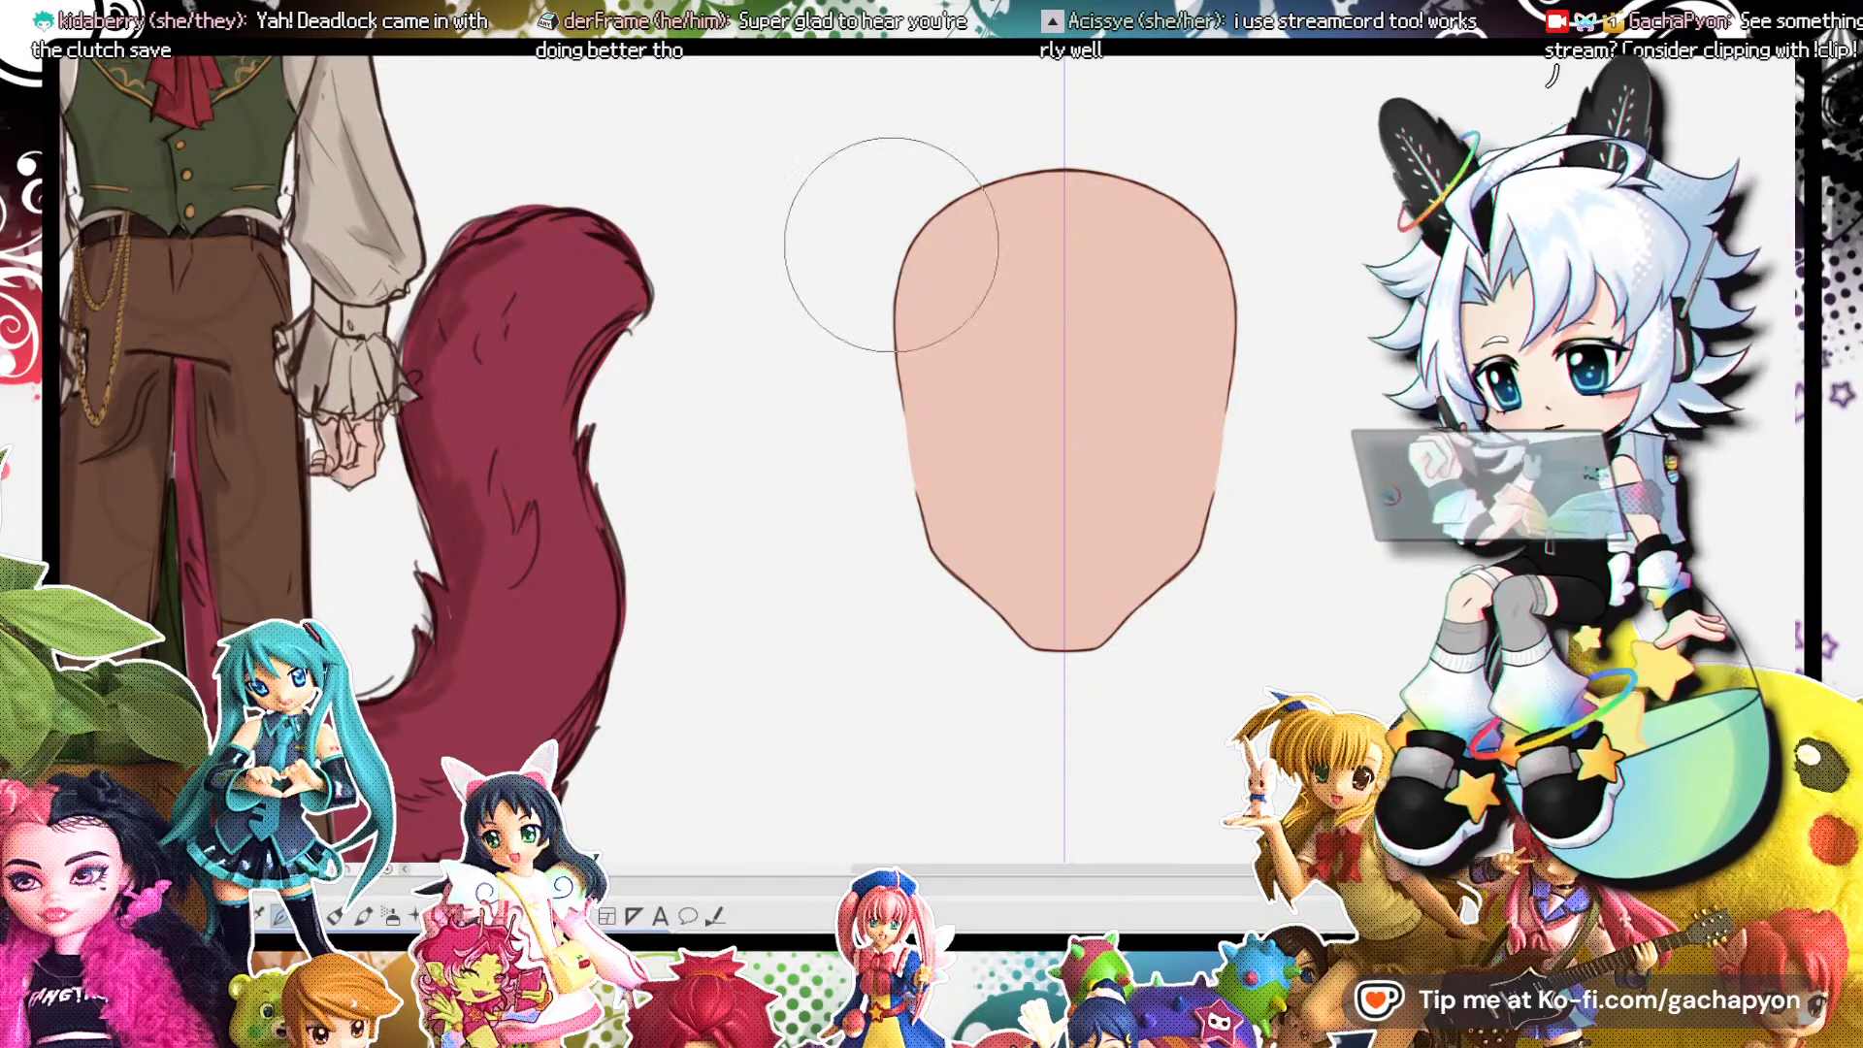
Check the brown face outline against the line colours of the reference figure's head, clothing and tail.
scroll(1305, 384, "down", 3)
scroll(738, 136, "up", 6)
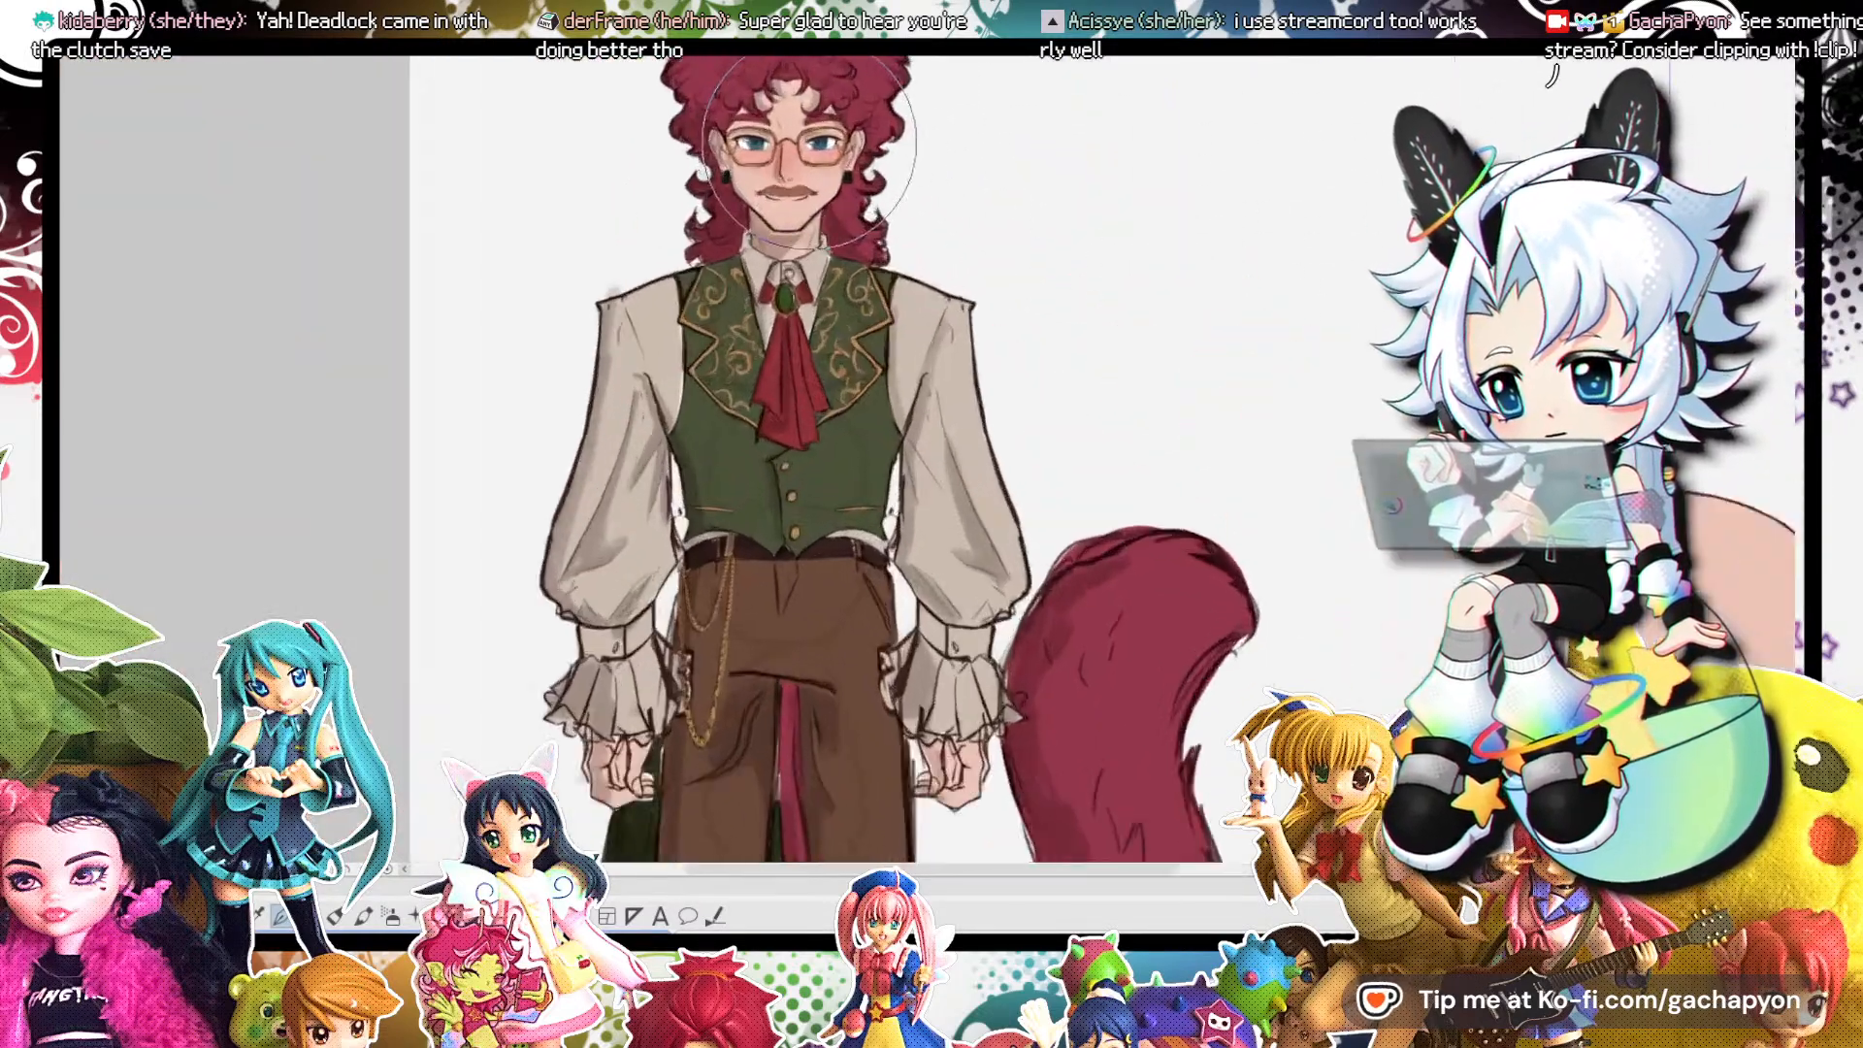
scroll(768, 130, "down", 5)
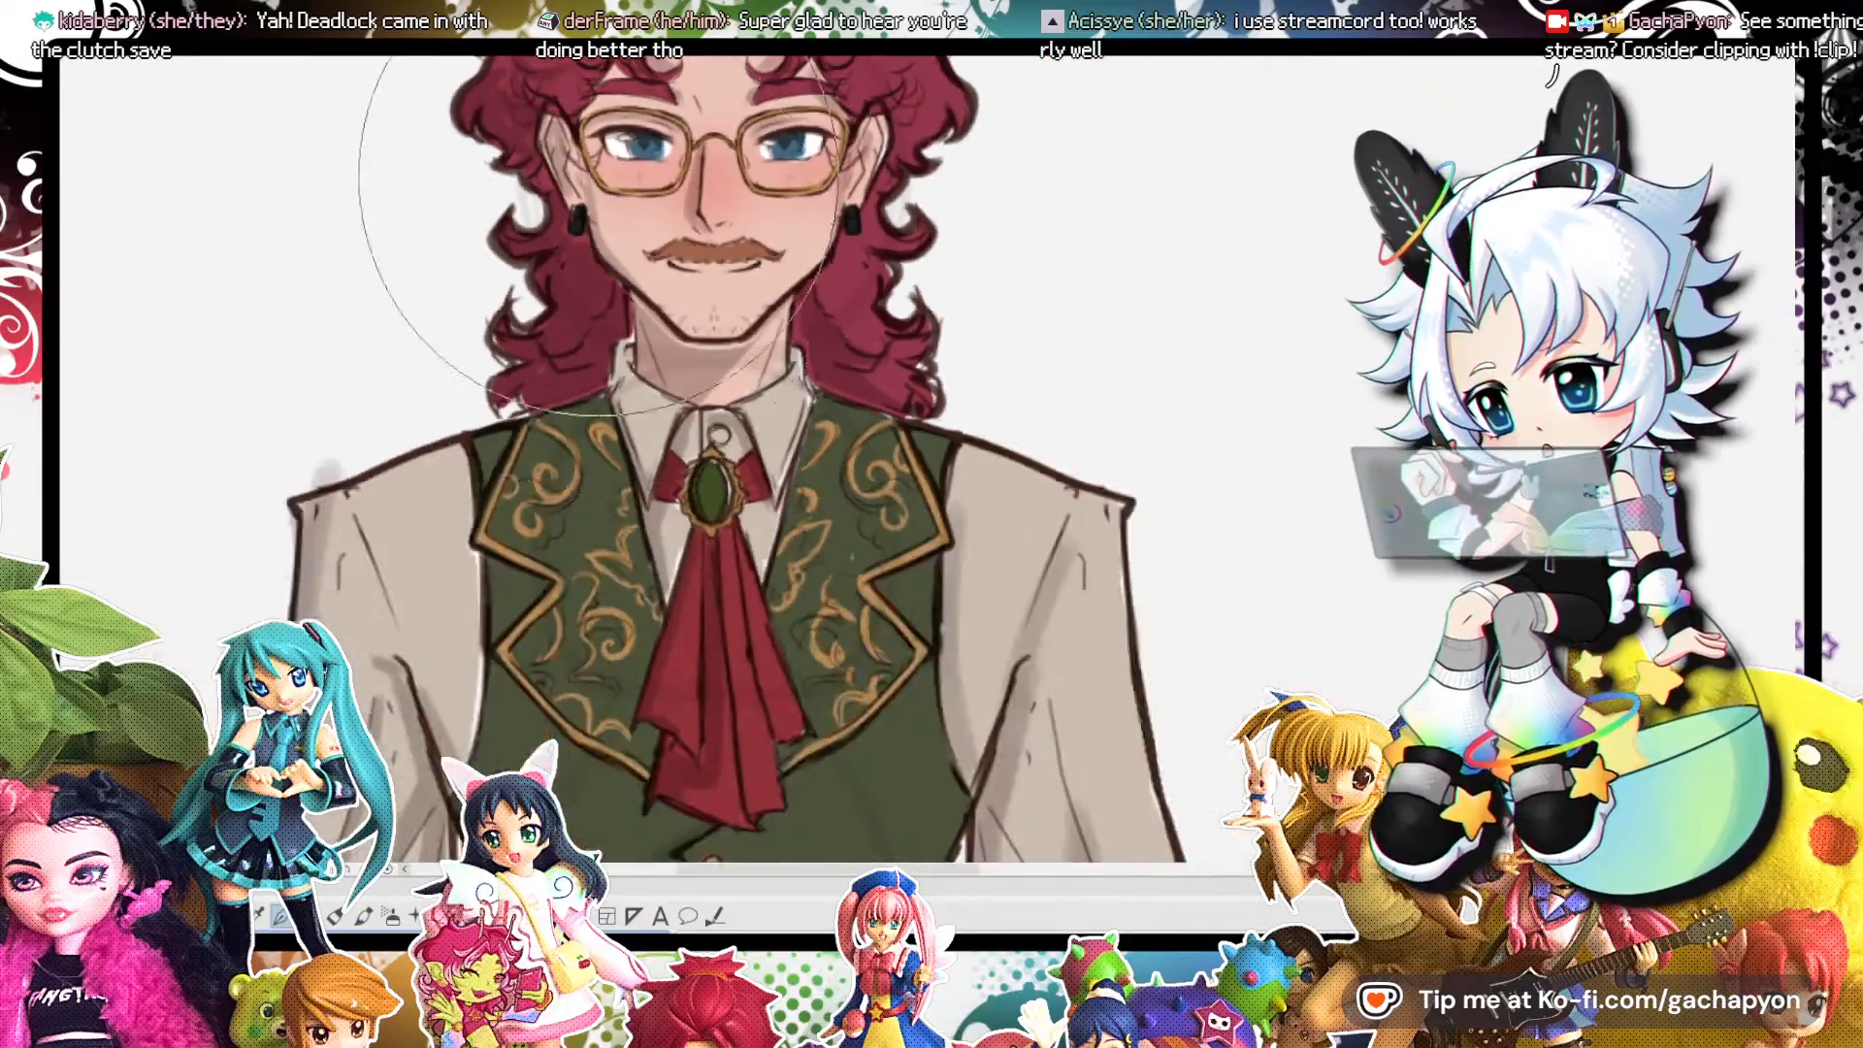
scroll(600, 195, "down", 3)
scroll(1203, 553, "up", 6)
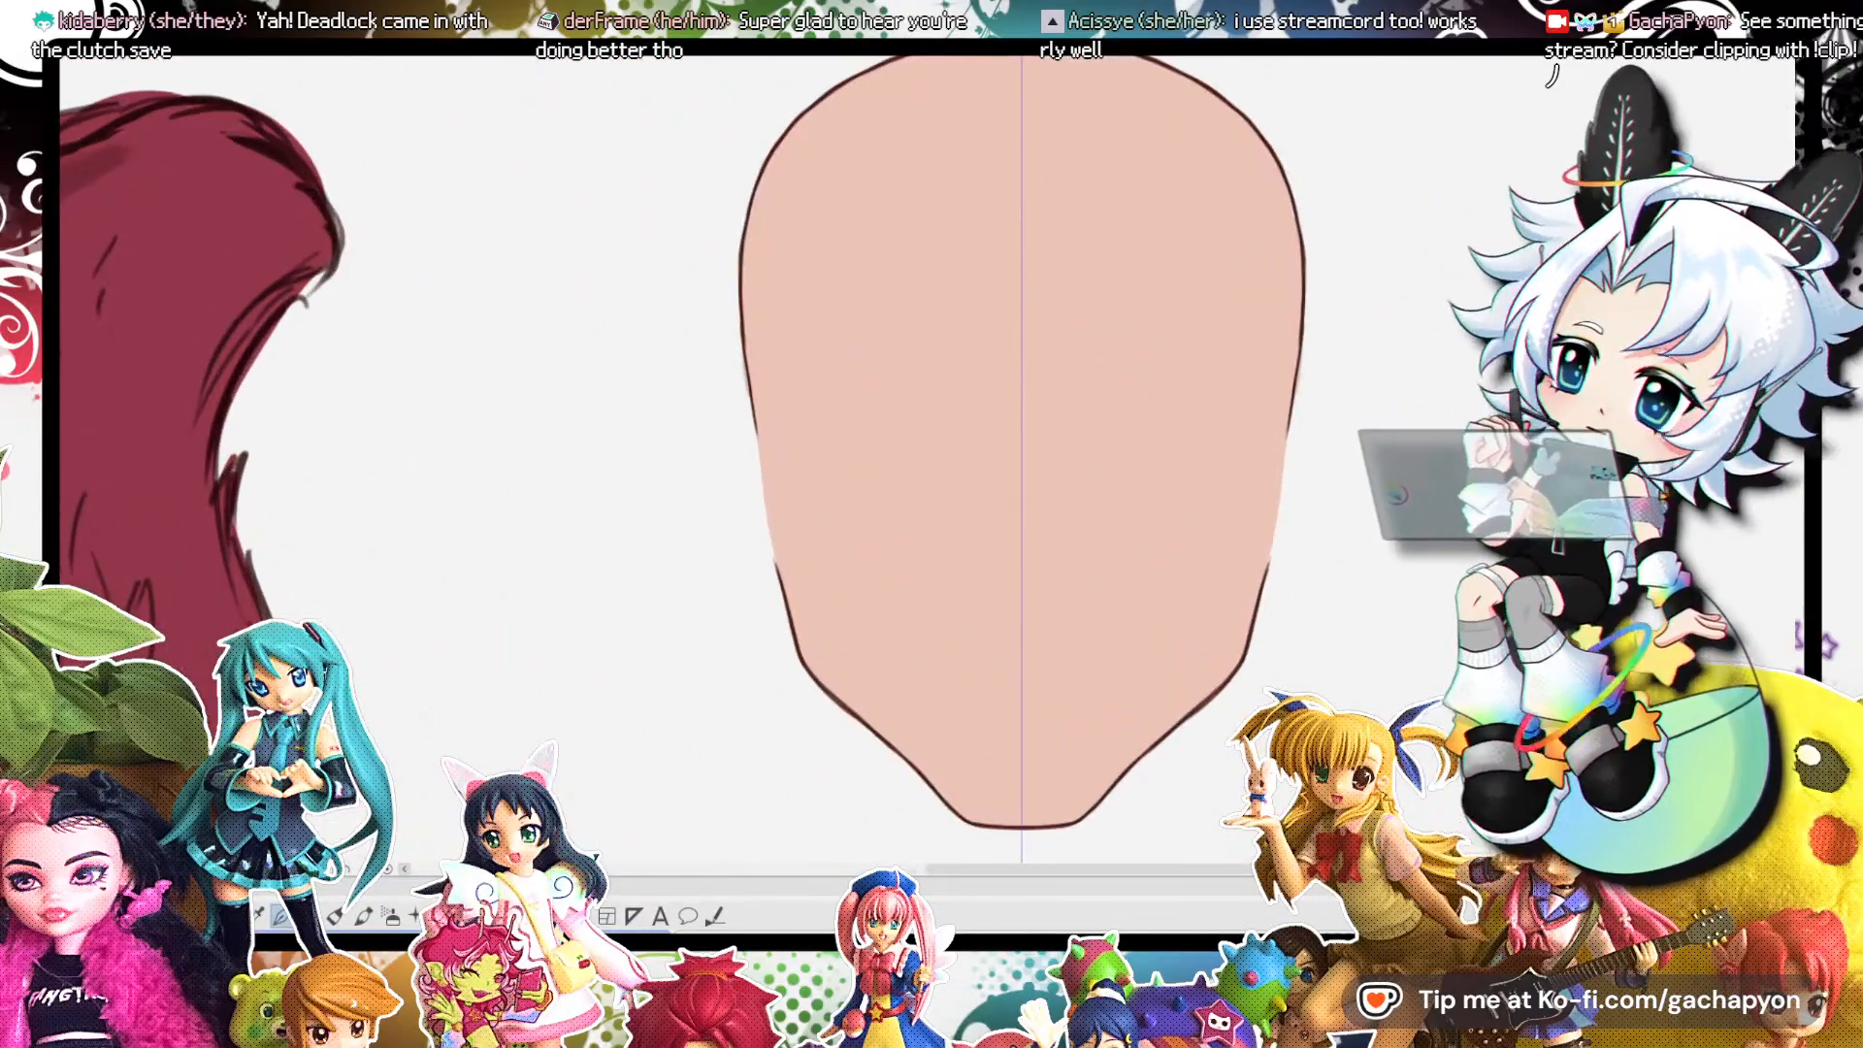
scroll(969, 375, "down", 3)
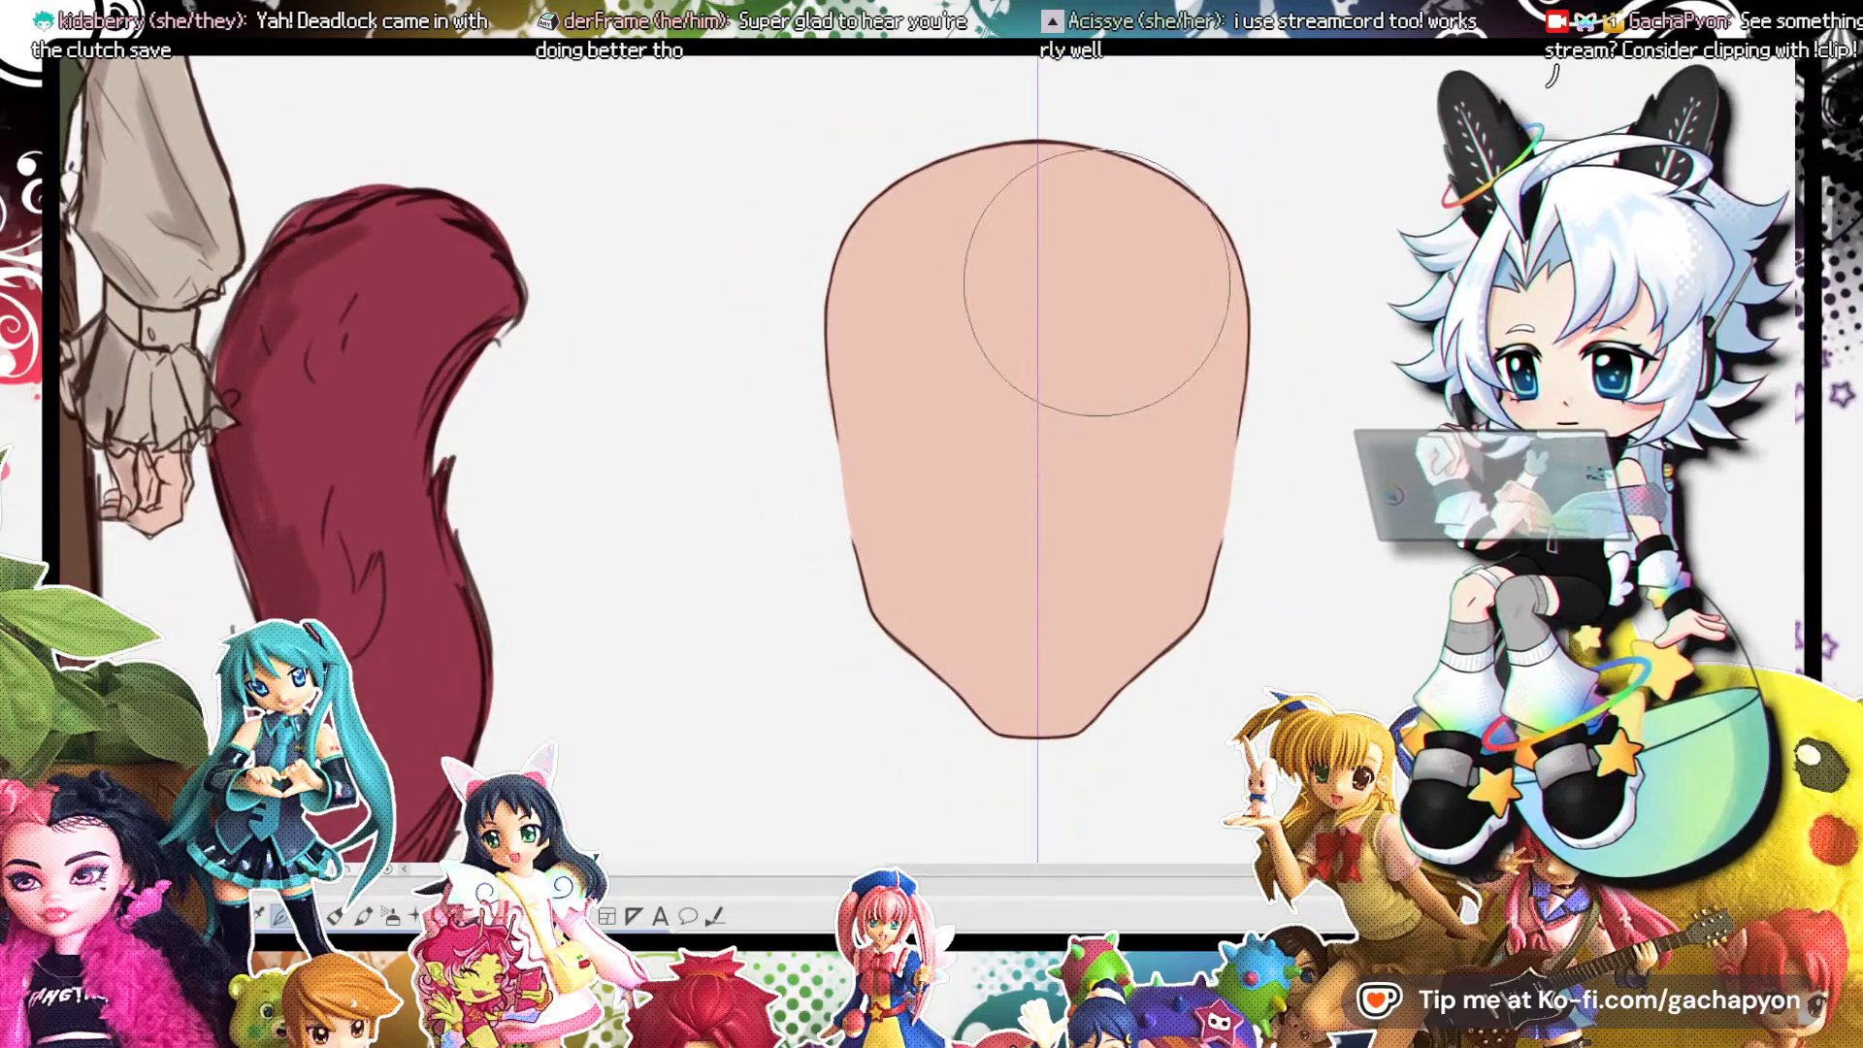
scroll(1098, 282, "down", 1)
scroll(1104, 368, "up", 1)
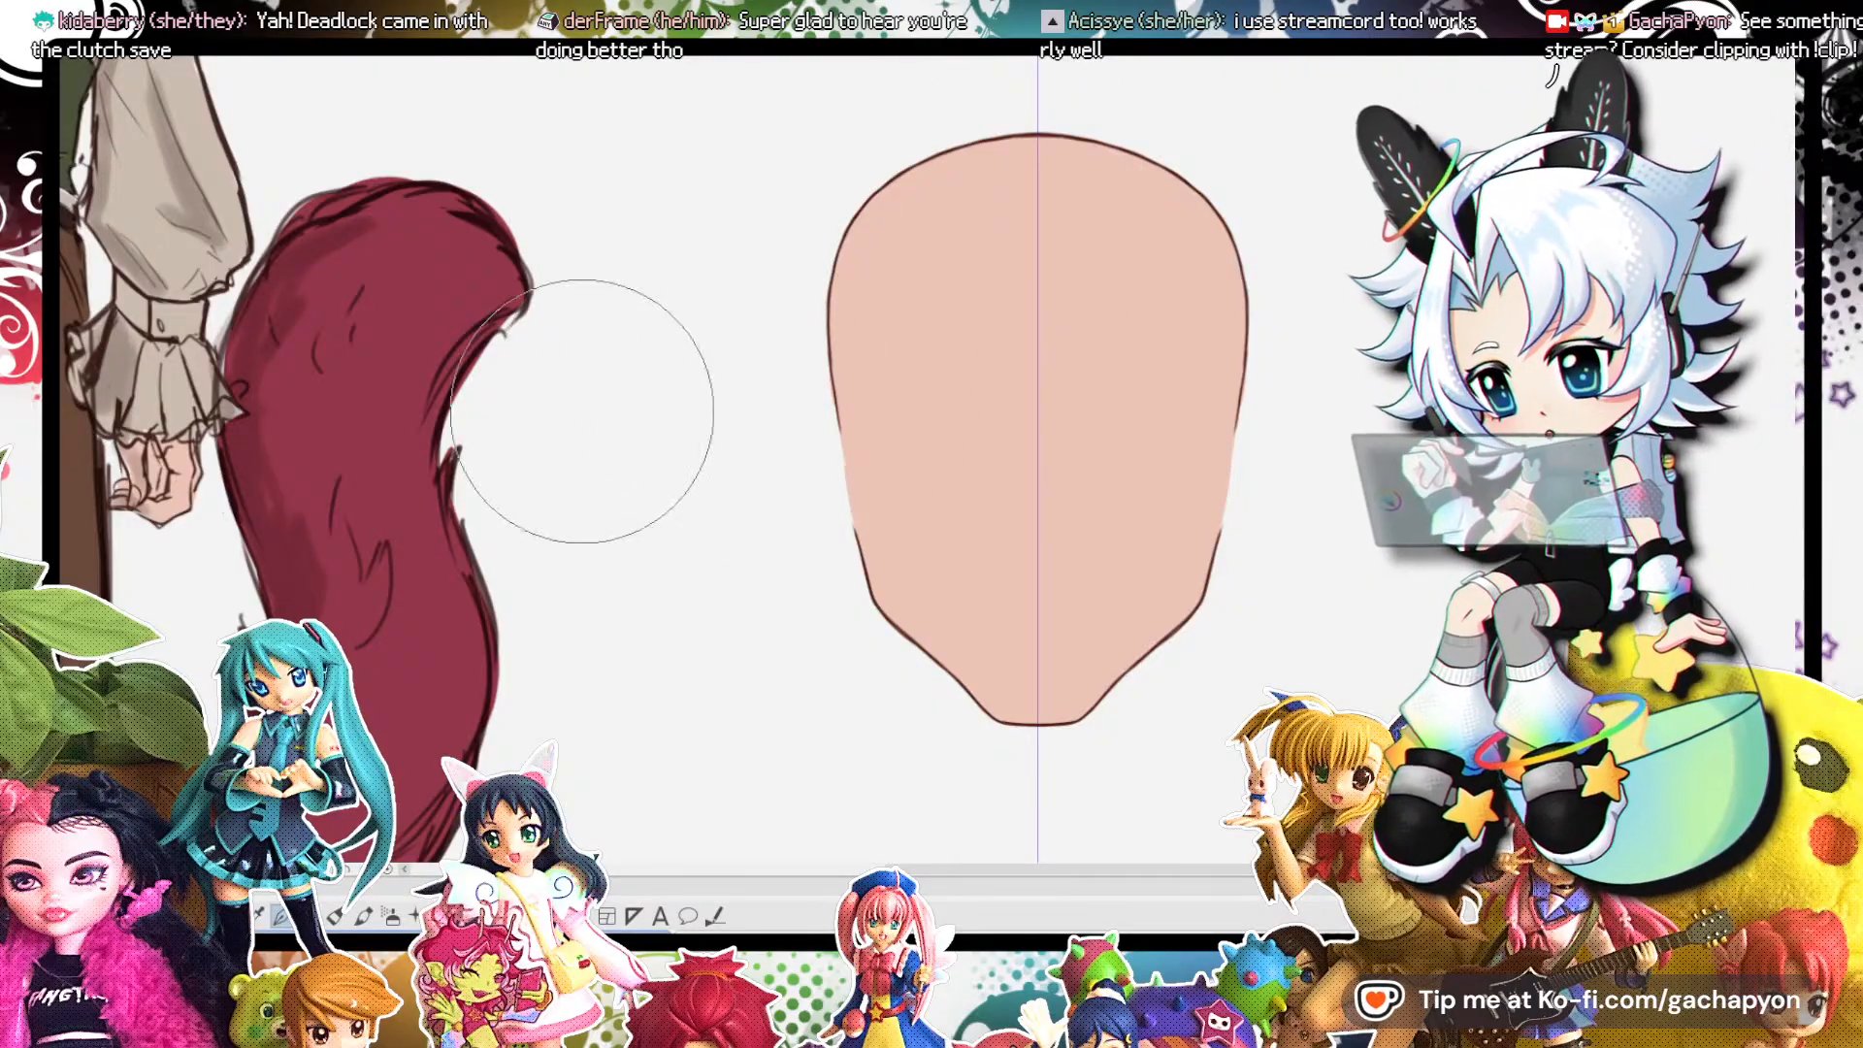
scroll(1067, 605, "down", 1)
scroll(999, 707, "up", 2)
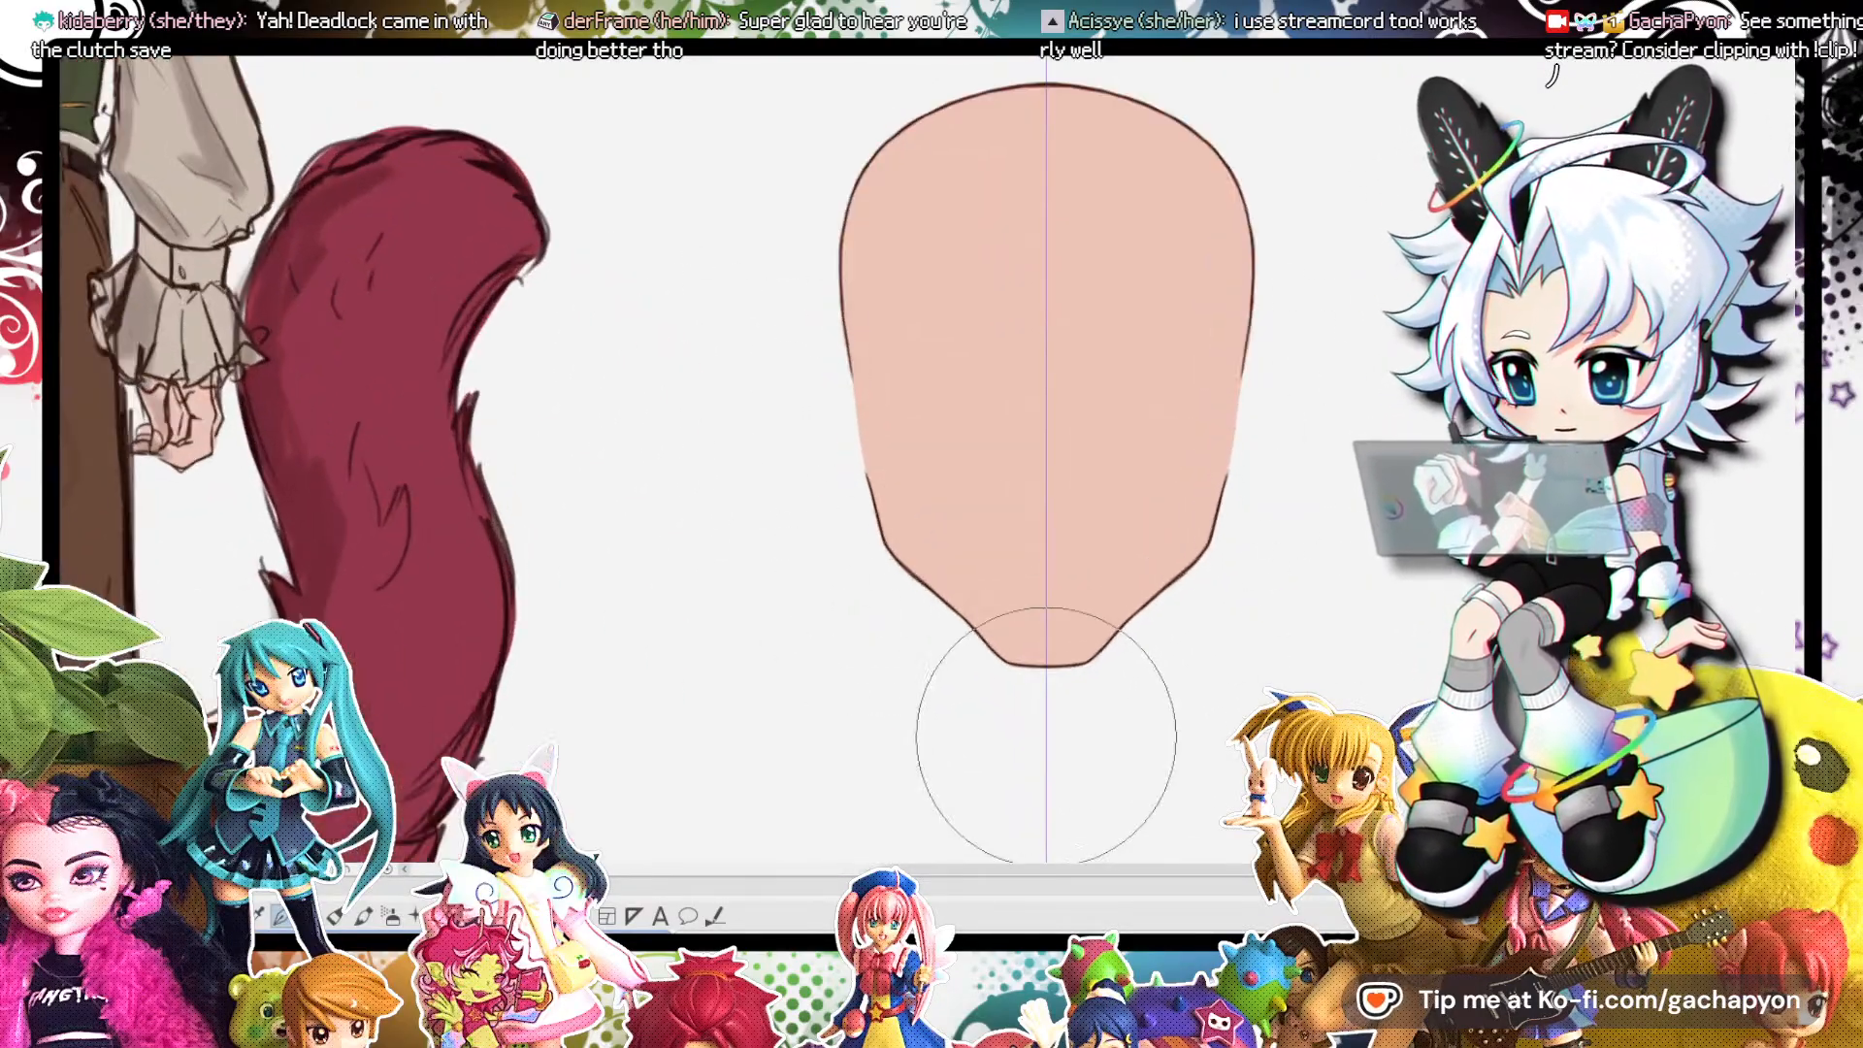
Show the grey sketch again over the skin-toned face and ready the brush.
scroll(960, 437, "down", 1)
scroll(1018, 457, "up", 1)
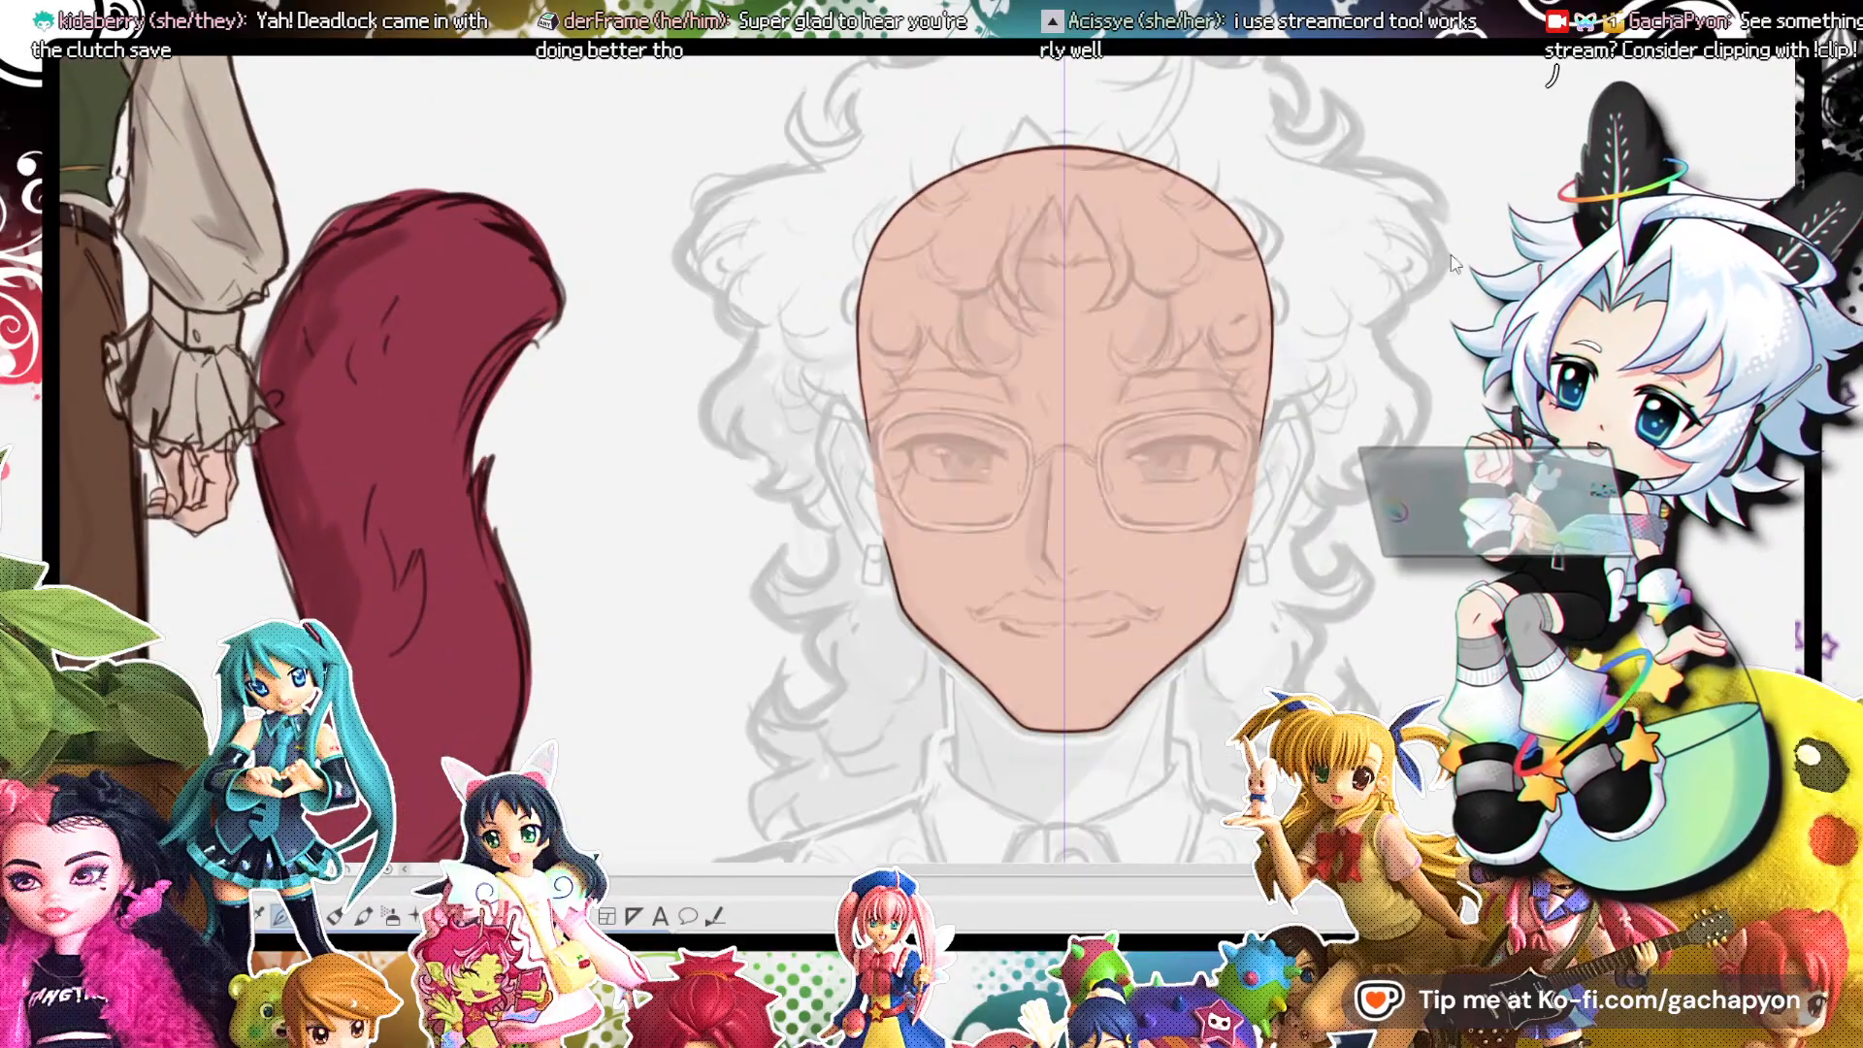
scroll(873, 412, "down", 1)
scroll(1004, 437, "up", 2)
scroll(988, 364, "down", 2)
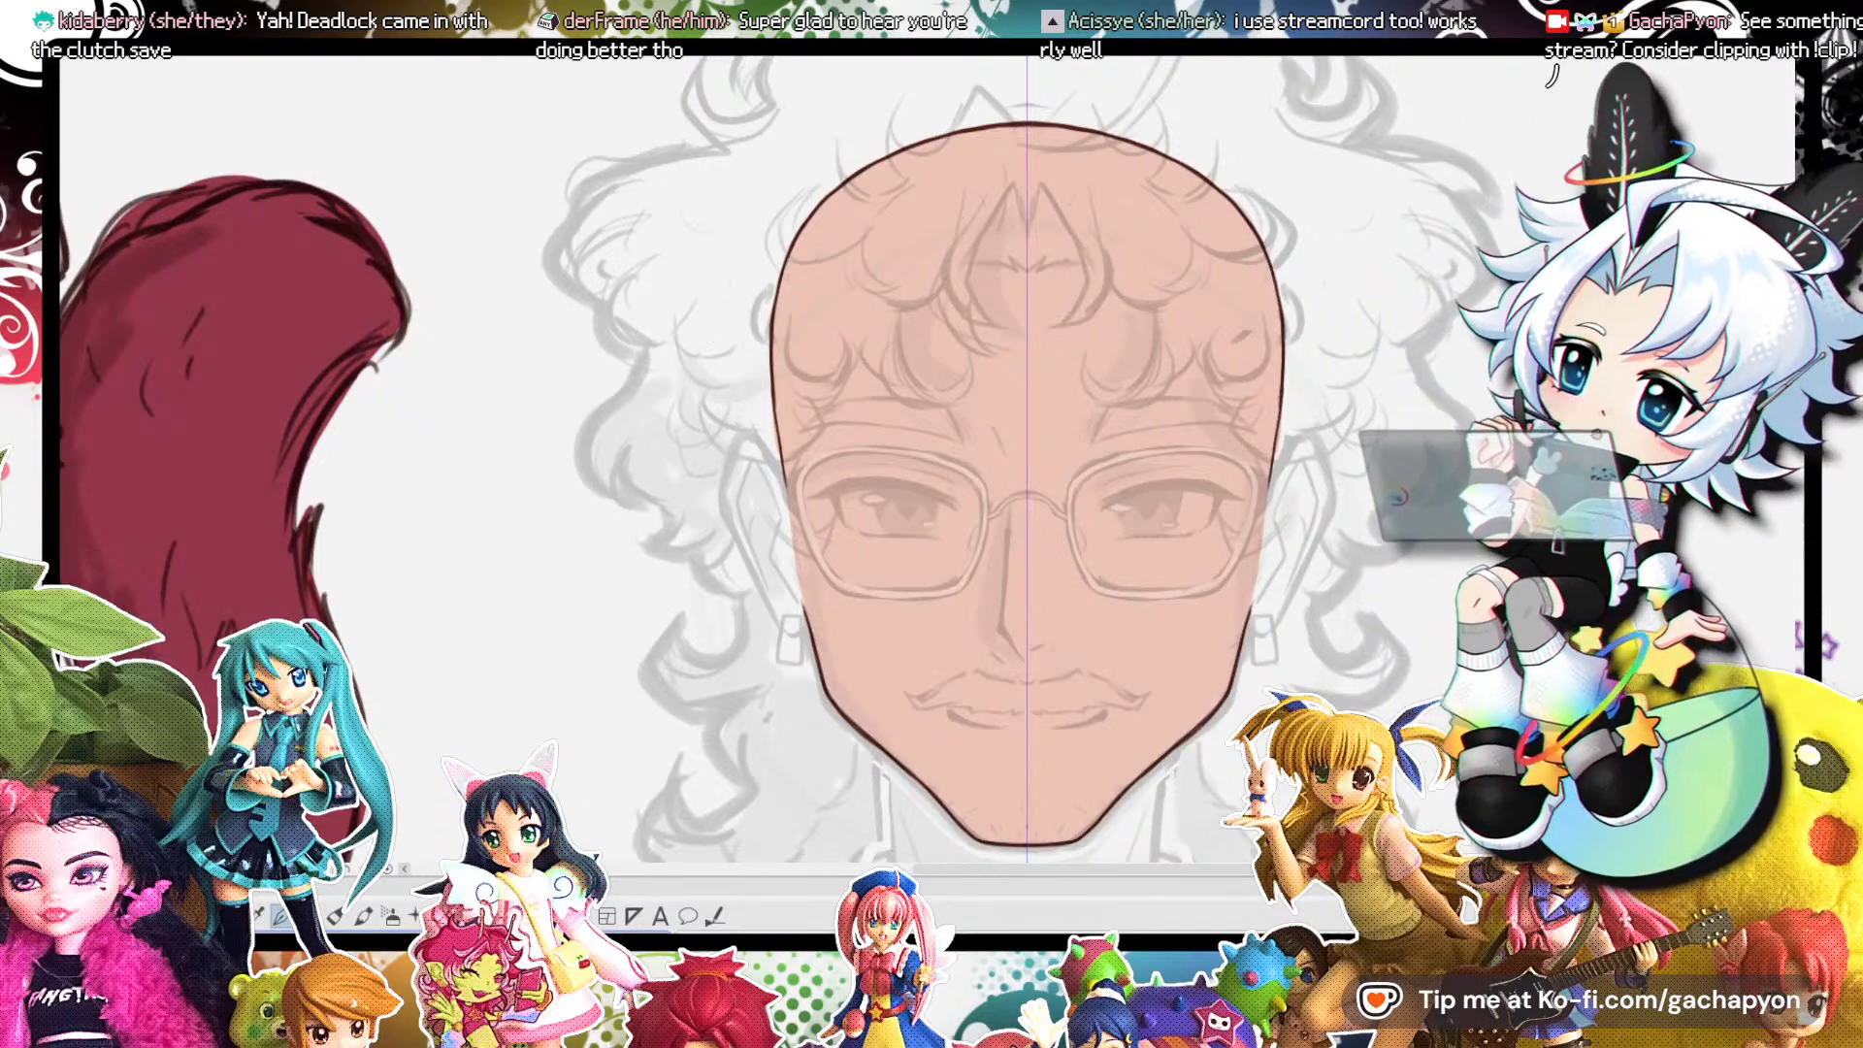
left_click_drag(851, 149, 928, 250)
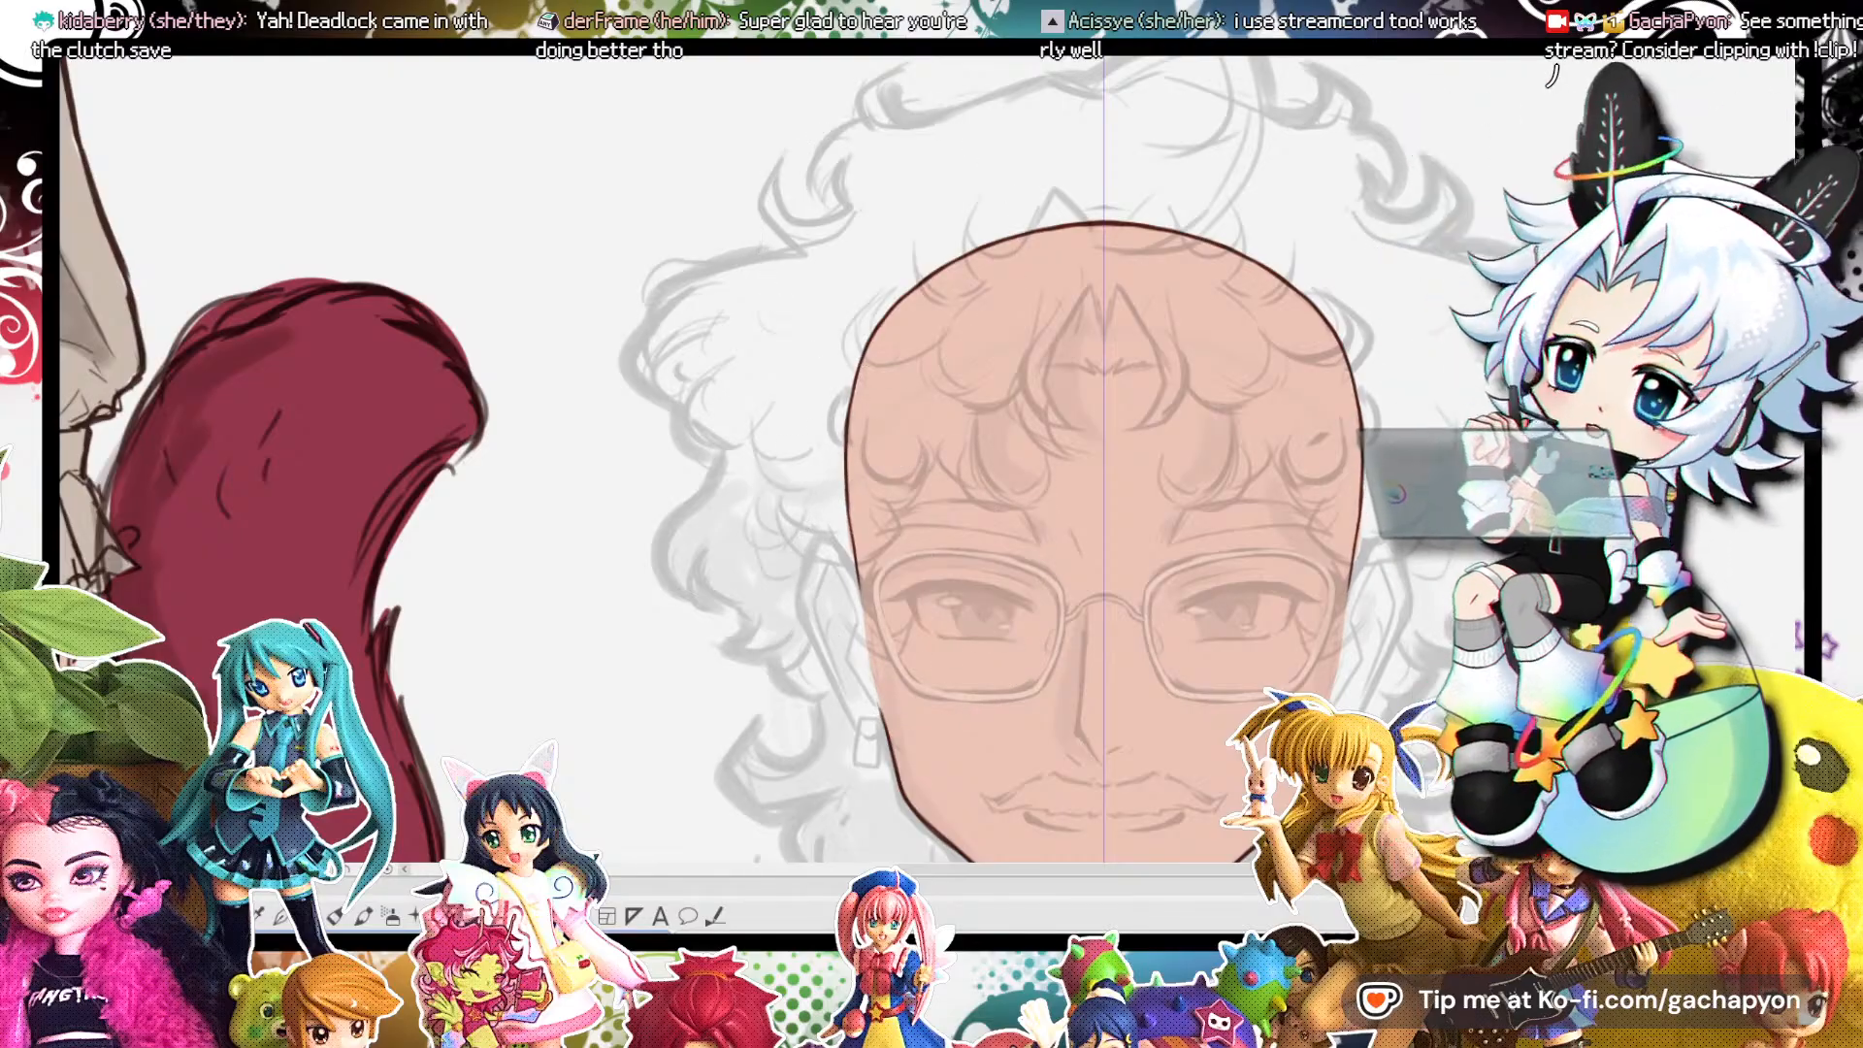
key("b")
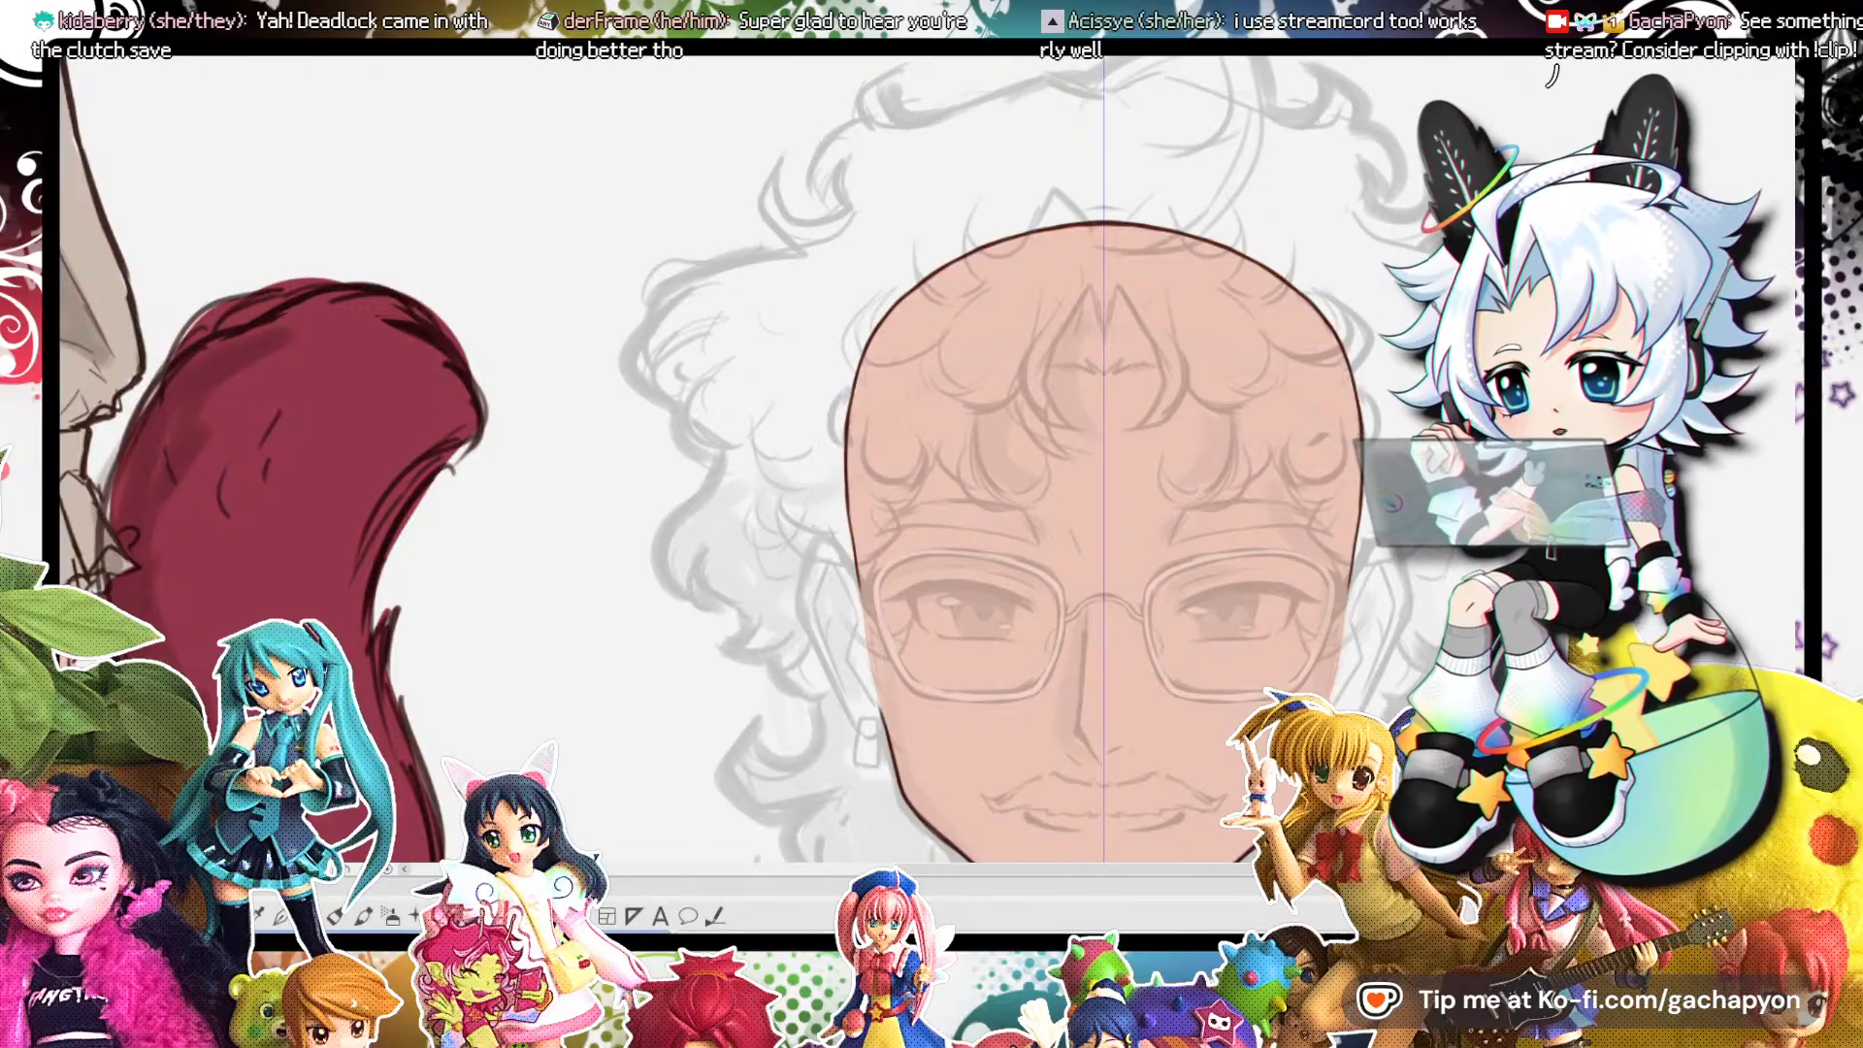
Examine the sketched face together with the full coloured reference figure before shading.
scroll(1047, 200, "down", 2)
scroll(1047, 200, "down", 3)
scroll(1057, 349, "up", 3)
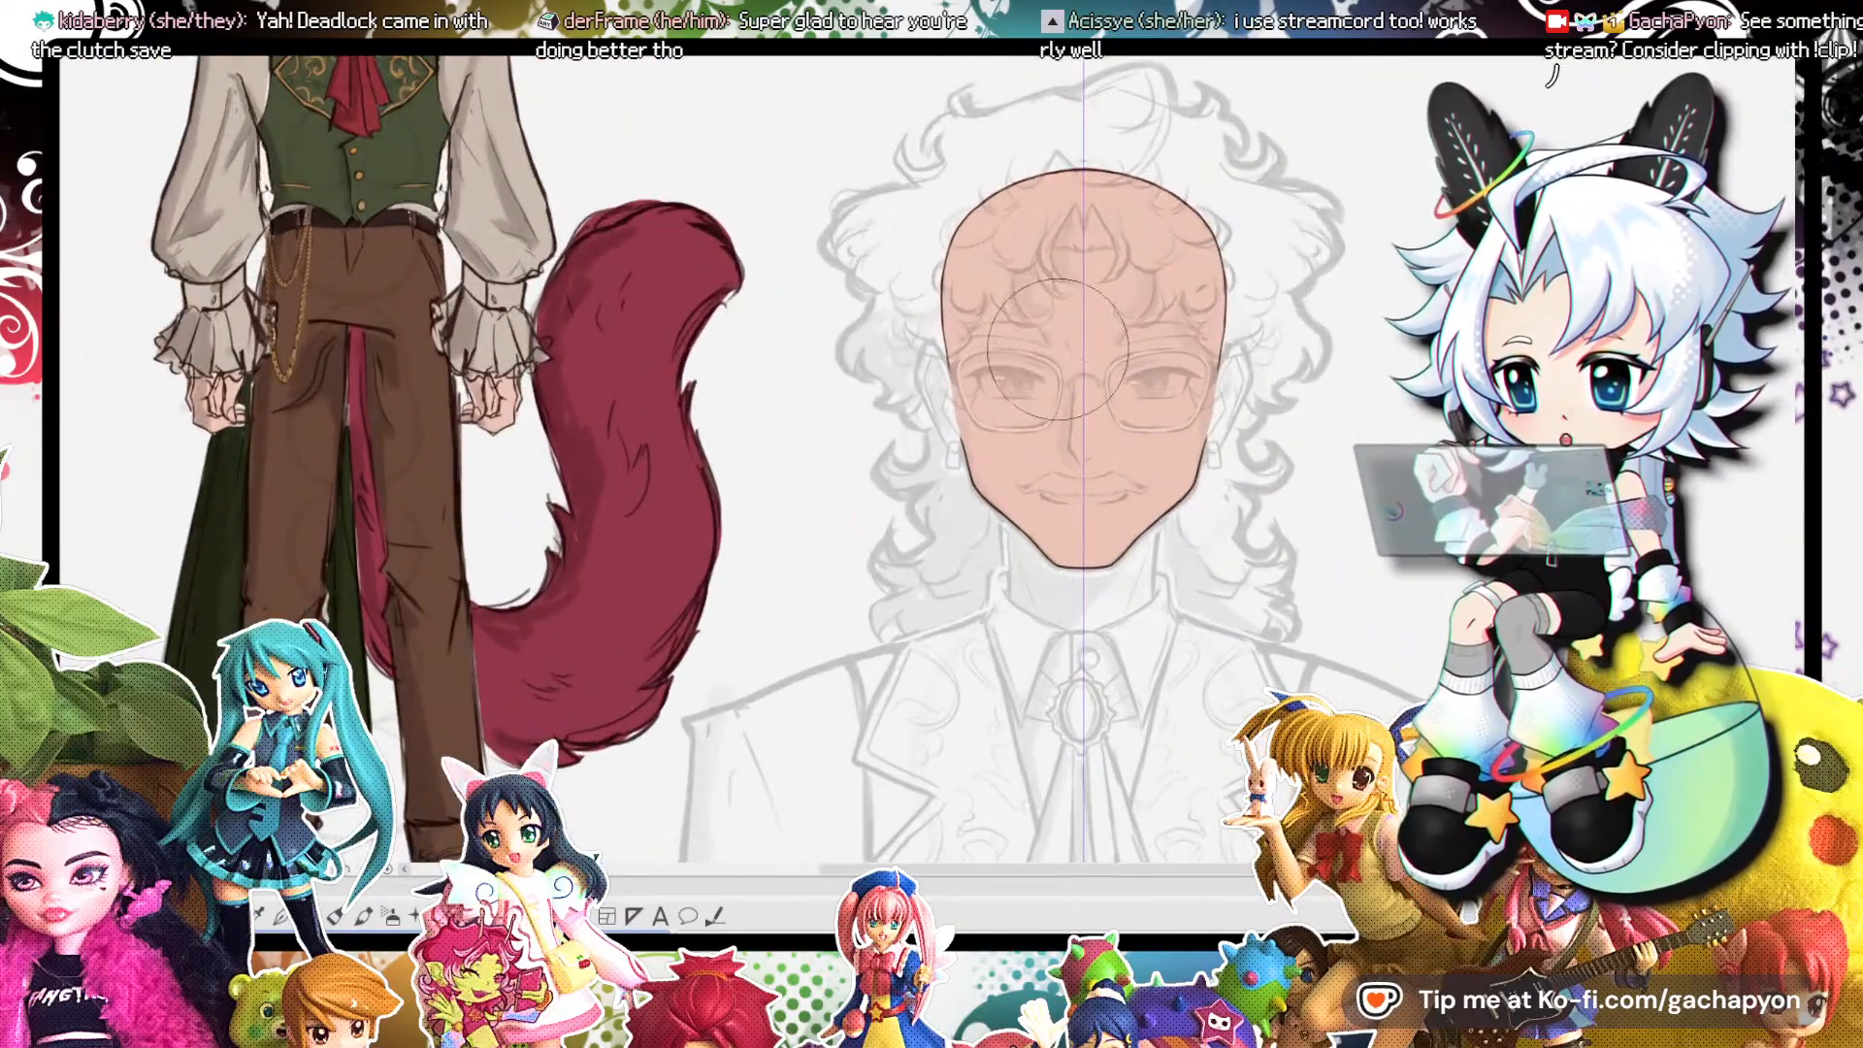
scroll(1058, 350, "up", 2)
scroll(1035, 581, "down", 3)
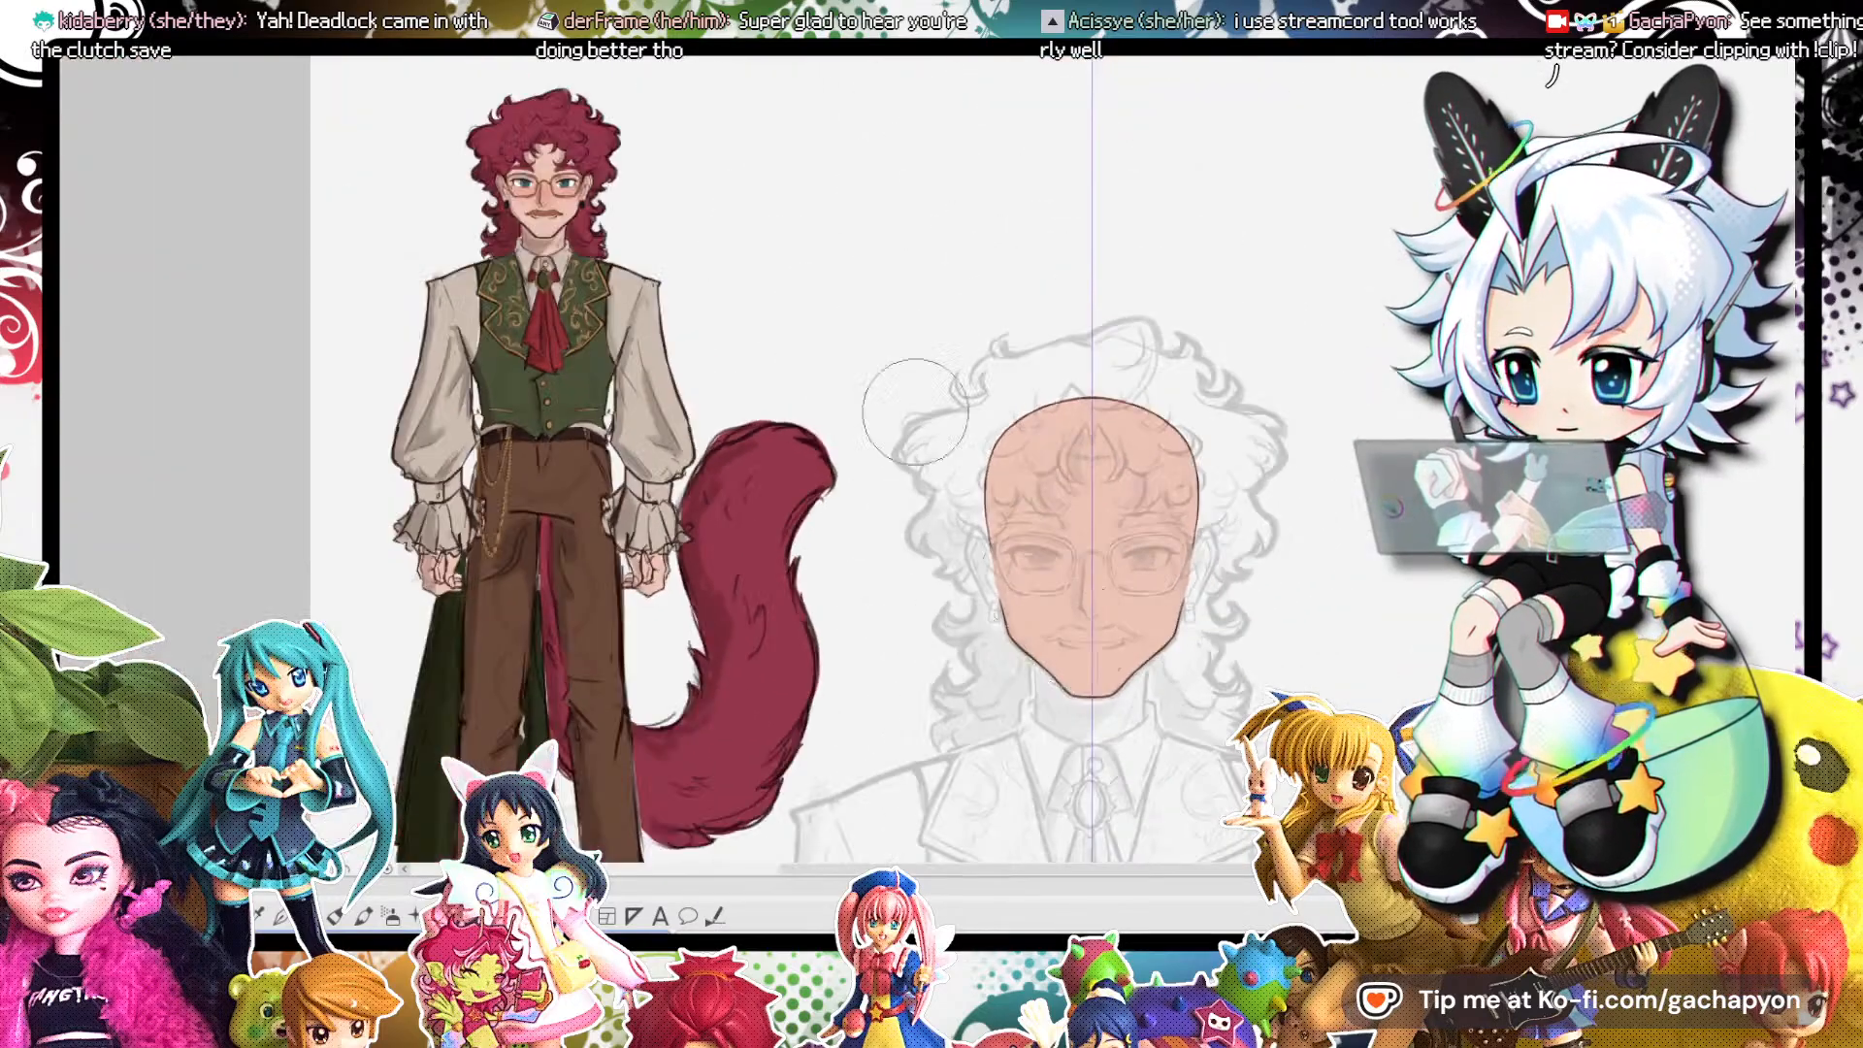
scroll(555, 160, "up", 4)
scroll(490, 241, "down", 2)
scroll(490, 240, "down", 3)
scroll(1048, 582, "up", 5)
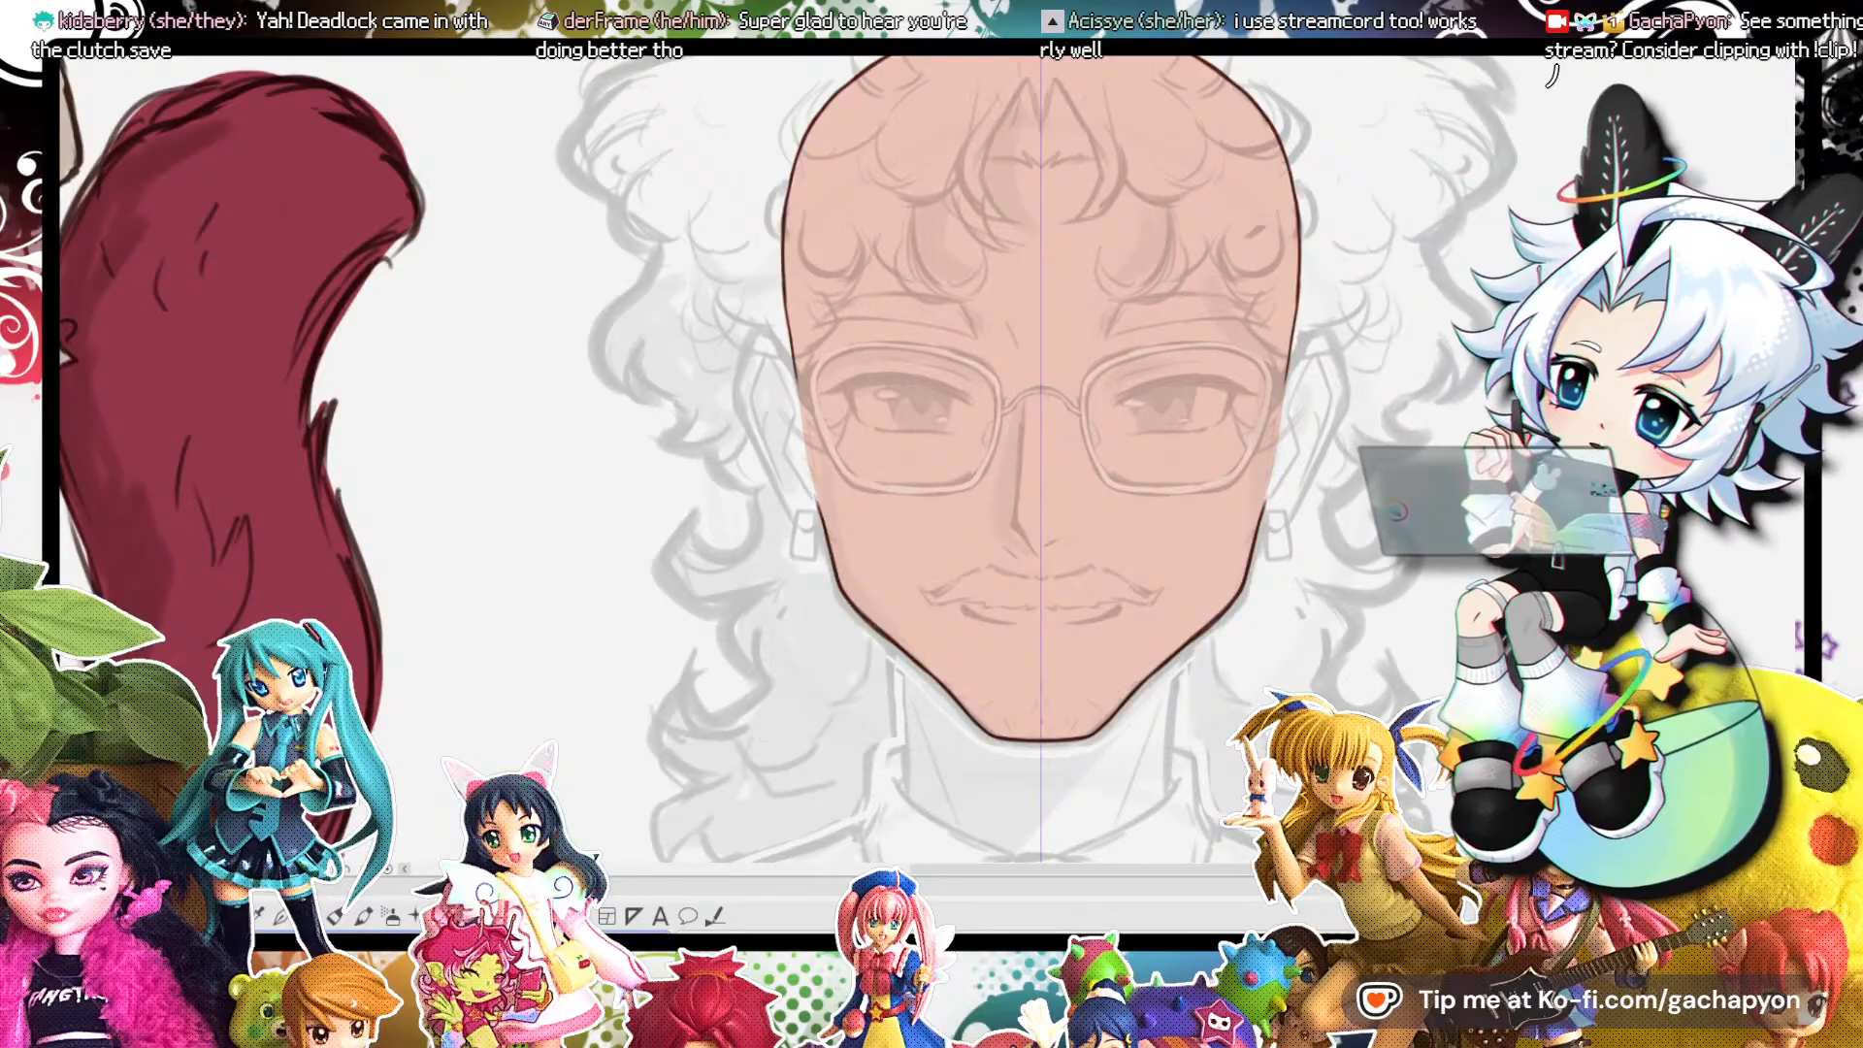
Airbrush a soft, mirrored red blush across the eyes, nose bridge and upper cheeks using an enlarged brush.
left_click(391, 916)
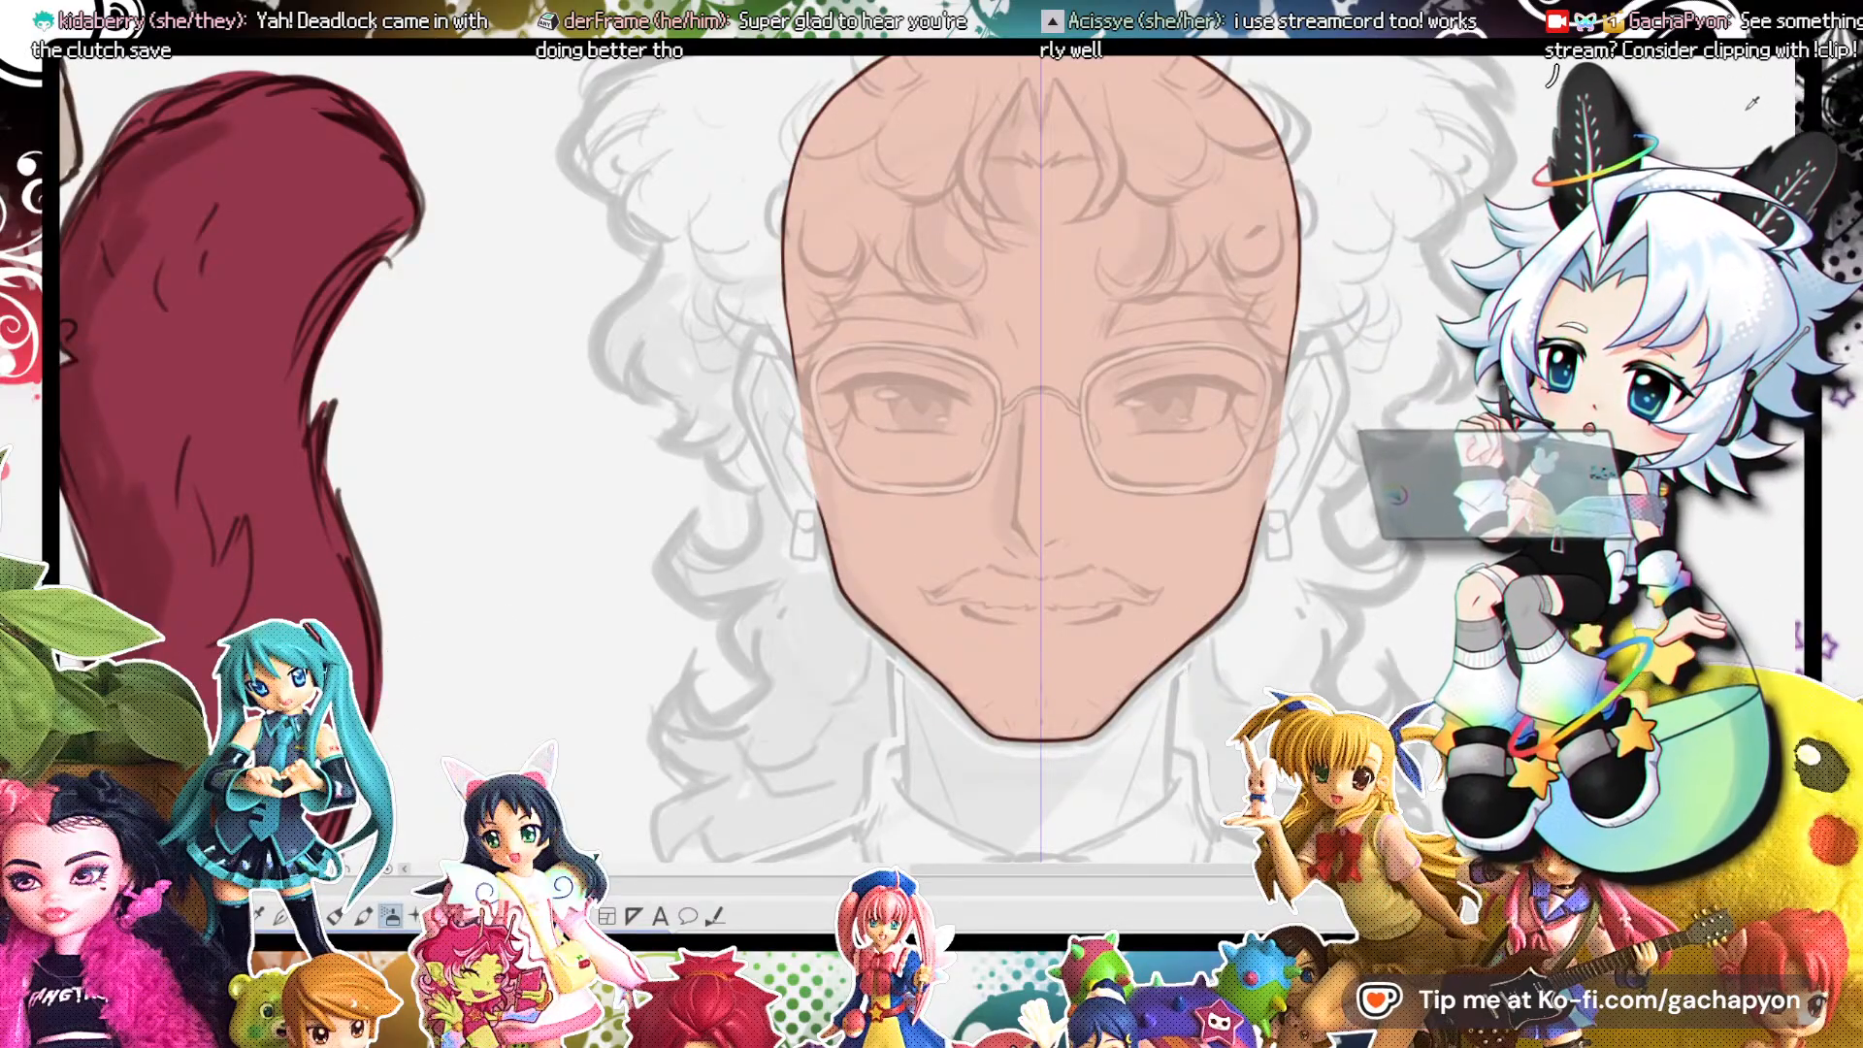
key("]")
key("]")
key("]")
mouse_move(908, 454)
left_mouse_down()
mouse_move(850, 423)
mouse_move(1044, 432)
left_mouse_up()
scroll(1201, 419, "down", 2)
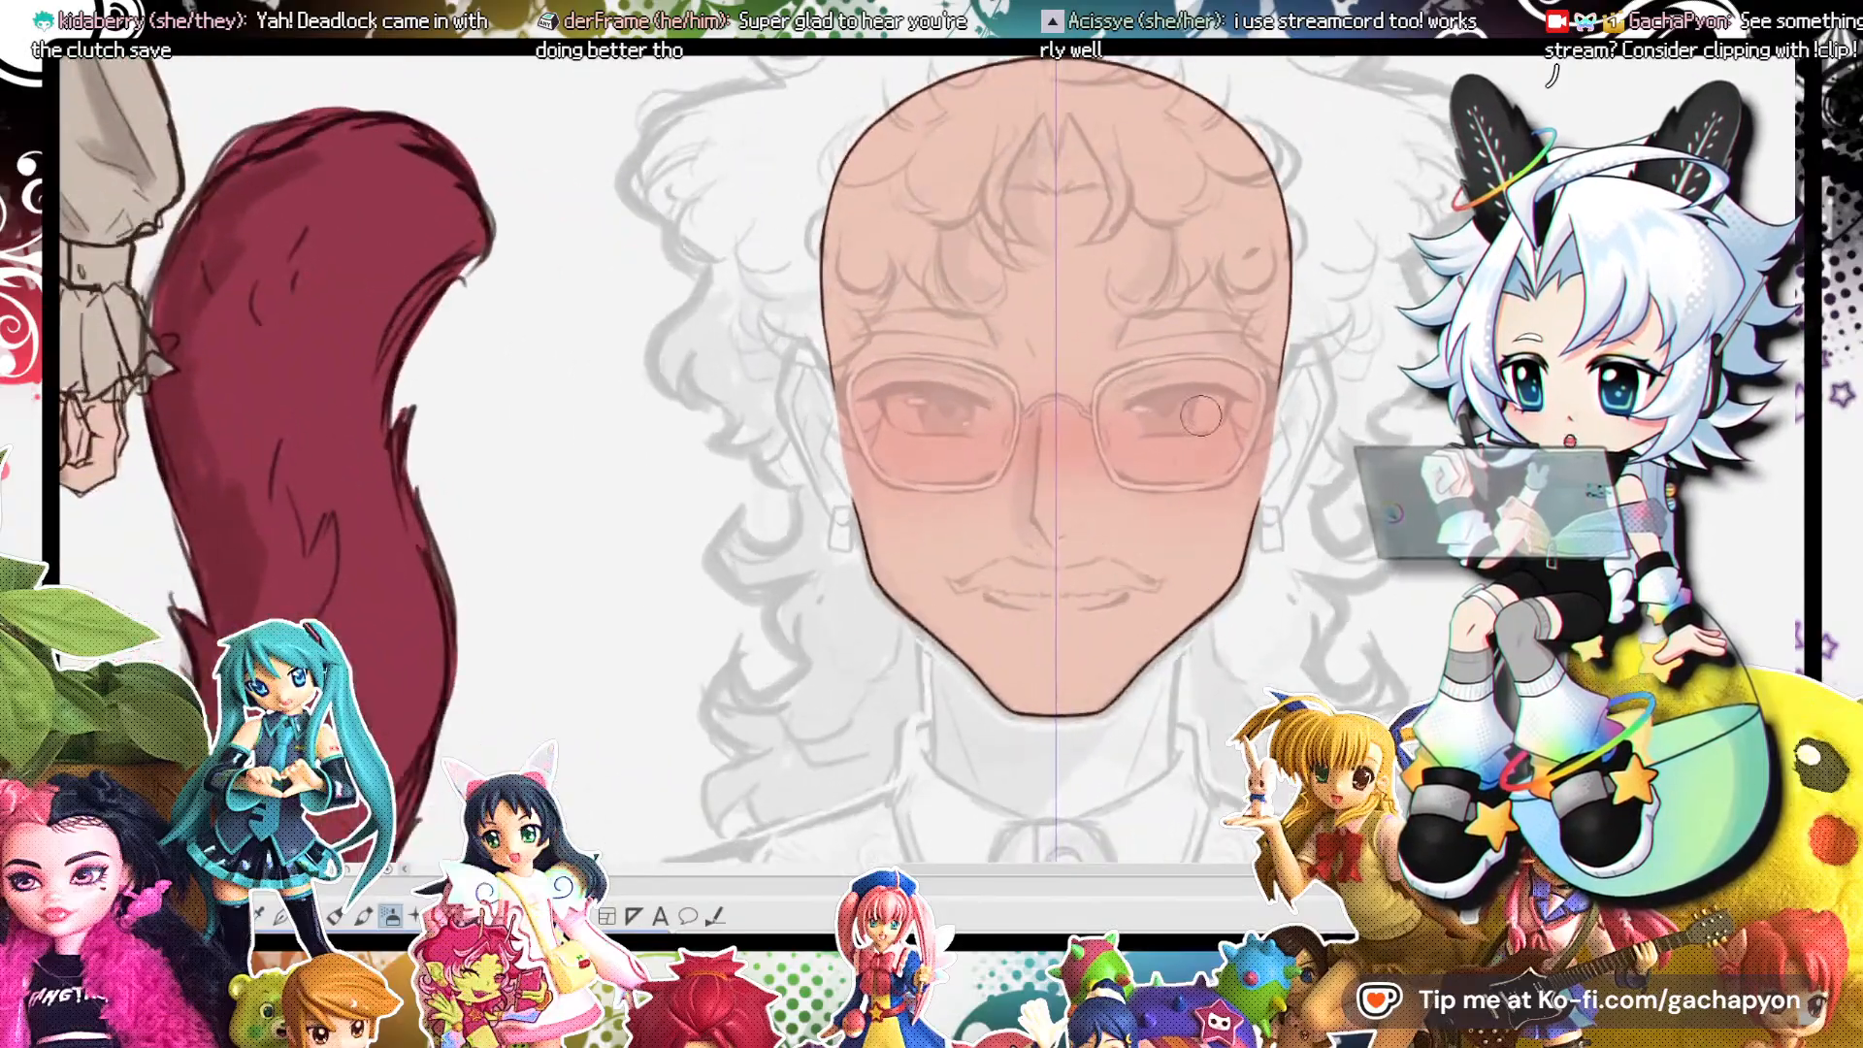
scroll(1201, 418, "up", 2)
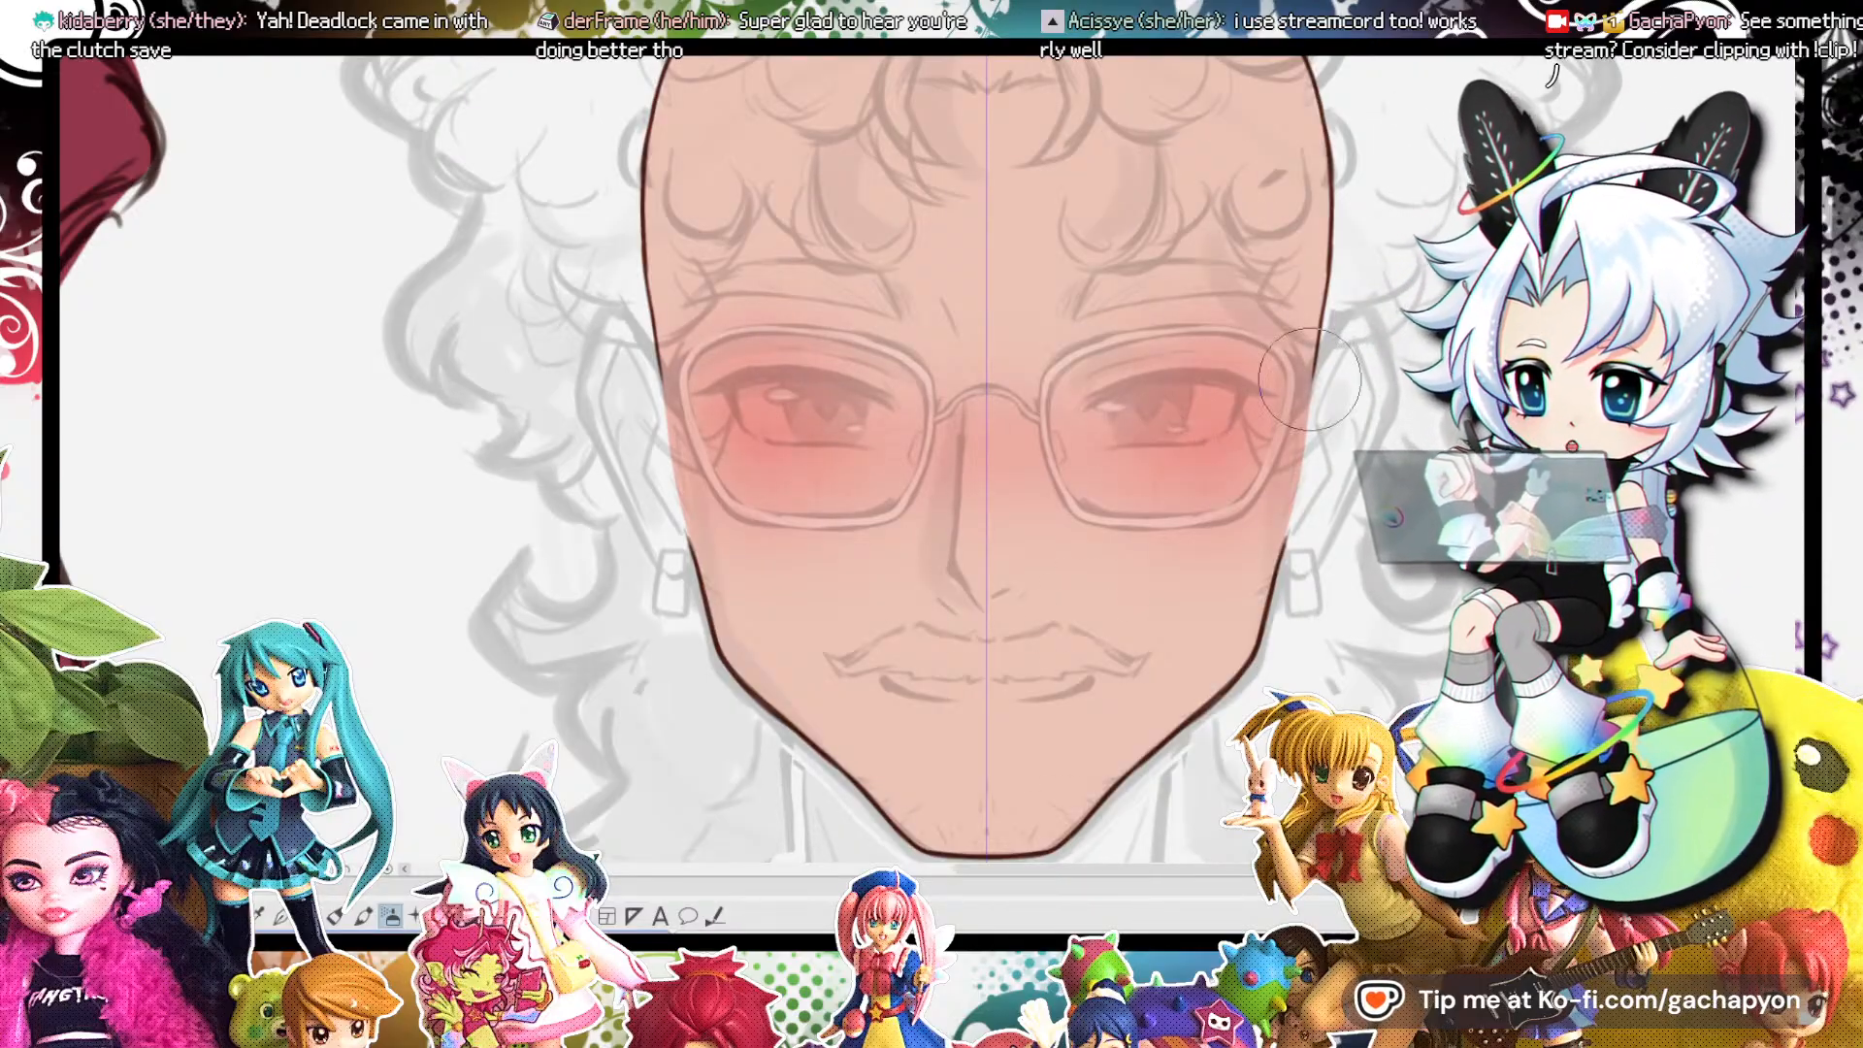
scroll(1308, 378, "down", 2)
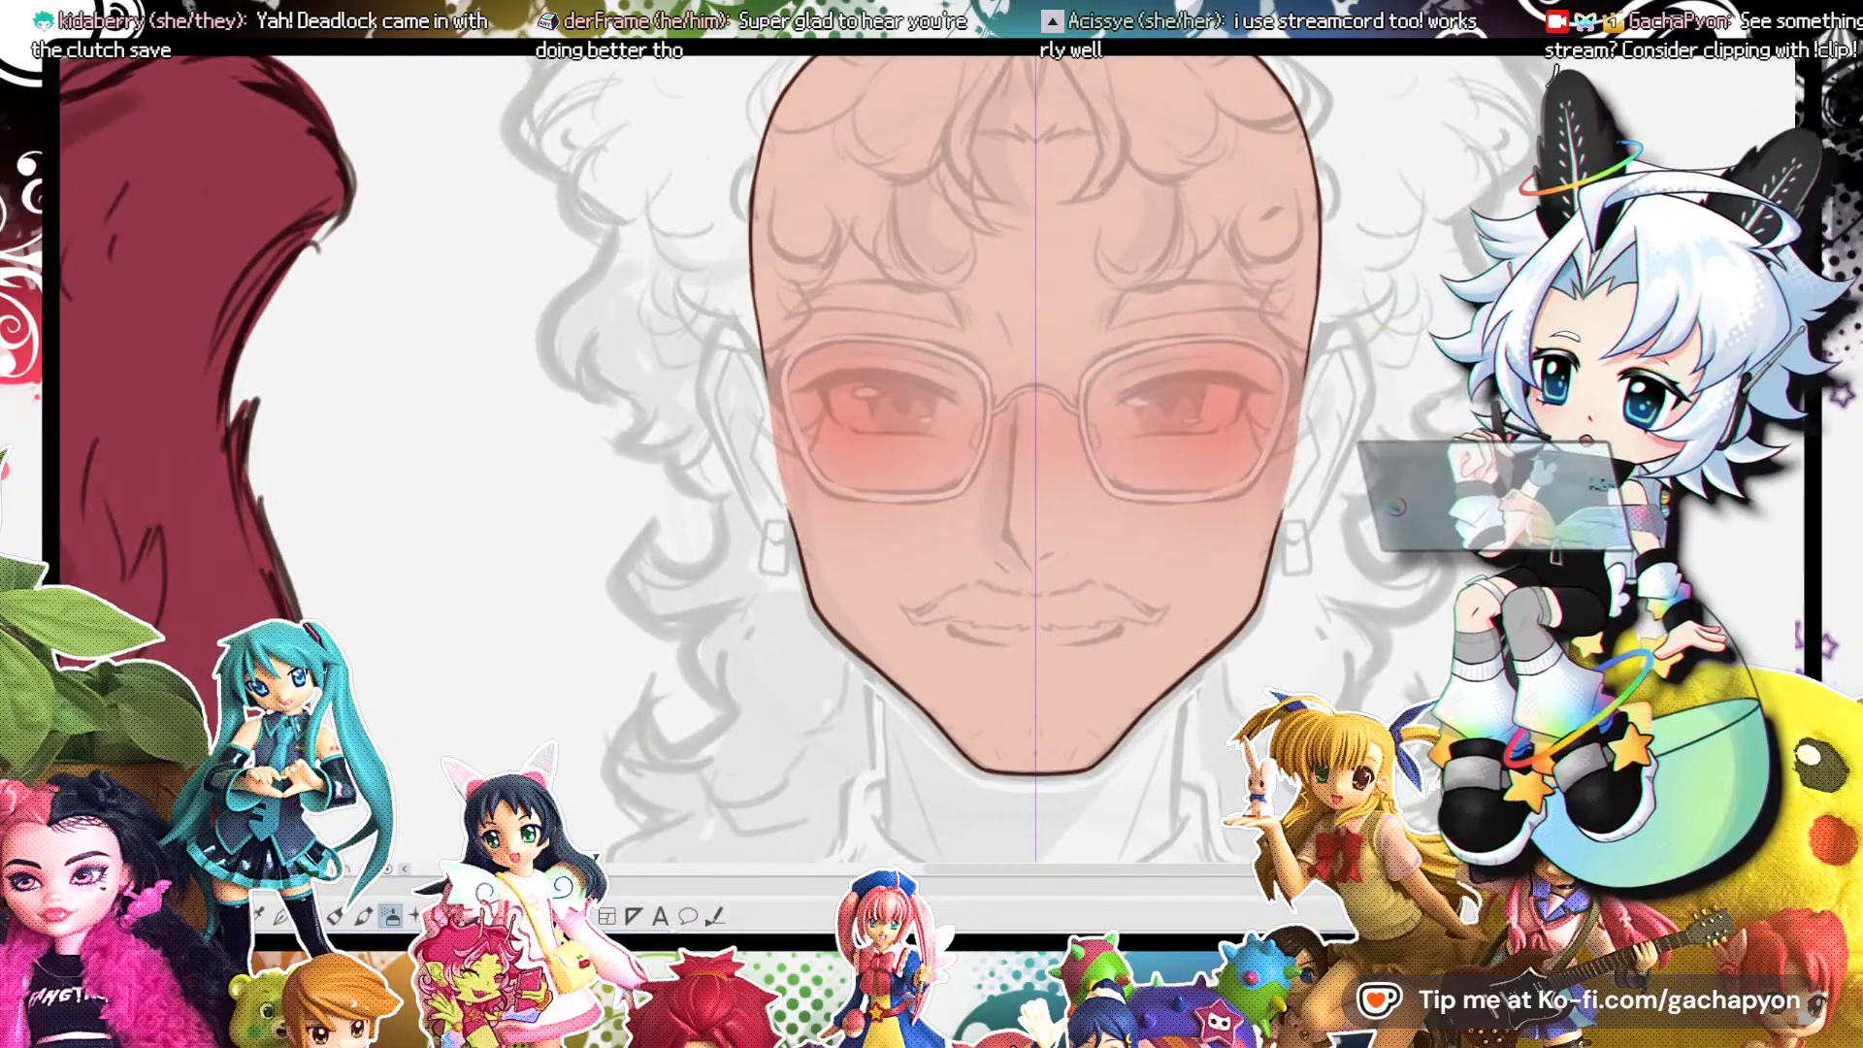
Undo the last blush stroke and compare the blush with the coloured reference figure.
key("ctrl+z")
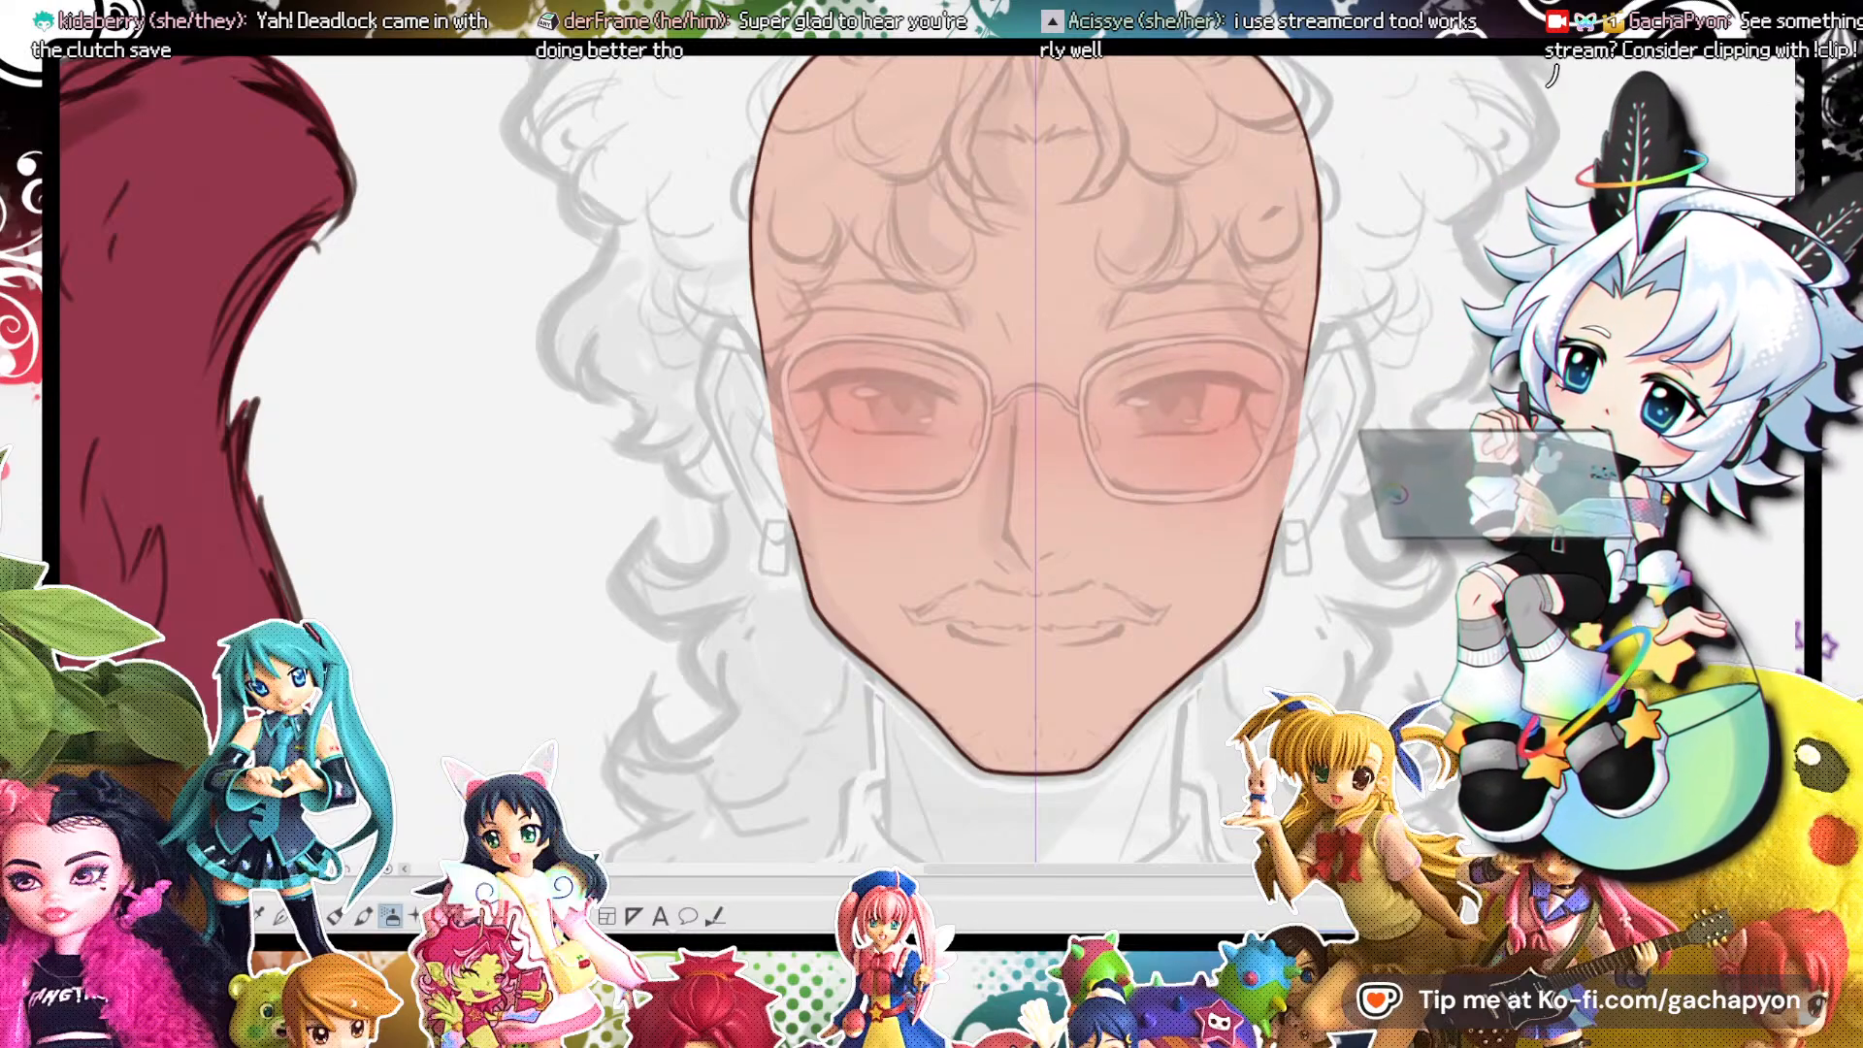
scroll(1187, 562, "down", 5)
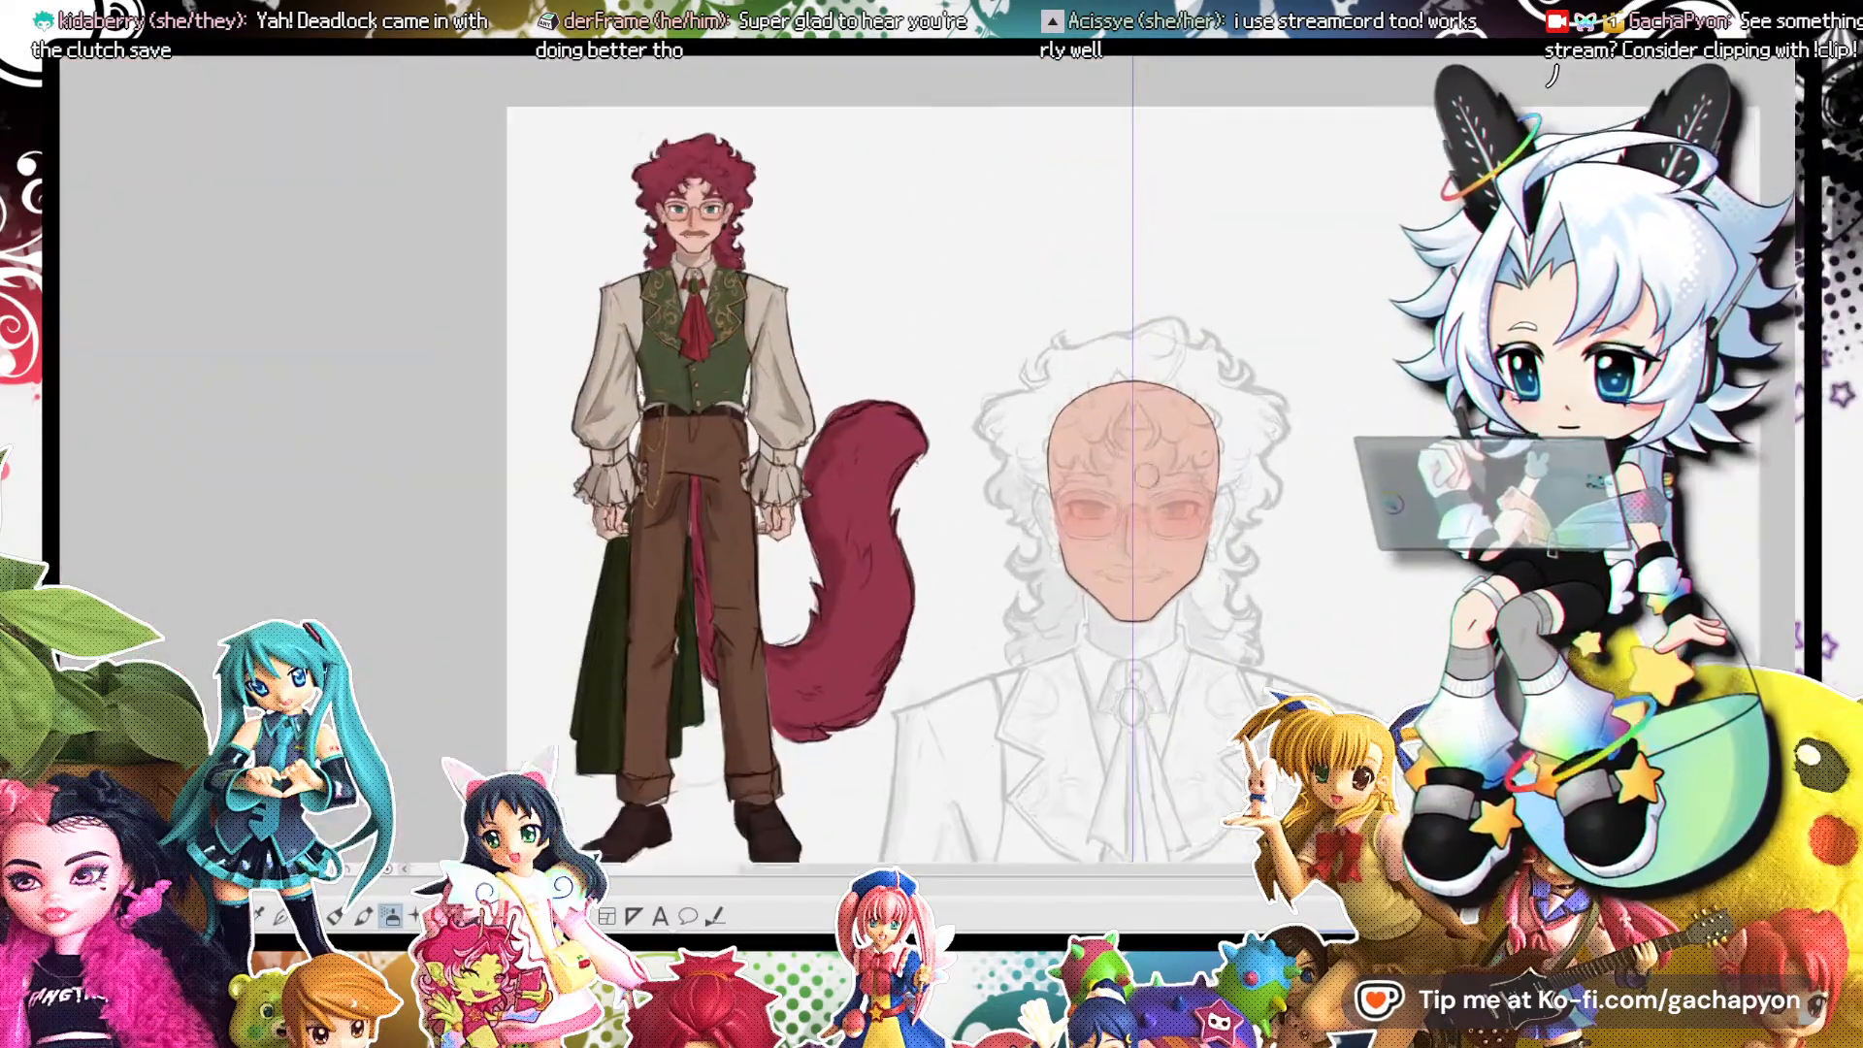
scroll(1187, 562, "up", 2)
scroll(1187, 562, "up", 3)
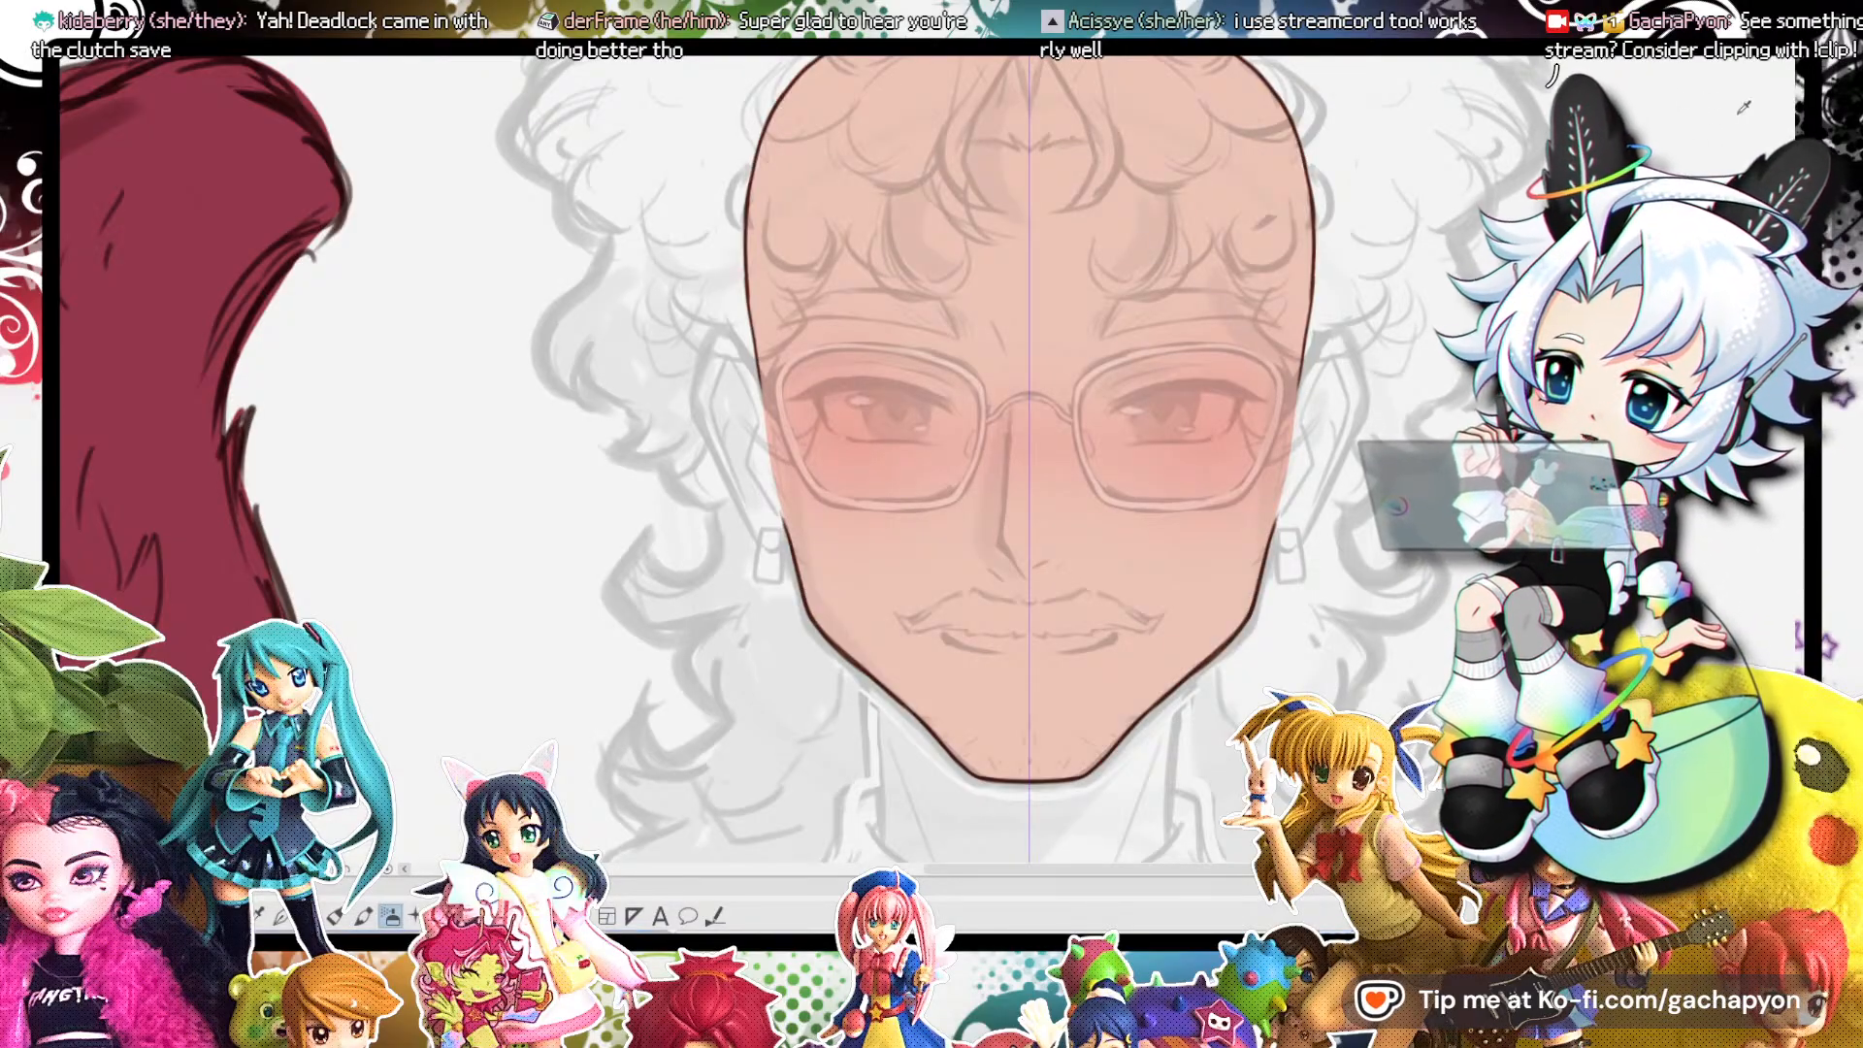
Brush mirrored, slightly darker skin shading onto both sides of the lower jaw and hide the red blush.
left_click(364, 916)
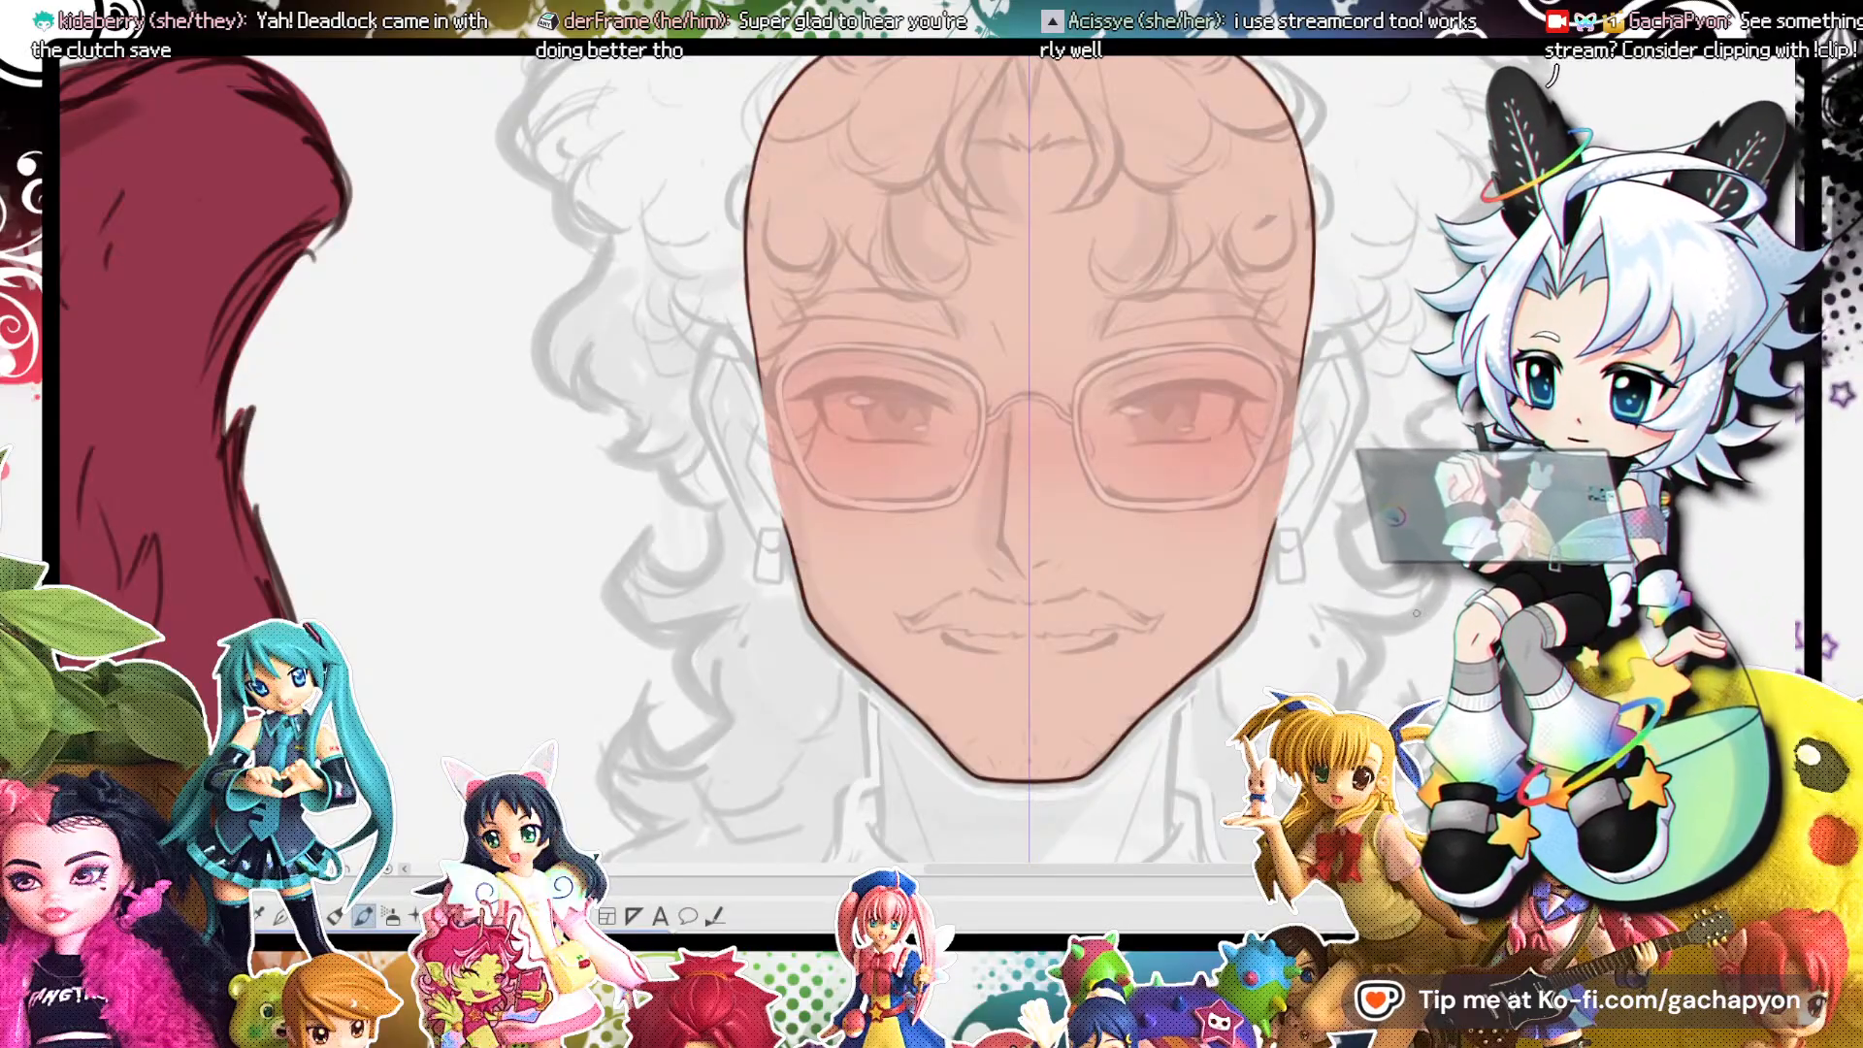
scroll(1153, 394, "down", 5)
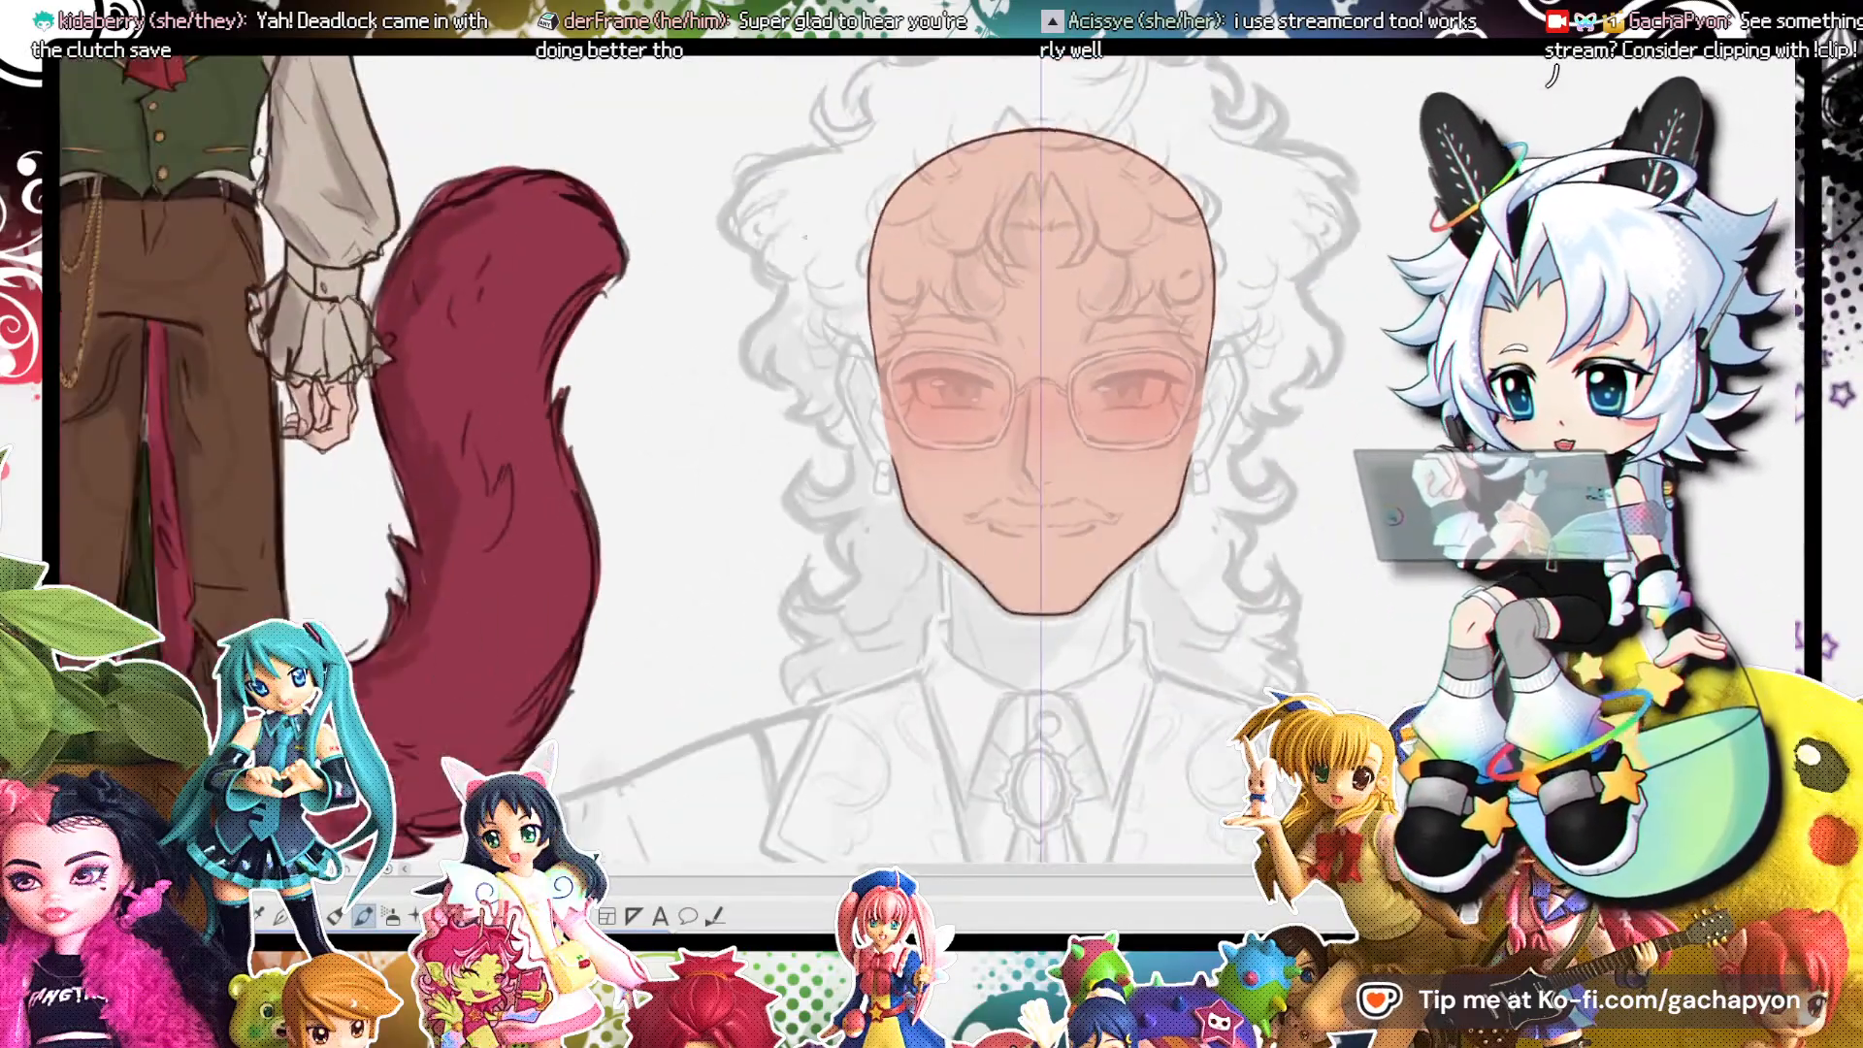
scroll(1153, 394, "up", 5)
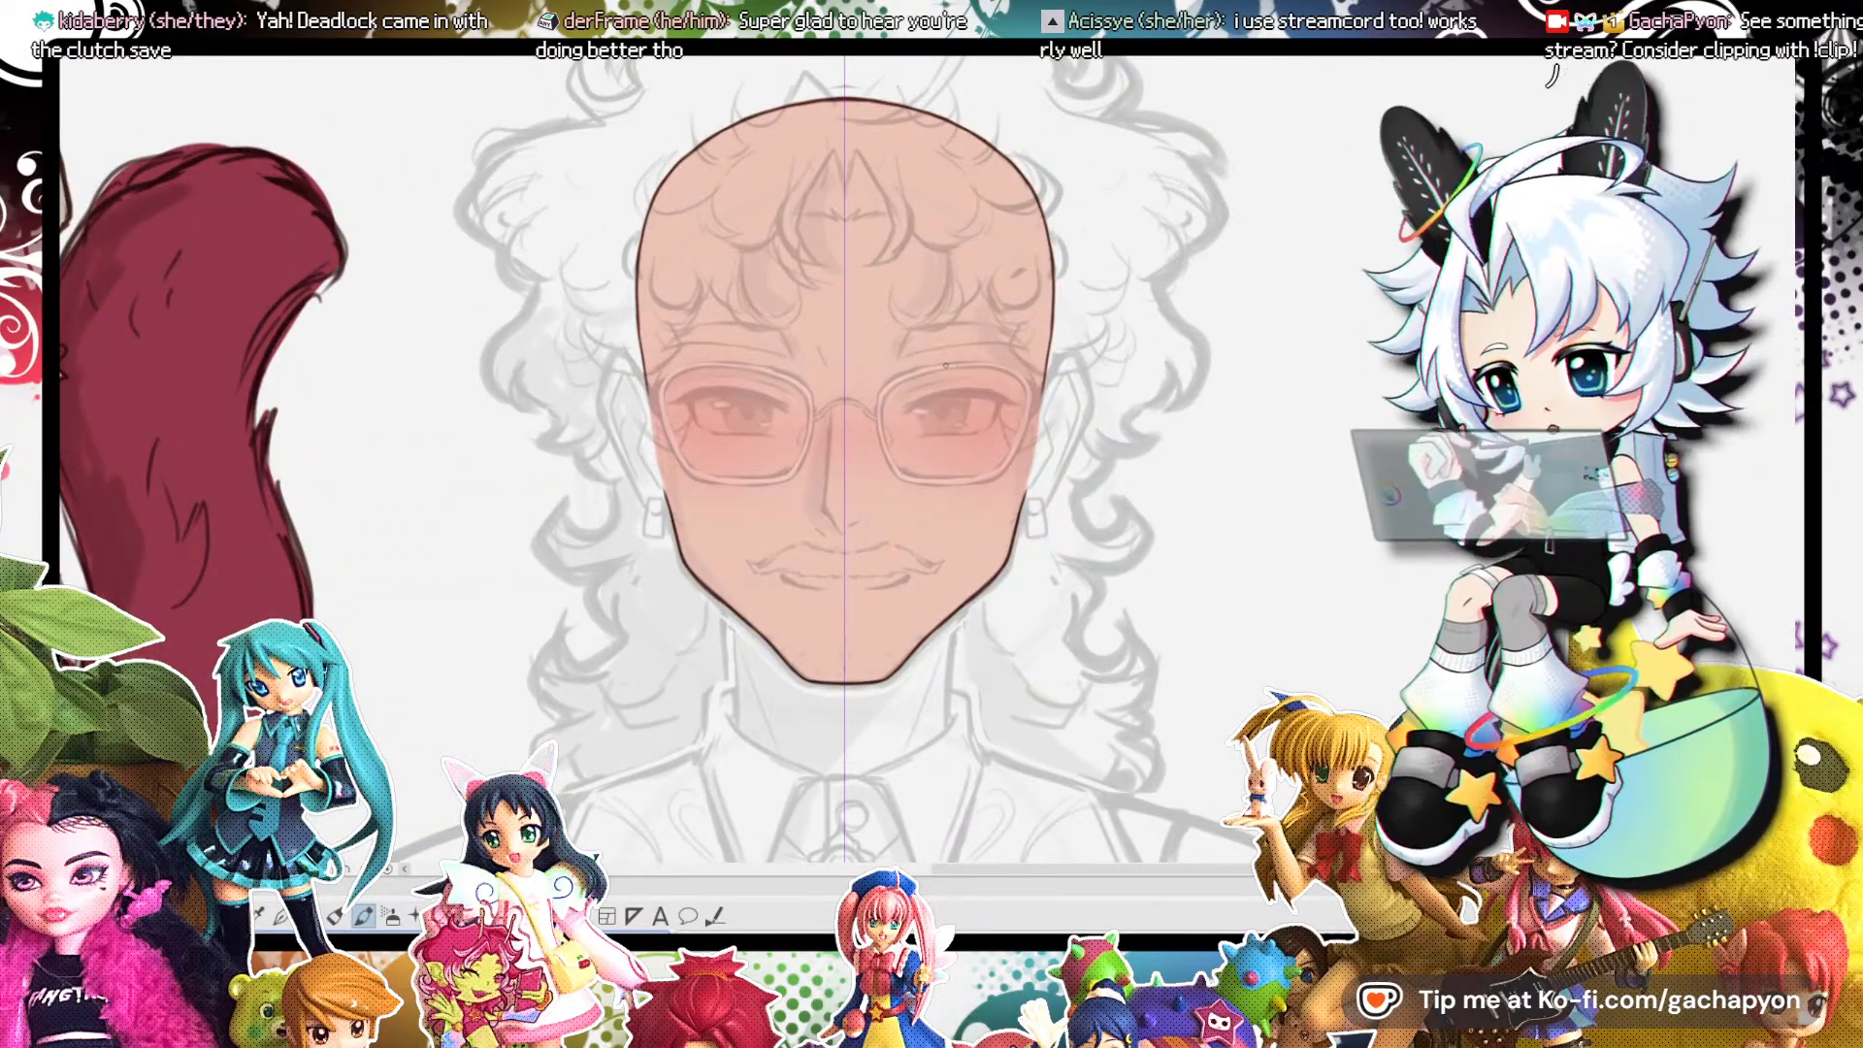
scroll(539, 139, "up", 2)
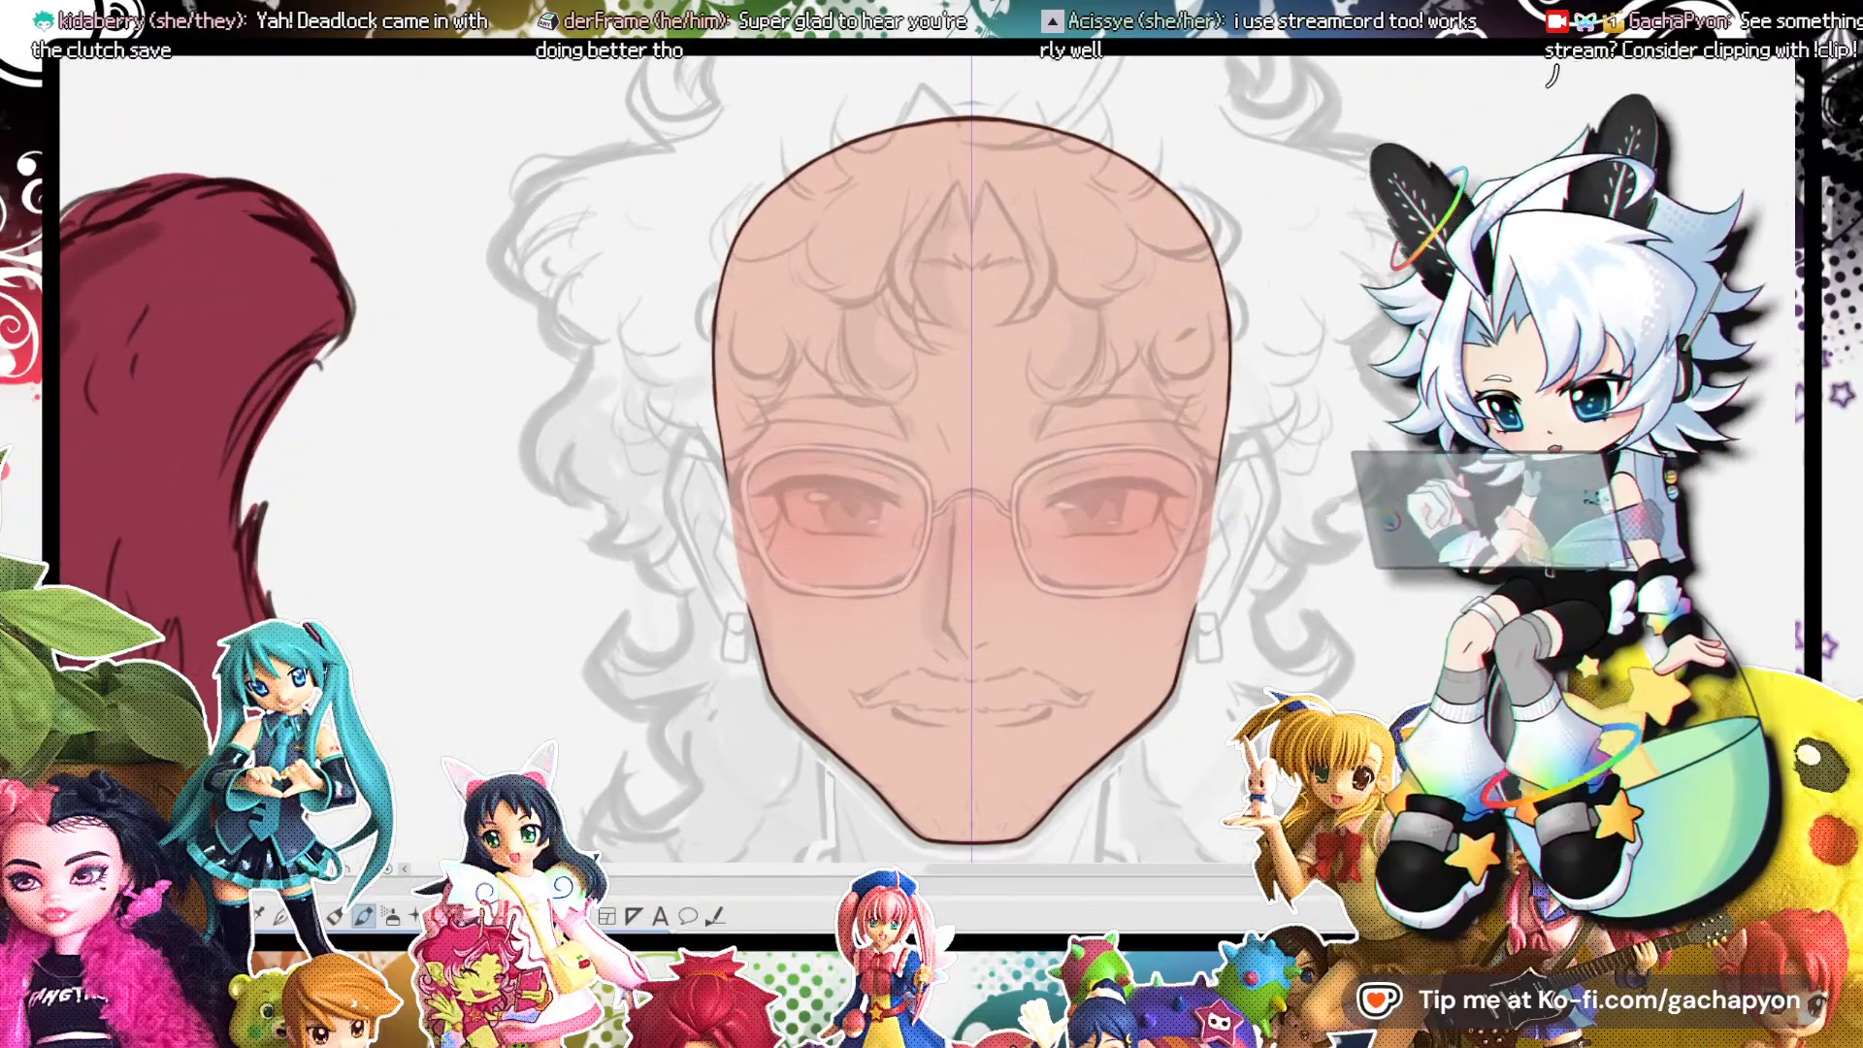
key("b")
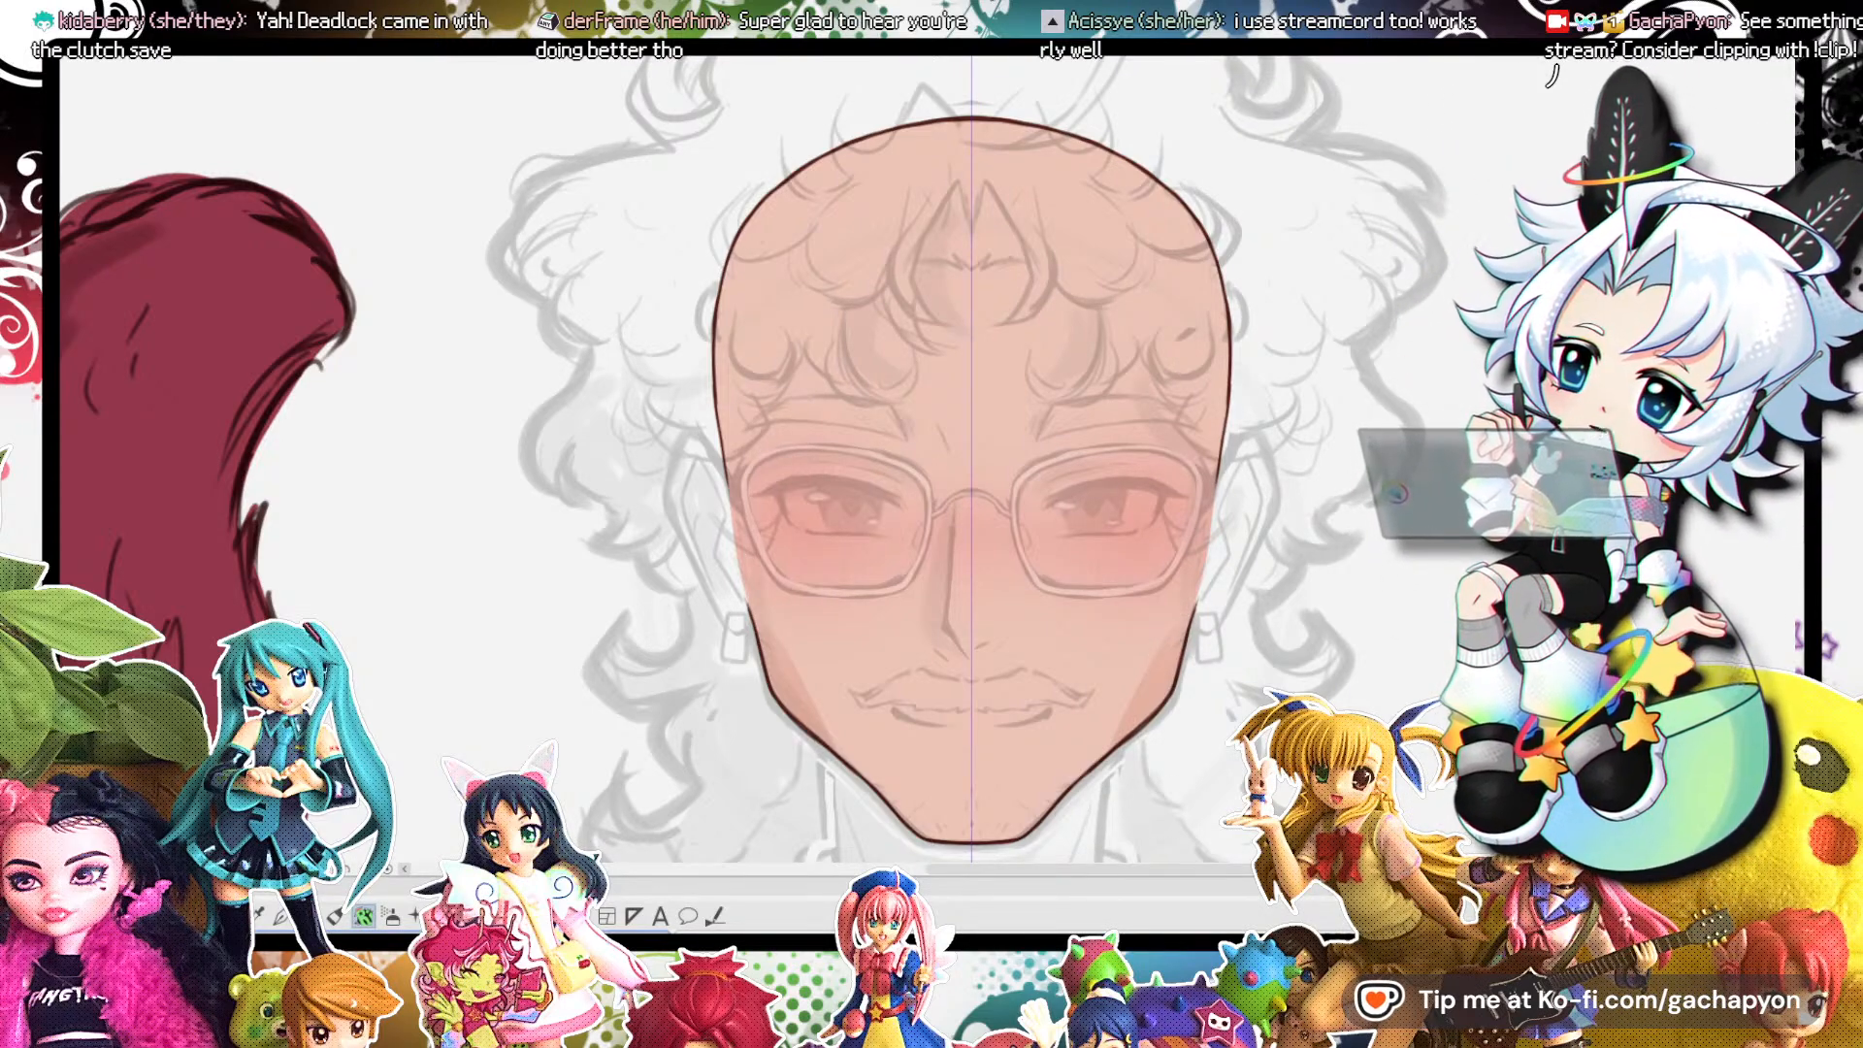
key("ctrl+z")
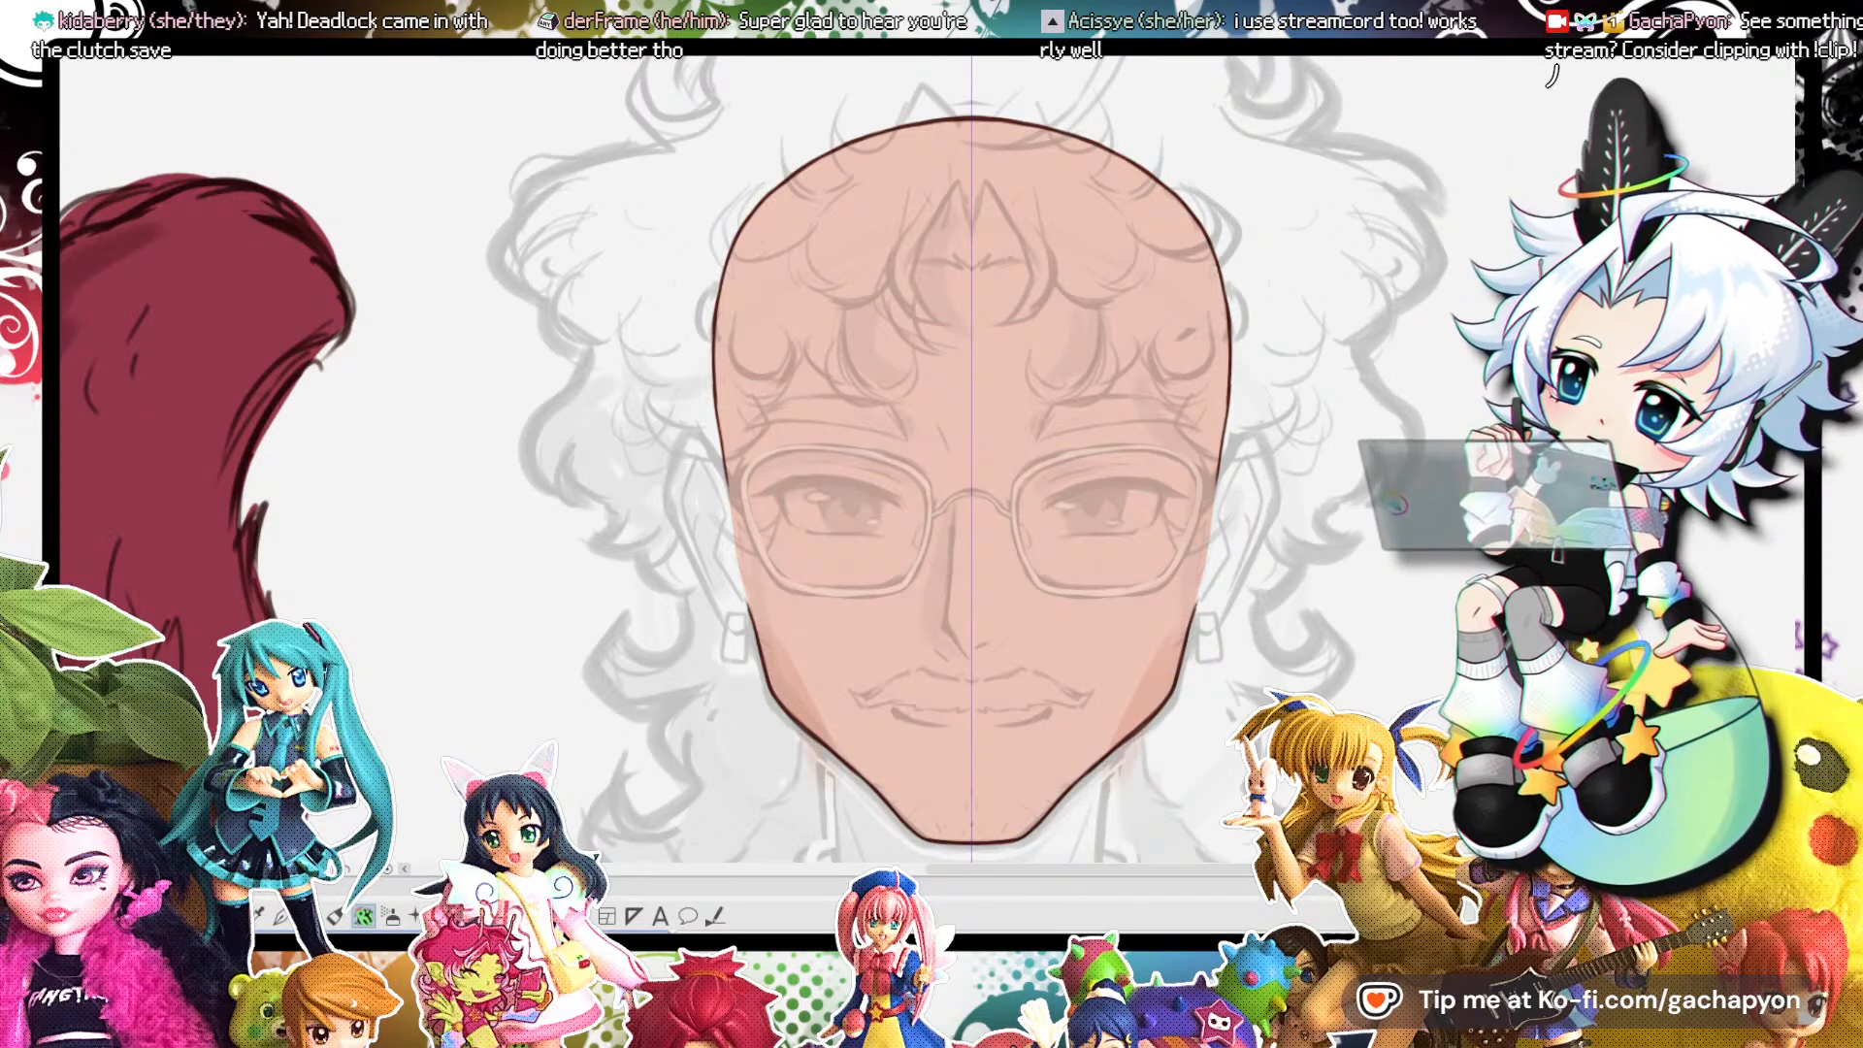
Brush mirrored, slightly darker skin shading along both jaw edges and around the chin, carrying the strokes past the outline.
left_click_drag(1176, 653, 1253, 520)
mouse_move(1210, 617)
left_mouse_down()
mouse_move(1271, 493)
mouse_move(1245, 735)
left_mouse_up()
left_click_drag(1163, 670, 1102, 817)
scroll(1267, 358, "down", 3)
scroll(1182, 693, "up", 3)
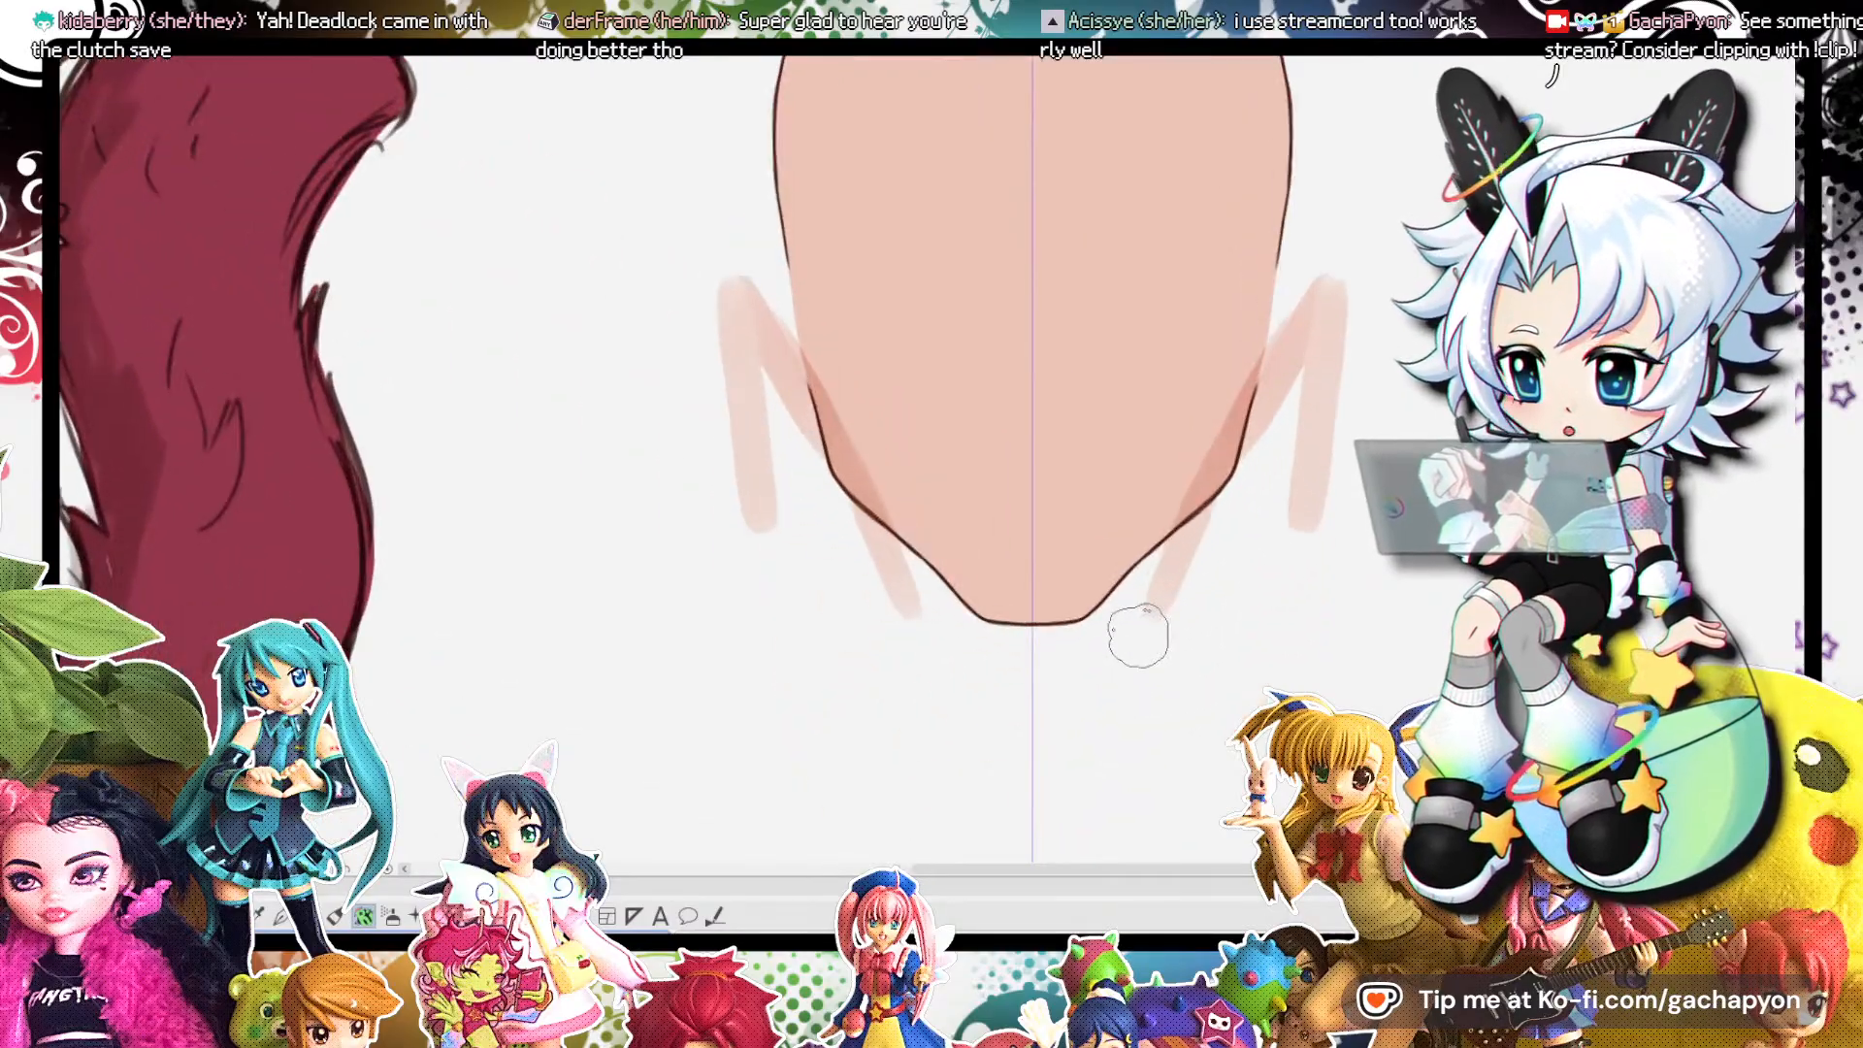
mouse_move(879, 539)
left_mouse_down()
mouse_move(970, 643)
mouse_move(999, 640)
mouse_move(922, 596)
mouse_move(946, 636)
mouse_move(954, 572)
left_mouse_up()
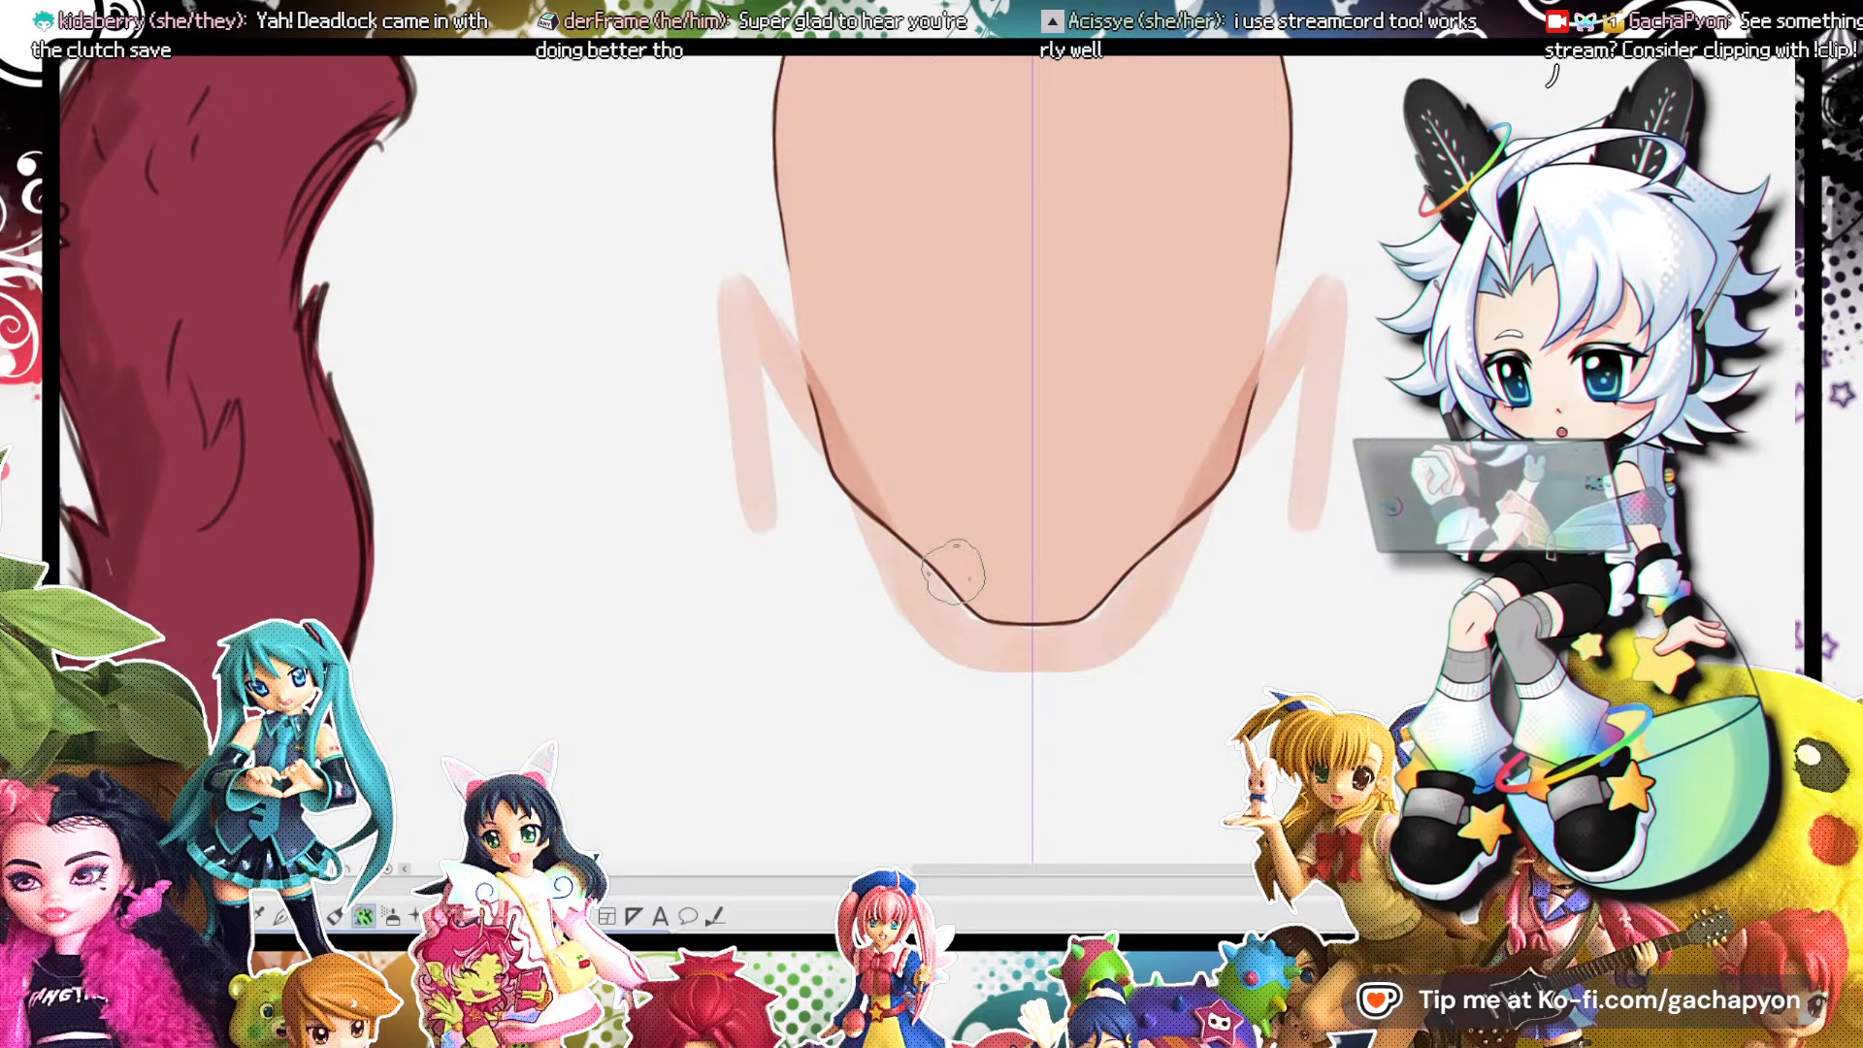
left_click_drag(1276, 388, 1185, 539)
left_click_drag(1281, 335, 1199, 624)
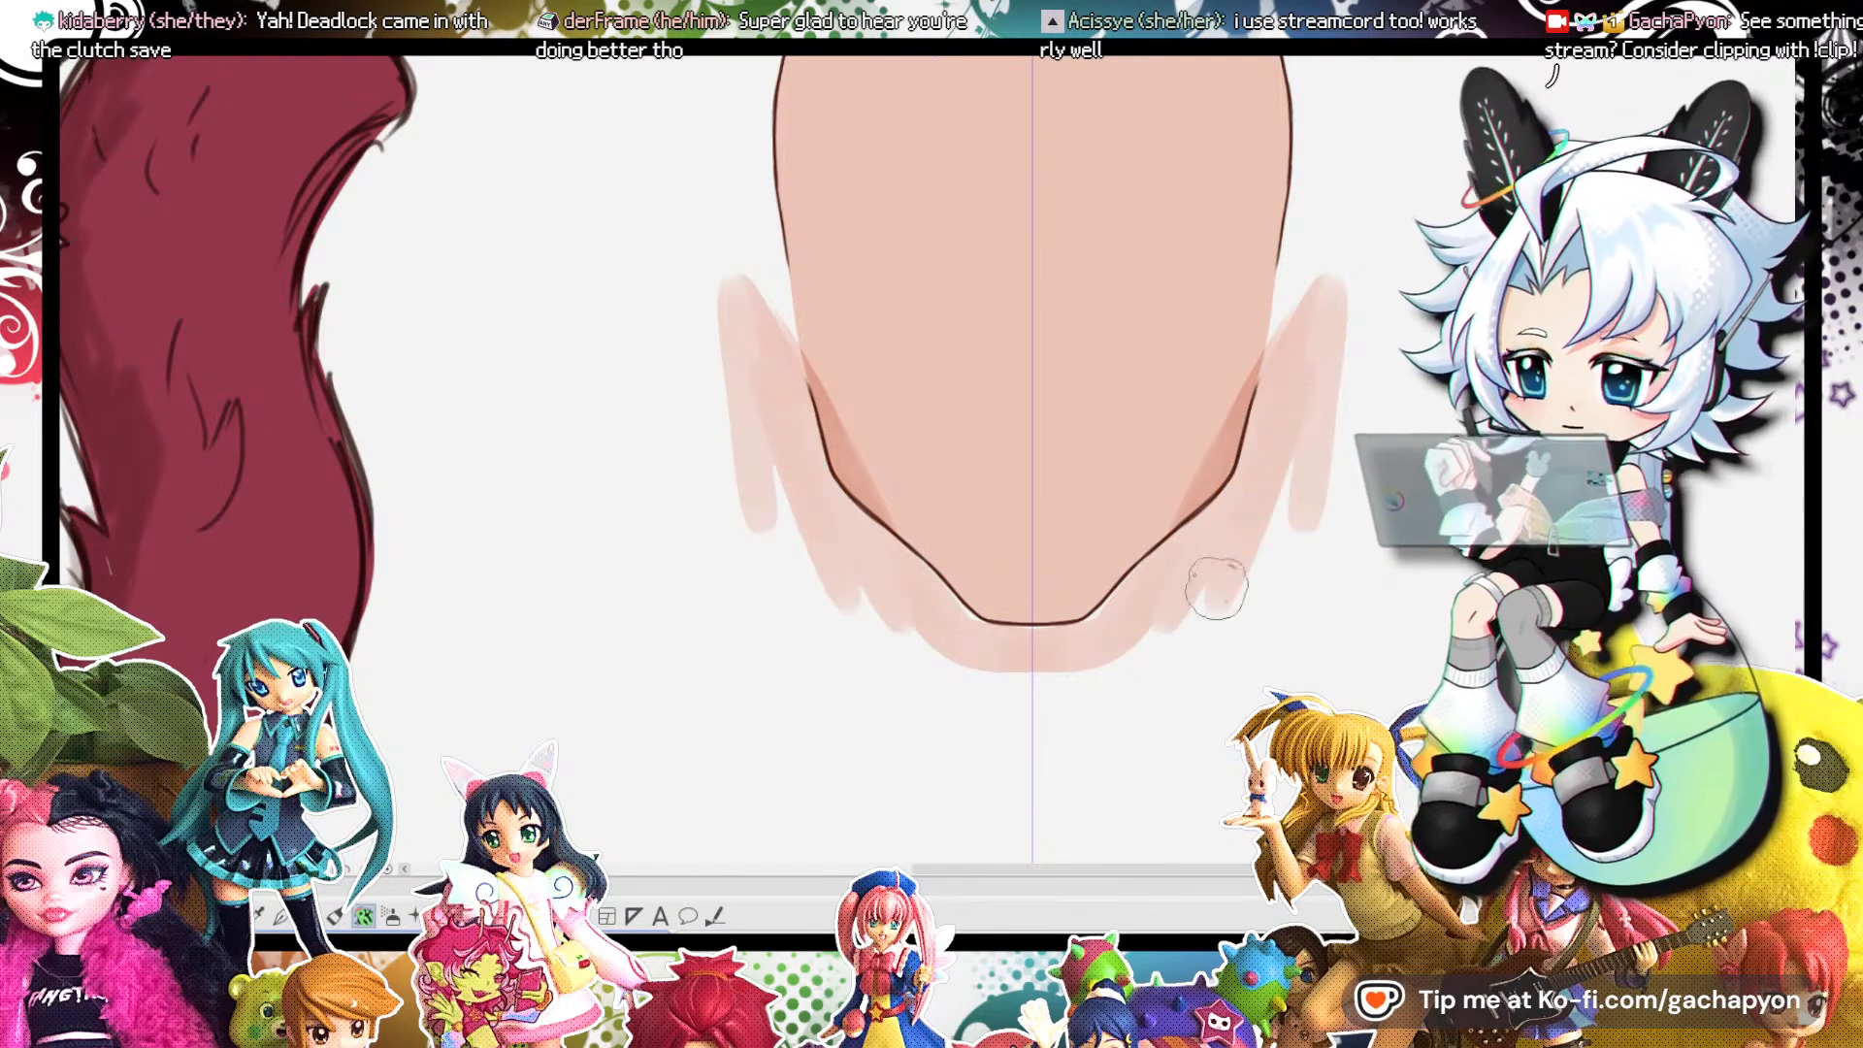
left_click_drag(1291, 378, 1260, 613)
left_click_drag(1312, 334, 1289, 591)
mouse_move(1310, 475)
left_mouse_down()
mouse_move(1297, 578)
mouse_move(1165, 660)
mouse_move(948, 653)
mouse_move(861, 612)
mouse_move(819, 541)
mouse_move(853, 536)
mouse_move(946, 631)
left_mouse_up()
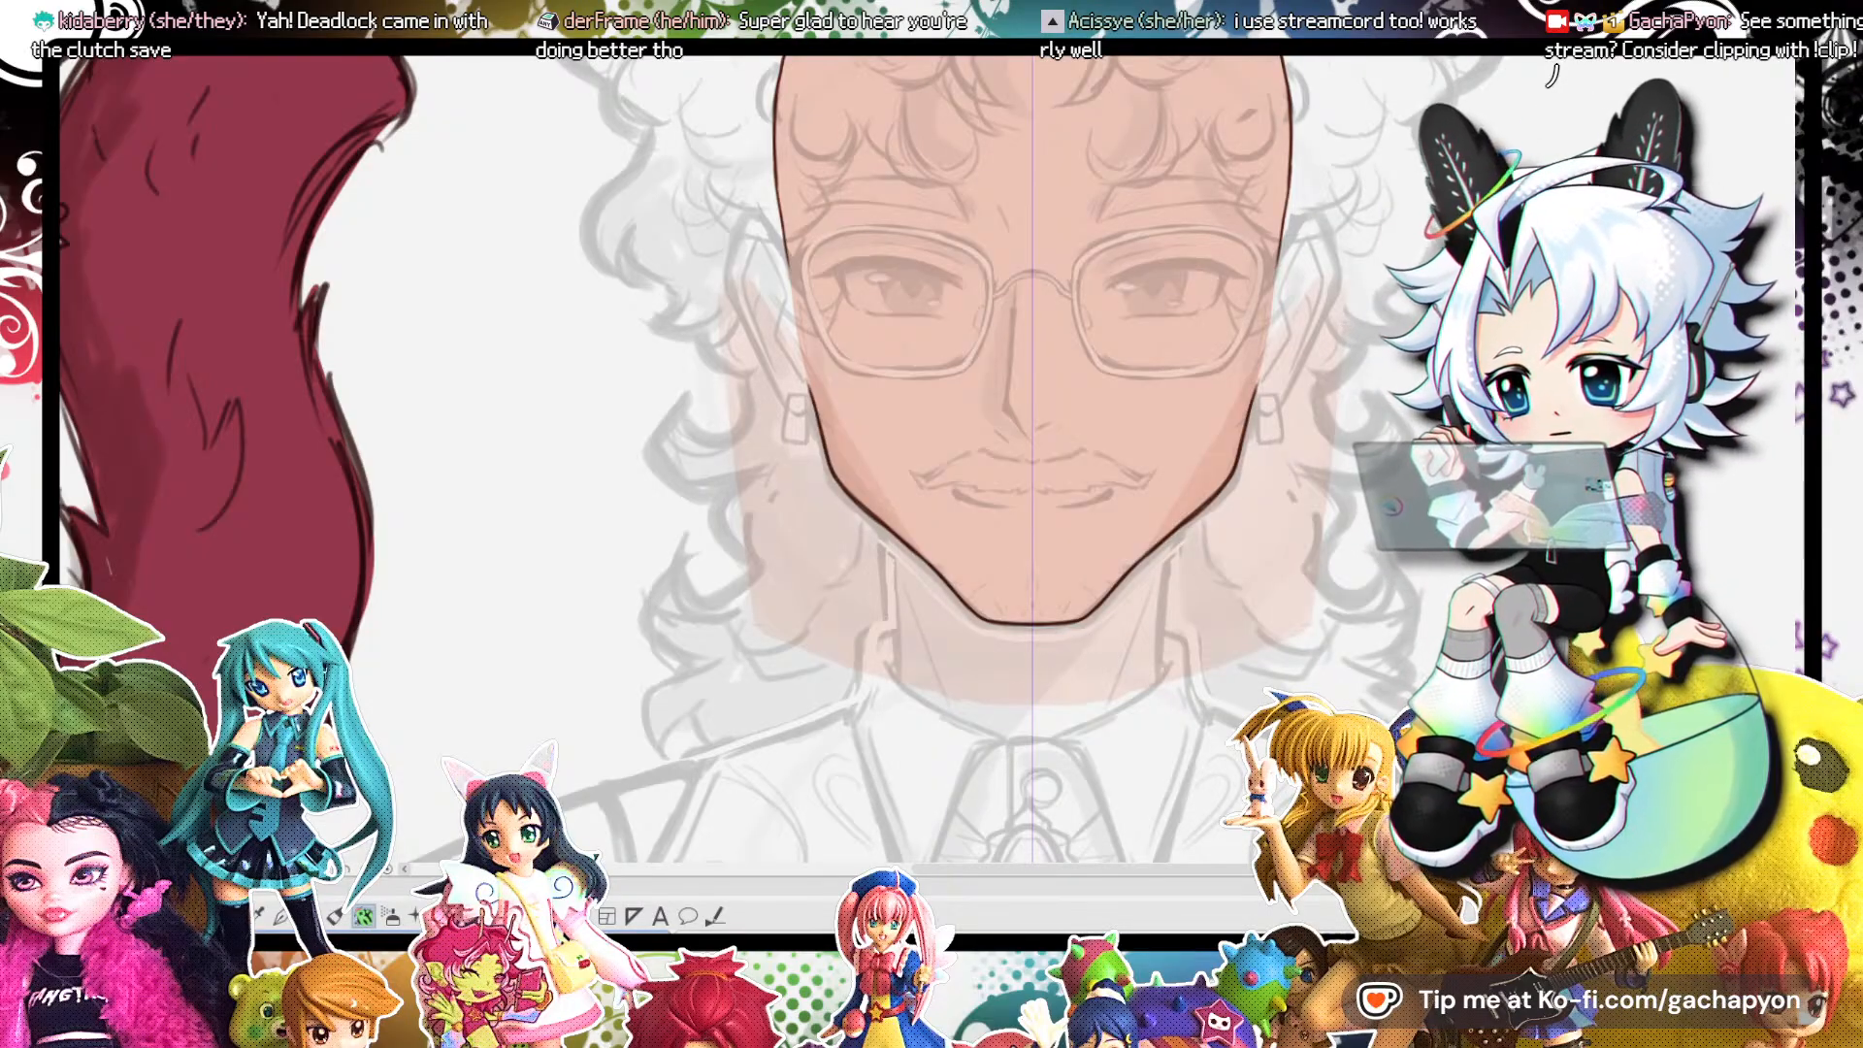
Paint a soft pale highlight down the nose bridge along the symmetry line, following the sketched nose and with the red blush shown.
scroll(1044, 413, "down", 3)
scroll(1180, 324, "up", 2)
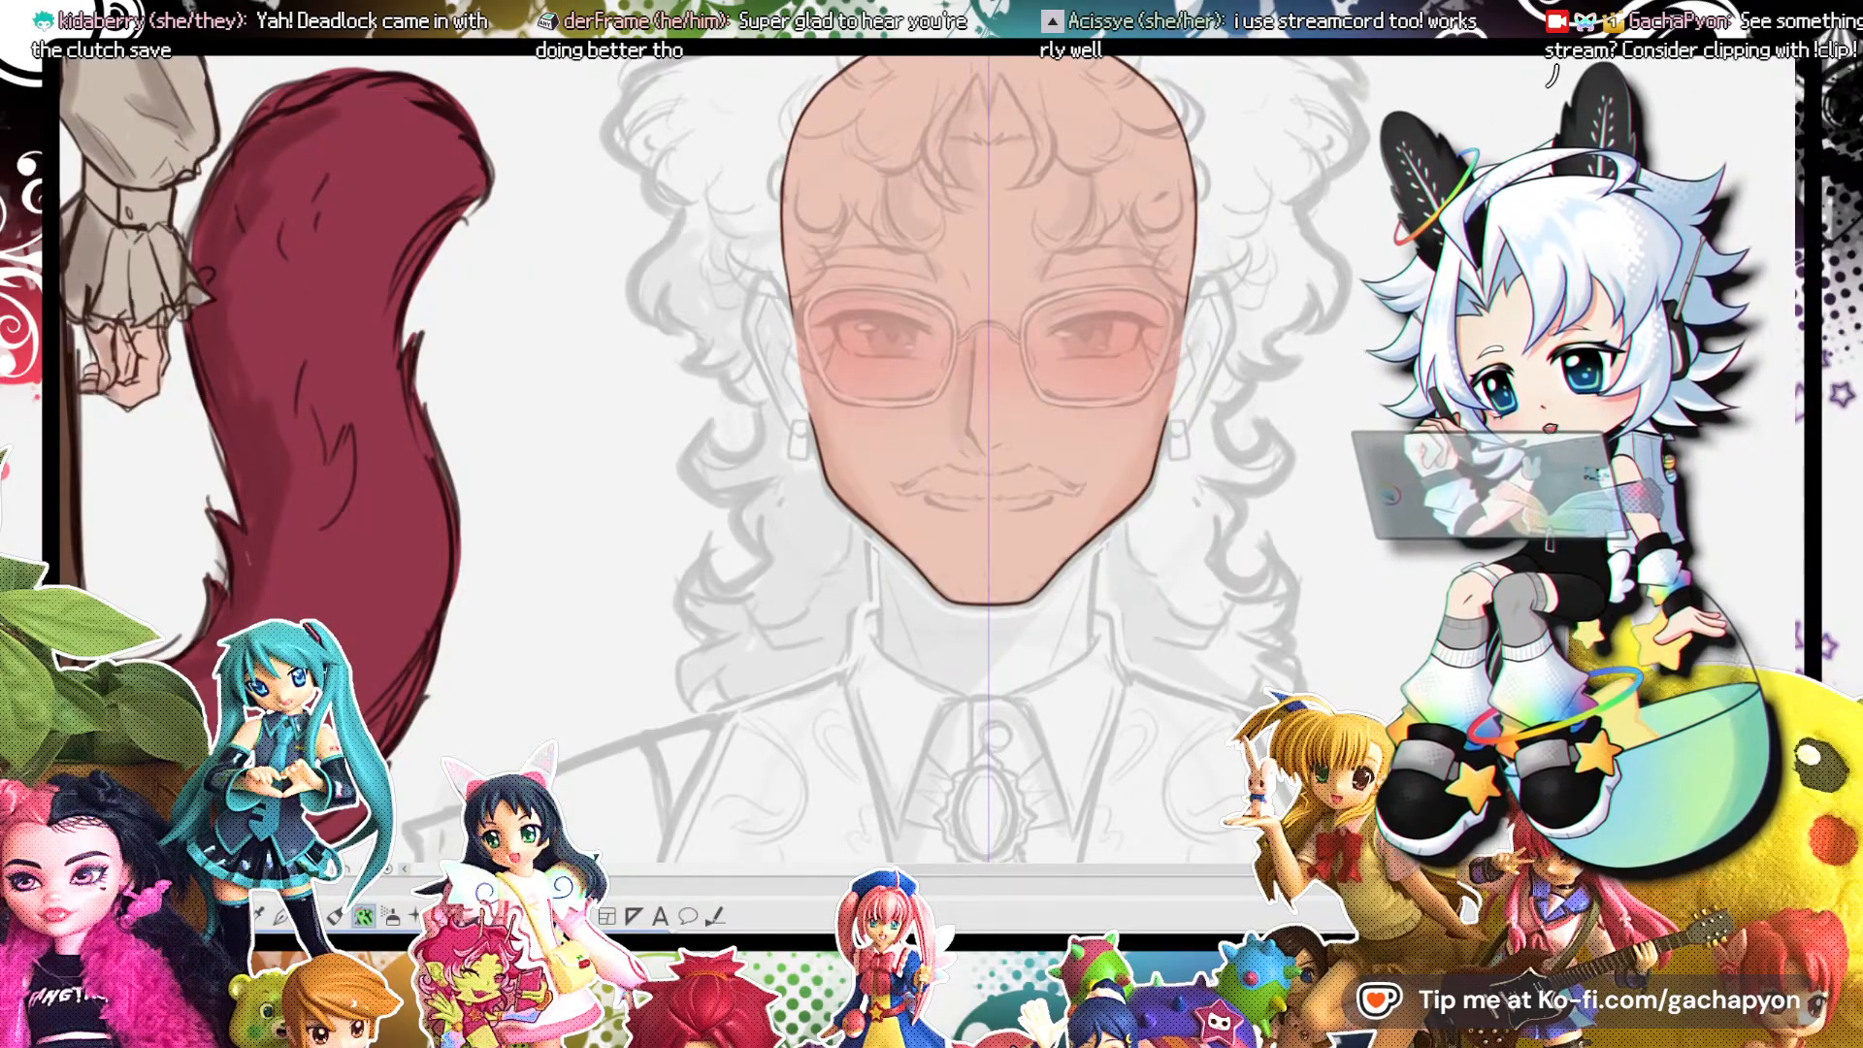
scroll(955, 331, "up", 6)
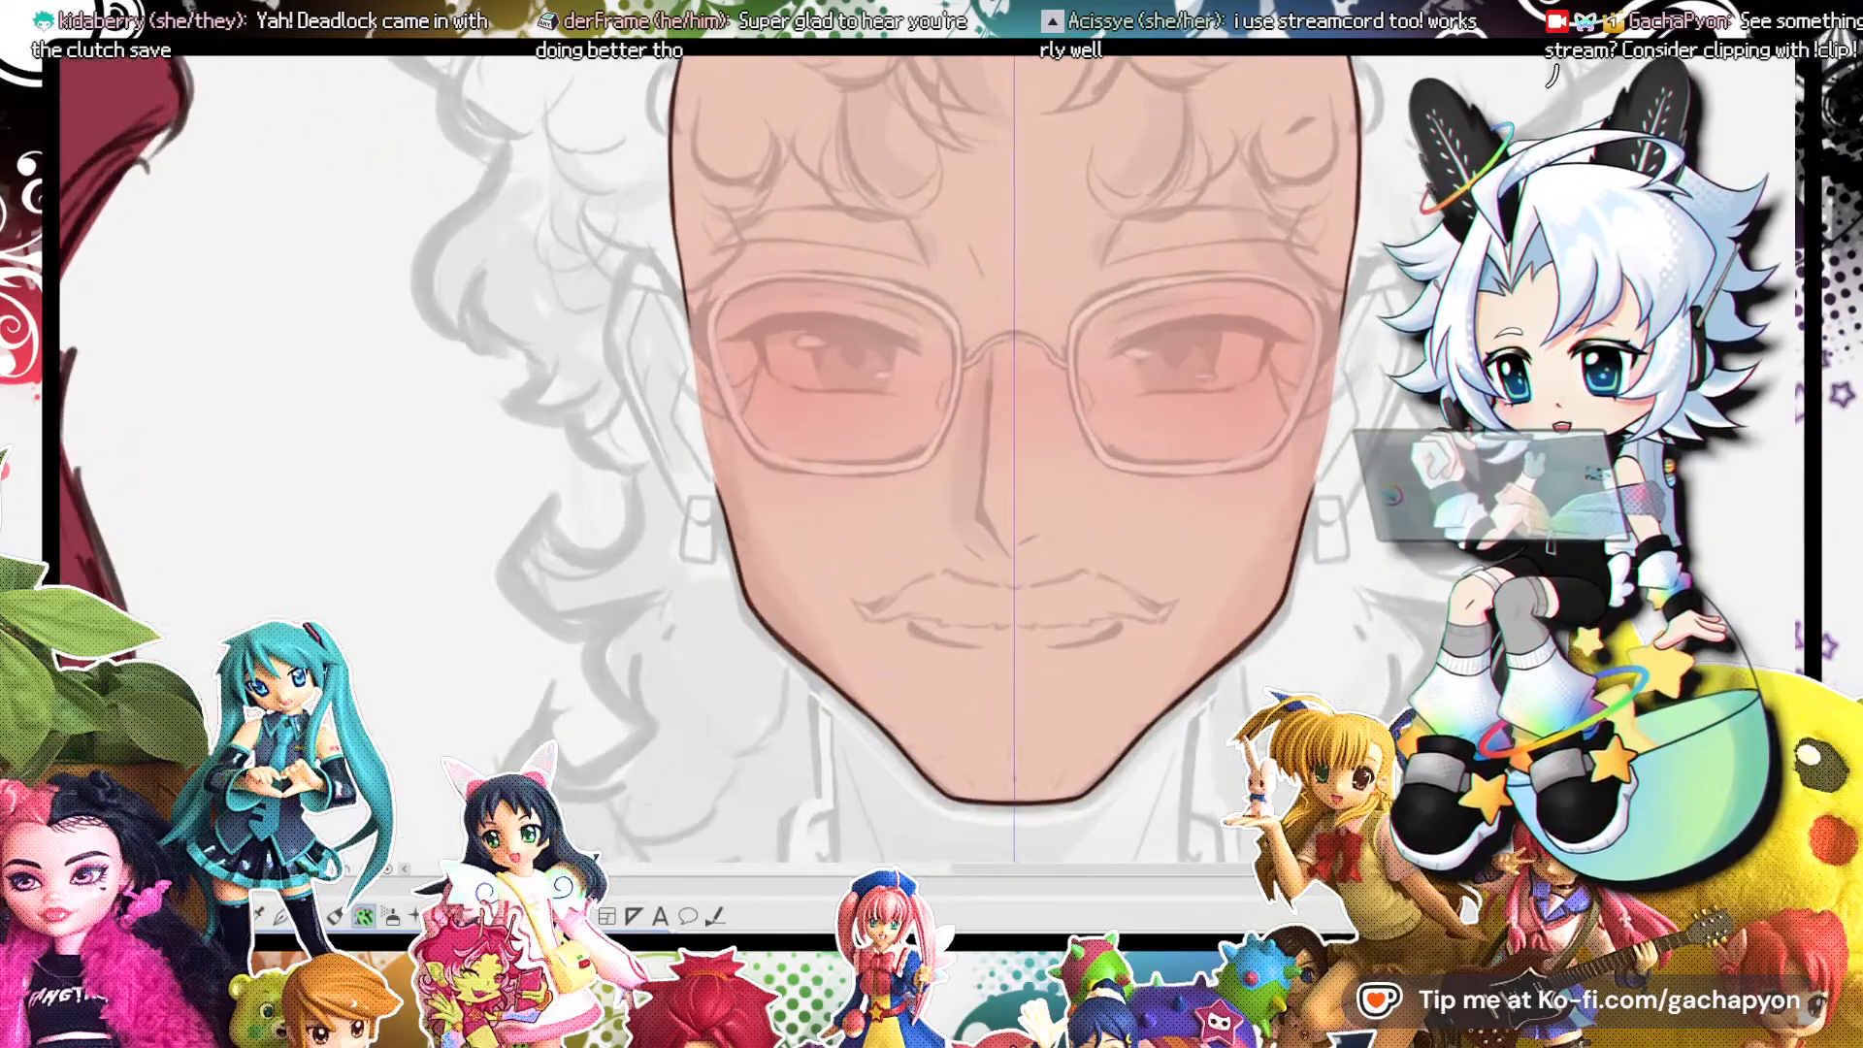
scroll(1023, 335, "up", 1)
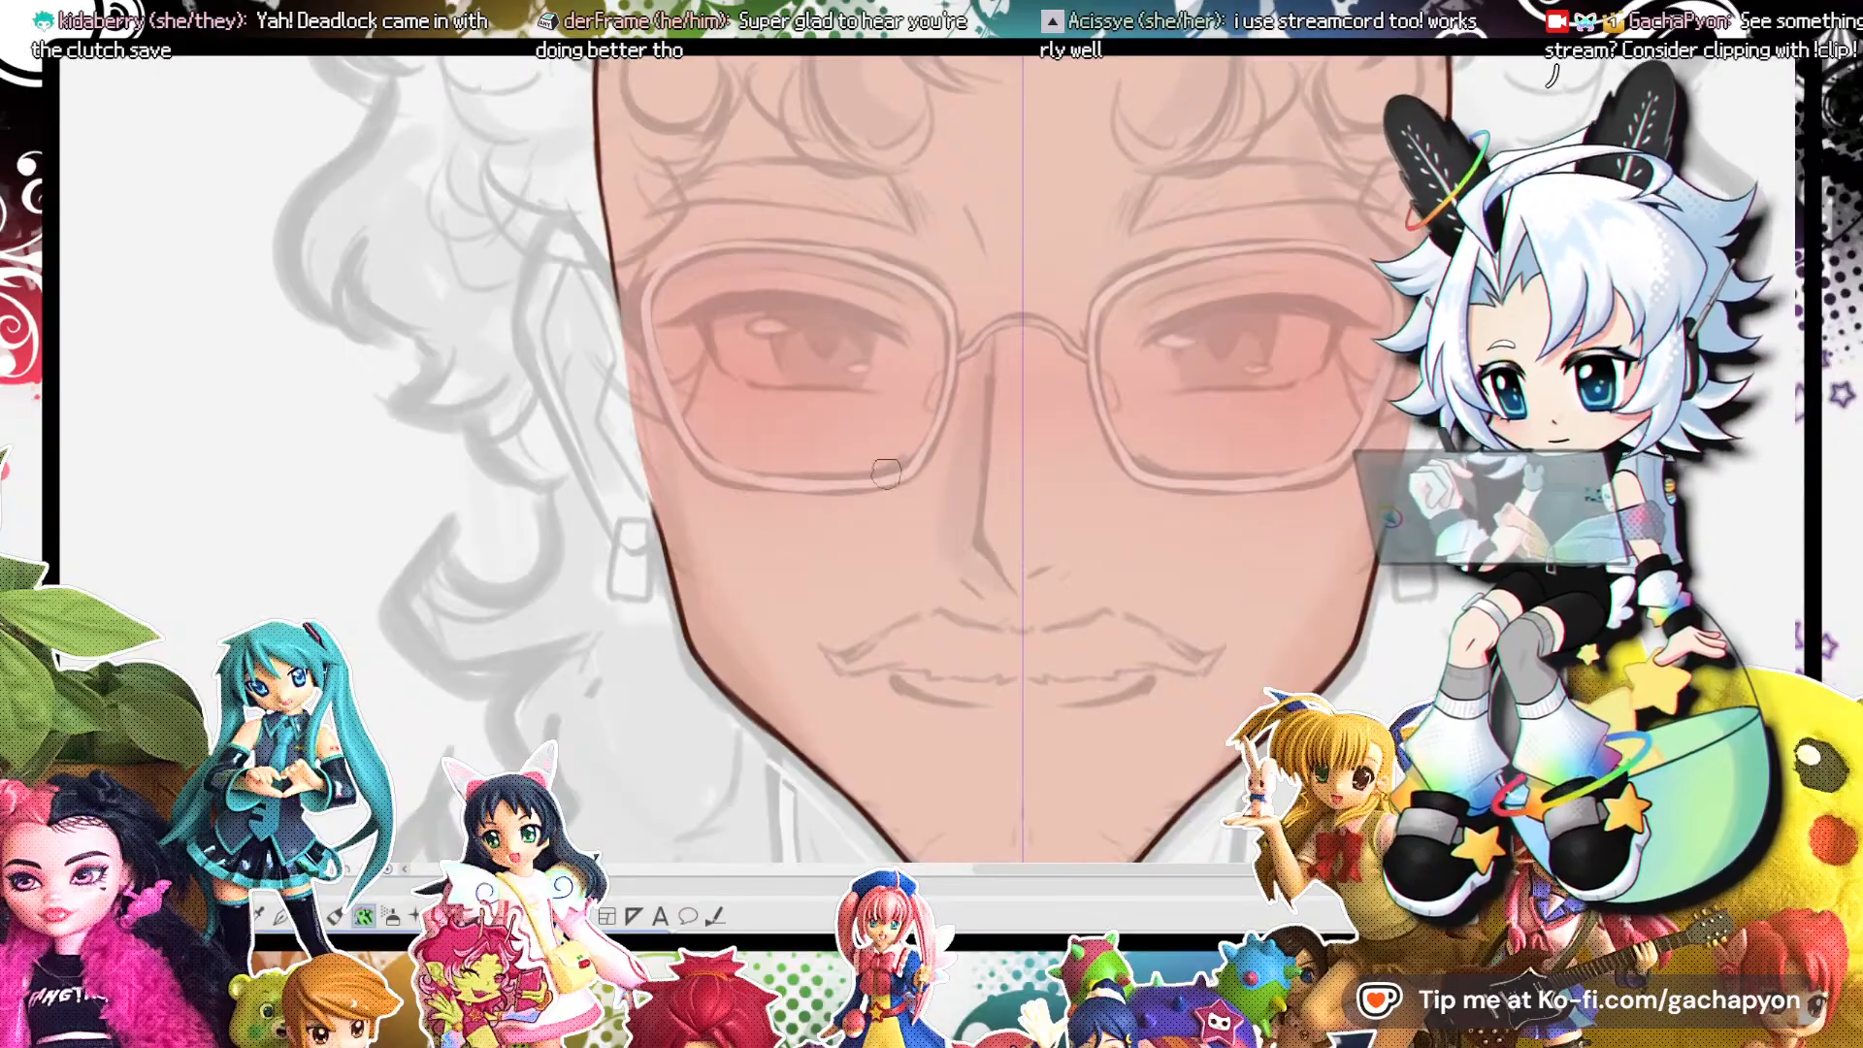
left_click_drag(1005, 285, 1020, 469)
left_click_drag(1016, 325, 1016, 448)
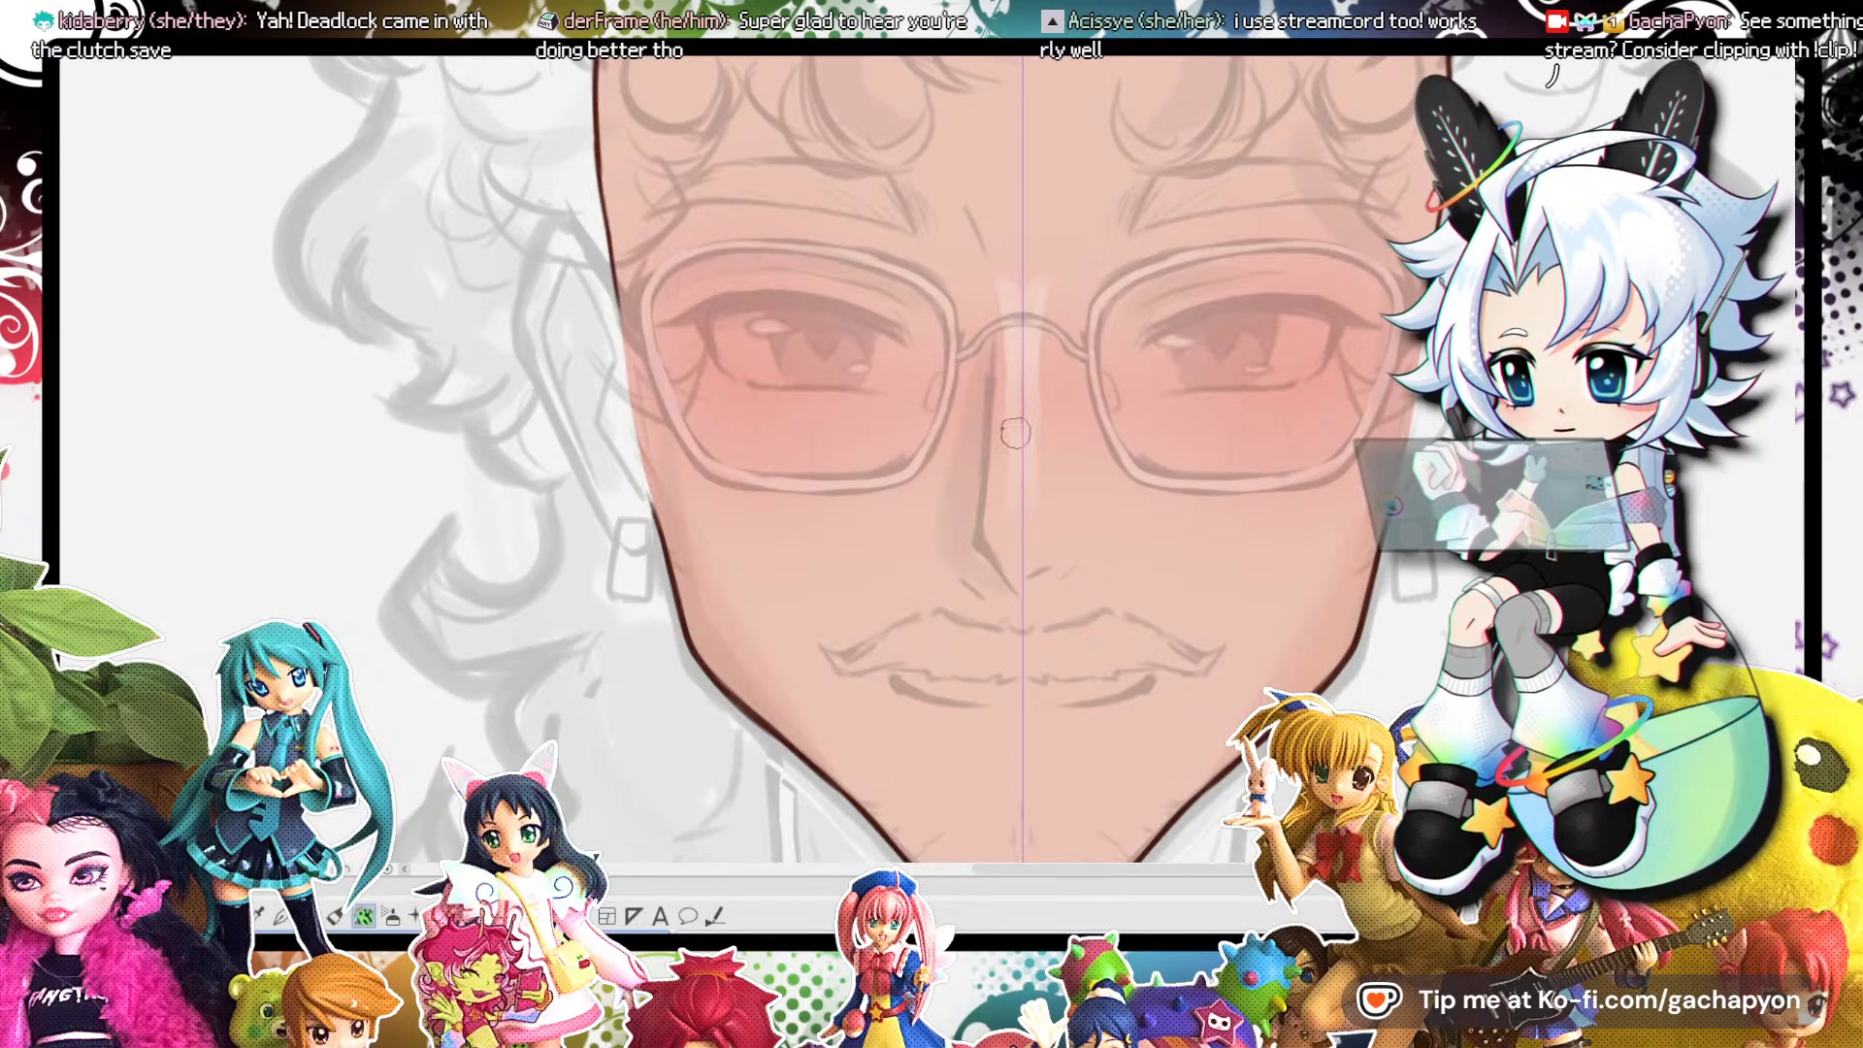
left_click_drag(1015, 516, 1015, 543)
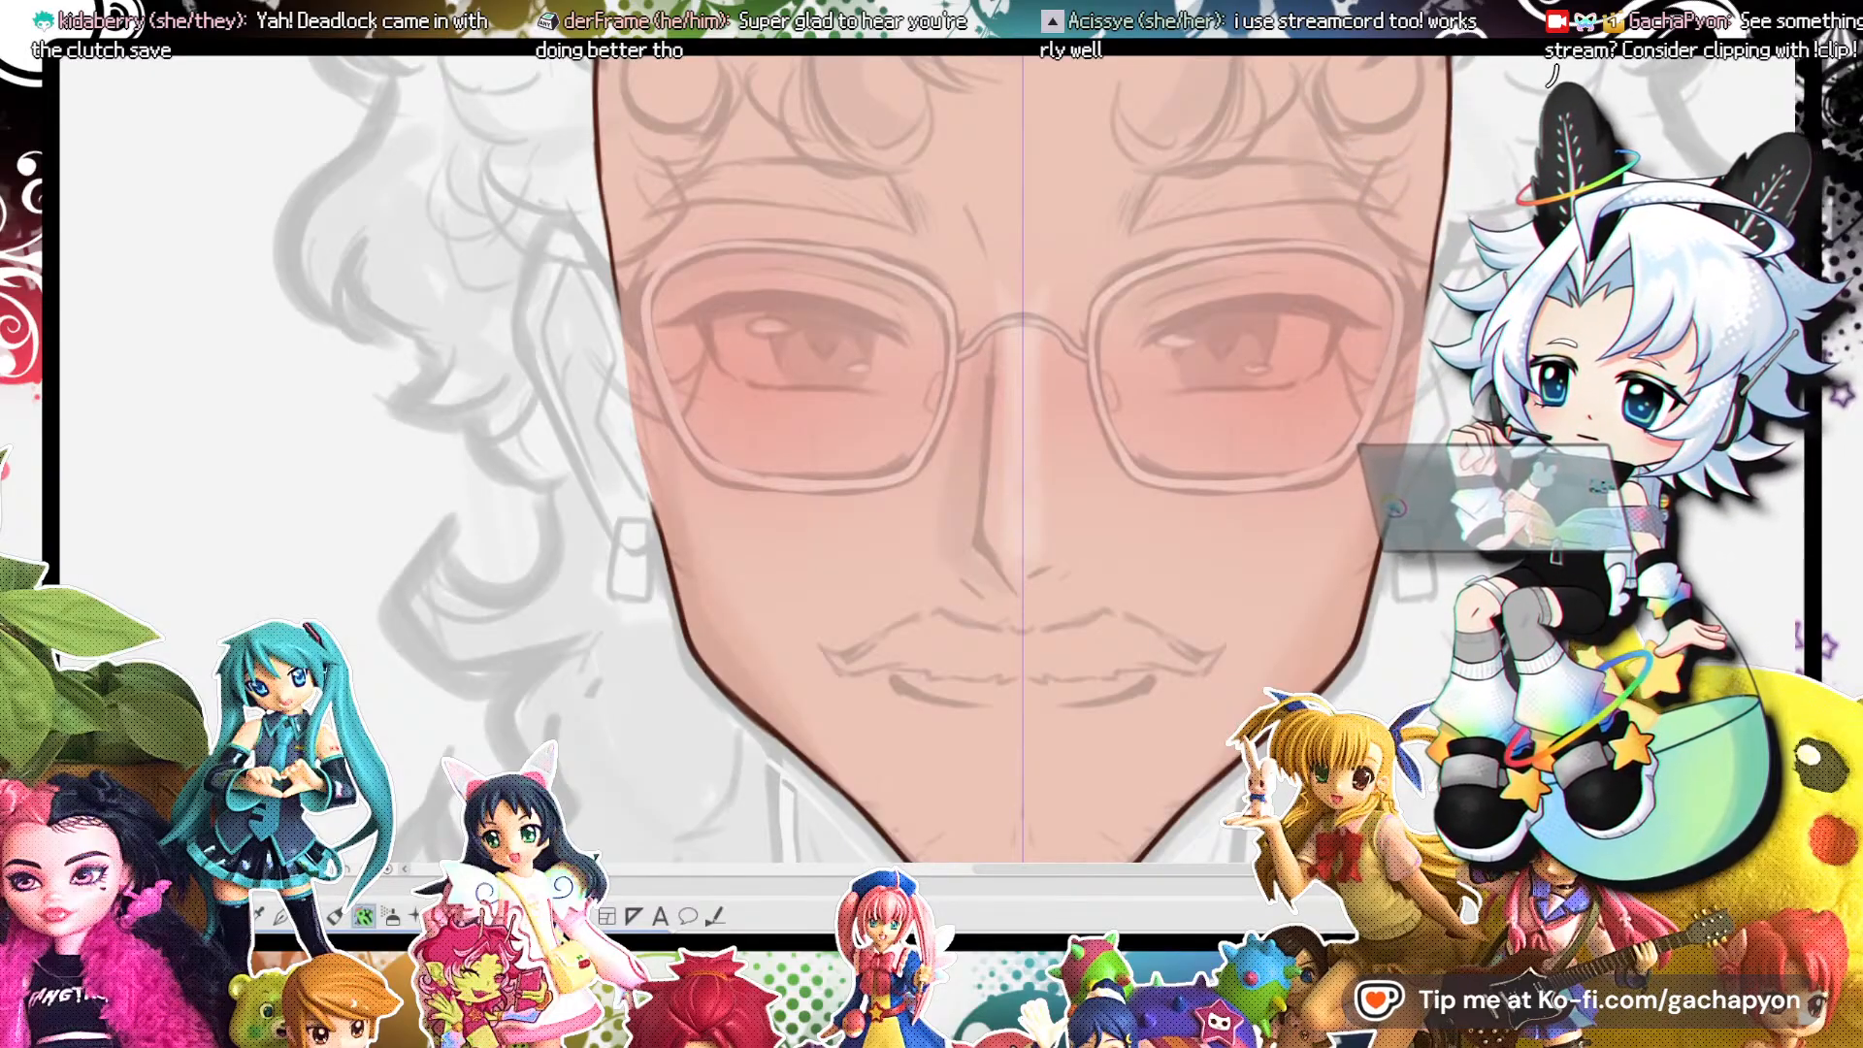
scroll(923, 320, "down", 4)
scroll(945, 282, "up", 3)
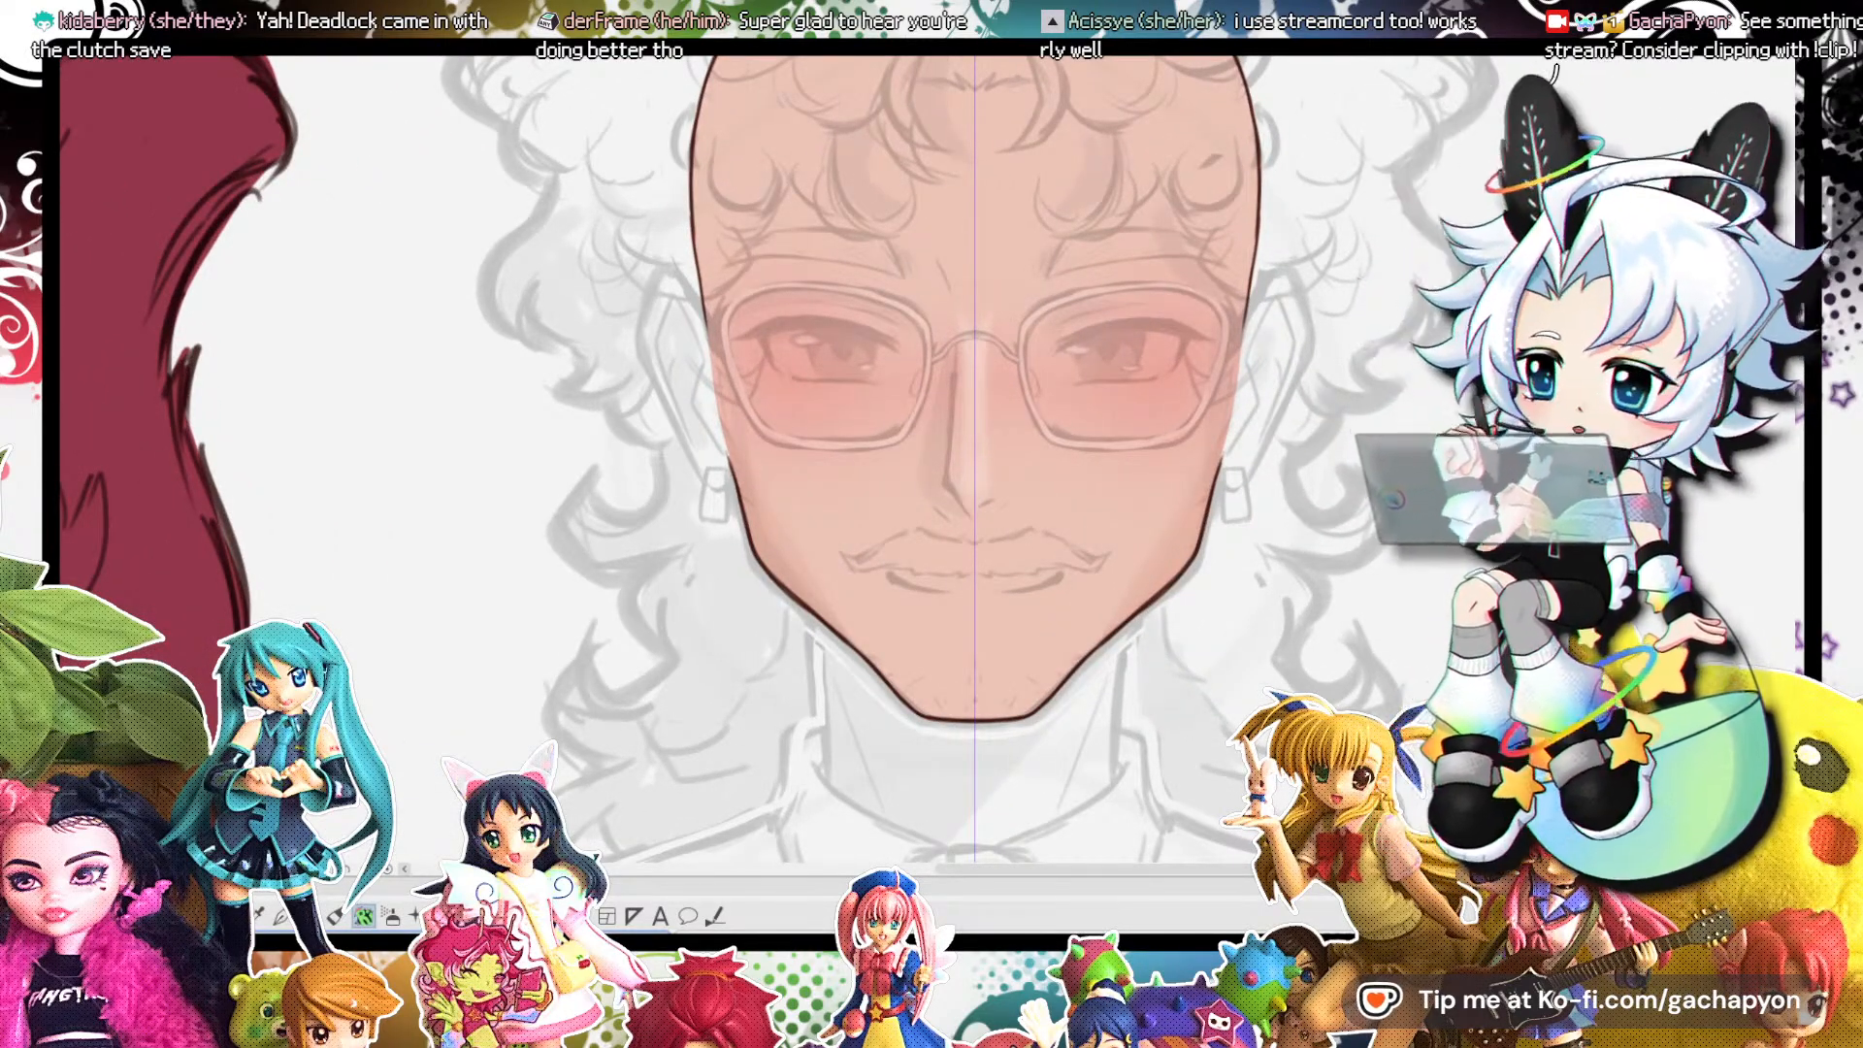
scroll(974, 424, "up", 3)
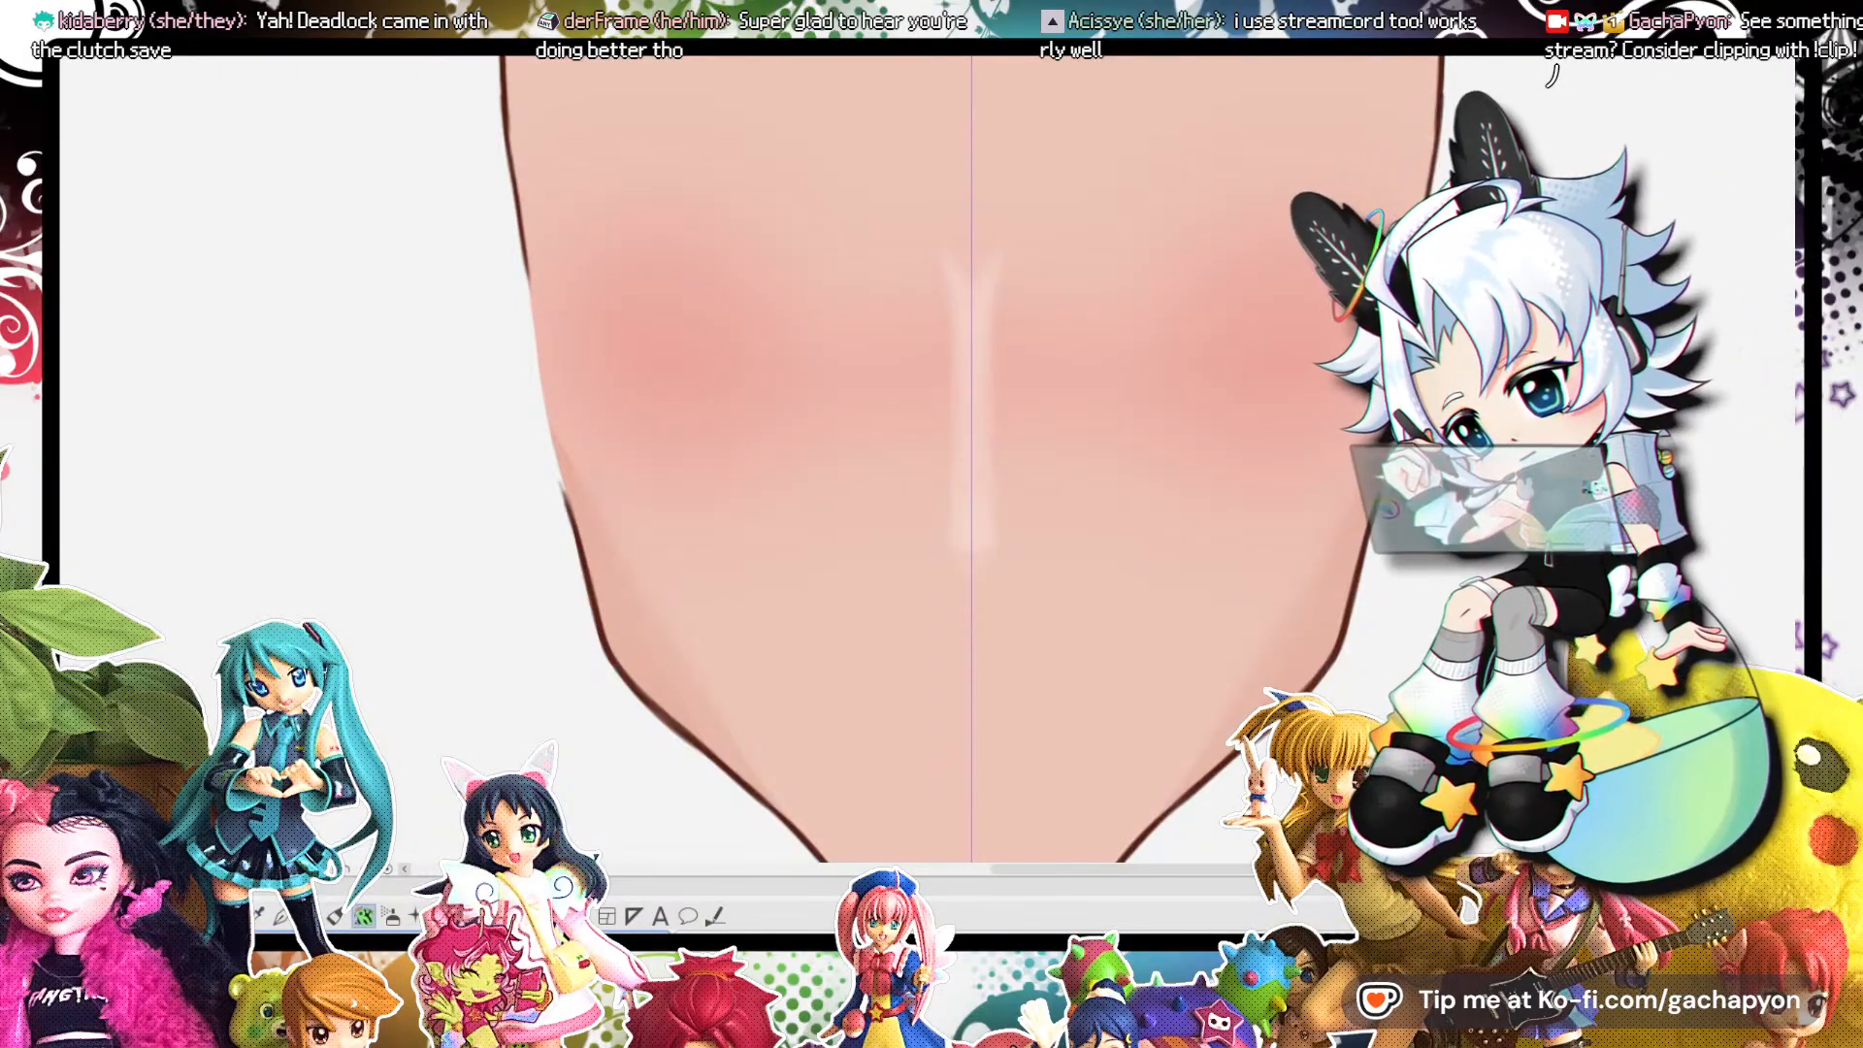
Review the other open drawings, including the coloured outfit reference and the teacup figure sketch, and return to the face.
left_click(417, 51)
key("ctrl+Tab")
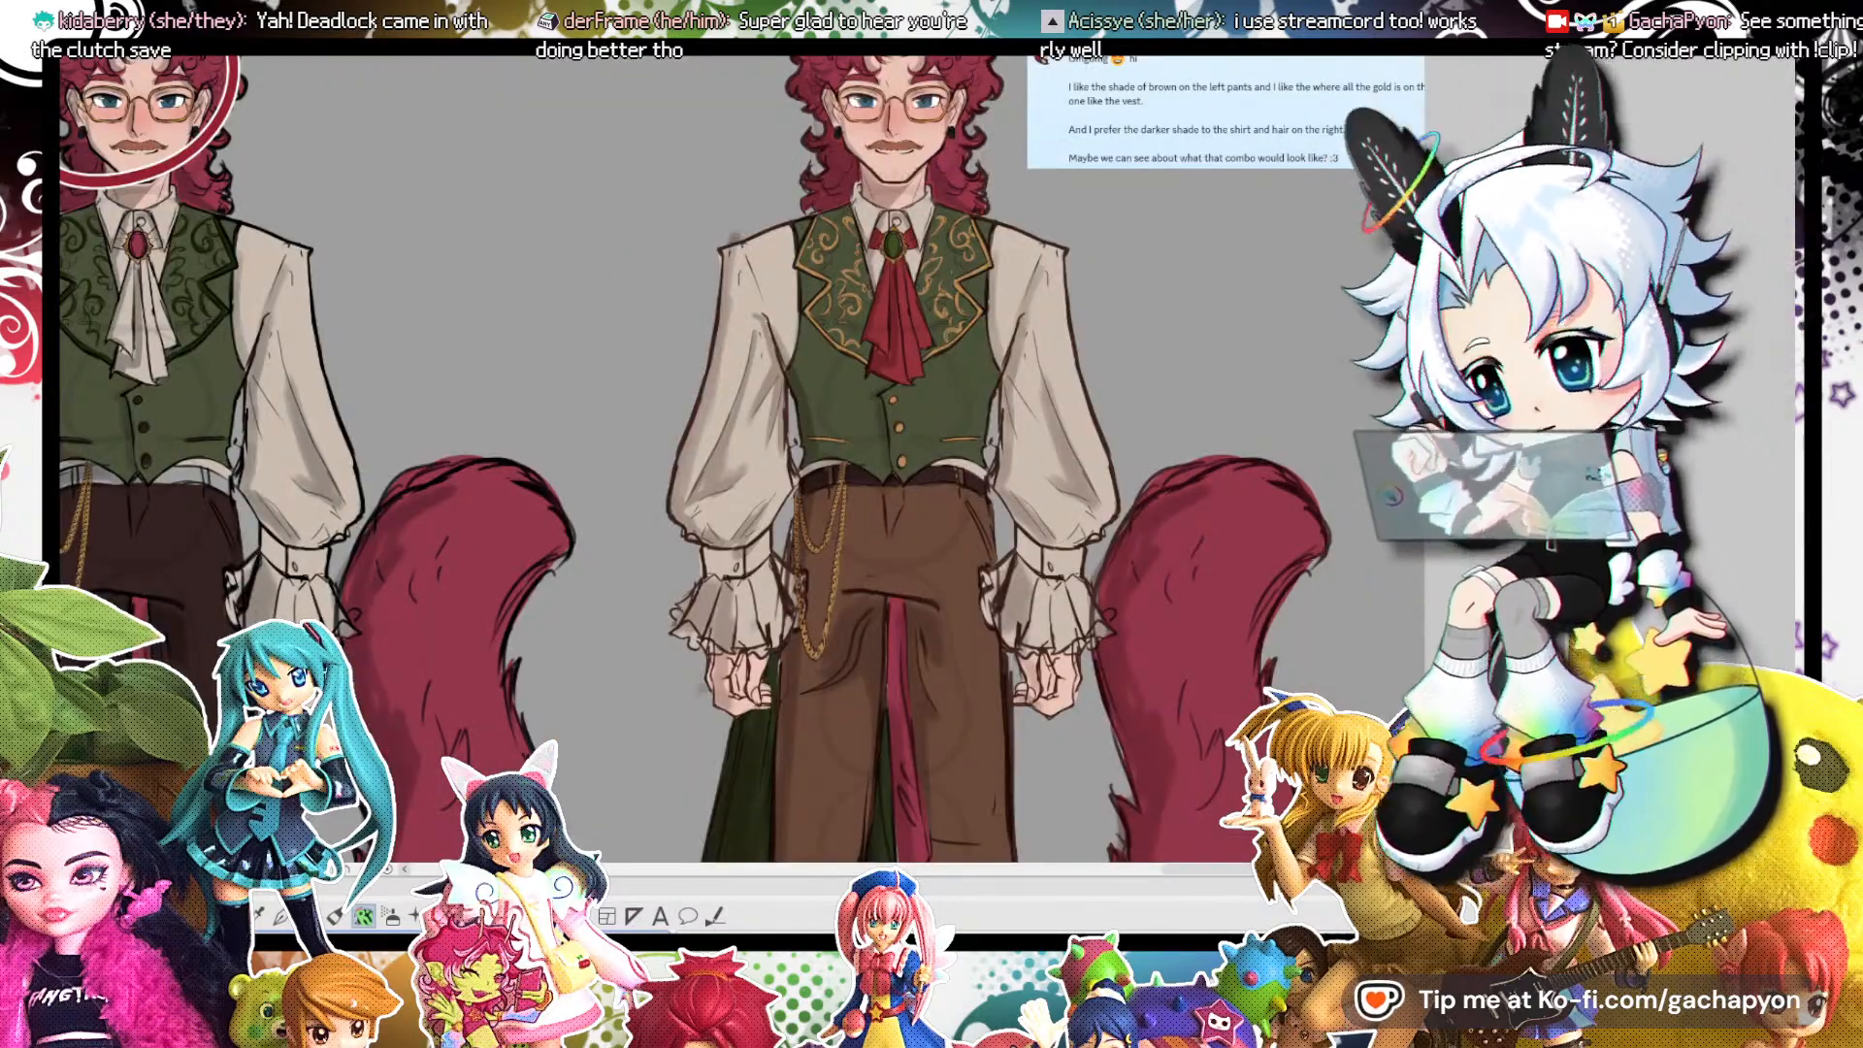
key("ctrl+Tab")
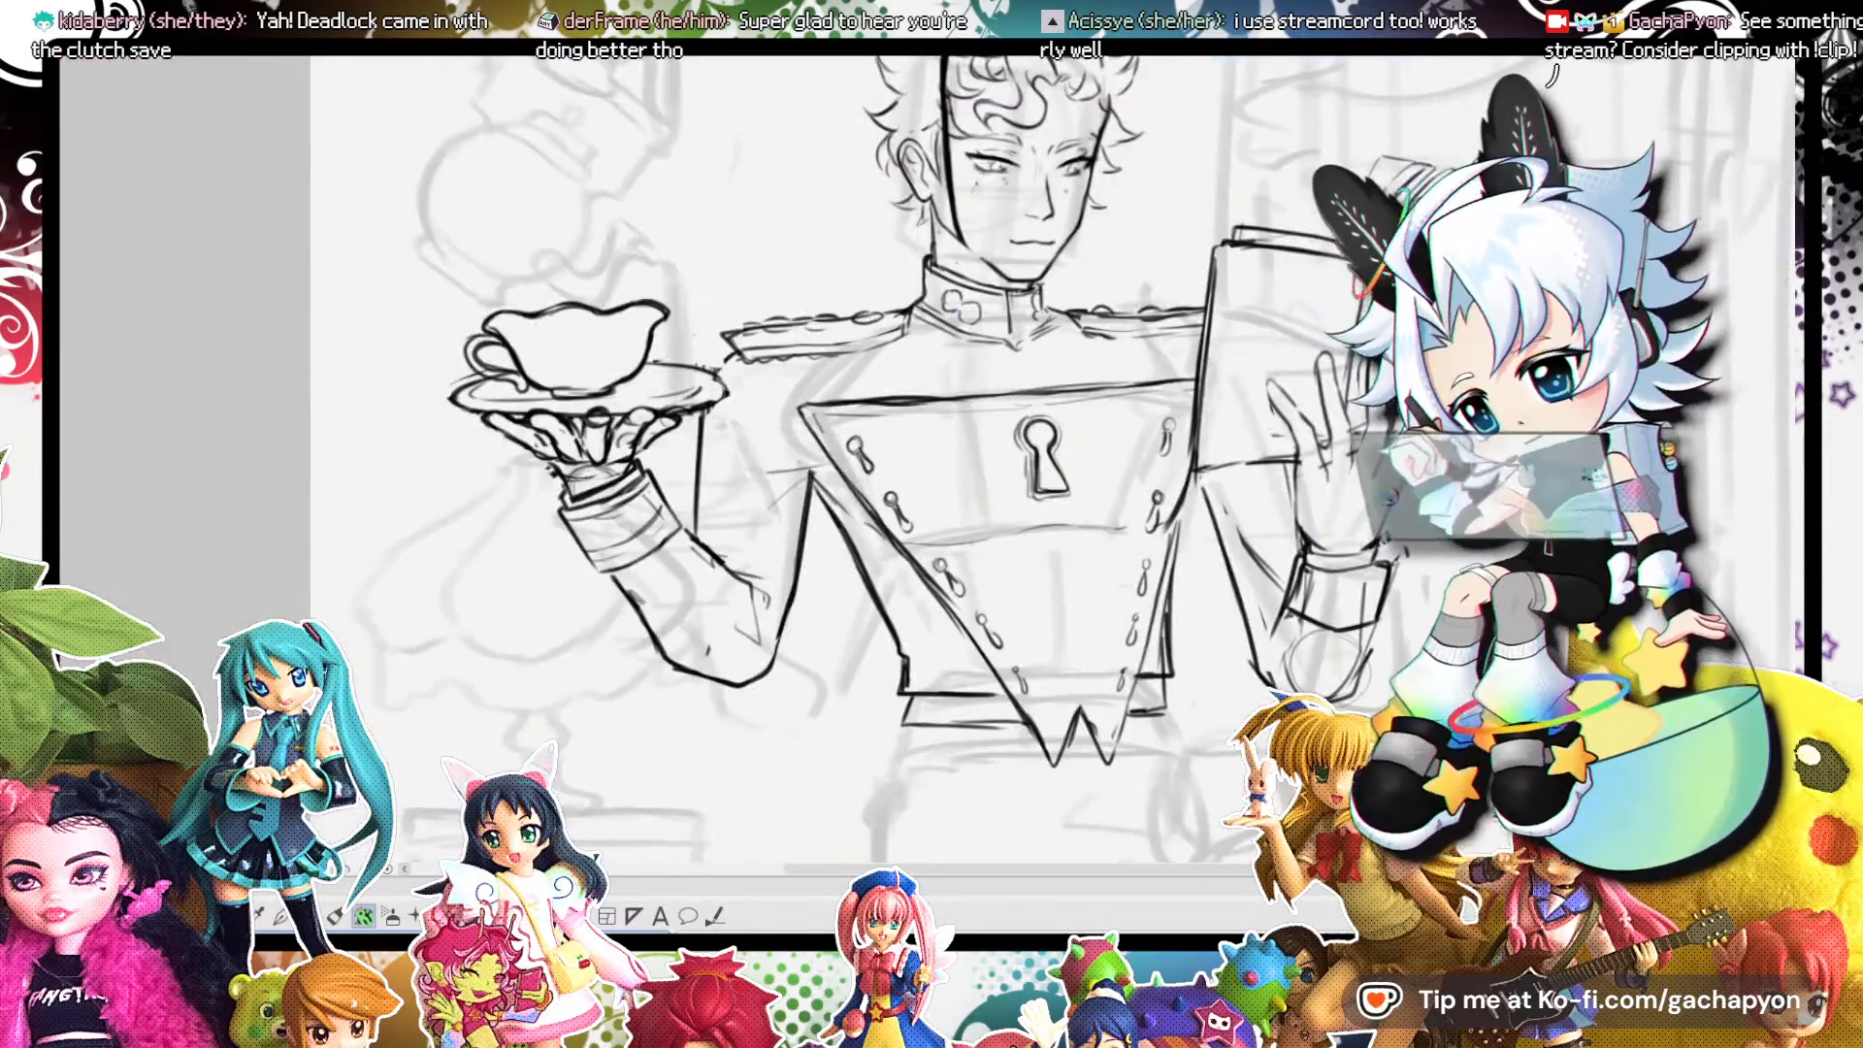
key("ctrl+Tab")
key("ctrl+Tab")
key("ctrl+shift+Tab")
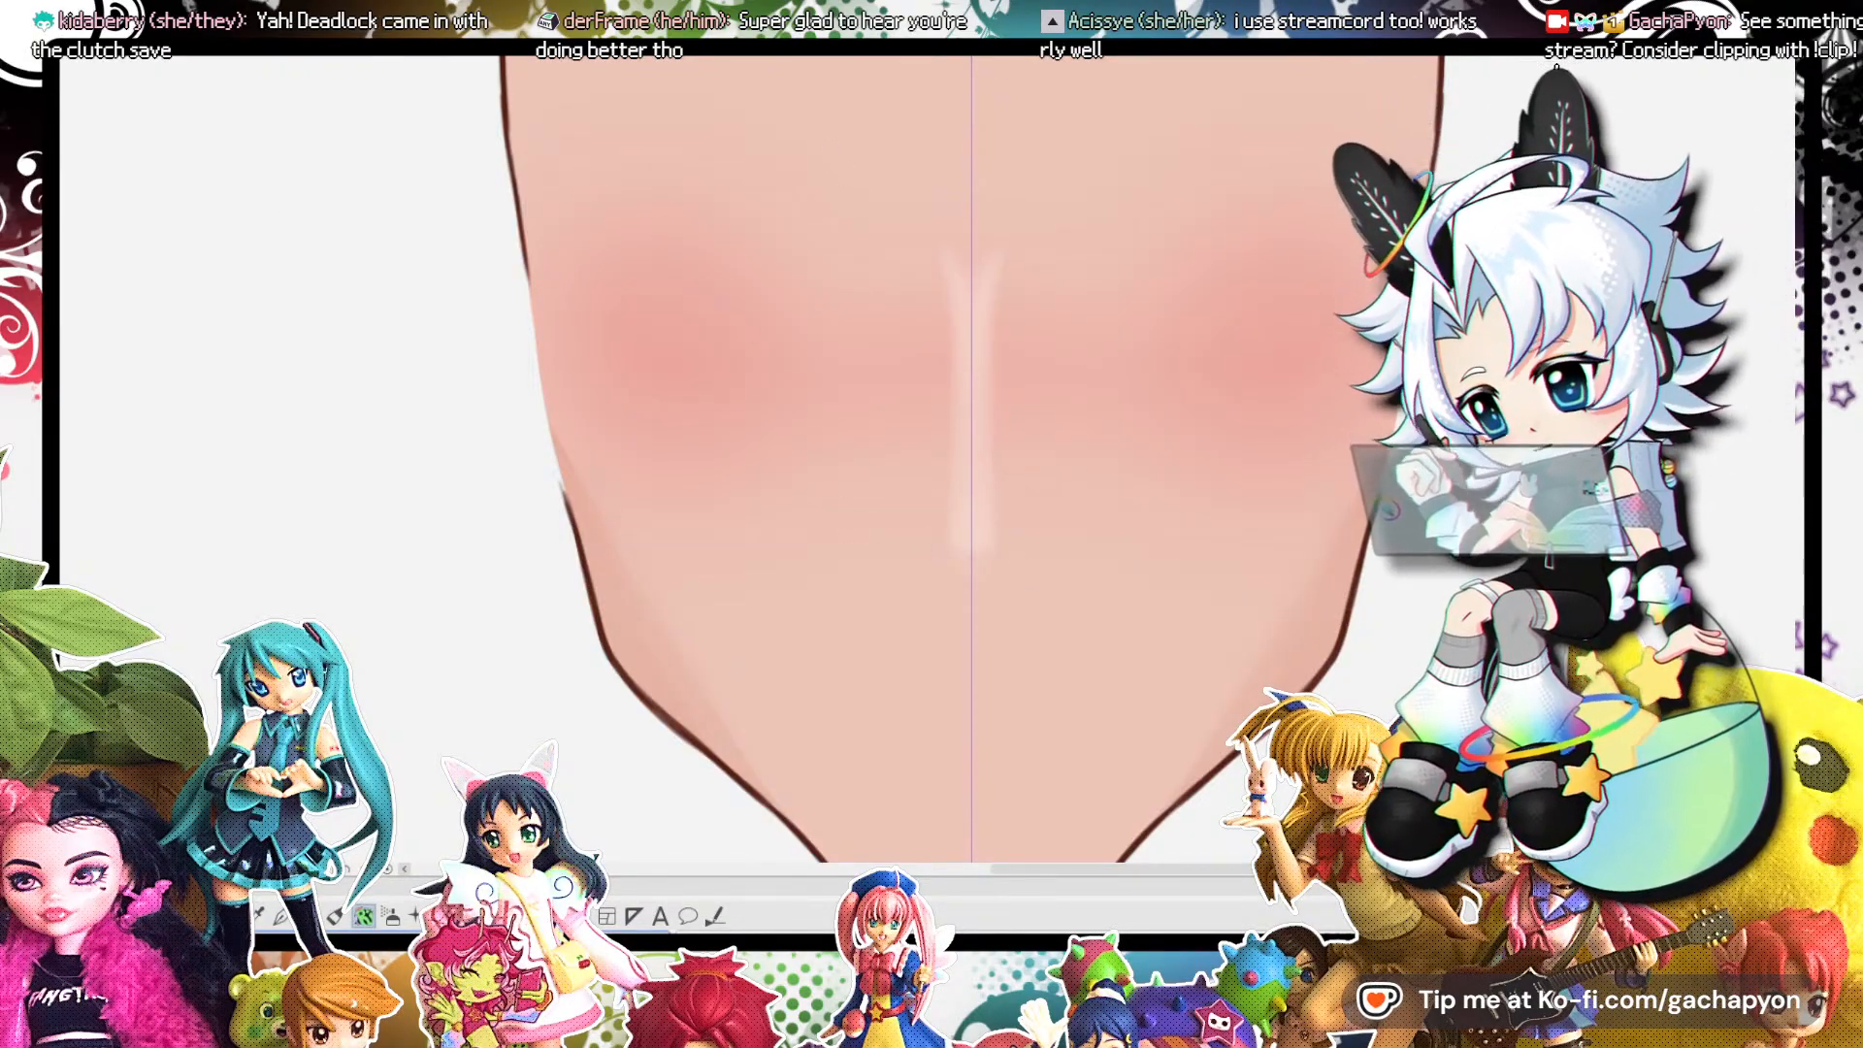
Brush soft, mirrored brown shading under the brows and down both sides of the nose, checking its placement against the sketch.
scroll(1126, 475, "down", 4)
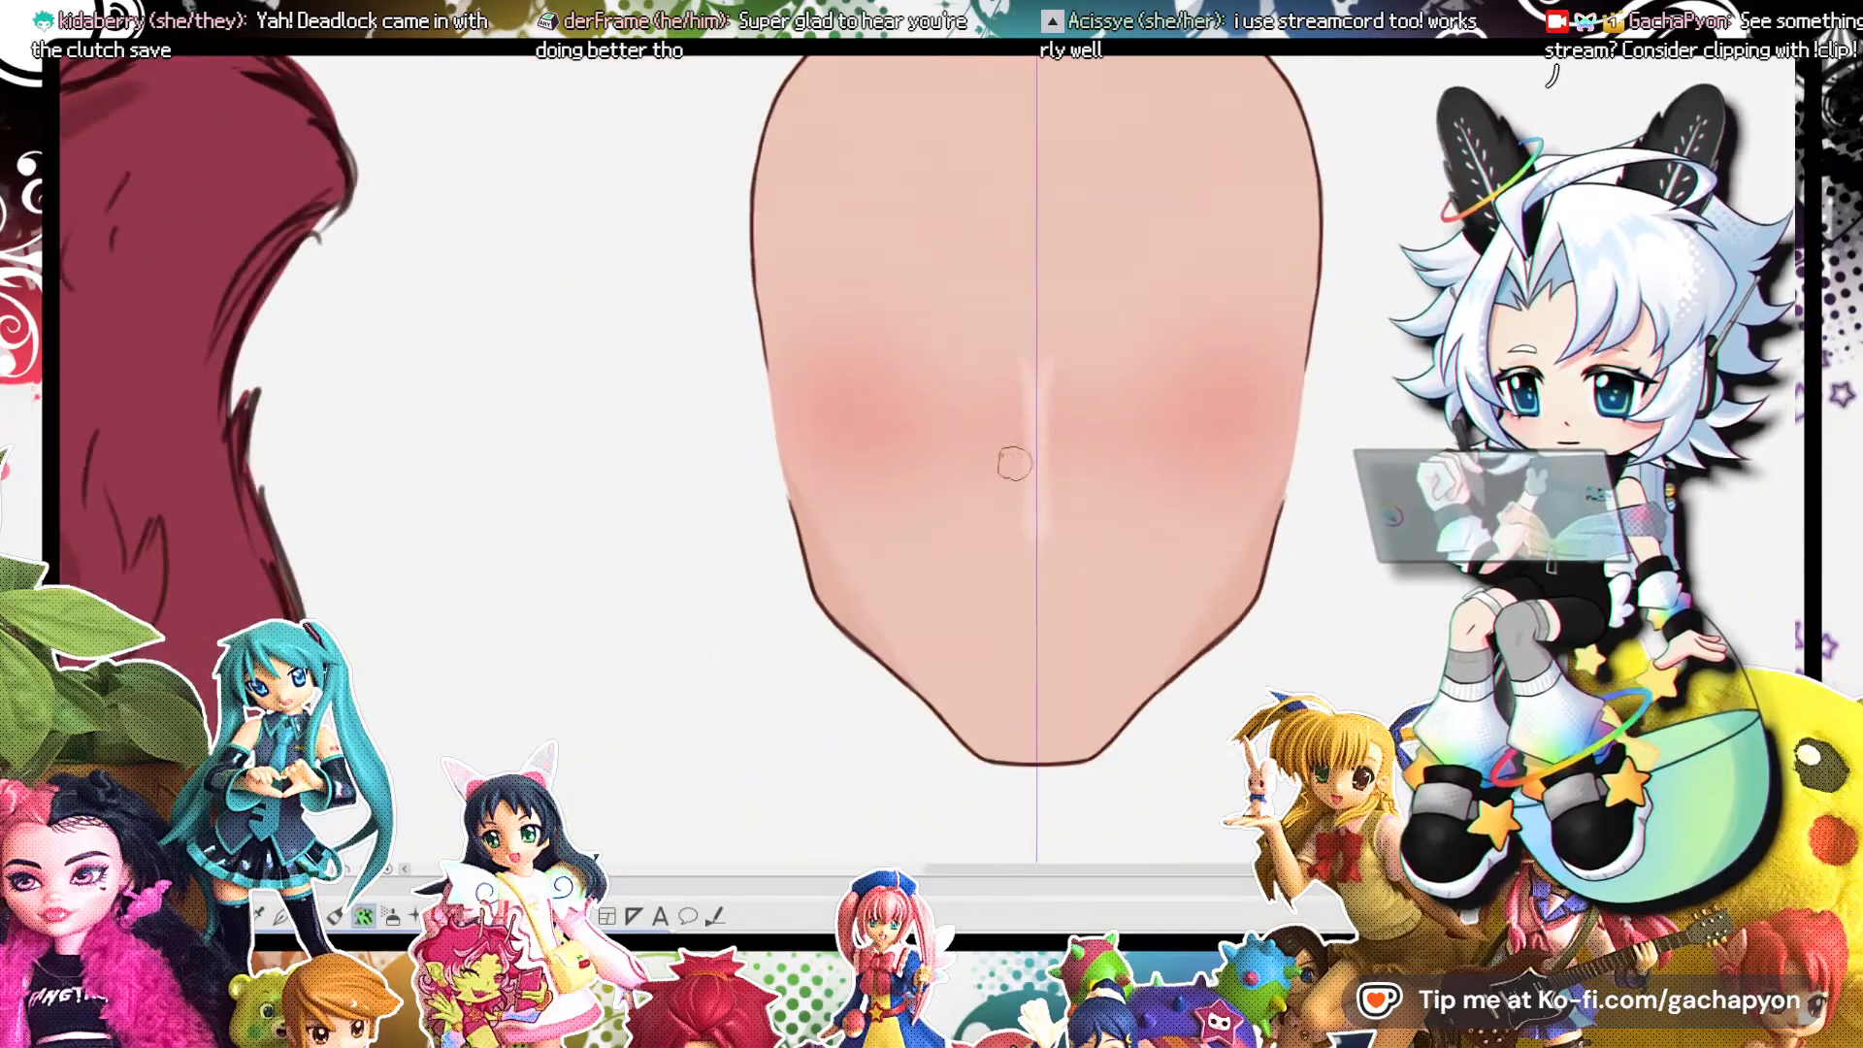
scroll(928, 393, "up", 2)
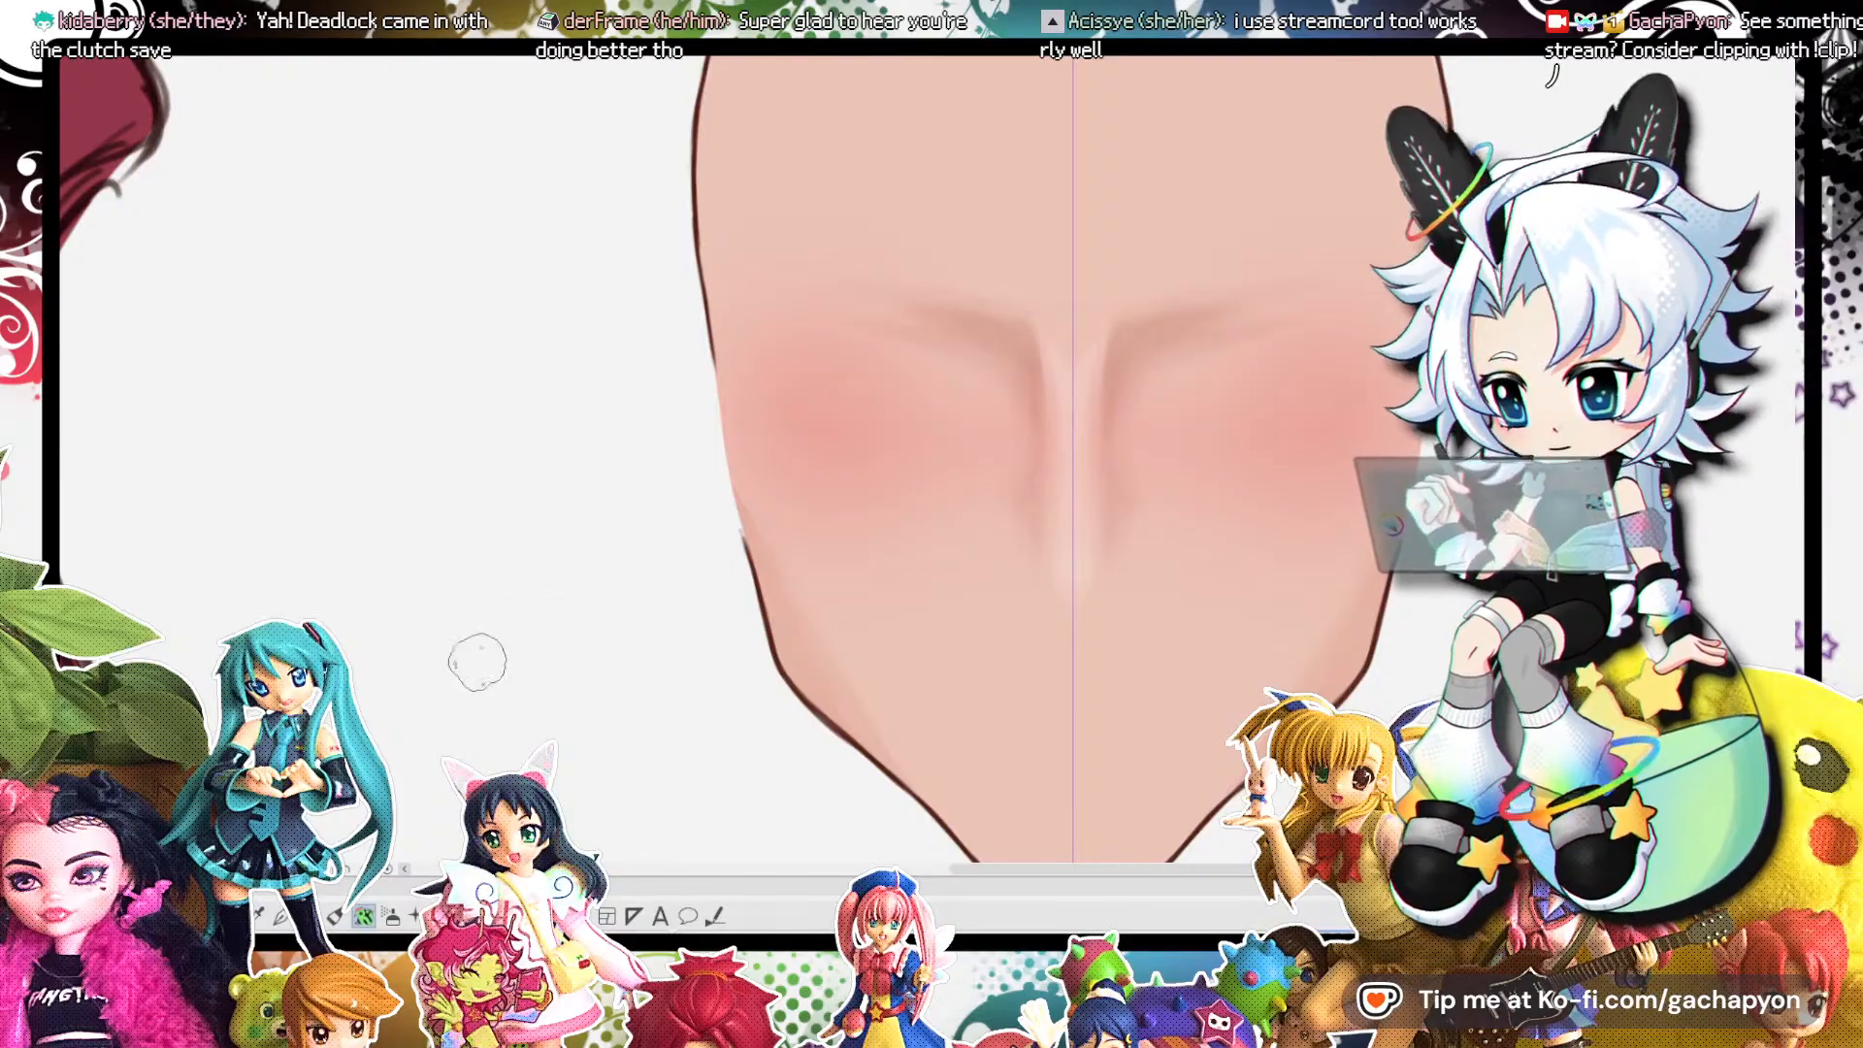
scroll(944, 478, "down", 3)
scroll(992, 431, "up", 3)
scroll(992, 431, "up", 1)
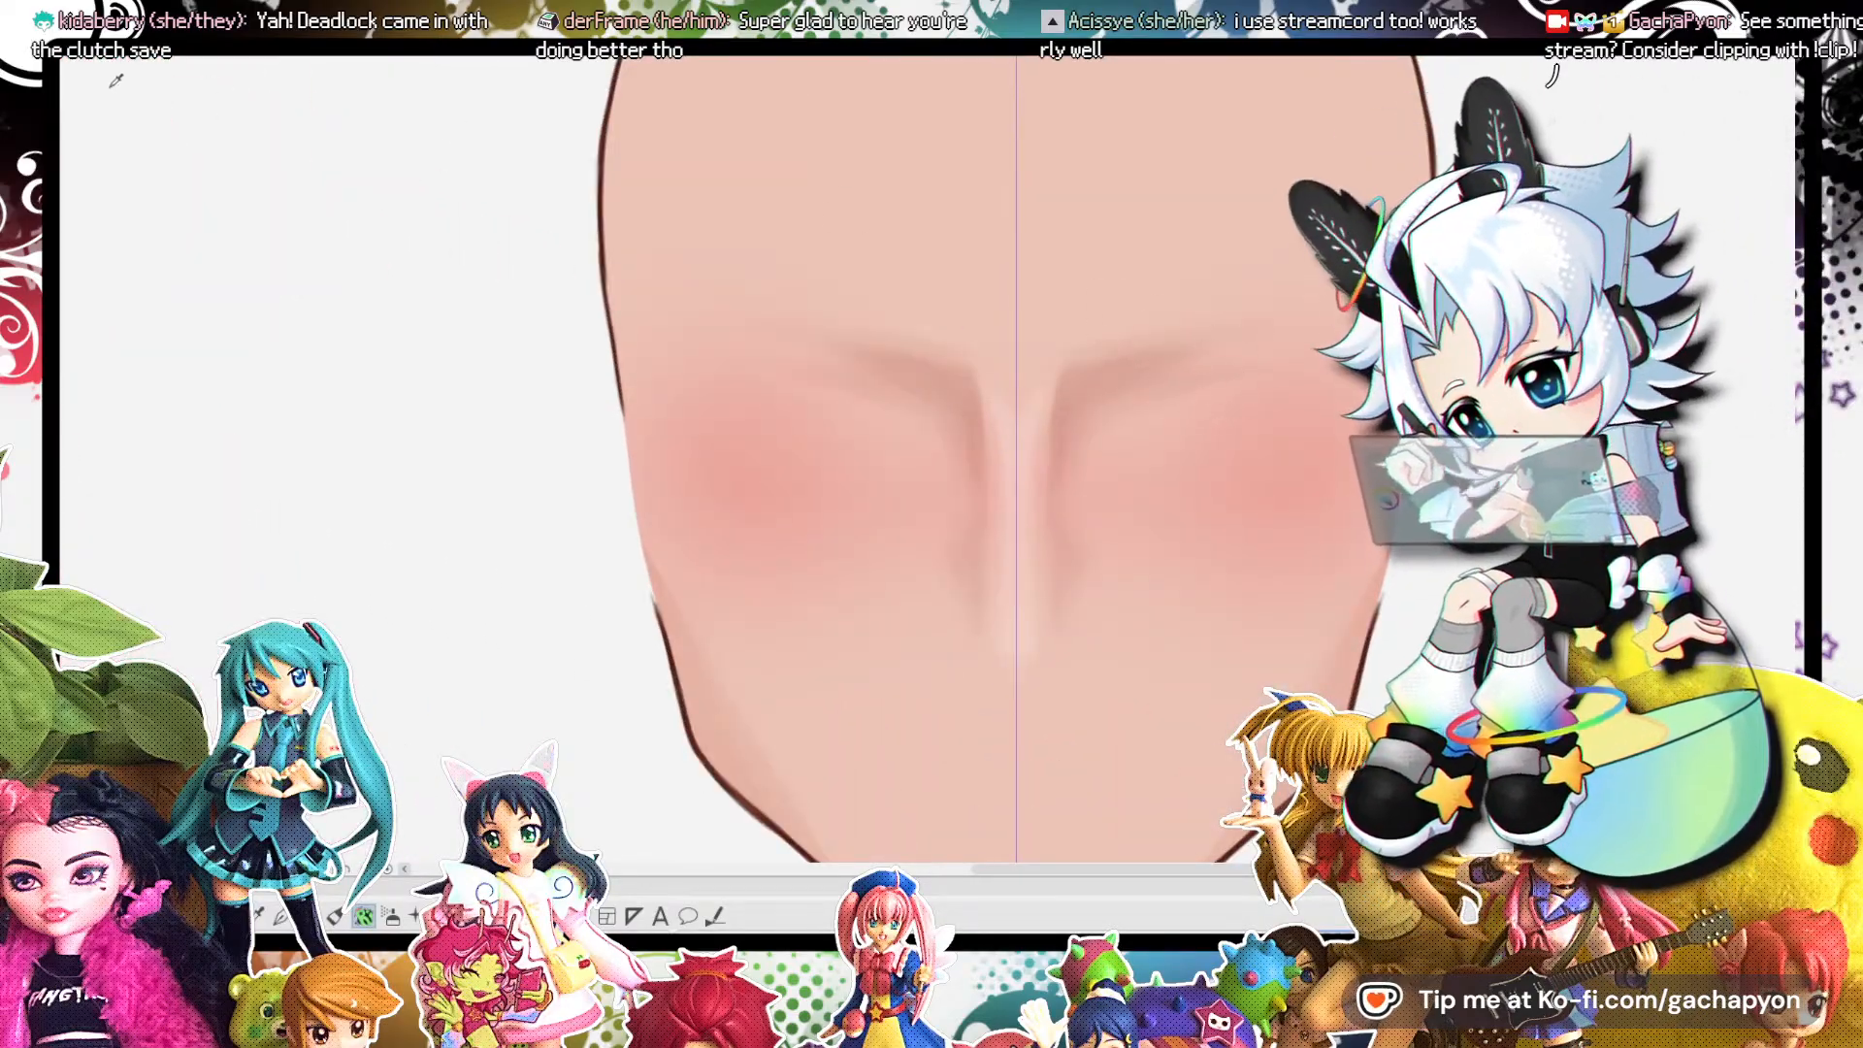
key("ctrl+comma")
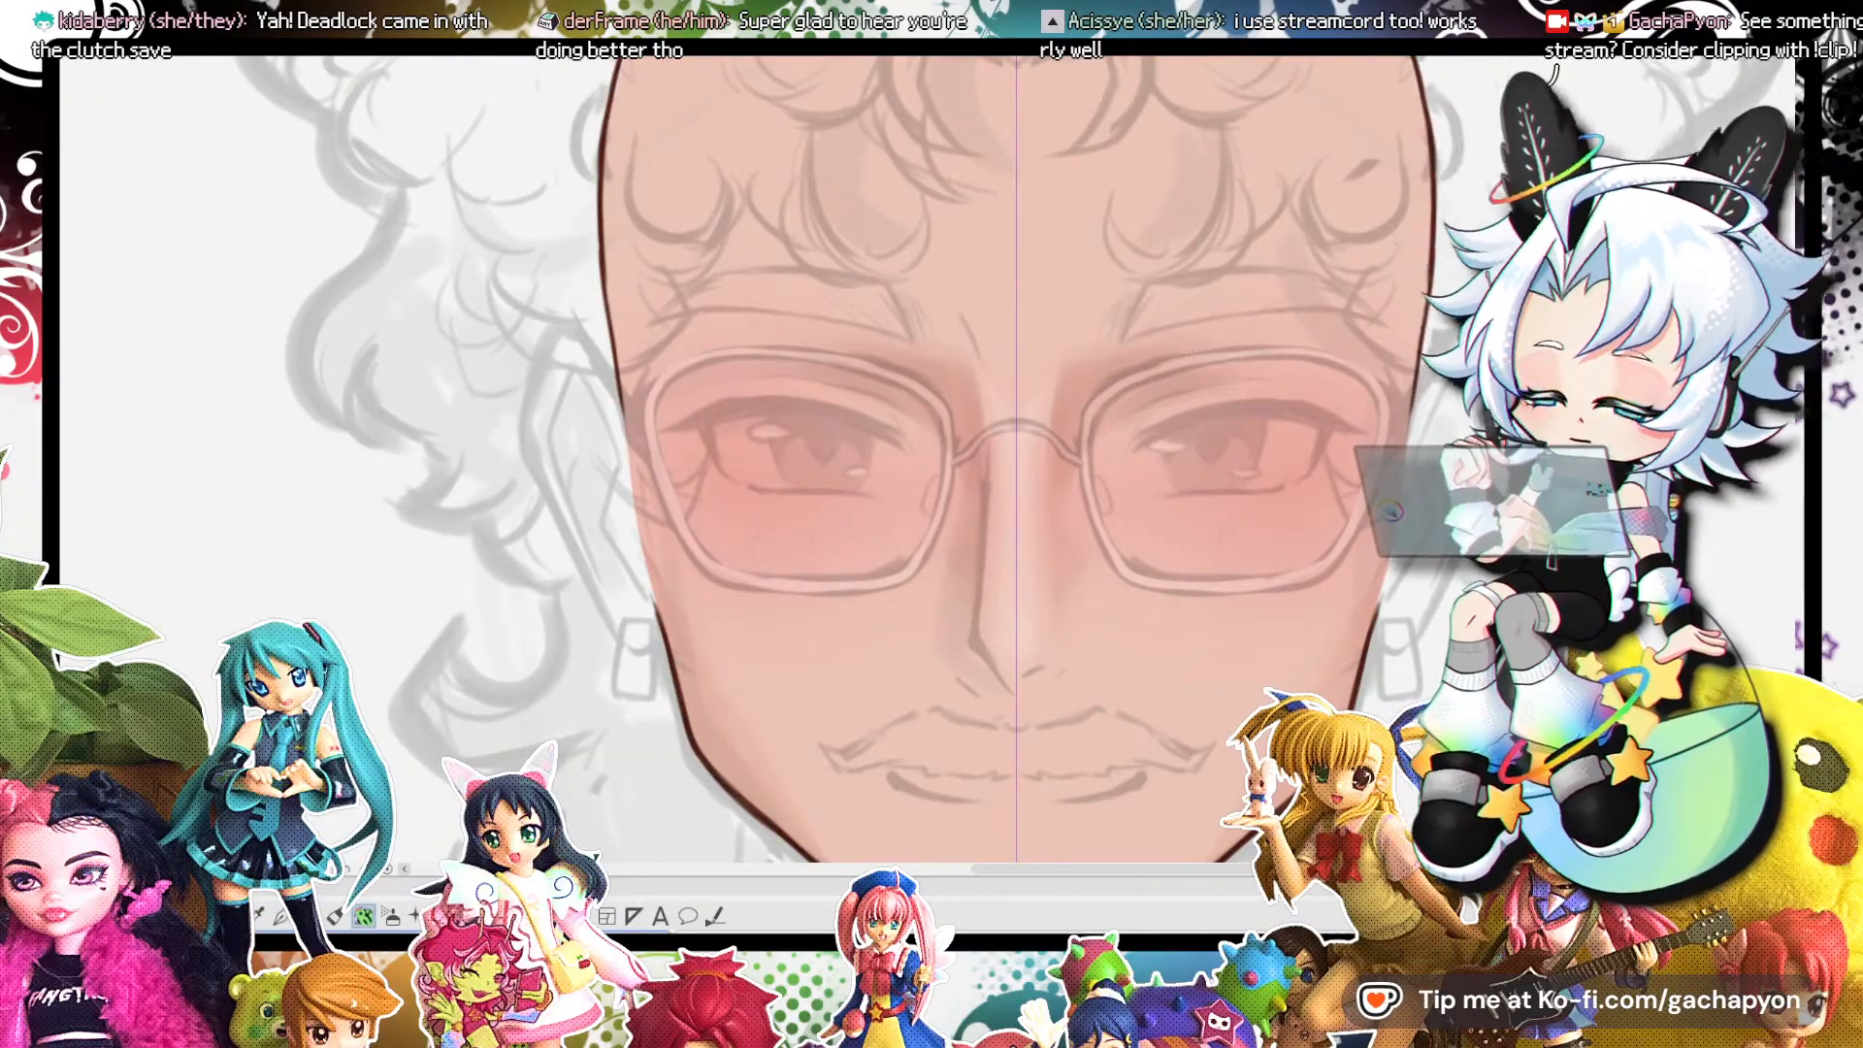
key("ctrl+comma")
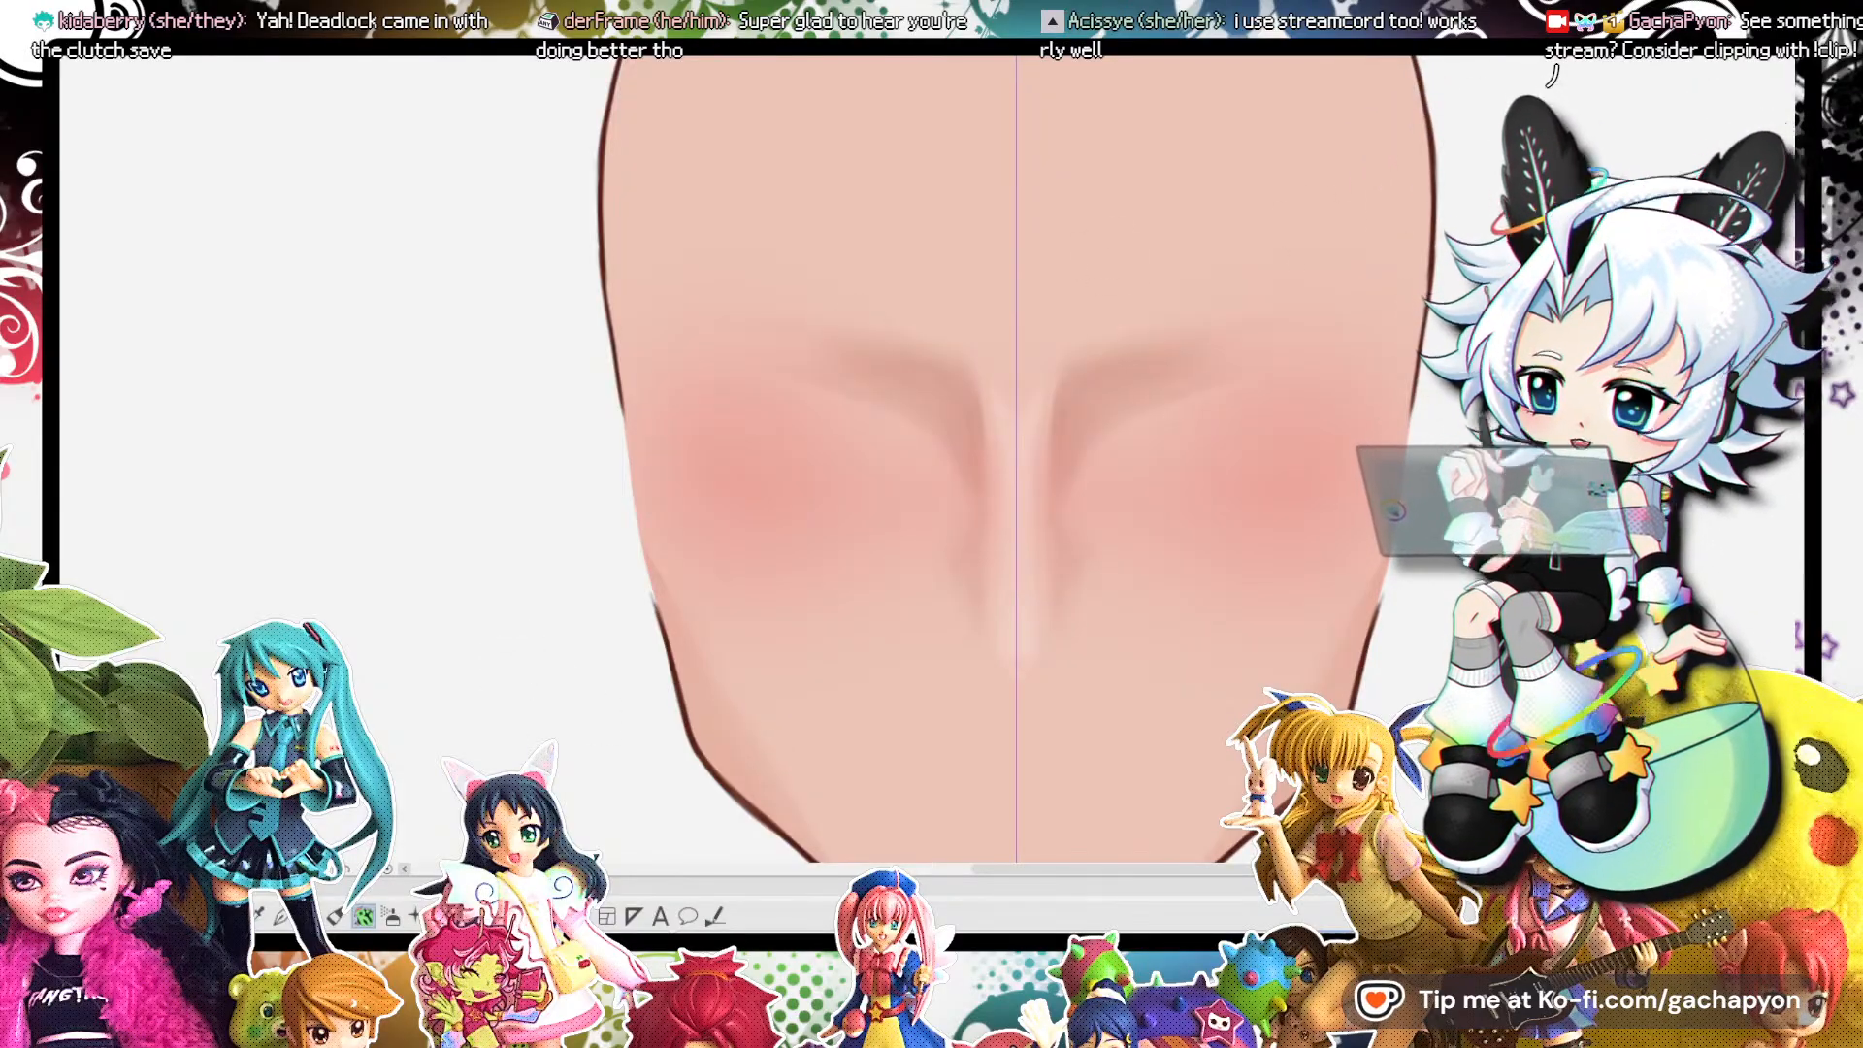
Examine the eye-socket, nose and blush shading both close up and from a distance.
scroll(1060, 357, "down", 5)
scroll(1055, 374, "up", 3)
scroll(1052, 390, "up", 2)
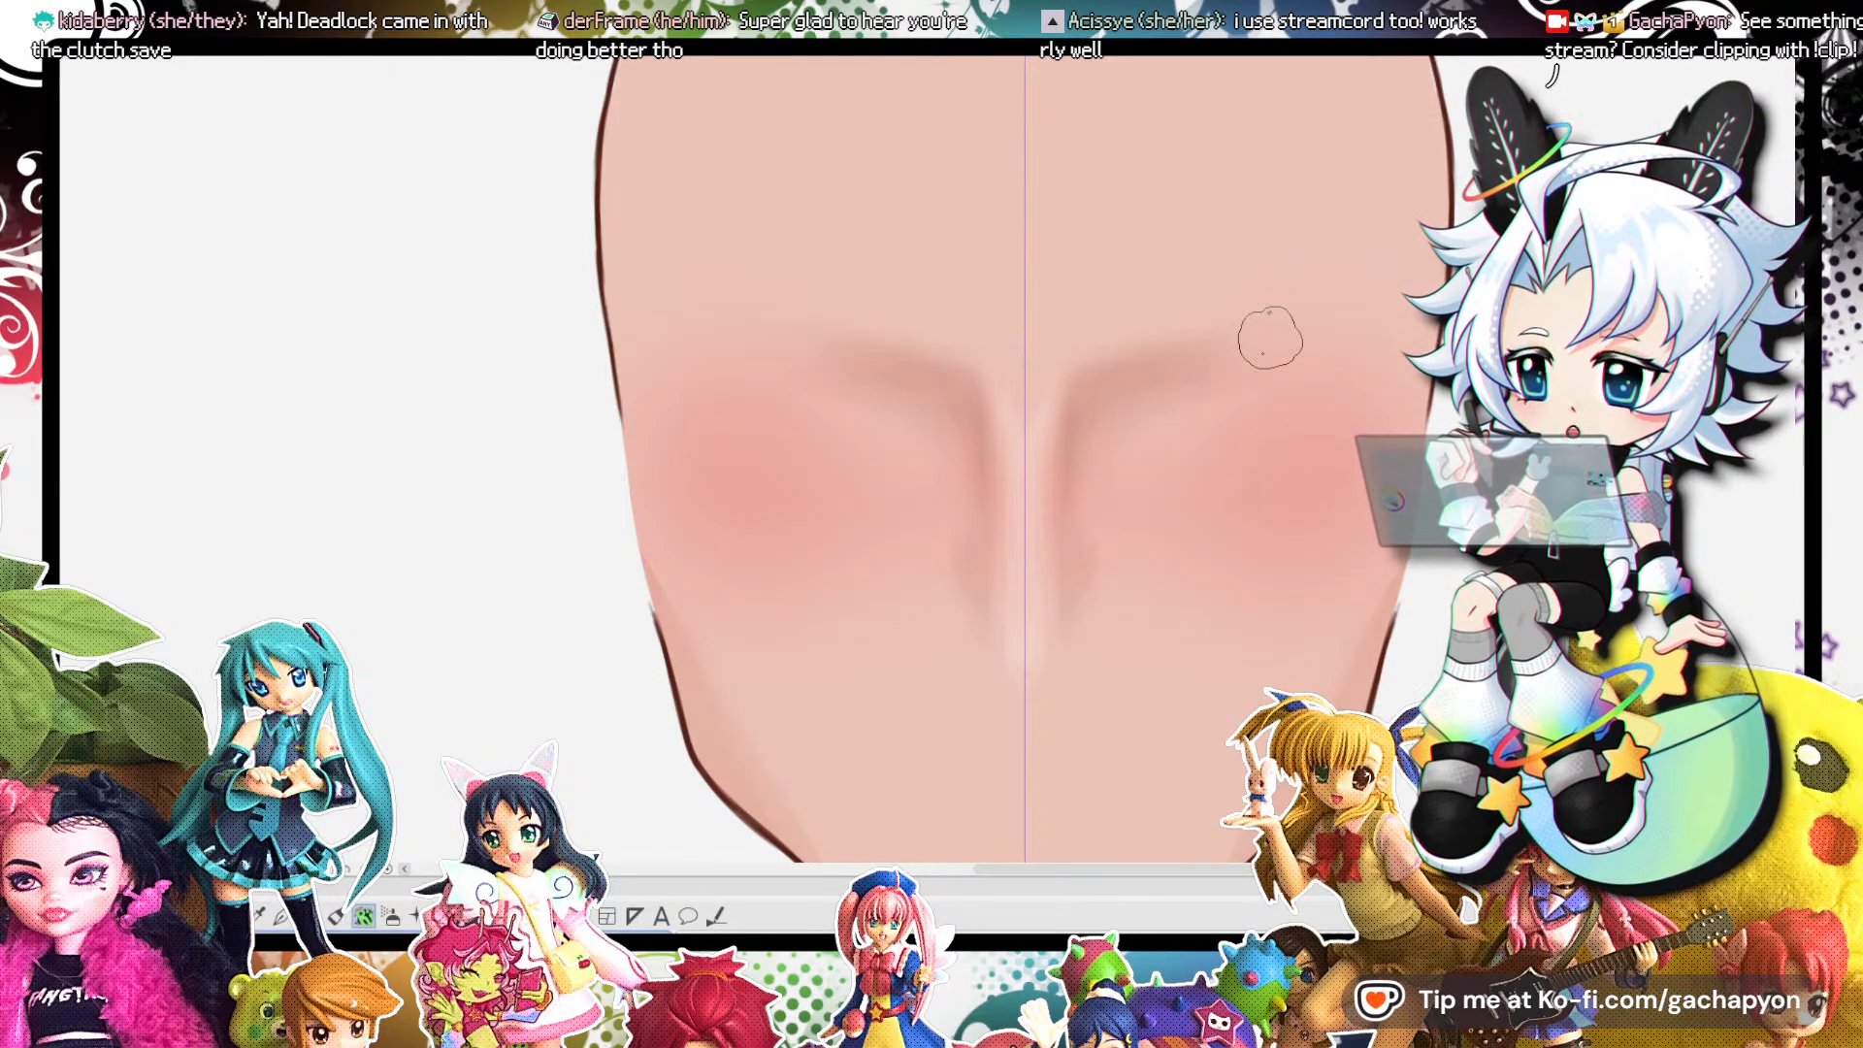
left_click_drag(1271, 338, 1354, 423)
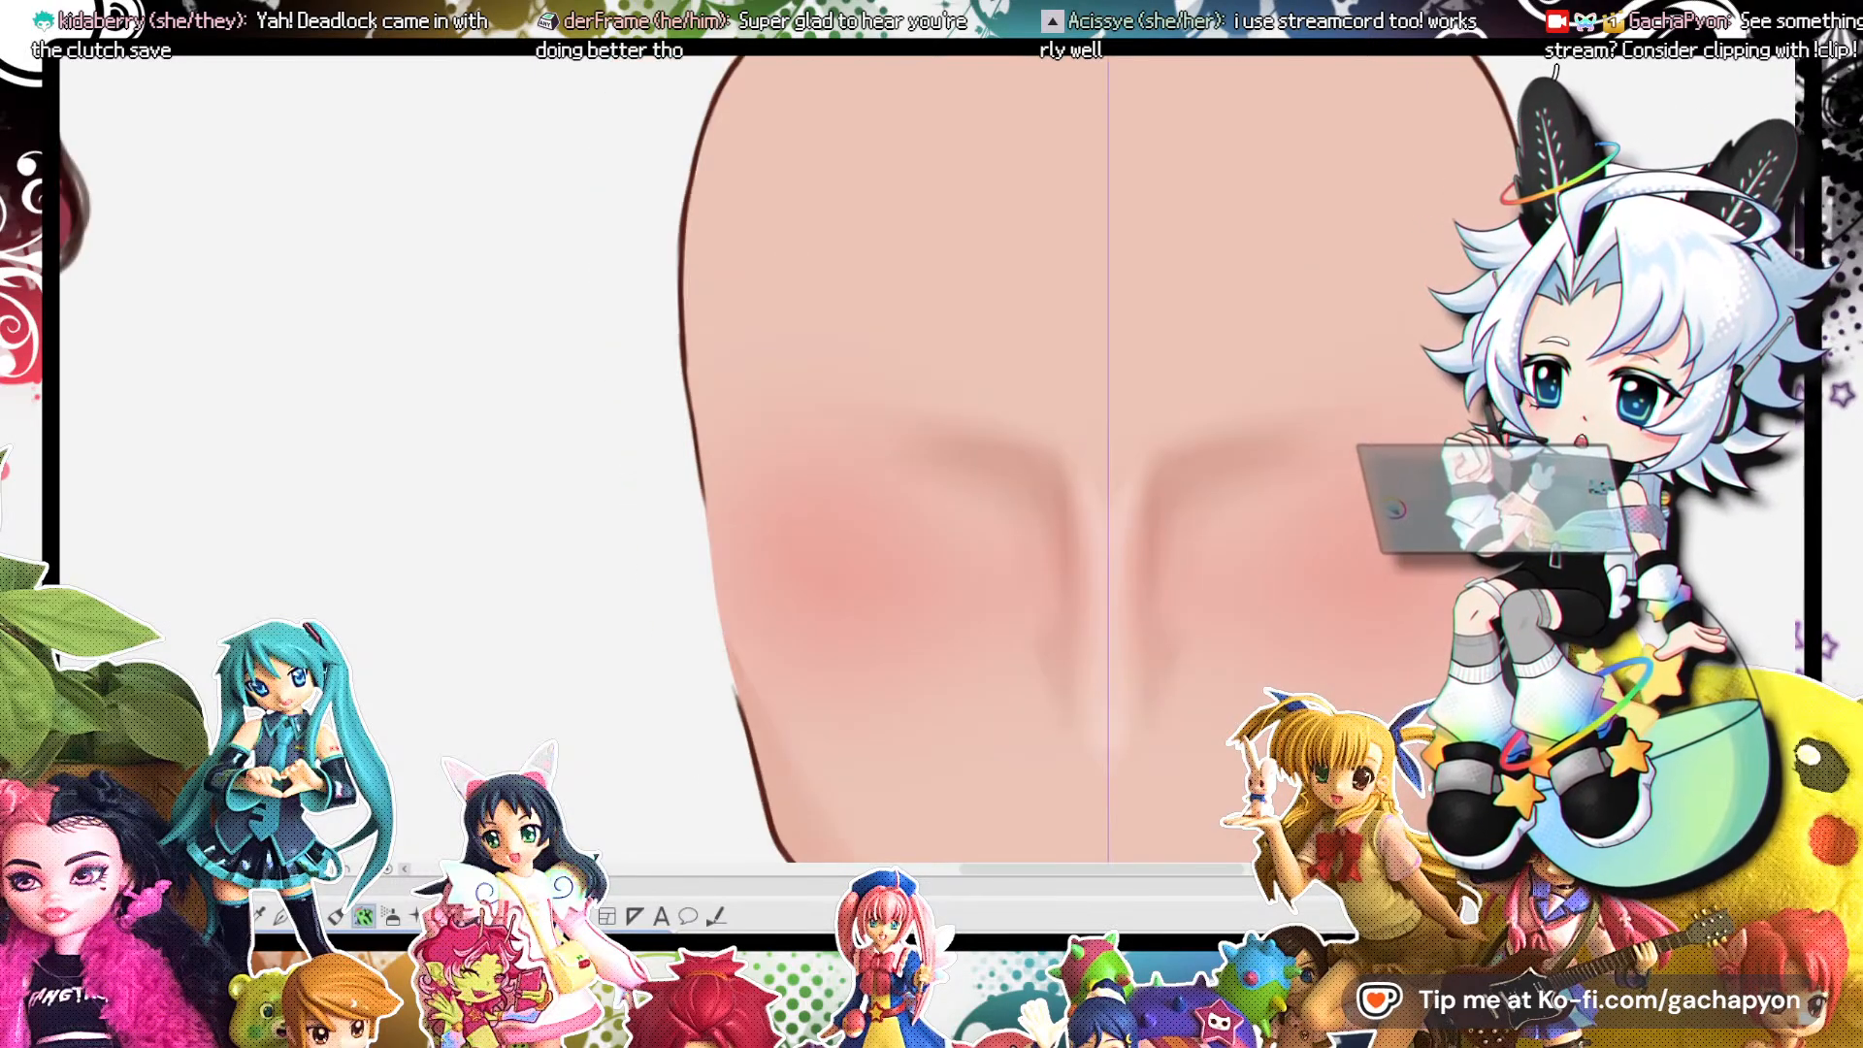
scroll(1495, 102, "down", 3)
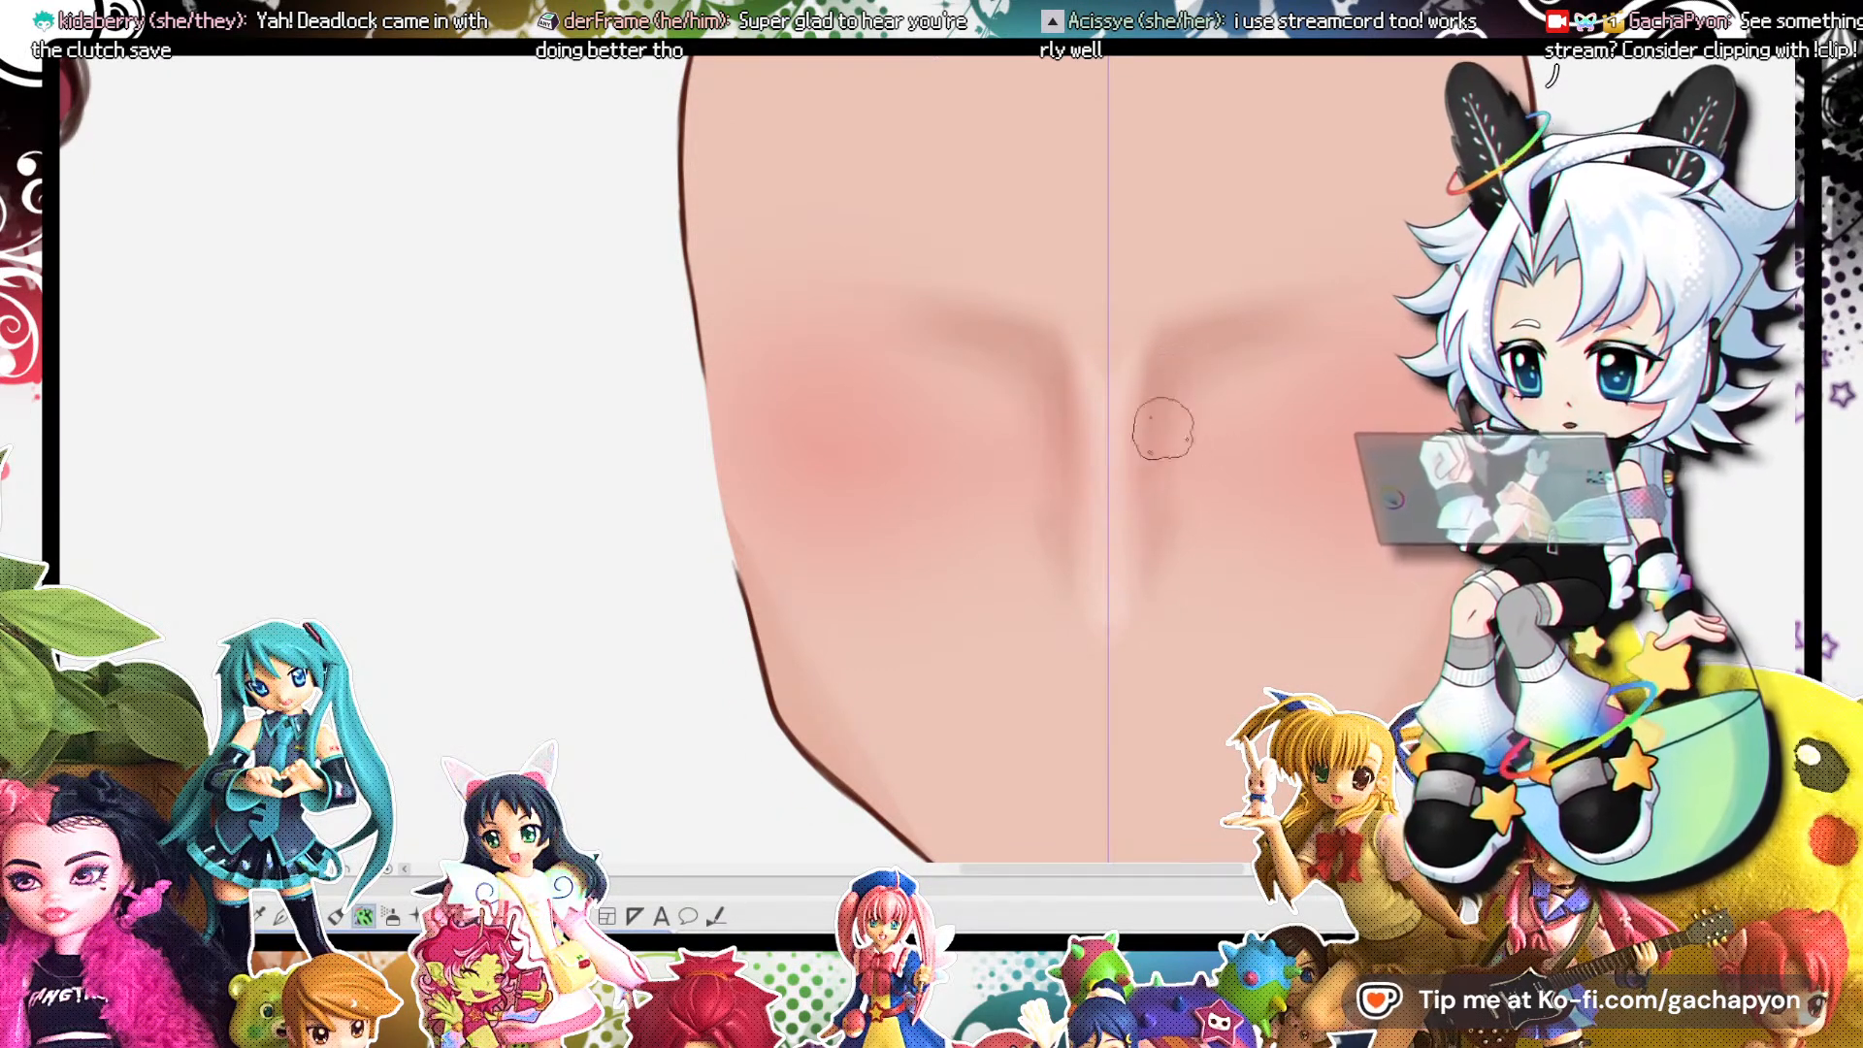
scroll(1376, 253, "down", 6)
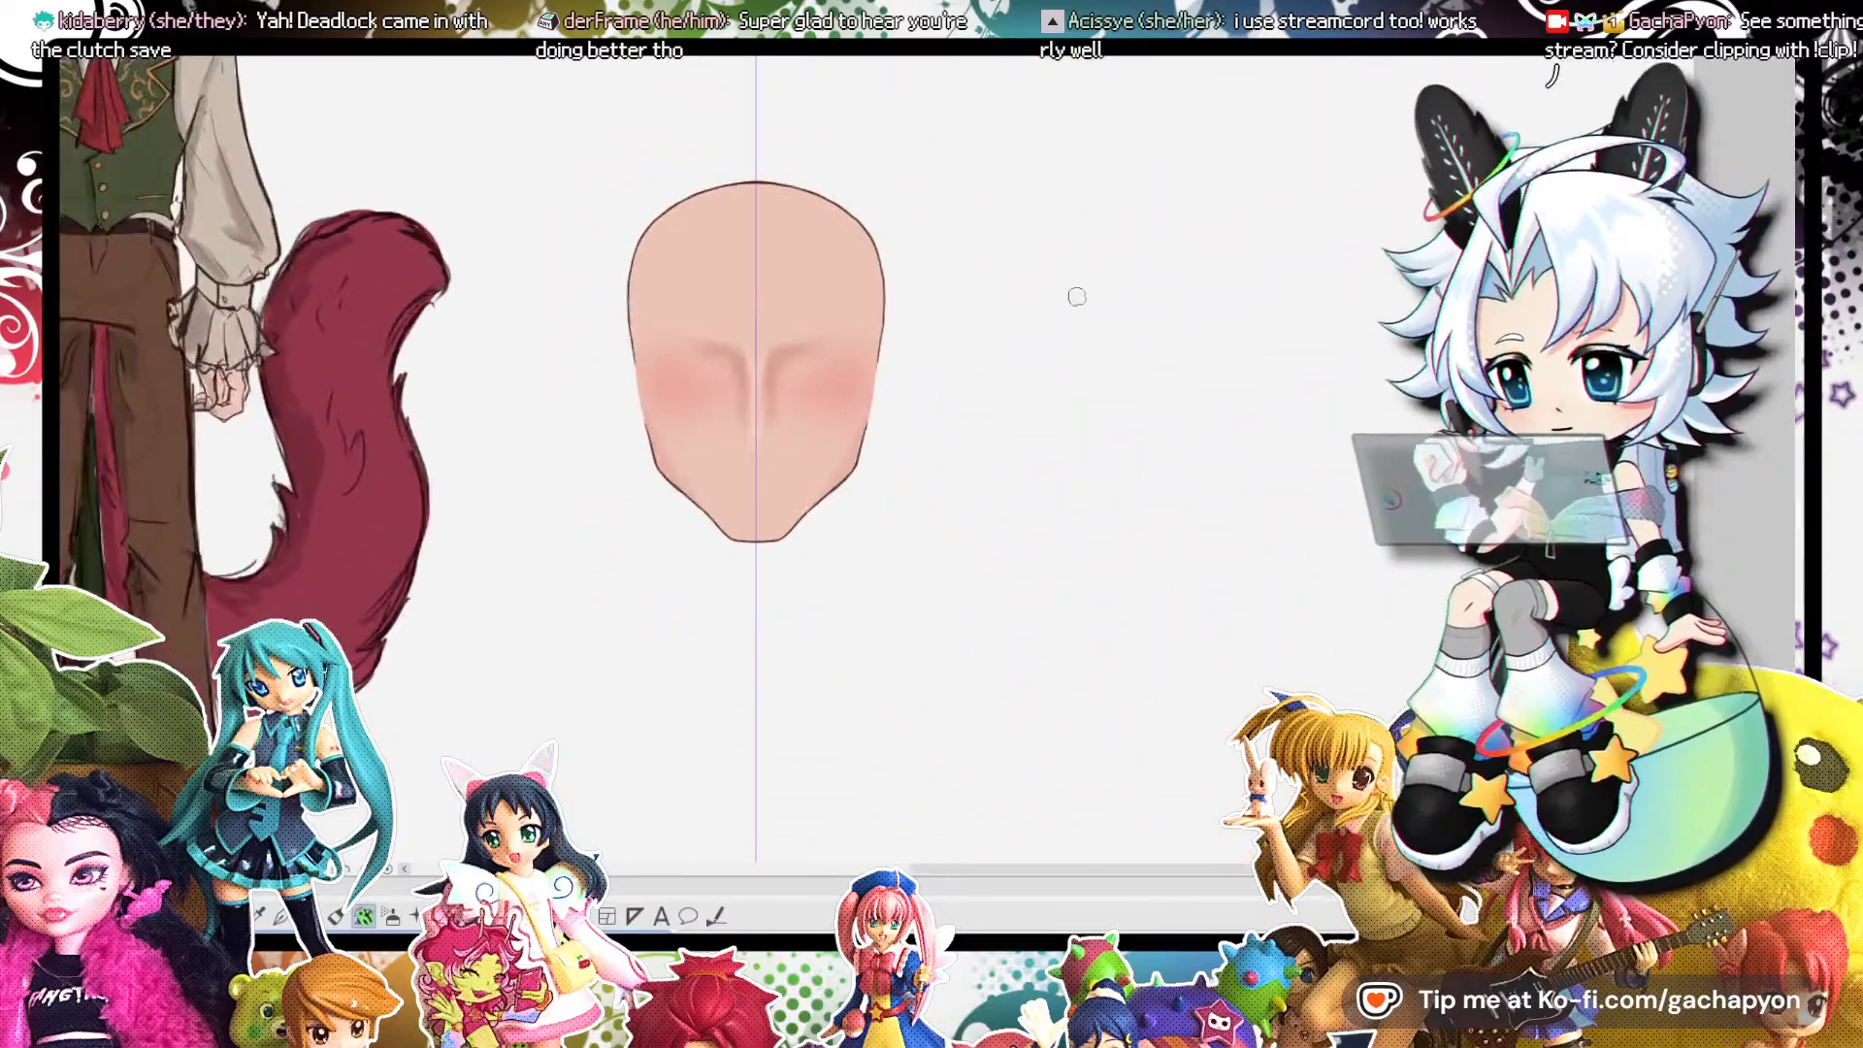
scroll(890, 340, "up", 6)
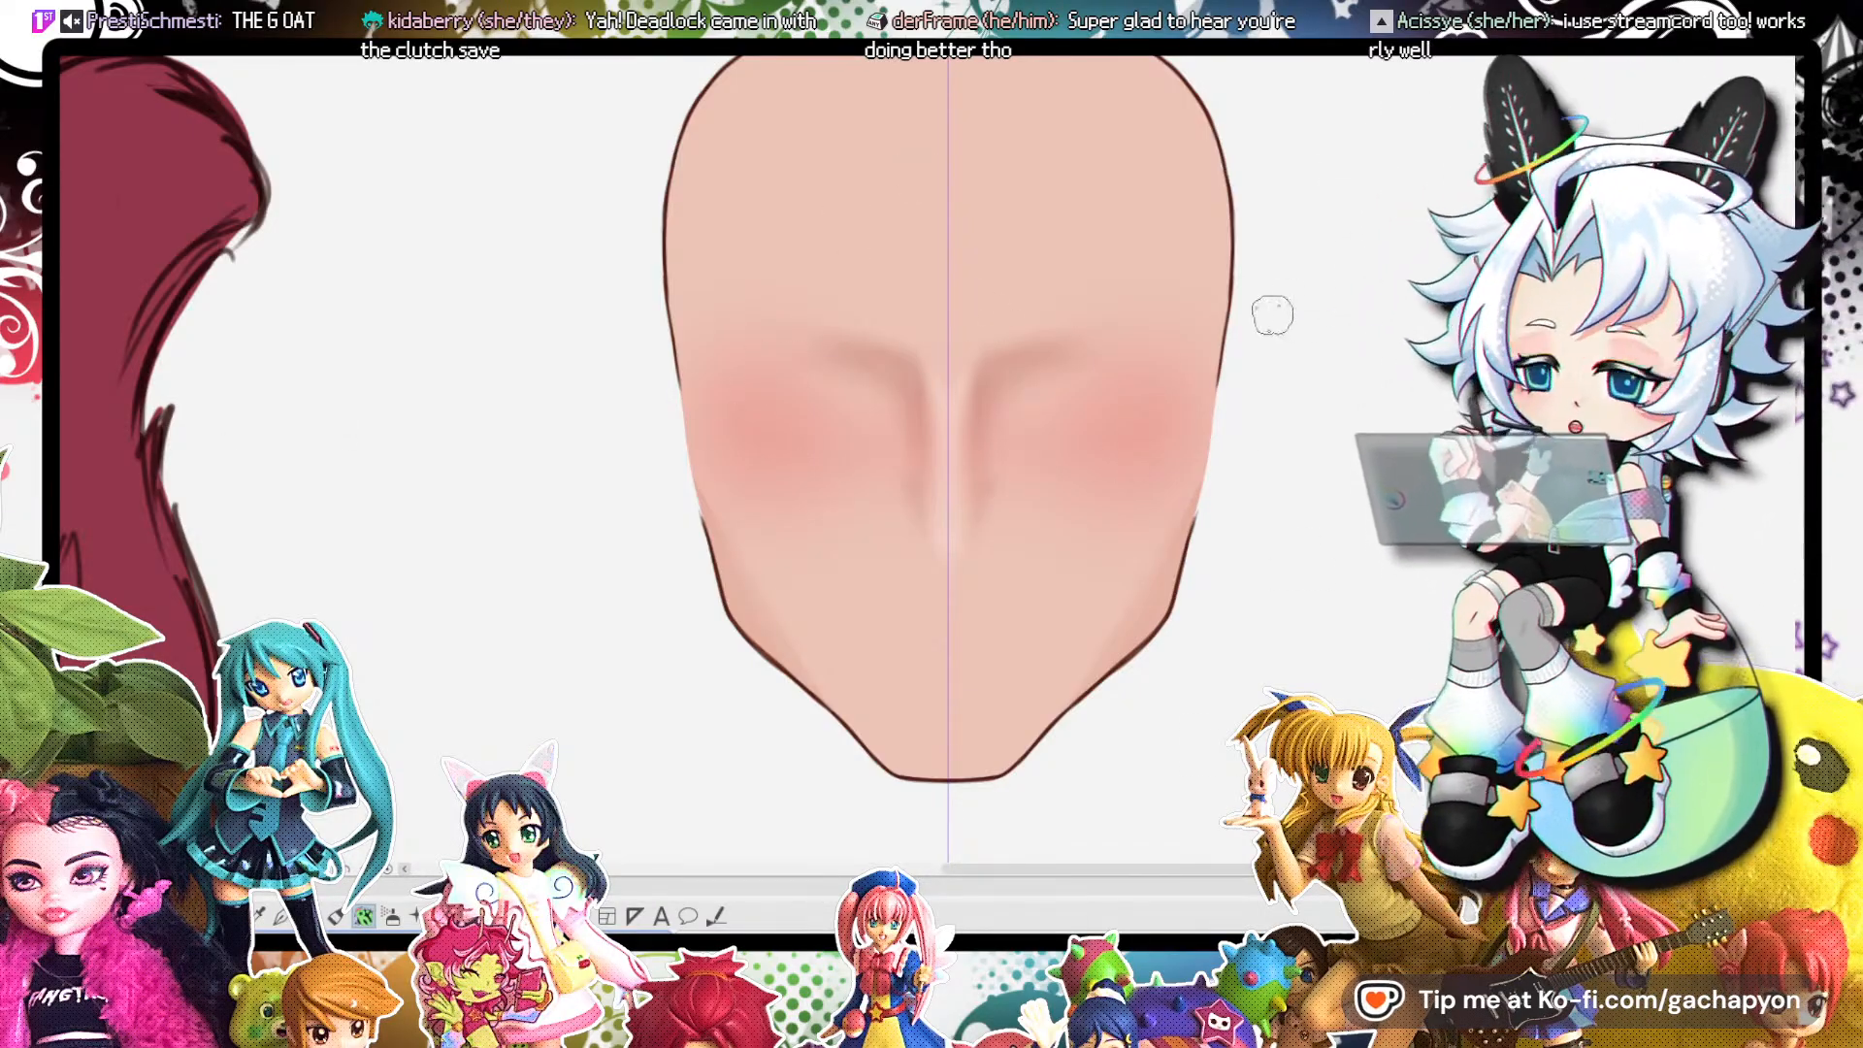
scroll(1239, 507, "down", 4)
scroll(1197, 483, "up", 5)
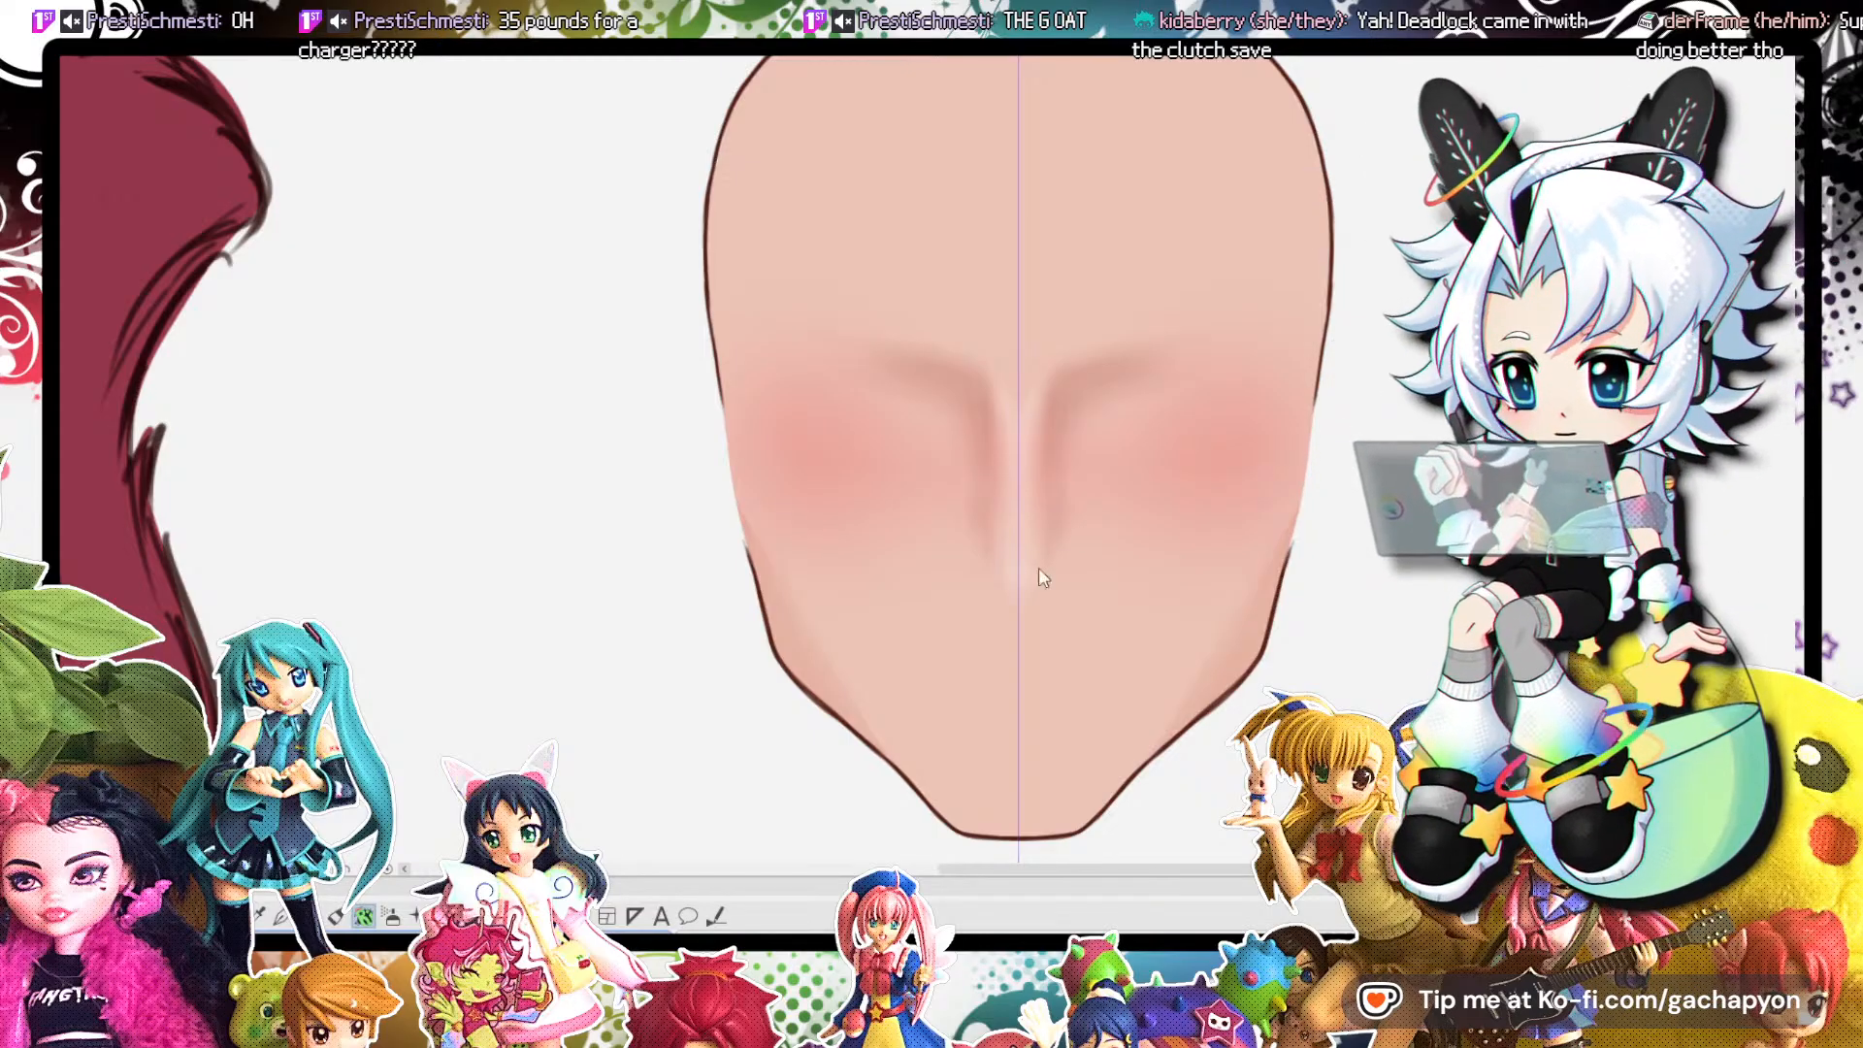
Ink a thin, dark vertical line down the nose along the symmetry line, from the glasses bridge to the sketched nose tip.
scroll(1041, 576, "up", 1)
scroll(1035, 572, "up", 1)
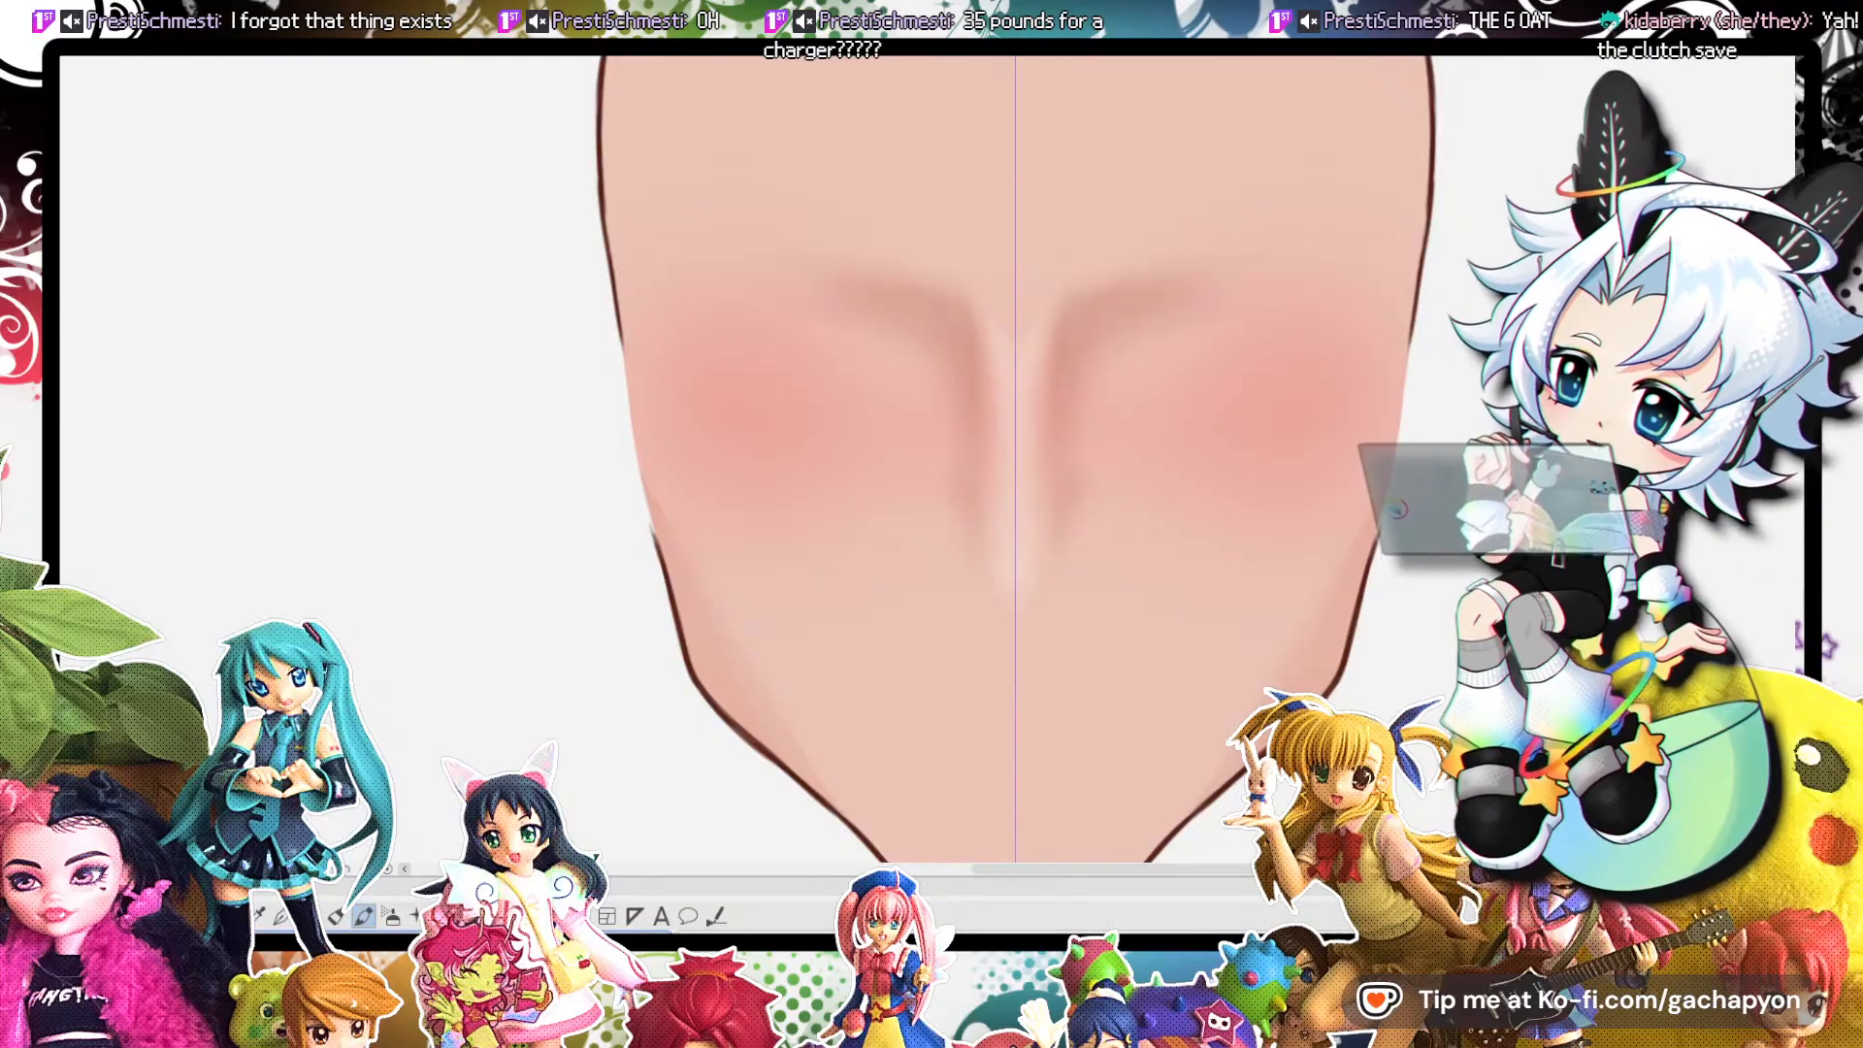
scroll(1039, 536, "up", 3)
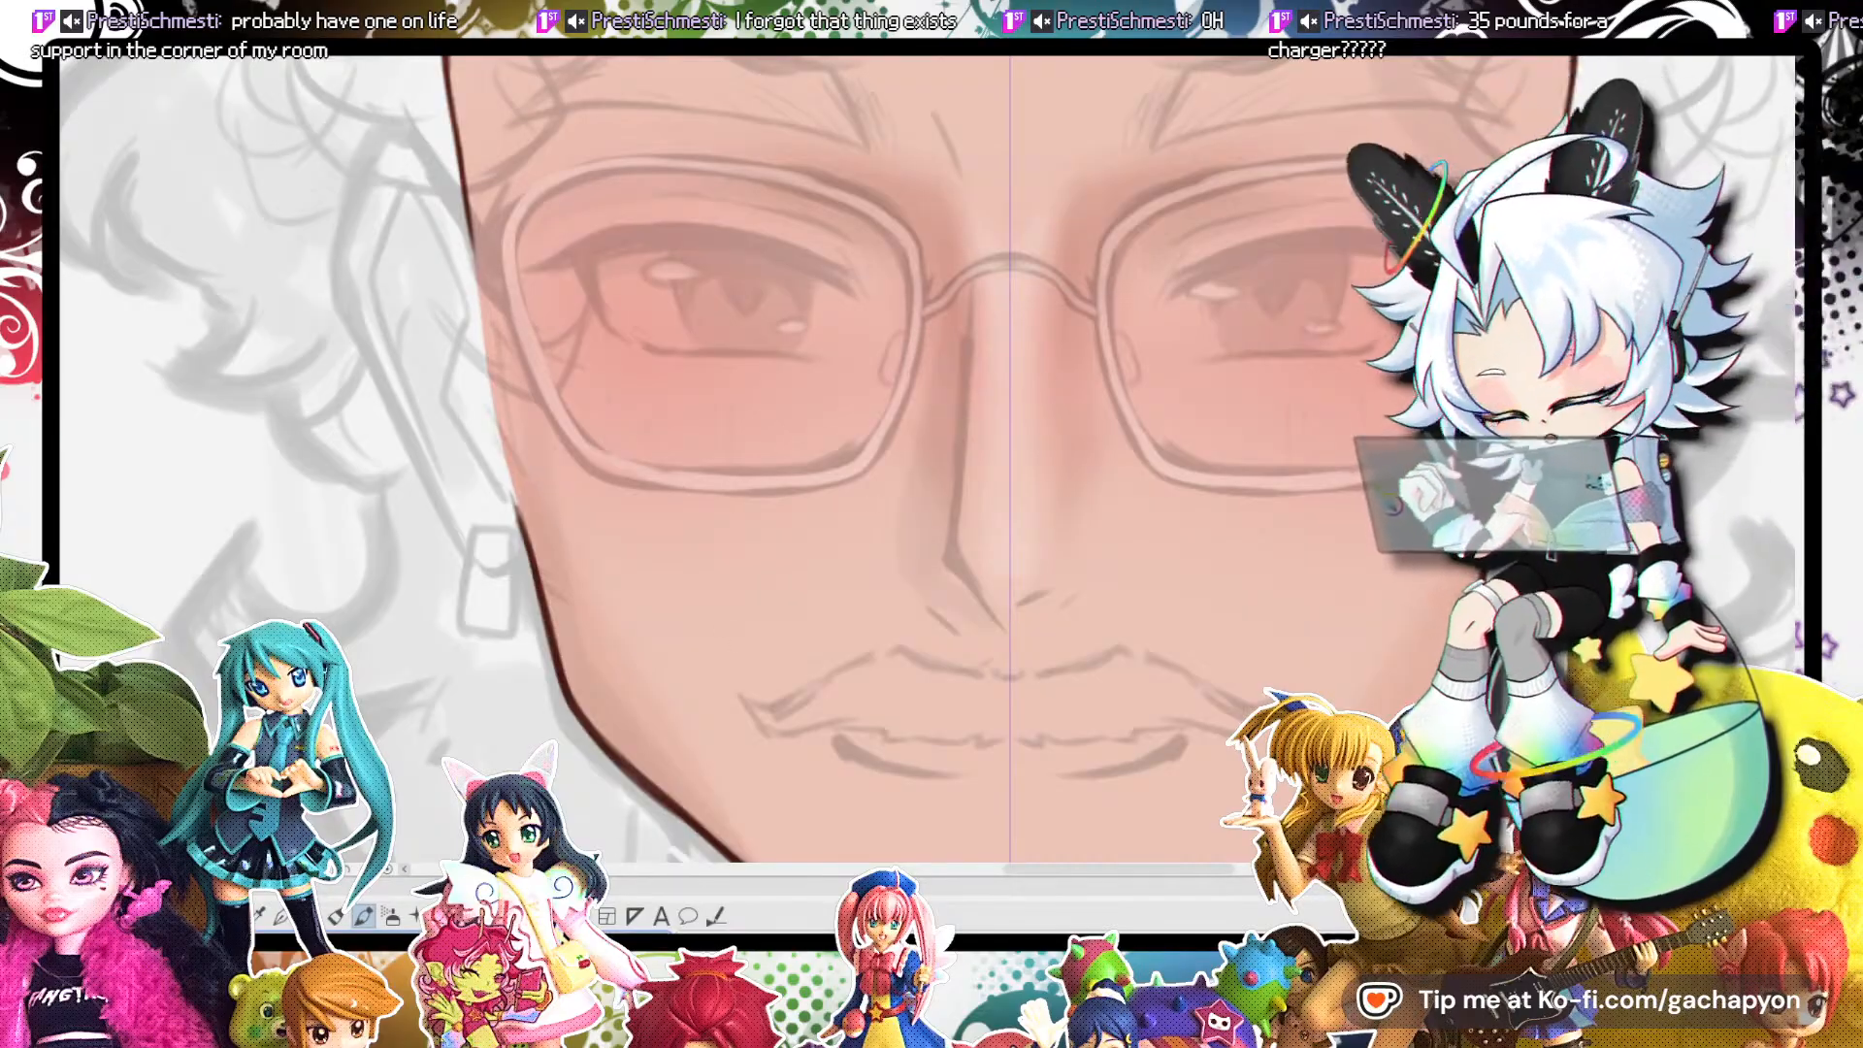
left_click_drag(1009, 322, 1009, 349)
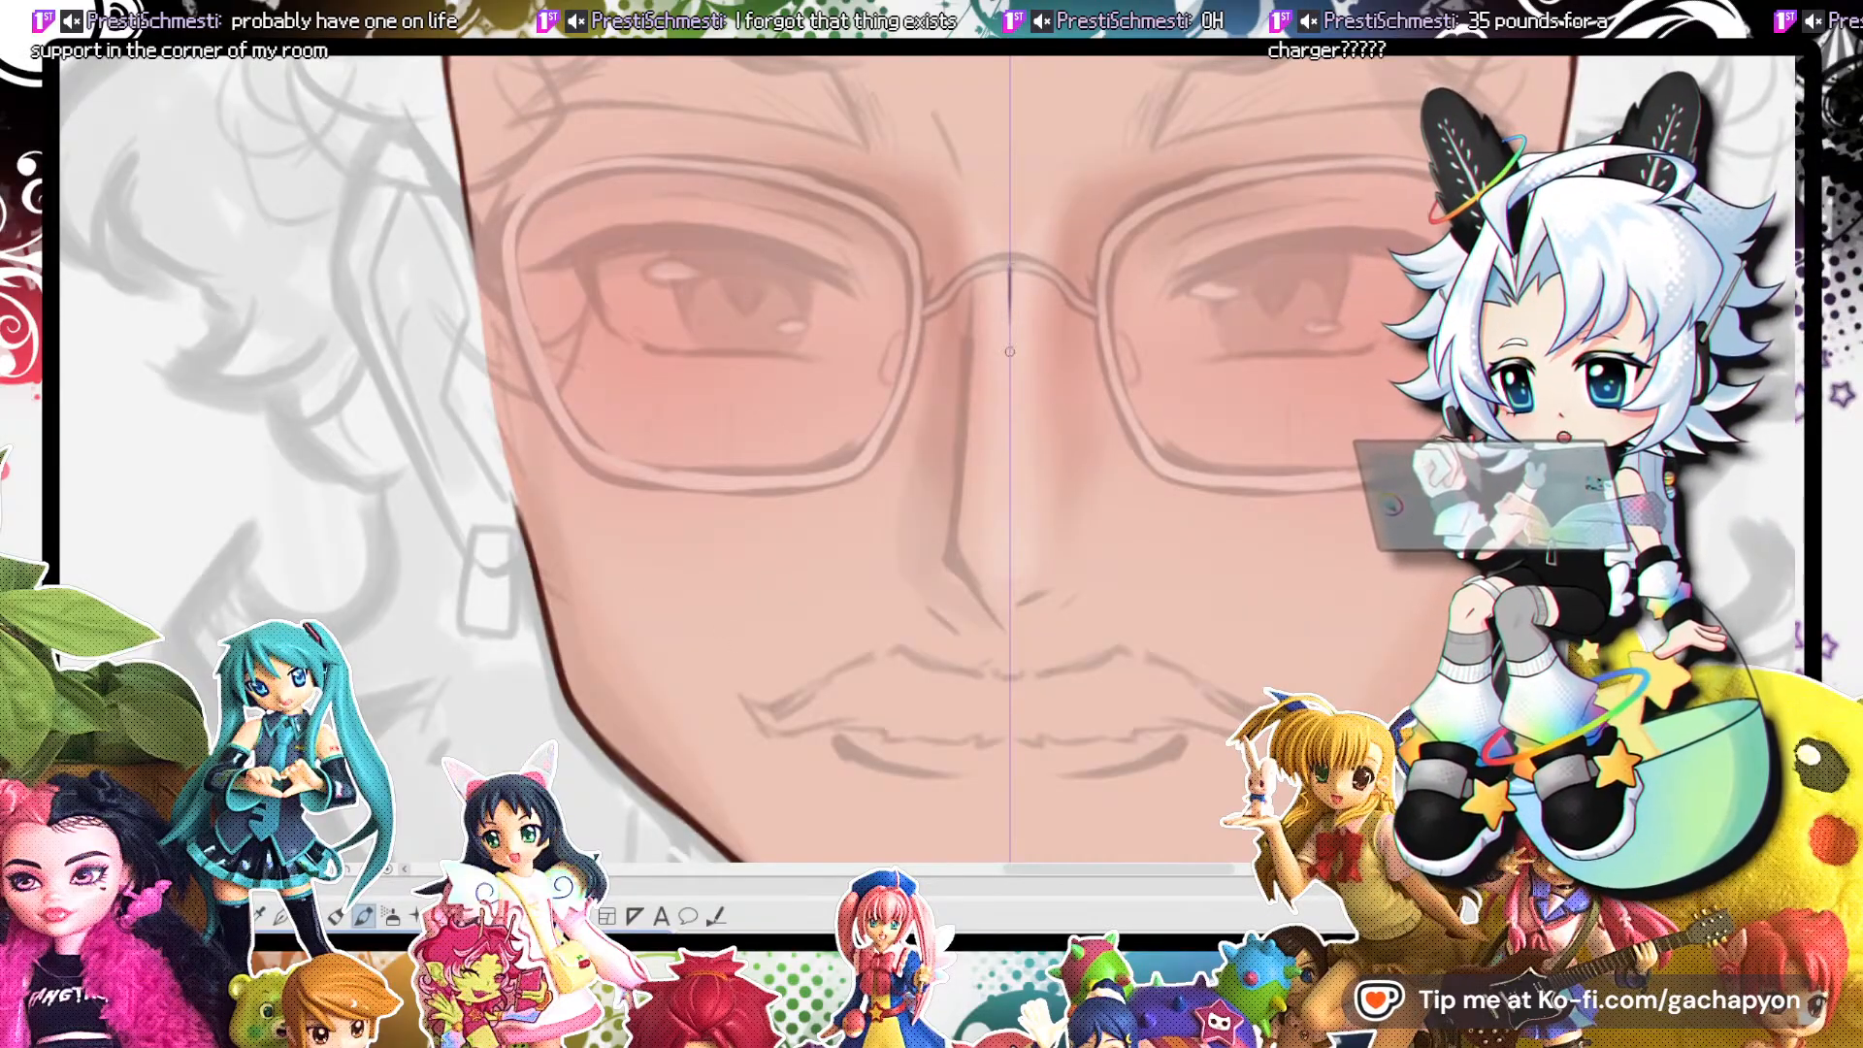
key("ctrl+z")
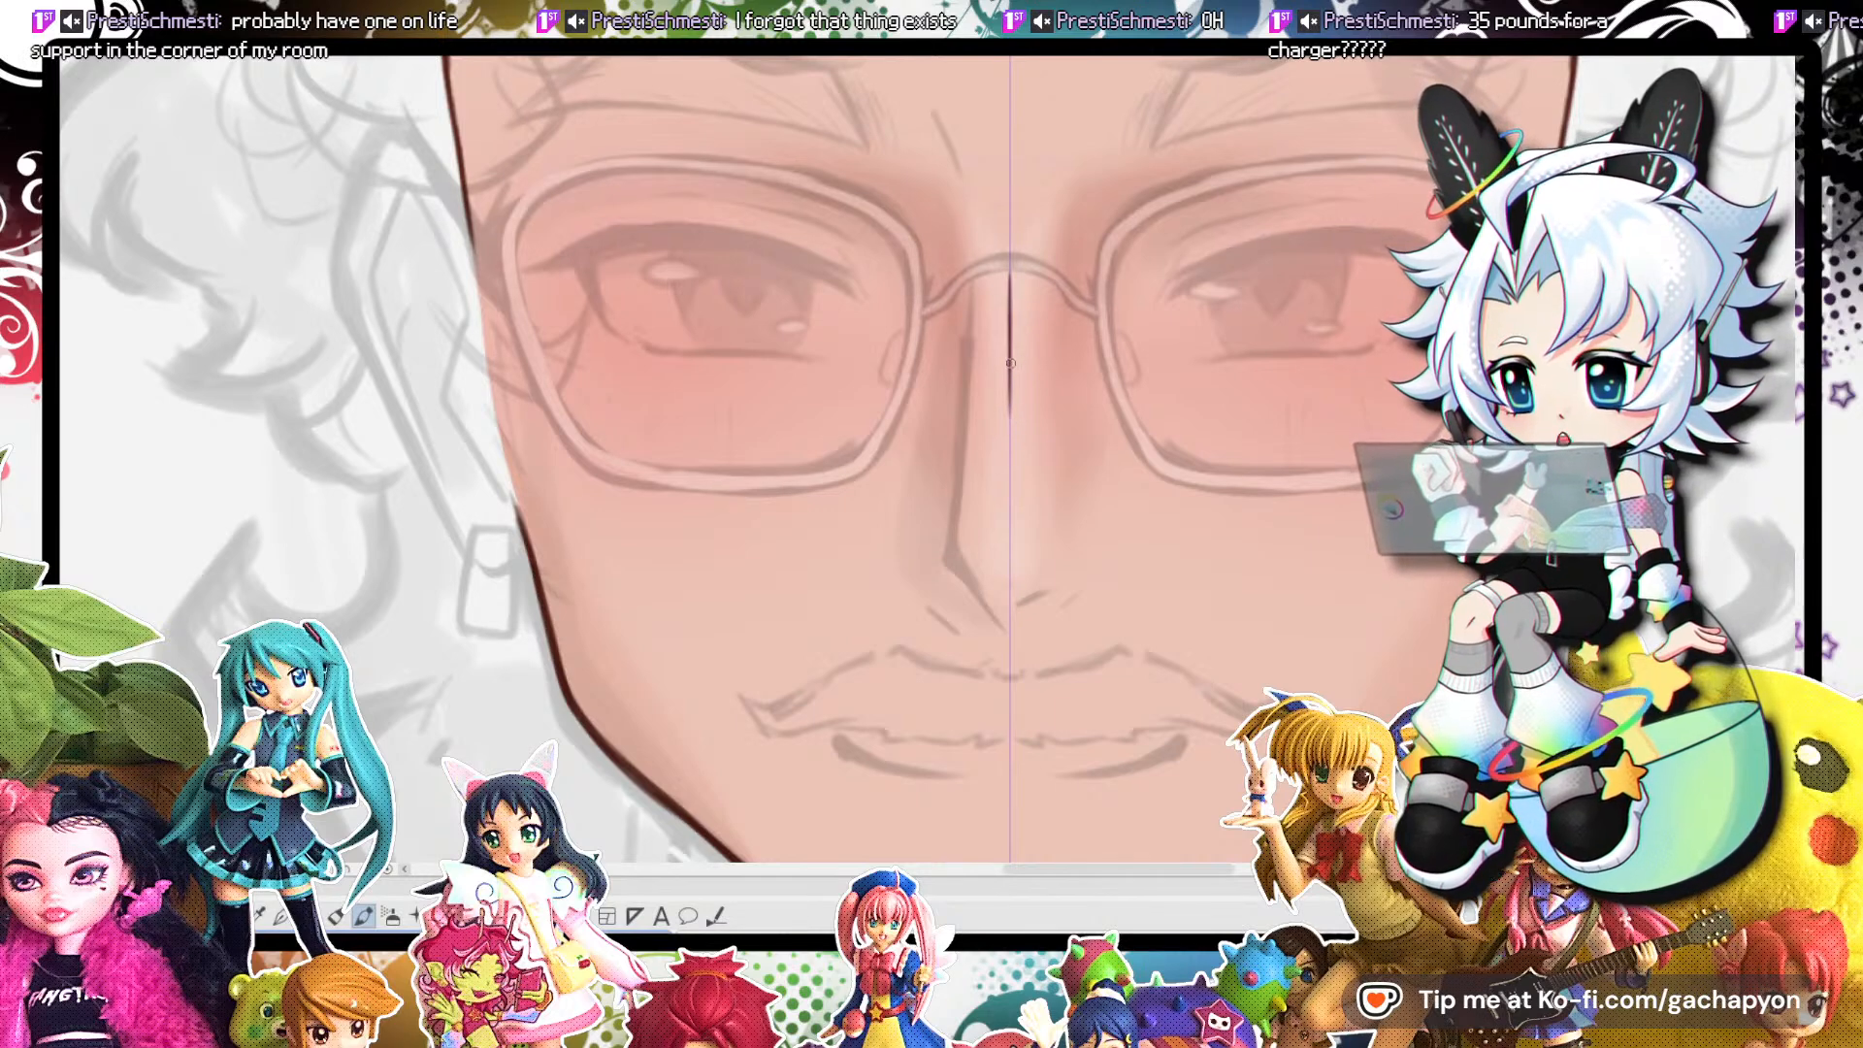
left_click_drag(1014, 470, 1008, 567)
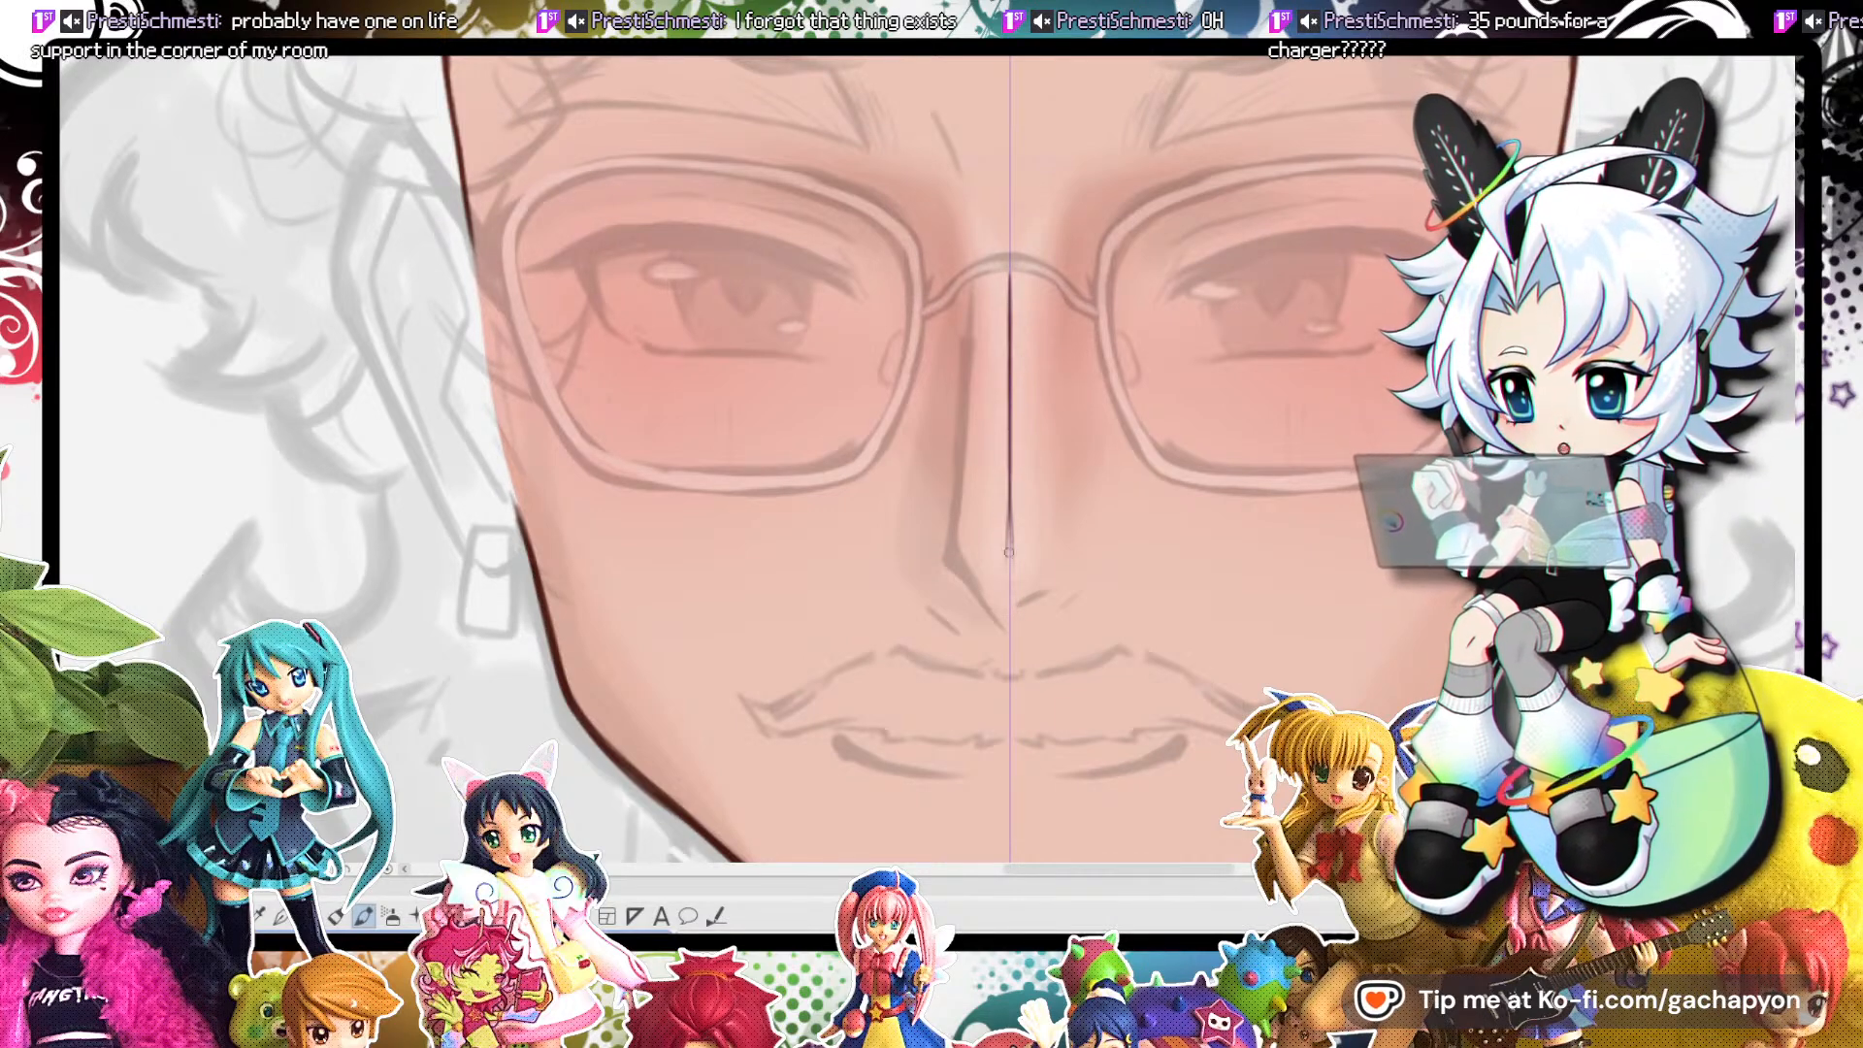
key("ctrl+z")
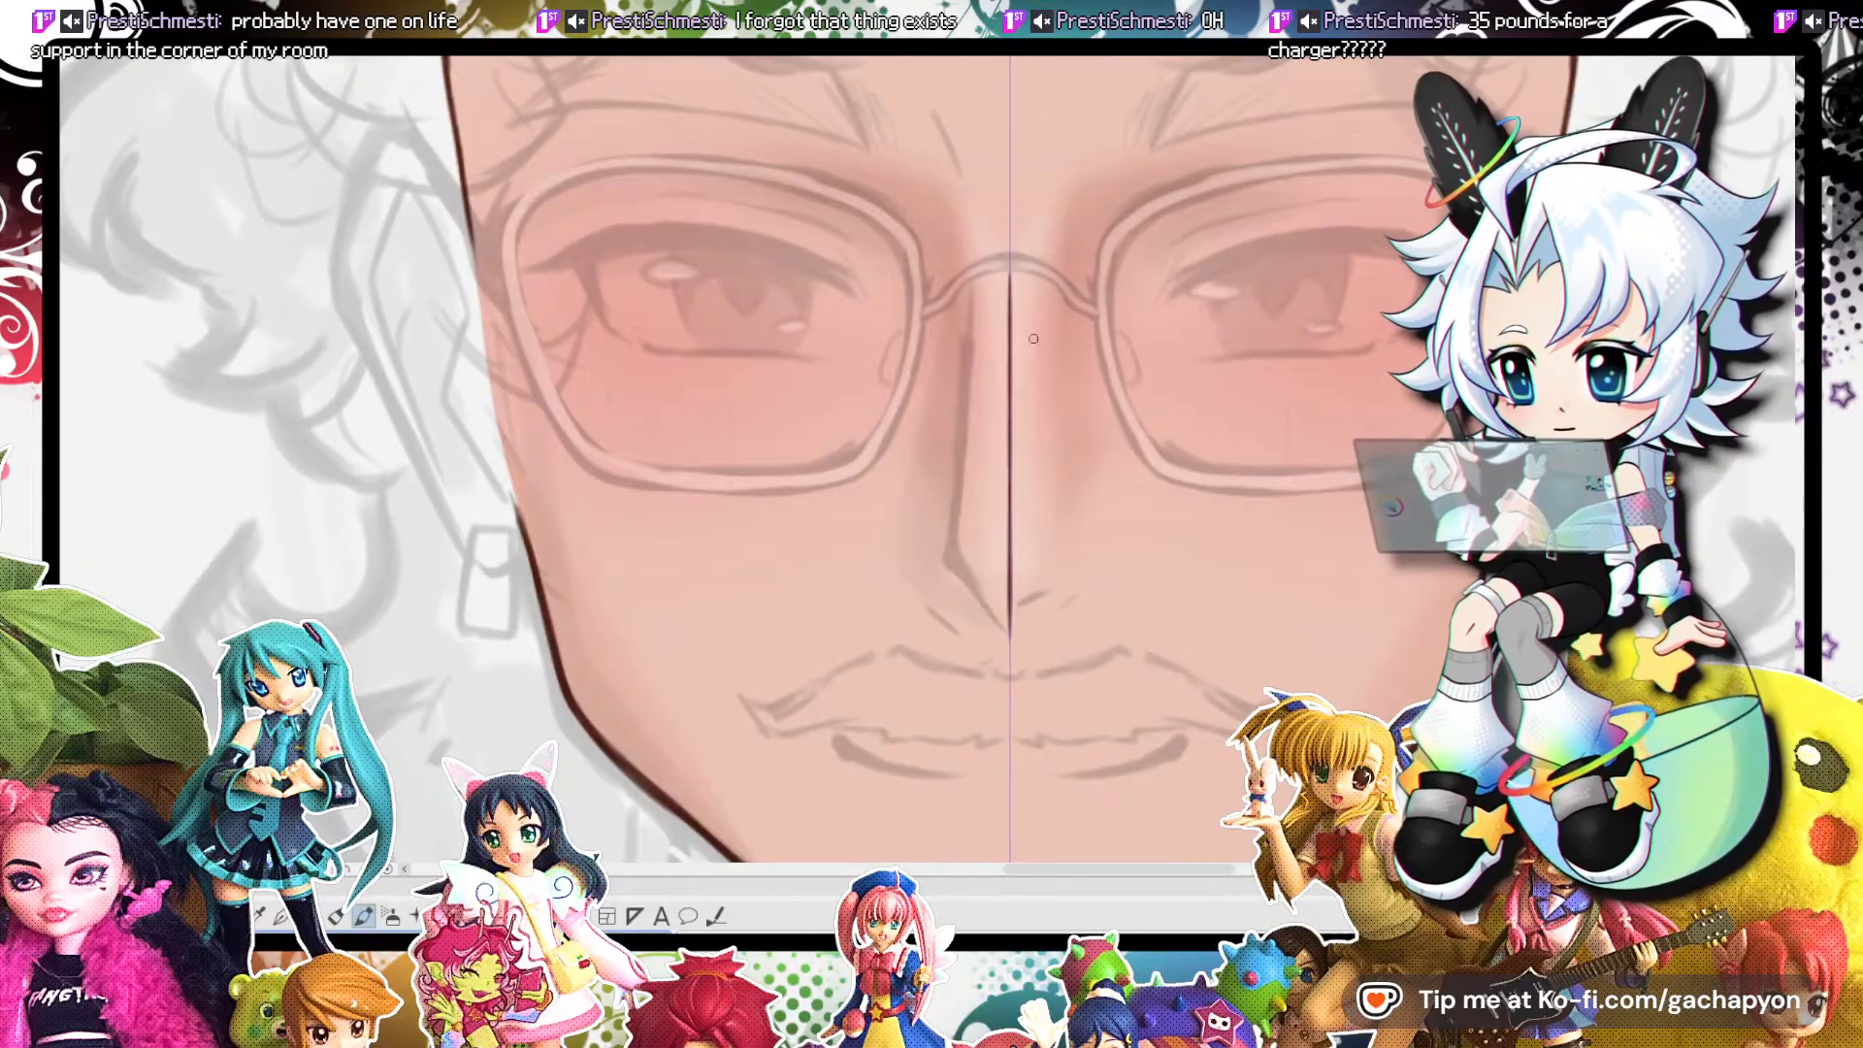
Thicken and darken the nose line with repeated strokes and extend its upper end slightly above the glasses bridge.
left_click_drag(1011, 332, 1010, 560)
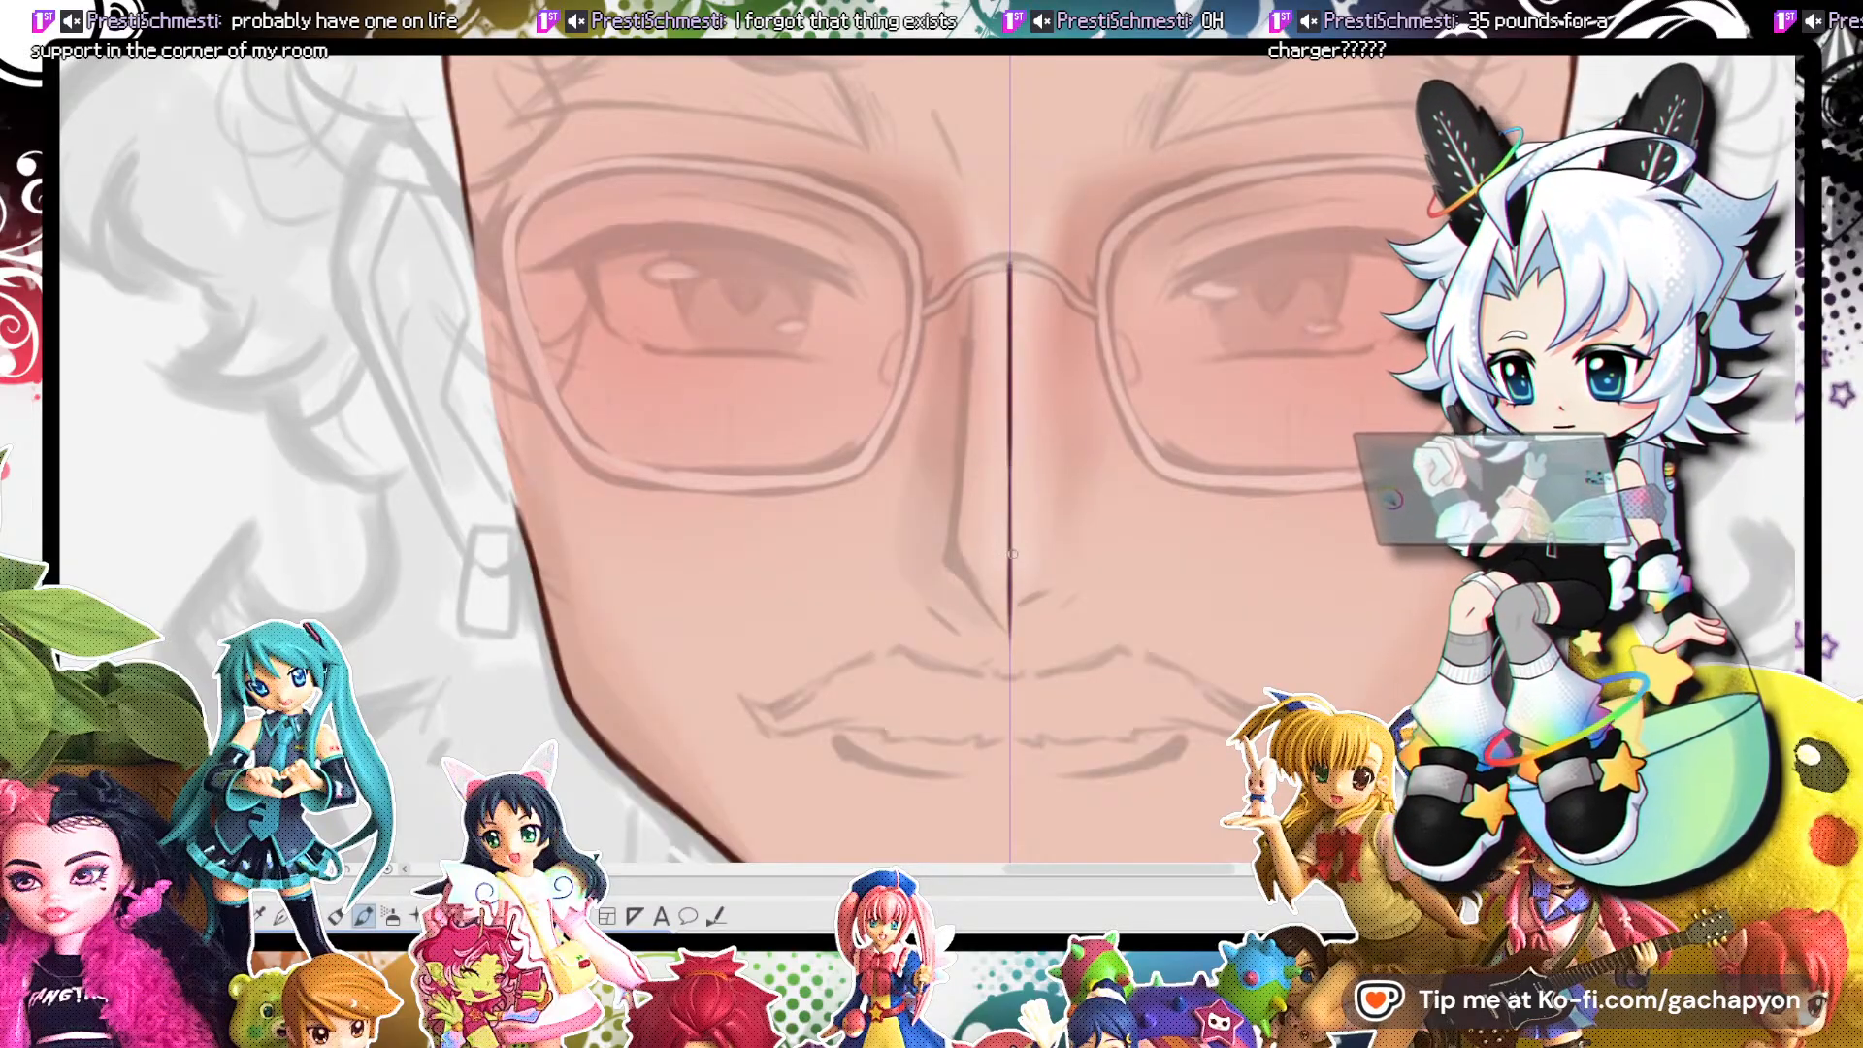
left_click(1436, 145)
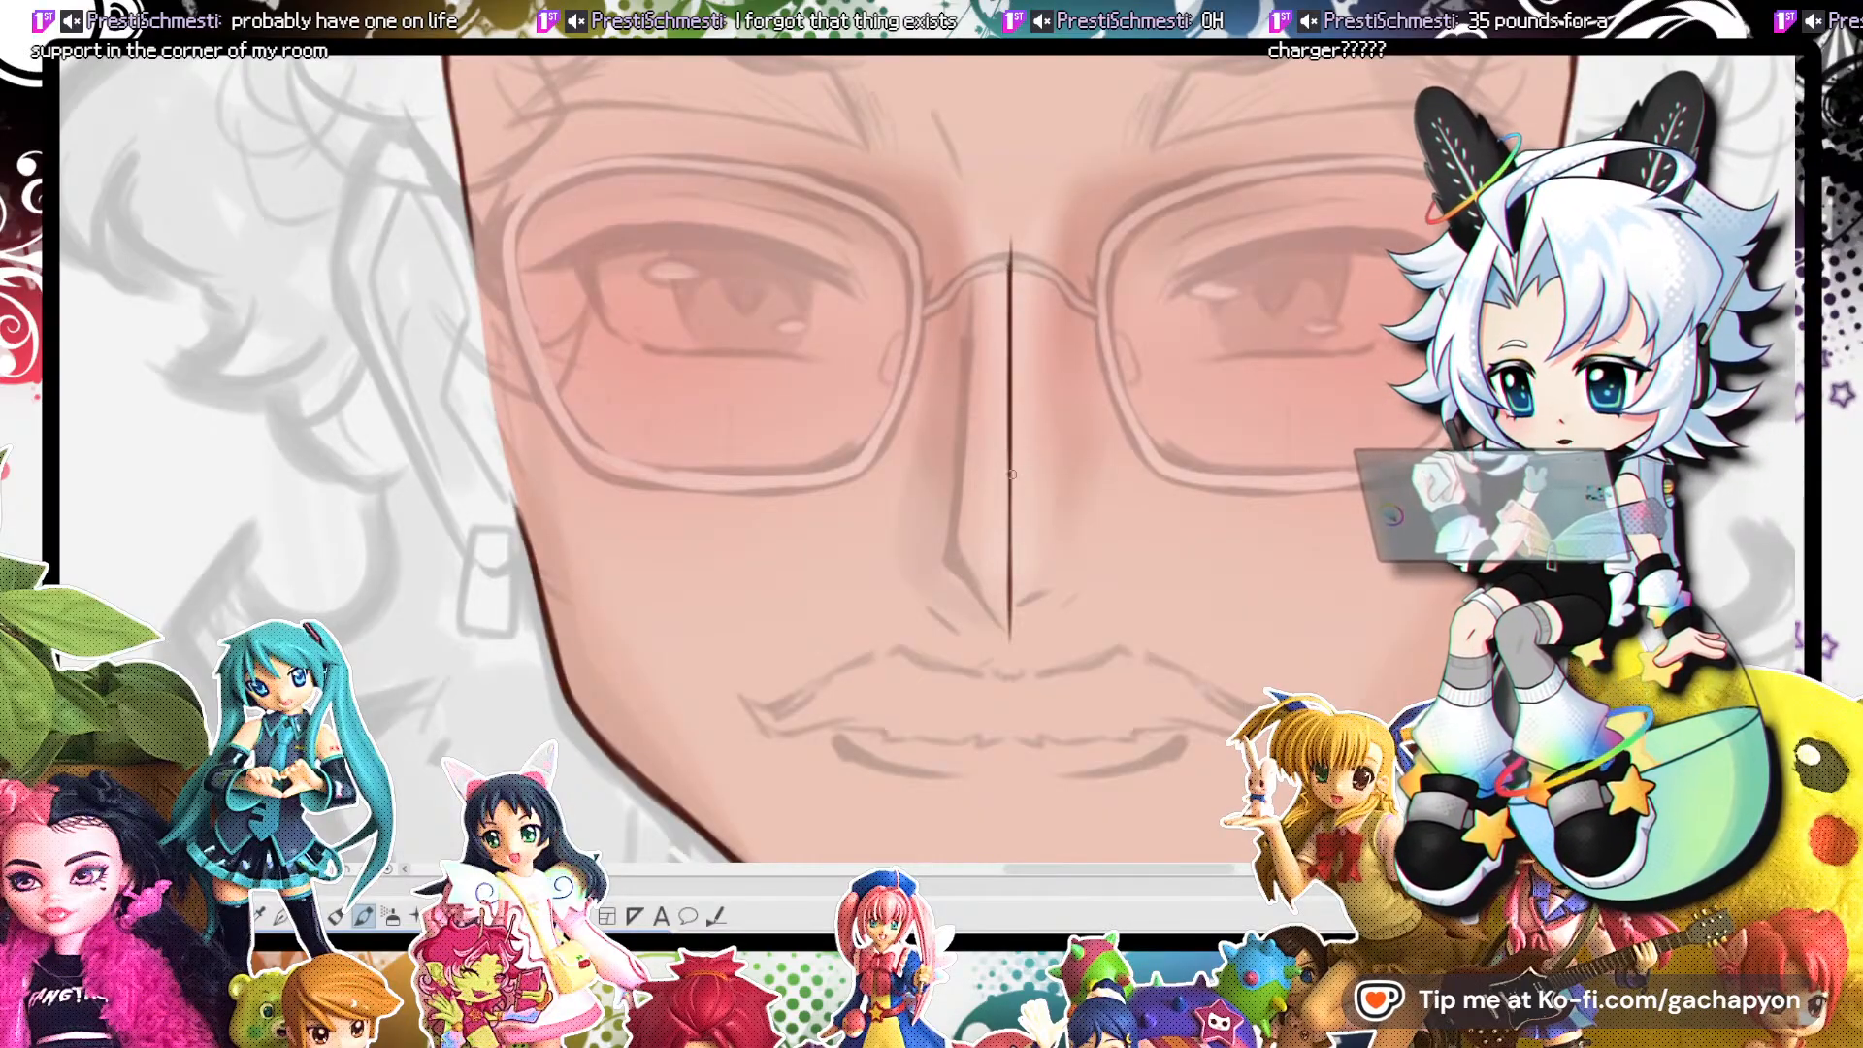
left_click_drag(1010, 512, 1010, 640)
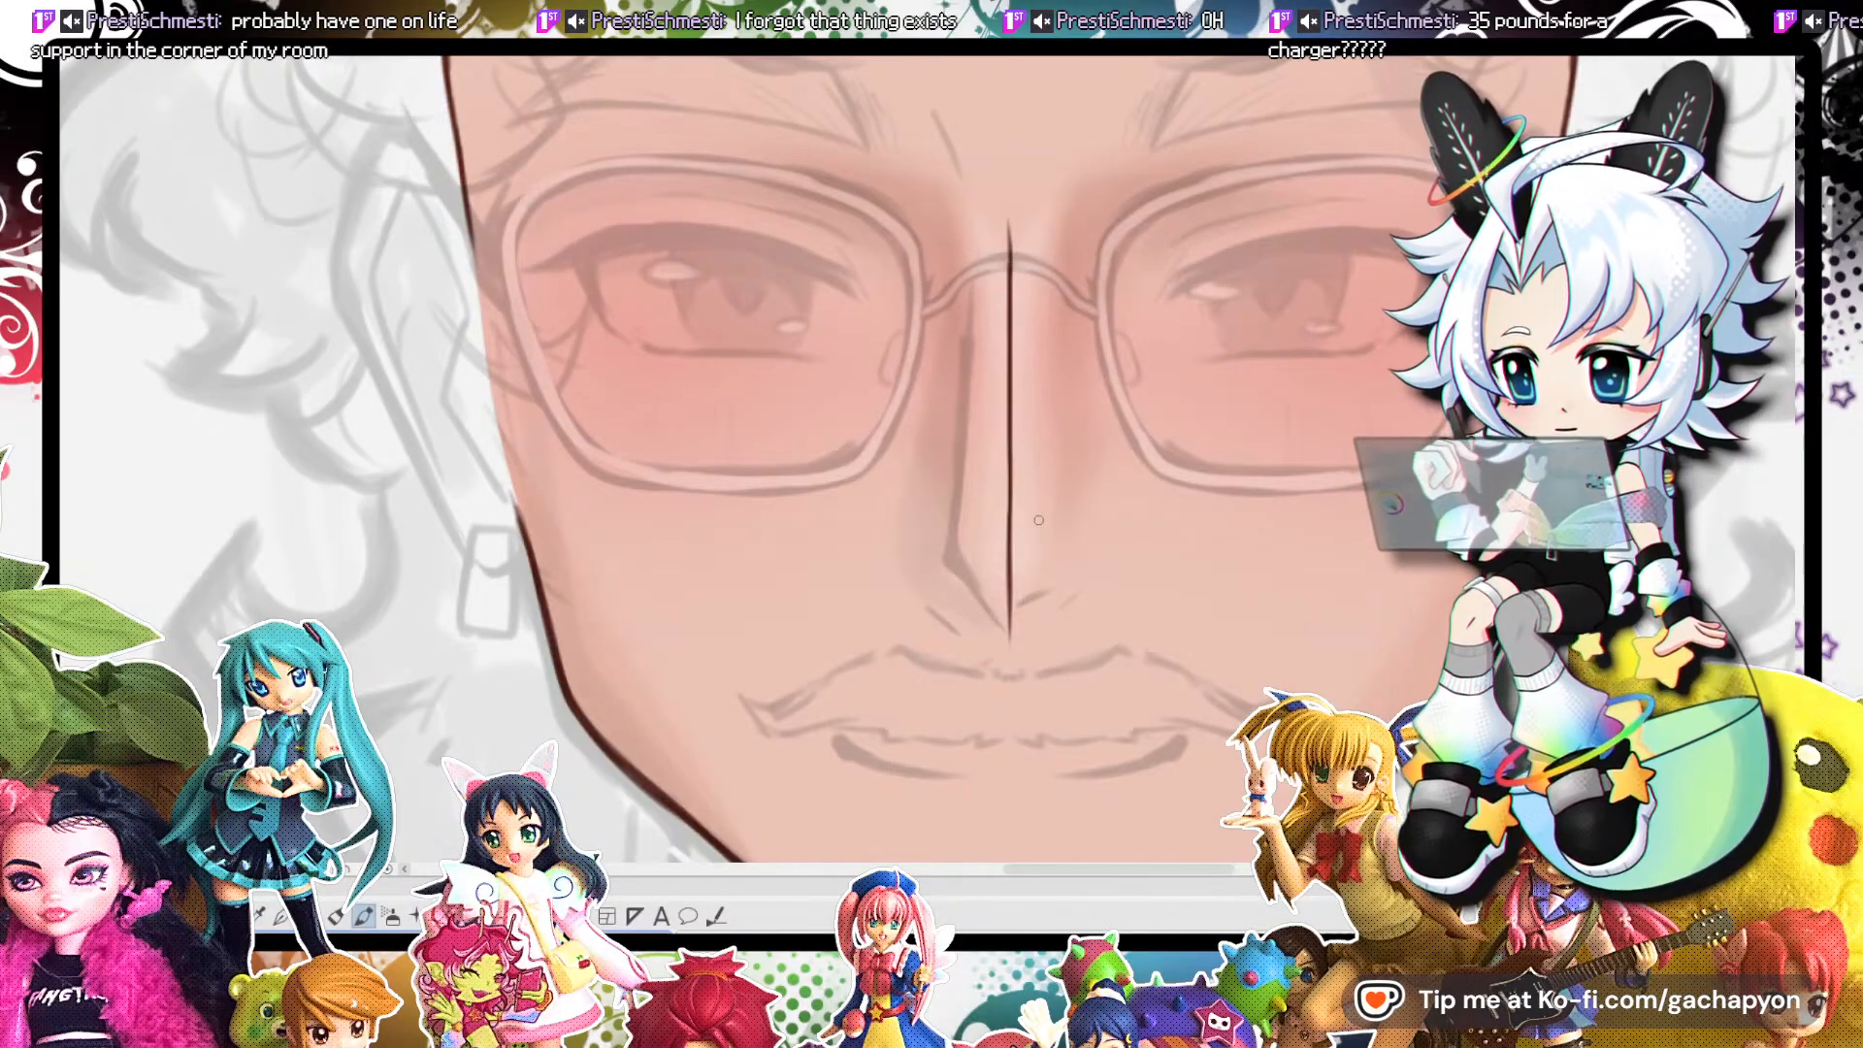
scroll(837, 396, "down", 6)
scroll(836, 396, "up", 7)
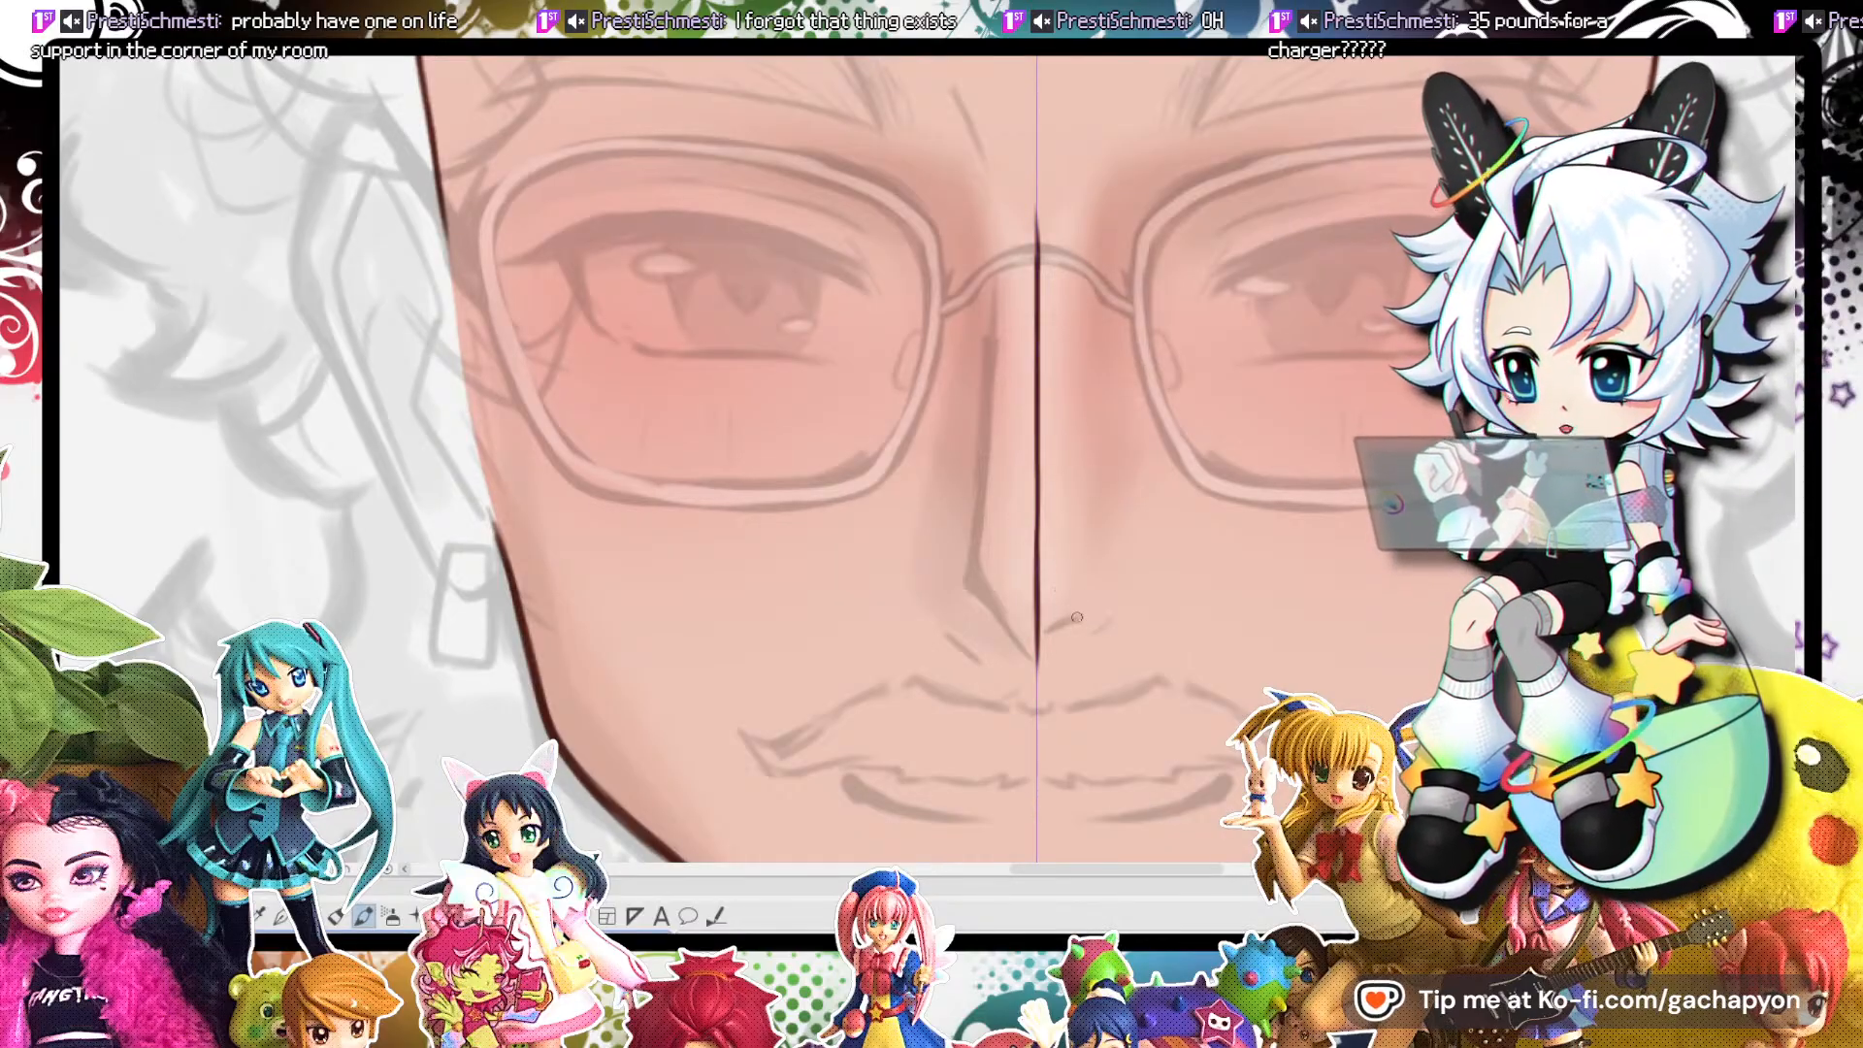
Ink short, dark, mirrored nostril lines on both sides of the nose tip over the sketch and refine their curved shape.
left_click_drag(982, 623, 1057, 635)
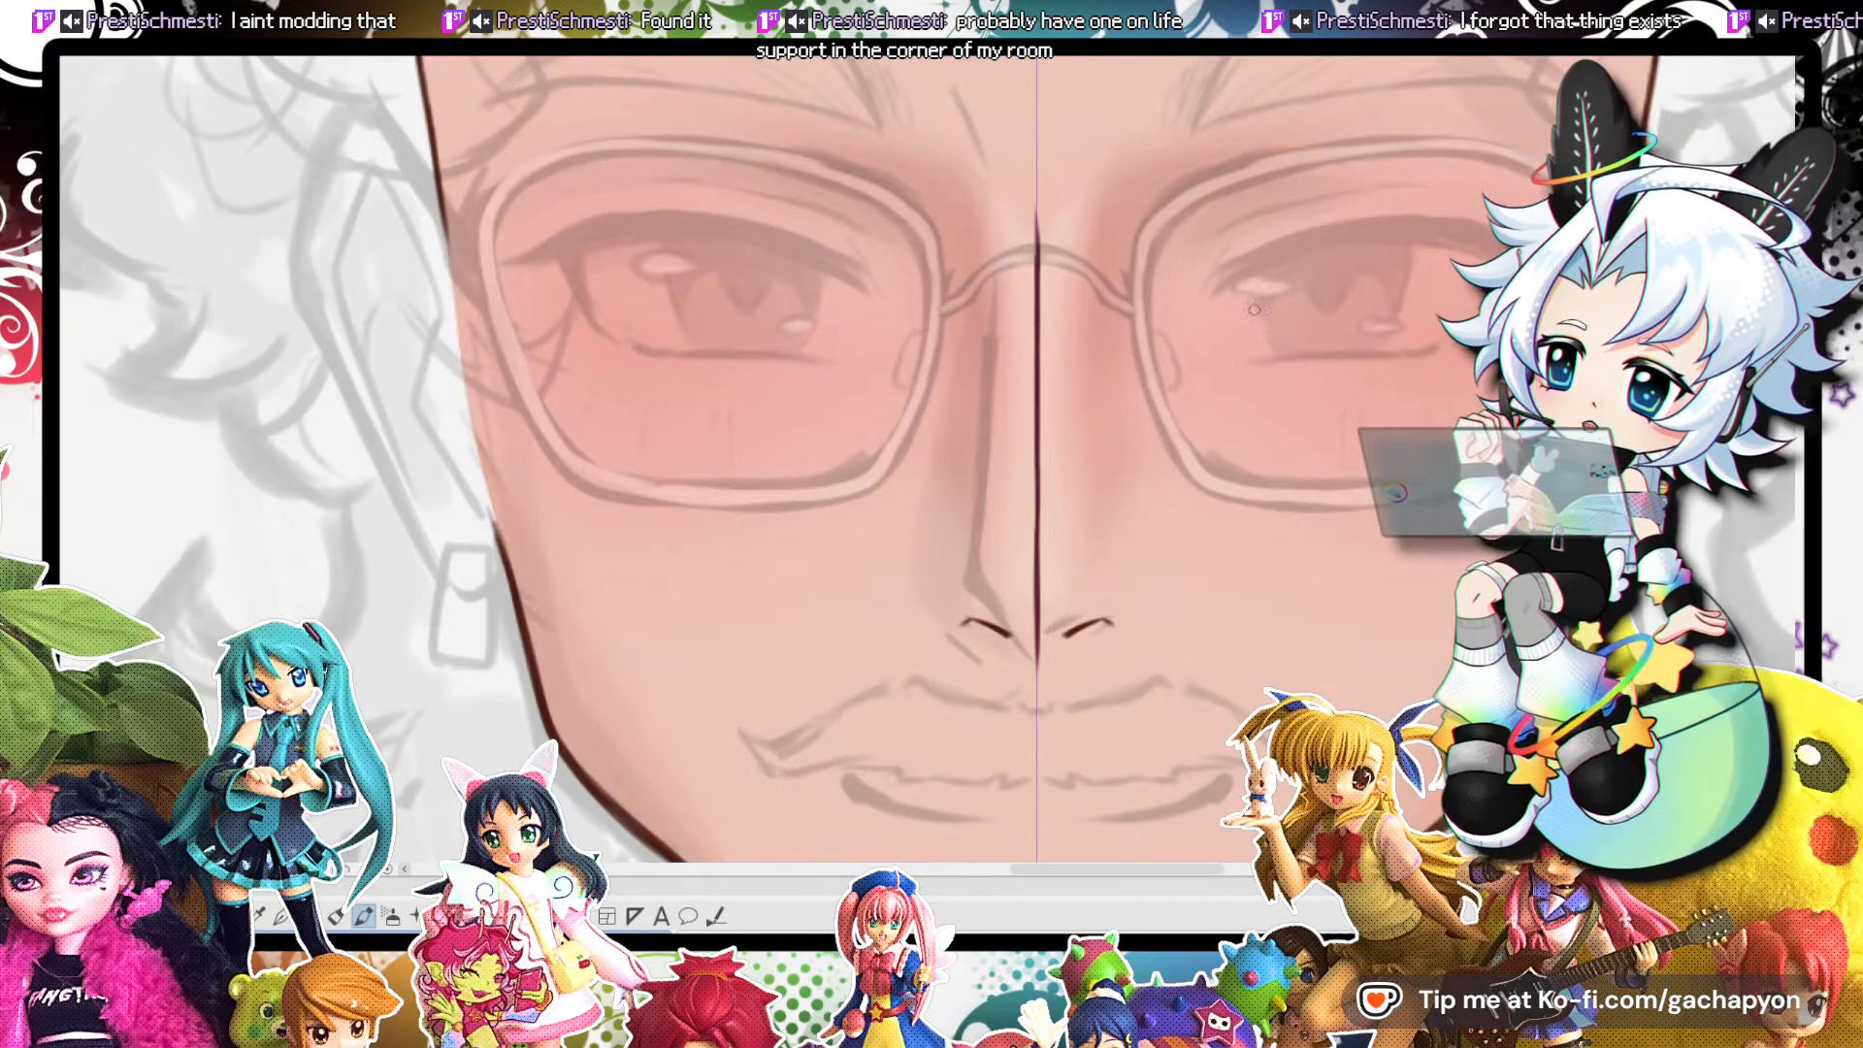
left_click_drag(1091, 626, 1109, 623)
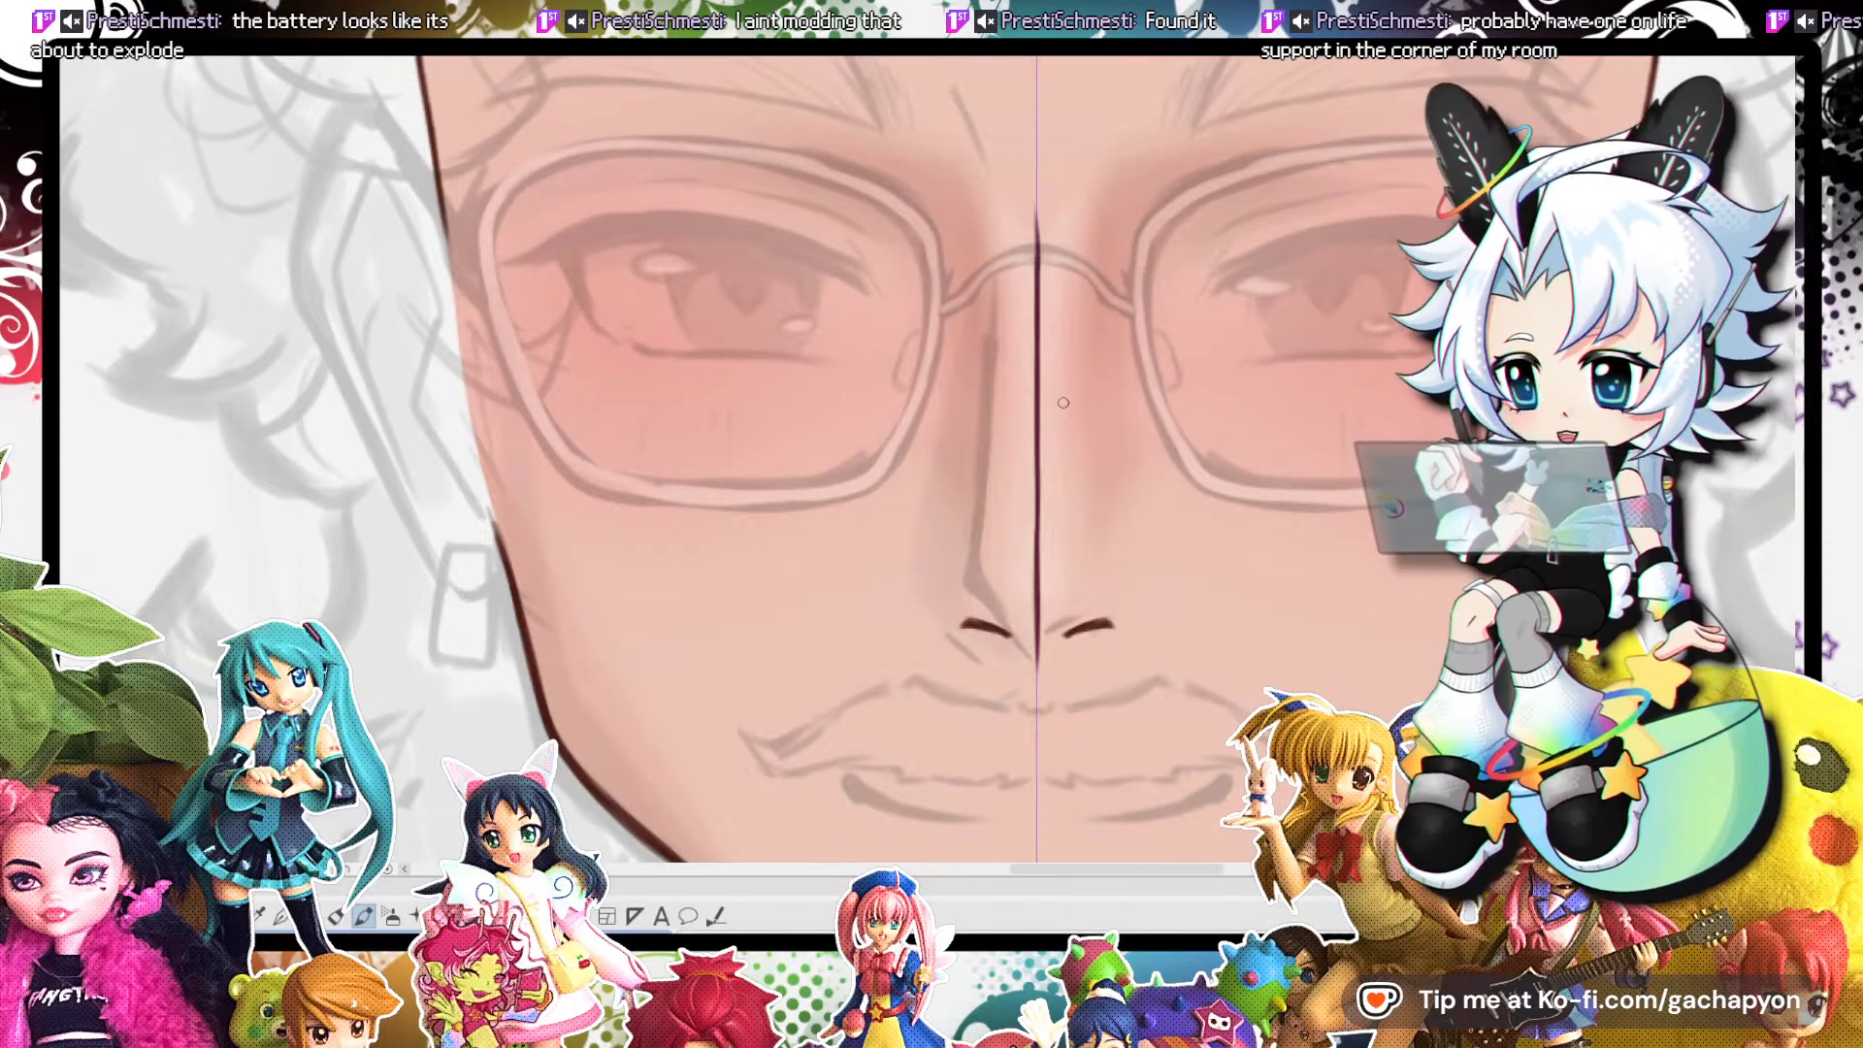
scroll(1029, 585, "down", 5)
scroll(1029, 602, "up", 7)
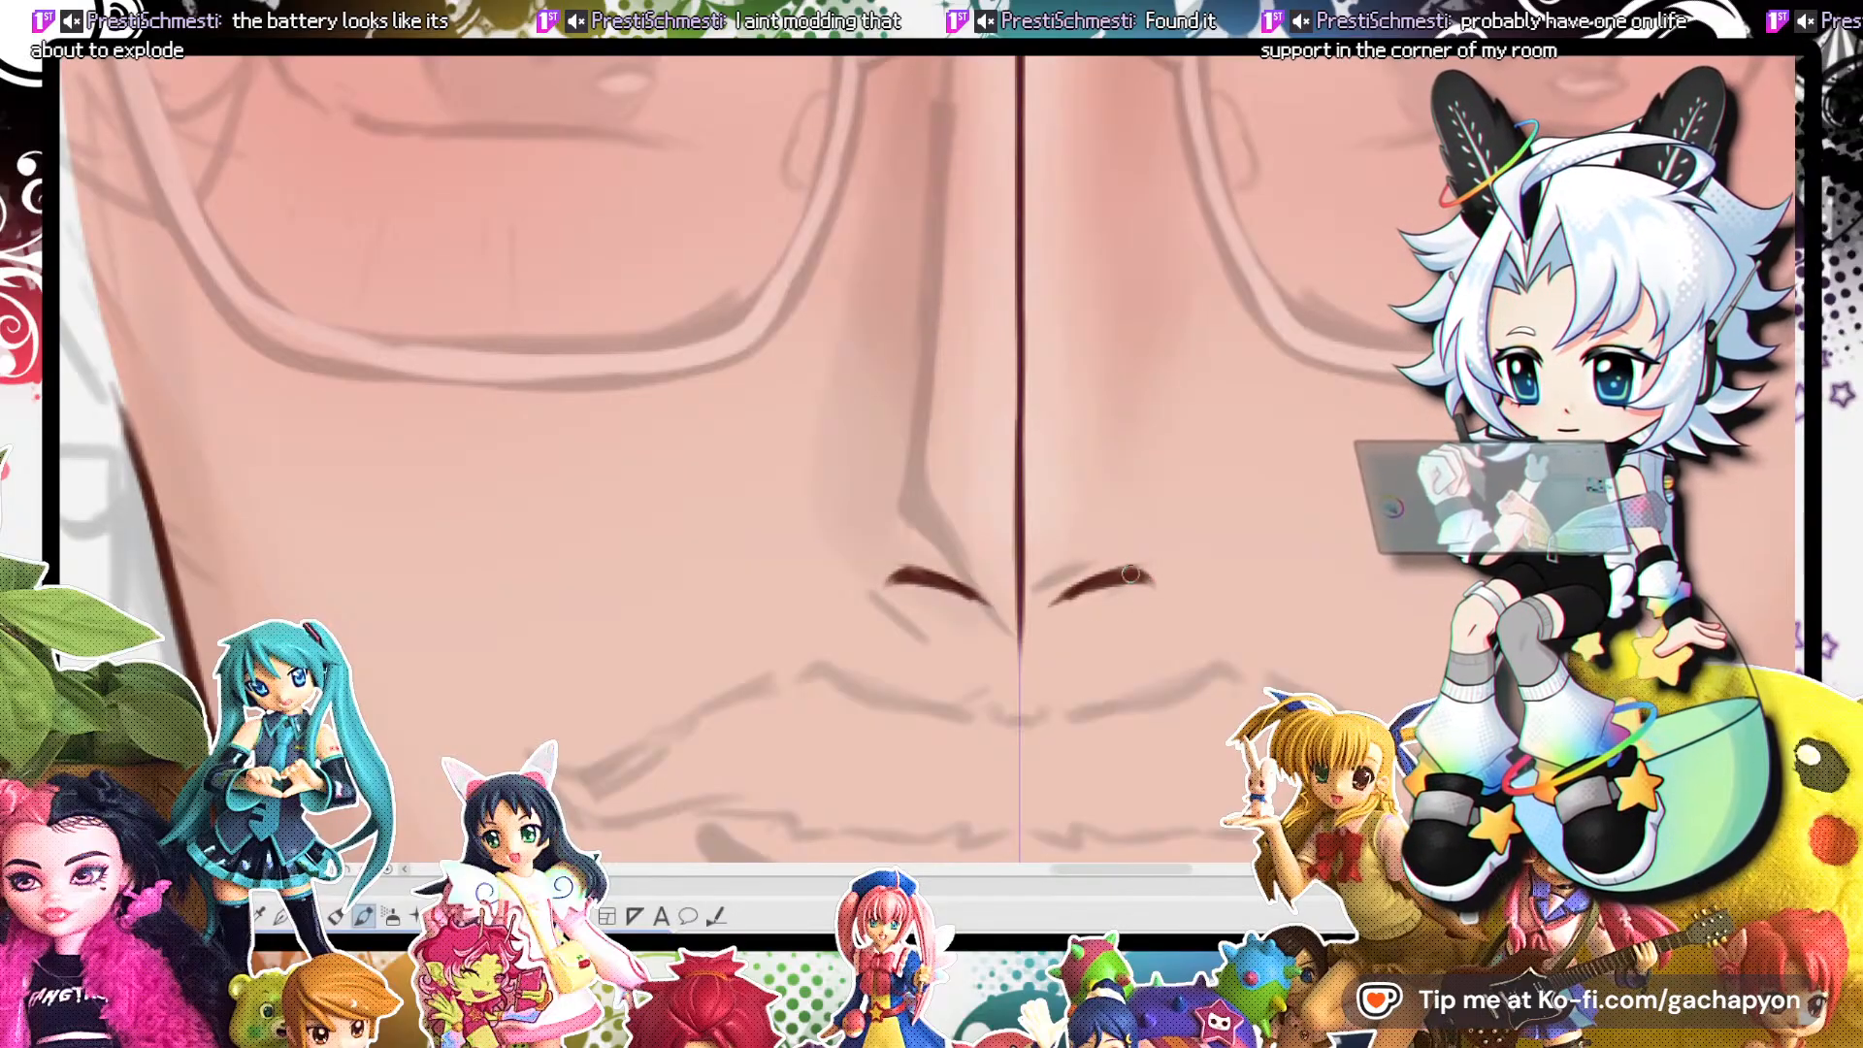
key("j")
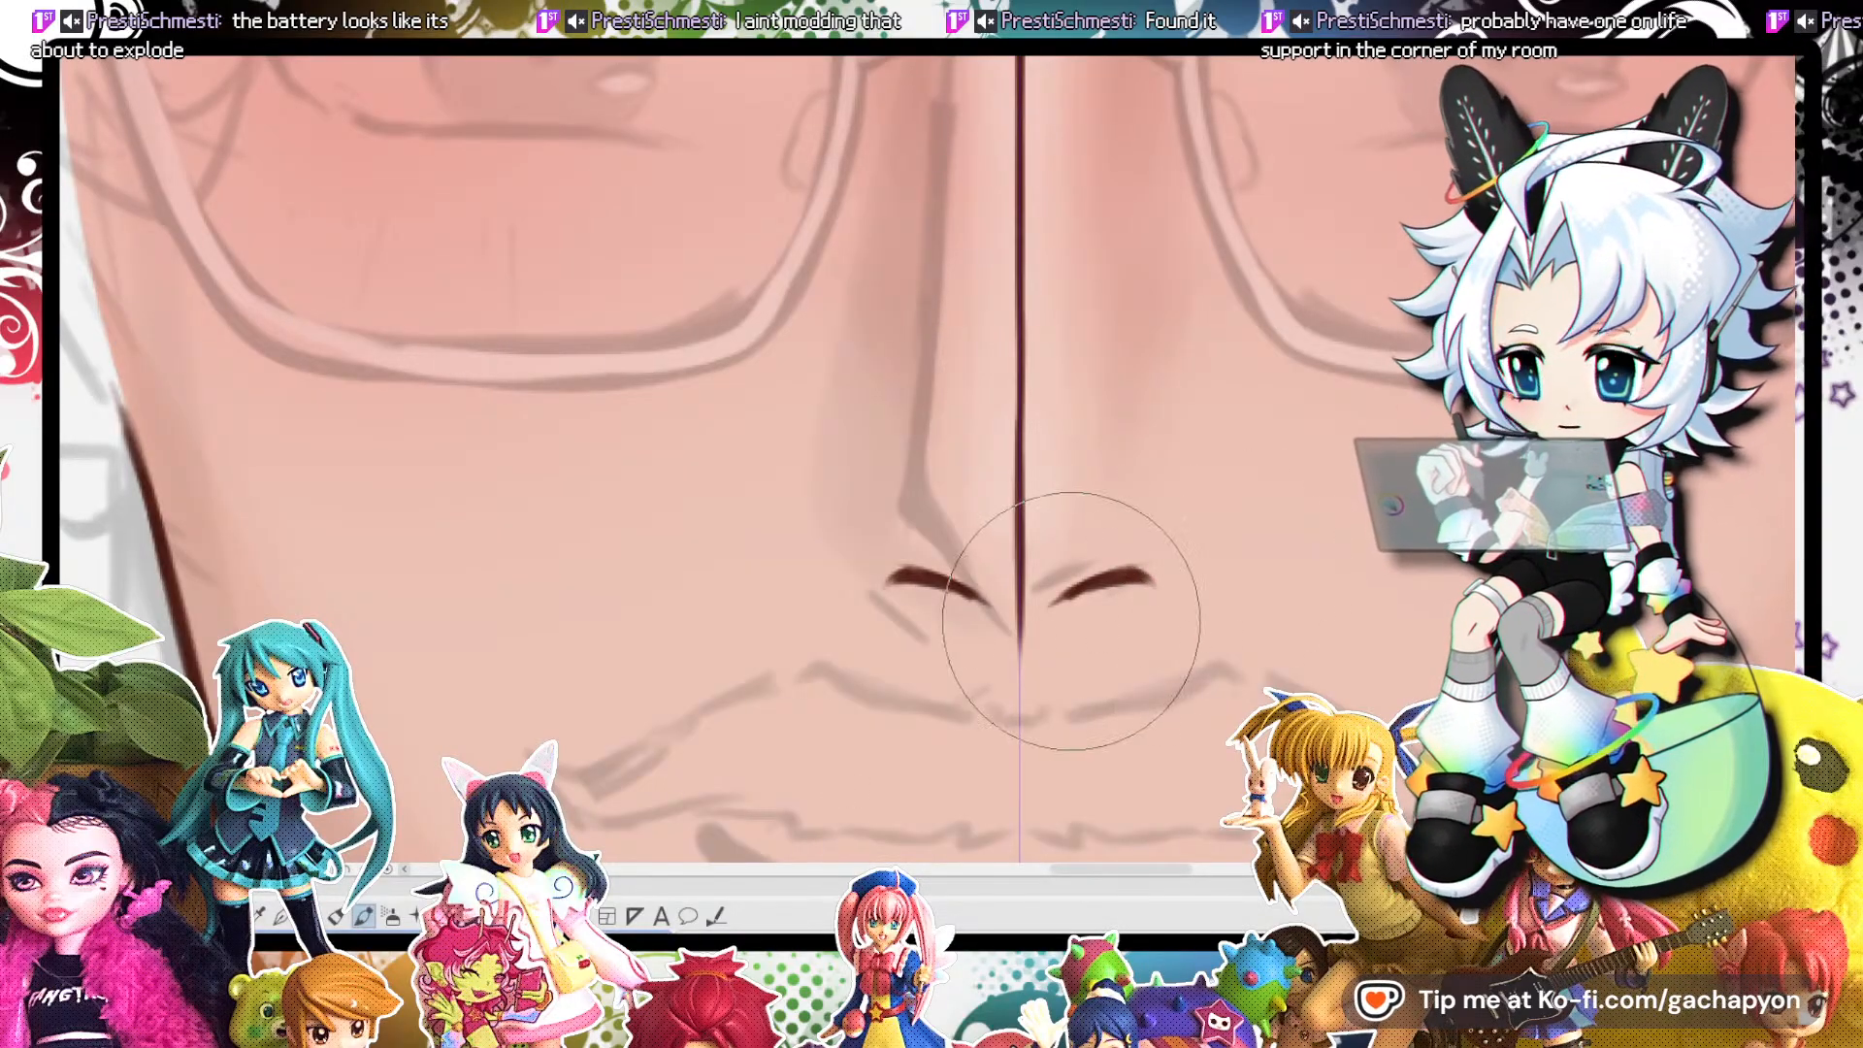
left_click_drag(1172, 595, 1145, 599)
key("b")
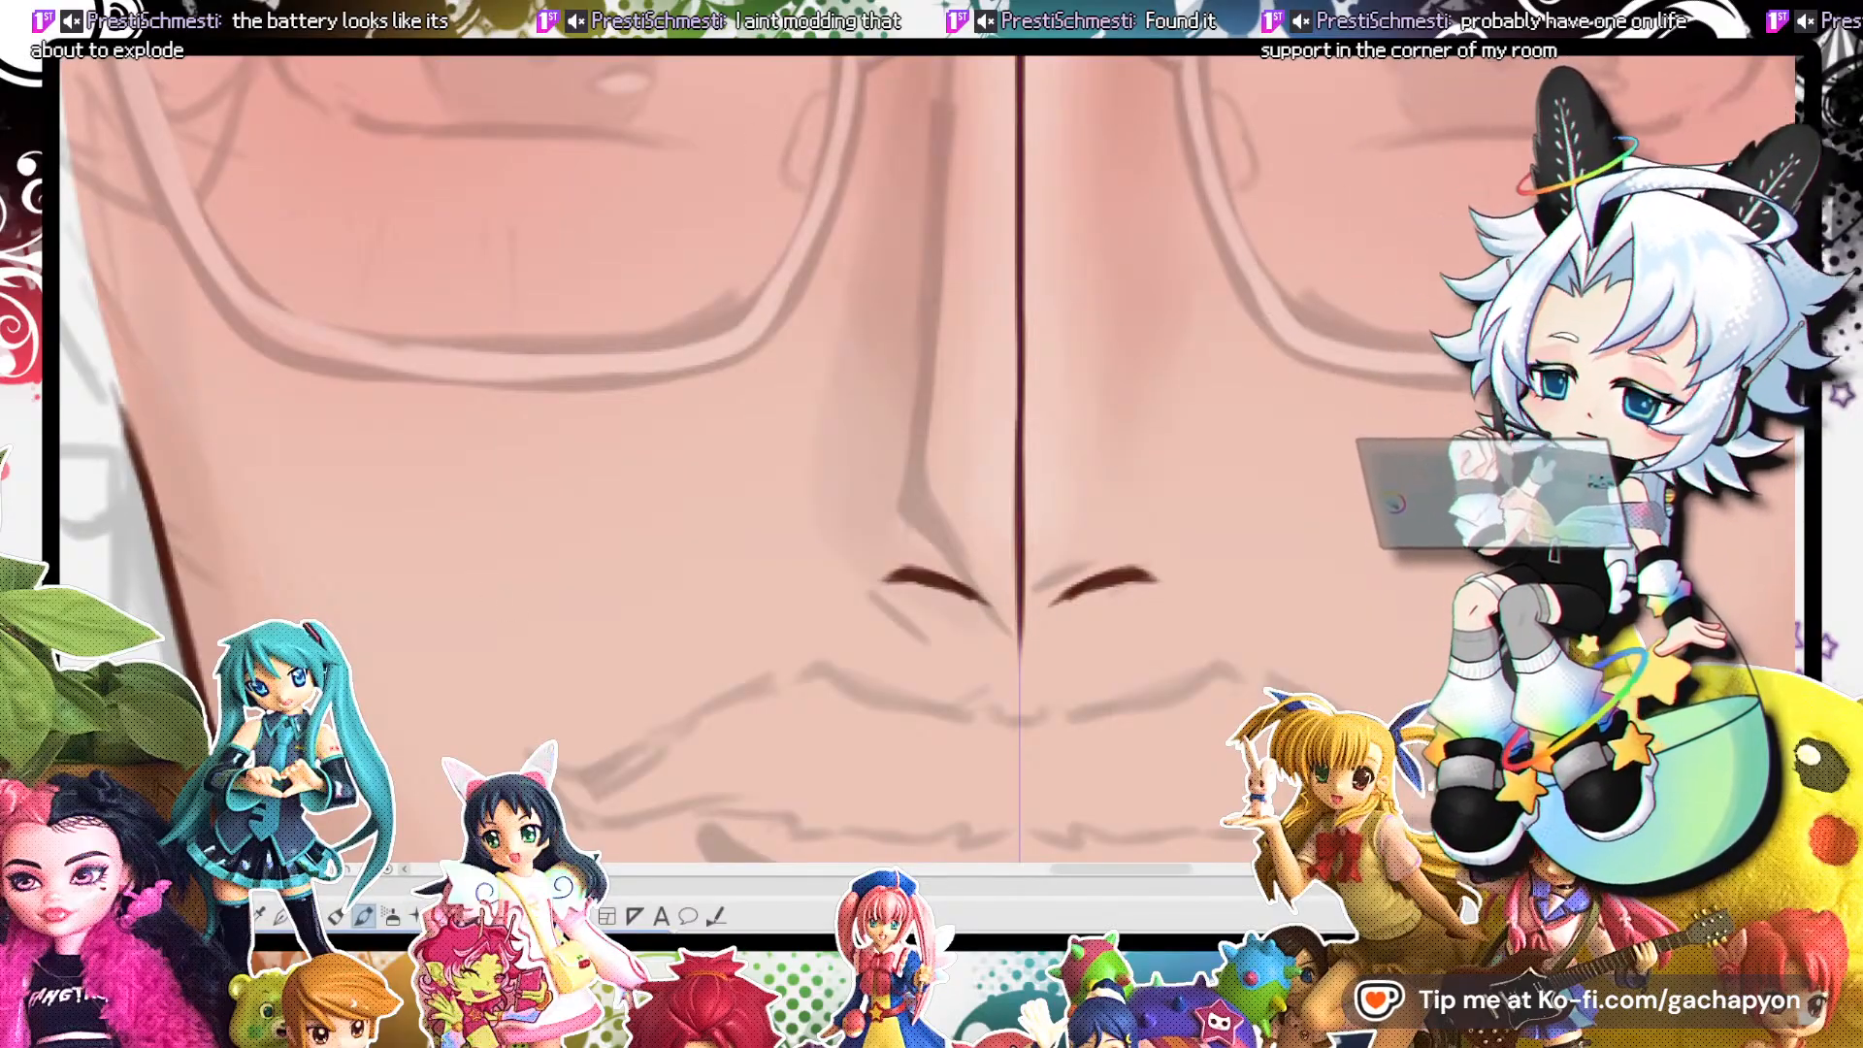
scroll(842, 351, "down", 3)
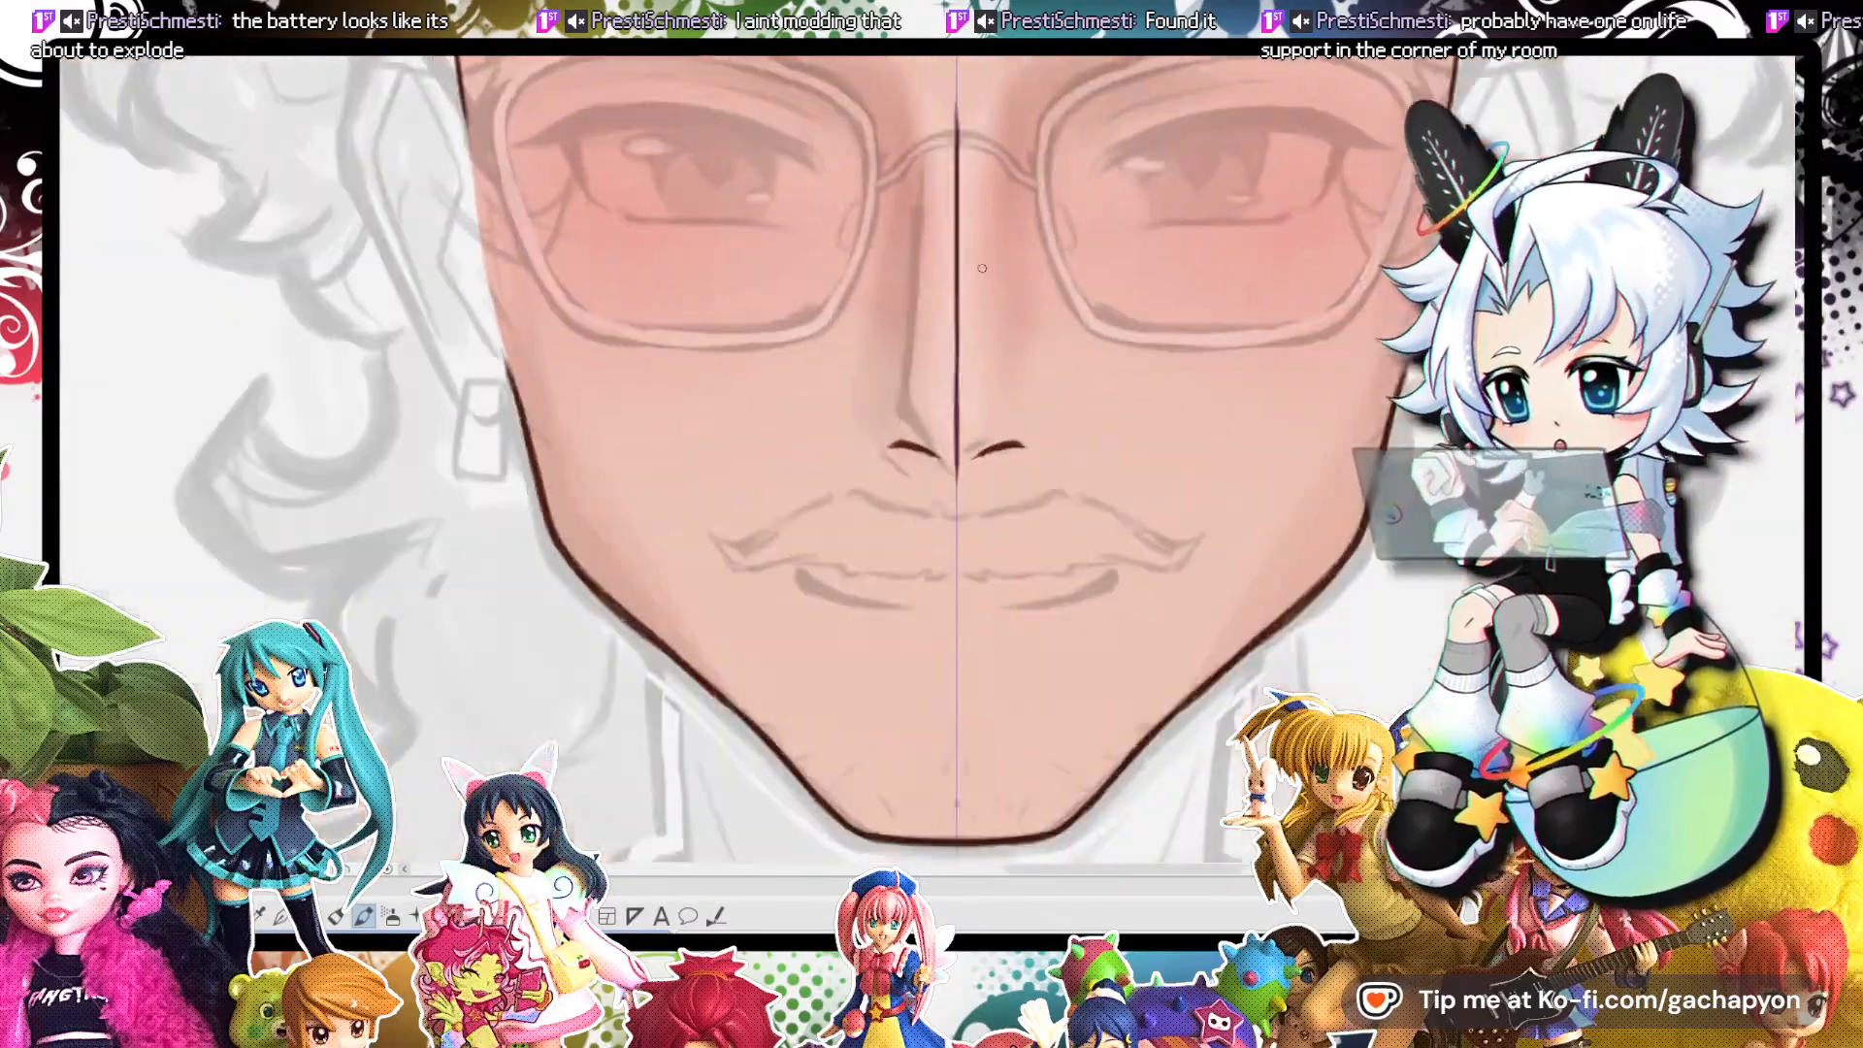
Ink thin, mirrored curved lines for the outer nostril wings beside the nostrils.
scroll(956, 293, "up", 3)
key("y")
mouse_move(1028, 655)
left_mouse_down()
mouse_move(981, 636)
mouse_move(1043, 618)
left_mouse_up()
key("ctrl+z")
key("b")
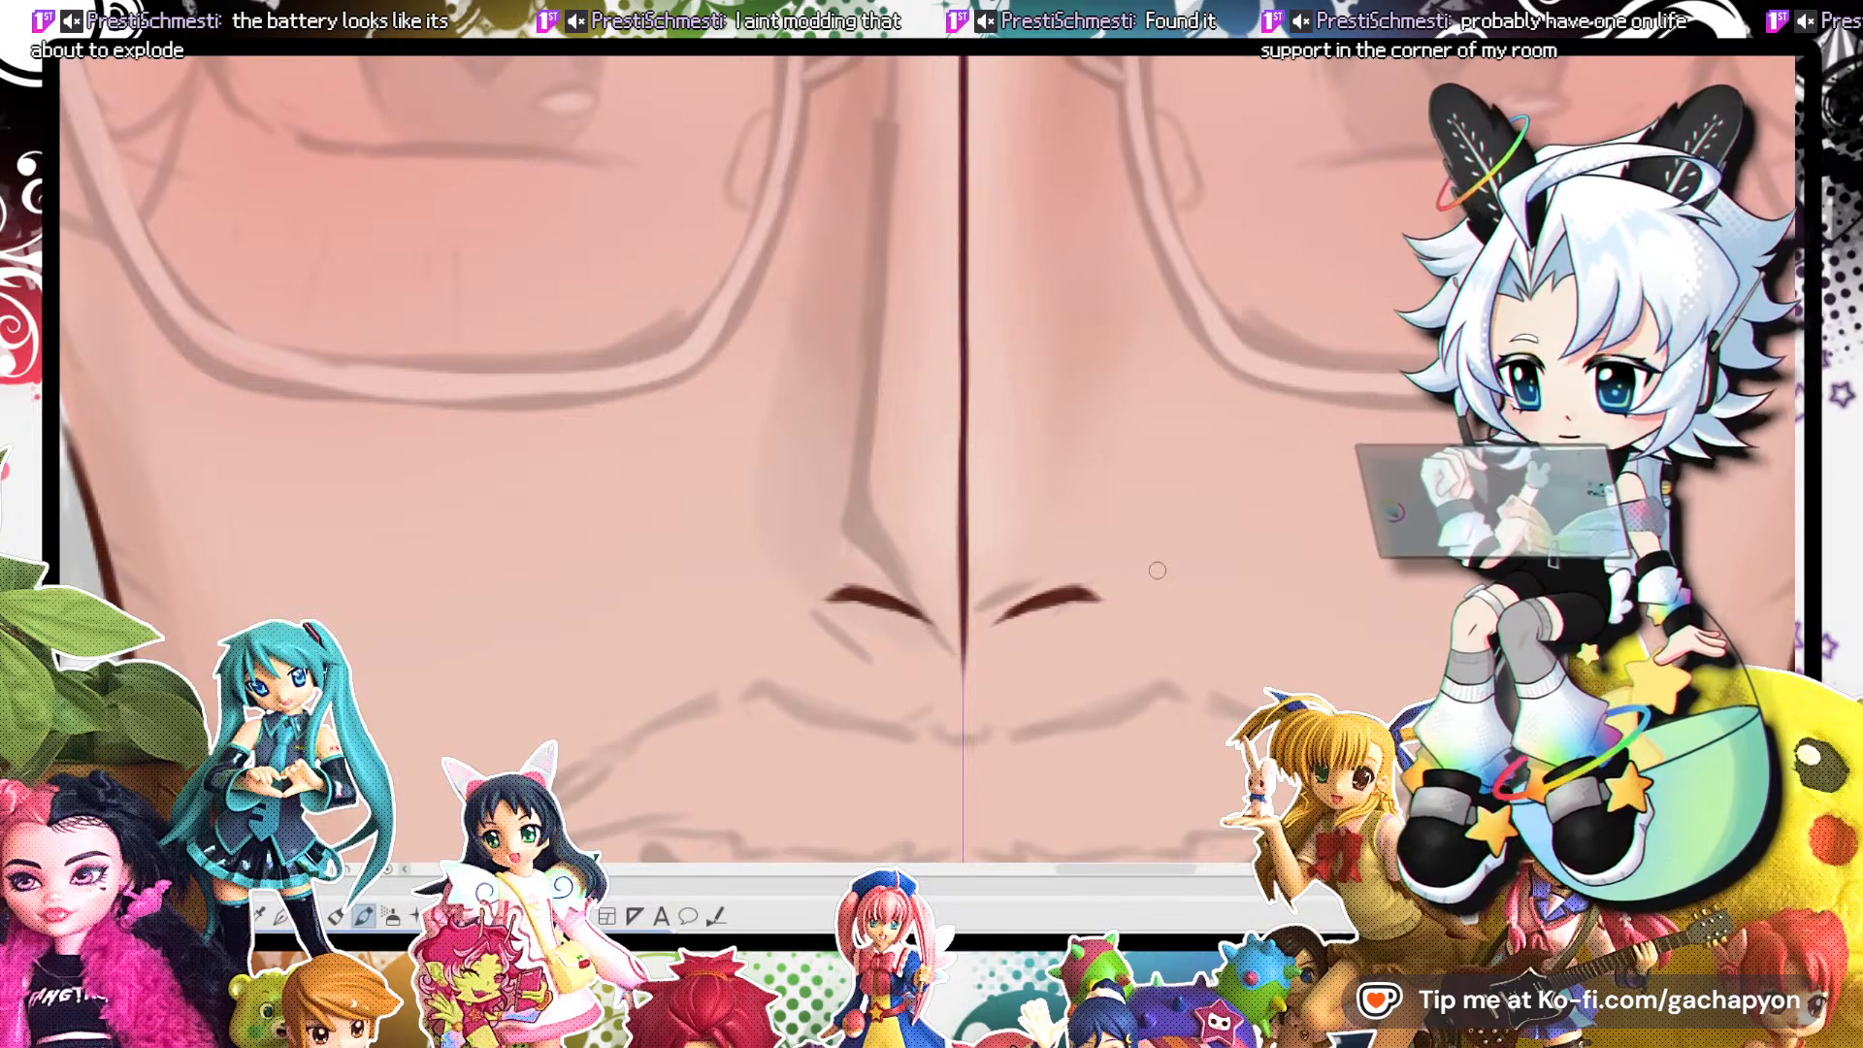
mouse_move(1119, 608)
left_mouse_down()
mouse_move(1093, 634)
mouse_move(1126, 561)
left_mouse_up()
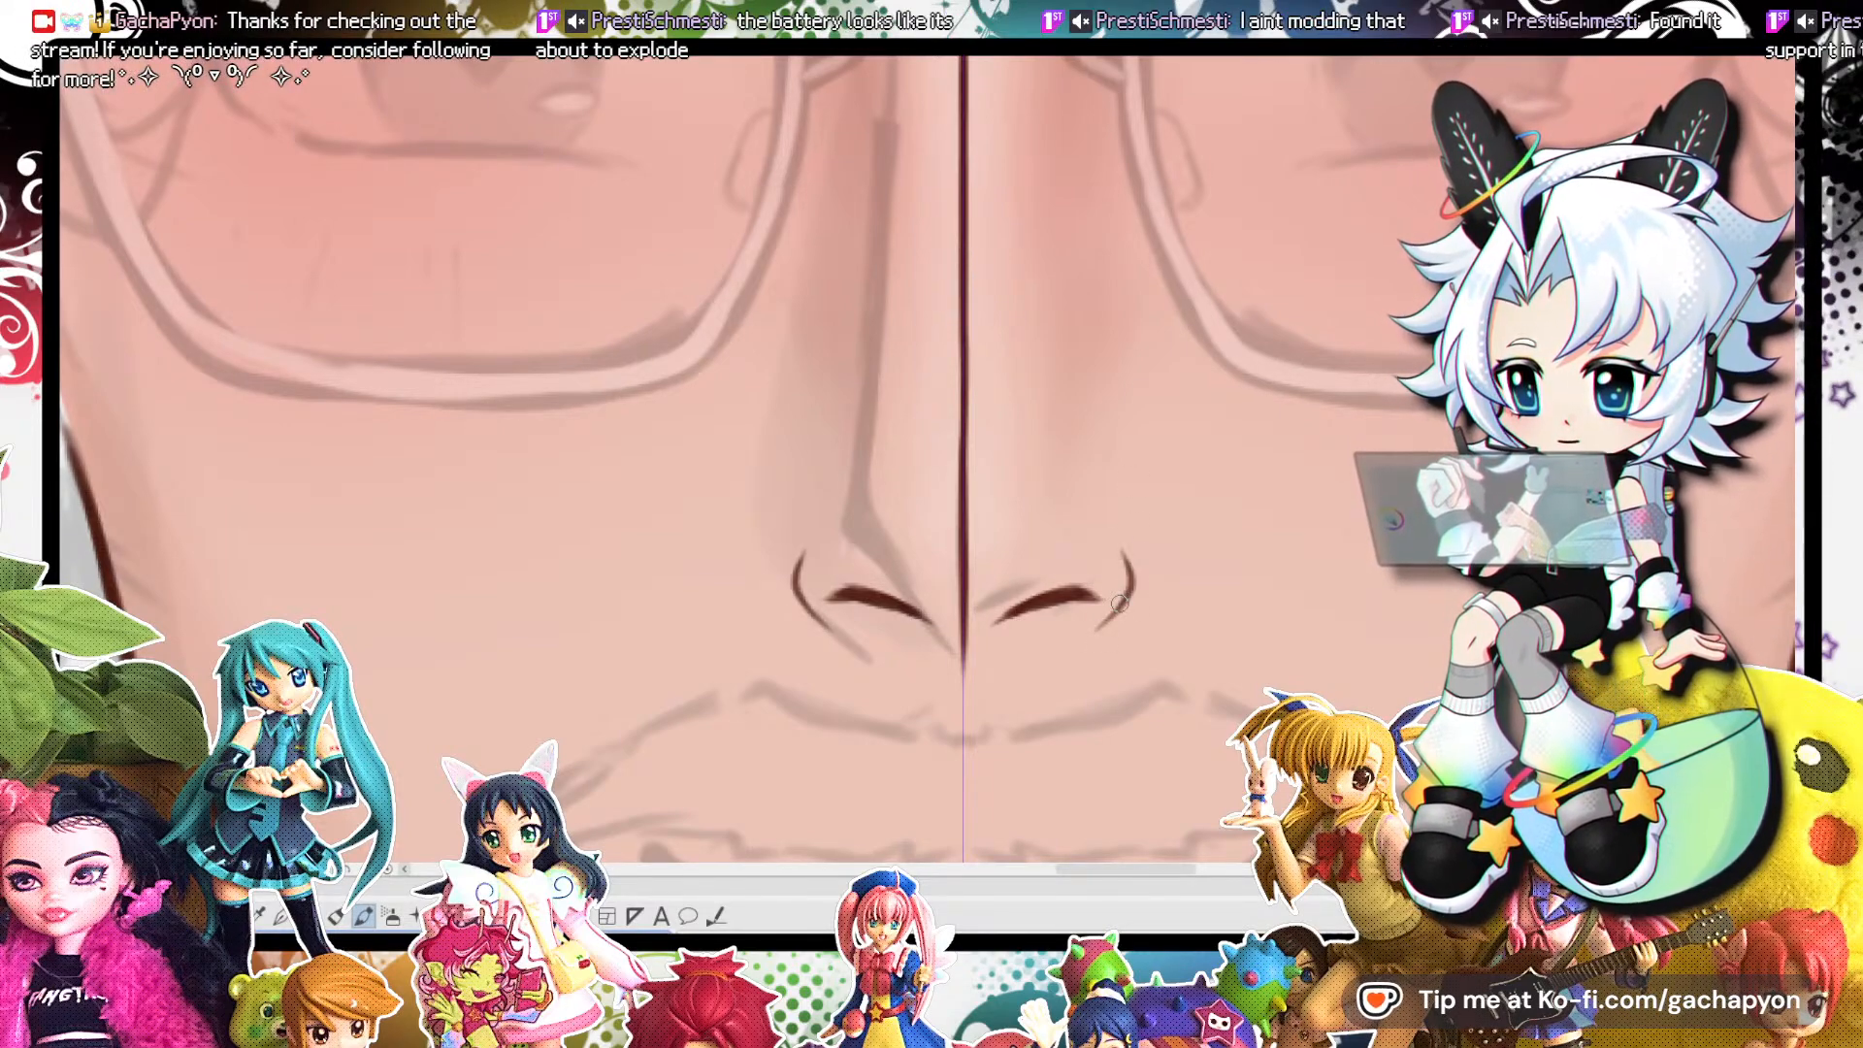
scroll(1120, 602, "down", 5)
scroll(1197, 561, "up", 1)
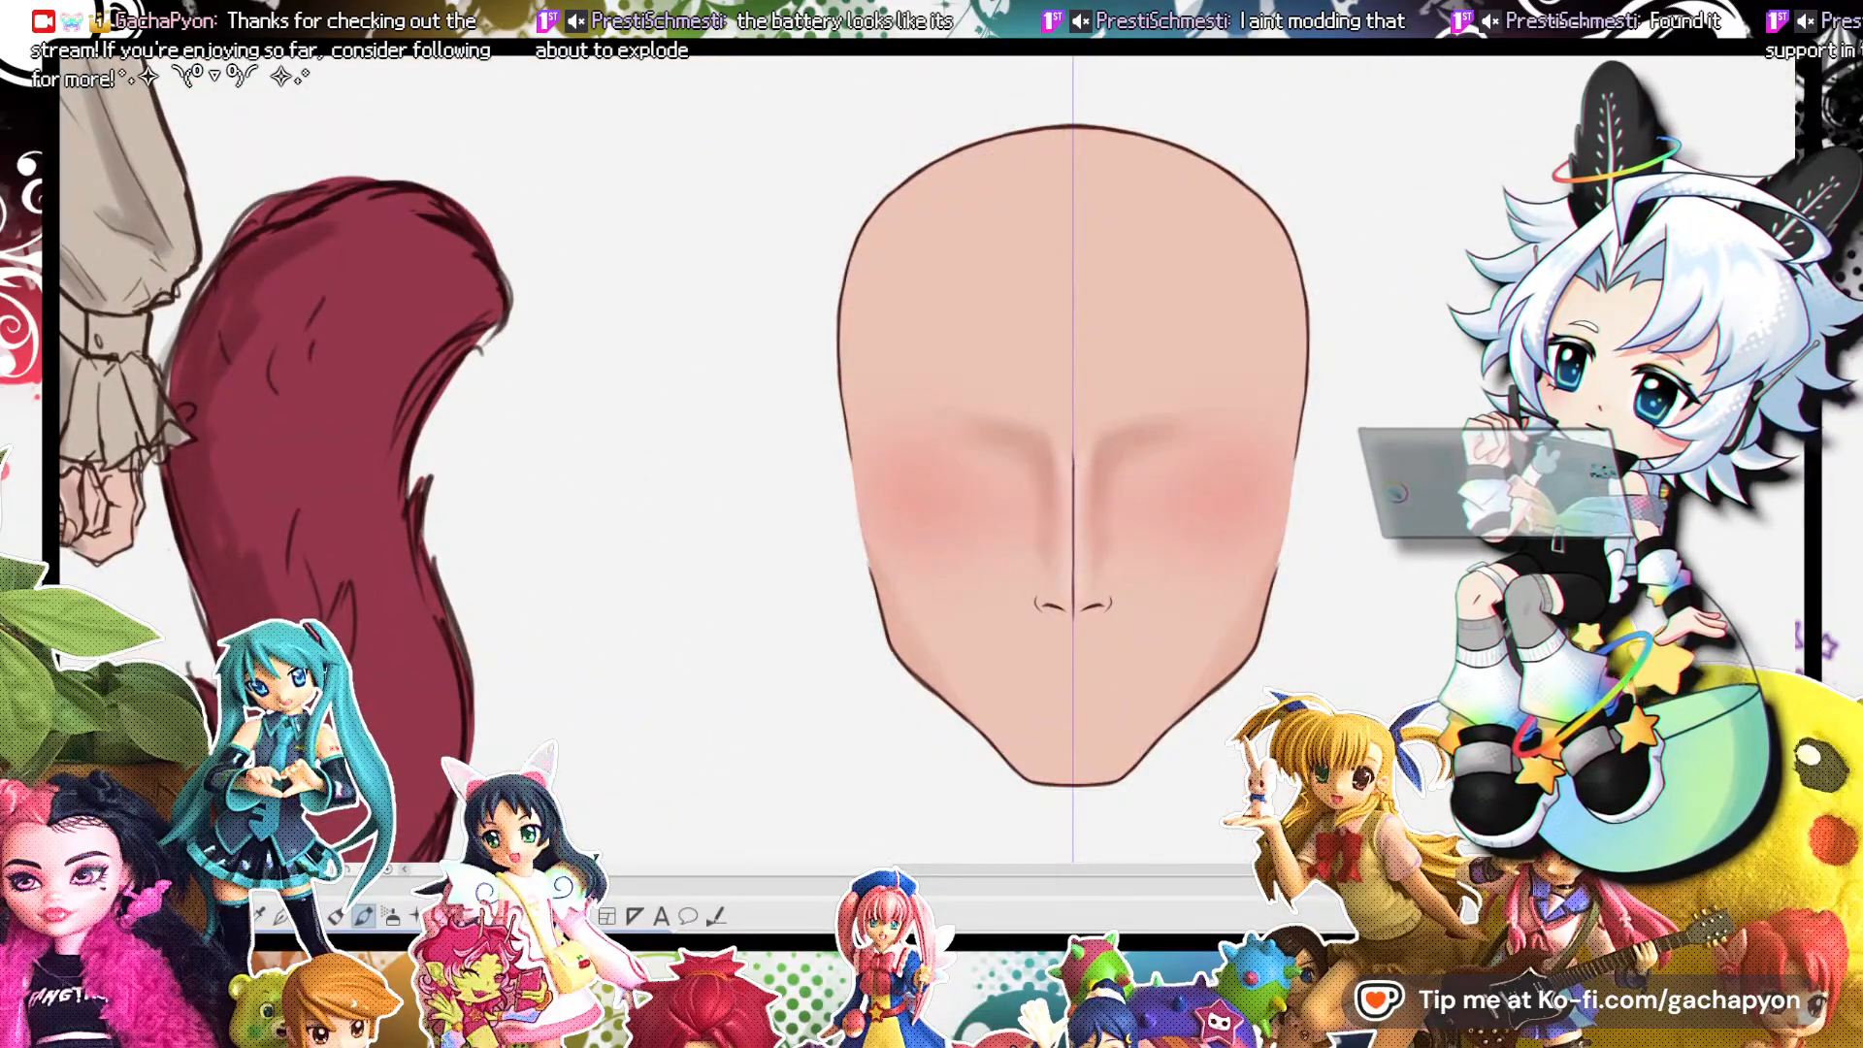
Paint soft reddish-brown shading along the outside of both nostril wings and blend the wing lines into the skin.
scroll(1085, 629, "up", 4)
scroll(1061, 598, "up", 1)
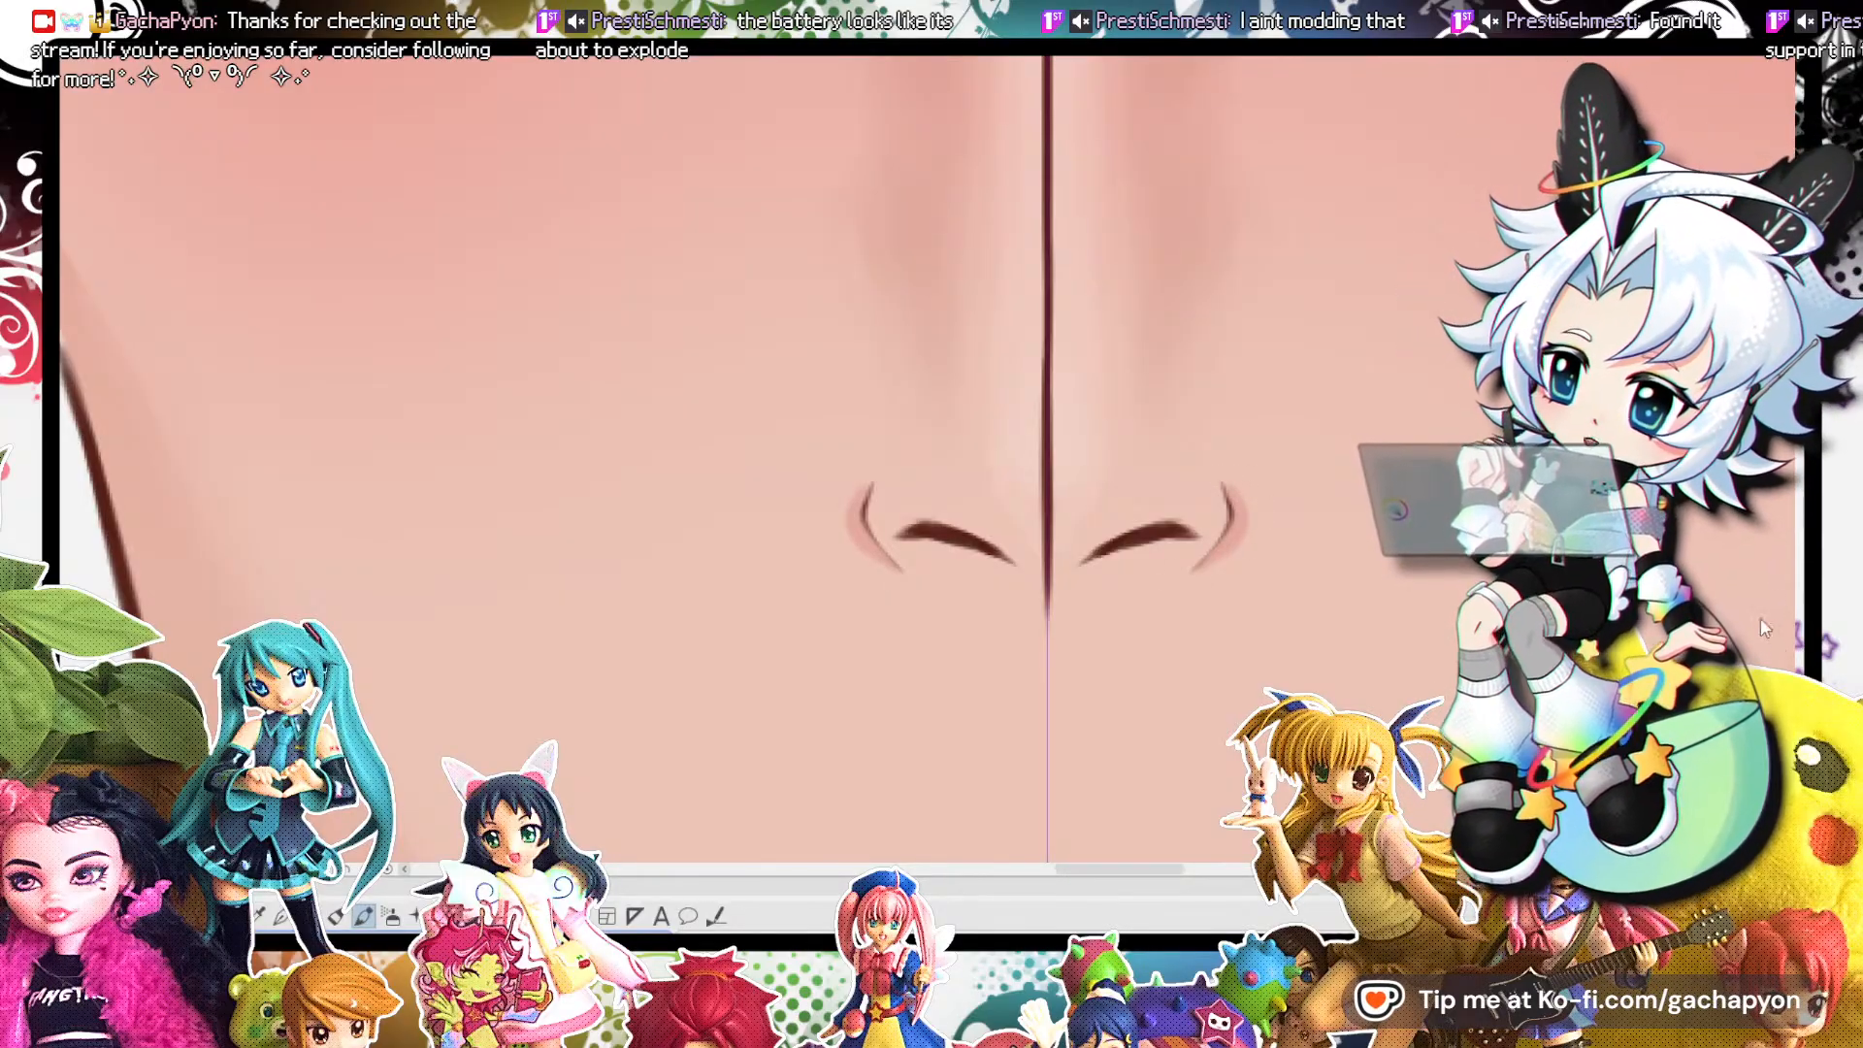
key("b")
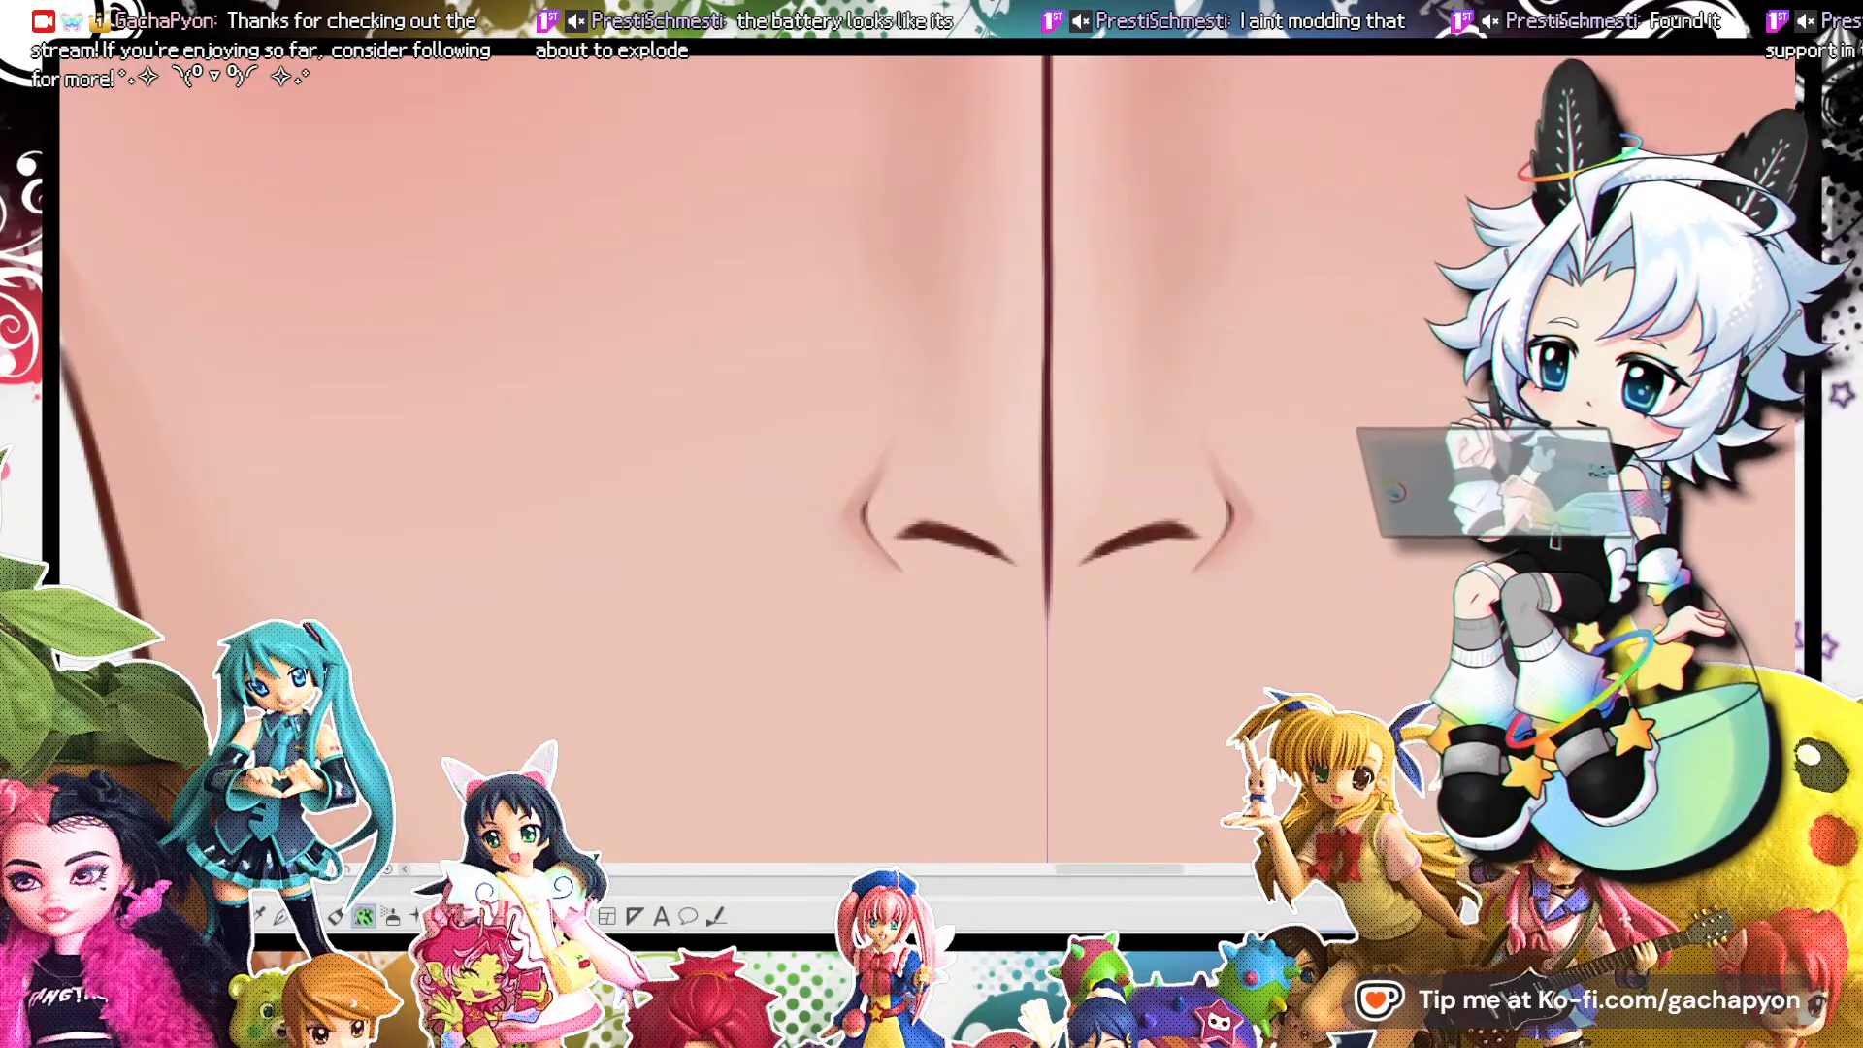
scroll(1058, 405, "down", 5)
scroll(1094, 561, "up", 2)
scroll(1094, 561, "up", 3)
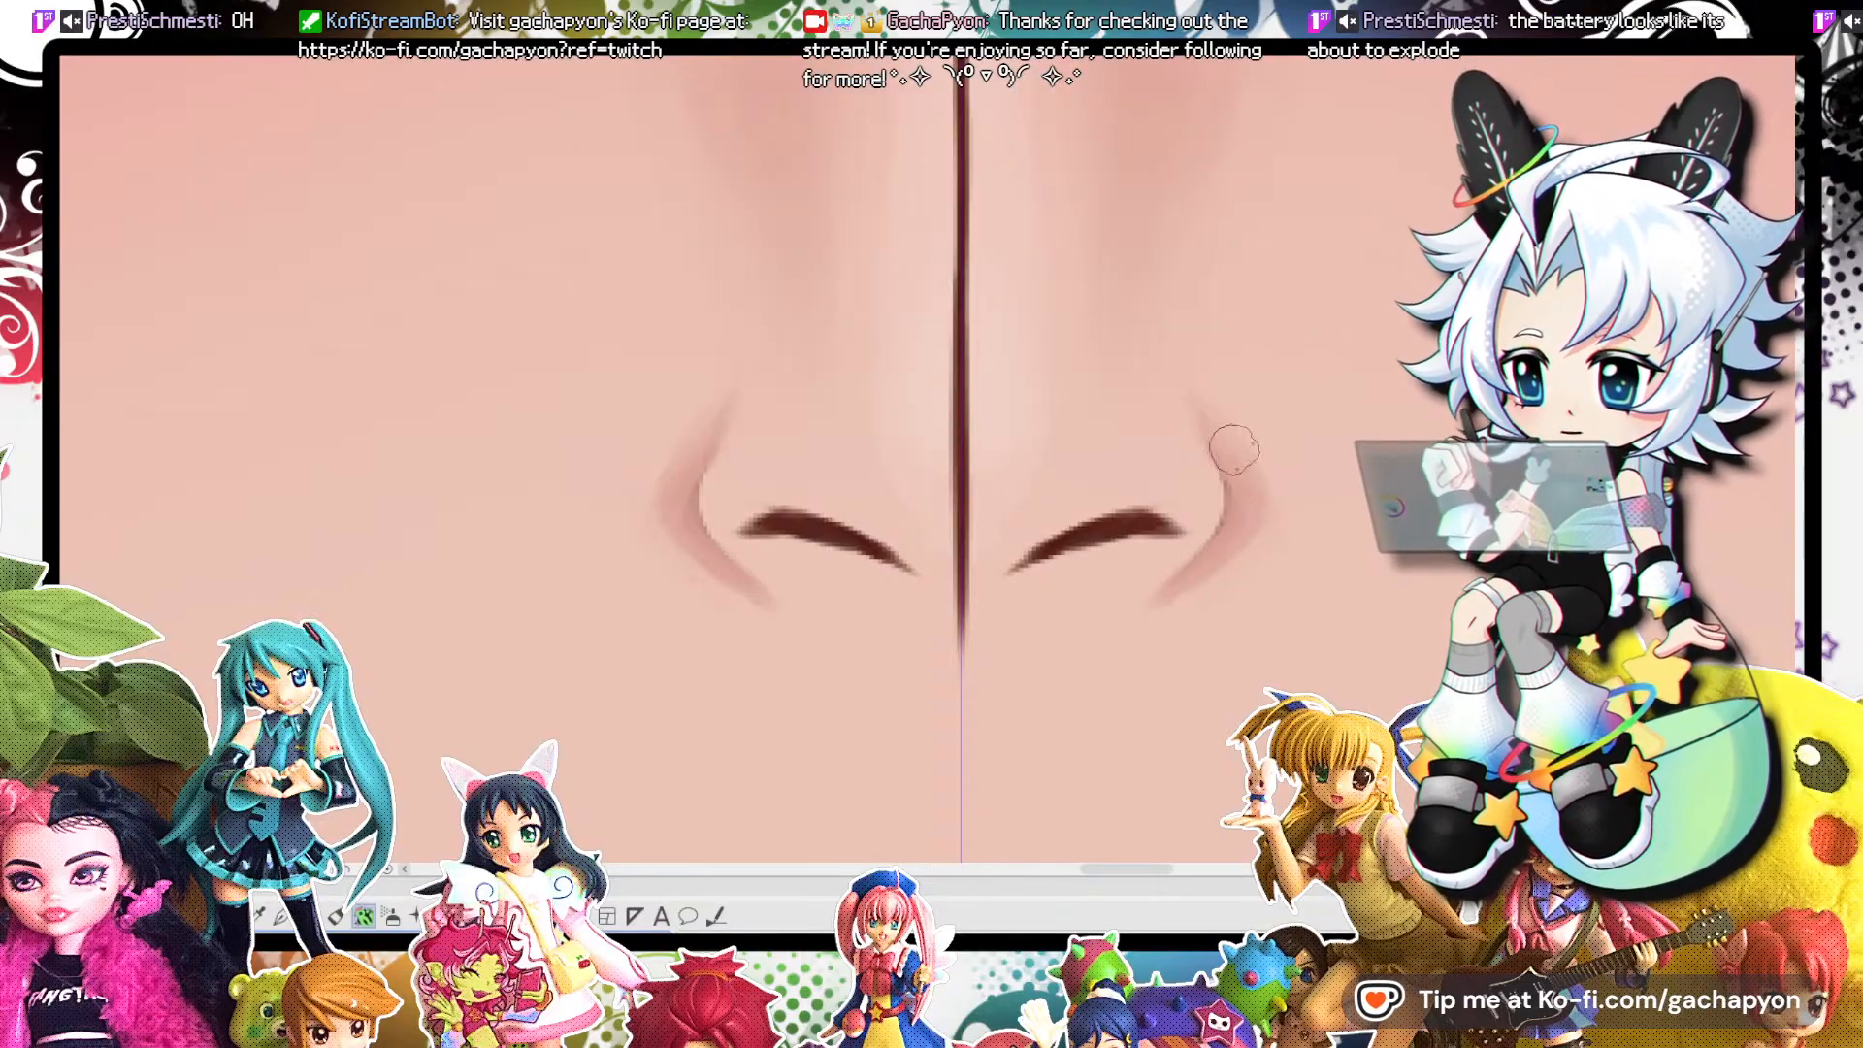
scroll(1213, 260, "down", 10)
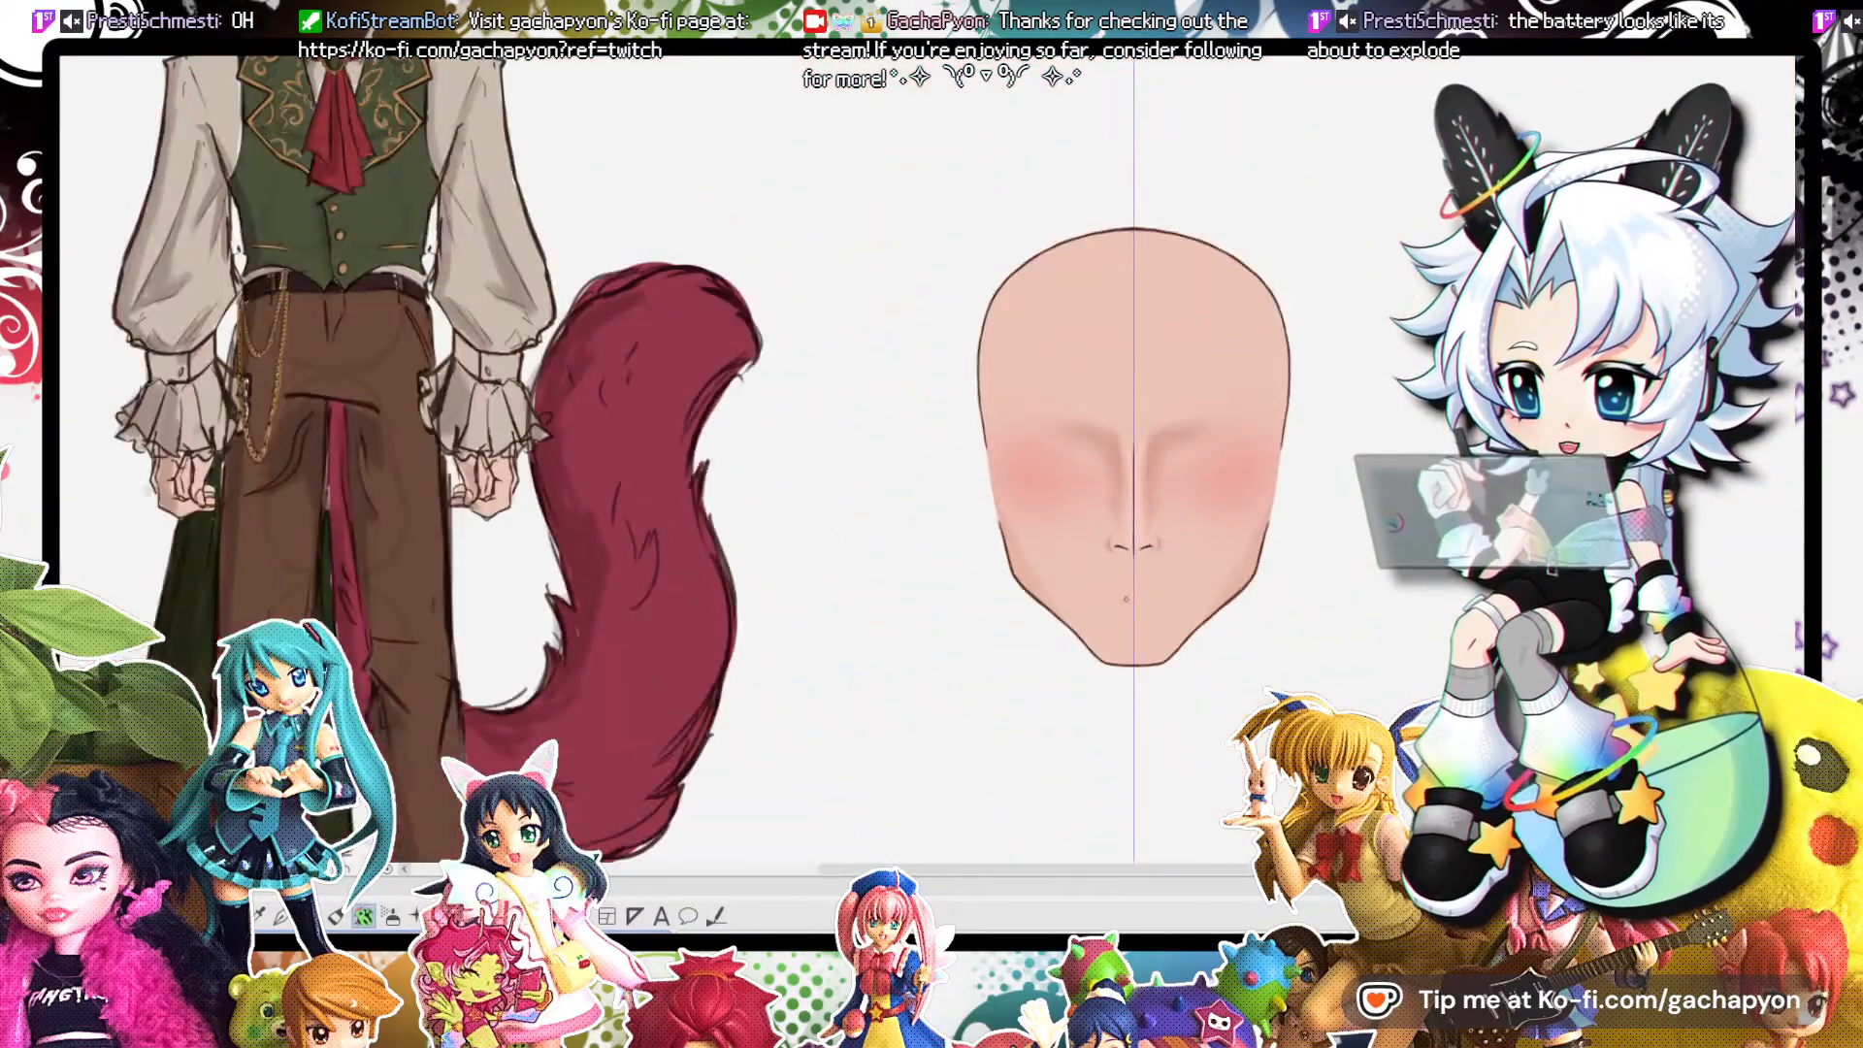
scroll(1161, 538, "up", 10)
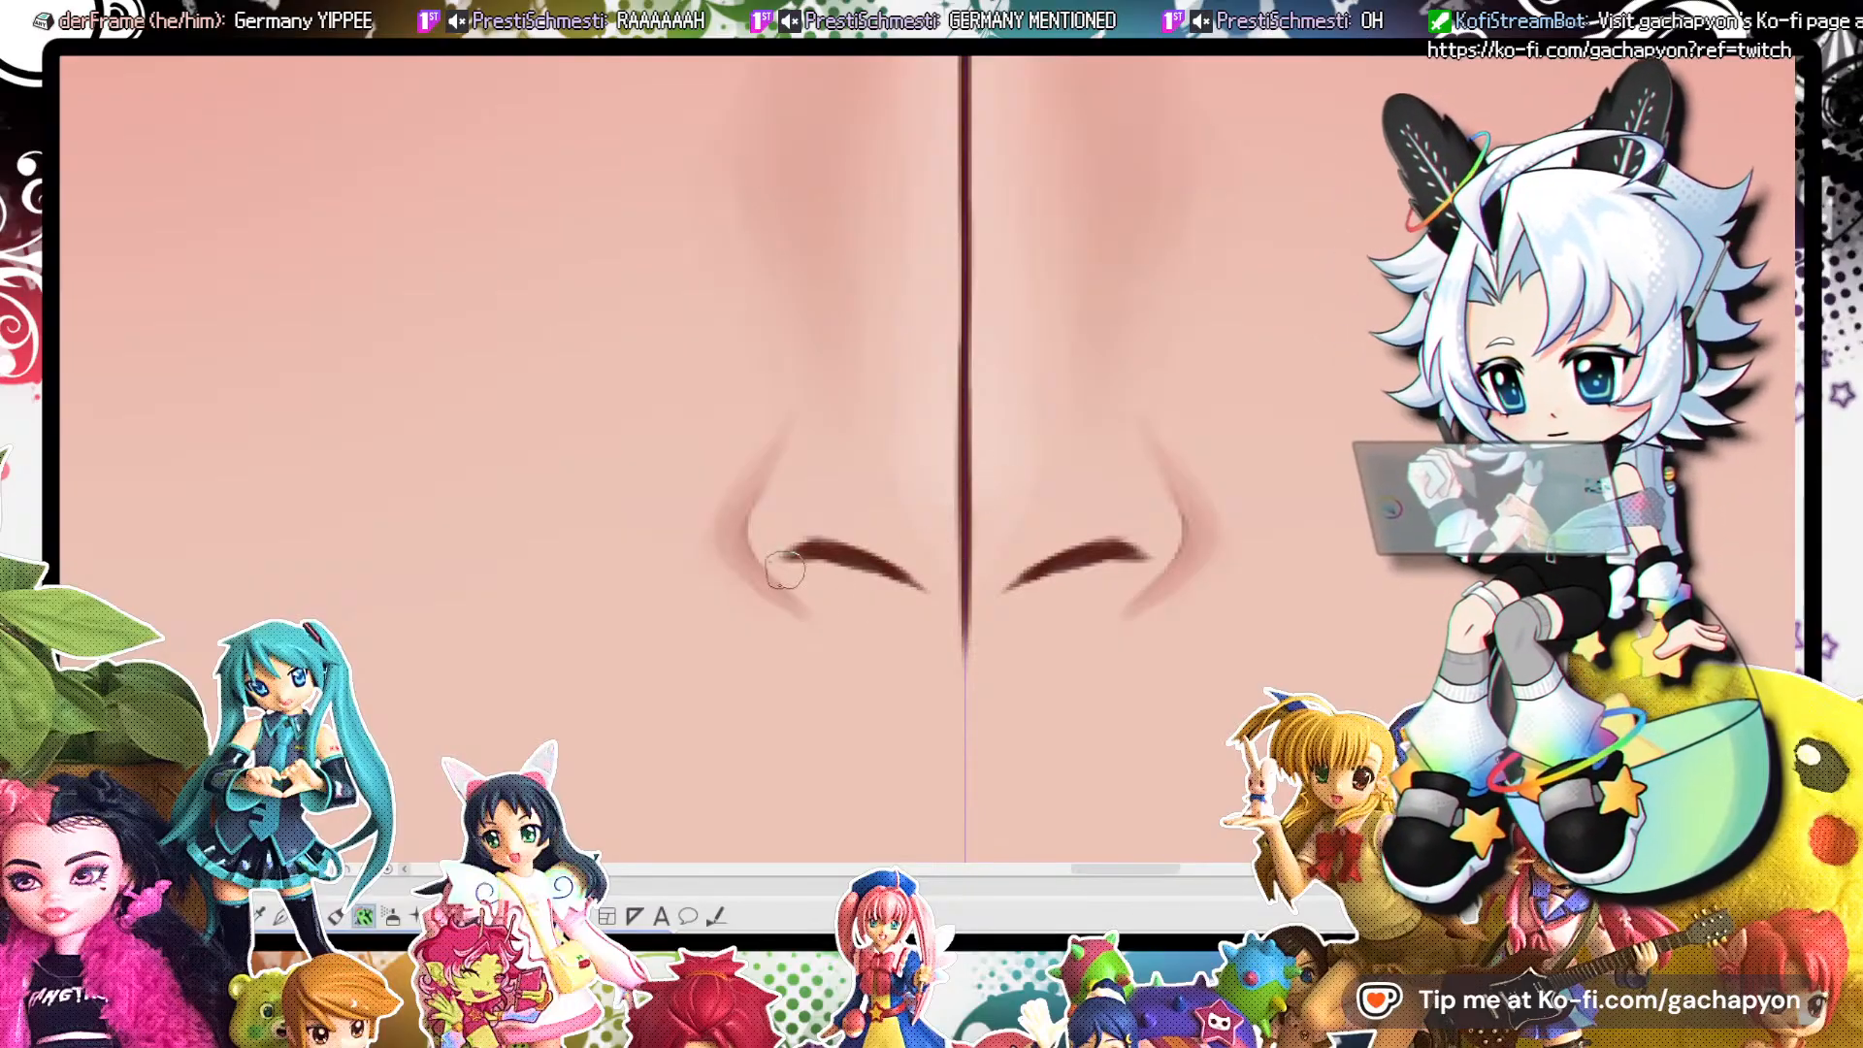
Shade the underside of the nose around both nostrils in reddish pink, tapering it to a shallow point at the centre.
left_click_drag(779, 572, 876, 590)
mouse_move(767, 566)
left_mouse_down()
mouse_move(854, 612)
mouse_move(967, 608)
mouse_move(962, 580)
left_mouse_up()
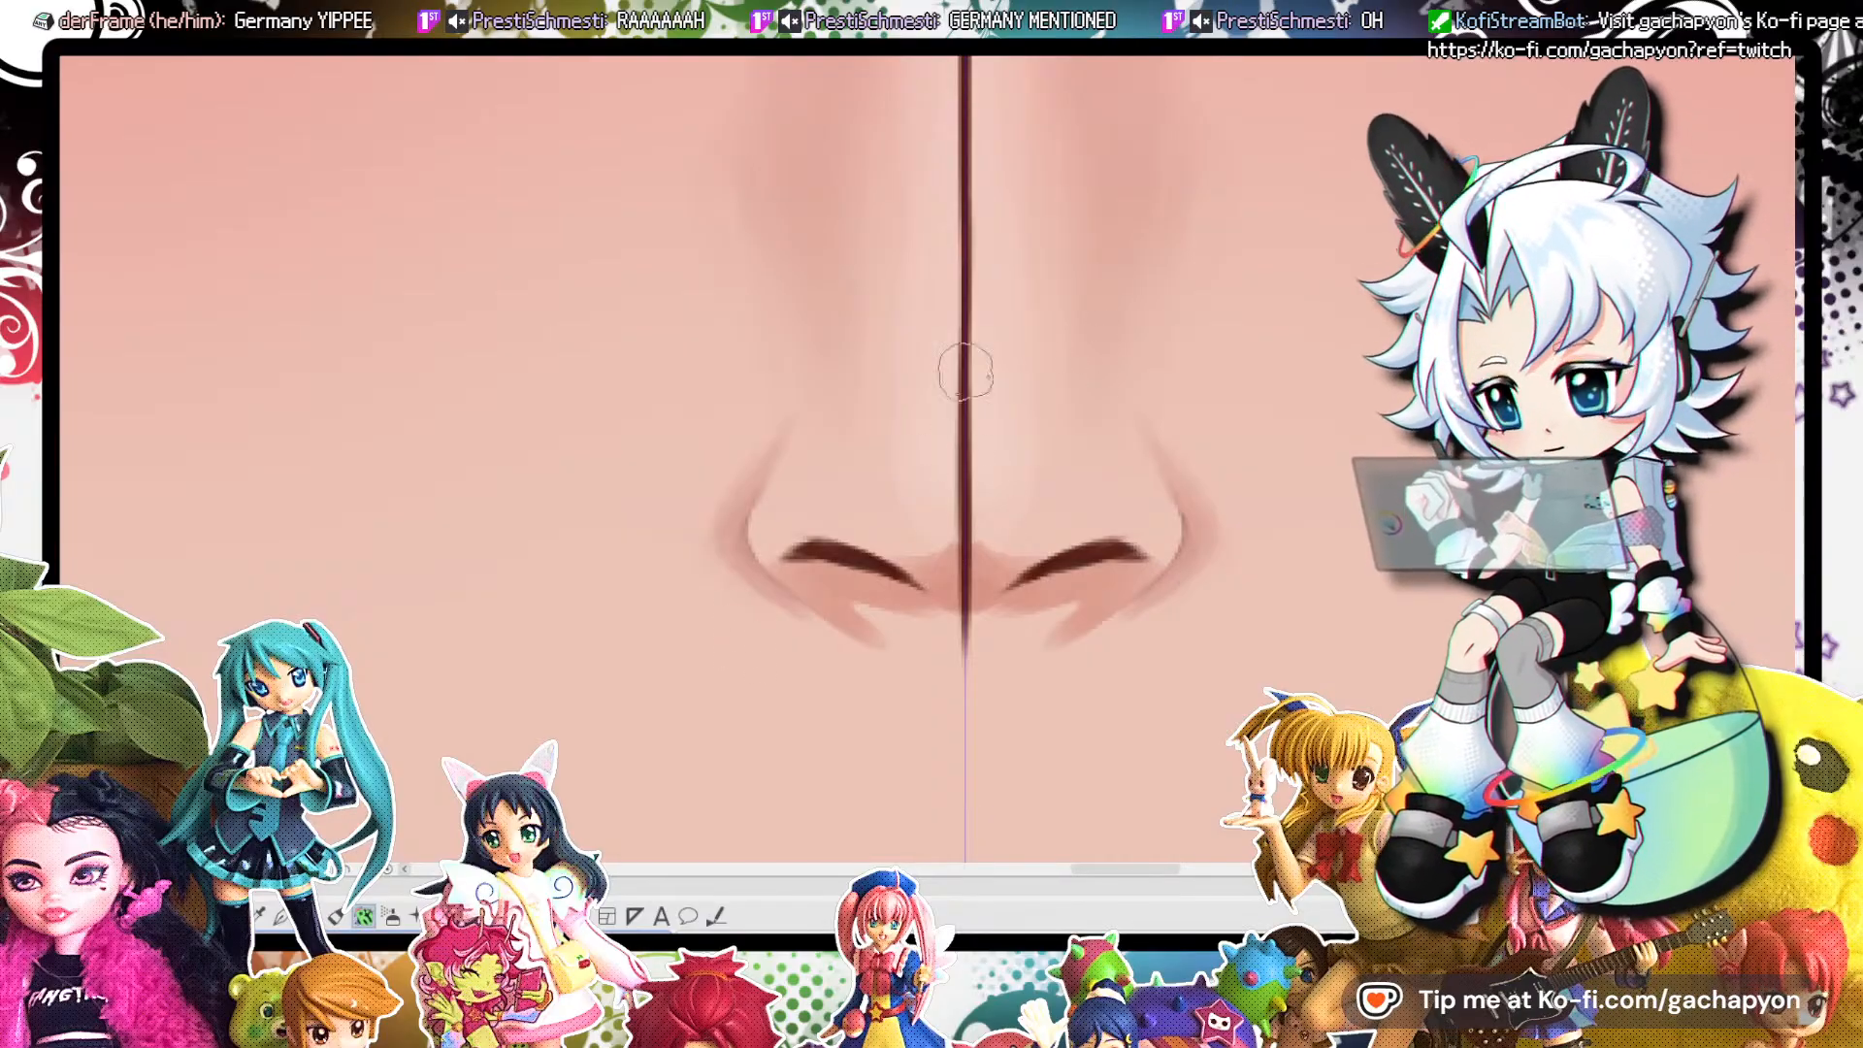
left_click_drag(923, 549, 932, 533)
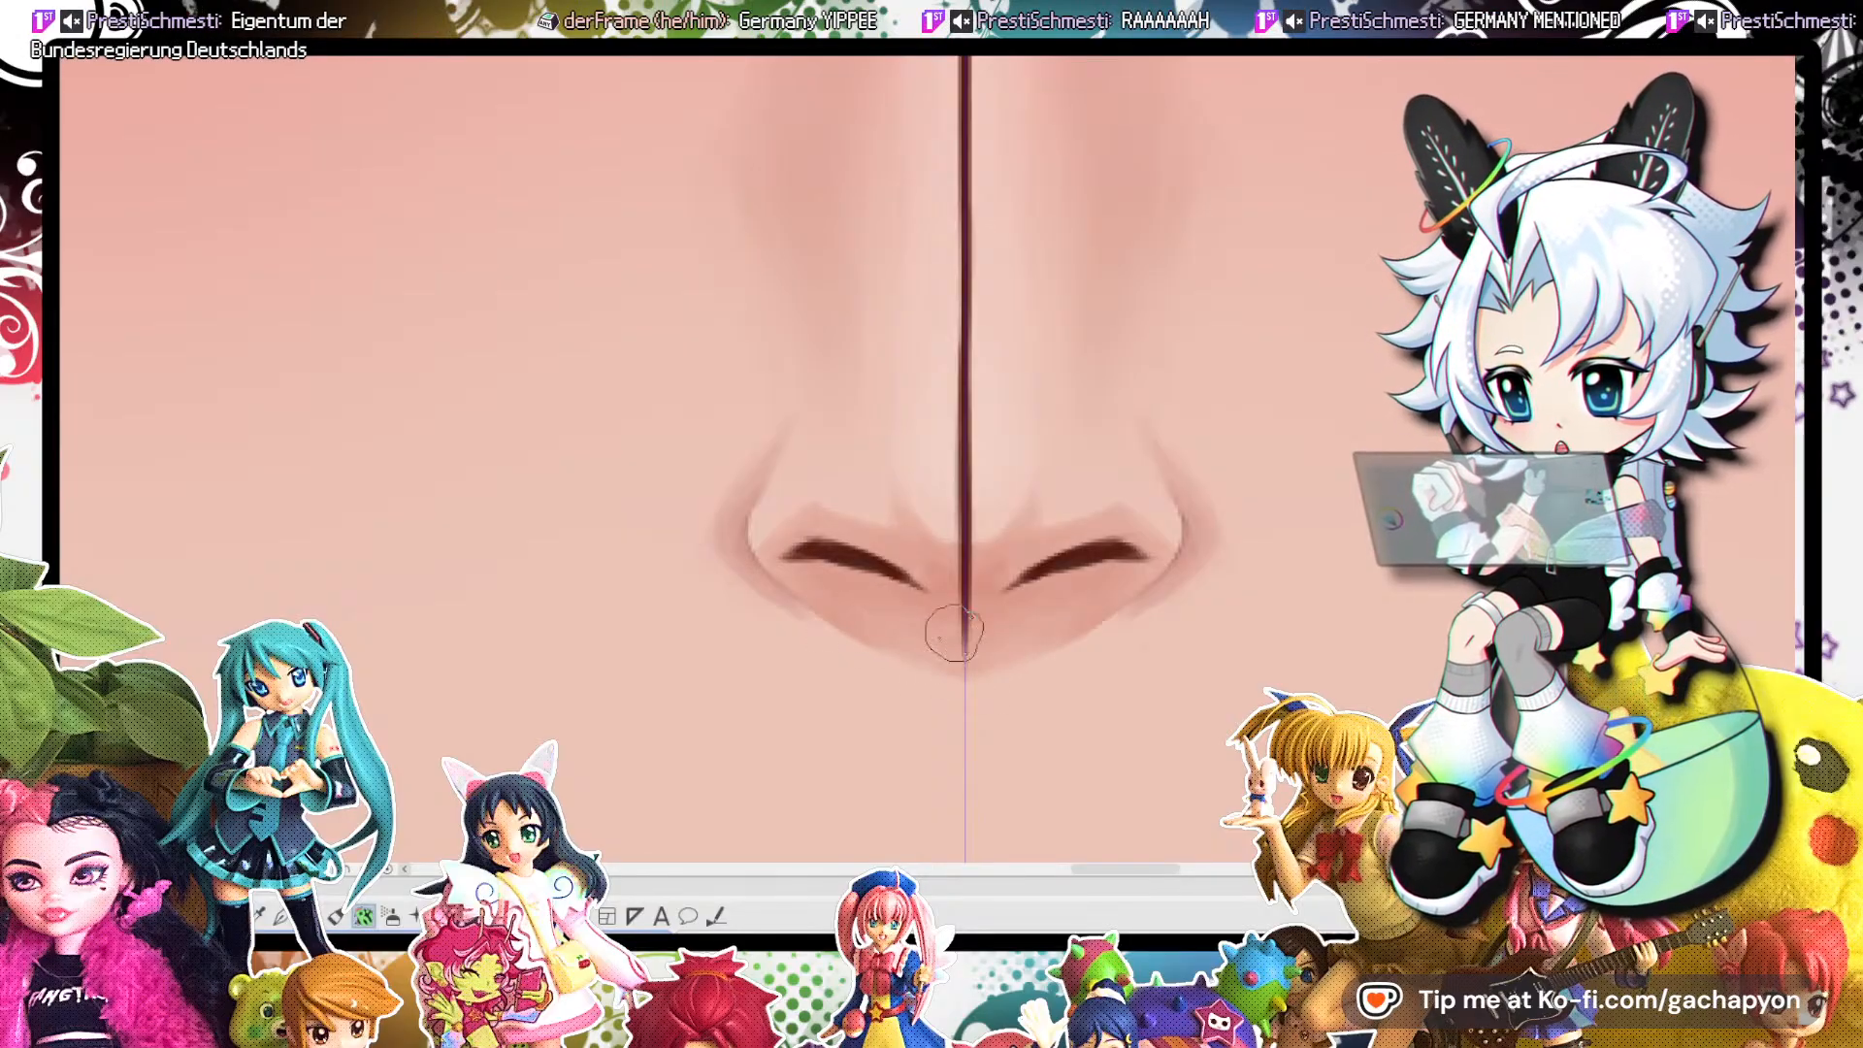
scroll(1099, 548, "down", 5)
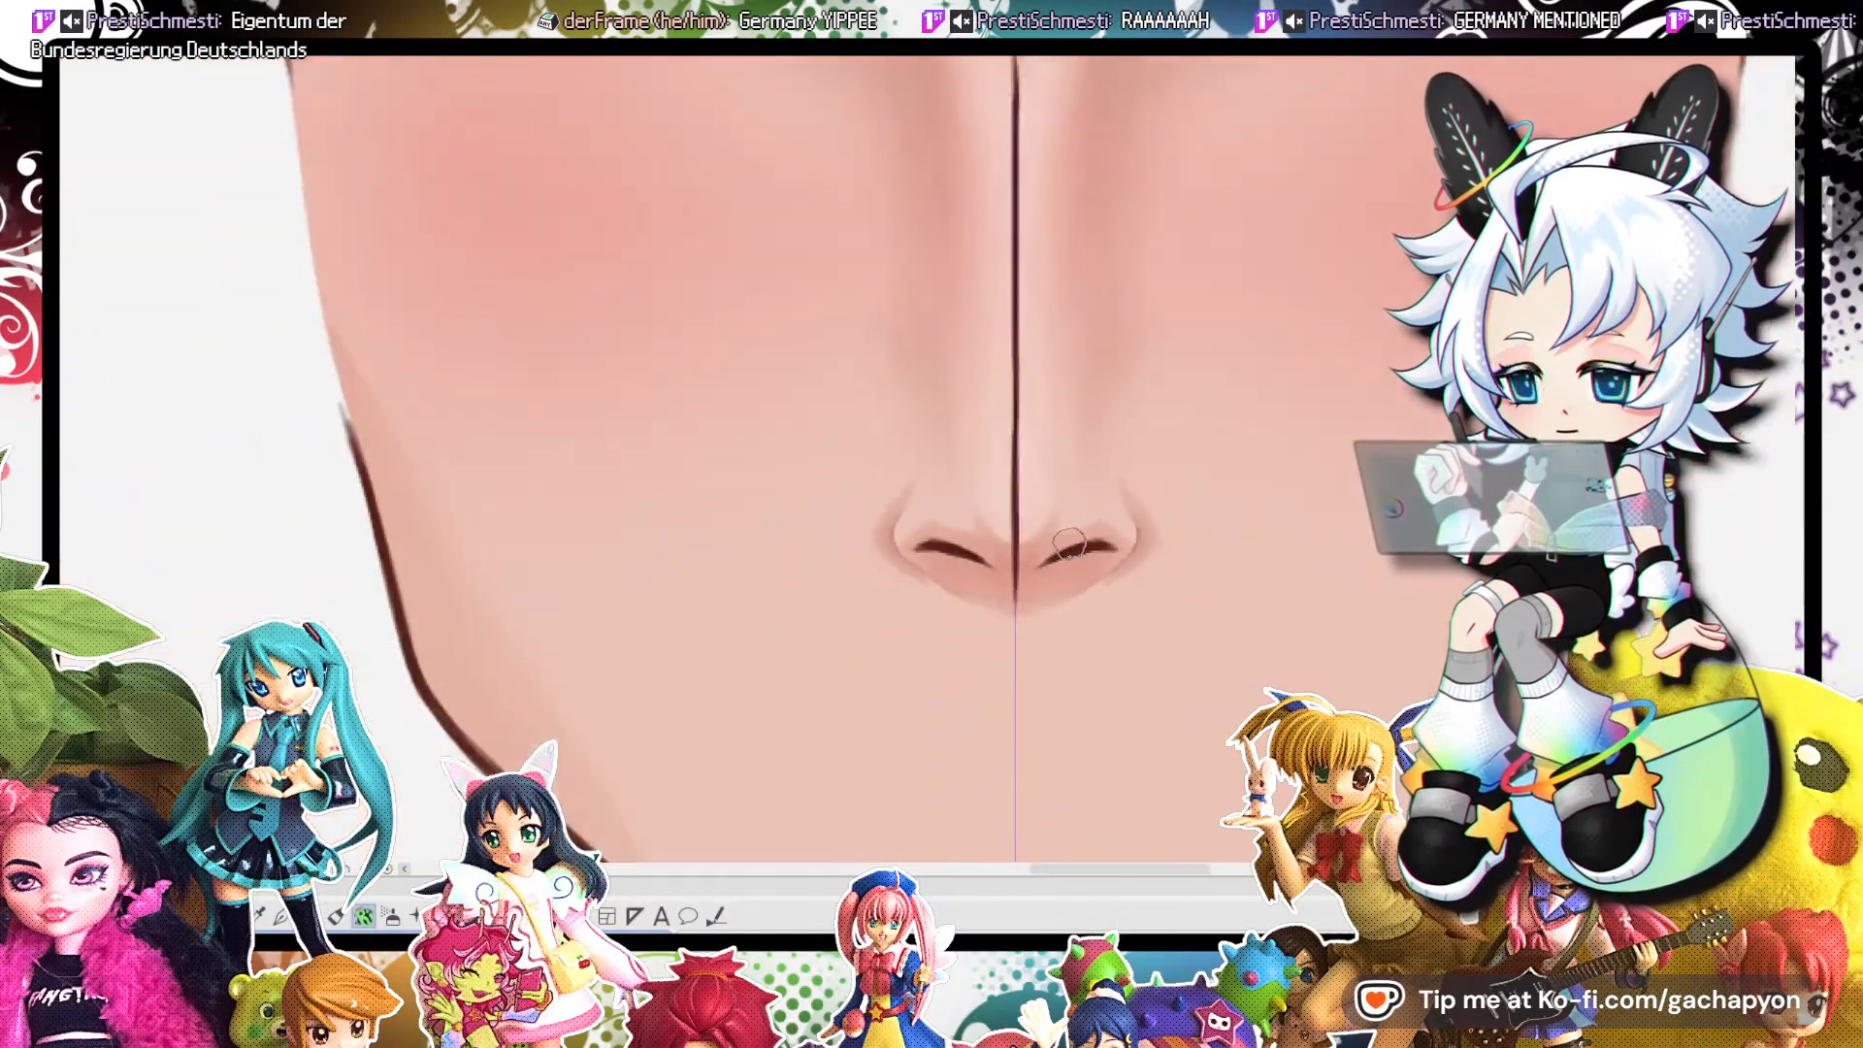
scroll(1143, 532, "up", 5)
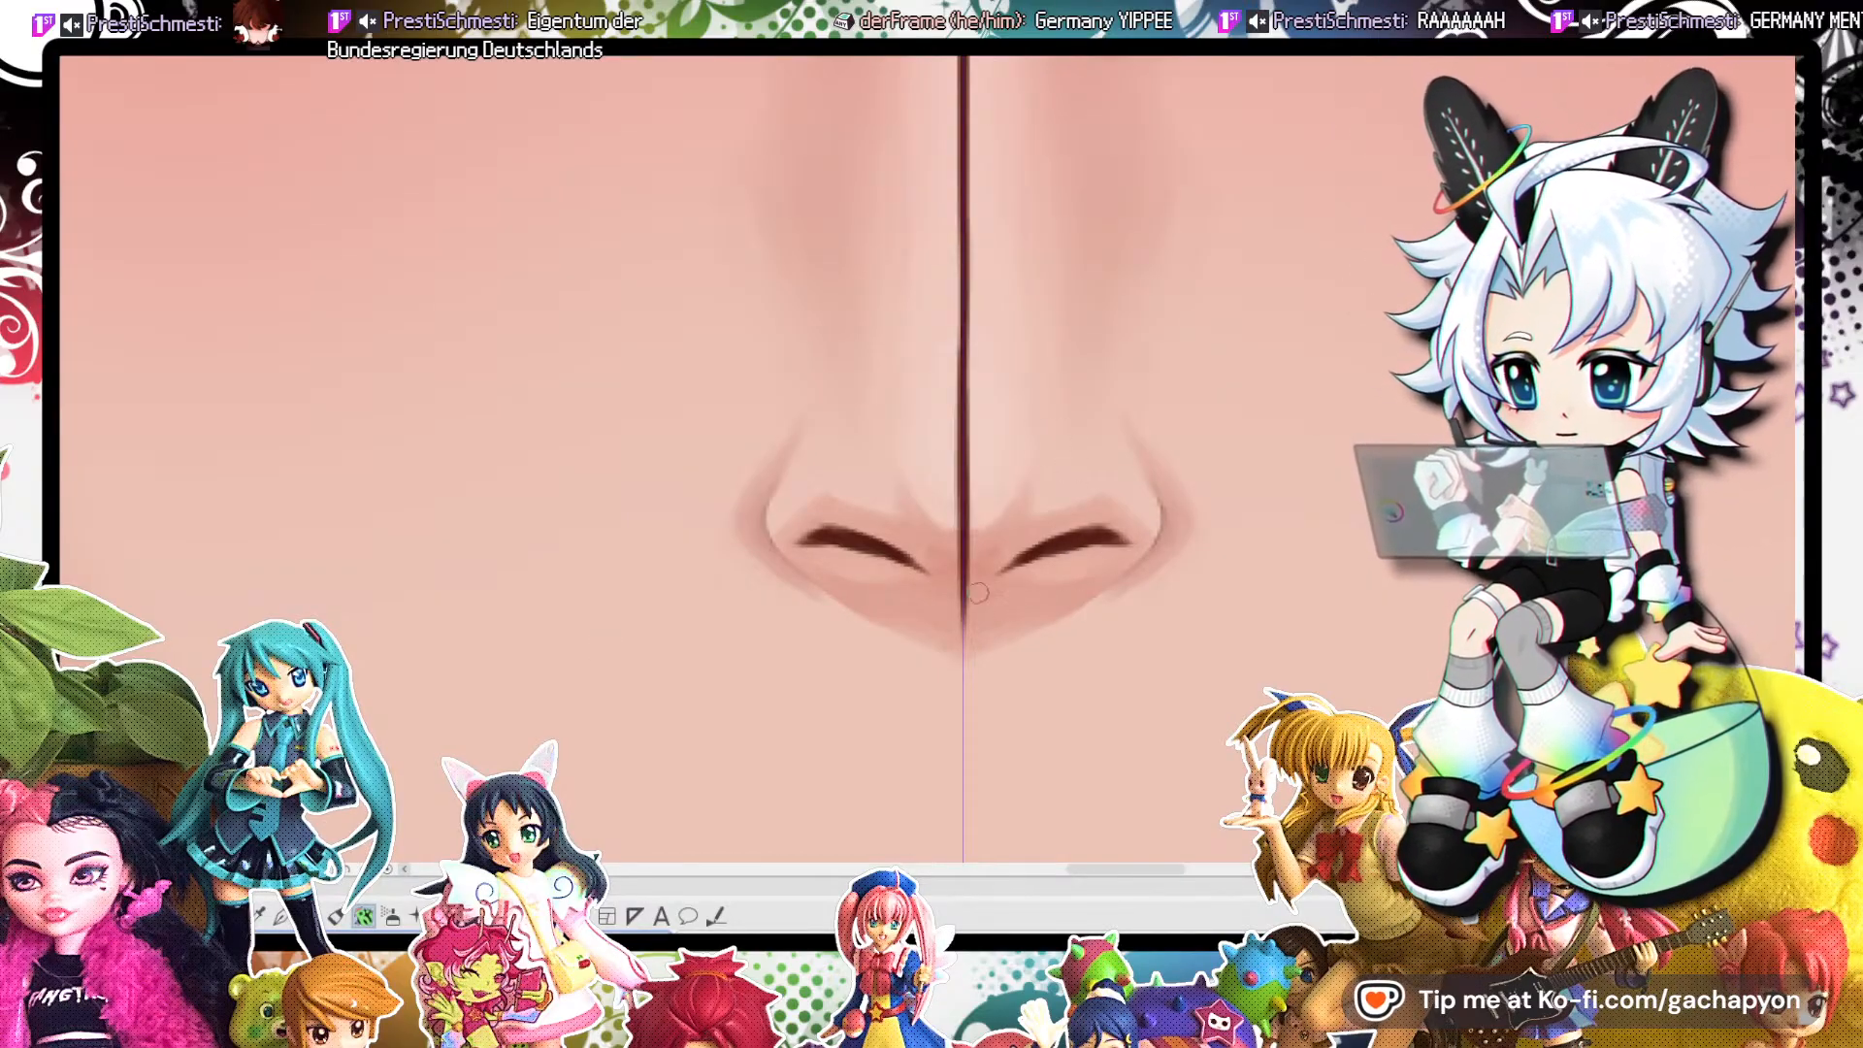
Soften the edges of the underside shading and define the rounded nose tip above the nostrils.
scroll(849, 673, "down", 5)
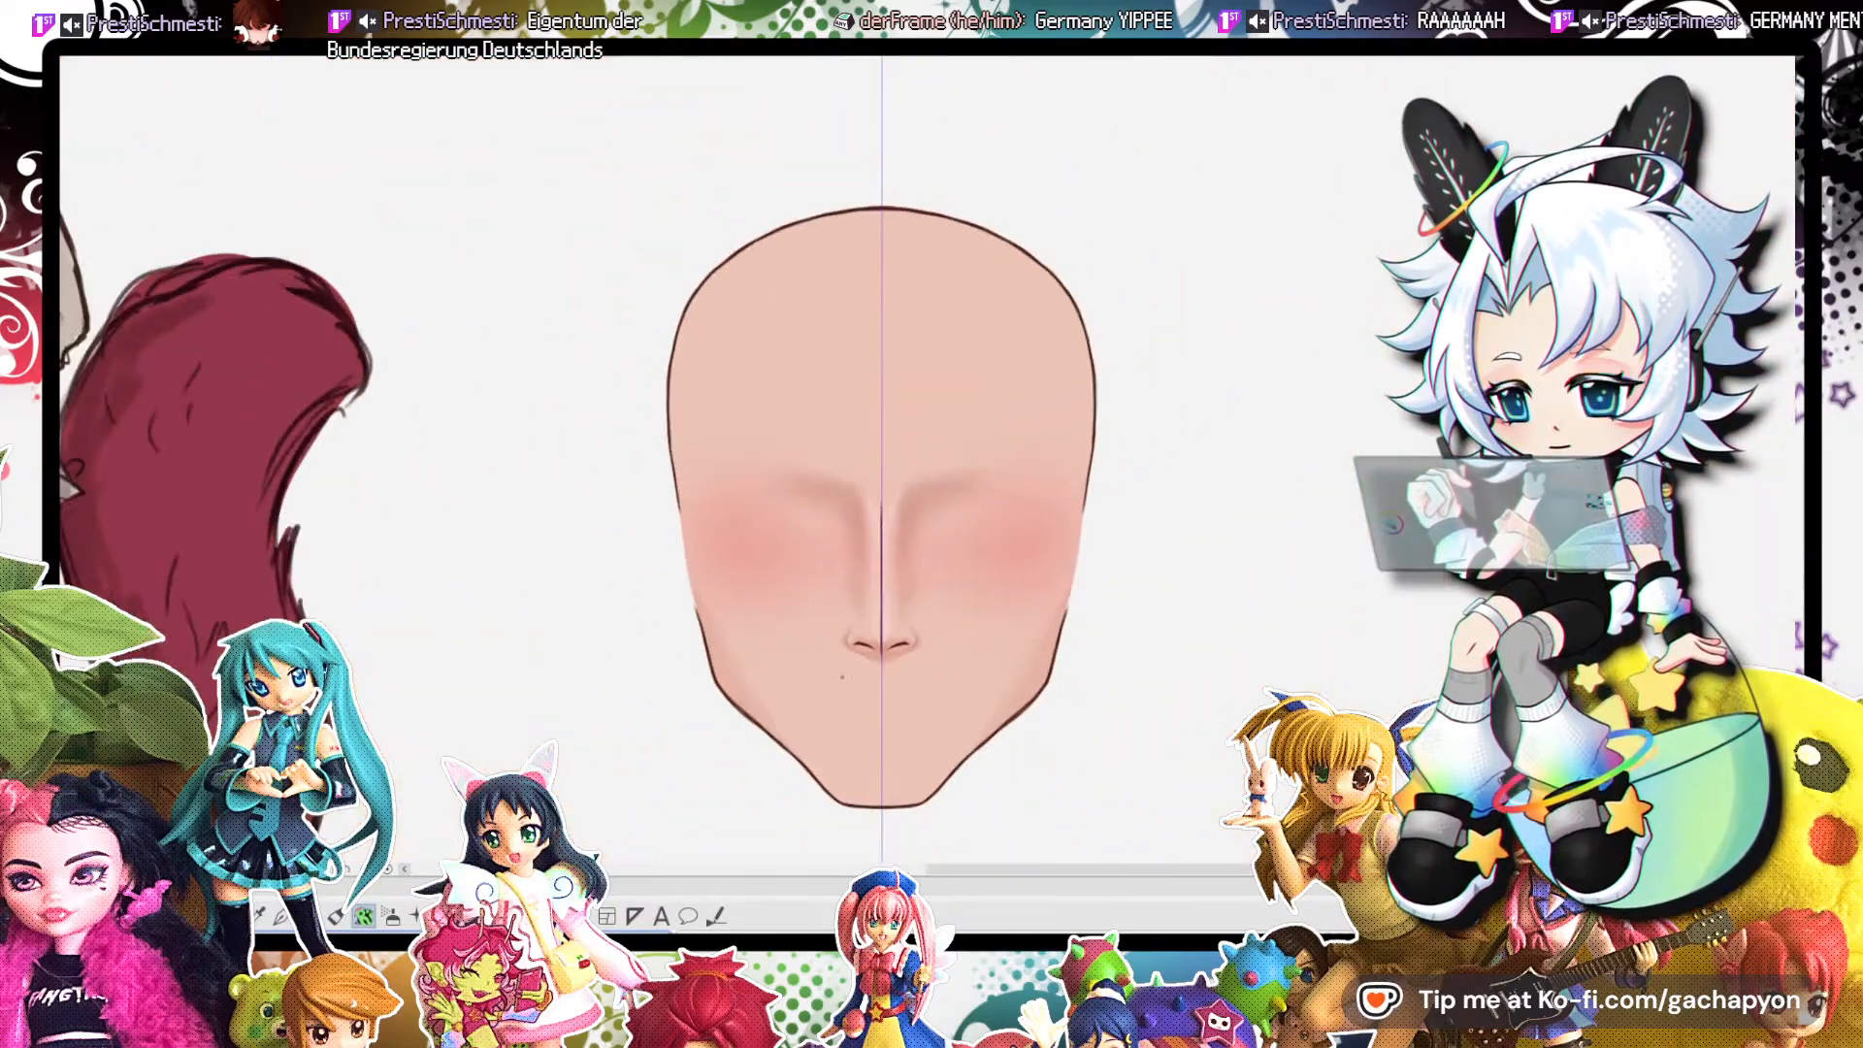
scroll(886, 630, "up", 4)
scroll(887, 631, "up", 1)
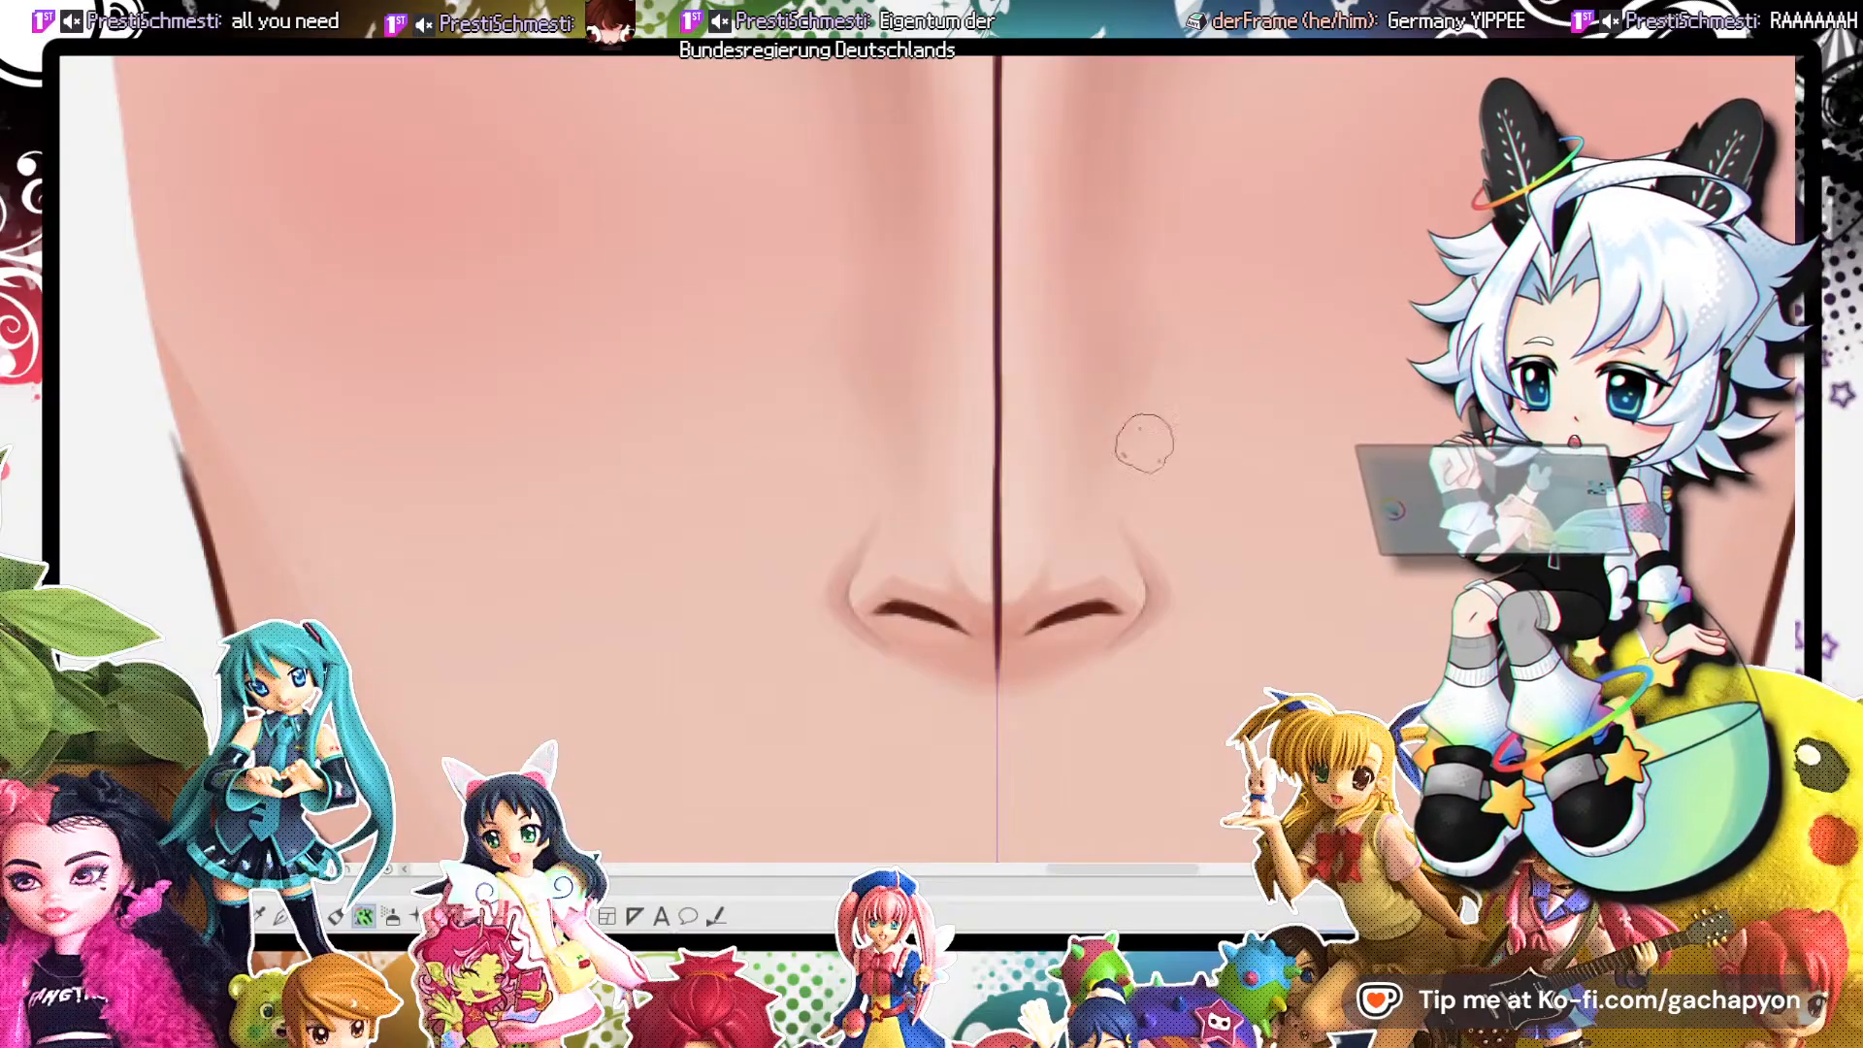
scroll(840, 621, "down", 2)
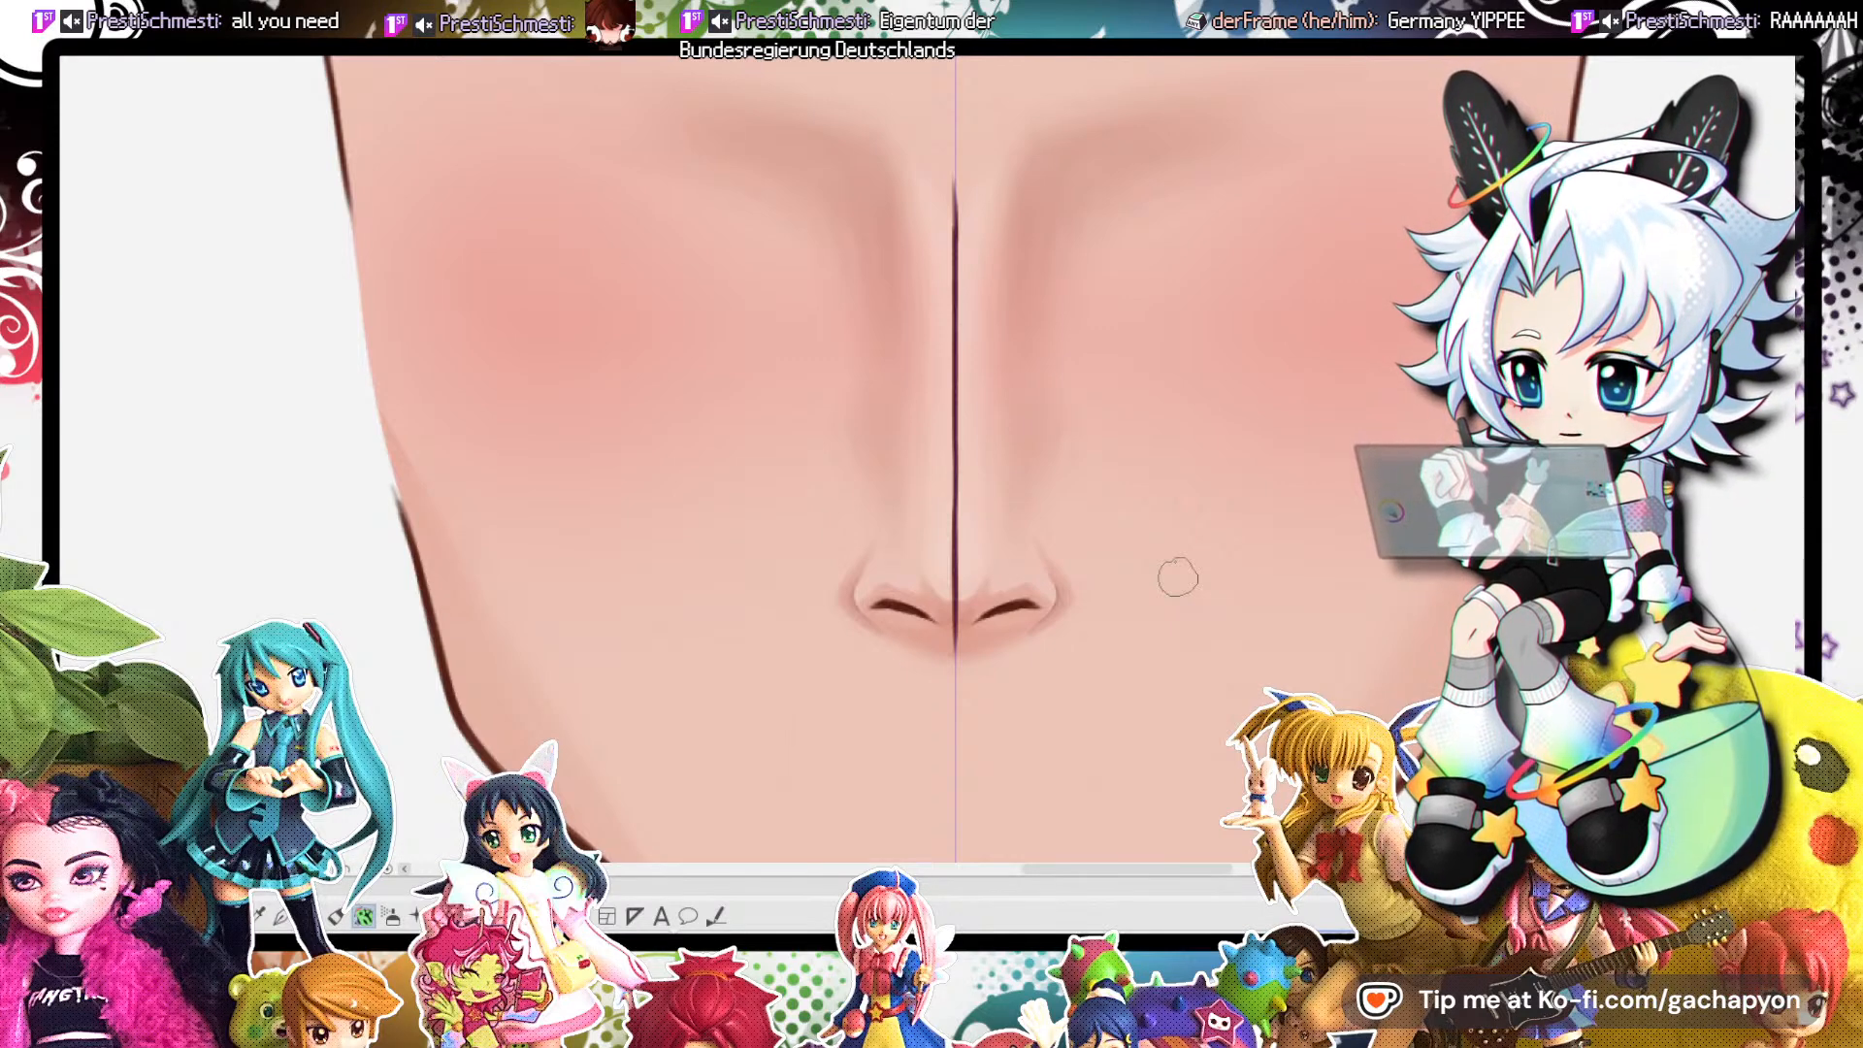
scroll(1057, 468, "up", 3)
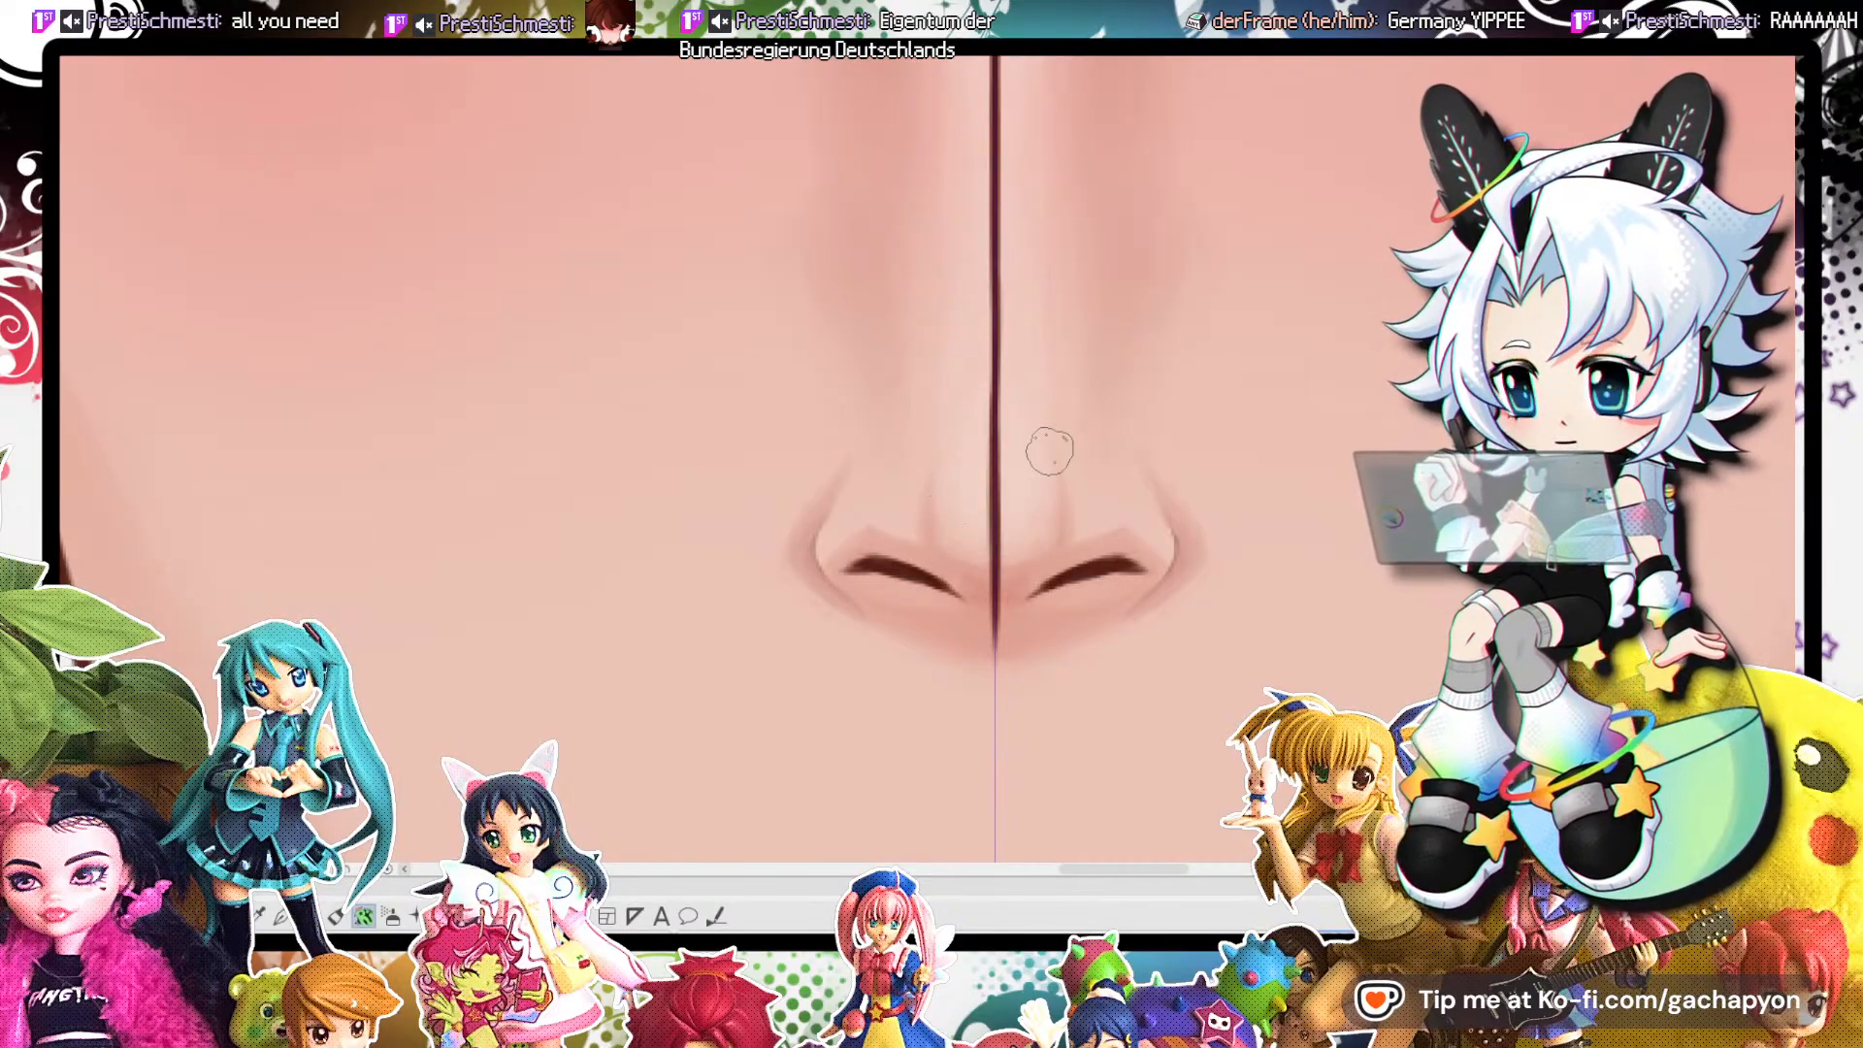
Blend the shading between the nose tip and the nostril wings for smoother transitions into the sides of the nose.
left_click_drag(1049, 451, 1043, 464)
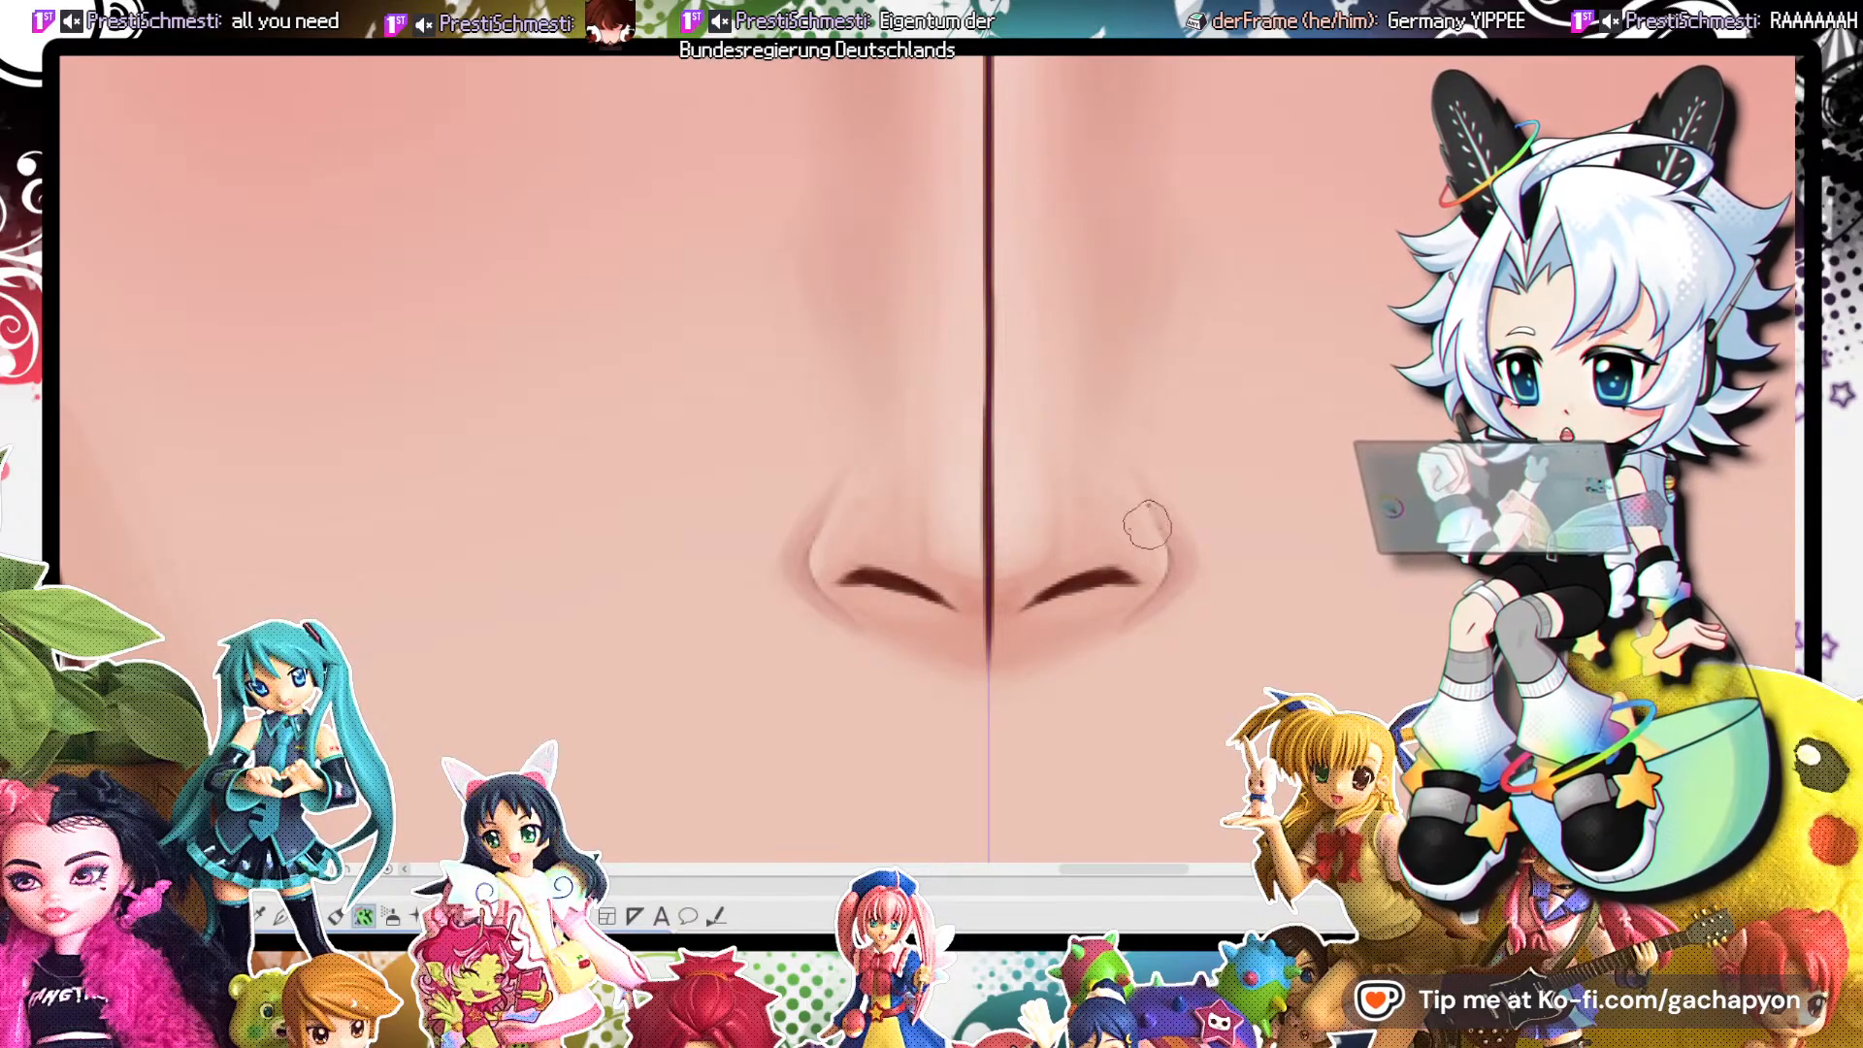
scroll(1072, 401, "down", 3)
scroll(1012, 540, "down", 4)
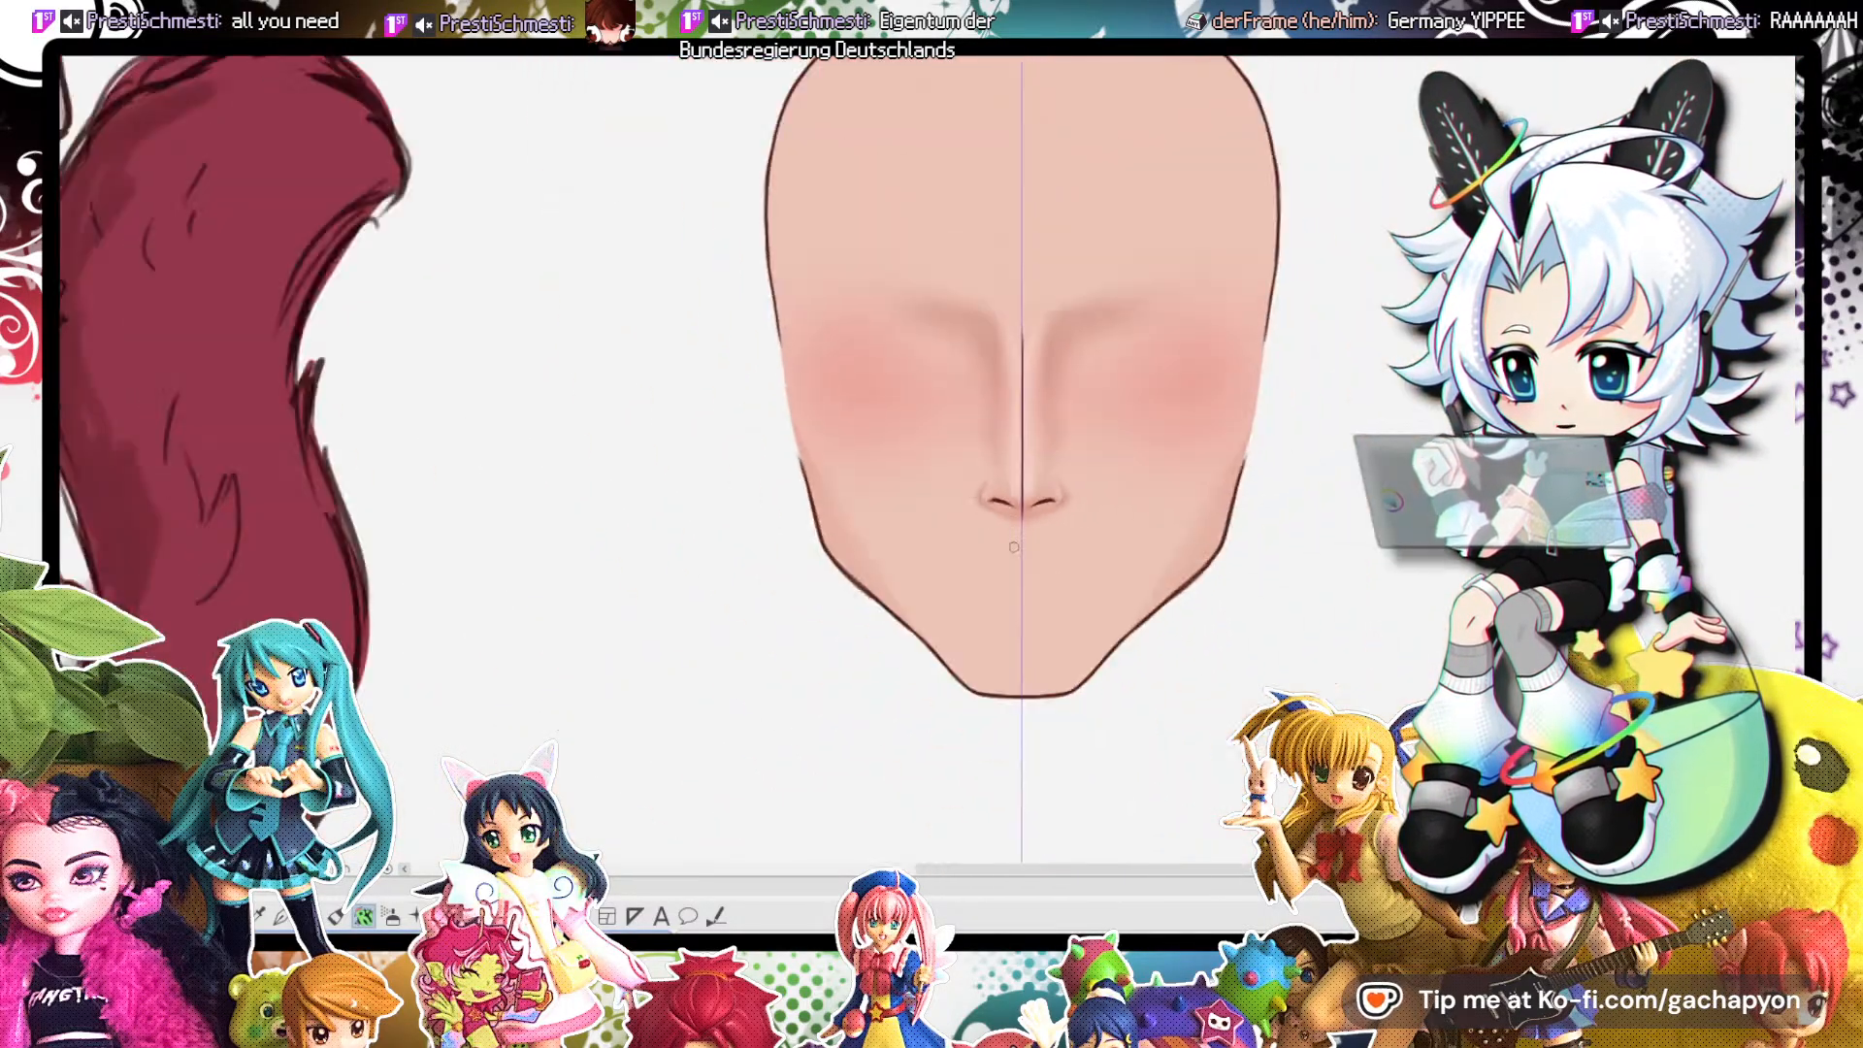
scroll(1069, 508, "up", 2)
scroll(1068, 508, "up", 4)
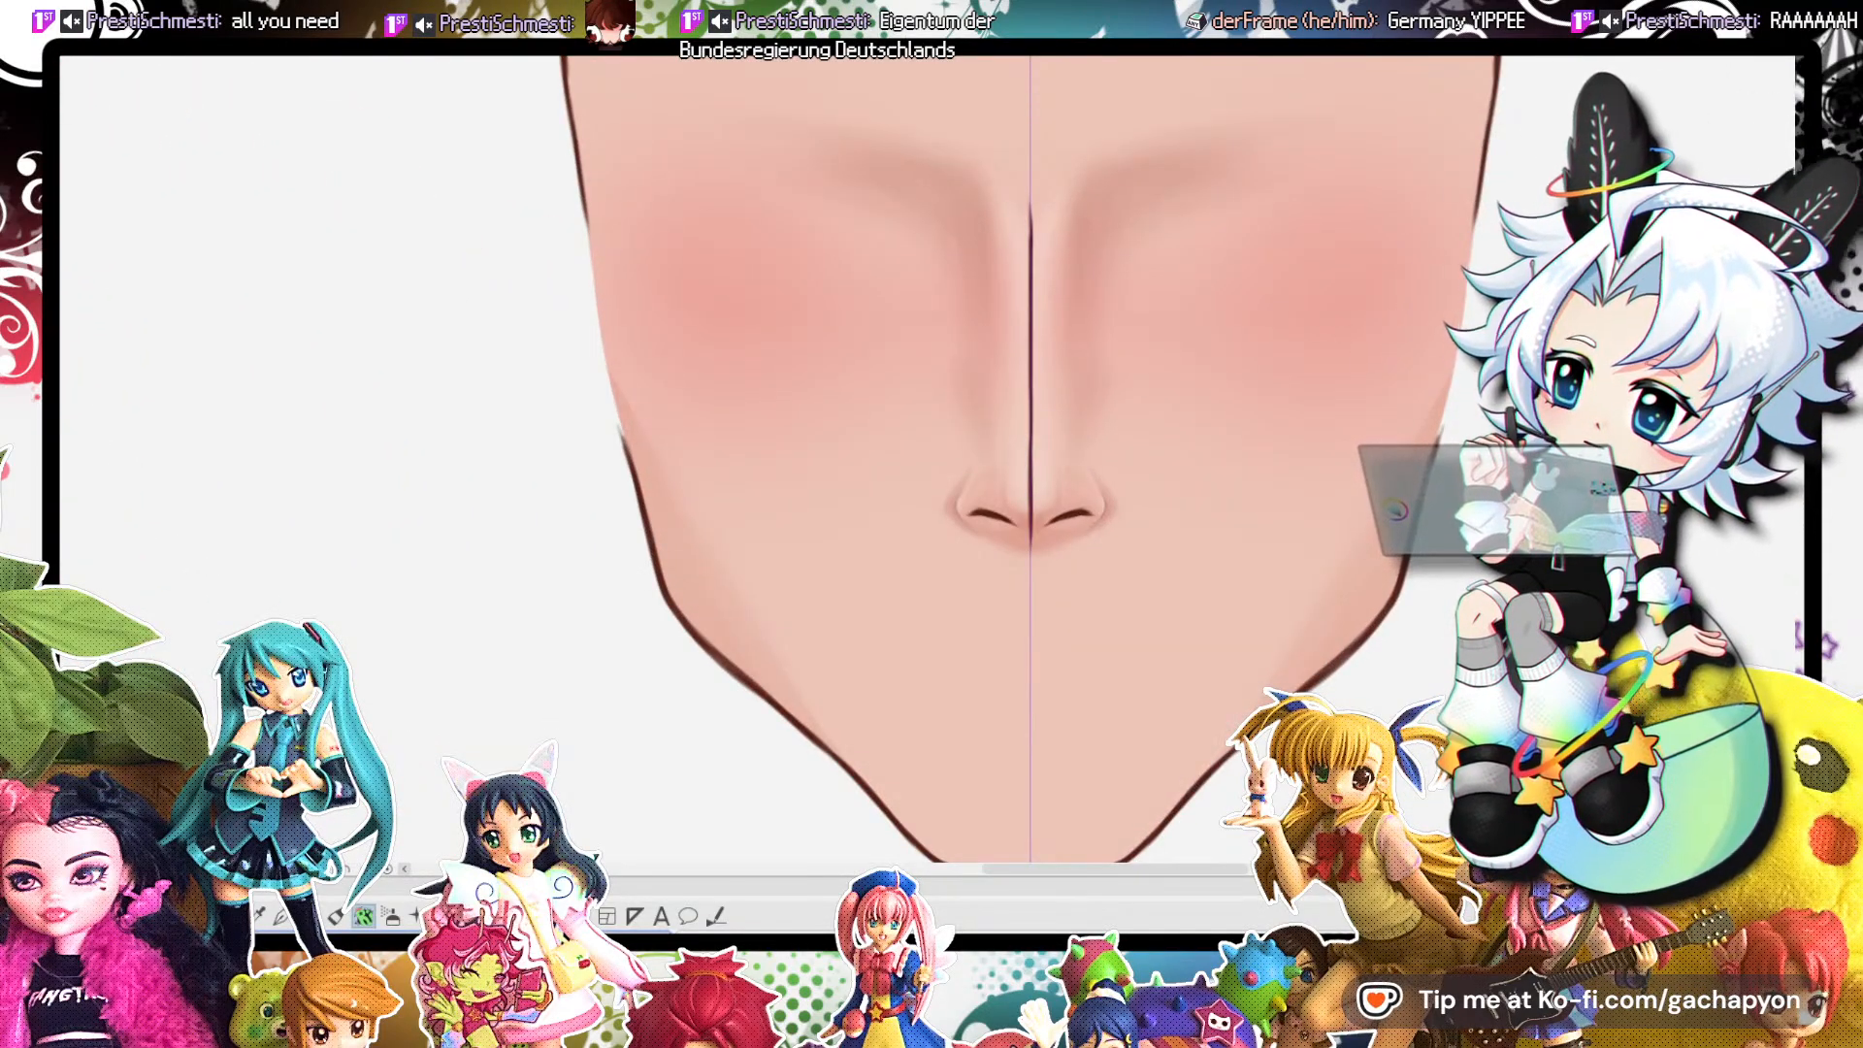
scroll(1048, 462, "up", 4)
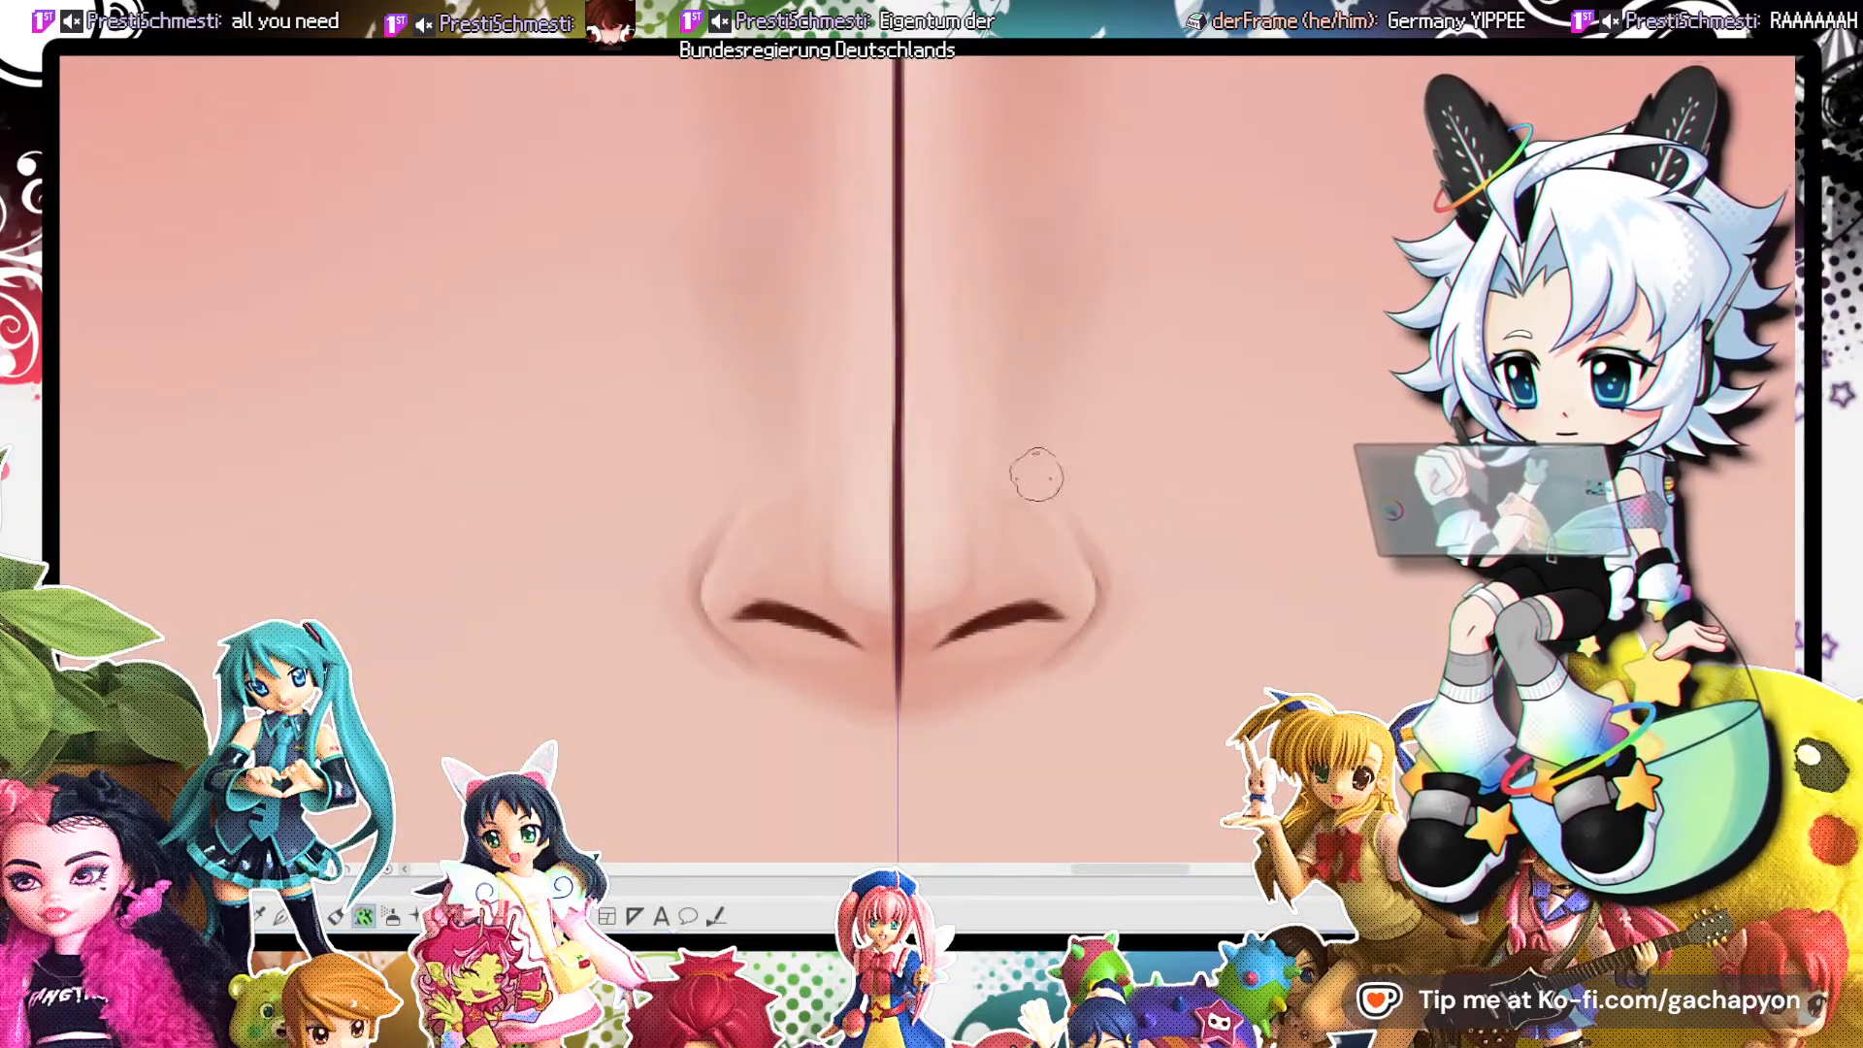
Examine the nose and blush shading both close up and from a distance, comparing it with the sketch overlay.
scroll(1218, 545, "down", 8)
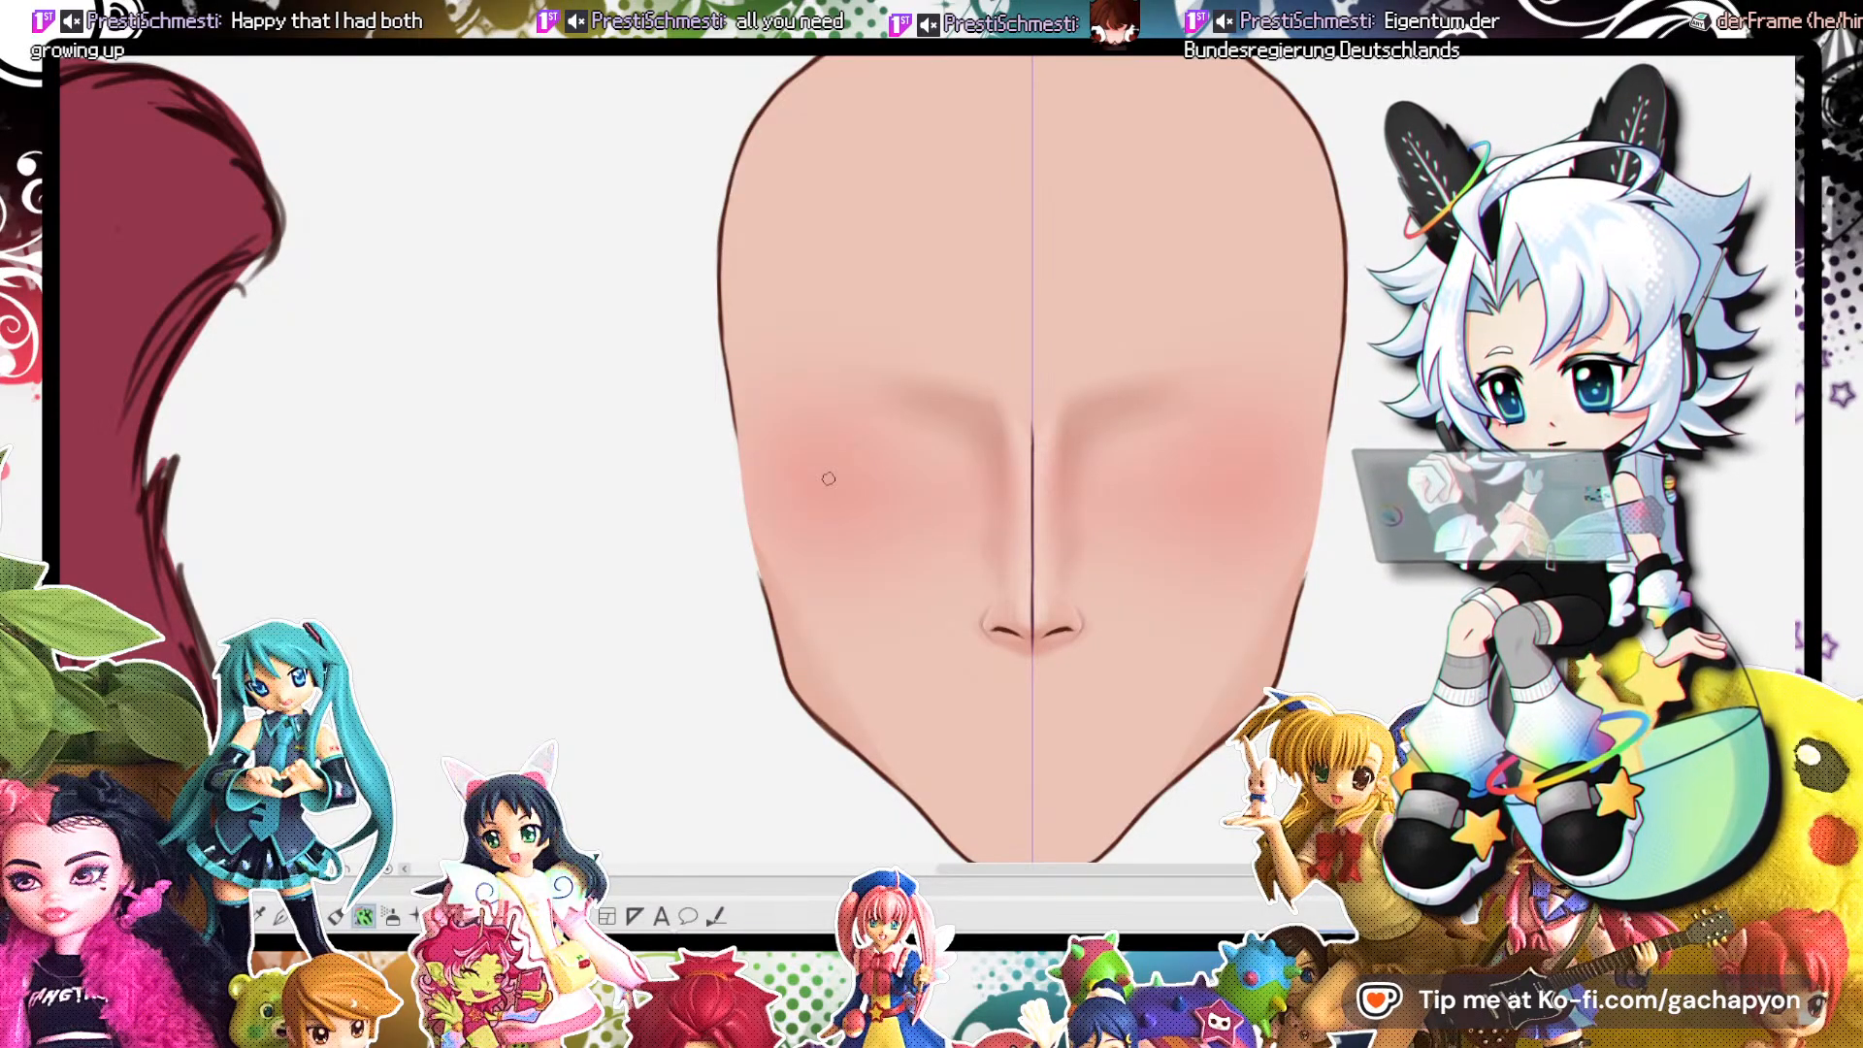
scroll(831, 477, "down", 3)
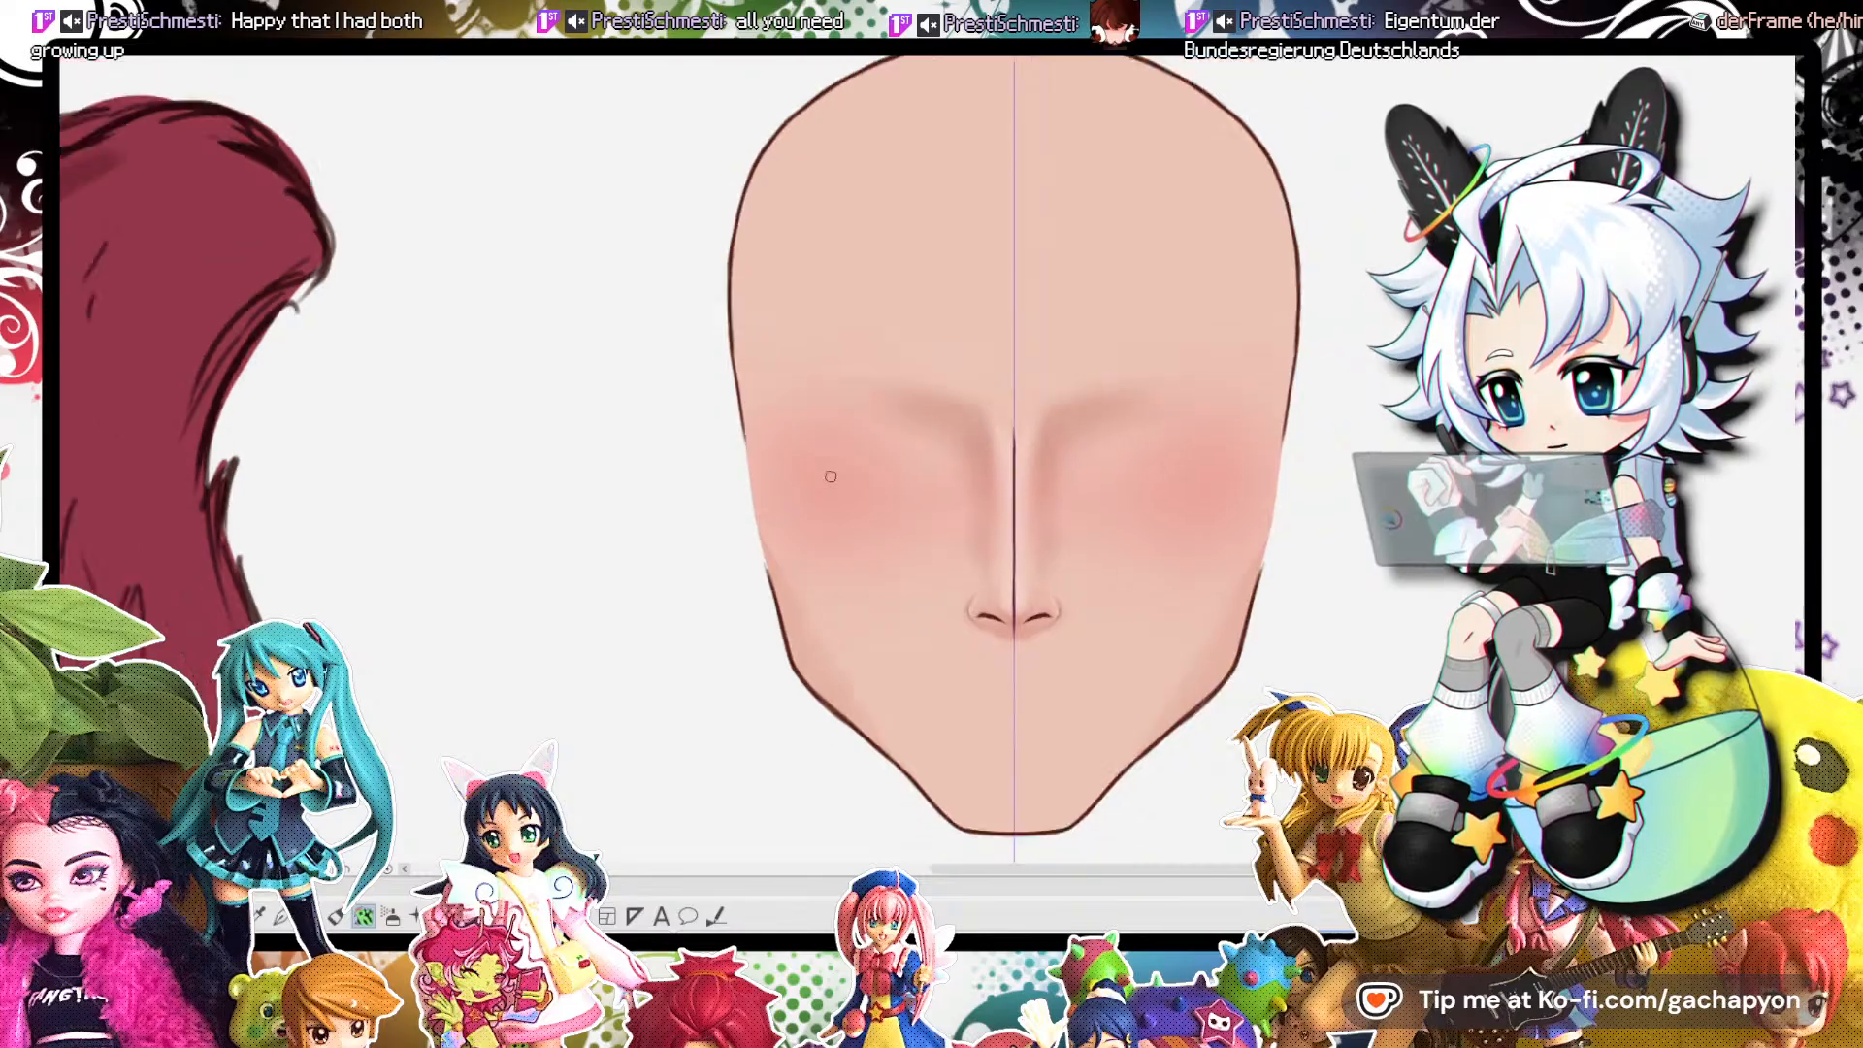
scroll(845, 486, "up", 5)
scroll(1125, 490, "down", 4)
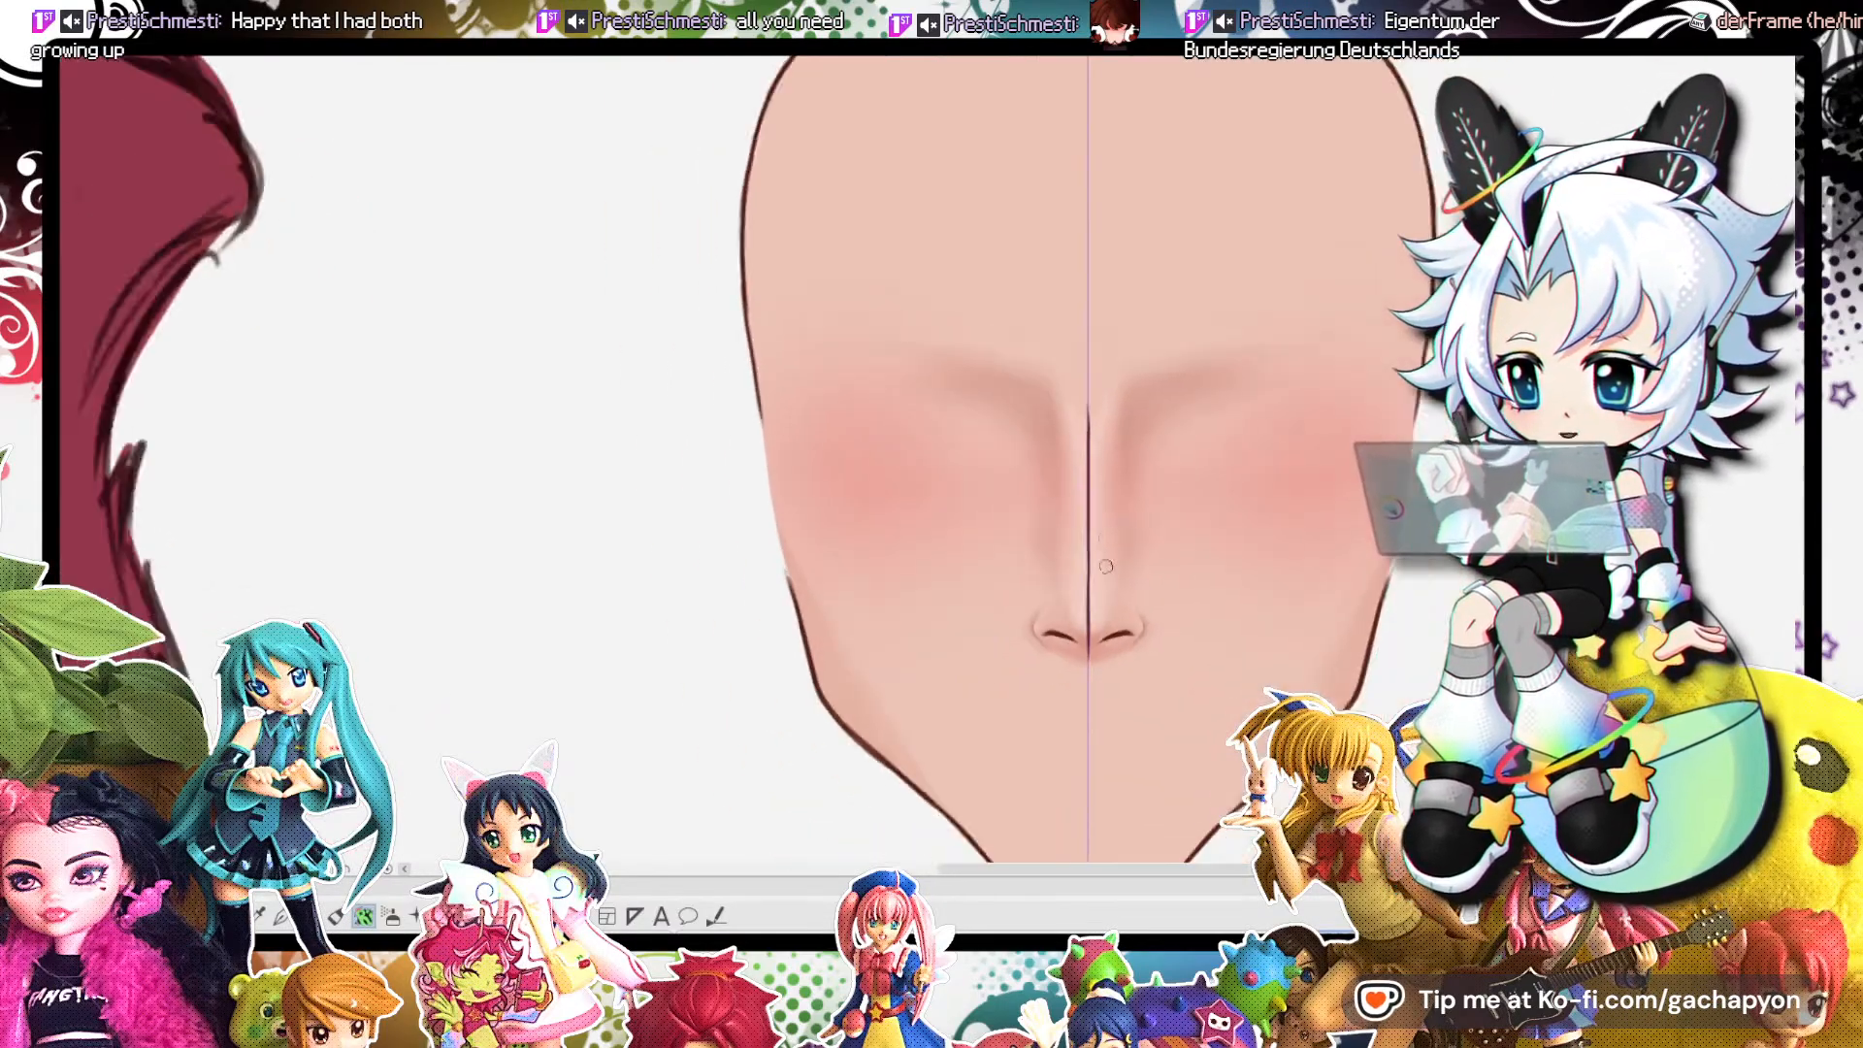
scroll(1177, 533, "up", 3)
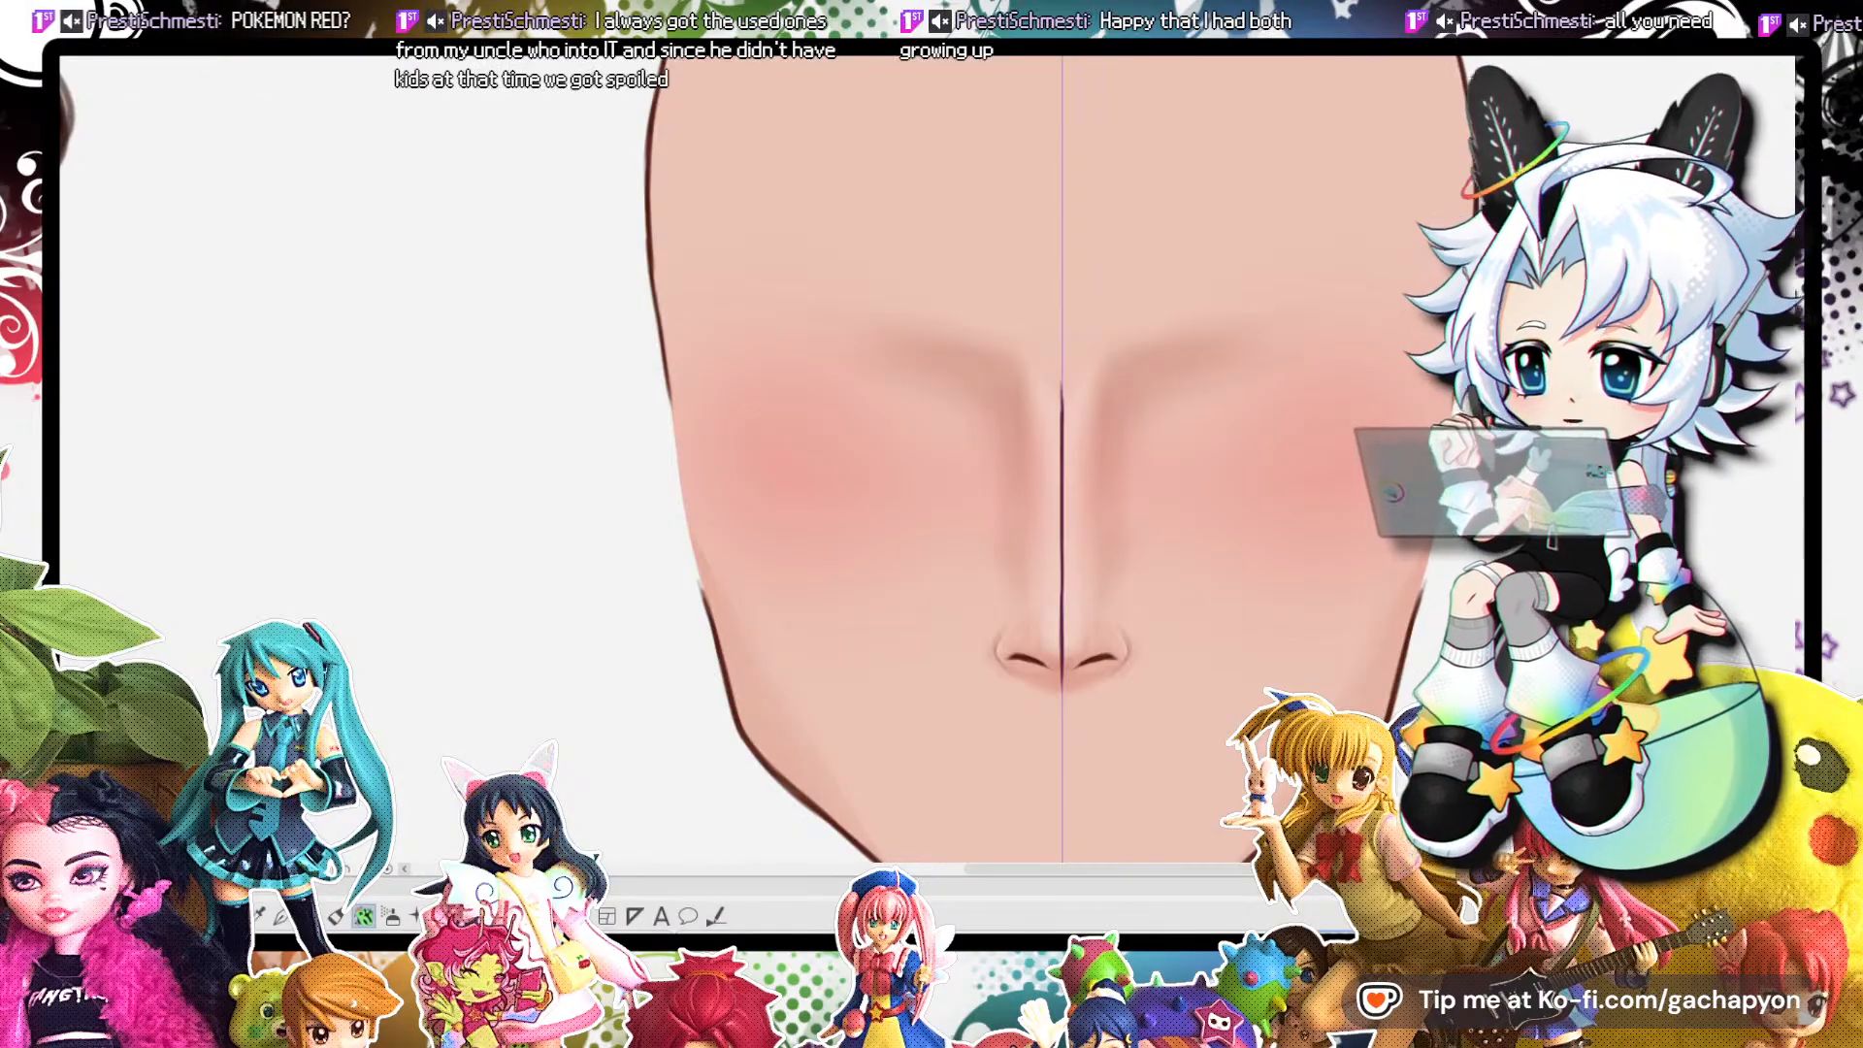
scroll(1352, 486, "down", 5)
scroll(798, 318, "down", 3)
scroll(1091, 345, "up", 7)
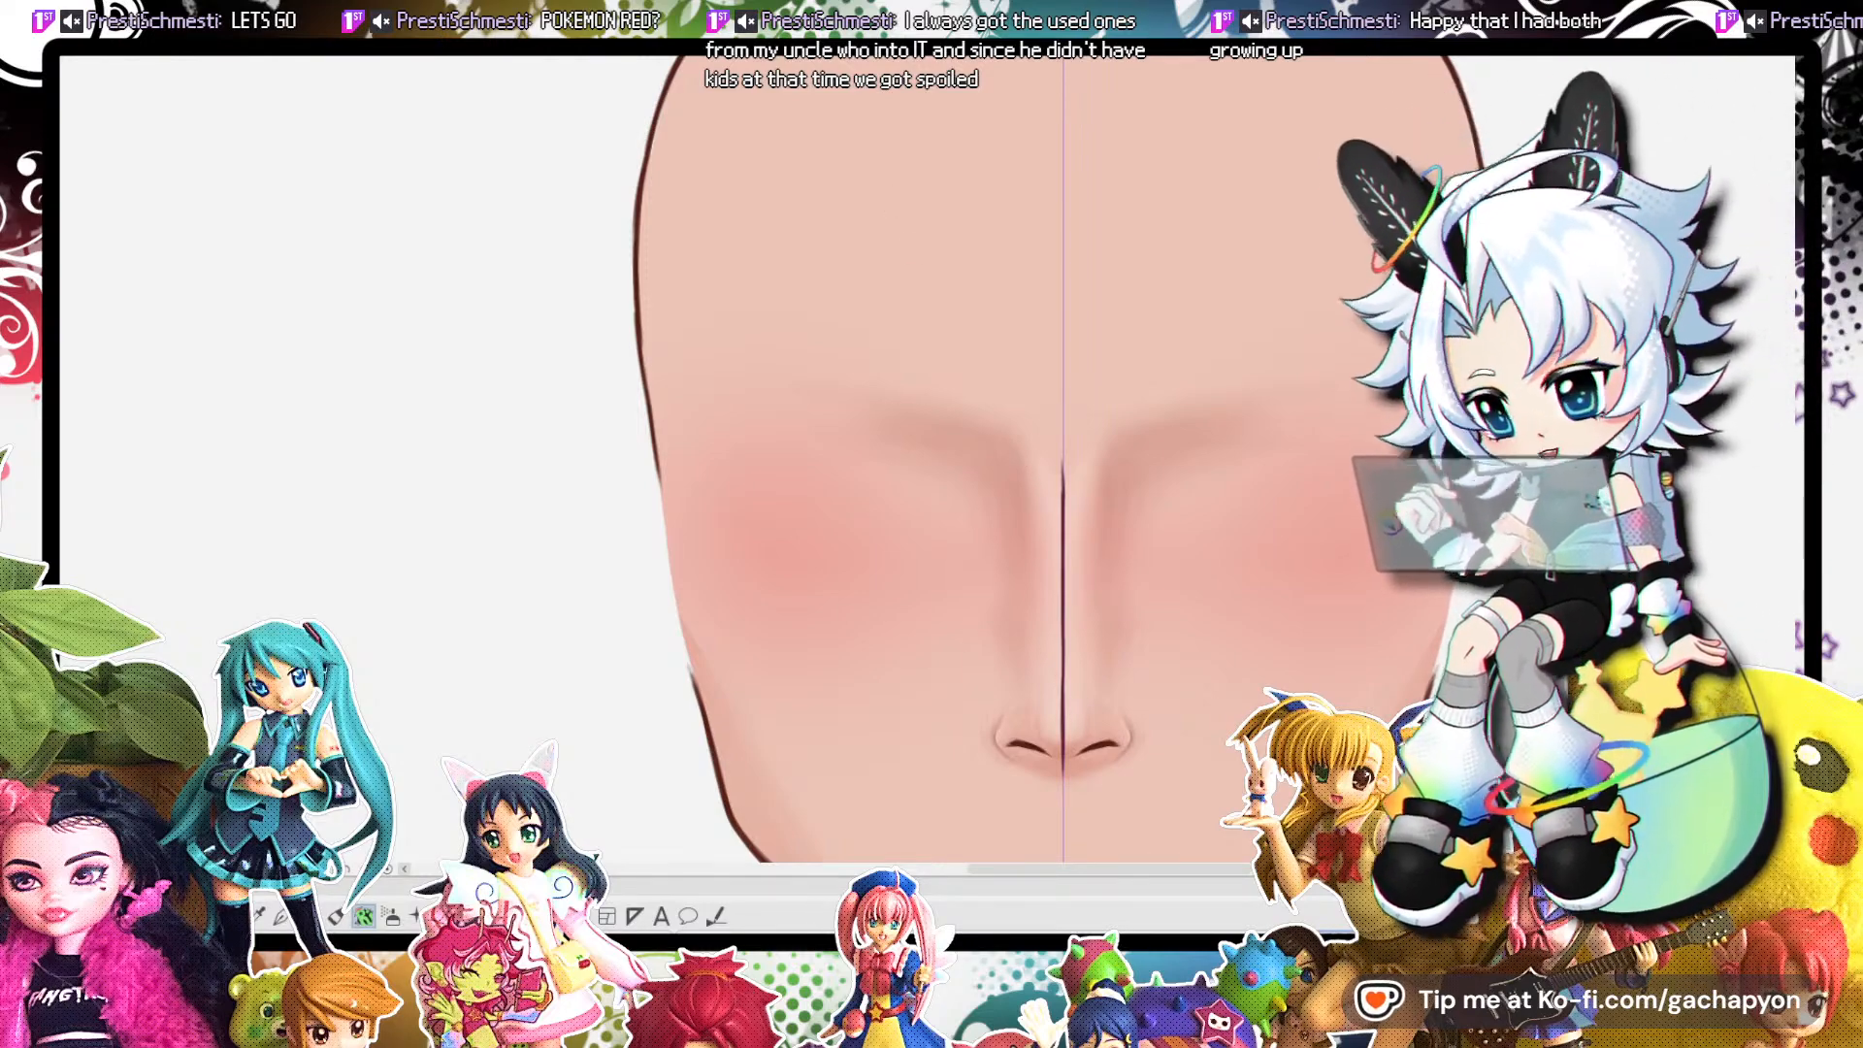
scroll(963, 524, "down", 3)
scroll(1049, 588, "up", 3)
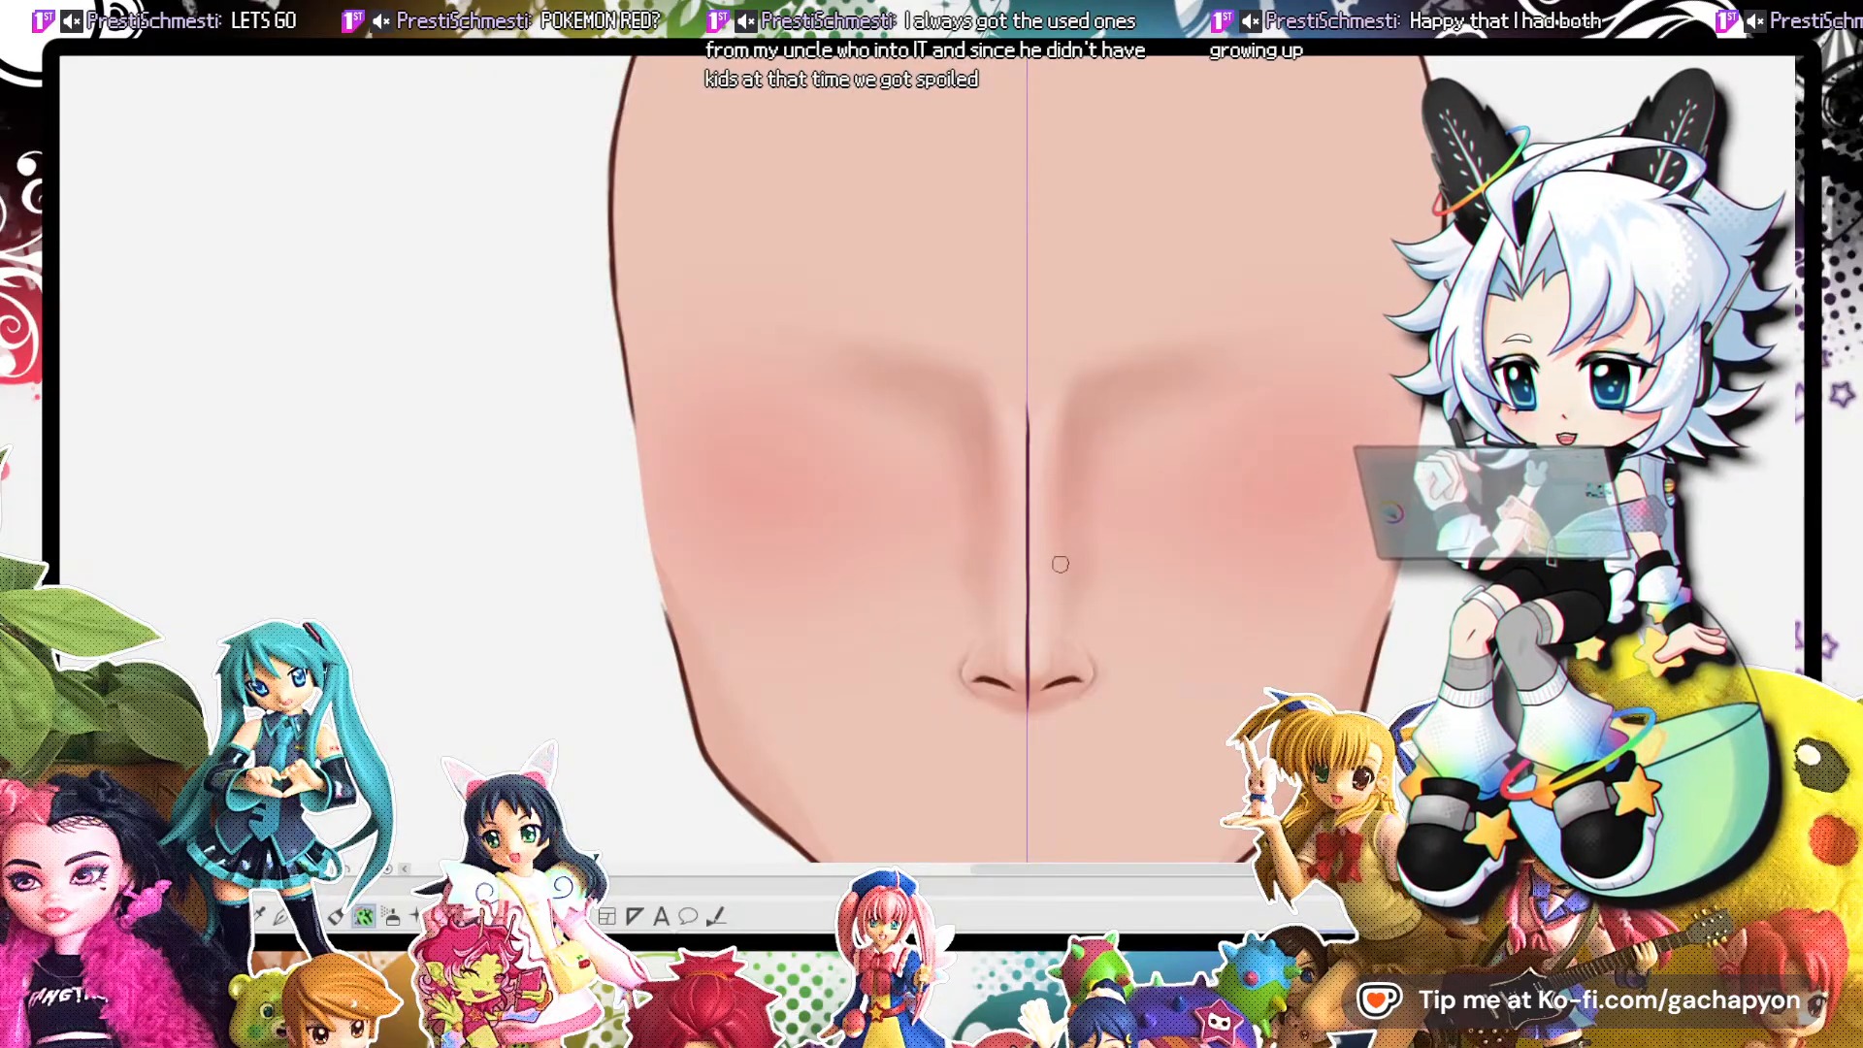
key("ctrl+comma")
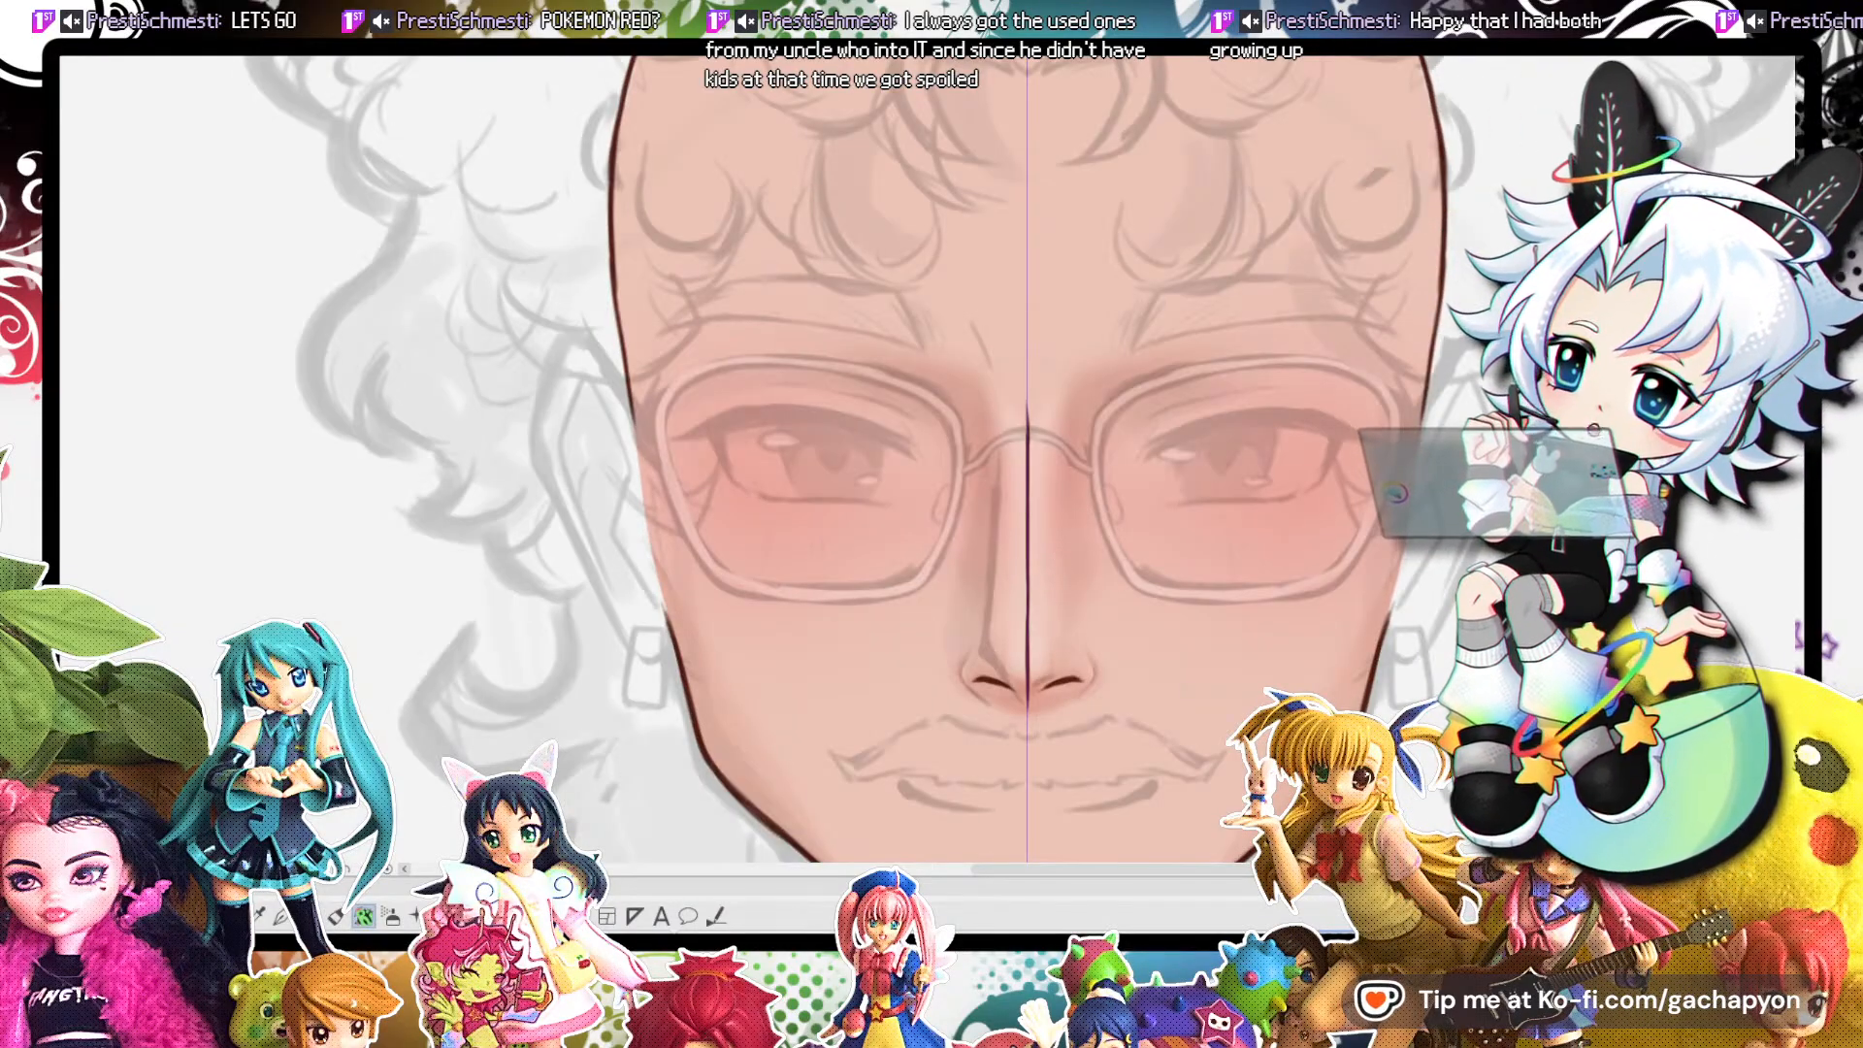
key("ctrl+comma")
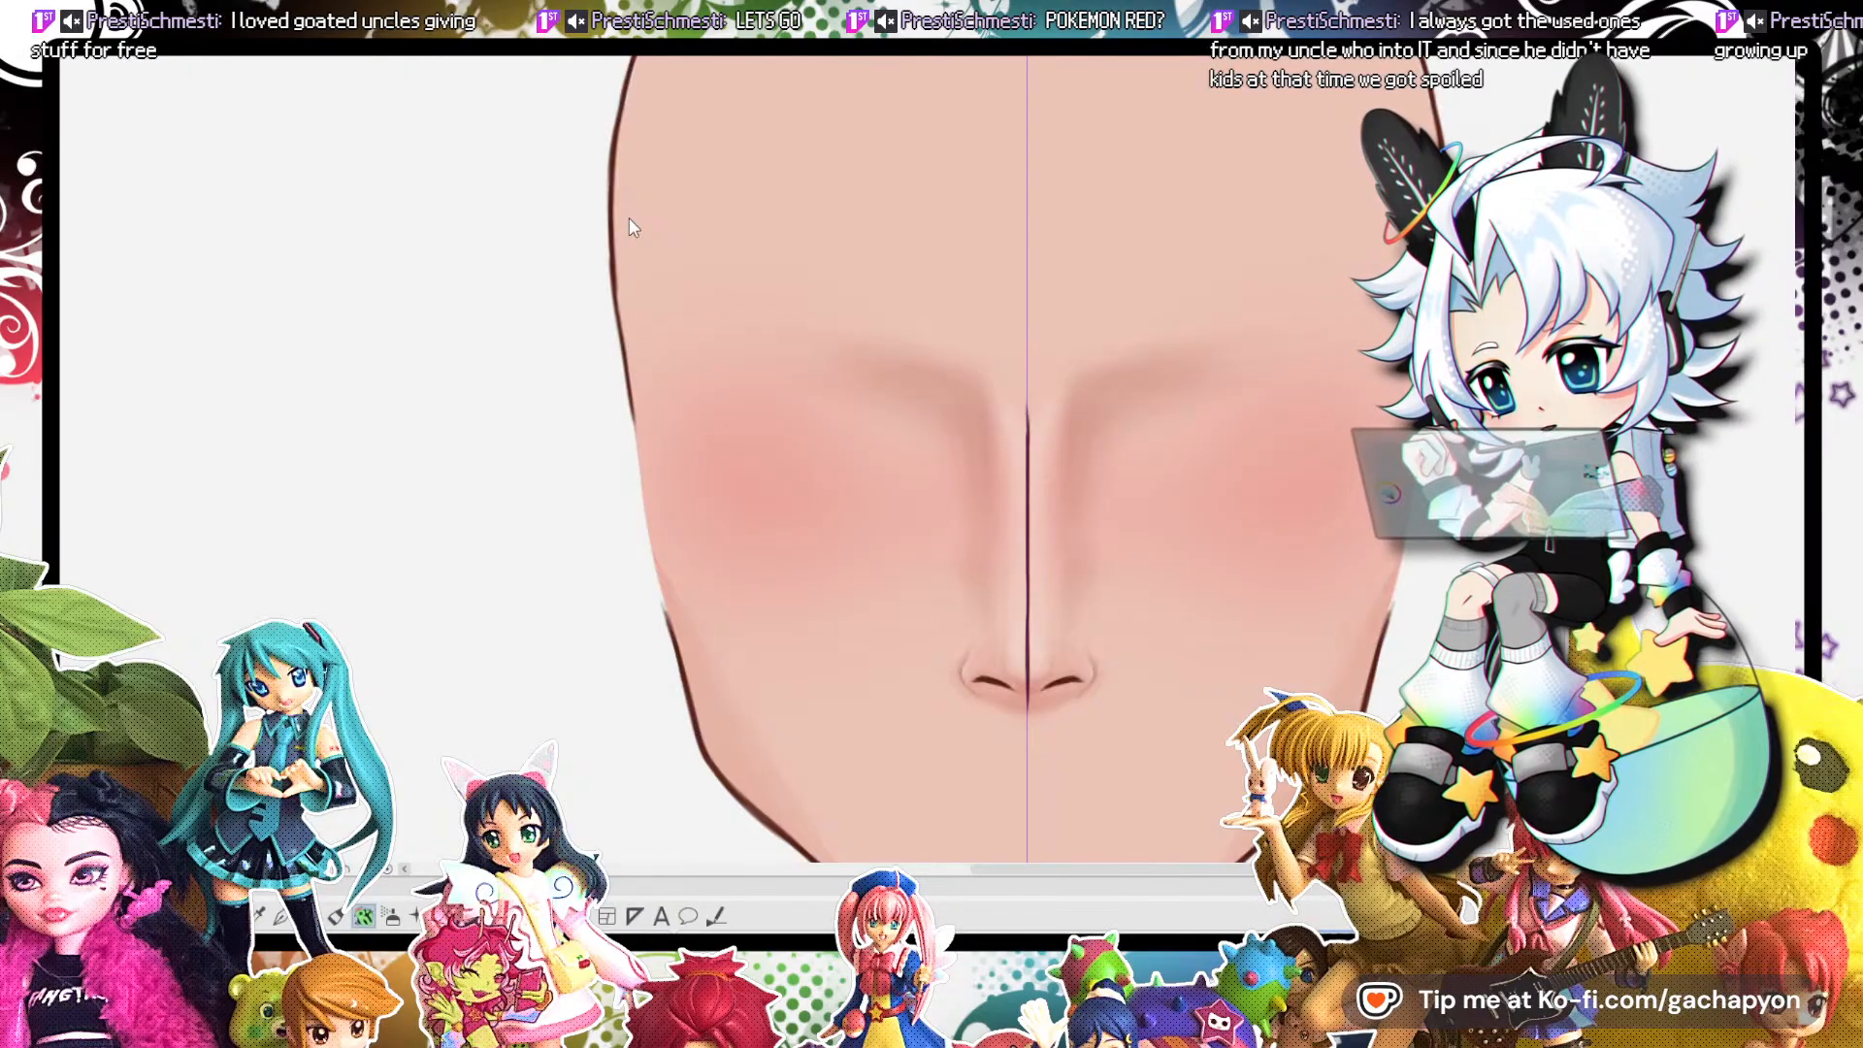
scroll(1123, 673, "up", 4)
scroll(986, 529, "up", 3)
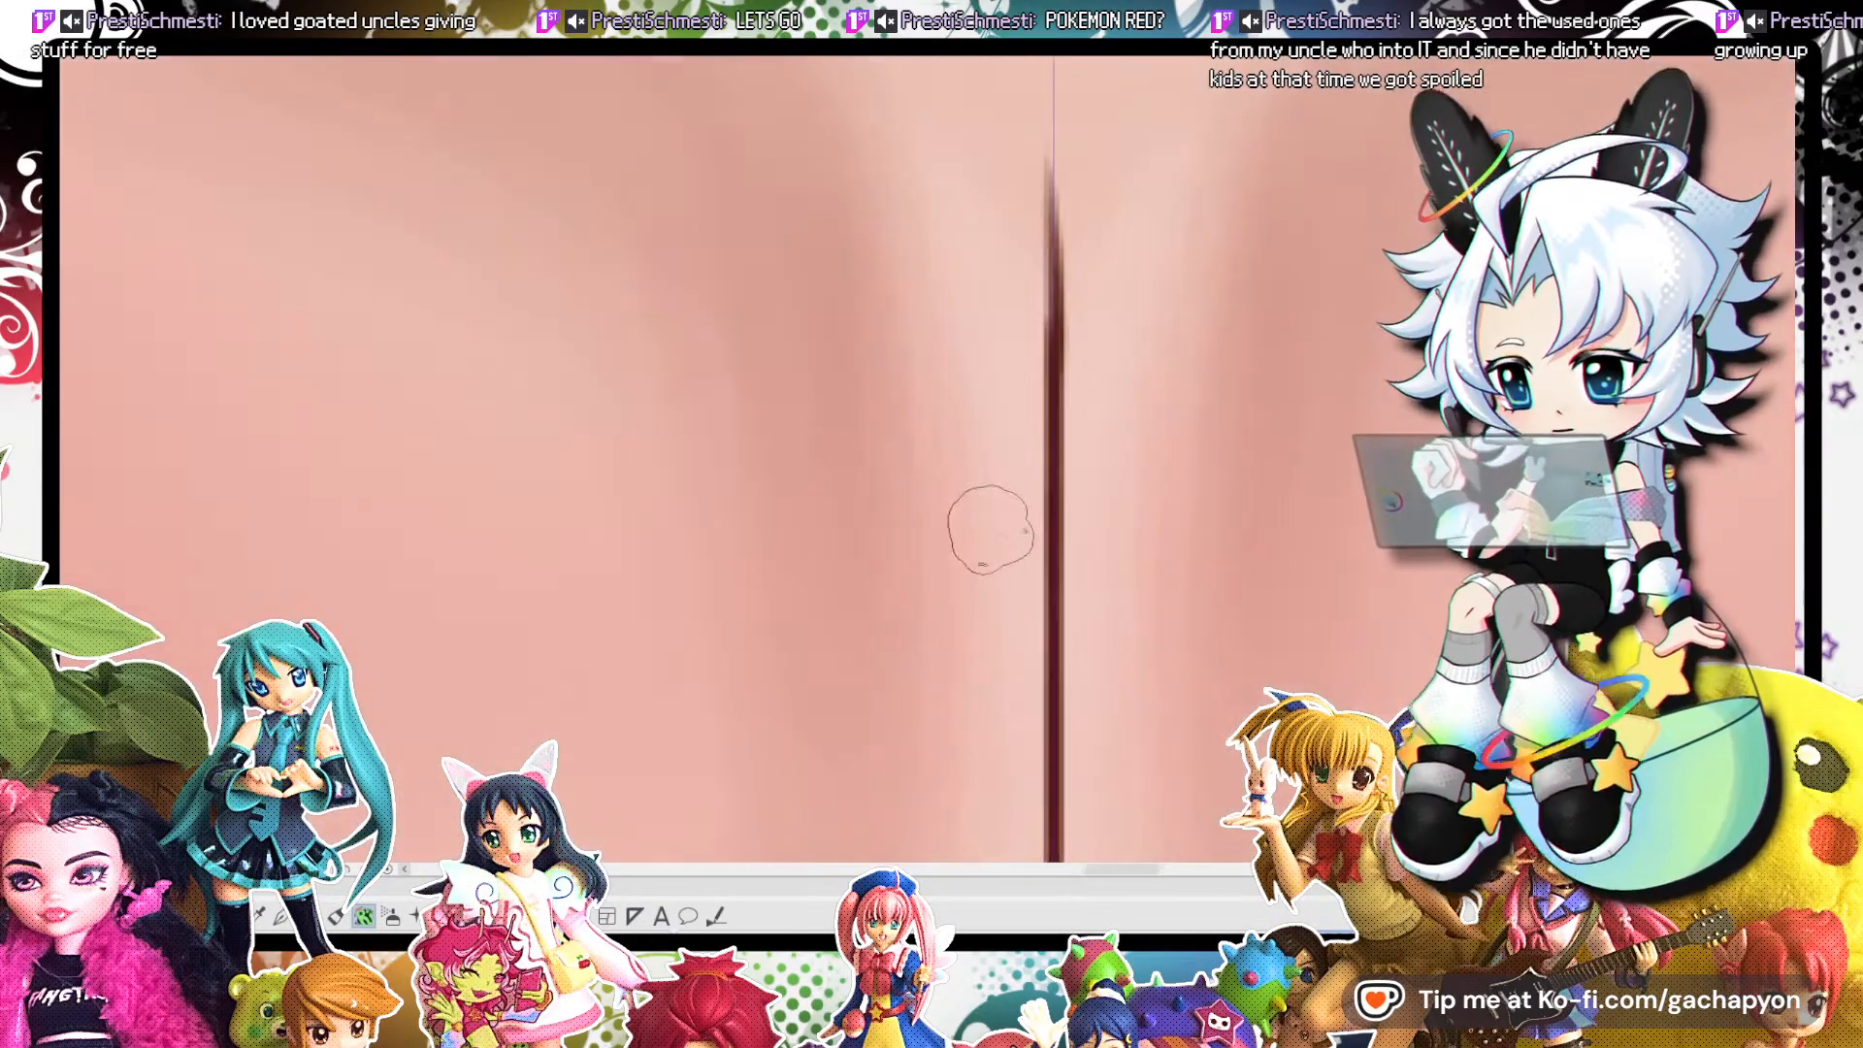
Examine the shading around the nose bridge, nostrils and cheeks close up and from a distance.
left_click(1047, 427, "alt")
scroll(1046, 427, "down", 3)
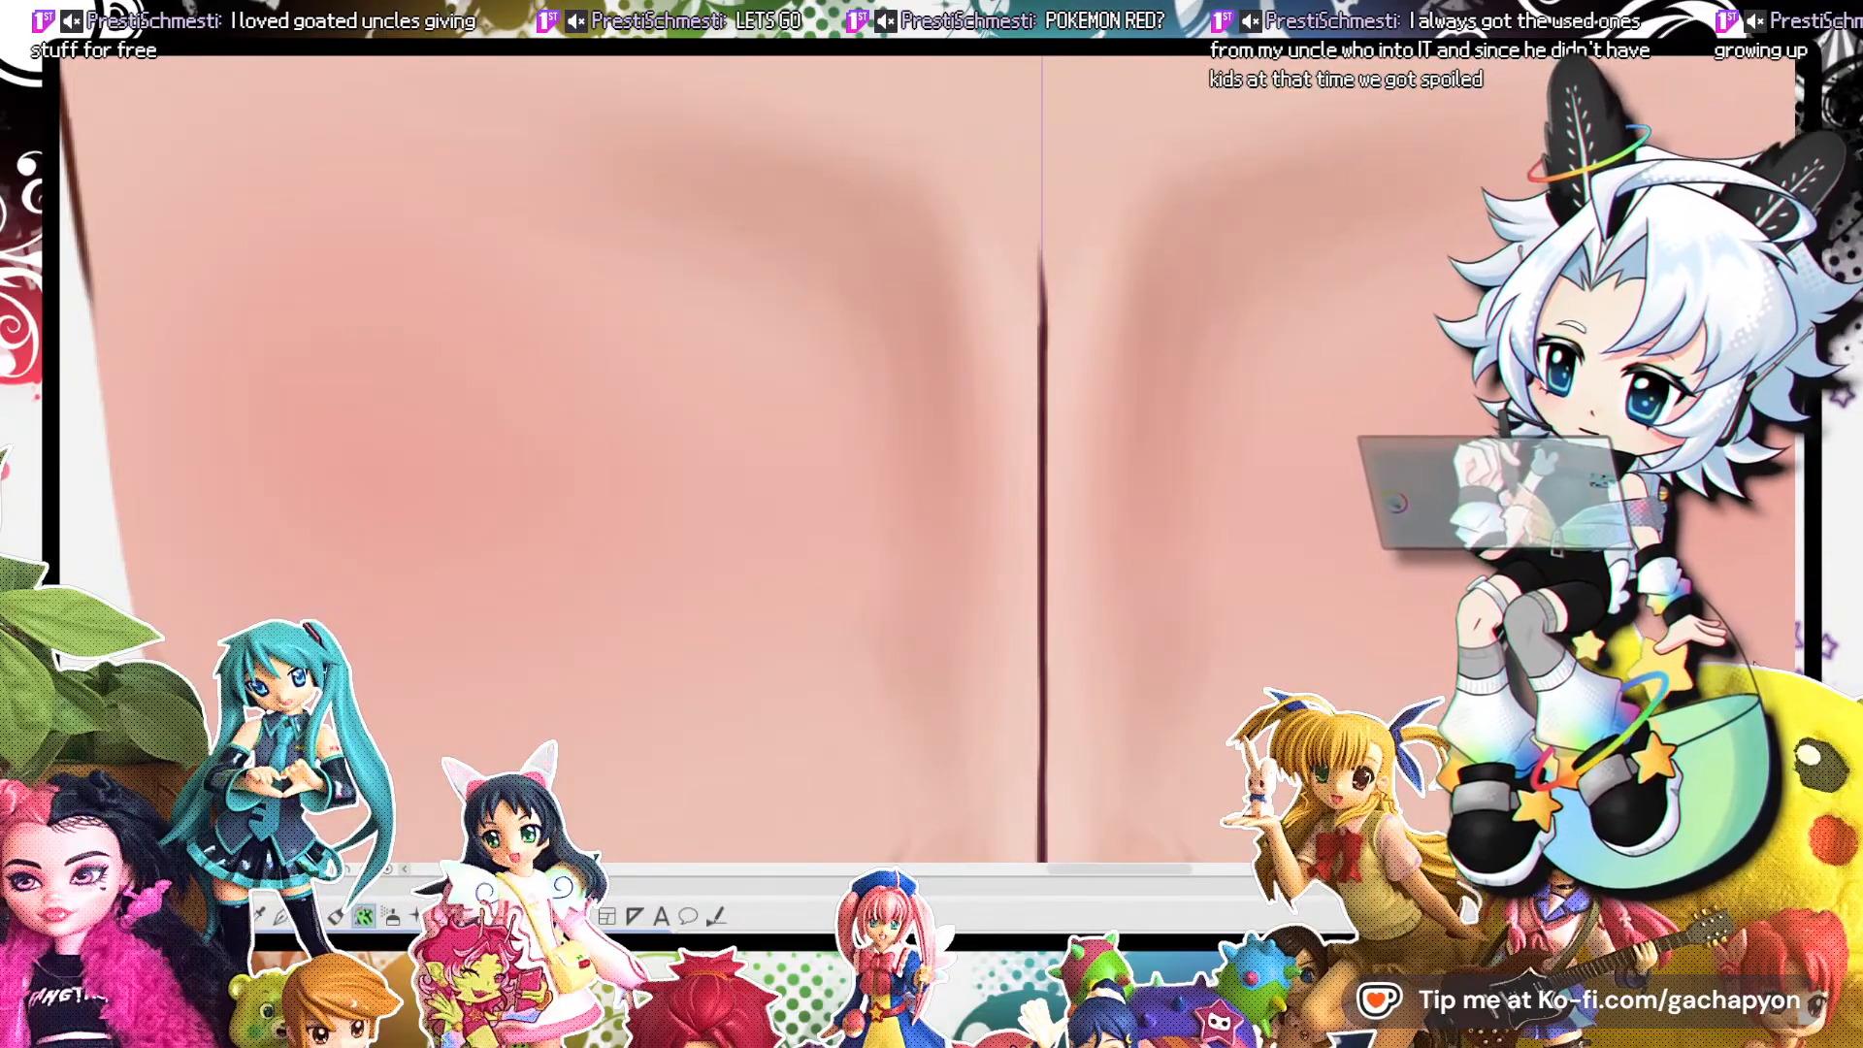
left_click(1737, 522)
scroll(1163, 361, "down", 2)
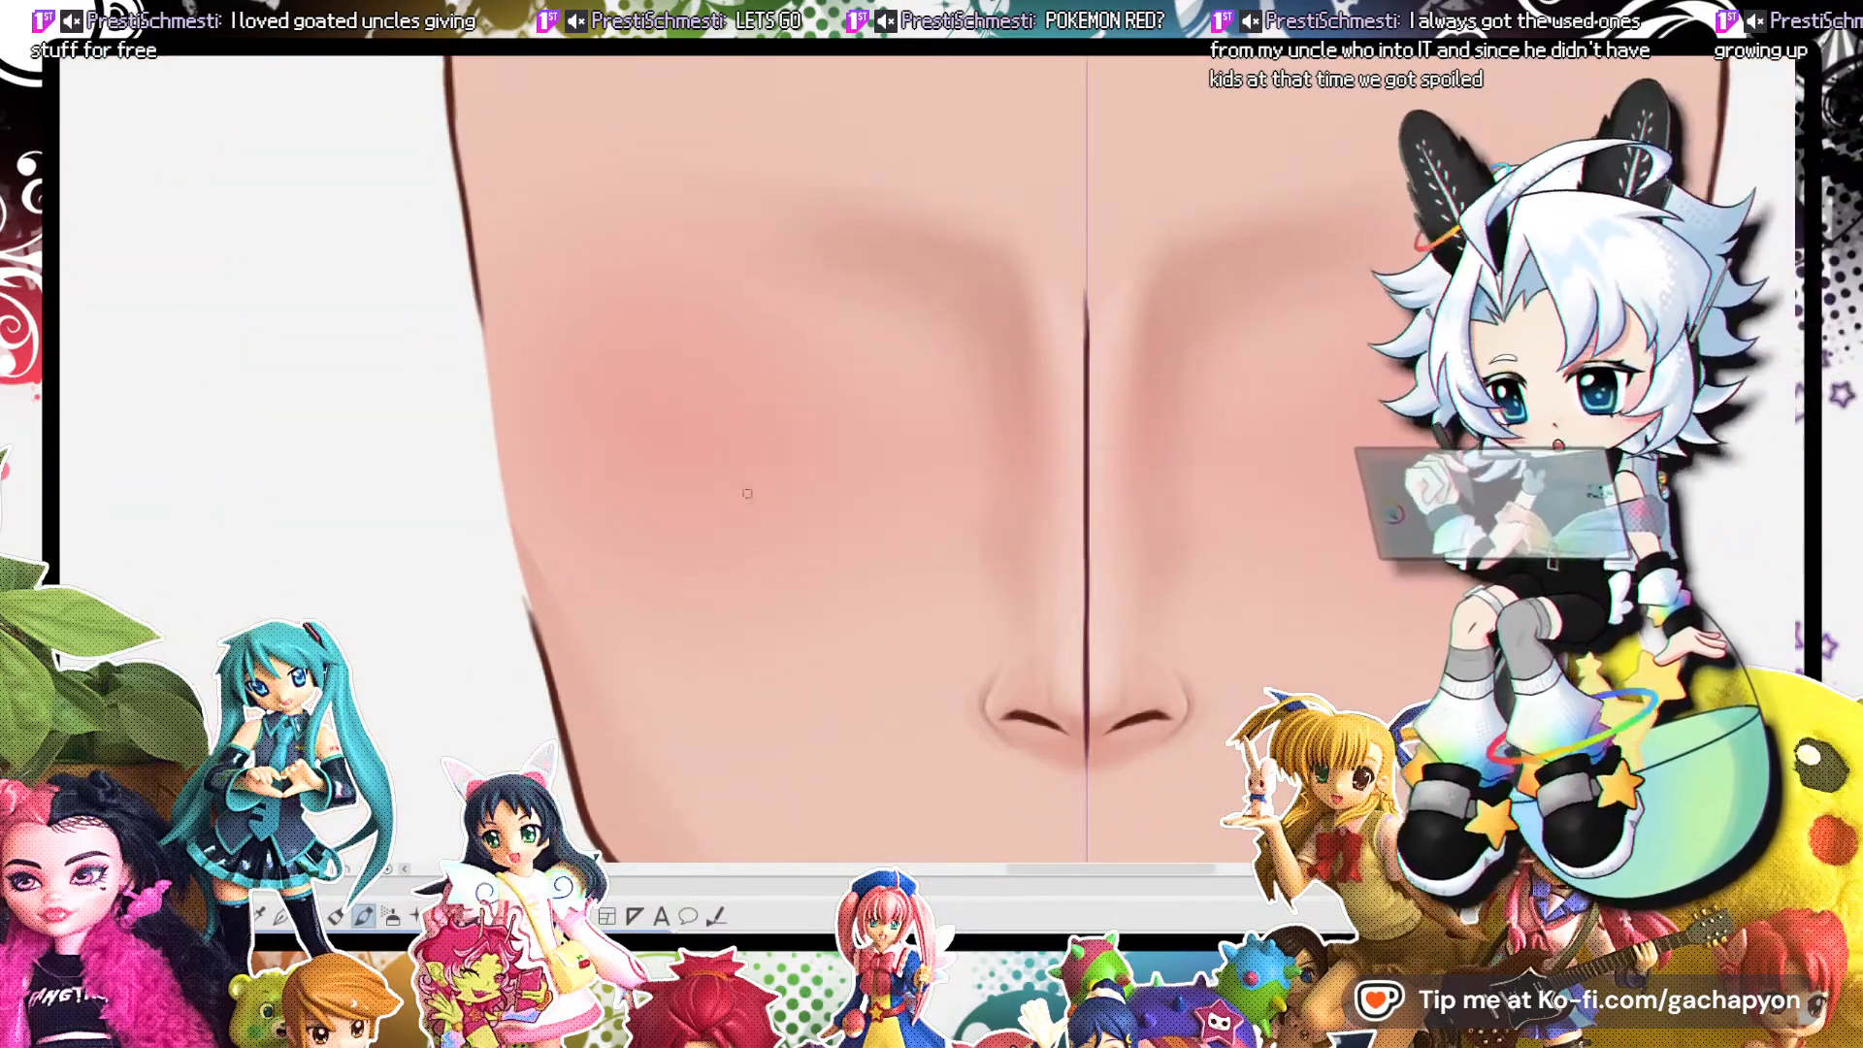
scroll(976, 357, "down", 1)
scroll(1286, 353, "up", 1)
scroll(1023, 179, "down", 2)
scroll(1174, 403, "up", 2)
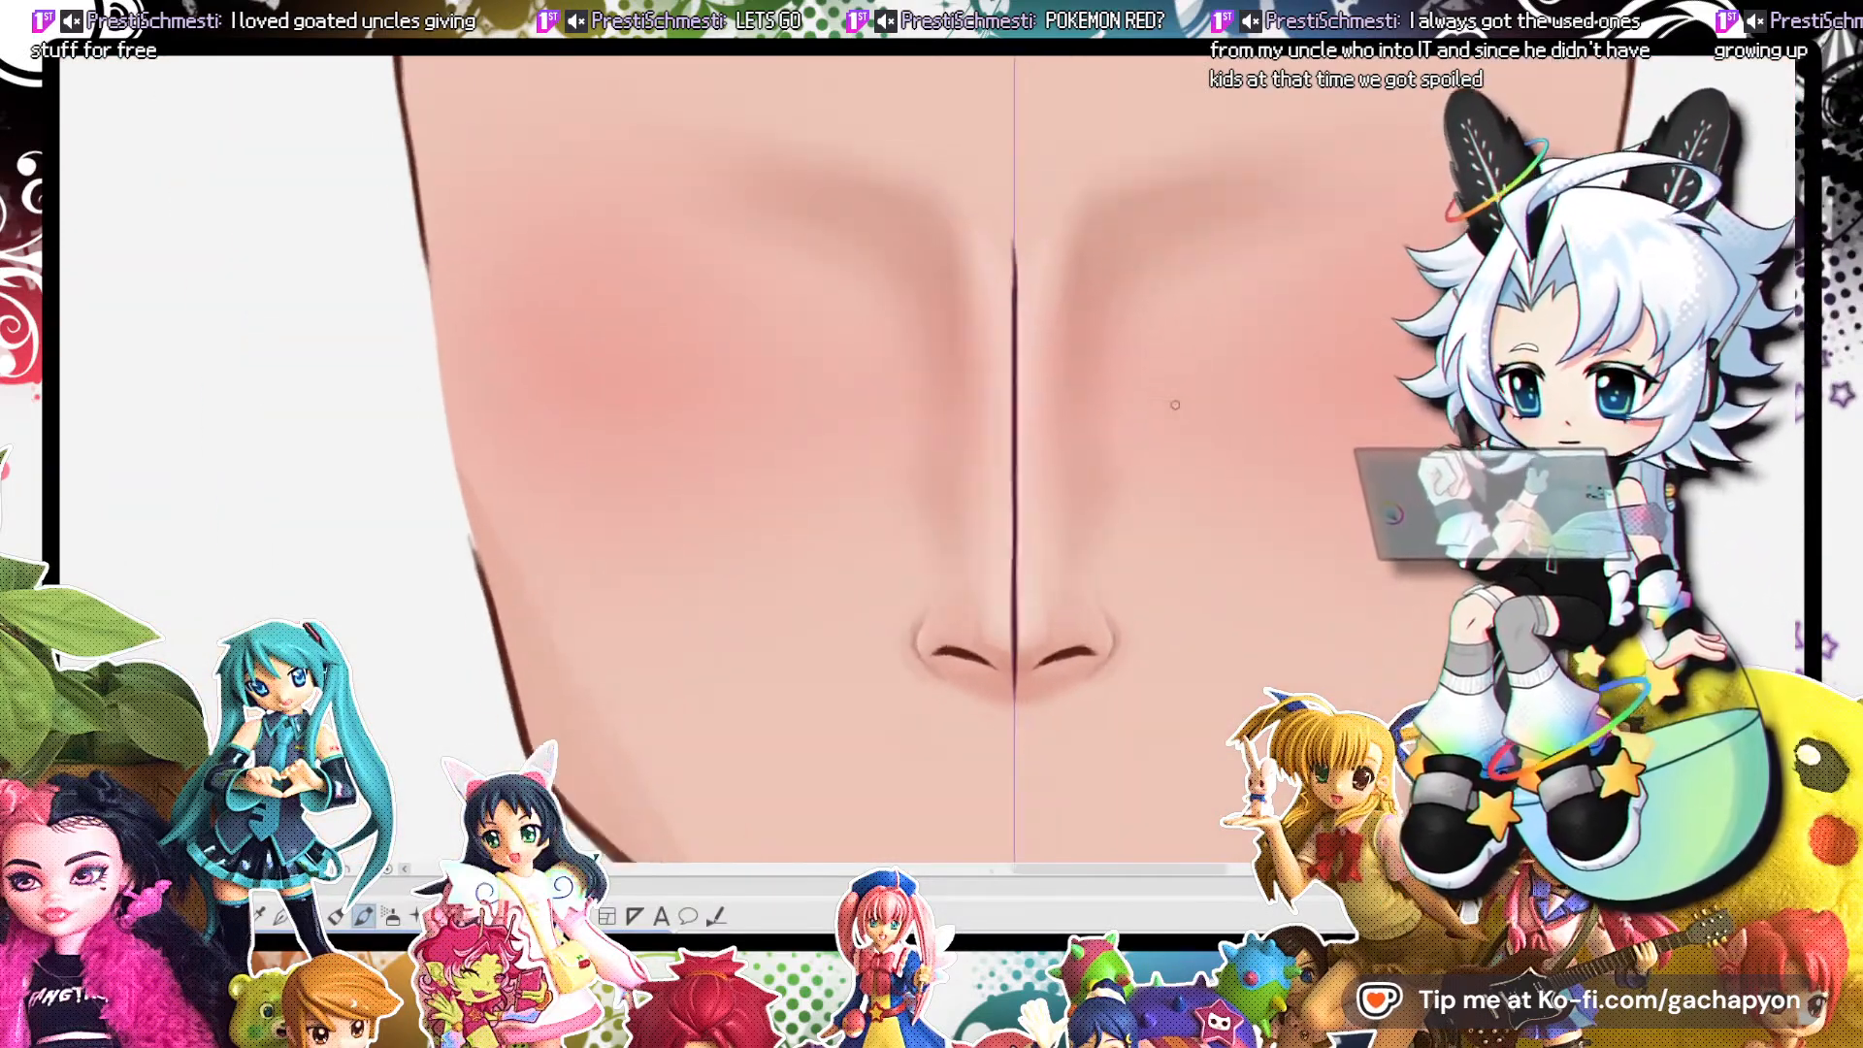
scroll(1177, 364, "up", 1)
scroll(1048, 401, "down", 1)
scroll(1044, 396, "up", 1)
scroll(943, 213, "down", 1)
scroll(941, 310, "up", 1)
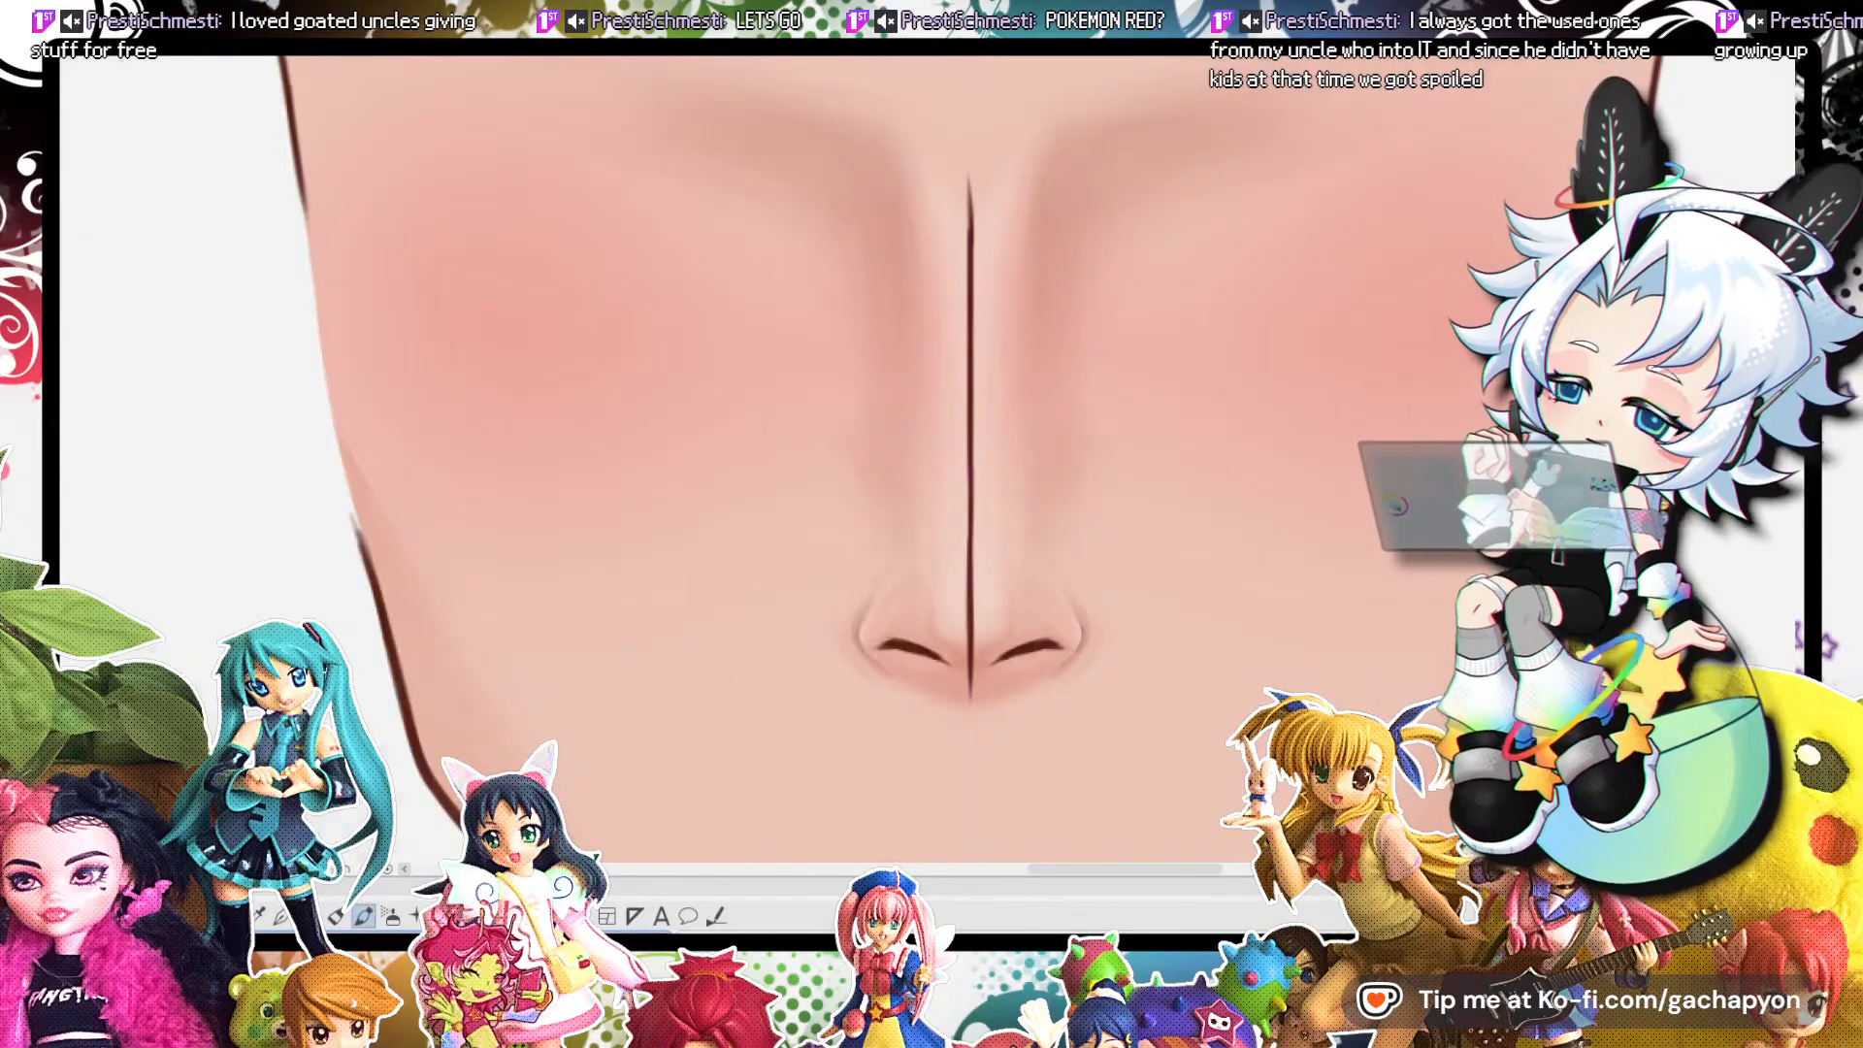
Try tracing an angled nose line over the sketch, along one side of the bridge and in to the nose base, with centre line and nostrils hidden.
key("ctrl+z")
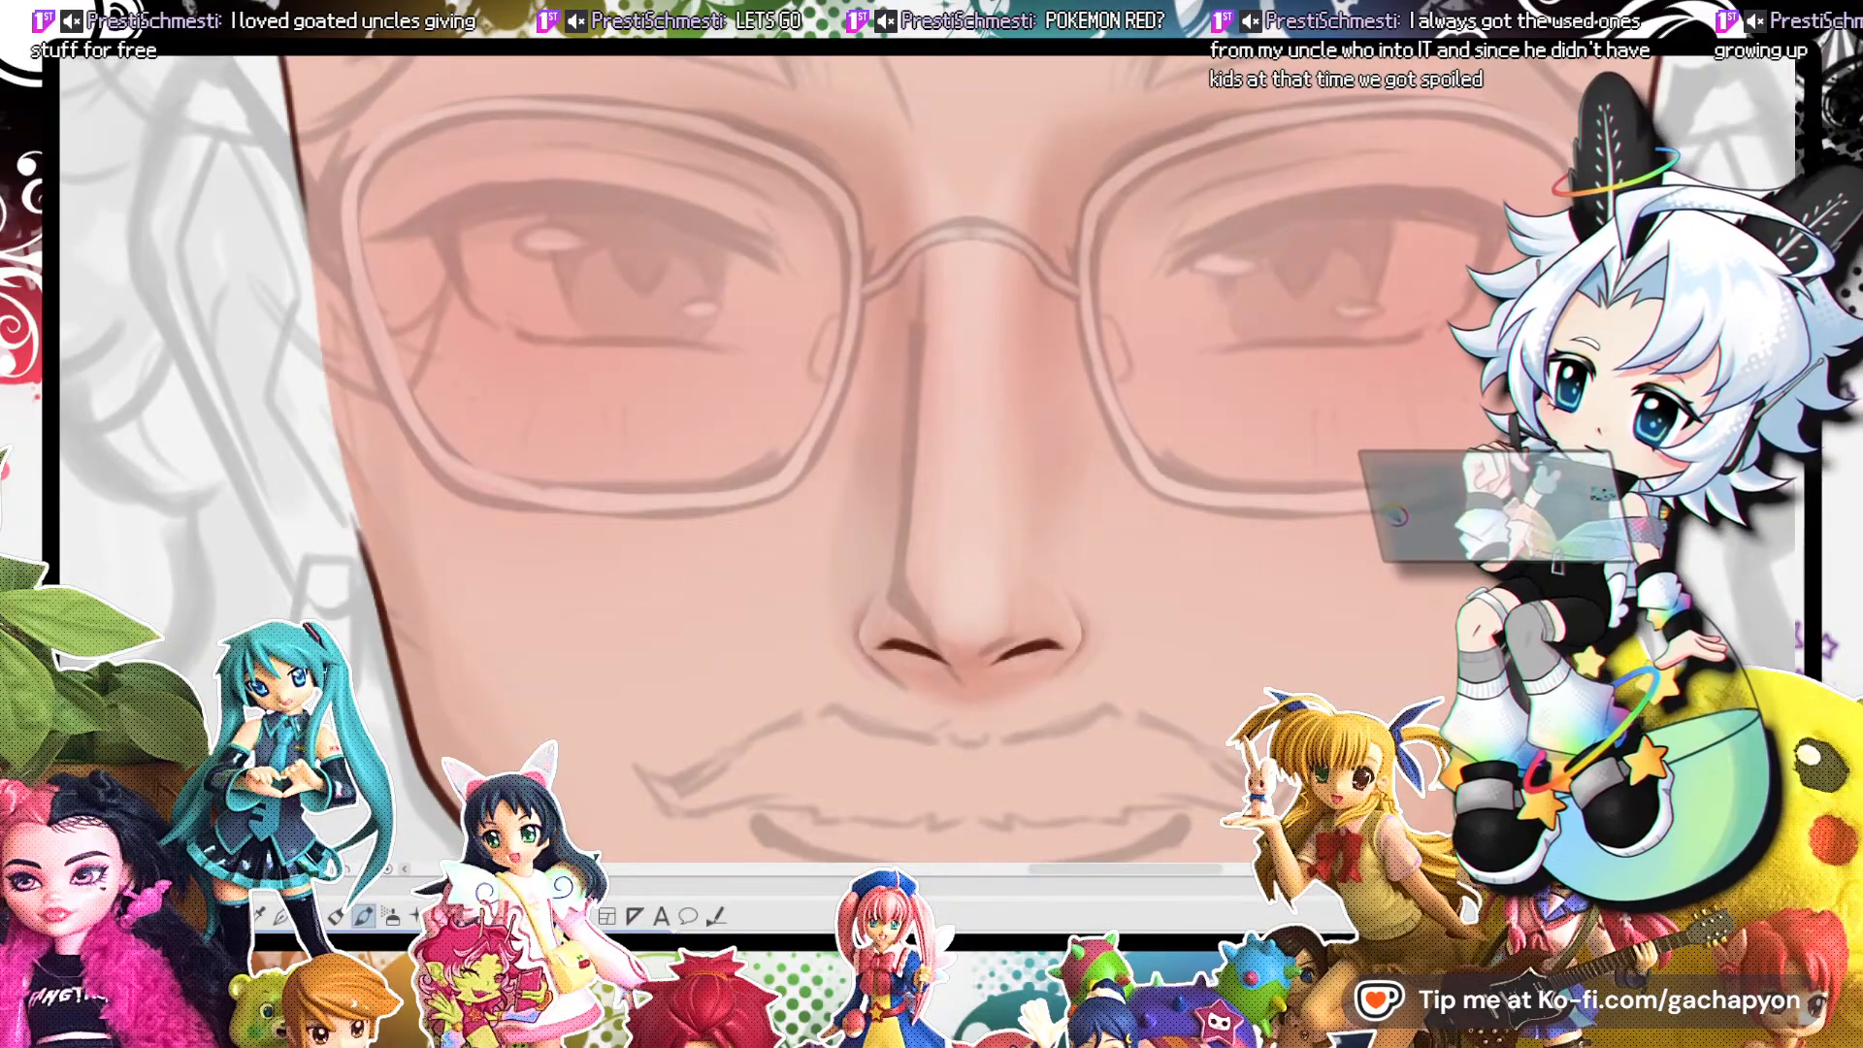
key("ctrl+z")
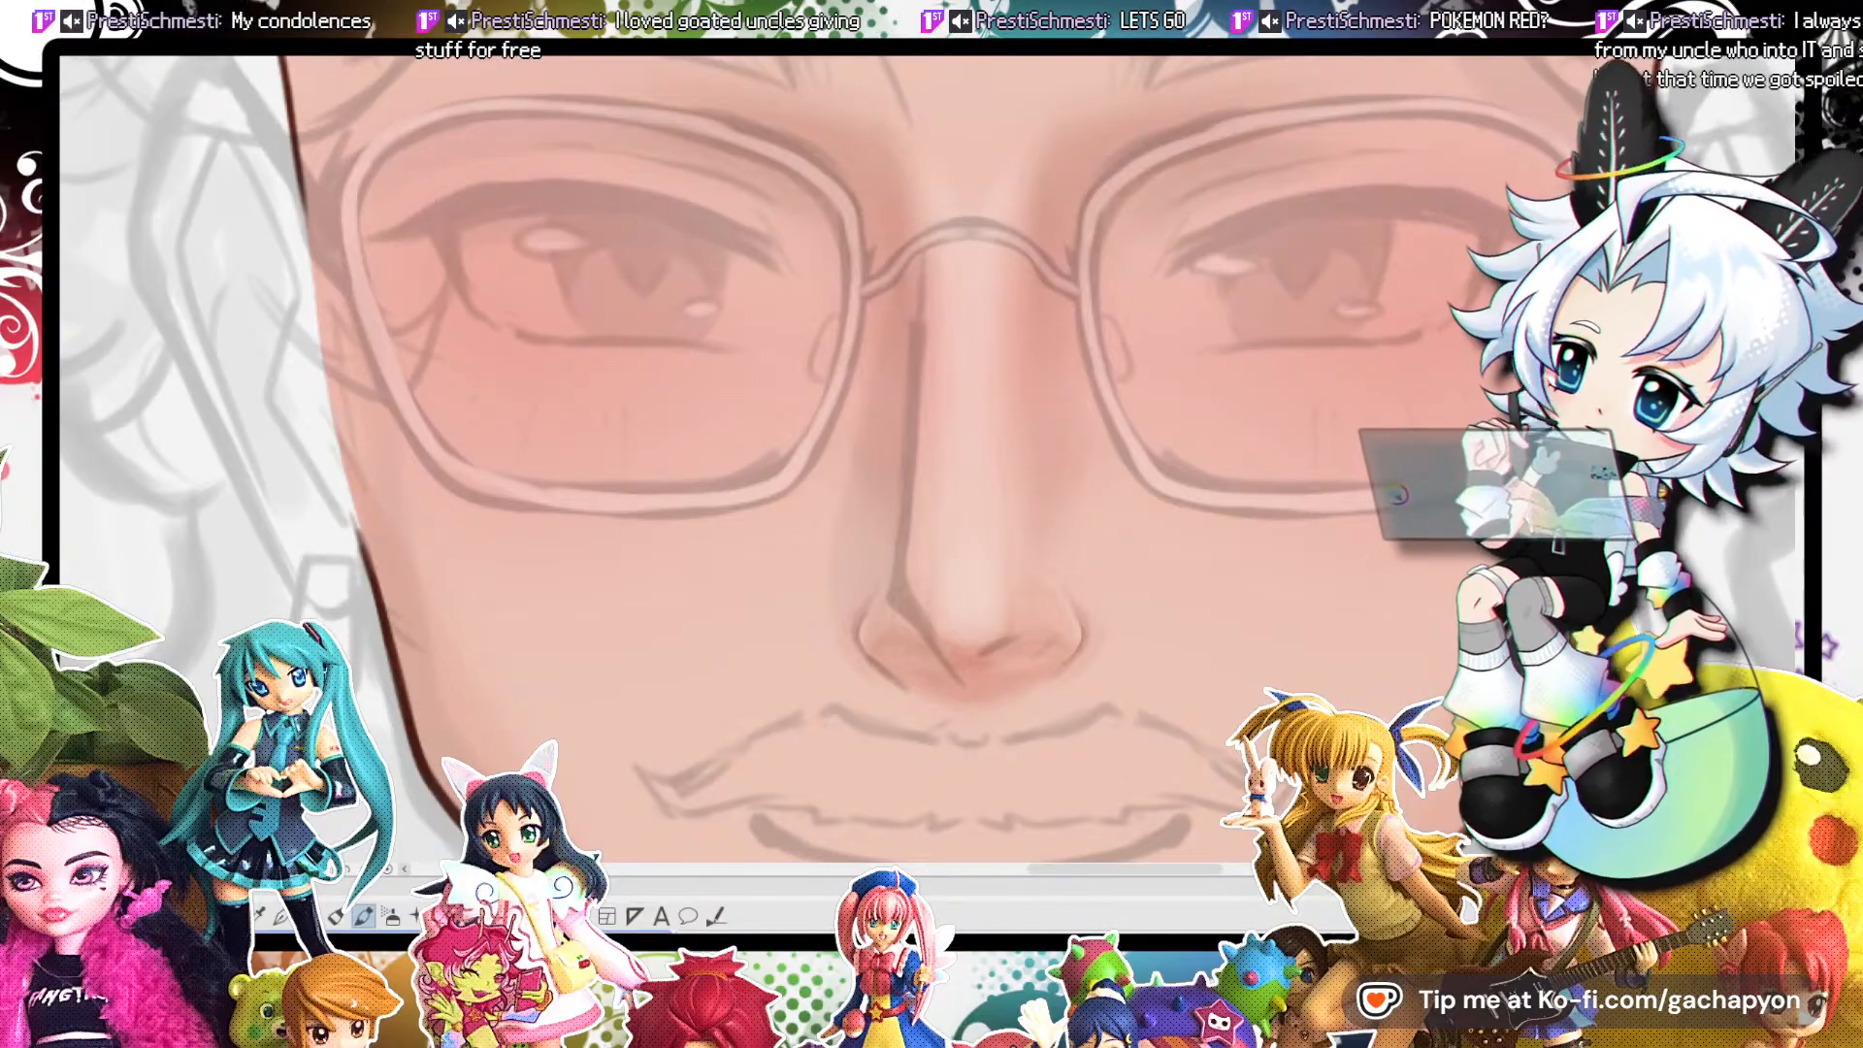
key("ctrl+y")
key("ctrl+z")
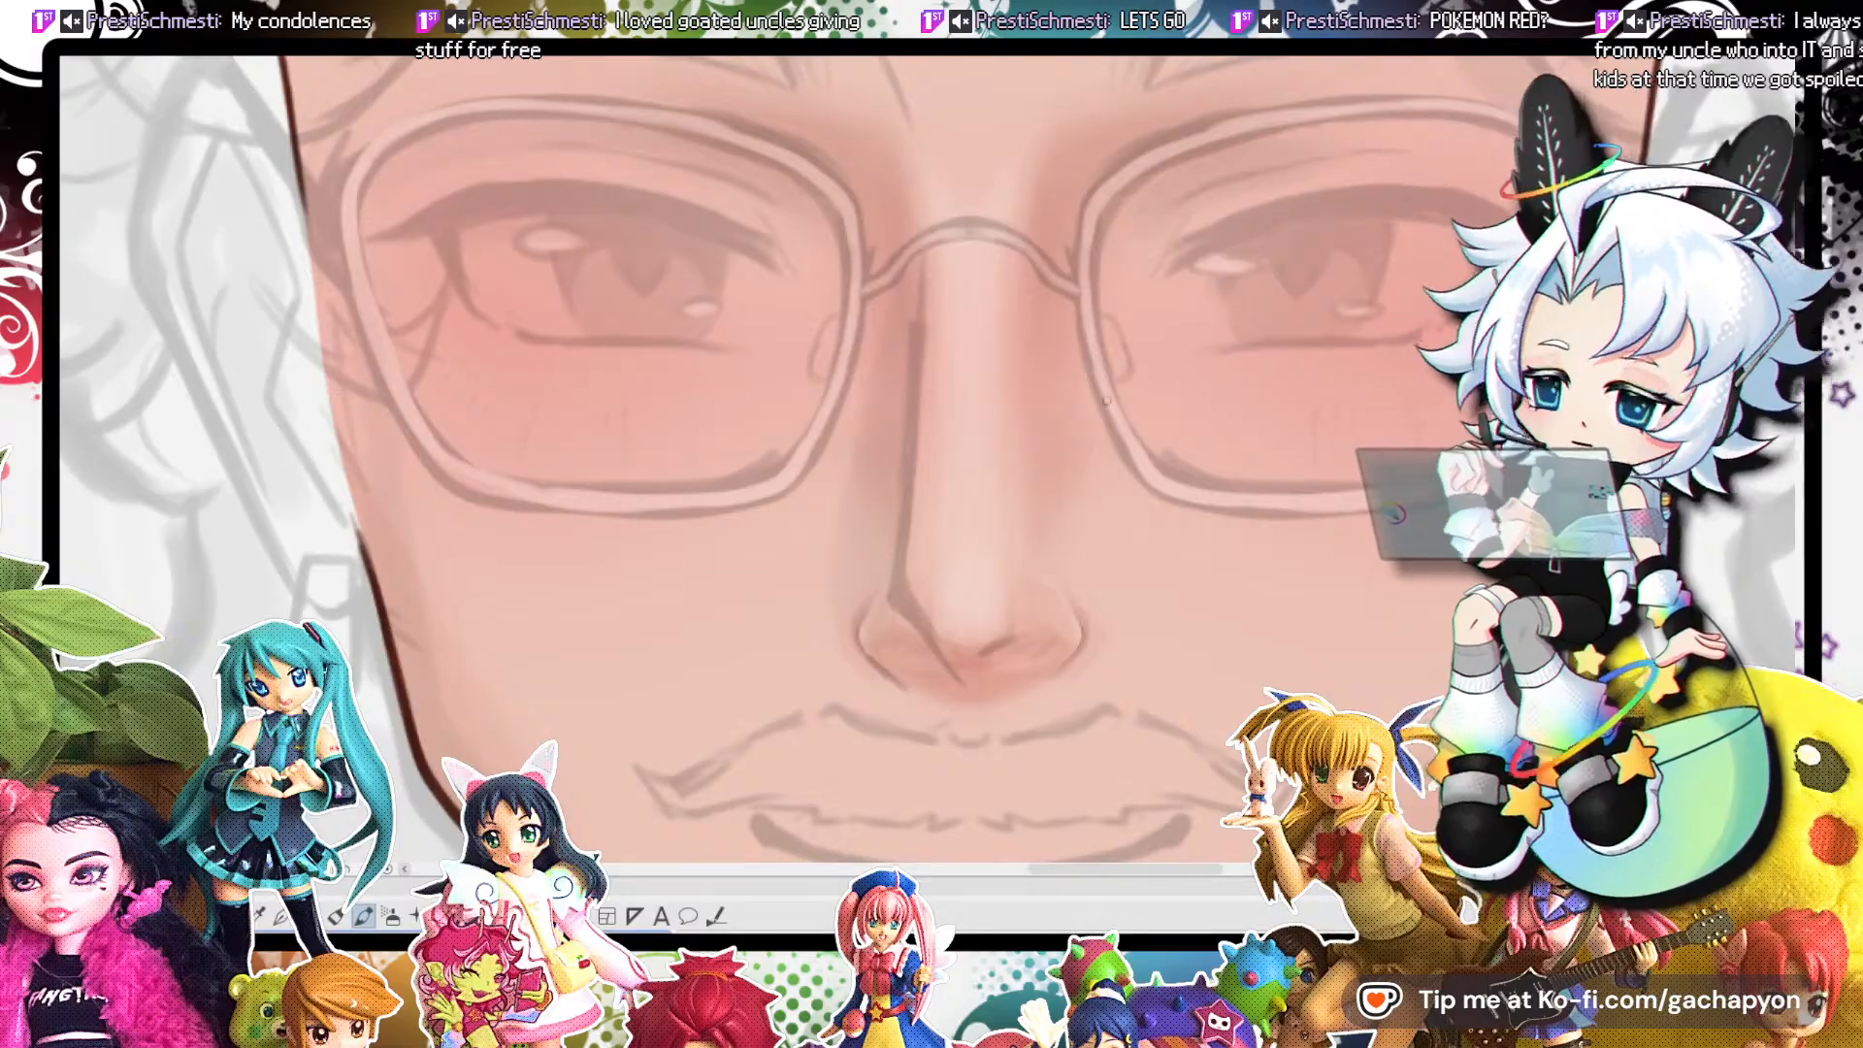
left_click_drag(924, 195, 893, 495)
key("ctrl+z")
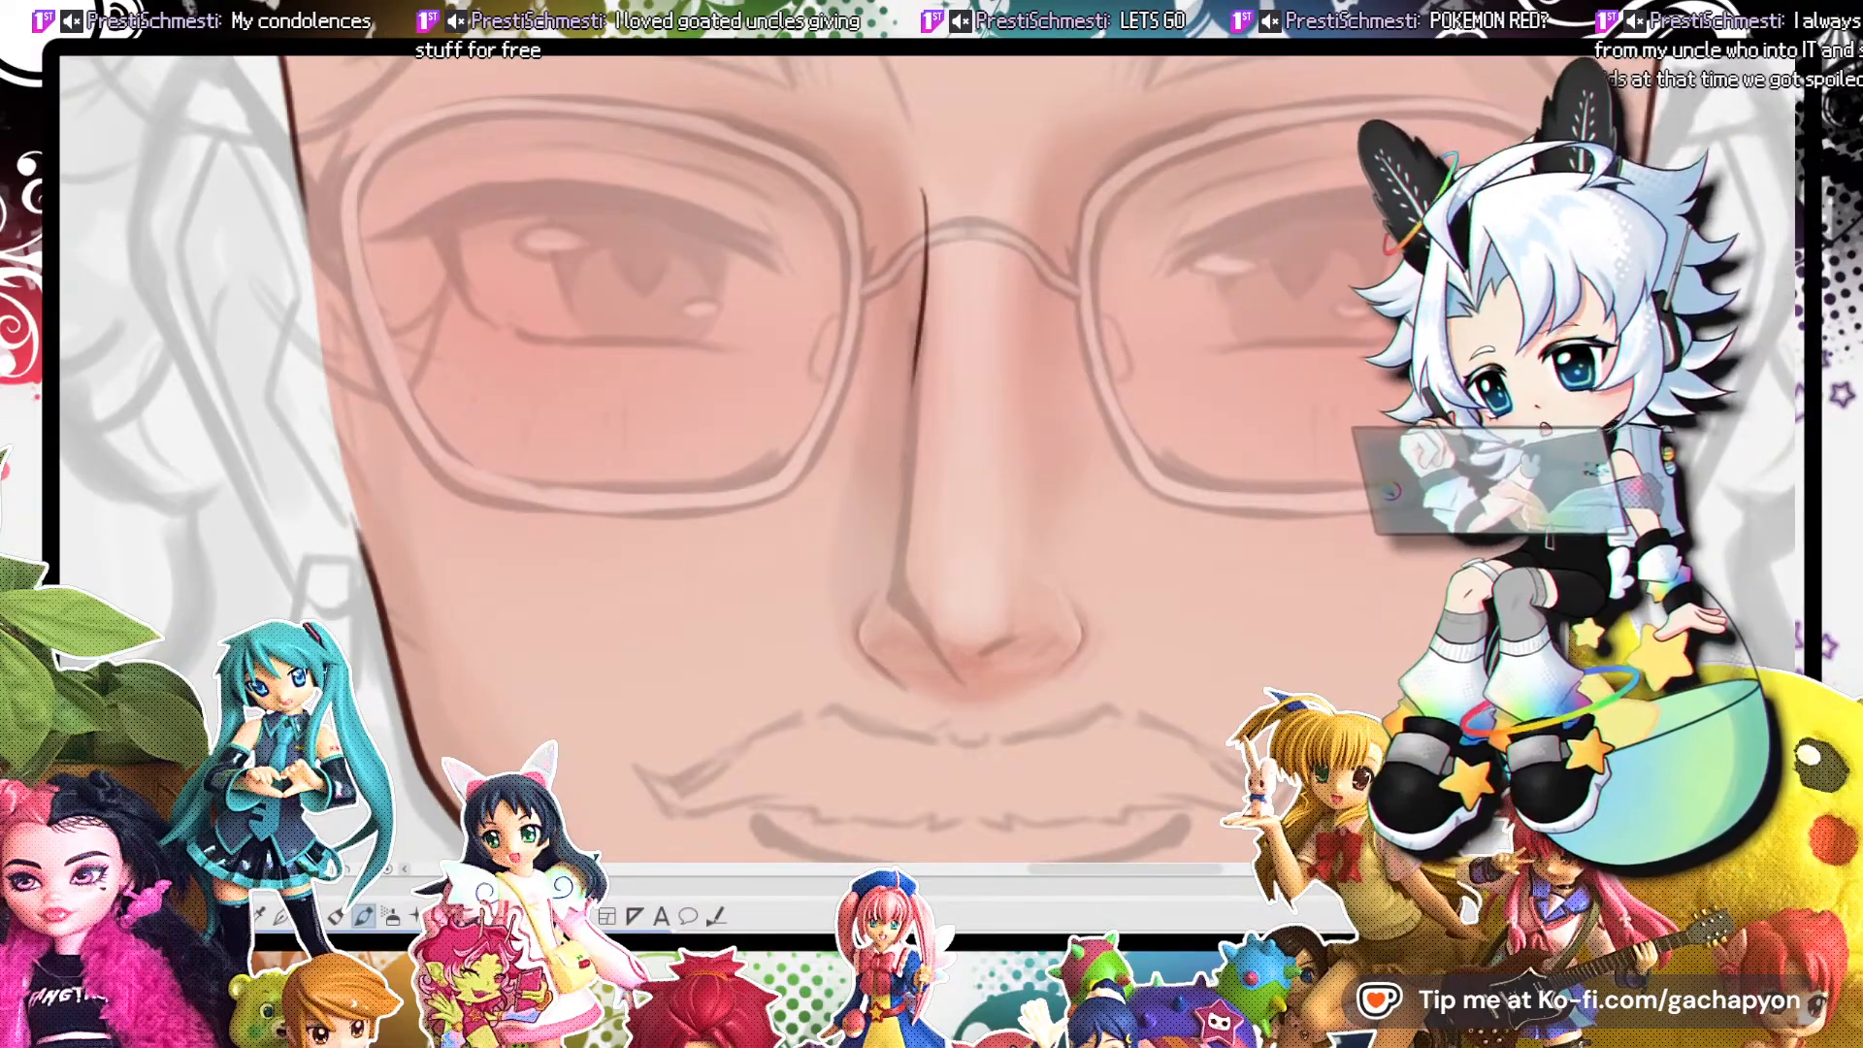
left_click_drag(924, 208, 915, 385)
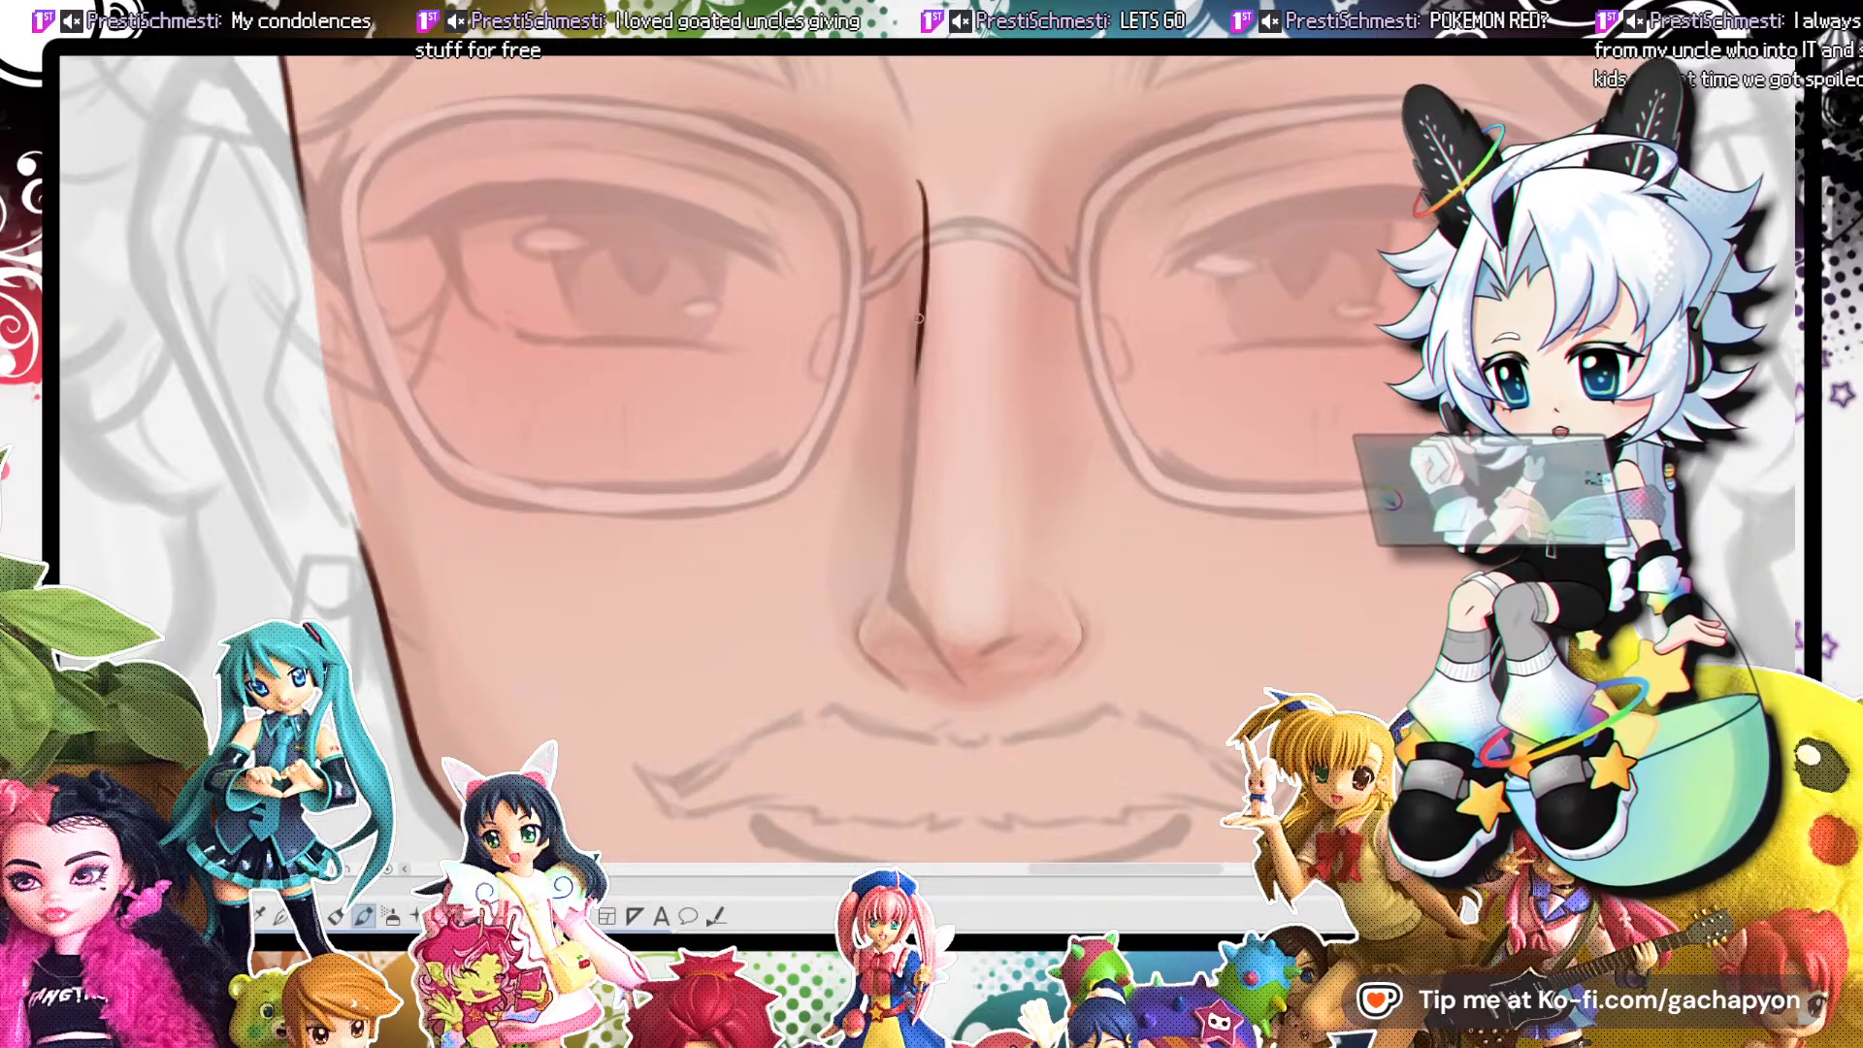
left_click_drag(904, 504, 910, 617)
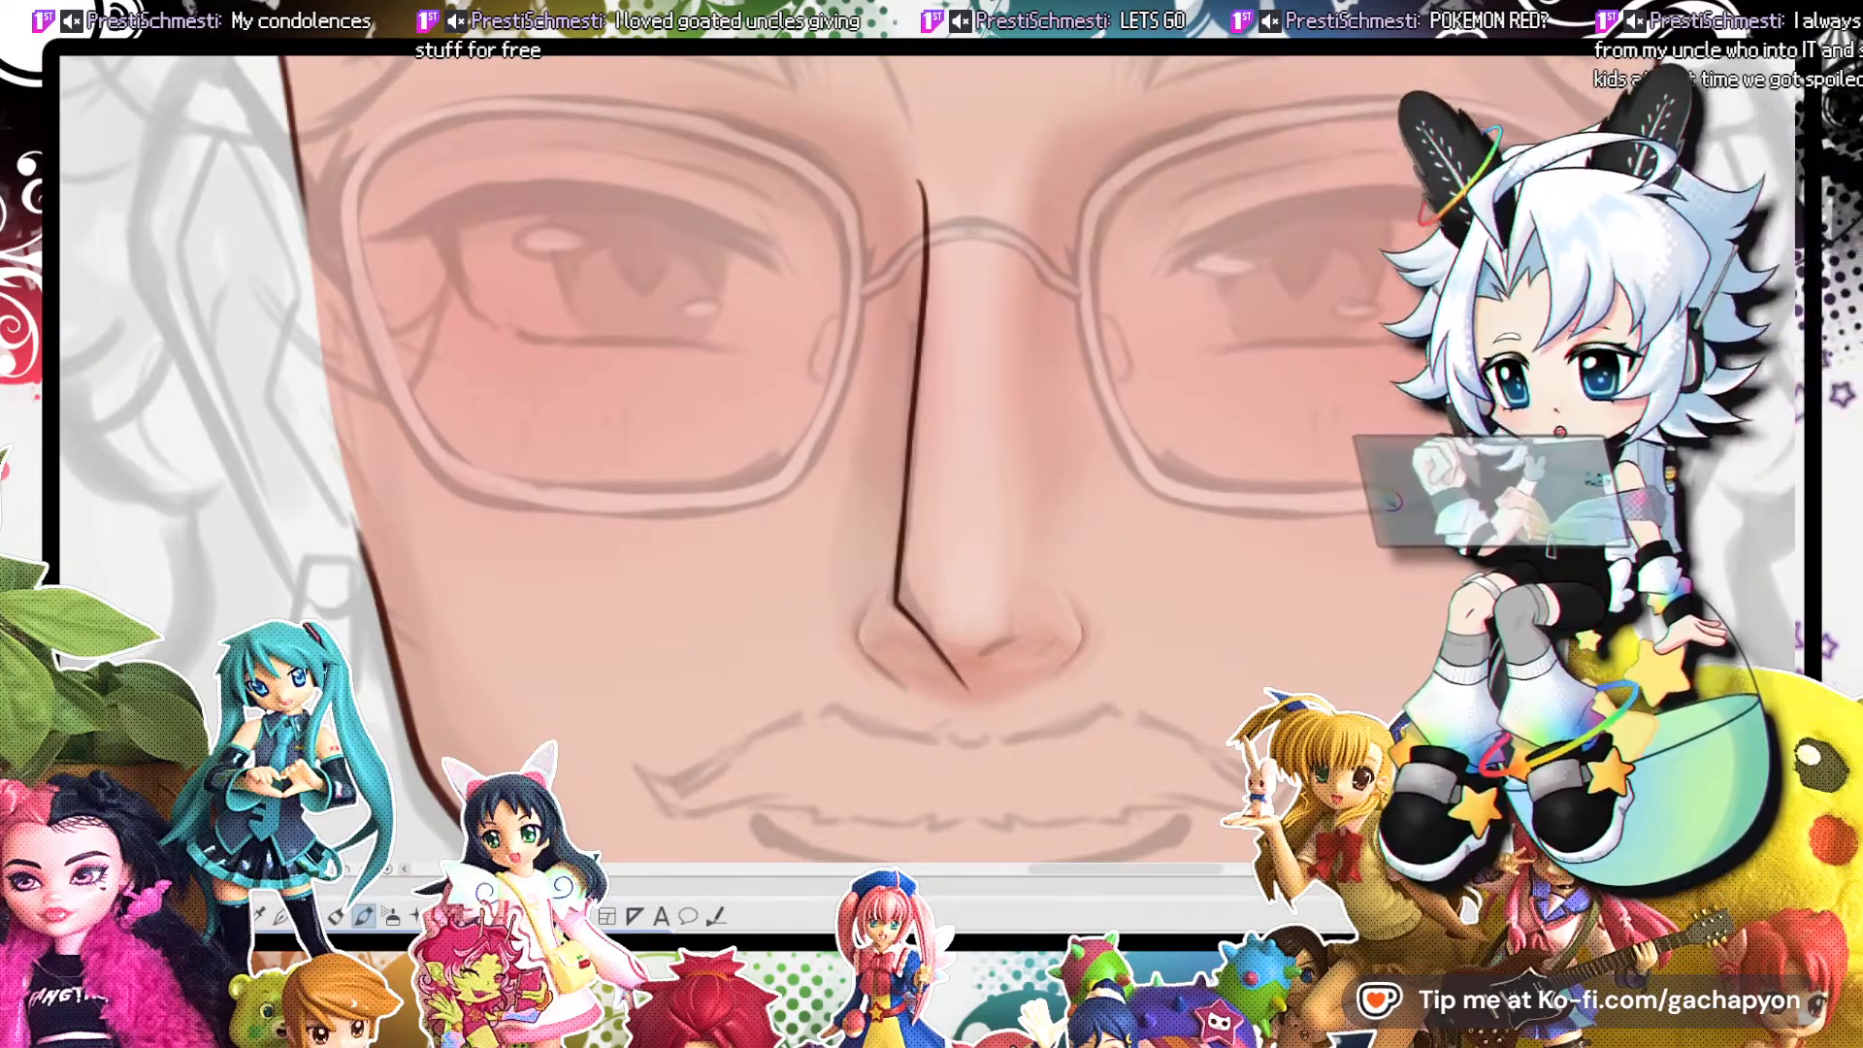
Try refining the angled nose line's corner and tapered lower end against the sketch.
scroll(1009, 456, "down", 5)
scroll(934, 458, "up", 4)
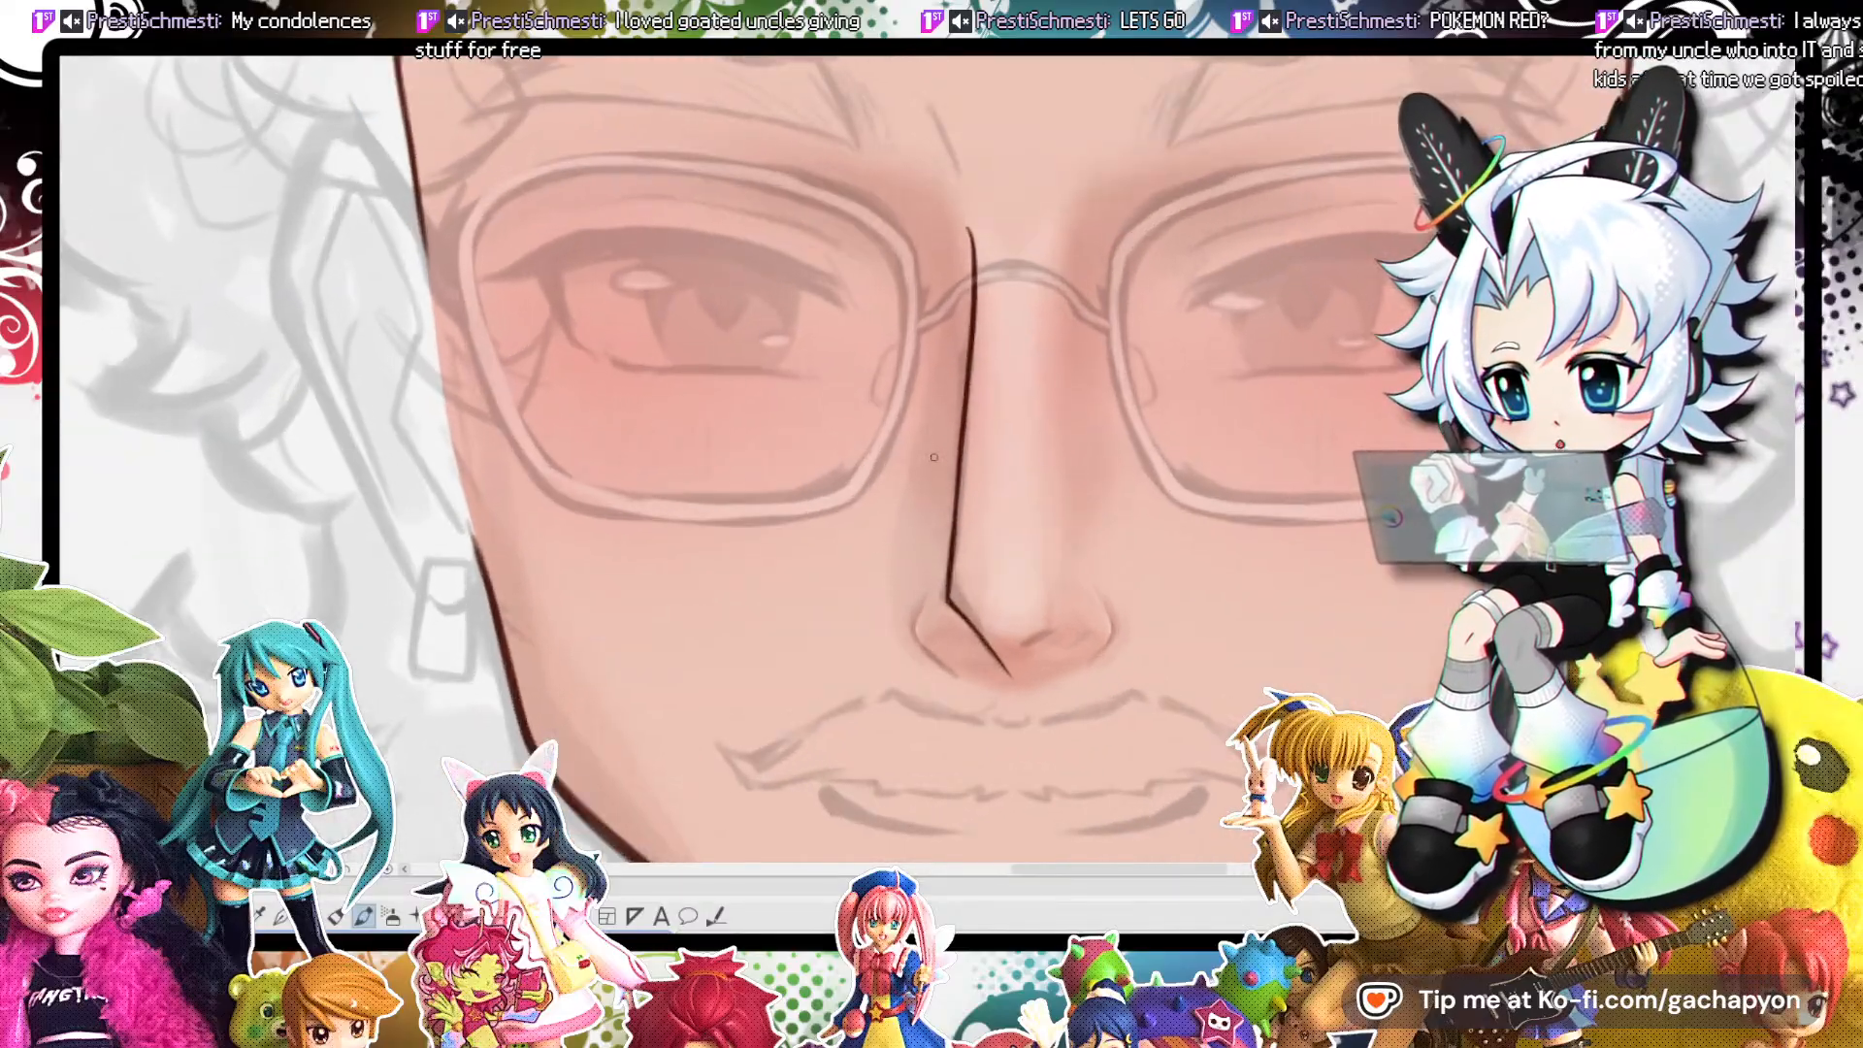
scroll(939, 515, "up", 2)
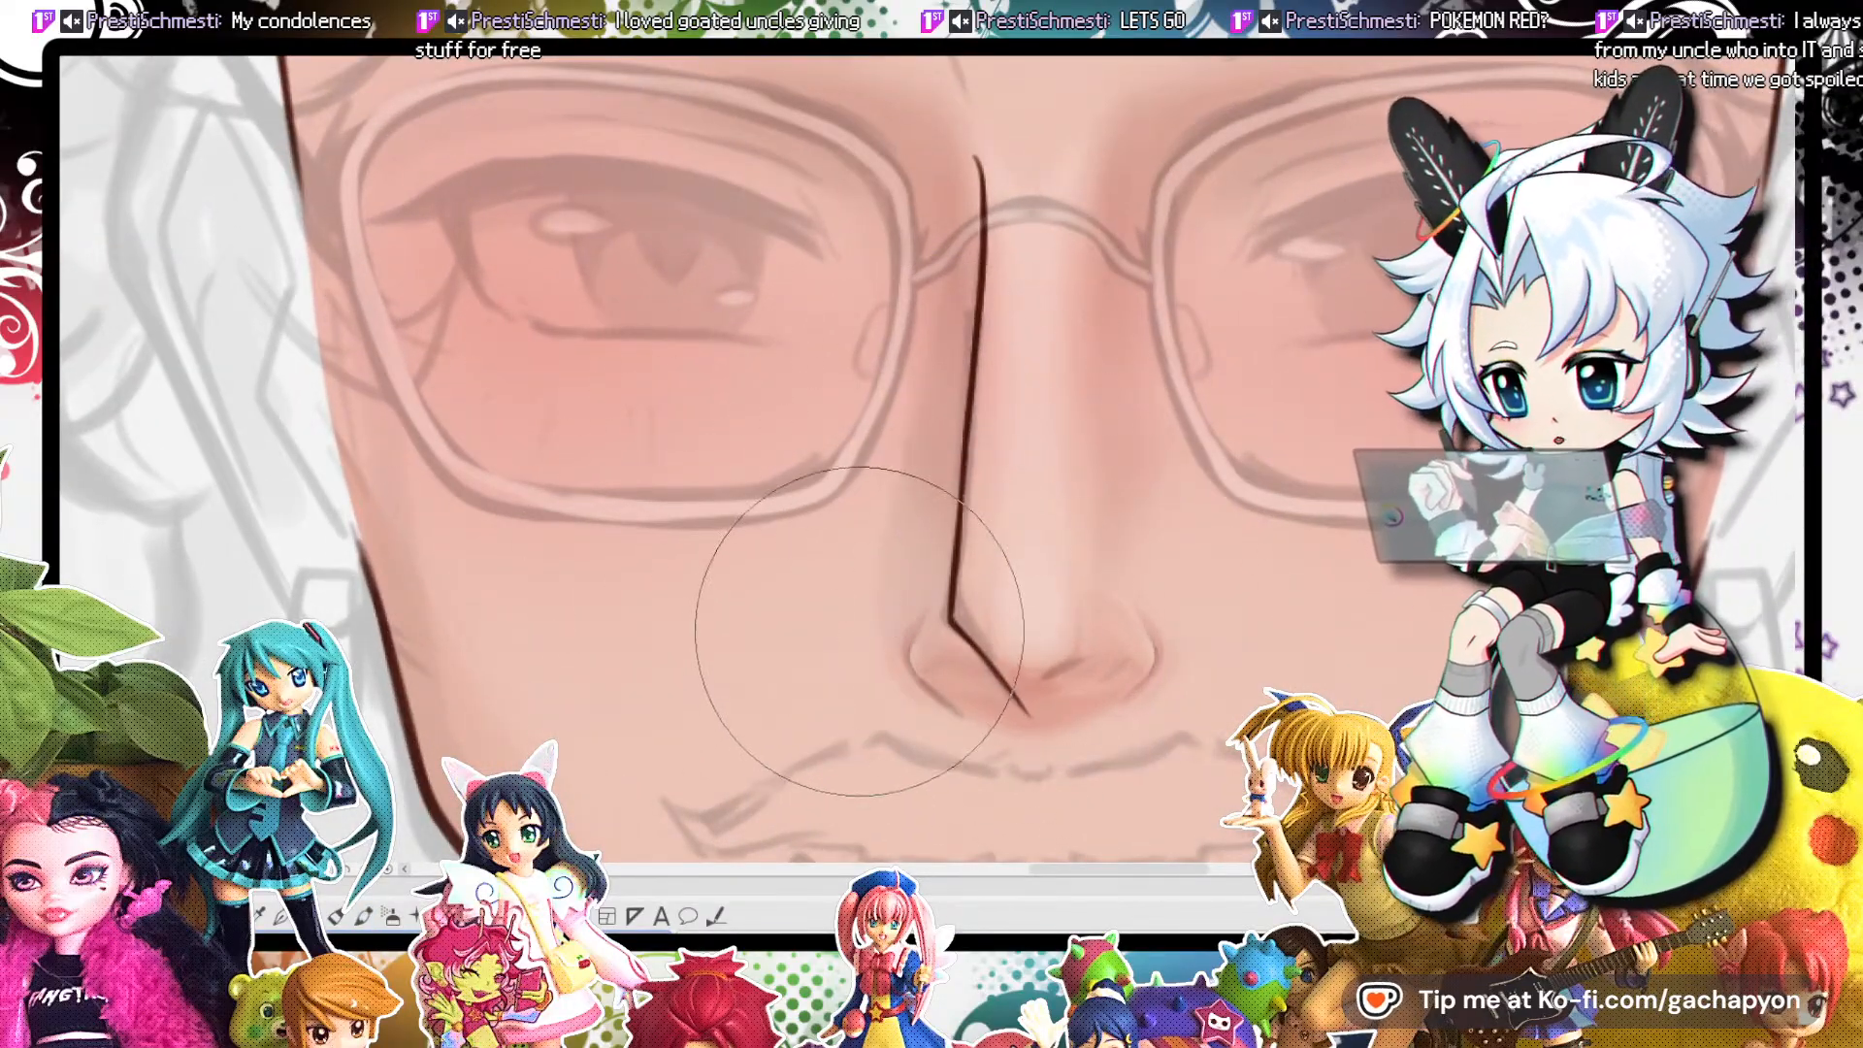
key("b")
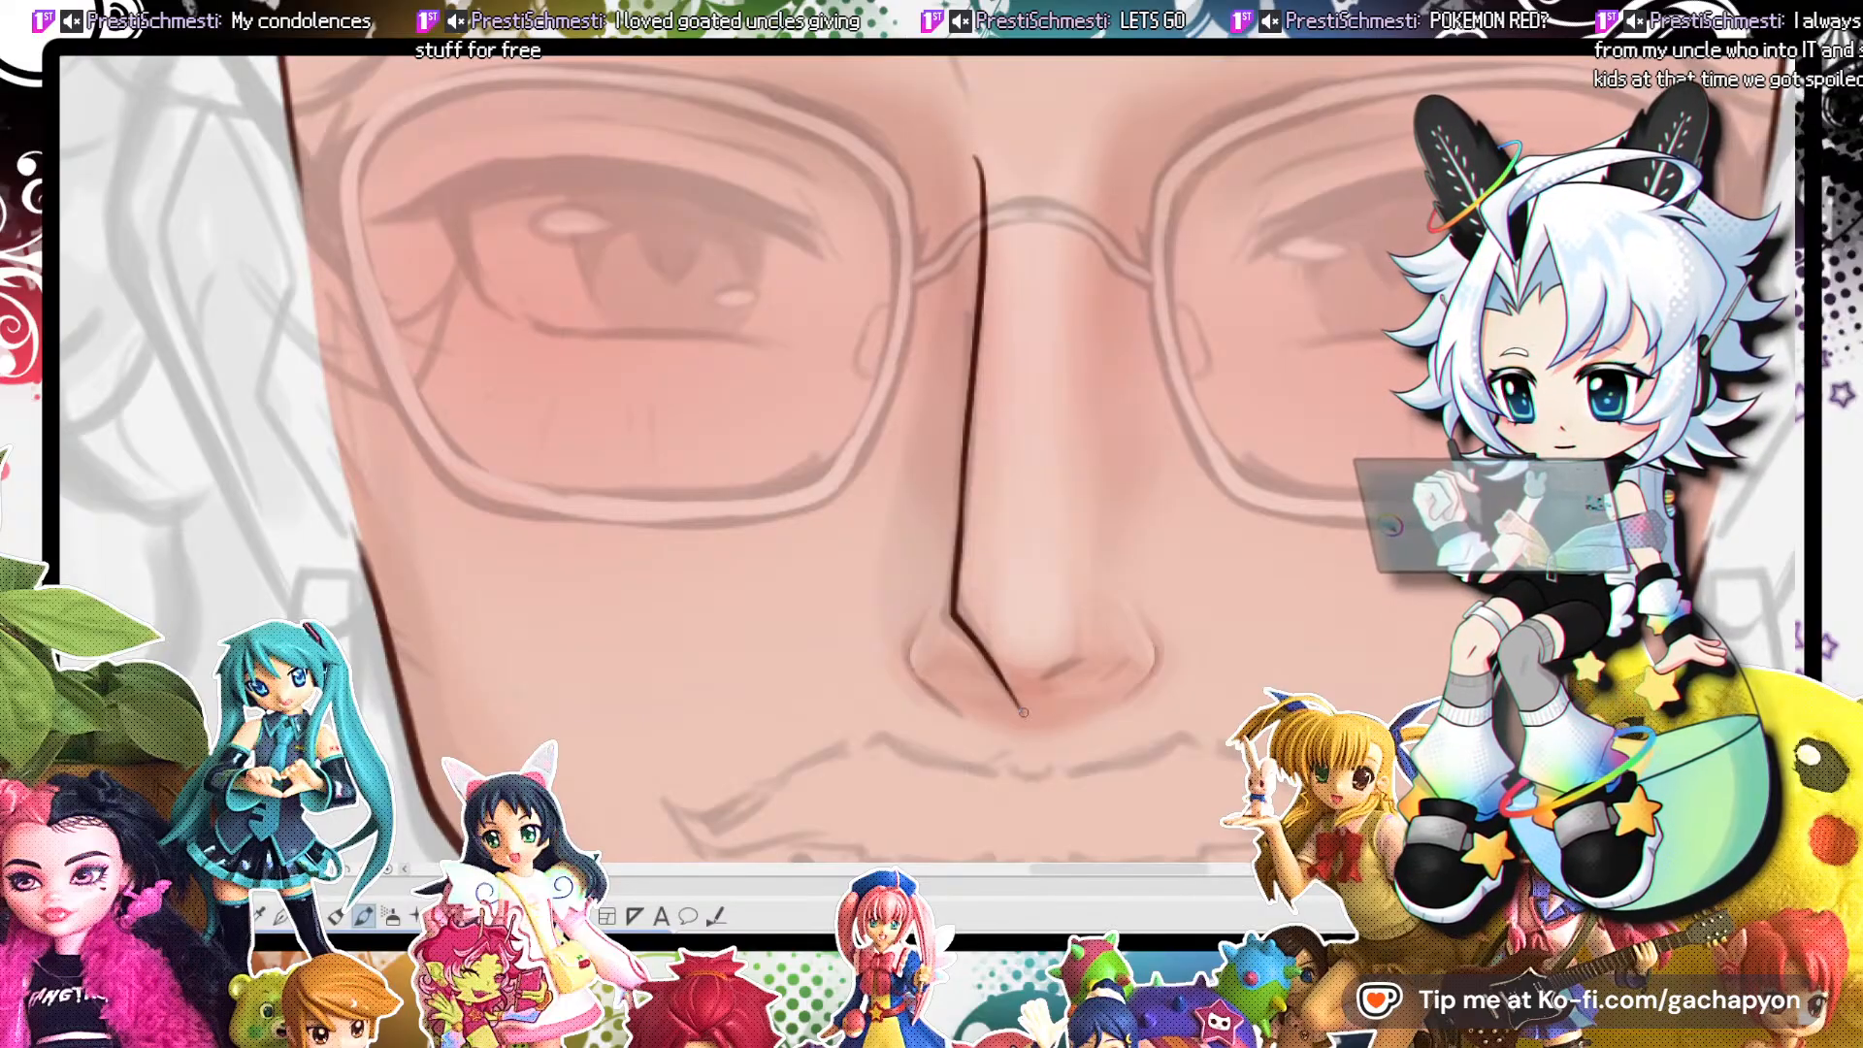
scroll(1023, 712, "down", 4)
scroll(985, 393, "up", 5)
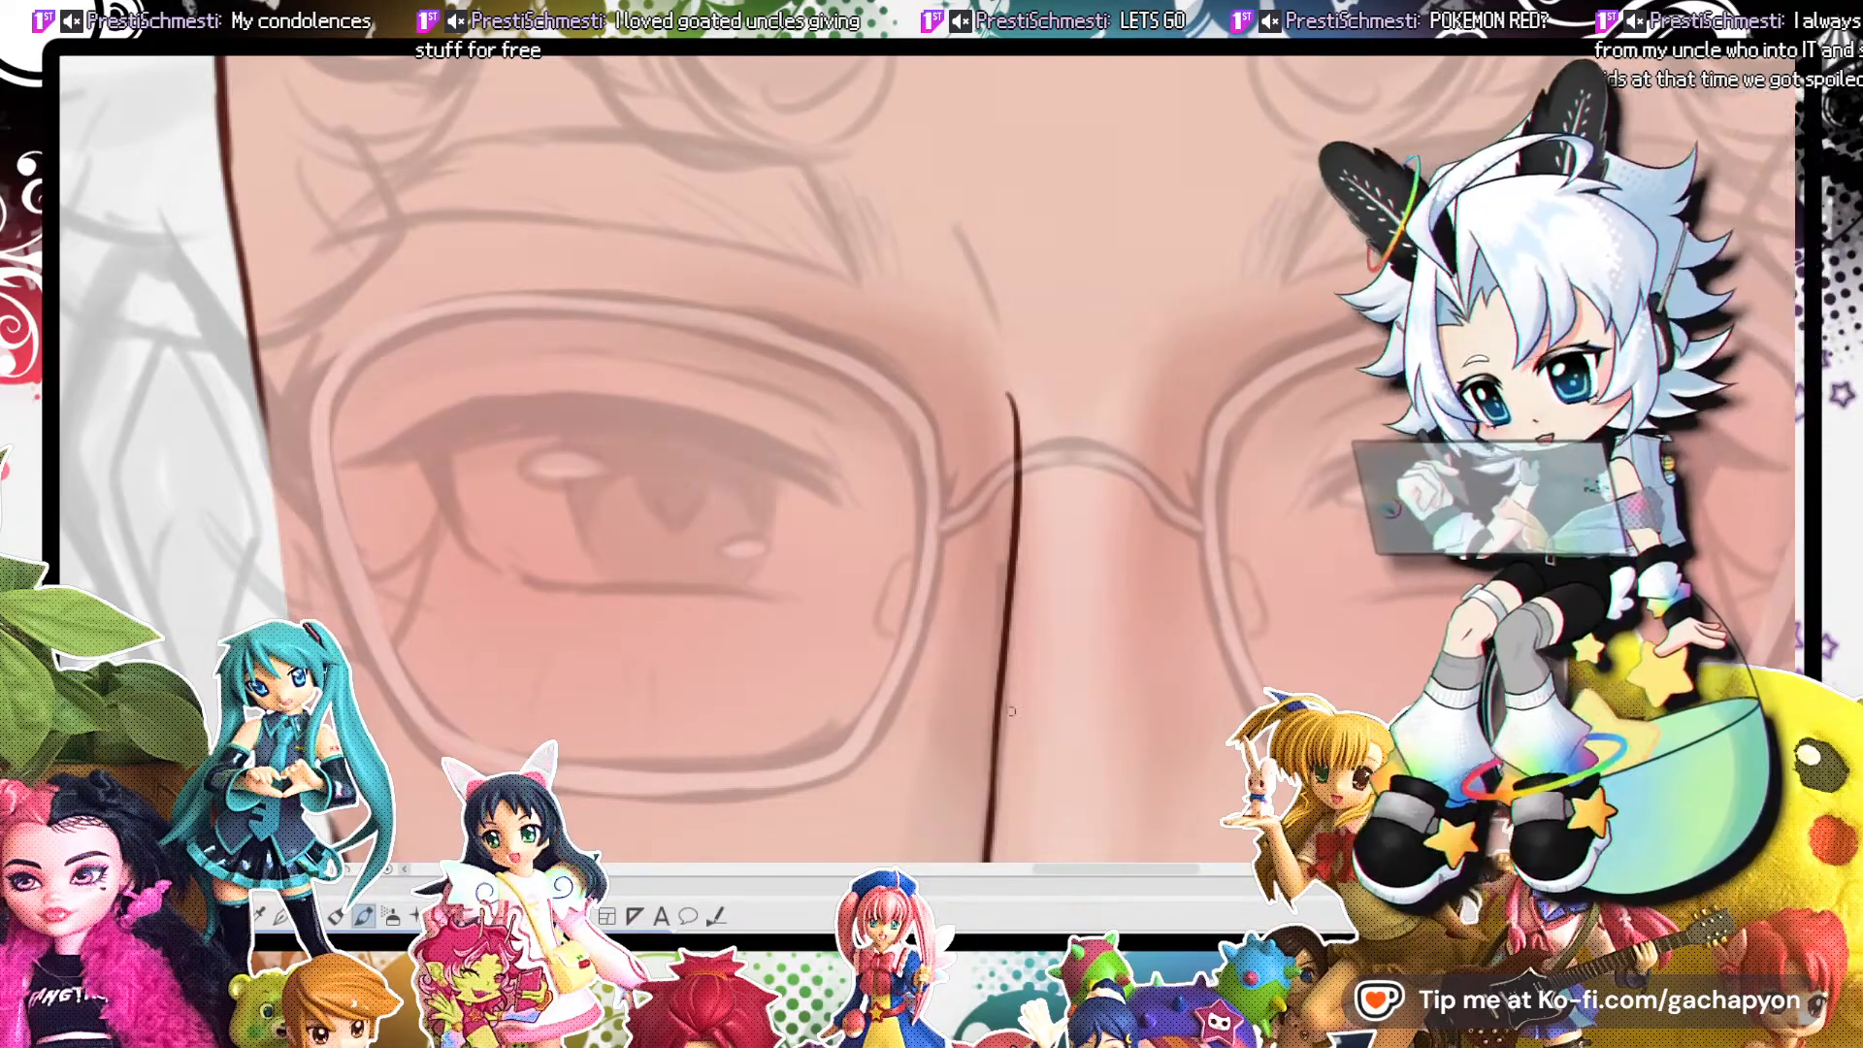
scroll(1066, 462, "down", 4)
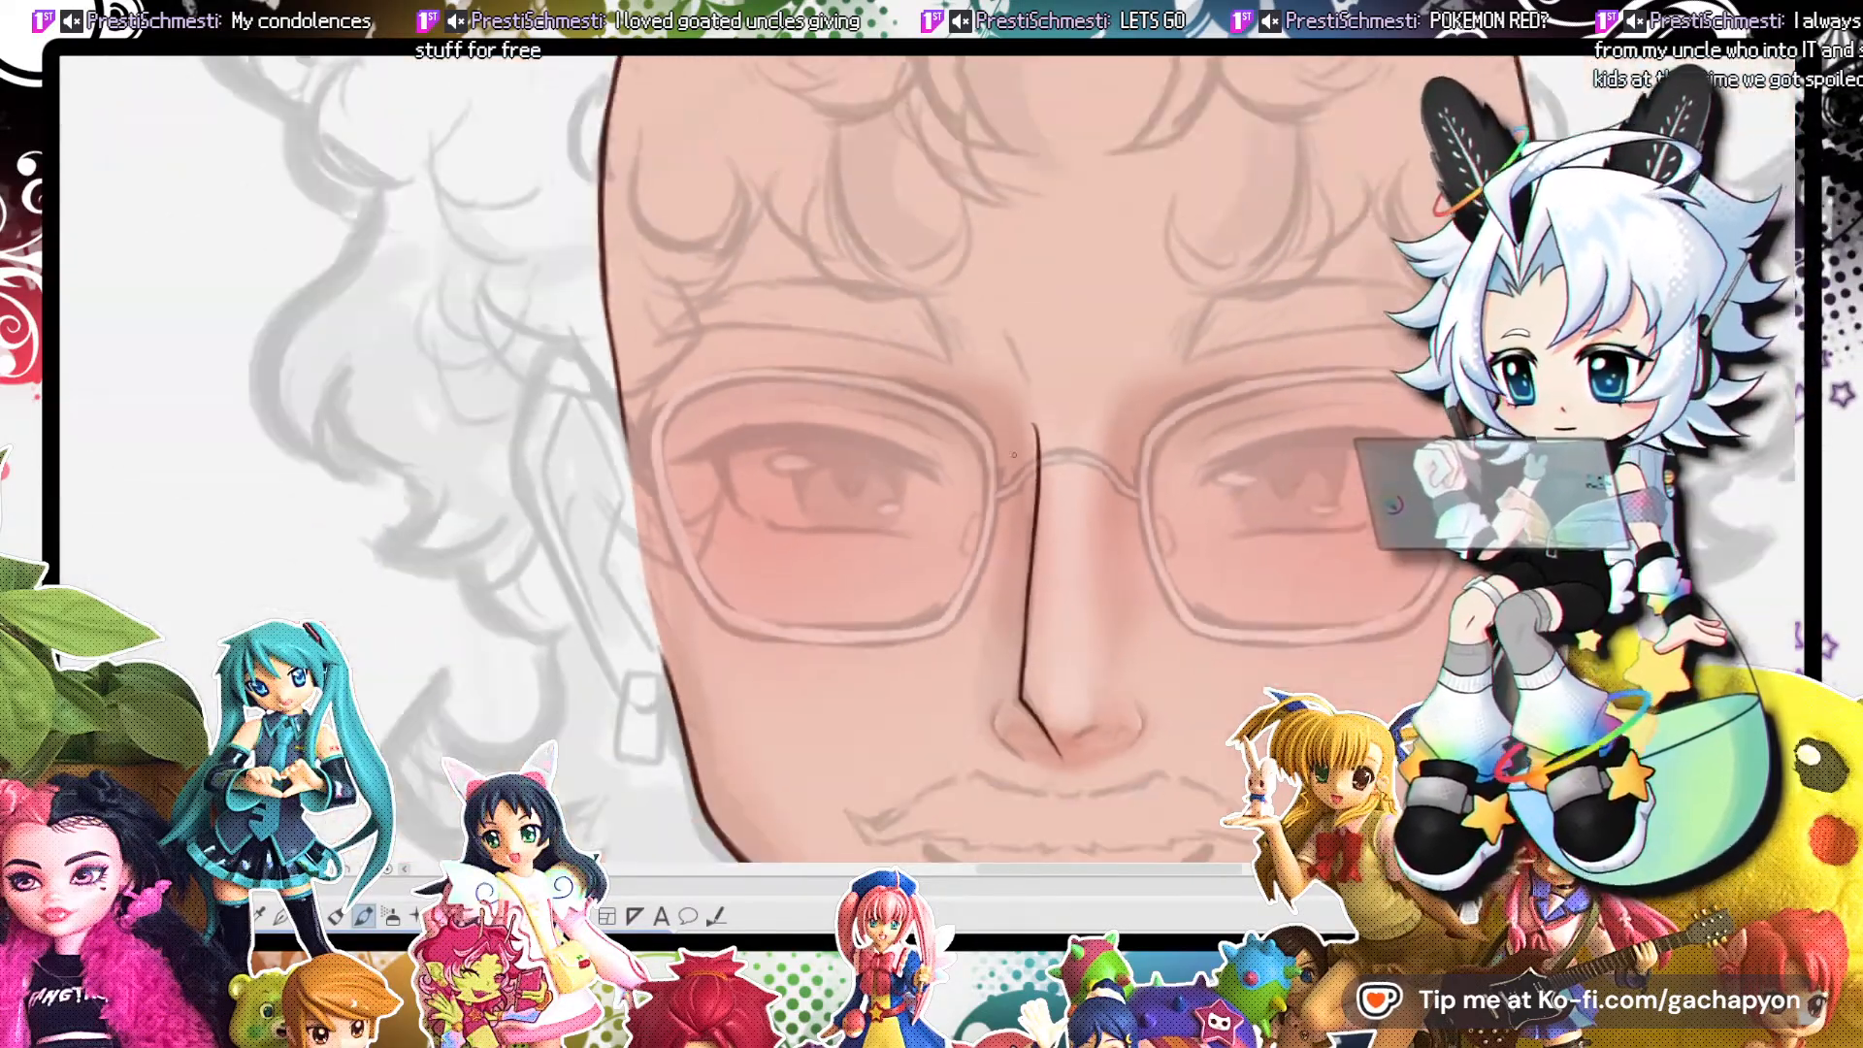
scroll(1015, 454, "down", 2)
scroll(979, 627, "up", 5)
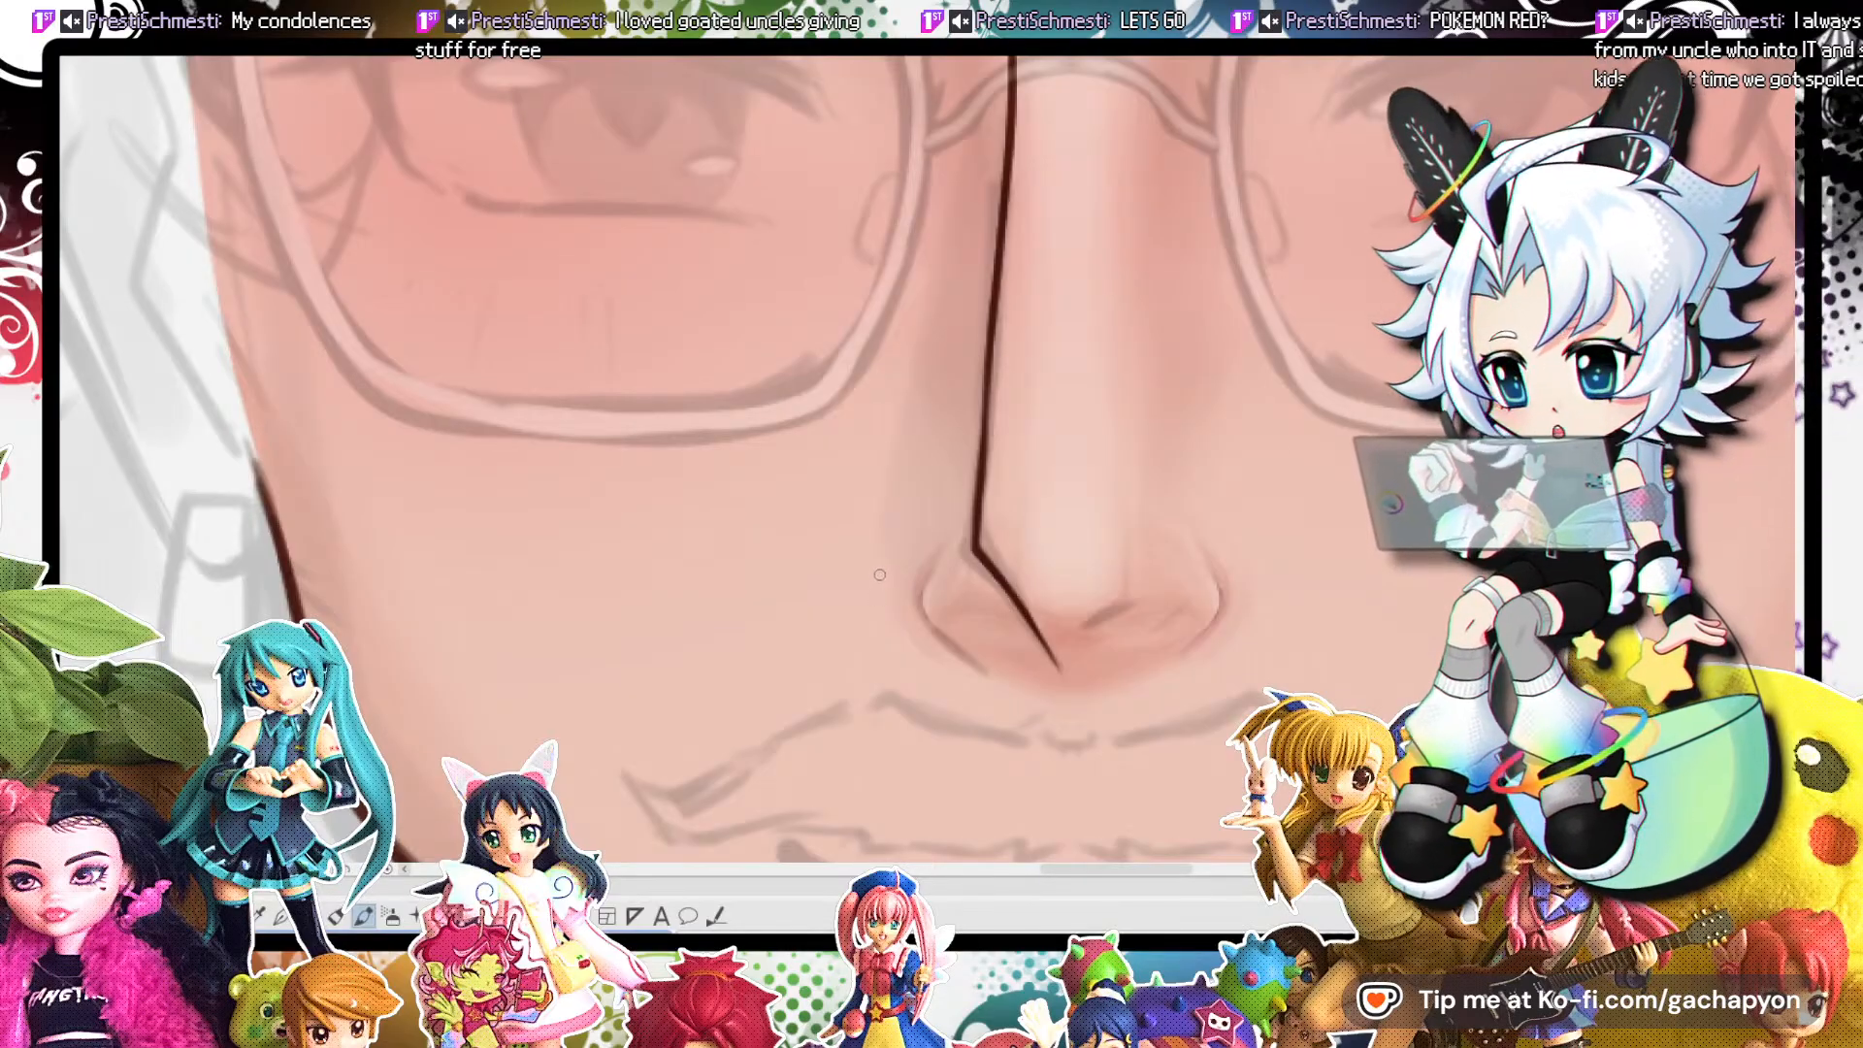
Compare the nose with and without the angled side line next to the nostrils, and remove that line.
key("ctrl+z")
key("ctrl+z")
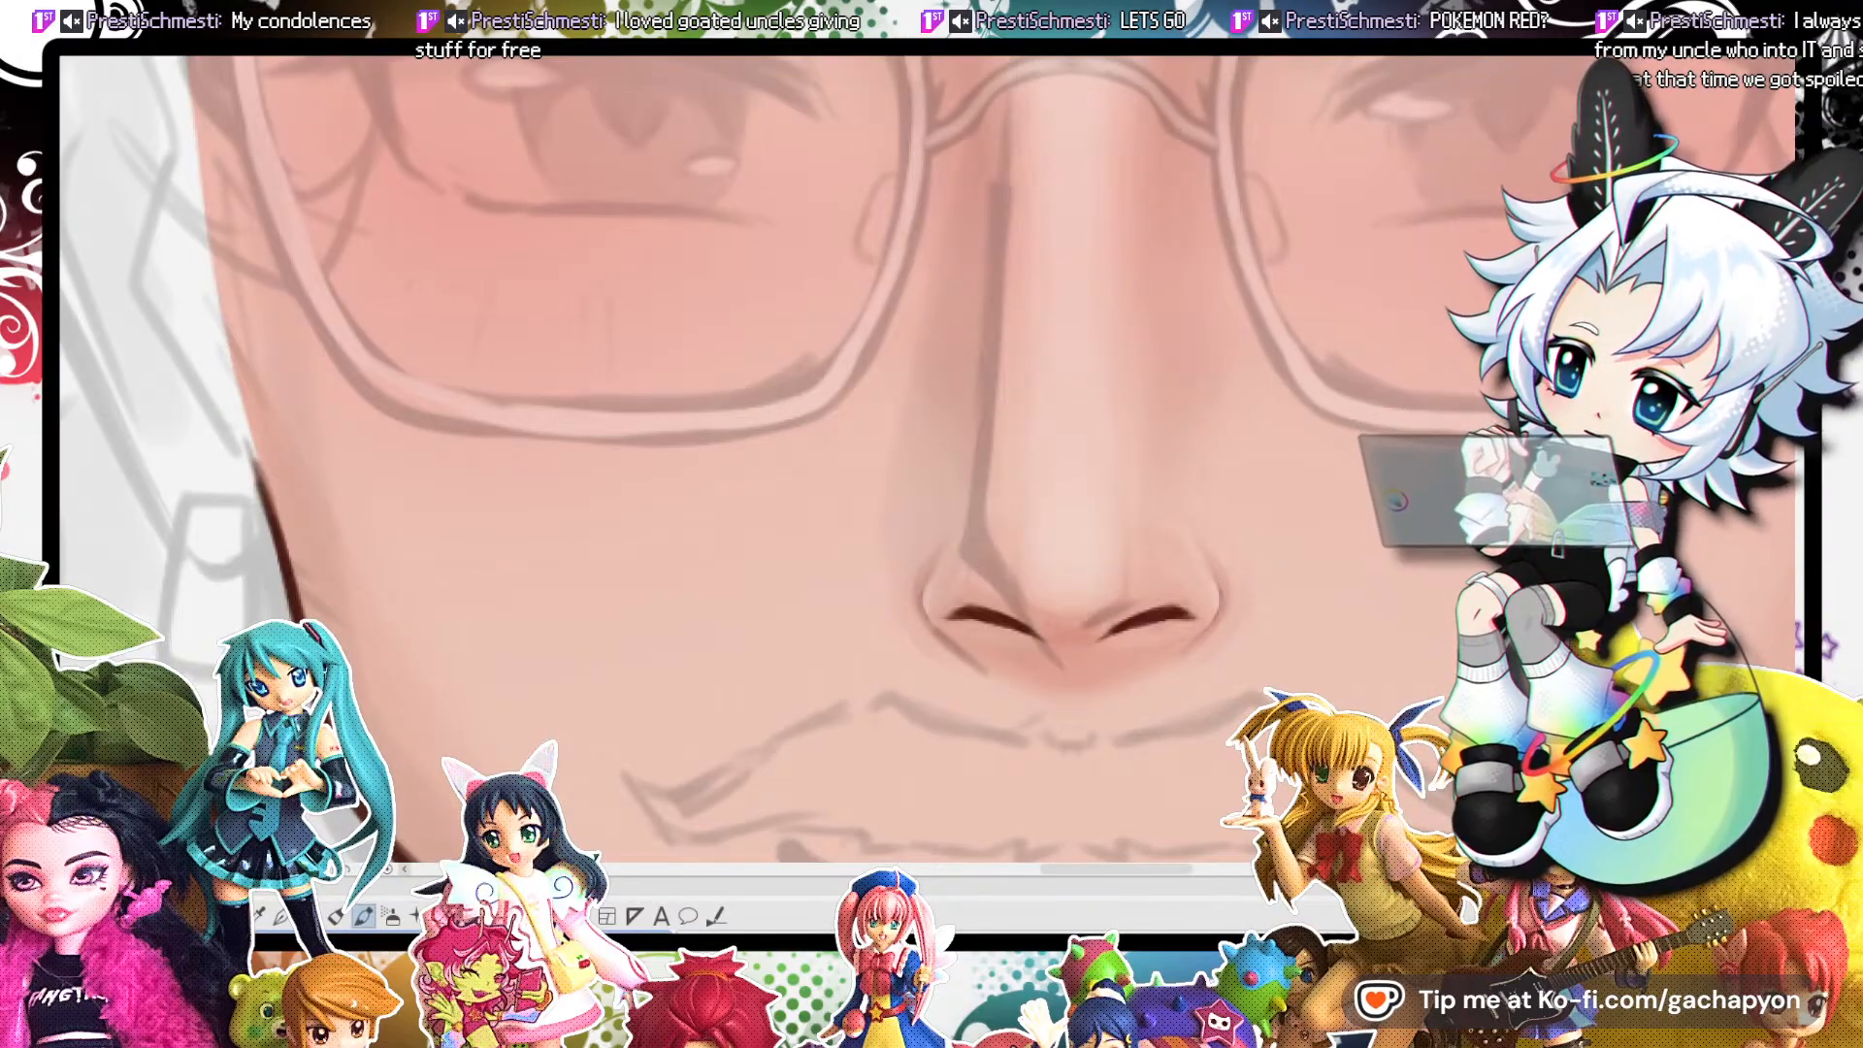
key("ctrl+y")
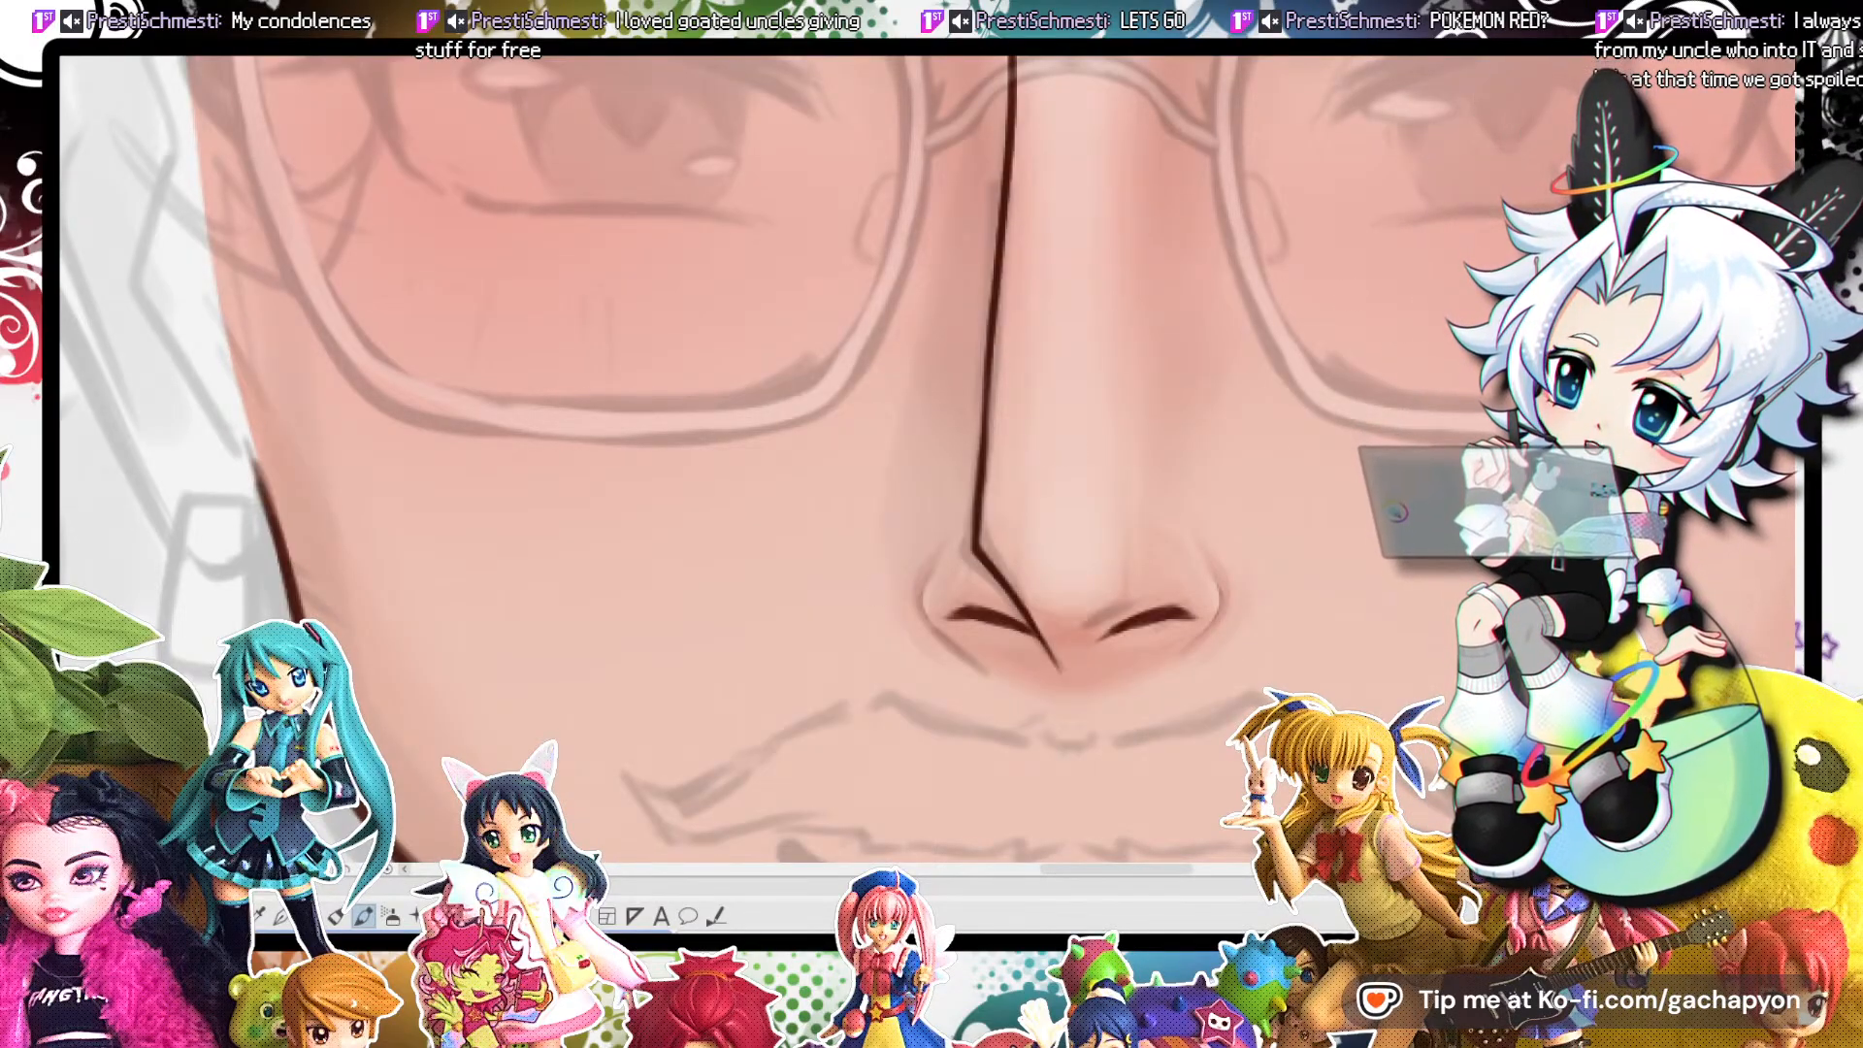
key("ctrl+z")
scroll(973, 530, "down", 1)
scroll(974, 530, "down", 2)
key("ctrl+z")
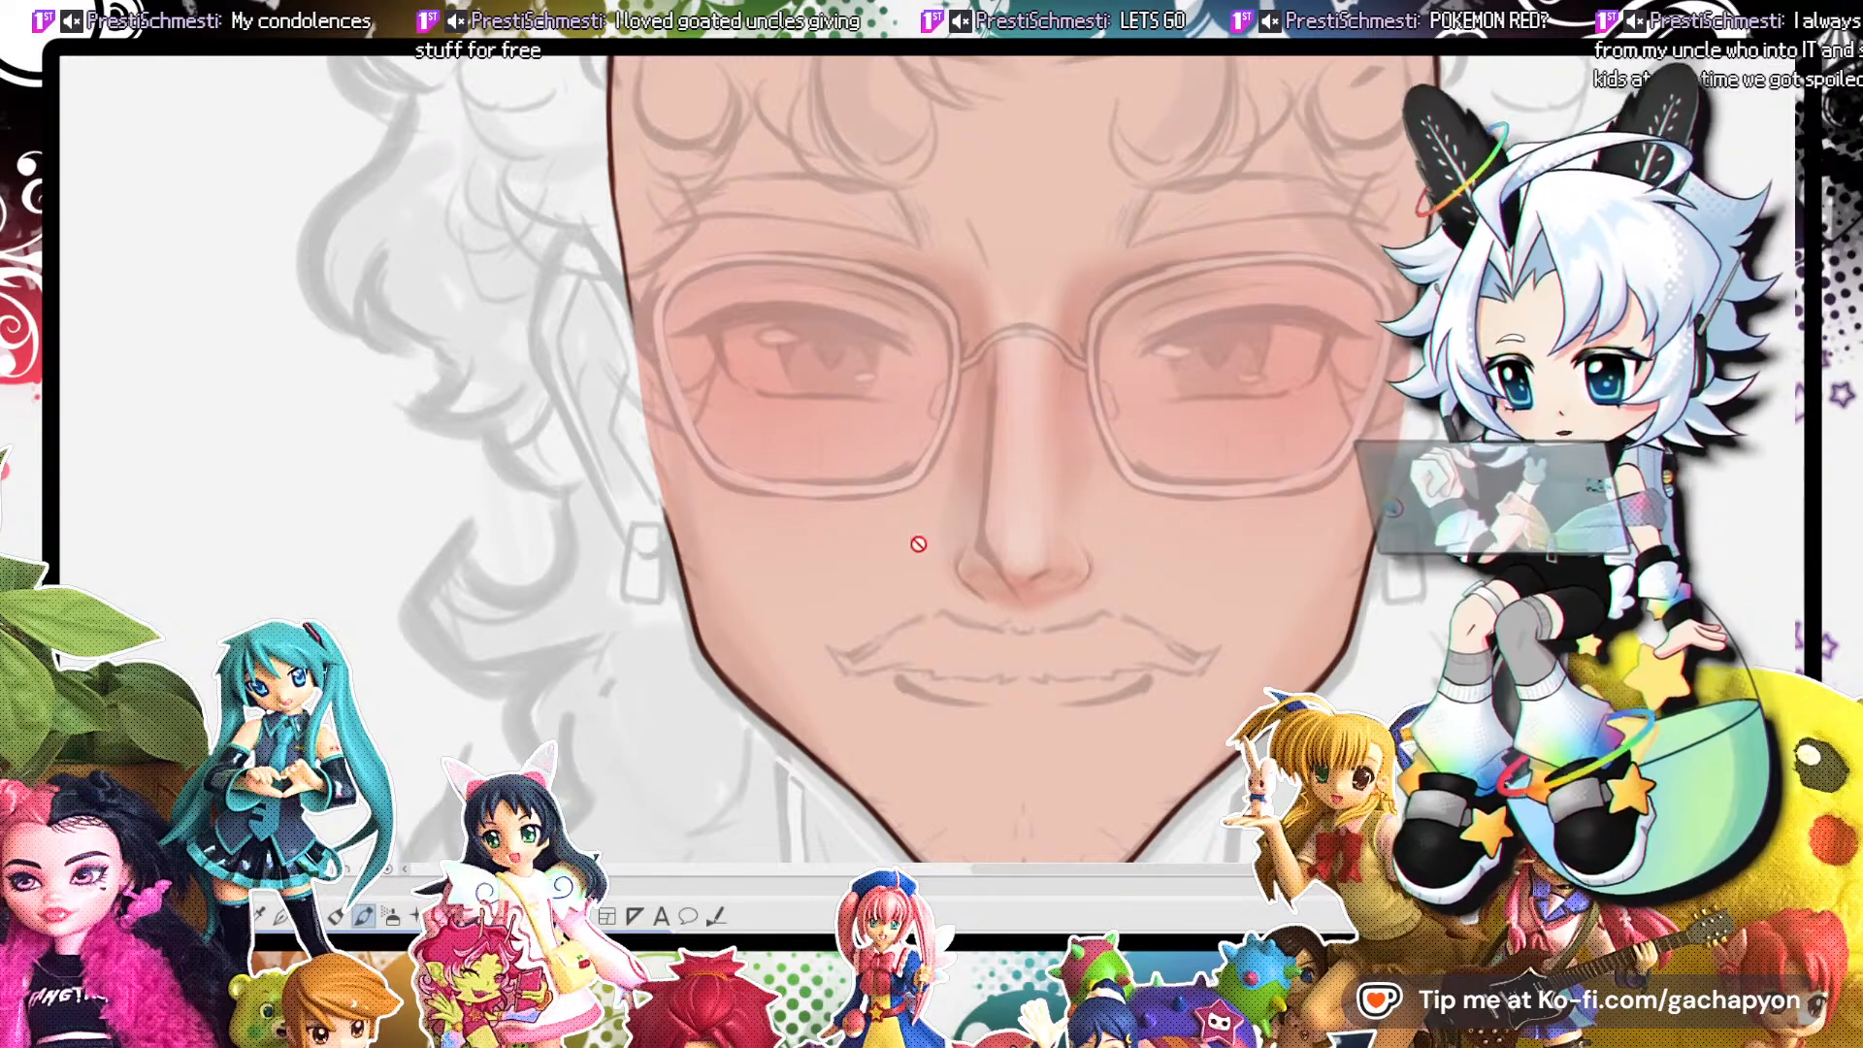
Try redrawing the angled side line from the glasses' bridge to the nose base, and undo it.
scroll(1061, 184, "up", 1)
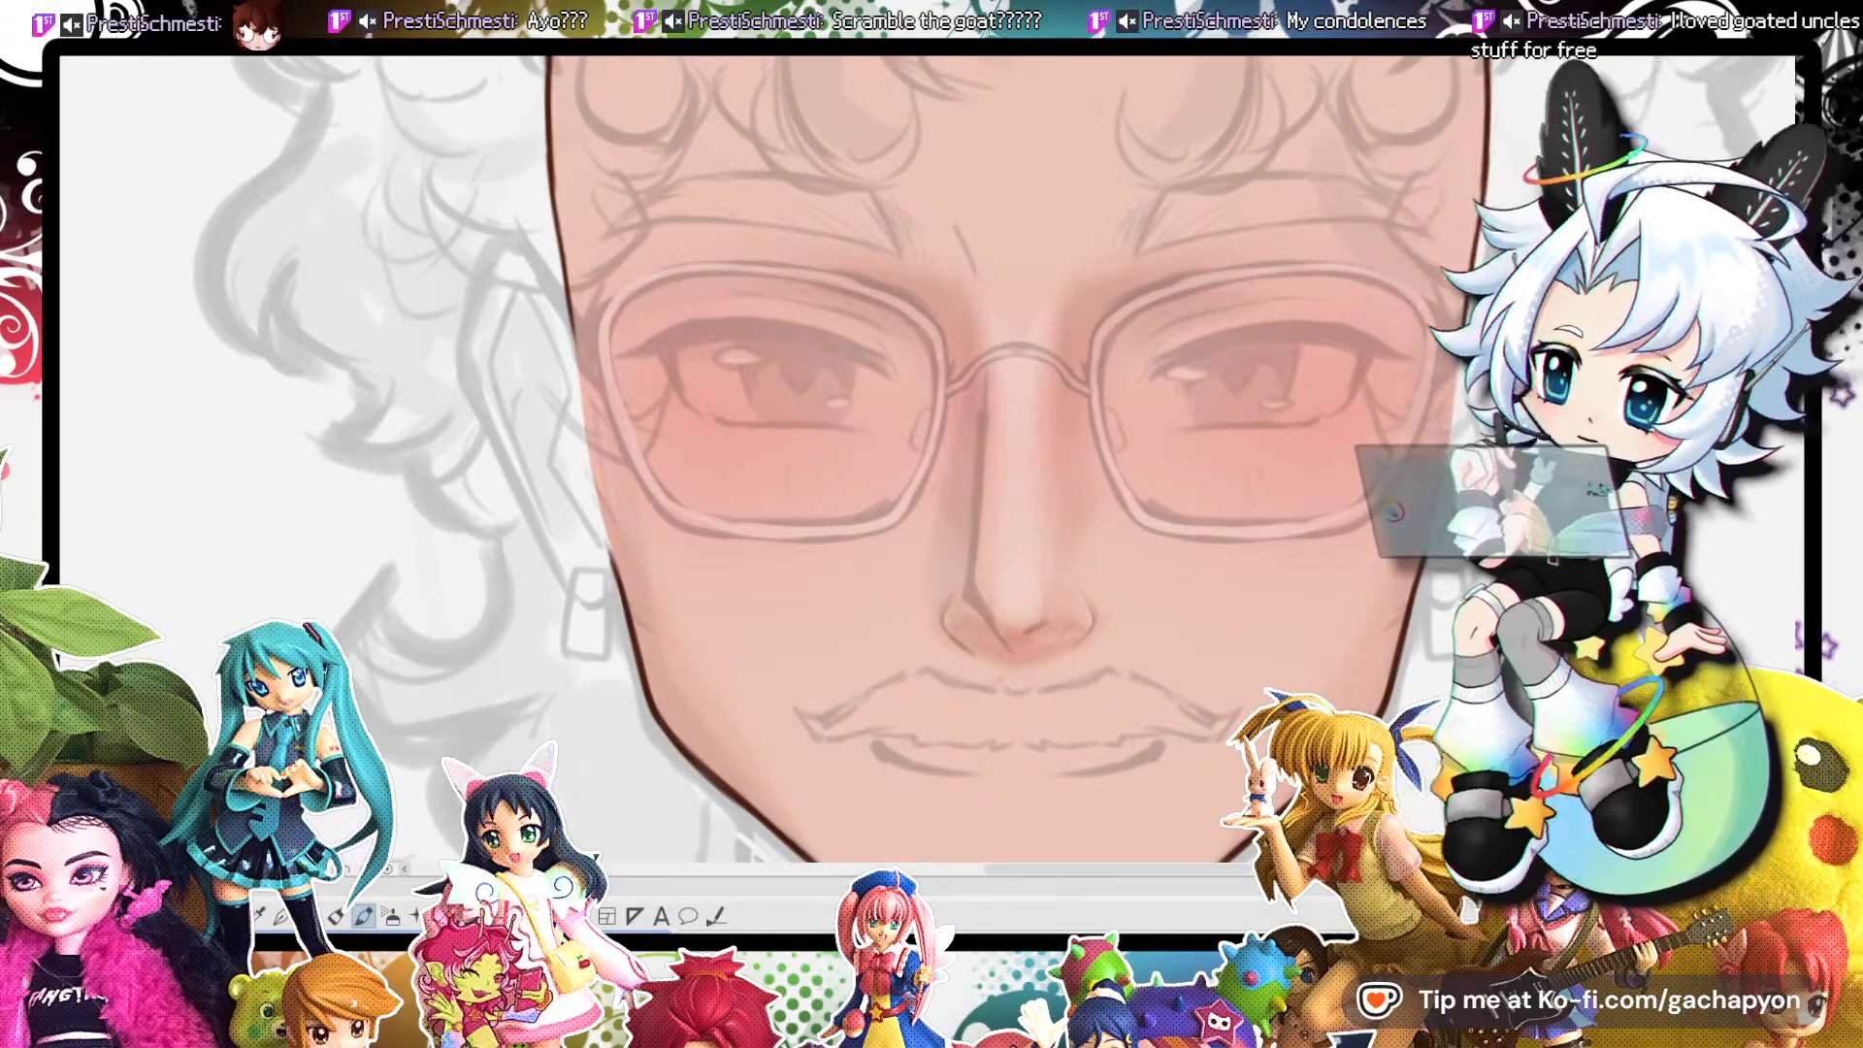
left_click_drag(986, 319, 1009, 653)
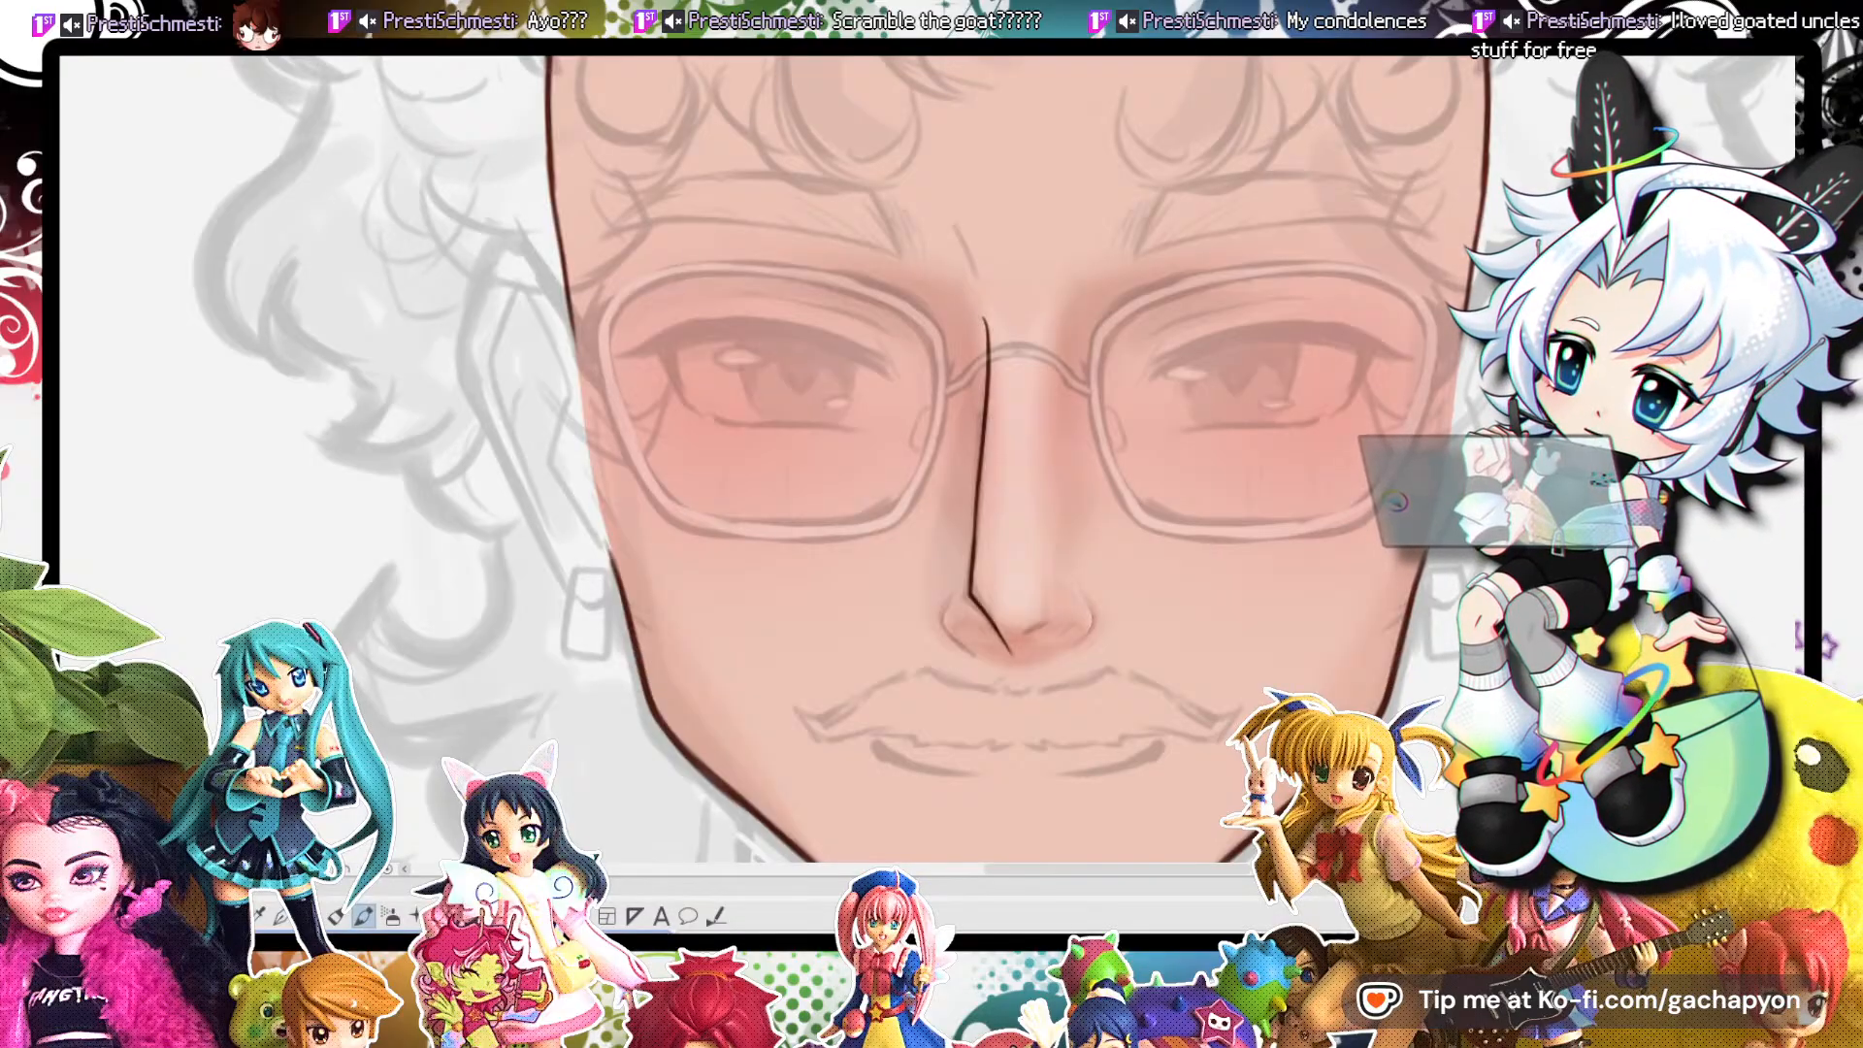
key("ctrl+z")
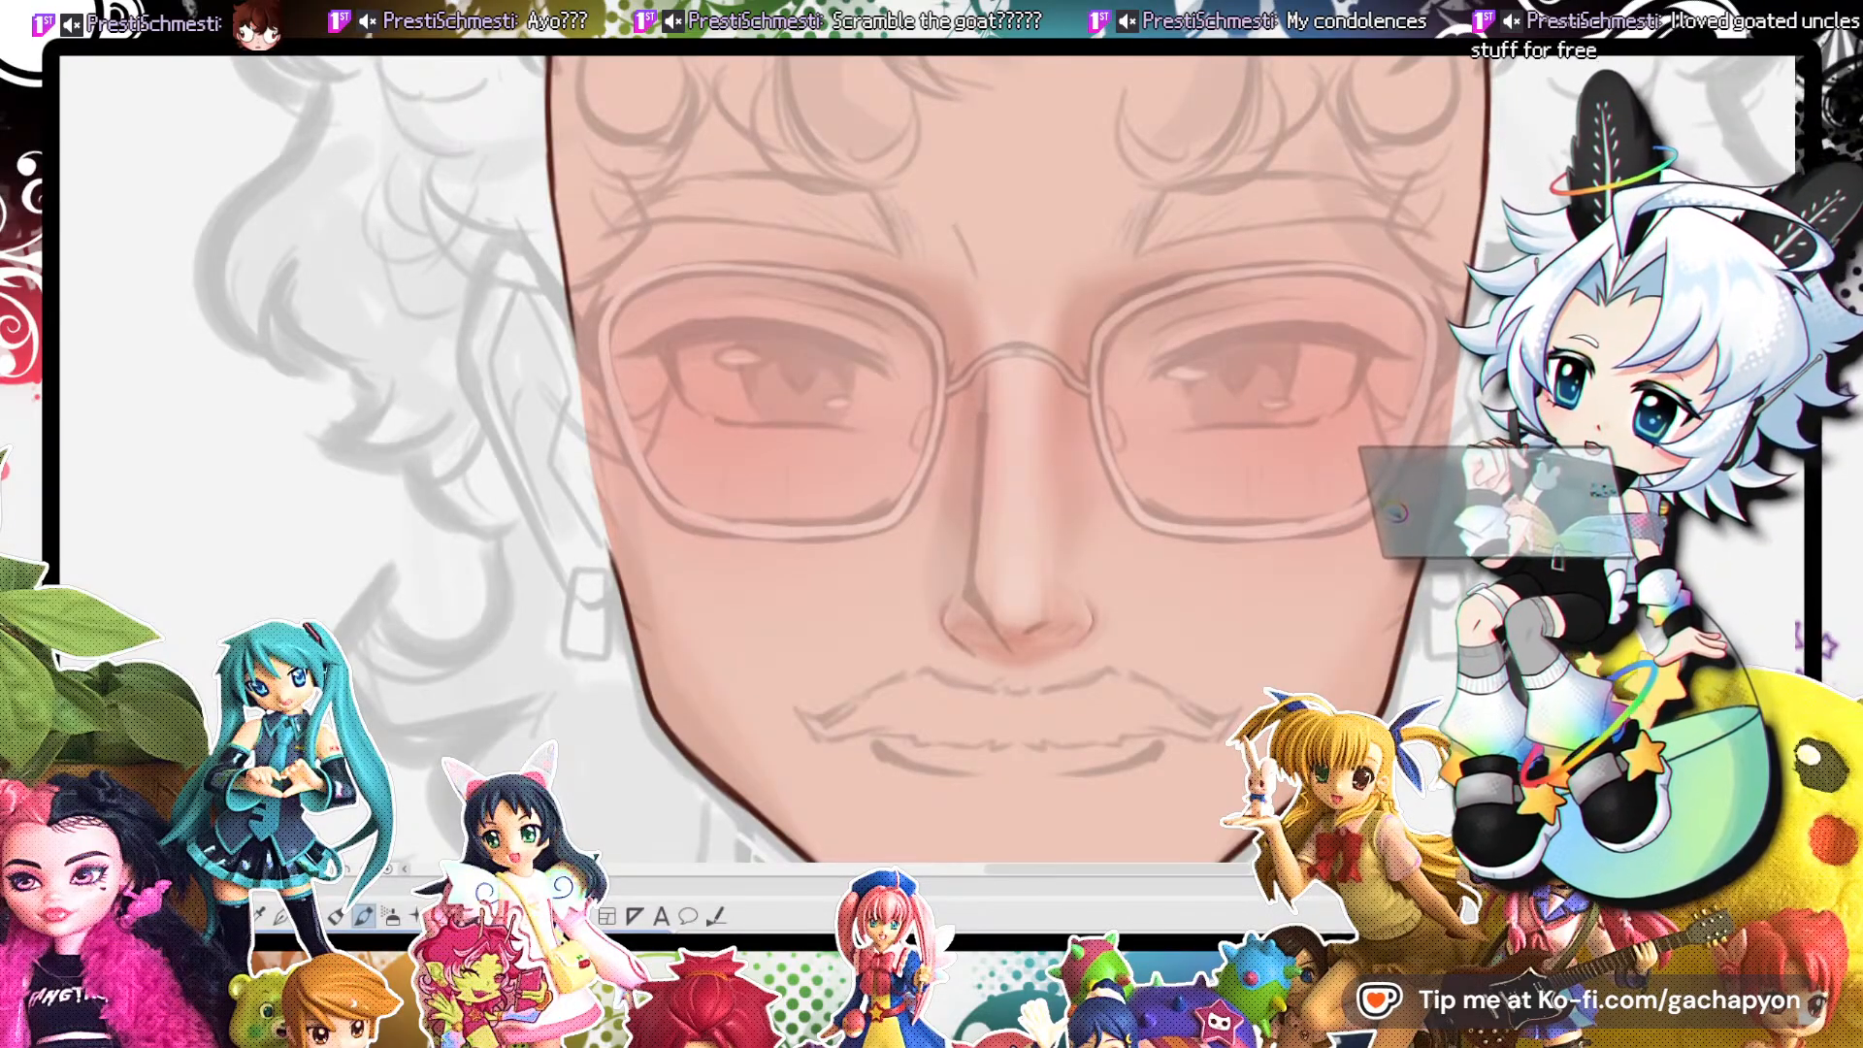
Restore the straight centre nose line and both nostrils, with the sketch overlay hidden.
key("ctrl+comma")
key("ctrl+comma")
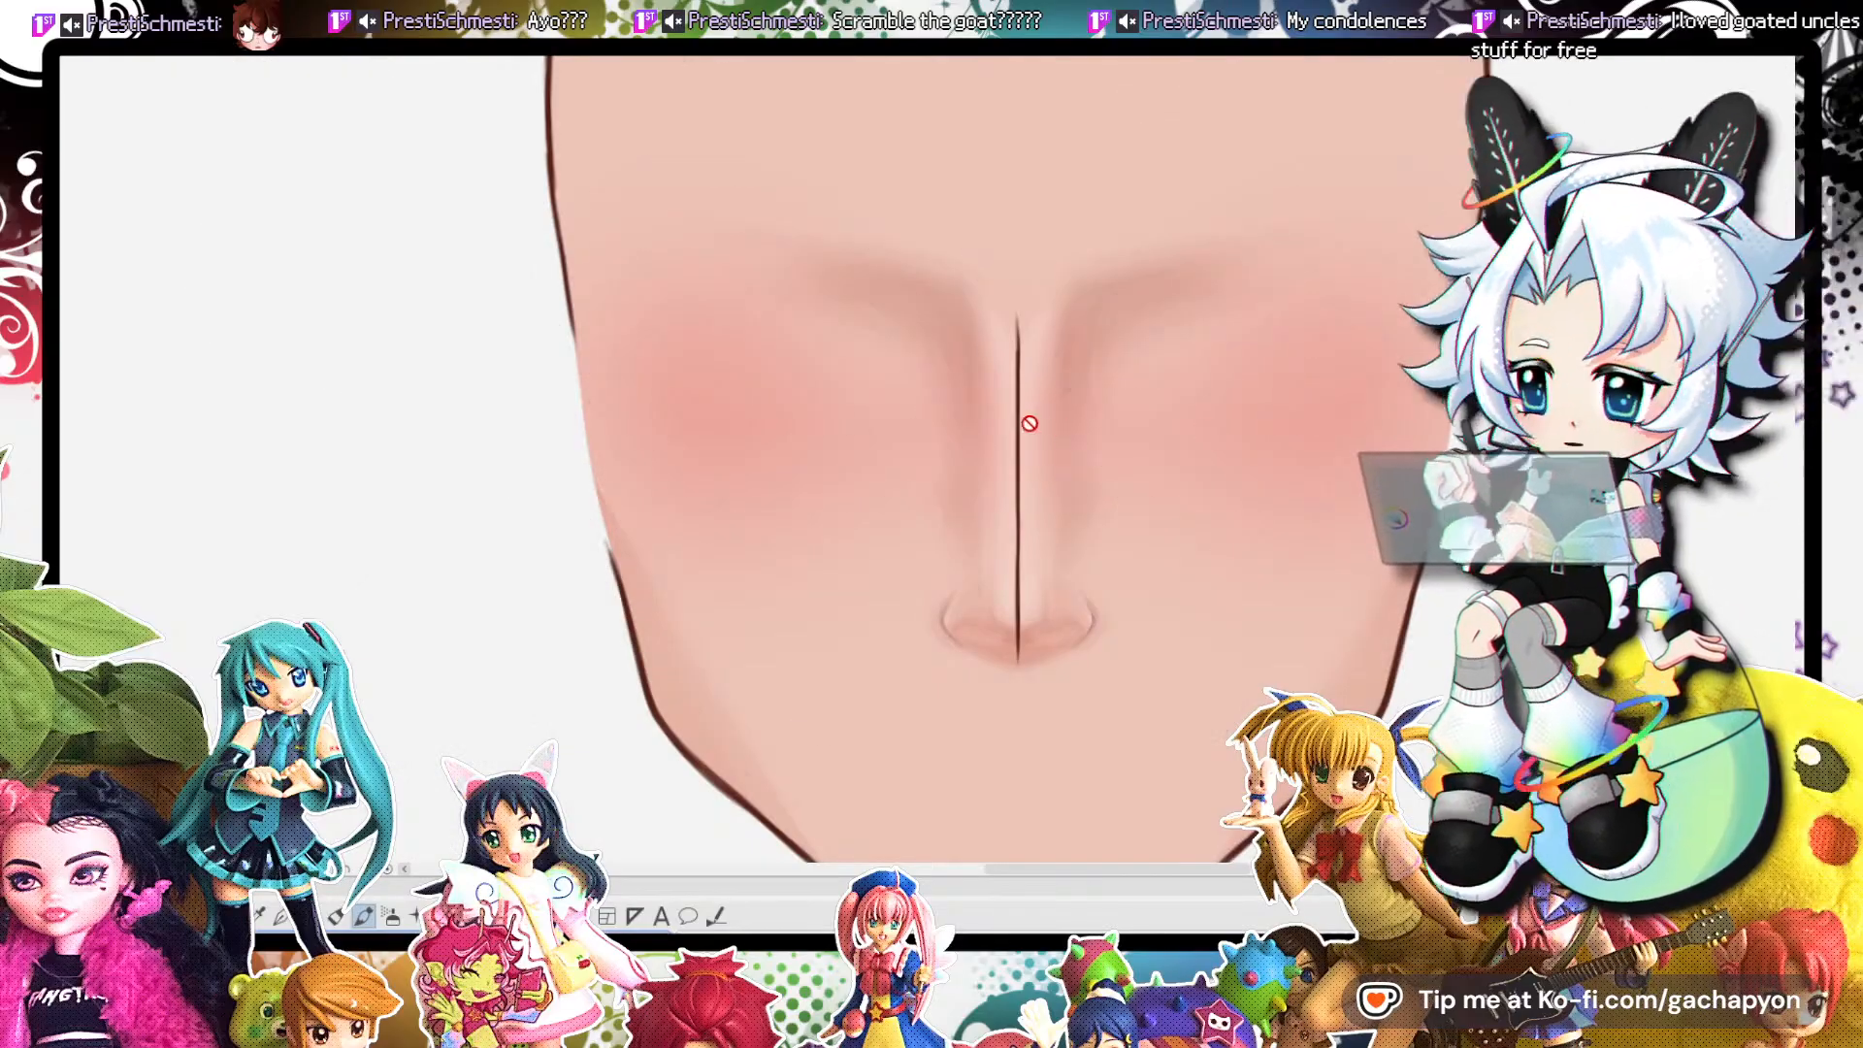
scroll(1030, 423, "down", 2)
scroll(1005, 517, "up", 2)
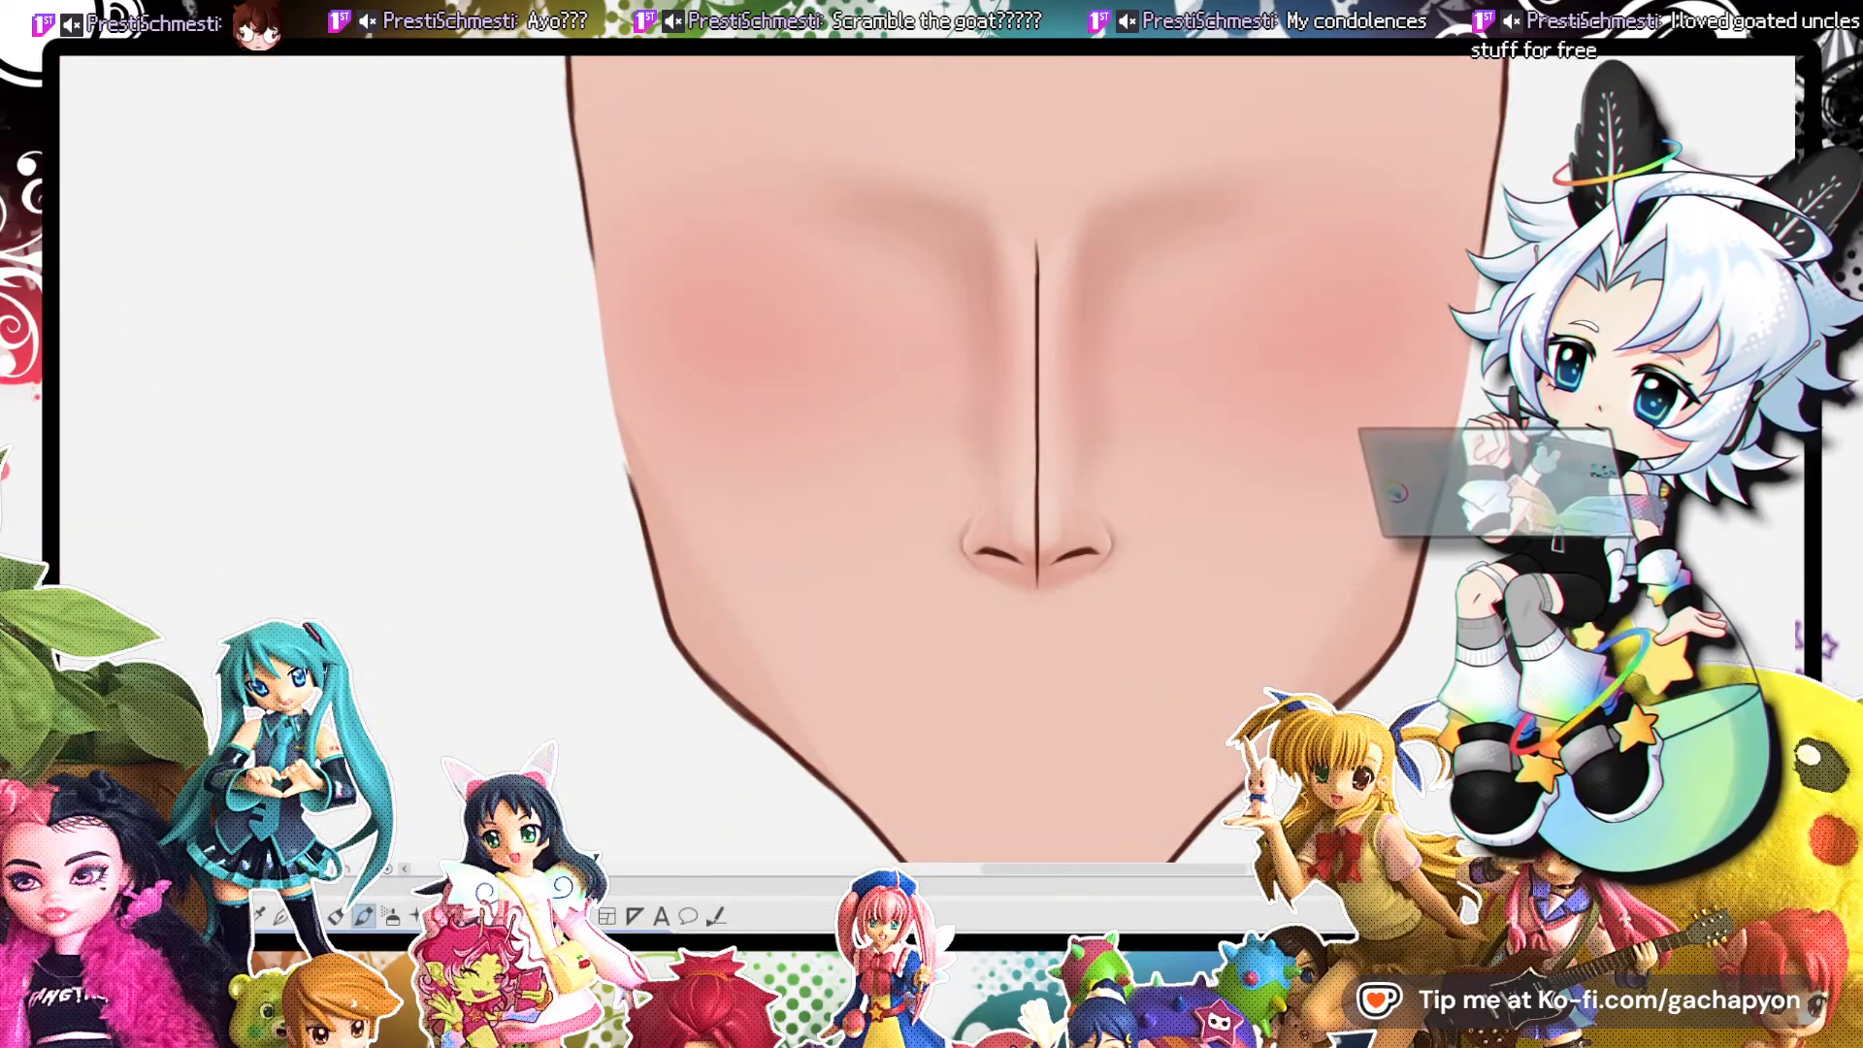
Compare the straight nose line and nostrils with the glasses, eyes and mouth in the sketch overlay.
key("ctrl+comma")
scroll(1113, 416, "down", 2)
scroll(1113, 416, "up", 1)
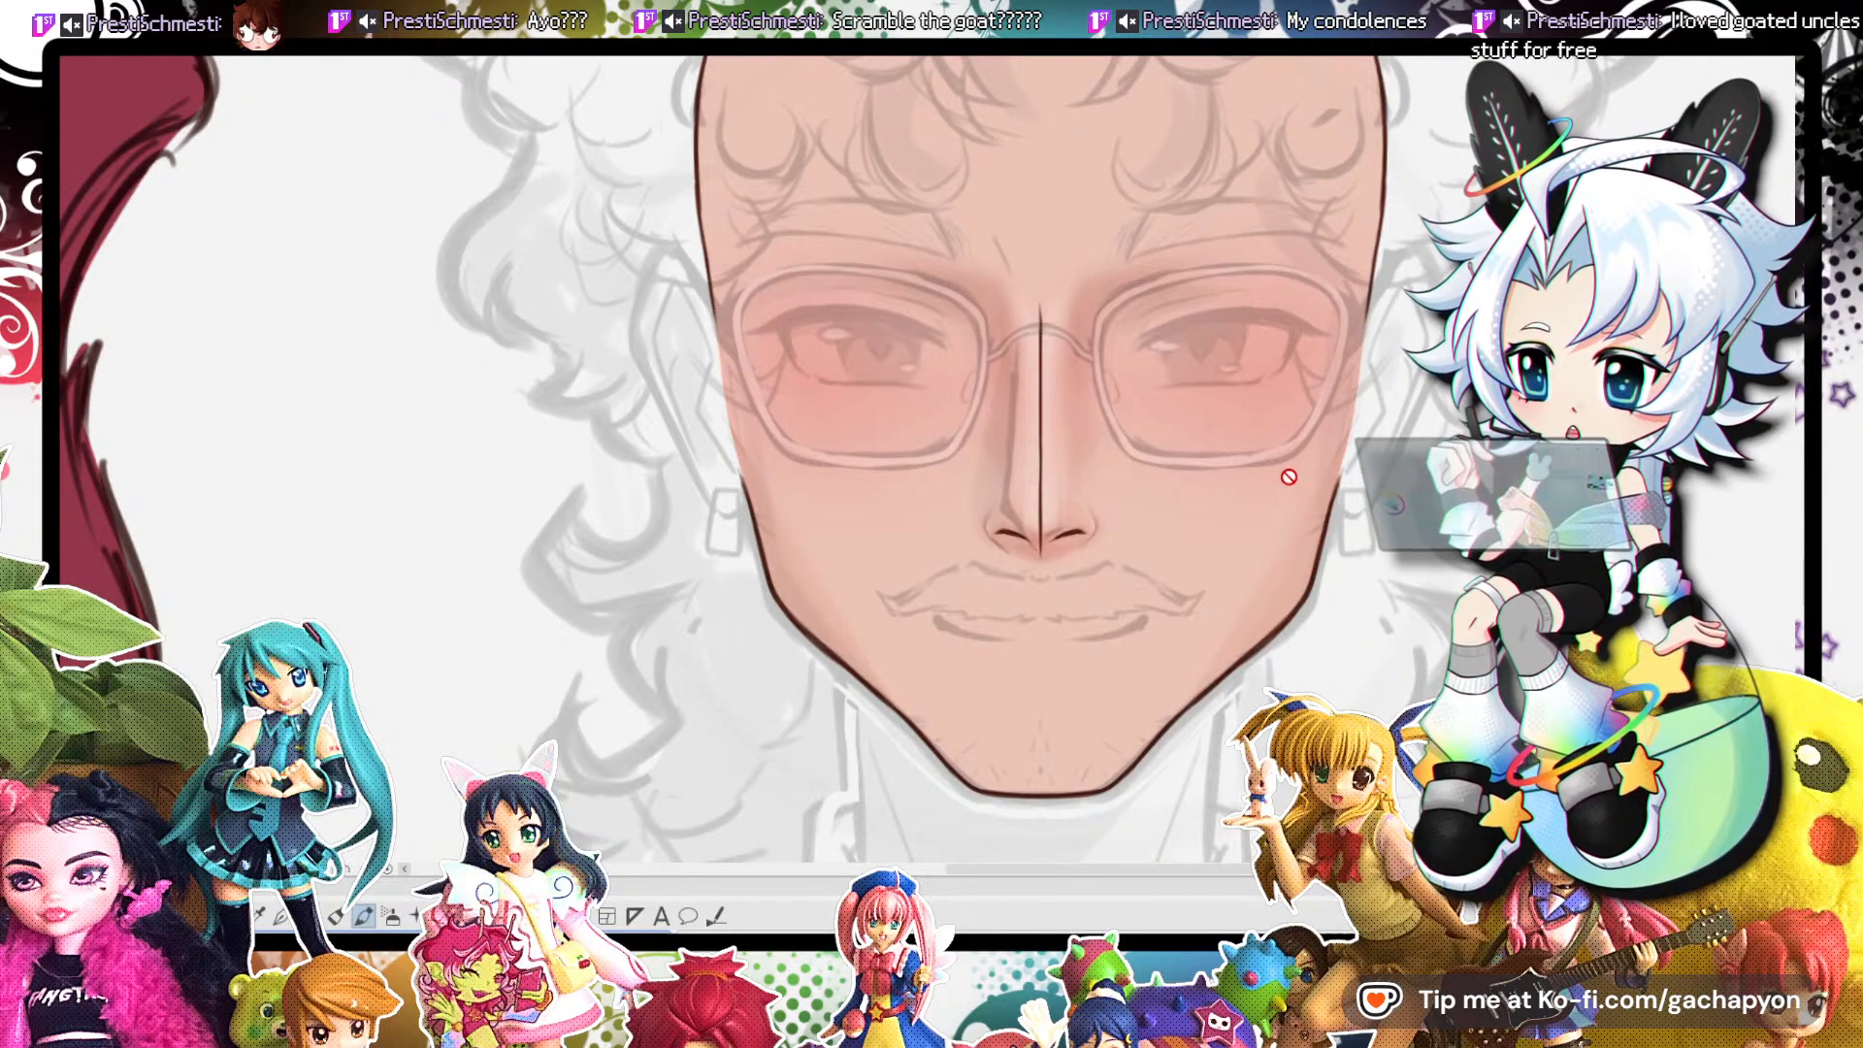
scroll(1173, 446, "down", 2)
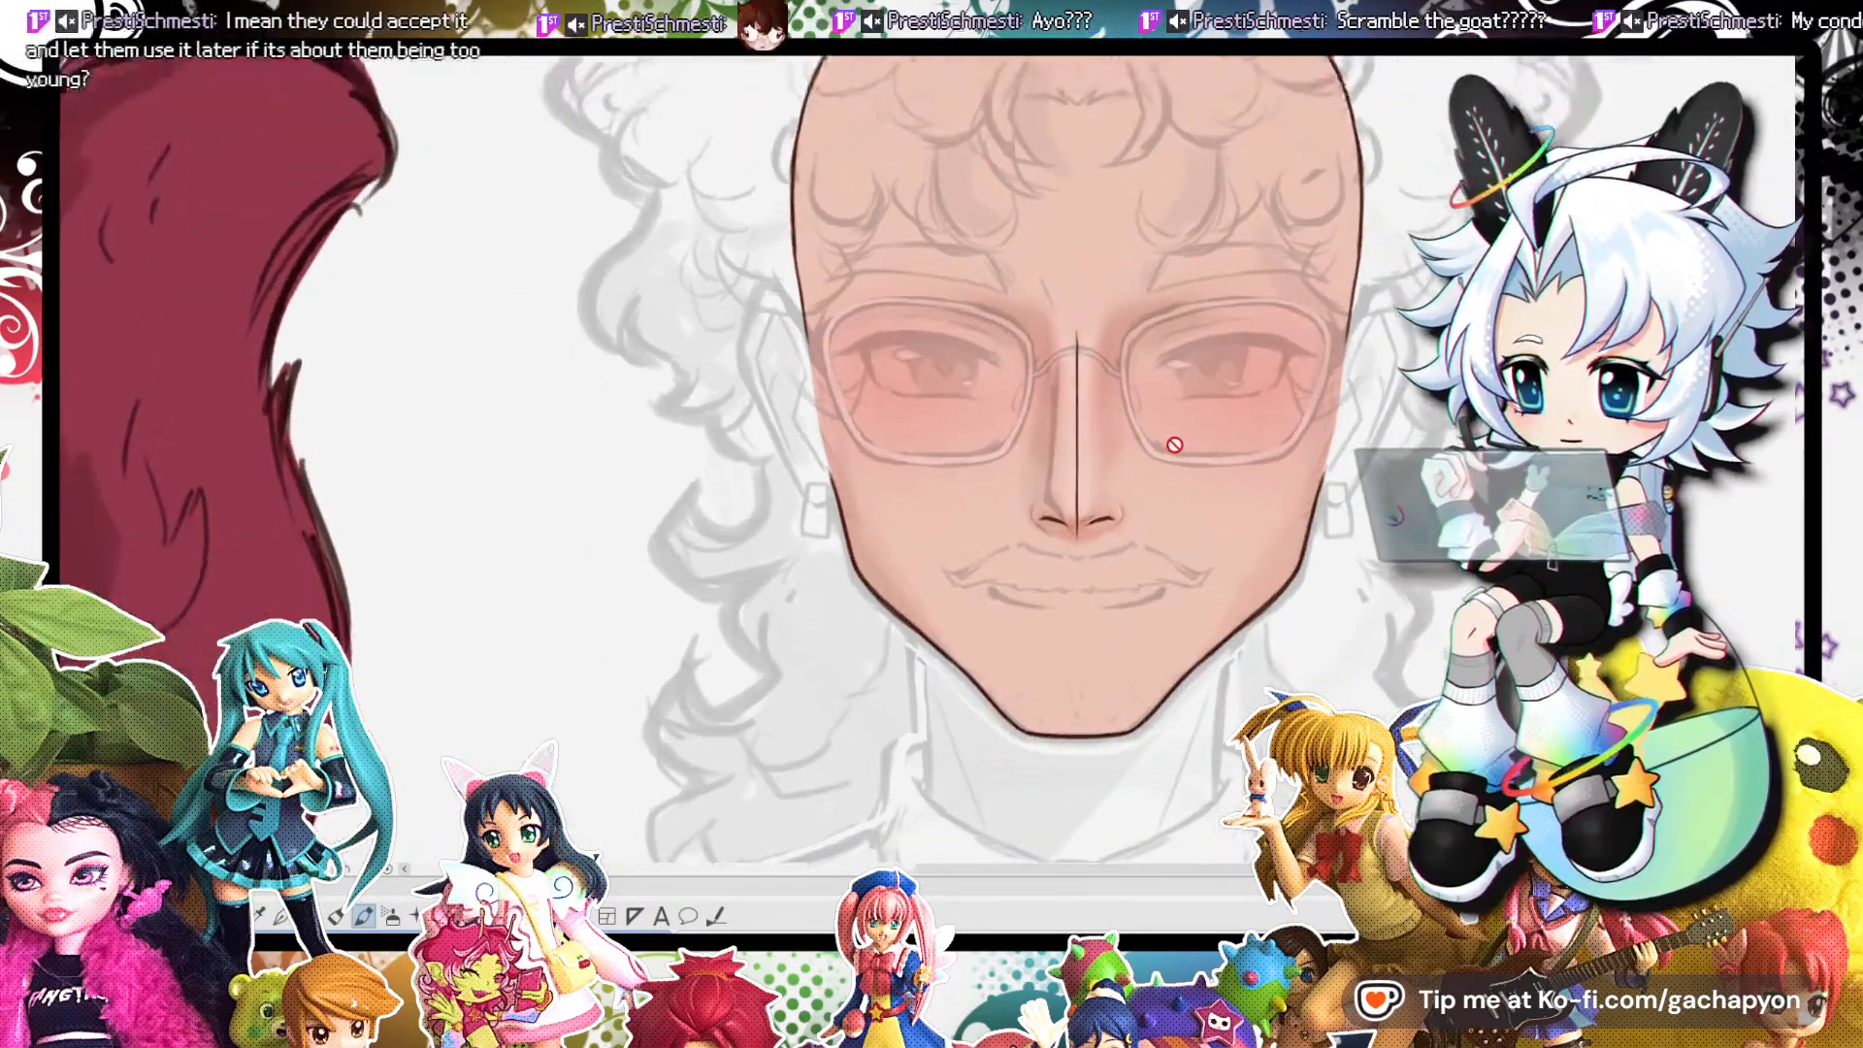
scroll(1174, 445, "up", 2)
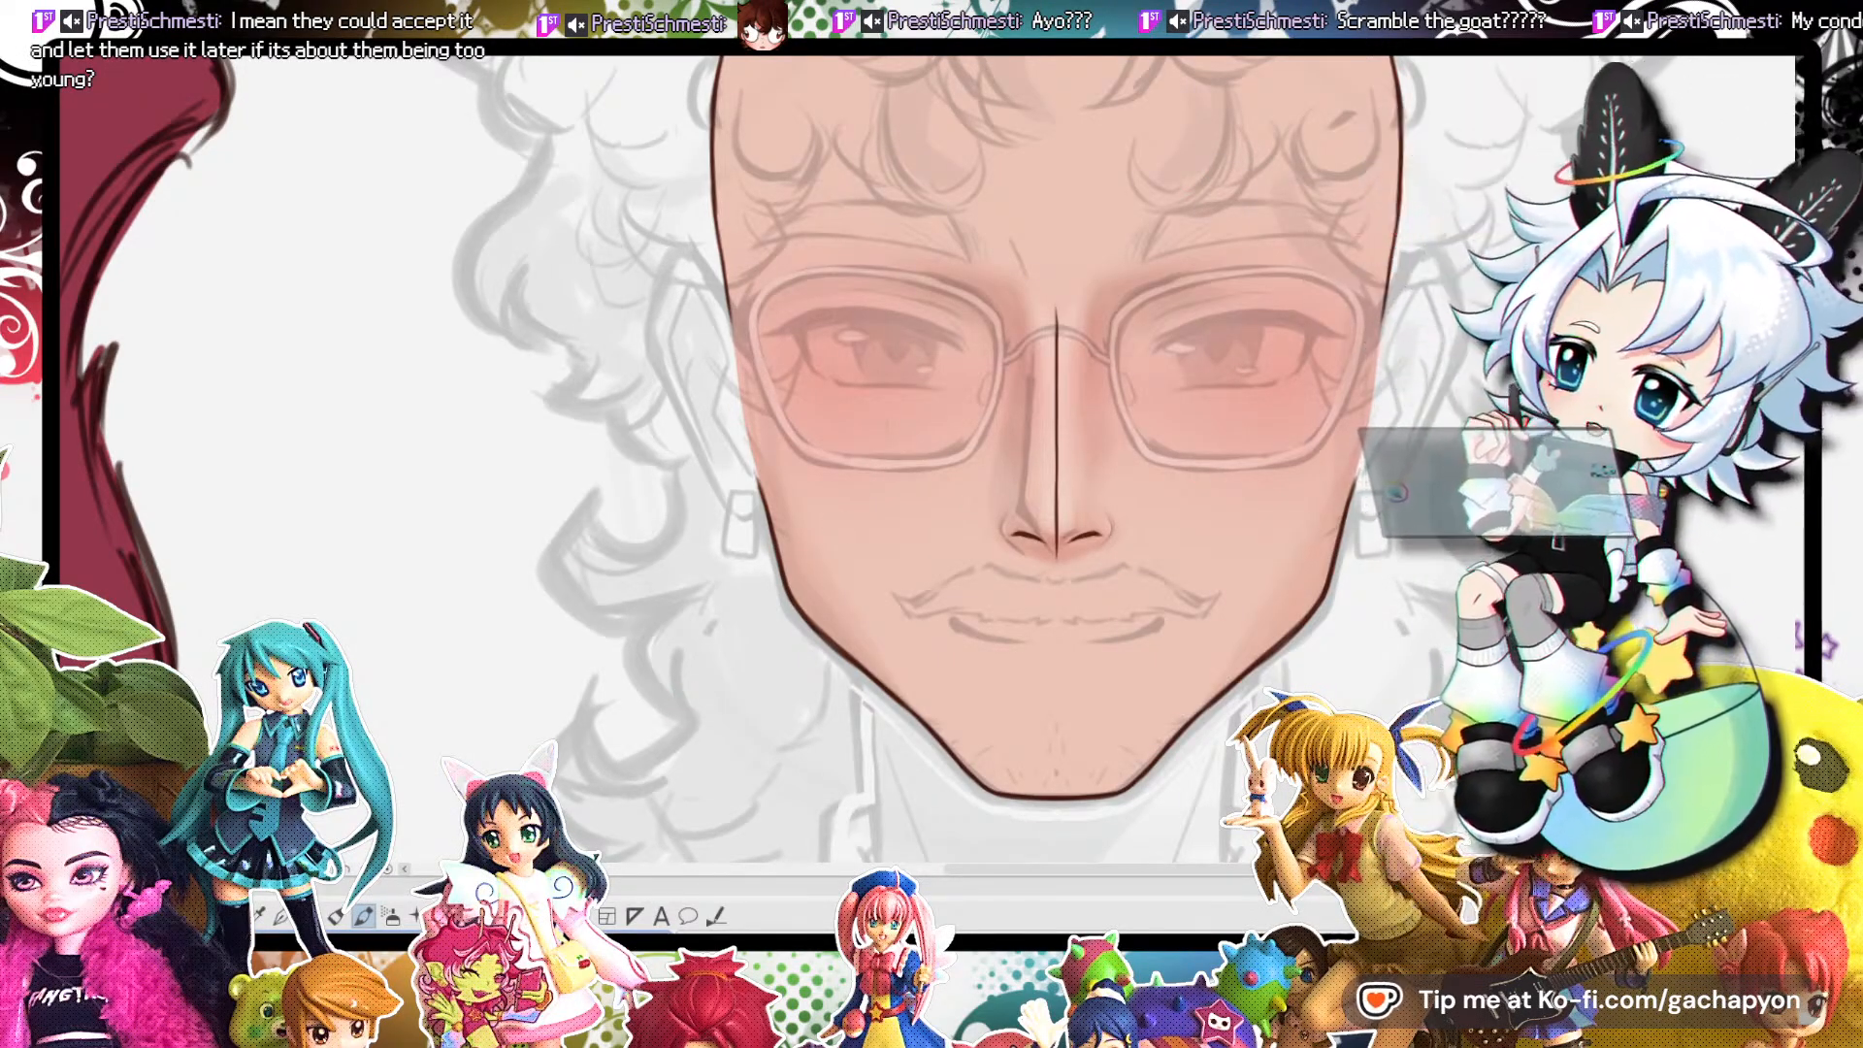
key("ctrl+z")
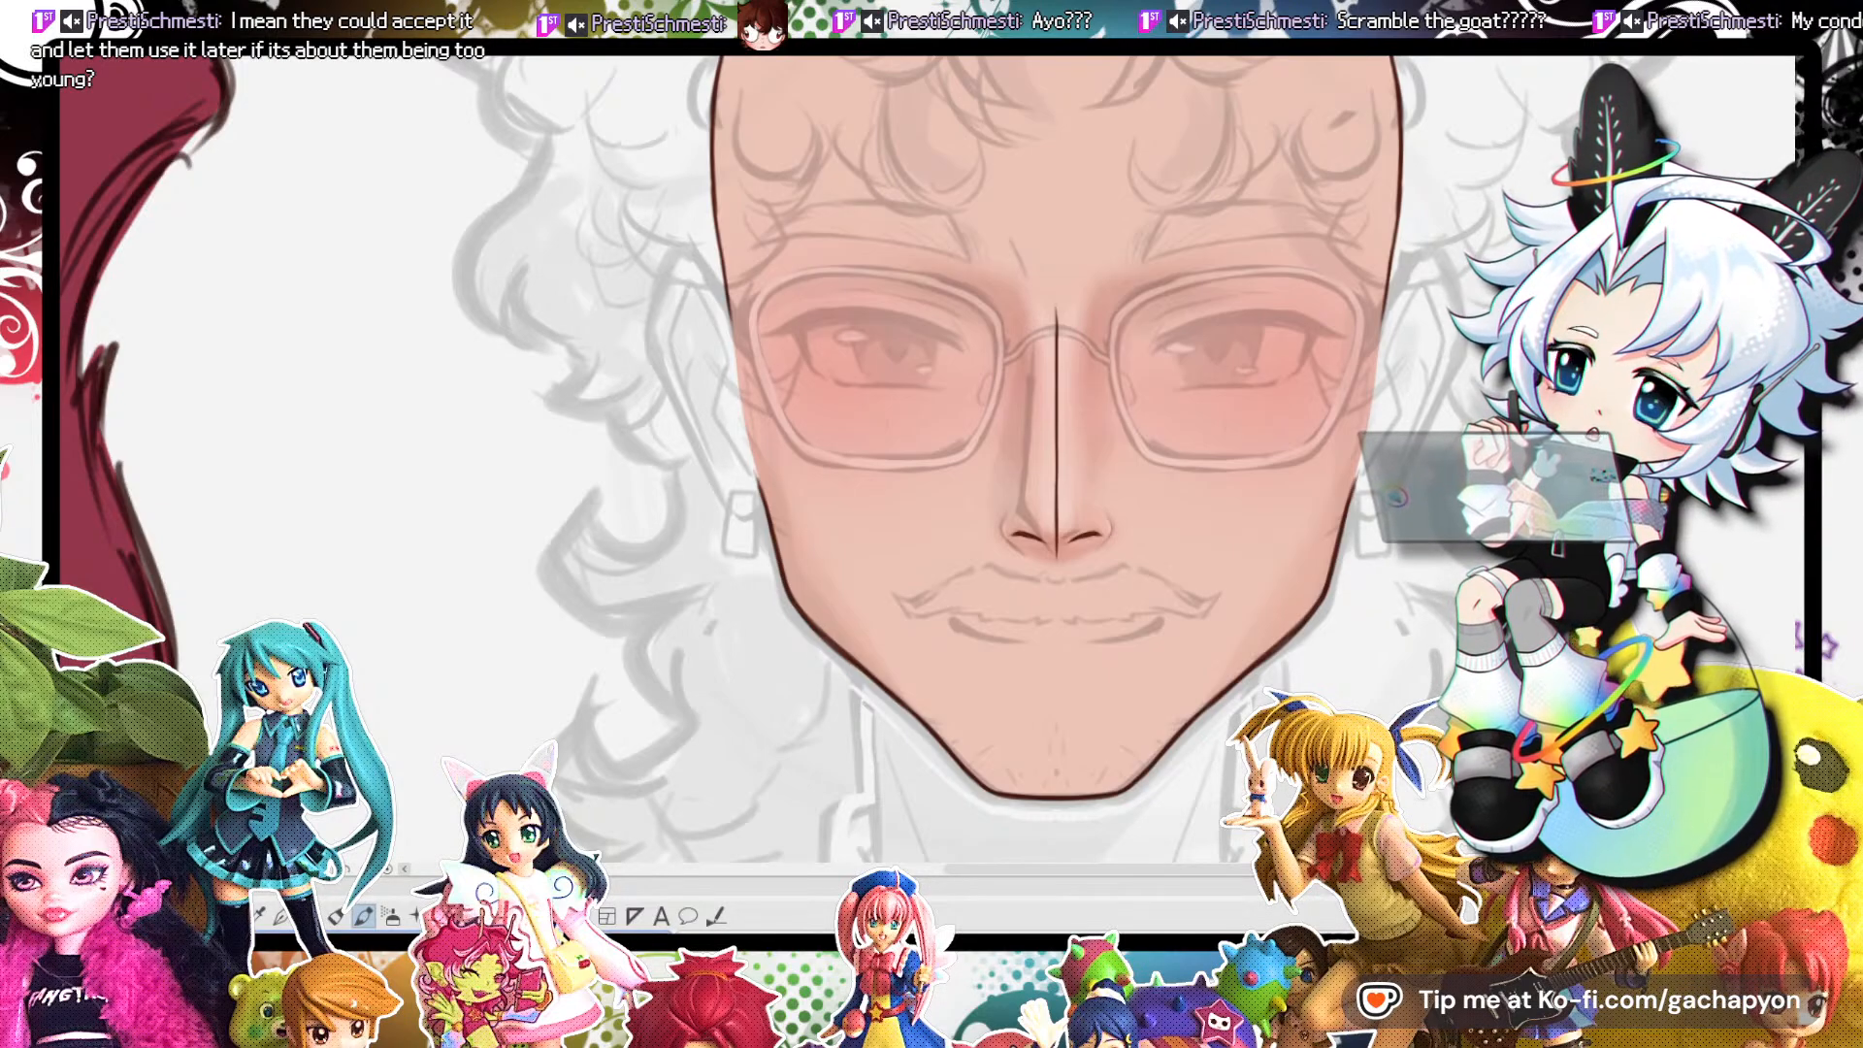
key("ctrl+y")
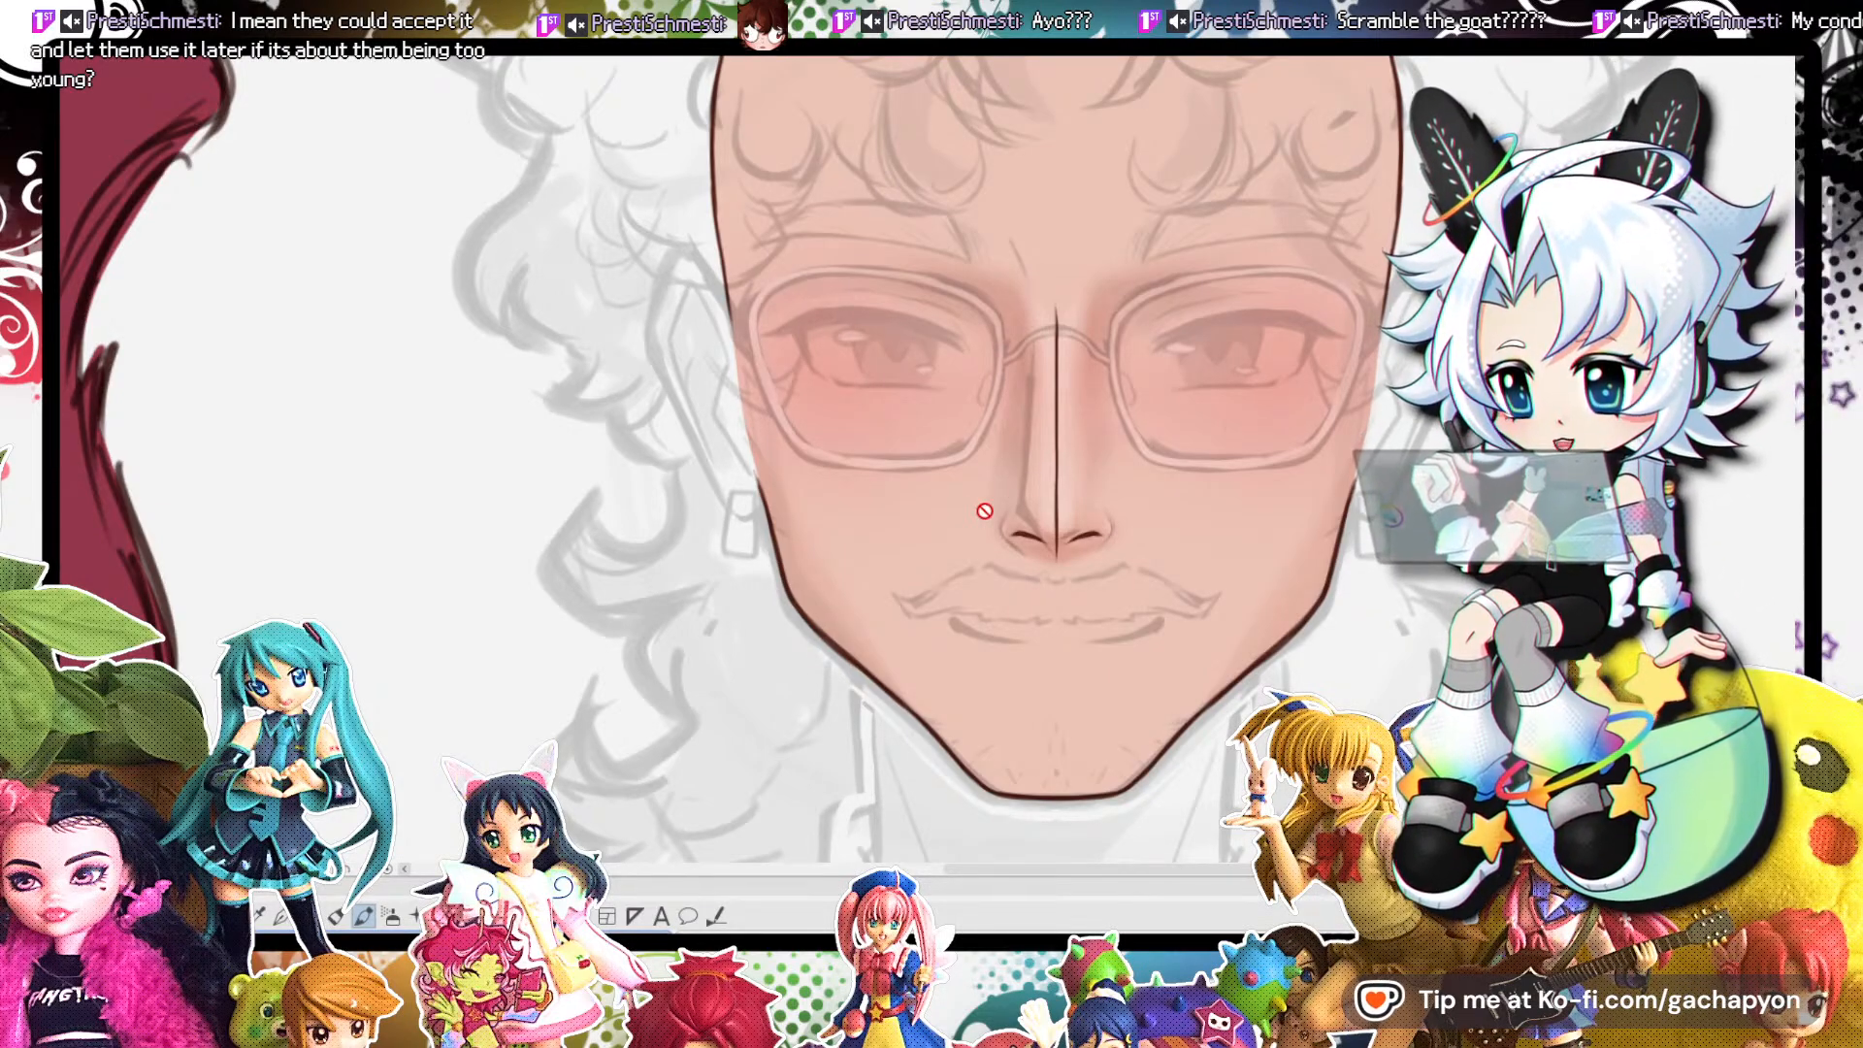
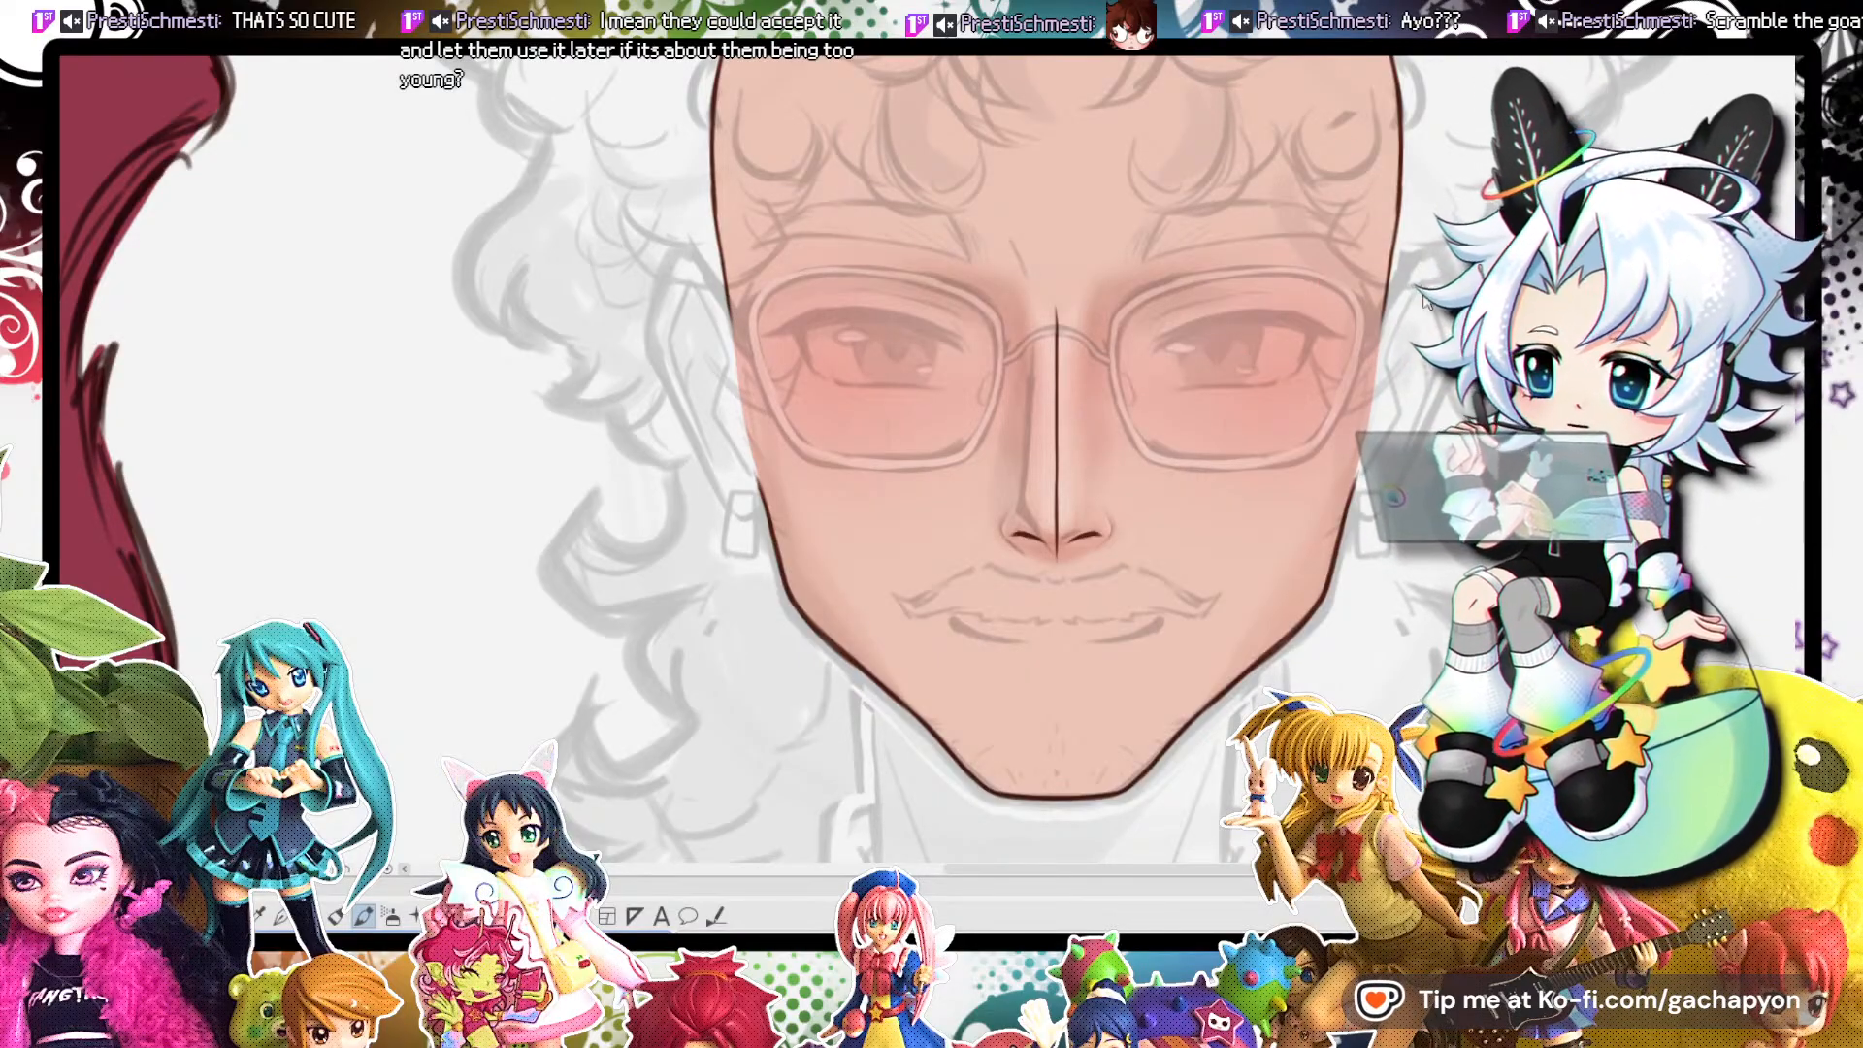
Examine the whole face's line art, nose, blush and jaw shading from a distance, with and without the sketch.
scroll(769, 427, "down", 1)
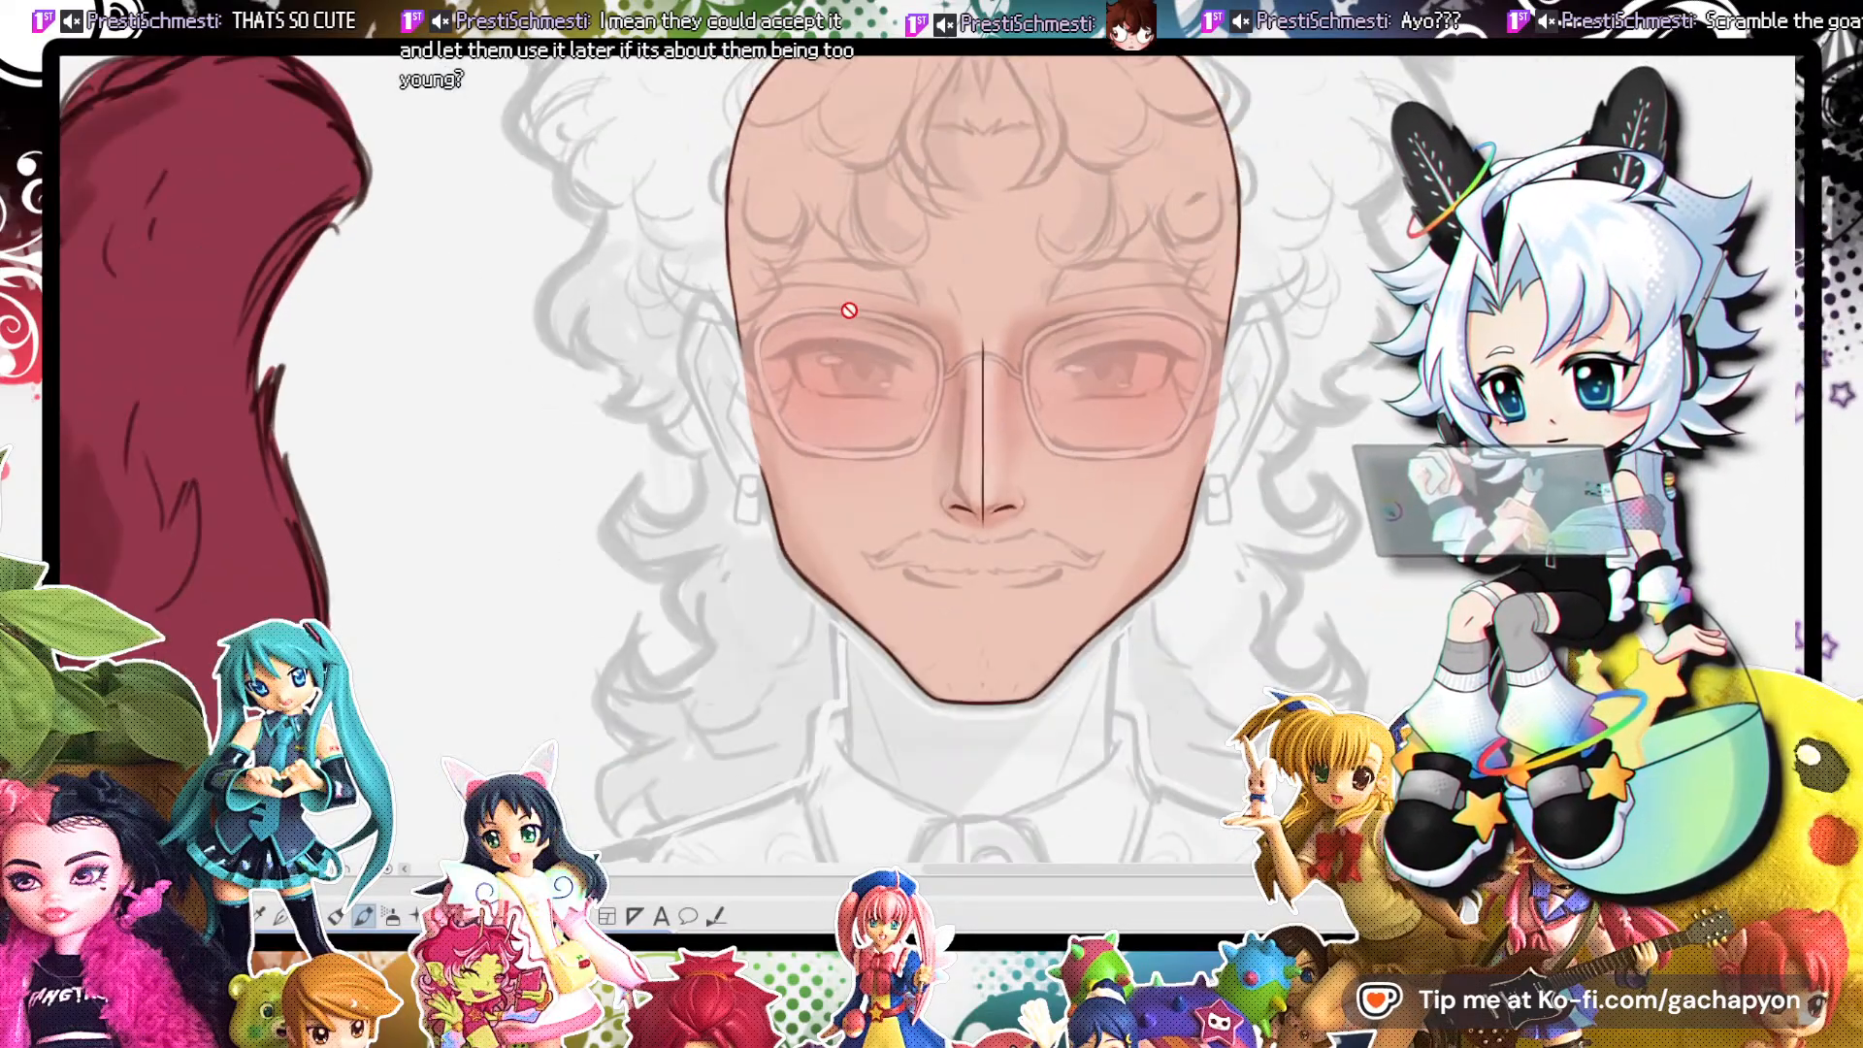
scroll(850, 306, "up", 1)
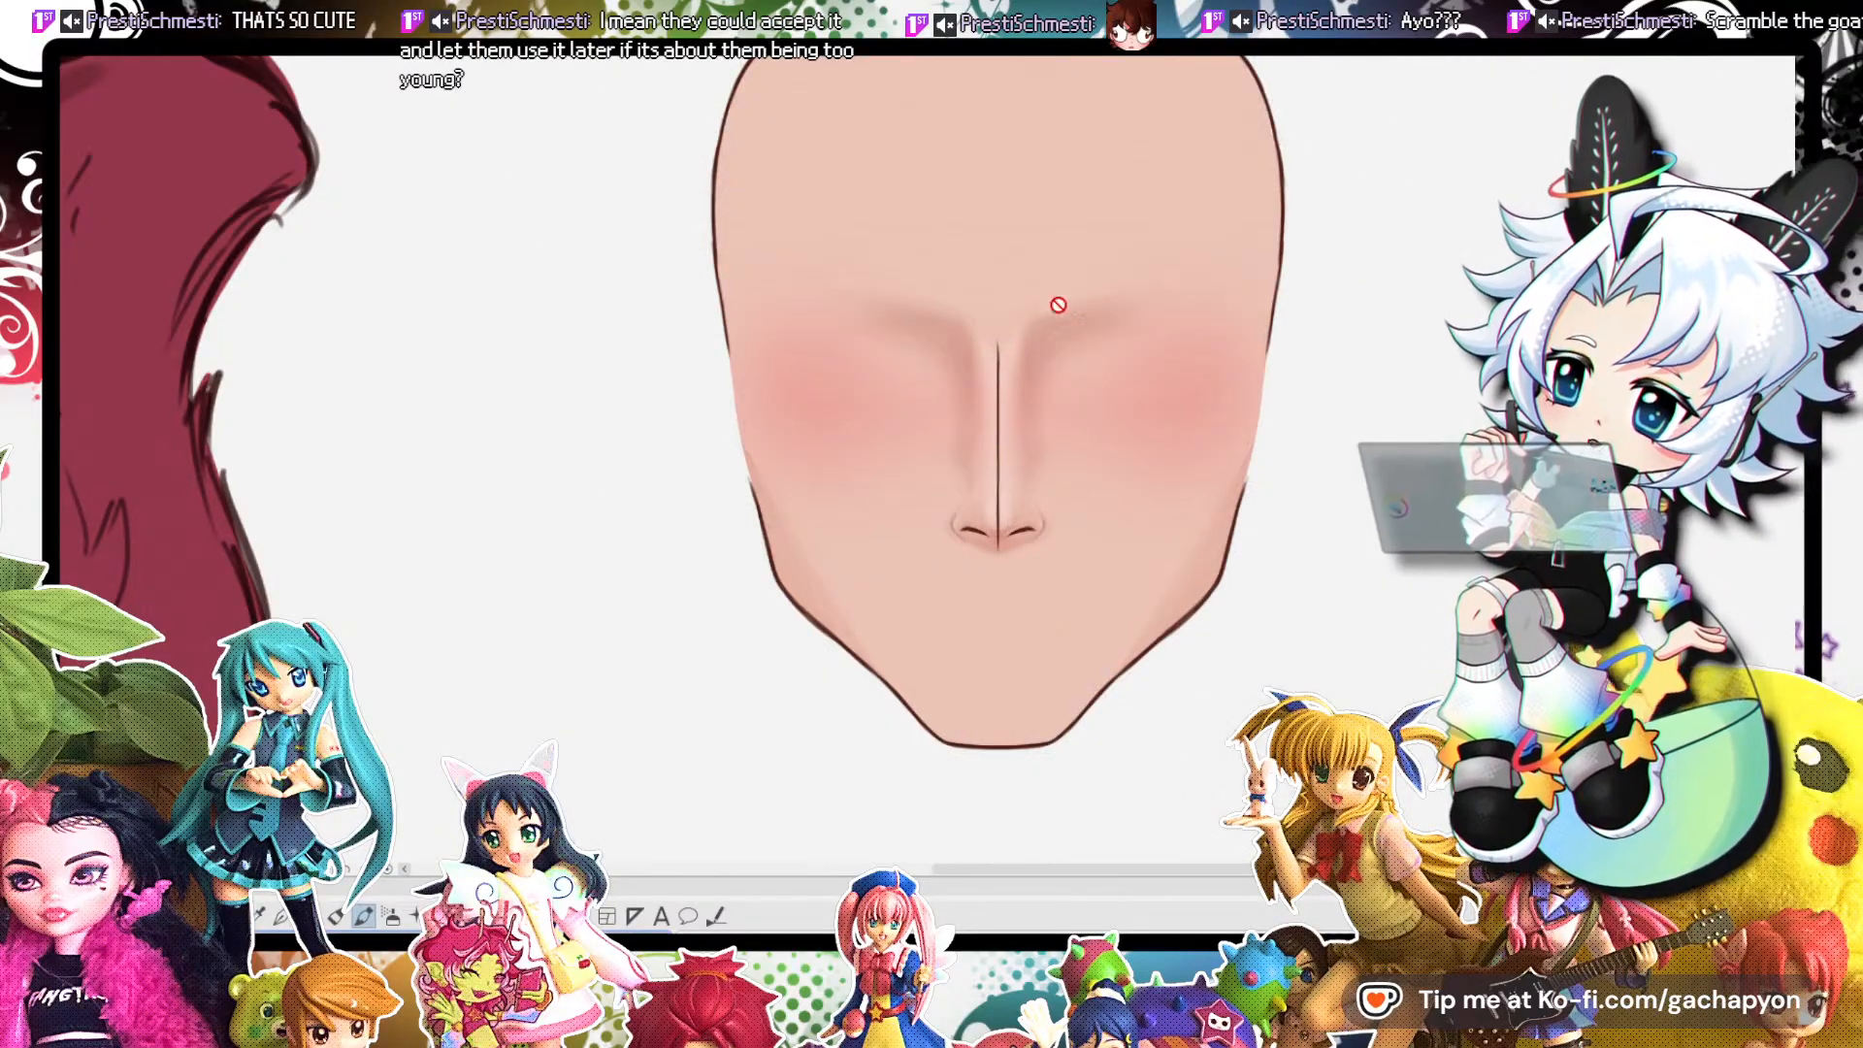
scroll(1008, 343, "down", 4)
scroll(1008, 343, "up", 5)
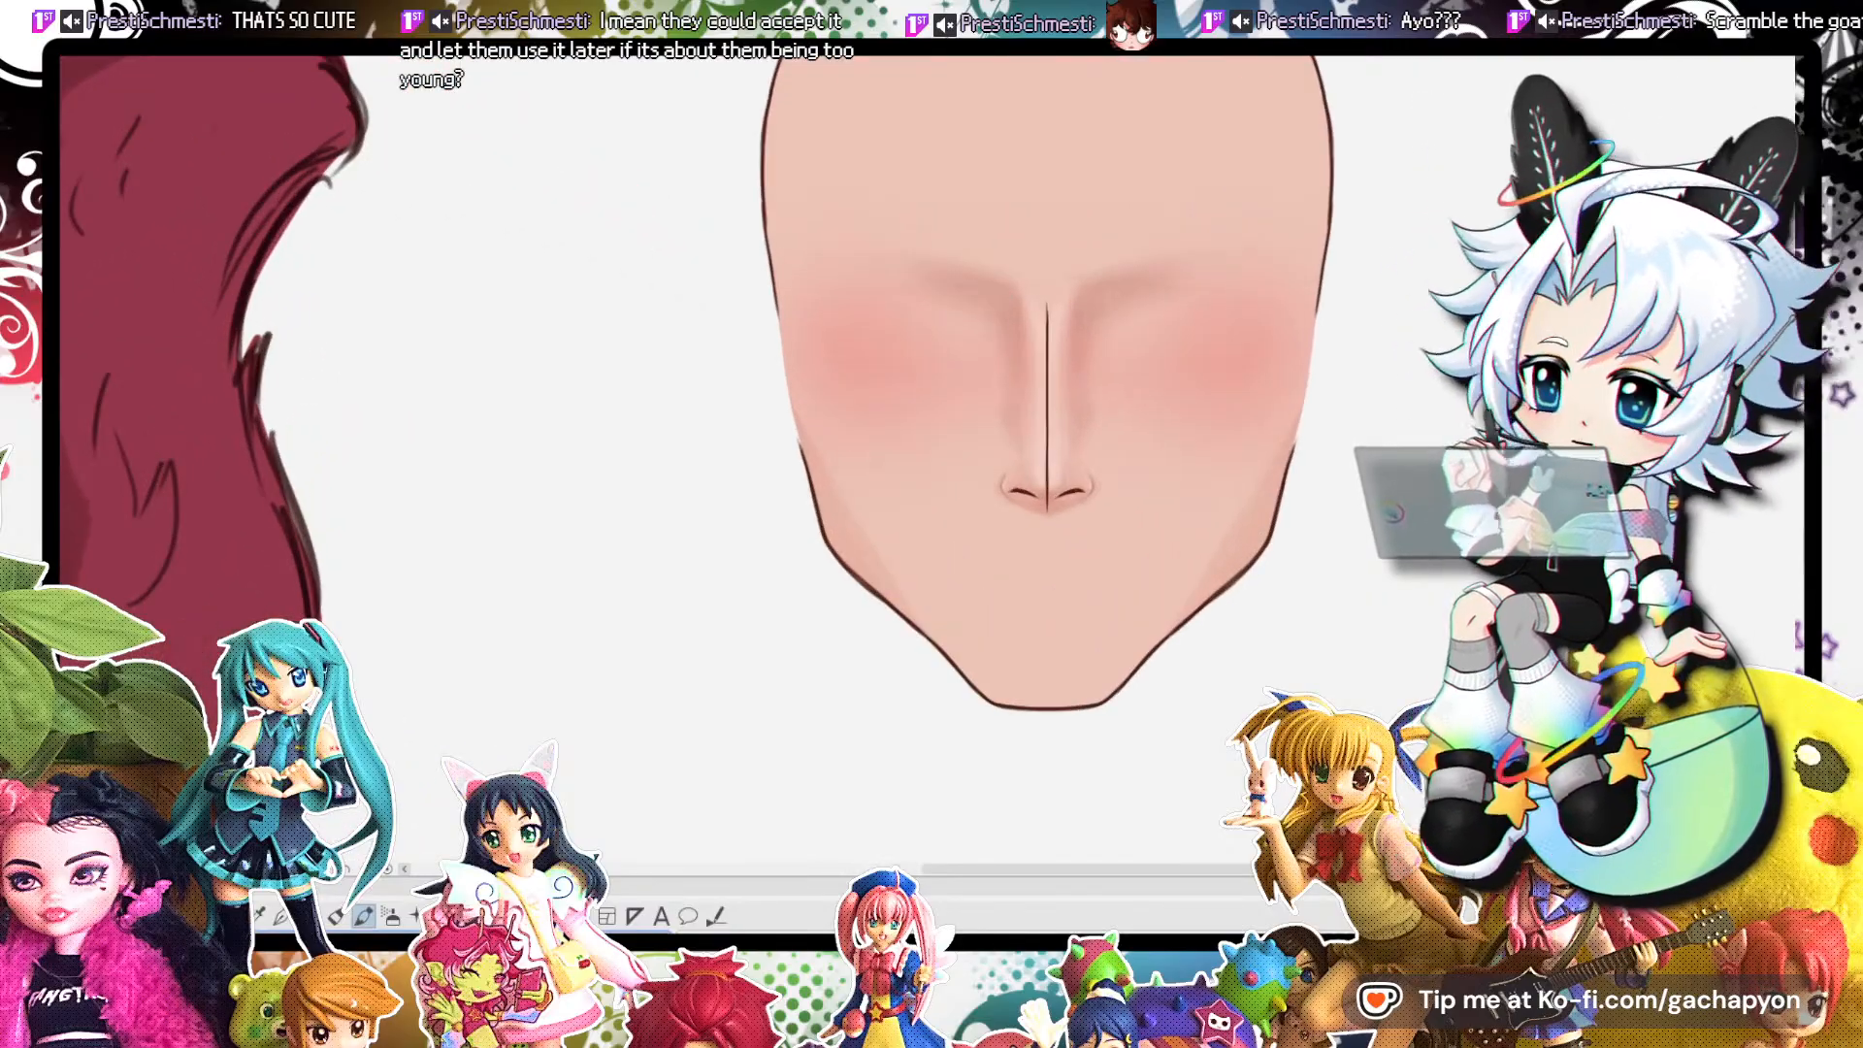
scroll(1276, 420, "down", 2)
scroll(1290, 474, "up", 2)
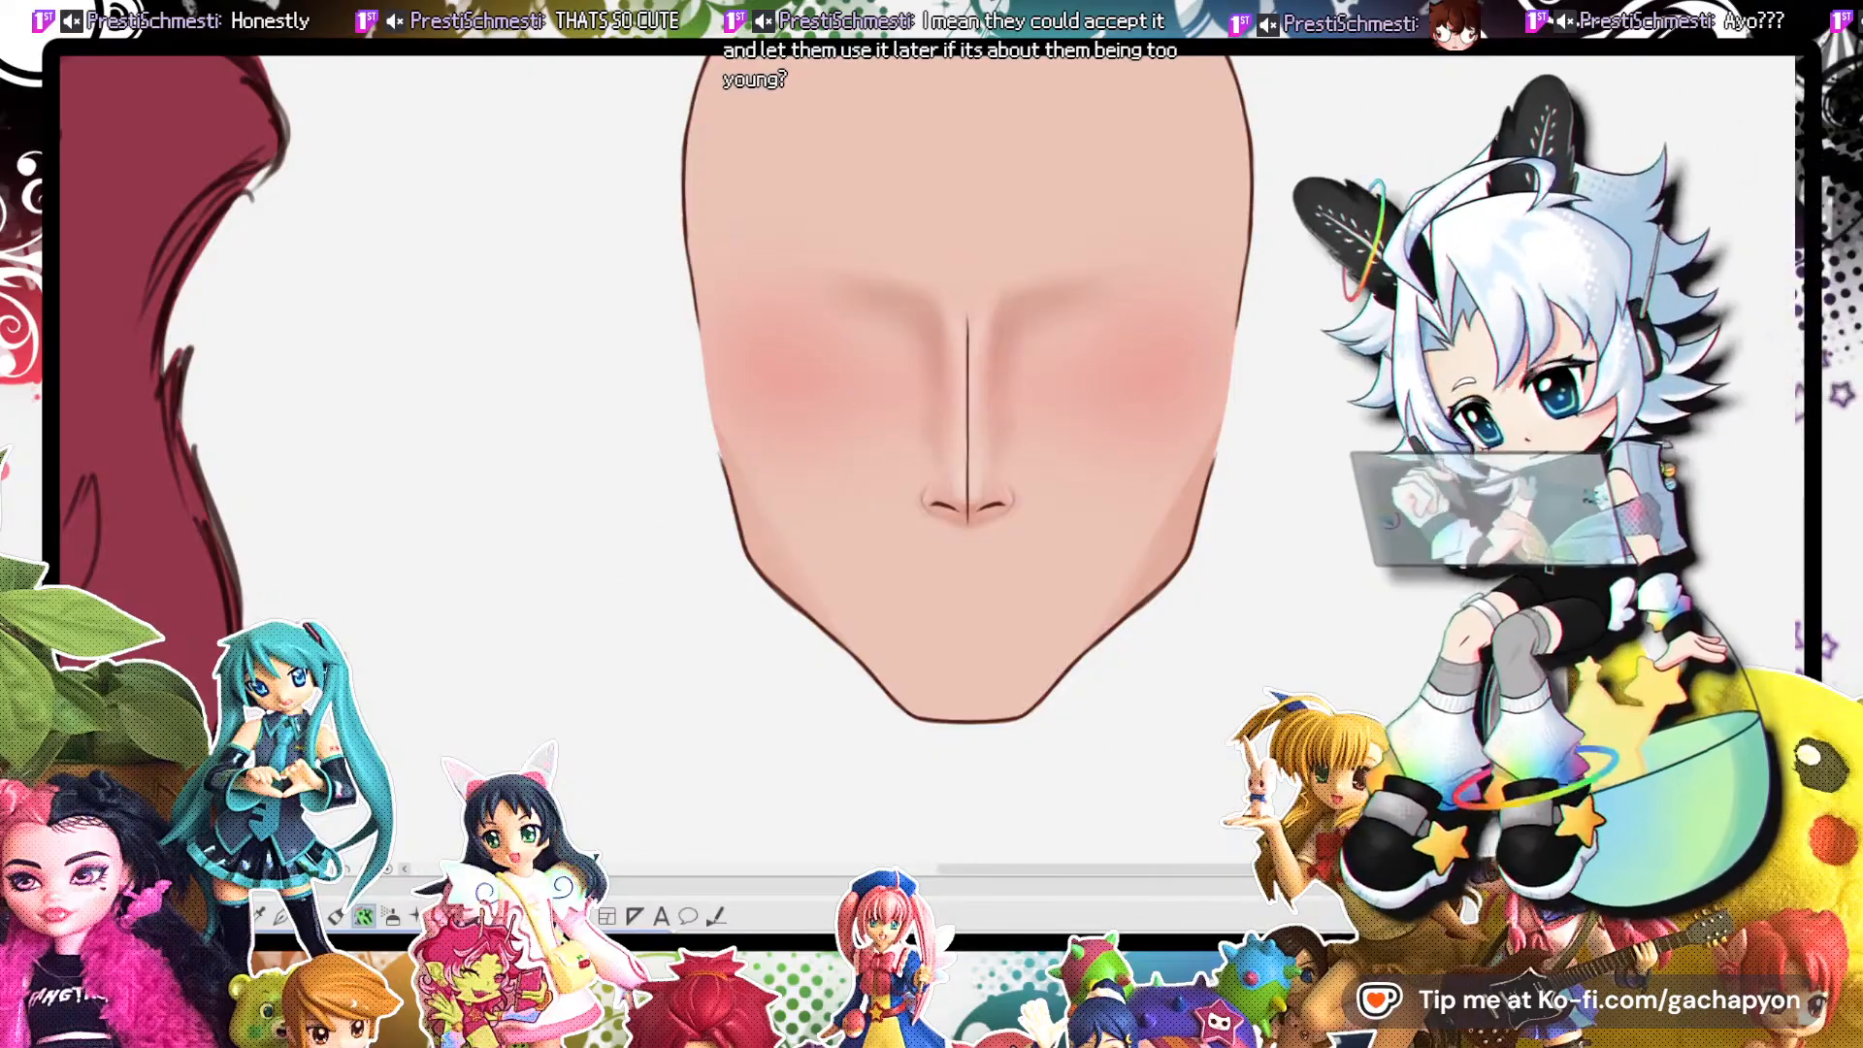
scroll(1065, 491, "down", 5)
scroll(1014, 493, "up", 4)
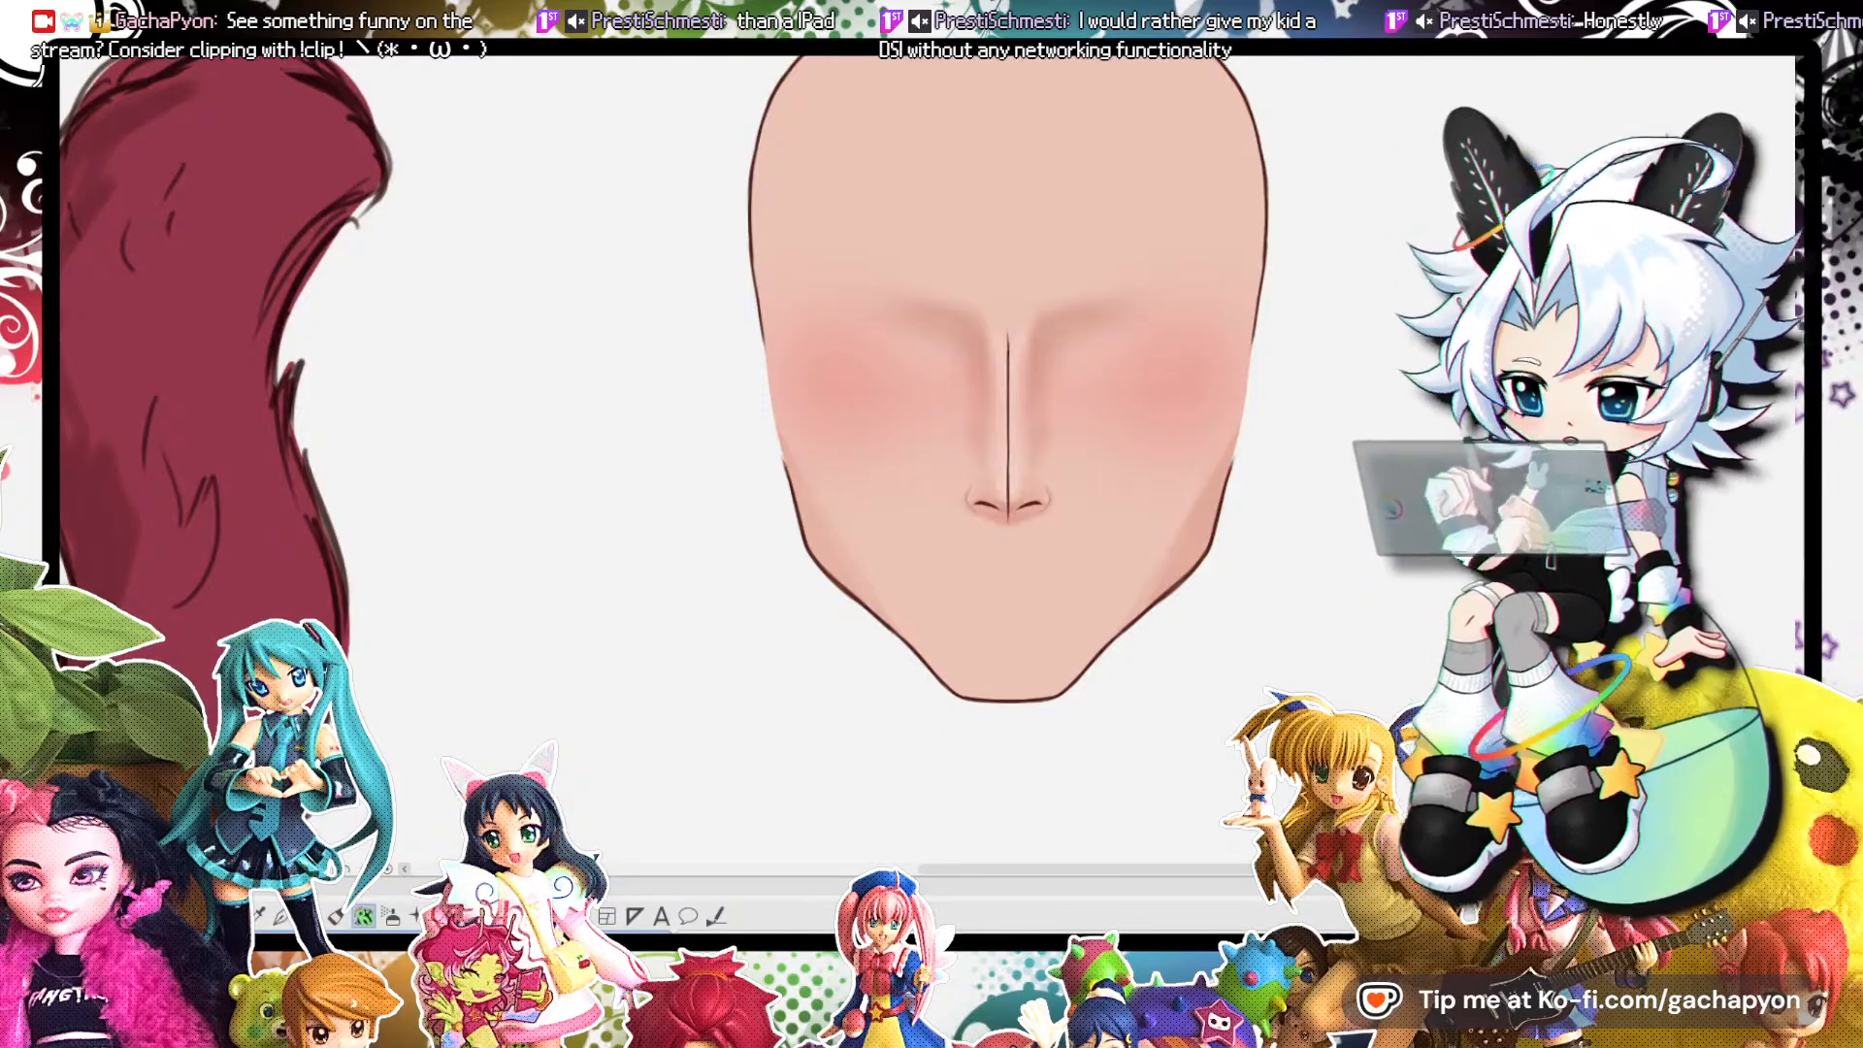
Show the sketch overlay again and compare the shaded face with the hair sketch and the full-body figure.
scroll(1056, 711, "down", 4)
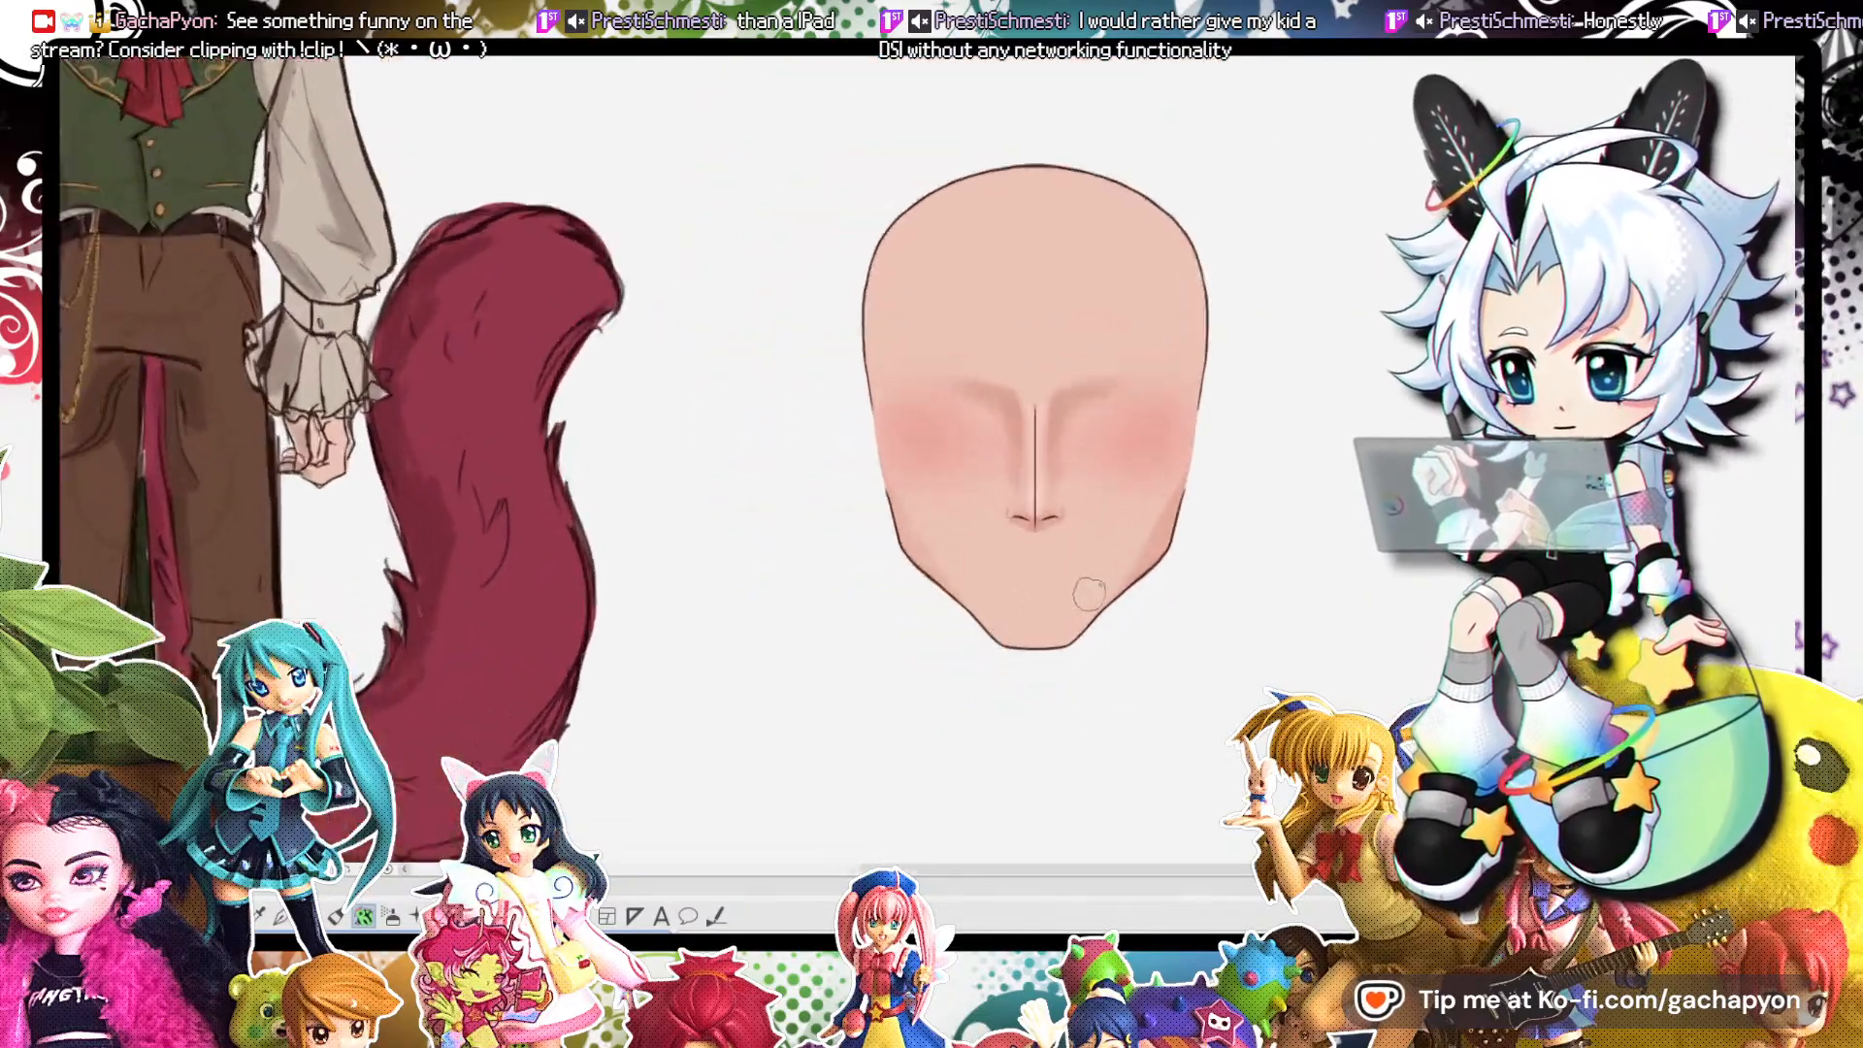
scroll(1088, 596, "up", 2)
scroll(1110, 449, "up", 5)
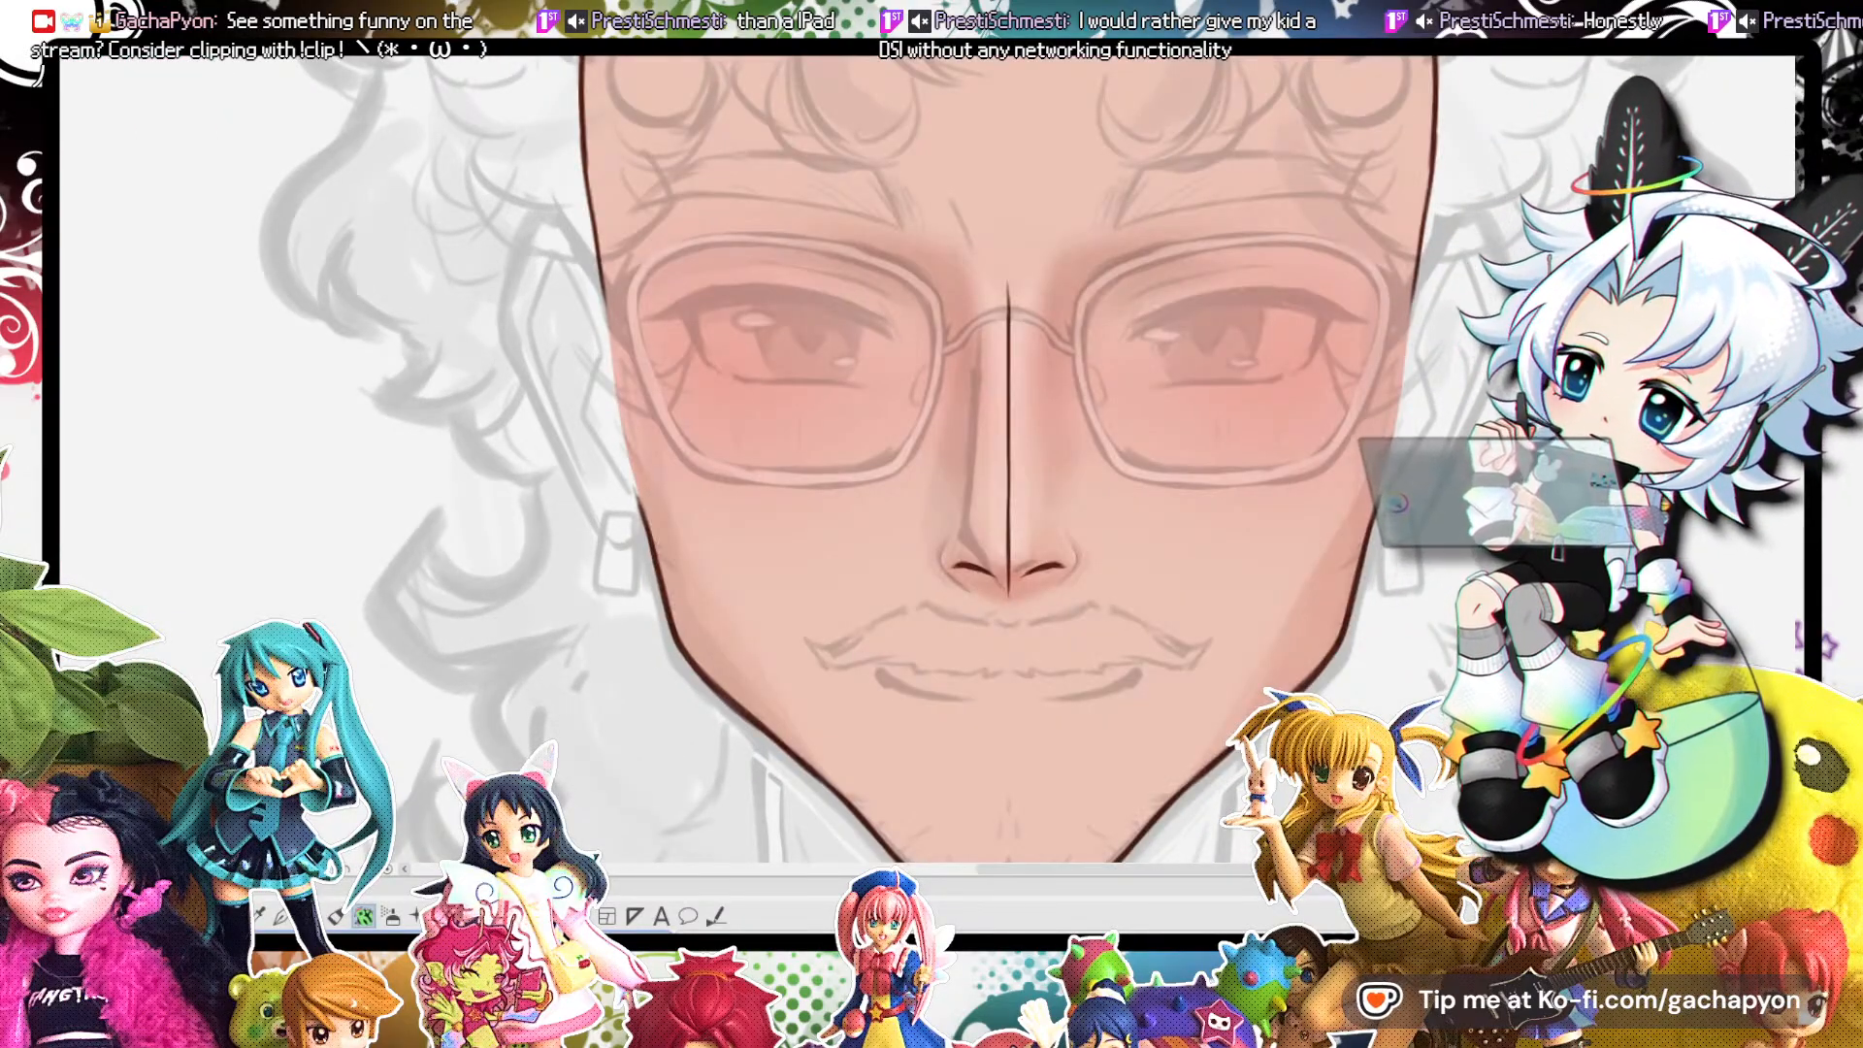
scroll(882, 436, "down", 6)
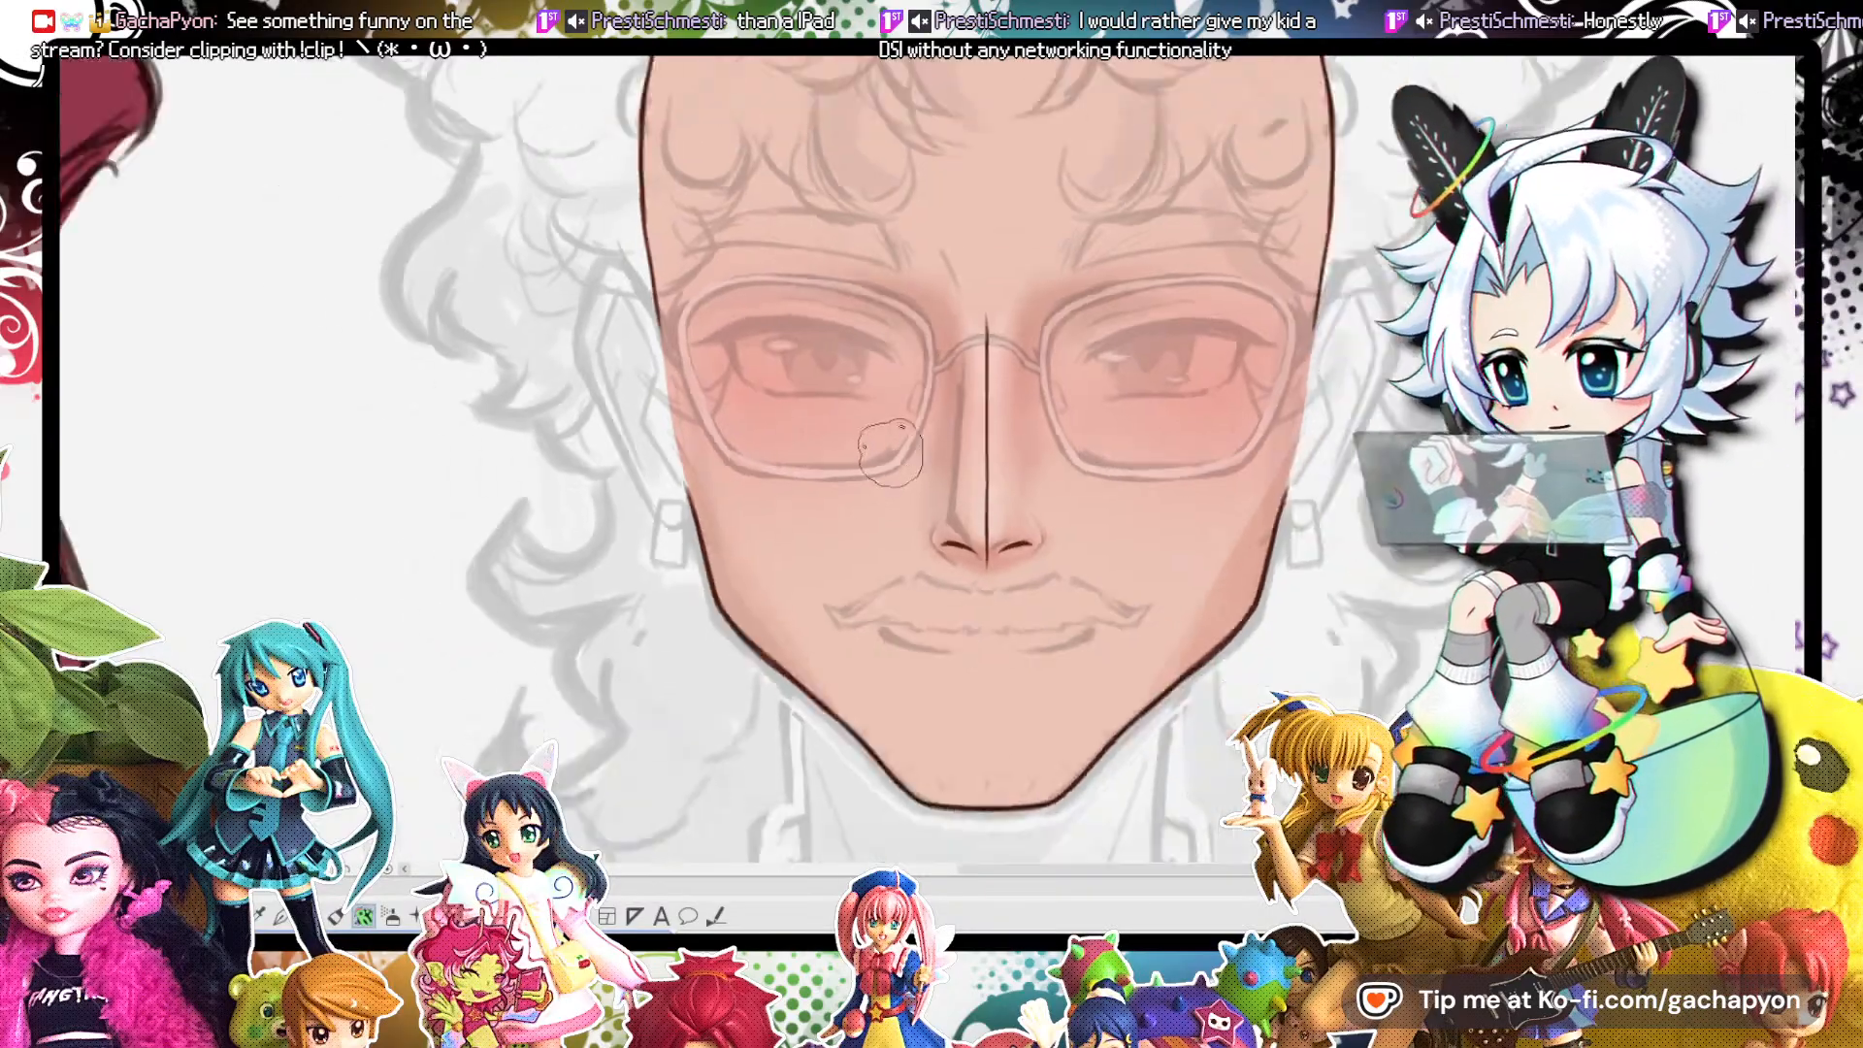
scroll(1025, 482, "down", 2)
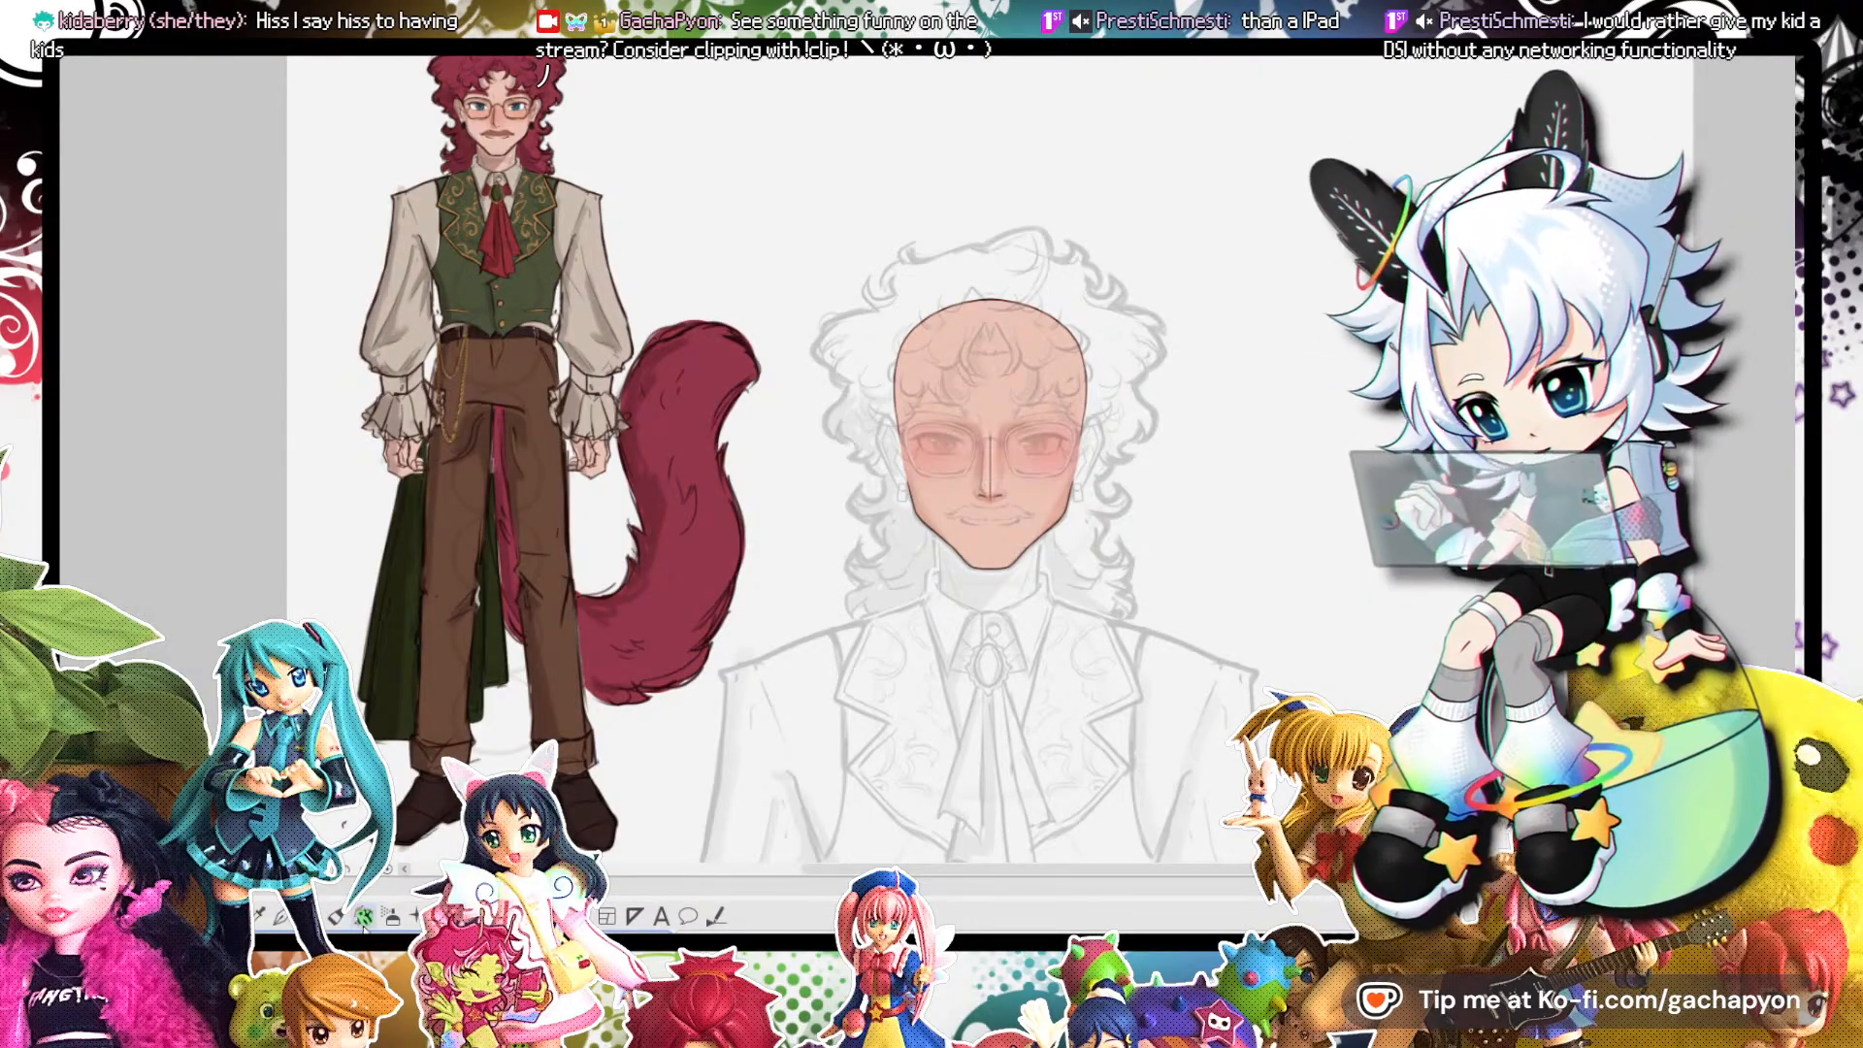
scroll(1129, 414, "up", 6)
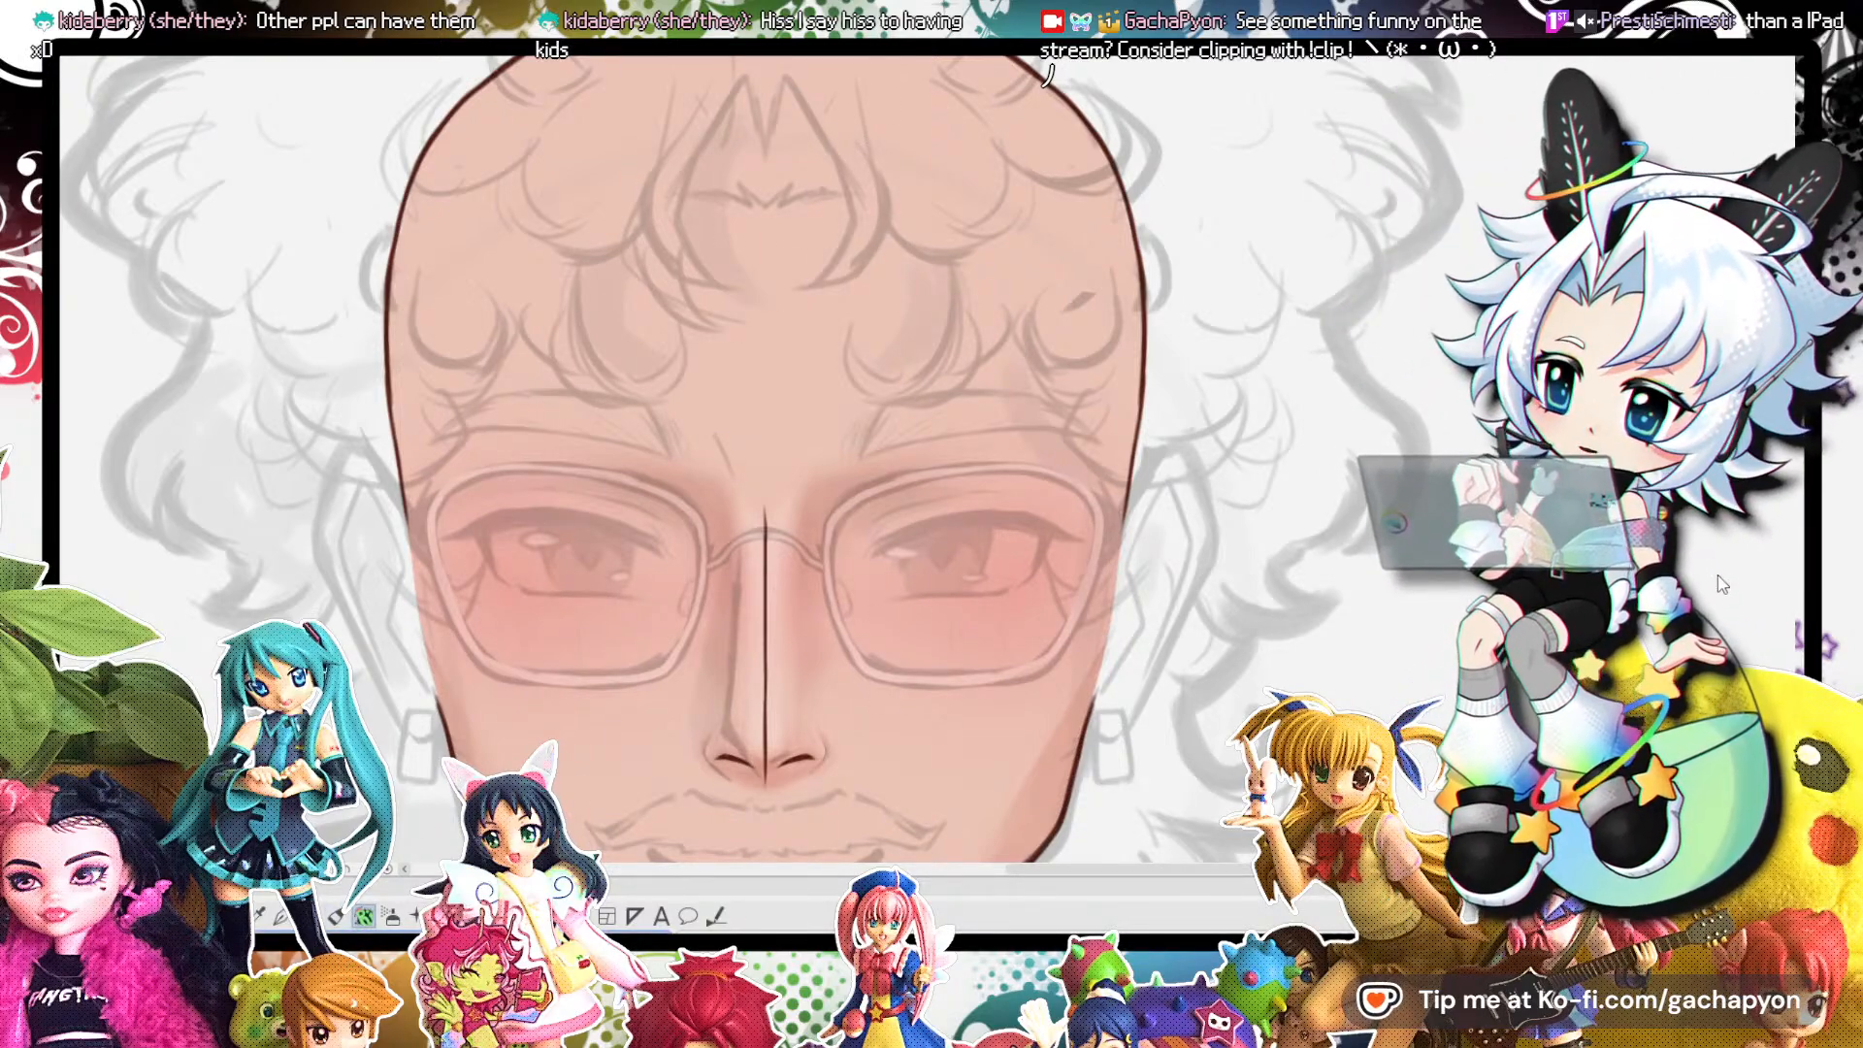
Ink the upper lash line of the right-hand eye over the sketch, tapering from the inner corner past the iris.
left_click(1722, 584)
scroll(931, 575, "up", 5)
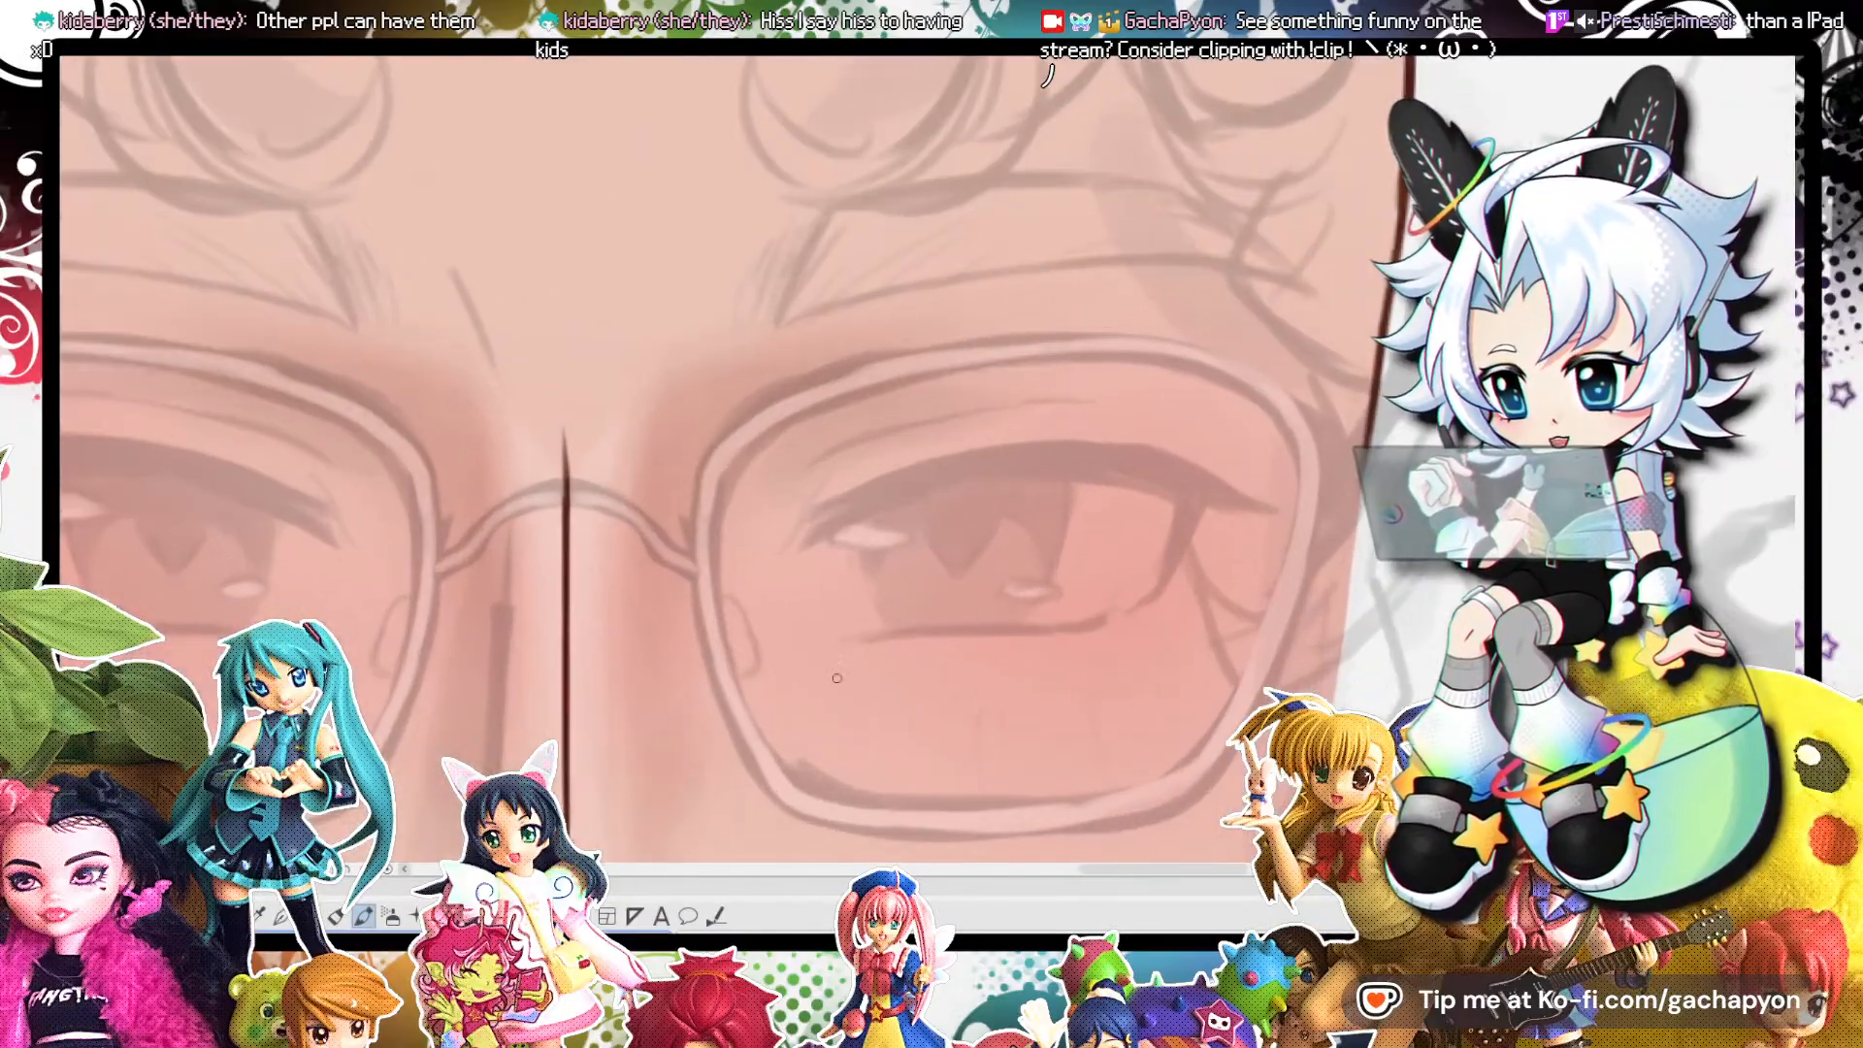
key("minus")
key("minus")
key("minus")
key("minus")
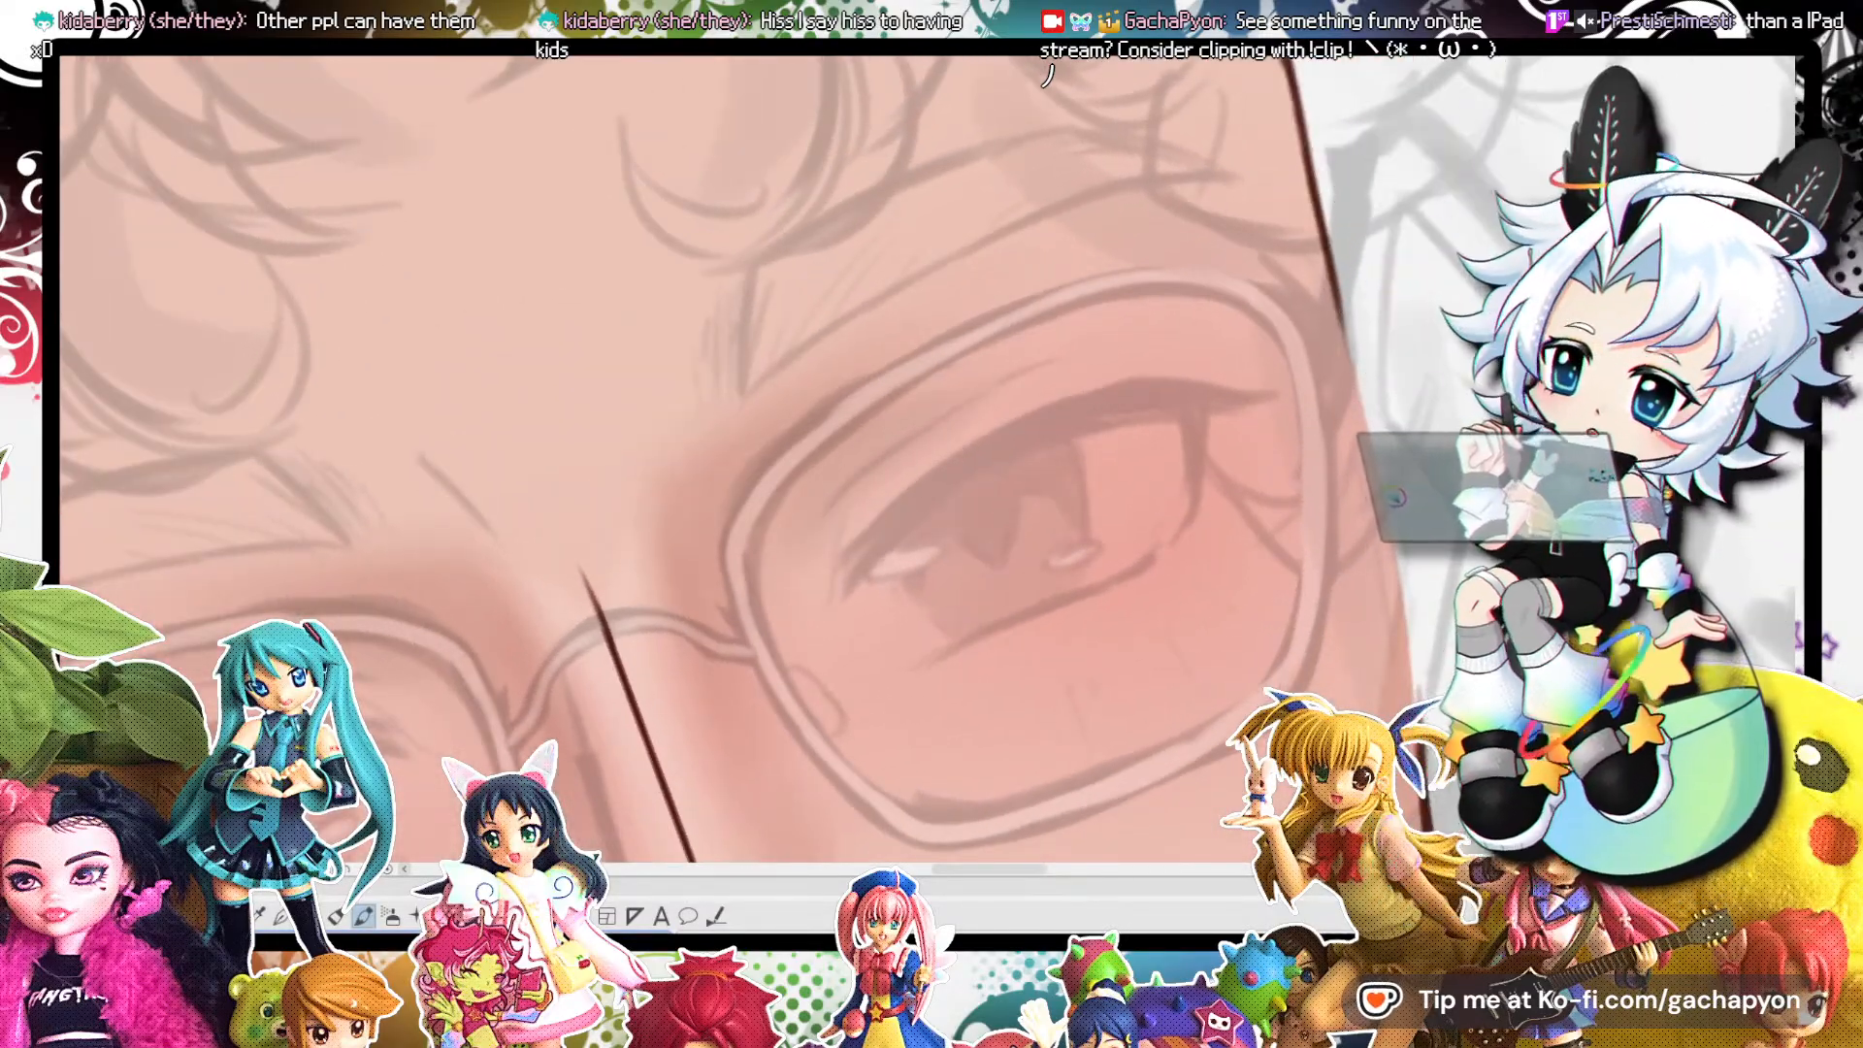
scroll(927, 458, "down", 2)
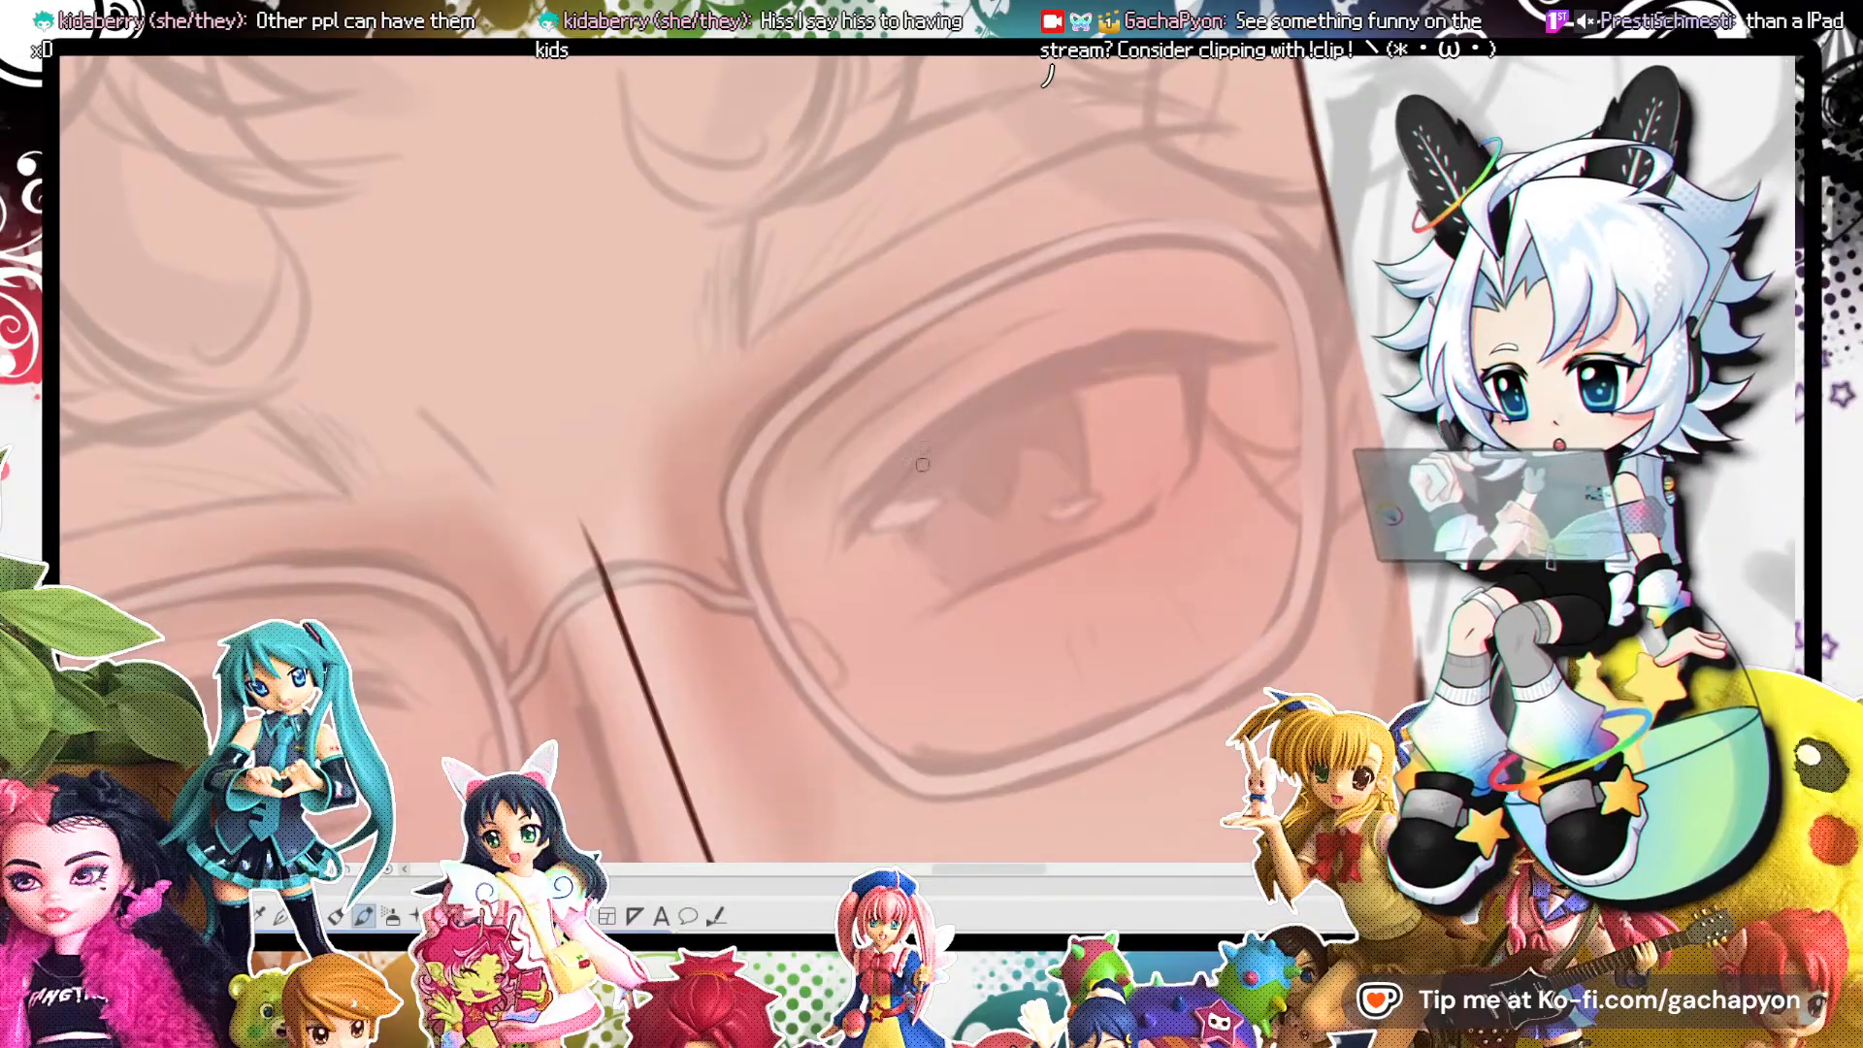
left_click_drag(934, 449, 838, 555)
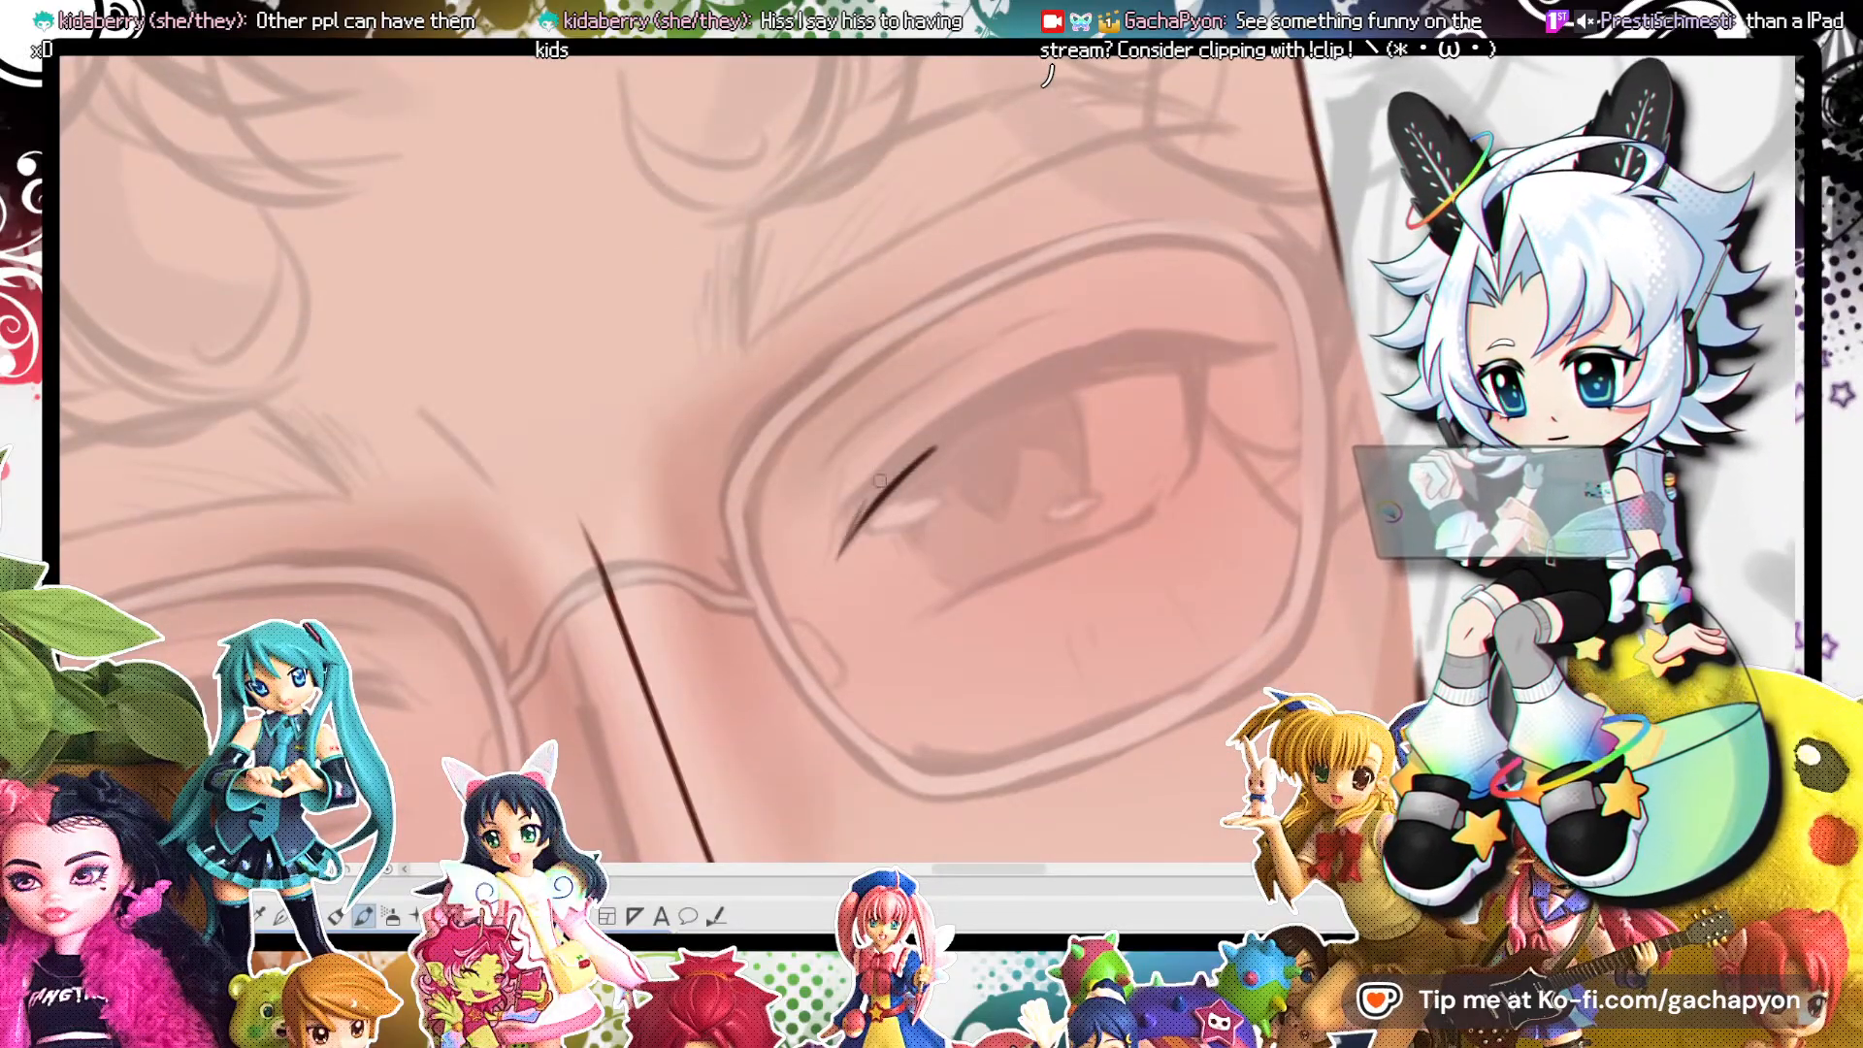
mouse_move(964, 409)
left_mouse_down()
mouse_move(844, 545)
mouse_move(872, 497)
left_mouse_up()
mouse_move(1052, 393)
left_mouse_down()
mouse_move(895, 477)
mouse_move(1118, 367)
left_mouse_up()
key("e")
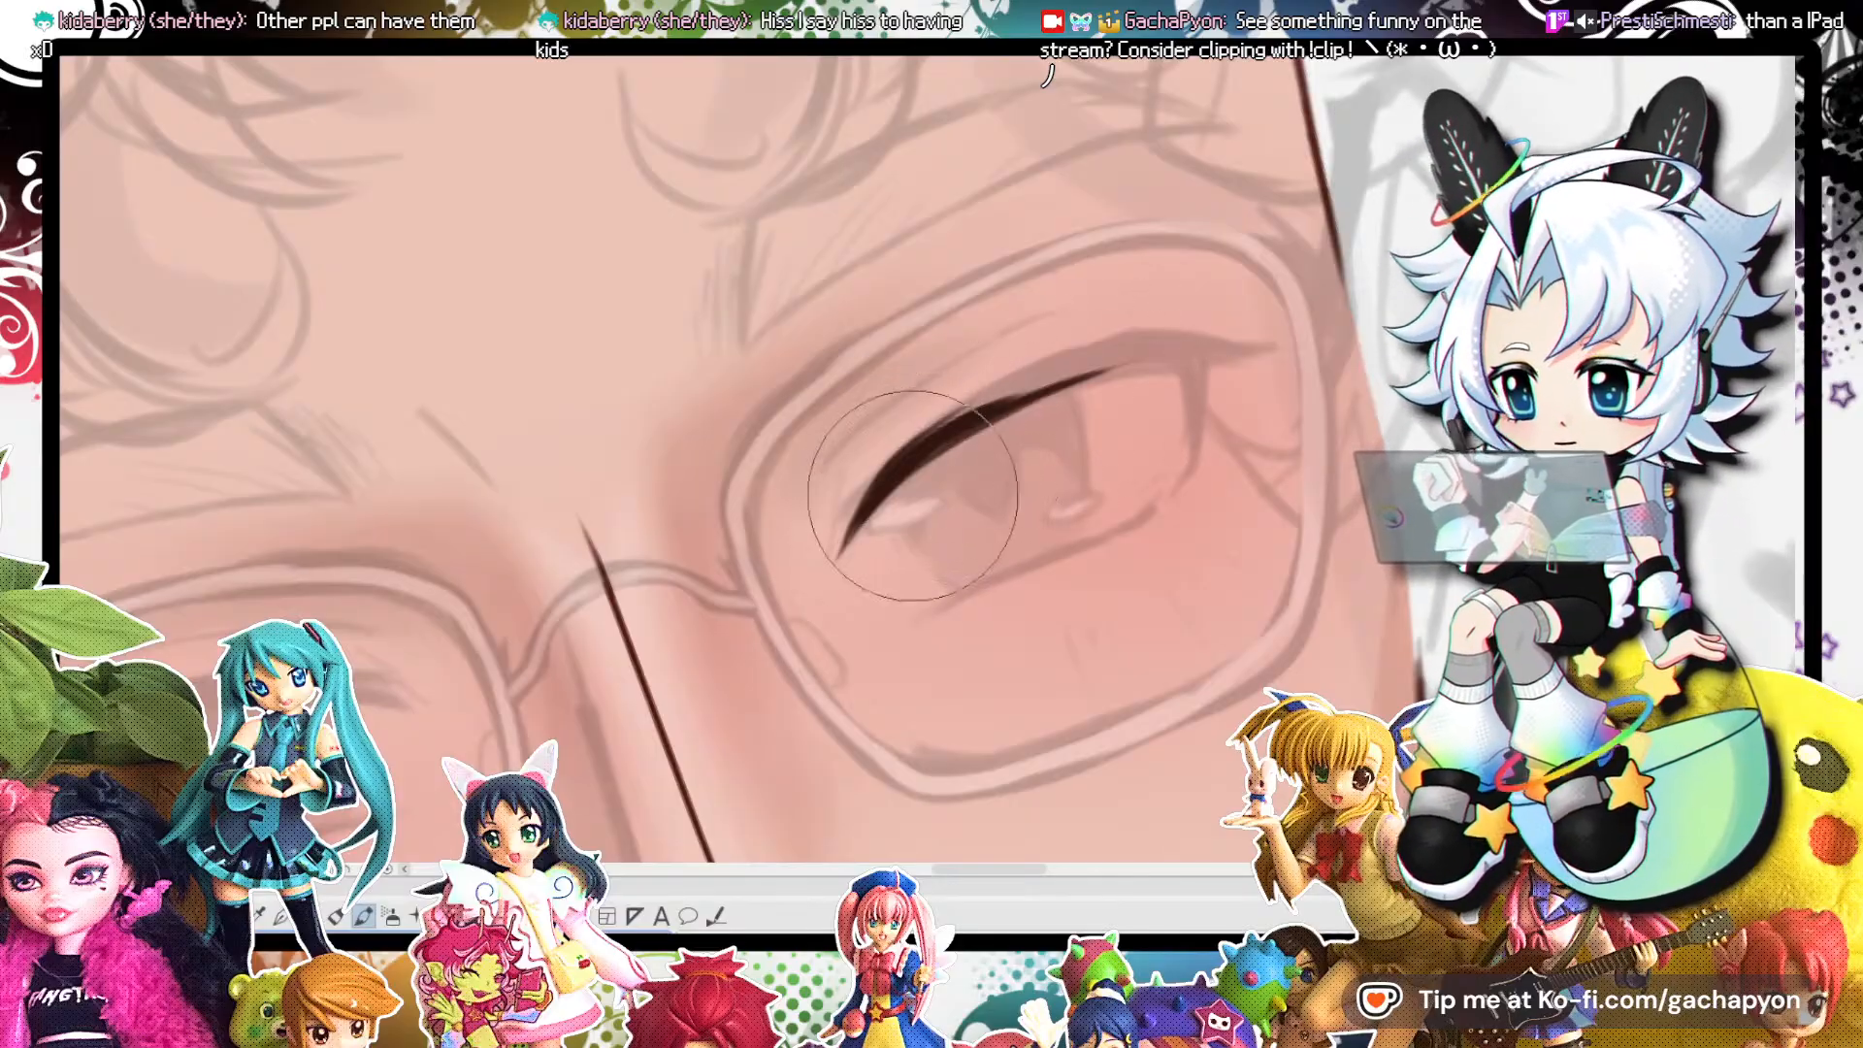
left_click_drag(1019, 397, 1145, 360)
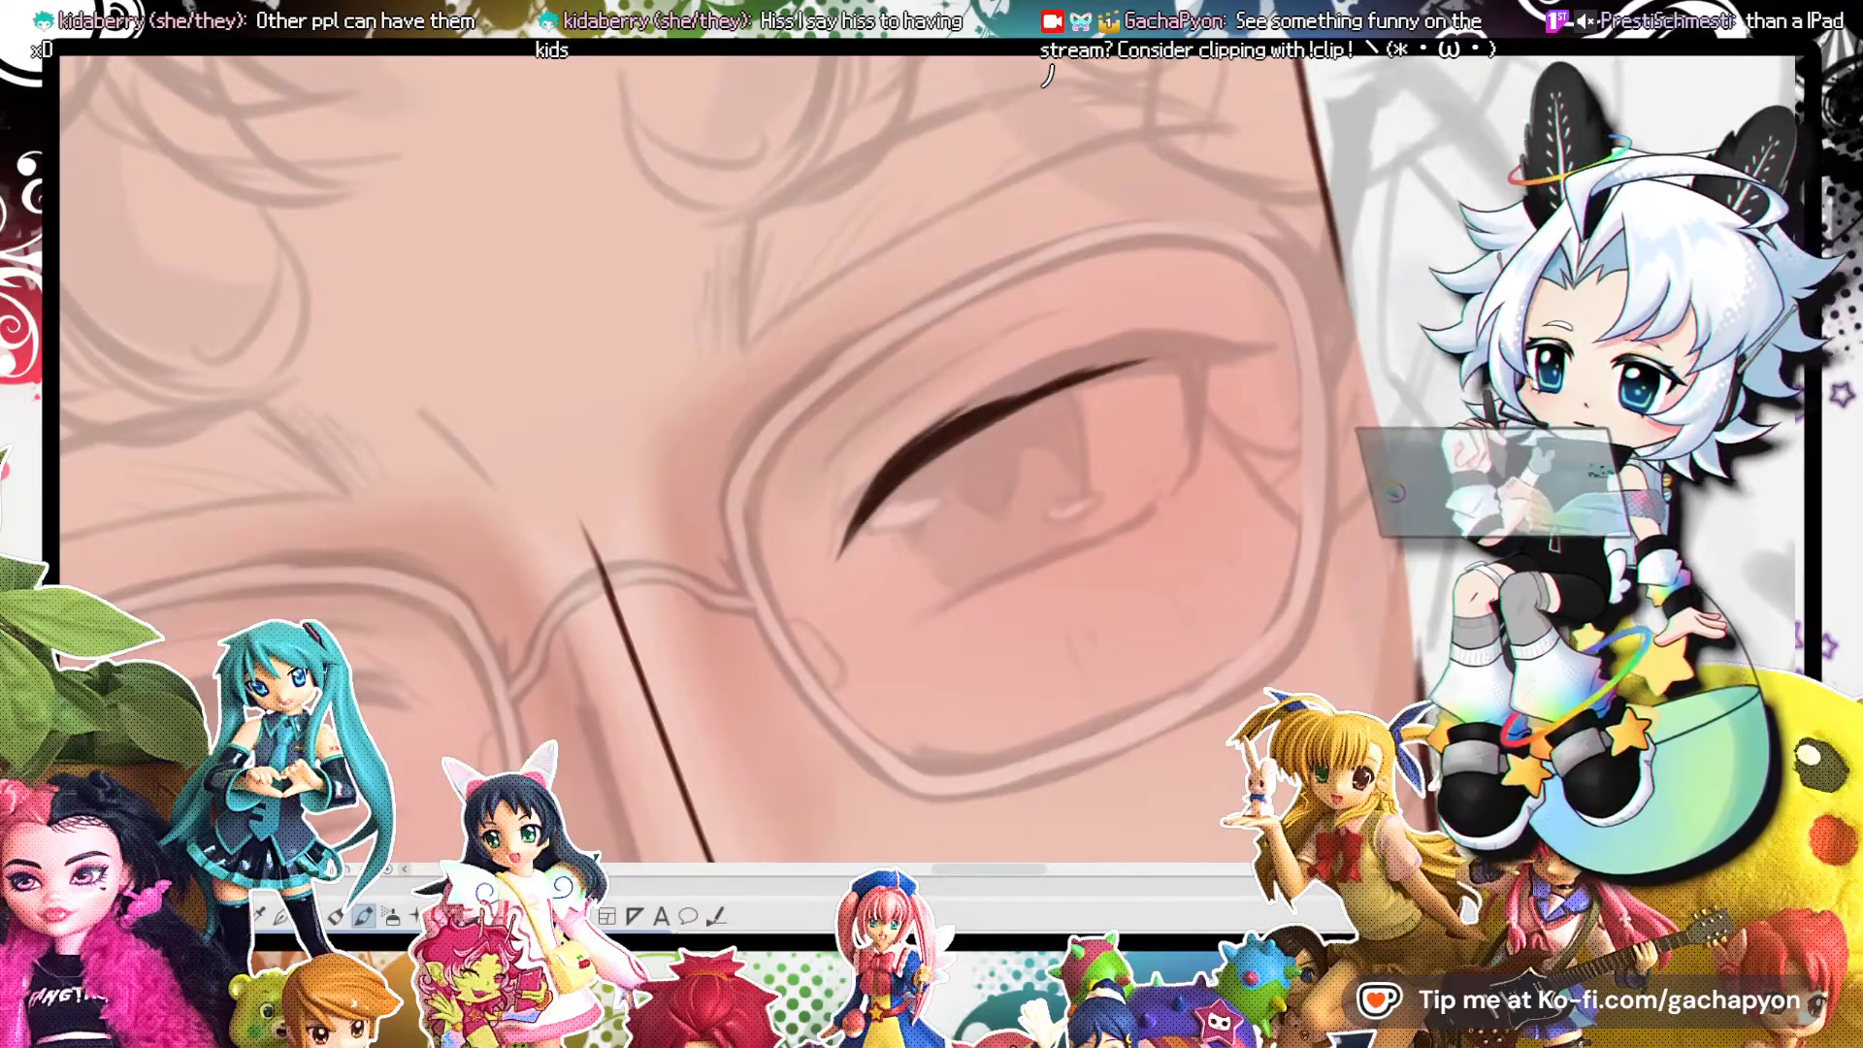
Thicken the right-hand eye's upper lash line and extend it to a pointed outer wing along the sketch.
key("minus")
key("minus")
key("minus")
key("minus")
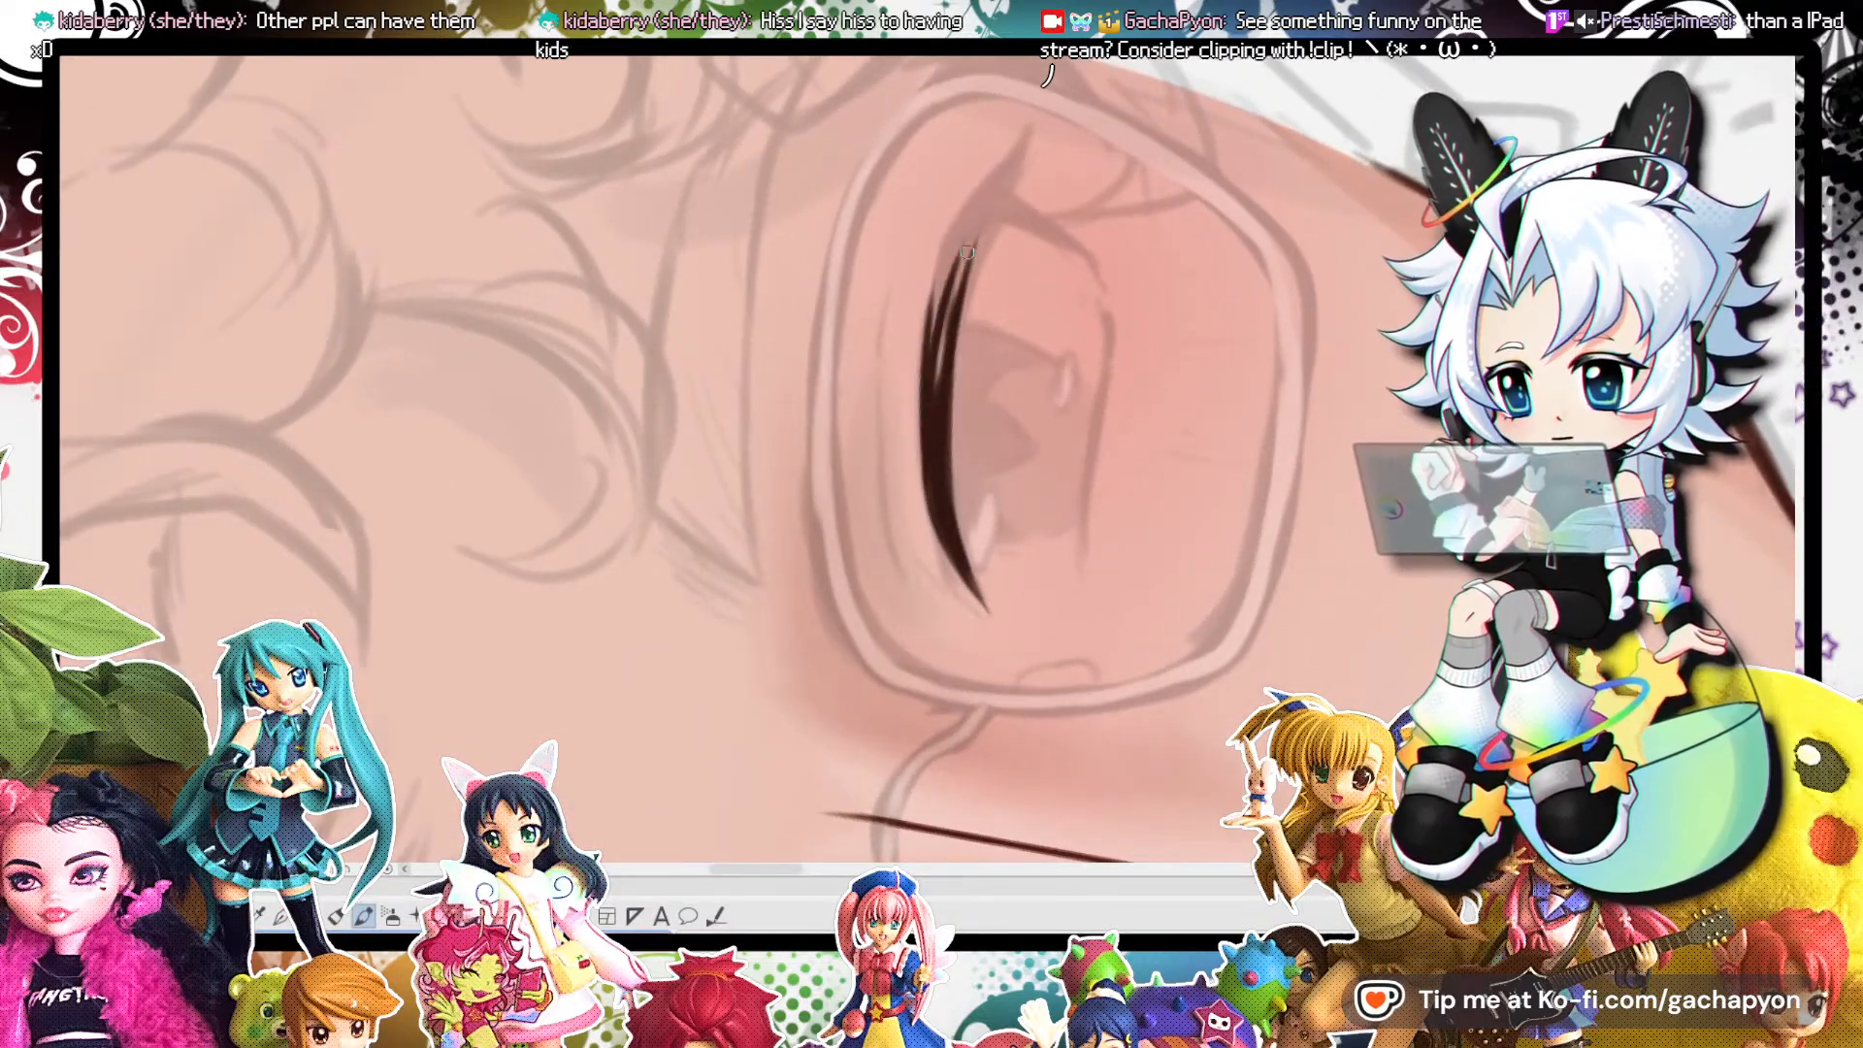
mouse_move(938, 275)
left_mouse_down()
mouse_move(1004, 170)
mouse_move(956, 310)
left_mouse_up()
mouse_move(974, 231)
left_mouse_down()
mouse_move(938, 398)
mouse_move(936, 354)
left_mouse_up()
left_click_drag(1009, 177, 956, 291)
left_click_drag(994, 203, 933, 382)
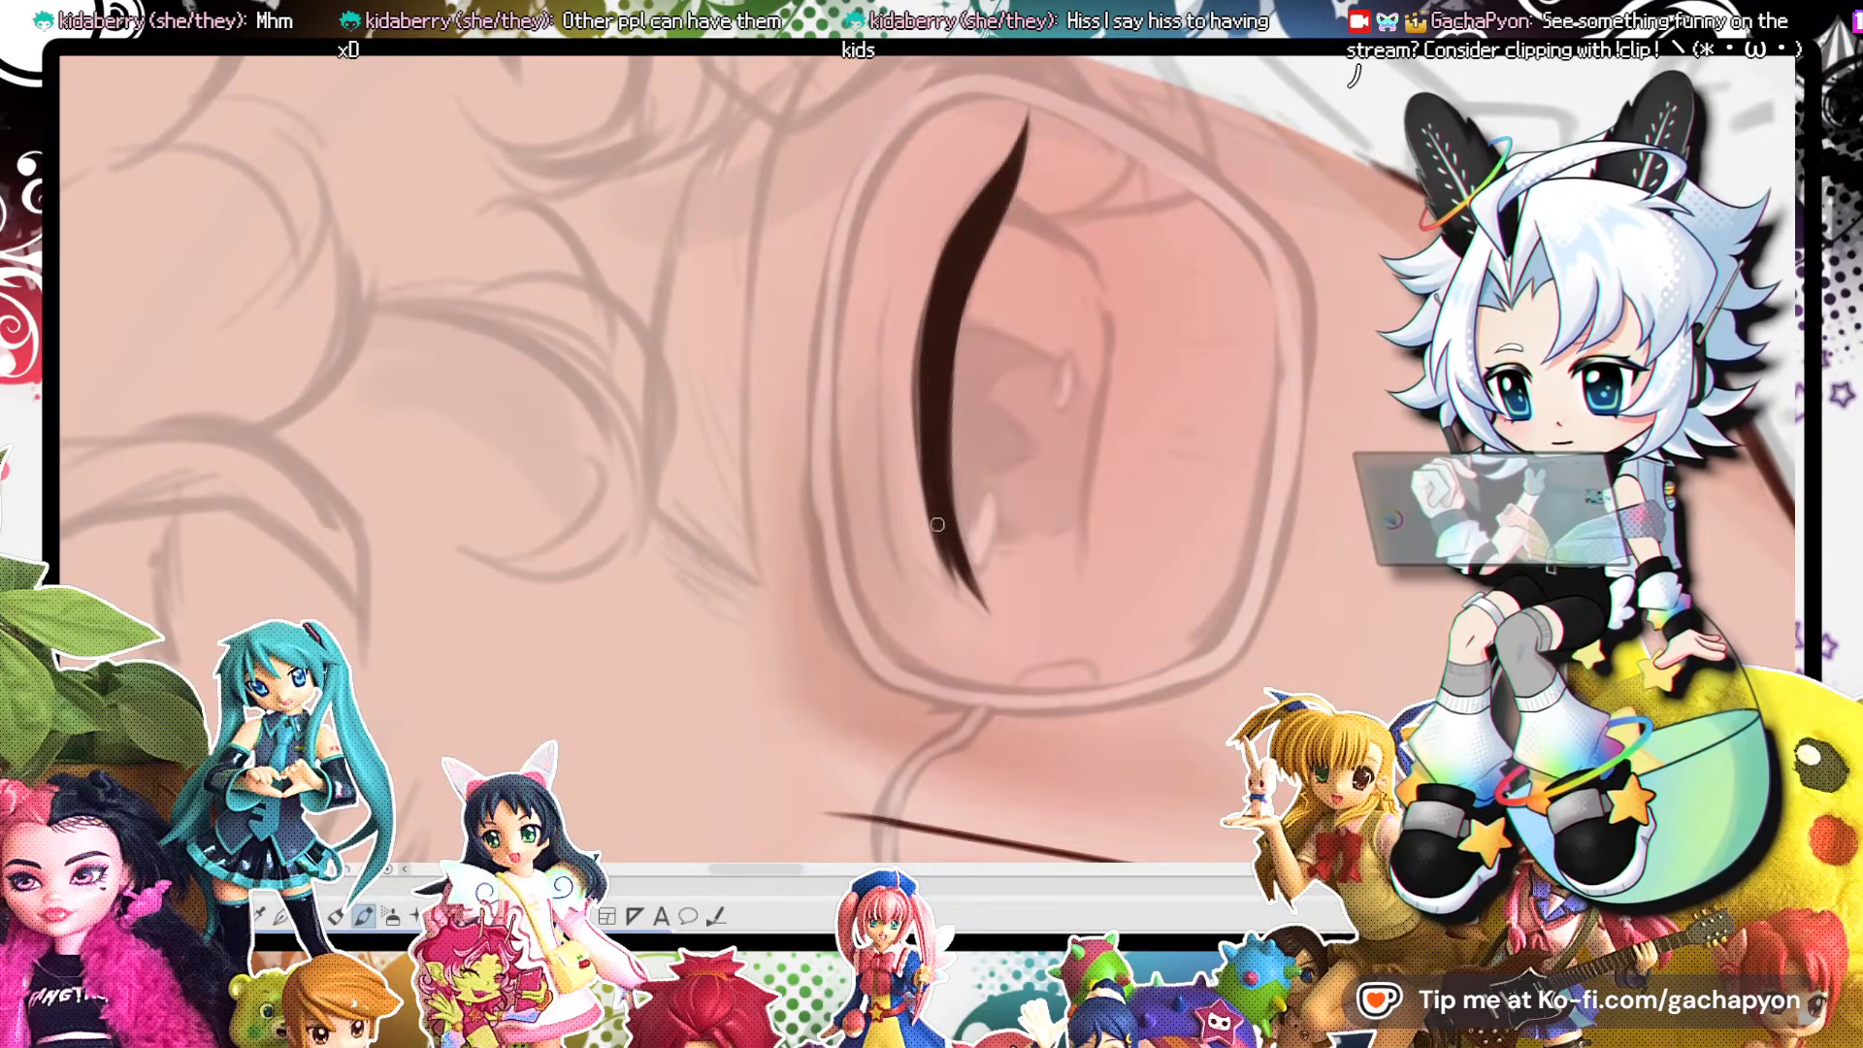
key("ctrl+at")
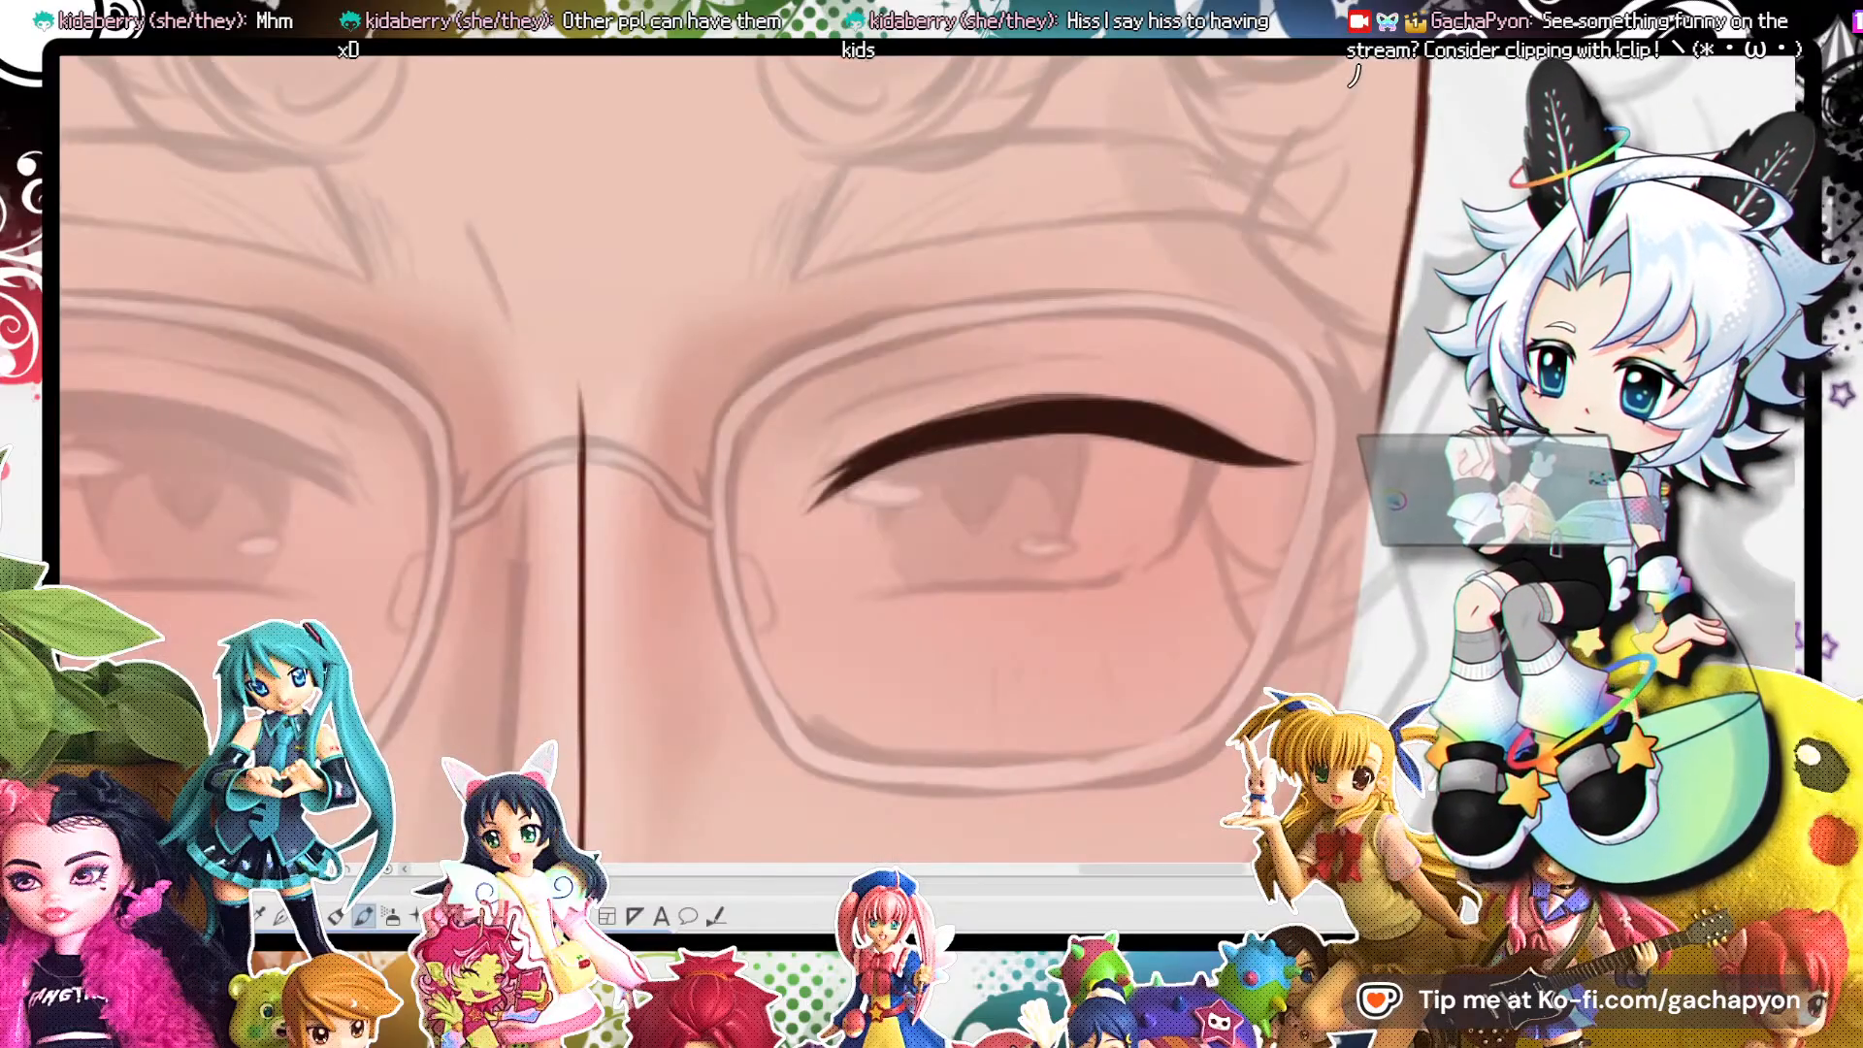
scroll(1158, 382, "down", 1)
scroll(1077, 380, "down", 5)
scroll(1097, 386, "up", 6)
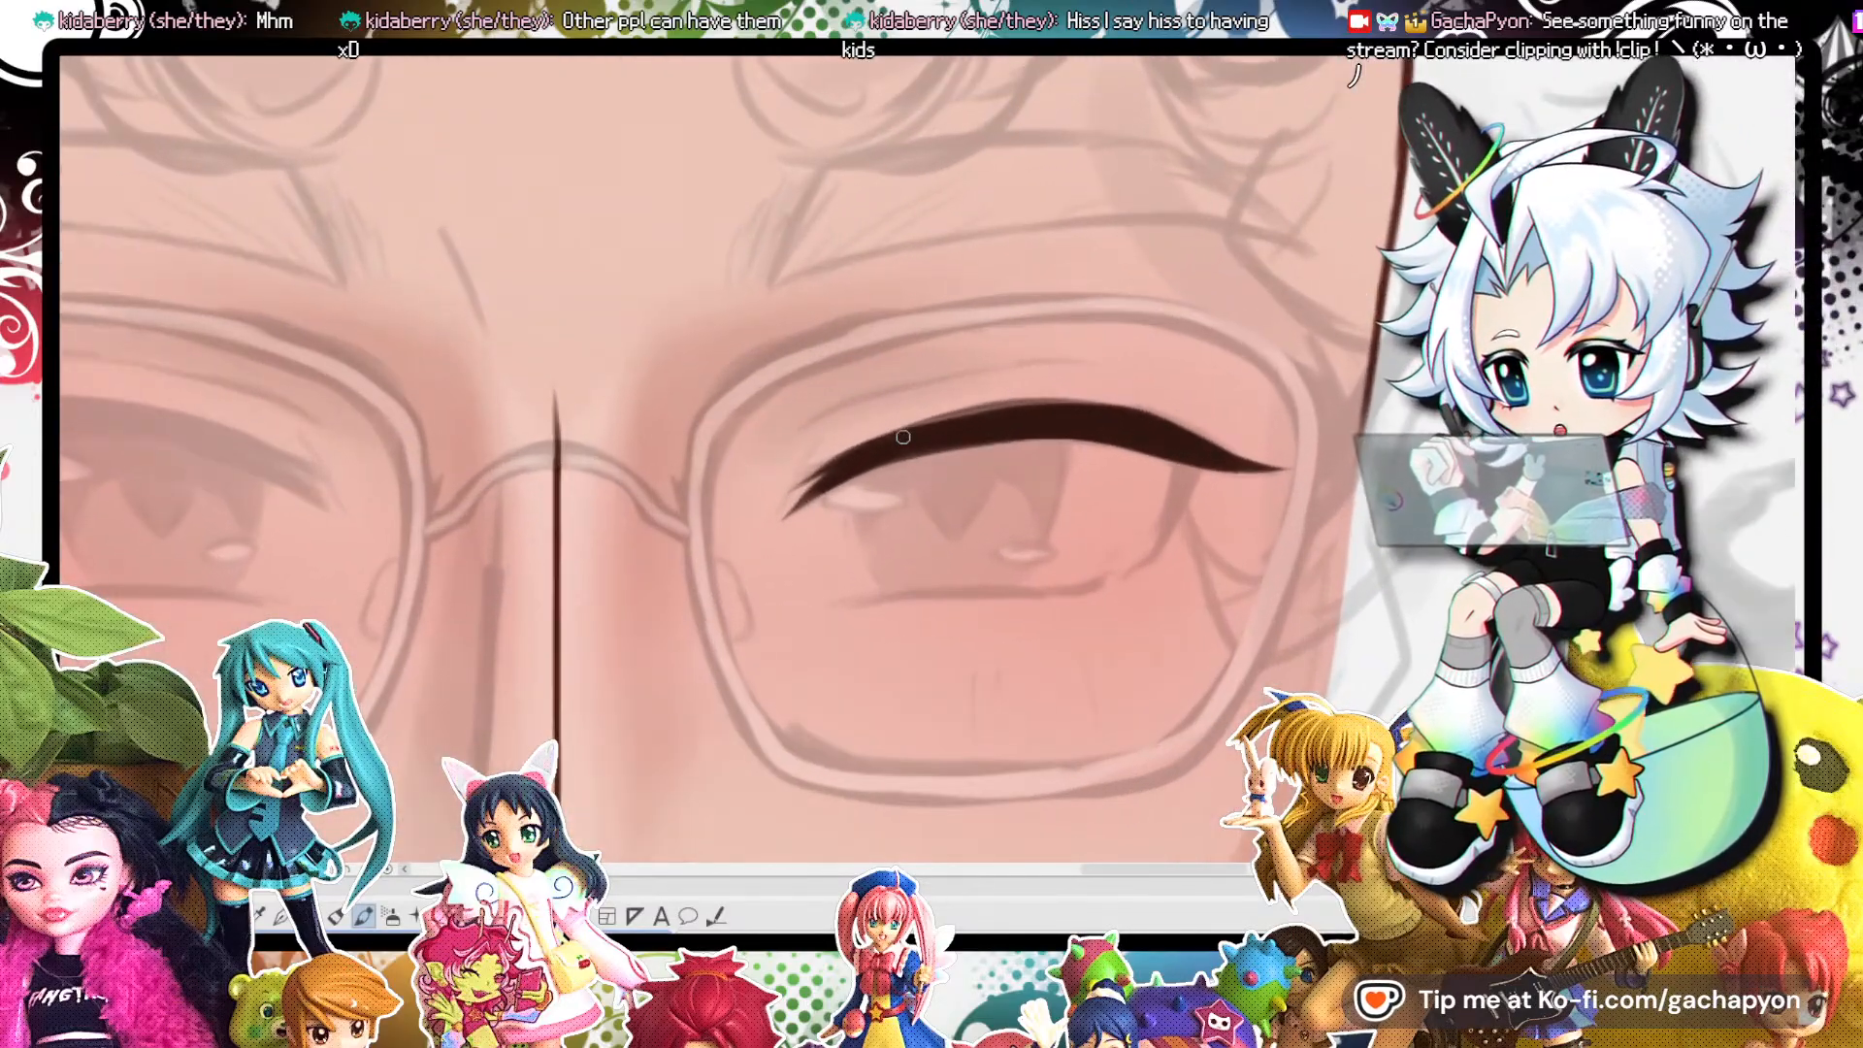
left_click_drag(1077, 417, 971, 330)
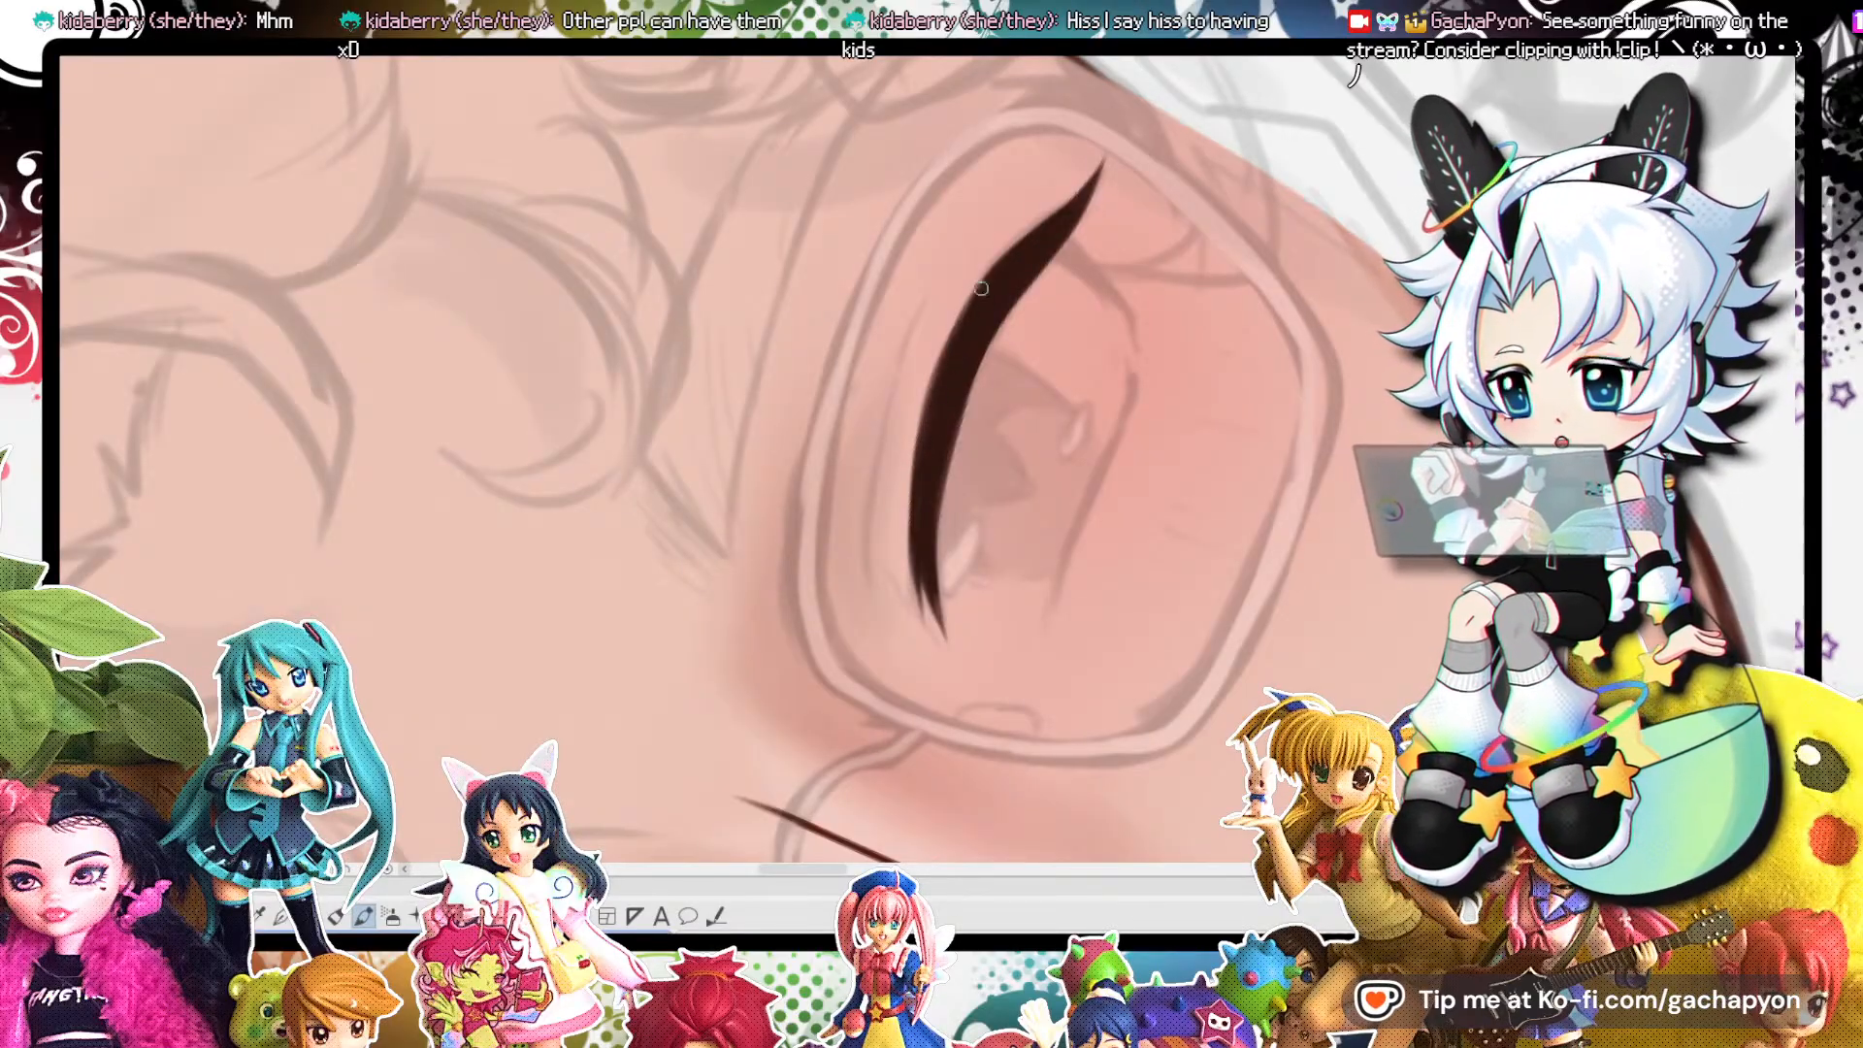
key("r")
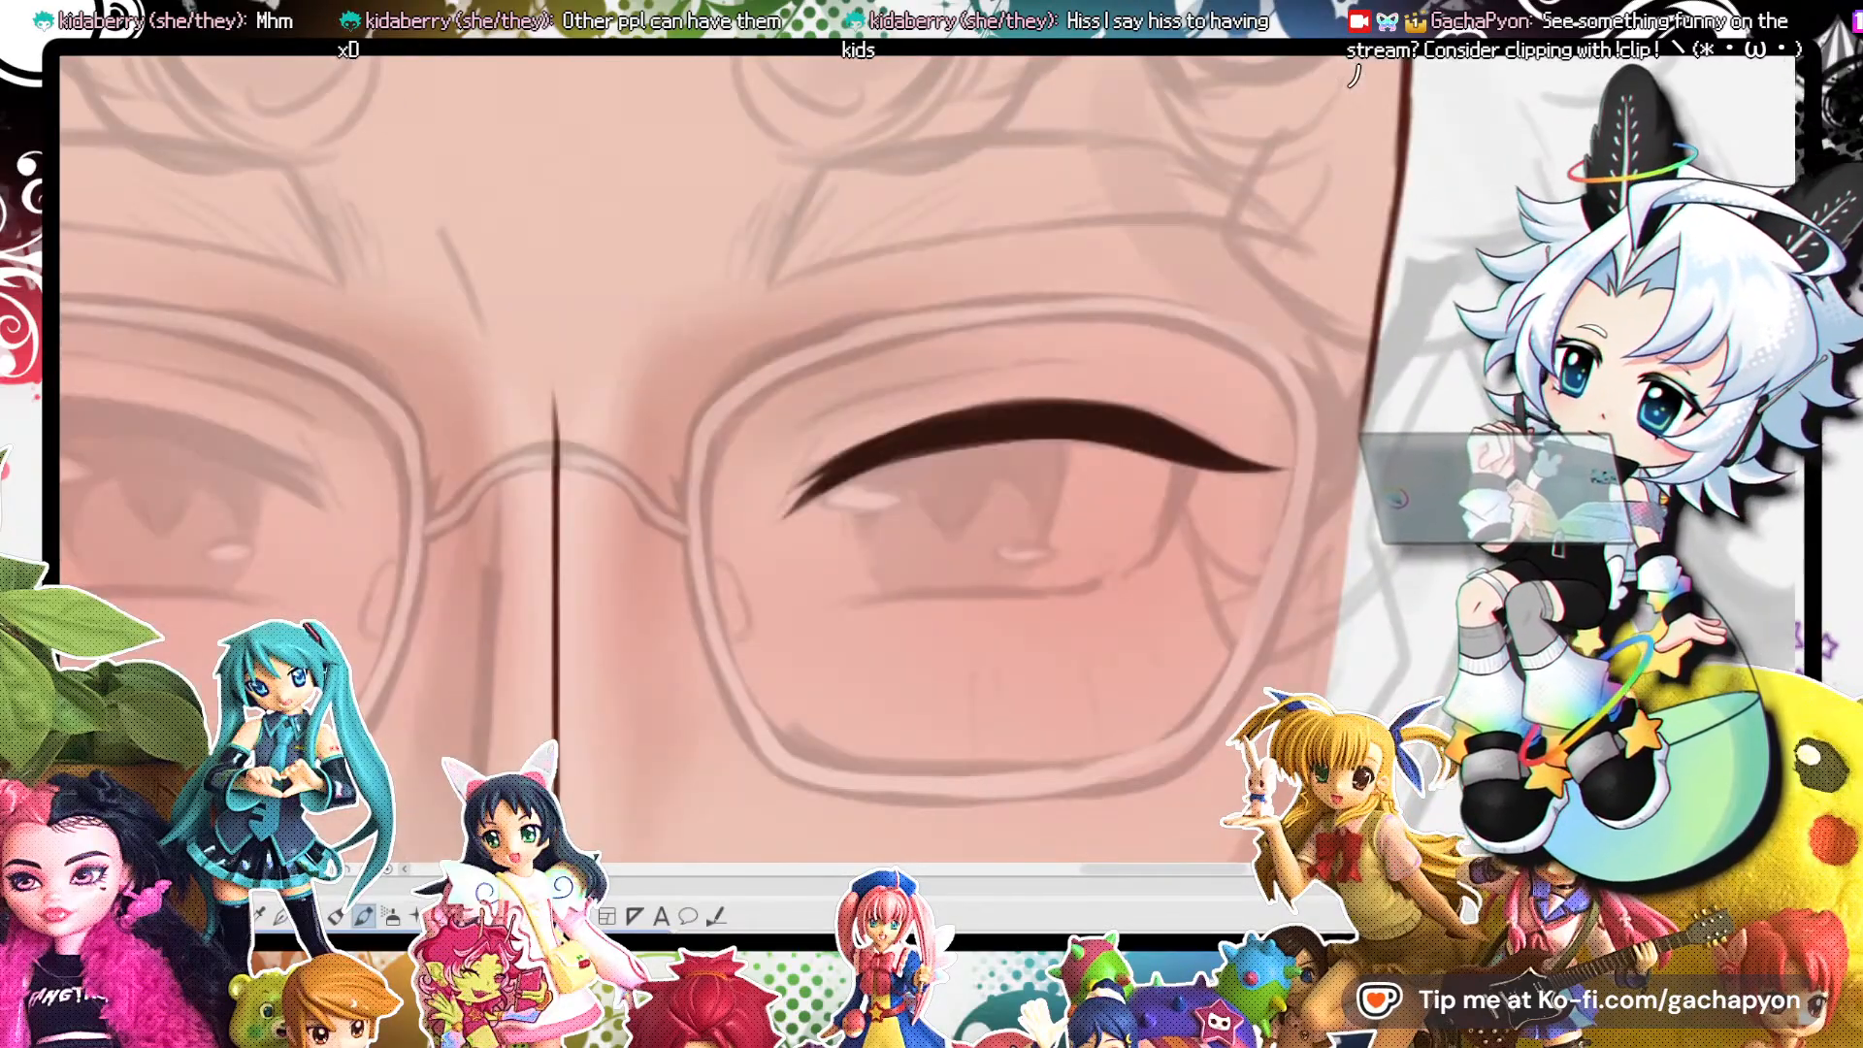
Ink a short tapered curve from the upper lash line's outer wing down toward the eye's outer corner.
left_click_drag(1178, 468, 1160, 547)
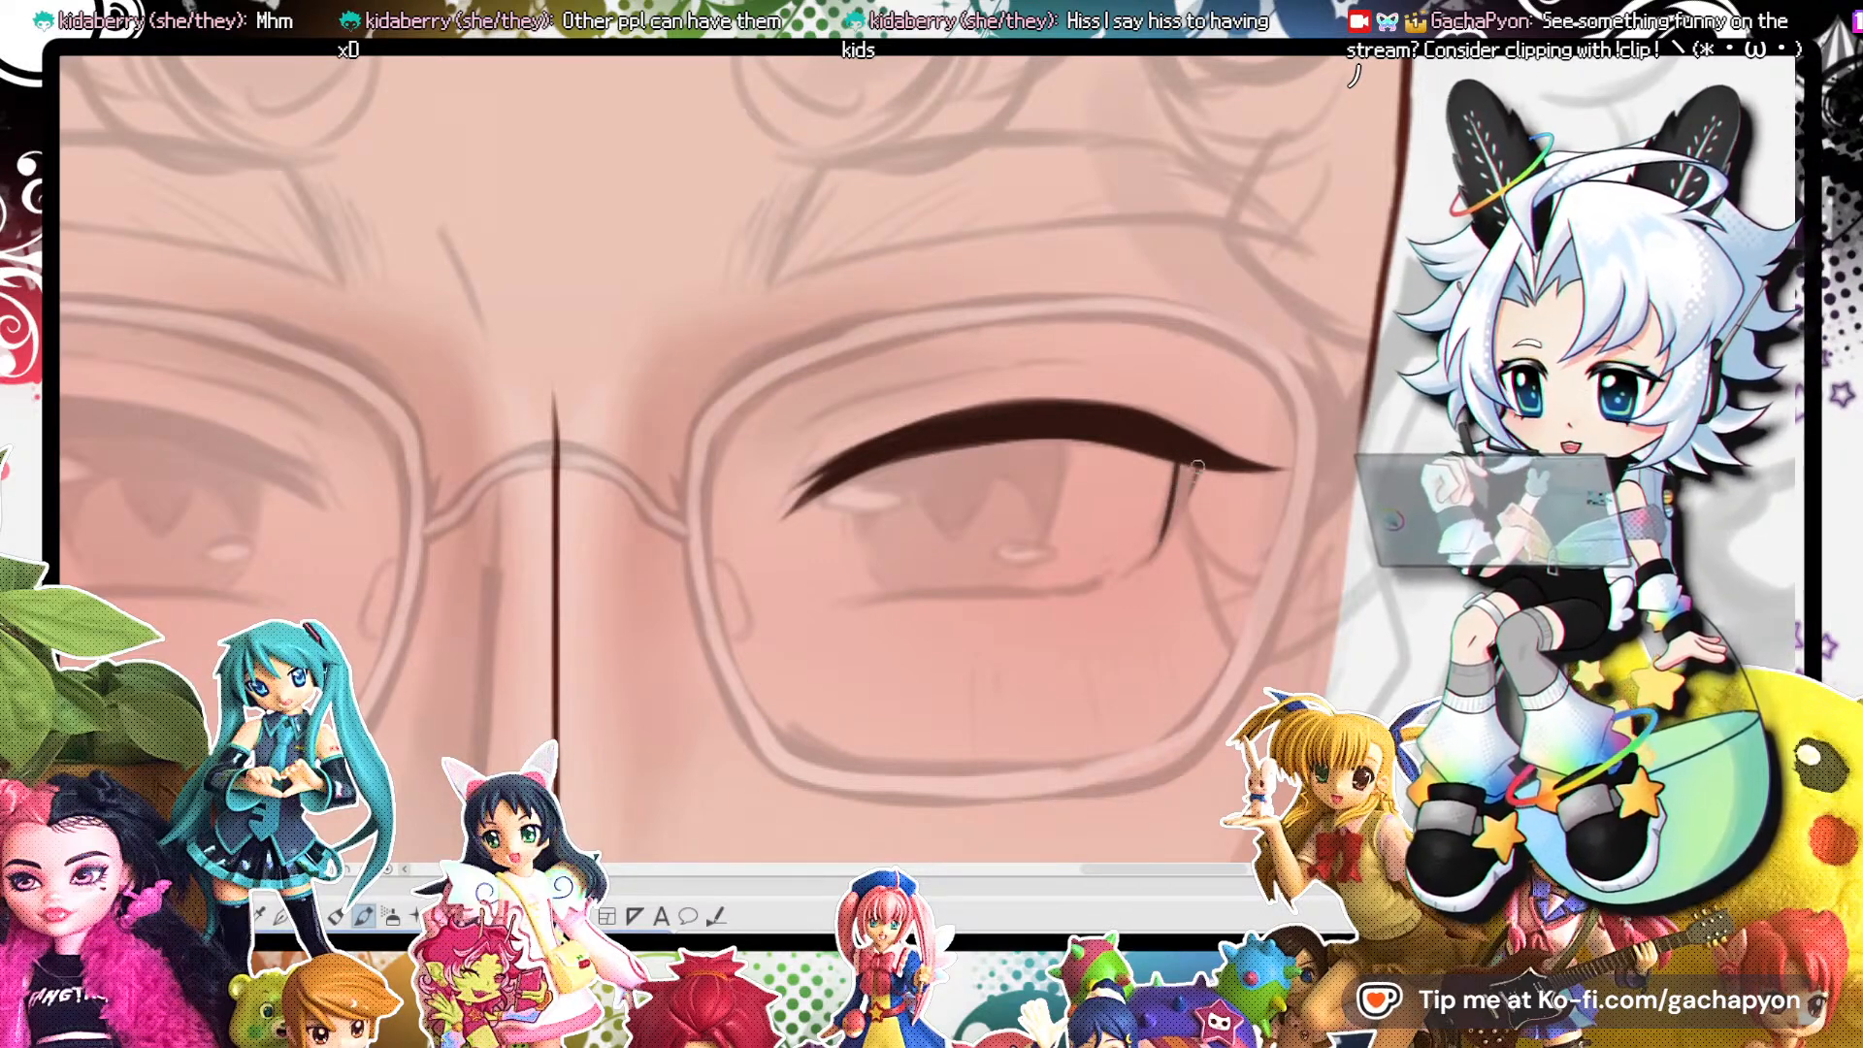
left_click_drag(1192, 488, 1159, 549)
left_click_drag(1192, 464, 1175, 505)
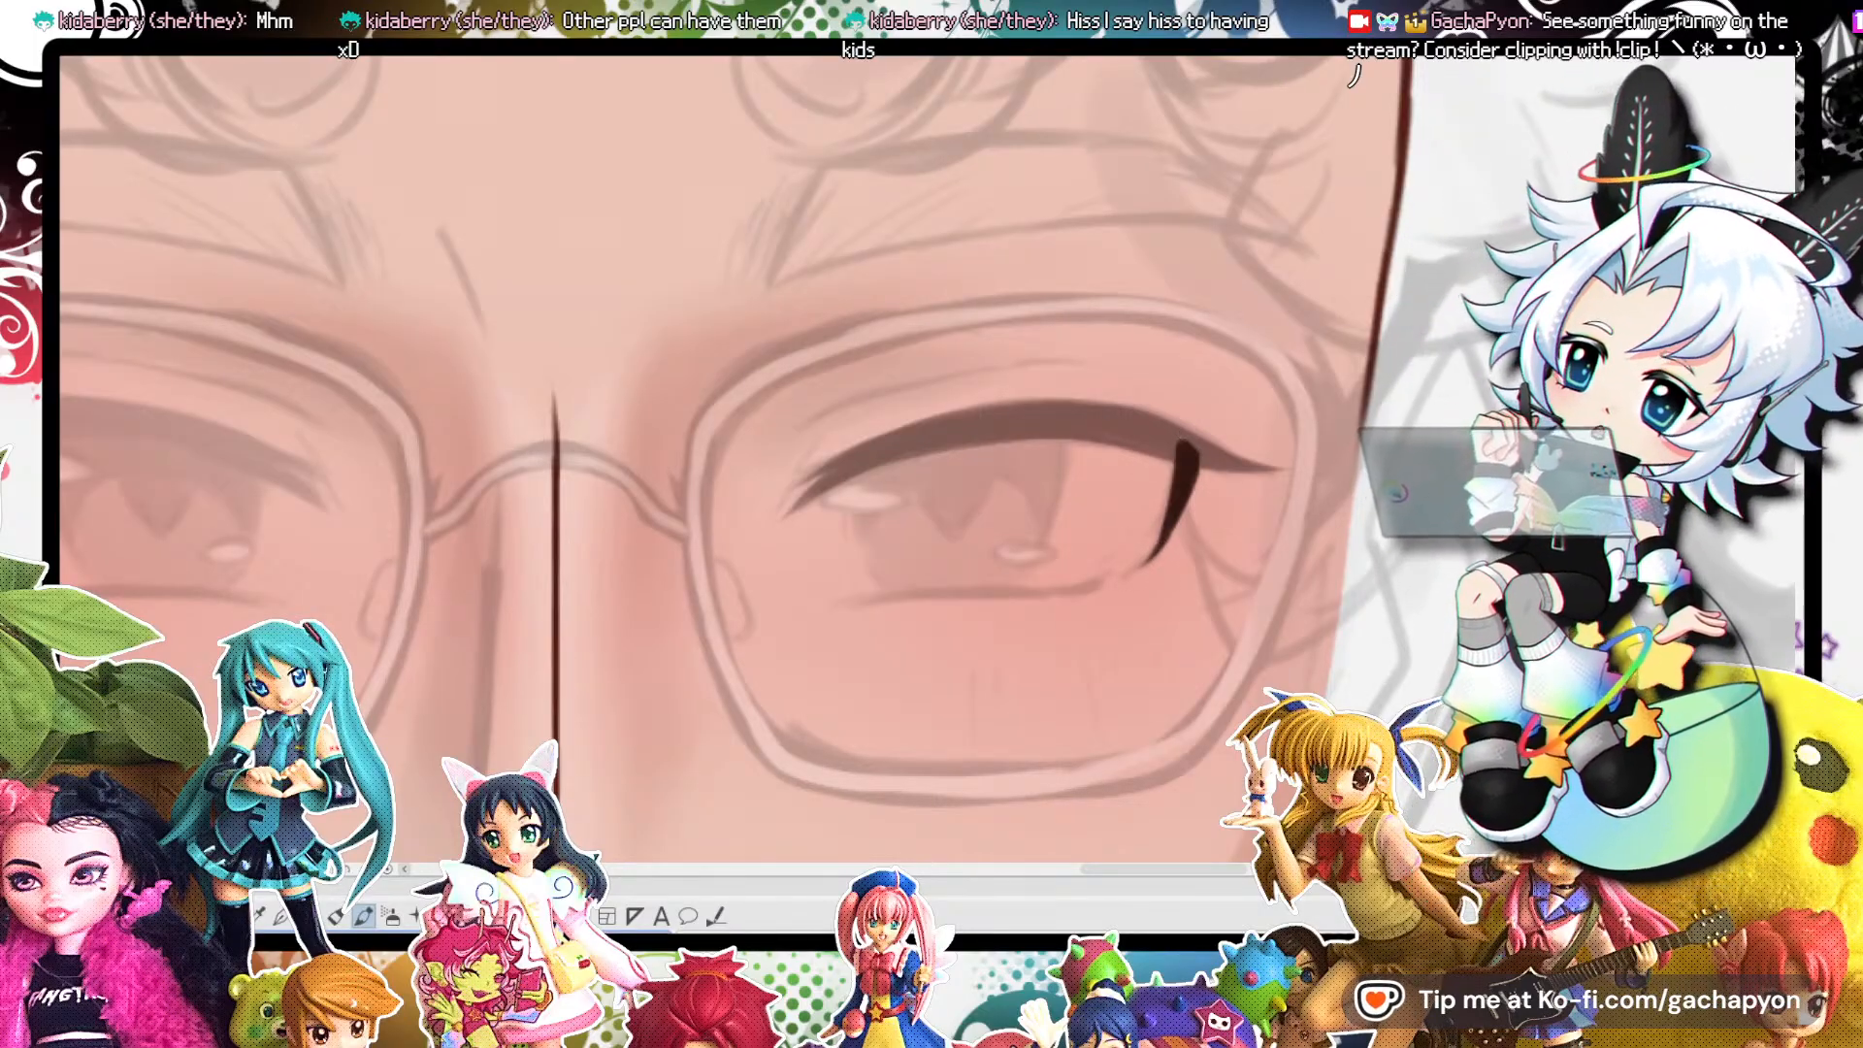
key("ctrl+z")
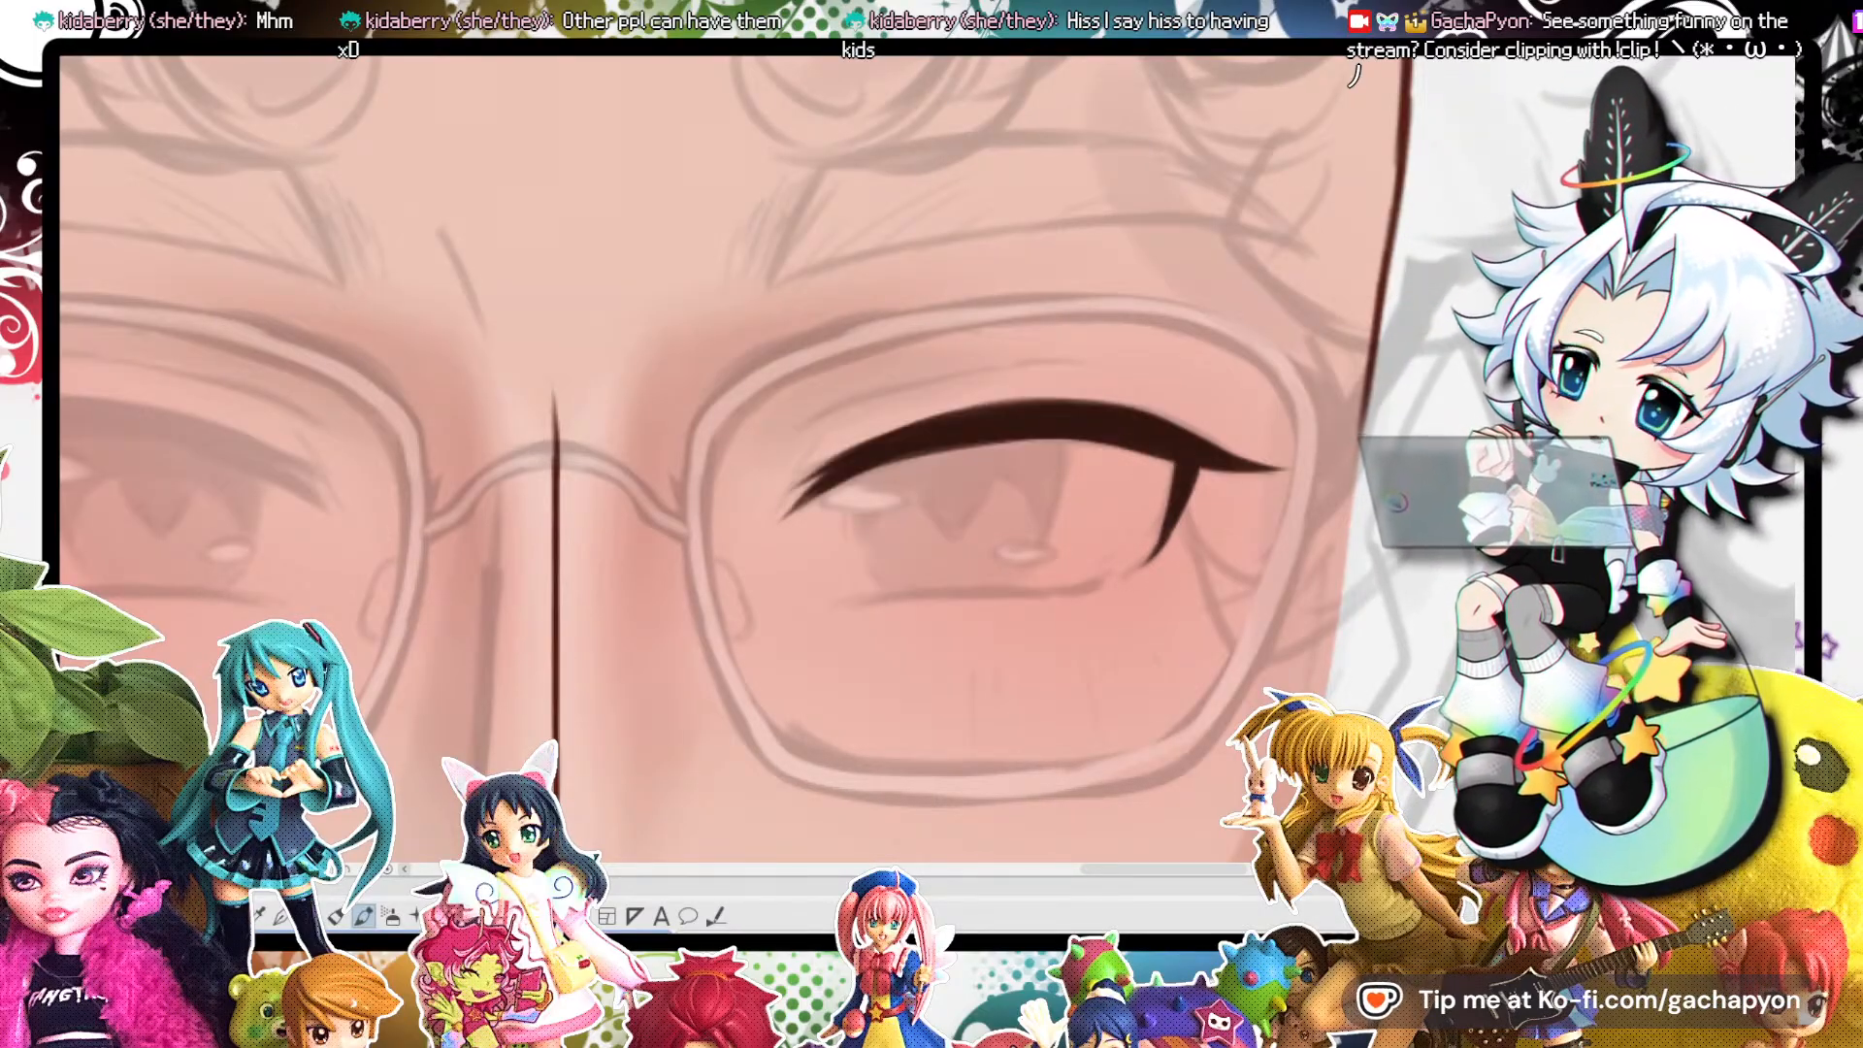
left_click_drag(745, 802, 724, 738)
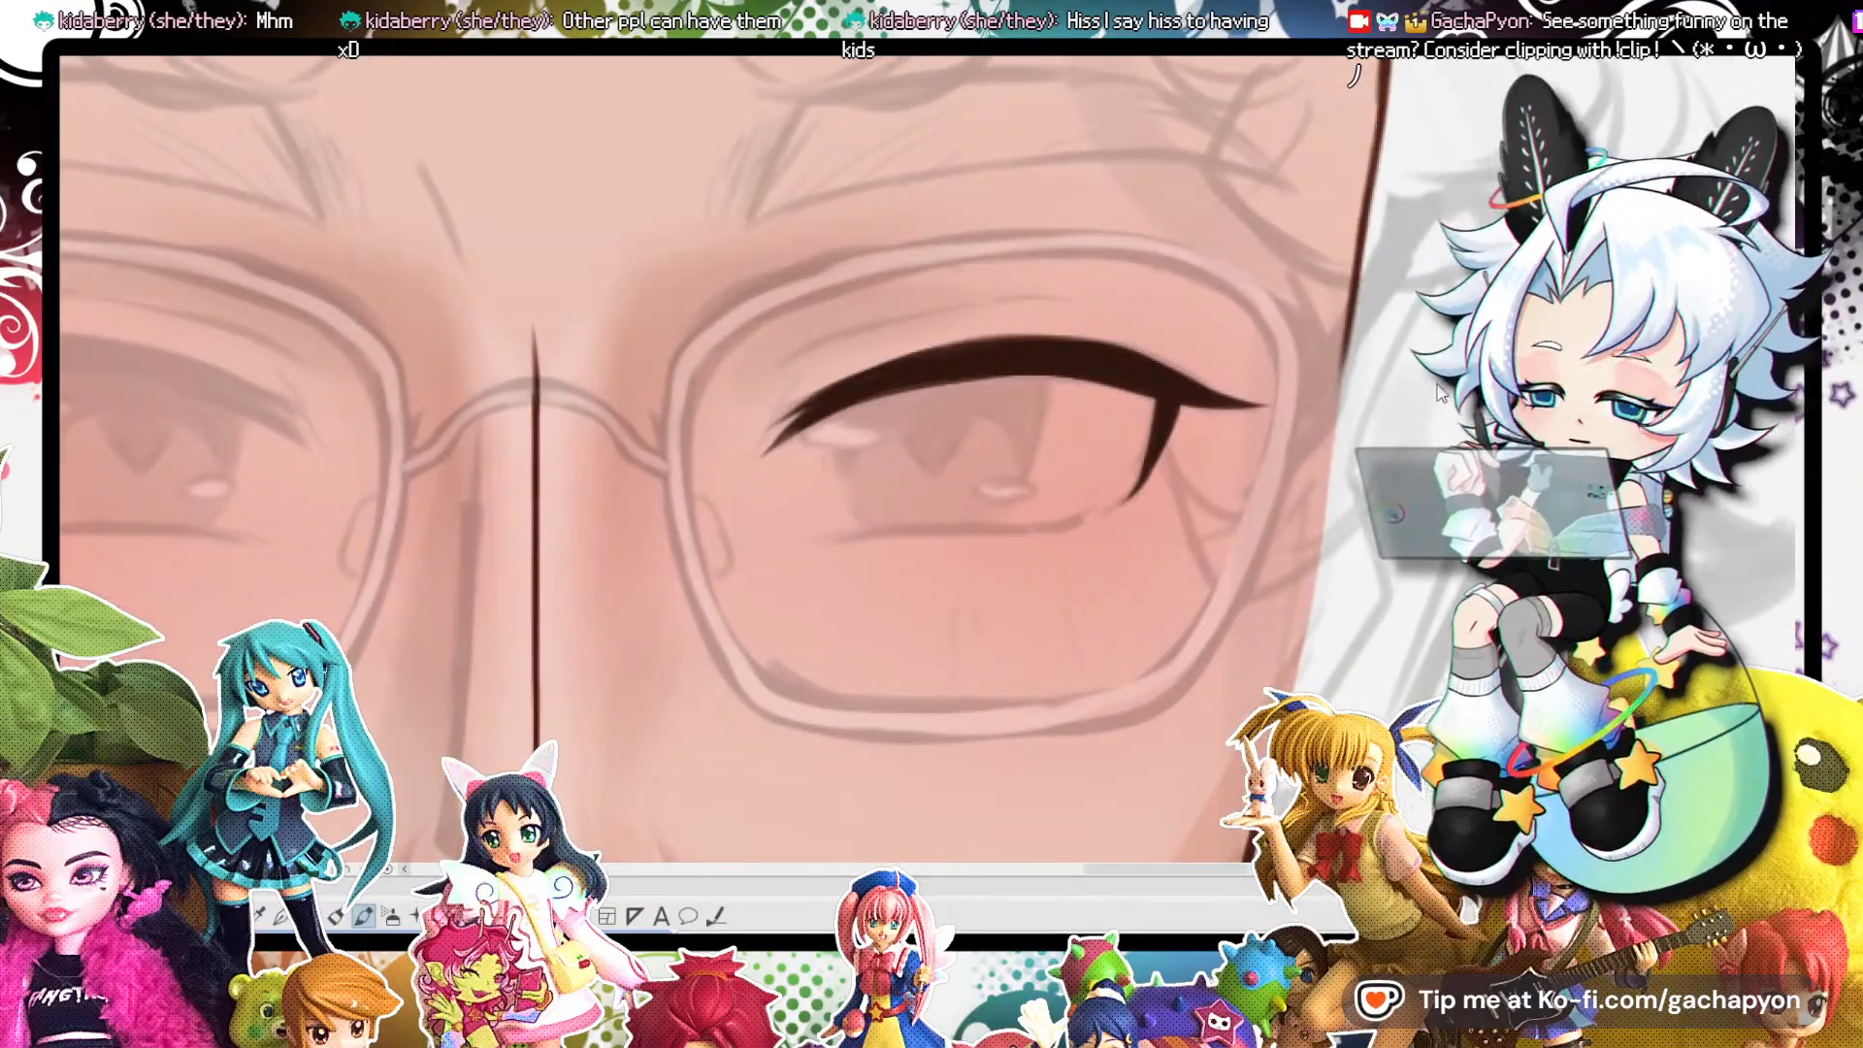
Try inking a thin lower lash line from the outer corner toward the inner corner of the right-hand eye.
key("minus")
key("minus")
key("minus")
key("minus")
key("minus")
key("minus")
key("minus")
key("minus")
key("minus")
key("minus")
key("minus")
key("minus")
key("minus")
key("minus")
key("minus")
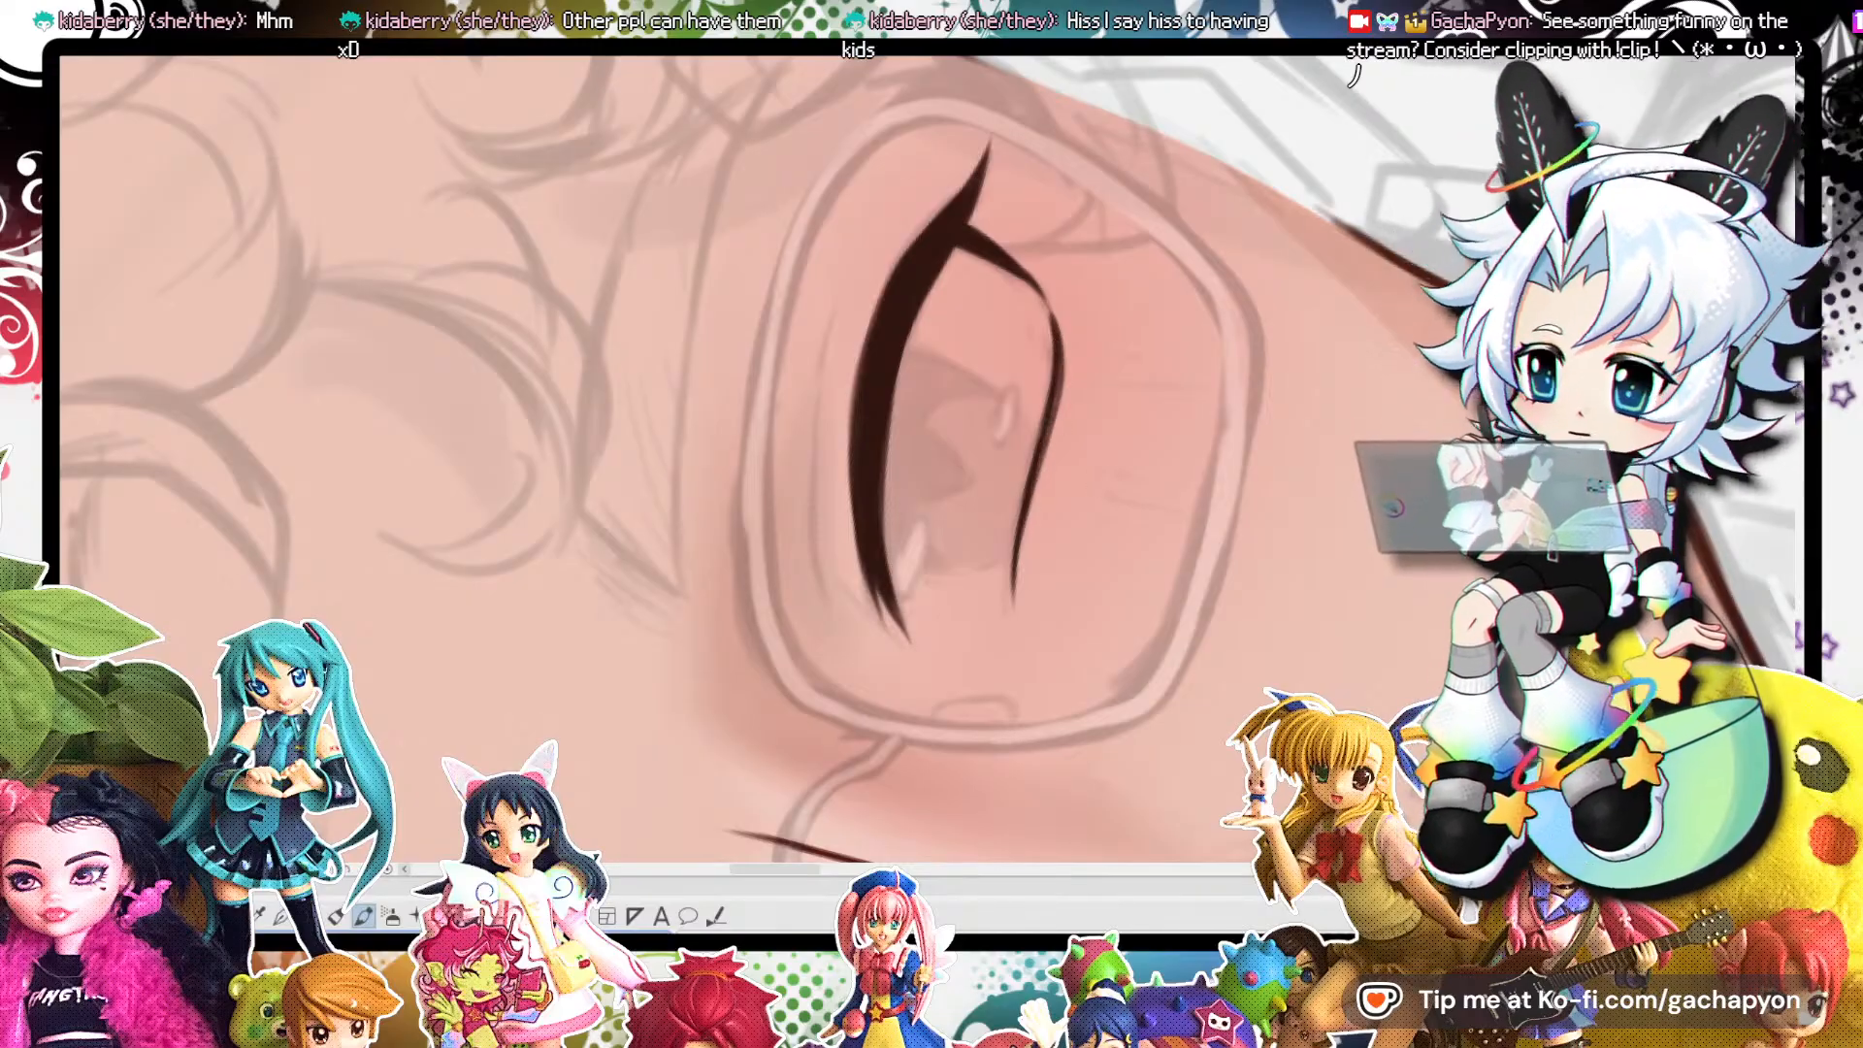
key("r")
scroll(1095, 242, "down", 6)
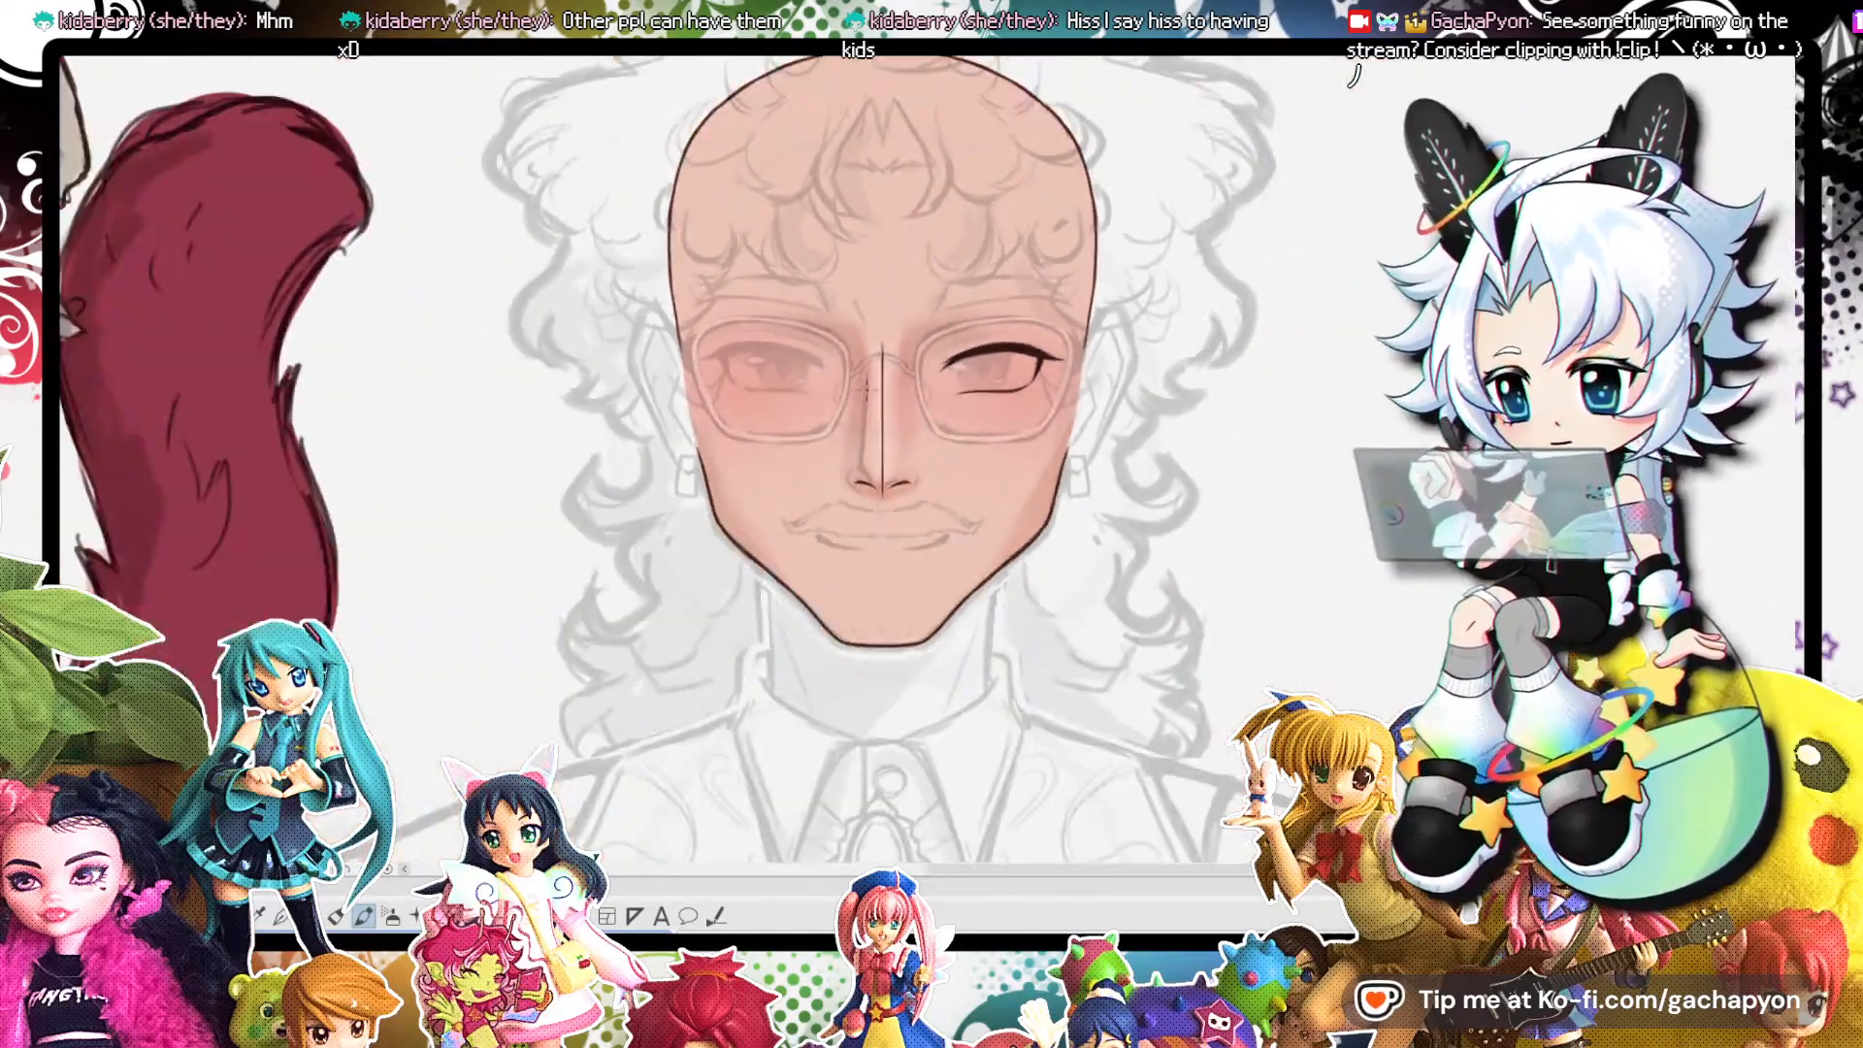
scroll(1147, 303, "up", 5)
scroll(1147, 303, "up", 4)
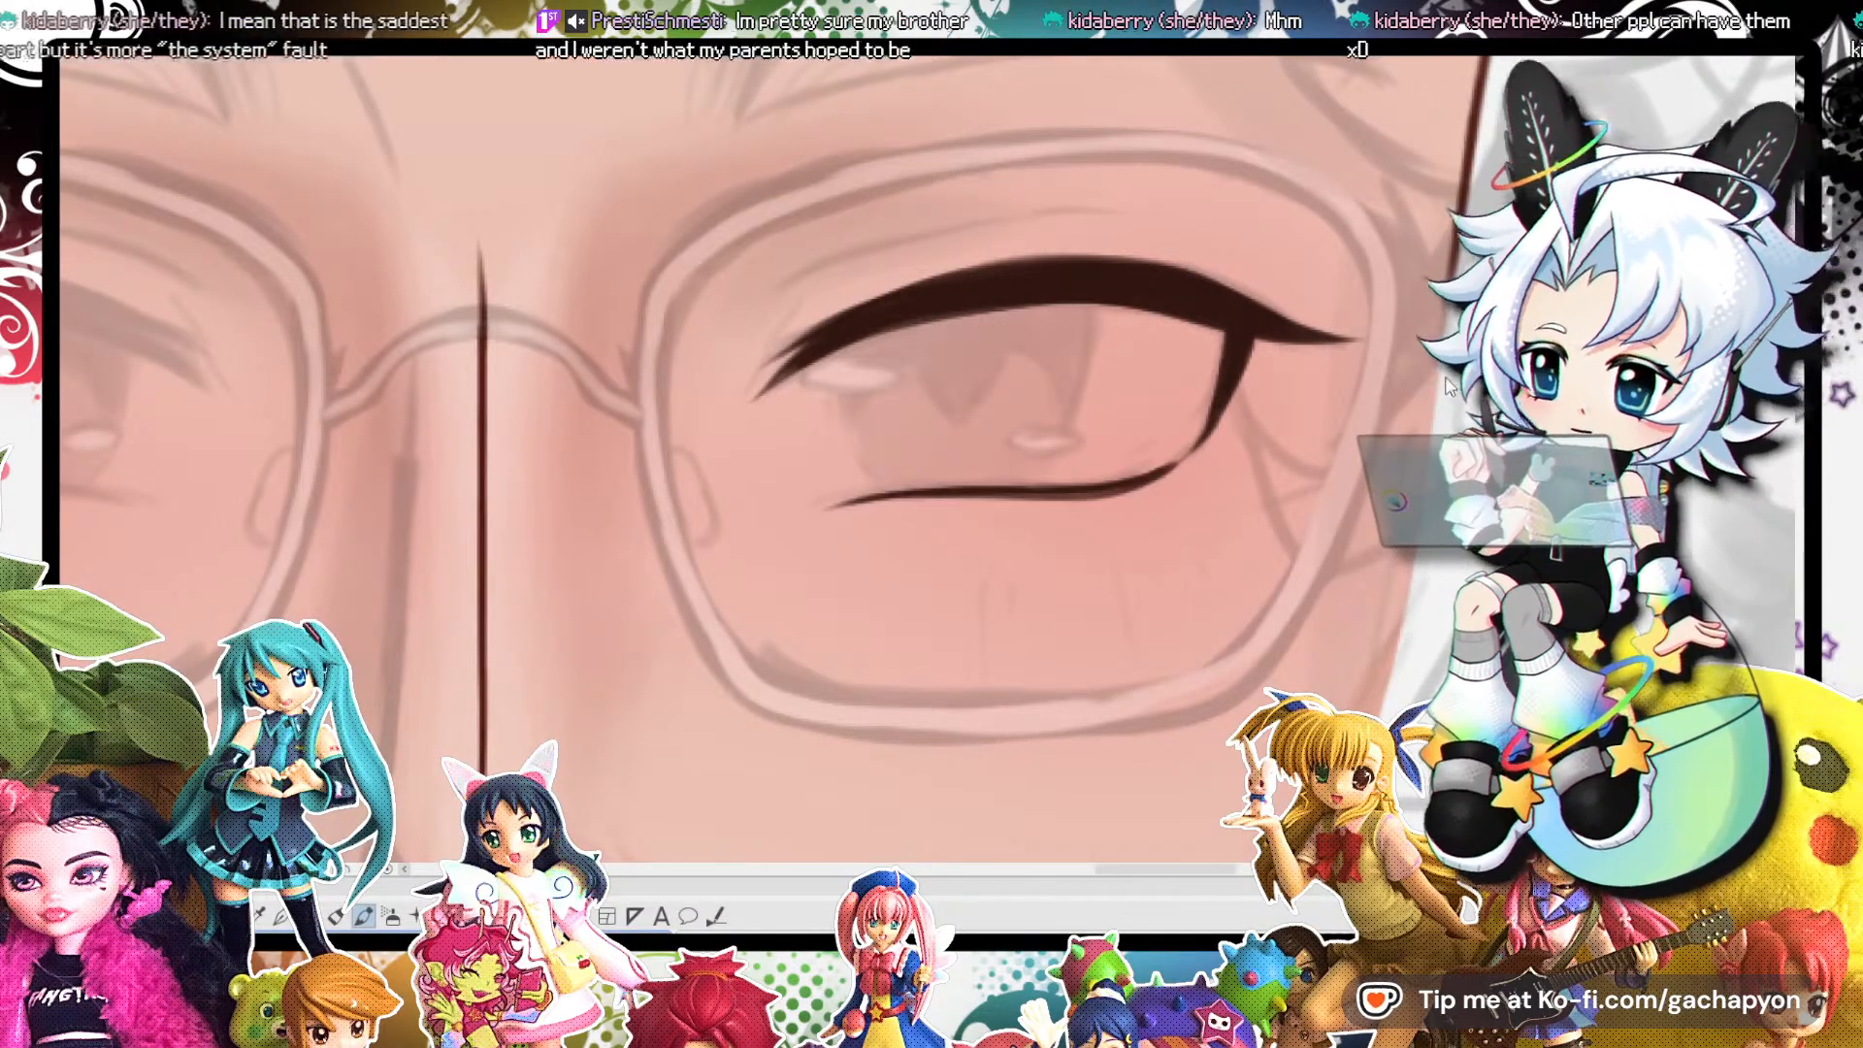
Examine the inked right-hand eye from several rotated angles and against the whole face sketch.
key("minus")
key("minus")
key("minus")
key("minus")
key("minus")
key("minus")
key("minus")
key("minus")
key("minus")
key("asciicircum")
key("asciicircum")
key("asciicircum")
key("asciicircum")
key("asciicircum")
key("asciicircum")
key("asciicircum")
key("asciicircum")
key("asciicircum")
key("asciicircum")
key("asciicircum")
key("asciicircum")
key("asciicircum")
key("asciicircum")
key("asciicircum")
key("asciicircum")
key("asciicircum")
key("asciicircum")
key("asciicircum")
key("asciicircum")
key("asciicircum")
key("asciicircum")
key("asciicircum")
key("asciicircum")
key("asciicircum")
key("asciicircum")
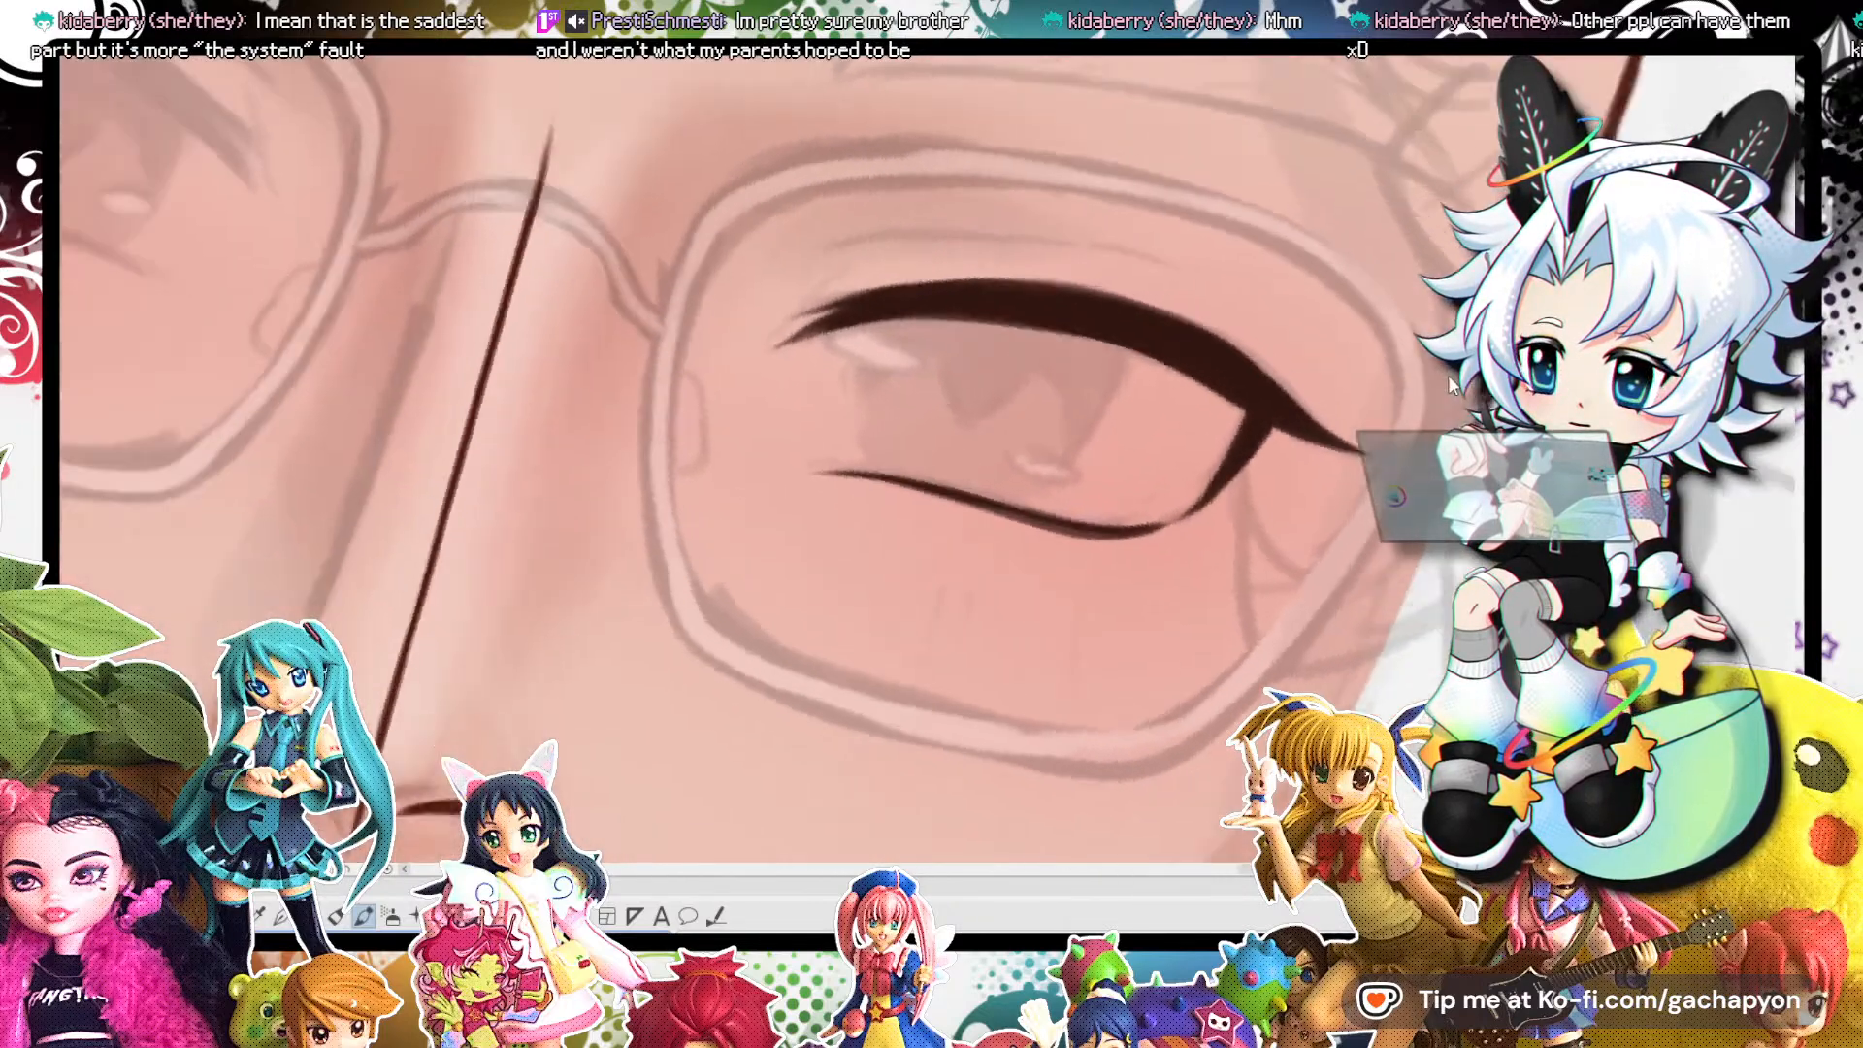
key("asciicircum")
key("asciicircum")
key("asciicircum")
key("asciicircum")
key("asciicircum")
key("asciicircum")
key("asciicircum")
key("asciicircum")
key("asciicircum")
key("asciicircum")
key("asciicircum")
key("asciicircum")
key("asciicircum")
key("asciicircum")
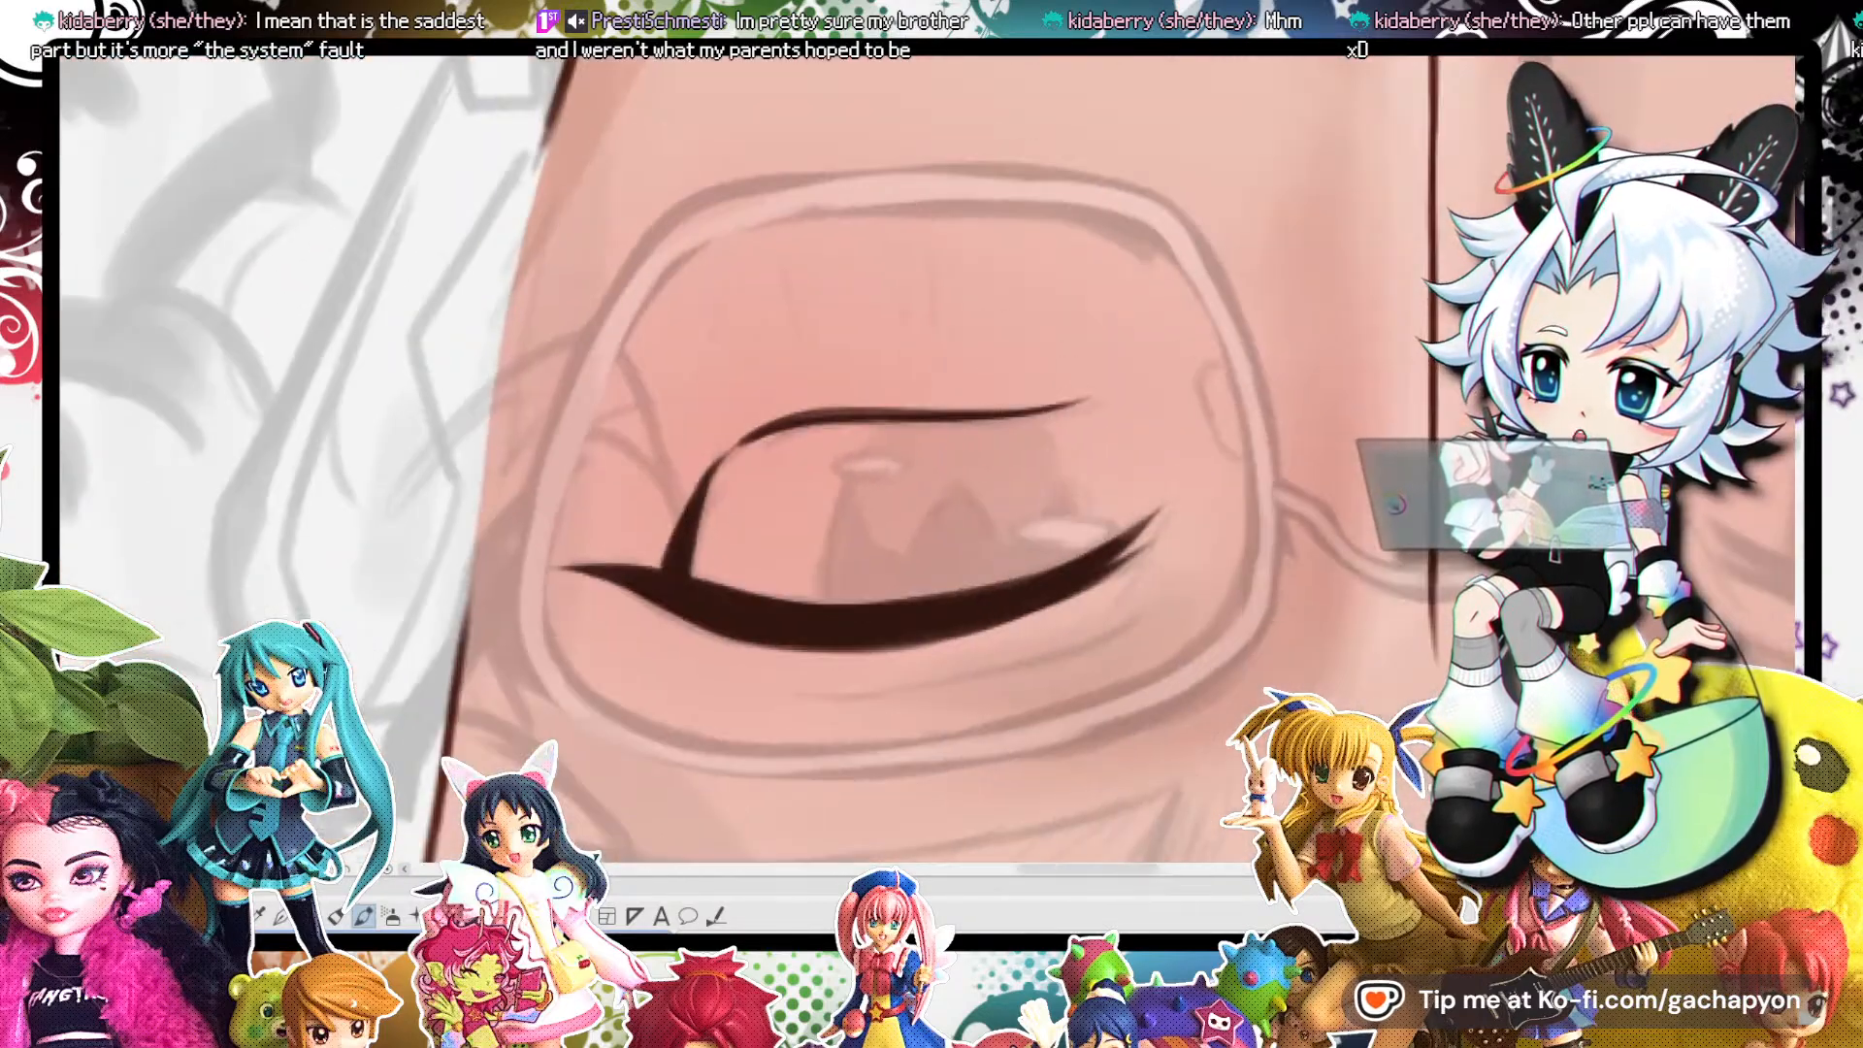
key("asciicircum")
key("asciicircum")
key("asciicircum")
key("asciicircum")
key("asciicircum")
key("asciicircum")
key("asciicircum")
key("asciicircum")
key("asciicircum")
key("asciicircum")
key("asciicircum")
key("asciicircum")
key("asciicircum")
key("asciicircum")
key("asciicircum")
key("asciicircum")
key("asciicircum")
key("asciicircum")
key("asciicircum")
key("asciicircum")
key("asciicircum")
key("asciicircum")
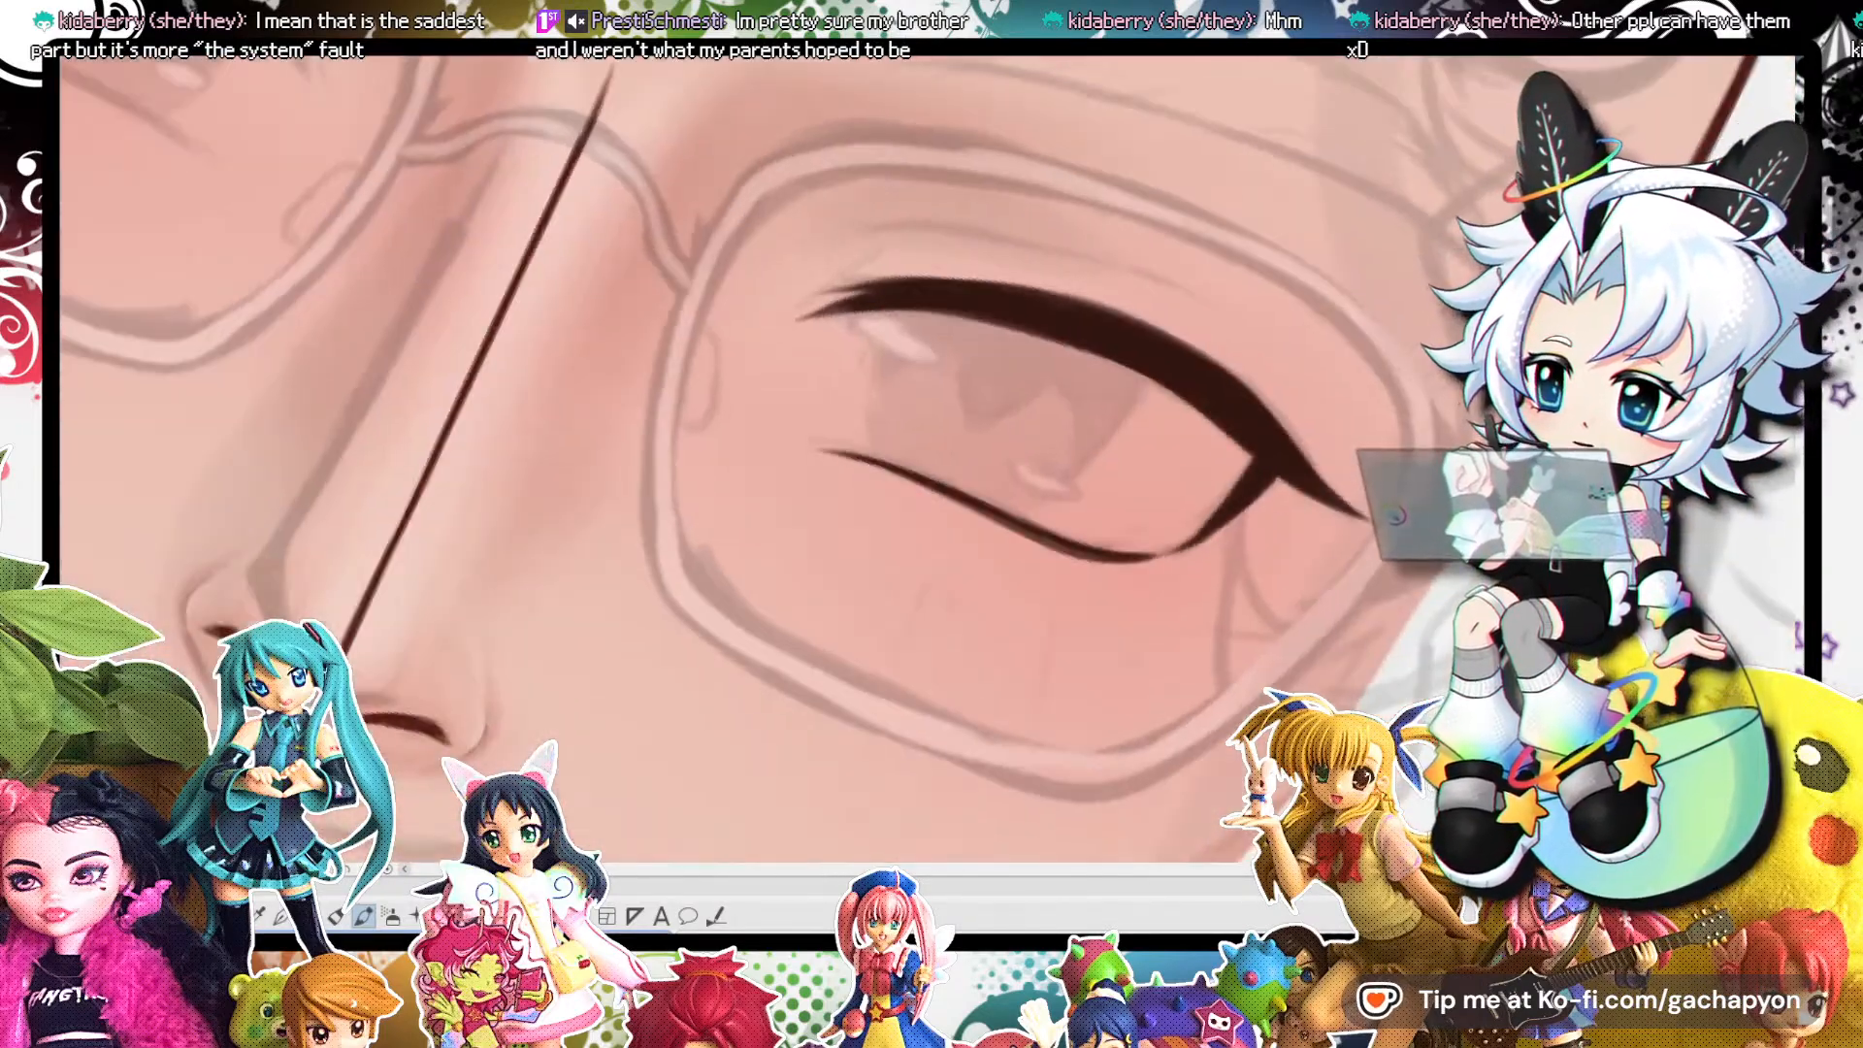
key("minus")
key("minus")
key("minus")
key("minus")
key("minus")
scroll(1169, 437, "down", 8)
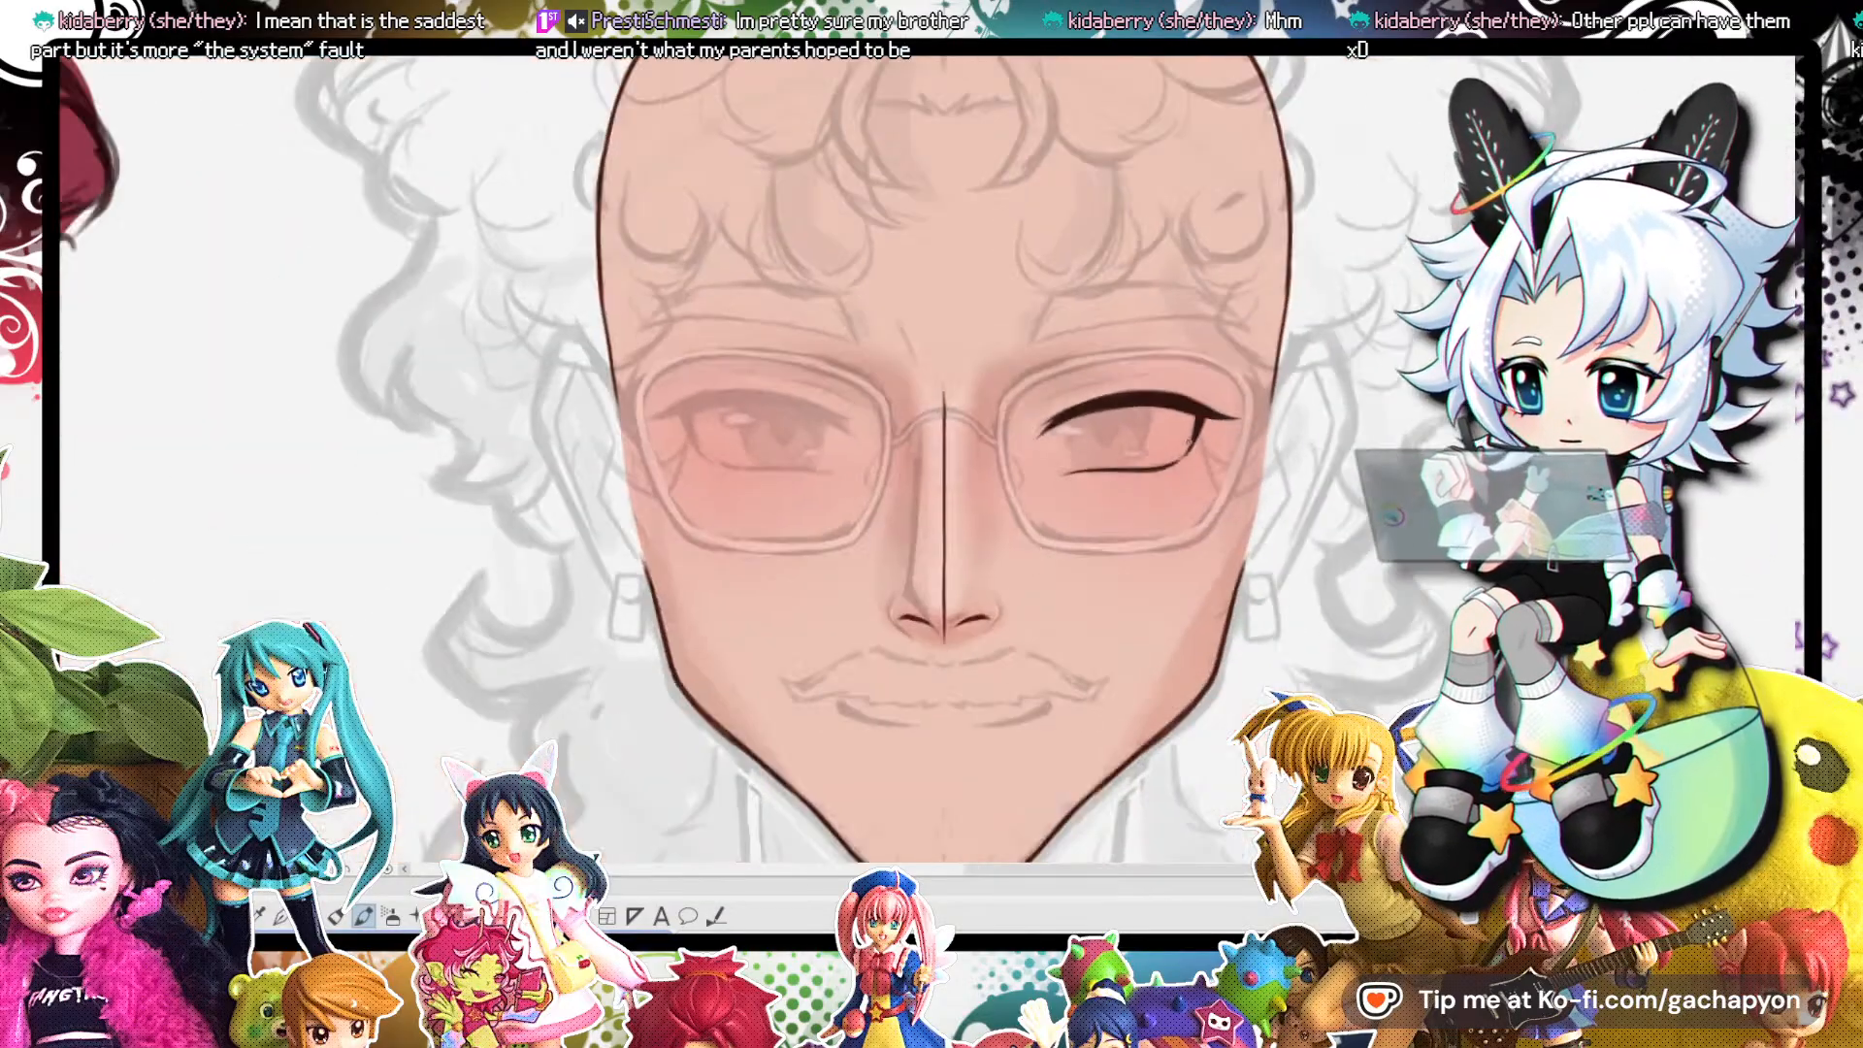
Redraw the right-hand eye's lower lash line, curving from the outer corner stroke into a thin inner taper.
scroll(1170, 437, "up", 4)
scroll(1170, 436, "up", 4)
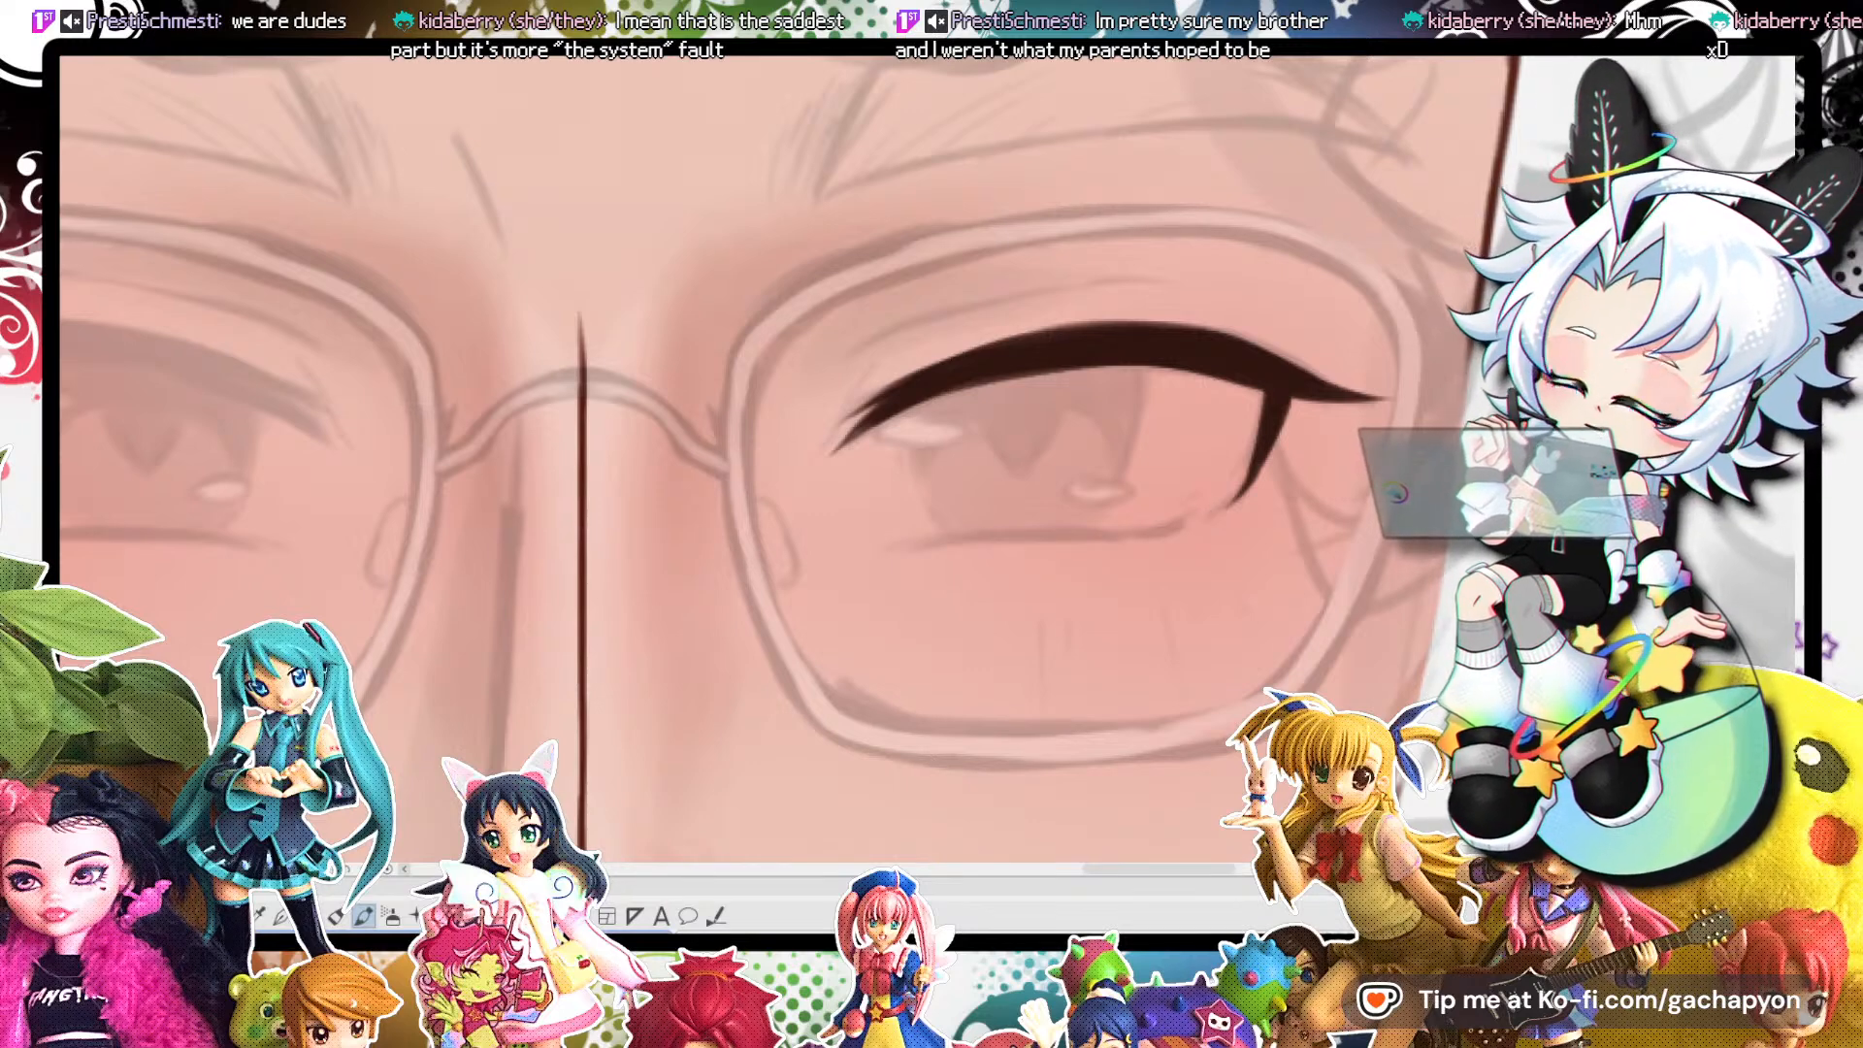
left_click_drag(1221, 512, 903, 551)
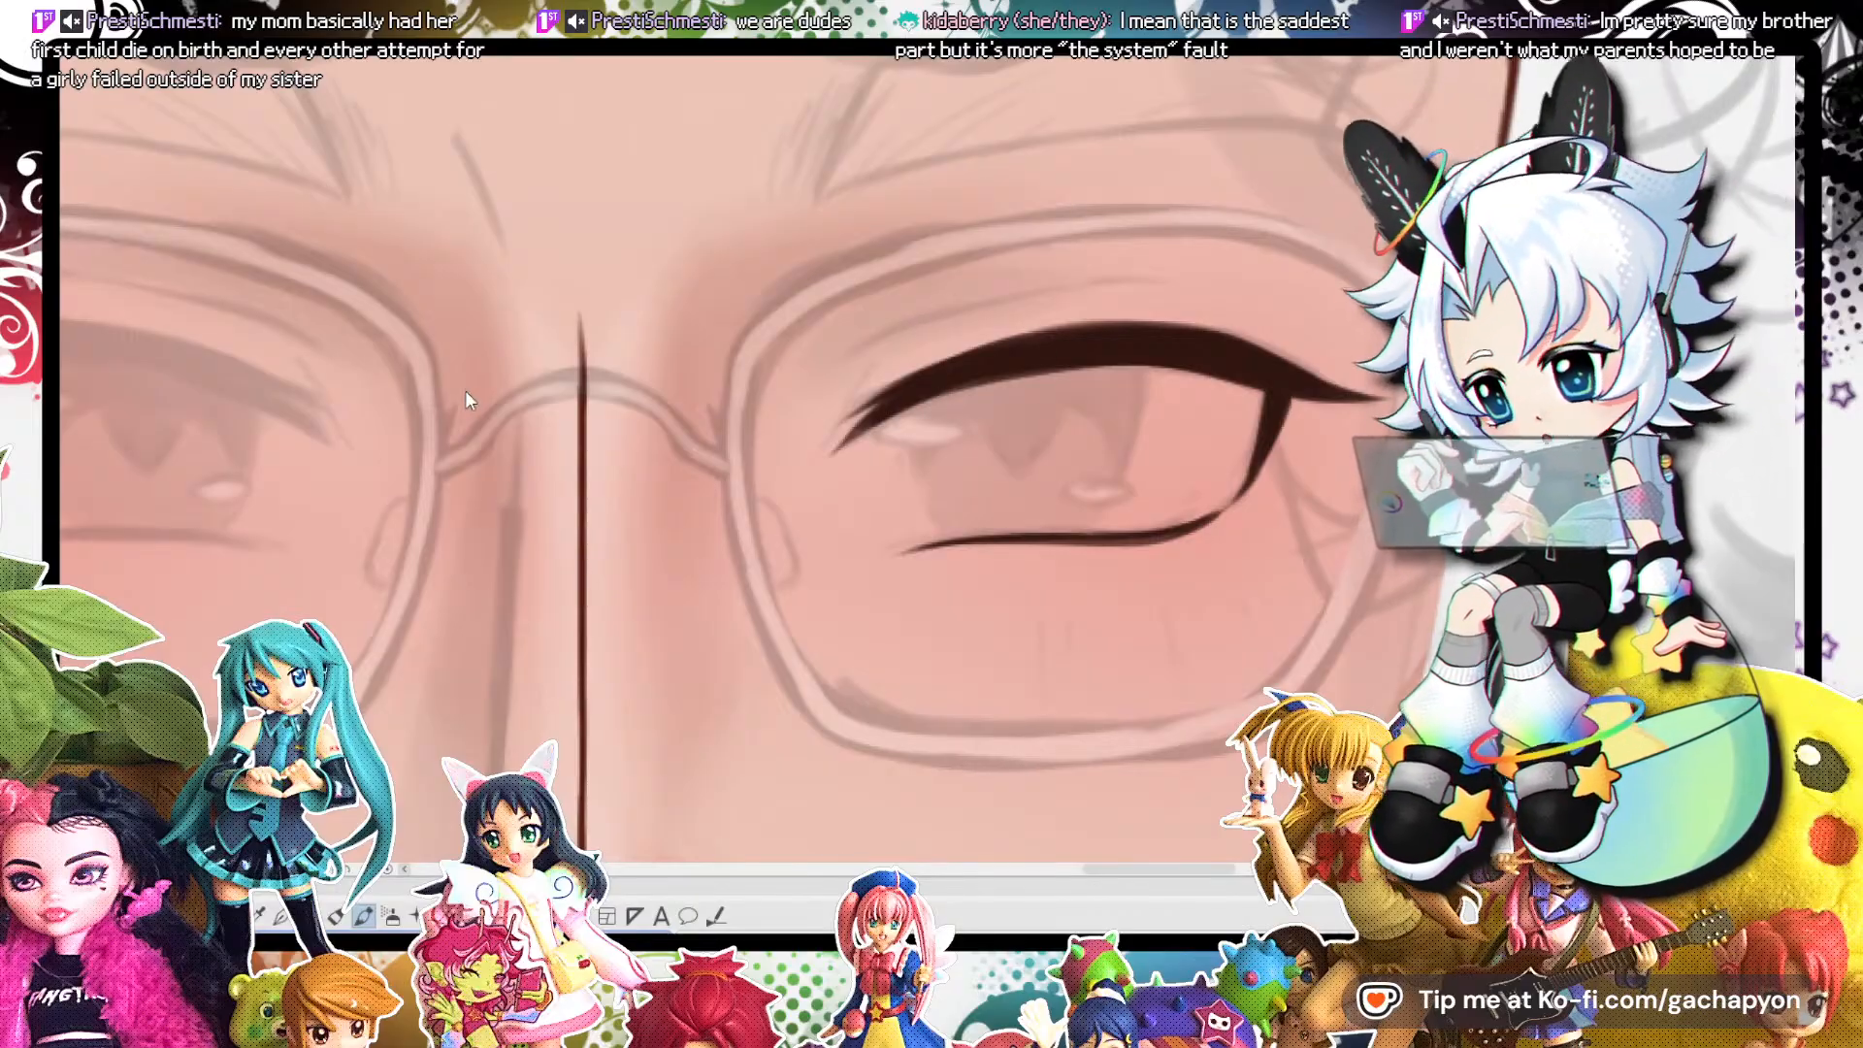
scroll(984, 465, "down", 4)
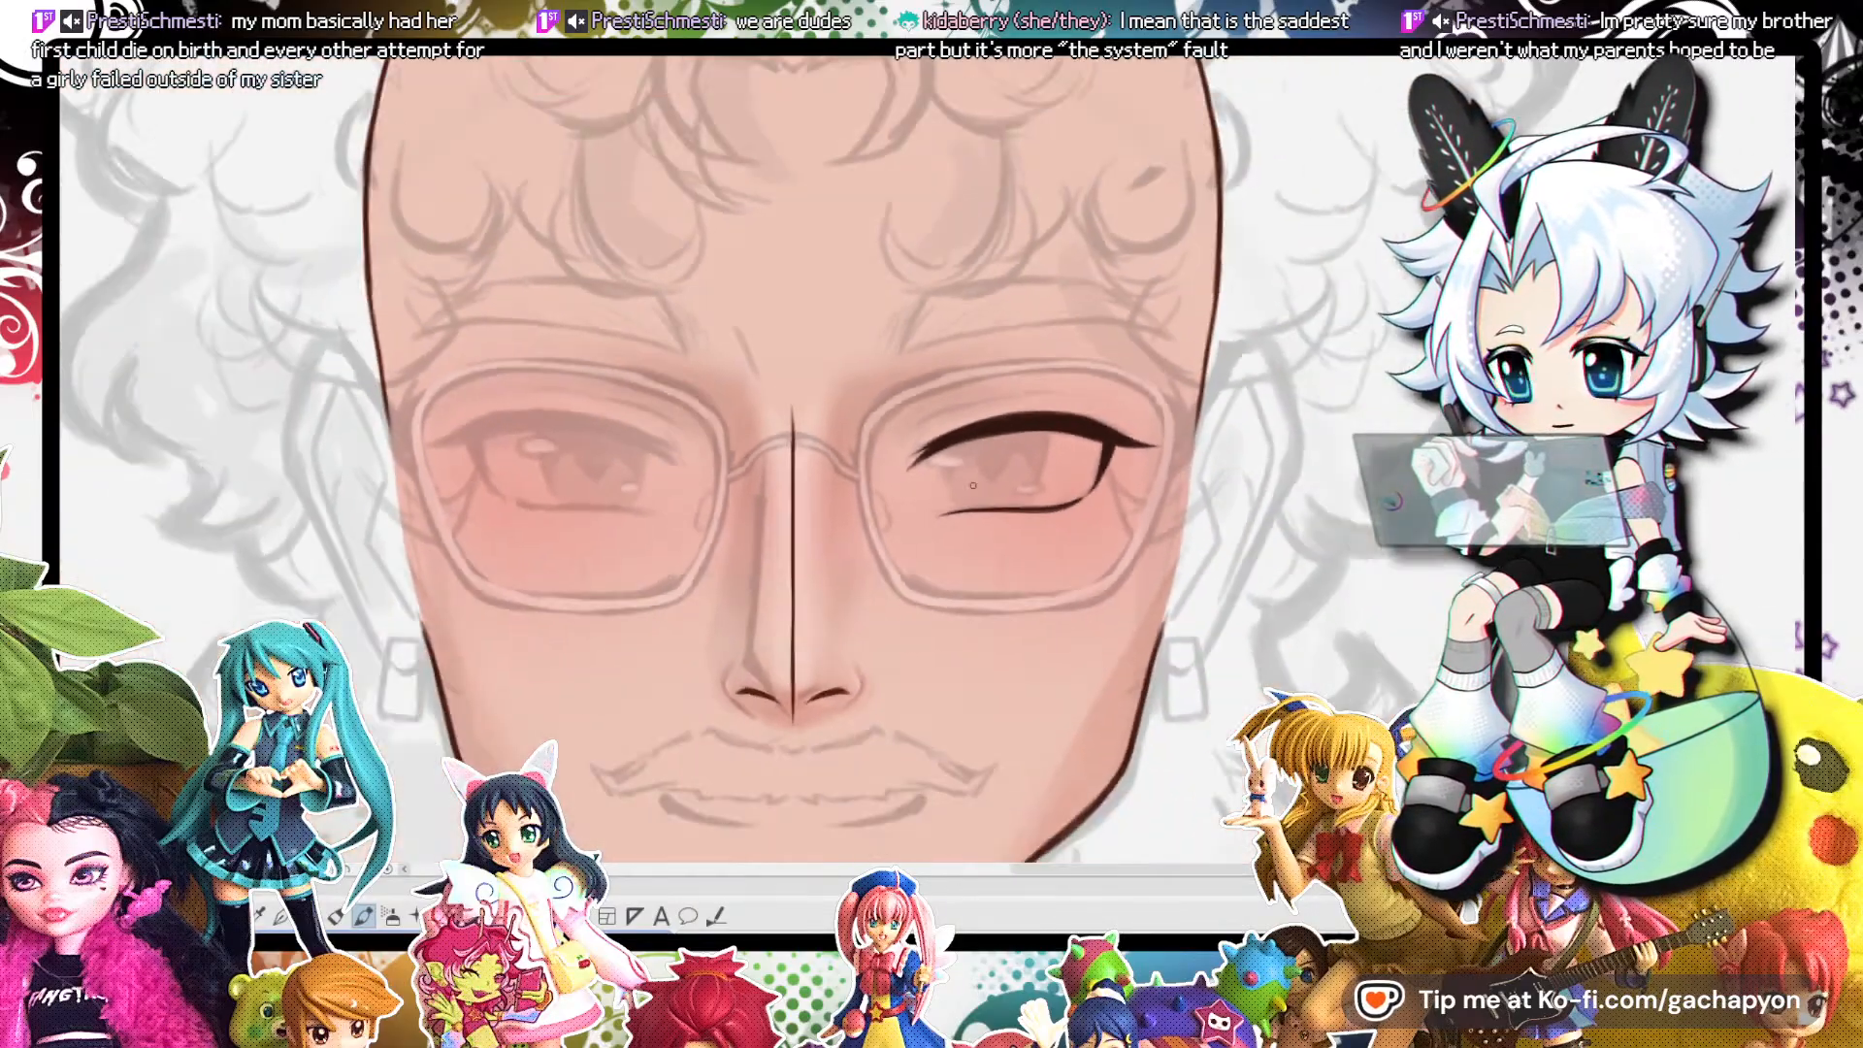
scroll(984, 465, "up", 5)
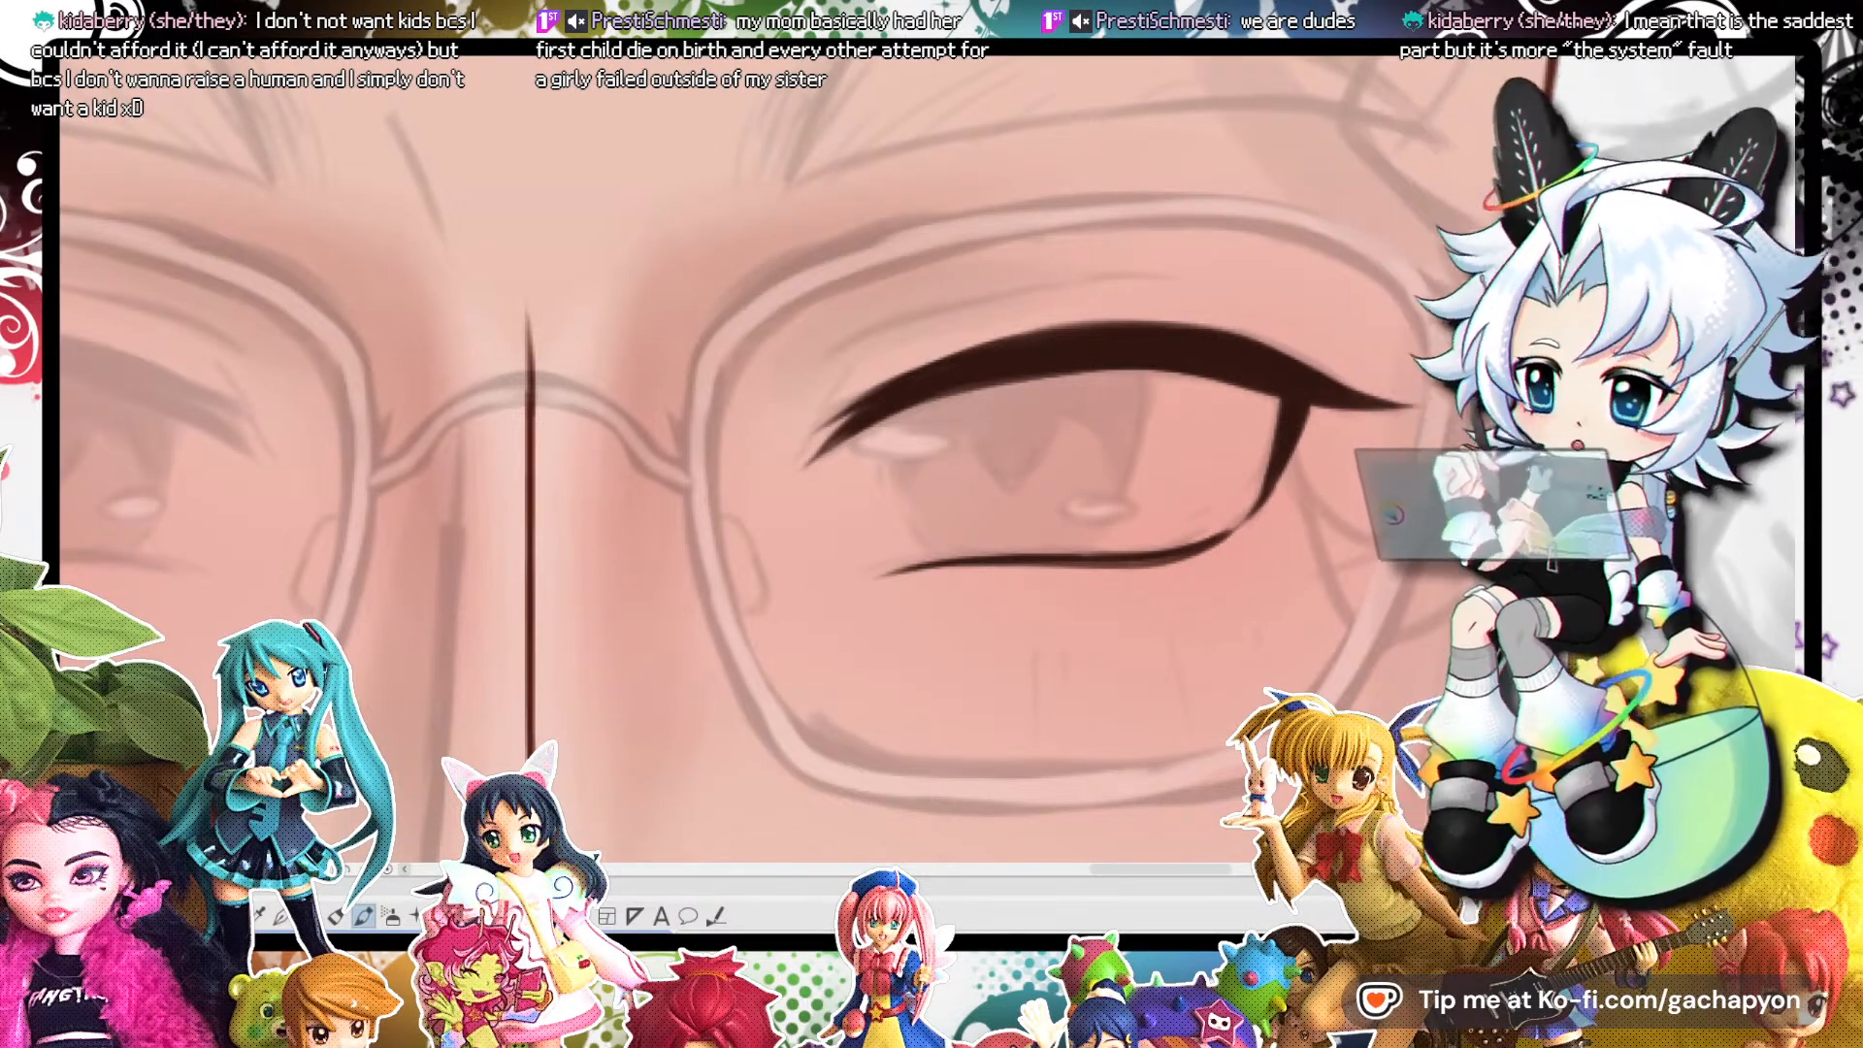
Hide the sketch overlay and check the inked right-hand eye against the nose, blush and face shading.
scroll(893, 270, "down", 5)
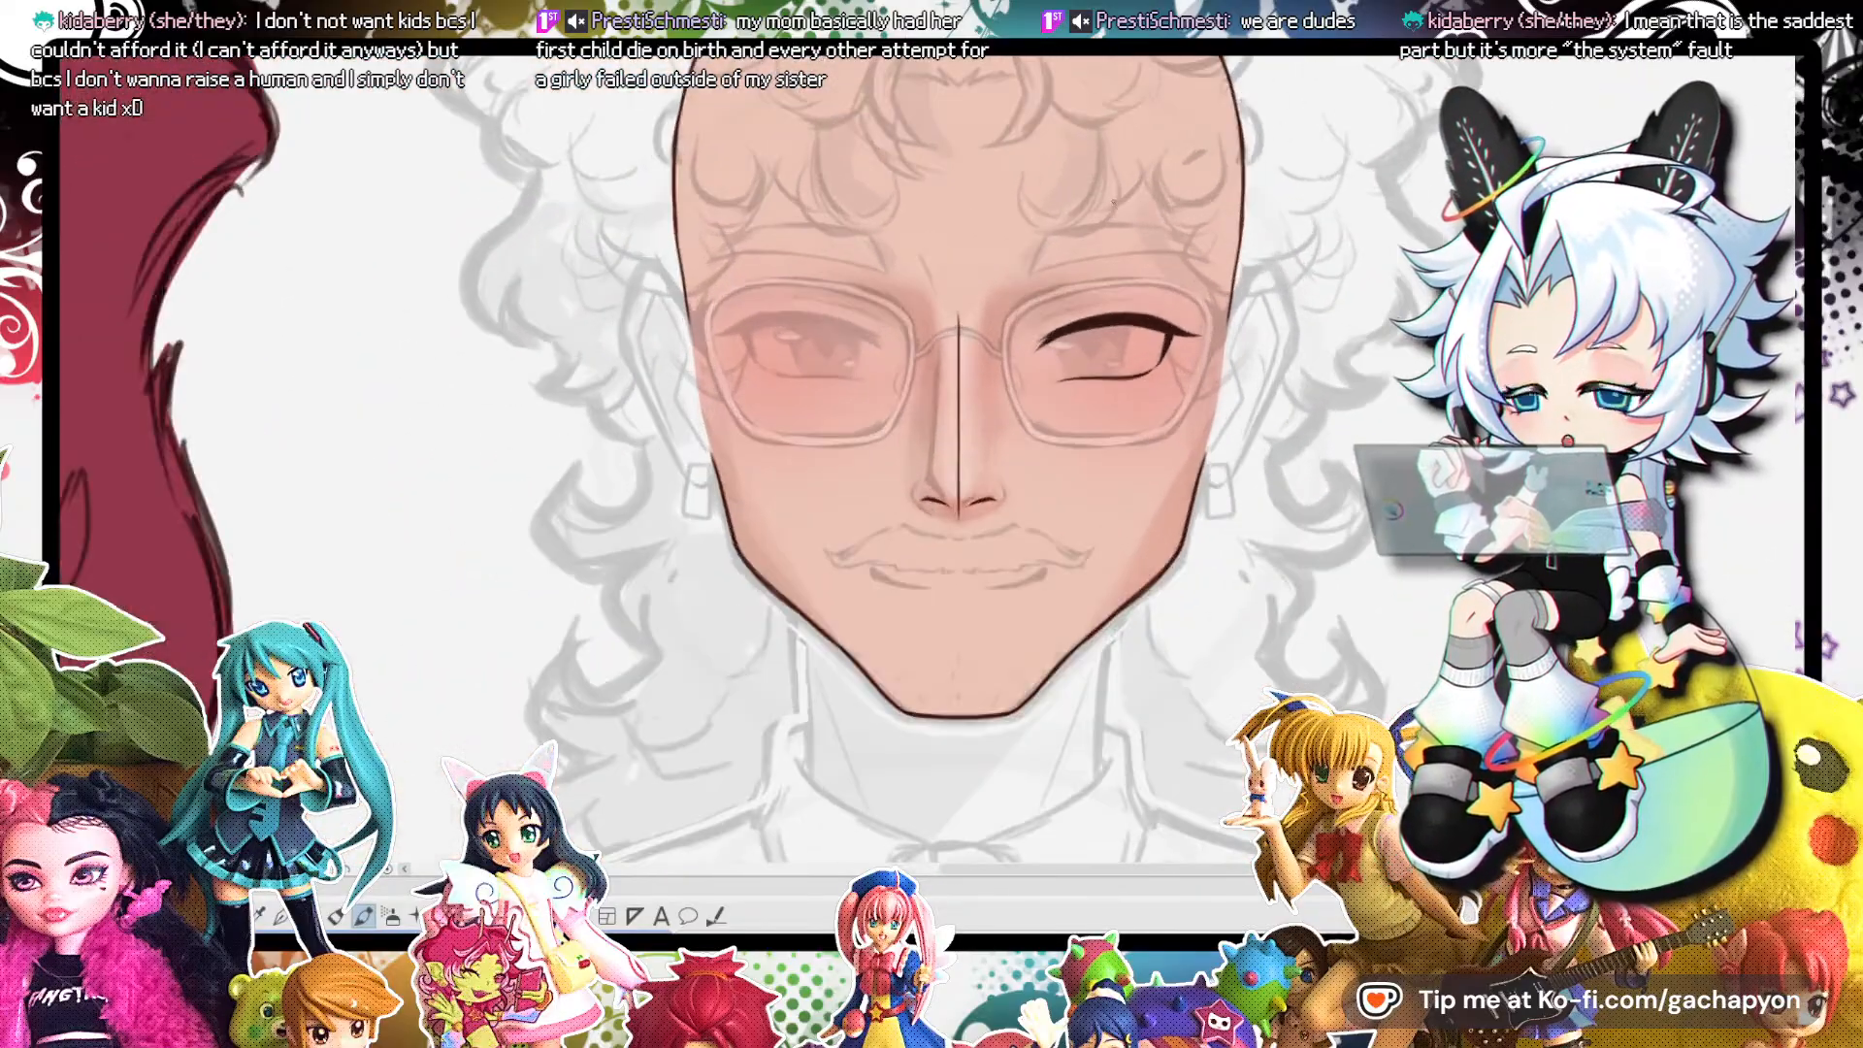
scroll(1158, 317, "up", 4)
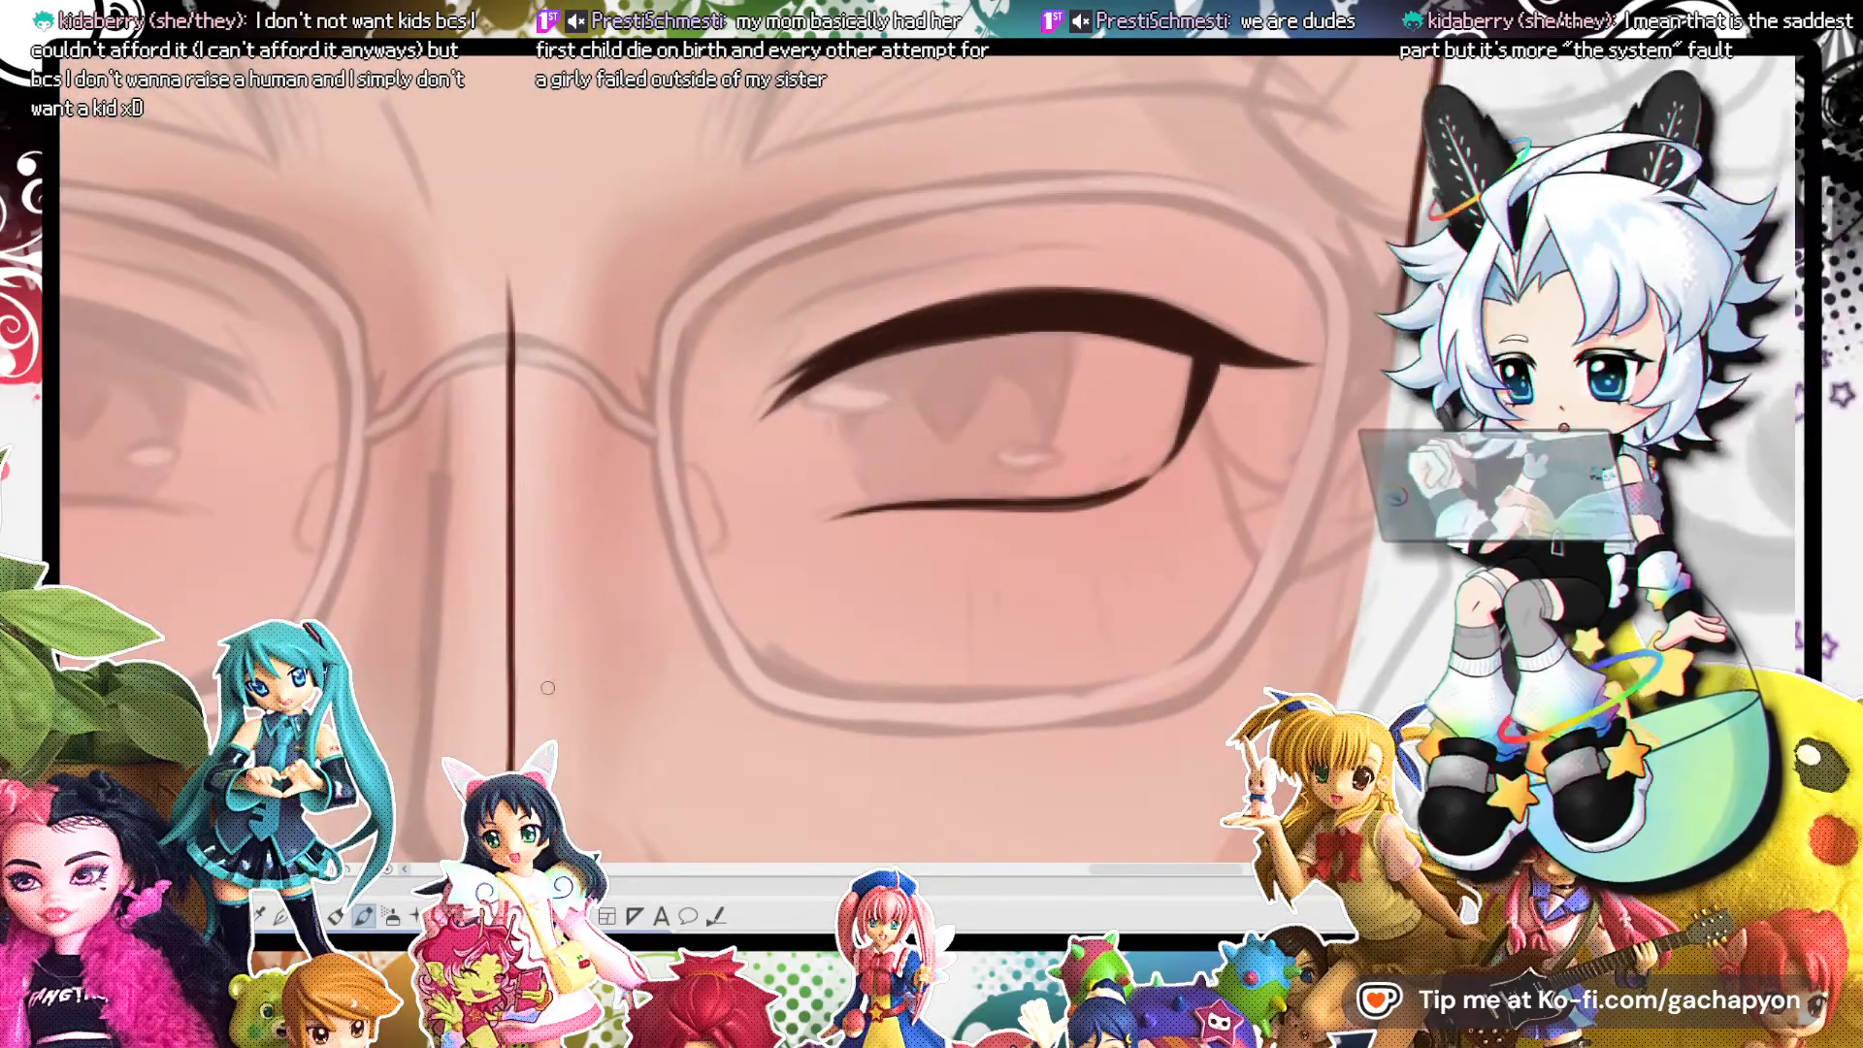
key("ctrl+comma")
scroll(838, 467, "down", 4)
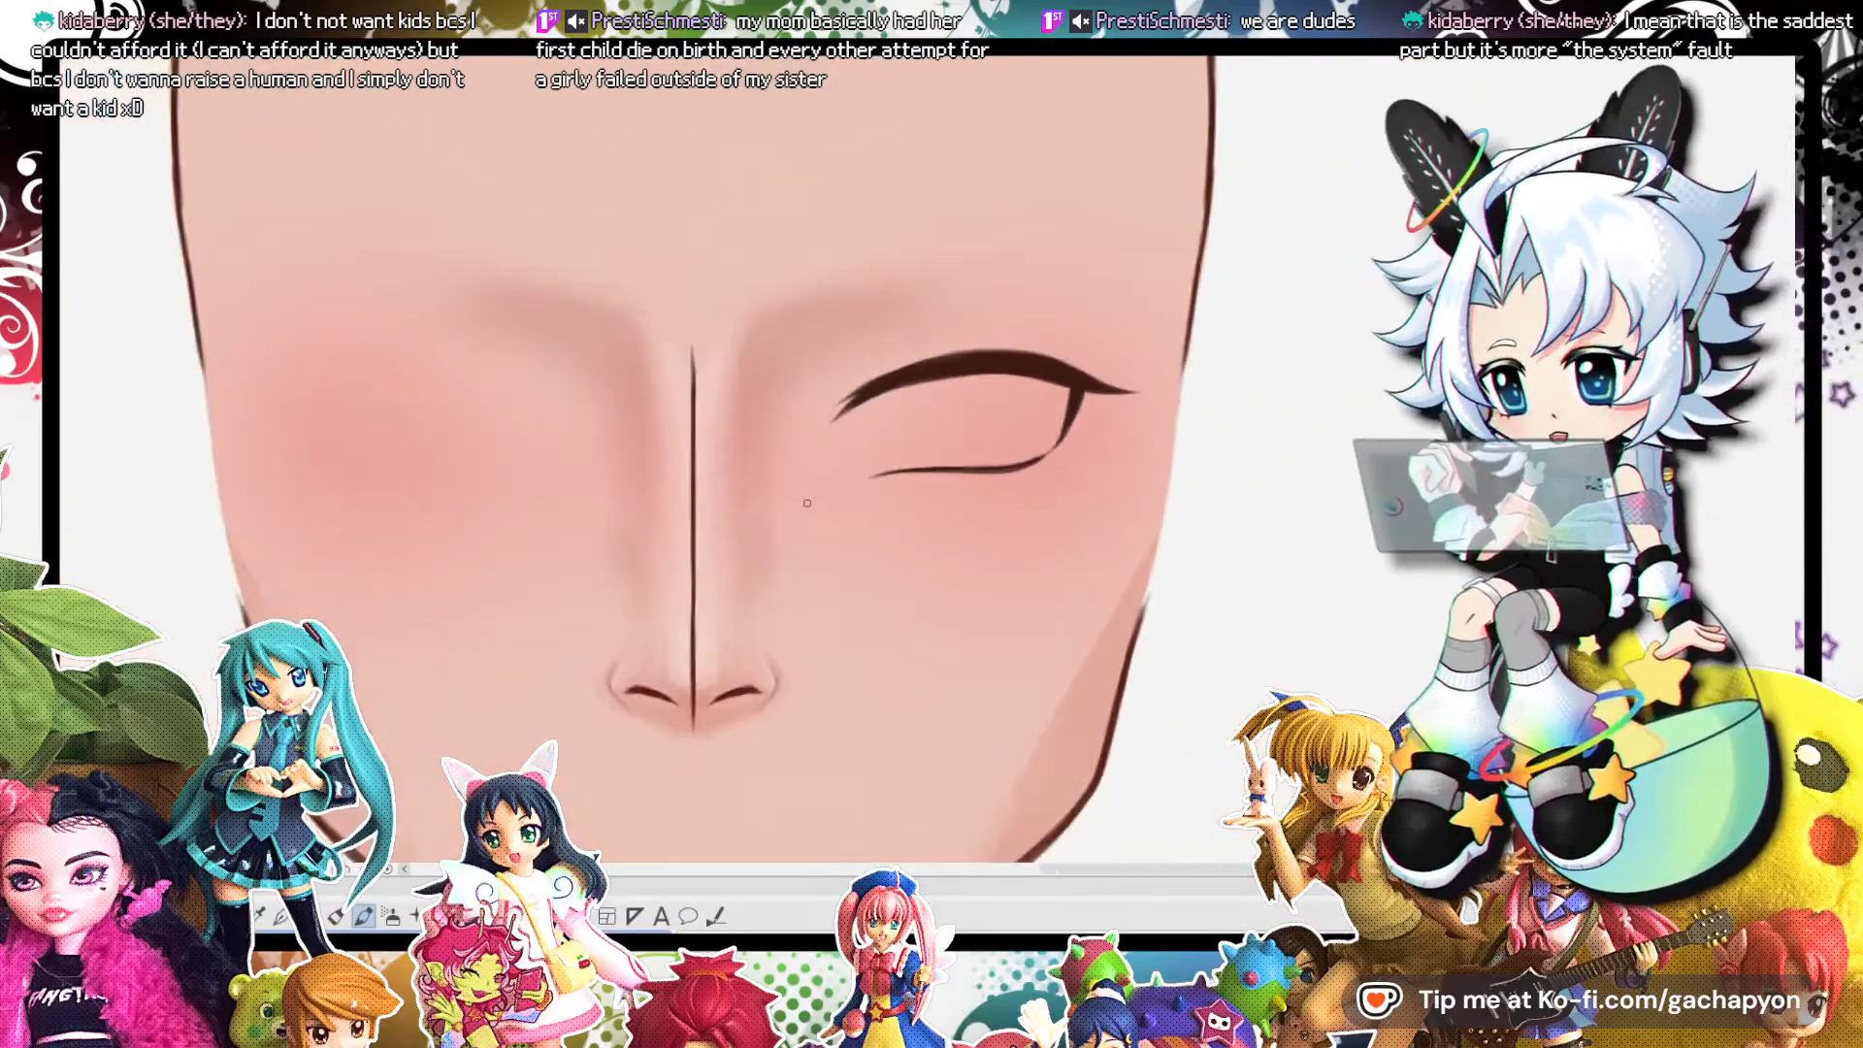
Paint a thin pale skin highlight outside the right-hand eye's outer corner stroke and along the adjoining lower lash line.
scroll(837, 467, "up", 3)
scroll(1347, 498, "up", 2)
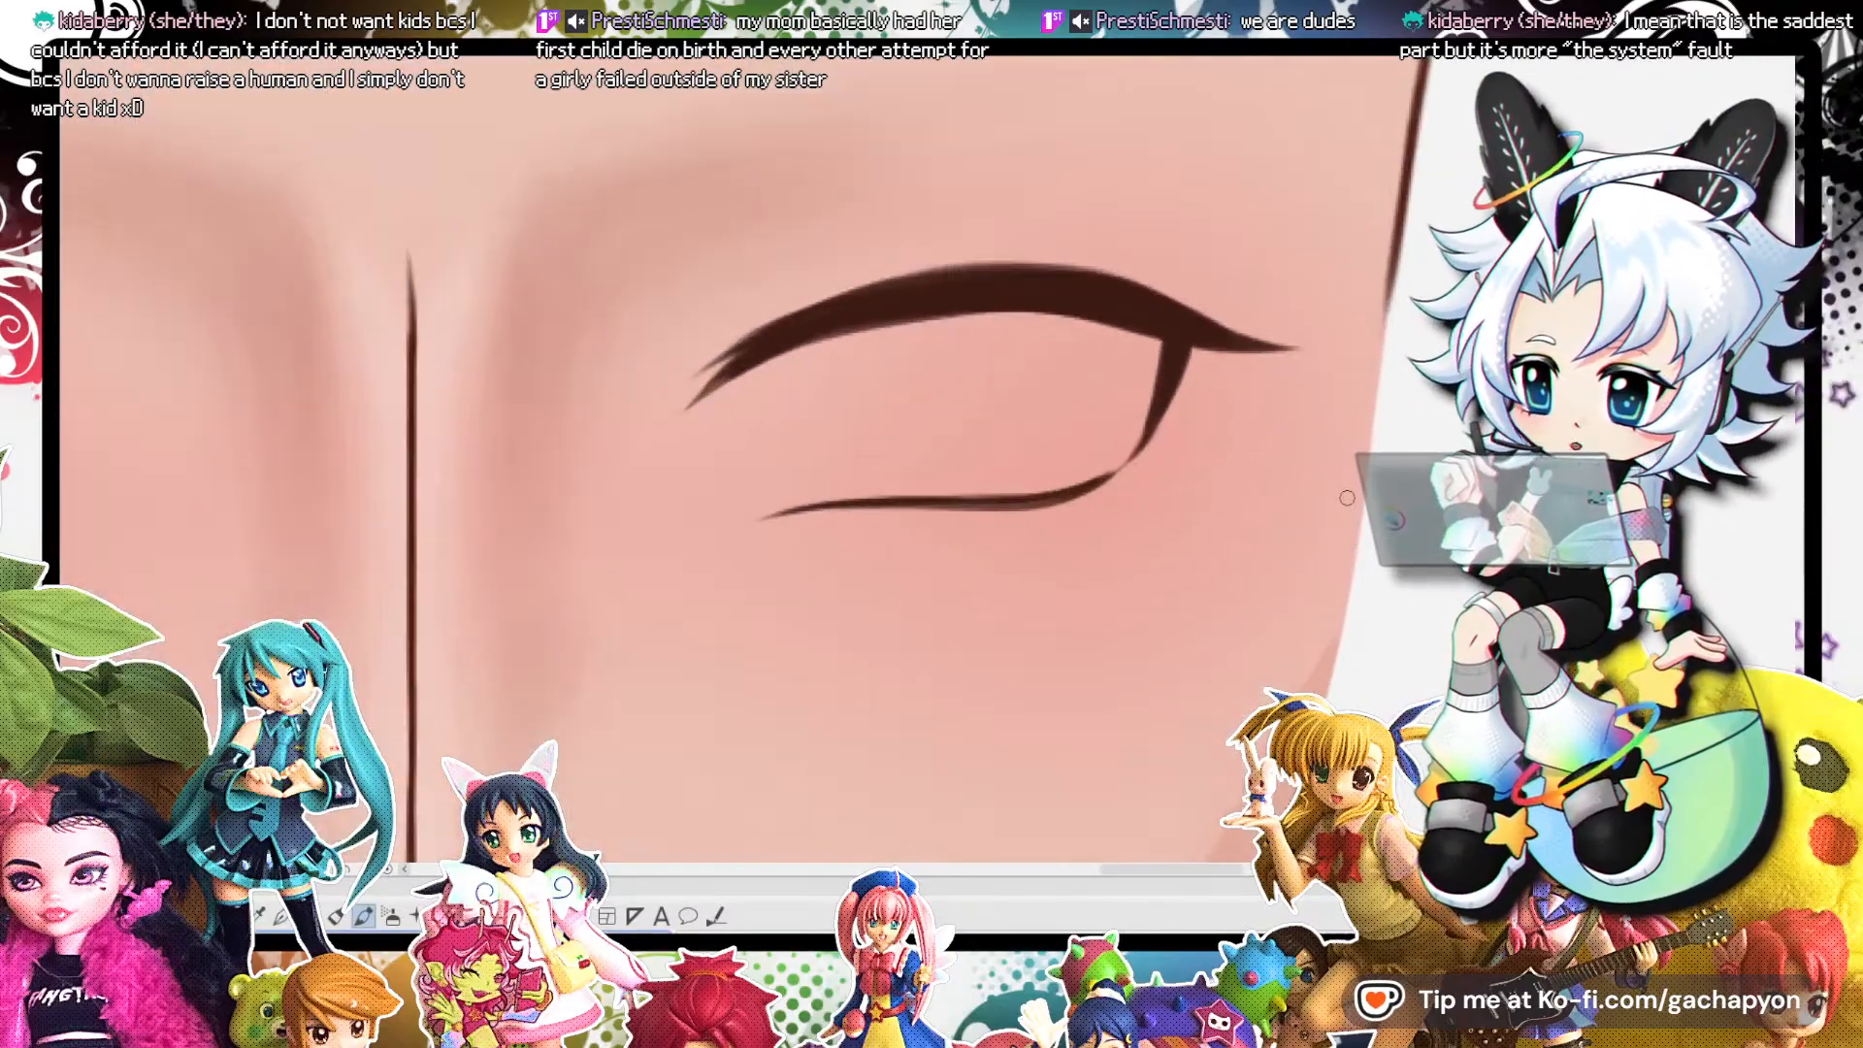
mouse_move(1431, 566)
left_mouse_down()
mouse_move(1375, 700)
mouse_move(1439, 523)
mouse_move(1441, 385)
left_mouse_up()
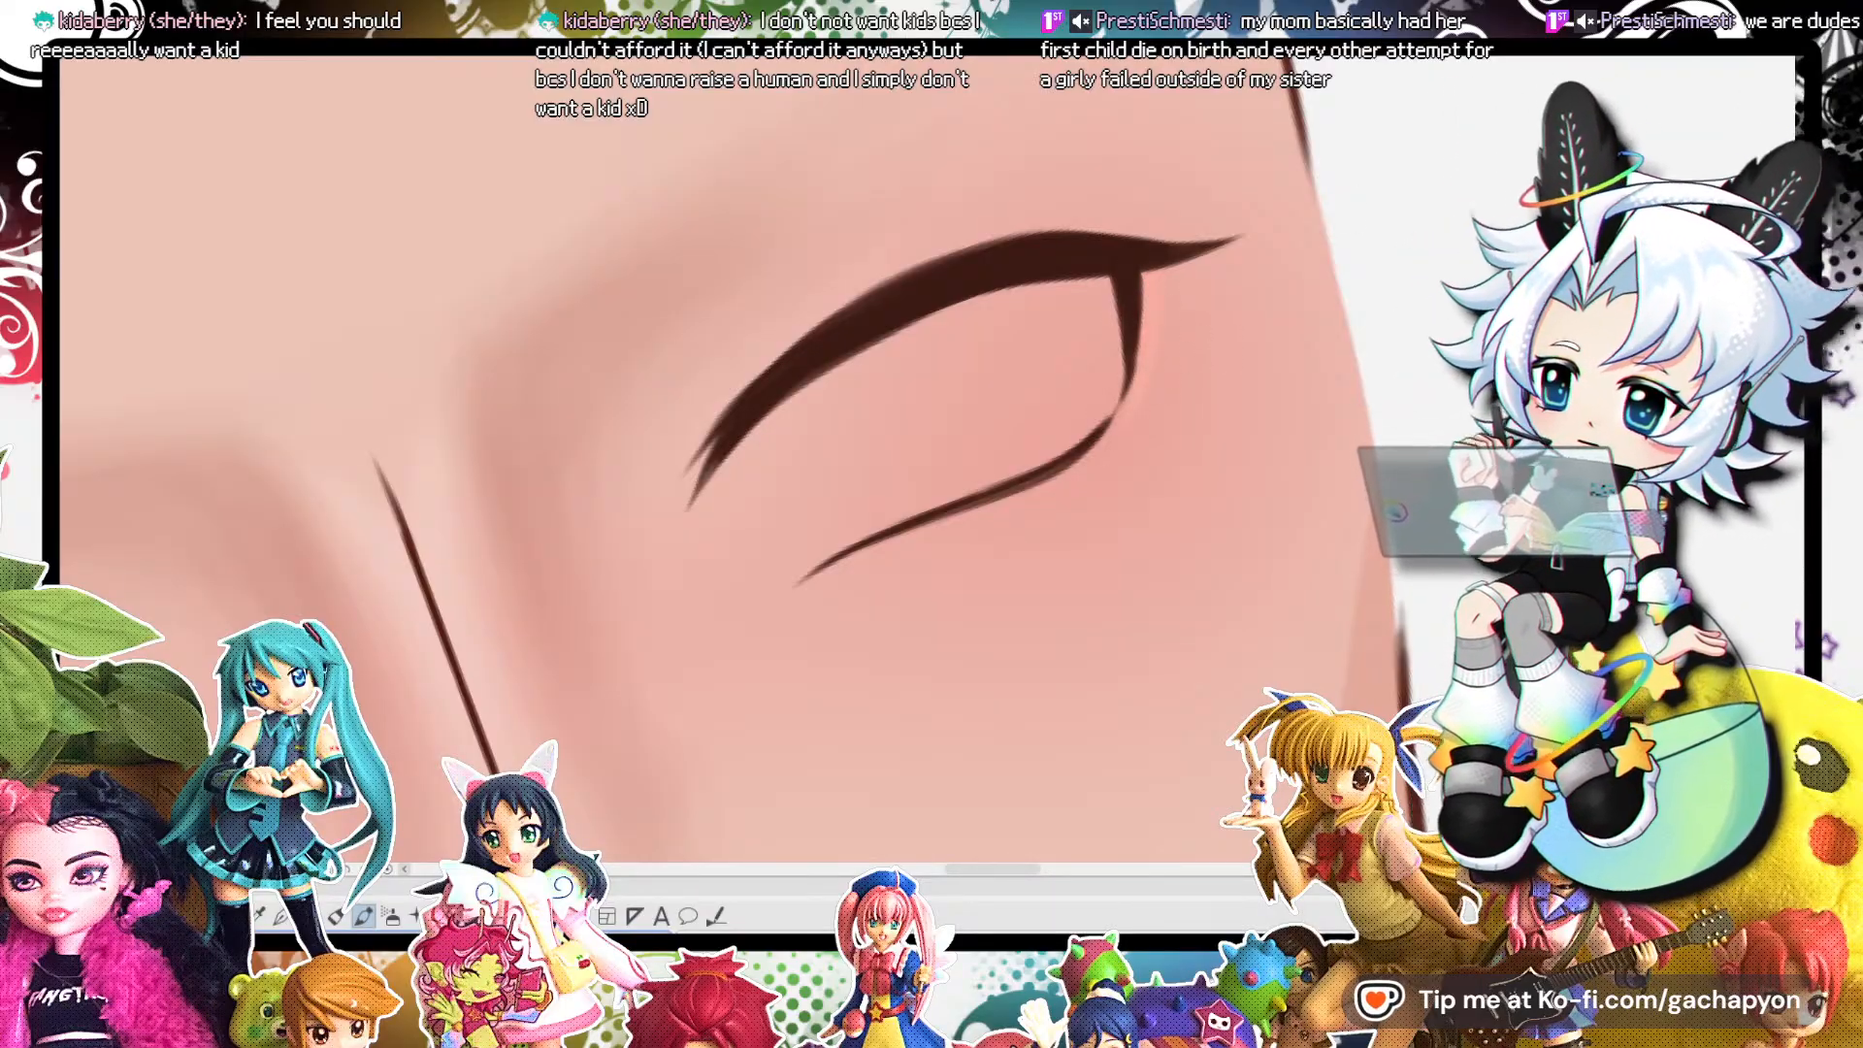
left_click_drag(1455, 391, 1407, 611)
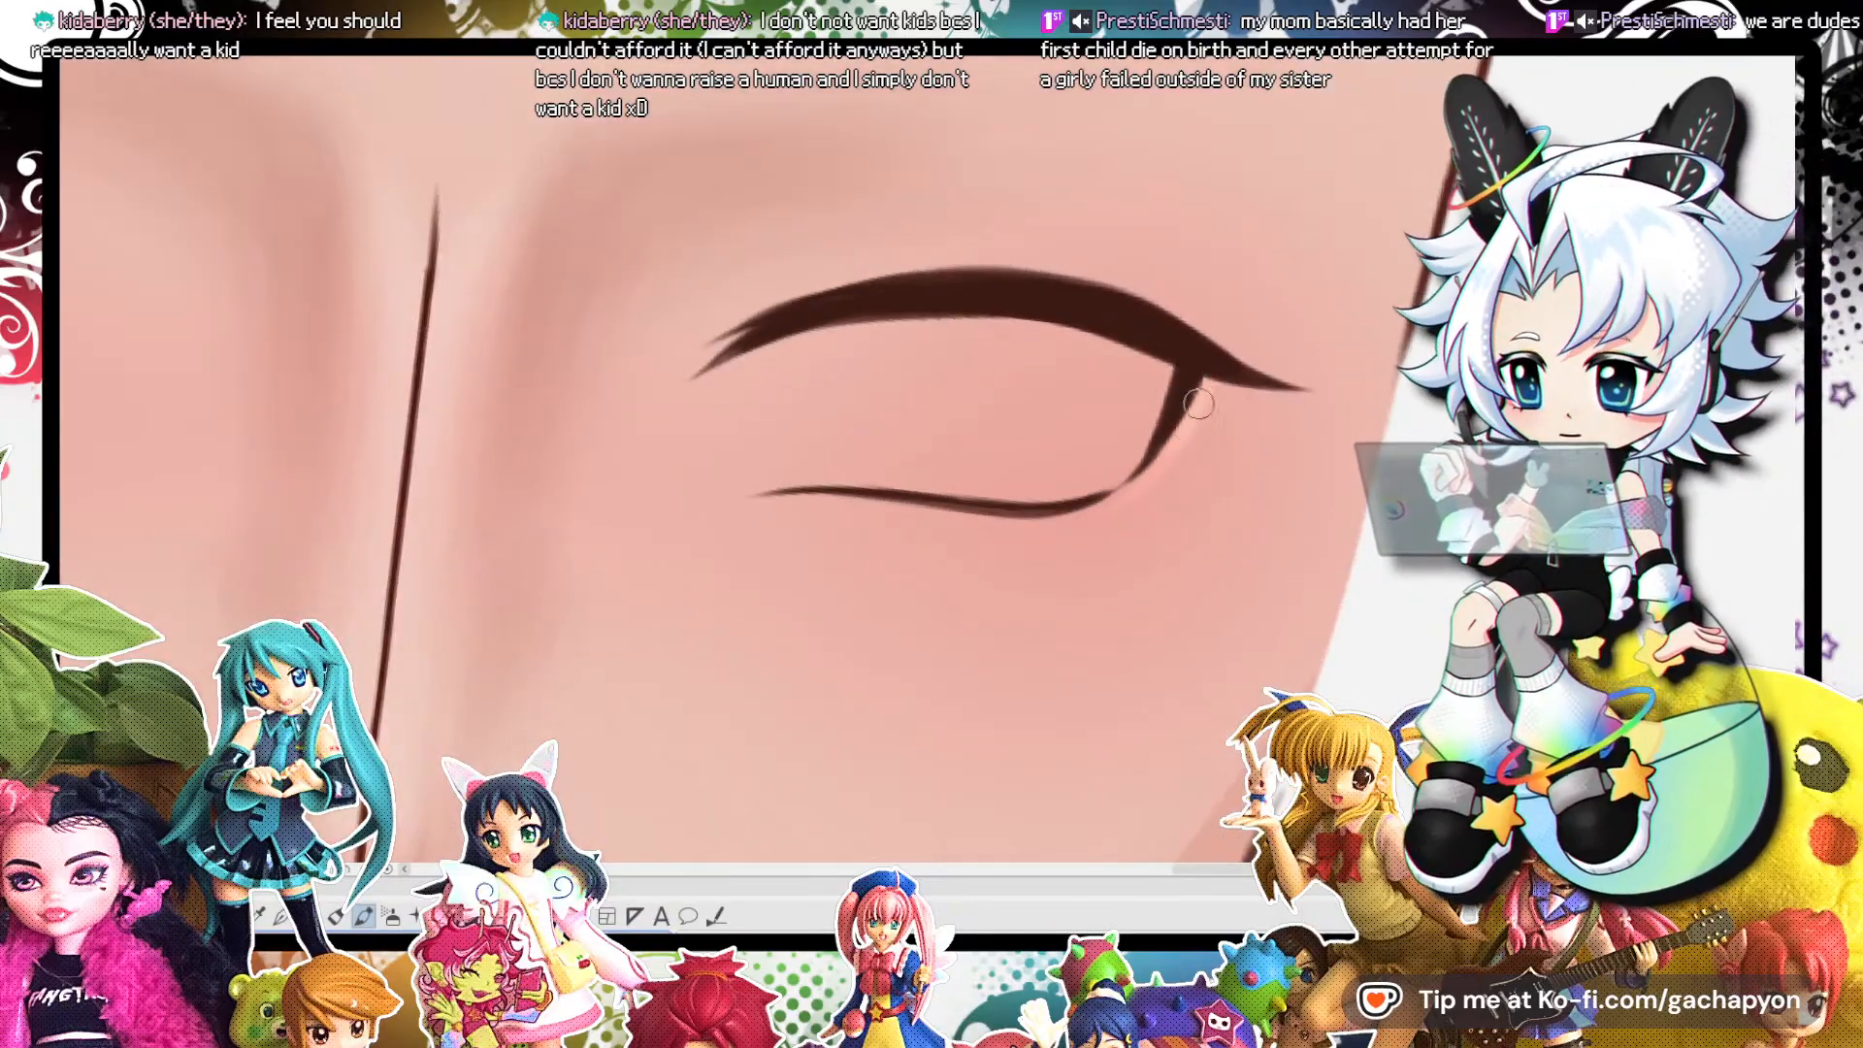
mouse_move(1431, 685)
left_mouse_down()
mouse_move(1461, 596)
mouse_move(1367, 119)
left_mouse_up()
left_click_drag(1053, 293, 1010, 485)
left_click_drag(1060, 370, 947, 590)
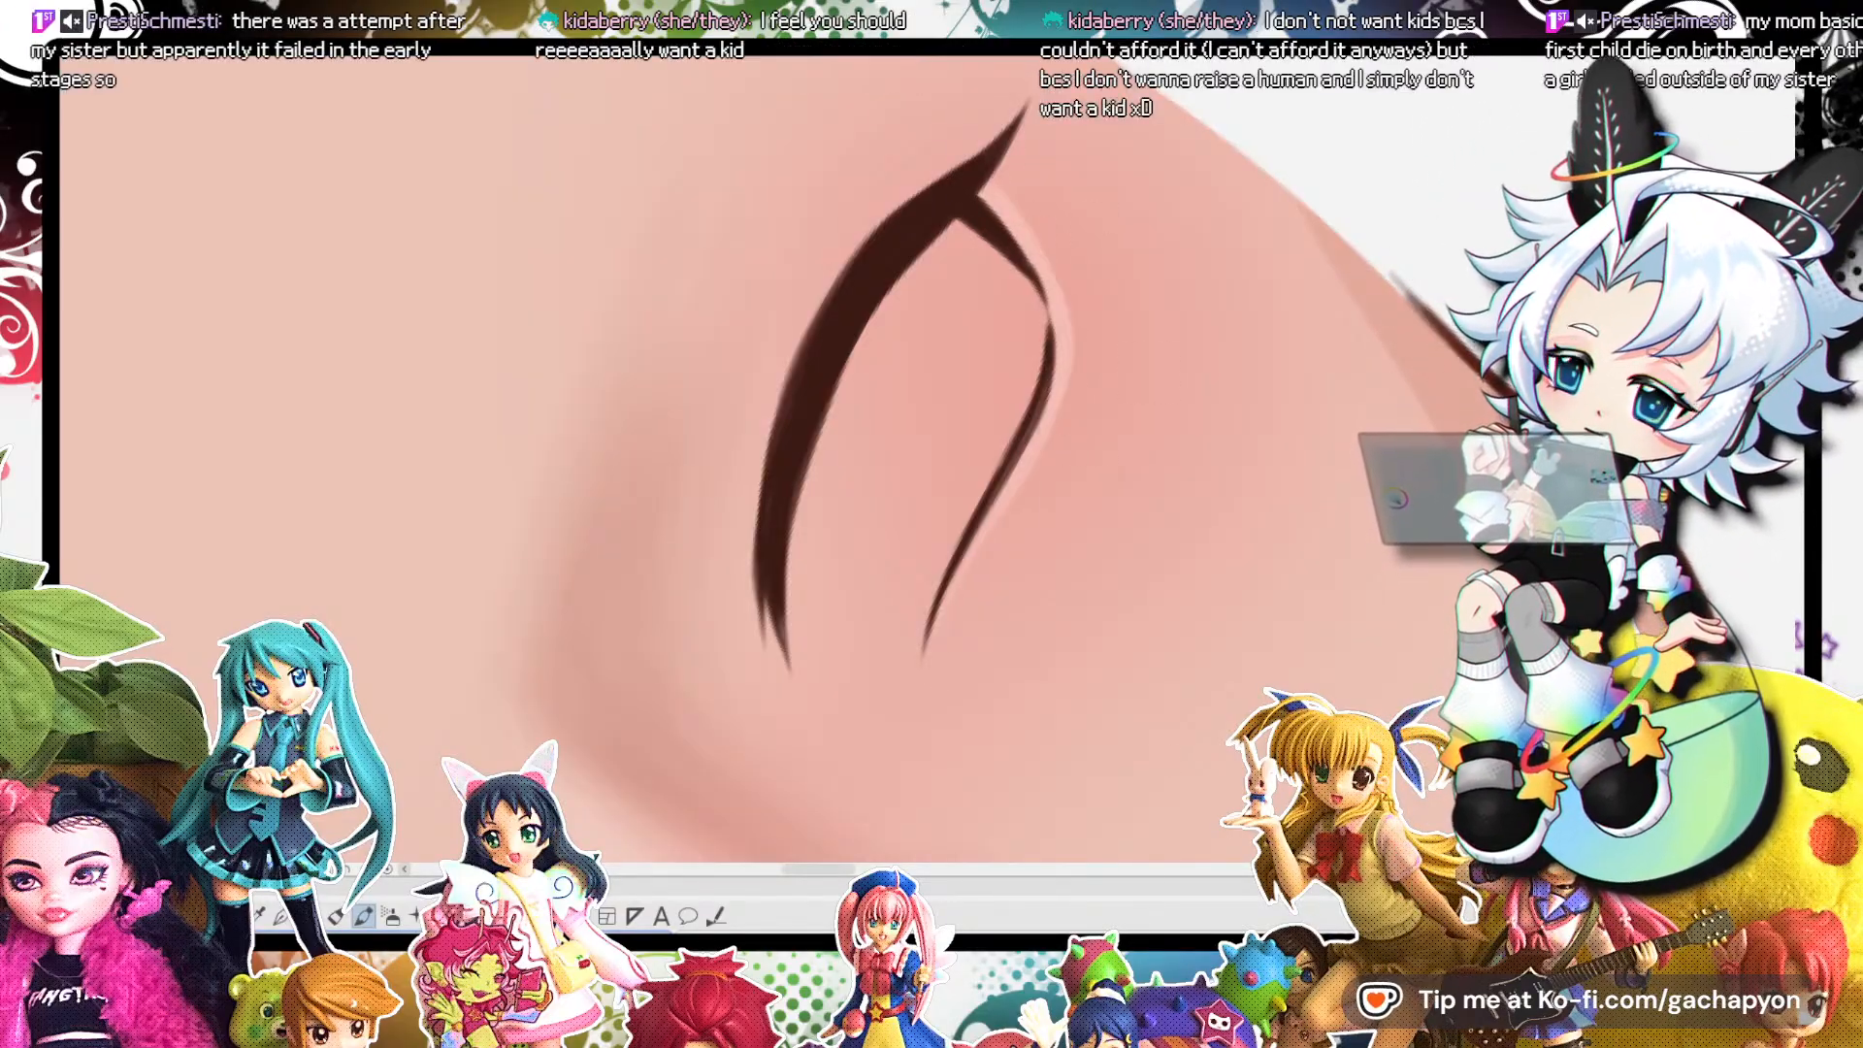
key("ctrl+@")
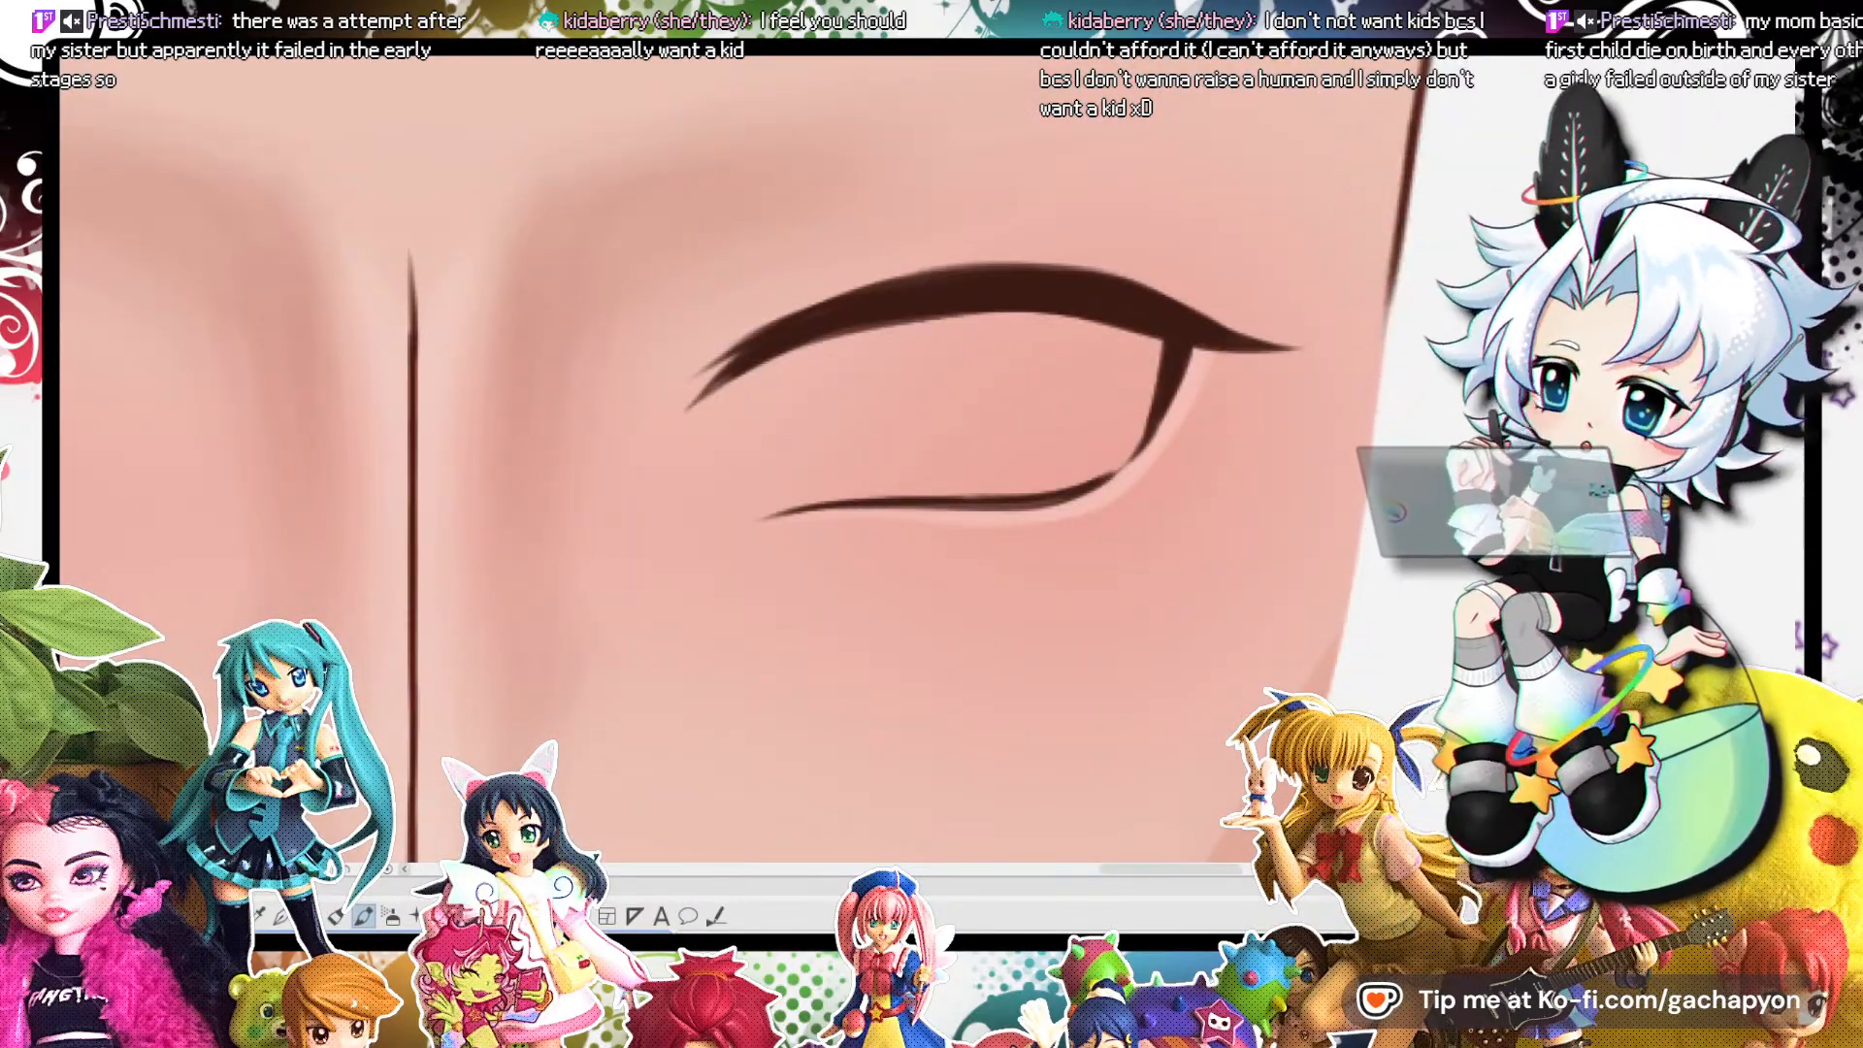
Extend the pale highlight beneath the right-hand eye's lower lash line toward its inner taper.
left_click_drag(1450, 393, 1155, 218)
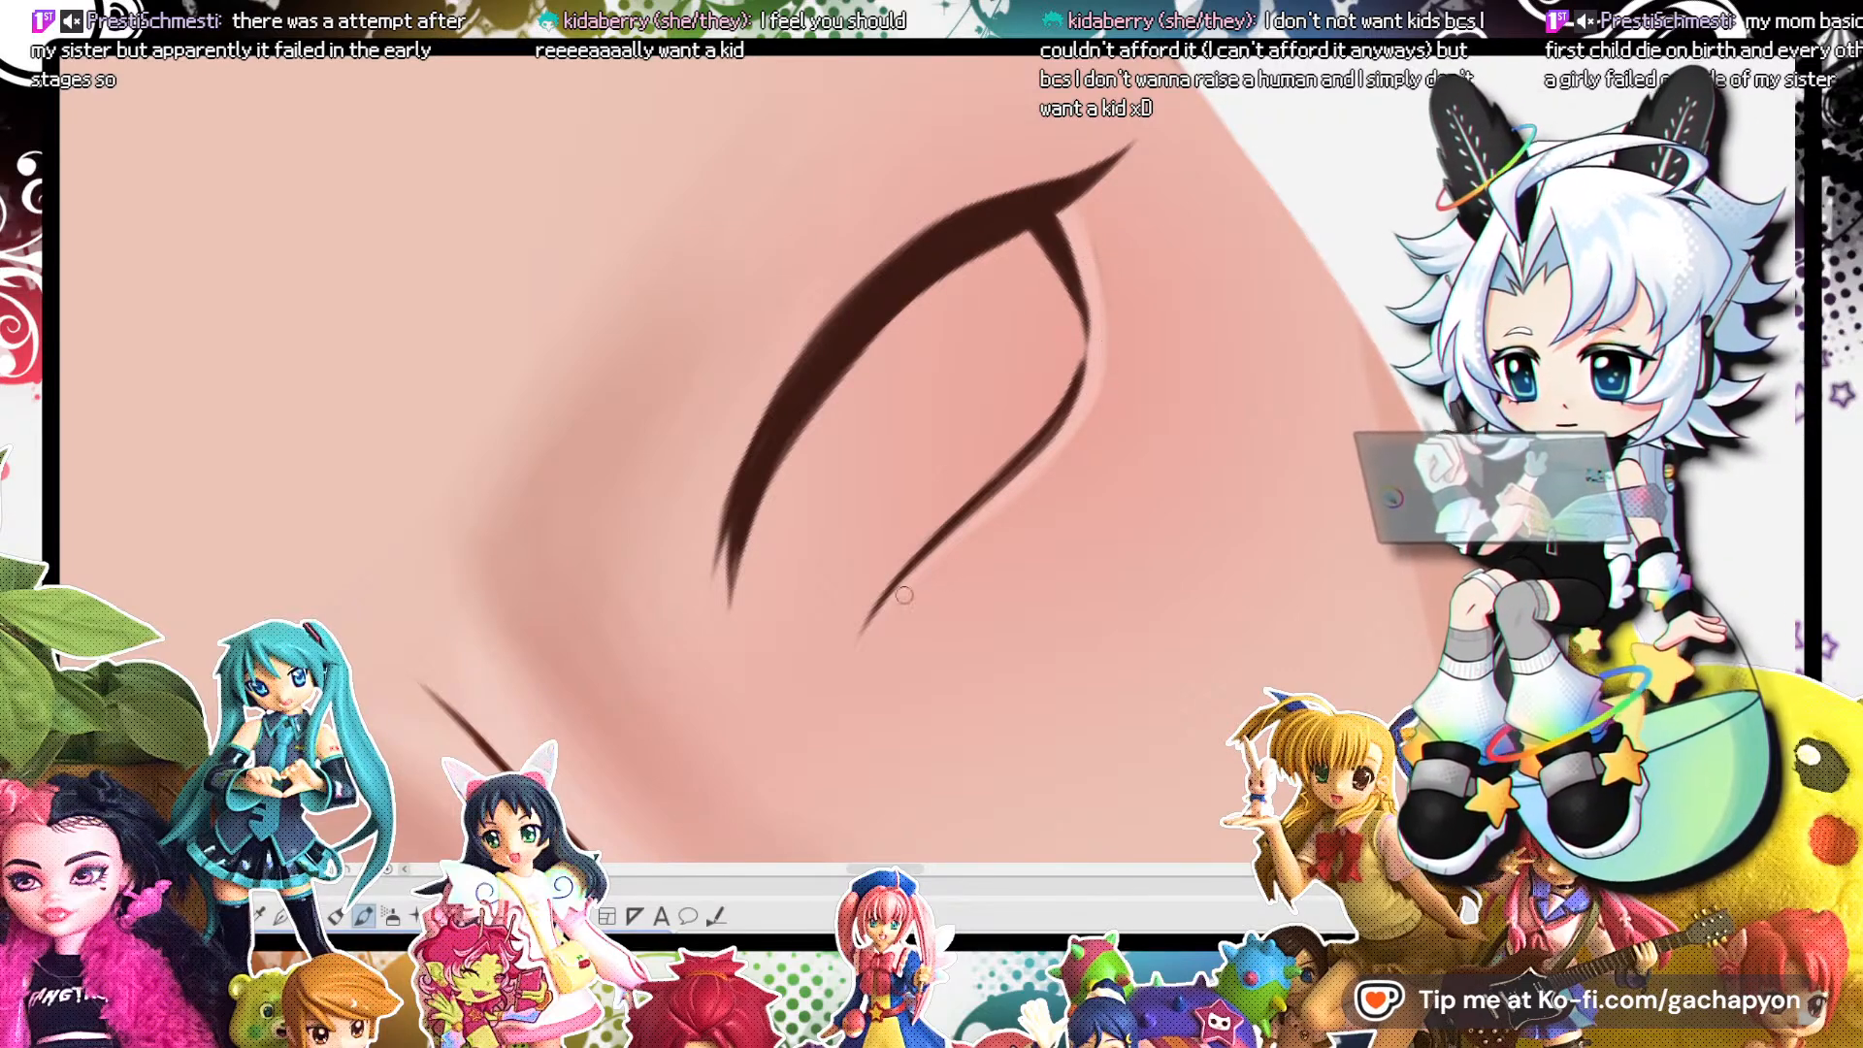
scroll(874, 631, "down", 2)
scroll(1028, 436, "up", 1)
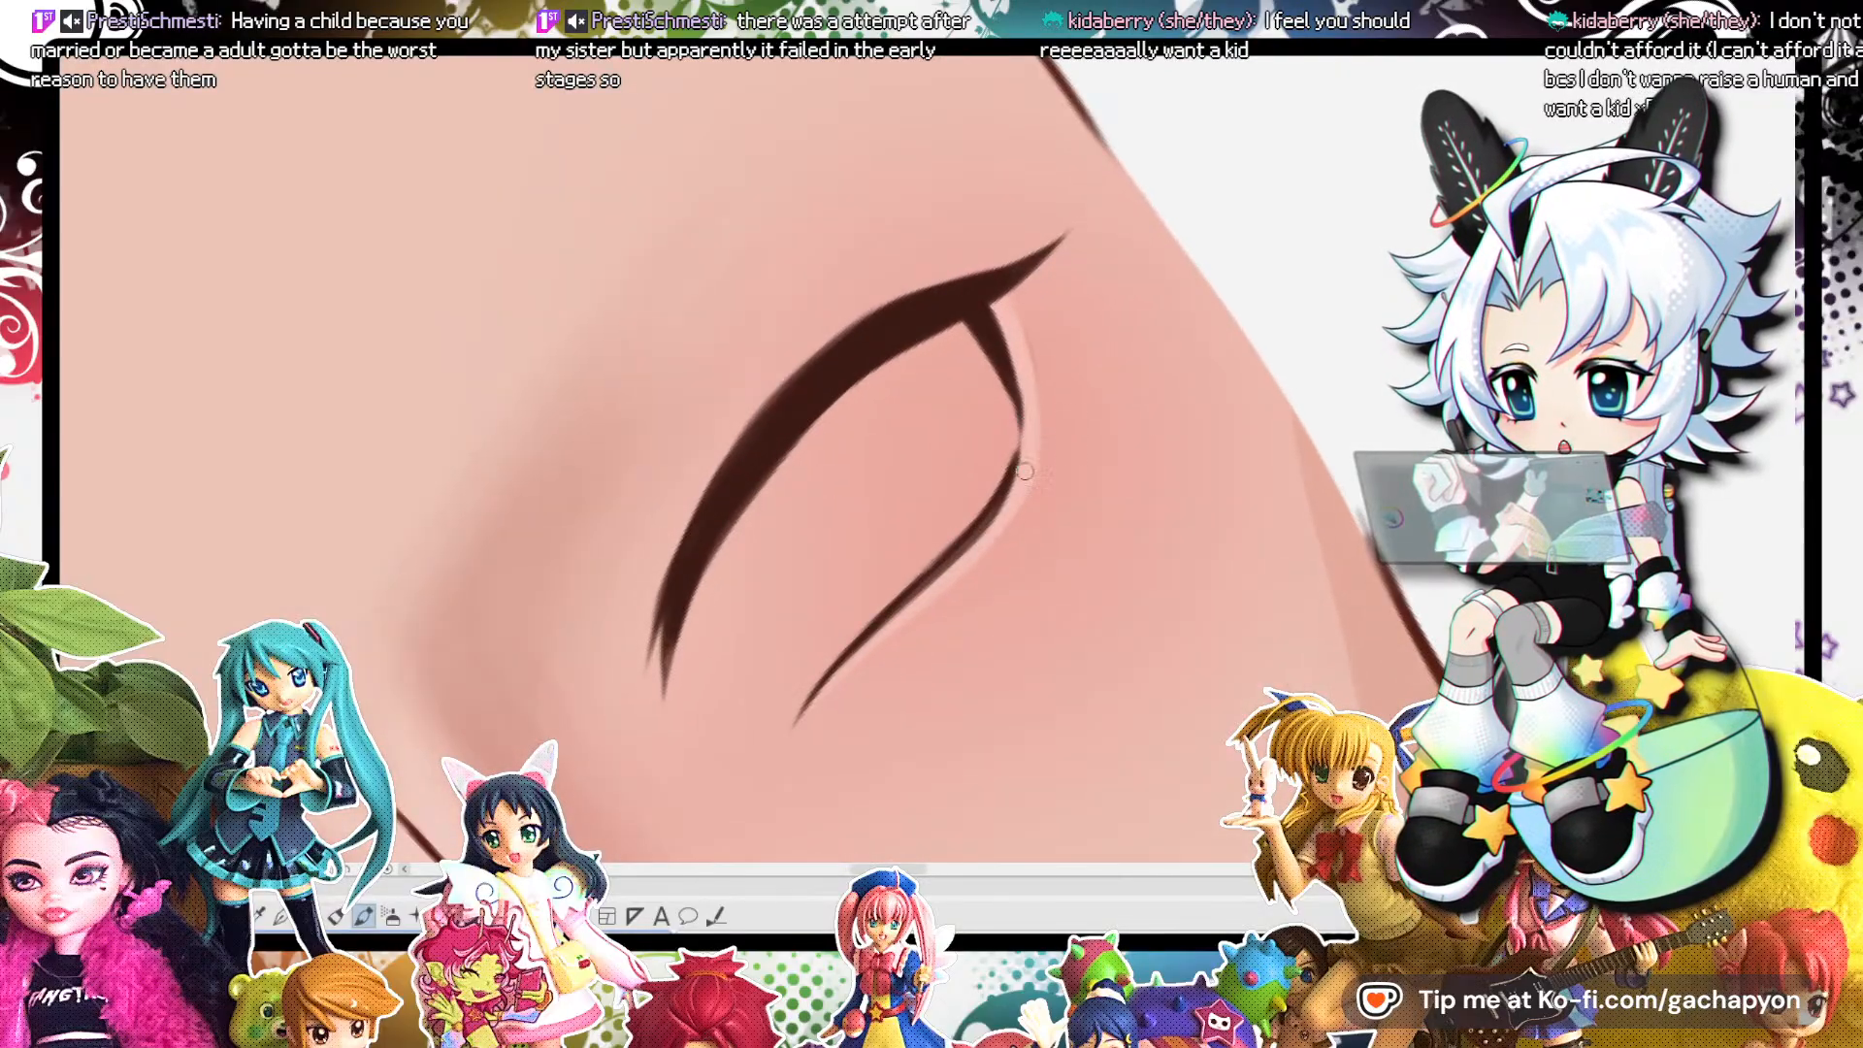
key("ctrl+at")
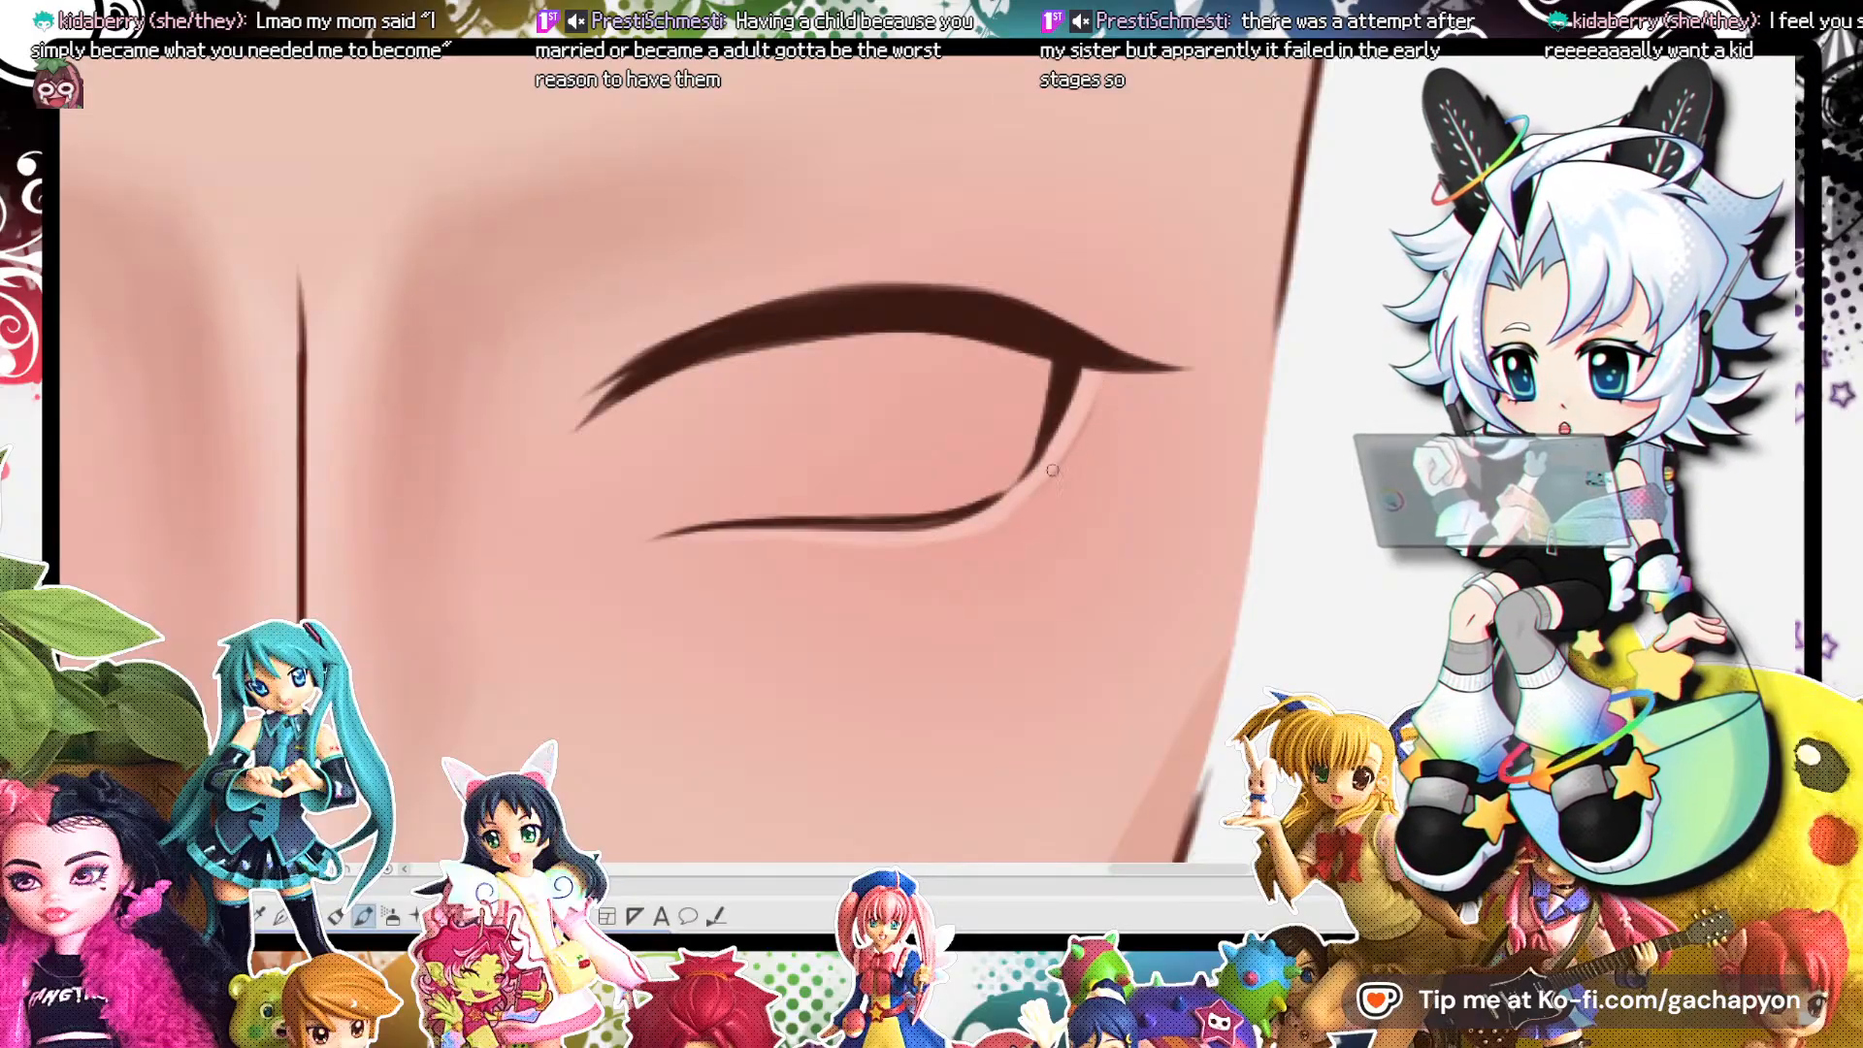
scroll(950, 473, "down", 3)
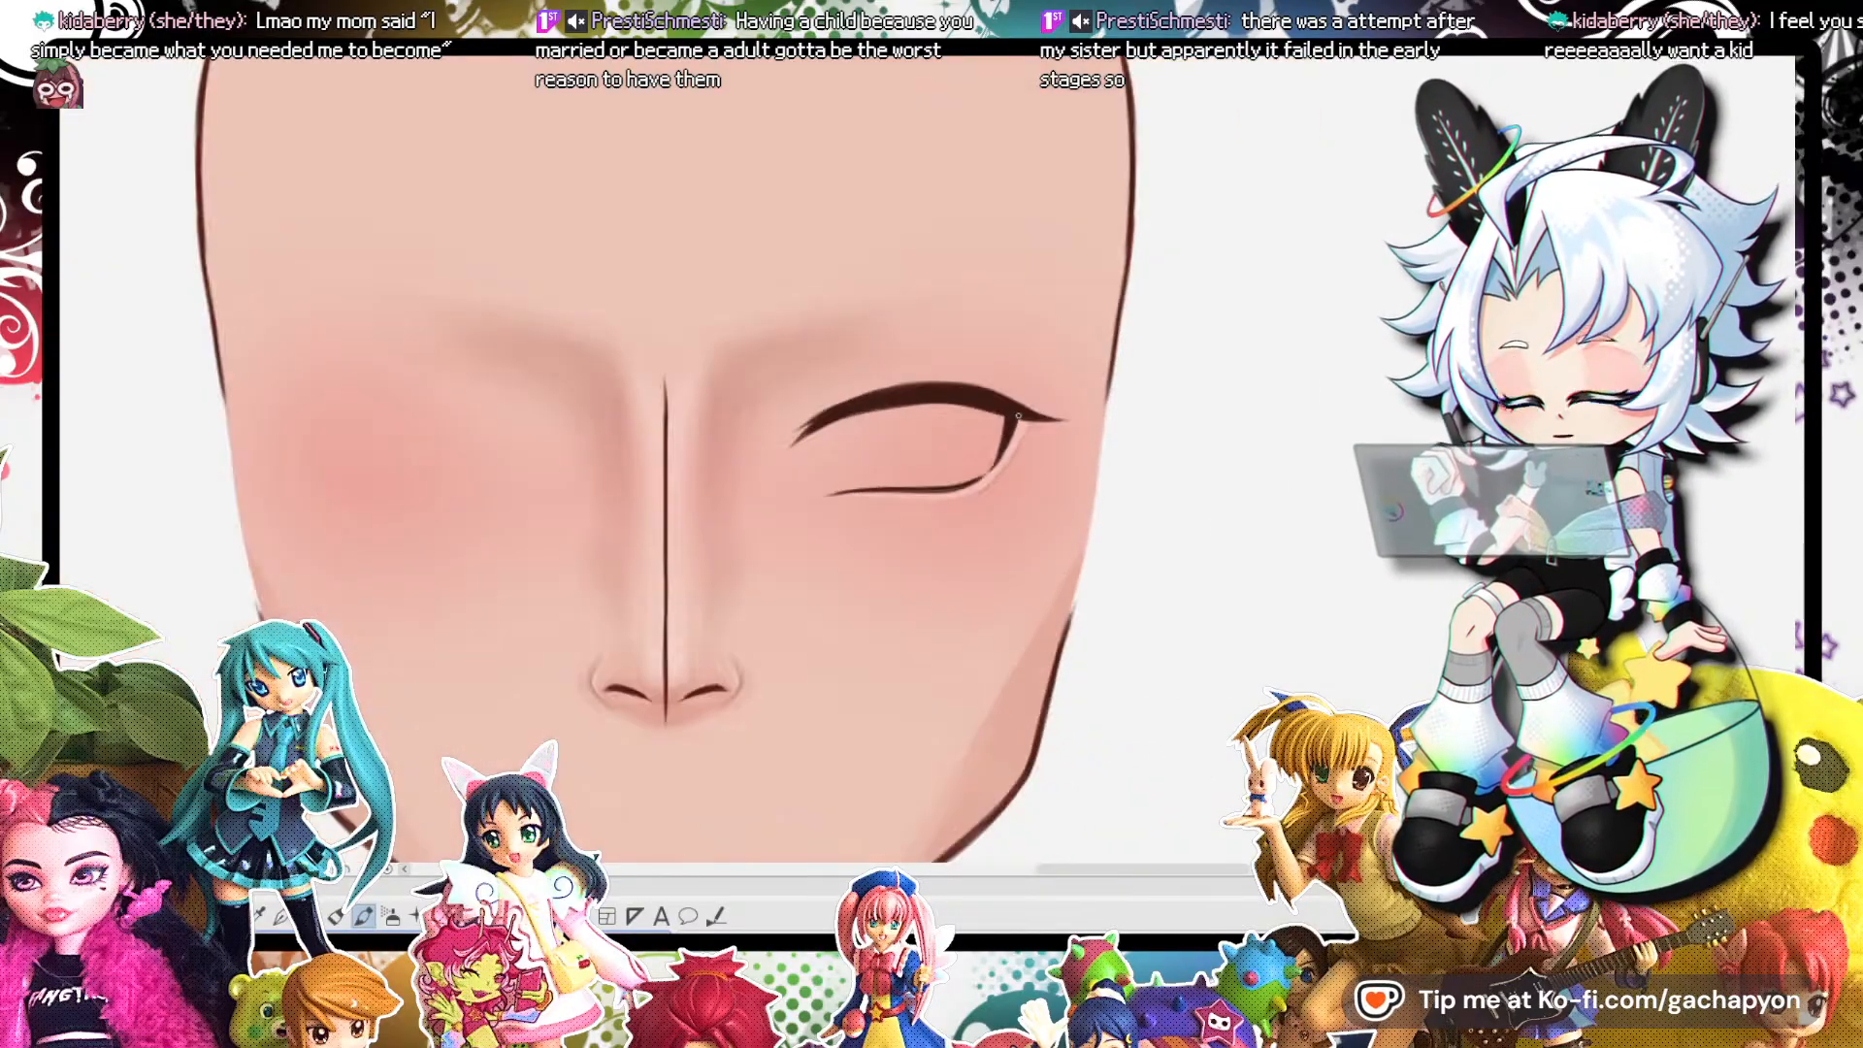
scroll(1132, 382, "up", 3)
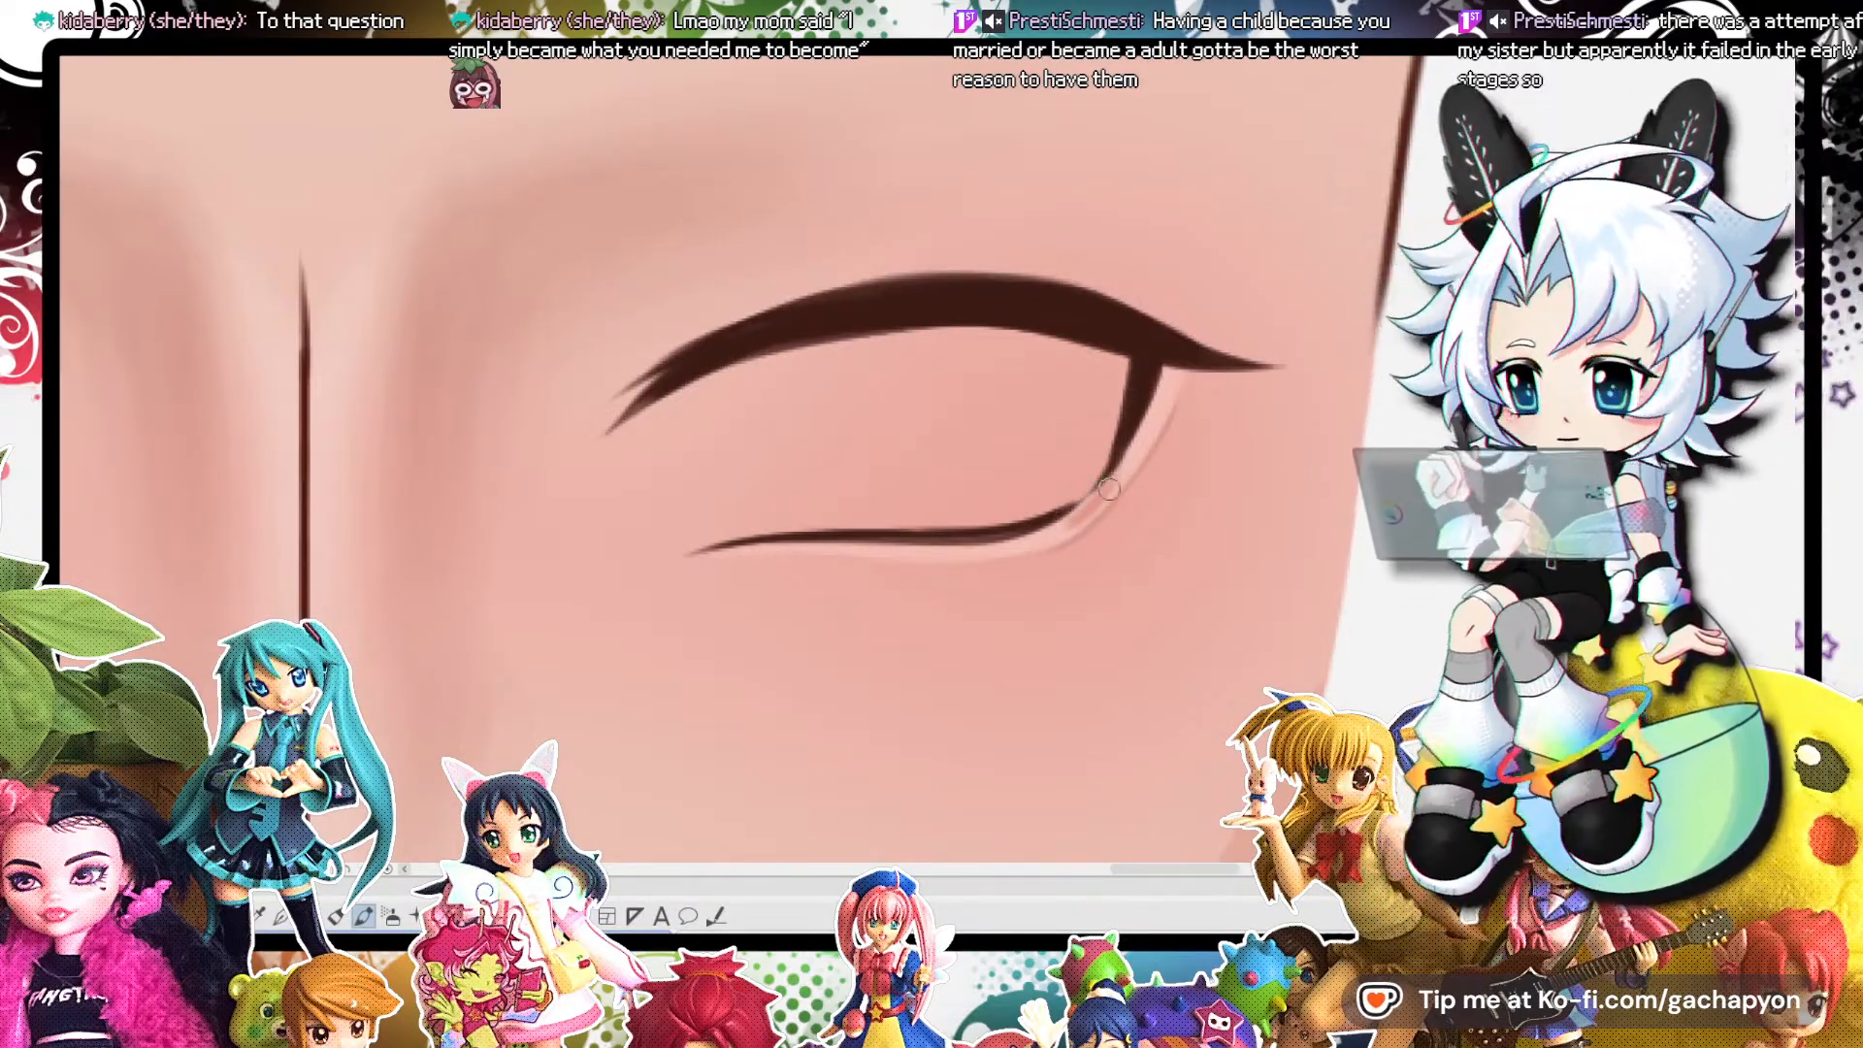
Paint a thin reddish skin band between the lower lash line and its pale highlight, curving around the outer corner.
left_click_drag(1081, 518, 973, 553)
mouse_move(1145, 786)
left_mouse_down()
mouse_move(1432, 390)
mouse_move(1305, 122)
mouse_move(1384, 235)
left_mouse_up()
left_click_drag(1053, 437, 1038, 537)
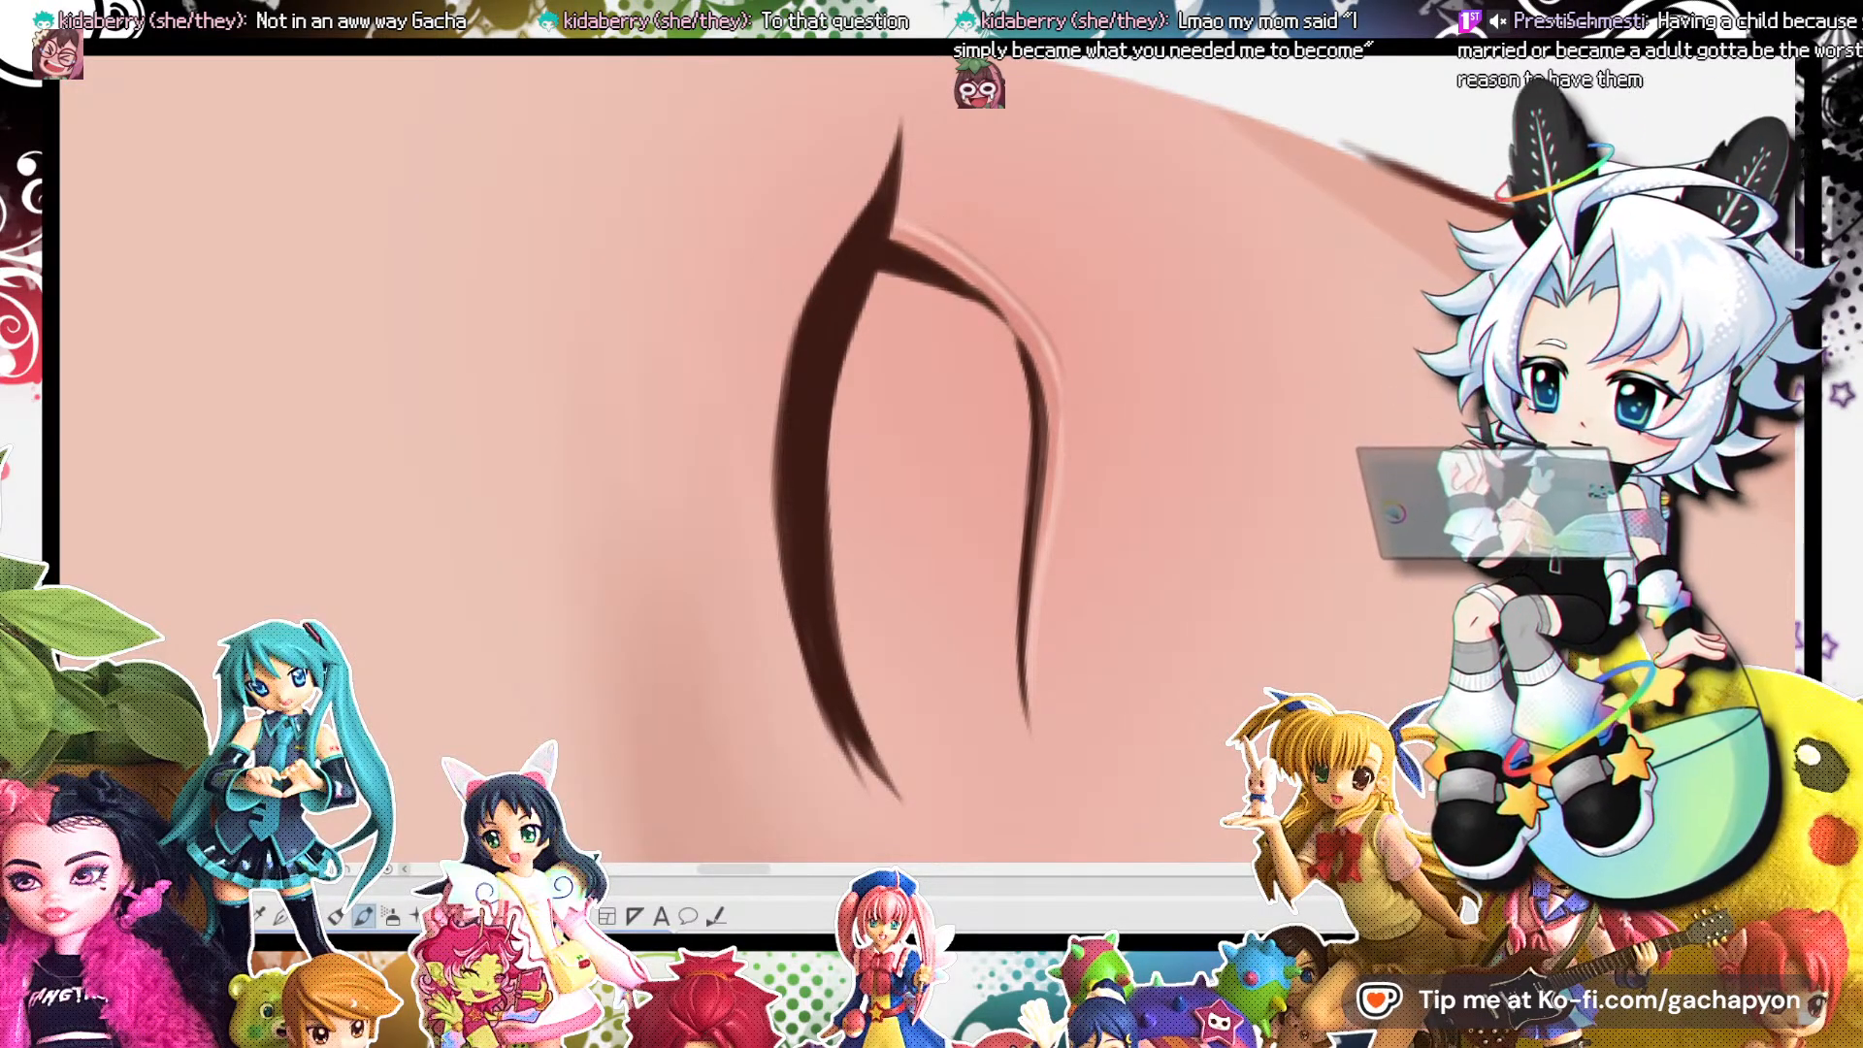
key("r")
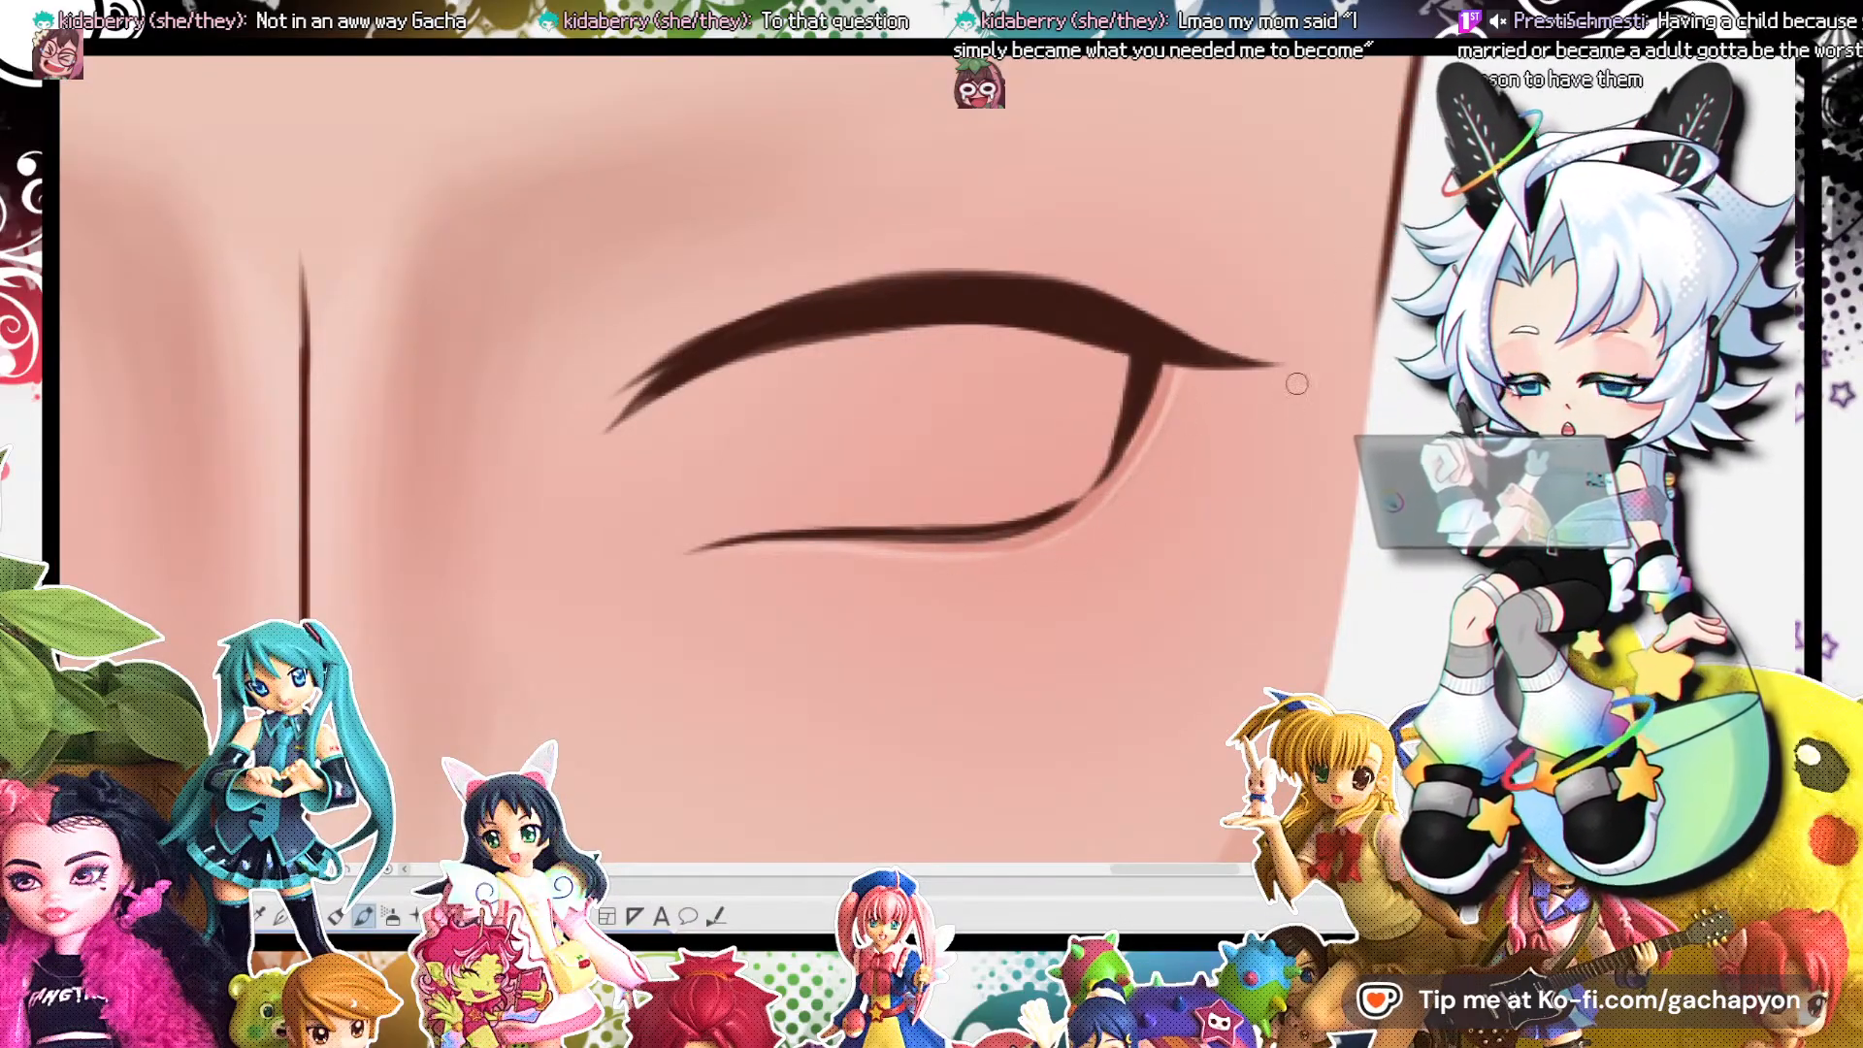
key("r")
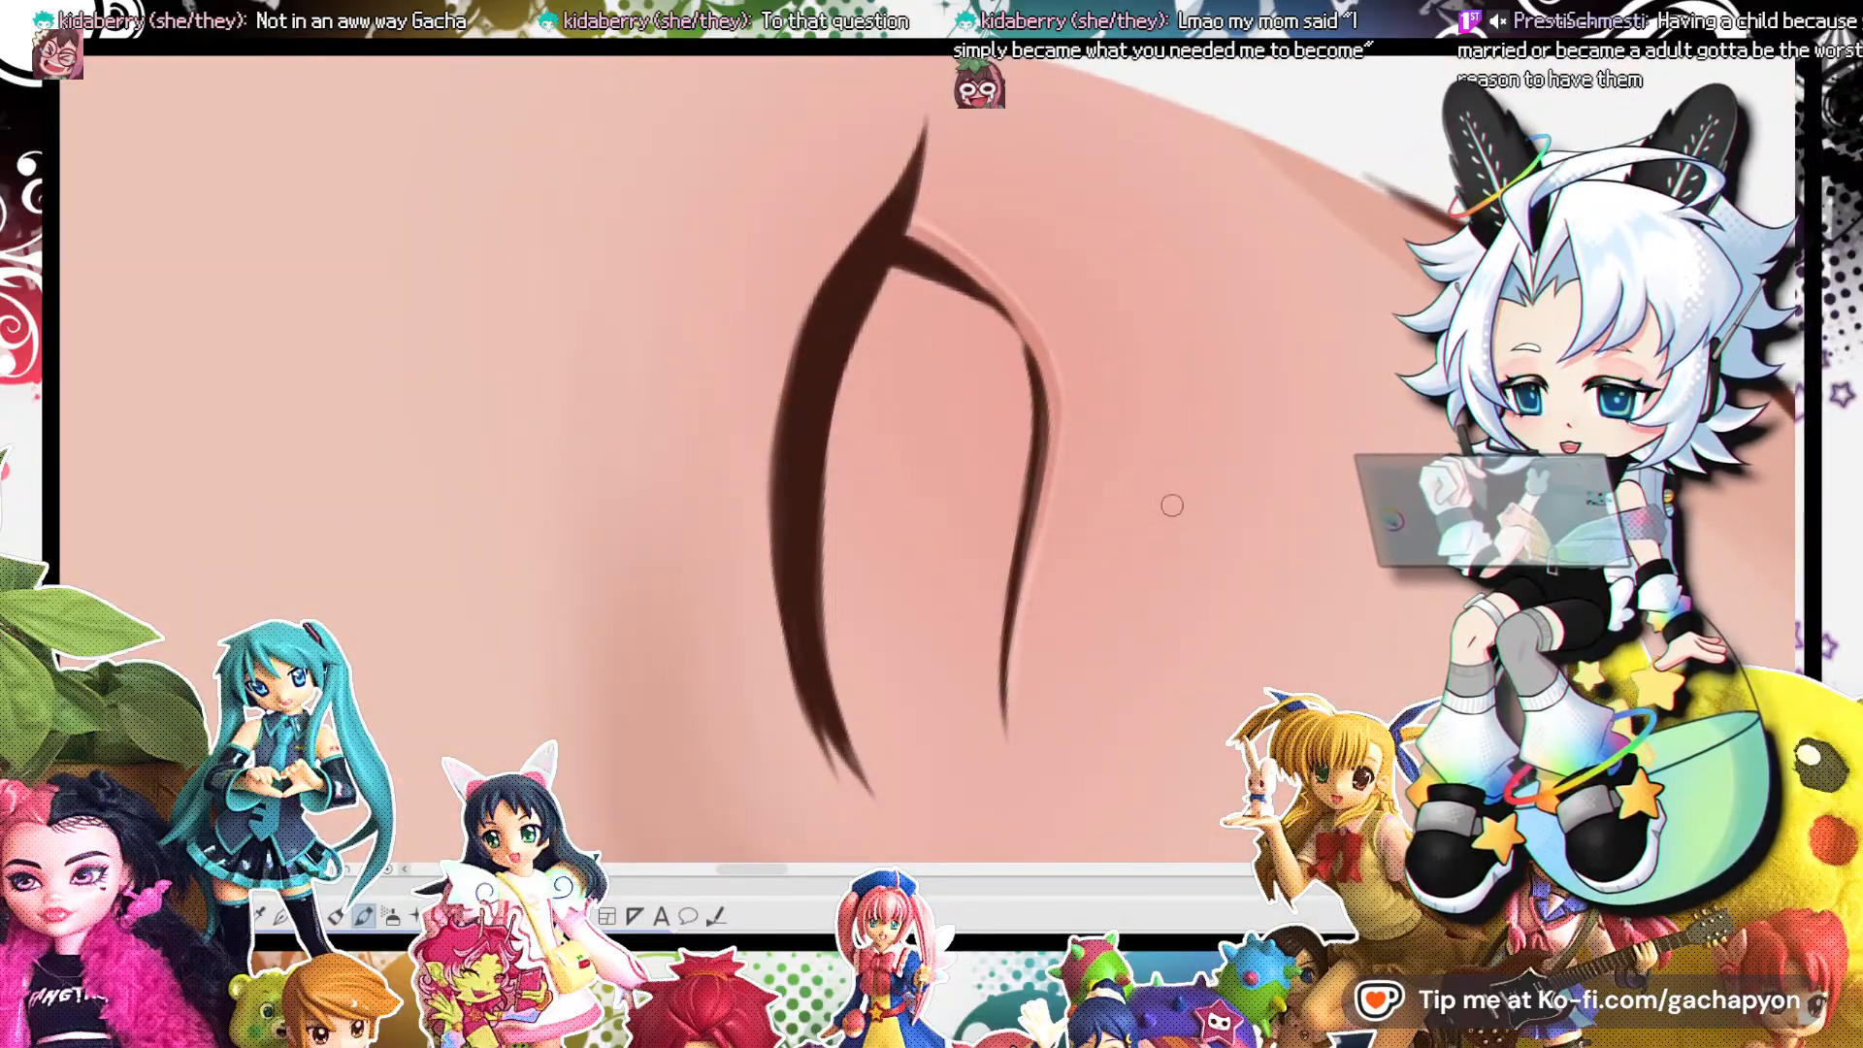
scroll(1171, 537, "down", 4)
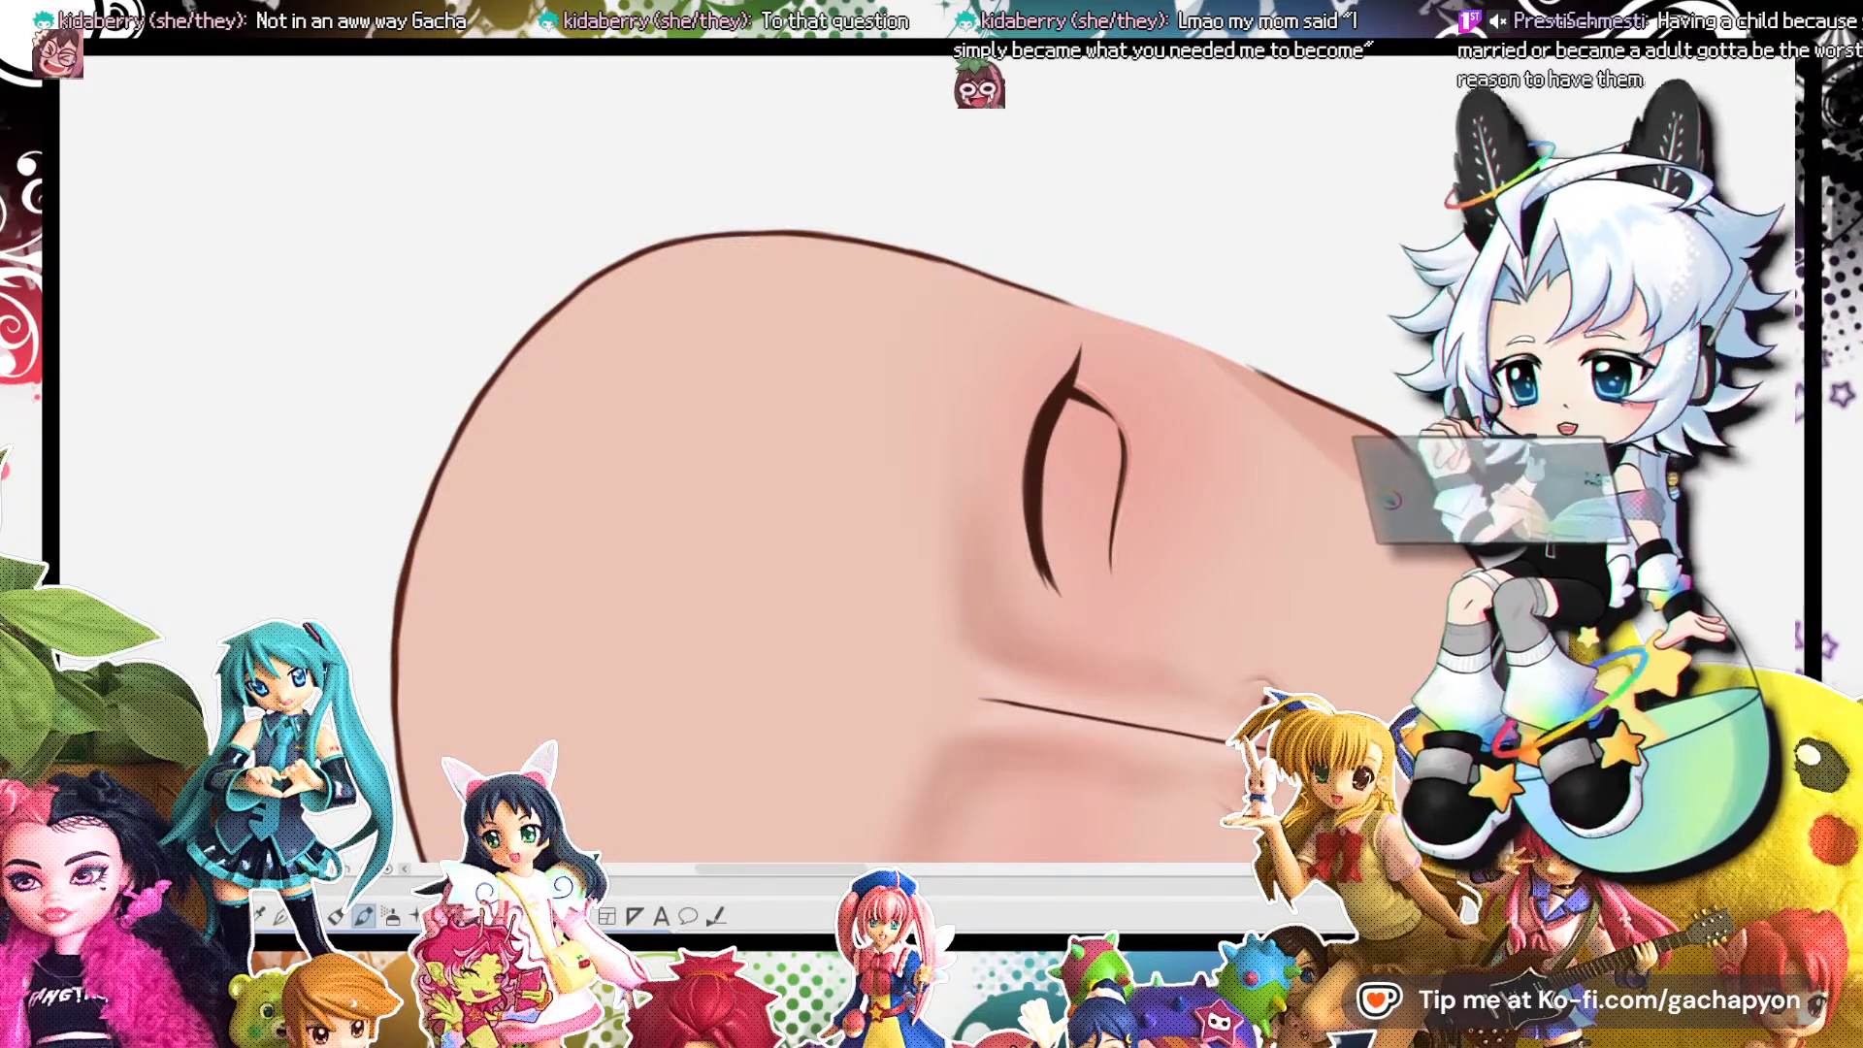
scroll(970, 332, "down", 2)
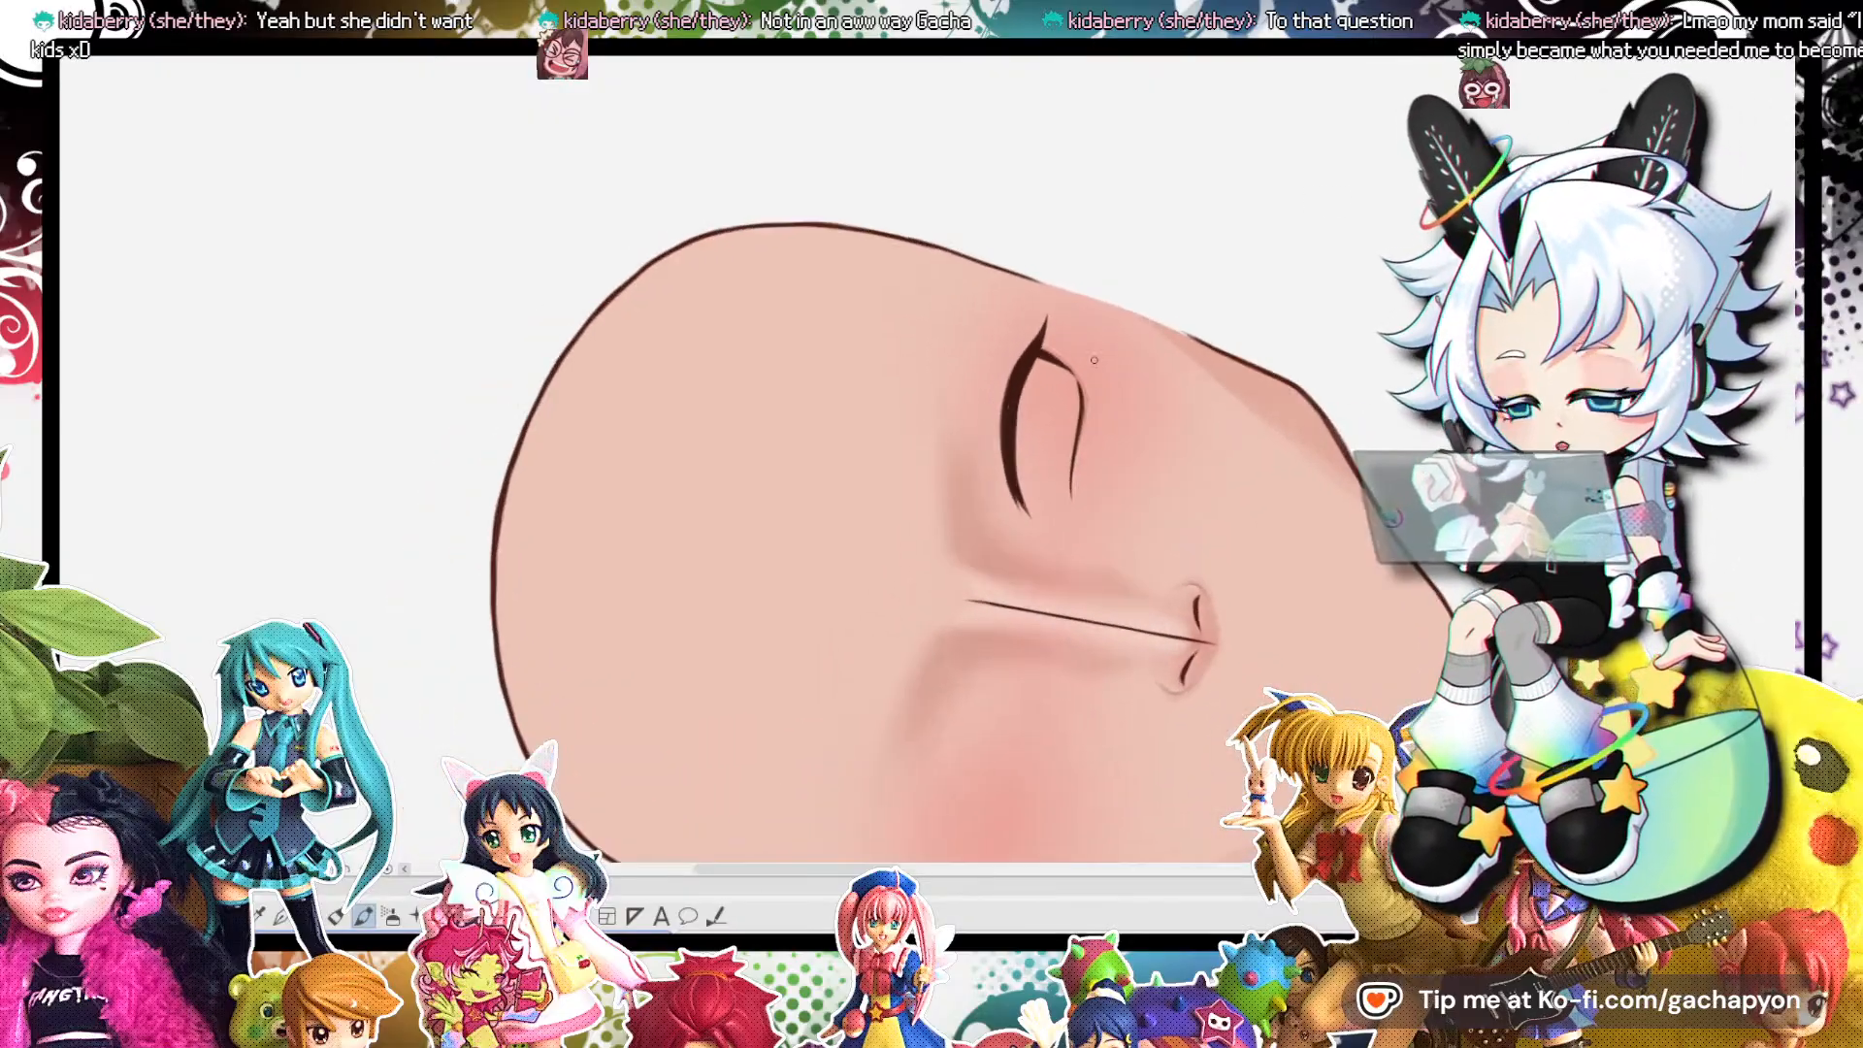
key("ctrl+at")
scroll(1038, 514, "up", 6)
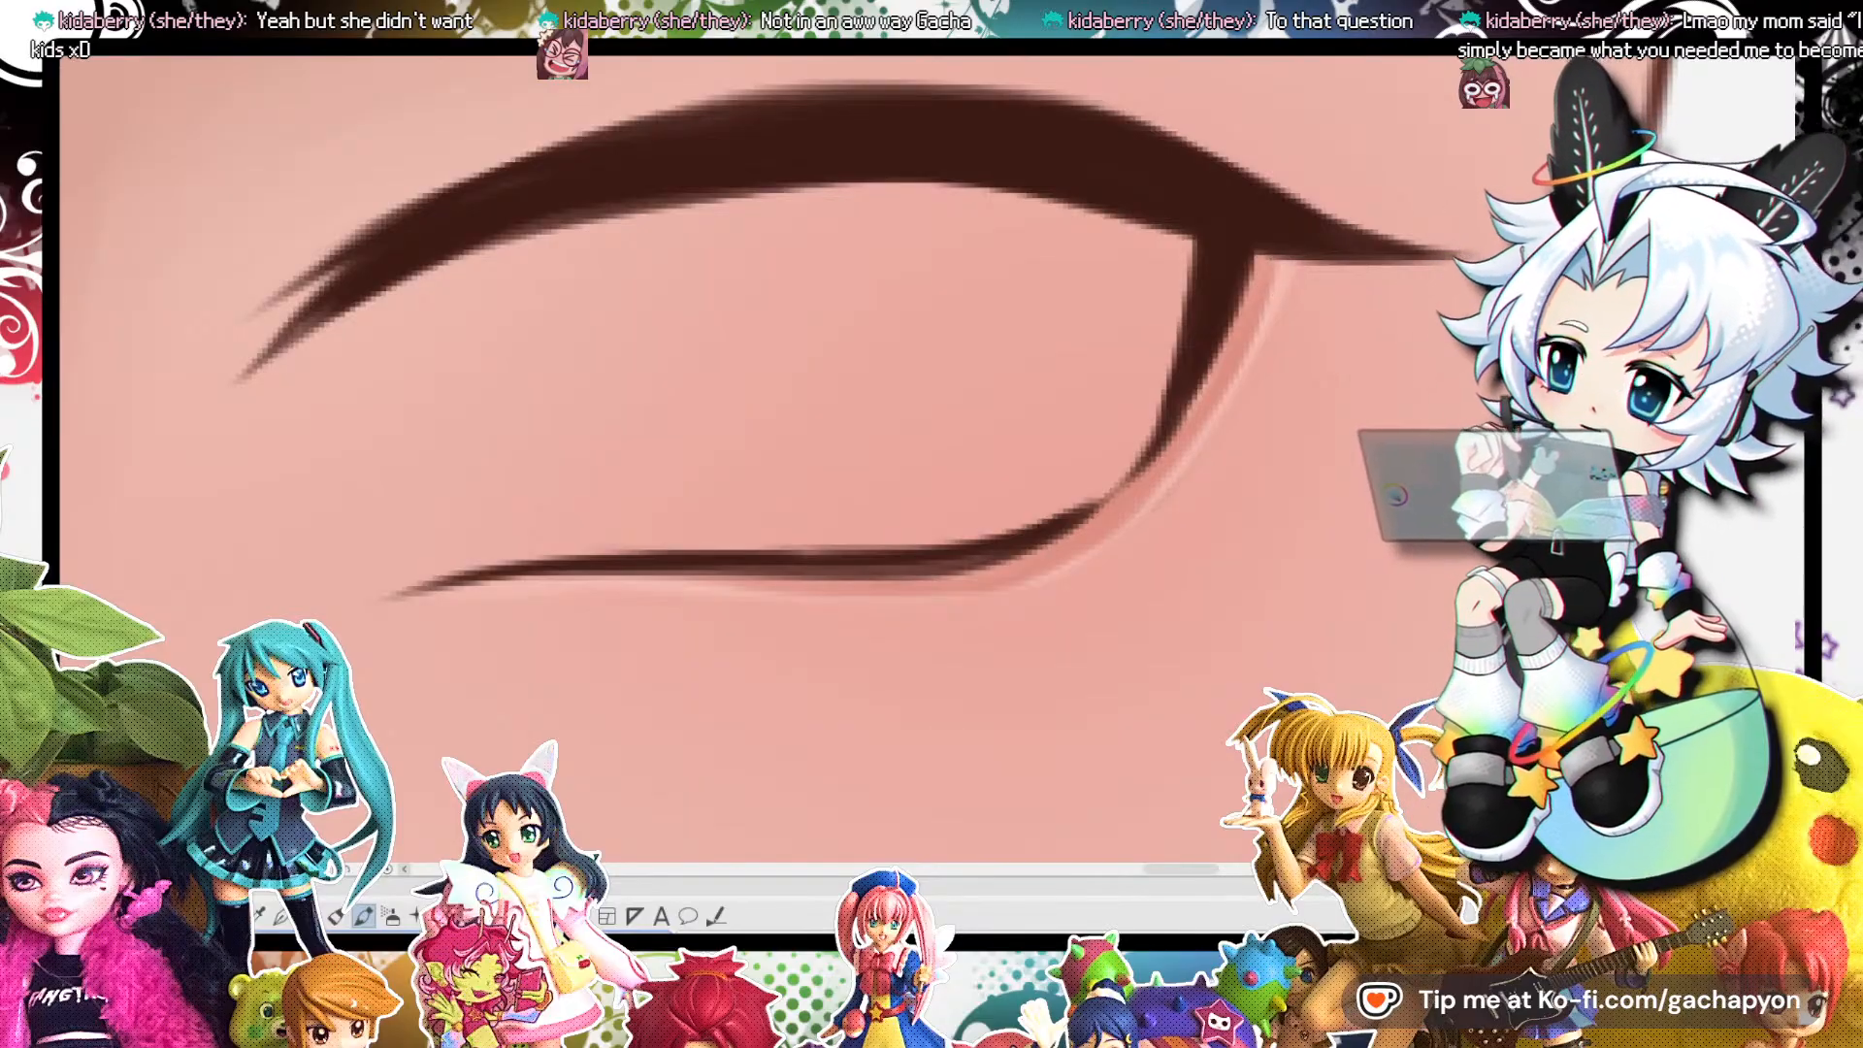
Soften the reddish band and pale highlight around the right-hand eye's lower outer corner using a much smaller textured brush.
left_click(1769, 419)
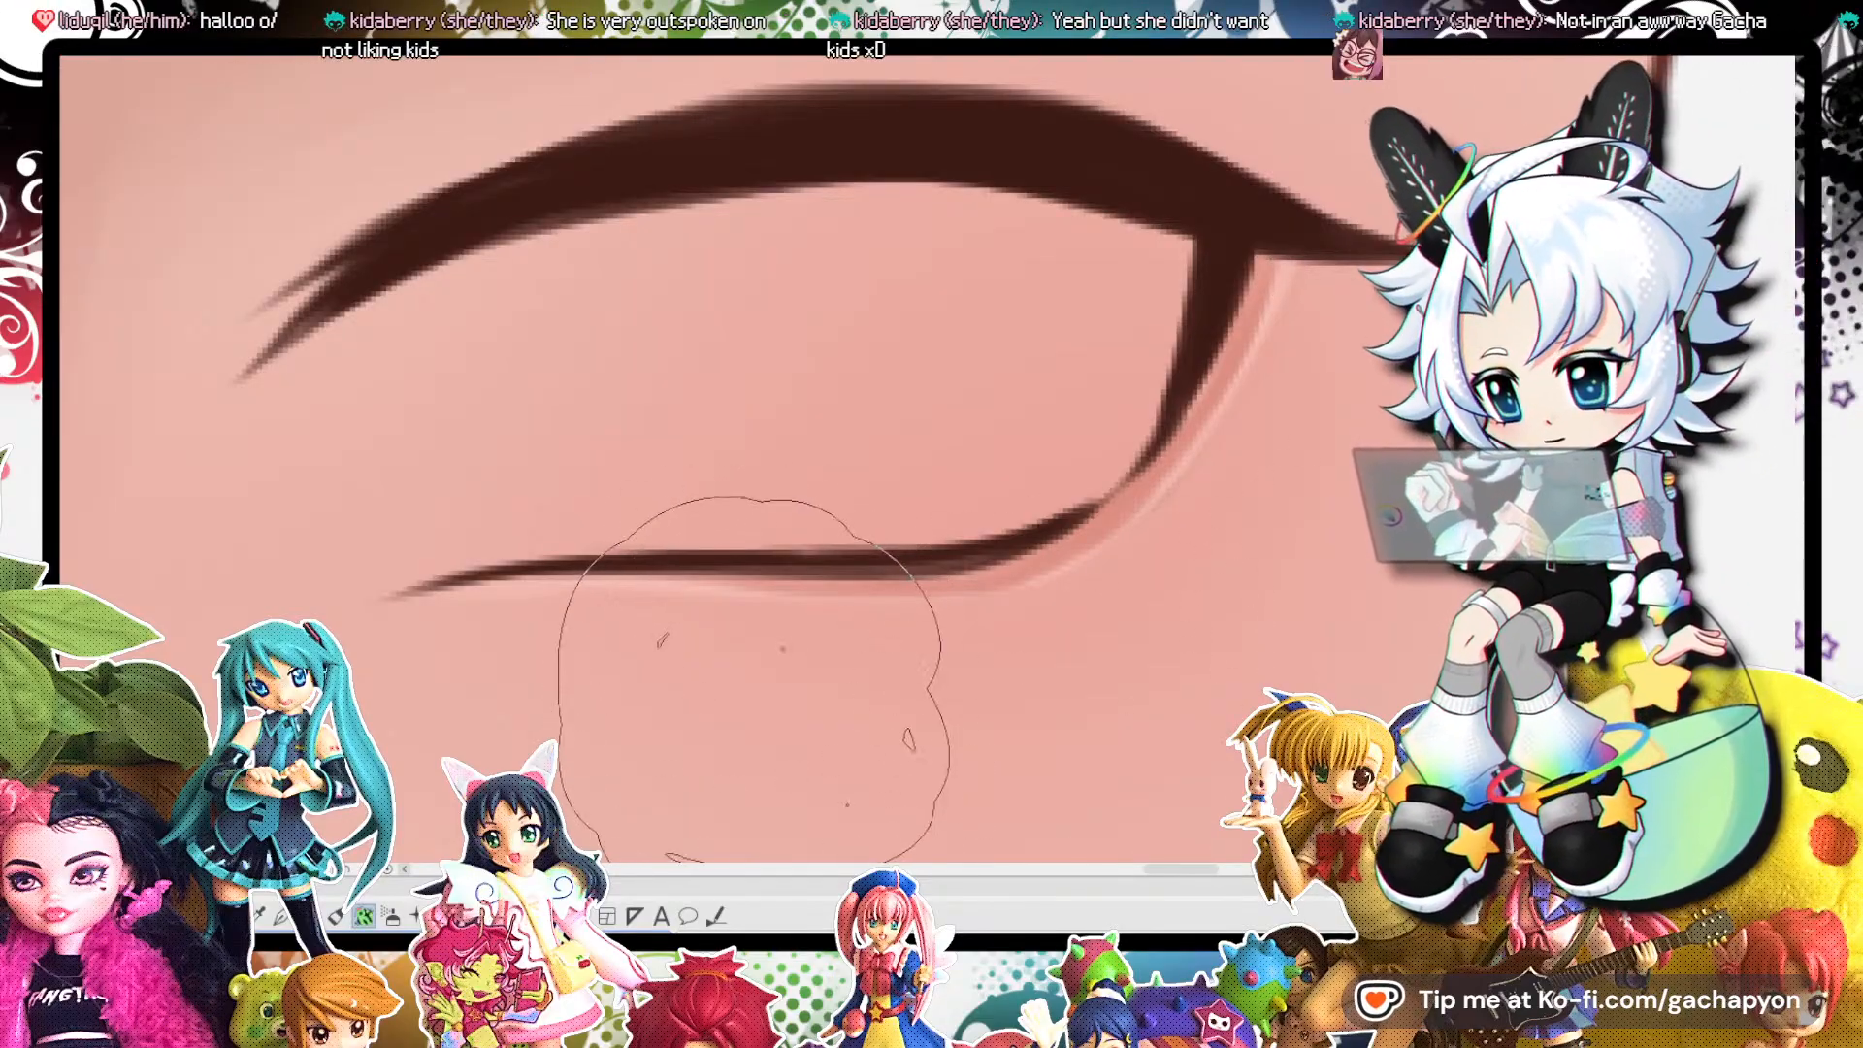
key("bracketleft")
key("bracketleft")
key("bracketleft")
key("bracketleft")
key("bracketleft")
key("bracketleft")
key("bracketleft")
key("bracketleft")
key("bracketleft")
key("bracketleft")
key("bracketleft")
key("bracketleft")
key("bracketleft")
key("bracketleft")
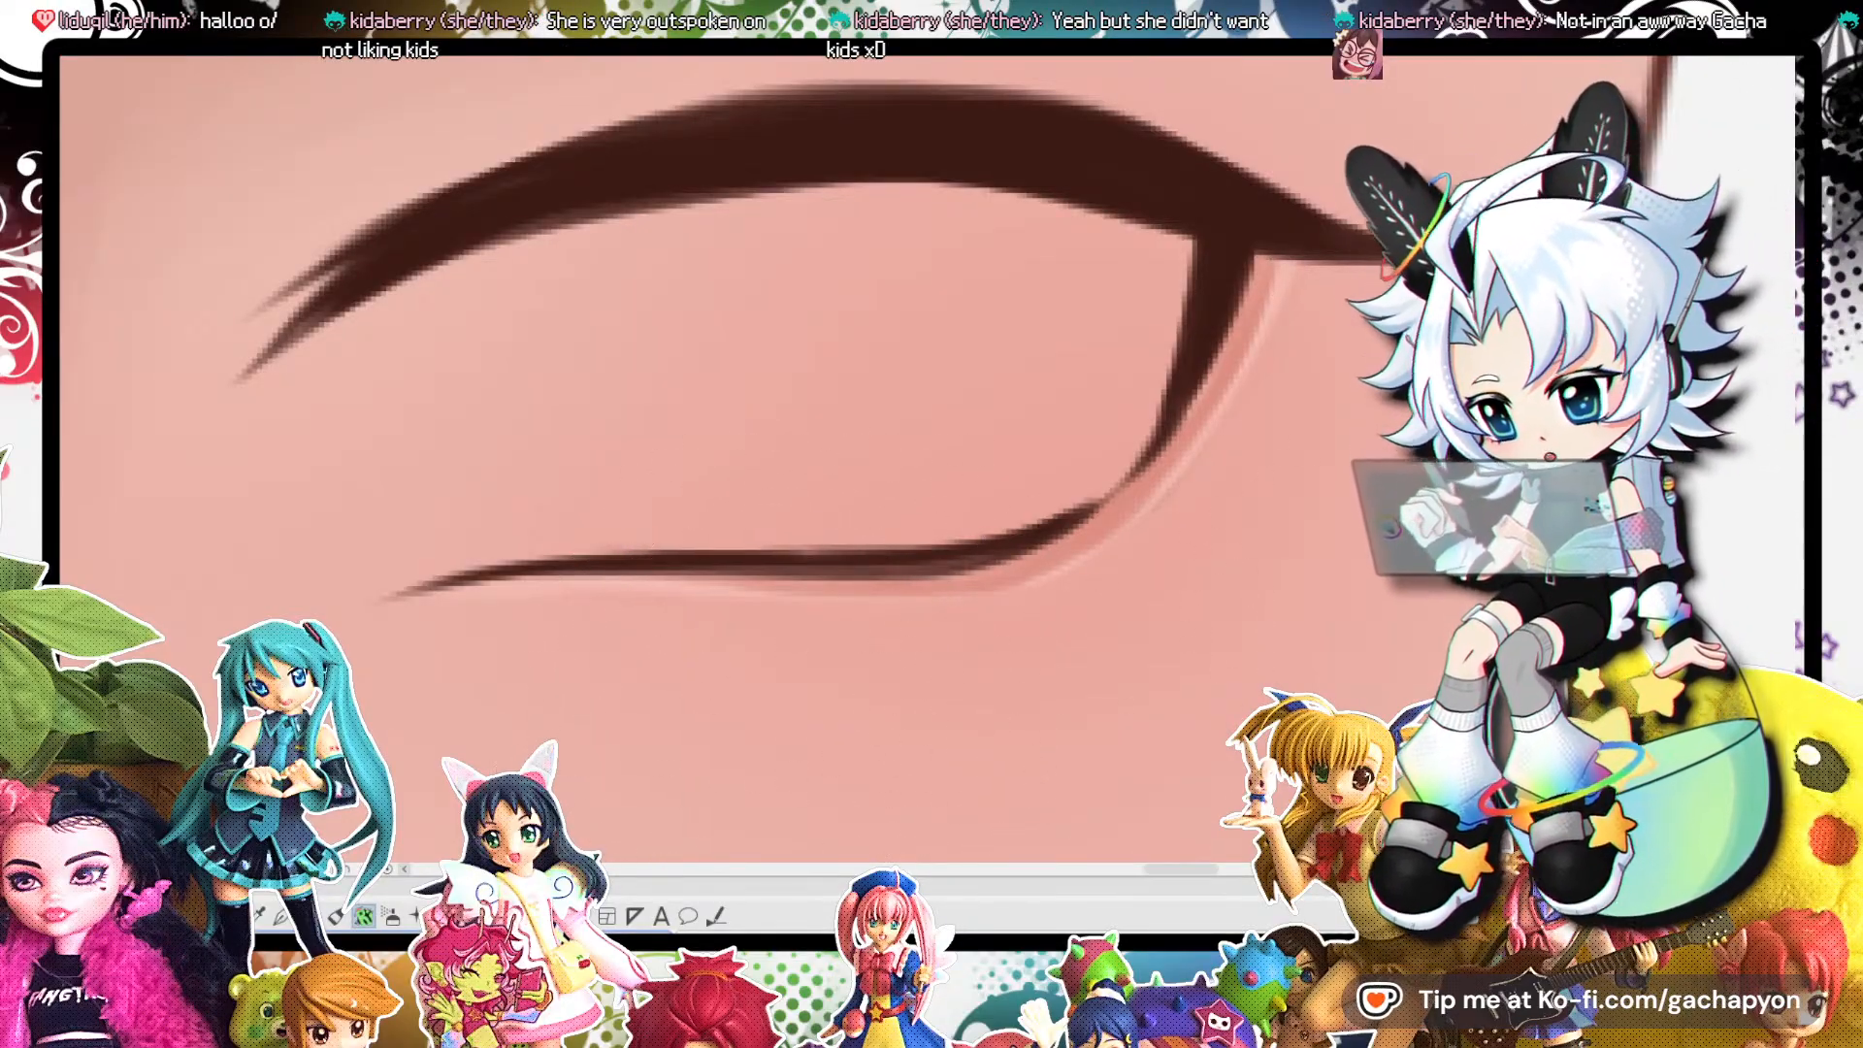
mouse_move(1101, 536)
left_mouse_down()
mouse_move(1190, 418)
mouse_move(1239, 206)
left_mouse_up()
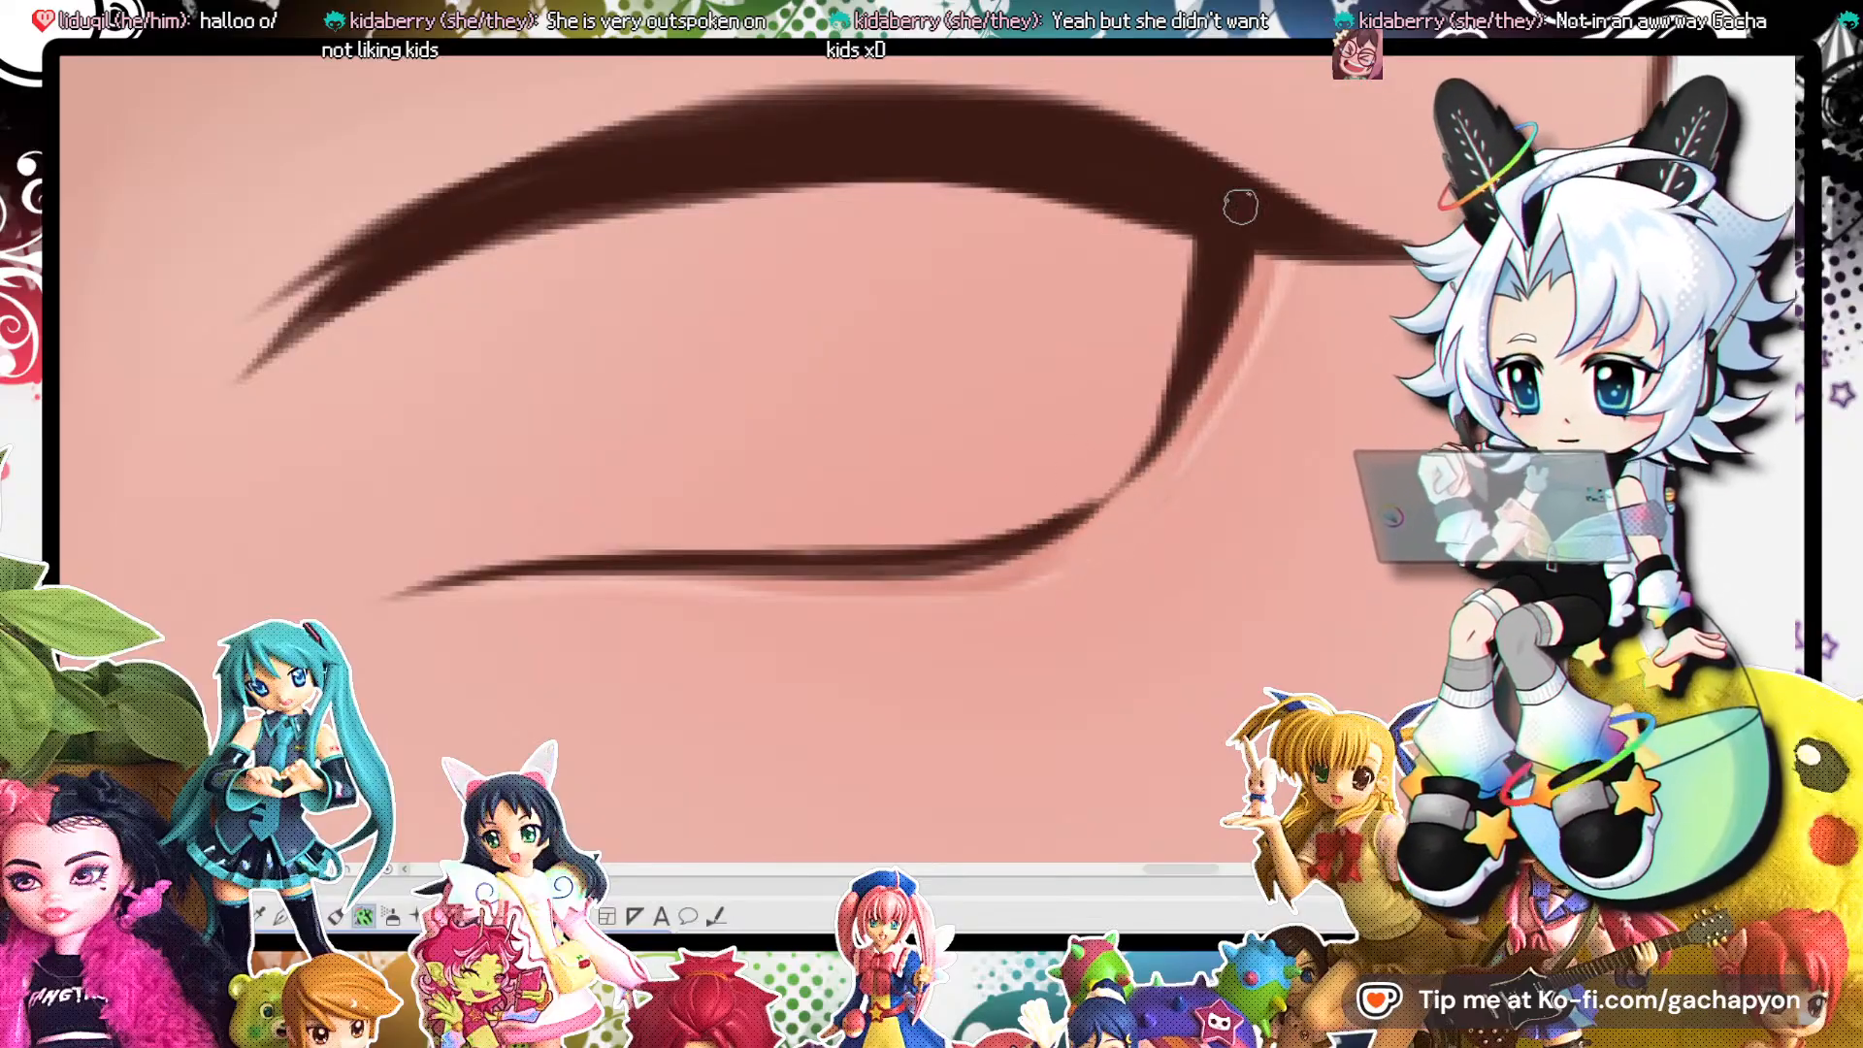
key("ctrl+z")
key("ctrl+z")
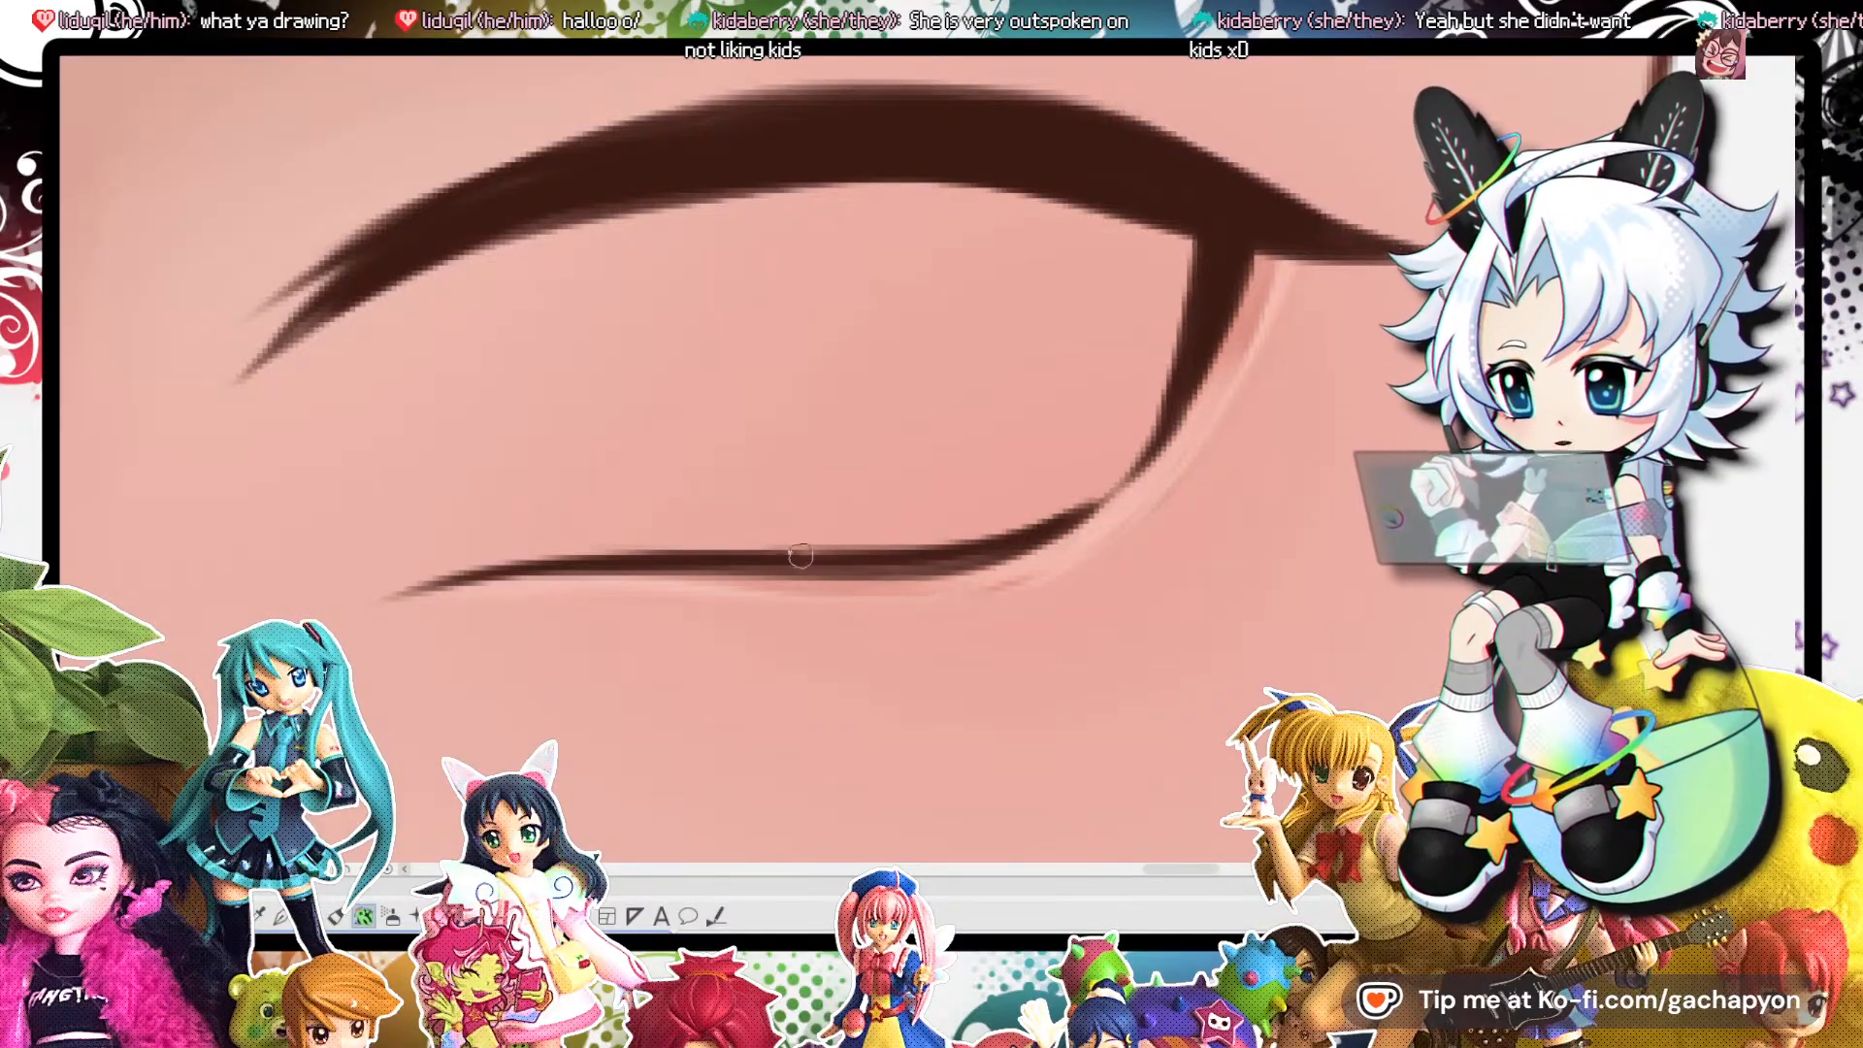
key("ctrl+minus")
key("ctrl+minus")
scroll(1173, 375, "down", 5)
scroll(1179, 377, "up", 6)
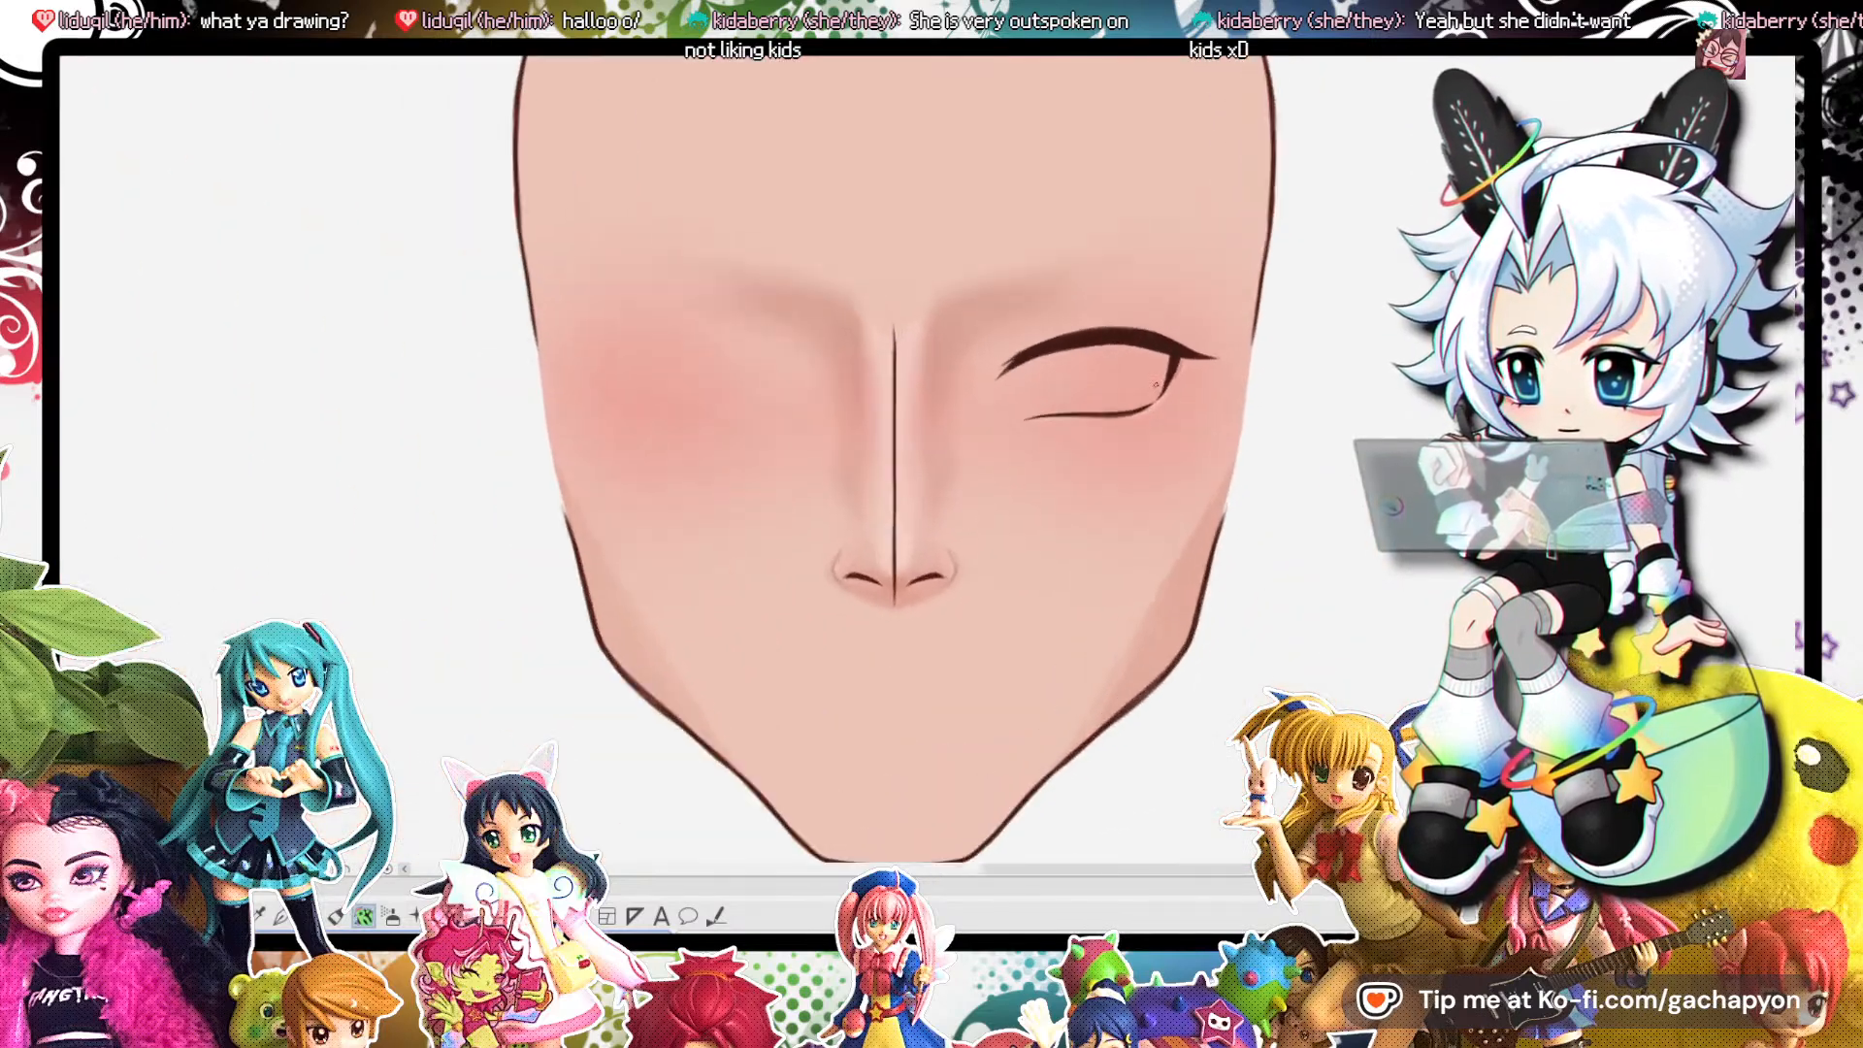
scroll(1185, 377, "up", 2)
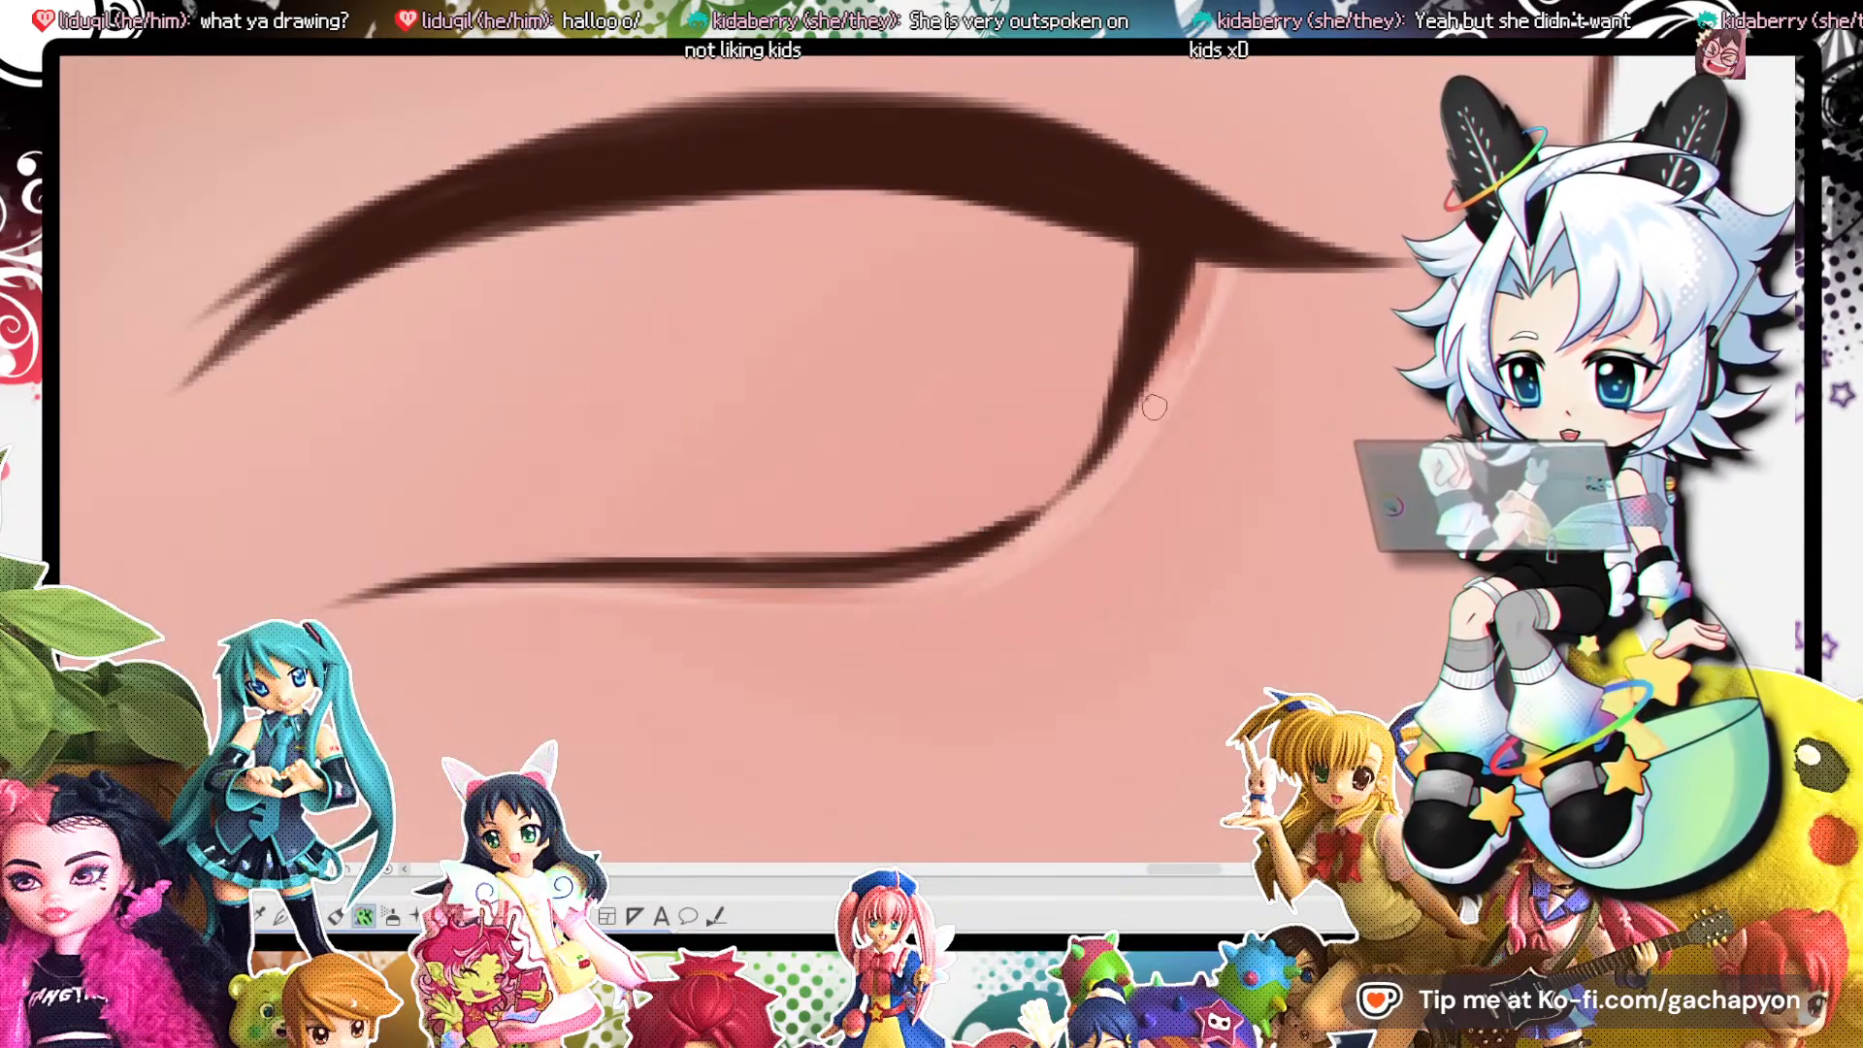
scroll(1270, 252, "down", 1)
scroll(1269, 252, "down", 4)
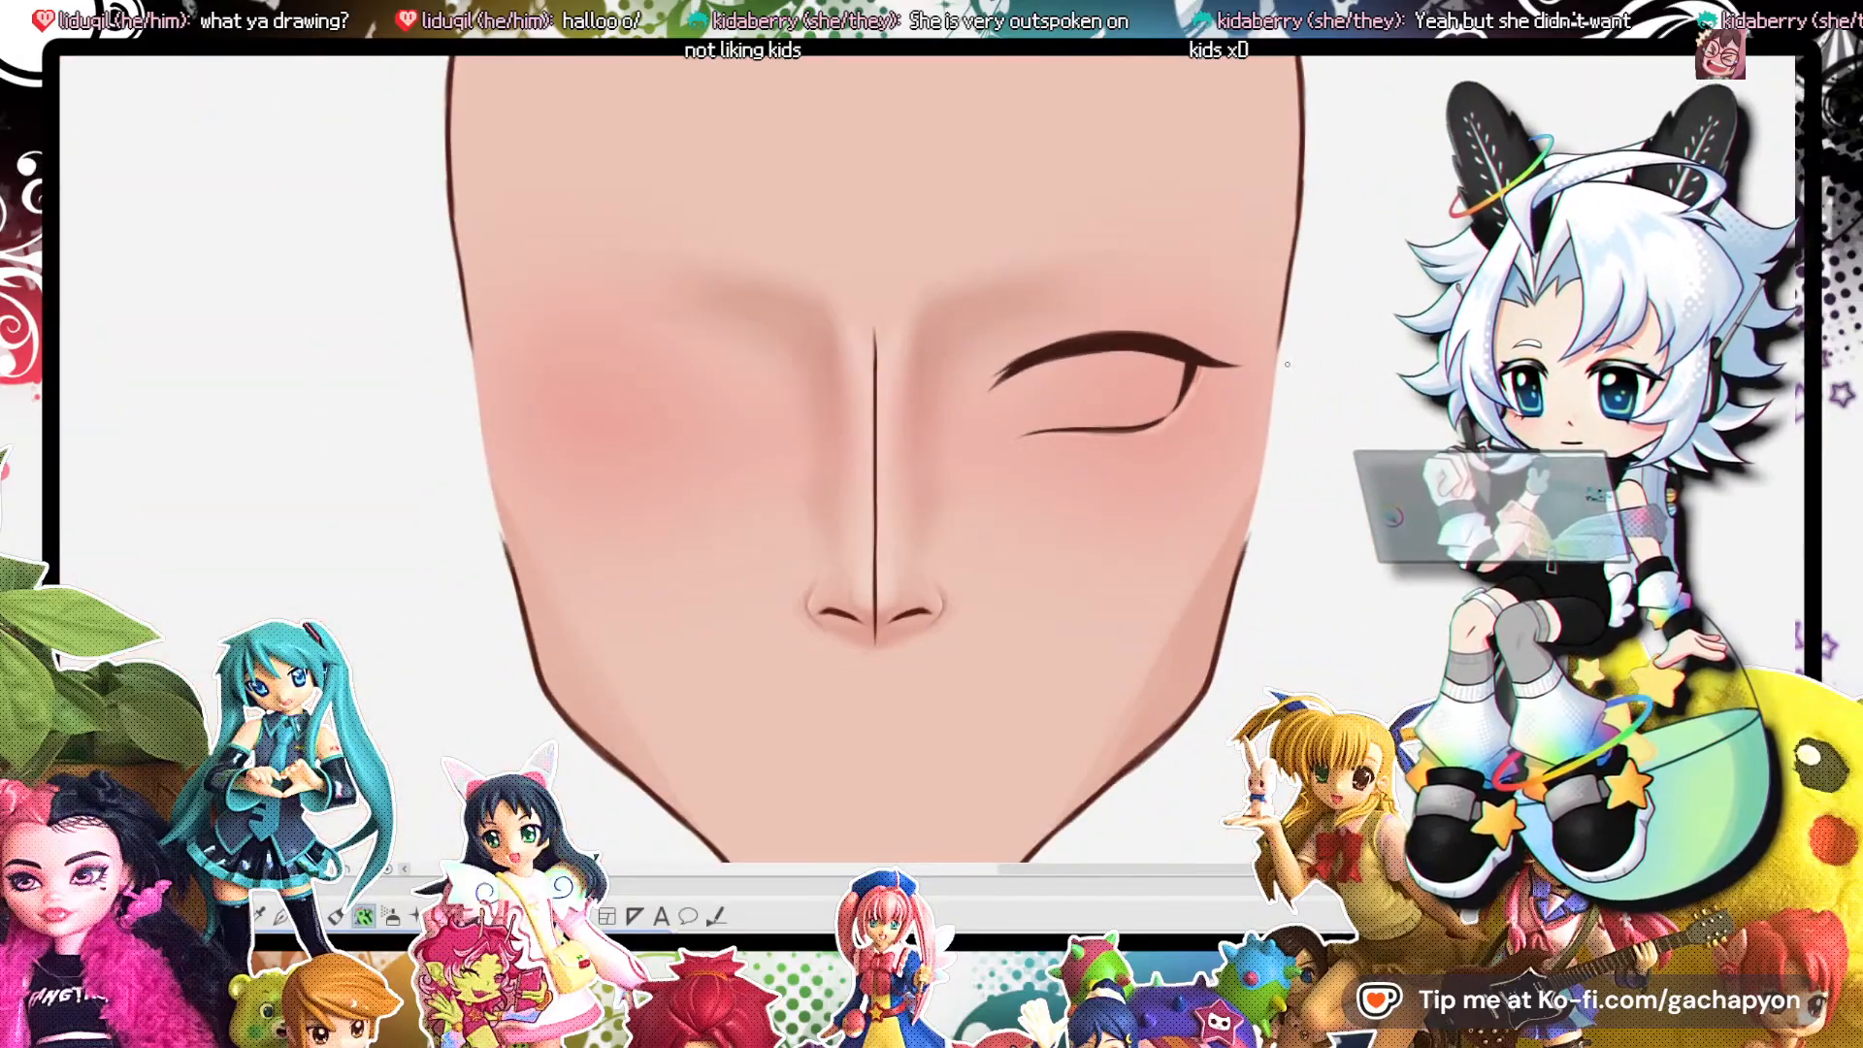
scroll(1115, 377, "up", 1)
scroll(1115, 376, "up", 4)
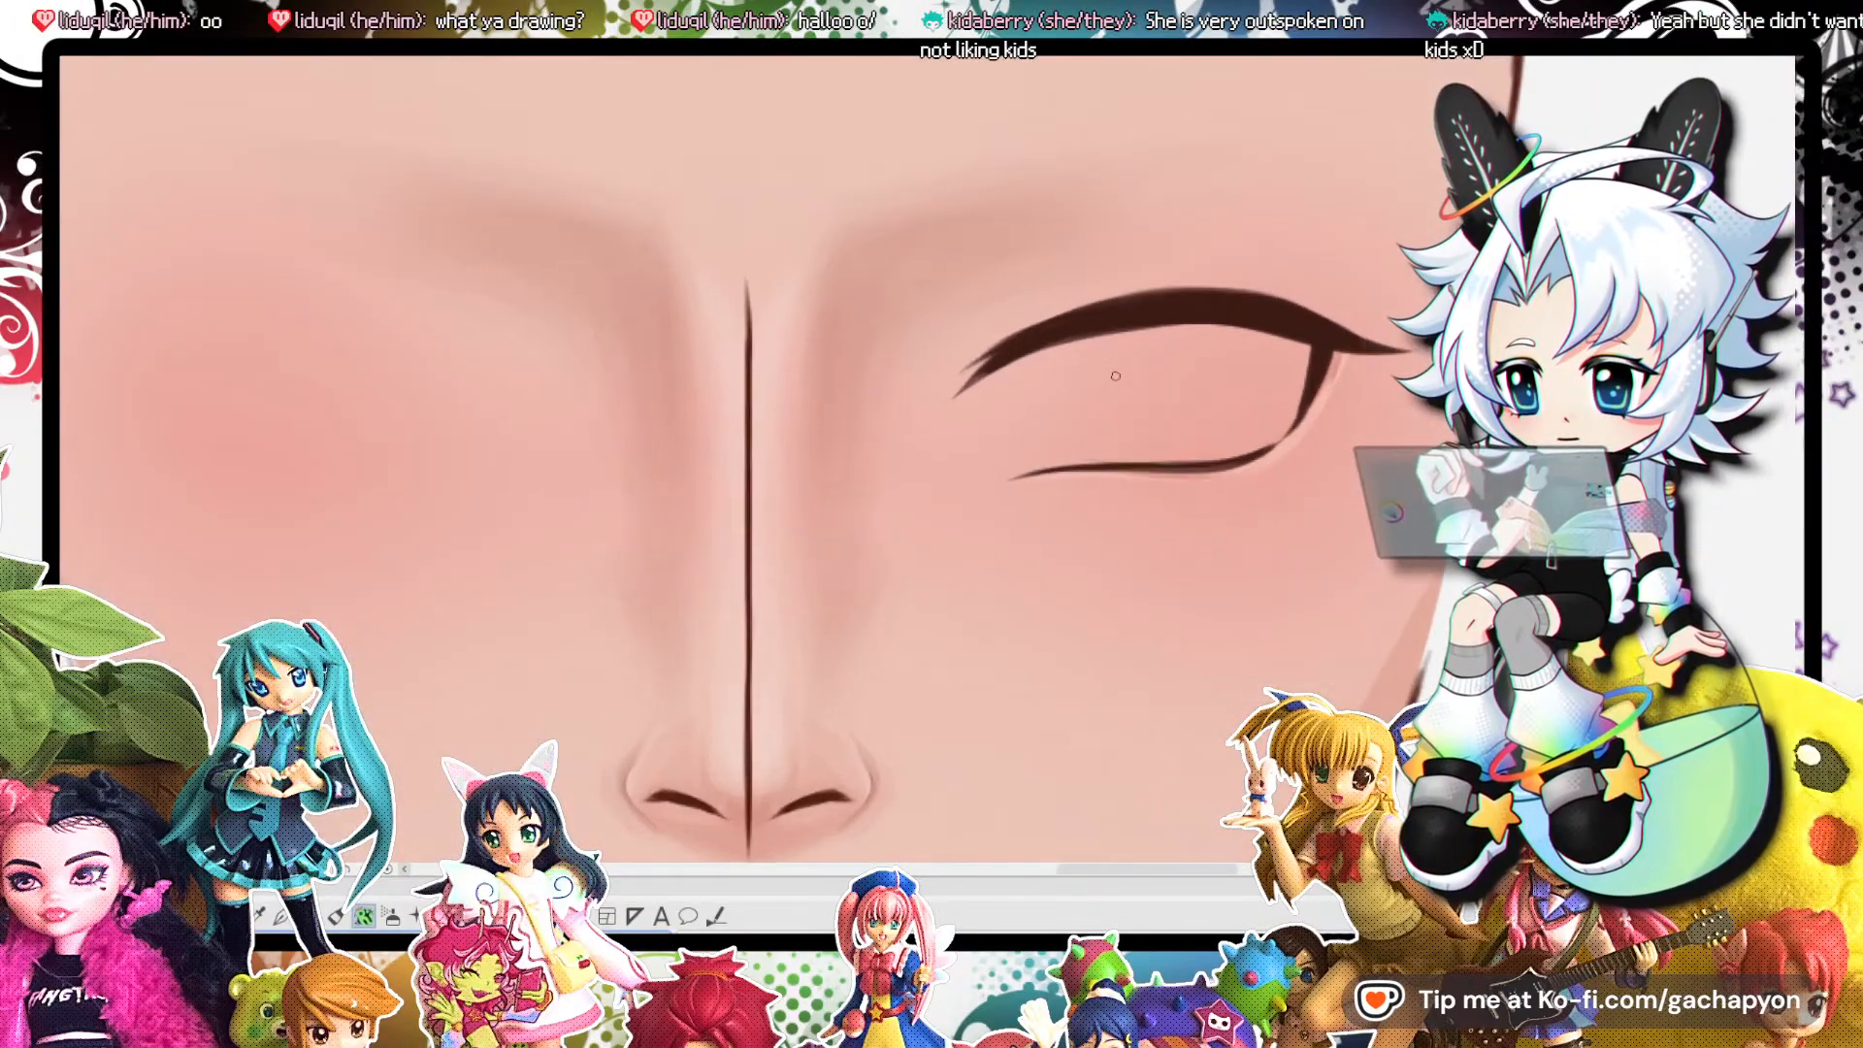
scroll(1174, 577, "up", 4)
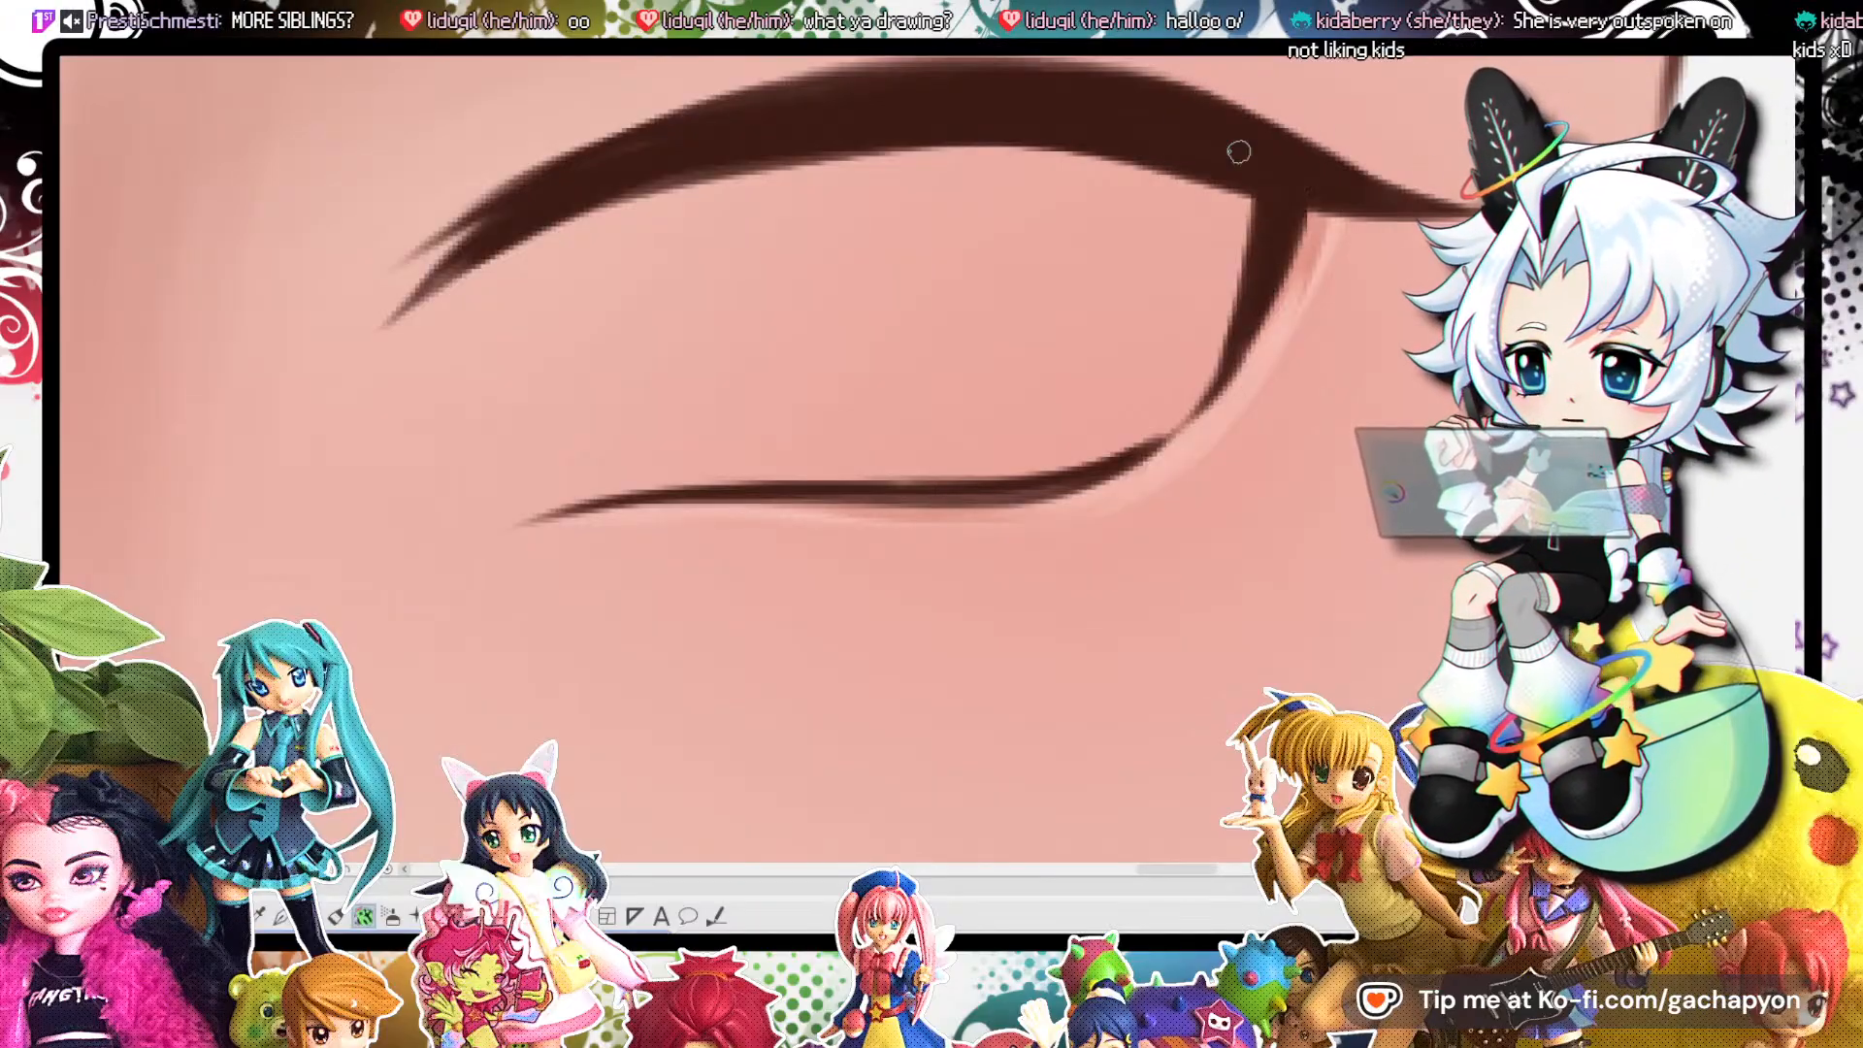
Ink three short pointed lower lashes along the outer half of the right-hand eye's lower lash line.
scroll(1177, 399, "down", 2)
scroll(1177, 398, "up", 2)
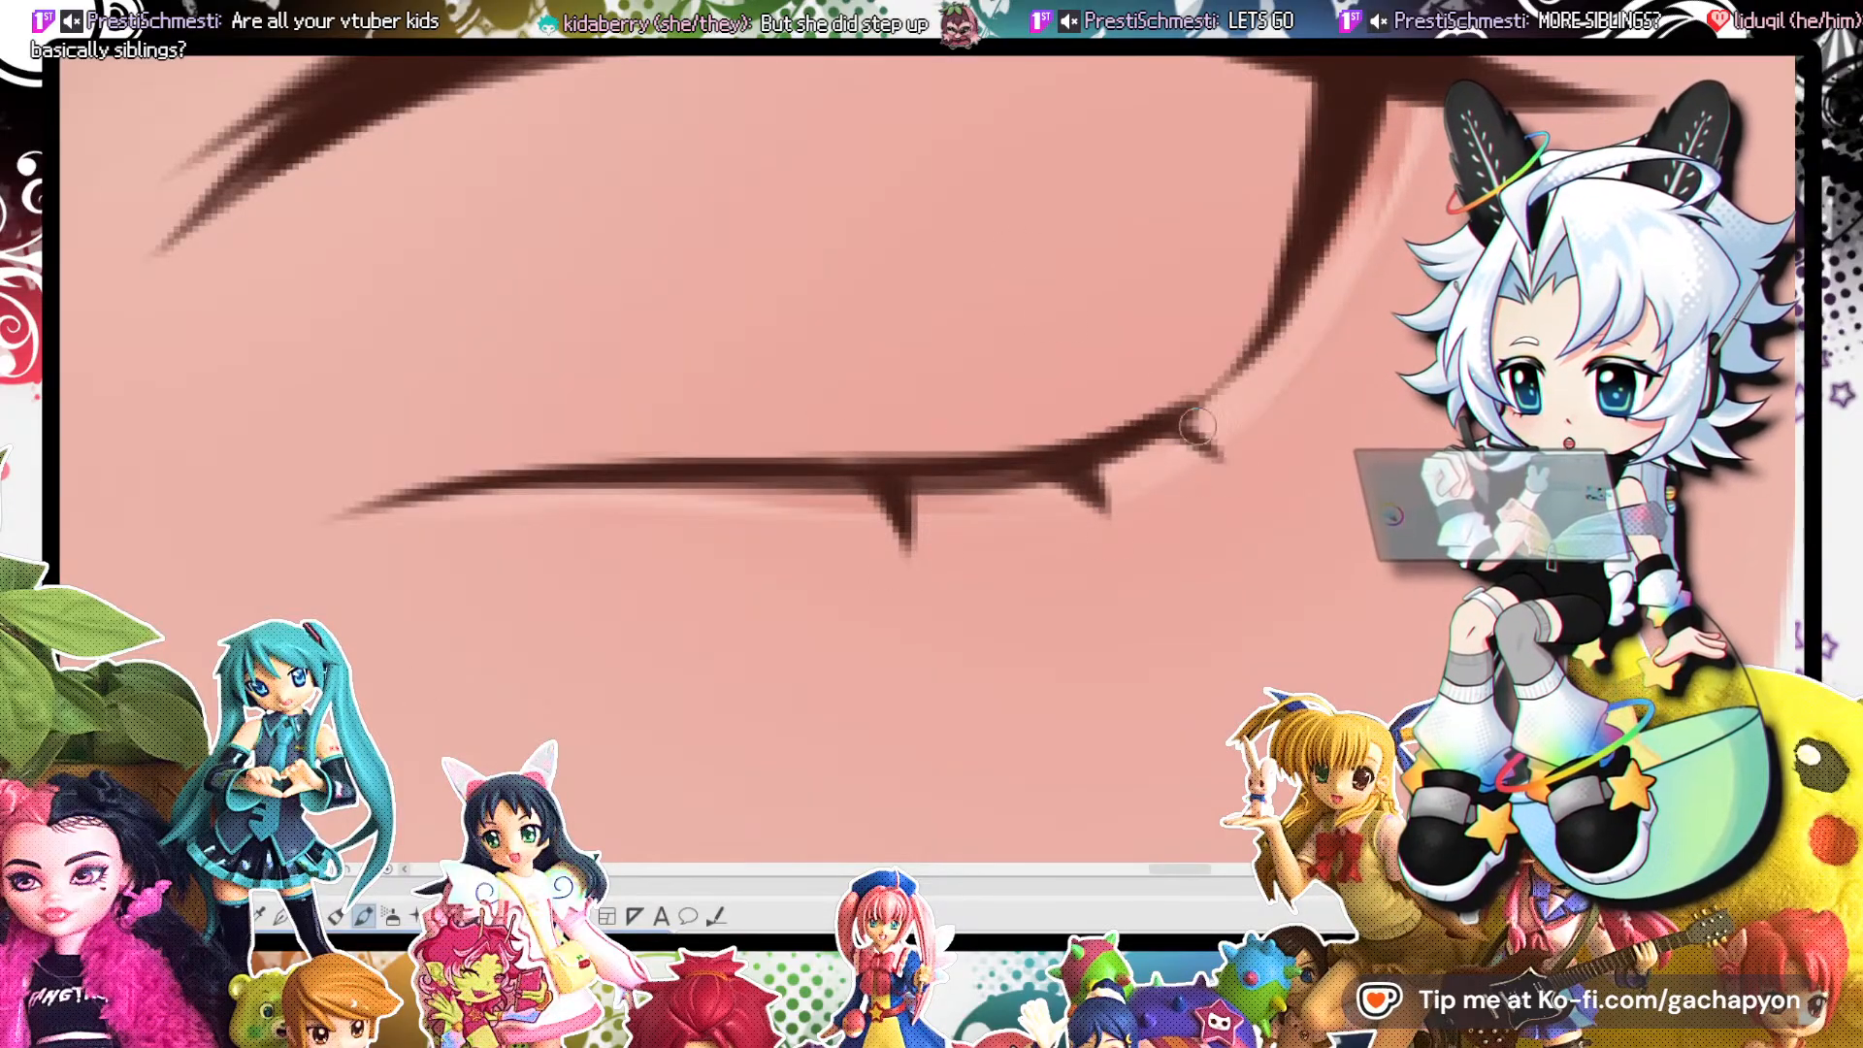
scroll(1305, 434, "down", 6)
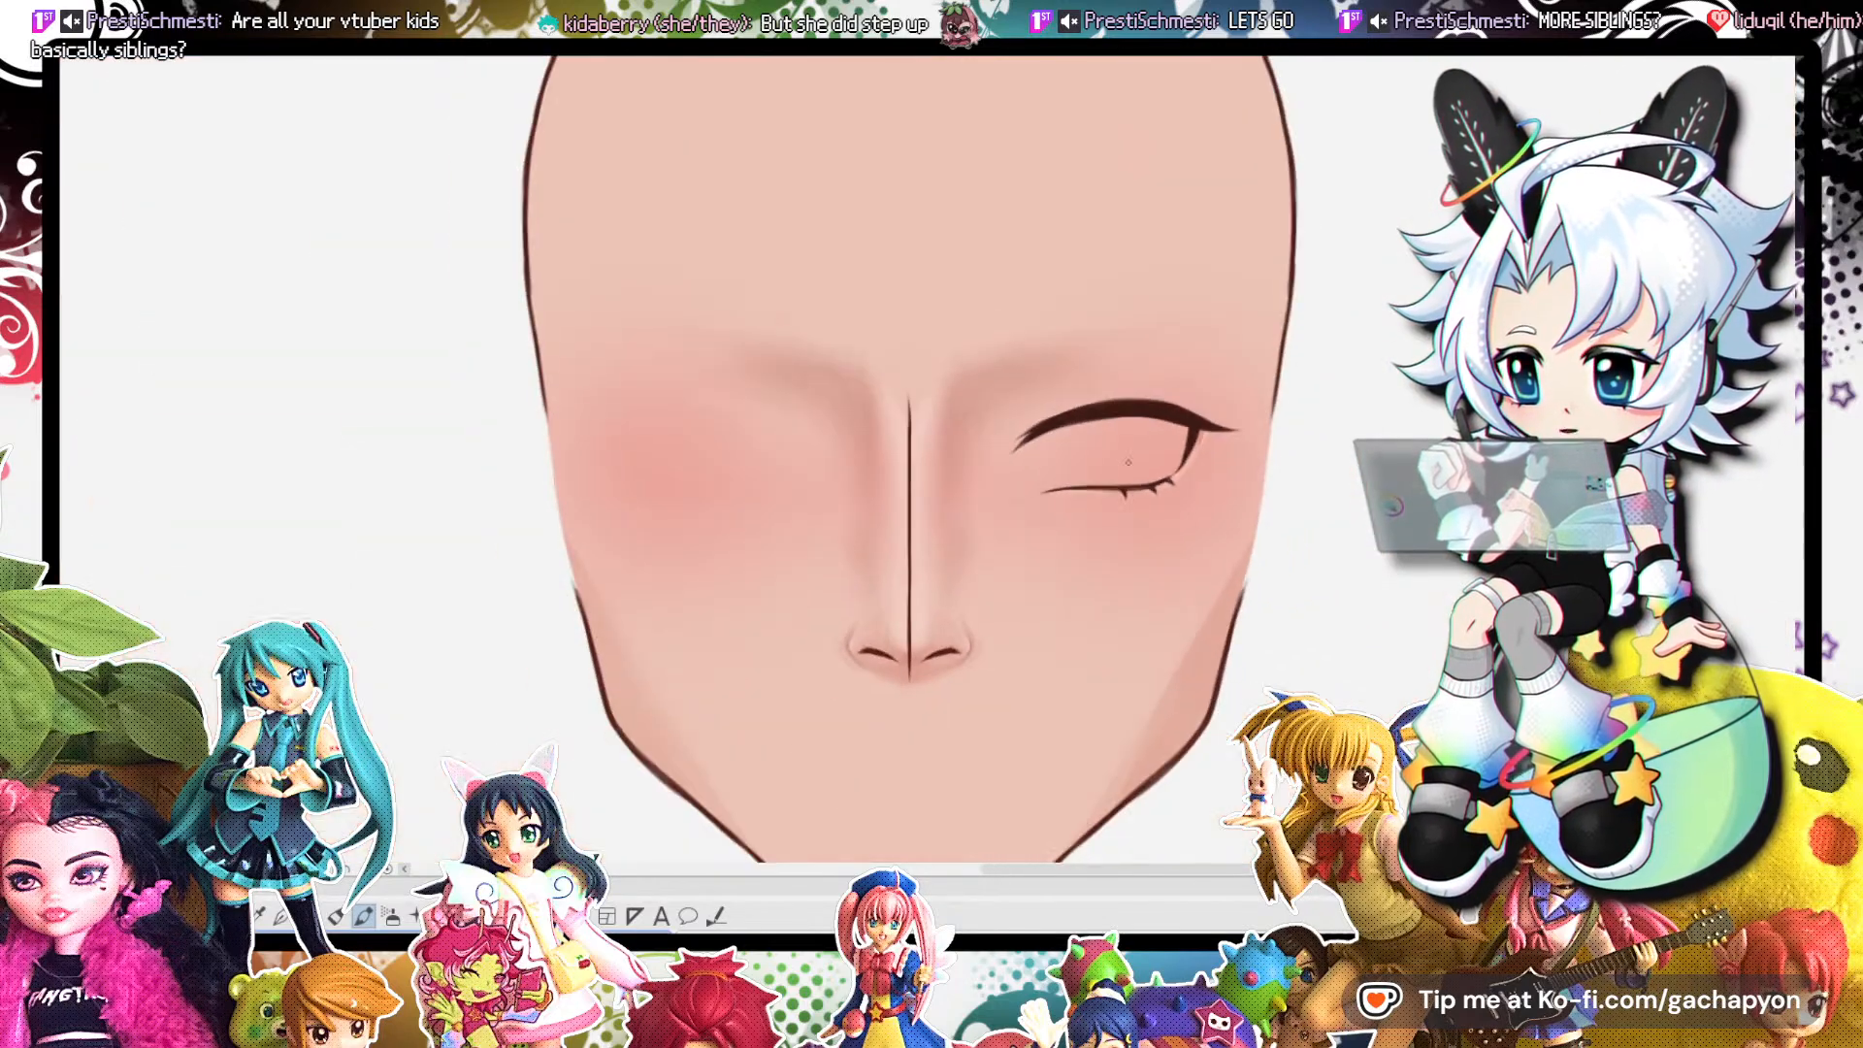
scroll(1132, 435, "up", 2)
scroll(1132, 435, "up", 4)
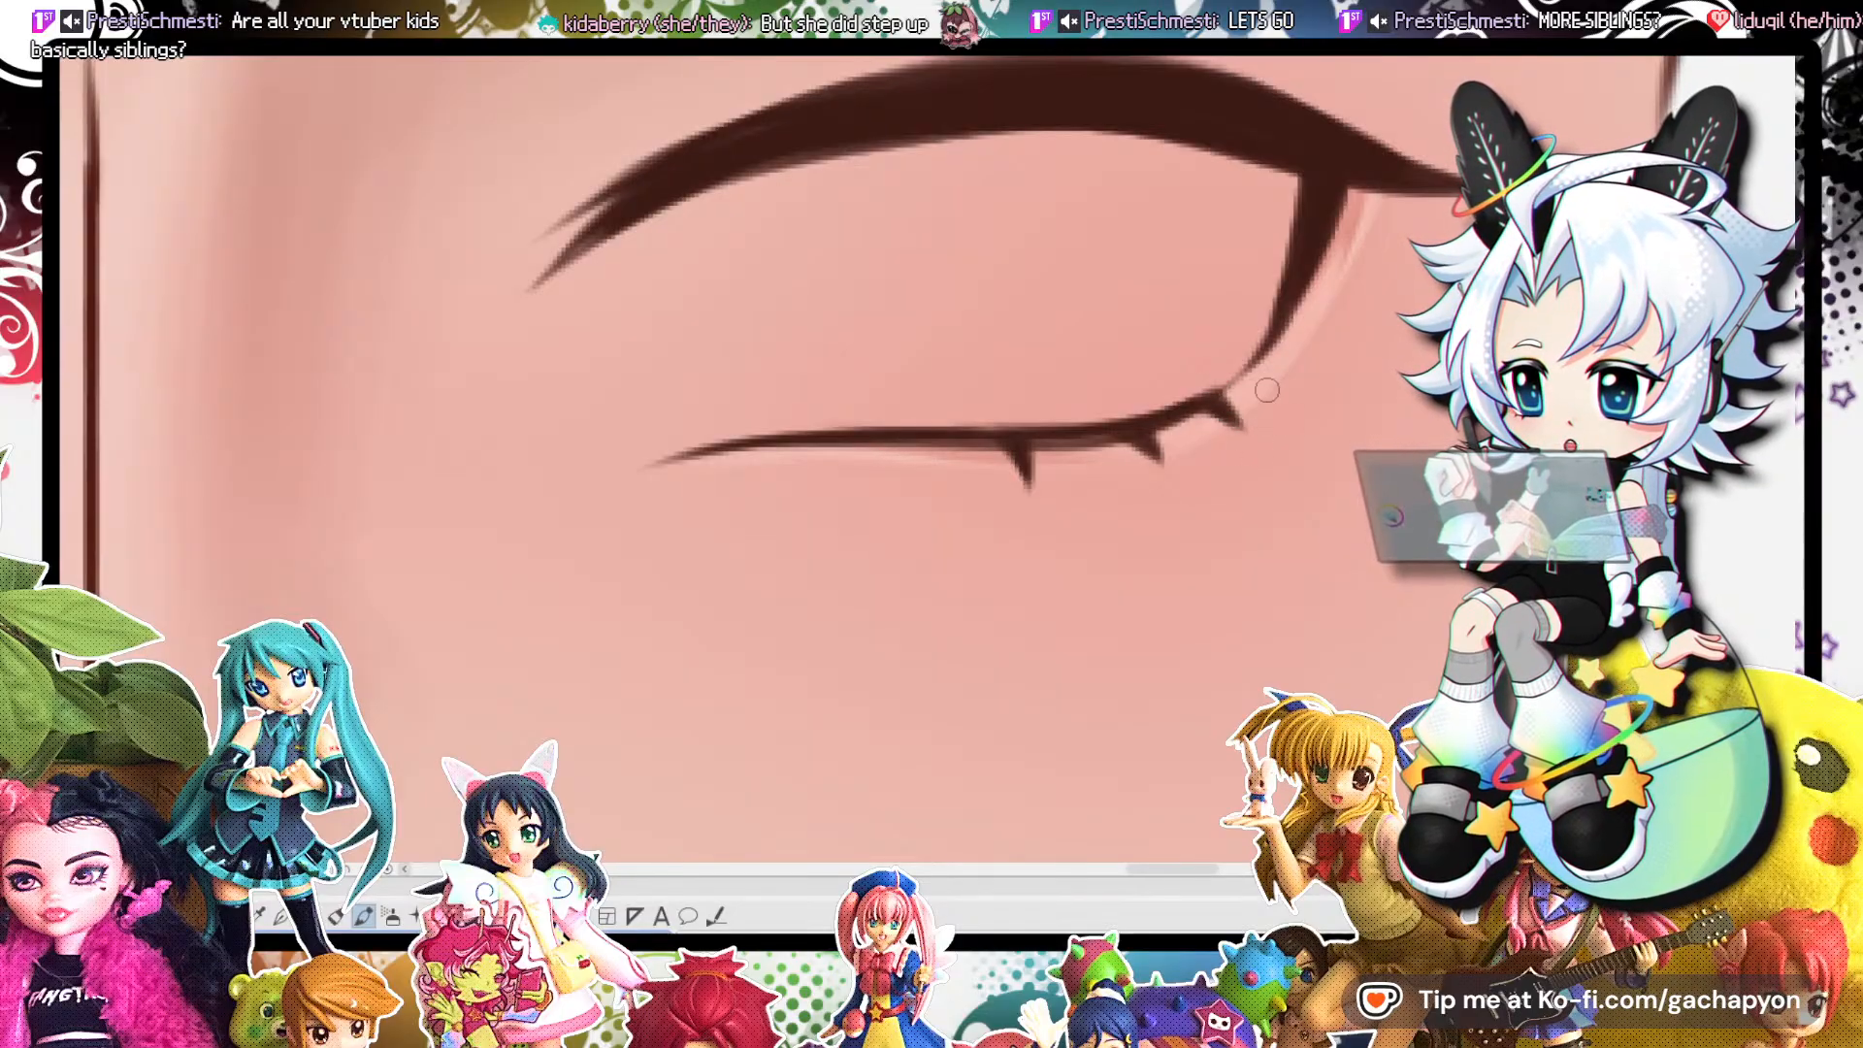
scroll(1266, 390, "down", 6)
scroll(1104, 285, "up", 6)
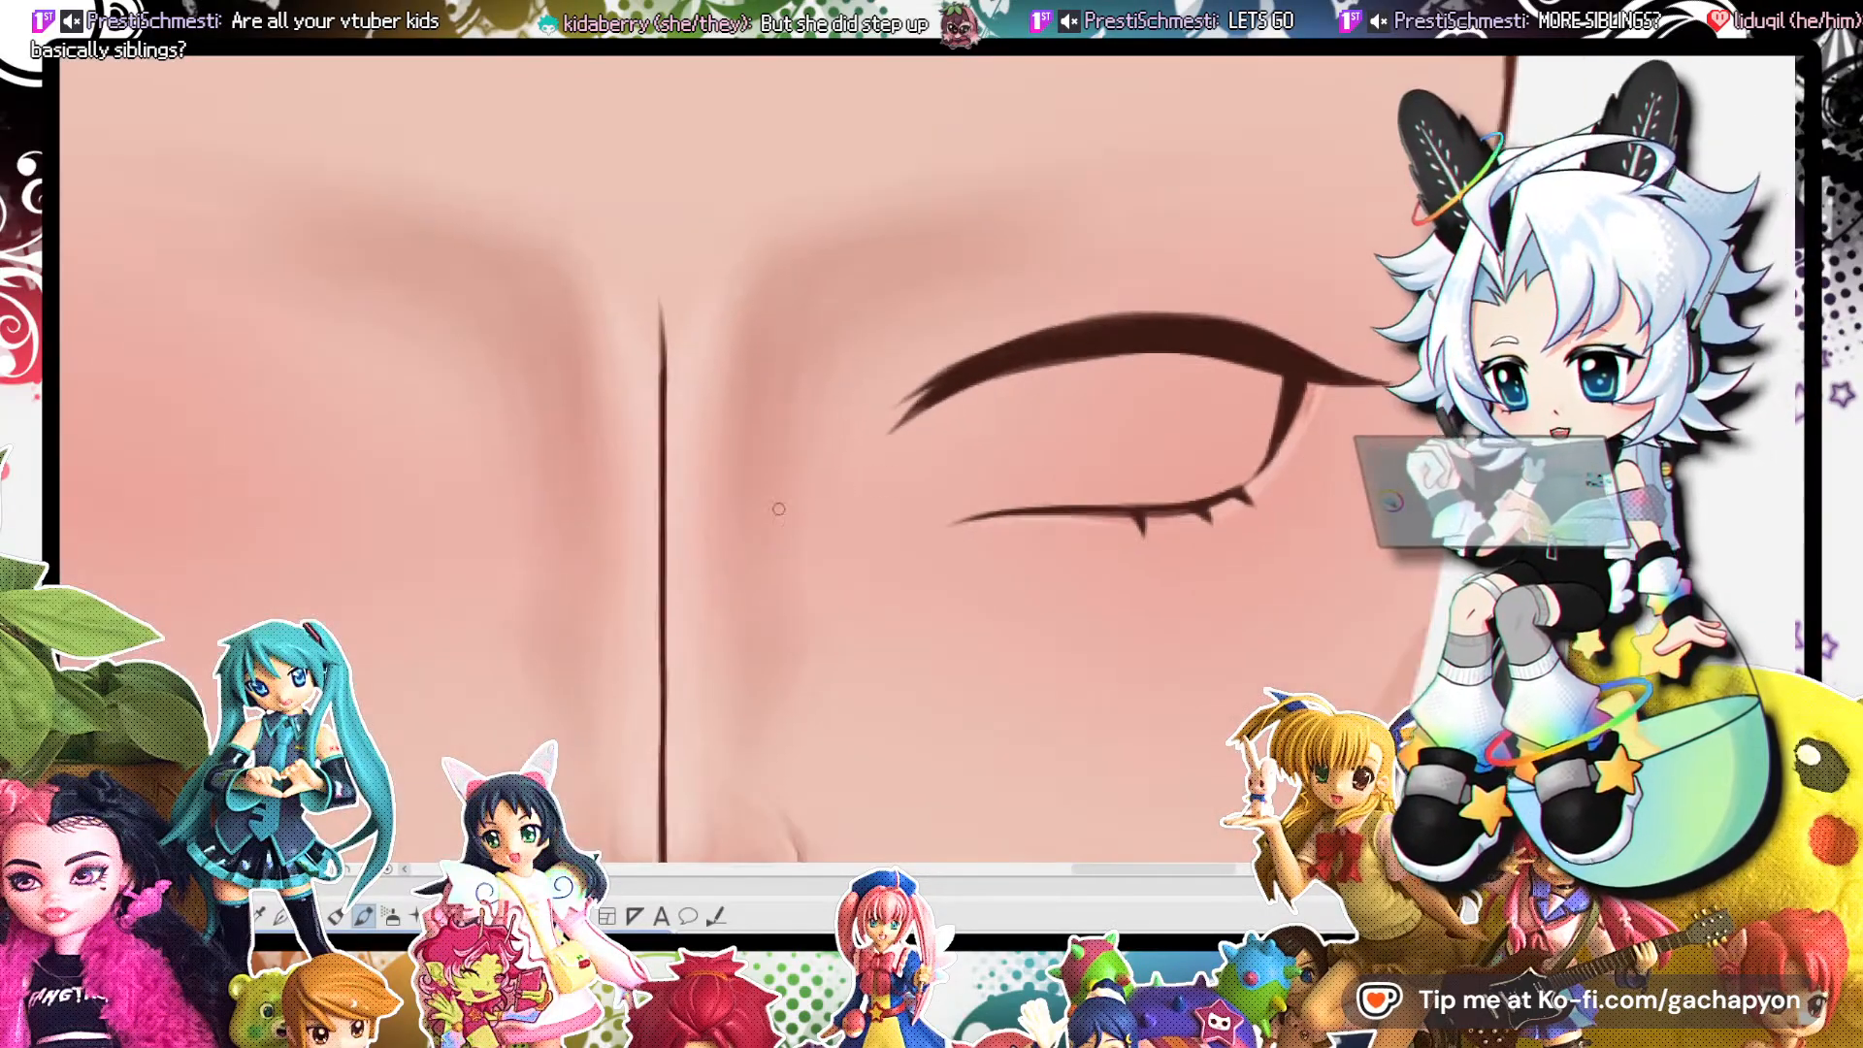
scroll(1094, 328, "up", 3)
scroll(878, 494, "down", 3)
scroll(706, 599, "up", 1)
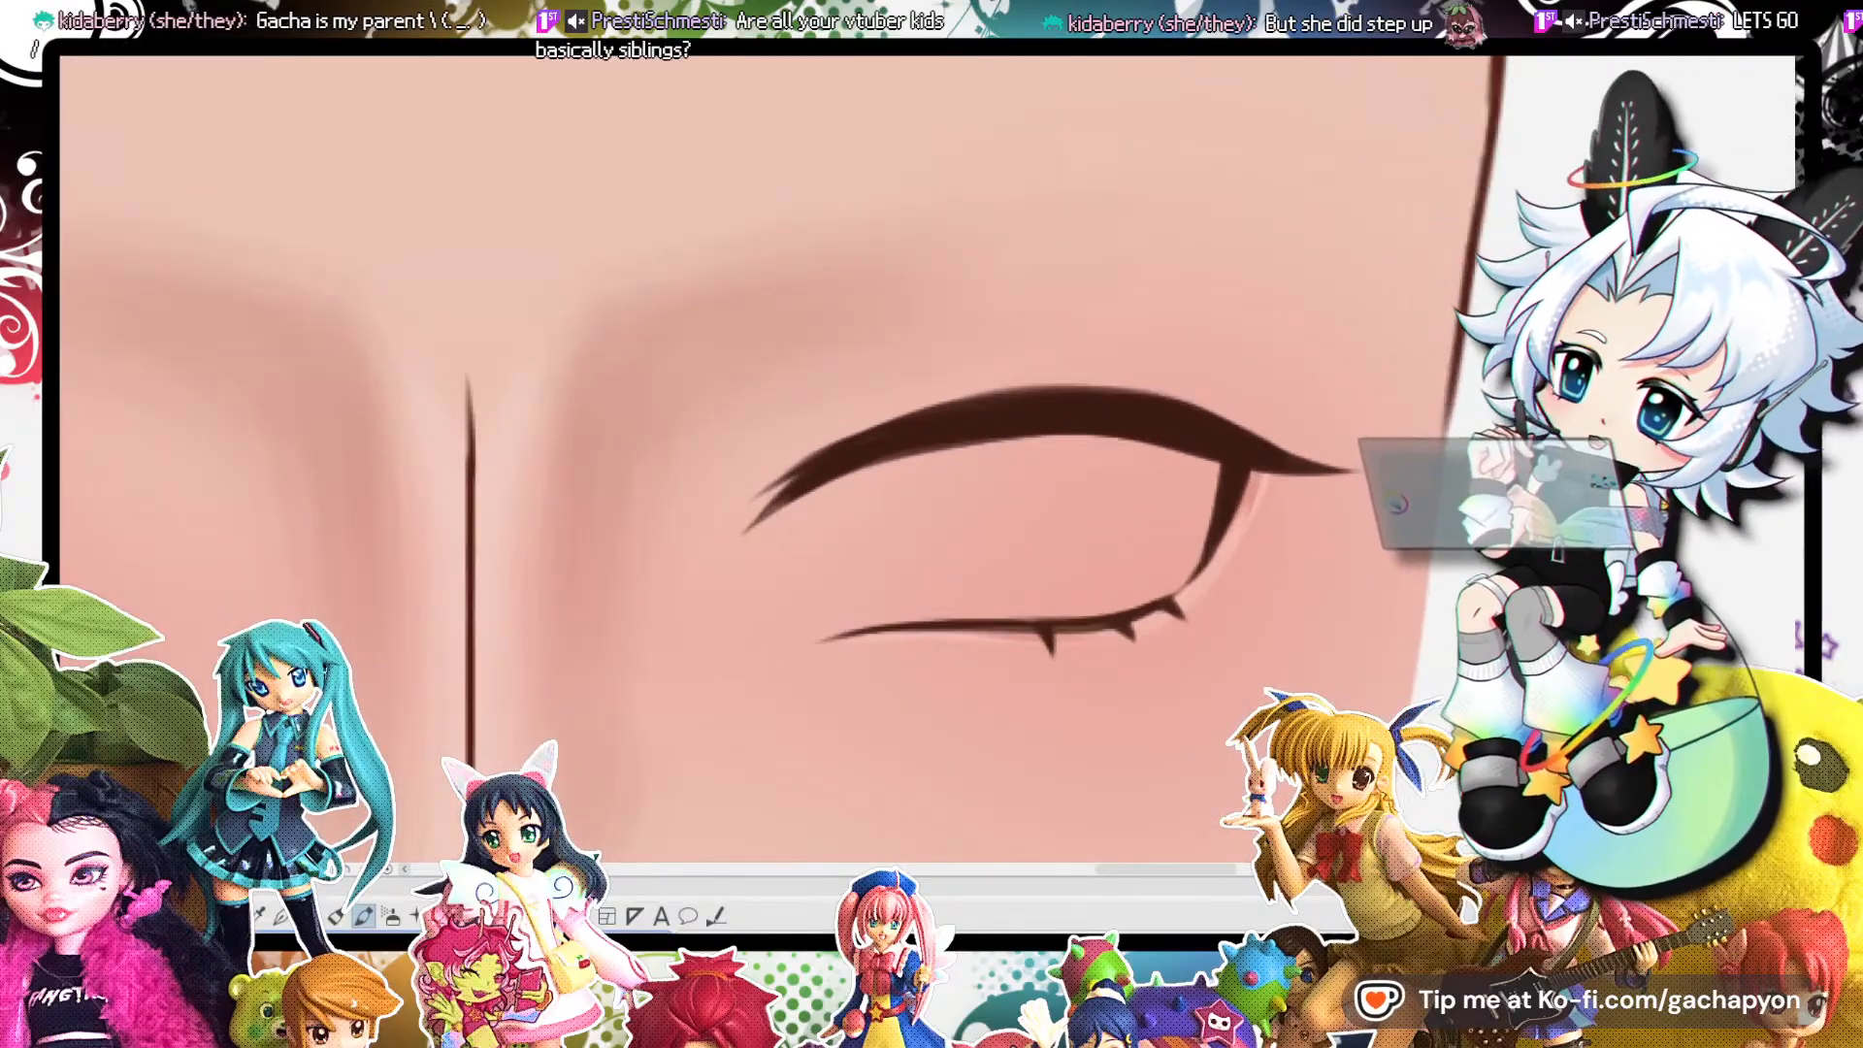
Tint the middle of the right-hand eye's thick upper lash line crimson, keeping its edges and tips dark brown.
left_click_drag(1310, 101, 1019, 118)
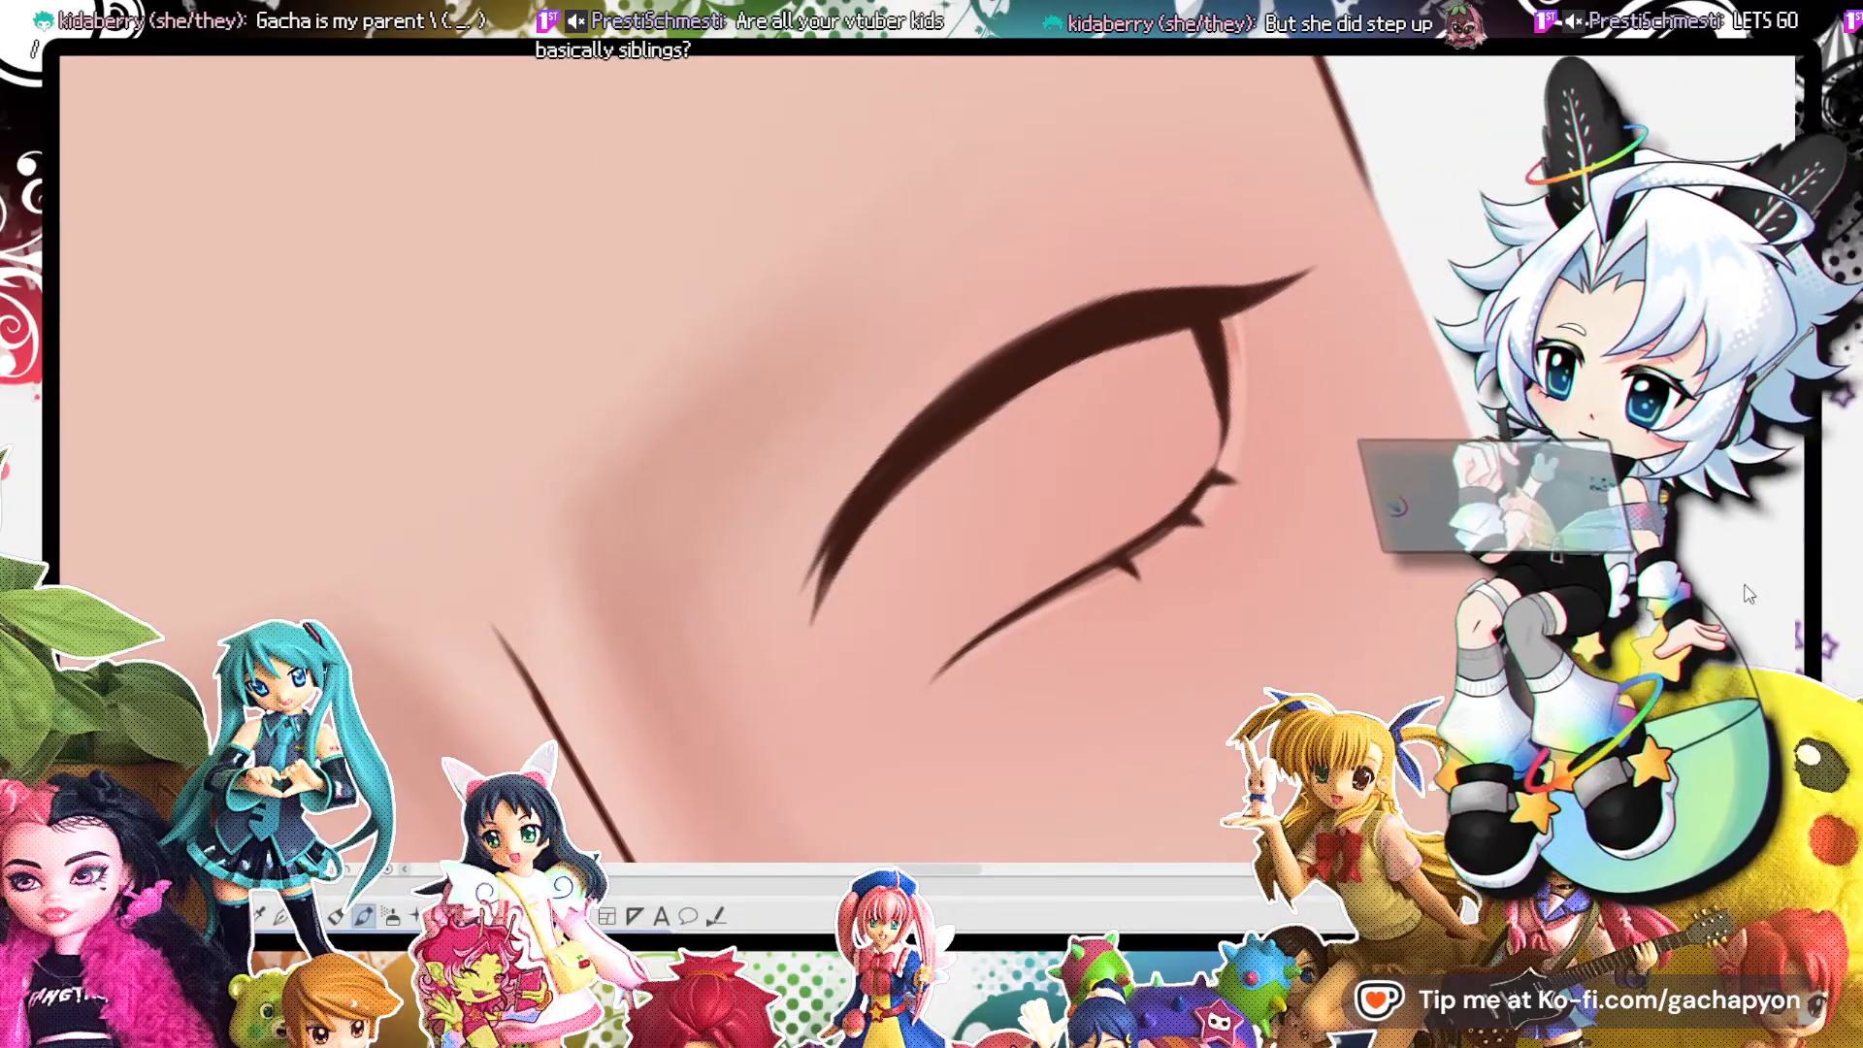
key("b")
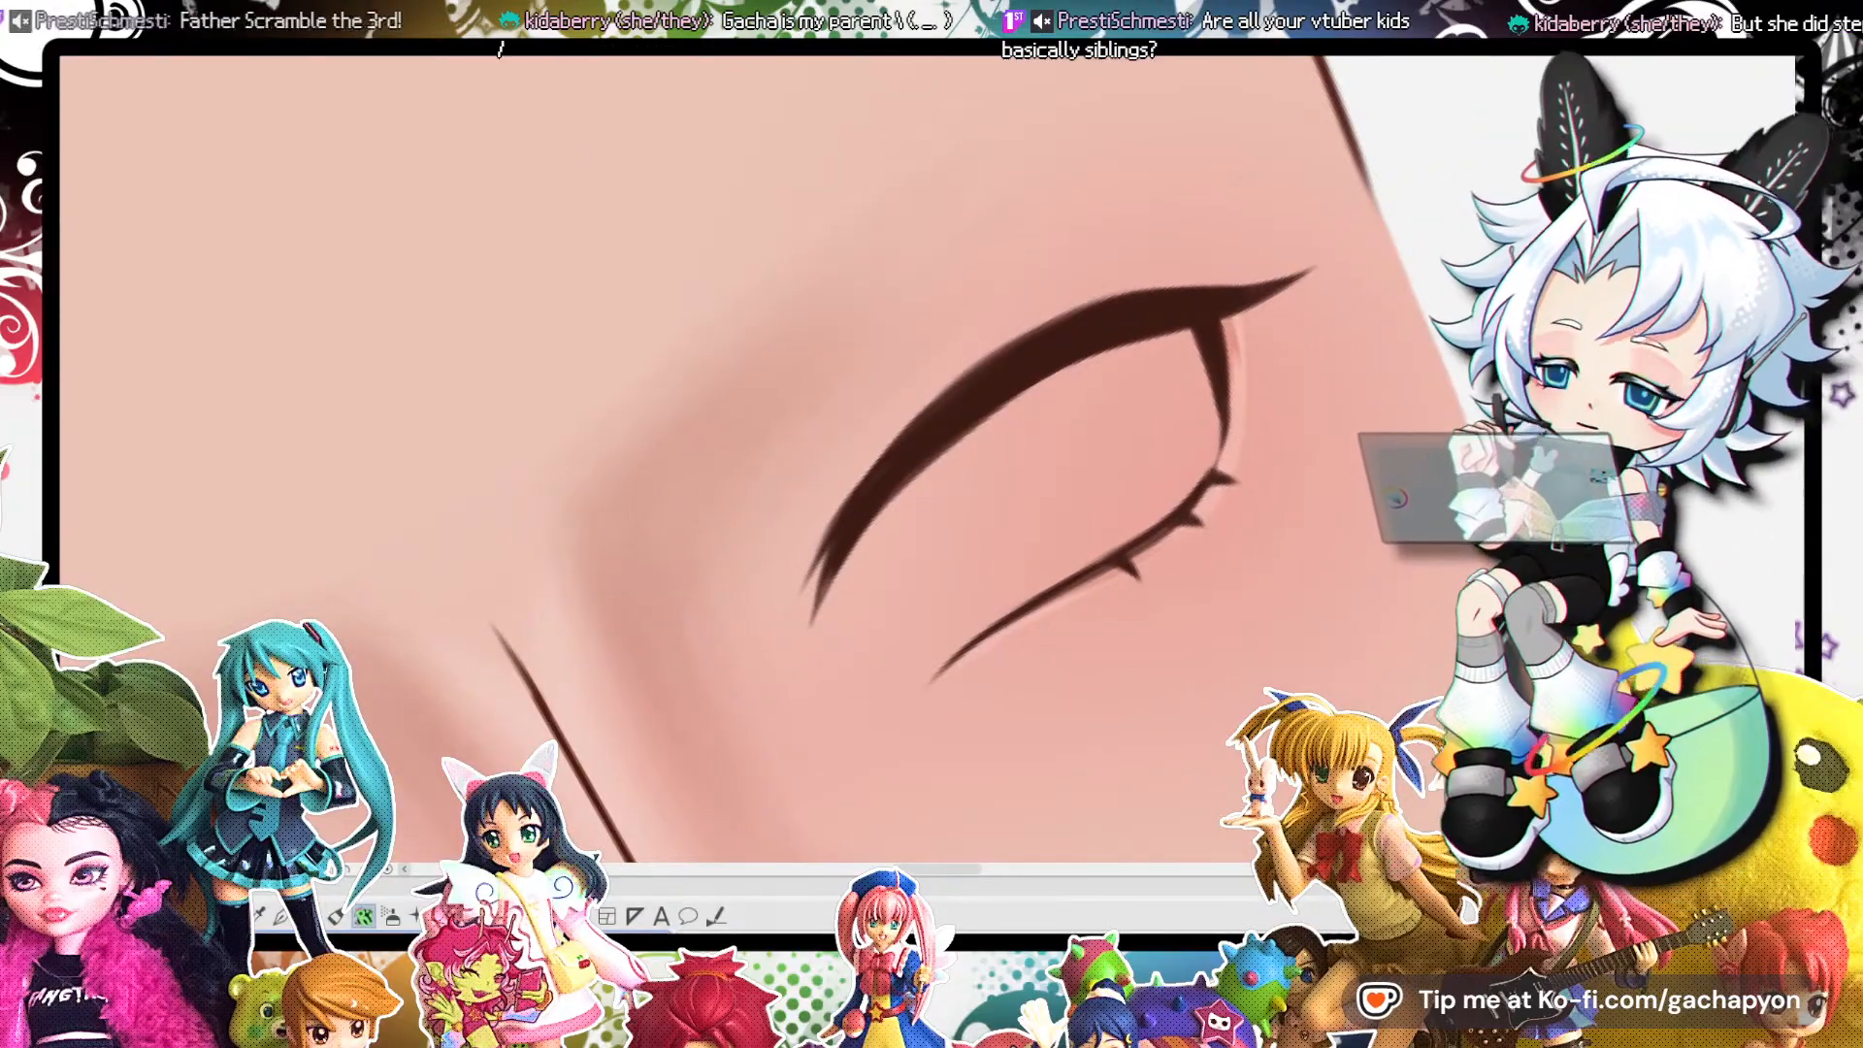
mouse_move(1010, 381)
left_mouse_down()
mouse_move(919, 441)
mouse_move(1163, 300)
left_mouse_up()
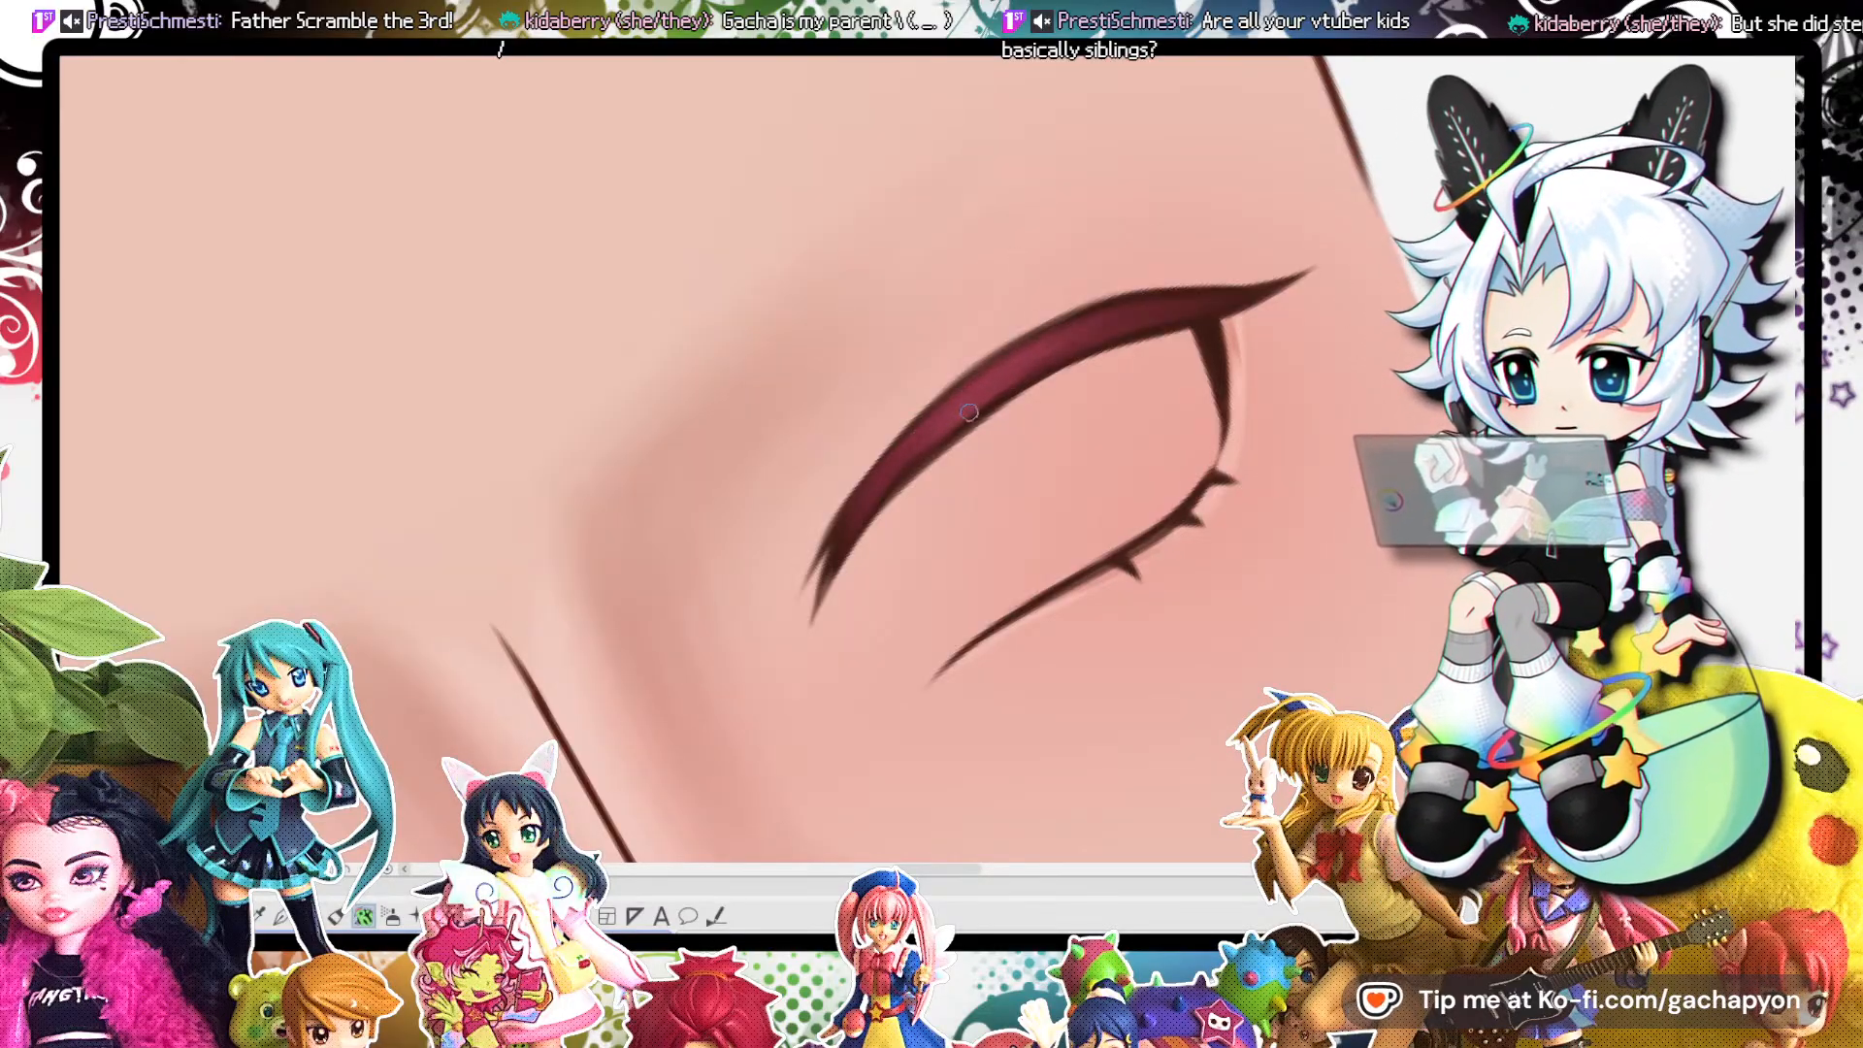
scroll(1179, 372, "down", 5)
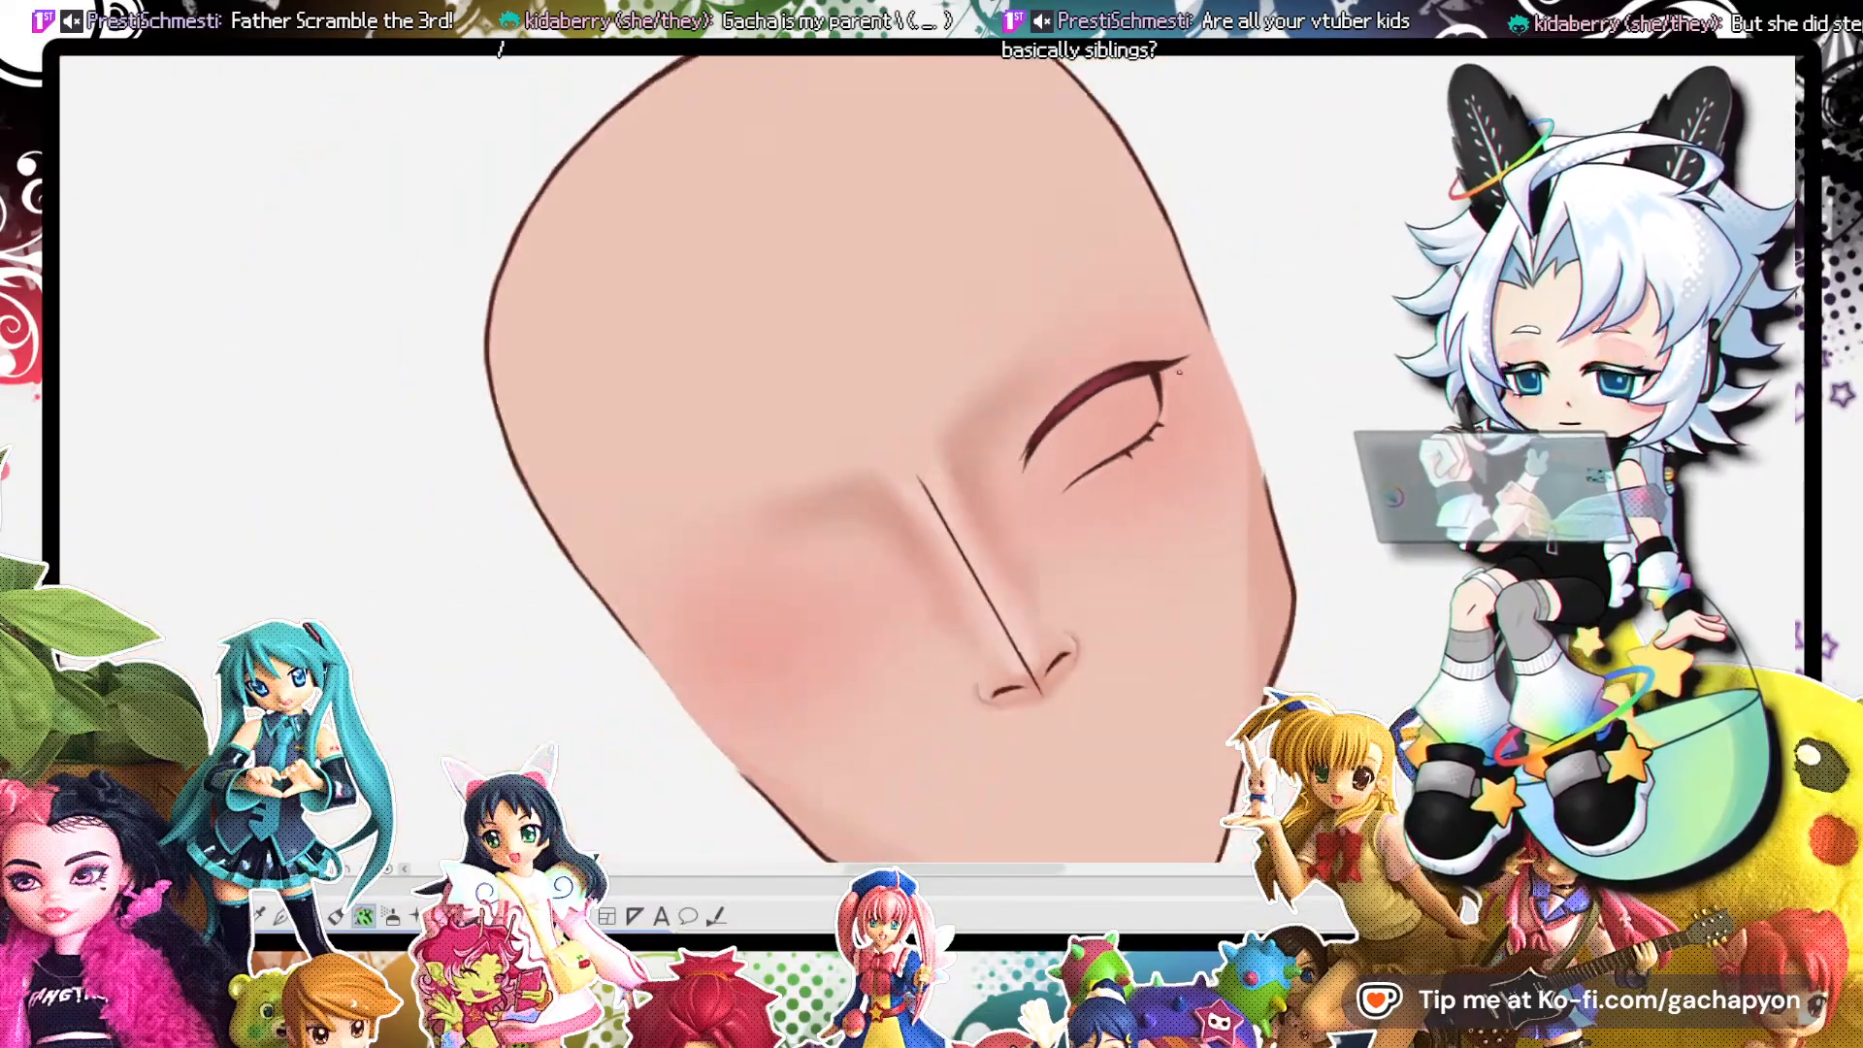
scroll(1179, 372, "down", 1)
scroll(1179, 372, "up", 8)
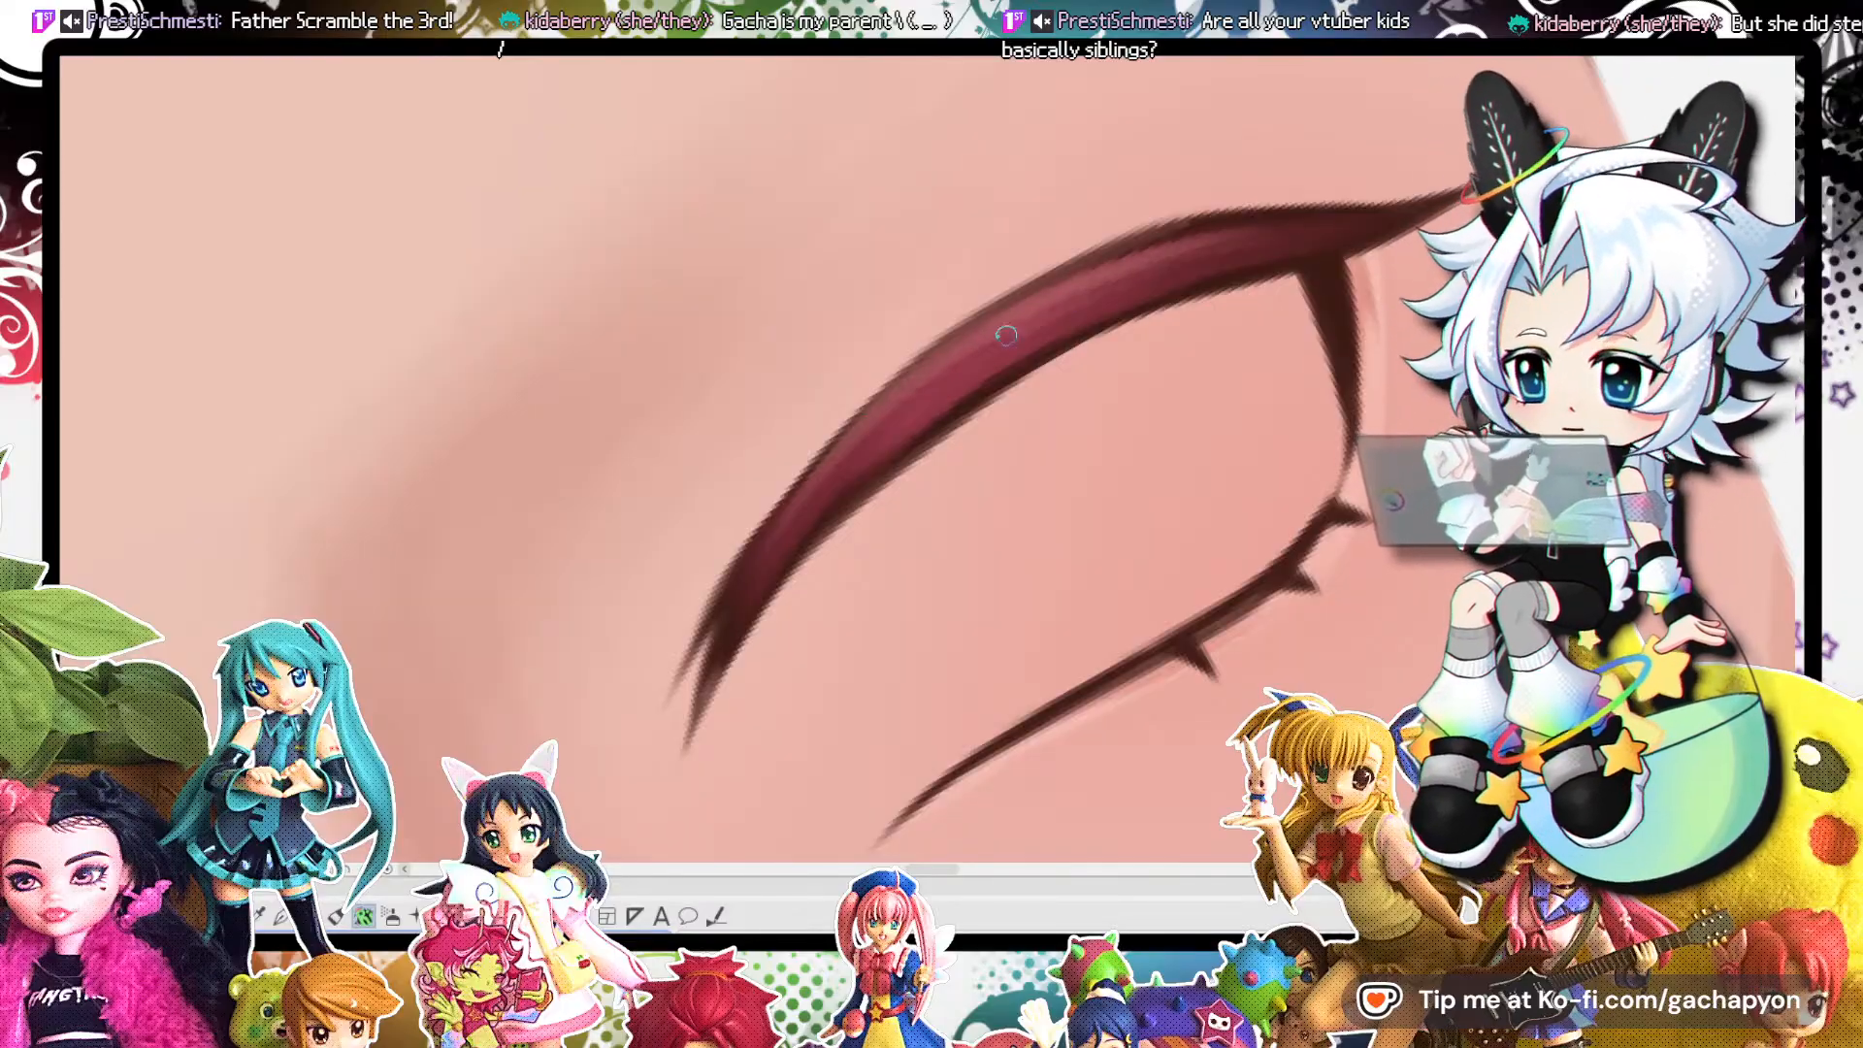
Brighten the crimson tint along the middle of the right-hand eye's upper lash line with a soft lighter stroke.
left_click_drag(1050, 328, 1139, 293)
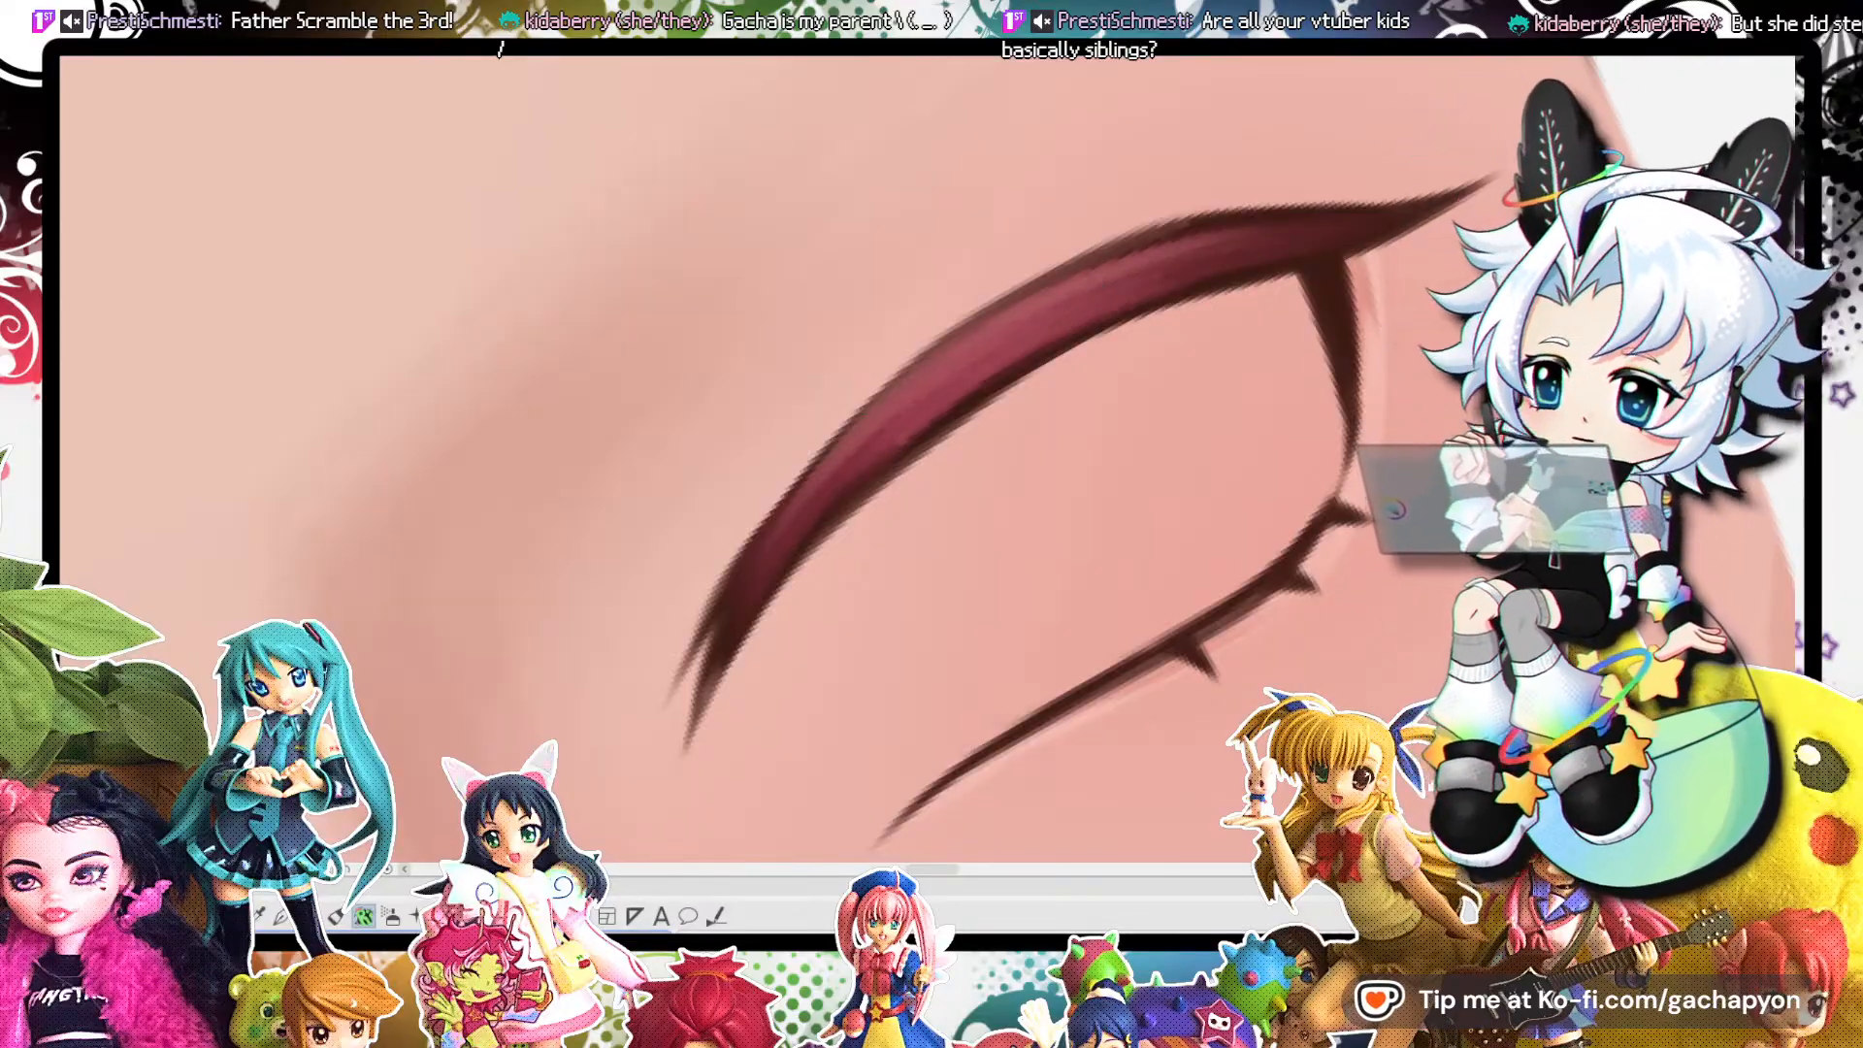
key("ctrl+minus")
key("ctrl+minus")
key("ctrl+minus")
key("ctrl+minus")
key("ctrl+minus")
key("ctrl+minus")
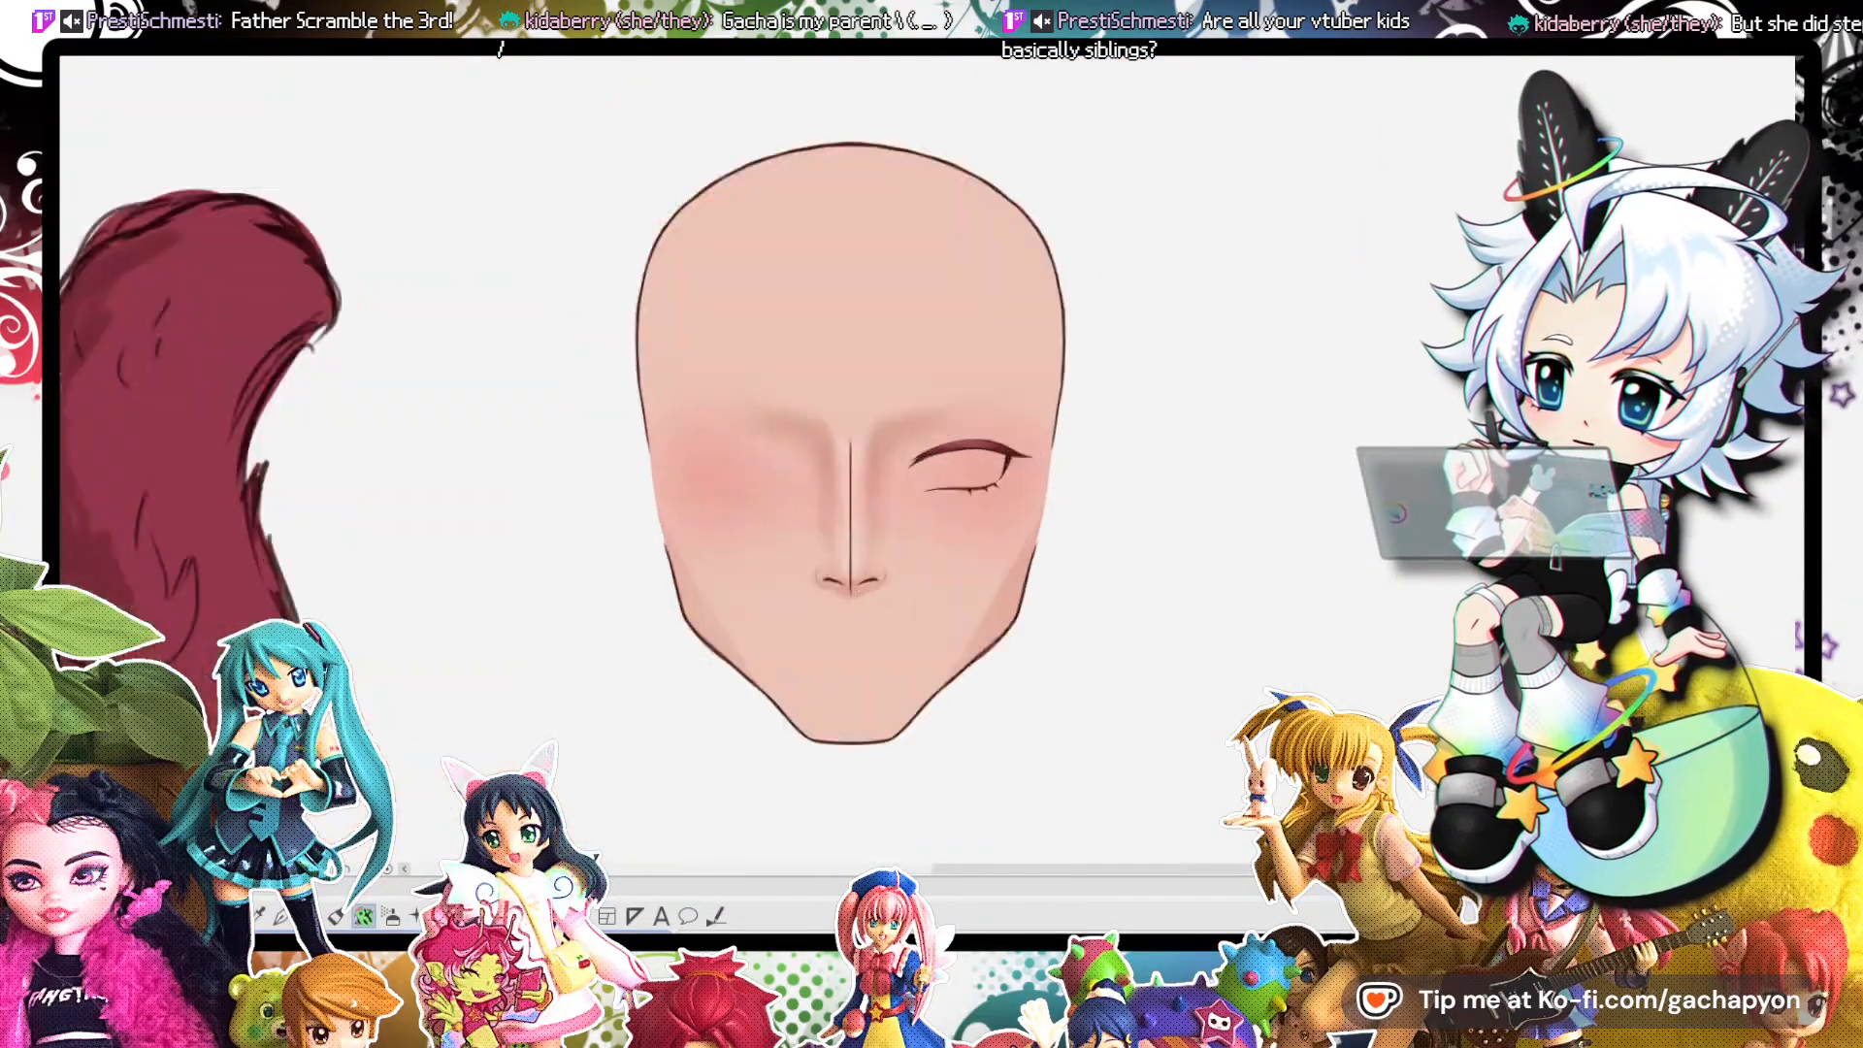
Add fine lighter crimson streaks to the upper lash line, blending them toward the dark inner corner.
key("ctrl+plus")
key("ctrl+plus")
key("ctrl+plus")
key("ctrl+plus")
key("minus")
key("minus")
key("minus")
key("minus")
key("minus")
key("minus")
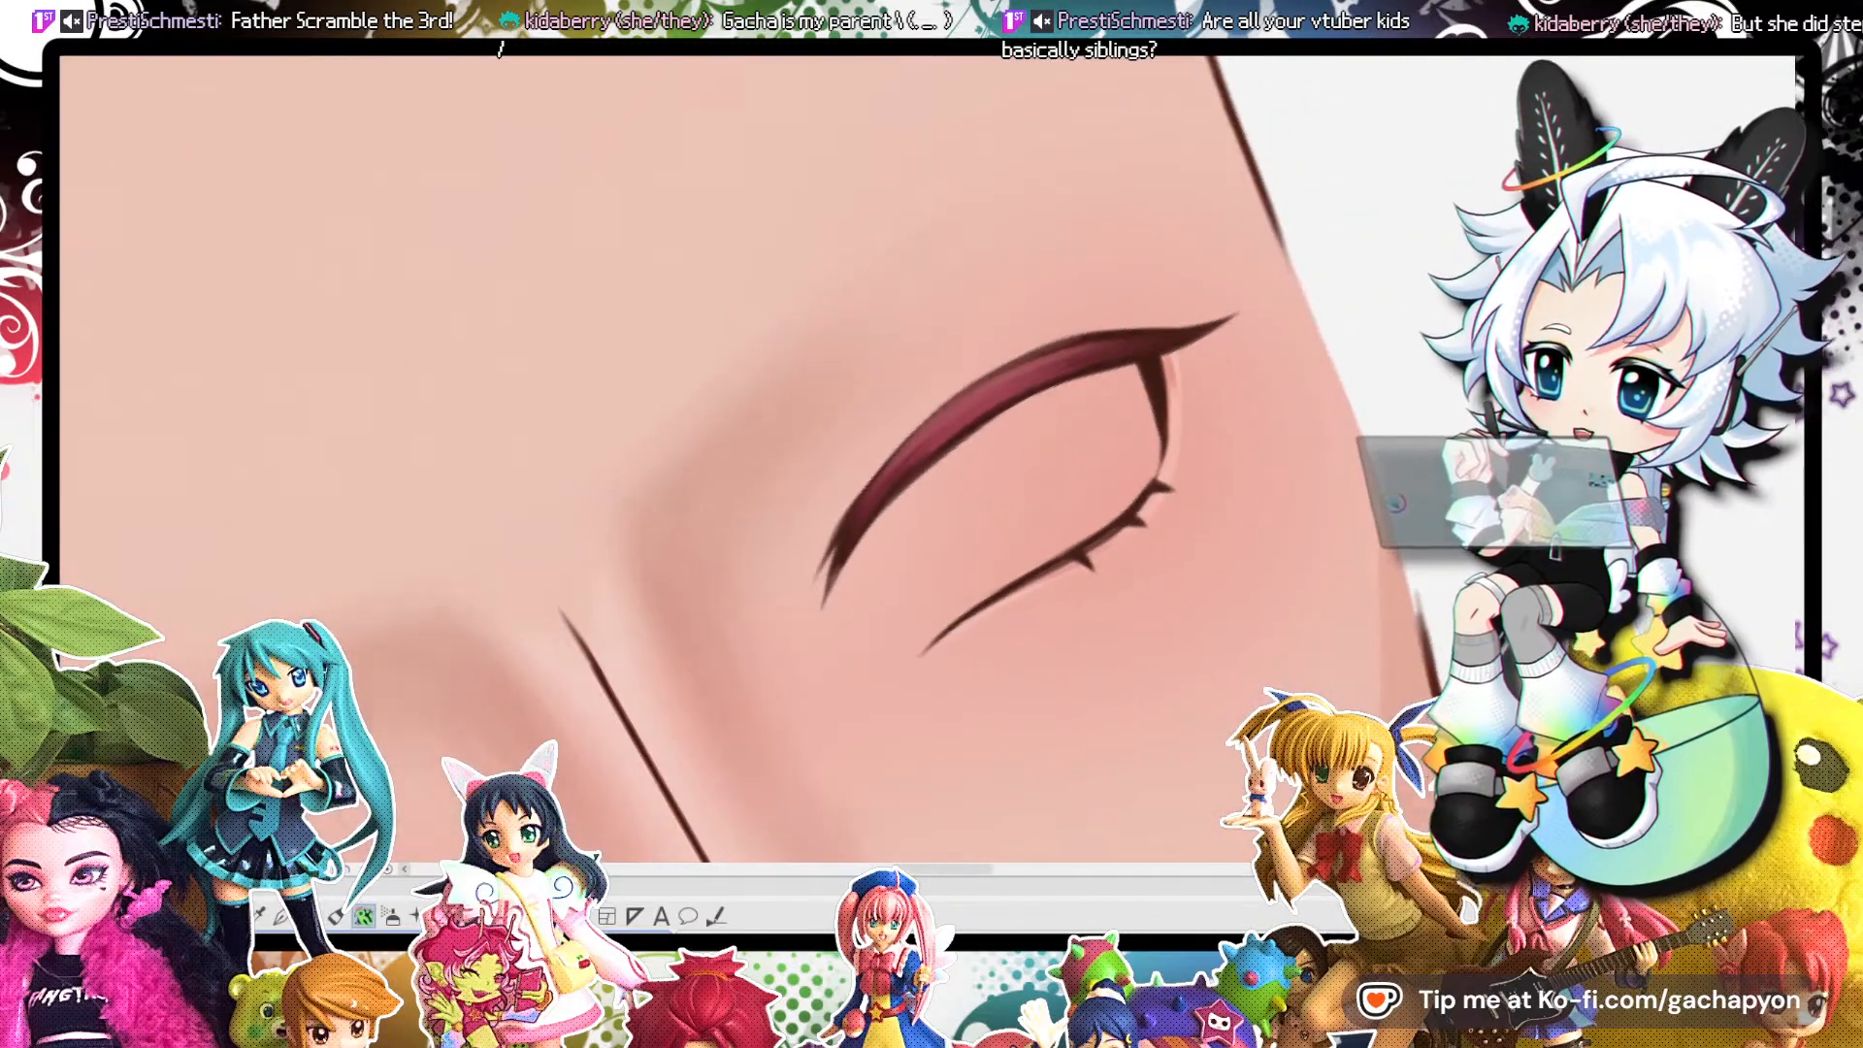
key("ctrl+plus")
key("ctrl+plus")
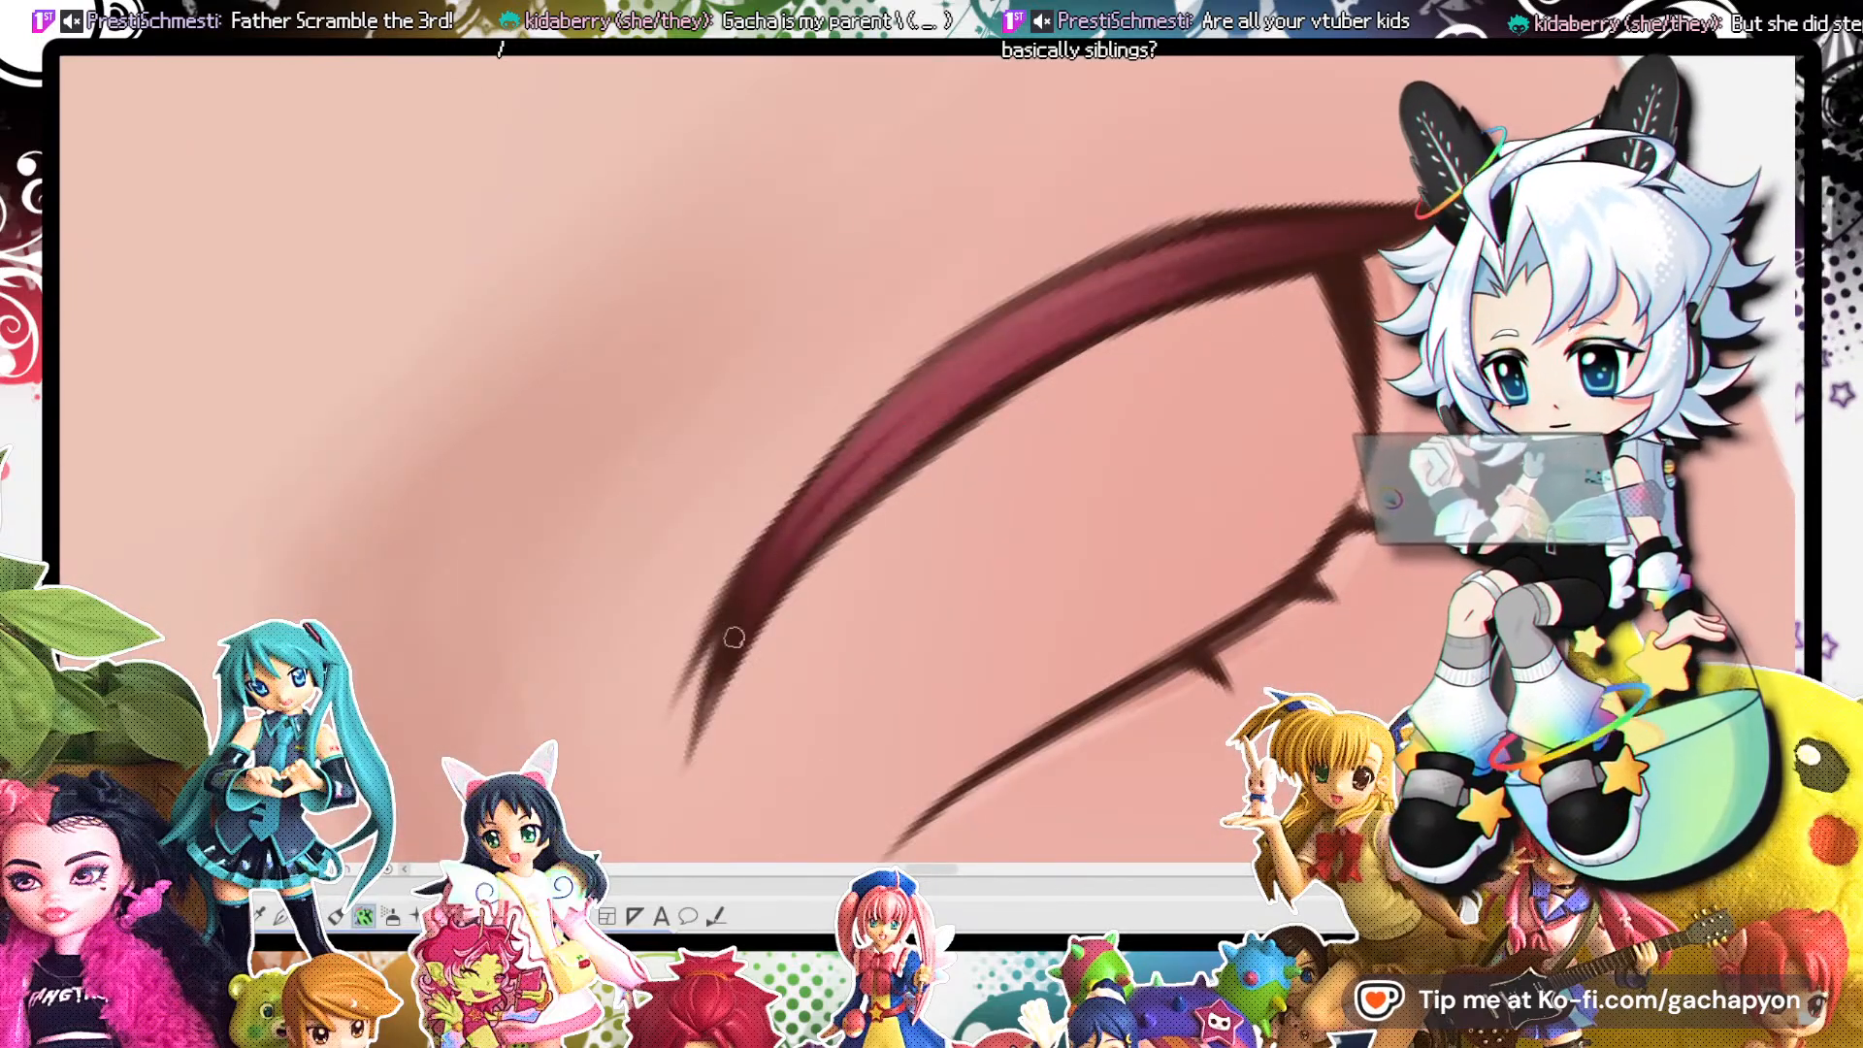
Examine the streaked upper lash line at whole-face scale and again close up.
key("ctrl+minus")
key("ctrl+minus")
key("ctrl+minus")
key("ctrl+minus")
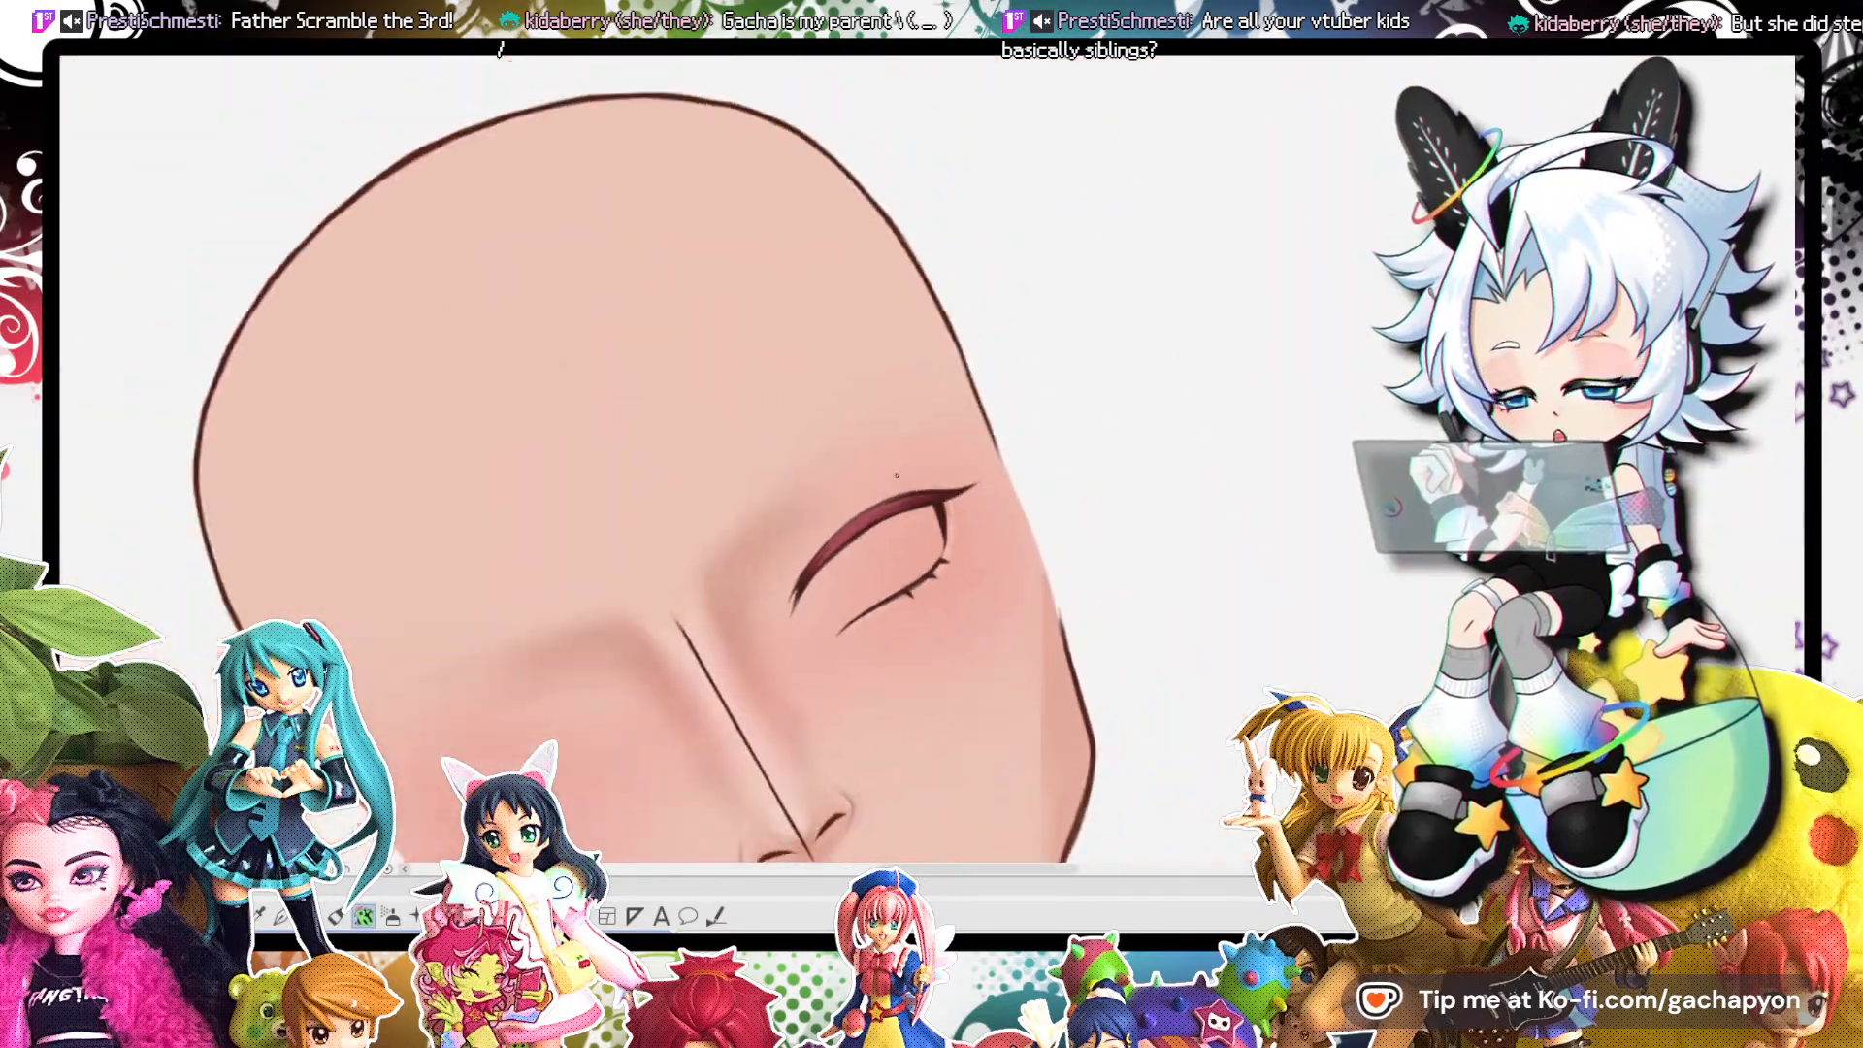
key("ctrl+minus")
key("ctrl+minus")
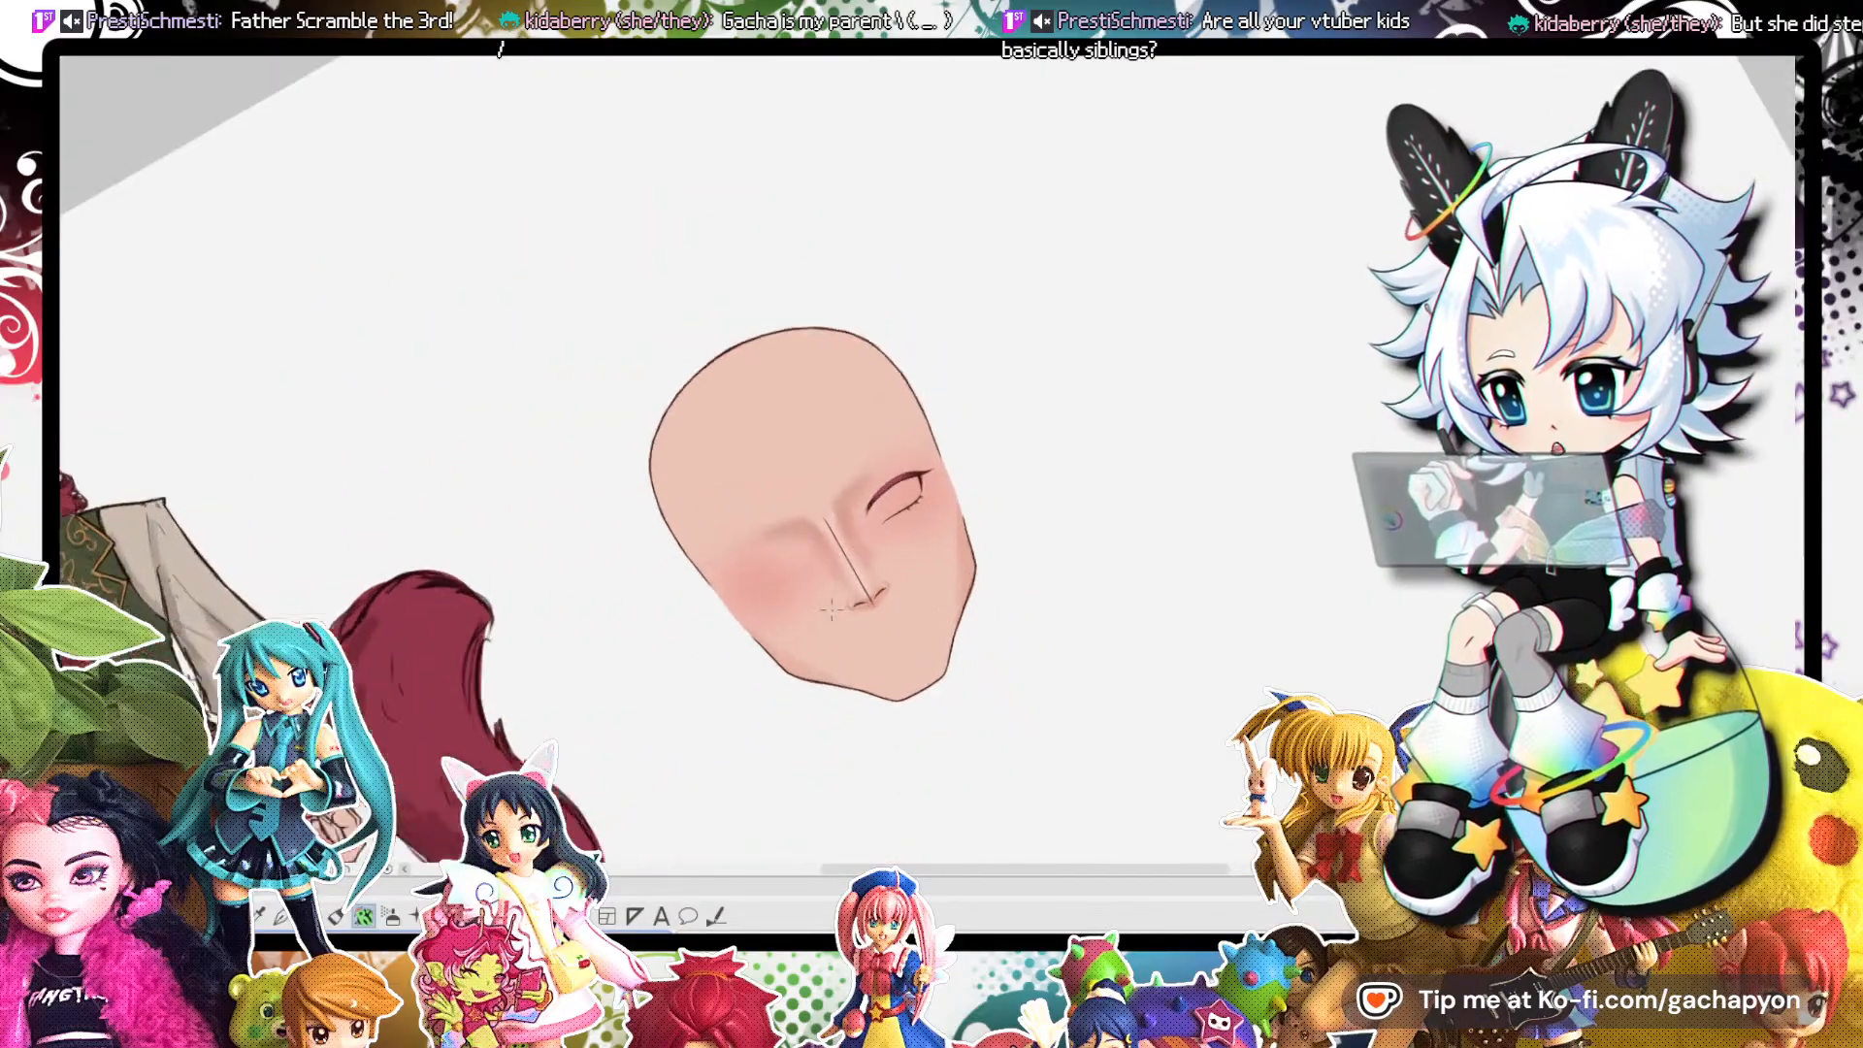
key("ctrl+plus")
key("ctrl+plus")
key("ctrl+plus")
key("ctrl+plus")
key("ctrl+plus")
key("ctrl+plus")
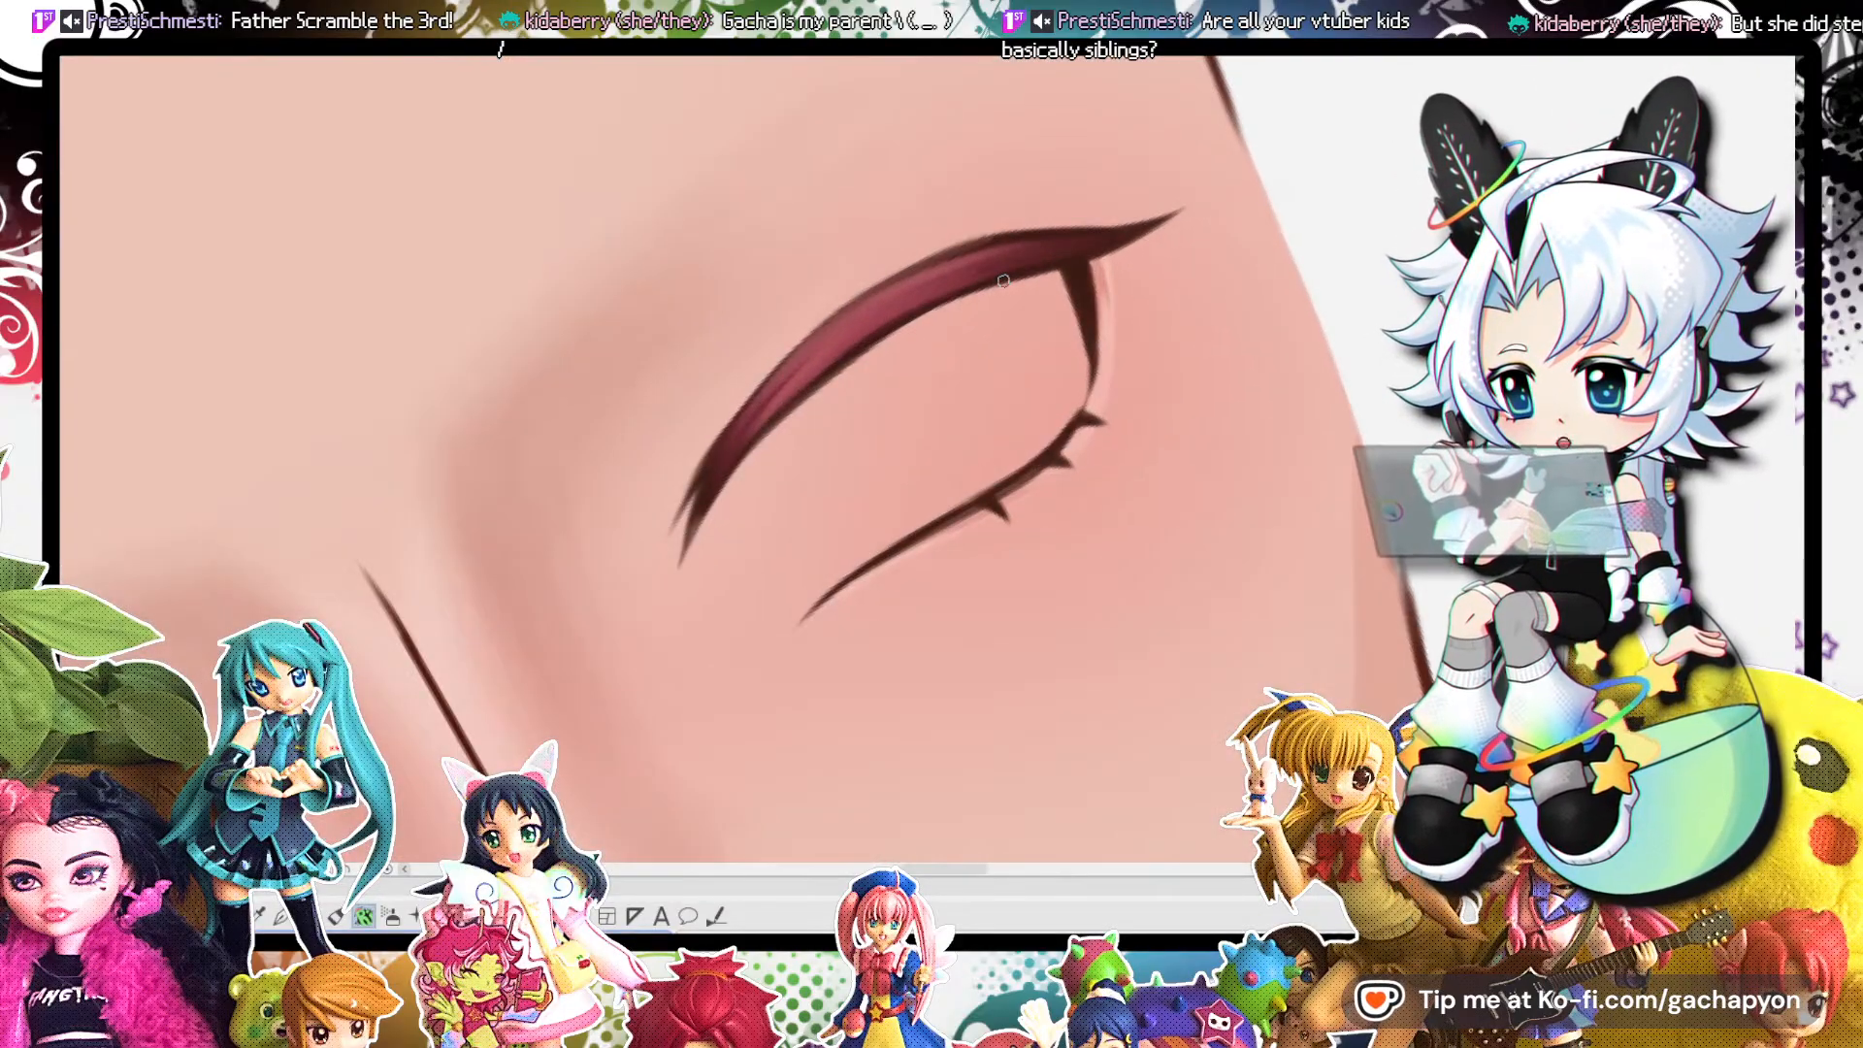
key("ctrl+plus")
key("ctrl+plus")
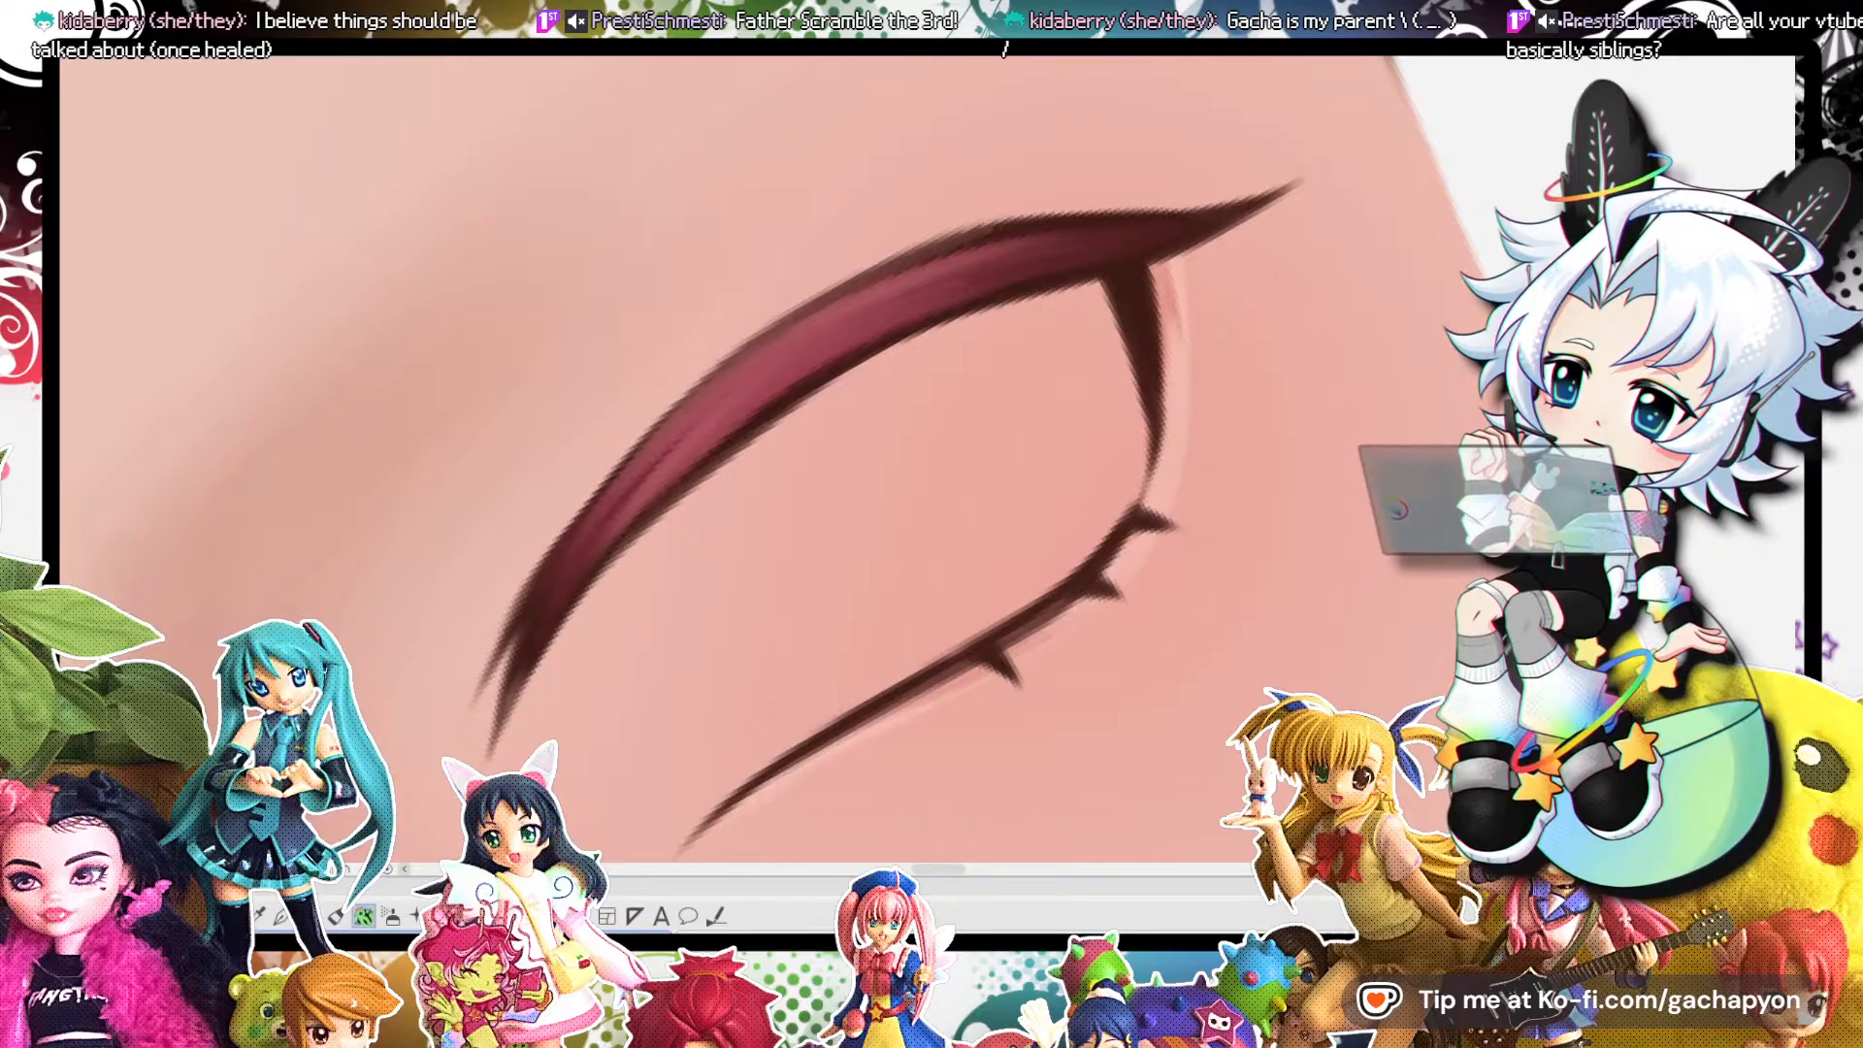
Tint the middle of the right-hand eye's lower lash line crimson, keeping its tips and small lashes dark brown.
key("ctrl+minus")
key("ctrl+minus")
key("ctrl+minus")
key("ctrl+minus")
key("ctrl+plus")
key("ctrl+plus")
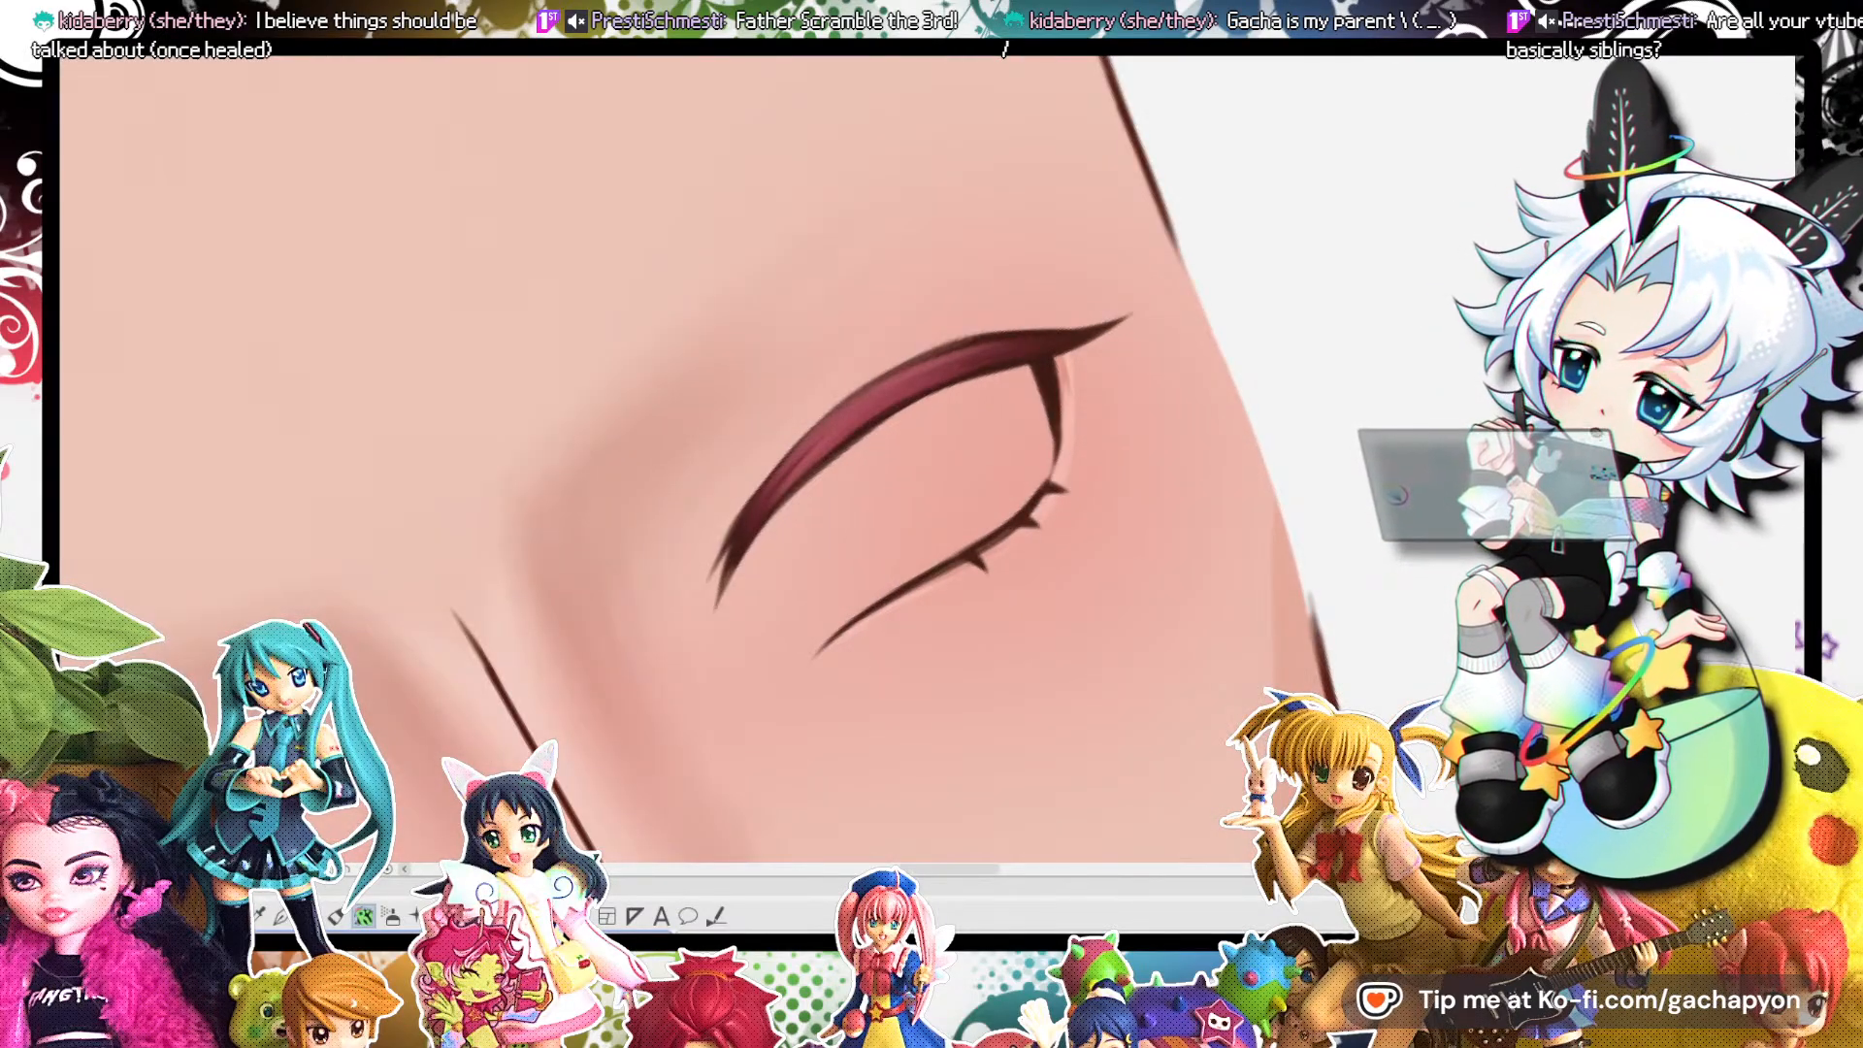
key("ctrl+plus")
key("ctrl+plus")
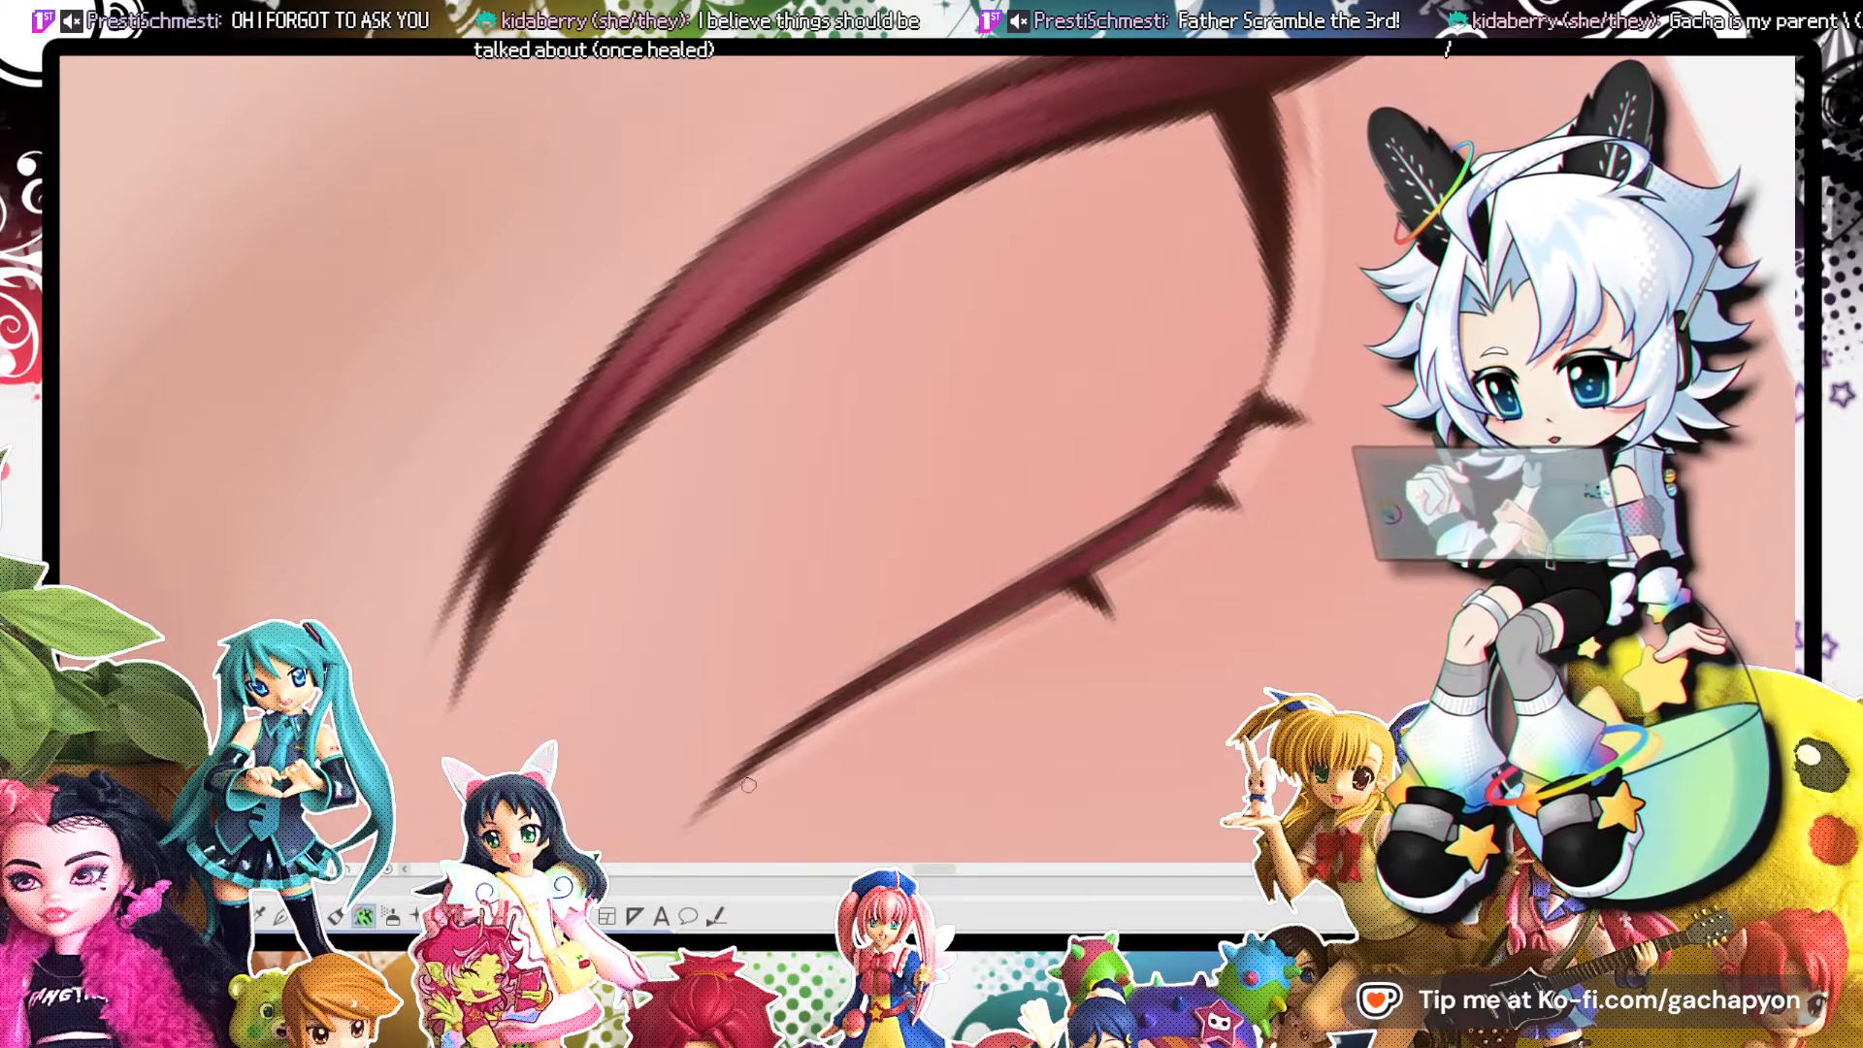
Examine the tinted upper and lower lashes against the whole upright face at several magnifications.
scroll(767, 478, "down", 6)
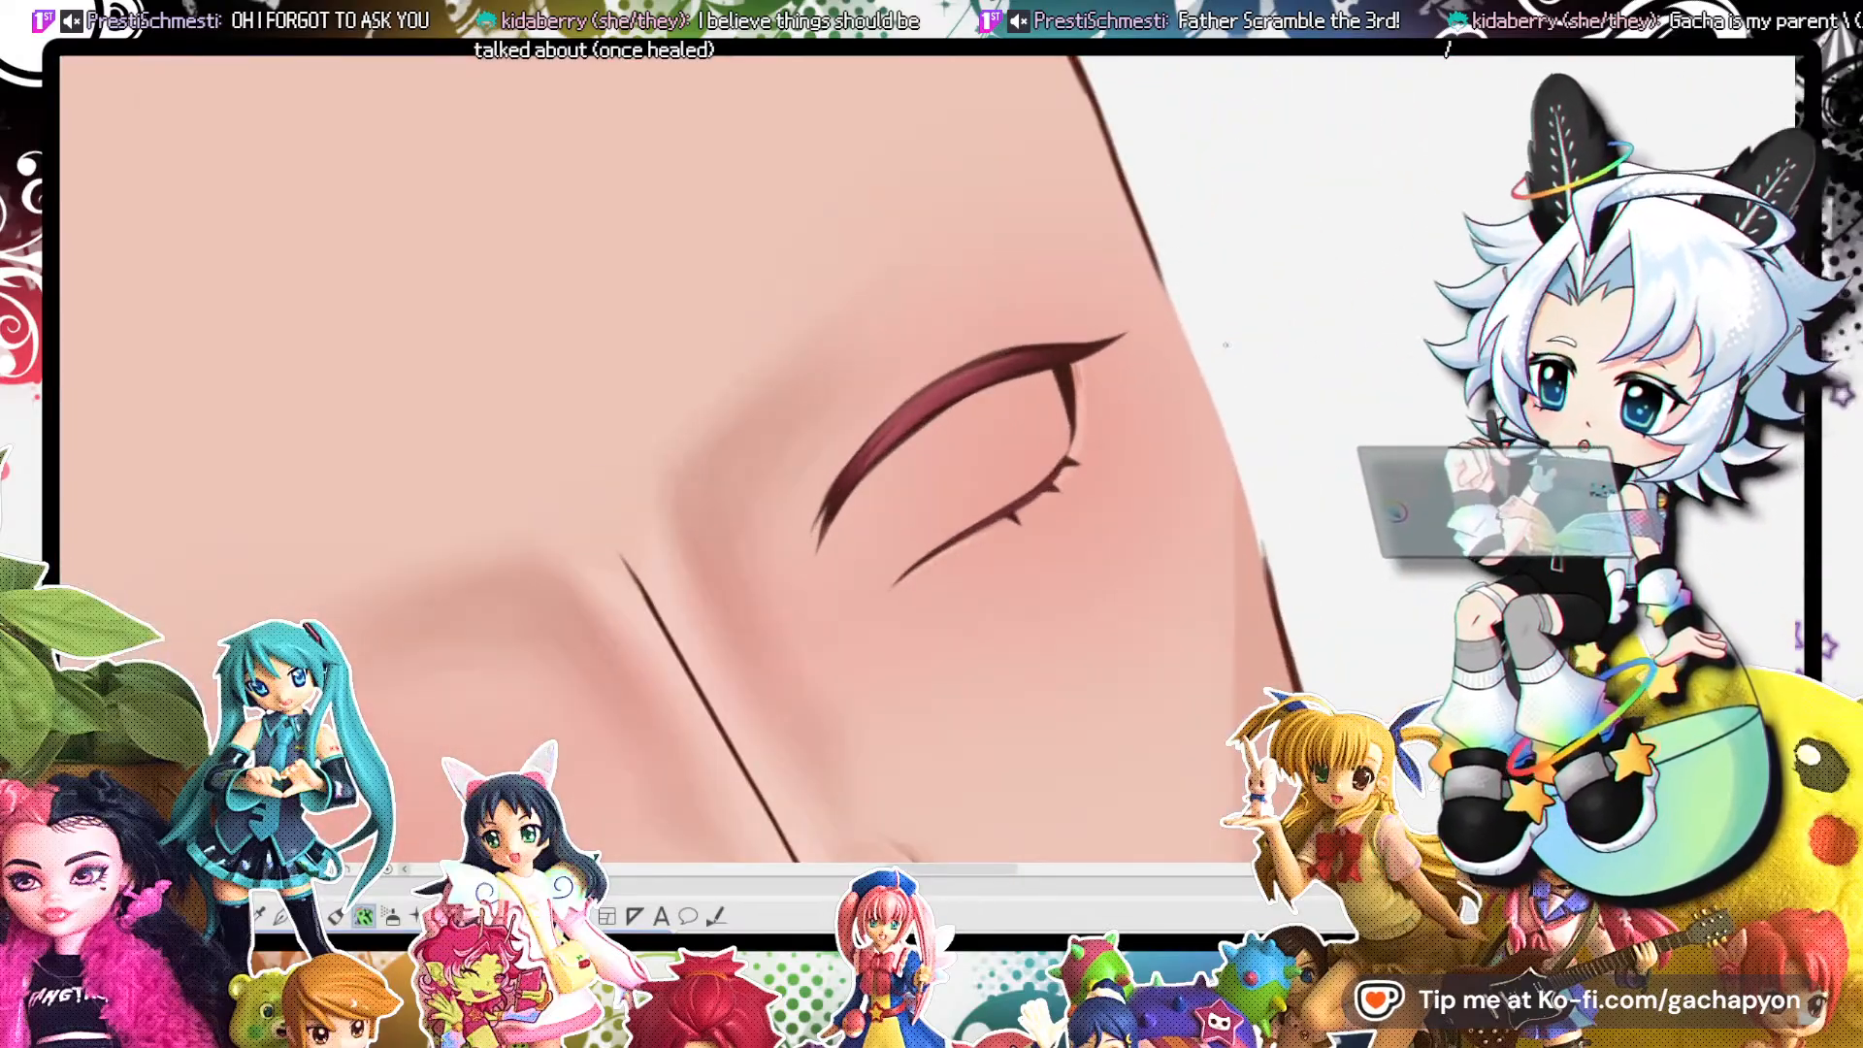
key("^")
scroll(1029, 442, "down", 4)
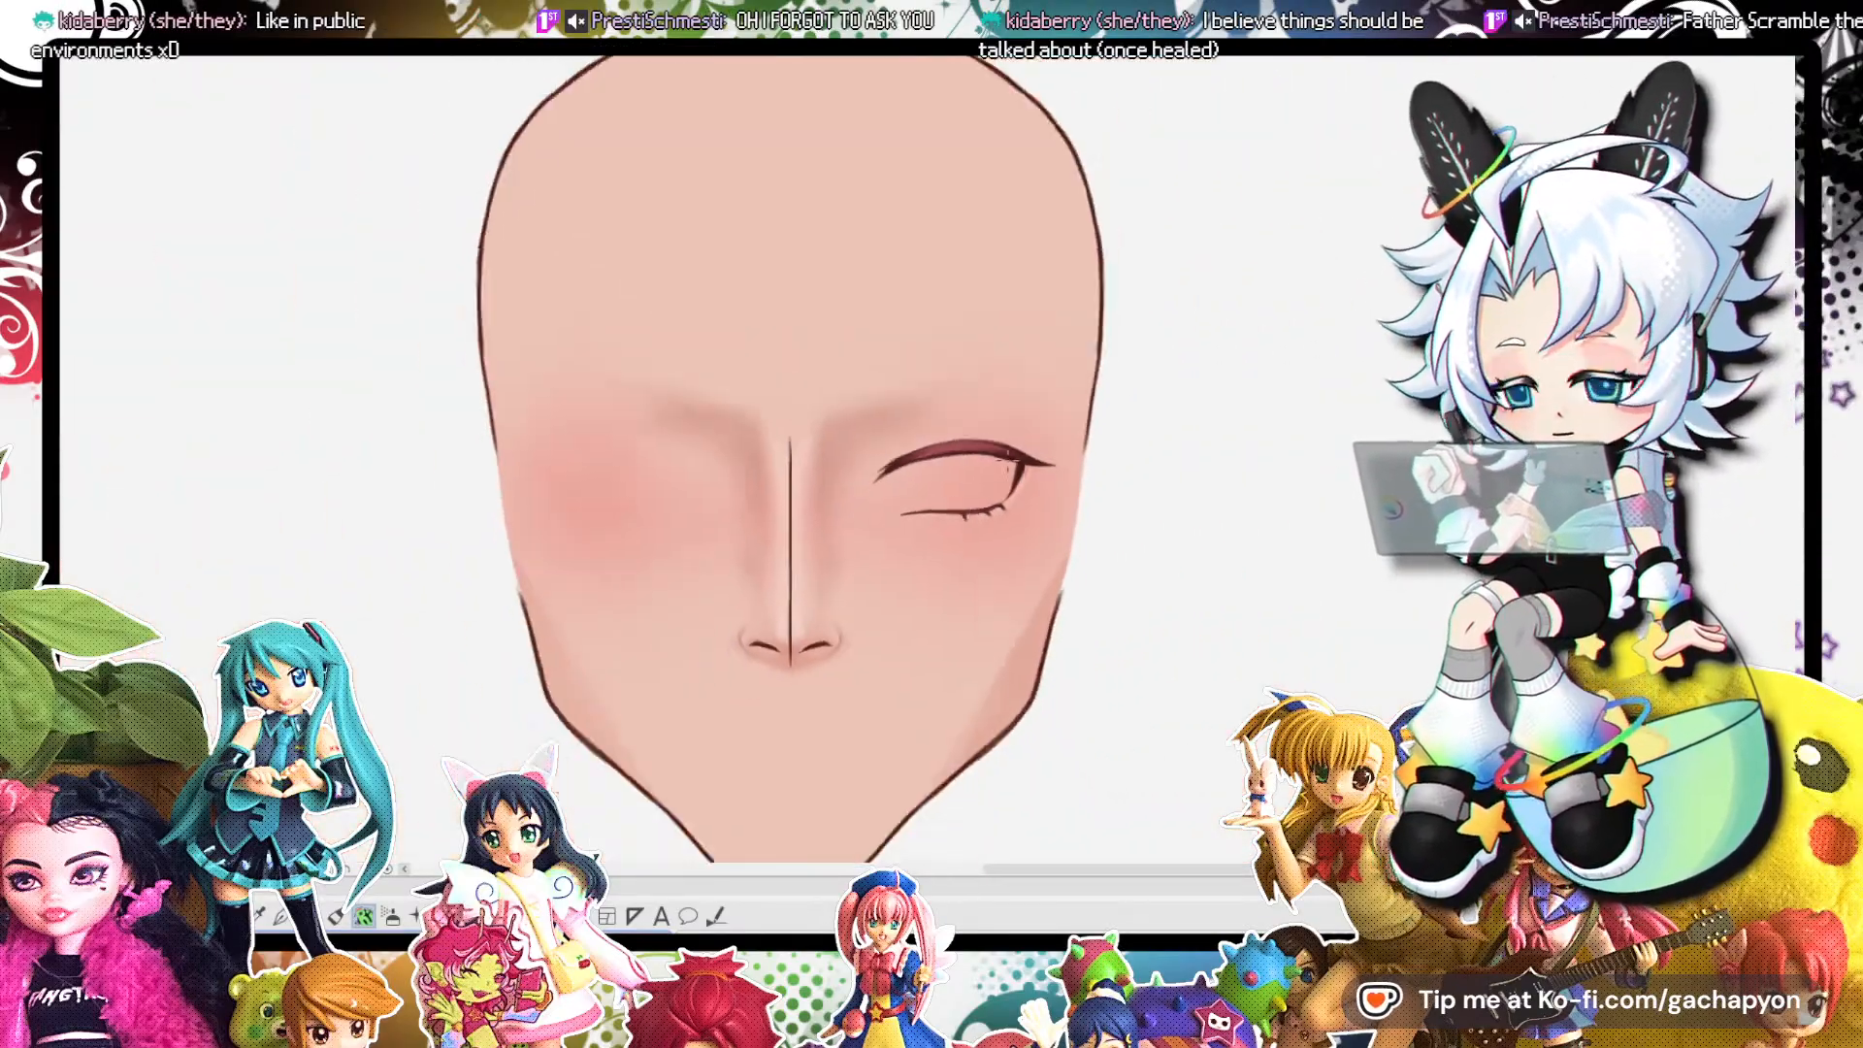
scroll(765, 420, "up", 3)
scroll(764, 420, "up", 4)
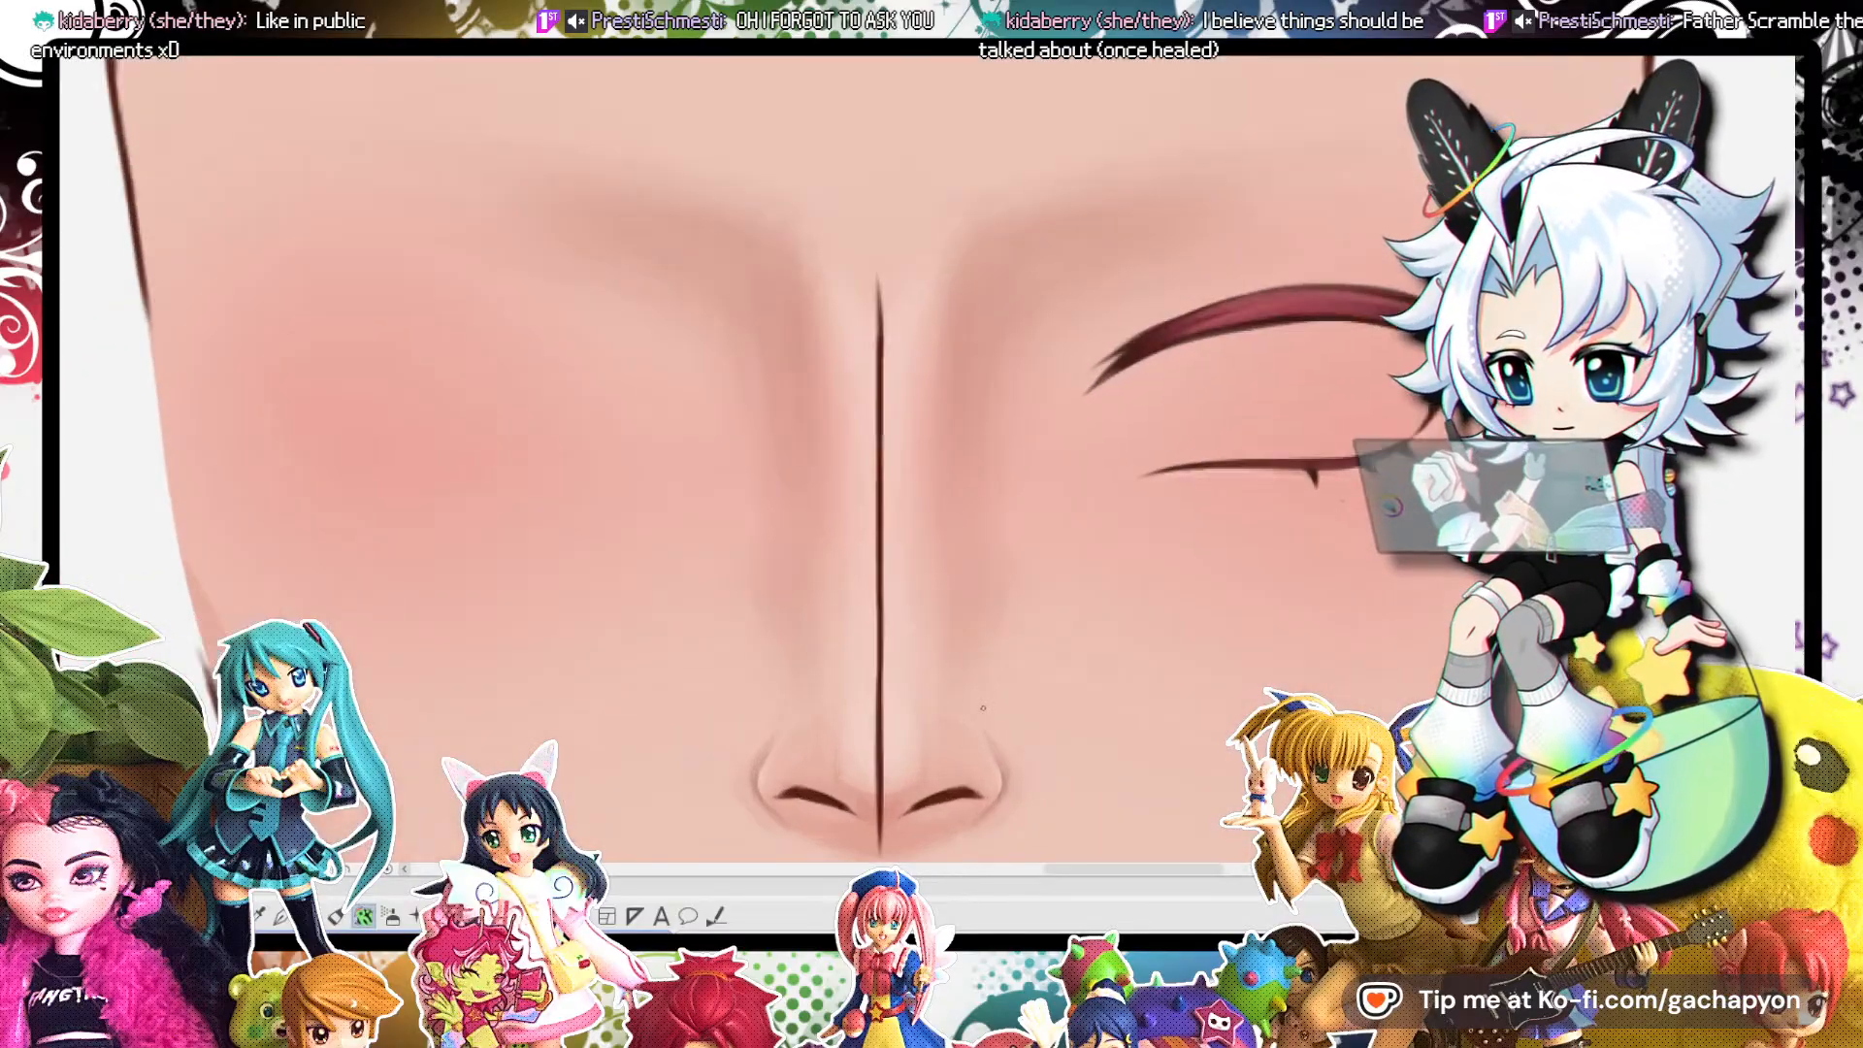
scroll(955, 493, "down", 2)
scroll(955, 493, "up", 3)
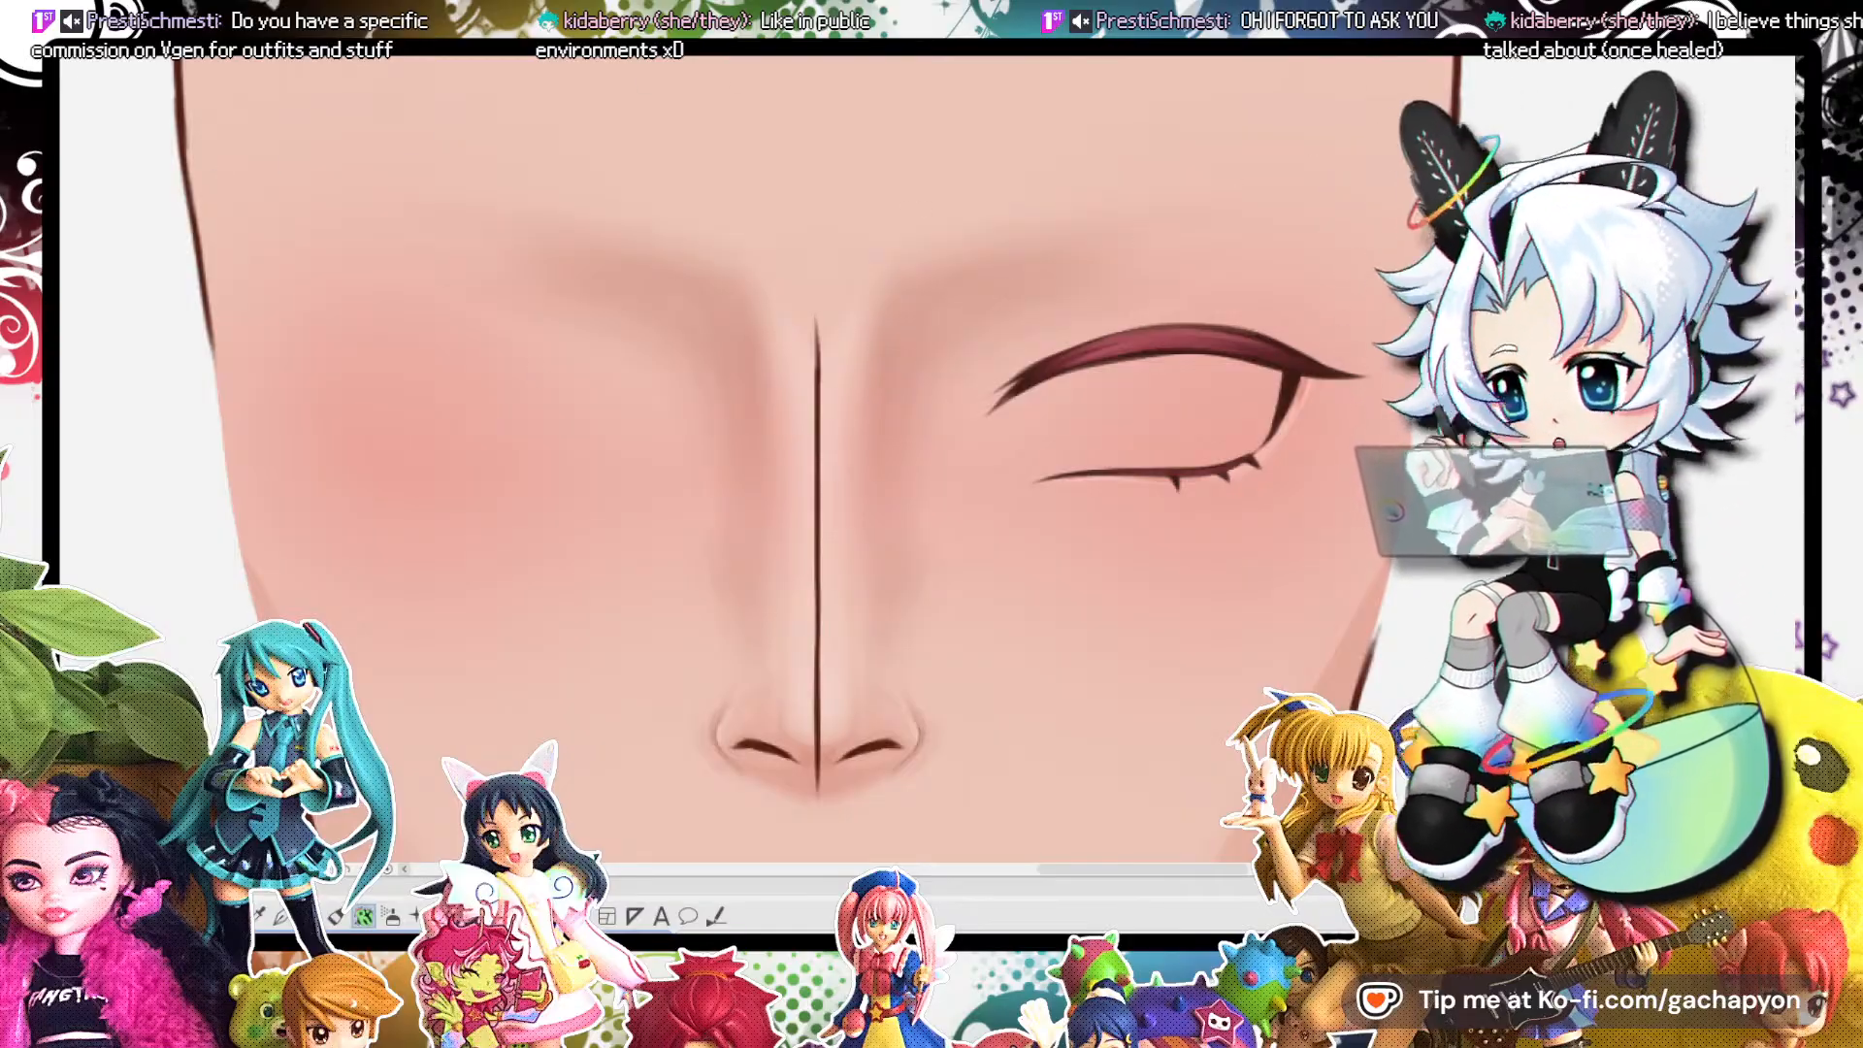
scroll(1193, 368, "down", 3)
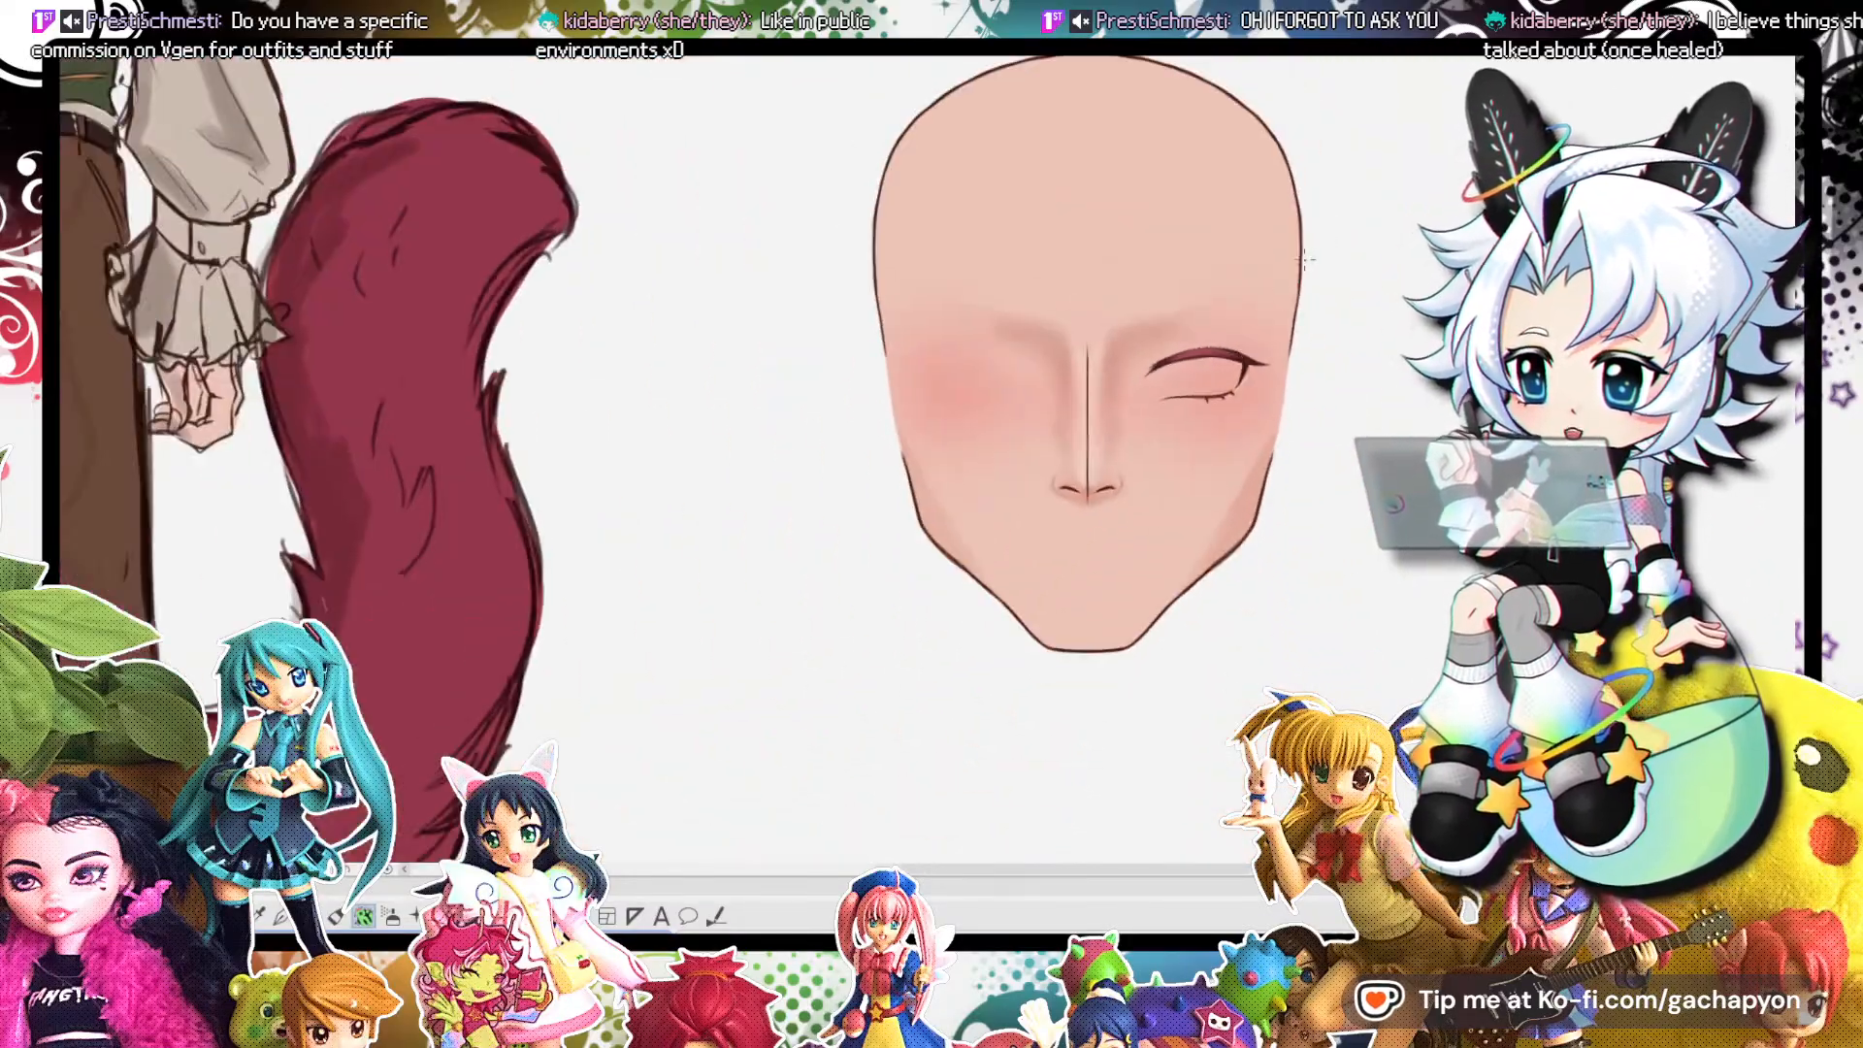
scroll(1250, 356, "up", 3)
scroll(1164, 639, "up", 2)
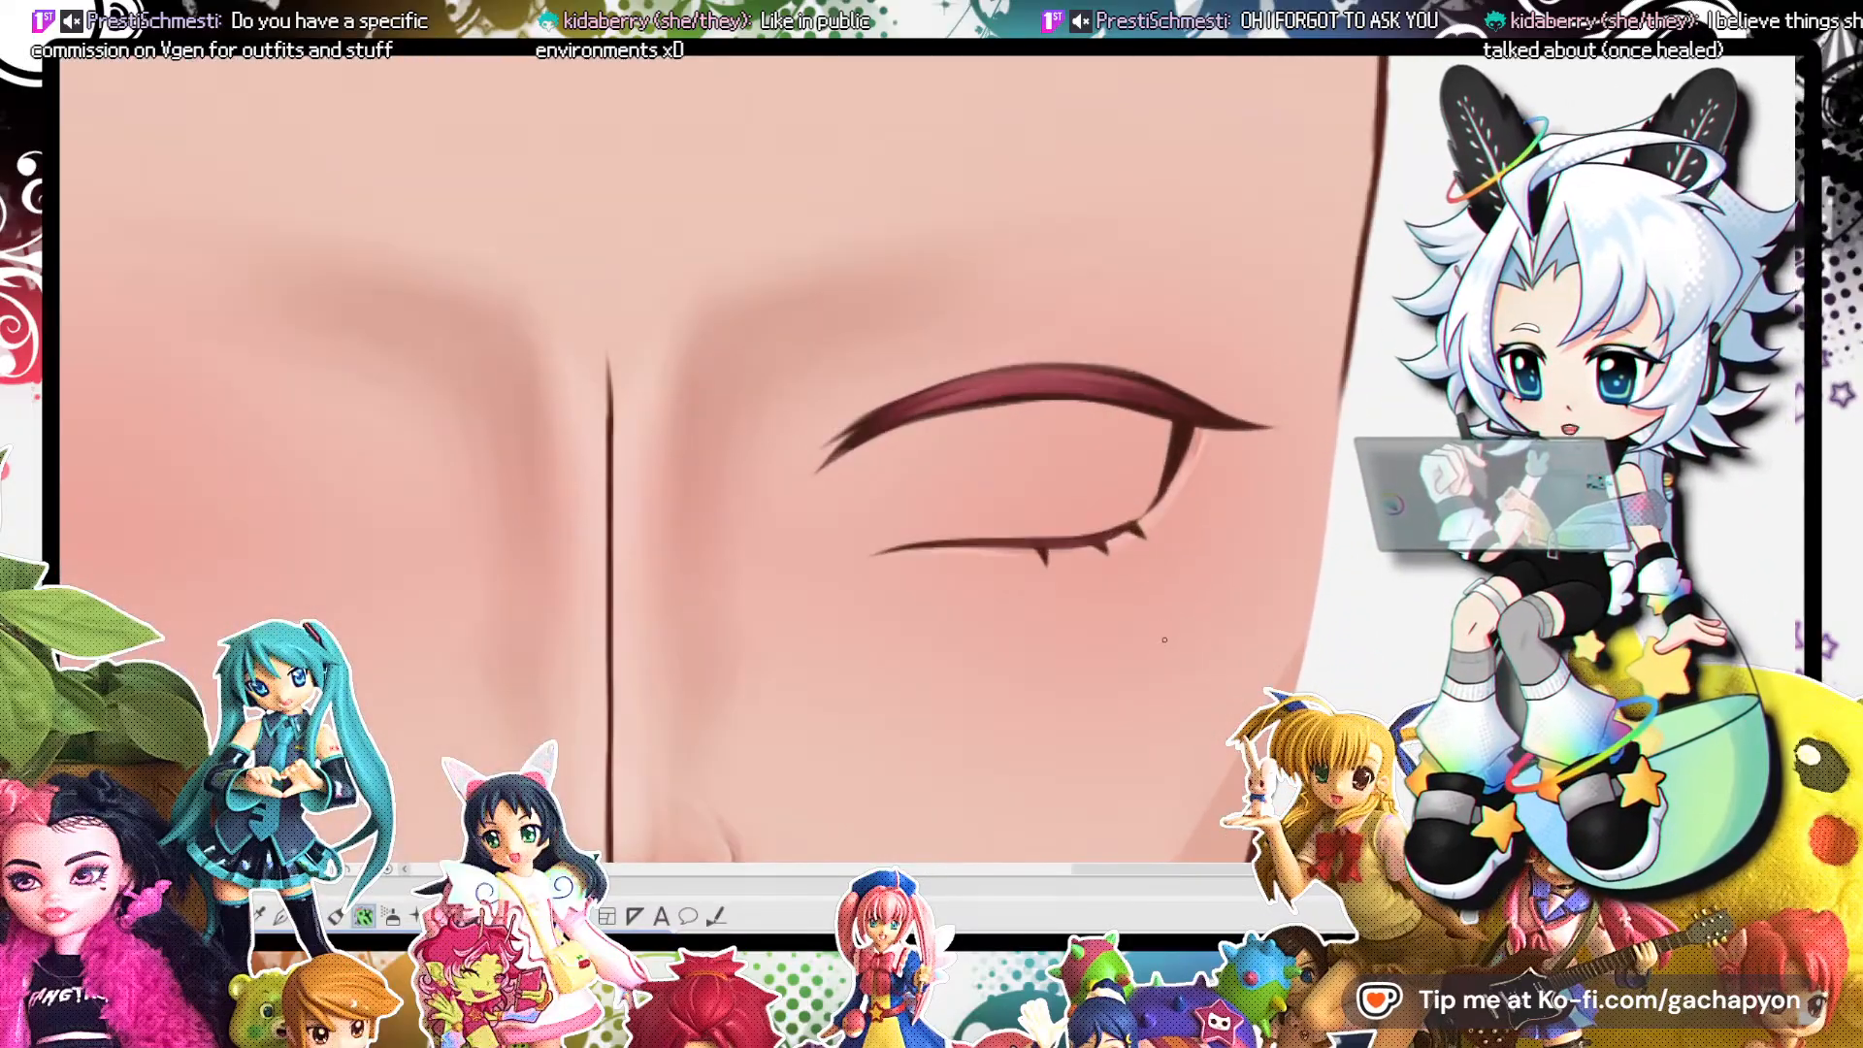
scroll(1185, 555, "down", 4)
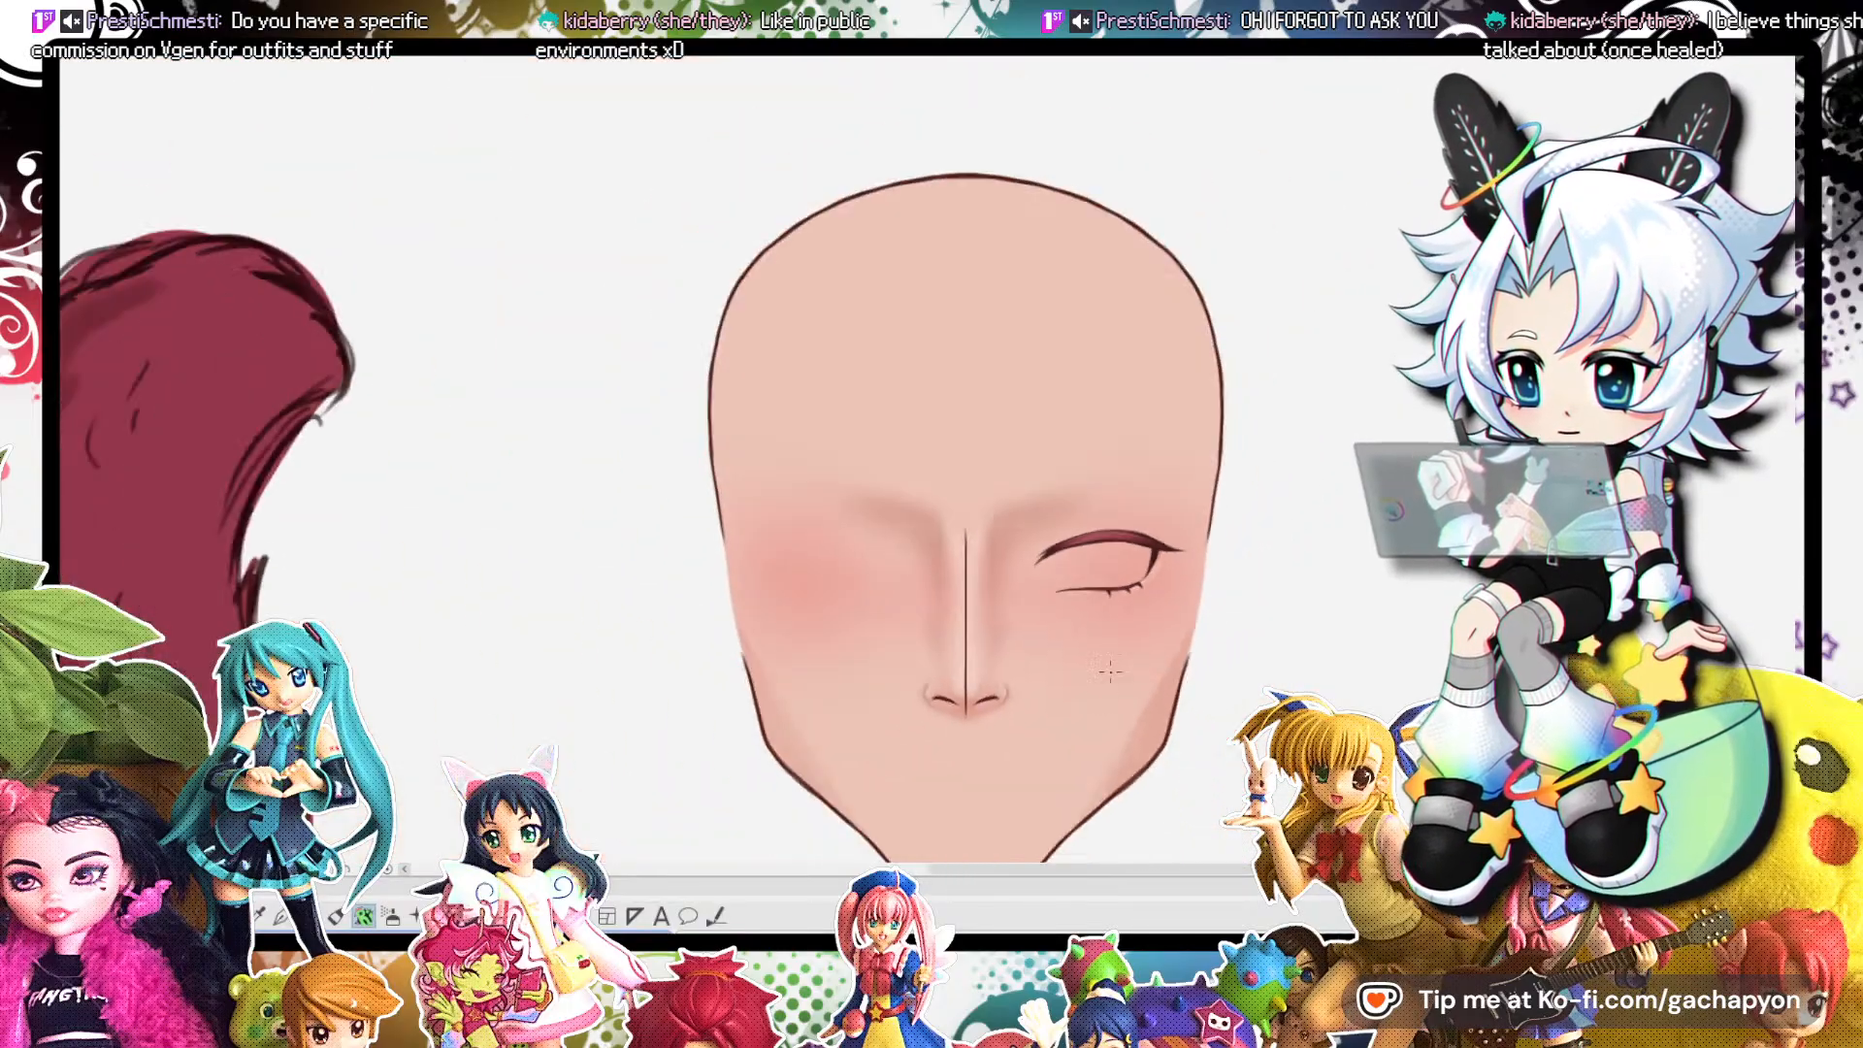
scroll(1090, 715, "up", 3)
scroll(1091, 715, "up", 1)
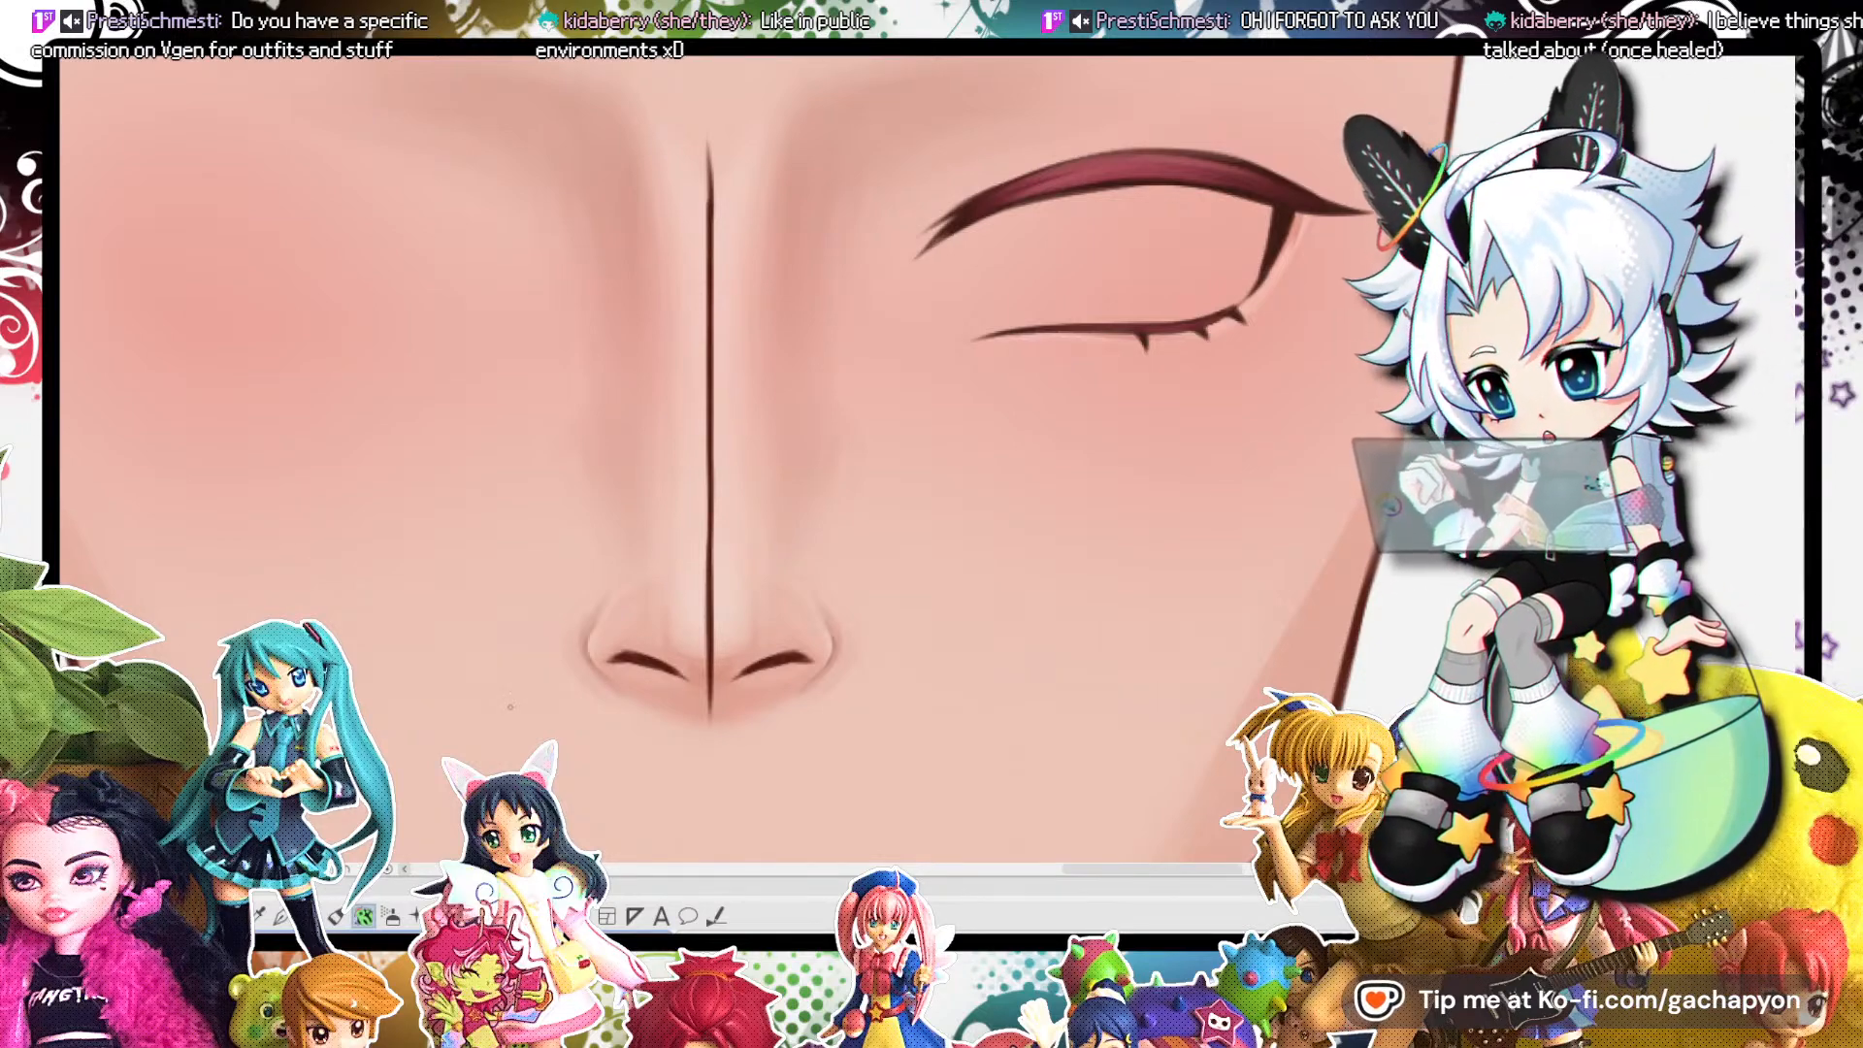
scroll(596, 683, "down", 3)
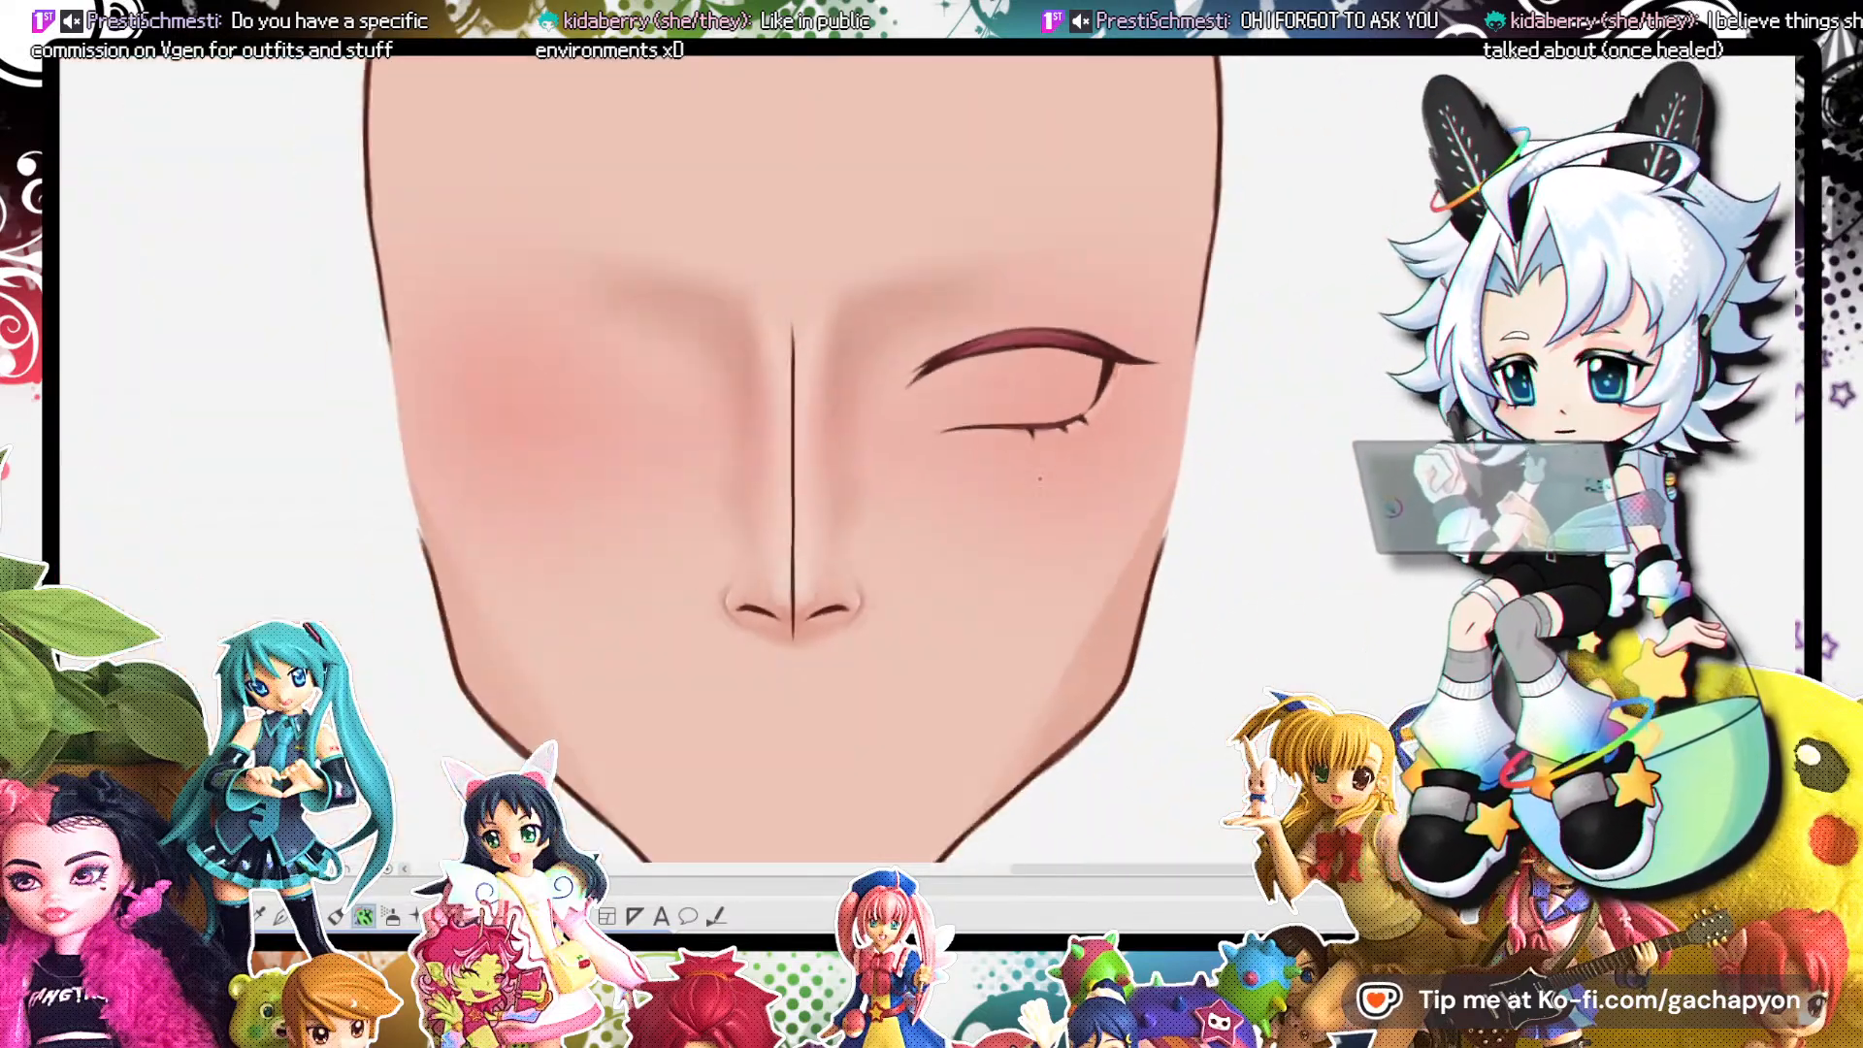
scroll(1322, 399, "up", 3)
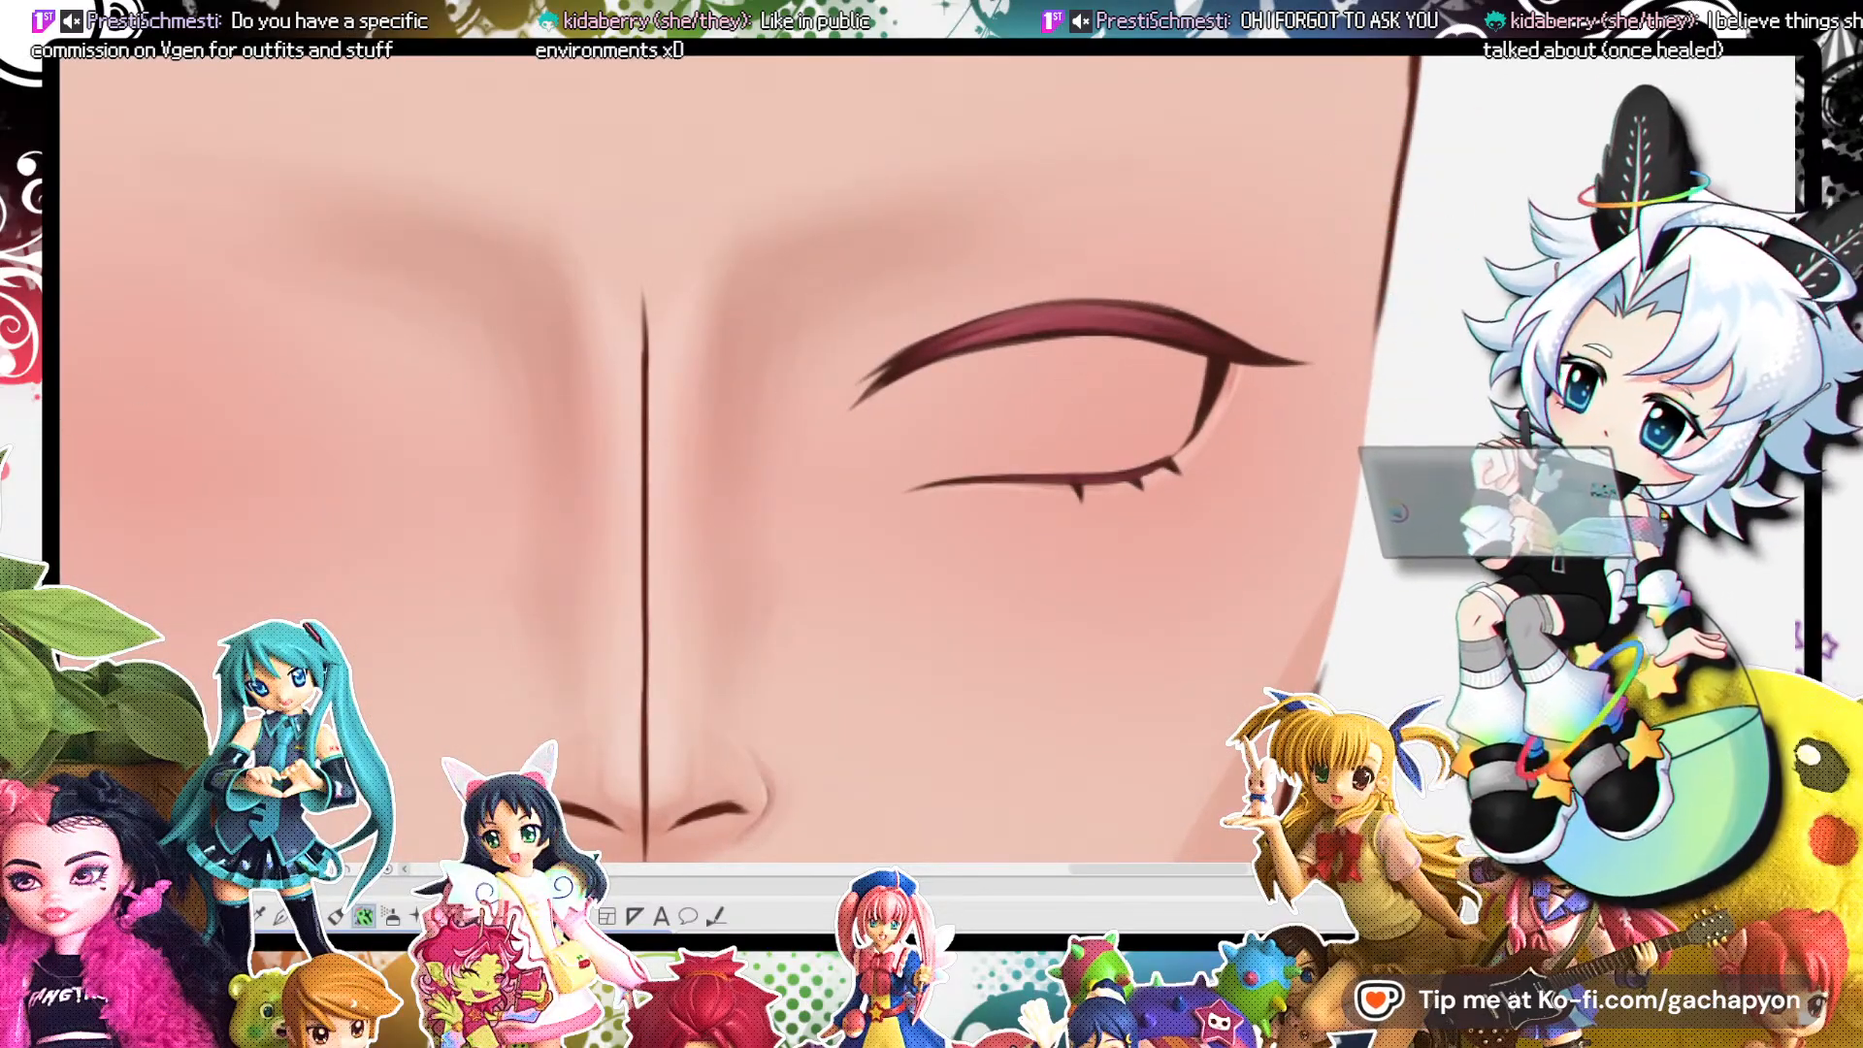
scroll(1045, 247, "up", 2)
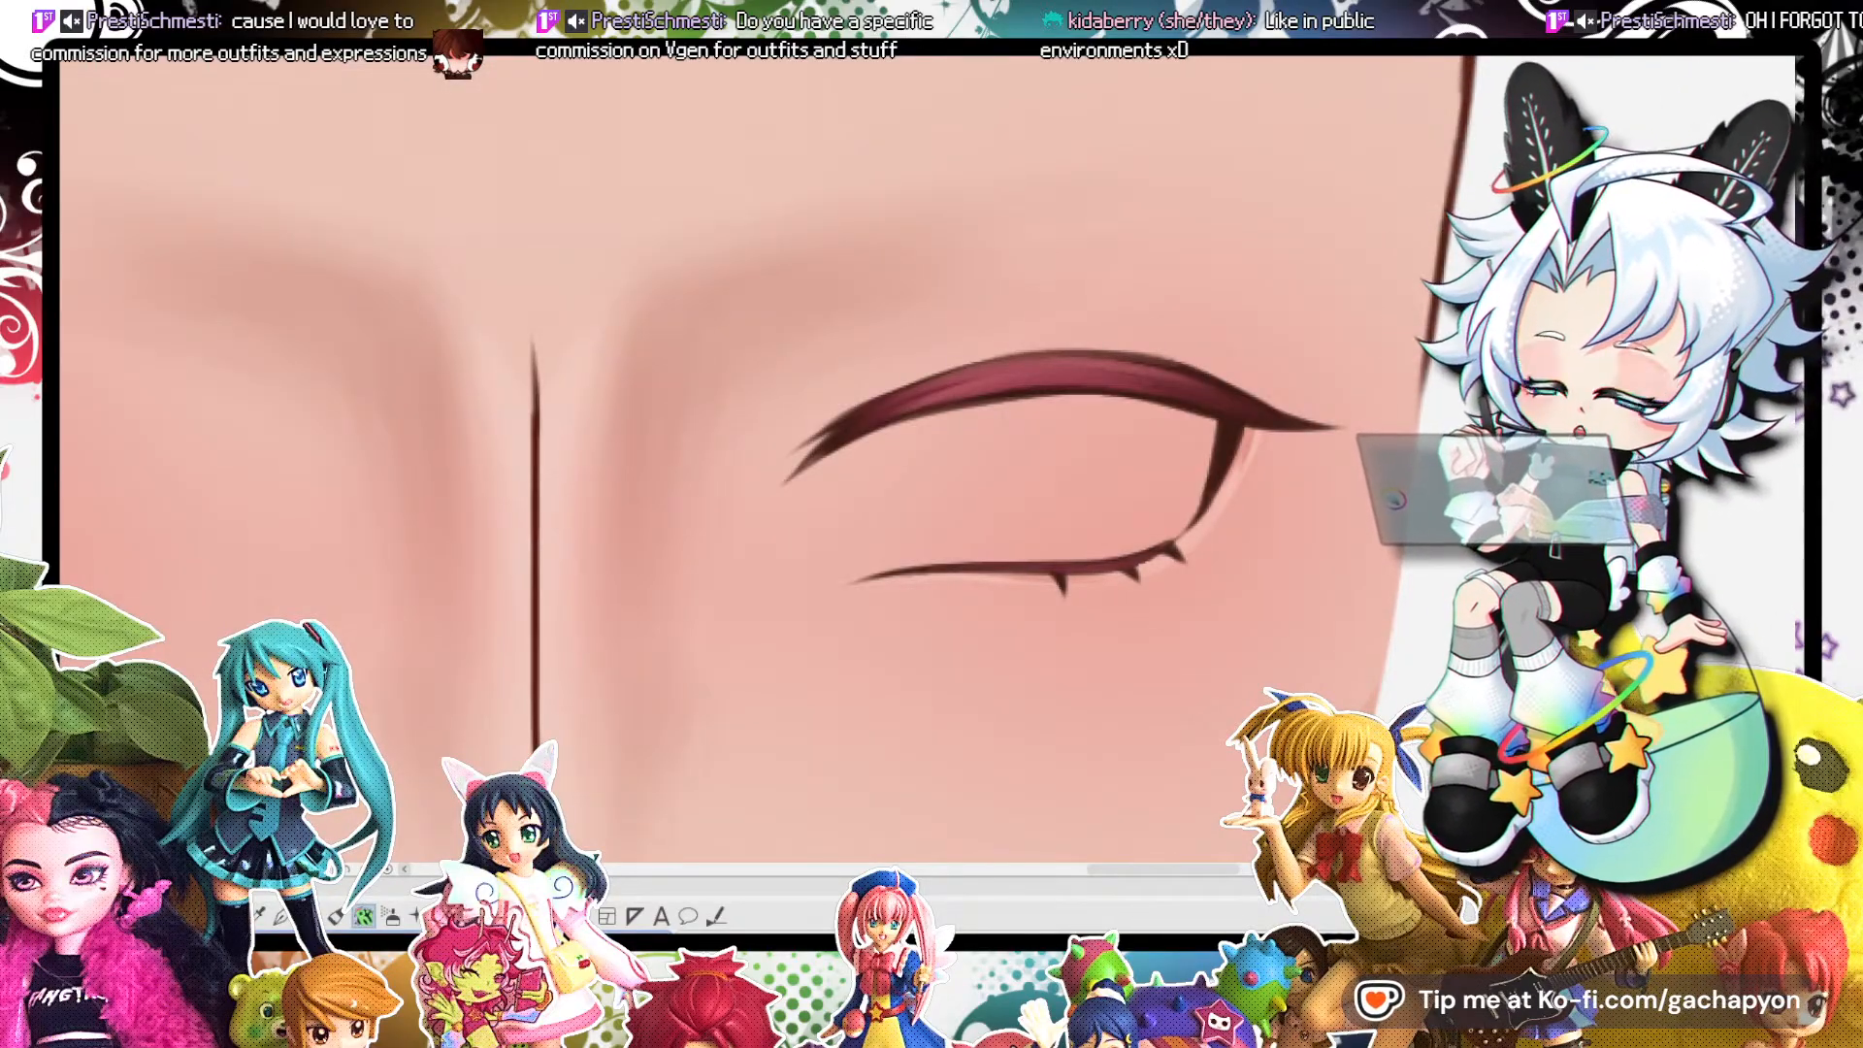
key("ctrl+minus")
key("ctrl+minus")
key("ctrl+plus")
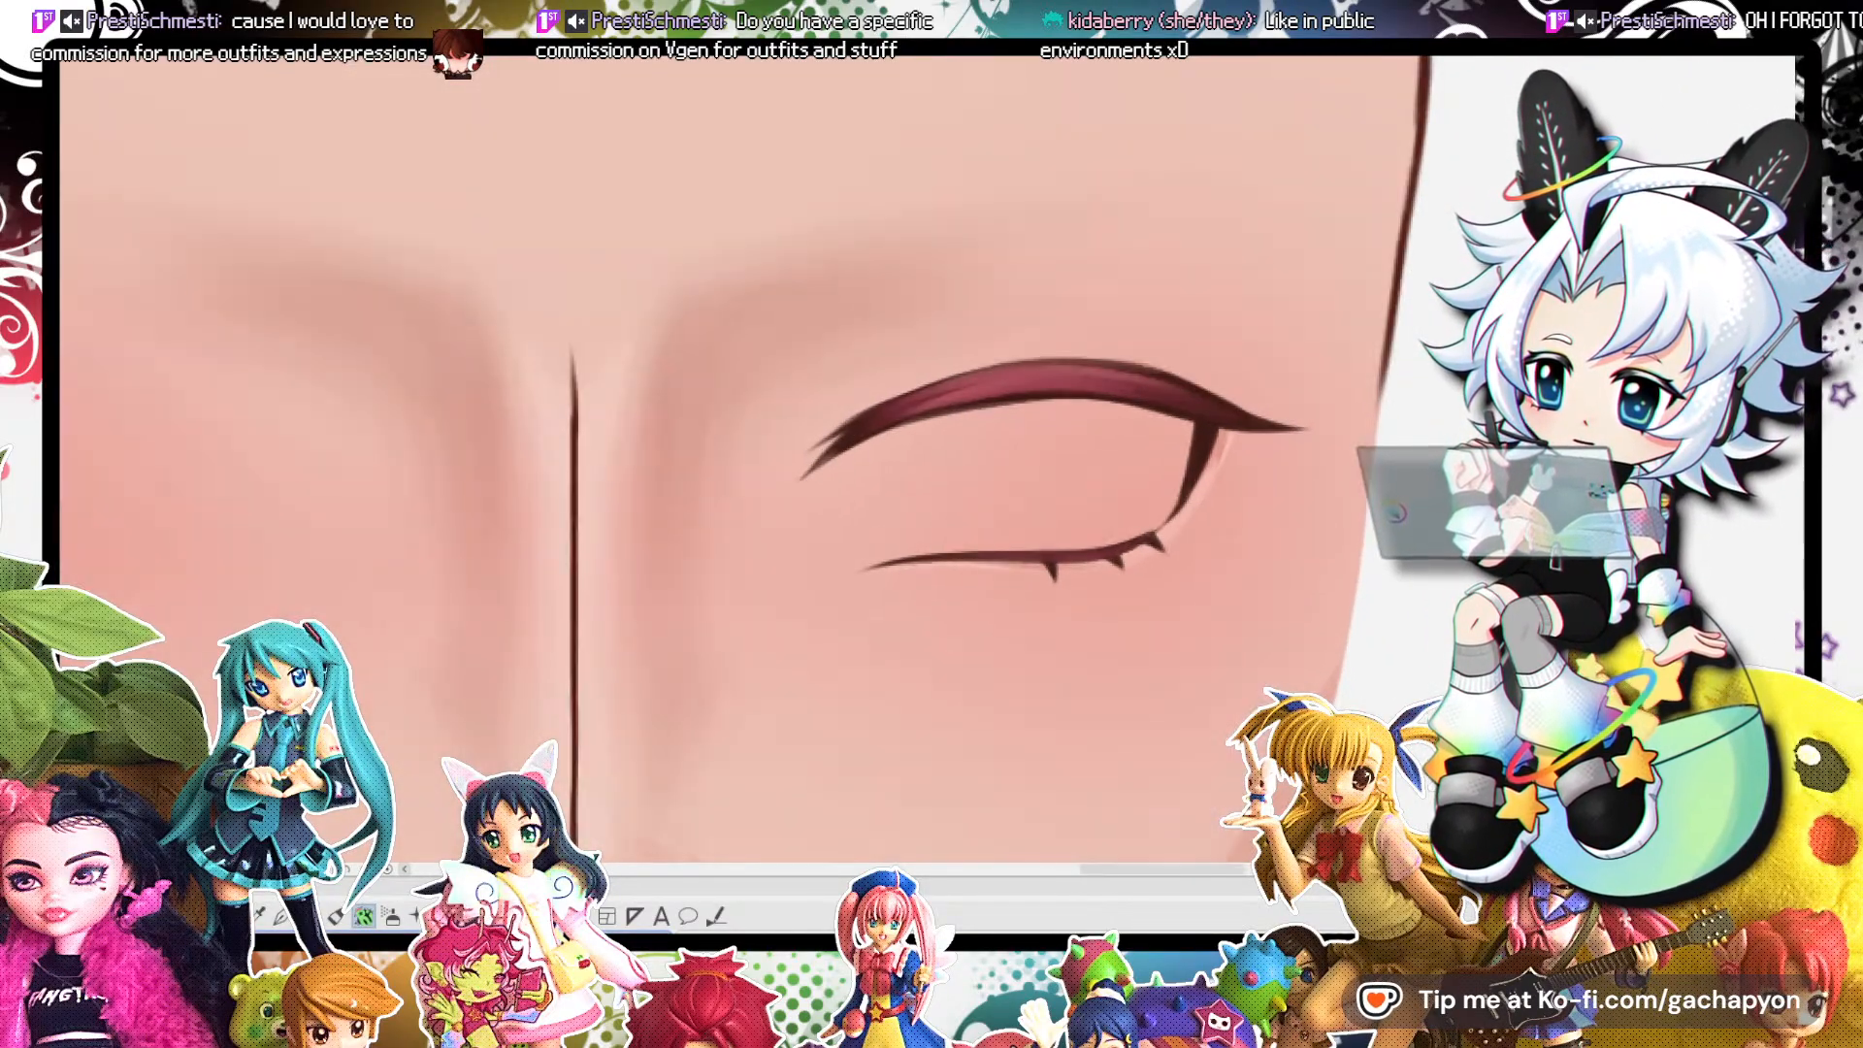
Ink thin, tapered dark-brown eyelid crease lines above the right-hand eye's upper lash, plus a short line at the inner corner.
left_click(1209, 438, "alt")
left_click_drag(1407, 340, 1407, 149)
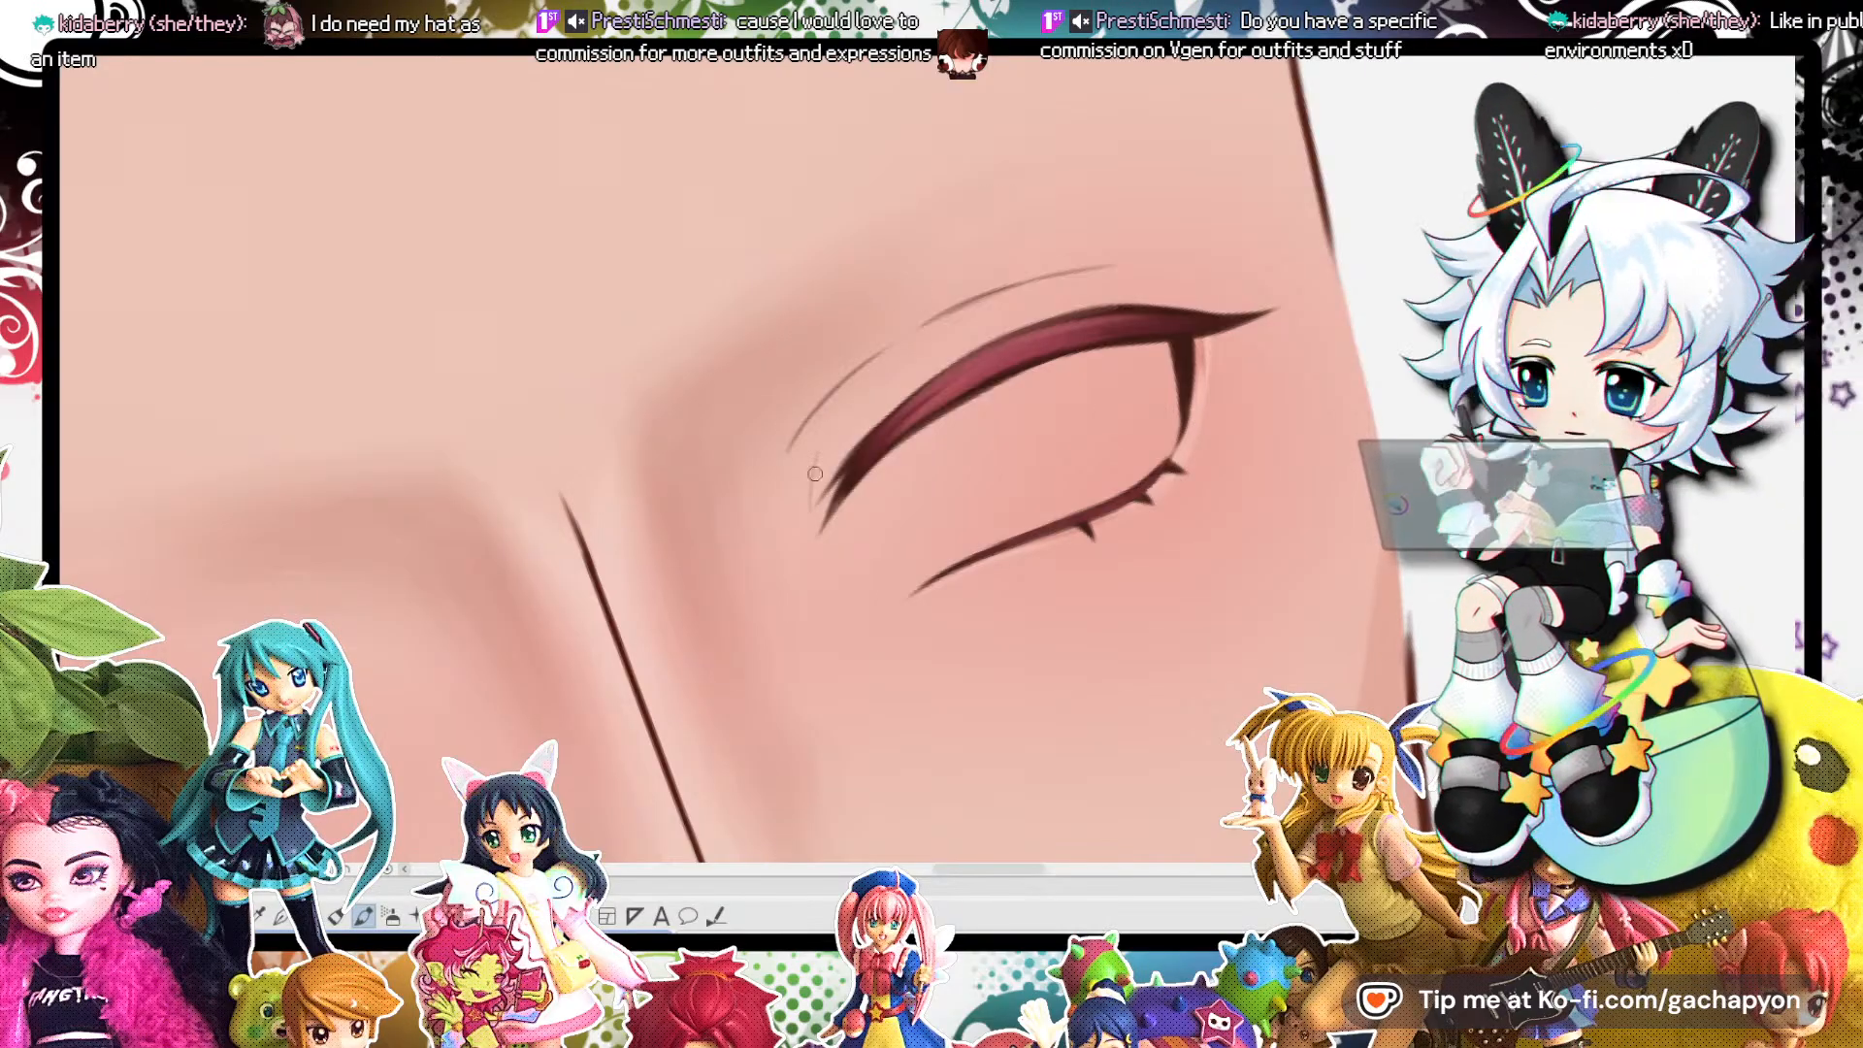
scroll(1177, 407, "down", 5)
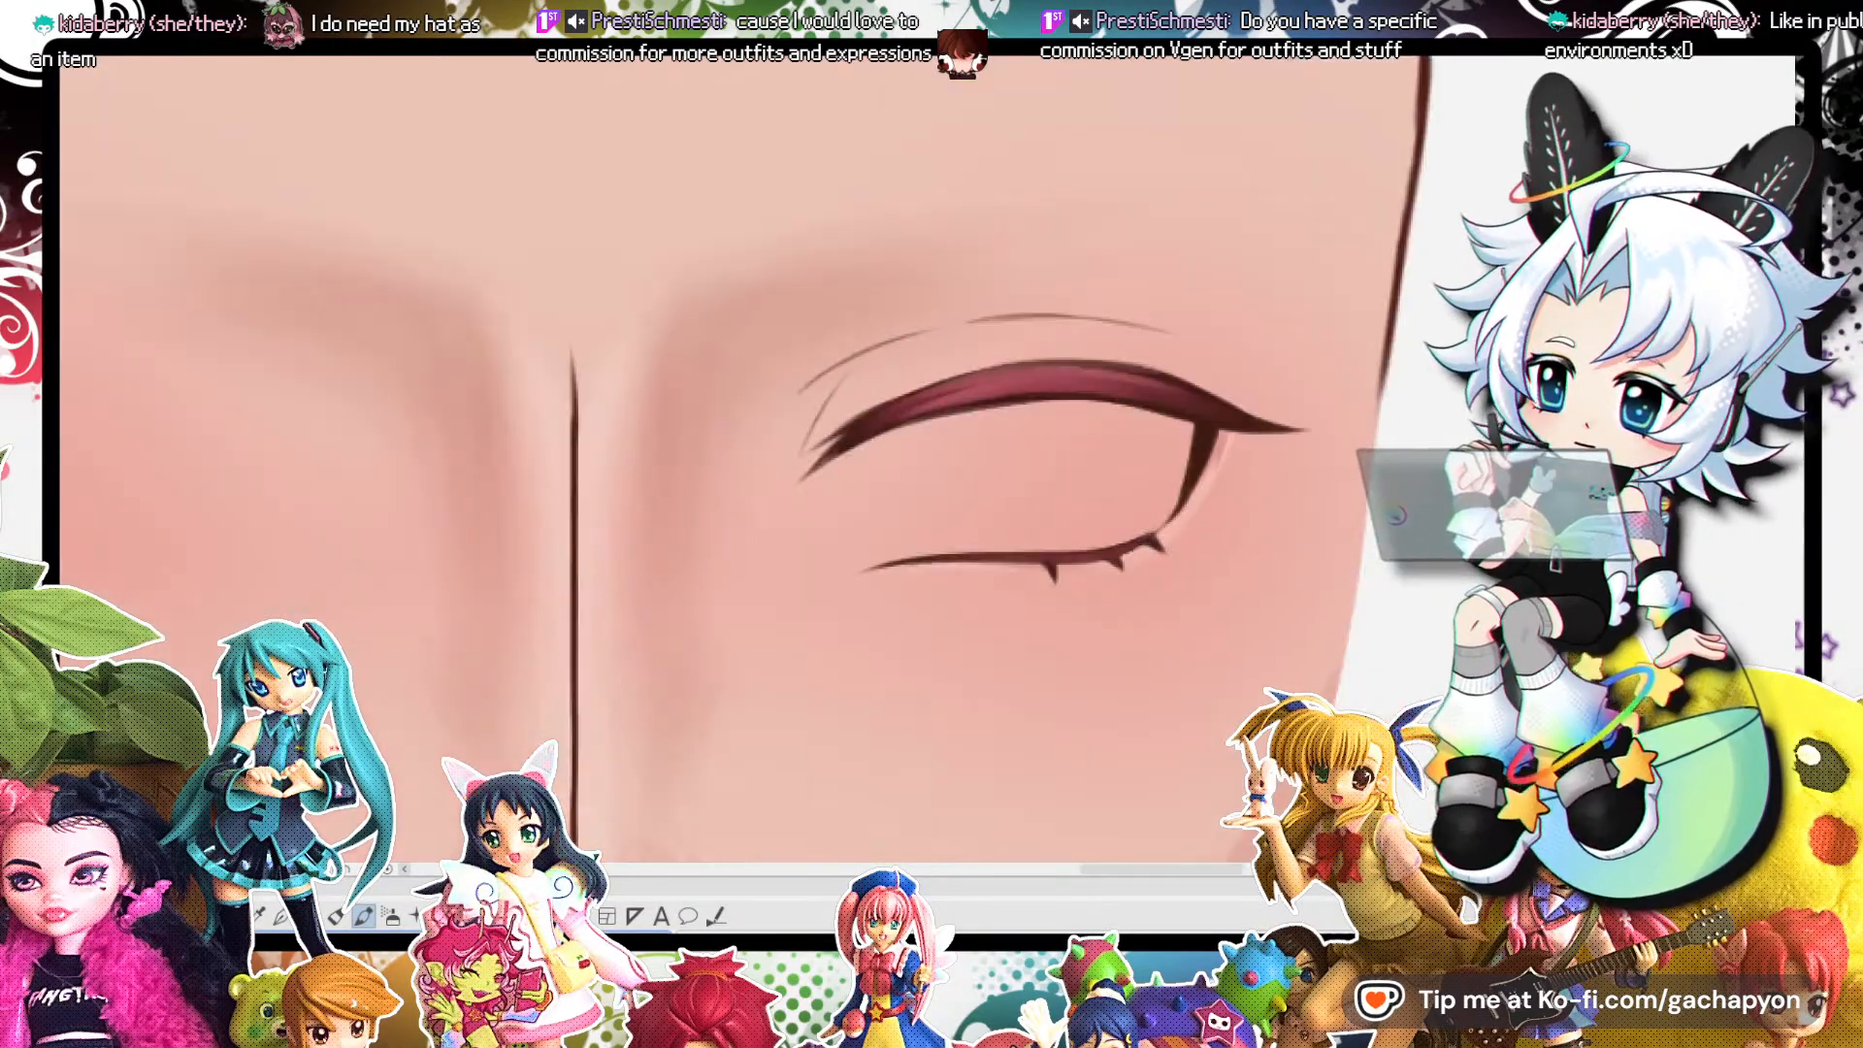
scroll(1182, 285, "up", 6)
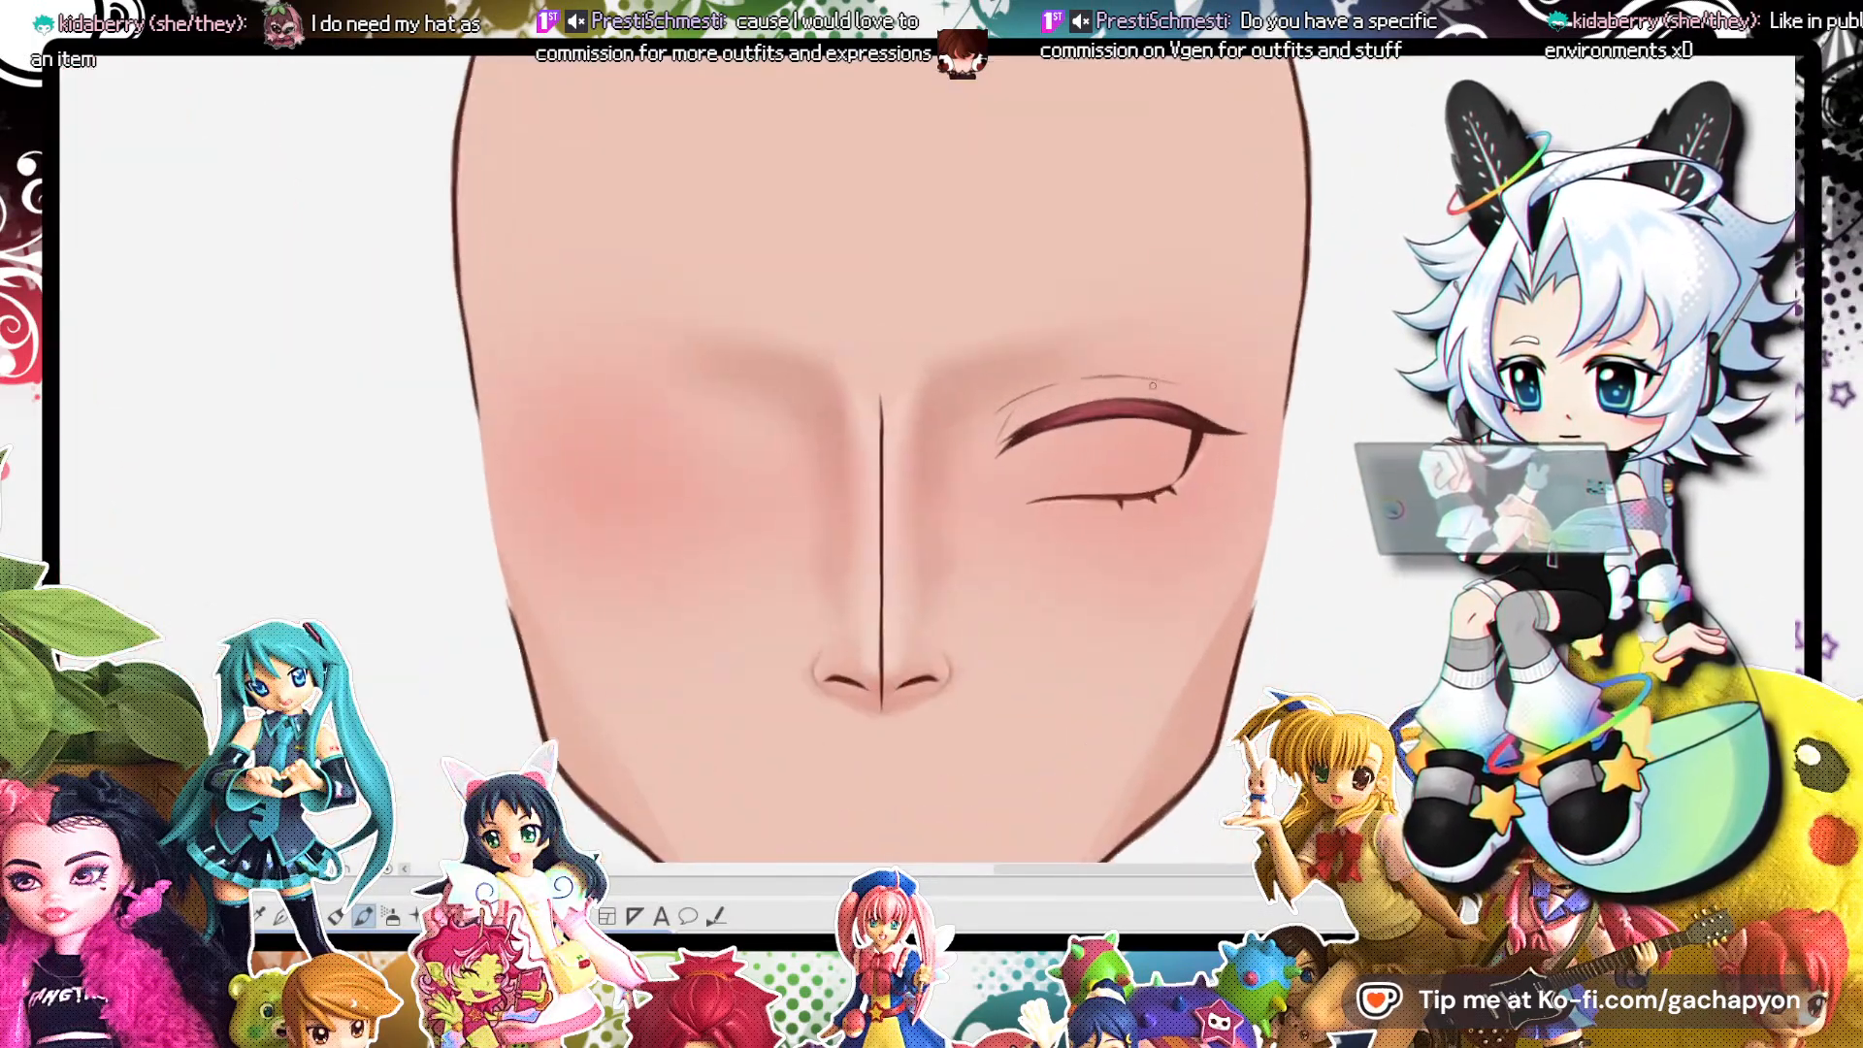
scroll(740, 516, "down", 1)
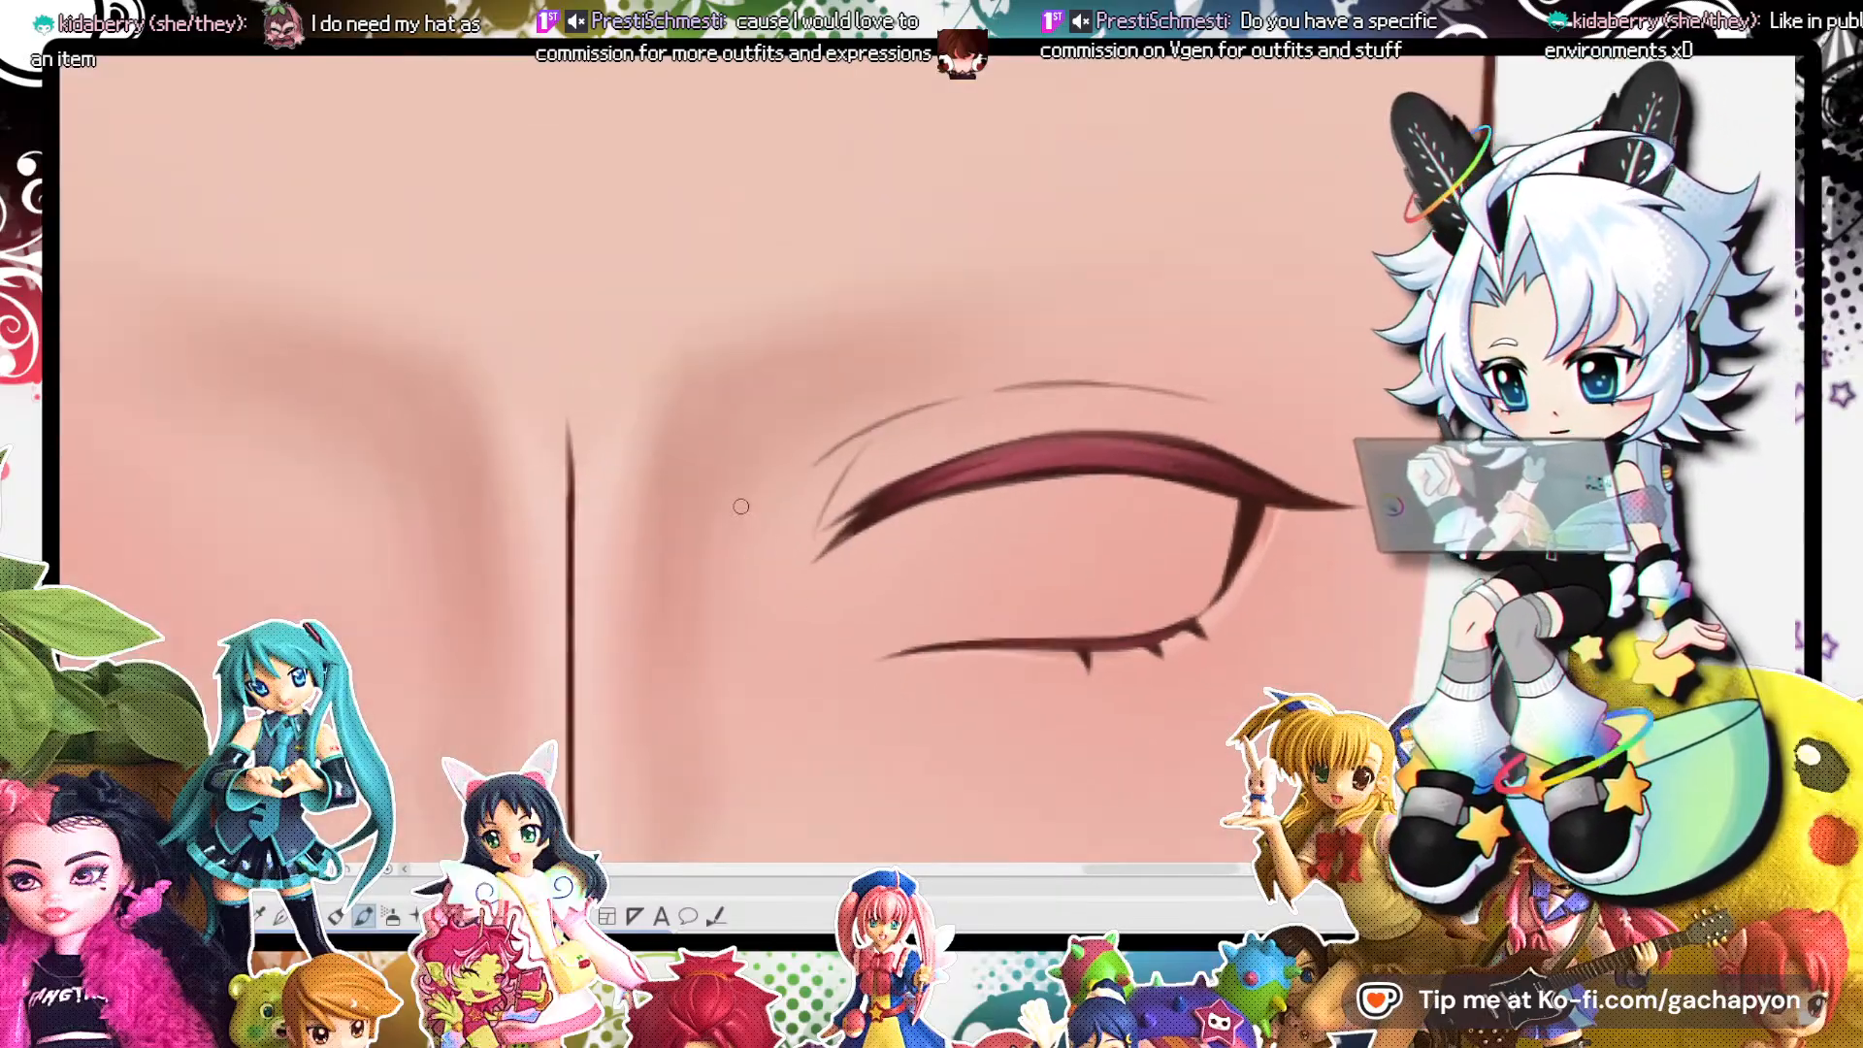
scroll(741, 506, "up", 1)
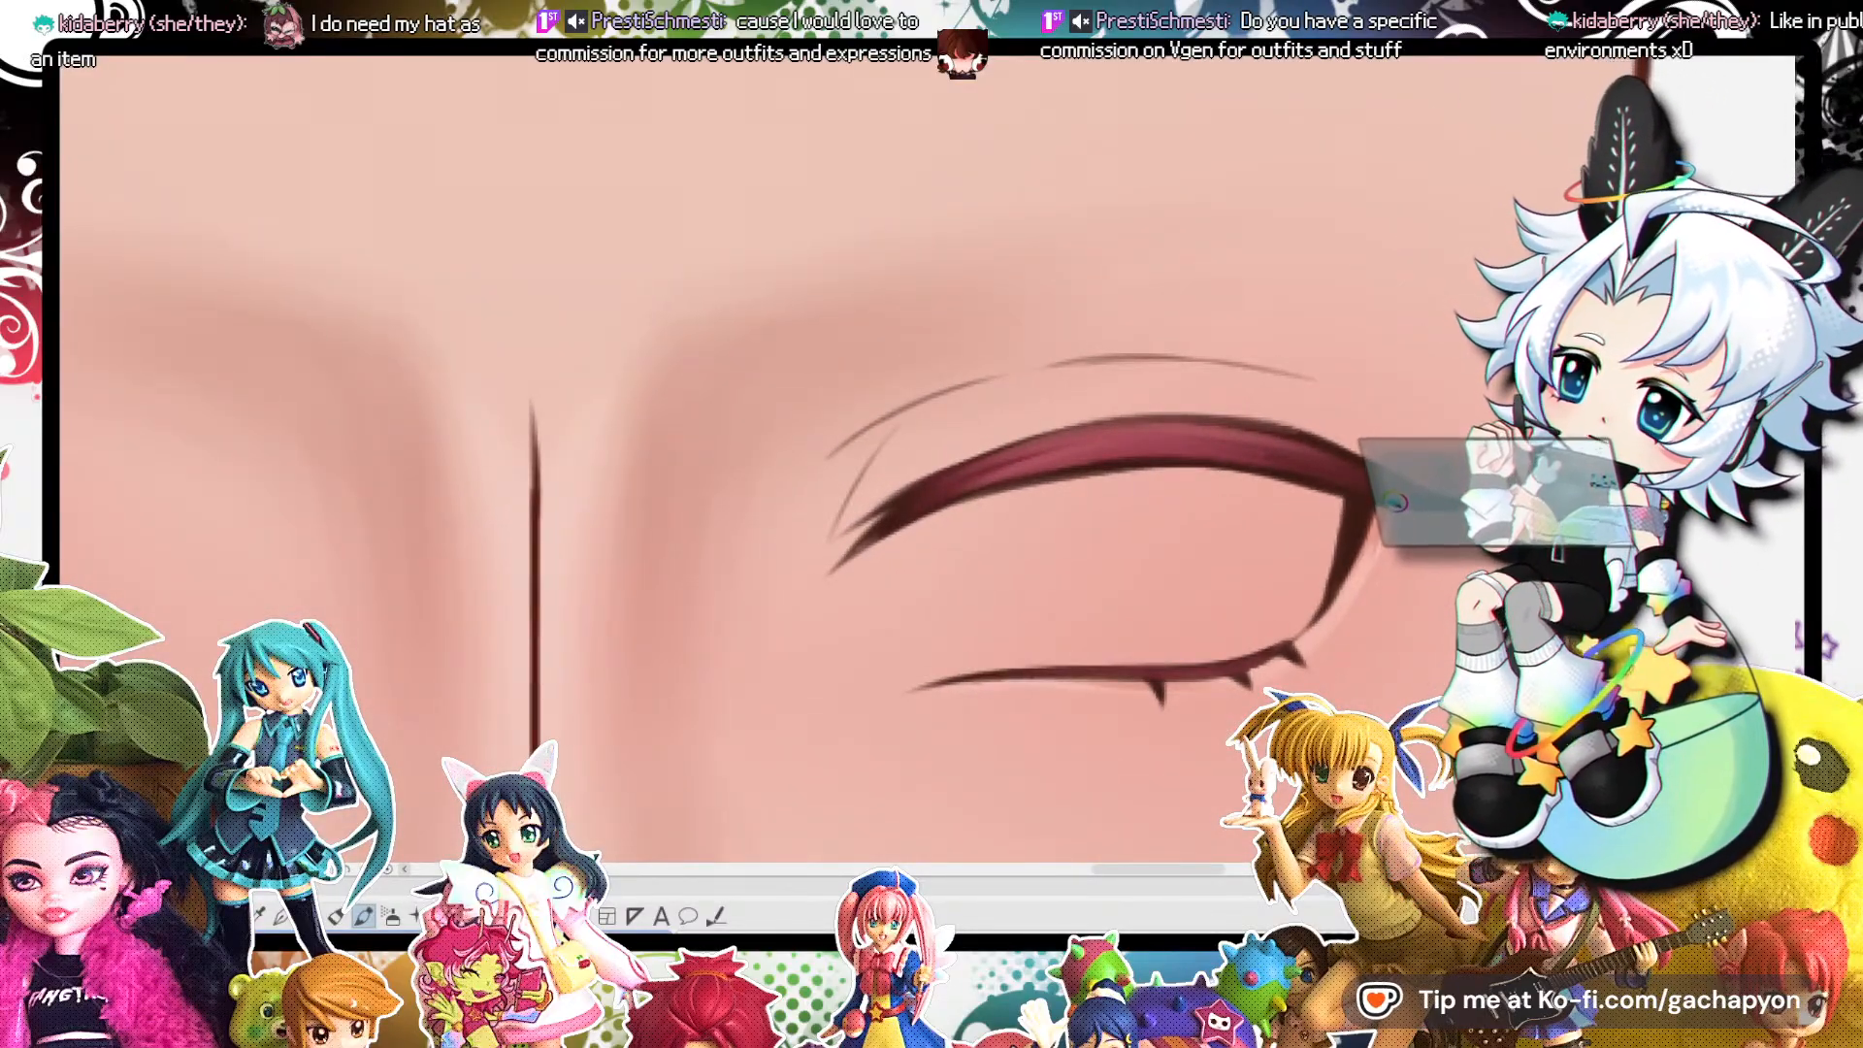
Paint soft reddish shading on the eyelid between the crease lines and the right-hand eye's upper lash.
key("minus")
key("minus")
key("minus")
key("minus")
key("minus")
key("minus")
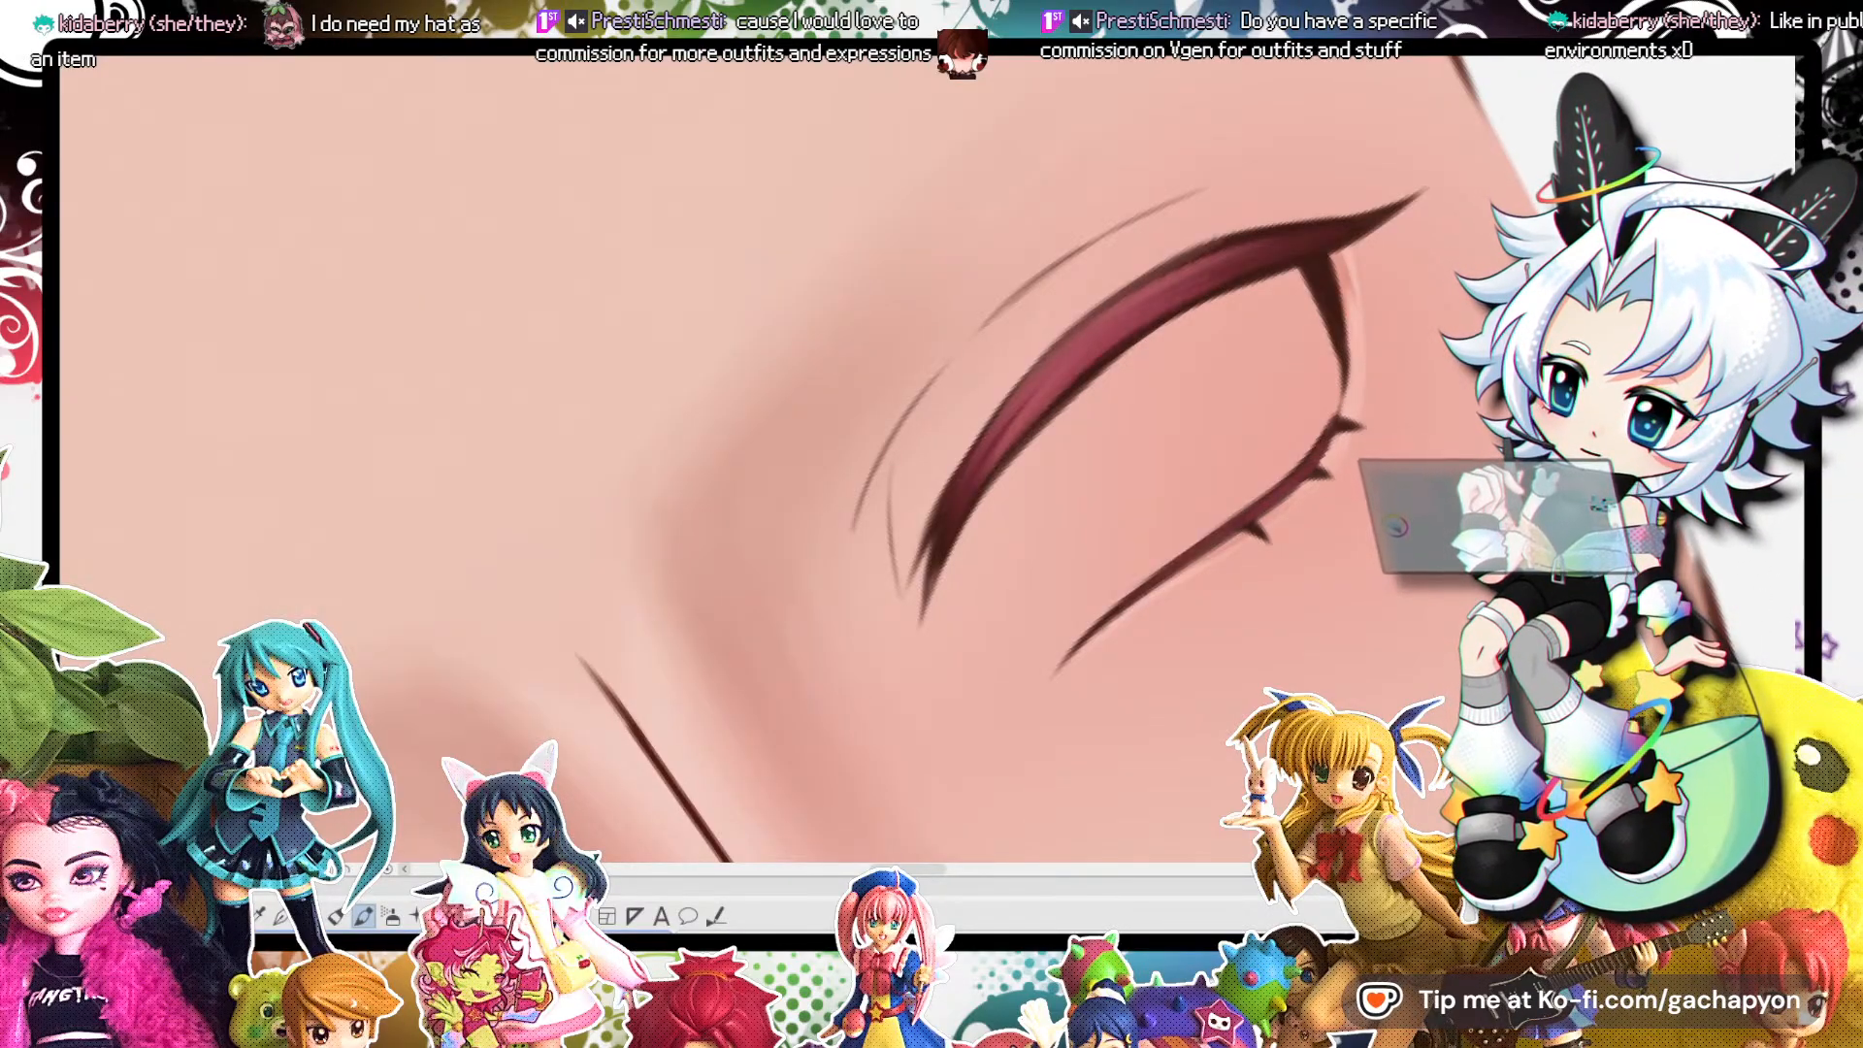
key("b")
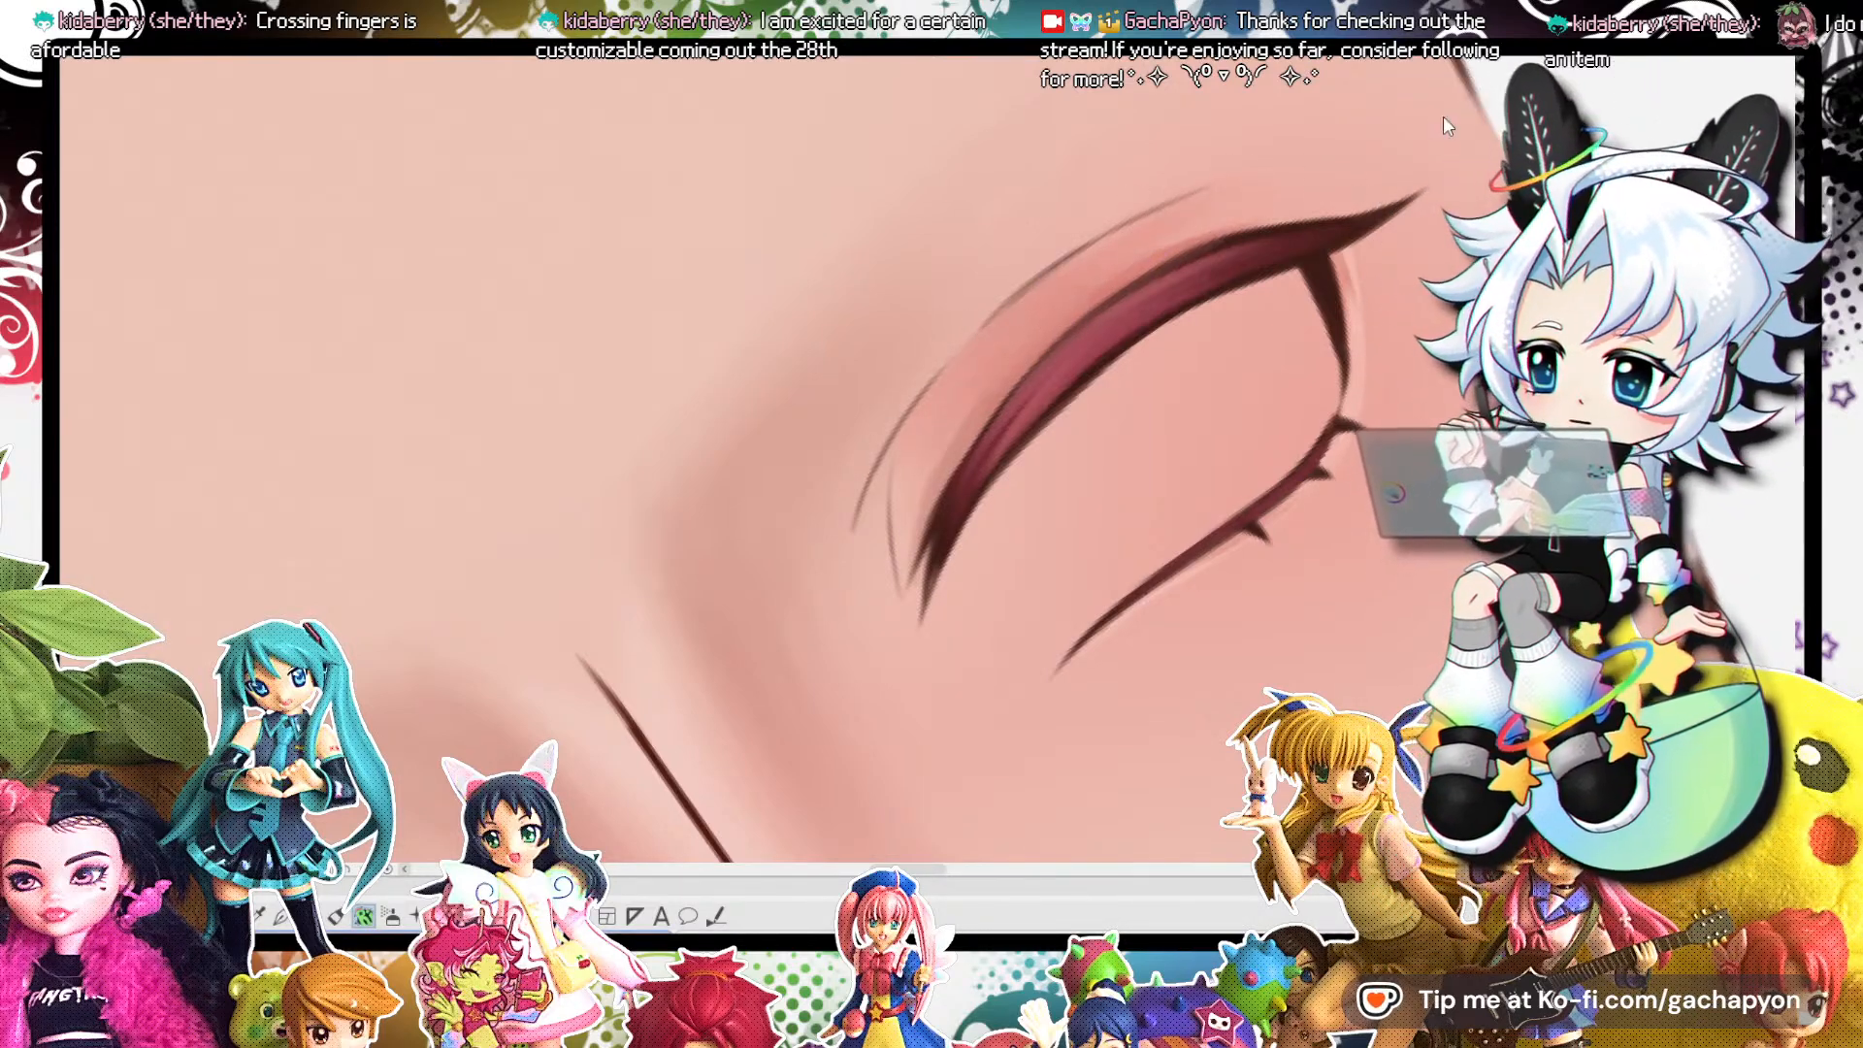
scroll(1127, 301, "down", 1)
scroll(1126, 301, "down", 3)
scroll(1084, 325, "up", 6)
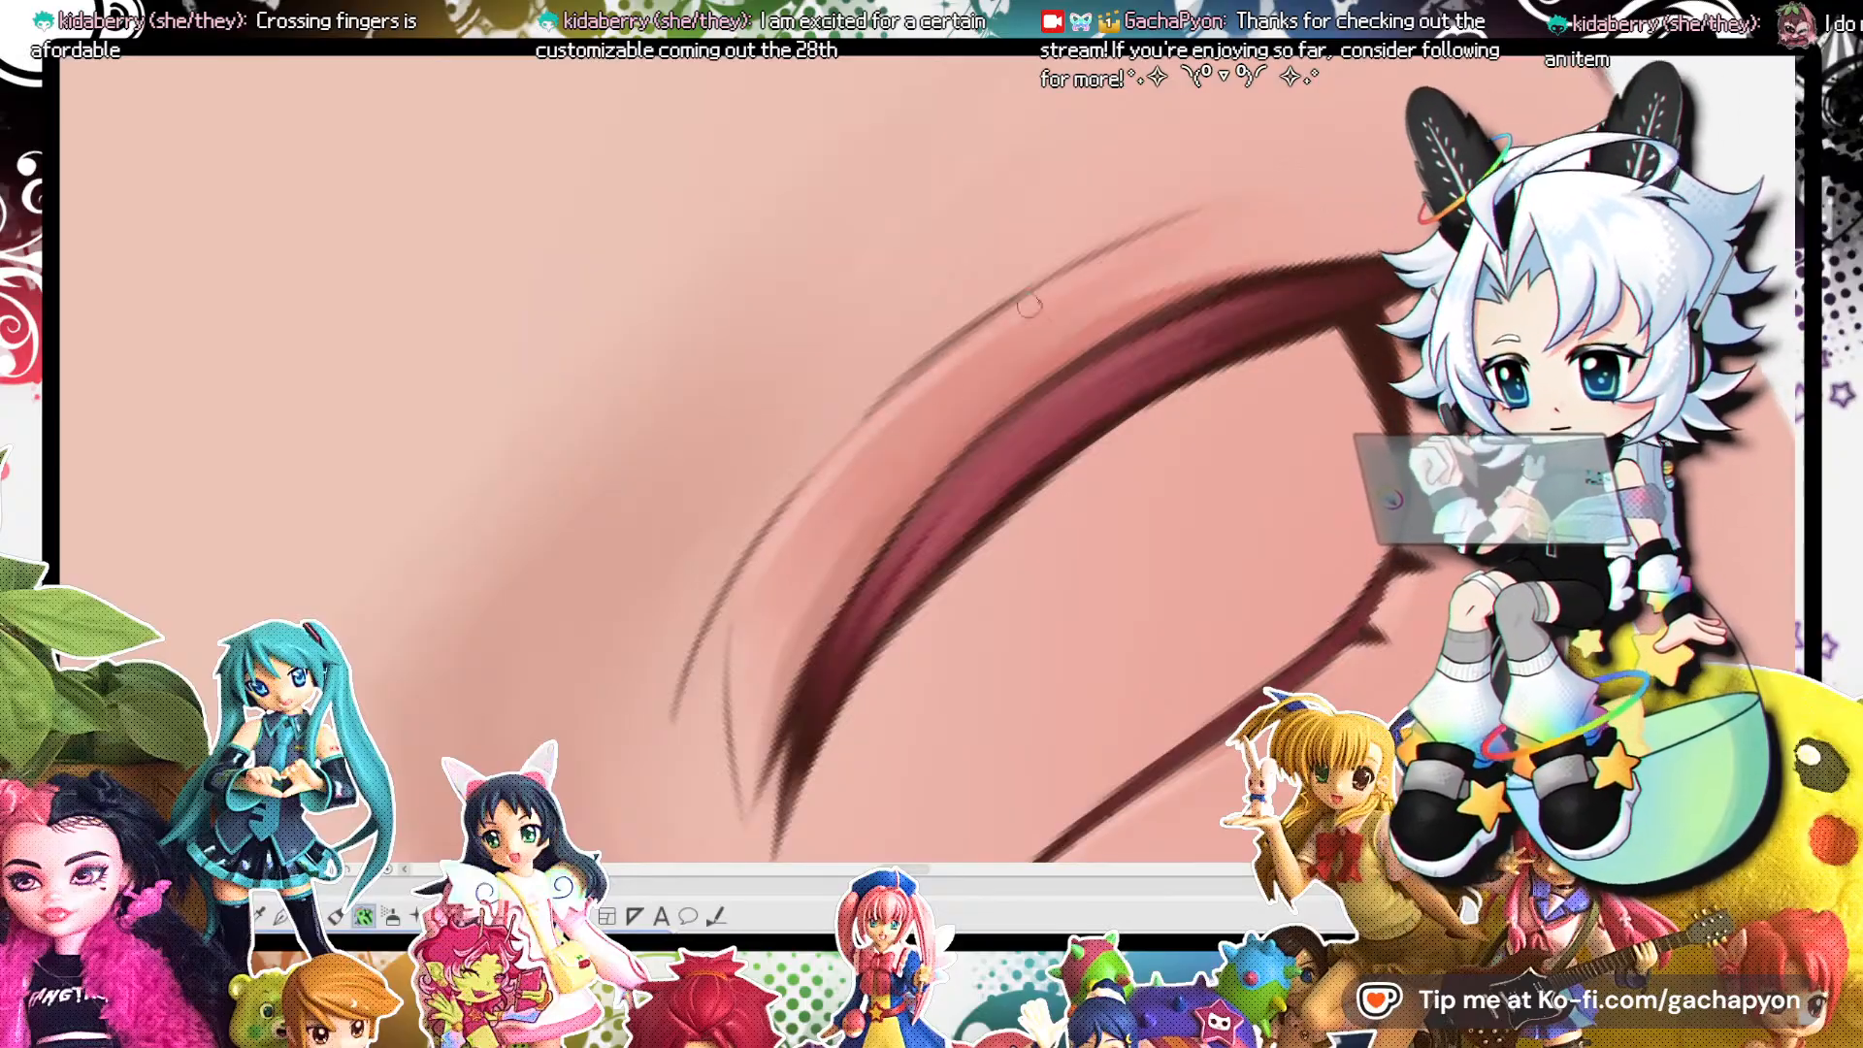
Examine the shaded eyelid fold against the whole upright face and again close up.
key("ctrl+@")
key("ctrl+minus")
key("ctrl+minus")
key("ctrl+minus")
key("ctrl+minus")
key("ctrl+minus")
key("ctrl+minus")
key("ctrl+minus")
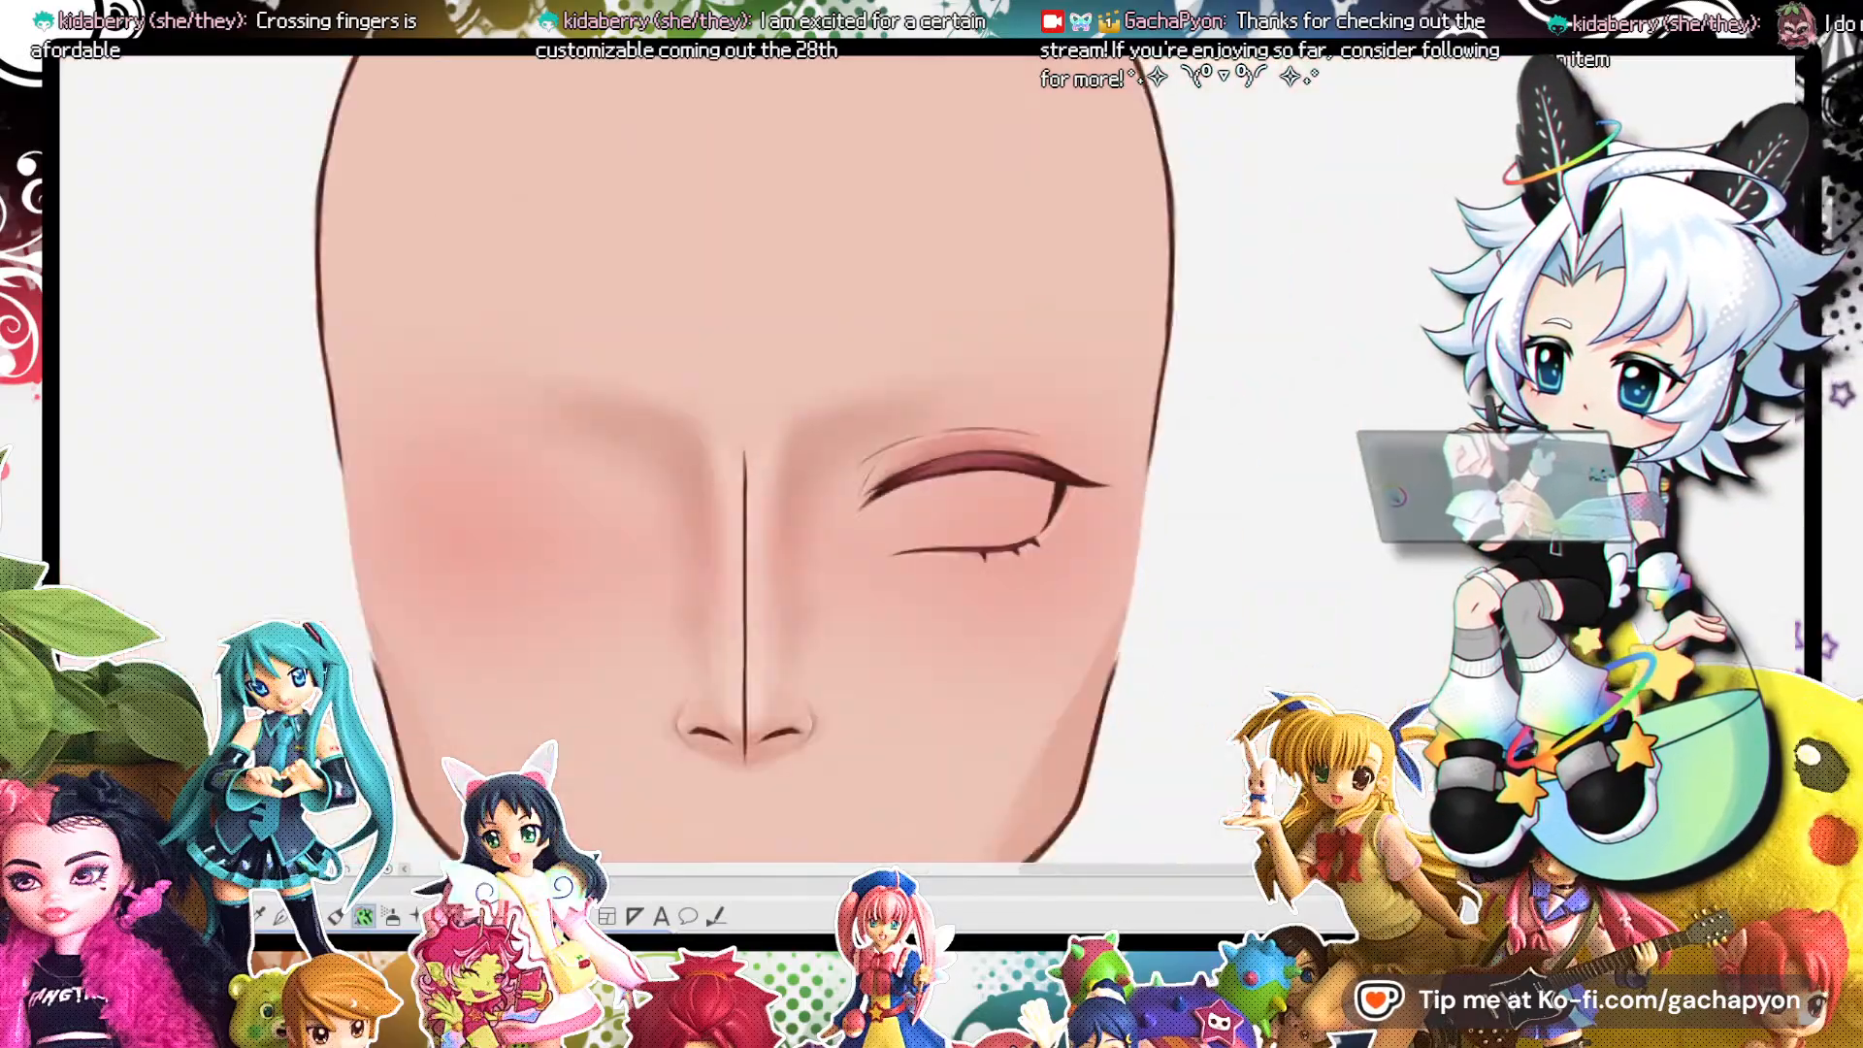
key("ctrl+plus")
key("ctrl+plus")
key("ctrl+plus")
key("ctrl+plus")
key("ctrl+plus")
key("ctrl+plus")
key("ctrl+plus")
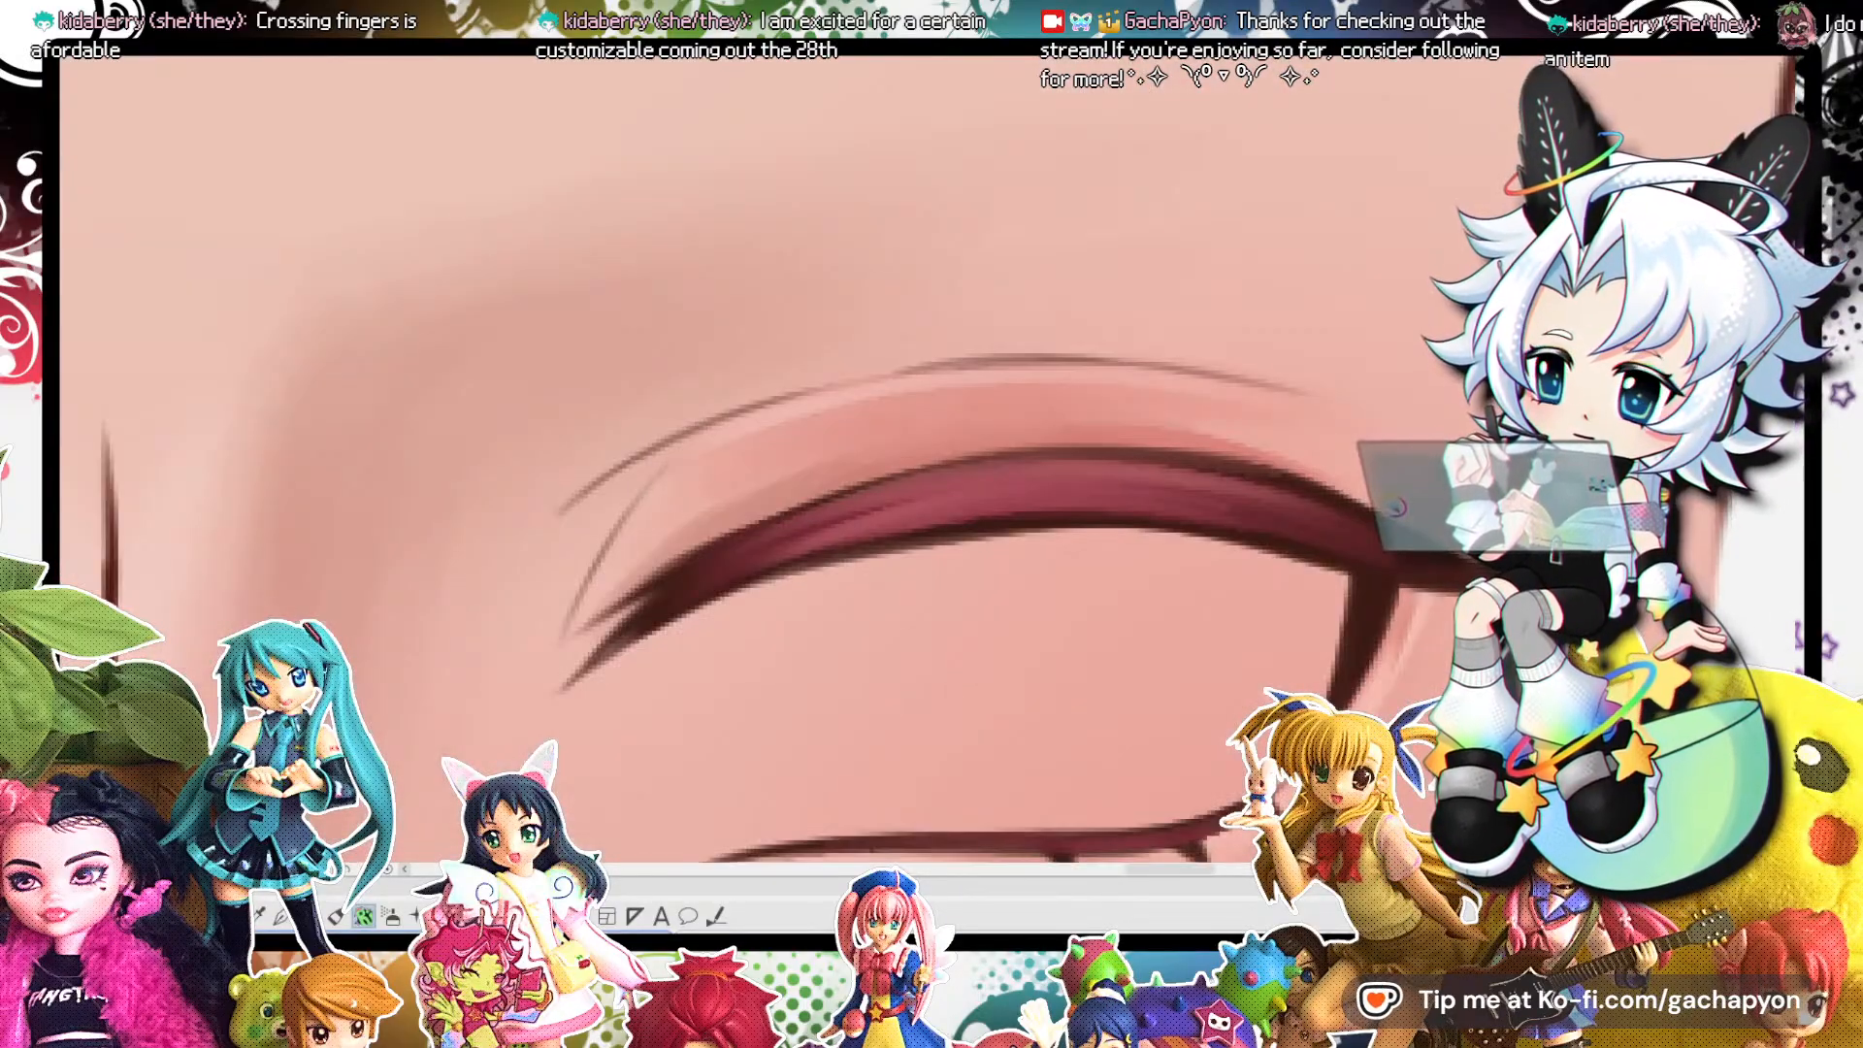
Redraw the right-hand eye's eyelid crease as one continuous tapered line, extending it past both ends.
key("minus")
key("minus")
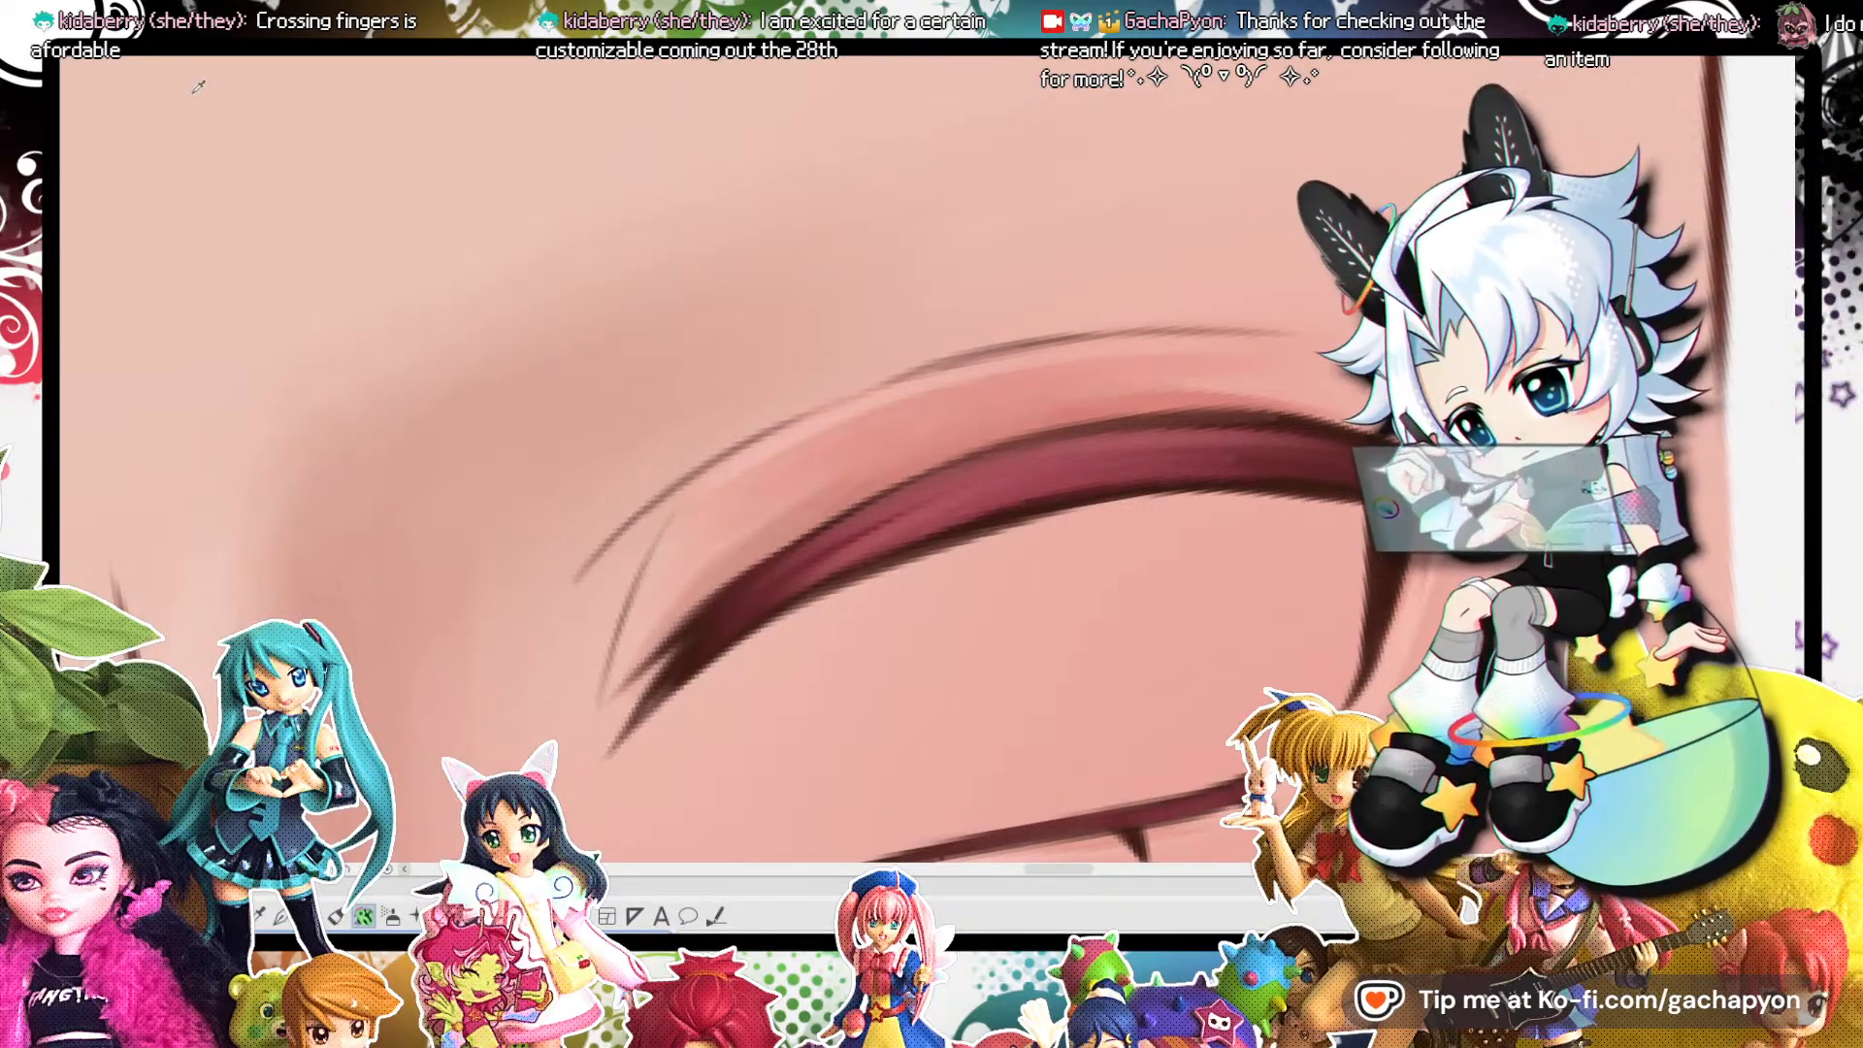
mouse_move(590, 570)
left_mouse_down()
mouse_move(837, 398)
mouse_move(1013, 350)
mouse_move(1345, 342)
left_mouse_up()
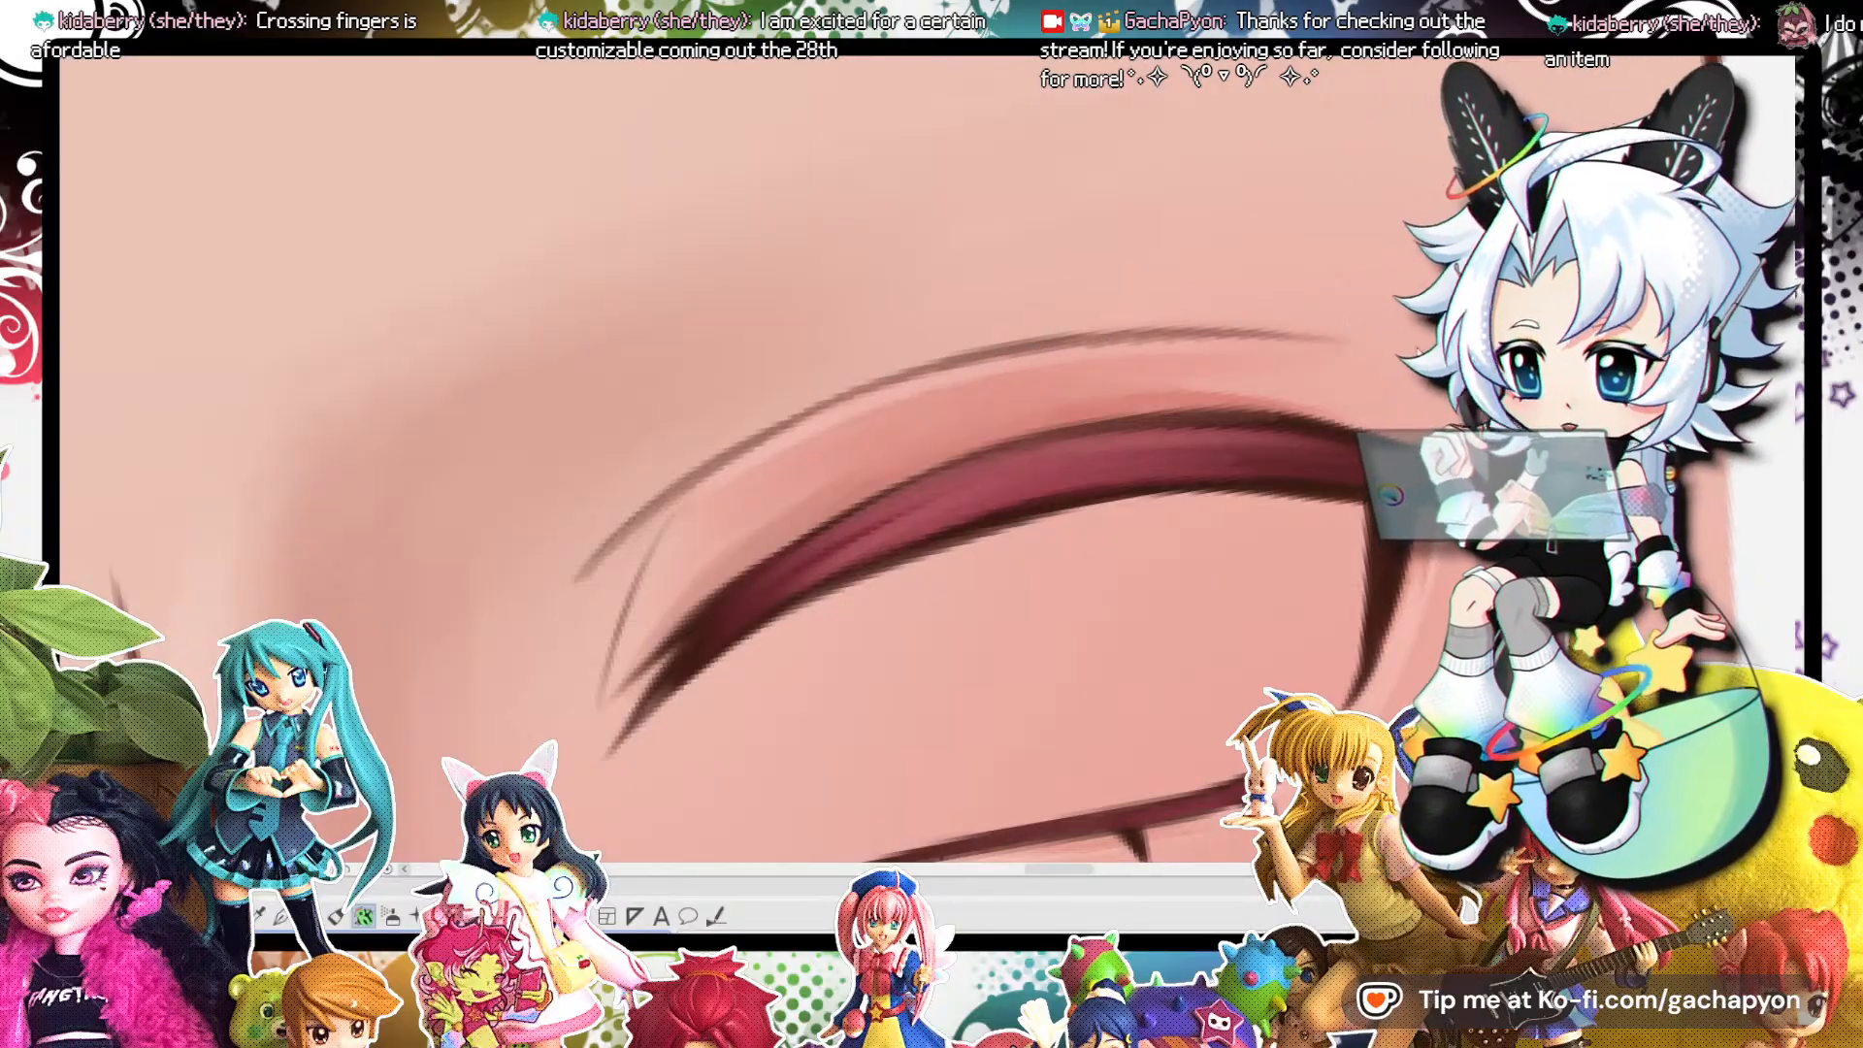
left_click_drag(687, 488, 566, 600)
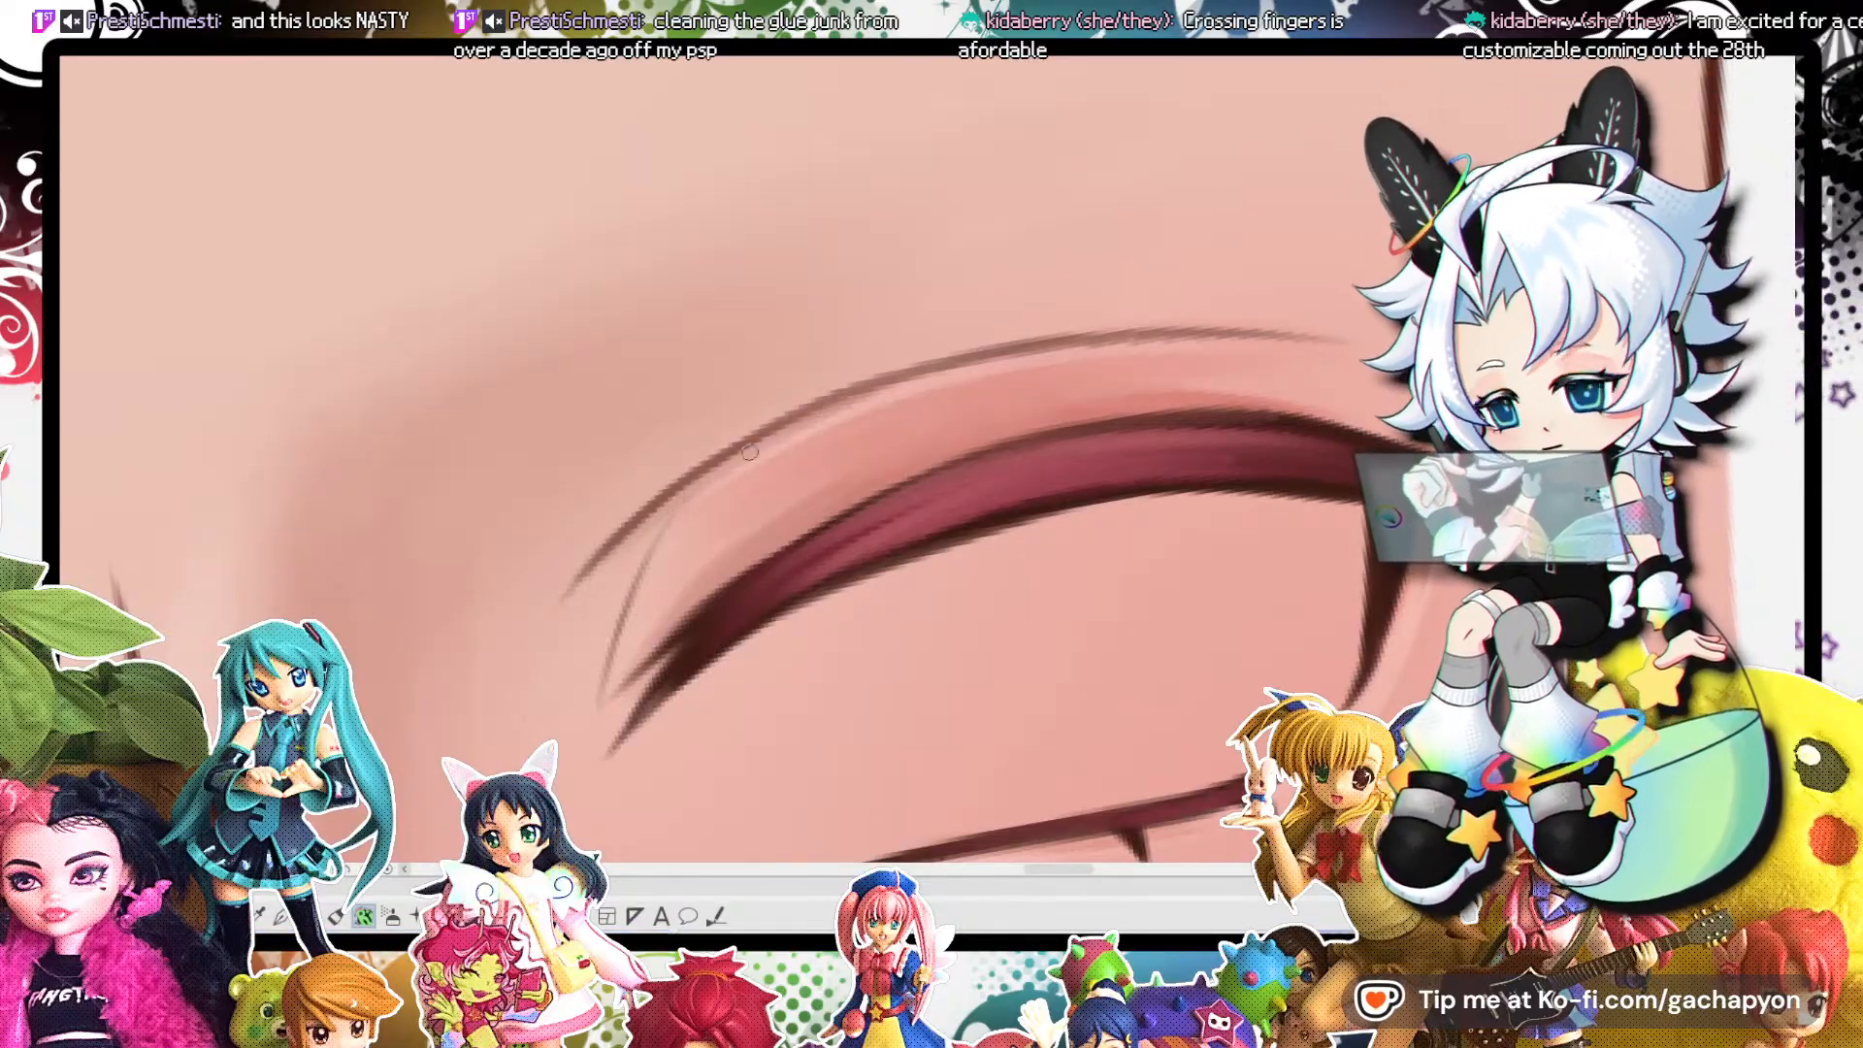
Break the right-hand eye's eyelid crease with a small gap past its peak and reinforce the separate tapered outer segment.
mouse_move(995, 352)
left_mouse_down()
mouse_move(1131, 333)
mouse_move(1042, 343)
left_mouse_up()
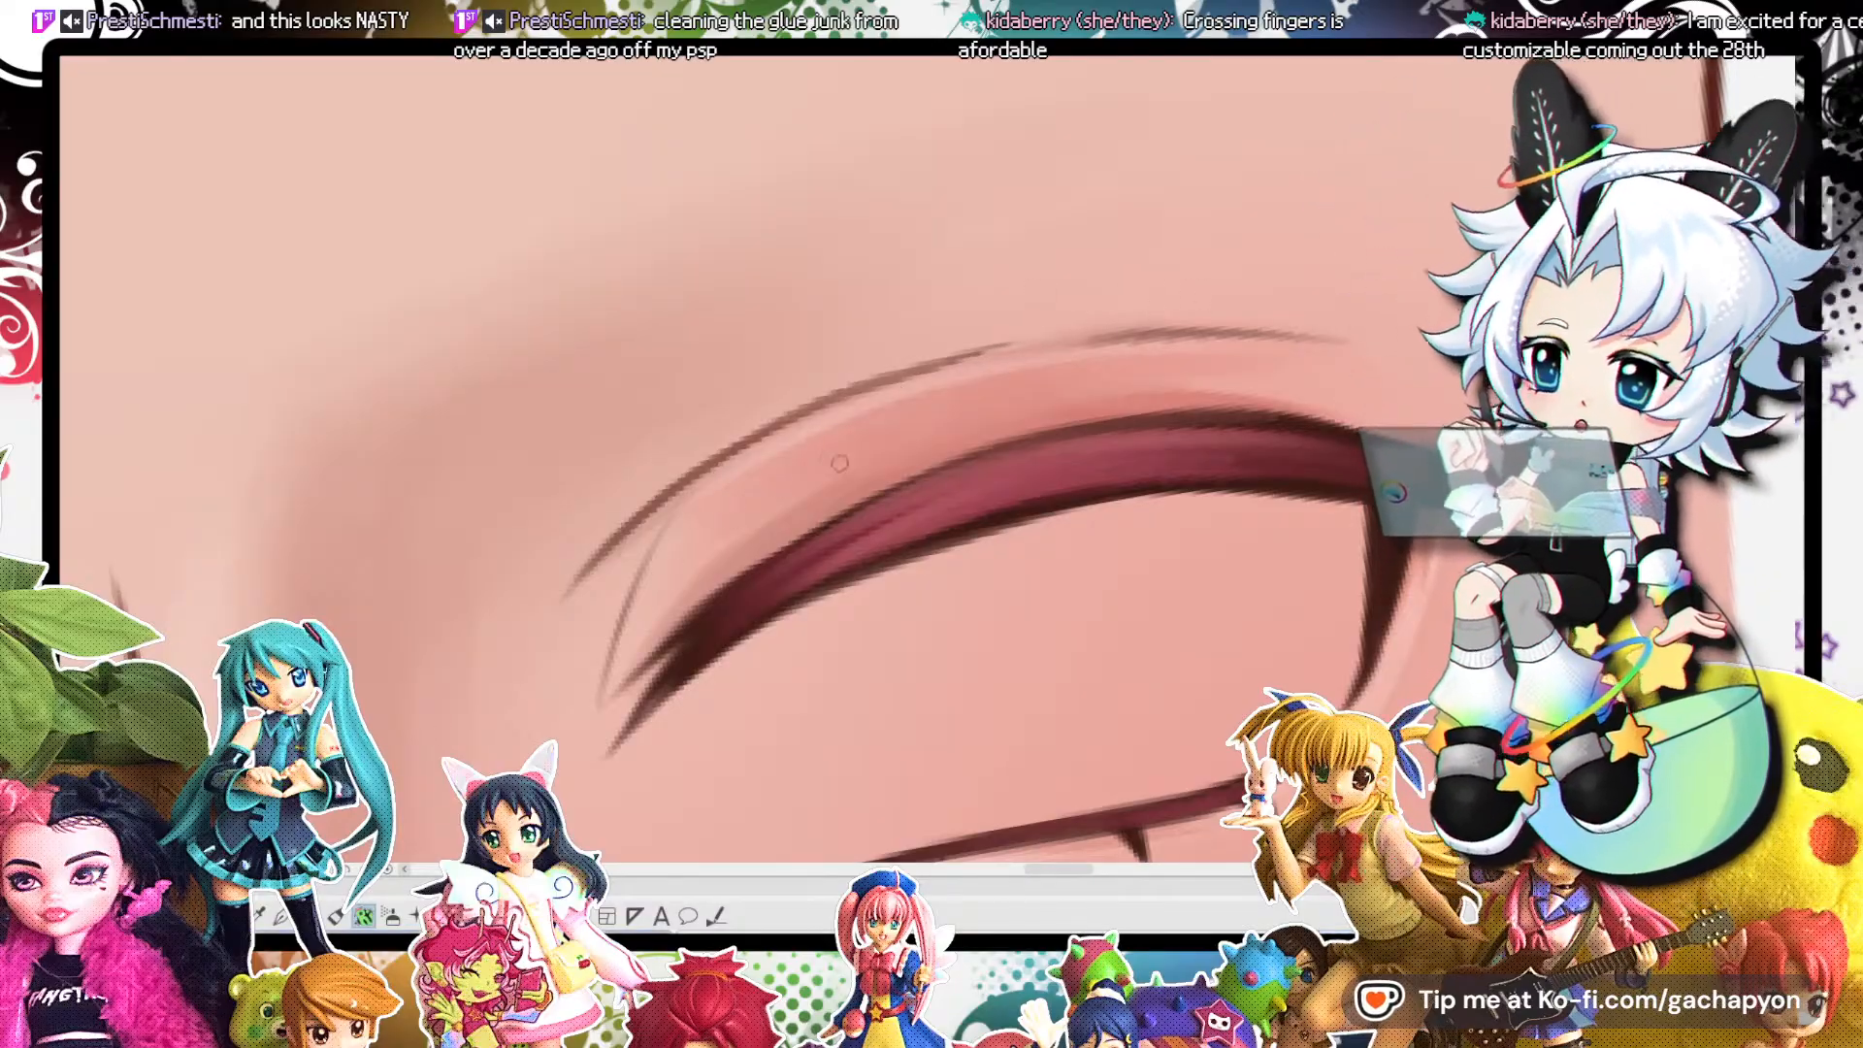
left_click_drag(922, 284, 1107, 365)
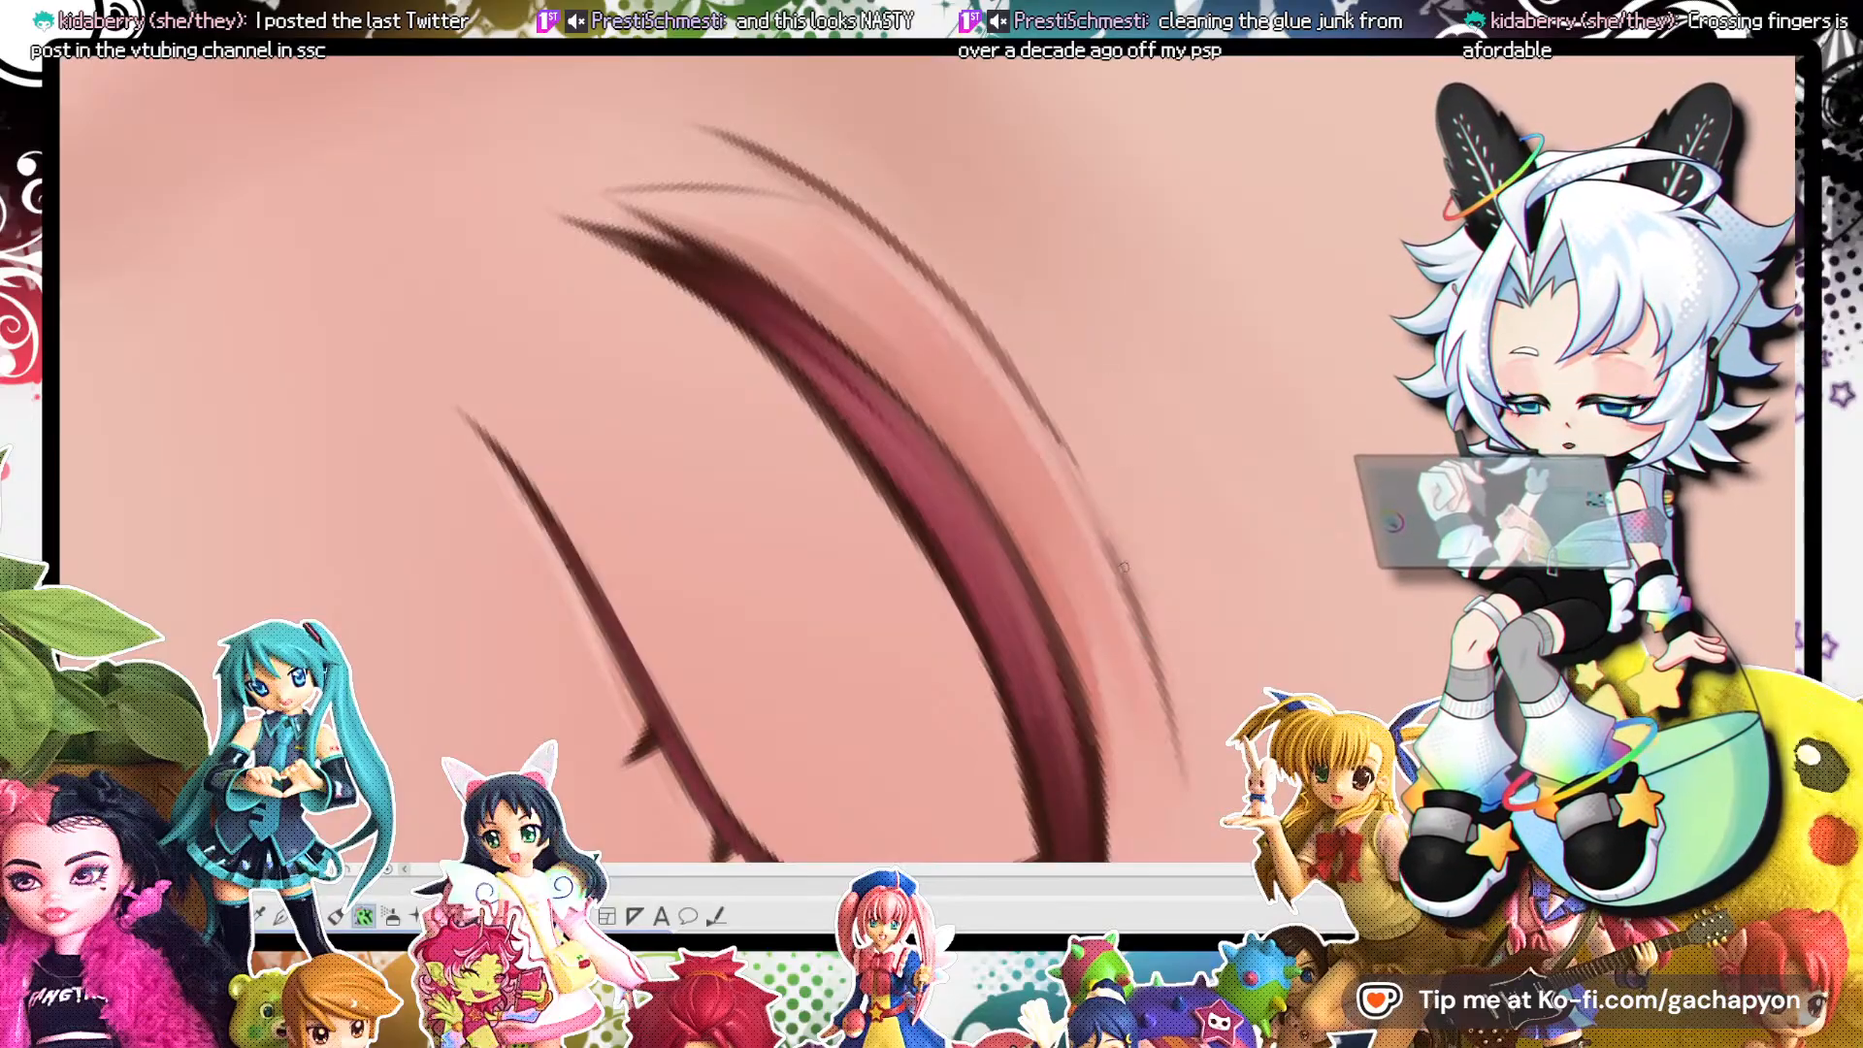
left_click_drag(1109, 554, 1165, 680)
left_click_drag(1128, 610, 1177, 756)
left_click_drag(1153, 670, 1186, 787)
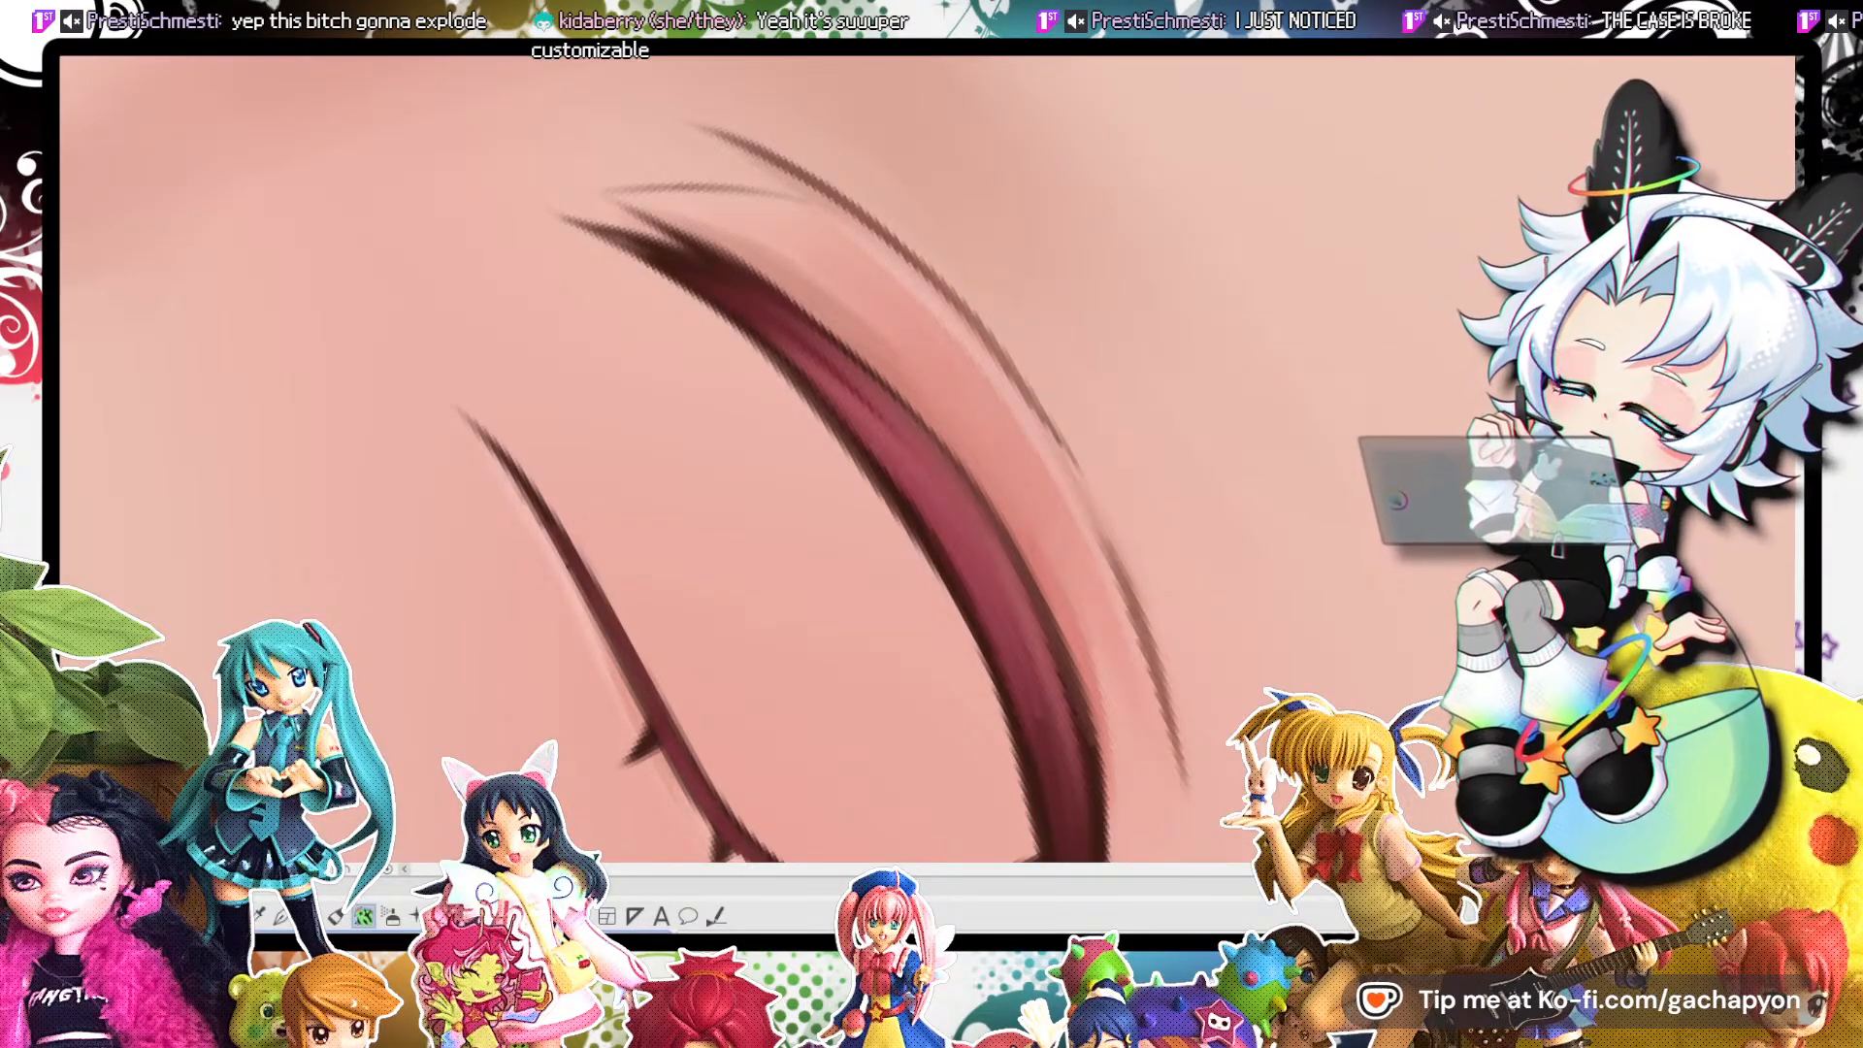
scroll(1213, 542, "down", 4)
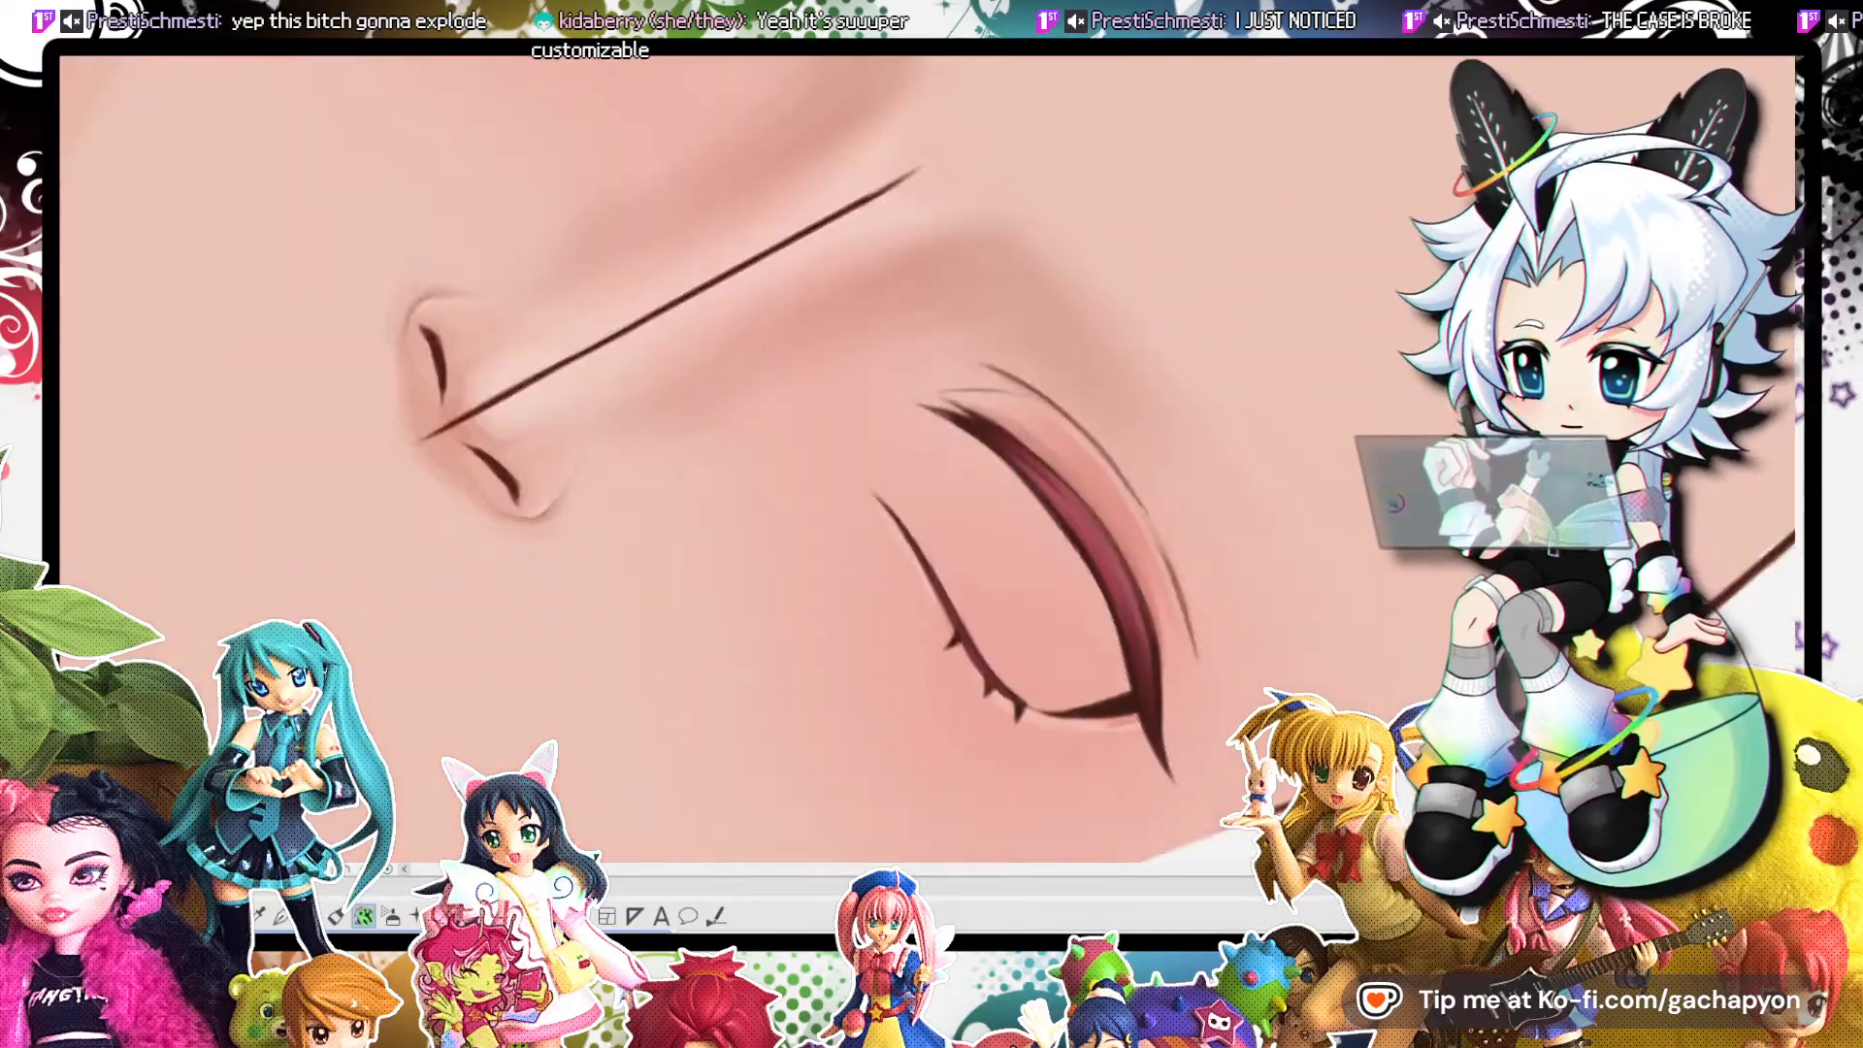
scroll(1213, 541, "up", 1)
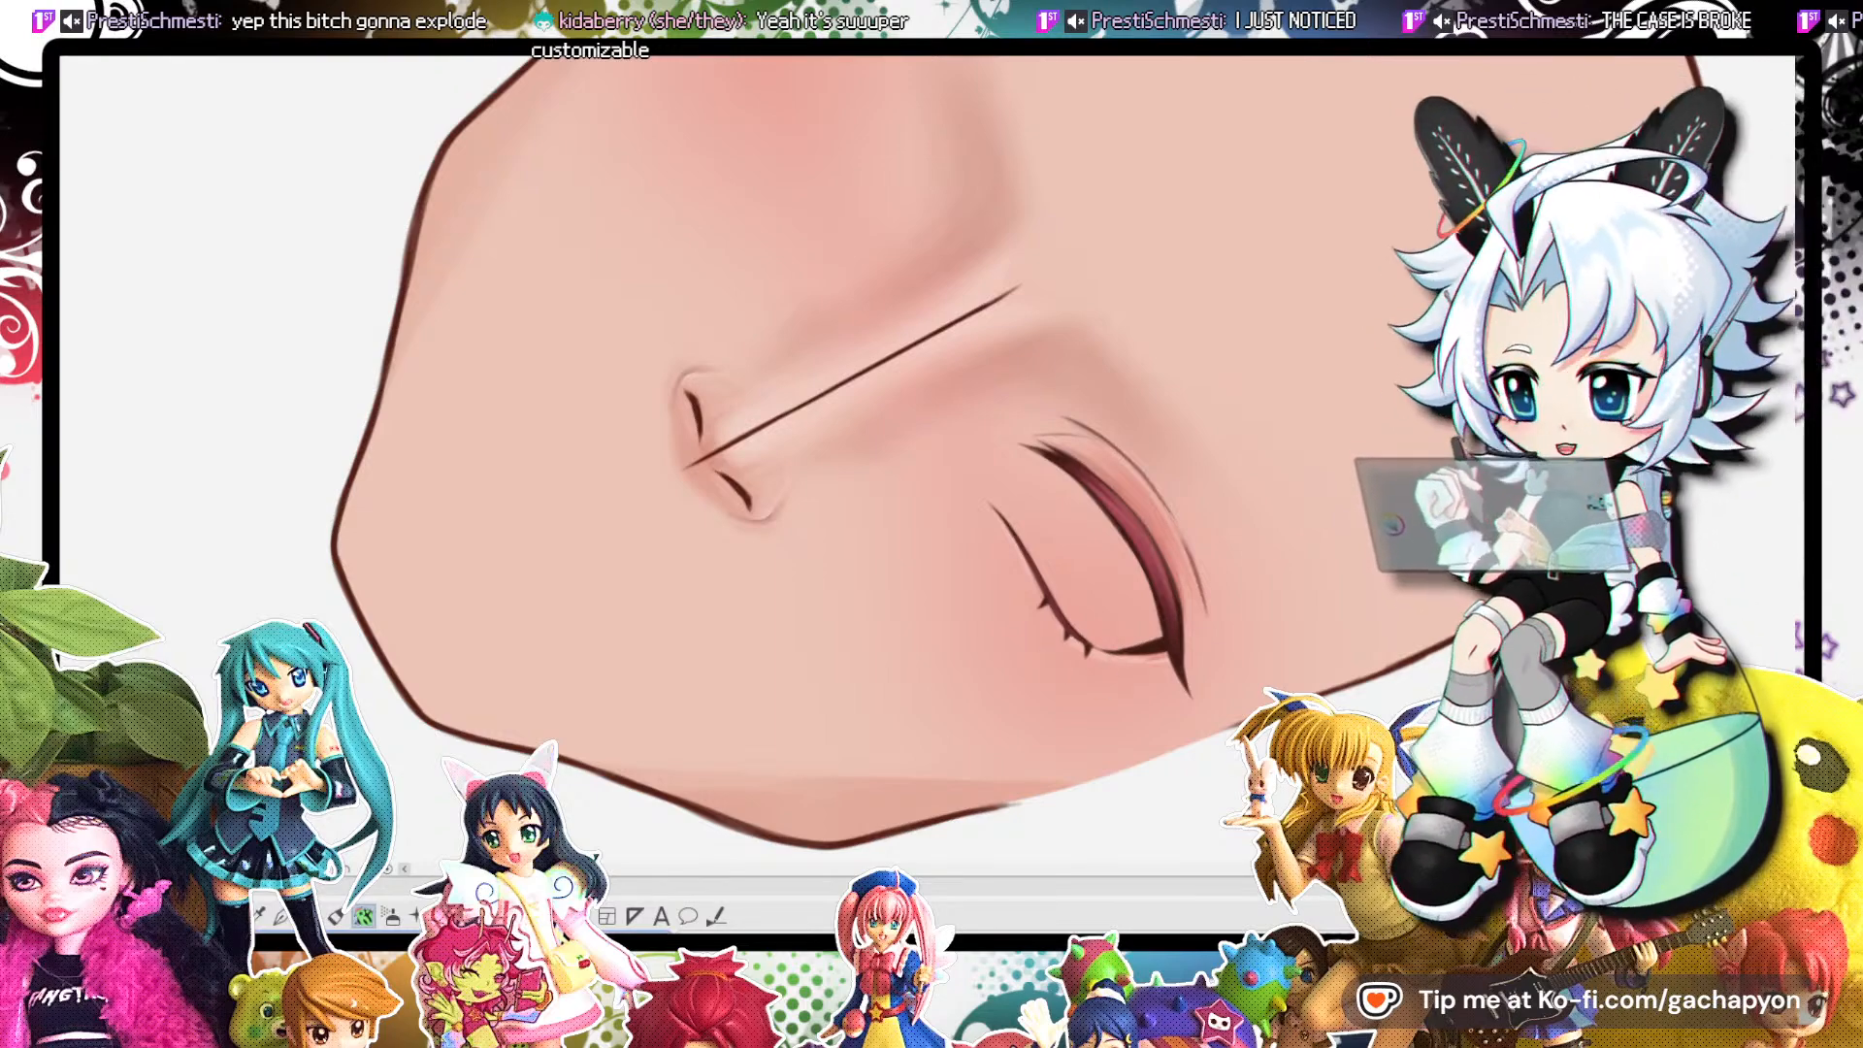
Switch to the line sketch of the character with the star on the chest and examine its whole figure and face.
key("ctrl+Tab")
scroll(1019, 131, "up", 2)
scroll(1073, 257, "down", 2)
scroll(1066, 201, "down", 2)
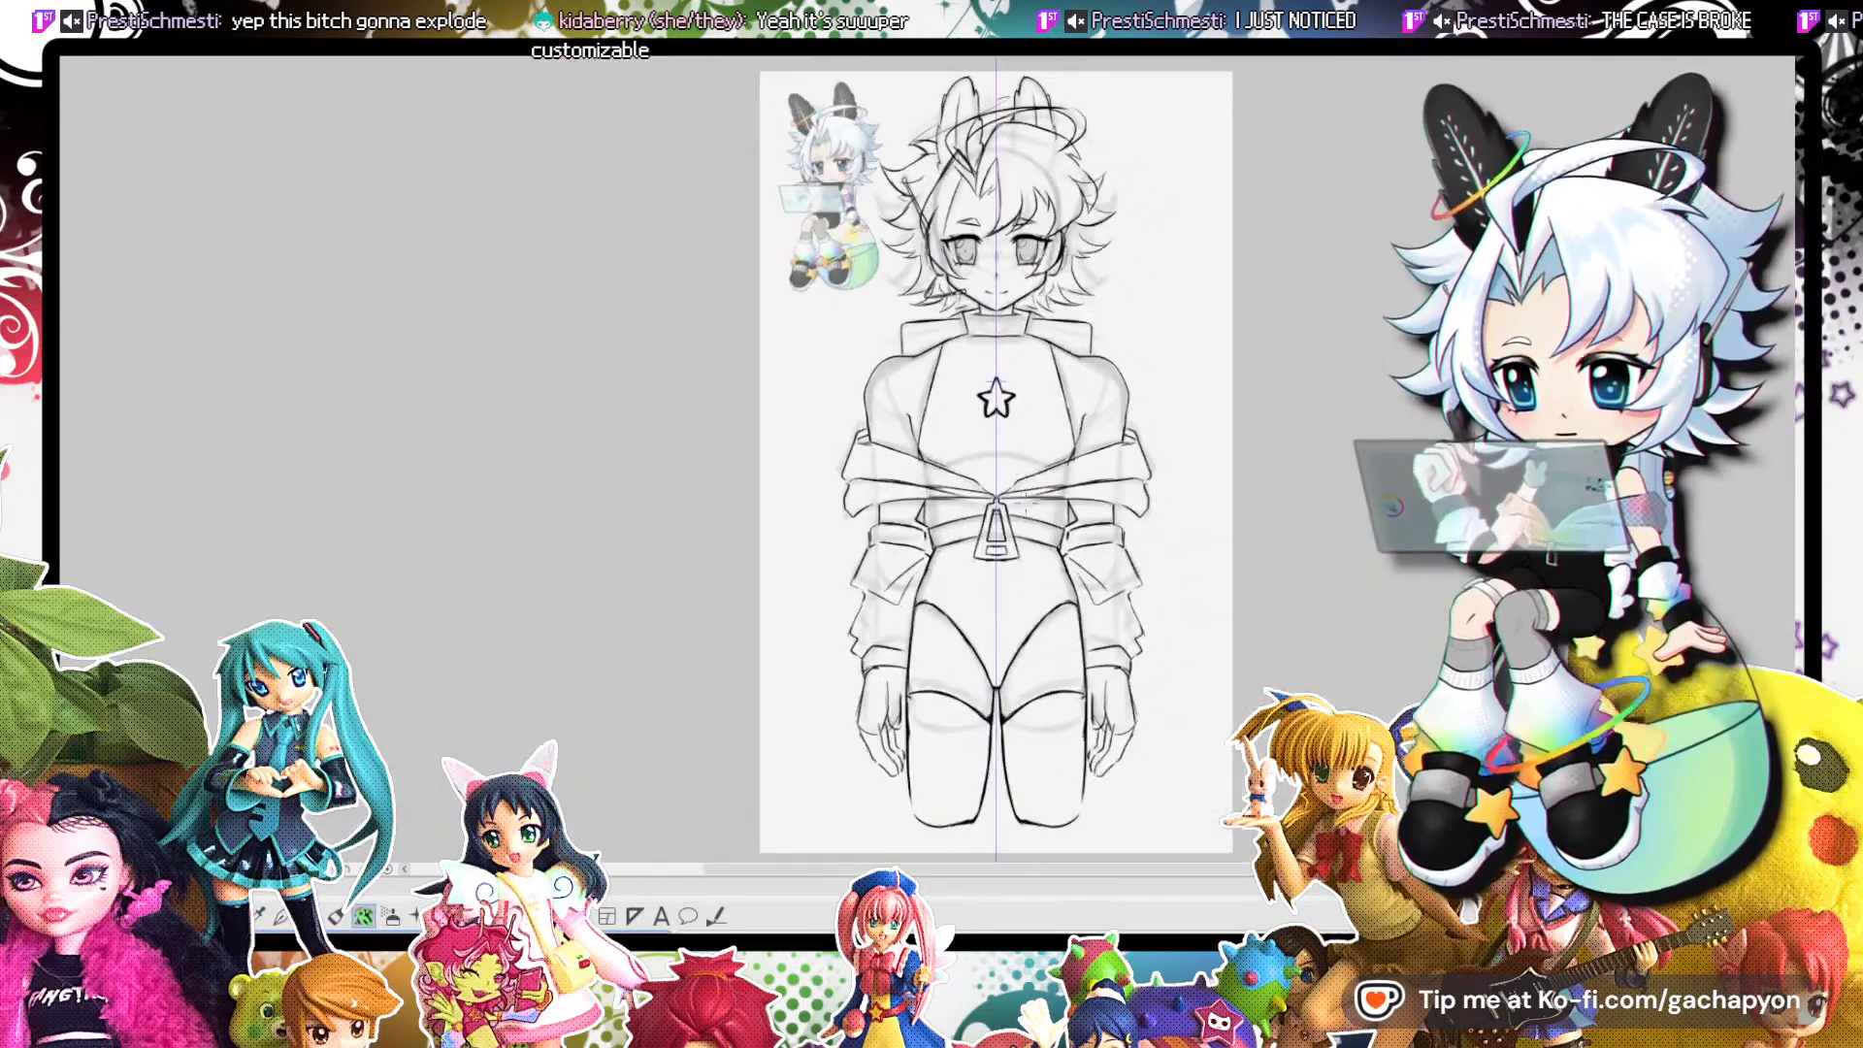
scroll(992, 278, "up", 3)
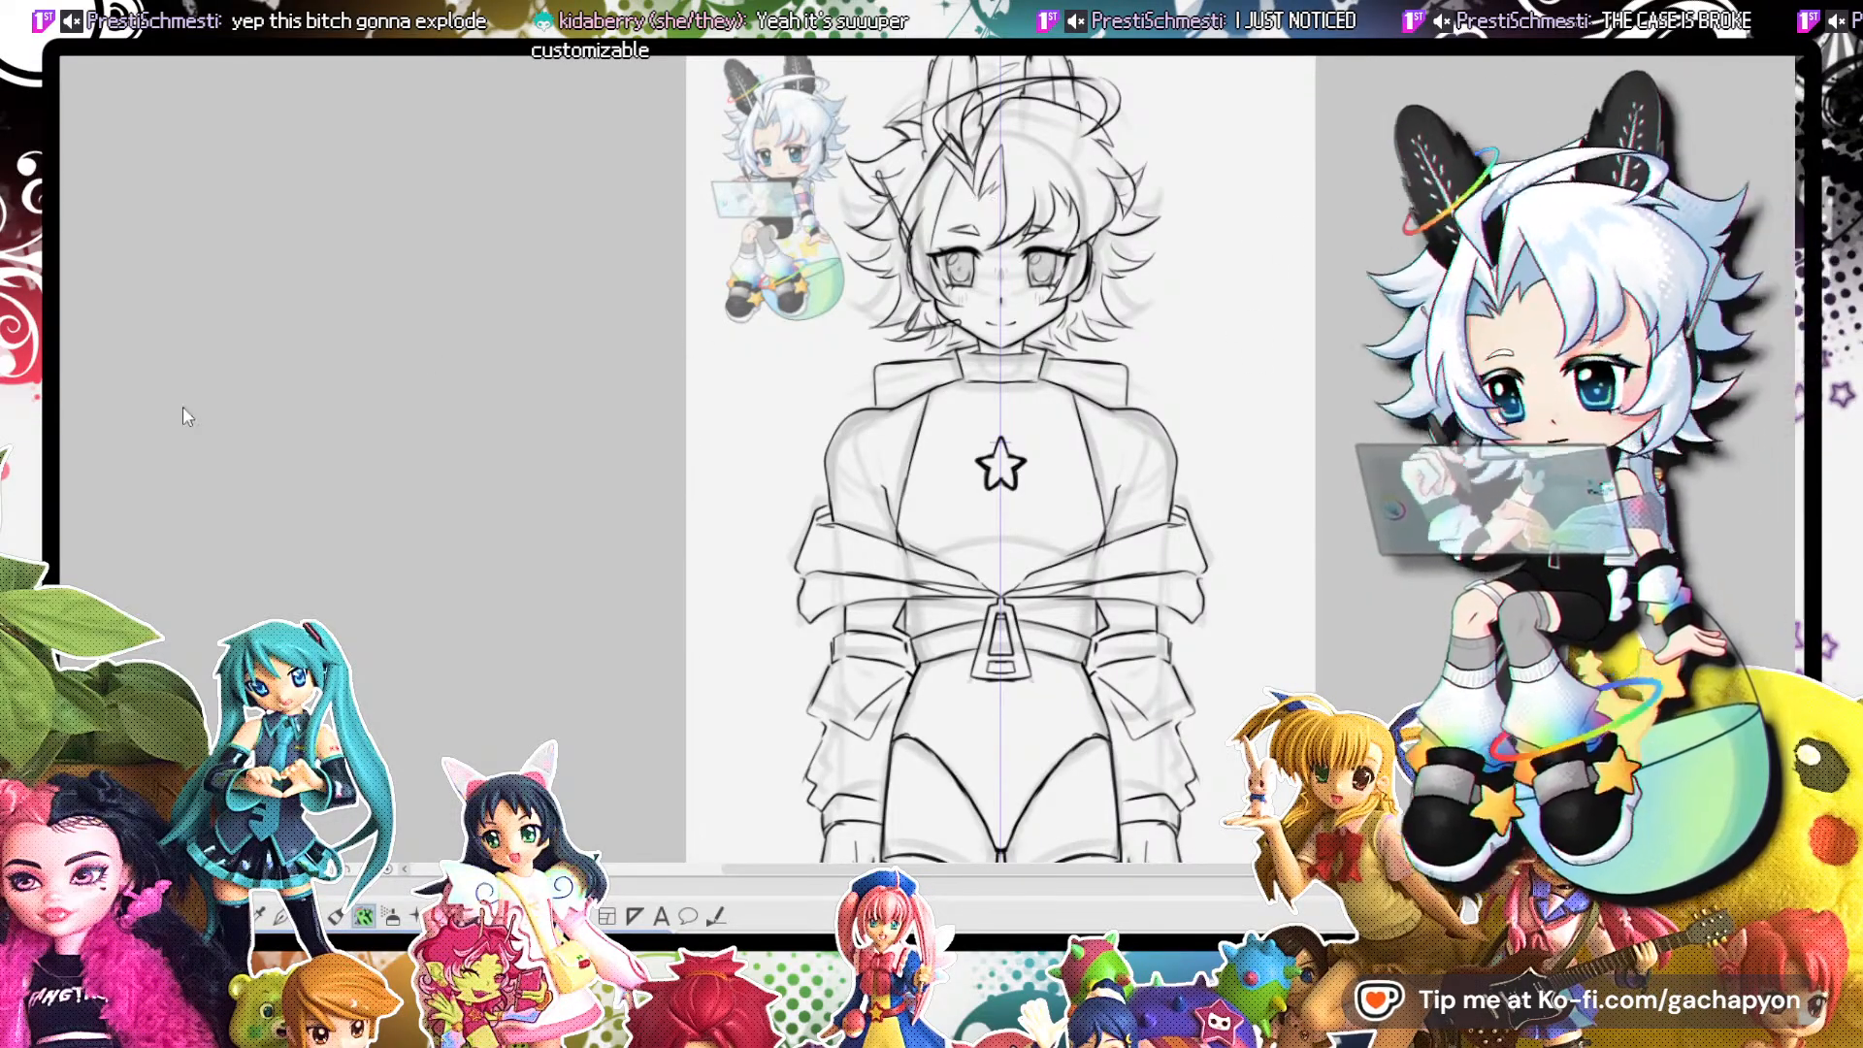
scroll(1345, 160, "down", 2)
scroll(1345, 160, "up", 3)
scroll(1016, 511, "up", 1)
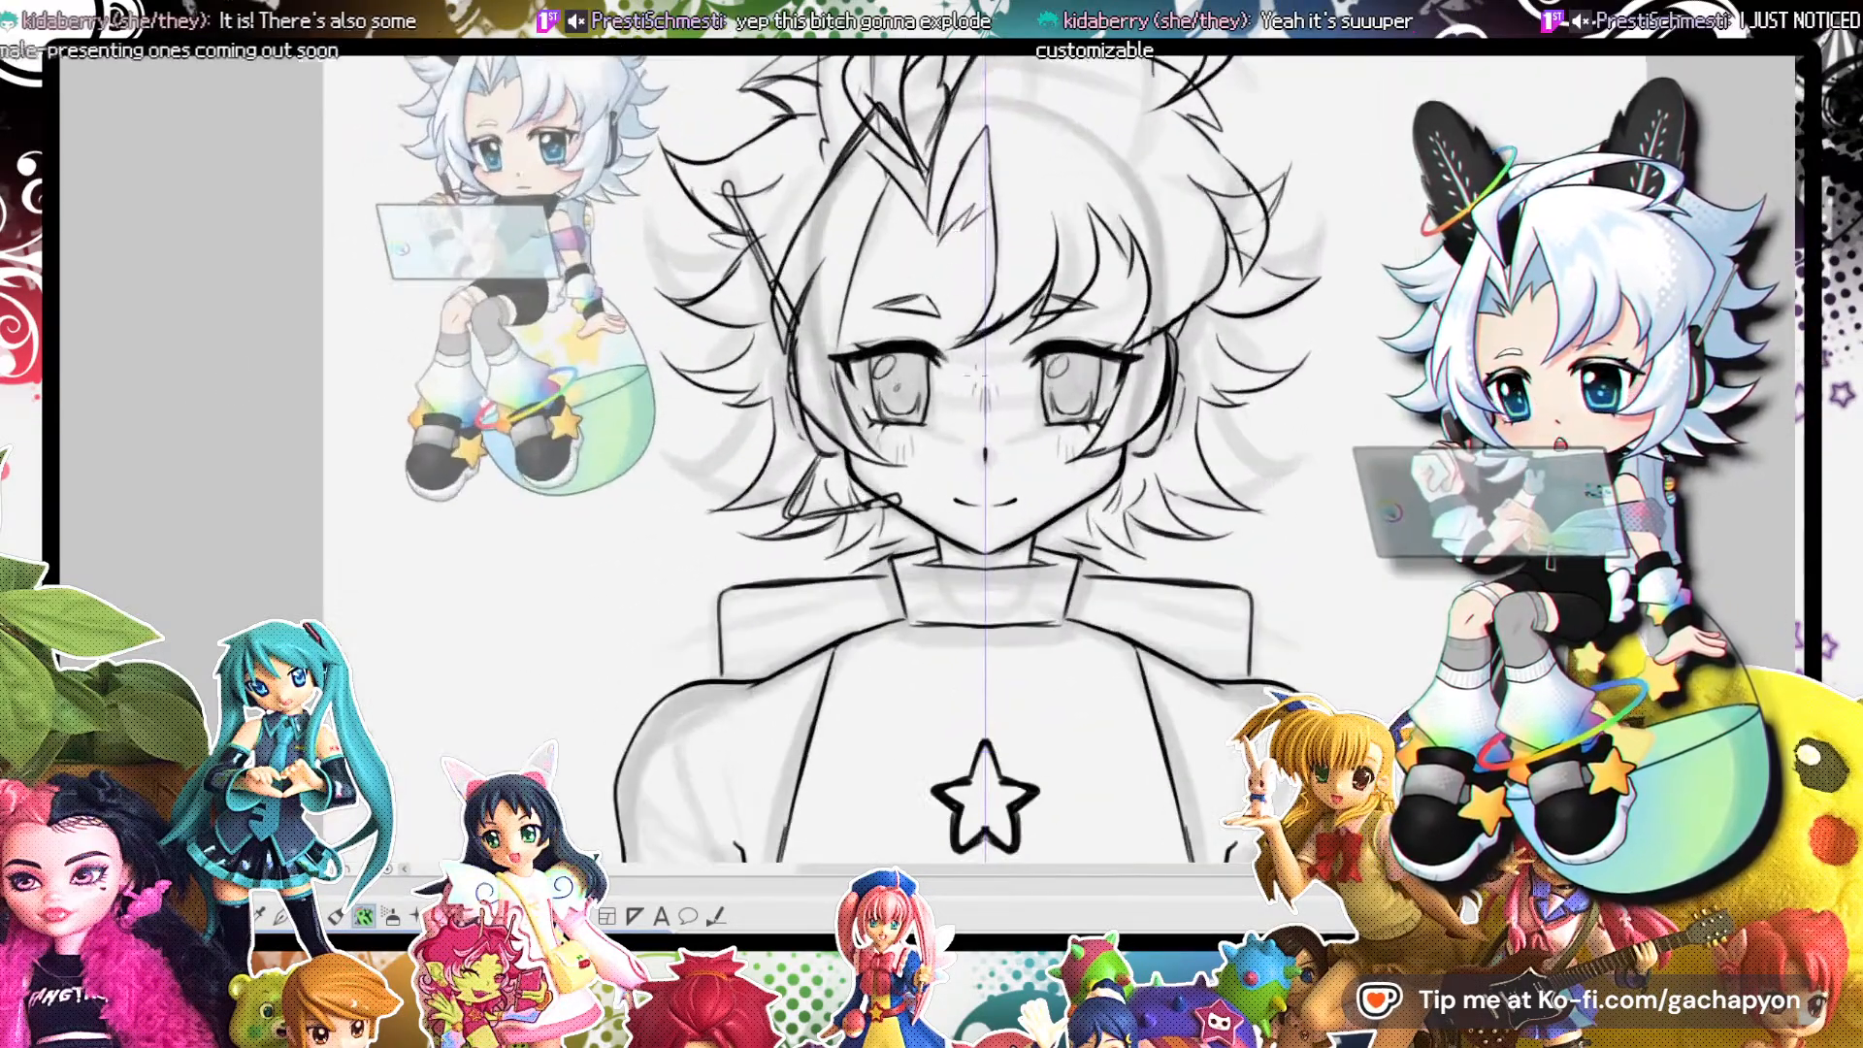
scroll(1016, 511, "down", 3)
scroll(1016, 511, "up", 3)
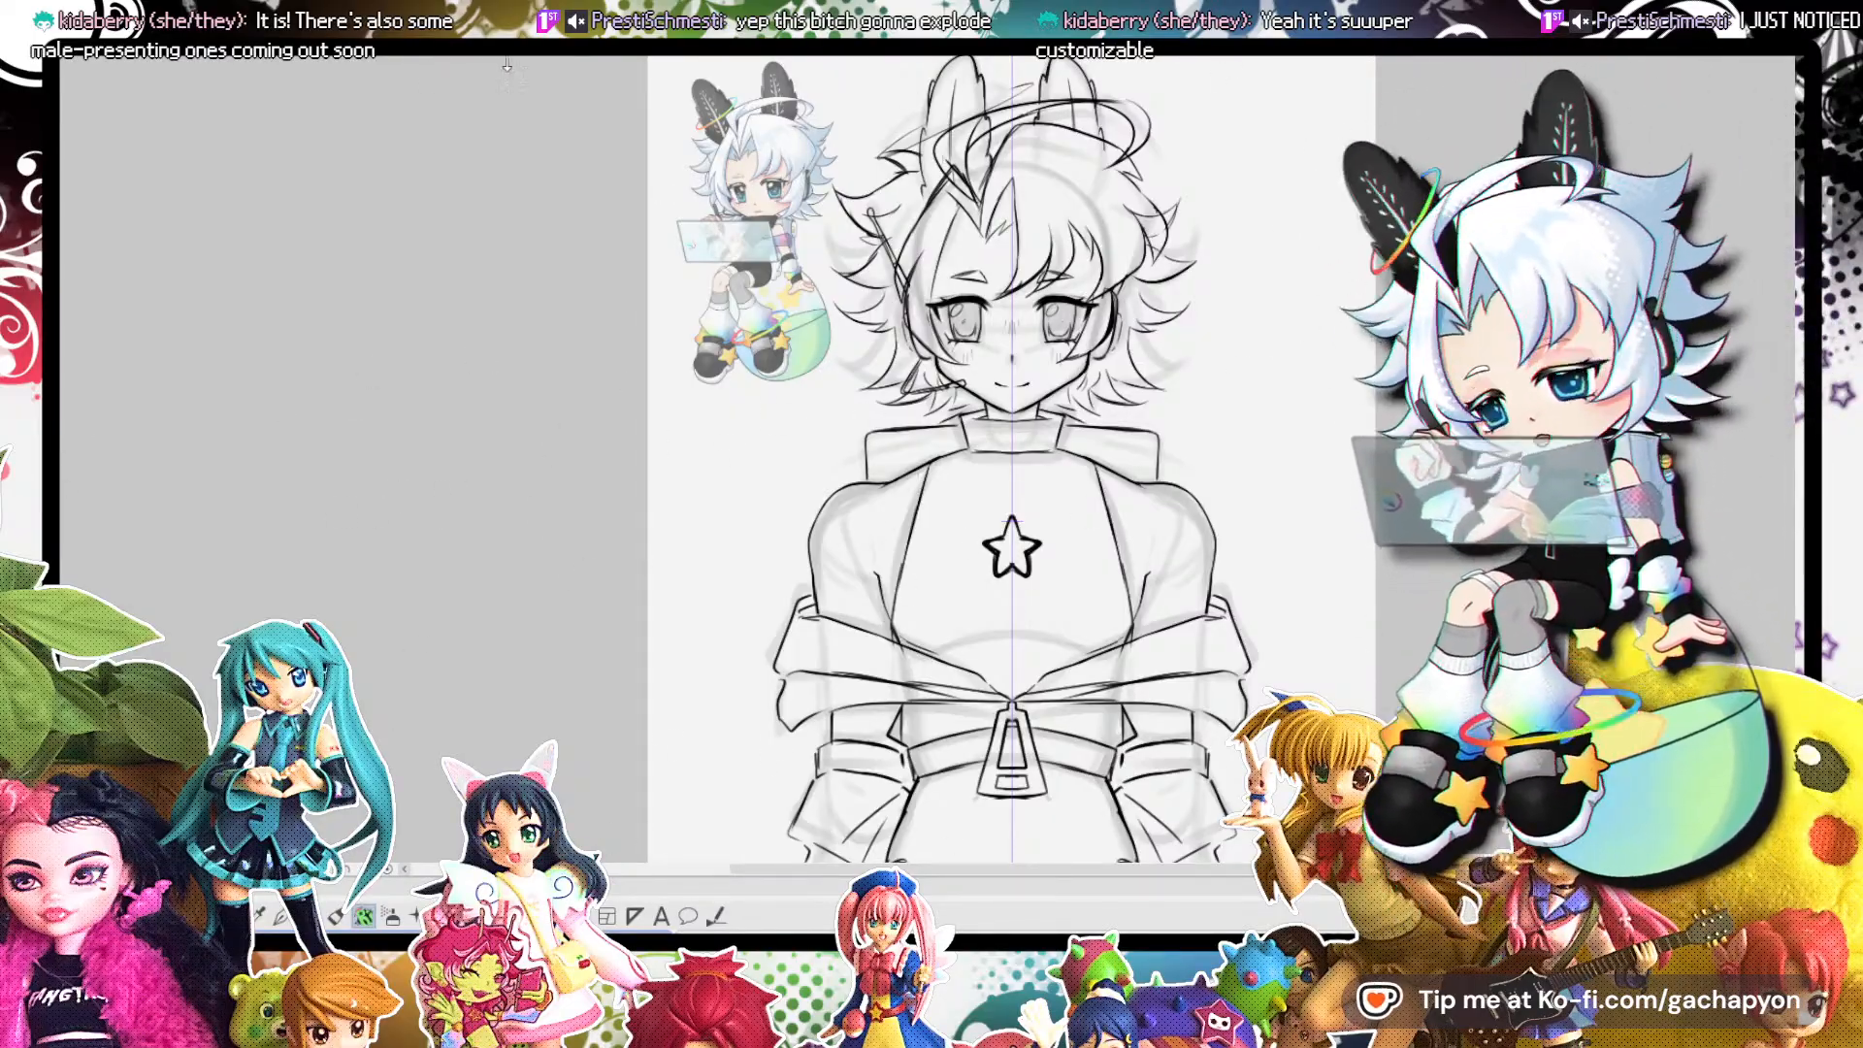
Open the coloured reference of the curly red-haired character and examine the bespectacled face up close and with the surrounding hair.
left_click(590, 46)
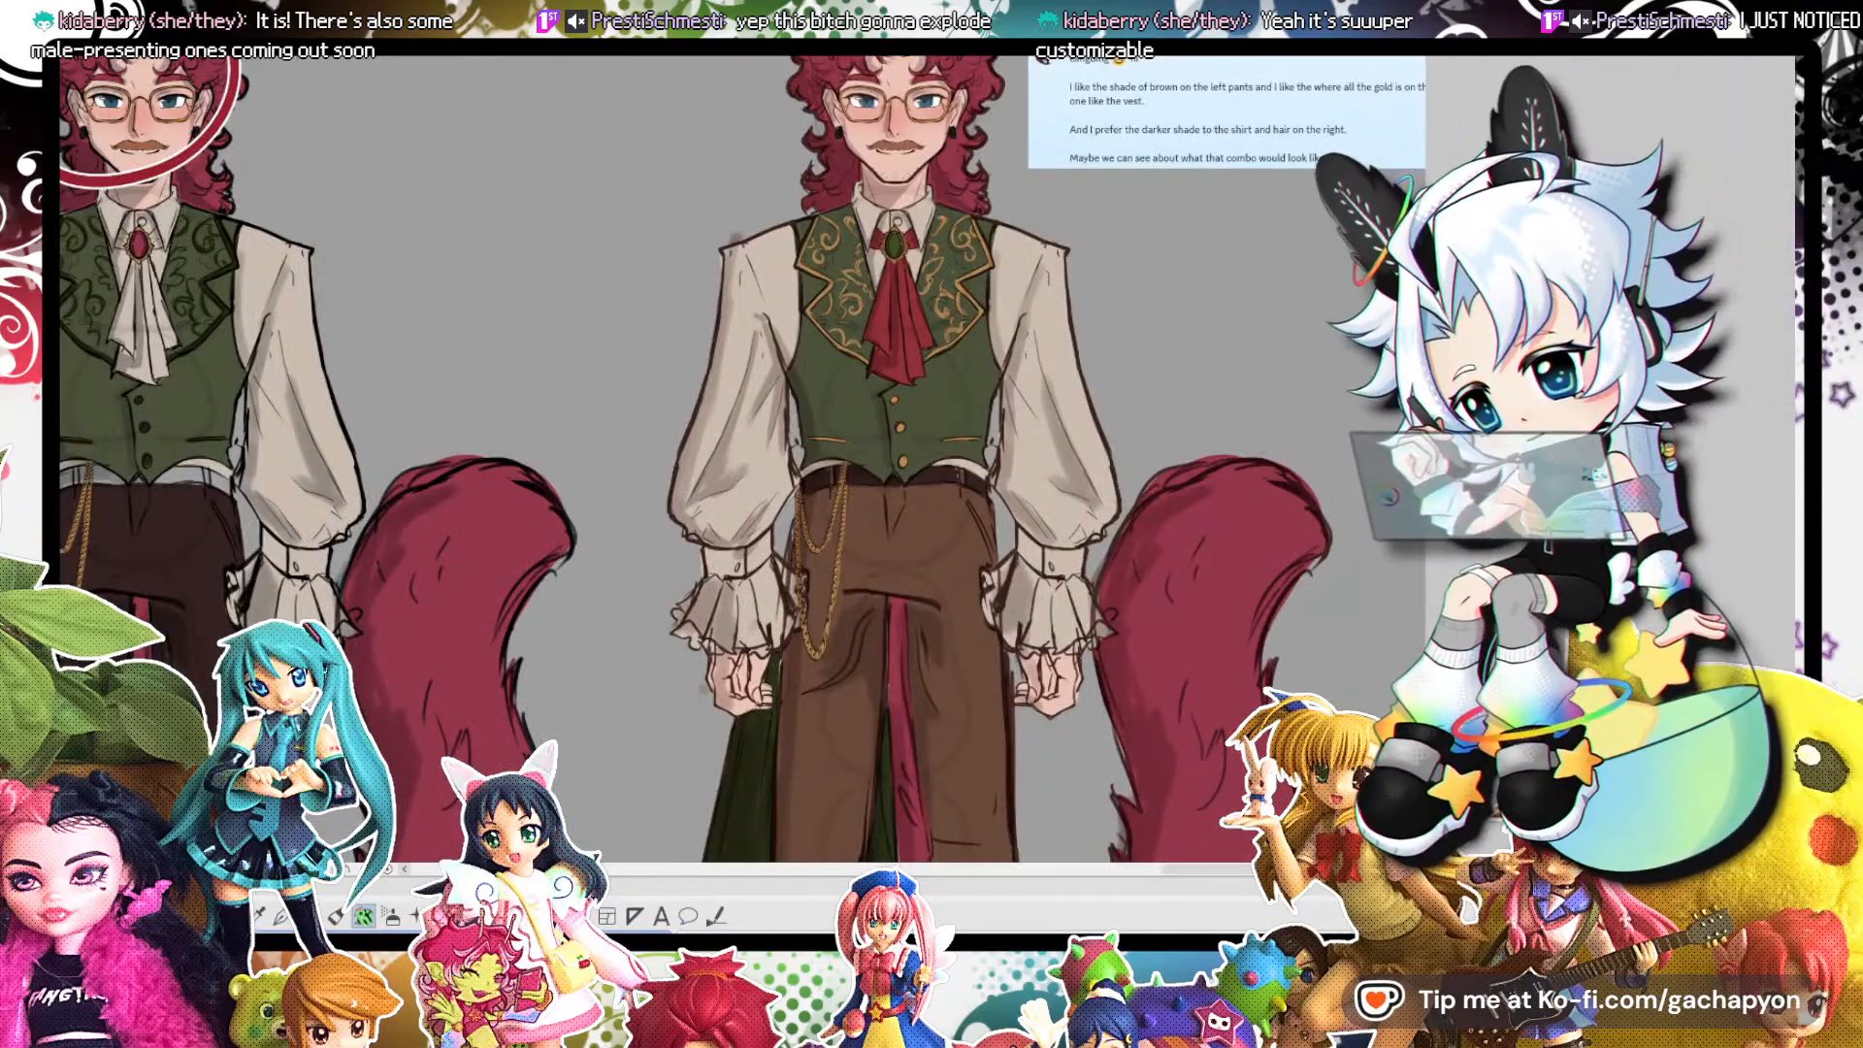
left_click(388, 48)
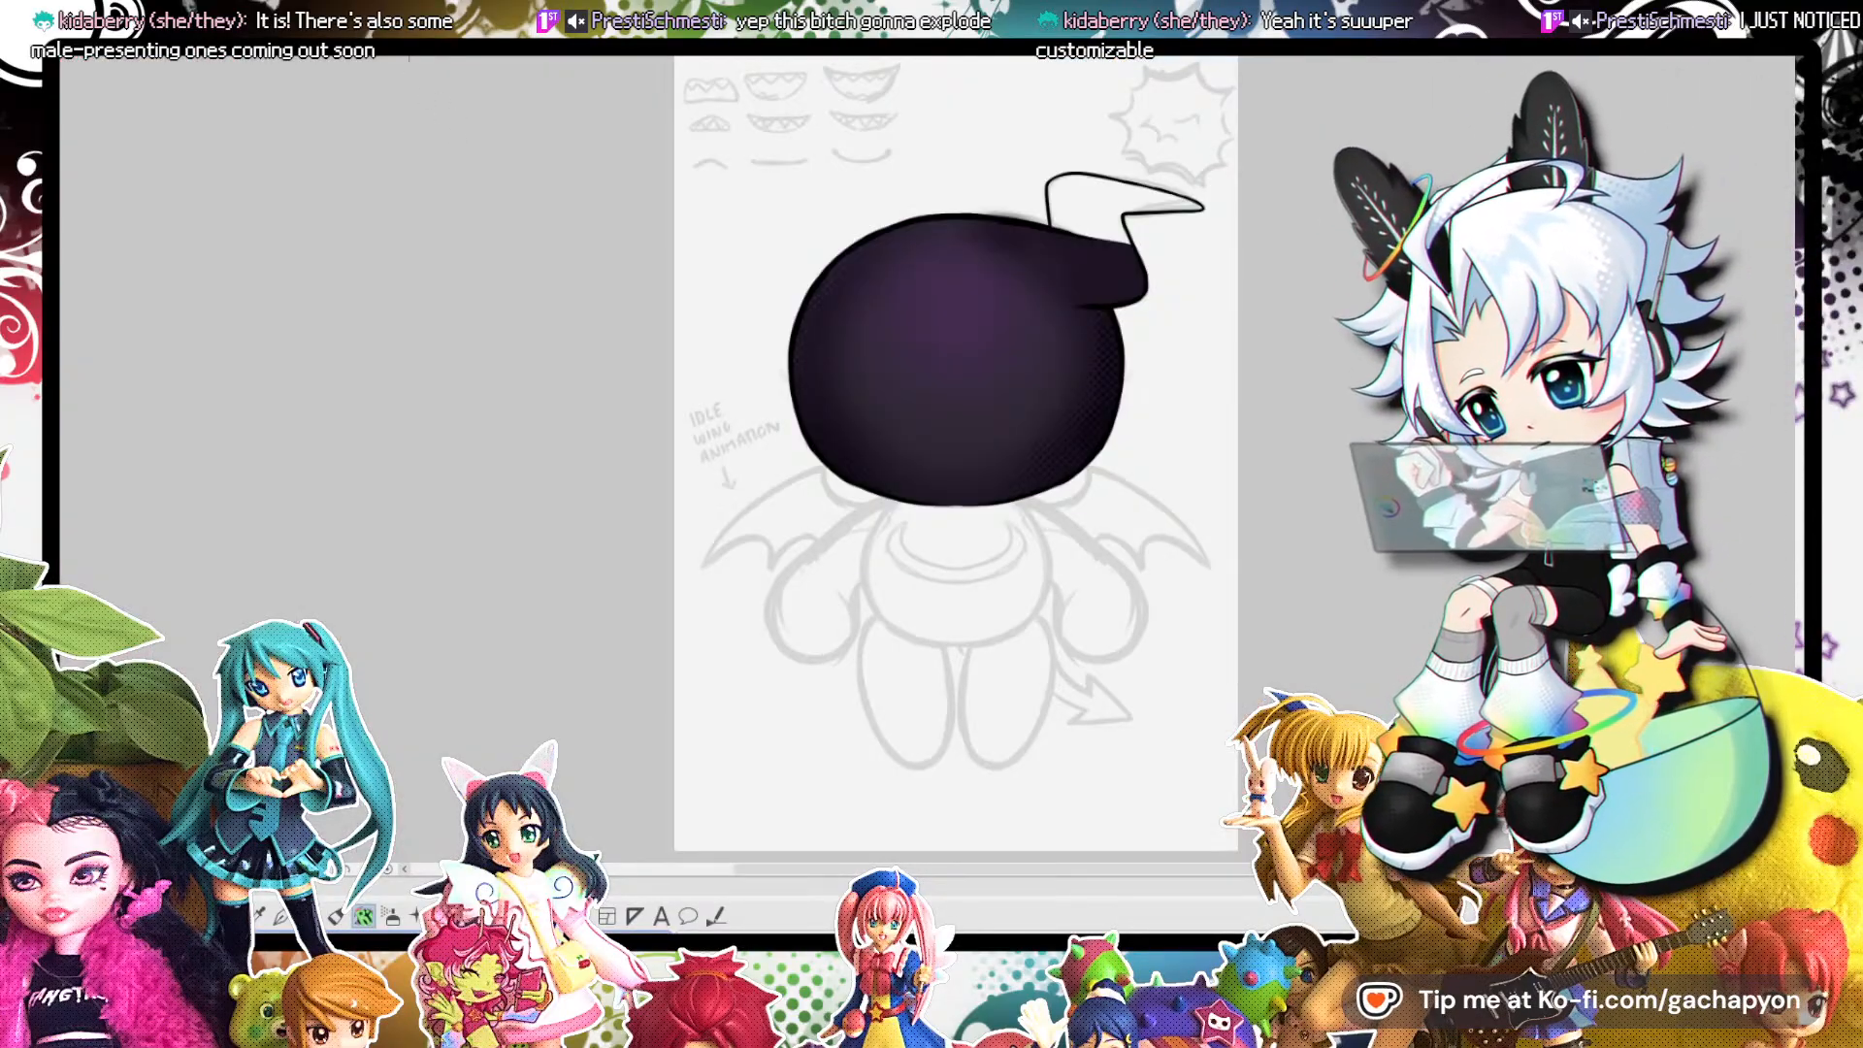
left_click(589, 46)
scroll(985, 432, "down", 2)
scroll(931, 175, "up", 5)
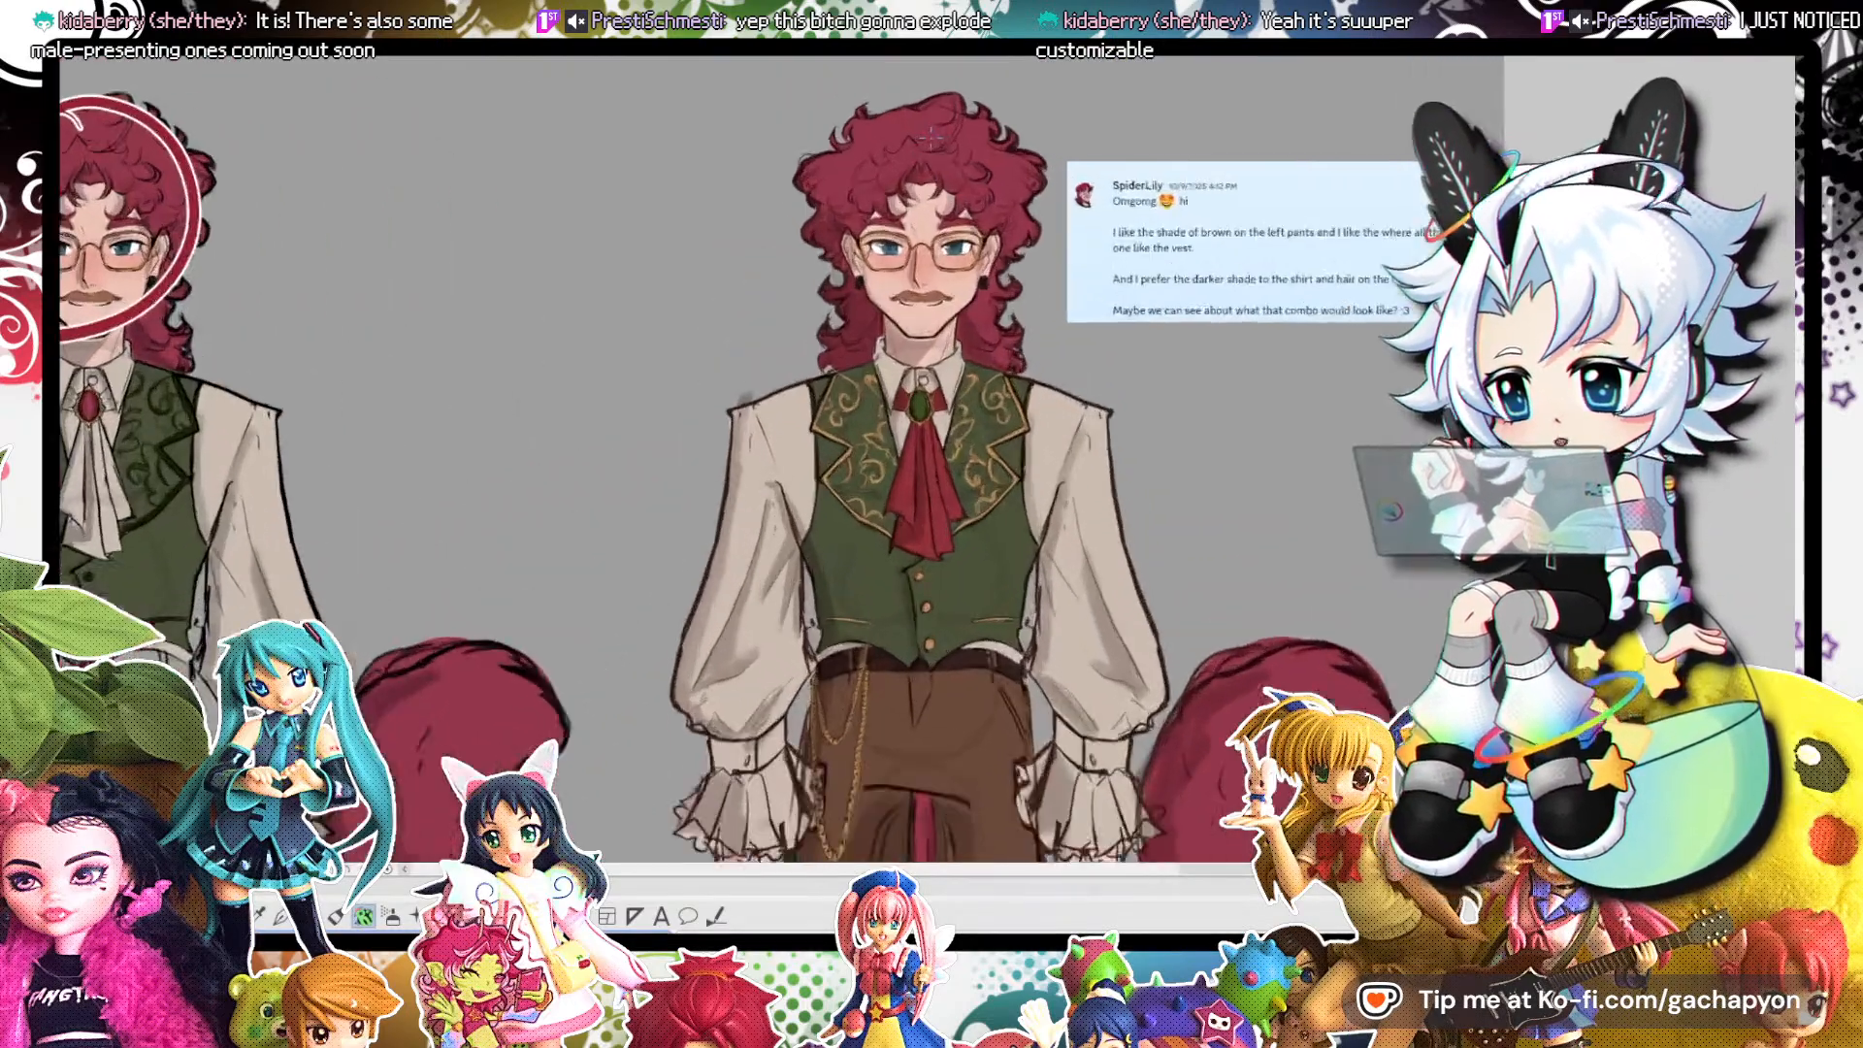
scroll(964, 378, "up", 2)
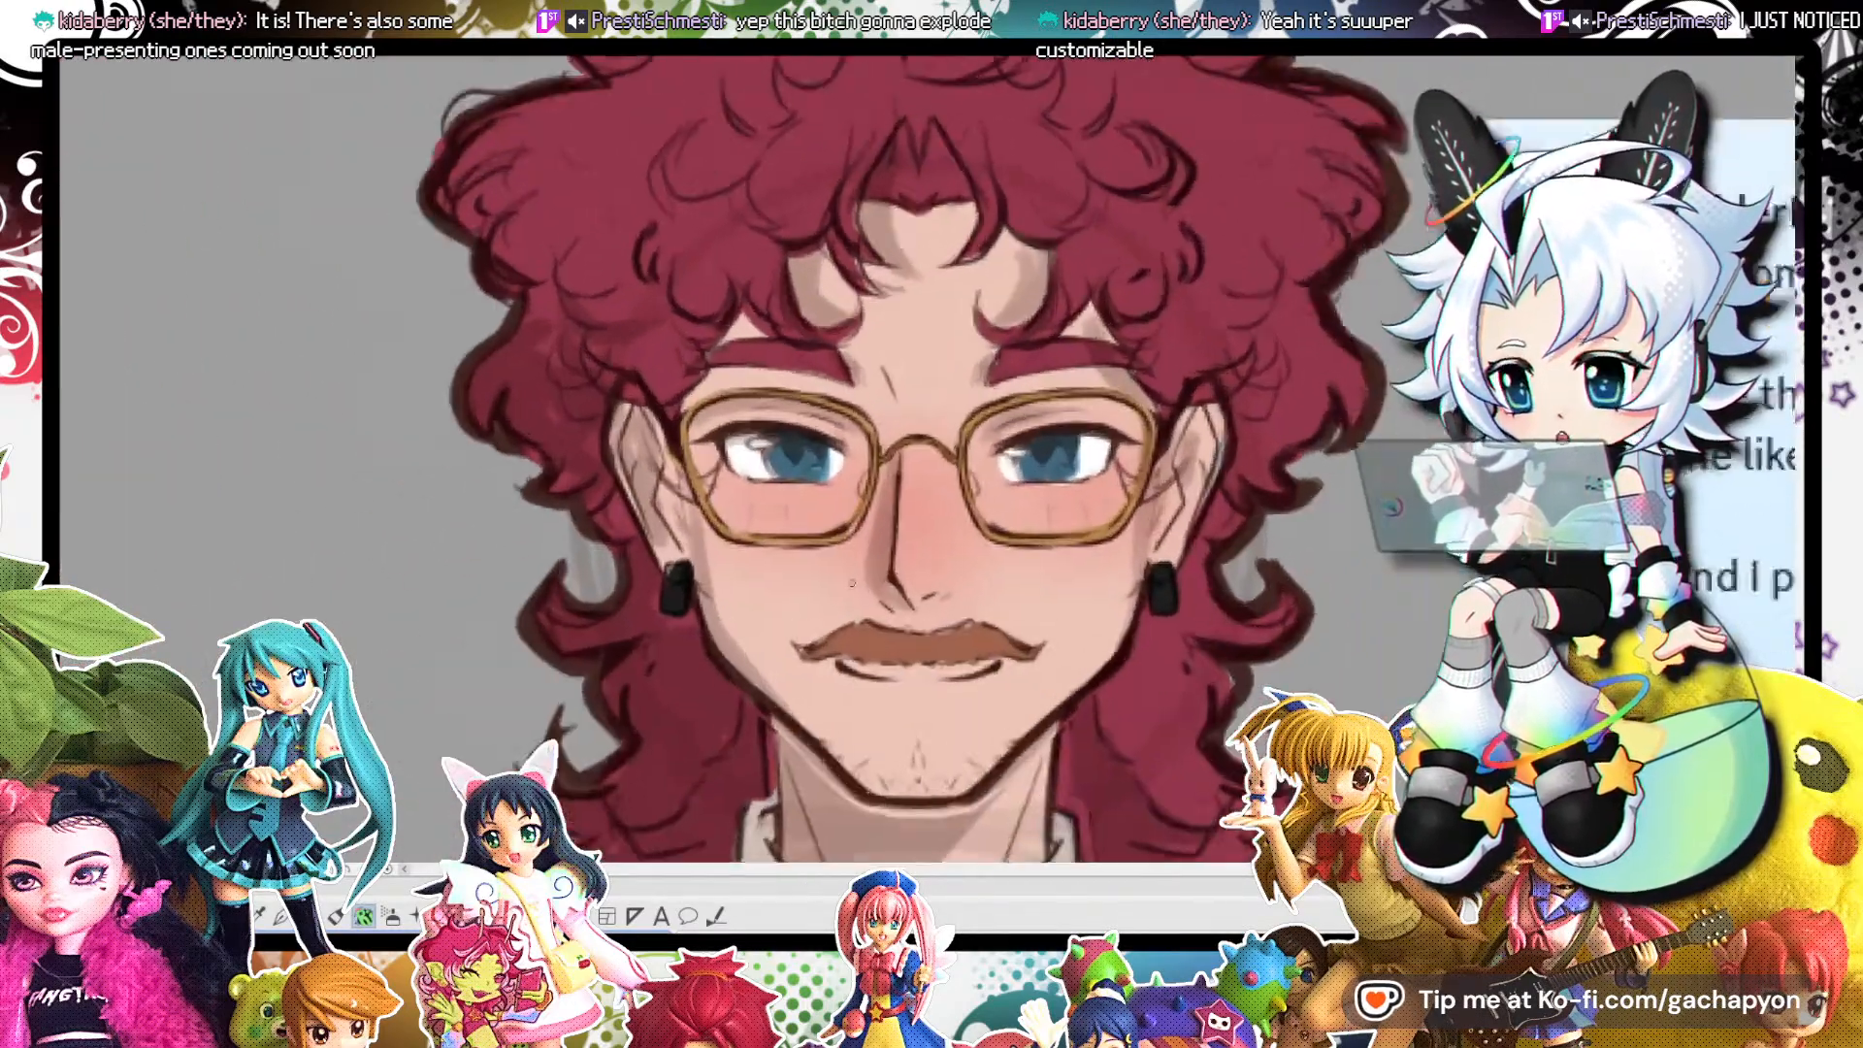
left_click_drag(928, 755, 932, 614)
scroll(931, 613, "down", 1)
scroll(931, 613, "down", 2)
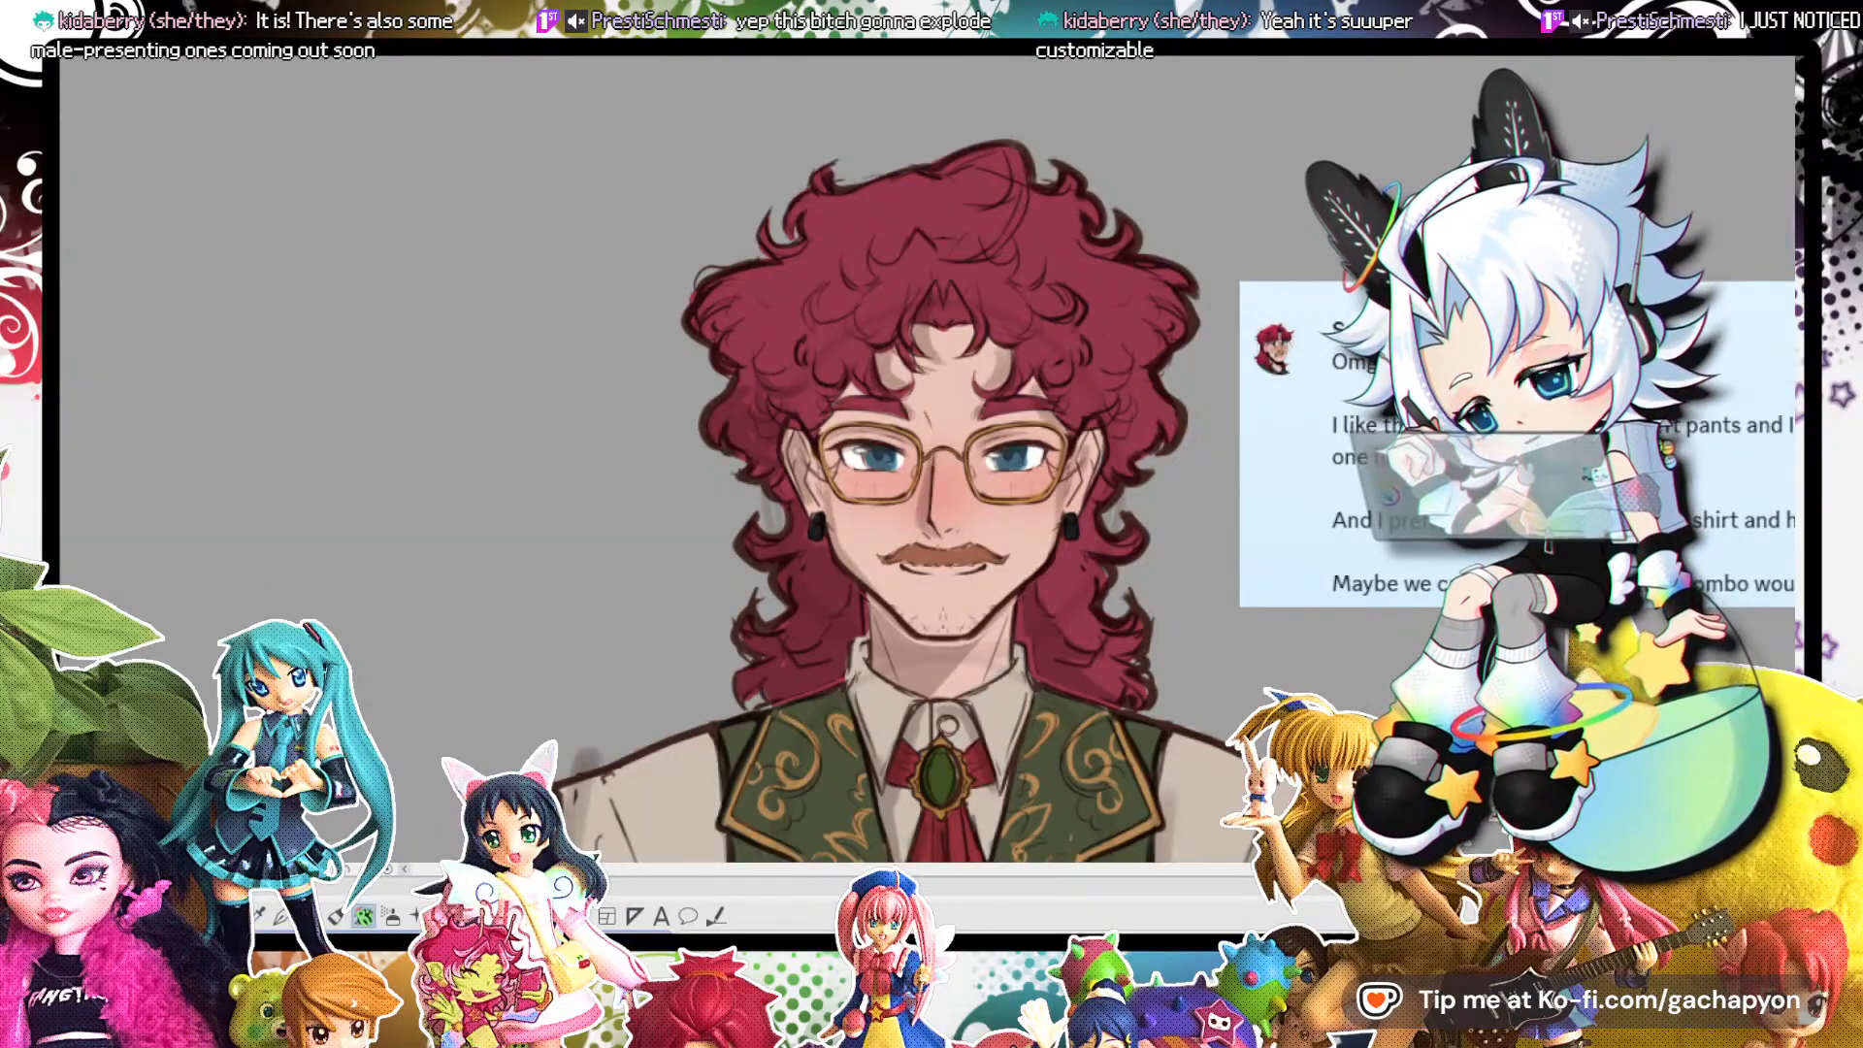
Return to the face drawing, set the canvas upright, and examine the right-hand eye close up and against the face.
key("ctrl+Tab")
scroll(1145, 398, "down", 4)
scroll(1169, 406, "up", 4)
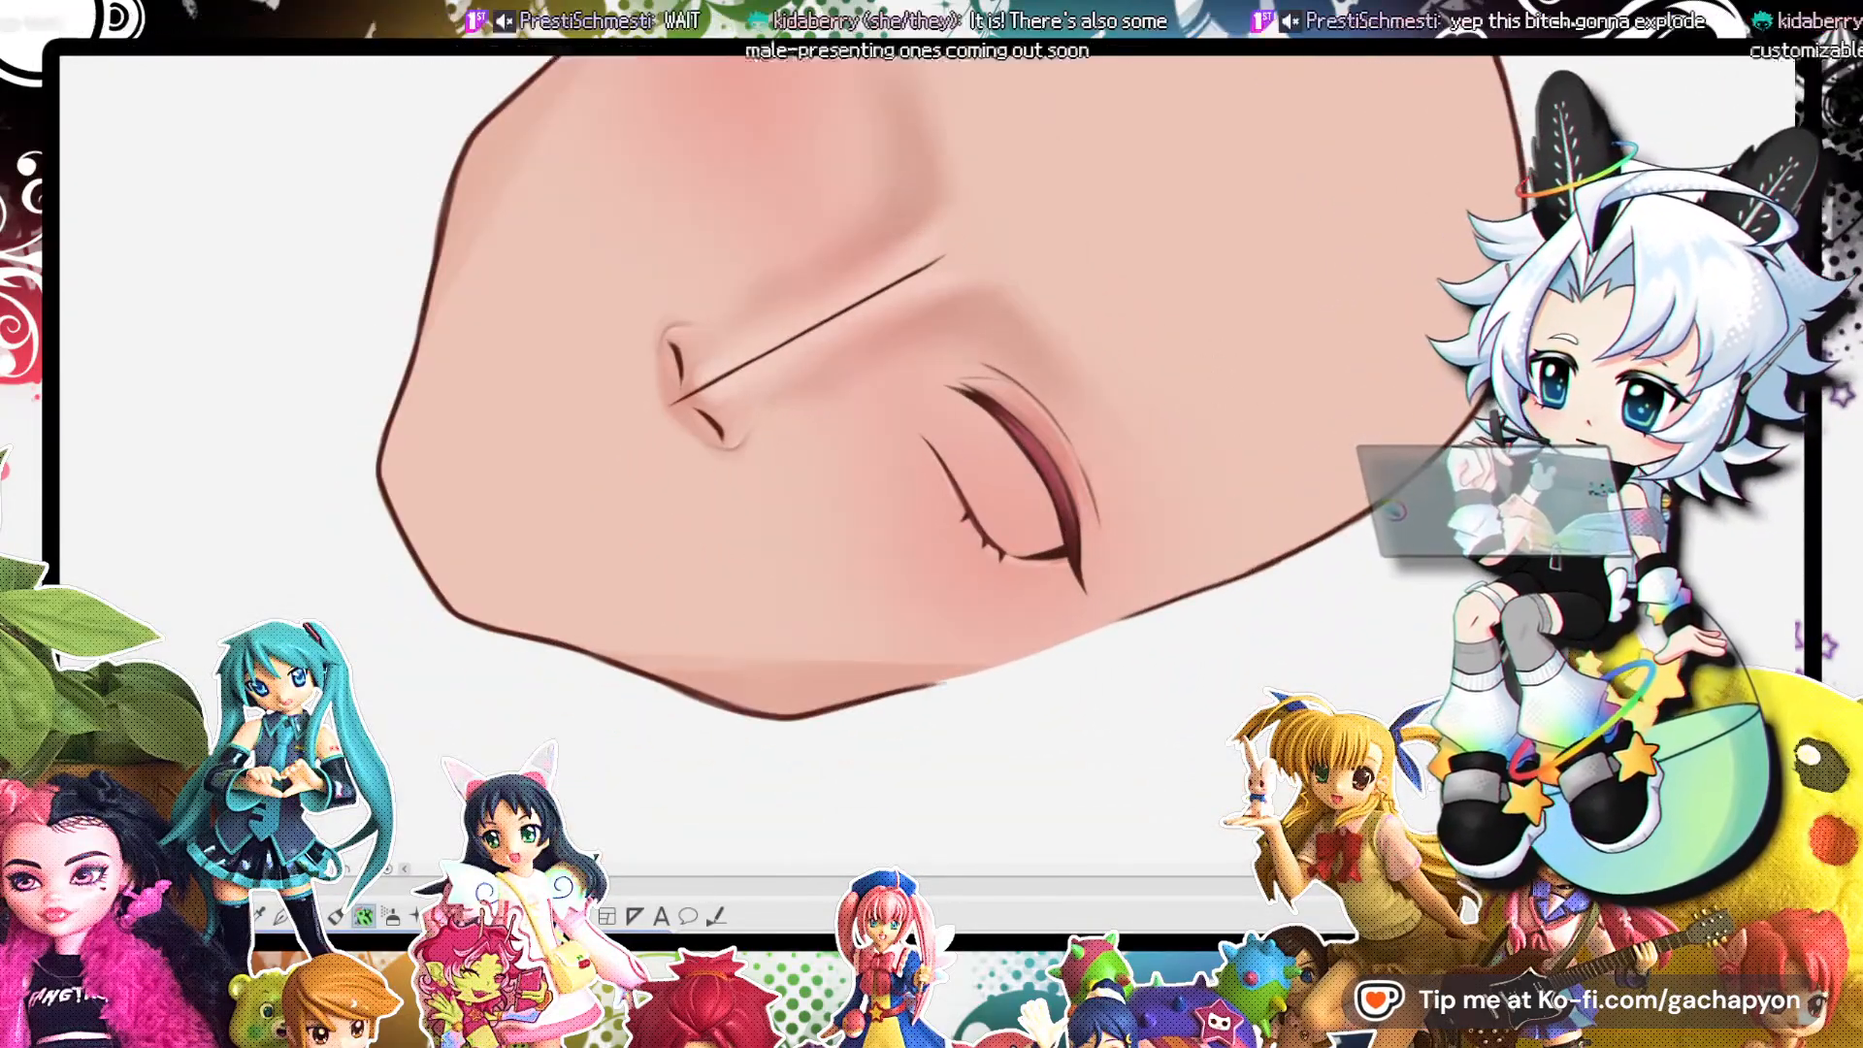
key("ctrl+at")
scroll(1042, 448, "up", 1)
scroll(931, 407, "up", 2)
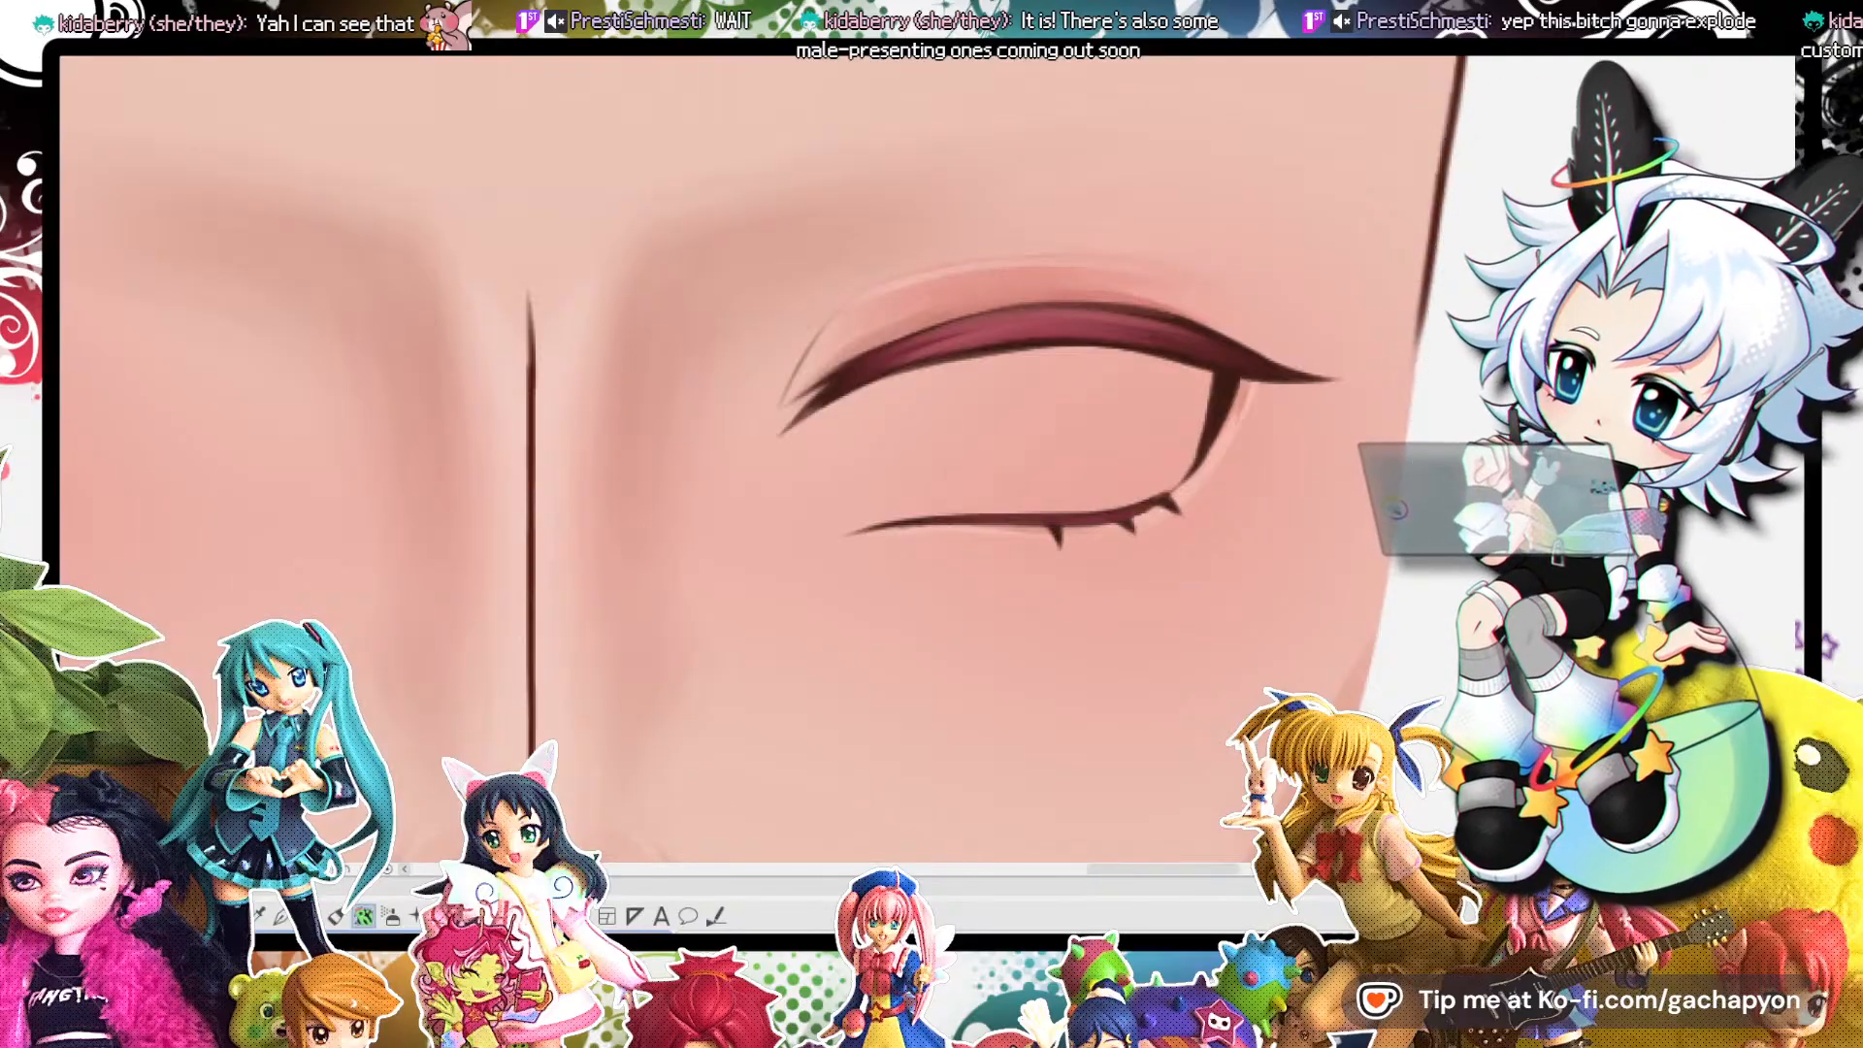
scroll(759, 363, "down", 4)
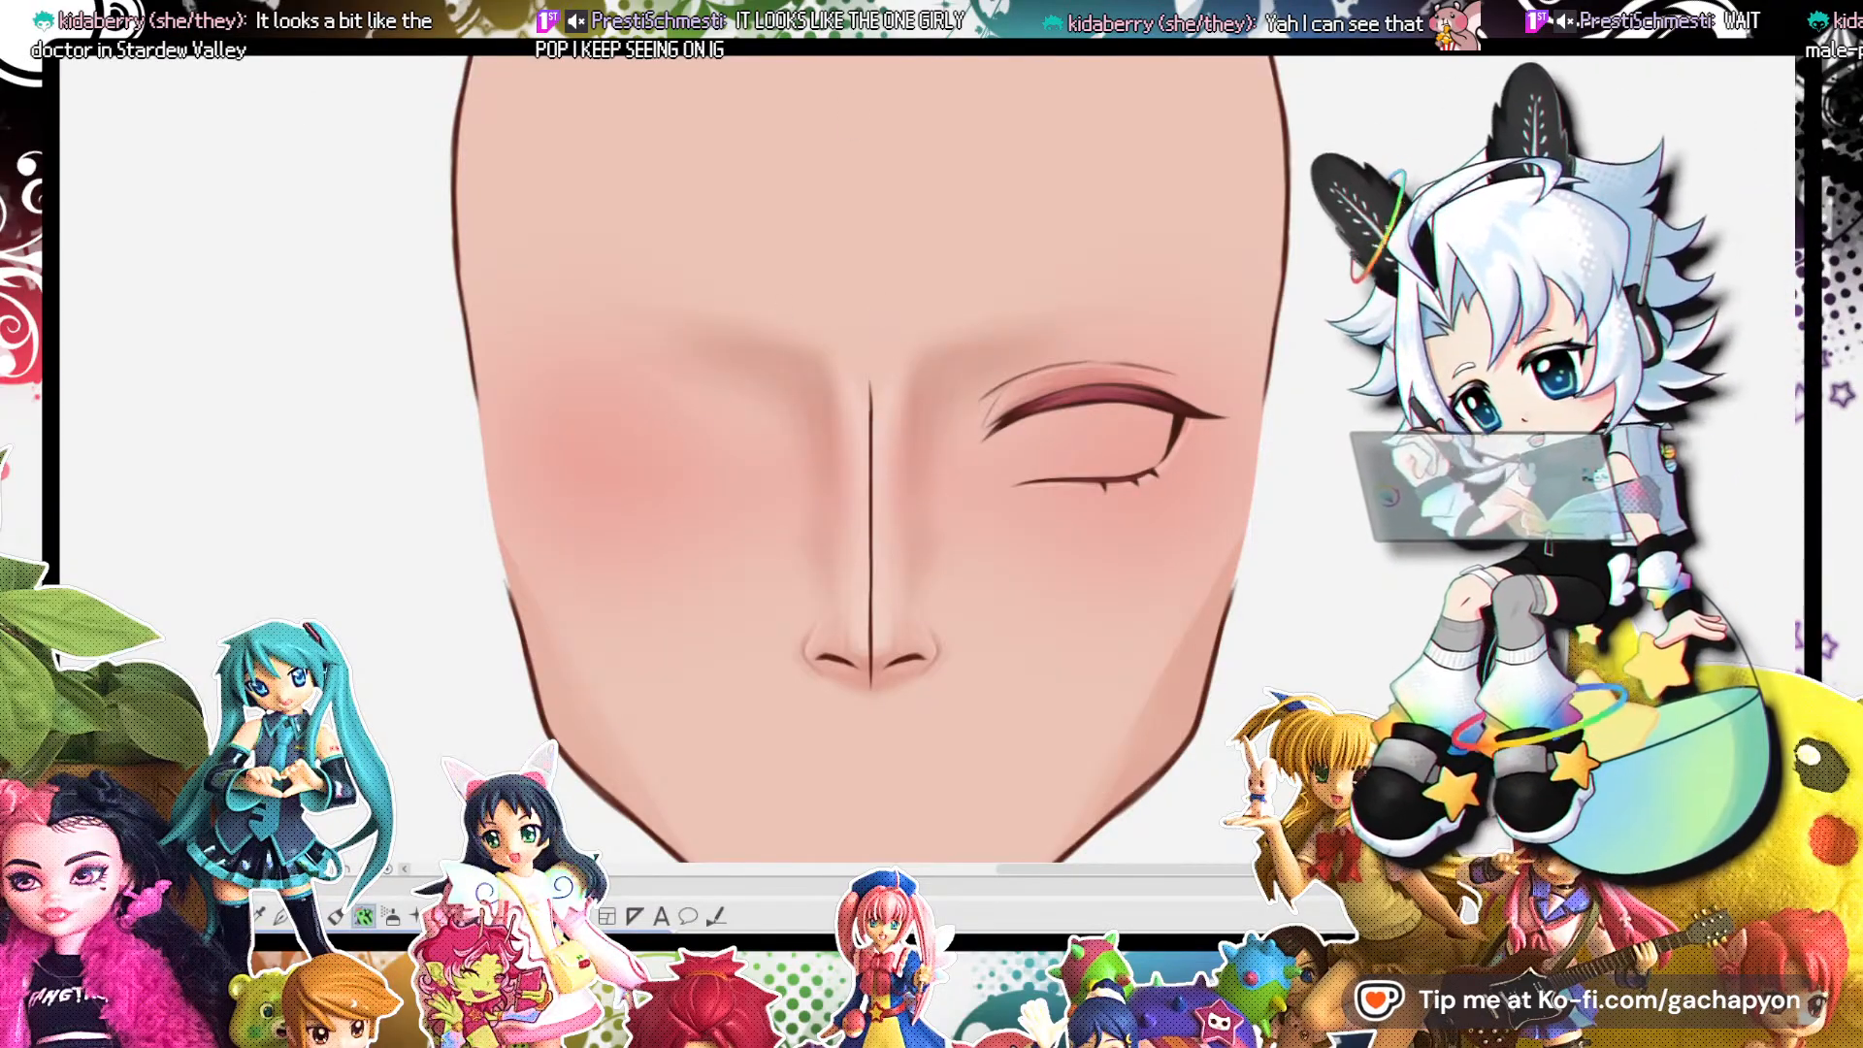
Compare the drawn face and right-hand eye with the coloured reference of the red-haired character.
key("ctrl+Tab")
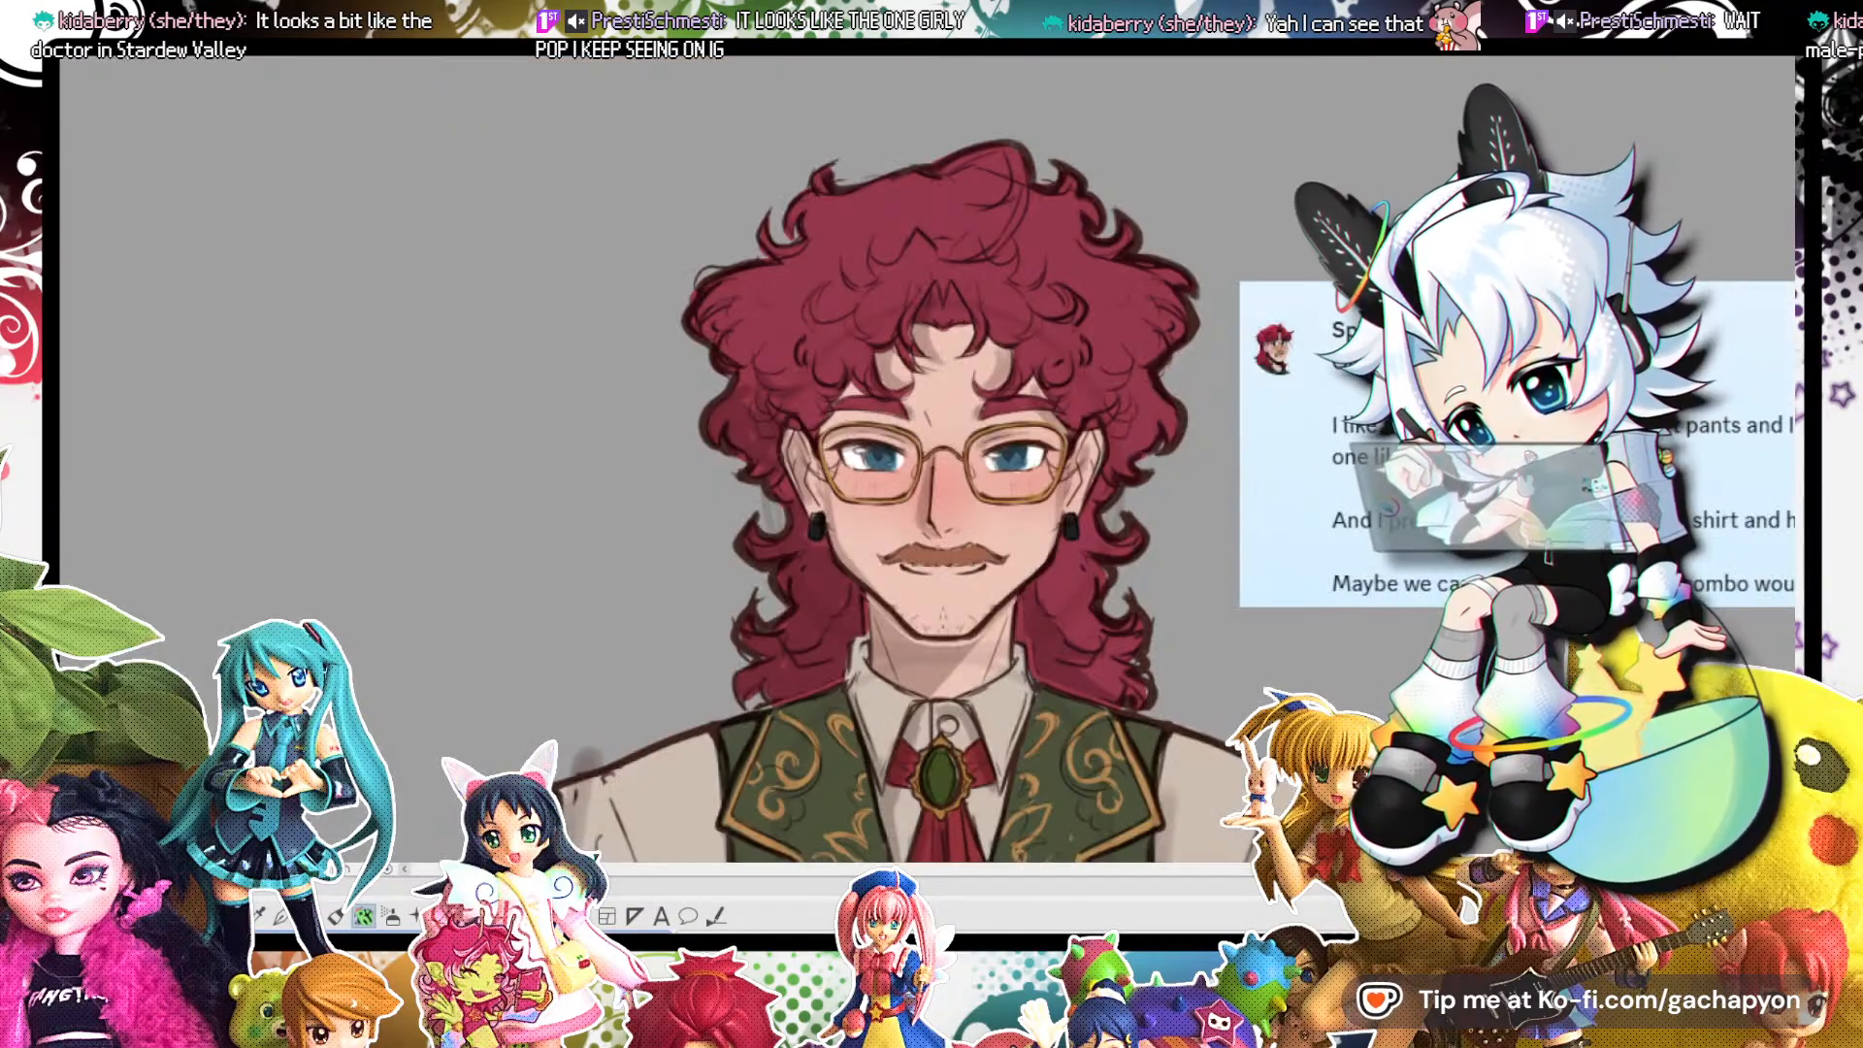
key("ctrl+Tab")
key("ctrl+Tab")
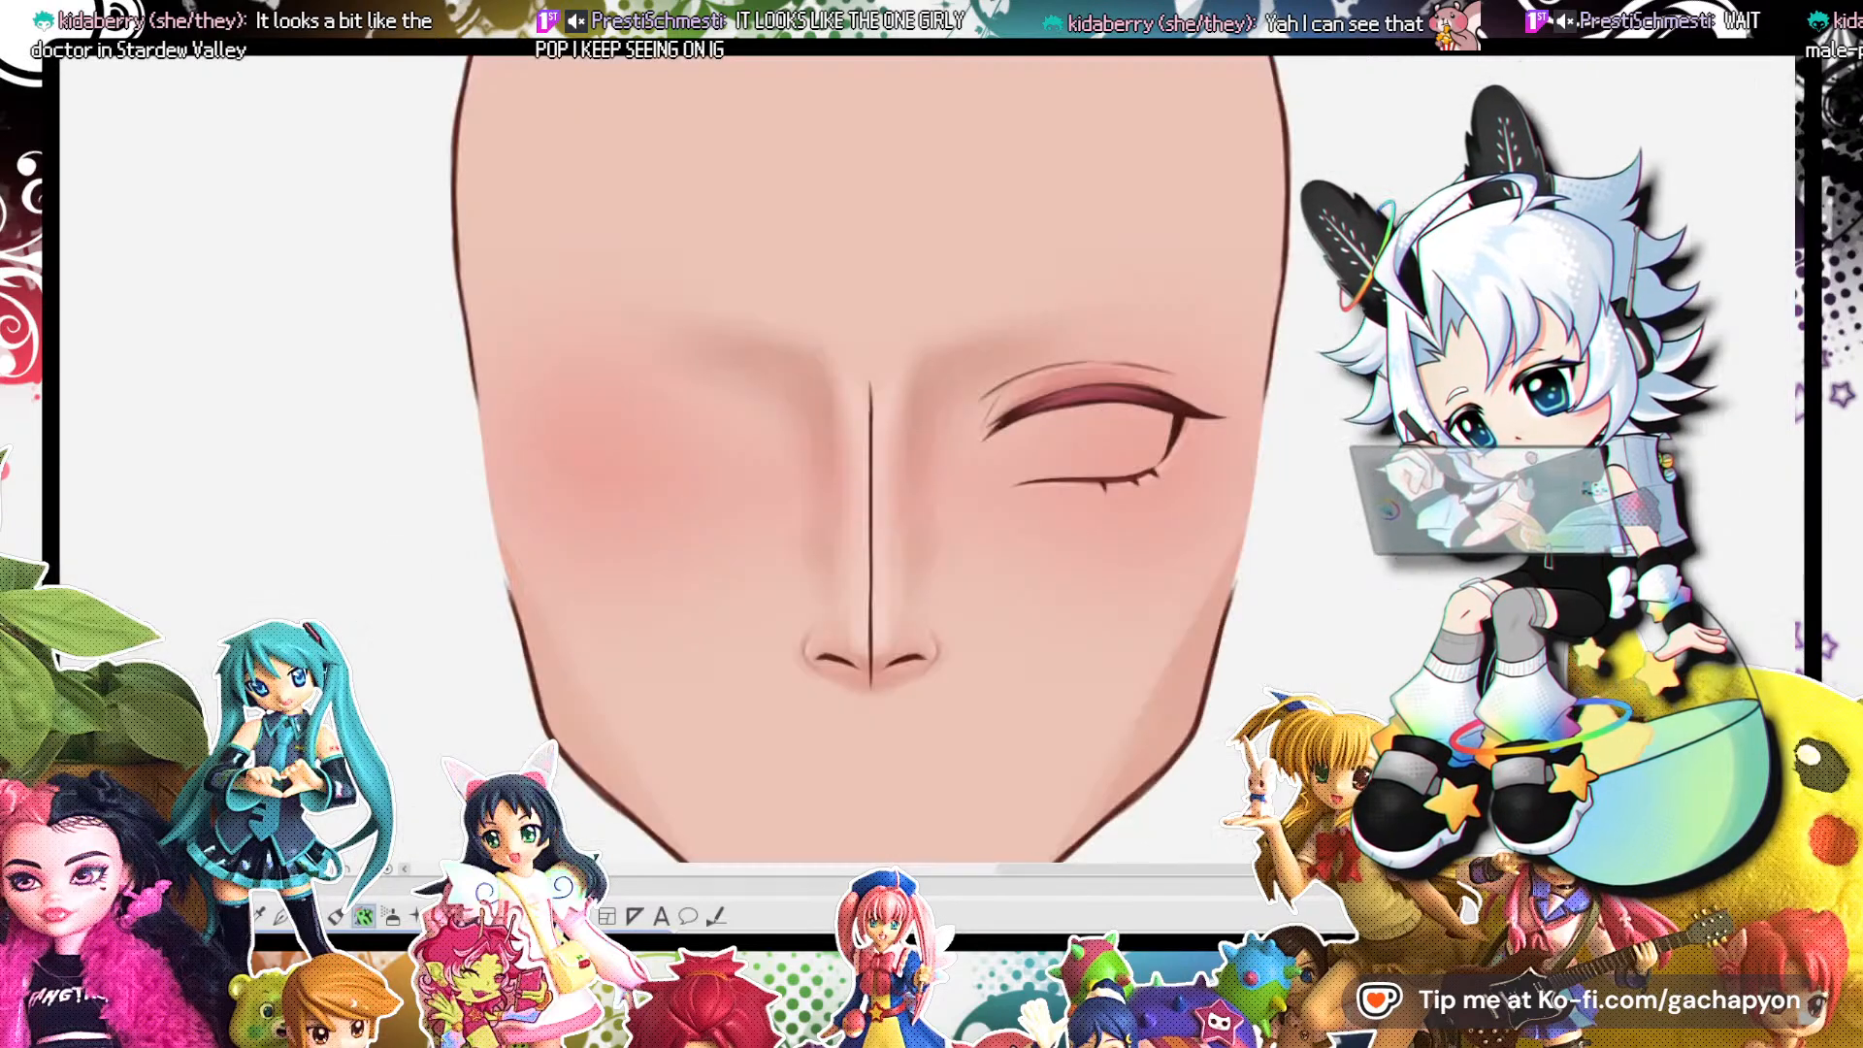
scroll(1095, 519, "down", 4)
scroll(1097, 516, "up", 2)
scroll(1096, 515, "up", 5)
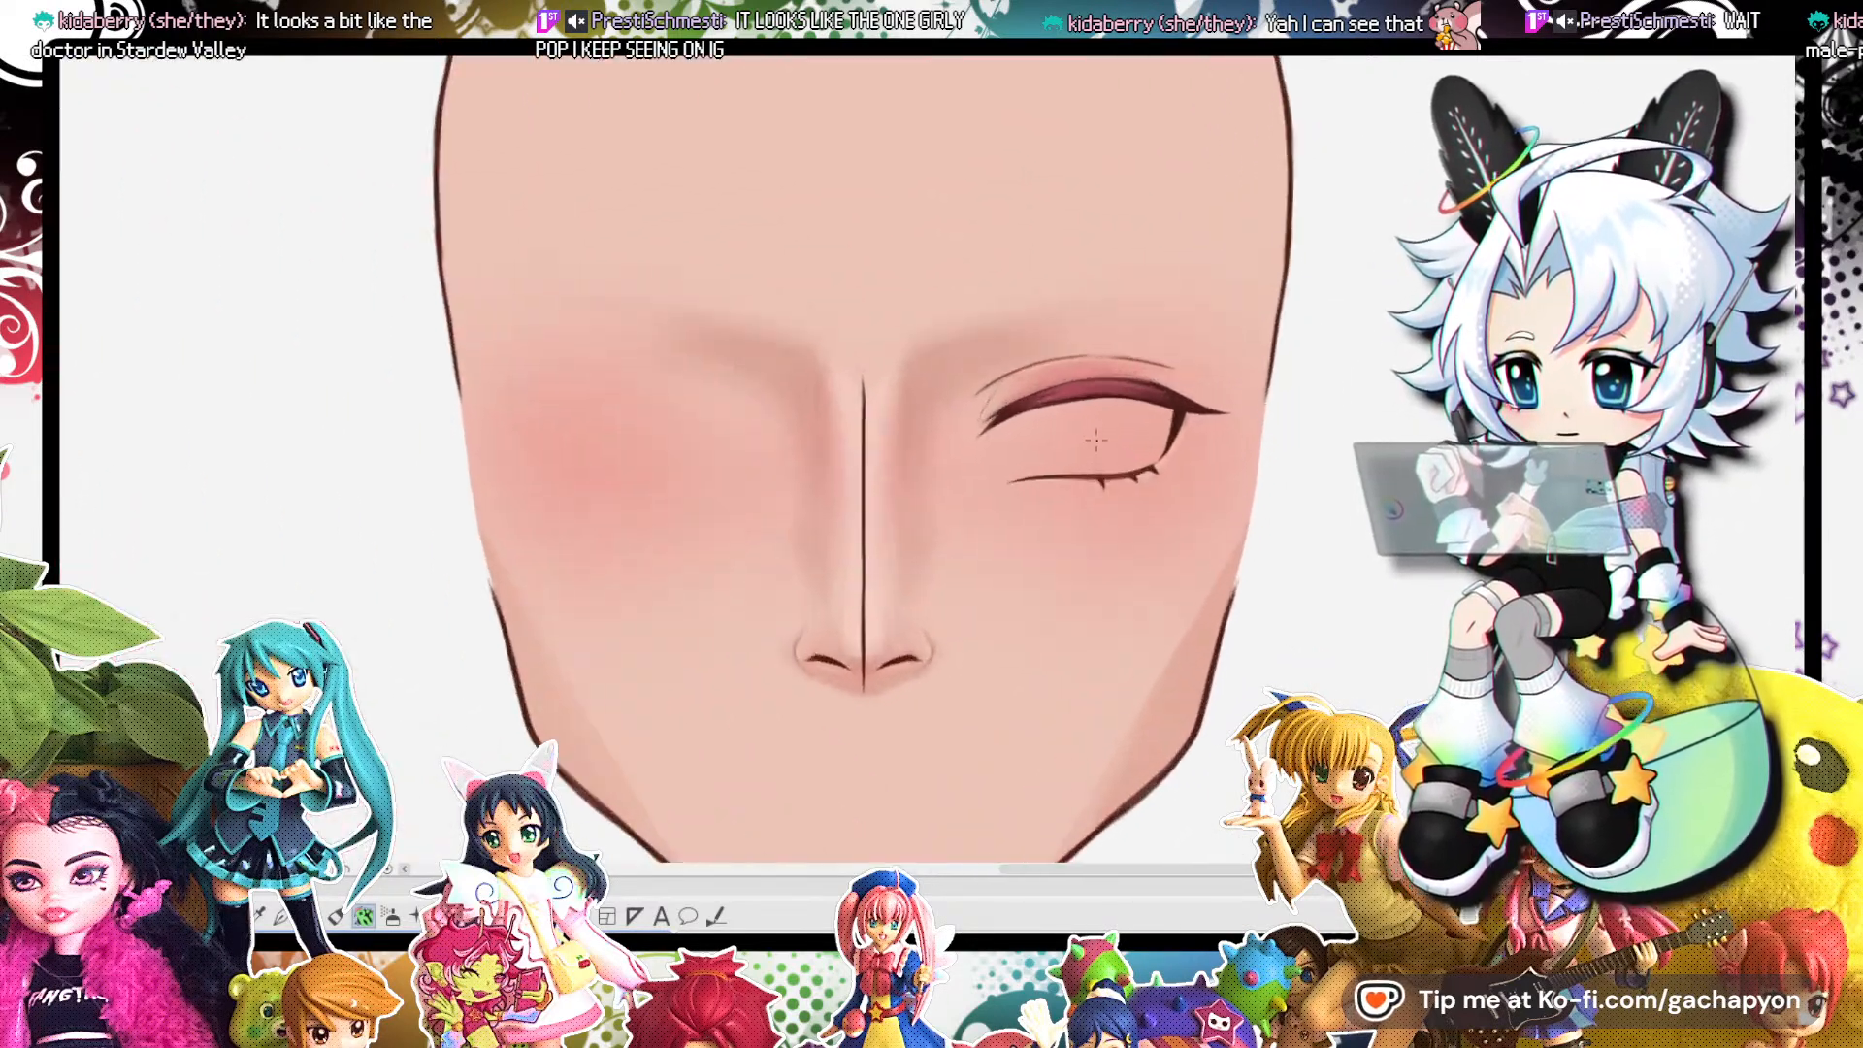
scroll(1097, 515, "down", 1)
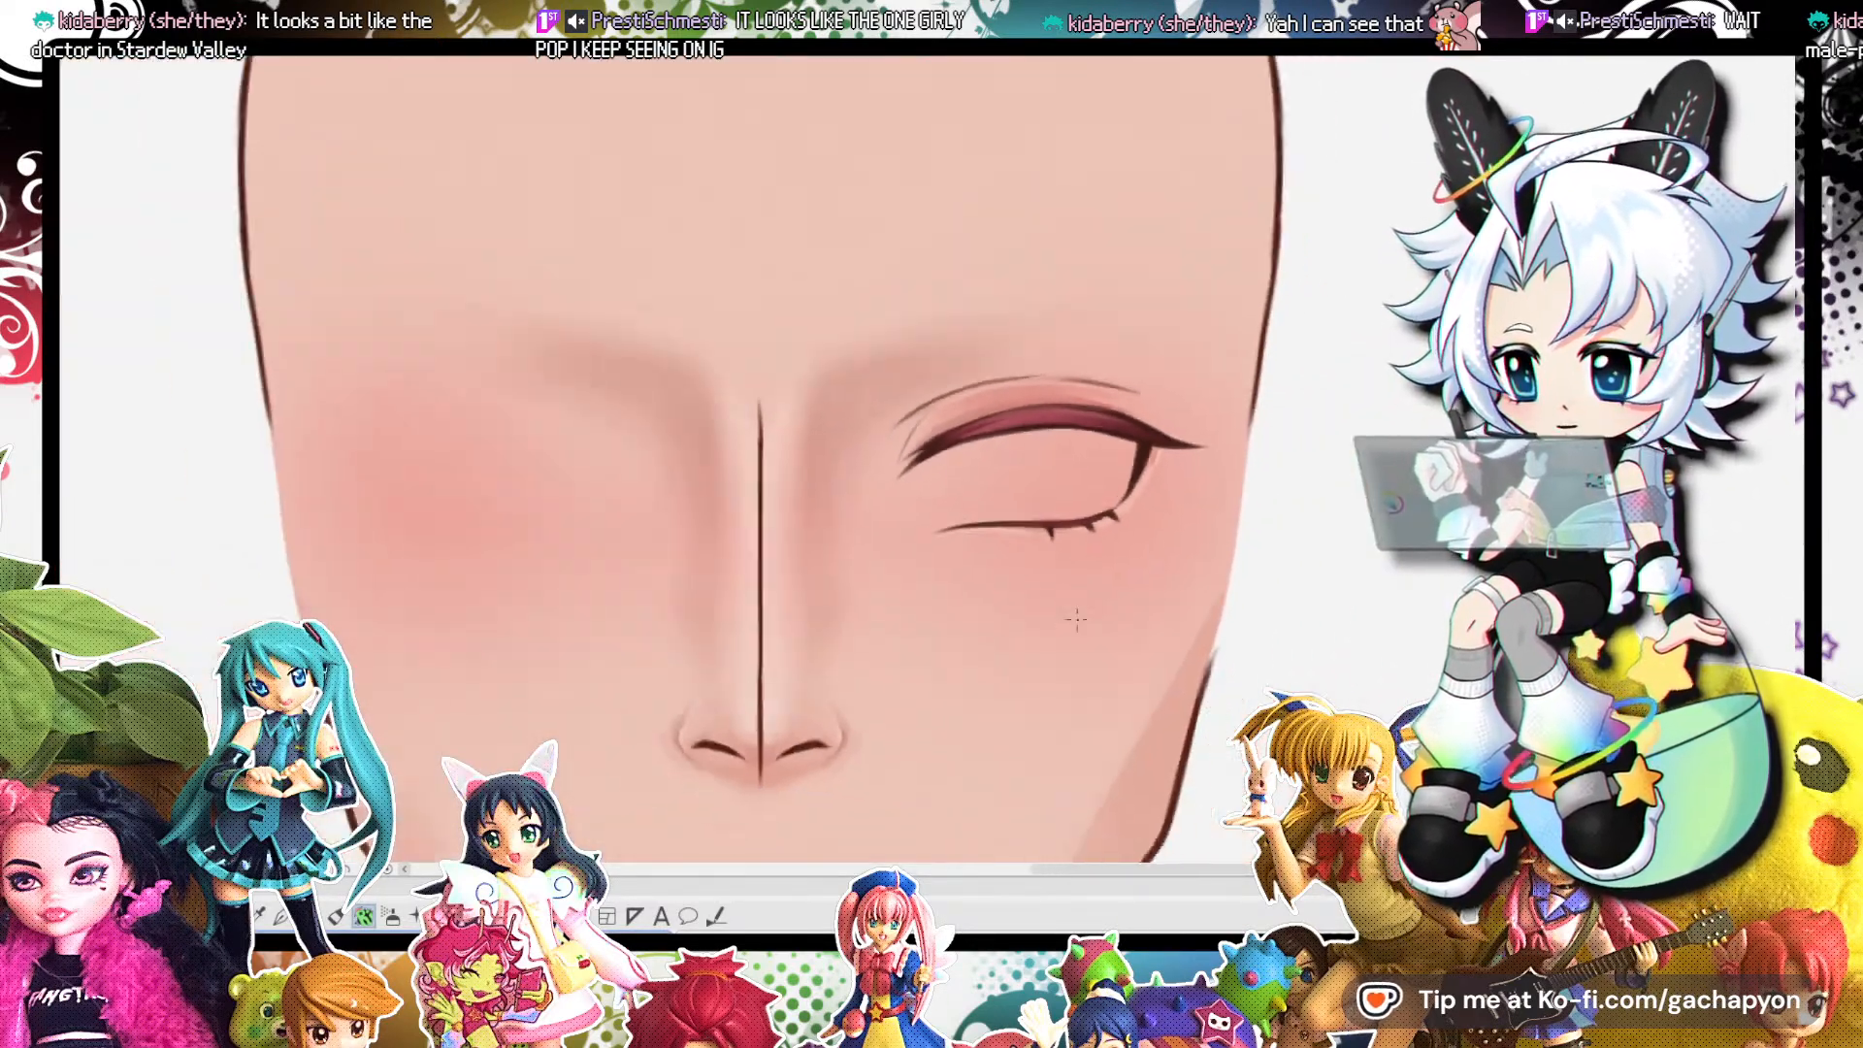
scroll(1077, 618, "up", 2)
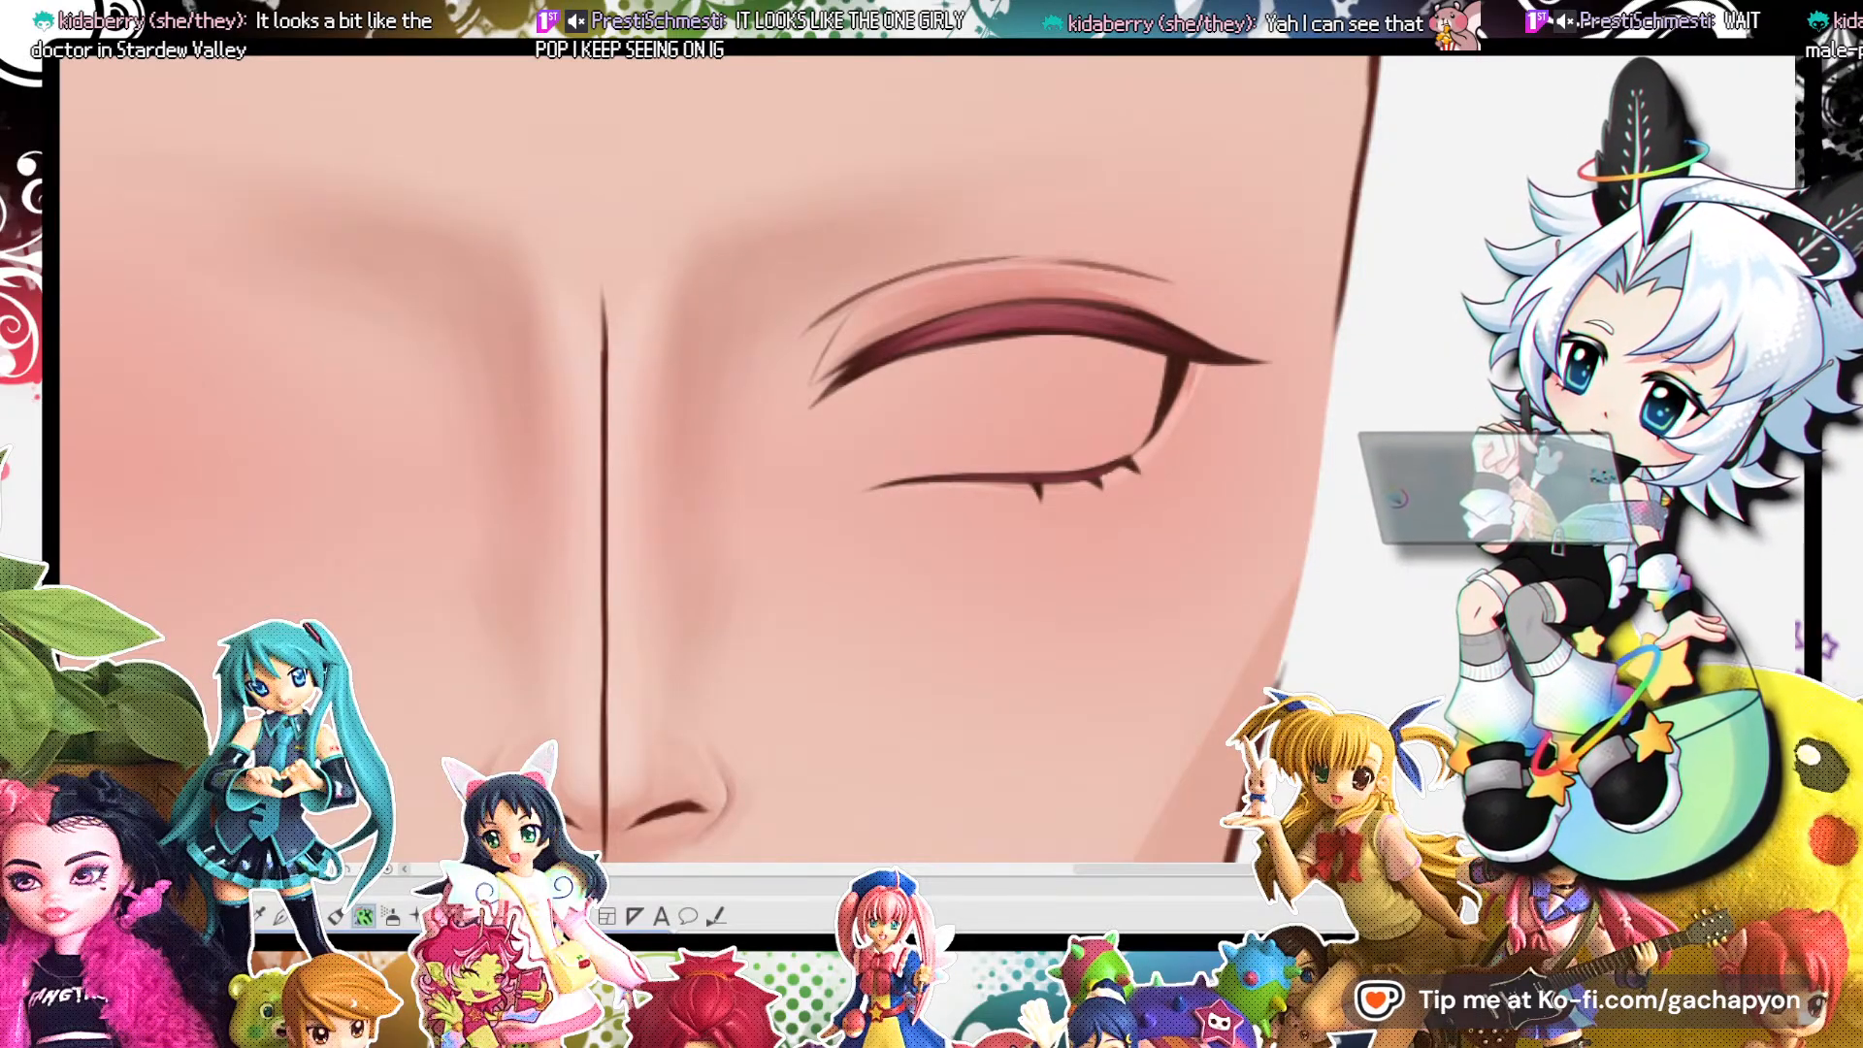
Undo and redo the last edit to compare it, and sample a colour at the right-hand eye's eyelid crease.
key("ctrl+z")
key("ctrl+y")
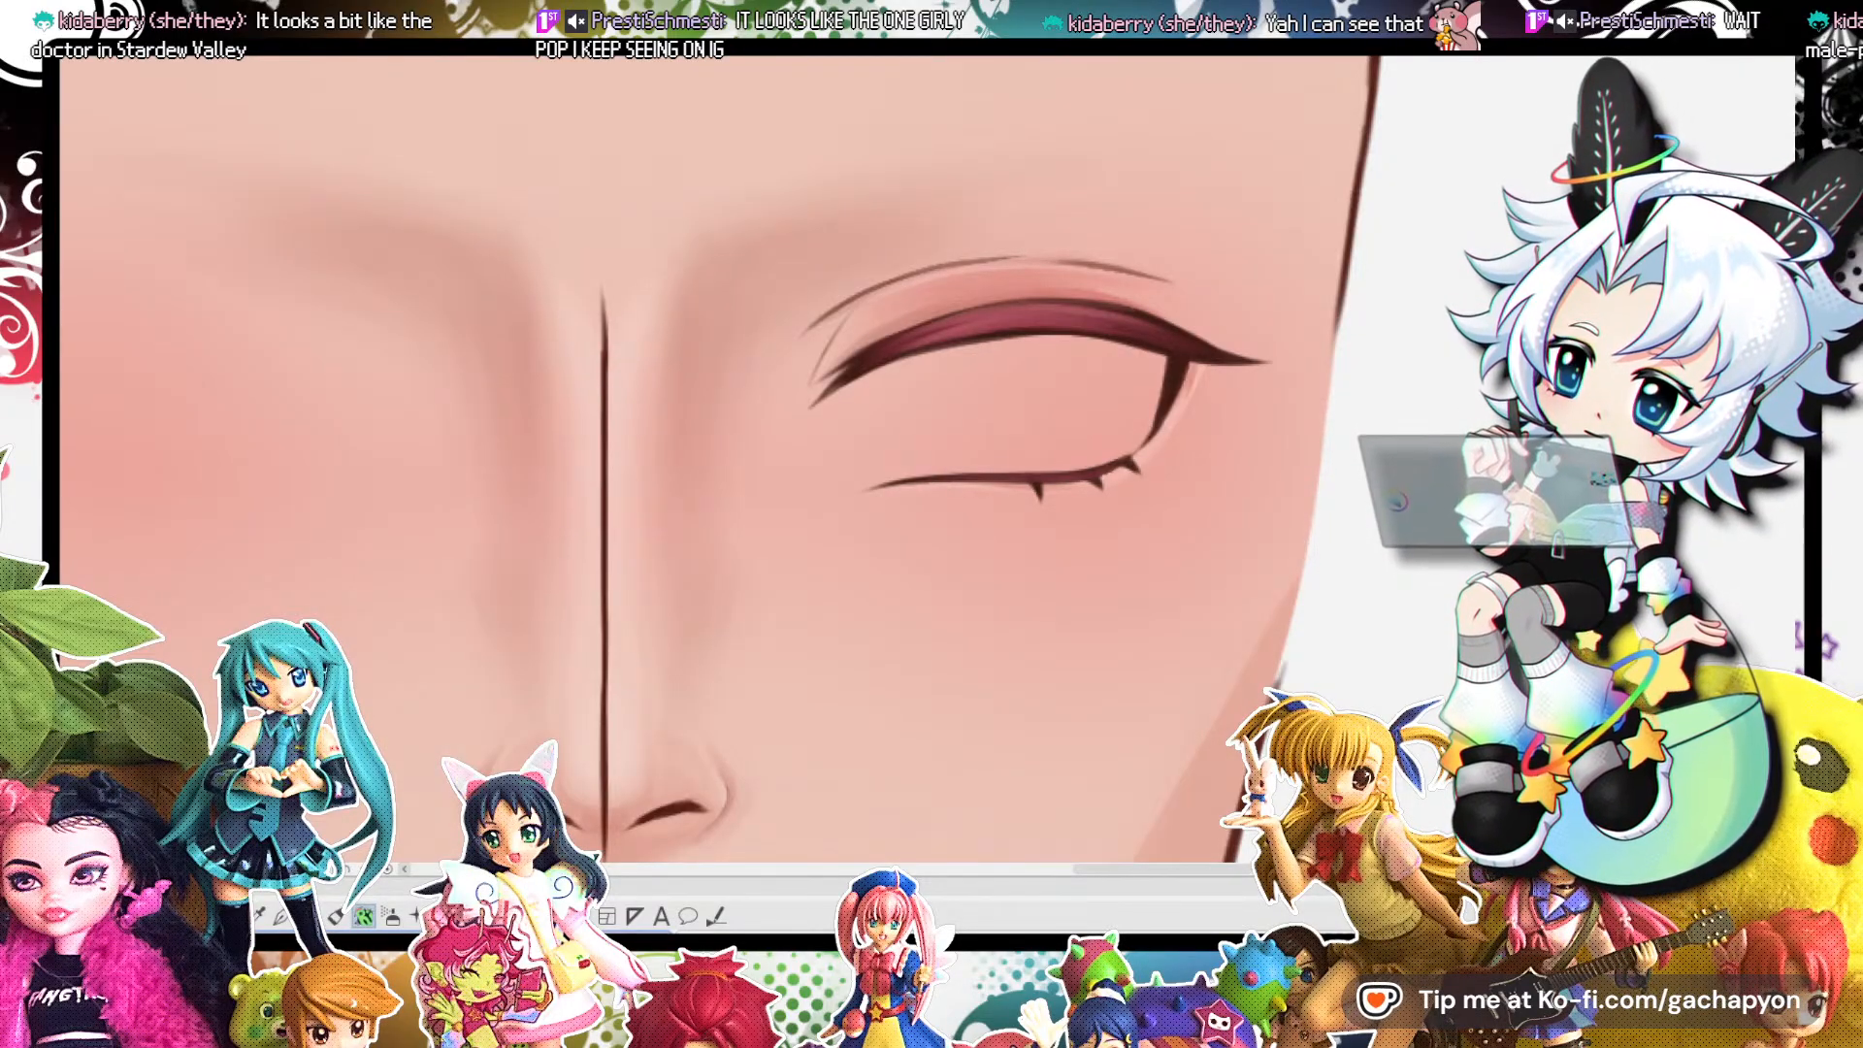
scroll(1203, 336, "up", 3)
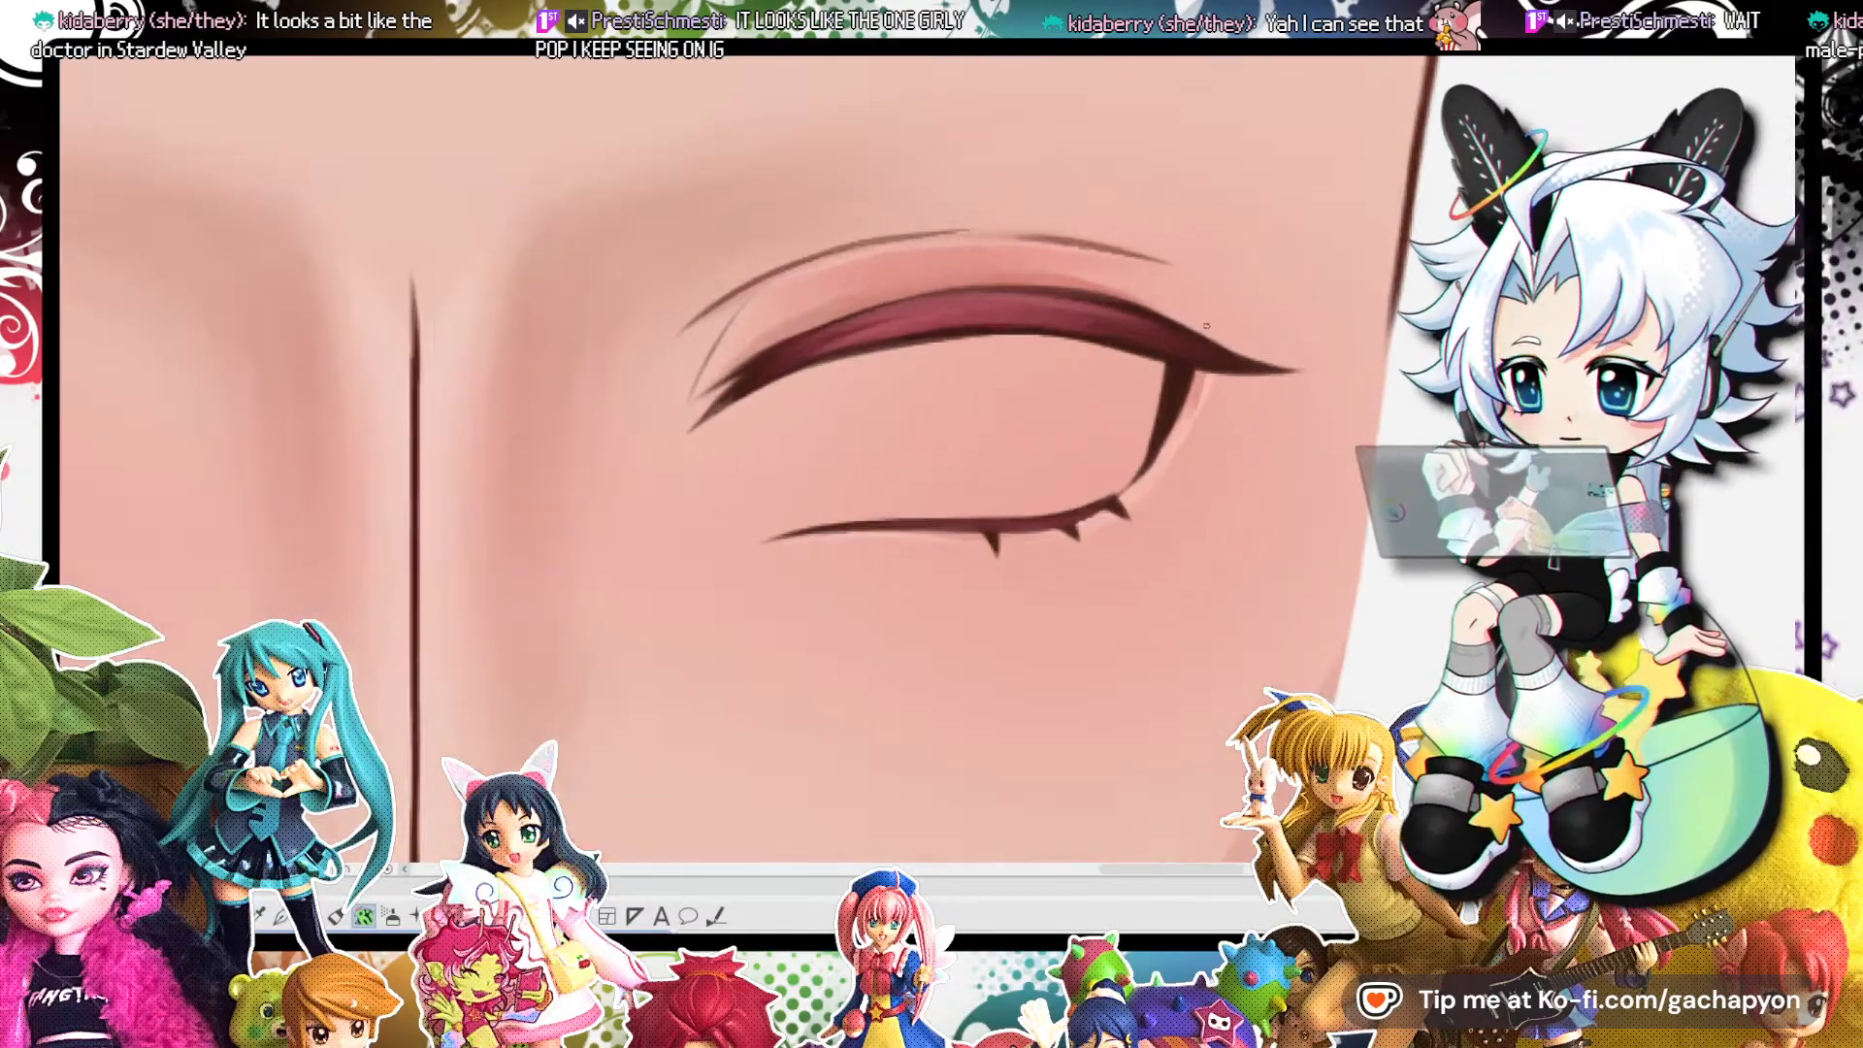
left_click(774, 279, "alt")
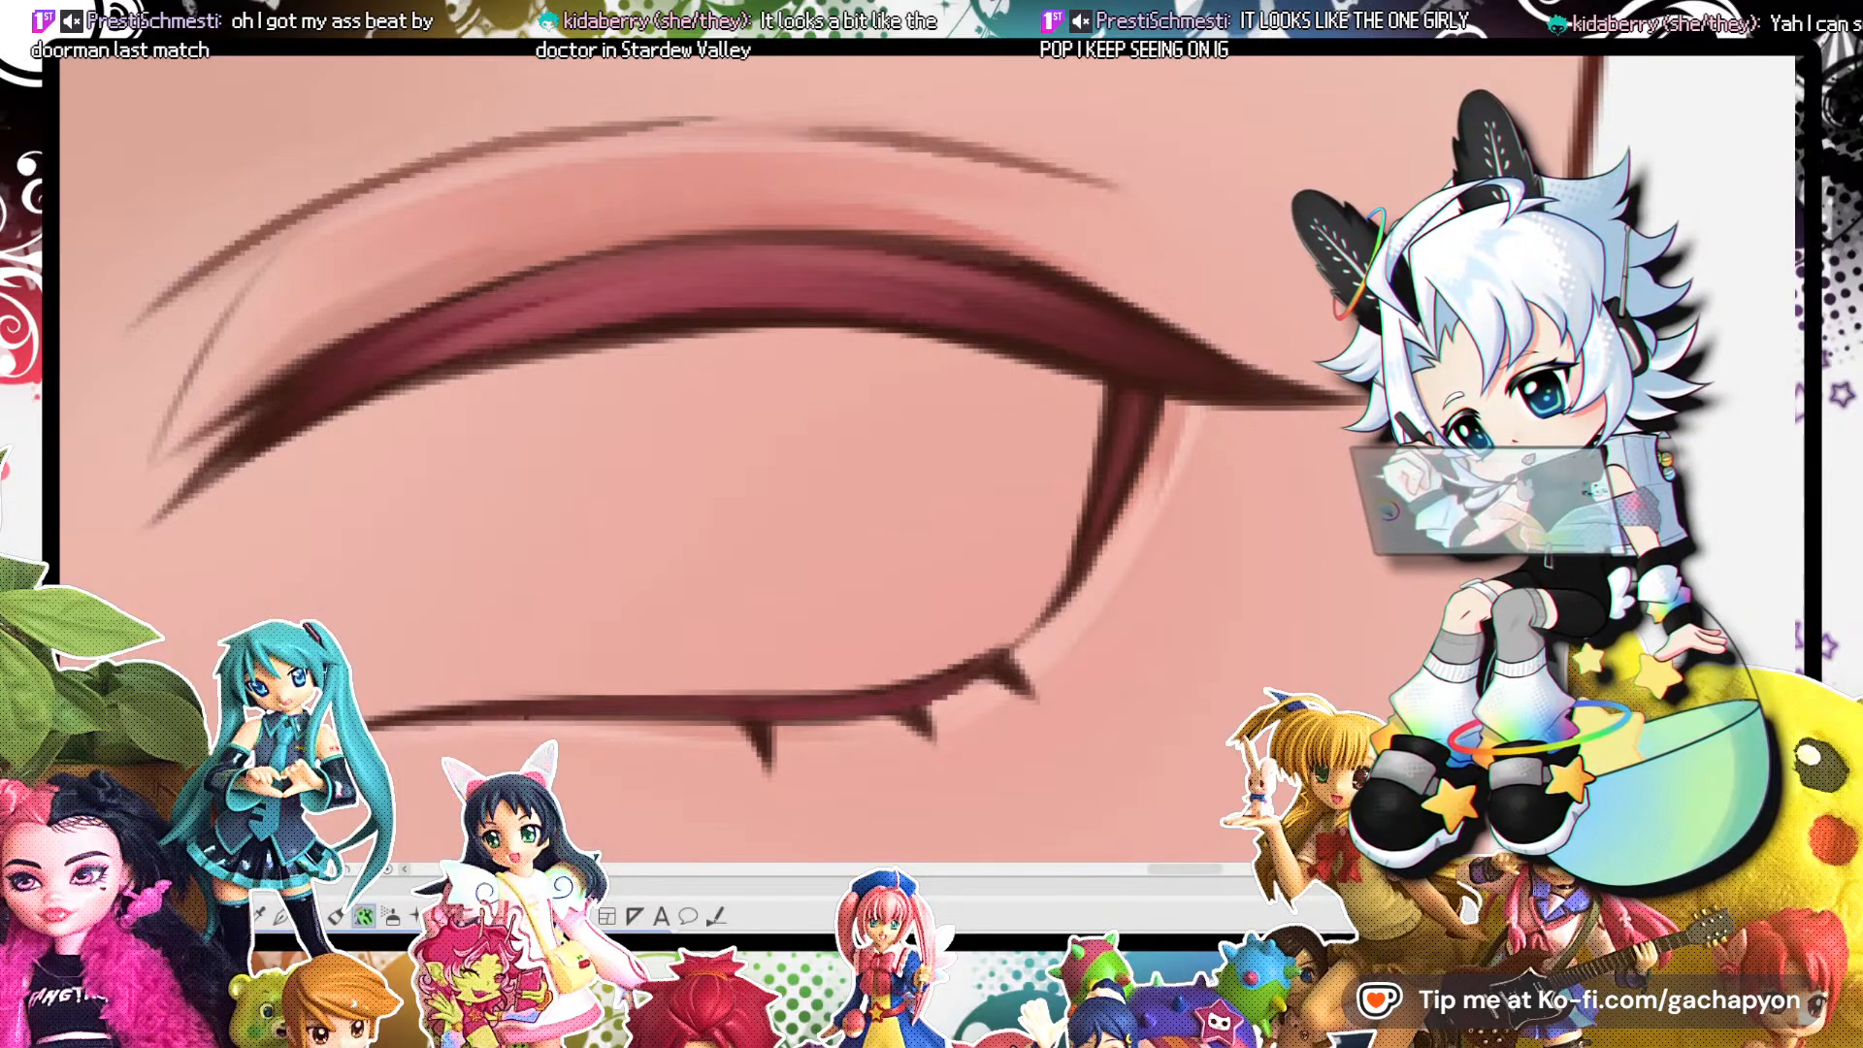
Look over the sketch of the uniformed figure holding a teacup and a book, and return to the face drawing.
left_click(254, 48)
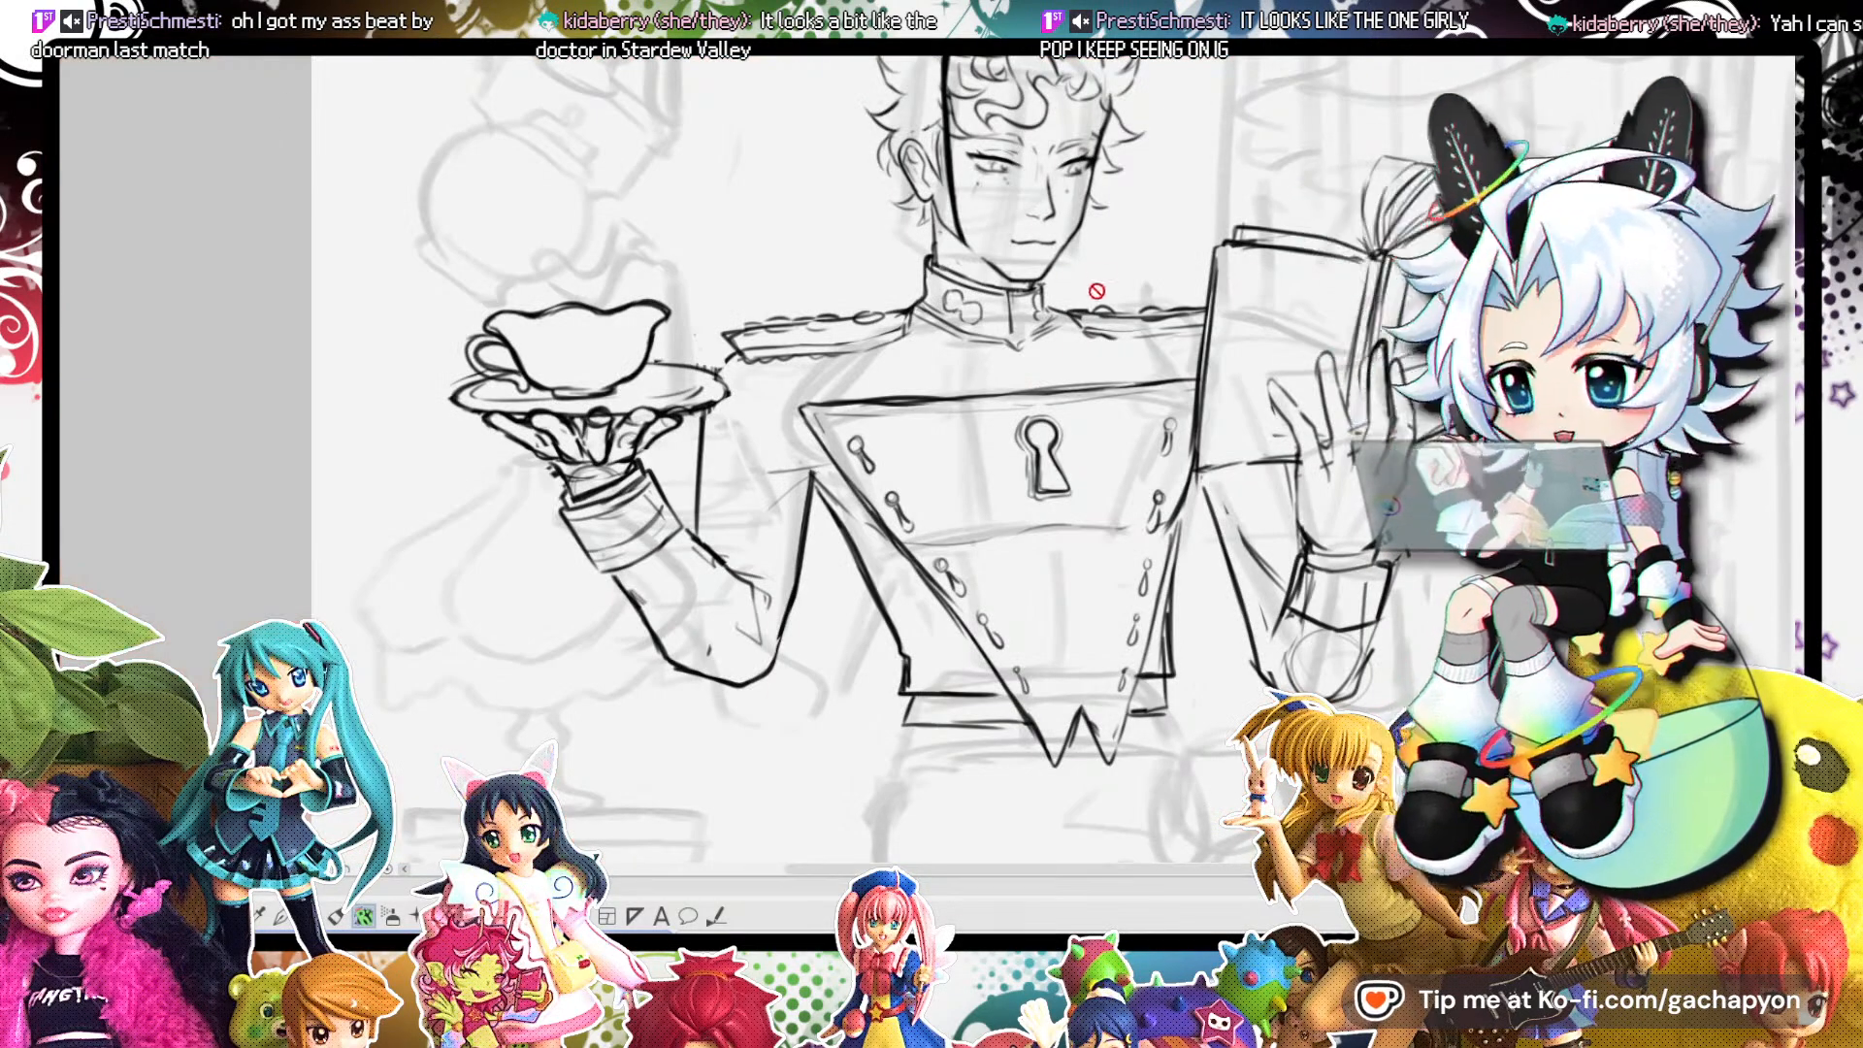
scroll(1087, 452, "down", 3)
scroll(1067, 324, "up", 5)
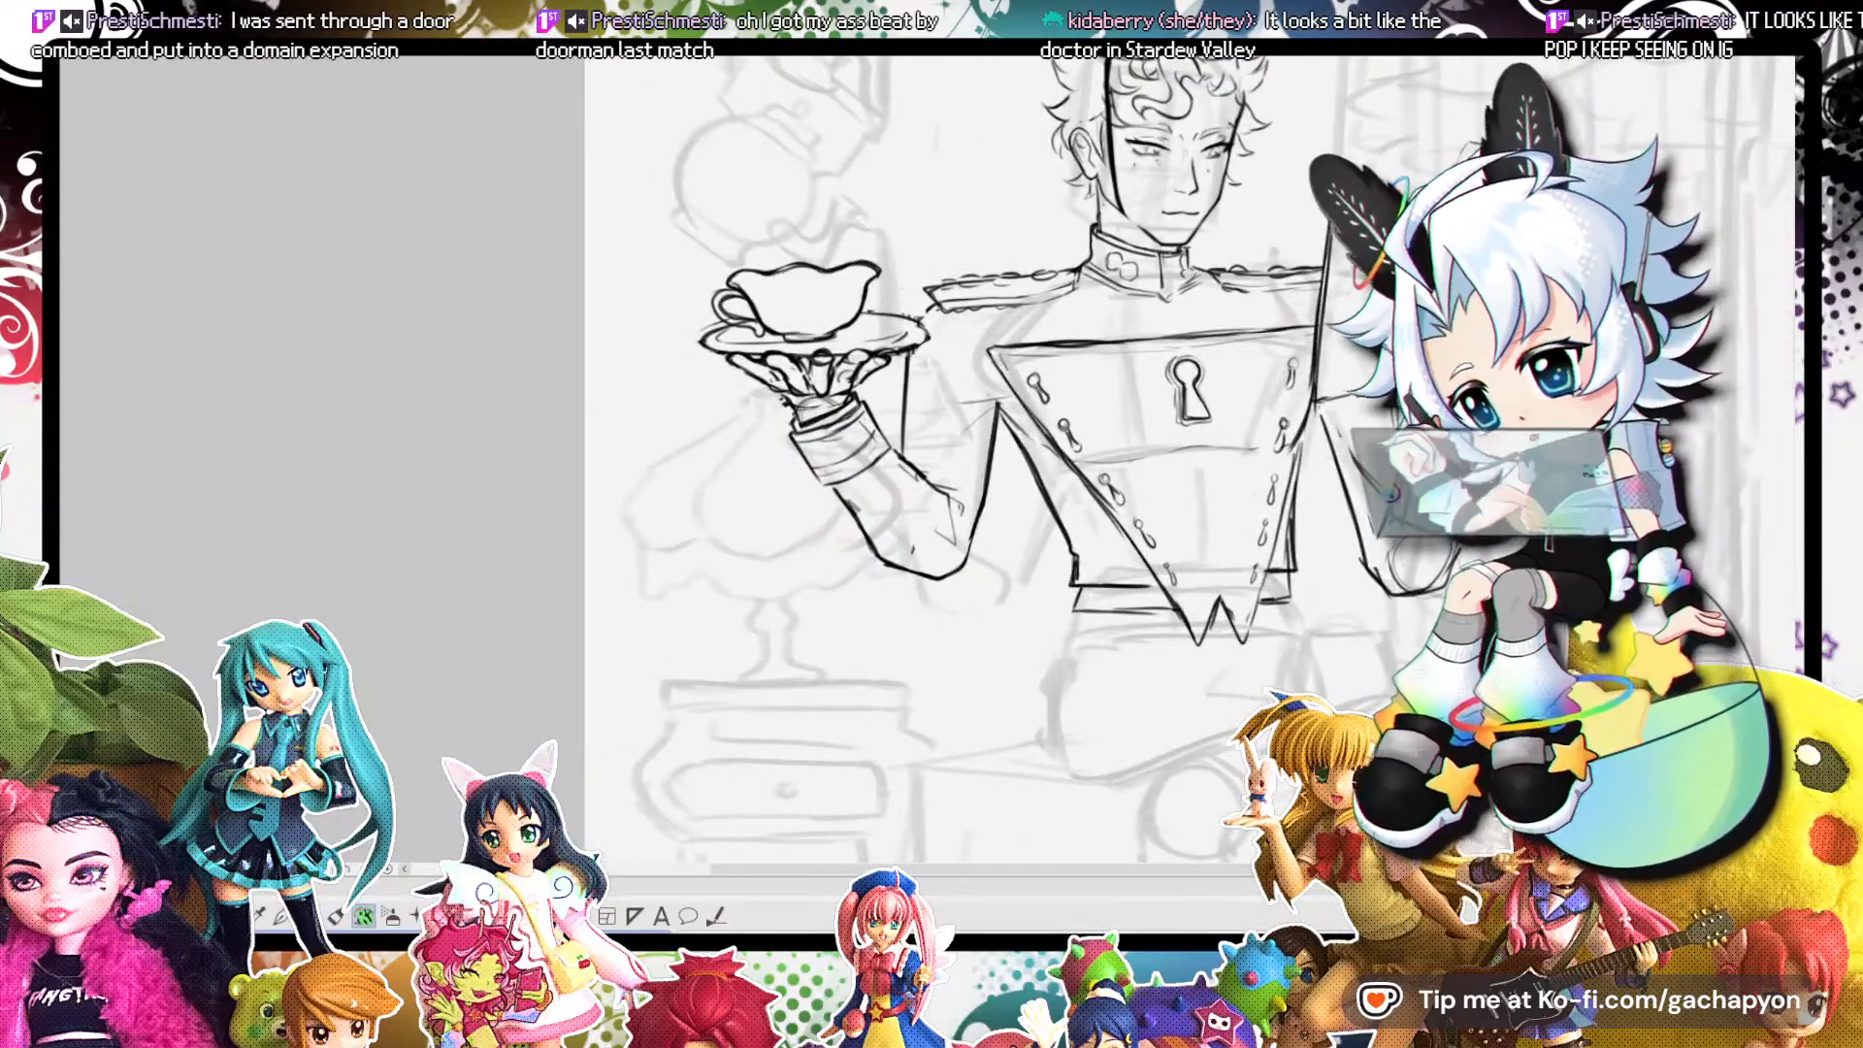
left_click(267, 47)
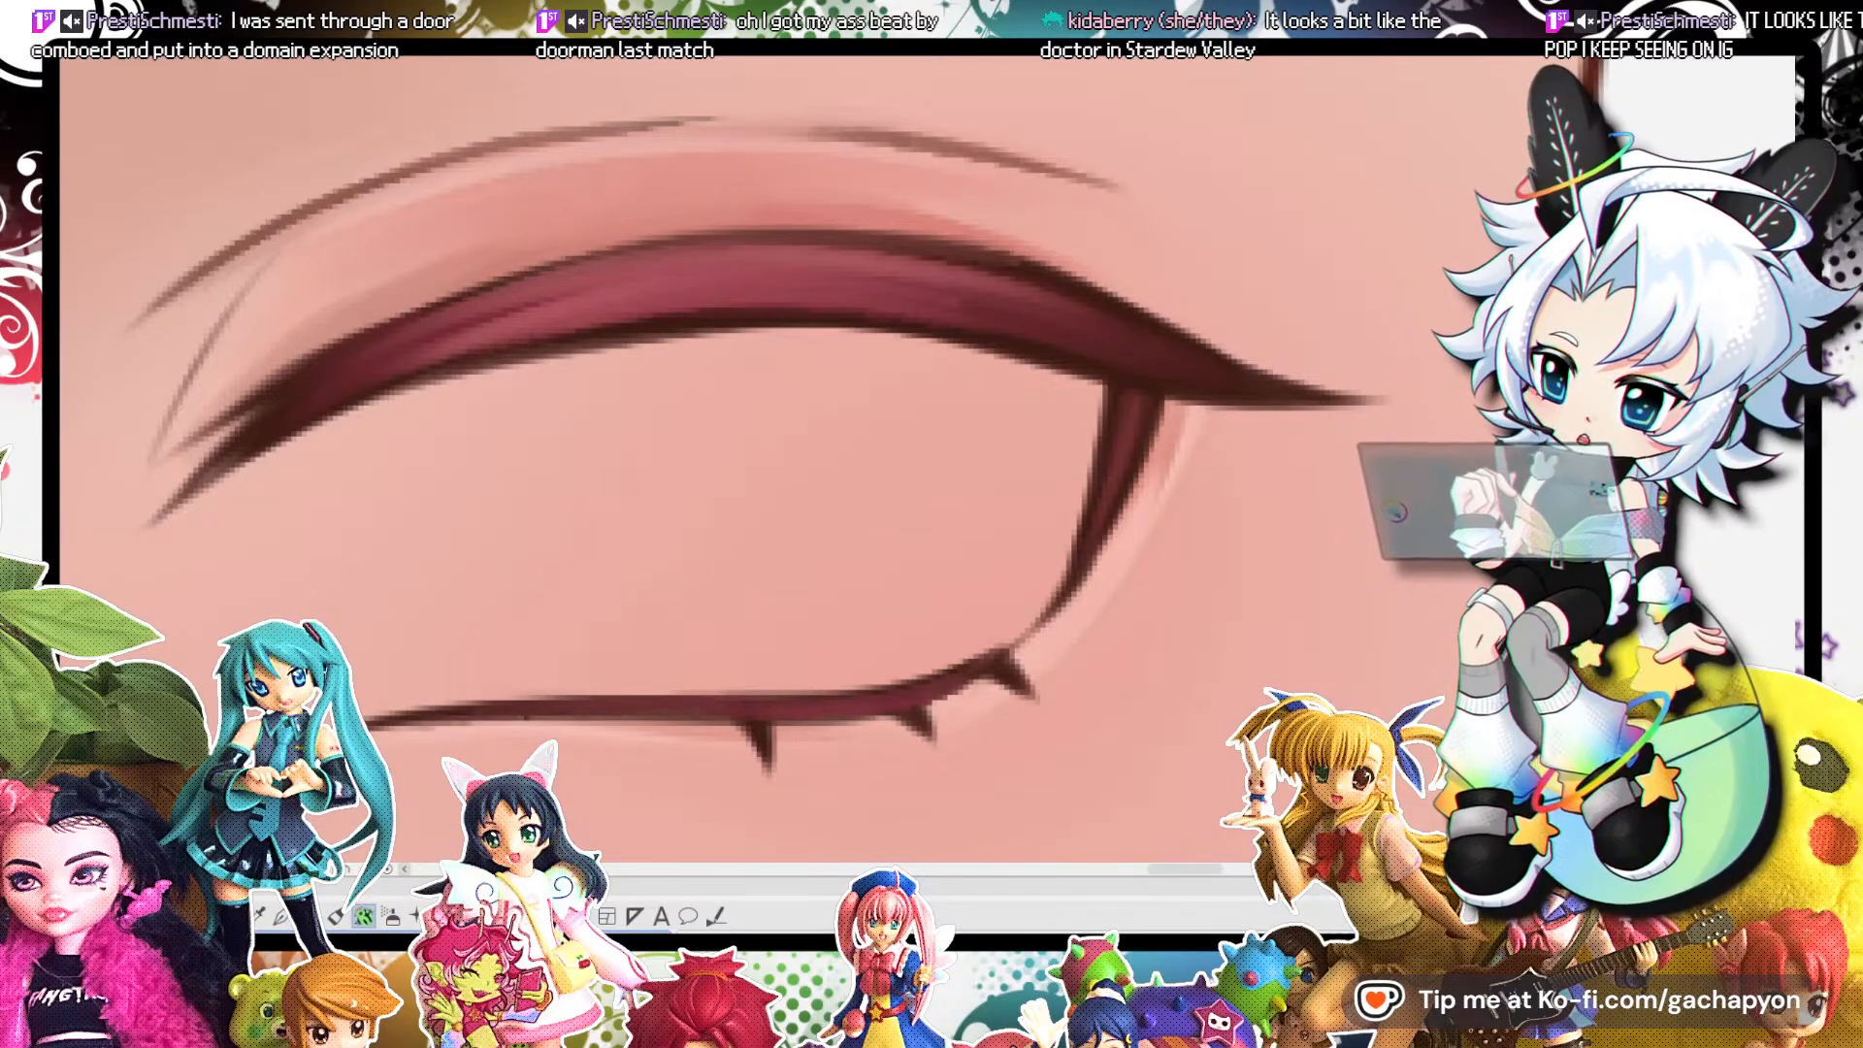
Shorten the vertical line at the right-hand eye's outer corner, leaving a gap above the lower lash, and select the pen.
scroll(1291, 582, "down", 3)
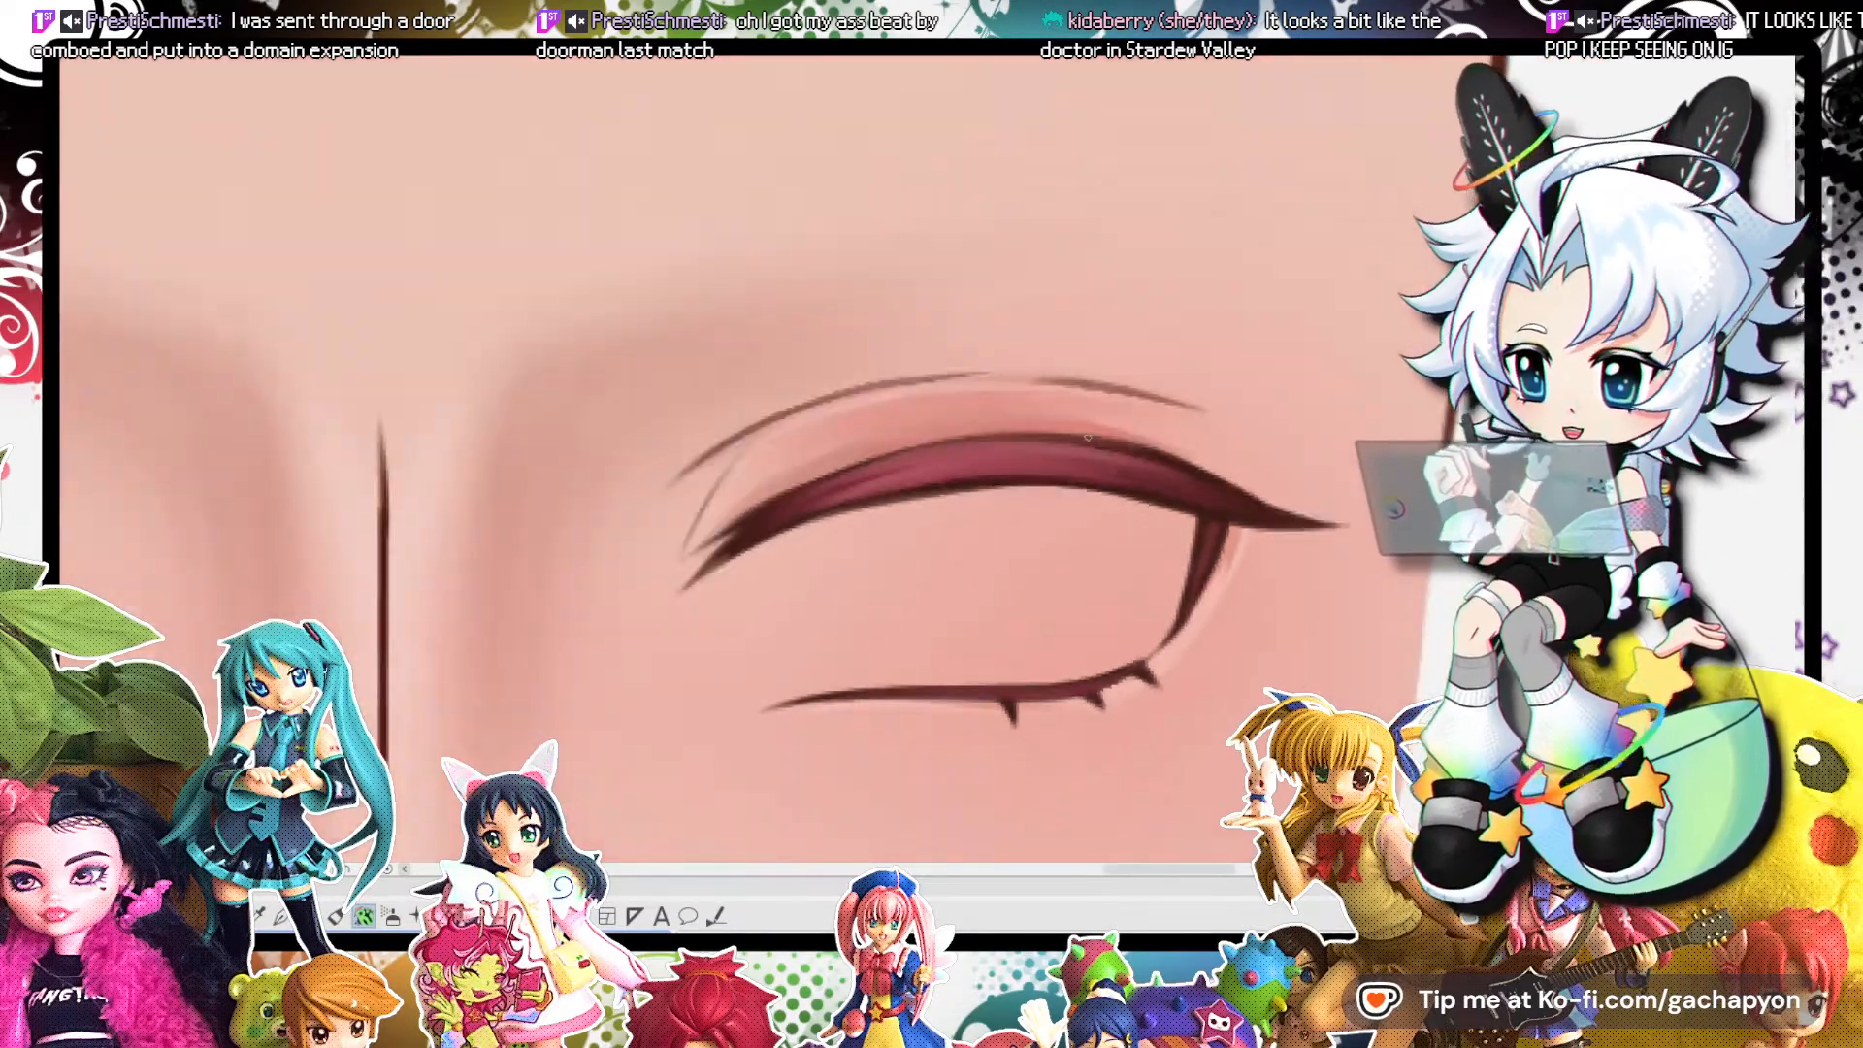
left_click_drag(900, 697, 939, 645)
scroll(939, 646, "down", 5)
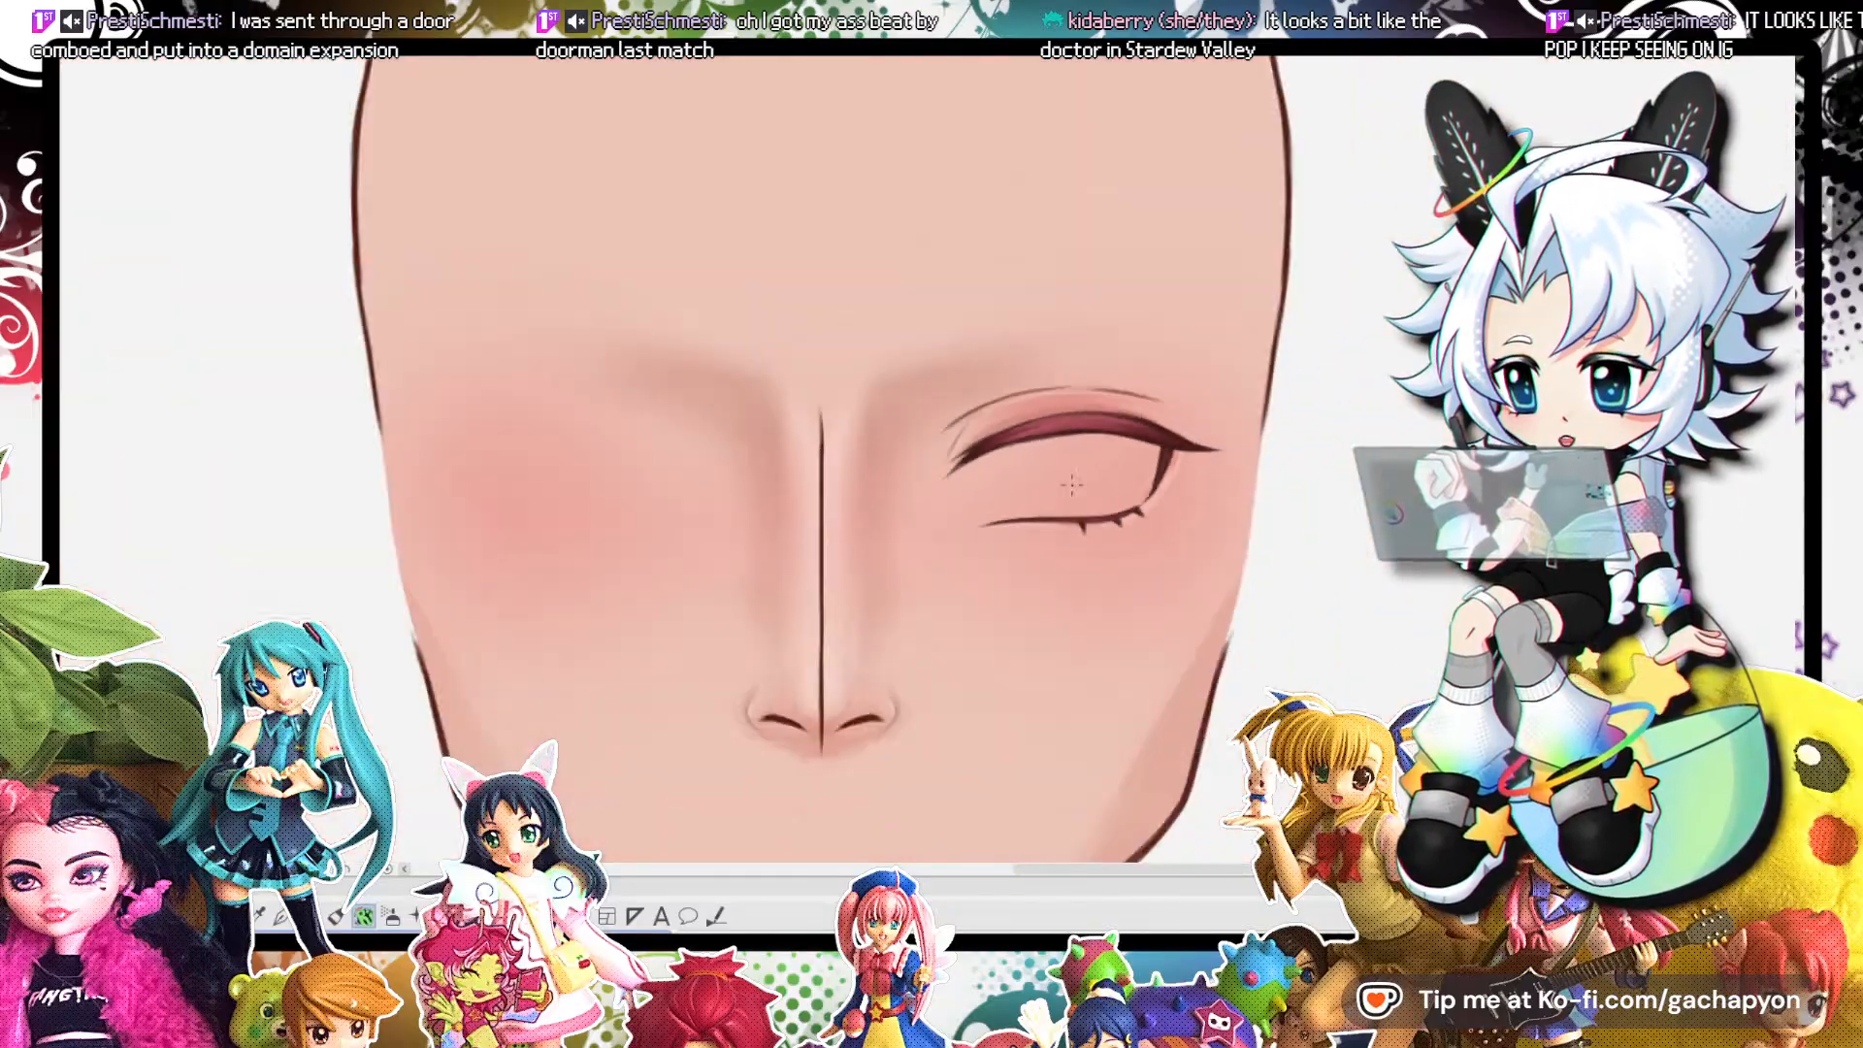
scroll(1037, 529, "up", 5)
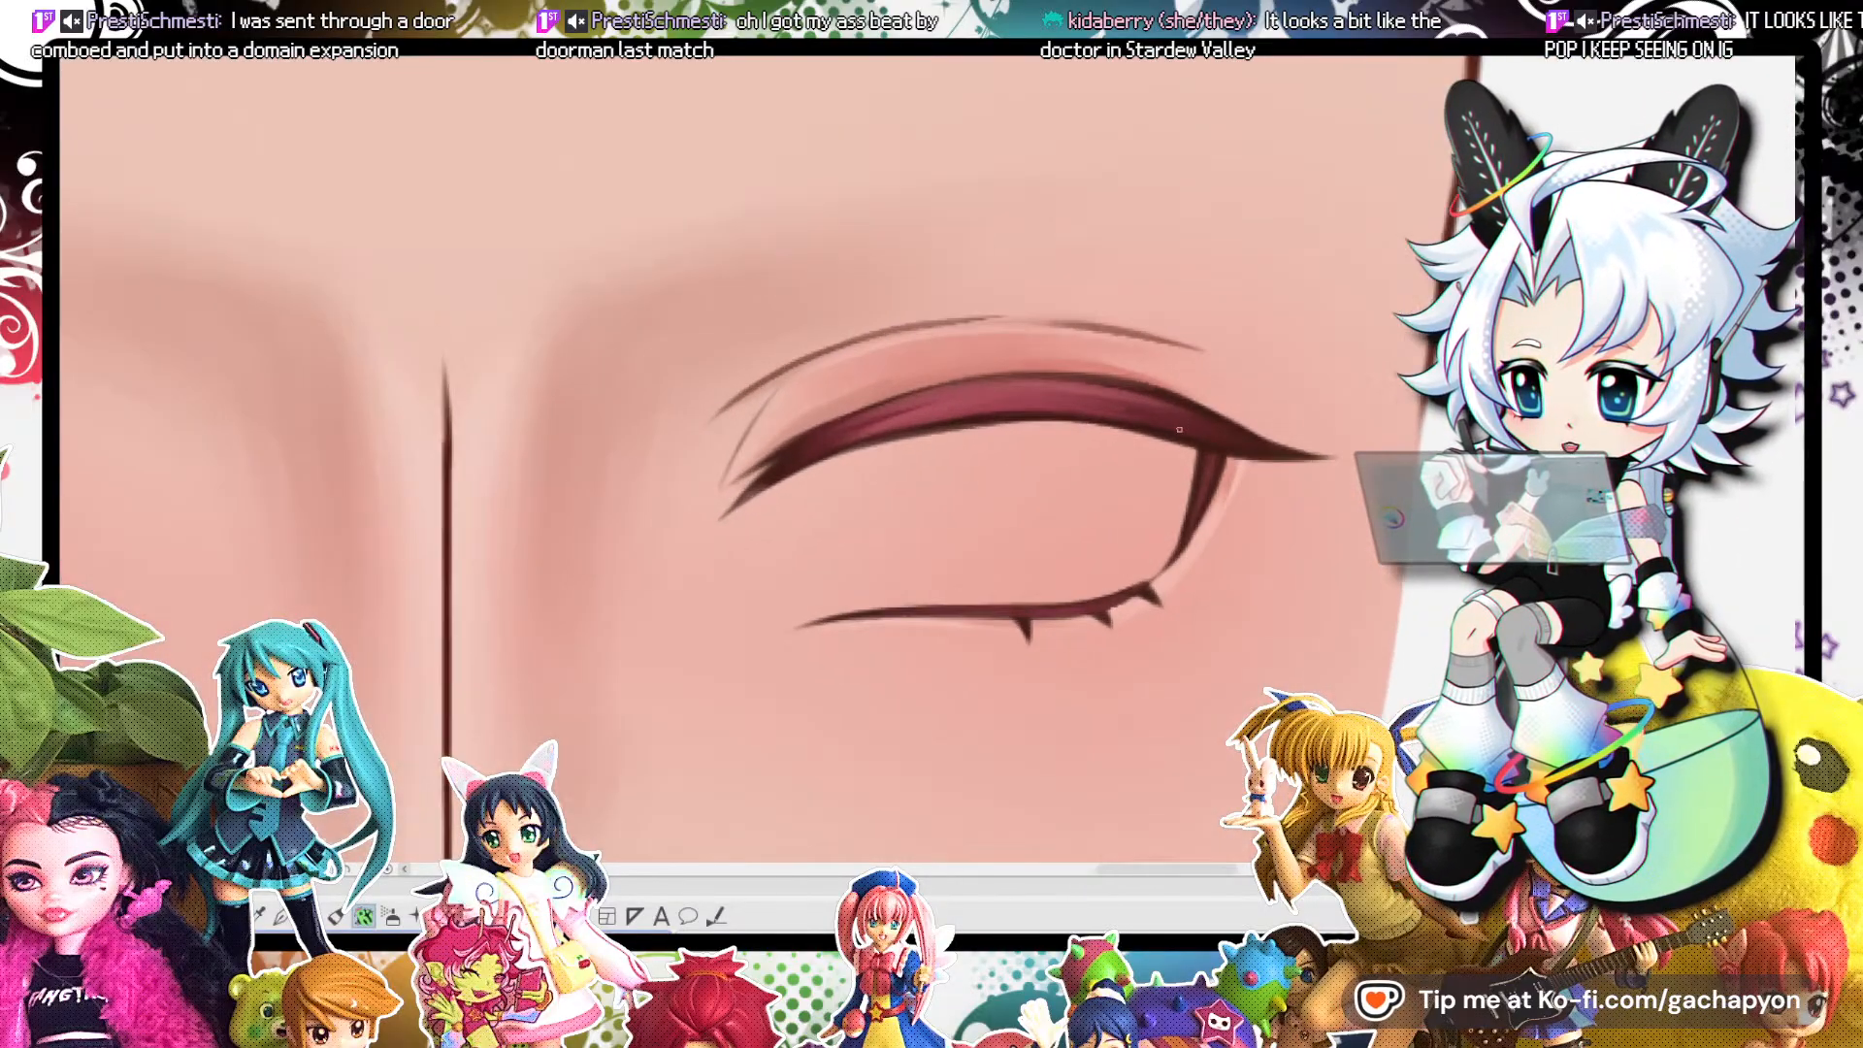
scroll(1077, 446, "down", 3)
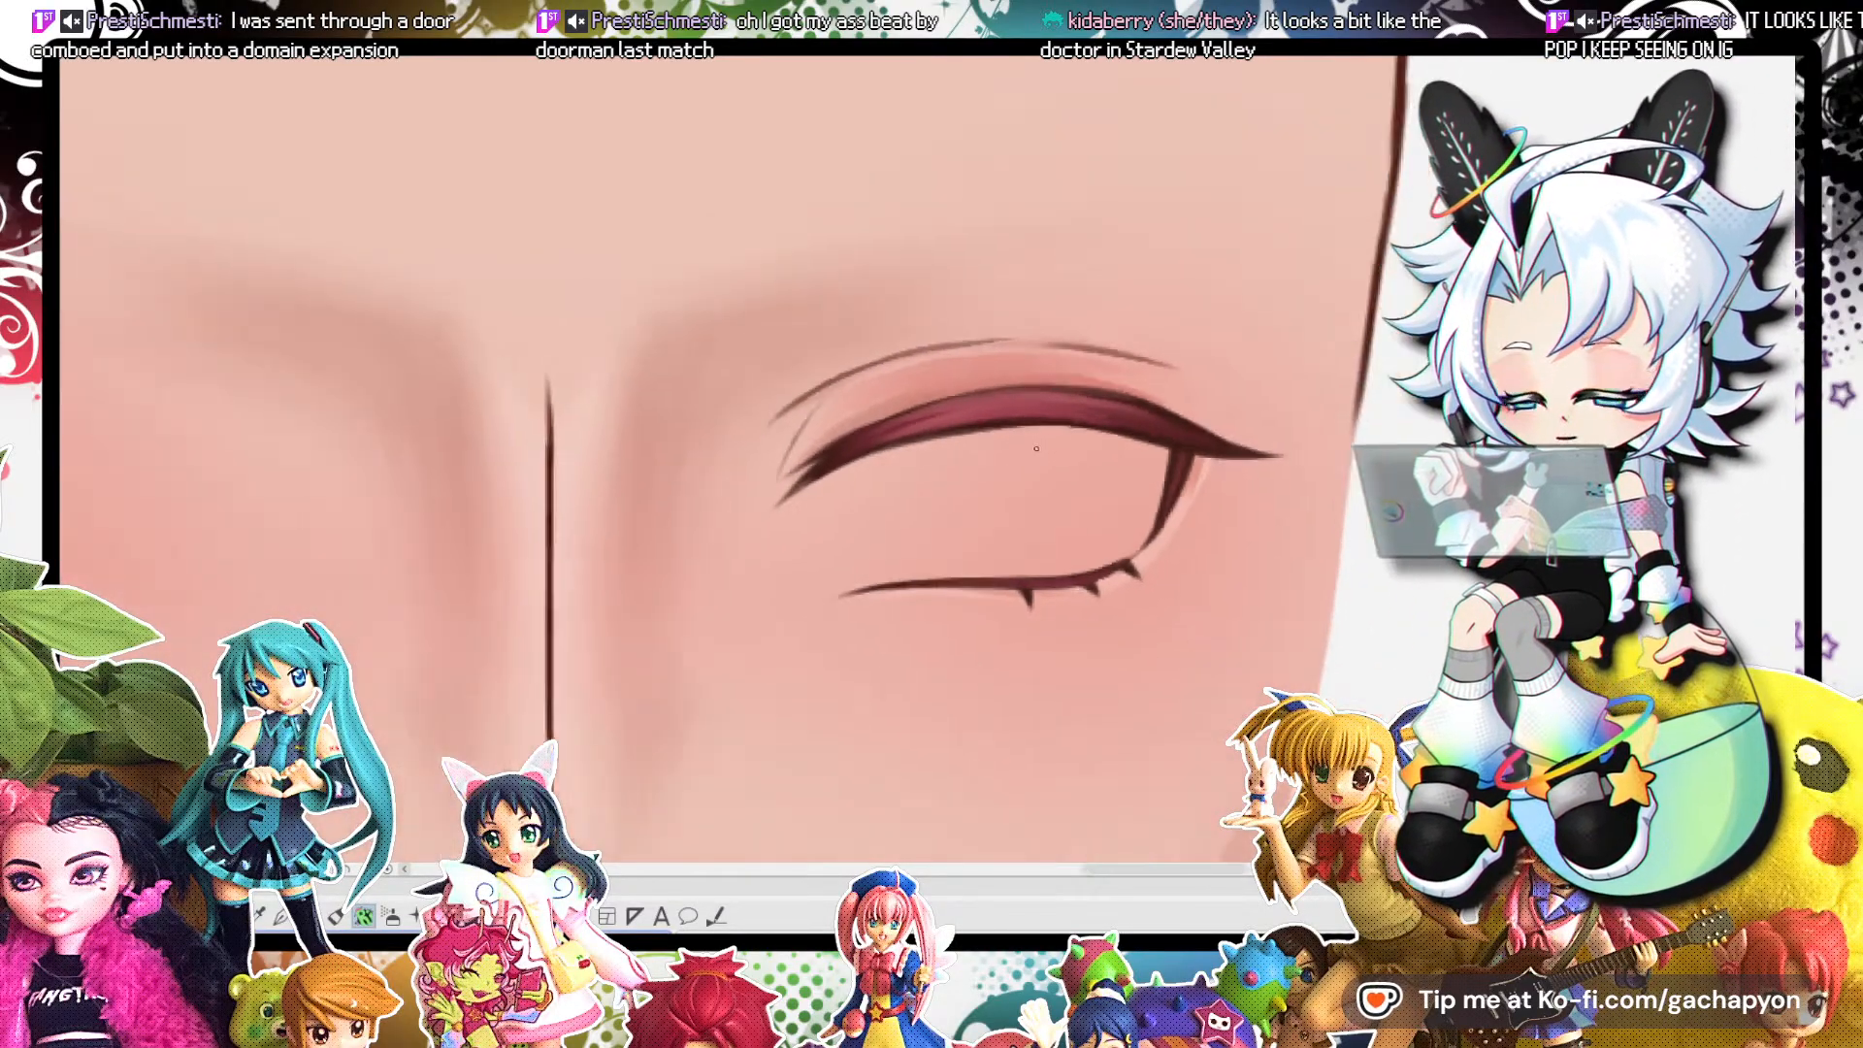
scroll(1038, 538, "up", 2)
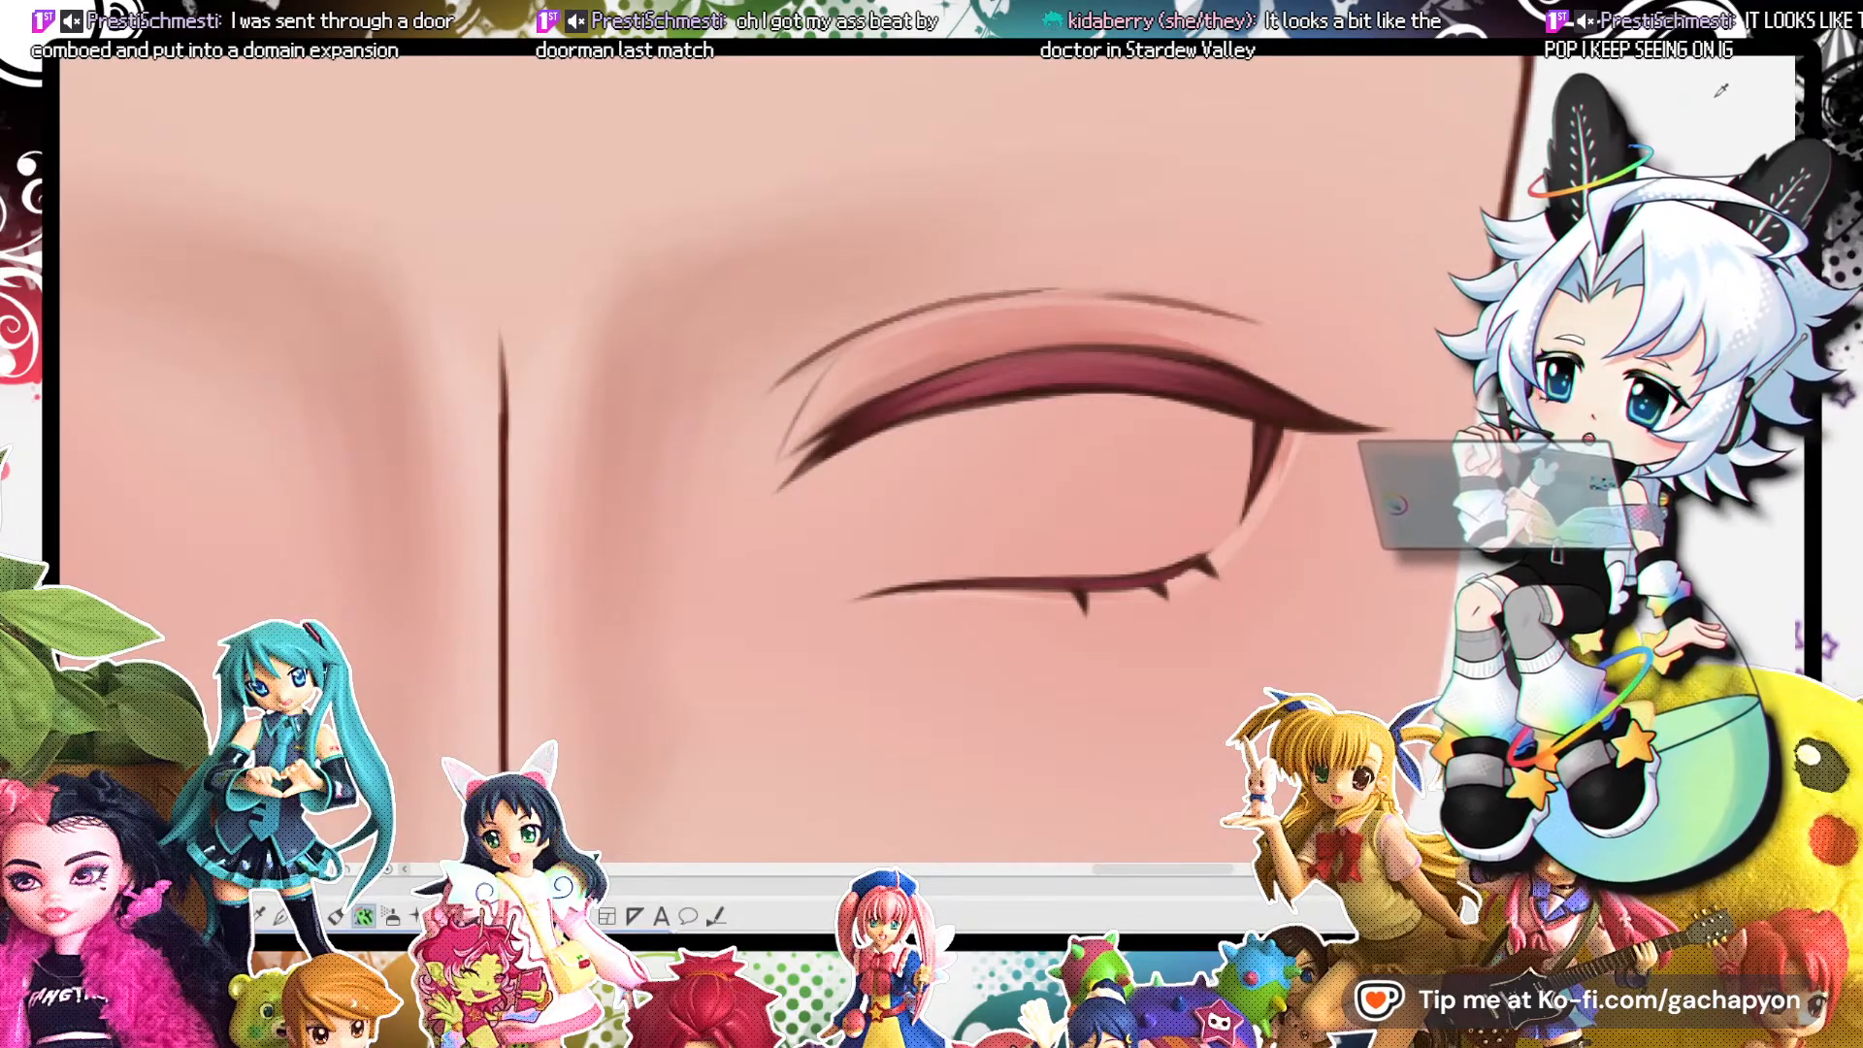
scroll(803, 680, "down", 1)
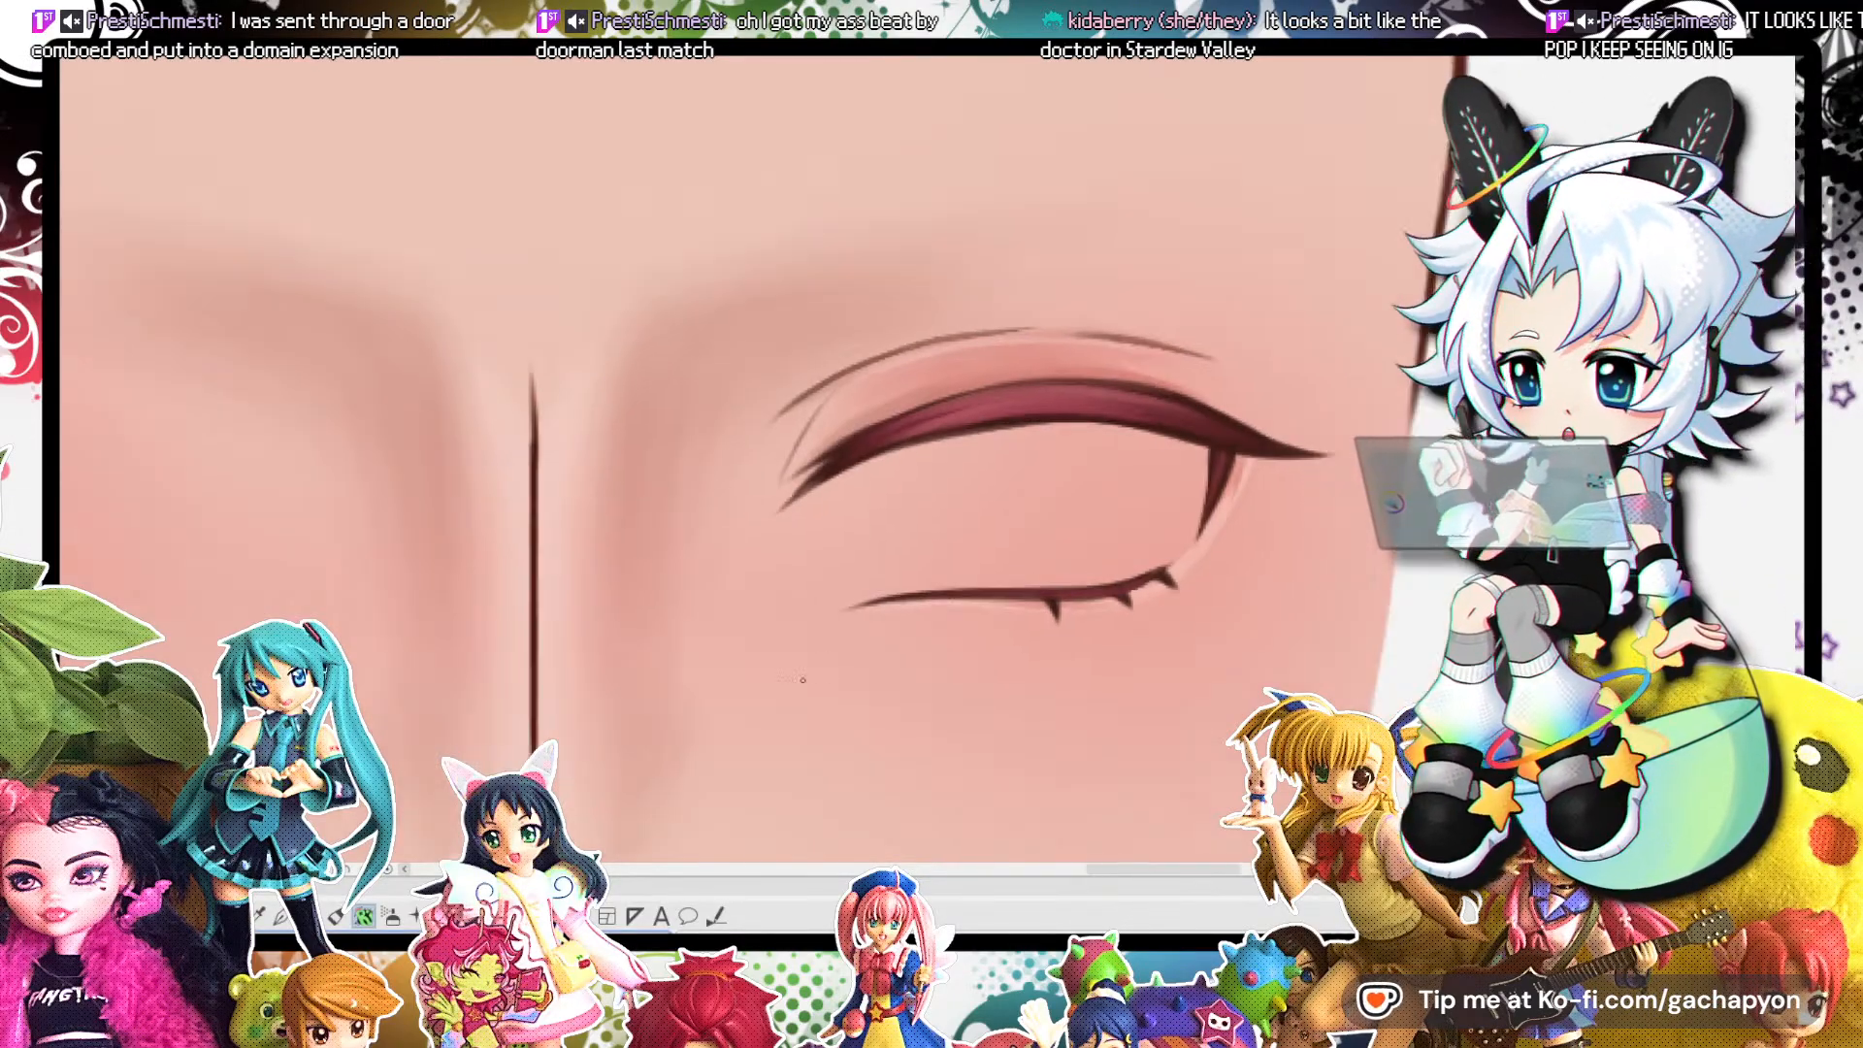
scroll(833, 522, "up", 1)
key("p")
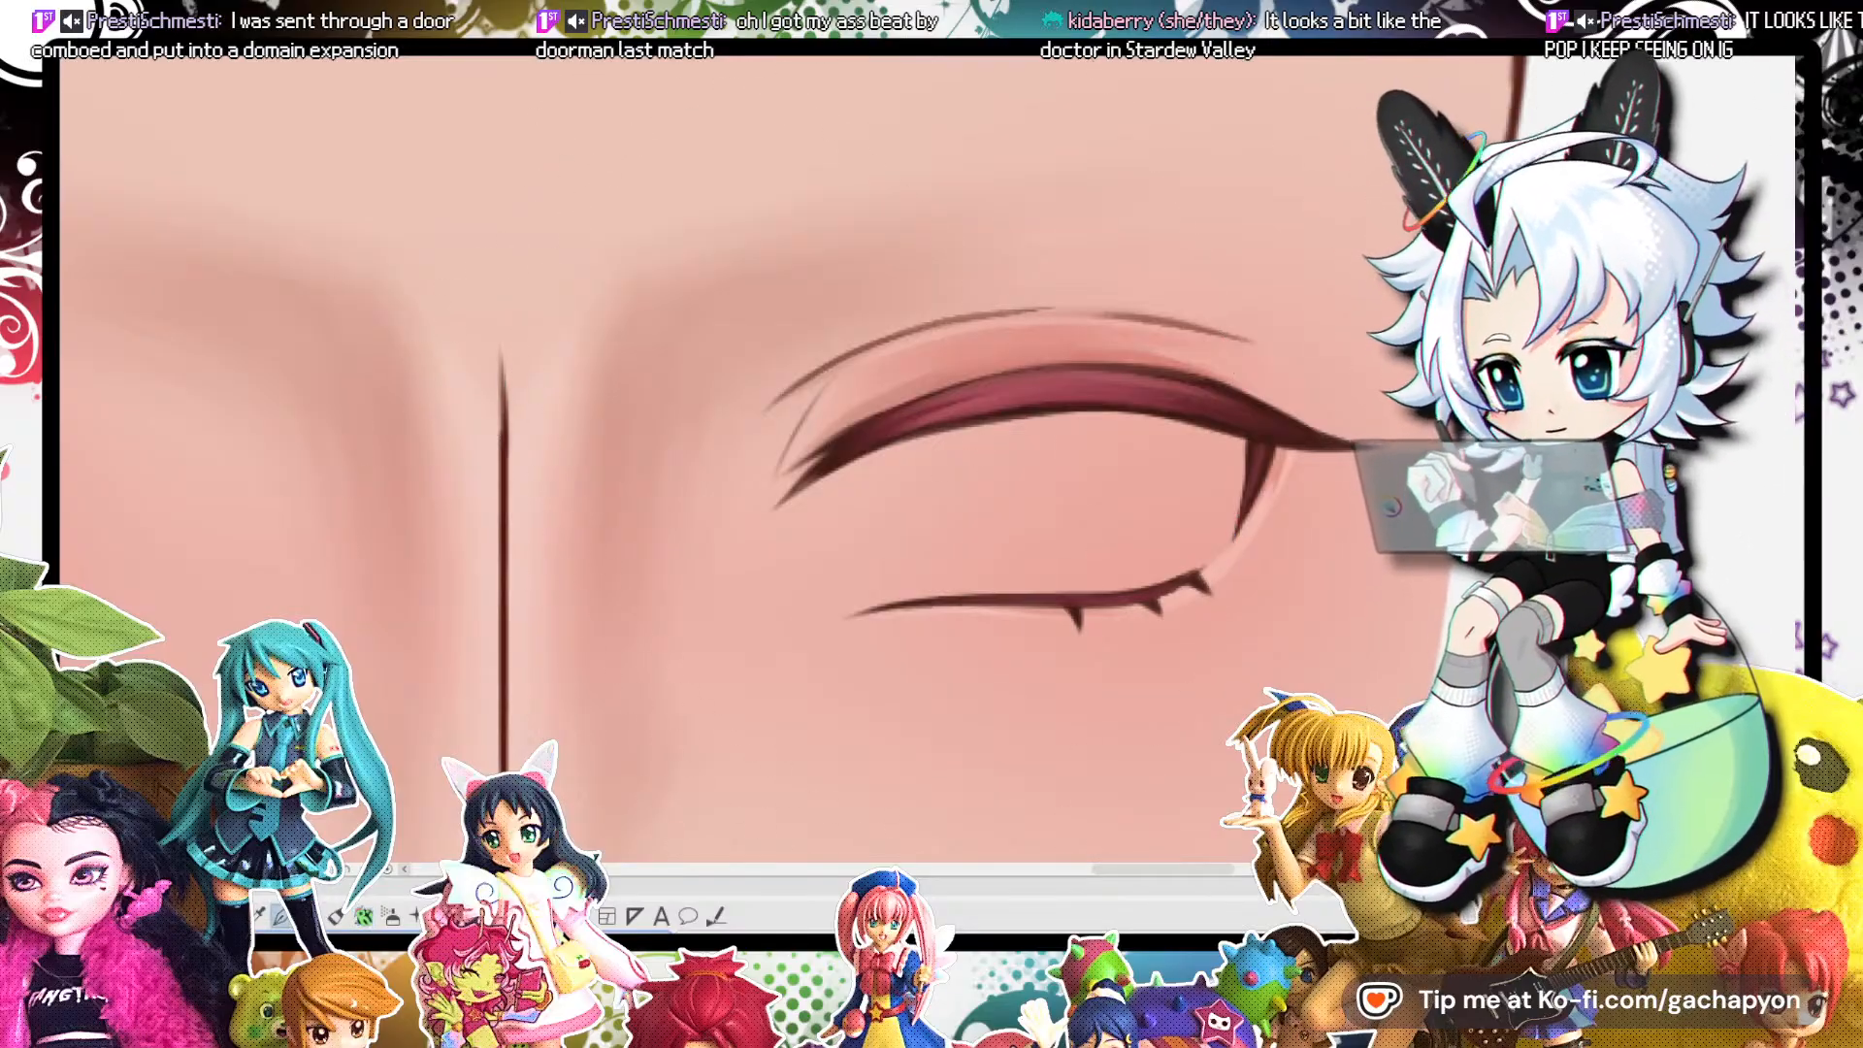
Paint white under the right-hand eye's upper lash at the inner corner and fill the inner part of the eye opening.
left_click_drag(815, 637, 920, 669)
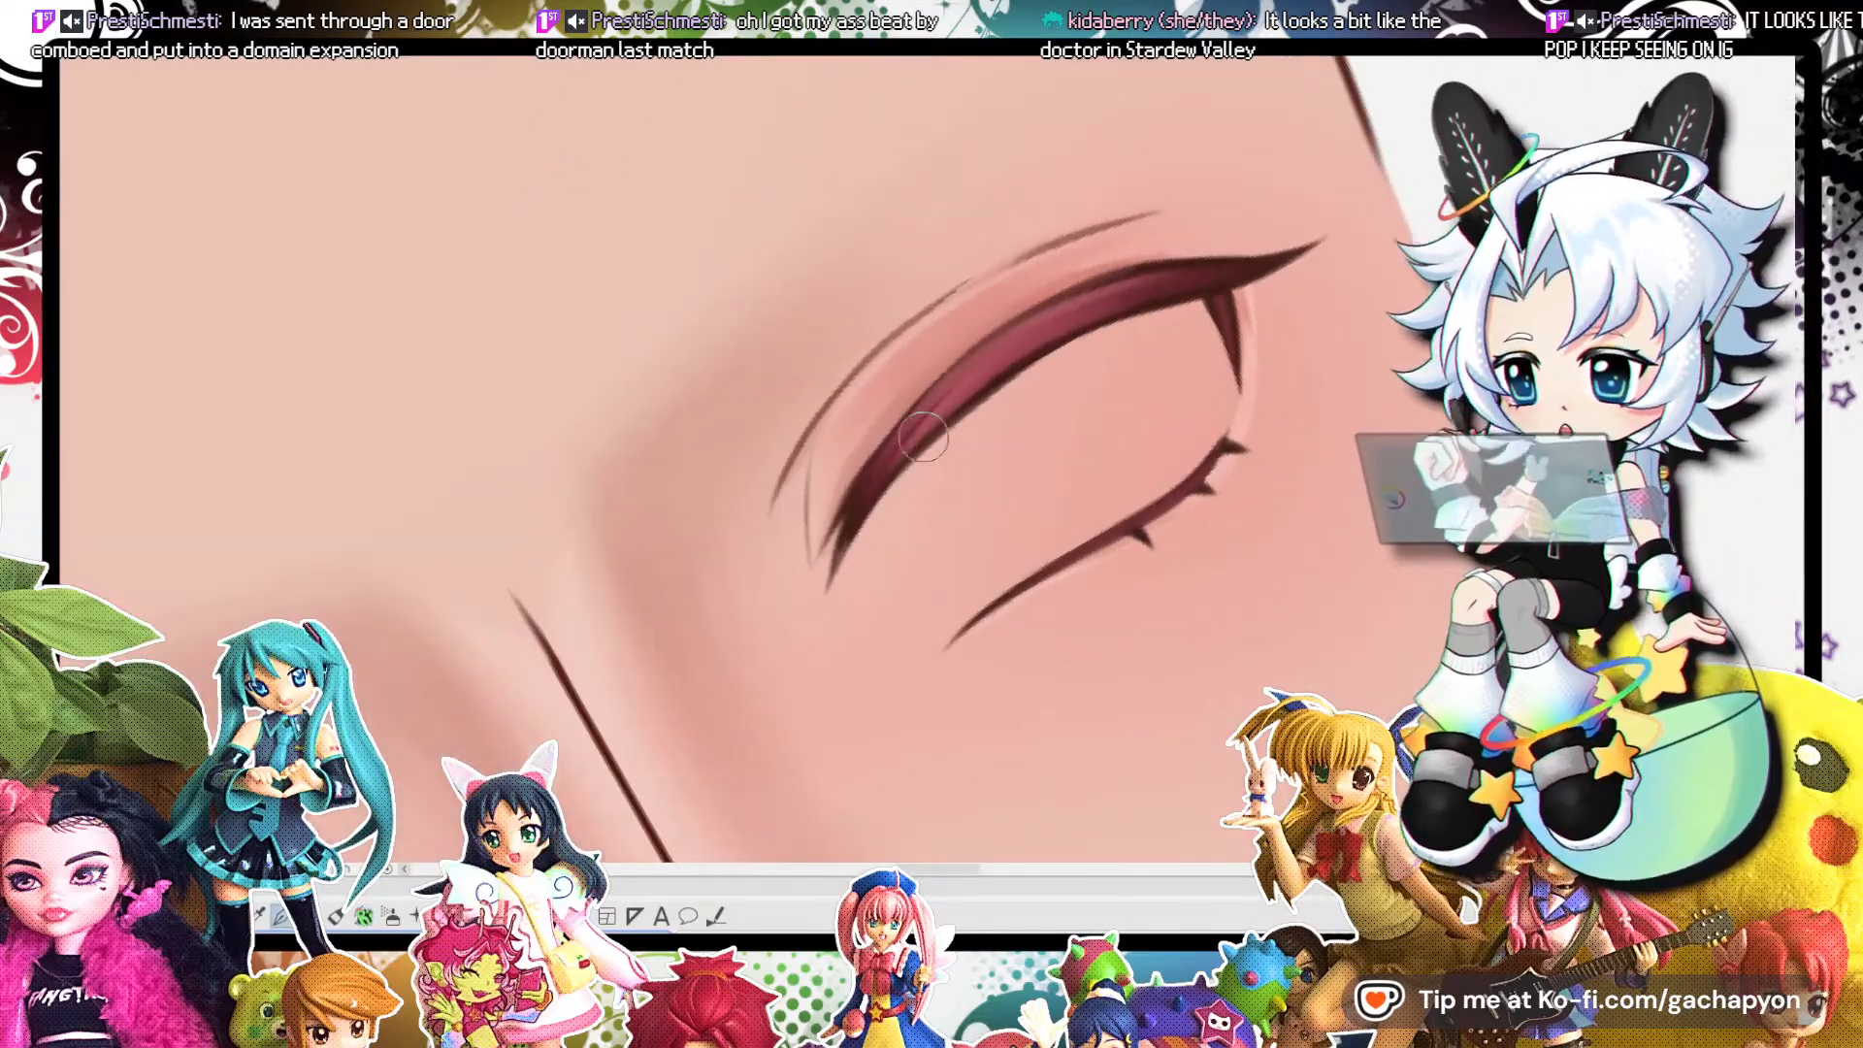
left_click_drag(862, 555, 938, 445)
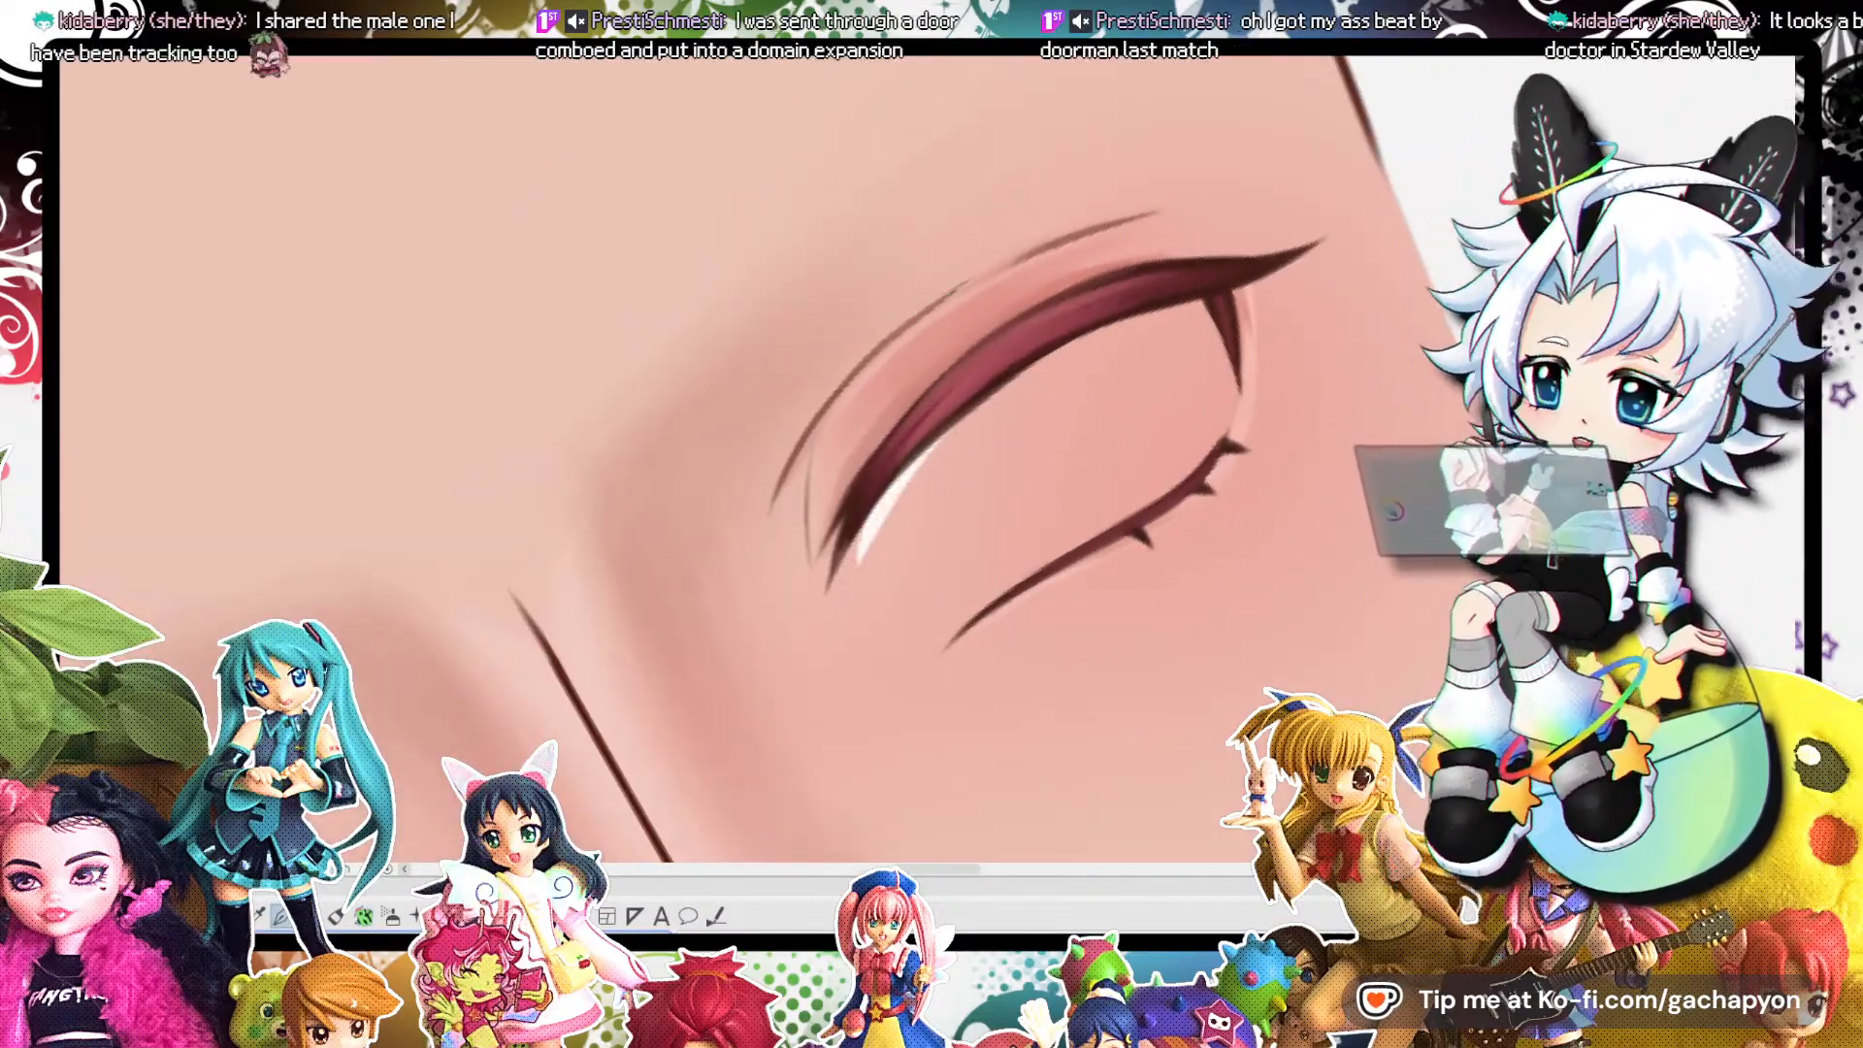
key("ctrl+at")
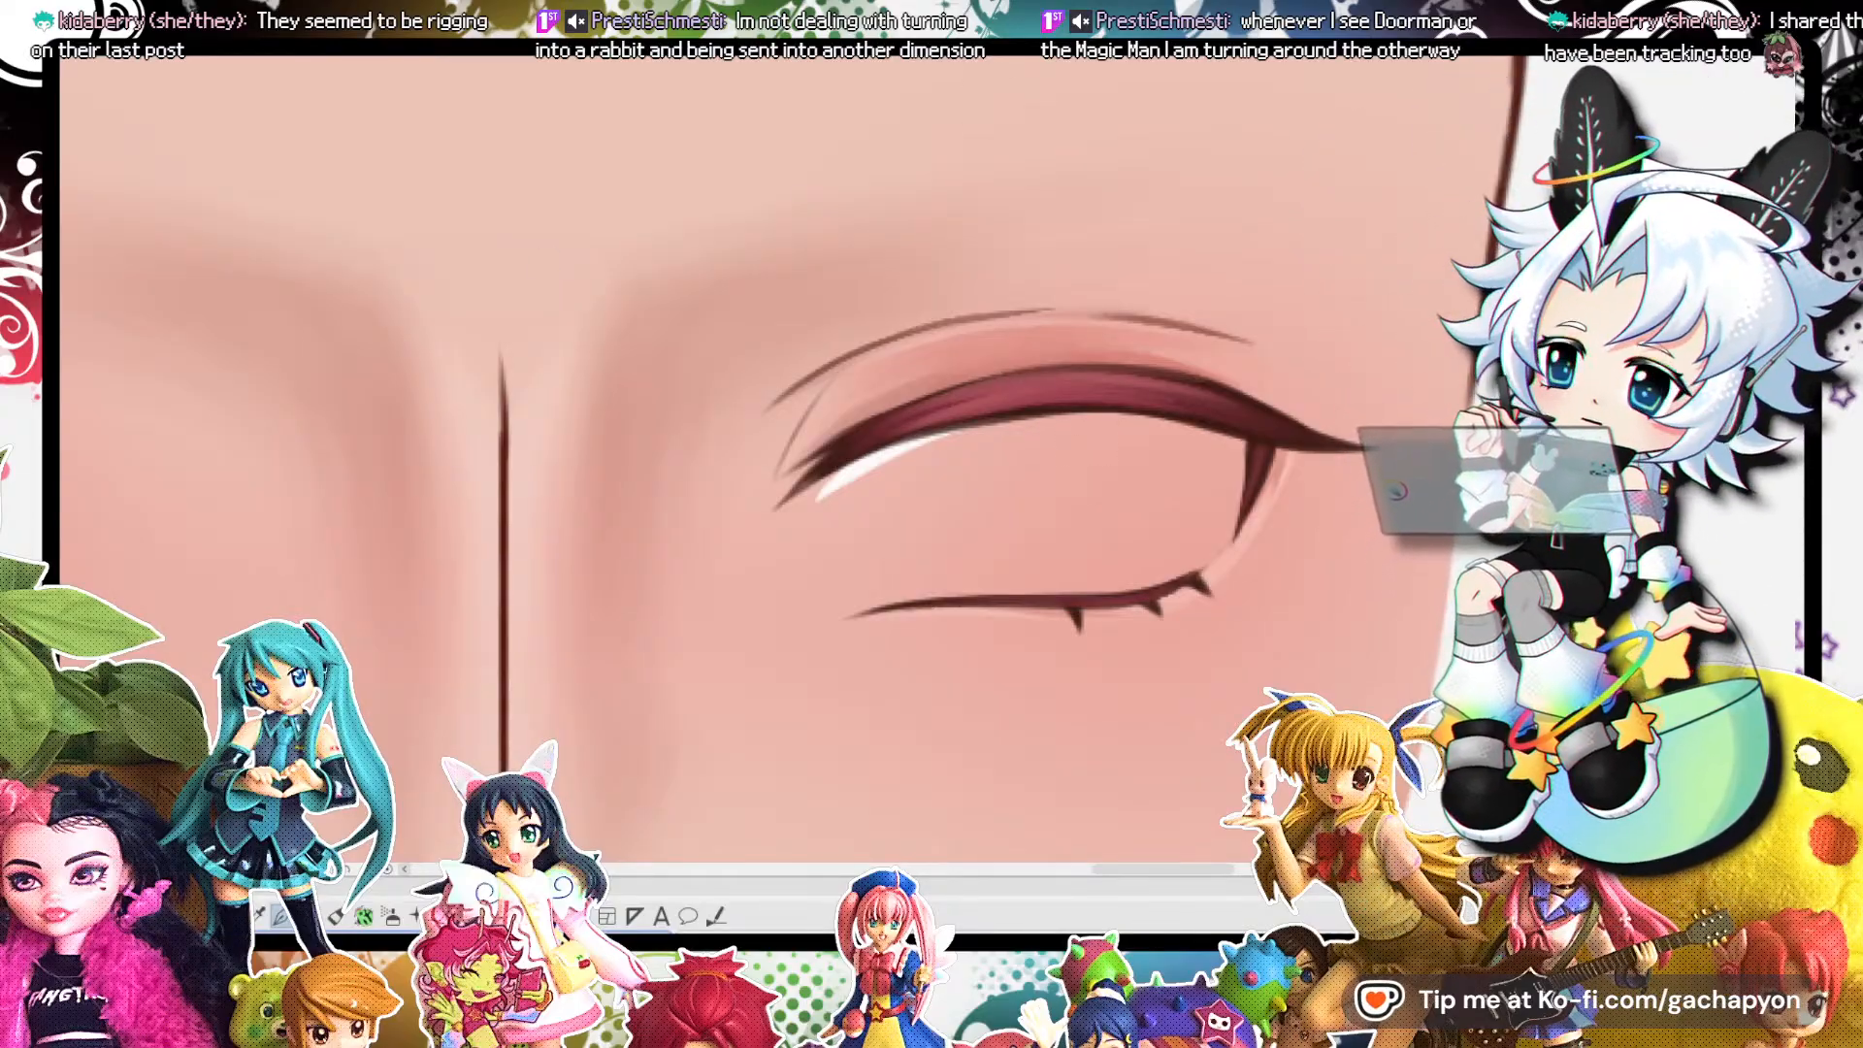
scroll(1067, 398, "down", 3)
scroll(1036, 404, "up", 3)
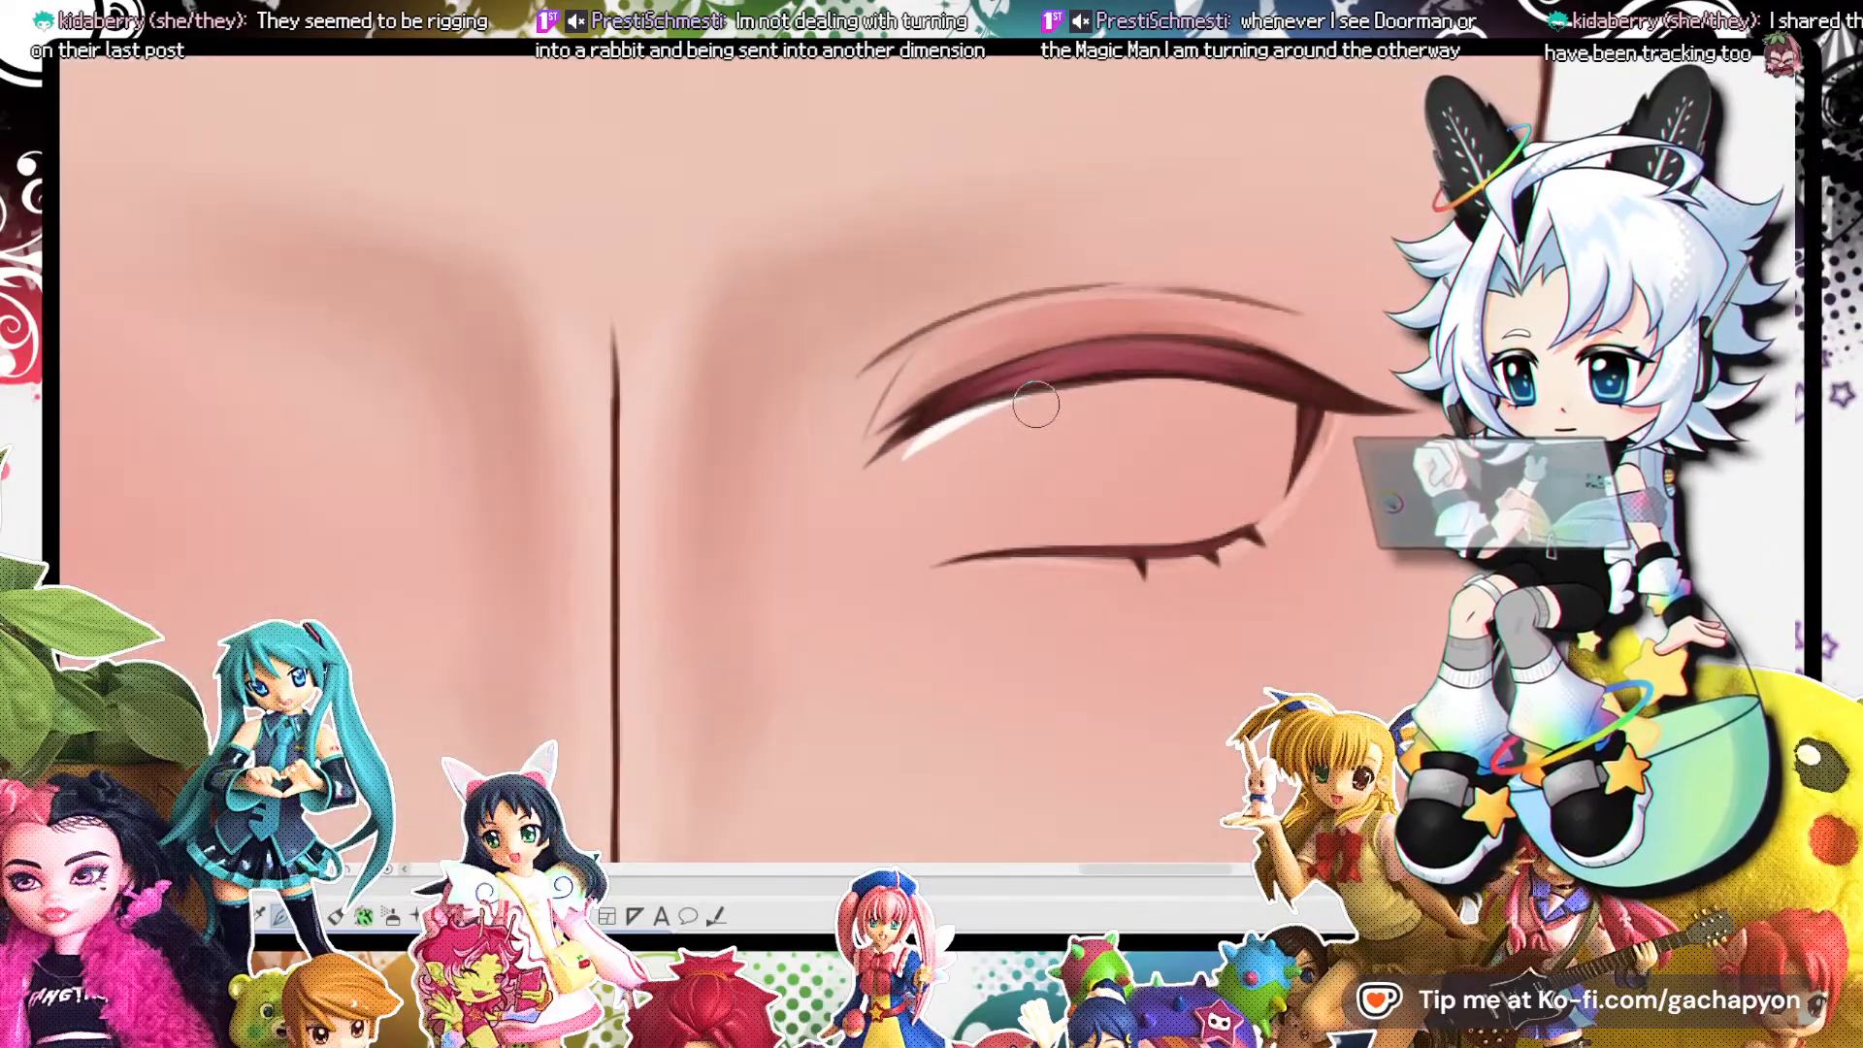
mouse_move(941, 424)
left_mouse_down()
mouse_move(912, 456)
mouse_move(901, 554)
mouse_move(903, 464)
mouse_move(908, 551)
mouse_move(1019, 534)
mouse_move(917, 485)
mouse_move(970, 524)
mouse_move(1028, 456)
mouse_move(950, 474)
left_mouse_up()
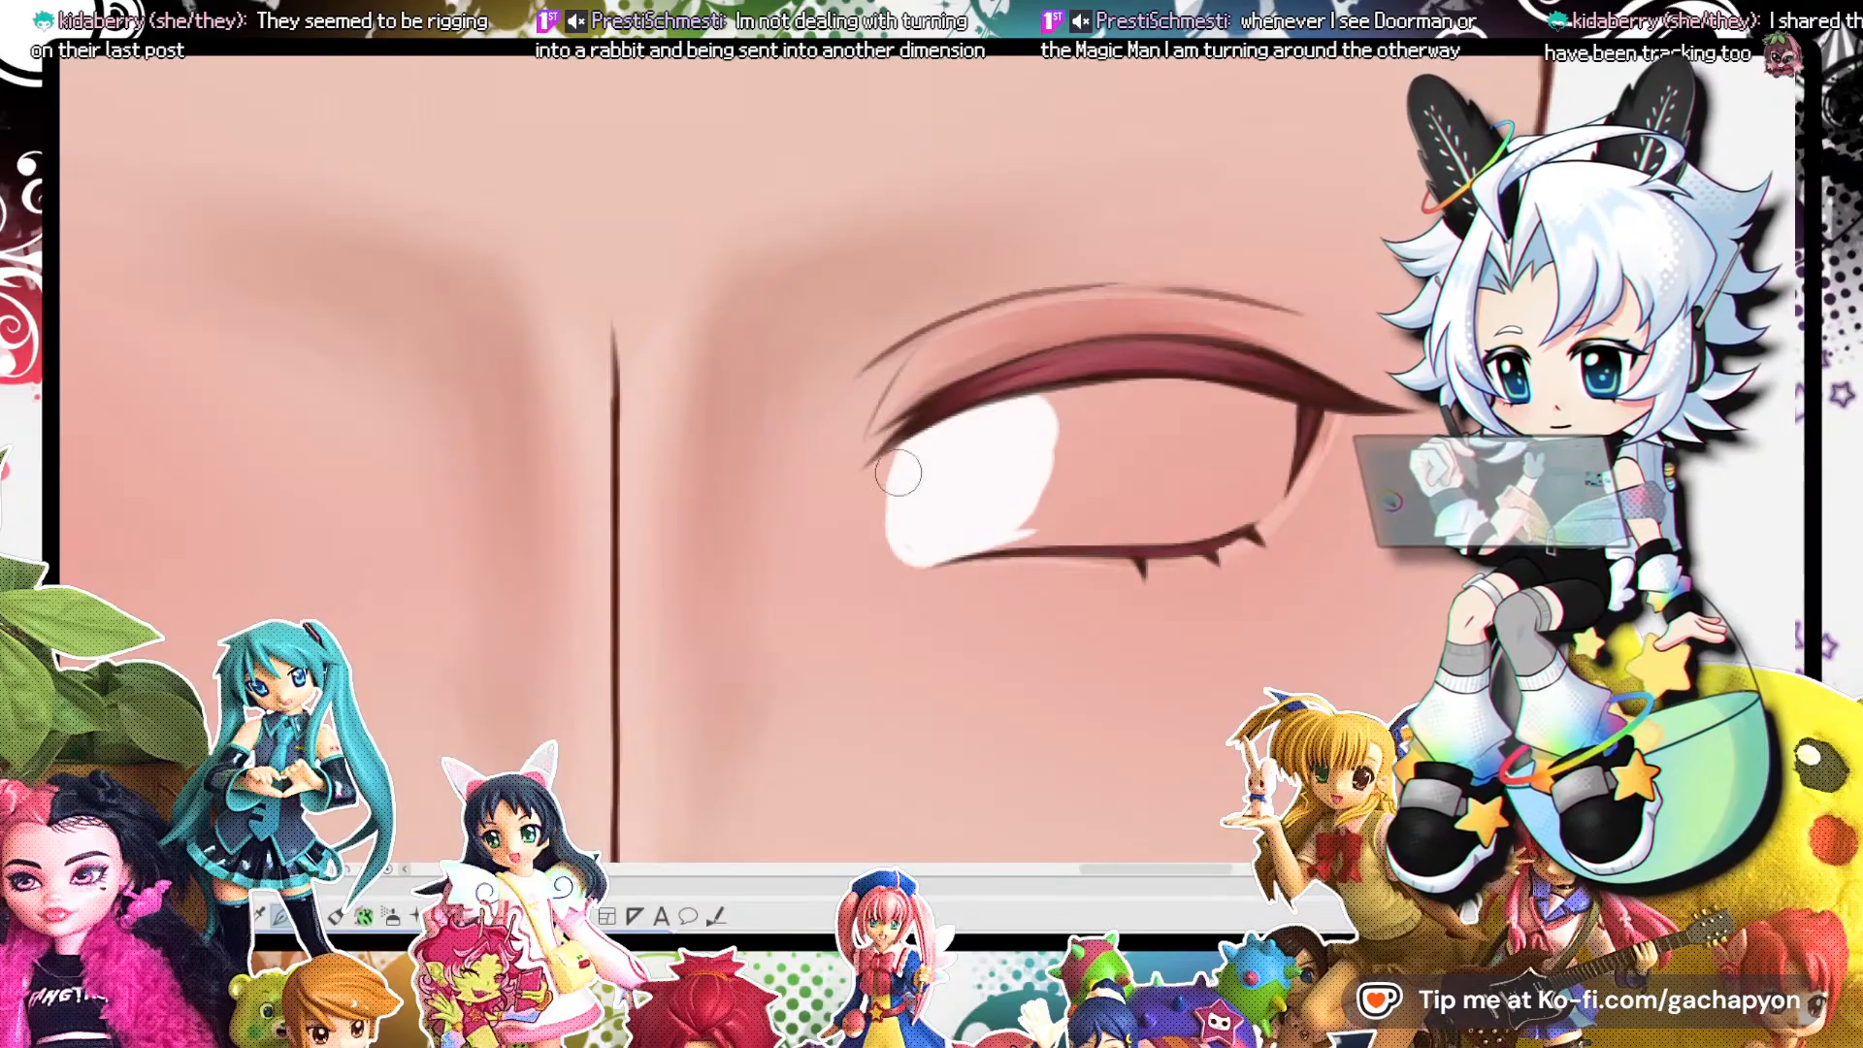
Trim the white overlapping the eye's inner edge and extend the white fill to the outer lash.
key("e")
mouse_move(903, 447)
left_mouse_down()
mouse_move(919, 582)
mouse_move(1075, 505)
mouse_move(1075, 468)
mouse_move(1091, 480)
mouse_move(1052, 403)
left_mouse_up()
key("p")
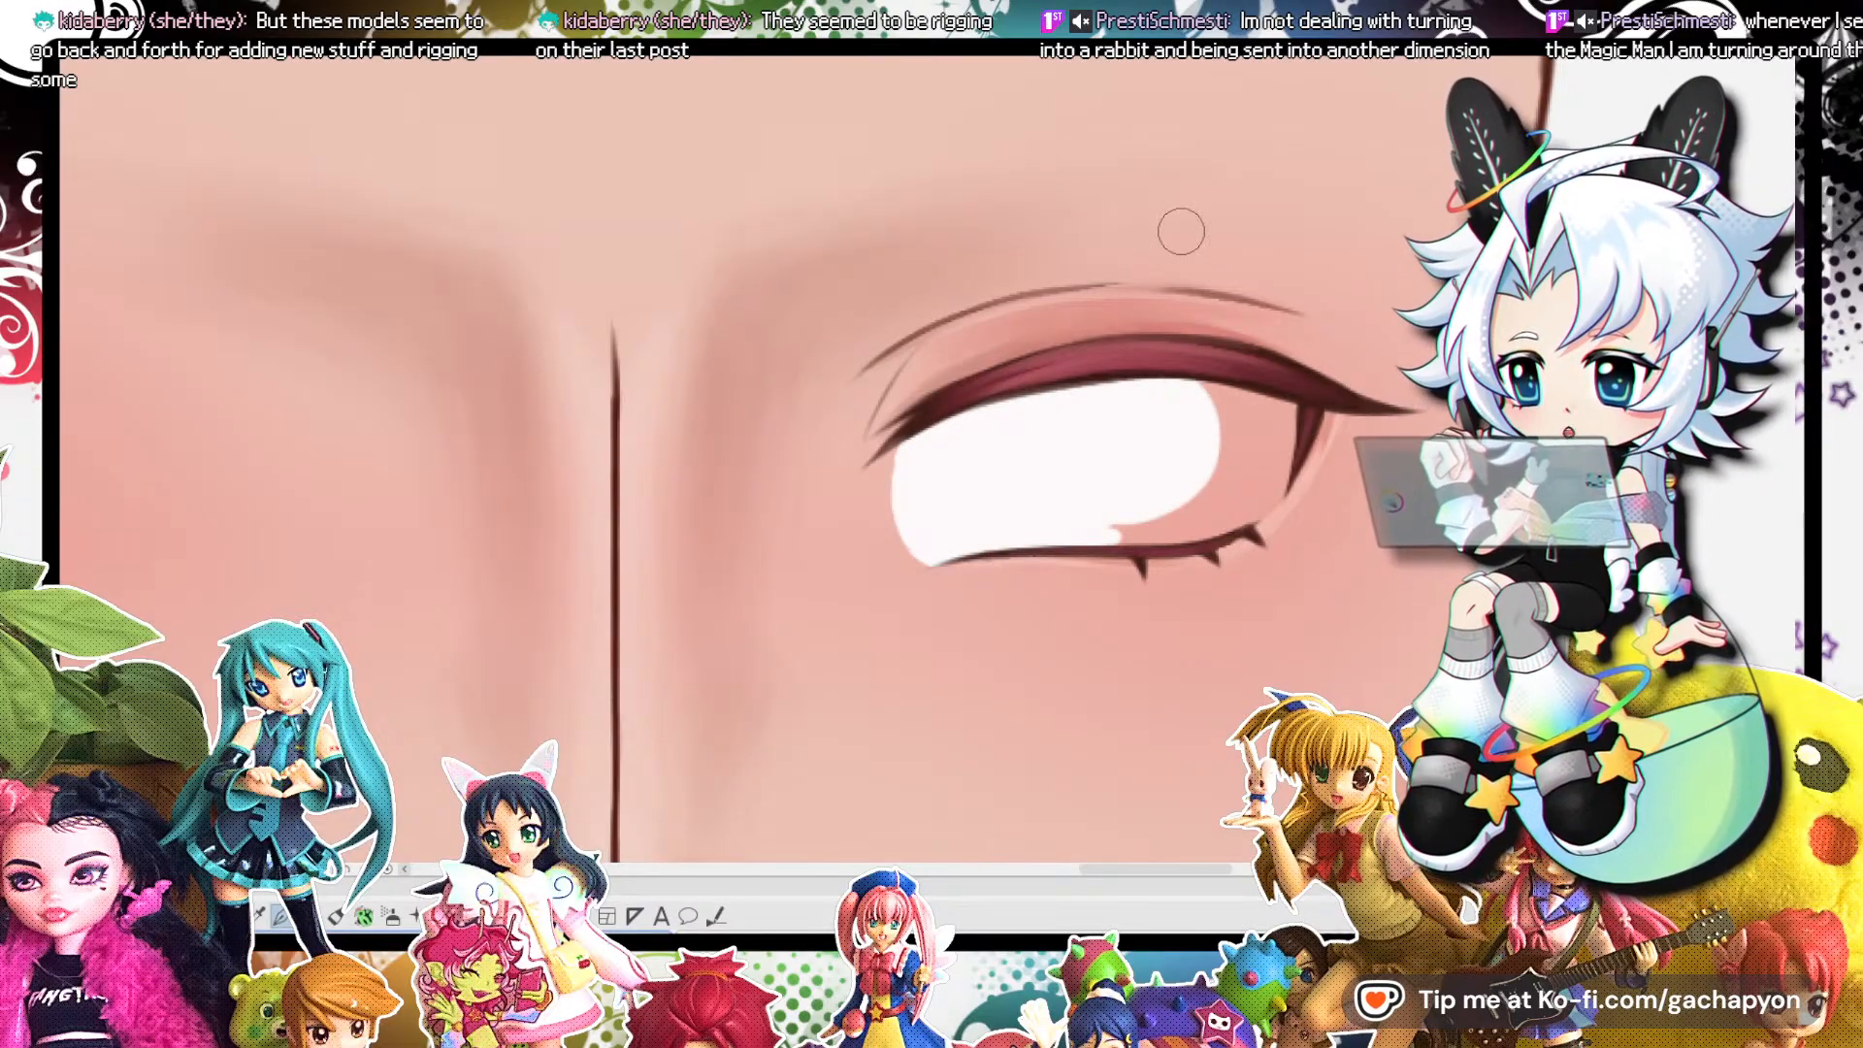
mouse_move(1148, 499)
left_mouse_down()
mouse_move(1174, 507)
mouse_move(1148, 515)
mouse_move(1254, 519)
mouse_move(1281, 413)
mouse_move(1196, 458)
left_mouse_up()
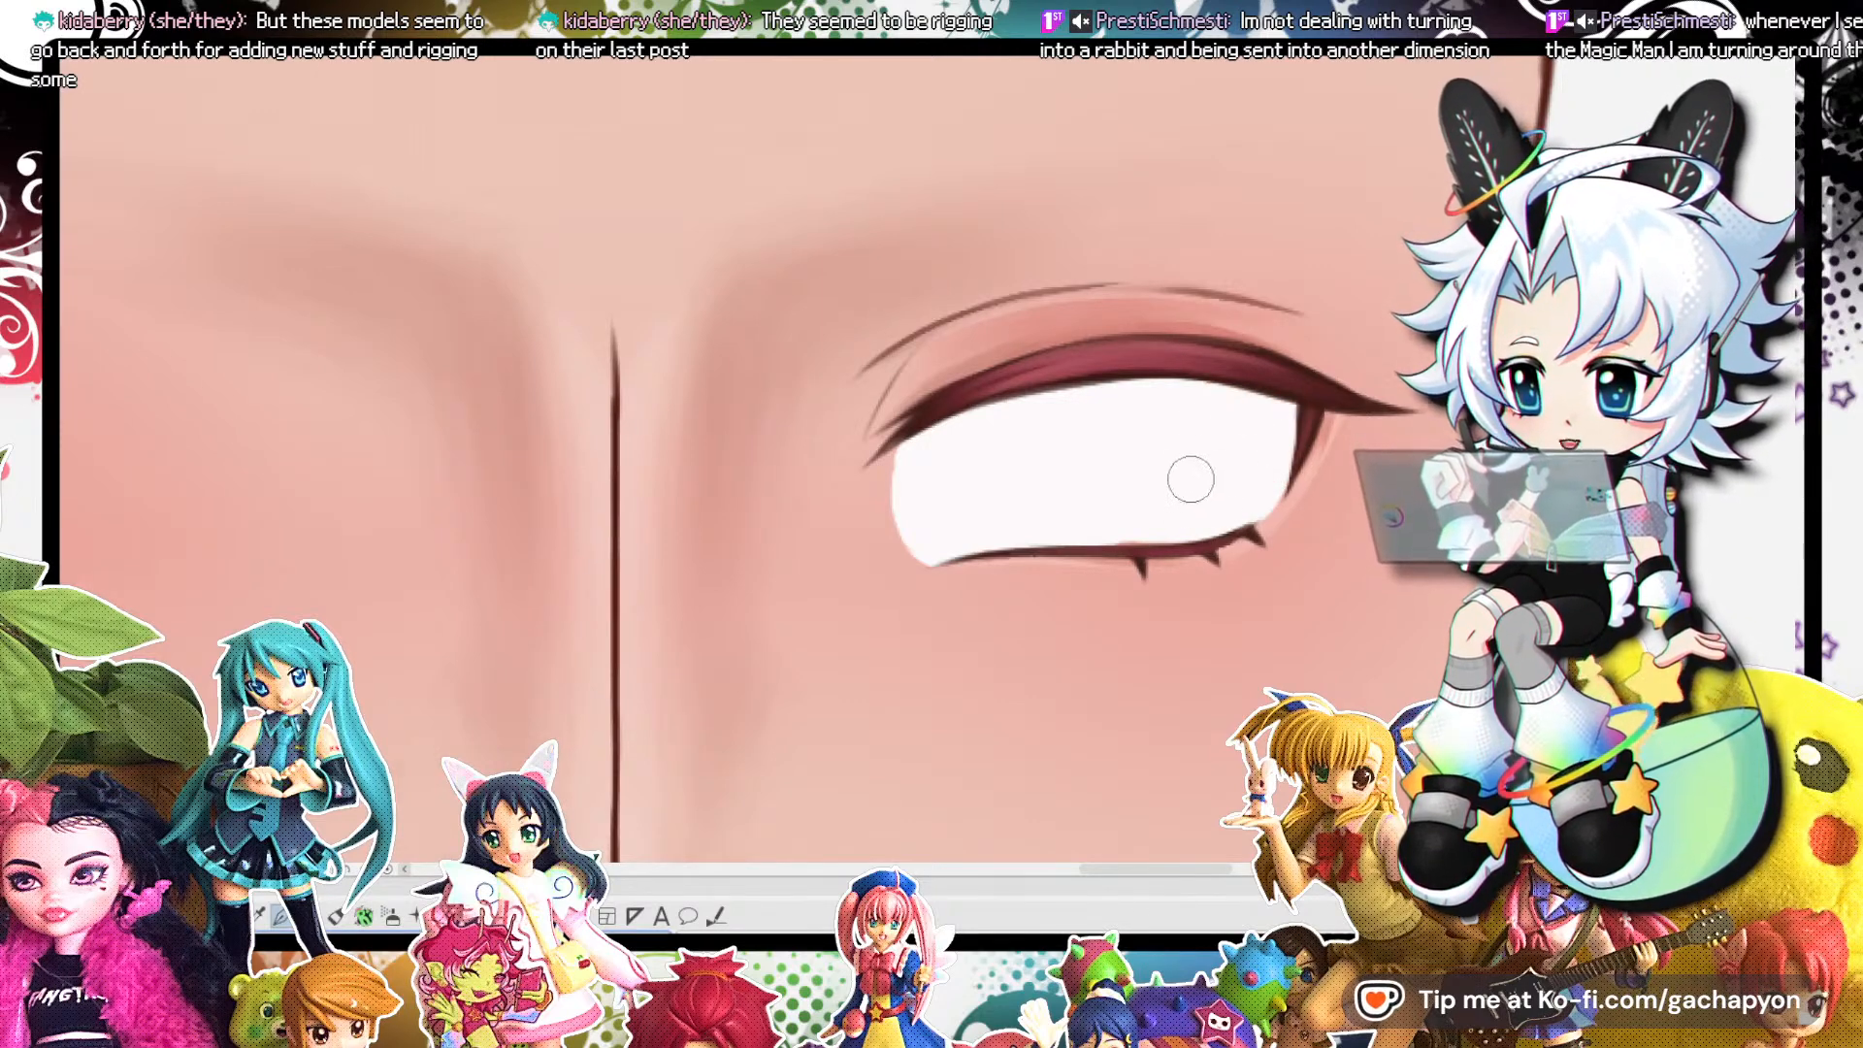
Tidy the inner edge of the right-hand eye's white and blend it softly into the skin.
scroll(1191, 516, "down", 6)
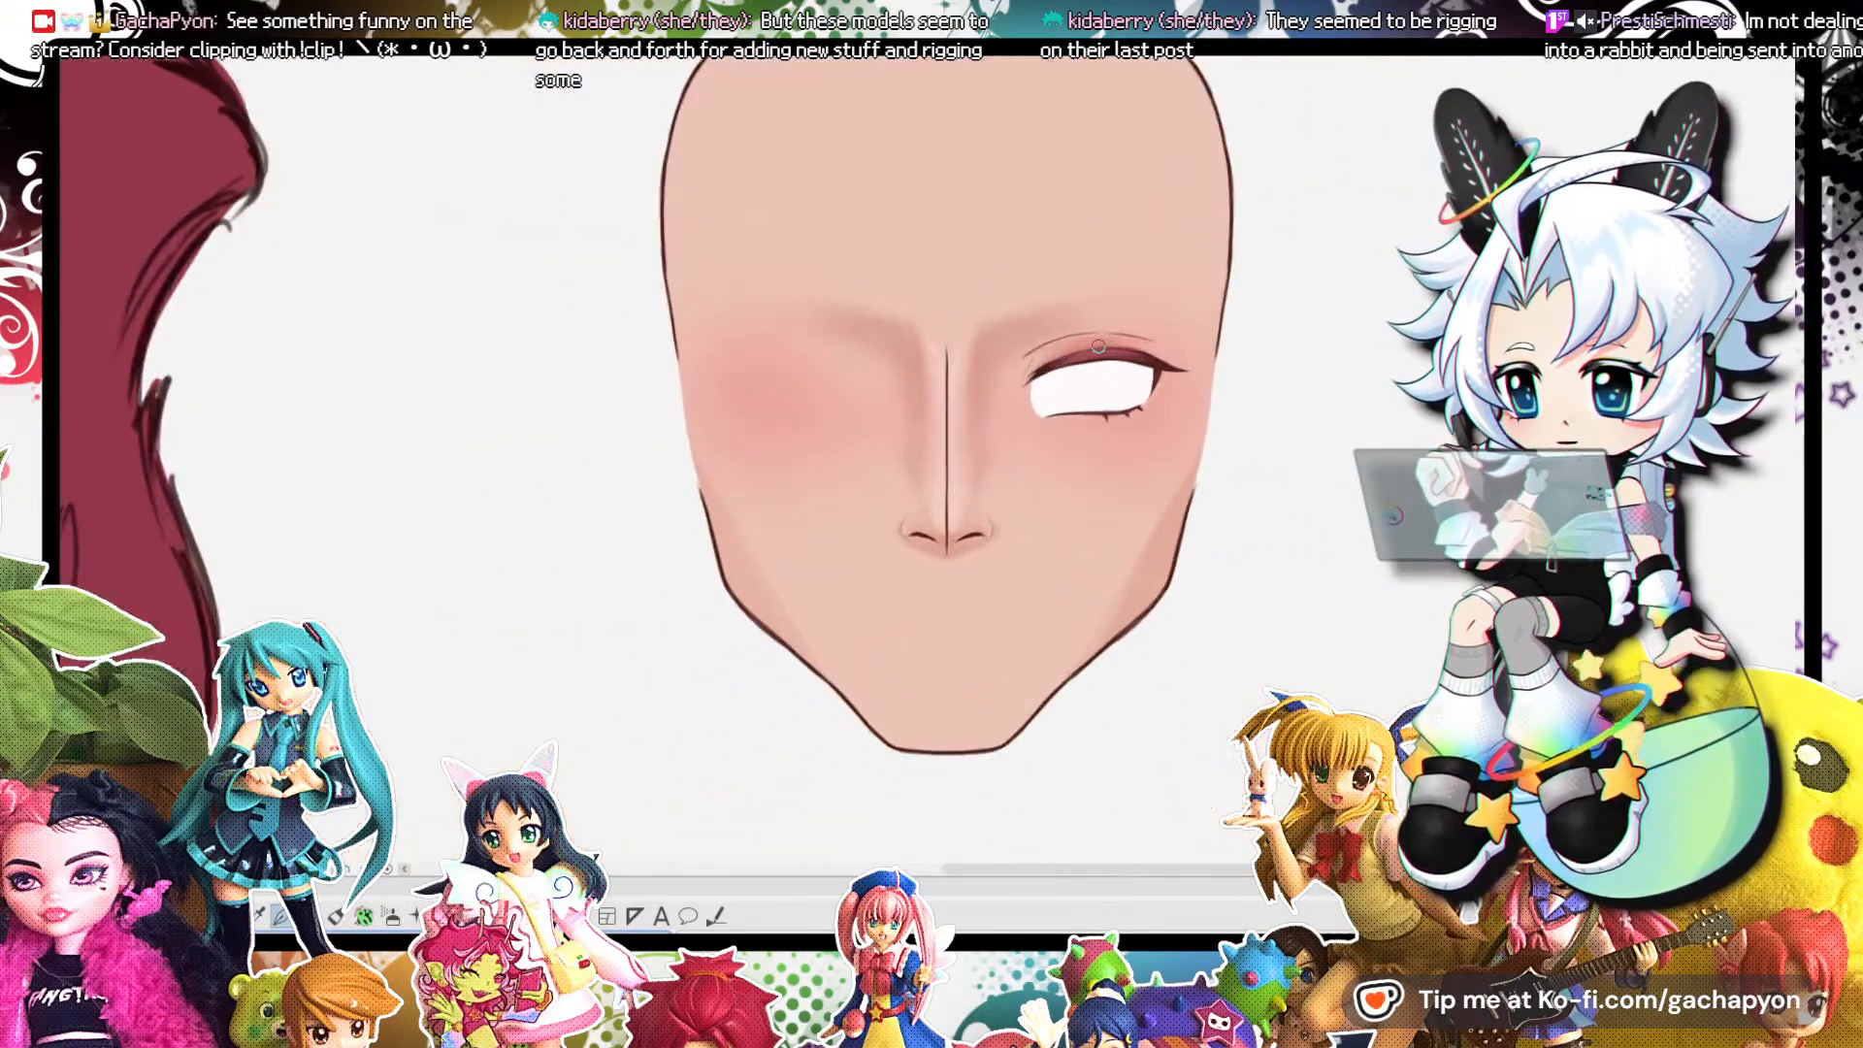
scroll(1098, 347, "up", 6)
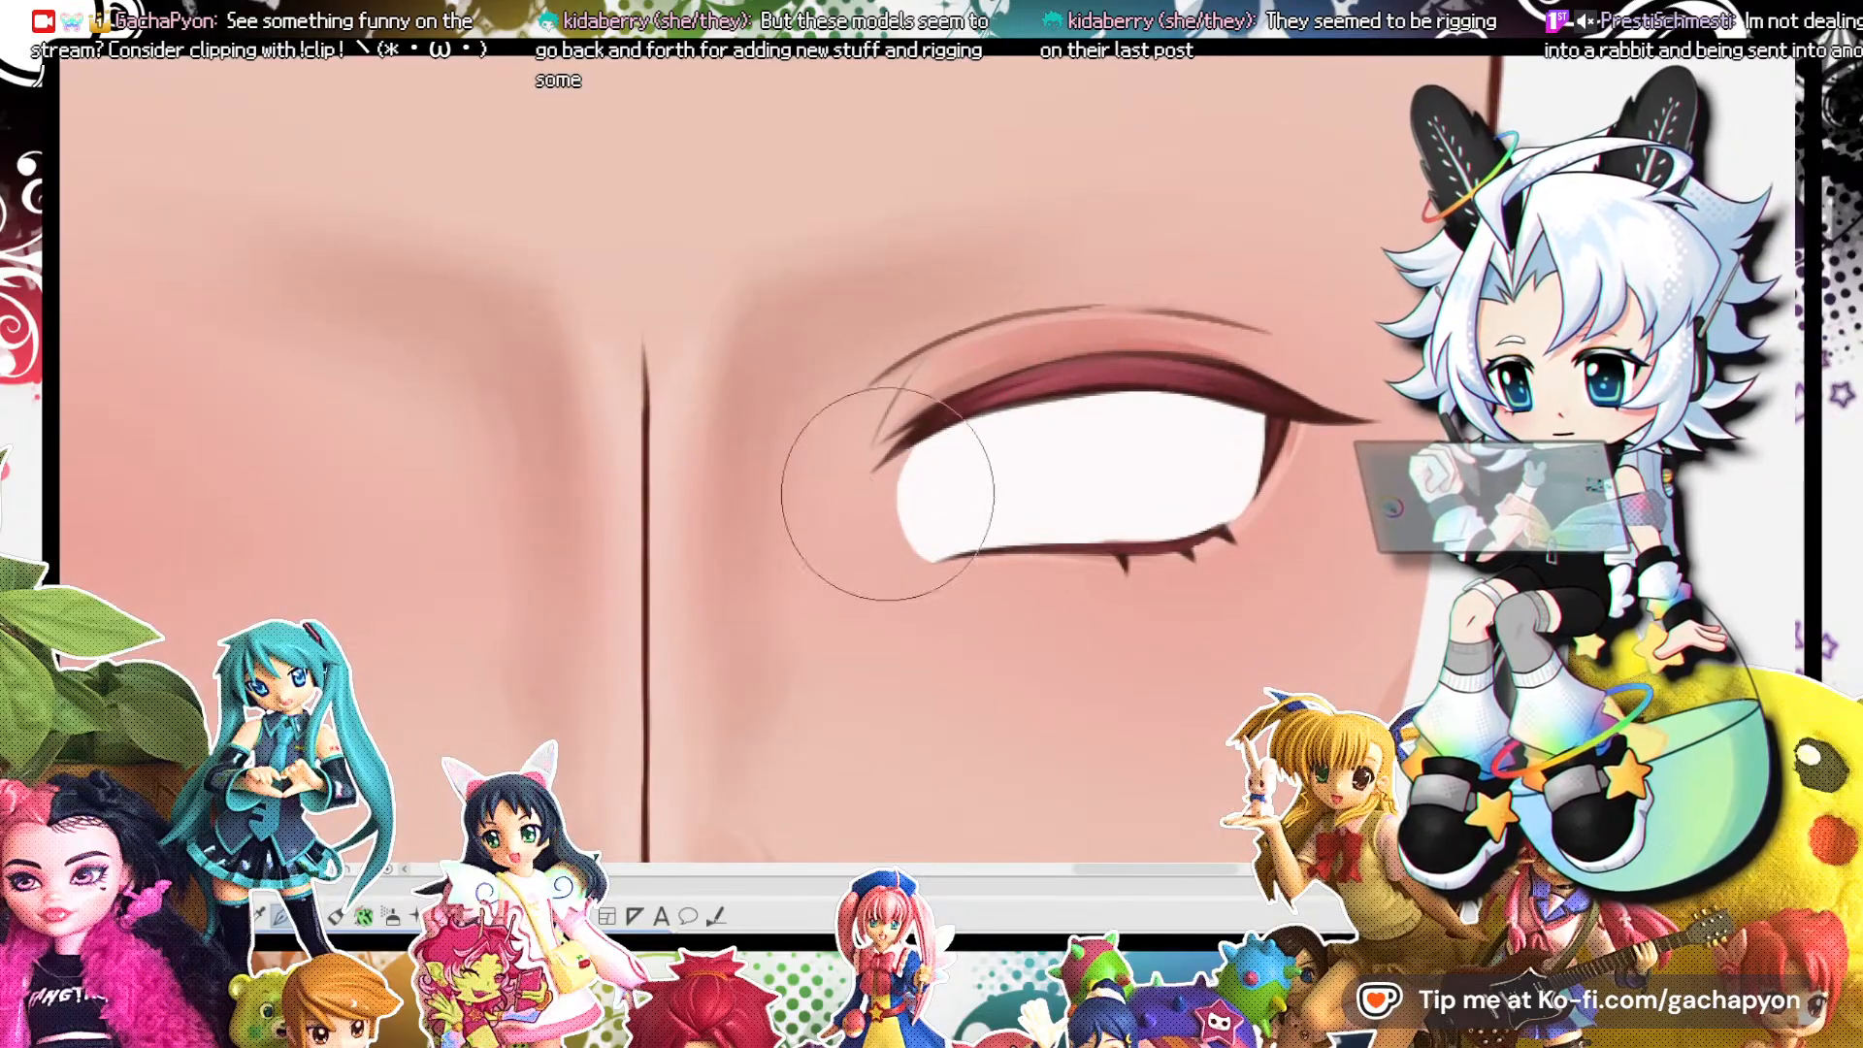
key("[")
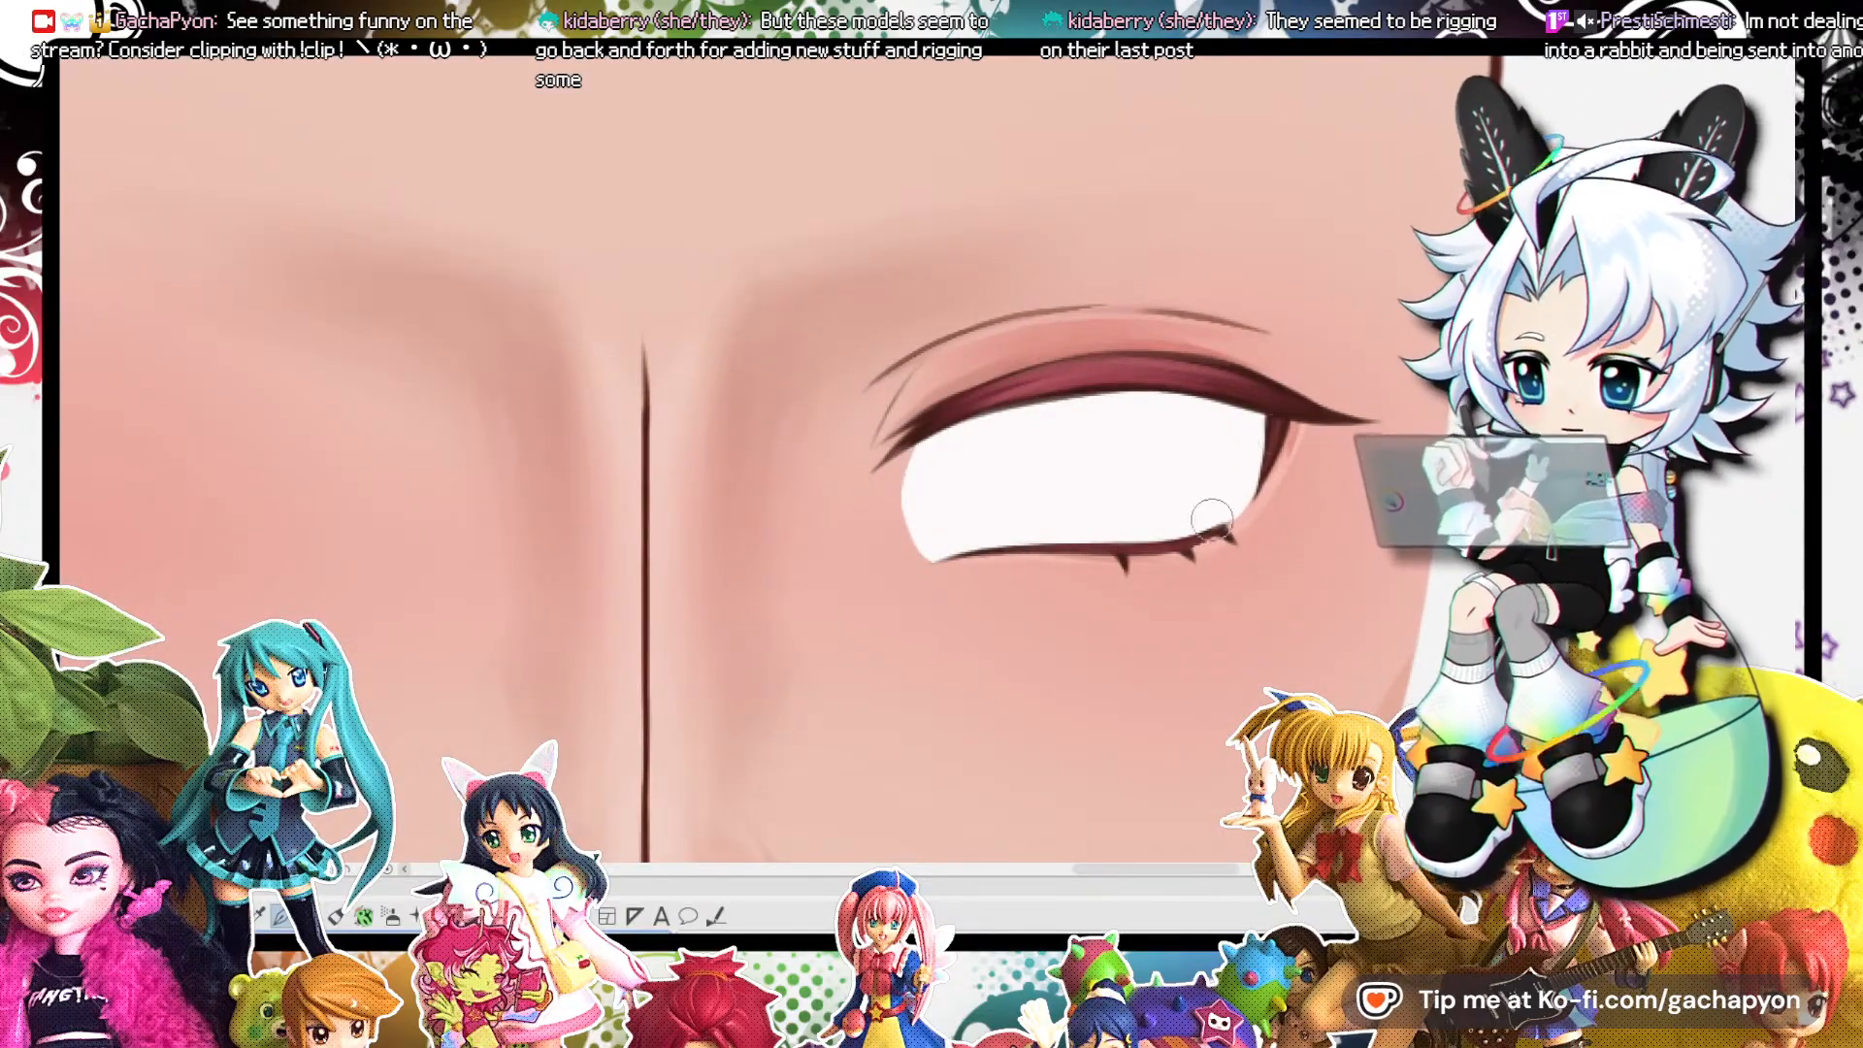
scroll(1305, 376, "down", 3)
scroll(1004, 365, "up", 3)
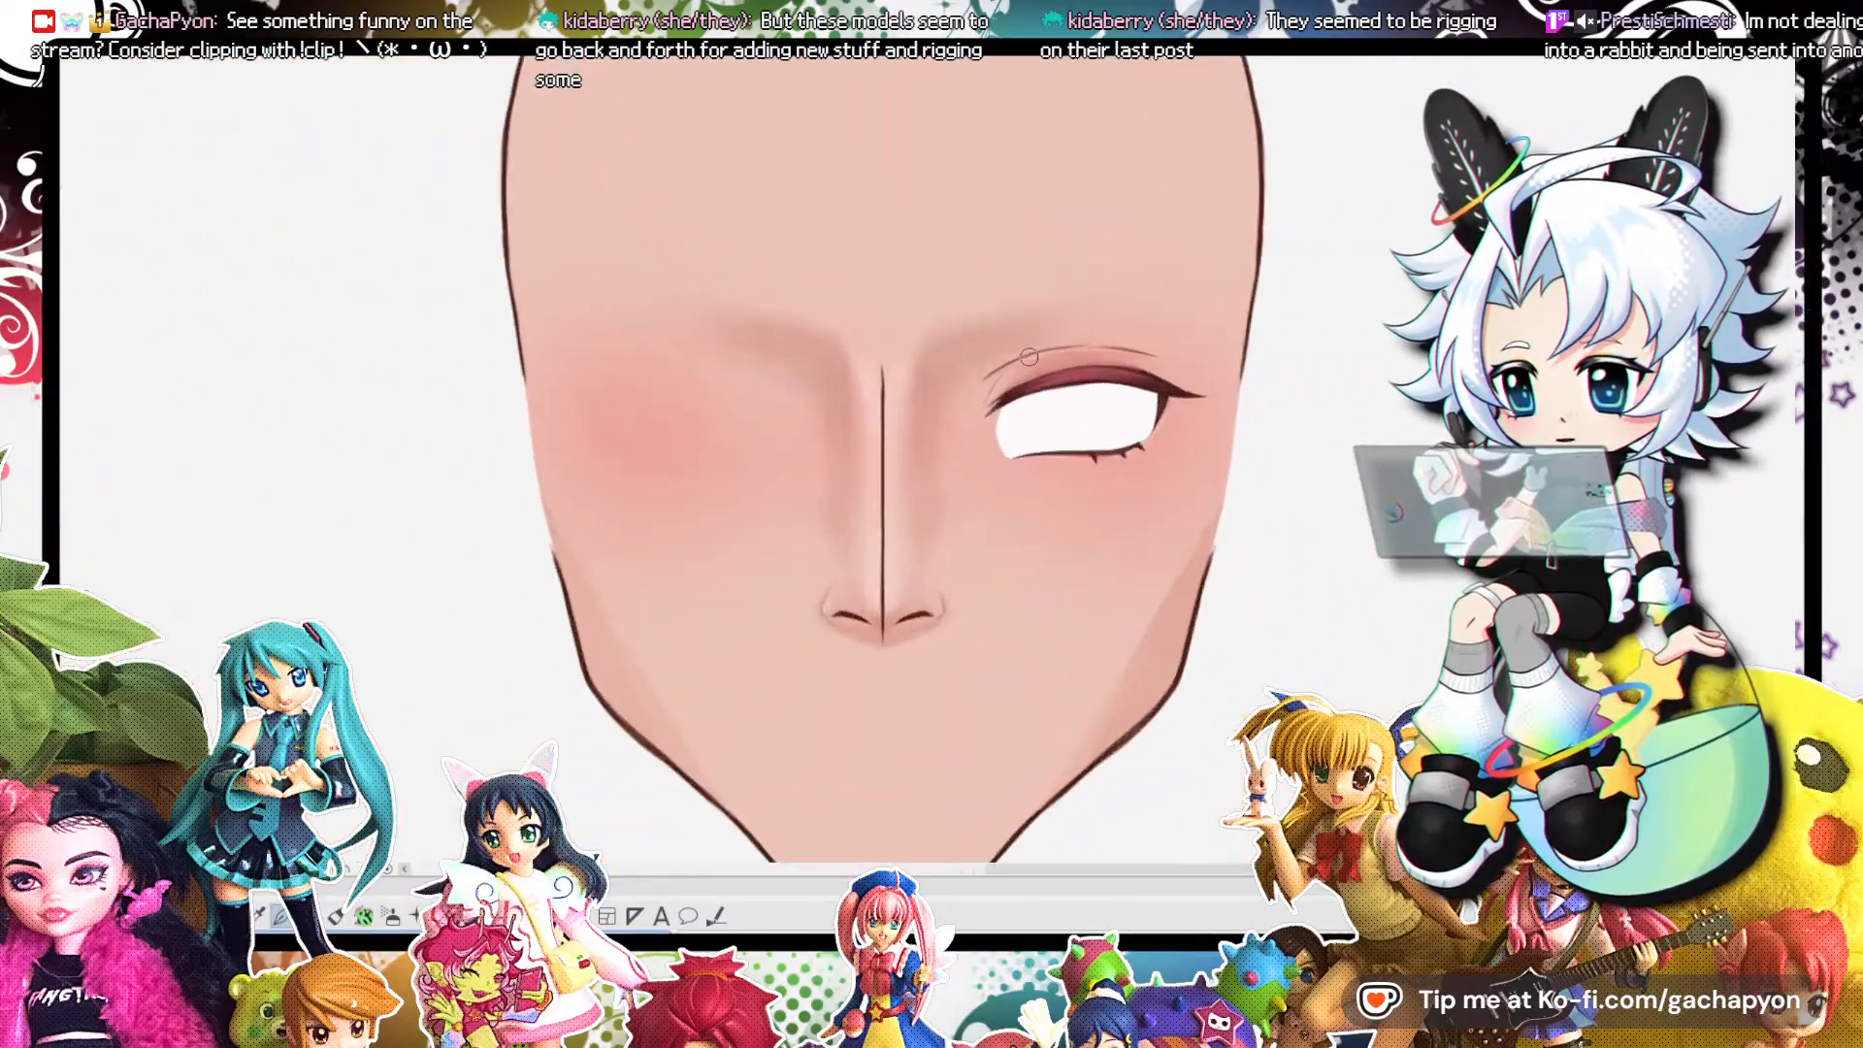
scroll(1005, 365, "up", 2)
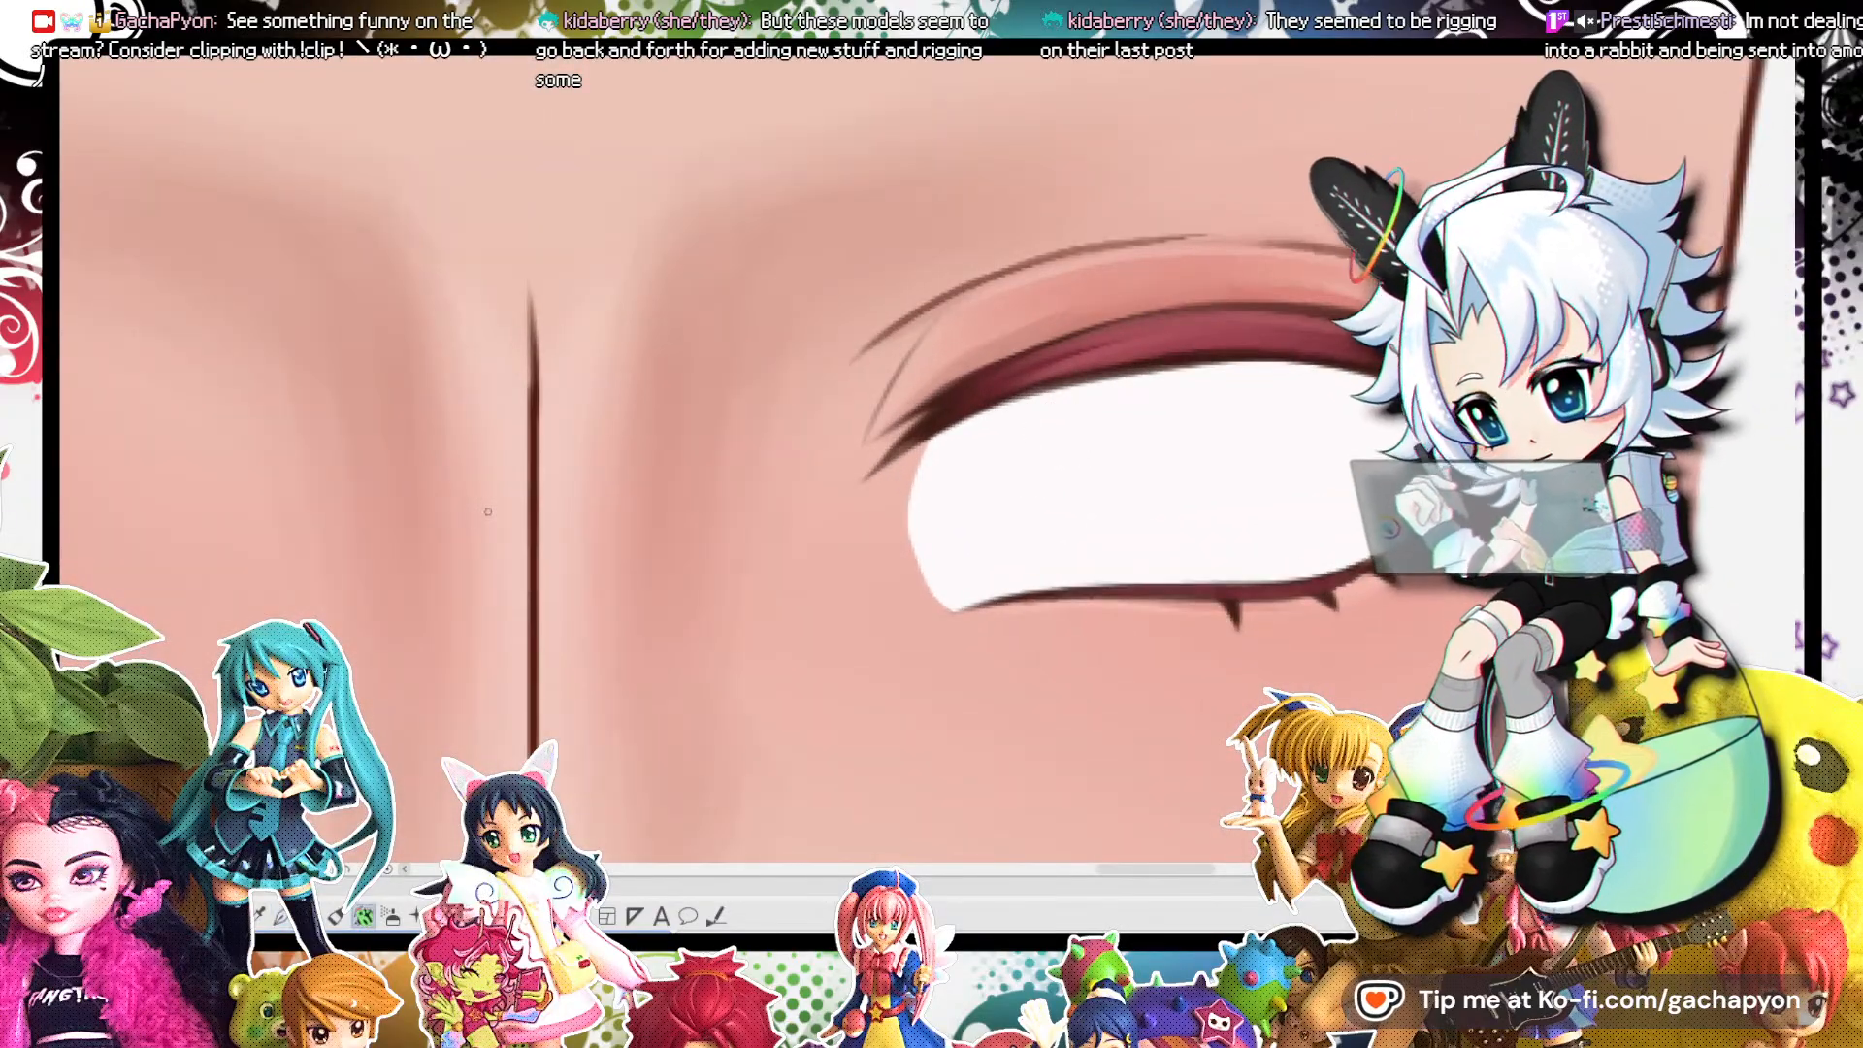
mouse_move(941, 445)
left_mouse_down()
mouse_move(920, 574)
mouse_move(967, 598)
mouse_move(972, 580)
mouse_move(900, 531)
mouse_move(925, 580)
left_mouse_up()
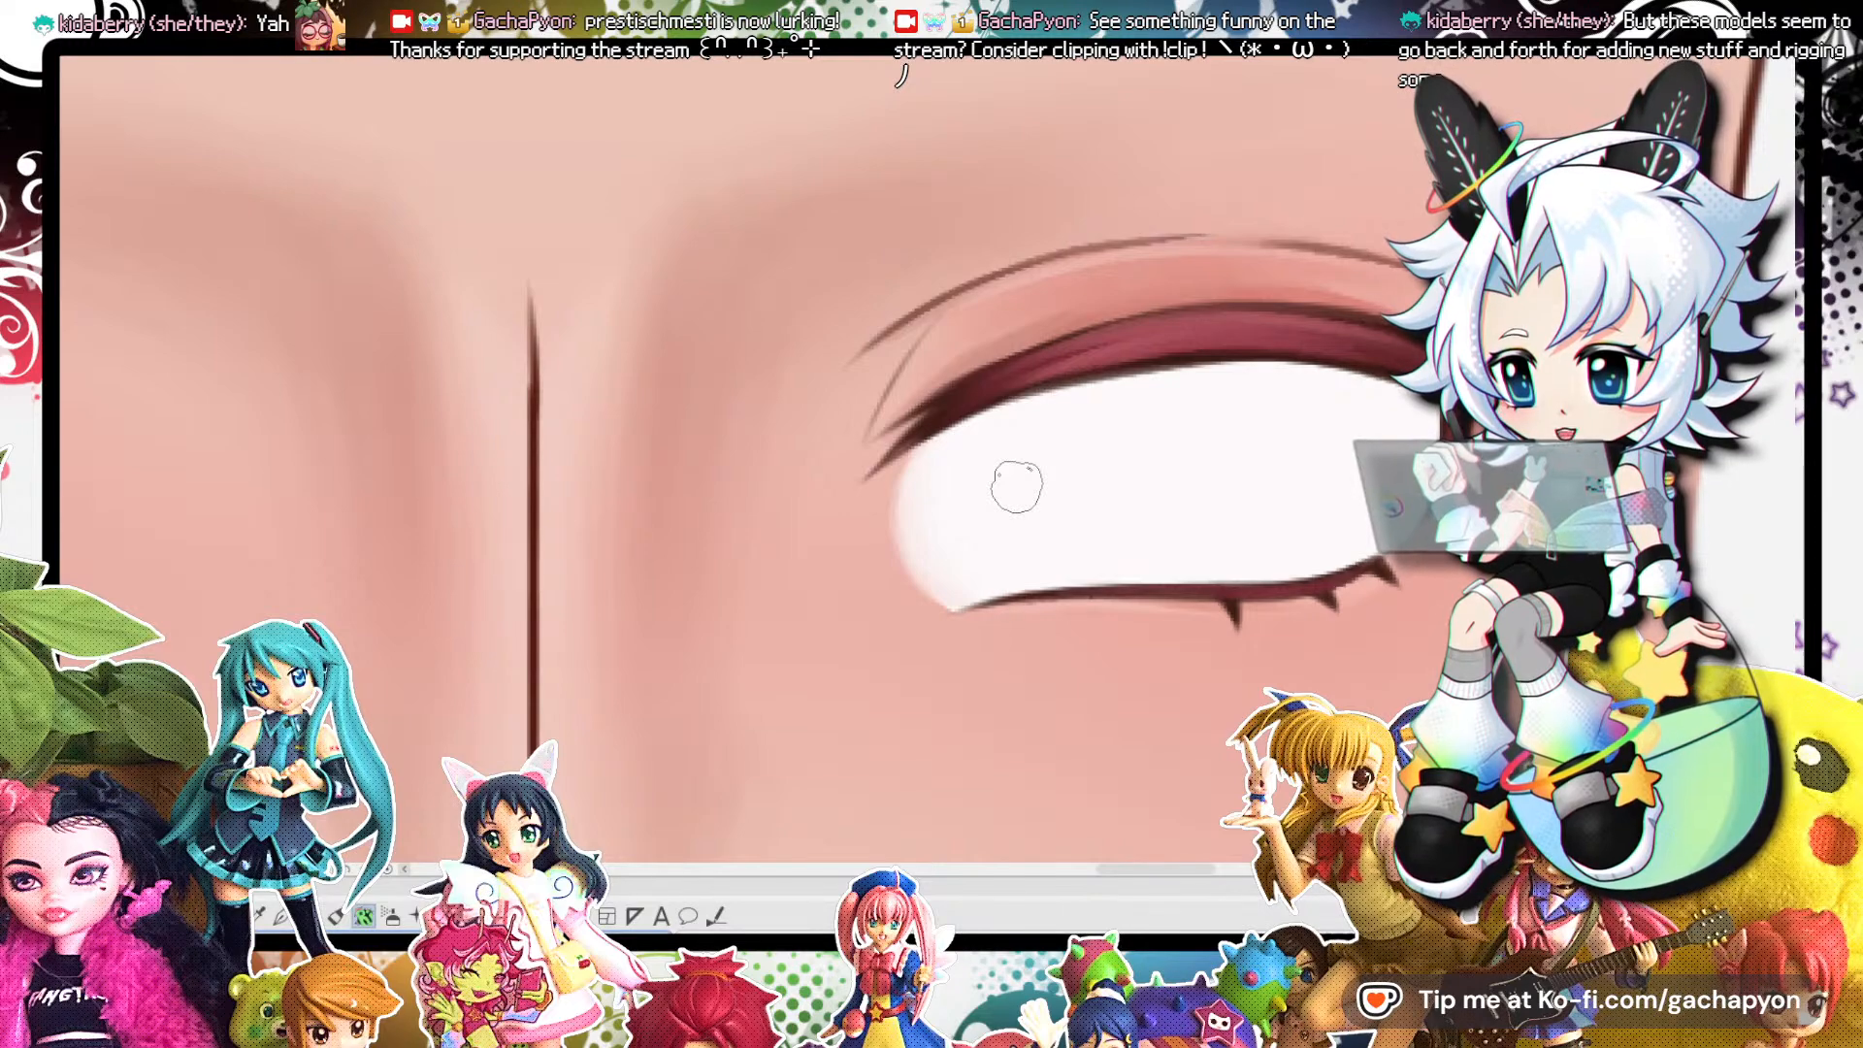
Examine the white-filled right-hand eye up close and in proportion to the whole face.
scroll(959, 454, "down", 6)
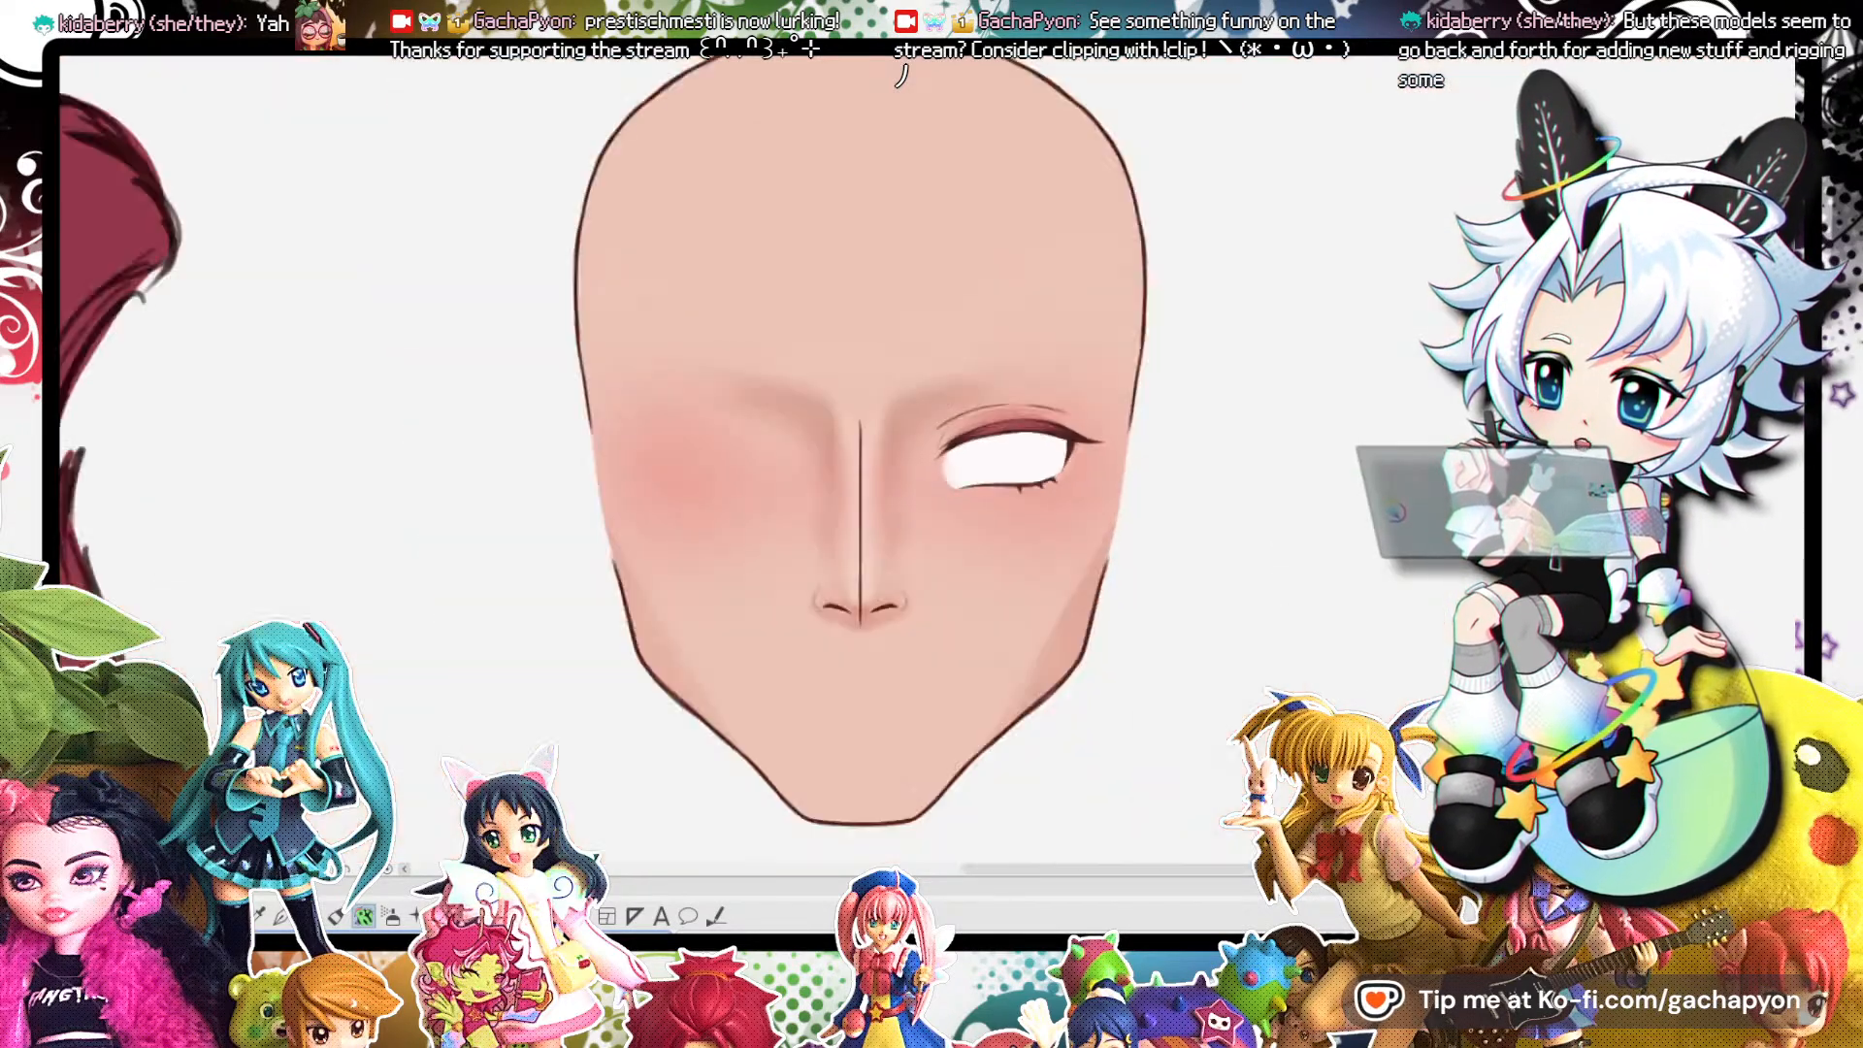
scroll(958, 454, "up", 3)
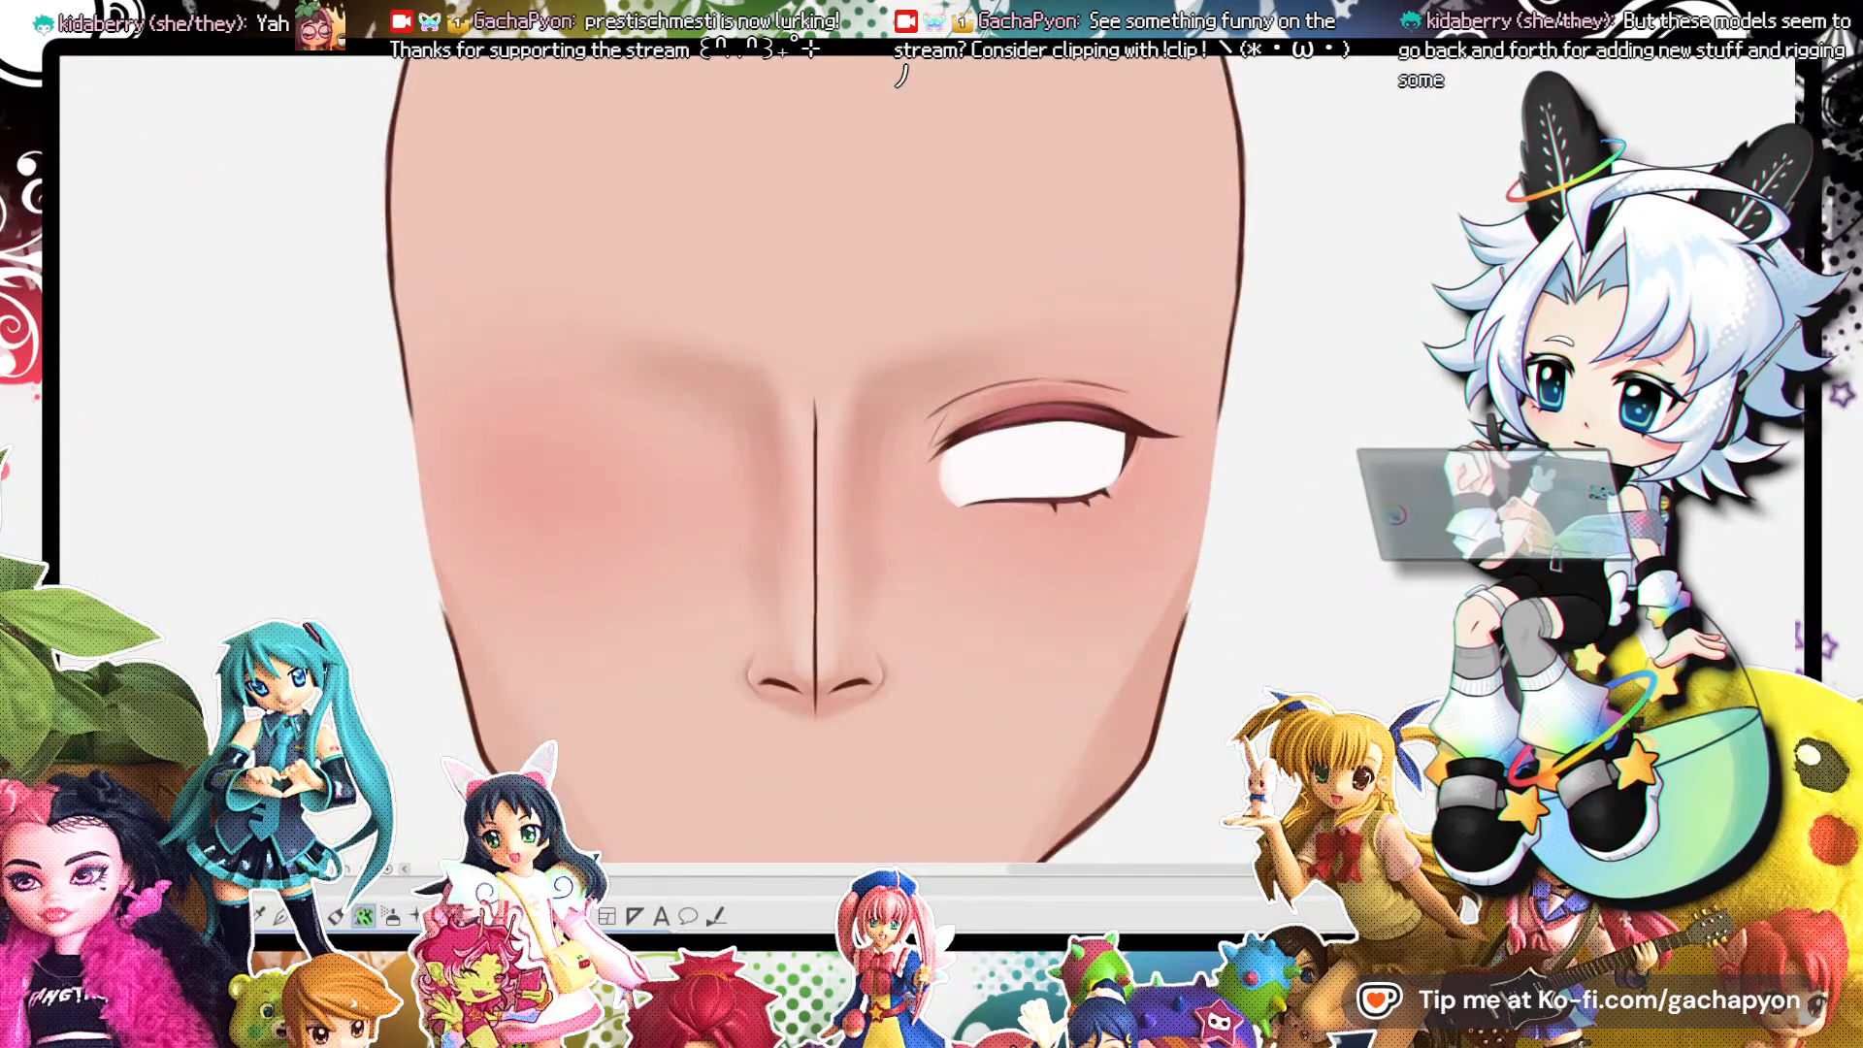
scroll(959, 454, "up", 2)
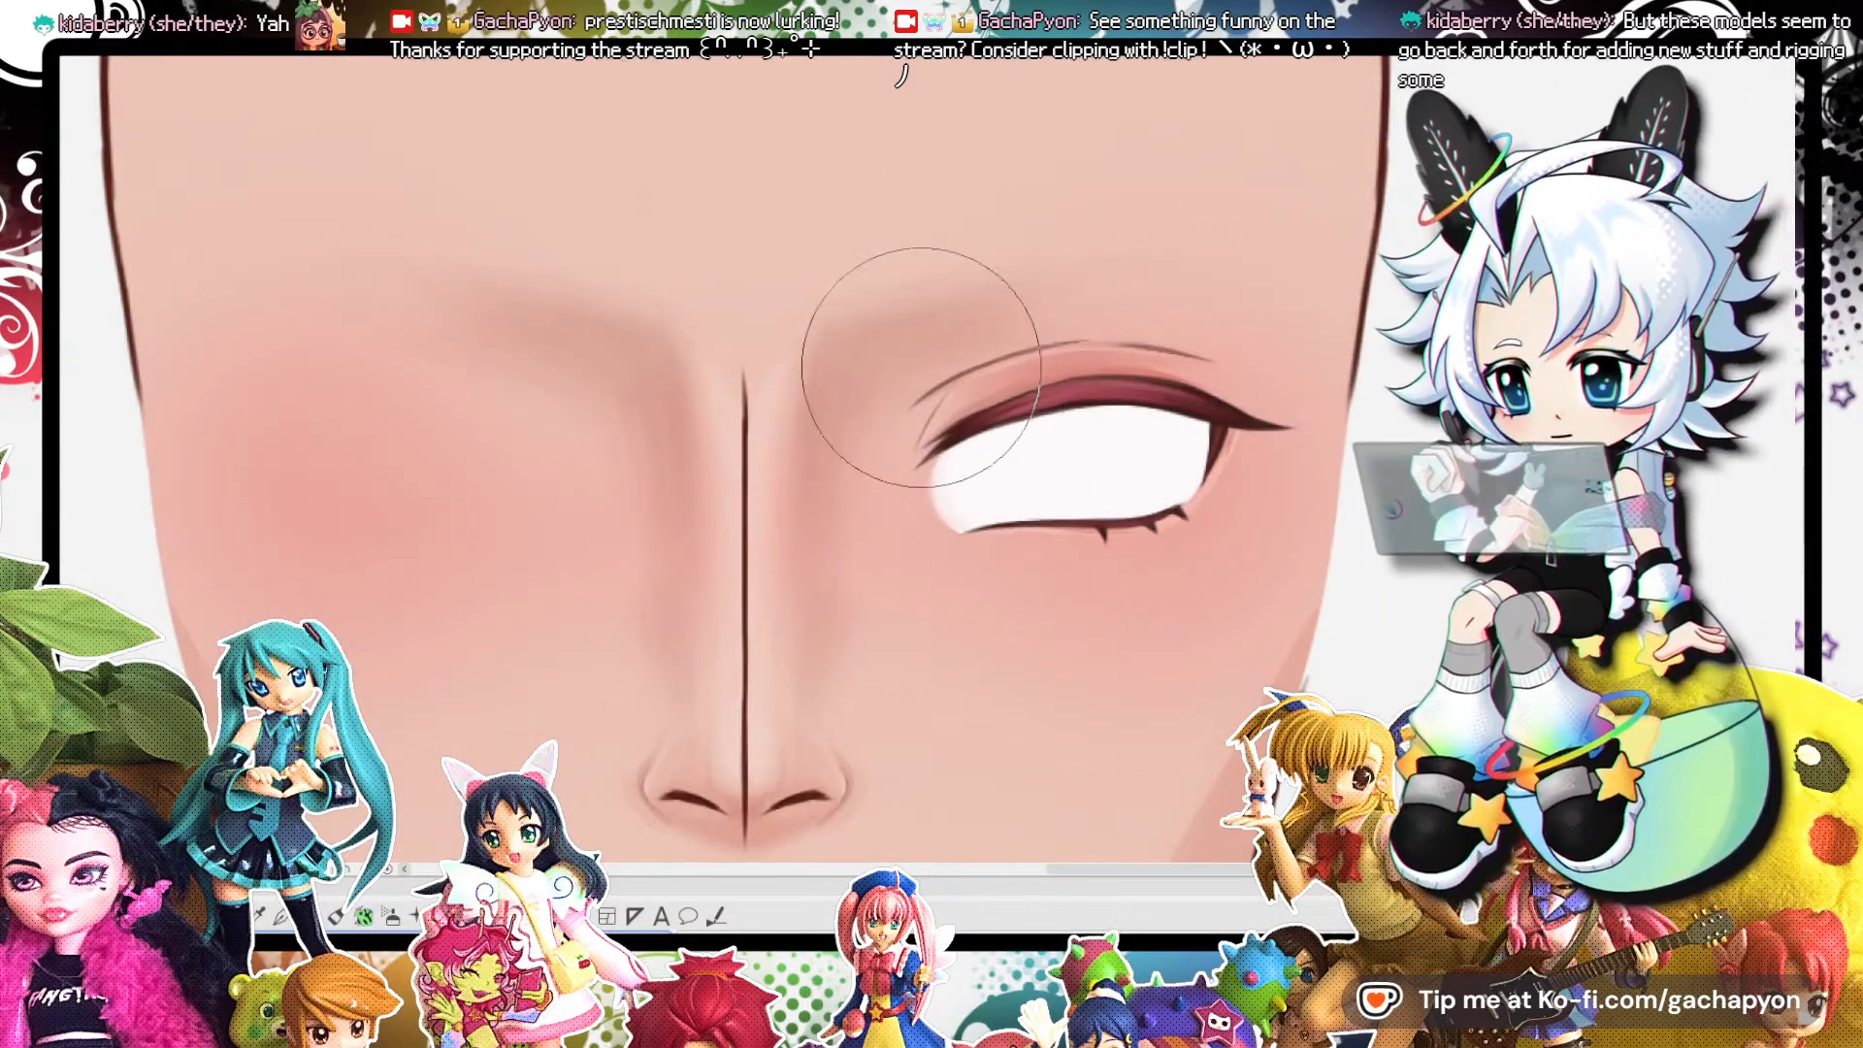
scroll(980, 220, "down", 4)
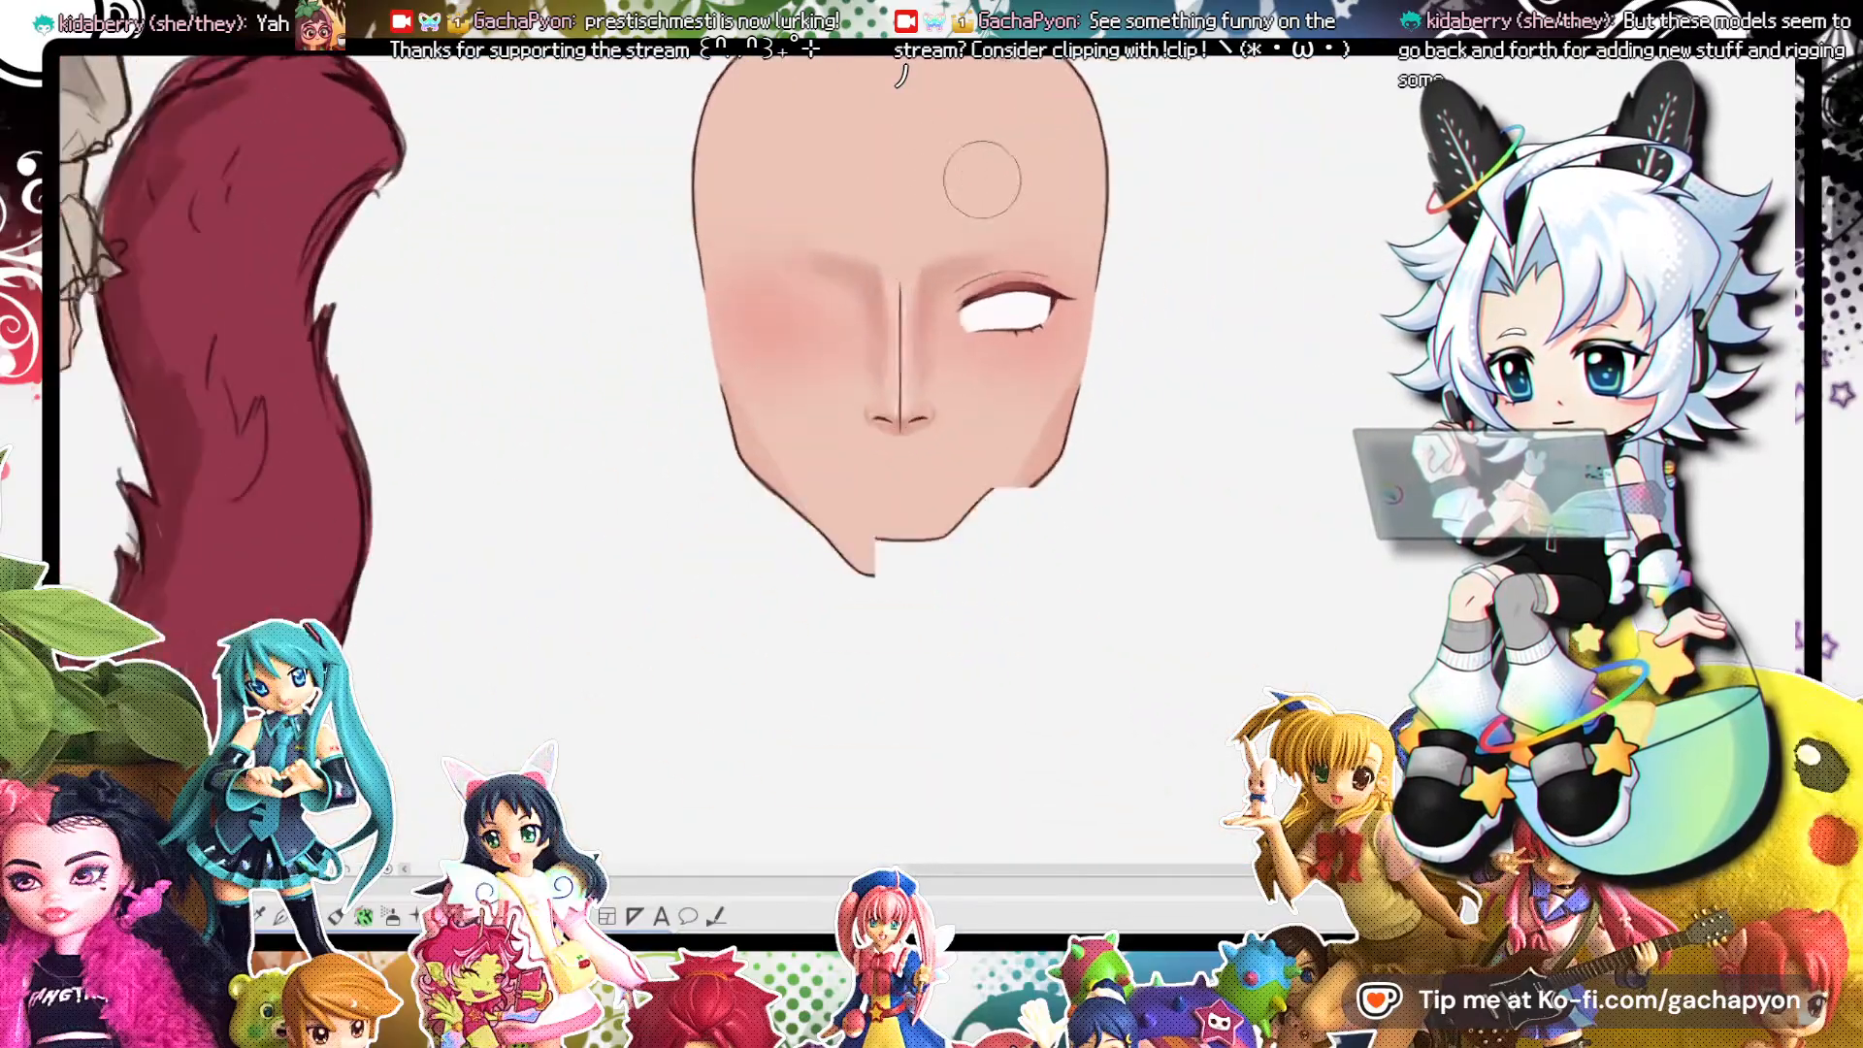
scroll(980, 214, "up", 5)
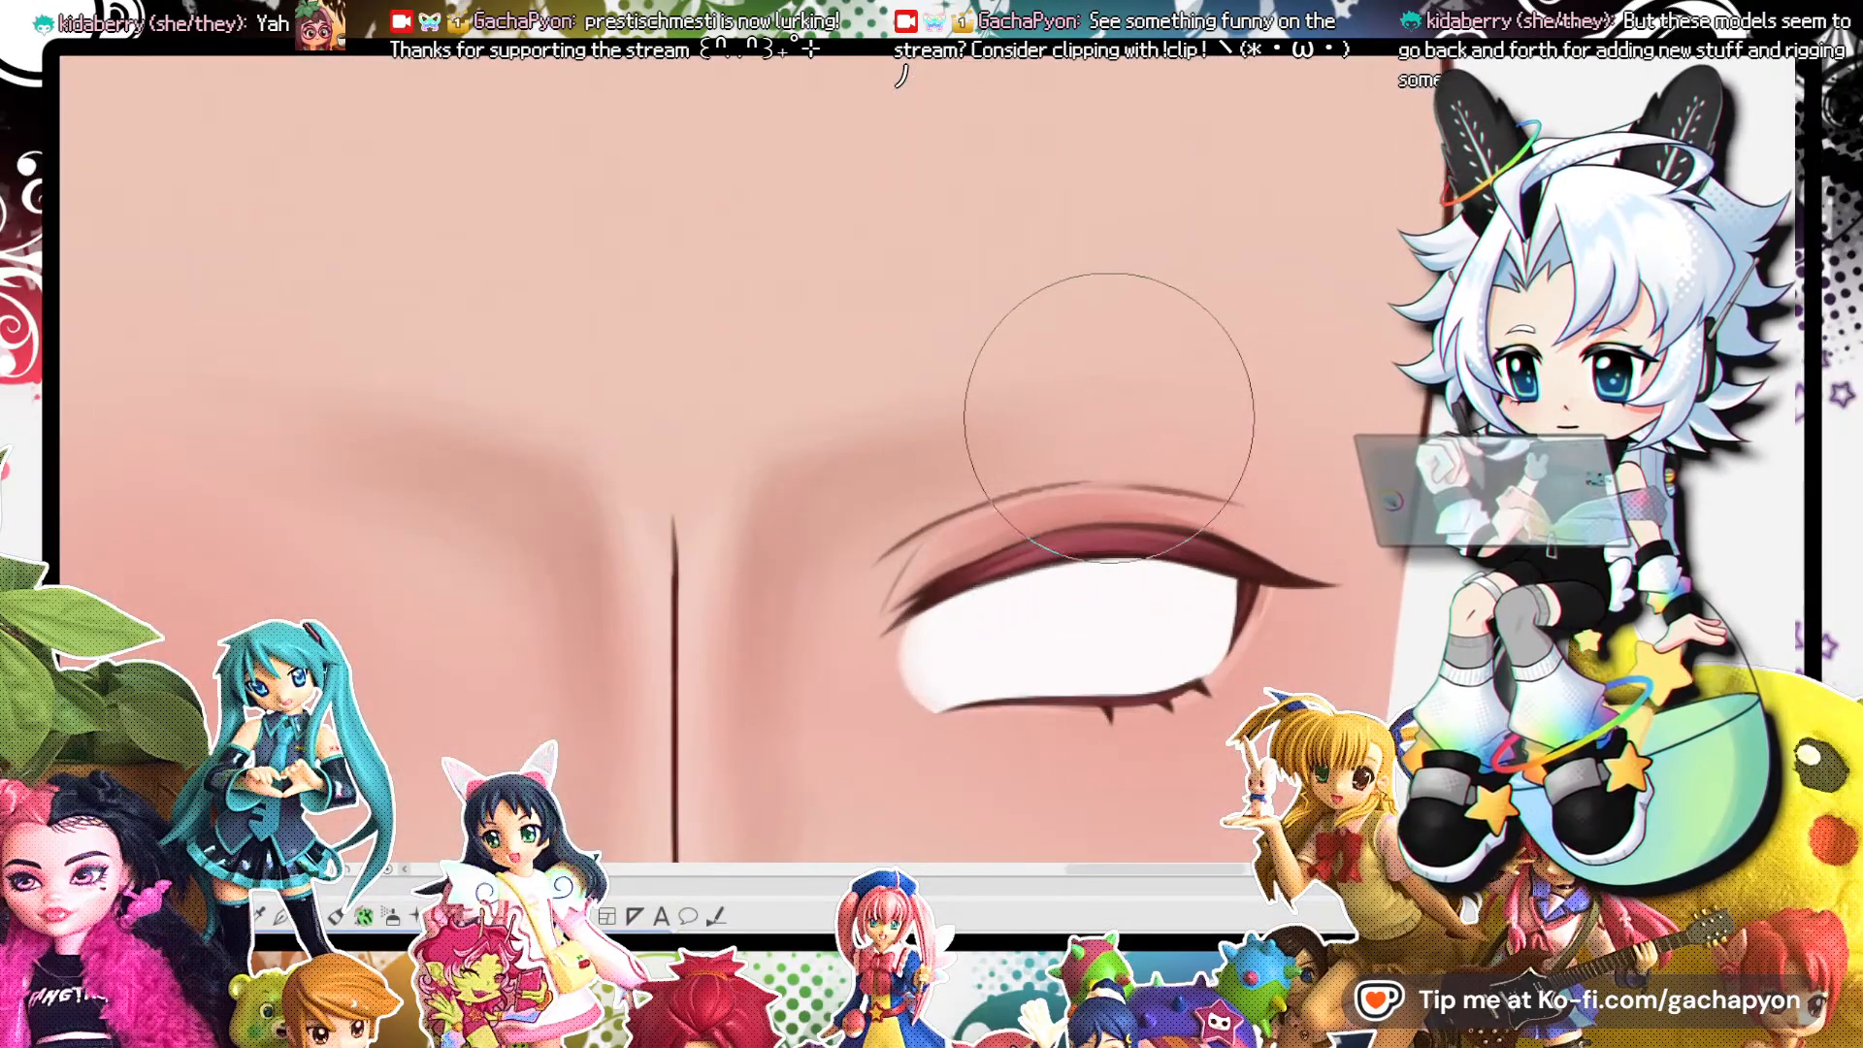
scroll(1159, 359, "down", 4)
scroll(1089, 383, "up", 3)
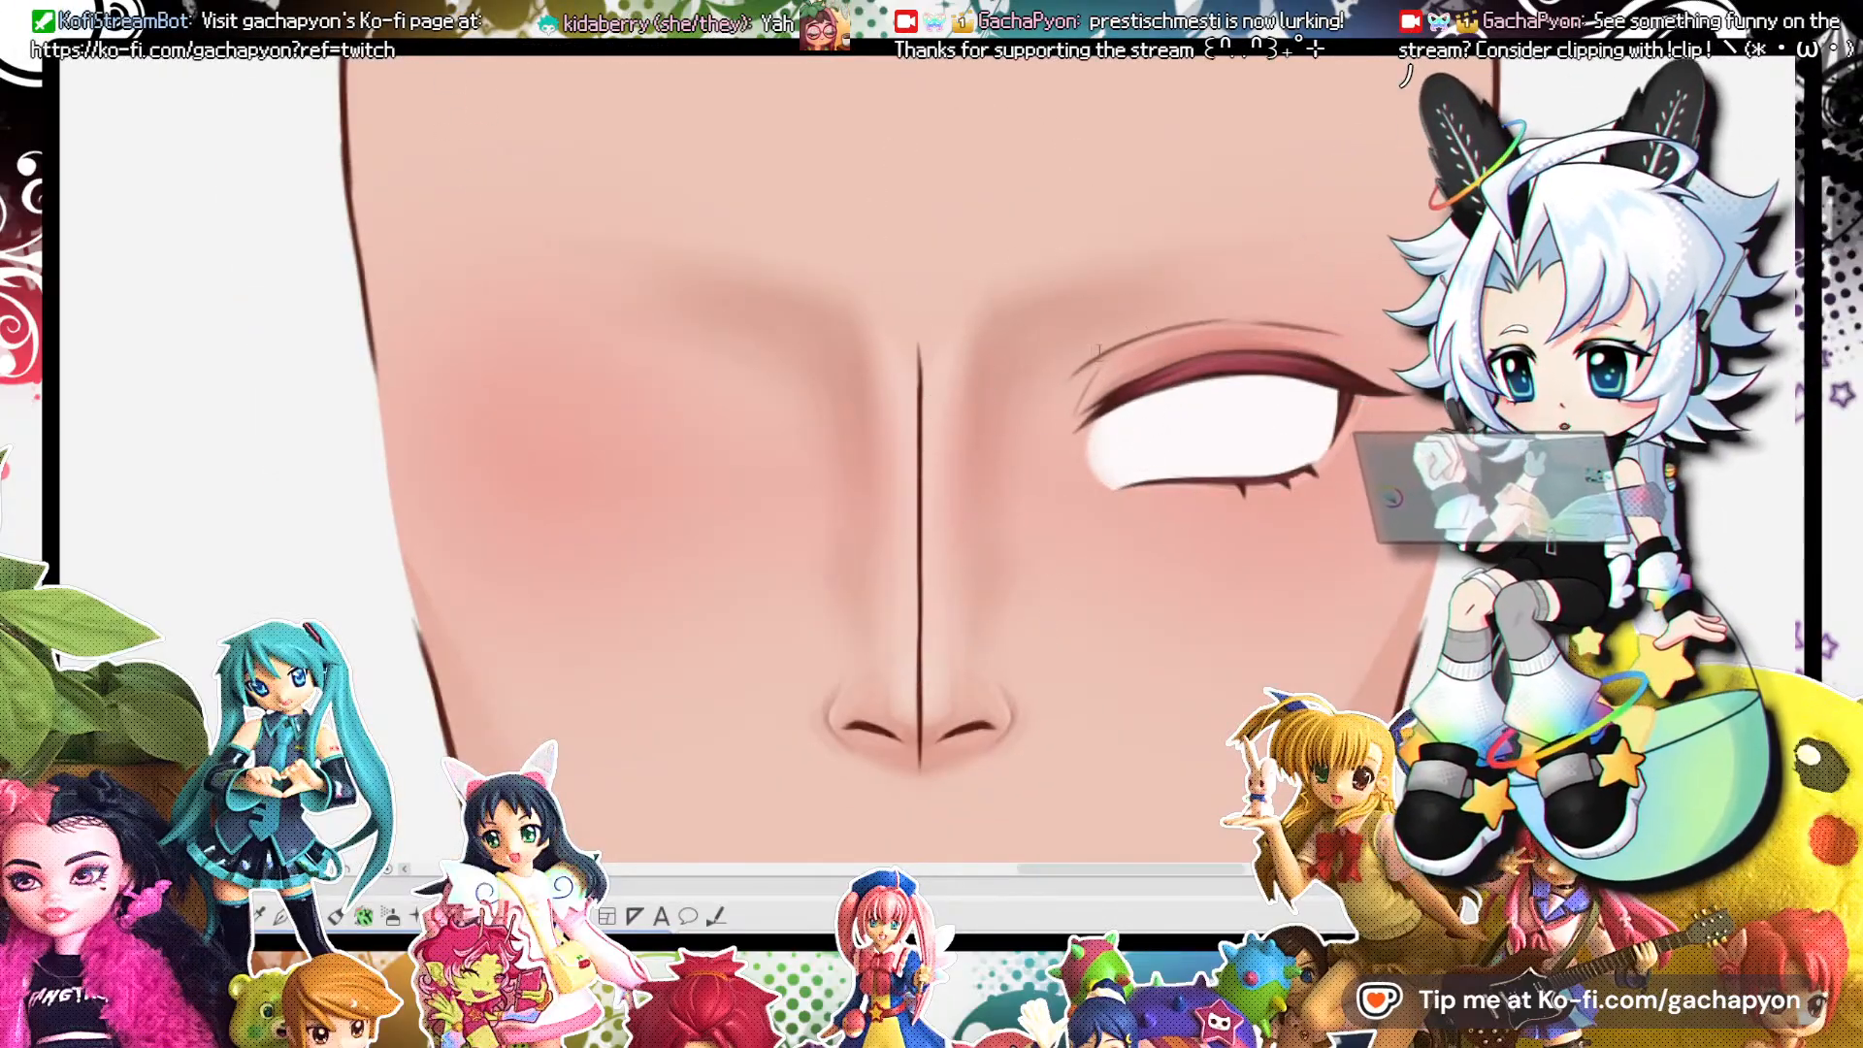
Switch to a blank page and frame its upper part for sketching.
key("Return")
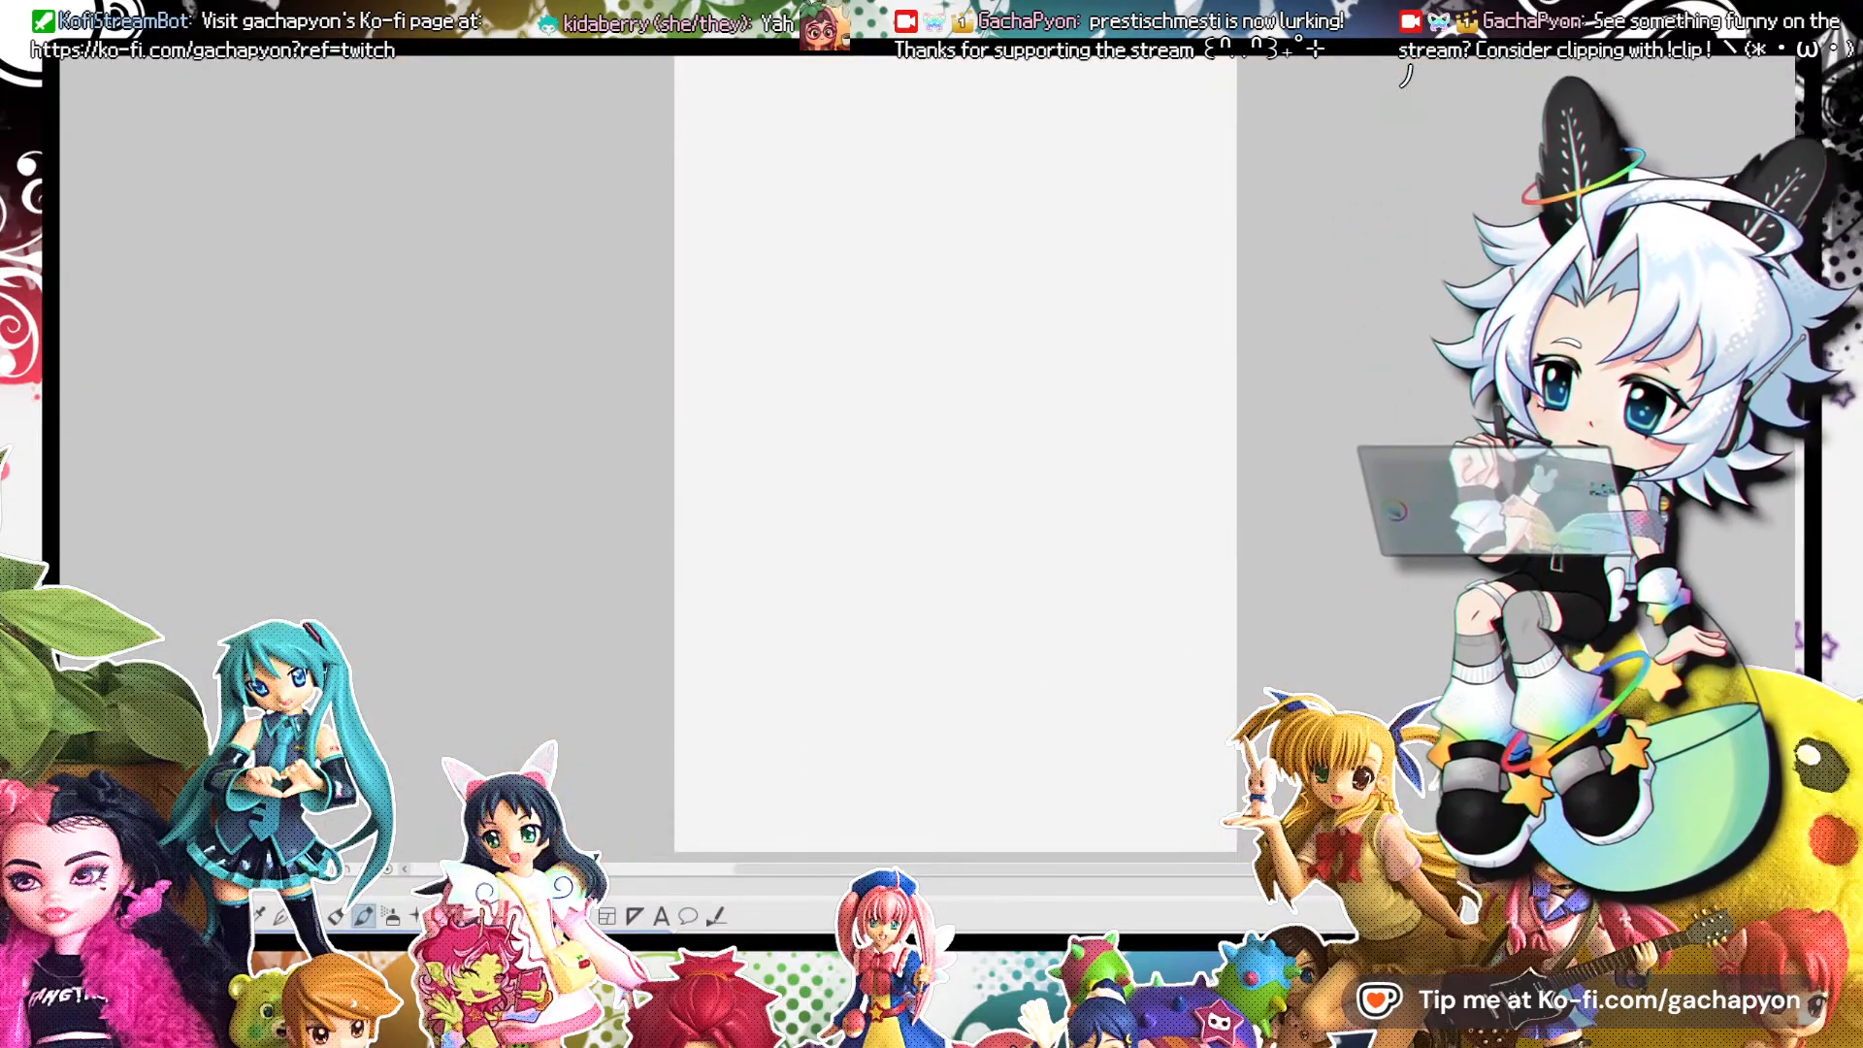
scroll(916, 367, "down", 2)
scroll(768, 199, "up", 5)
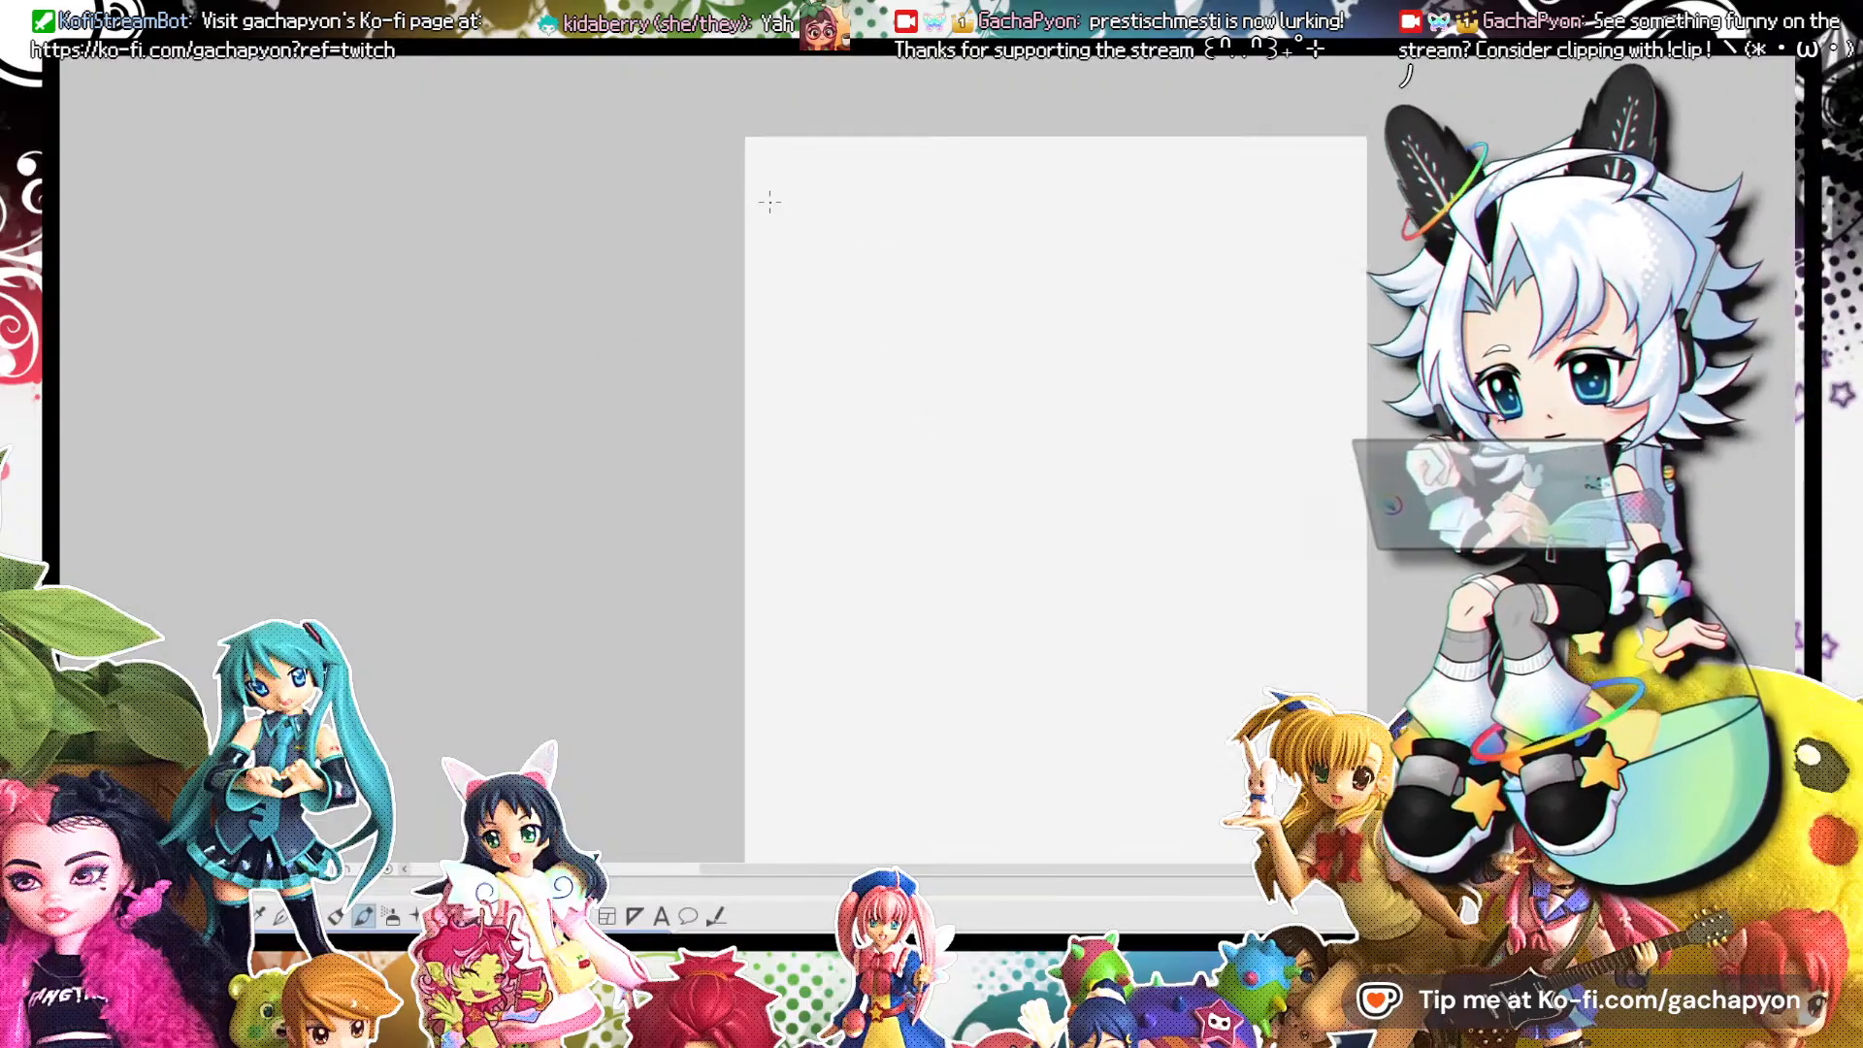
Sketch four head construction shapes in a row, each a circle with a different pointed, rounded or flat jaw.
mouse_move(873, 206)
left_mouse_down()
mouse_move(867, 301)
mouse_move(918, 284)
left_mouse_up()
mouse_move(922, 222)
left_mouse_down()
mouse_move(842, 320)
mouse_move(885, 341)
mouse_move(913, 313)
left_mouse_up()
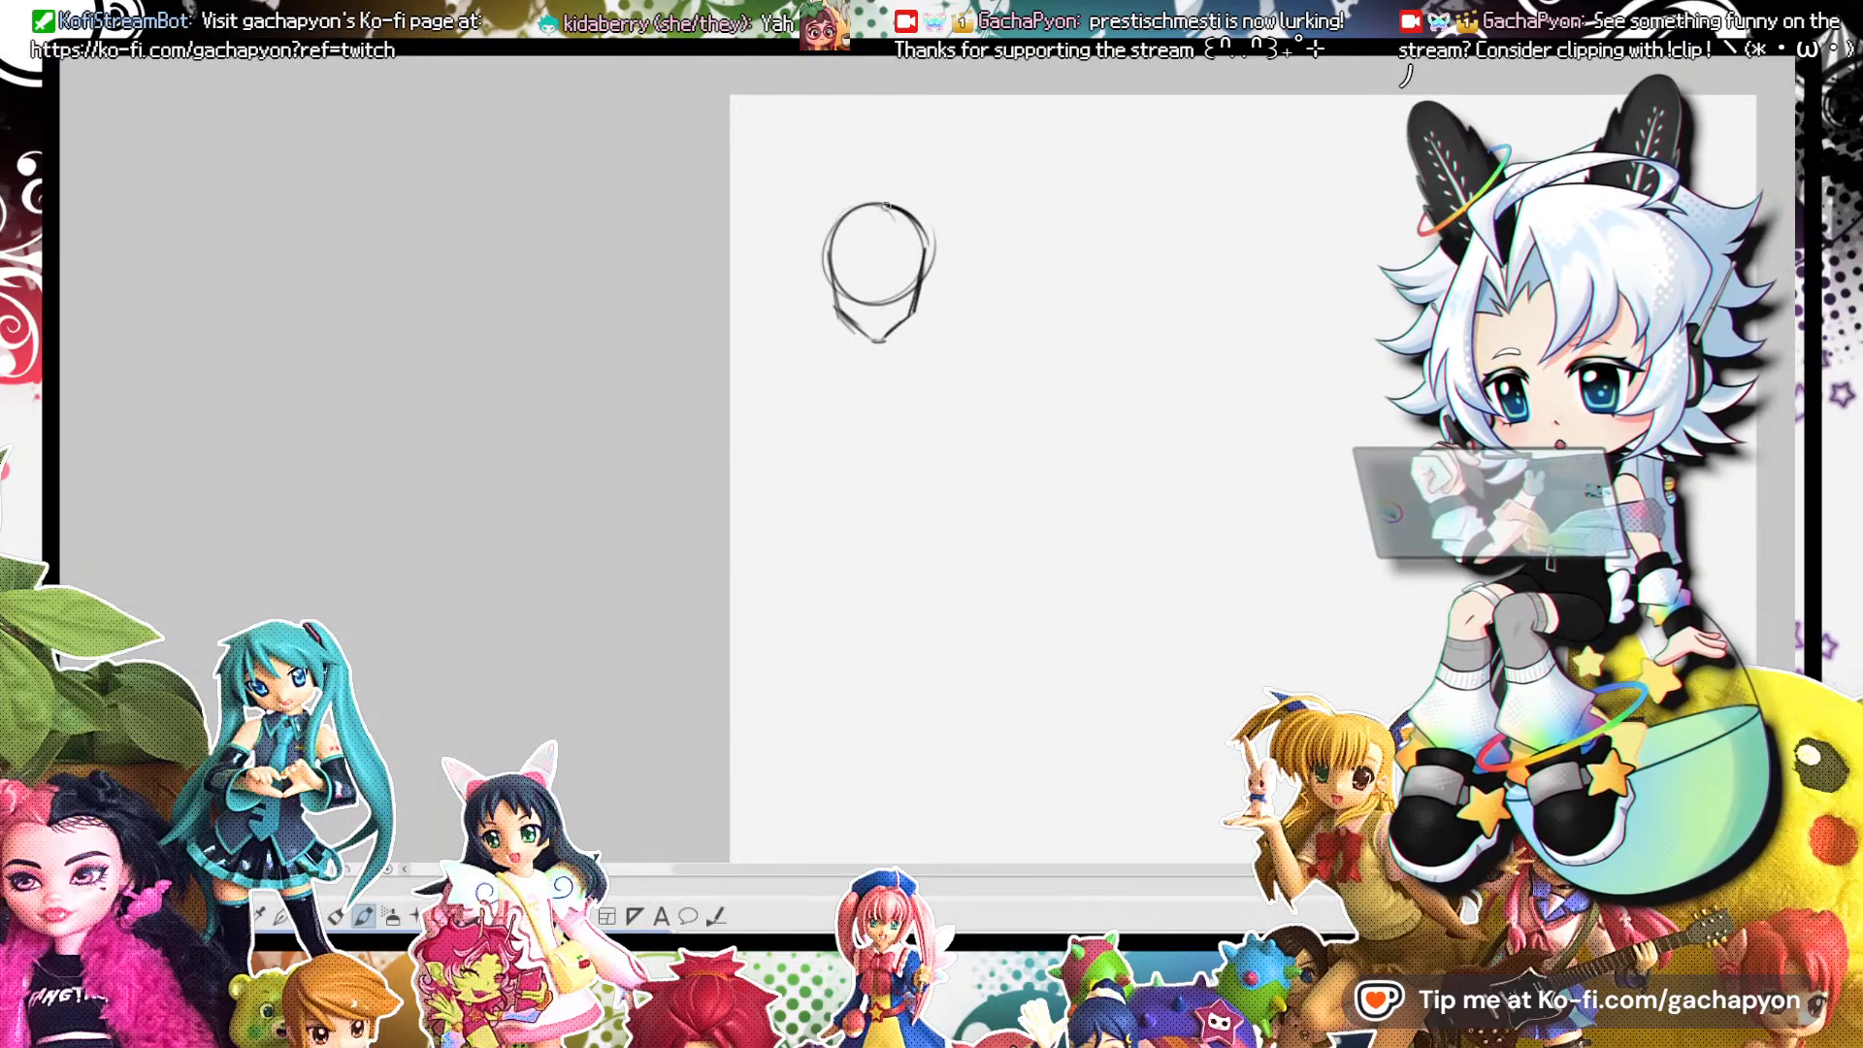
mouse_move(1008, 213)
left_mouse_down()
mouse_move(1060, 229)
mouse_move(979, 319)
mouse_move(1015, 339)
mouse_move(1056, 303)
mouse_move(1048, 324)
left_mouse_up()
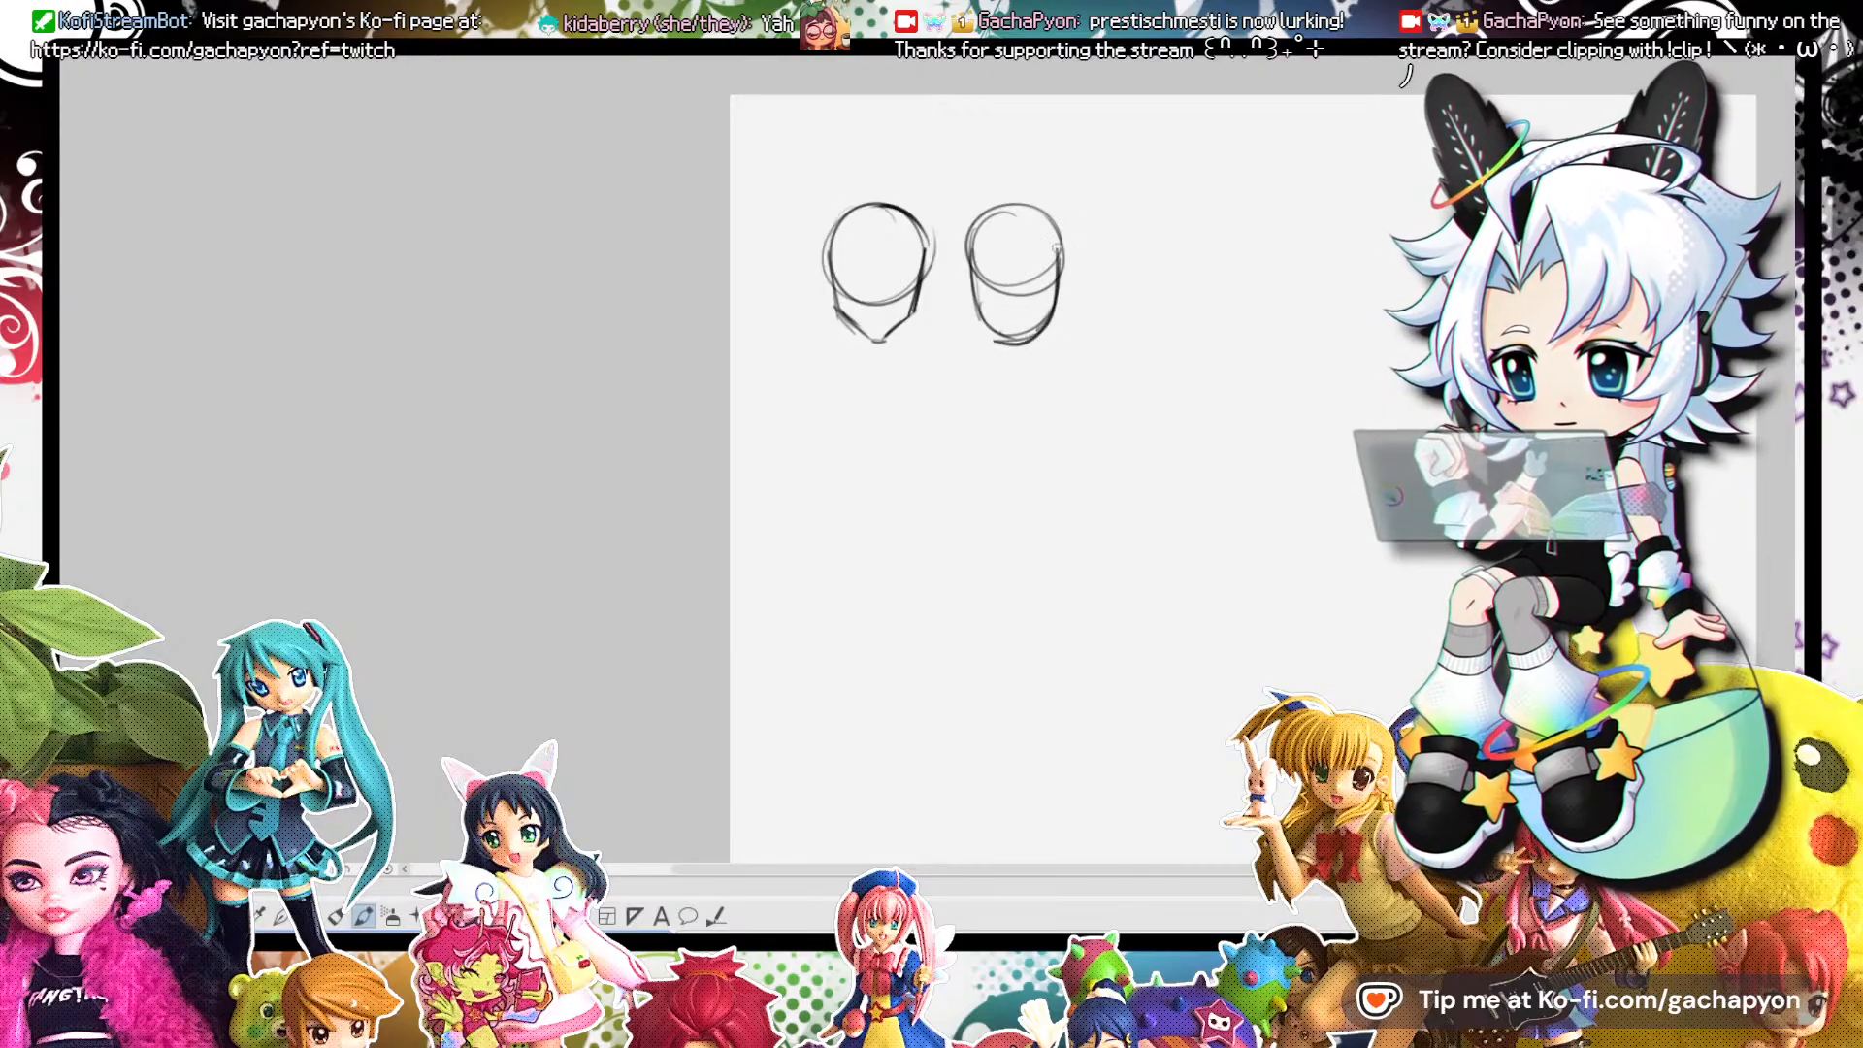
left_click_drag(1264, 168, 1226, 163)
mouse_move(1108, 211)
left_mouse_down()
mouse_move(1133, 280)
mouse_move(1153, 248)
mouse_move(1146, 224)
mouse_move(1067, 243)
mouse_move(1092, 322)
left_mouse_up()
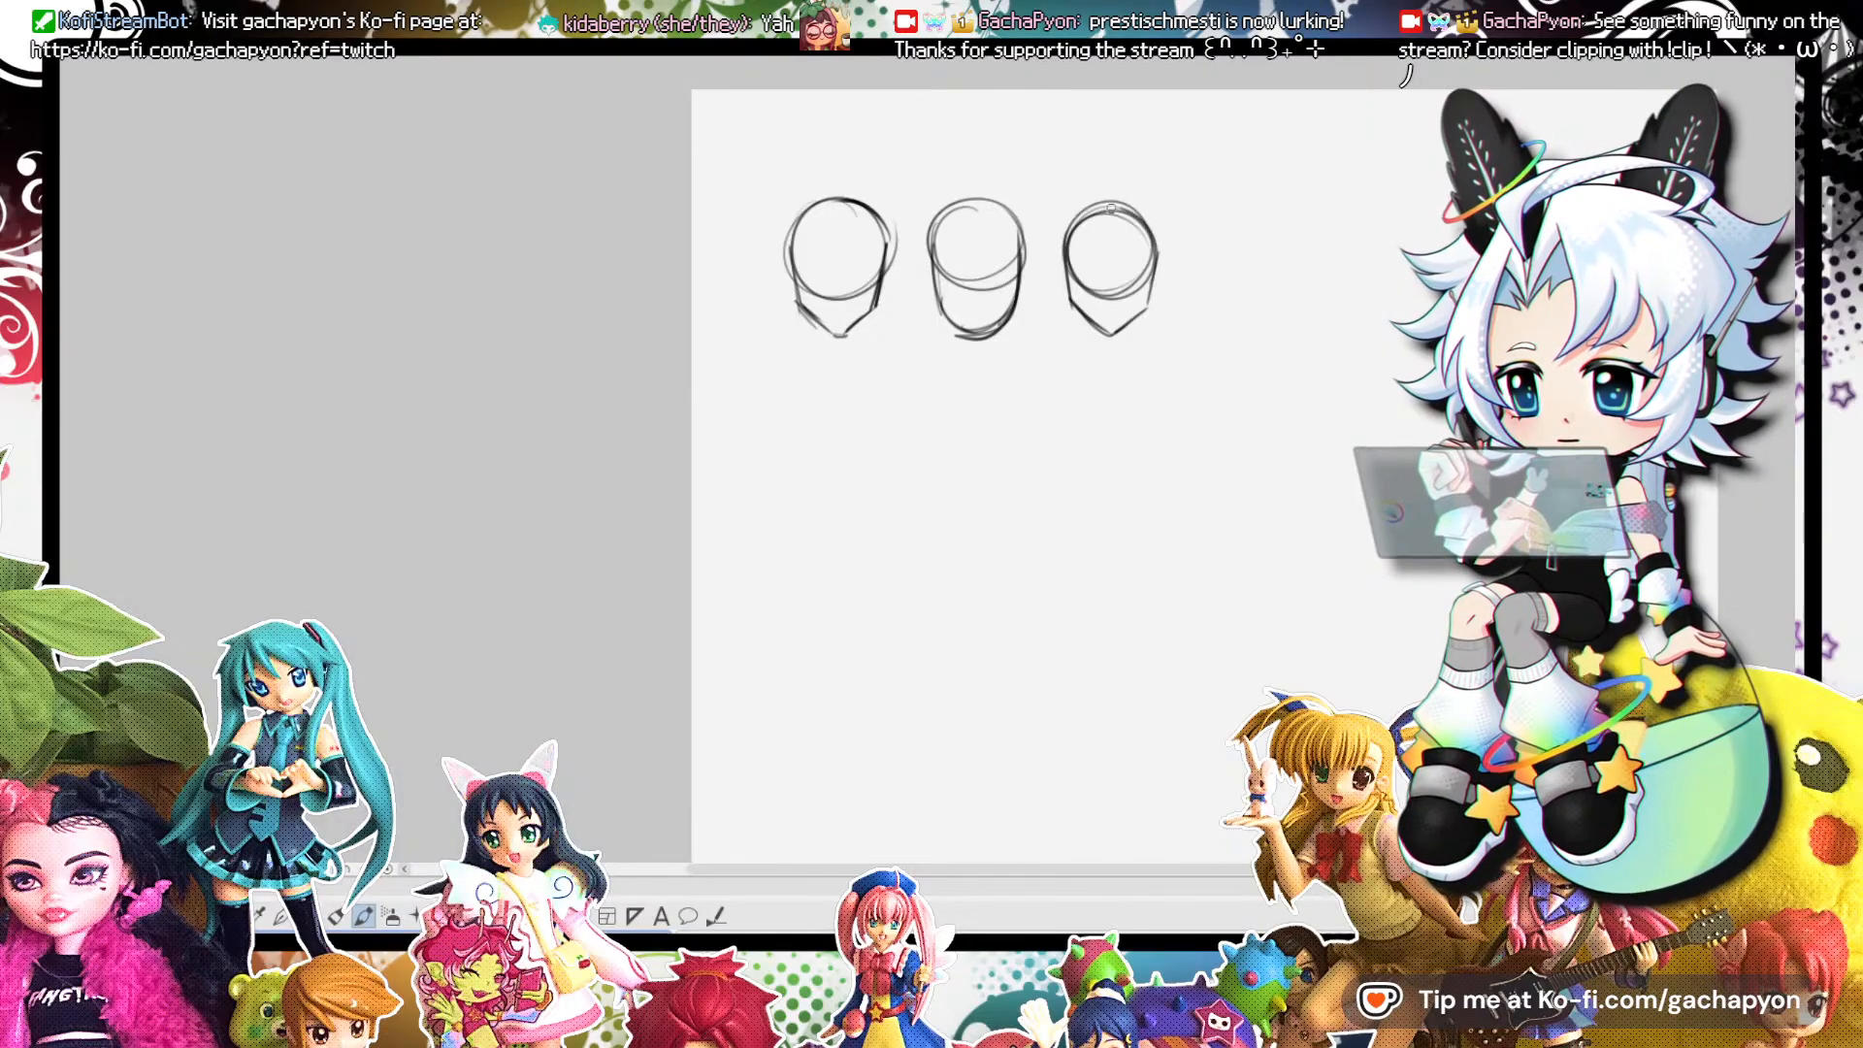
mouse_move(1243, 212)
left_mouse_down()
mouse_move(1225, 262)
mouse_move(1281, 223)
mouse_move(1213, 233)
mouse_move(1209, 255)
mouse_move(1298, 247)
left_mouse_up()
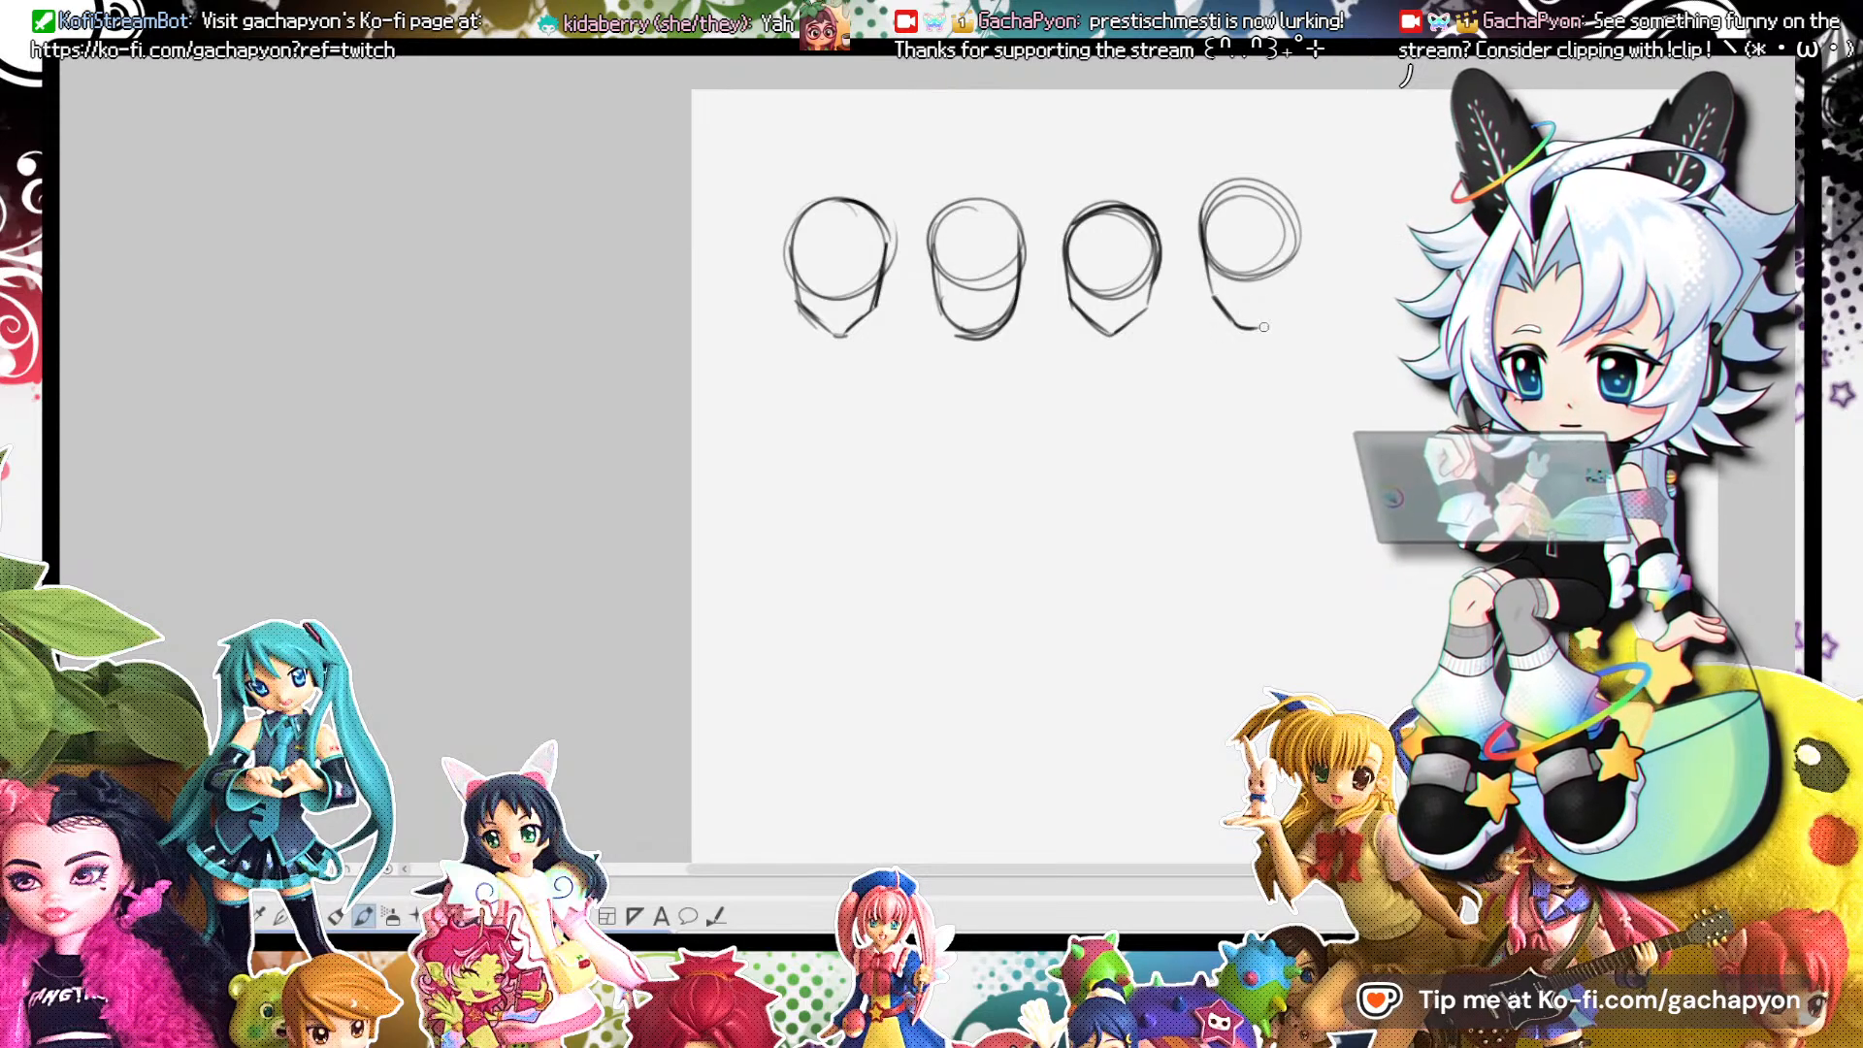
mouse_move(1294, 264)
left_mouse_down()
mouse_move(1215, 199)
mouse_move(1293, 238)
mouse_move(1267, 324)
left_mouse_up()
left_click_drag(1519, 143, 1504, 143)
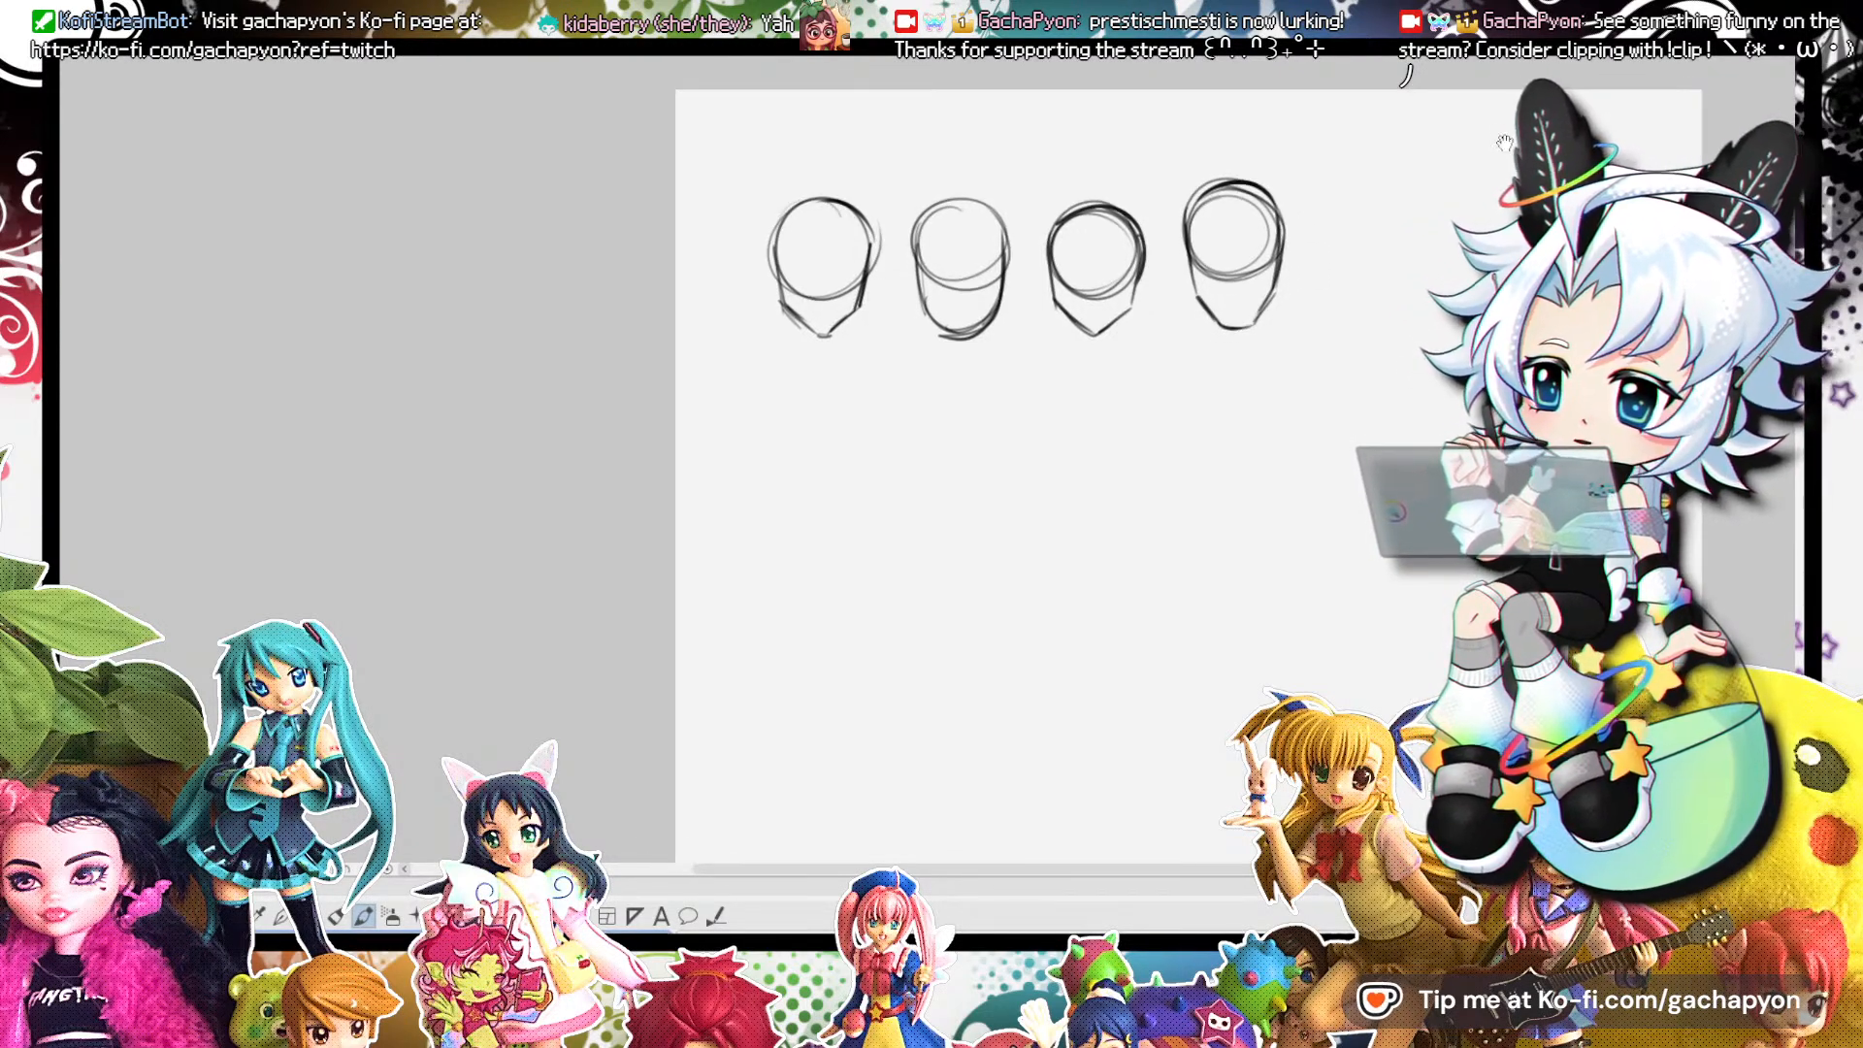
Clear the four head sketches from the page.
scroll(1296, 160, "down", 2)
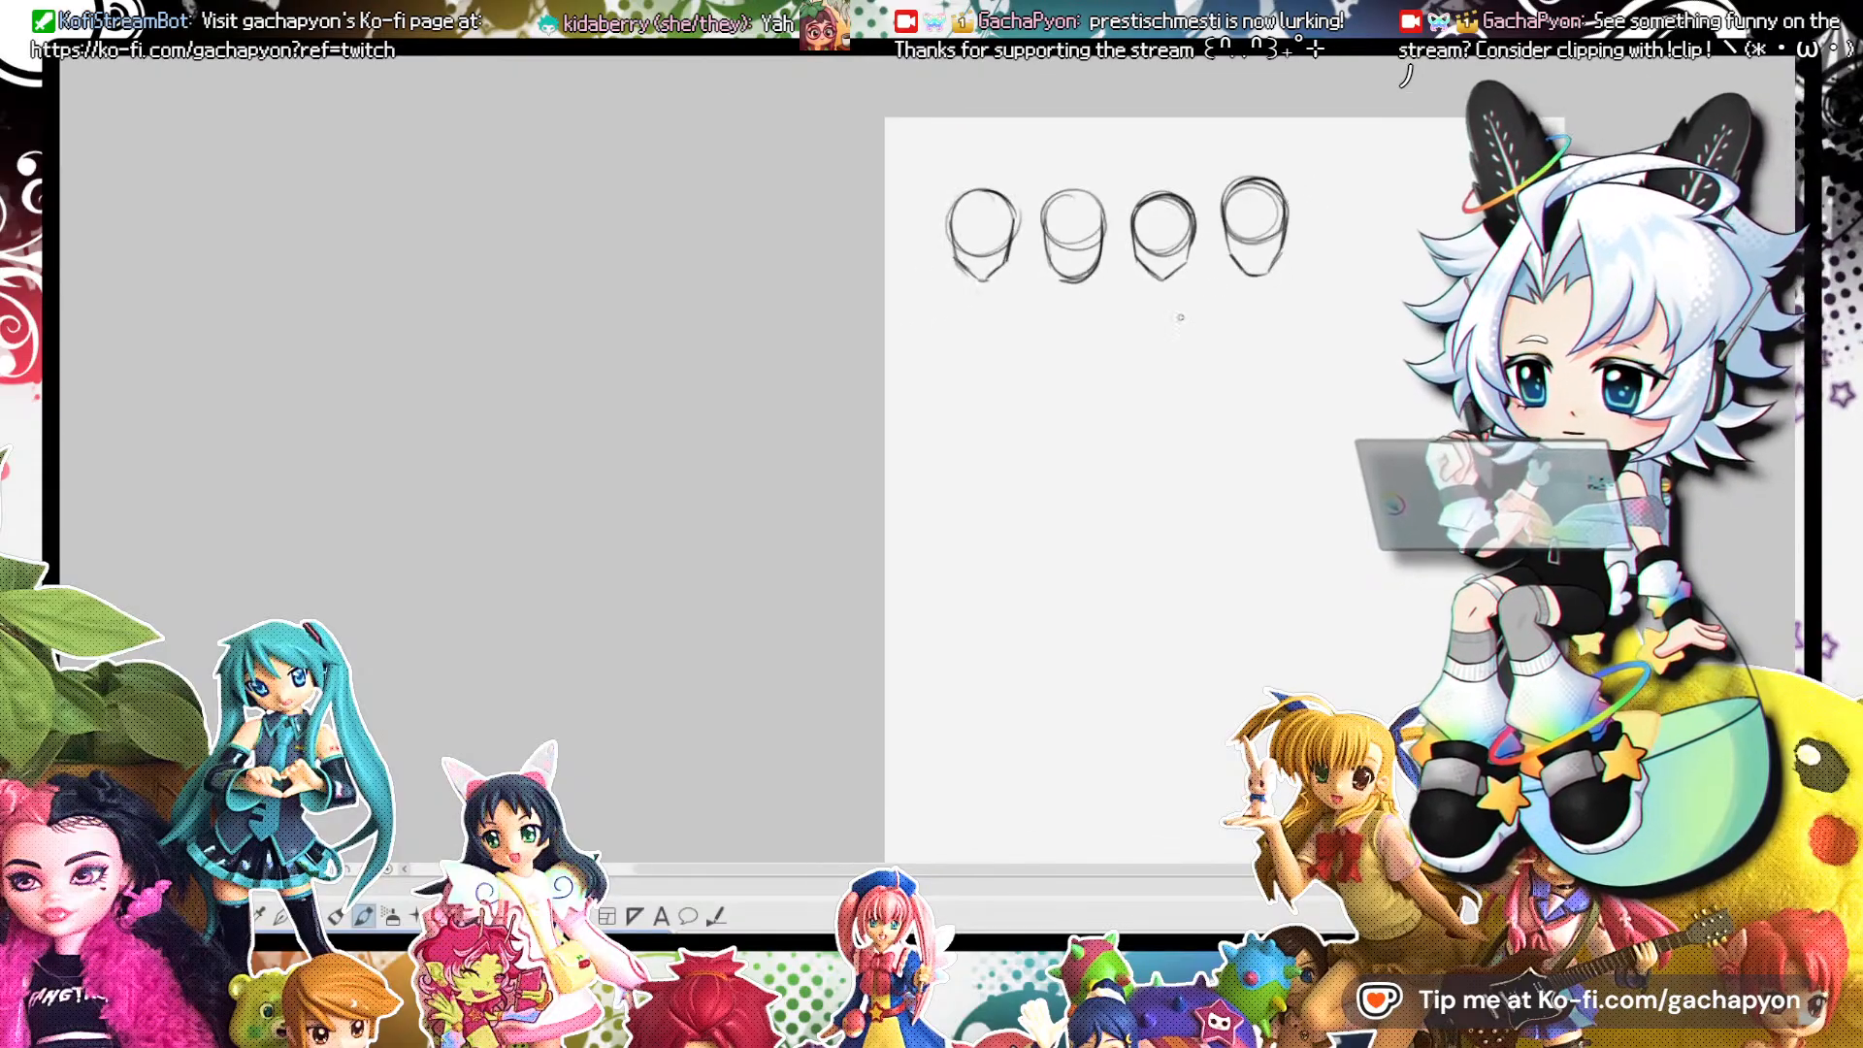
scroll(1175, 298, "up", 1)
key("Delete")
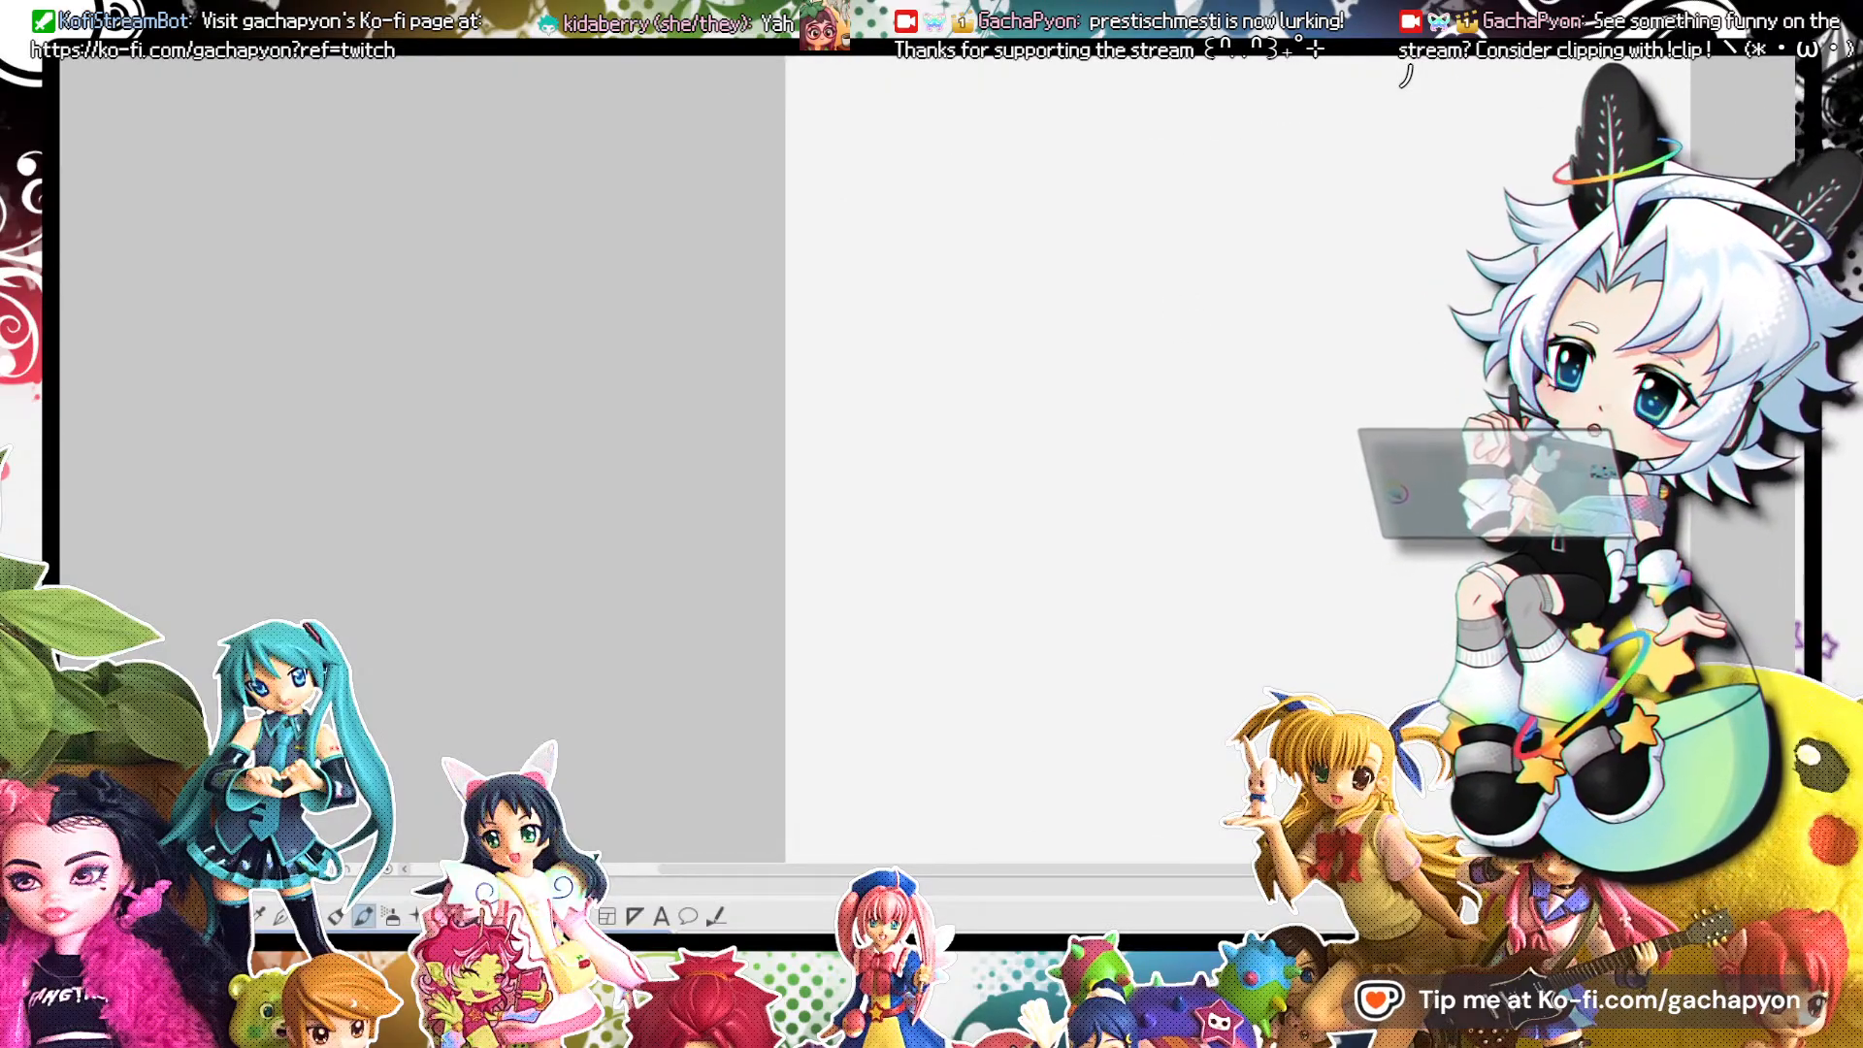
Sketch a simple headless front-view figure with a boxy torso, hips, segmented legs and pointed feet.
left_click_drag(1067, 184, 1019, 272)
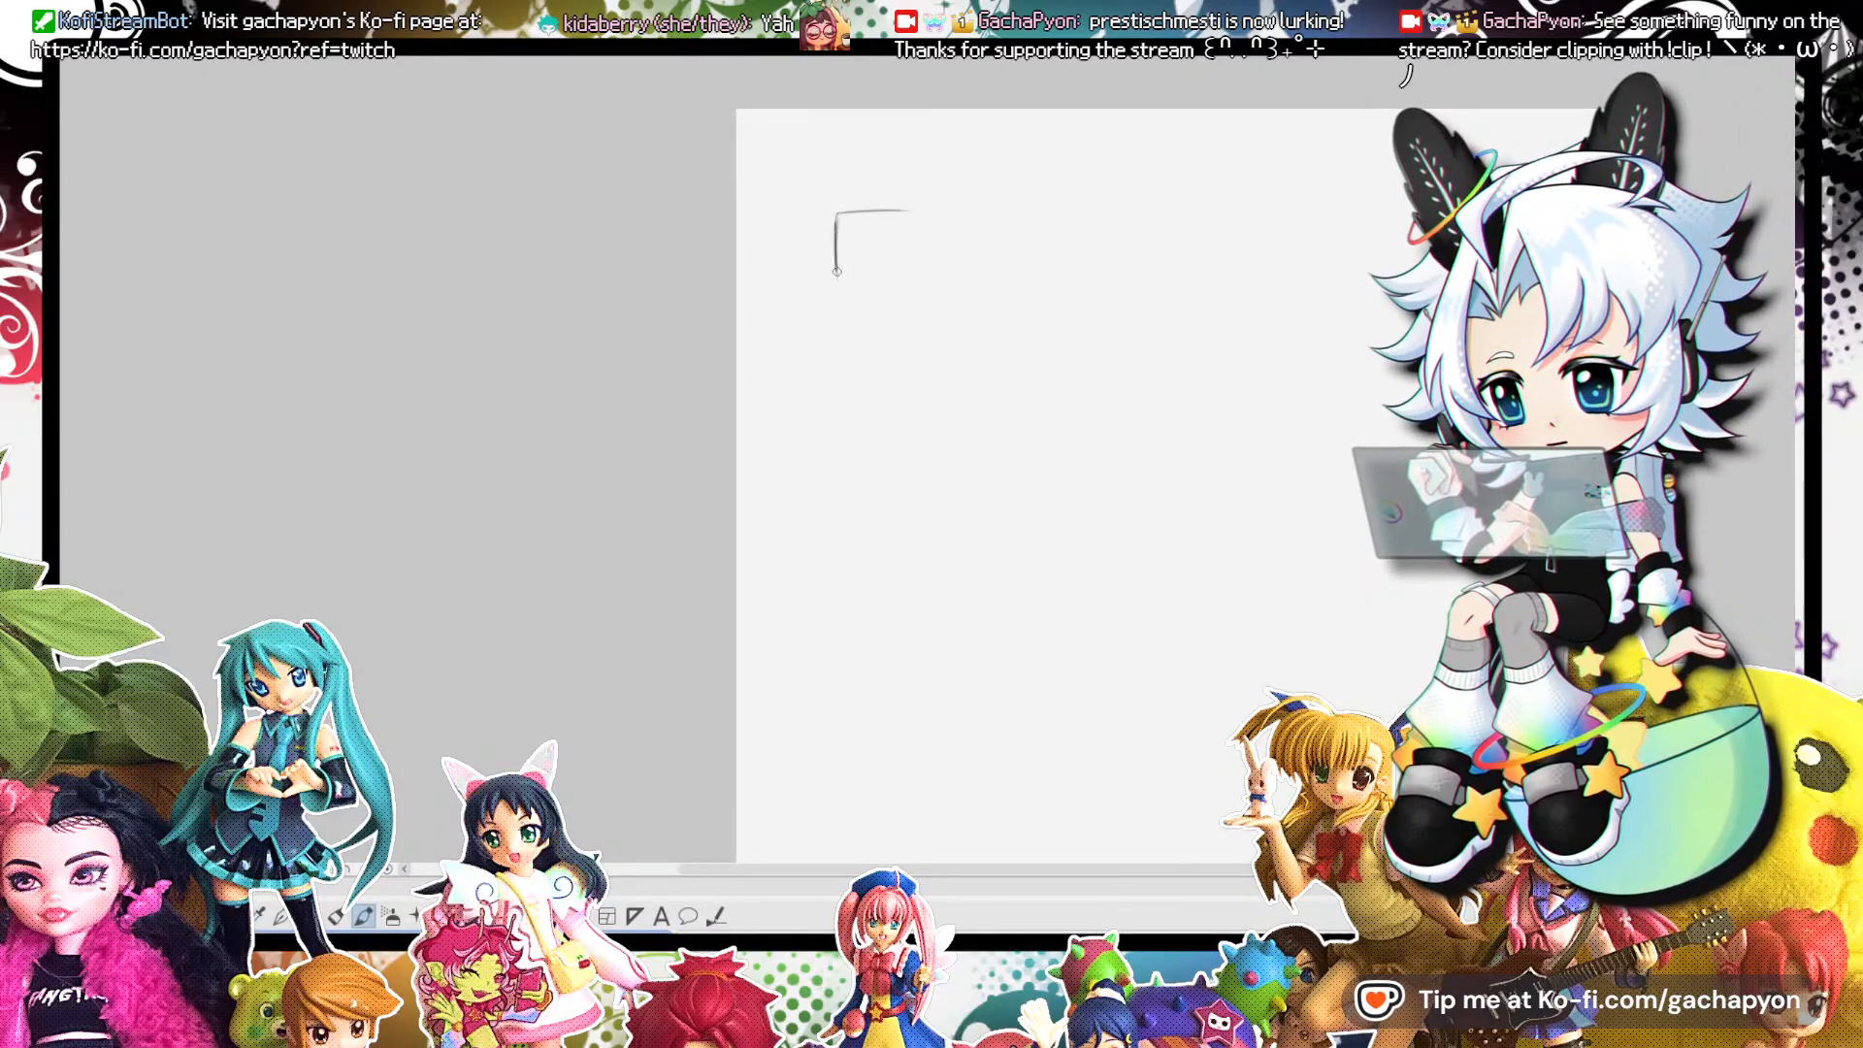
mouse_move(838, 285)
left_mouse_down()
mouse_move(829, 361)
mouse_move(848, 369)
left_mouse_up()
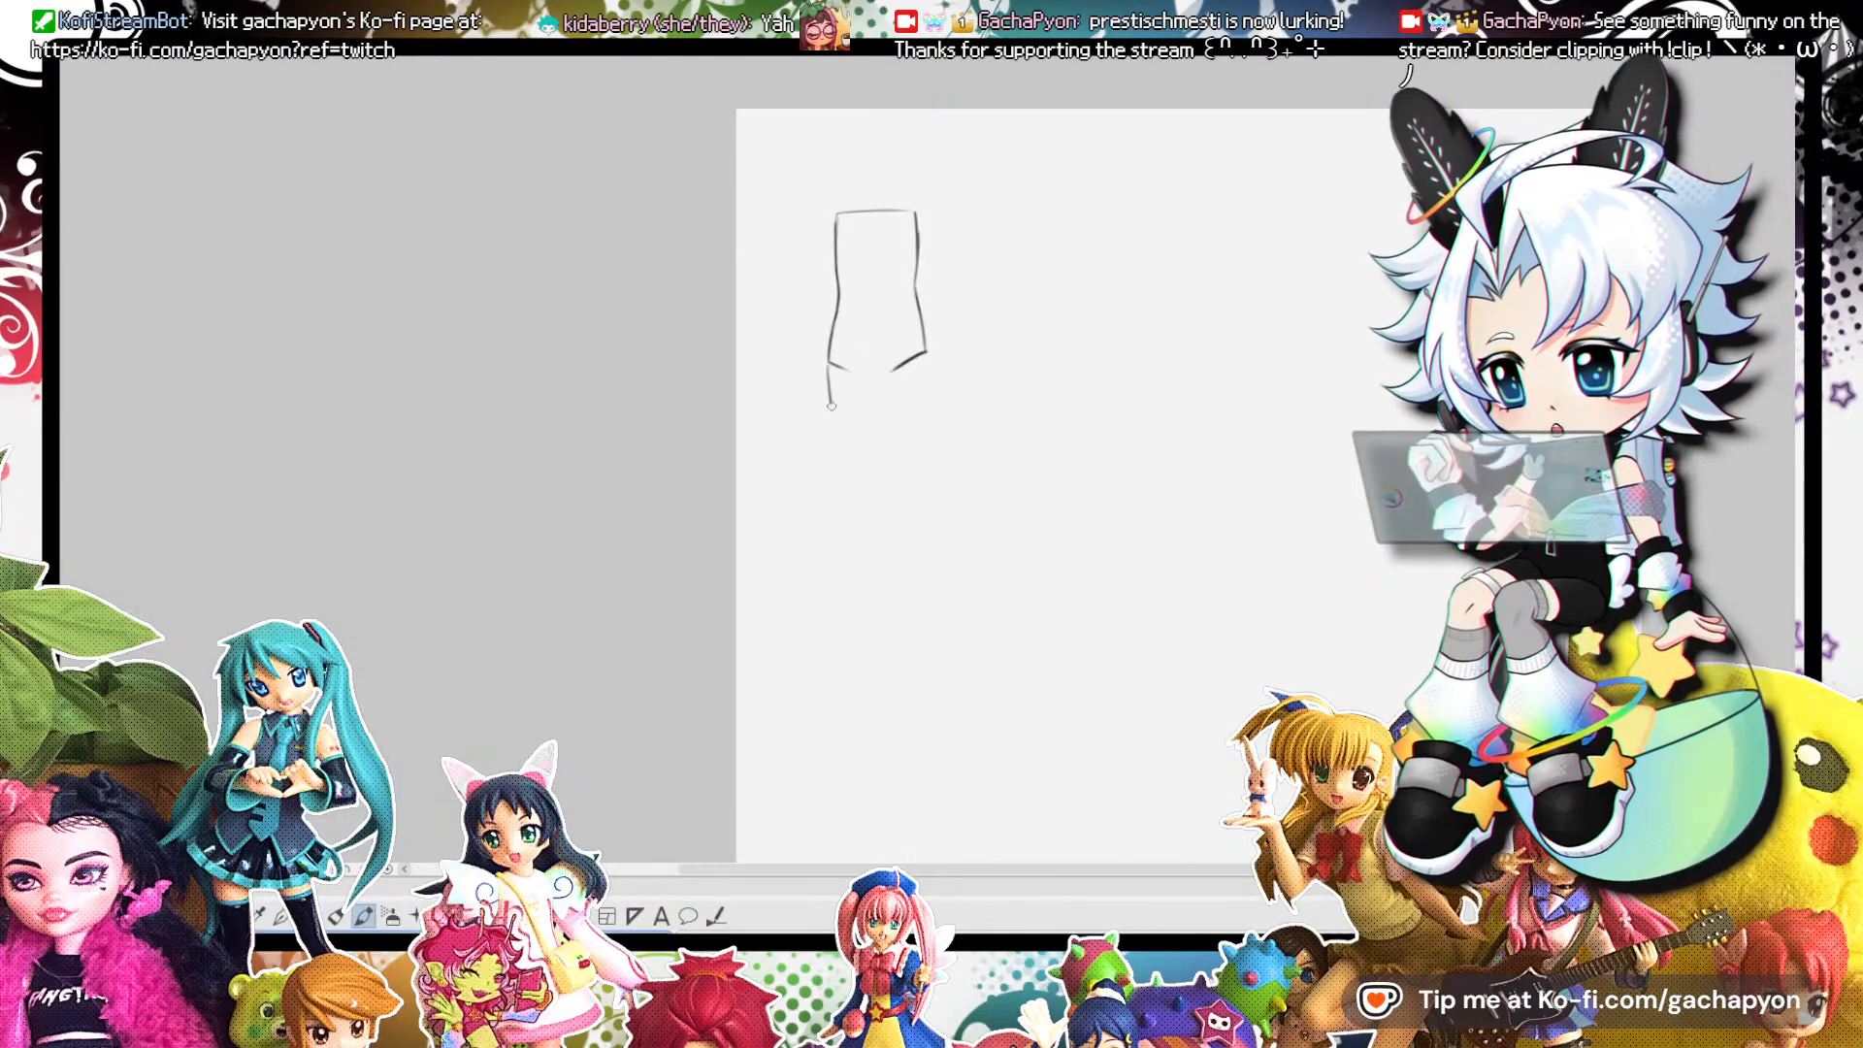
mouse_move(937, 369)
left_mouse_down()
mouse_move(928, 461)
mouse_move(884, 558)
left_mouse_up()
left_click_drag(840, 476, 858, 578)
left_click_drag(857, 583, 877, 629)
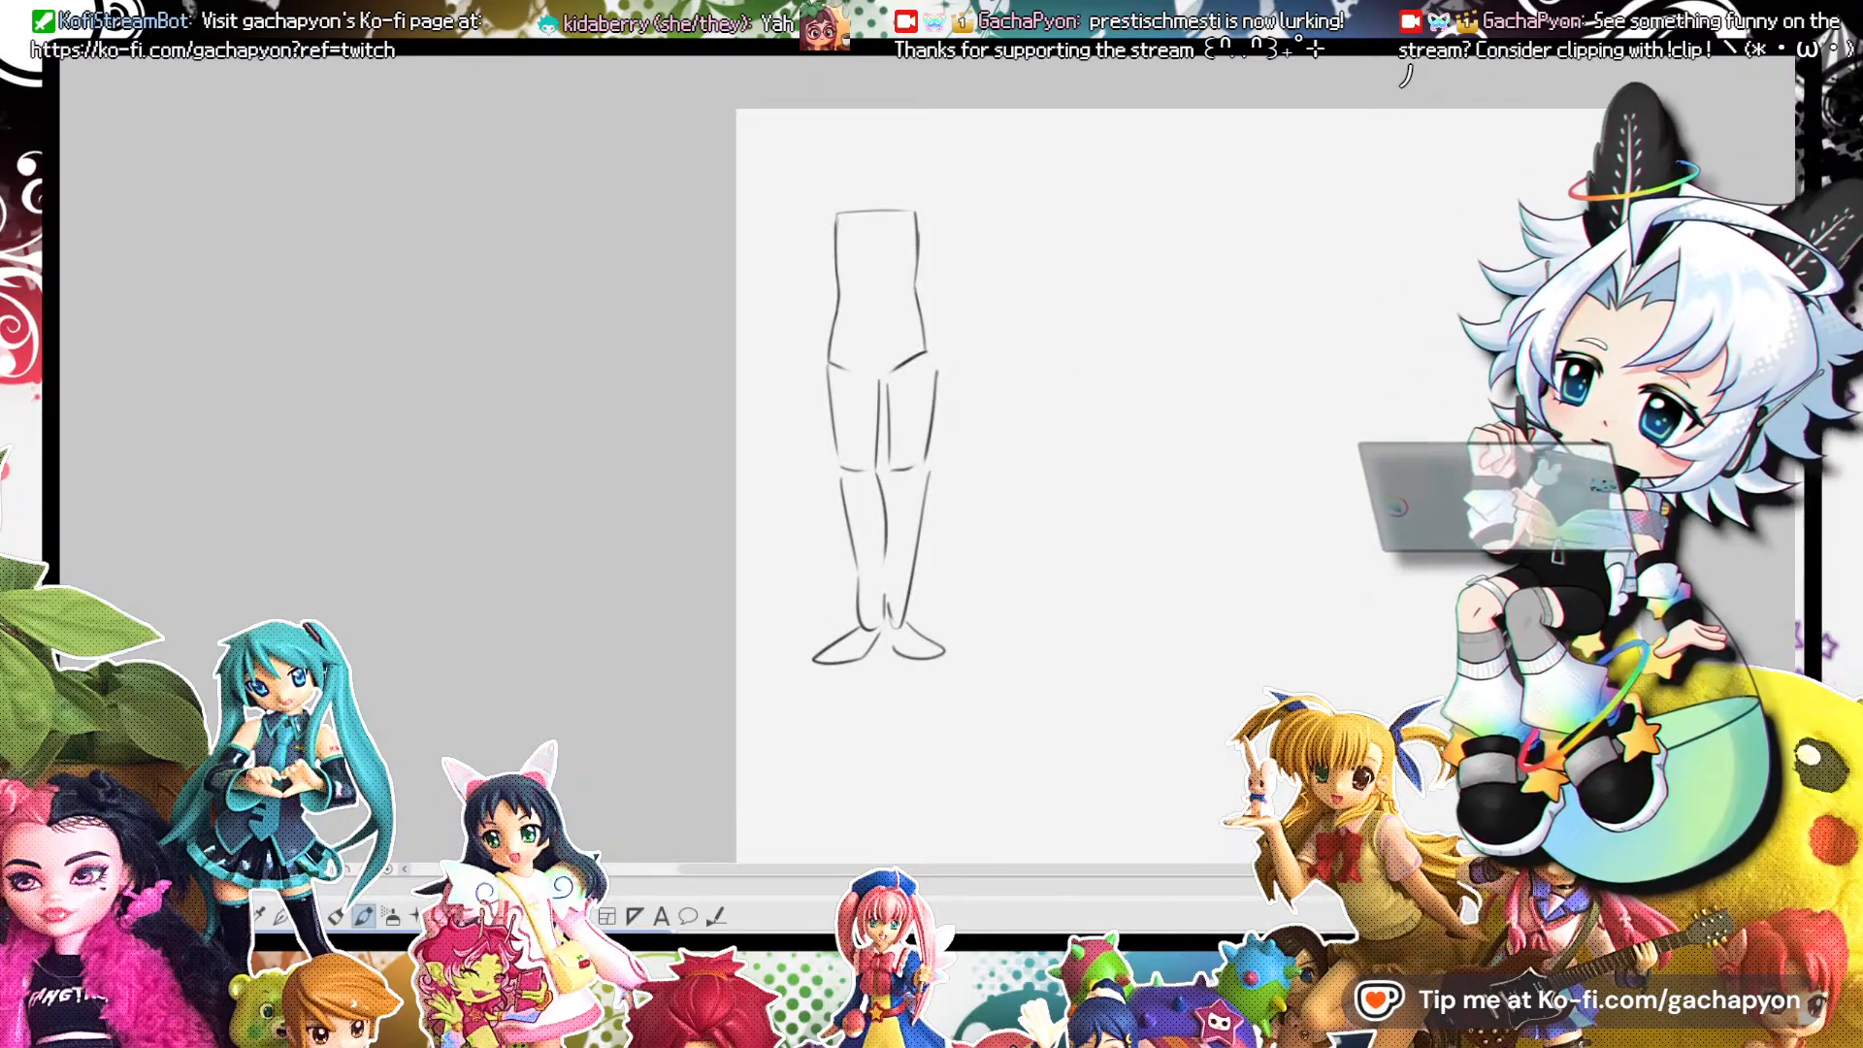
Draw a heavier contour line down the left side of the sketched figure's torso and hip.
left_click_drag(831, 213, 824, 276)
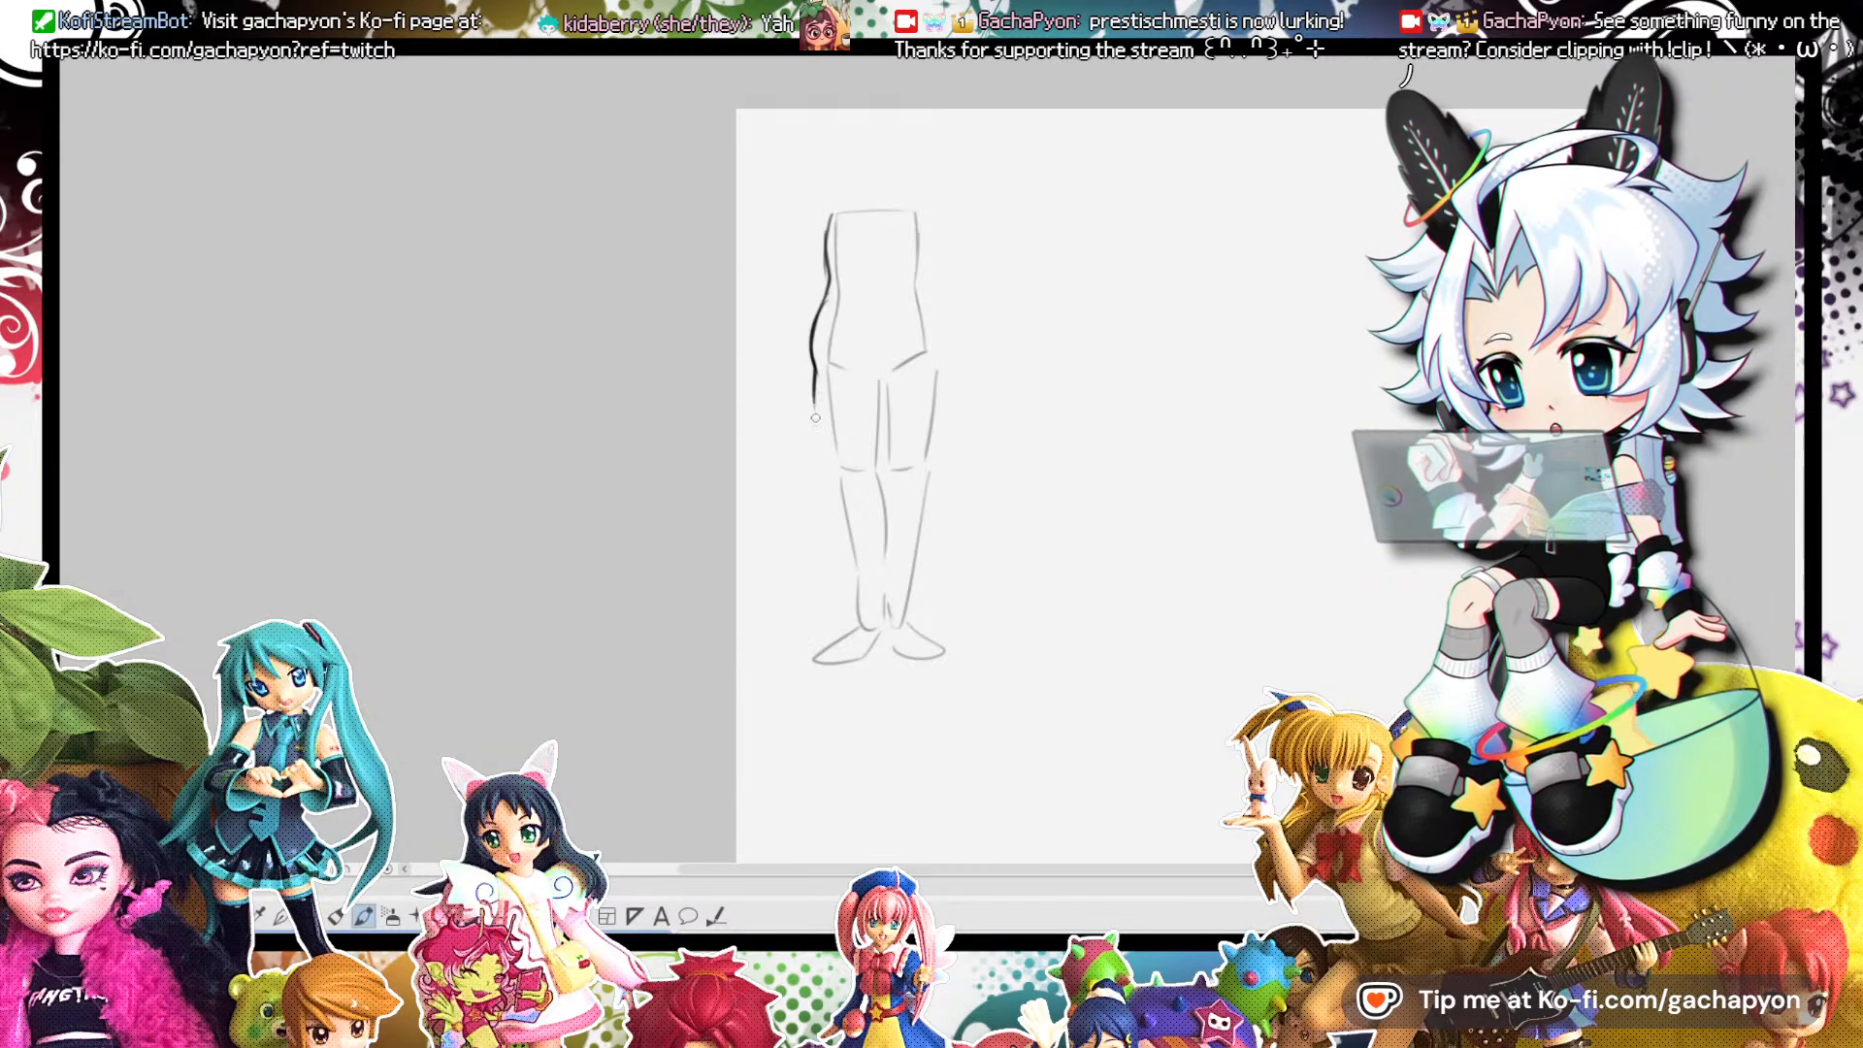
Trace bolder contours over the rough lower-body sketch, shaping the waist, curved hips, thighs and inner leg lines.
left_click_drag(924, 260, 927, 292)
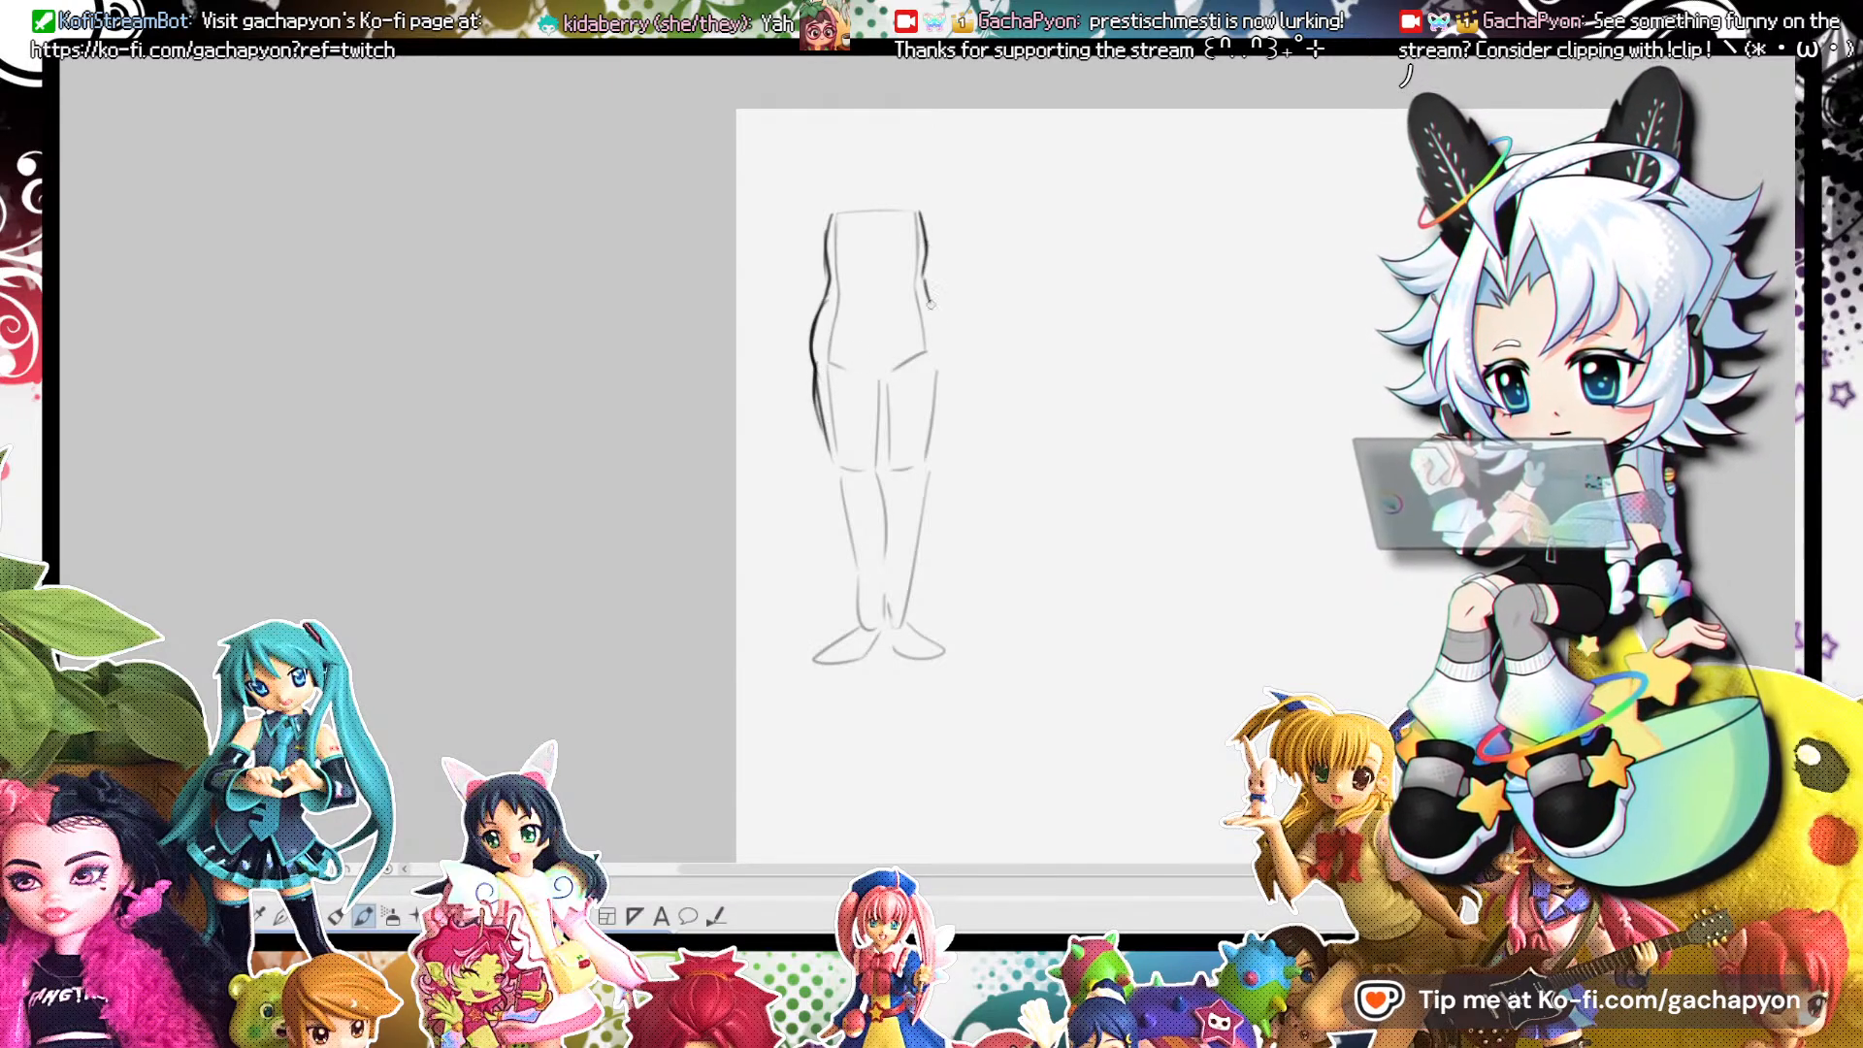
left_click_drag(940, 395, 878, 409)
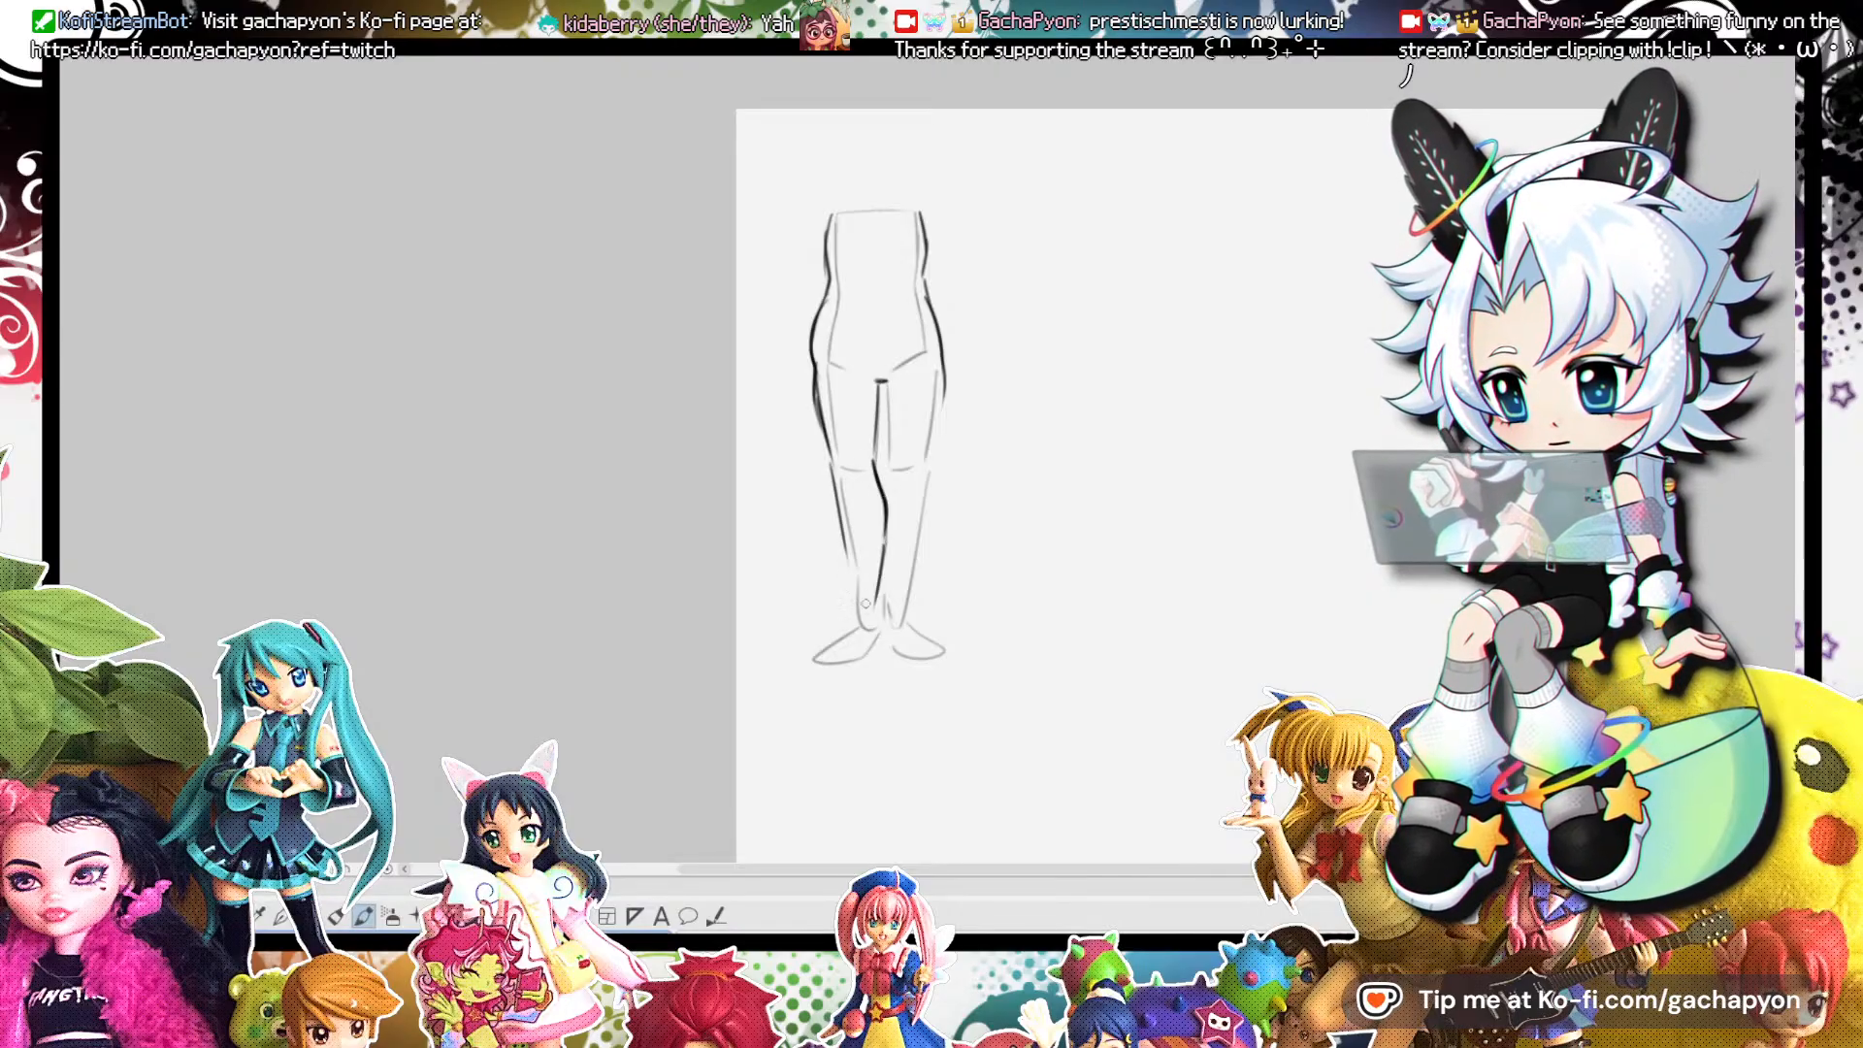
left_click_drag(945, 392, 919, 479)
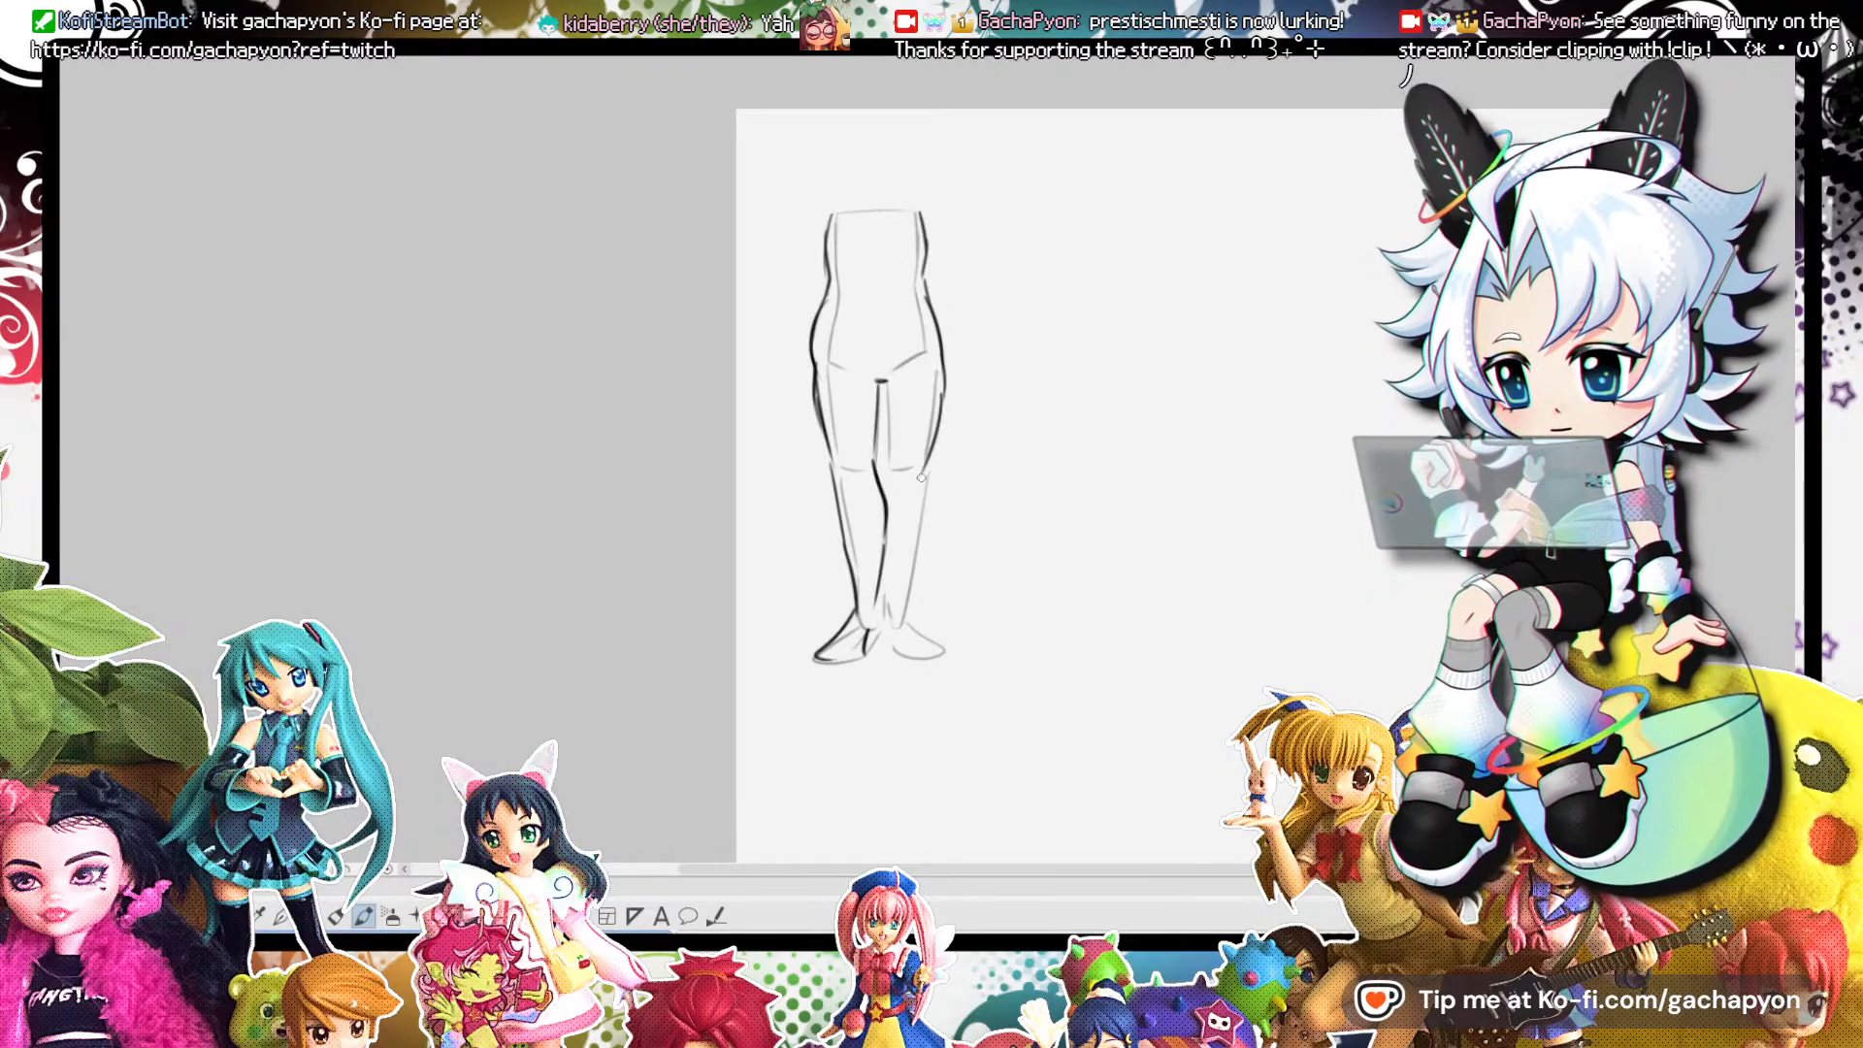
left_click_drag(882, 399, 886, 527)
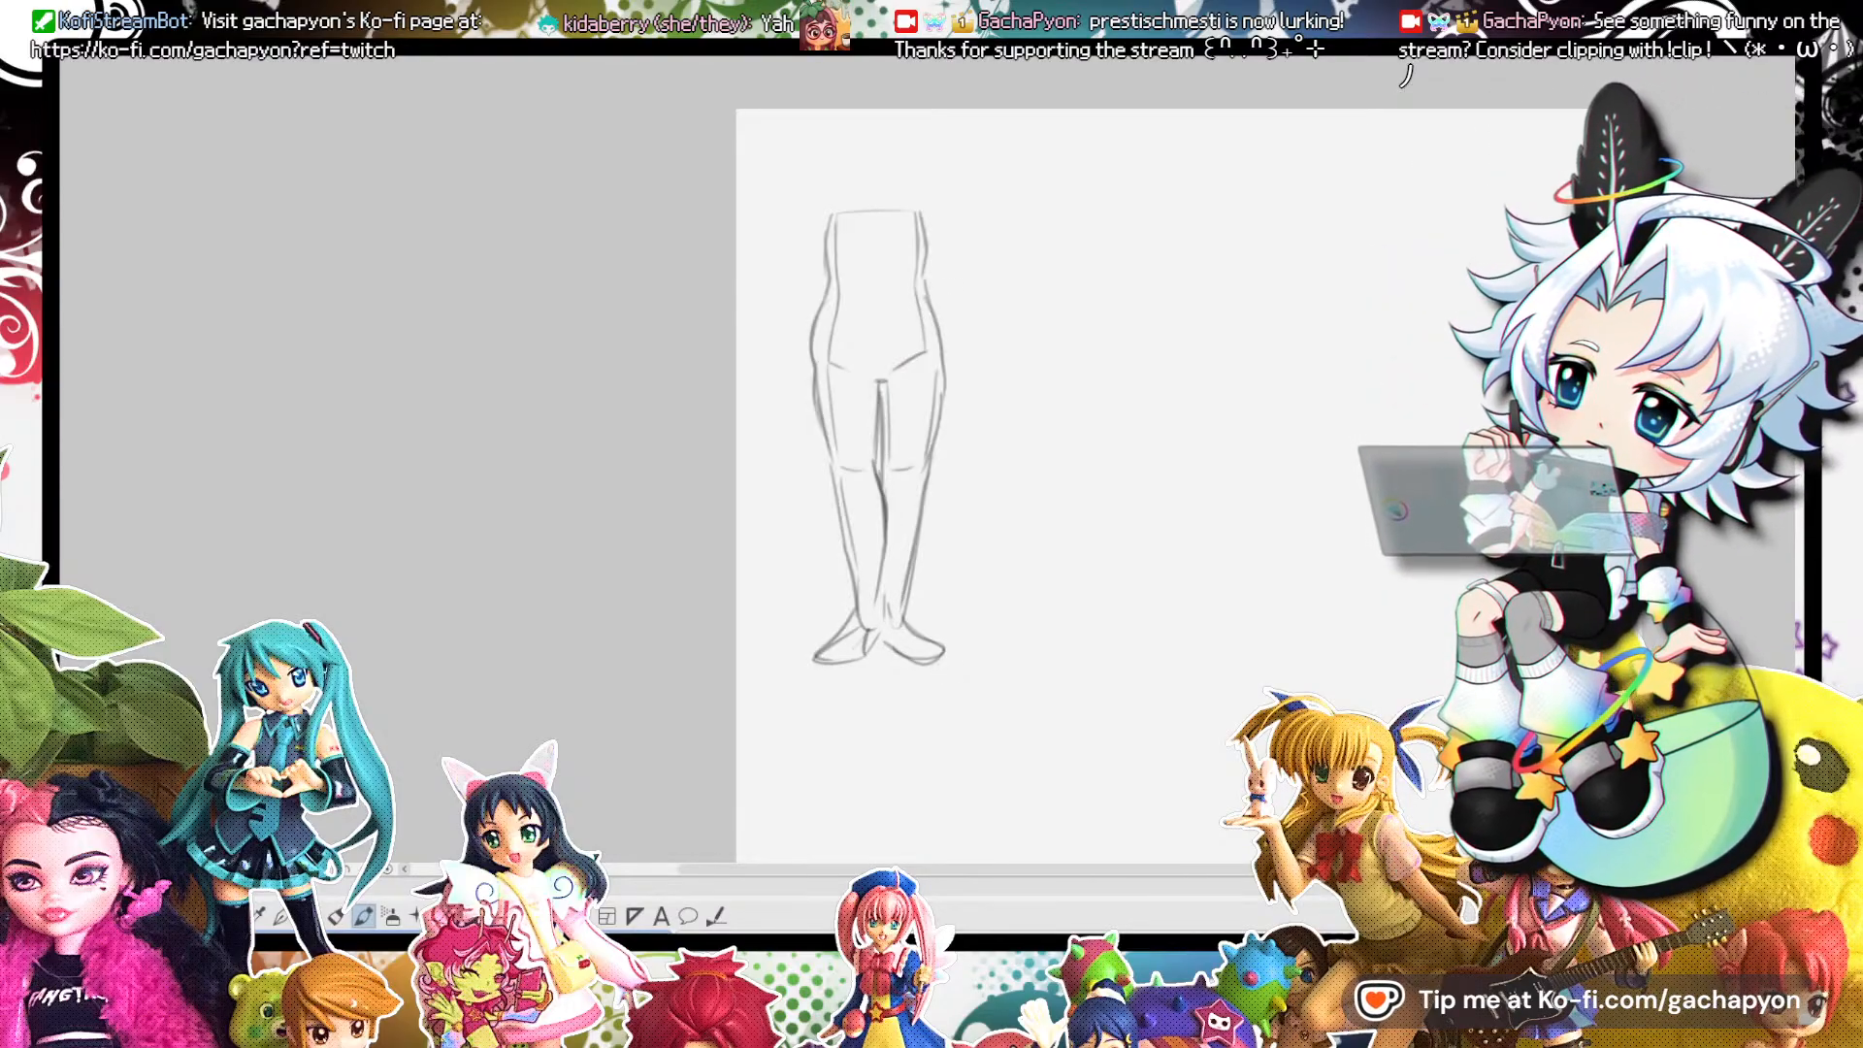
Try a heavier body type over the base sketch with waist folds, a rounded belly, full thighs and thicker calves, and clear it.
left_click_drag(832, 209, 823, 271)
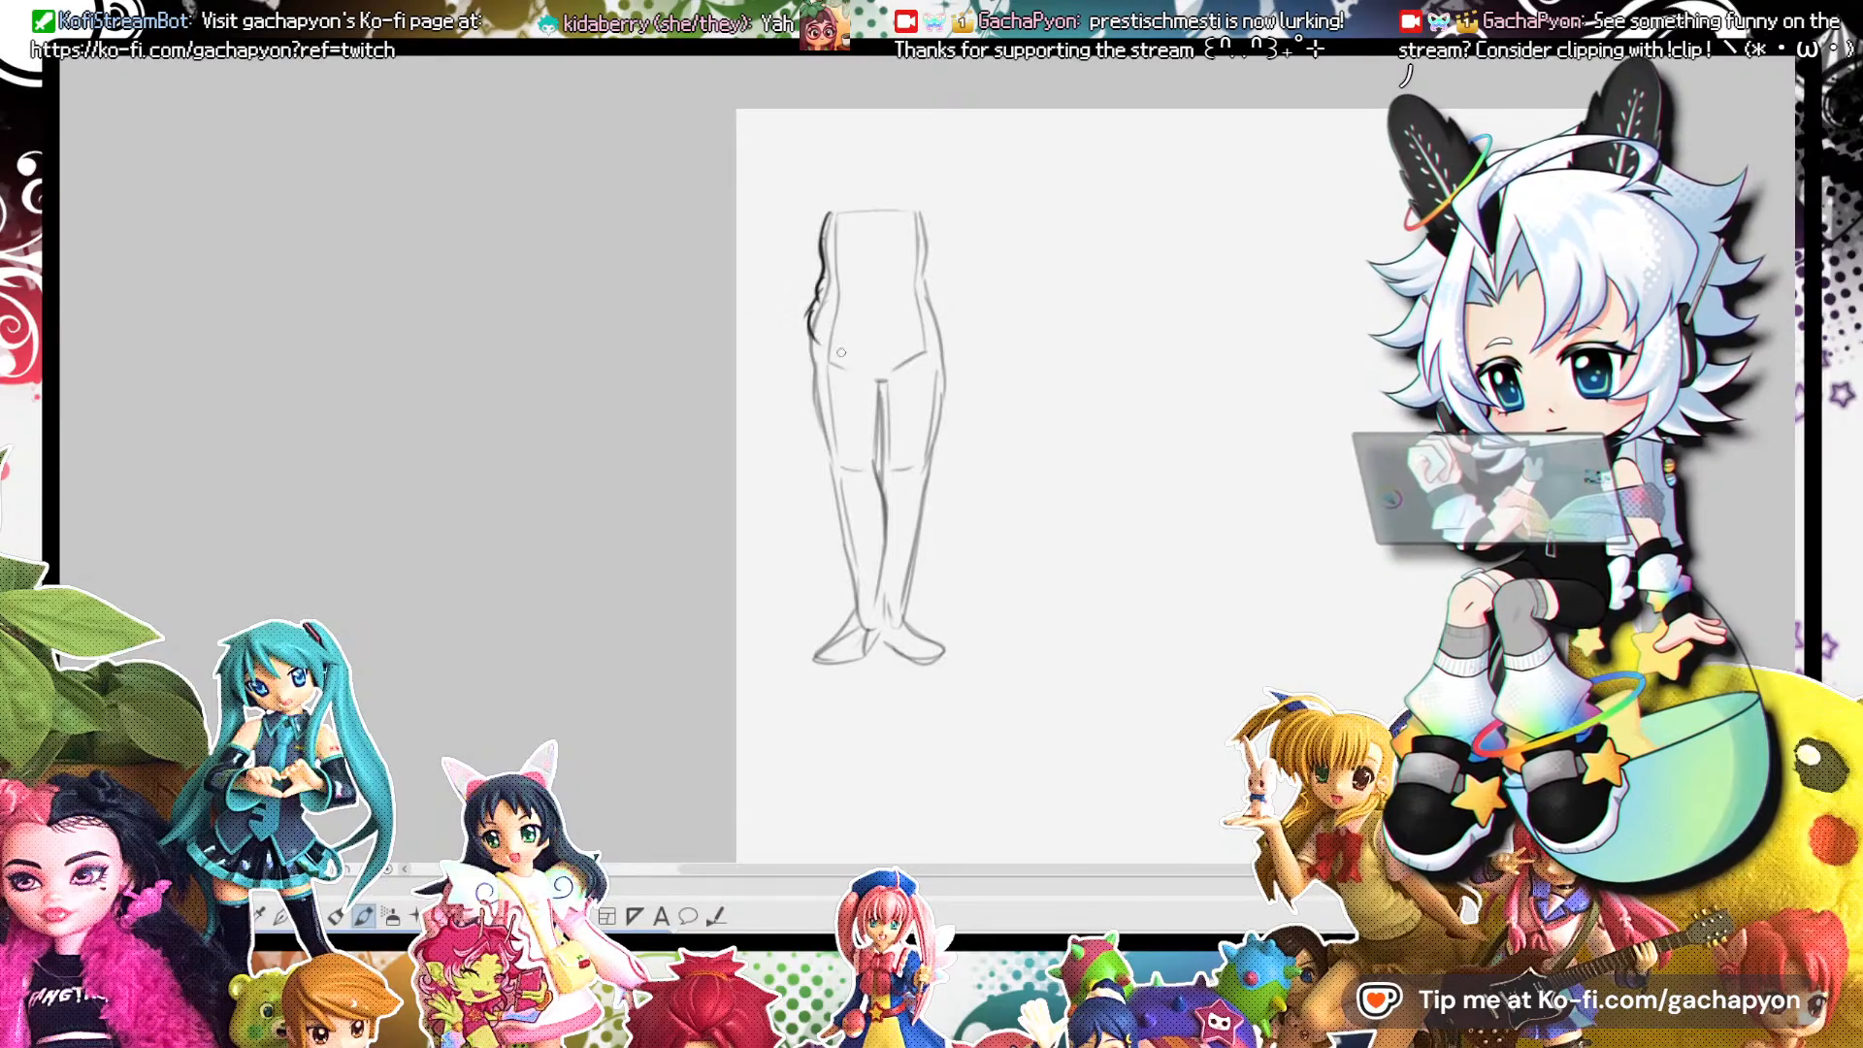
left_click_drag(929, 208, 928, 309)
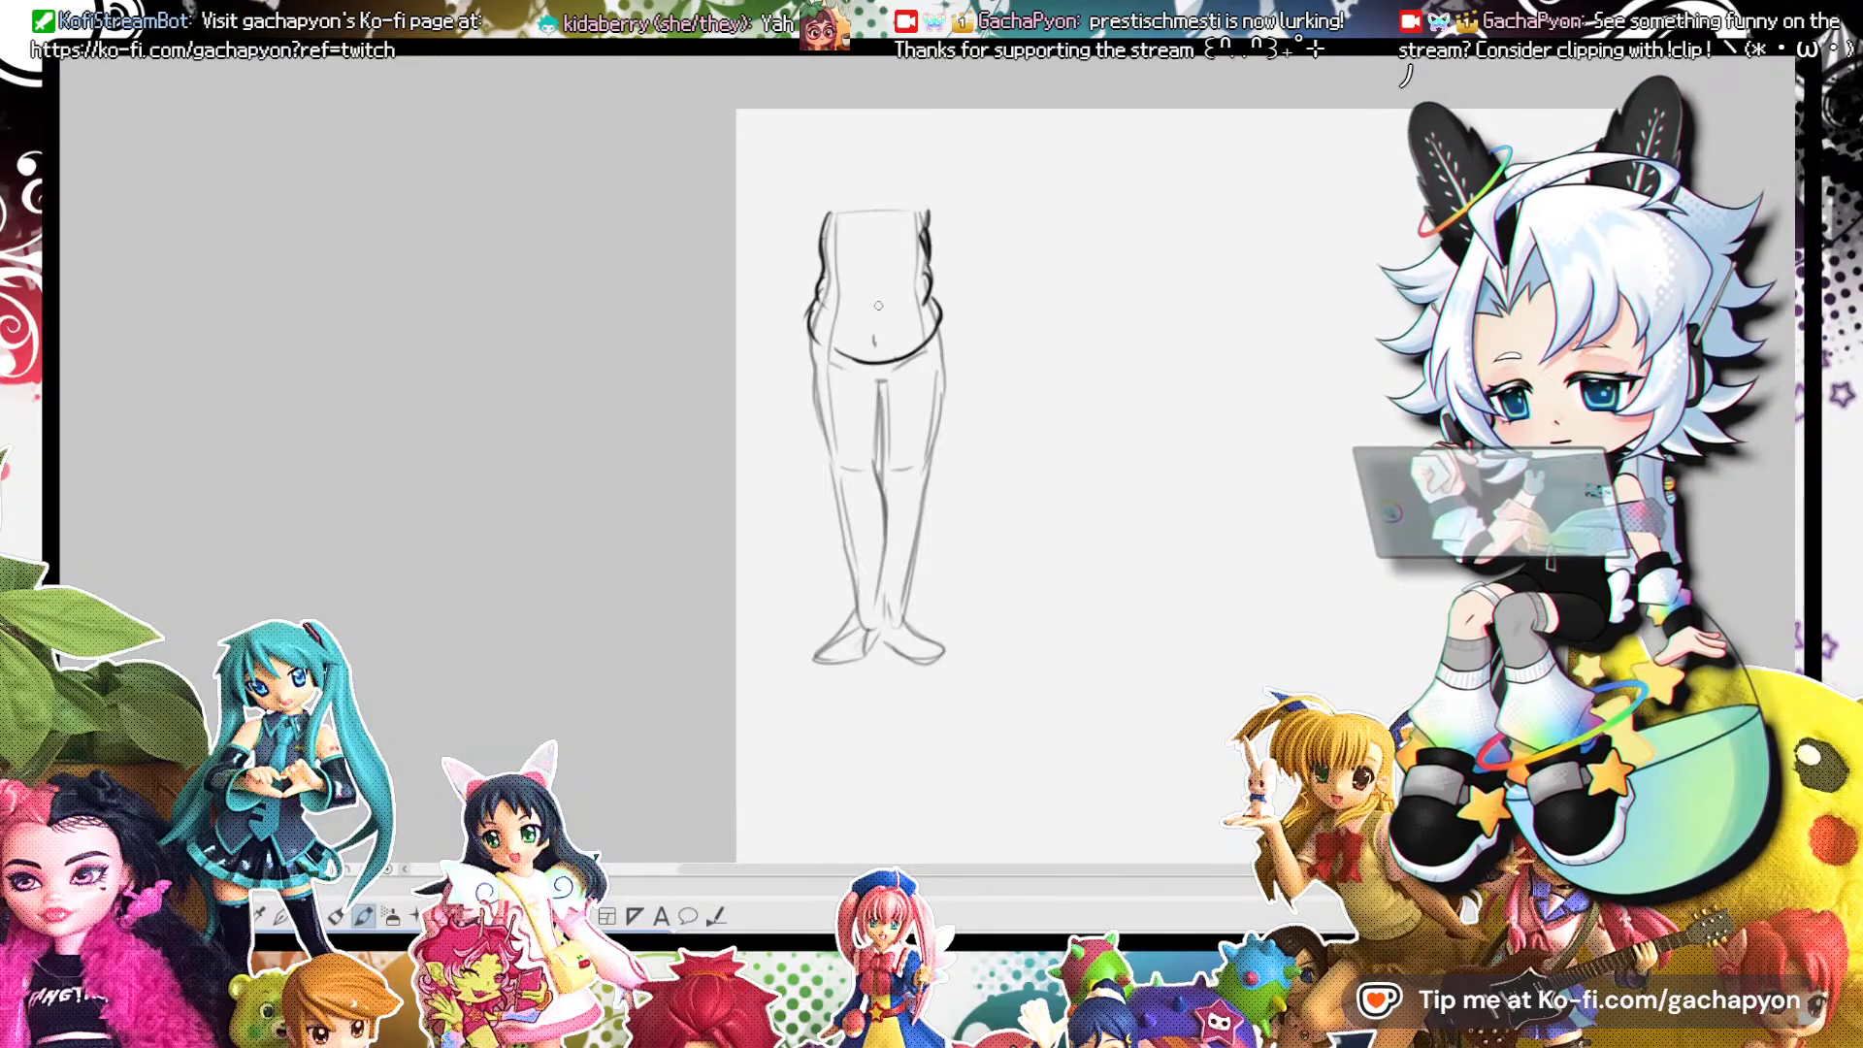
mouse_move(818, 445)
left_mouse_down()
mouse_move(868, 464)
mouse_move(881, 388)
left_mouse_up()
mouse_move(947, 330)
left_mouse_down()
mouse_move(942, 432)
mouse_move(904, 464)
left_mouse_up()
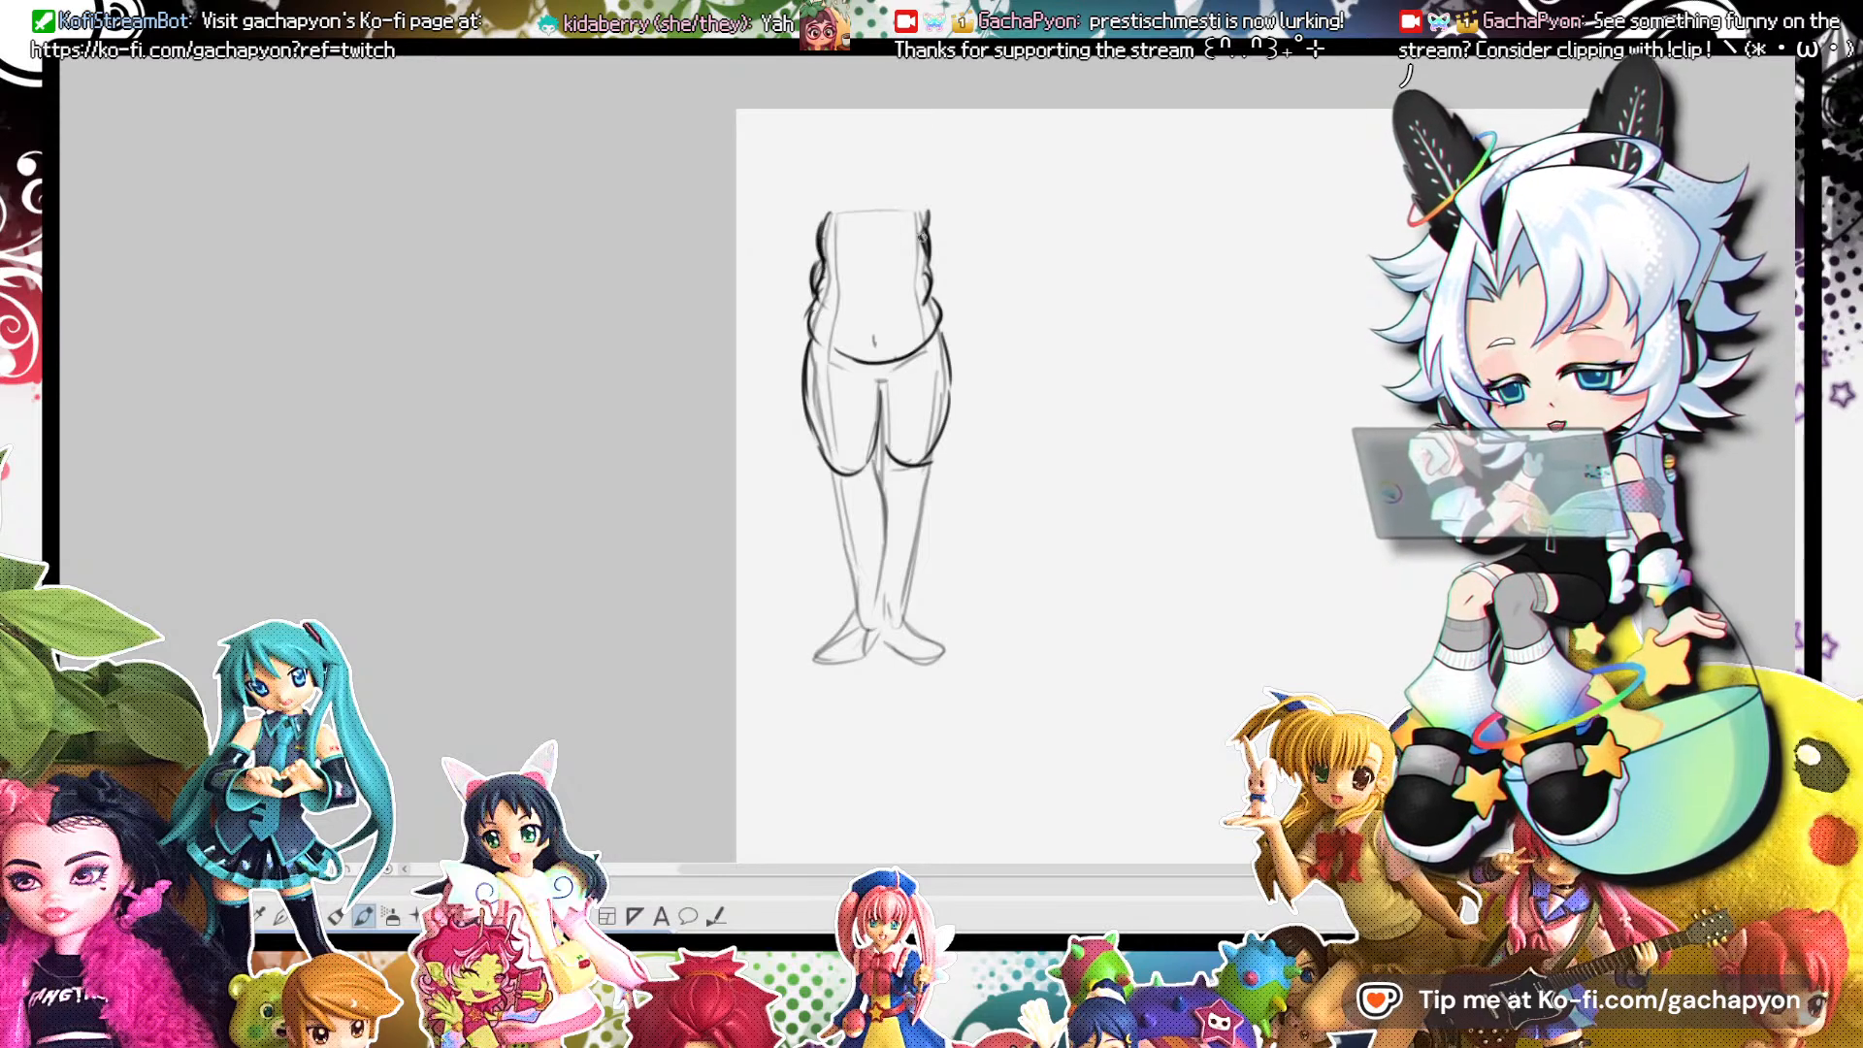
mouse_move(828, 244)
left_mouse_down()
mouse_move(805, 328)
mouse_move(824, 301)
left_mouse_up()
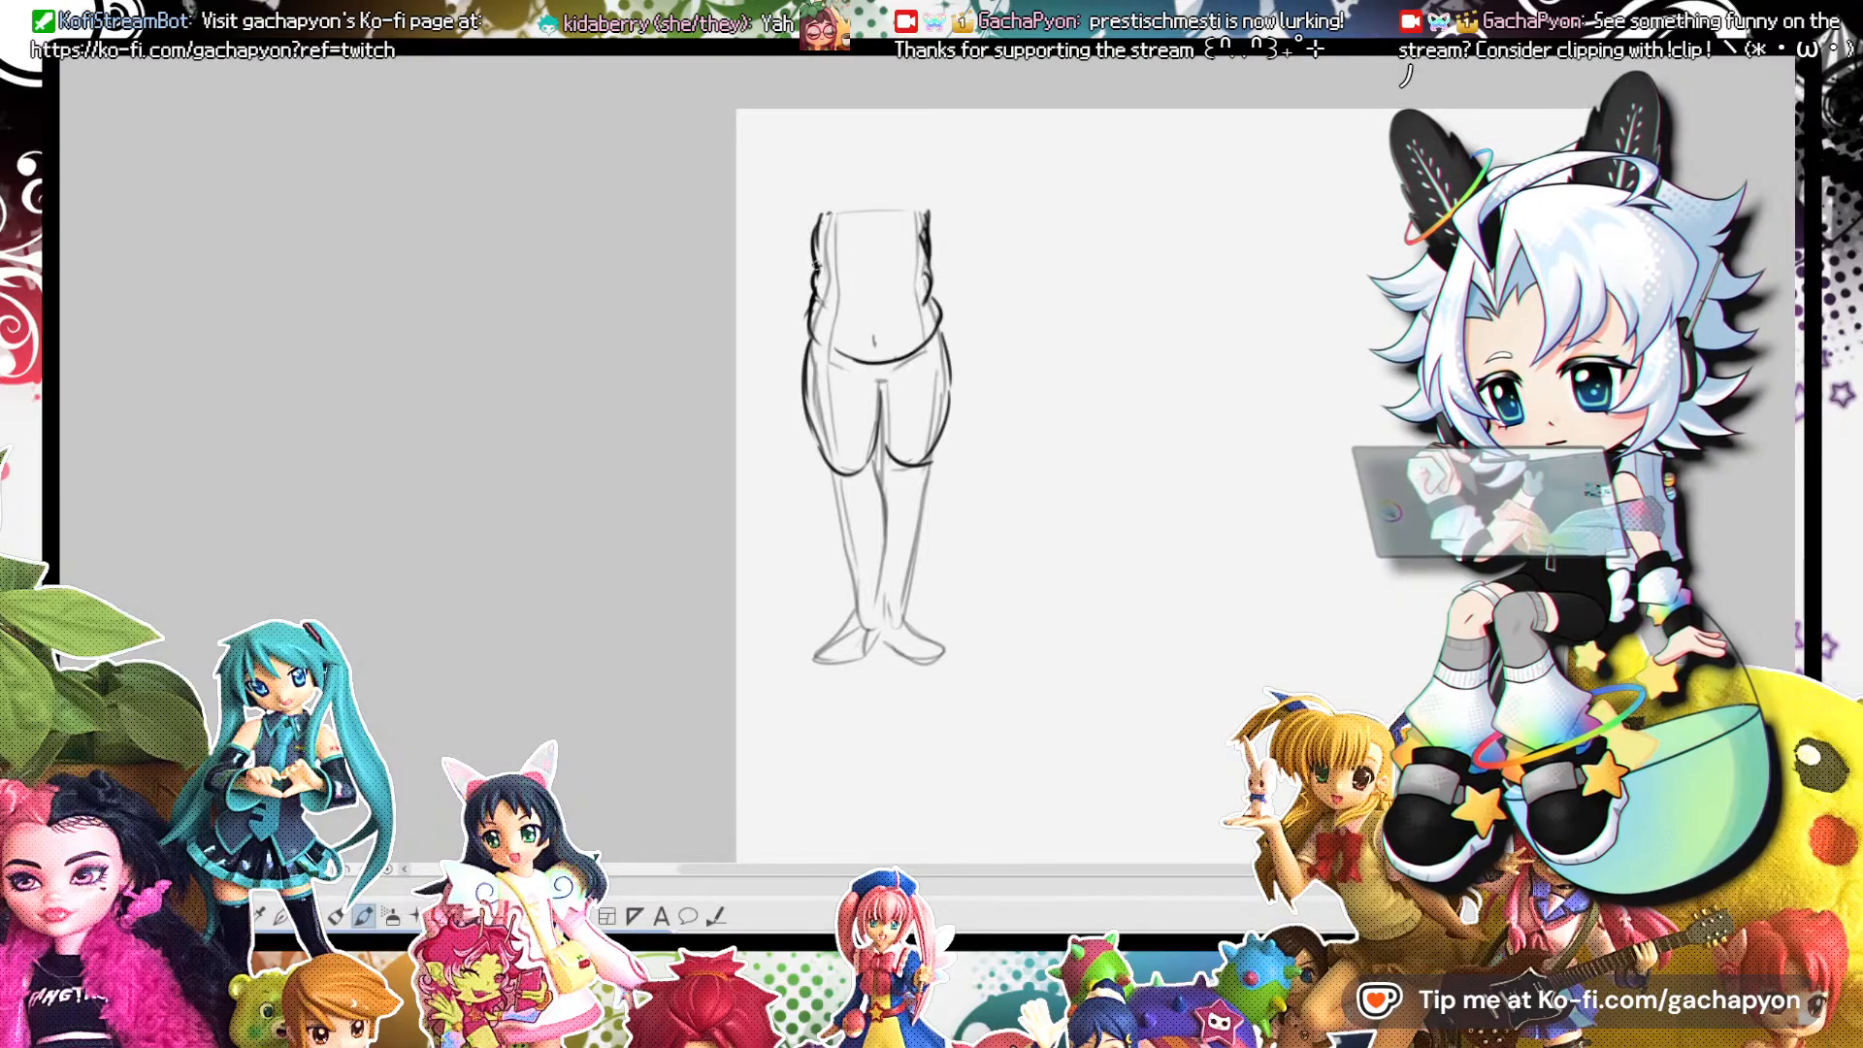
mouse_move(823, 456)
left_mouse_down()
mouse_move(838, 536)
mouse_move(882, 589)
mouse_move(831, 517)
mouse_move(880, 580)
left_mouse_up()
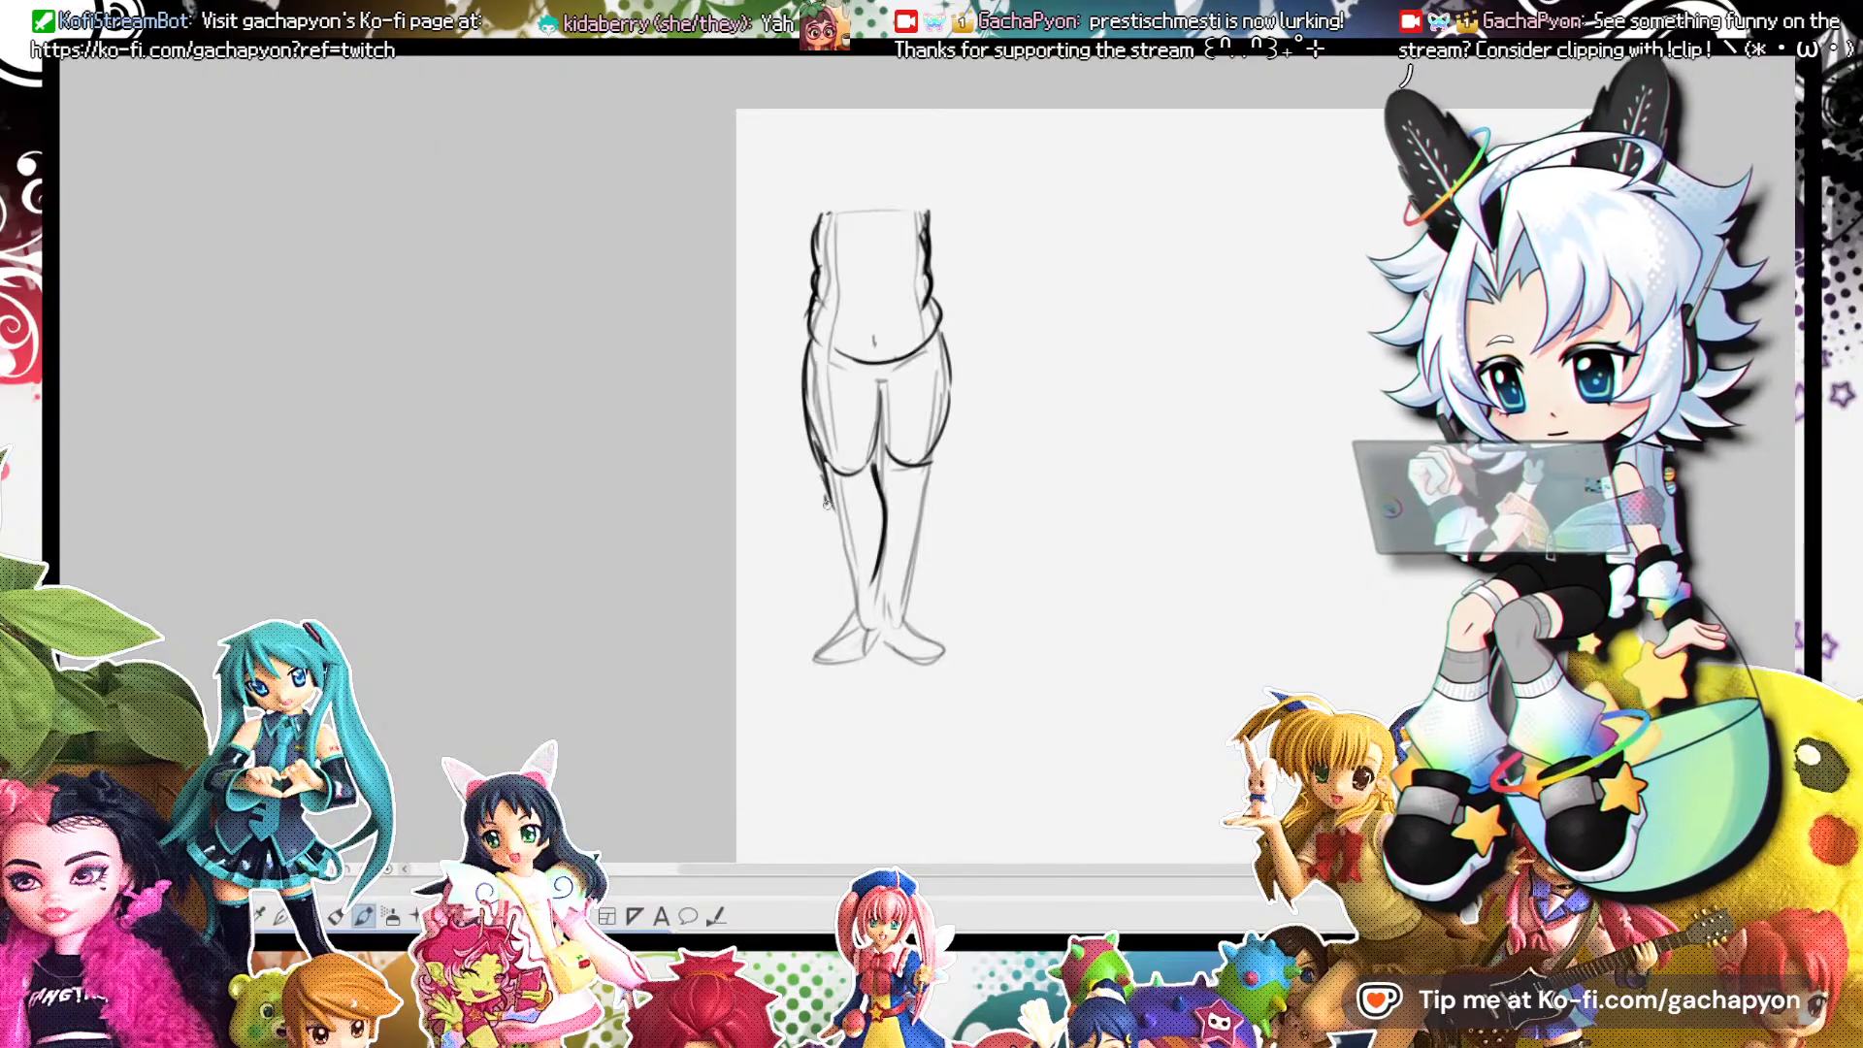
left_click_drag(897, 628, 880, 625)
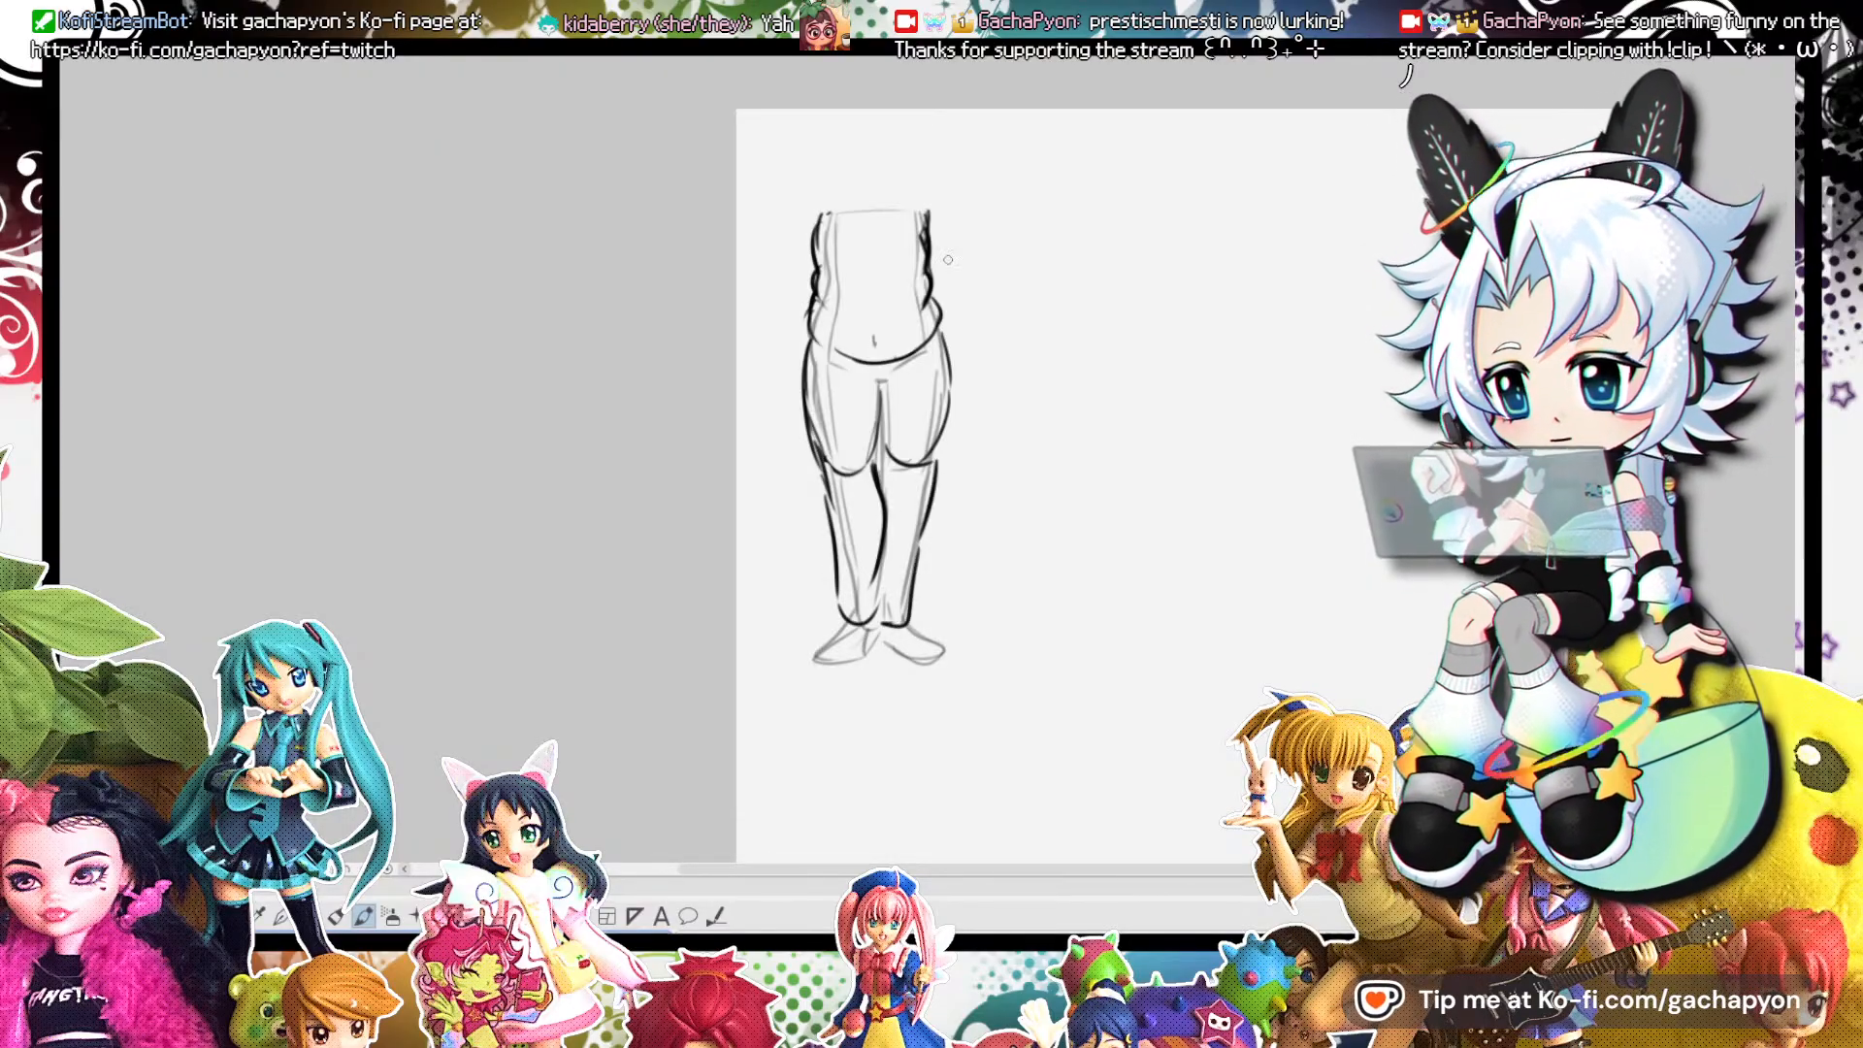
key("Delete")
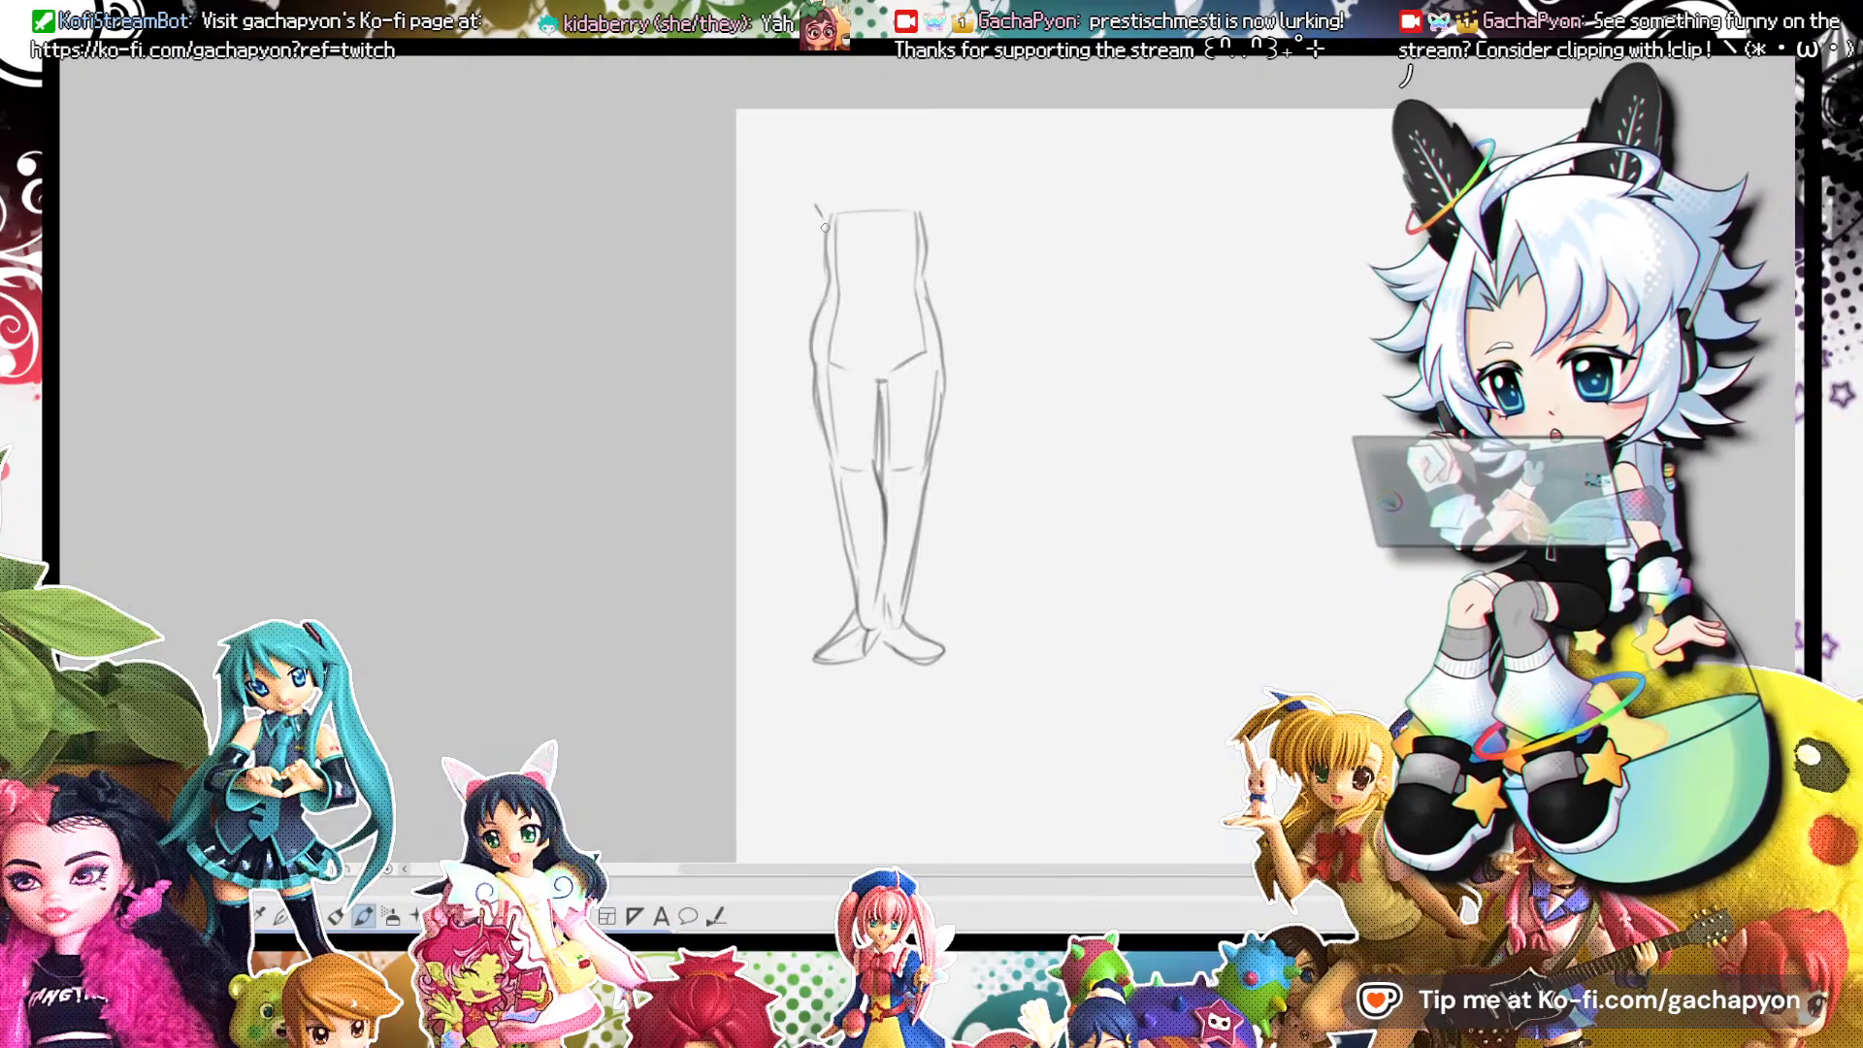
Try rounded bulging shapes around the upper waist of the base figure, and clear each attempt.
left_click_drag(829, 283, 937, 270)
mouse_move(927, 208)
left_mouse_down()
mouse_move(934, 275)
mouse_move(877, 275)
left_mouse_up()
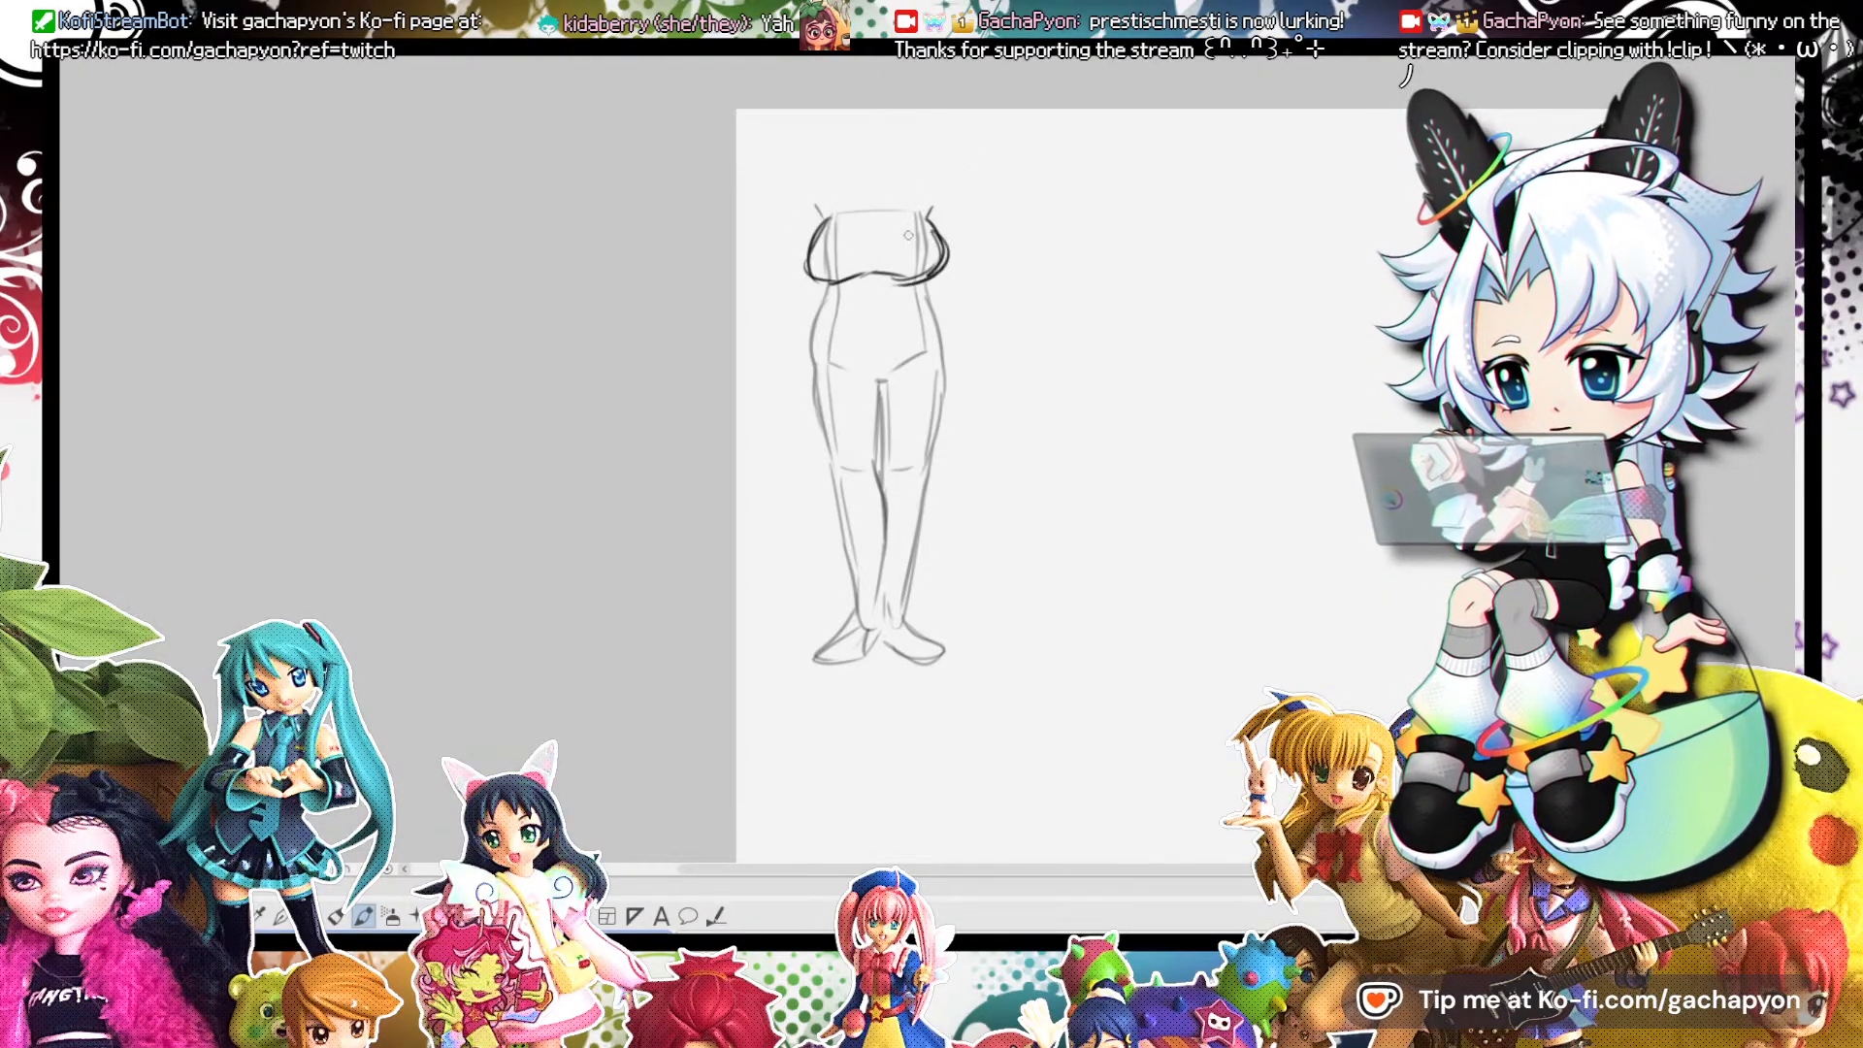
key("Delete")
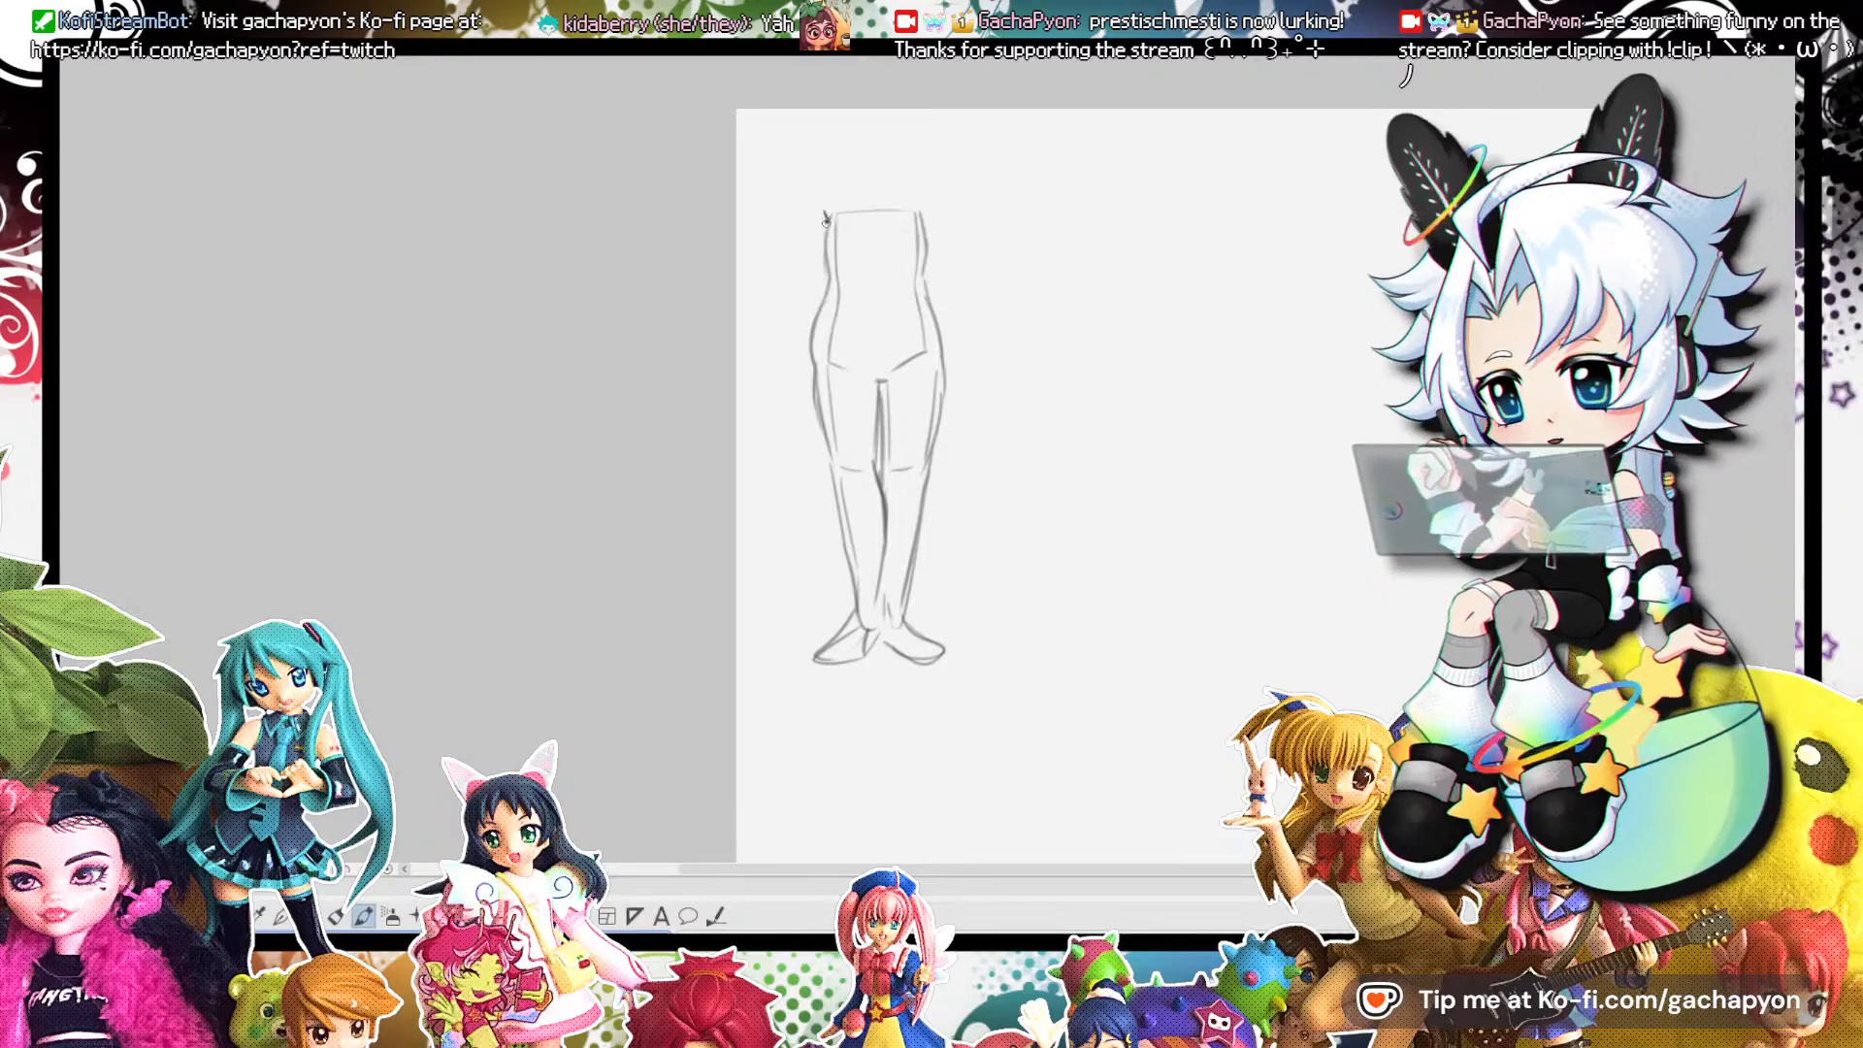
left_click_drag(930, 212, 918, 266)
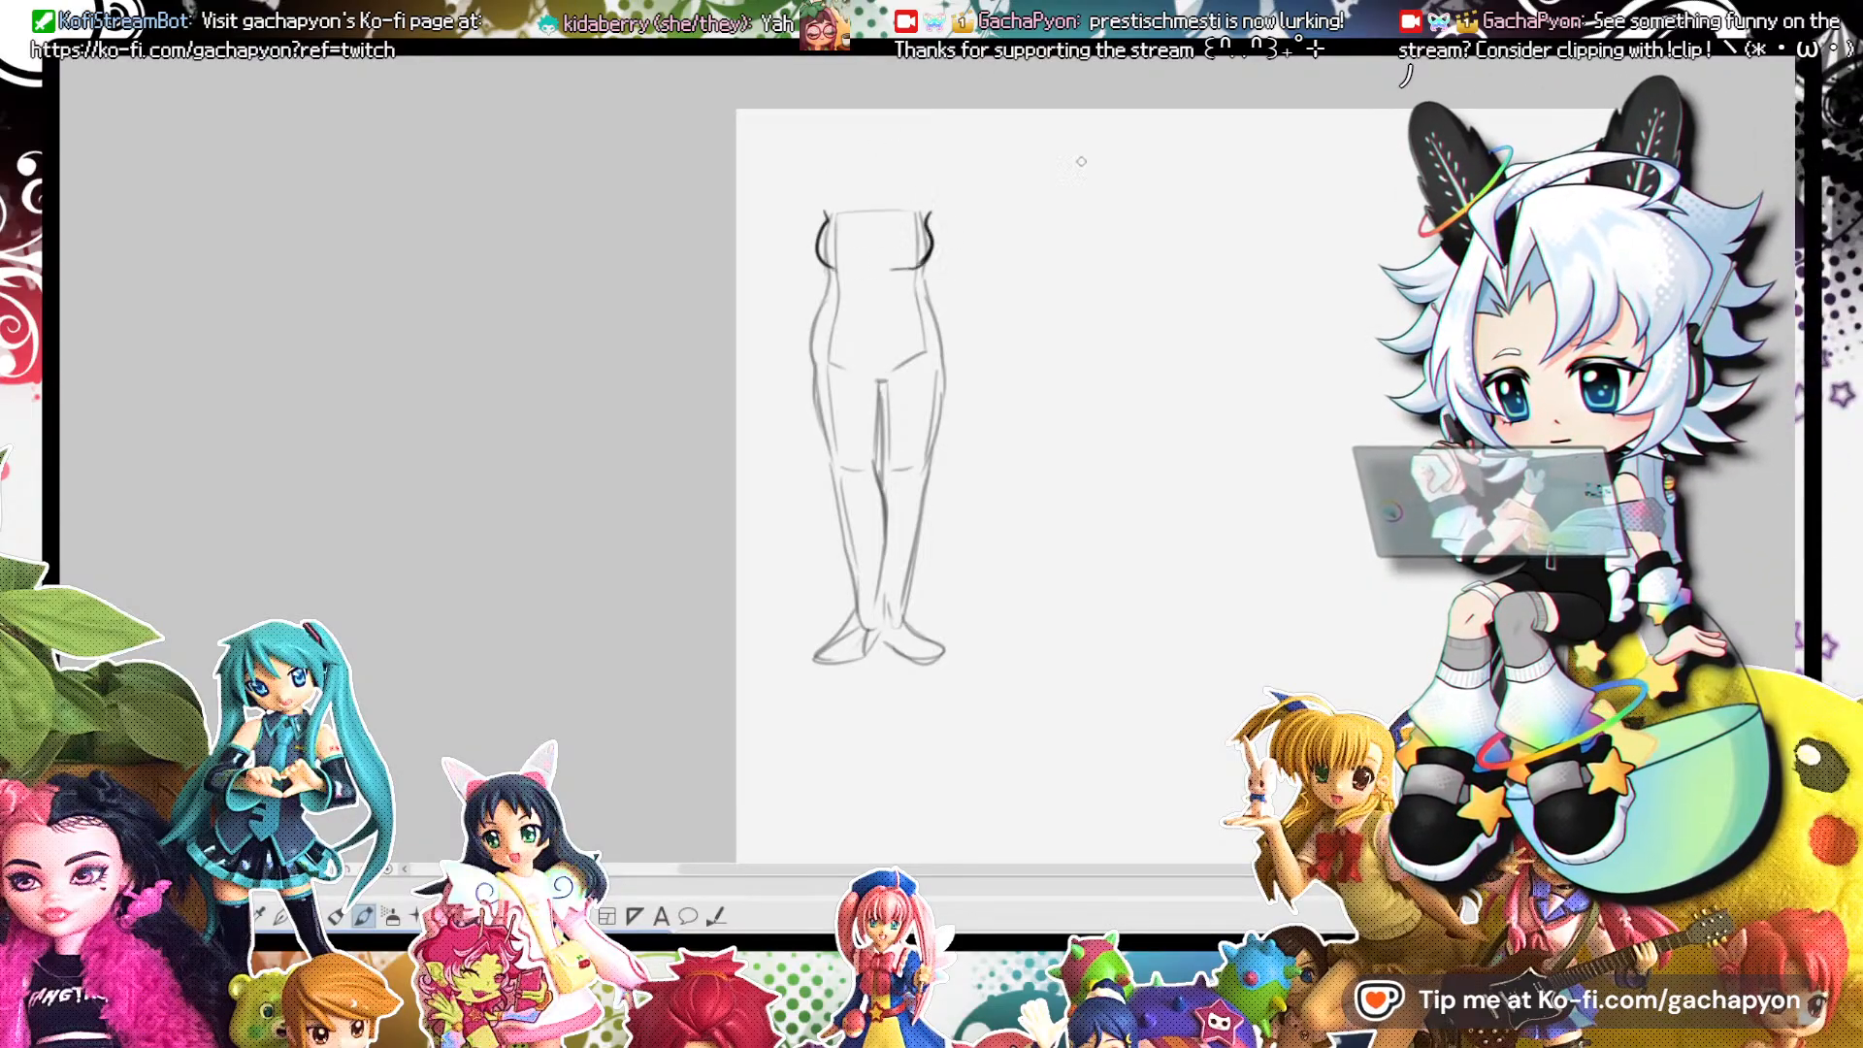
key("Delete")
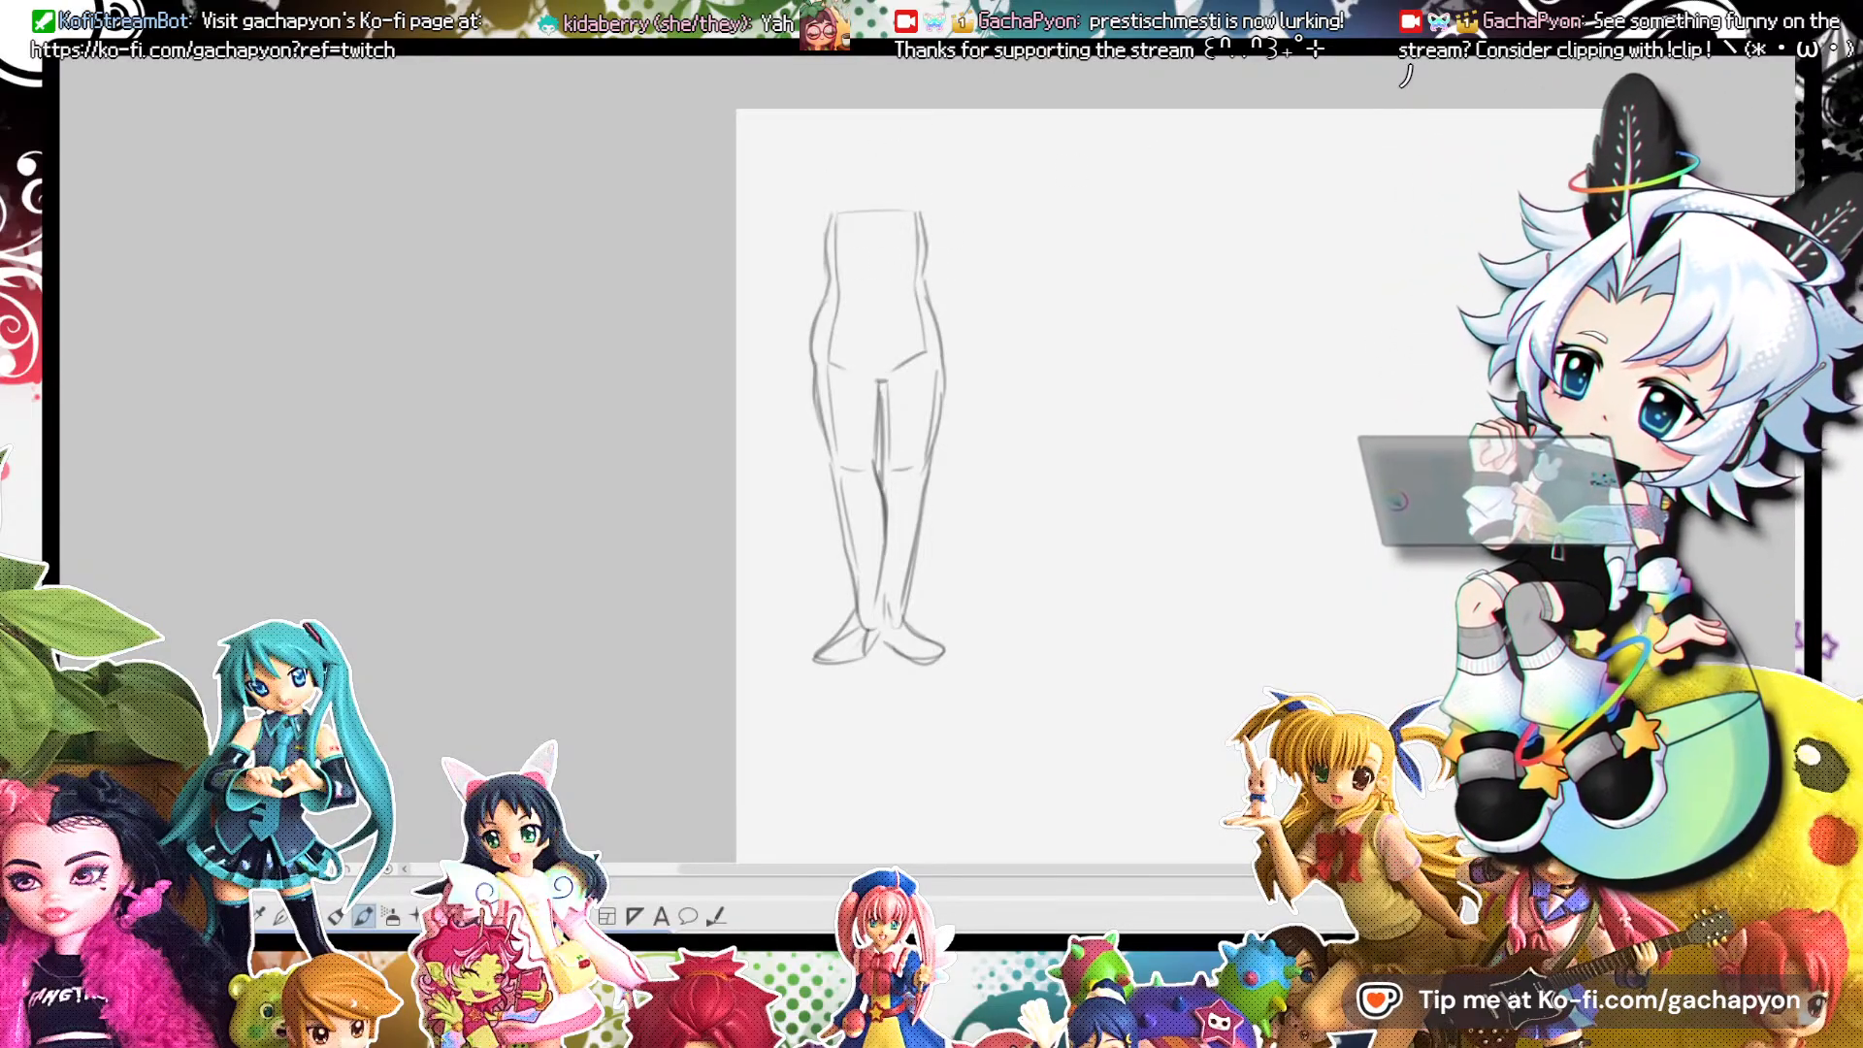
key("Delete")
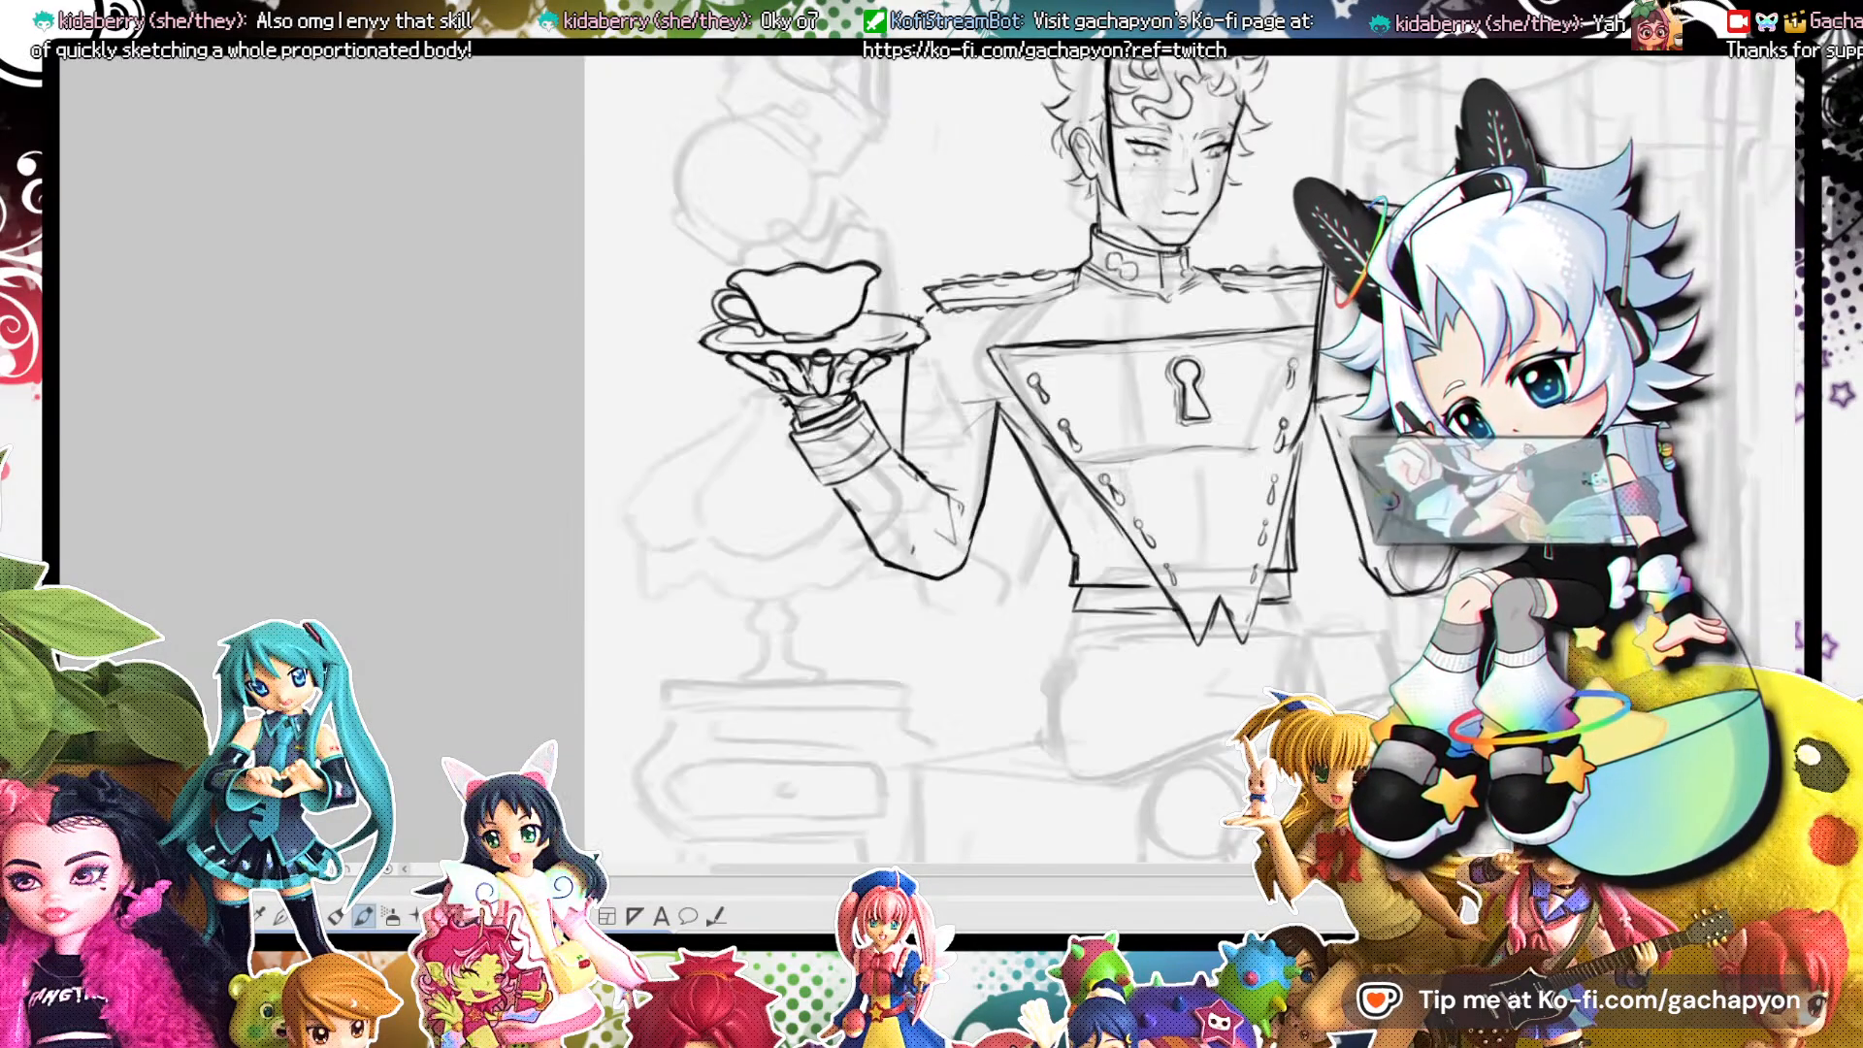
scroll(1044, 387, "down", 3)
scroll(1165, 417, "up", 3)
scroll(1164, 418, "down", 1)
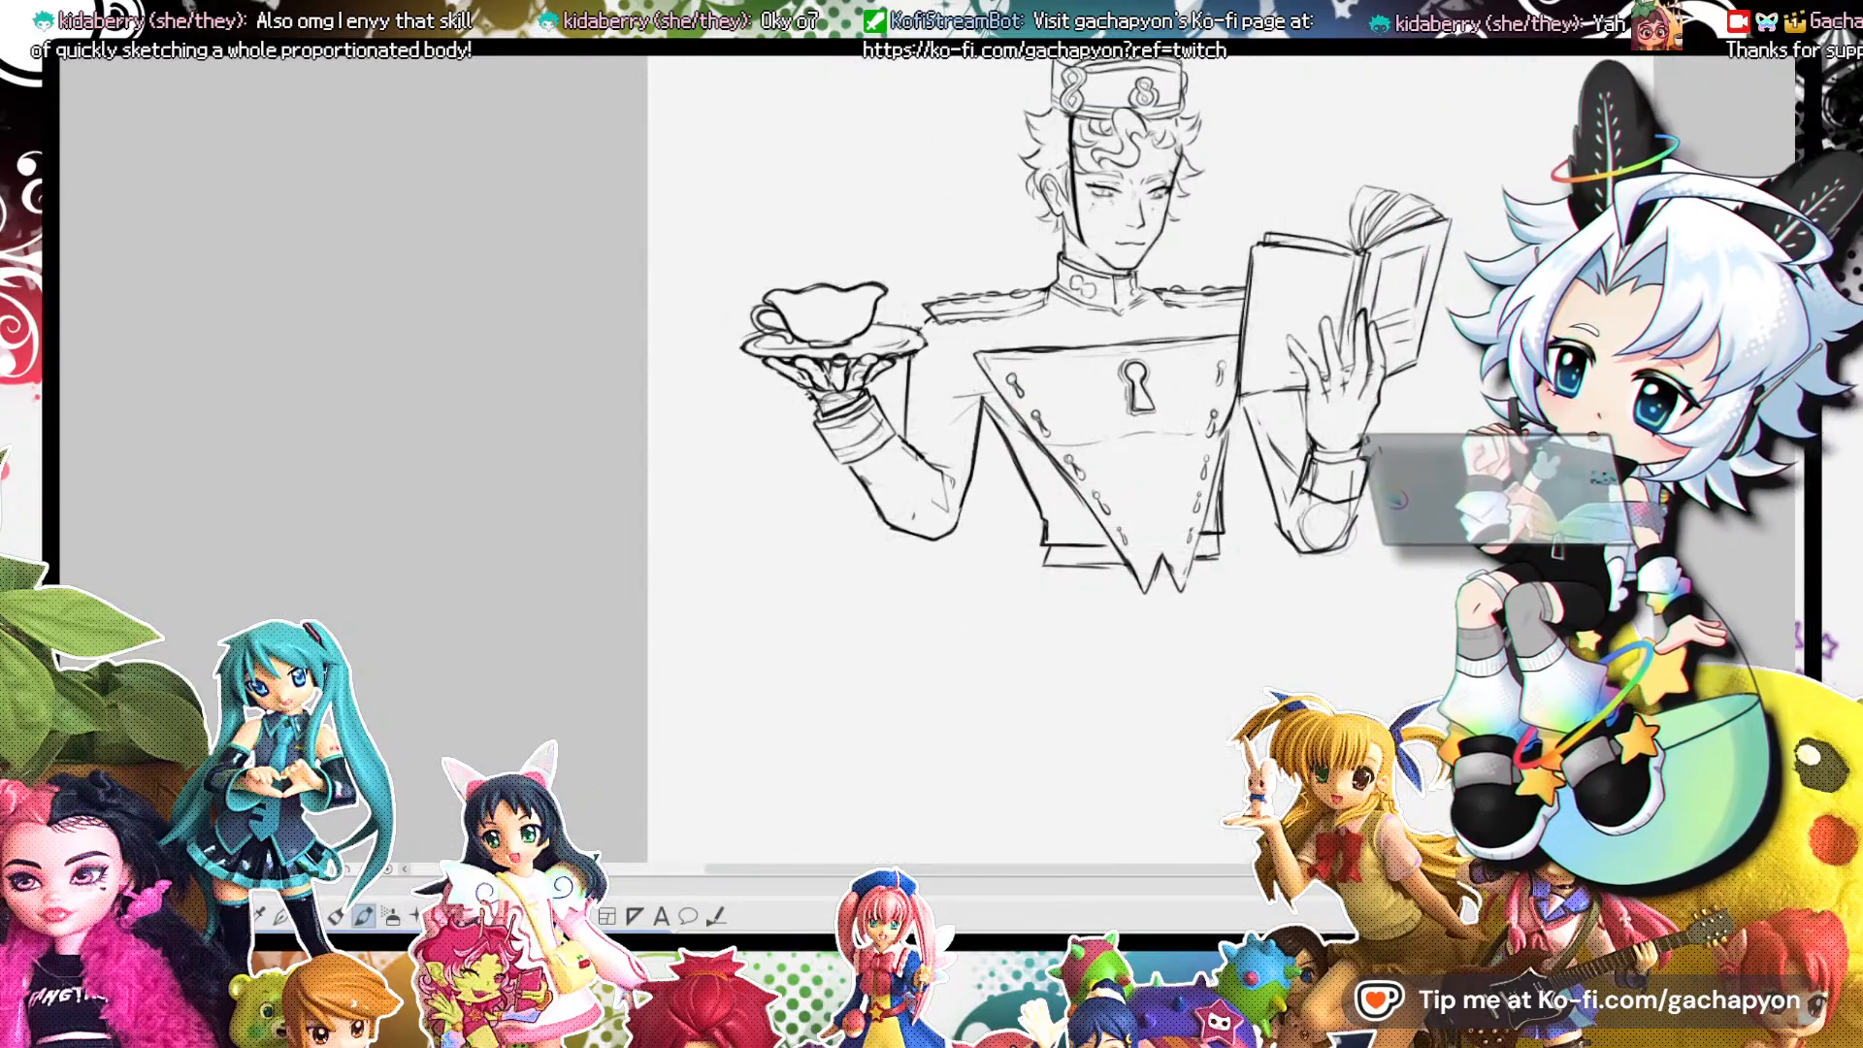
scroll(1131, 217, "down", 1)
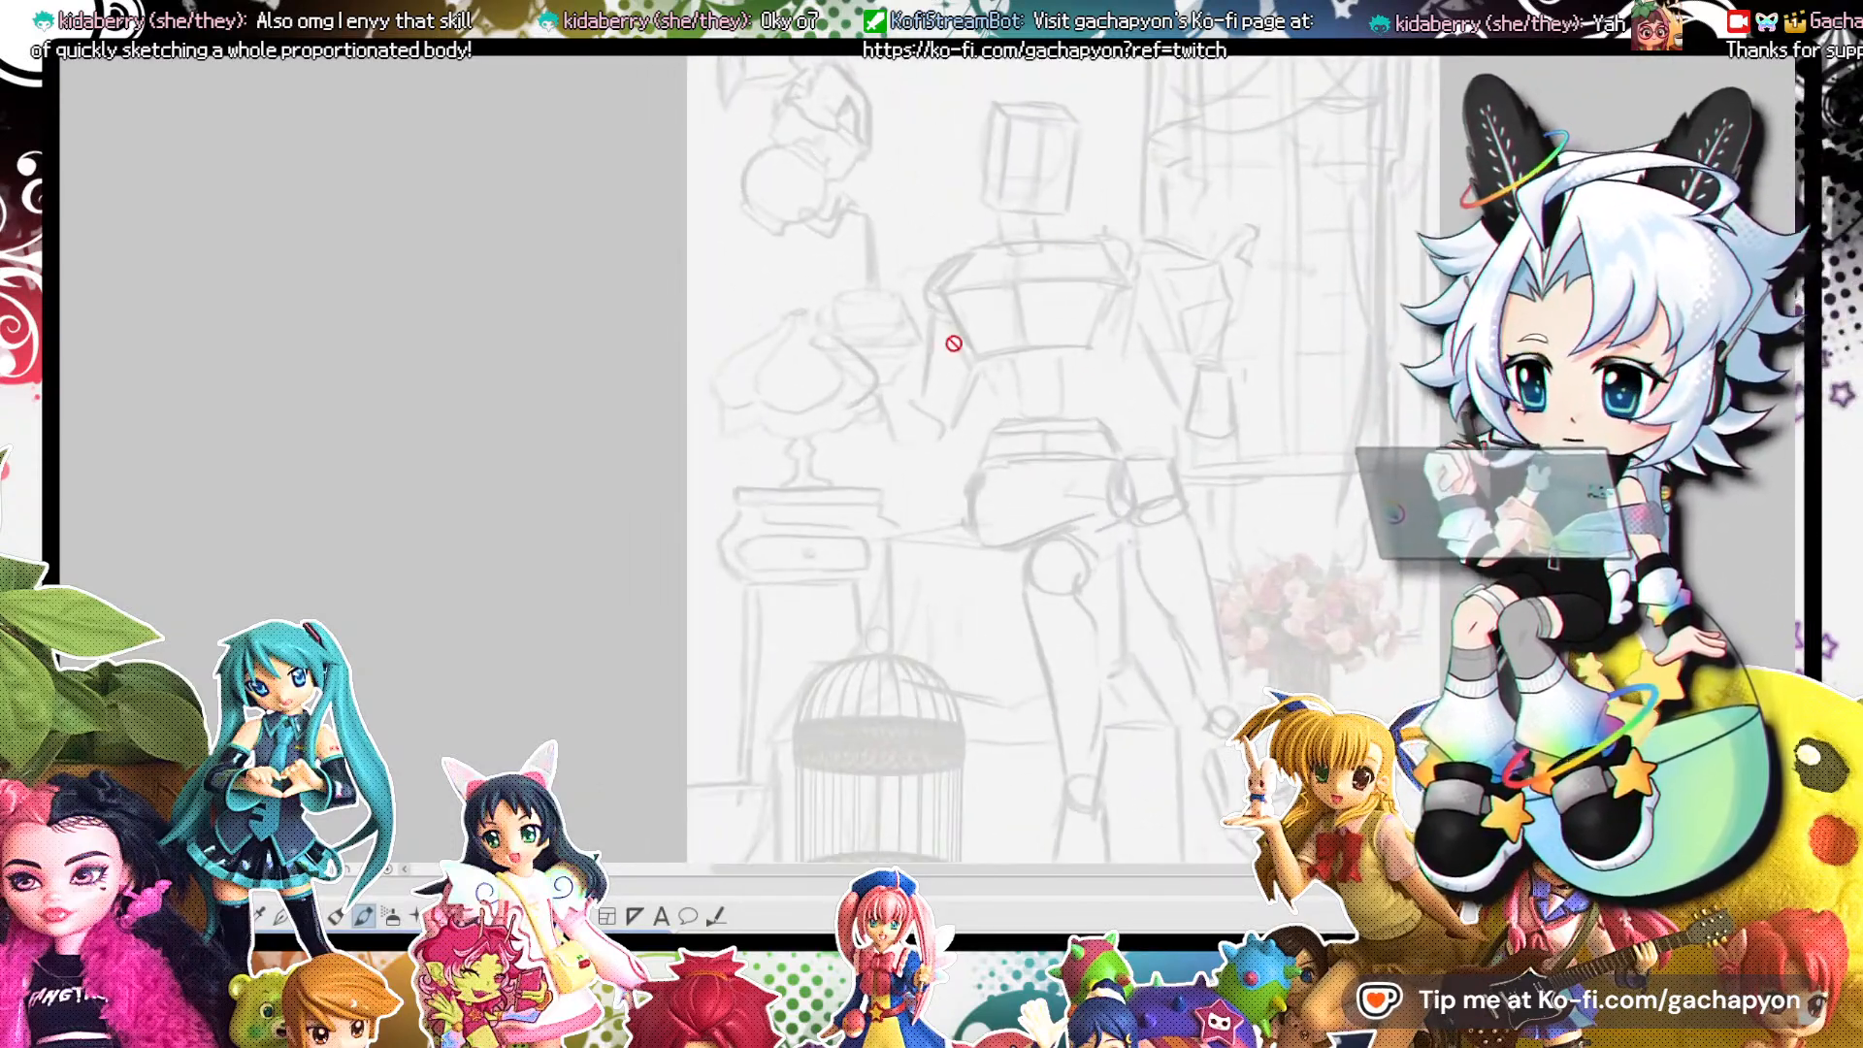
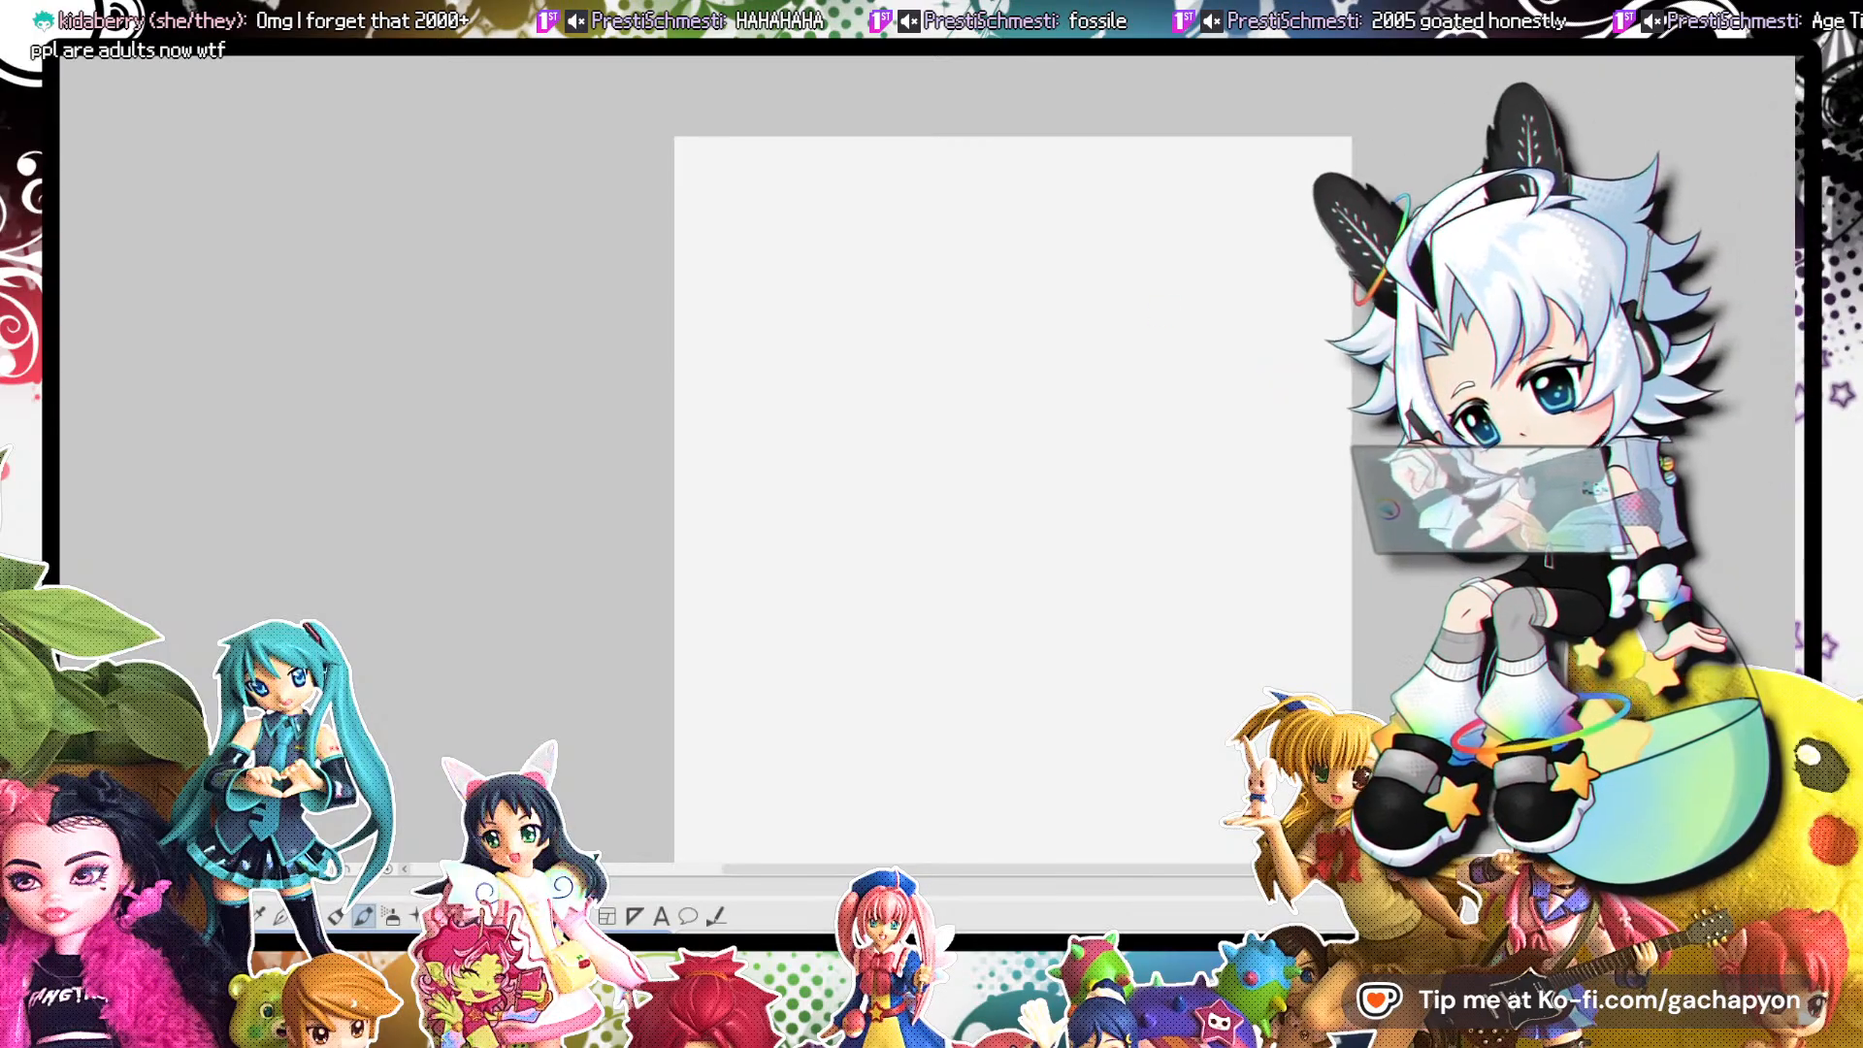
Switch to the canvas with the painted face that has one finished open eye.
key("ctrl+Tab")
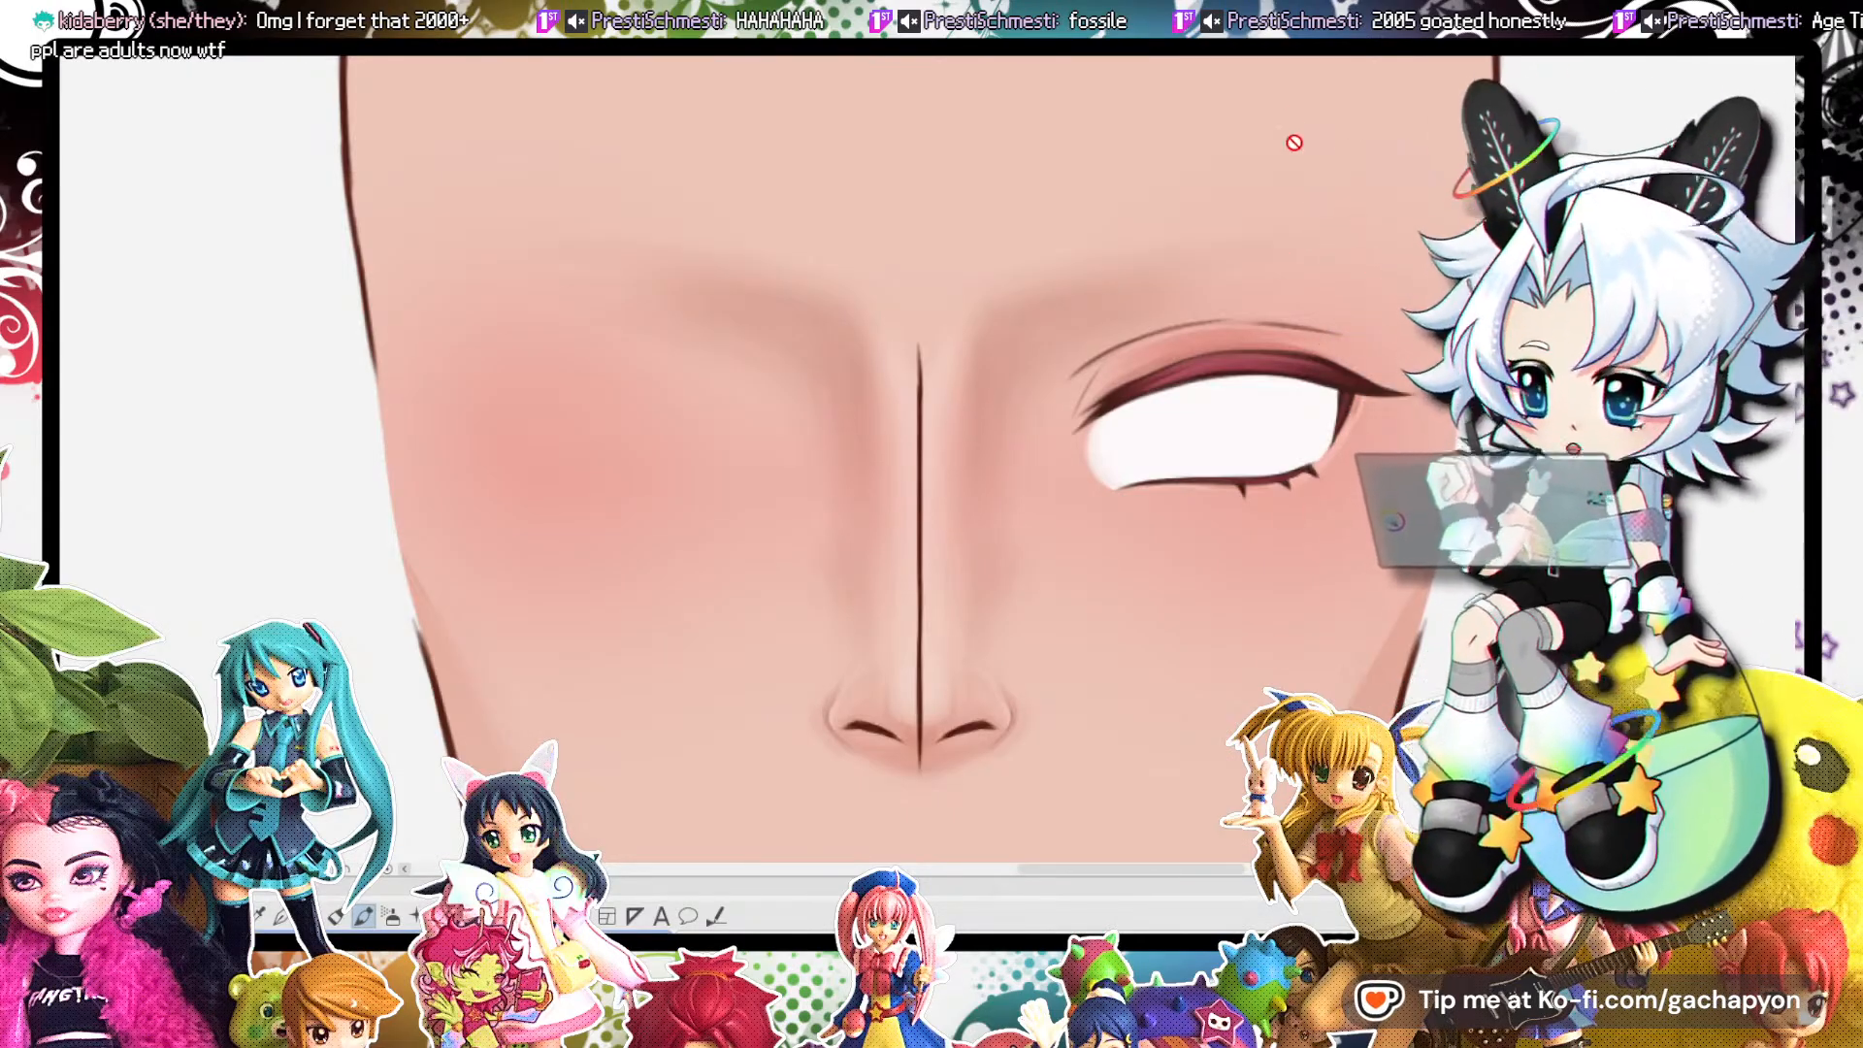
scroll(1203, 417, "down", 5)
scroll(1200, 421, "up", 5)
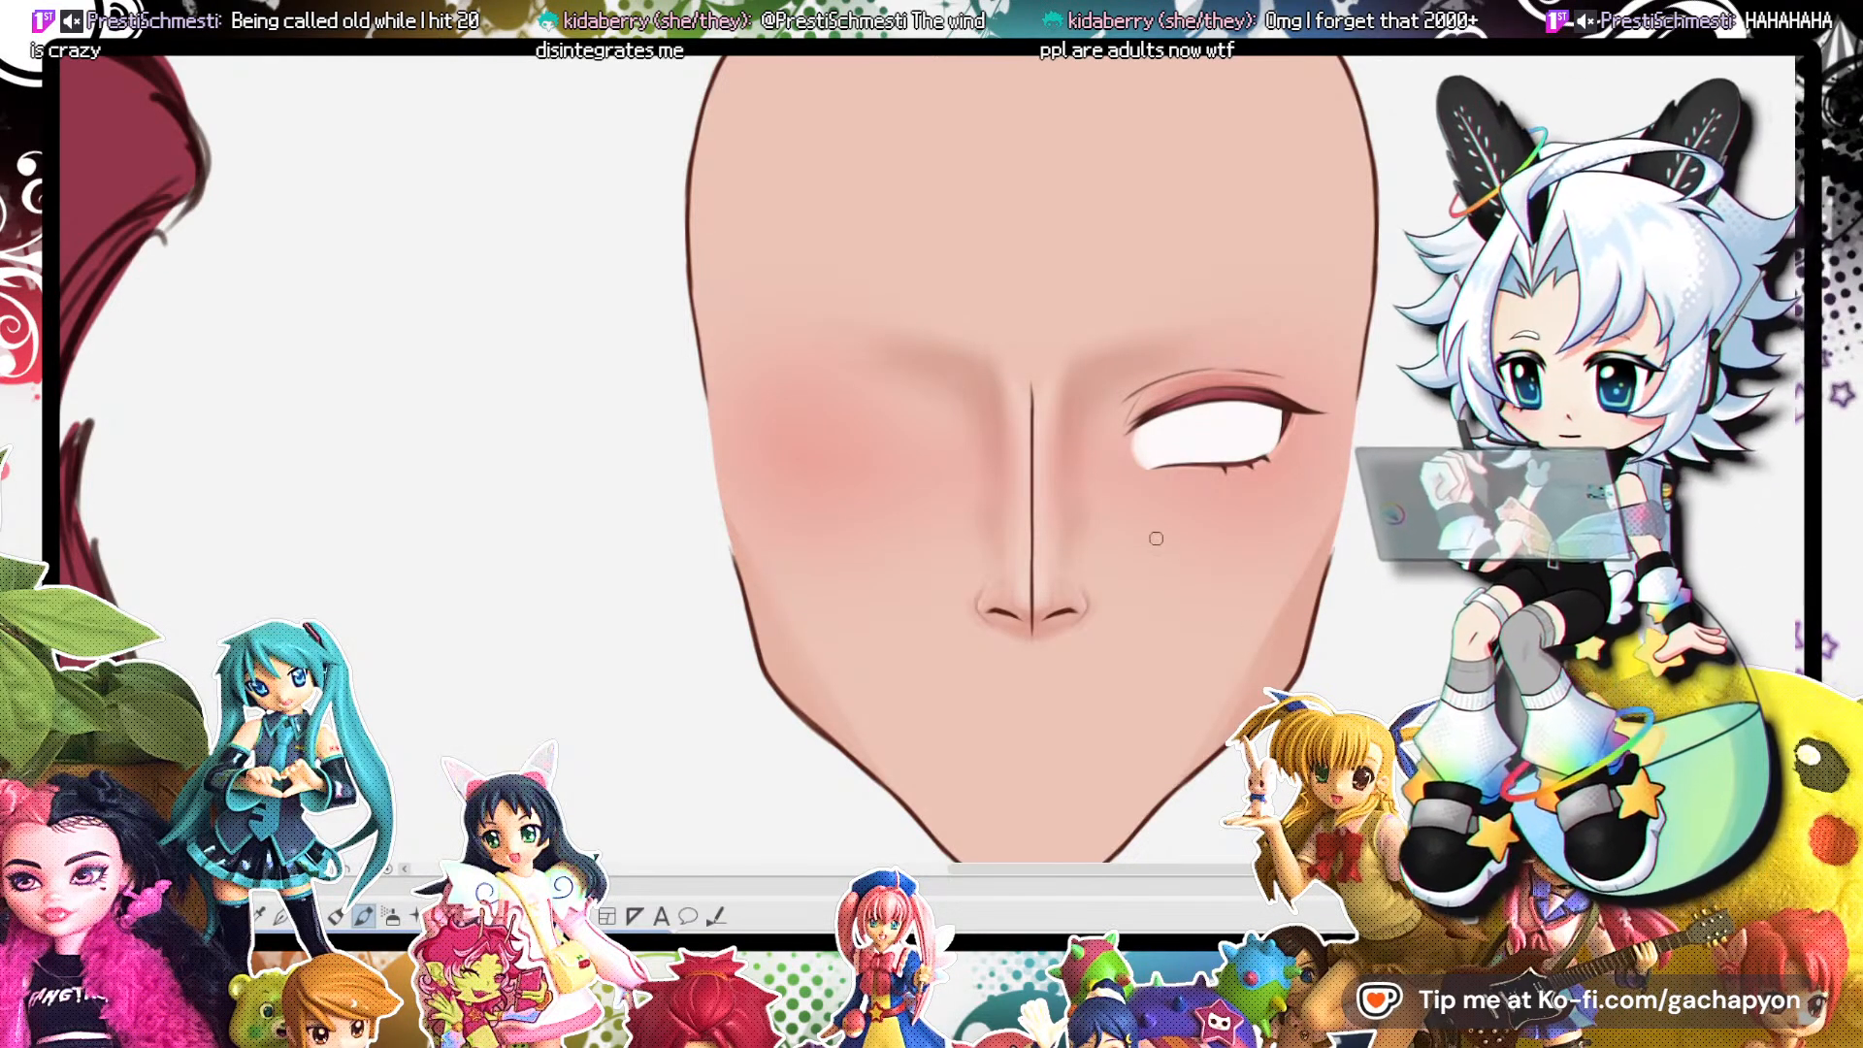
scroll(1218, 420, "up", 5)
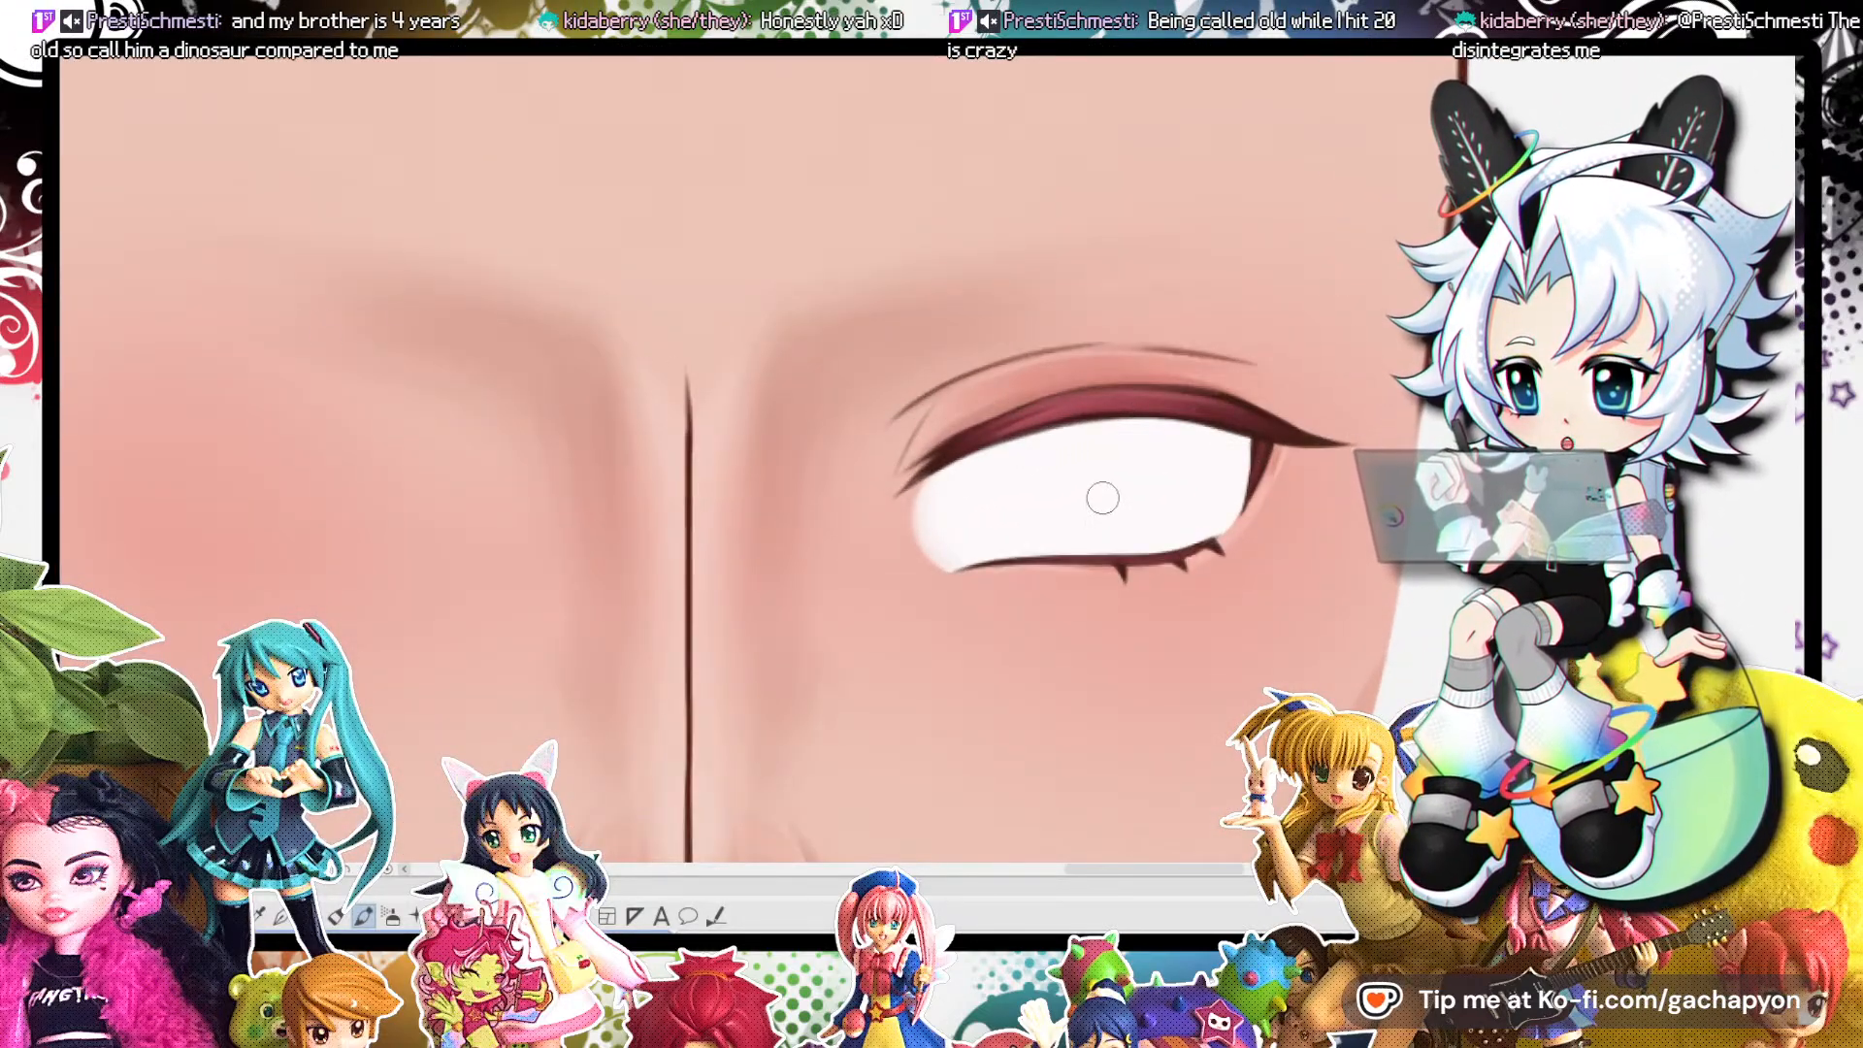
scroll(1103, 497, "down", 5)
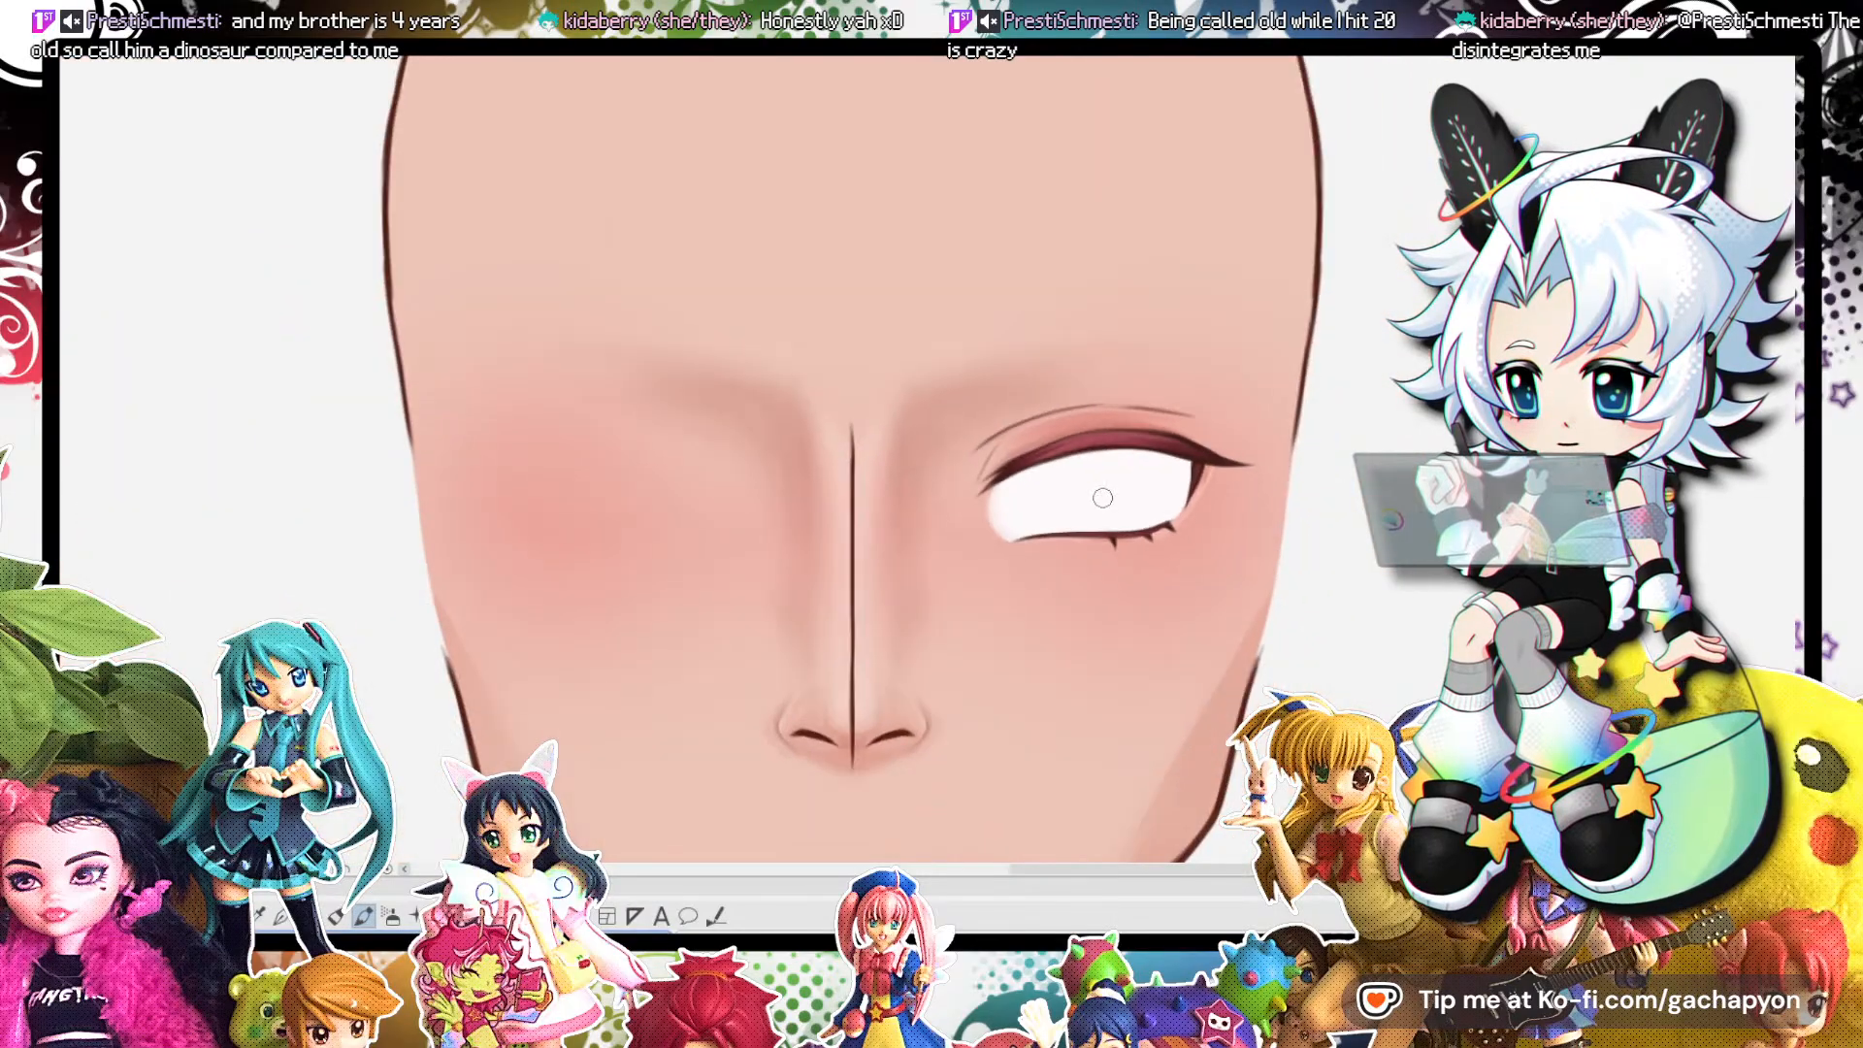
scroll(1102, 497, "up", 6)
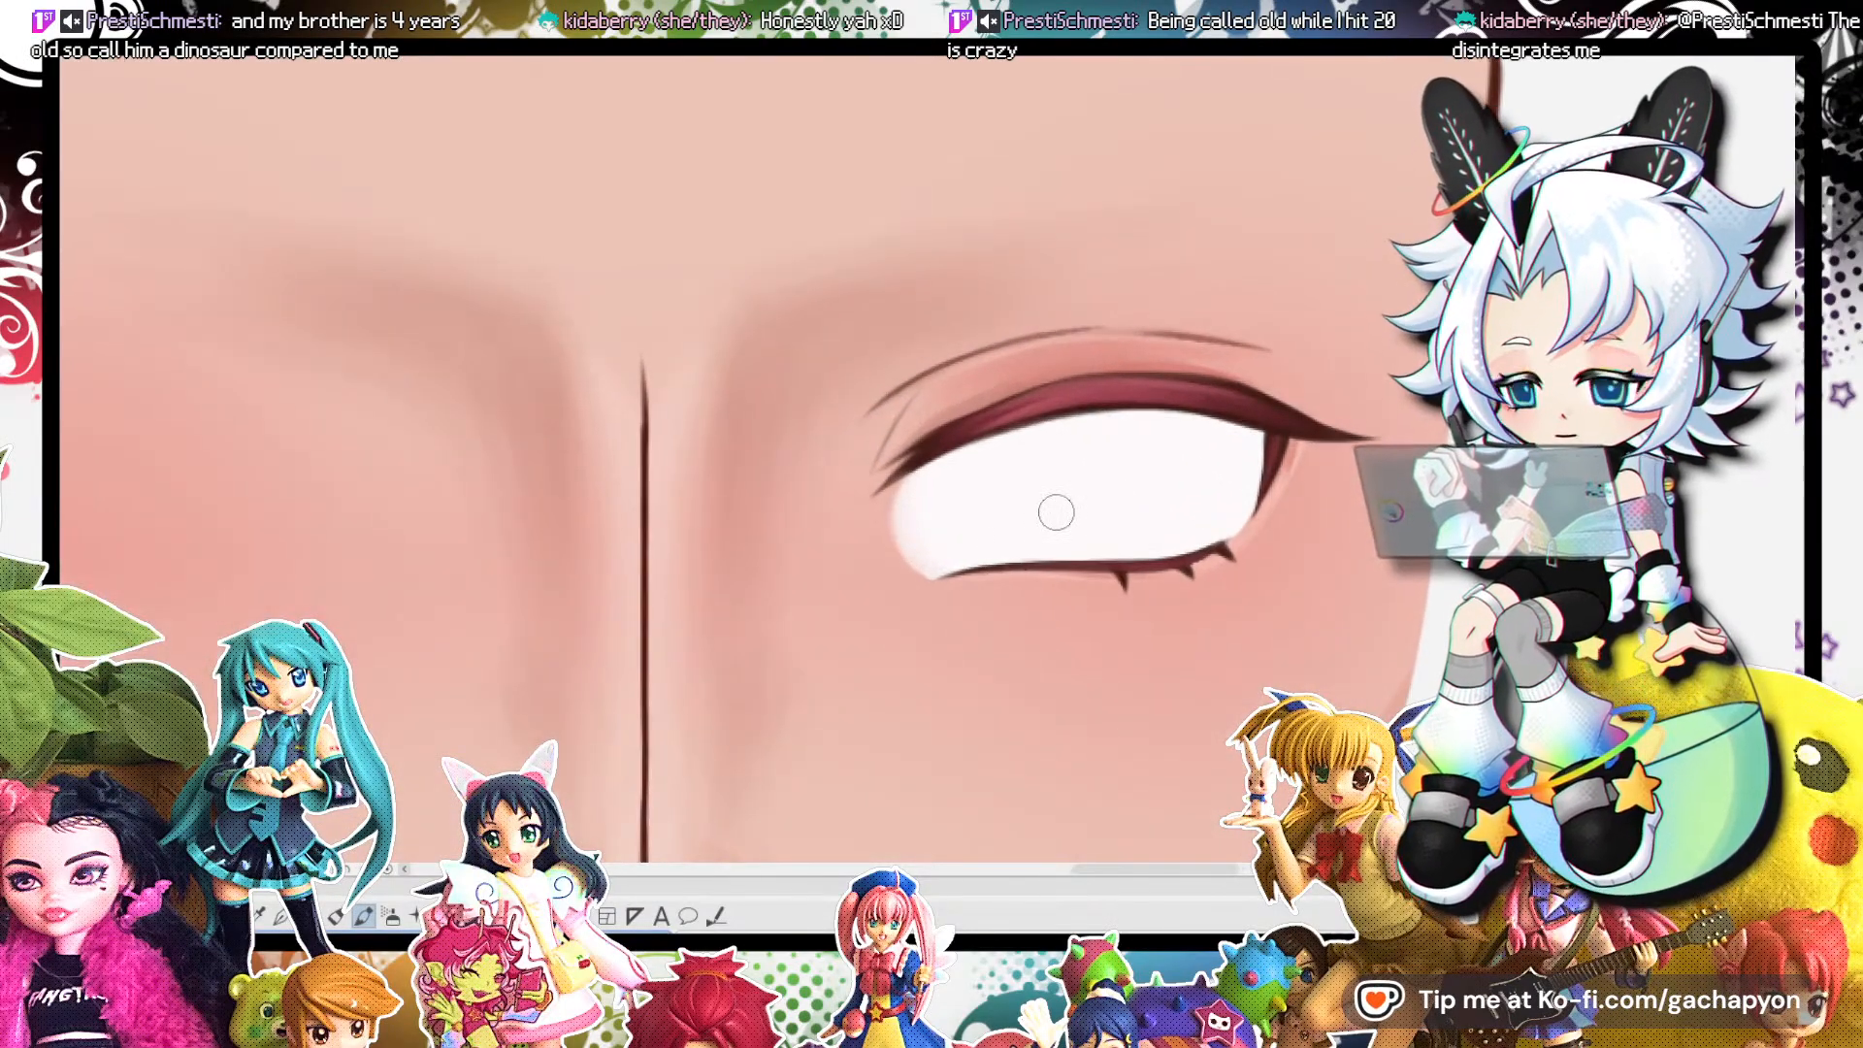
Overlay the glasses-and-eyes sketch and outline a tall oval iris in dark teal blue over the open eye.
left_click(1795, 243)
left_click_drag(949, 456, 980, 565)
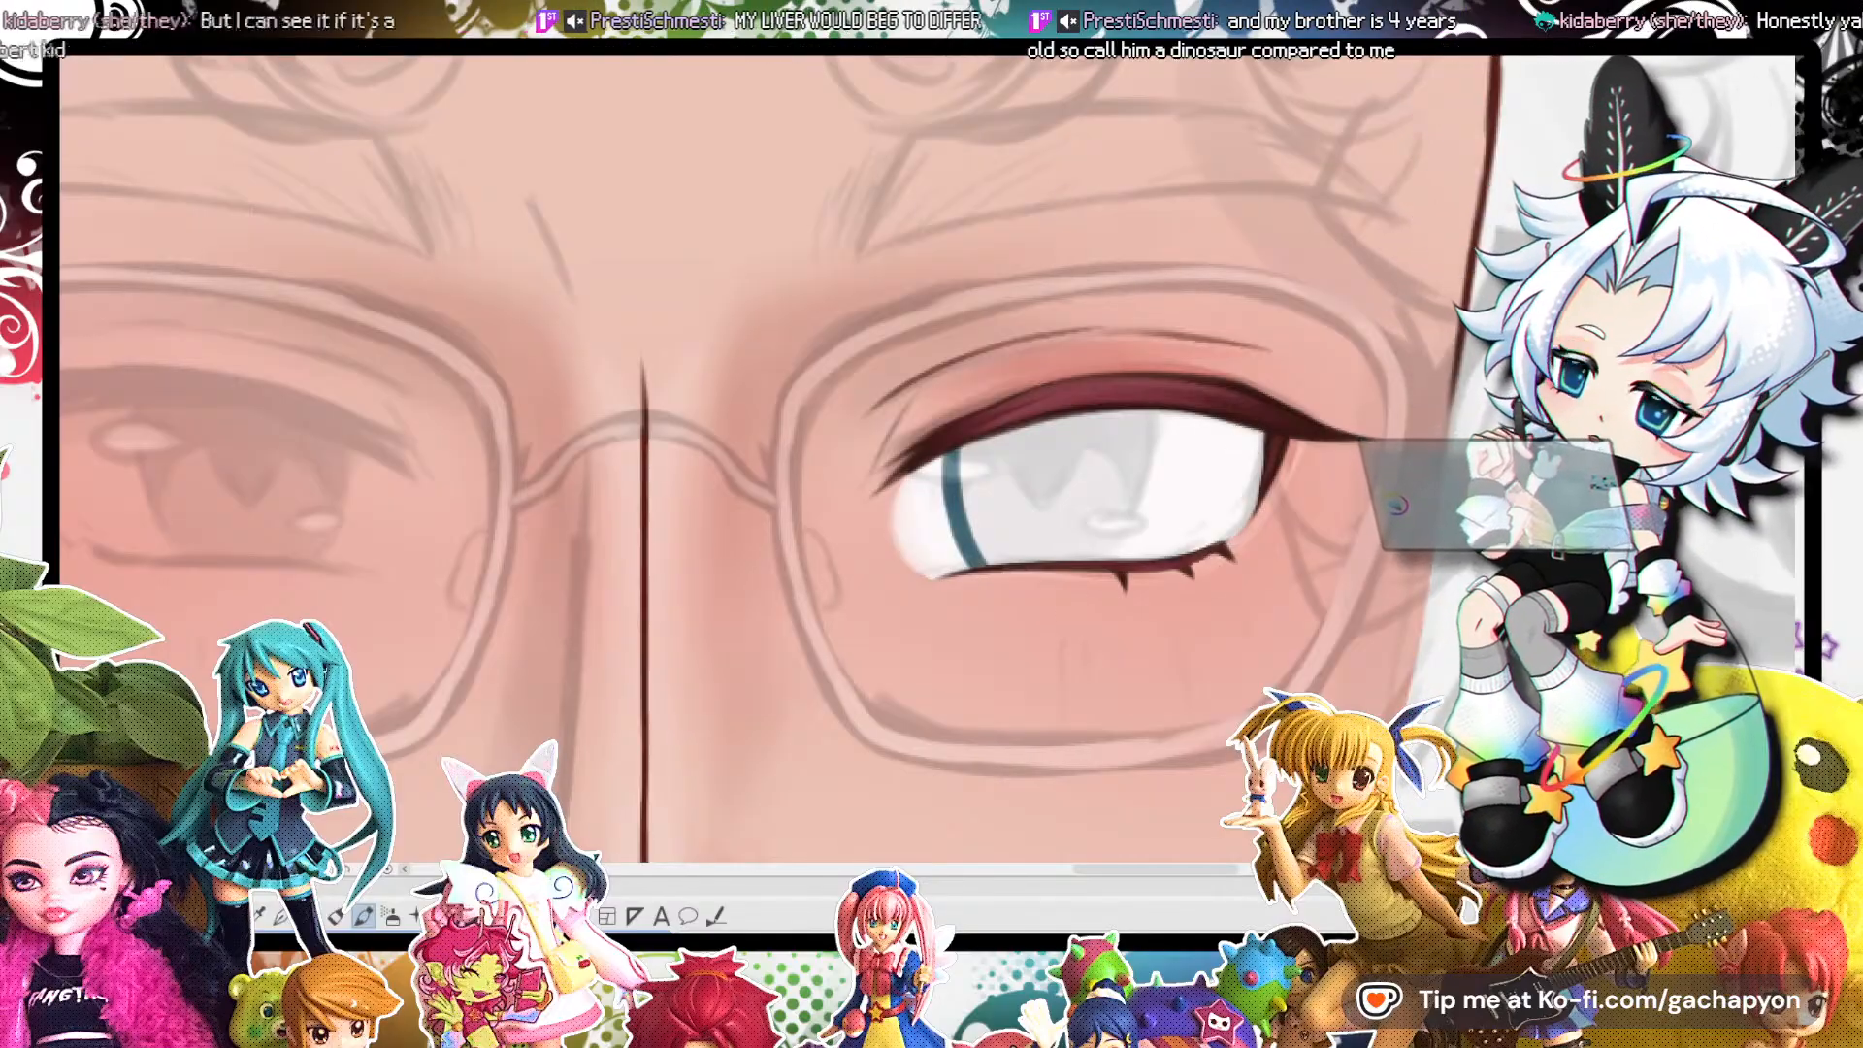
left_click_drag(986, 371, 973, 540)
mouse_move(958, 460)
left_mouse_down()
mouse_move(974, 547)
mouse_move(1053, 597)
mouse_move(1114, 575)
left_mouse_up()
mouse_move(977, 385)
left_mouse_down()
mouse_move(1039, 339)
mouse_move(1106, 361)
mouse_move(1106, 383)
mouse_move(1091, 354)
mouse_move(1143, 456)
mouse_move(1141, 529)
mouse_move(1111, 588)
left_mouse_up()
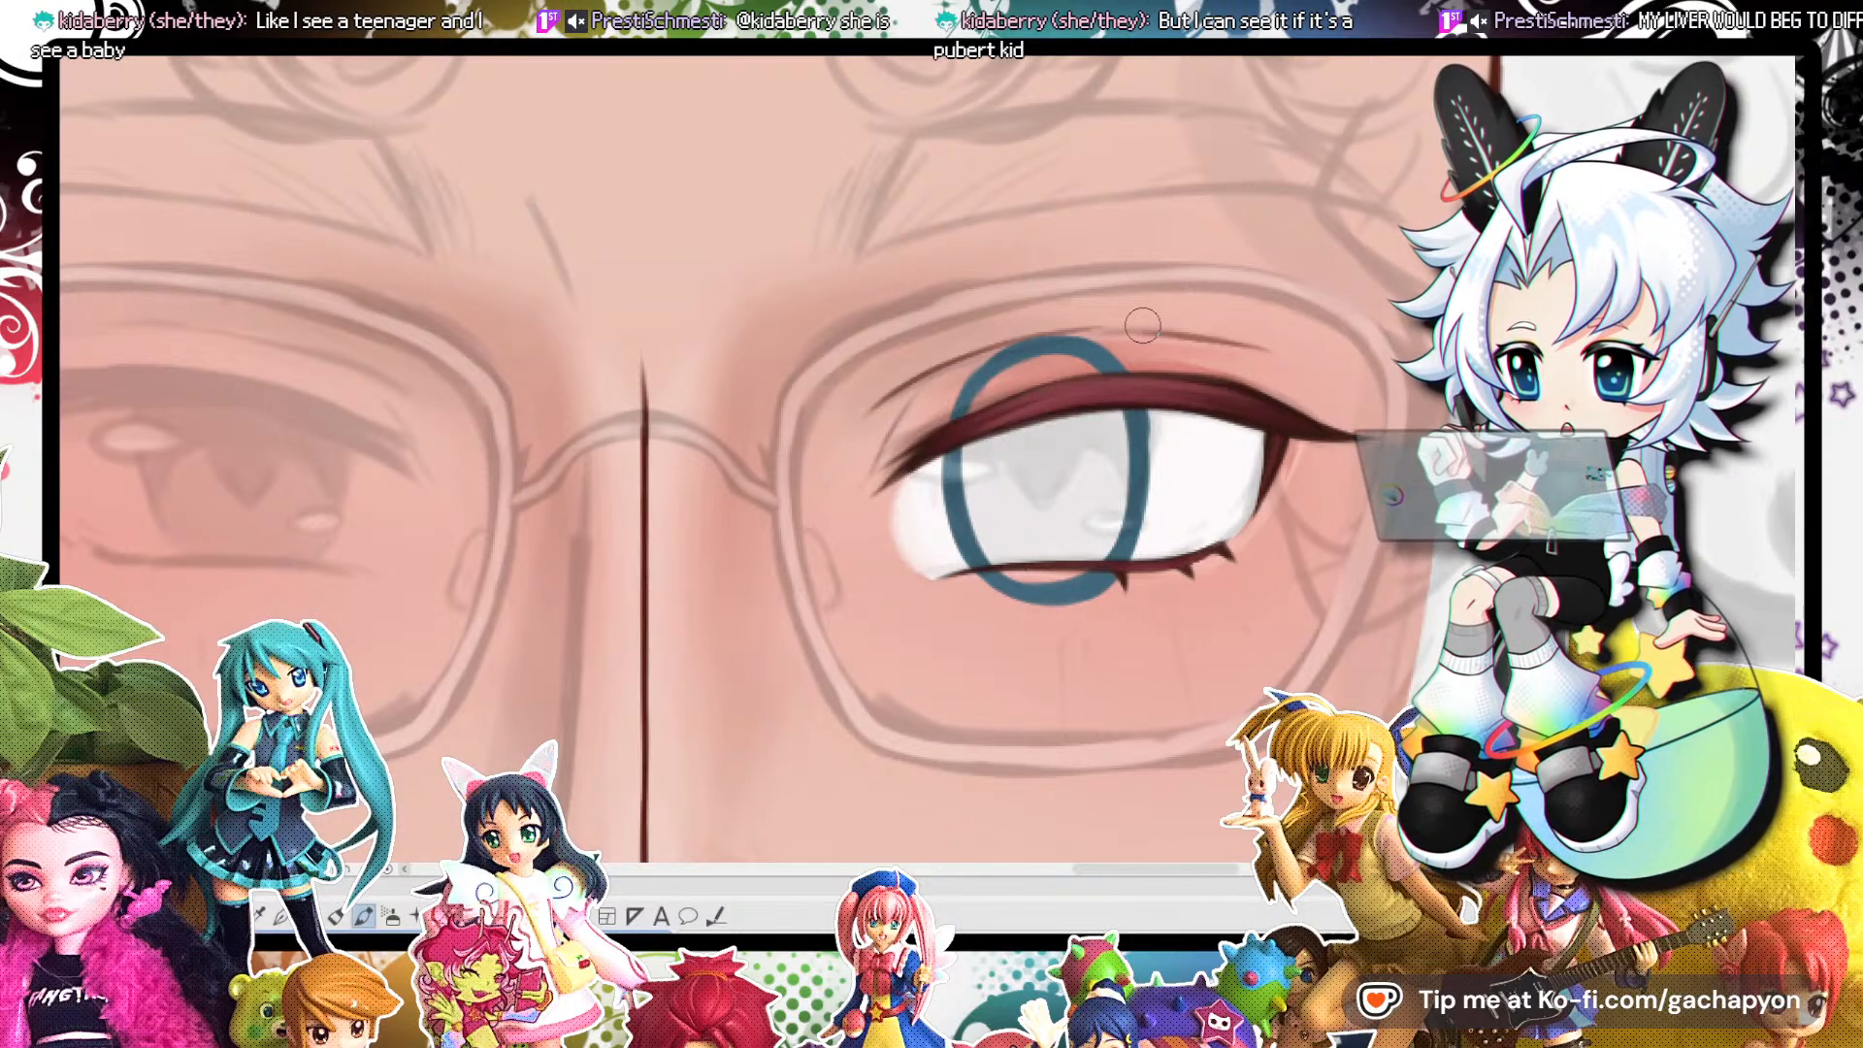
Fill the iris oval with solid dark teal blue and widen its outer edge slightly.
mouse_move(1009, 388)
left_mouse_down()
mouse_move(985, 475)
mouse_move(1009, 553)
mouse_move(1038, 573)
mouse_move(1065, 543)
mouse_move(1057, 573)
mouse_move(1106, 465)
mouse_move(1038, 378)
mouse_move(1097, 554)
left_mouse_up()
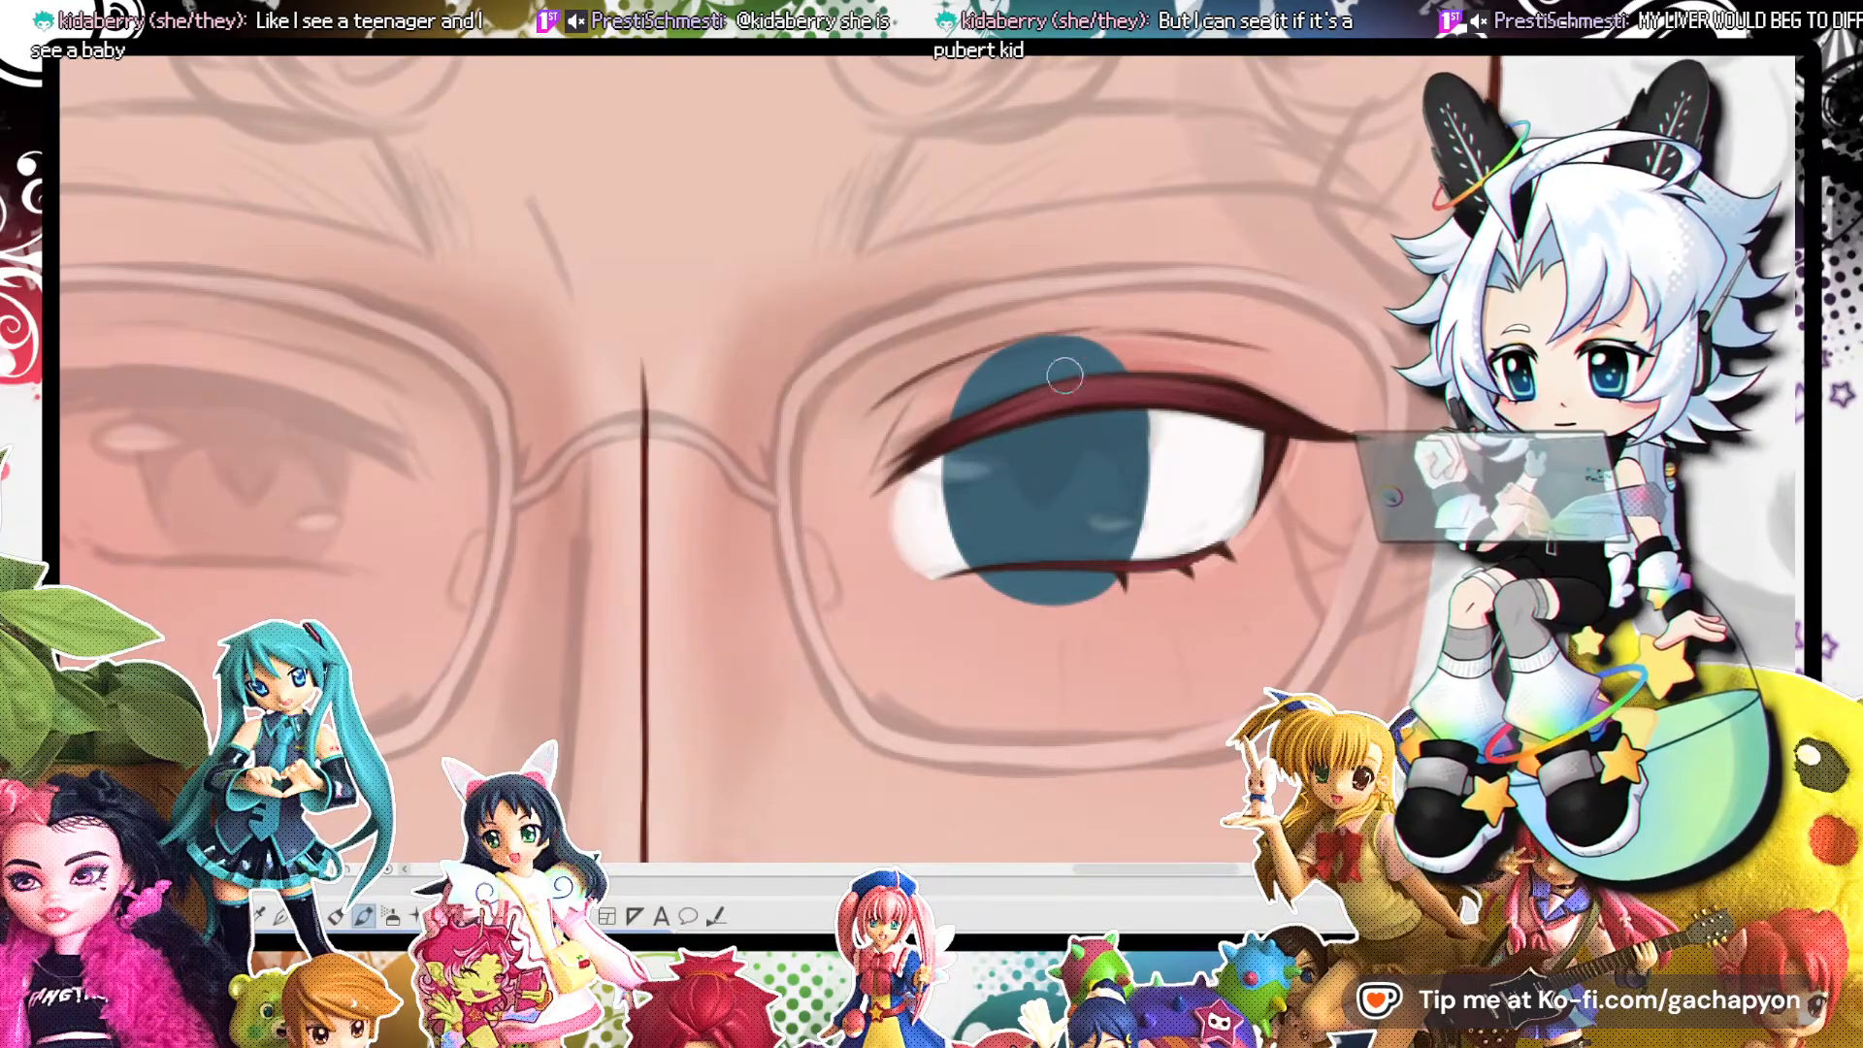
mouse_move(1135, 414)
left_mouse_down()
mouse_move(1135, 548)
mouse_move(1134, 533)
left_mouse_up()
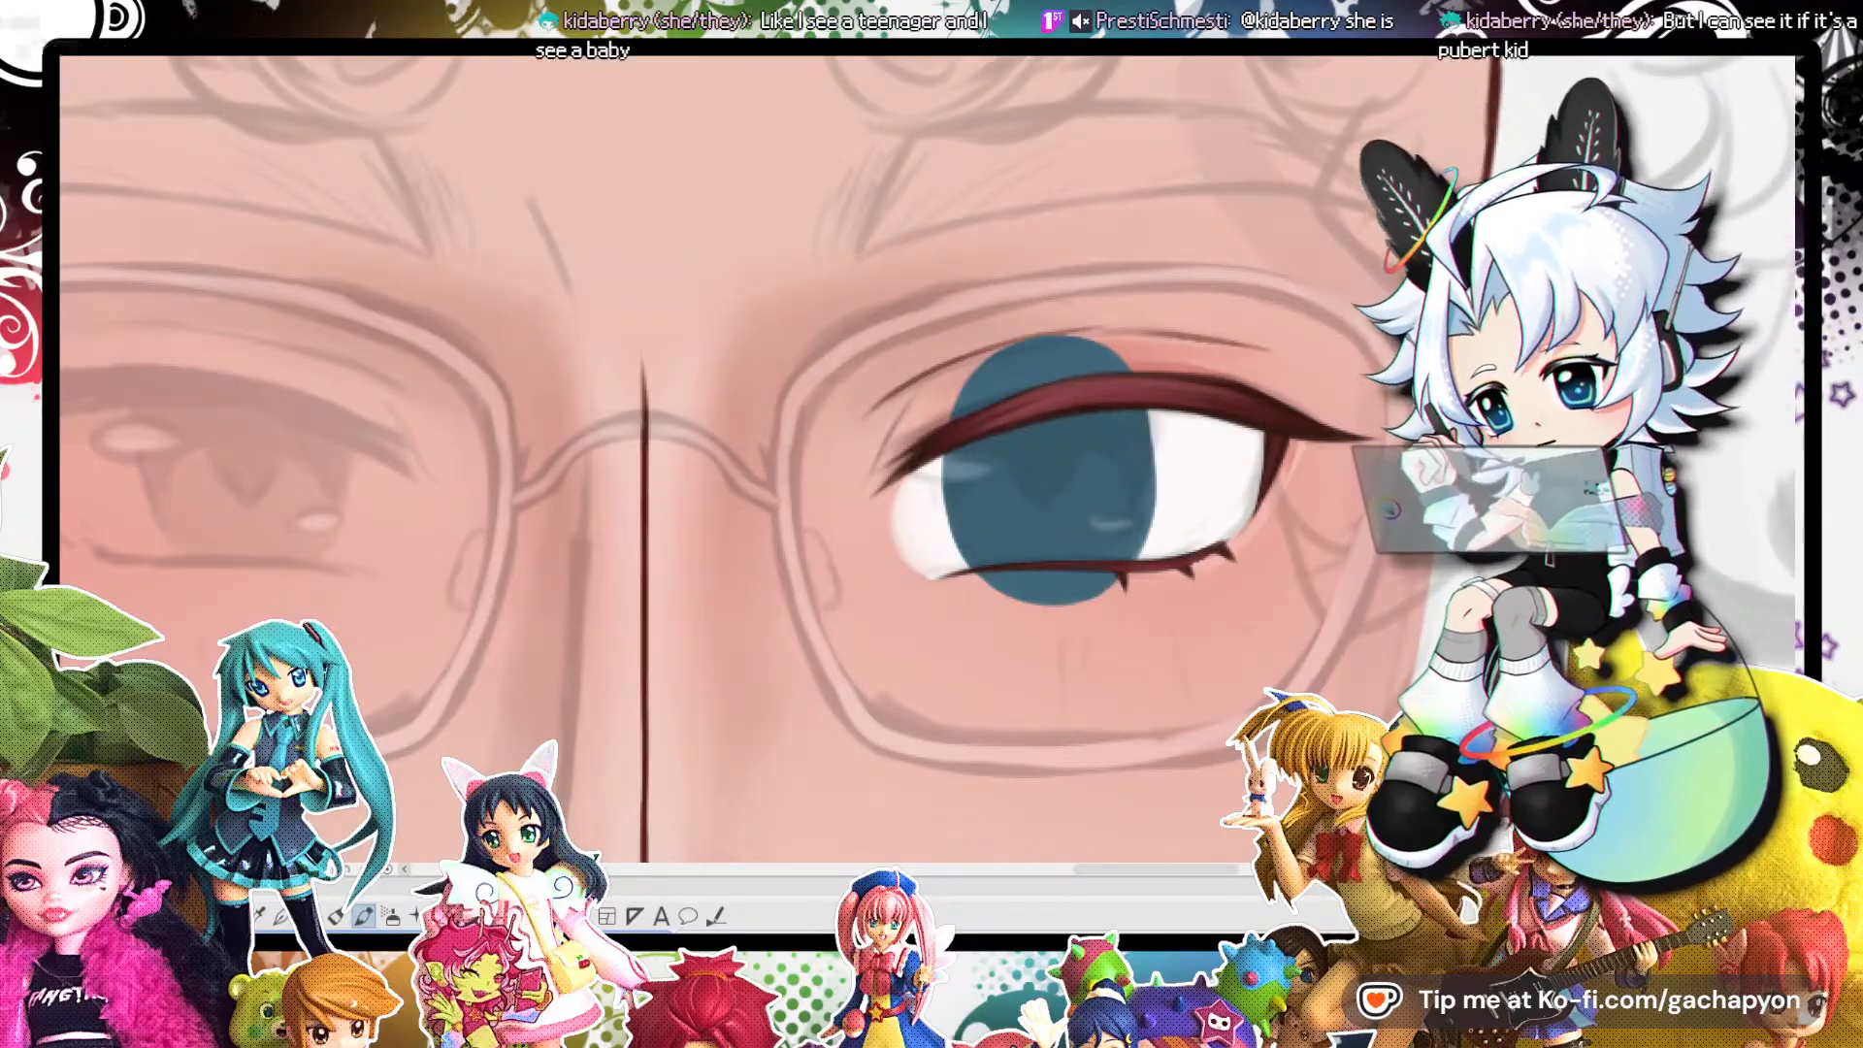
left_click_drag(1163, 417, 1159, 518)
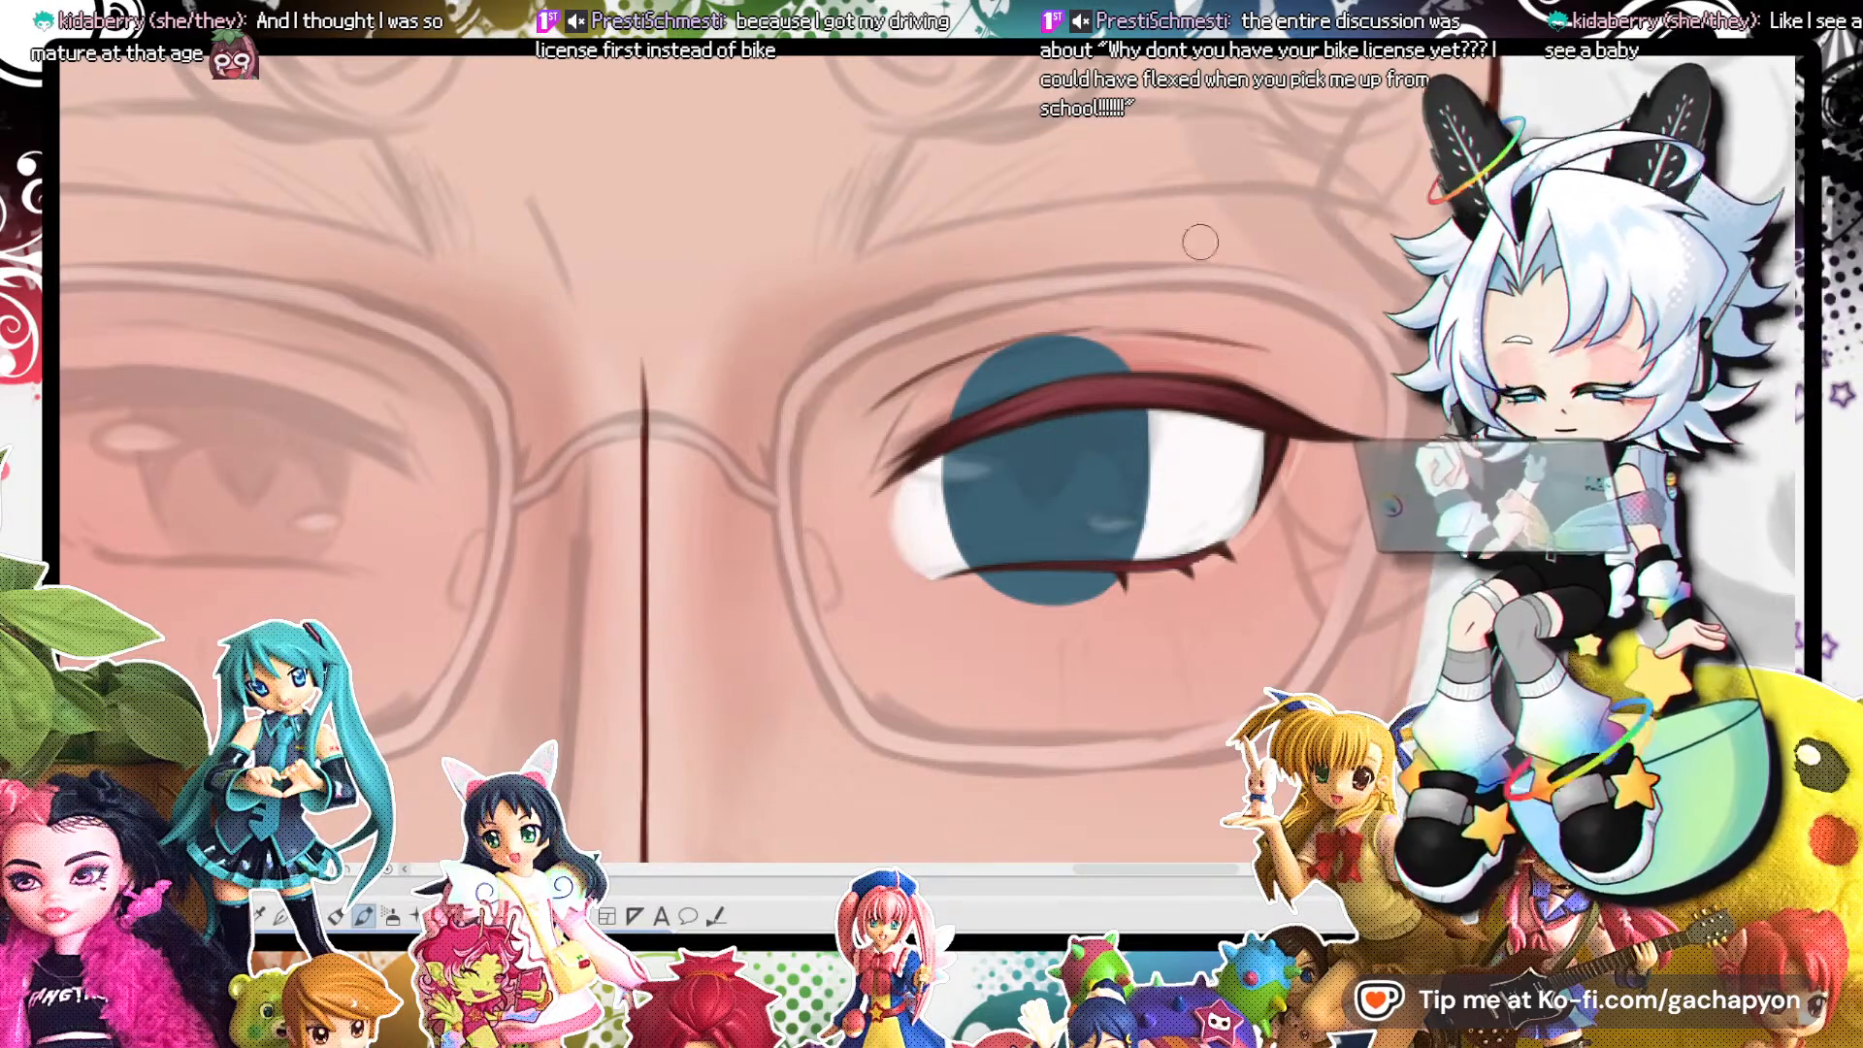
scroll(1117, 451, "down", 2)
scroll(1117, 451, "up", 2)
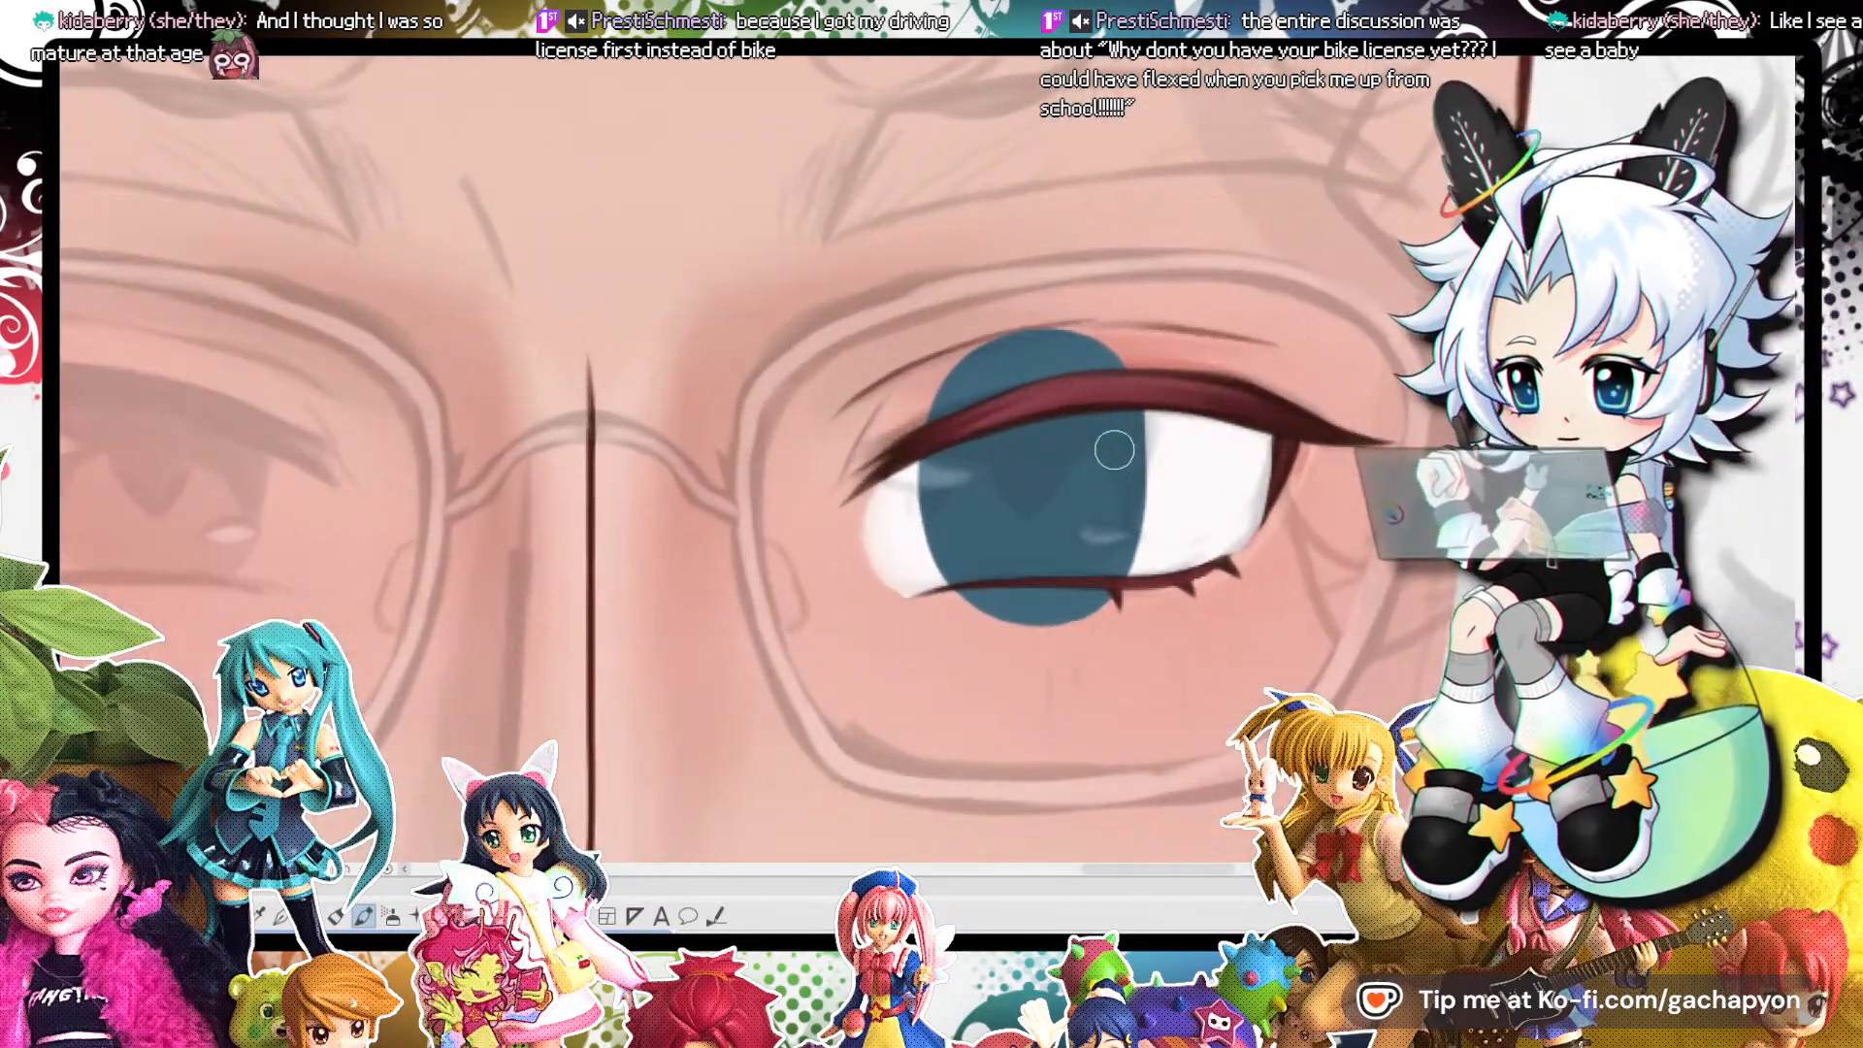
left_click_drag(1130, 397, 1103, 599)
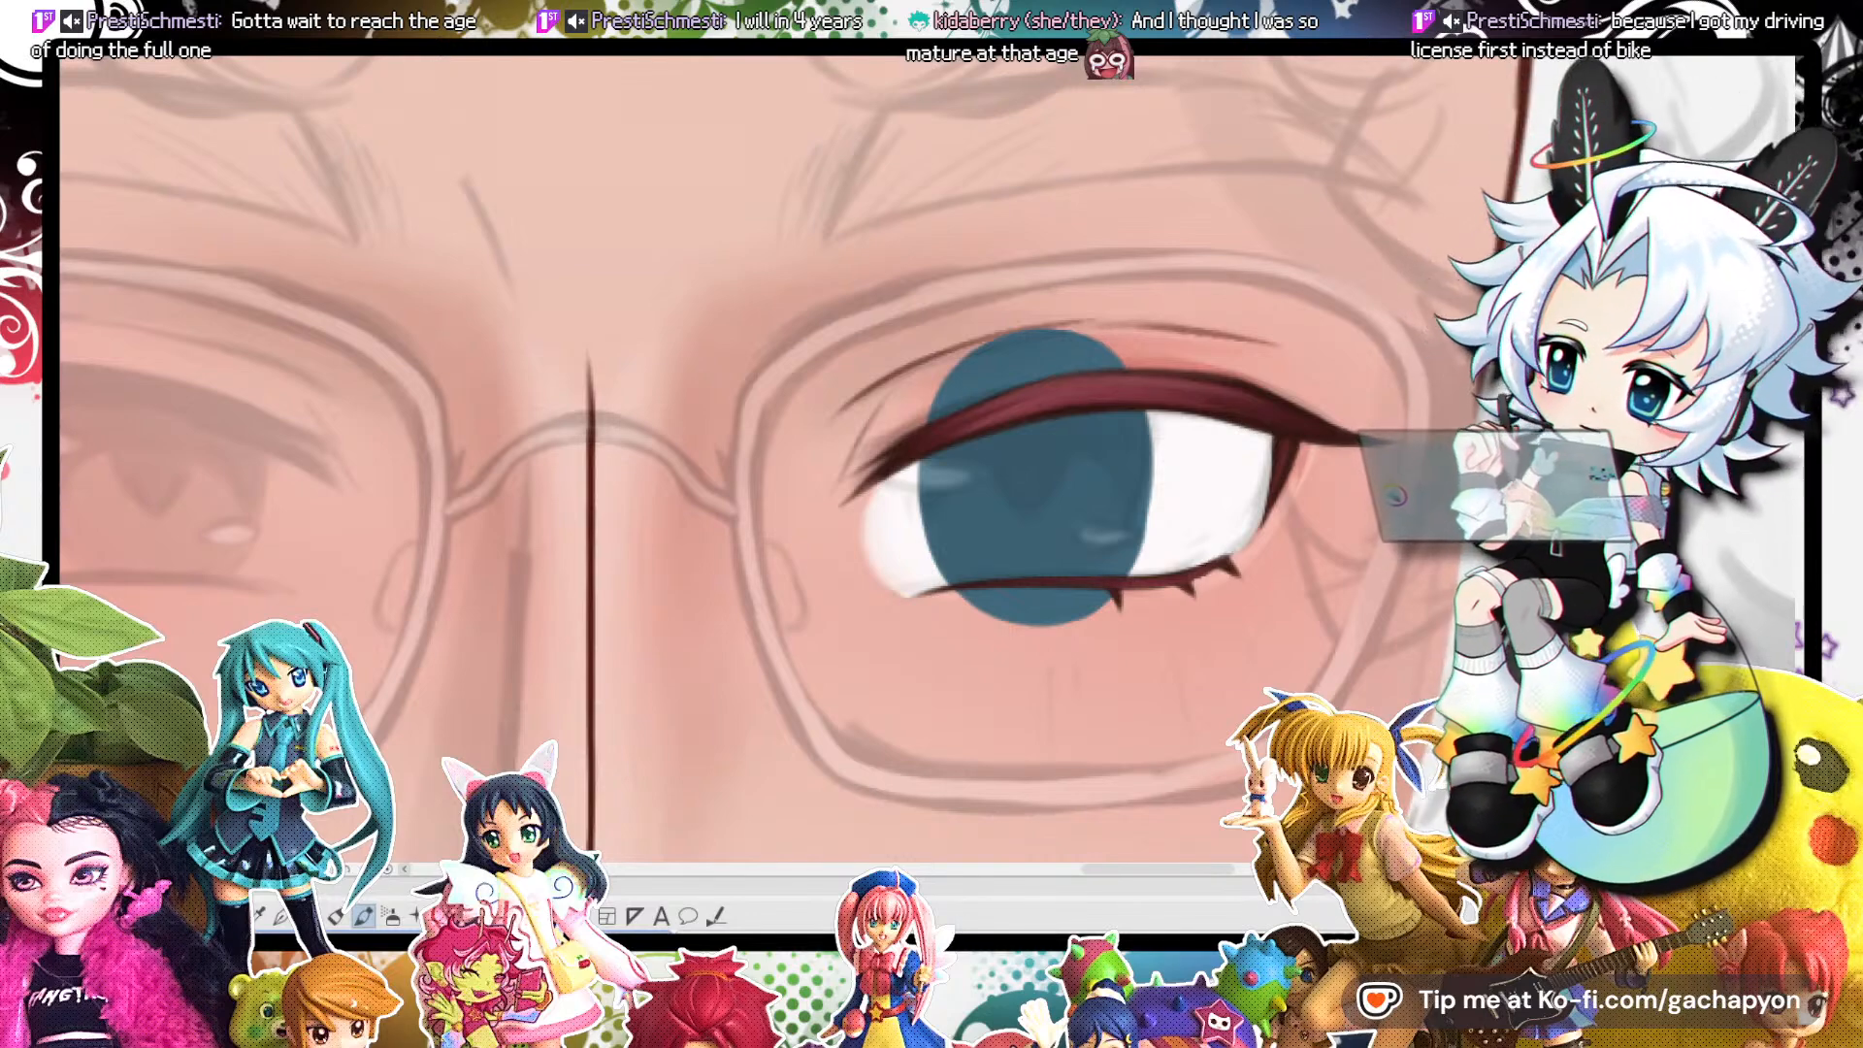
key("ctrl+z")
key("ctrl+y")
scroll(1044, 398, "down", 3)
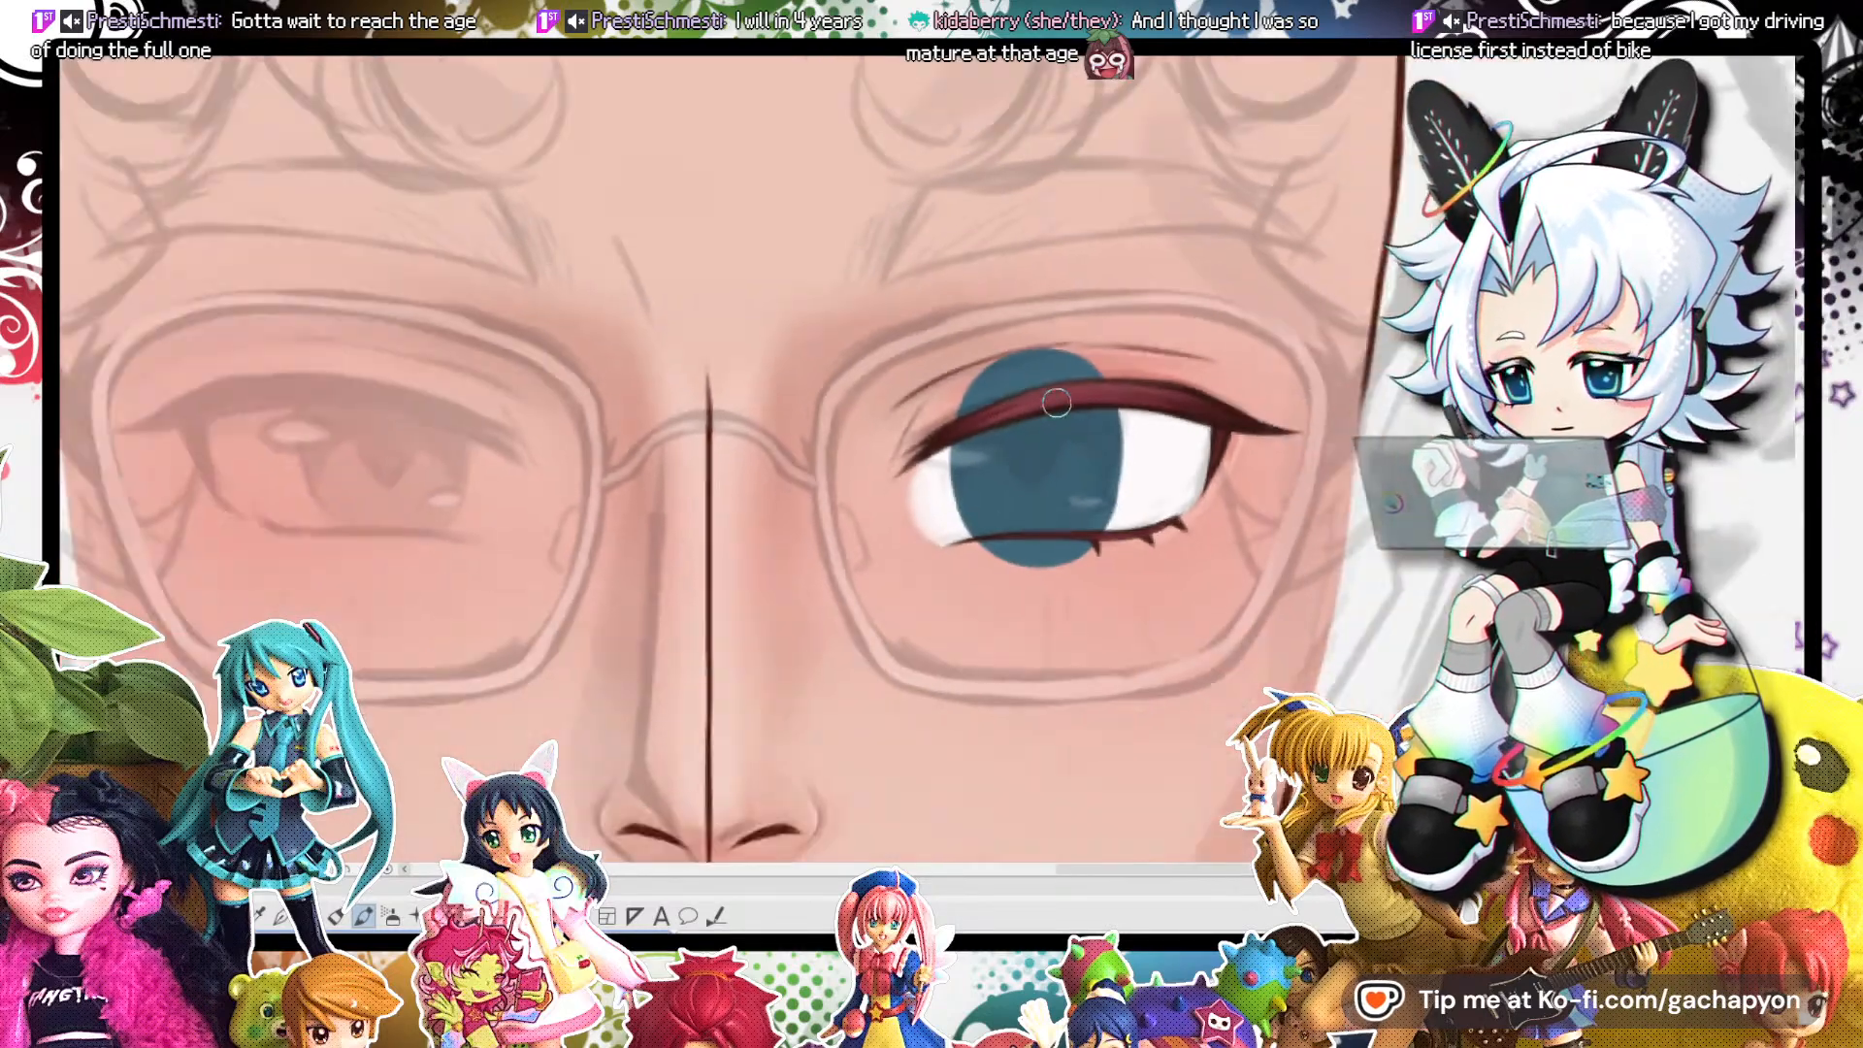
scroll(1041, 413, "up", 1)
scroll(1040, 422, "up", 2)
scroll(1043, 388, "down", 1)
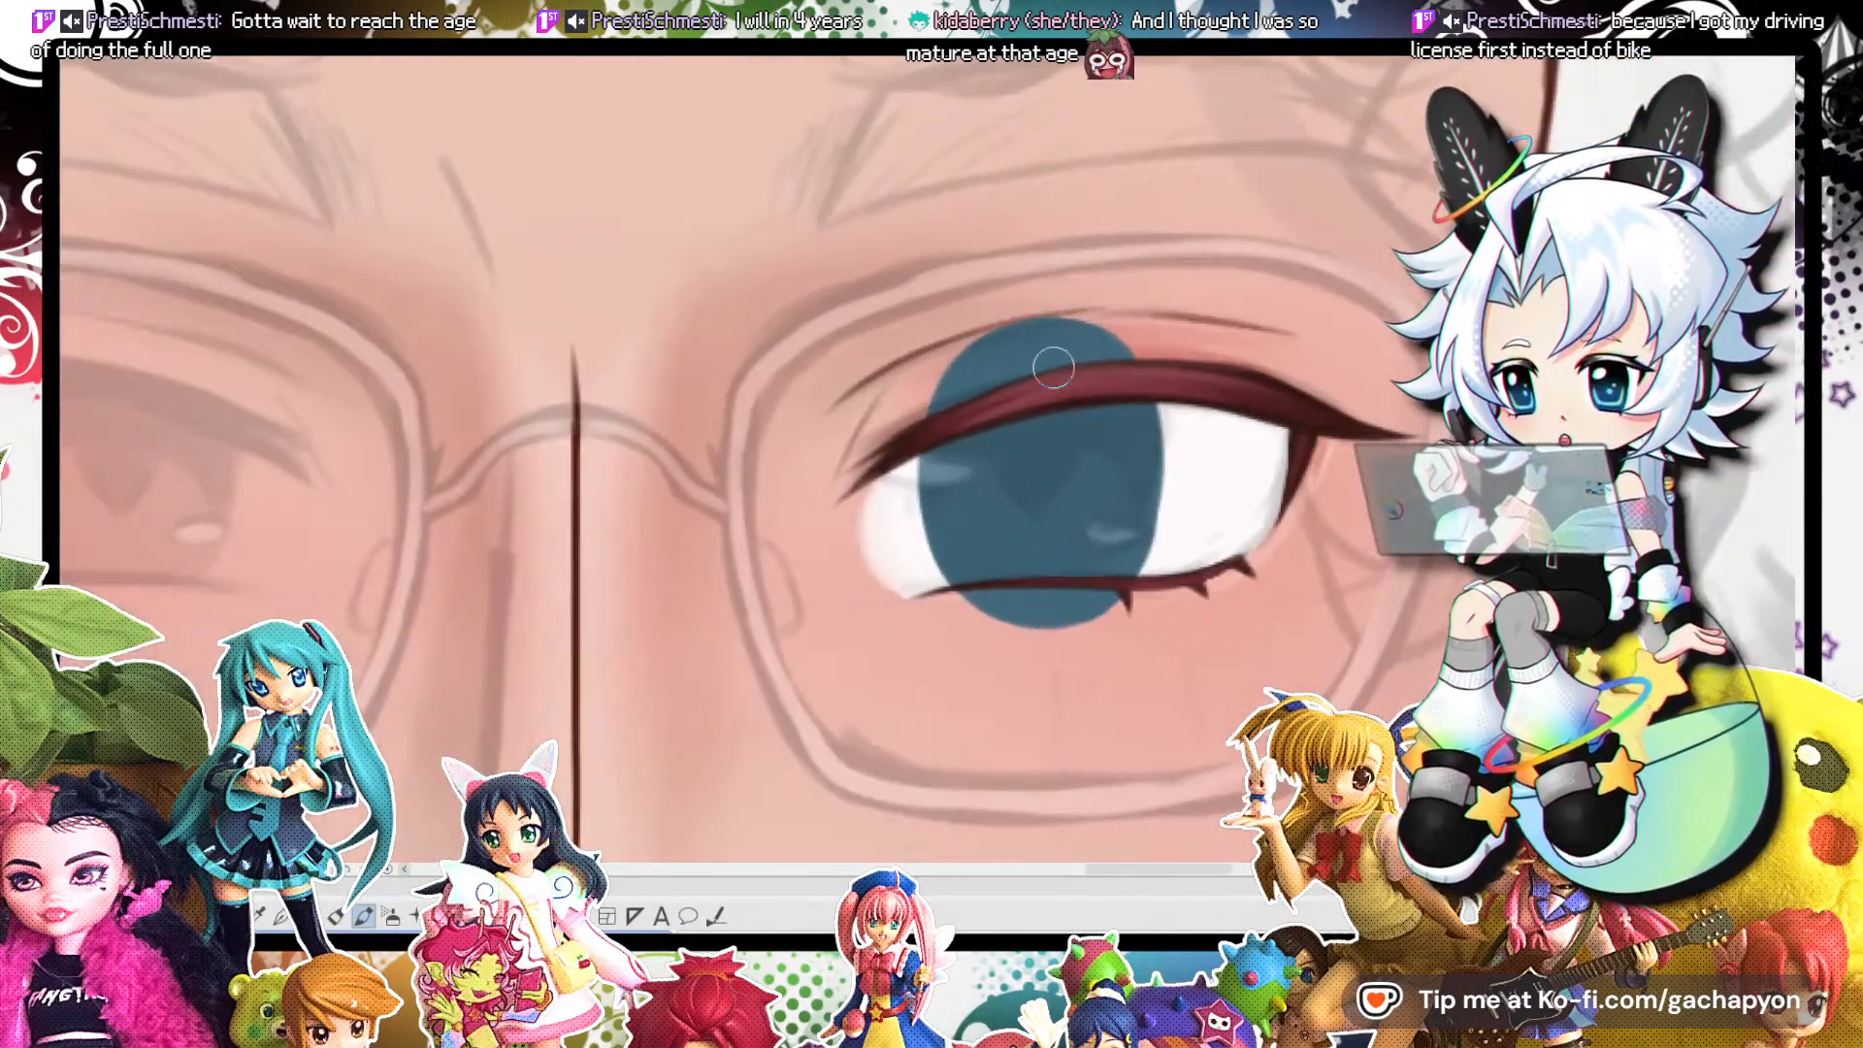
scroll(1045, 358, "up", 1)
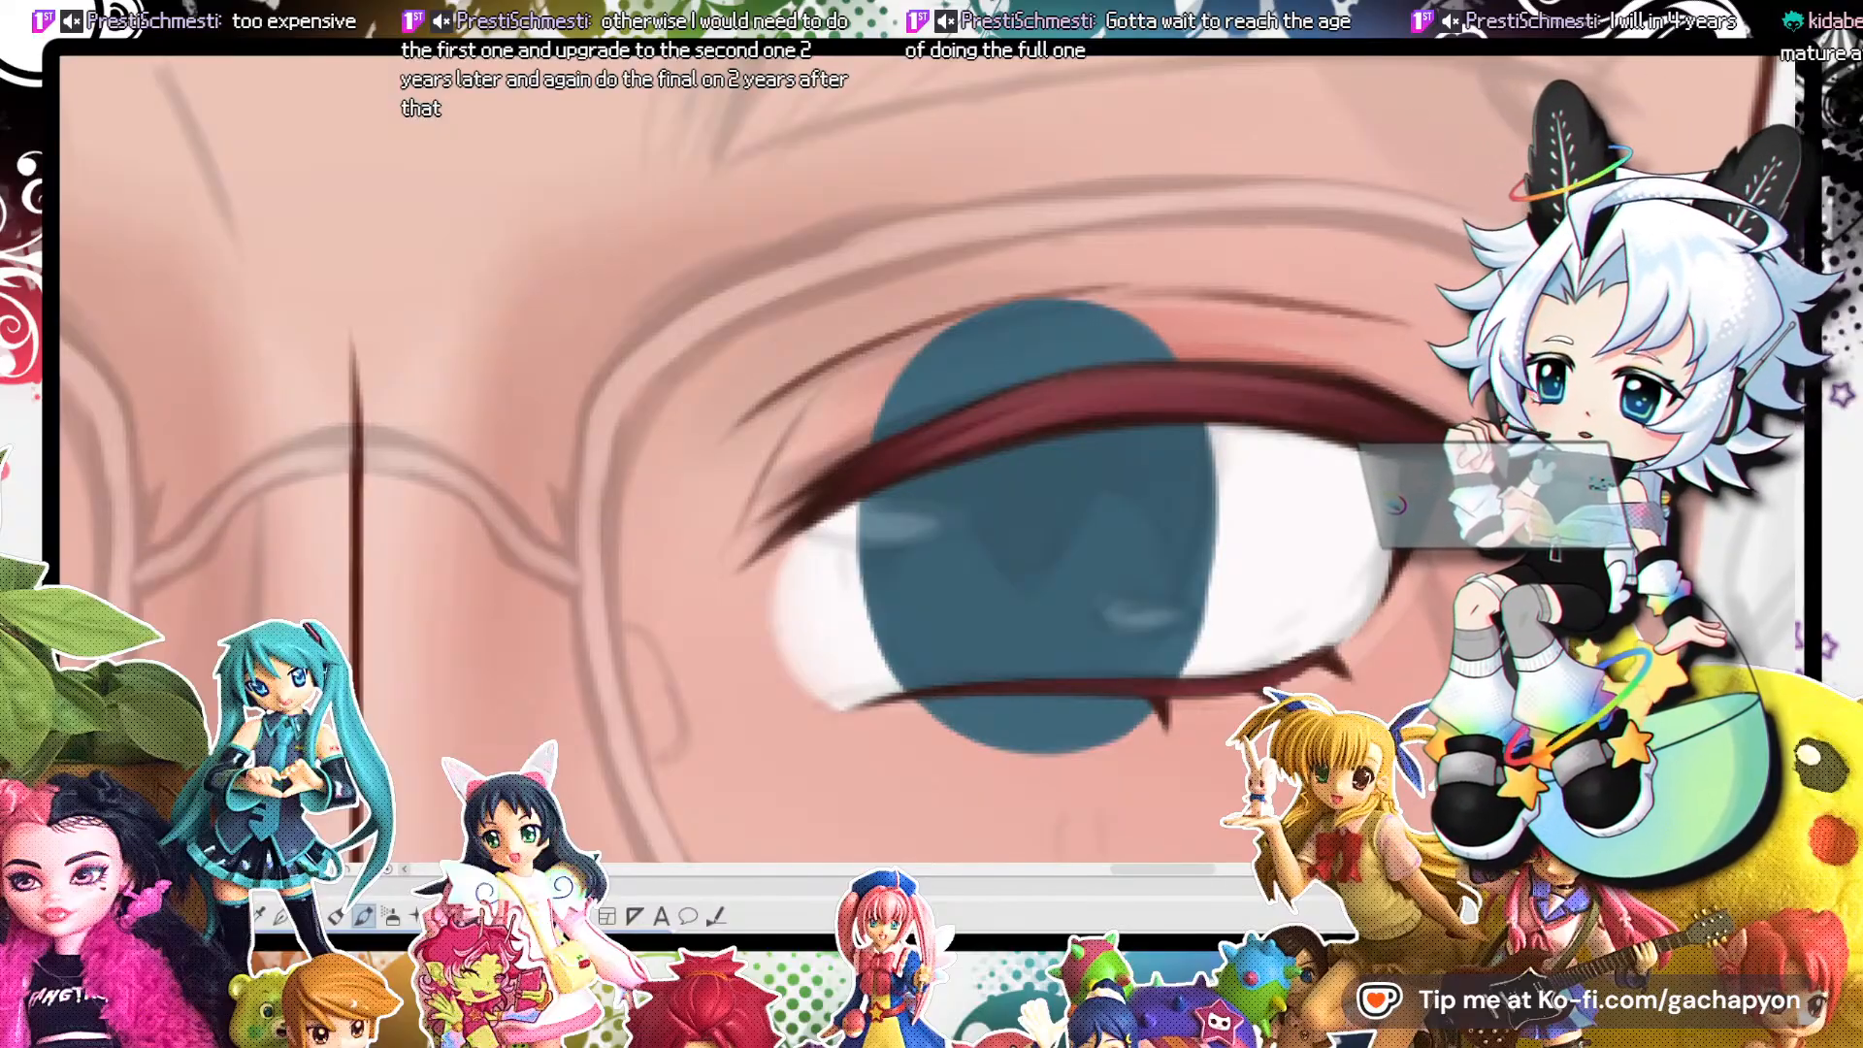
scroll(1010, 446, "down", 1)
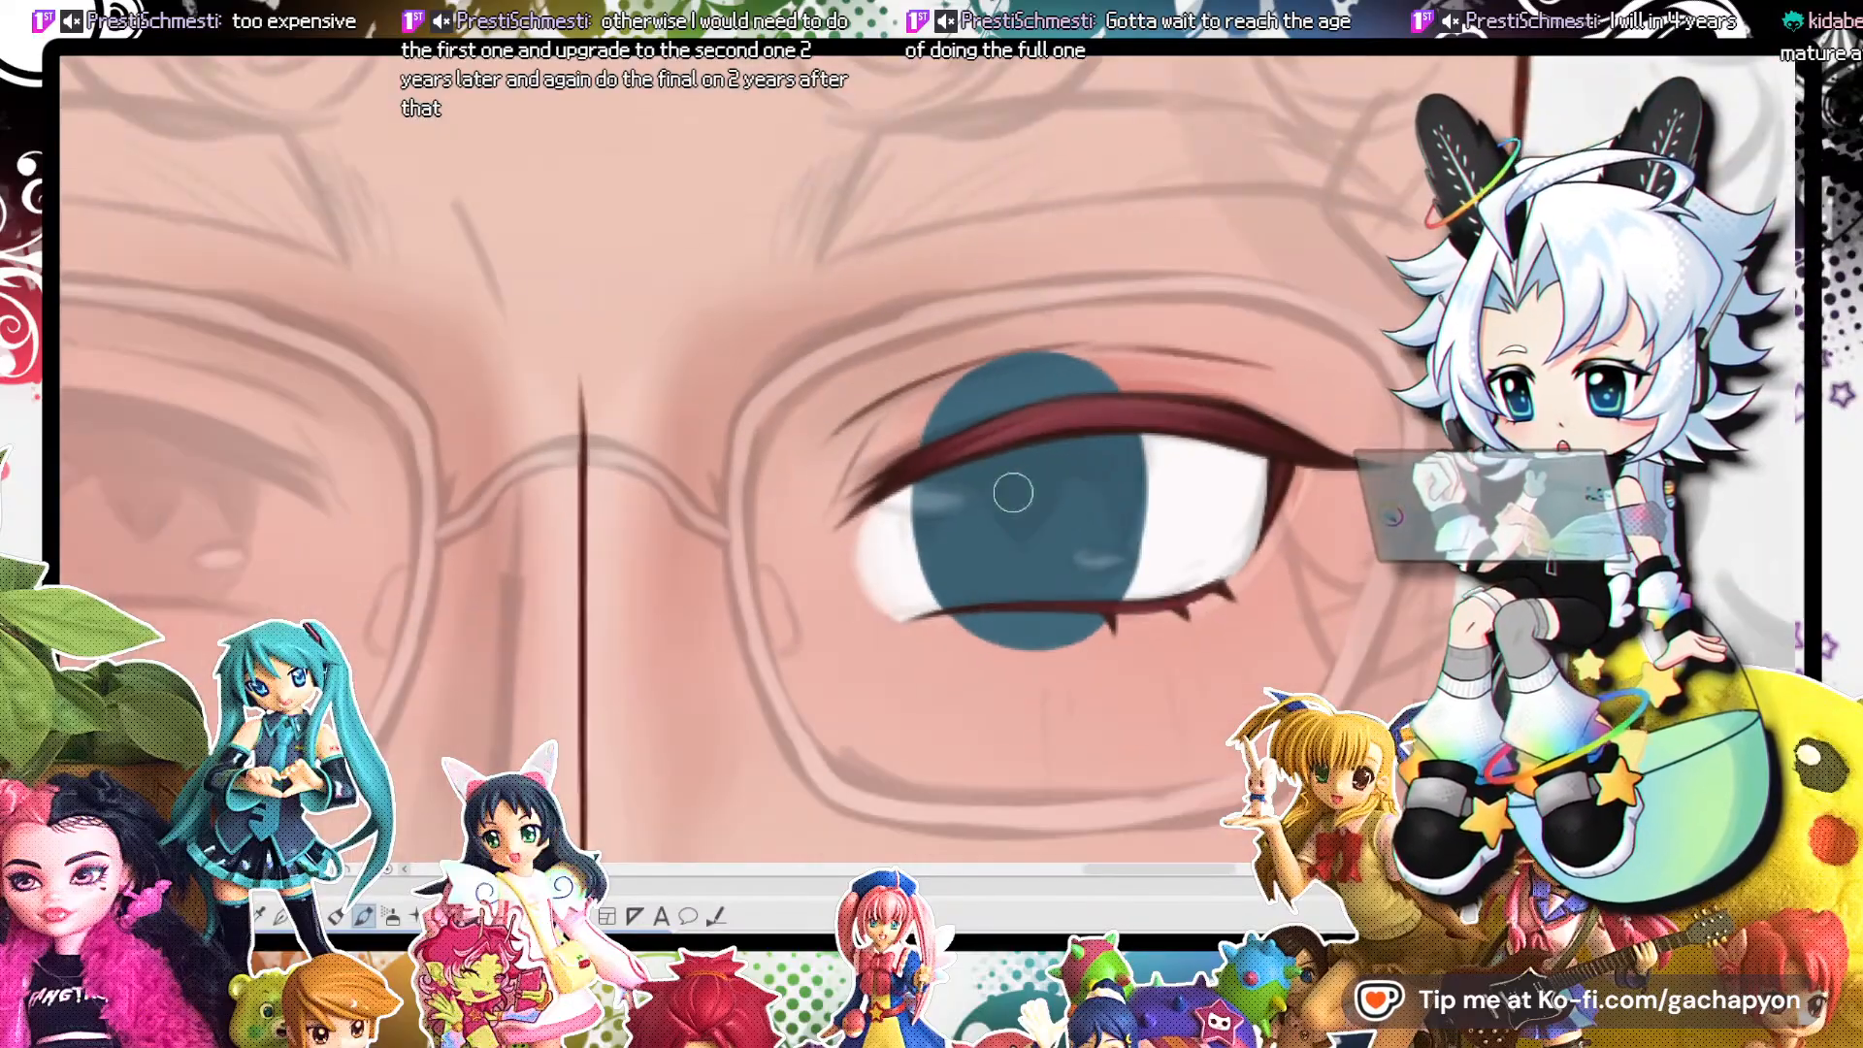
Brush a soft darker blue shadow band across the upper part of the iris, beneath the upper eyelid.
scroll(1111, 480, "up", 1)
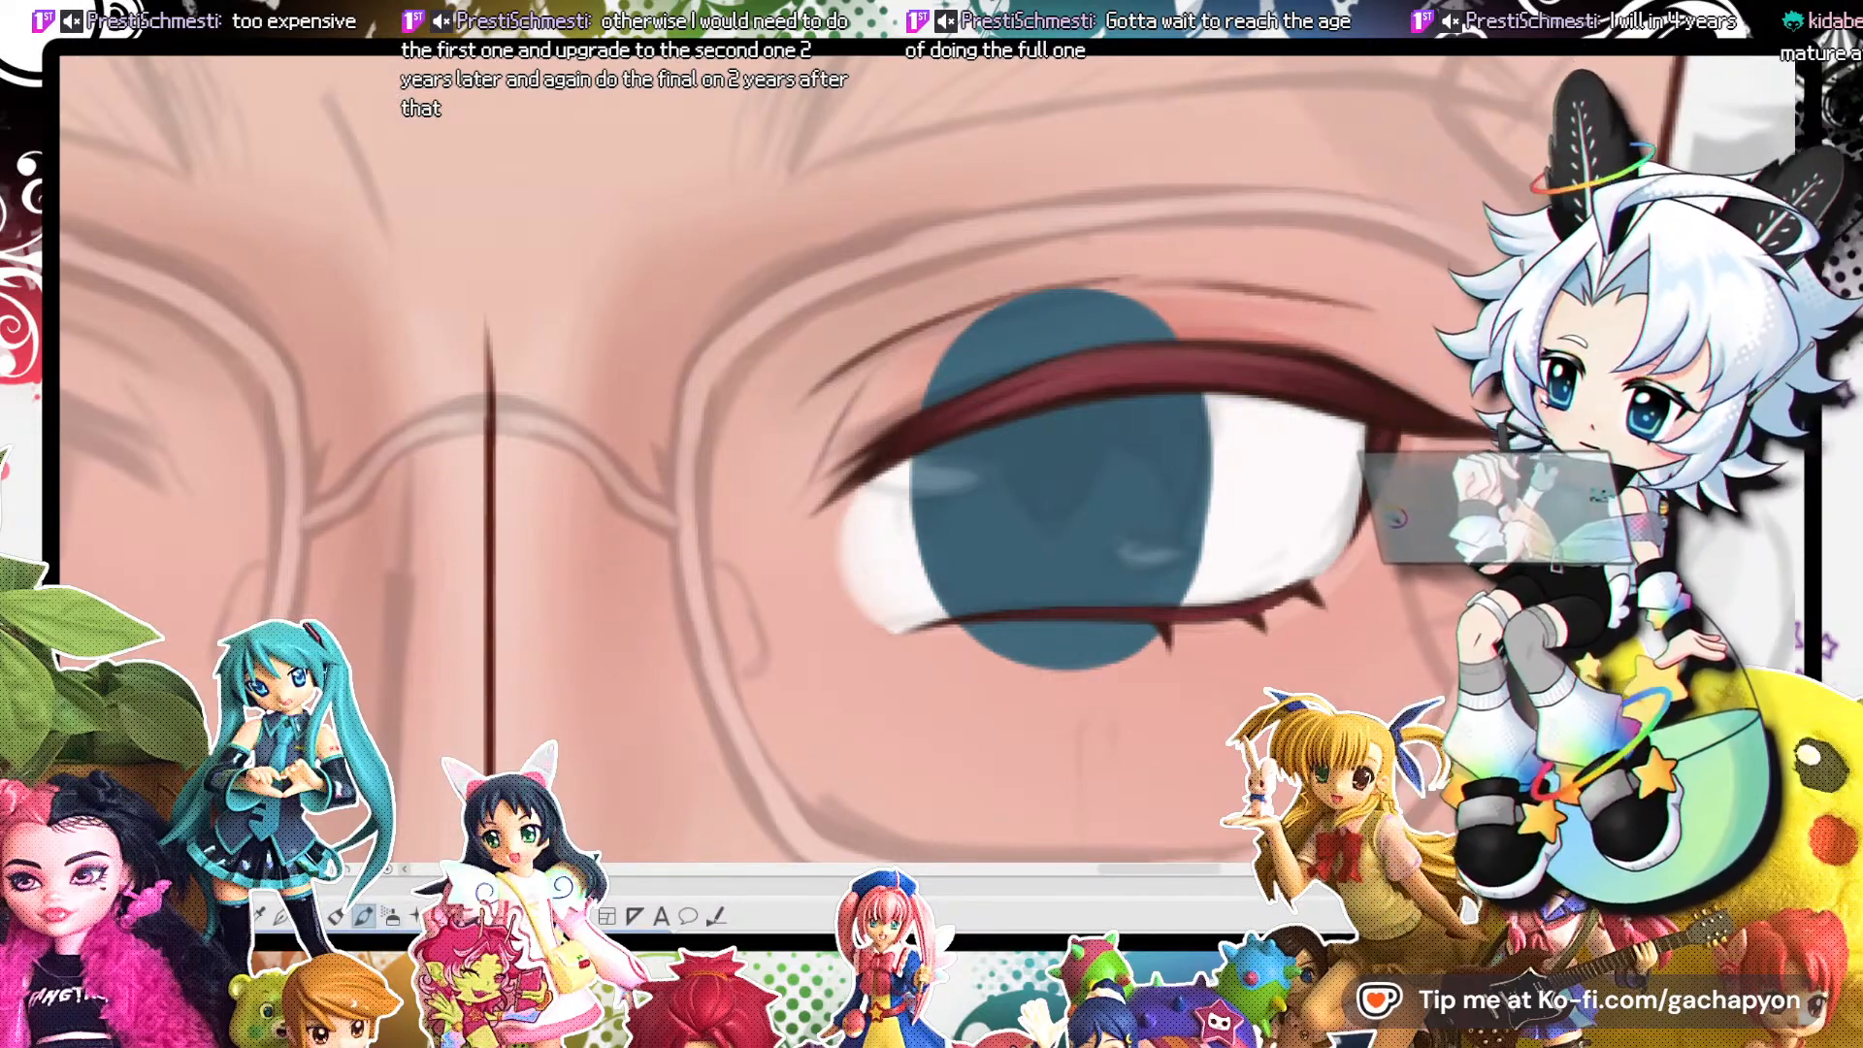
left_click_drag(921, 466, 1228, 421)
left_click_drag(842, 509, 1282, 444)
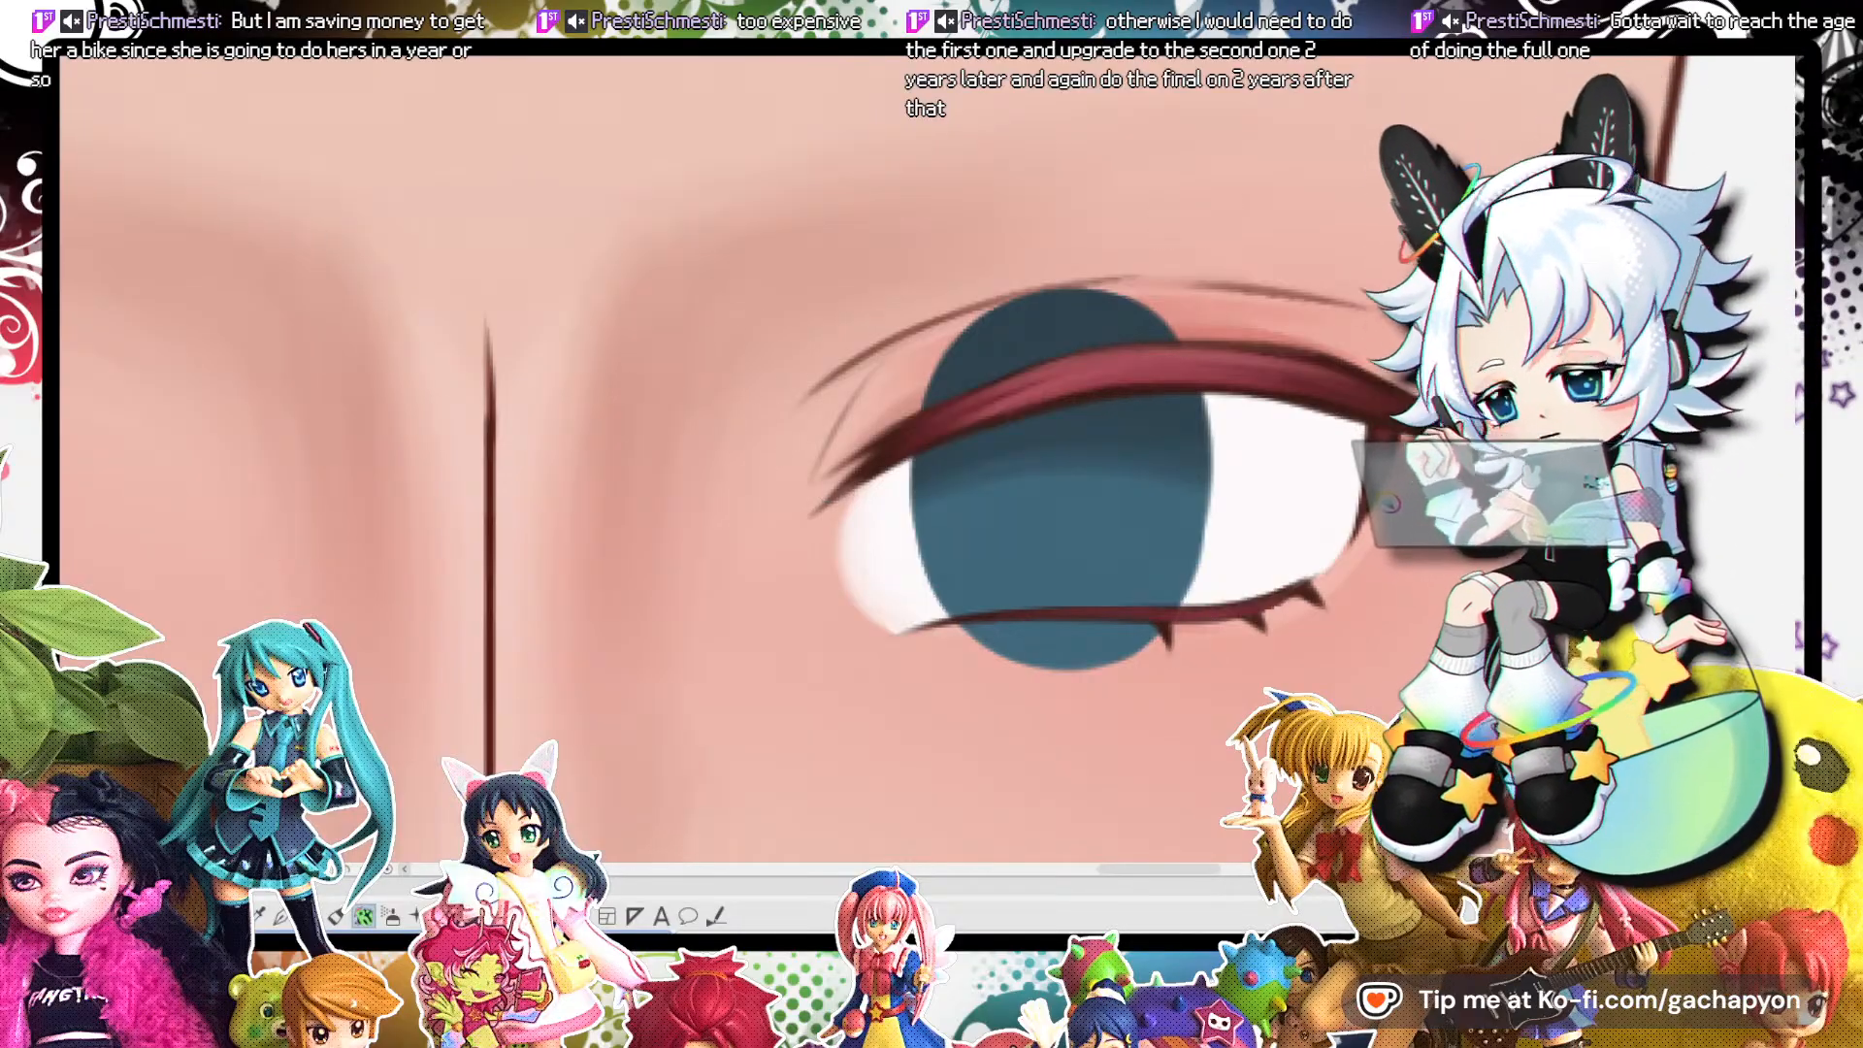
scroll(895, 794, "down", 5)
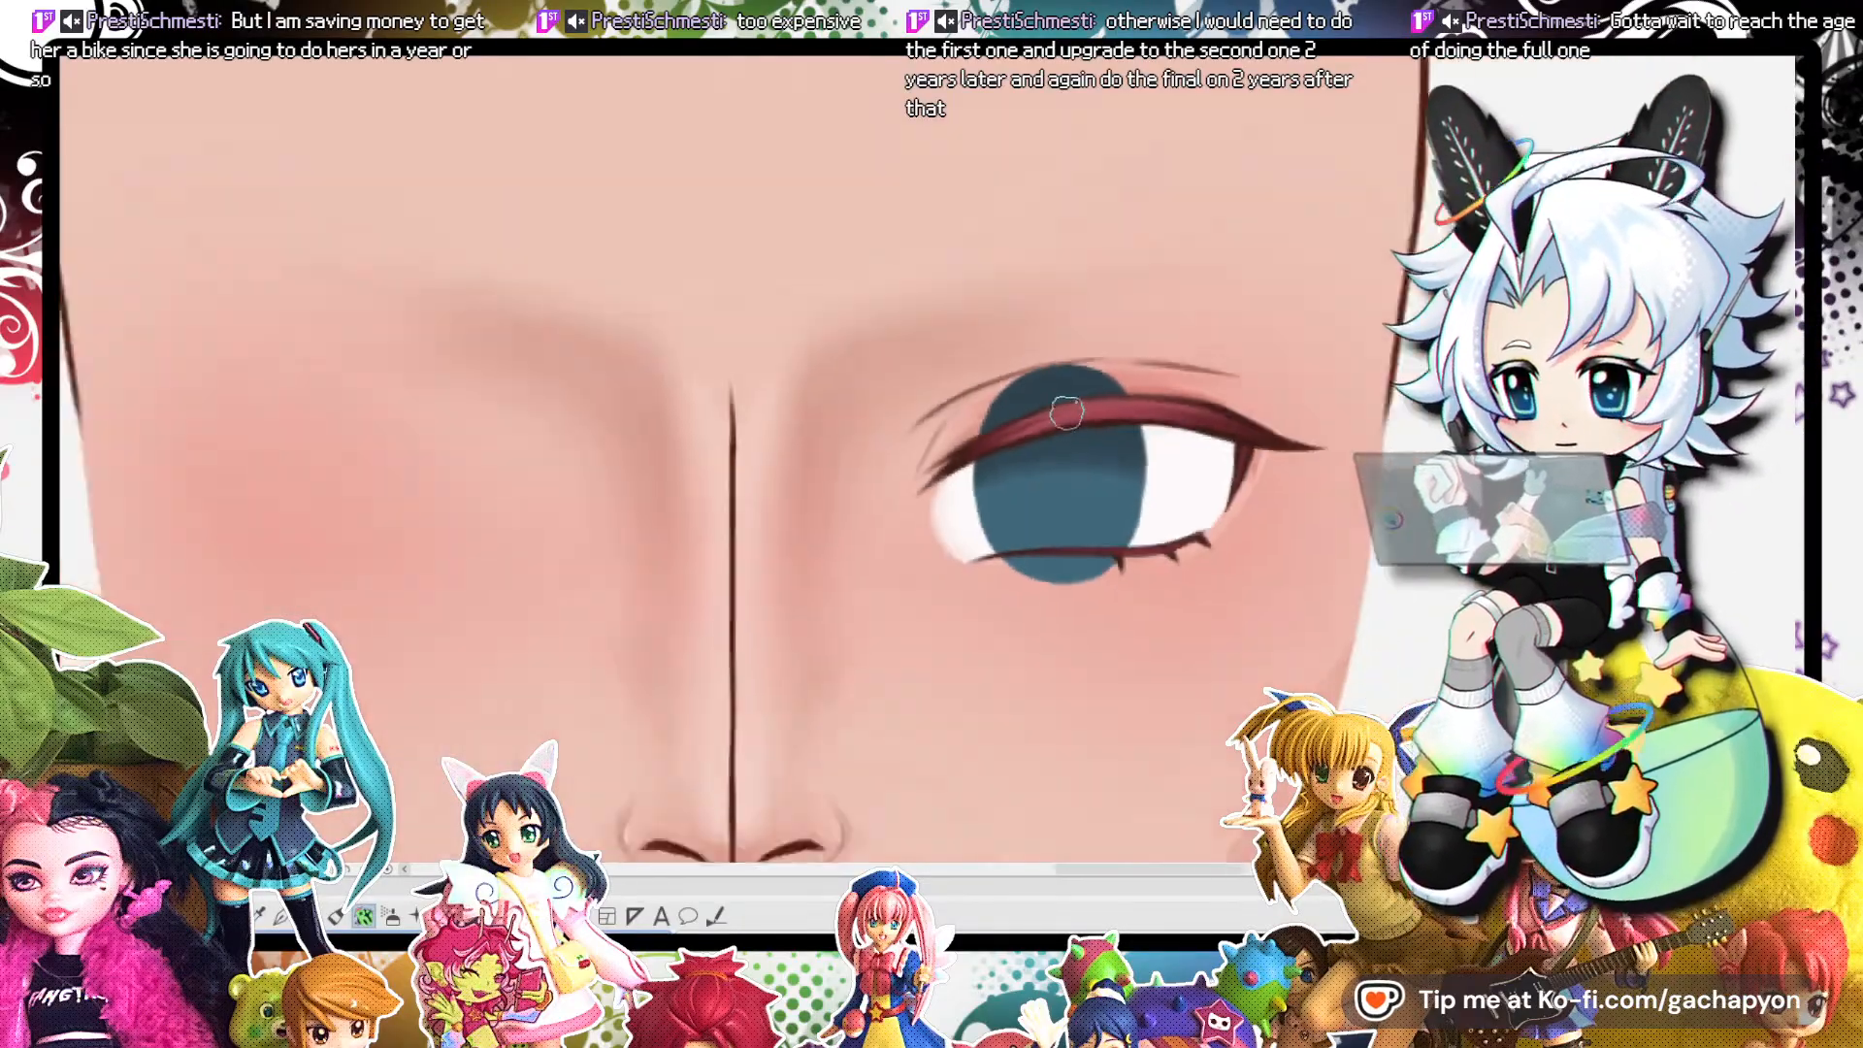
scroll(1078, 427, "up", 5)
scroll(1078, 427, "up", 1)
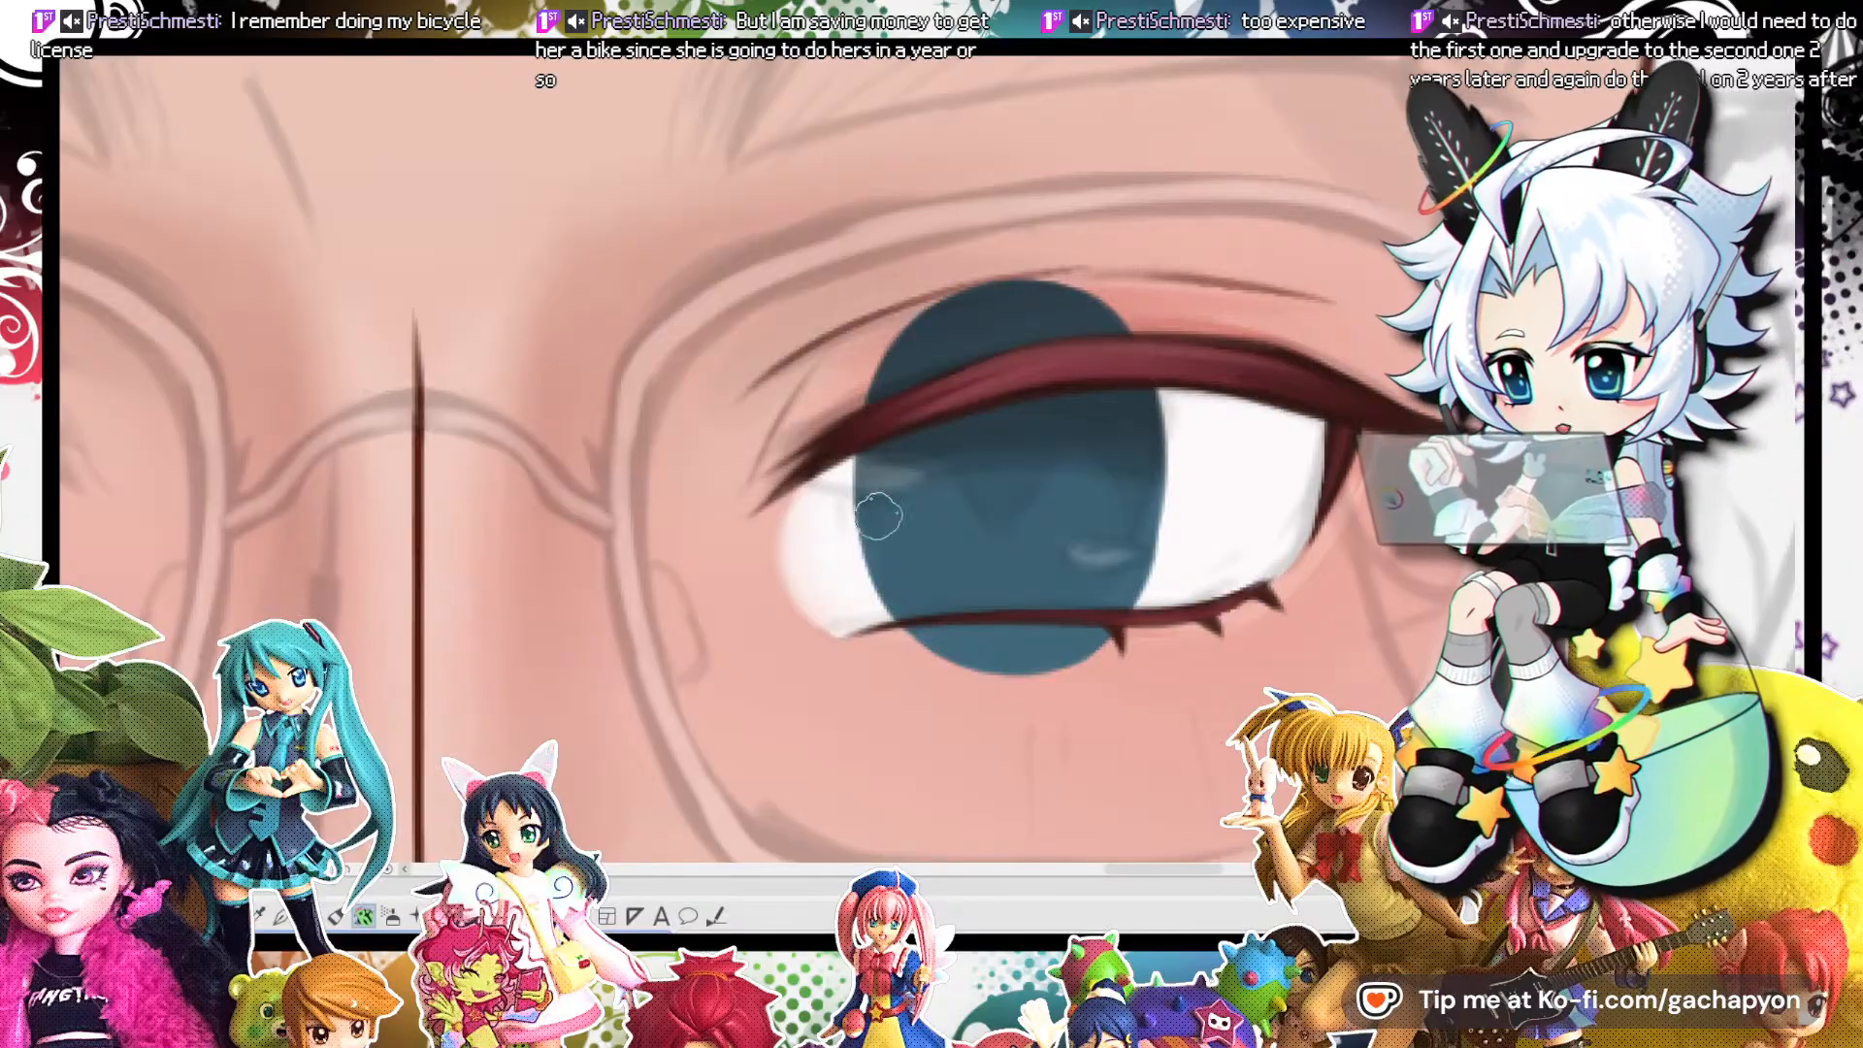
Paint a tall oval pupil in a darker blue in the centre of the iris.
mouse_move(1009, 437)
left_mouse_down()
mouse_move(981, 475)
mouse_move(990, 515)
mouse_move(1041, 427)
left_mouse_up()
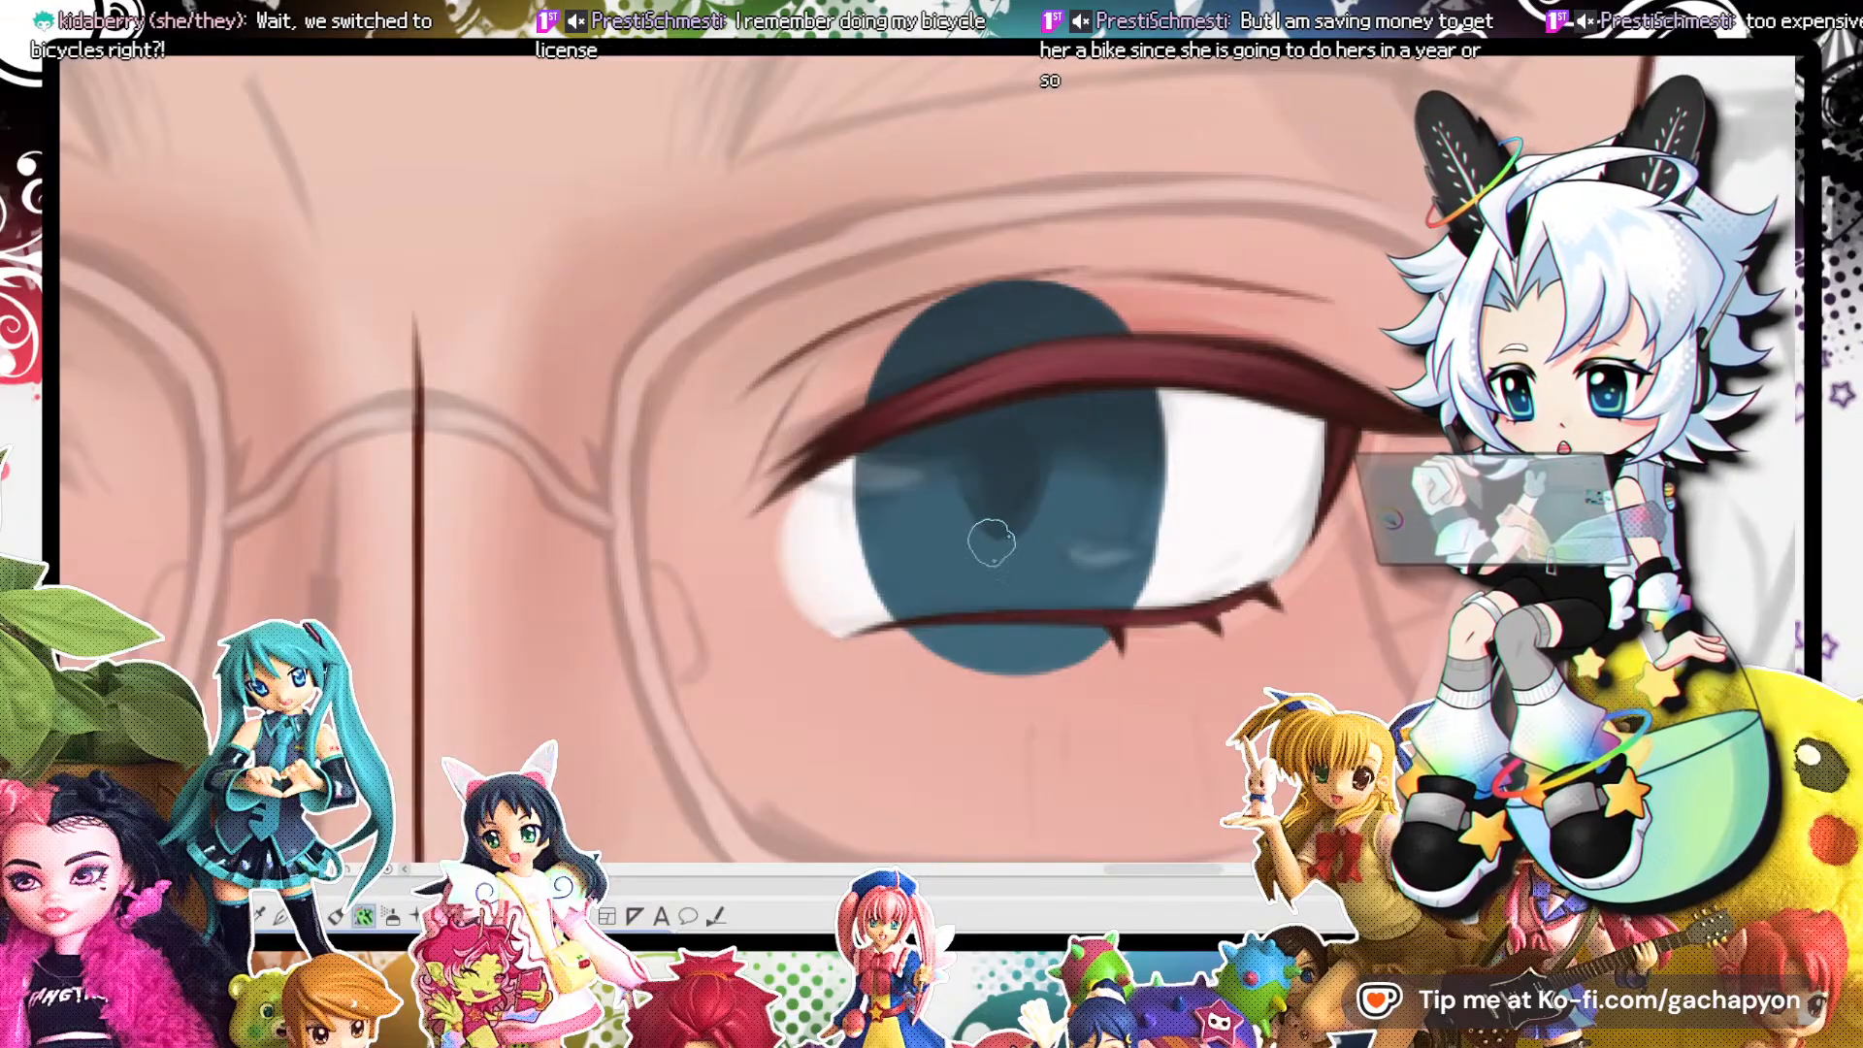
left_click_drag(1040, 481, 1029, 522)
left_click_drag(1028, 433, 1005, 517)
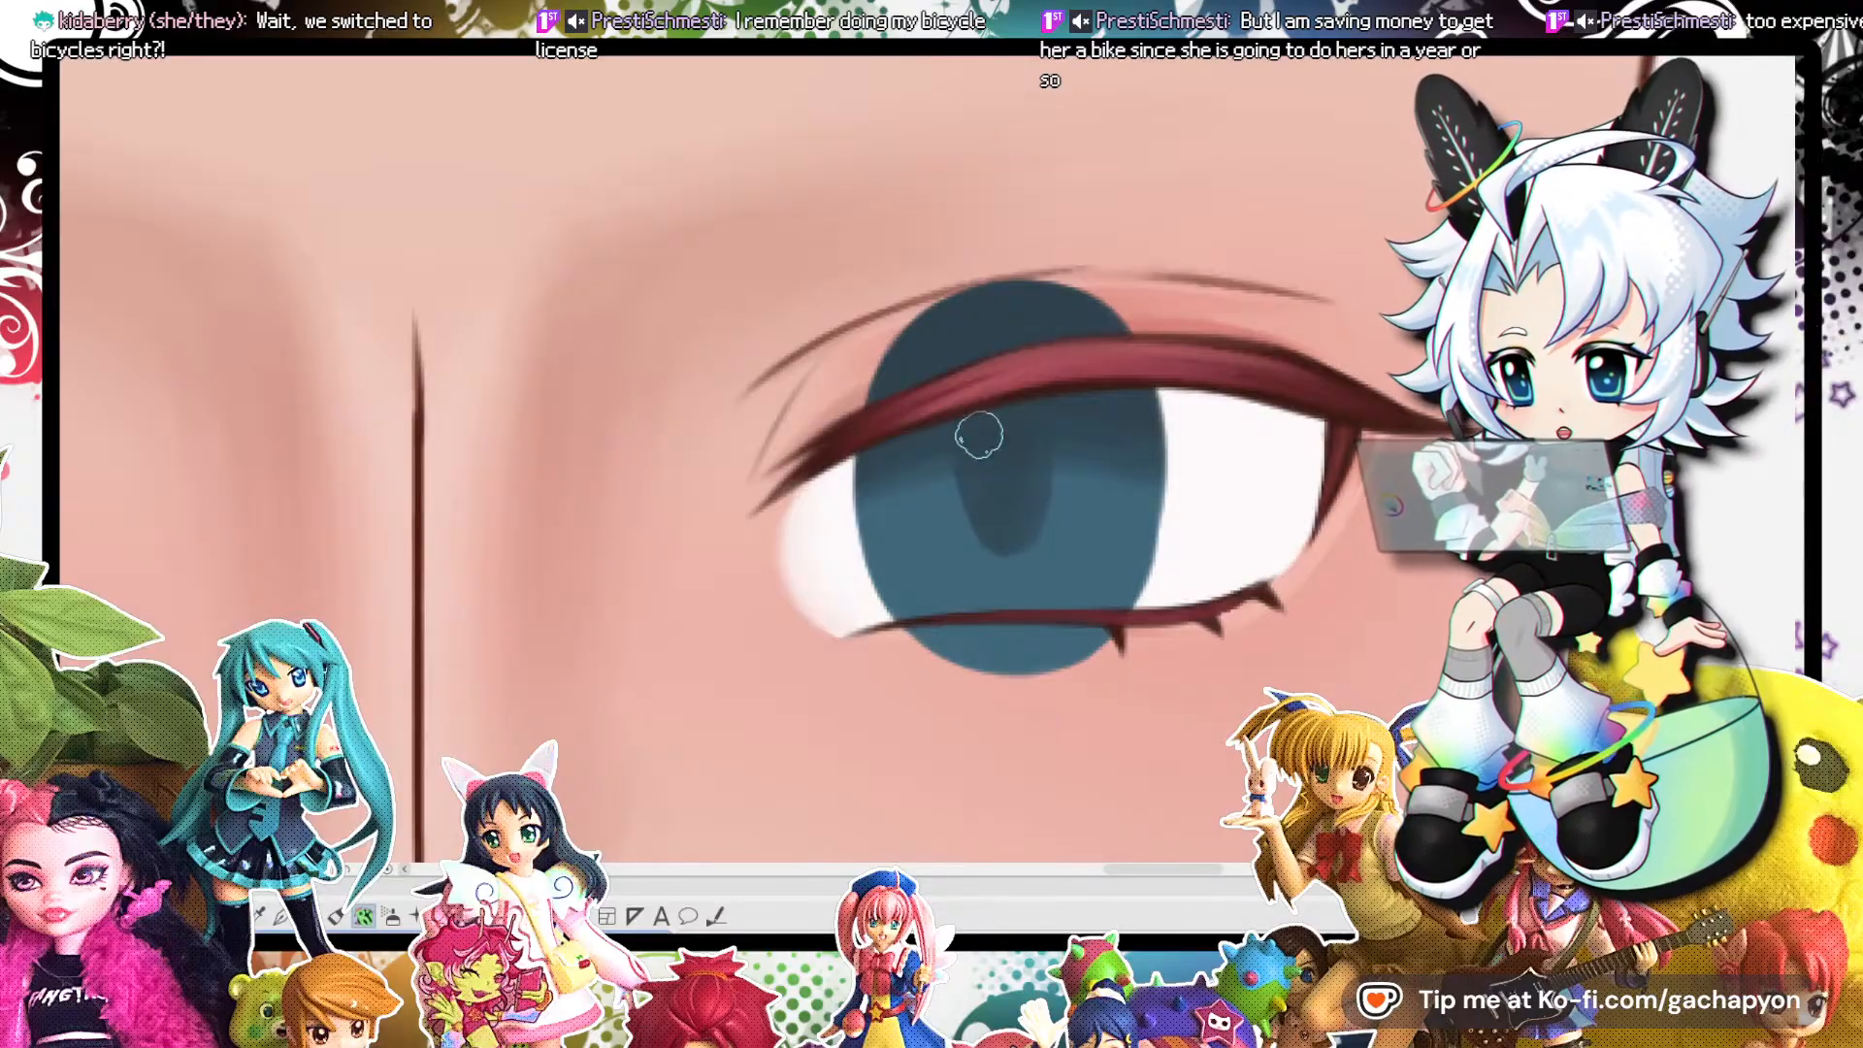
scroll(915, 262, "down", 5)
scroll(980, 281, "up", 3)
scroll(1058, 311, "down", 3)
scroll(1011, 201, "up", 3)
scroll(1044, 262, "up", 2)
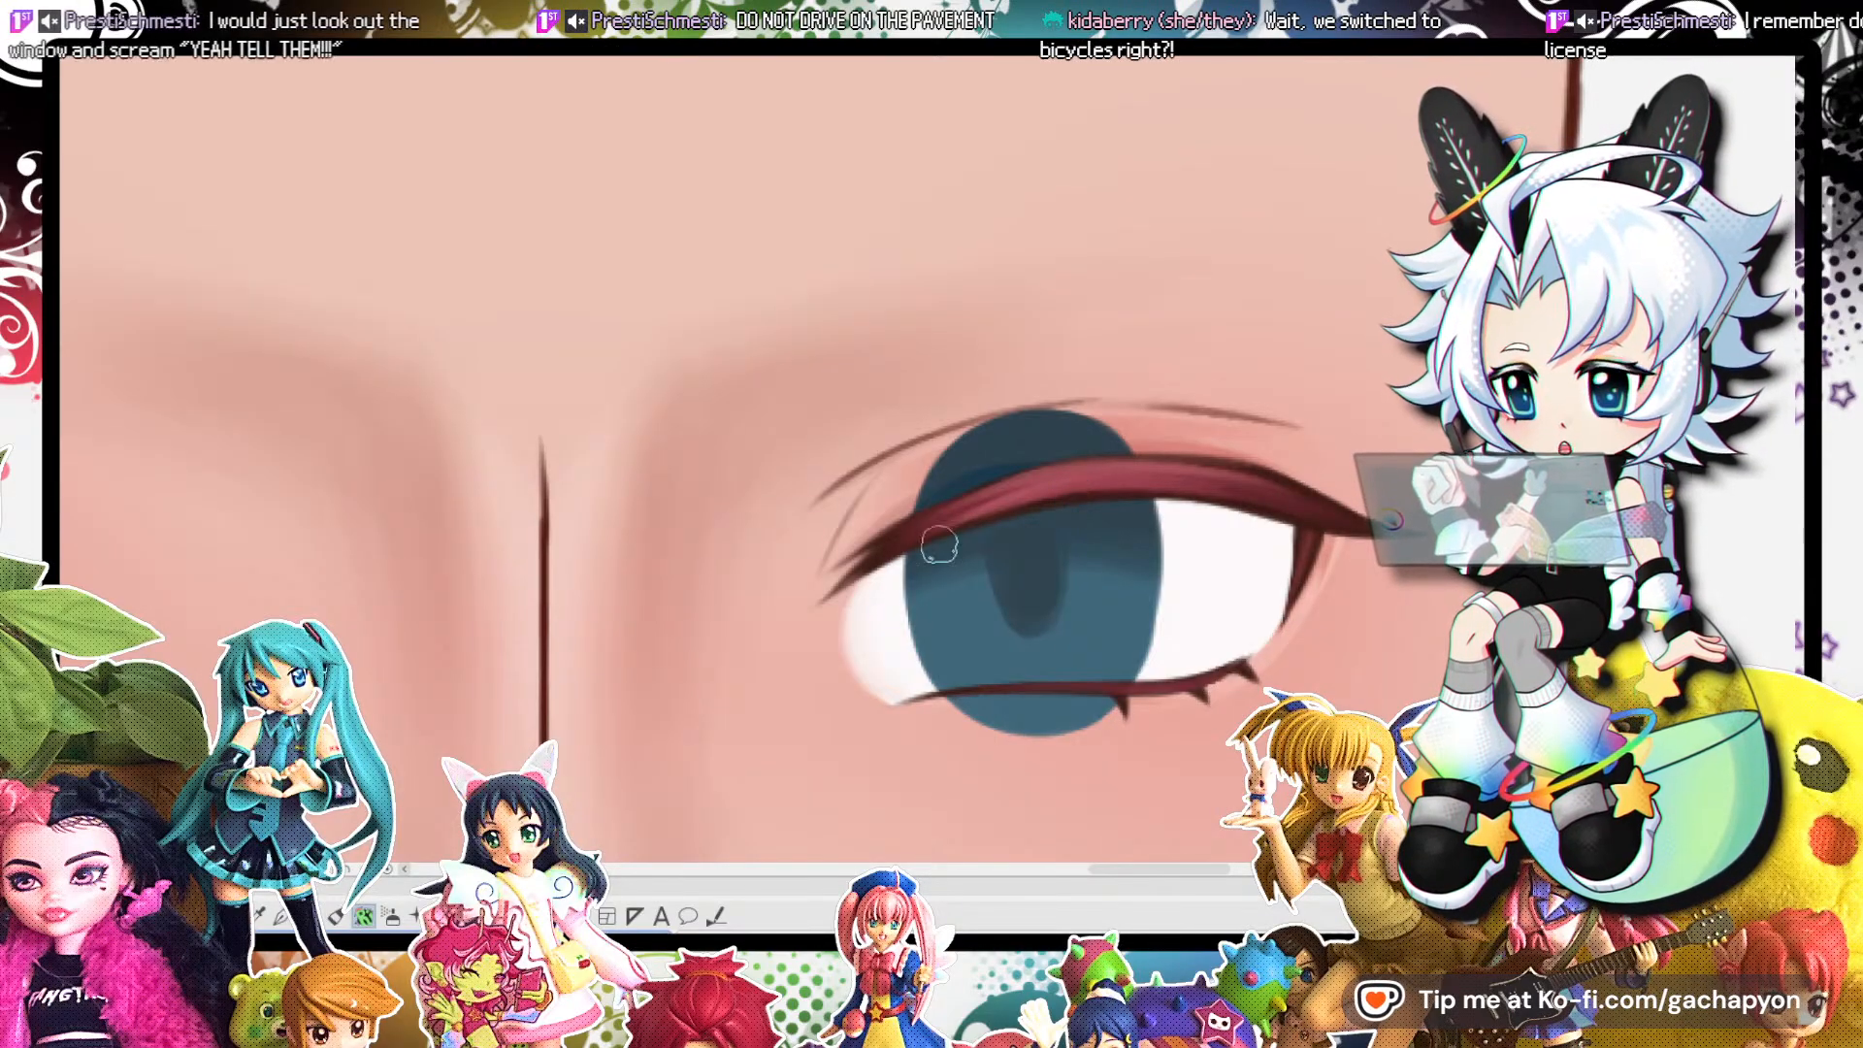
Deepen the pupil and the shaded upper part of the iris with a richer dark blue.
mouse_move(1160, 524)
left_mouse_down()
mouse_move(955, 461)
mouse_move(1135, 449)
mouse_move(898, 473)
left_mouse_up()
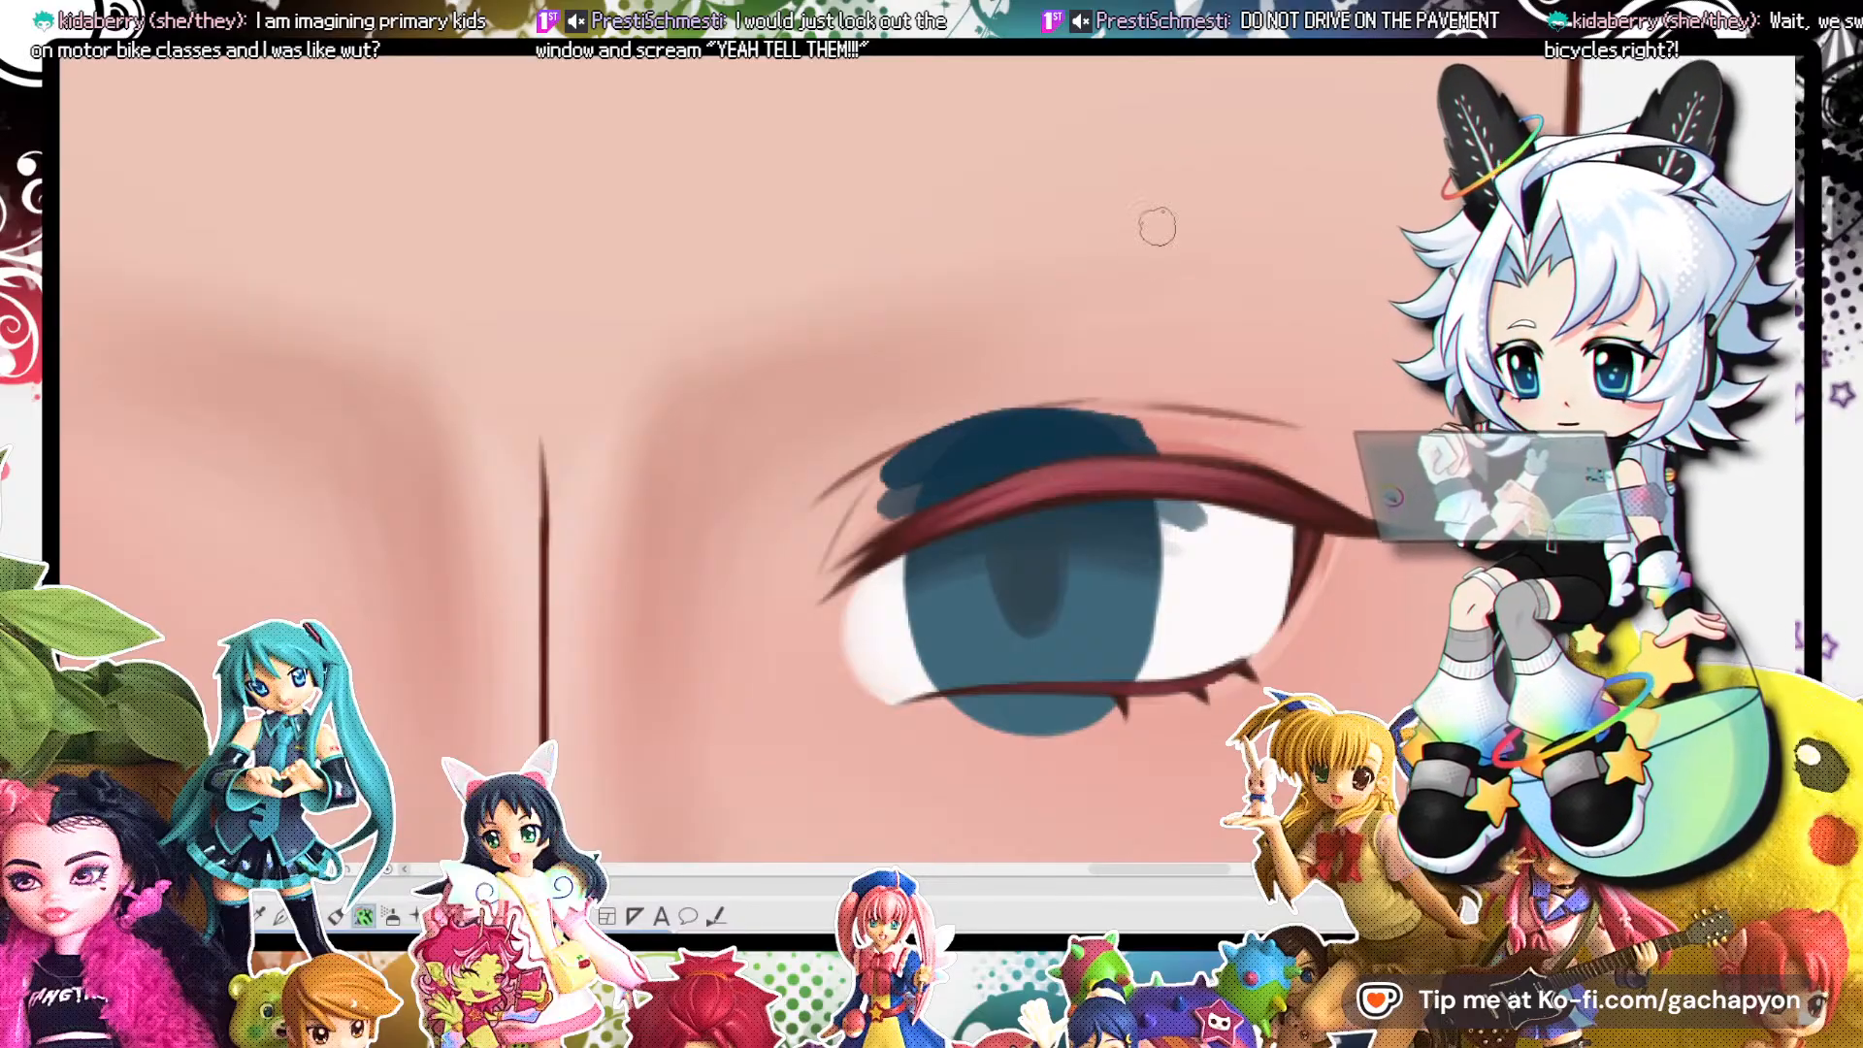
key("ctrl+z")
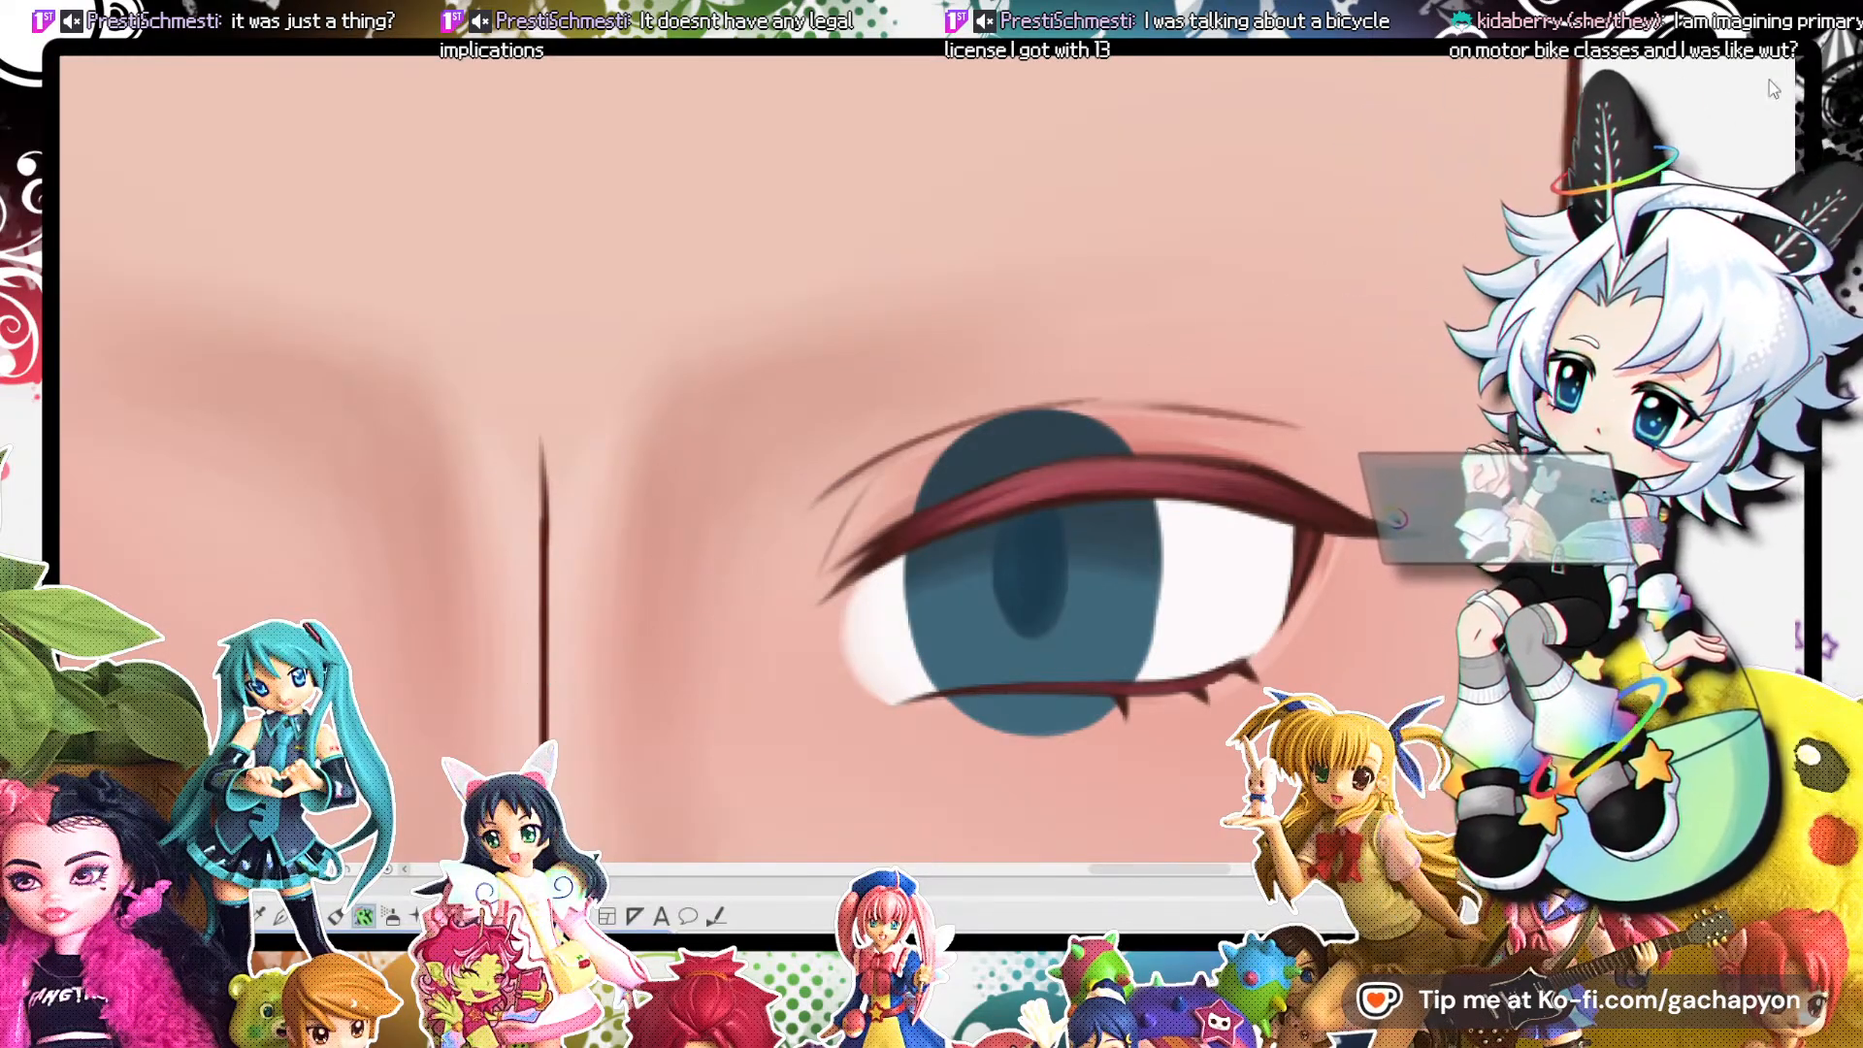
key("ctrl+z")
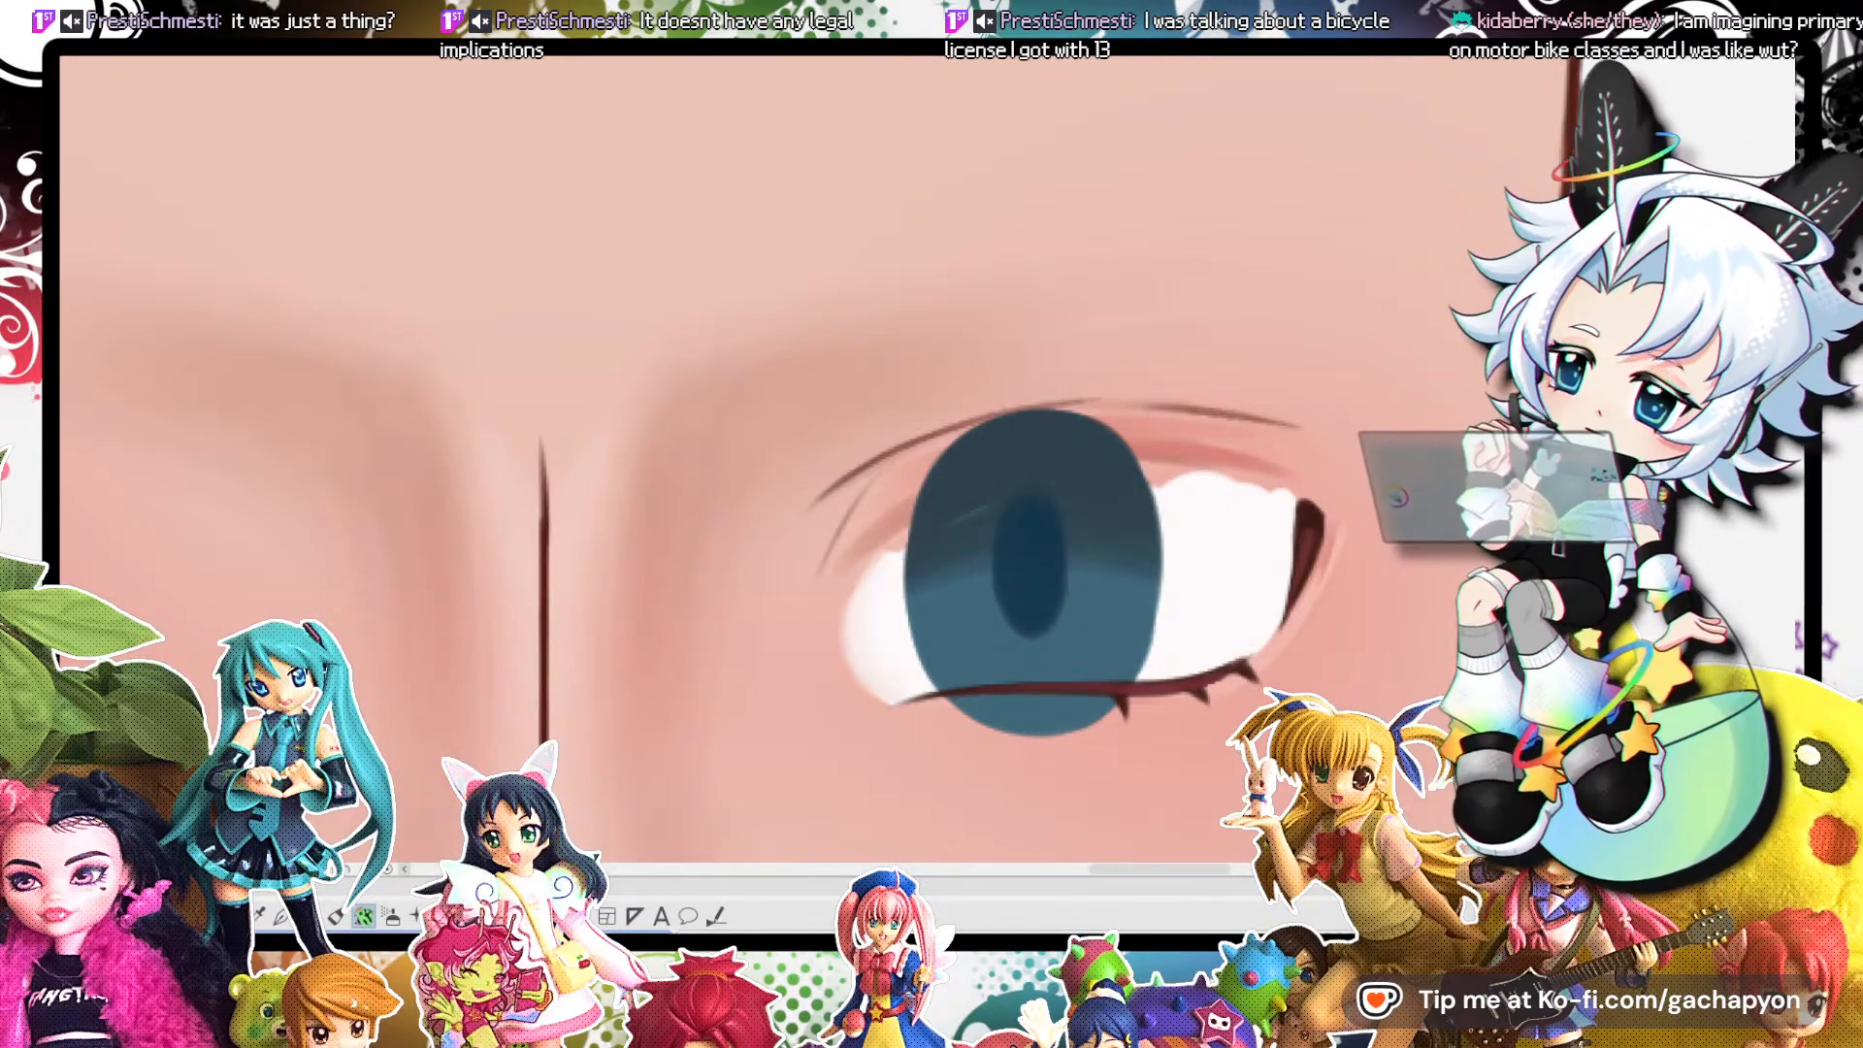
key("ctrl+y")
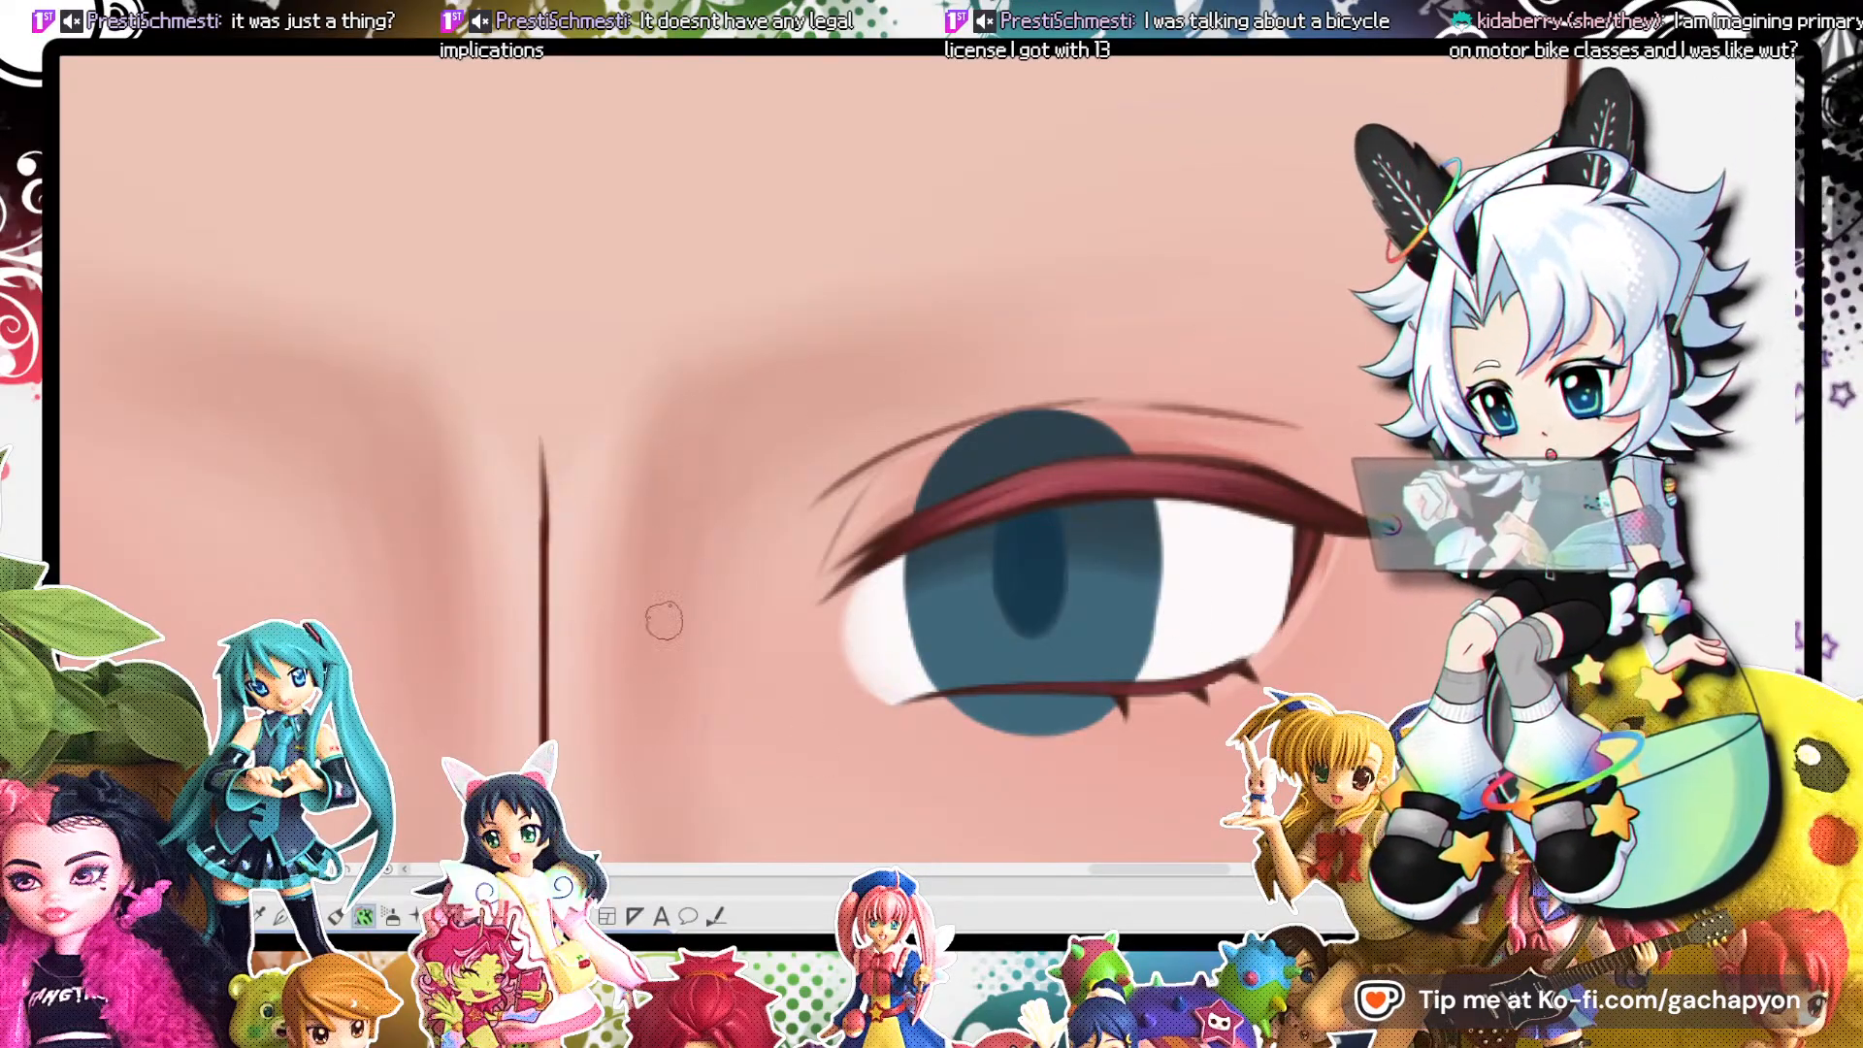
key("ctrl+z")
key("ctrl+y")
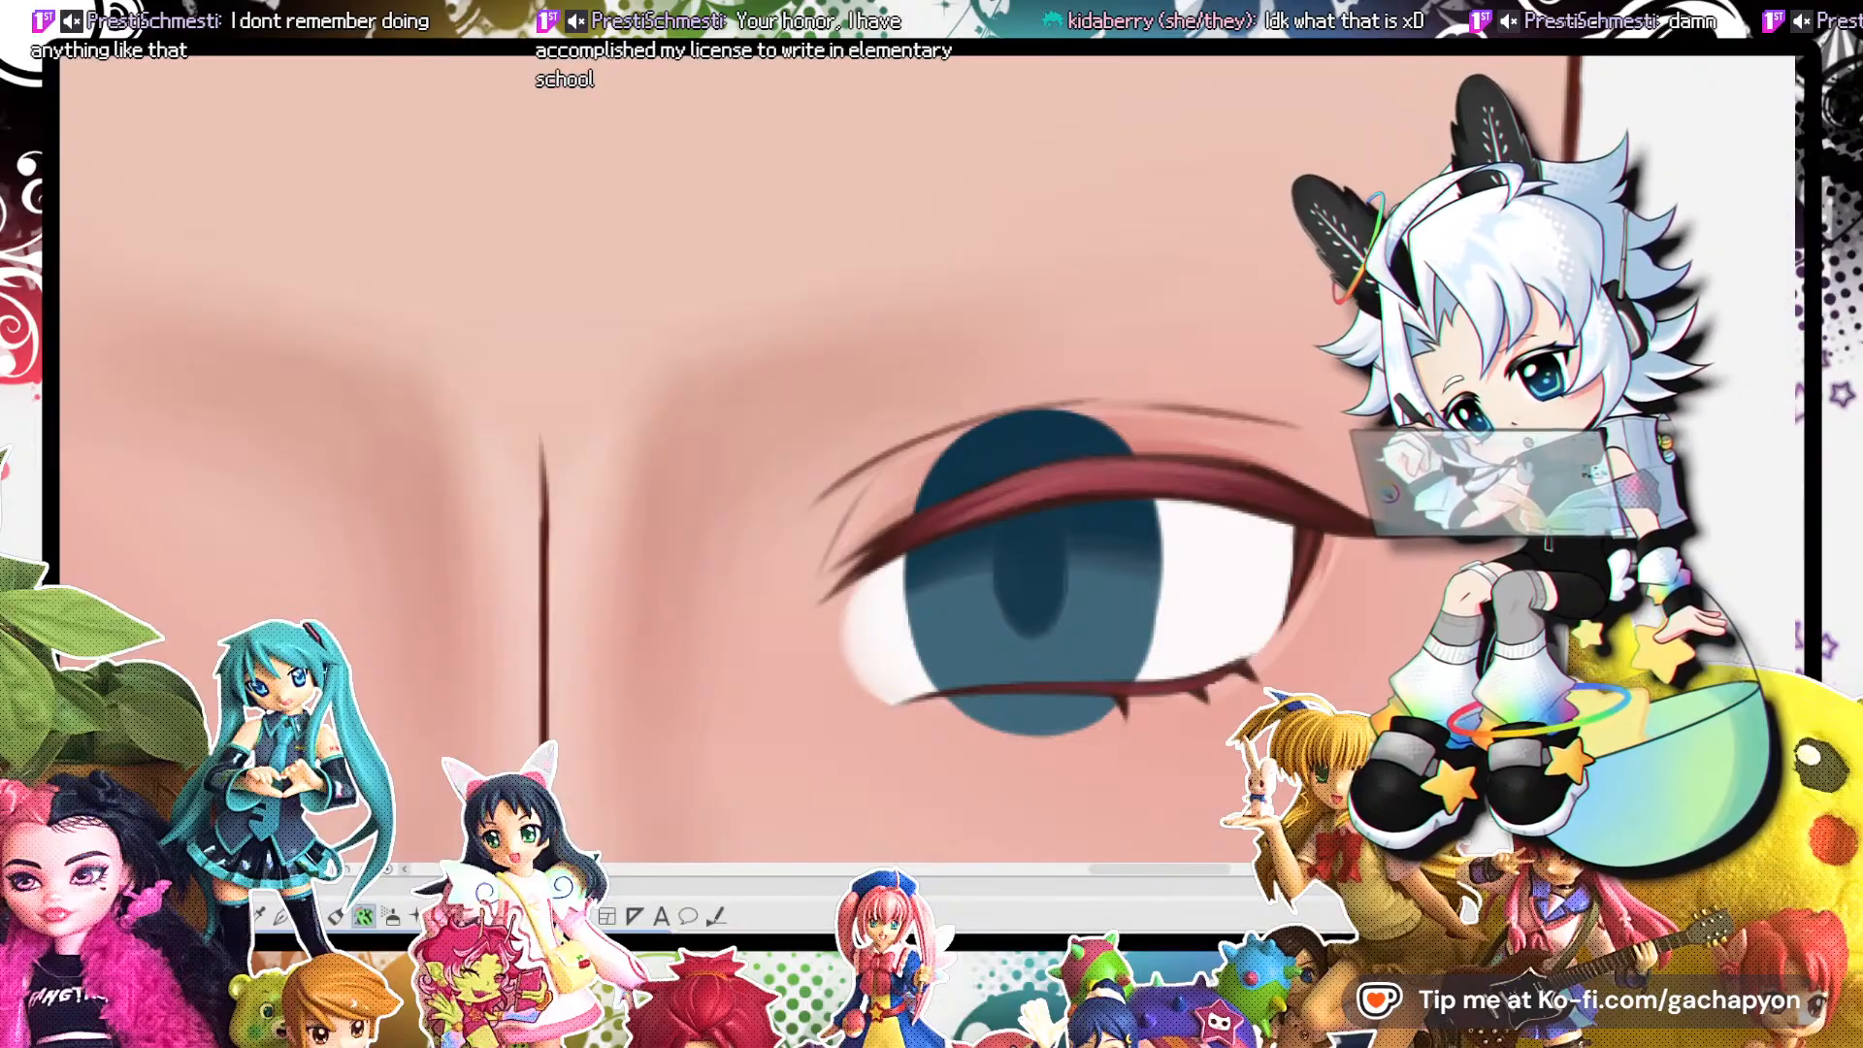
Switch to the "My Primary School" worksheet canvas and handwrite "Every morning," on the blank line below the first printed line.
key("ctrl+Tab")
scroll(1172, 456, "down", 1)
scroll(947, 233, "up", 2)
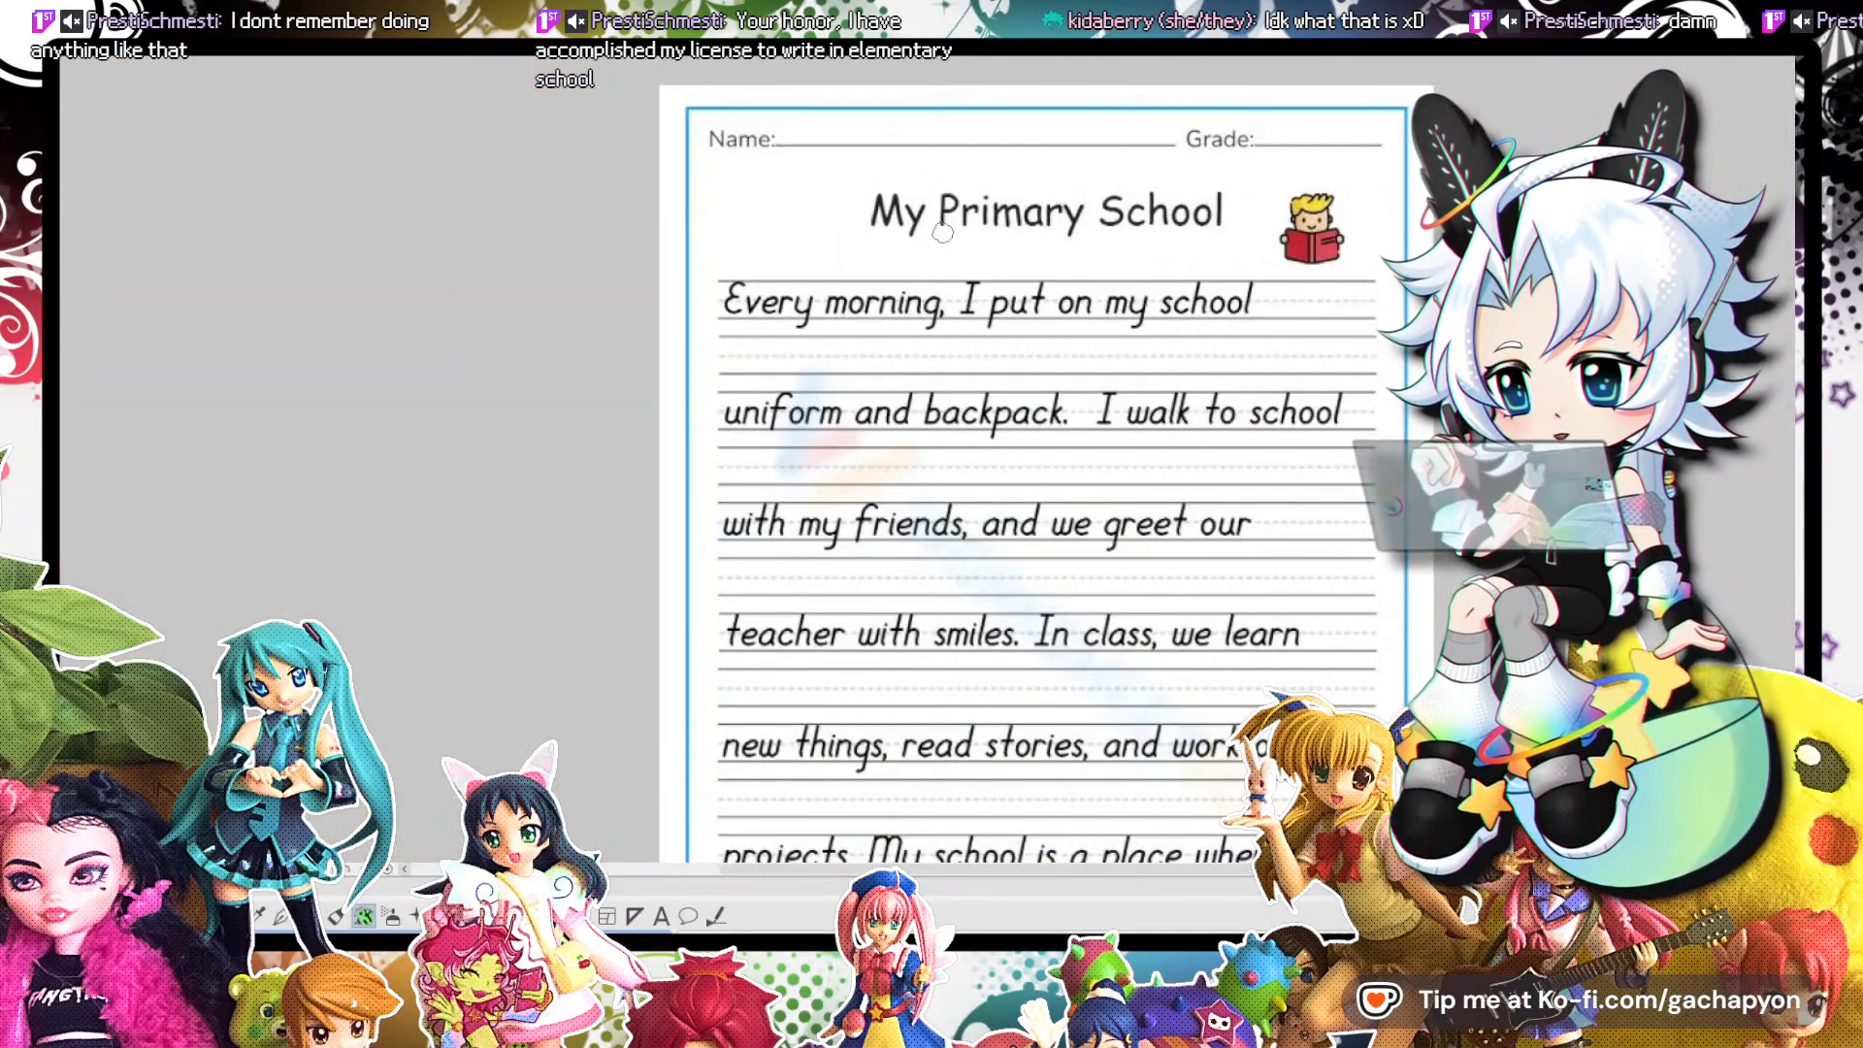
scroll(706, 266, "up", 3)
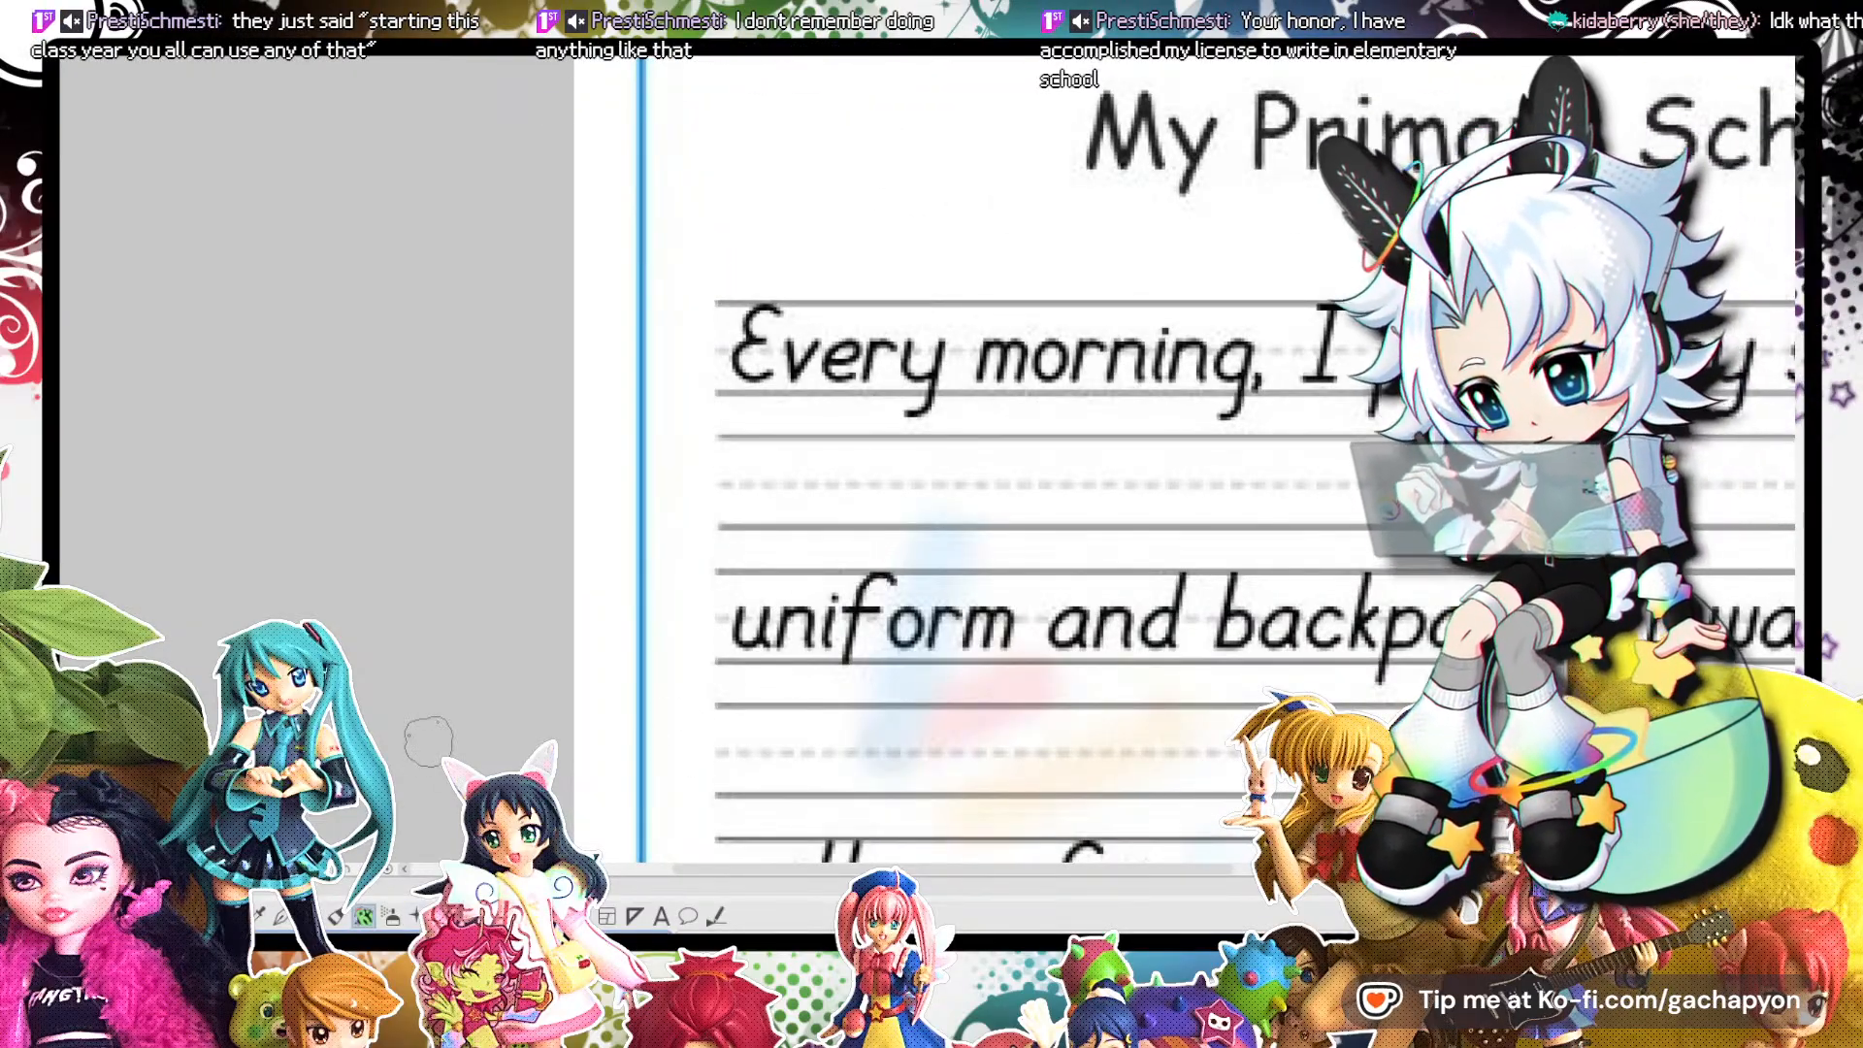
left_click(364, 916)
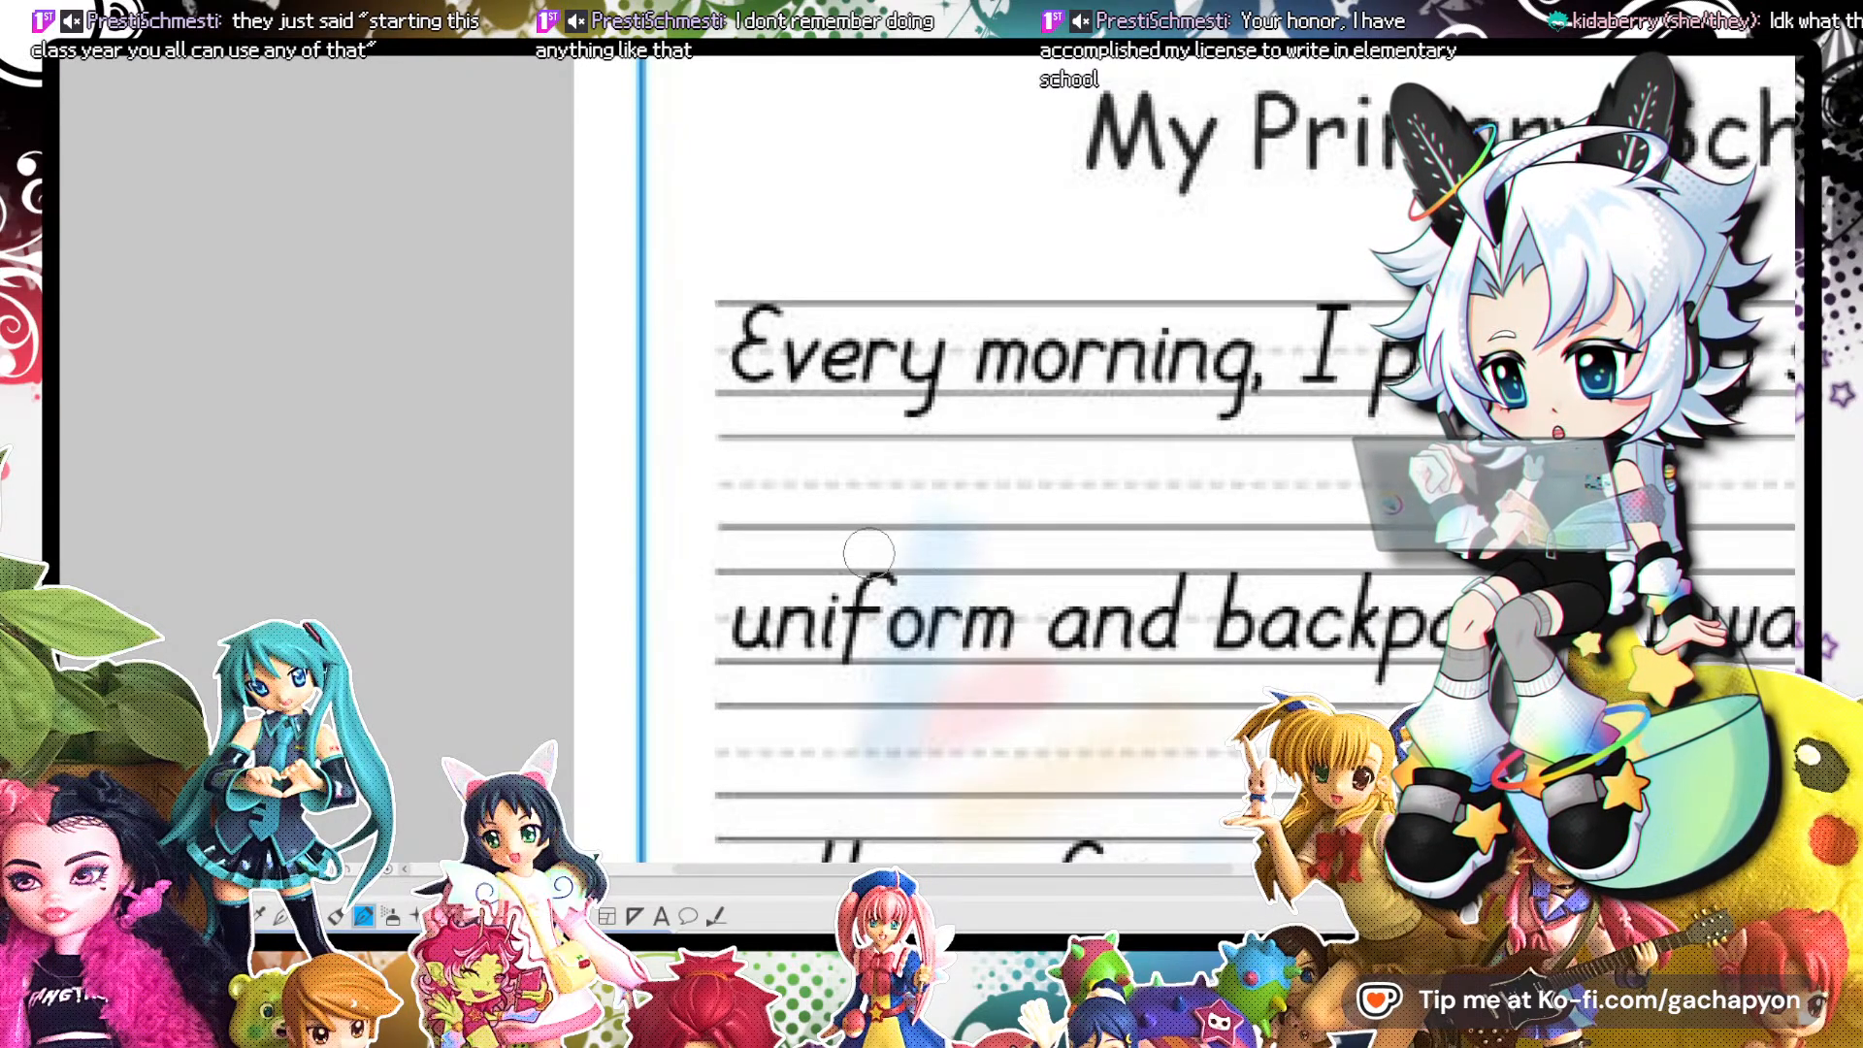
mouse_move(771, 444)
left_mouse_down()
mouse_move(733, 524)
mouse_move(782, 524)
mouse_move(834, 474)
mouse_move(869, 525)
mouse_move(907, 487)
mouse_move(961, 482)
mouse_move(903, 573)
left_mouse_up()
mouse_move(995, 480)
left_mouse_down()
mouse_move(995, 524)
mouse_move(1065, 526)
mouse_move(1099, 497)
mouse_move(1116, 517)
mouse_move(1163, 492)
mouse_move(1219, 529)
mouse_move(1264, 493)
mouse_move(1297, 528)
mouse_move(1282, 553)
mouse_move(1360, 538)
mouse_move(965, 530)
left_mouse_up()
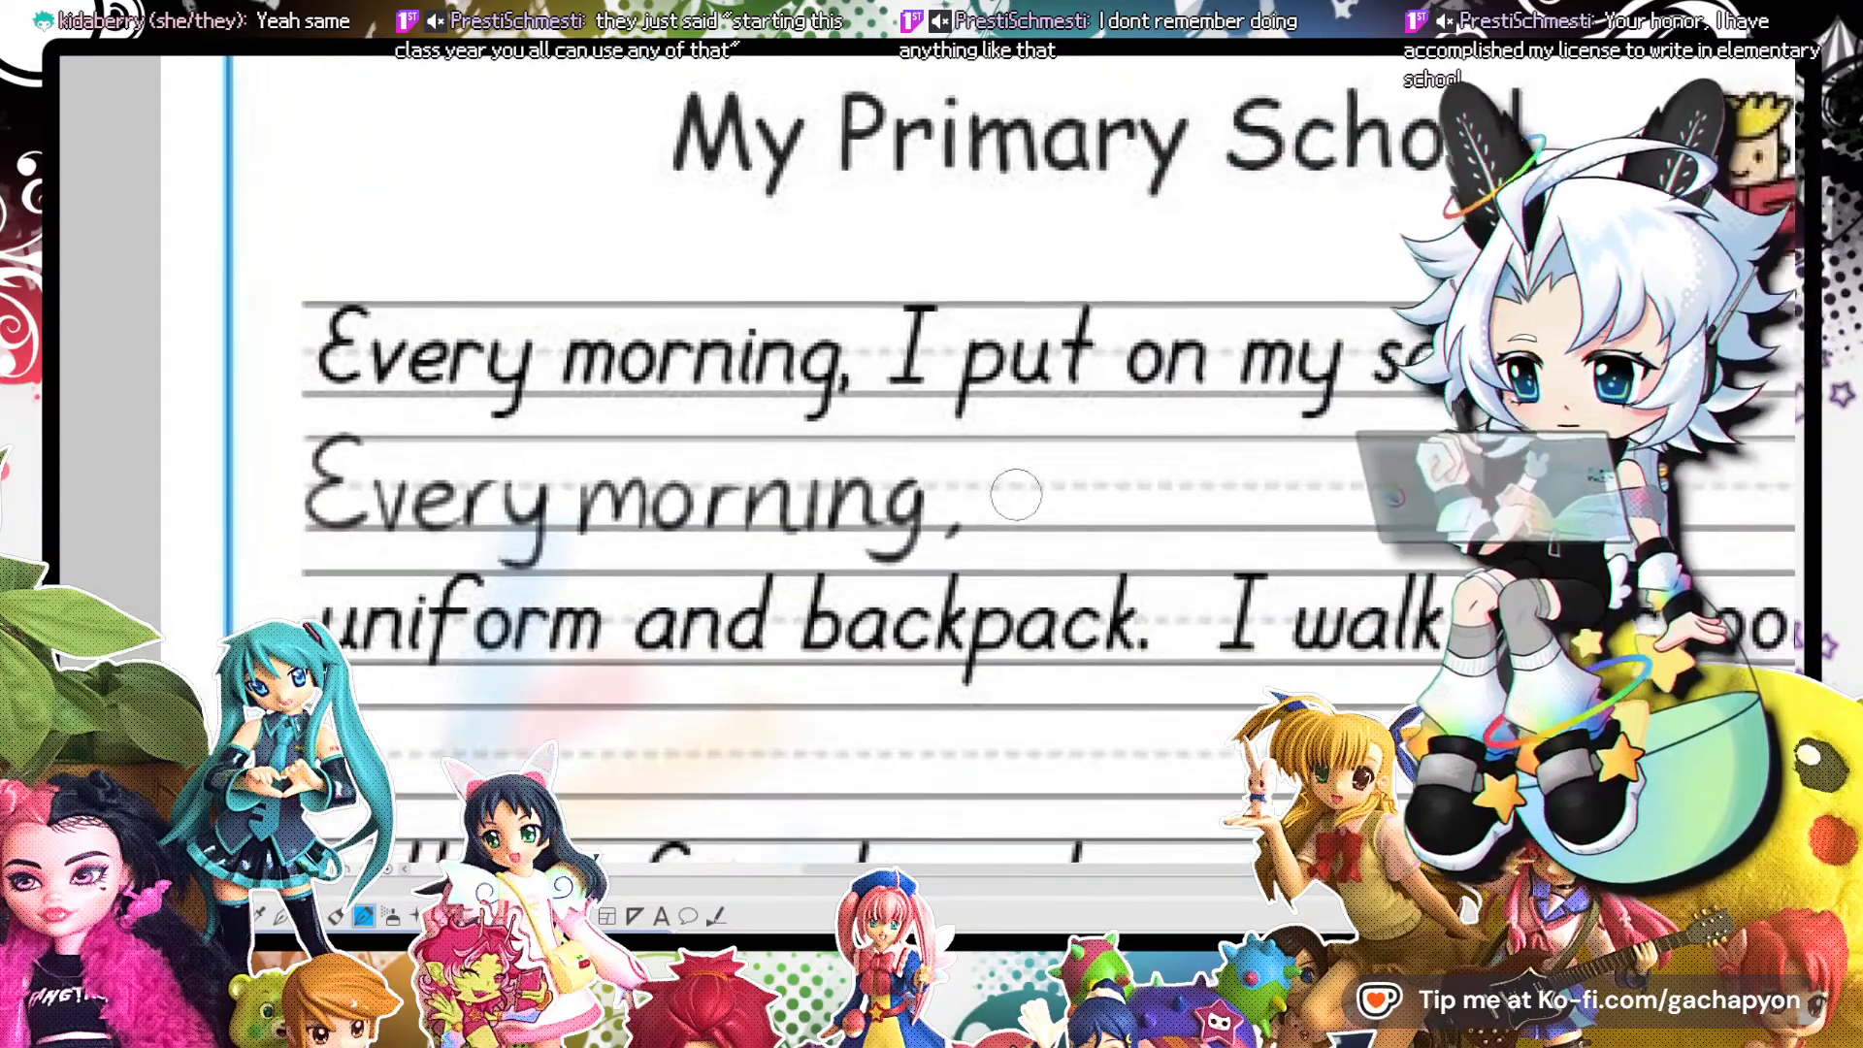
Continue the handwritten worksheet line with the words "I put on".
mouse_move(1027, 451)
left_mouse_down()
mouse_move(1016, 529)
mouse_move(1051, 448)
left_mouse_up()
left_click_drag(997, 530, 1074, 555)
mouse_move(1079, 487)
left_mouse_down()
mouse_move(1083, 521)
mouse_move(1151, 517)
left_mouse_up()
mouse_move(1188, 444)
left_mouse_down()
mouse_move(1199, 526)
mouse_move(1208, 480)
mouse_move(1265, 524)
mouse_move(1292, 487)
left_mouse_up()
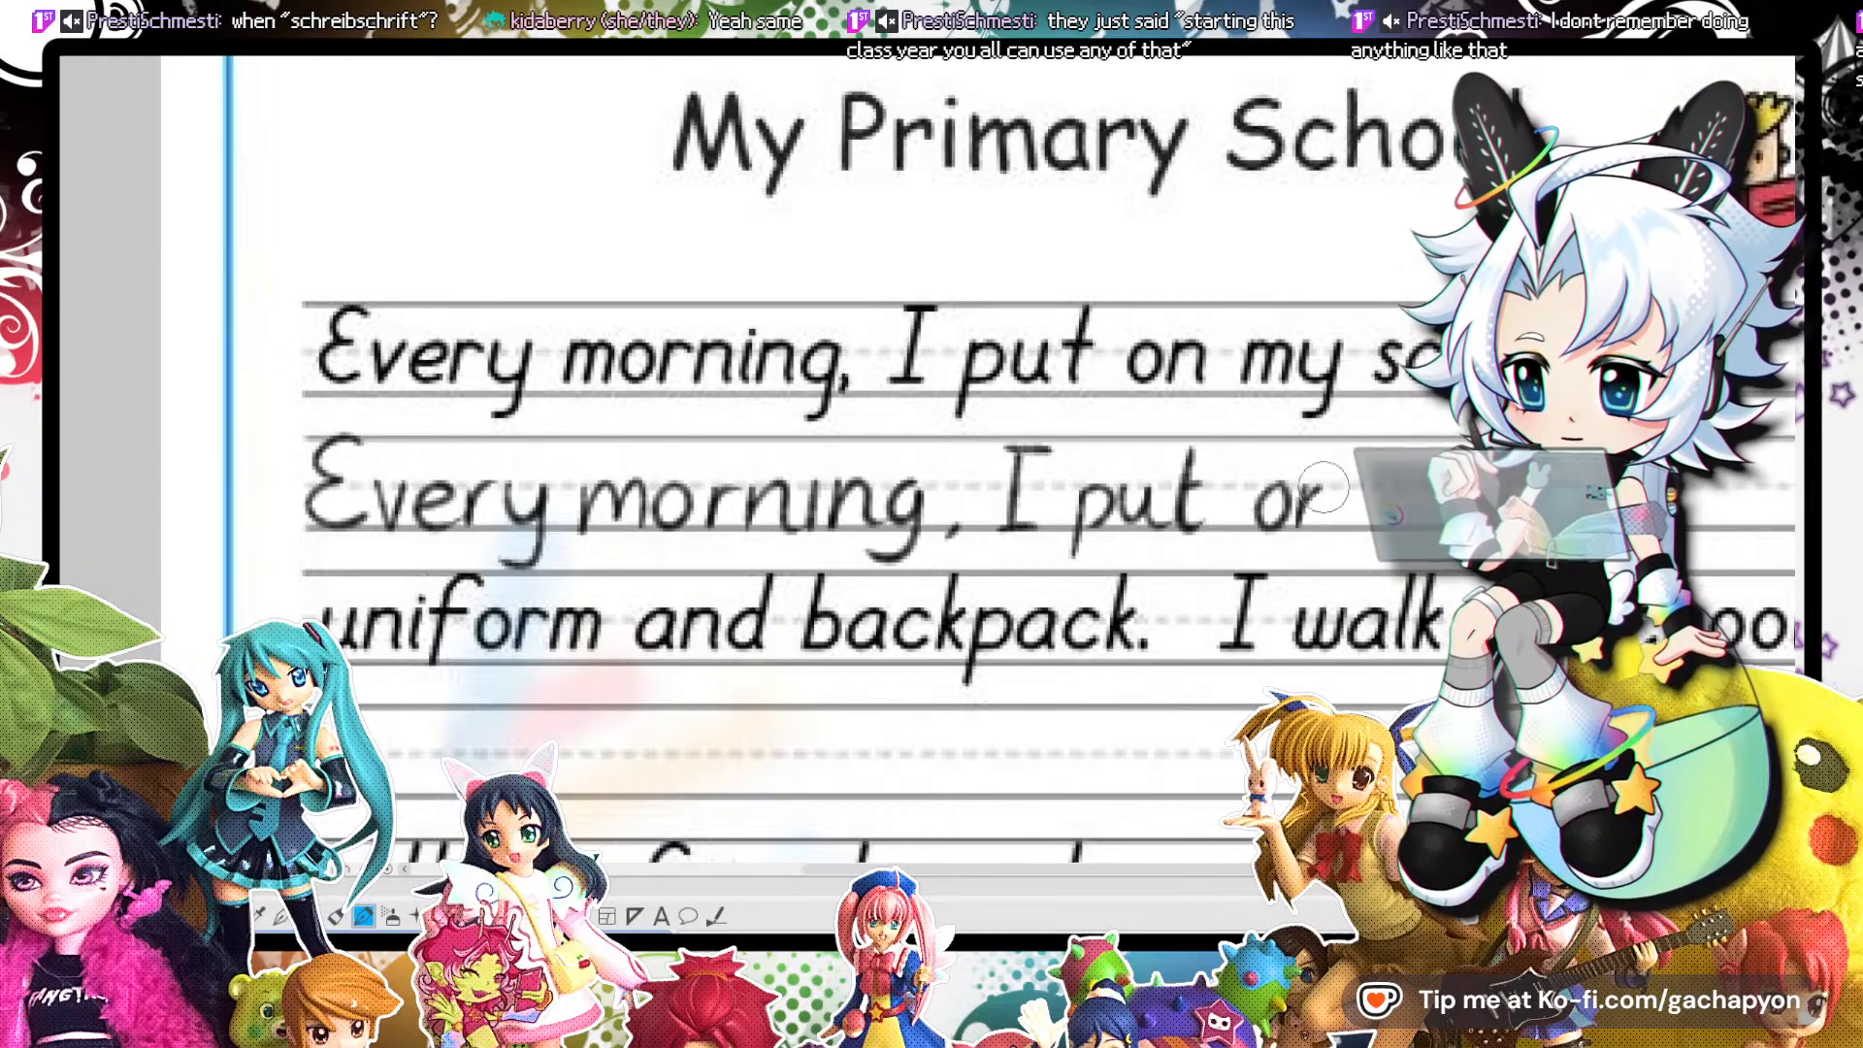
scroll(1345, 539, "down", 5)
scroll(1096, 409, "up", 4)
scroll(1096, 408, "down", 1)
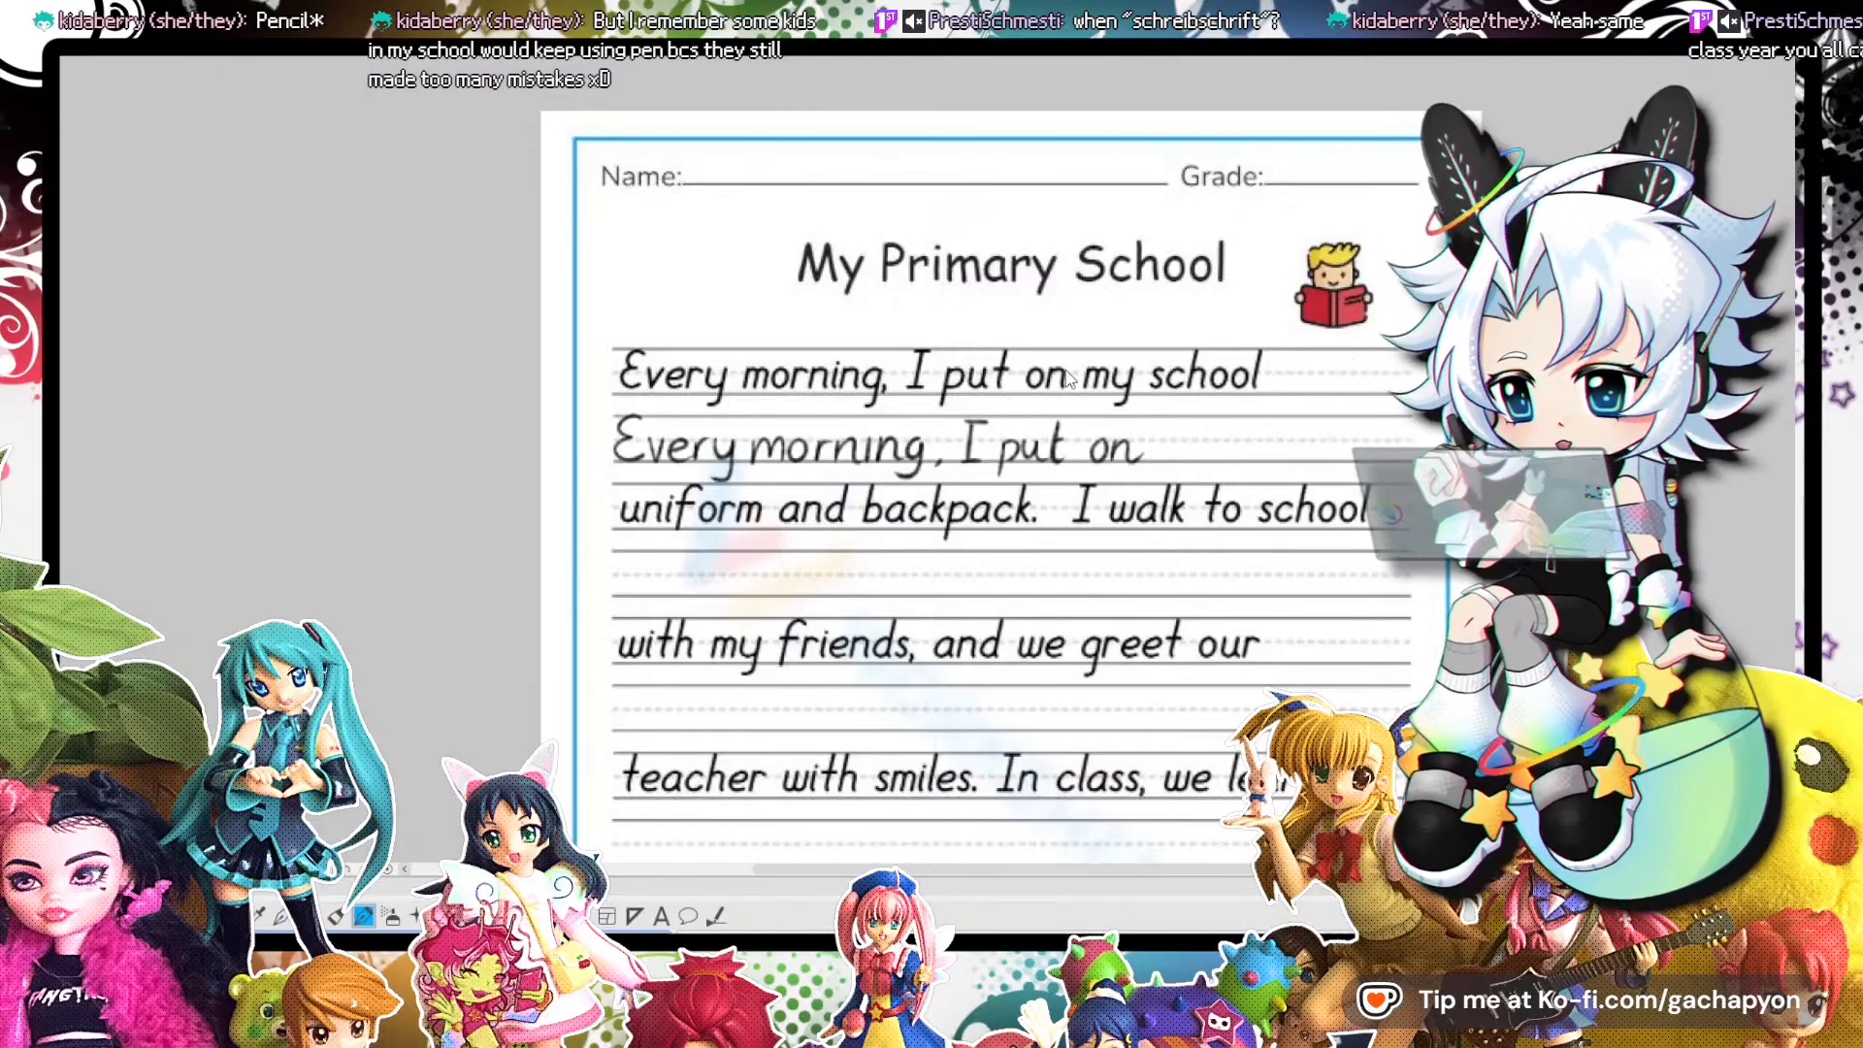
Go back to the canvas with the painted face and frame the open eye closely.
key("ctrl+Tab")
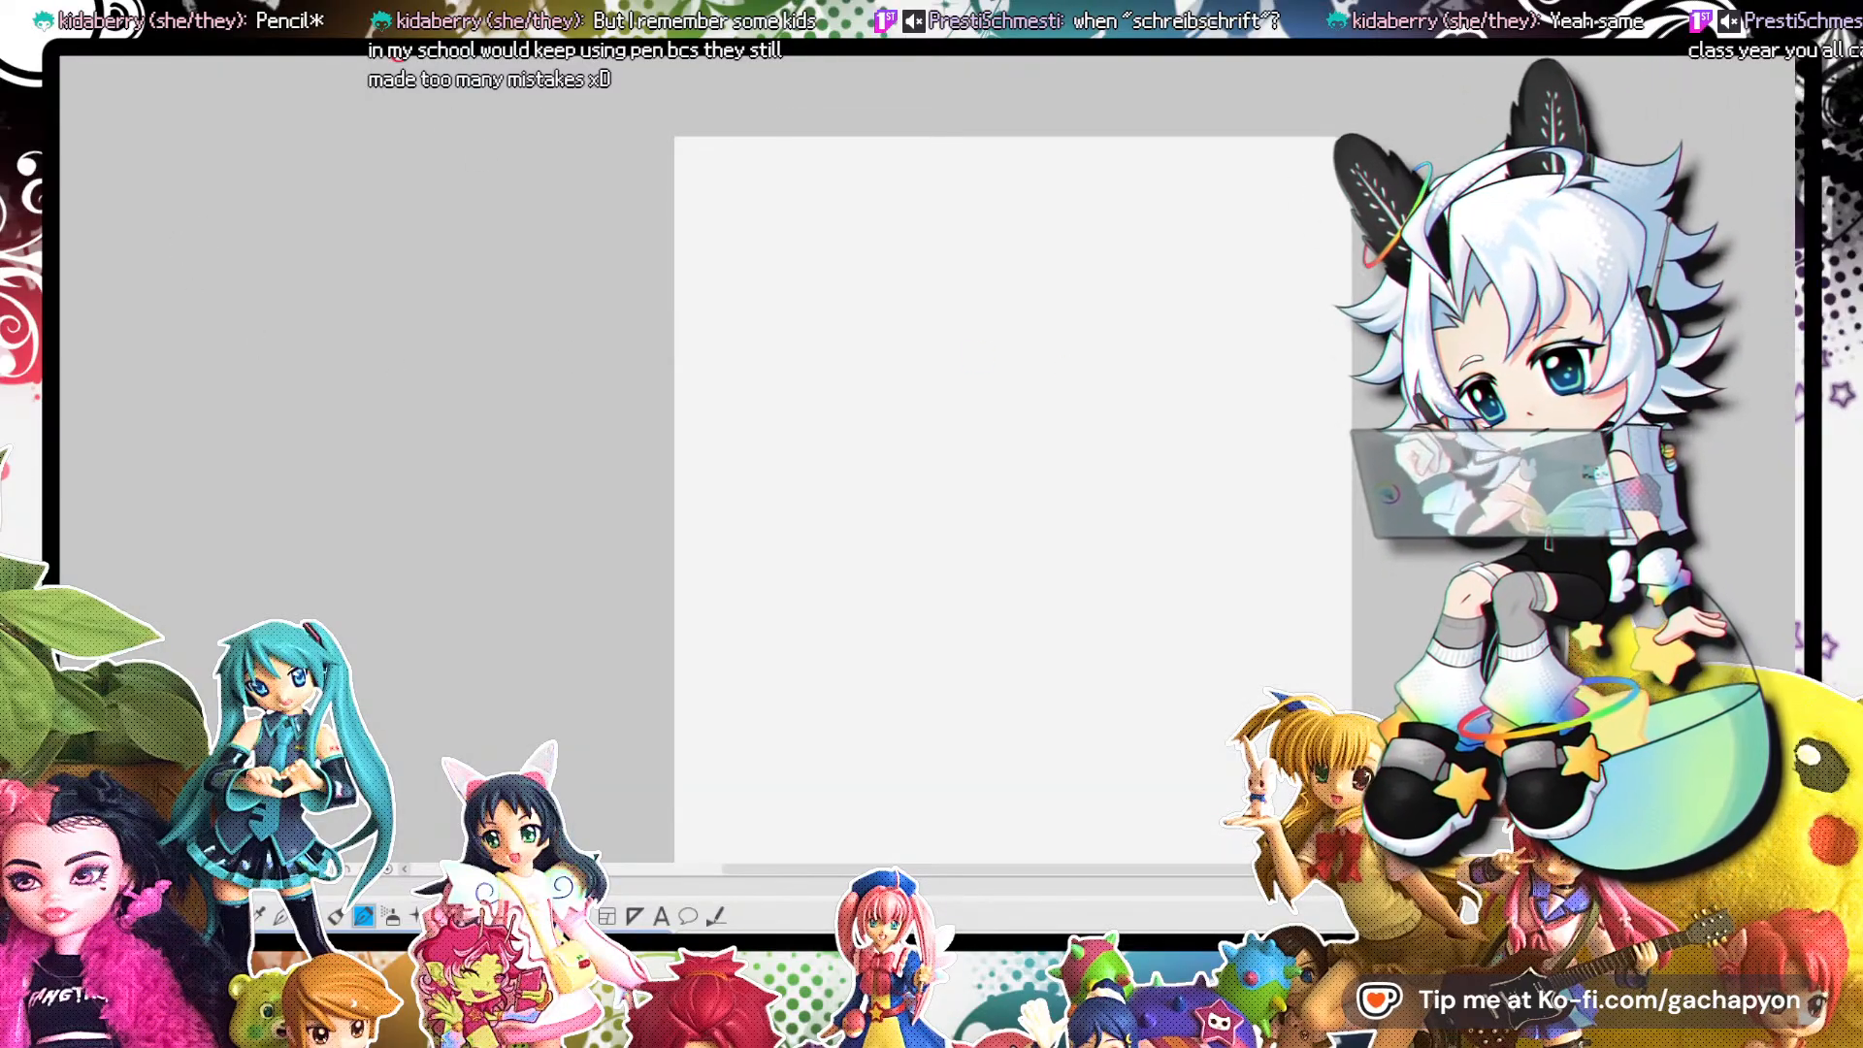
key("ctrl+Tab")
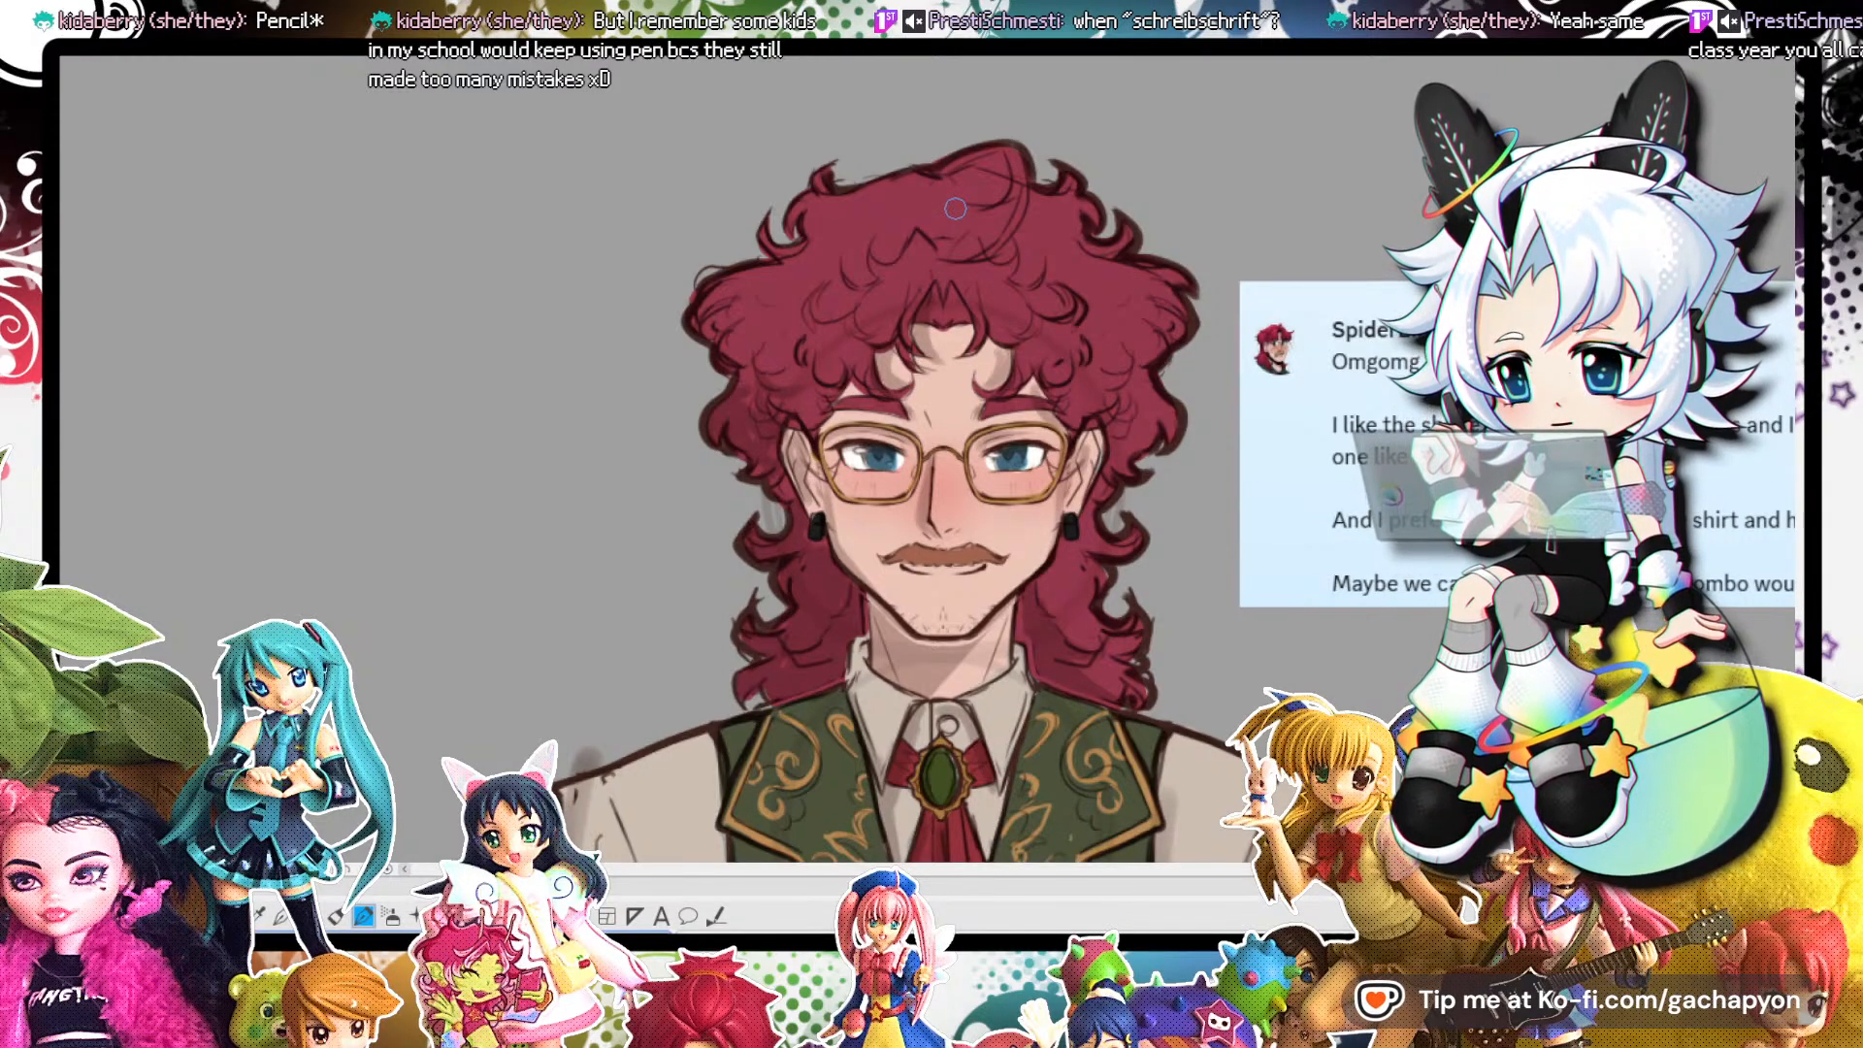
key("ctrl+minus")
key("ctrl+minus")
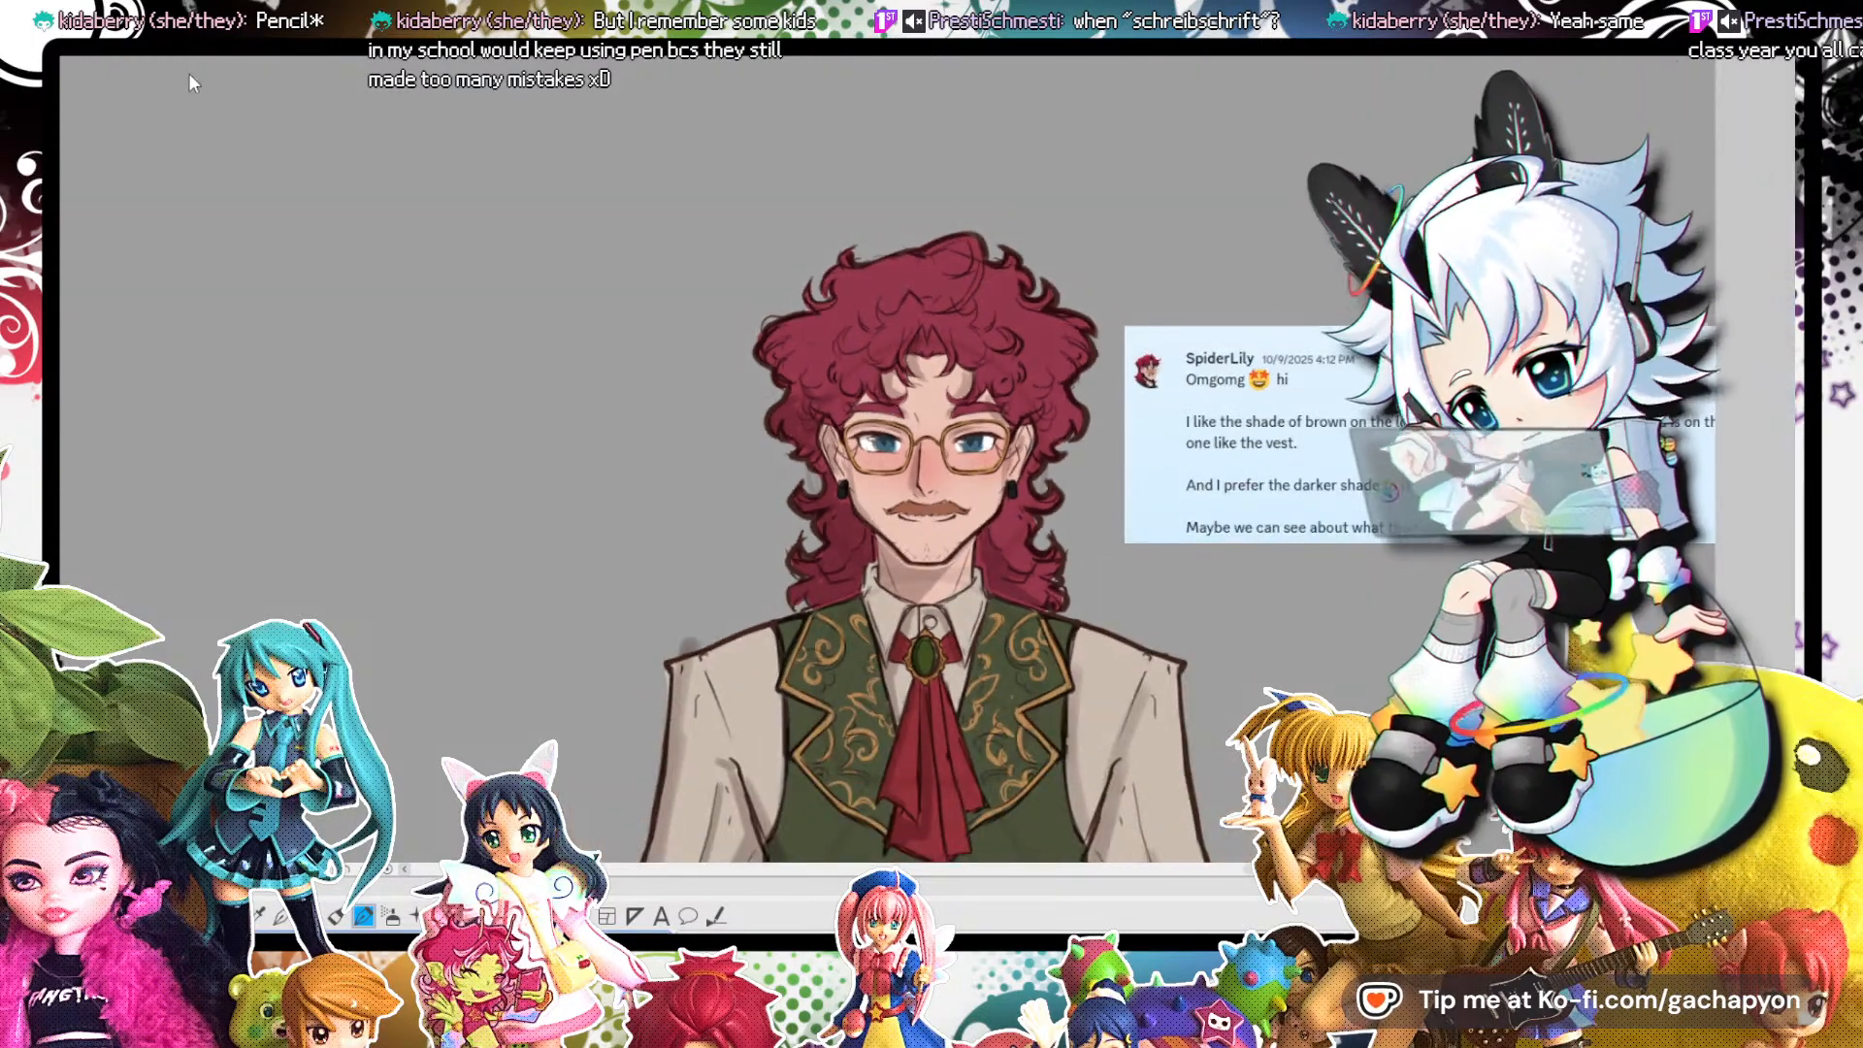
left_click(213, 57)
scroll(1097, 469, "down", 4)
scroll(1097, 469, "up", 4)
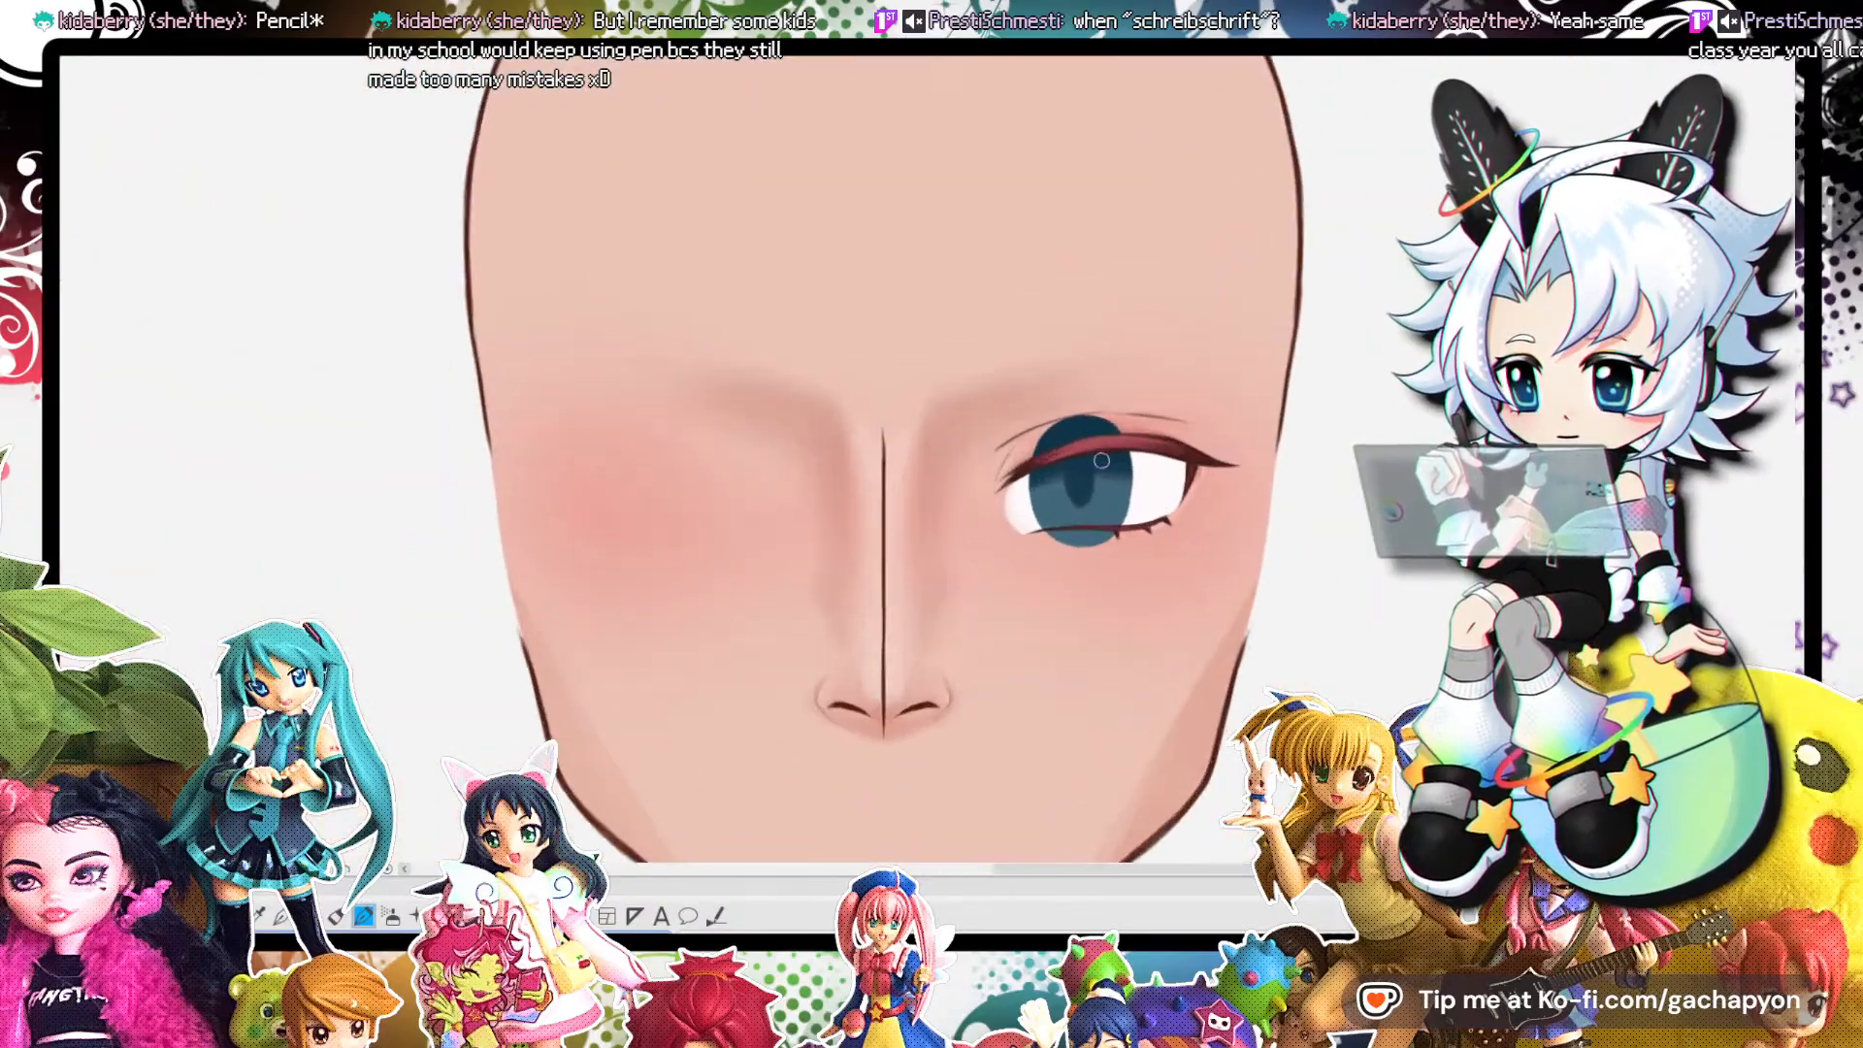
scroll(1097, 468, "up", 2)
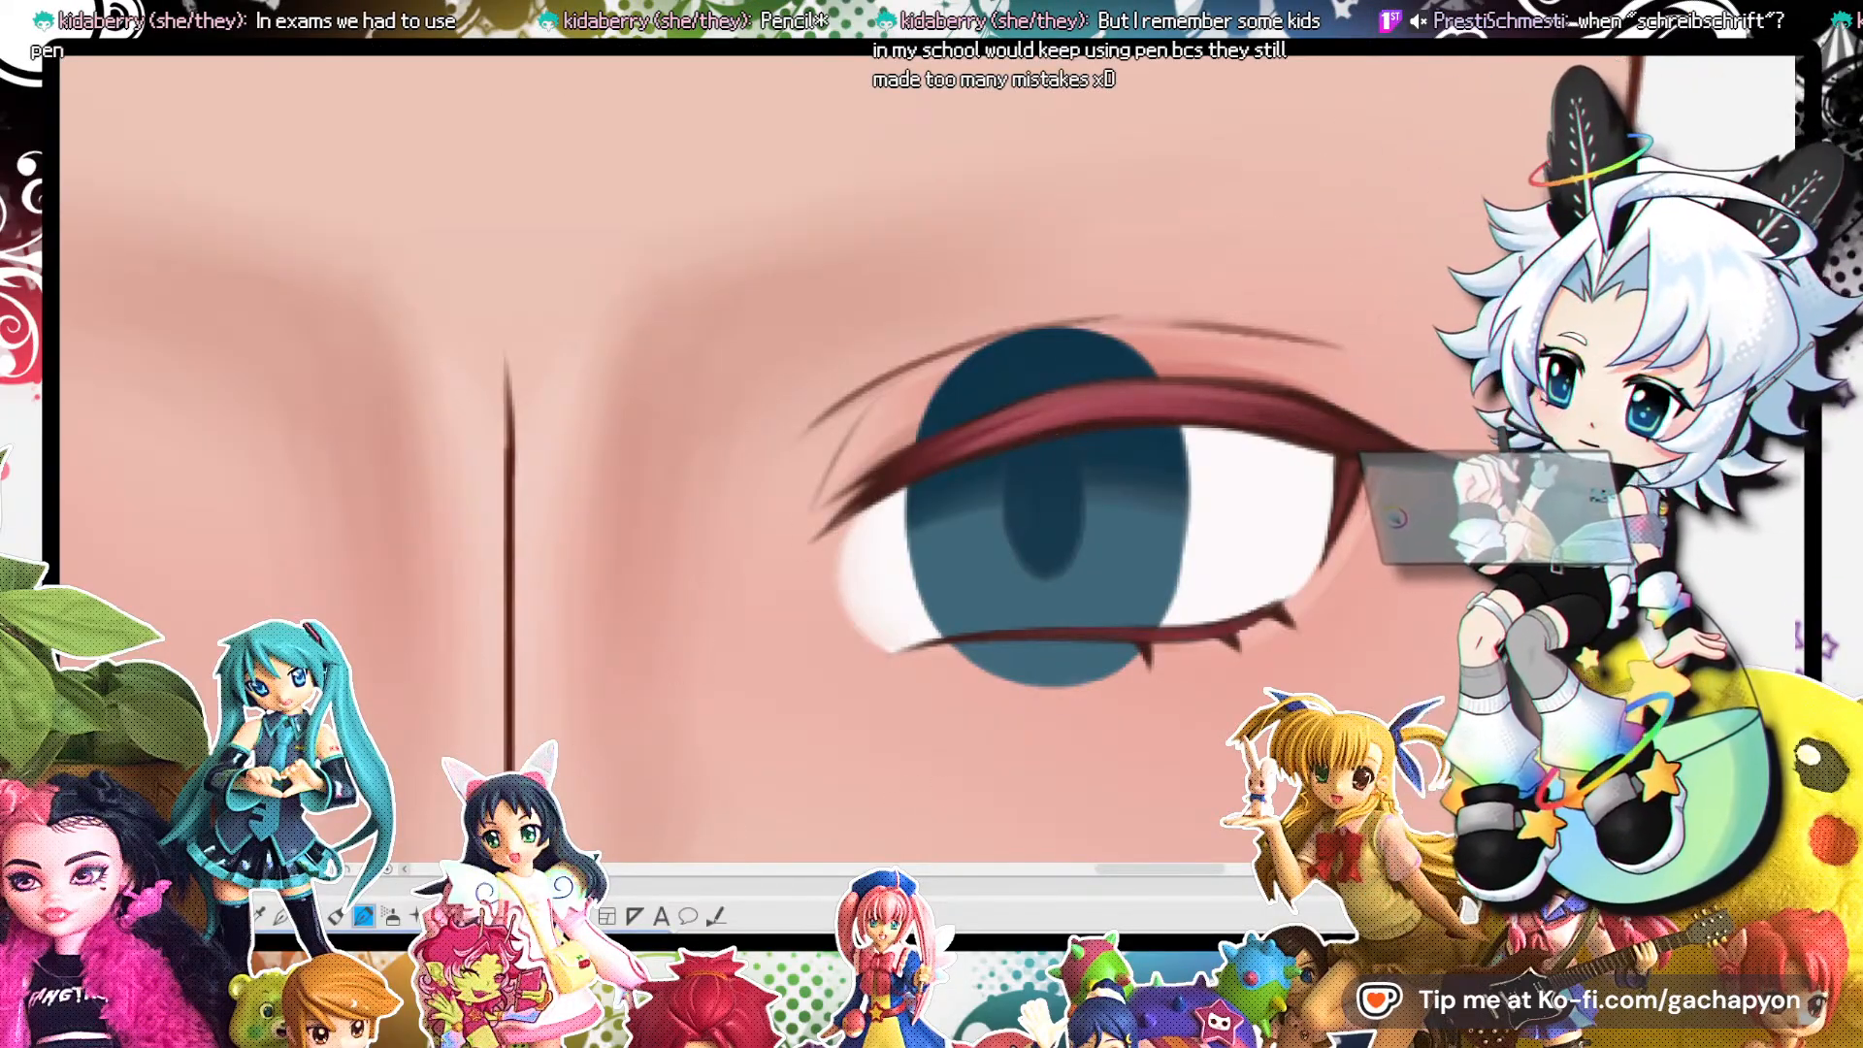
Brush a soft light teal glow over the lower part of the iris, below the pupil.
mouse_move(1058, 660)
left_mouse_down()
mouse_move(1044, 621)
mouse_move(1014, 616)
mouse_move(1060, 616)
mouse_move(1017, 677)
mouse_move(1046, 635)
mouse_move(945, 657)
mouse_move(934, 629)
mouse_move(1012, 580)
mouse_move(1145, 626)
mouse_move(989, 602)
mouse_move(980, 617)
mouse_move(1004, 594)
mouse_move(1145, 604)
mouse_move(1137, 586)
left_mouse_up()
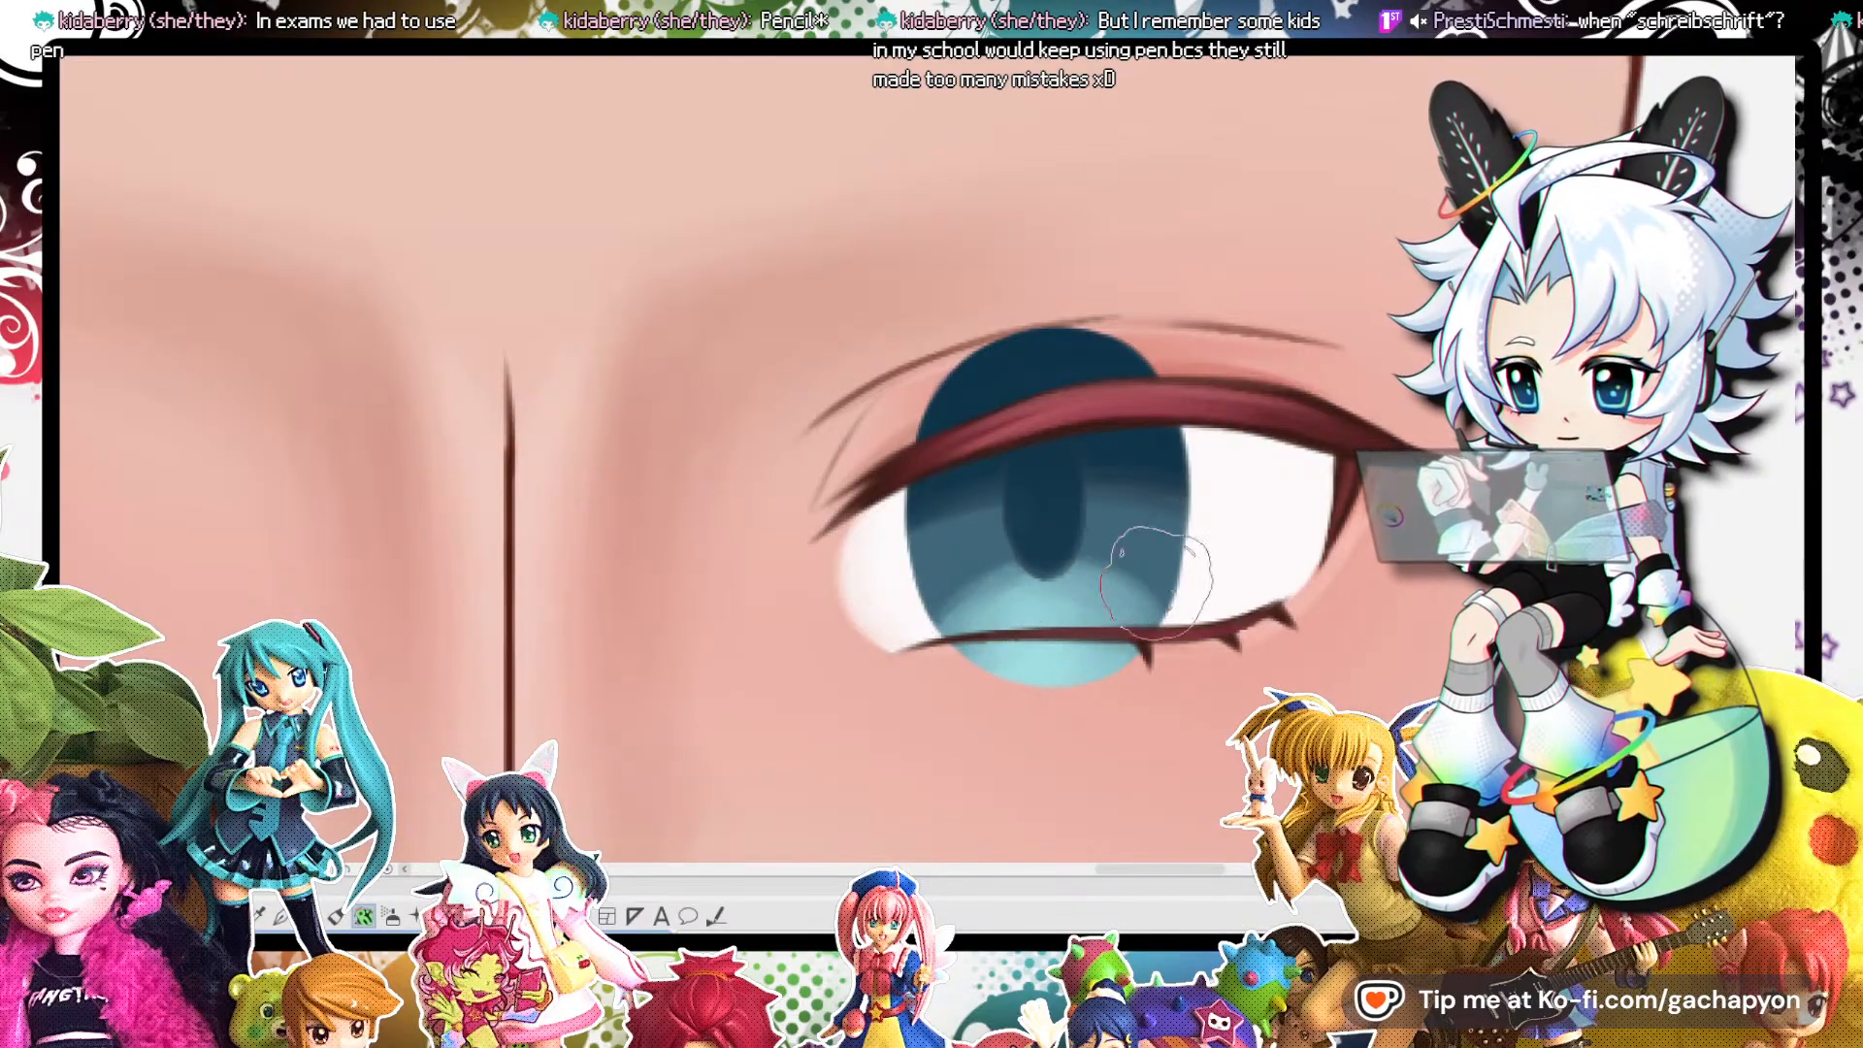
key("ctrl+z")
key("ctrl+y")
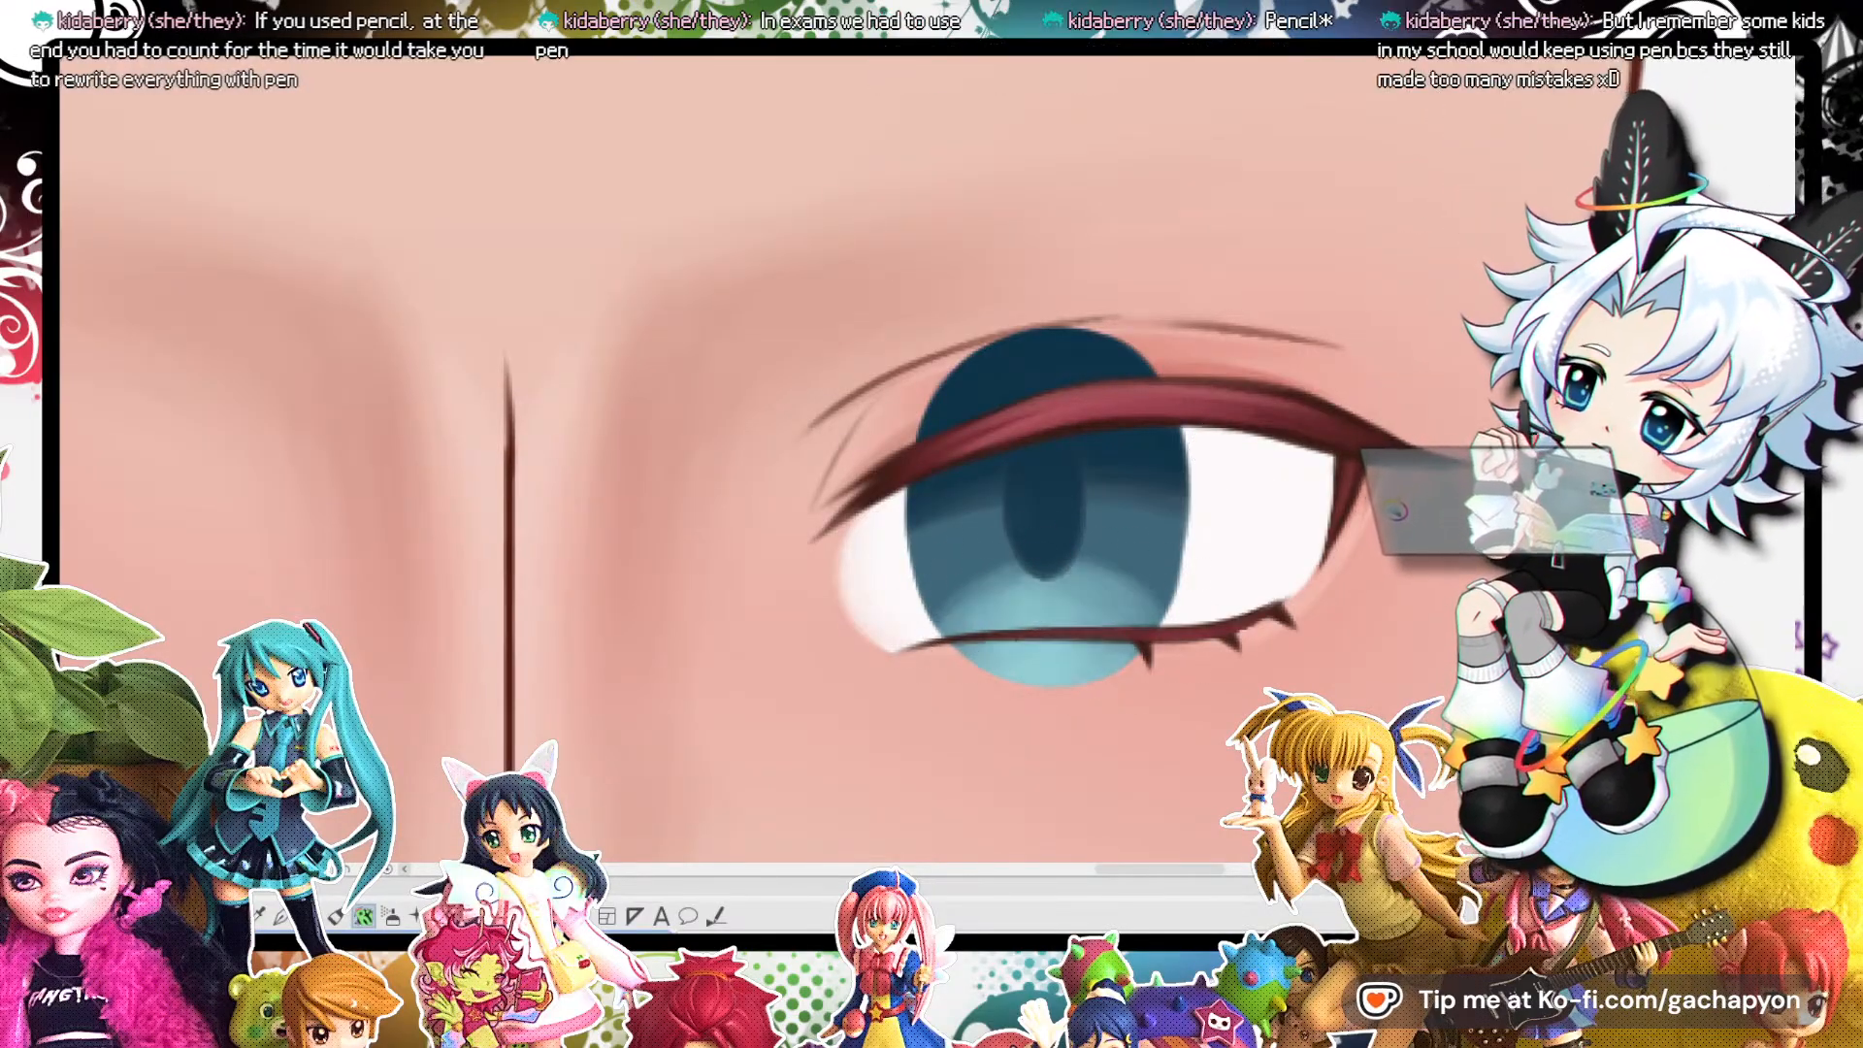
Clip the iris to the eye white so it stays inside the upper and lower eyelids.
key("ctrl+alt+g")
scroll(682, 416, "down", 6)
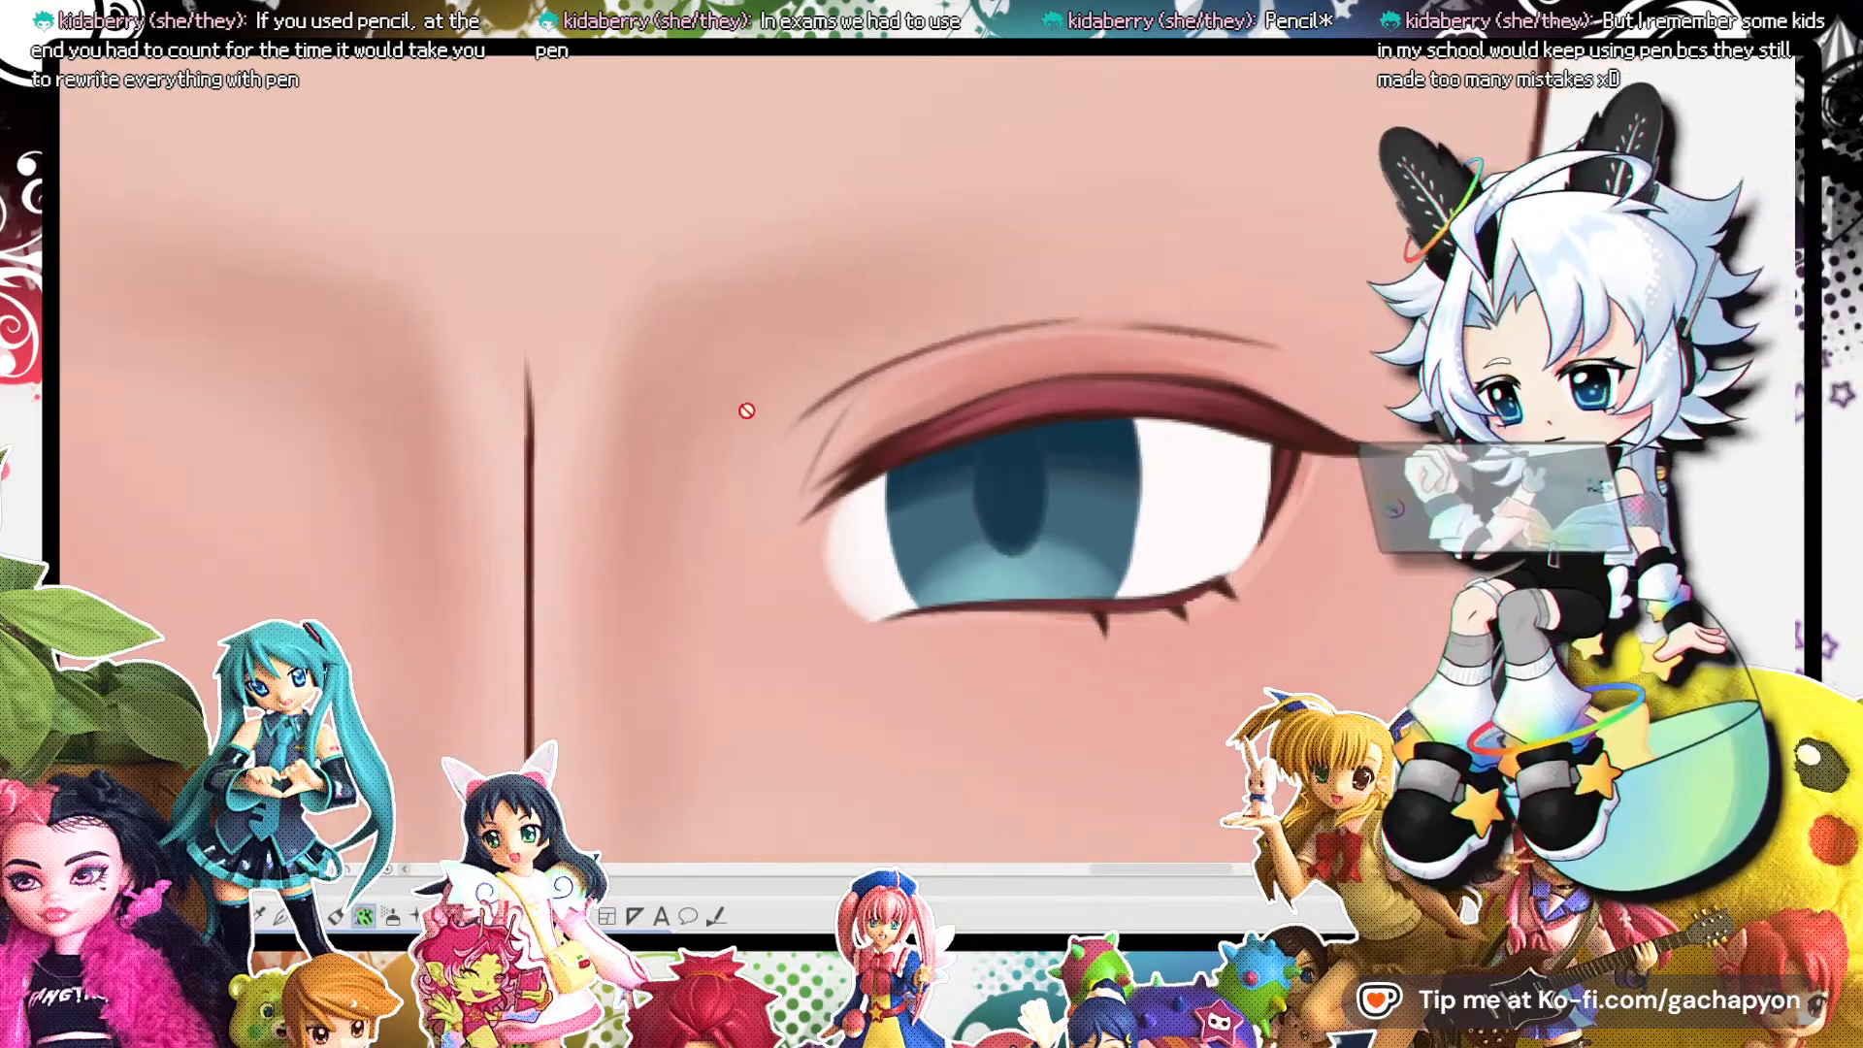
scroll(1104, 431, "up", 6)
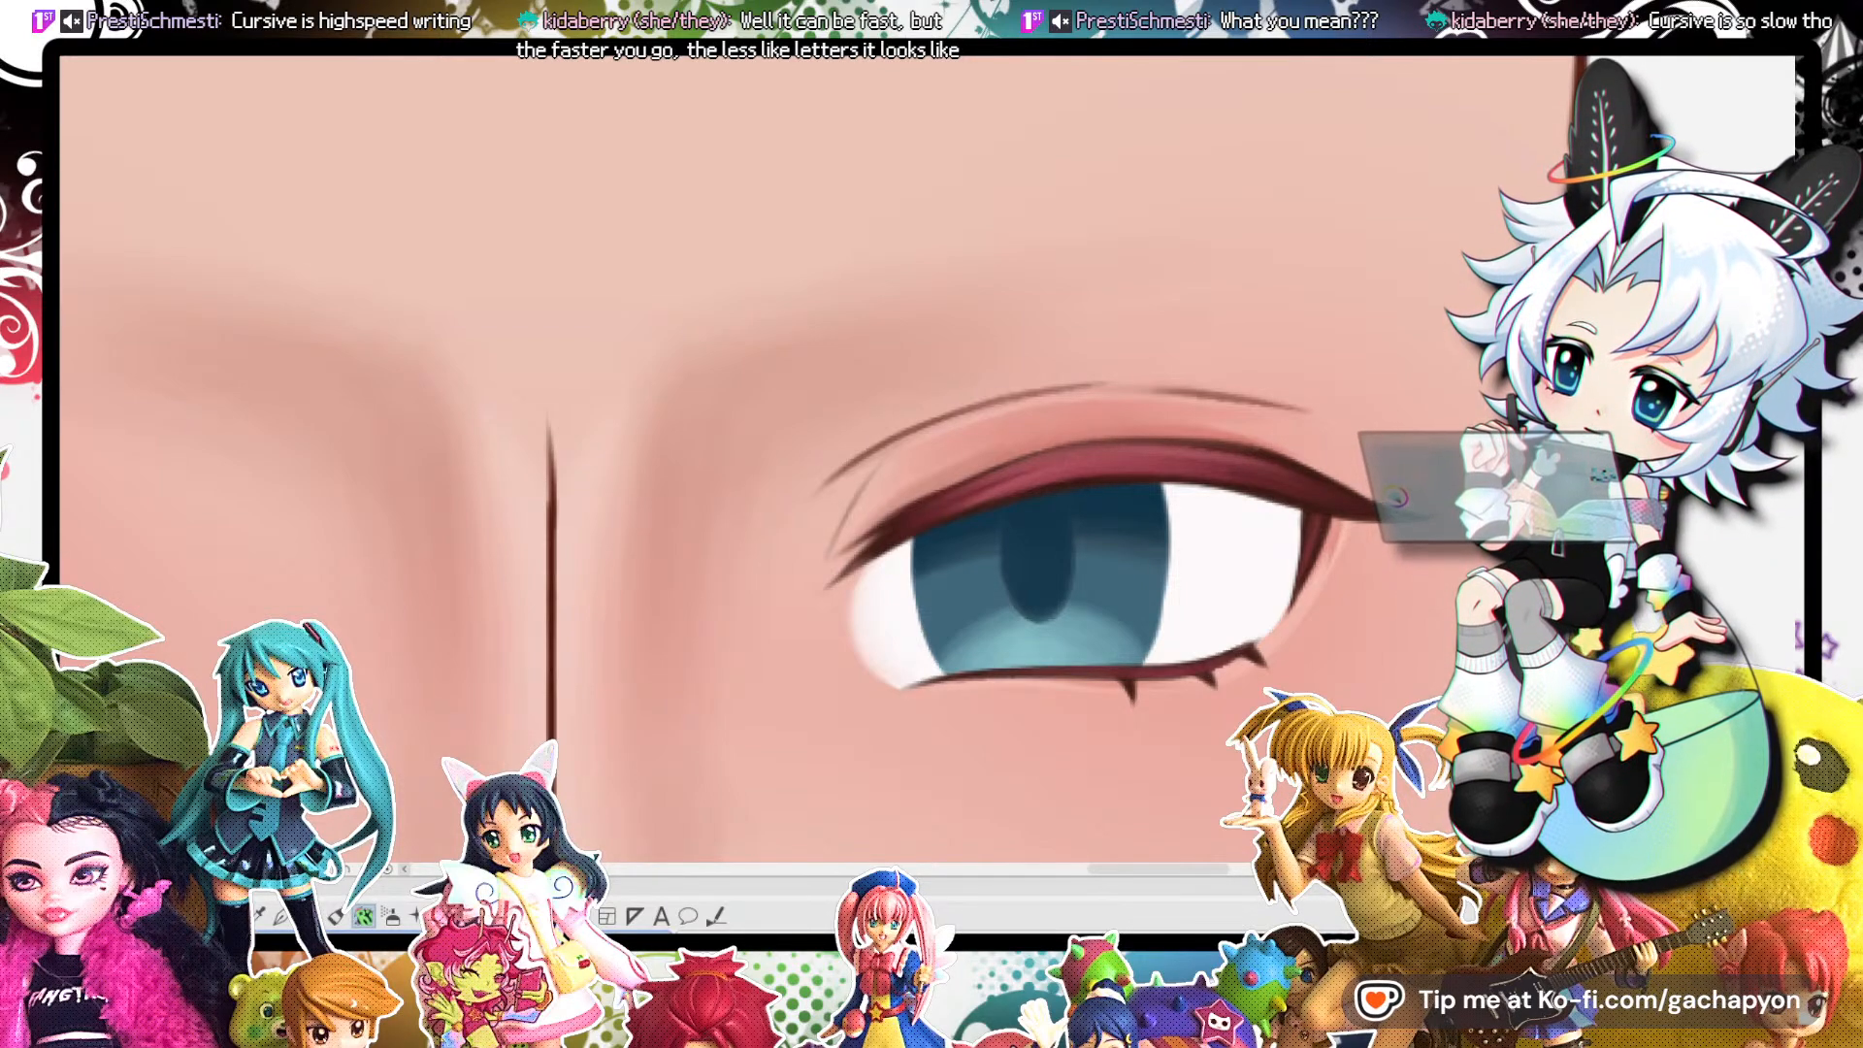
Switch to the blank canvas and handwrite "Hello" in light blue, with "I'm" and the artist's nickname on the line below.
key("ctrl+Tab")
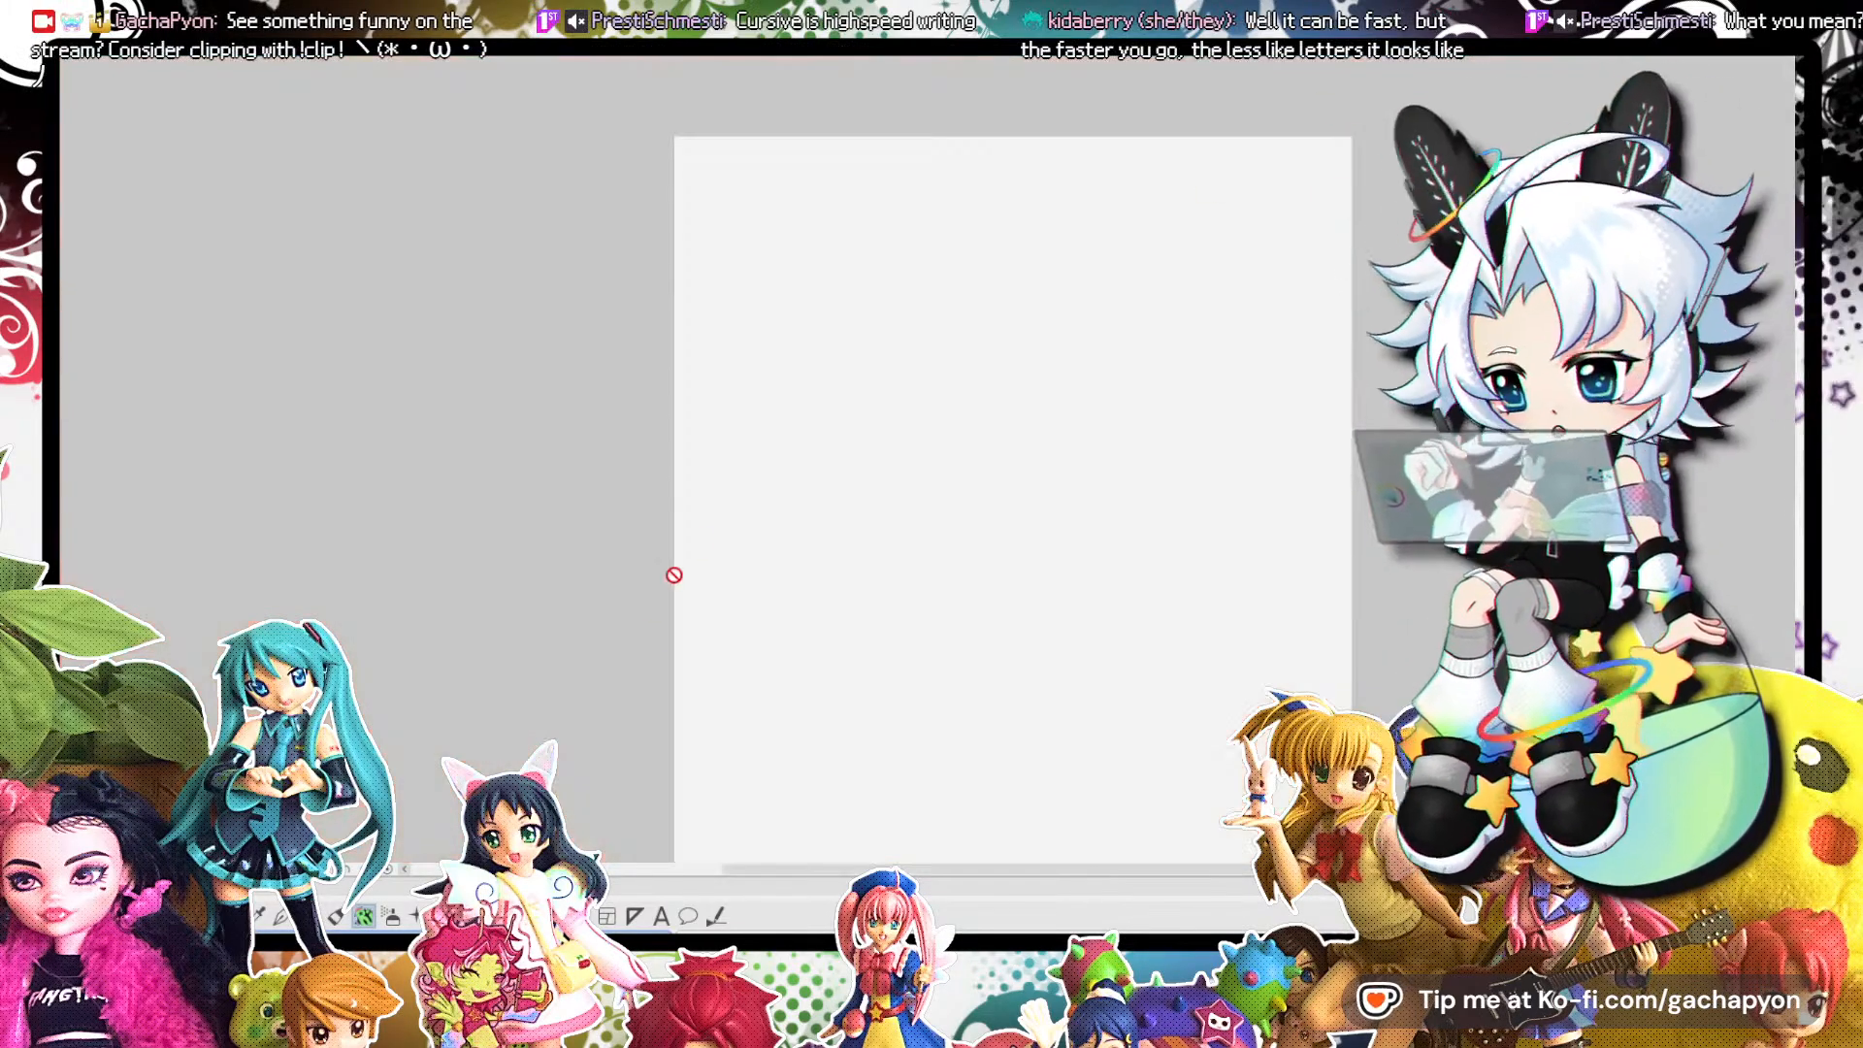
scroll(869, 413, "up", 5)
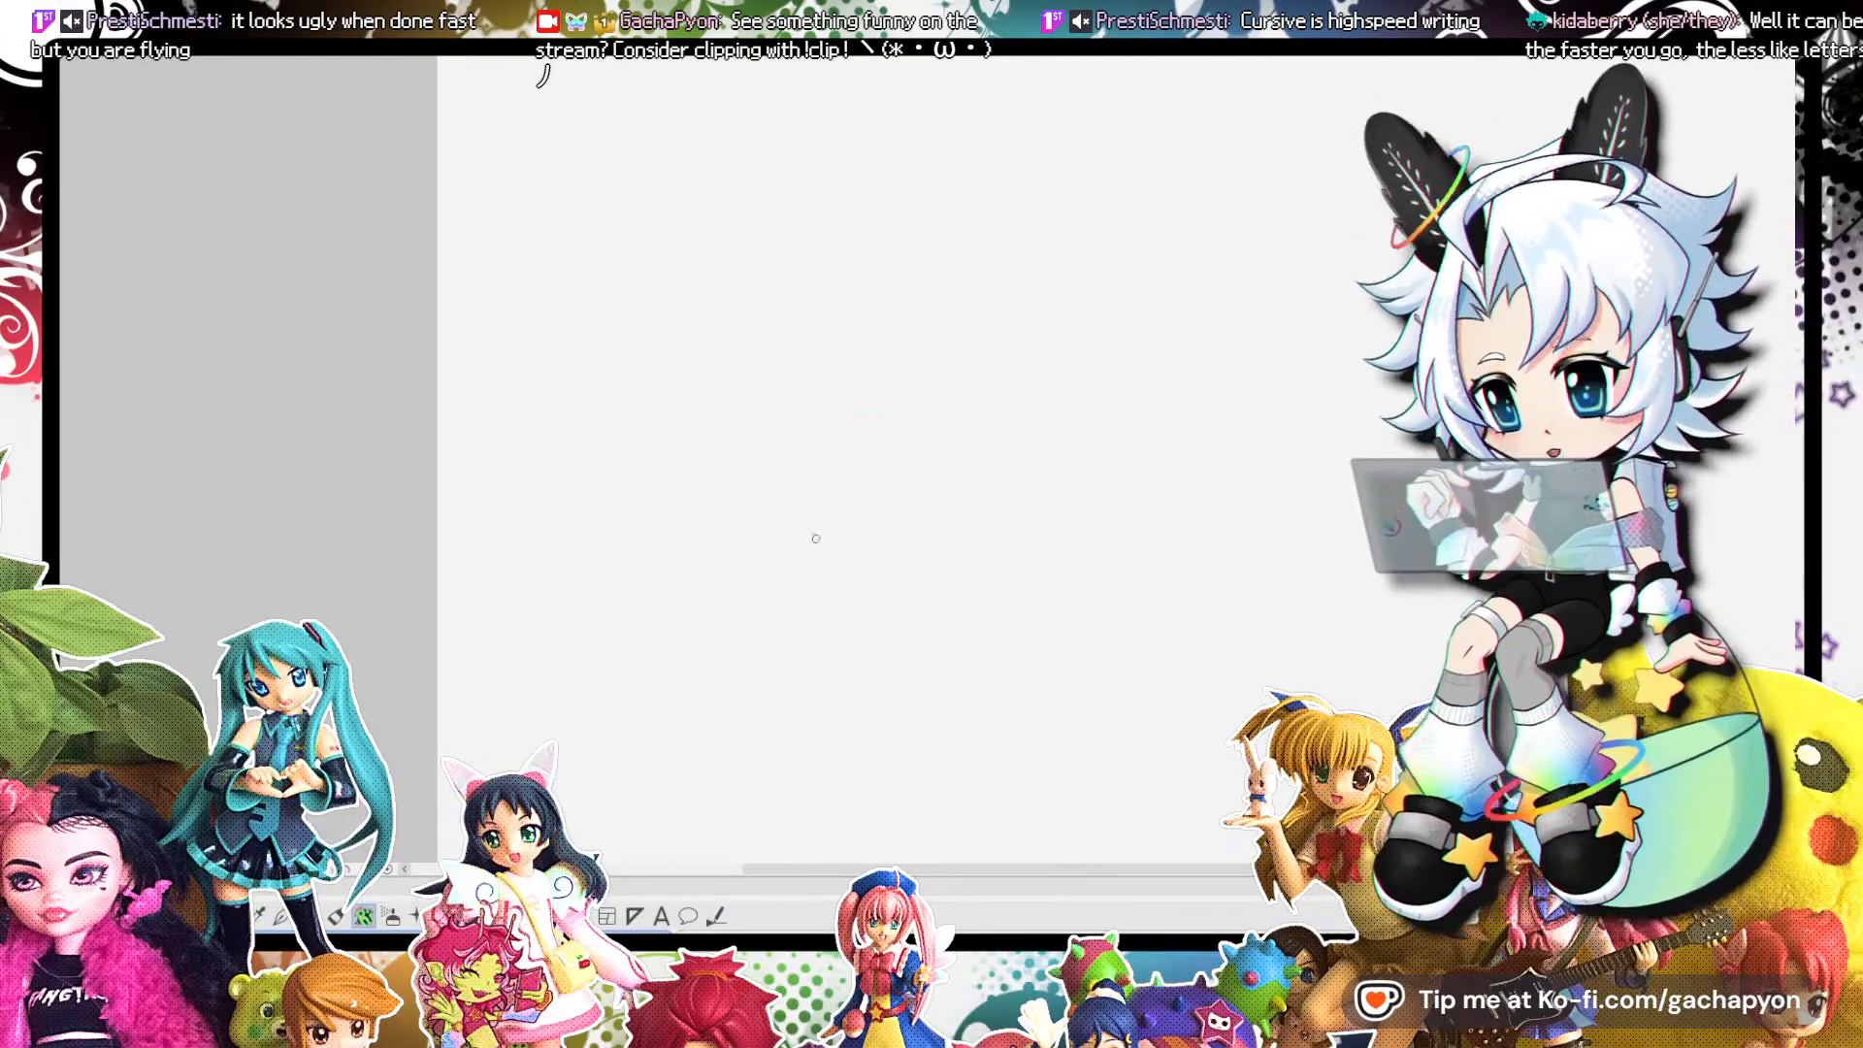
key("b")
left_click_drag(808, 482, 794, 565)
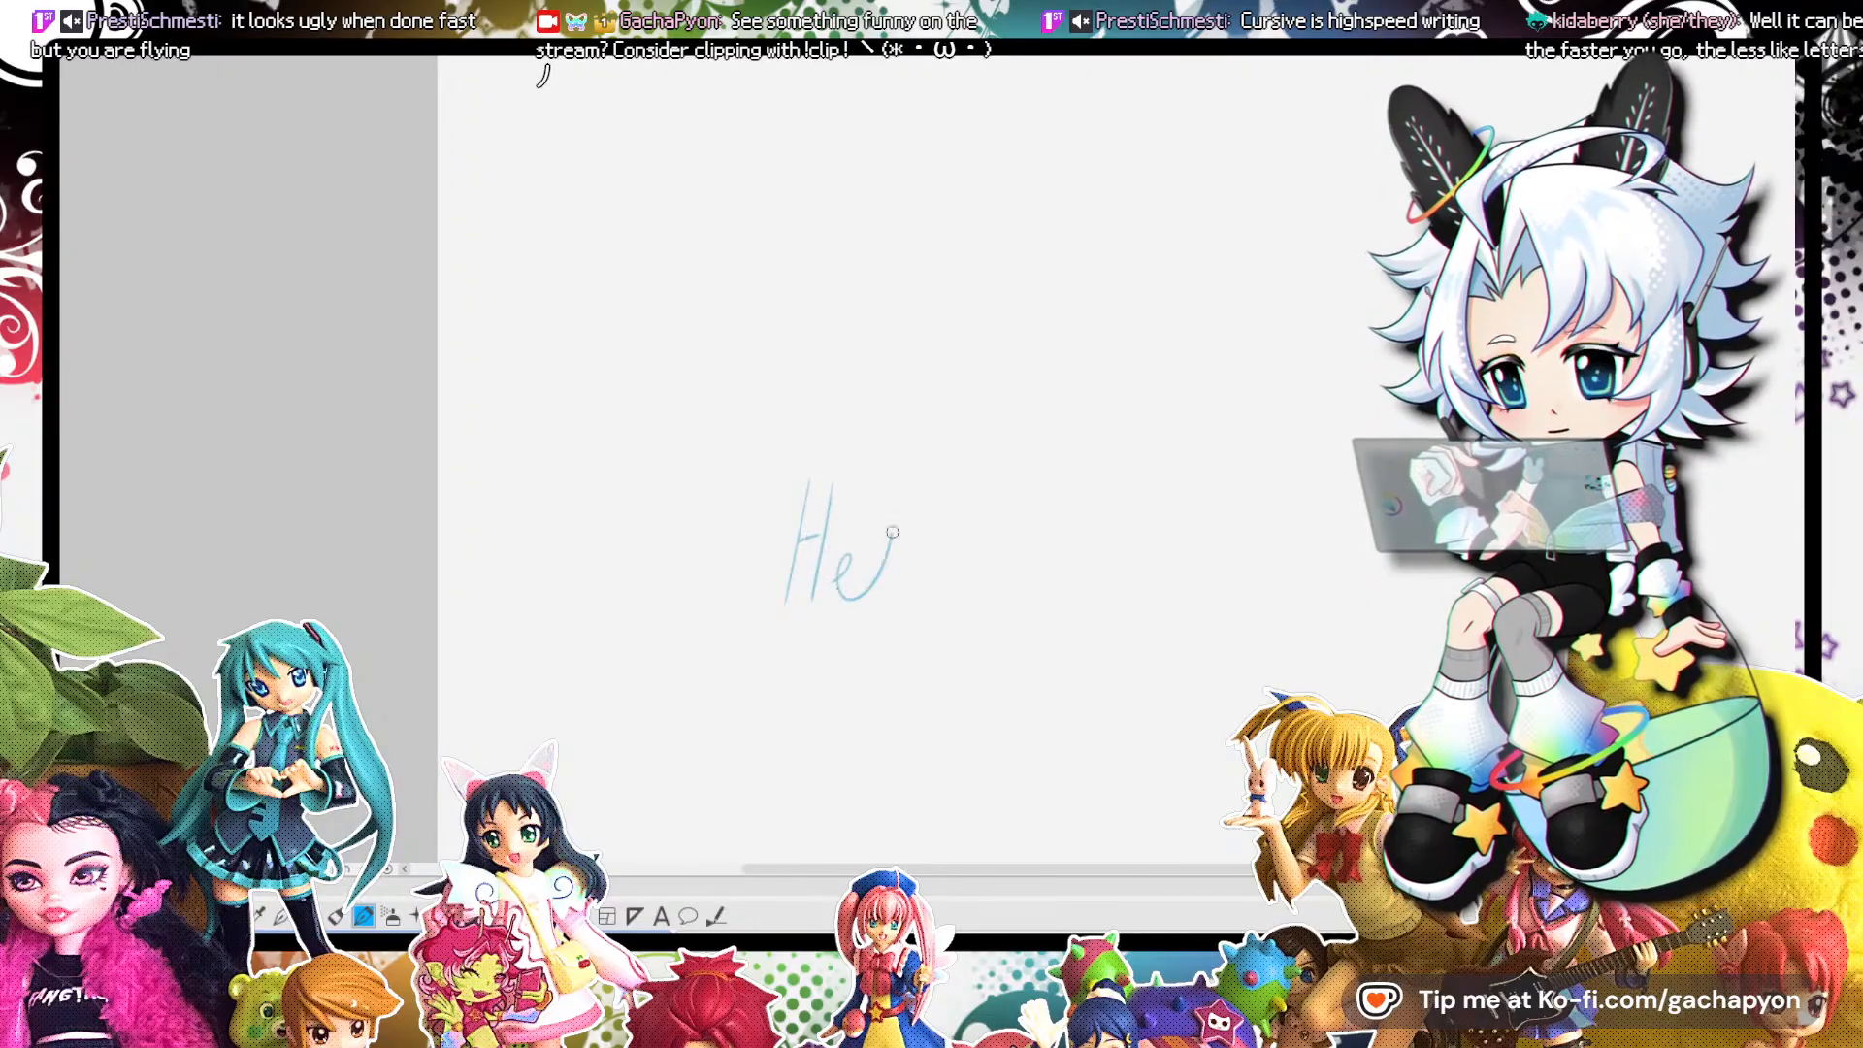
left_click_drag(954, 585, 1000, 534)
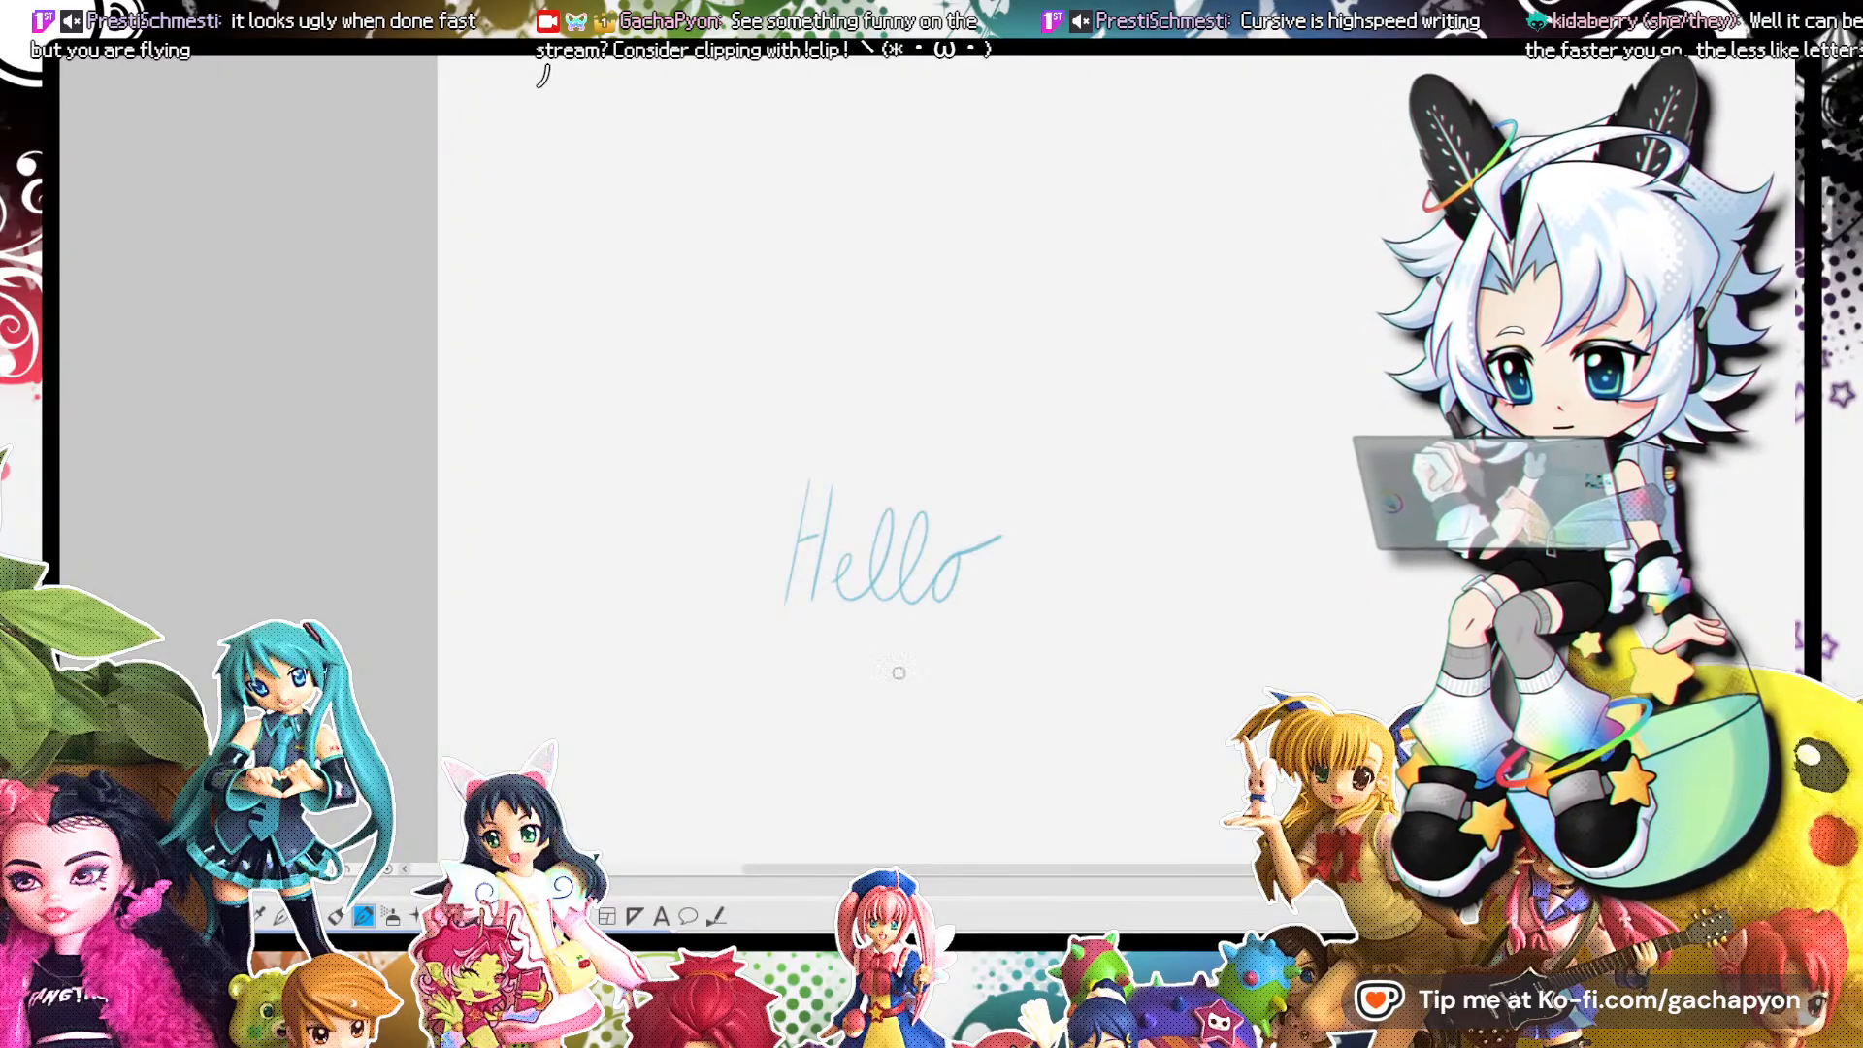
mouse_move(830, 665)
left_mouse_down()
mouse_move(818, 750)
mouse_move(845, 685)
left_mouse_up()
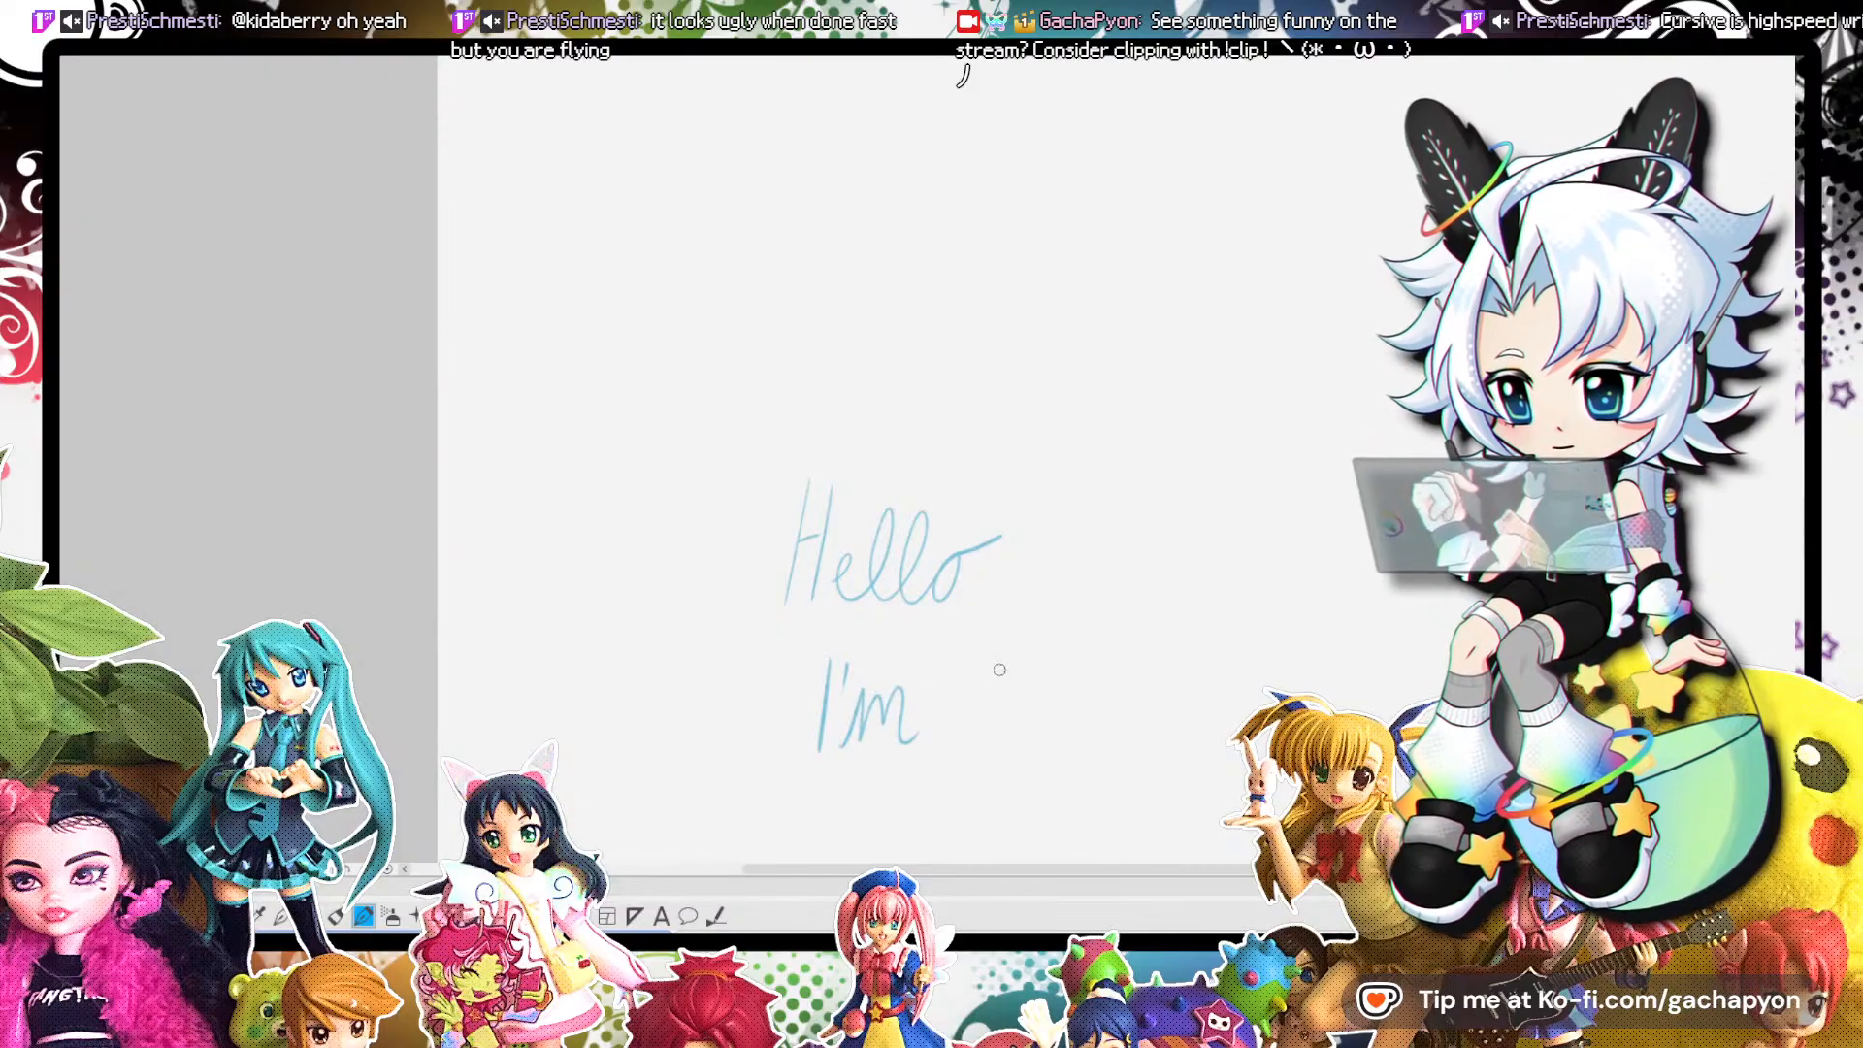
mouse_move(1024, 730)
left_mouse_down()
mouse_move(1085, 747)
mouse_move(1121, 669)
mouse_move(1102, 745)
mouse_move(1146, 739)
left_mouse_up()
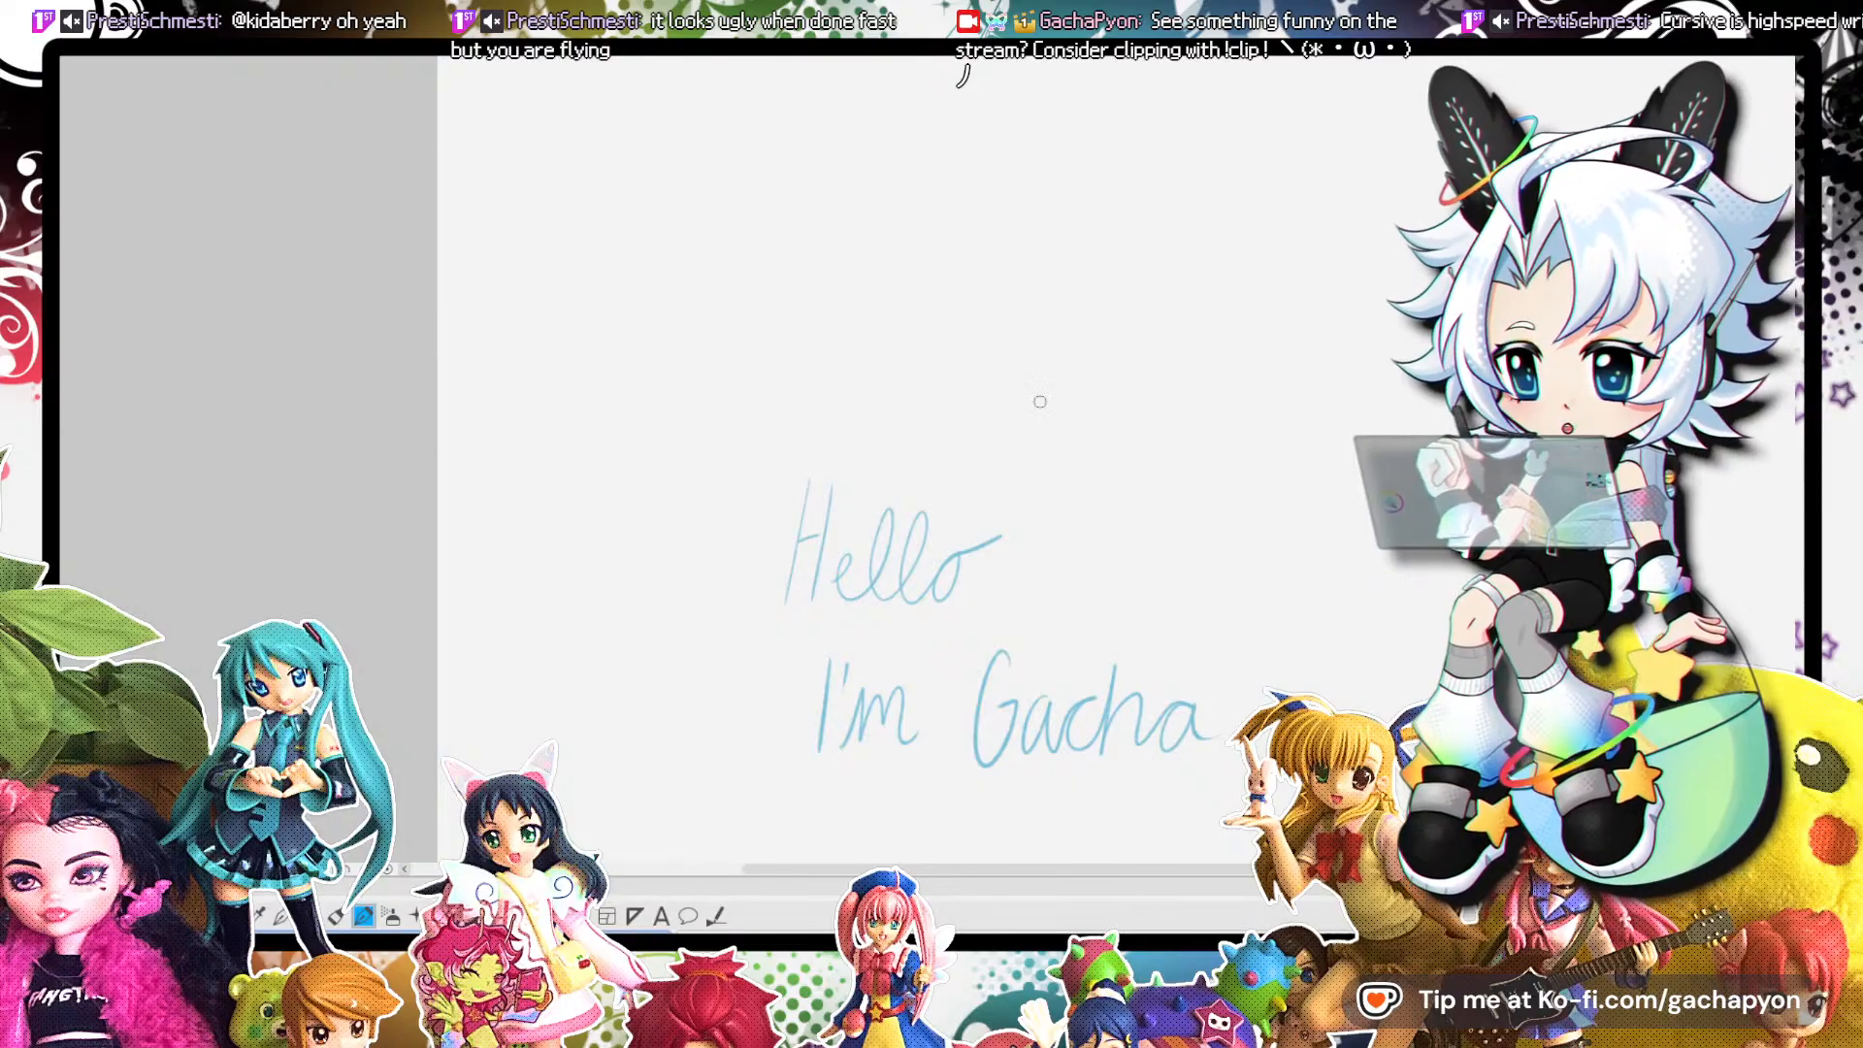
scroll(1010, 403, "down", 3)
scroll(980, 485, "up", 4)
scroll(994, 407, "down", 1)
scroll(922, 553, "up", 2)
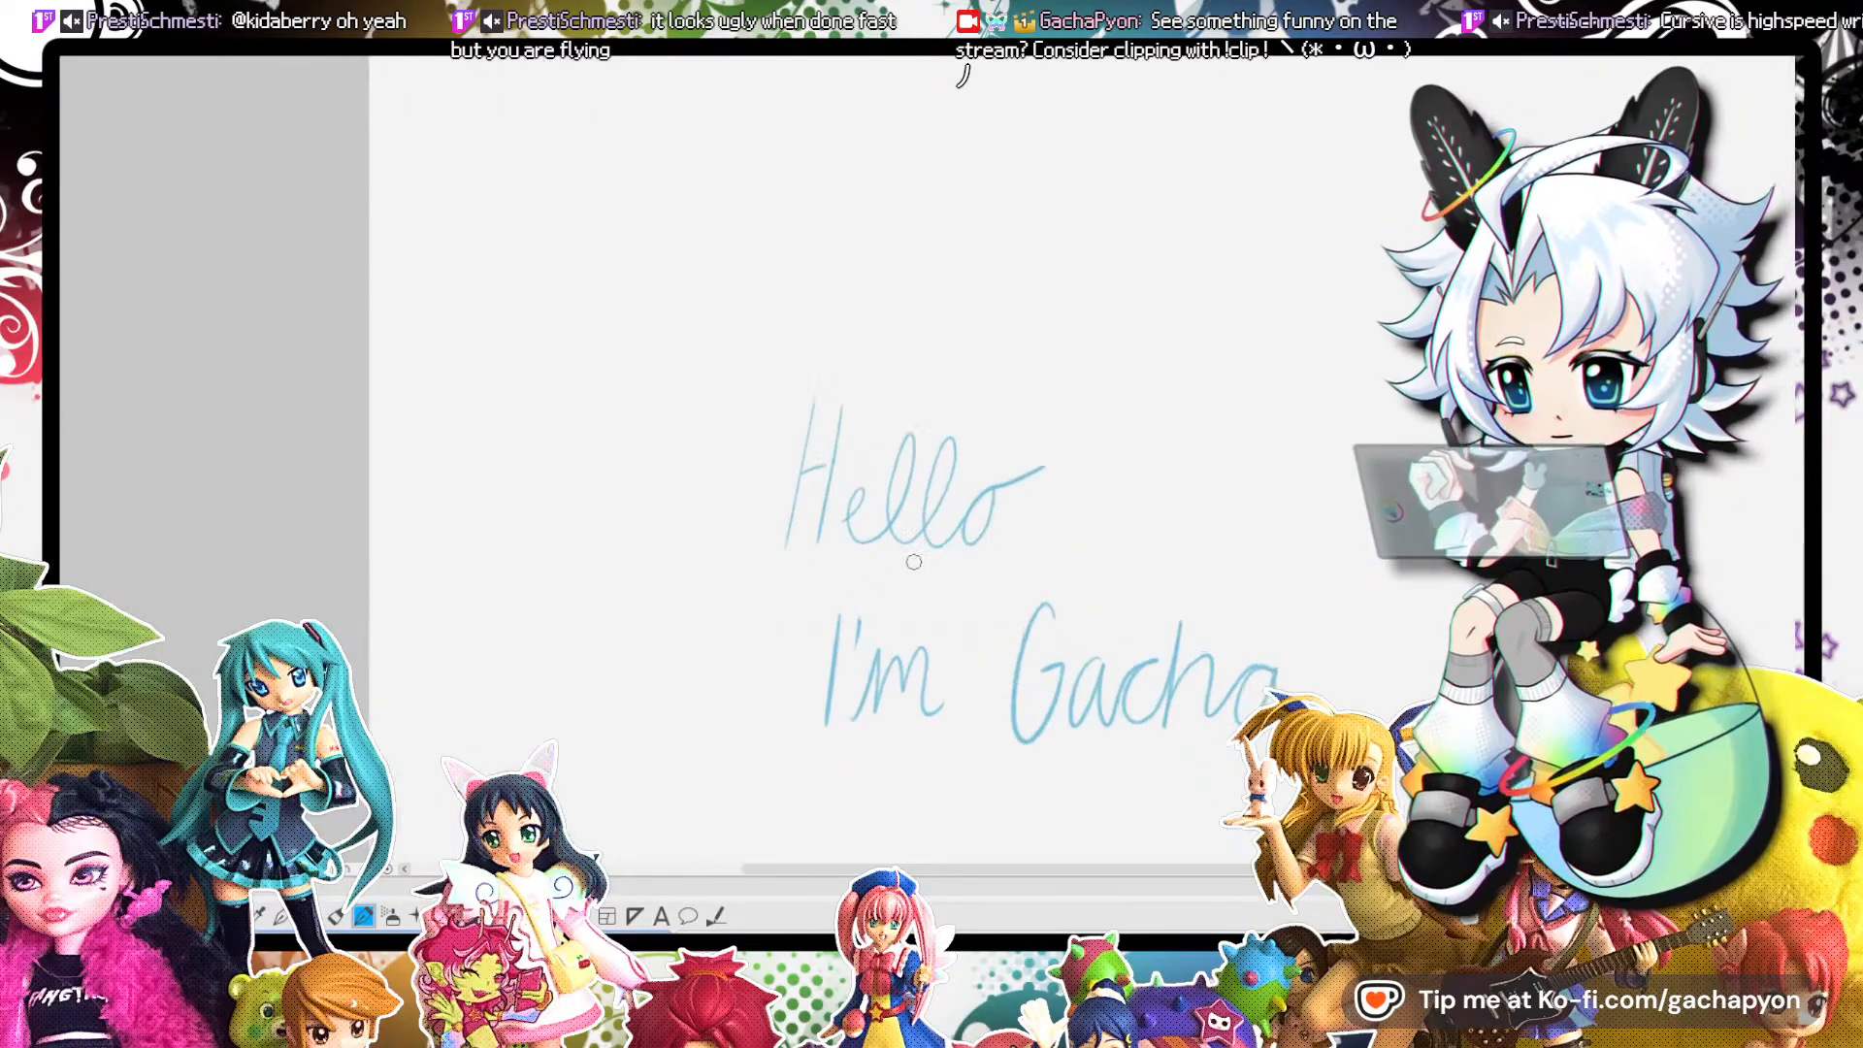
scroll(921, 524, "up", 1)
scroll(921, 524, "down", 1)
scroll(945, 667, "up", 1)
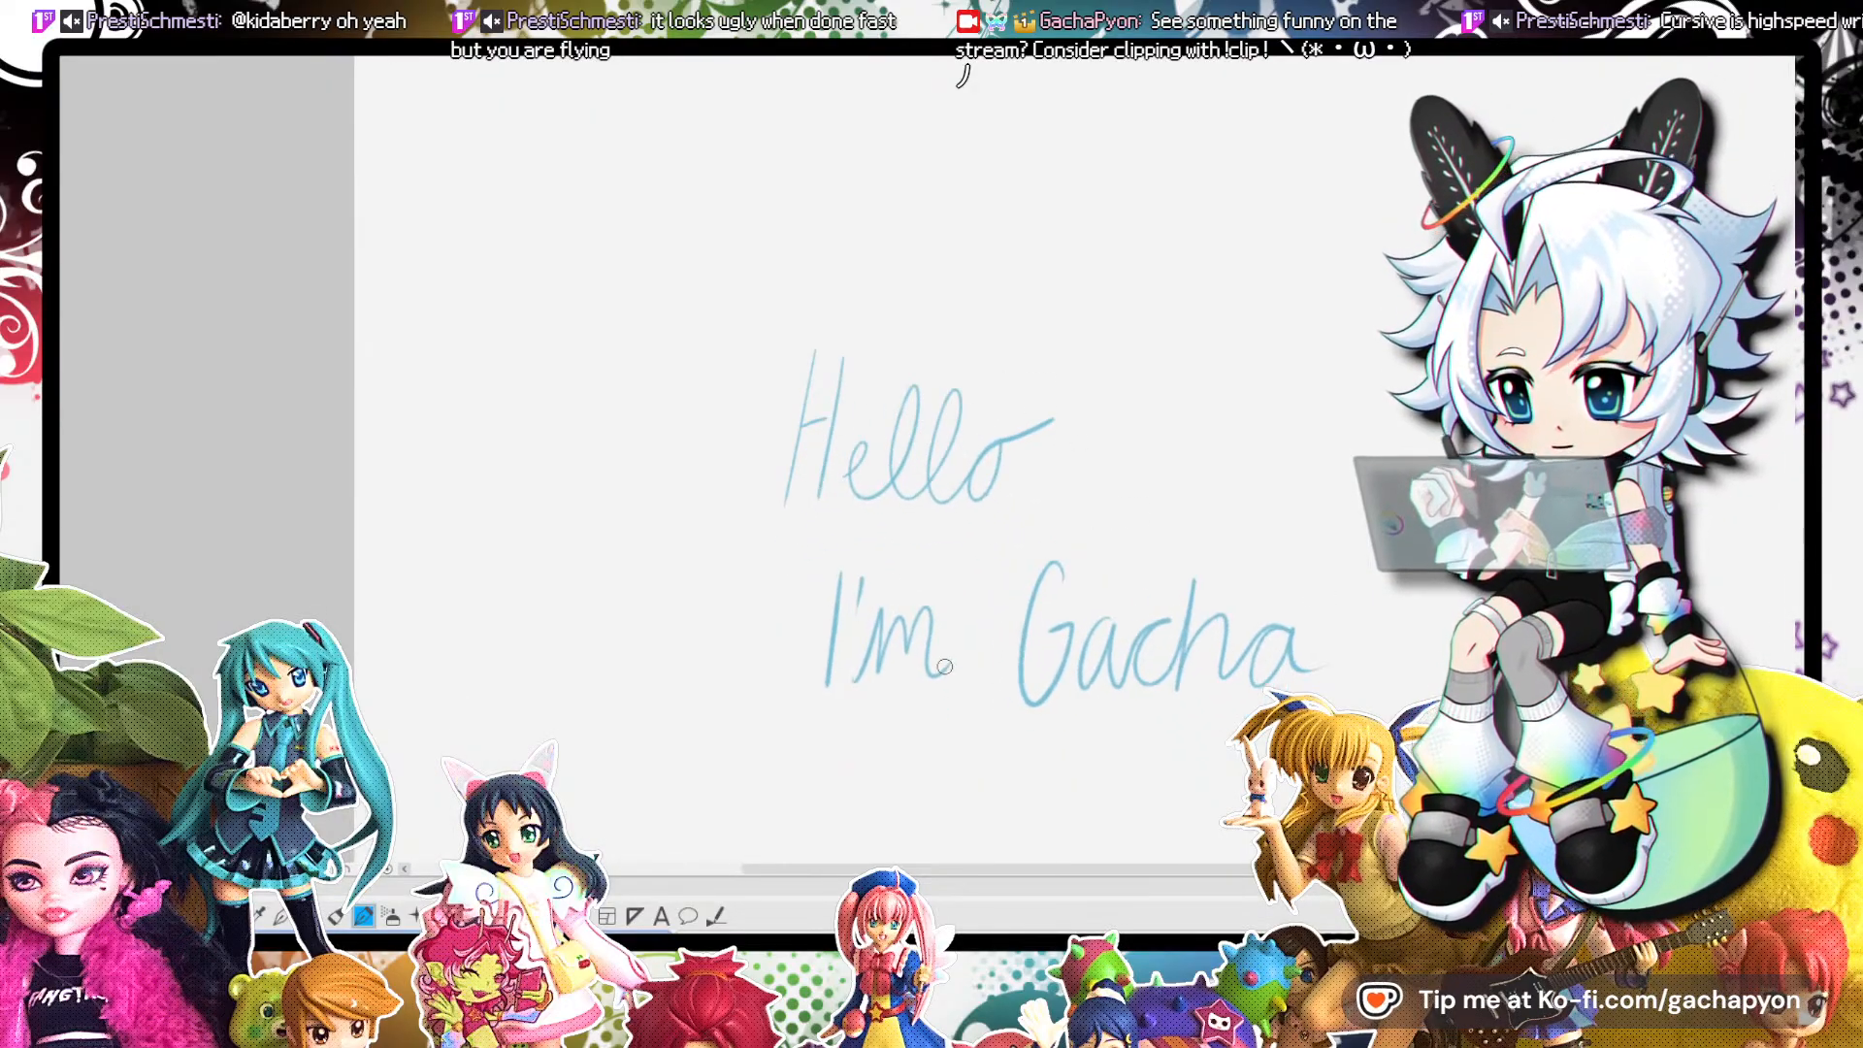
Clear the handwriting canvas and write "Hello, I'm" followed by the artist's nickname in light blue printed letters on one line.
key("Delete")
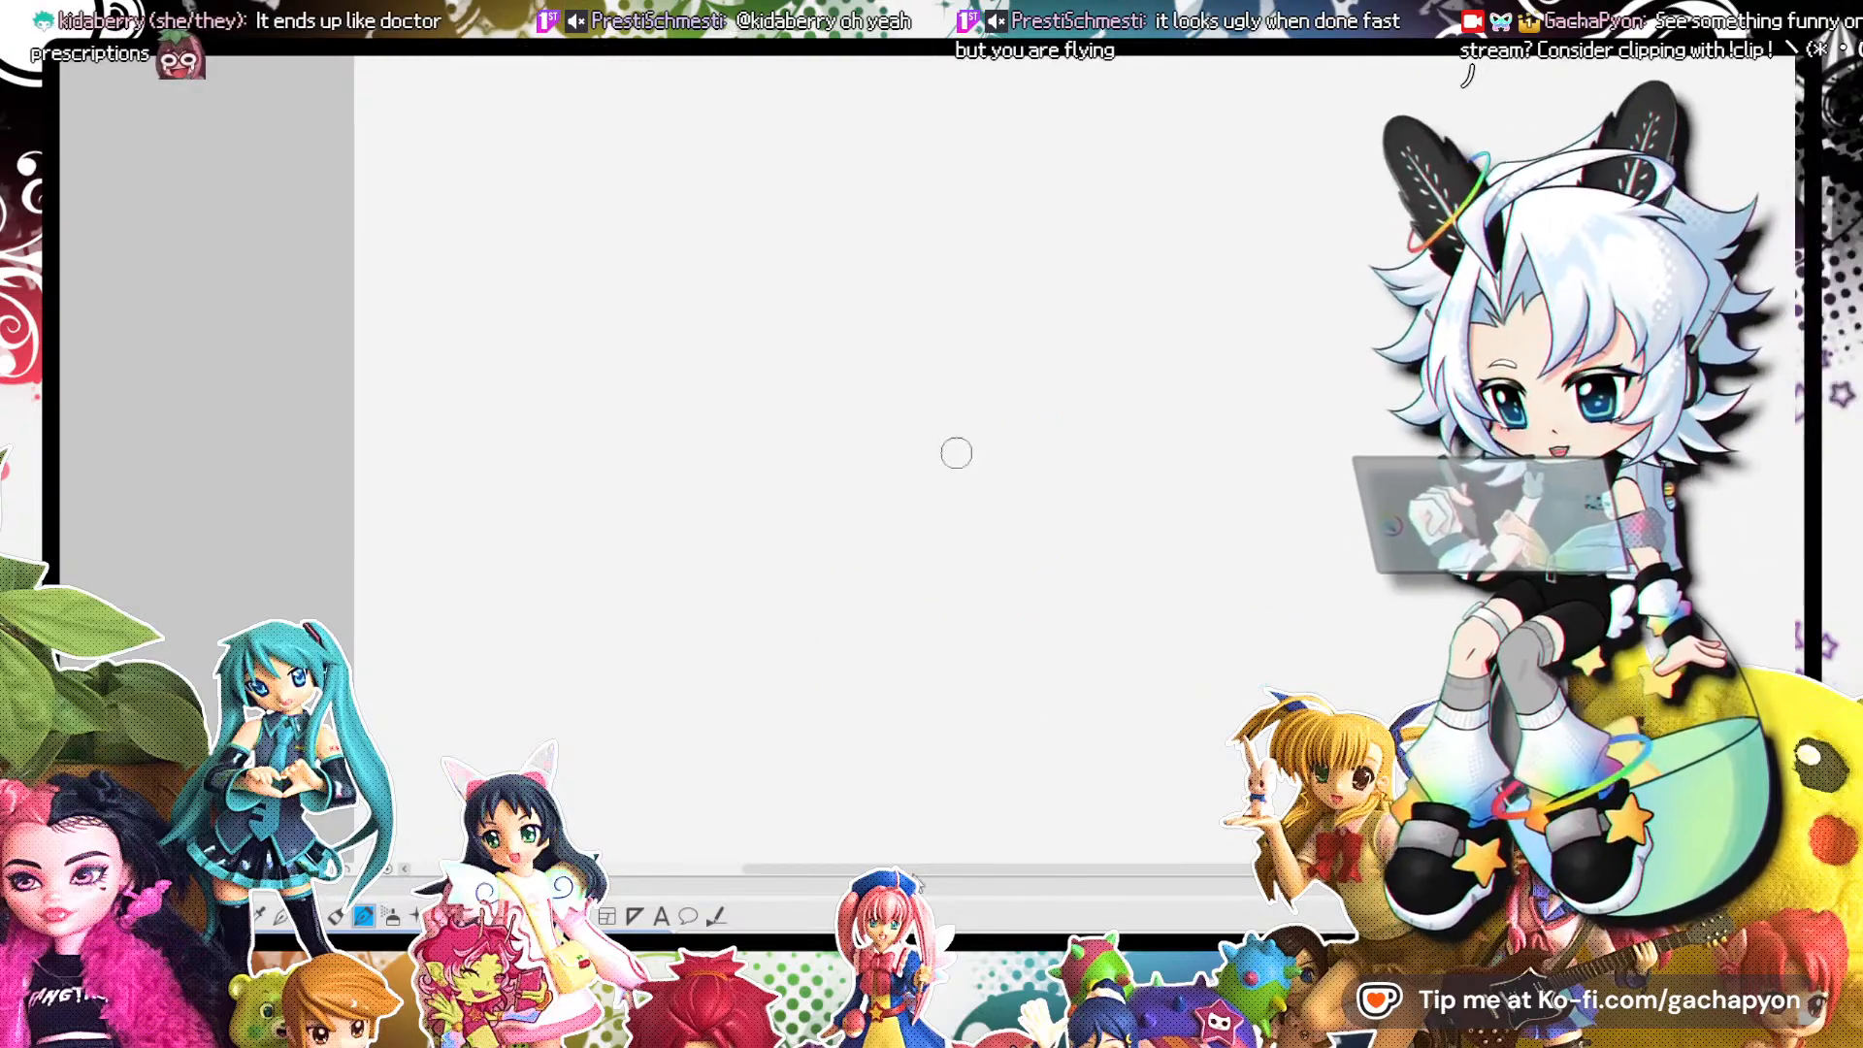
mouse_move(830, 469)
left_mouse_down()
mouse_move(837, 573)
mouse_move(866, 515)
mouse_move(864, 570)
mouse_move(907, 560)
left_mouse_up()
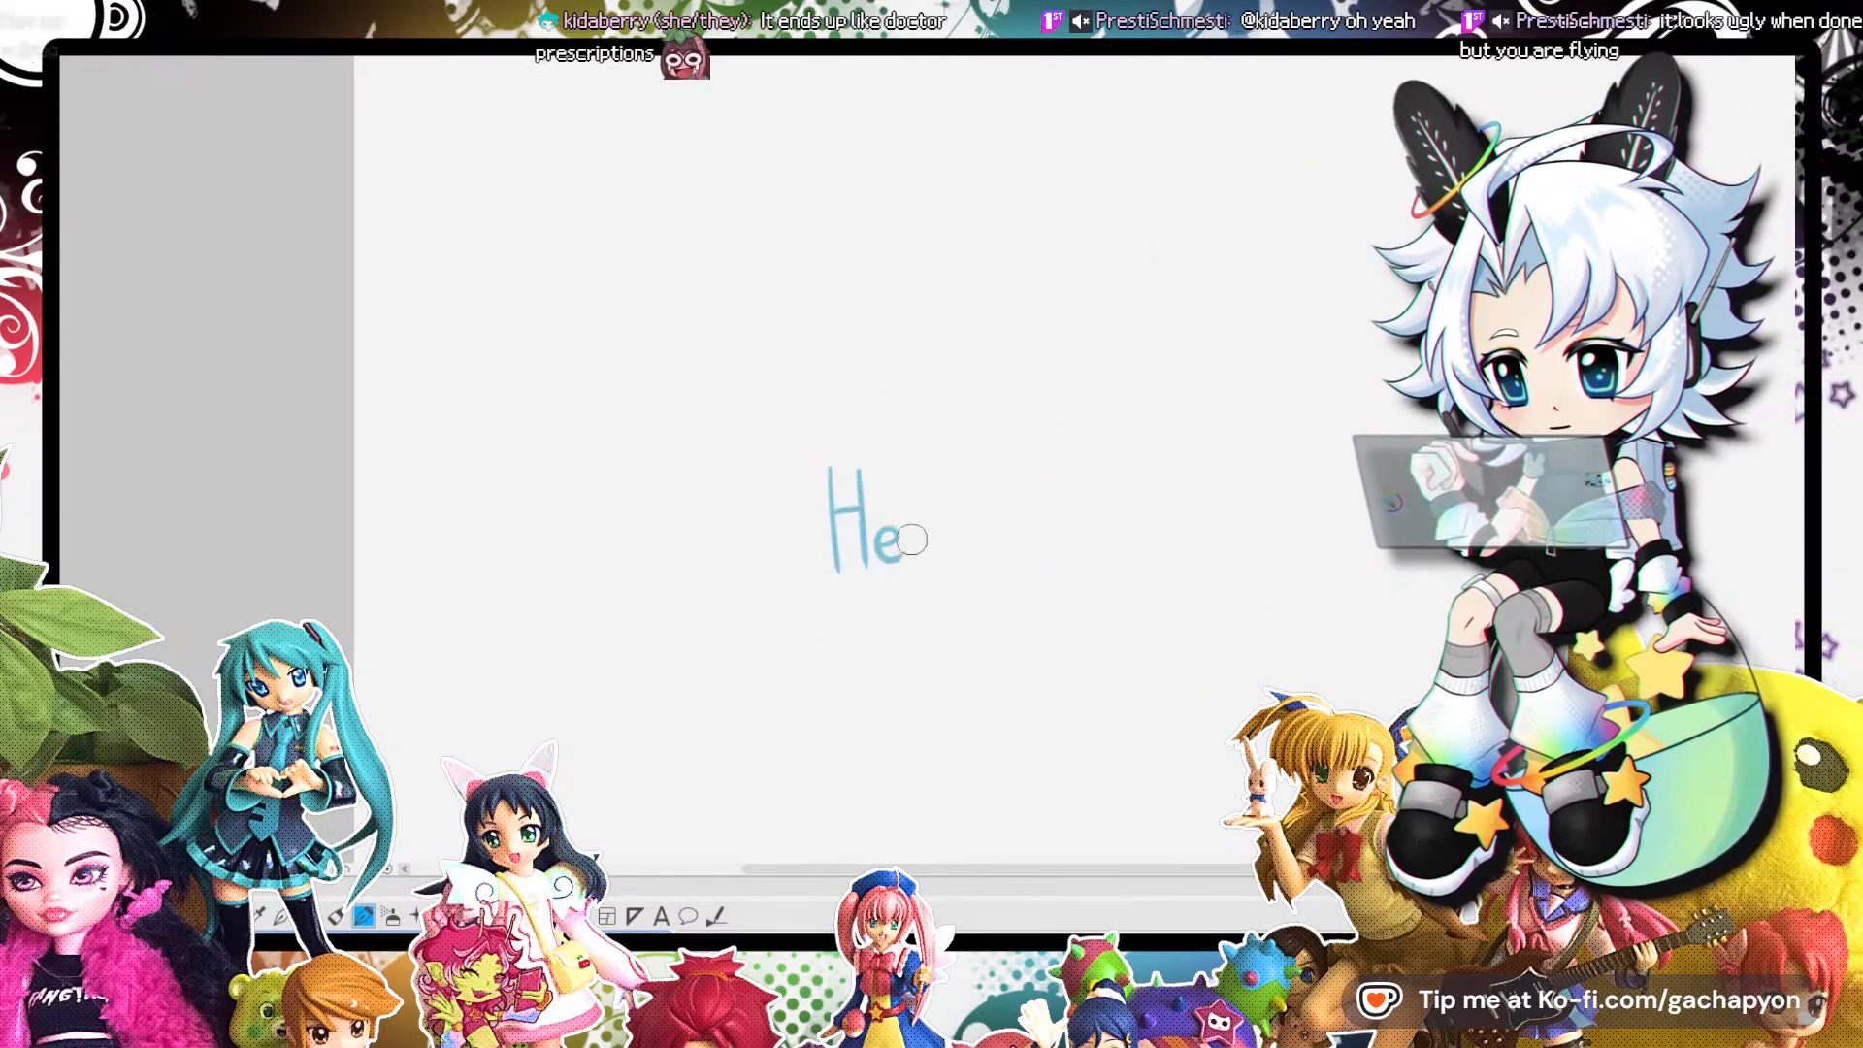
left_click_drag(921, 490, 918, 563)
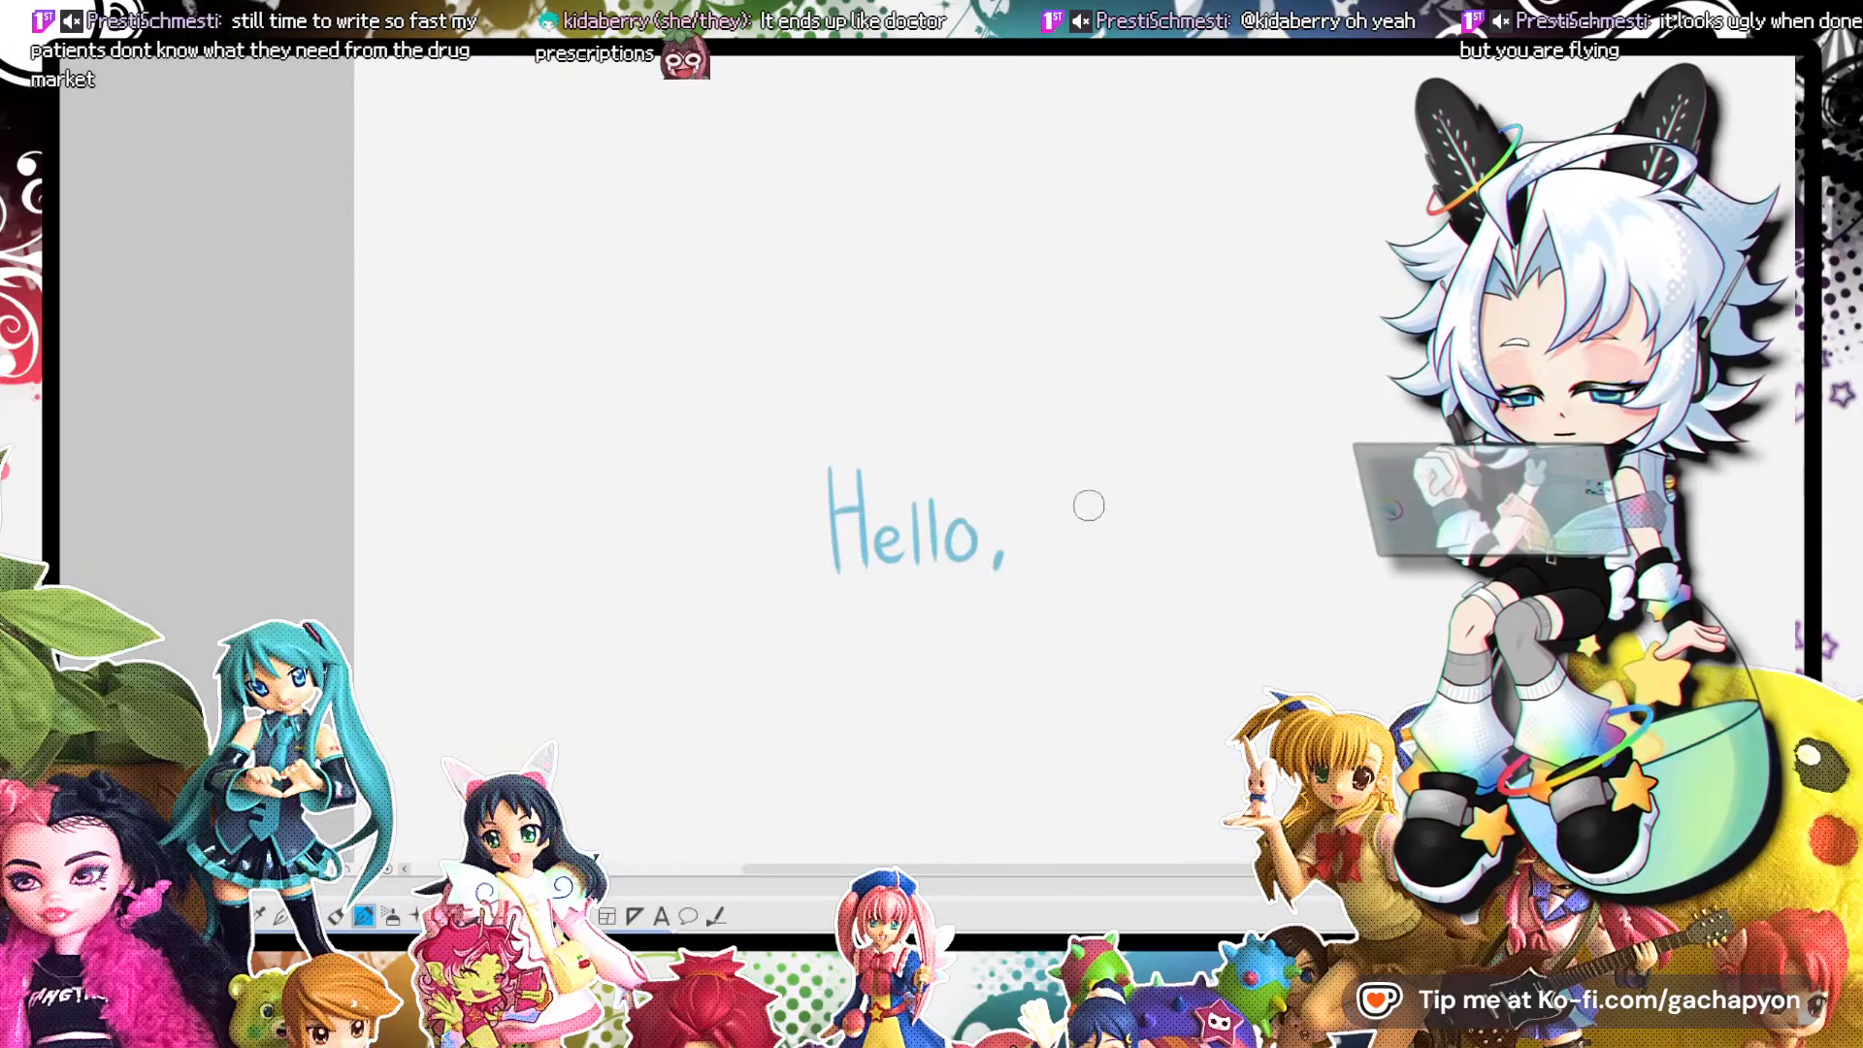
mouse_move(1097, 541)
left_mouse_down()
mouse_move(1135, 503)
mouse_move(1147, 549)
left_mouse_up()
mouse_move(1234, 484)
left_mouse_down()
mouse_move(1086, 520)
mouse_move(1099, 575)
mouse_move(1109, 536)
left_mouse_up()
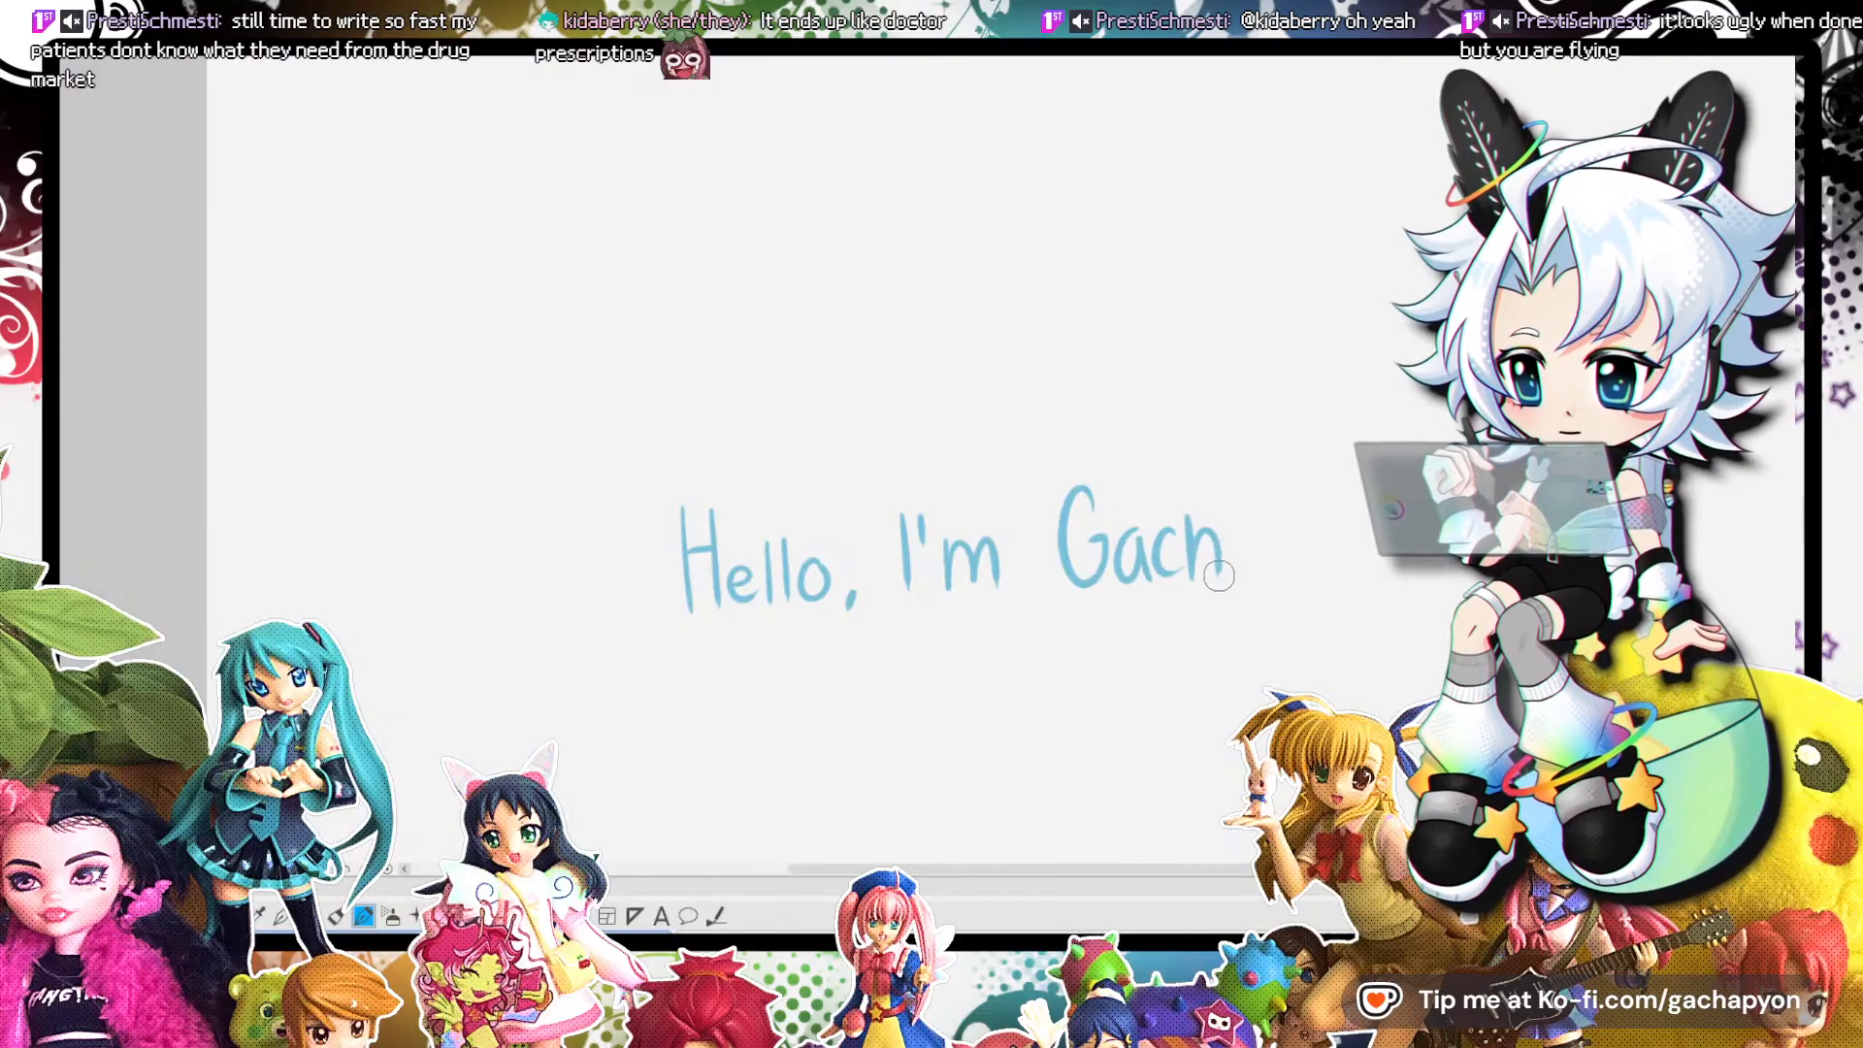
scroll(1157, 454, "down", 4)
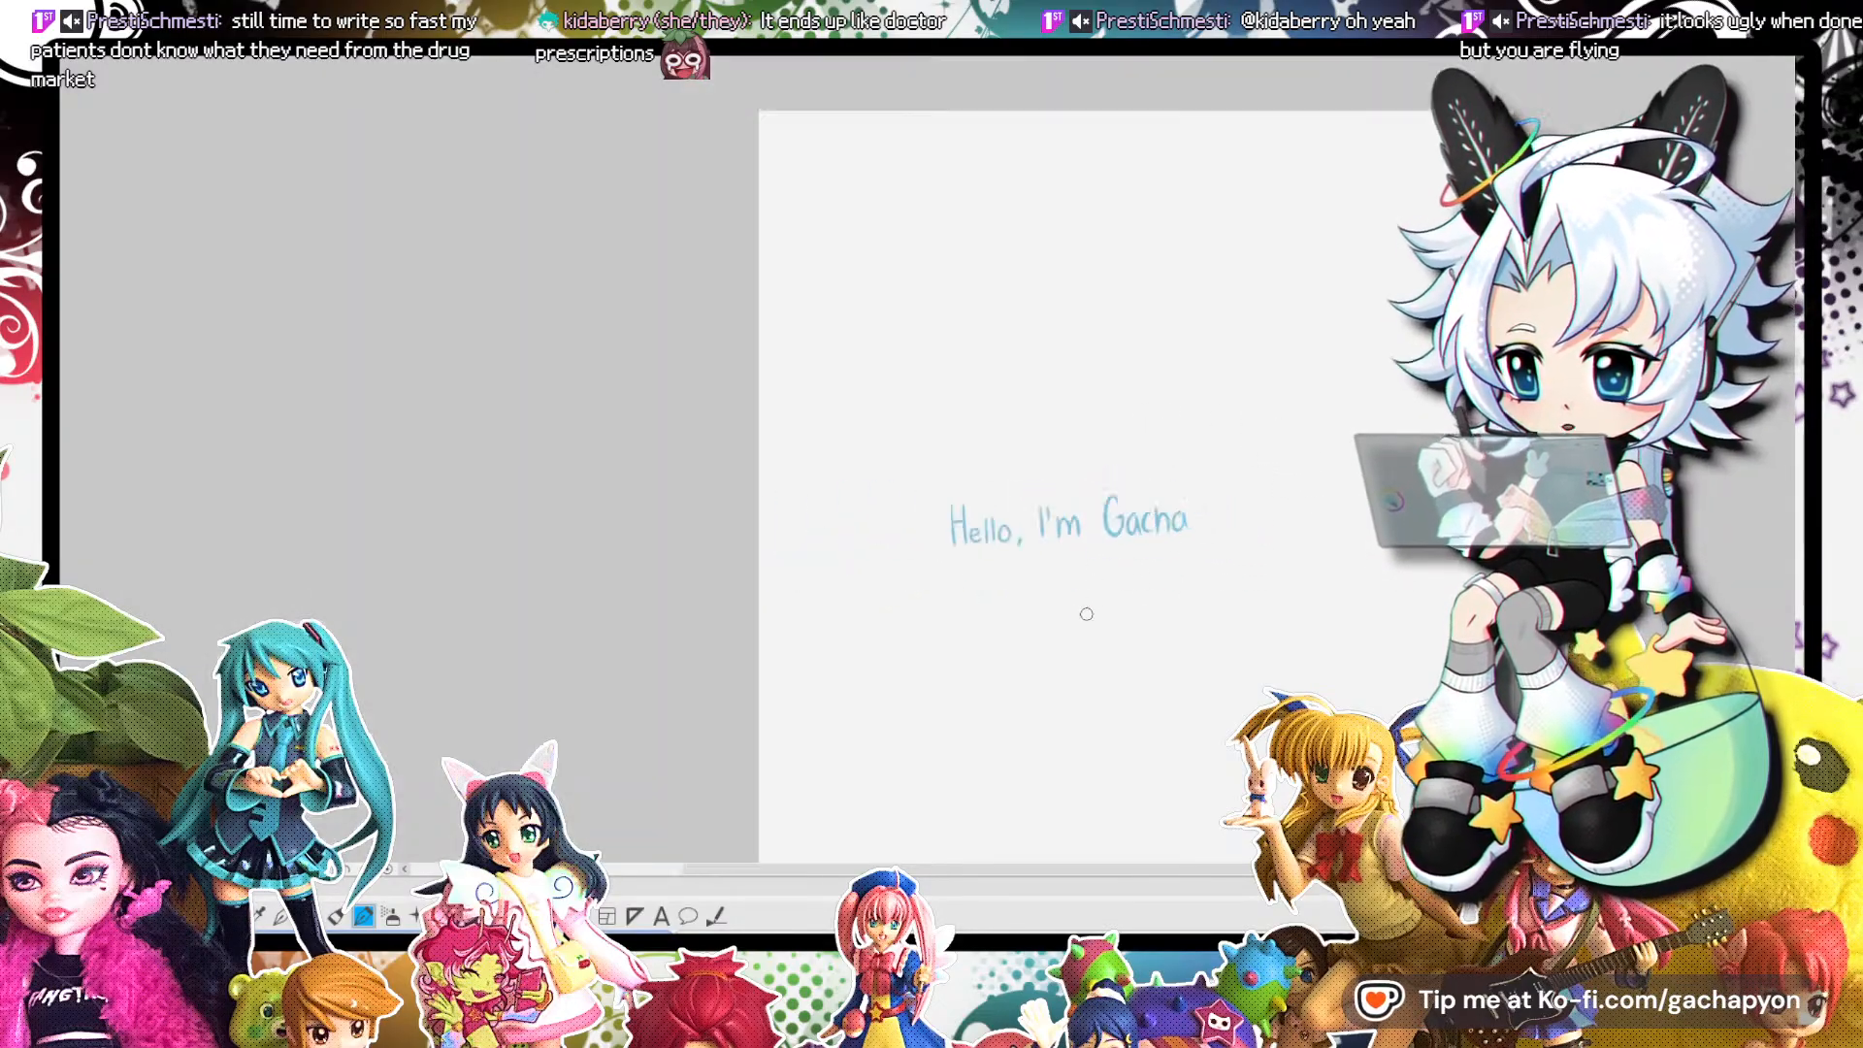
Return to the canvas with the painted face and examine the open eye at full-face scale and up close.
scroll(1019, 626, "up", 4)
scroll(902, 306, "down", 1)
scroll(914, 207, "up", 1)
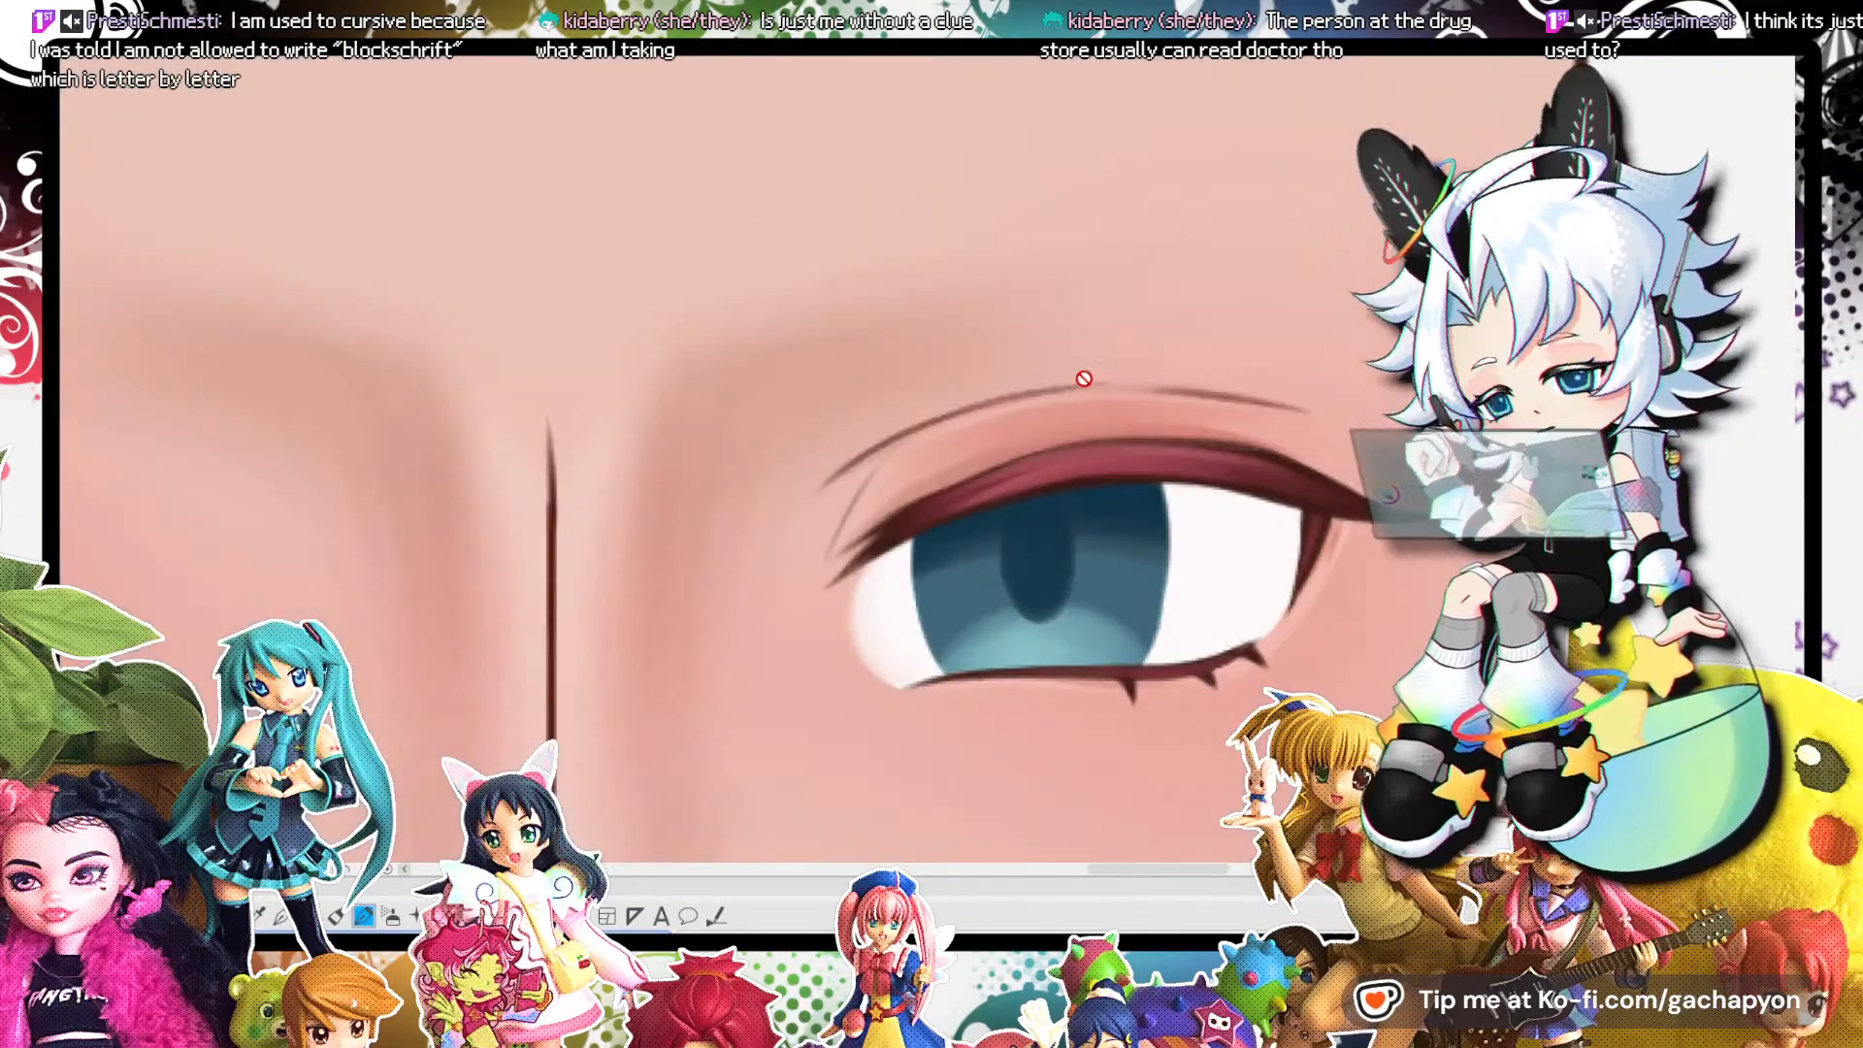
scroll(1084, 378, "down", 6)
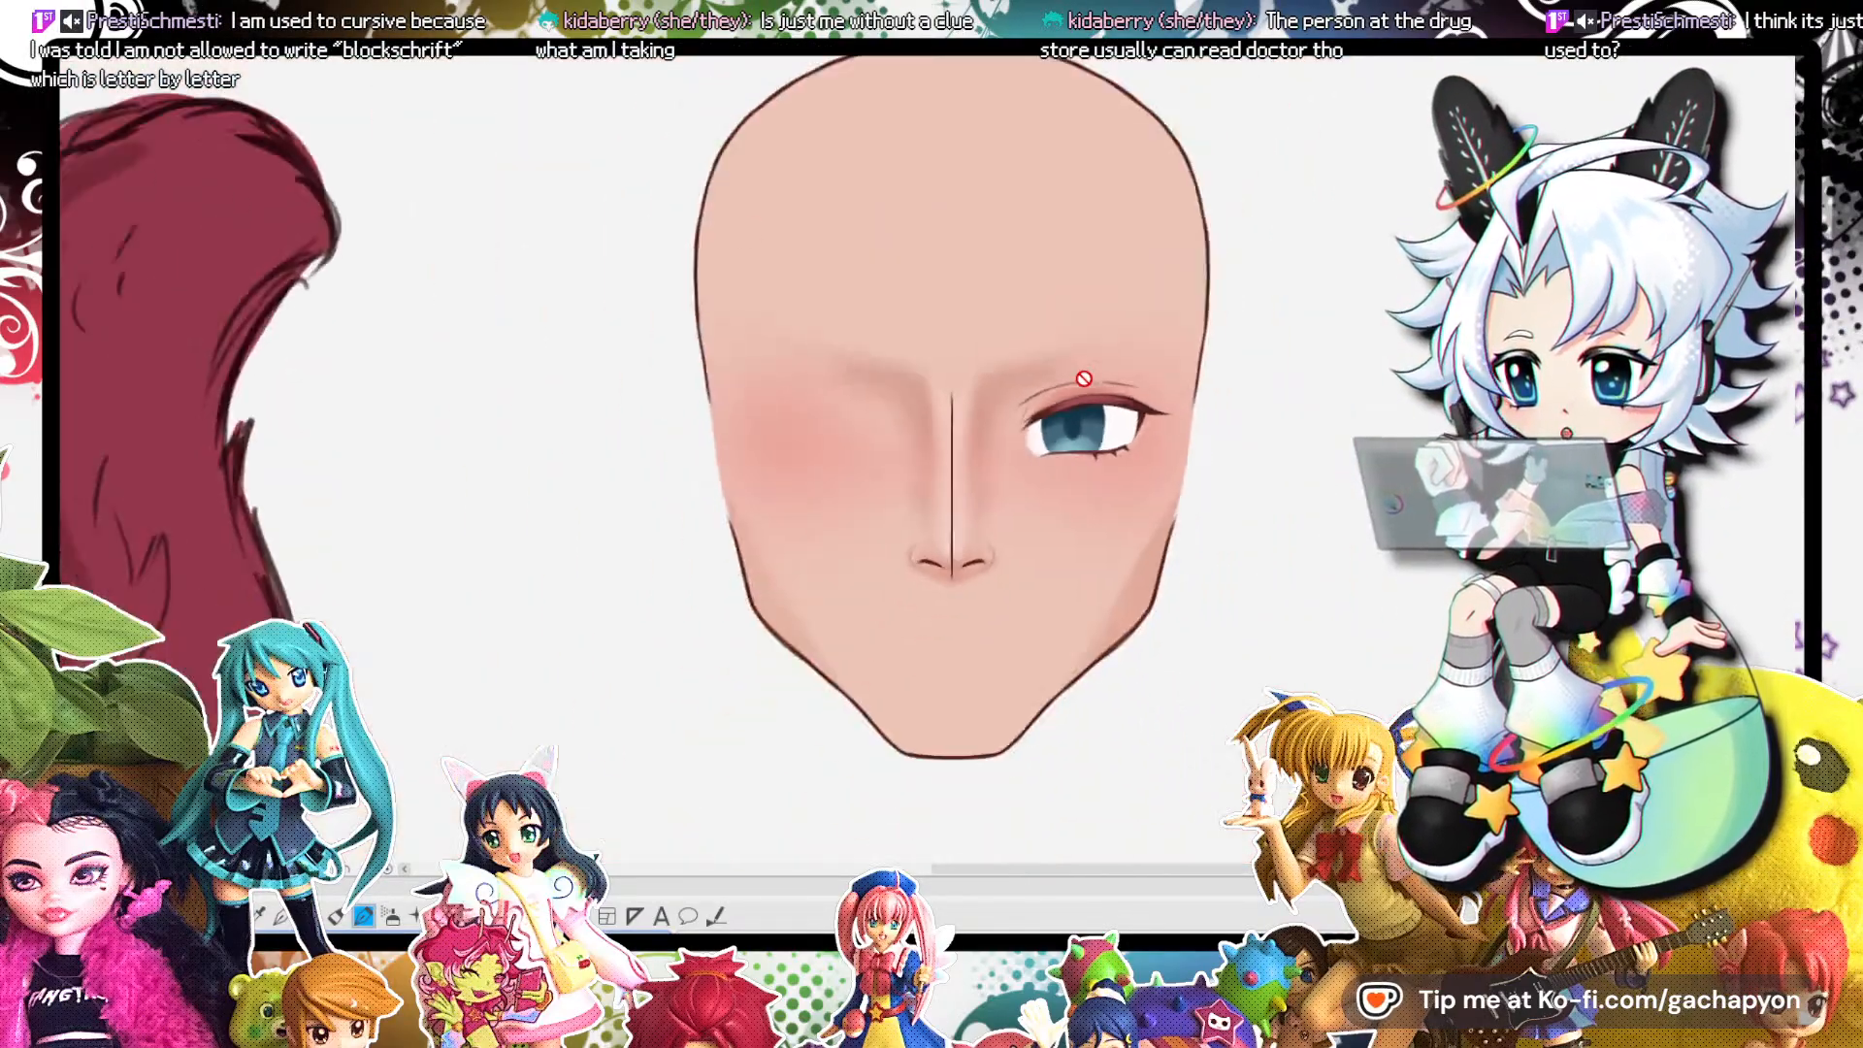
scroll(1083, 379, "up", 2)
scroll(1084, 378, "up", 4)
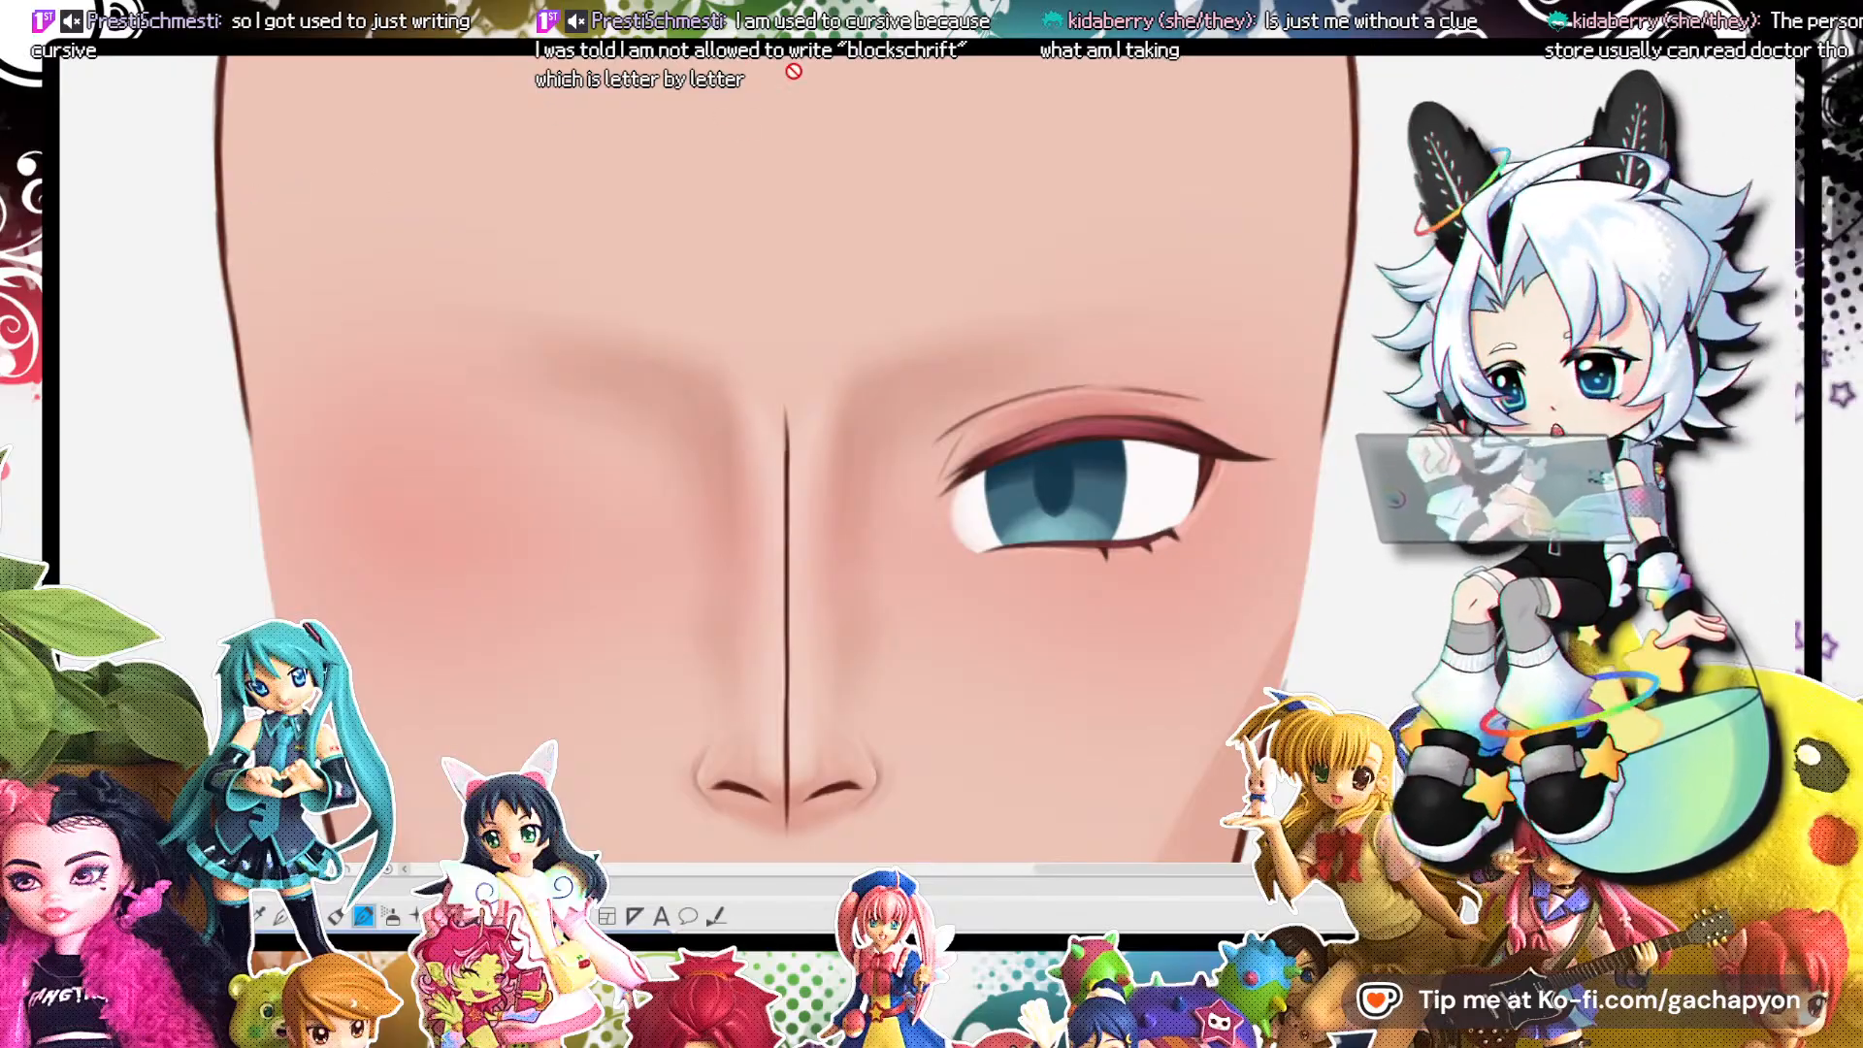
scroll(1192, 434, "down", 5)
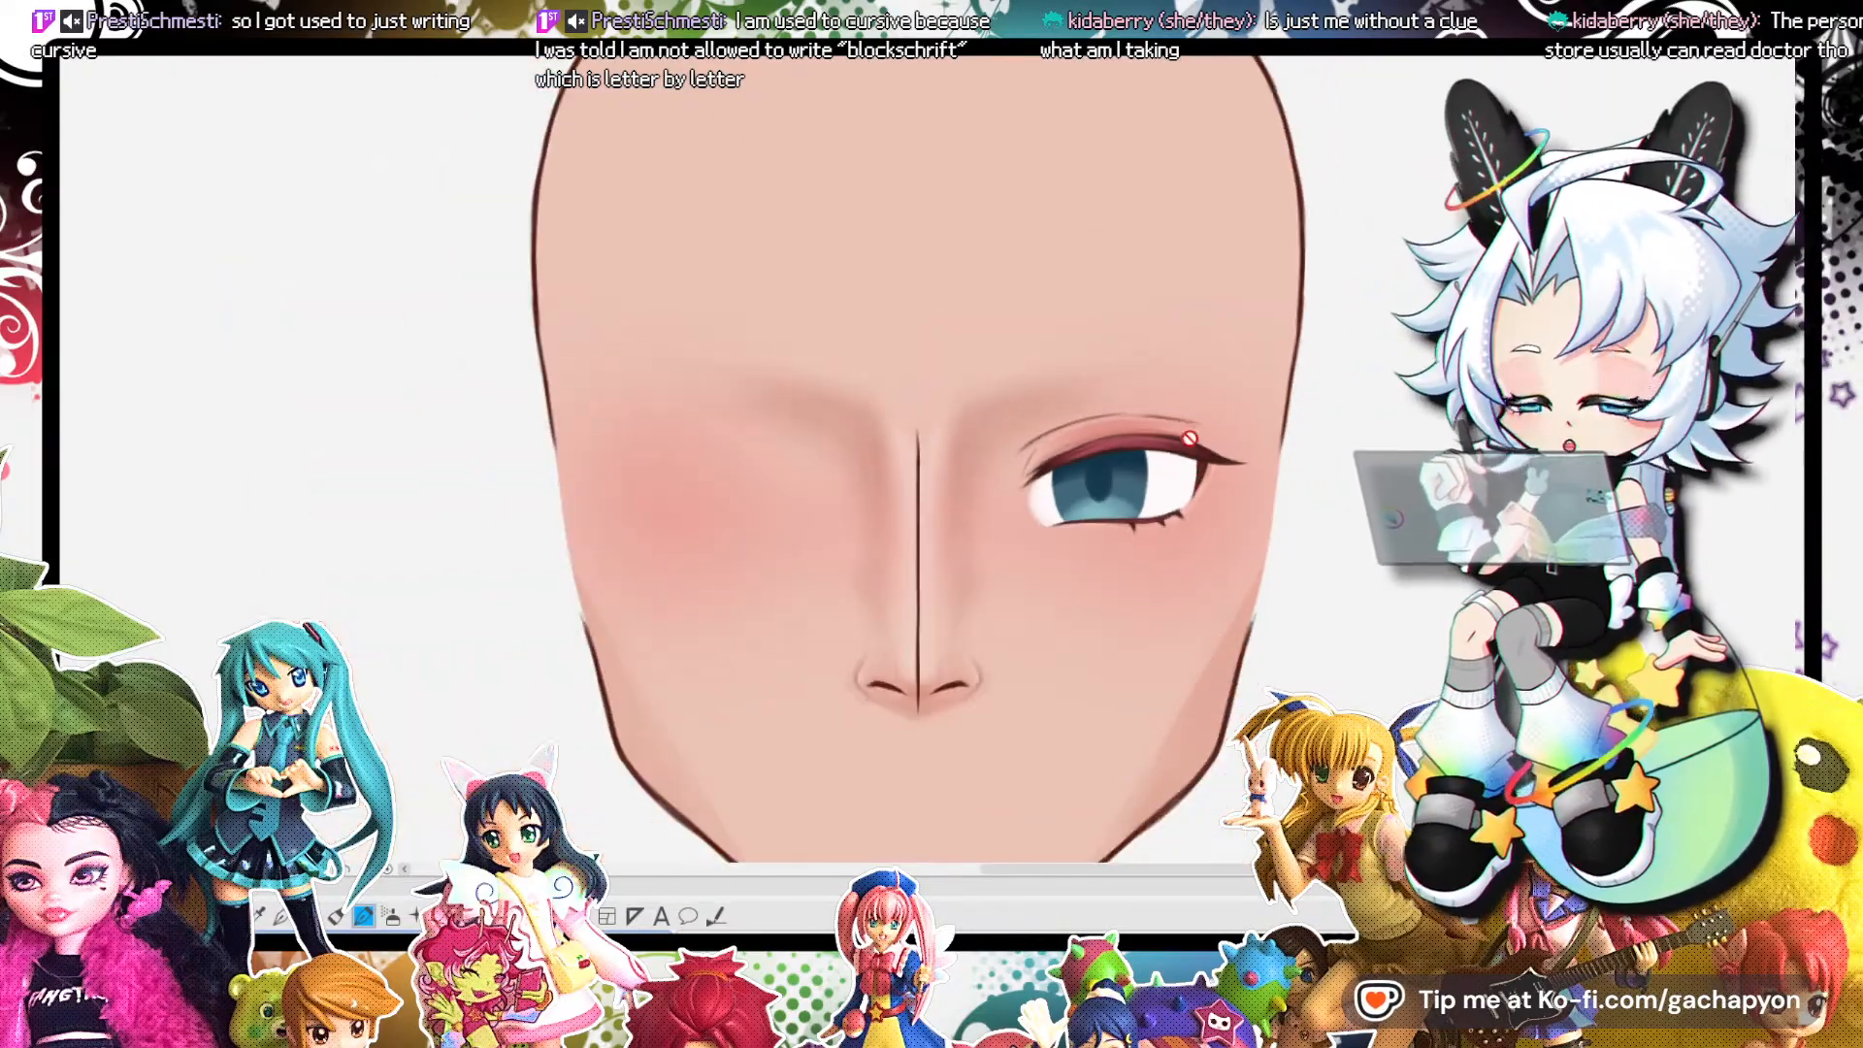
scroll(1161, 433, "up", 4)
scroll(1152, 459, "up", 5)
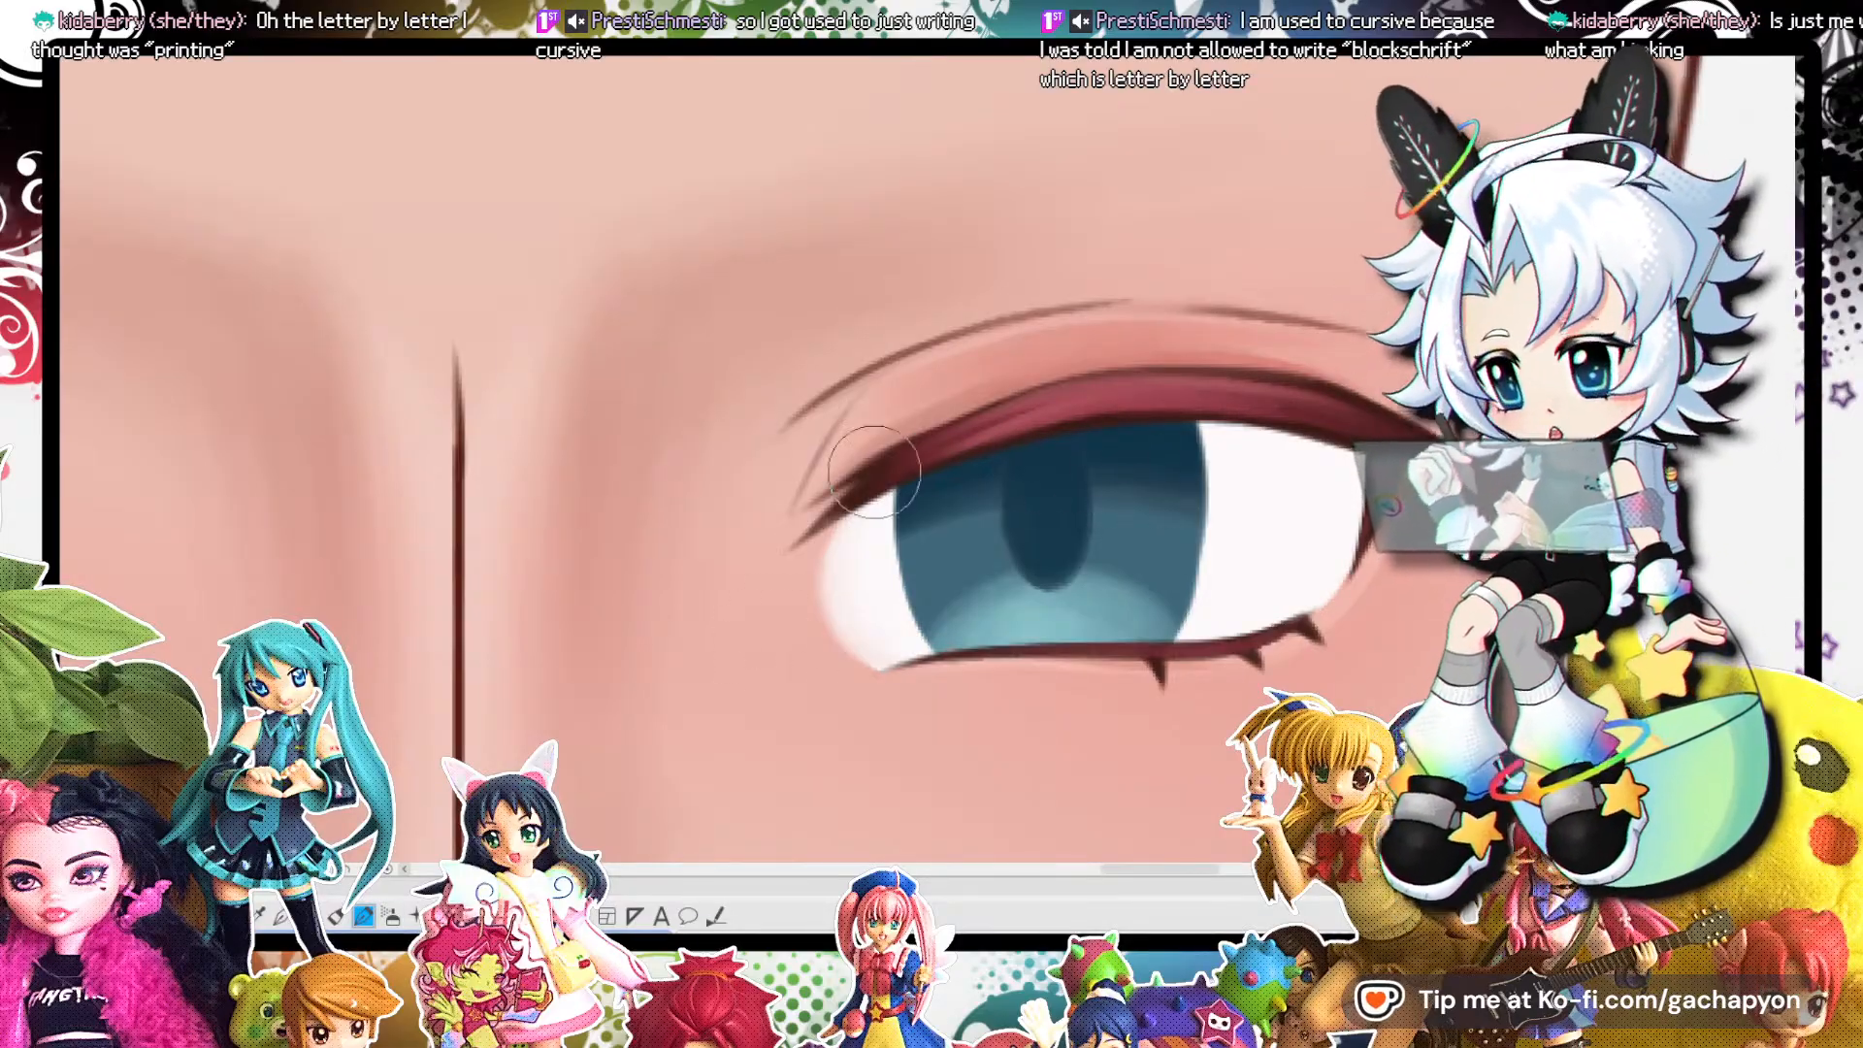
Brush a muted green-teal into the centre of the pupil, leaving a darker blue rim around it.
key("b")
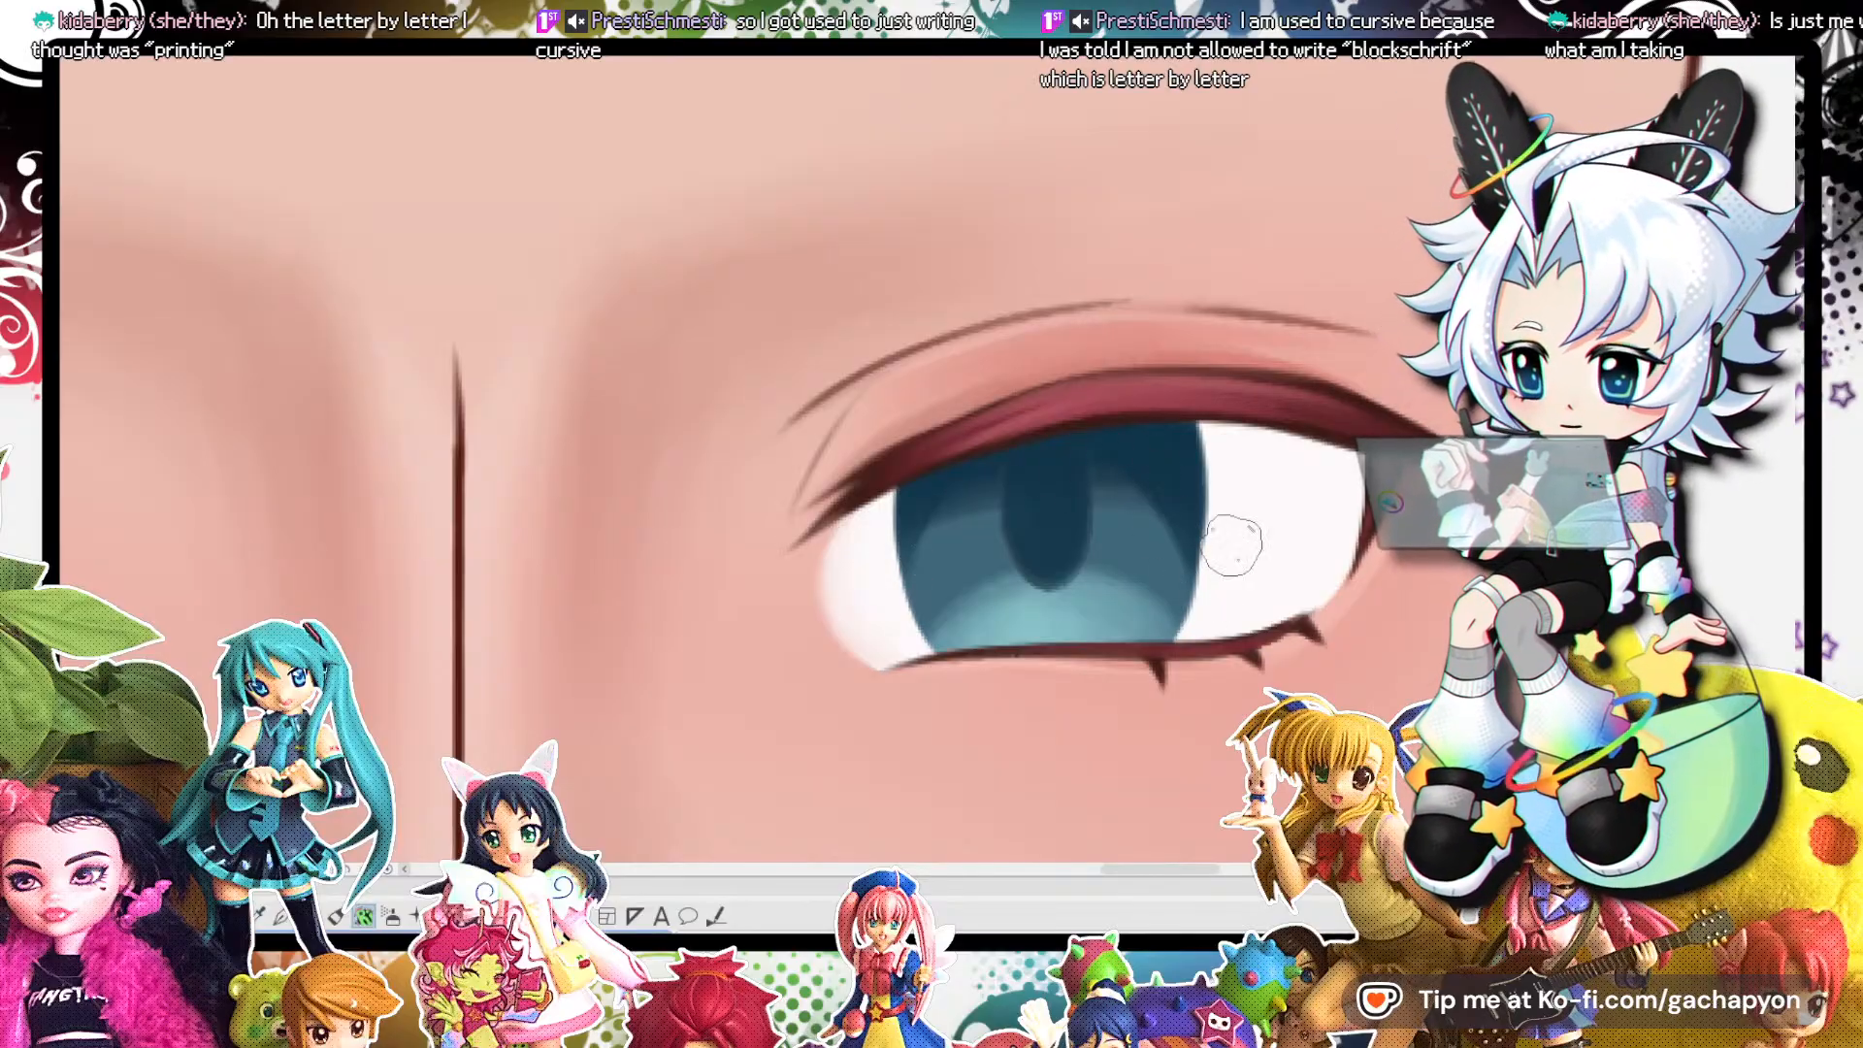
scroll(1167, 466, "down", 4)
scroll(1075, 470, "up", 2)
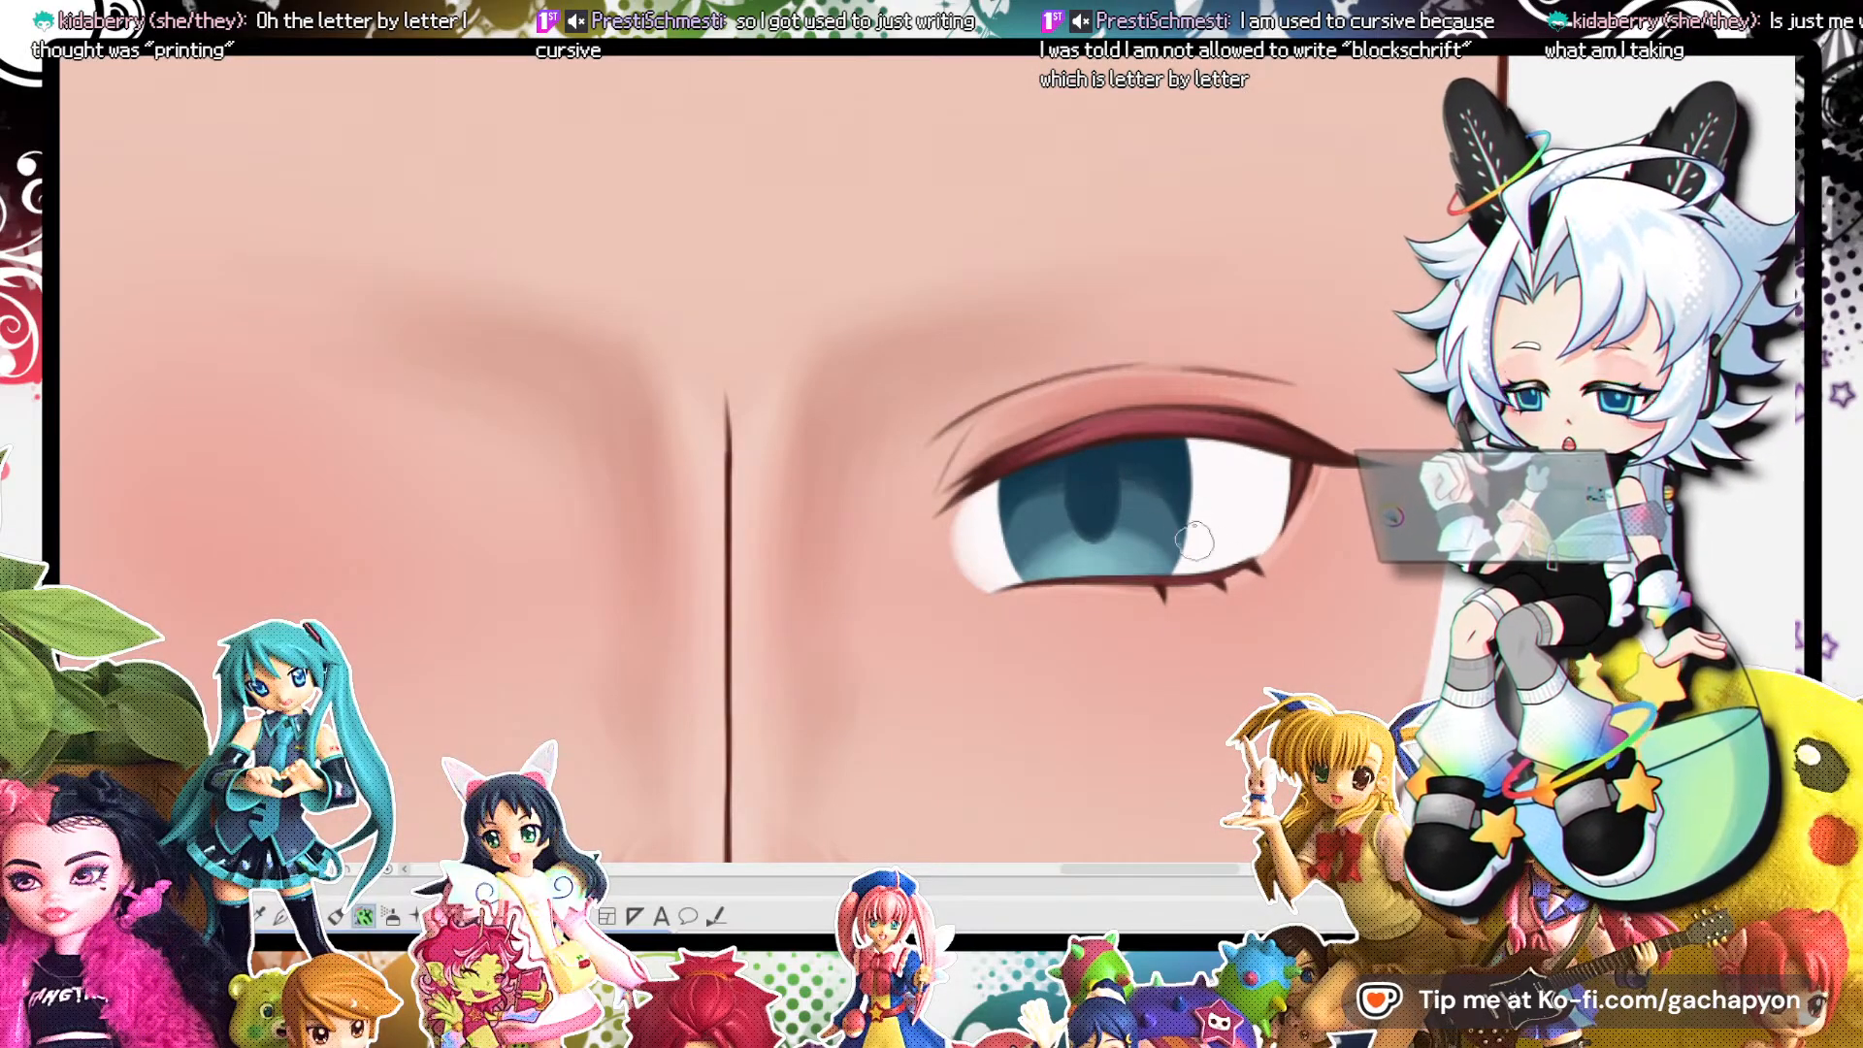
scroll(1338, 529, "down", 6)
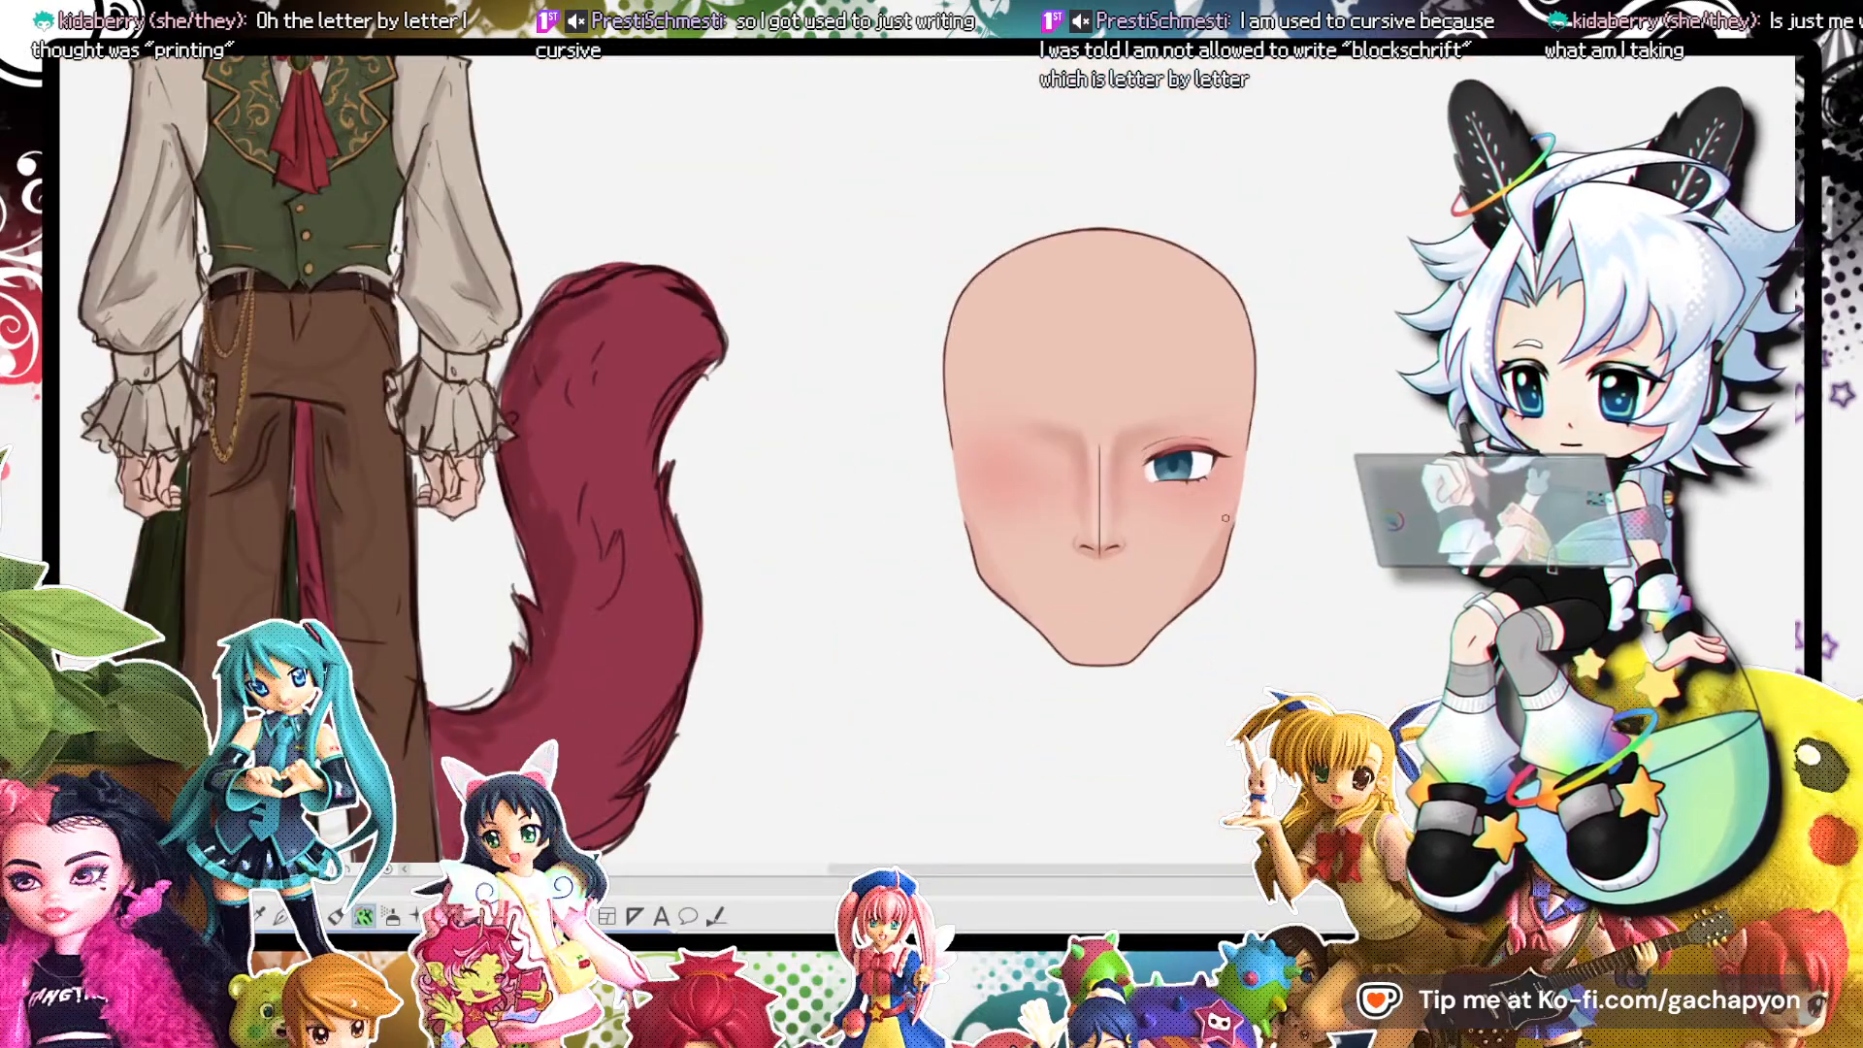
scroll(1192, 485, "up", 8)
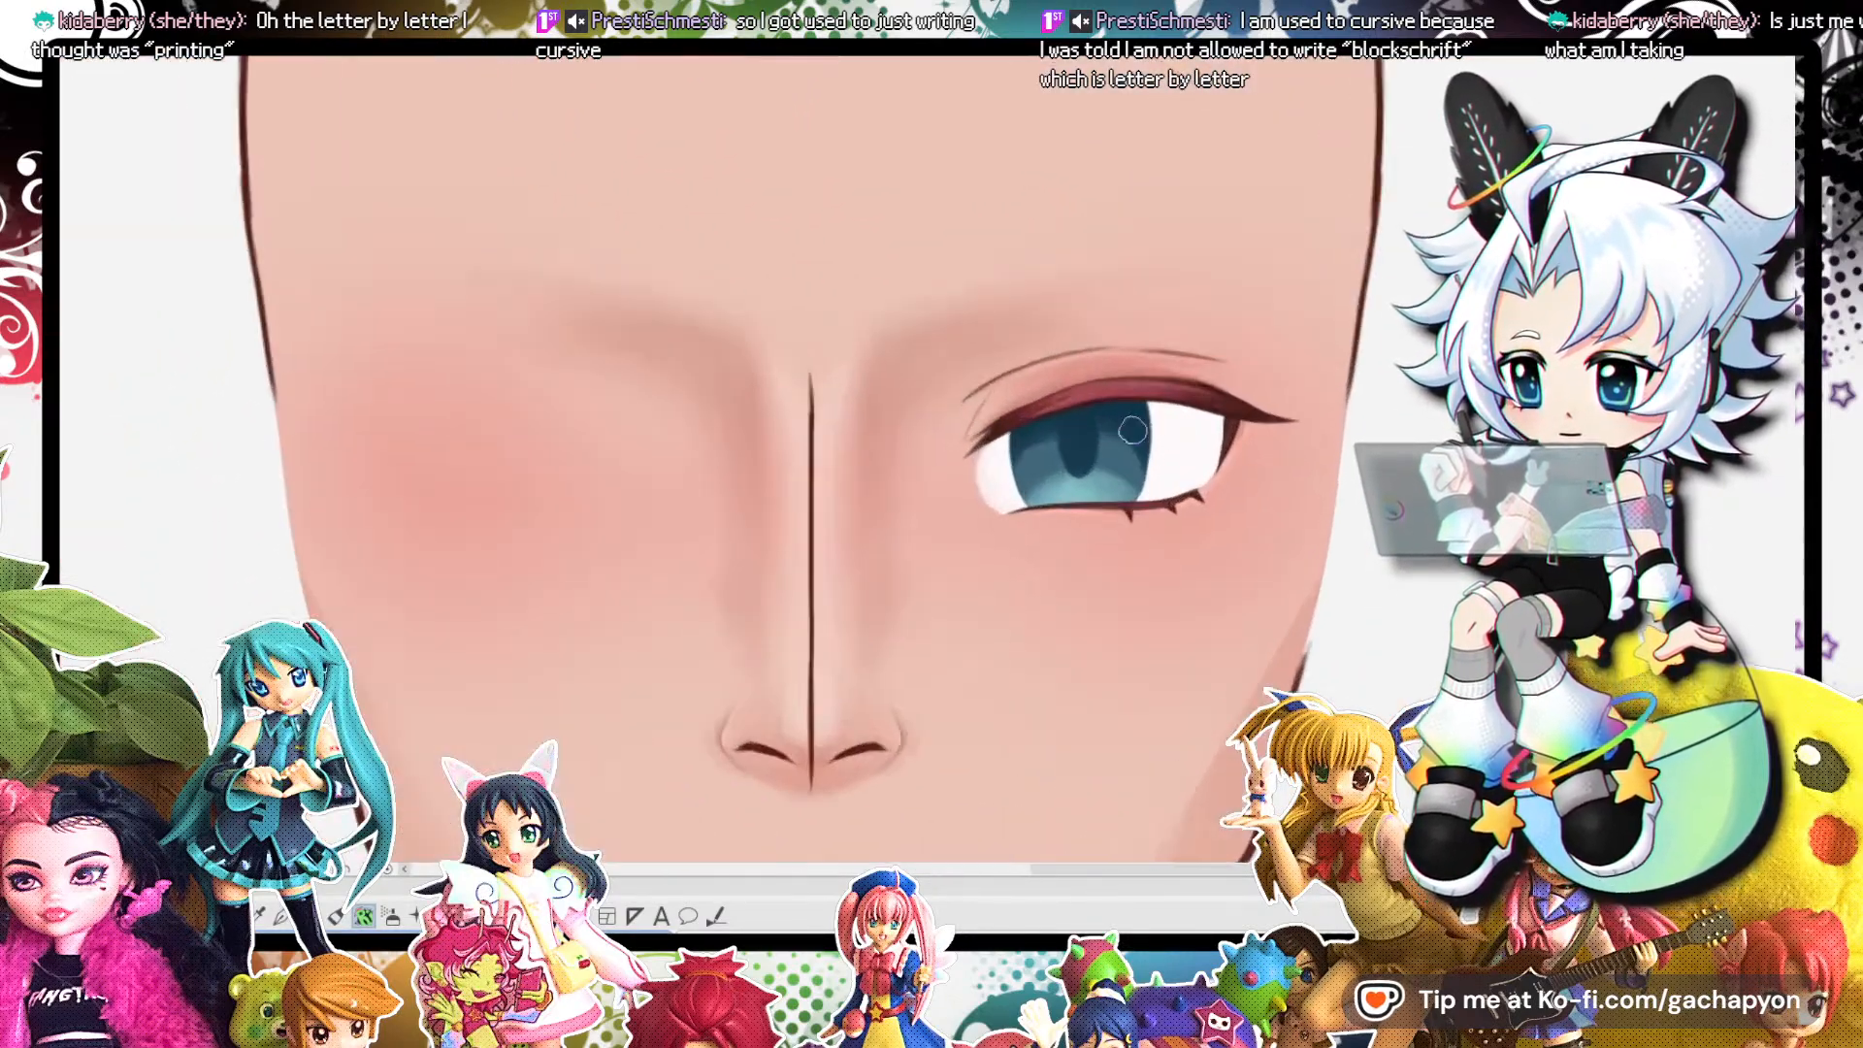
scroll(1094, 415, "up", 1)
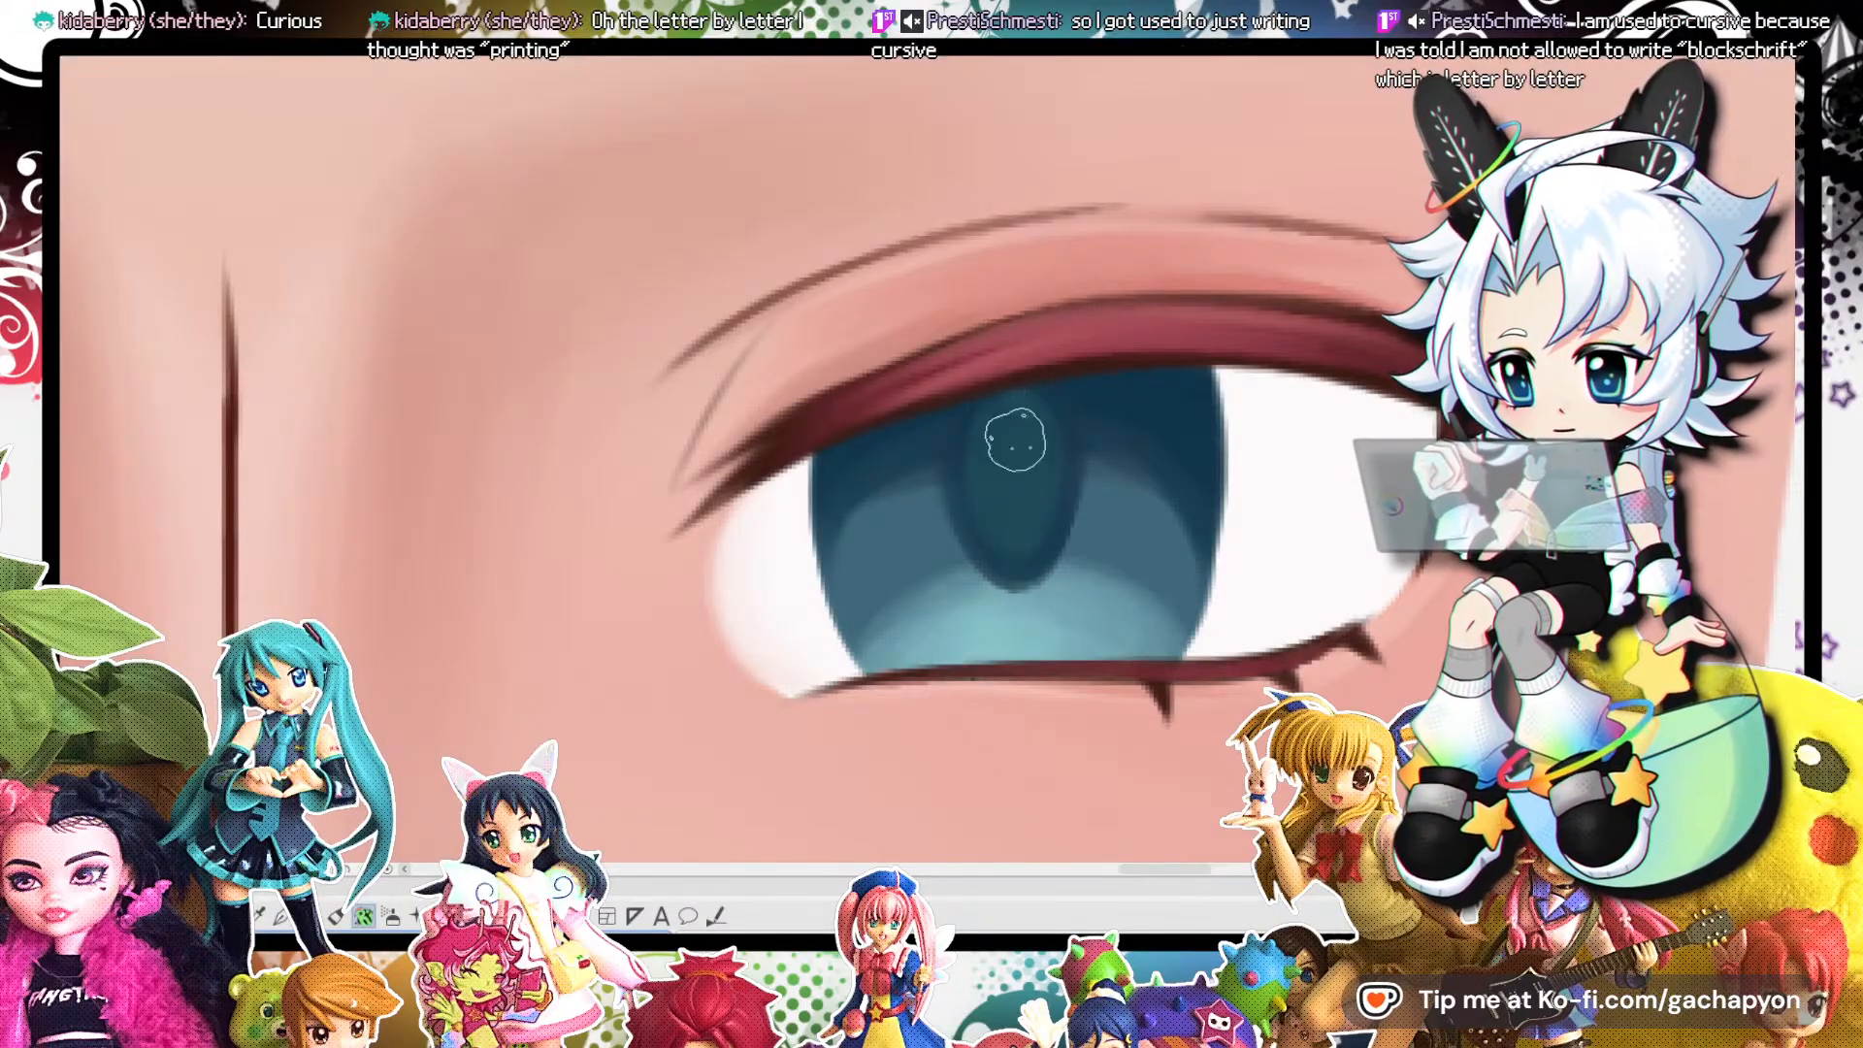
Paint a small elongated white highlight on the upper inner part of the iris, beside the pupil.
scroll(1015, 478, "down", 8)
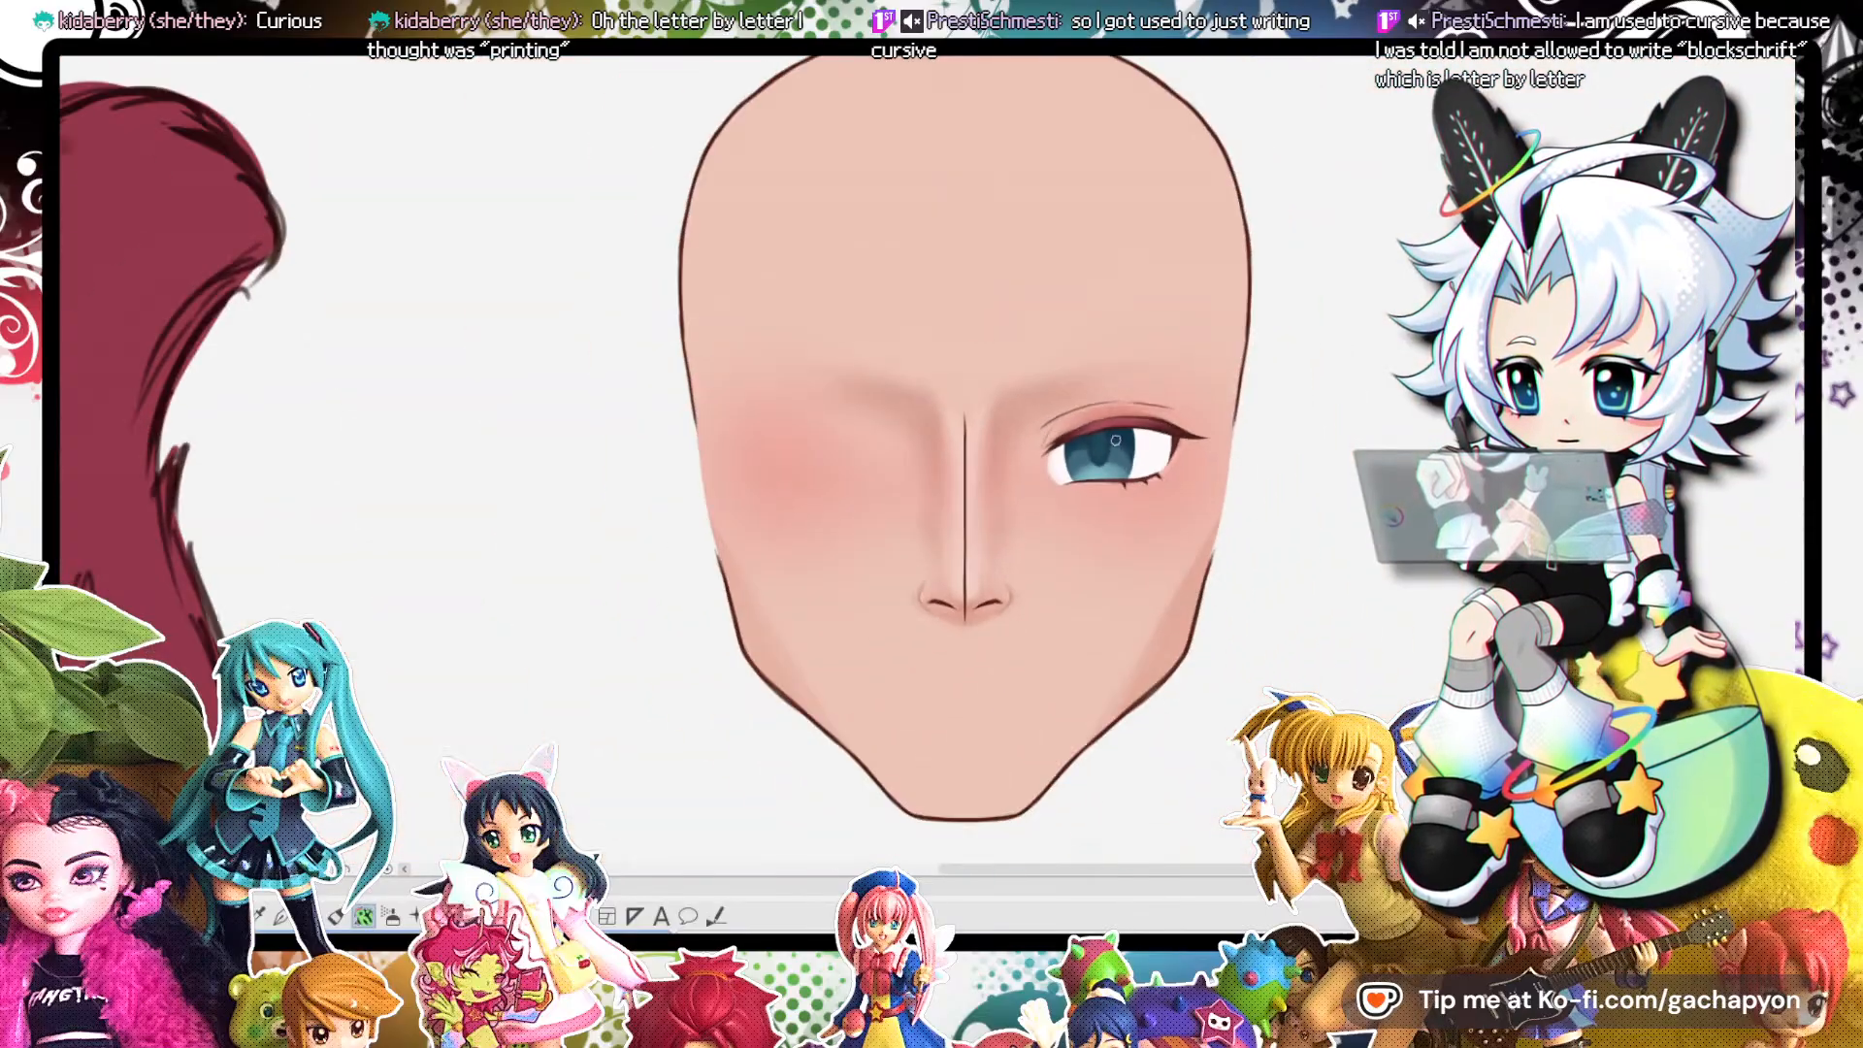
scroll(1116, 439, "down", 2)
scroll(1116, 439, "up", 10)
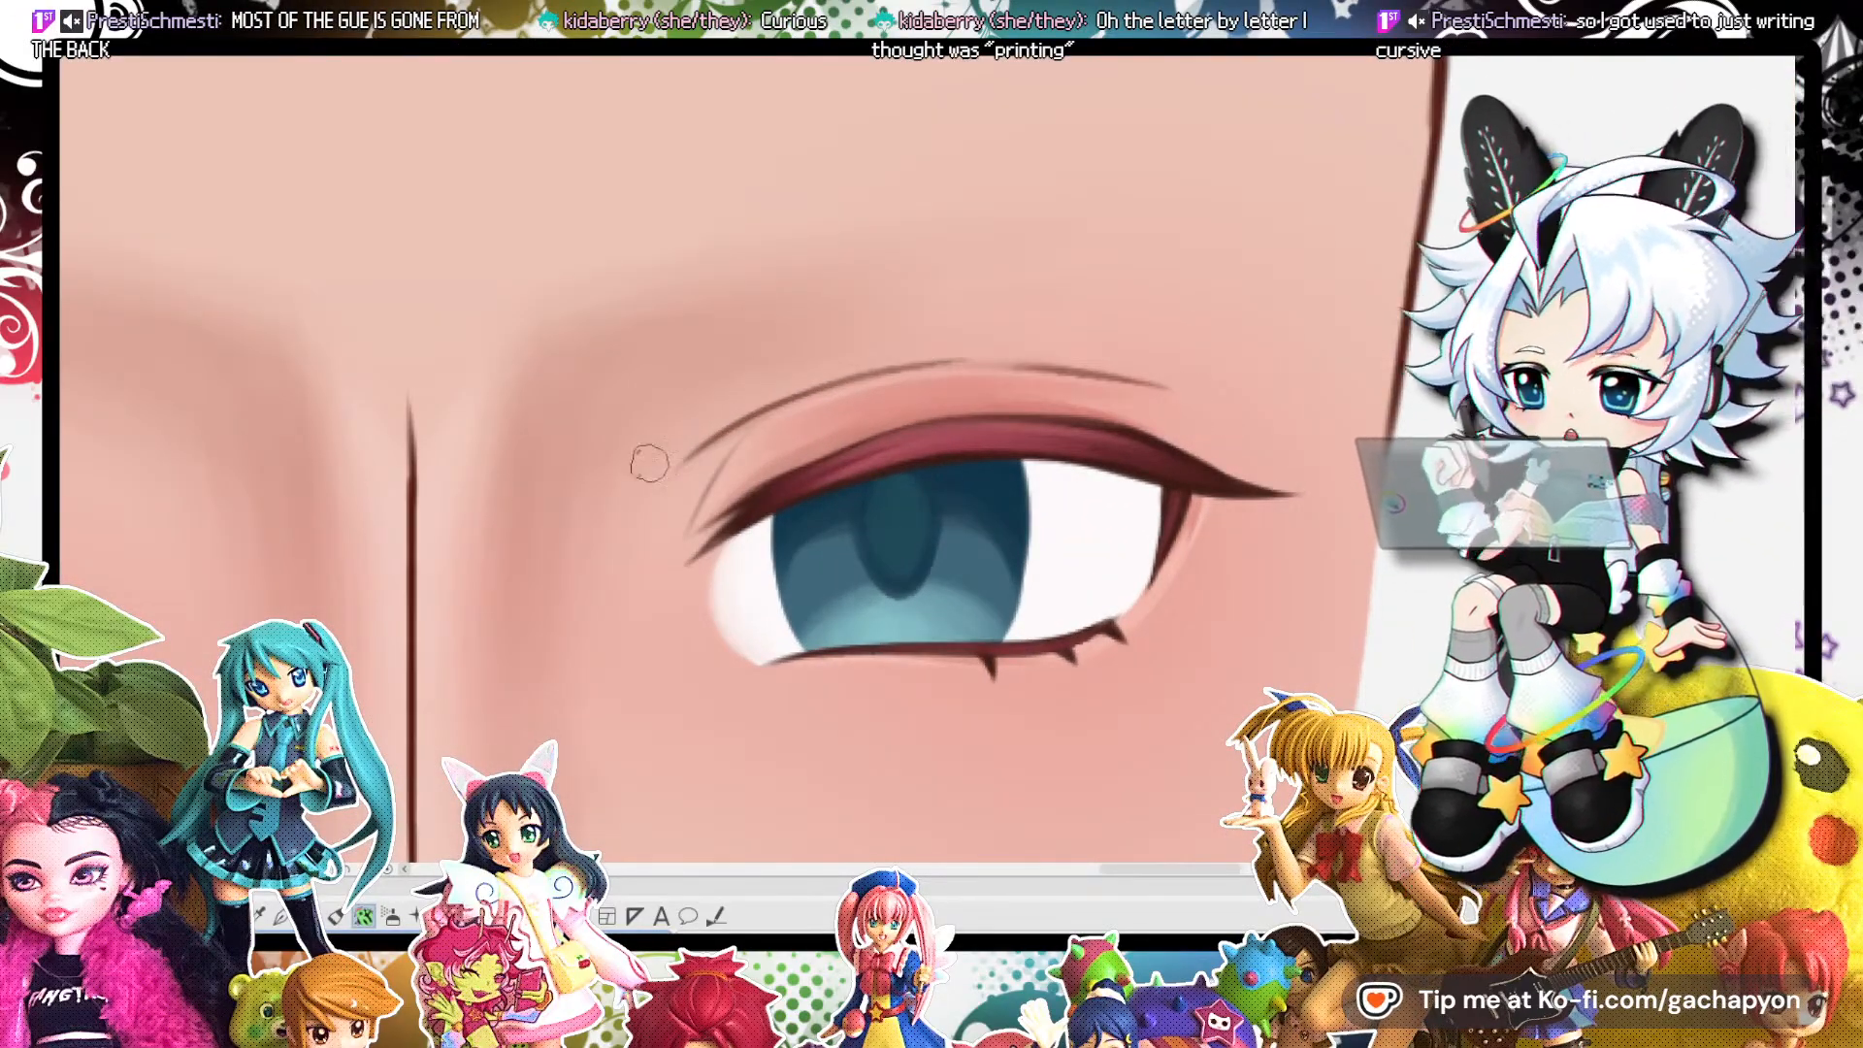
scroll(956, 491, "down", 4)
scroll(721, 582, "up", 5)
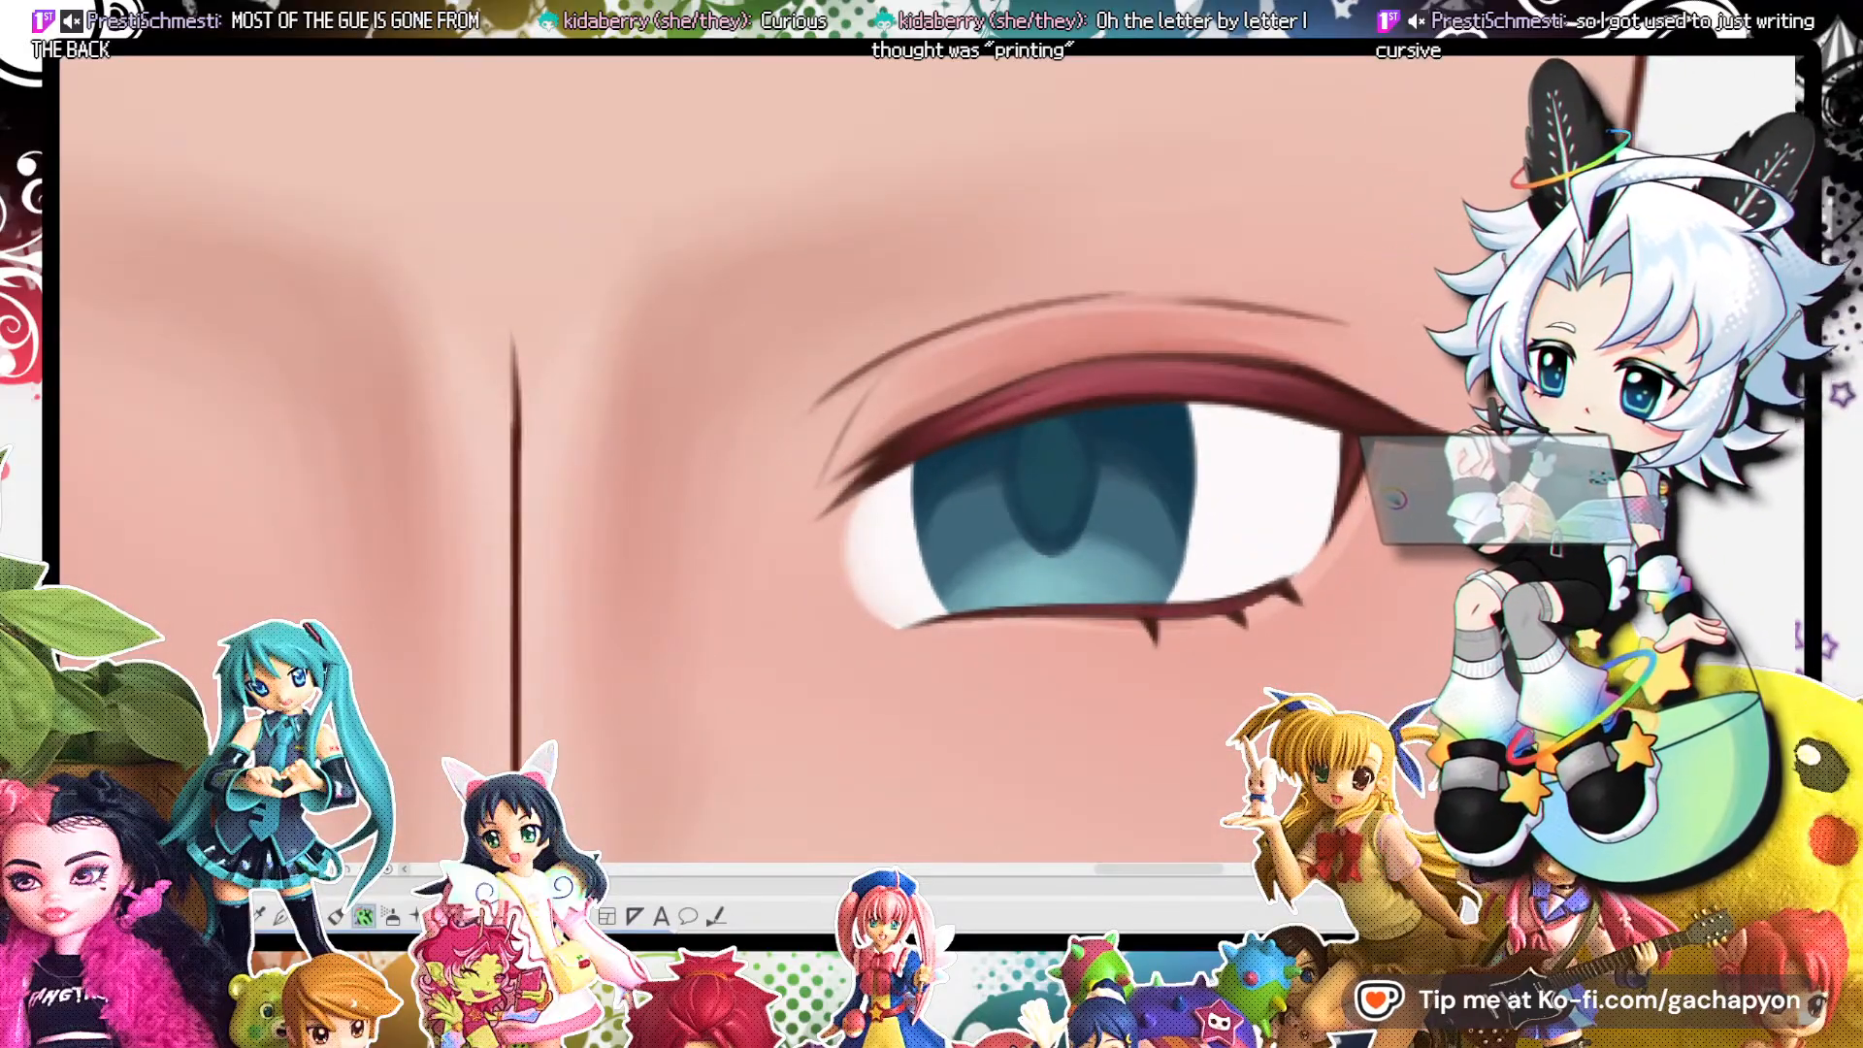
key("minus")
key("minus")
key("minus")
key("minus")
key("minus")
key("minus")
key("minus")
key("minus")
key("minus")
key("minus")
key("minus")
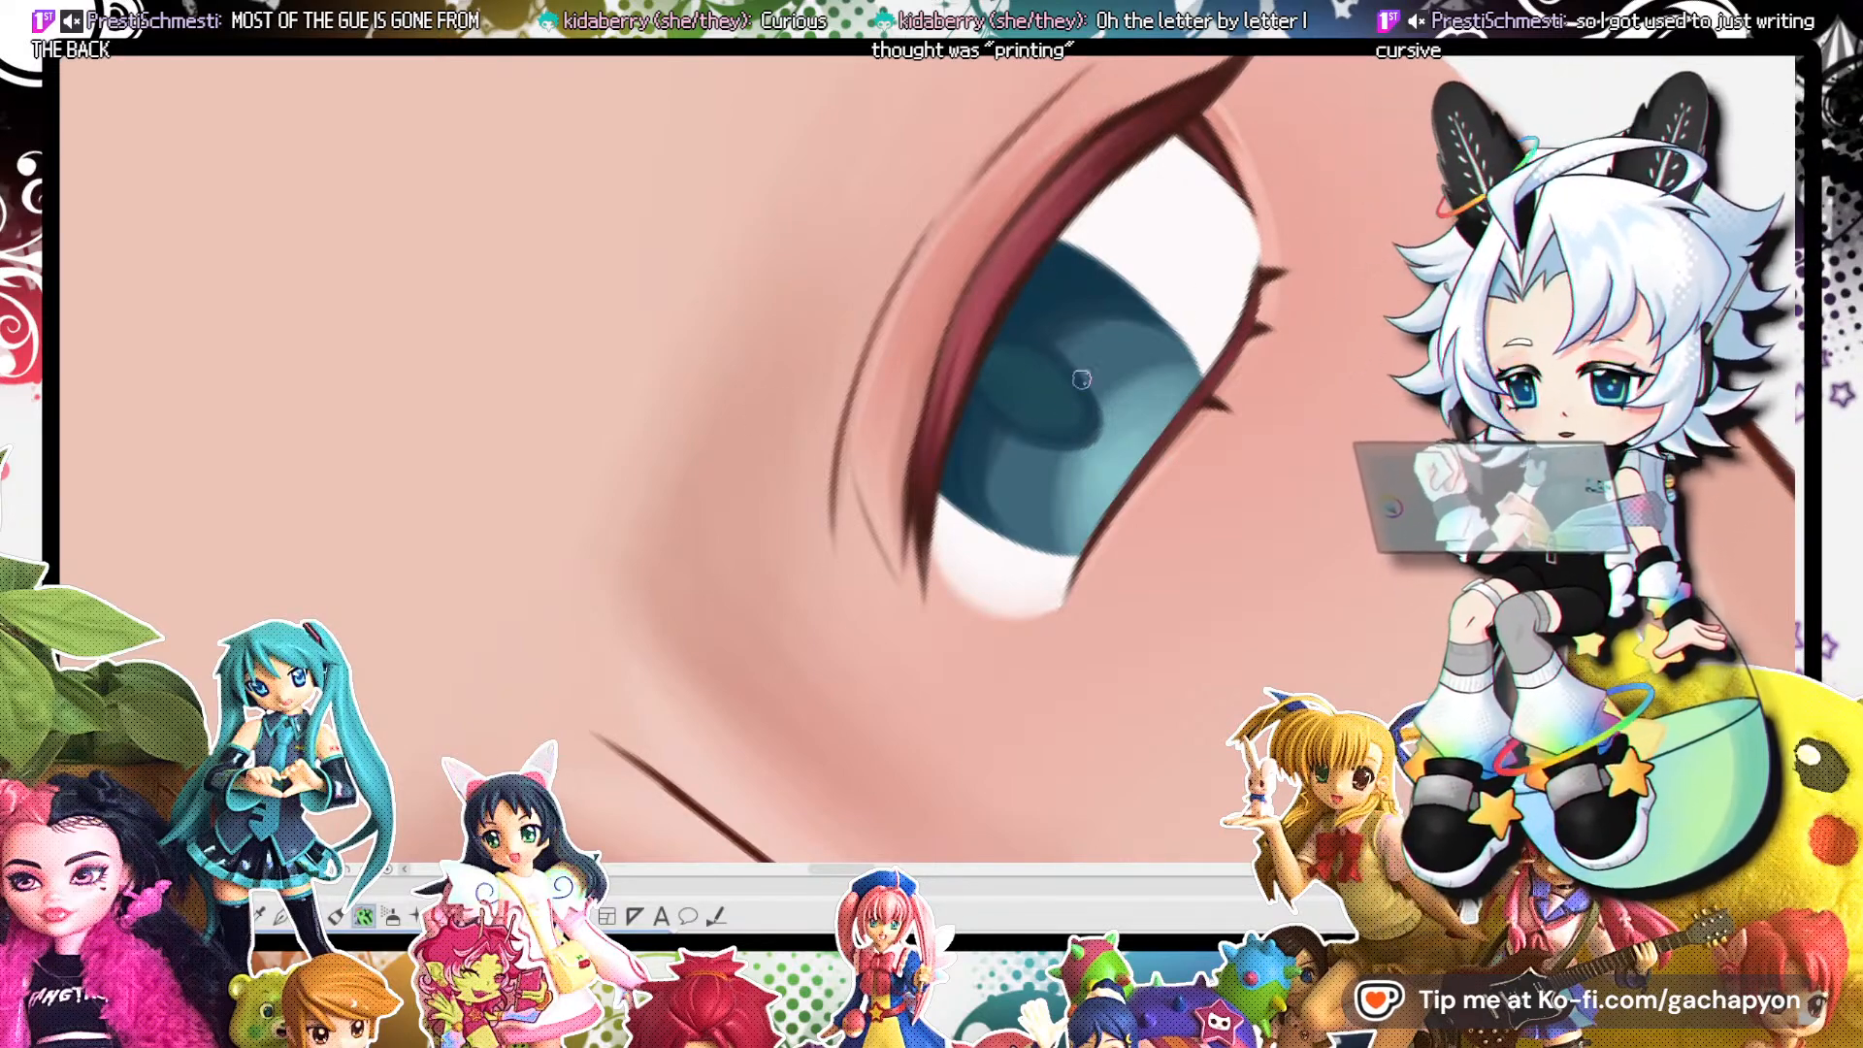
left_click_drag(990, 457, 975, 493)
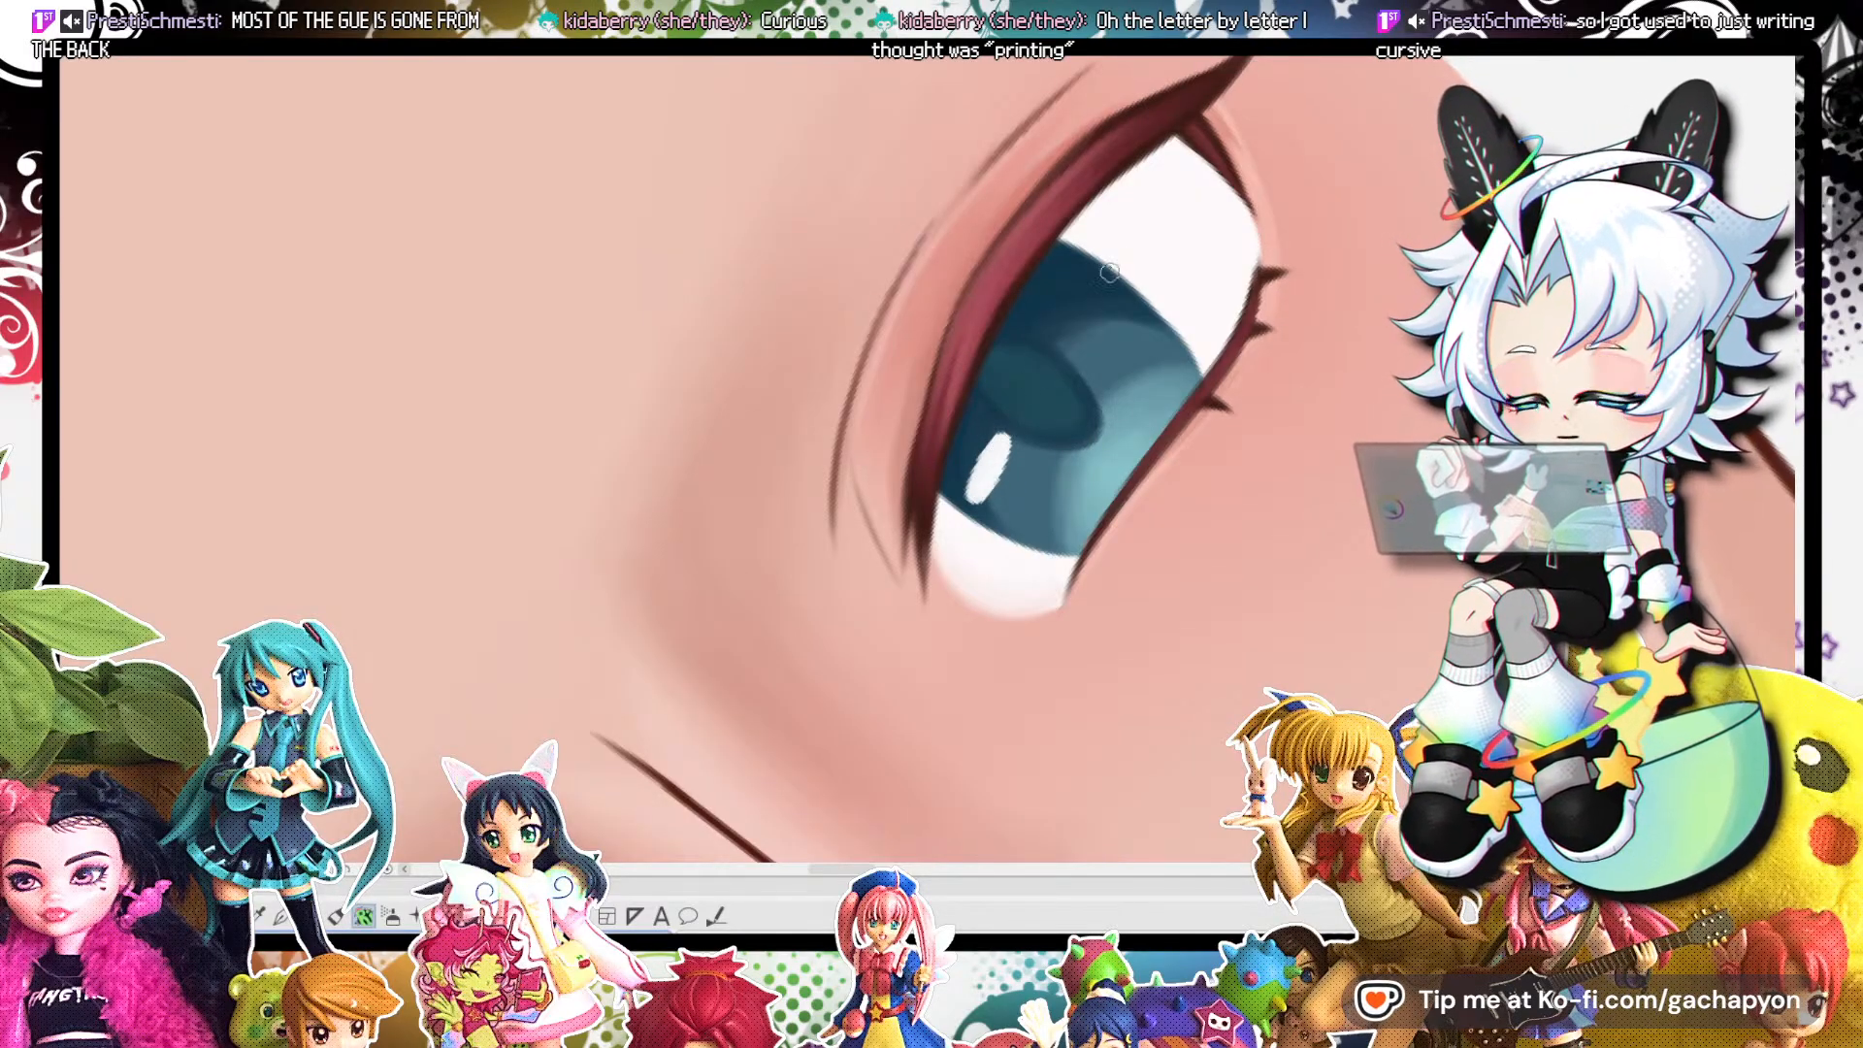
Rim the white highlight with soft pink and move it so it overlaps the inner edge of the iris.
scroll(1118, 268, "up", 2)
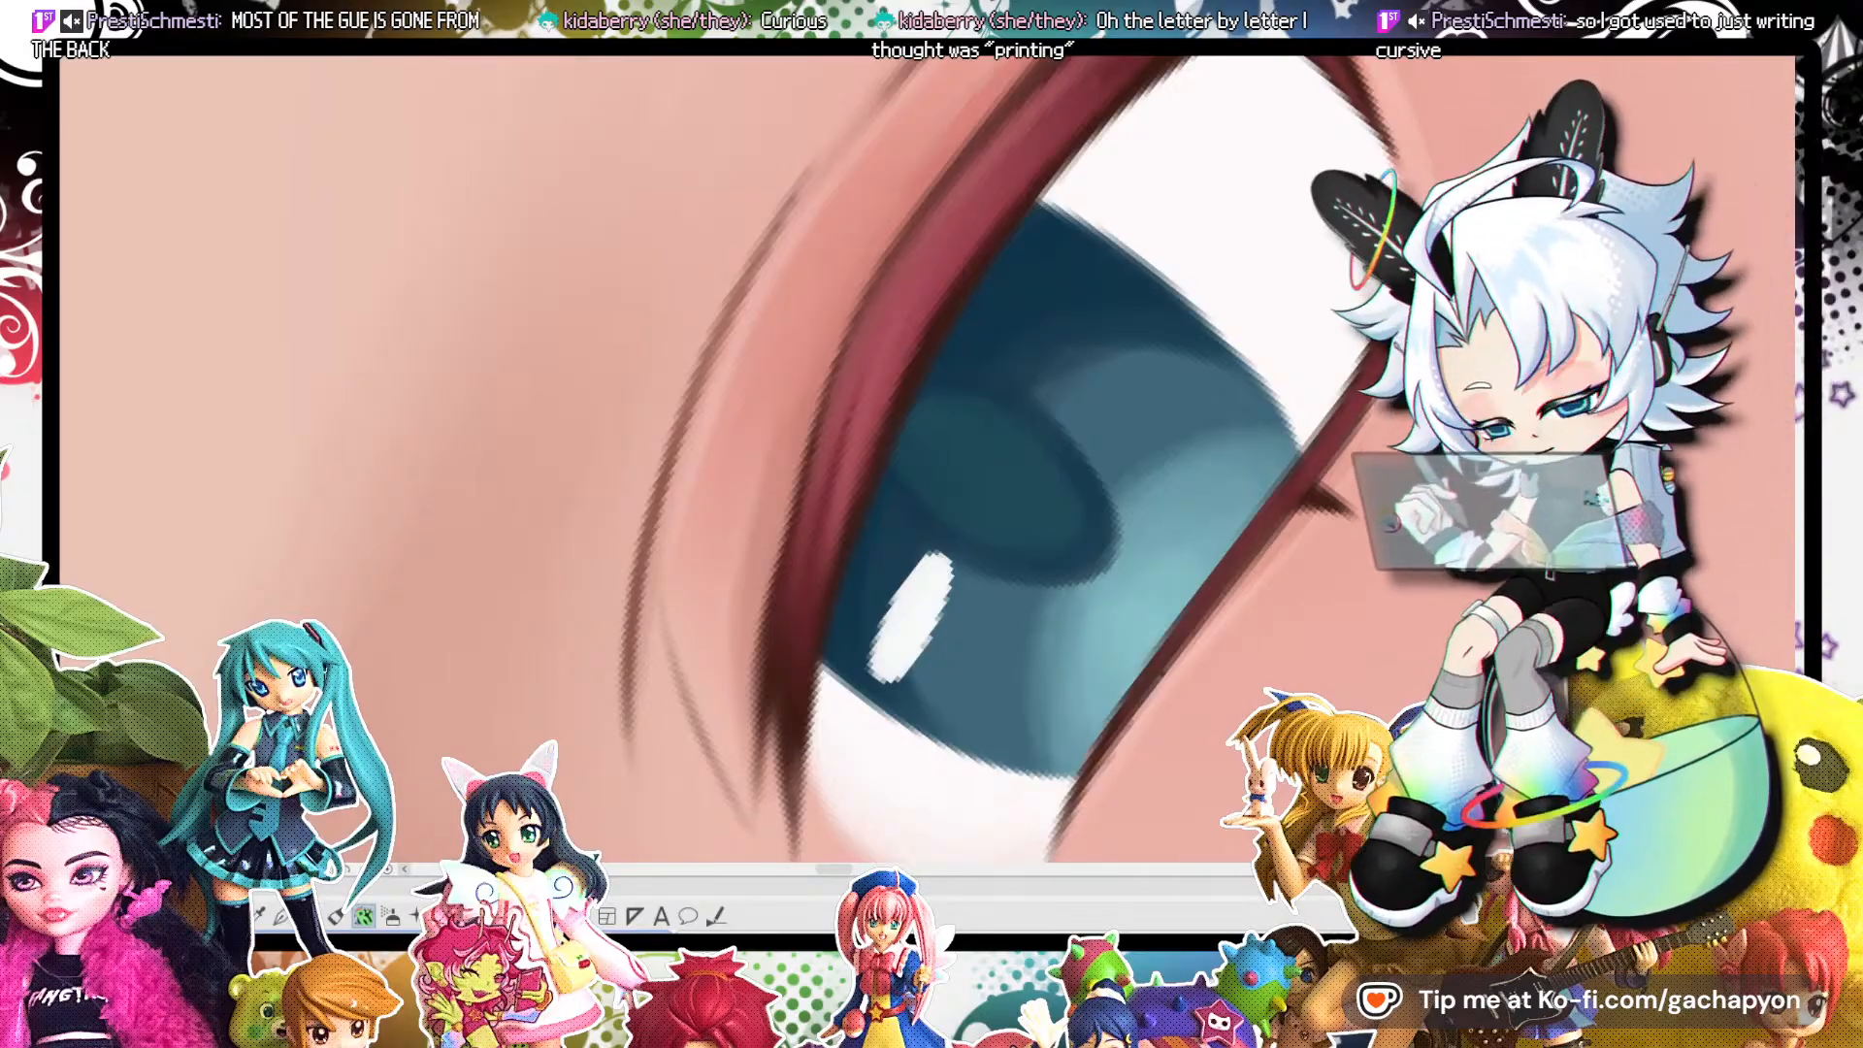
mouse_move(897, 601)
left_mouse_down()
mouse_move(870, 652)
mouse_move(914, 671)
mouse_move(958, 565)
mouse_move(896, 592)
mouse_move(934, 626)
left_mouse_up()
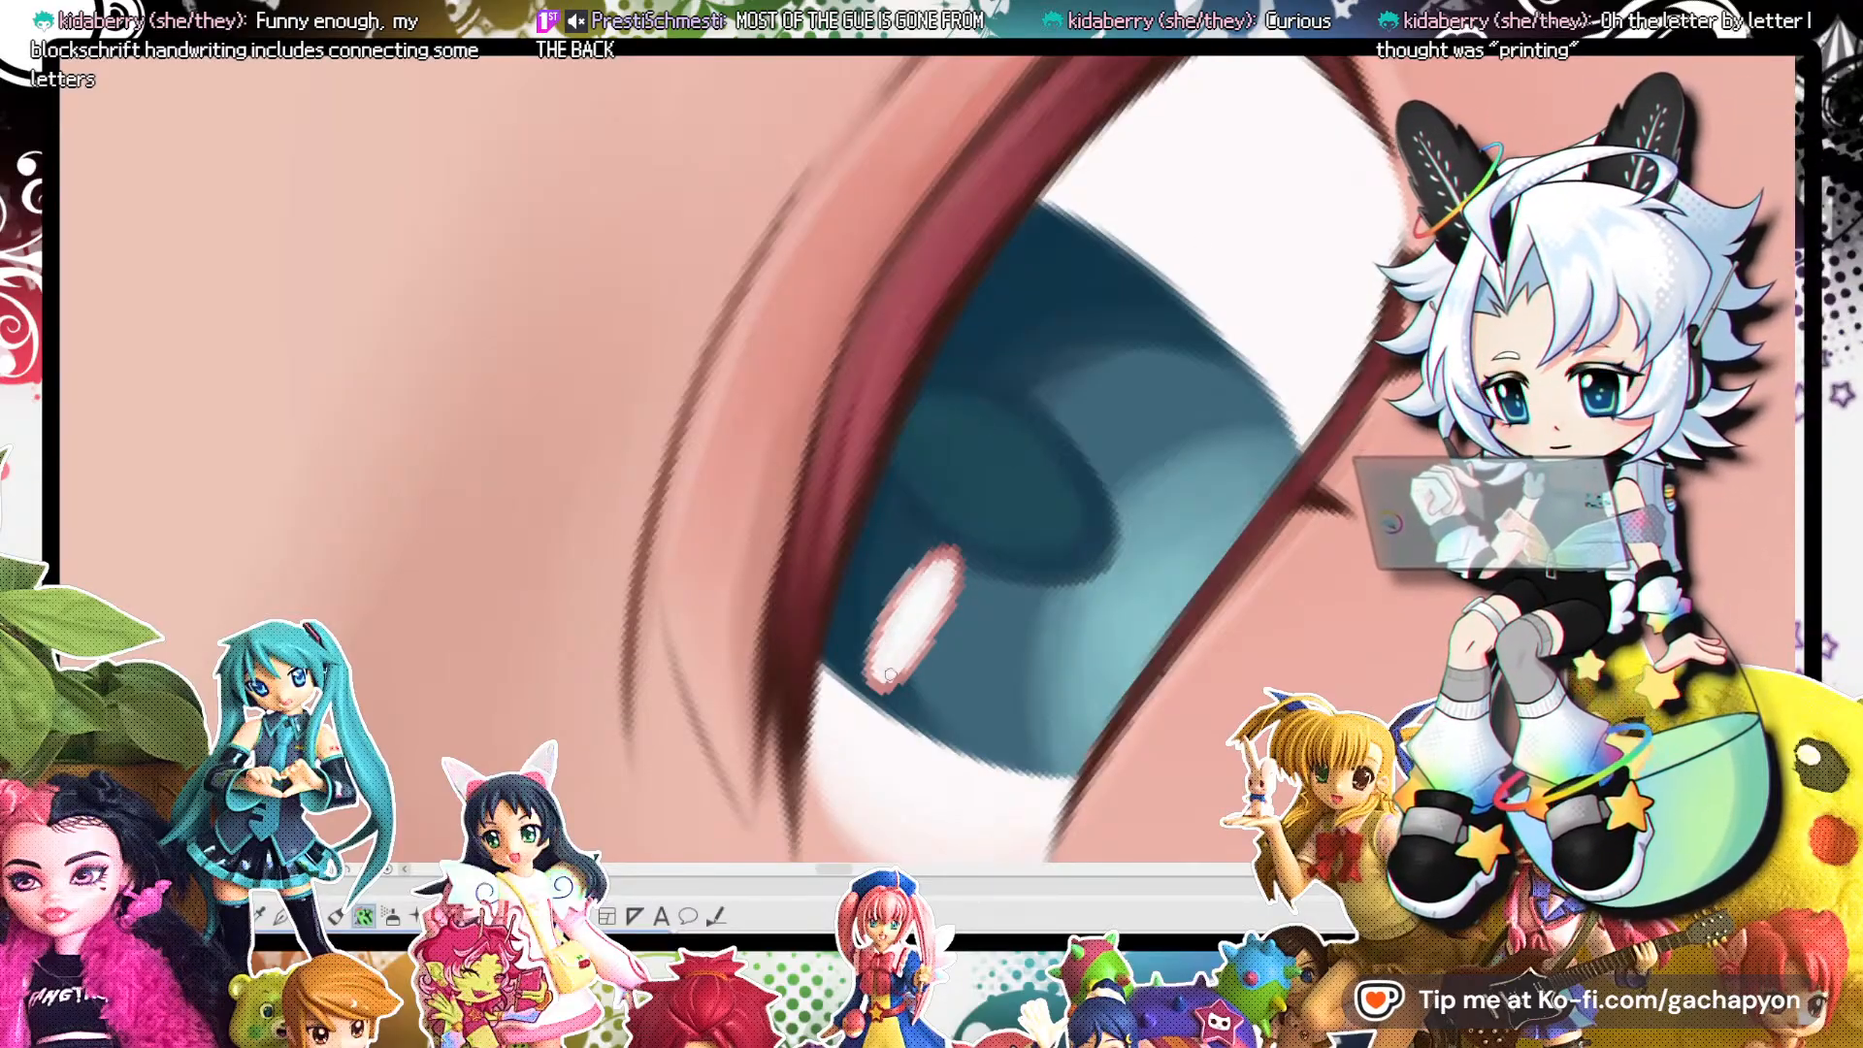
key("ctrl+t")
left_click_drag(947, 615, 923, 652)
left_click(839, 780)
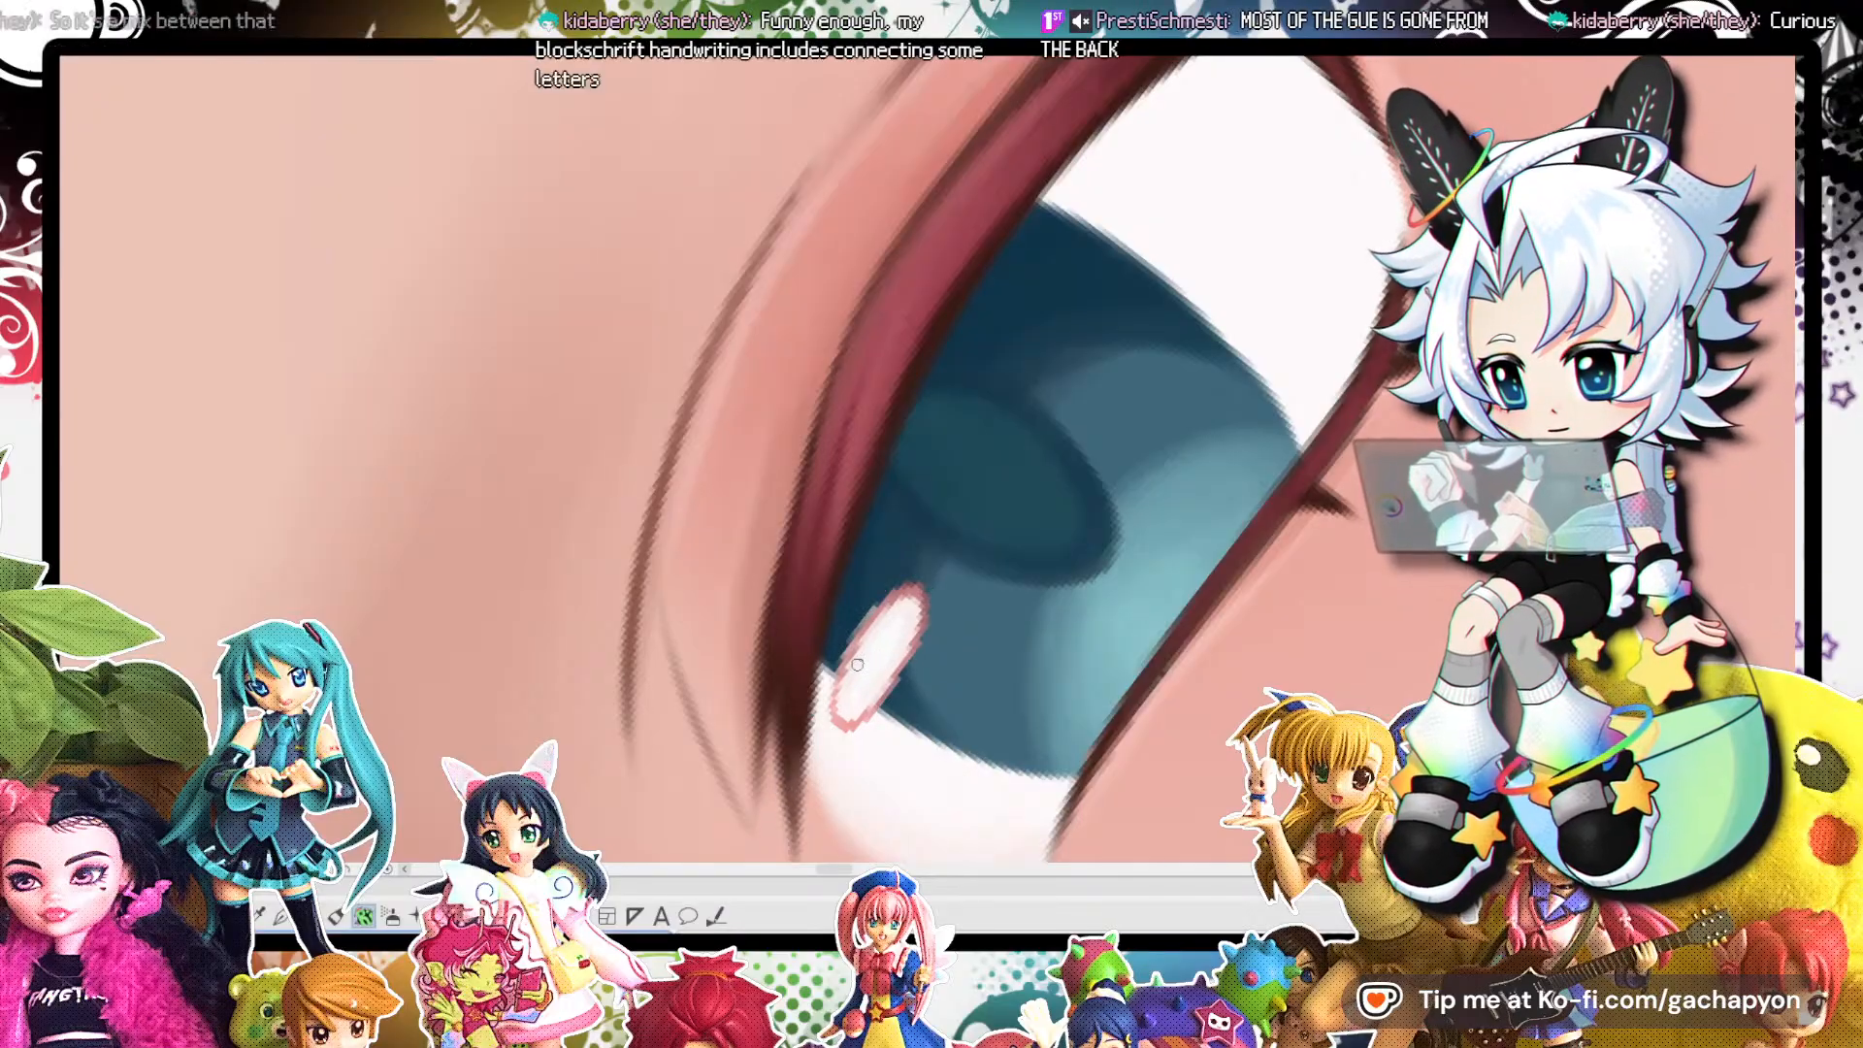
Examine the moved highlight with the face upright, both close up and at full-face scale.
scroll(858, 665, "down", 5)
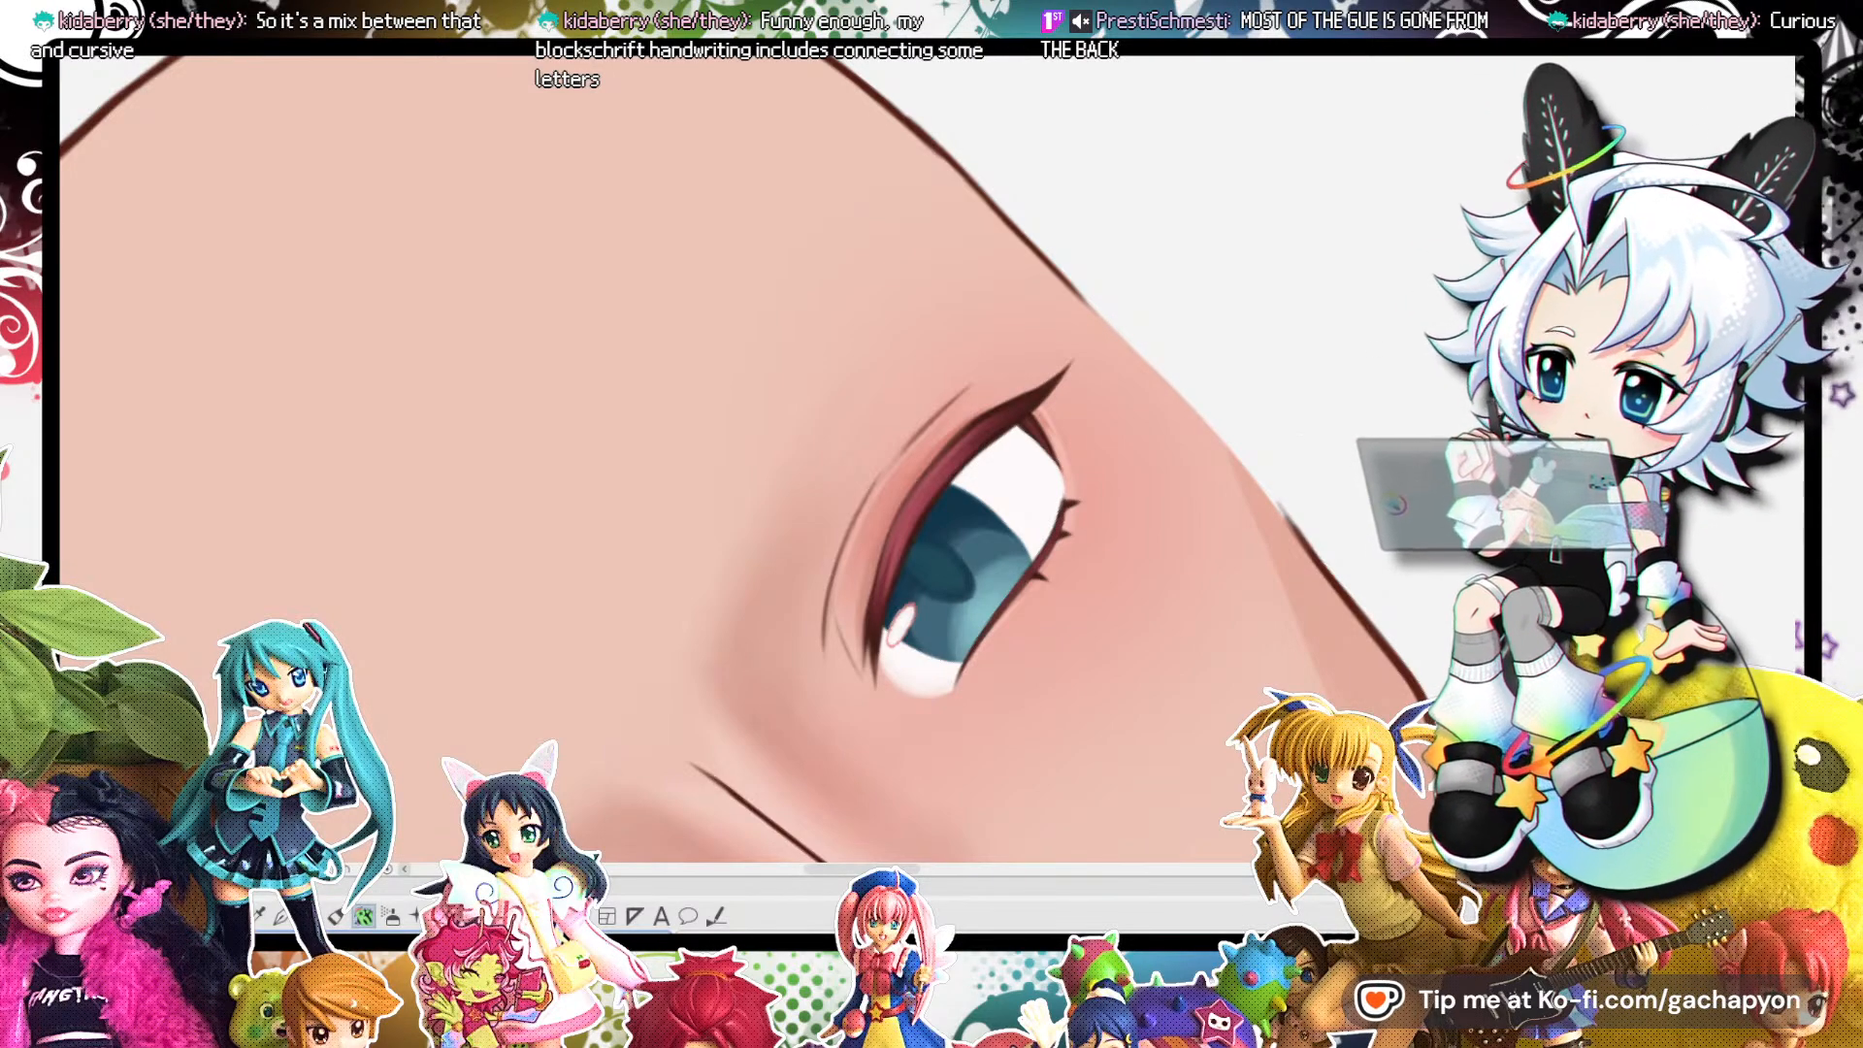
key("ctrl+at")
scroll(1116, 466, "down", 3)
scroll(1000, 466, "up", 5)
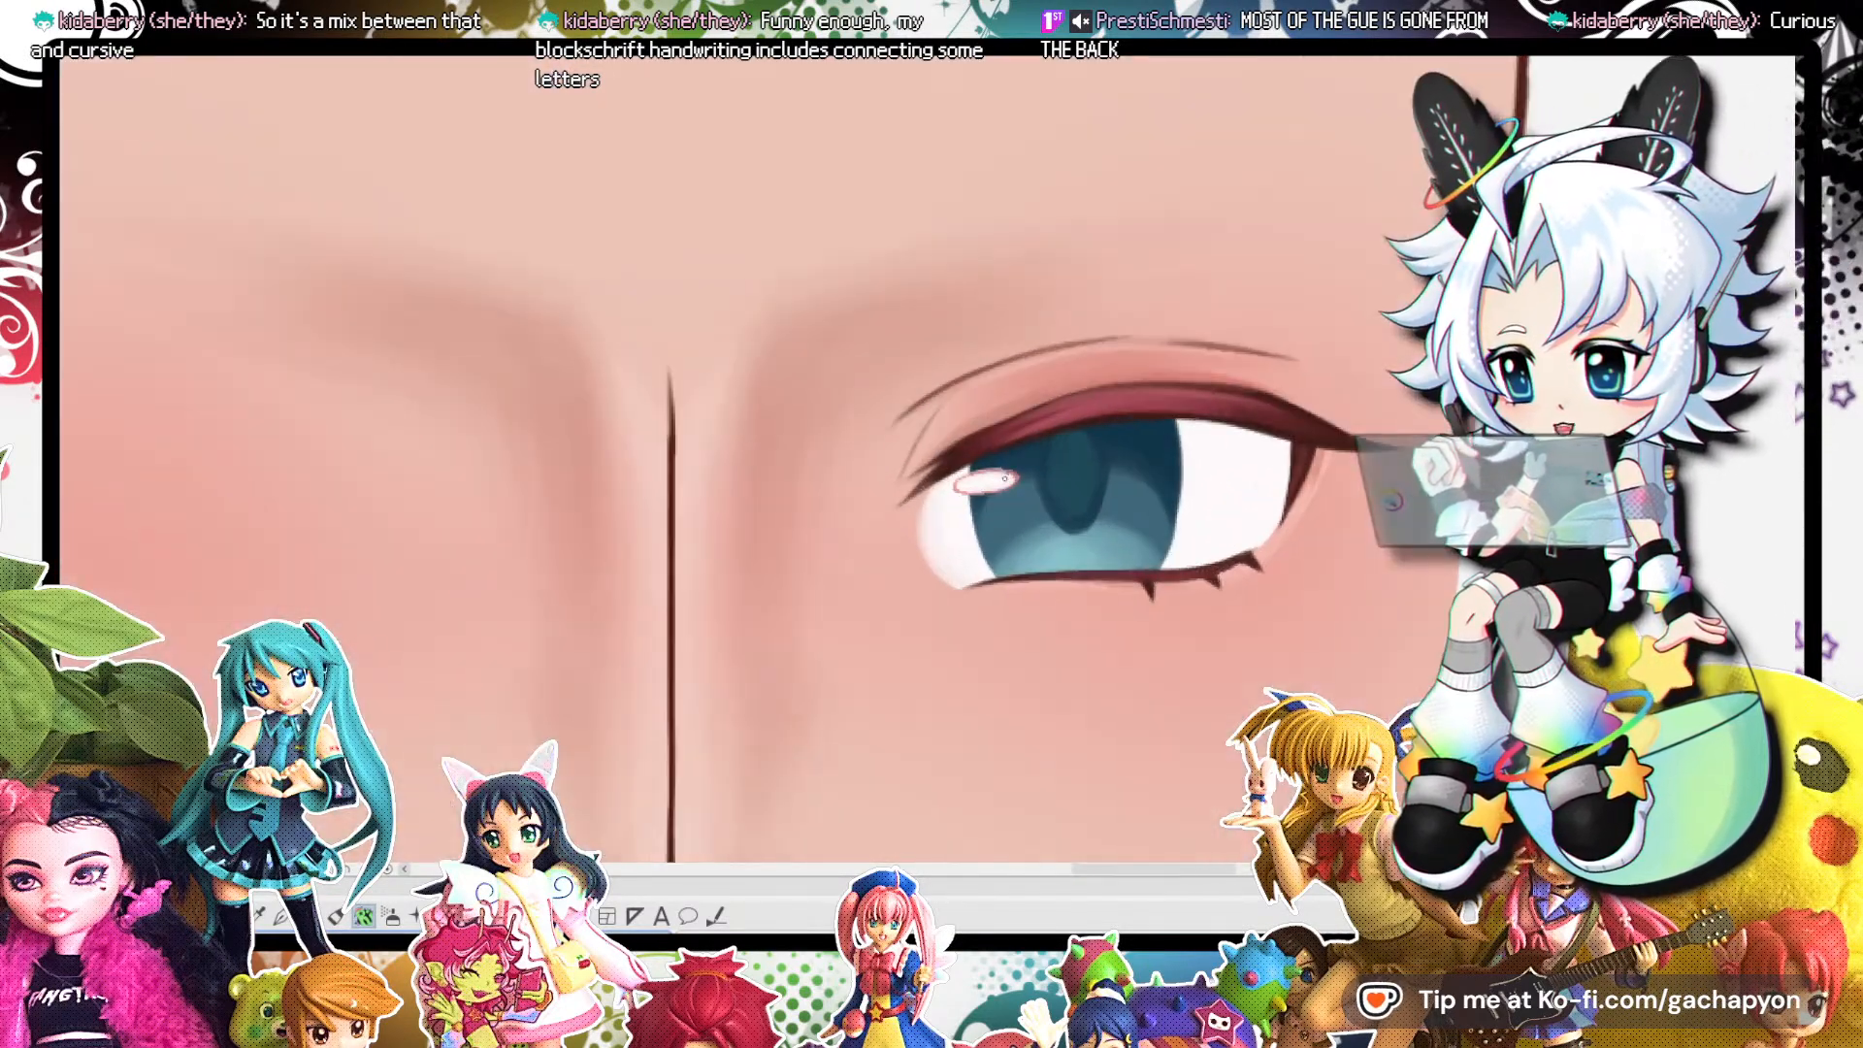
scroll(985, 453, "up", 1)
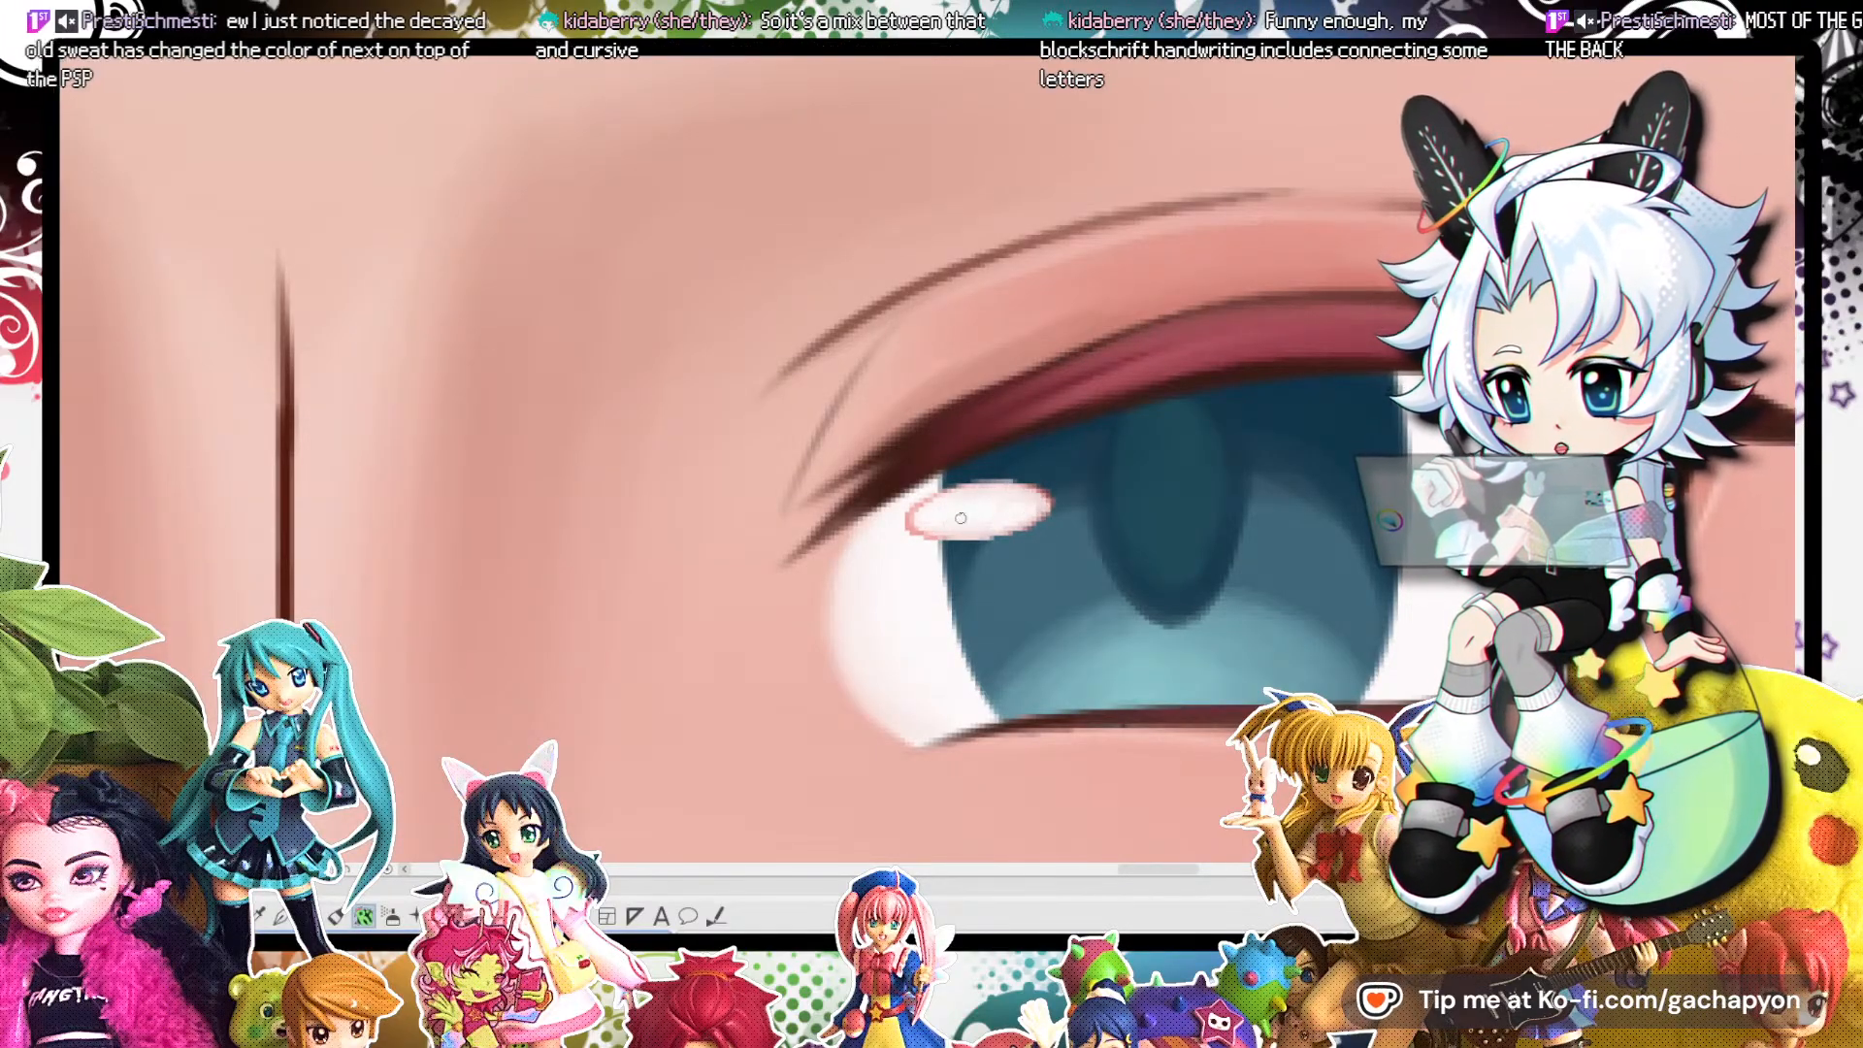
scroll(1106, 425, "down", 1)
scroll(1106, 425, "down", 6)
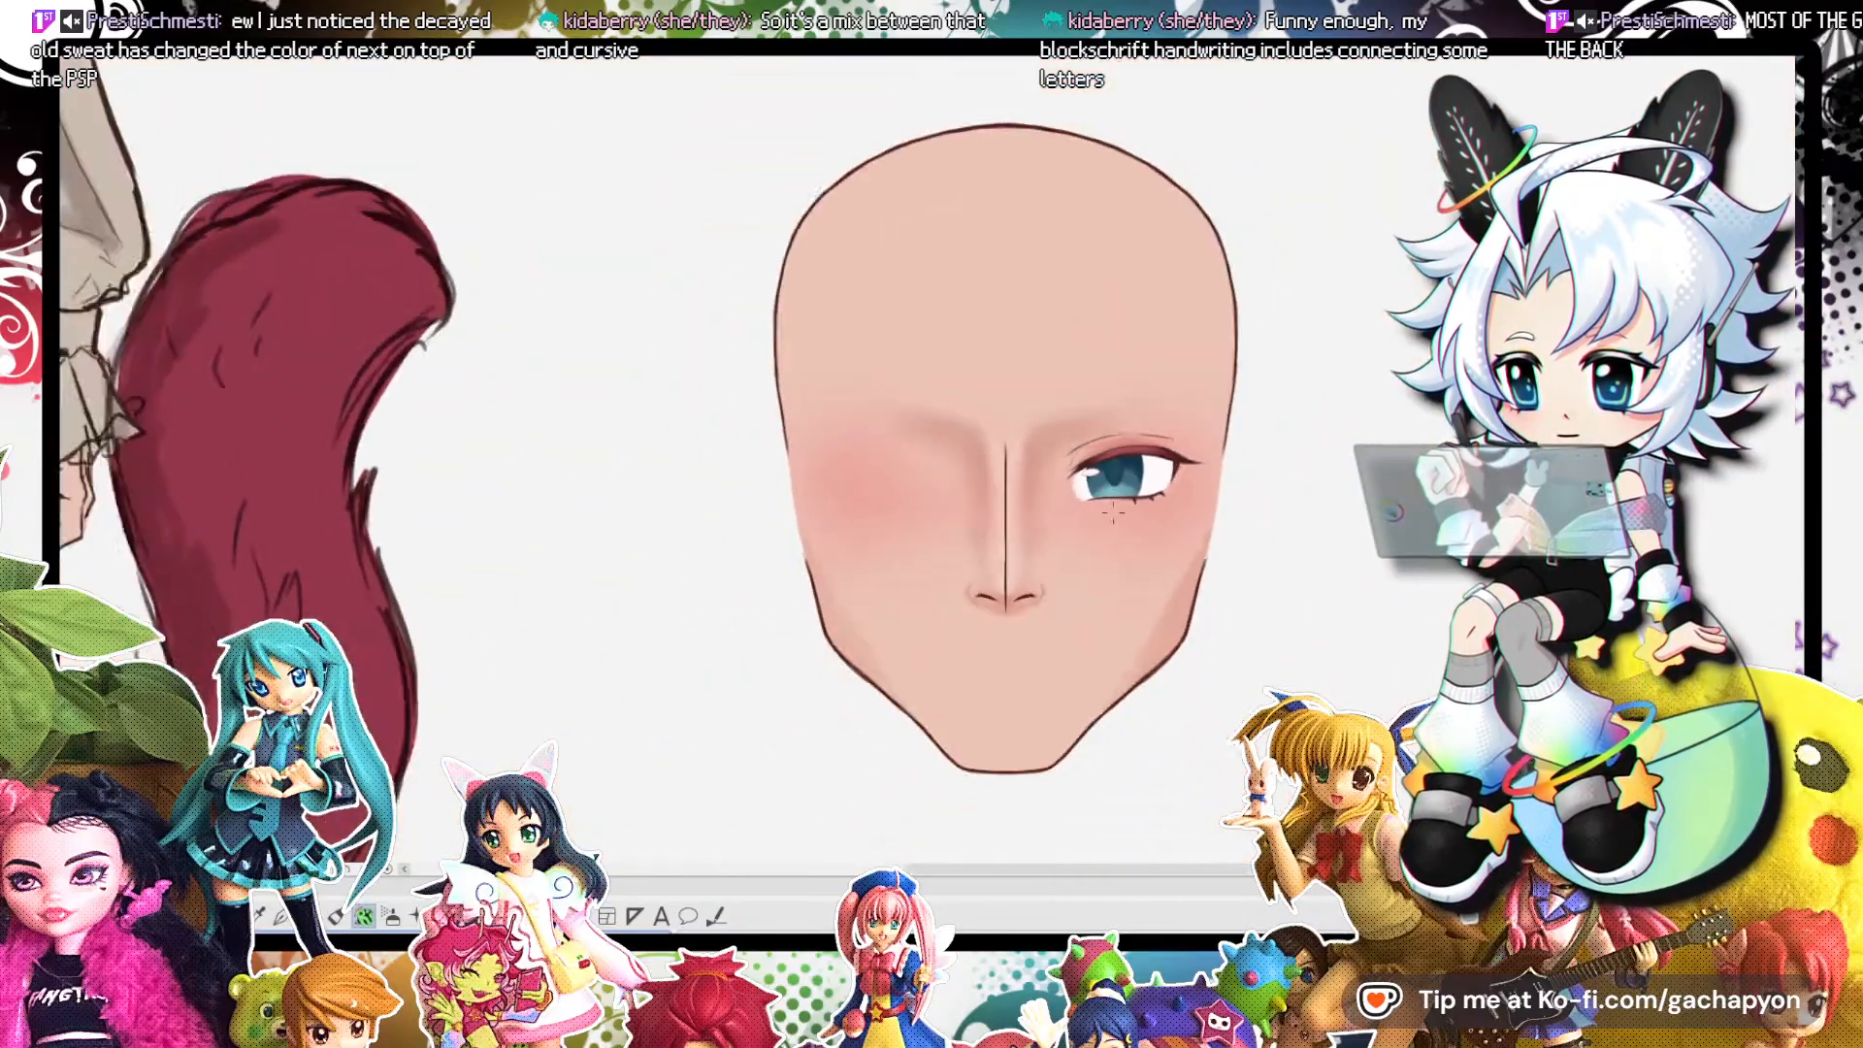
scroll(1126, 553, "up", 8)
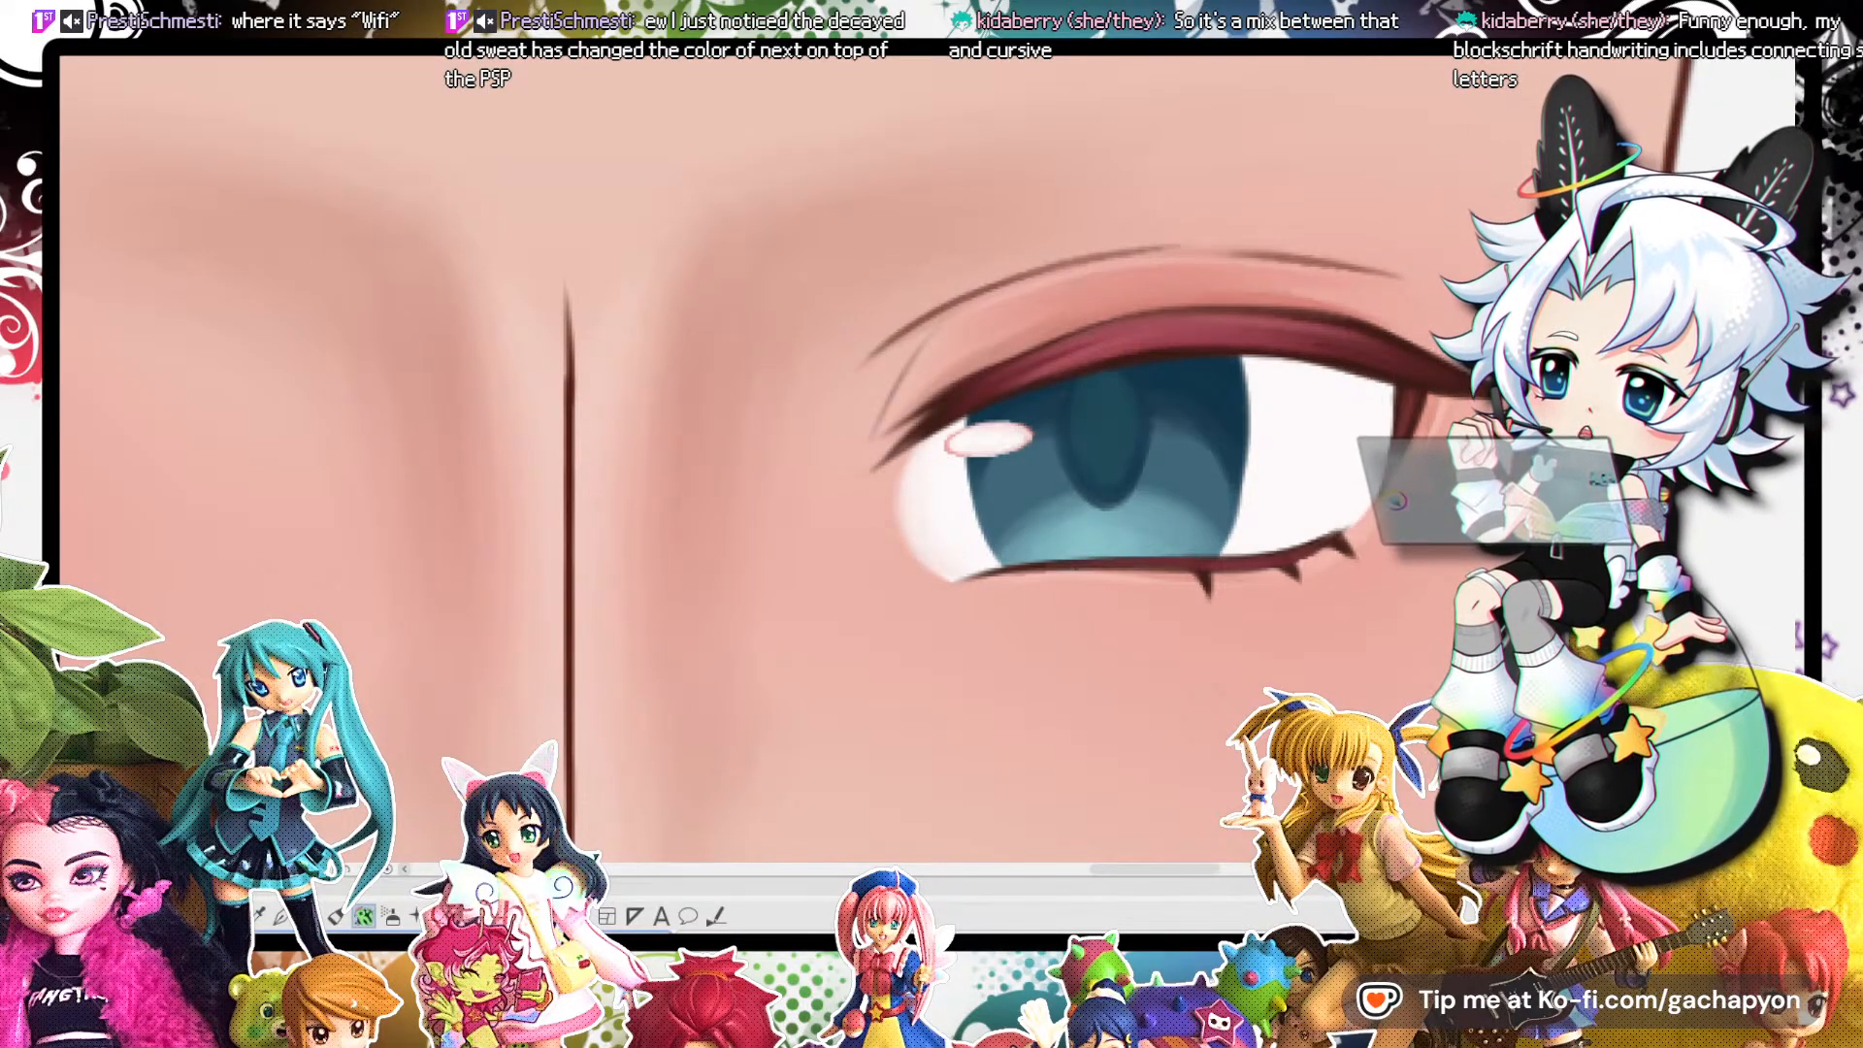
scroll(832, 461, "down", 4)
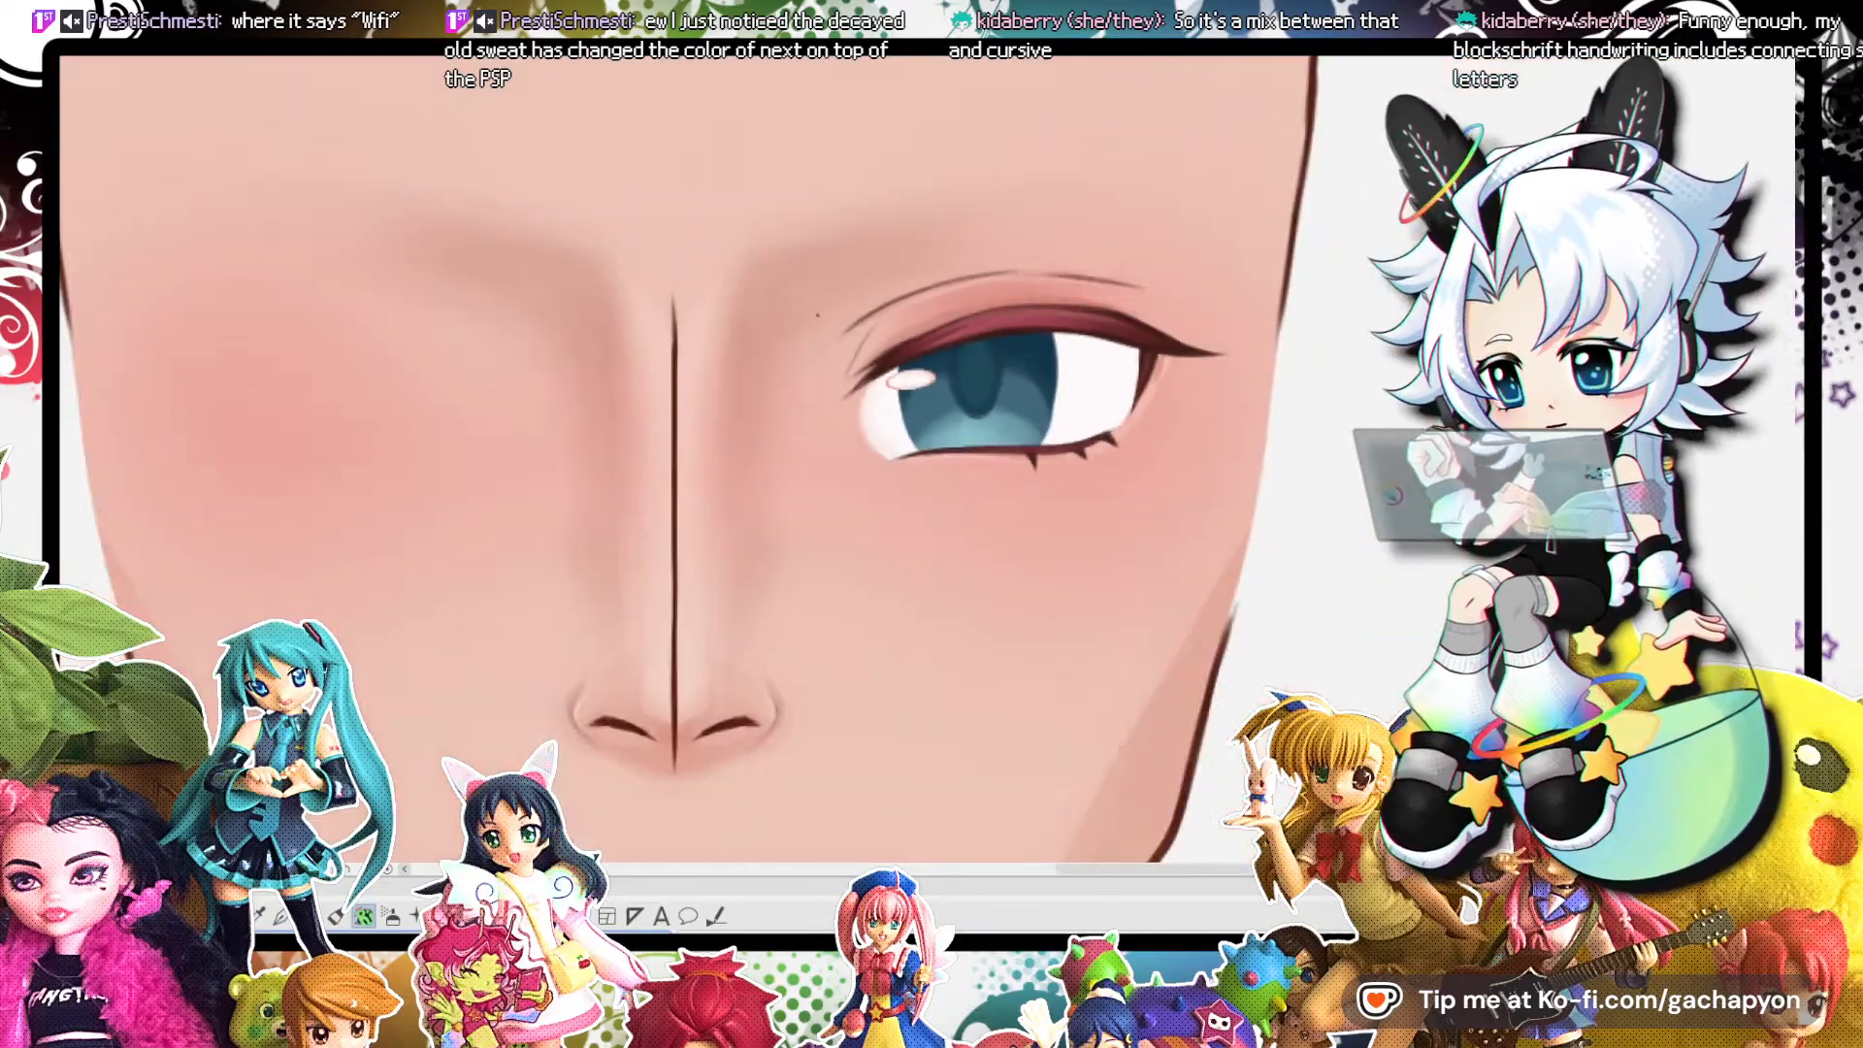
scroll(833, 461, "up", 5)
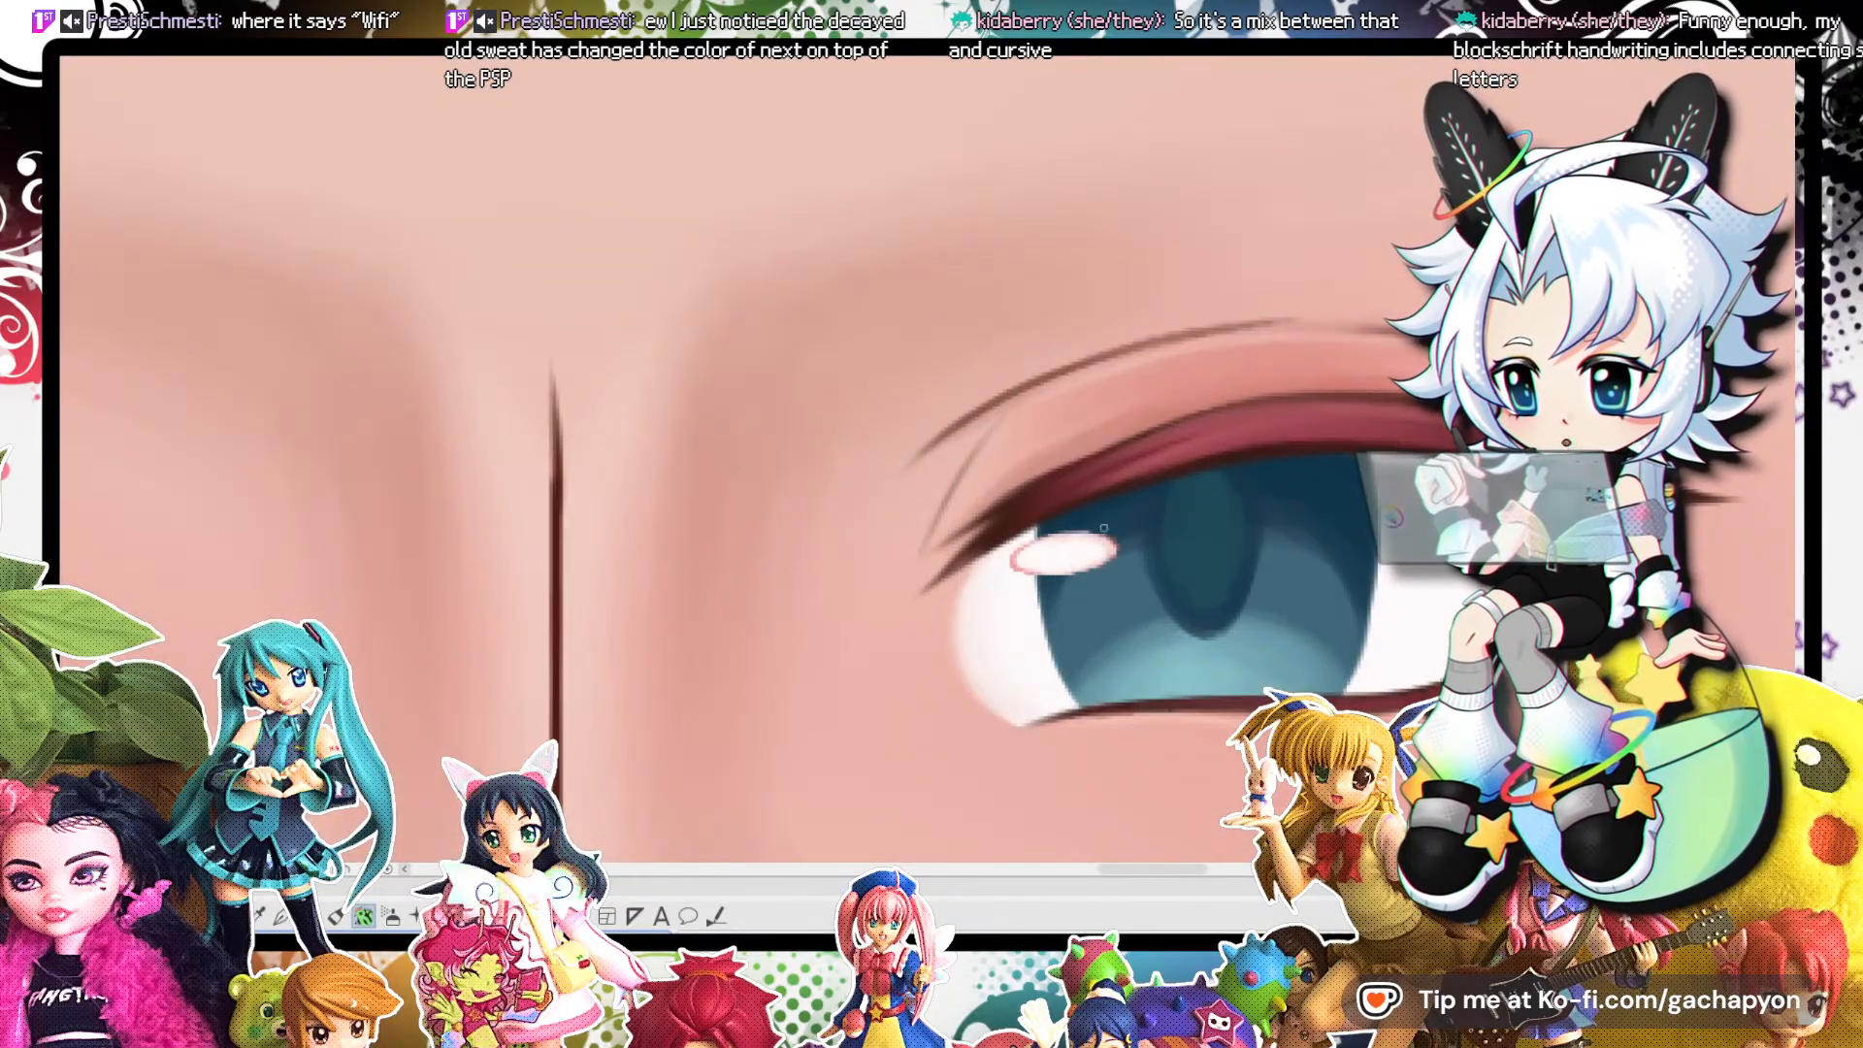
scroll(1103, 399, "down", 1)
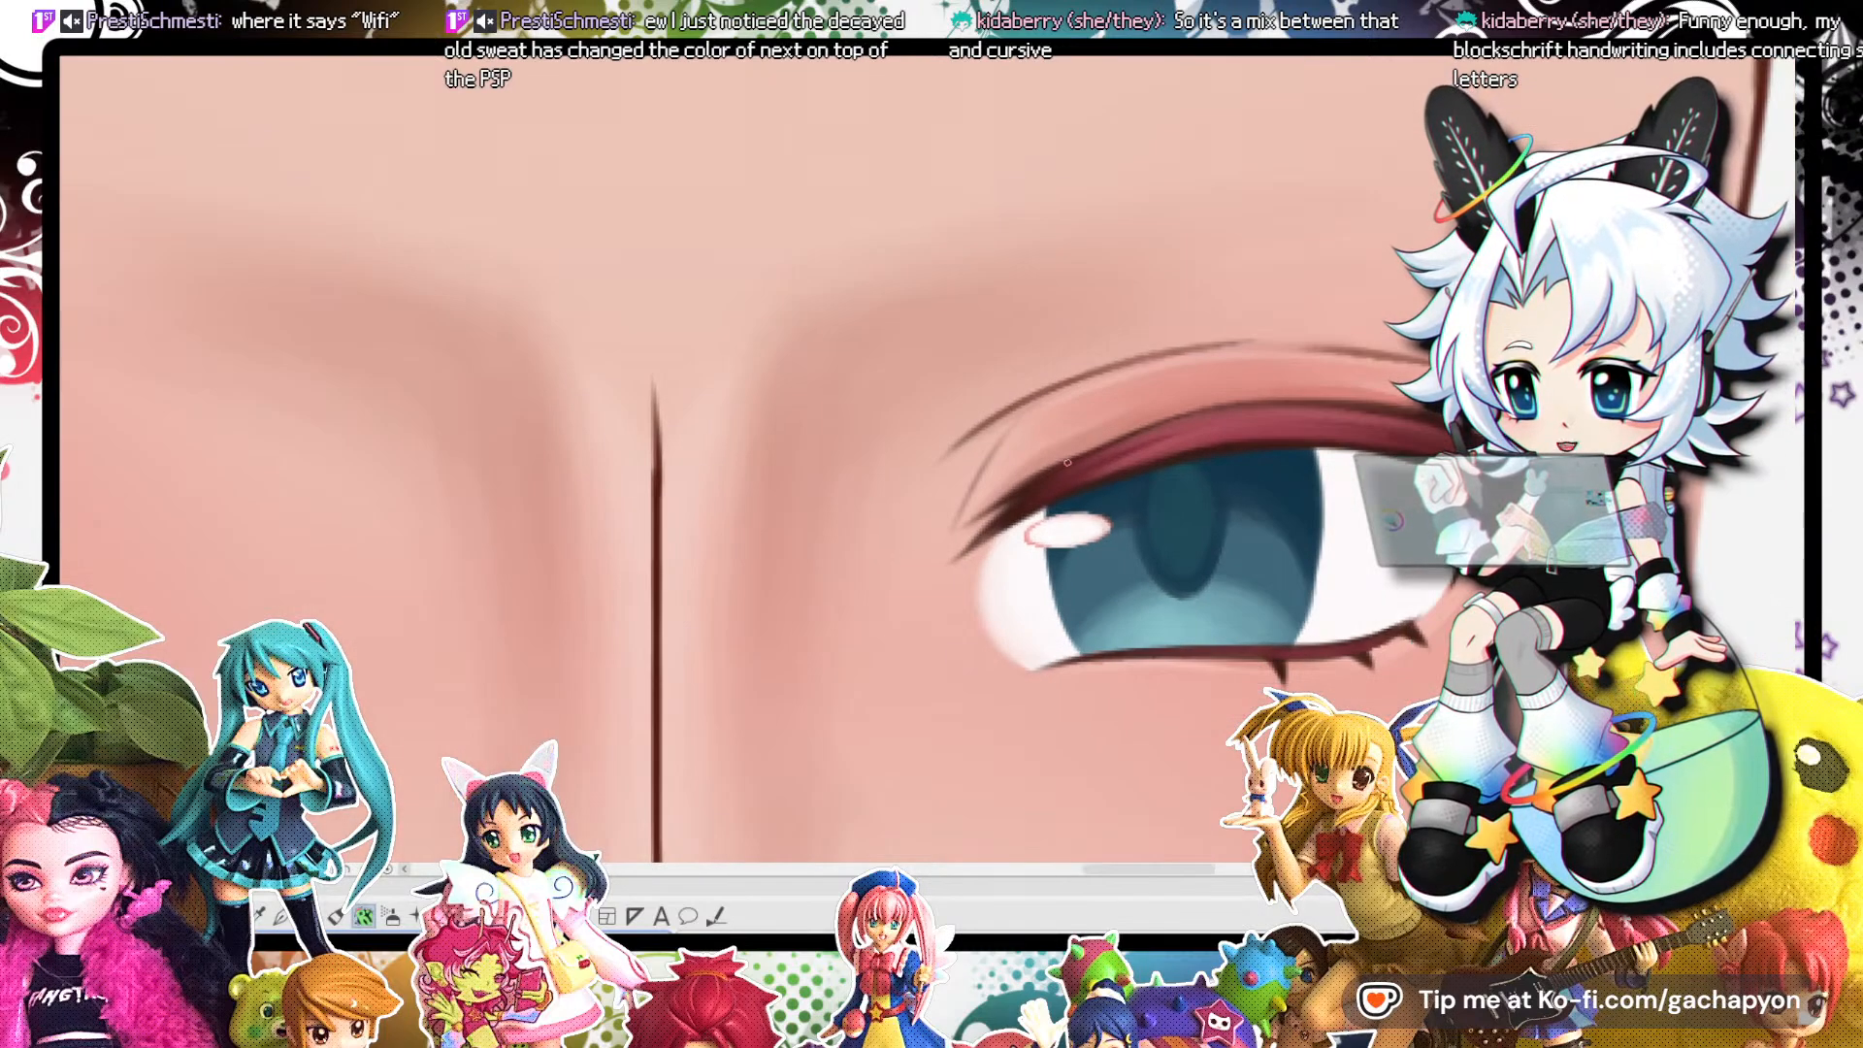
scroll(970, 572, "down", 2)
scroll(1107, 545, "up", 1)
scroll(1108, 545, "up", 3)
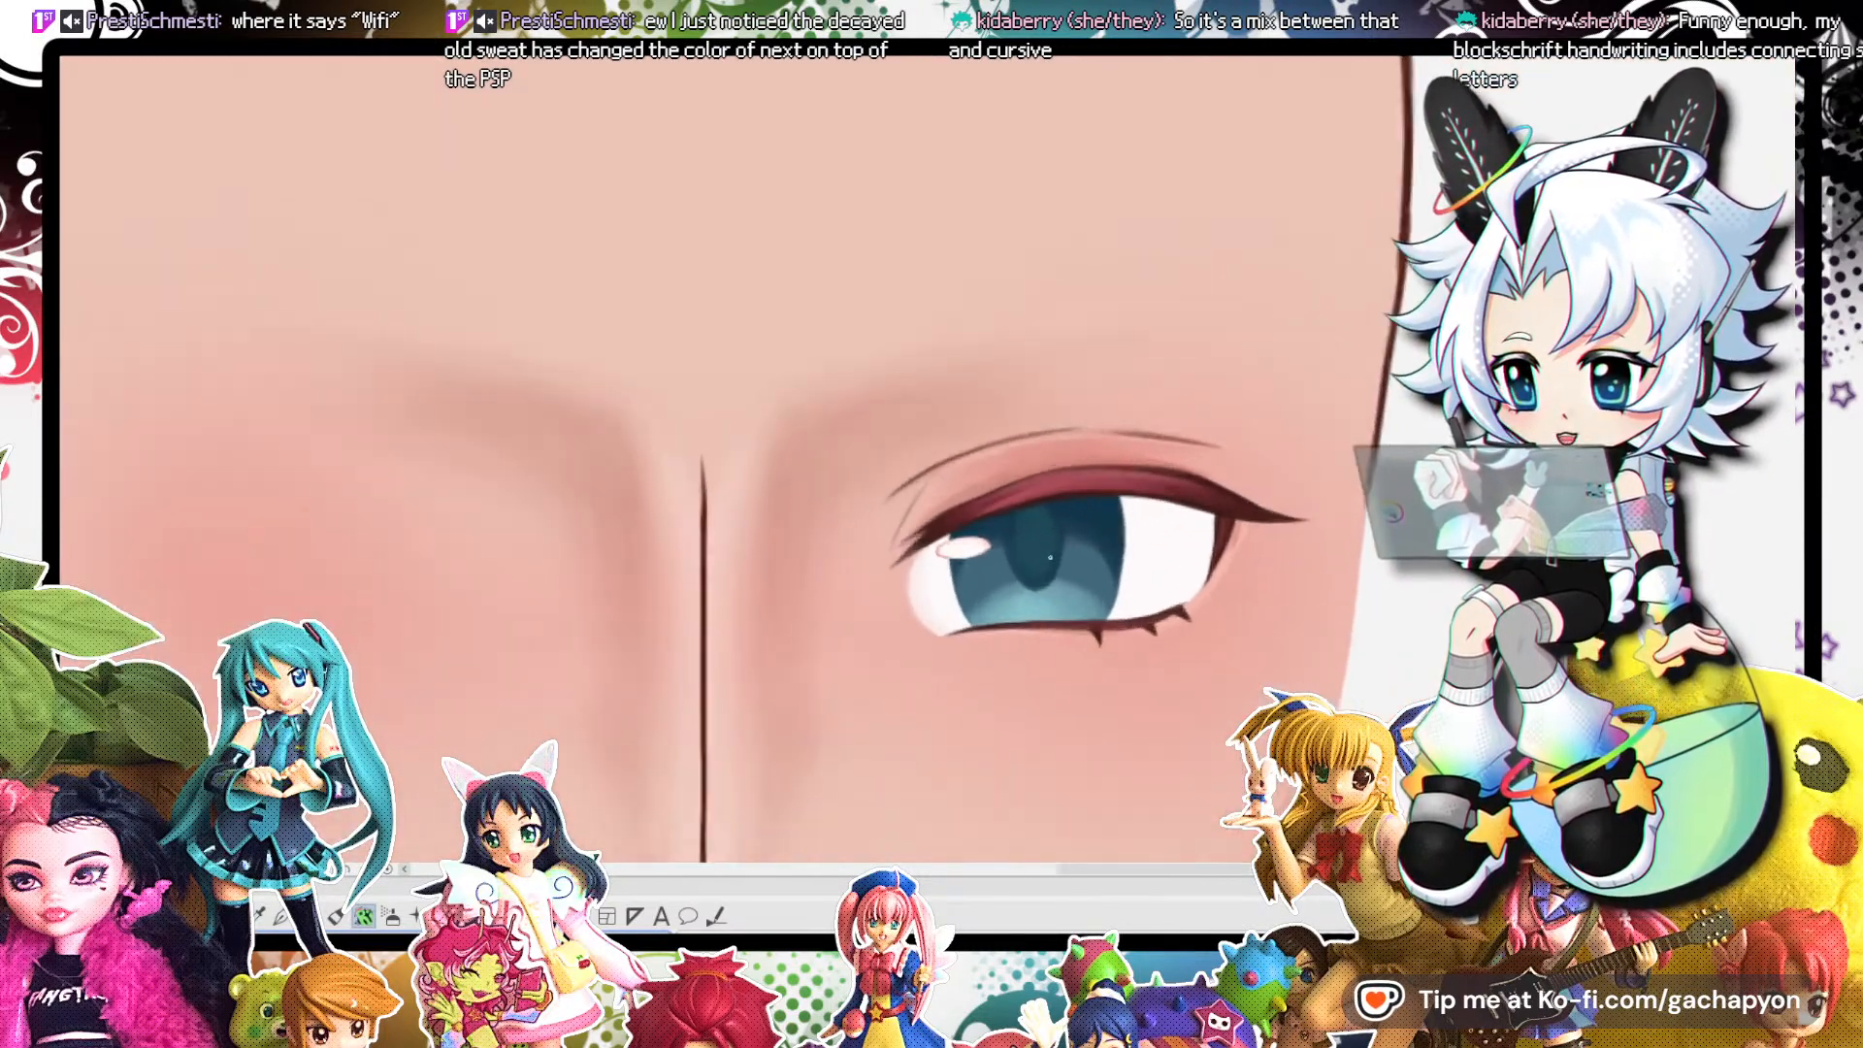
Paint a second oval white highlight with a light teal edge on the lower outer part of the iris.
key("minus")
key("minus")
key("minus")
key("minus")
key("minus")
key("minus")
key("minus")
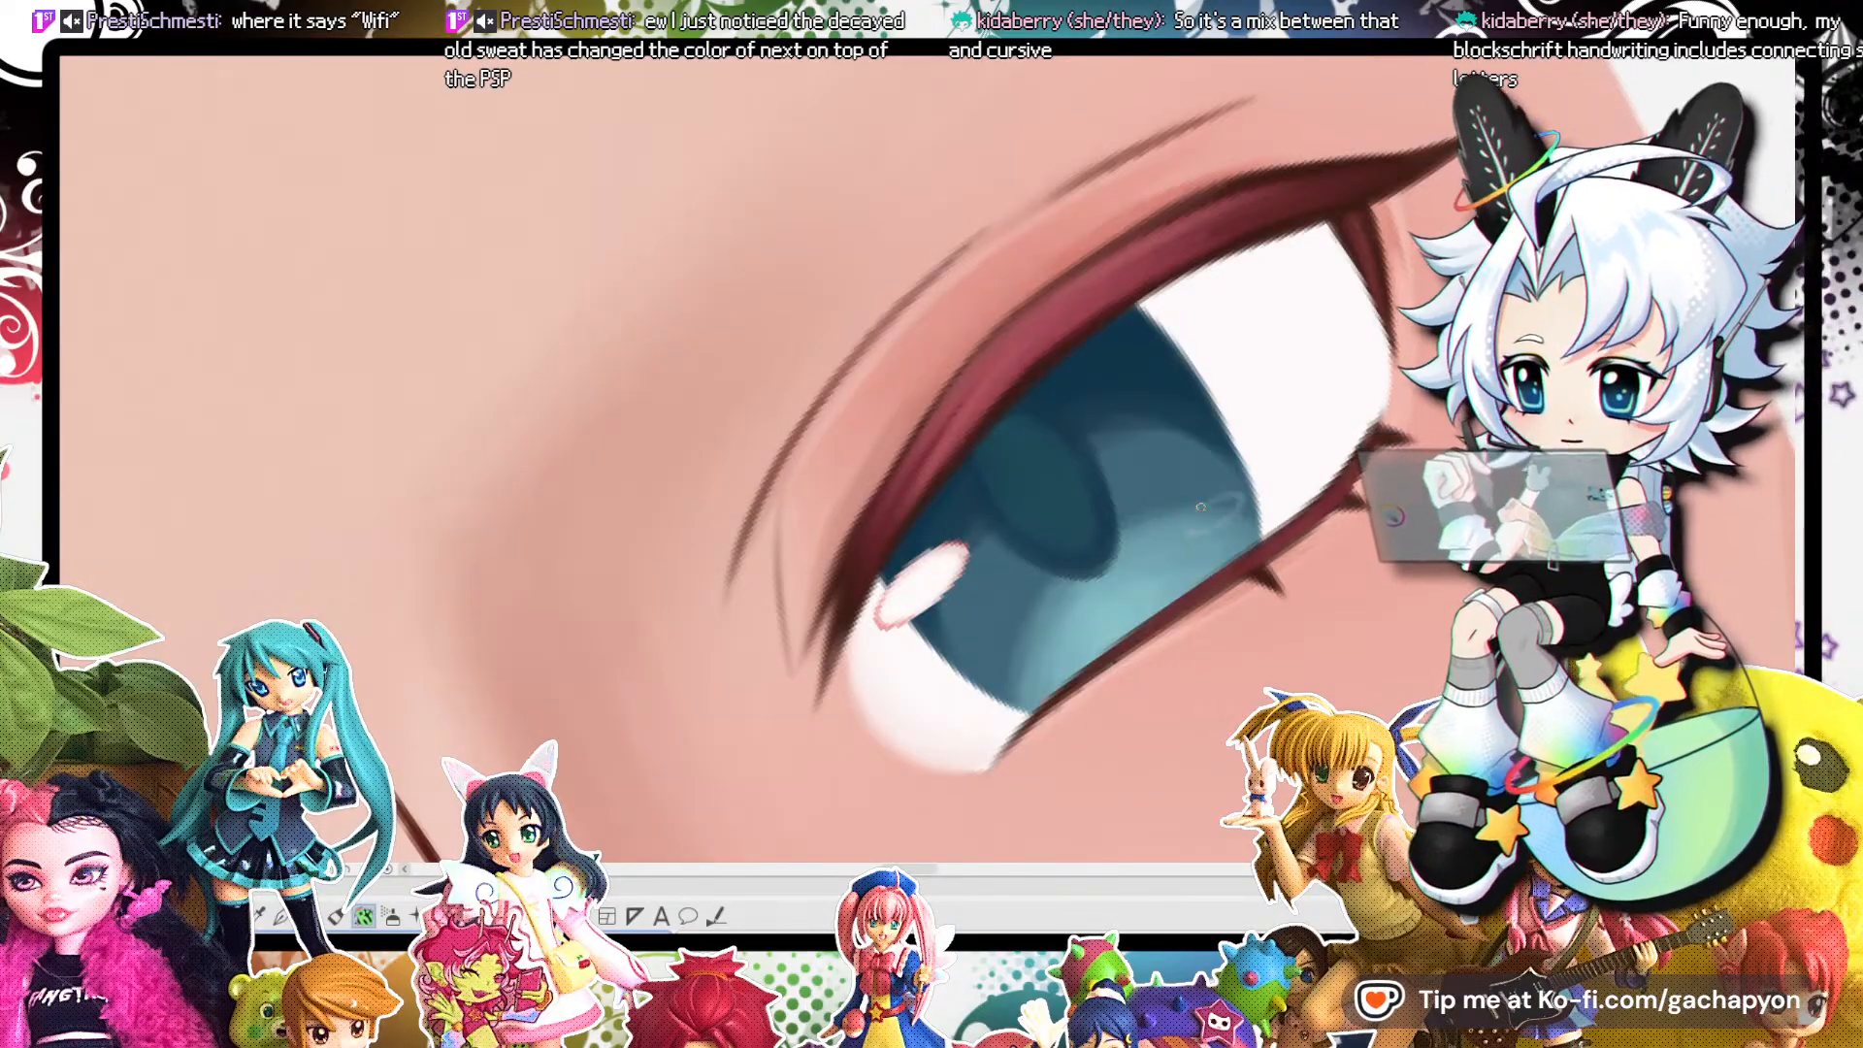
left_click_drag(1192, 539, 1228, 502)
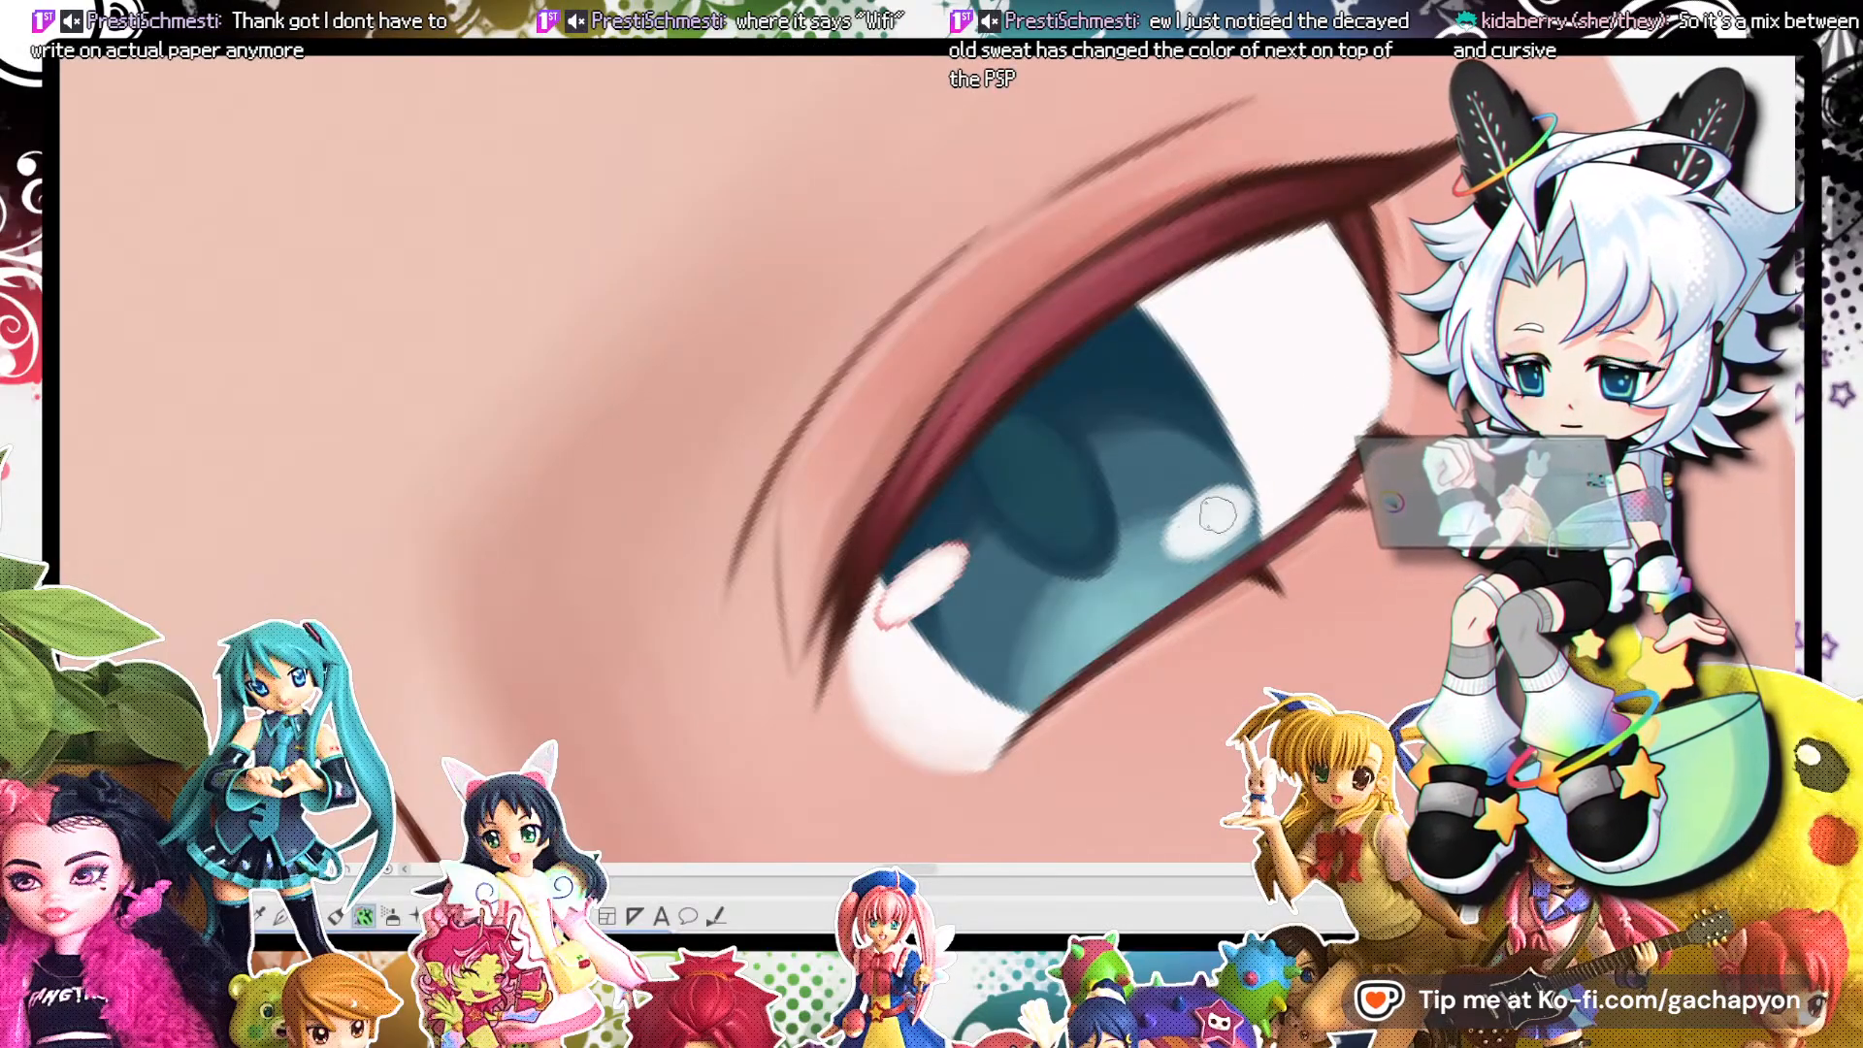
key("asciicircum")
key("asciicircum")
key("asciicircum")
key("asciicircum")
key("asciicircum")
key("asciicircum")
key("asciicircum")
scroll(1355, 447, "down", 9)
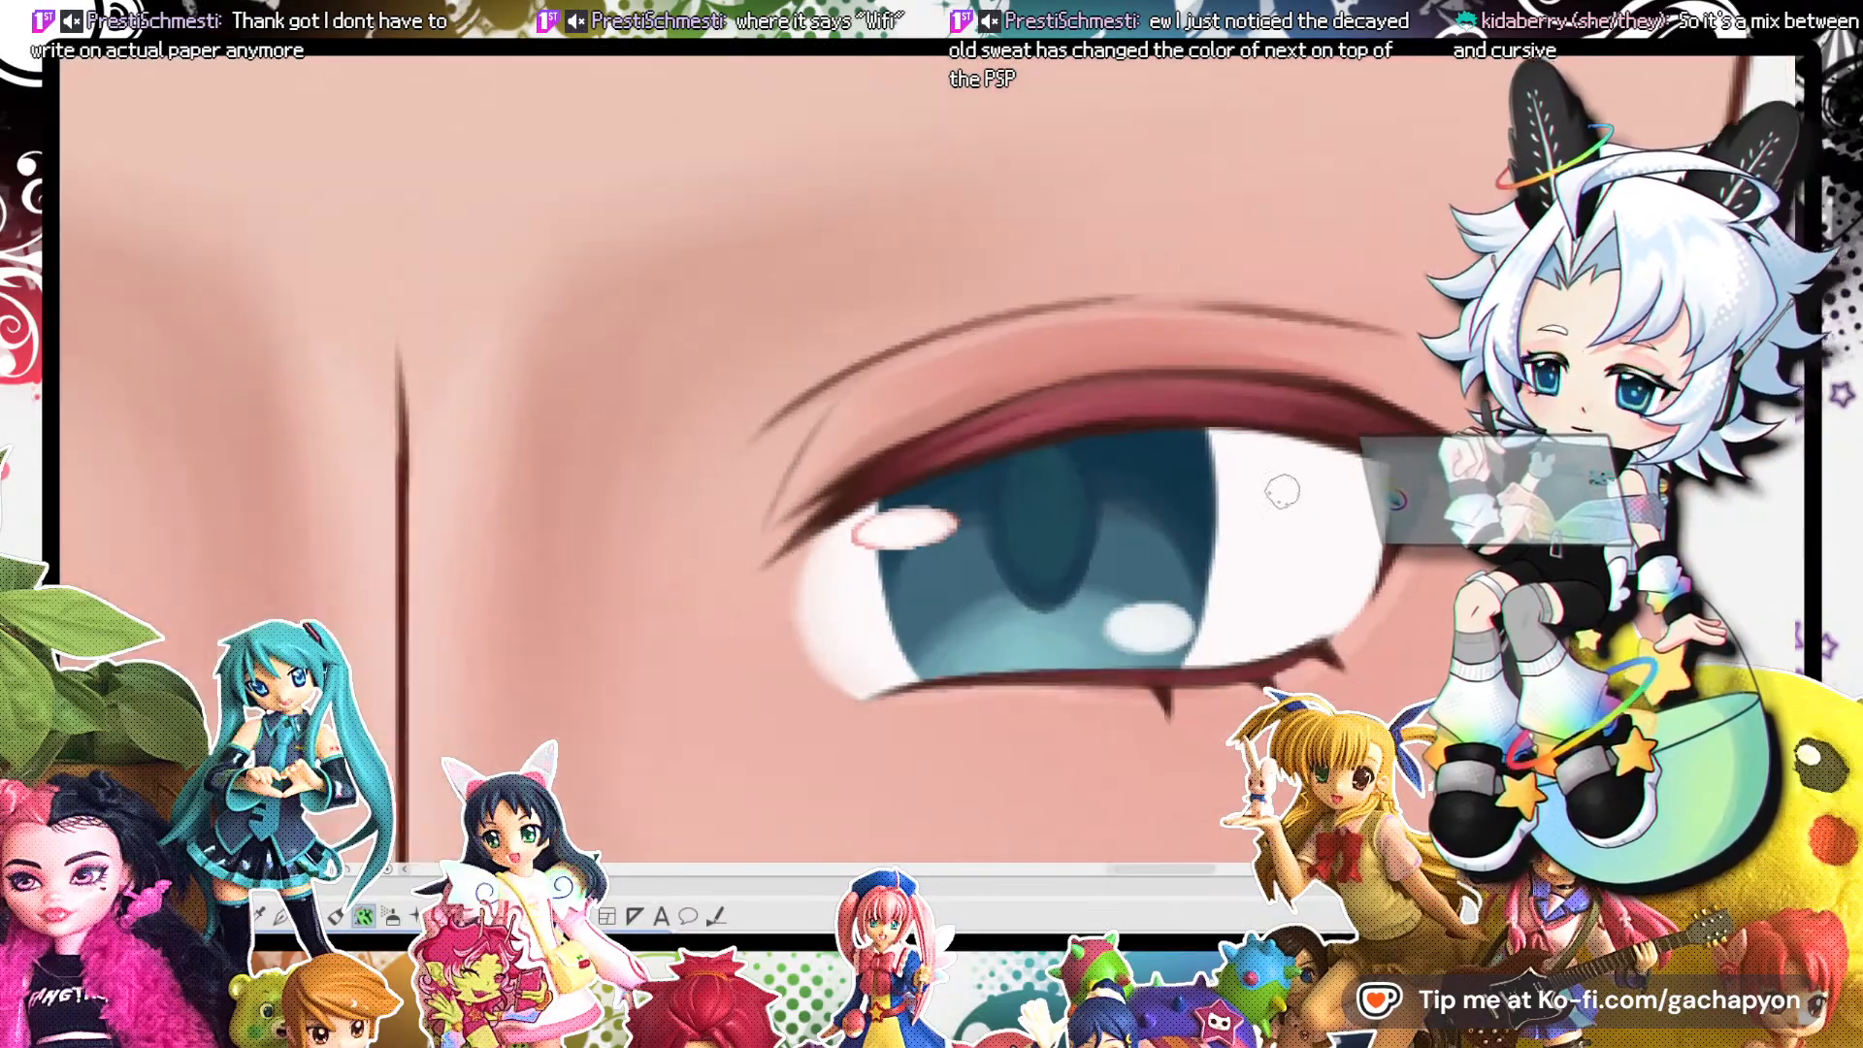
Paint a soft lavender shadow across the upper part of the eye white, directly beneath the upper eyelid.
scroll(1245, 581, "up", 1)
scroll(1247, 586, "up", 4)
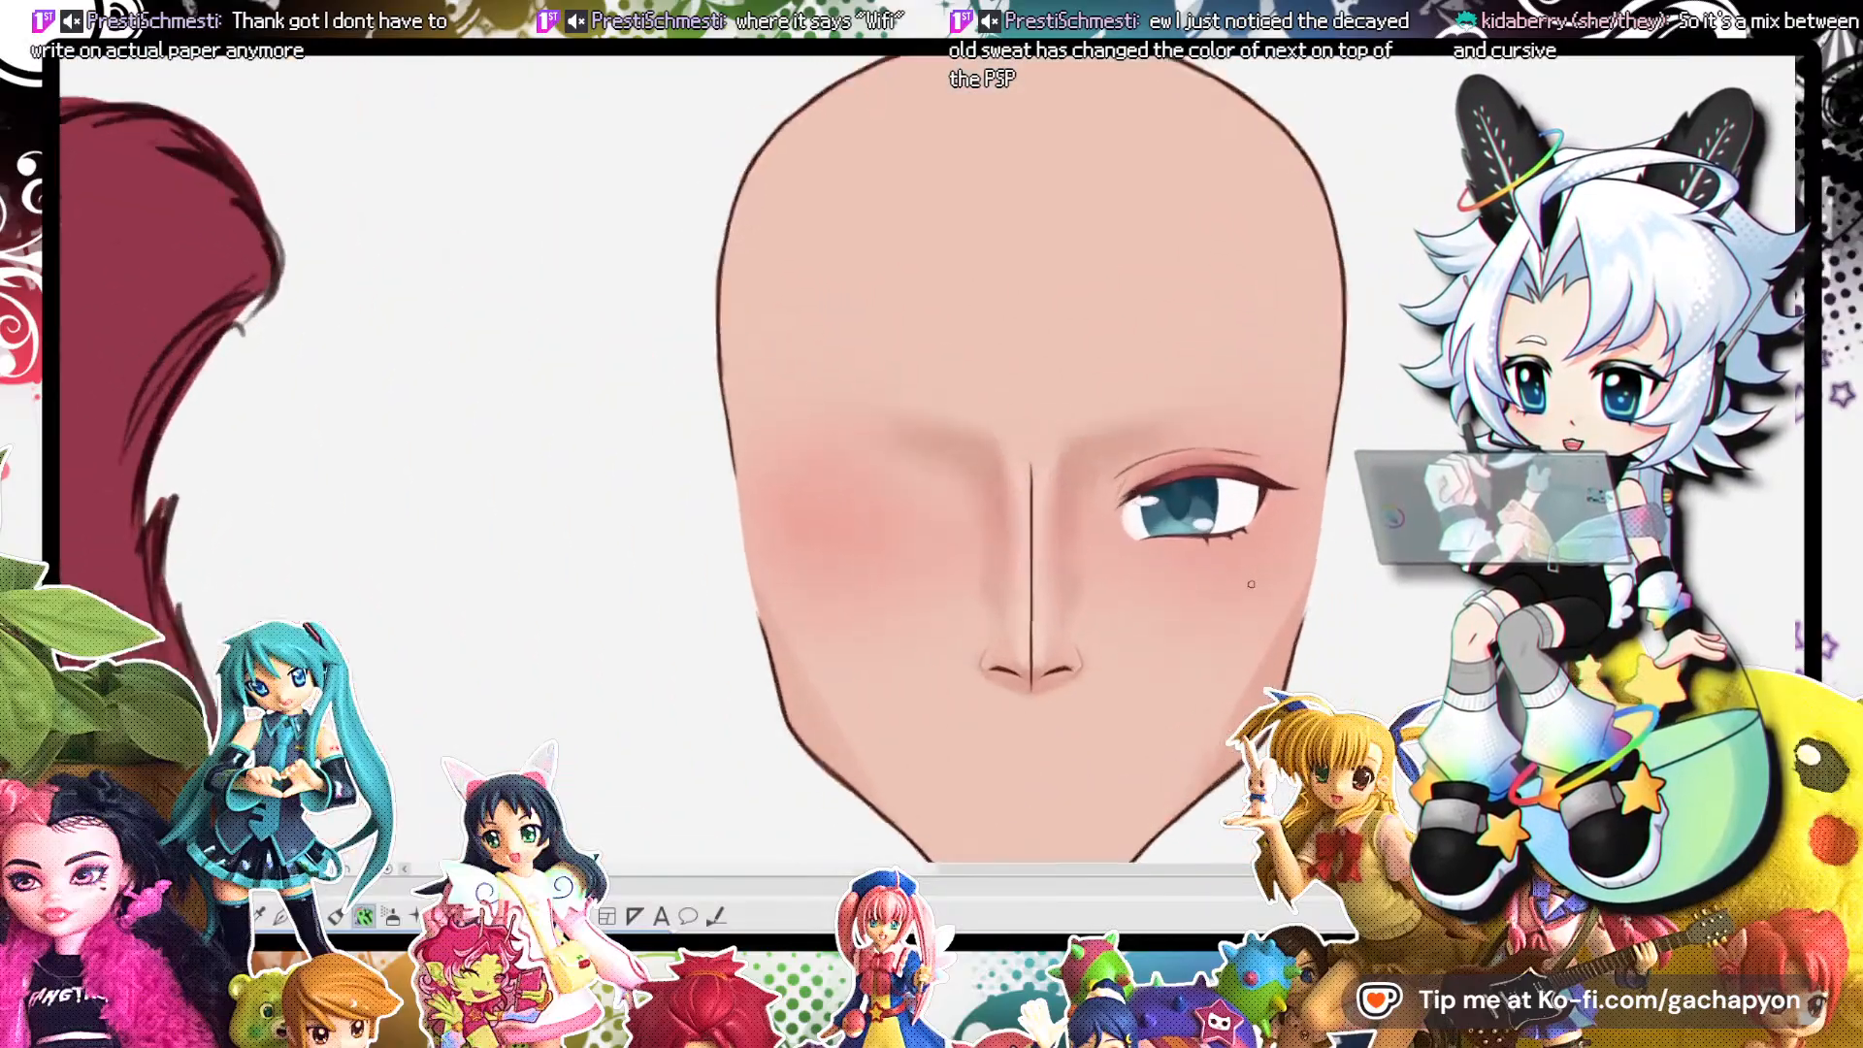
scroll(1064, 503, "down", 2)
scroll(1064, 503, "up", 2)
scroll(1086, 527, "up", 2)
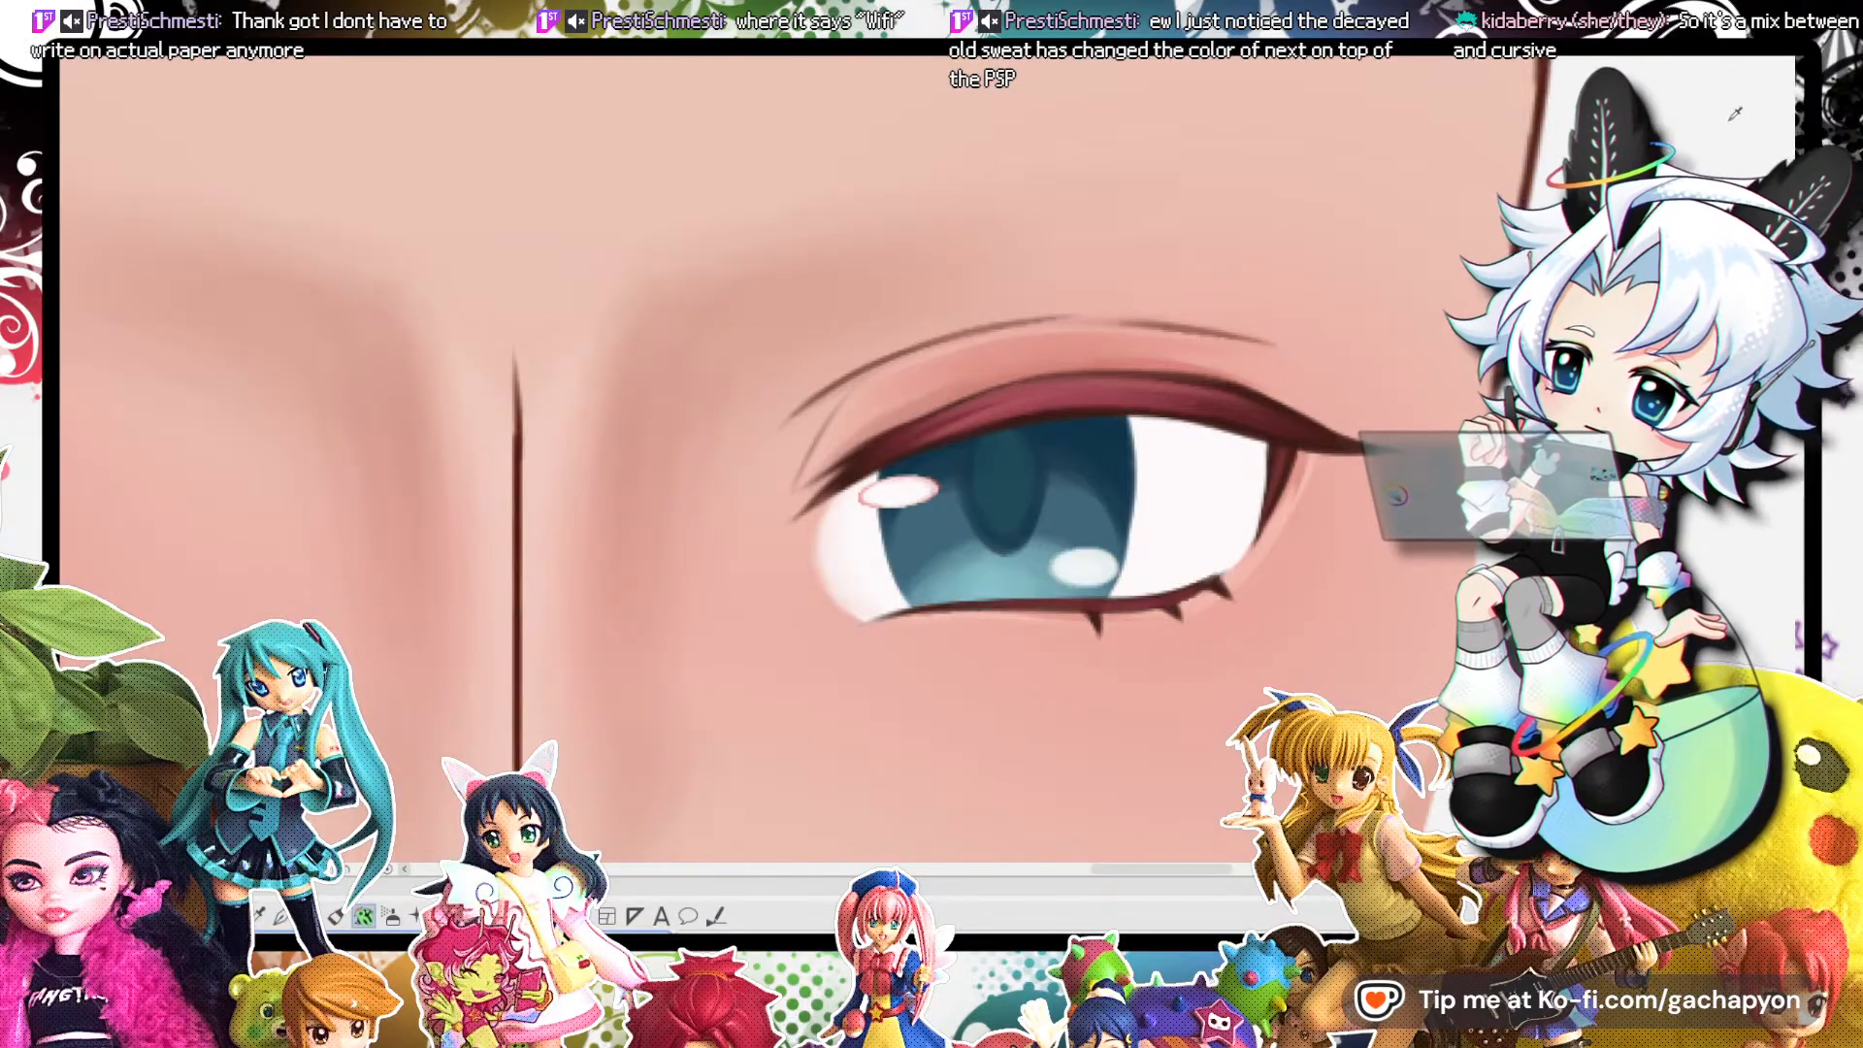
key("minus")
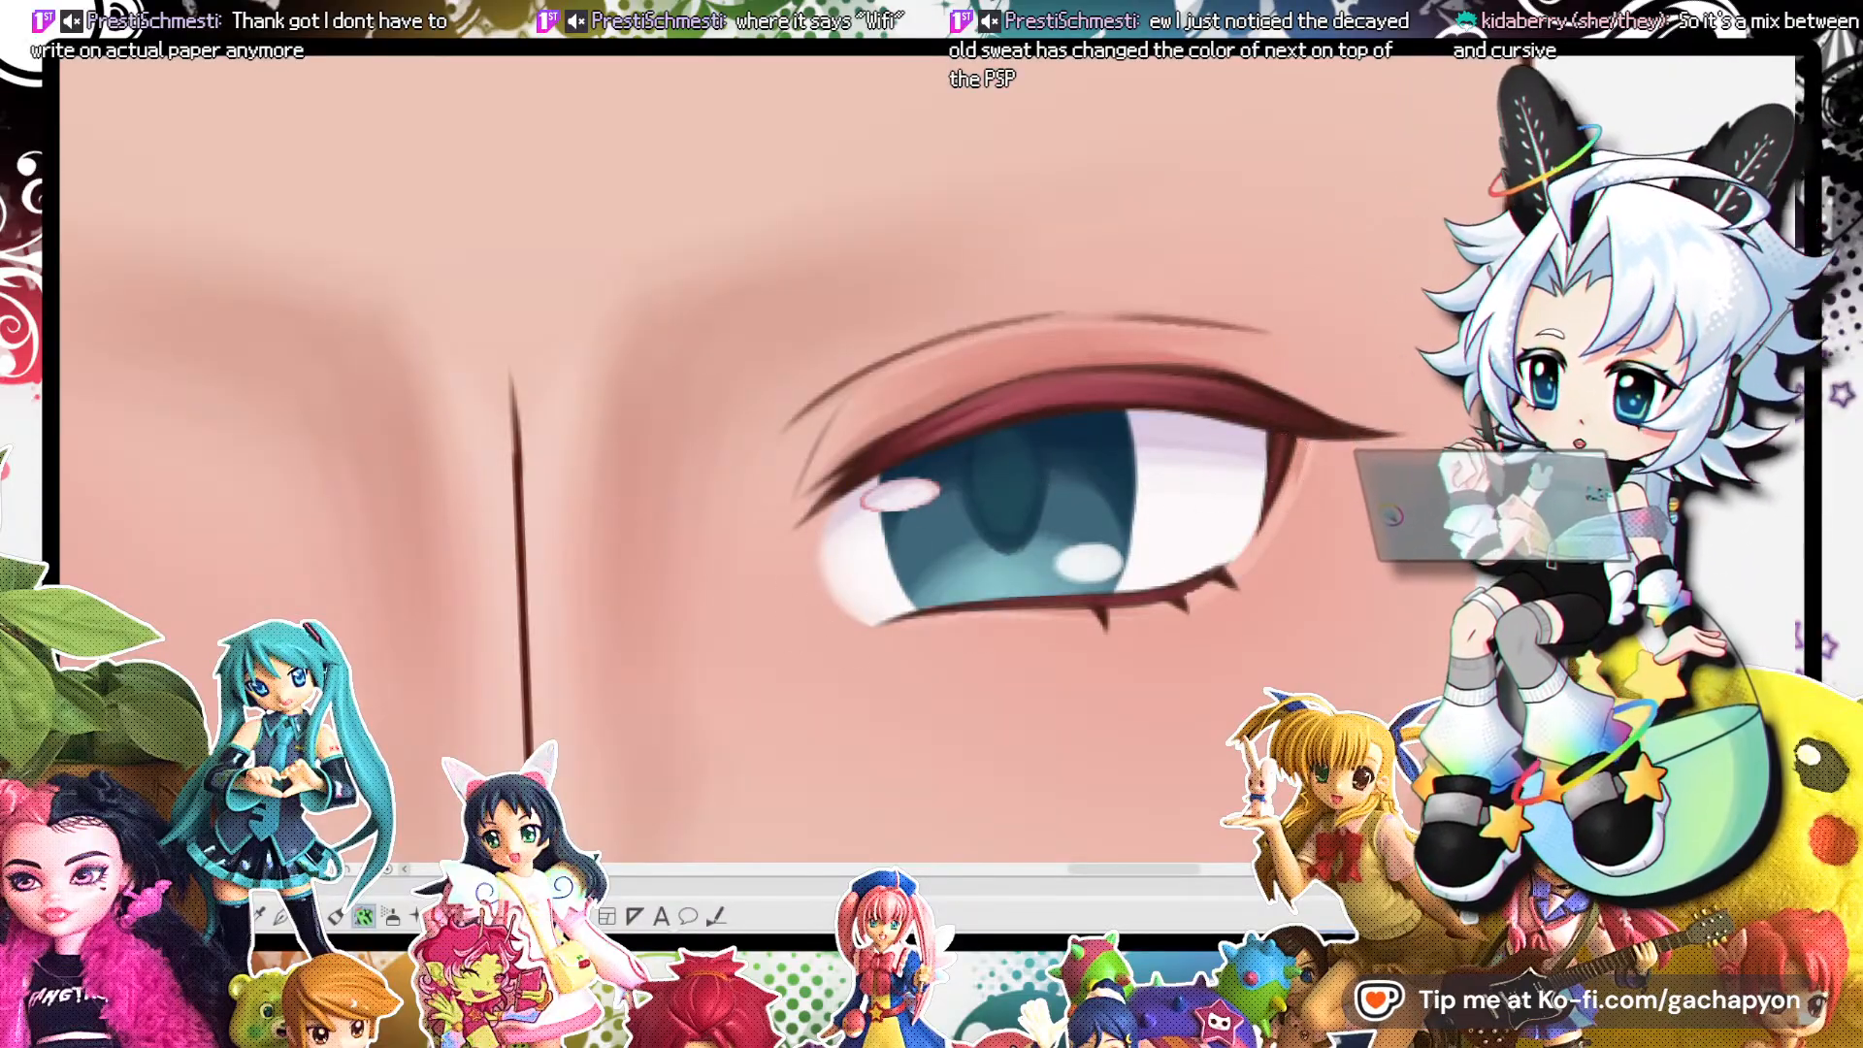
mouse_move(1739, 116)
left_mouse_down()
mouse_move(1737, 156)
mouse_move(1103, 275)
left_mouse_up()
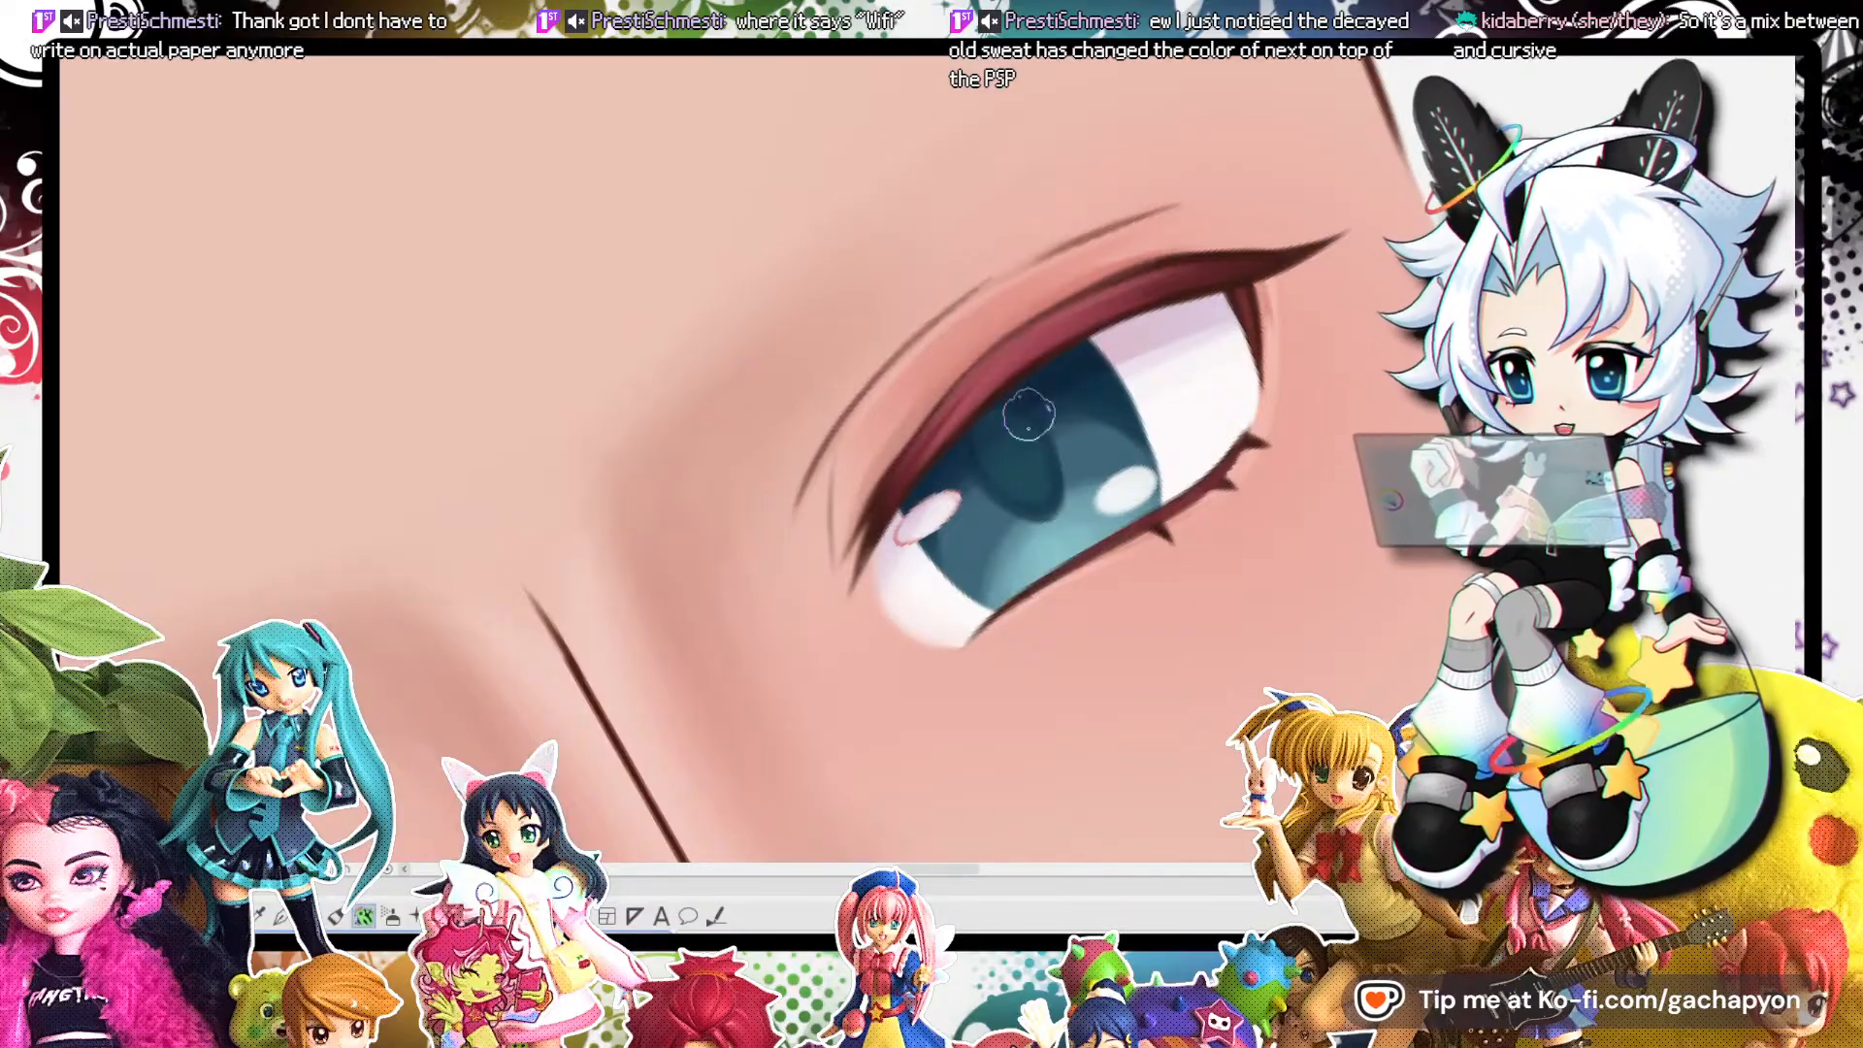
Examine the shaded open eye close up and at full-face scale, with the face both tilted and upright.
scroll(1195, 355, "down", 6)
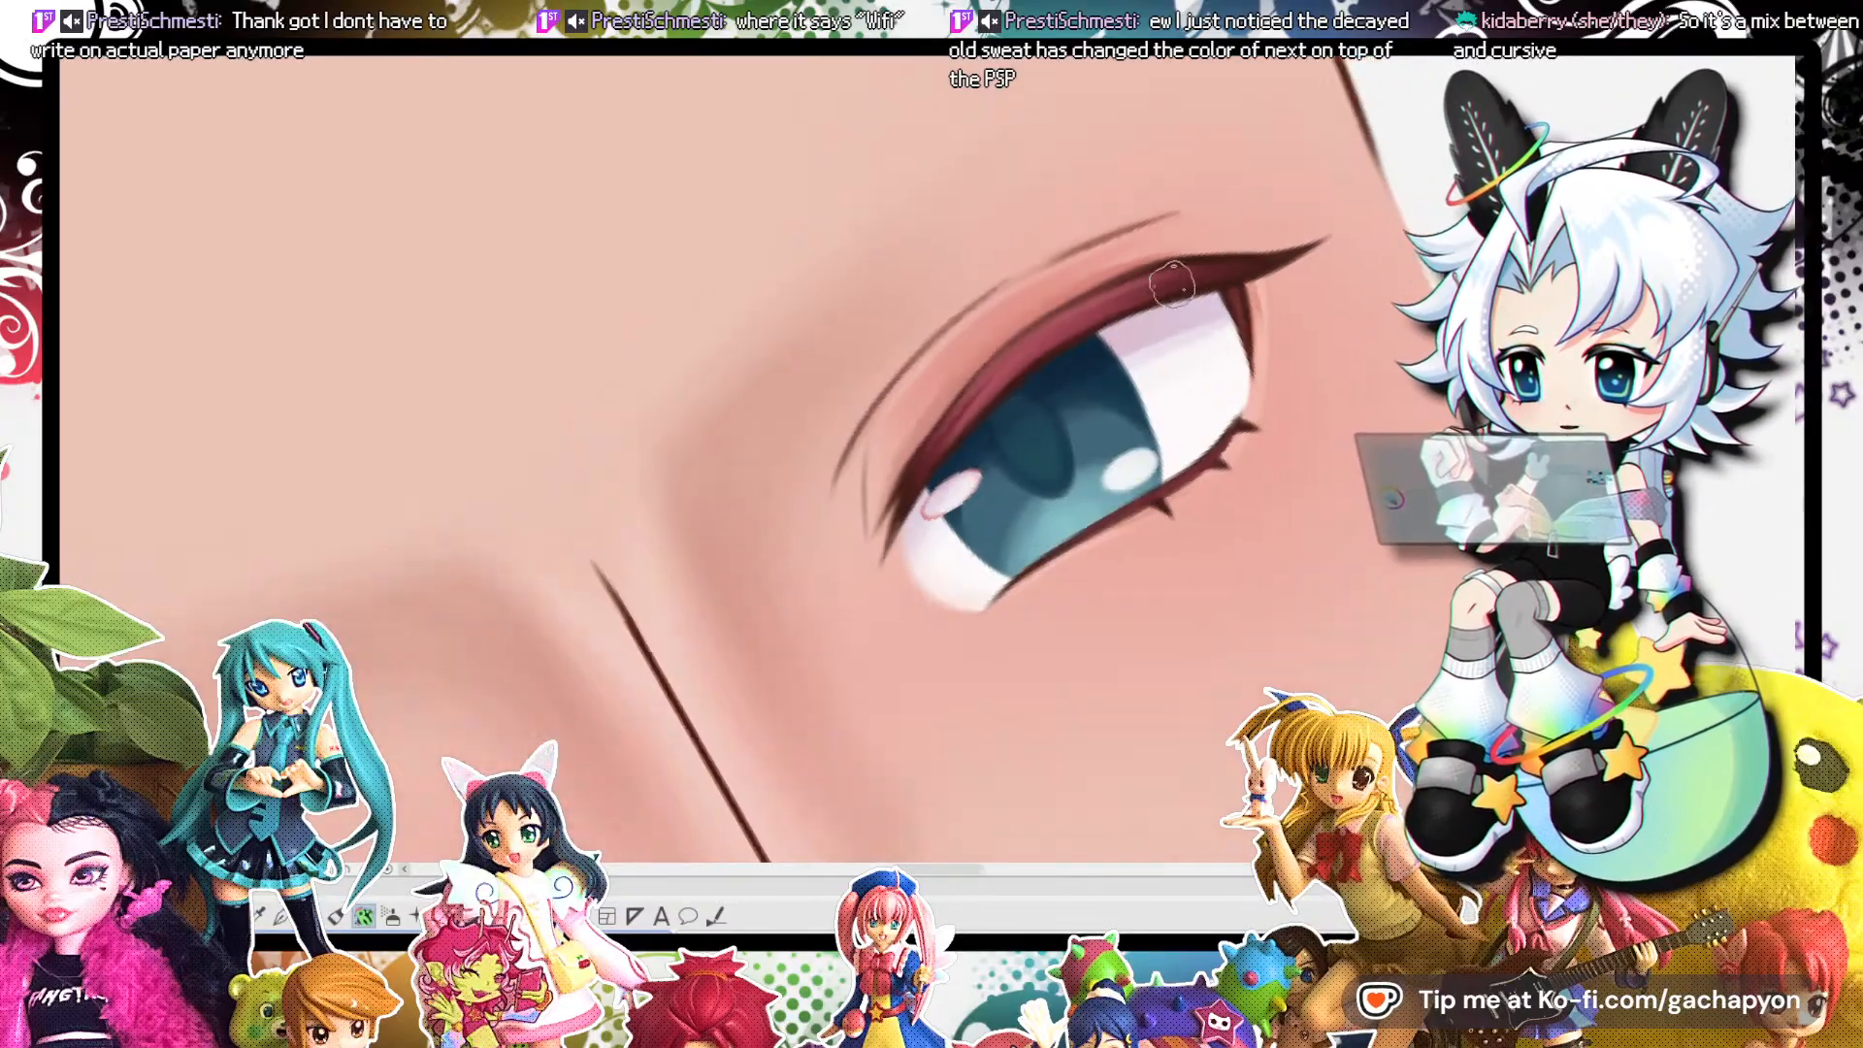
scroll(1183, 323, "up", 5)
scroll(1183, 323, "down", 2)
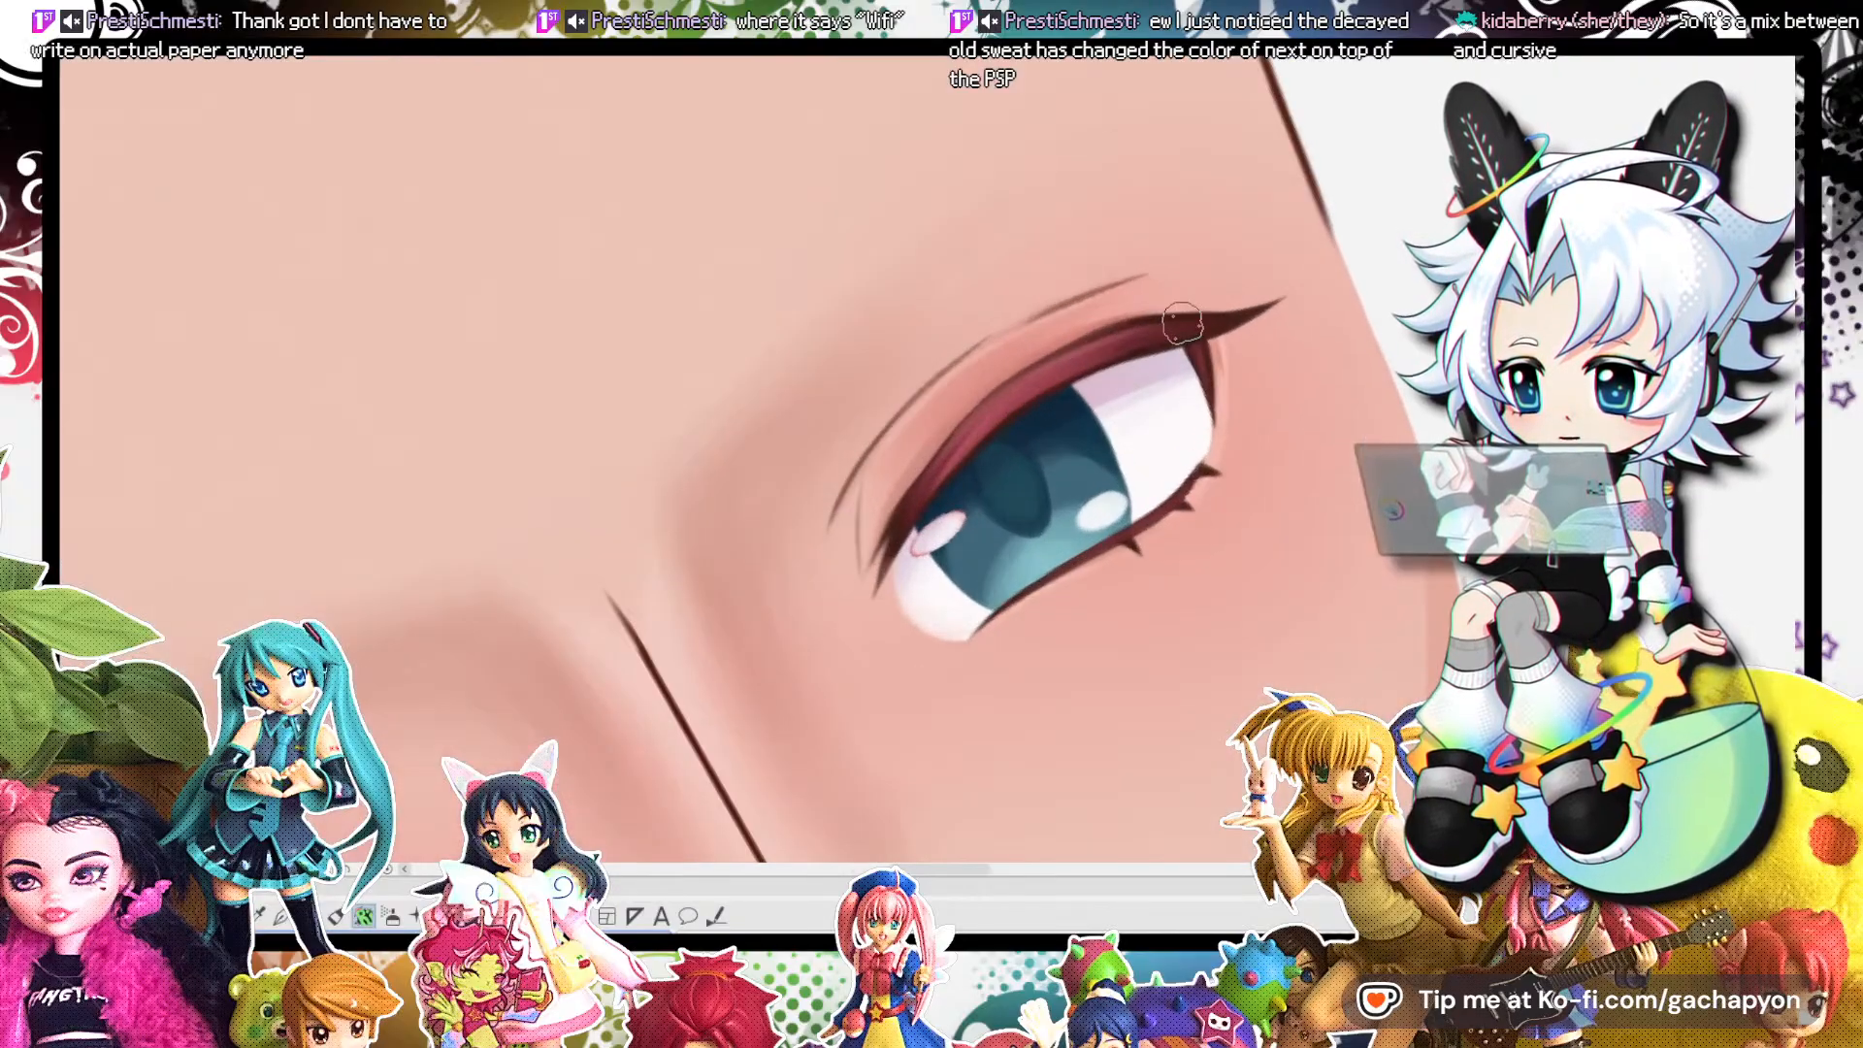
scroll(1198, 393, "down", 5)
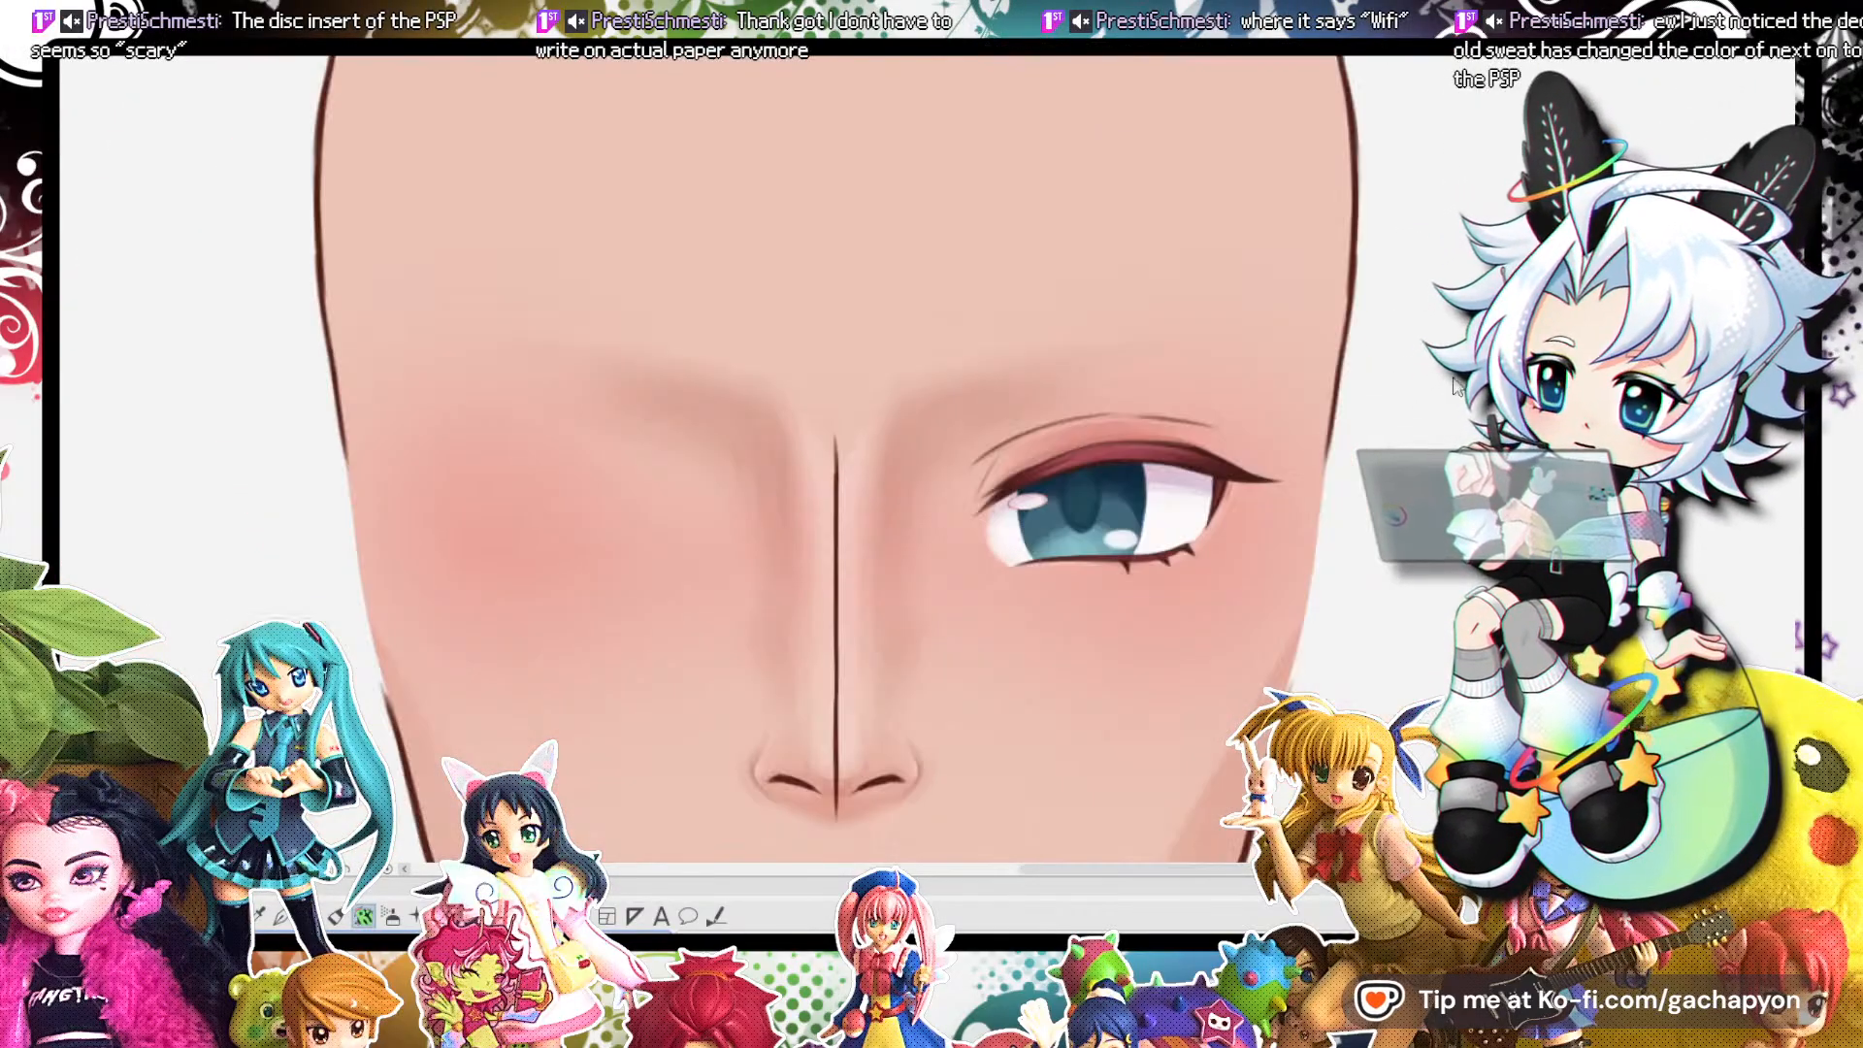
scroll(905, 388, "up", 4)
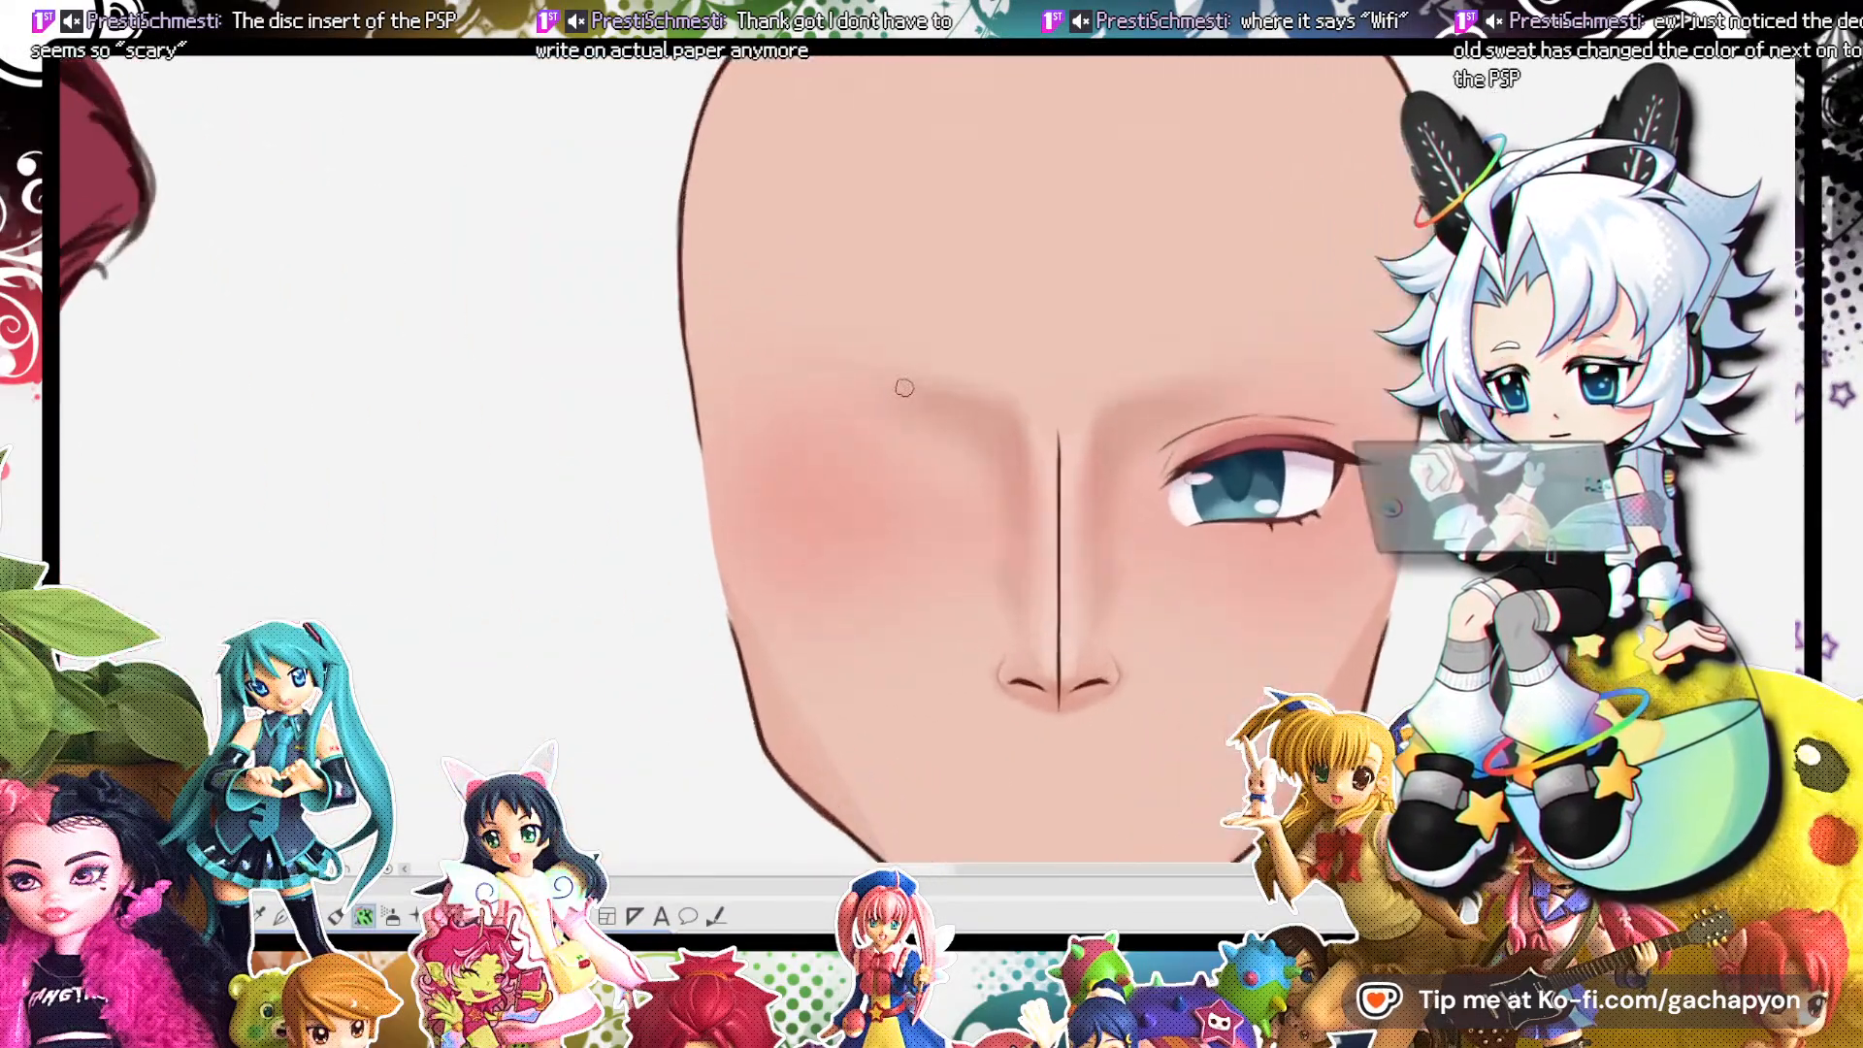
scroll(912, 375, "down", 1)
scroll(1152, 388, "up", 2)
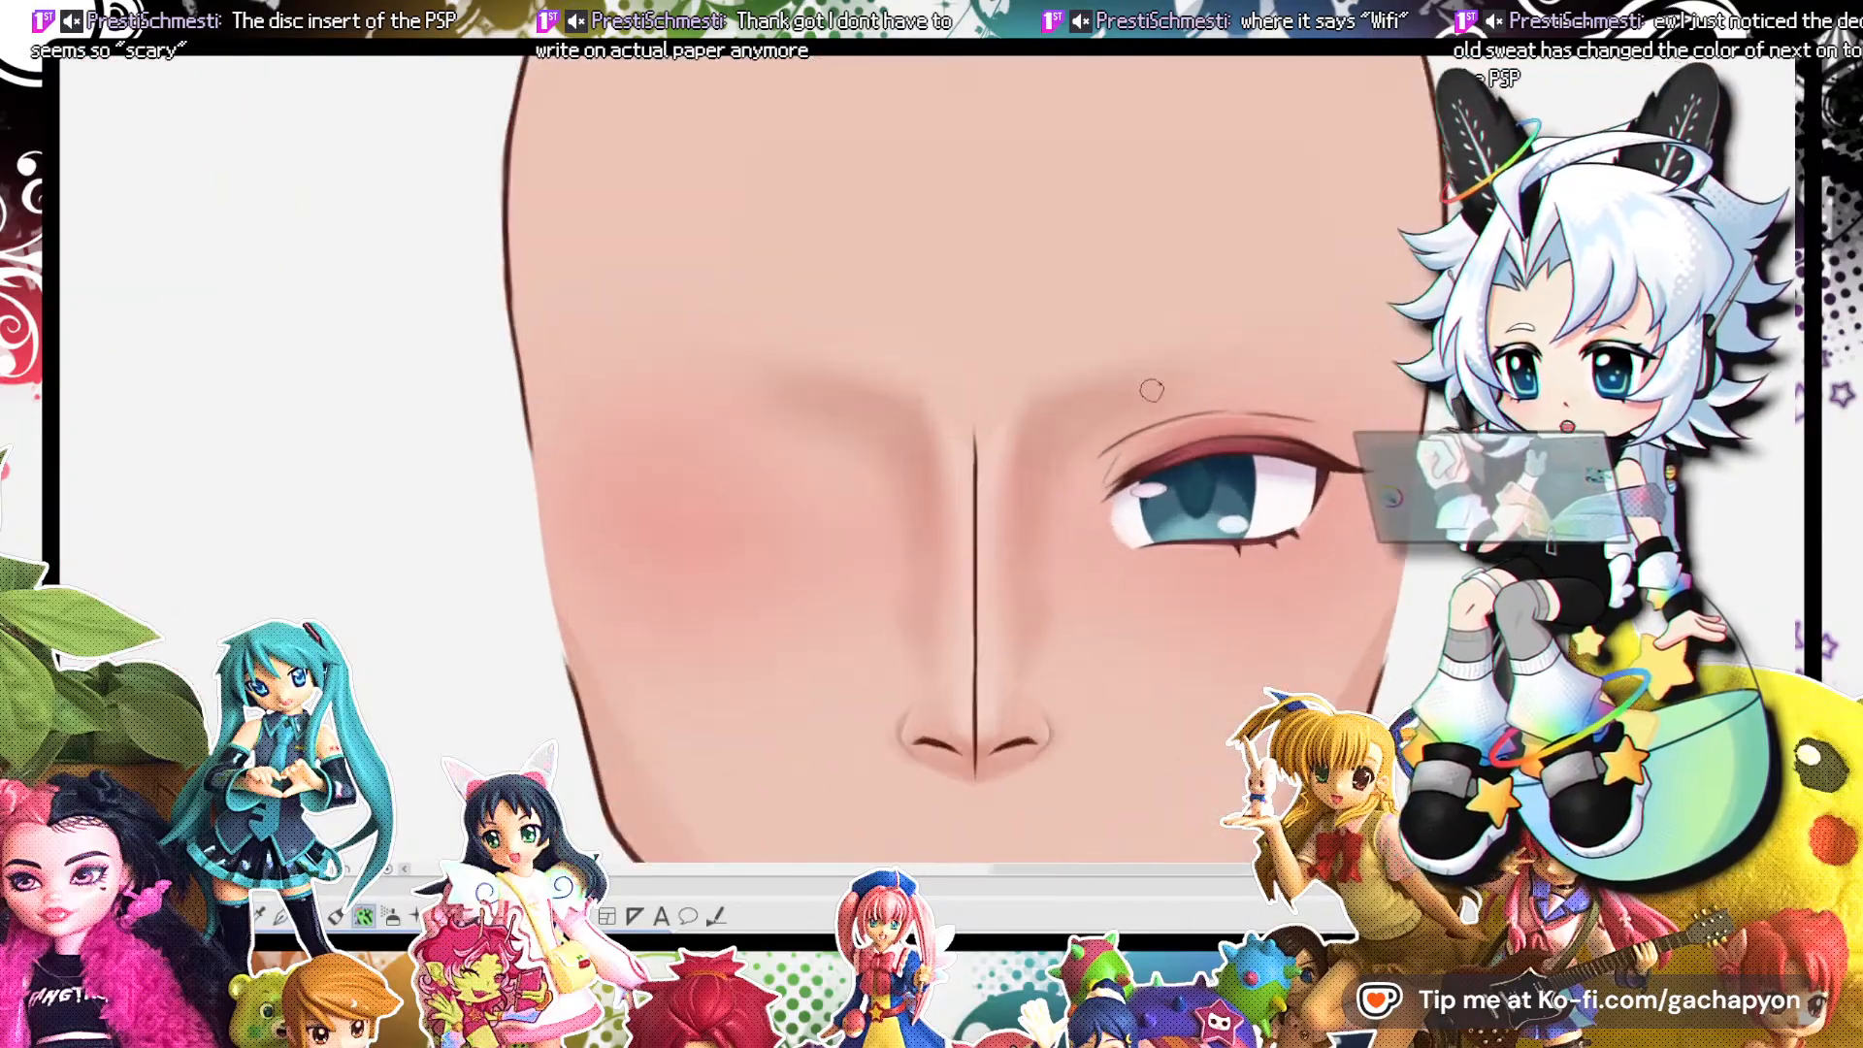
scroll(1144, 563, "up", 1)
scroll(850, 402, "down", 3)
scroll(1210, 470, "up", 2)
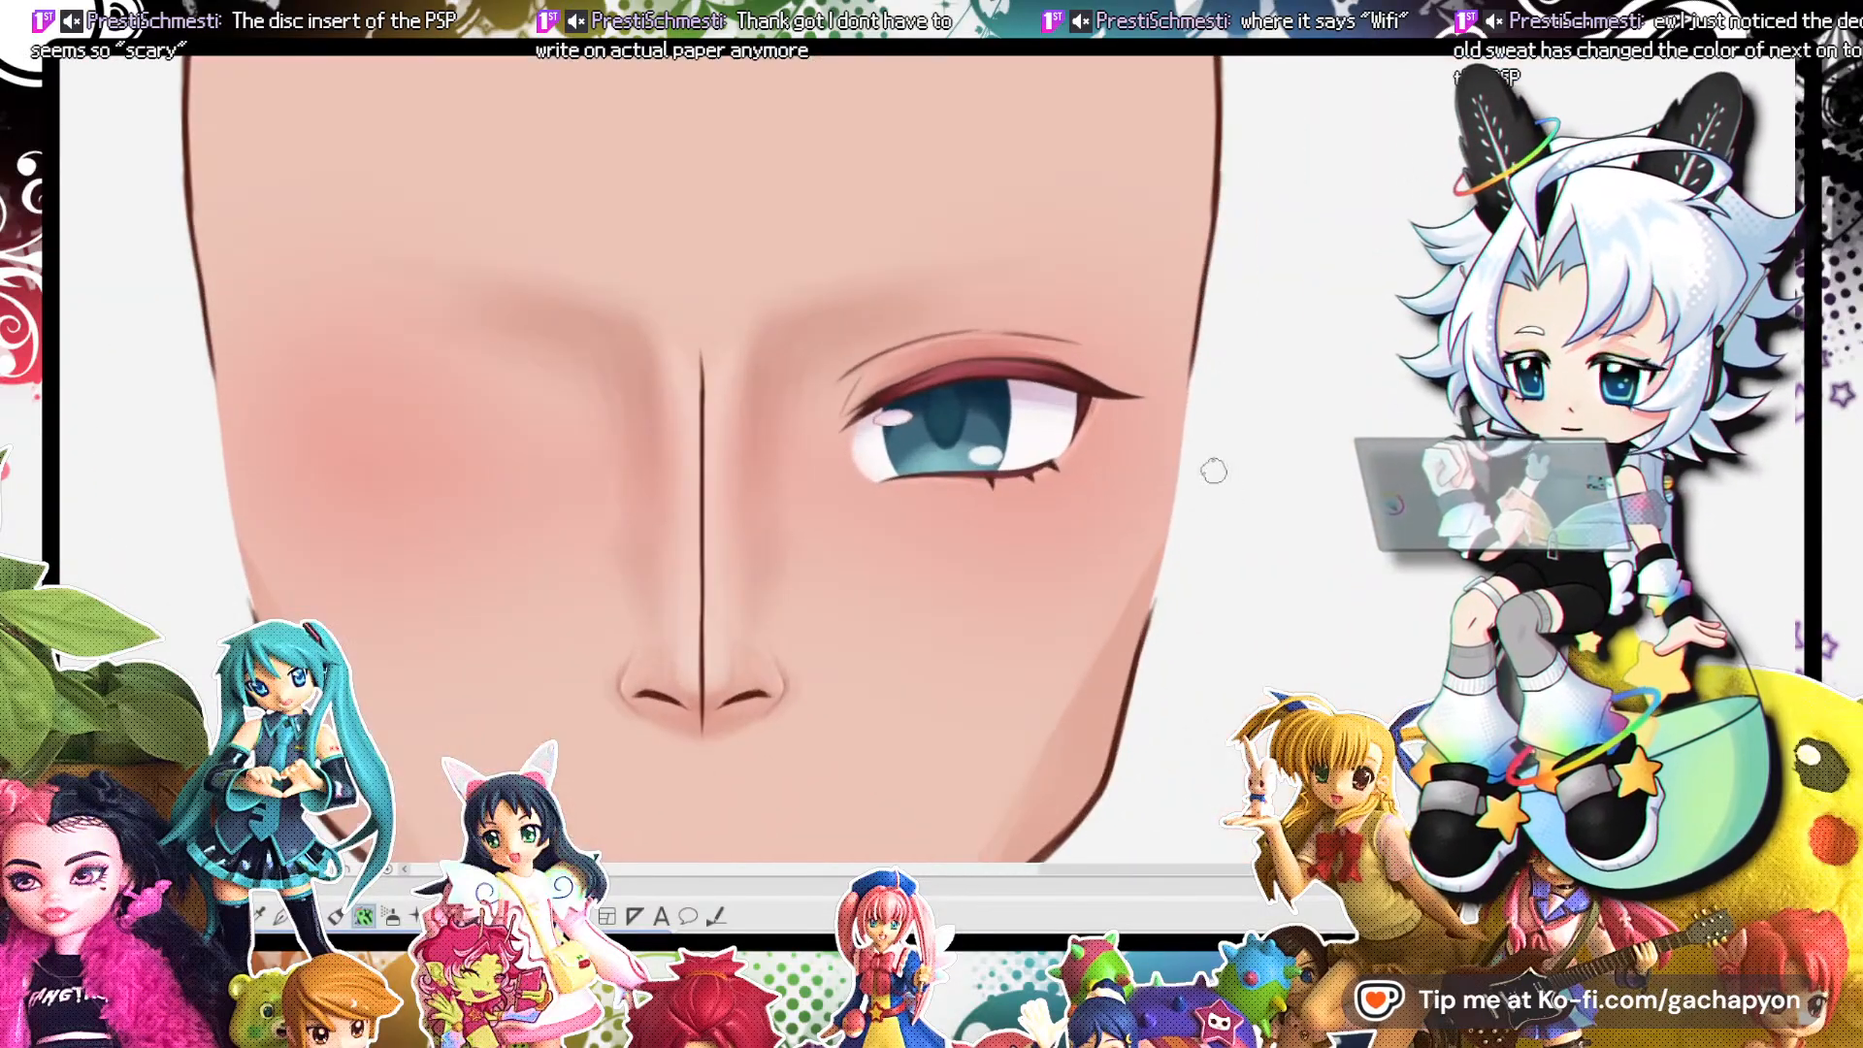
scroll(1211, 476, "up", 1)
scroll(1208, 480, "down", 2)
scroll(825, 439, "up", 2)
scroll(1070, 361, "down", 3)
scroll(1070, 364, "down", 3)
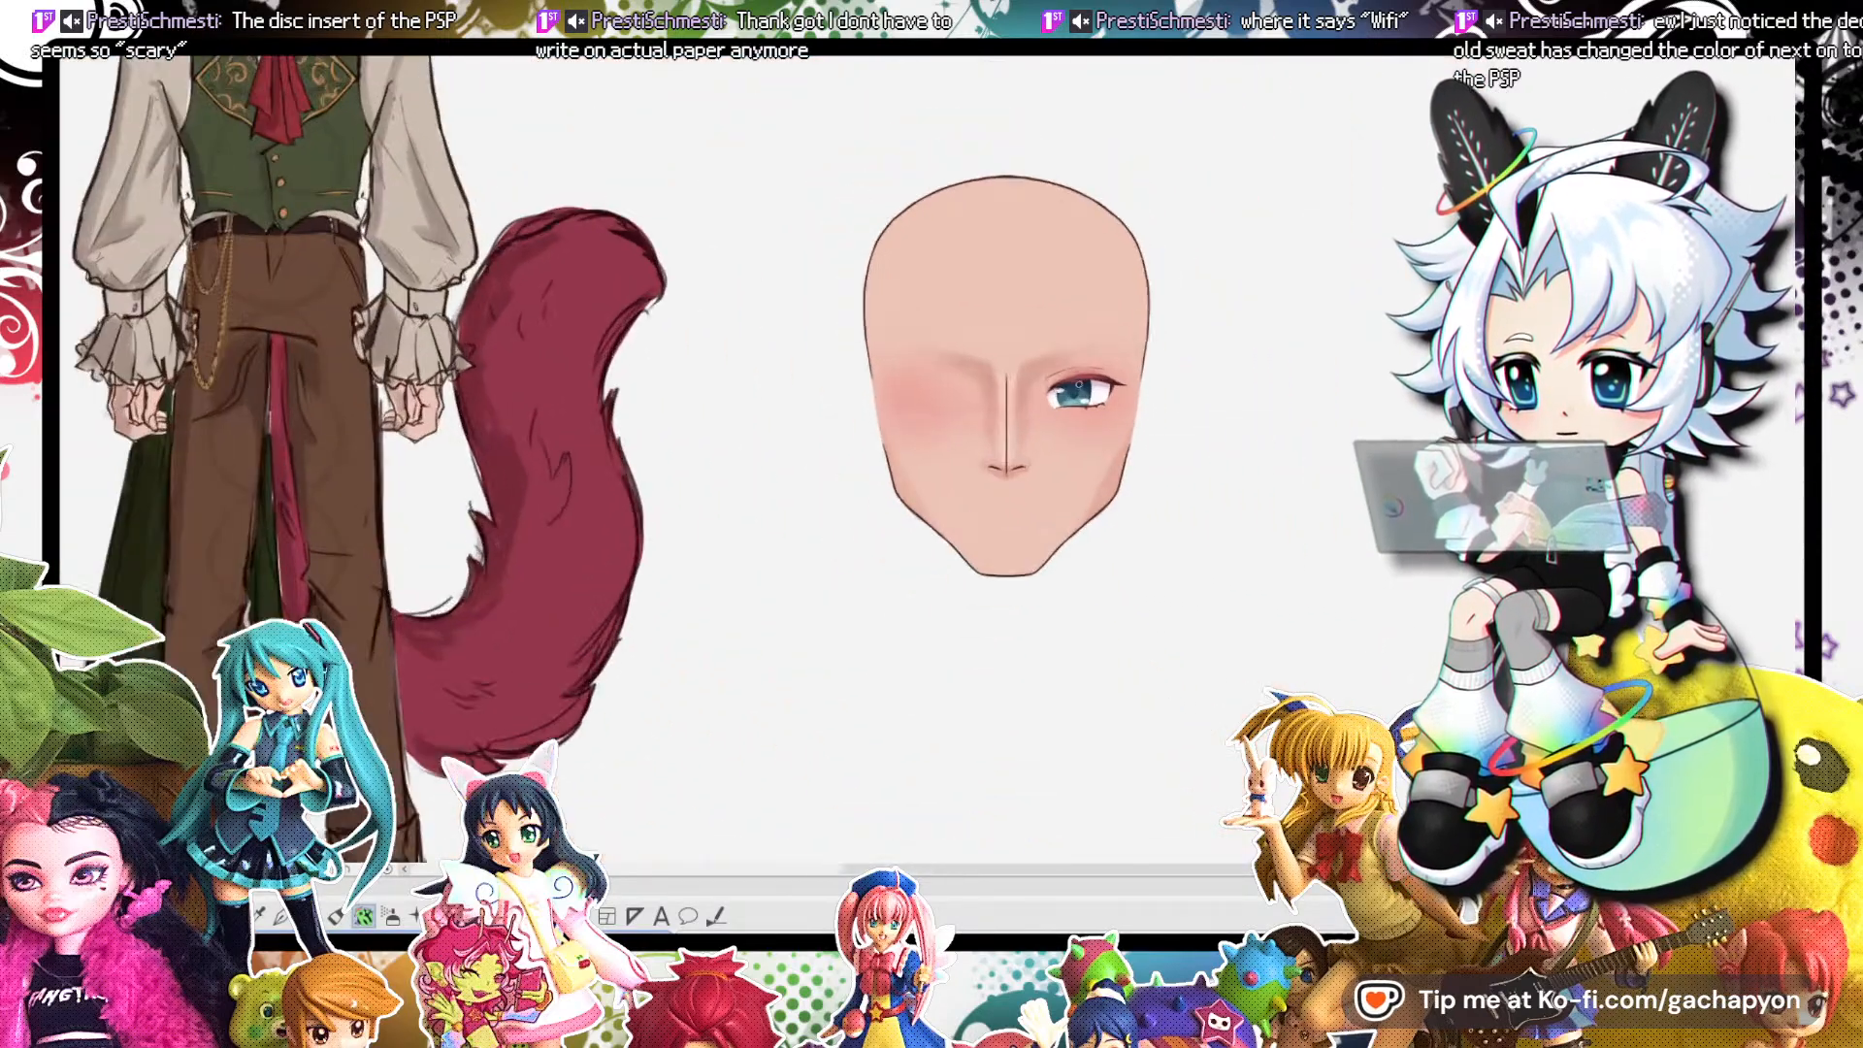
scroll(1072, 397, "up", 2)
scroll(1072, 397, "up", 3)
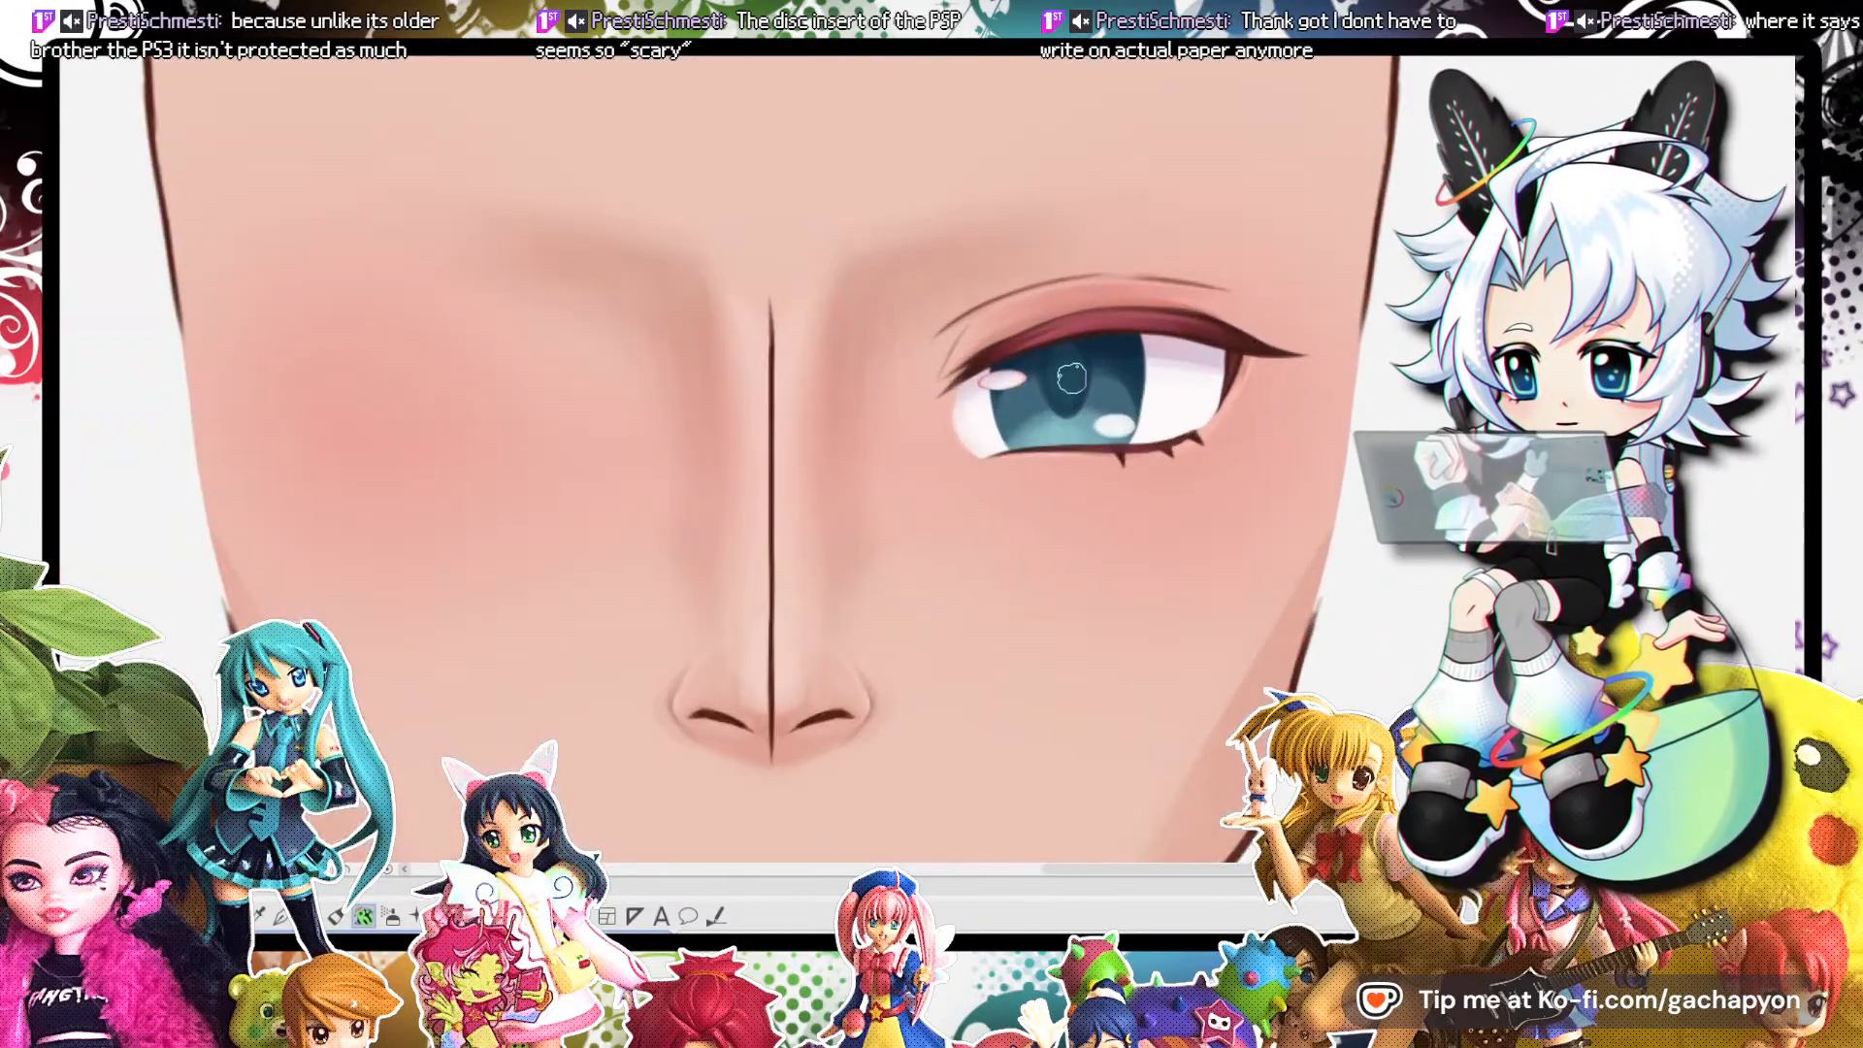
scroll(1071, 379, "up", 2)
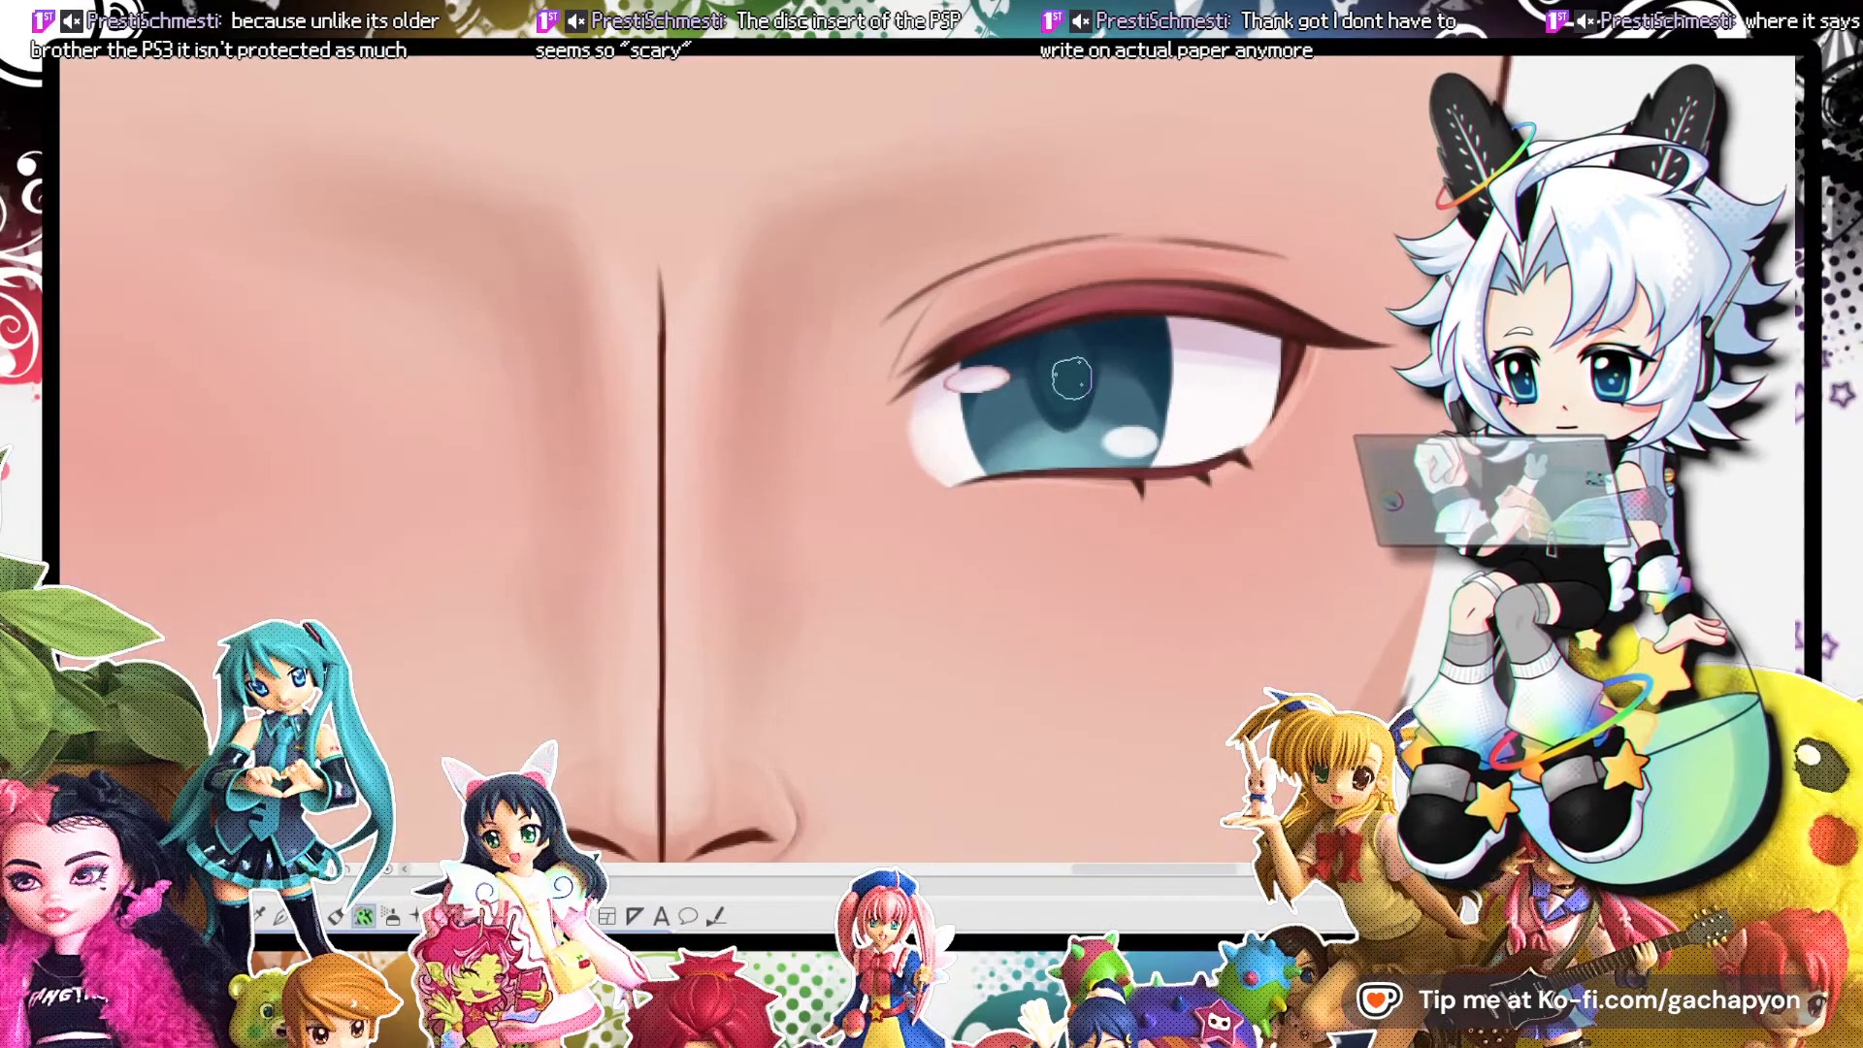
scroll(1072, 379, "down", 4)
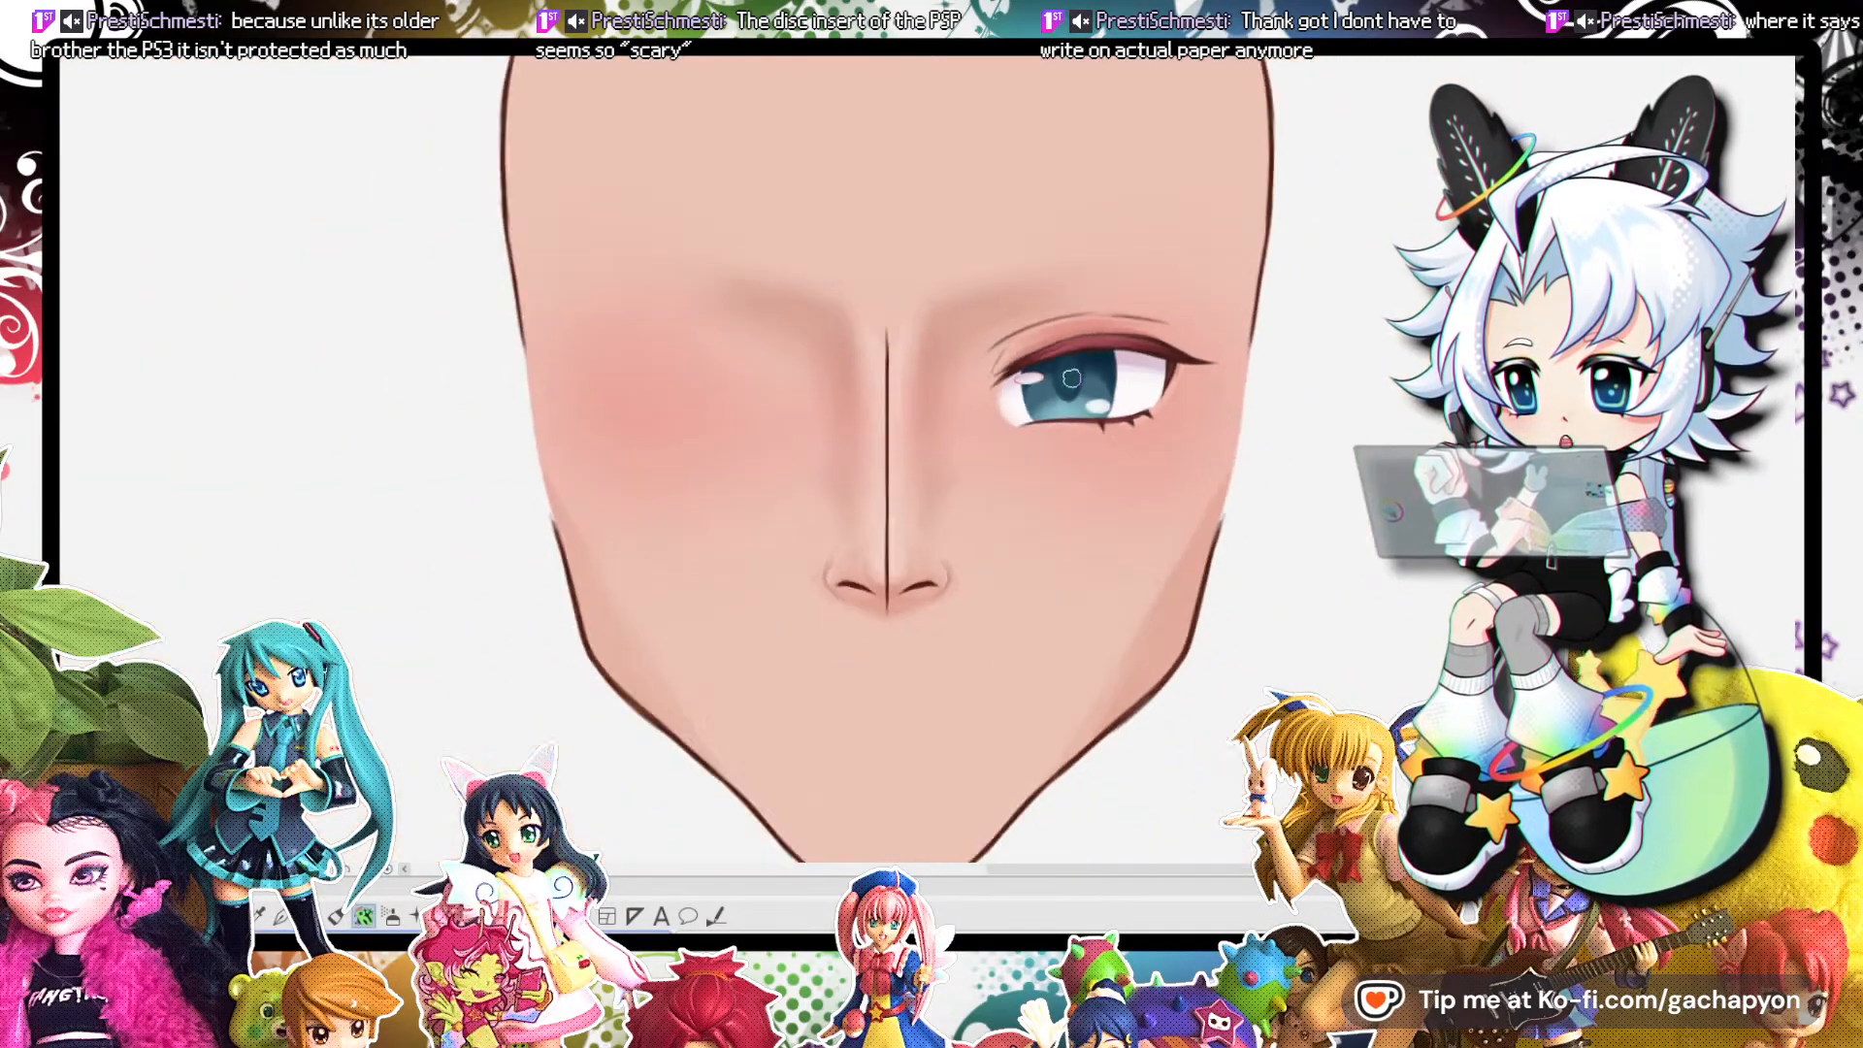
scroll(1088, 337, "up", 1)
scroll(1089, 337, "up", 3)
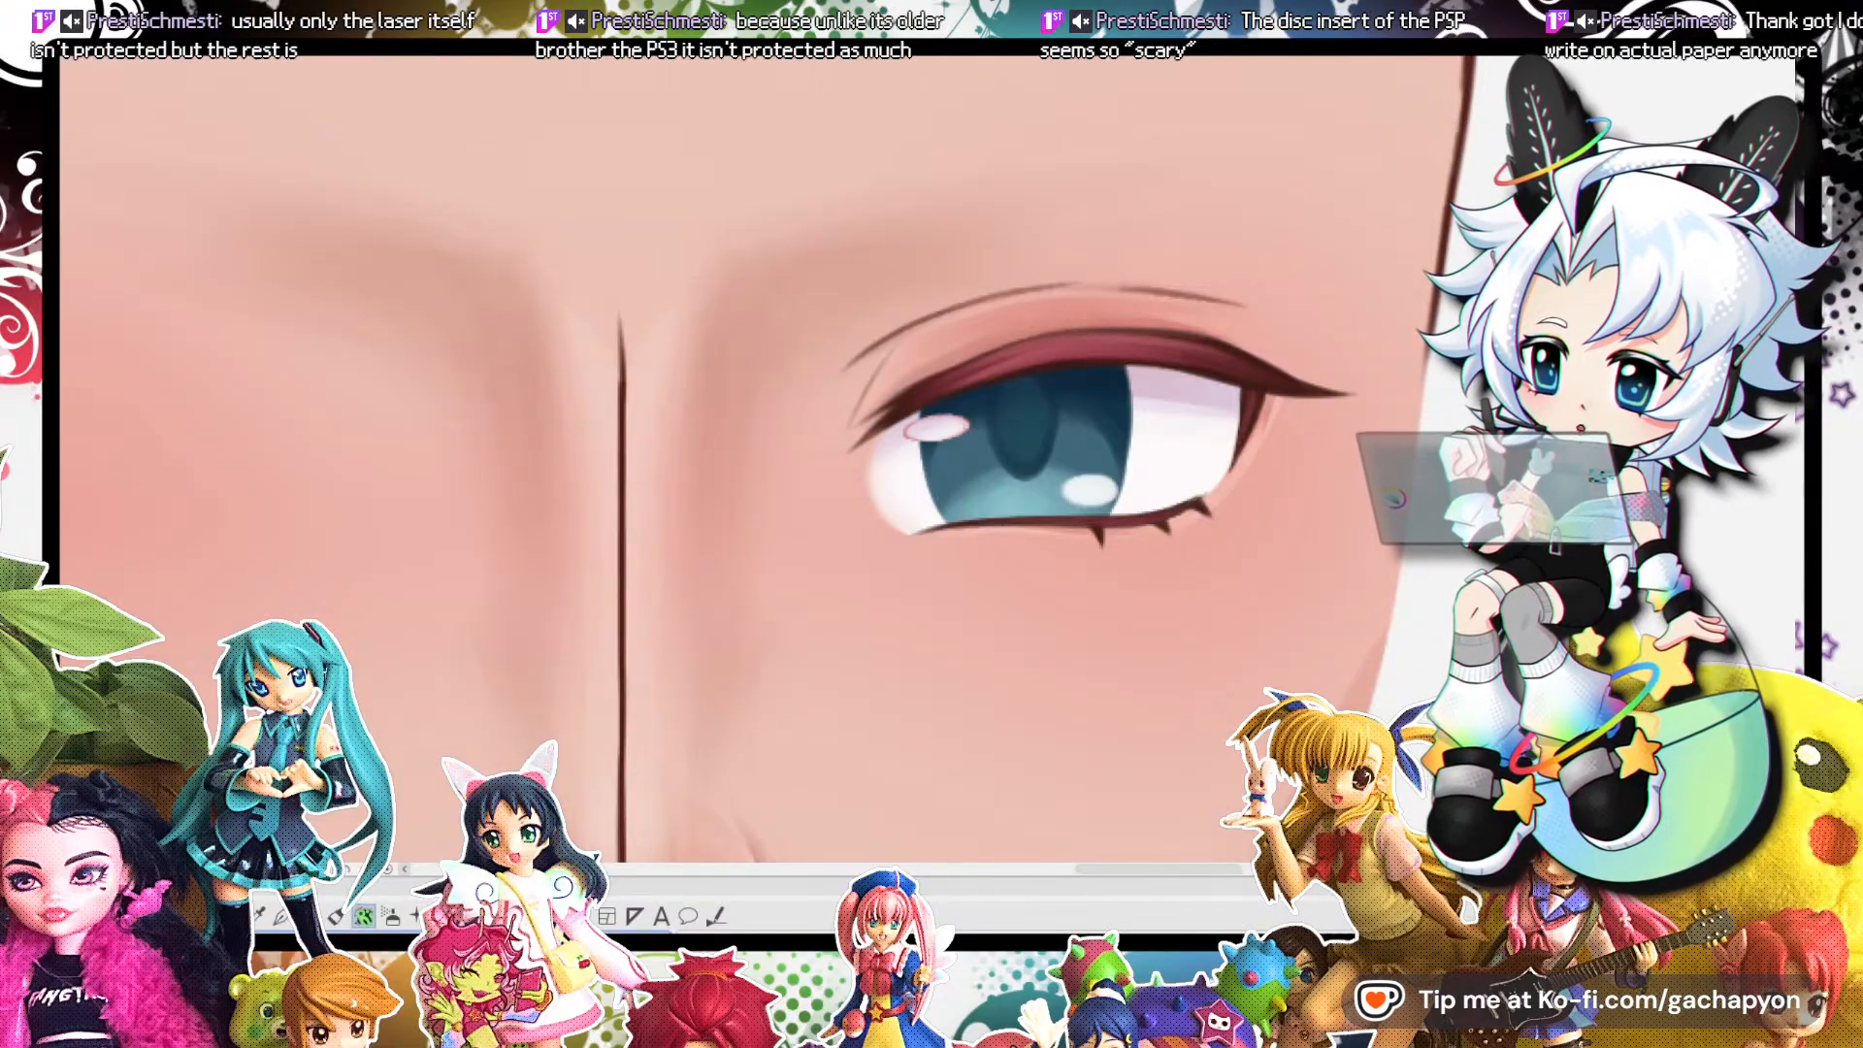
scroll(1059, 445, "down", 5)
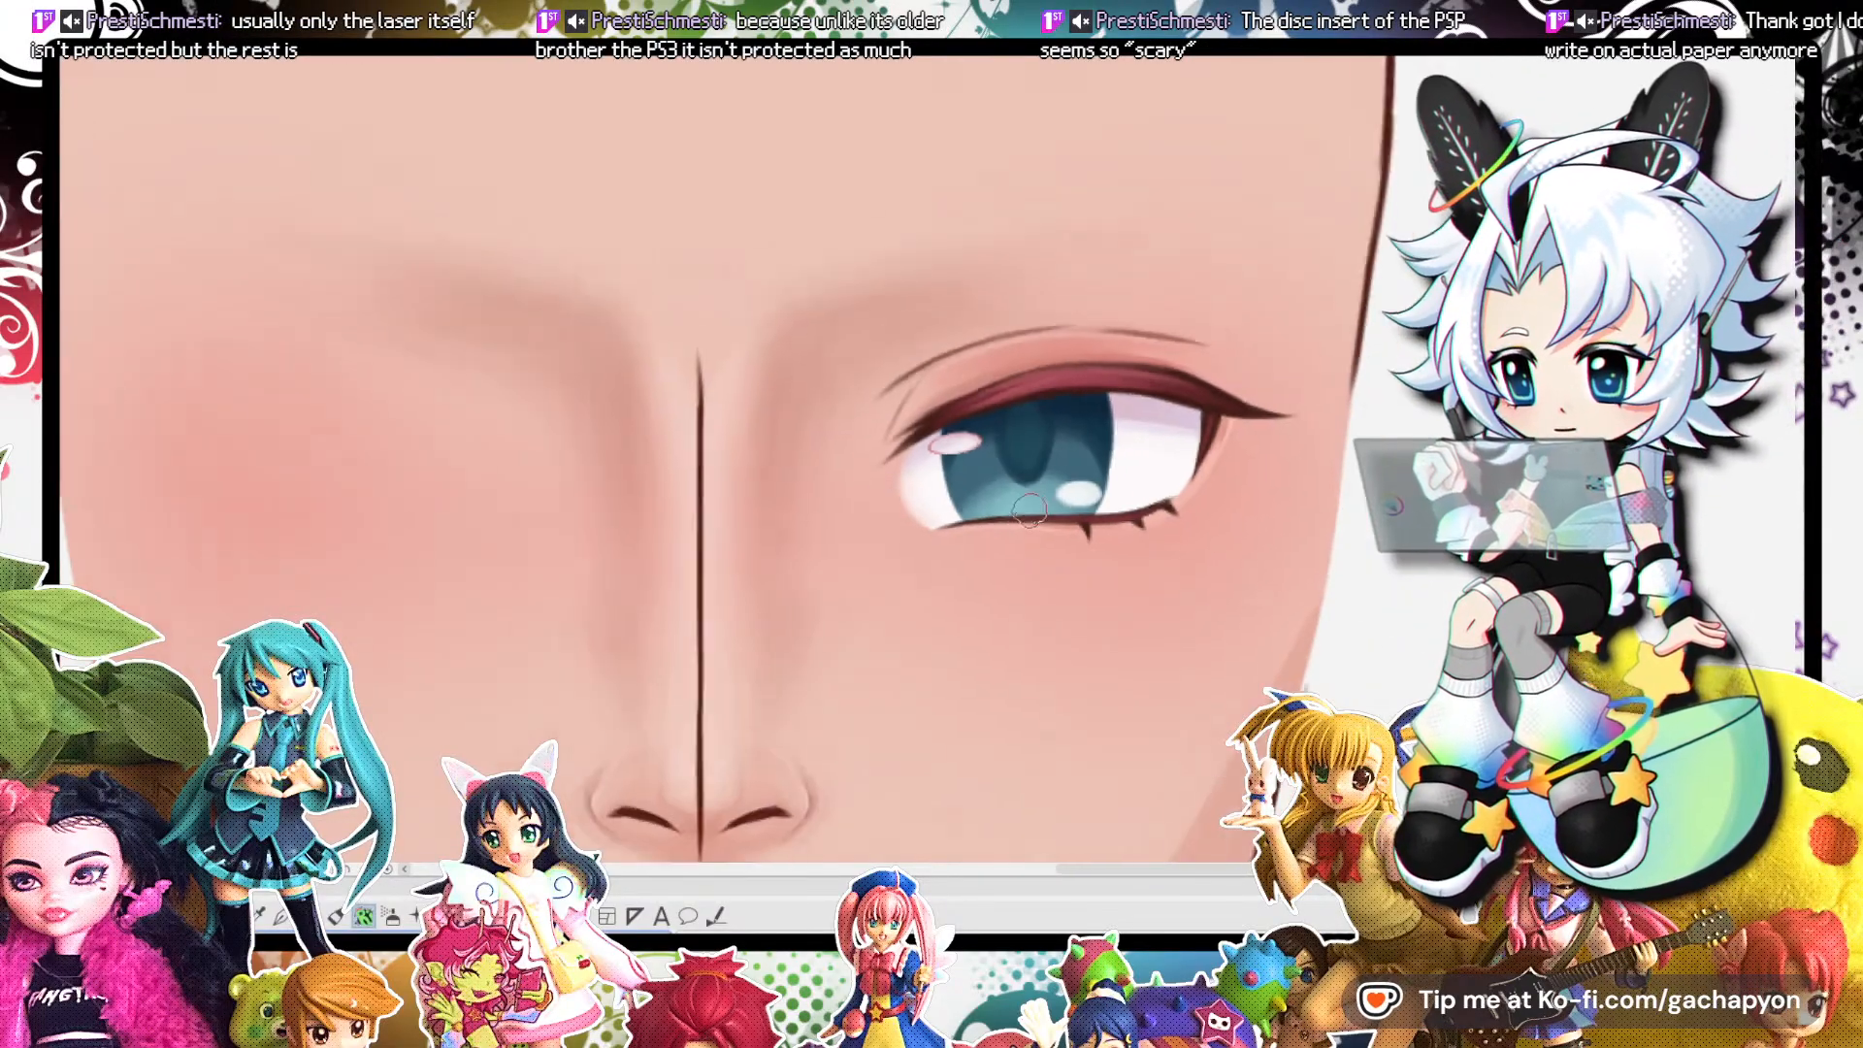
scroll(1089, 378, "down", 5)
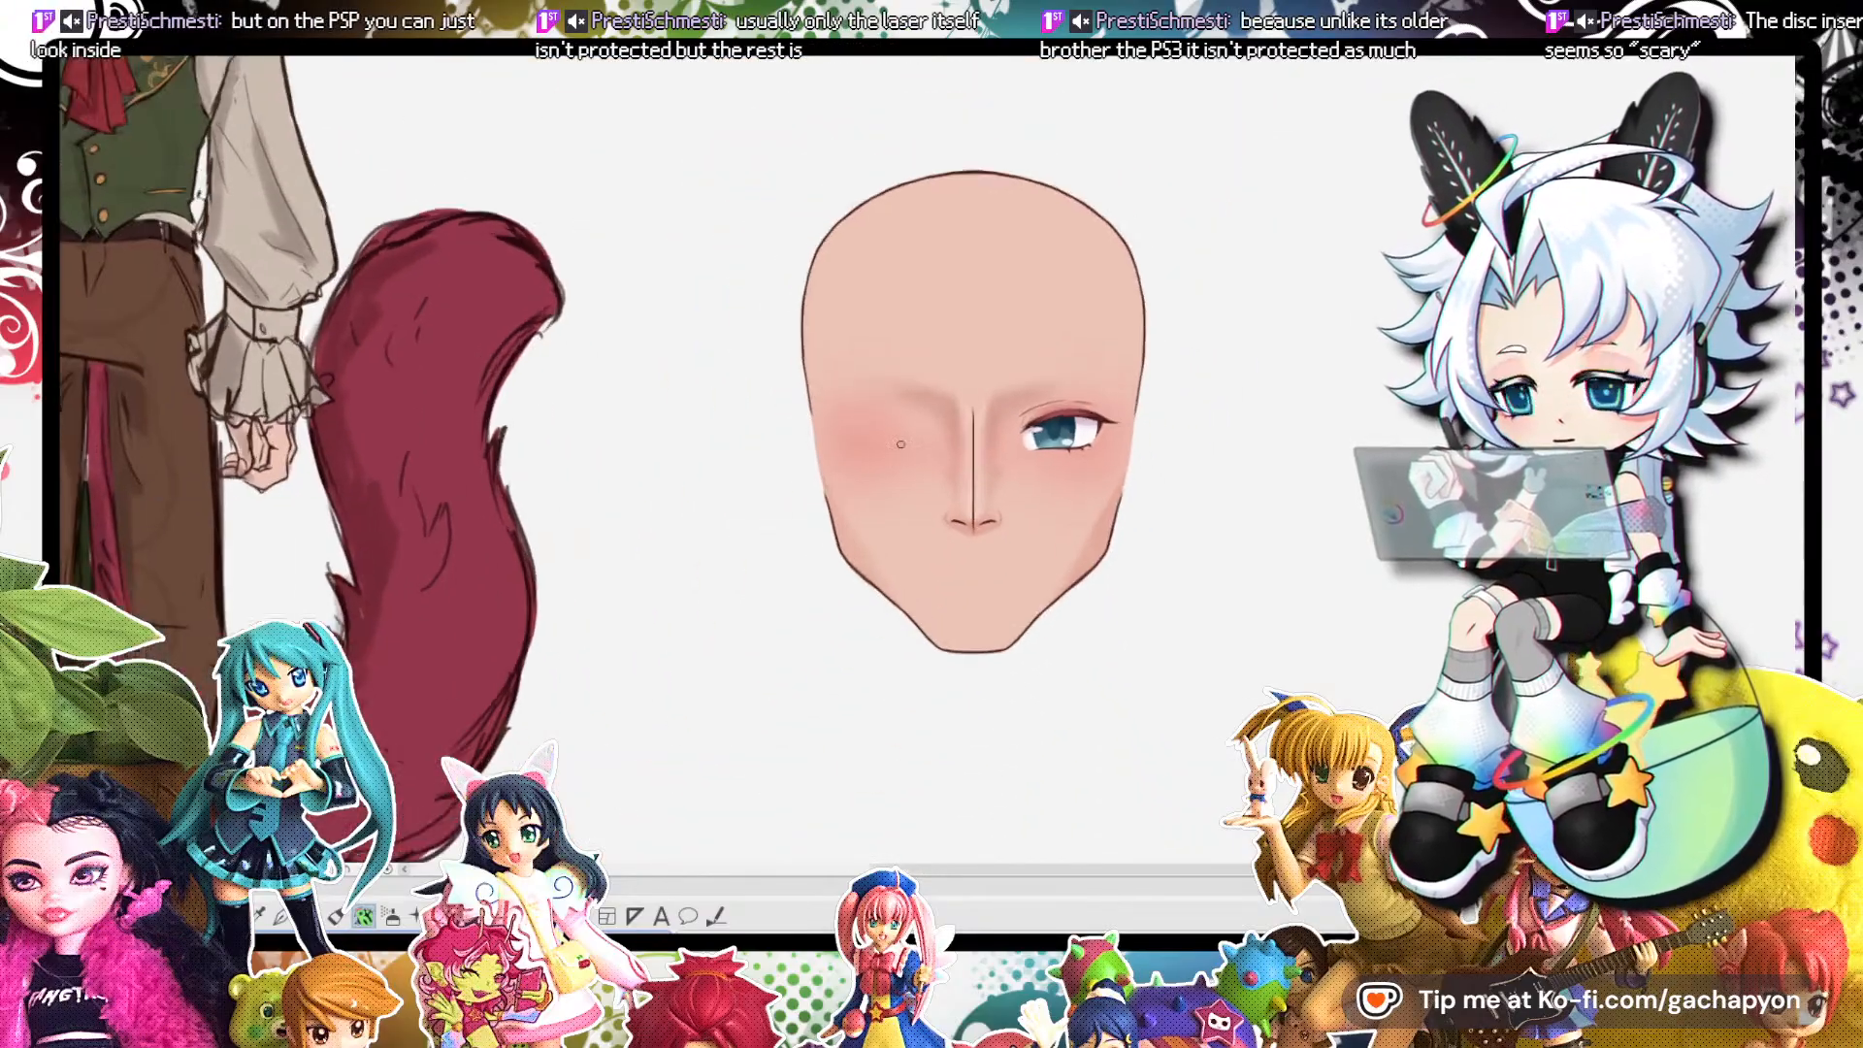
scroll(902, 441, "up", 3)
scroll(962, 421, "up", 3)
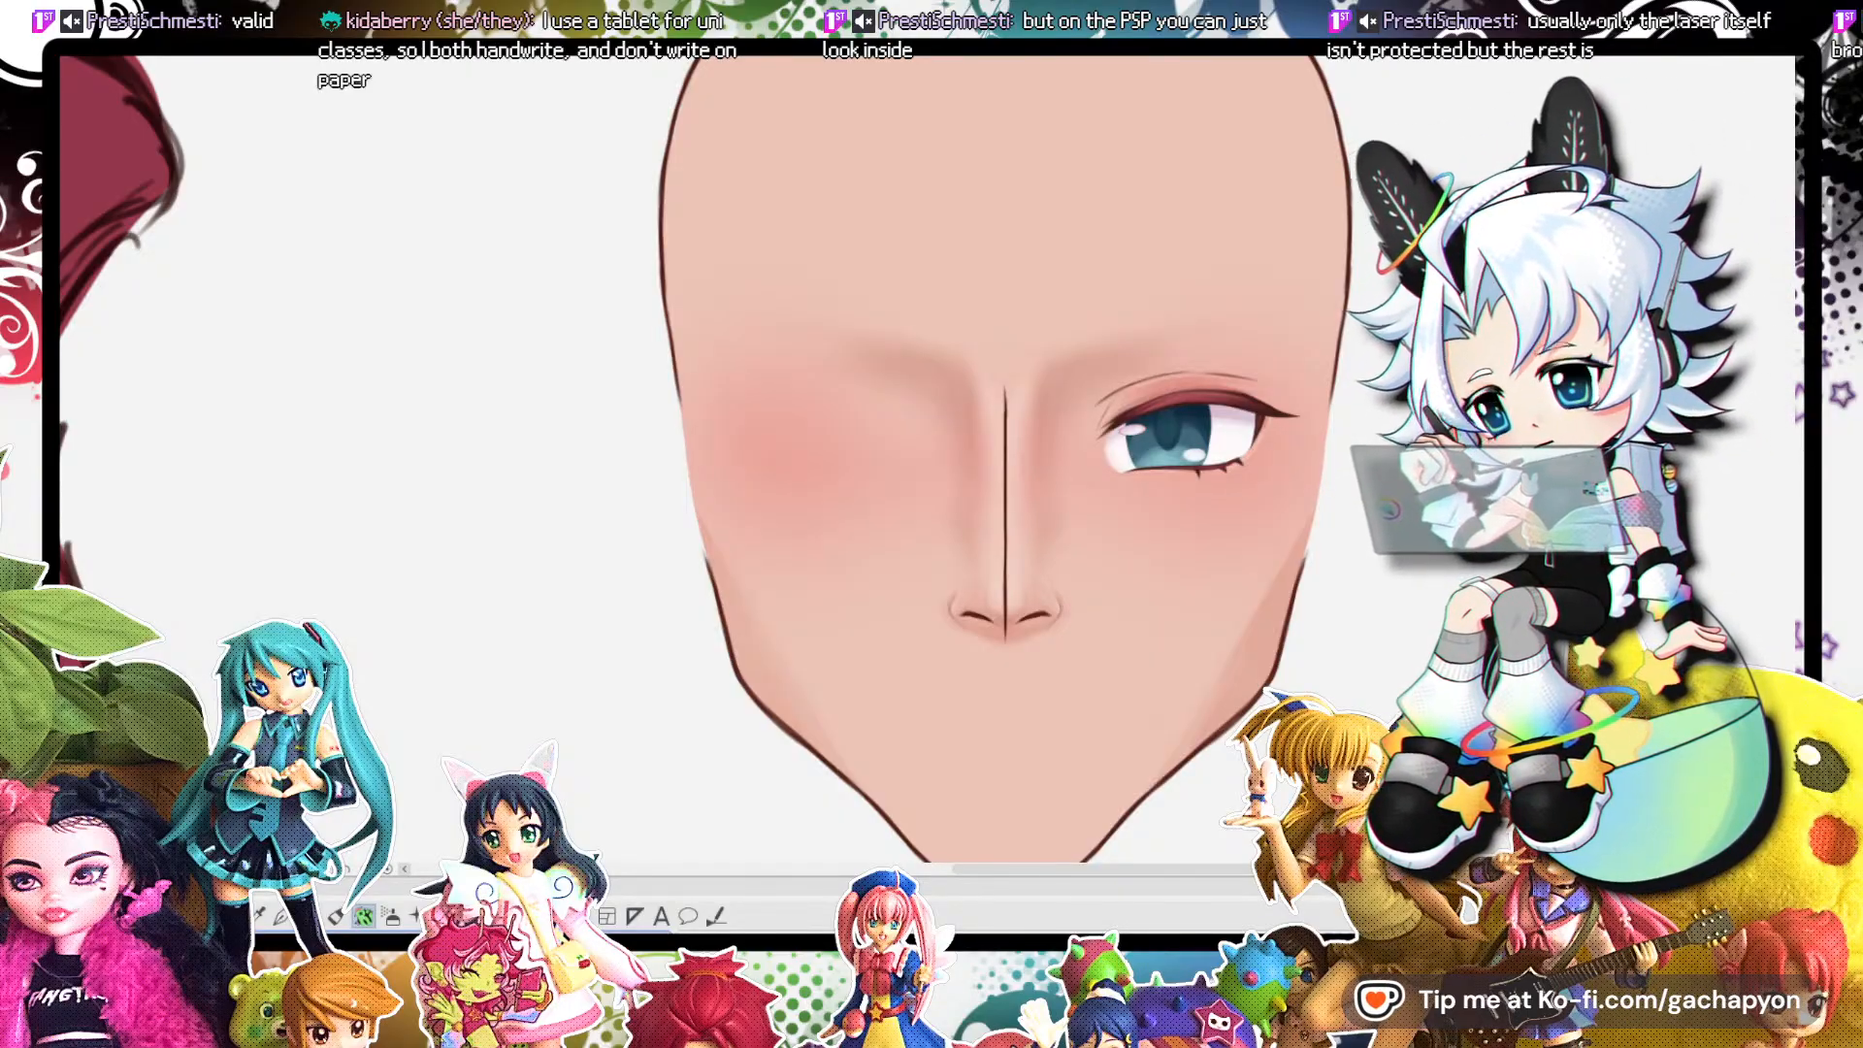
Hide the lower white highlight and paint lighter teal peaks on the lower iris on both sides of the pupil.
scroll(1184, 424, "up", 7)
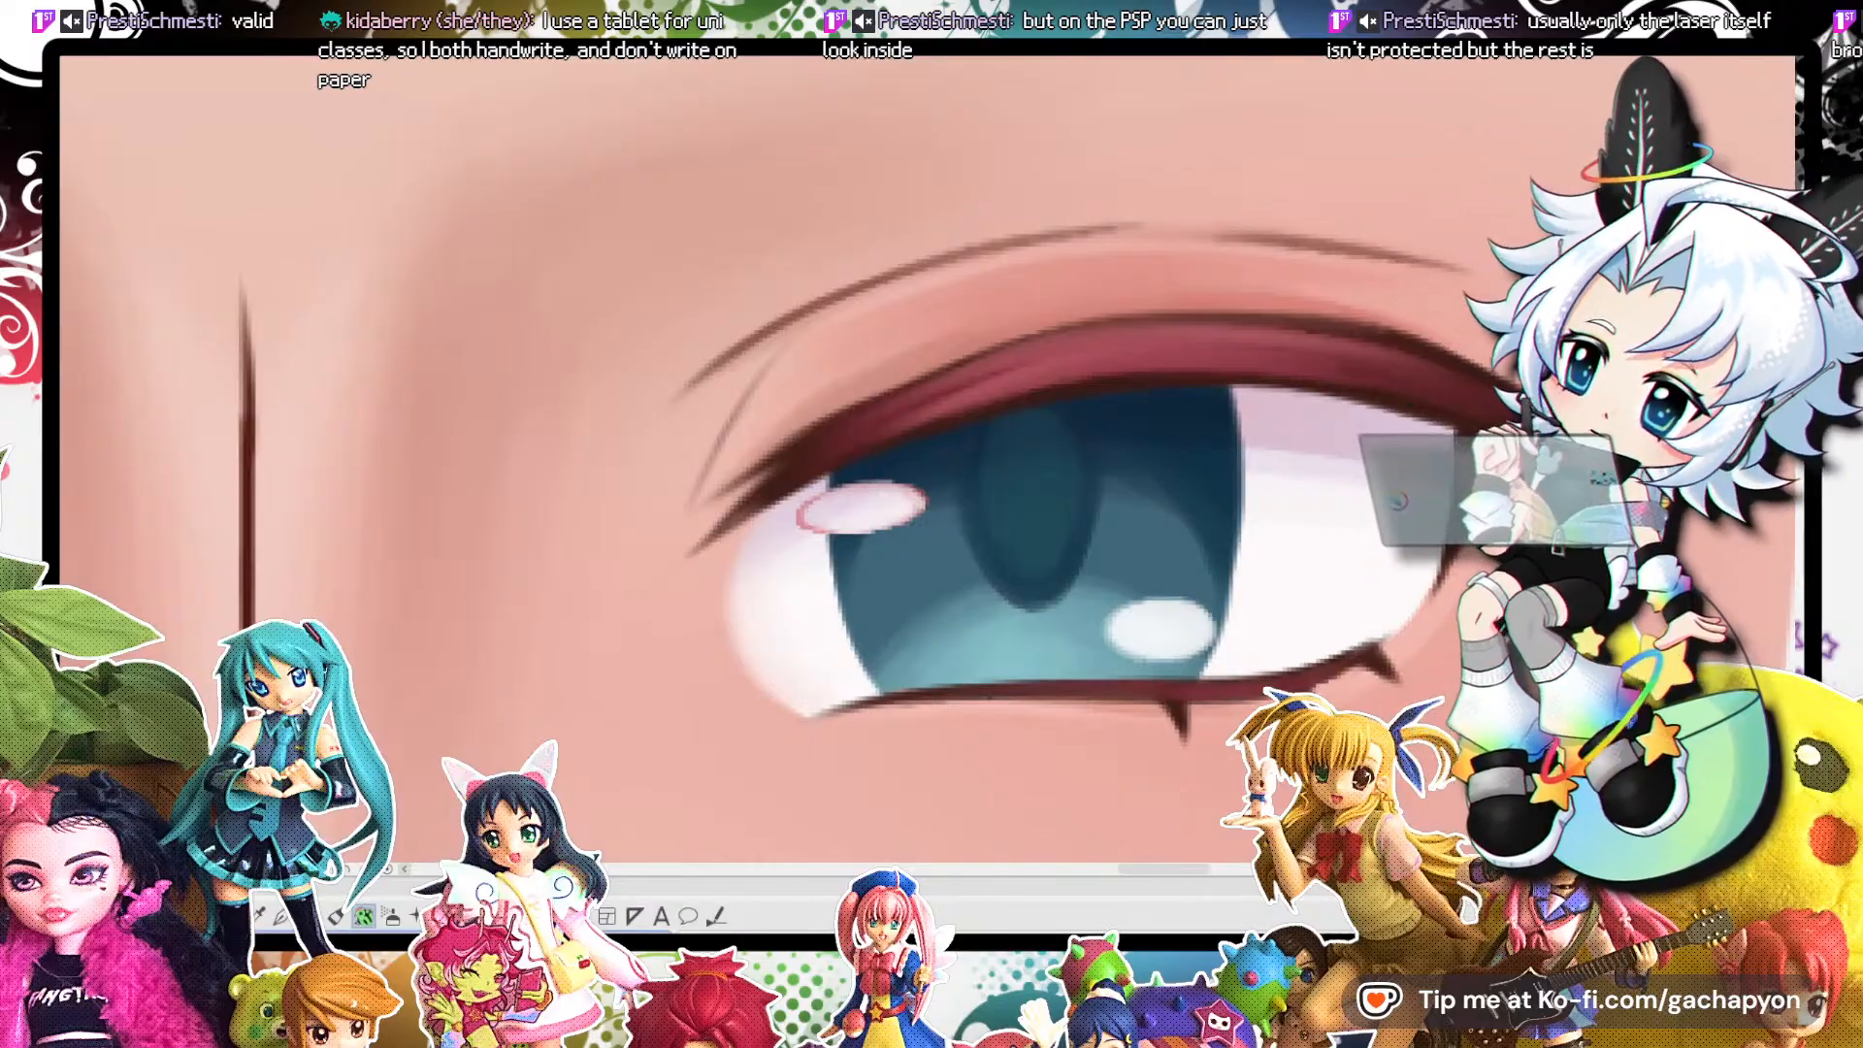
left_click(994, 653, "alt")
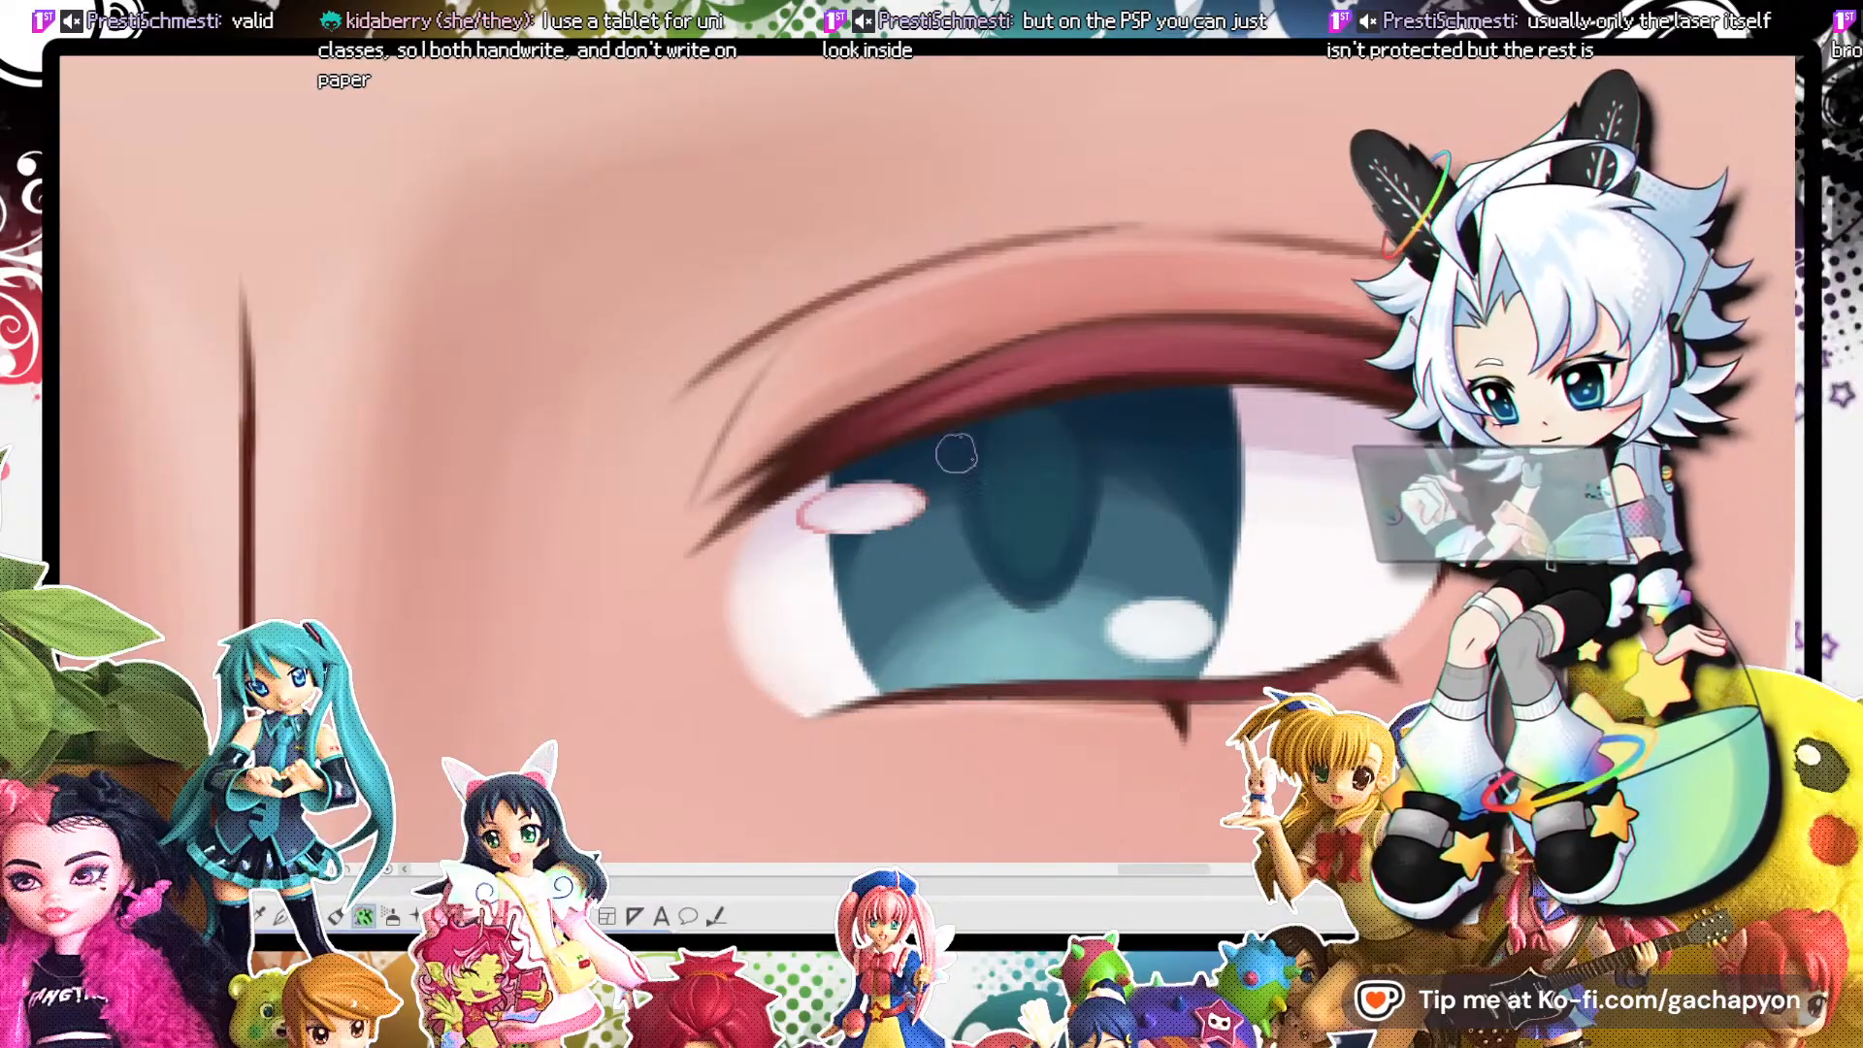
mouse_move(890, 648)
left_mouse_down()
mouse_move(925, 573)
mouse_move(949, 590)
mouse_move(924, 617)
left_mouse_up()
mouse_move(1110, 529)
left_mouse_down()
mouse_move(1108, 610)
mouse_move(1141, 578)
mouse_move(1159, 594)
mouse_move(1166, 672)
left_mouse_up()
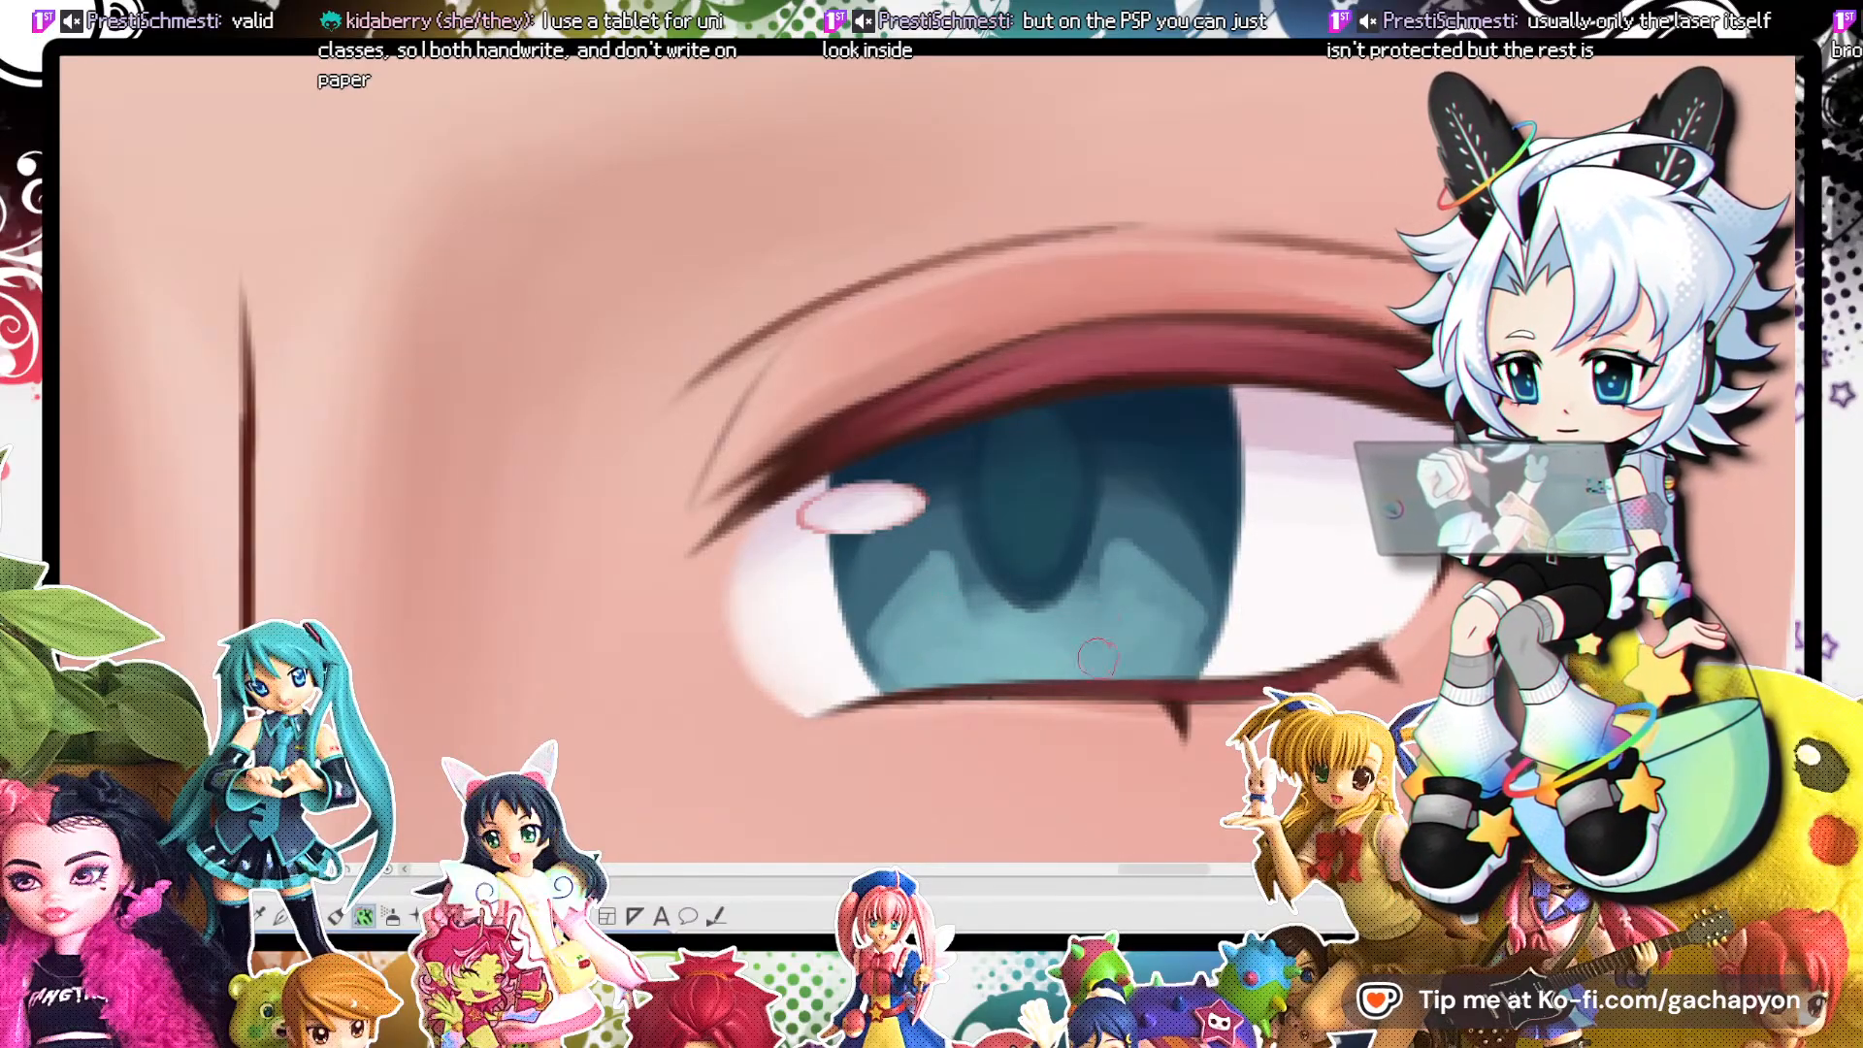
Release the iris from its clipping to the eye white so its full oval shows, and hide the pink-rimmed highlight.
scroll(1058, 505, "down", 6)
scroll(1053, 505, "up", 3)
scroll(1010, 556, "up", 1)
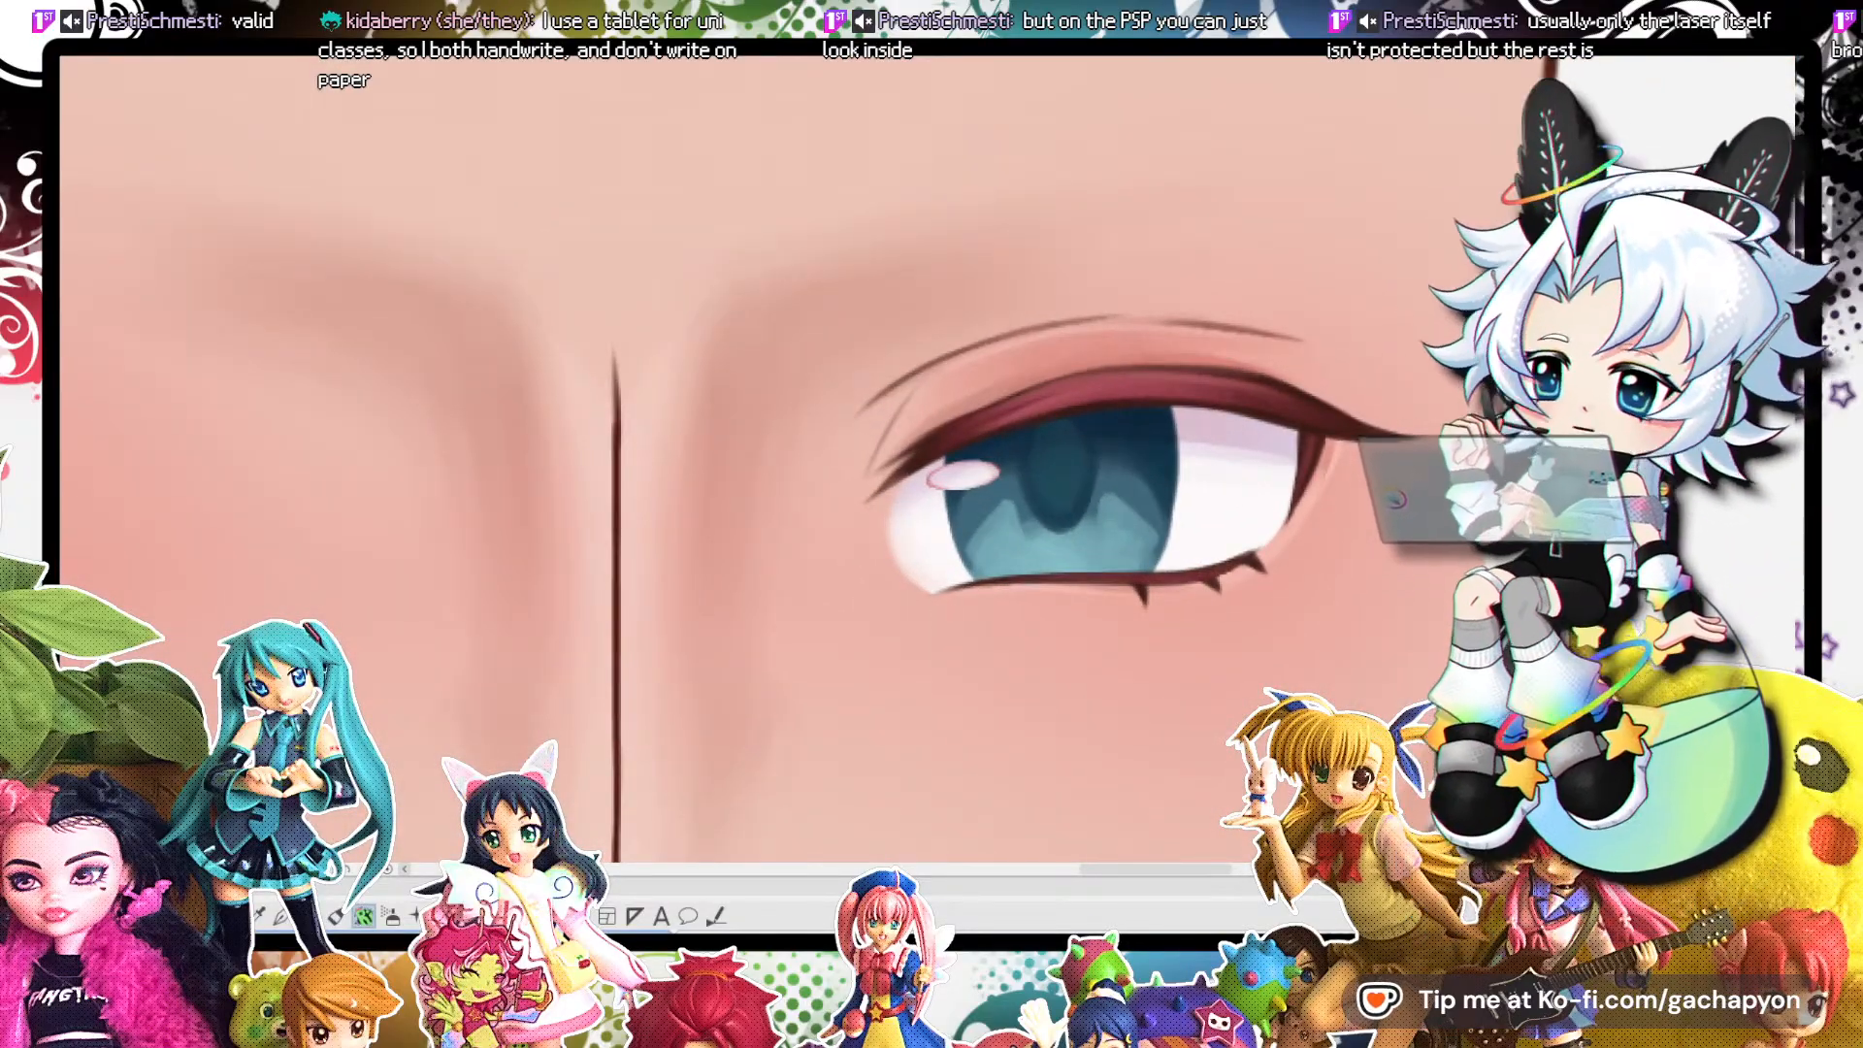
scroll(1067, 485, "down", 2)
scroll(1067, 485, "up", 2)
scroll(1097, 543, "up", 4)
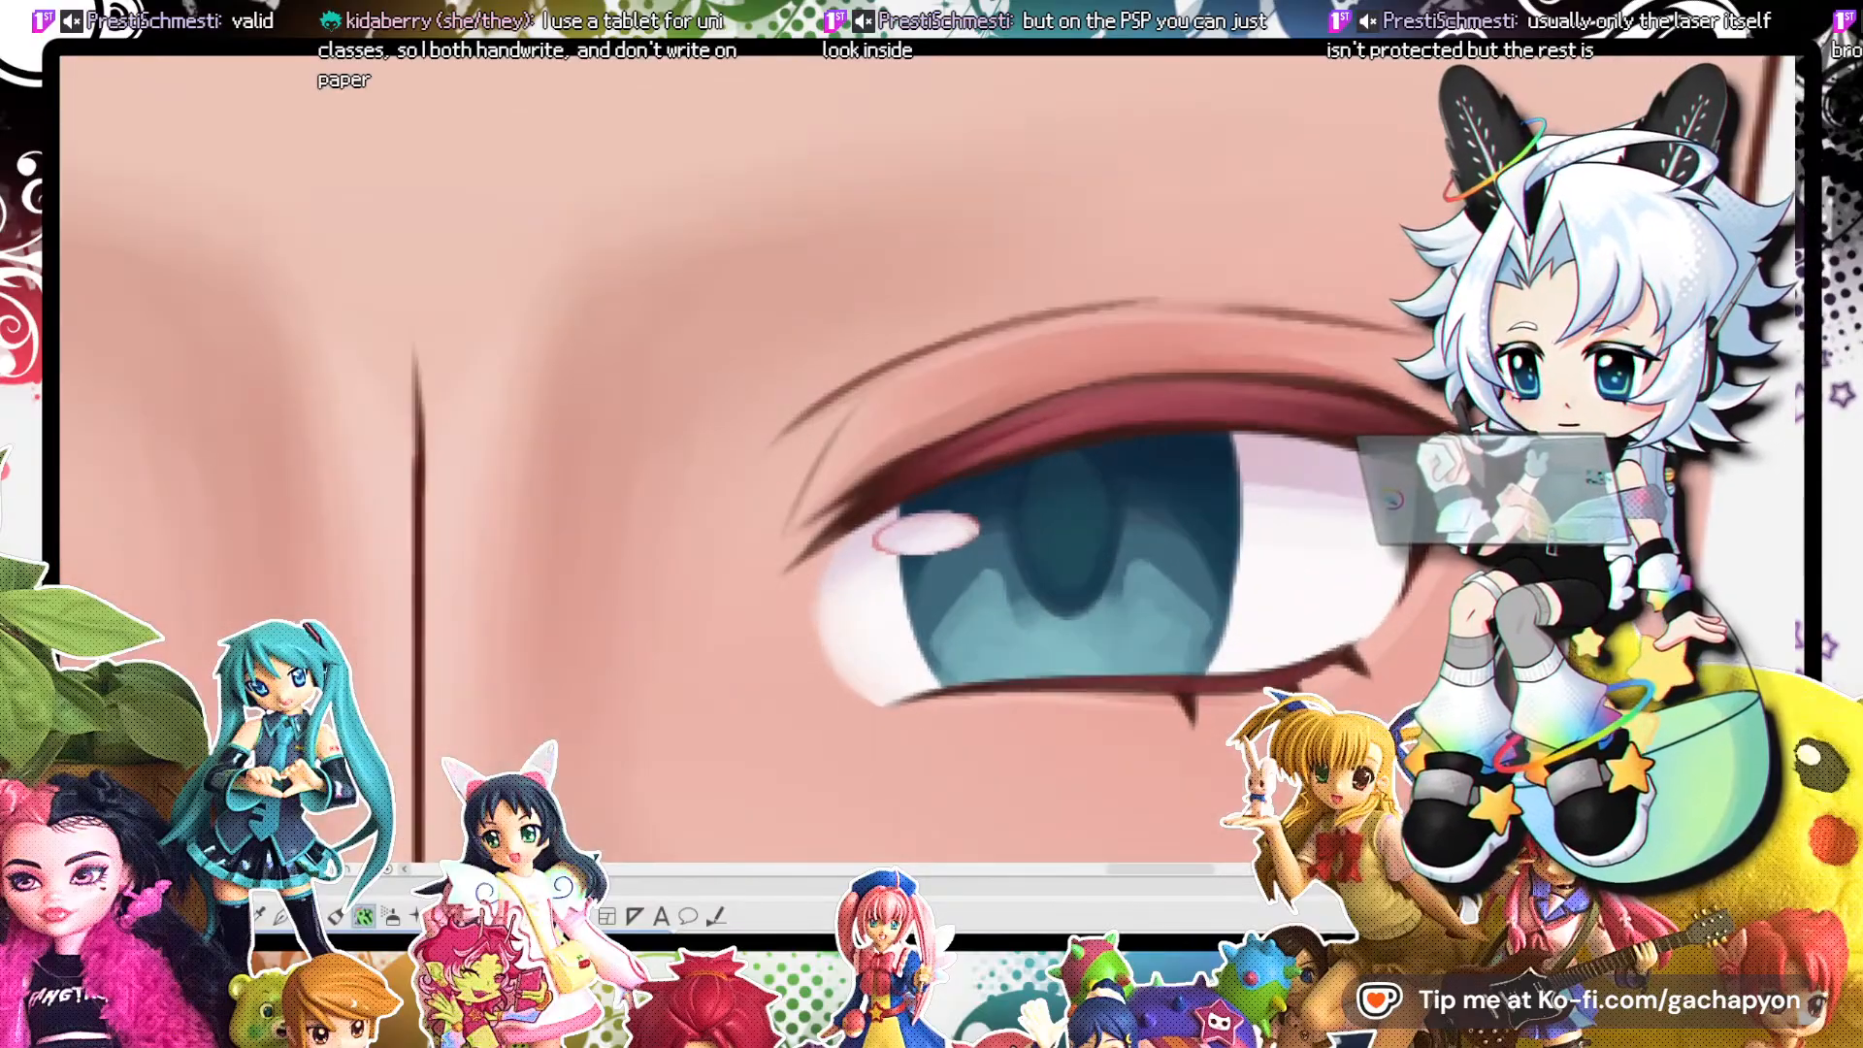
scroll(1210, 611, "up", 1)
scroll(1203, 606, "down", 3)
scroll(1193, 602, "up", 1)
key("ctrl+alt+g")
scroll(1170, 502, "down", 2)
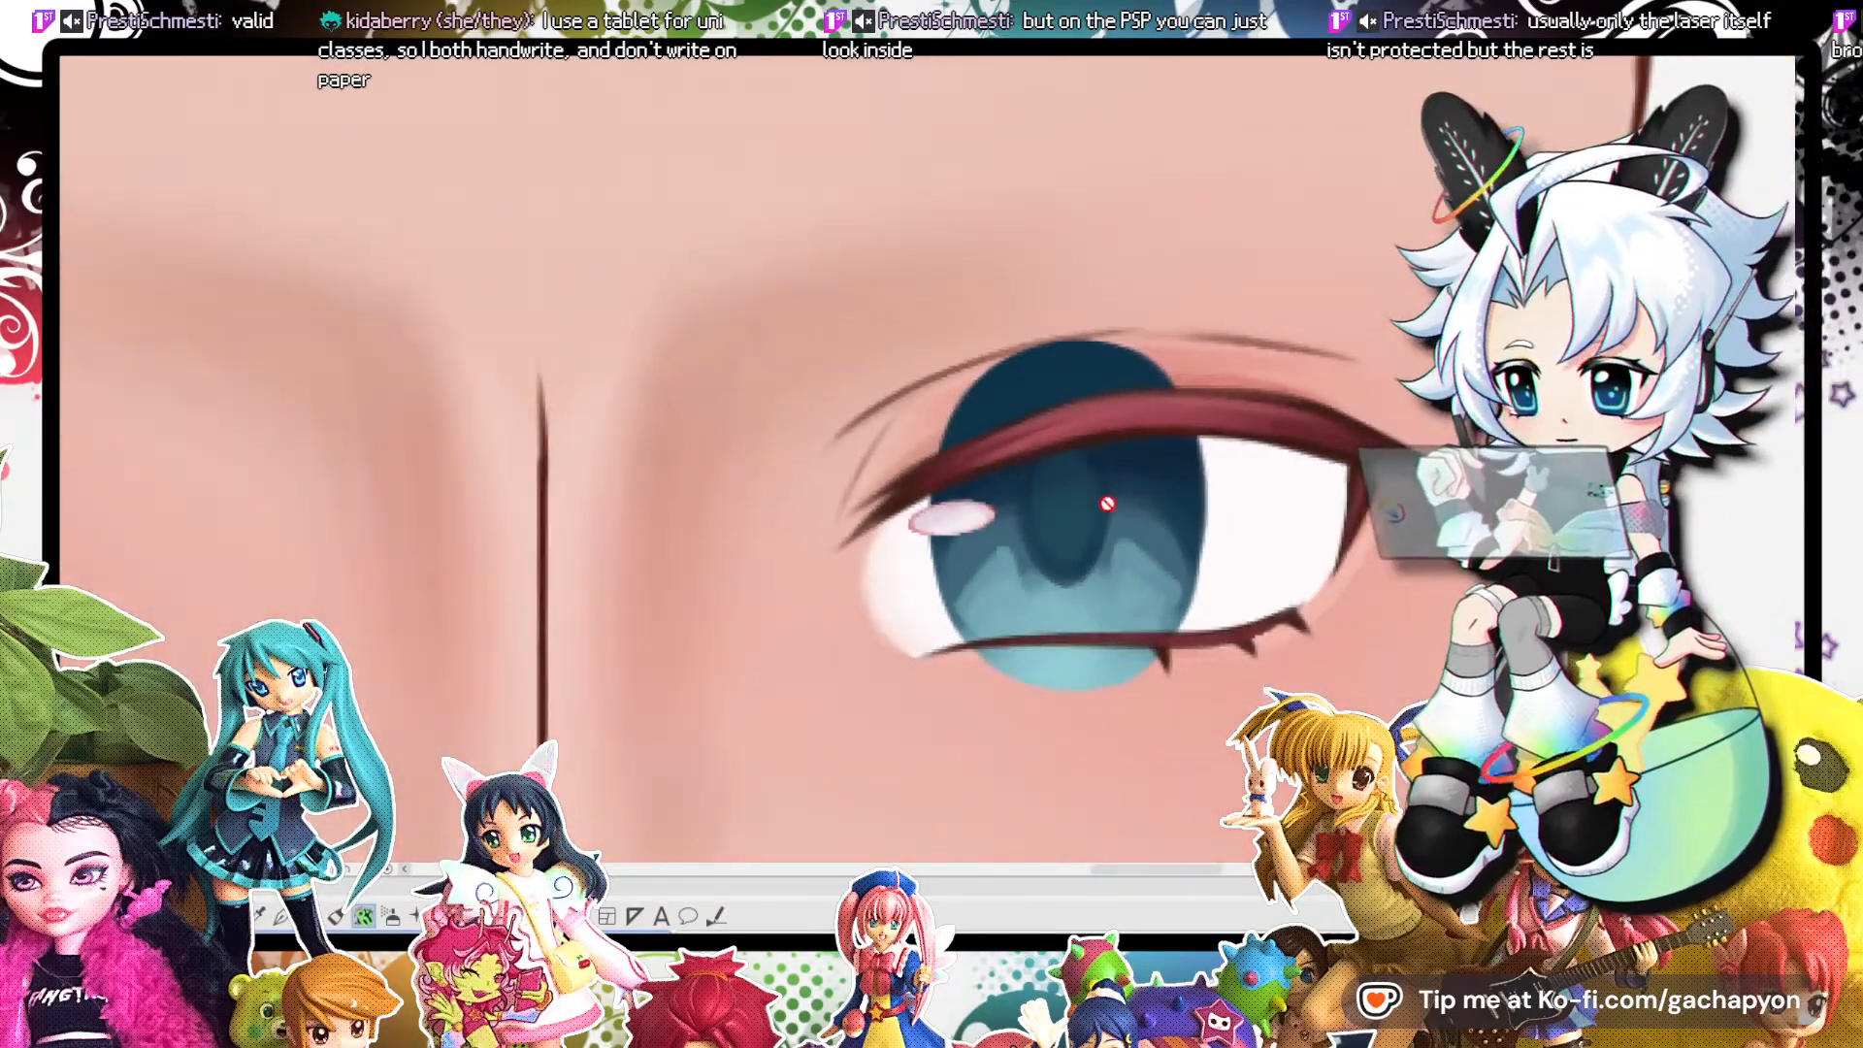
scroll(1171, 501, "up", 2)
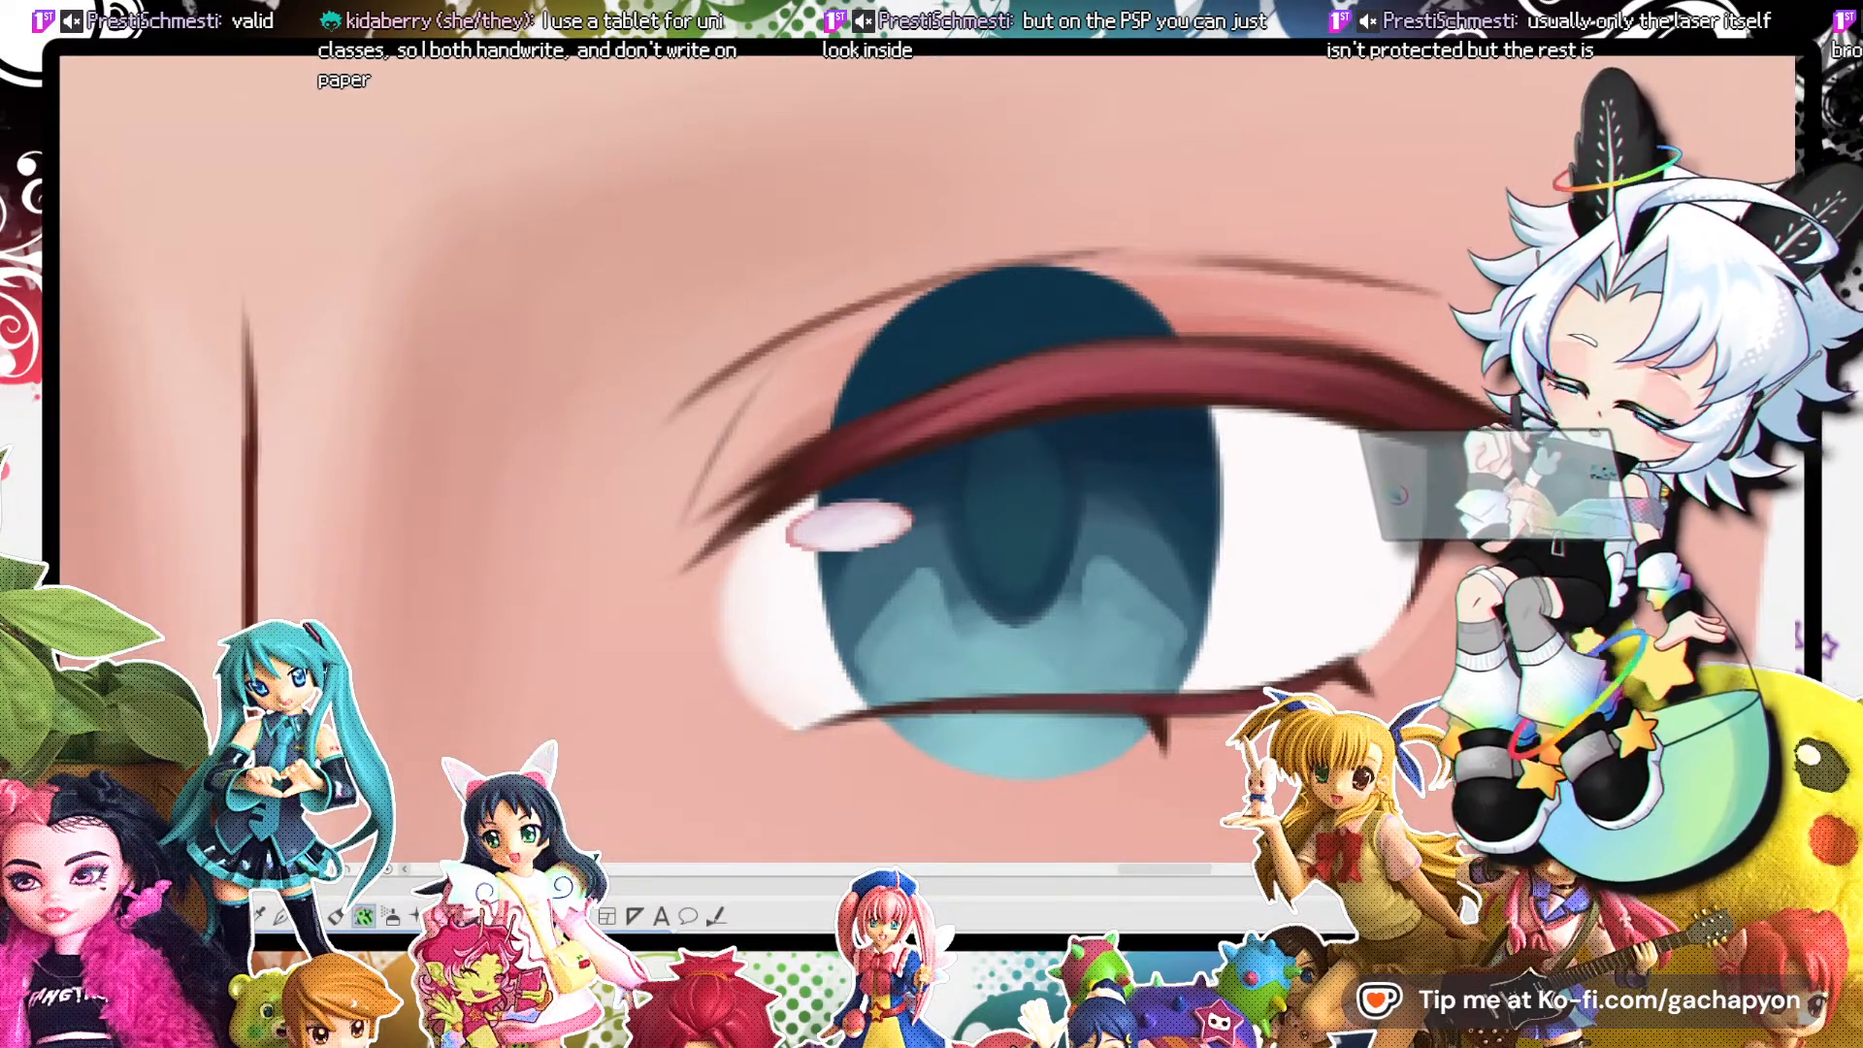
key("ctrl+z")
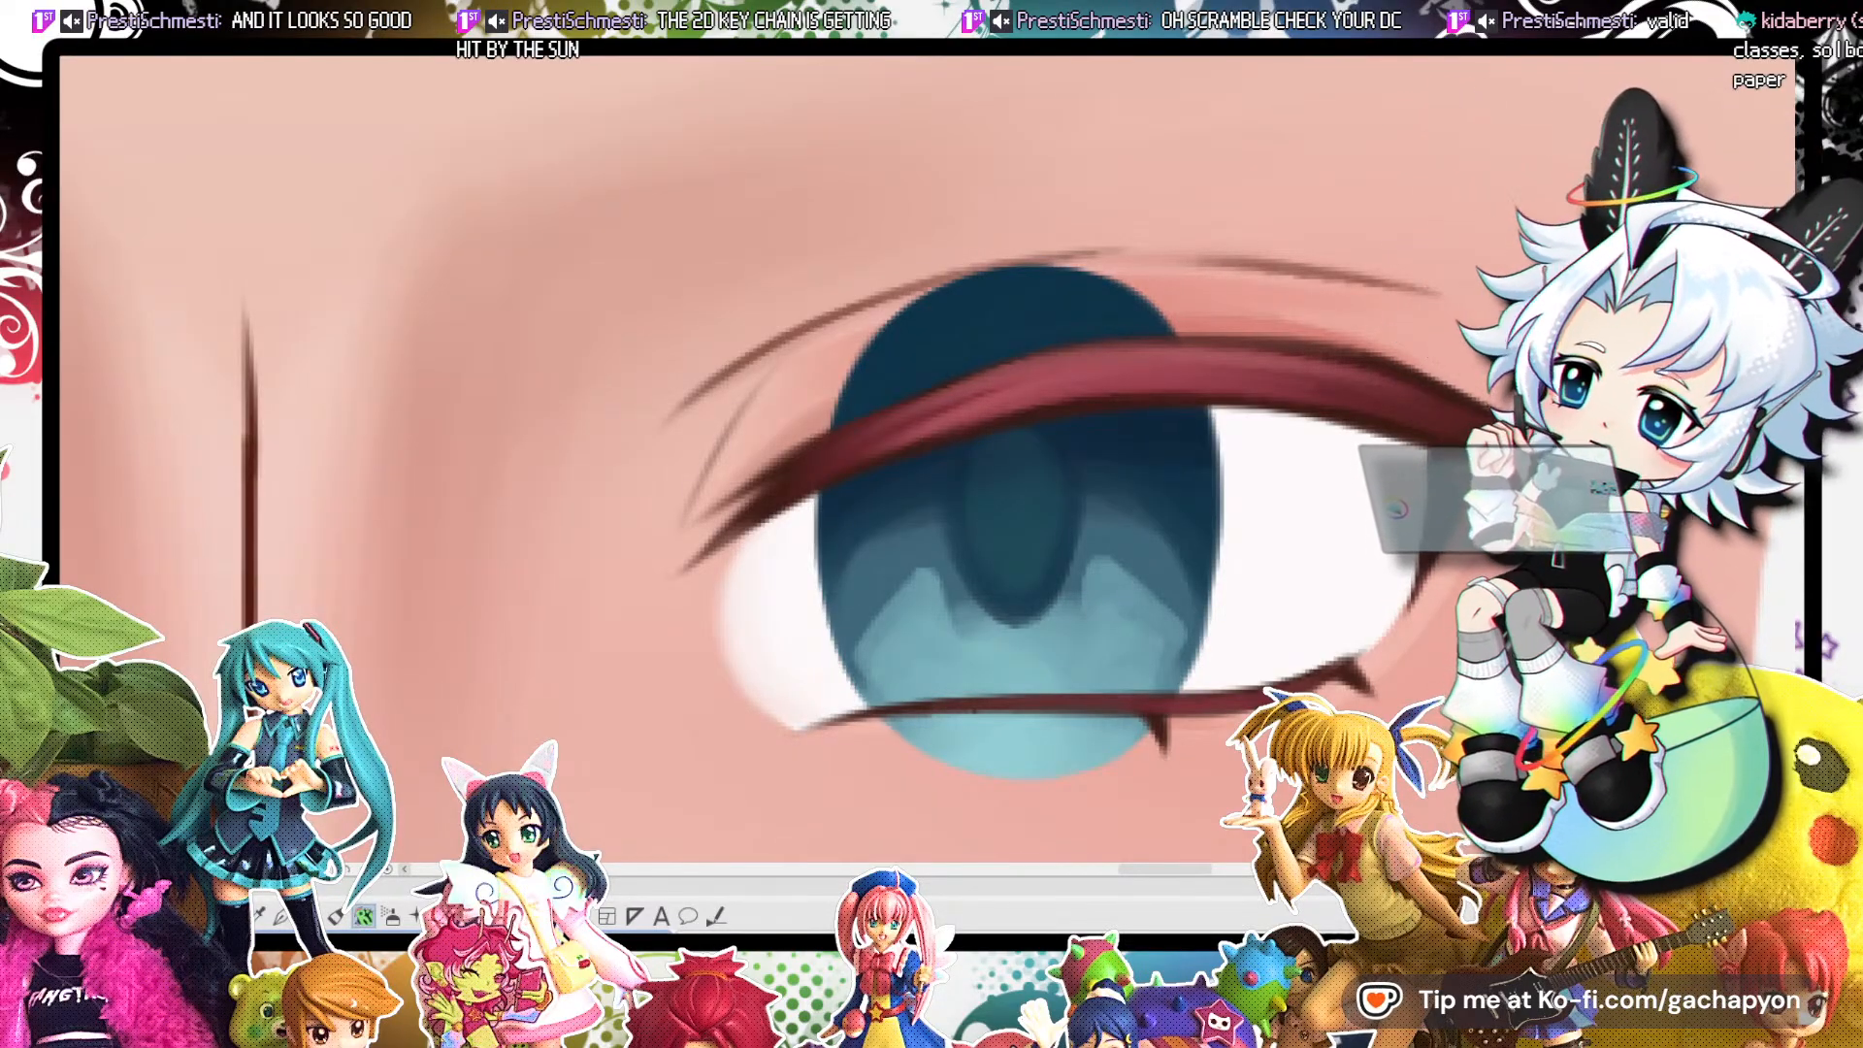
Paint a dark teal outline around the whole oval of the iris, including the parts beyond both eyelids.
scroll(1043, 580, "down", 3)
scroll(935, 563, "down", 3)
scroll(989, 533, "up", 4)
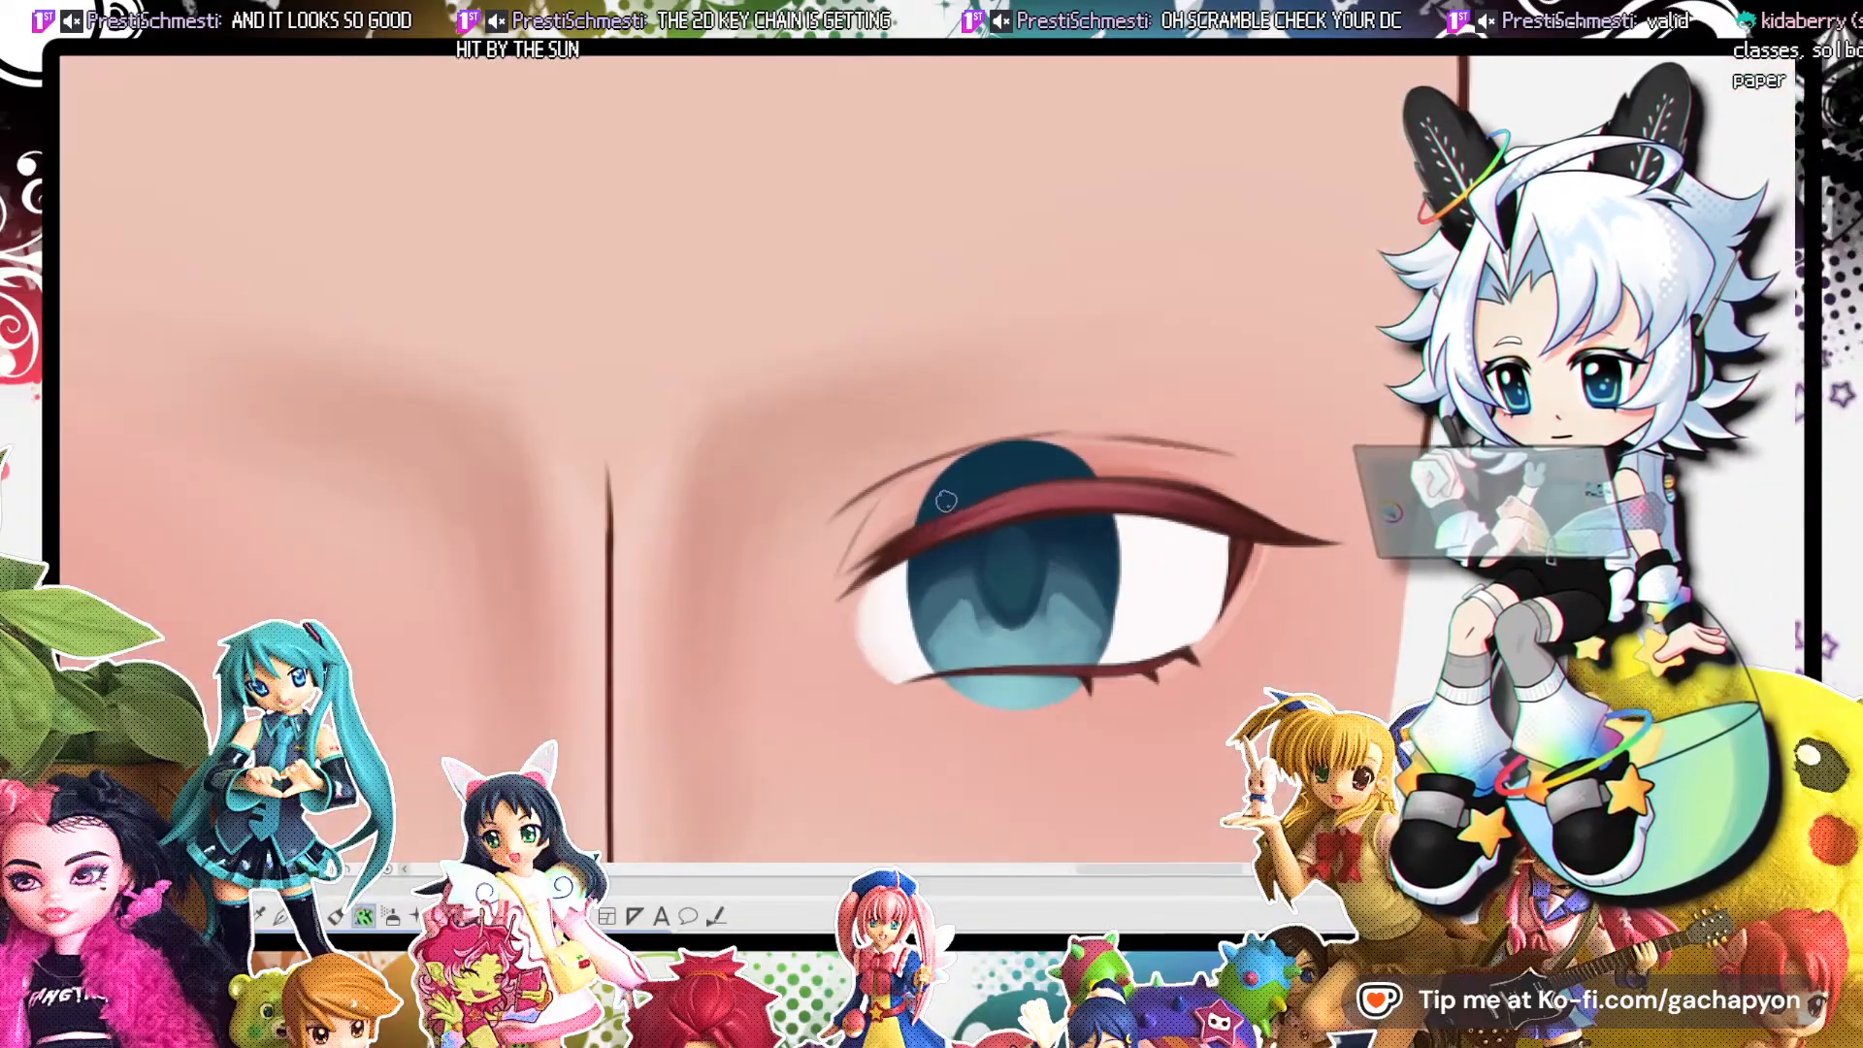
scroll(1079, 715, "up", 2)
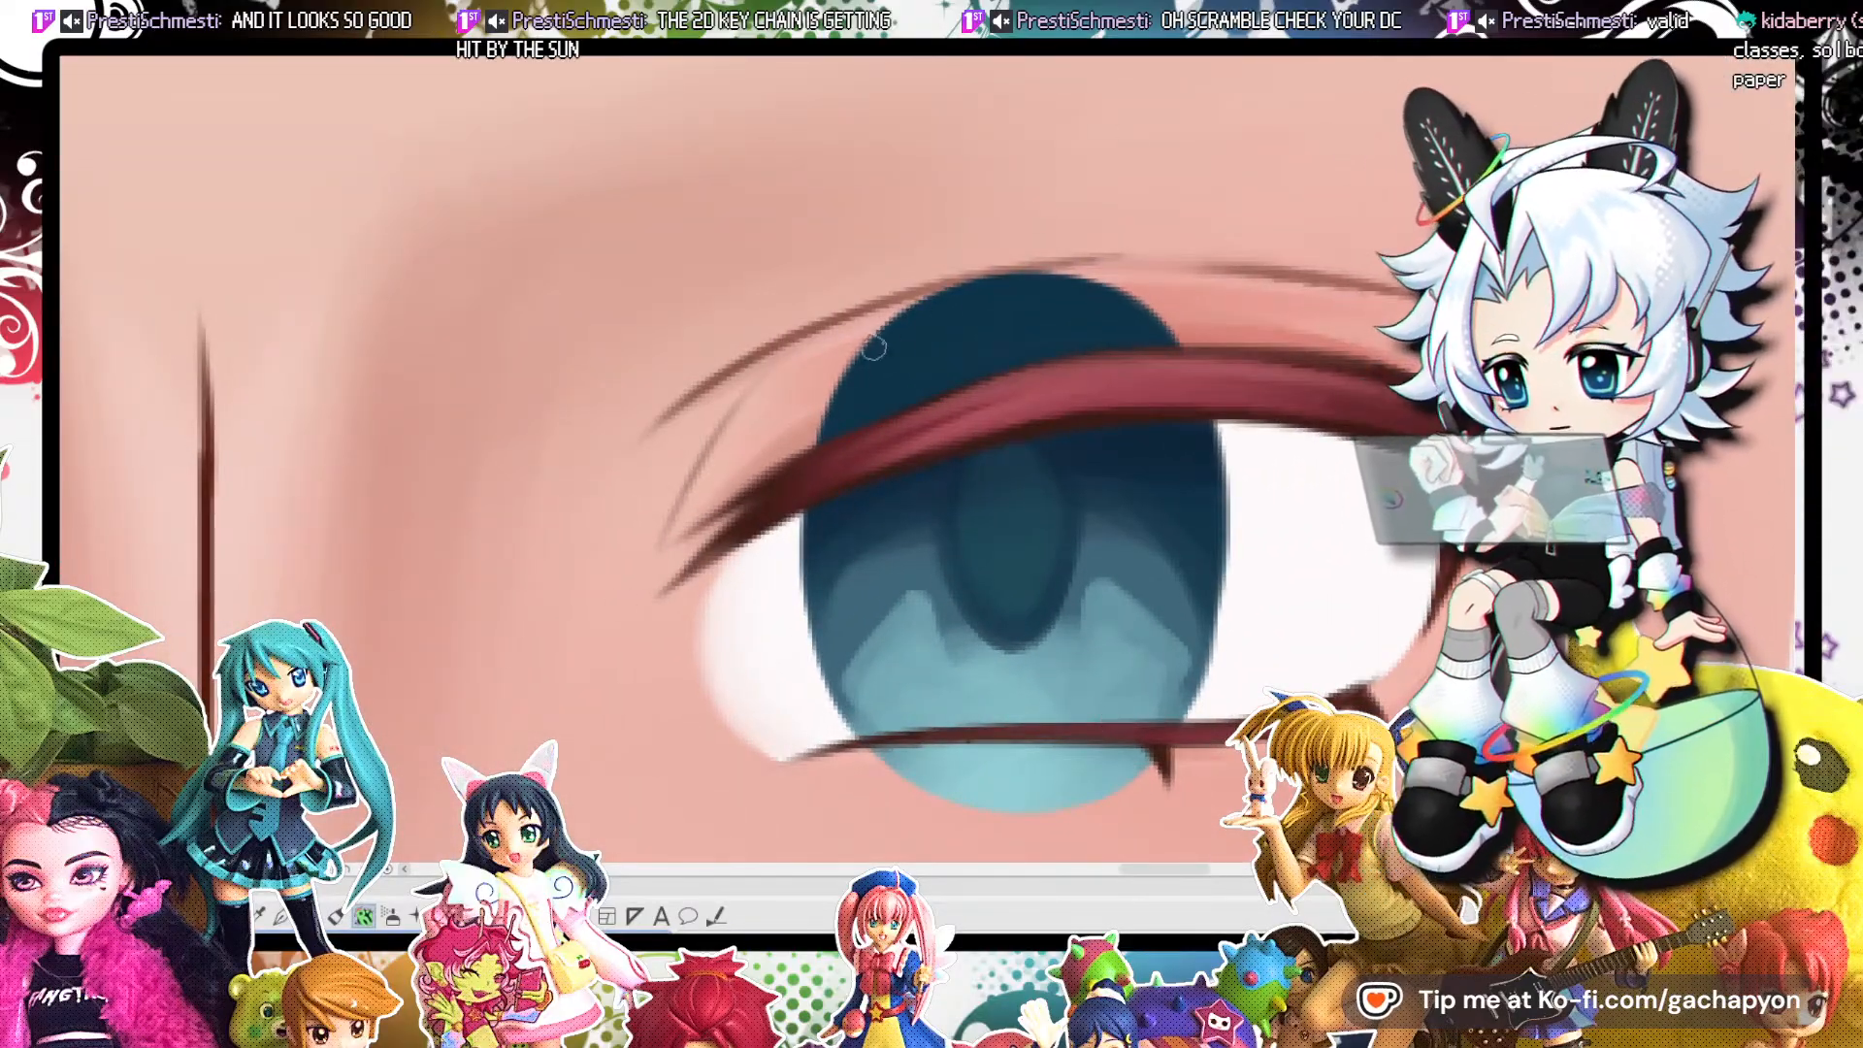
left_click_drag(866, 355, 823, 632)
left_click_drag(837, 411, 848, 706)
left_click_drag(811, 506, 894, 757)
left_click_drag(815, 603, 939, 784)
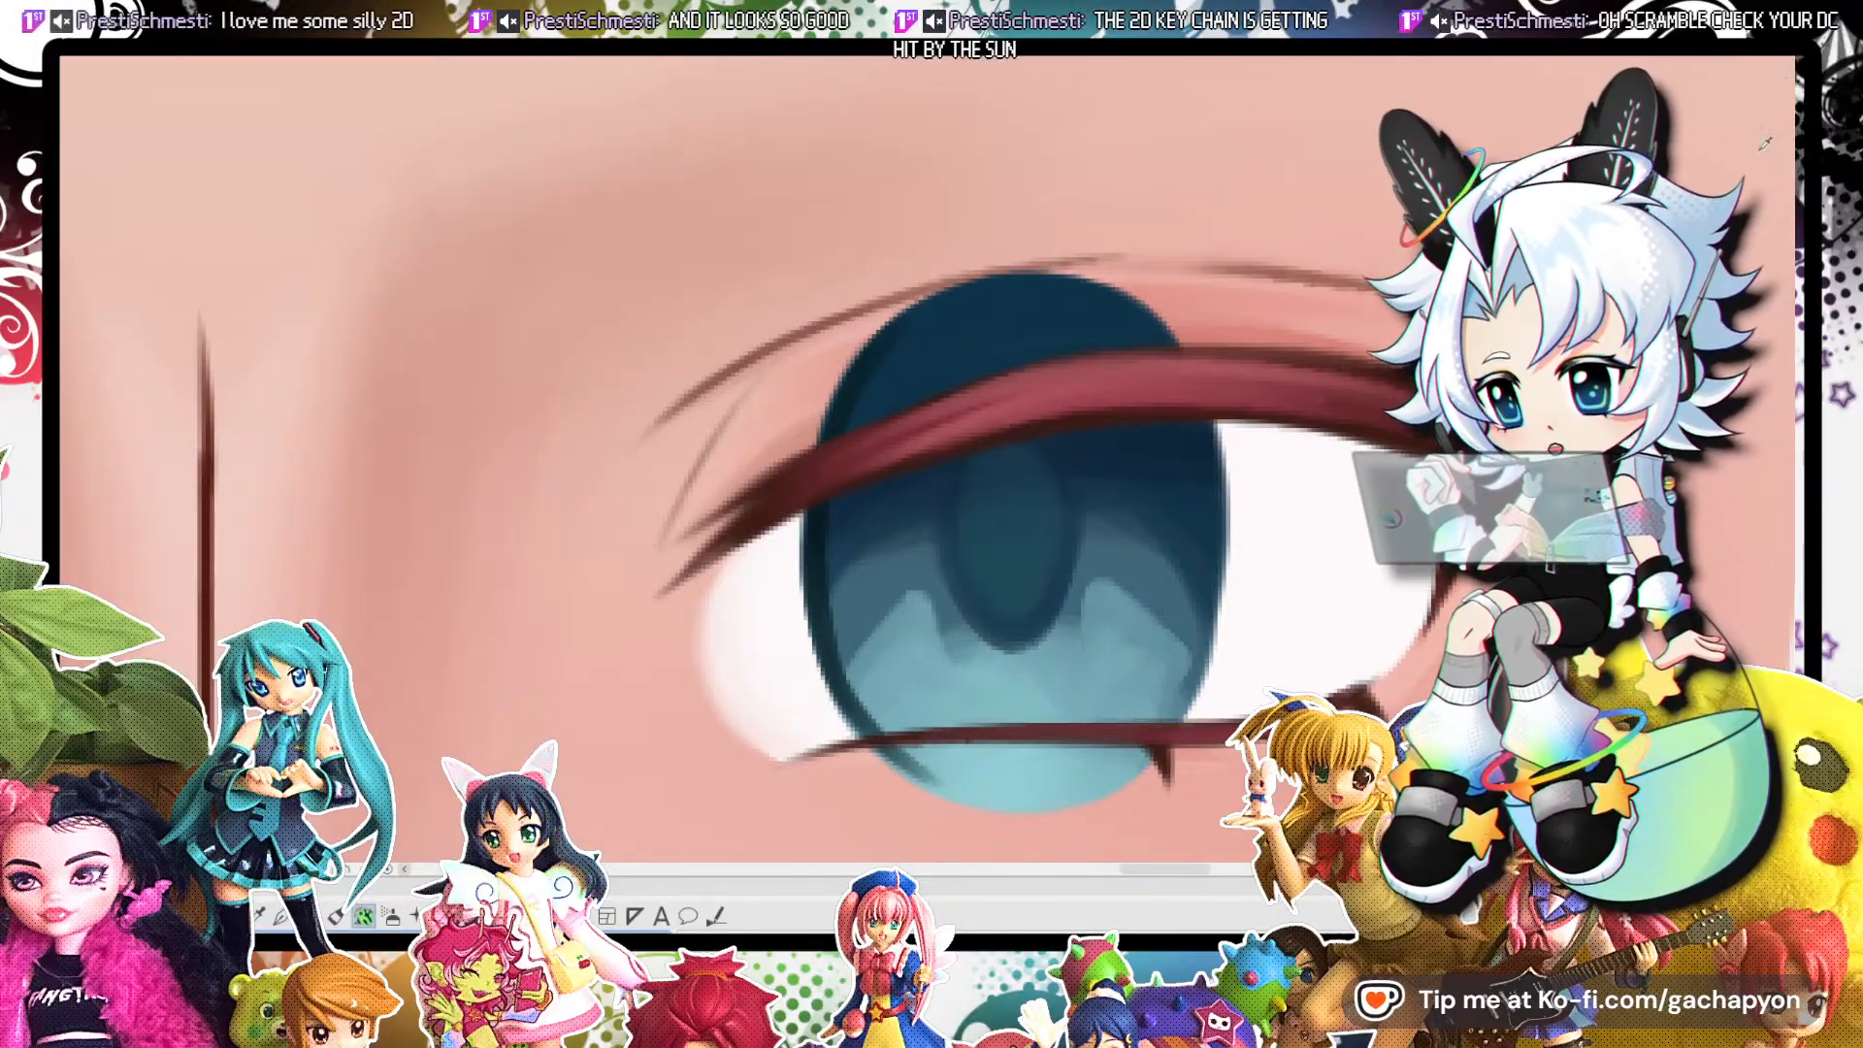
left_click_drag(811, 571, 939, 795)
mouse_move(821, 620)
left_mouse_down()
mouse_move(982, 808)
mouse_move(1062, 813)
mouse_move(1155, 762)
left_mouse_up()
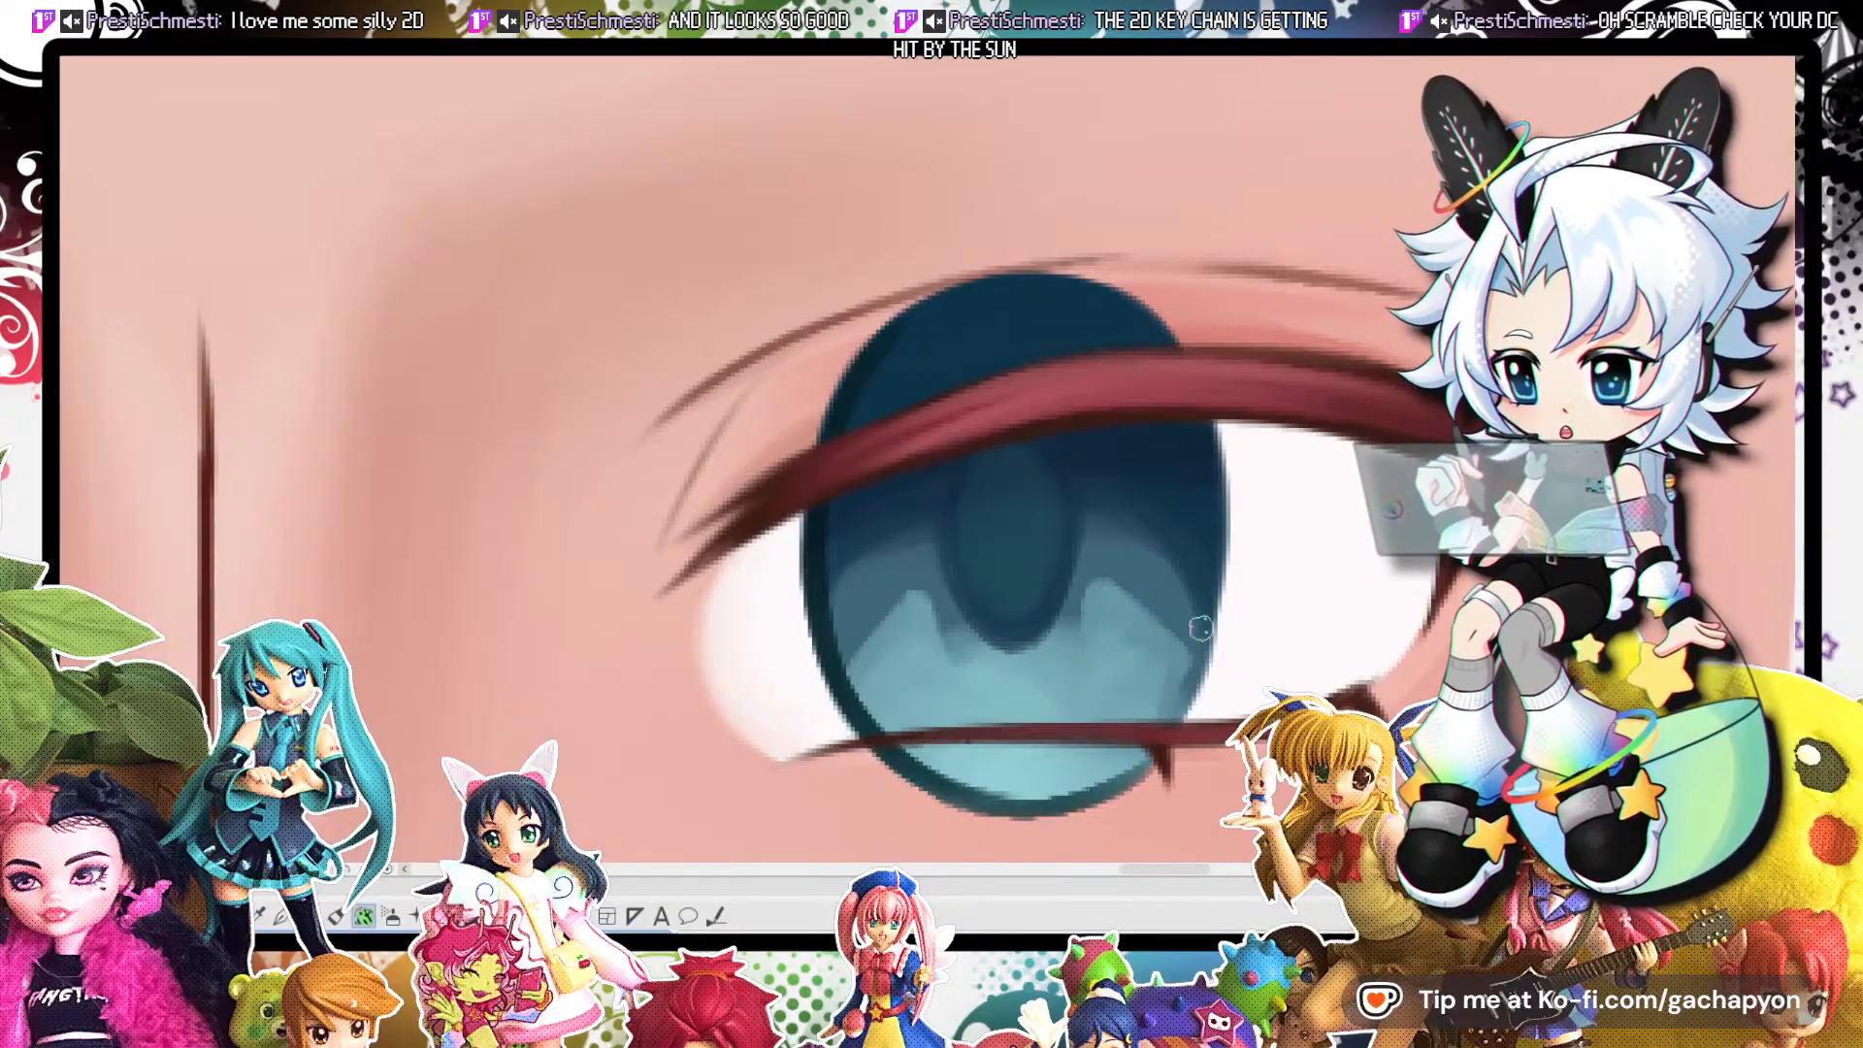
mouse_move(1205, 417)
left_mouse_down()
mouse_move(1210, 640)
mouse_move(1145, 743)
left_mouse_up()
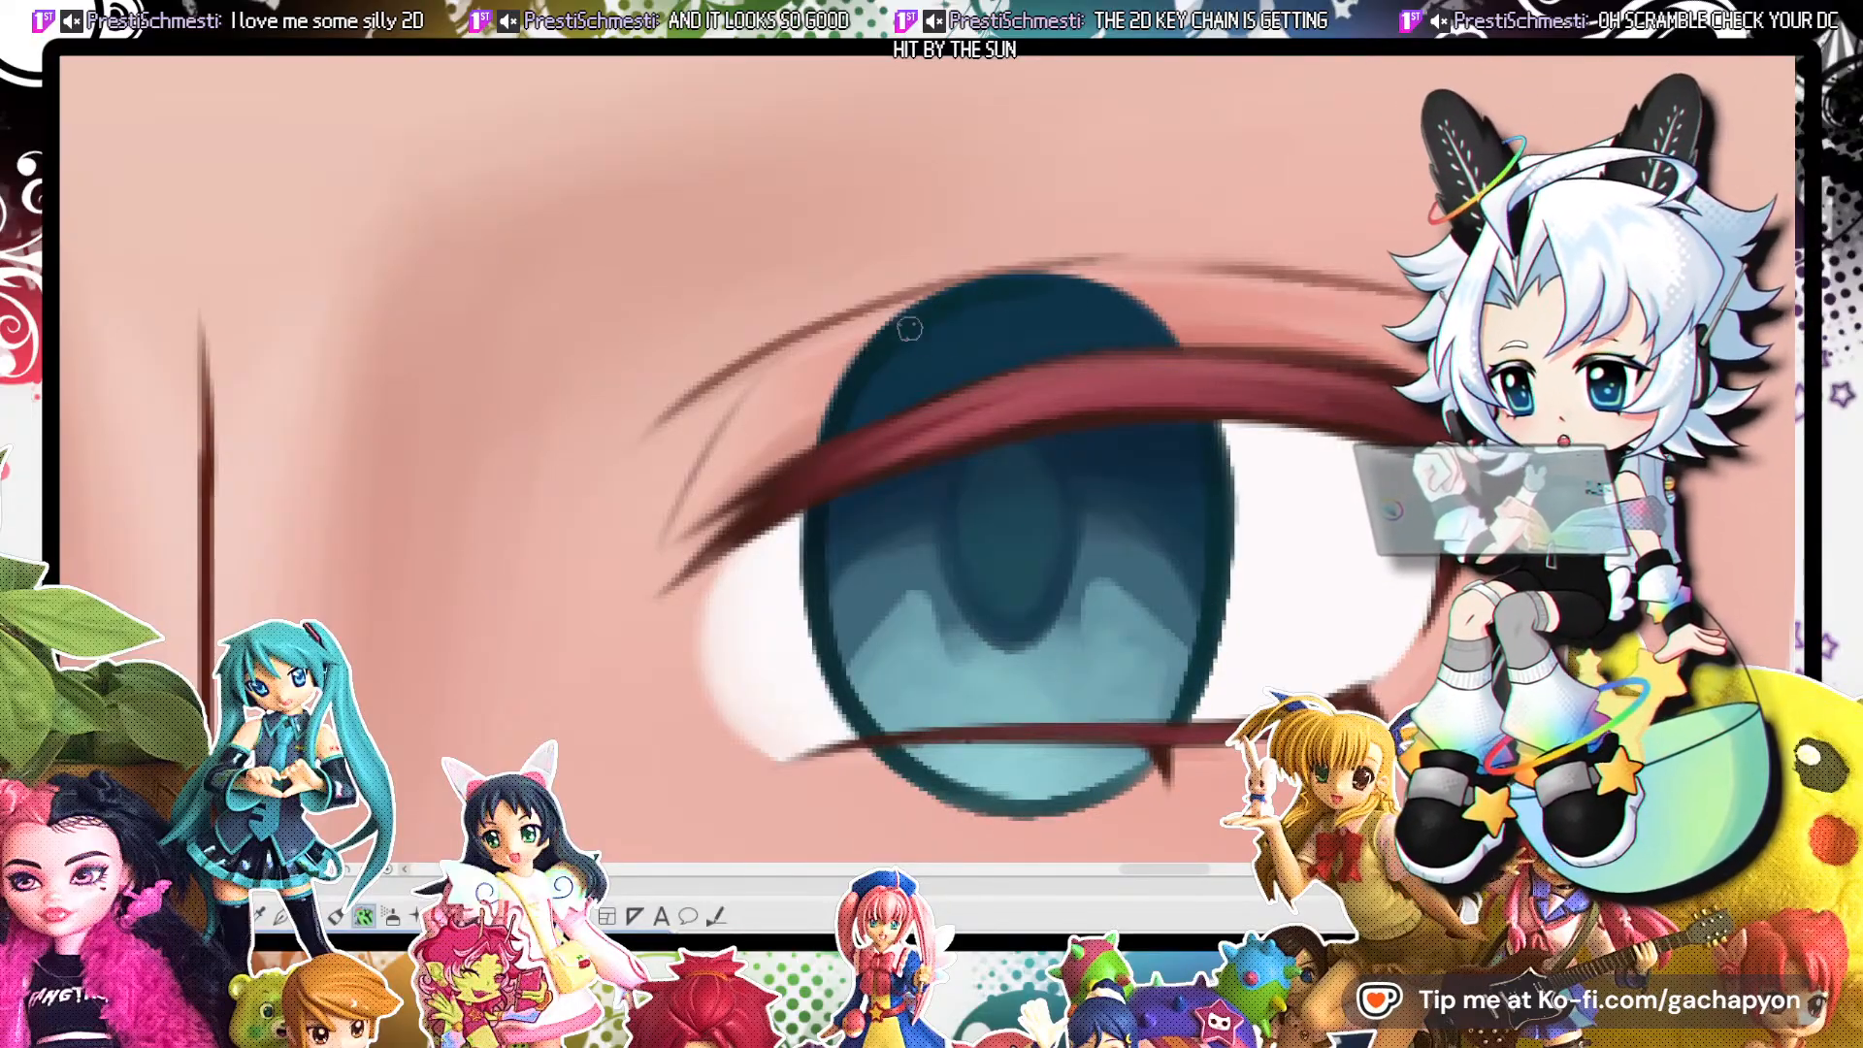
left_click_drag(927, 291, 1101, 270)
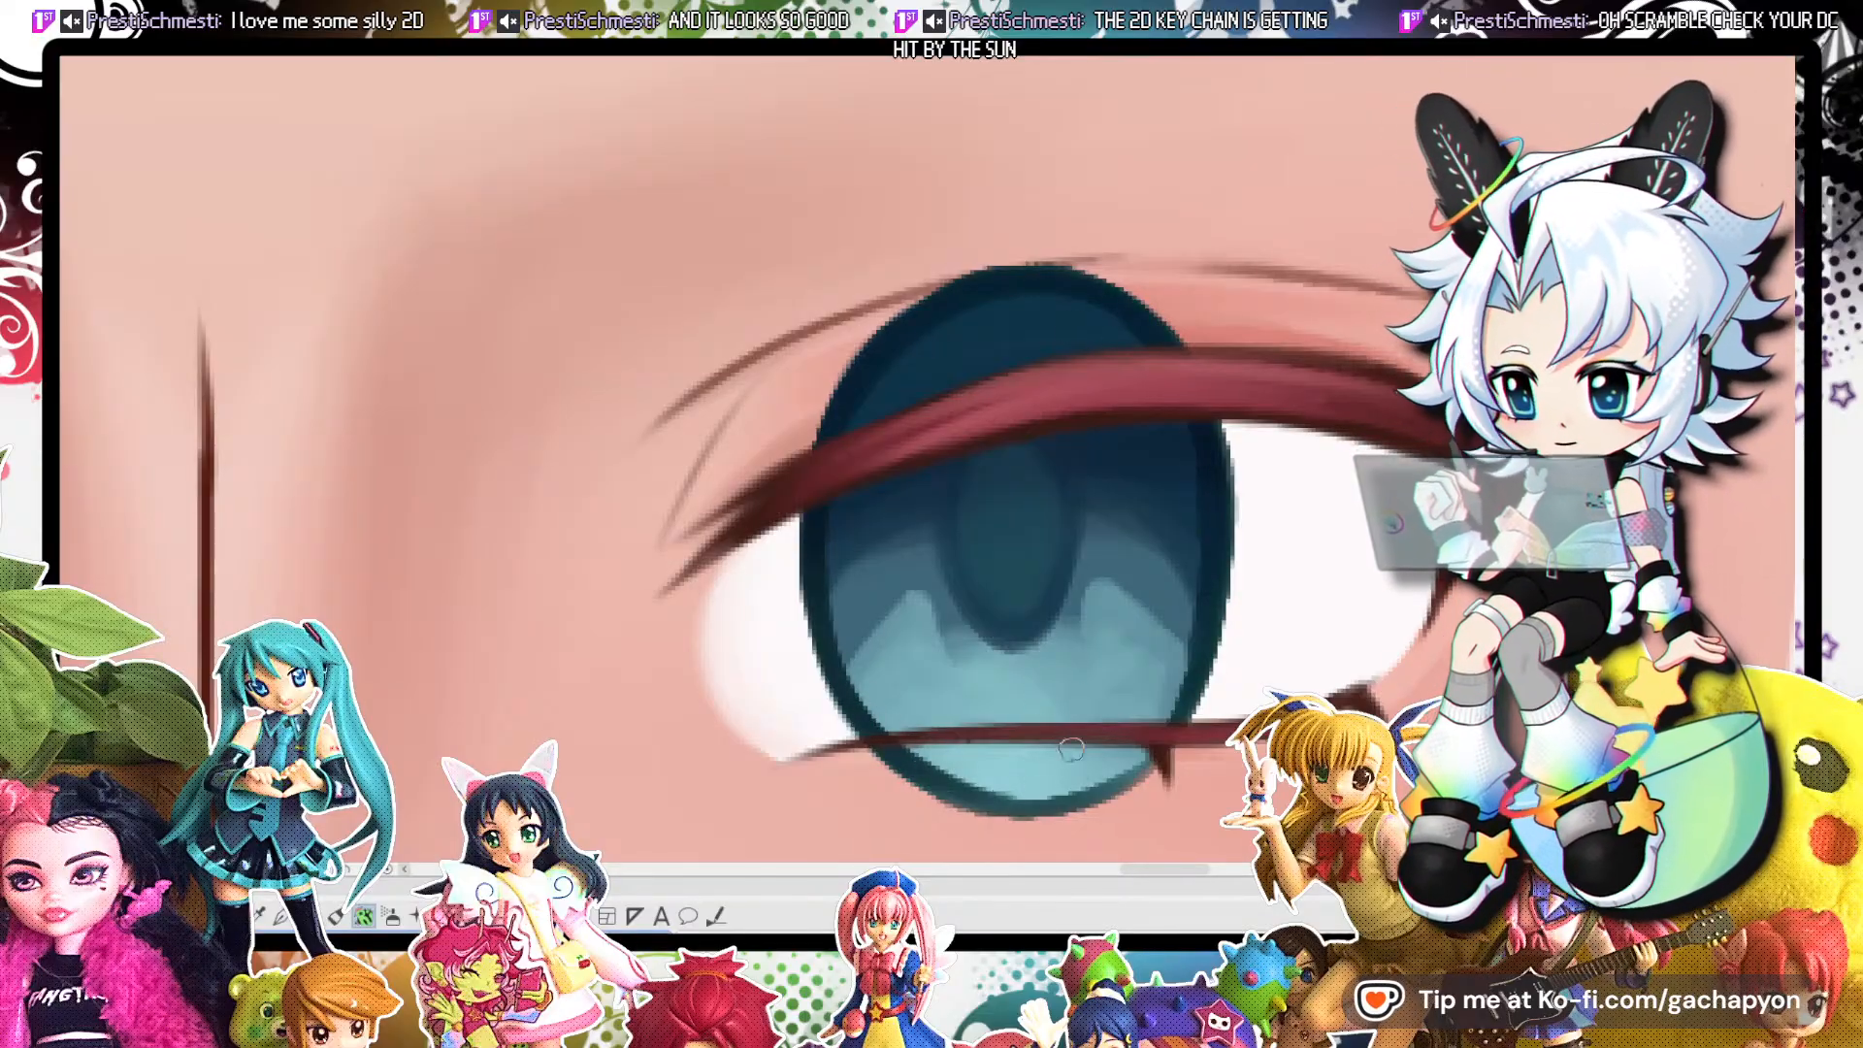
scroll(1260, 570, "down", 5)
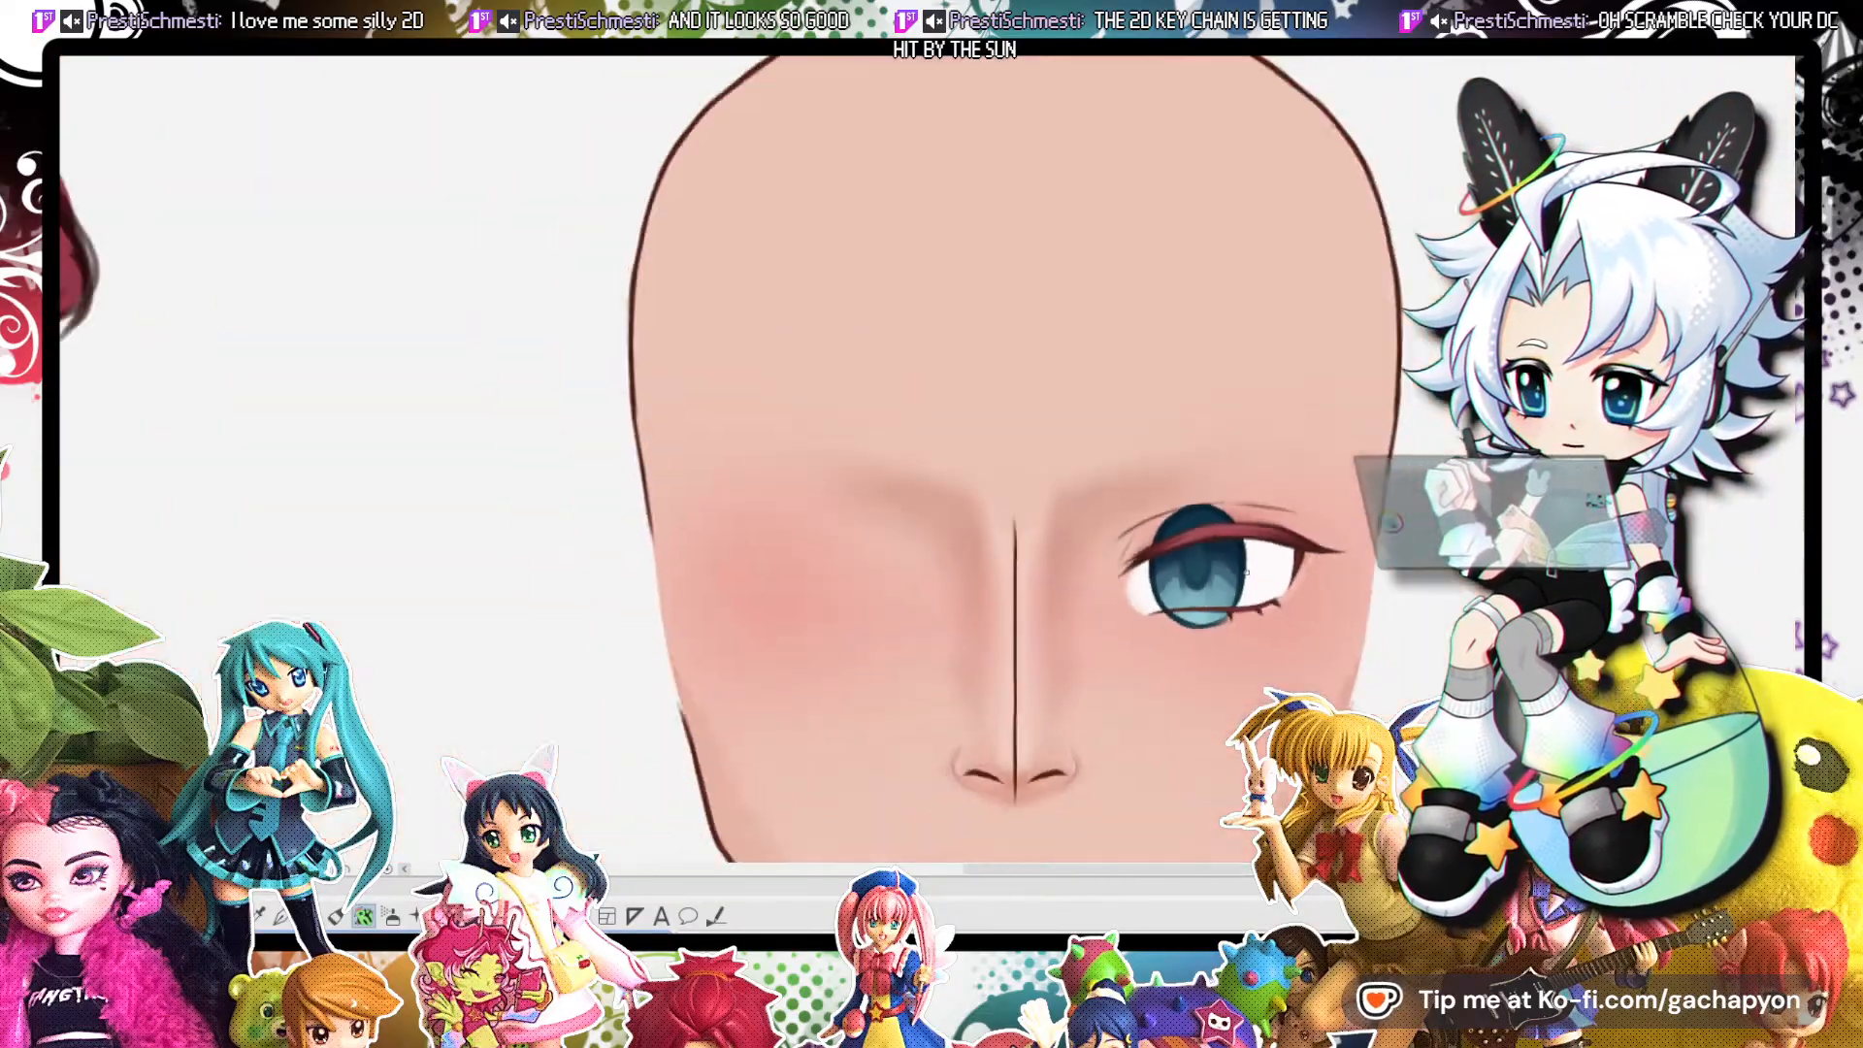
scroll(1213, 575, "up", 5)
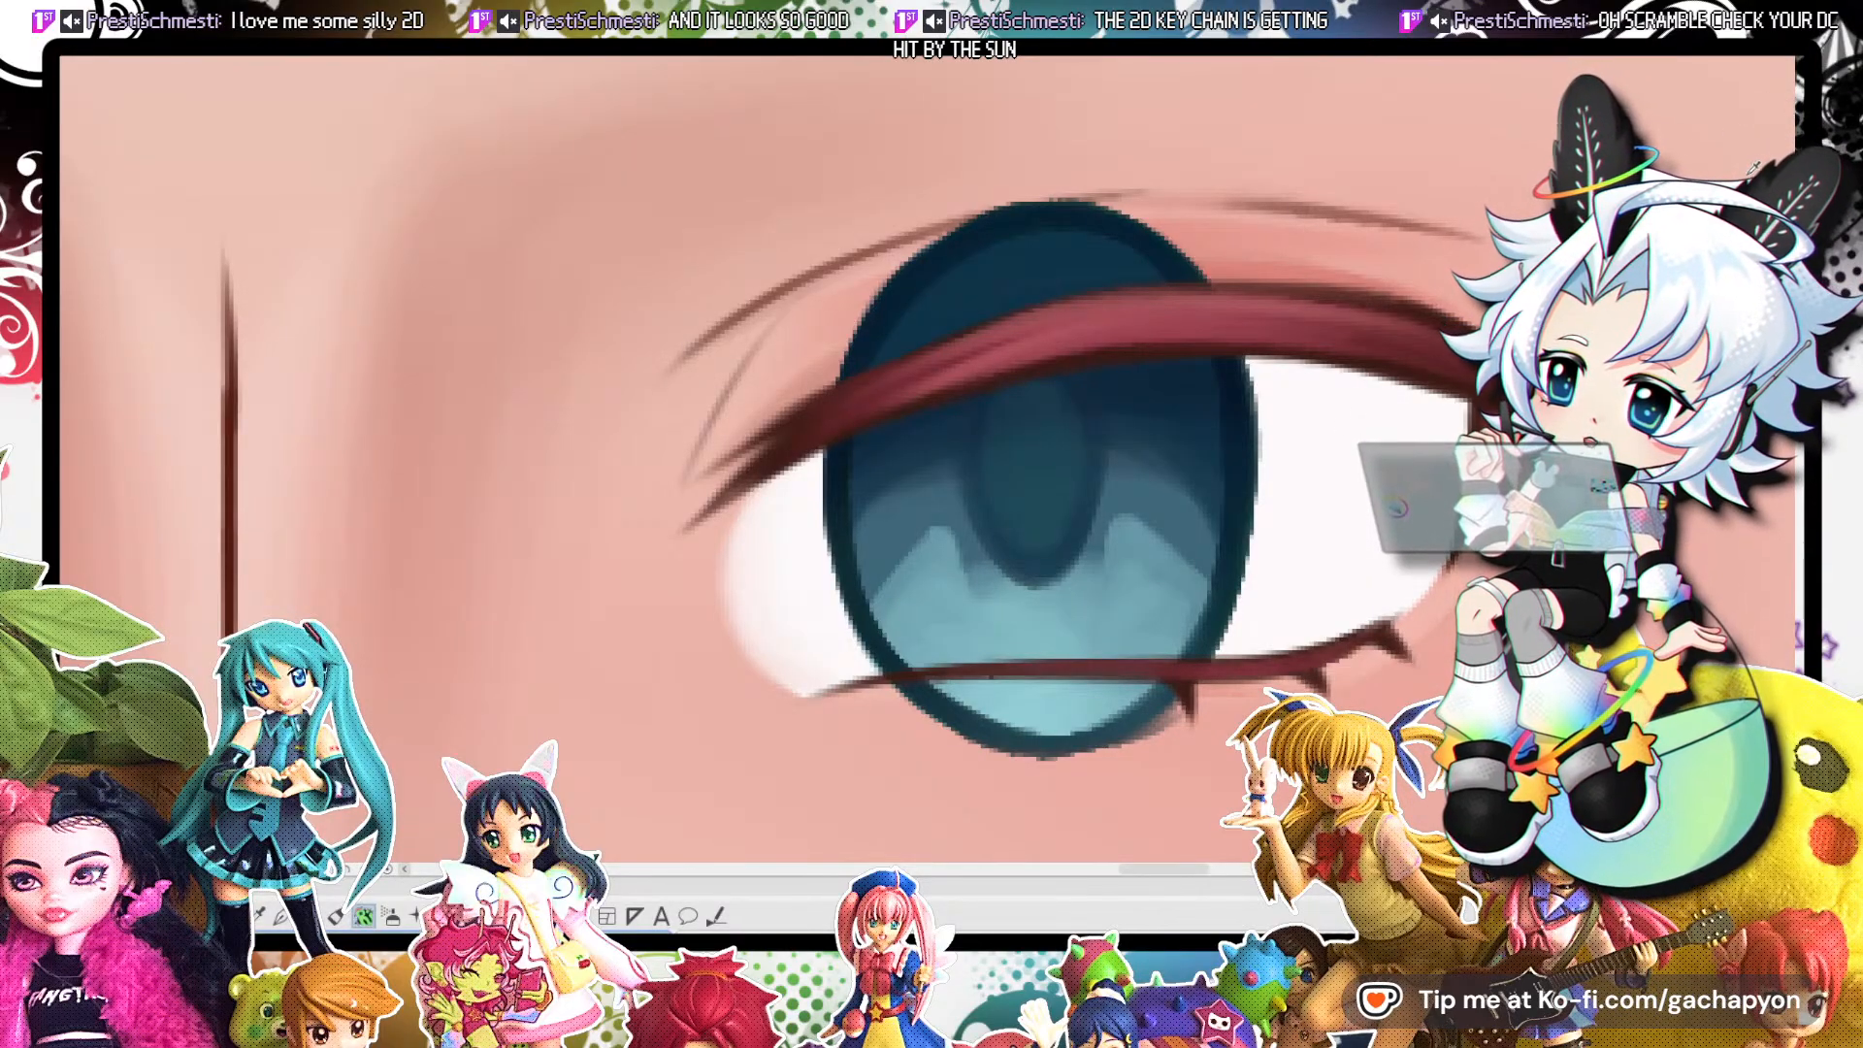
left_click_drag(992, 645, 986, 626)
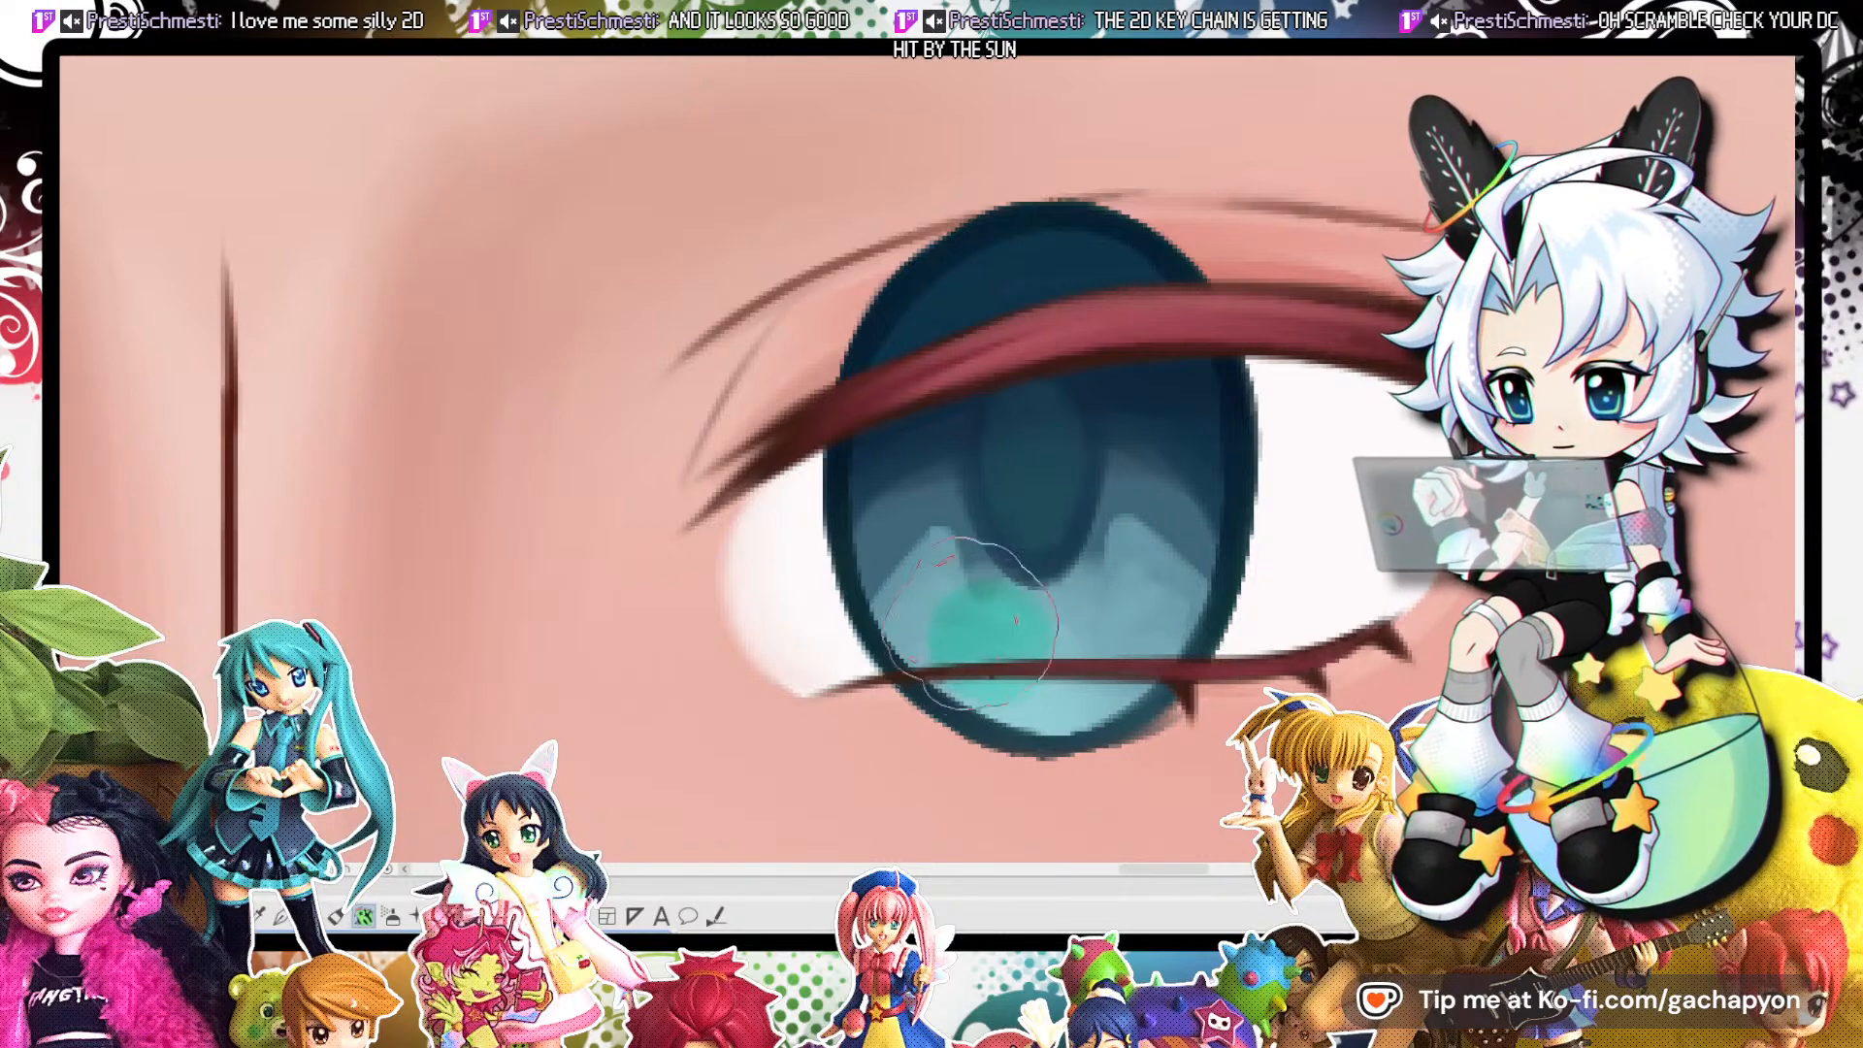
key("ctrl+z")
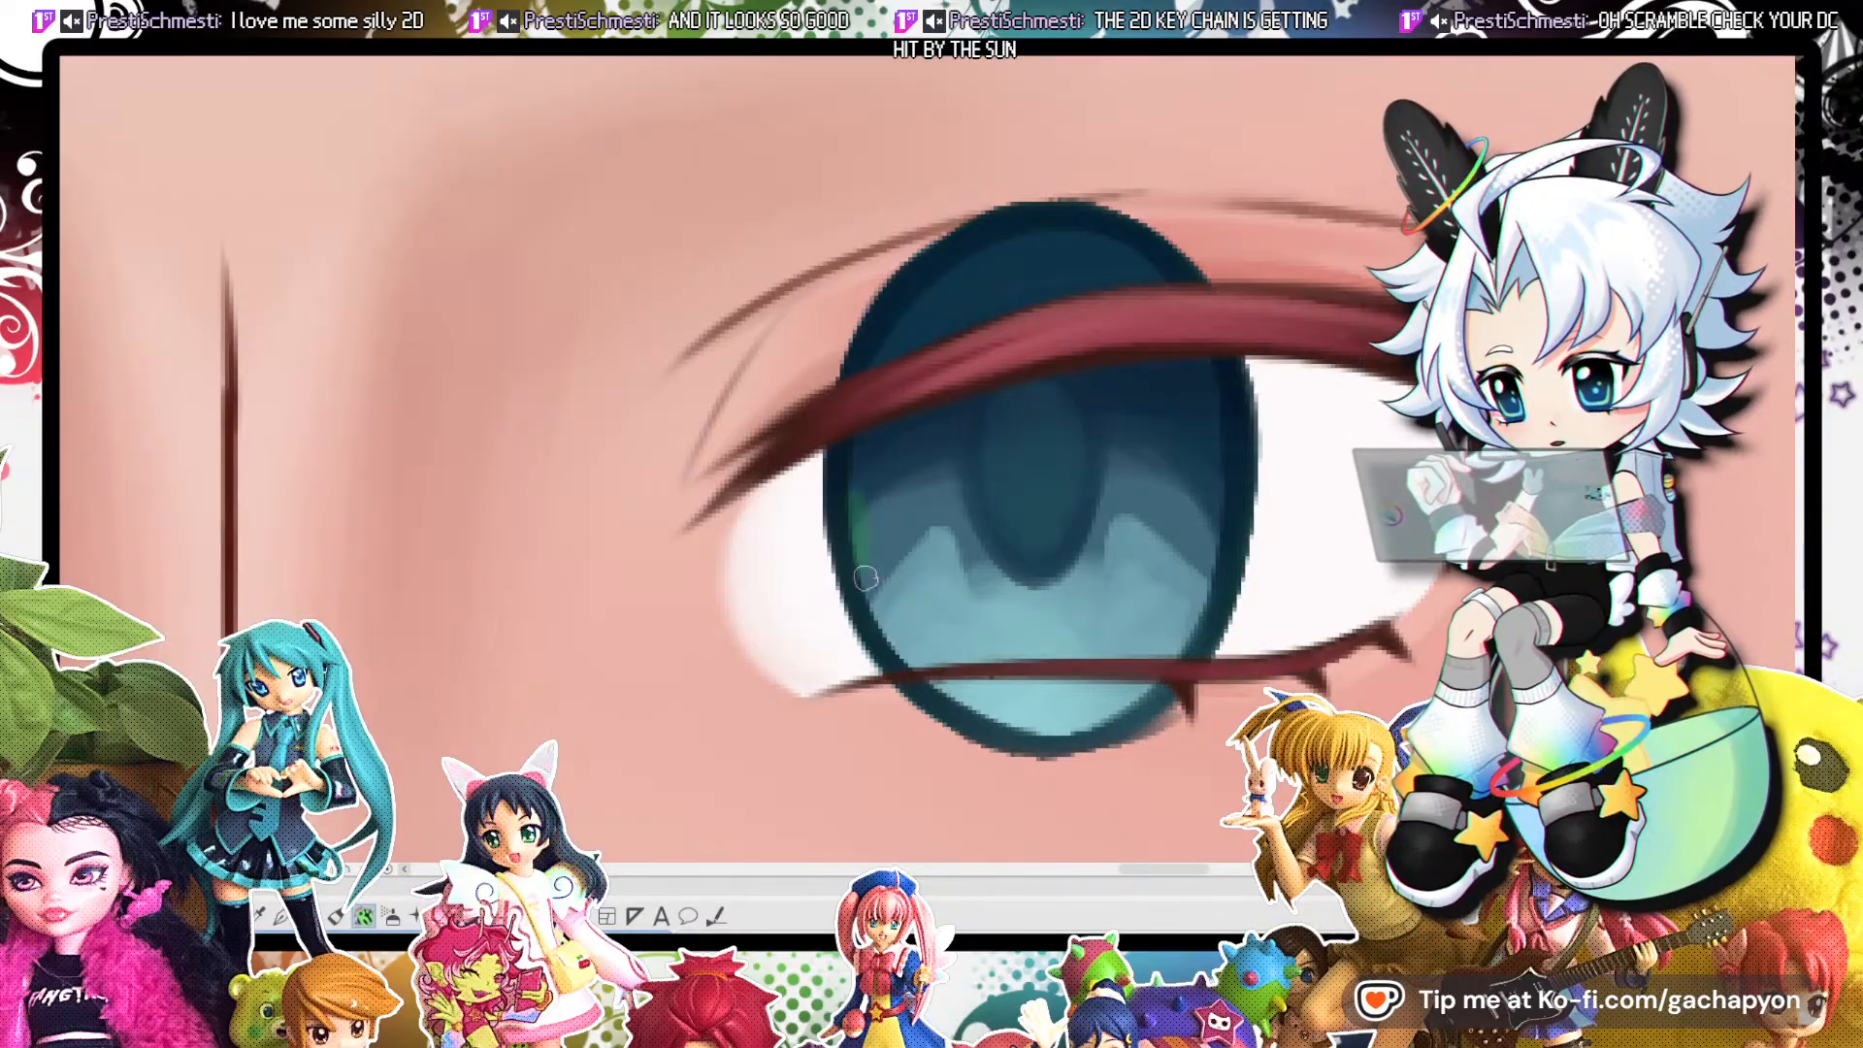
Paint green patches on the iris on both sides of the pupil, above the pale lower peaks.
mouse_move(878, 473)
left_mouse_down()
mouse_move(953, 412)
mouse_move(969, 526)
left_mouse_up()
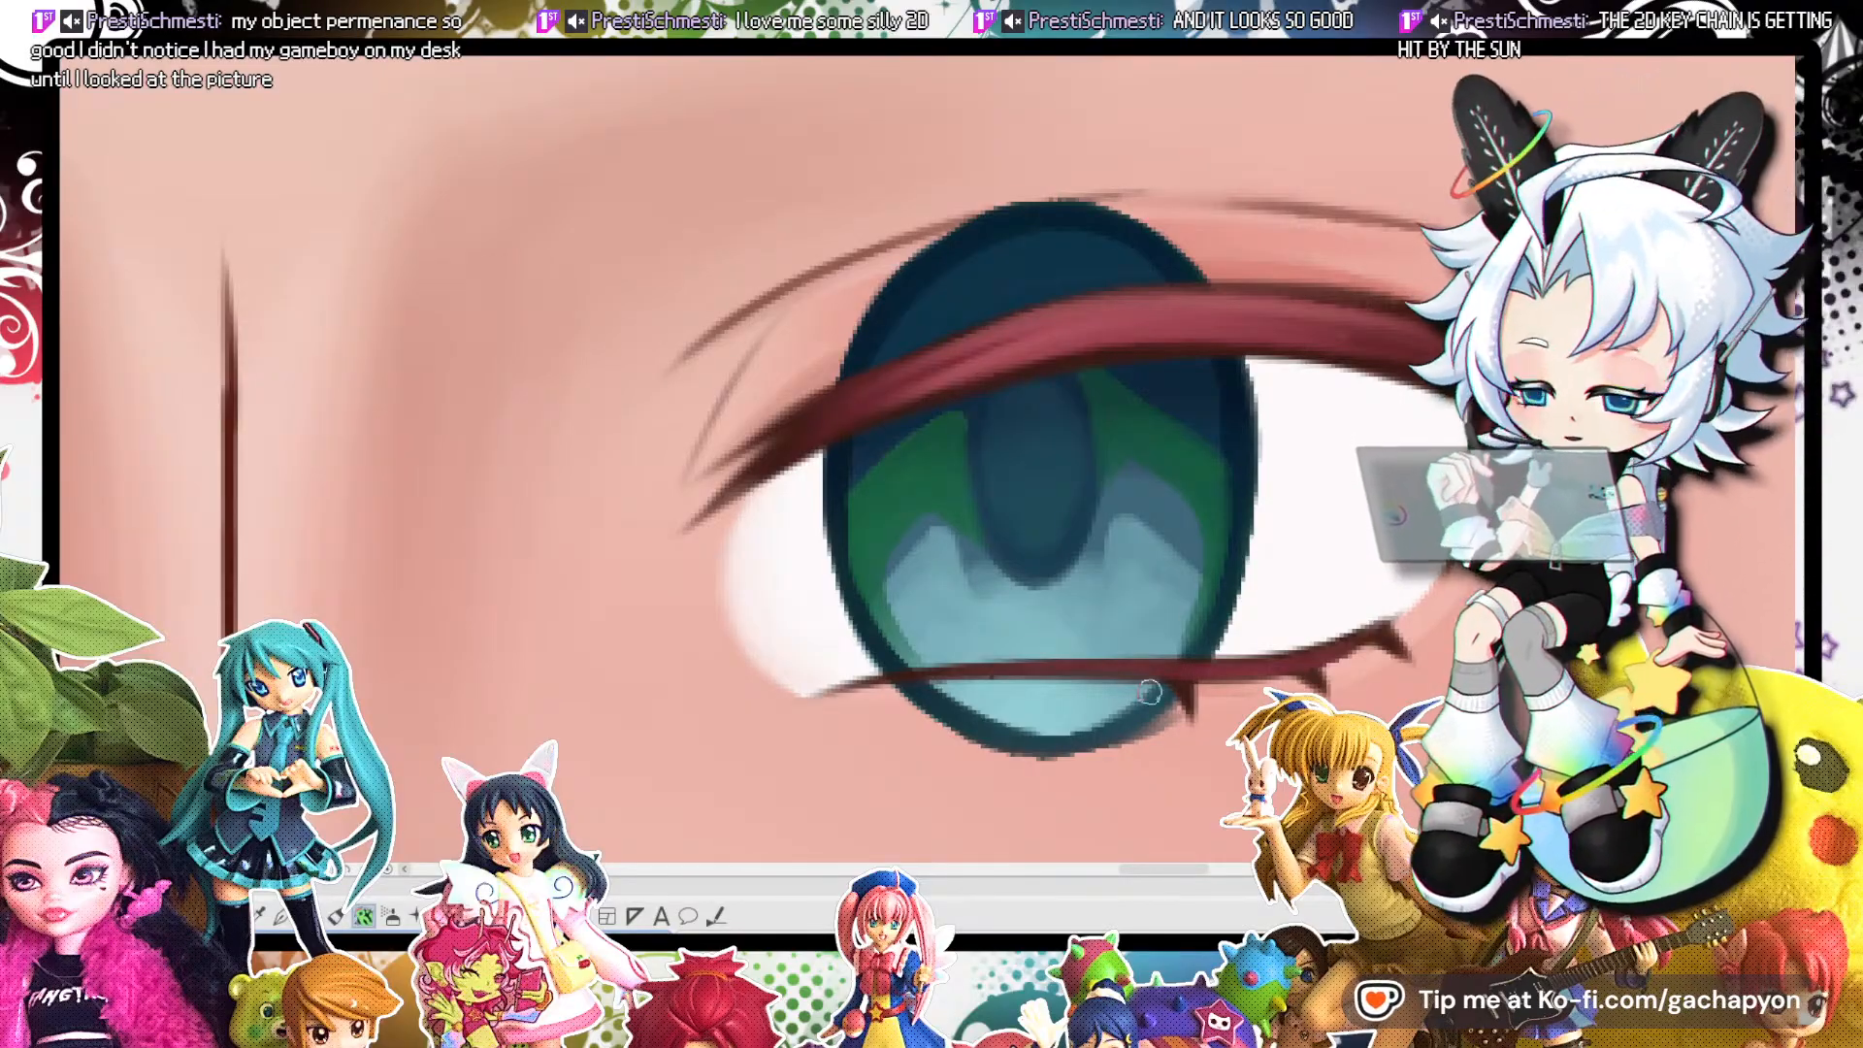
scroll(1175, 582, "down", 2)
scroll(1182, 526, "up", 1)
Cycle through blending modes for the green patches at eye and face scale, keeping one that gives a muted green tint.
key("Down")
key("Down")
key("Down")
key("Down")
key("Down")
key("Down")
key("Down")
key("Down")
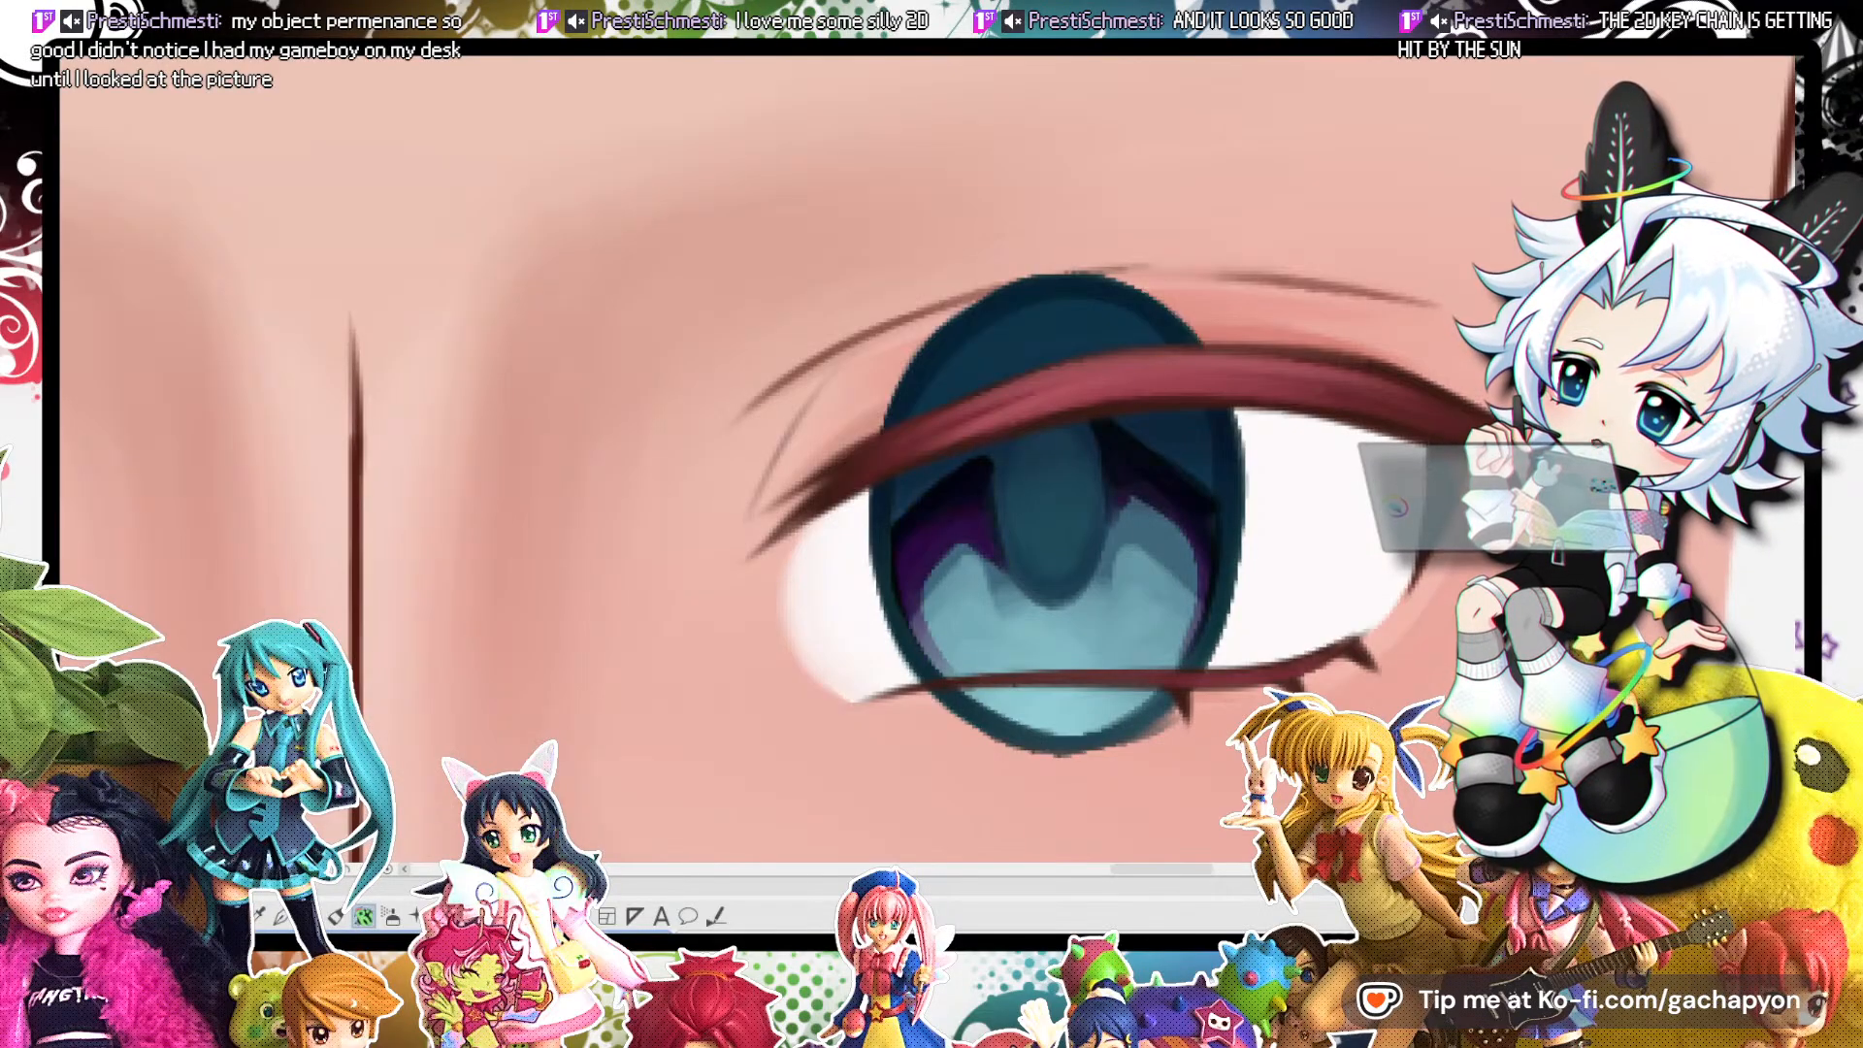
key("Down")
key("Down")
key("Down")
key("Down")
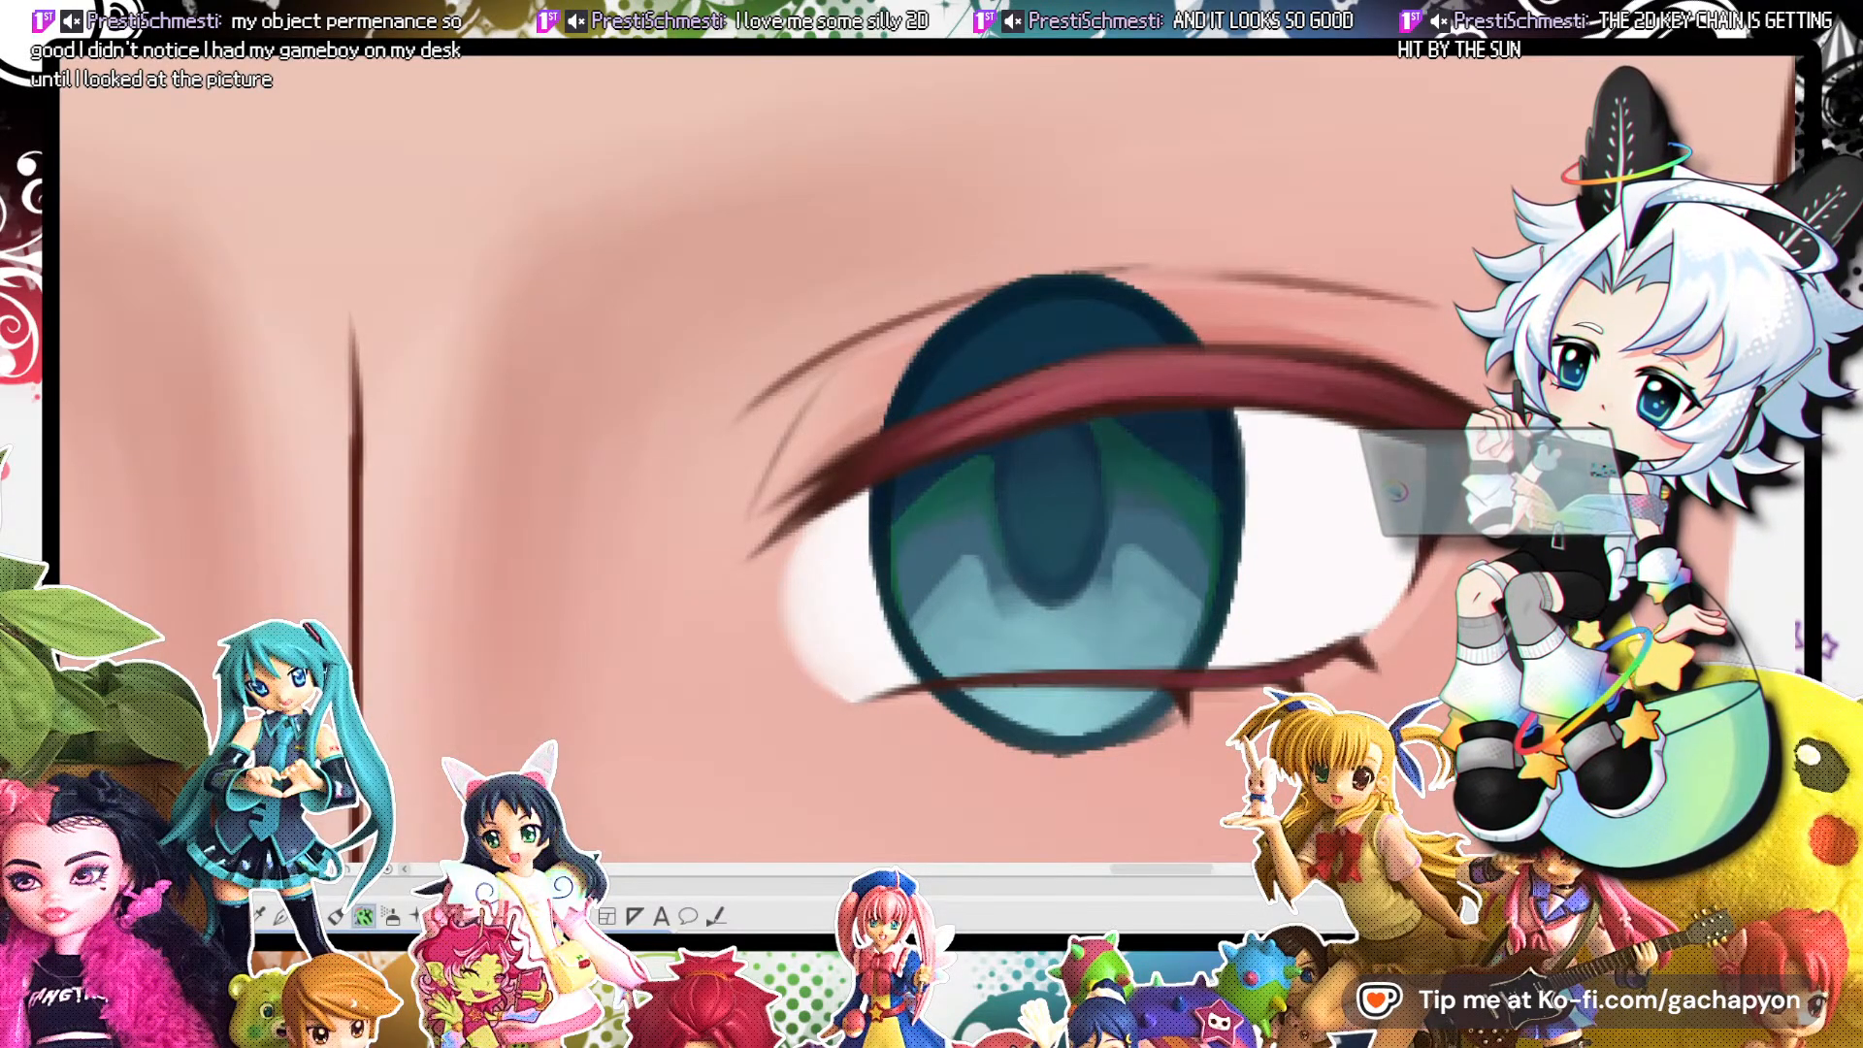
scroll(1042, 435, "down", 5)
scroll(1046, 427, "up", 4)
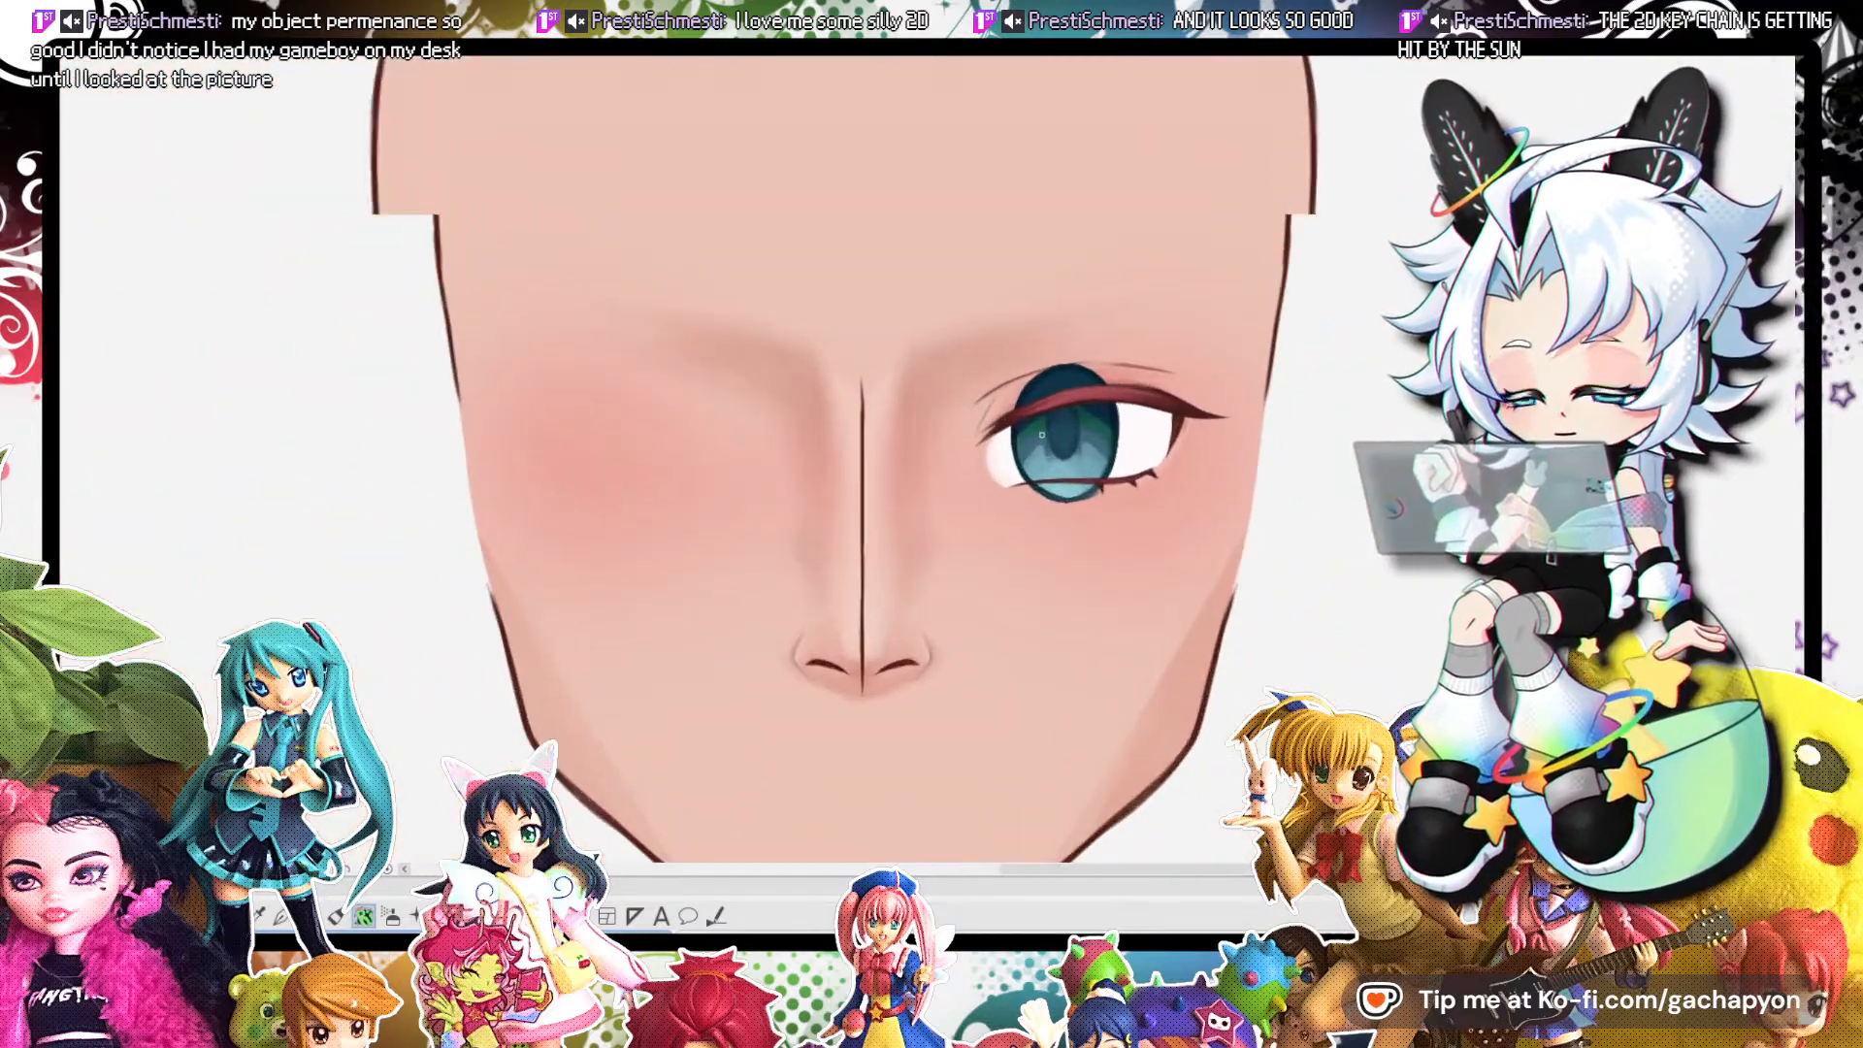
key("Down")
key("Down")
key("Down")
key("Down")
key("Down")
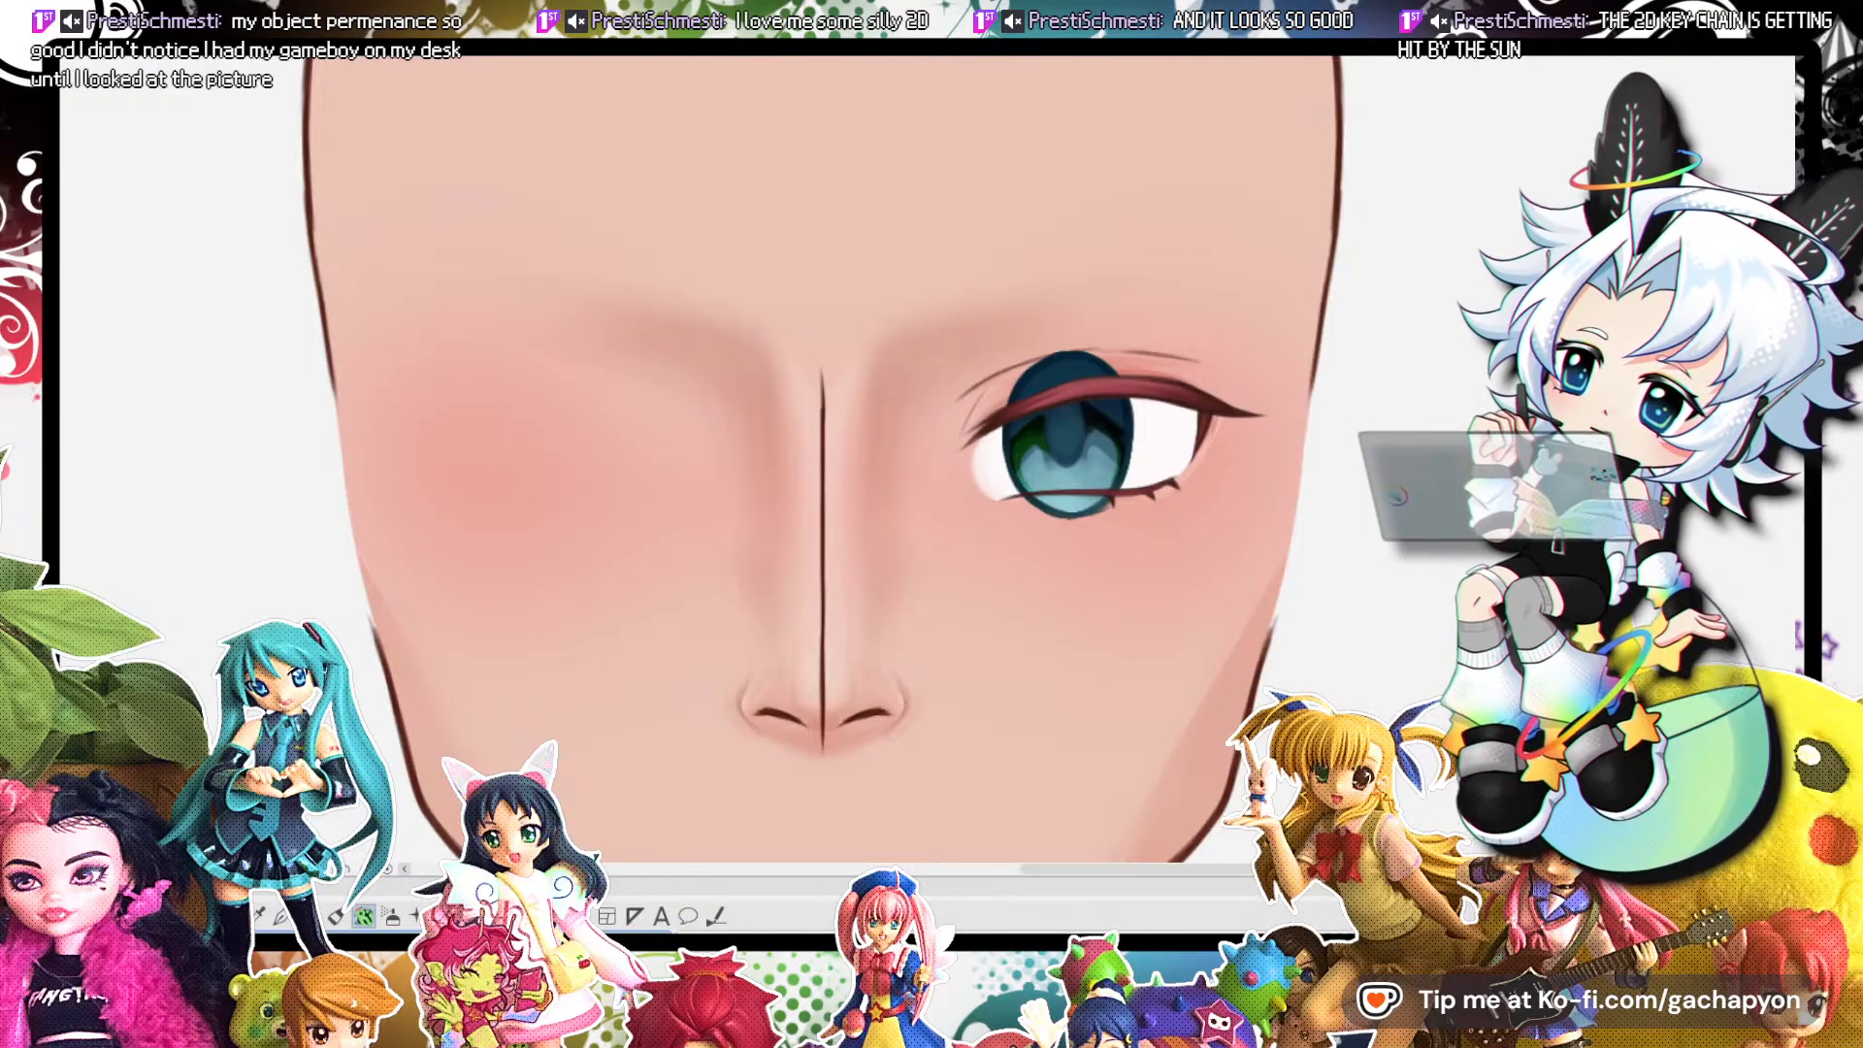
key("Down")
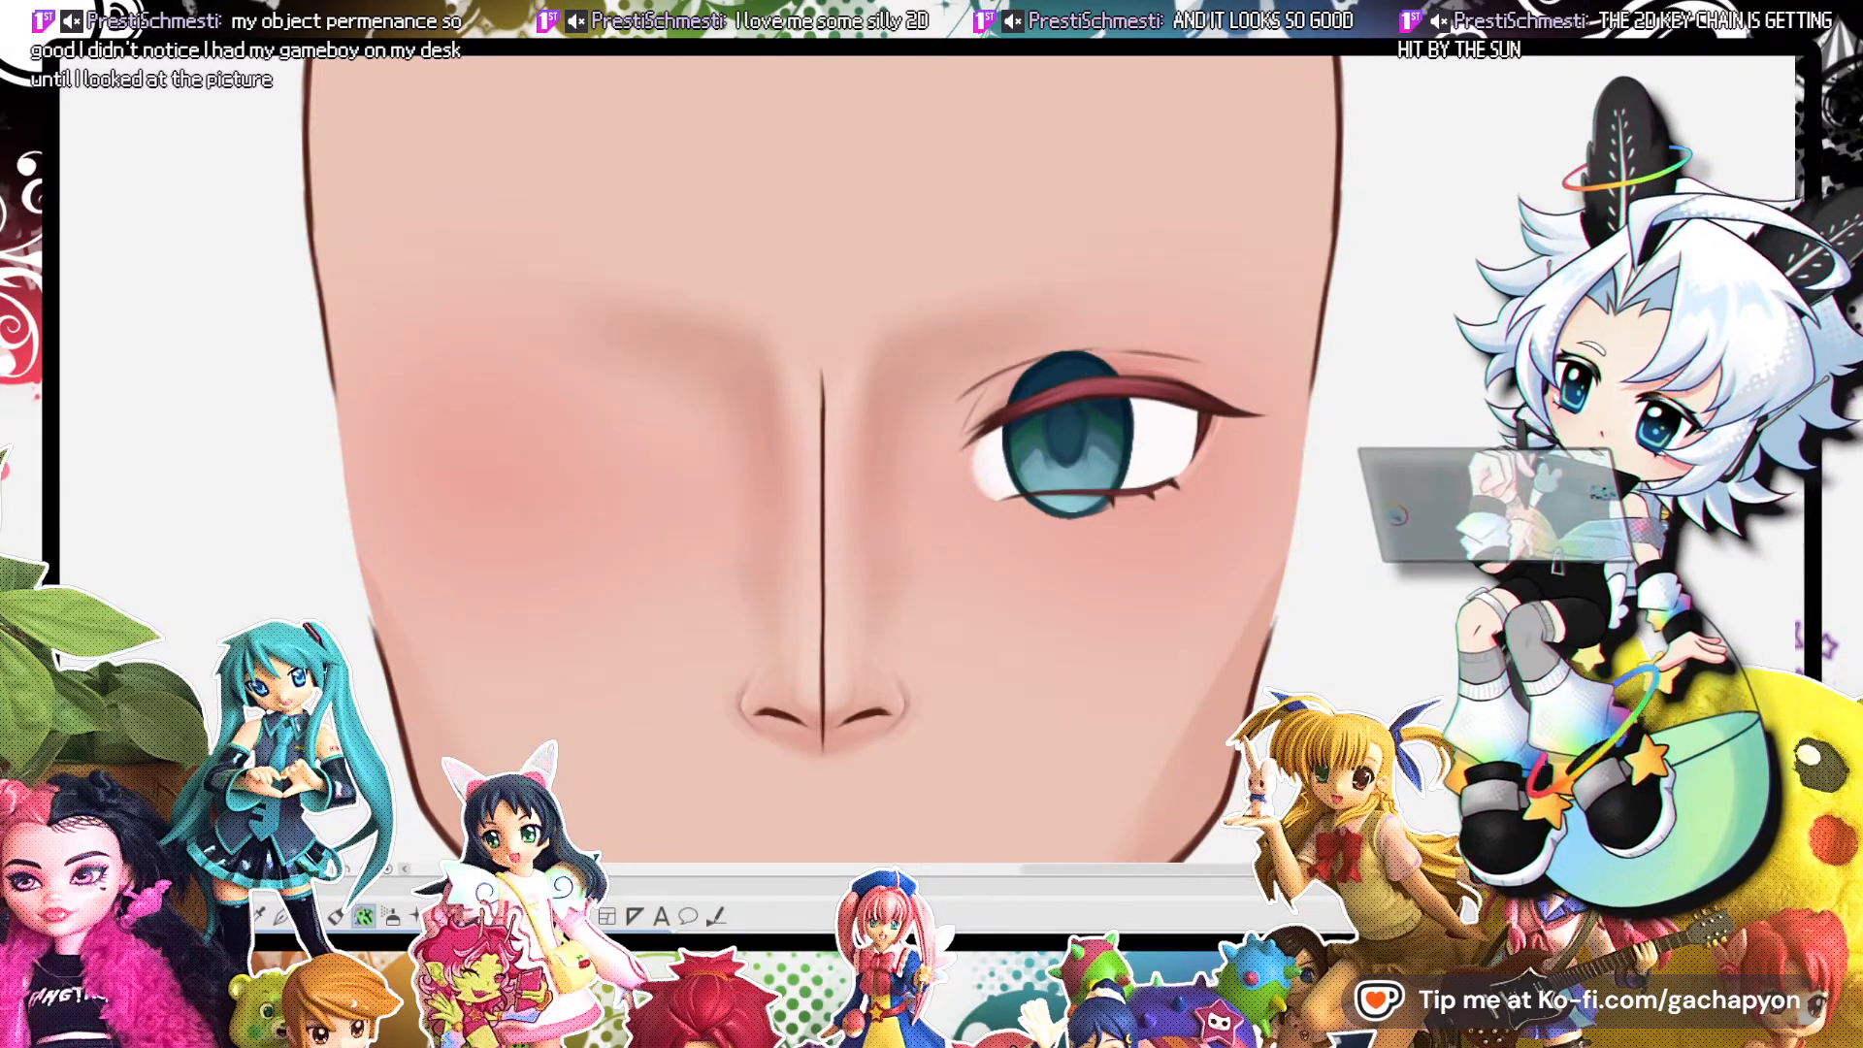
Paint a teal rim around the lower inside edge of the pupil, keeping its centre dark.
scroll(980, 413, "down", 2)
scroll(1060, 361, "up", 4)
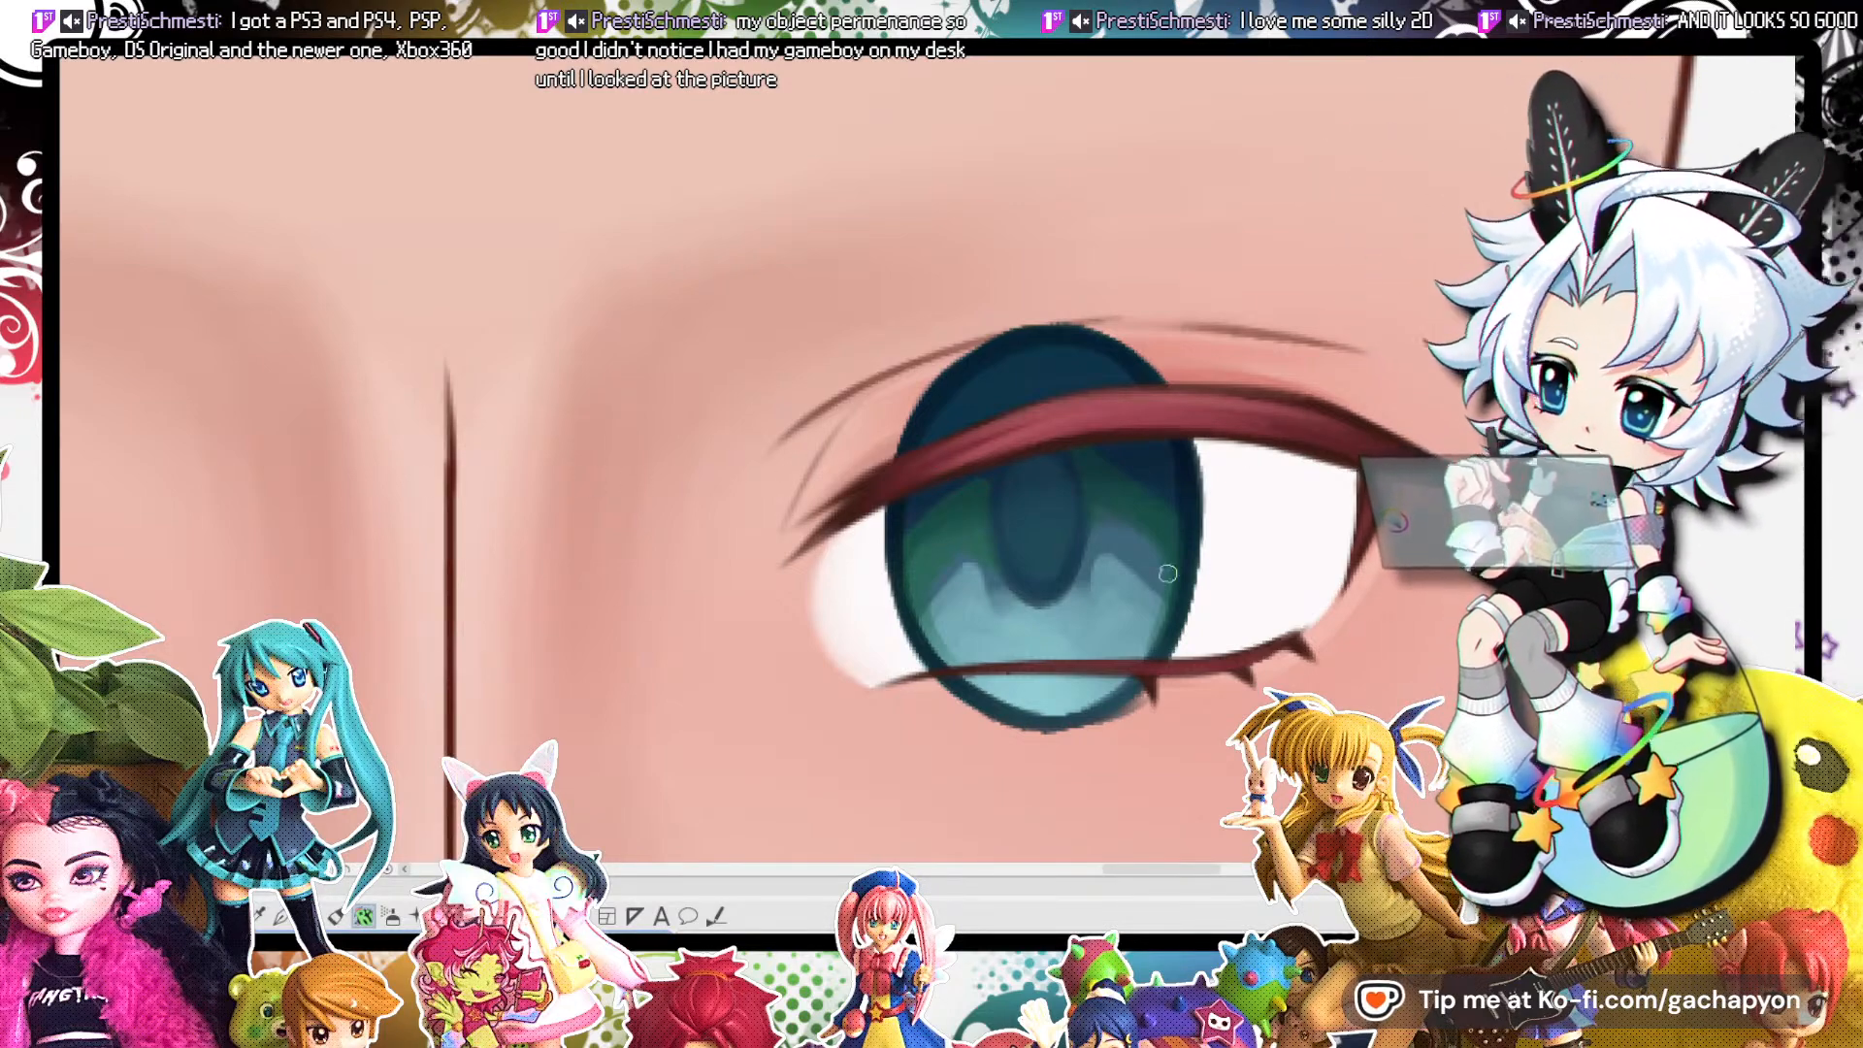
scroll(1176, 696, "down", 8)
scroll(1177, 697, "up", 7)
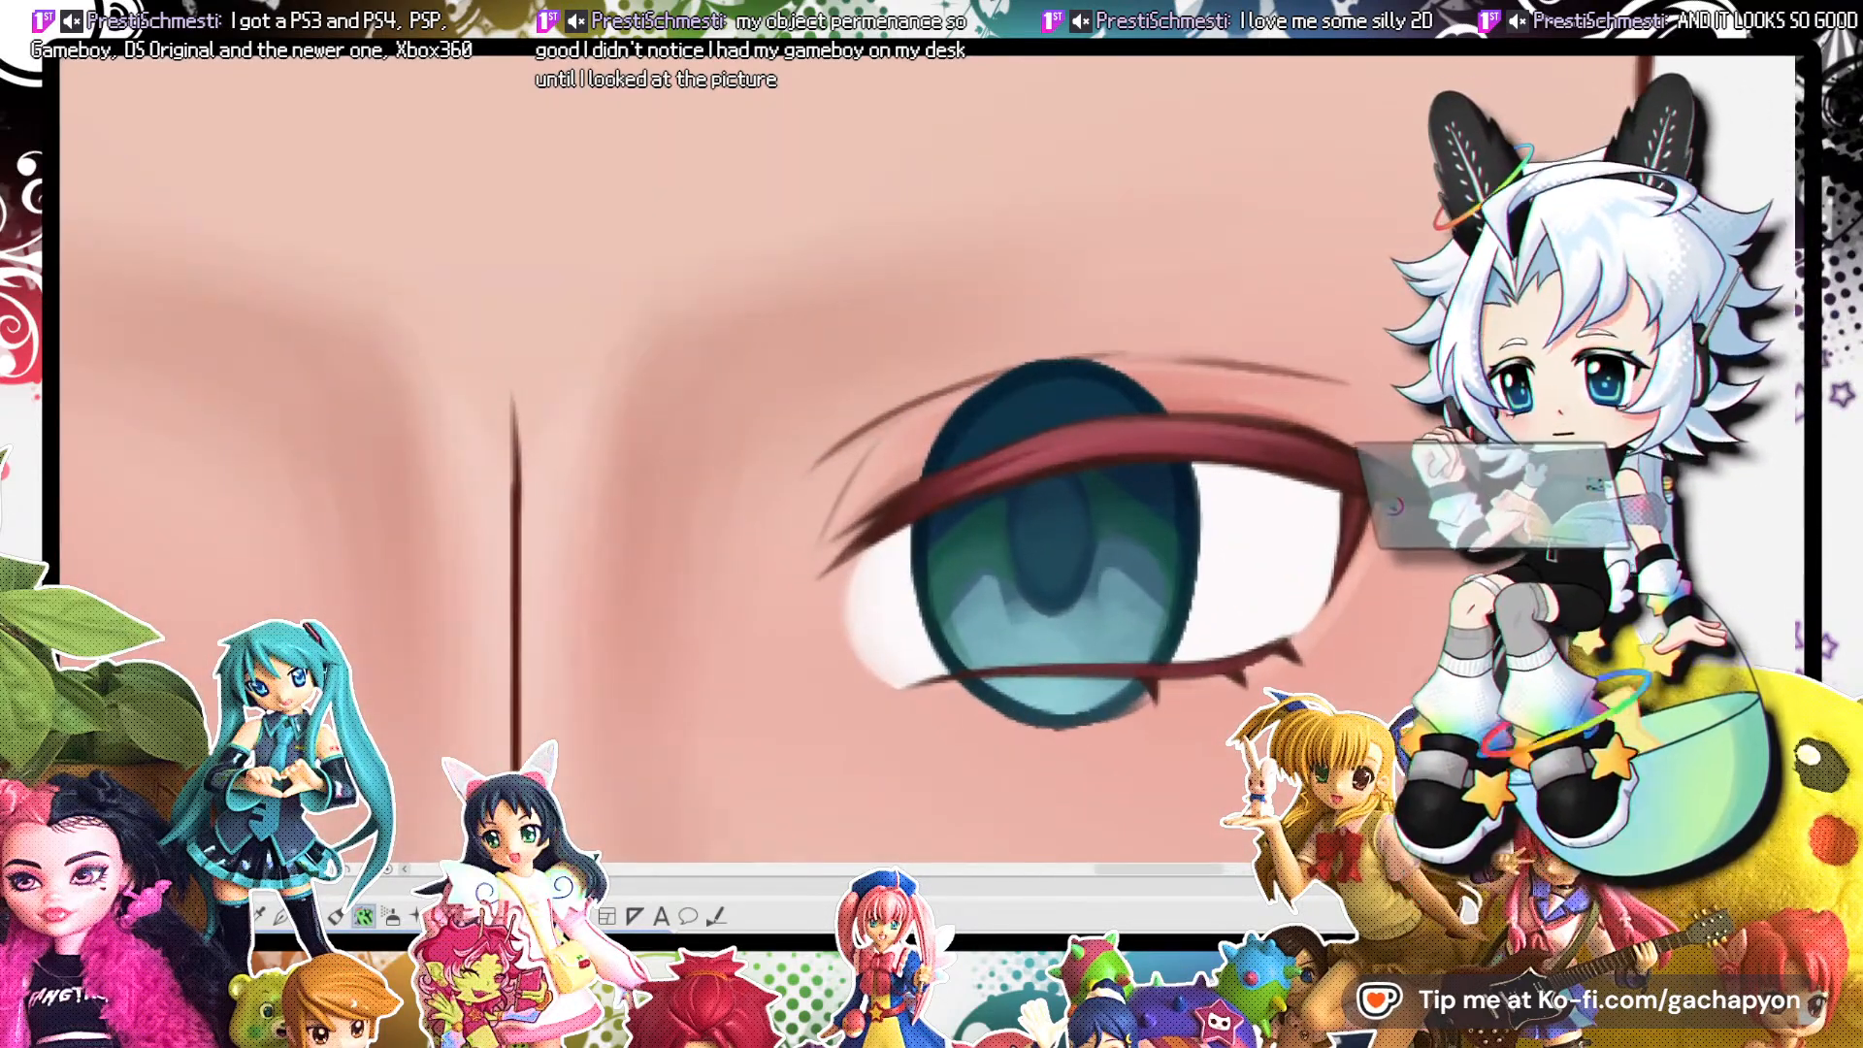
scroll(1069, 495, "up", 4)
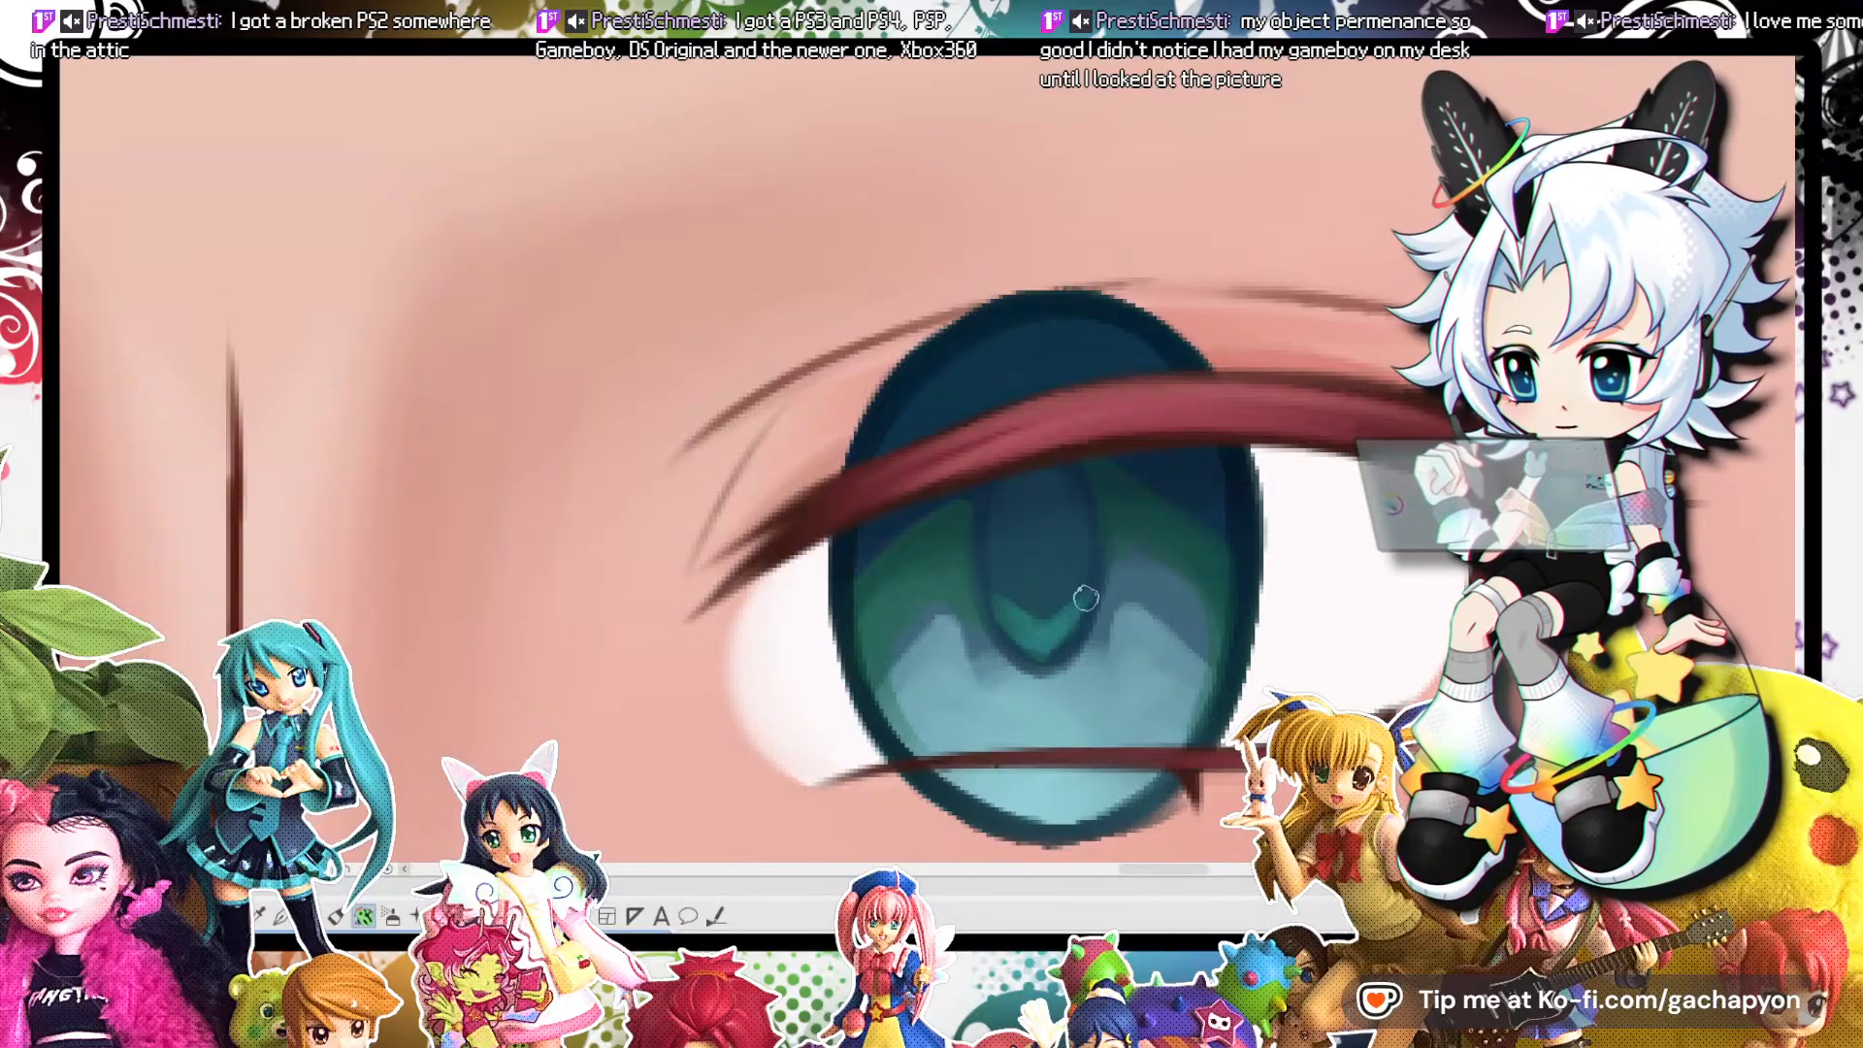
key("b")
left_click_drag(978, 558, 1022, 657)
key("ctrl+z")
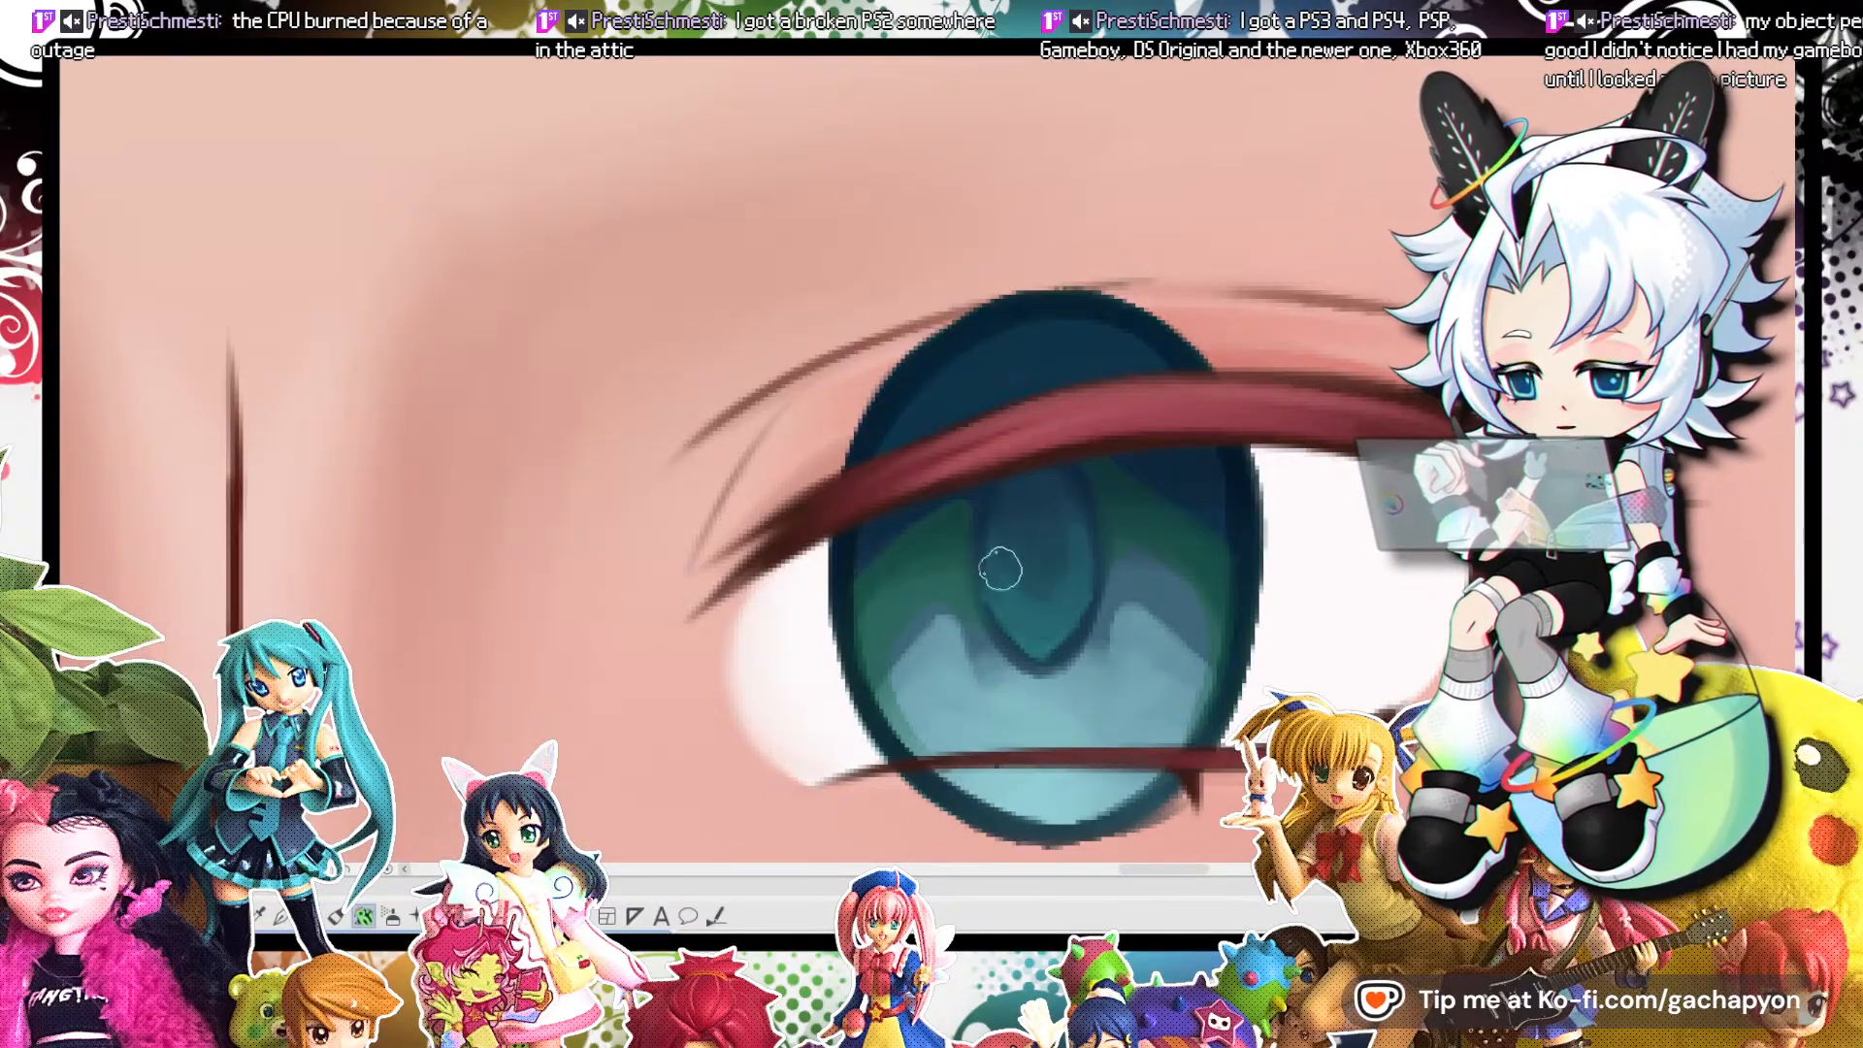
scroll(1079, 474, "down", 10)
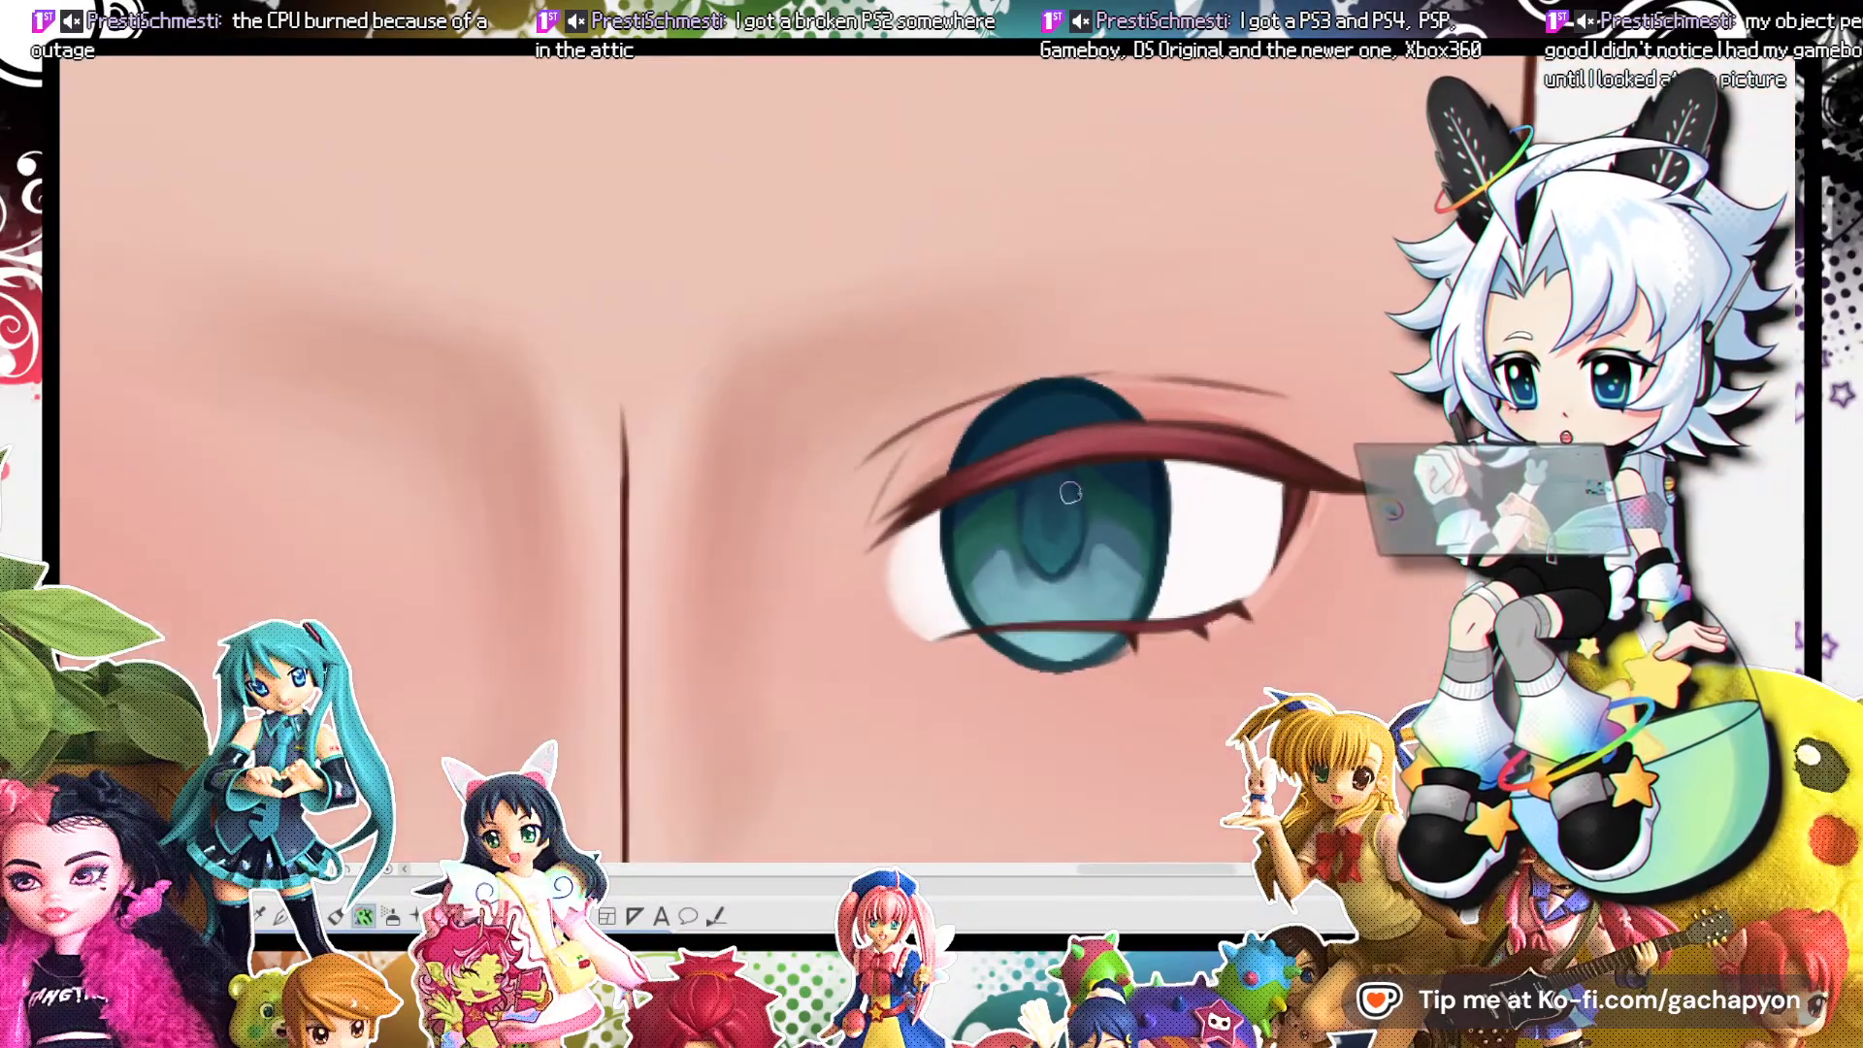
scroll(1097, 490, "up", 10)
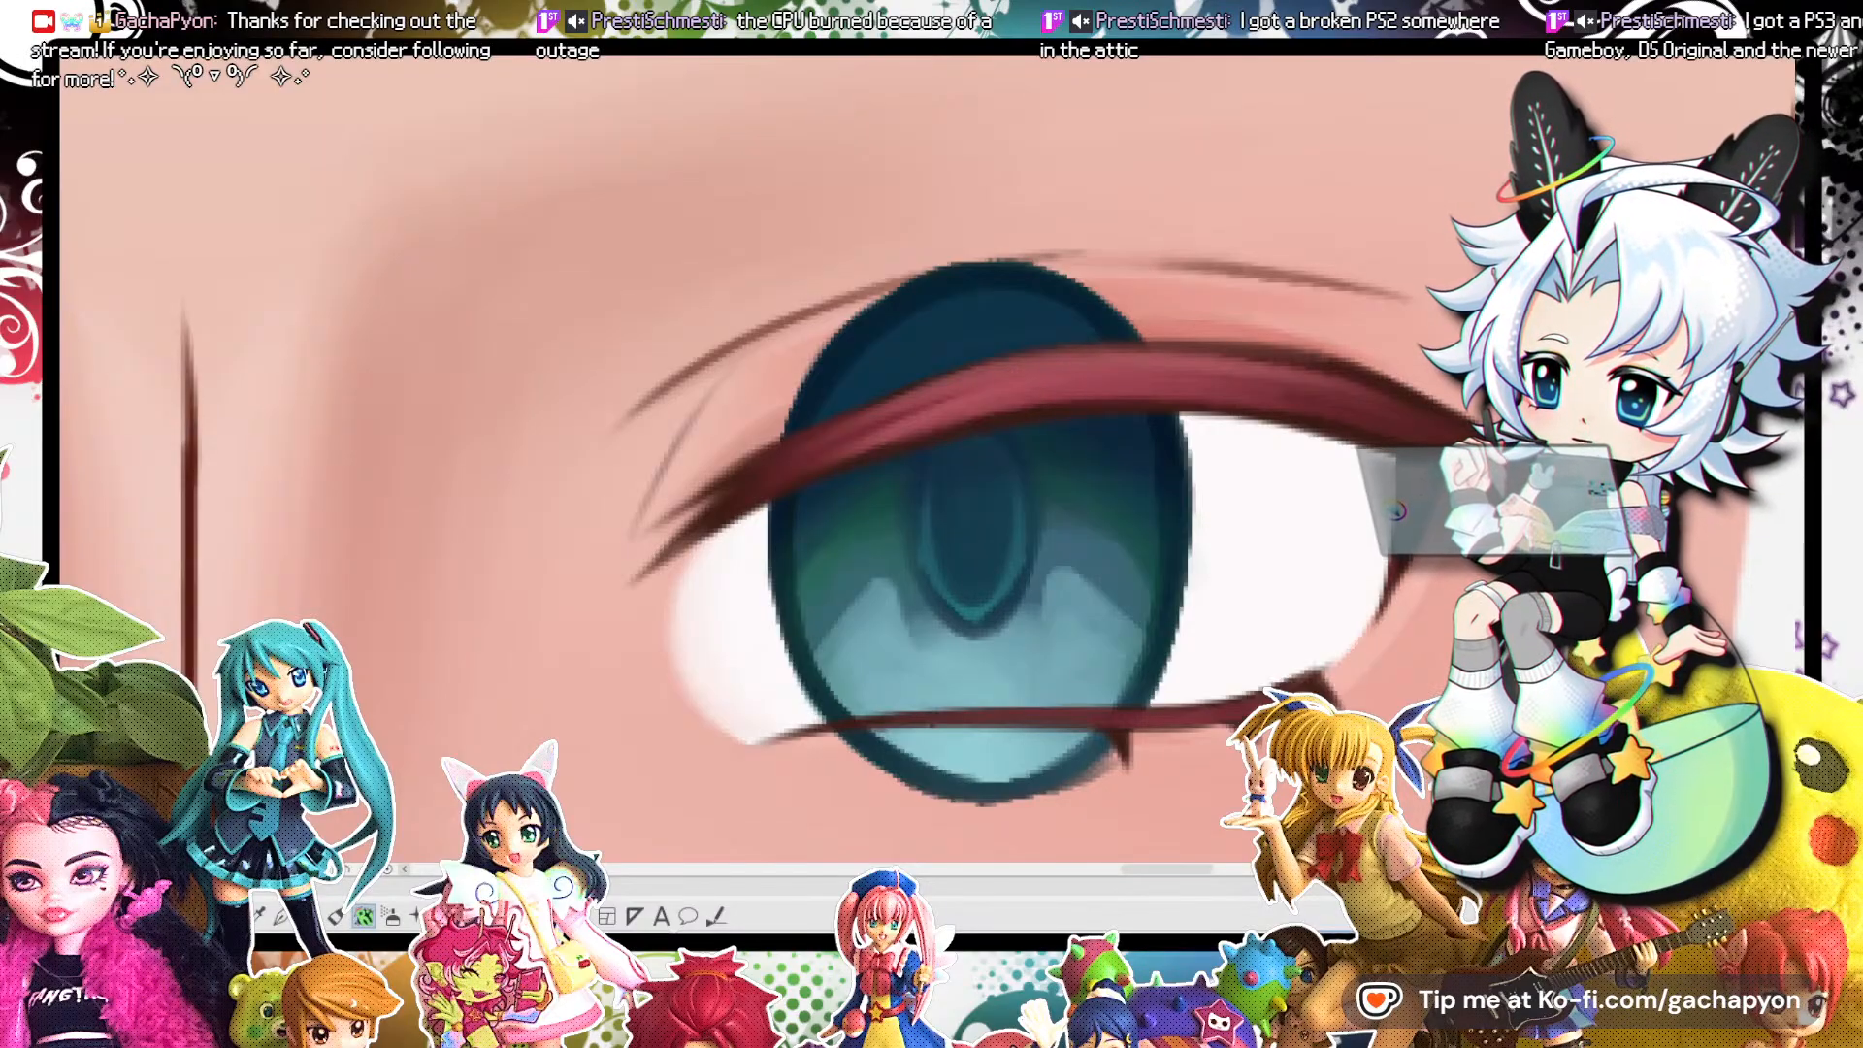
Soften the pupil's teal rim so it blends into the dark pupil and the surrounding iris.
scroll(853, 434, "down", 3)
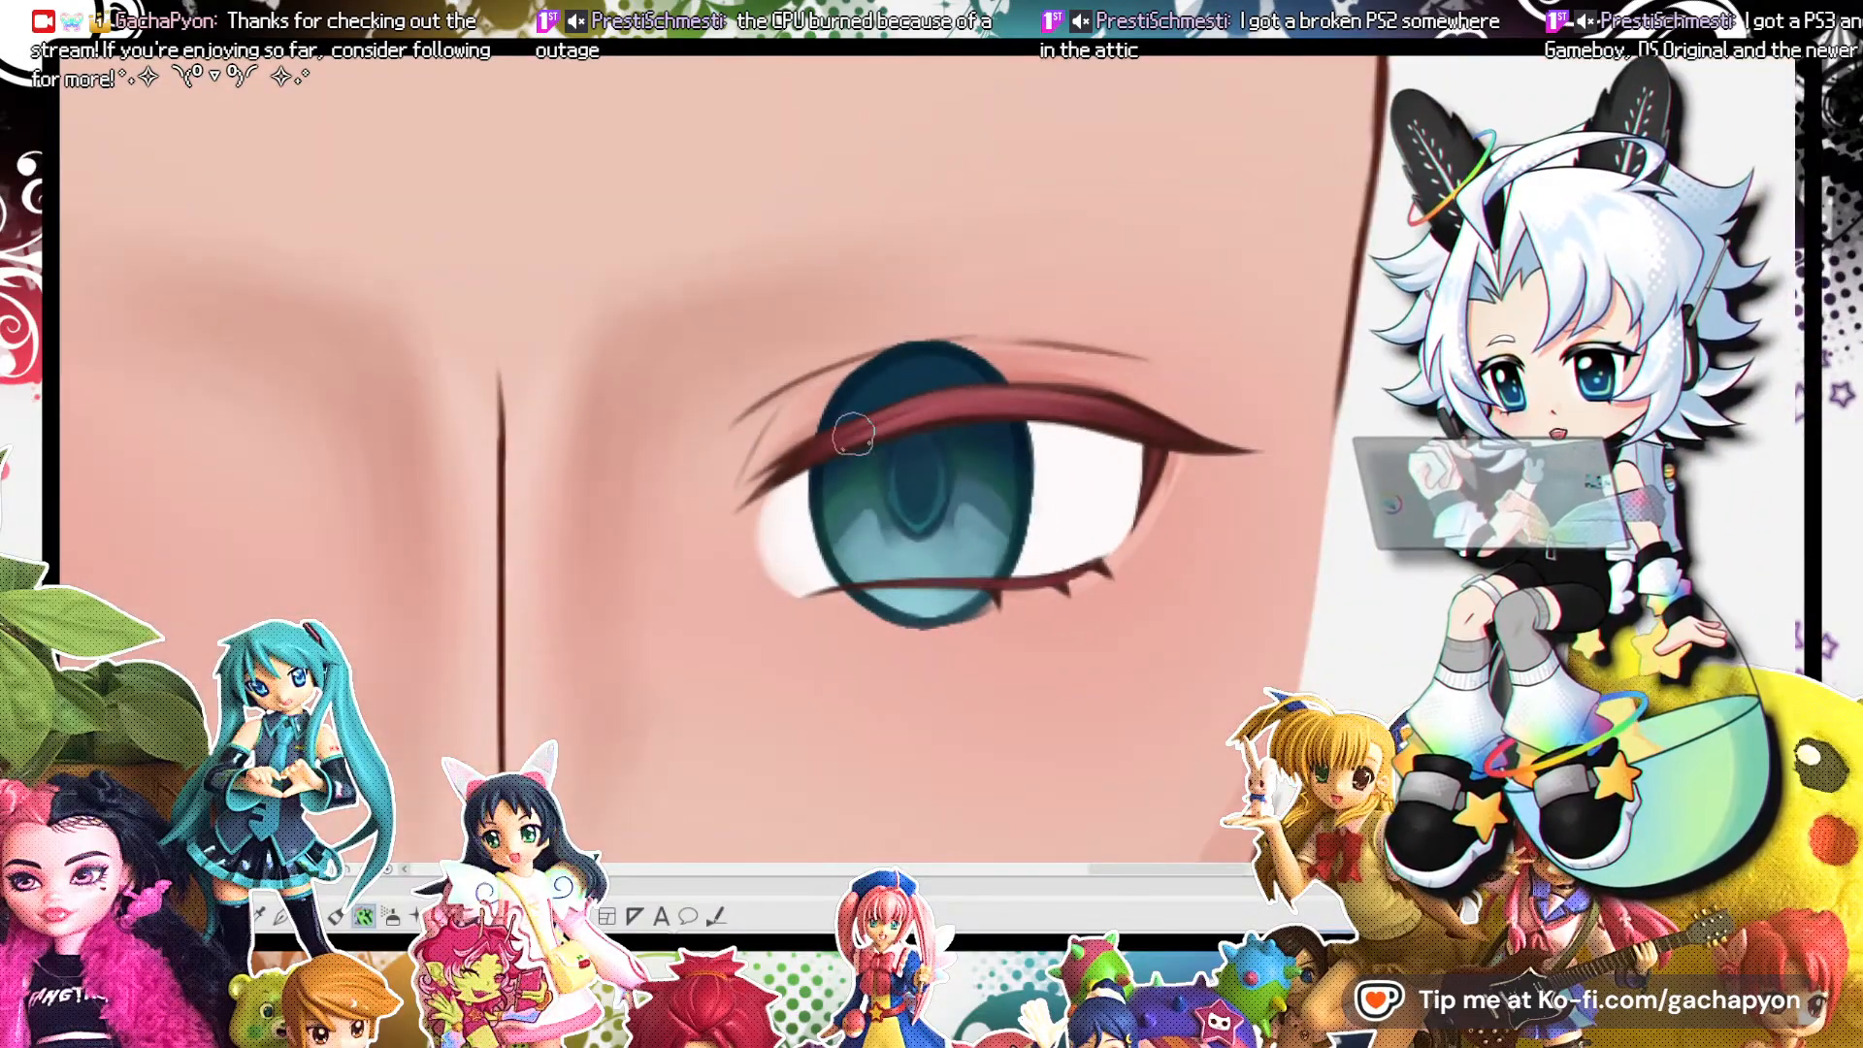
scroll(853, 434, "down", 3)
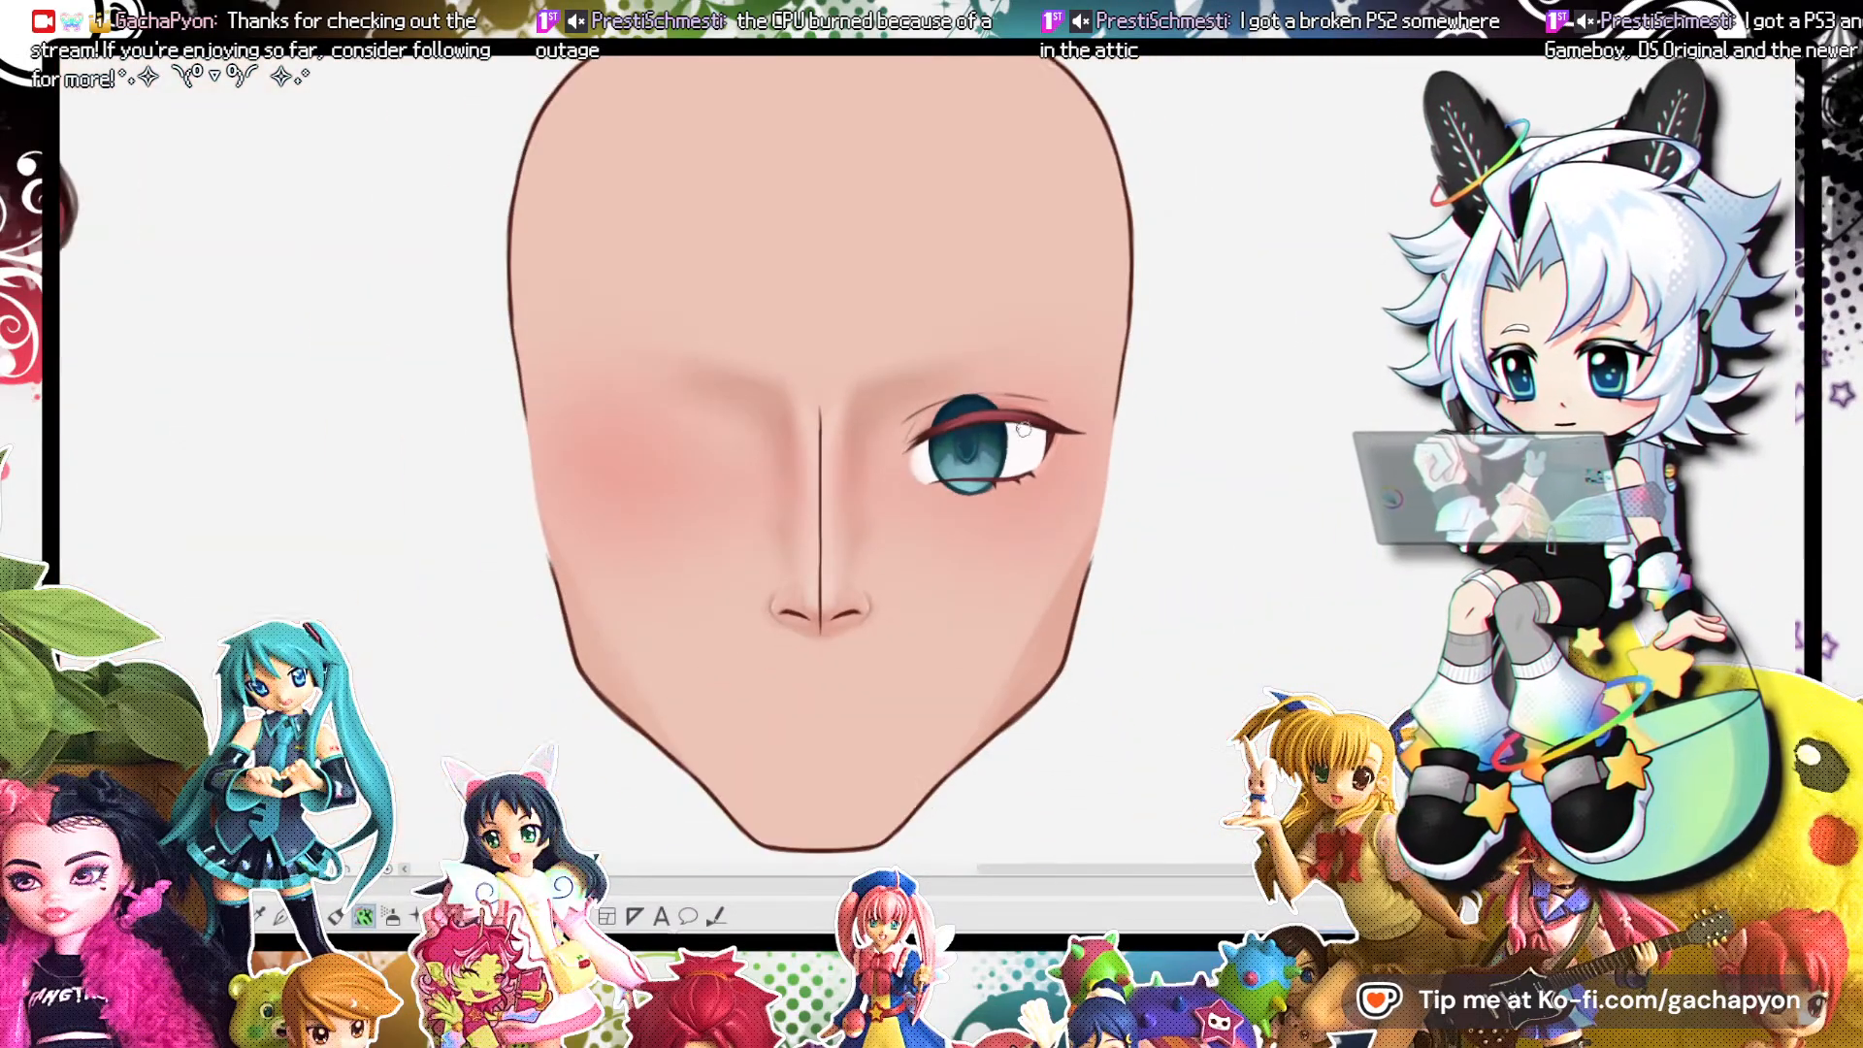
scroll(929, 444, "up", 1)
scroll(929, 444, "up", 6)
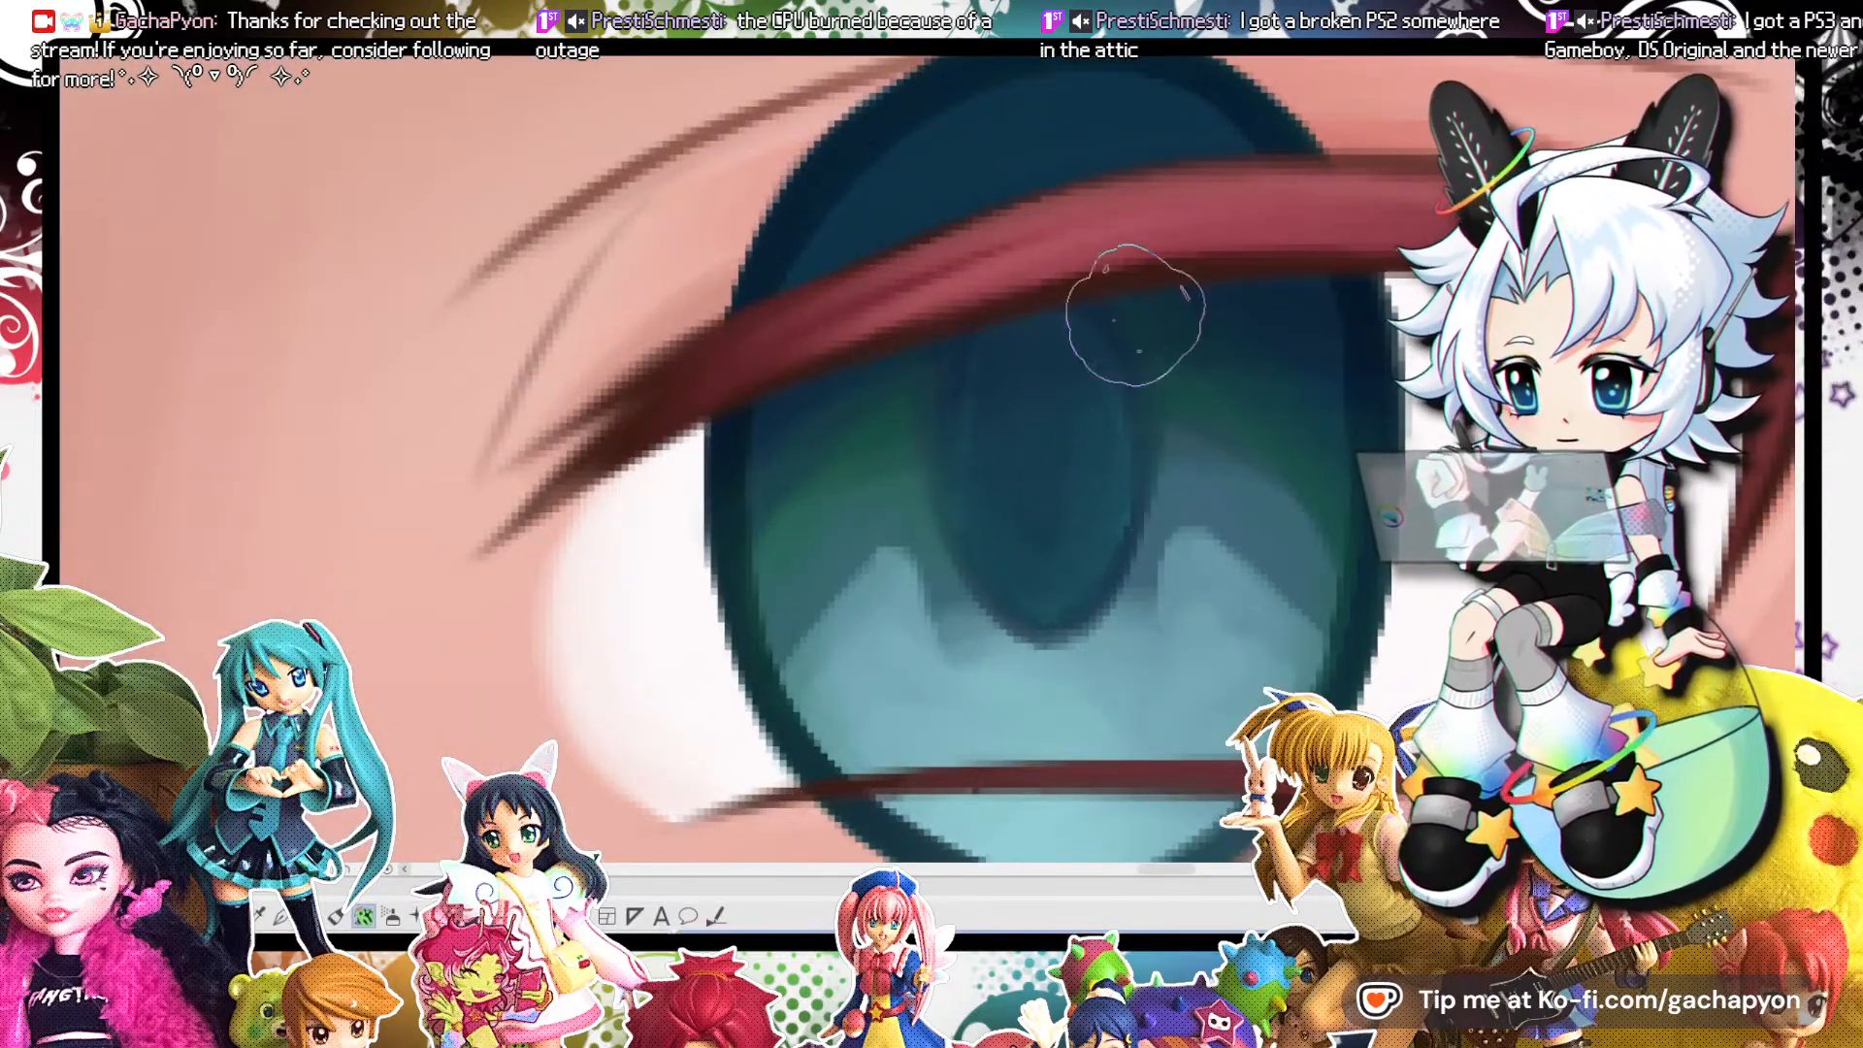
Show the pink-rimmed and lower white highlights again, and darken the pupil to a deep blue.
scroll(1134, 464, "down", 6)
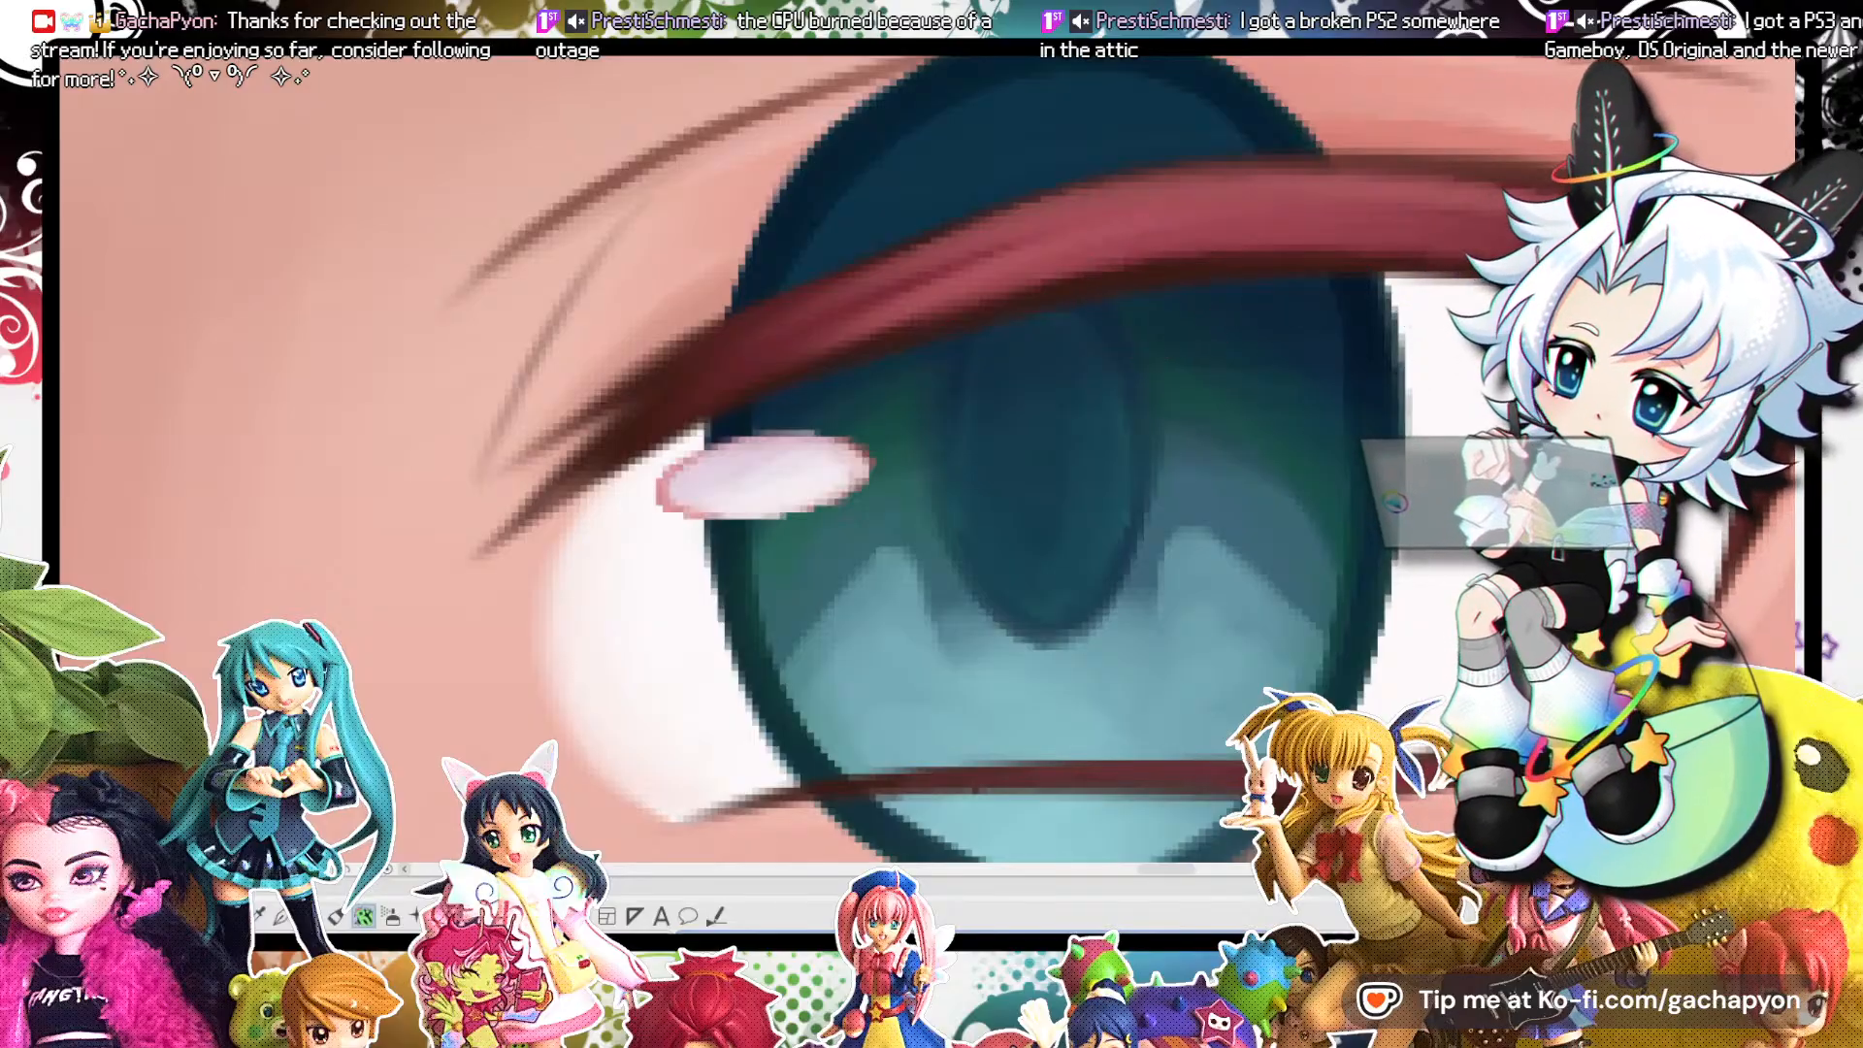
scroll(1133, 464, "down", 6)
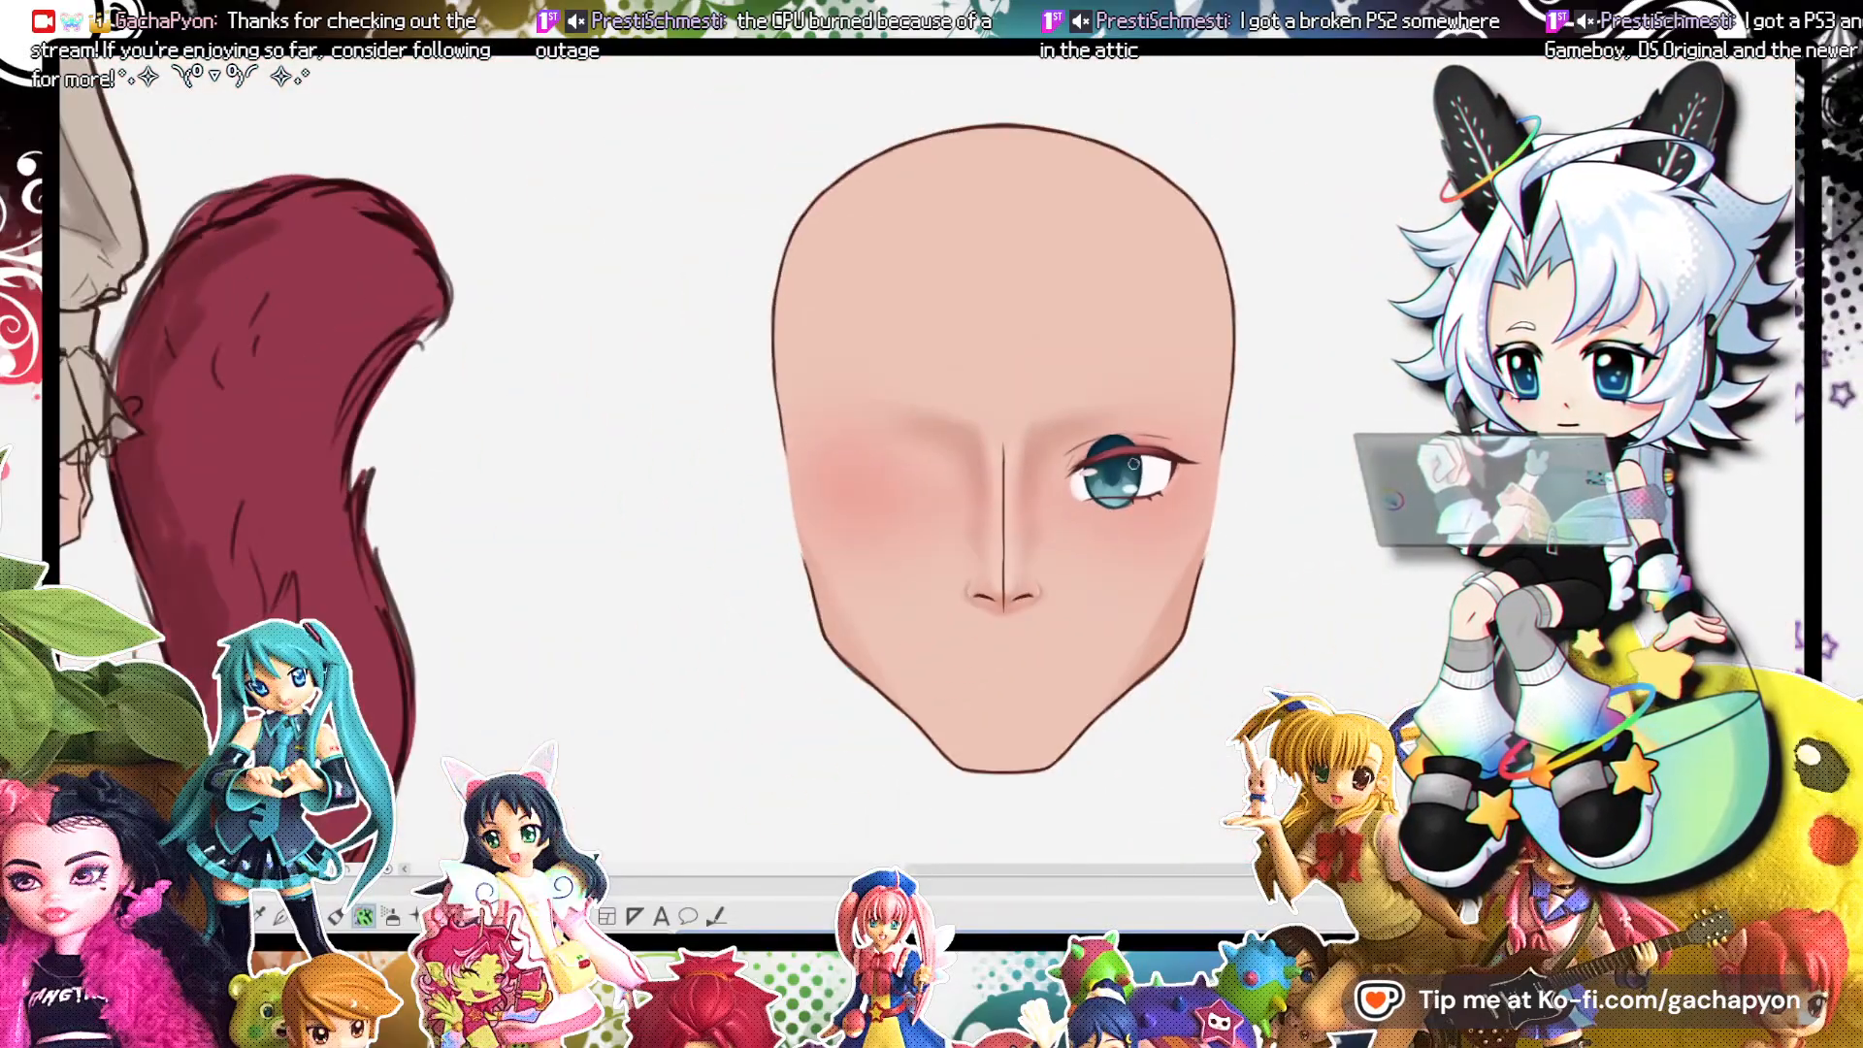
scroll(1132, 463, "up", 3)
scroll(1132, 462, "up", 5)
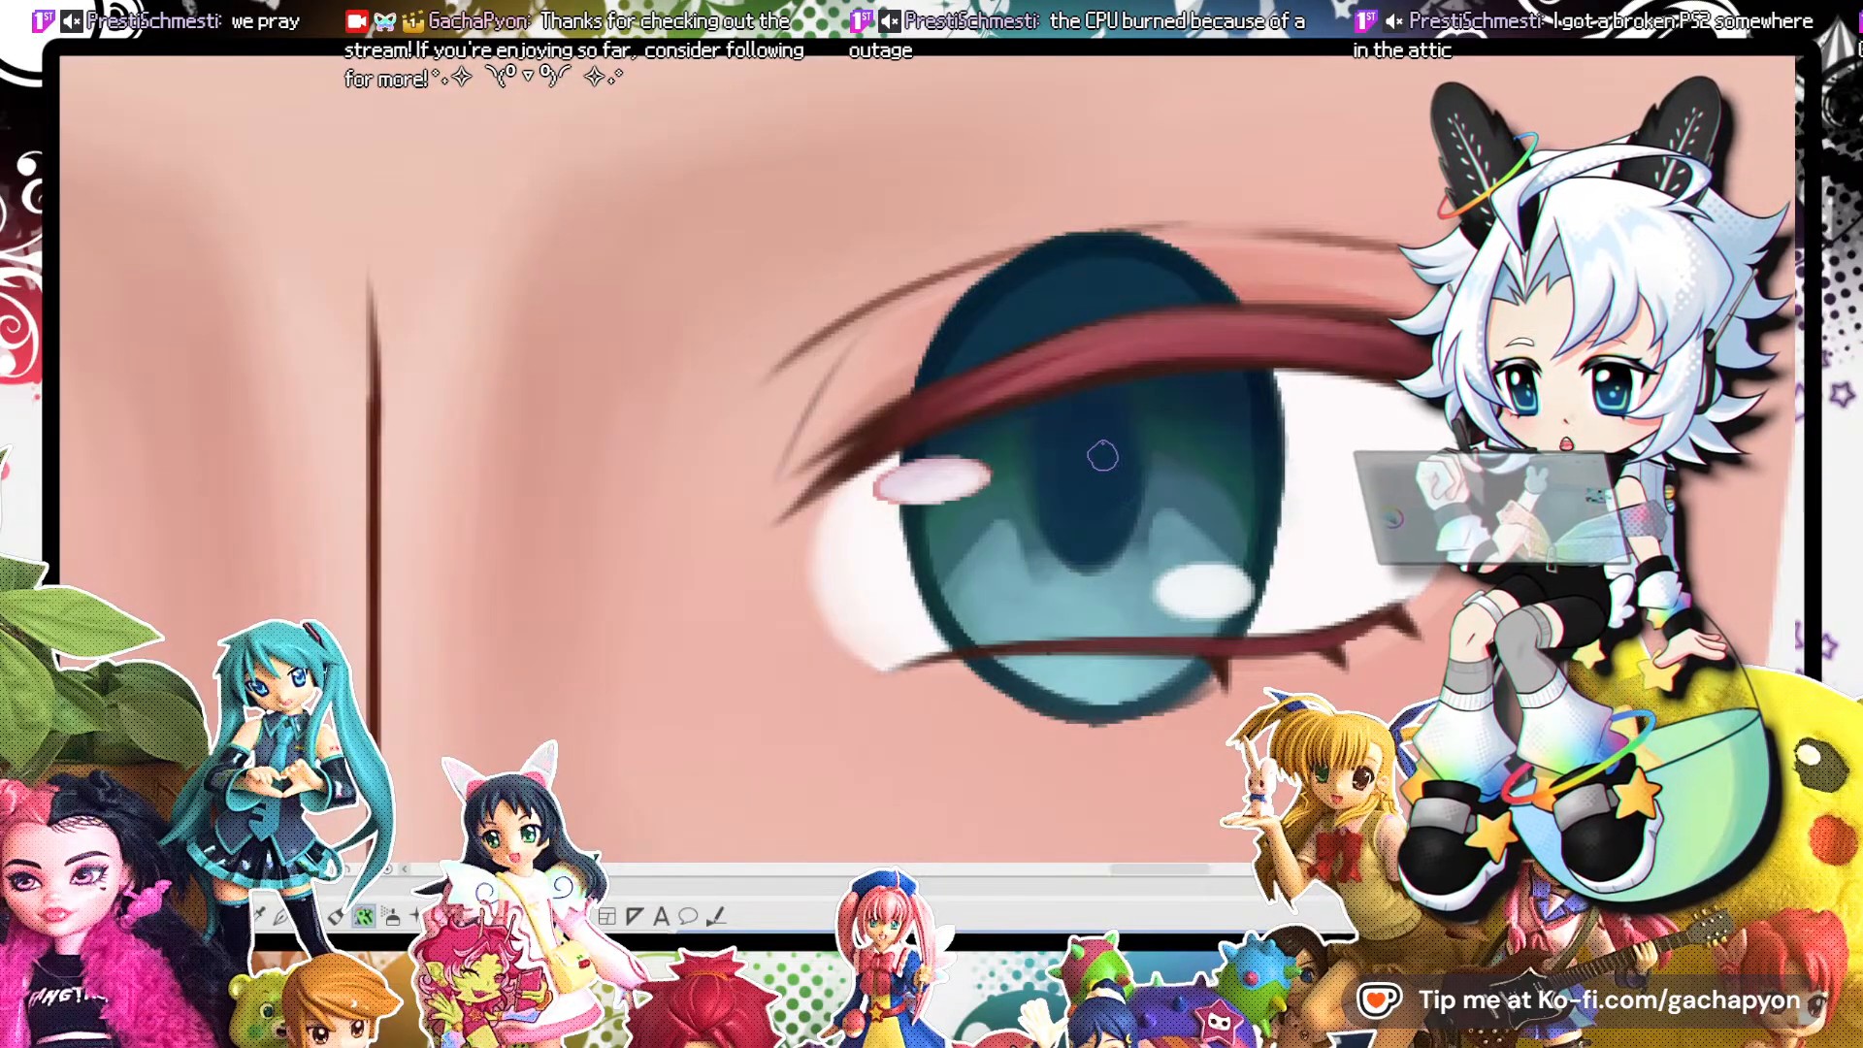
Blend the pale teal peaks and green tint around the pupil into a soft, cloudy gradient across the iris.
scroll(1109, 450, "down", 6)
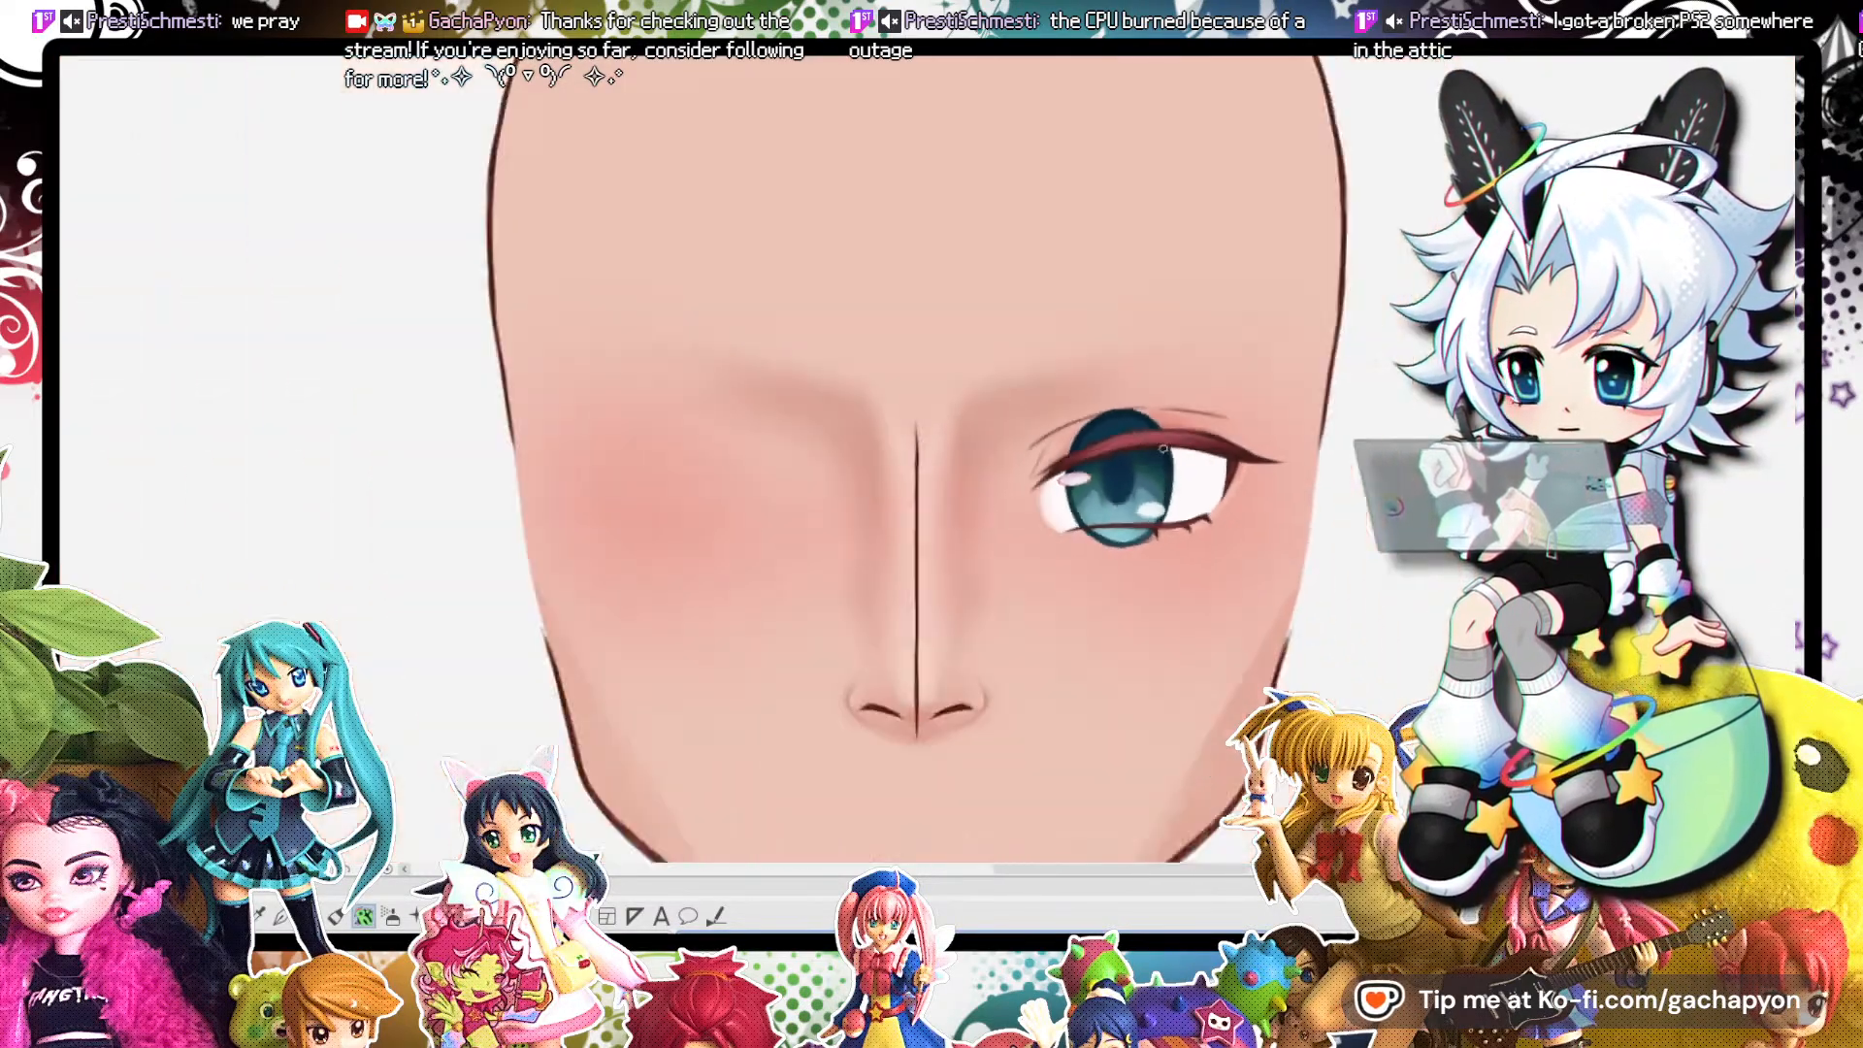
scroll(1164, 449, "up", 7)
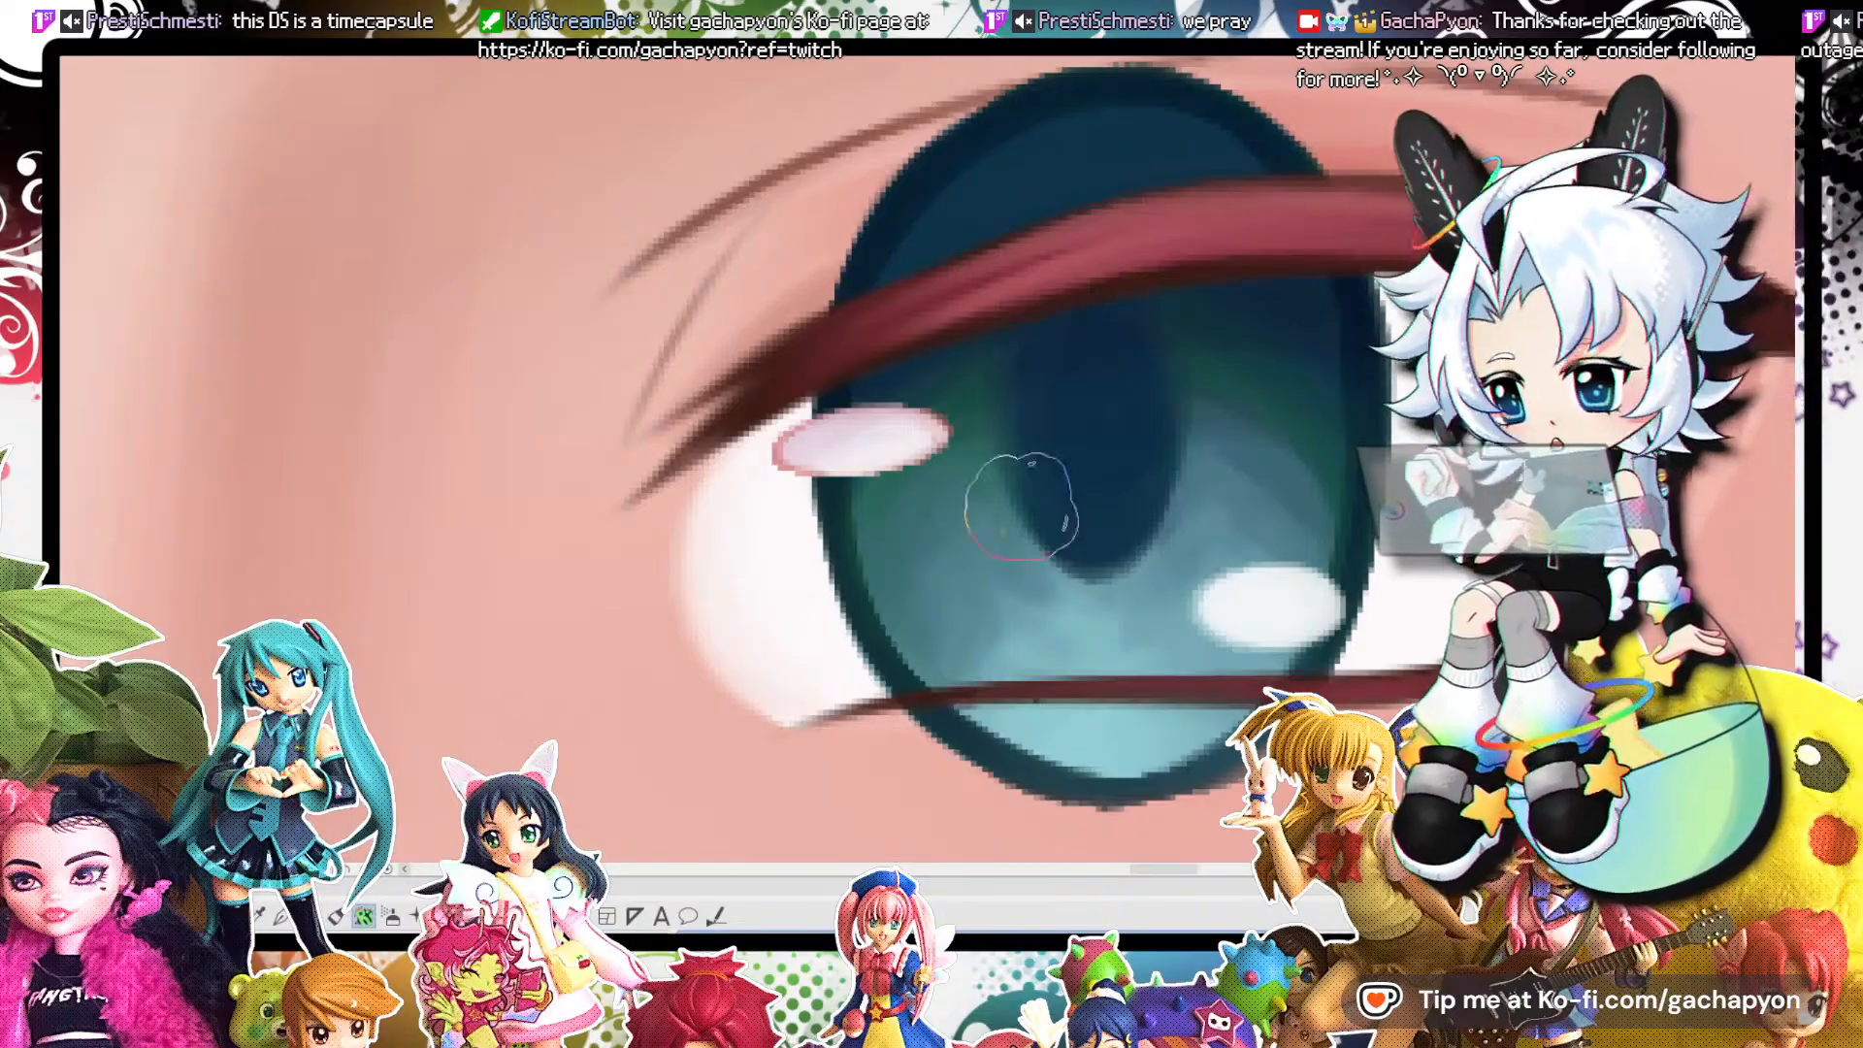
scroll(956, 287, "down", 4)
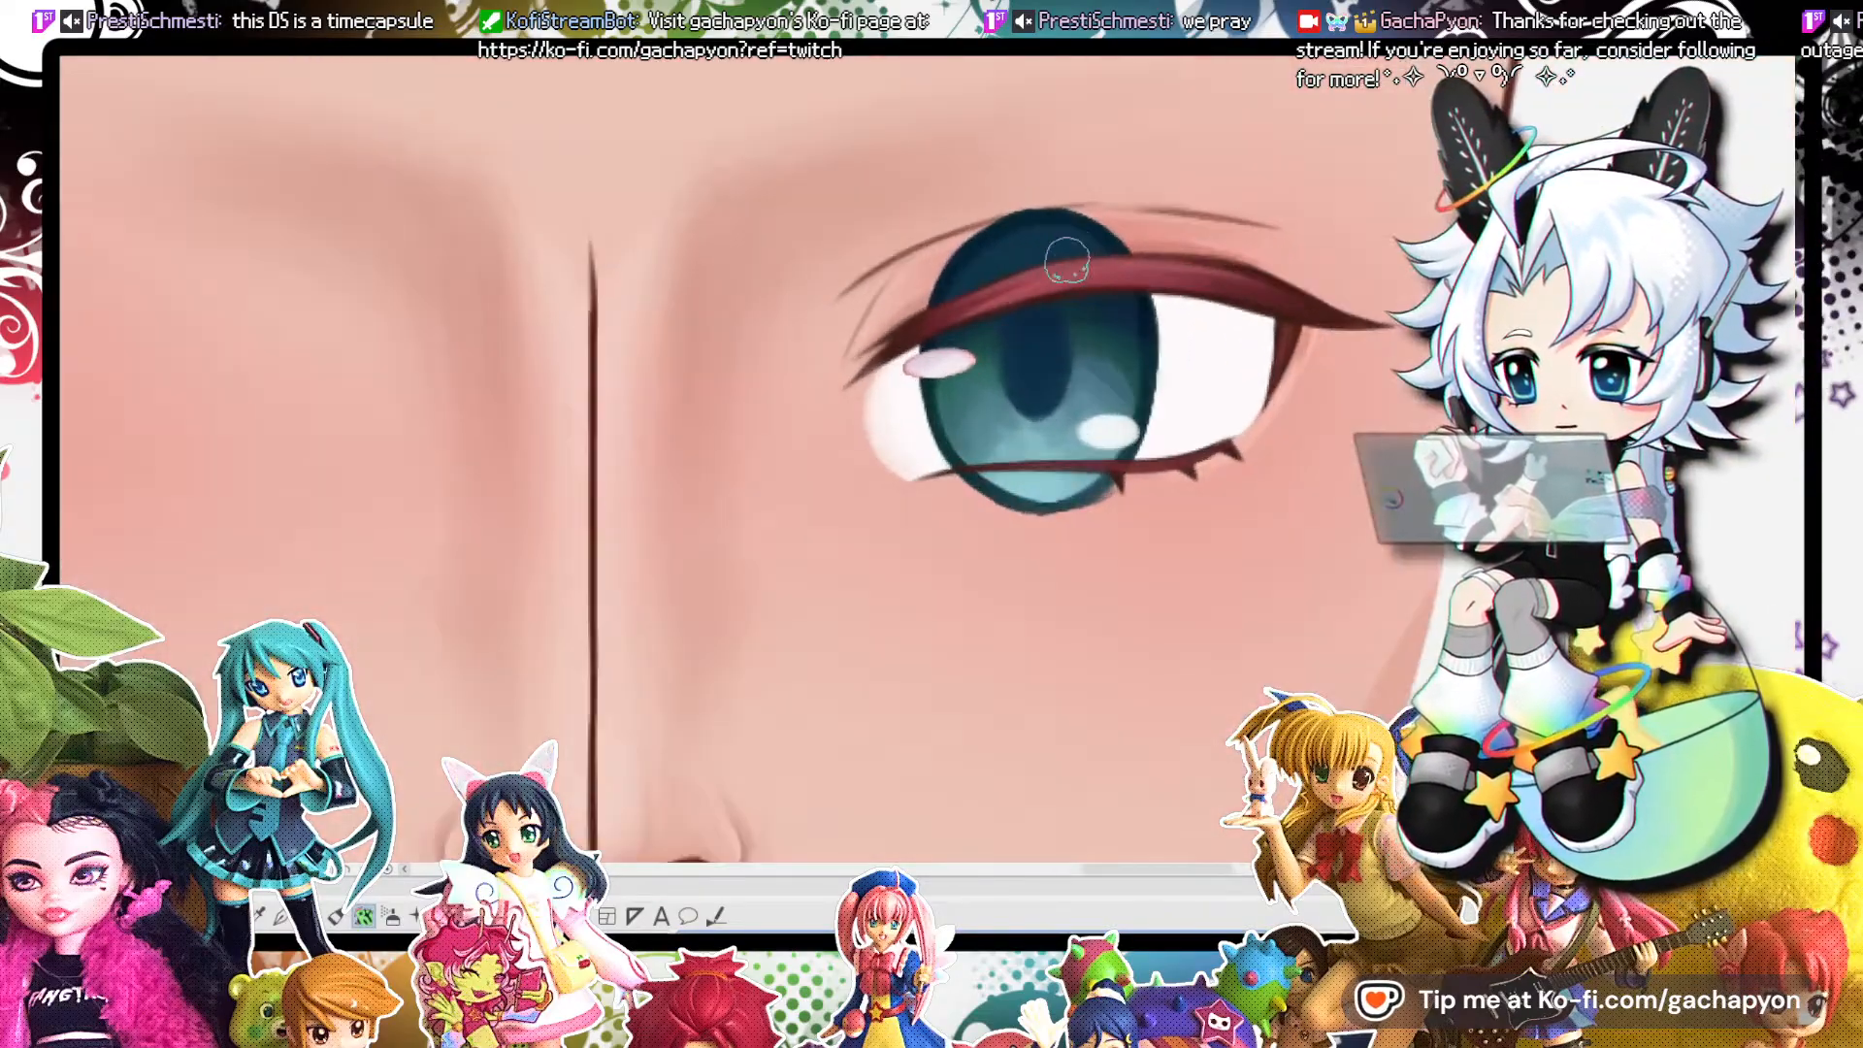
scroll(1068, 252, "up", 2)
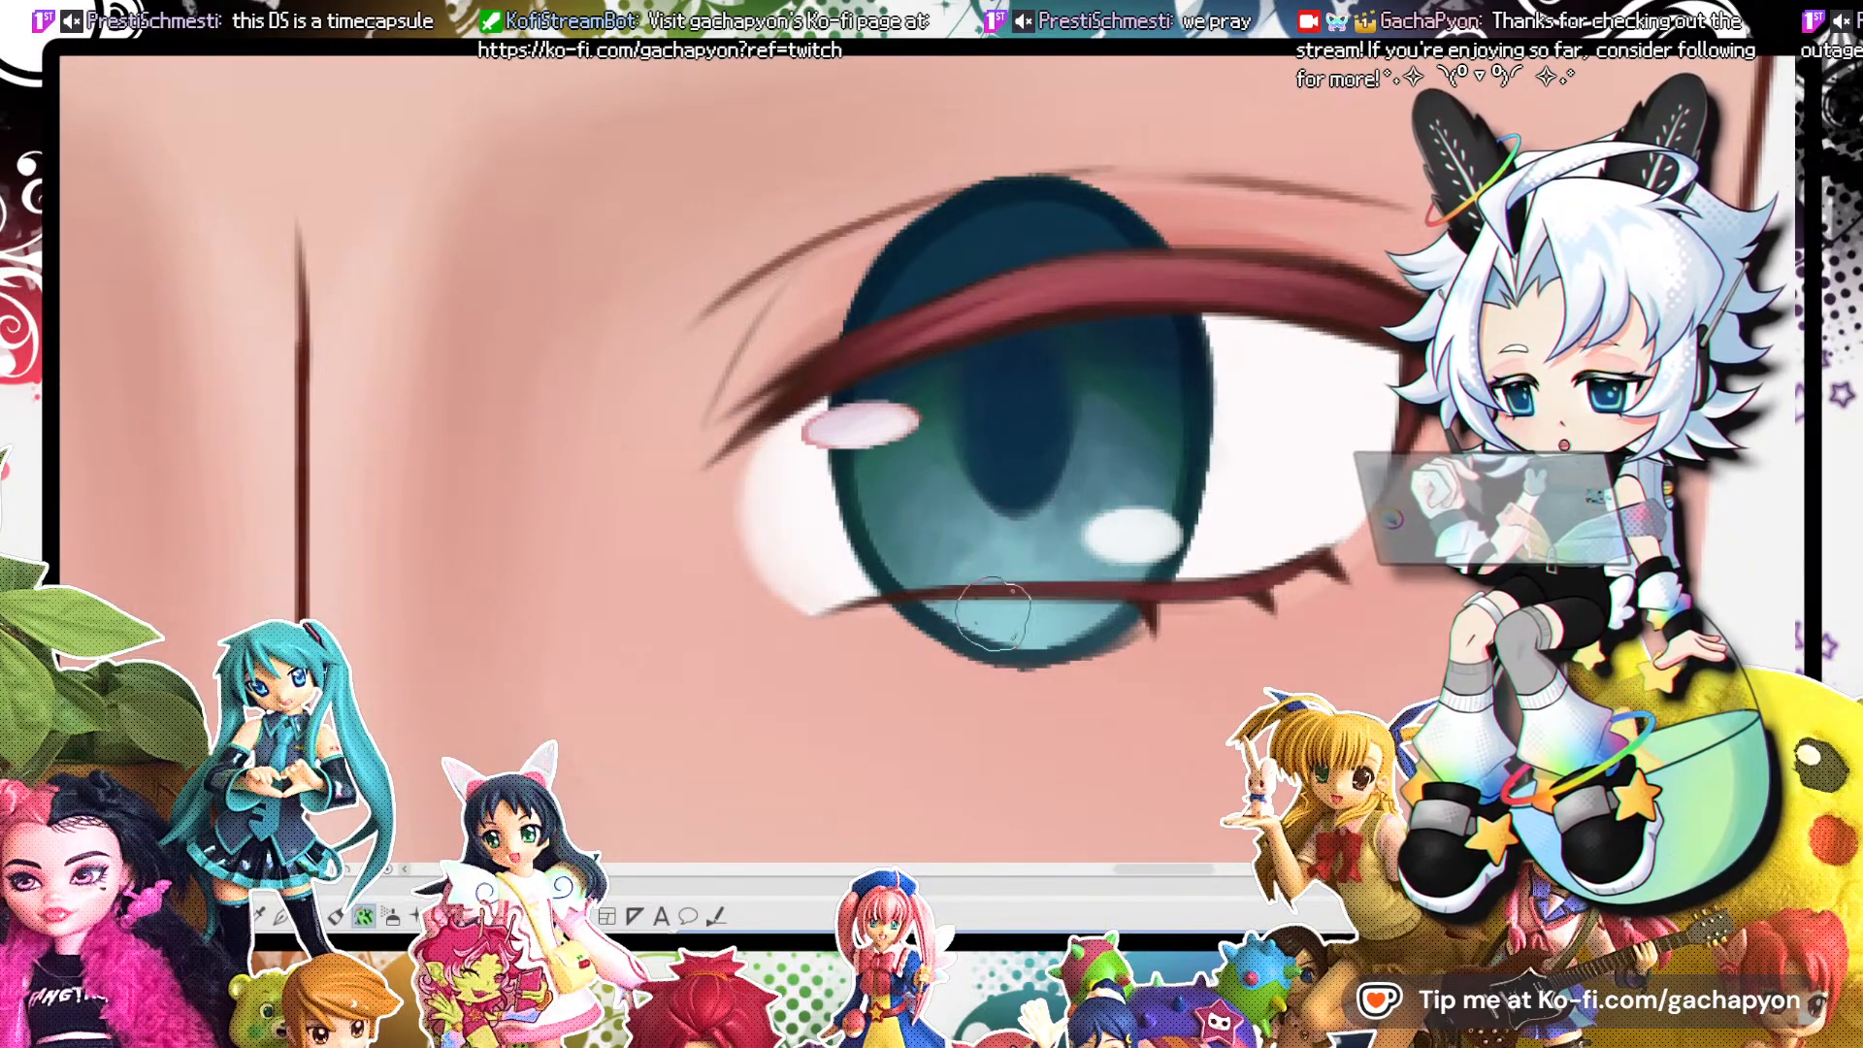
scroll(1077, 582, "down", 5)
scroll(1075, 572, "up", 5)
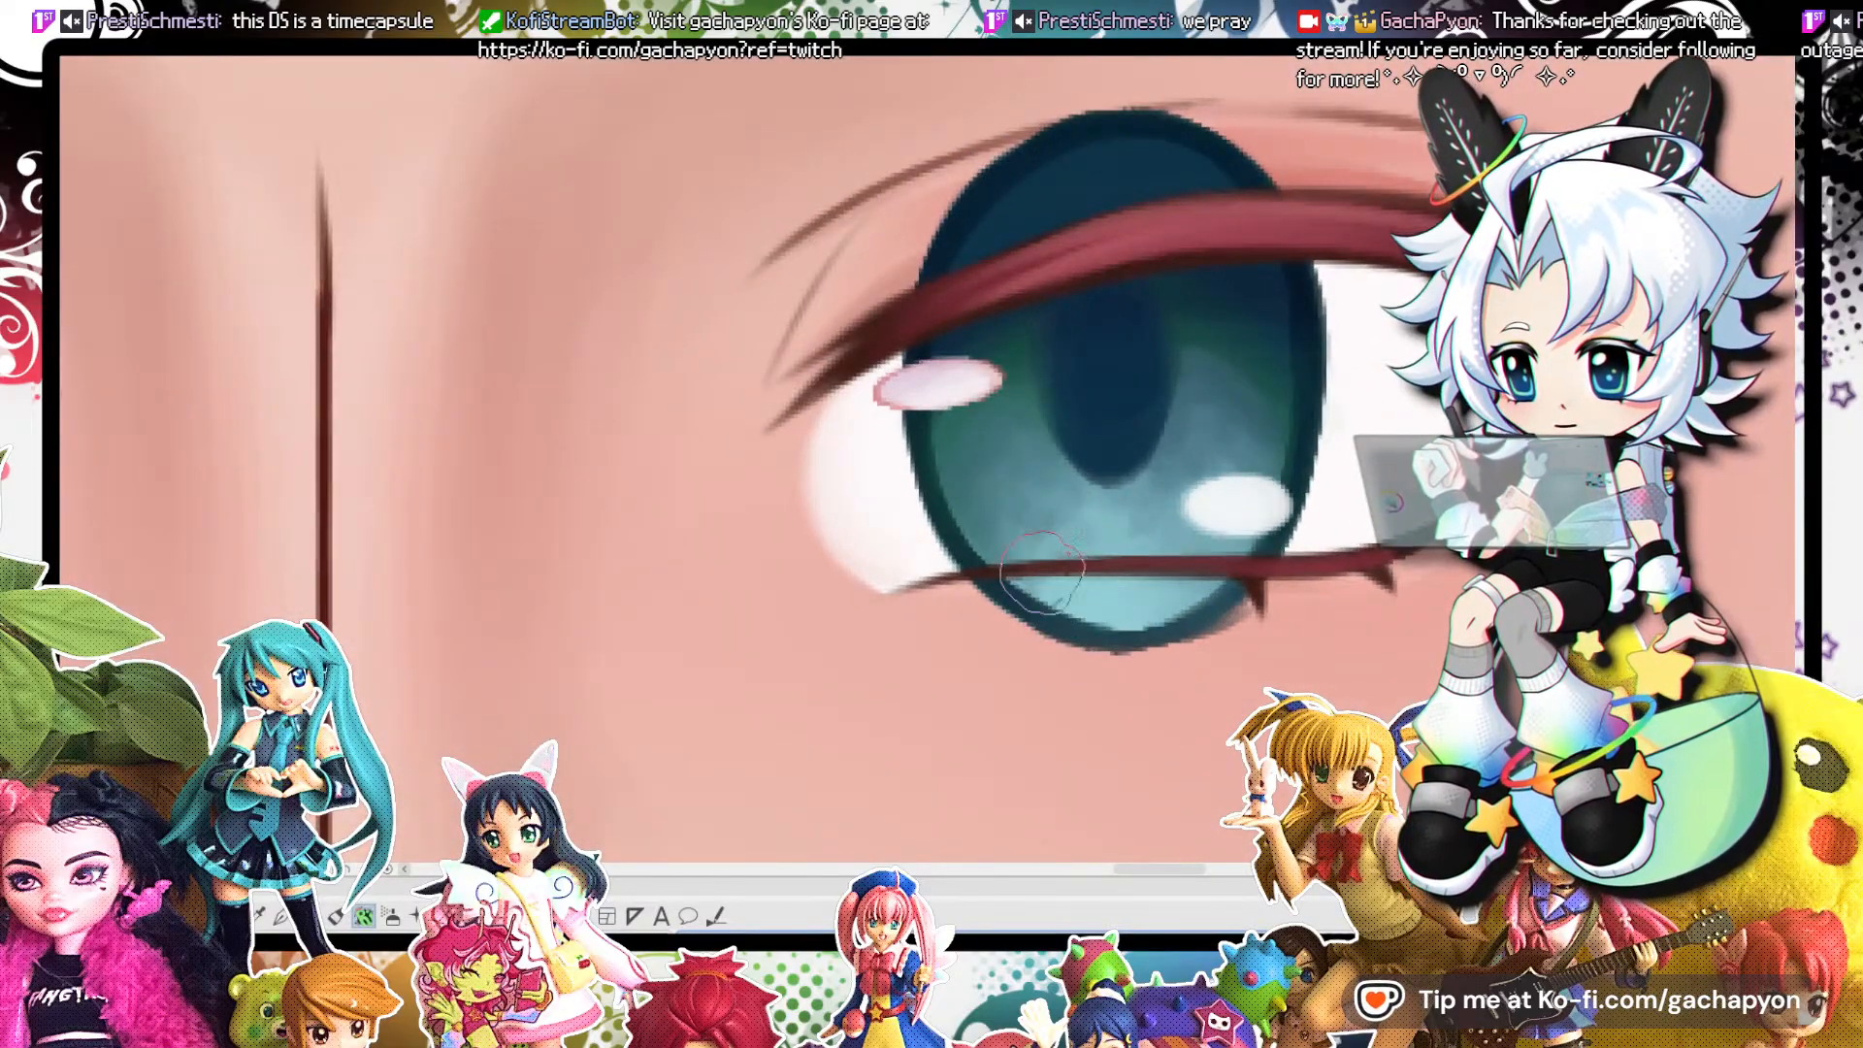
key("bracketright")
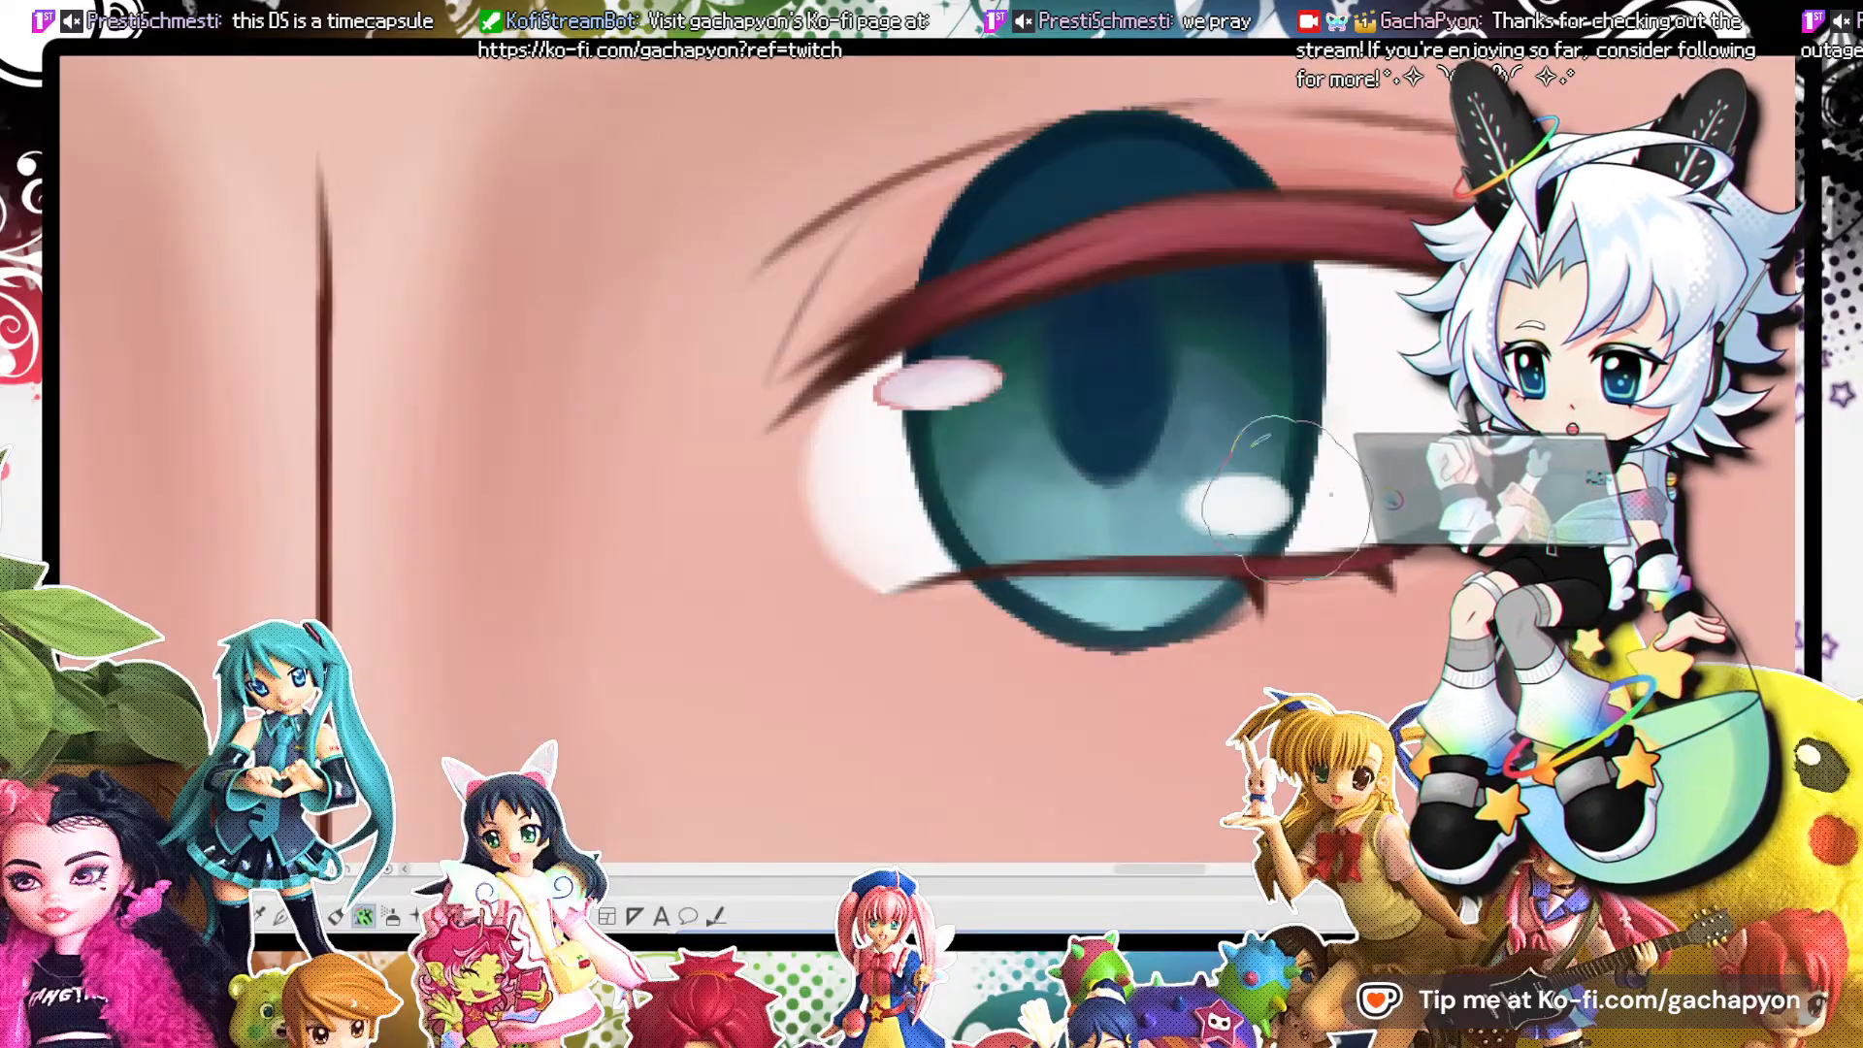
Remove the pink rim from the iris's upper inner highlight and tint its inner end pale lavender.
scroll(1291, 510, "down", 4)
scroll(1235, 297, "up", 3)
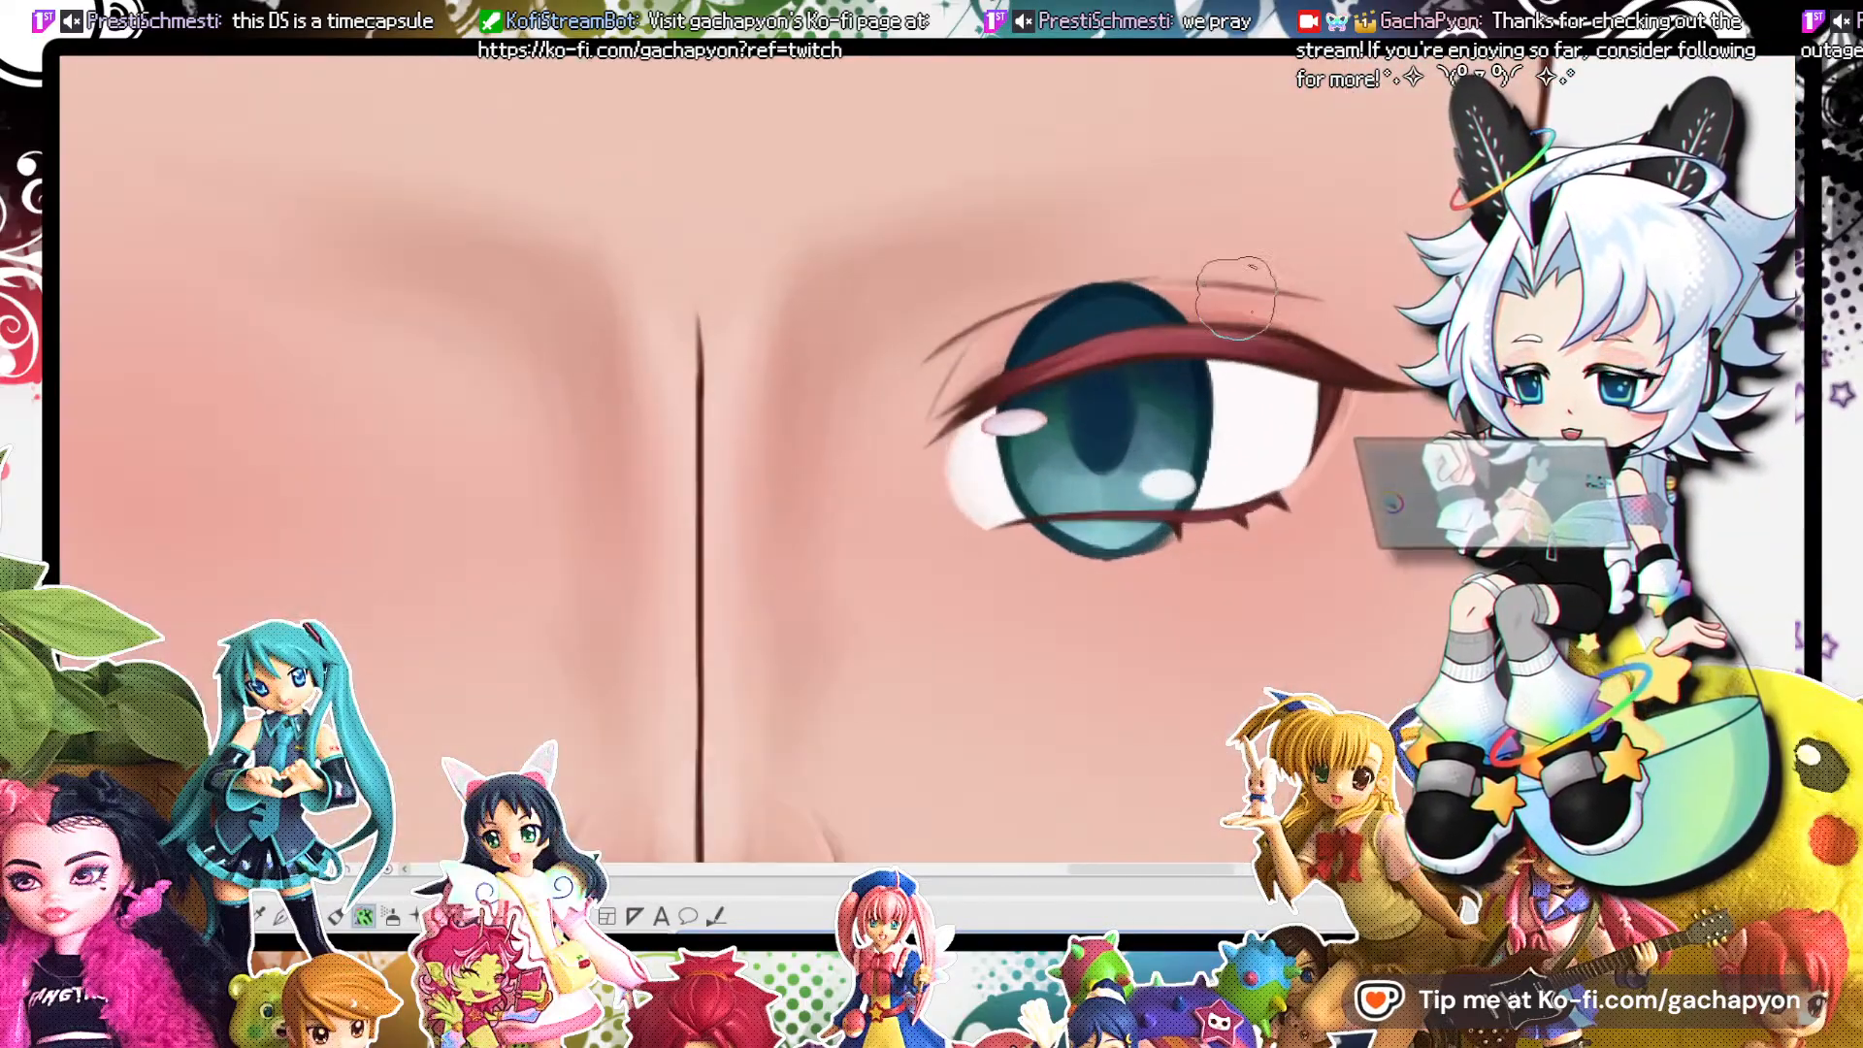
scroll(1235, 298, "up", 3)
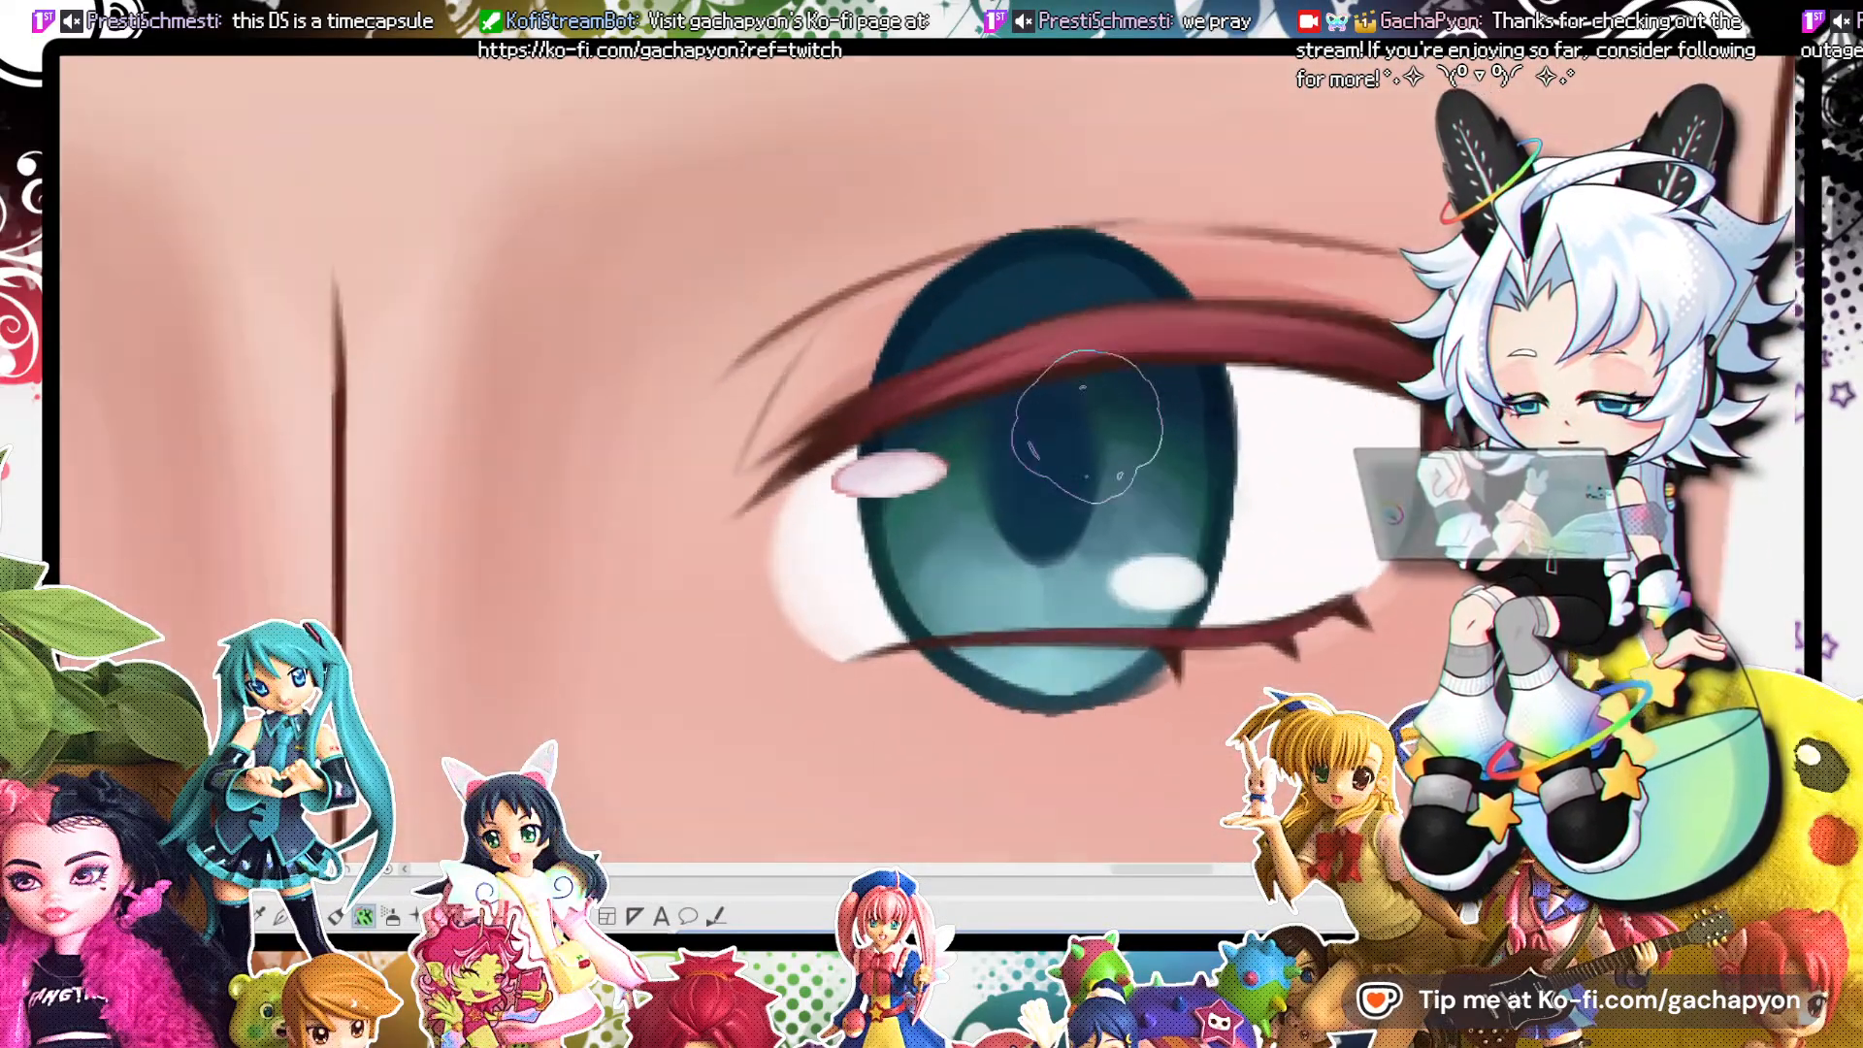
scroll(1087, 427, "up", 1)
scroll(1086, 427, "down", 2)
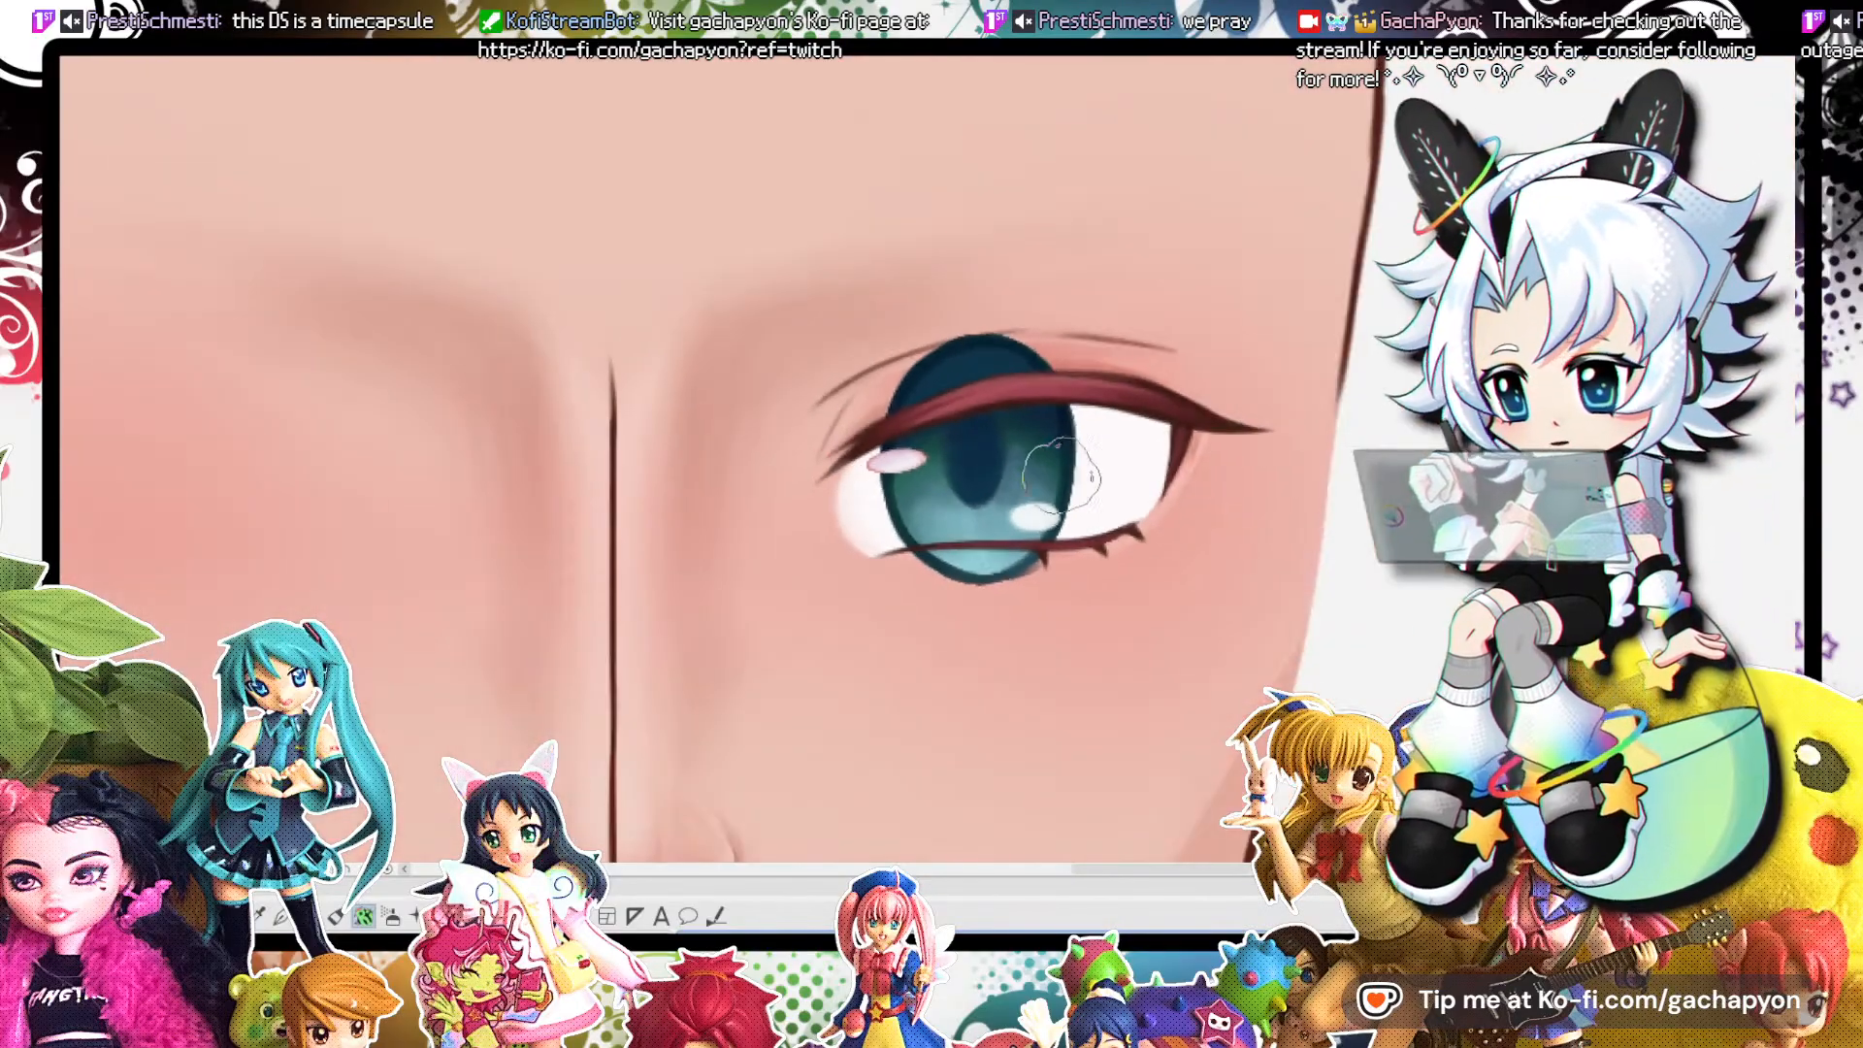
scroll(997, 408, "up", 1)
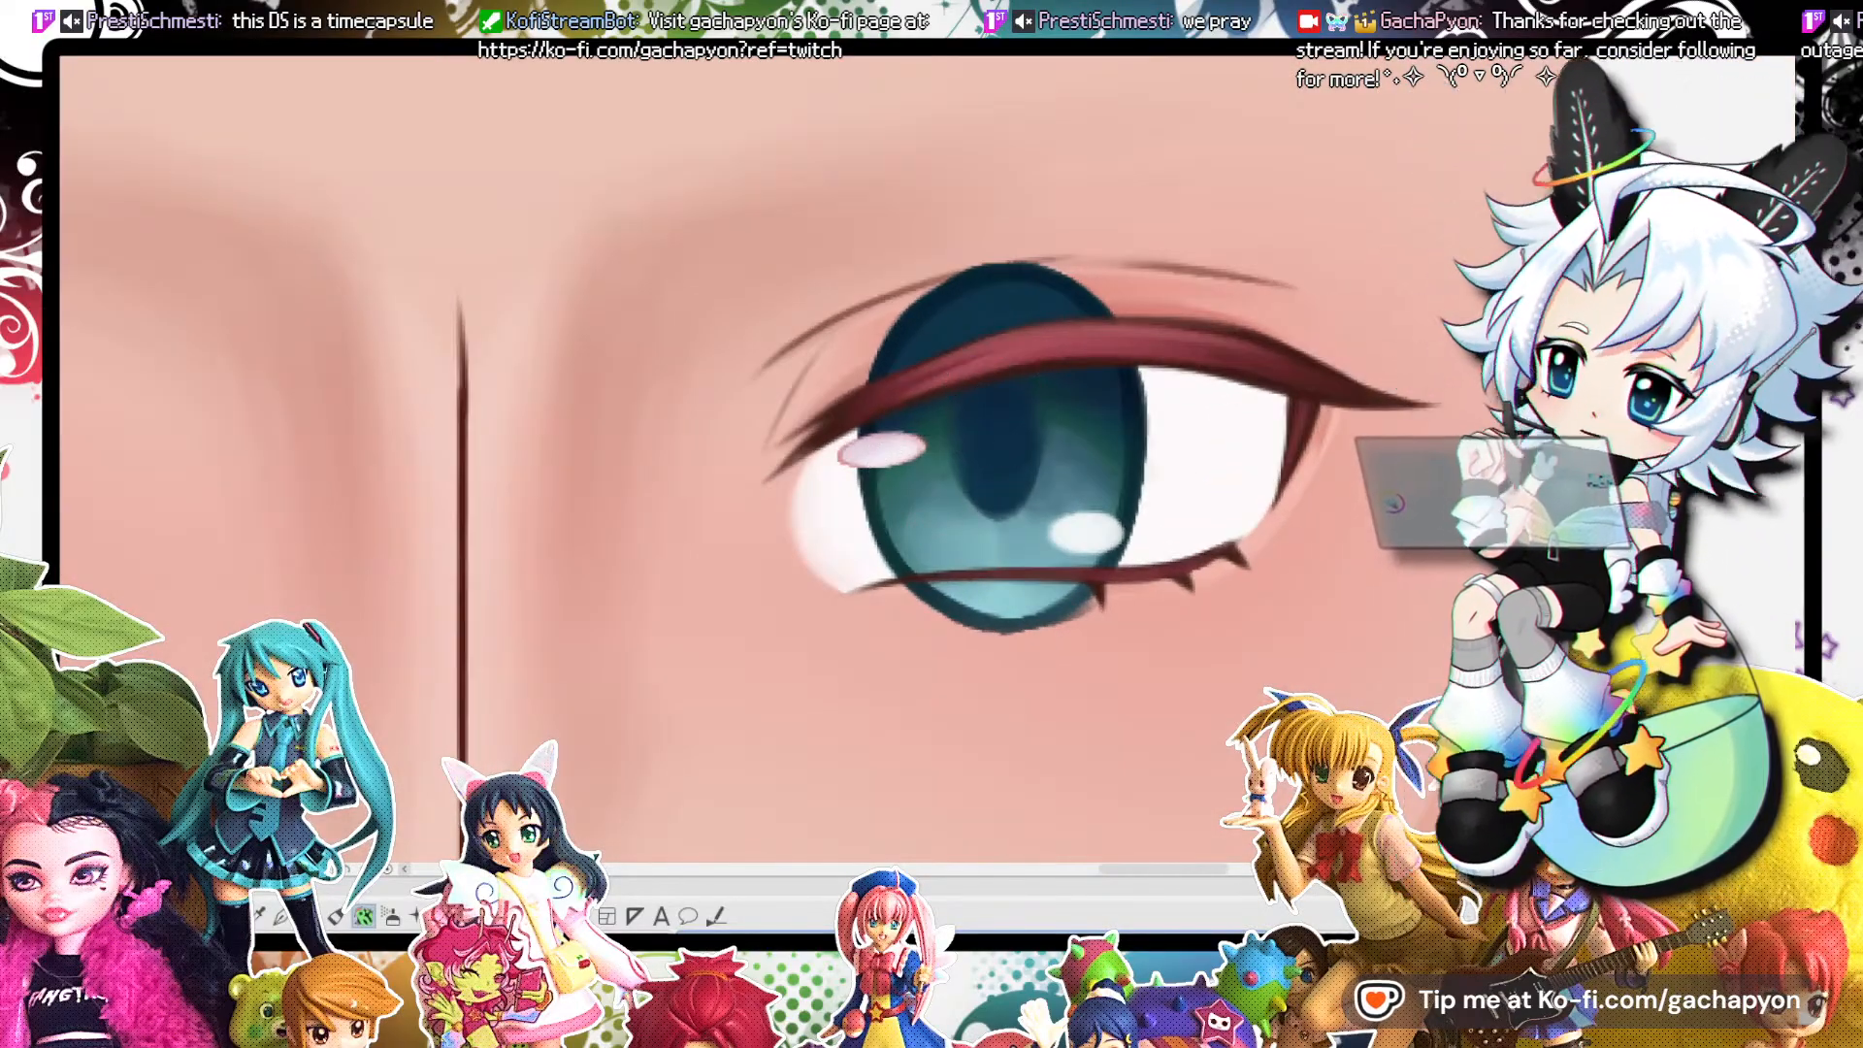
left_click_drag(1192, 835, 1429, 381)
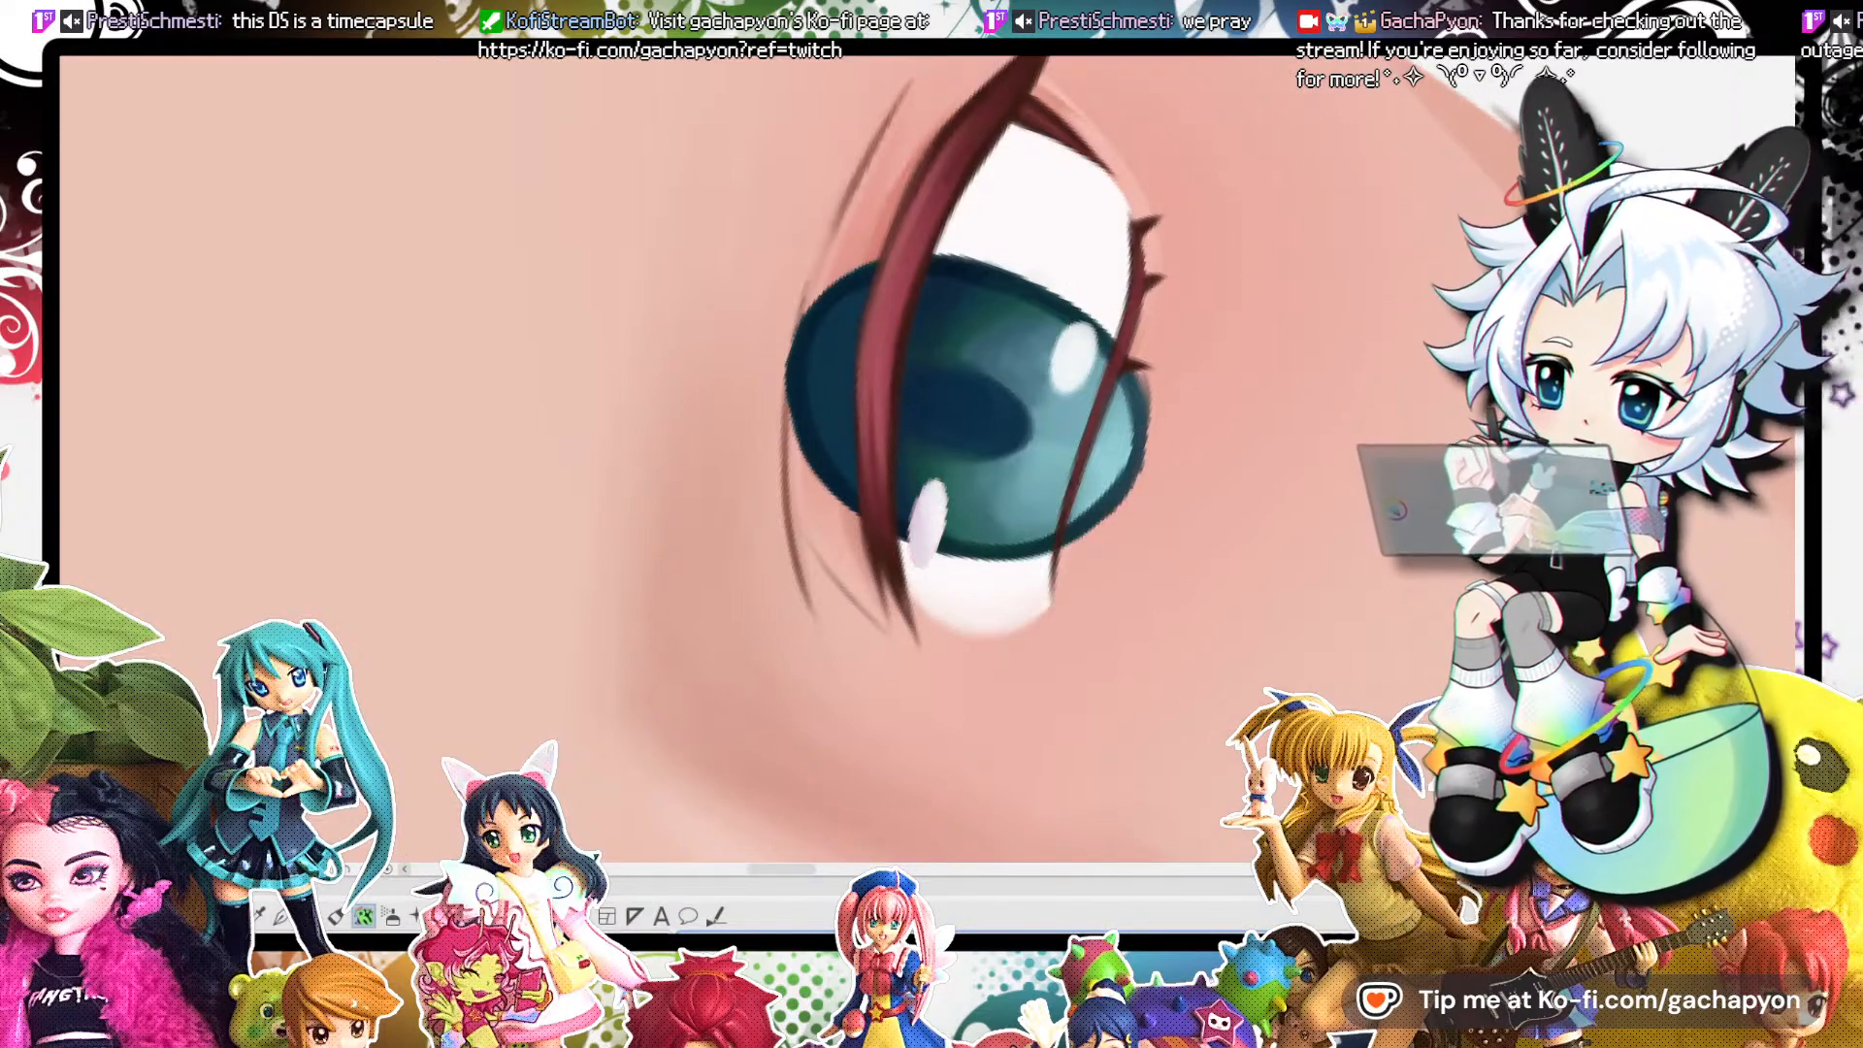
key("ctrl+at")
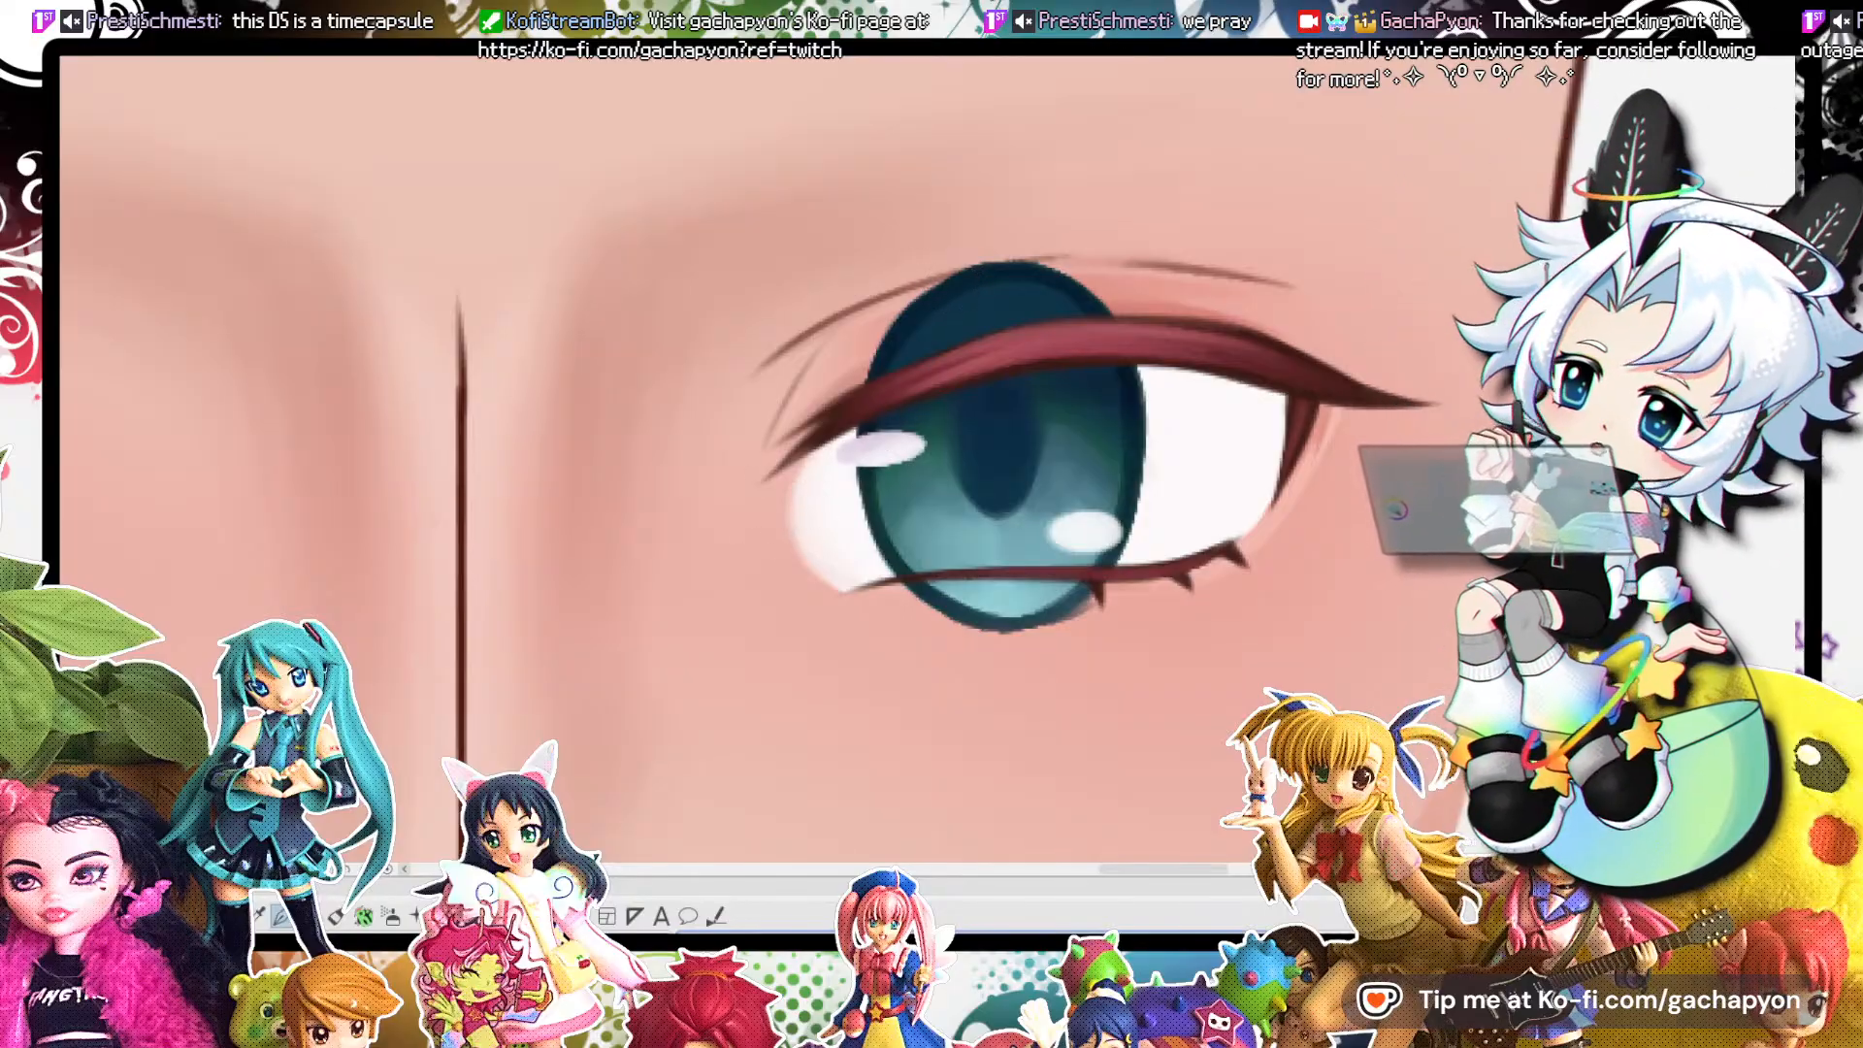
mouse_move(1152, 504)
left_mouse_down()
mouse_move(1135, 550)
mouse_move(1106, 319)
left_mouse_up()
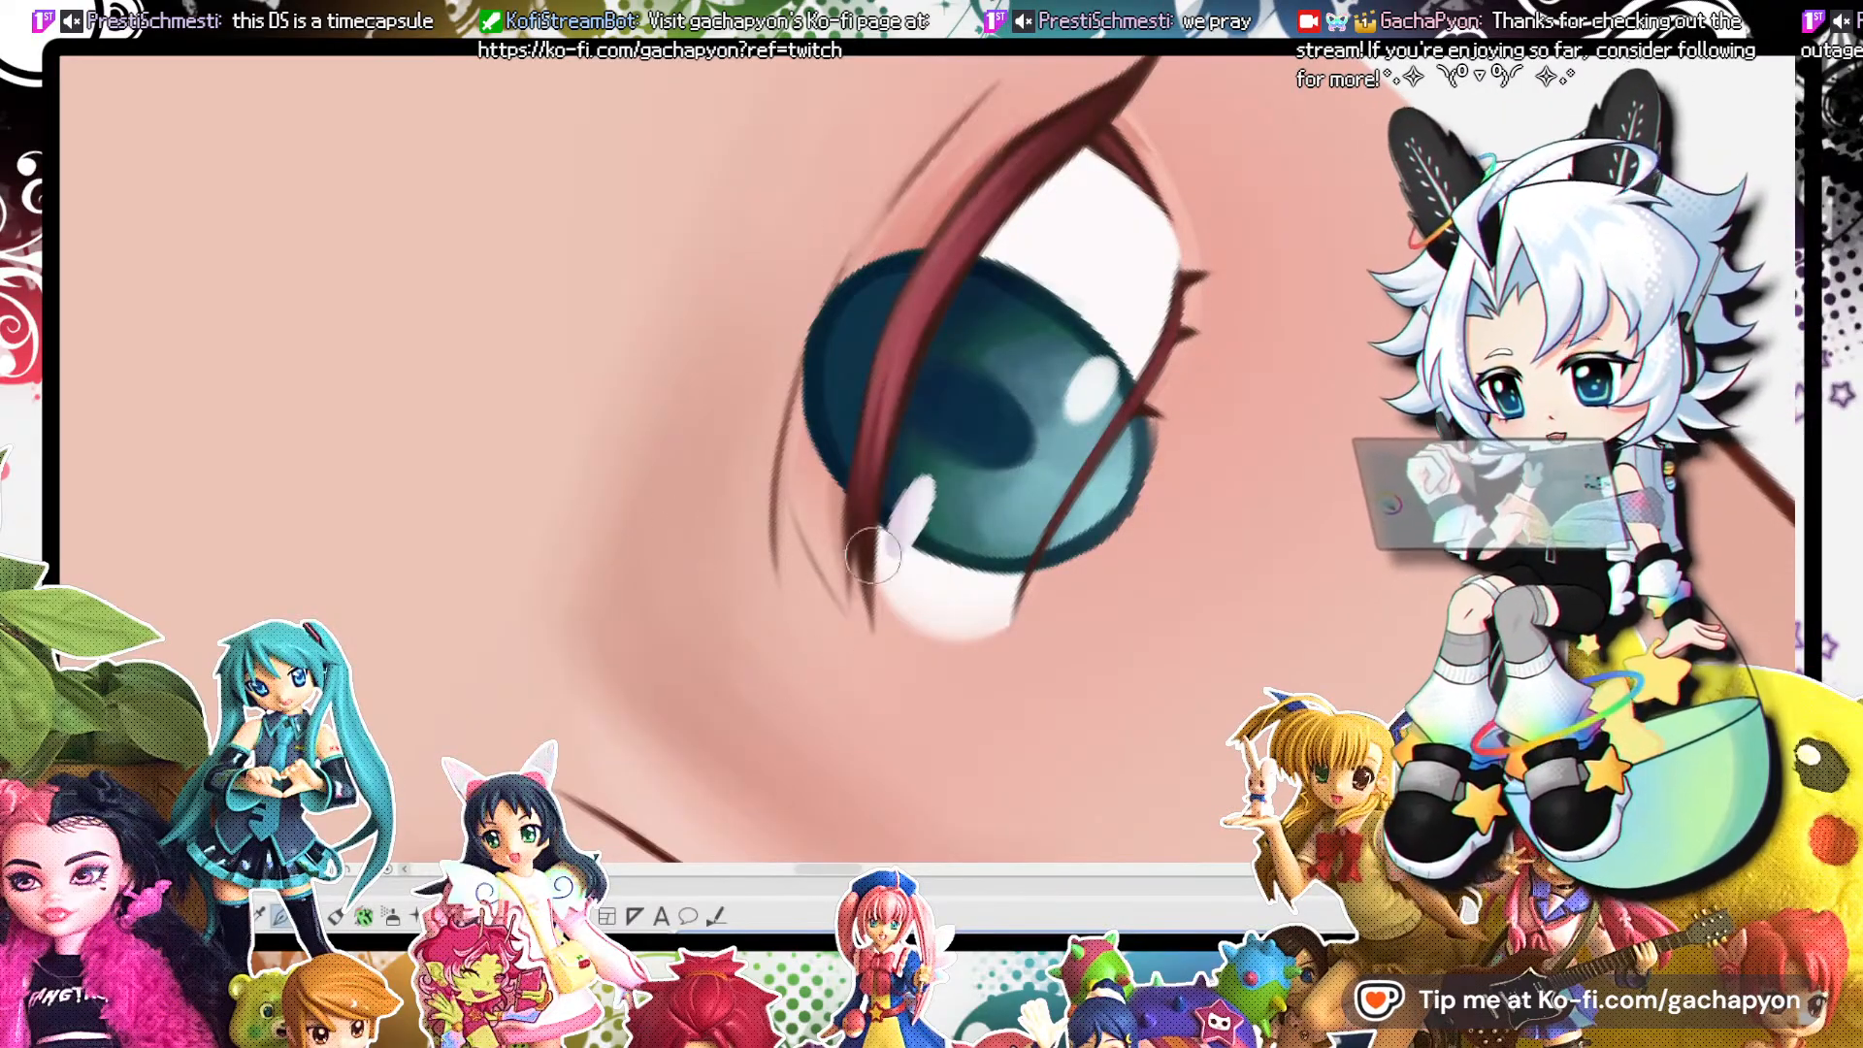
Refine the inner highlight into a slim oval, extending its white tip over the iris and smoothing its lavender shading.
scroll(901, 365, "down", 8)
scroll(917, 379, "up", 8)
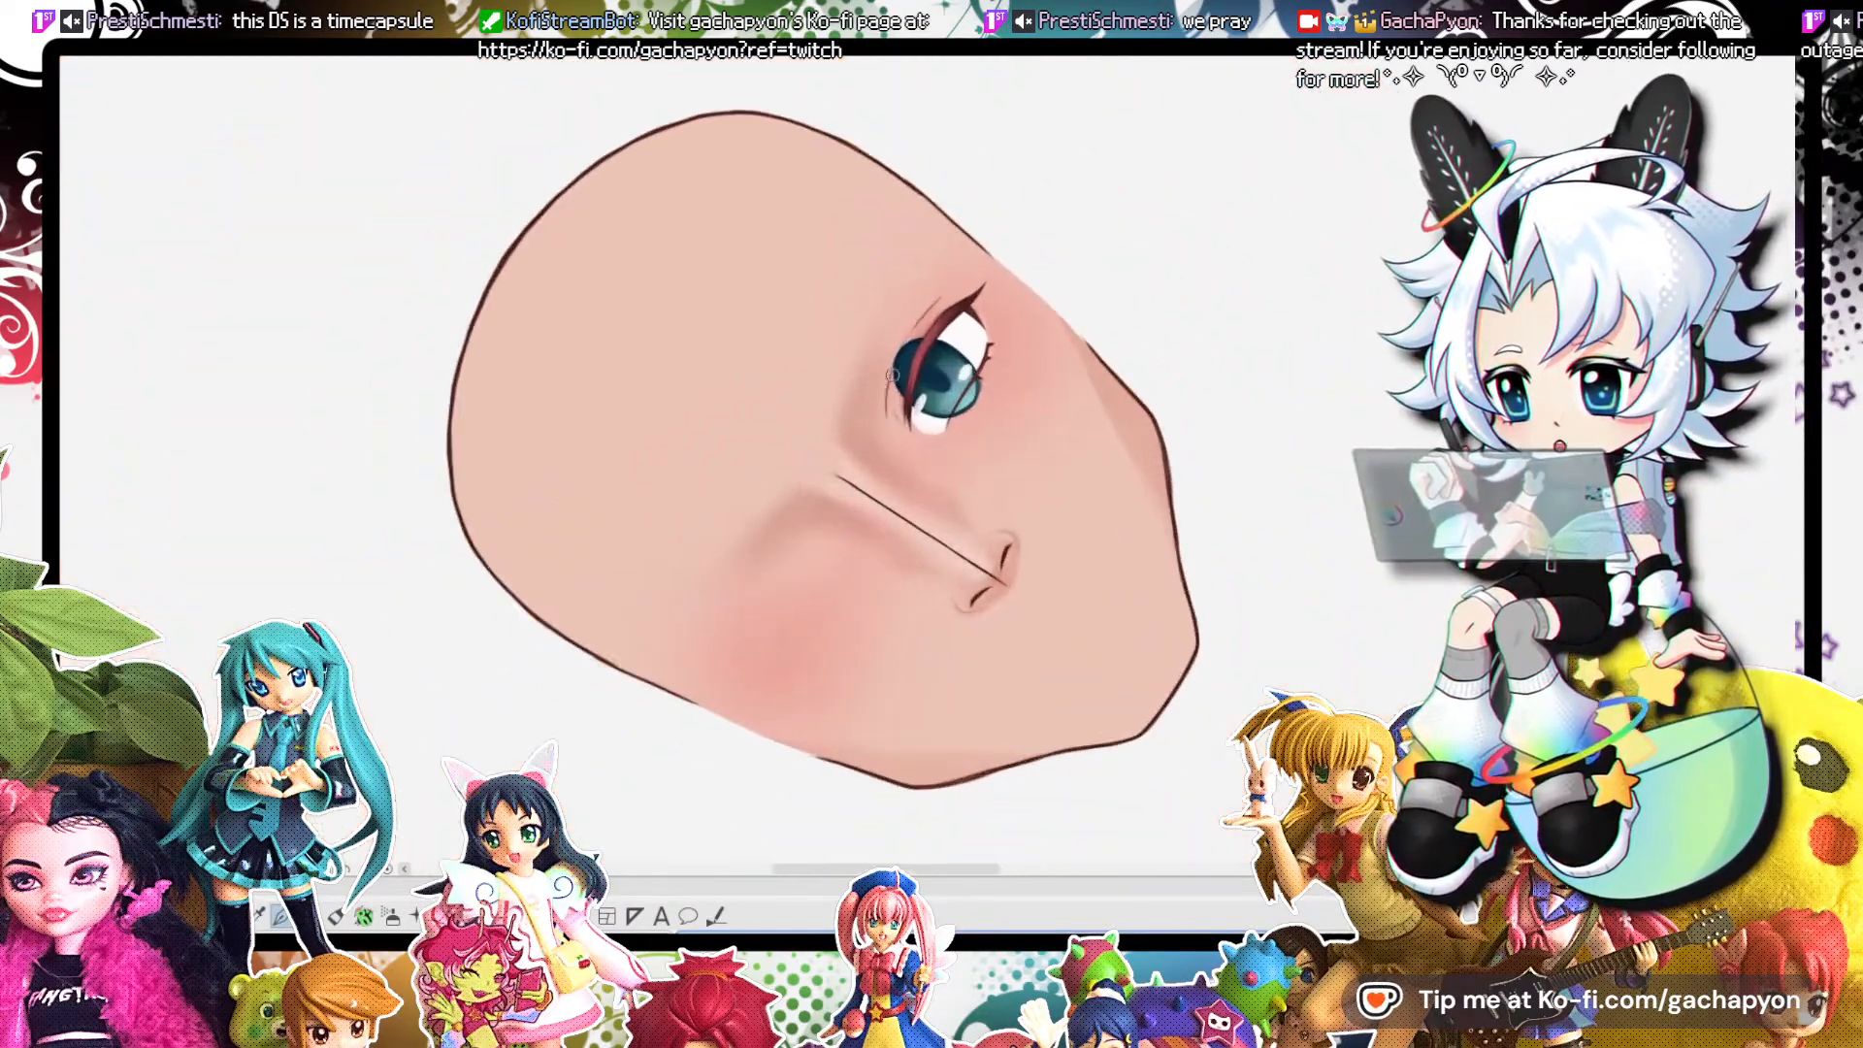
scroll(707, 478, "up", 3)
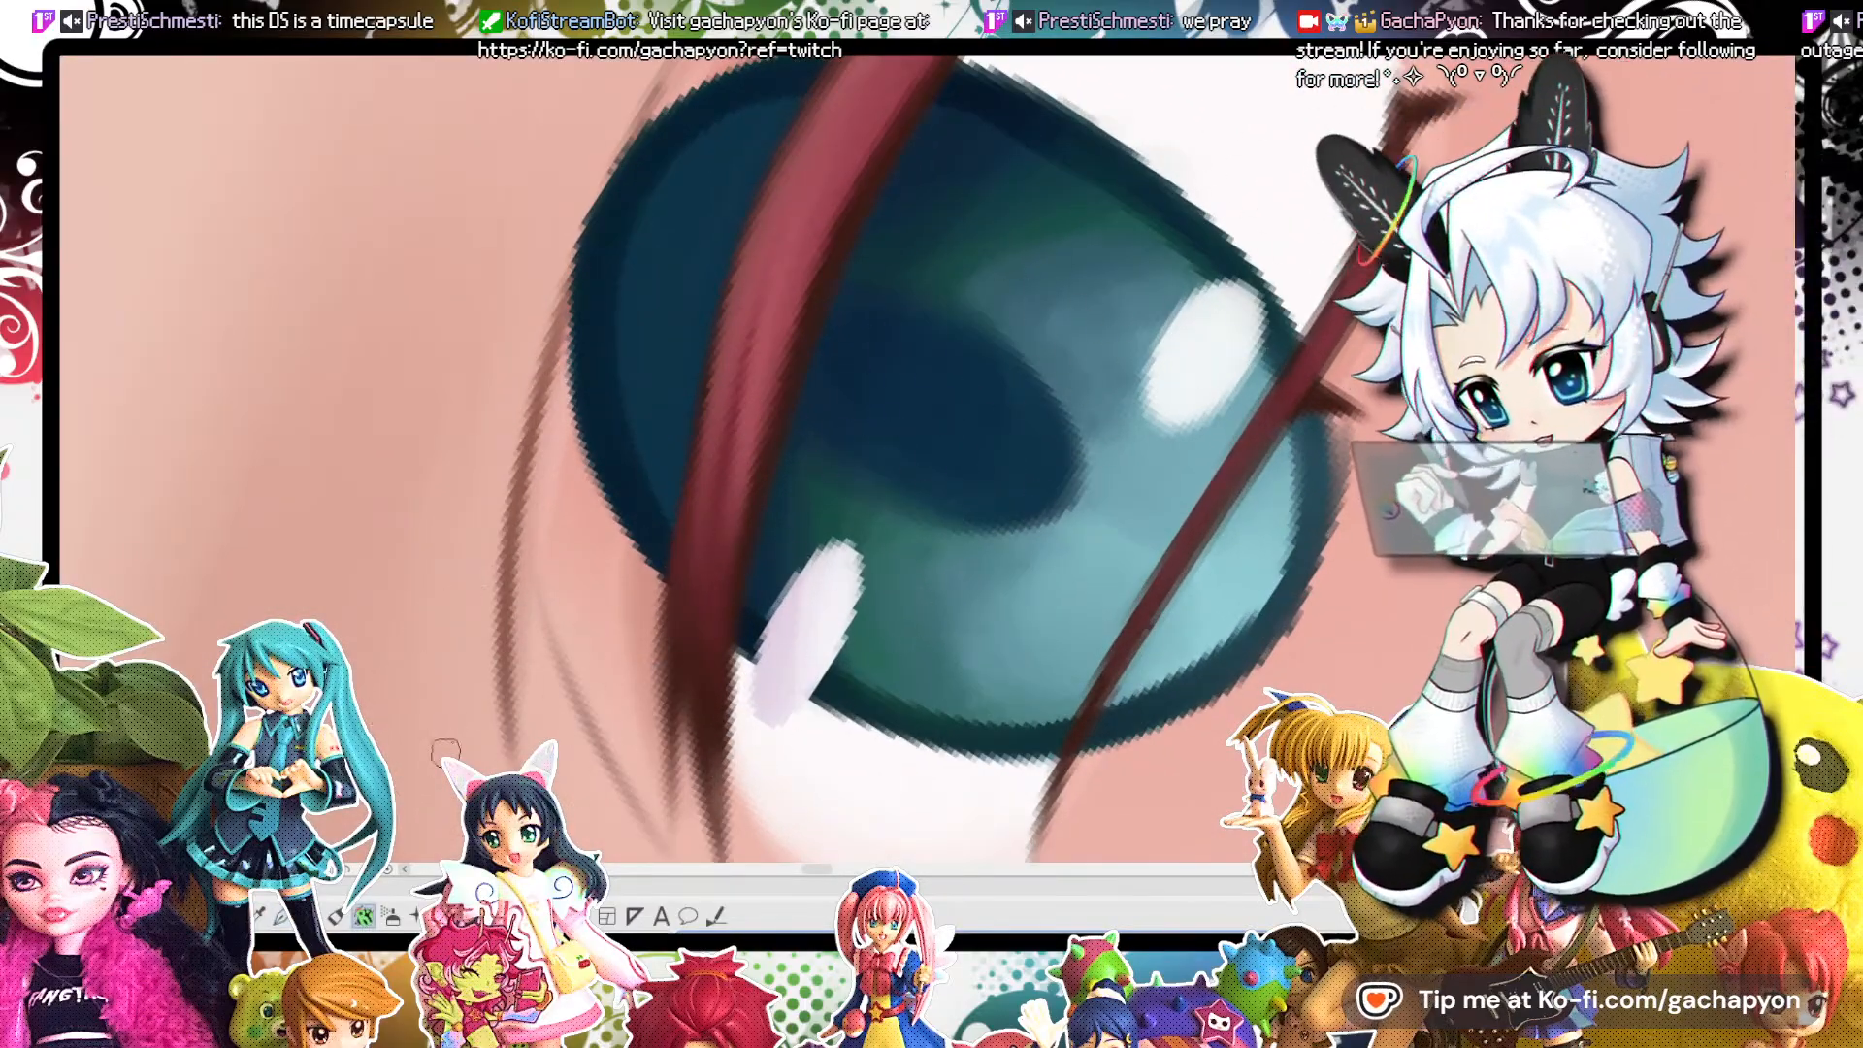
left_click_drag(856, 545, 814, 671)
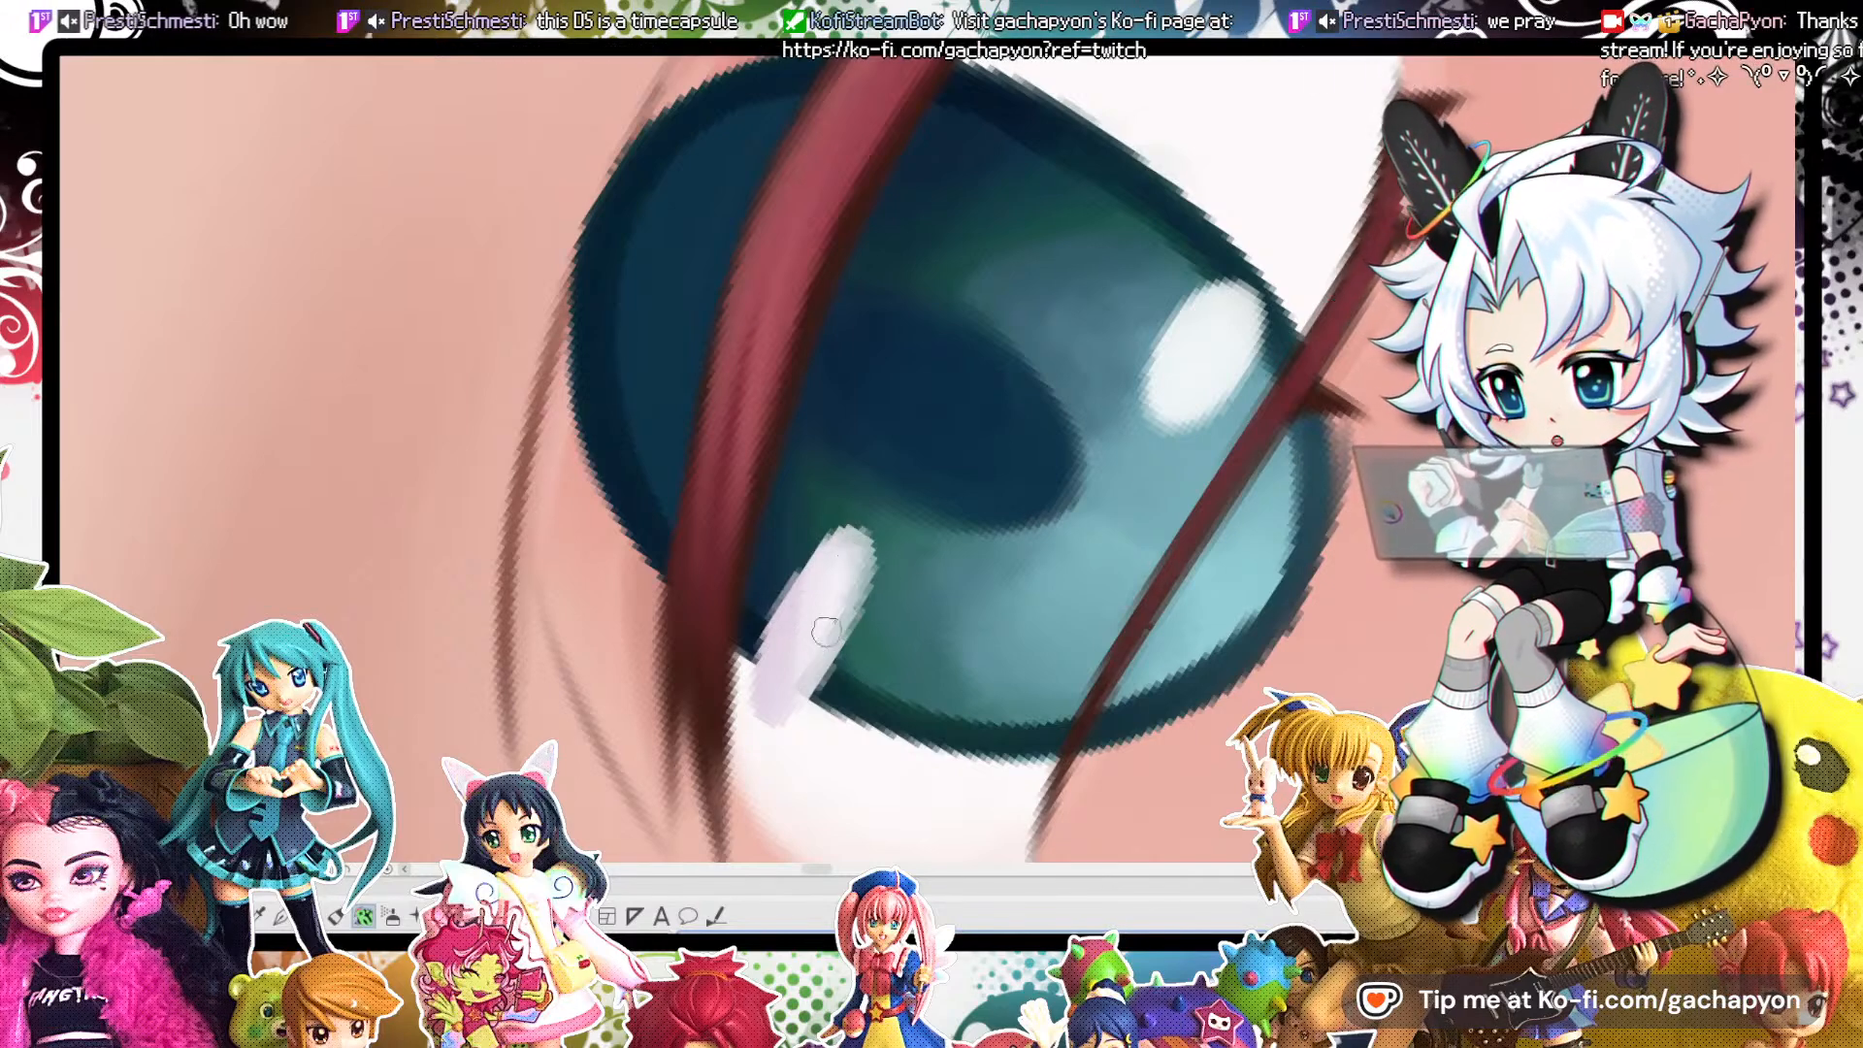
left_click_drag(842, 580, 789, 635)
mouse_move(853, 548)
left_mouse_down()
mouse_move(822, 642)
mouse_move(810, 580)
left_mouse_up()
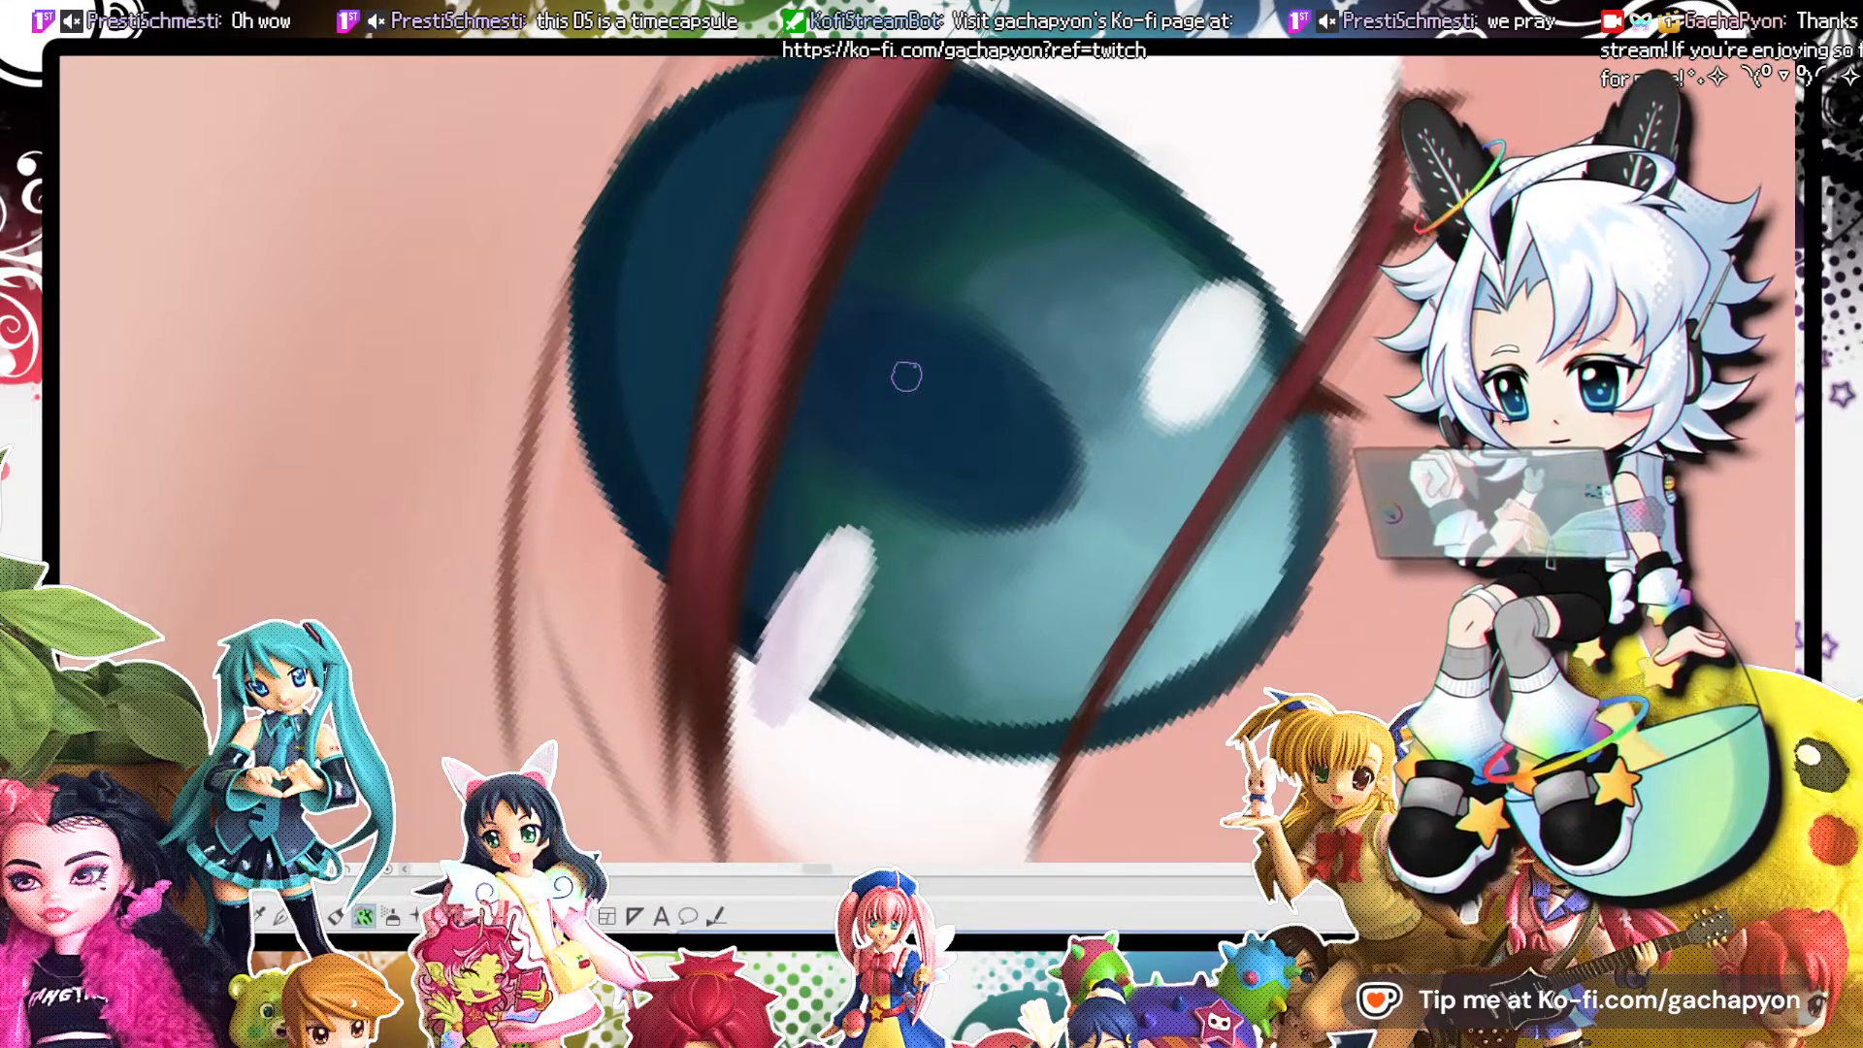
scroll(906, 378, "down", 10)
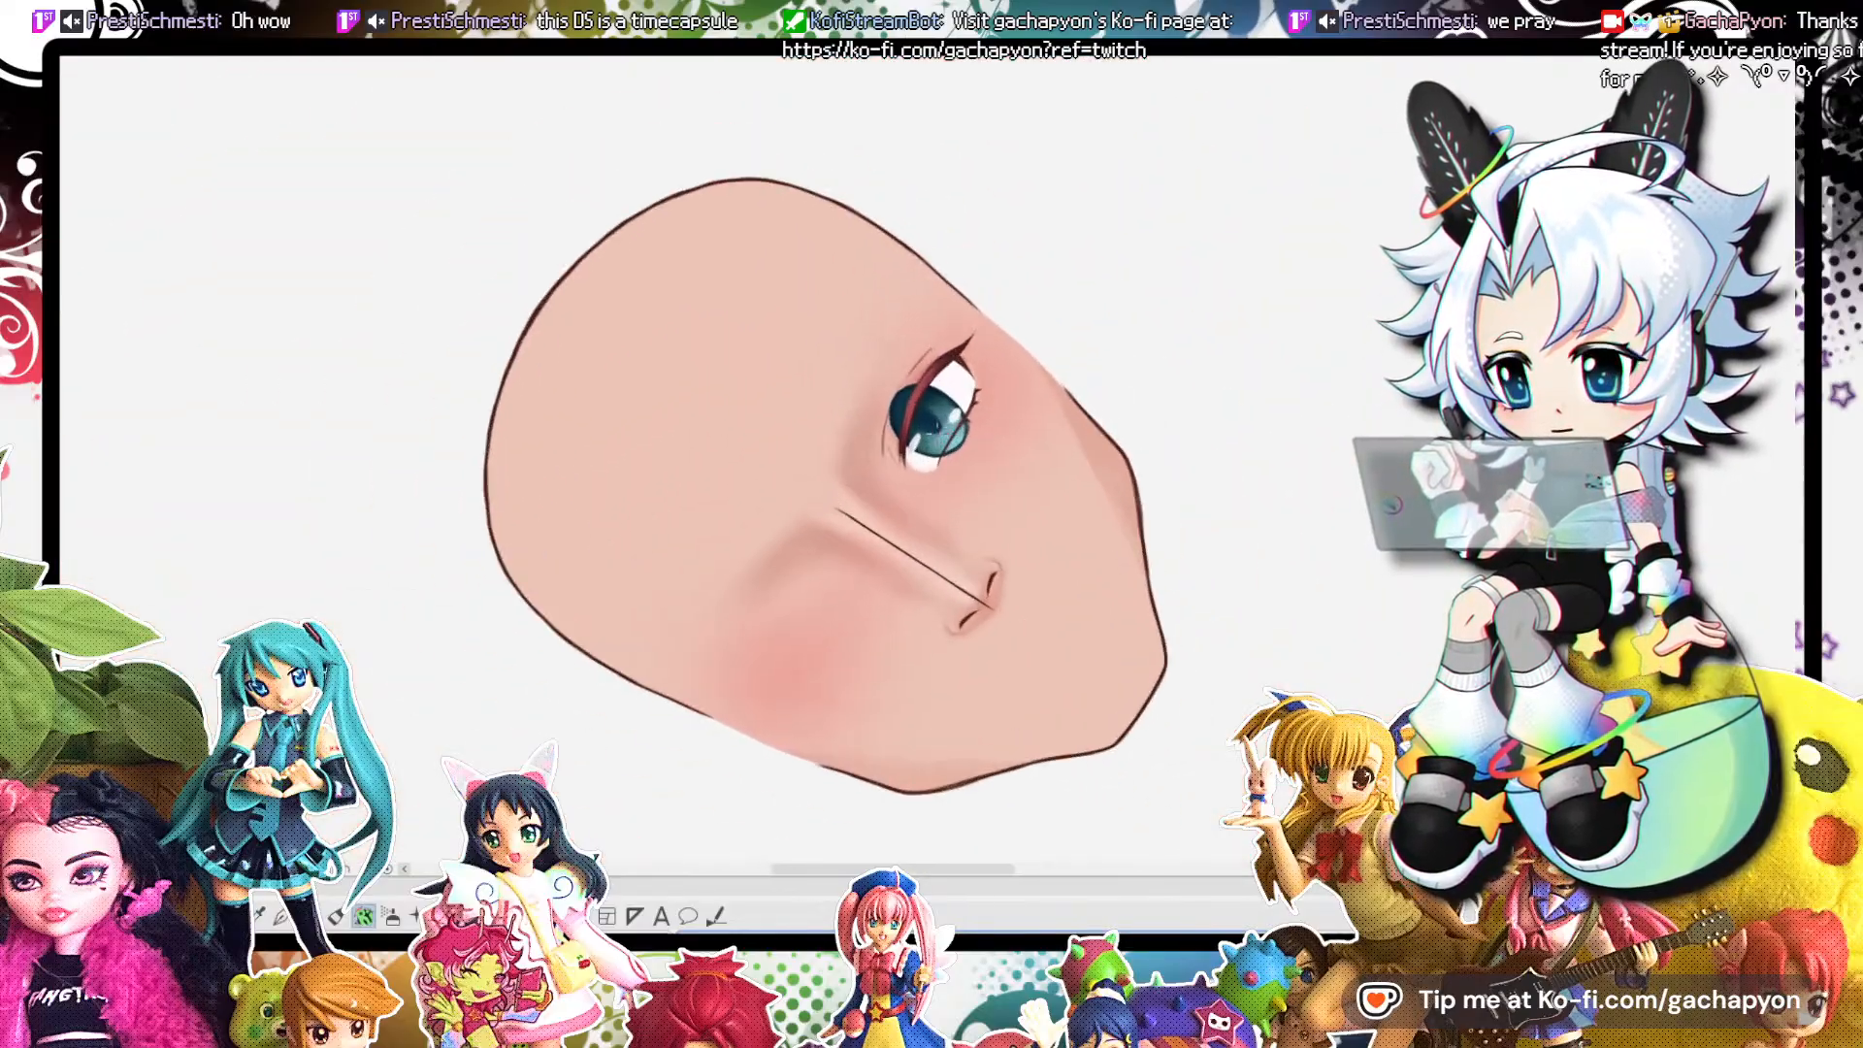
scroll(931, 436, "up", 10)
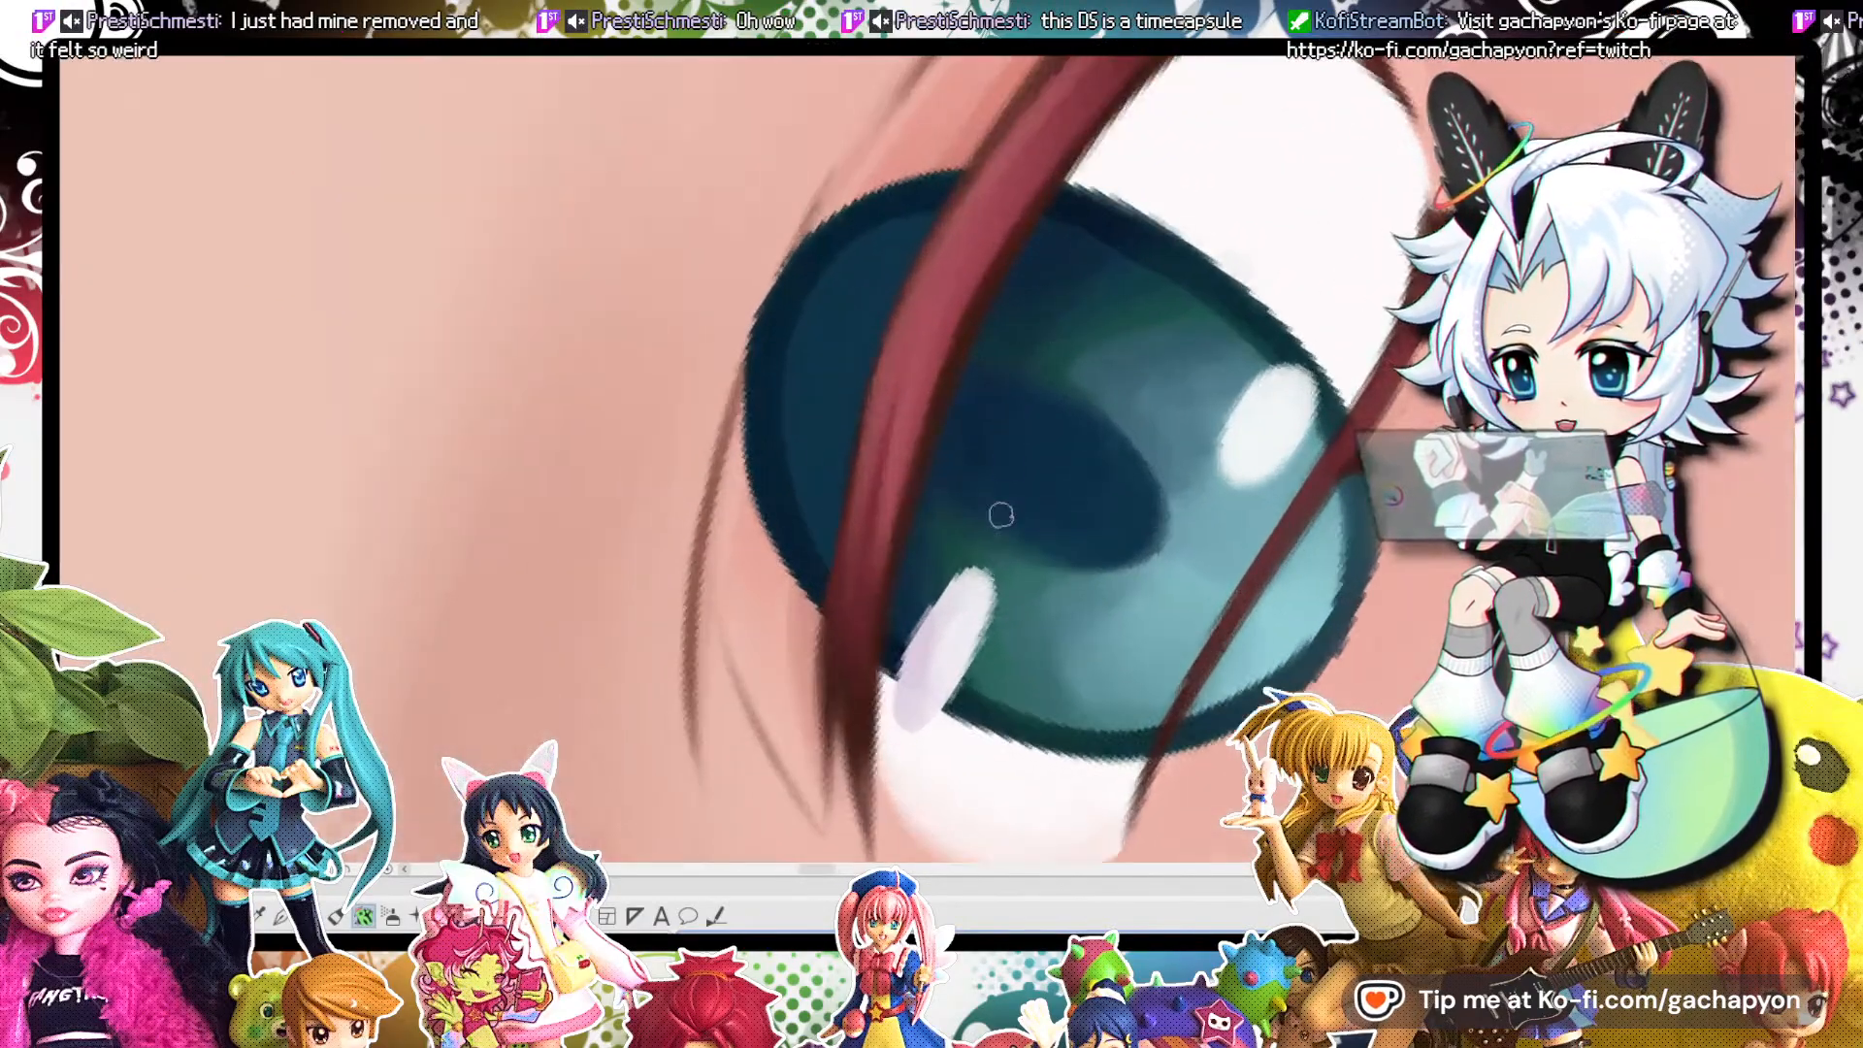
left_click_drag(1007, 467, 943, 546)
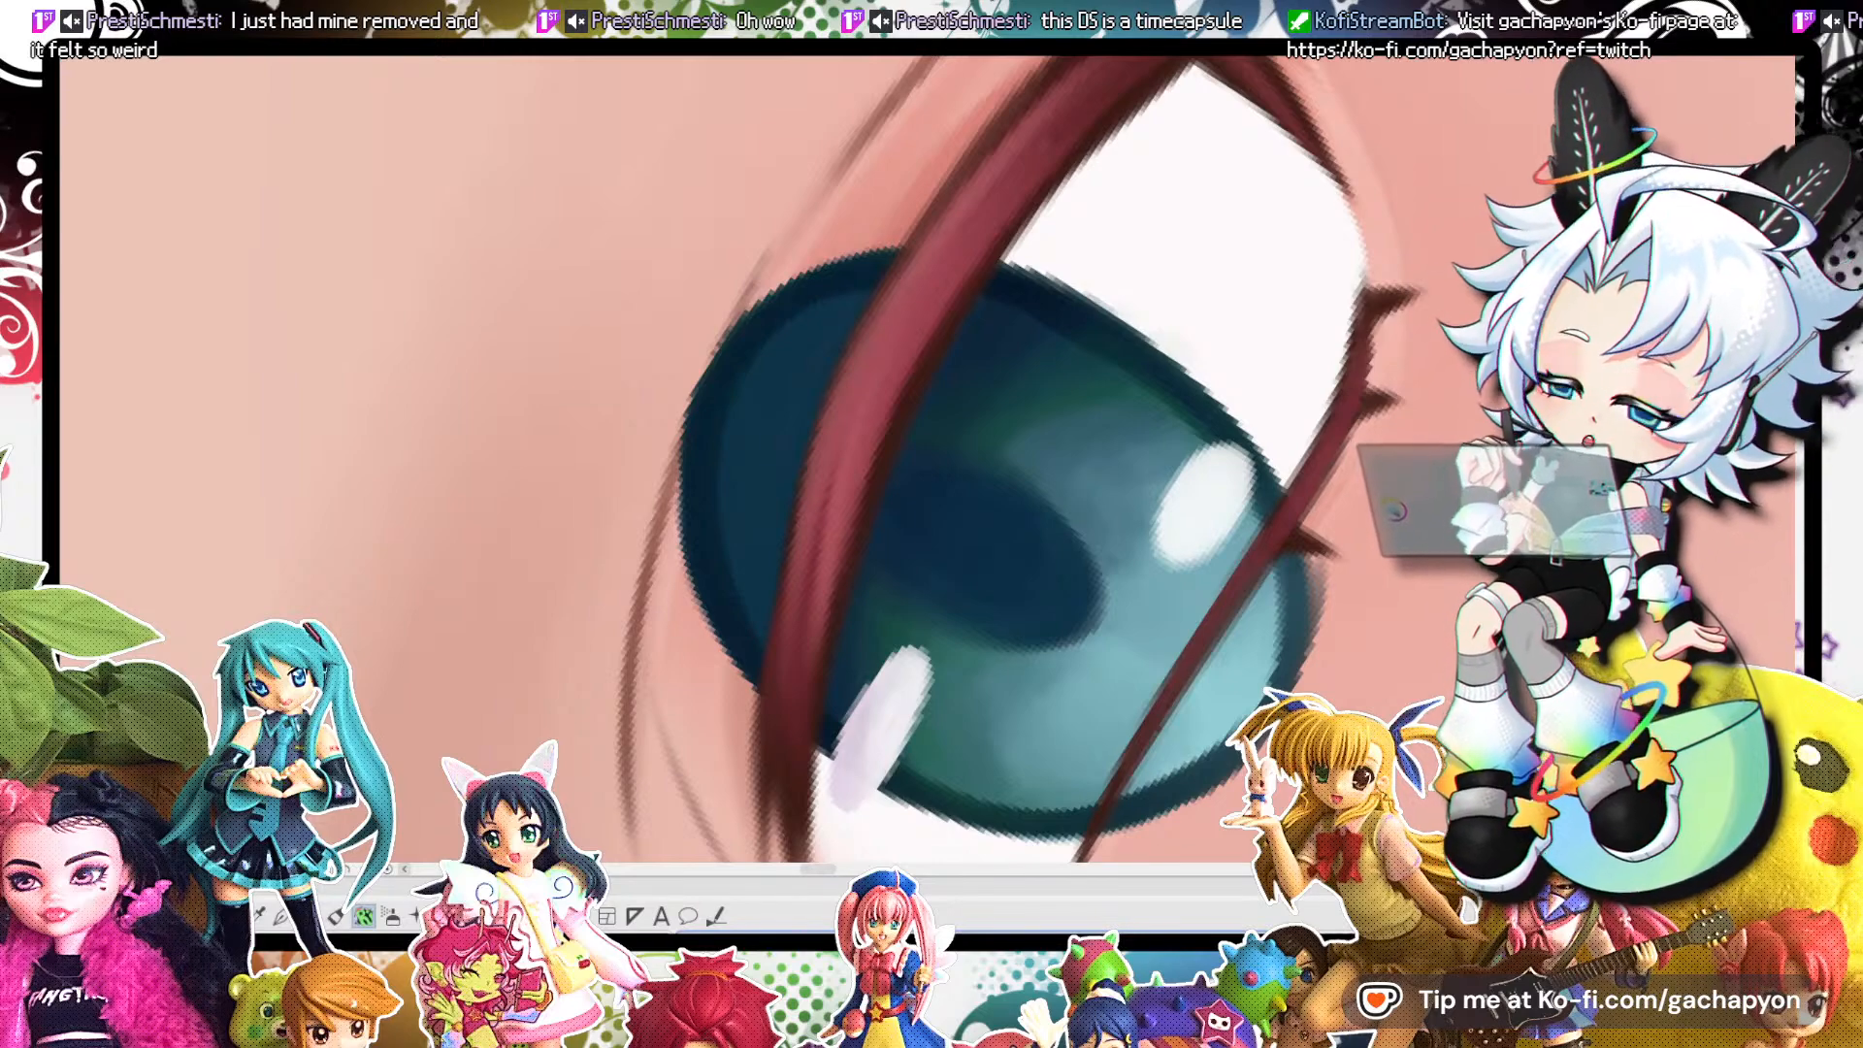
Compare the eye with the iris clipped inside the eye shape and the lid shadow shown against the unclipped version.
scroll(988, 575, "down", 5)
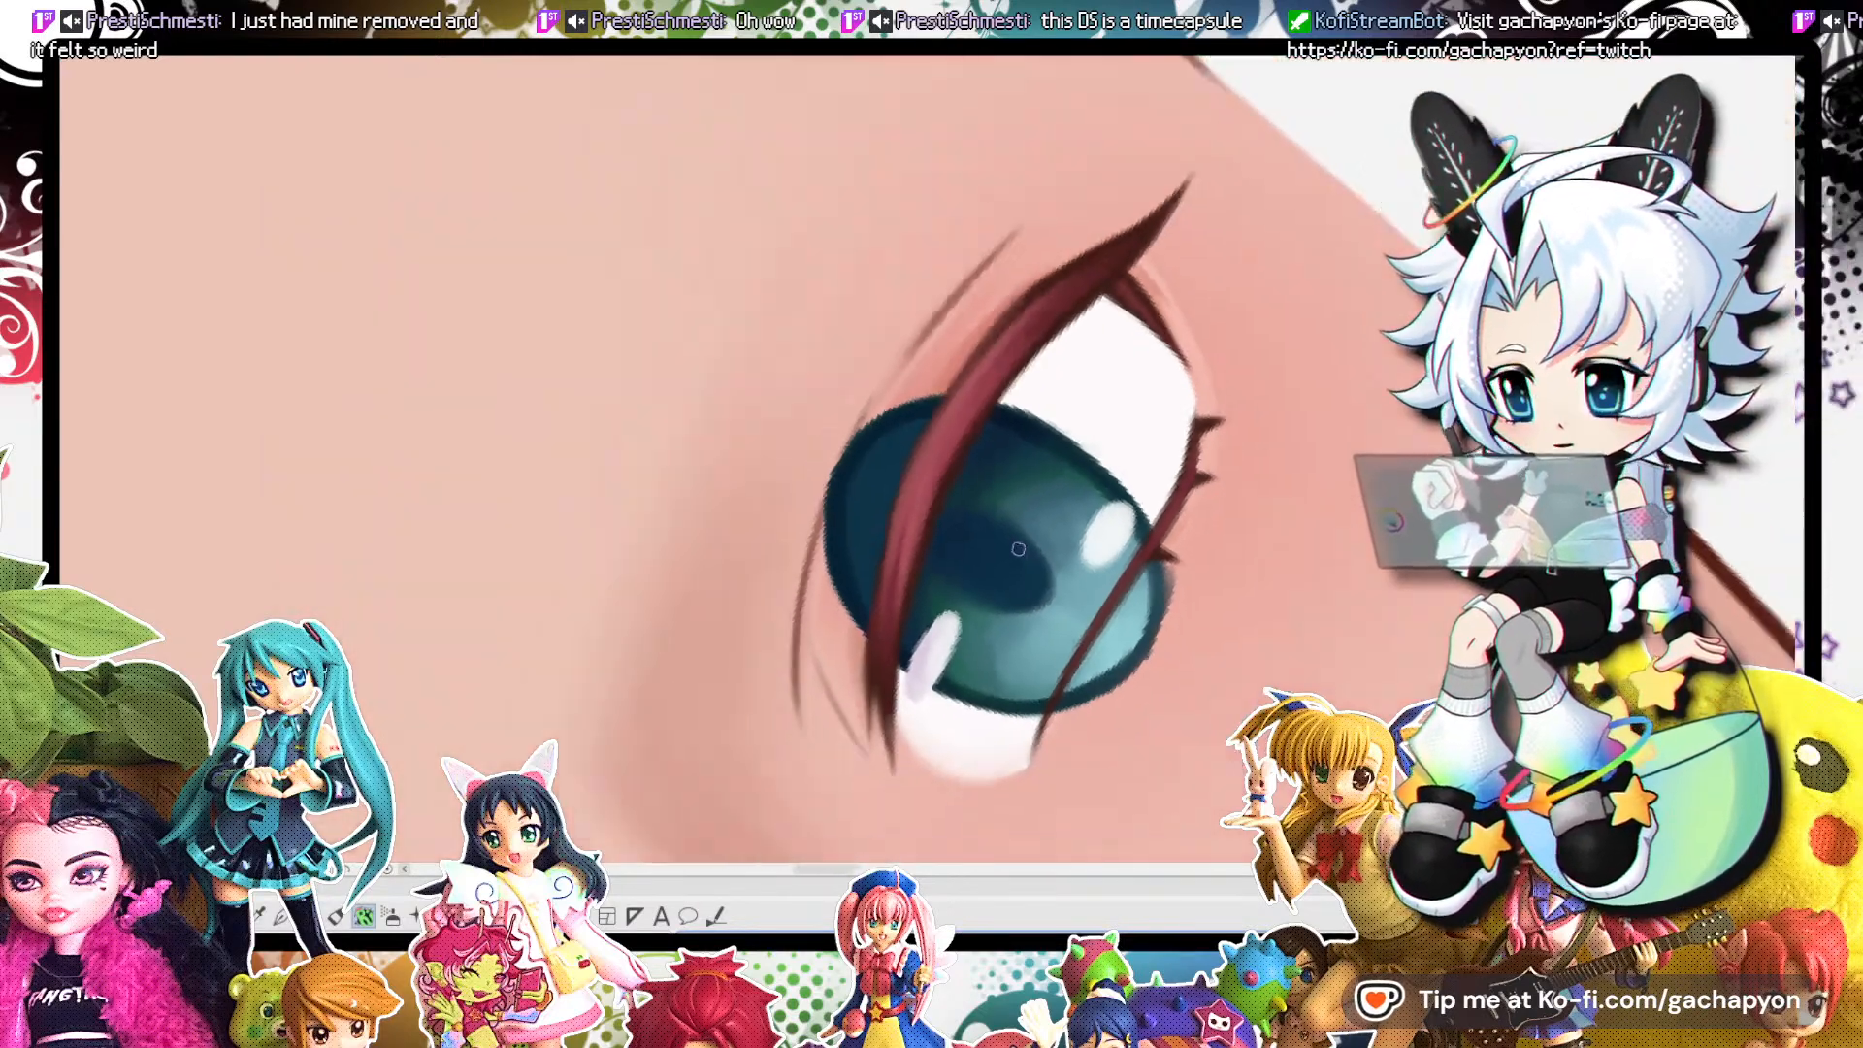
scroll(919, 527, "down", 6)
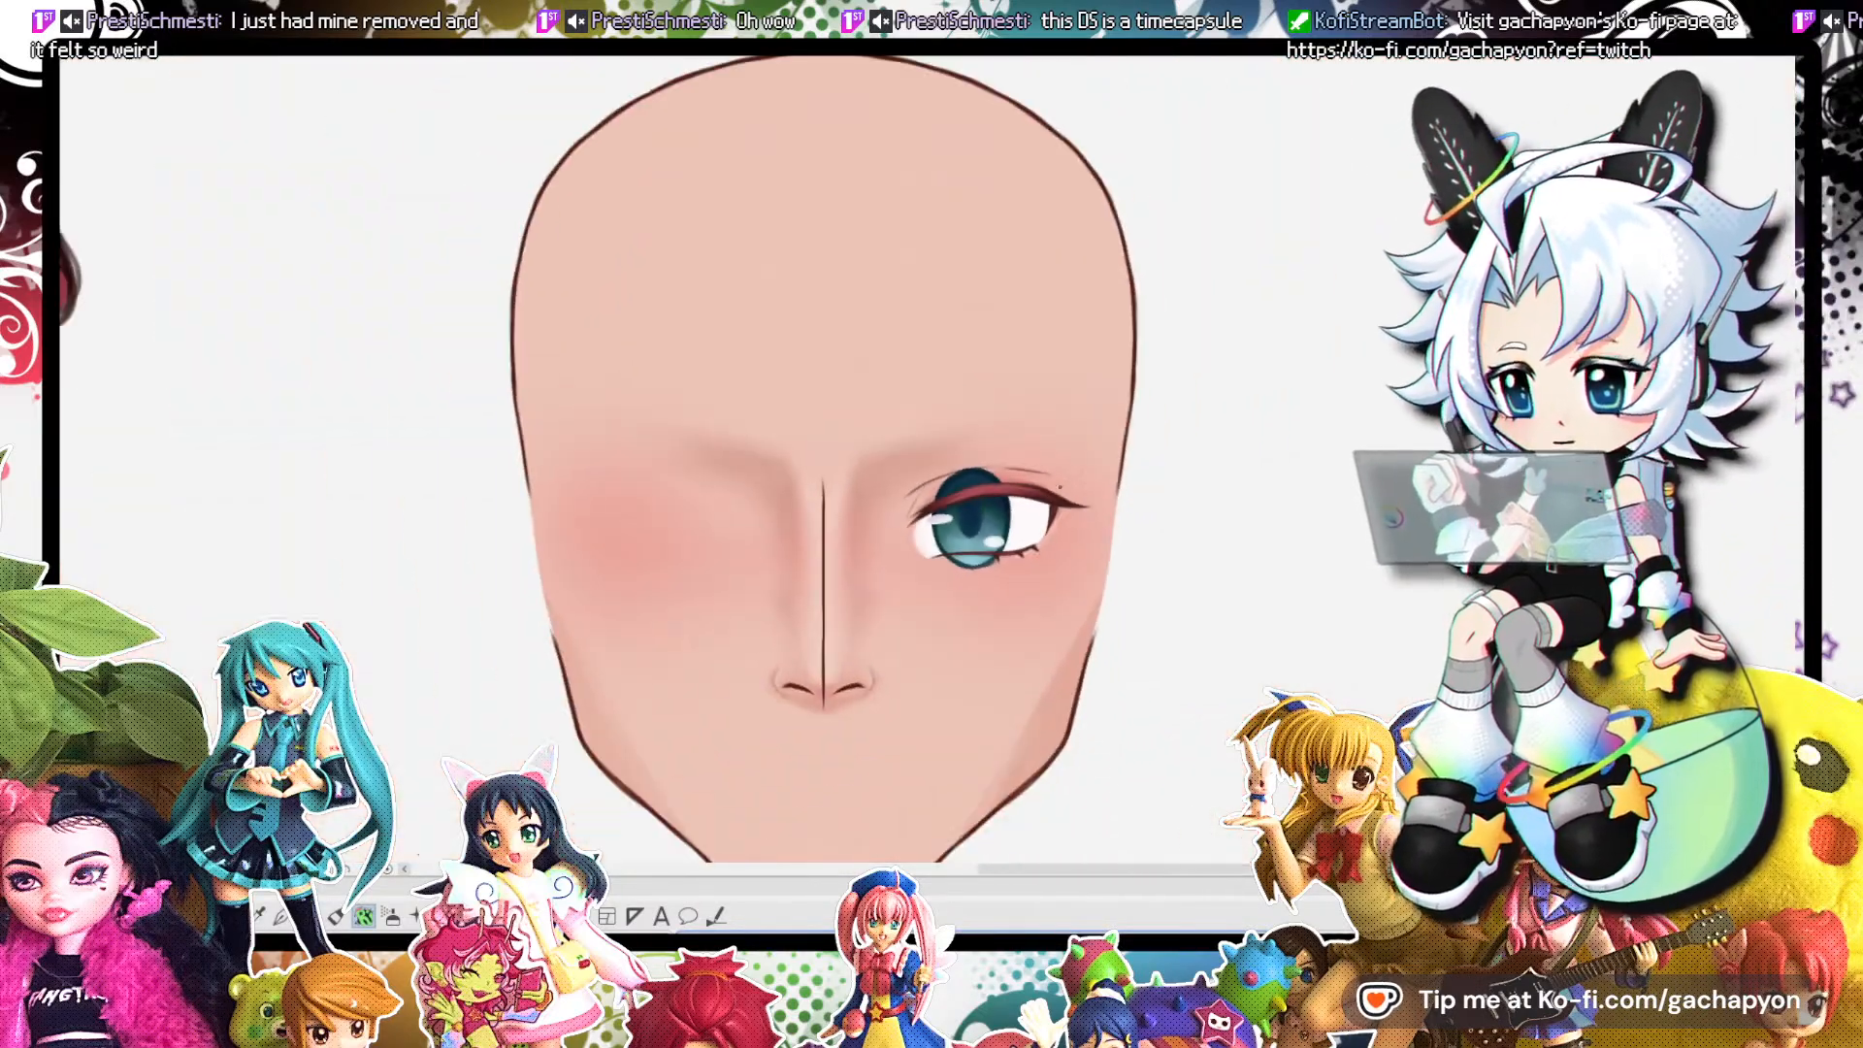
scroll(1107, 456, "up", 6)
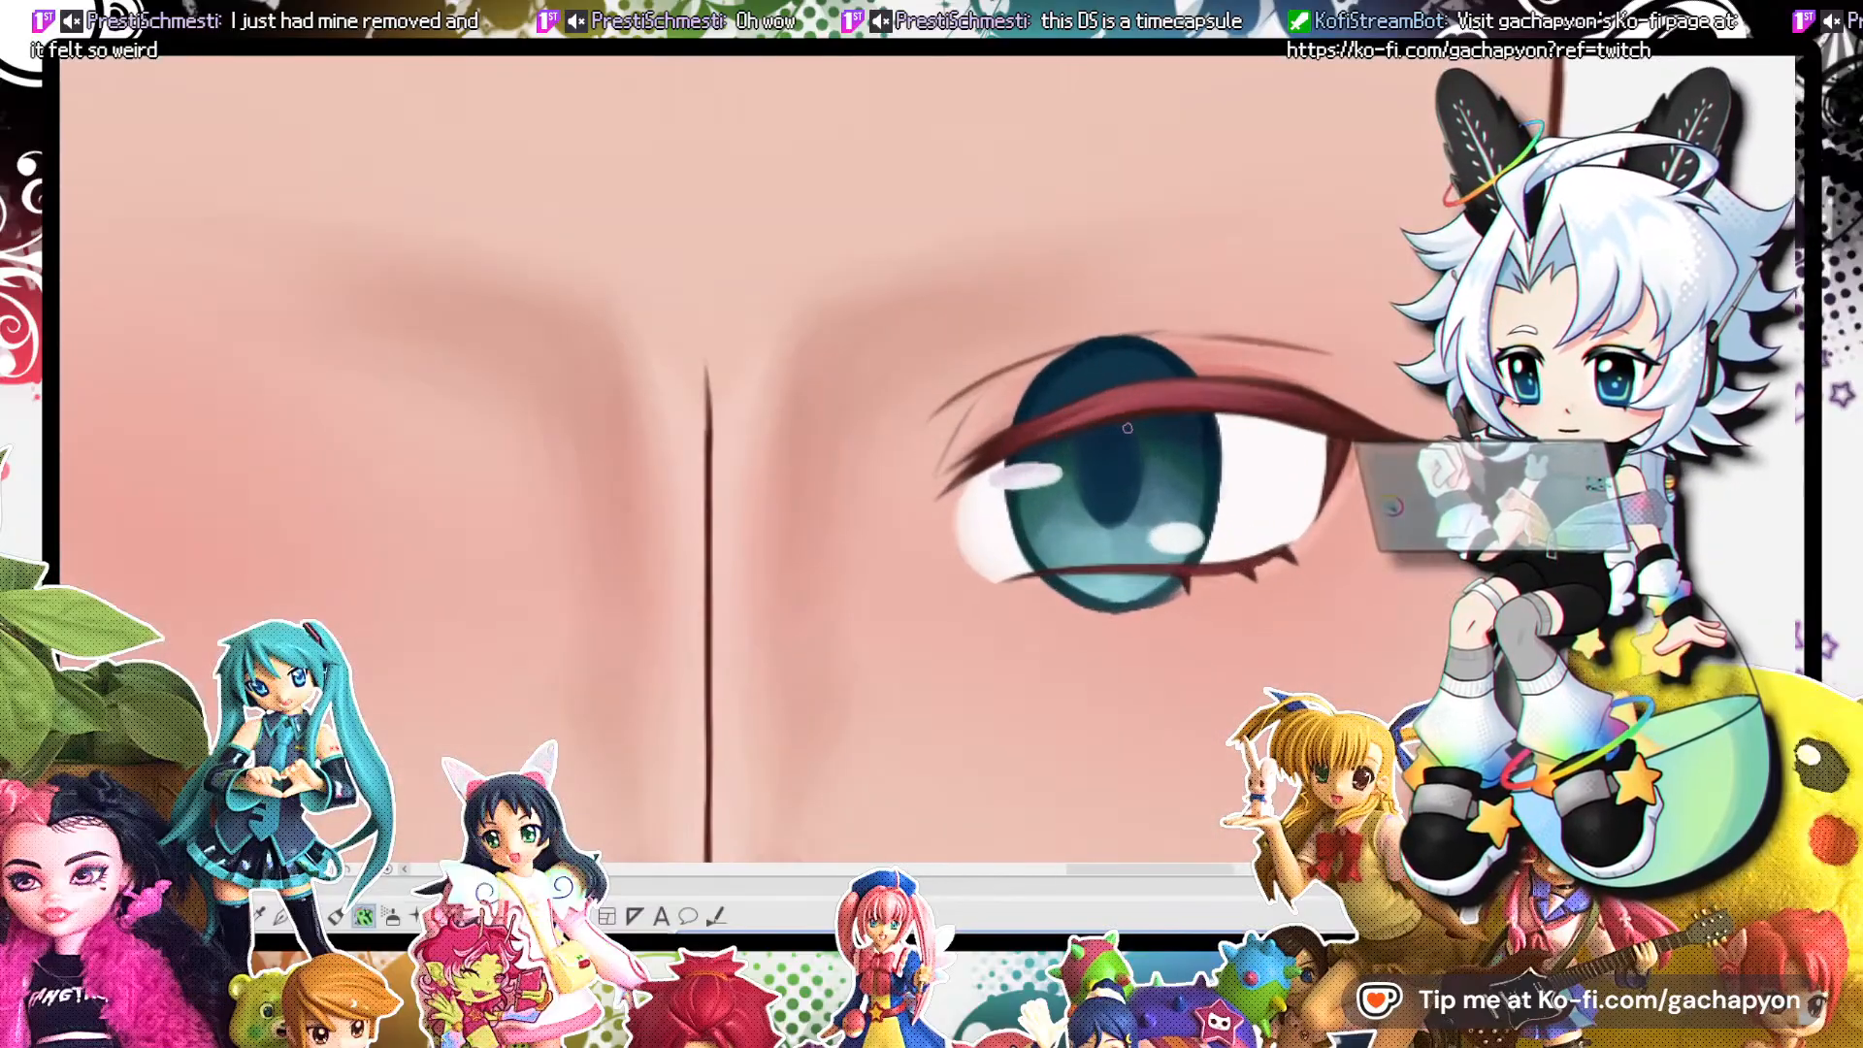
key("ctrl+z")
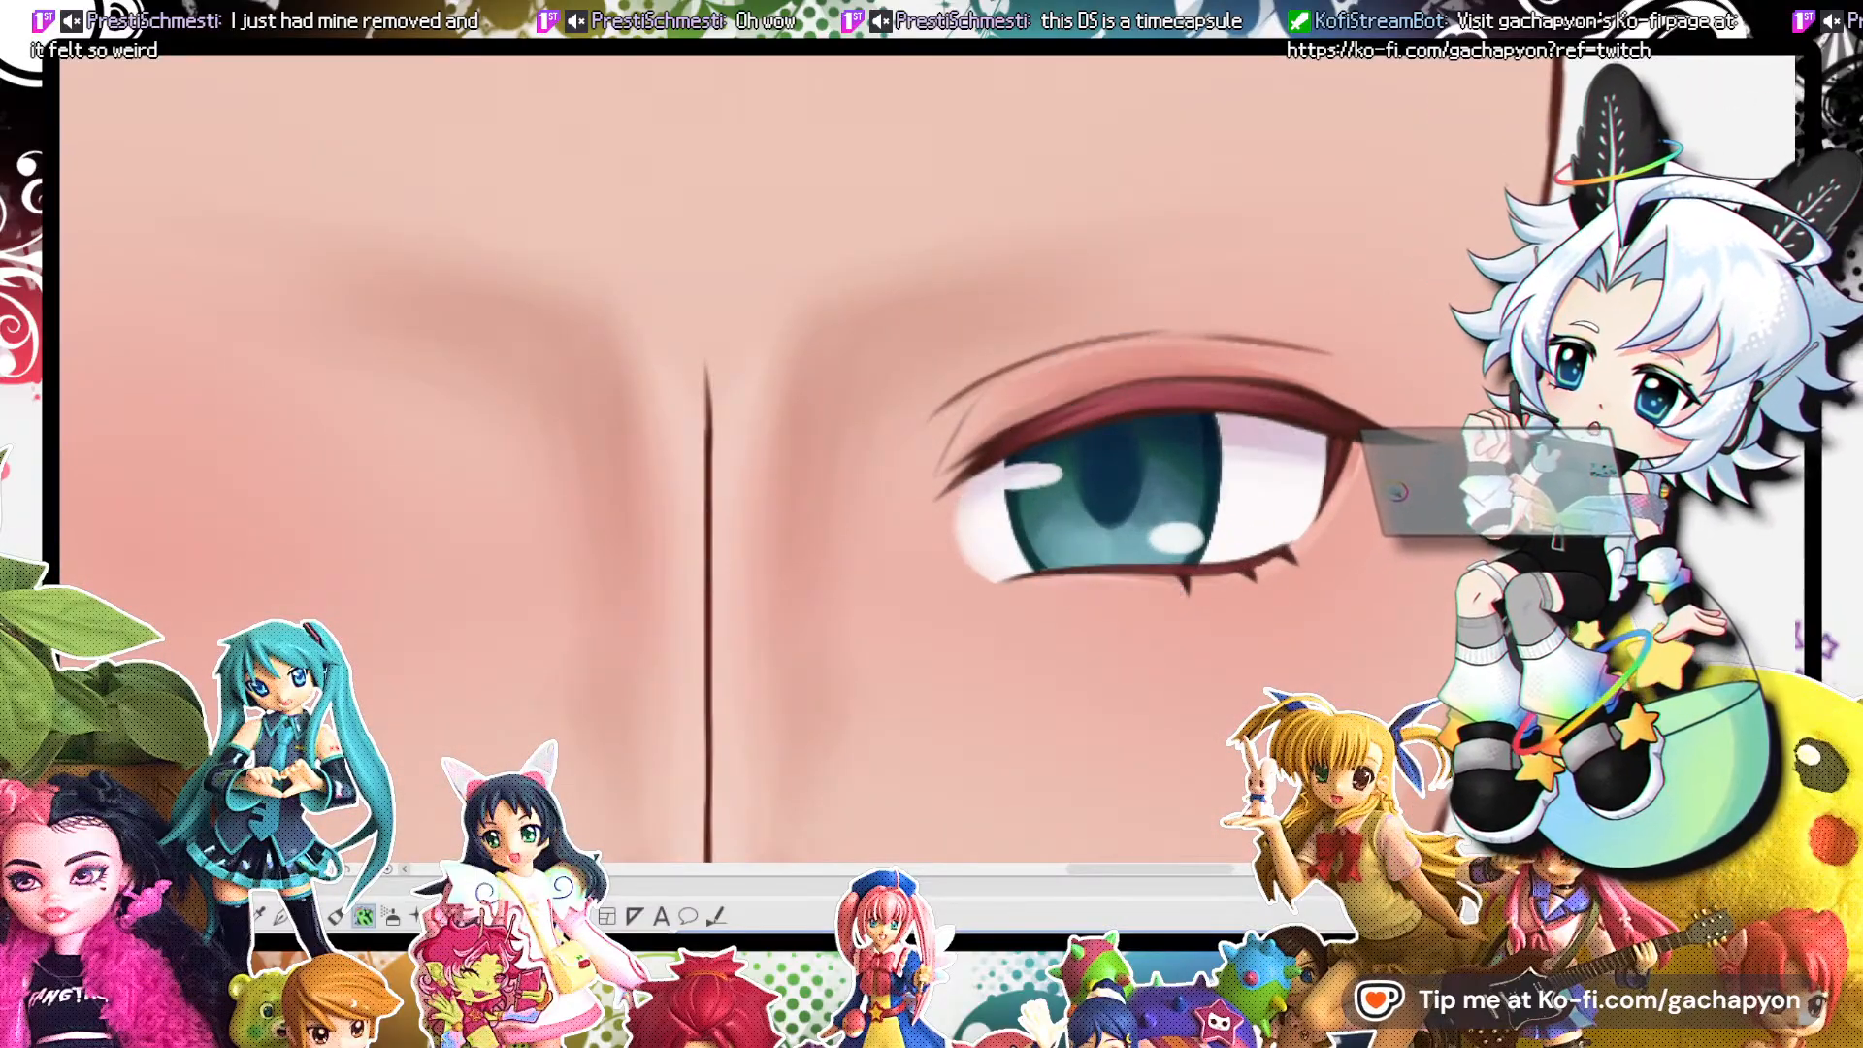
scroll(1270, 422, "down", 6)
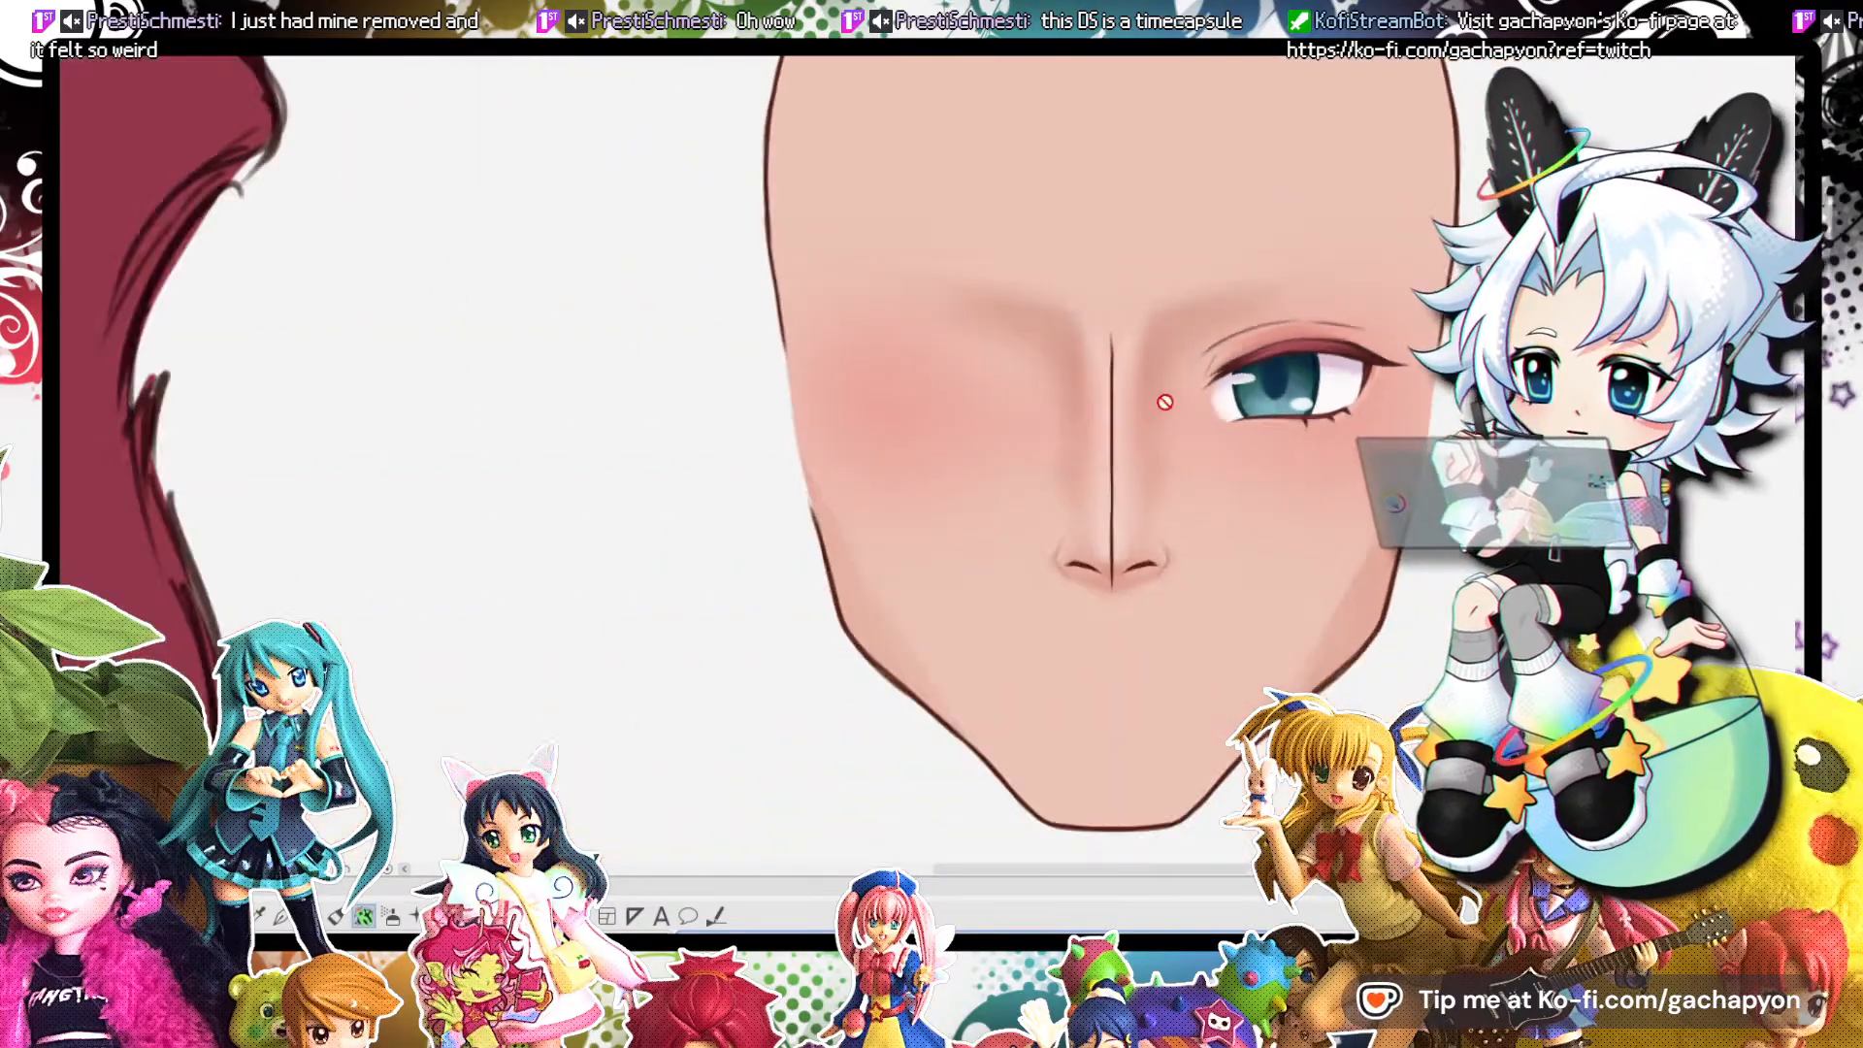
scroll(1269, 421, "up", 6)
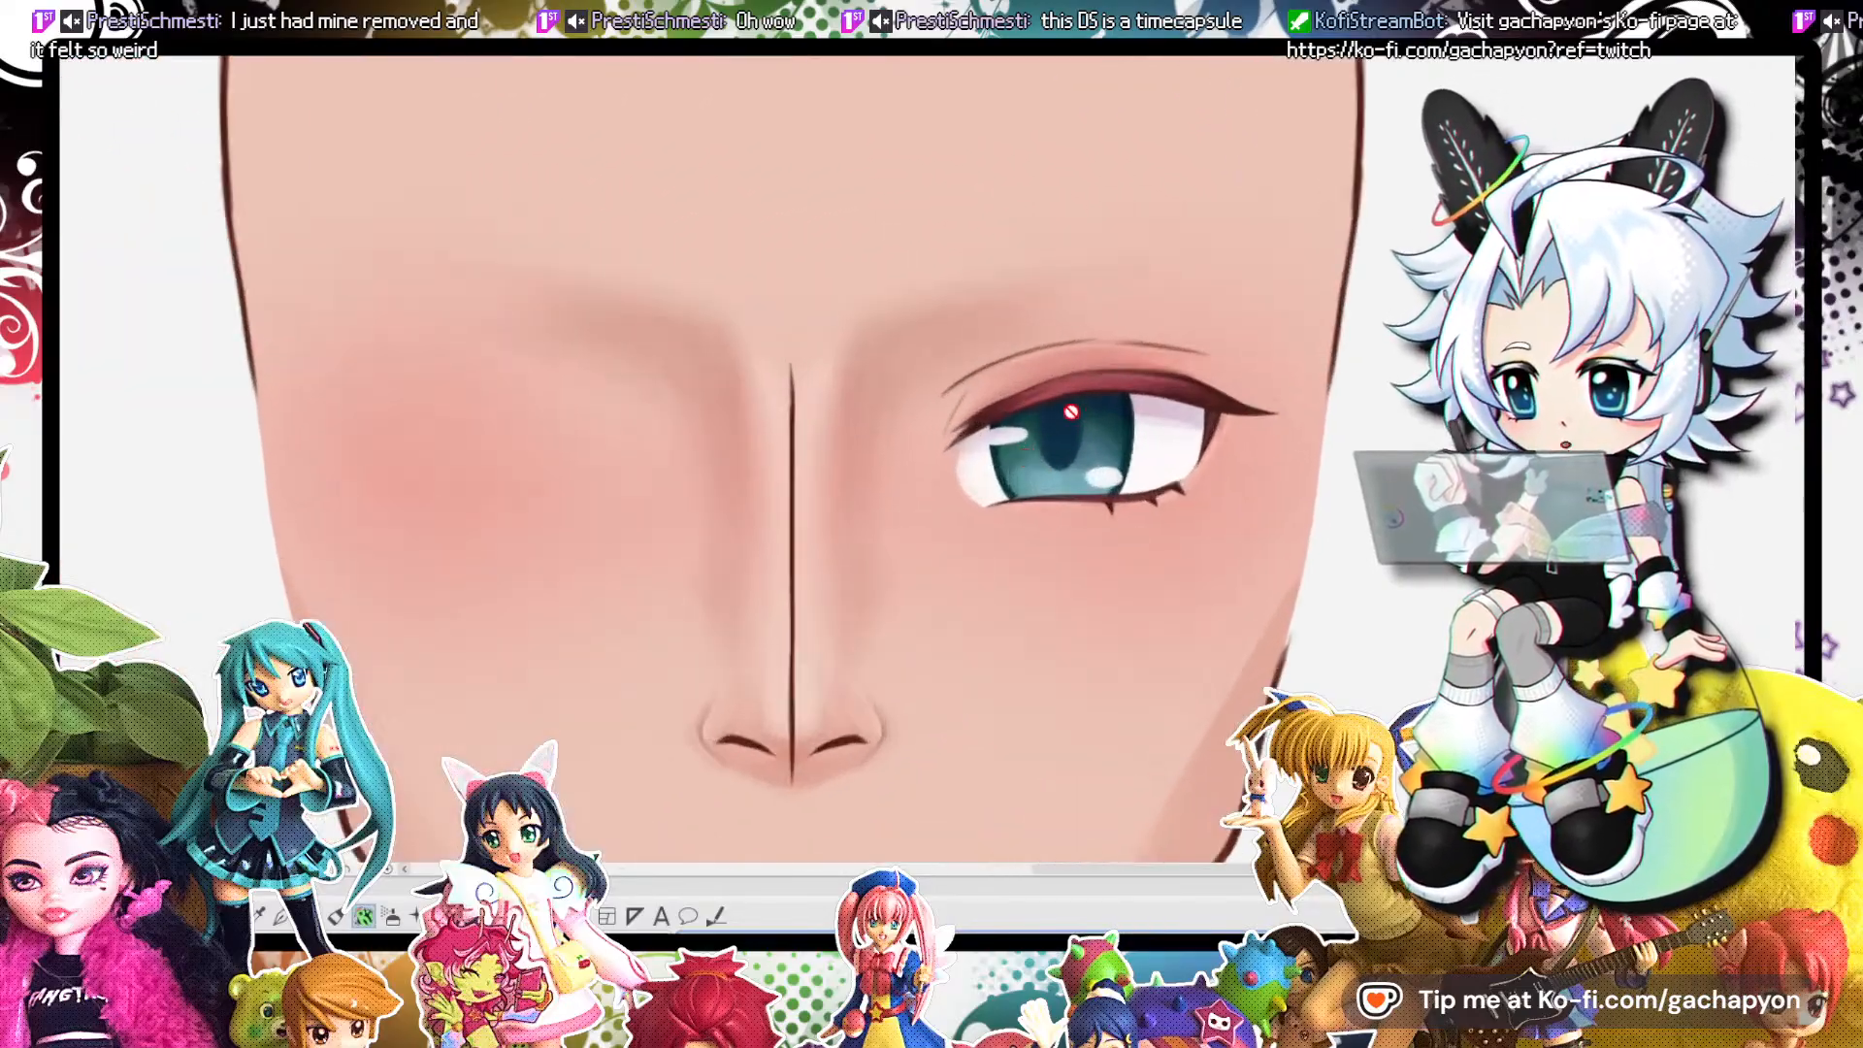
key("ctrl+y")
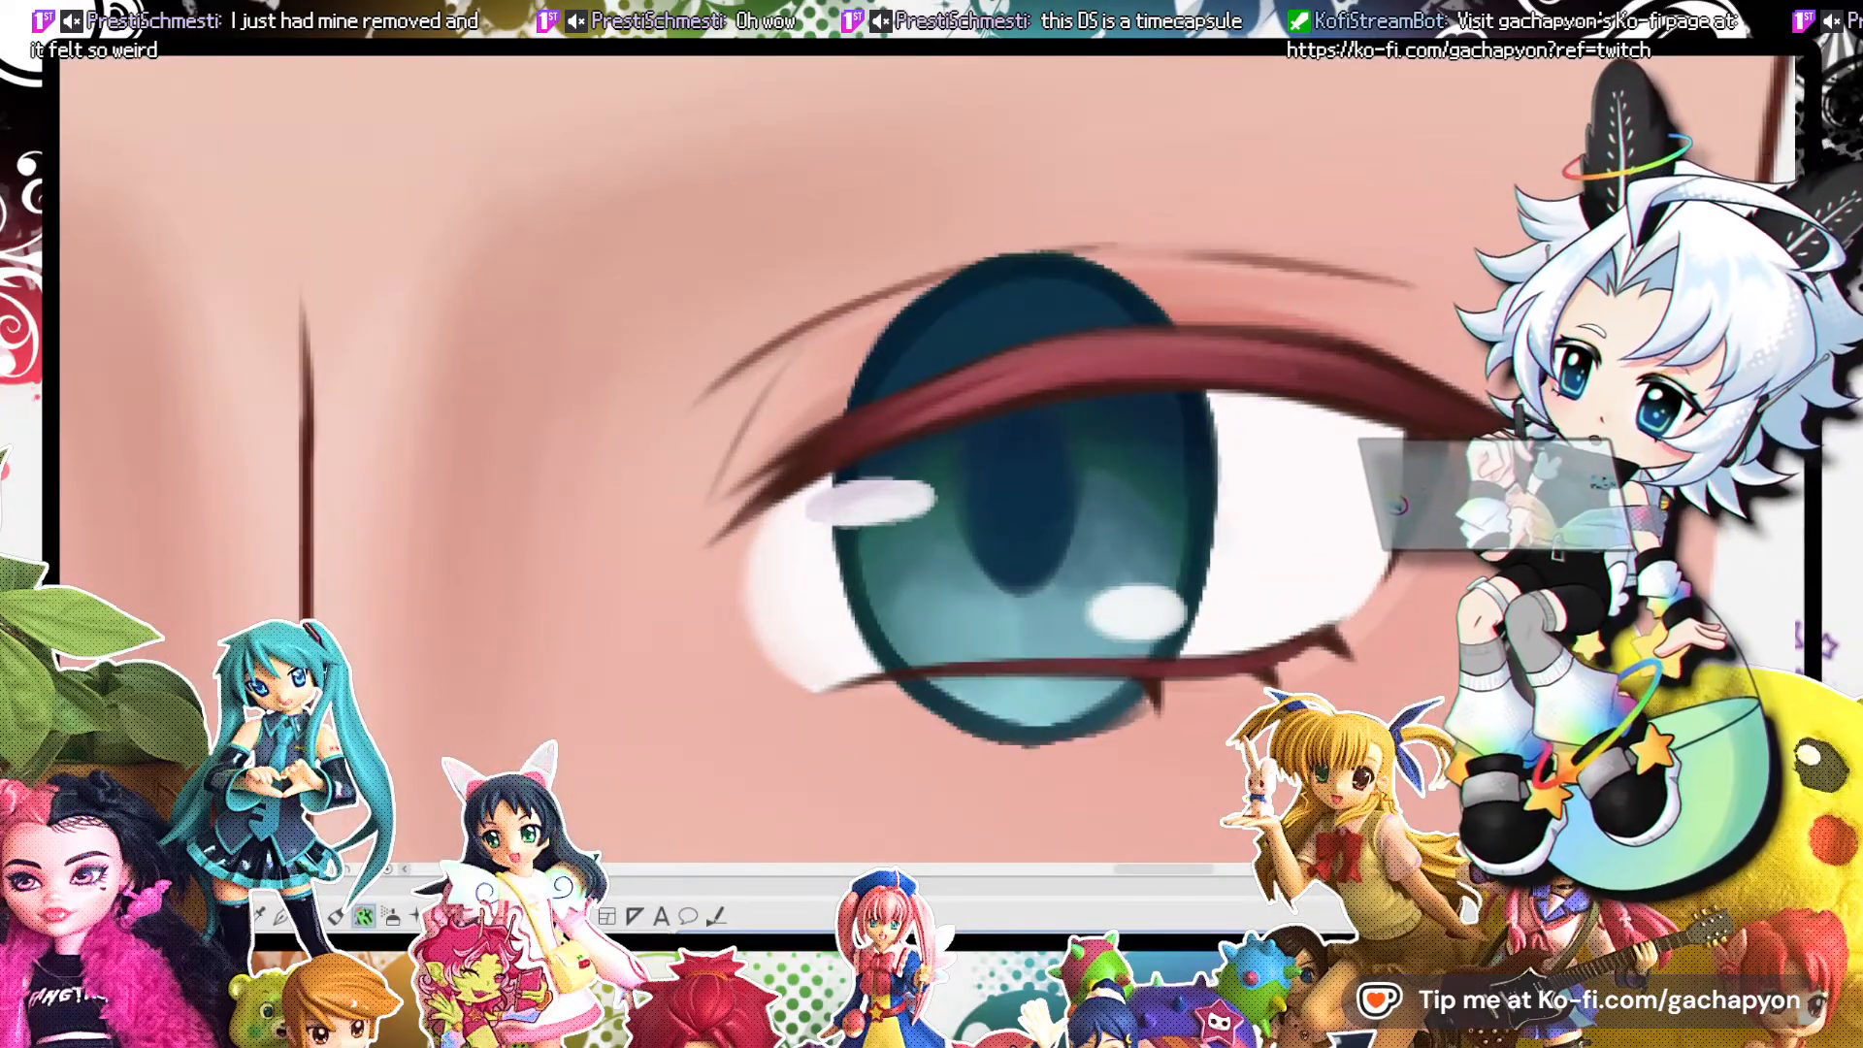
Try short pale diagonal reflection strokes on the iris's lower inner area, and undo them.
scroll(970, 635, "up", 1)
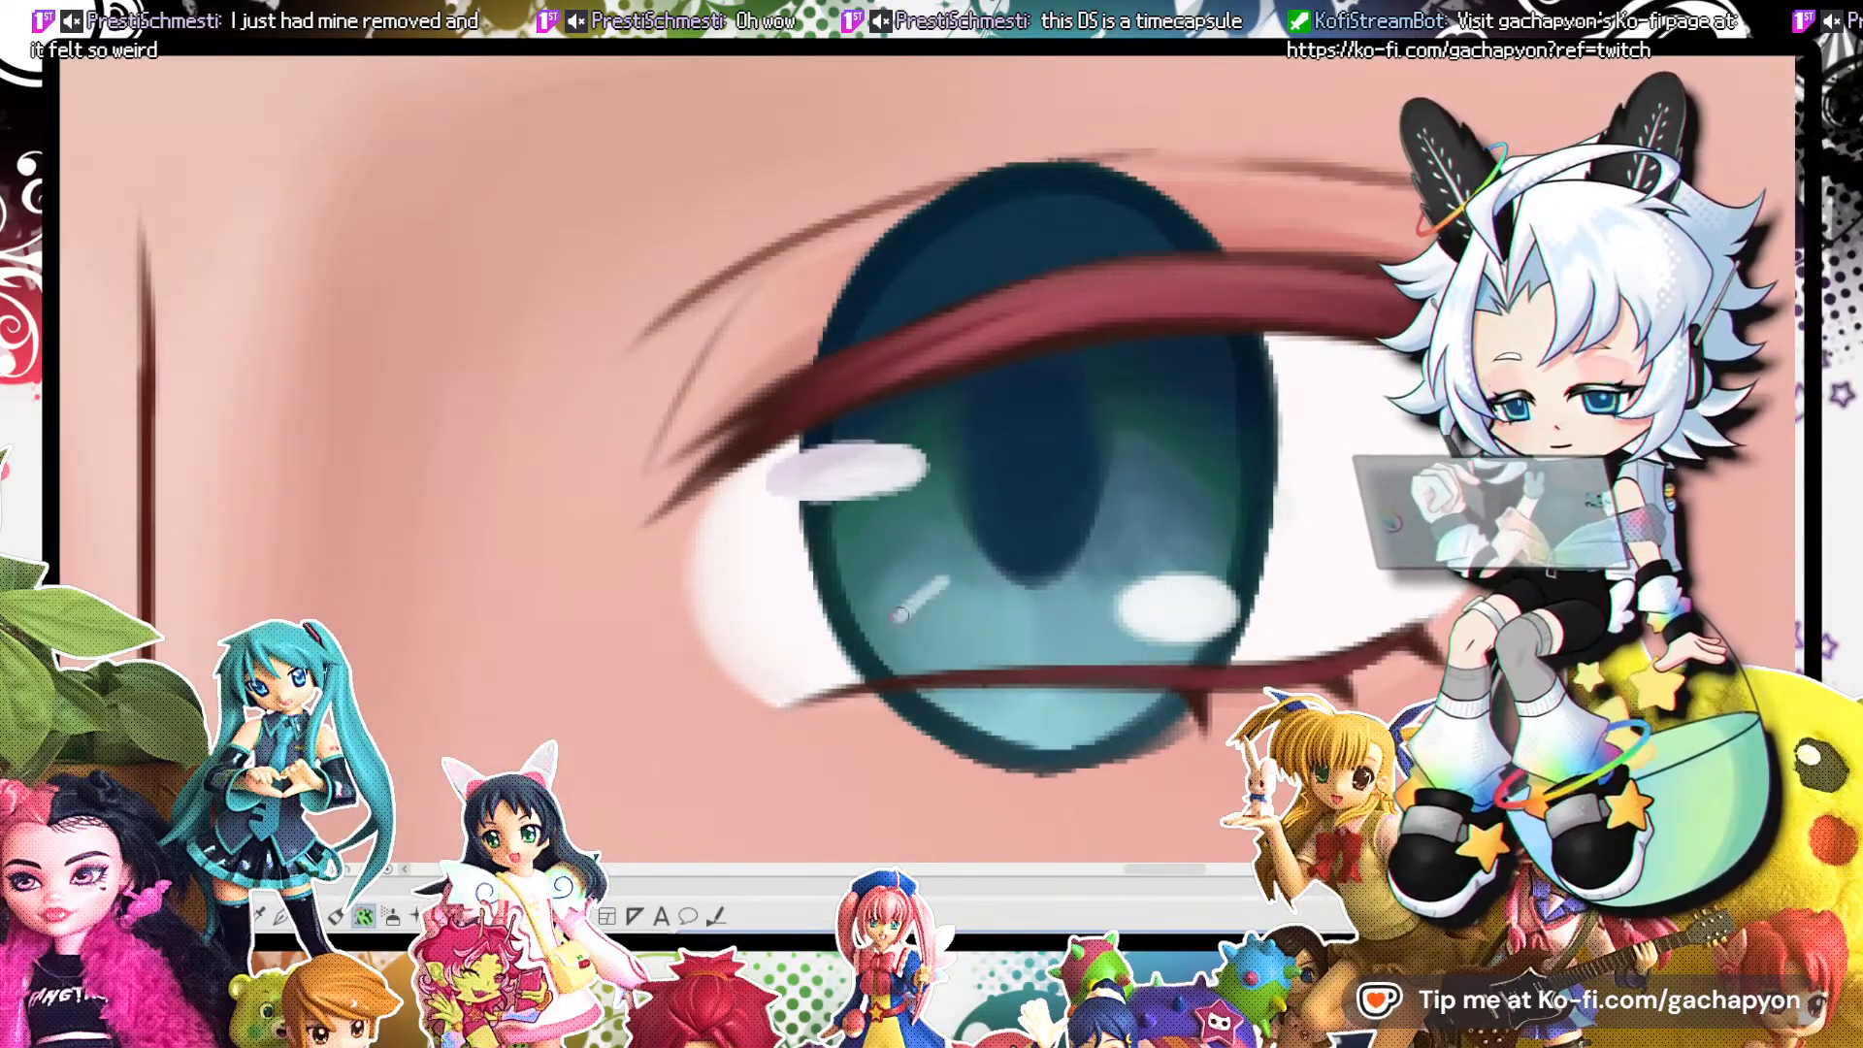
left_click_drag(898, 618, 944, 582)
mouse_move(917, 642)
left_mouse_down()
mouse_move(968, 594)
mouse_move(979, 613)
left_mouse_up()
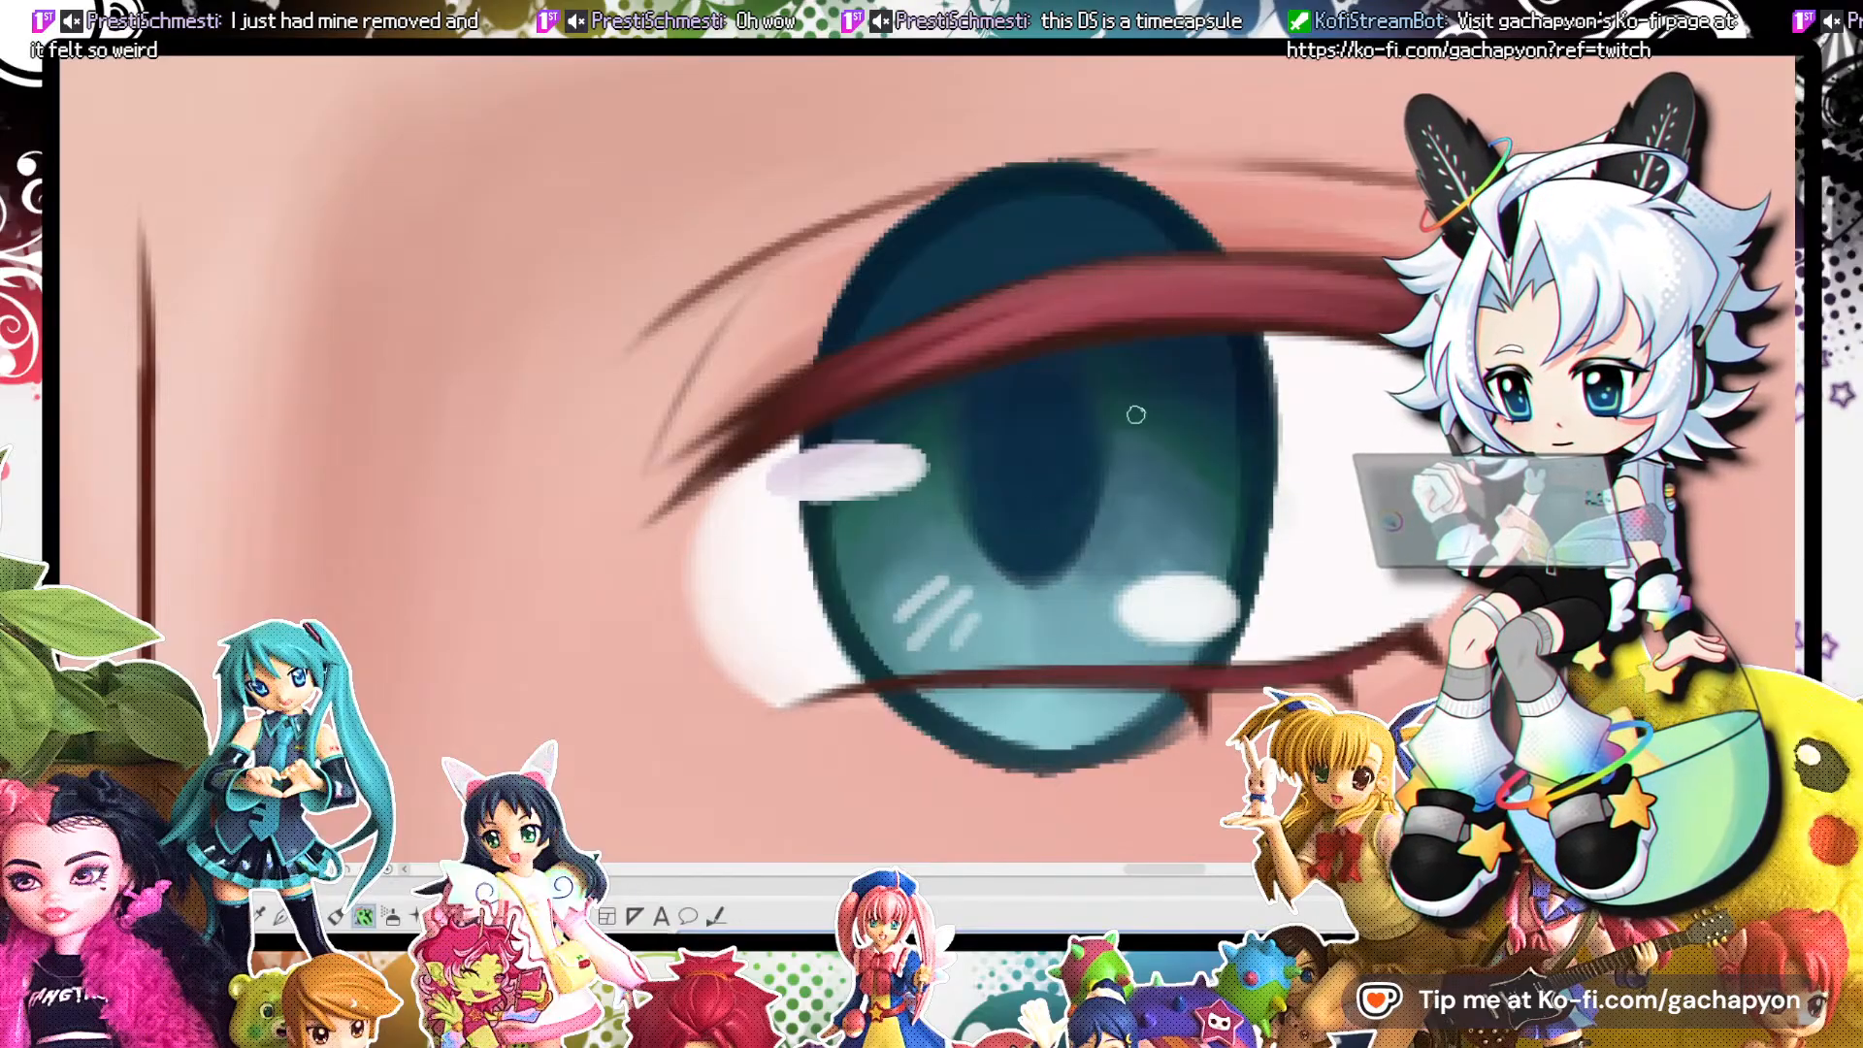
key("ctrl+z")
key("ctrl+z")
key("ctrl+z")
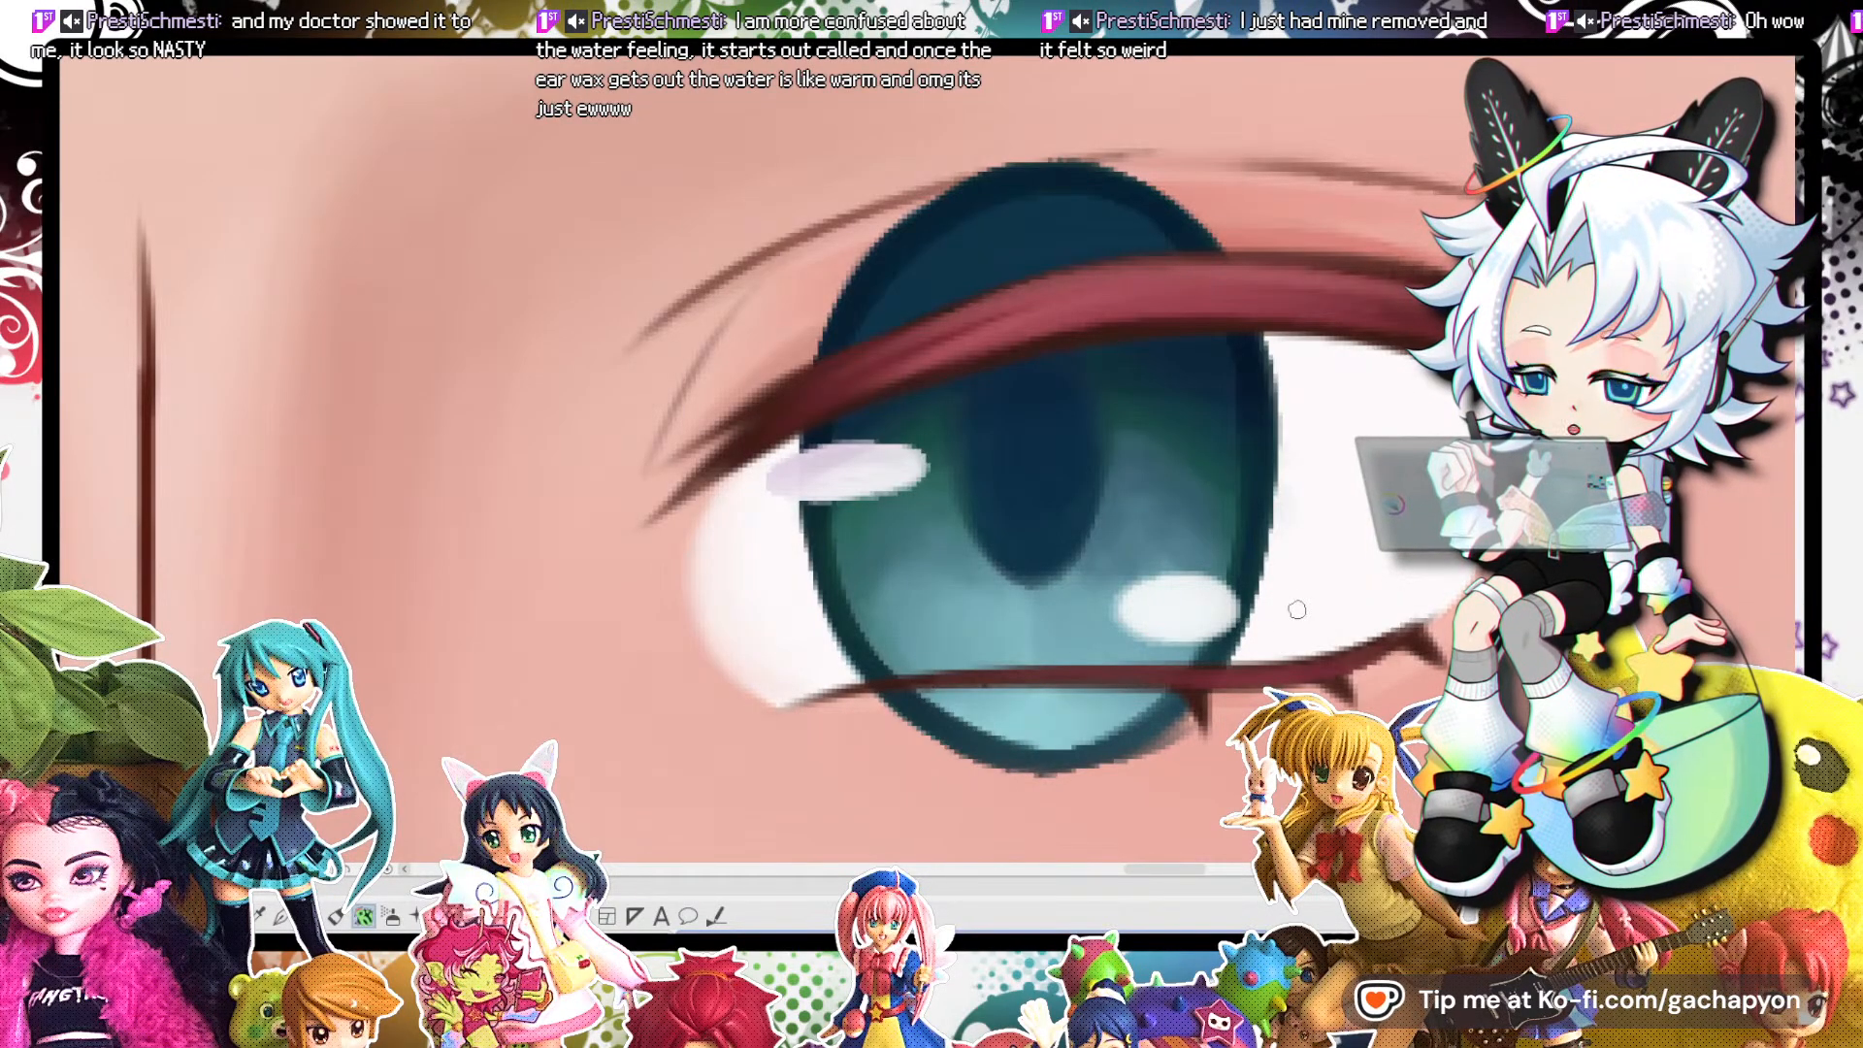
Restore the iris clipping inside the eye shape and the lid shadow, checking the eye against the whole character.
scroll(1203, 583, "down", 4)
scroll(1224, 562, "up", 3)
scroll(1224, 562, "up", 1)
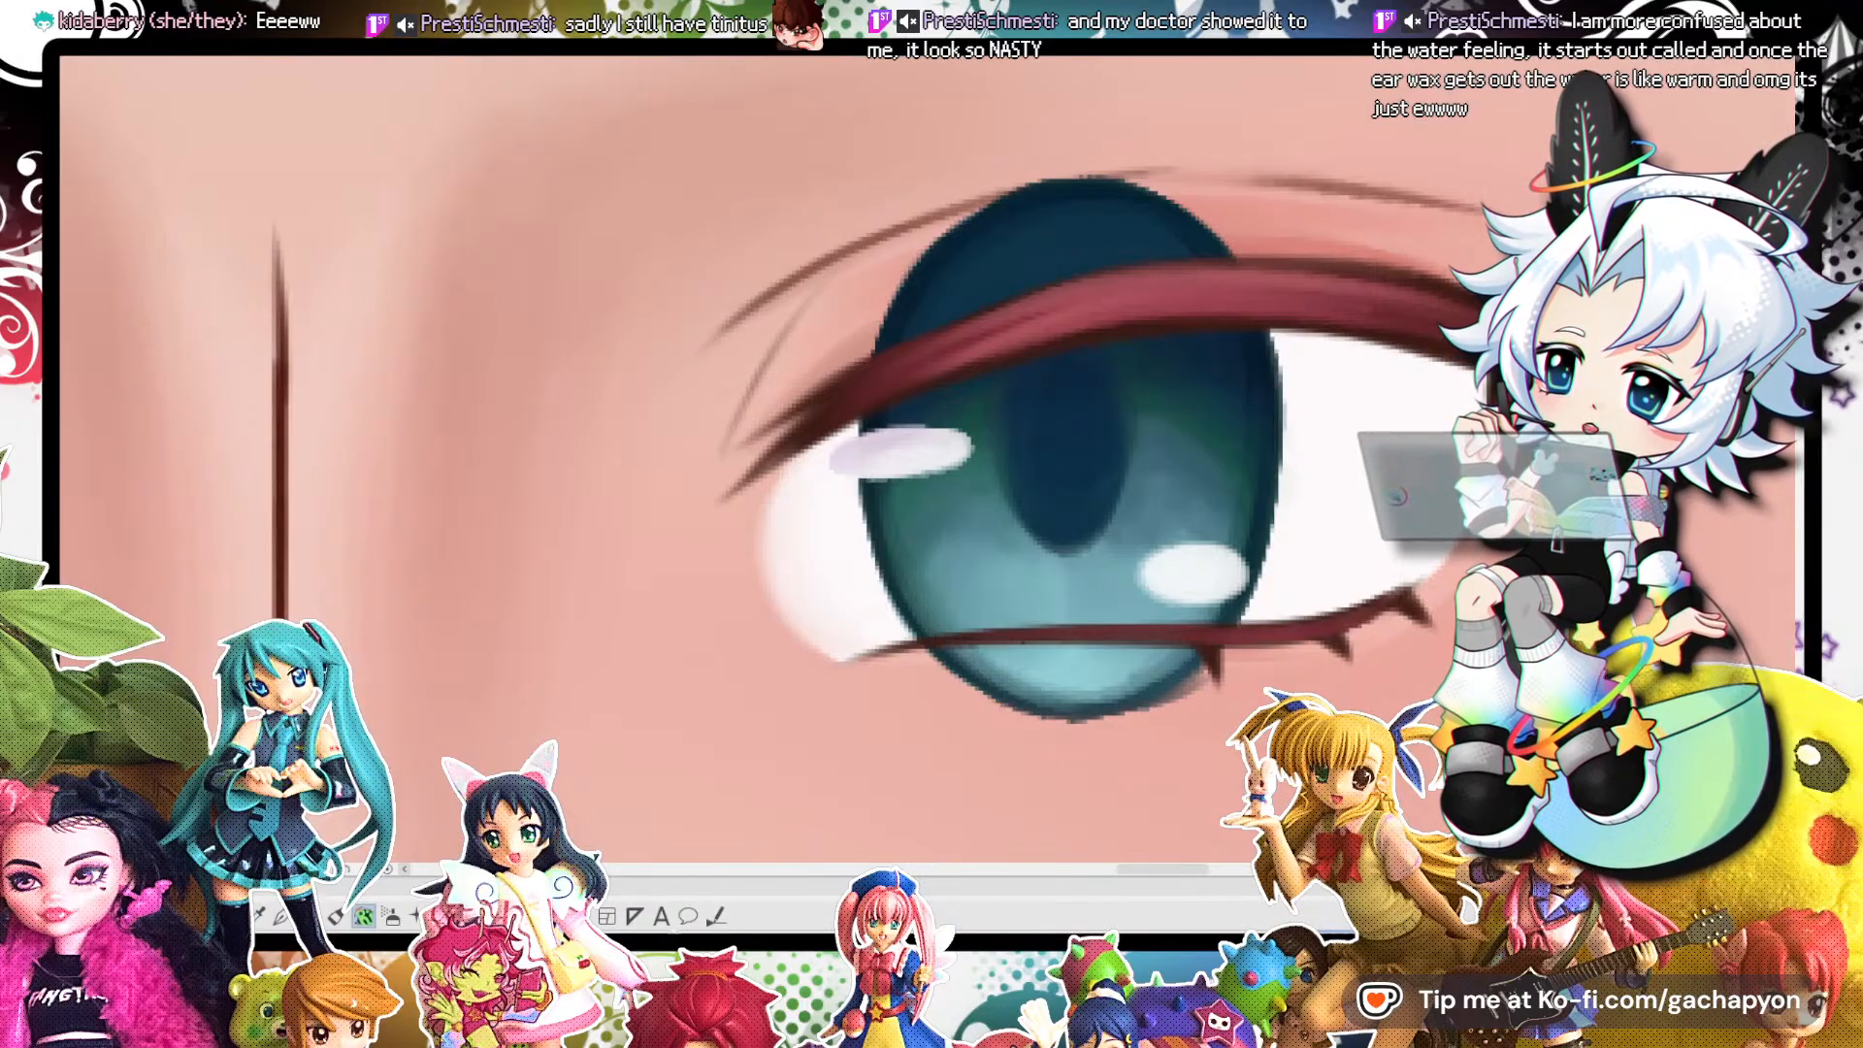
scroll(1095, 363, "down", 5)
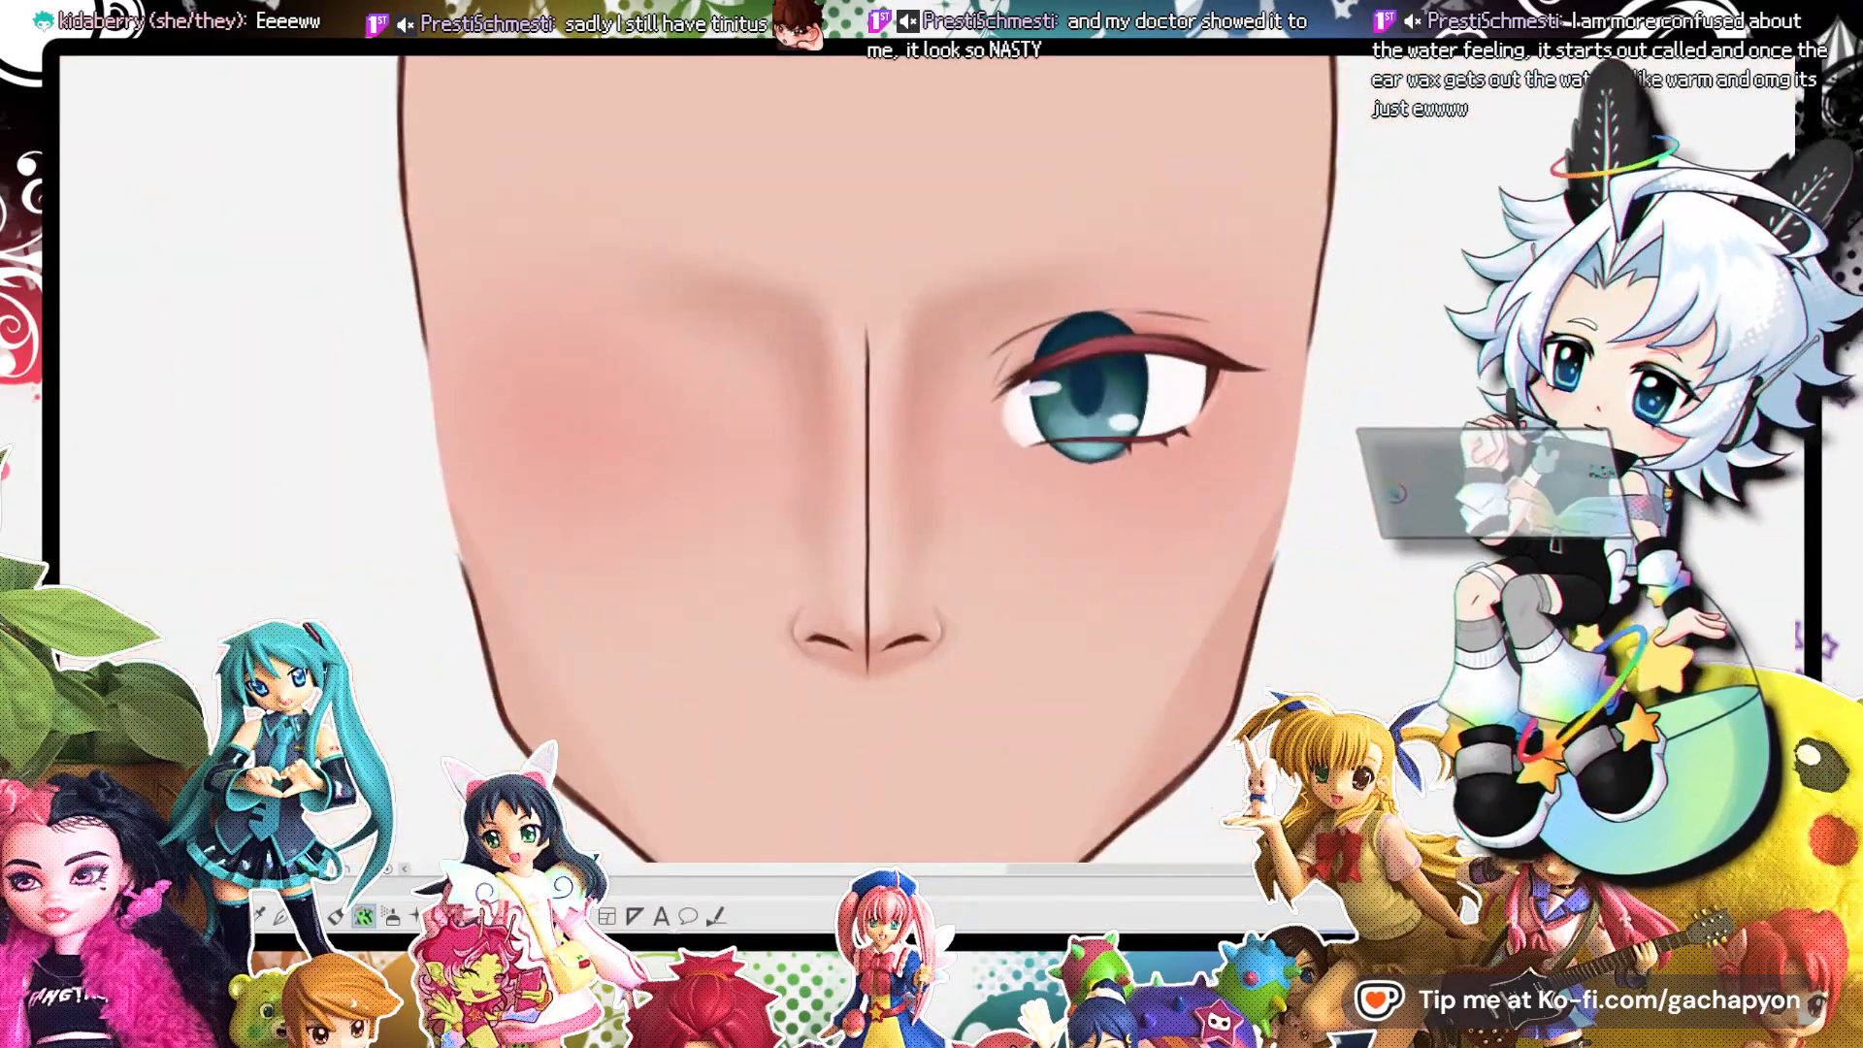
key("ctrl+z")
key("ctrl+y")
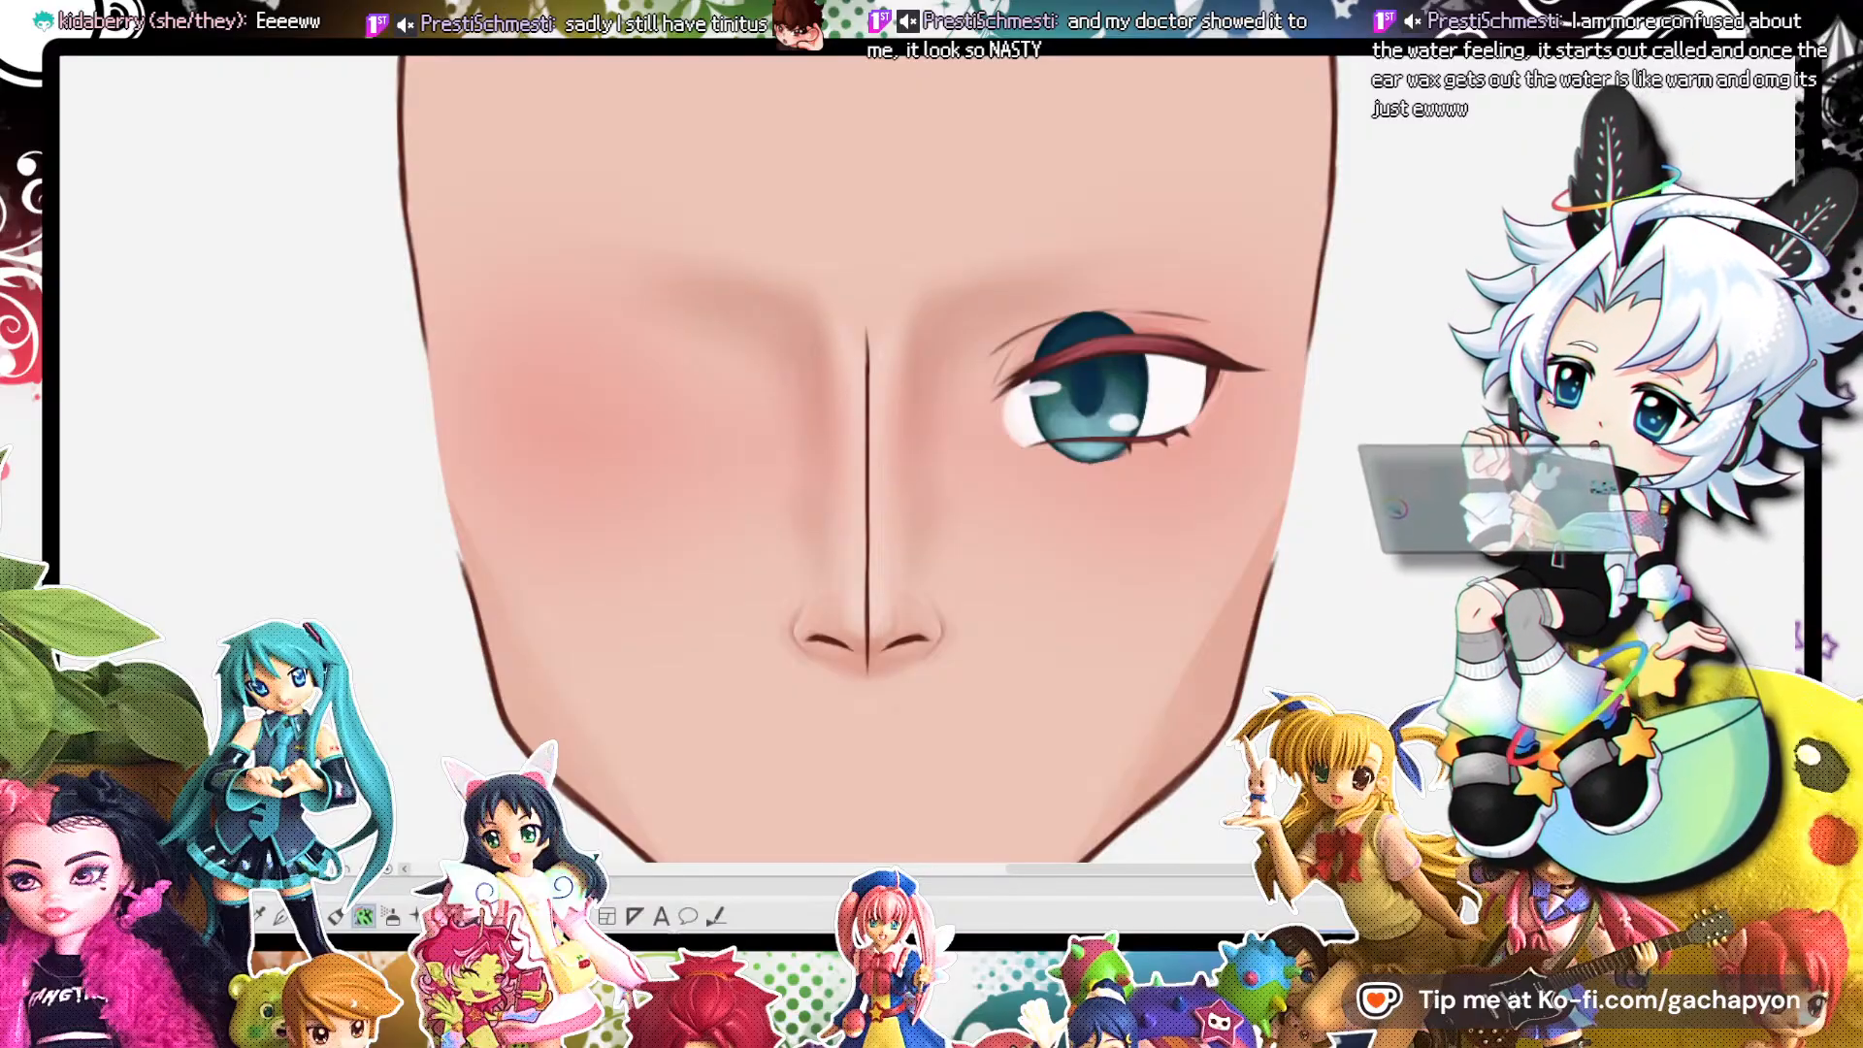
scroll(1256, 467, "down", 6)
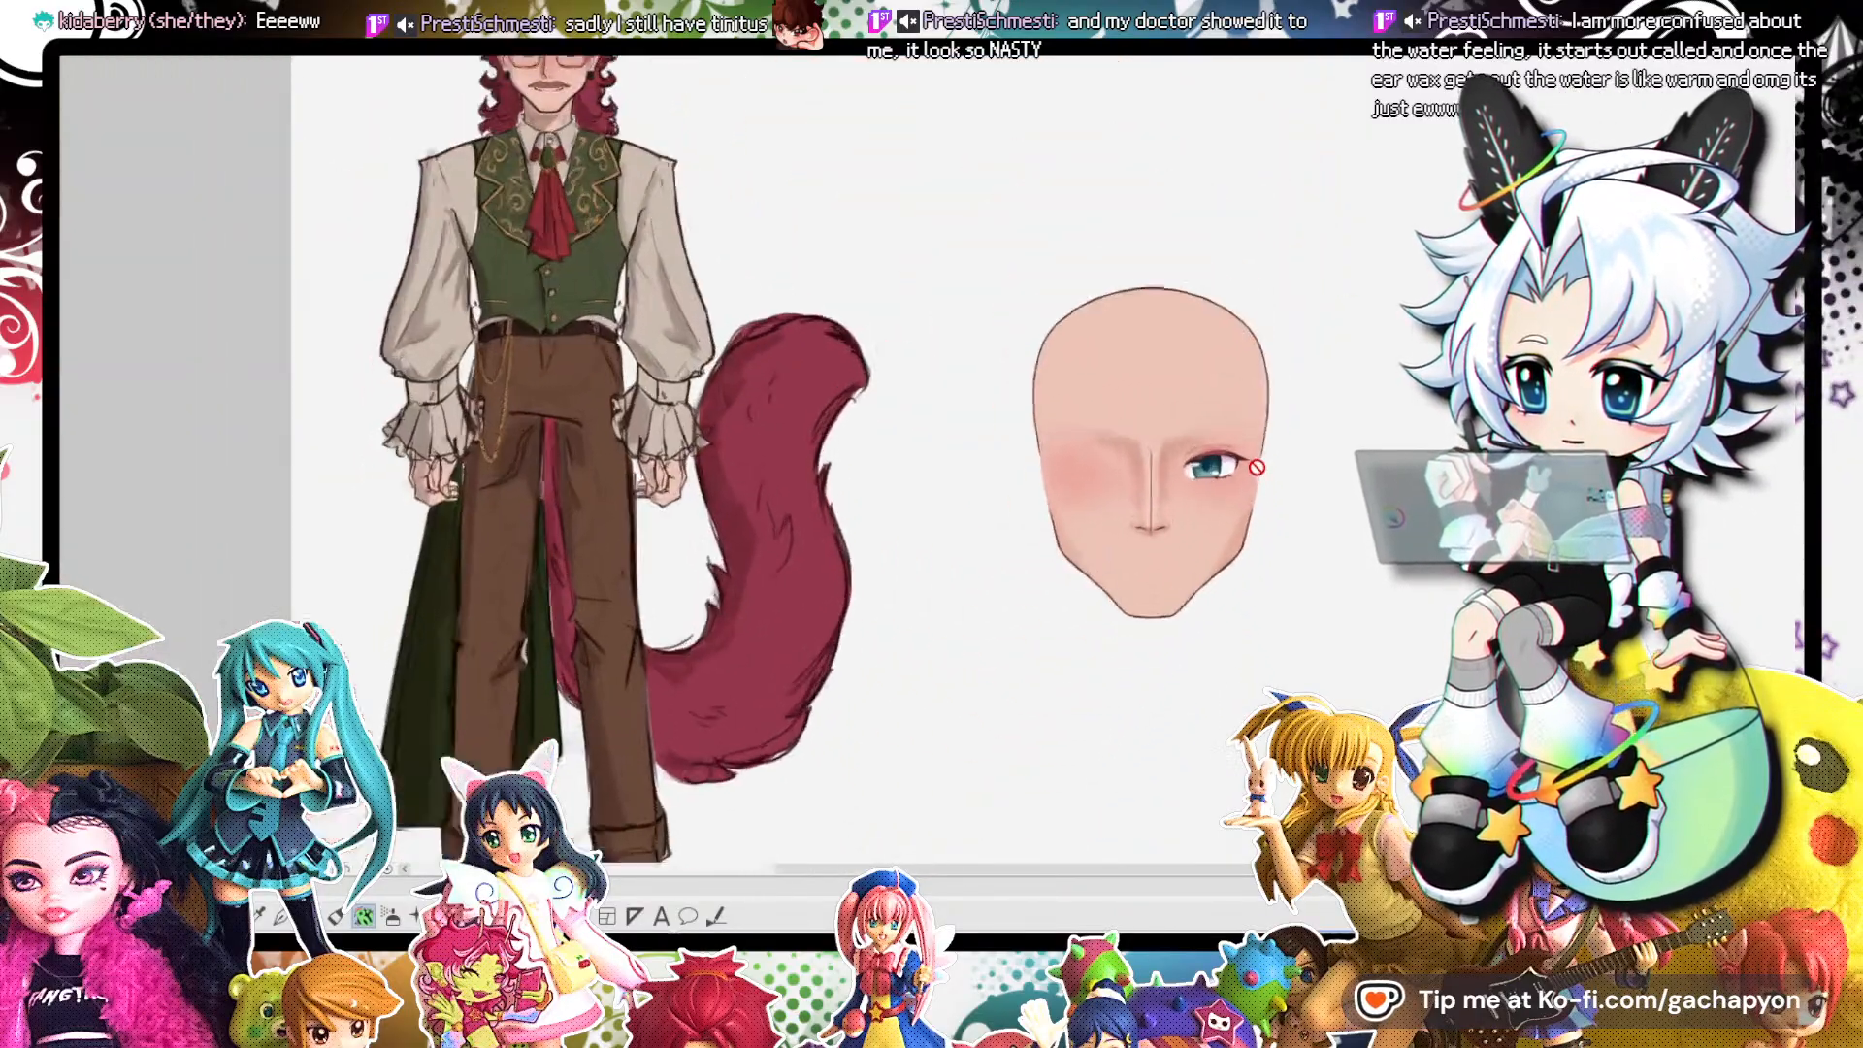
scroll(1257, 467, "up", 6)
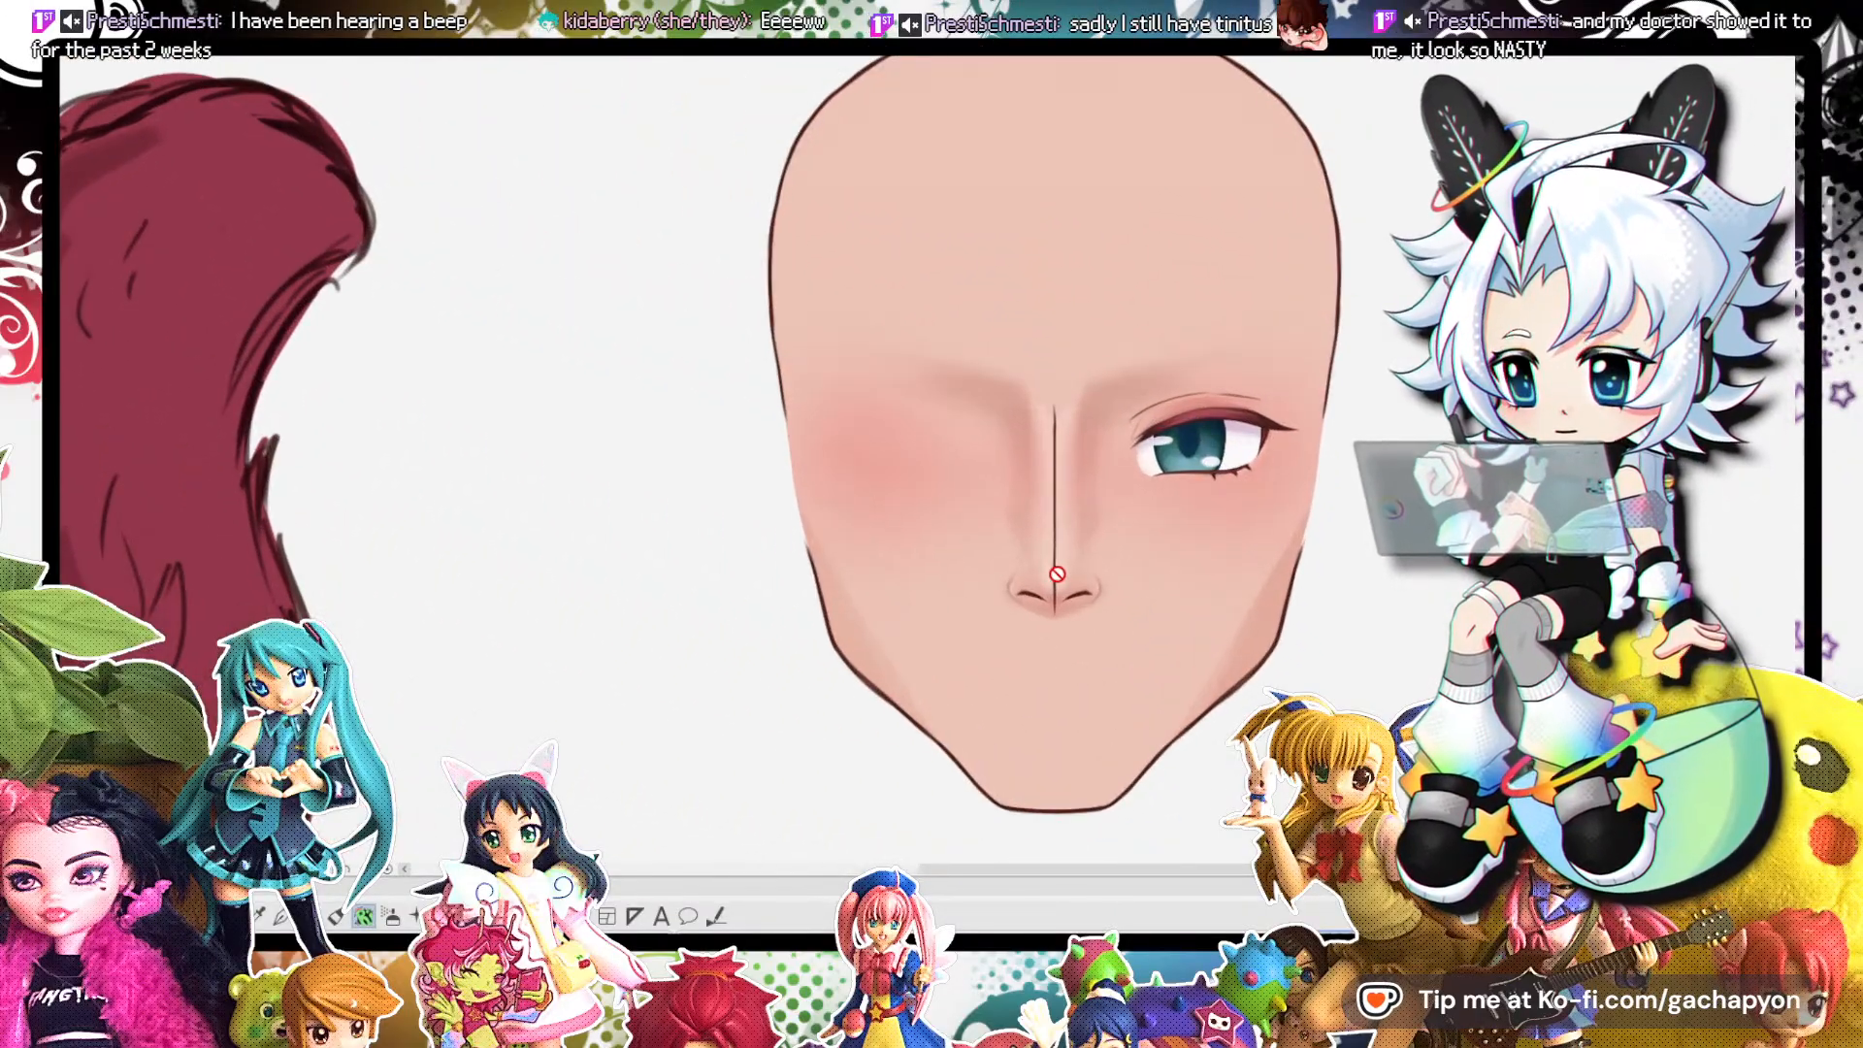
Examine how the clipped eye and its highlights read on the whole face at several magnifications.
scroll(1056, 573, "up", 1)
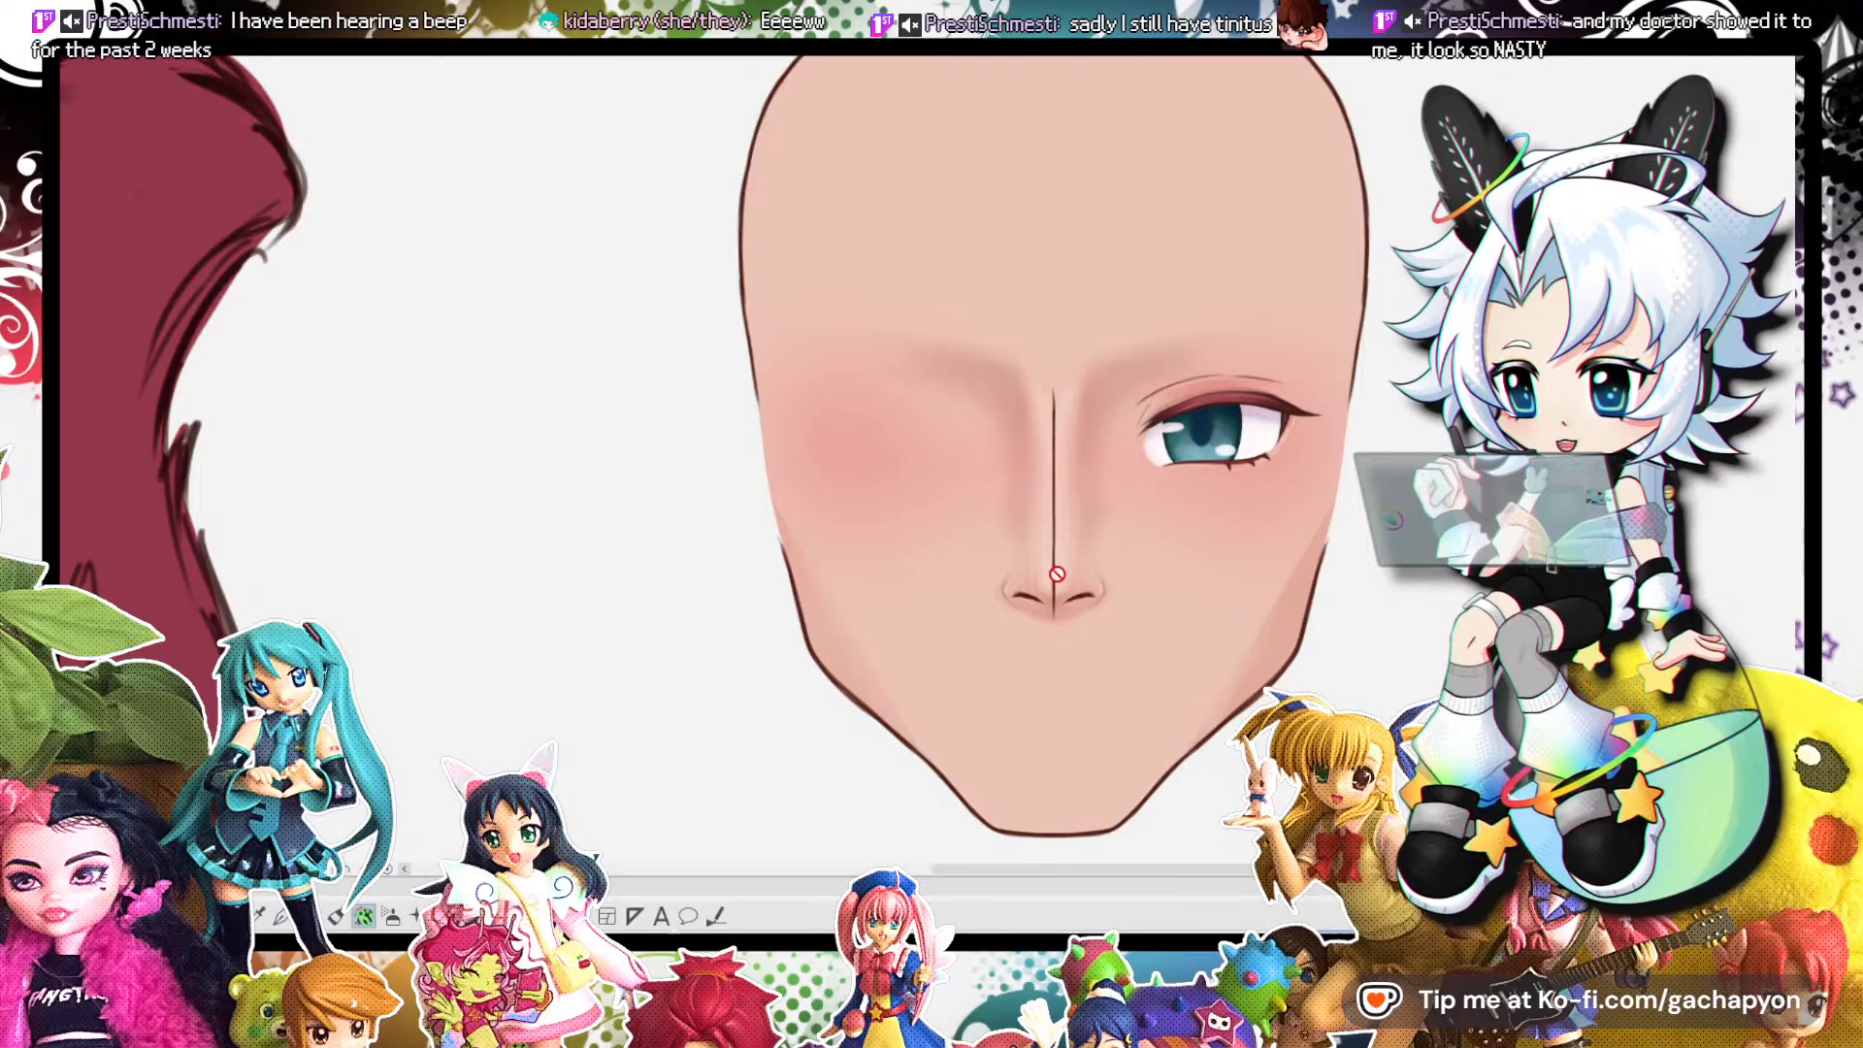
scroll(1148, 483, "down", 3)
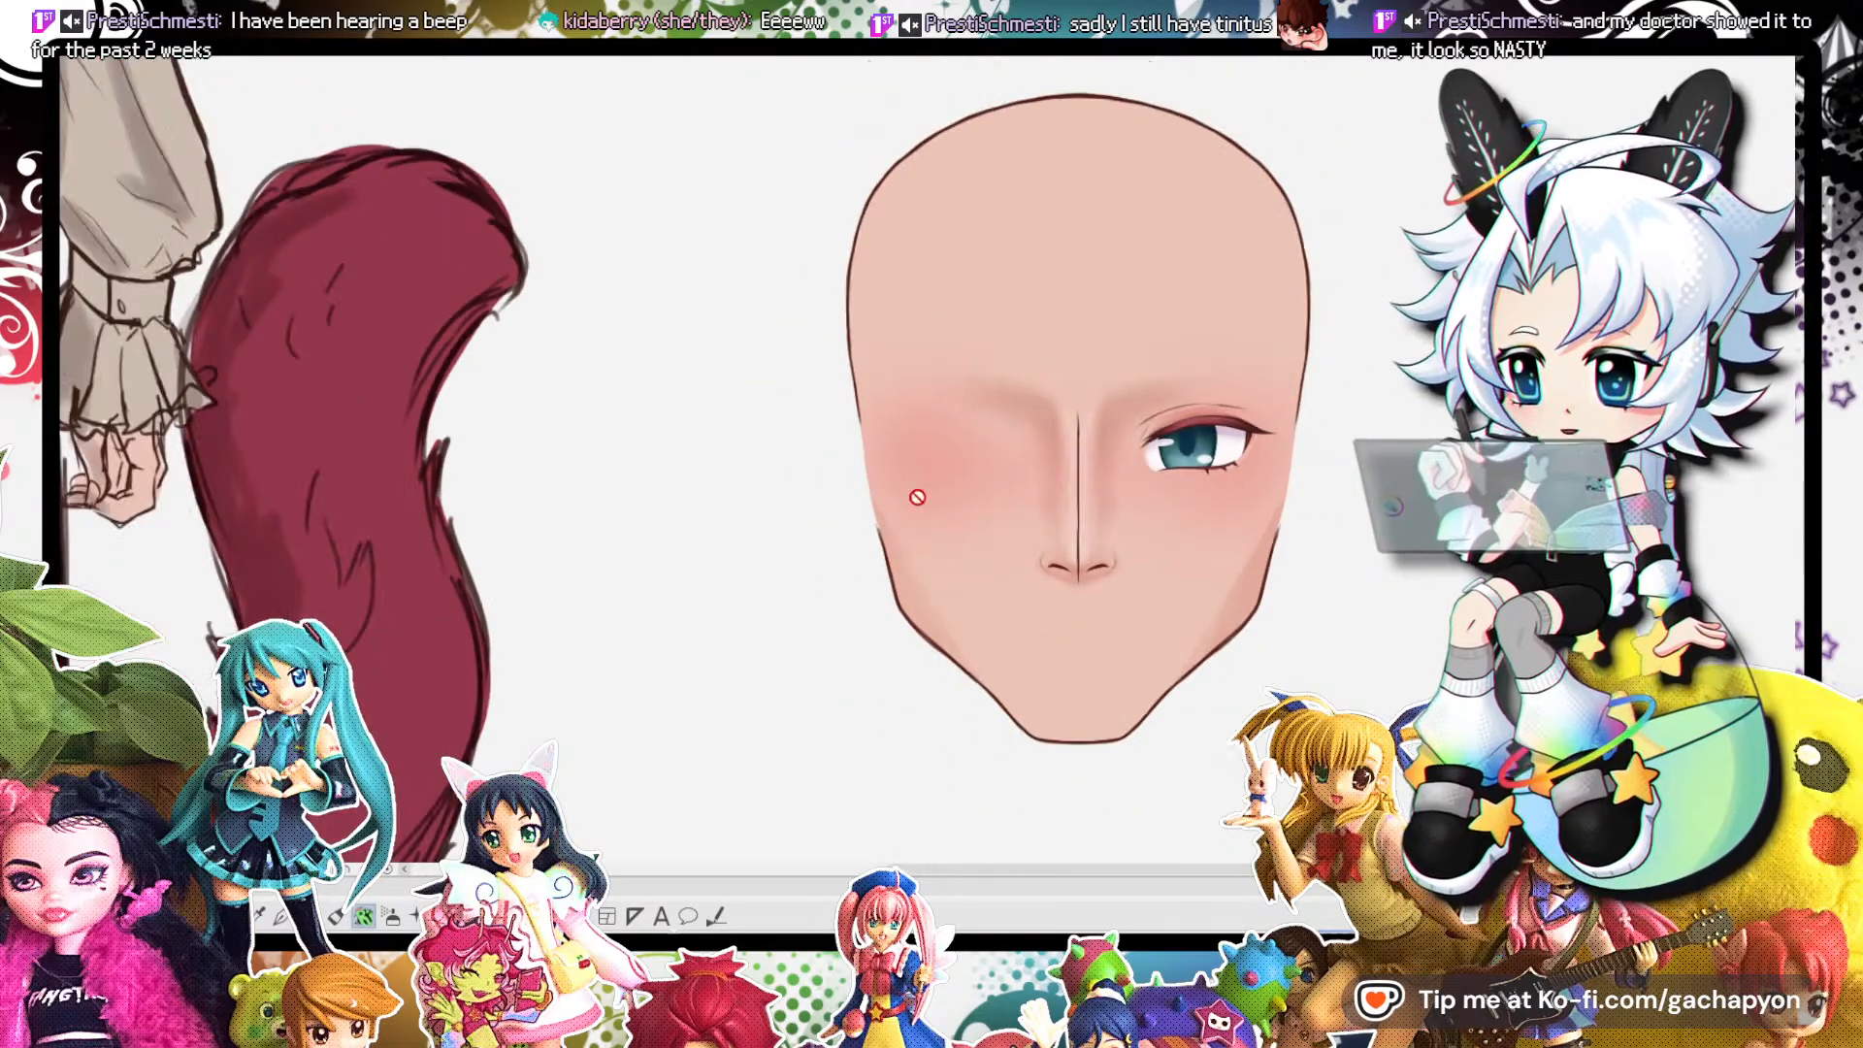
scroll(1205, 441, "up", 3)
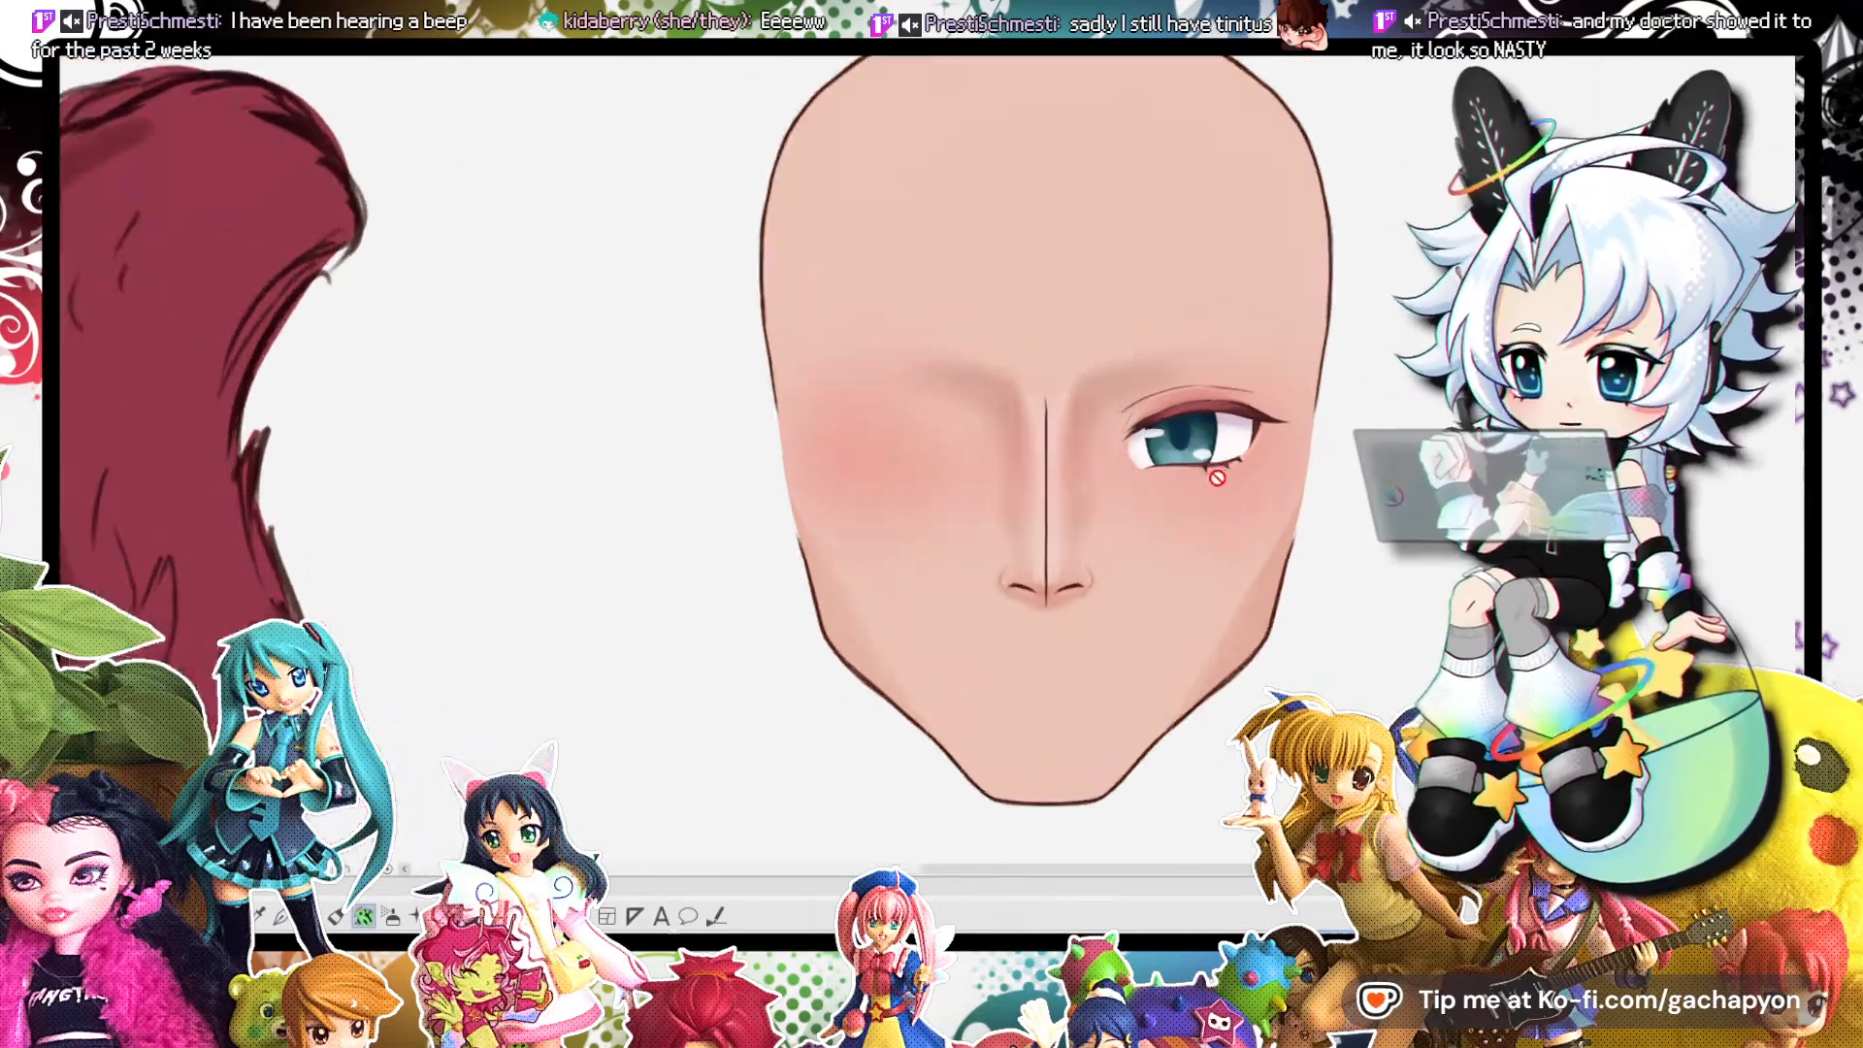
scroll(1076, 440, "down", 2)
scroll(1148, 449, "up", 2)
scroll(1188, 411, "down", 3)
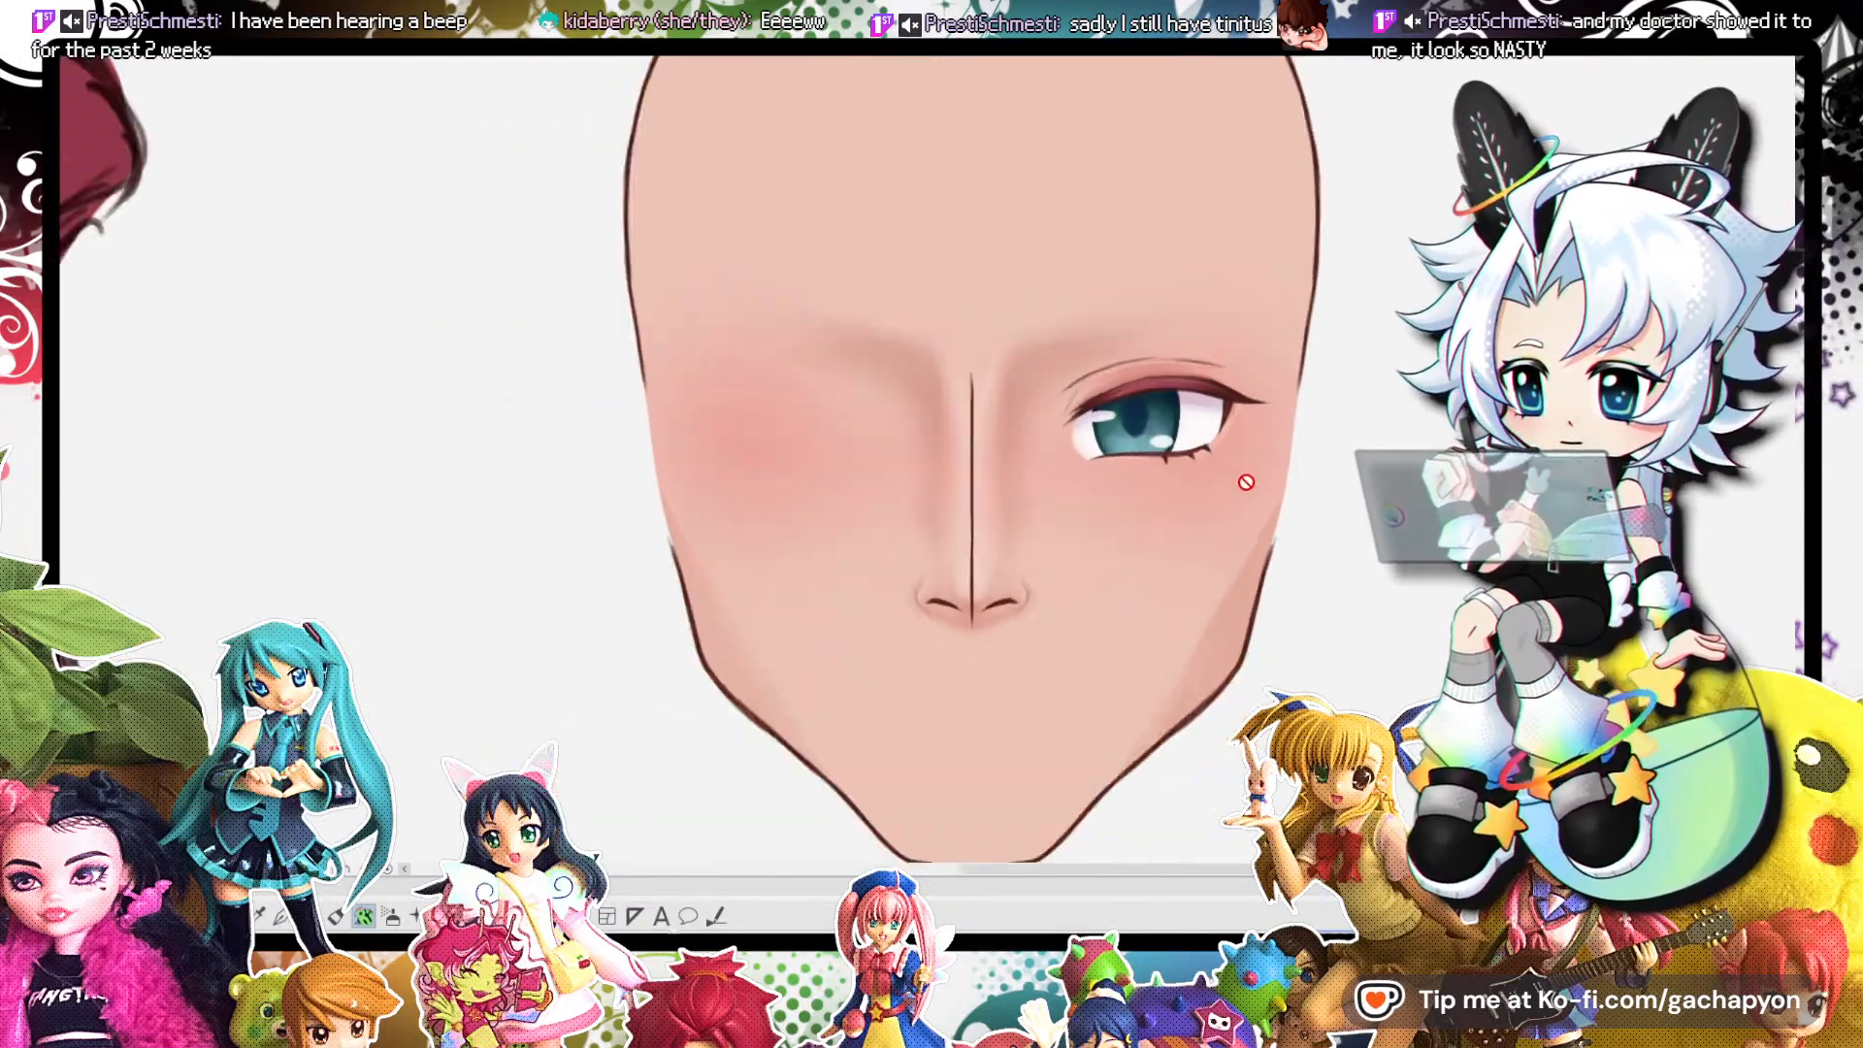
scroll(1237, 479, "up", 2)
scroll(857, 456, "down", 2)
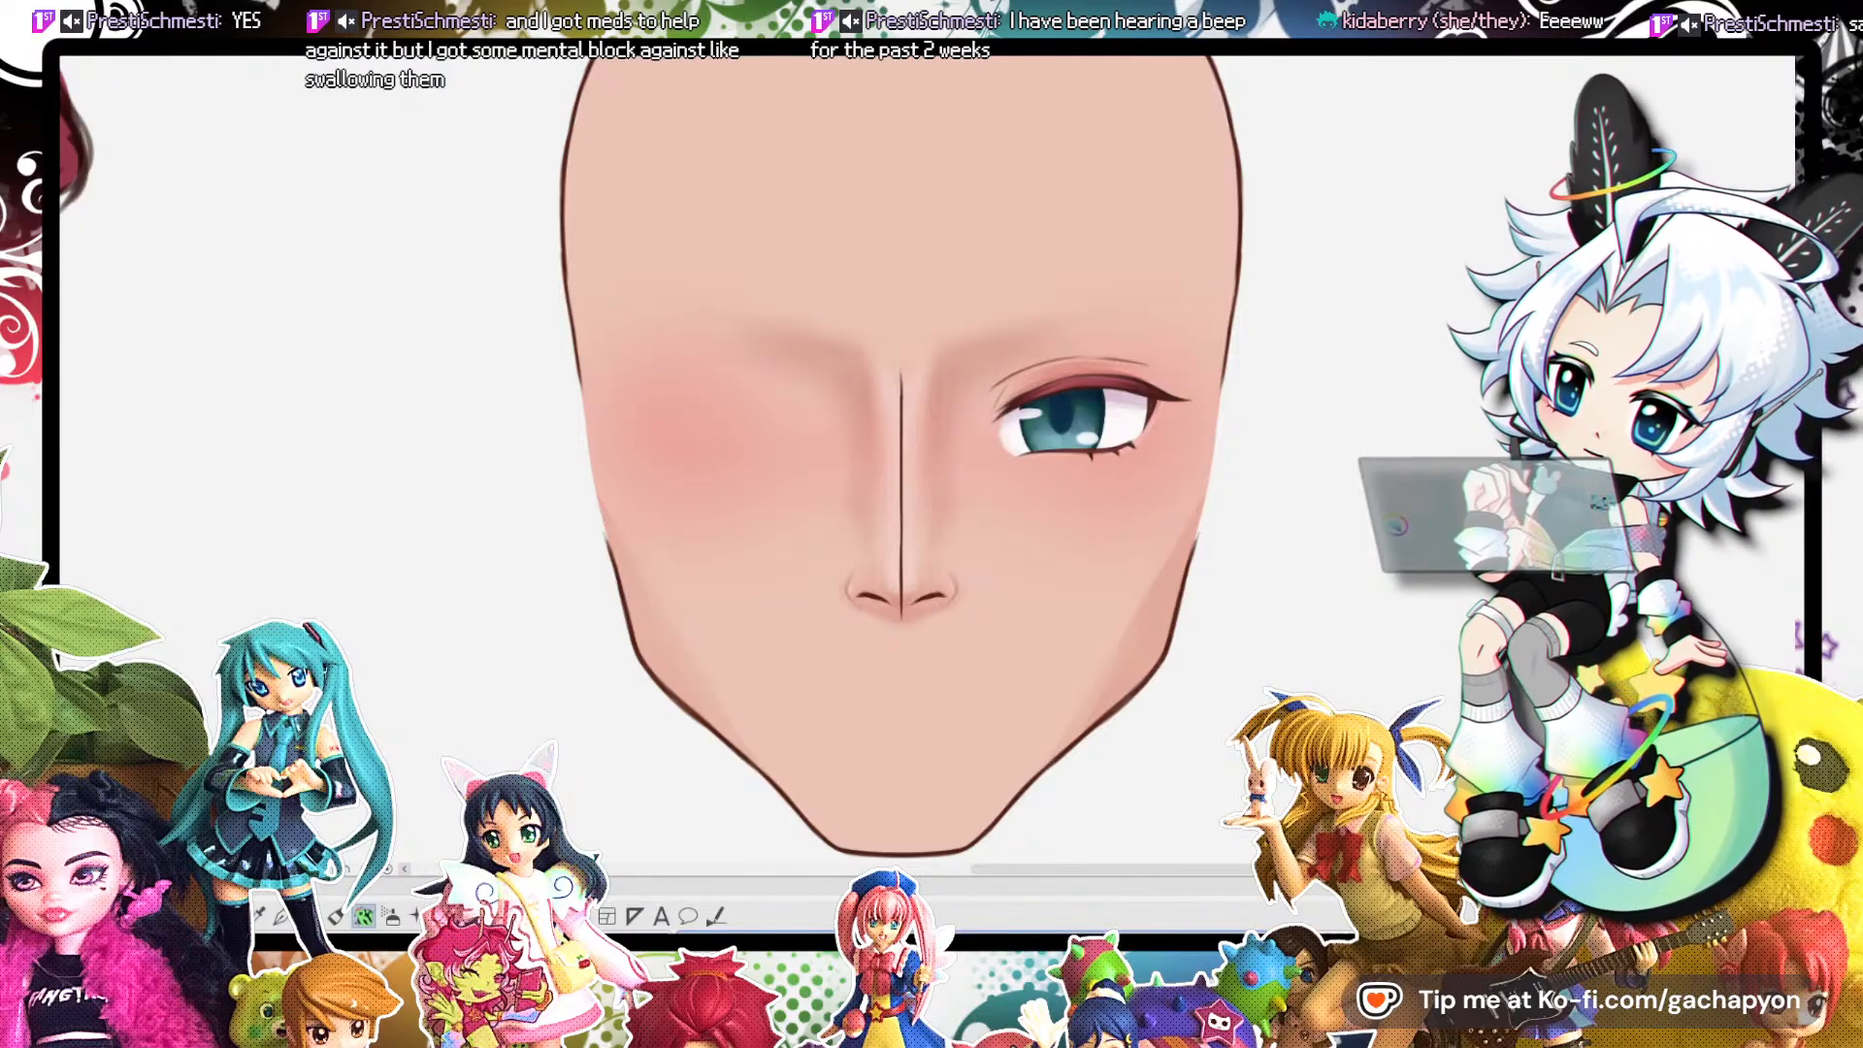
Show the vertical symmetry guide through the centre of the face.
key("ctrl+z")
key("ctrl+y")
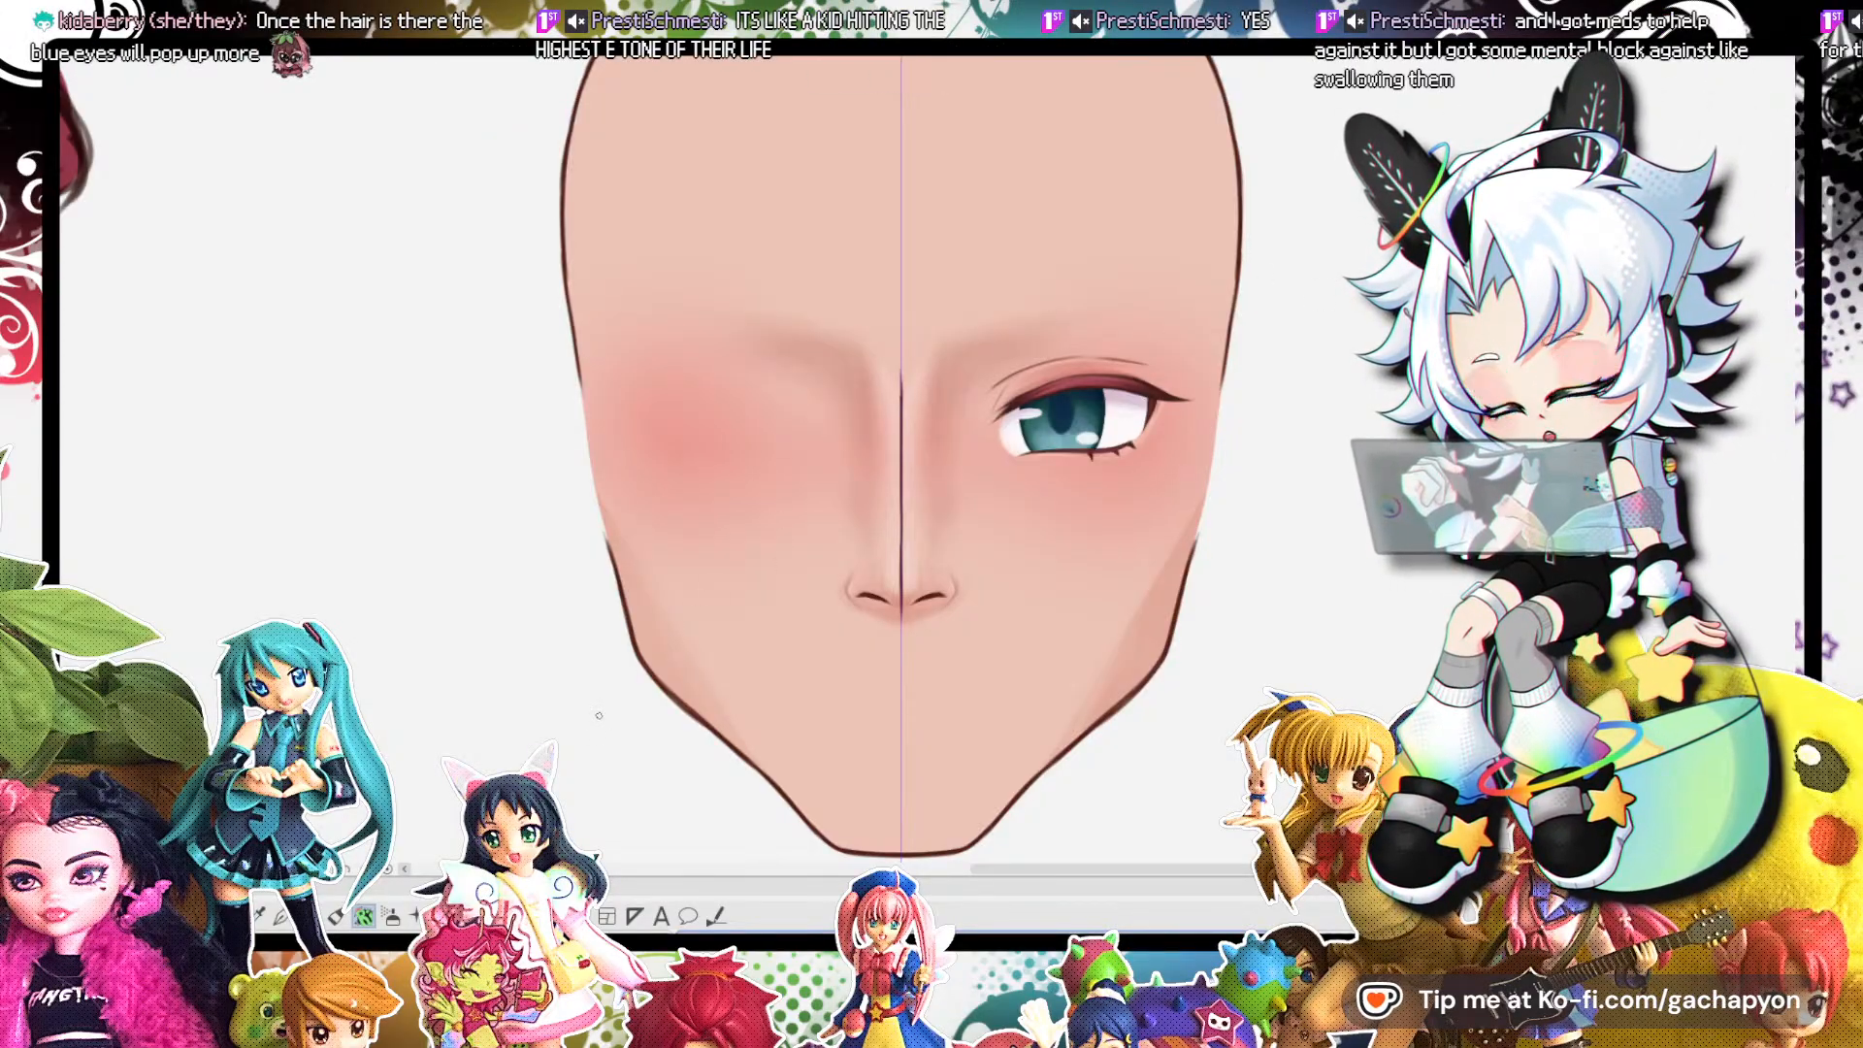
Examine the painted eye's placement and proportions against the whole face at several magnifications.
scroll(1242, 262, "up", 4)
scroll(1048, 417, "down", 6)
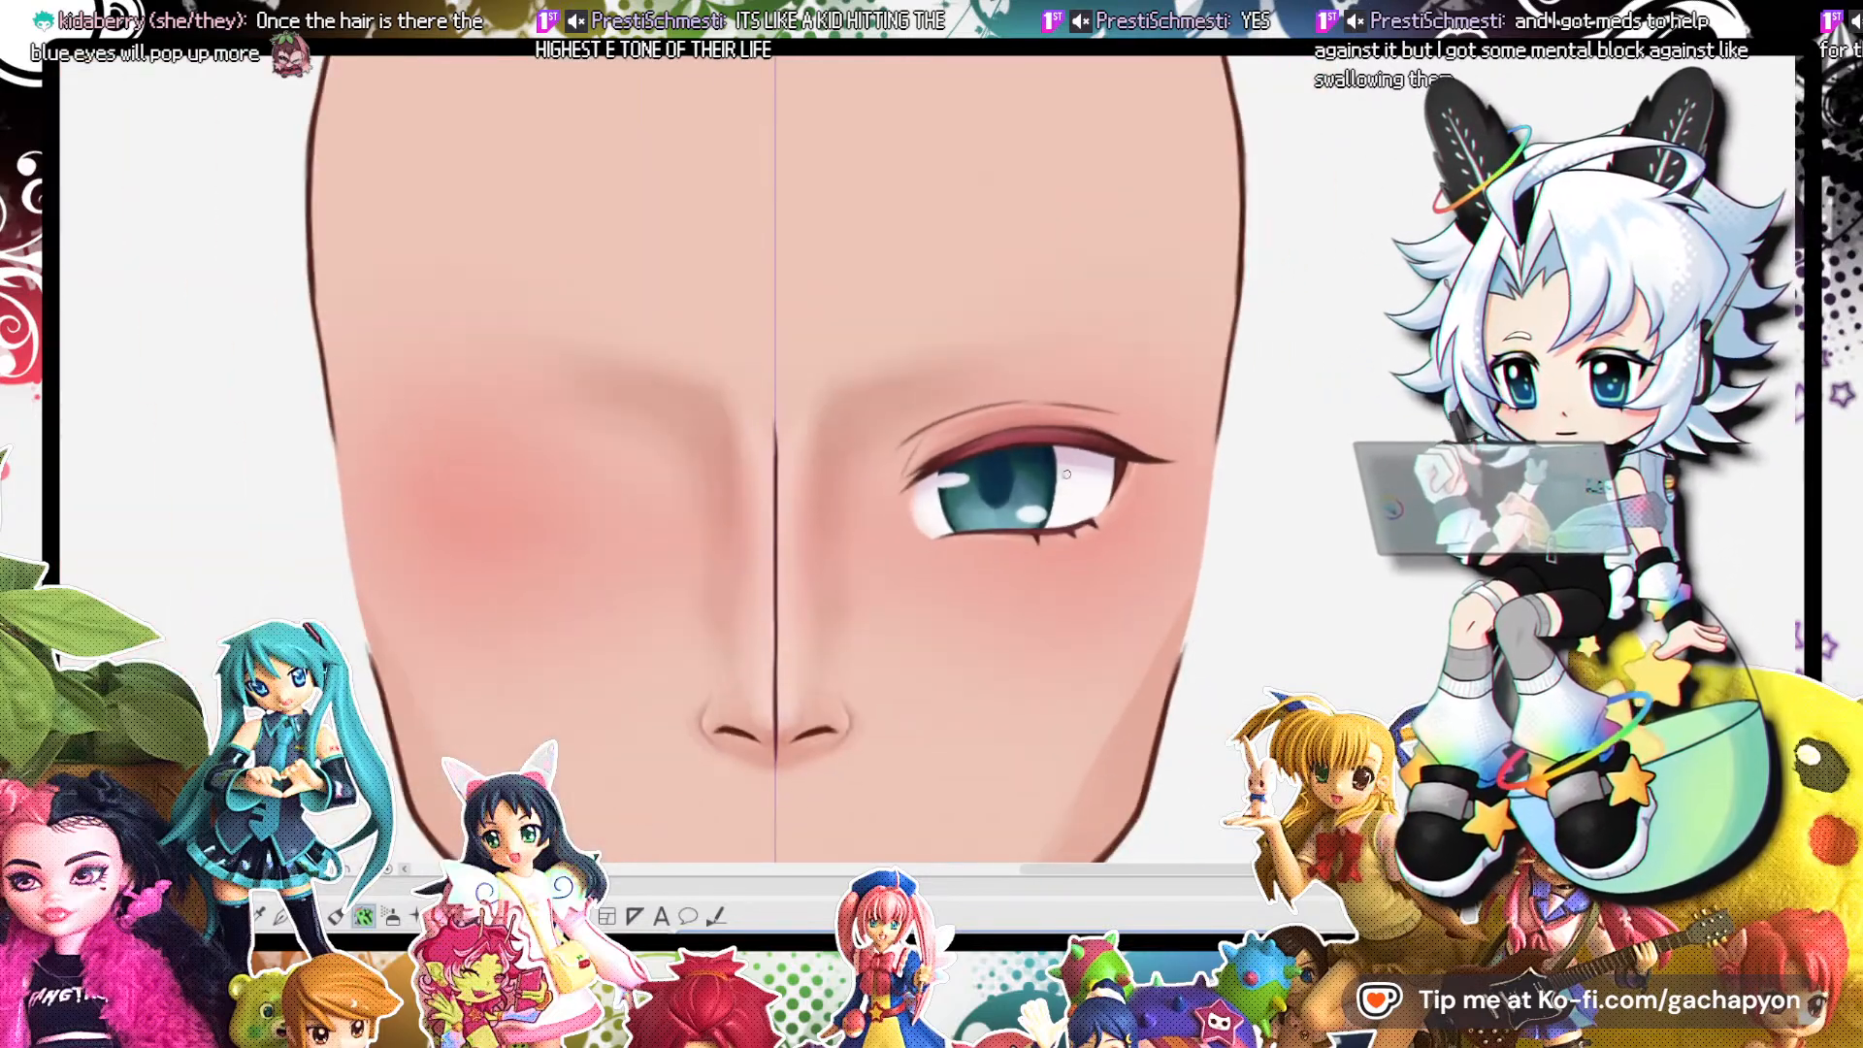
scroll(956, 333, "up", 2)
scroll(911, 230, "down", 2)
scroll(971, 320, "up", 4)
scroll(992, 264, "down", 3)
scroll(992, 264, "down", 2)
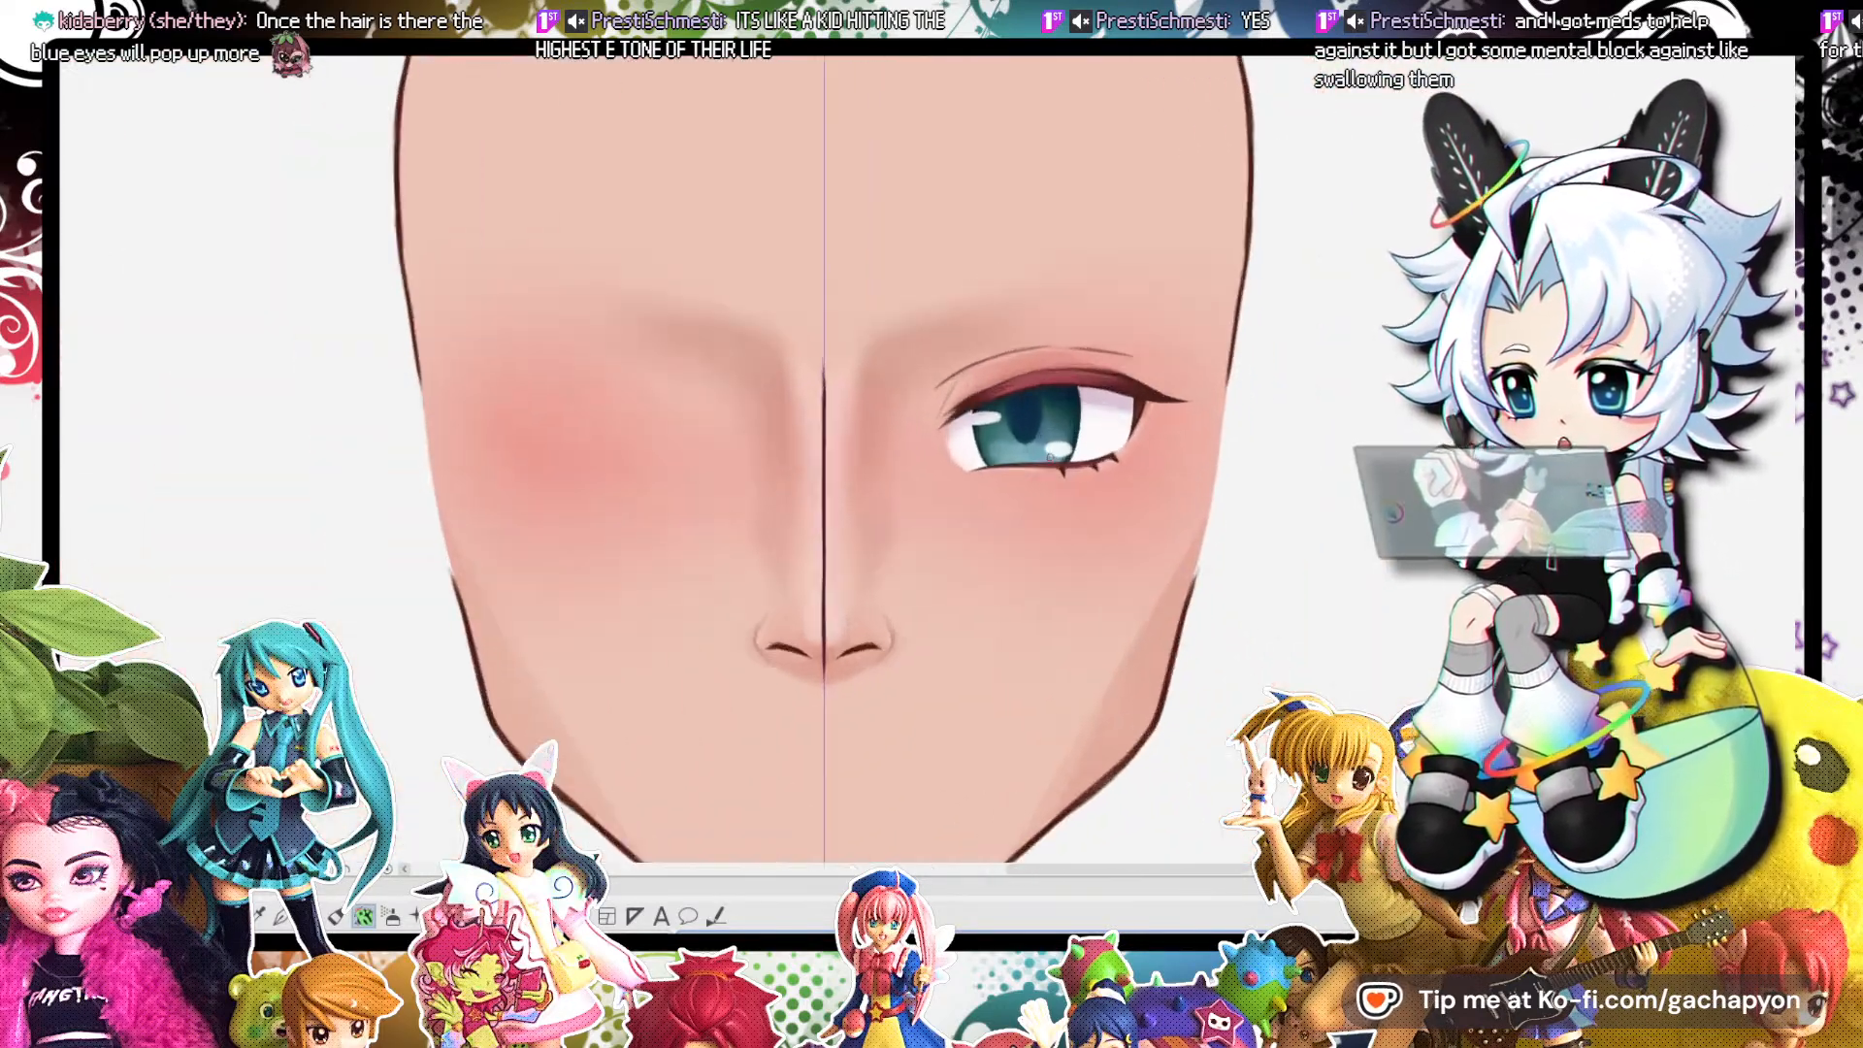
scroll(1058, 320, "up", 4)
scroll(1116, 371, "down", 2)
scroll(1115, 372, "down", 3)
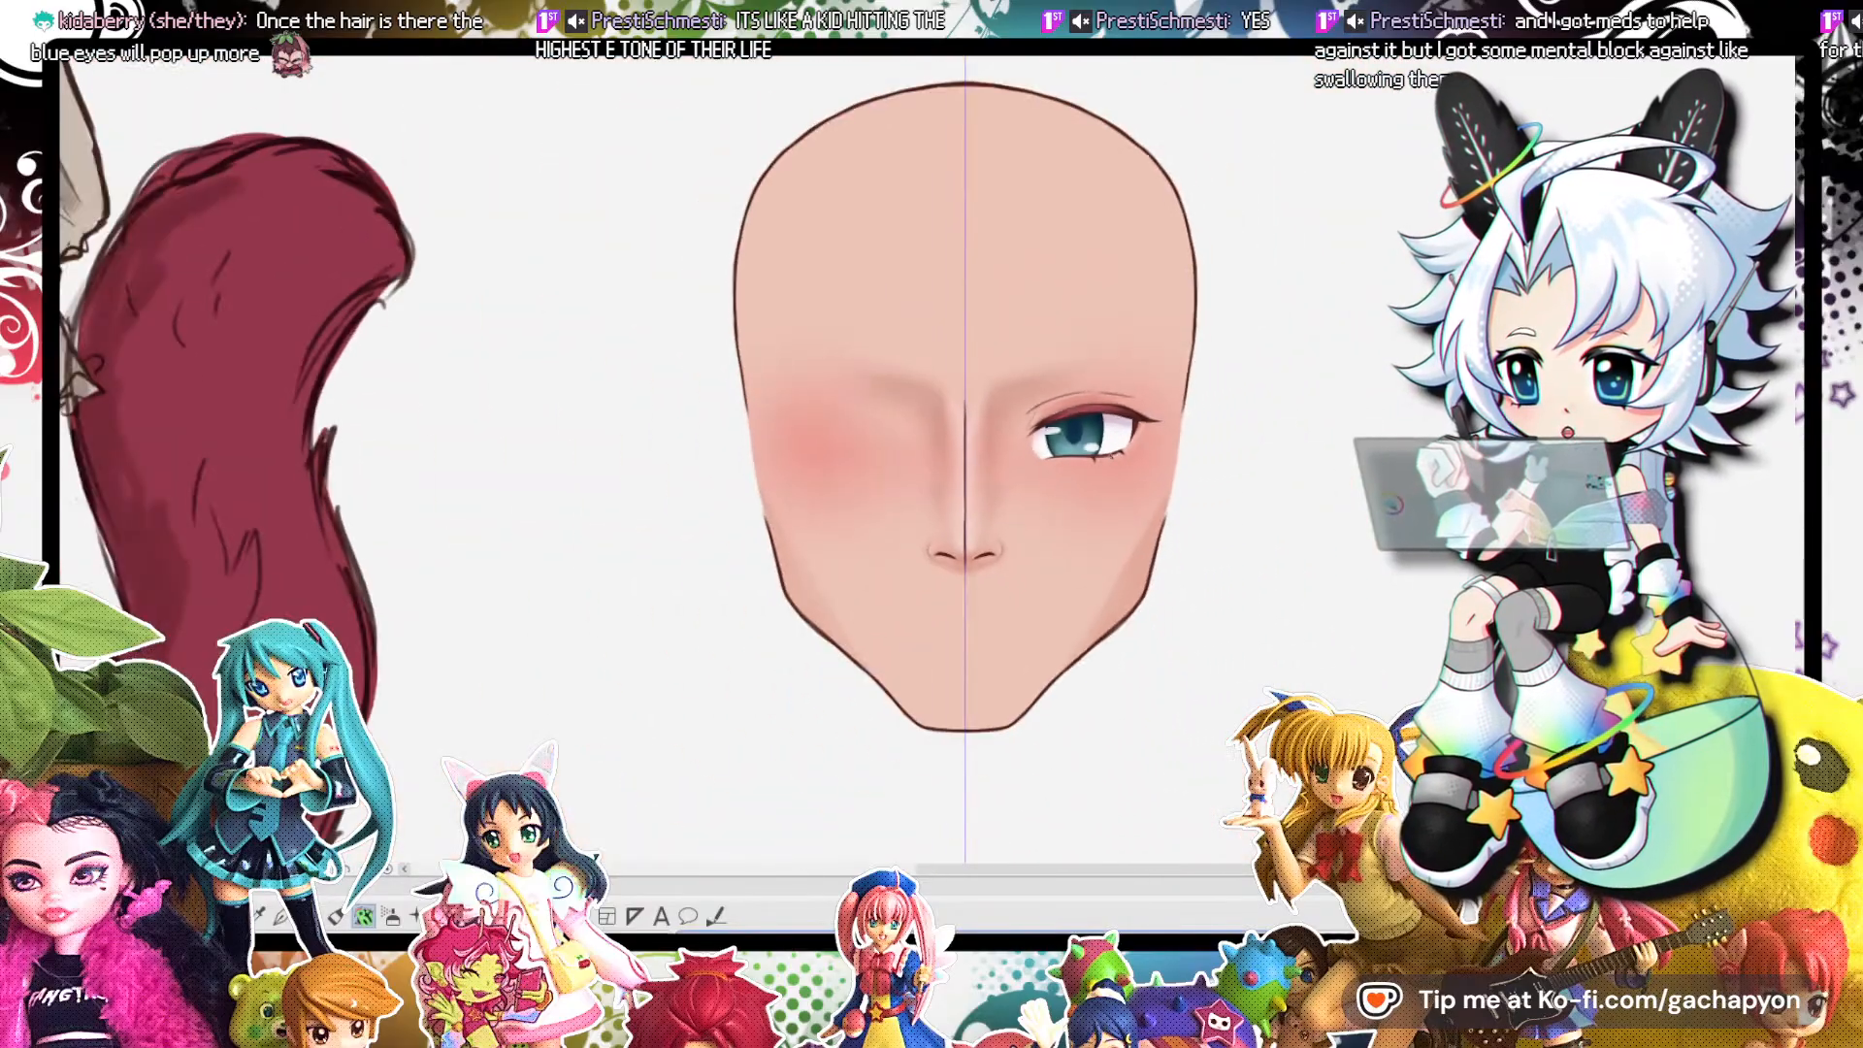
scroll(1102, 457, "up", 3)
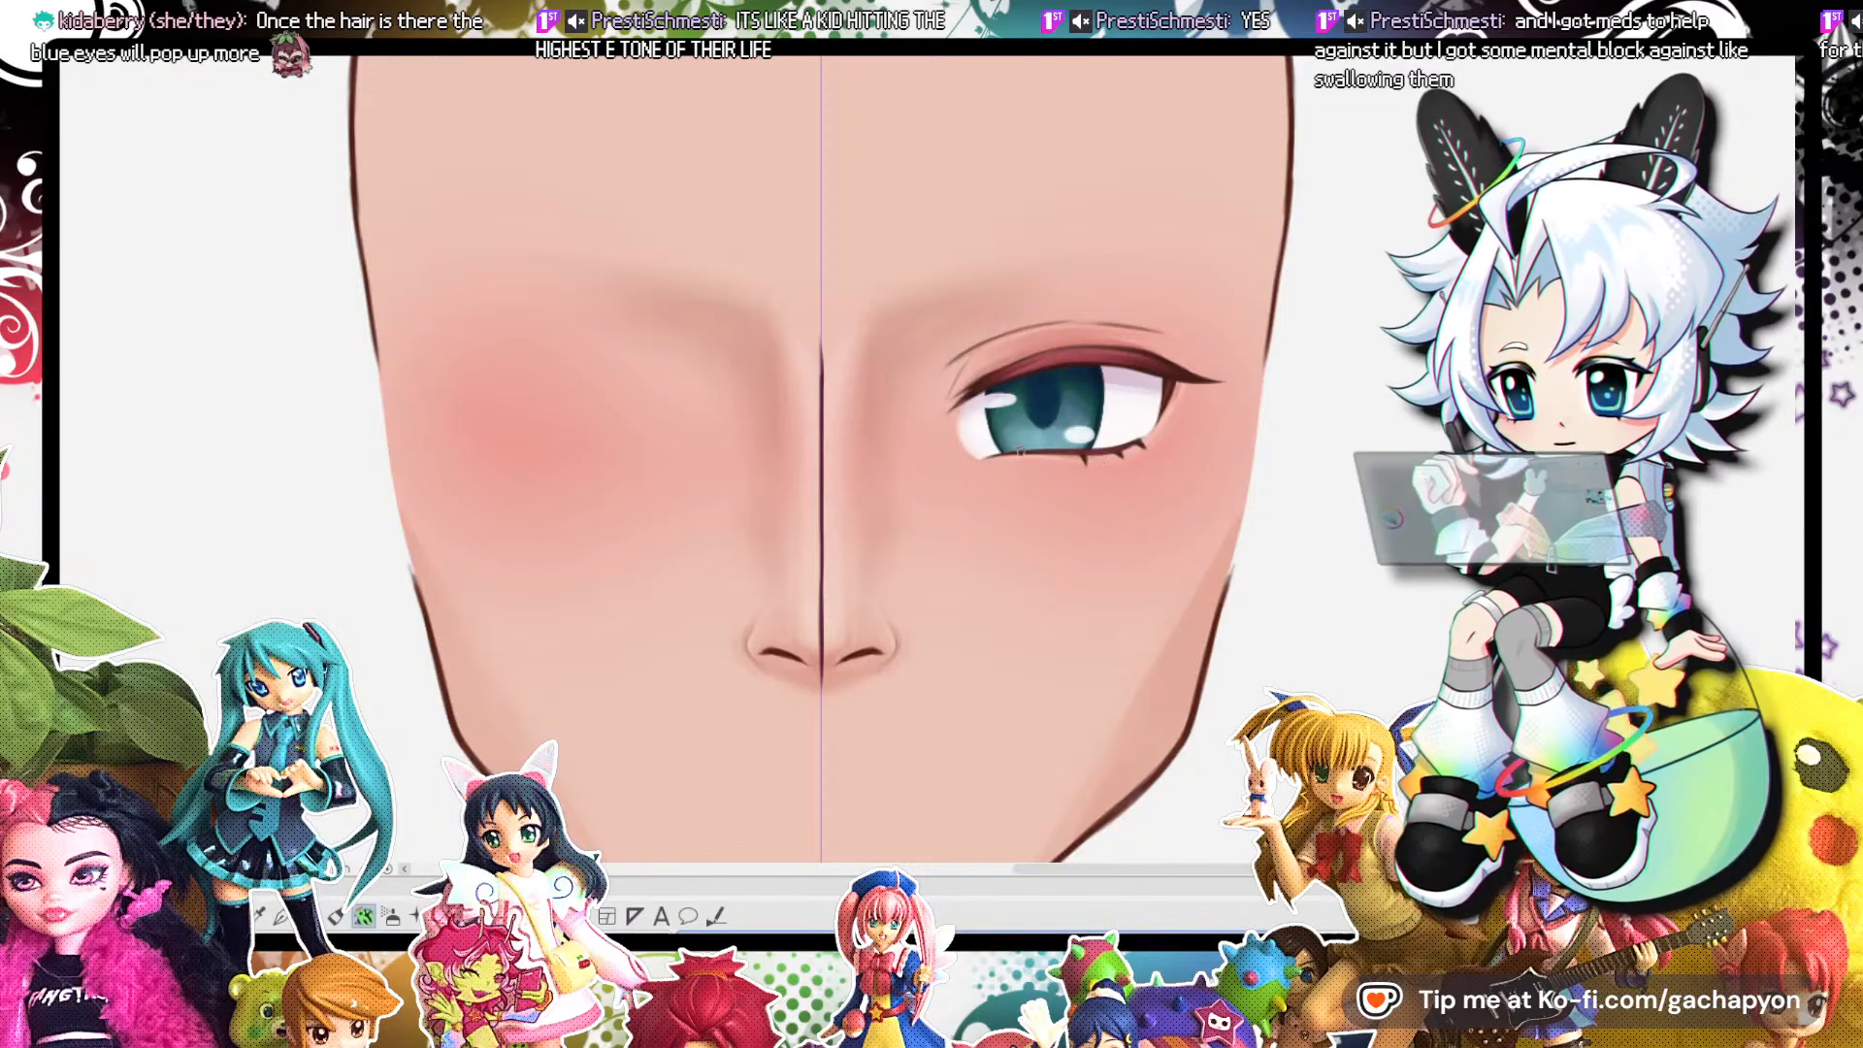
Draw faint, short reddish blush lines on both cheeks beneath the eyes, with slanted ones near the outer eye corner.
left_click_drag(1086, 517, 1086, 548)
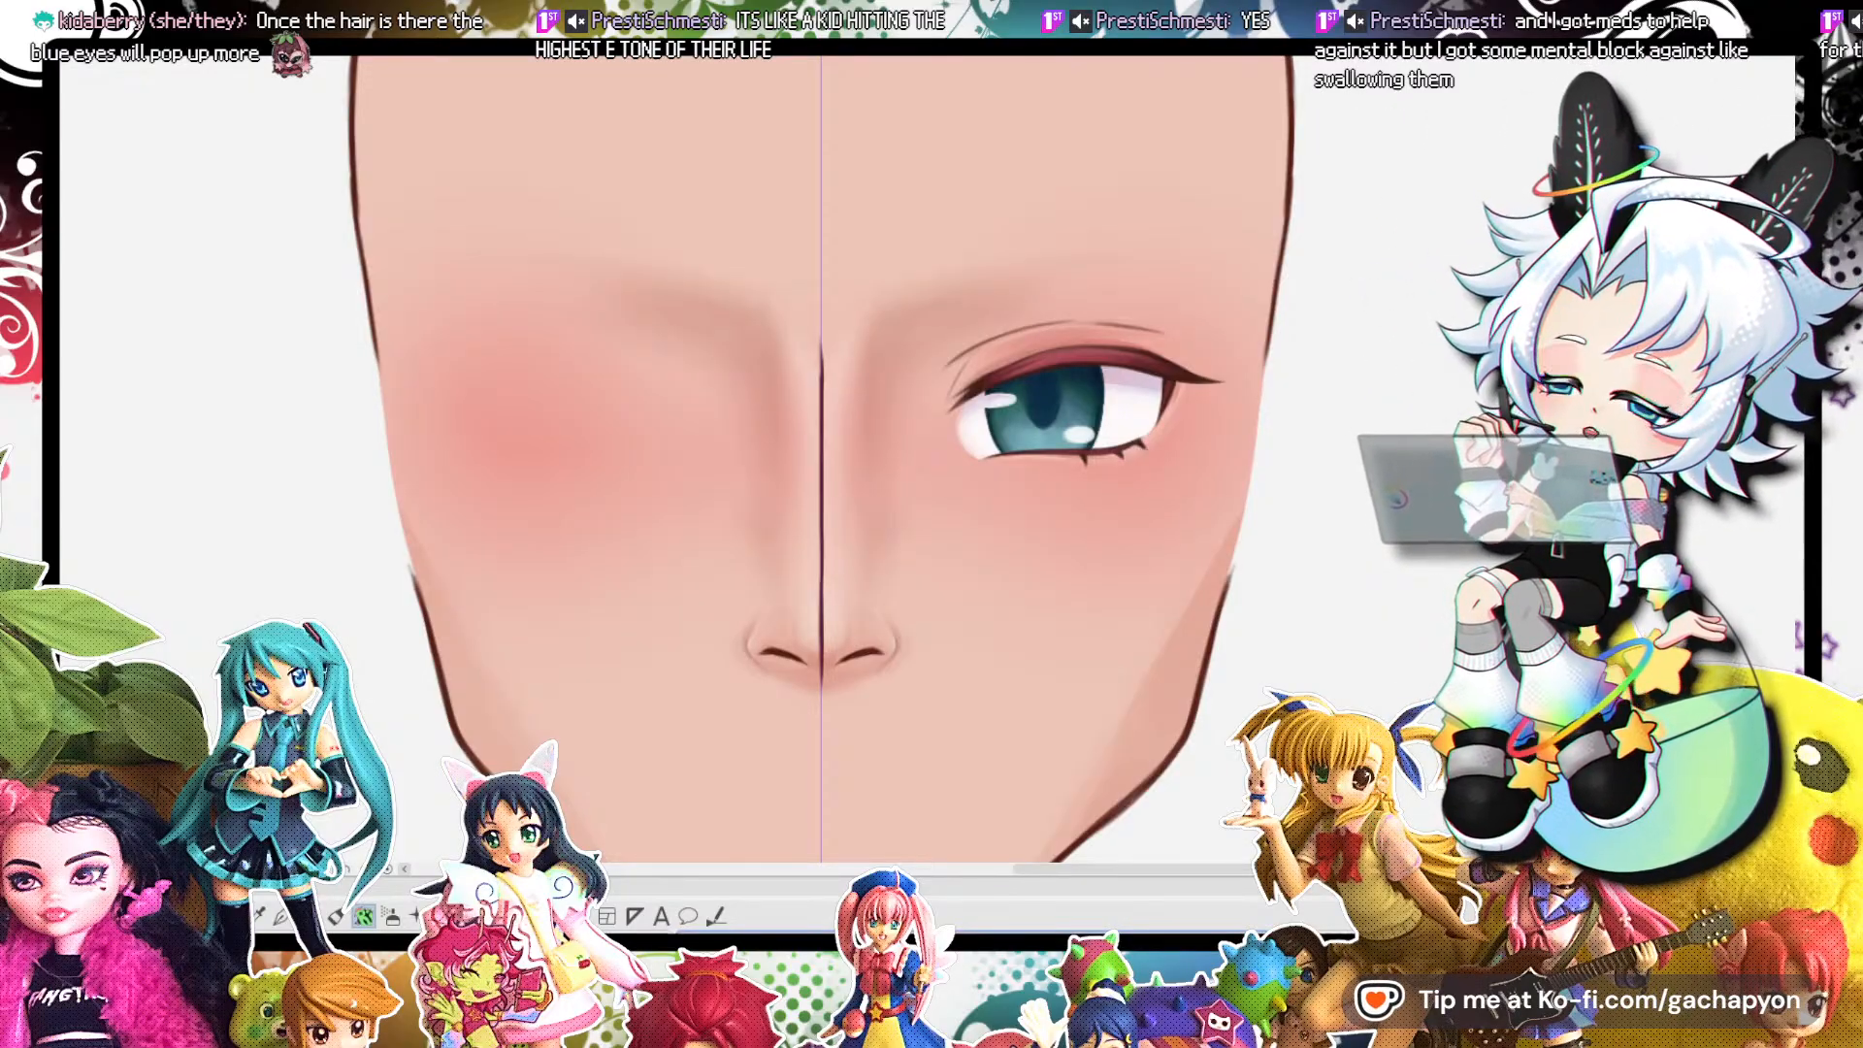
left_click_drag(1113, 493, 1114, 534)
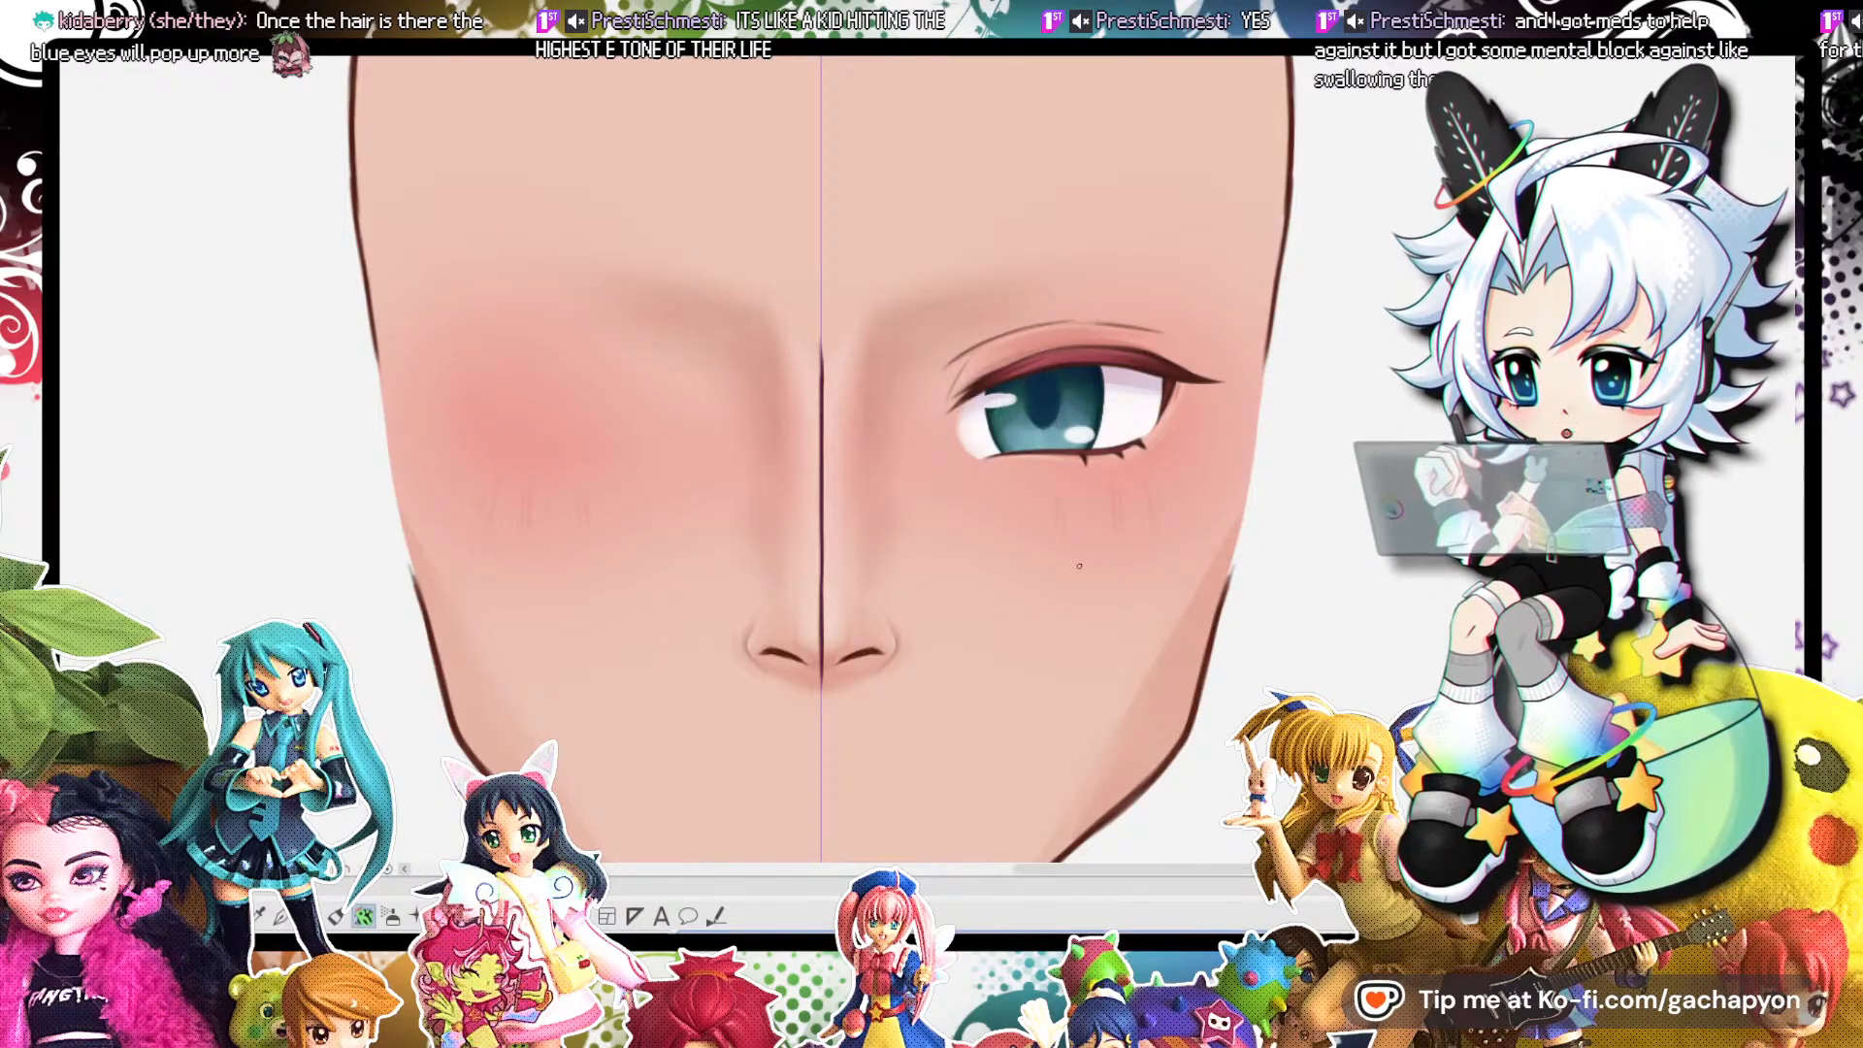
scroll(1079, 565, "down", 2)
scroll(1165, 543, "up", 1)
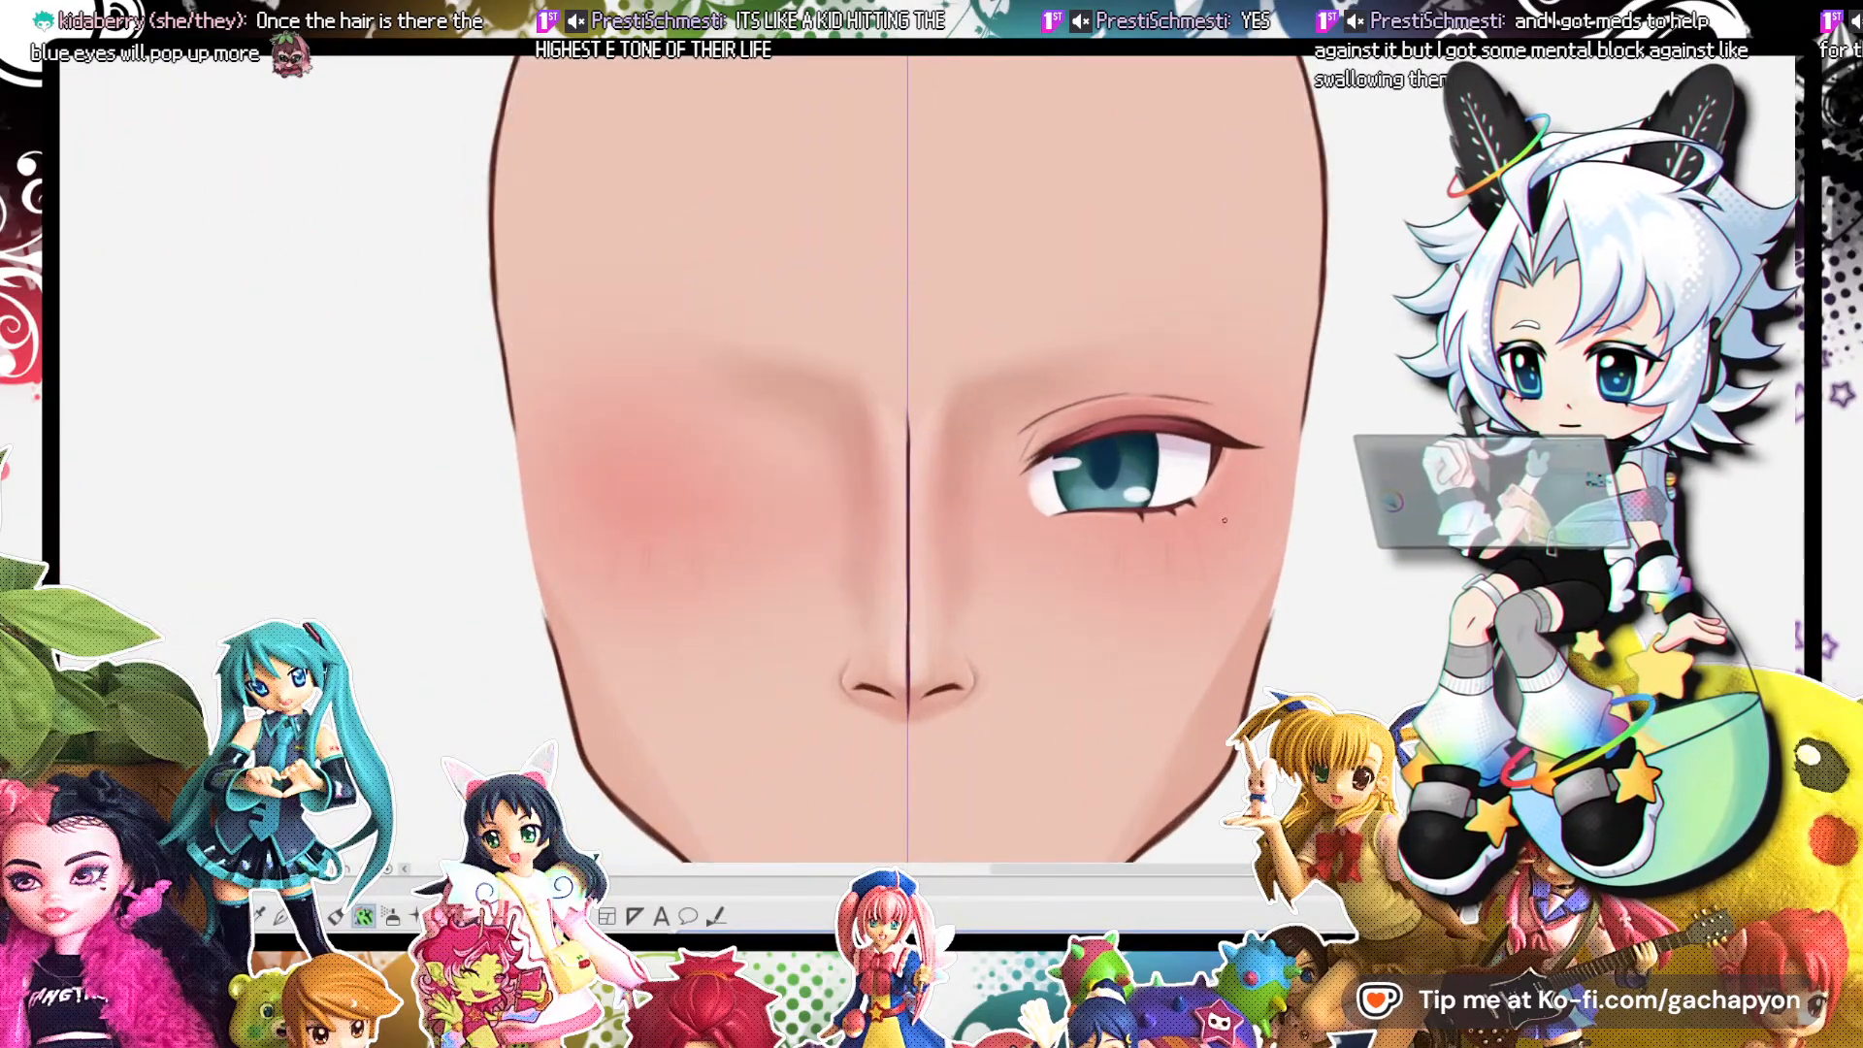
scroll(1308, 520, "down", 4)
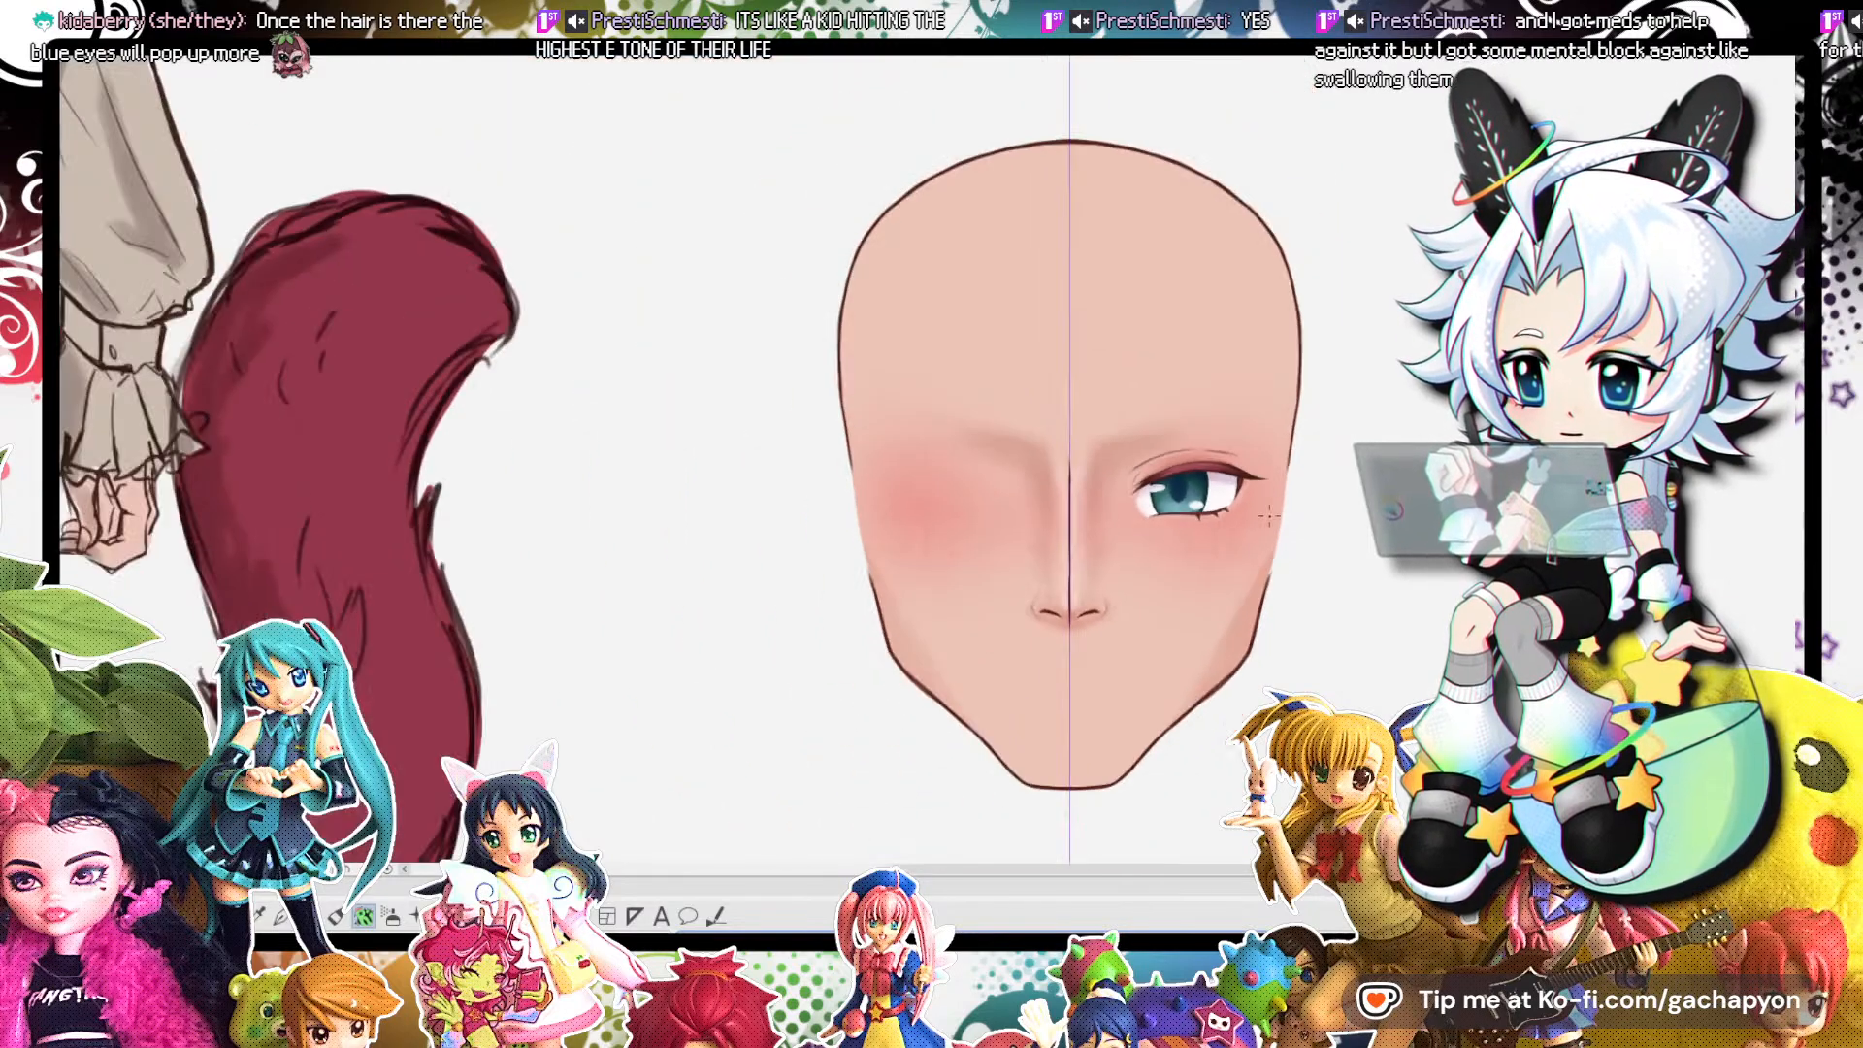
scroll(1310, 529, "up", 3)
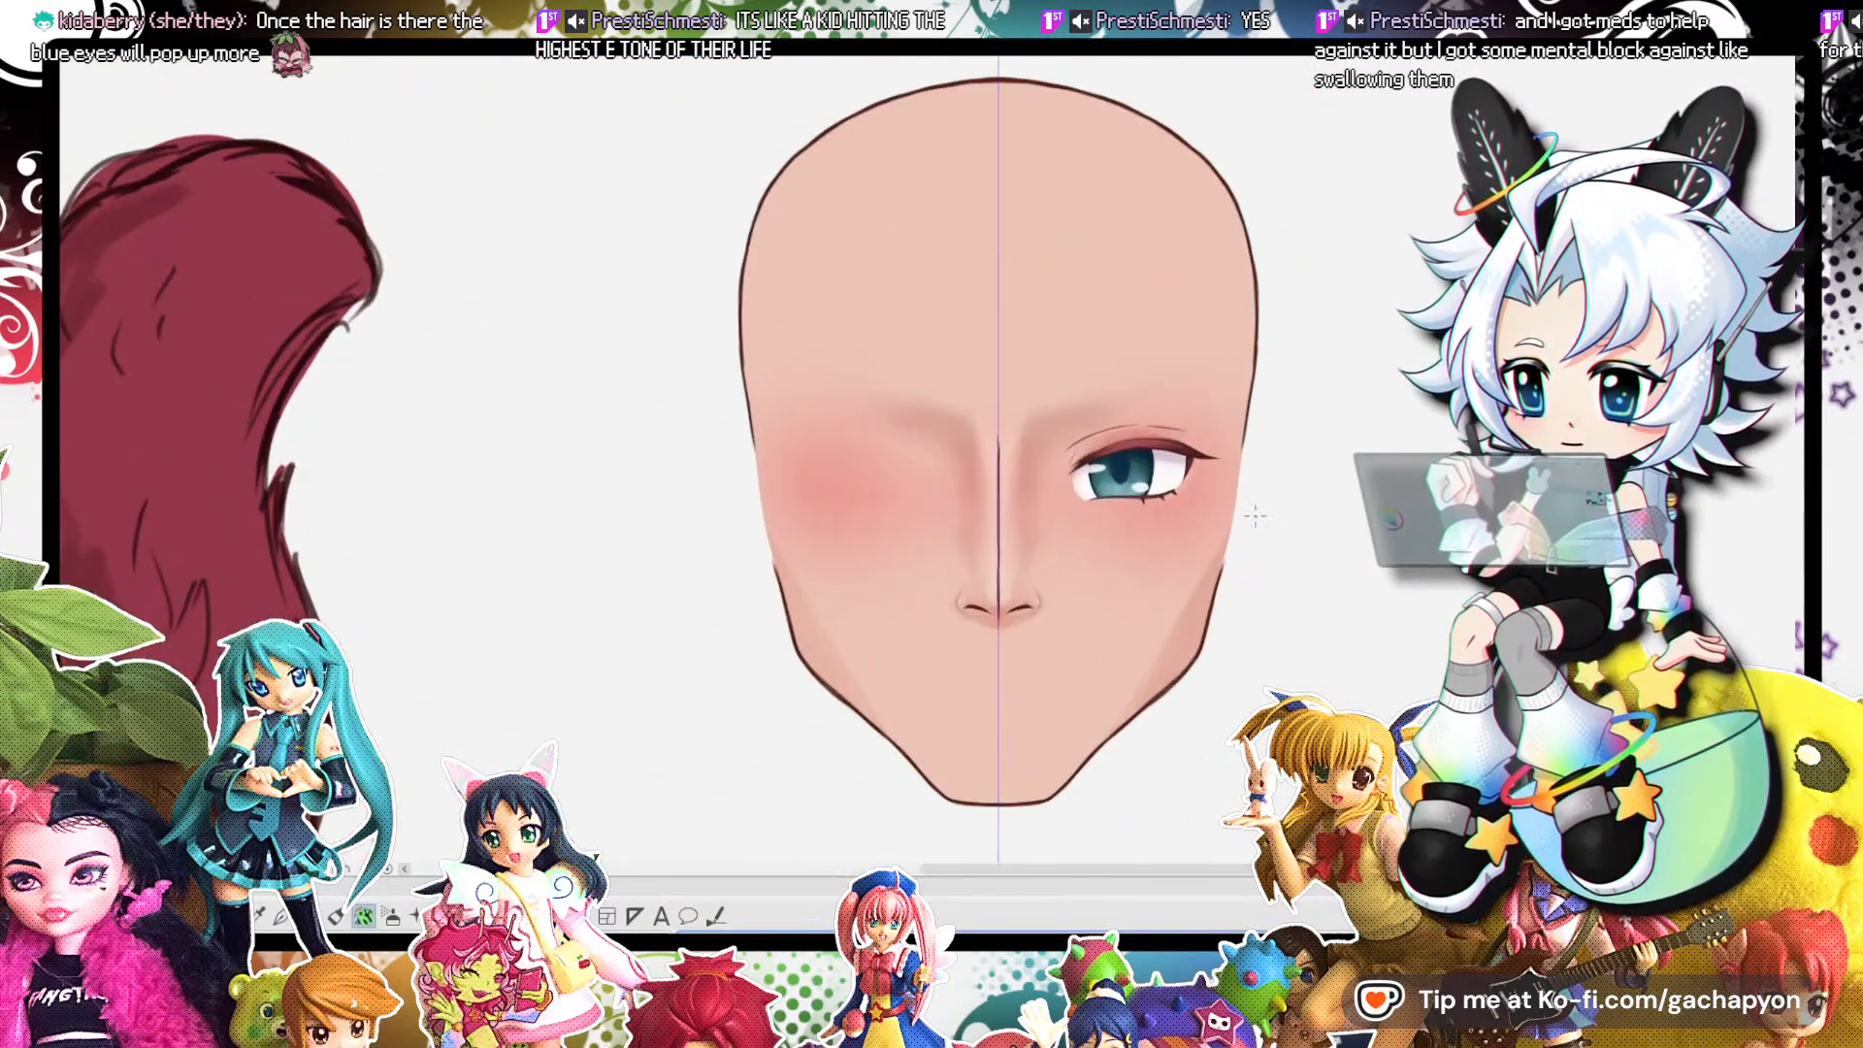
scroll(1162, 478, "up", 5)
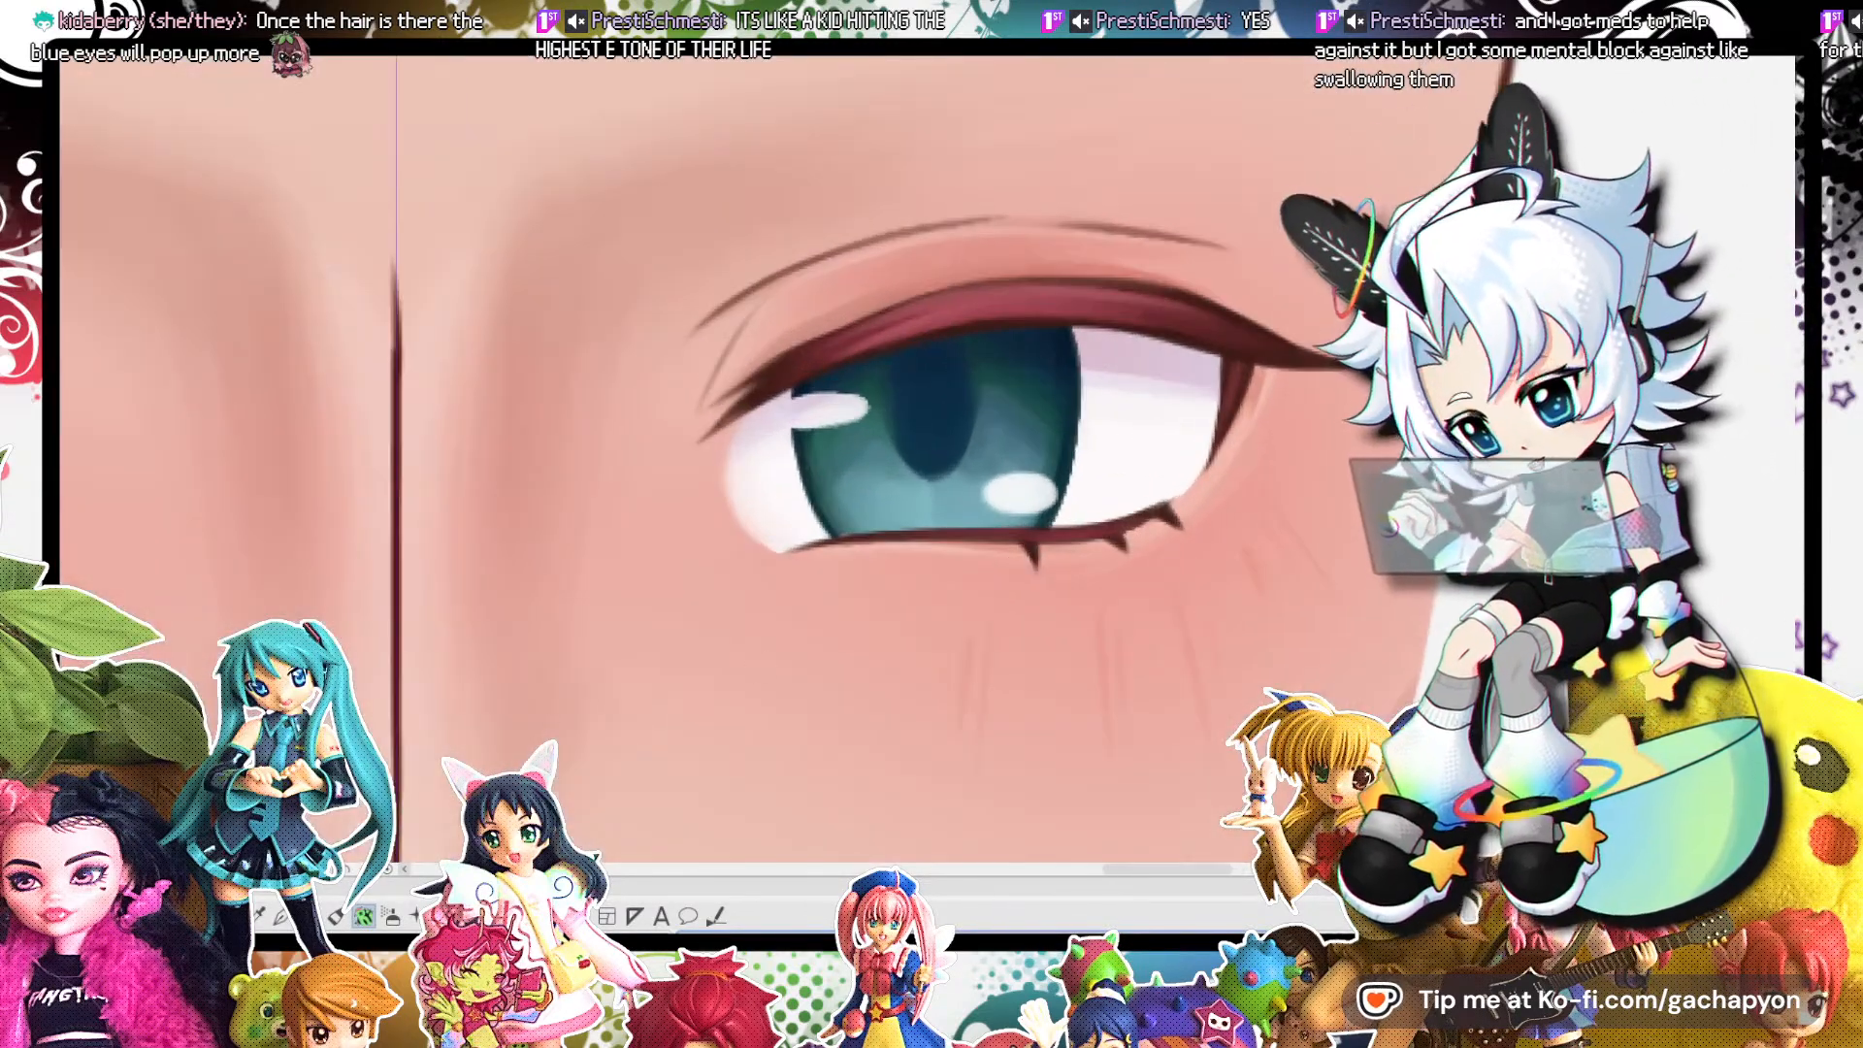
scroll(1251, 583, "up", 2)
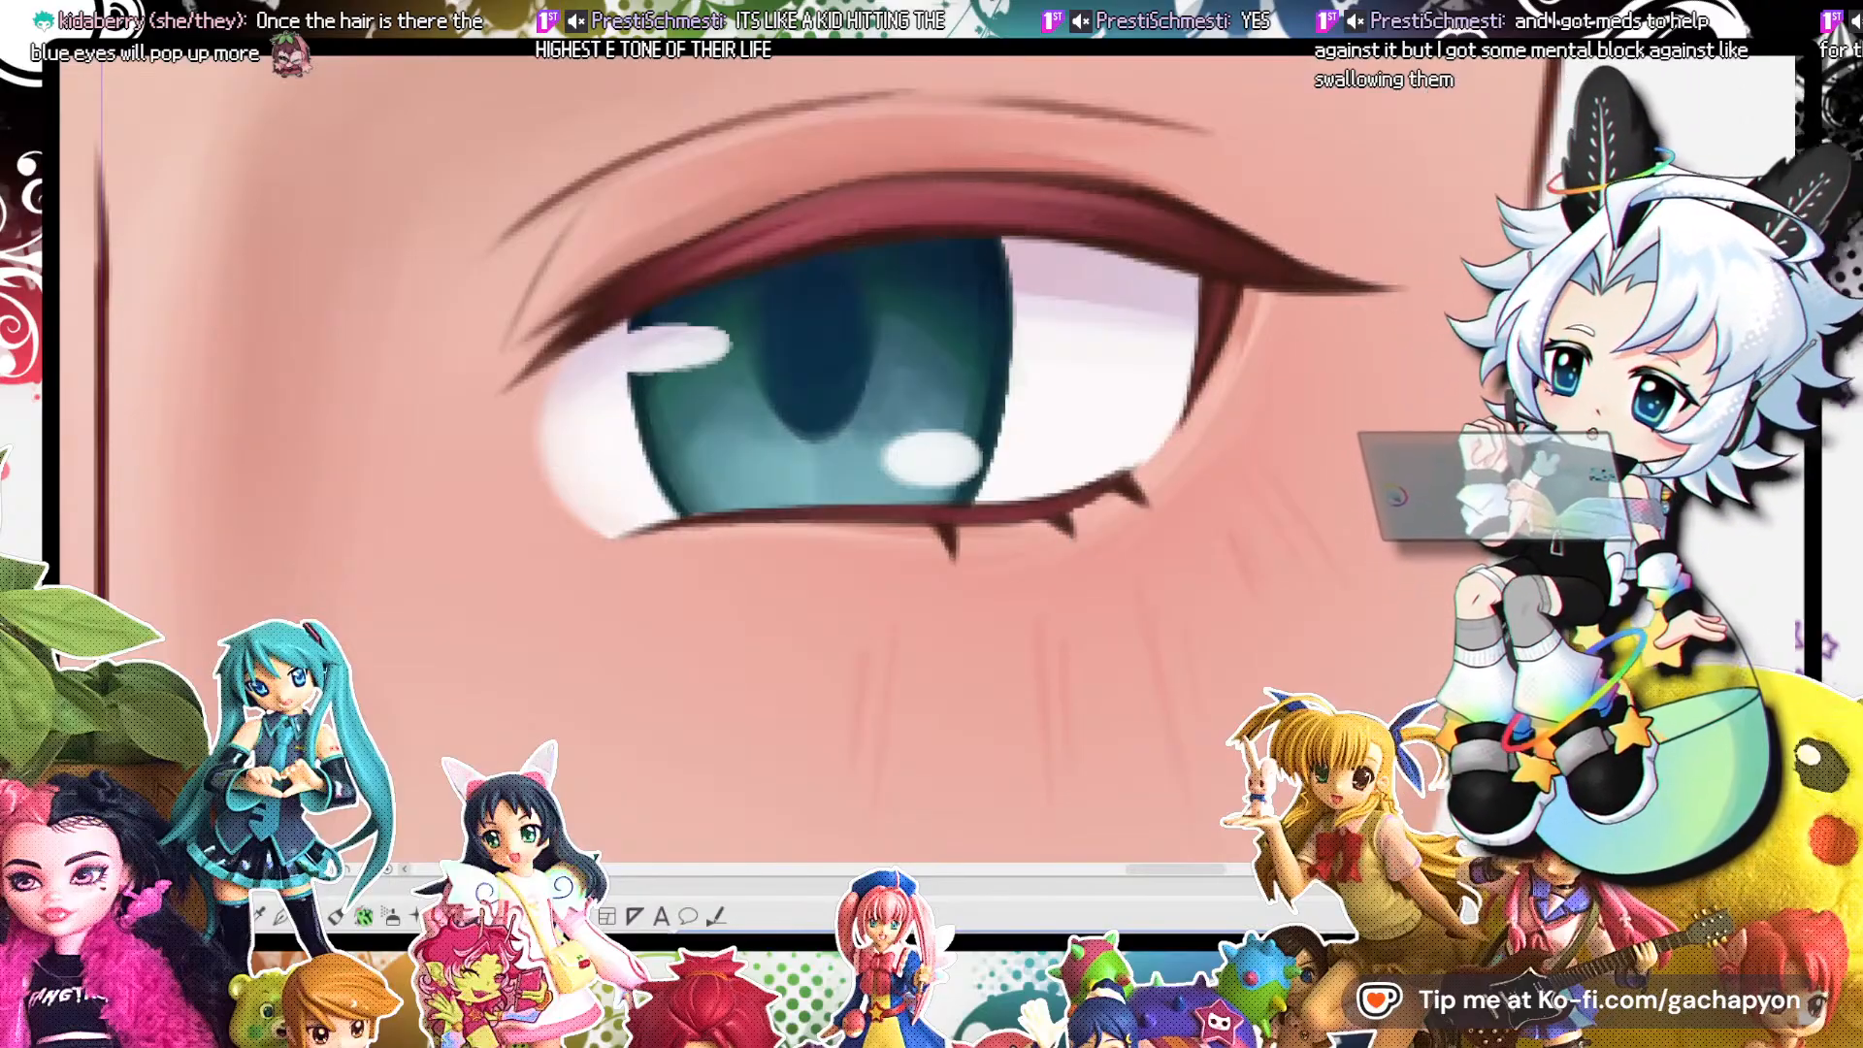
scroll(1132, 549, "down", 6)
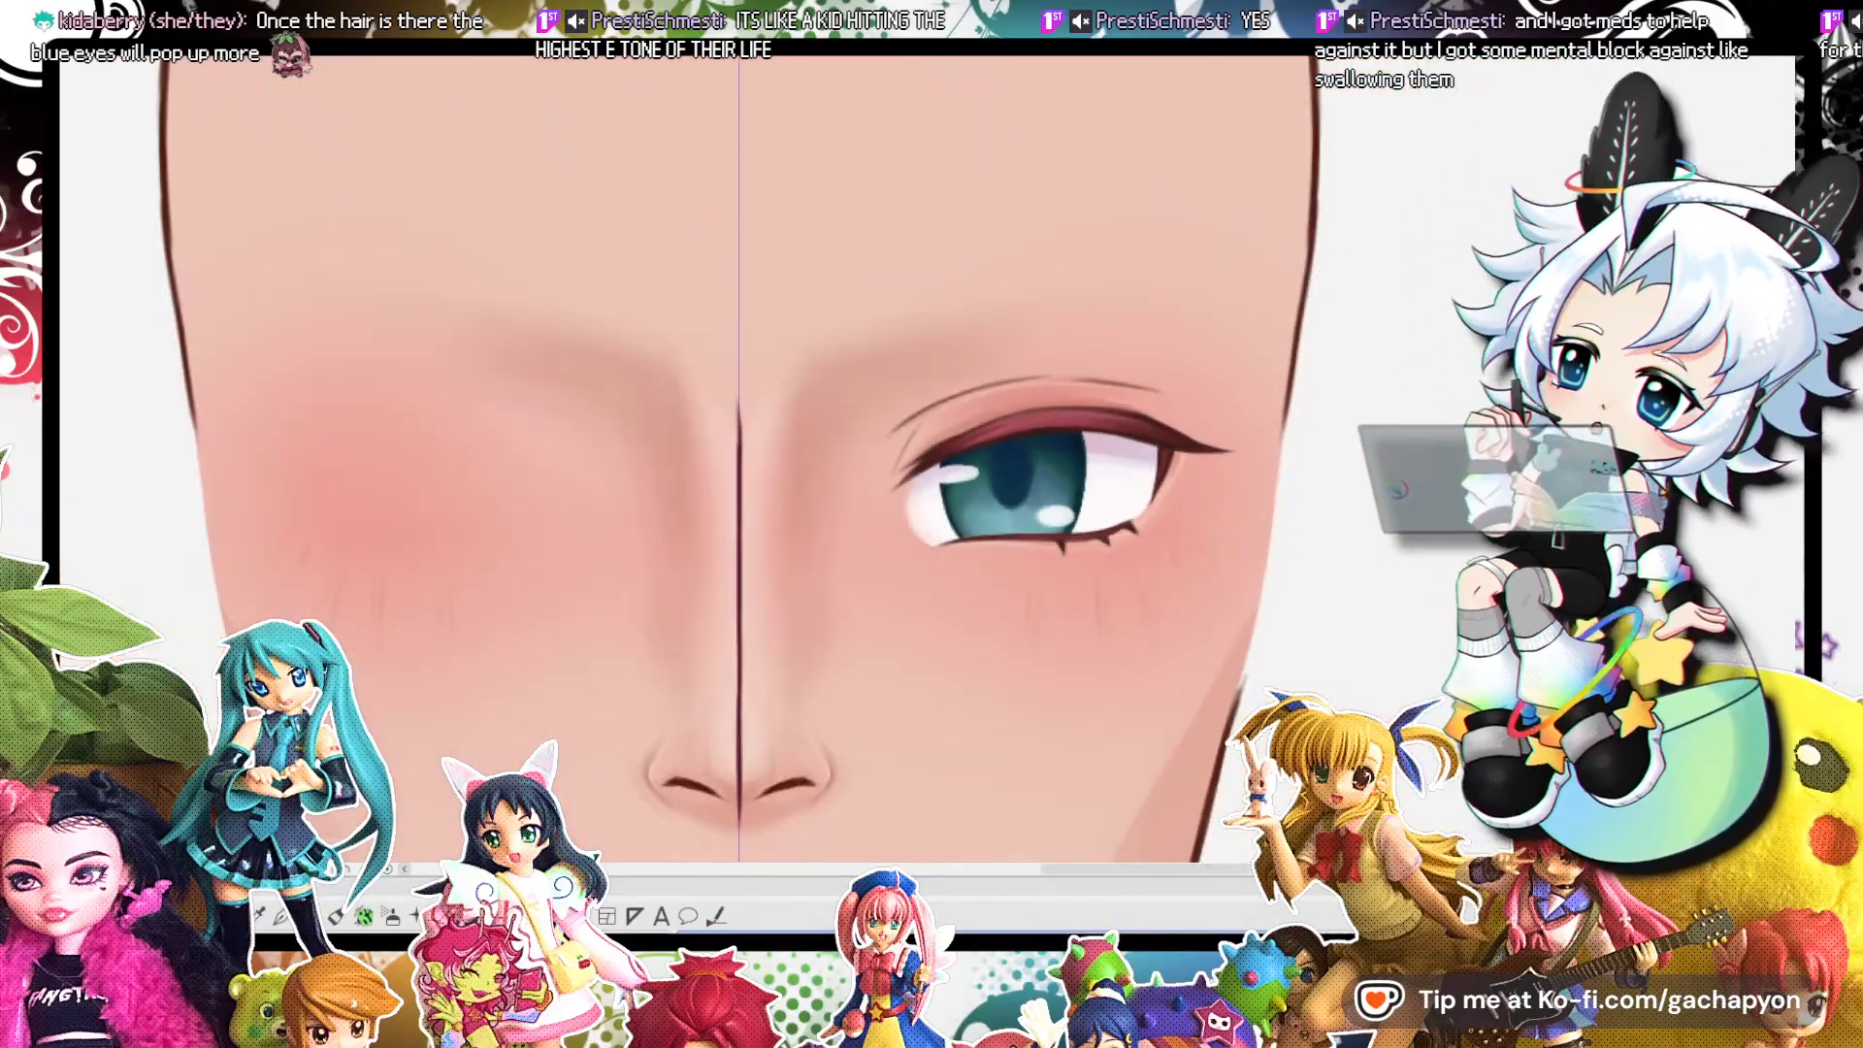
Remove the short pointed lashes from the open eye's lower lid.
scroll(1219, 454, "down", 3)
scroll(1154, 483, "up", 2)
left_click_drag(1162, 496, 1199, 494)
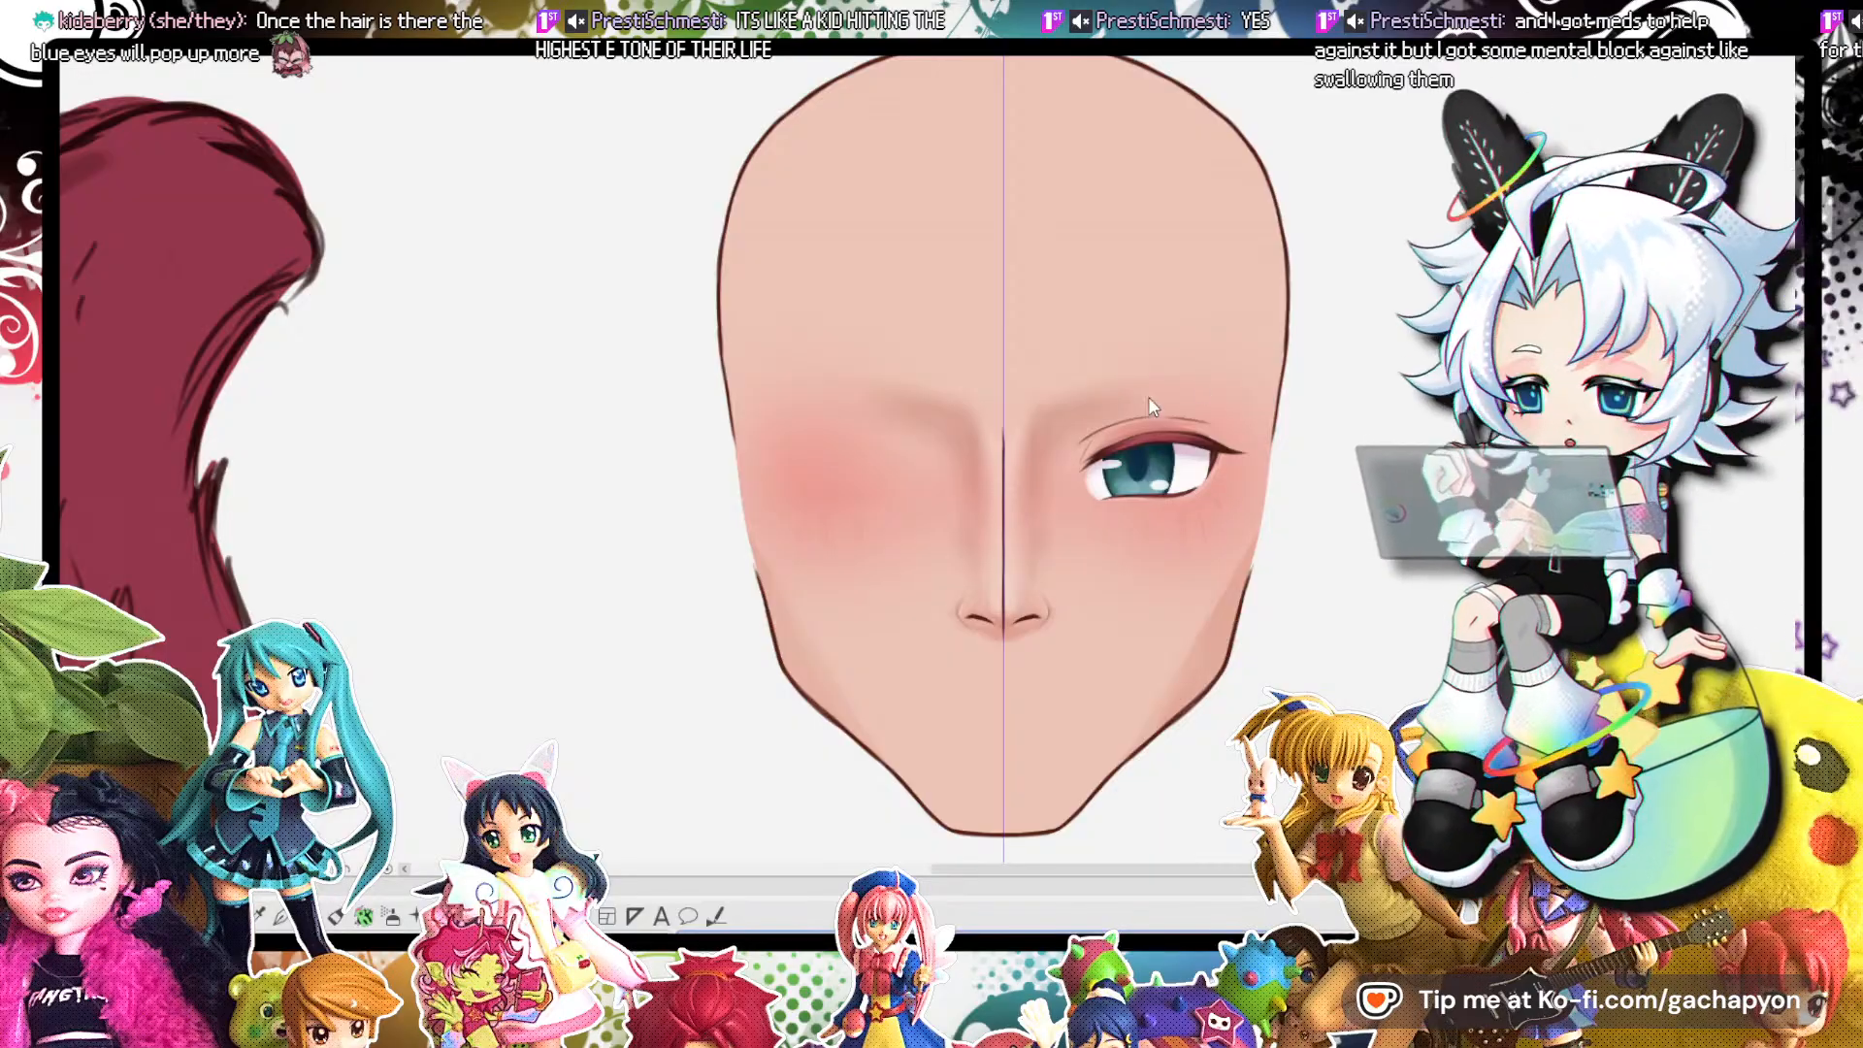
Examine the blush lines and the clean lower lid on the whole face, both from afar and close up.
scroll(1234, 463, "up", 2)
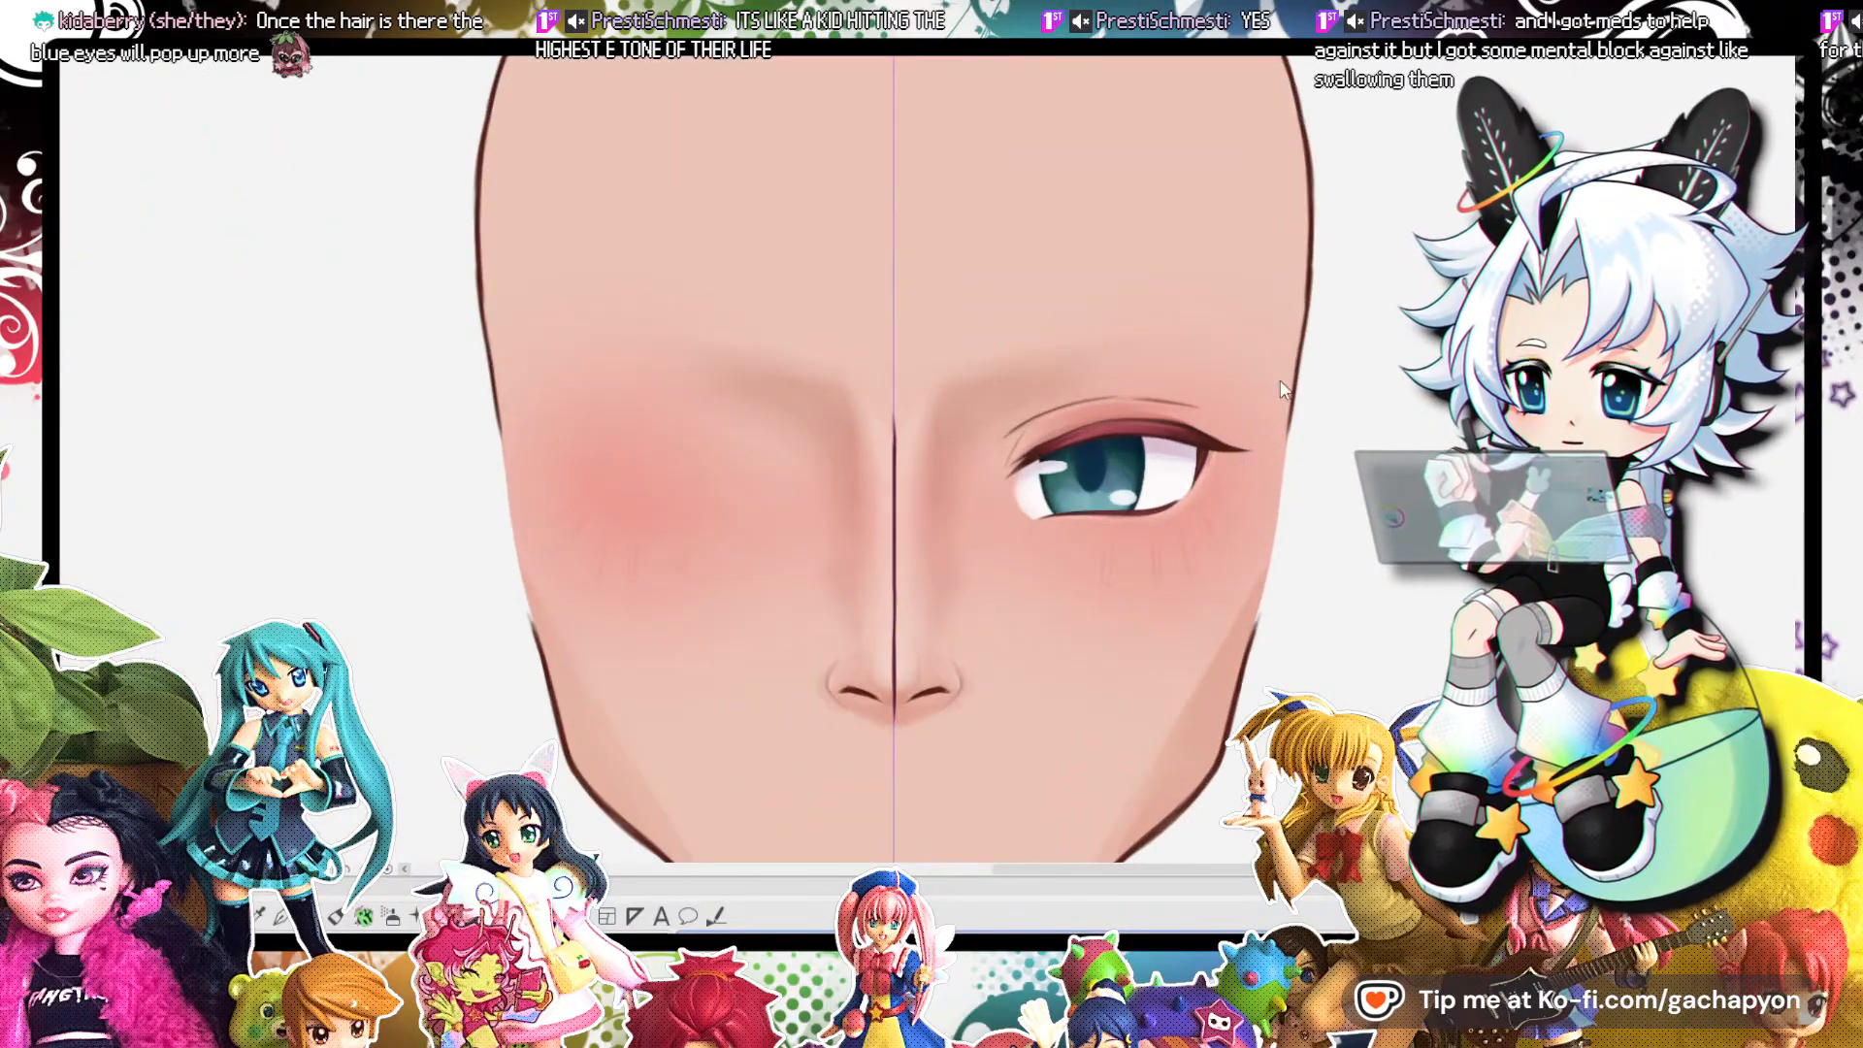
scroll(1300, 282, "up", 1)
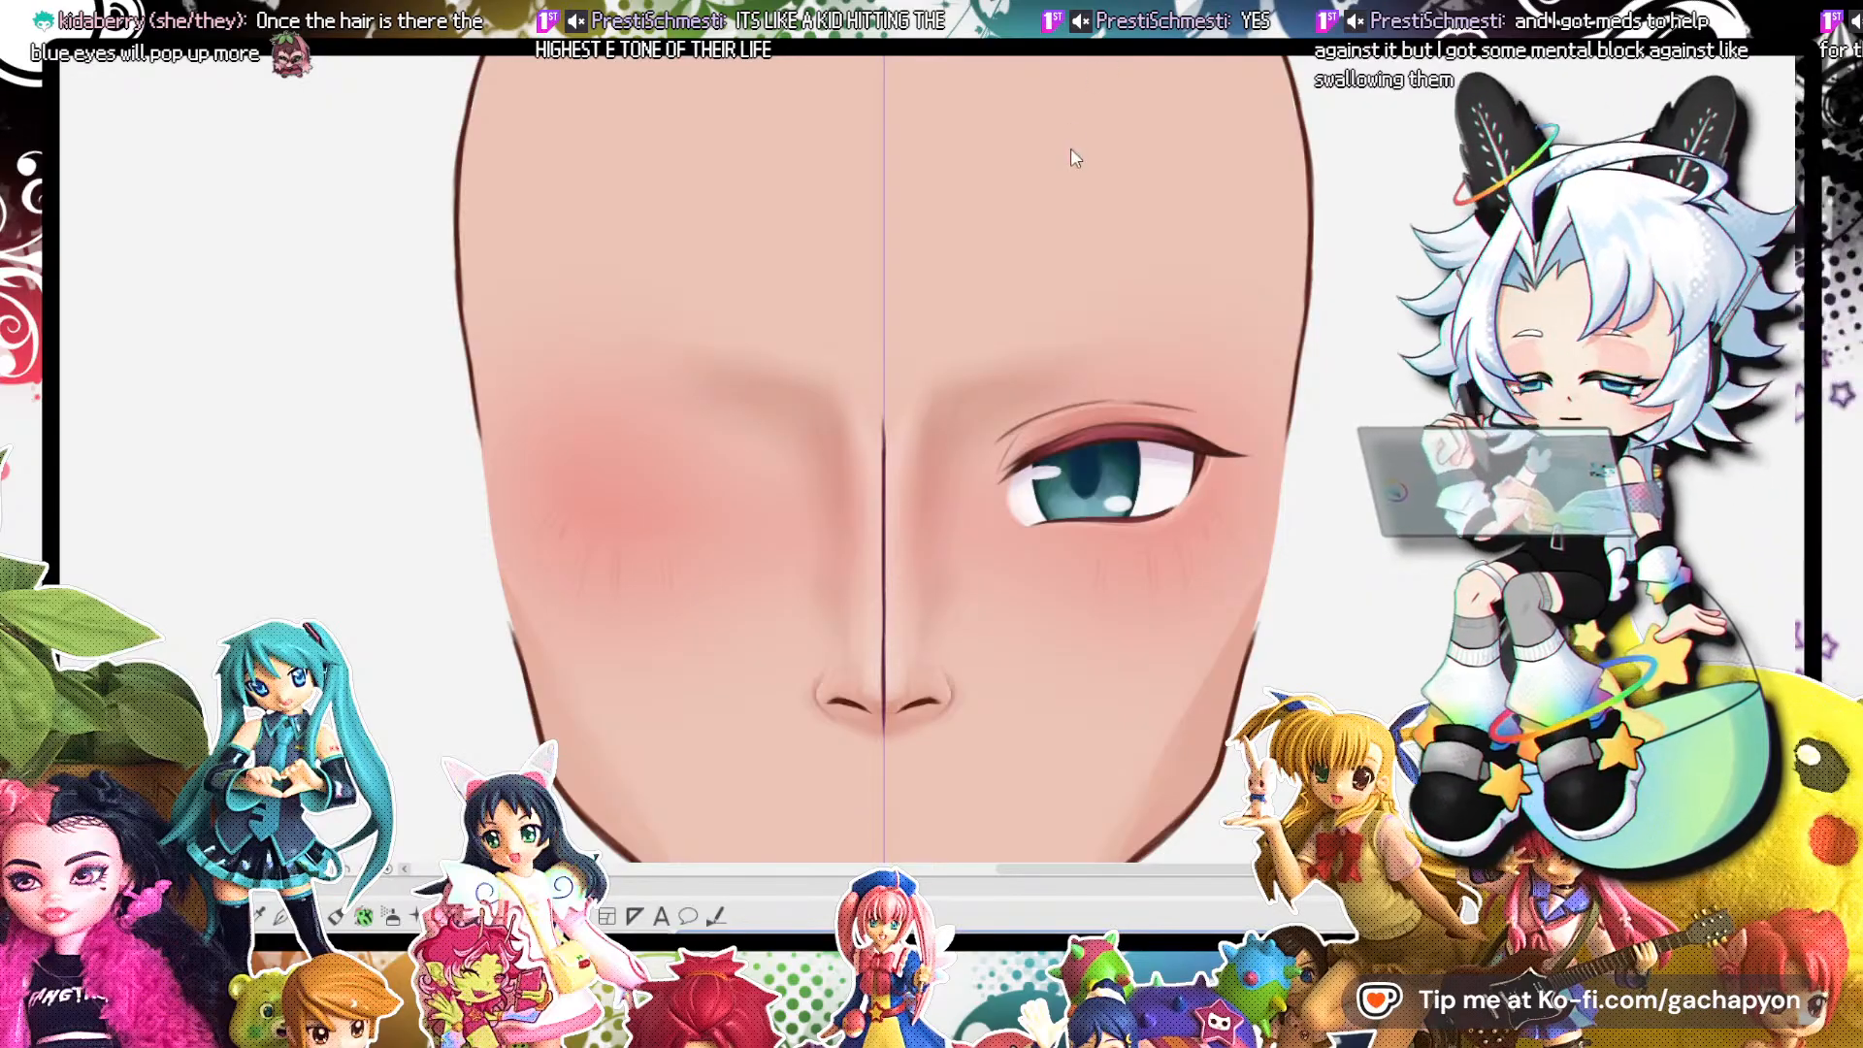
scroll(854, 241, "down", 5)
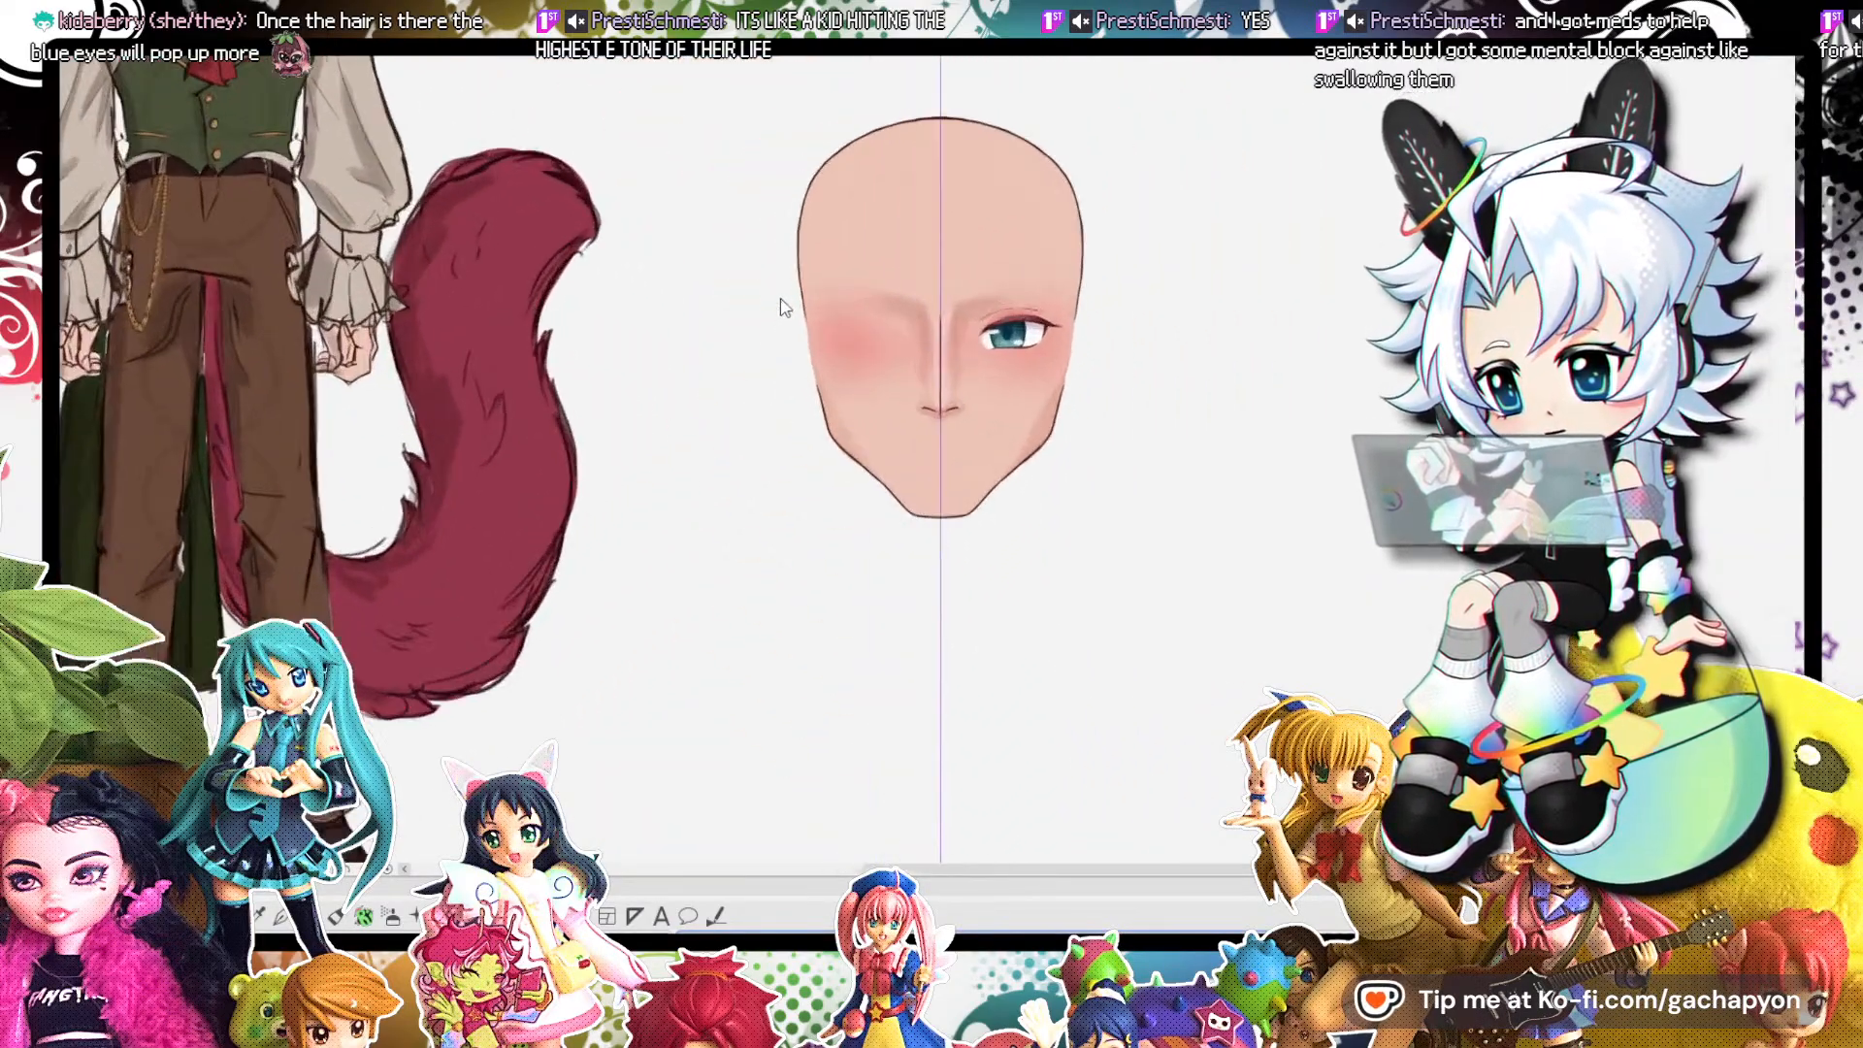
scroll(777, 303, "up", 6)
scroll(1261, 353, "up", 1)
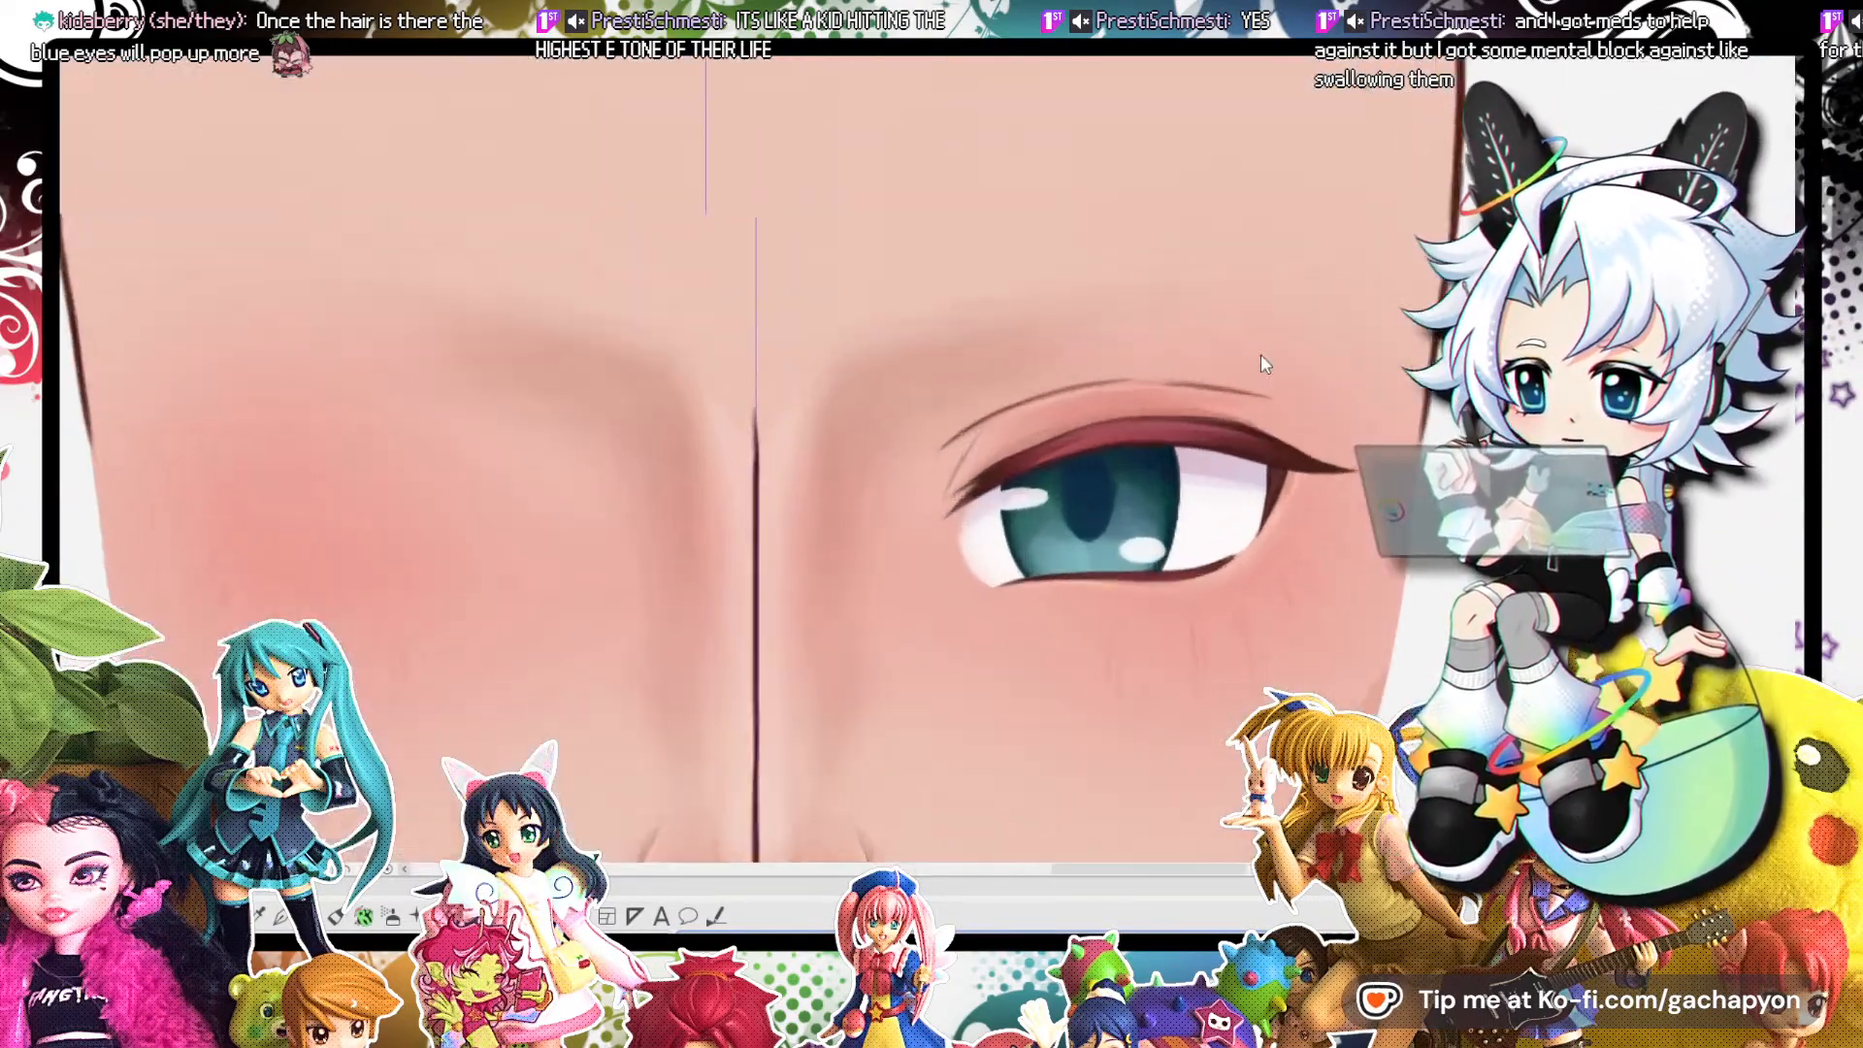
scroll(1041, 328, "down", 2)
scroll(1048, 526, "up", 1)
scroll(1028, 463, "down", 1)
scroll(1029, 462, "down", 1)
scroll(1175, 504, "up", 2)
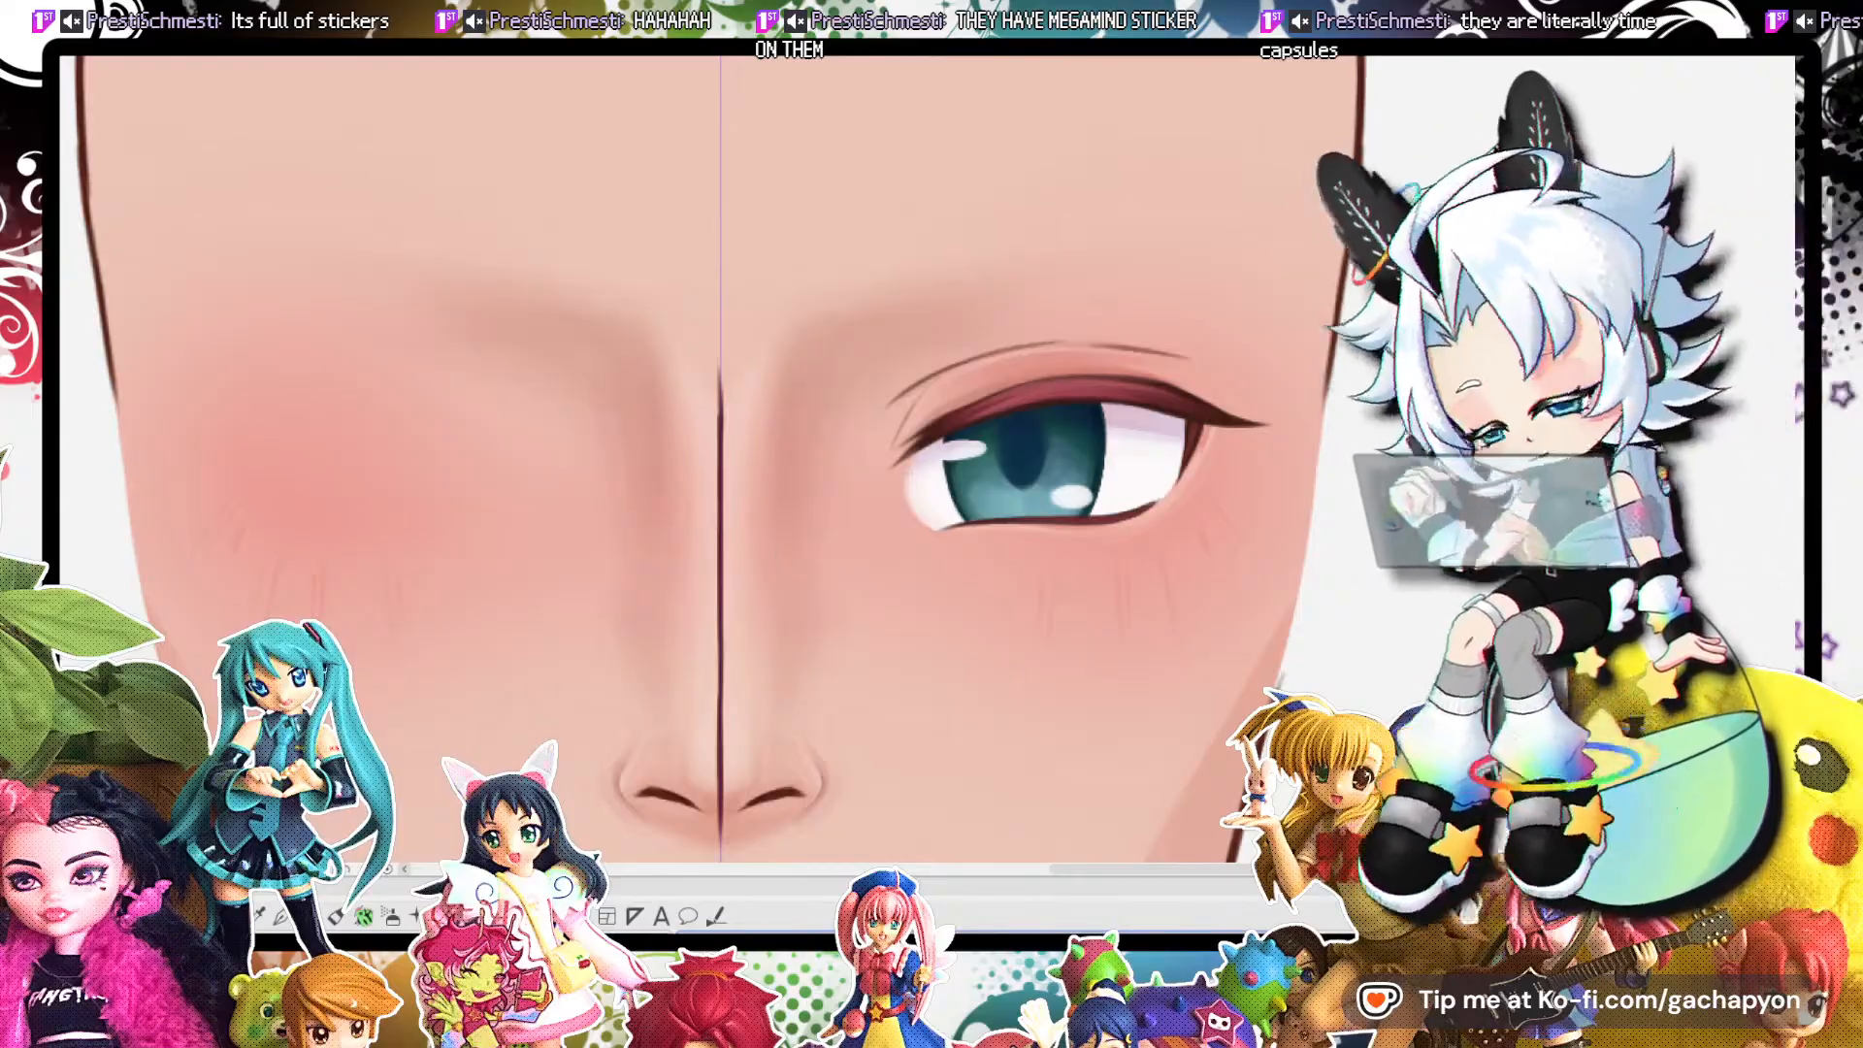
scroll(818, 376, "down", 8)
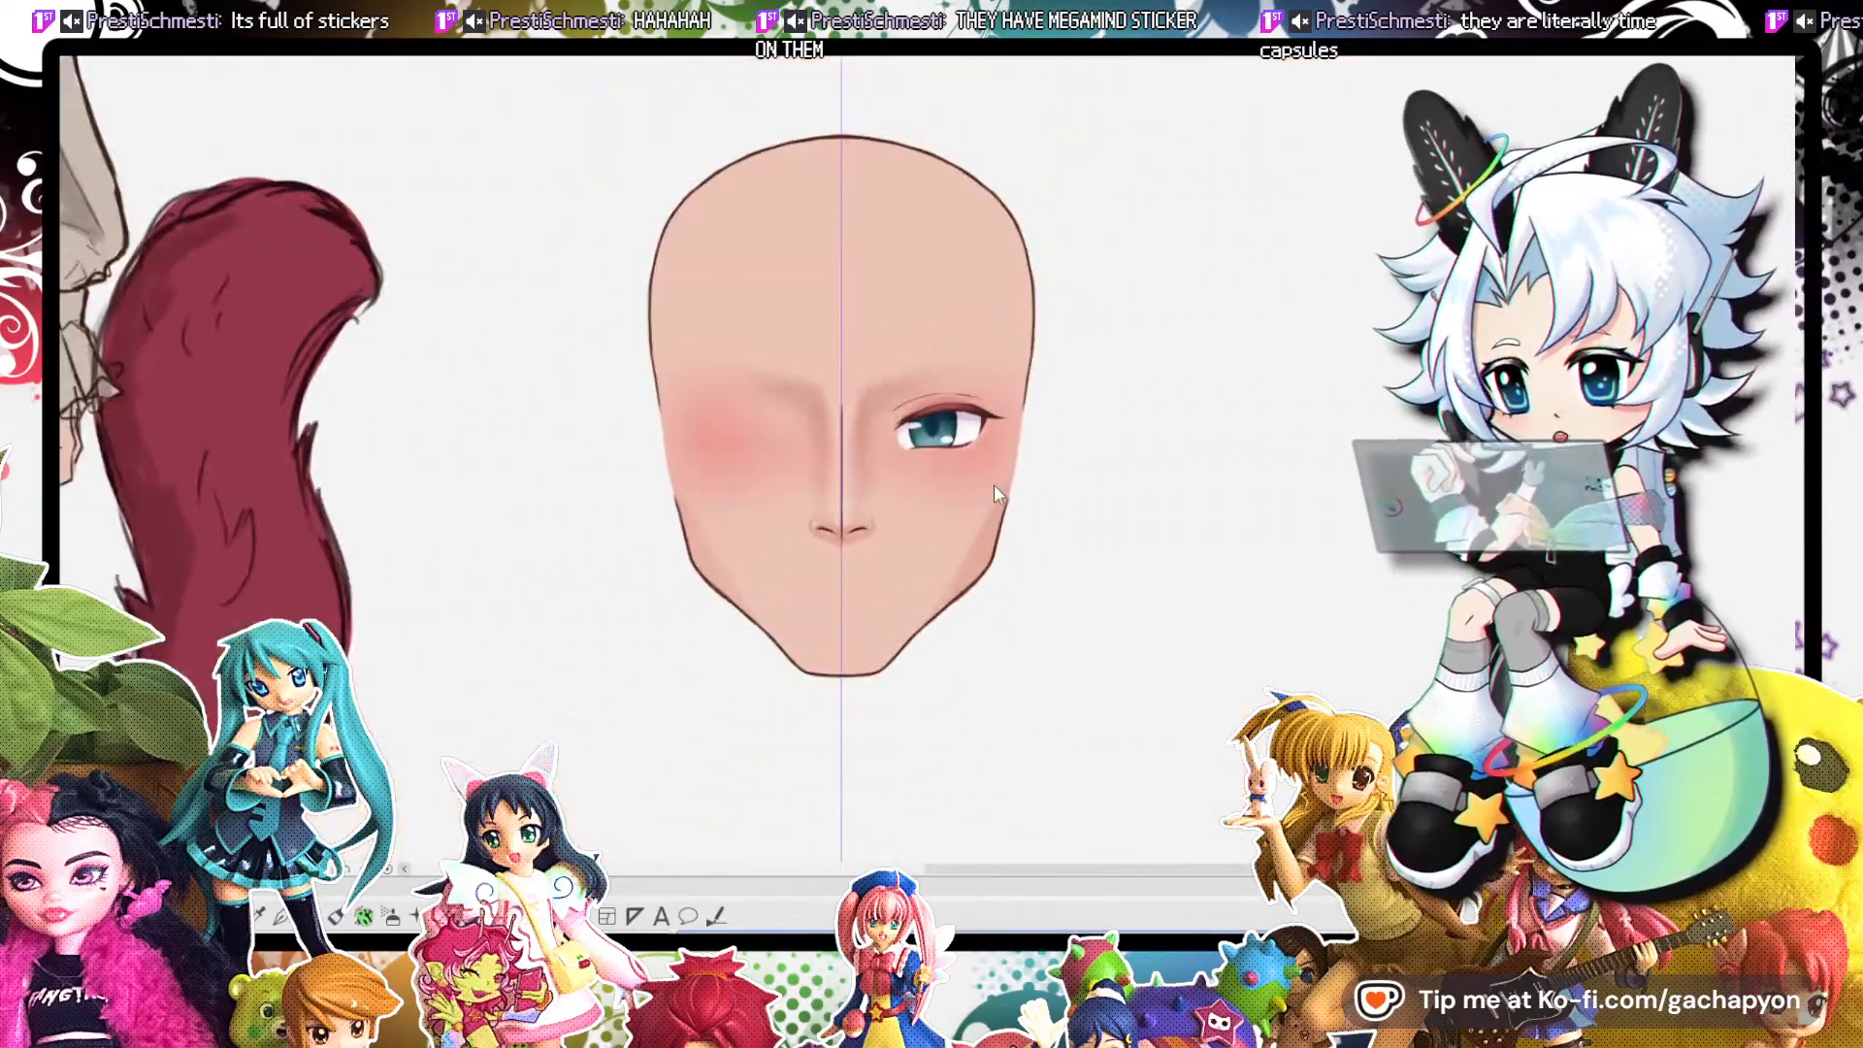
scroll(946, 458, "up", 4)
scroll(909, 398, "up", 5)
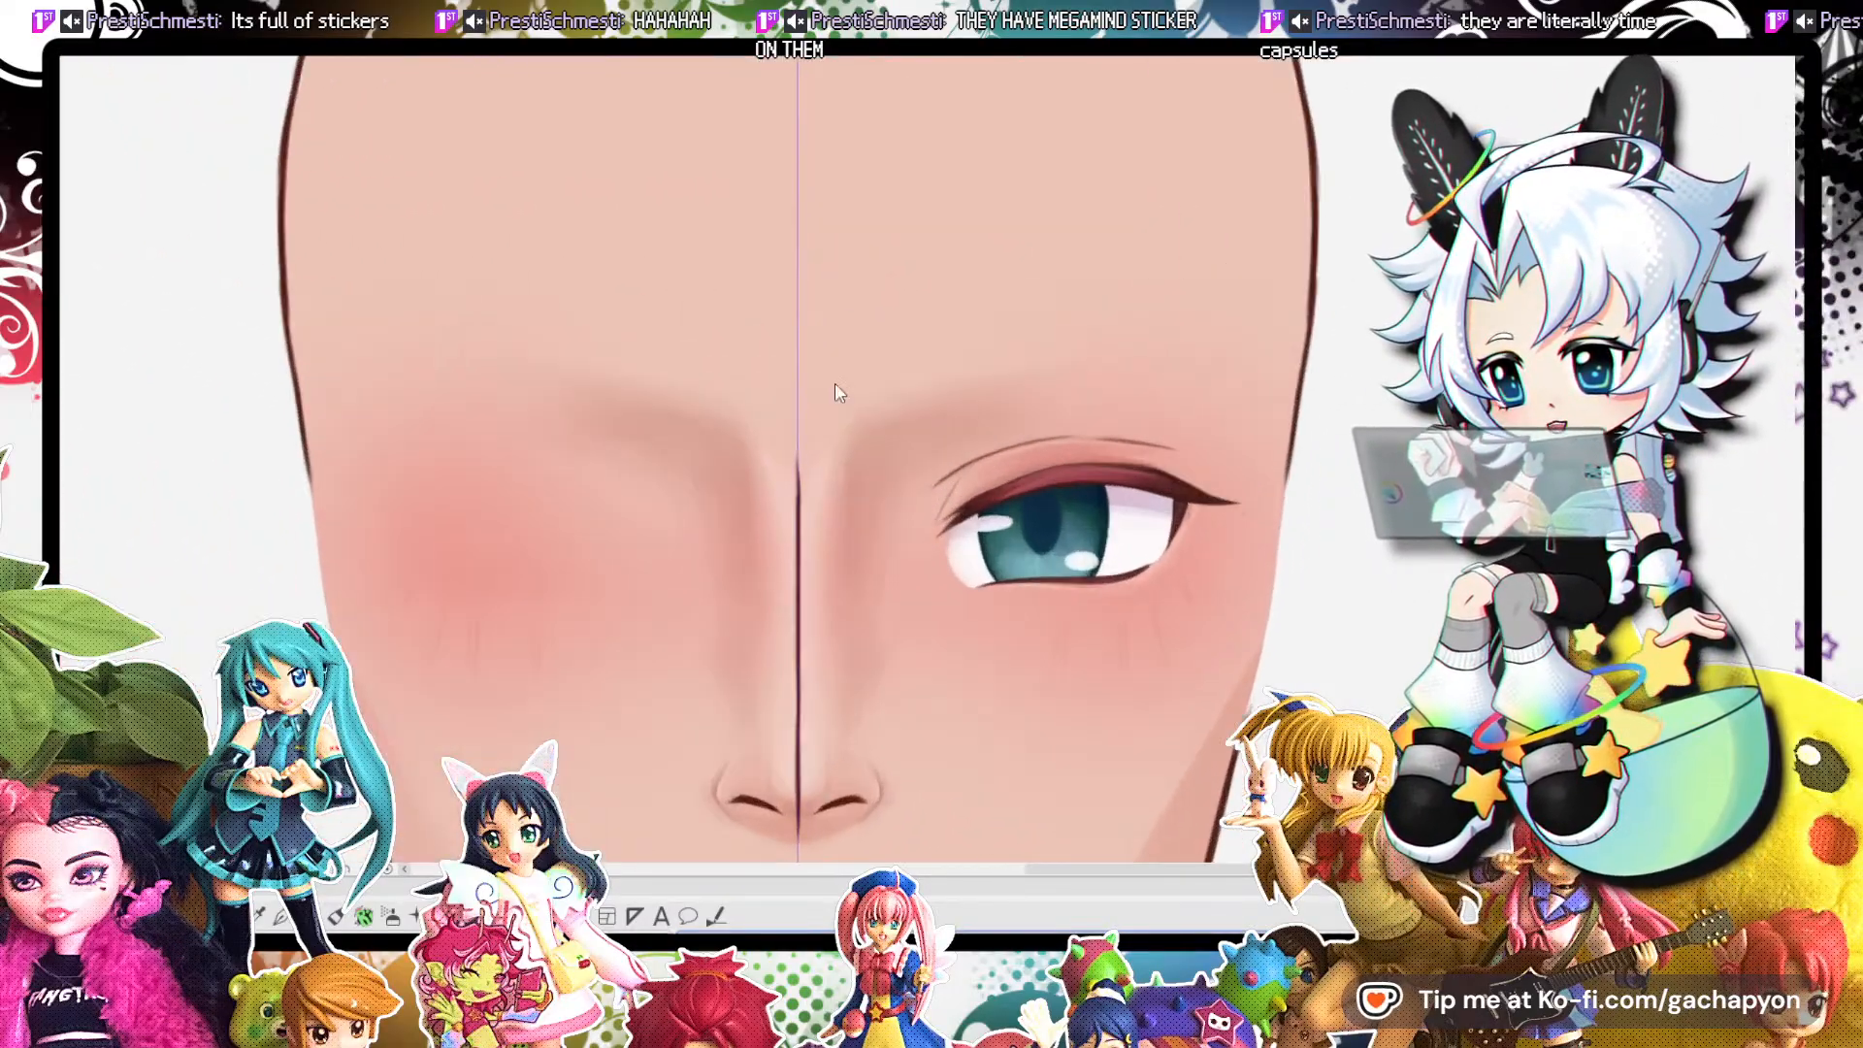
scroll(1178, 341, "down", 2)
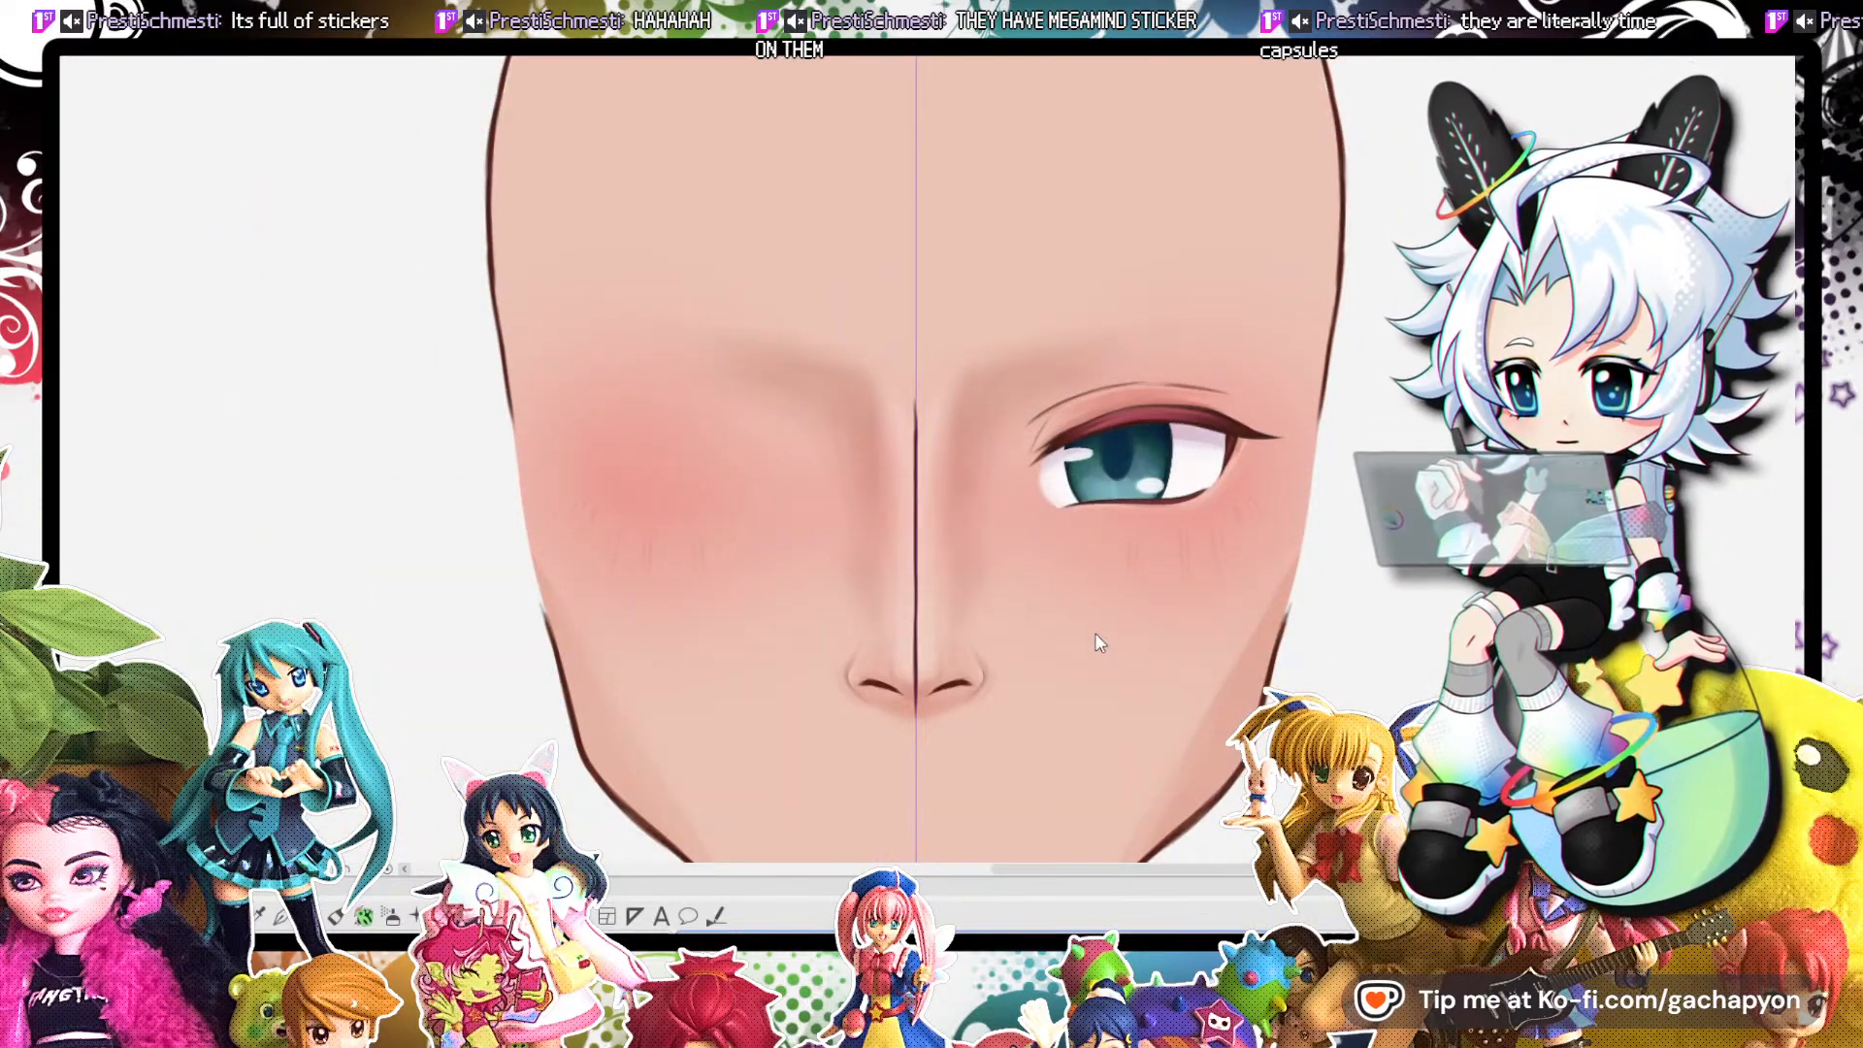
scroll(1168, 359, "down", 2)
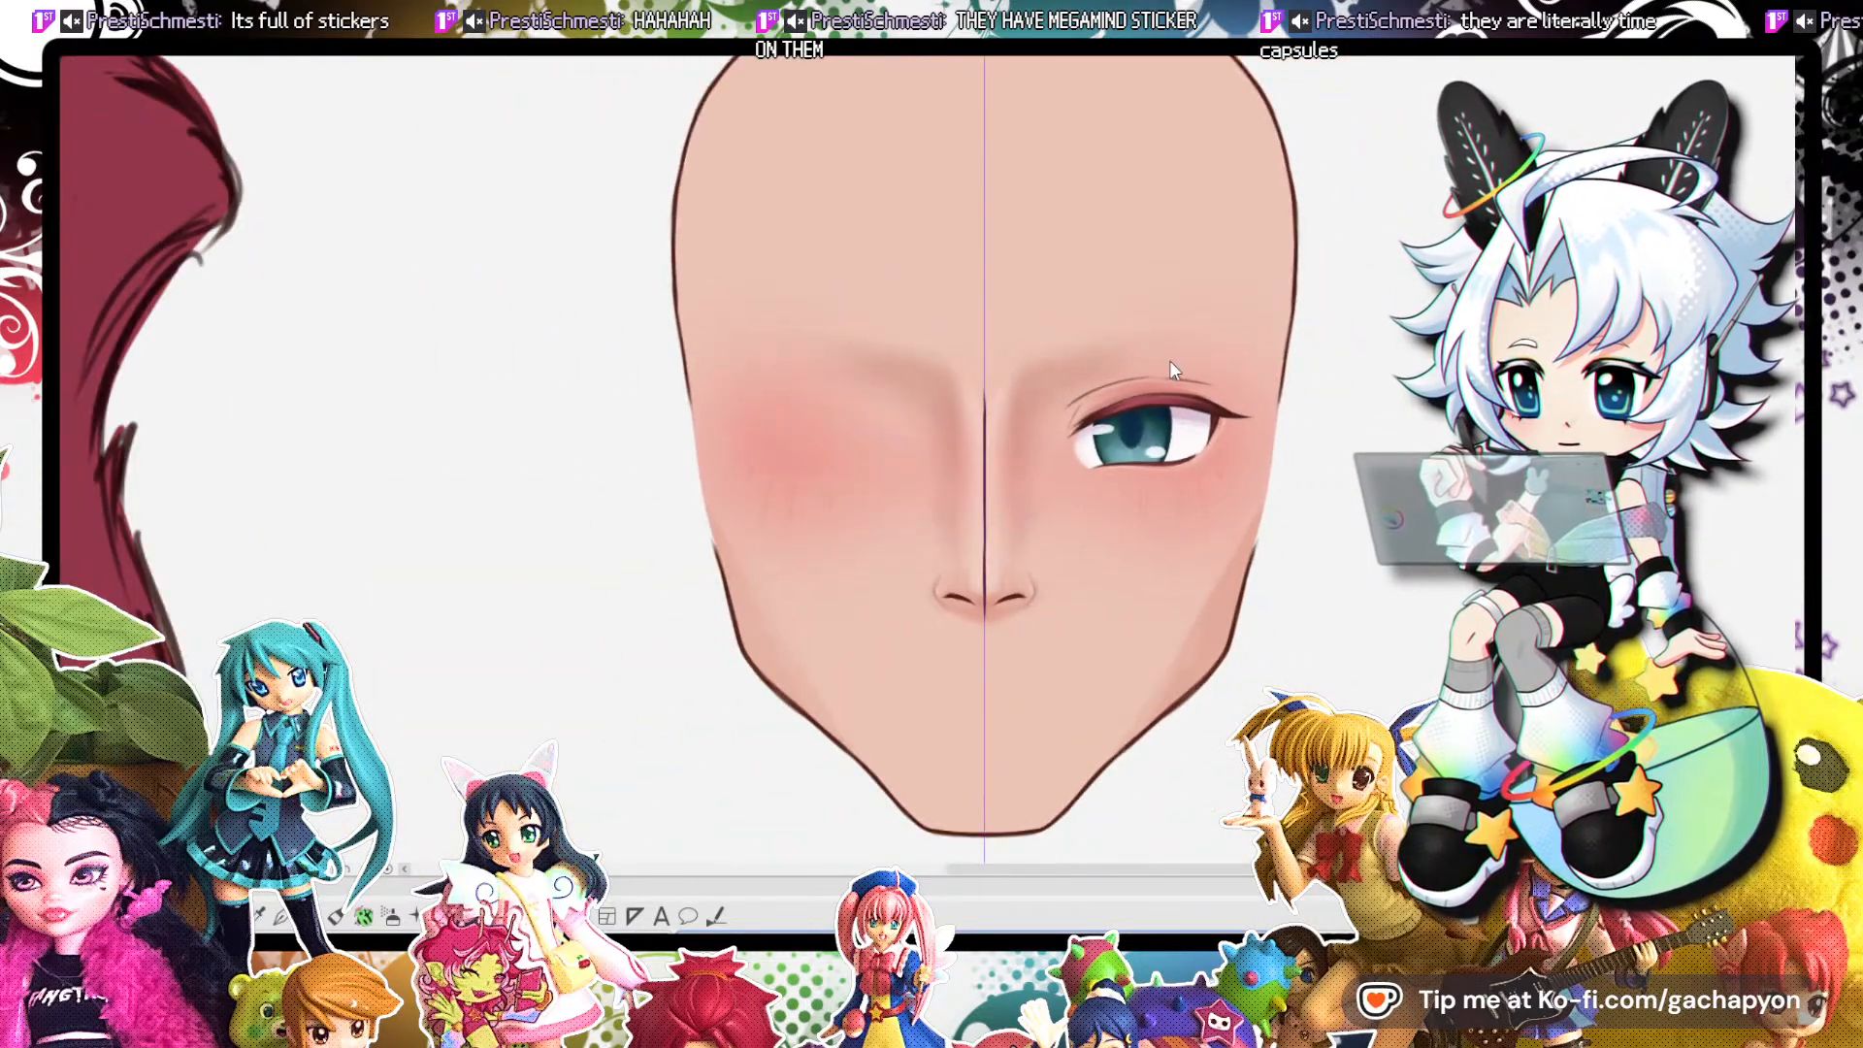
scroll(1168, 359, "down", 3)
scroll(906, 464, "up", 2)
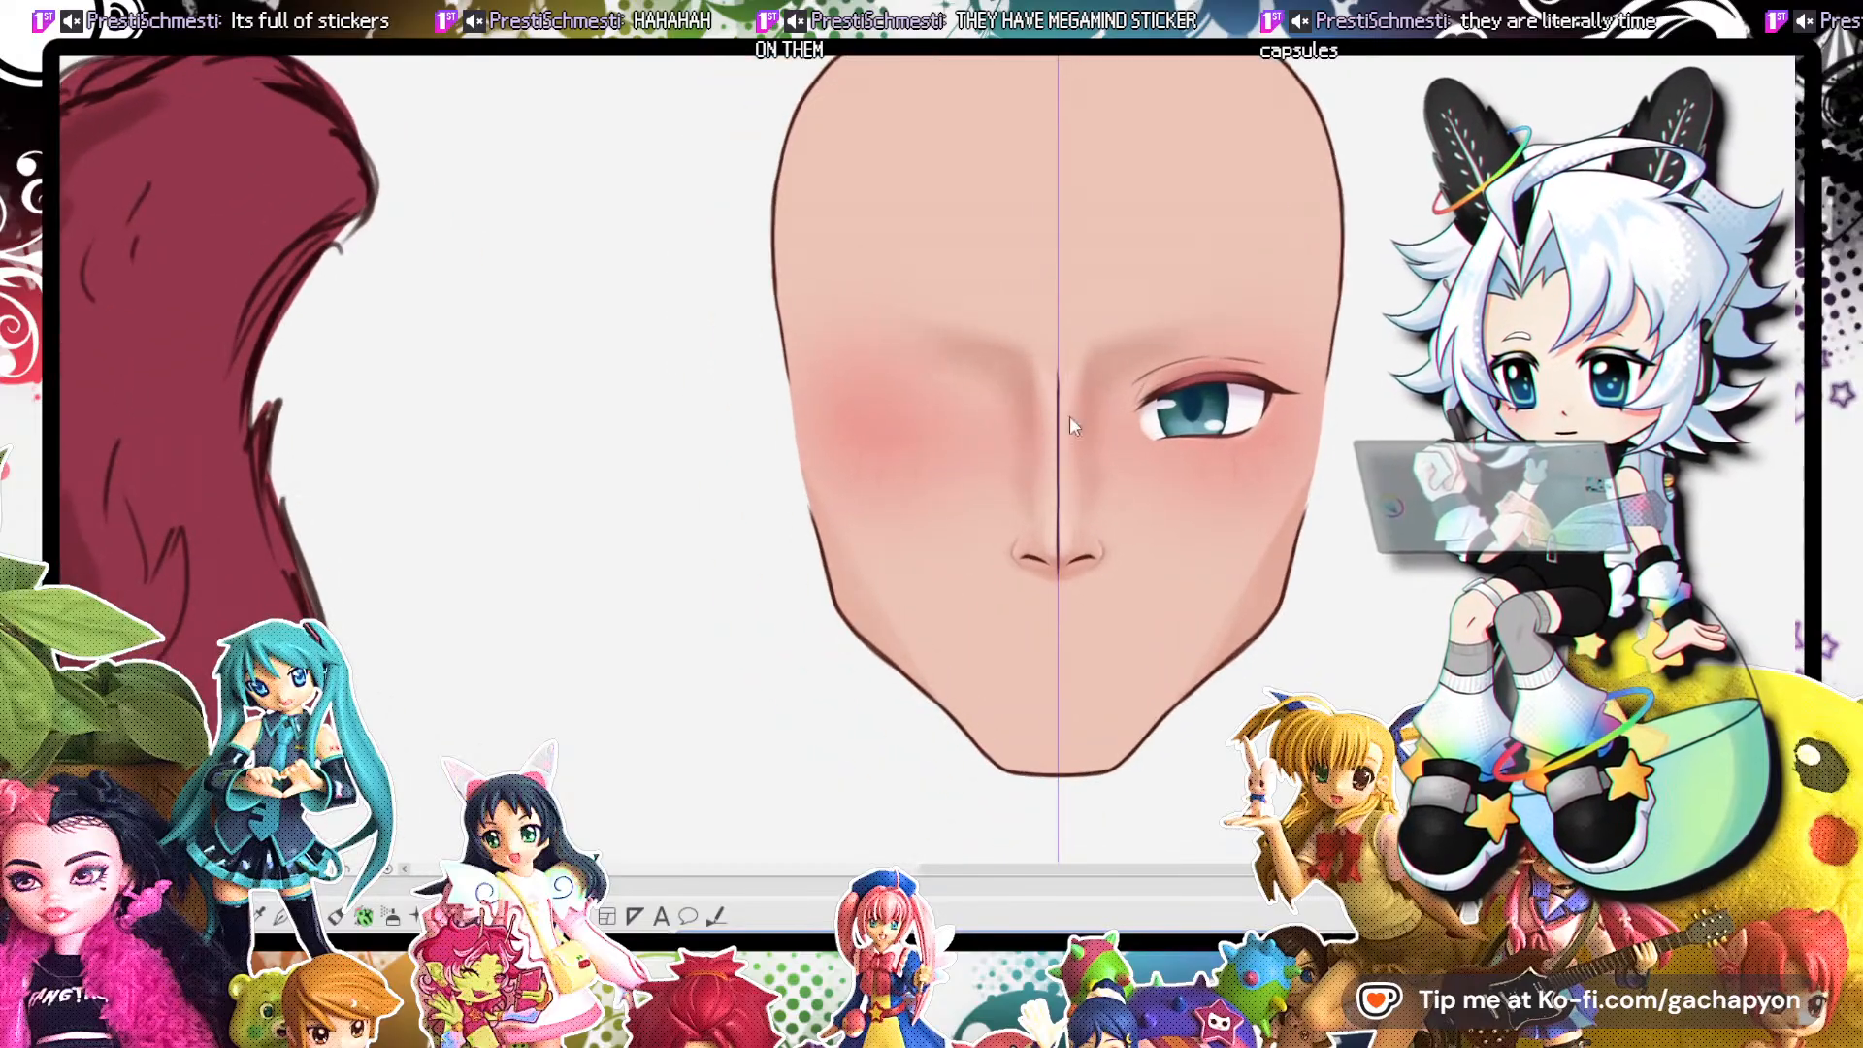
scroll(1143, 424, "up", 1)
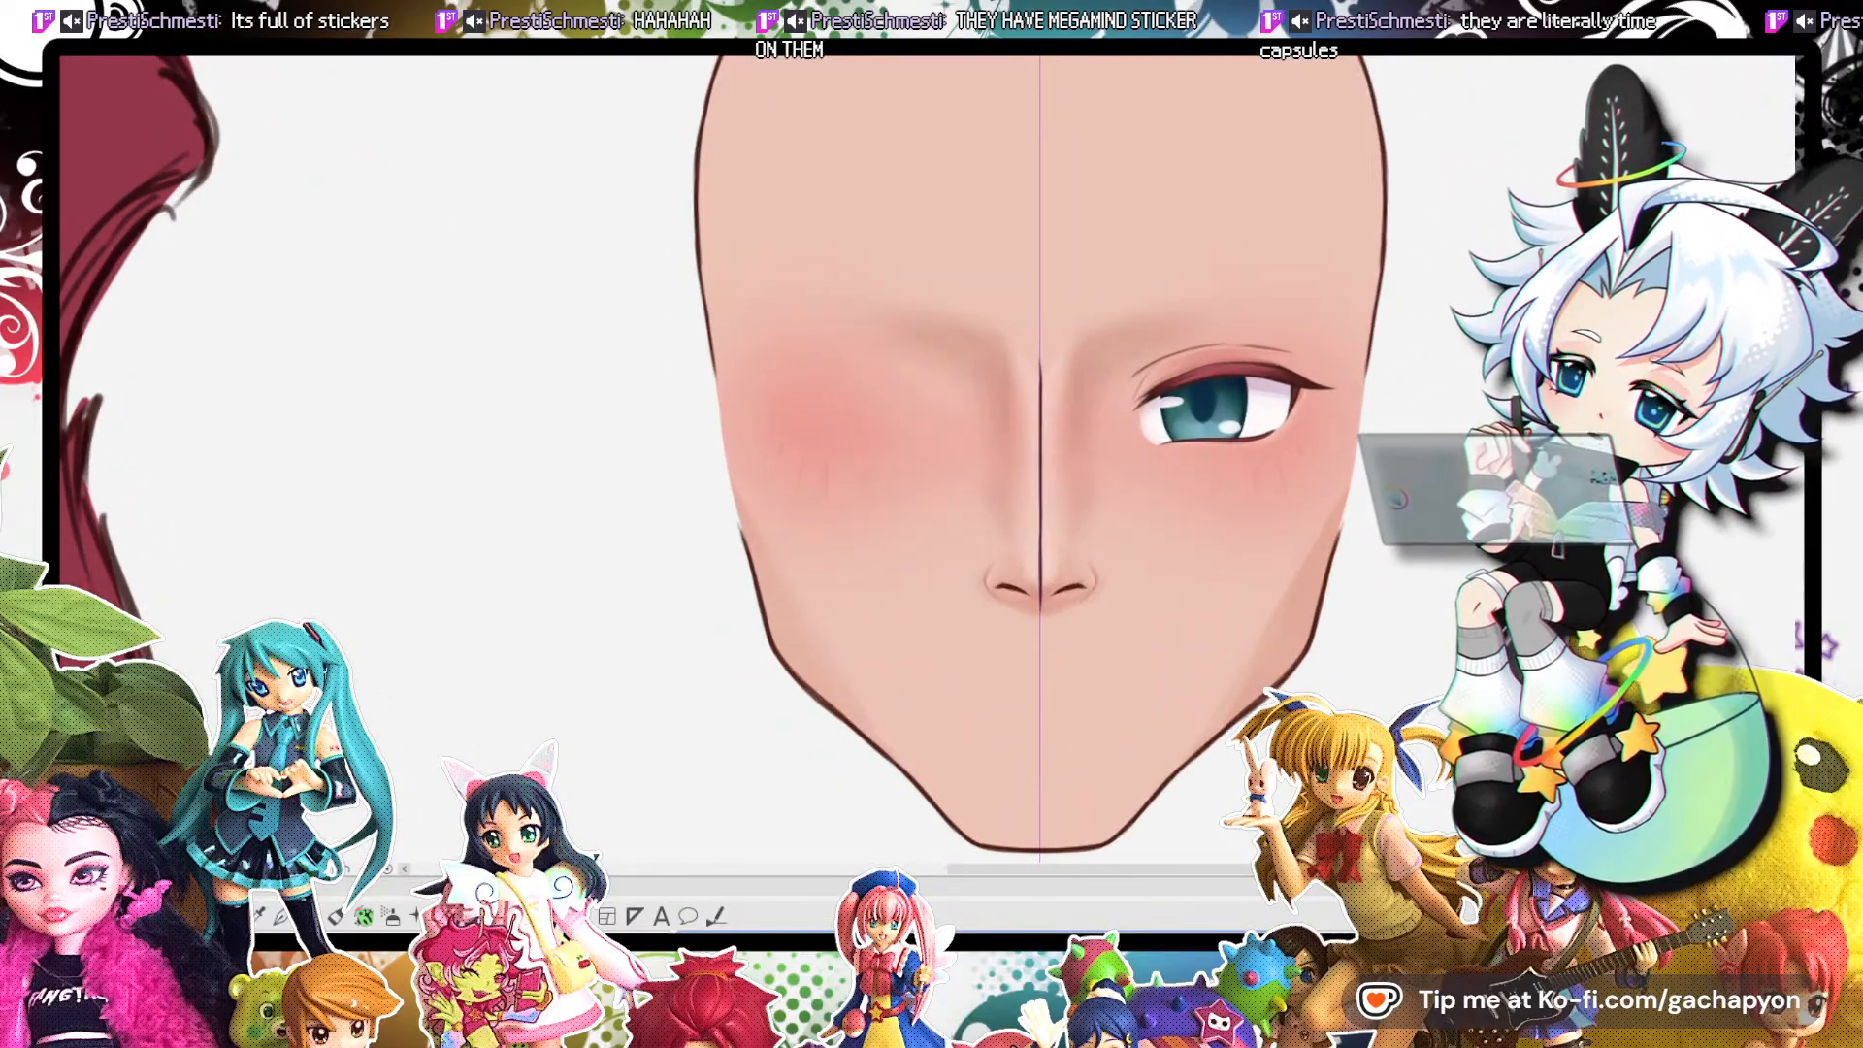
Compare the face with and without the last change by repeatedly undoing and redoing it.
key("ctrl+z")
key("ctrl+y")
key("ctrl+z")
key("ctrl+y")
key("ctrl+z")
key("ctrl+y")
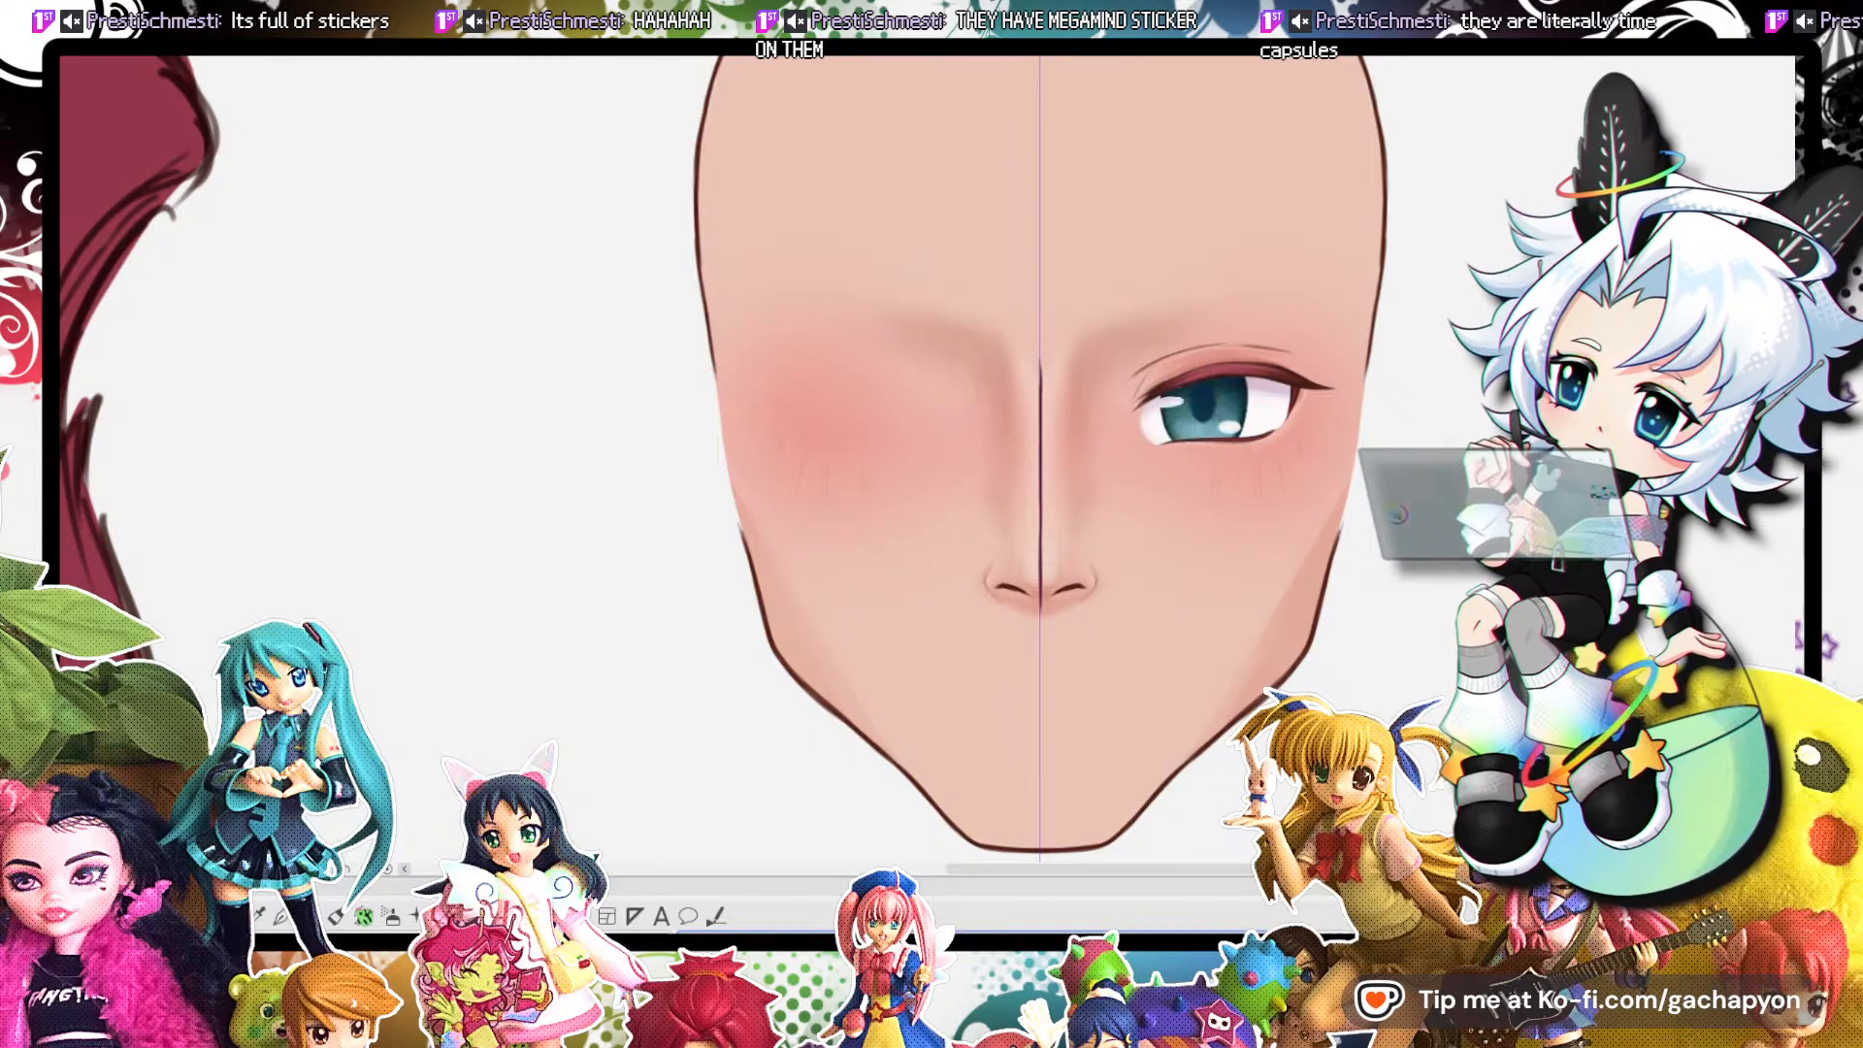
key("ctrl+z")
key("ctrl+y")
key("ctrl+z")
key("ctrl+y")
Show the rough sketch of the hair, glasses and moustache over the painted face.
key("ctrl+z")
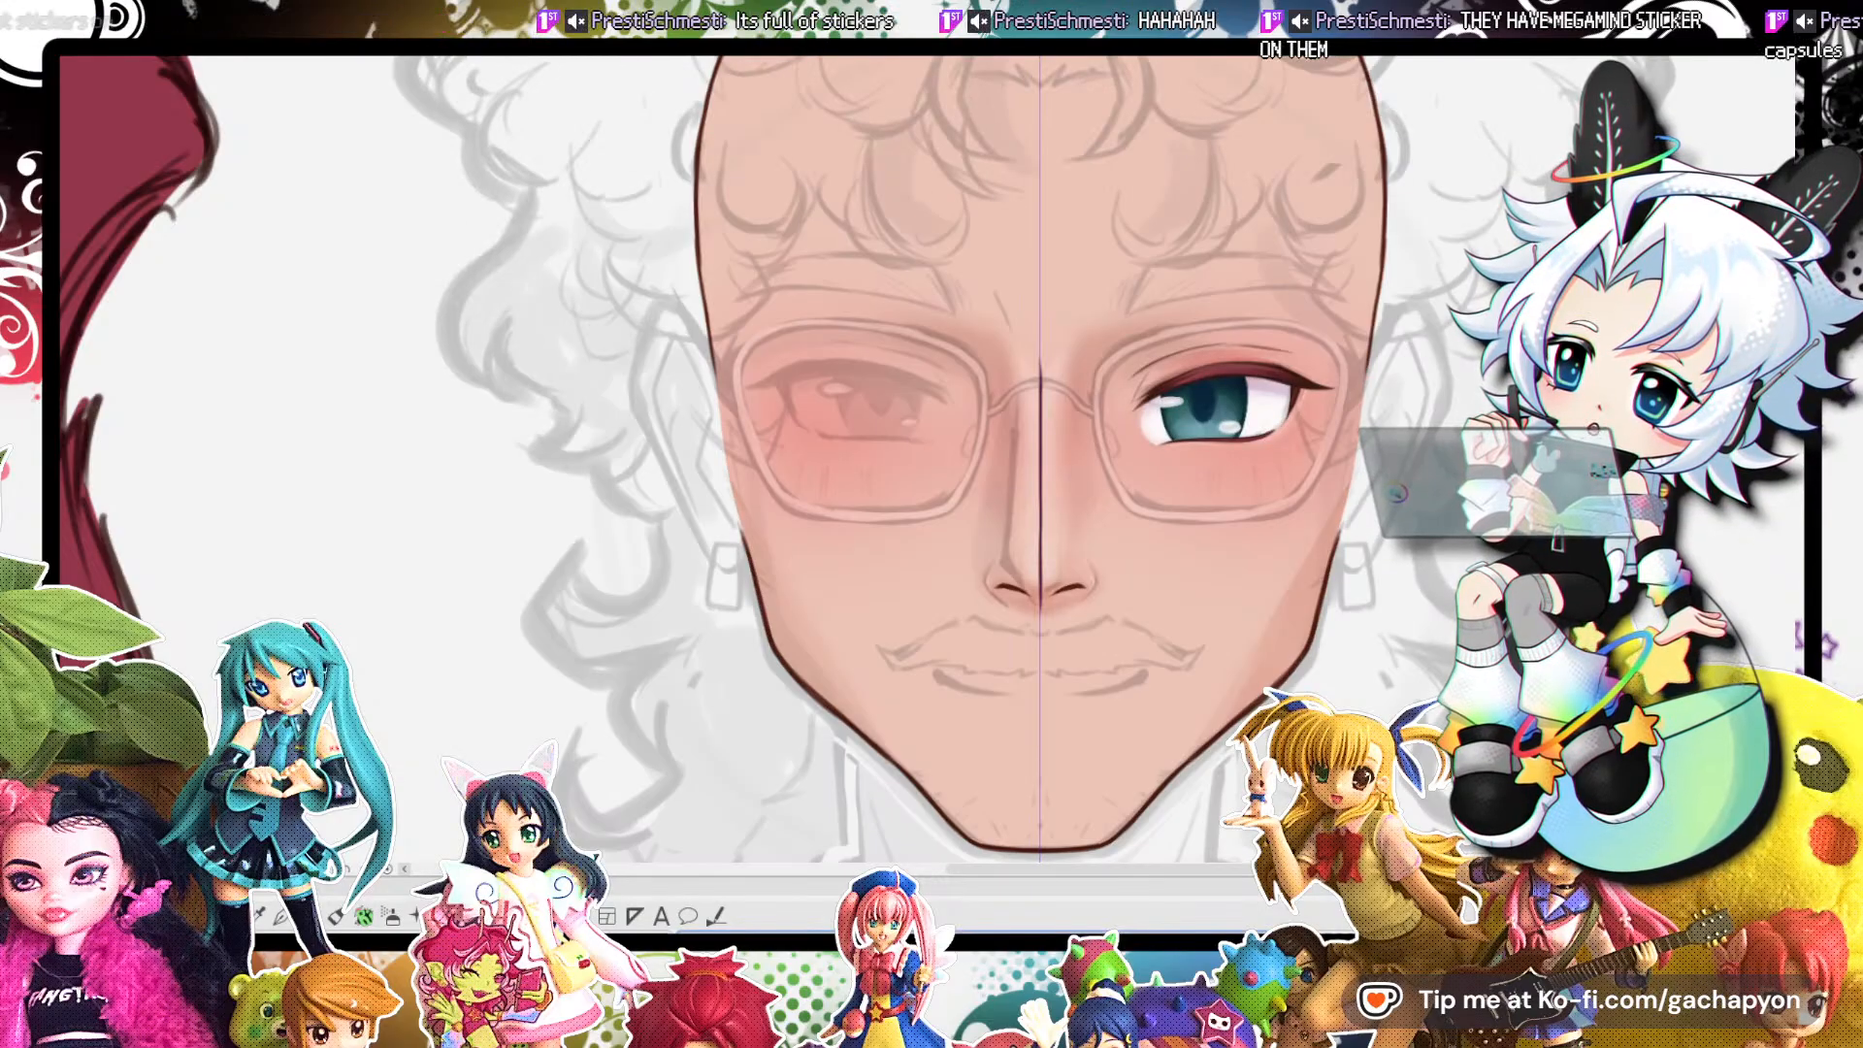
scroll(1160, 436, "down", 1)
scroll(1155, 442, "down", 4)
scroll(1150, 437, "up", 4)
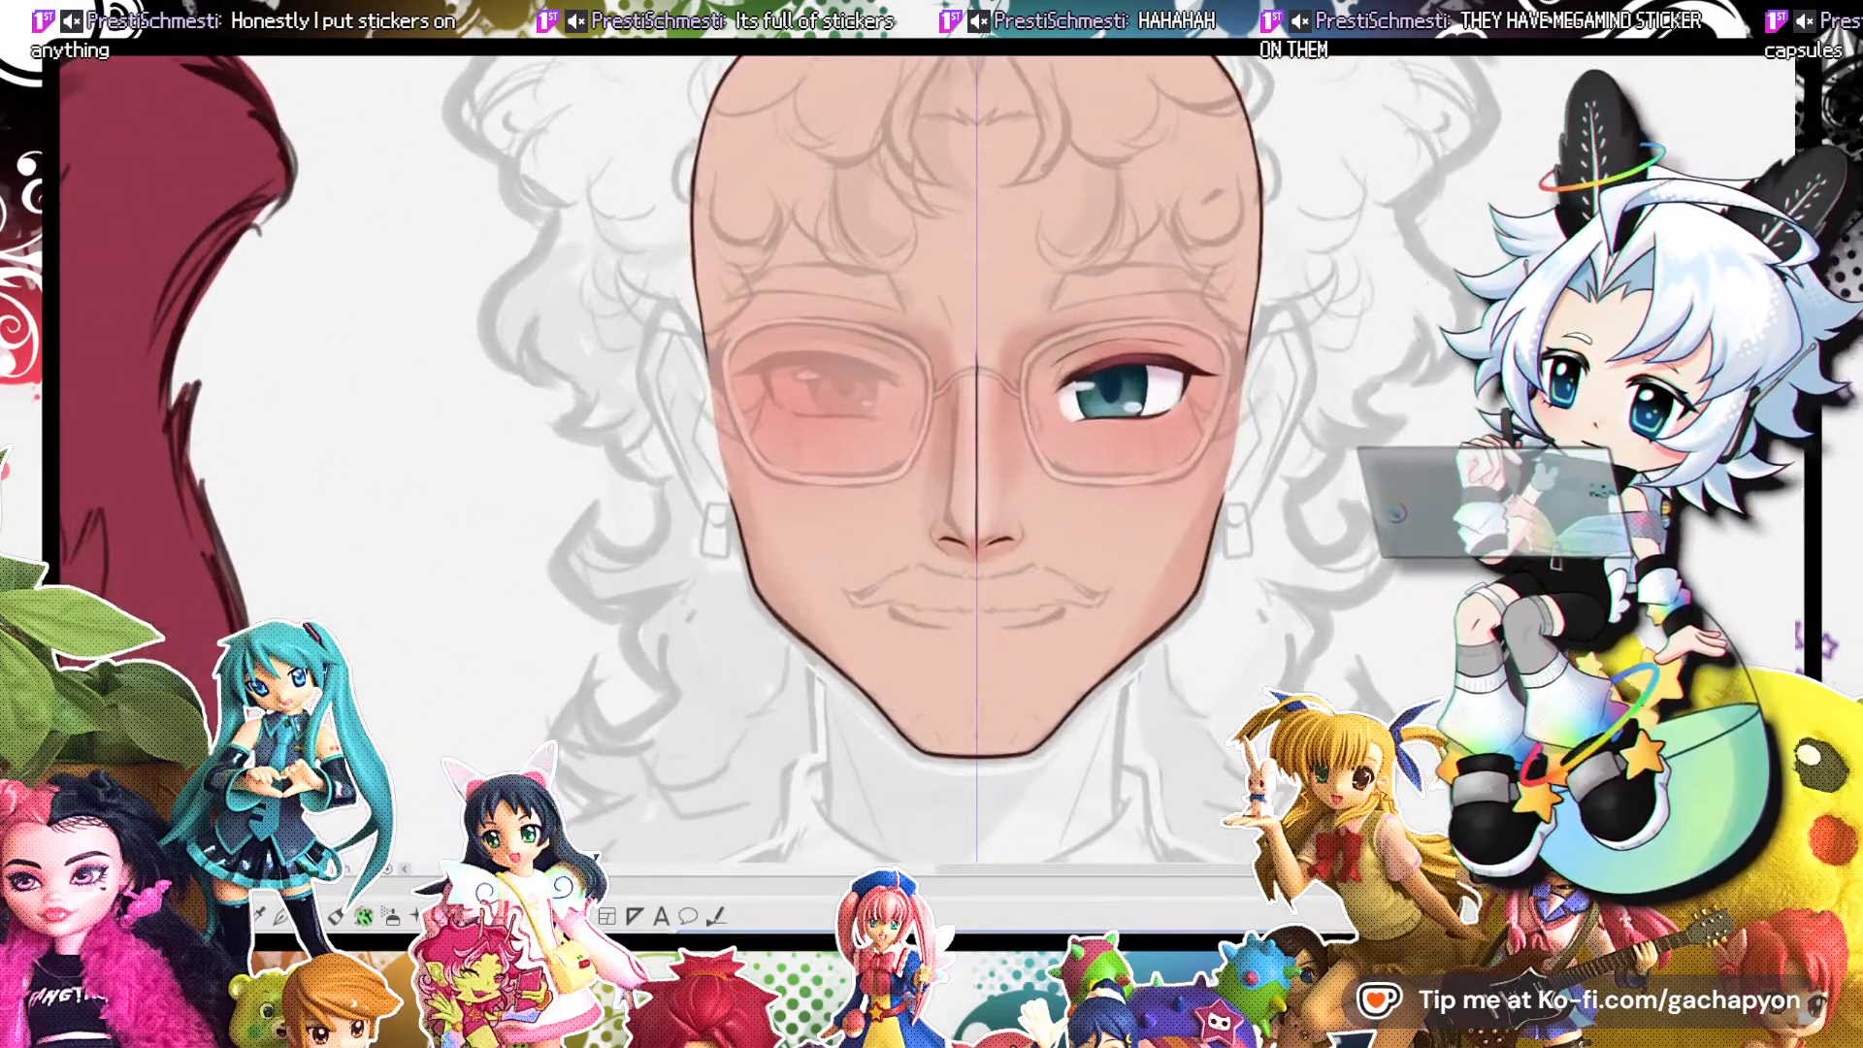
Check the sketched eyes with the painted eye temporarily hidden, on the whole head and shoulders, and bring the painted eye back.
key("ctrl+z")
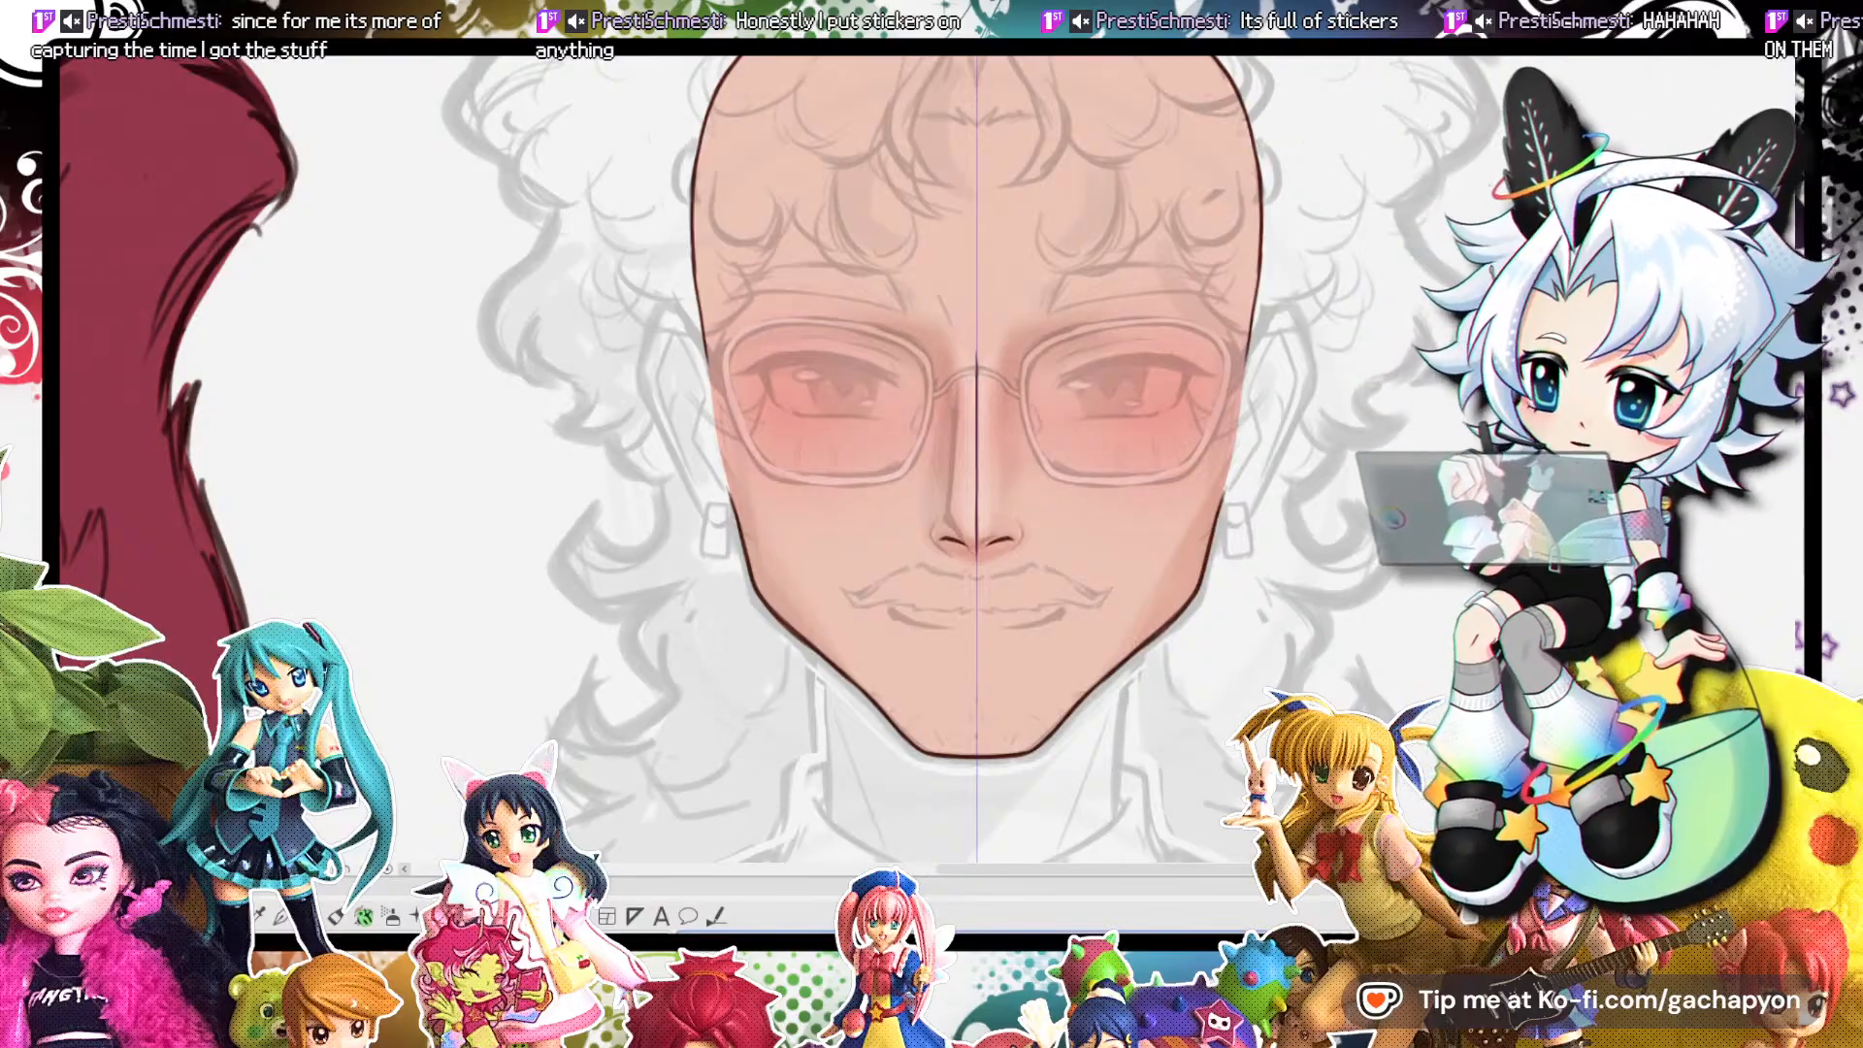
scroll(1048, 492, "down", 2)
scroll(1050, 493, "down", 2)
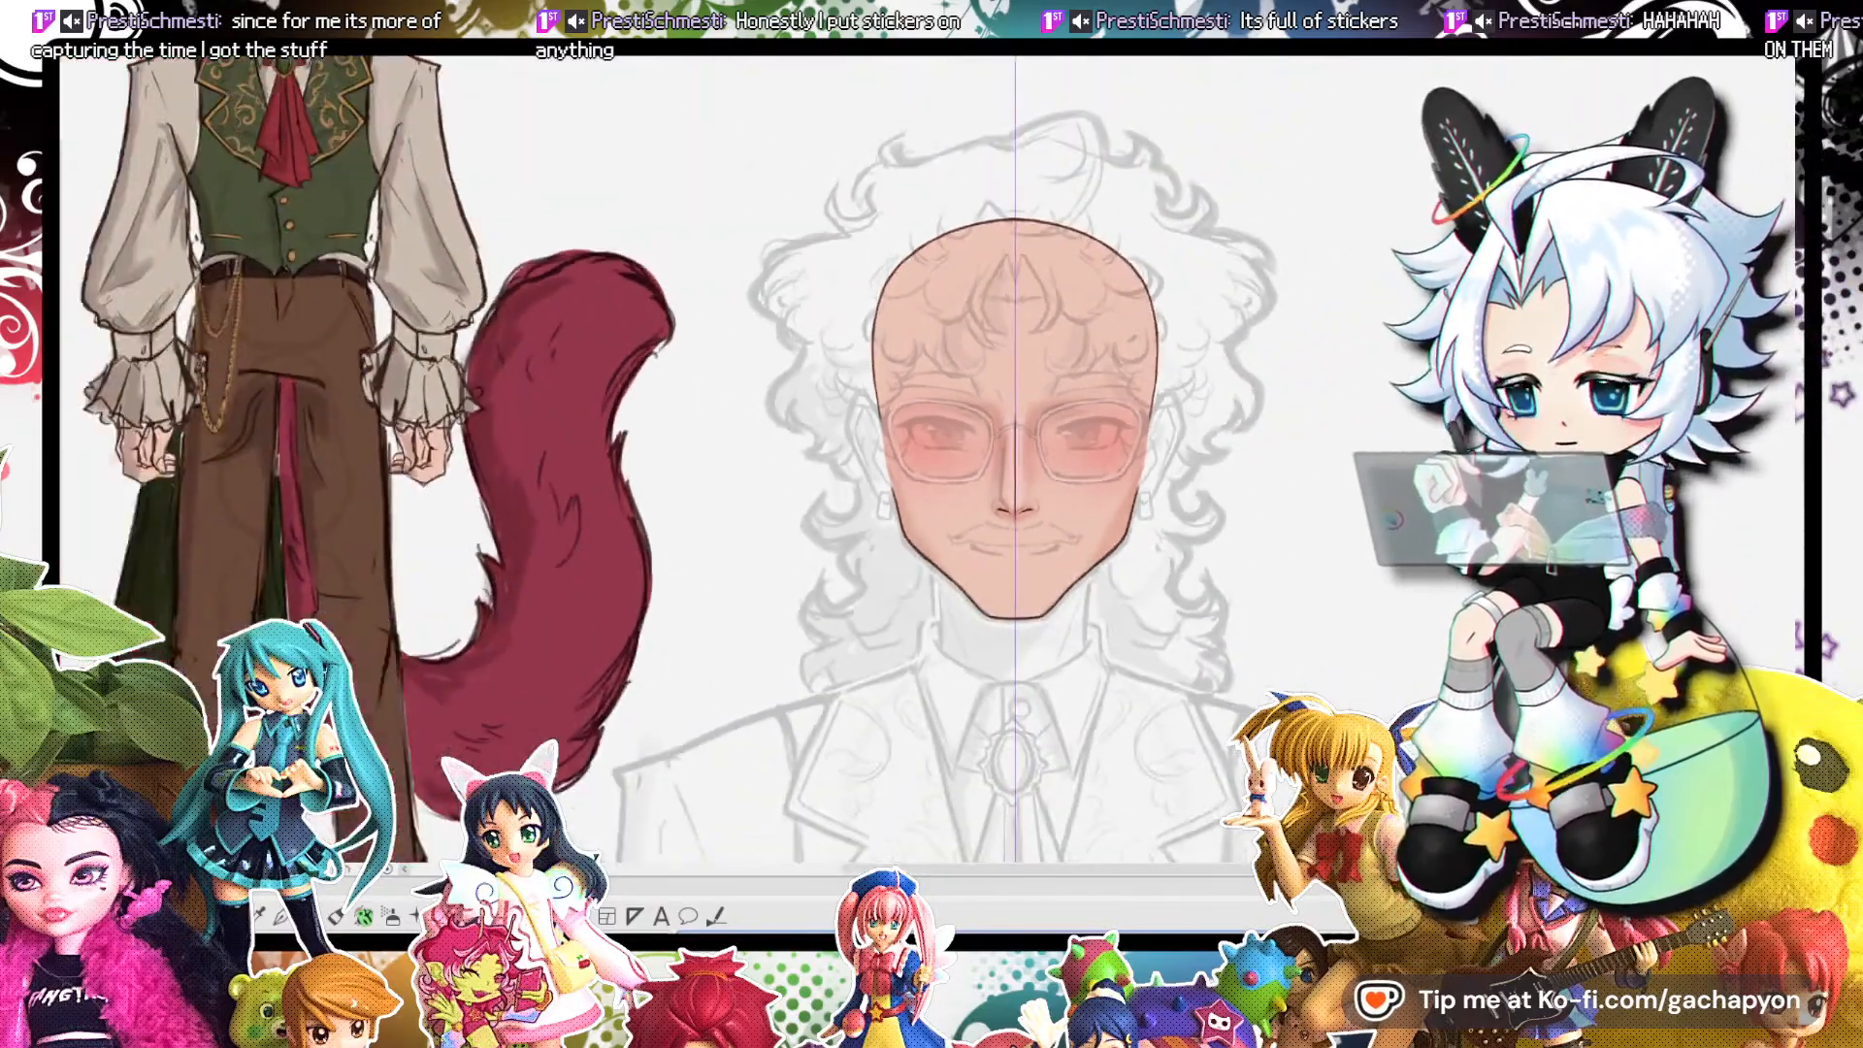
scroll(1014, 482, "up", 3)
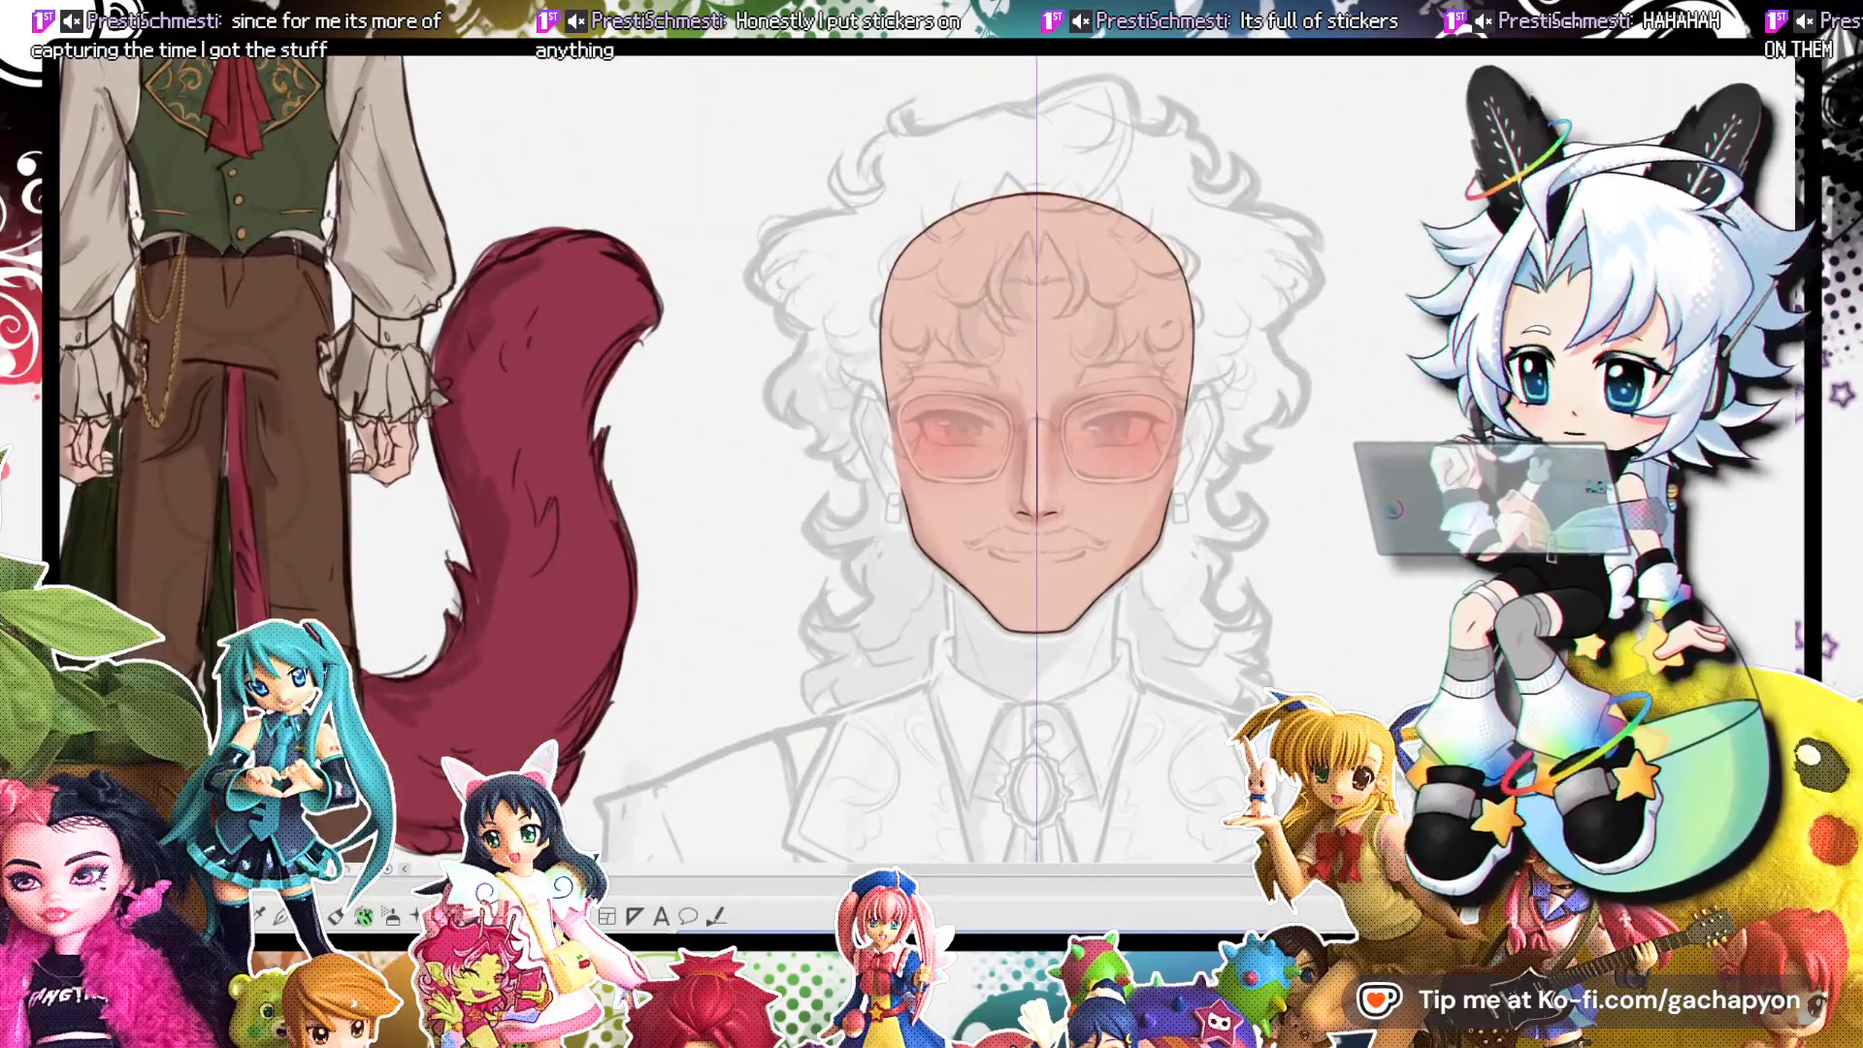
scroll(1087, 400, "up", 5)
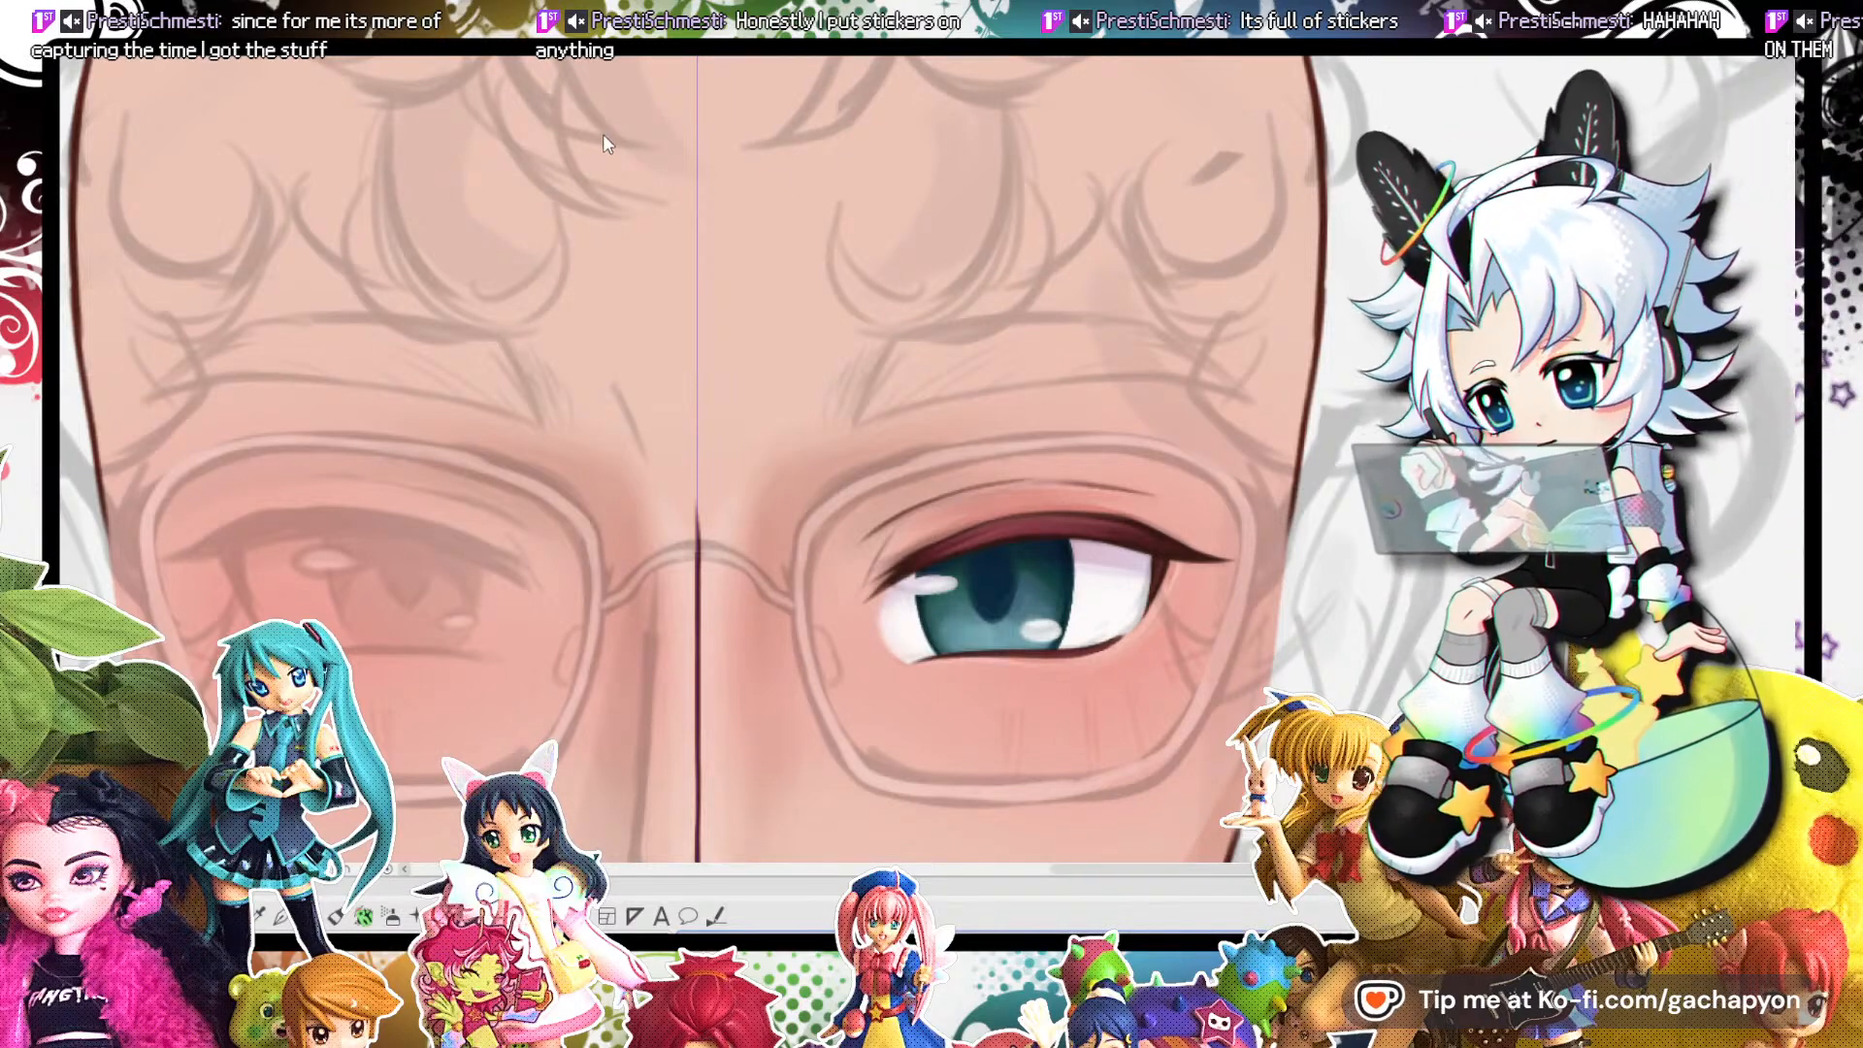
Outline both eyebrows over the sketch with mirrored dark red lines, with slanted inner ends, an arched upper edge and pointed outer tips.
left_click_drag(395, 341, 420, 640)
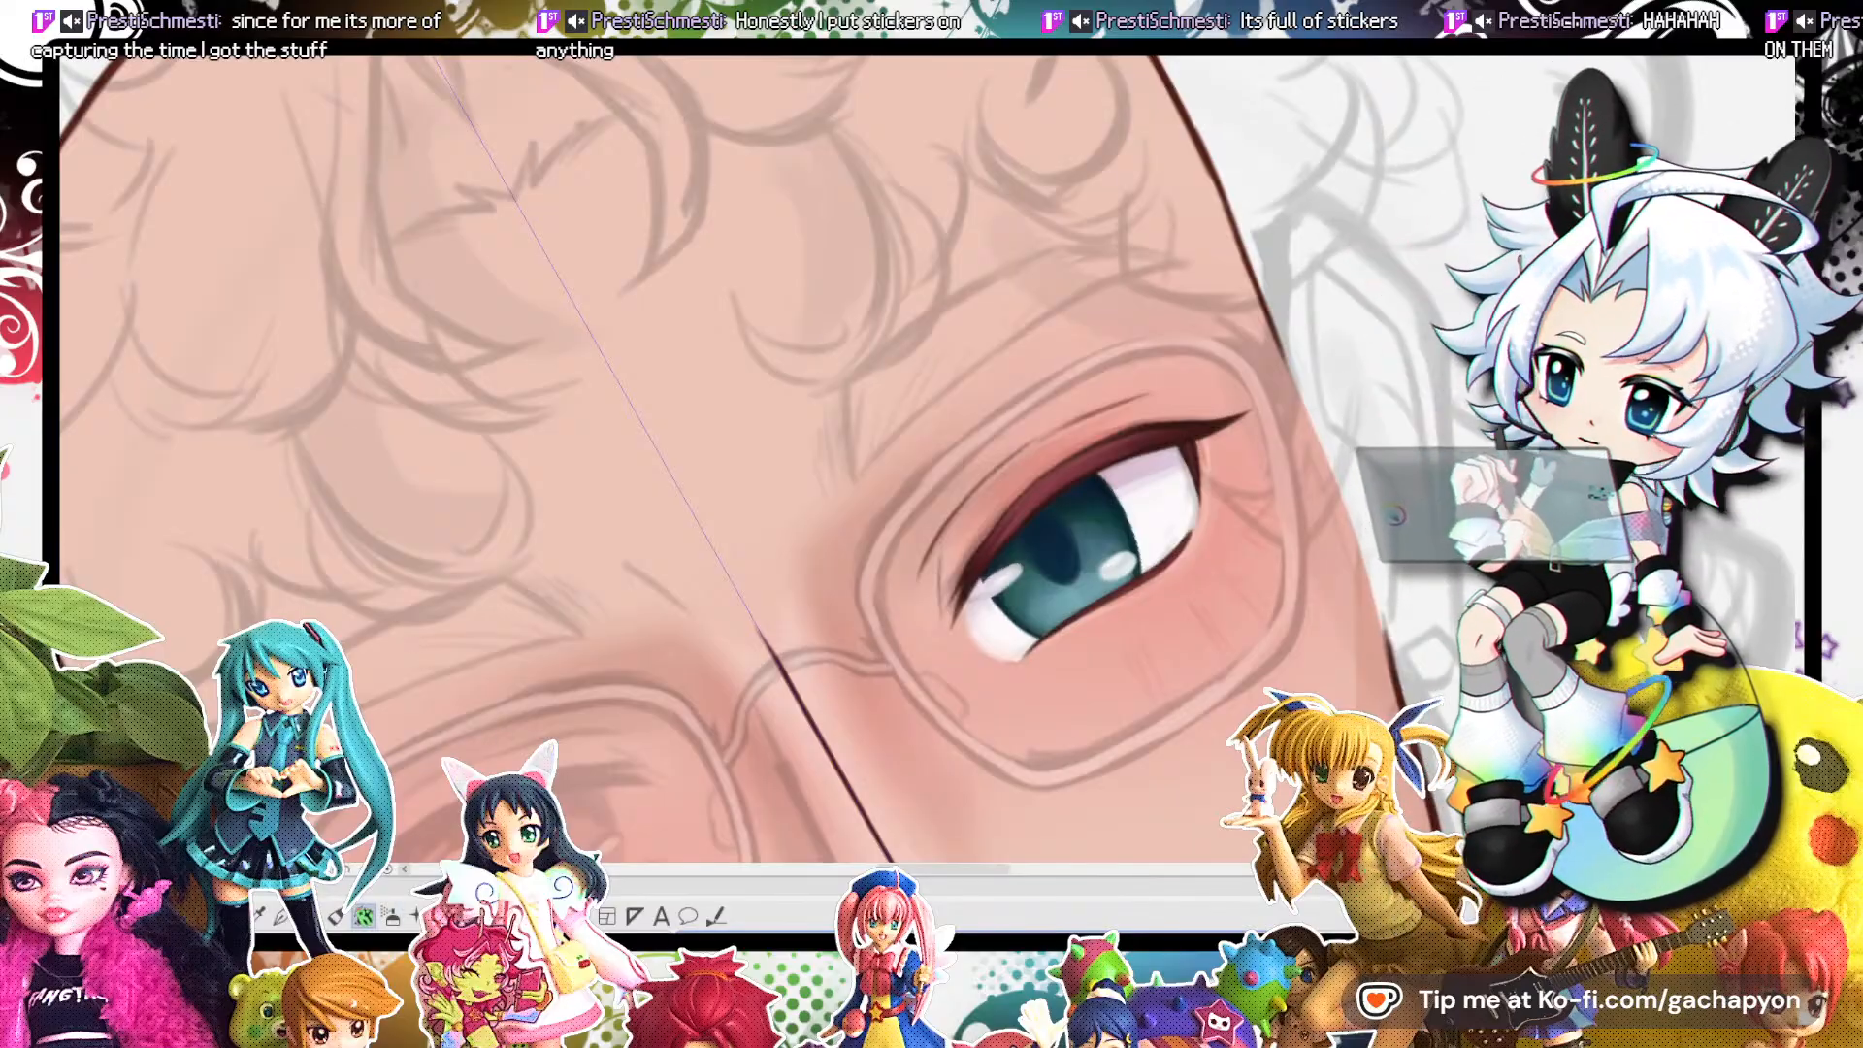
left_click(1784, 575)
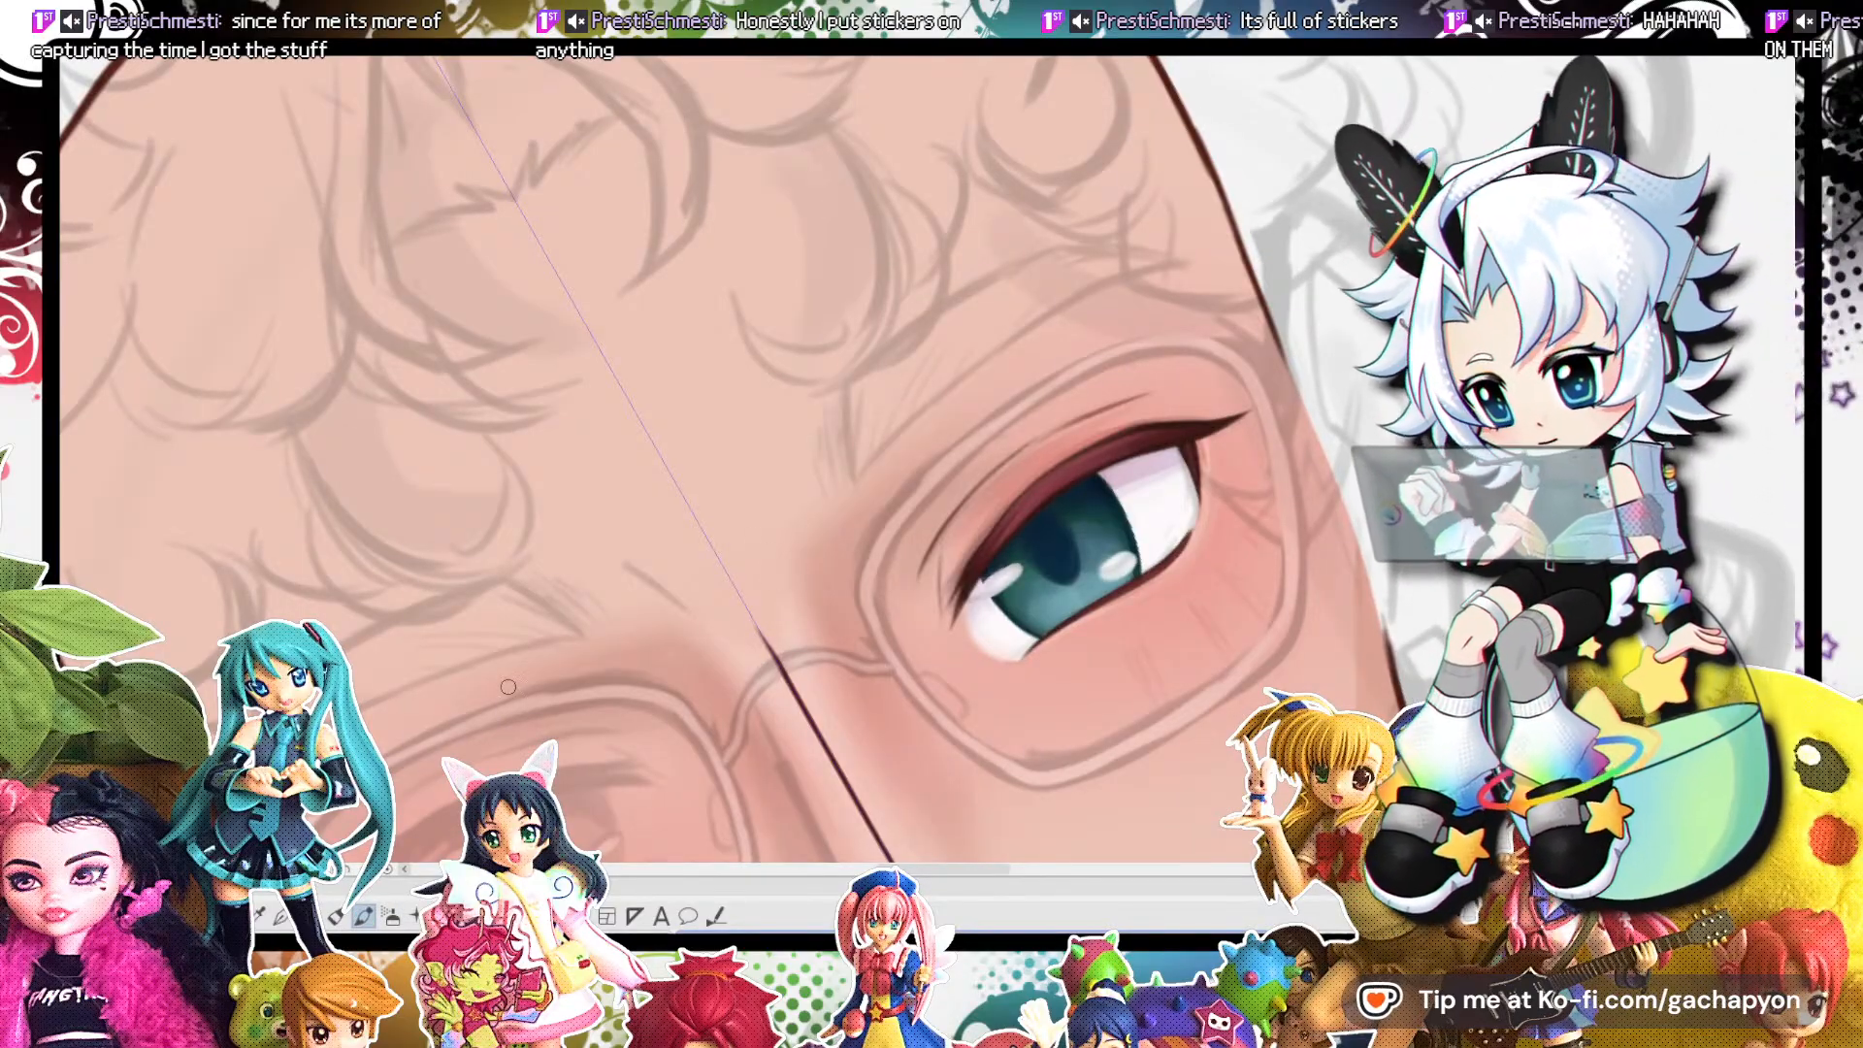
mouse_move(844, 390)
left_mouse_down()
mouse_move(848, 509)
mouse_move(849, 489)
left_mouse_up()
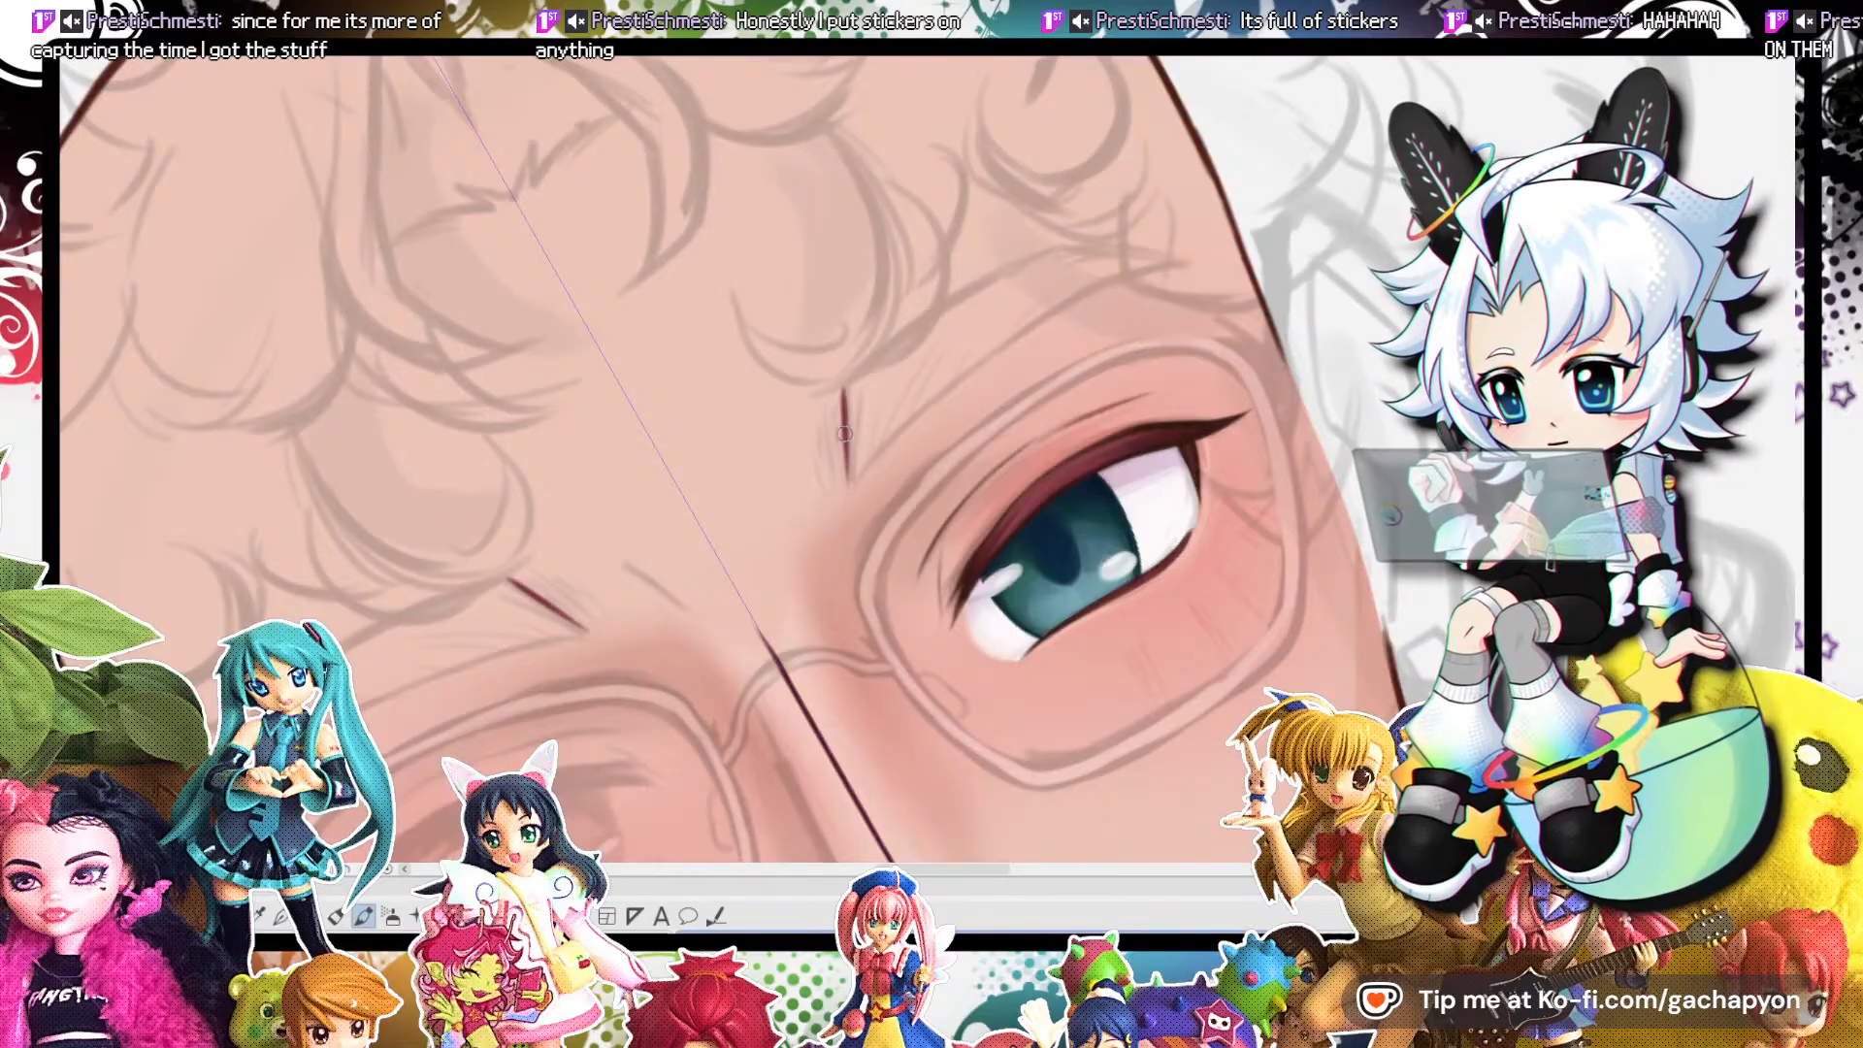
mouse_move(846, 424)
left_mouse_down()
mouse_move(850, 497)
mouse_move(902, 423)
left_mouse_up()
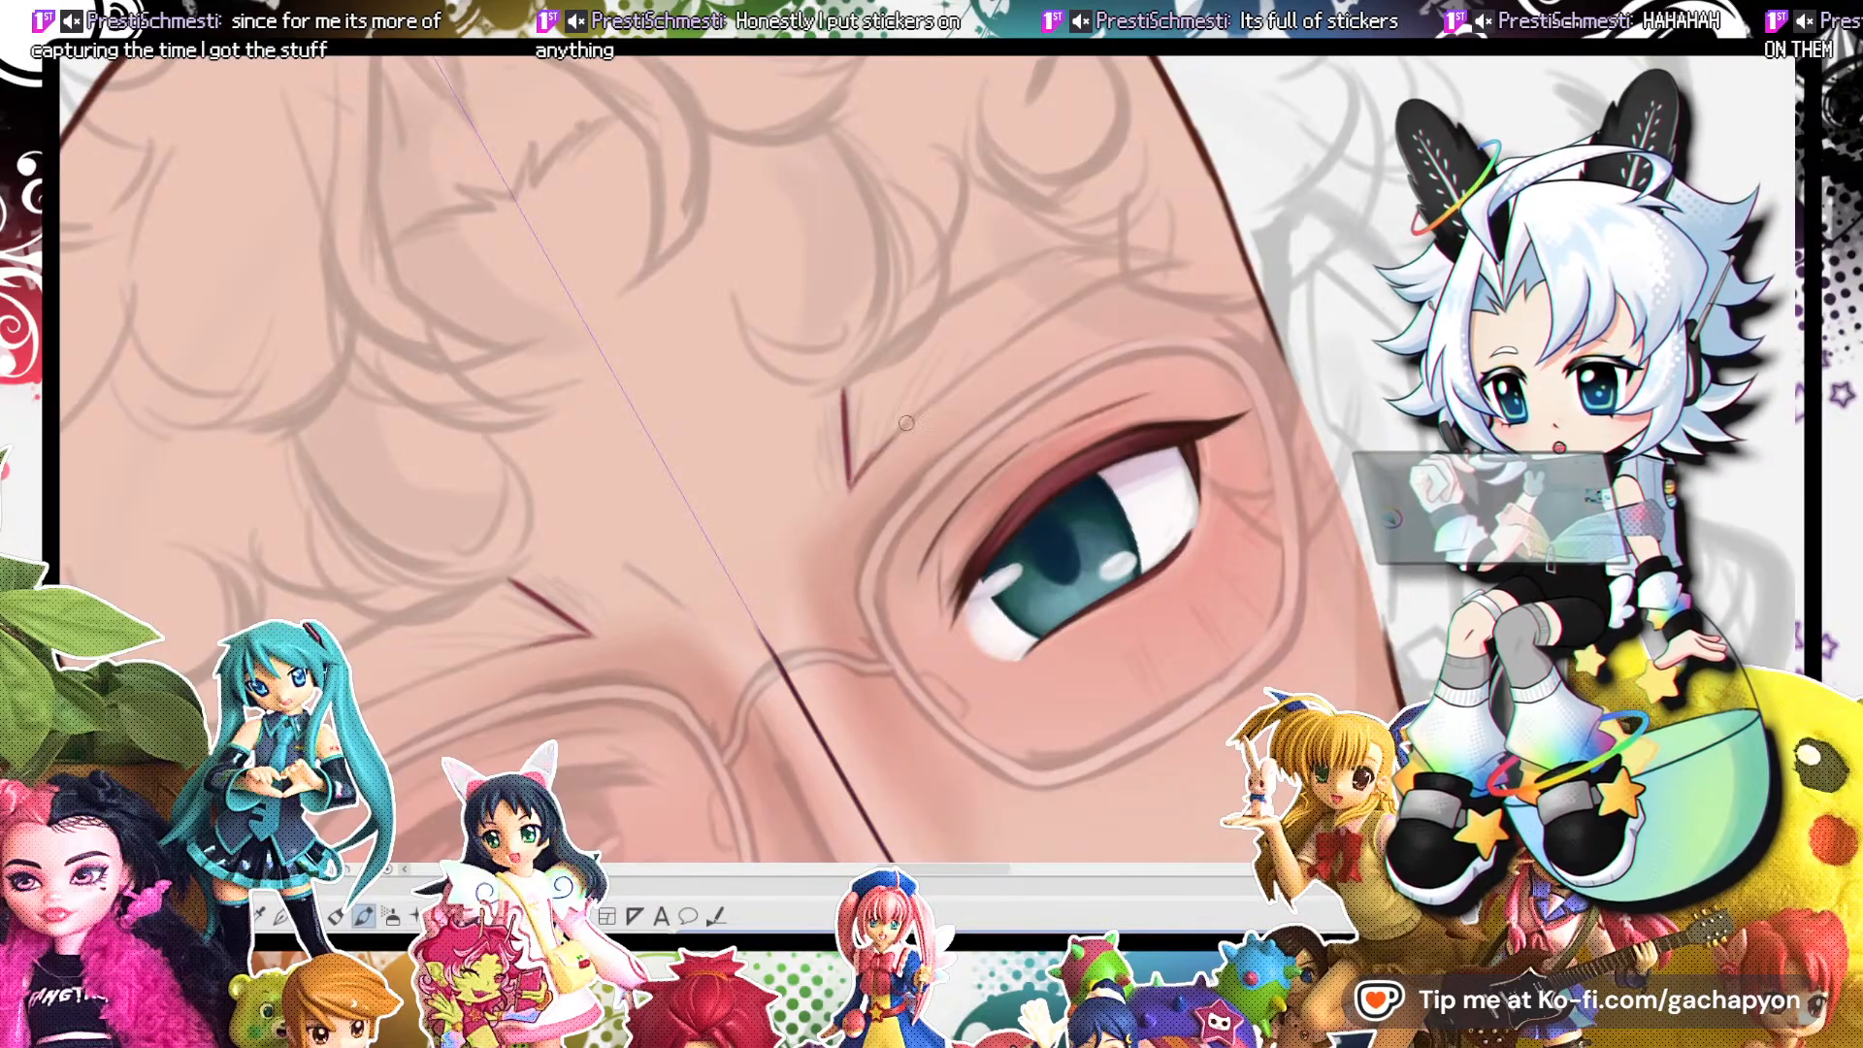
mouse_move(854, 481)
left_mouse_down()
mouse_move(1053, 313)
mouse_move(1195, 263)
left_mouse_up()
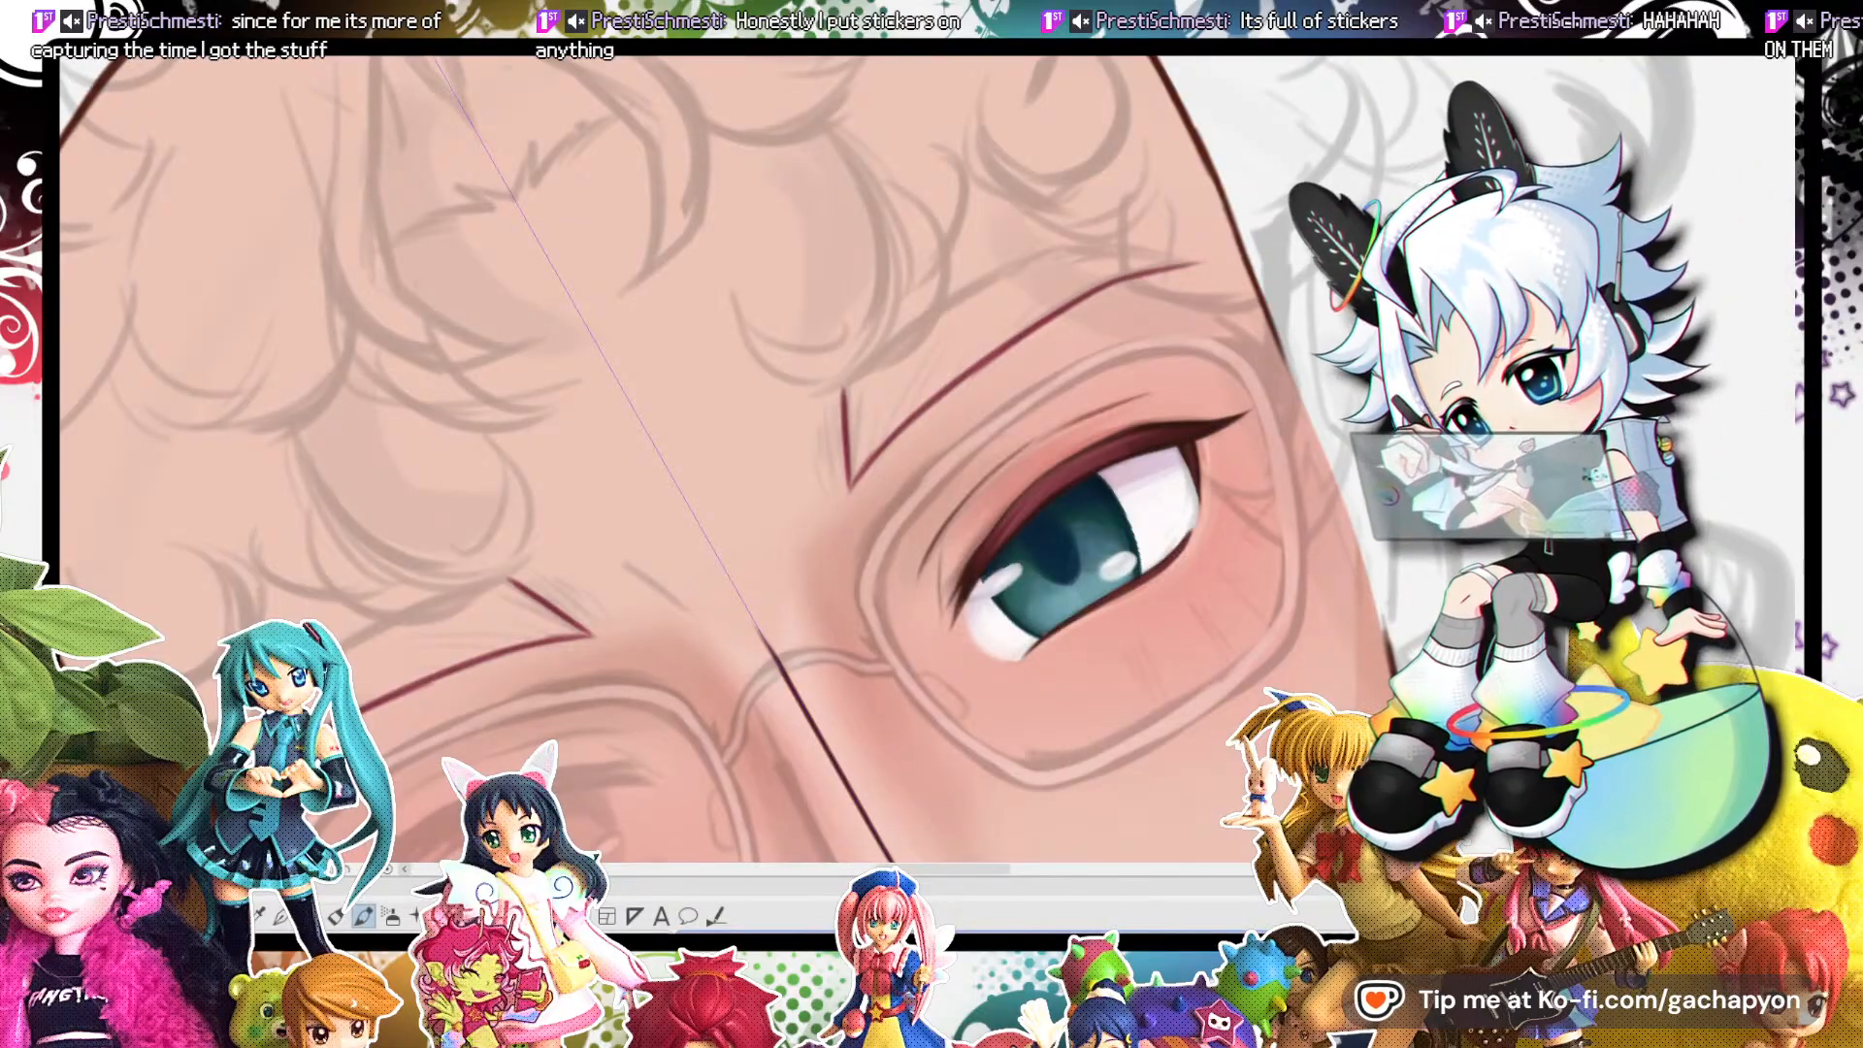
left_click_drag(844, 391, 986, 286)
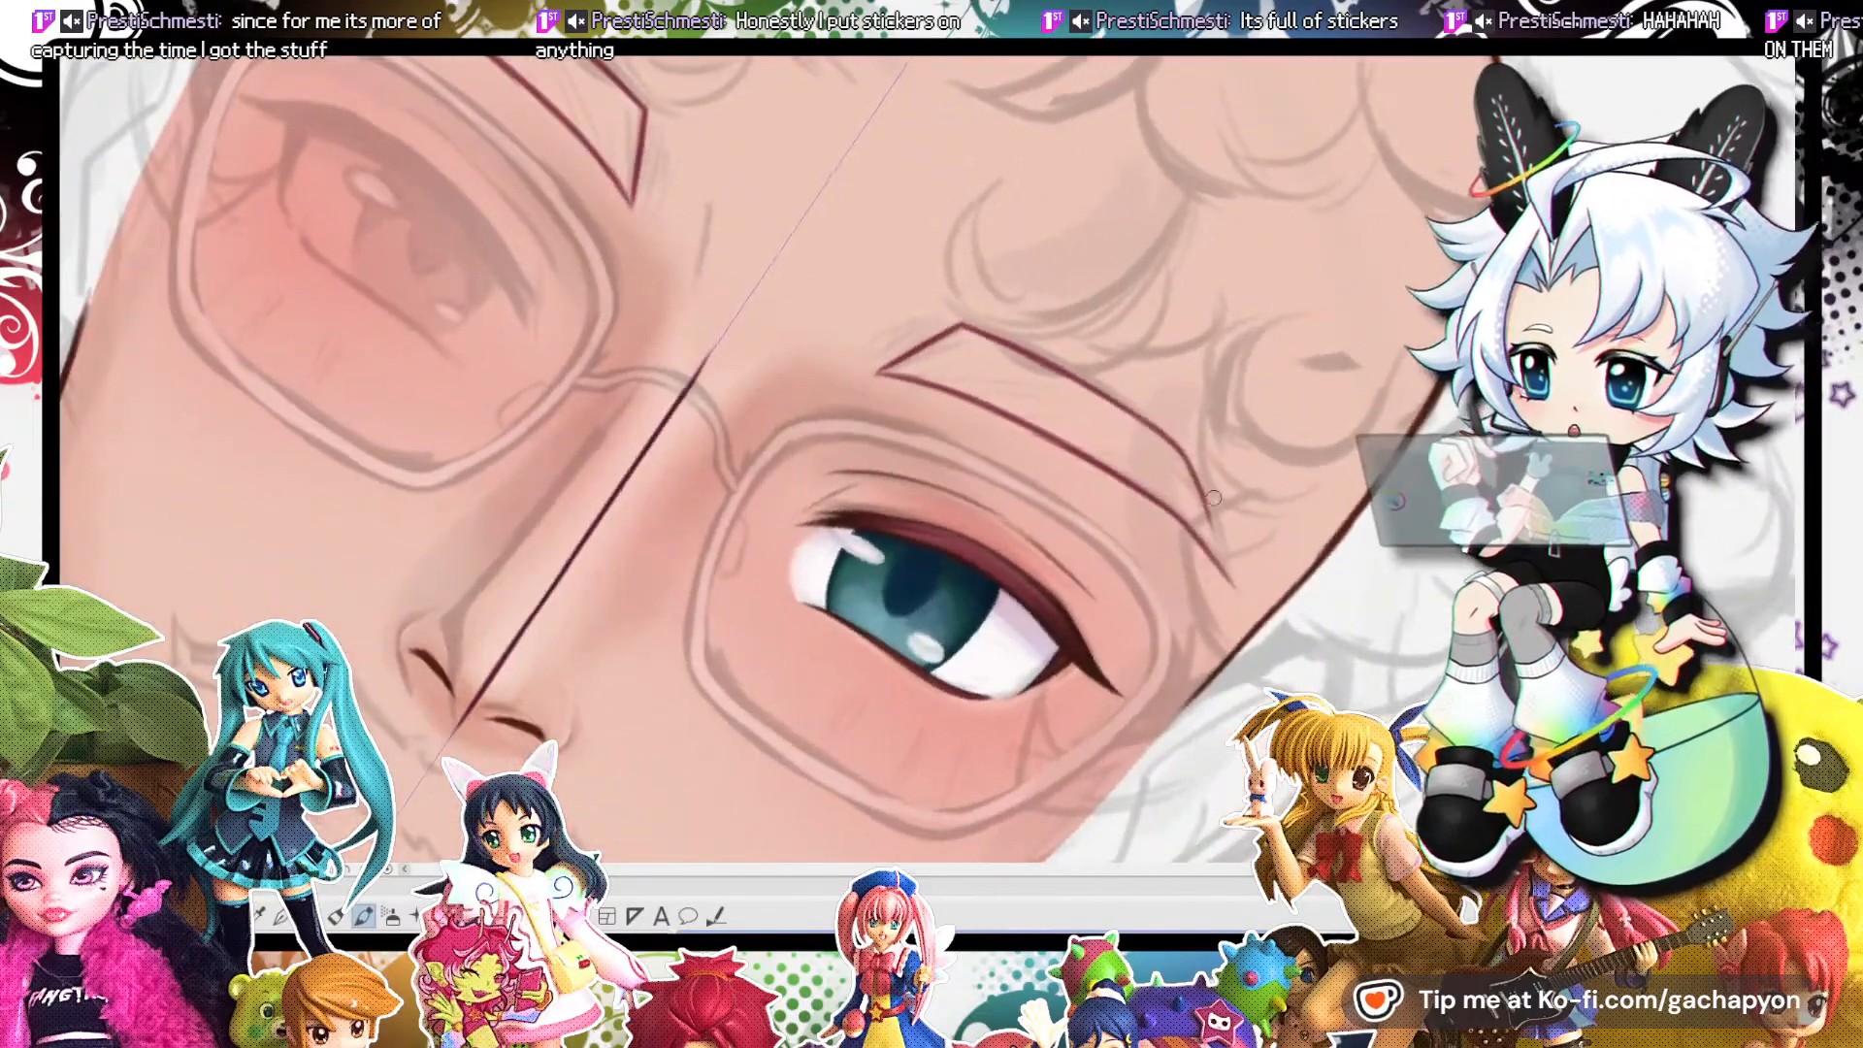
left_click_drag(1204, 492, 1231, 585)
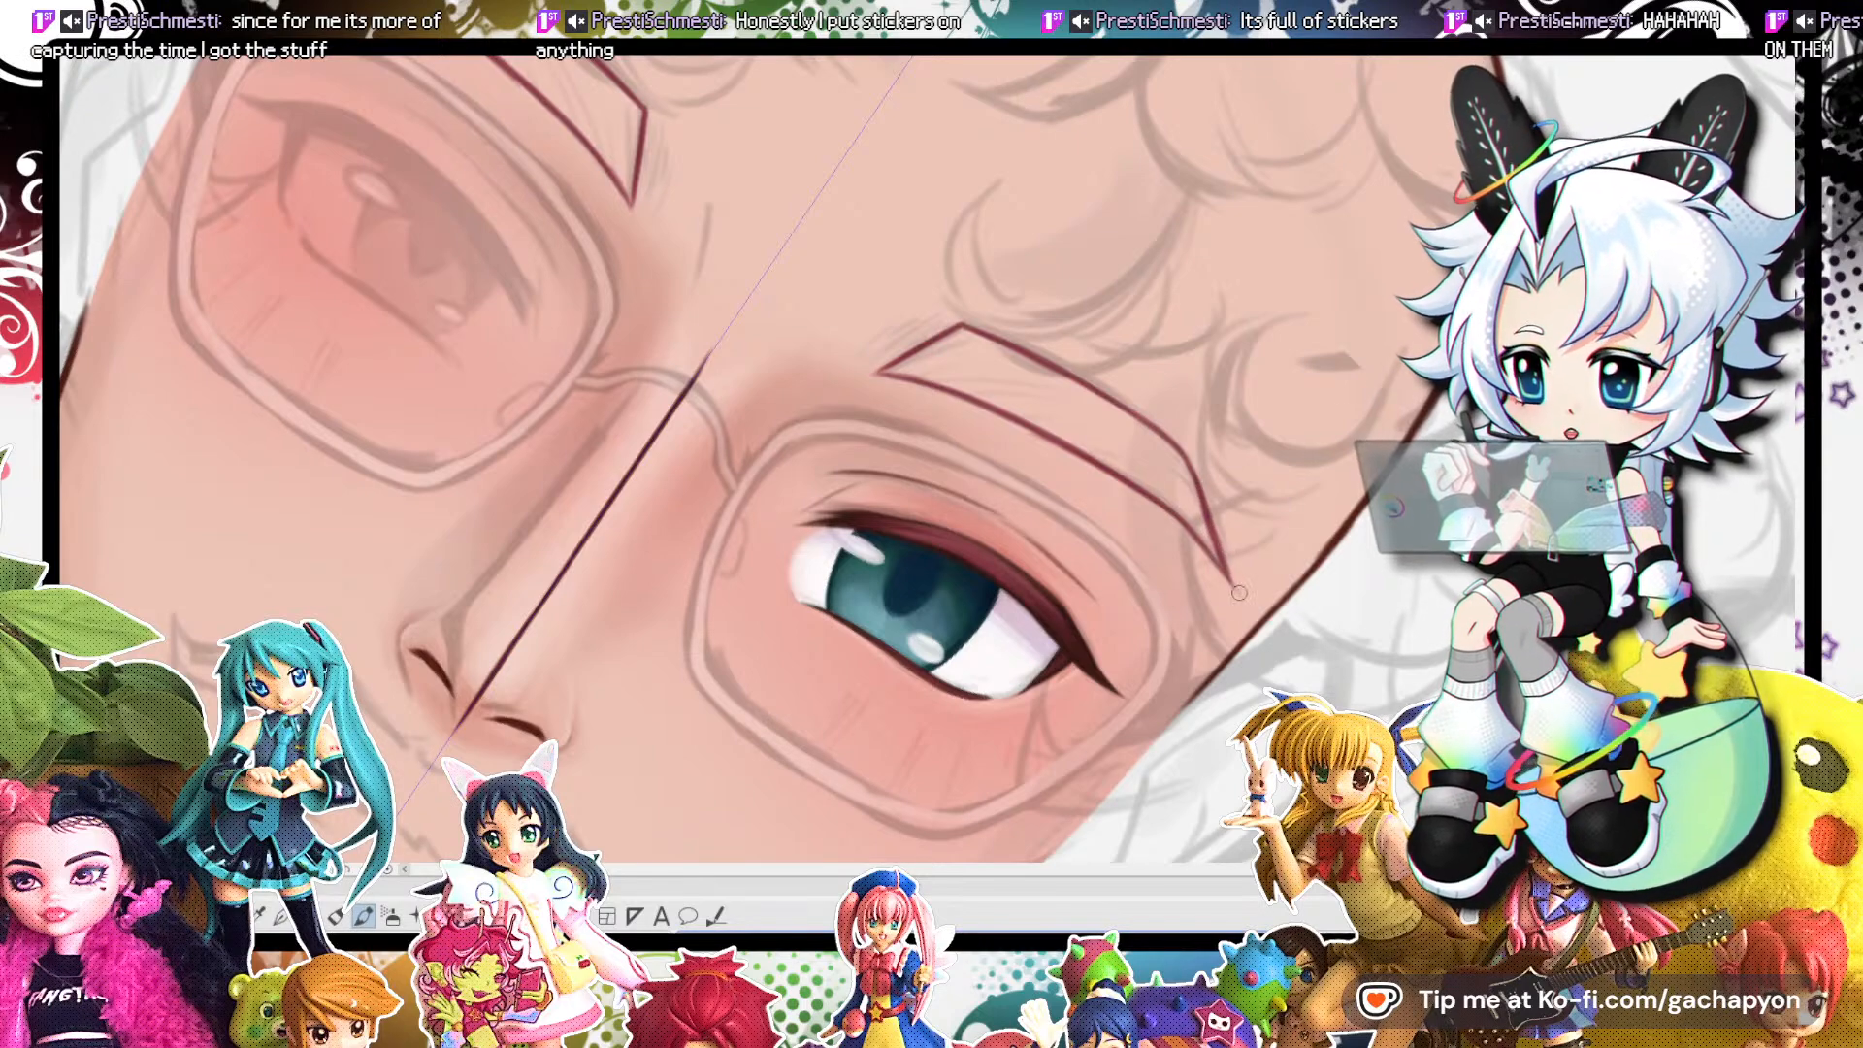
Fill the outlined eyebrows with solid dark red.
key("ctrl+at")
key("g")
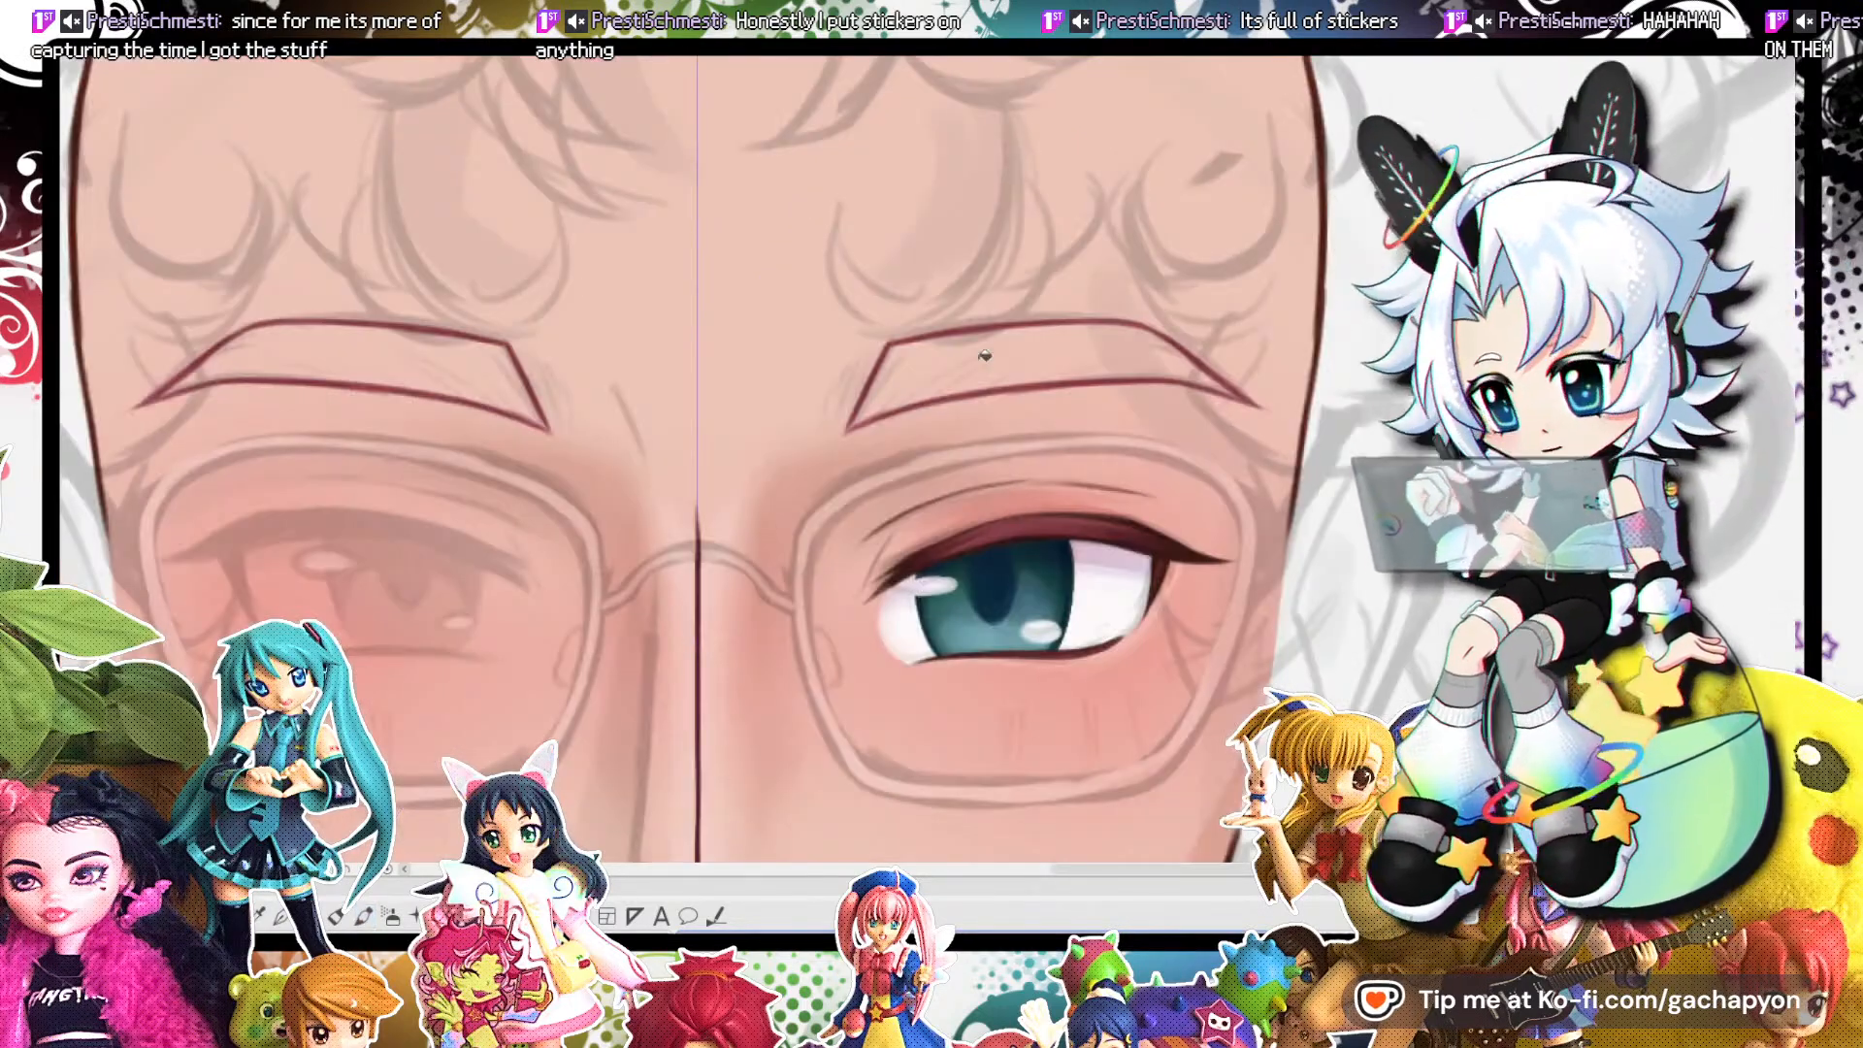
left_click(948, 383)
scroll(1016, 349, "down", 3)
scroll(1019, 208, "up", 1)
scroll(1019, 207, "up", 1)
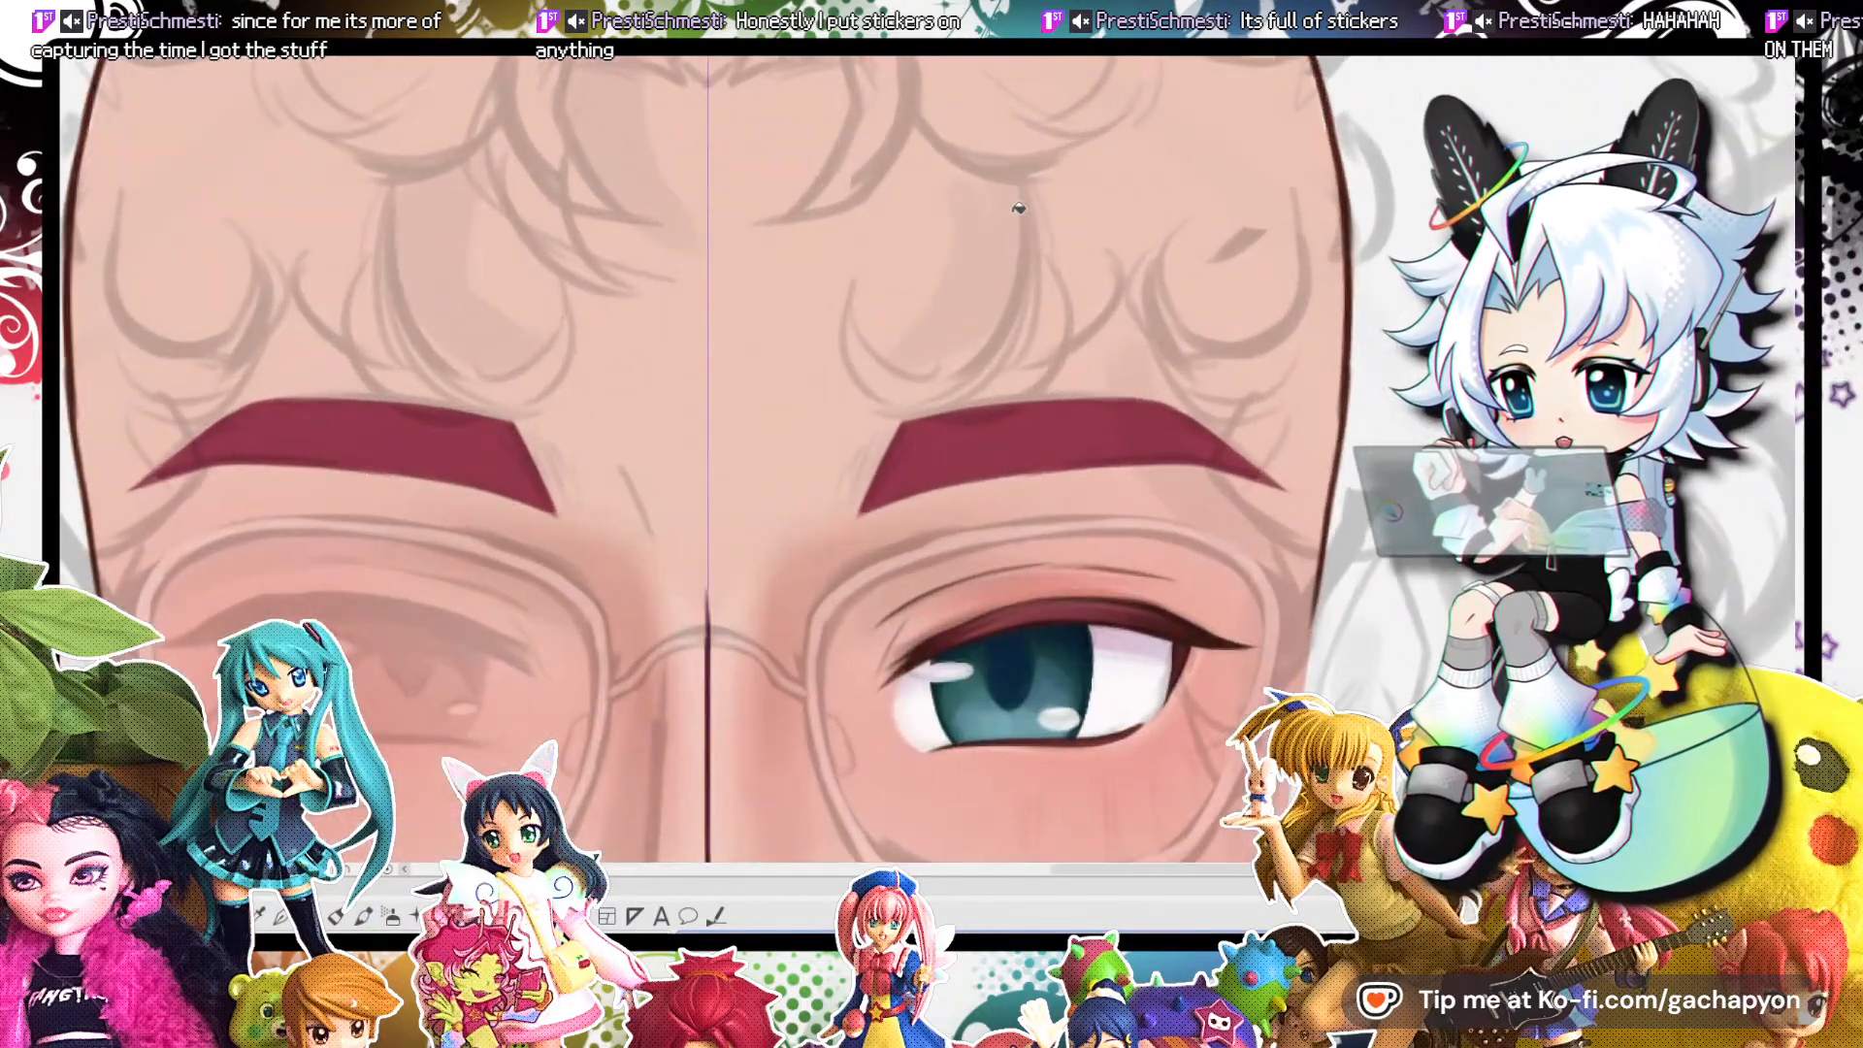
Add short, fine hair strokes along the inner ends of both eyebrows.
left_click(363, 915)
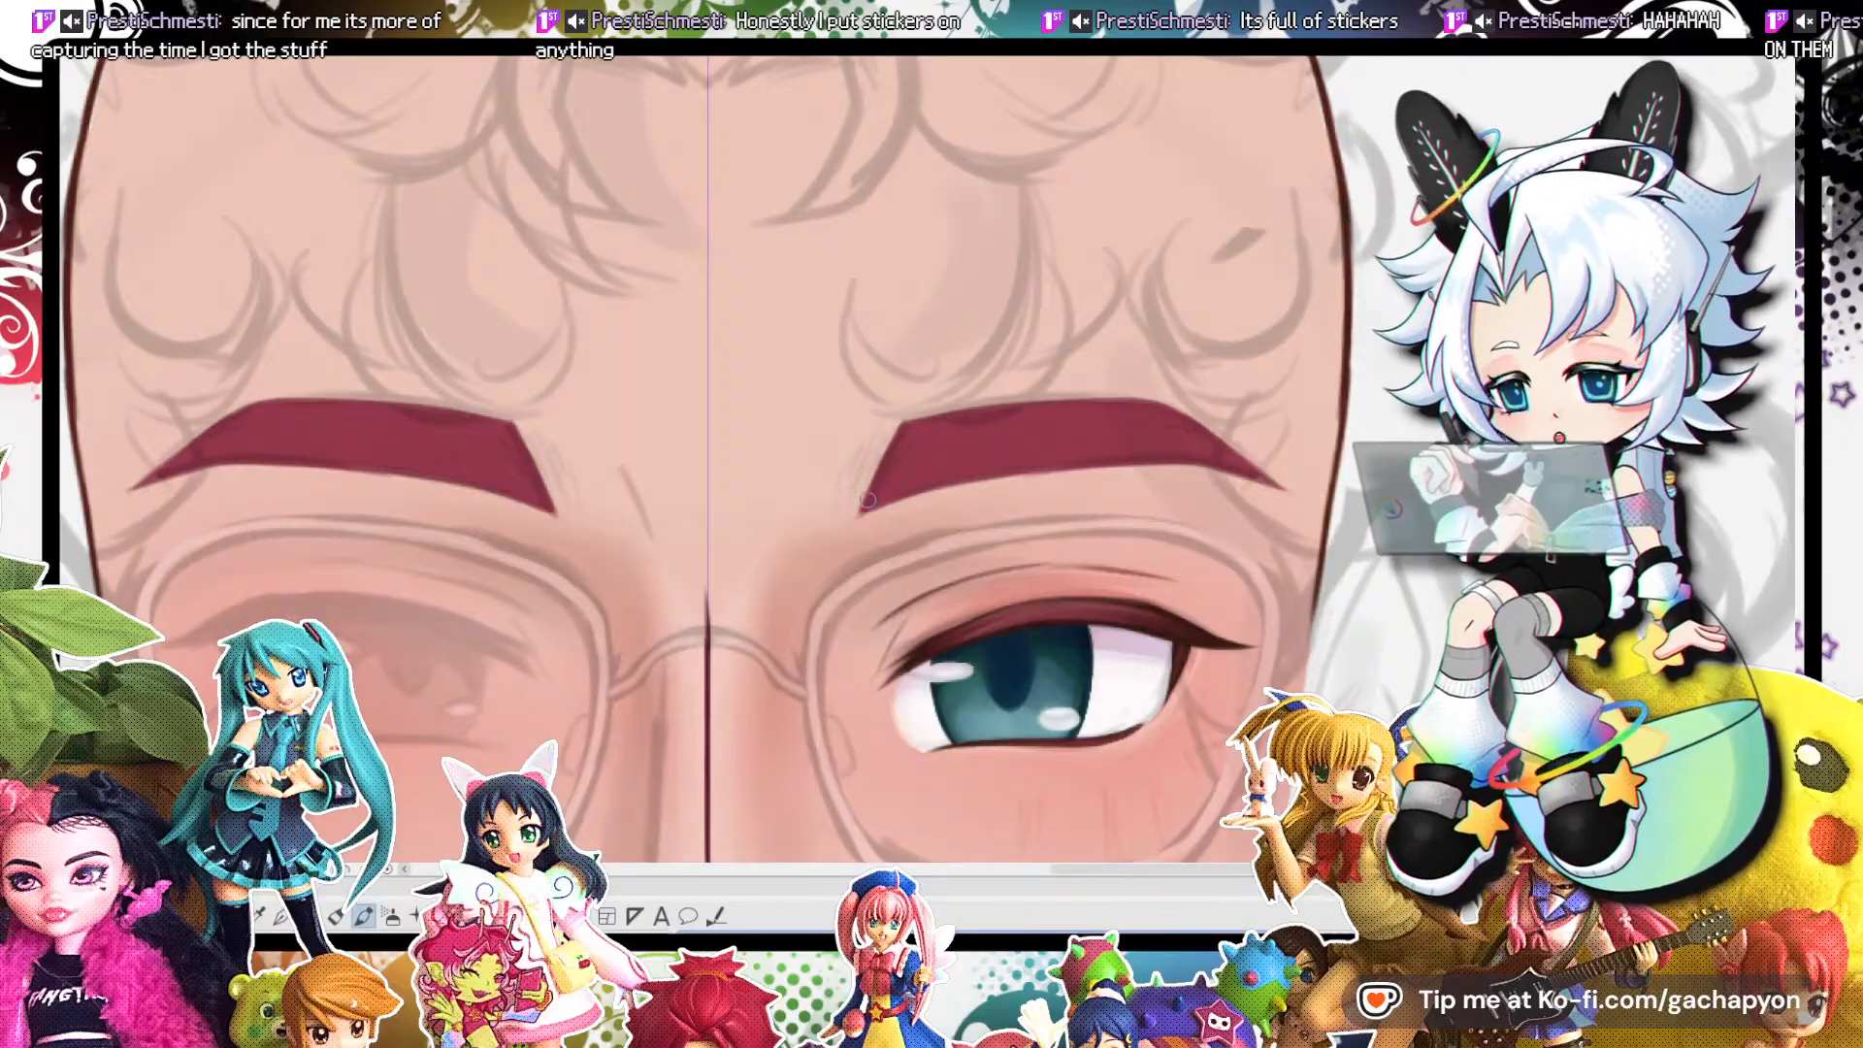
left_click_drag(854, 479, 874, 434)
left_click_drag(862, 493, 880, 450)
left_click_drag(862, 496, 894, 434)
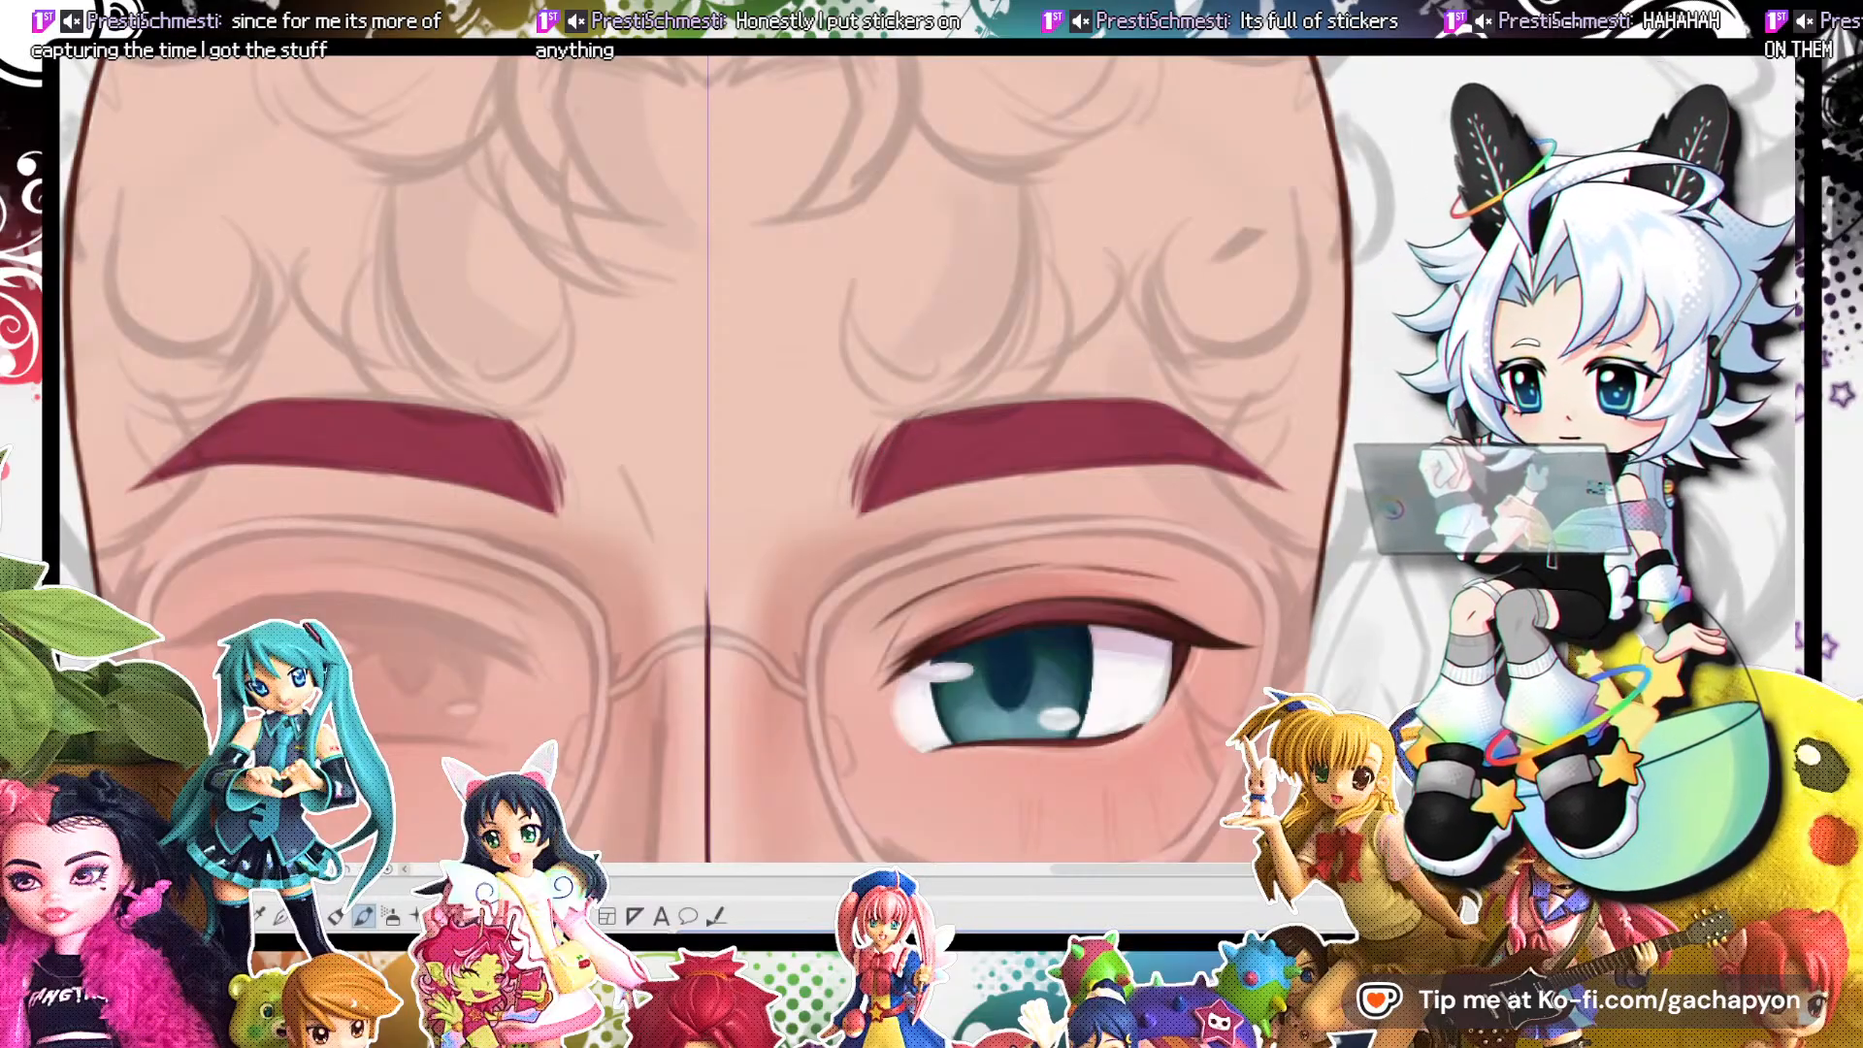
mouse_move(860, 504)
left_mouse_down()
mouse_move(885, 430)
mouse_move(870, 474)
left_mouse_up()
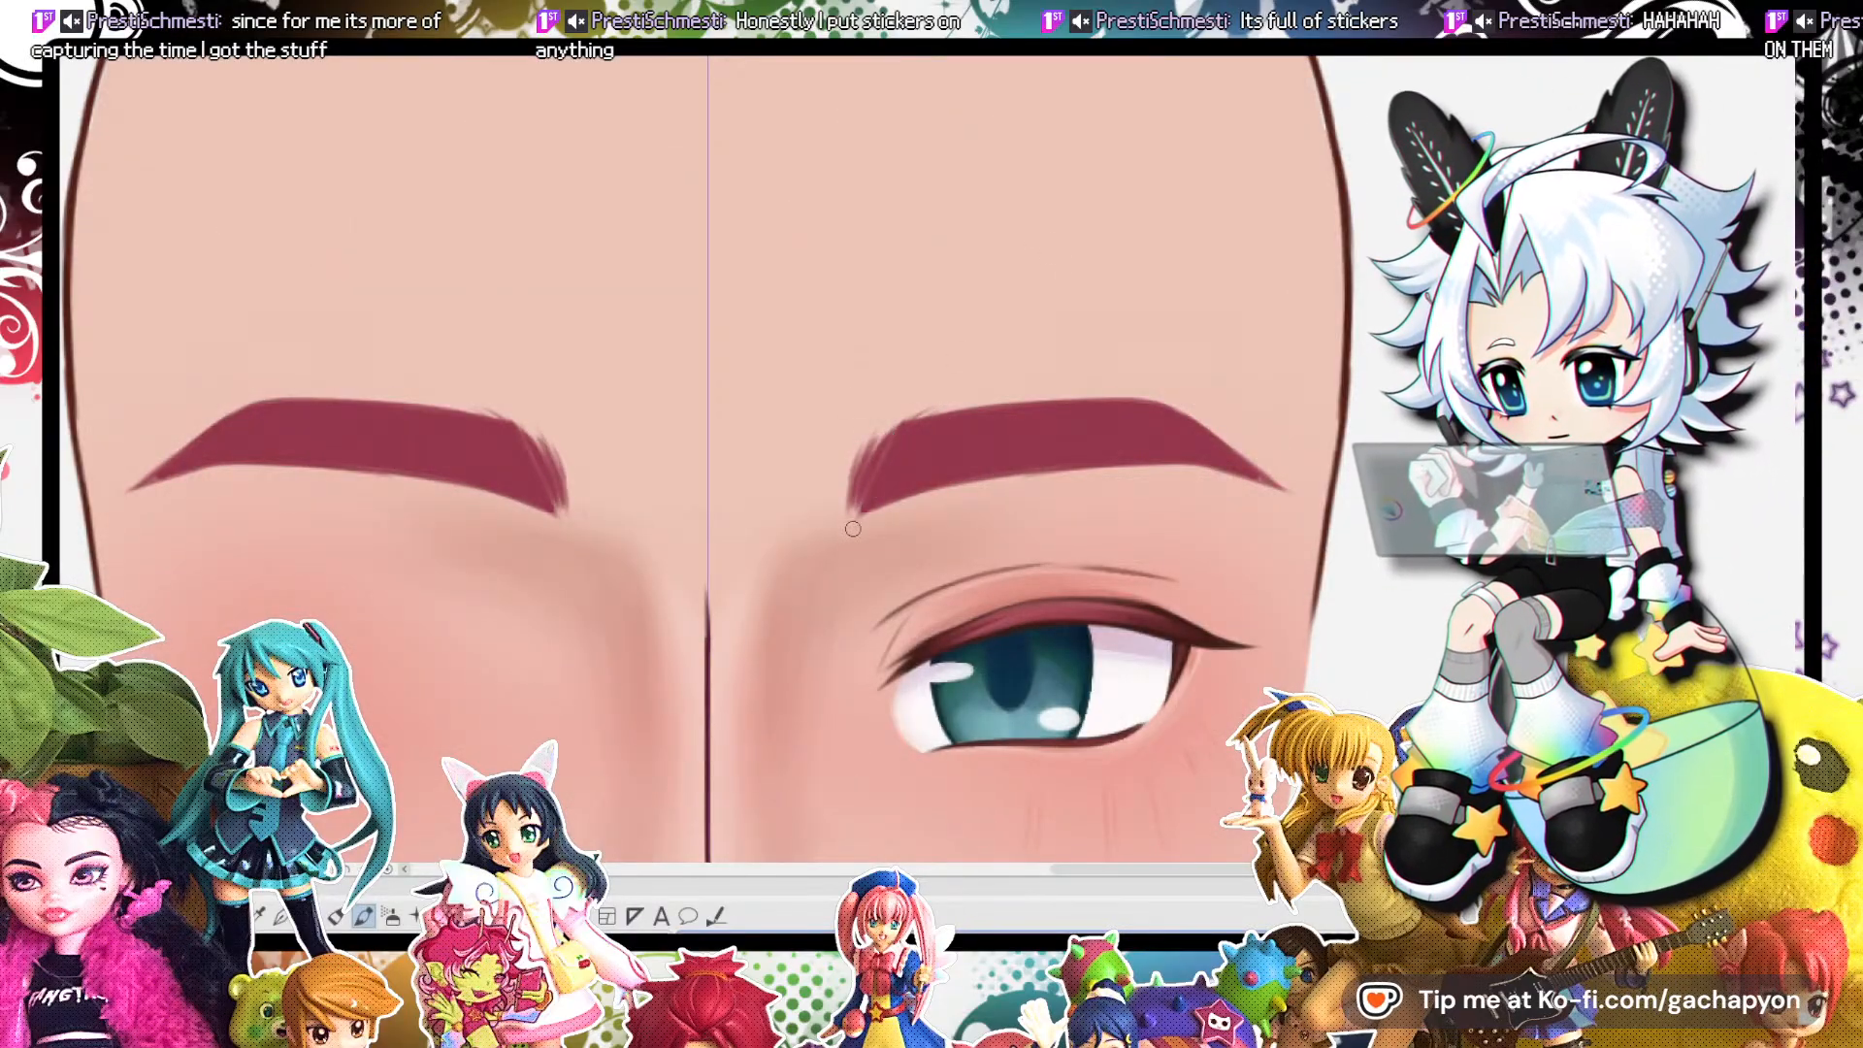
Add fine hair strokes along the eyebrows' upper edge and check them against the sketch on the face.
left_click_drag(1082, 390, 980, 406)
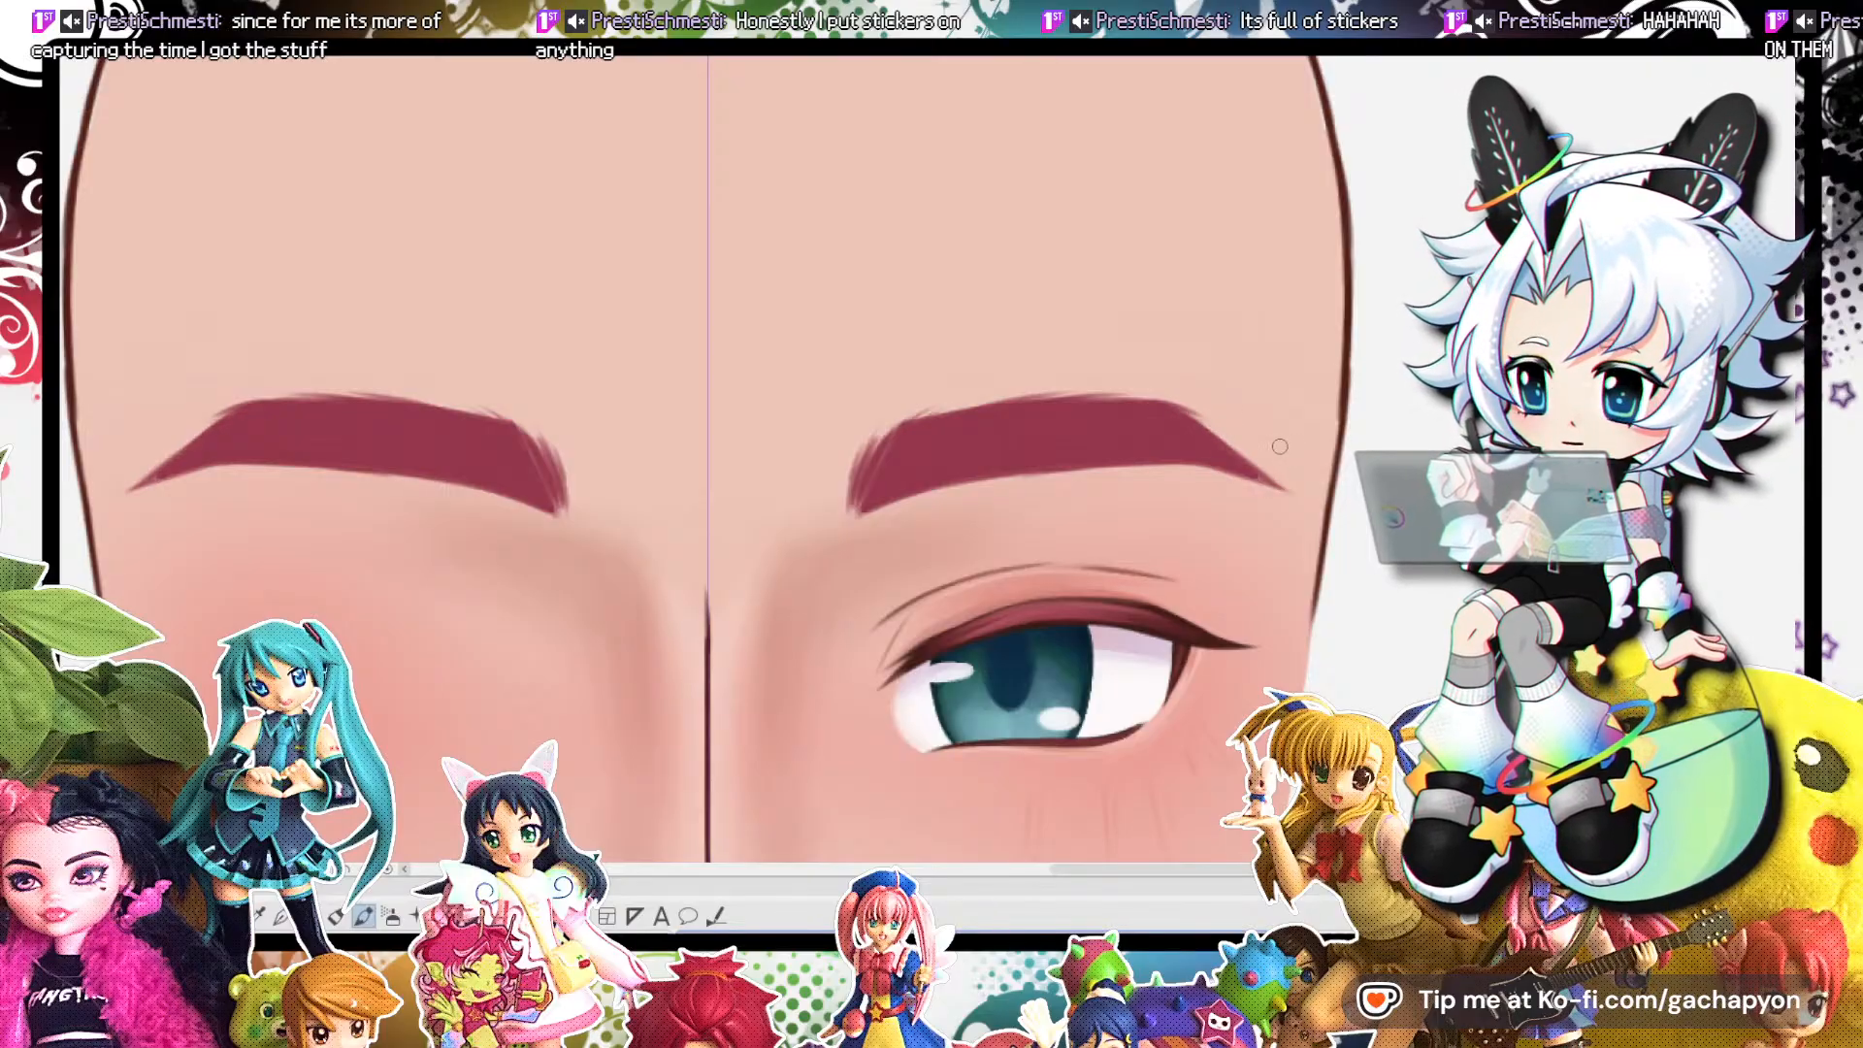
scroll(1261, 424, "down", 5)
scroll(1184, 417, "up", 4)
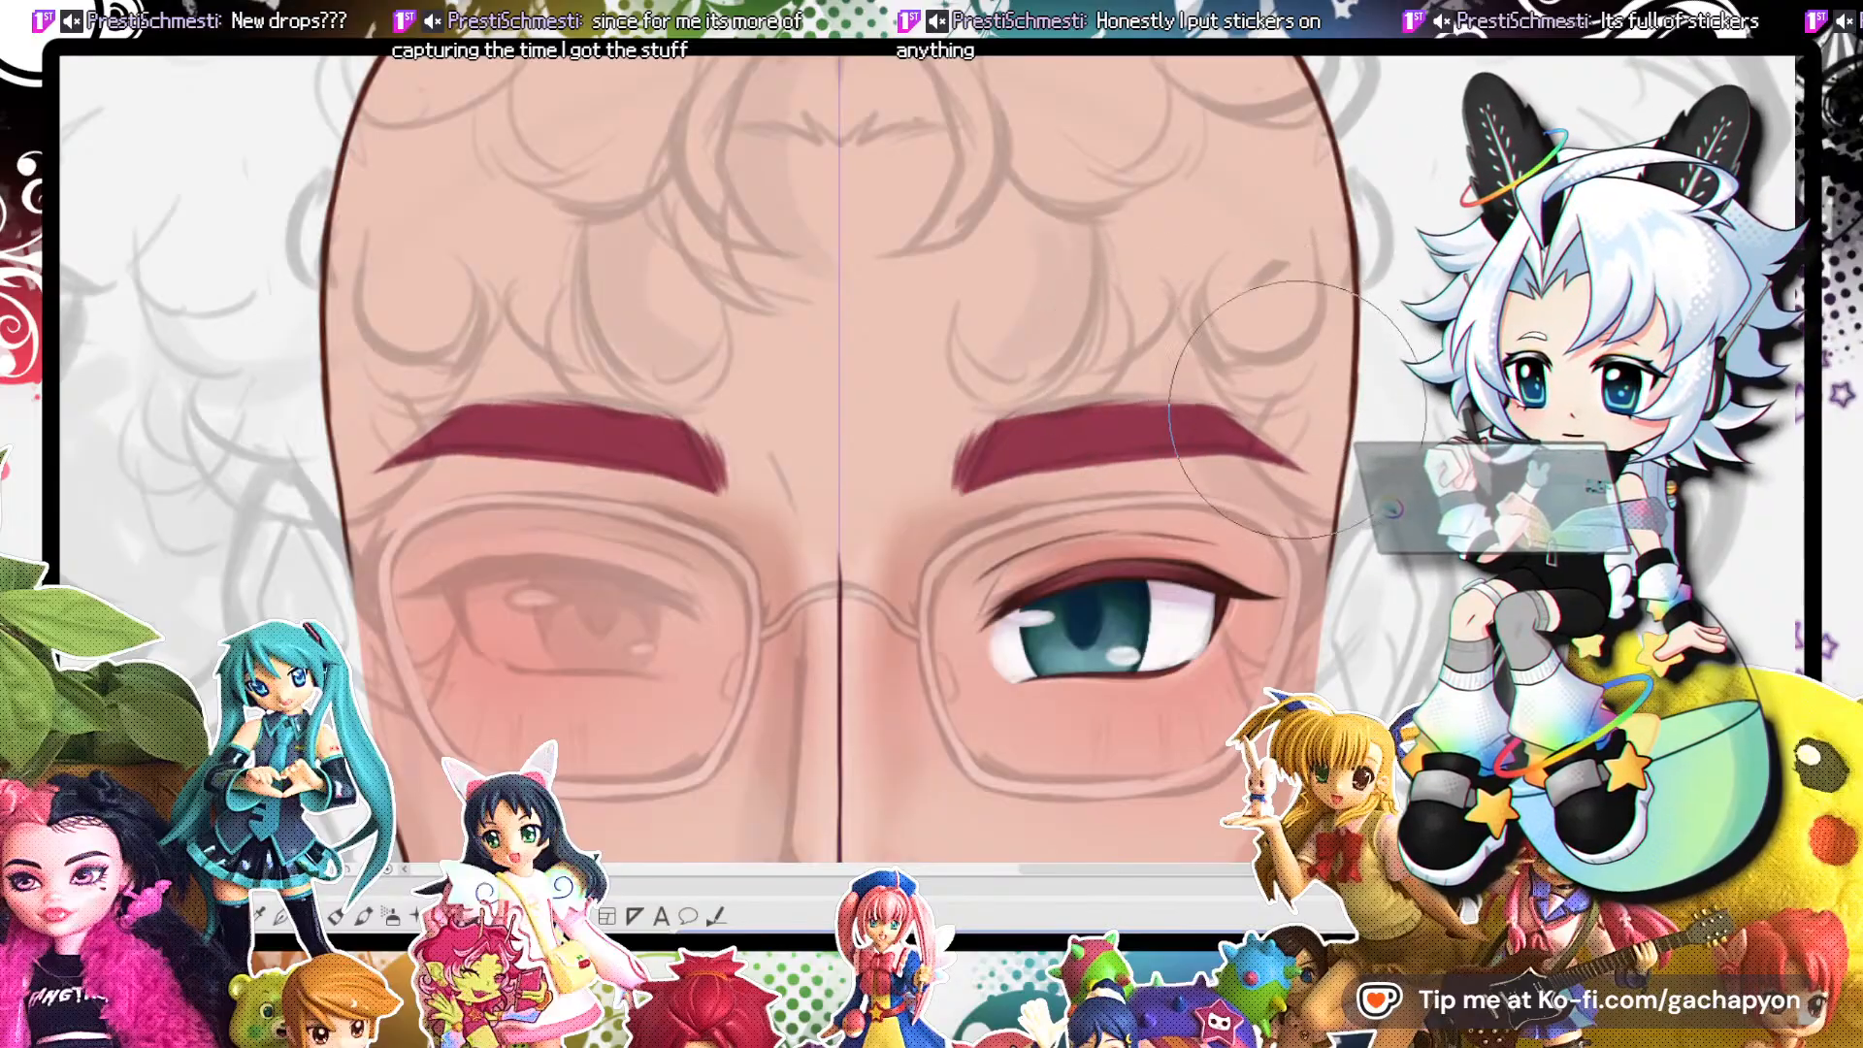
key("p")
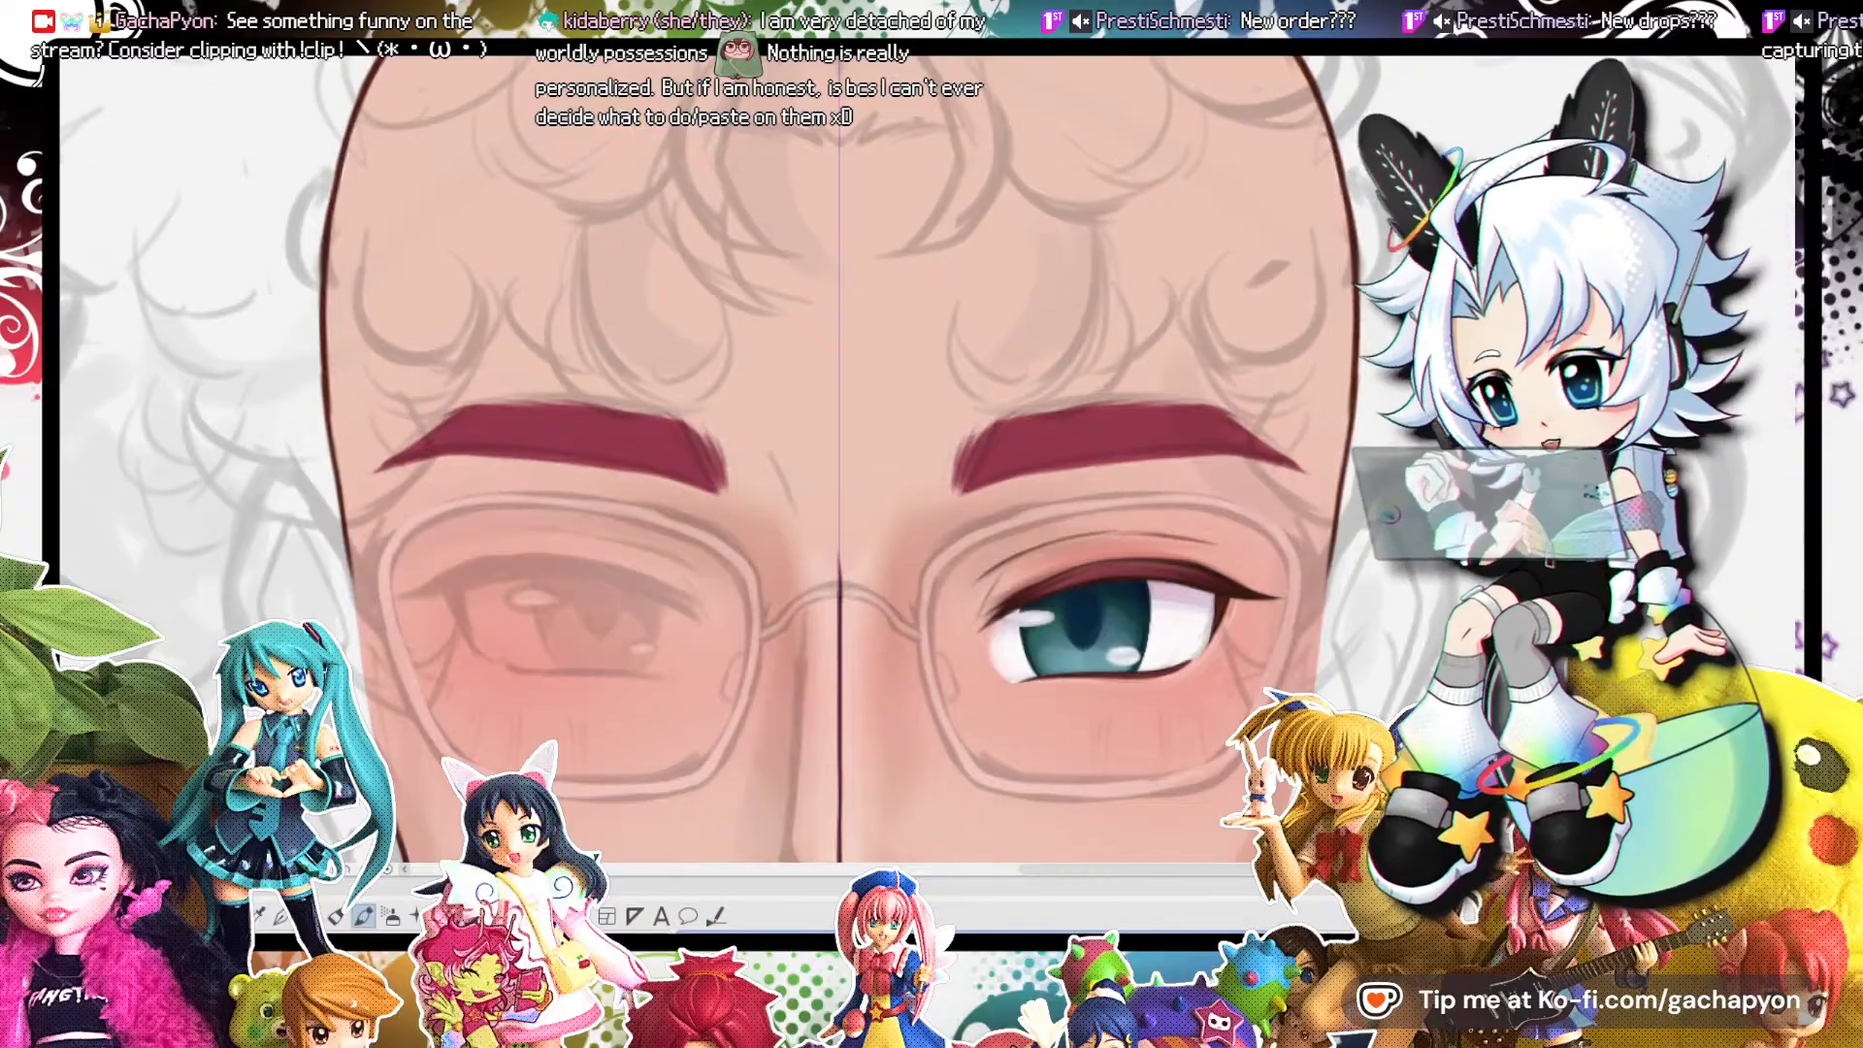
Bring up the photo of the Silly Kitties sticker sheet and examine its stickers.
key("ctrl+Tab")
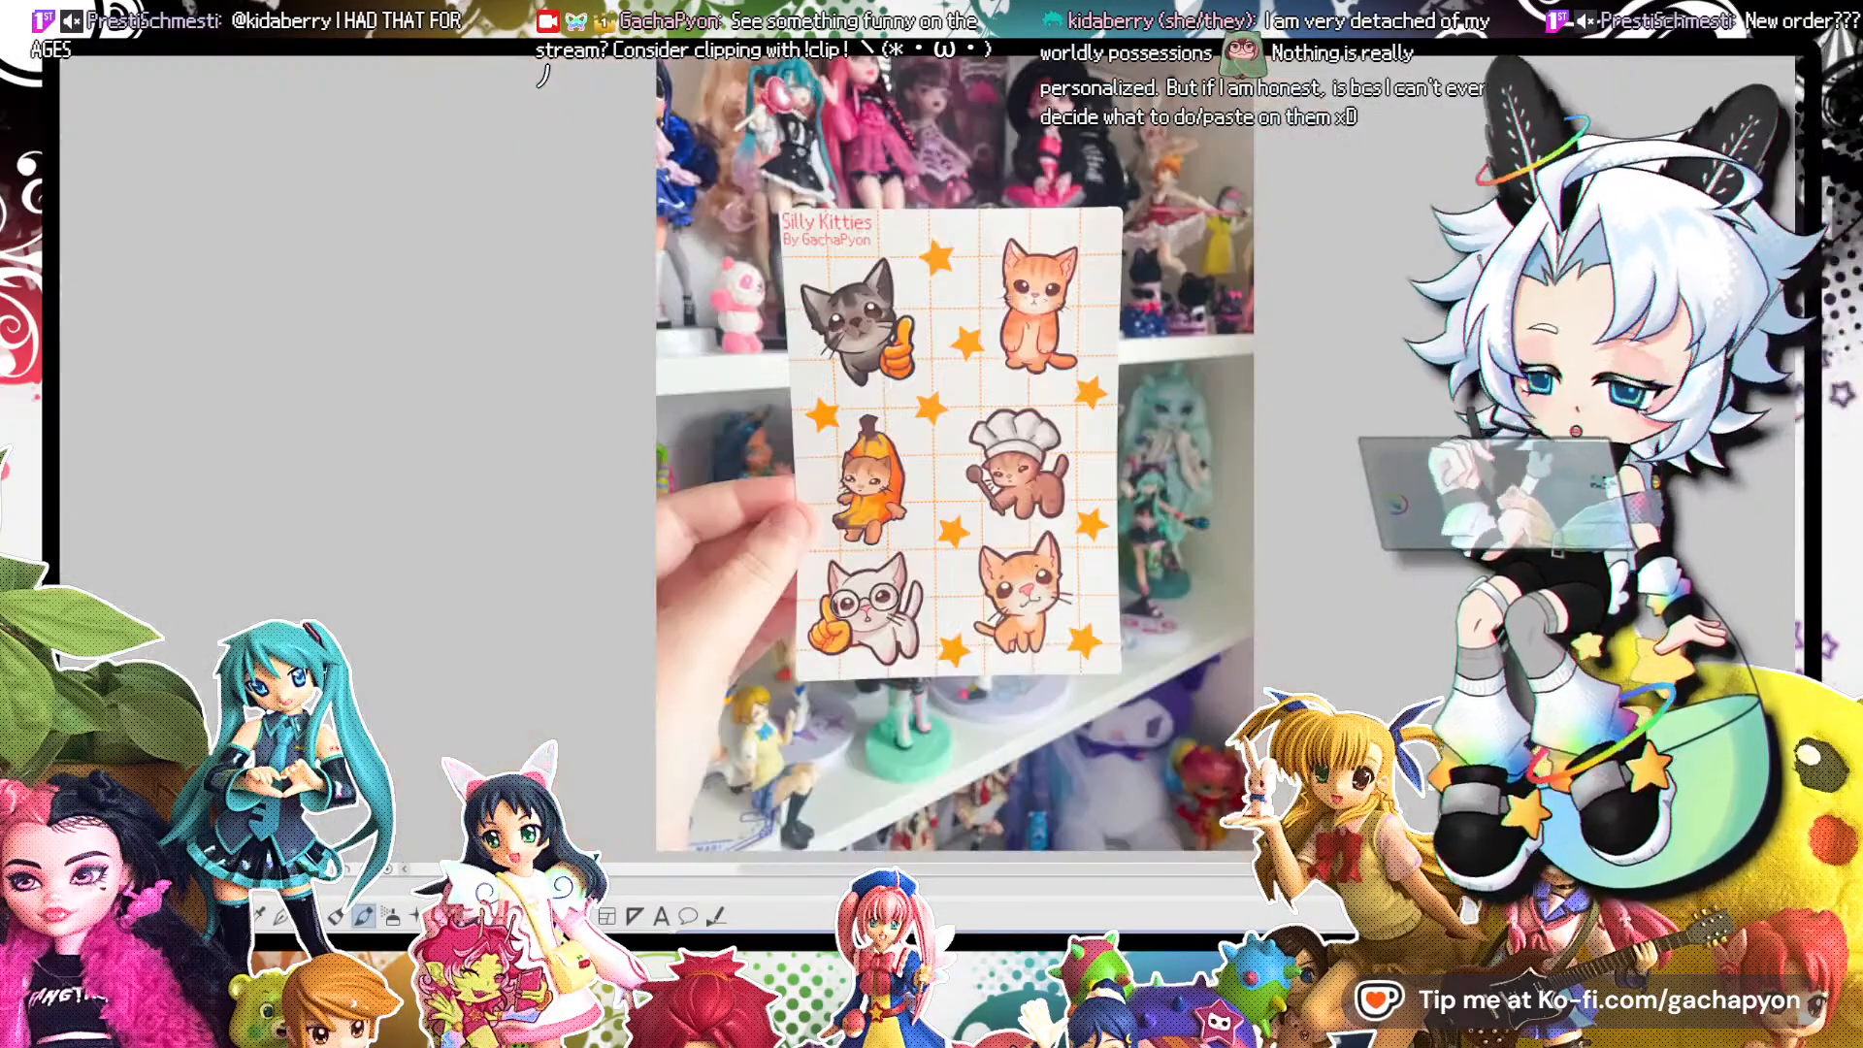
scroll(991, 366, "up", 3)
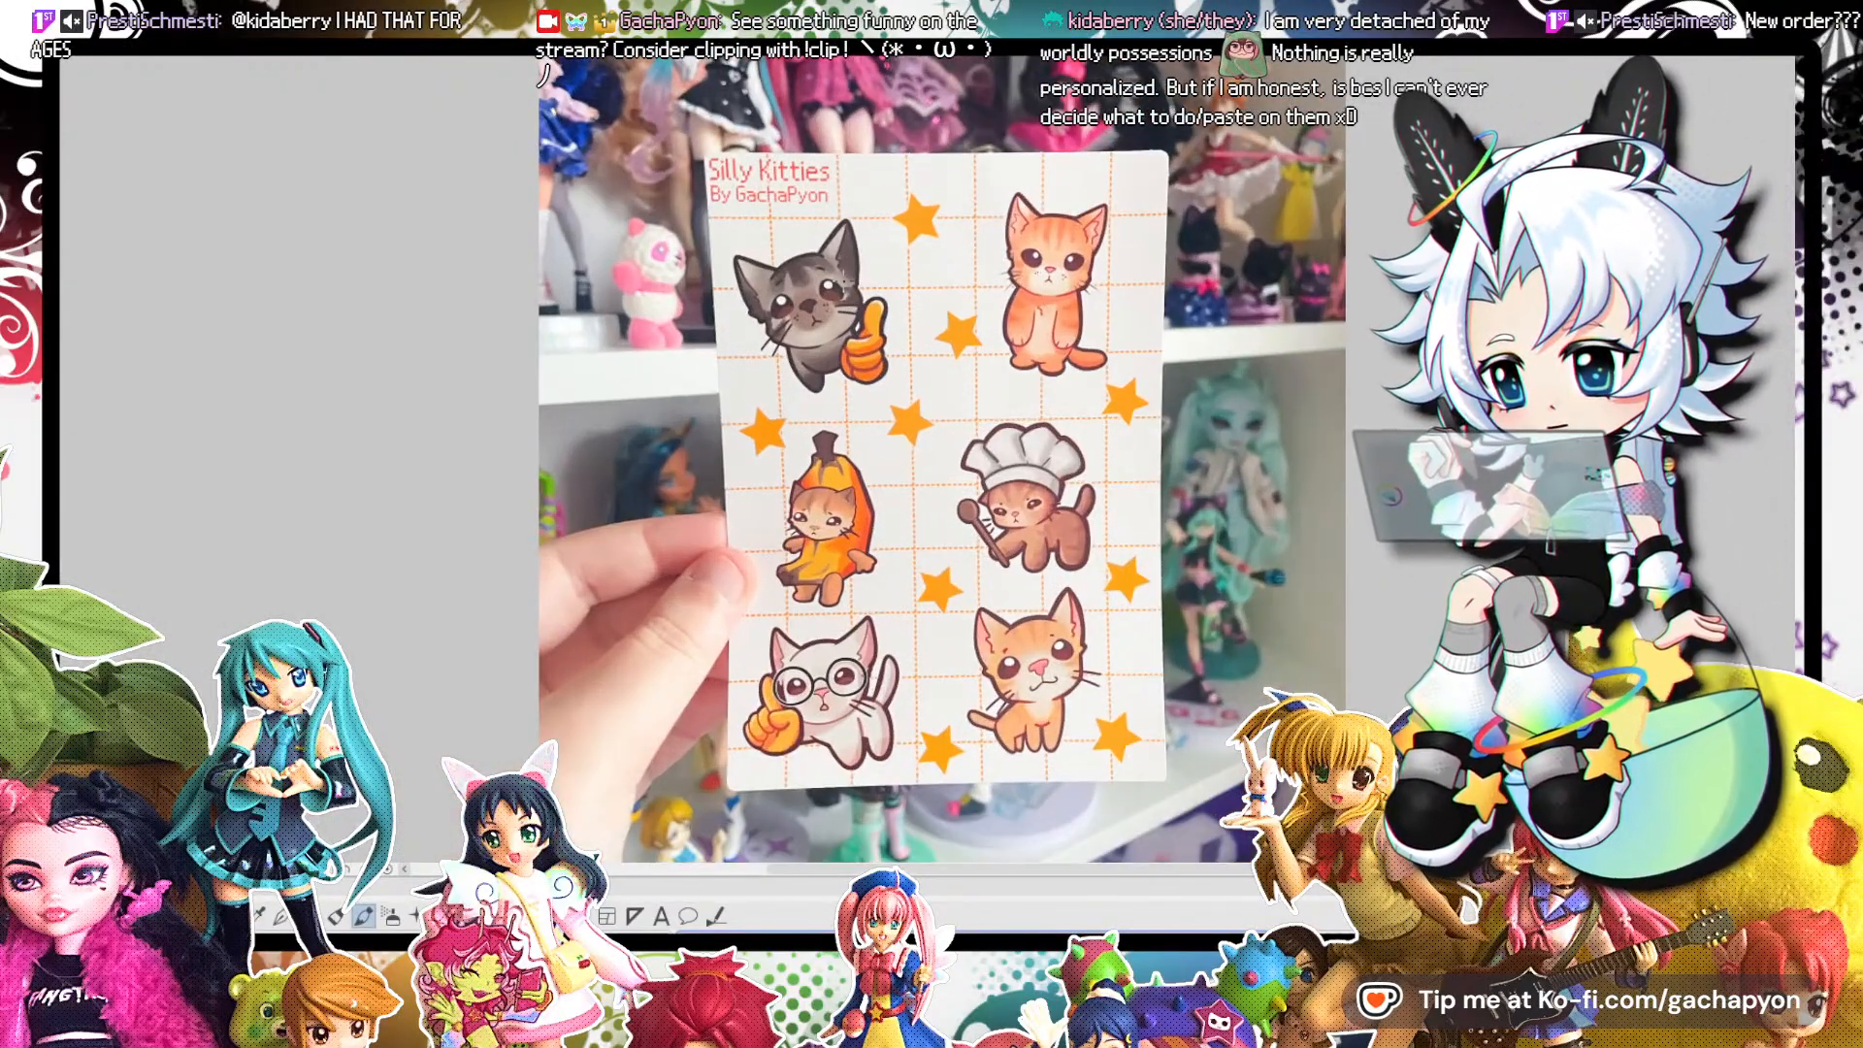
scroll(845, 281, "down", 4)
scroll(667, 290, "up", 4)
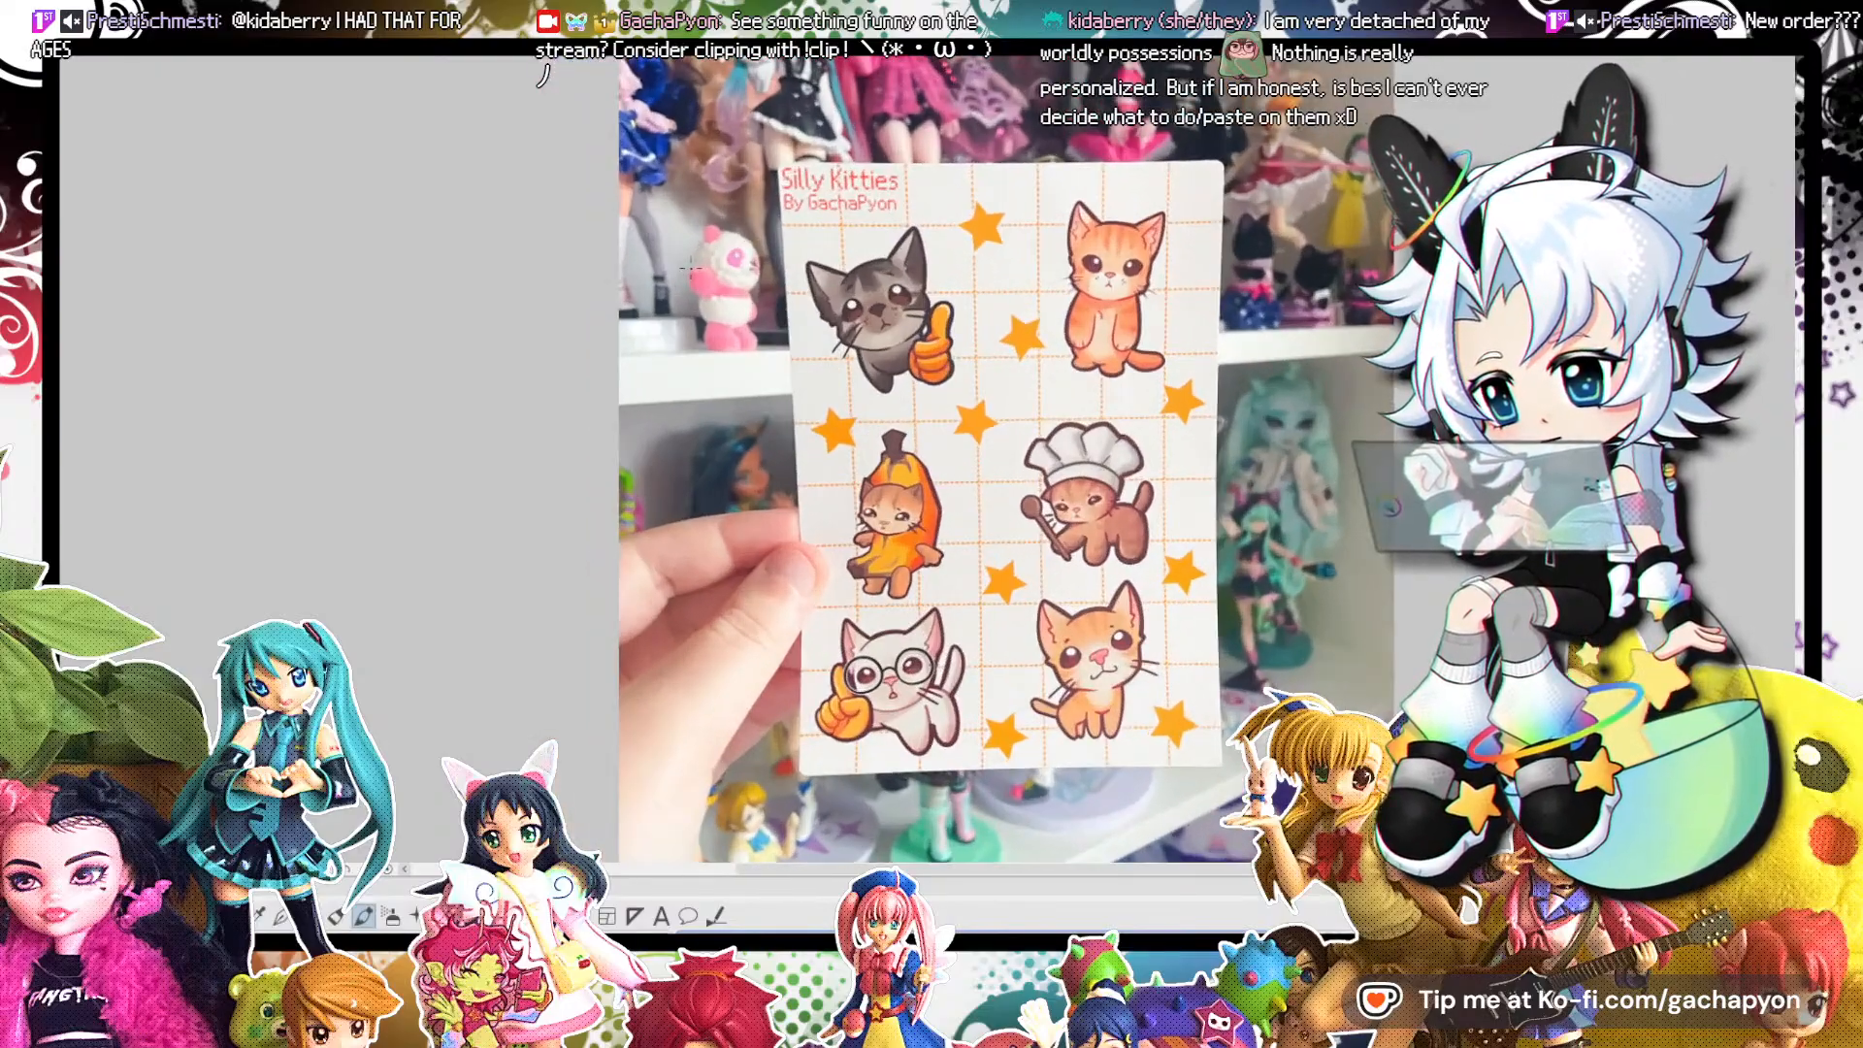
scroll(764, 419, "down", 1)
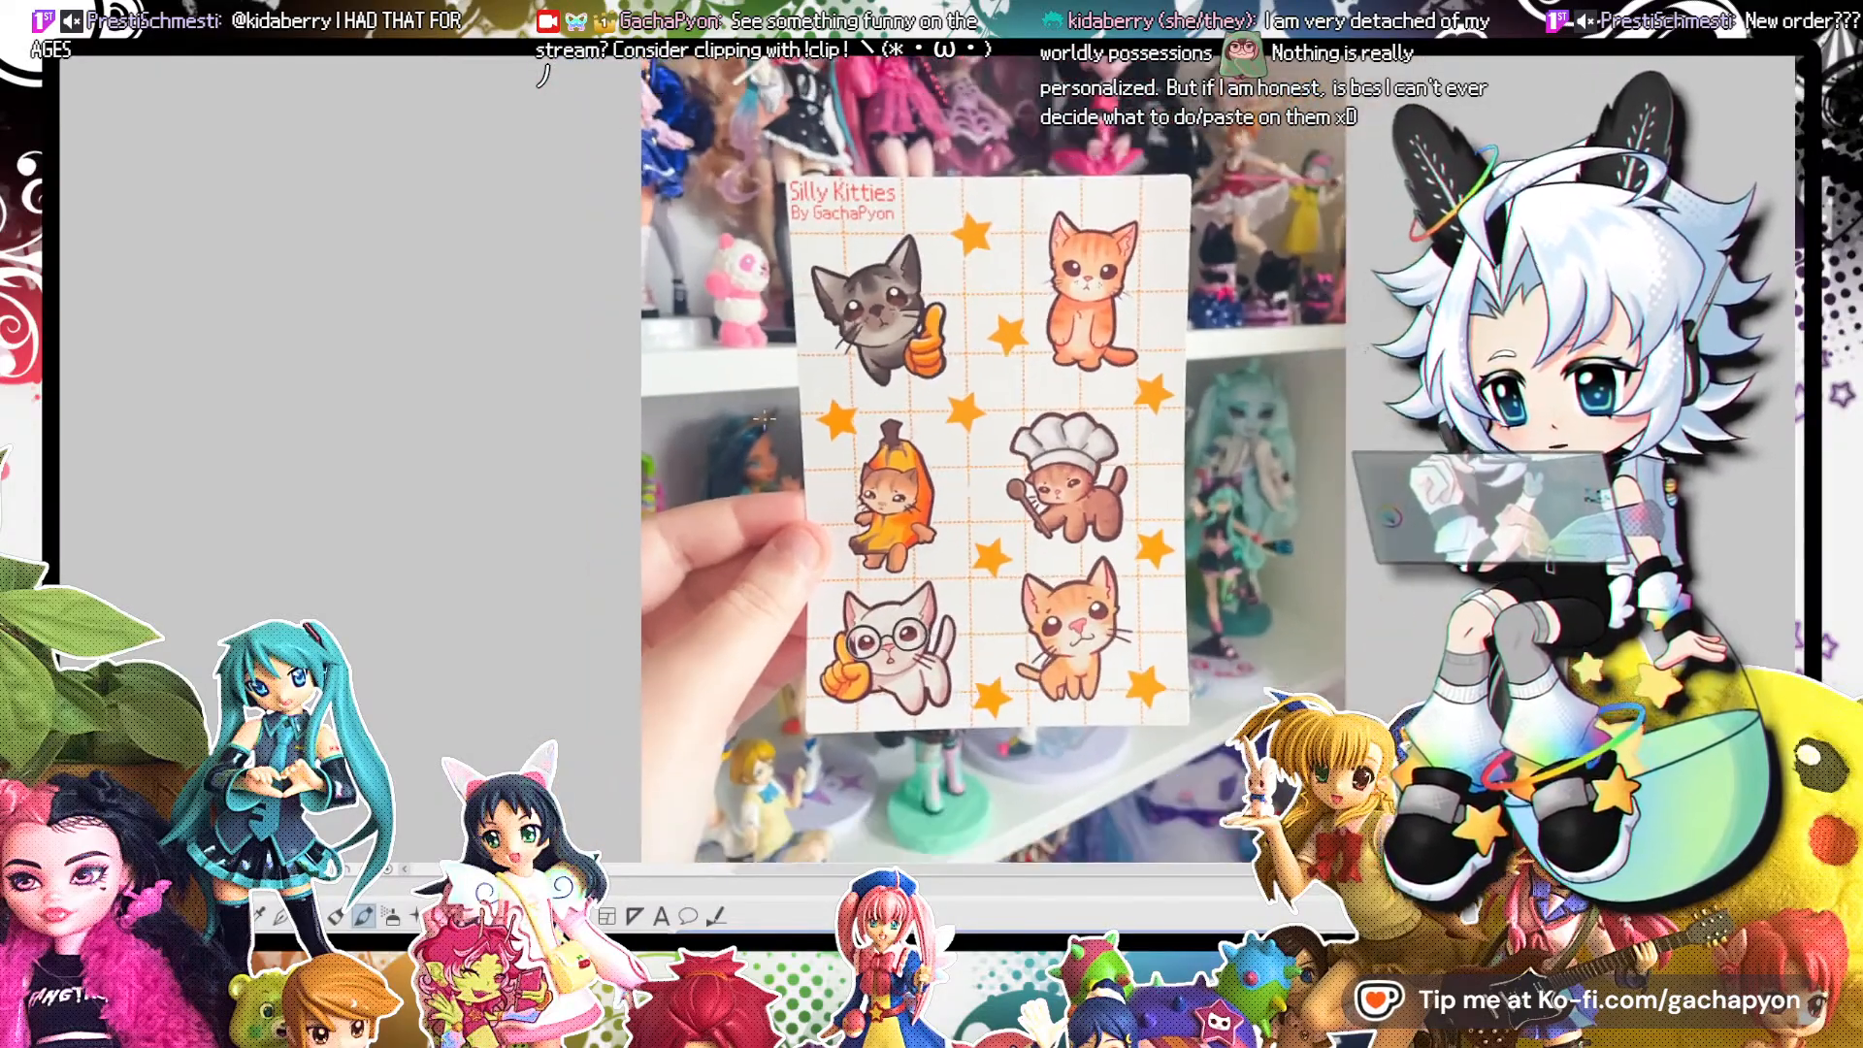
scroll(806, 398, "up", 1)
scroll(835, 388, "down", 1)
scroll(864, 369, "up", 1)
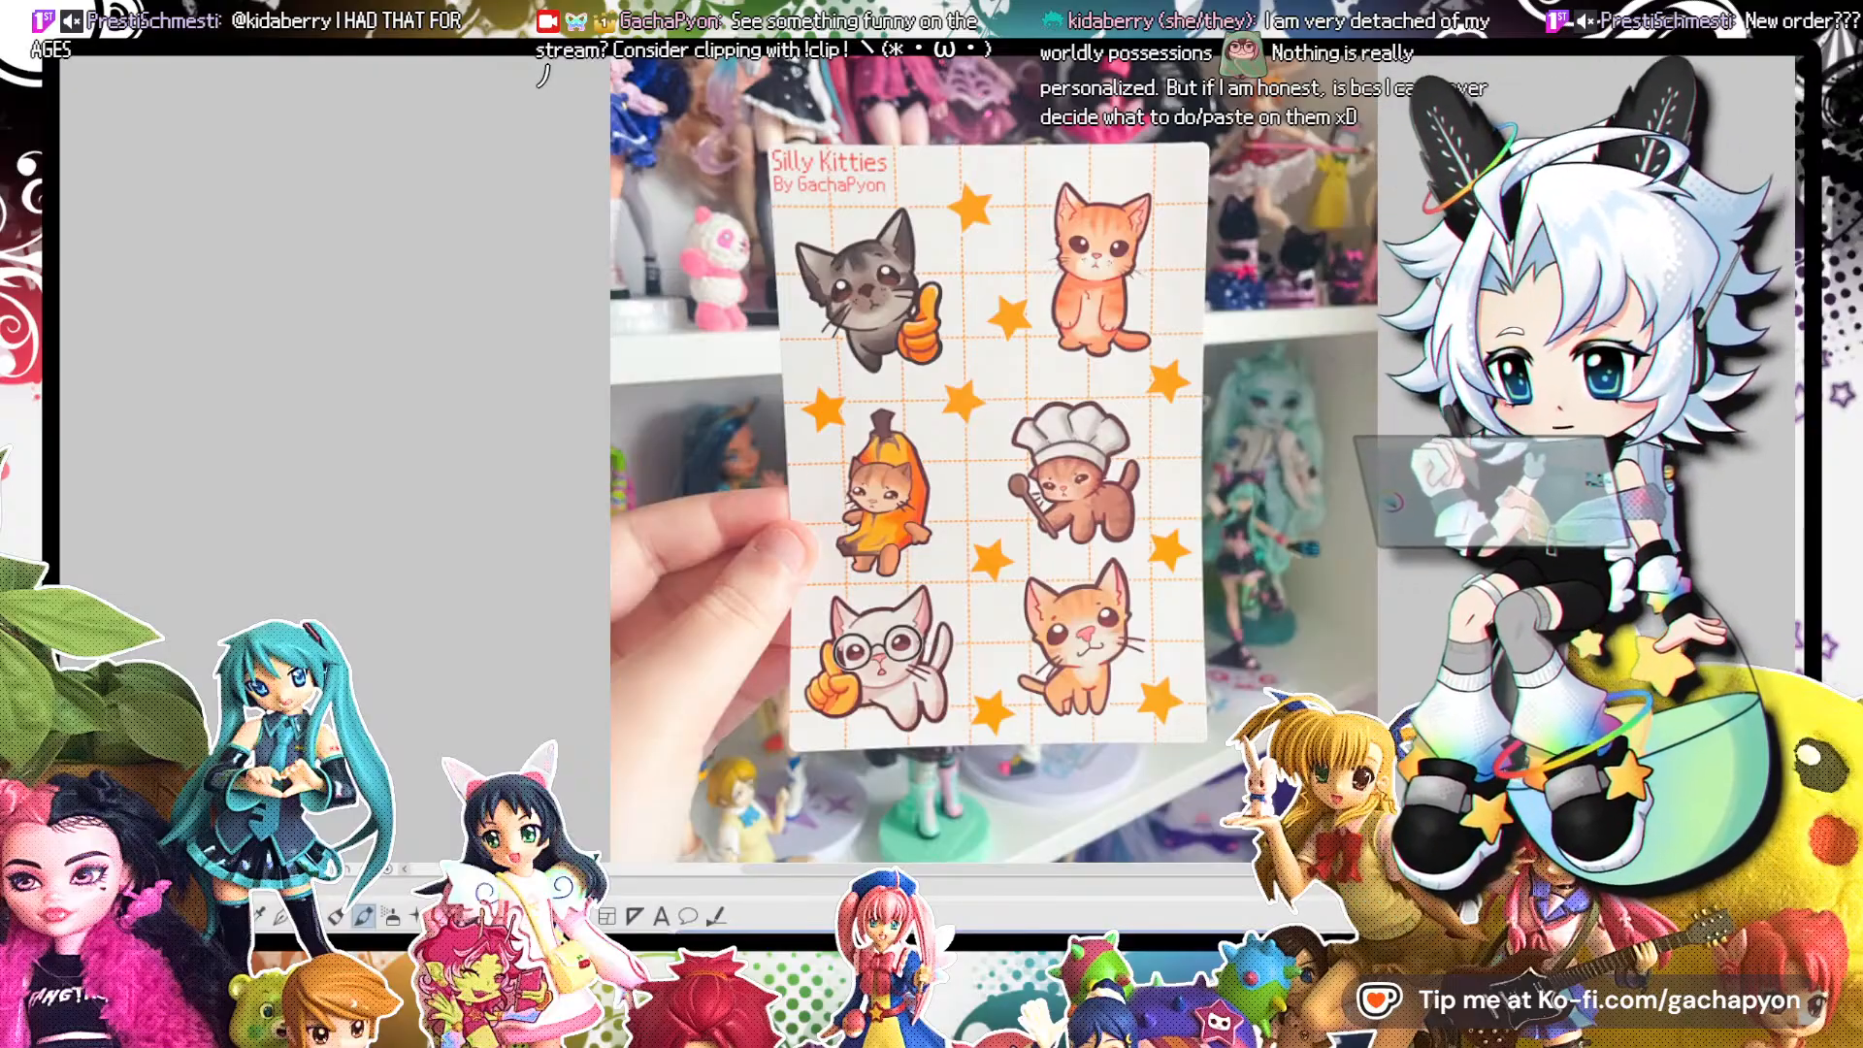
Bring up the photo of the Puppy Game sticker sheet and examine its stickers.
key("ctrl+Tab")
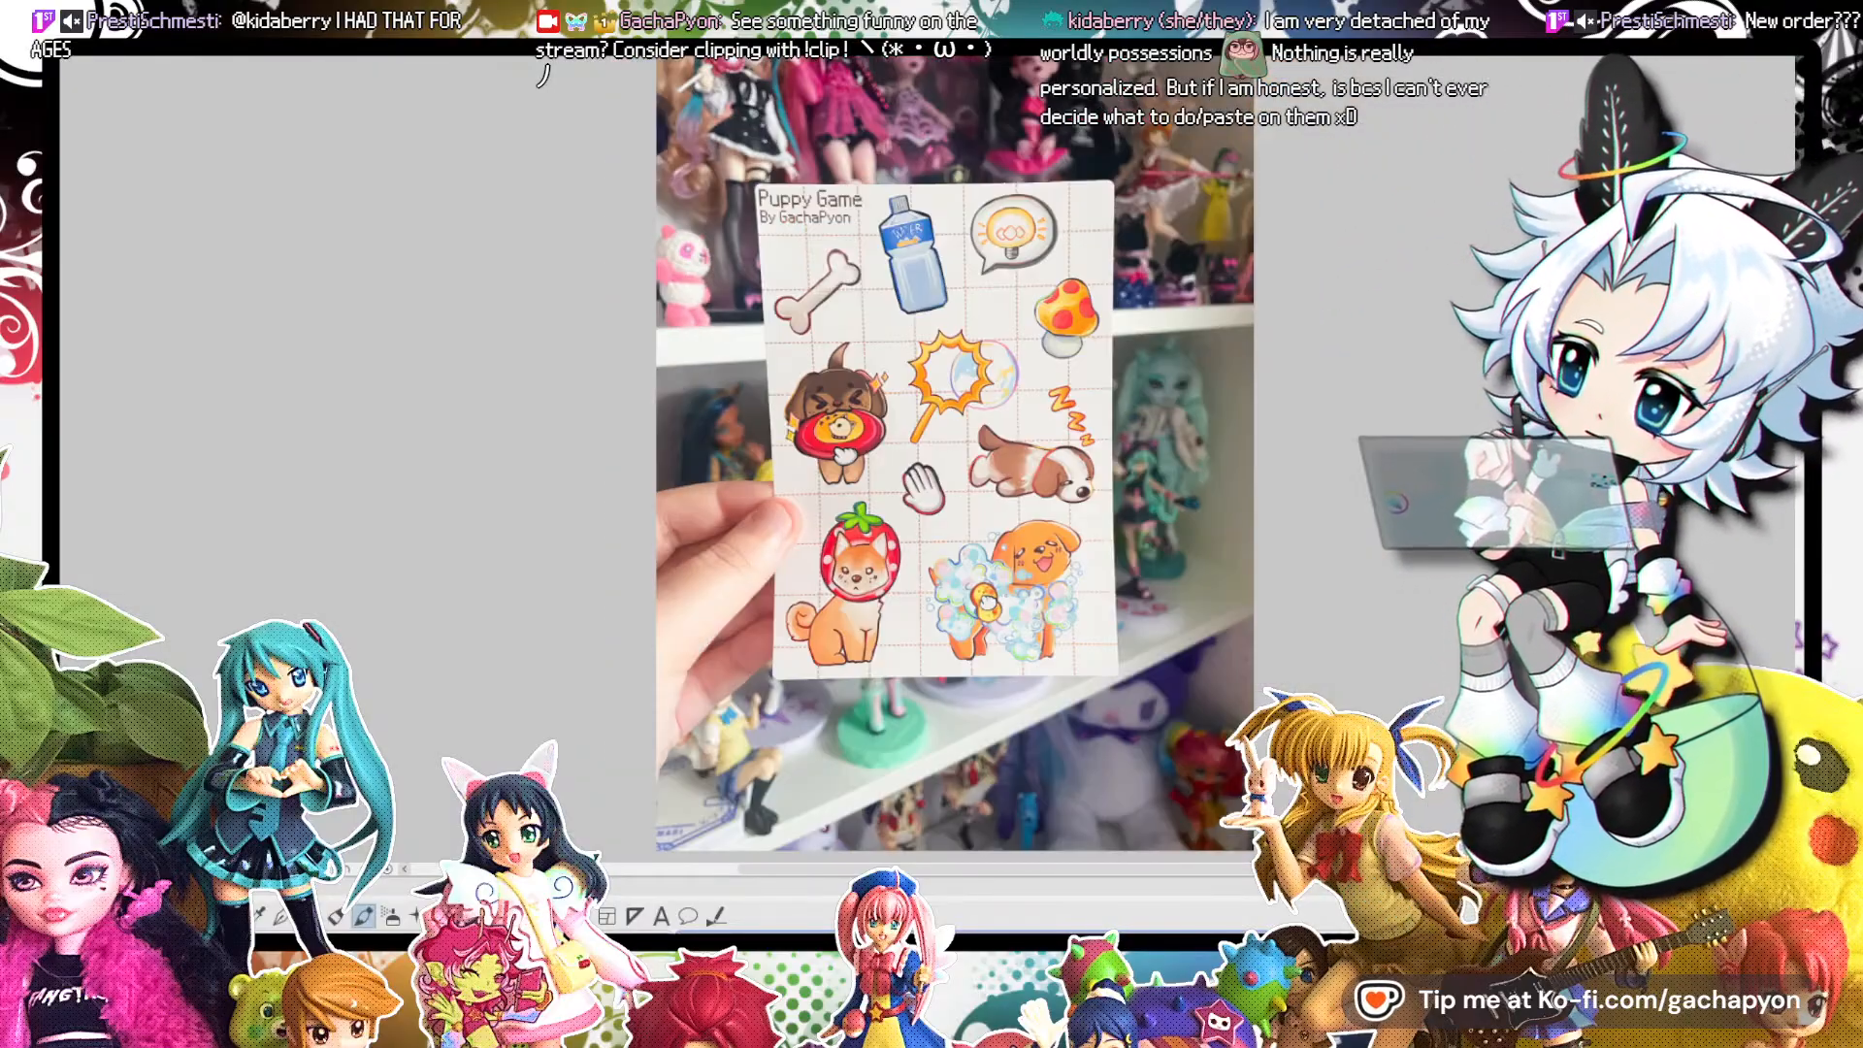
scroll(730, 386, "up", 2)
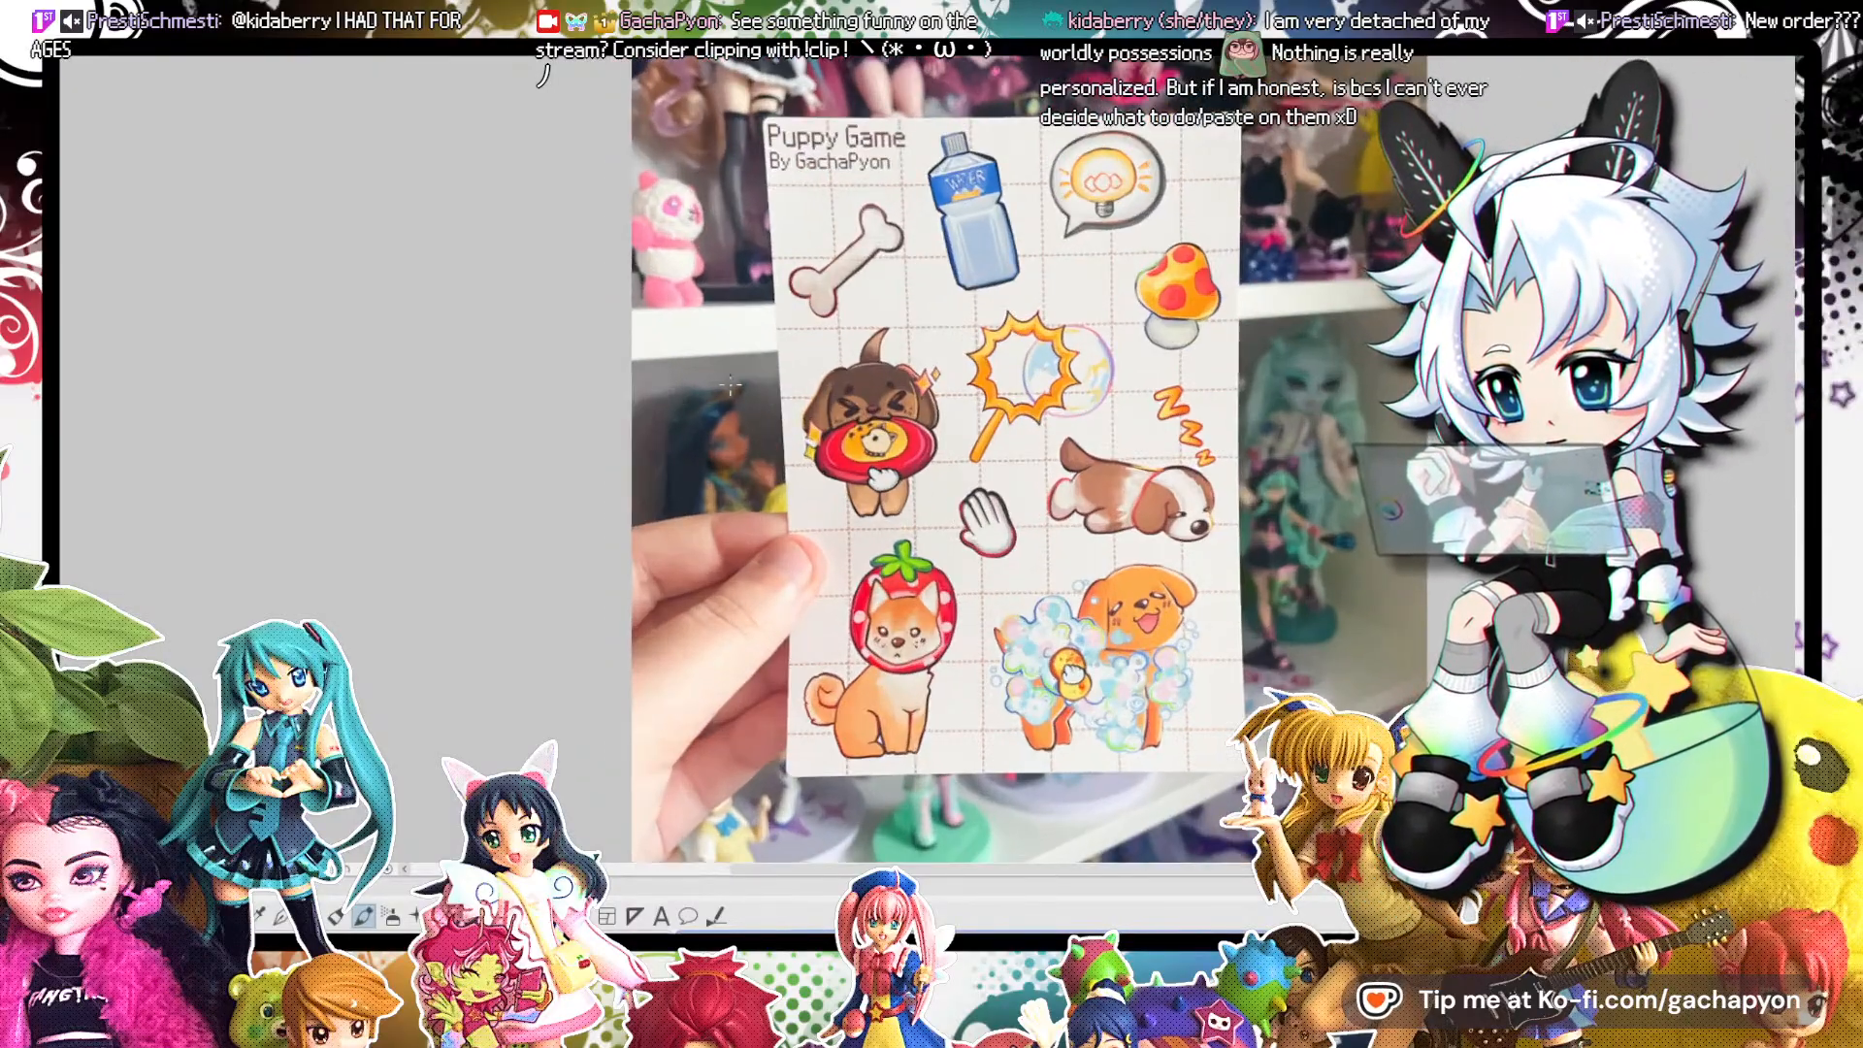
scroll(776, 369, "down", 1)
scroll(835, 349, "up", 1)
scroll(896, 323, "down", 1)
scroll(897, 325, "down", 1)
scroll(905, 341, "up", 2)
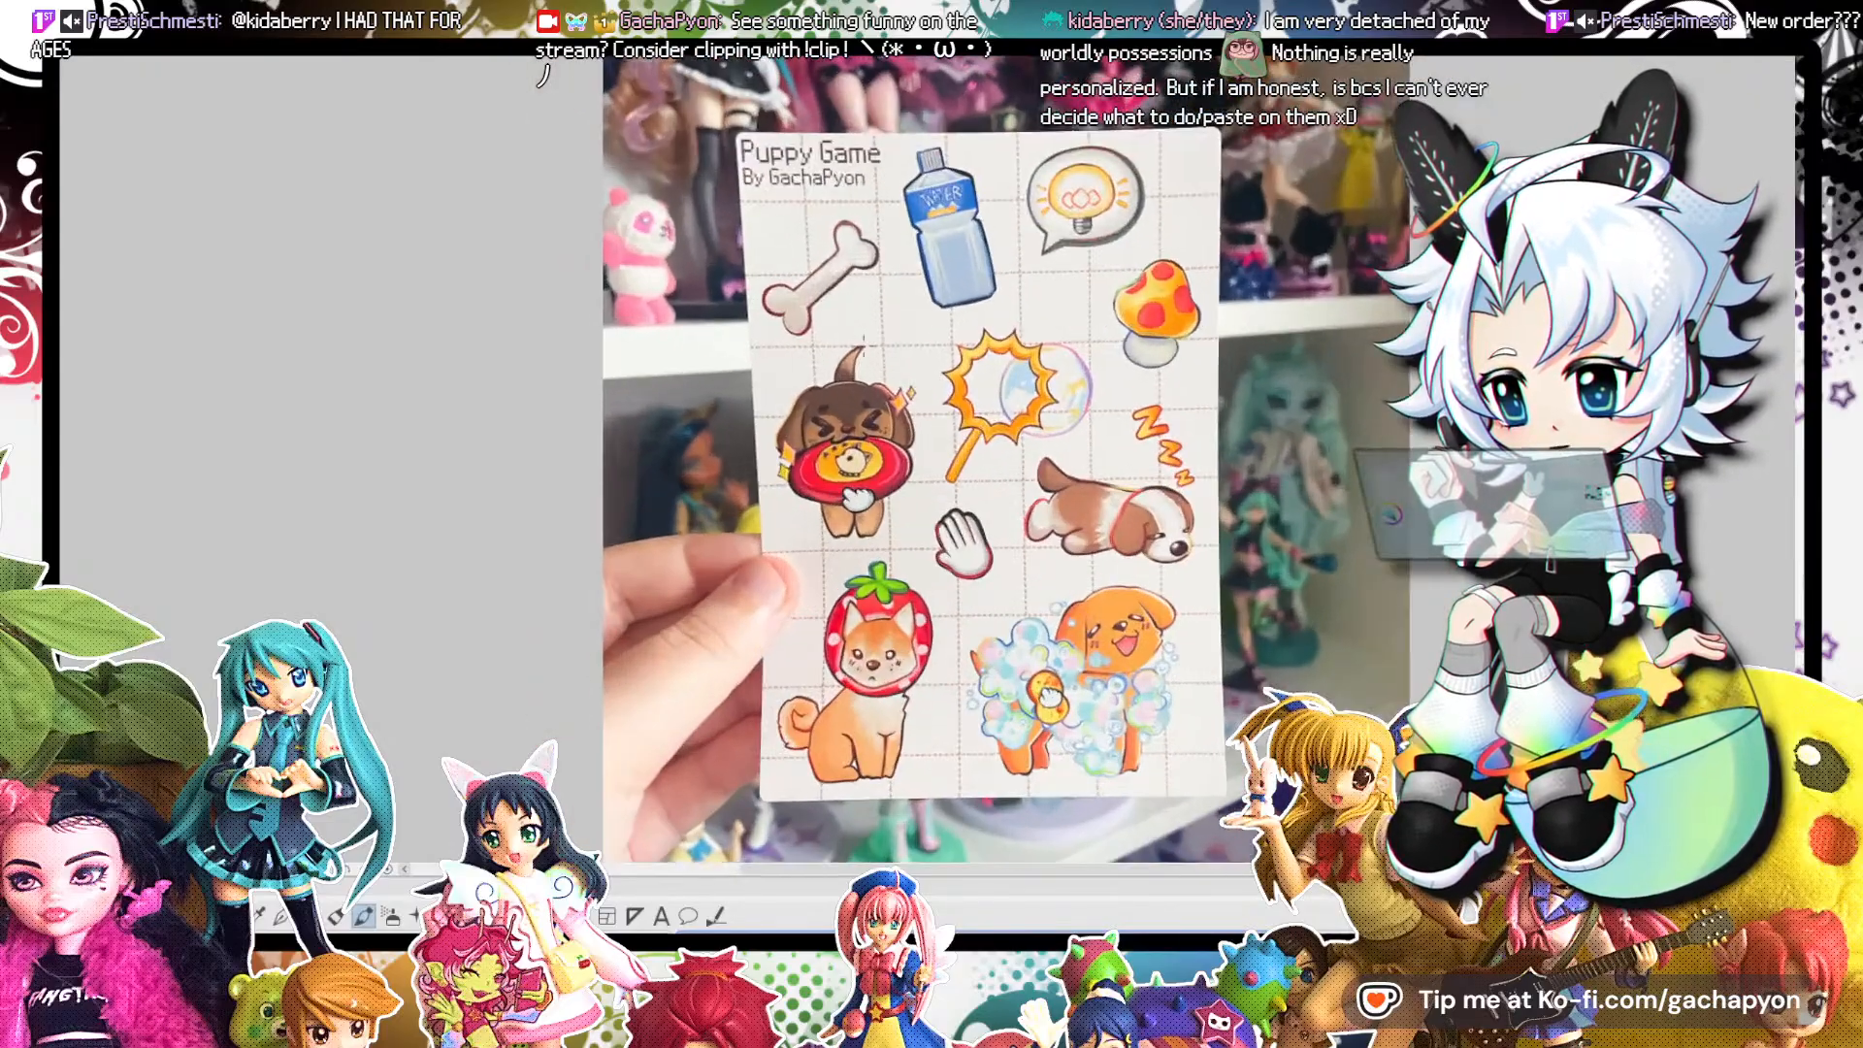
scroll(888, 364, "down", 1)
scroll(869, 388, "up", 1)
scroll(850, 413, "down", 1)
scroll(840, 408, "down", 2)
scroll(805, 398, "up", 2)
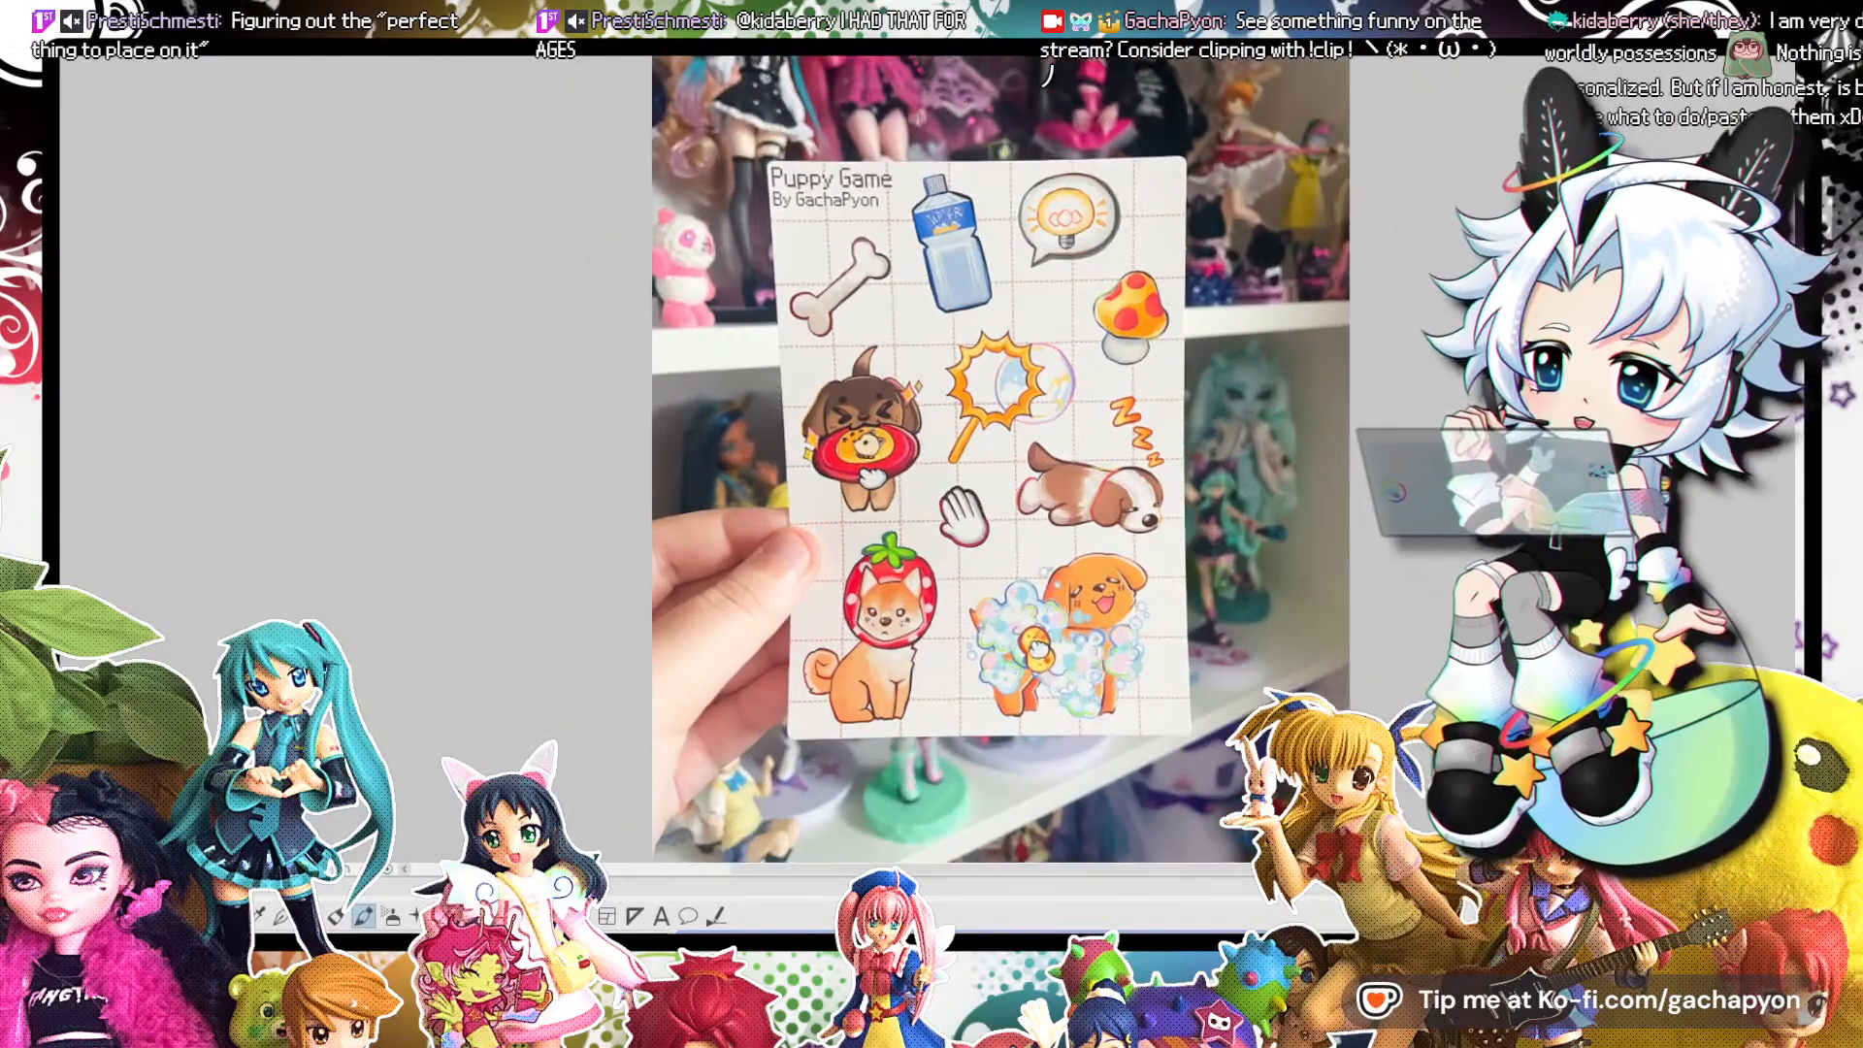
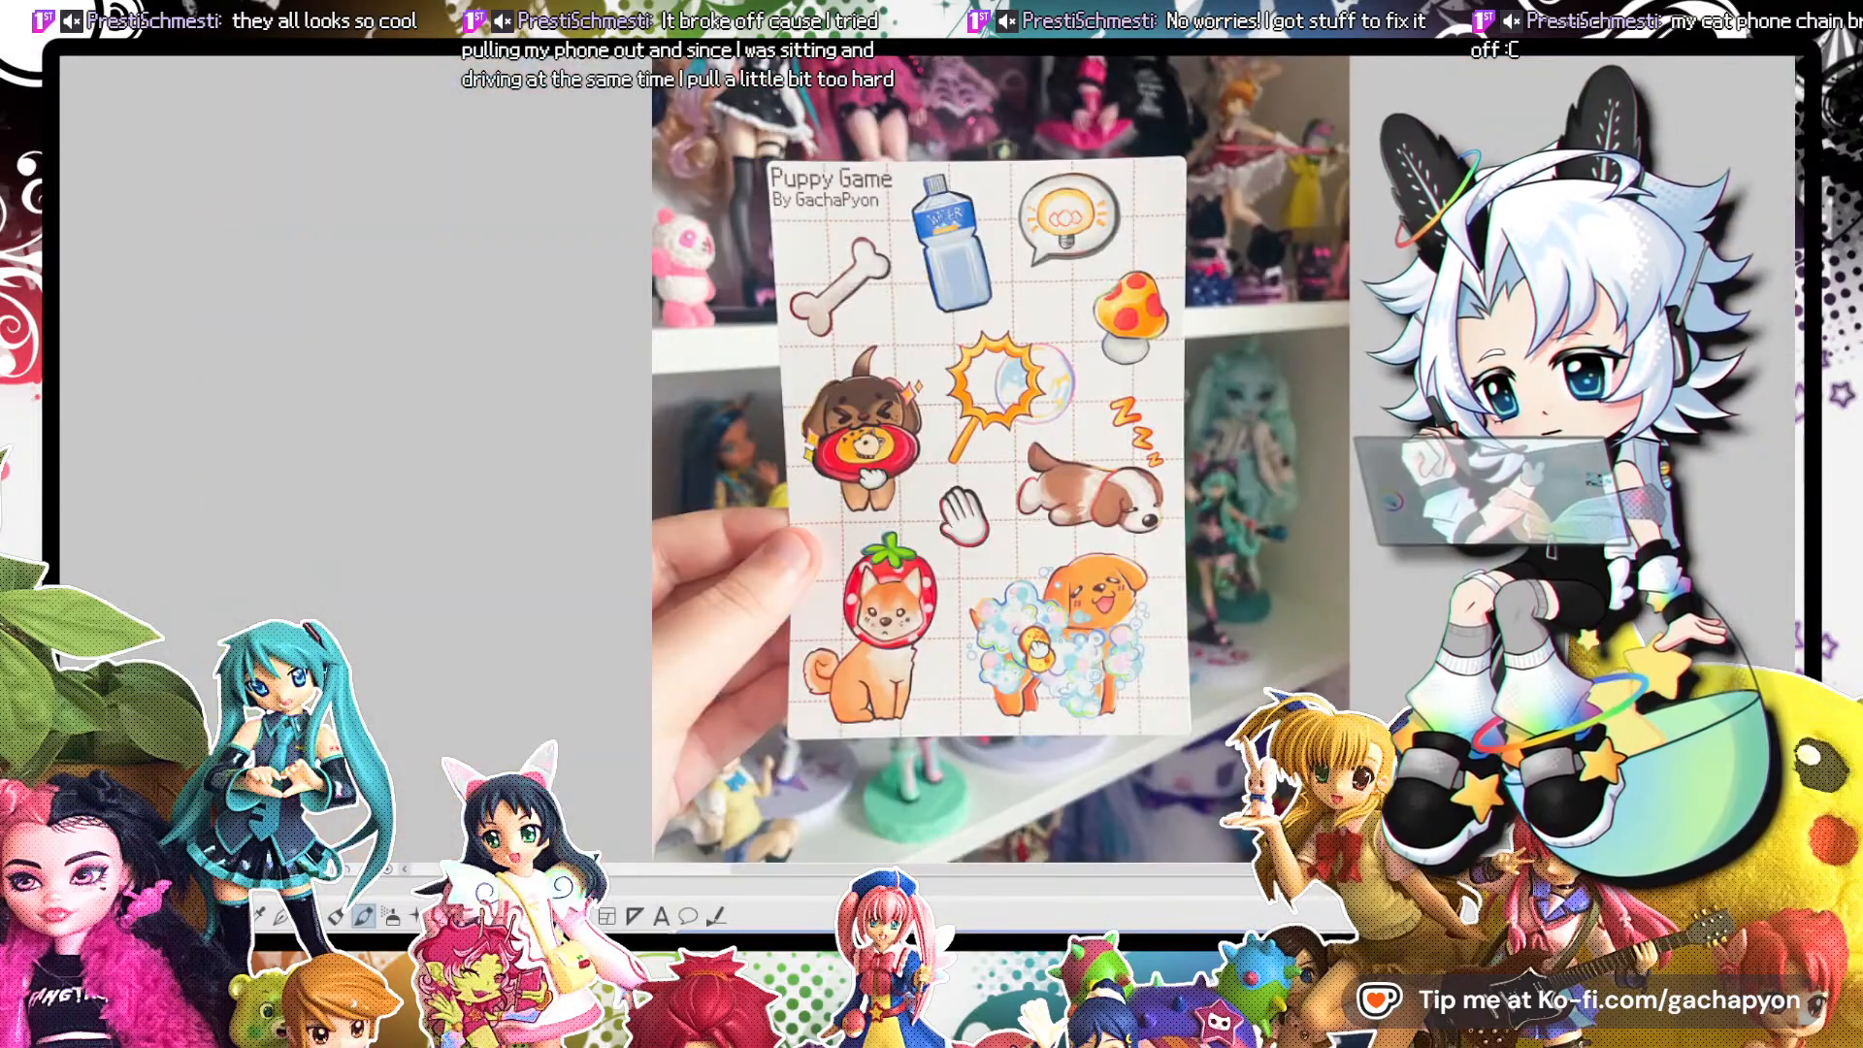
Look over the red-haired character reference and inspect the parfait sketch of the chibi with glasses up close and as a whole.
left_click(417, 47)
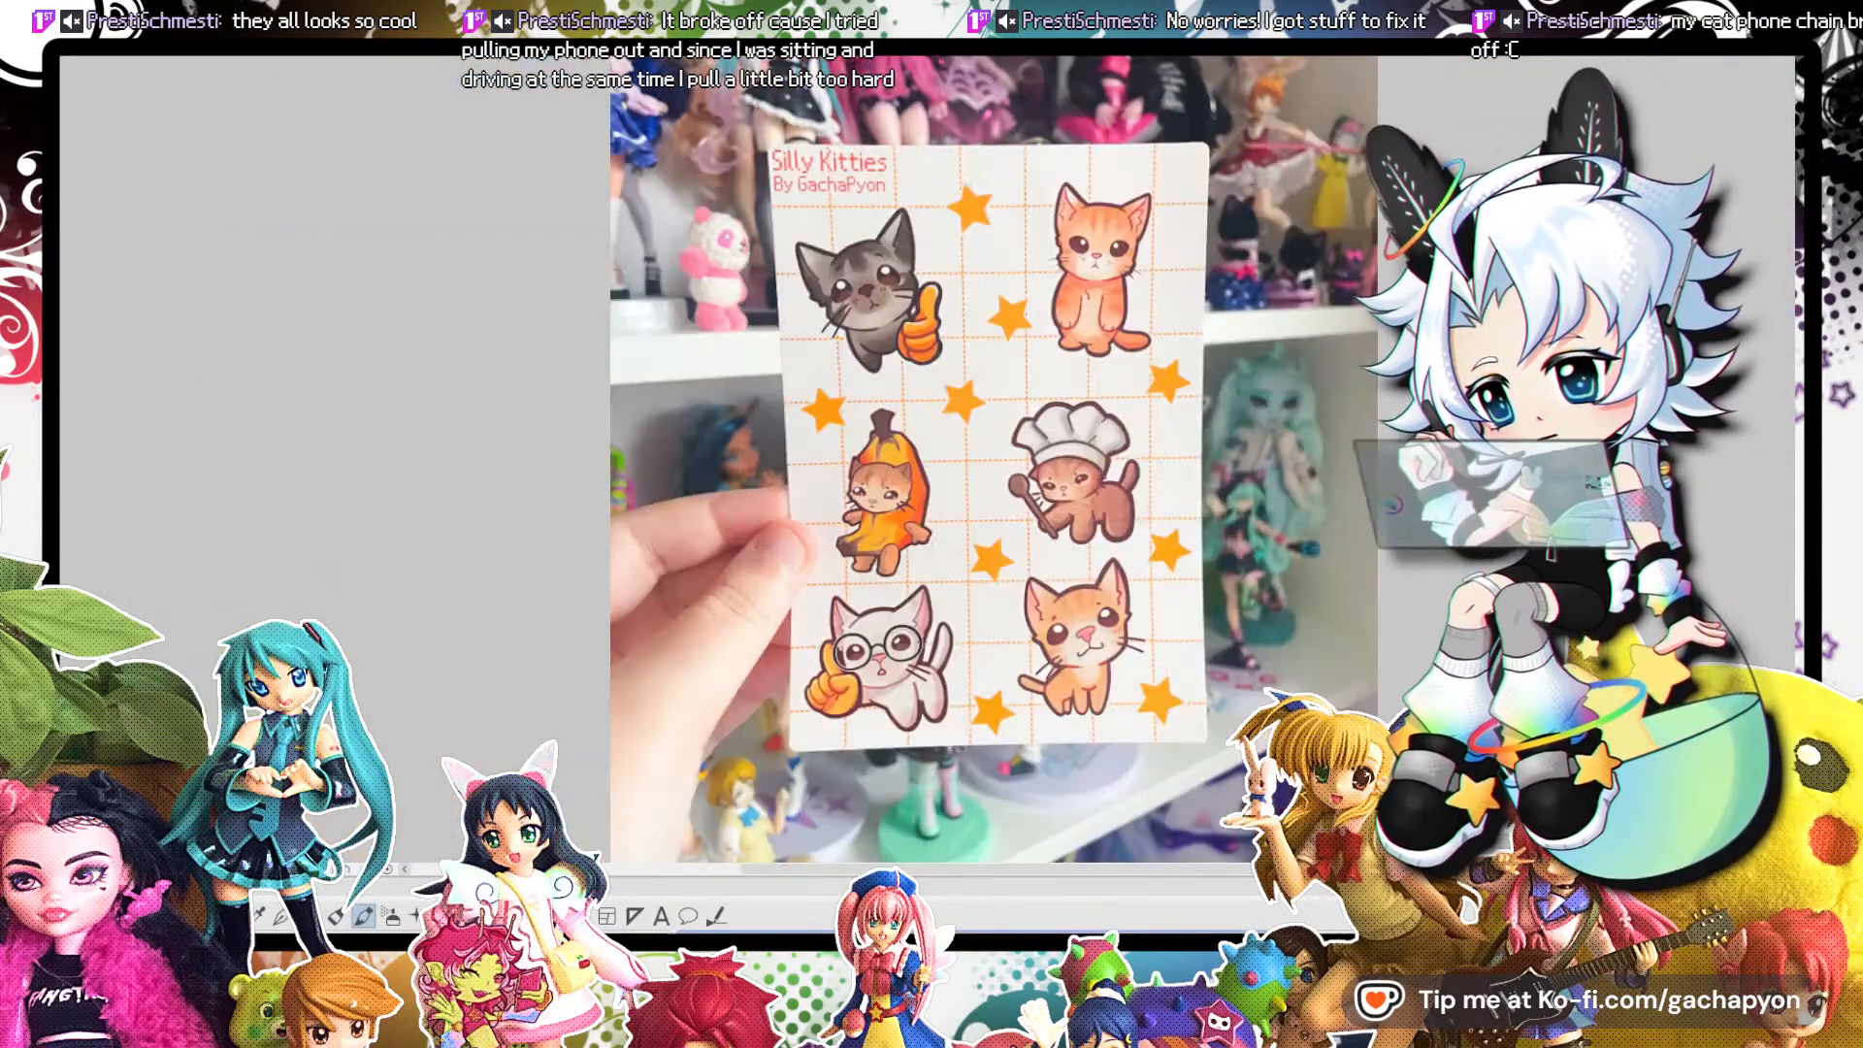
left_click(418, 47)
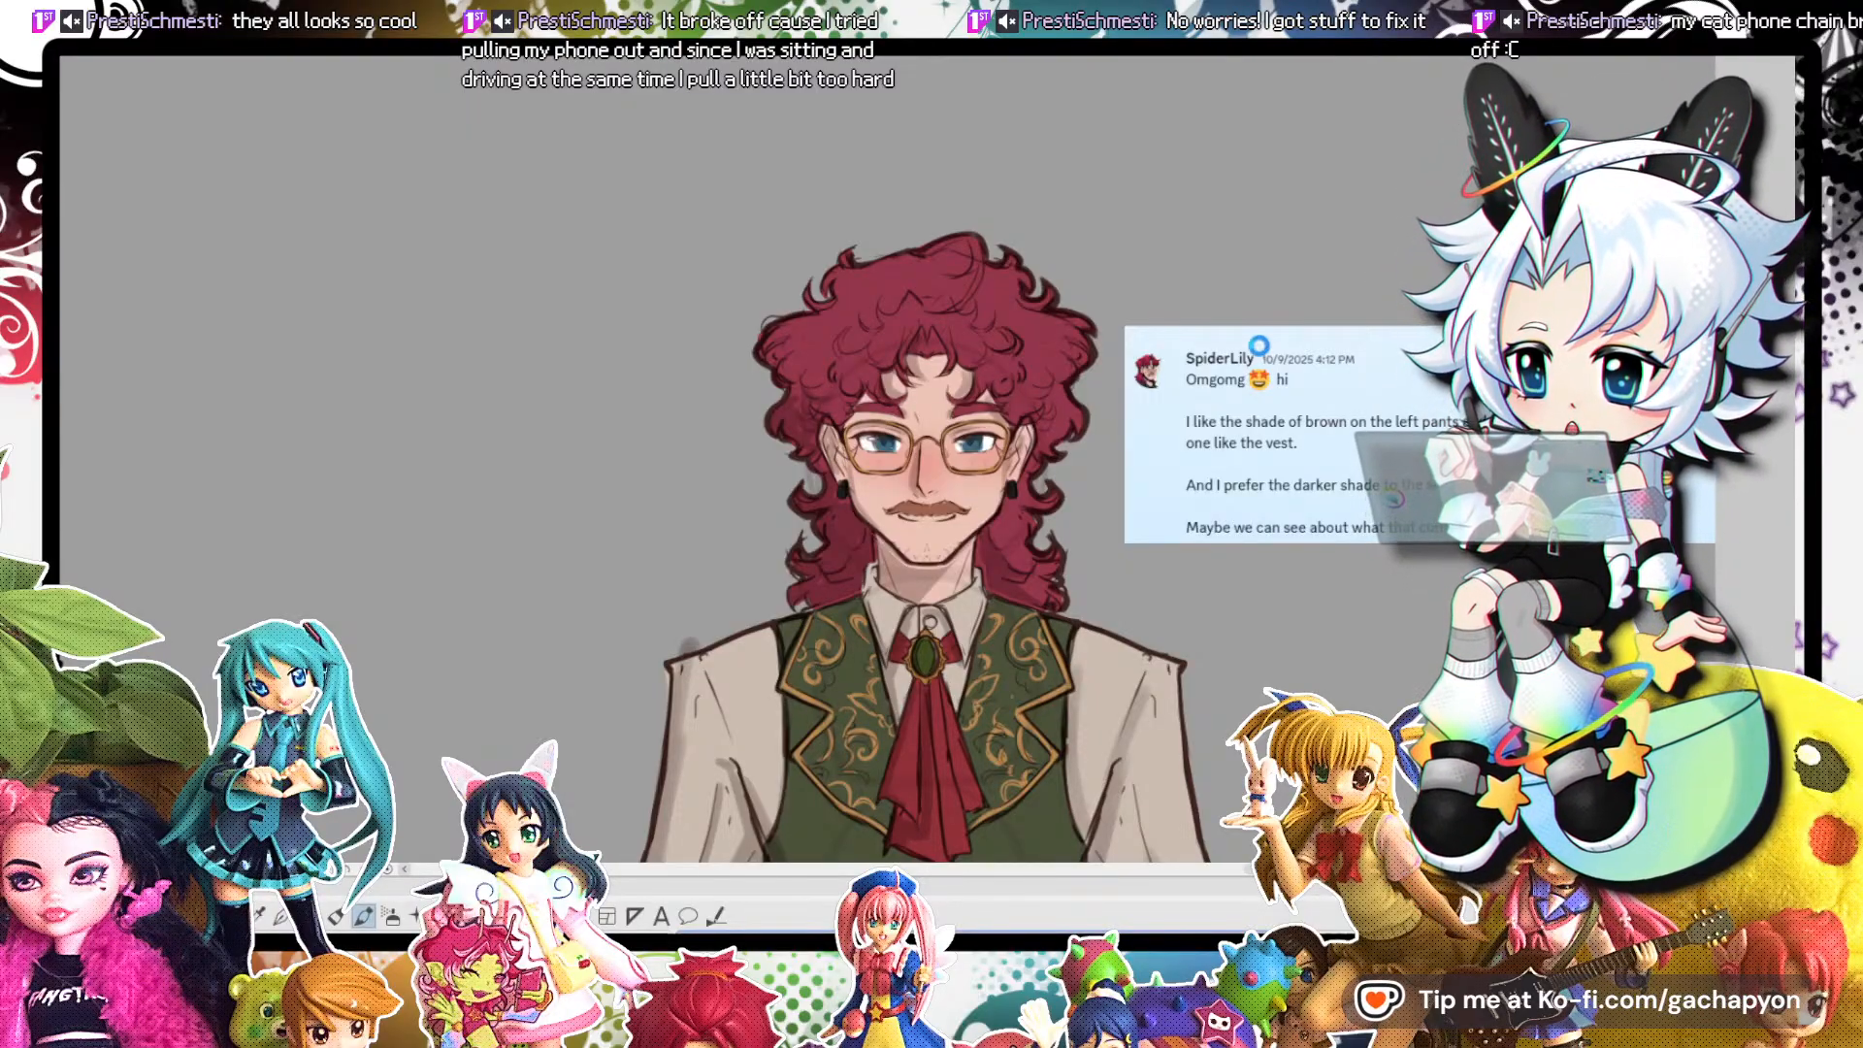
scroll(900, 419, "up", 1)
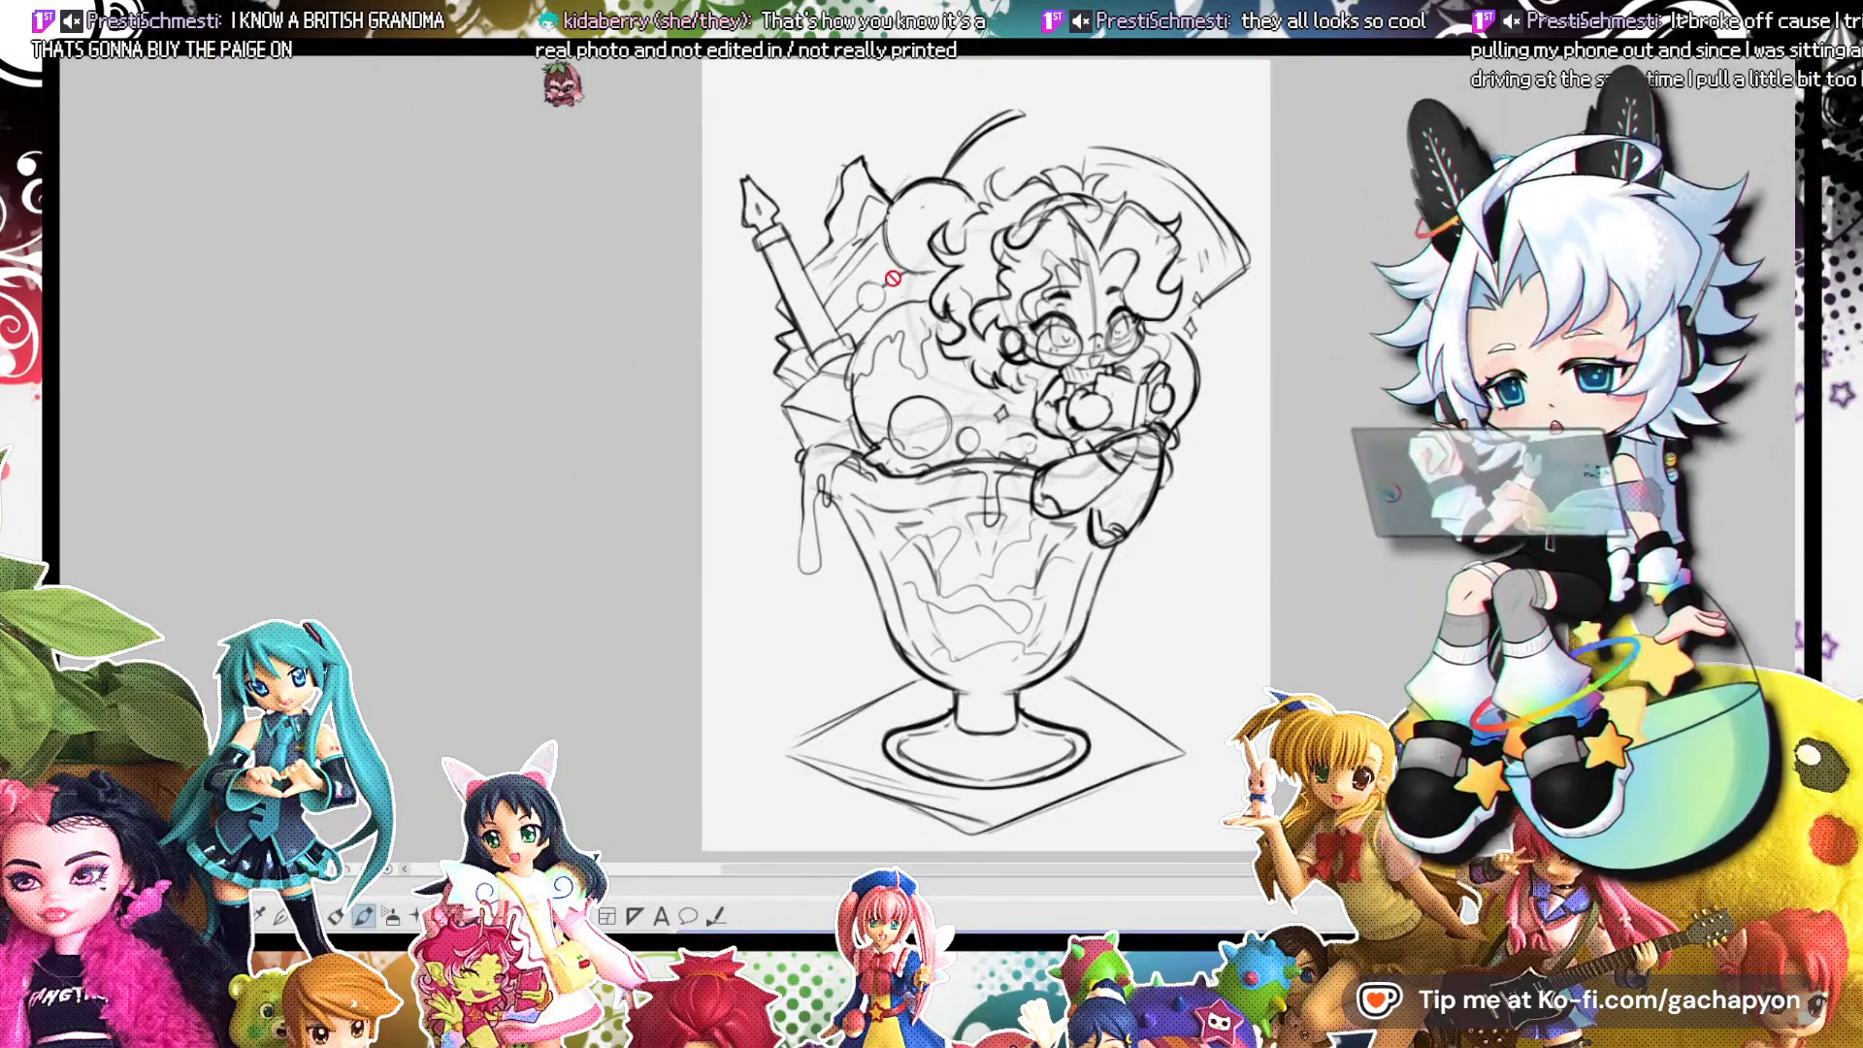
scroll(1126, 296, "up", 3)
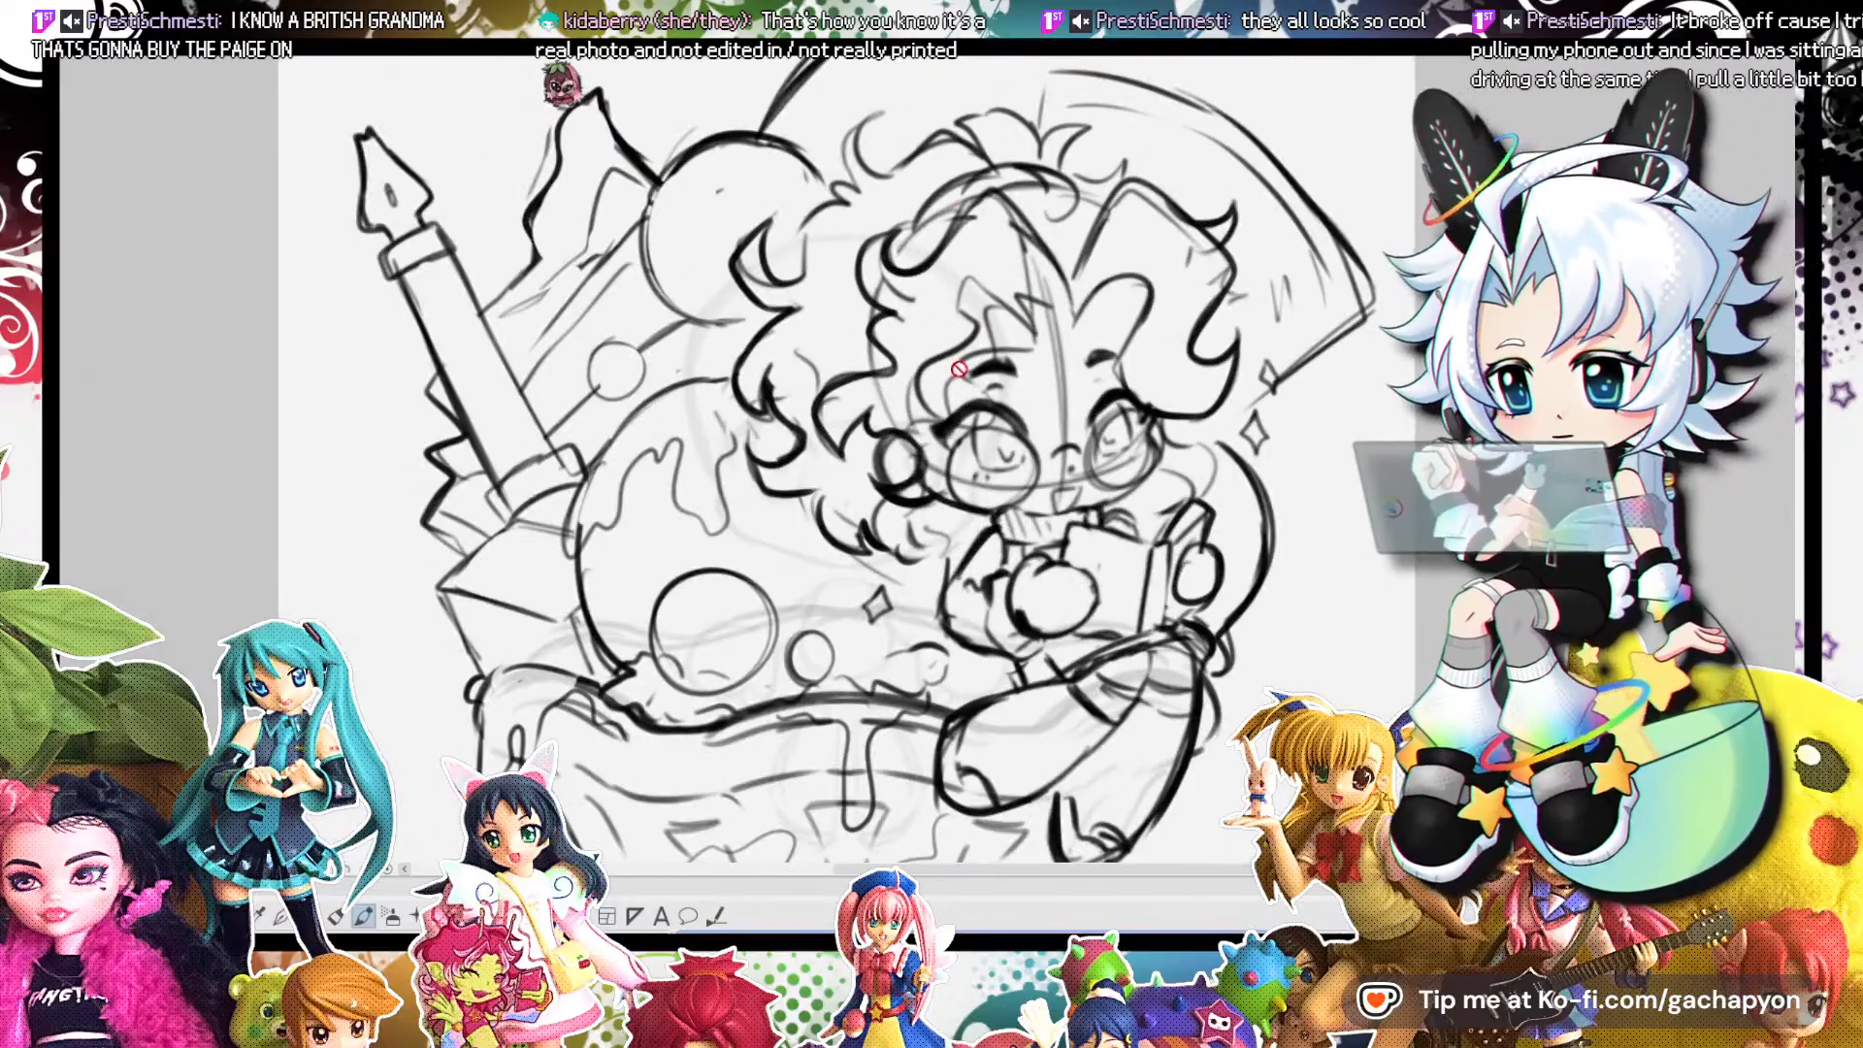
scroll(938, 331, "down", 3)
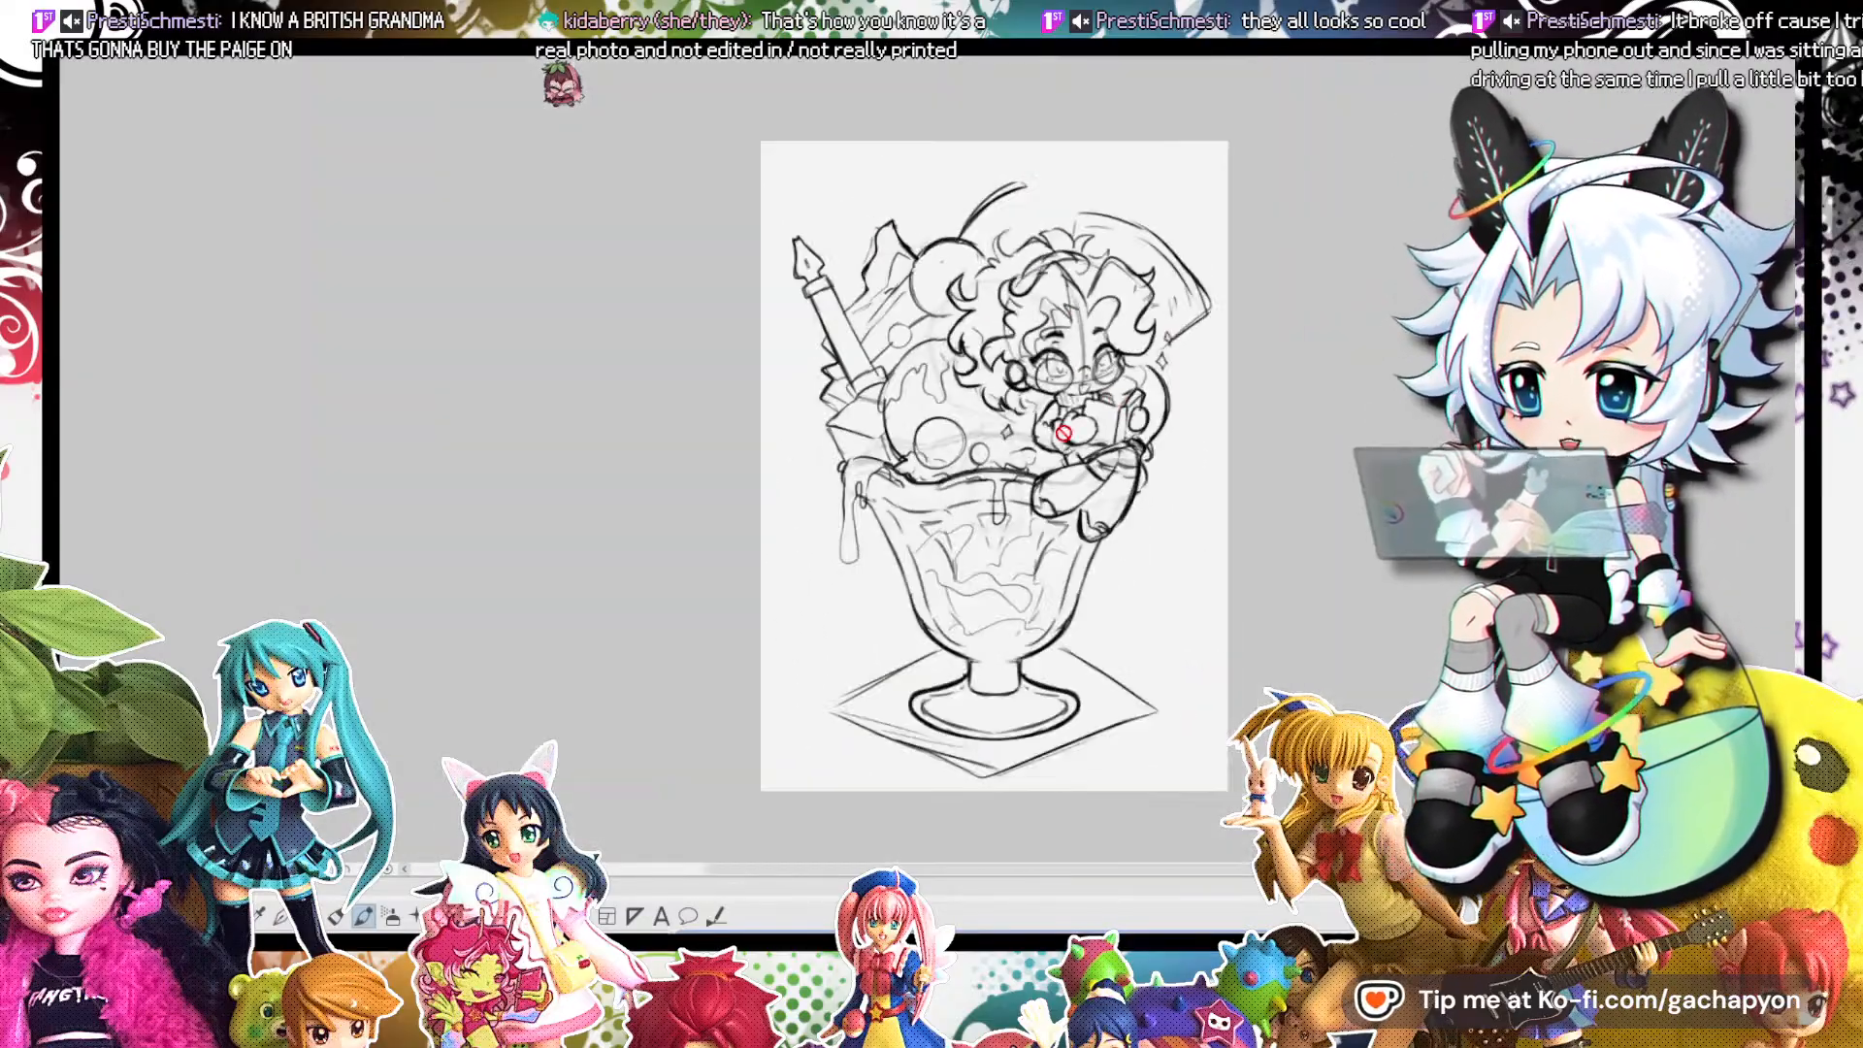
Return to the face illustration and check the filled eyebrows on the whole face.
key("ctrl+Tab")
key("ctrl+Tab")
key("ctrl+Tab")
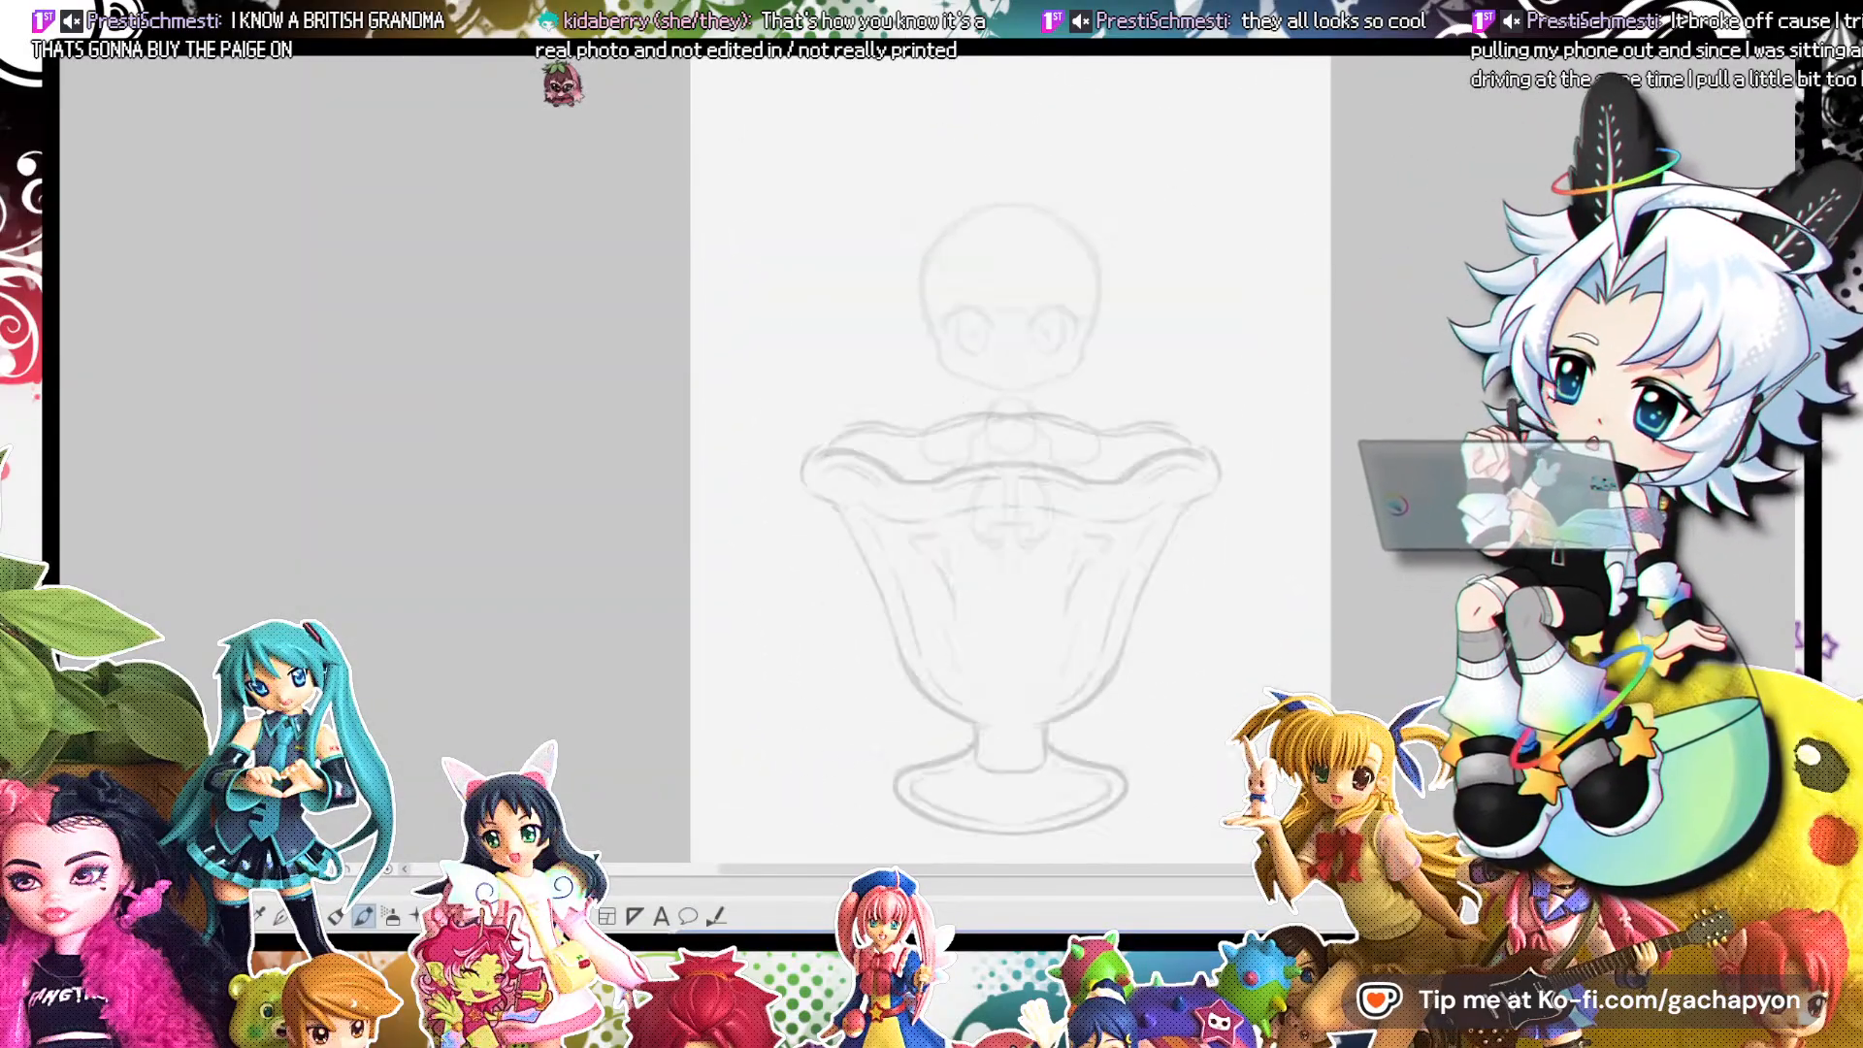
scroll(938, 374, "down", 3)
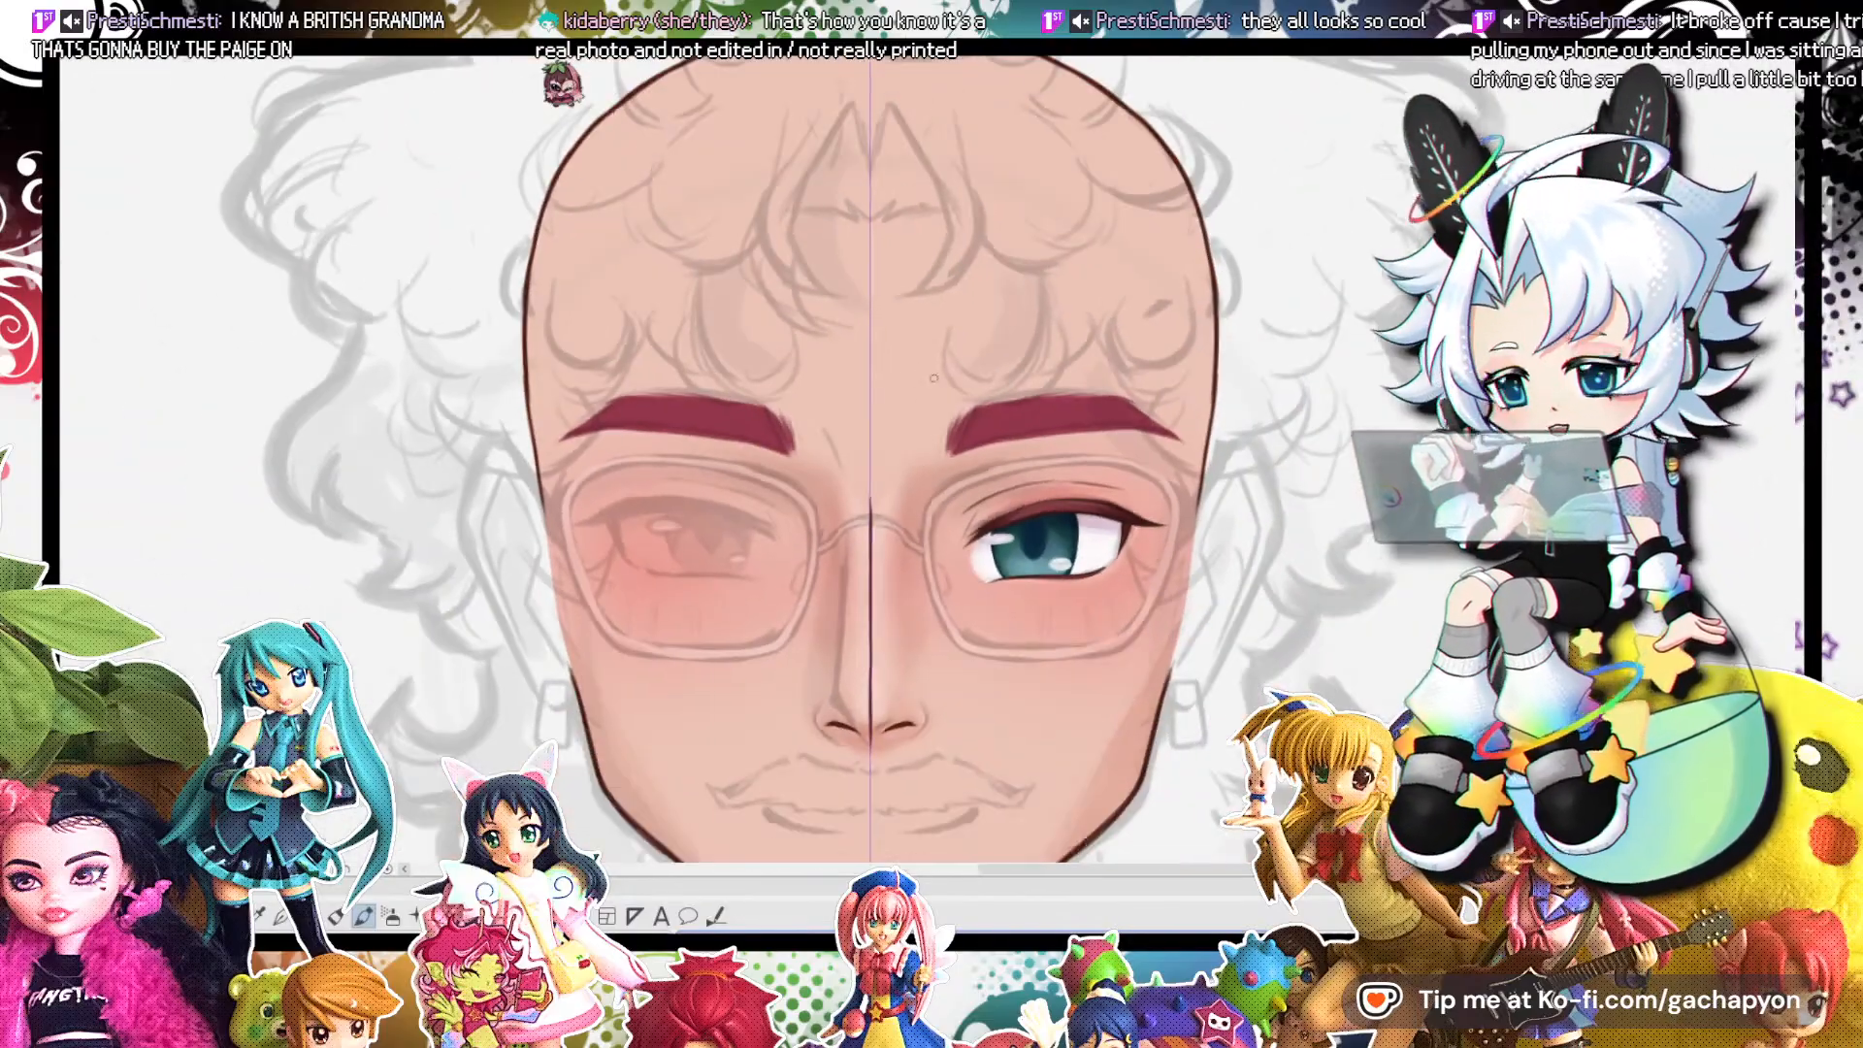
scroll(938, 373, "up", 1)
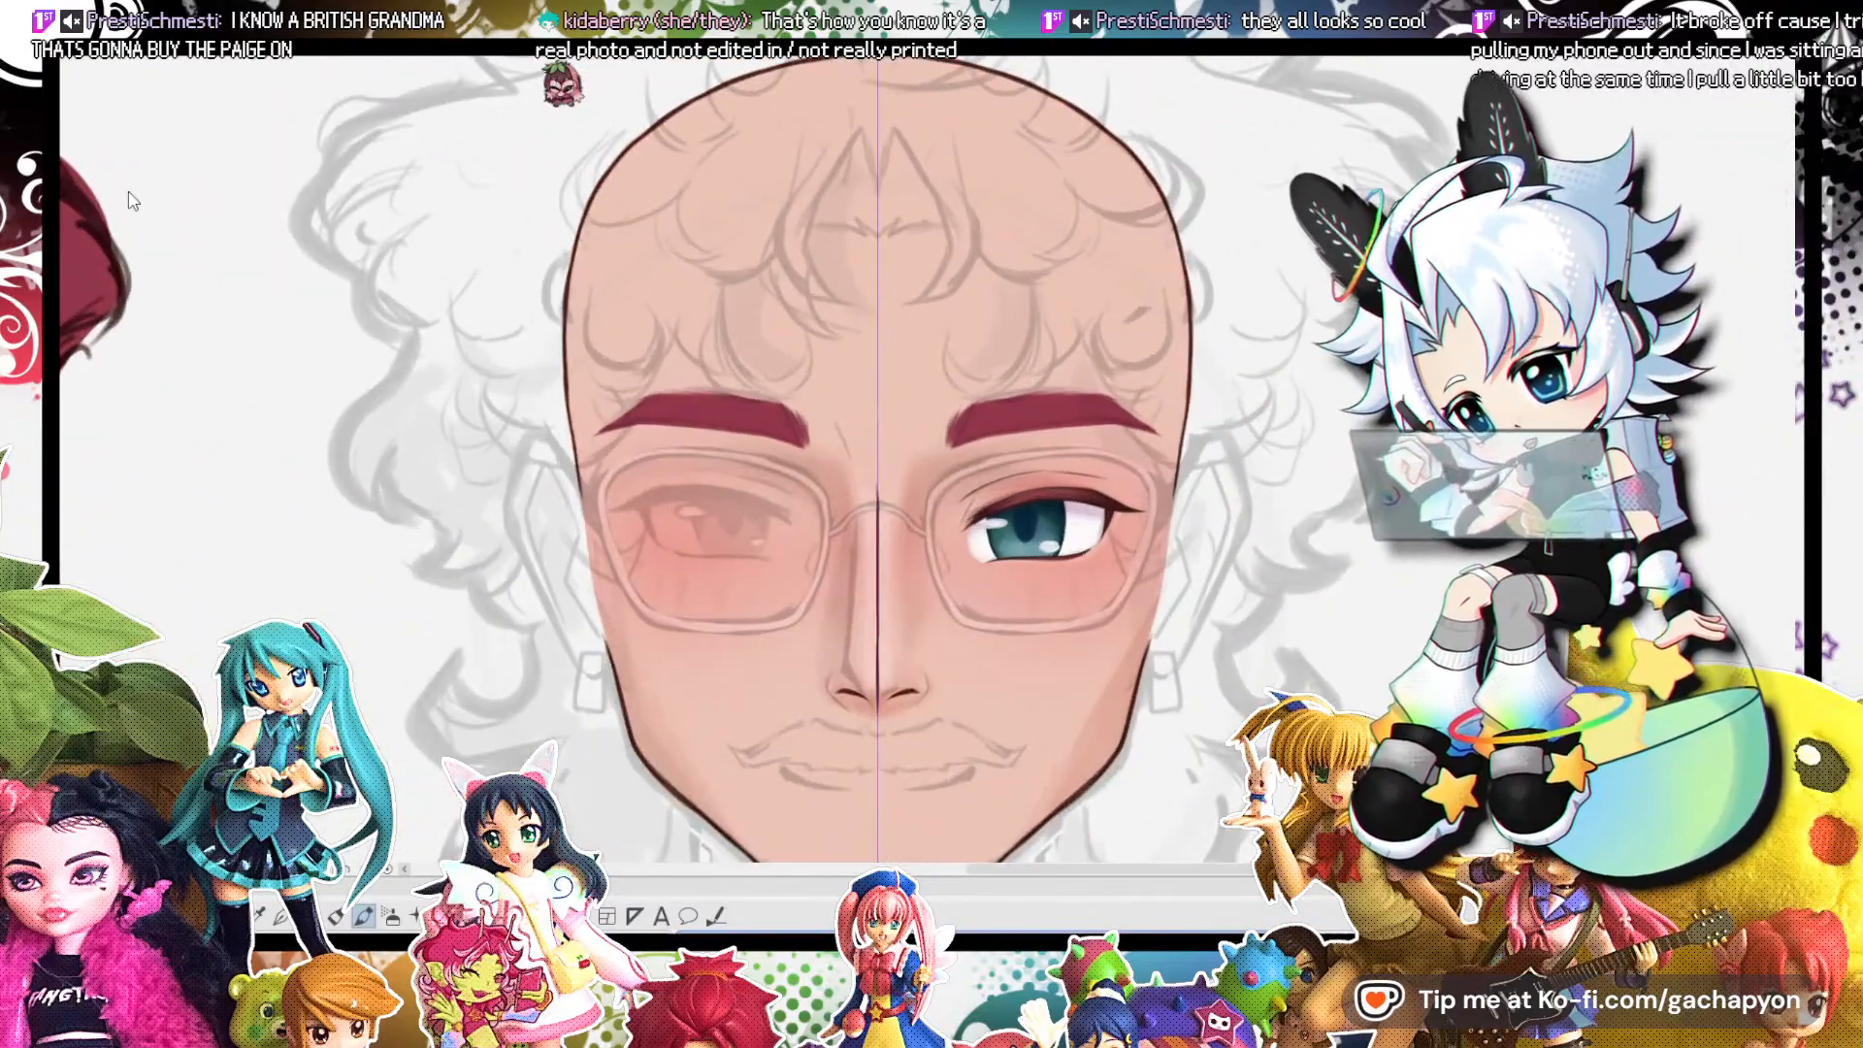
Bring up the parfait sketch of the long-haired chibi with the braid and view the whole composition.
key("ctrl+Tab")
key("ctrl+Tab")
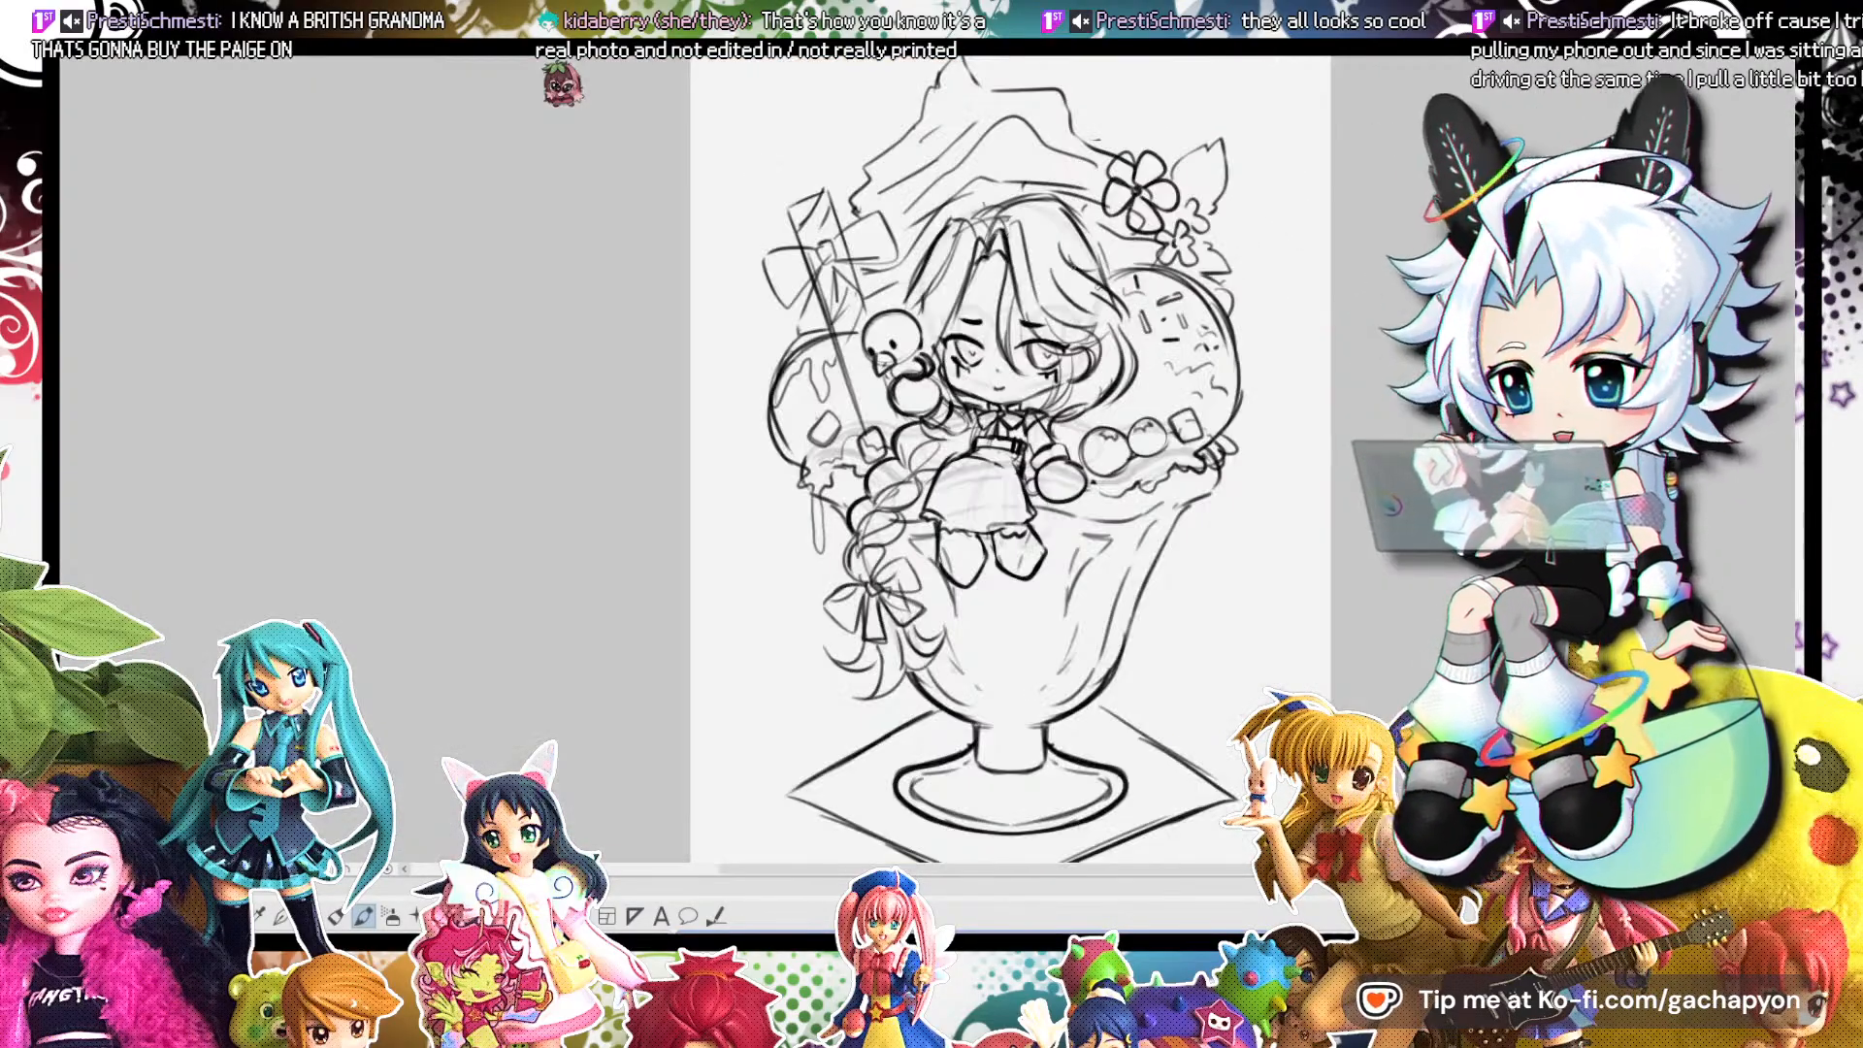
key("ctrl+comma")
key("ctrl+comma")
scroll(978, 575, "down", 1)
scroll(978, 576, "down", 2)
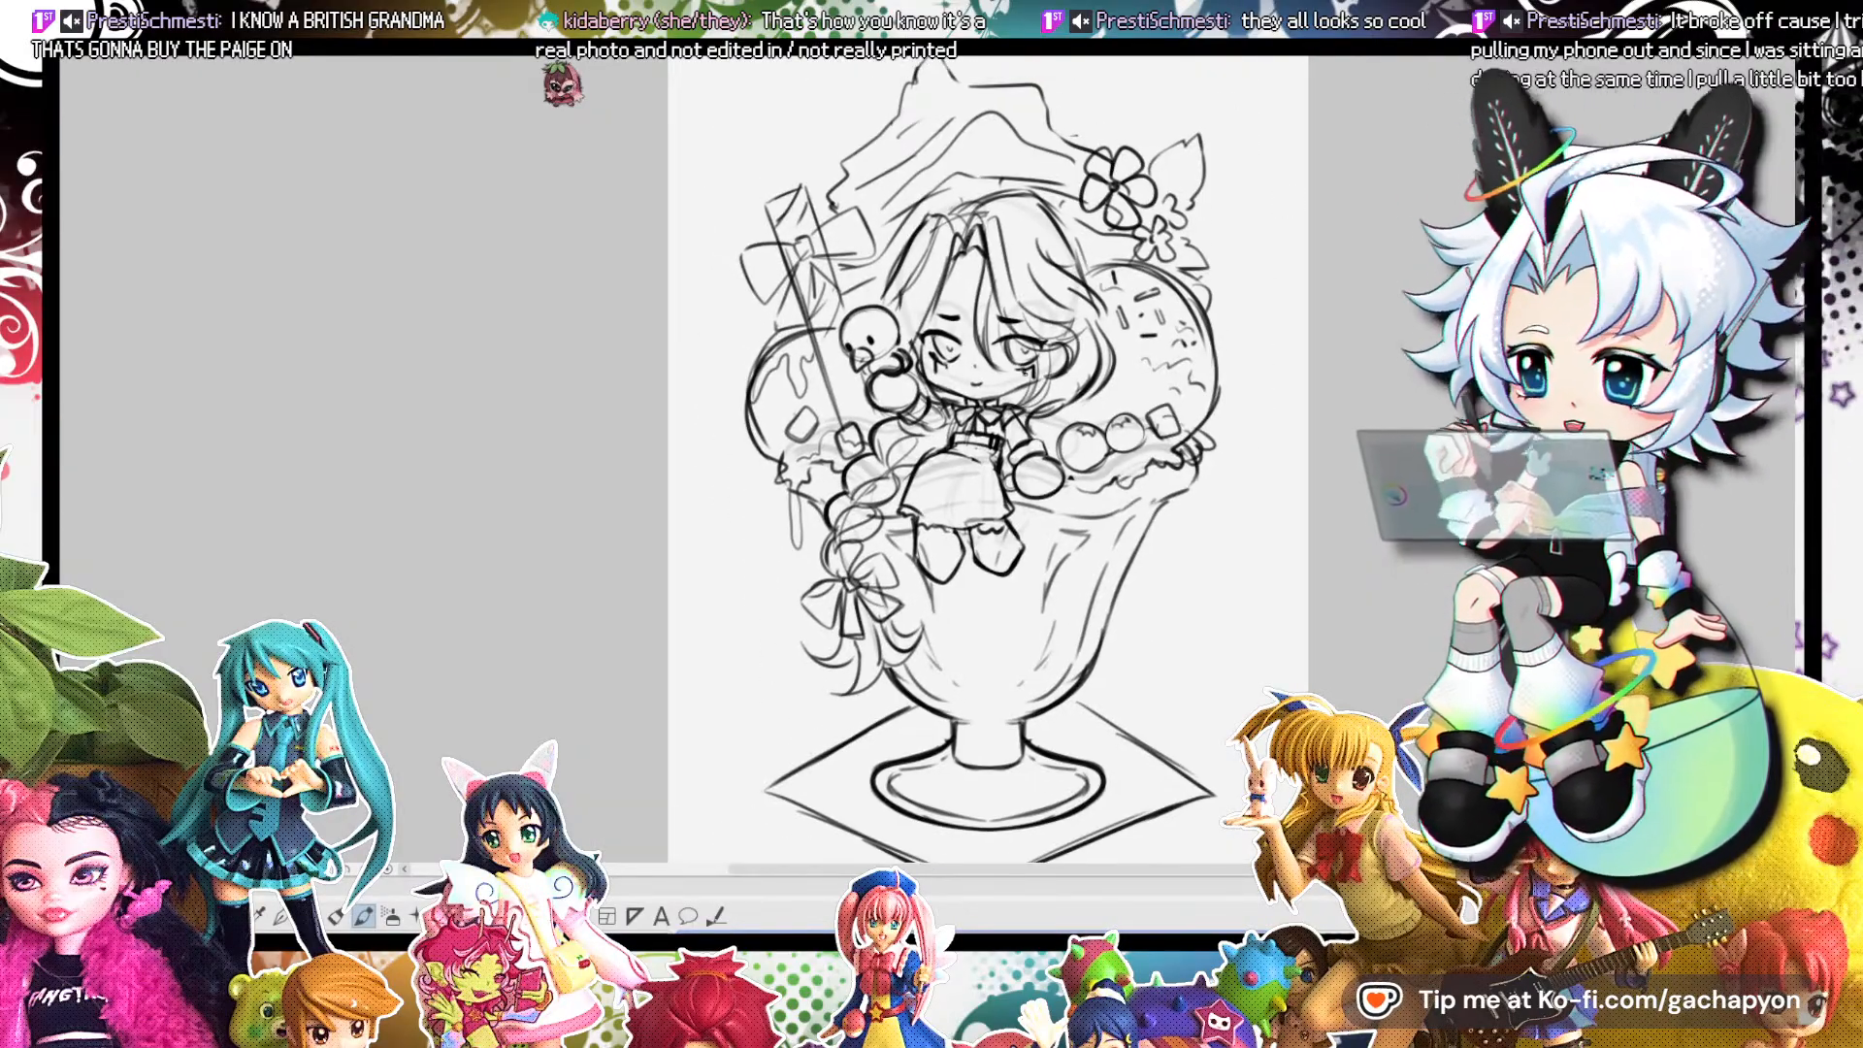
Bring up the doorman sketch and select the eye beside the far edge of his face, shifting it slightly inward.
key("ctrl+comma")
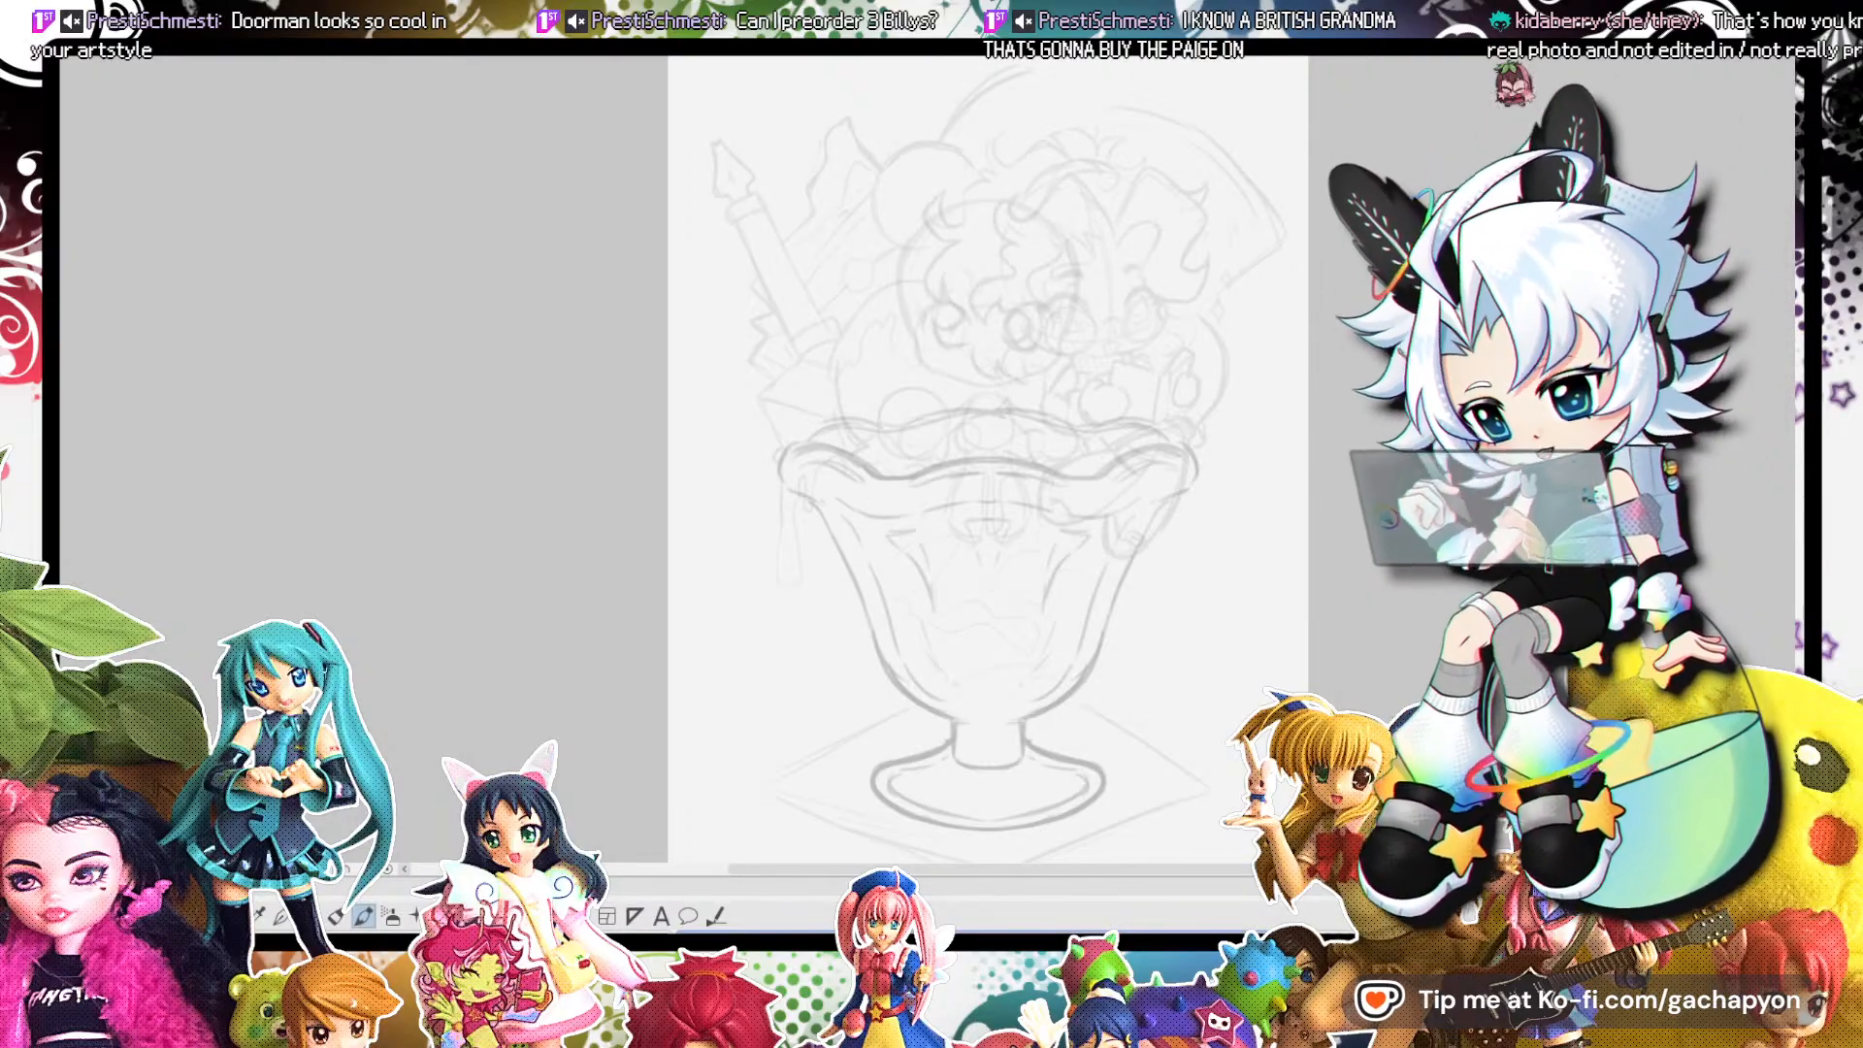
left_click(205, 49)
scroll(1086, 222, "down", 1)
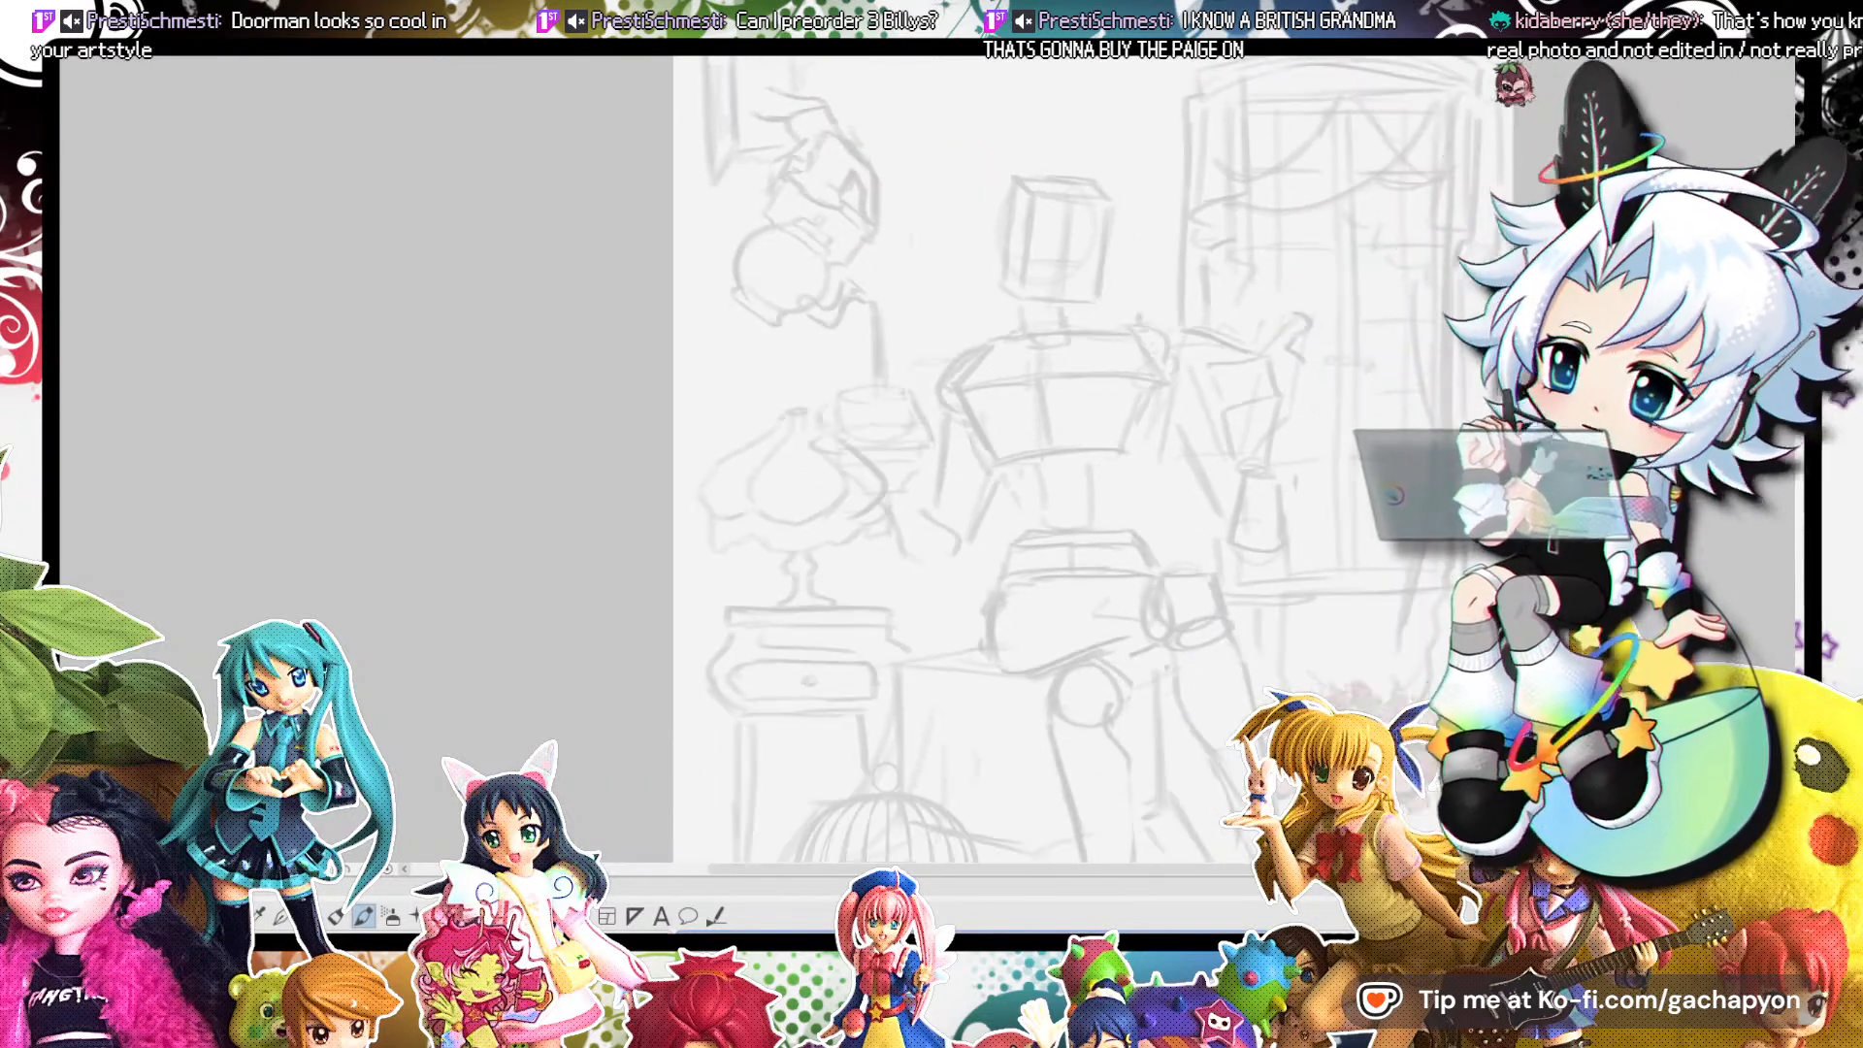
scroll(940, 212, "up", 5)
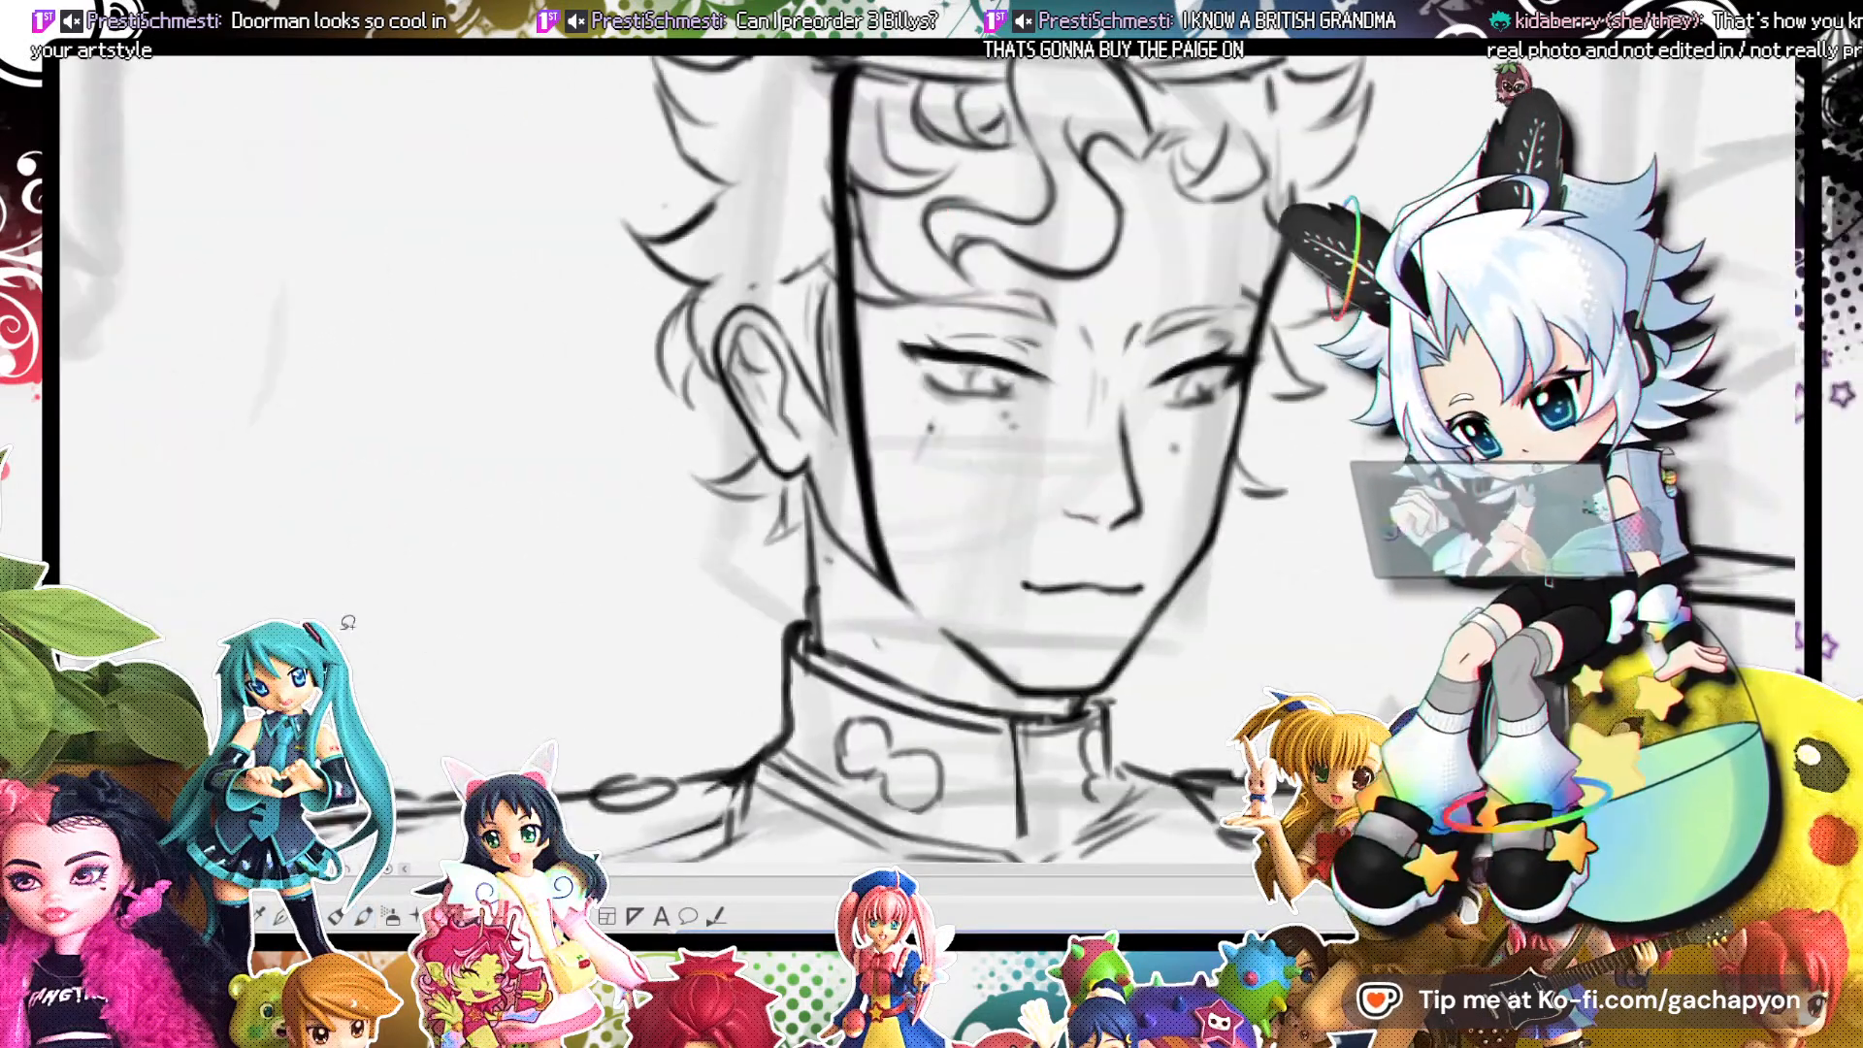
left_click_drag(1151, 311, 1219, 438)
left_click_drag(1255, 303, 1154, 310)
left_click(1282, 529)
left_click_drag(1224, 420, 1214, 419)
left_click(1151, 528)
left_click(1036, 525)
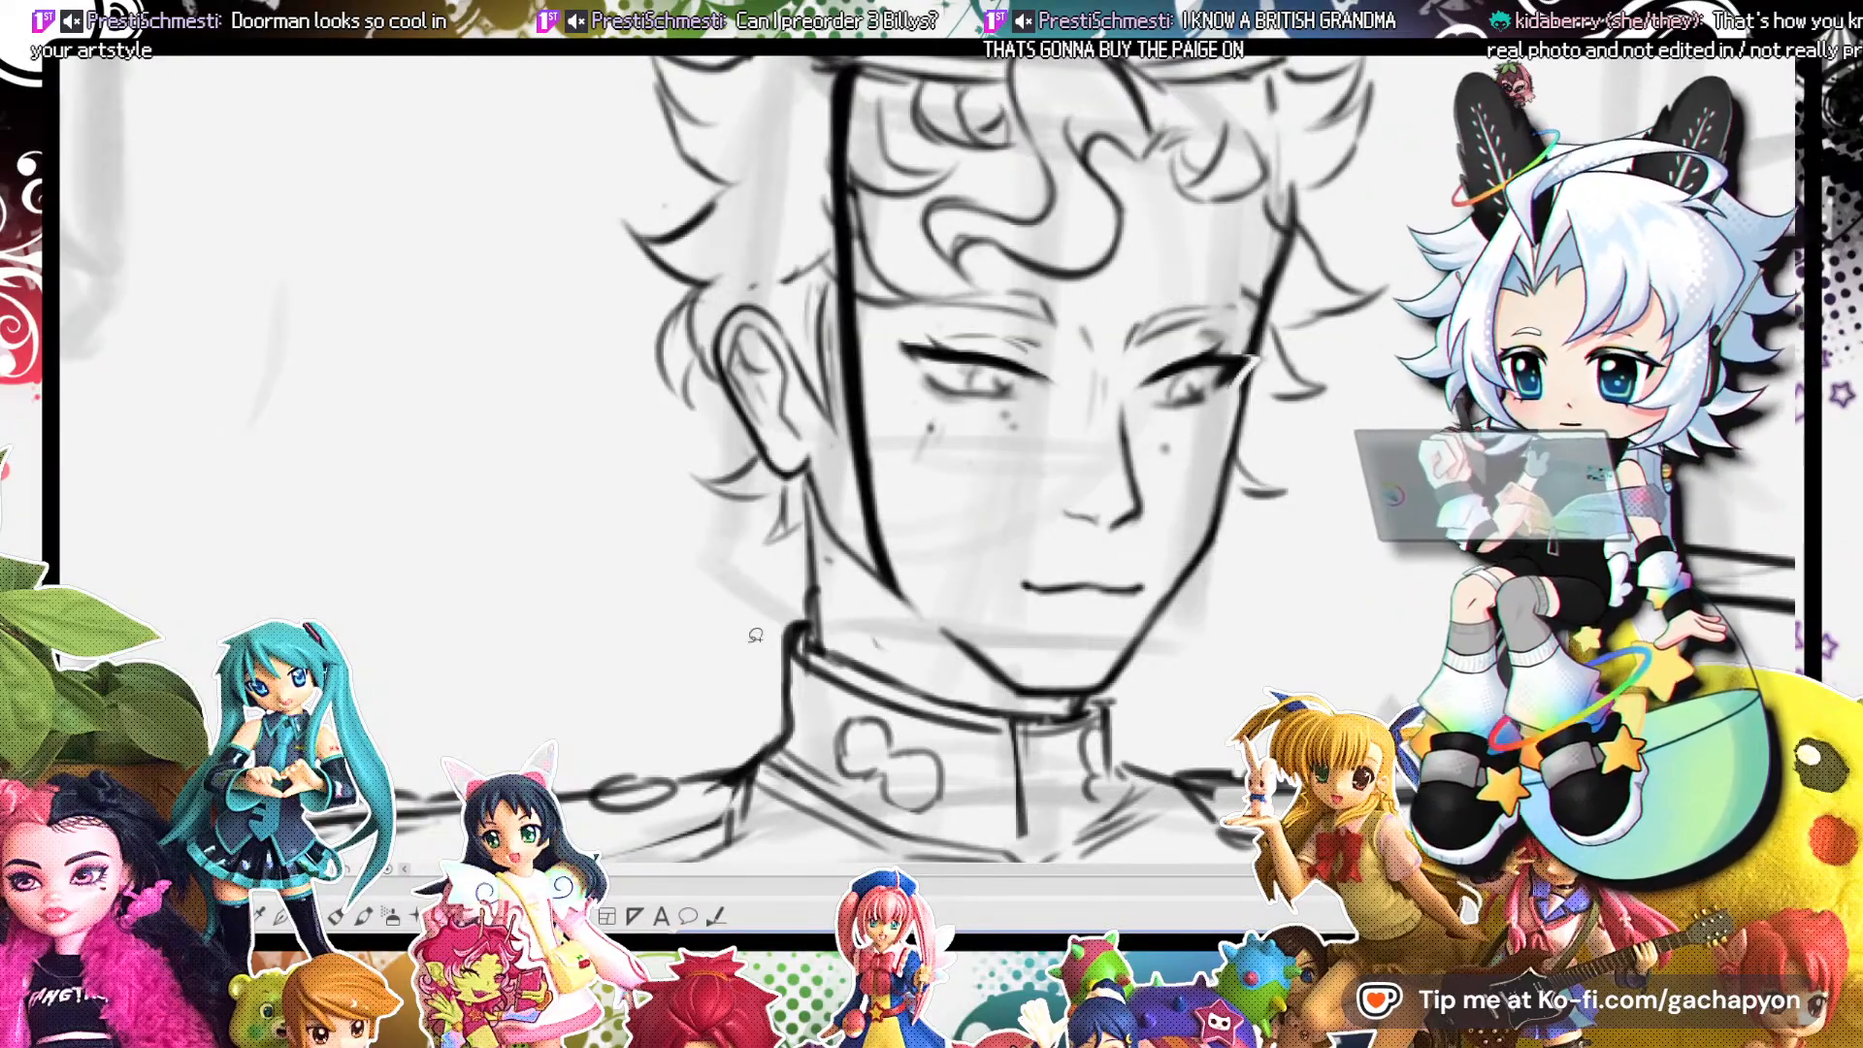
Redraw the broken face contour beside the moved eye and check the doorman's face and upper body.
left_click(362, 917)
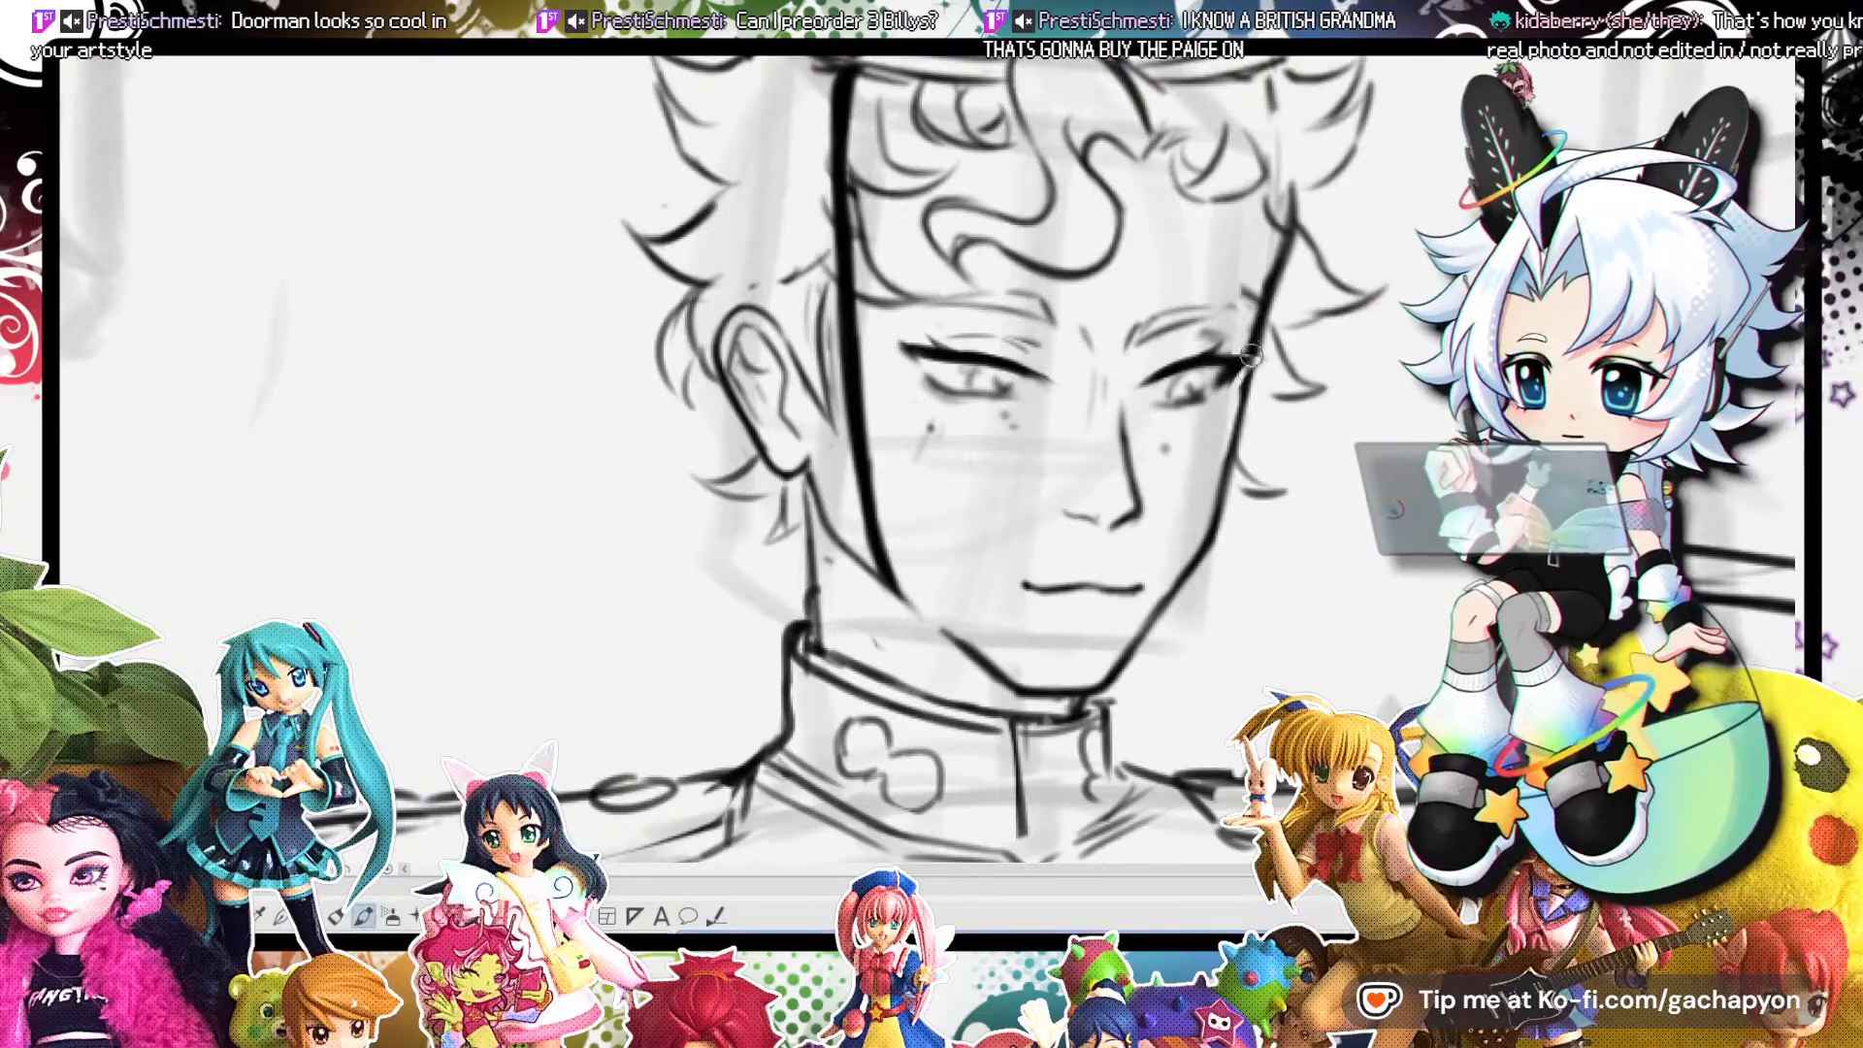
scroll(1101, 306, "down", 6)
scroll(1094, 307, "up", 3)
scroll(1093, 309, "up", 1)
scroll(1093, 309, "down", 4)
scroll(1186, 398, "up", 3)
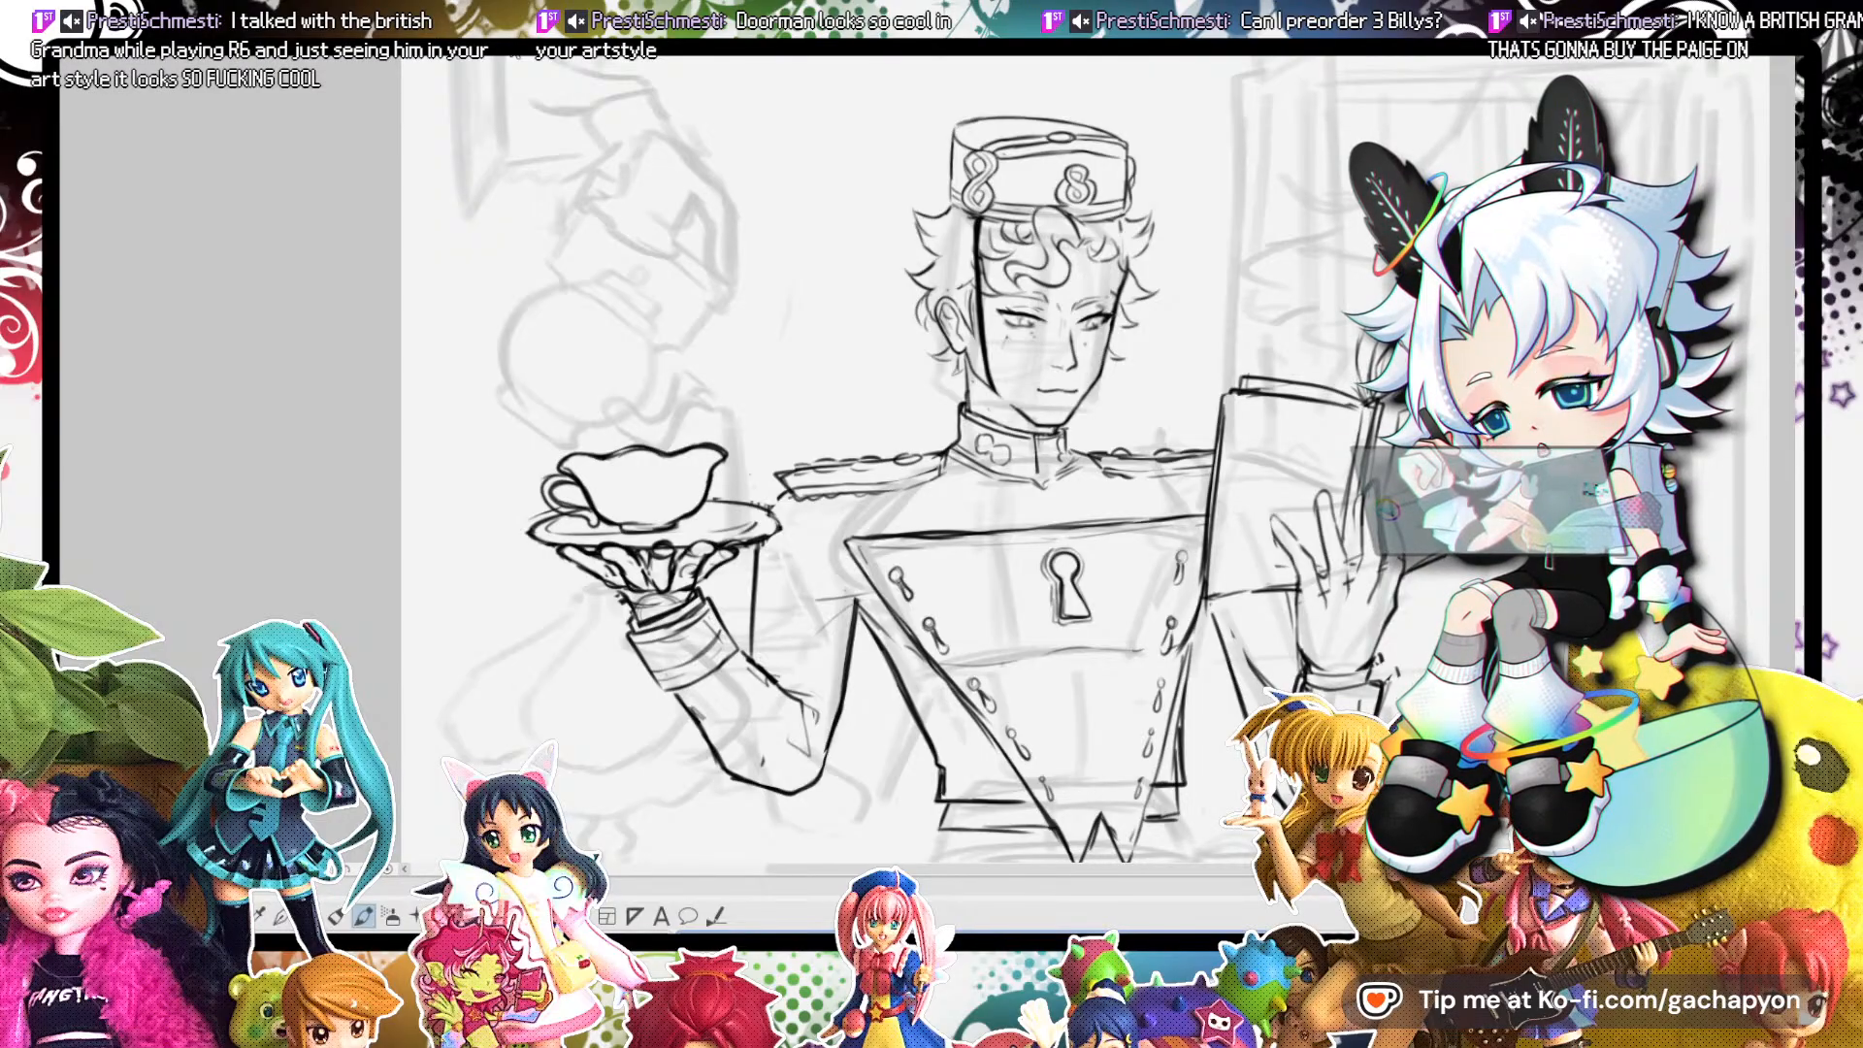
Return to the doorman sketch and draw a bolder hair tuft sticking out below the hat's brim, erasing the excess.
left_click(515, 49)
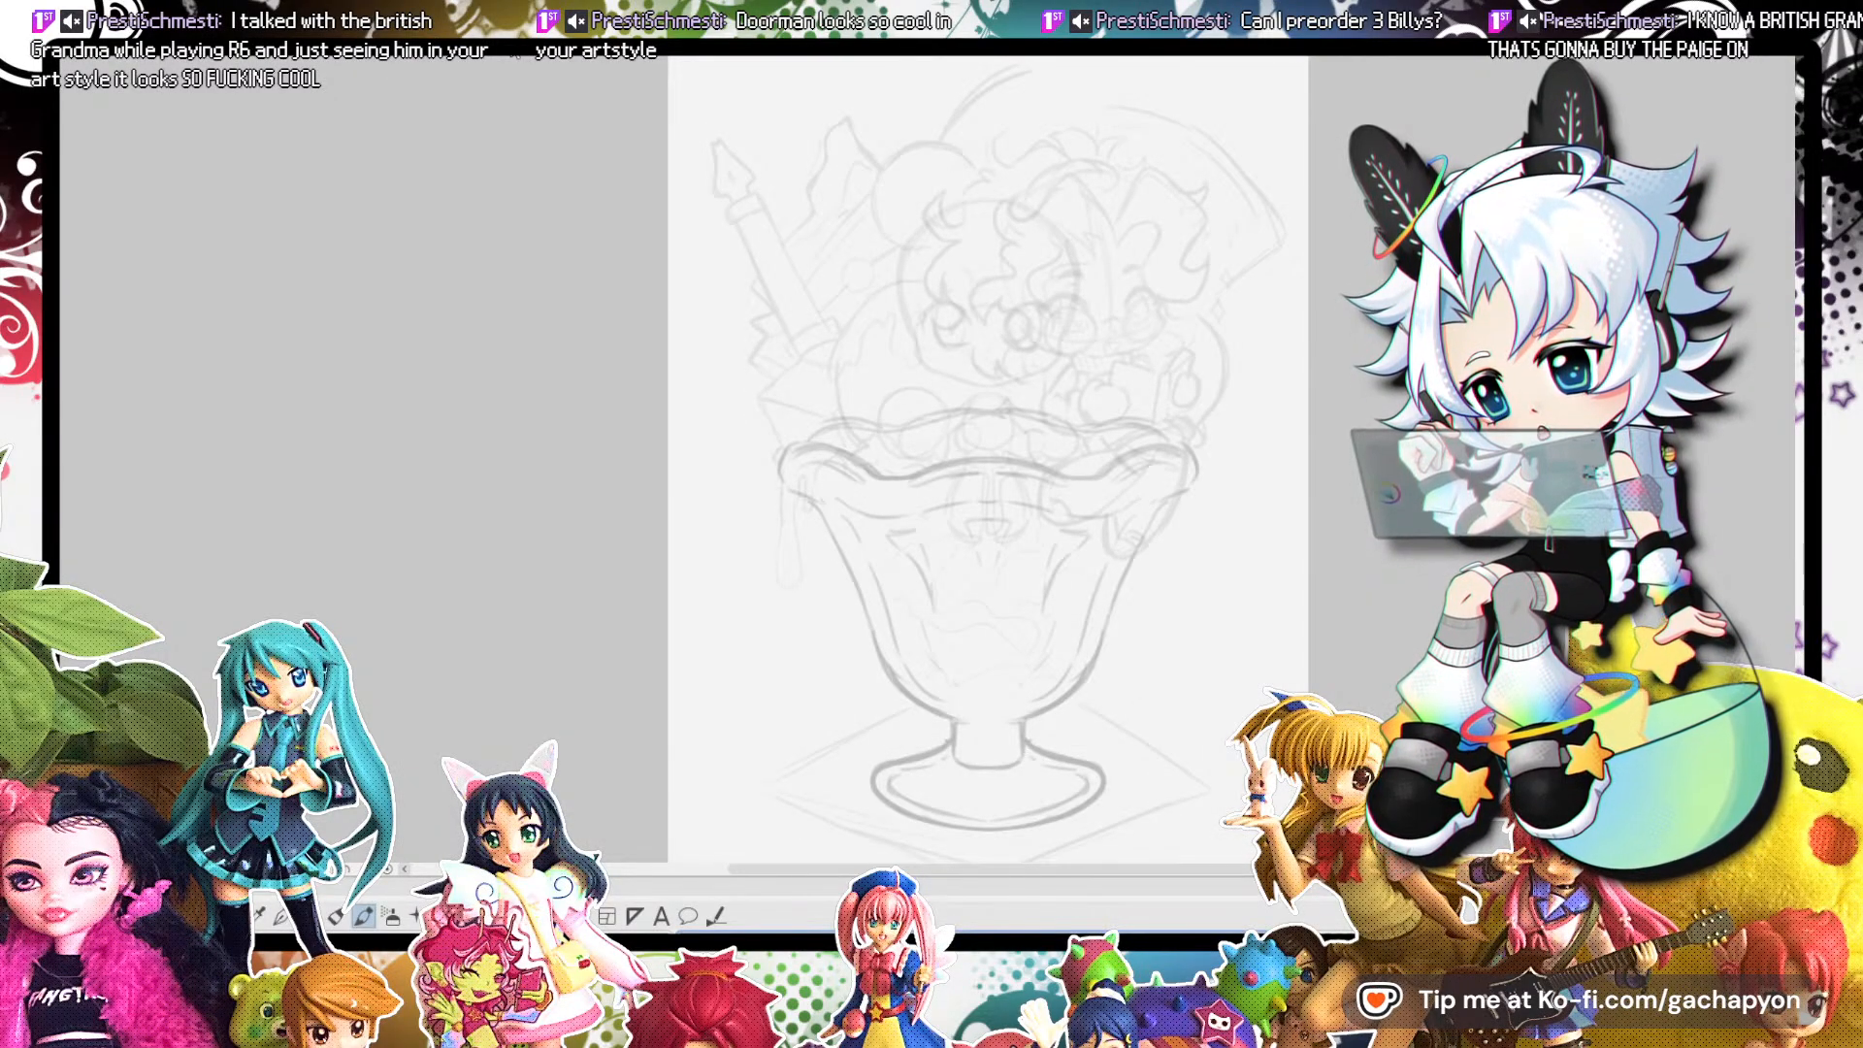
left_click(301, 51)
scroll(862, 359, "down", 3)
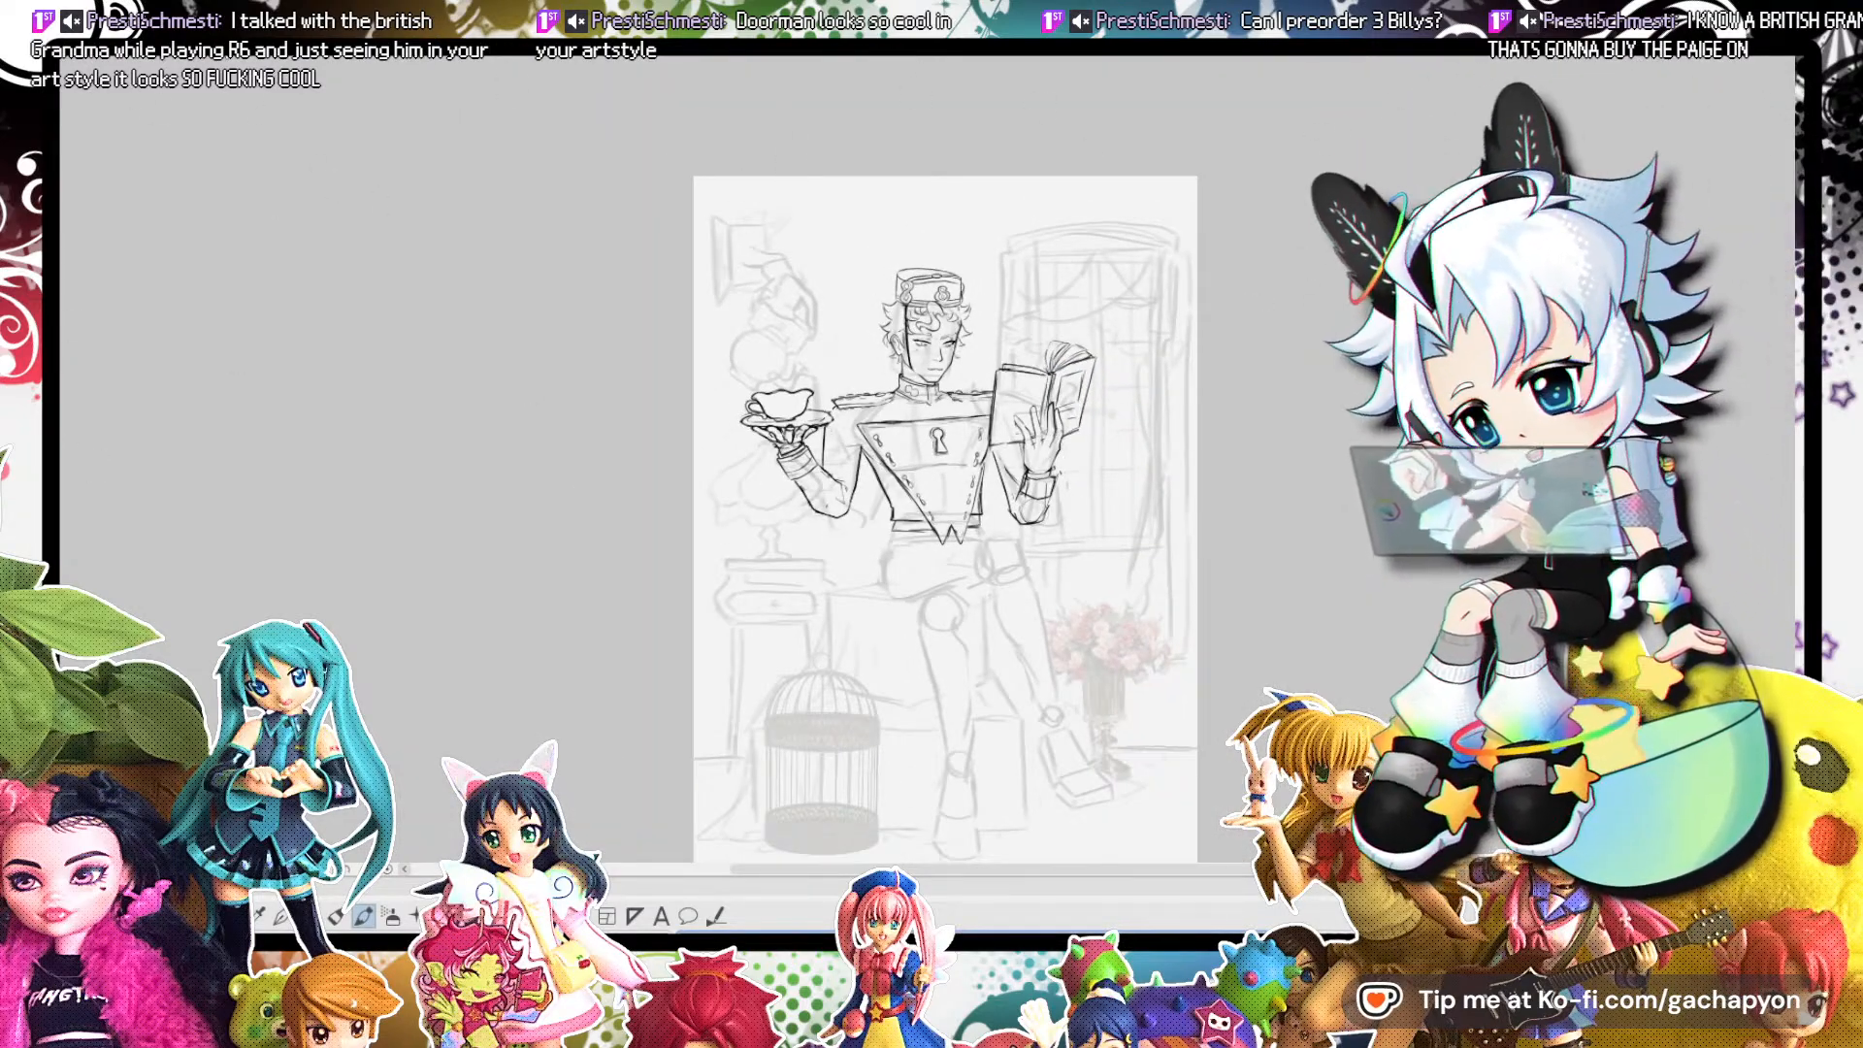
scroll(849, 218, "up", 5)
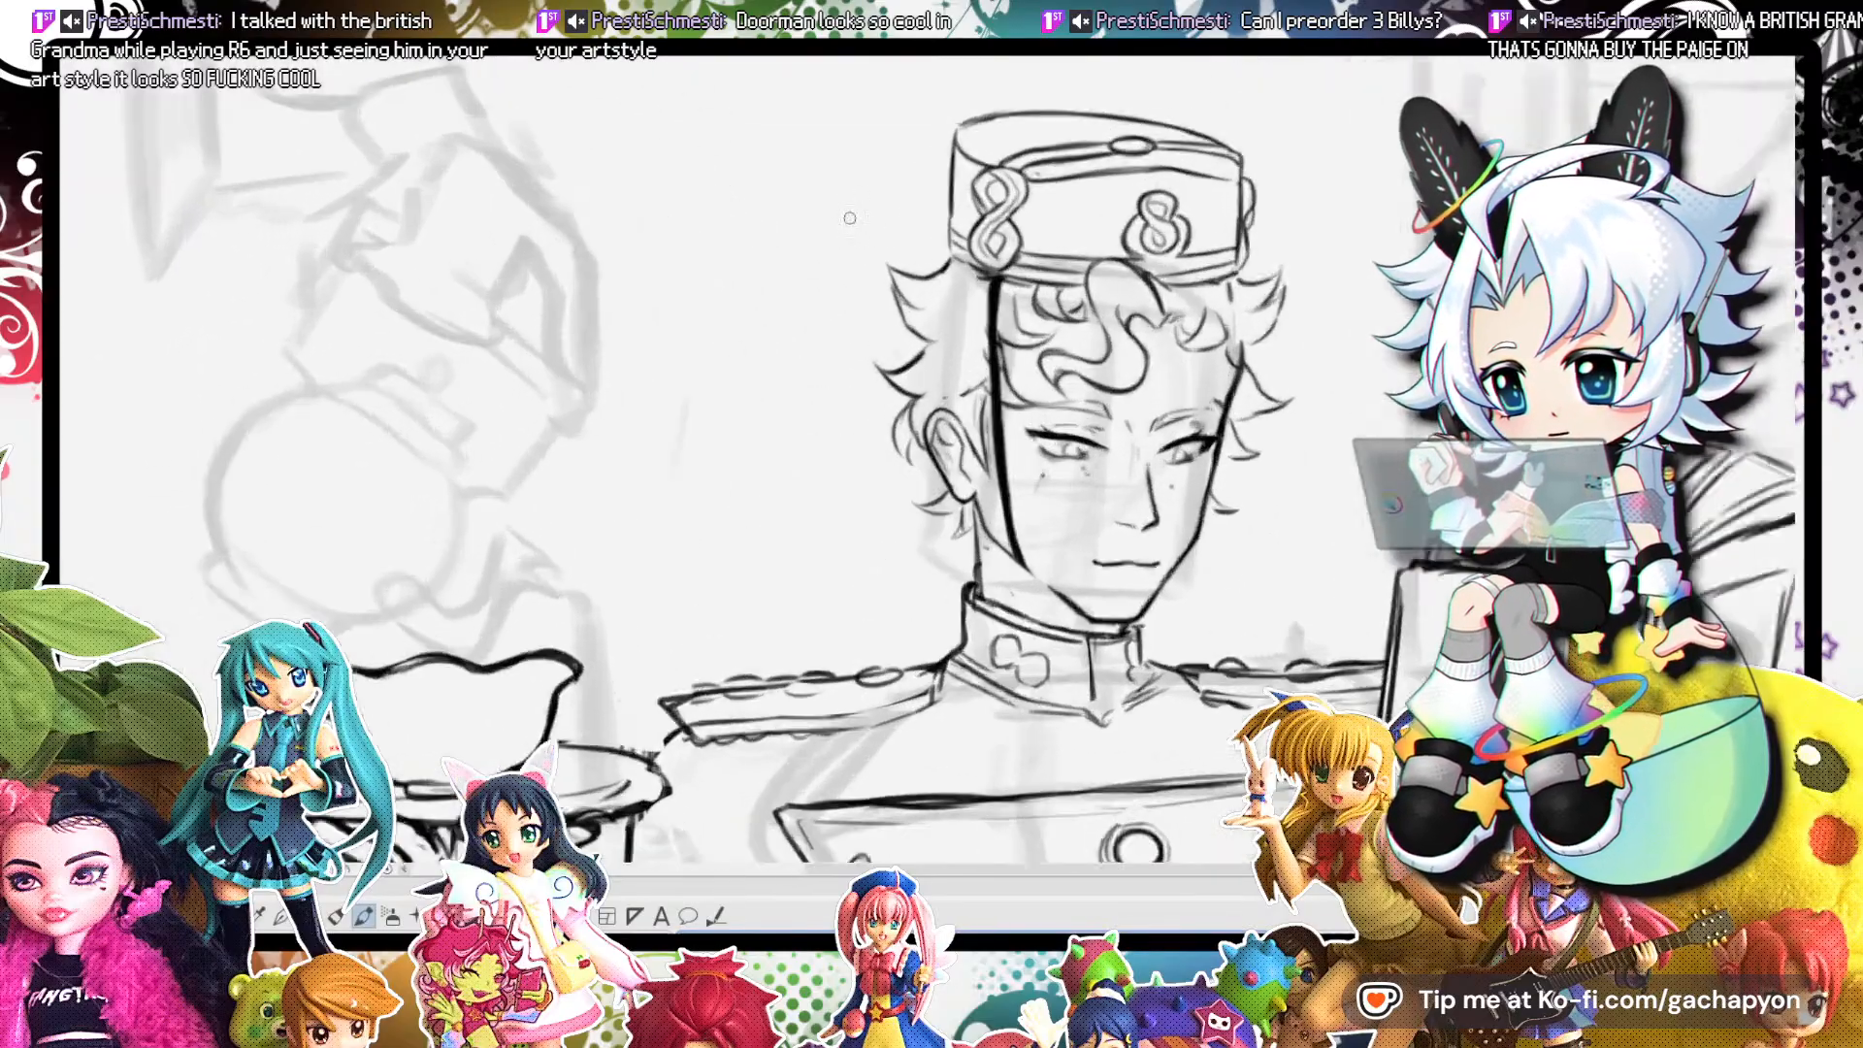
scroll(849, 218, "up", 2)
mouse_move(953, 279)
left_mouse_down()
mouse_move(878, 291)
mouse_move(893, 330)
mouse_move(958, 372)
left_mouse_up()
key("e")
mouse_move(911, 315)
left_mouse_down()
mouse_move(903, 299)
mouse_move(942, 333)
left_mouse_up()
key("b")
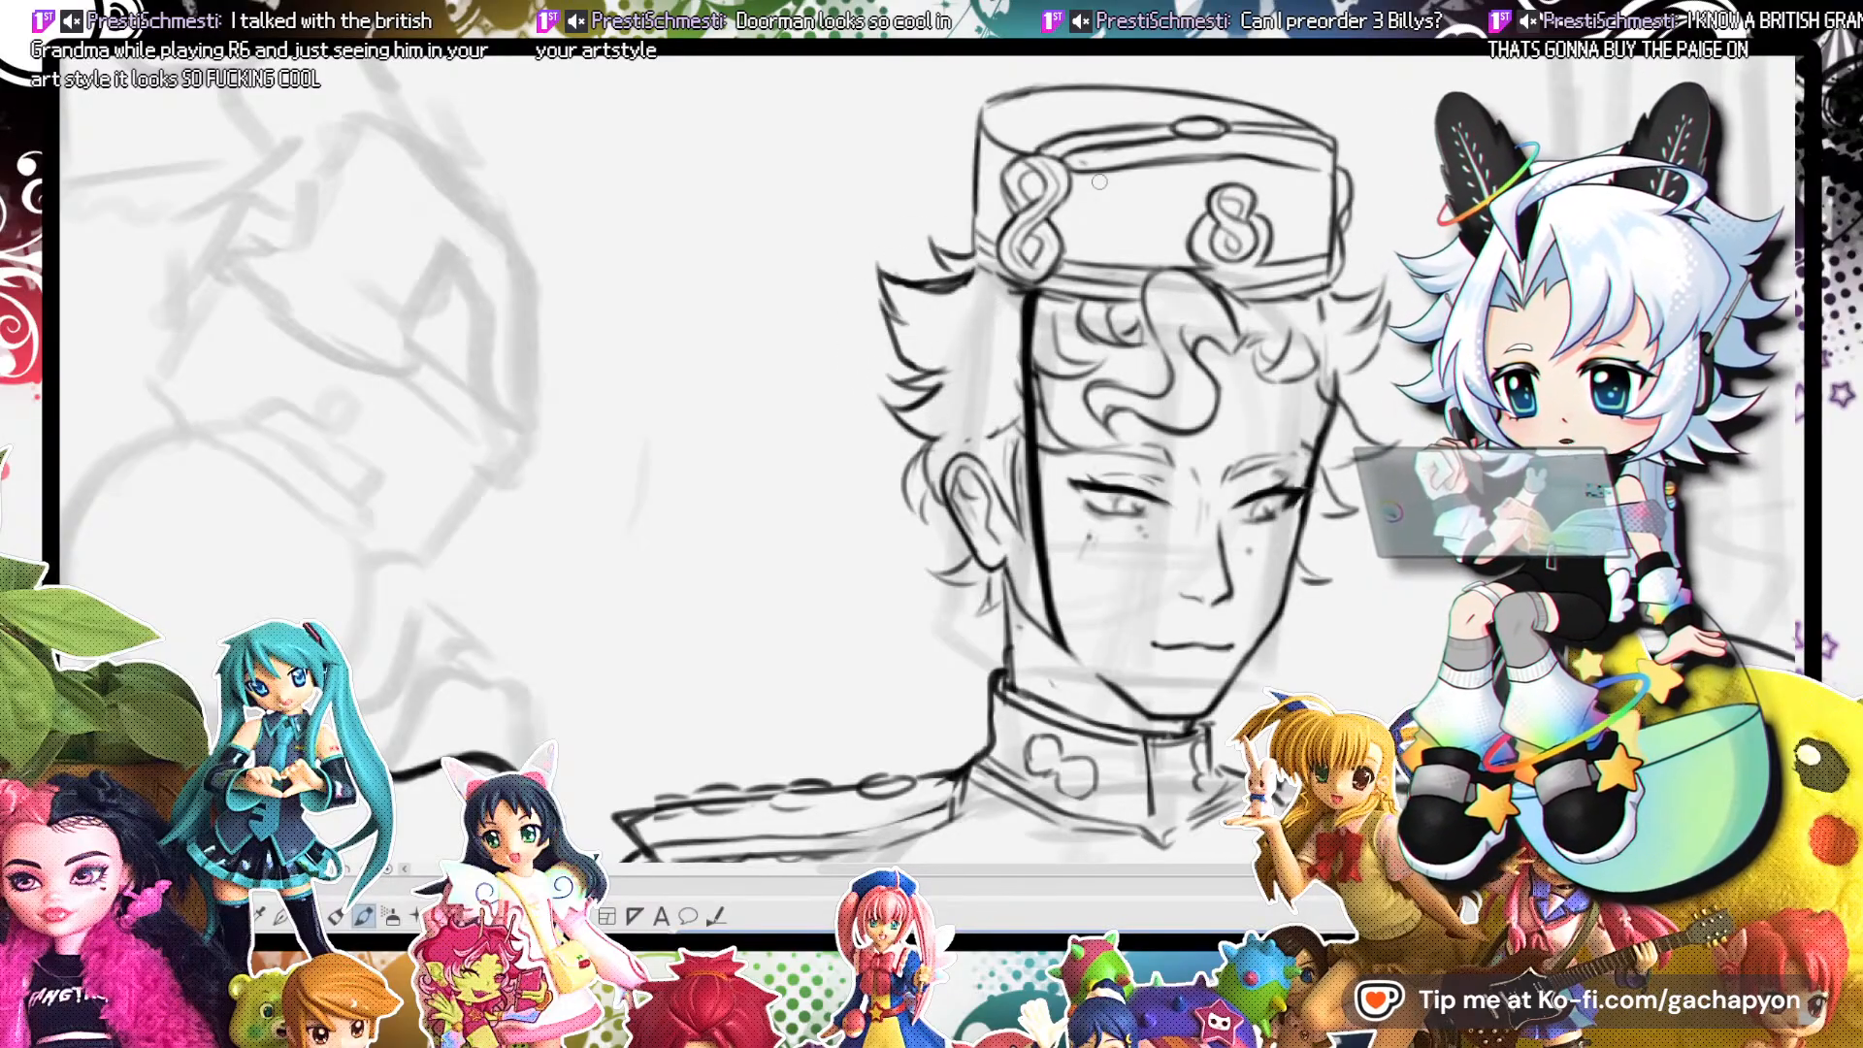
Examine the doorman's face and pose at several distances.
scroll(929, 237, "down", 5)
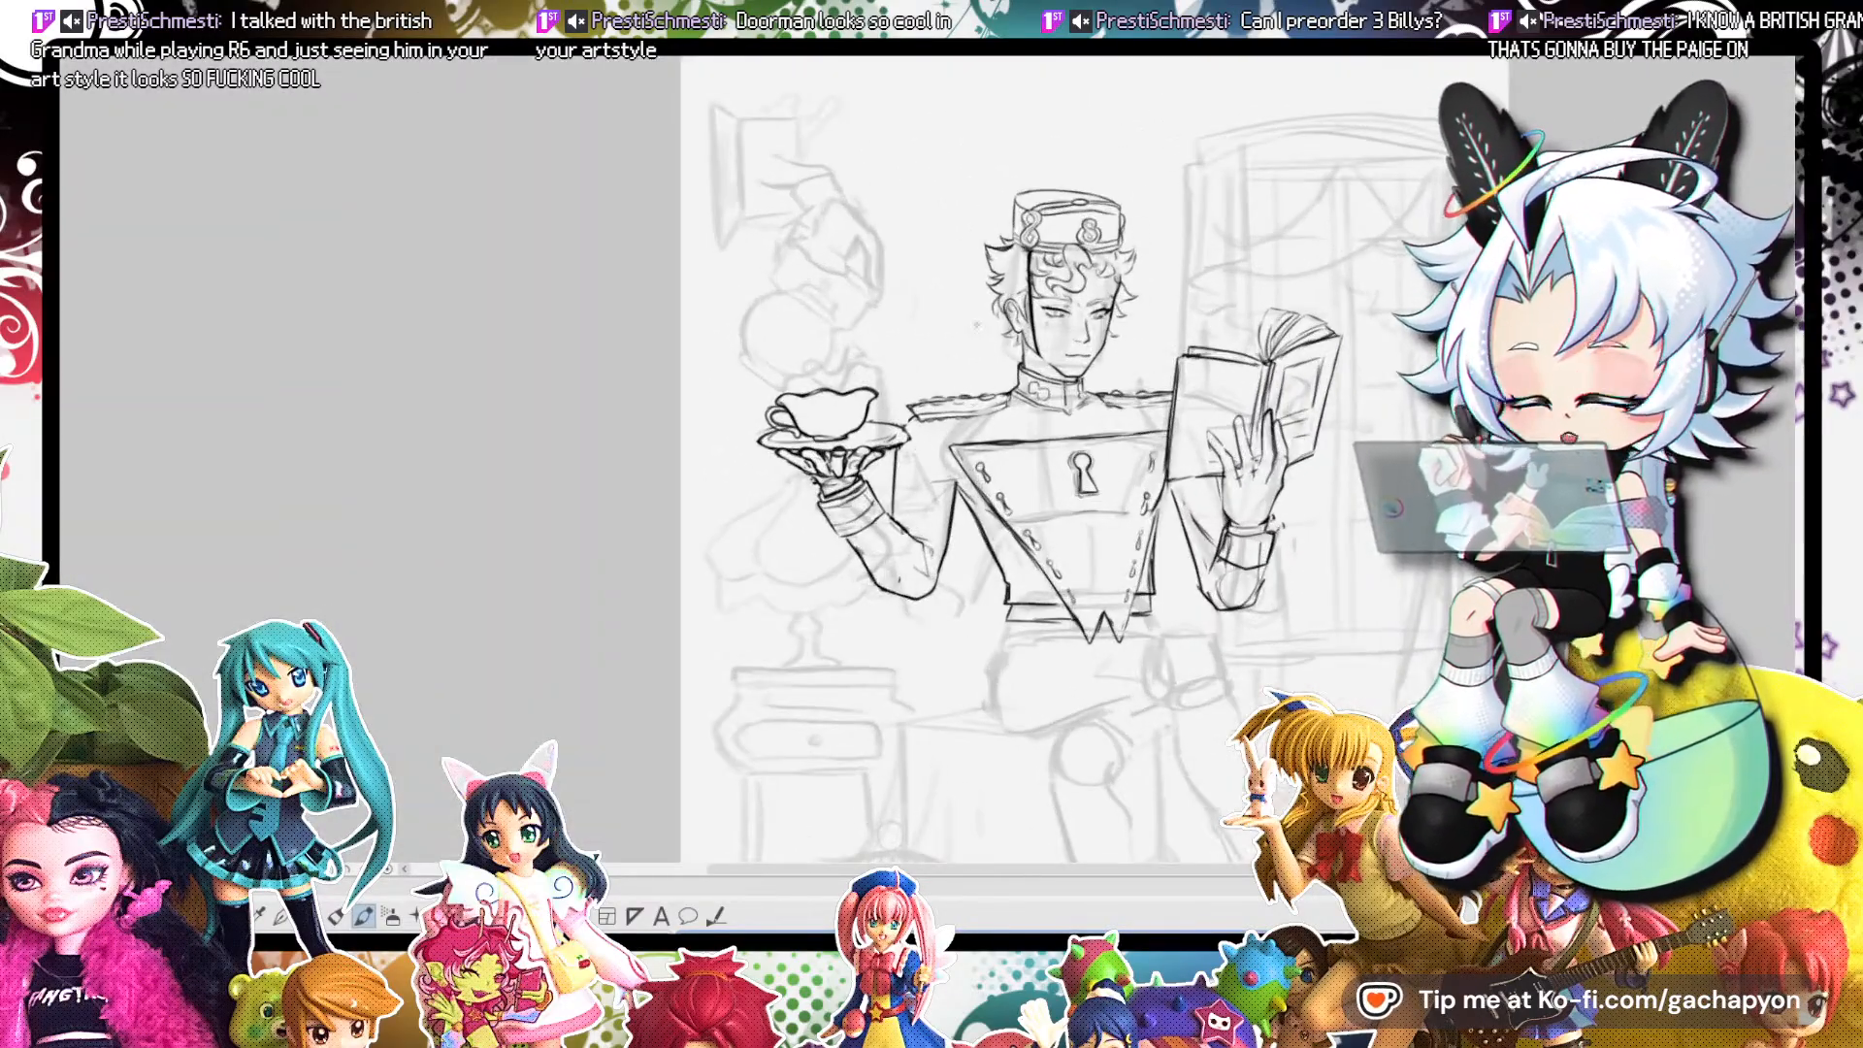
scroll(1206, 335, "up", 1)
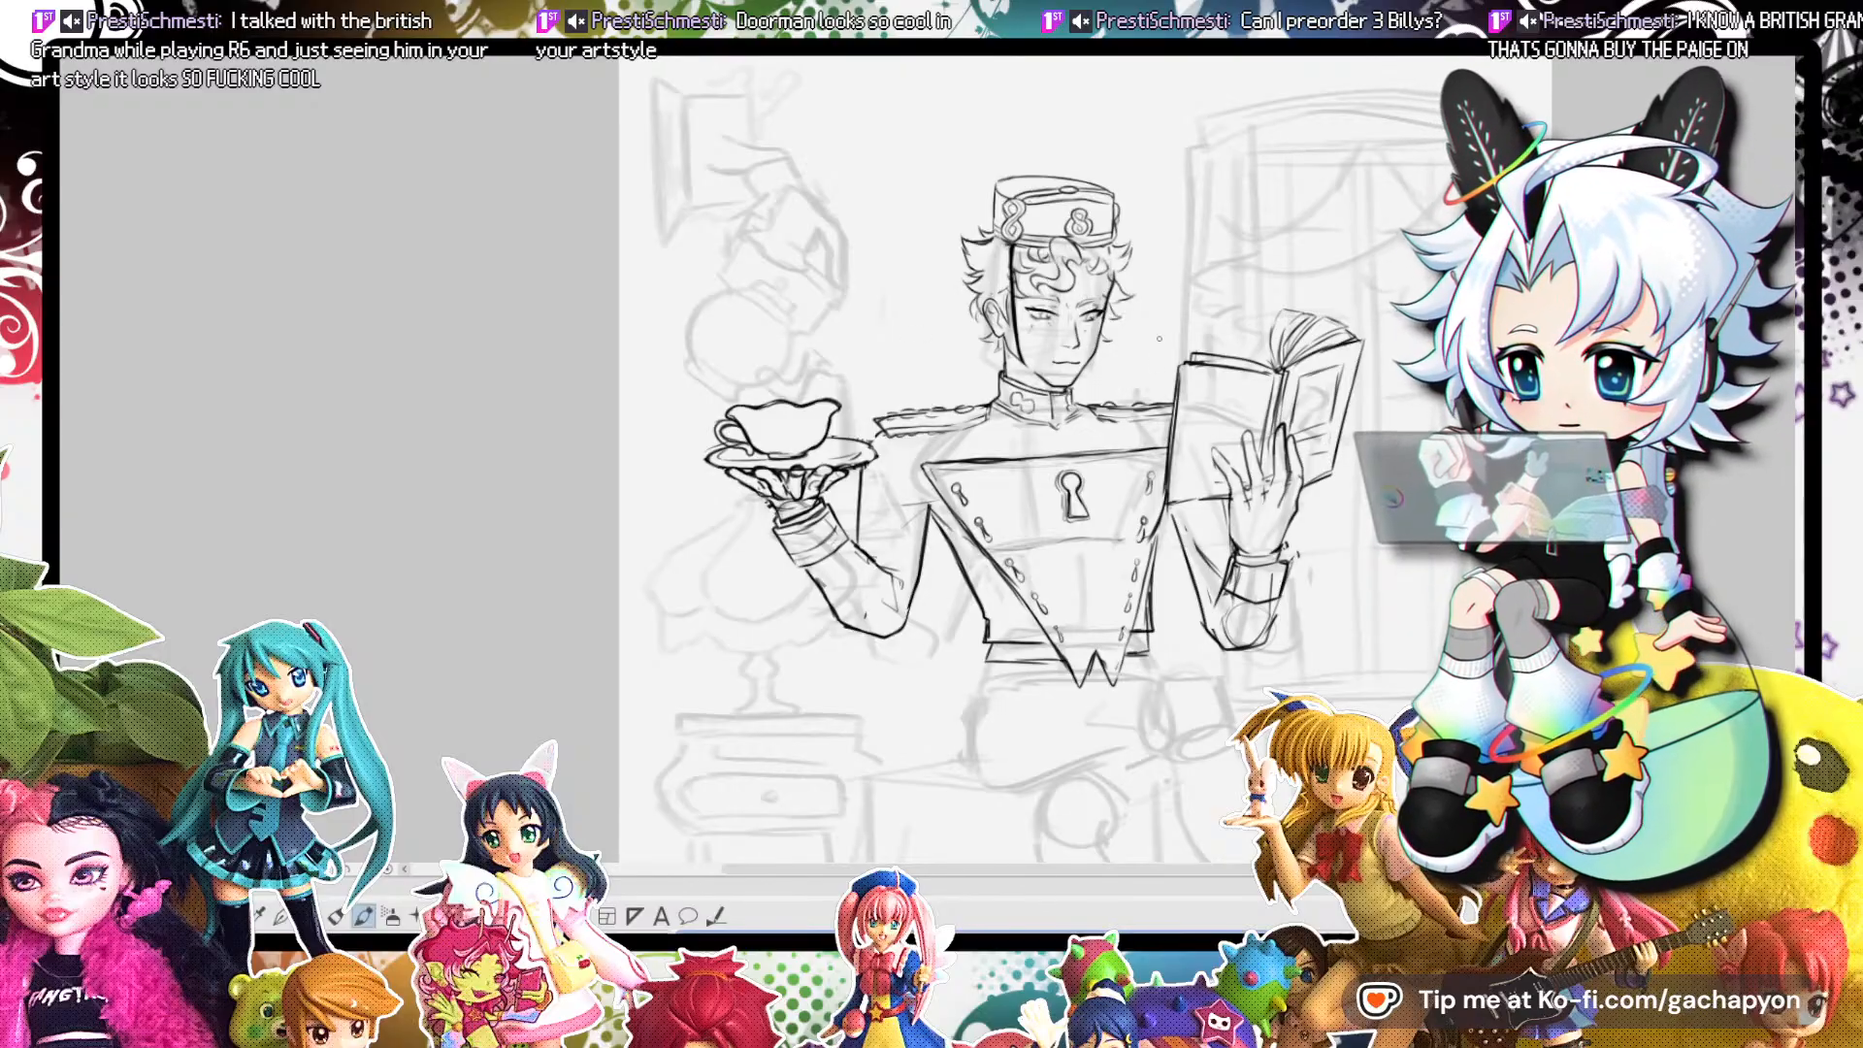
scroll(1159, 338, "down", 3)
scroll(1132, 266, "up", 2)
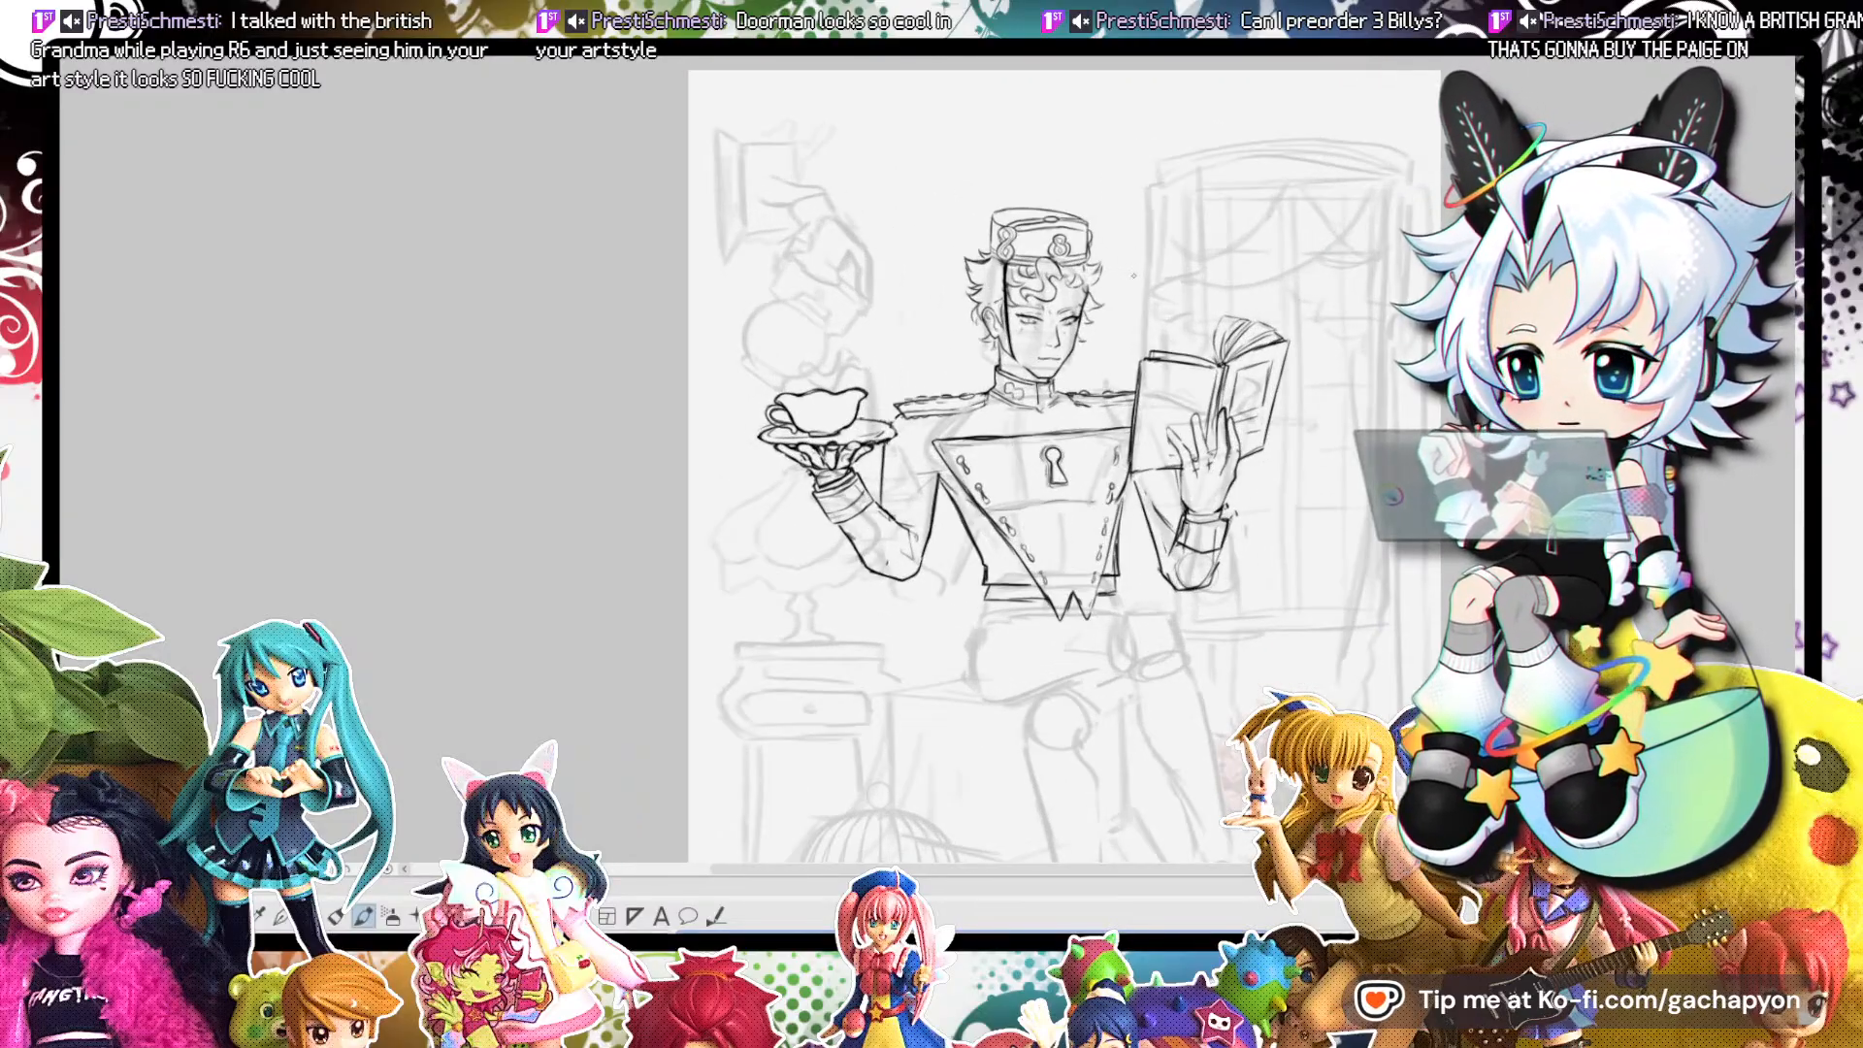
scroll(1082, 266, "up", 2)
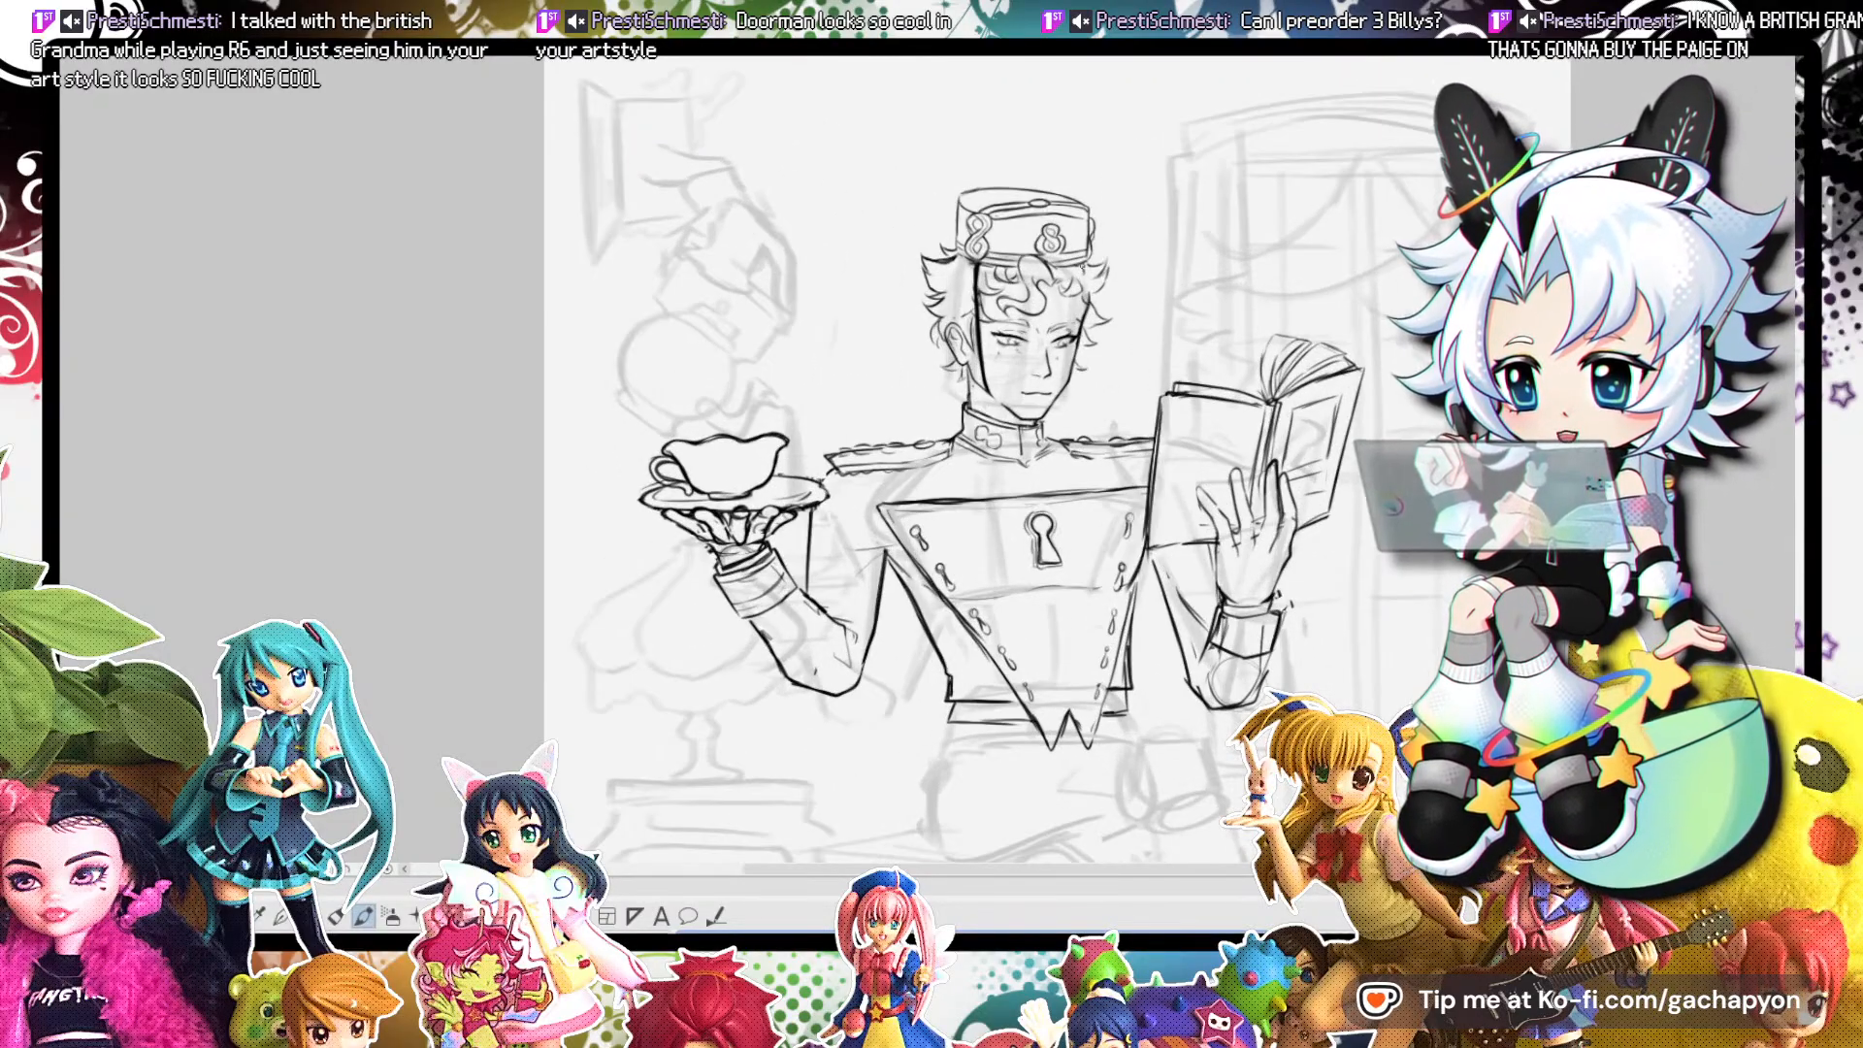
scroll(915, 260, "up", 4)
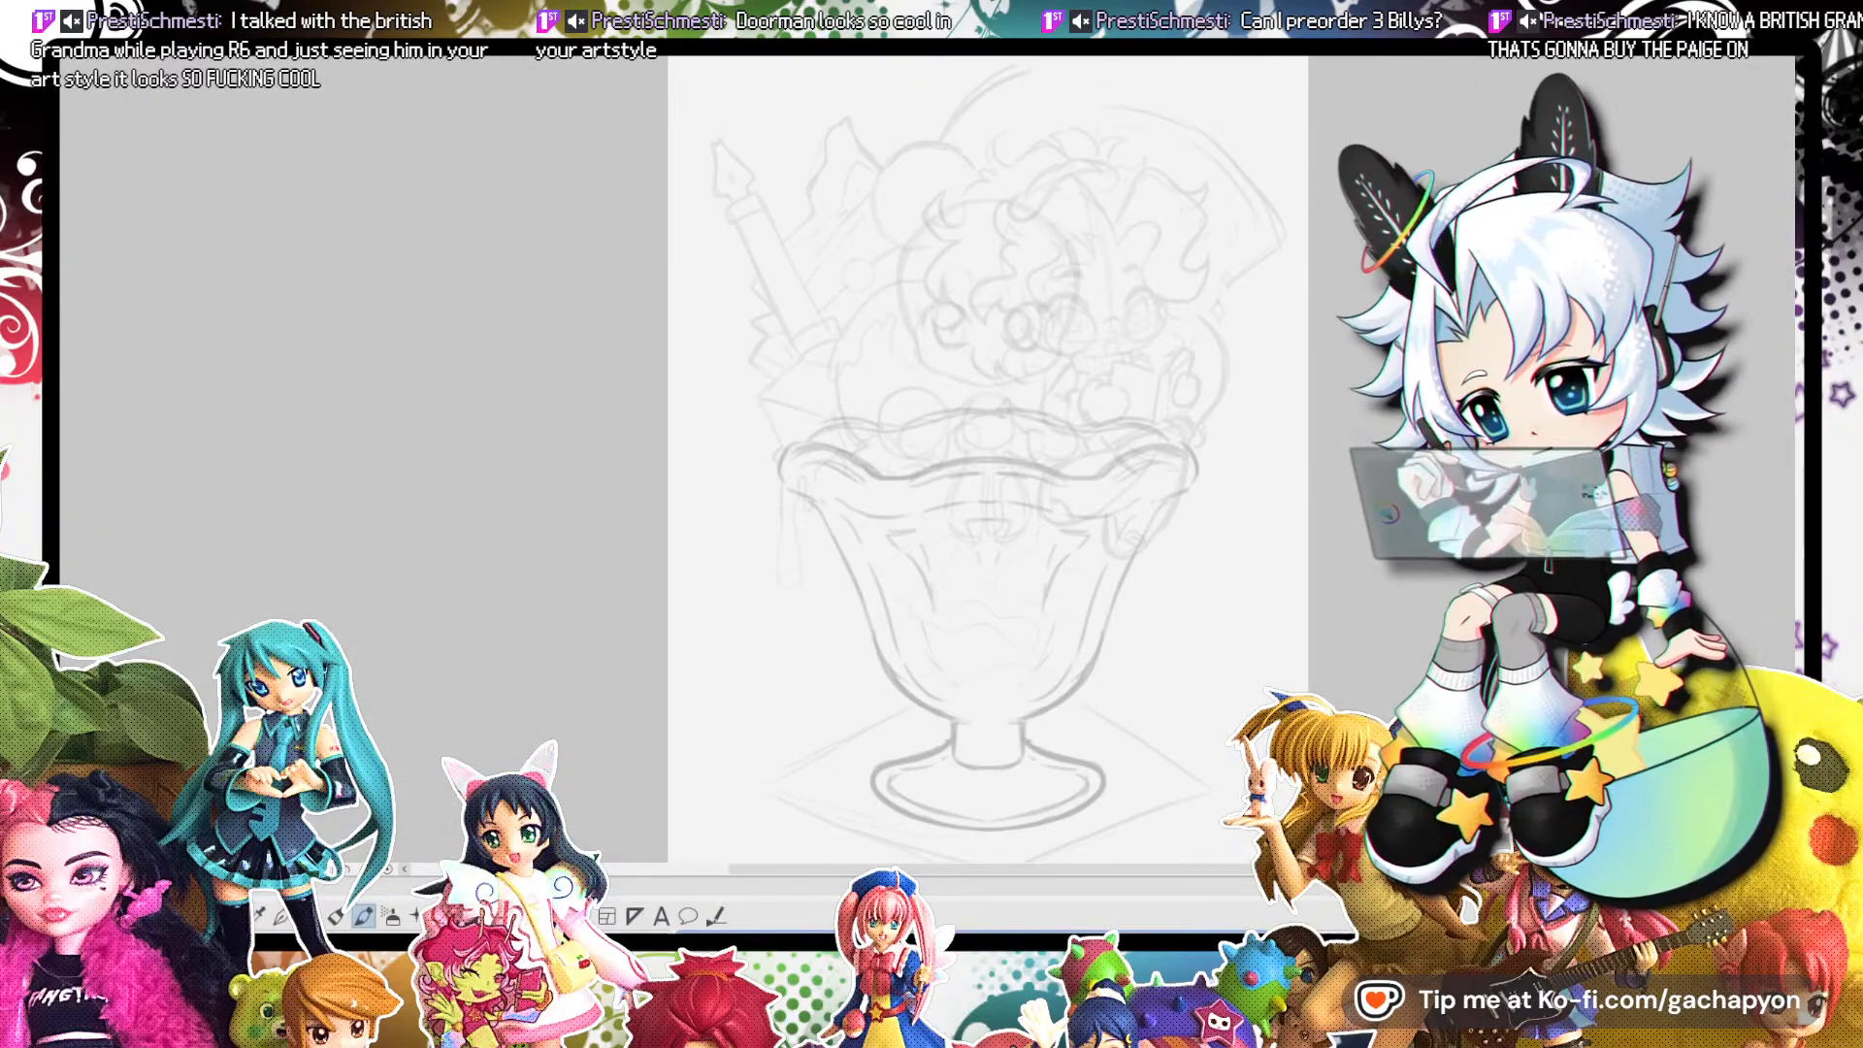
Clear the faint character and toppings sketch from the parfait page, keeping the base head, body and glass guide.
scroll(1095, 413, "down", 2)
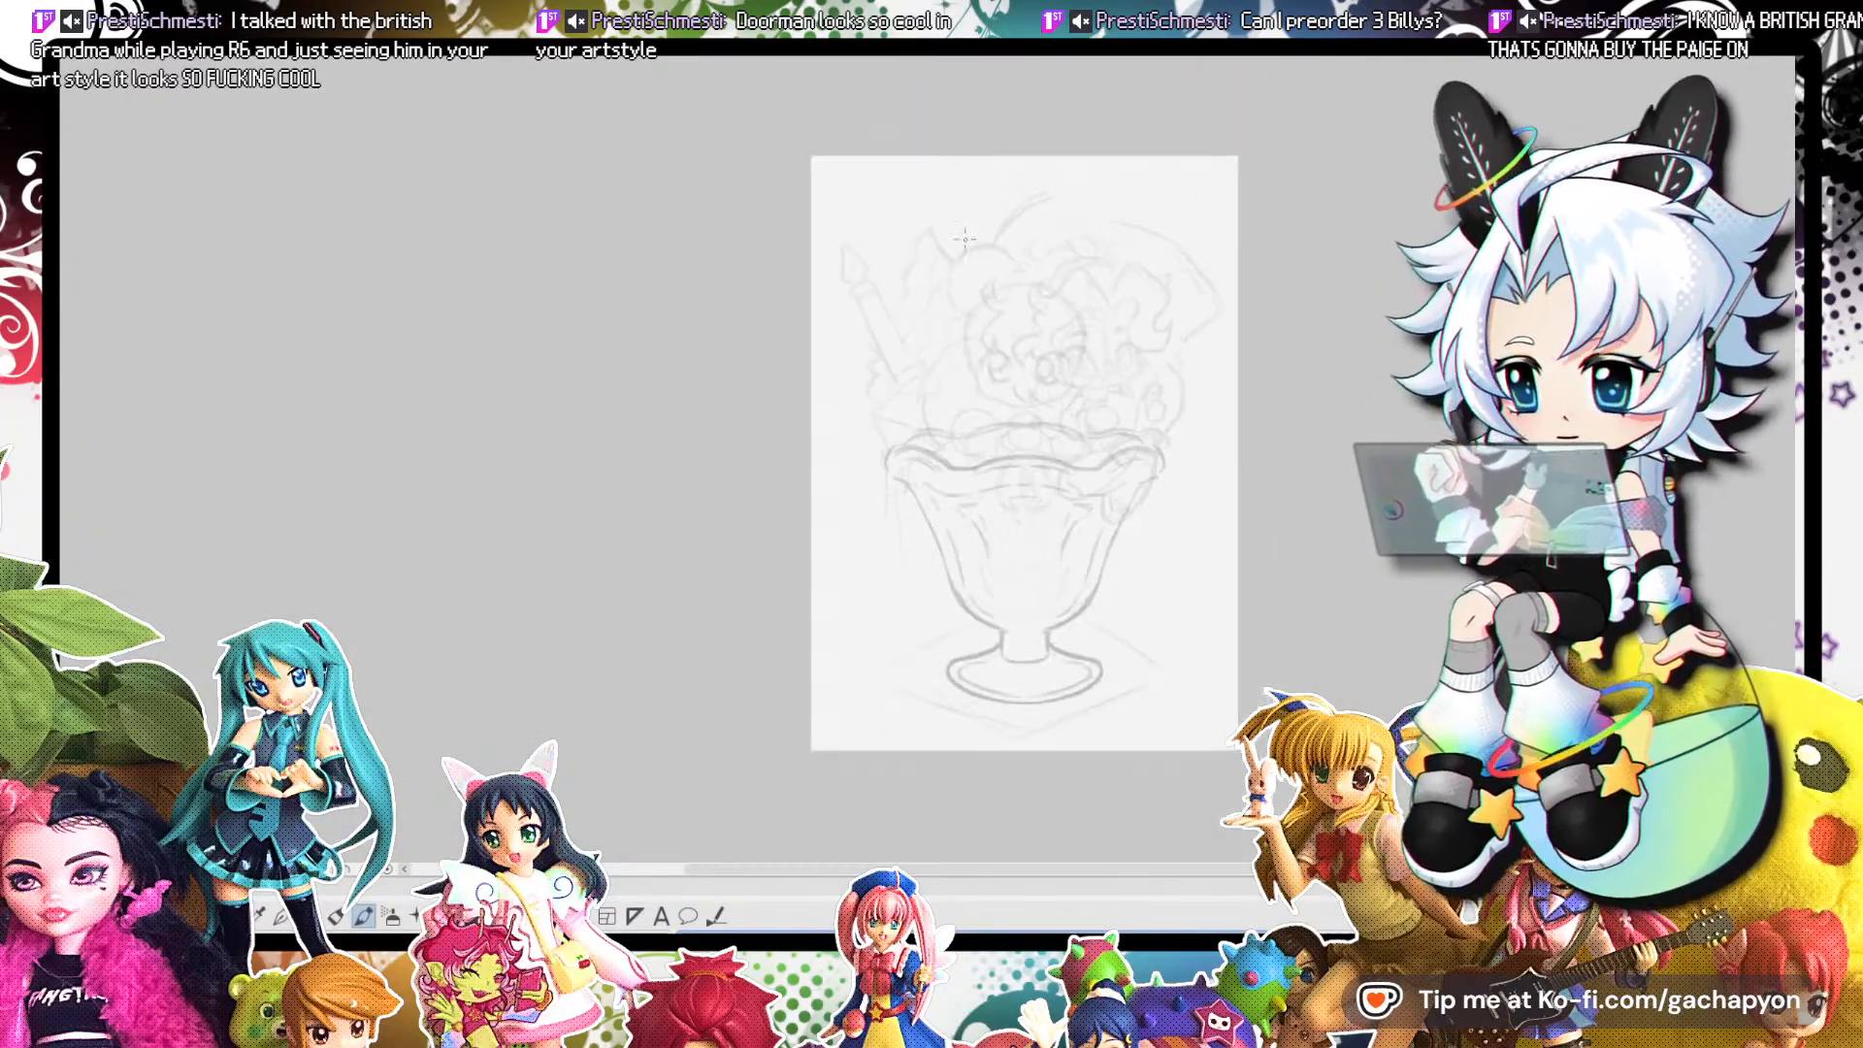
scroll(990, 276, "up", 3)
key("Delete")
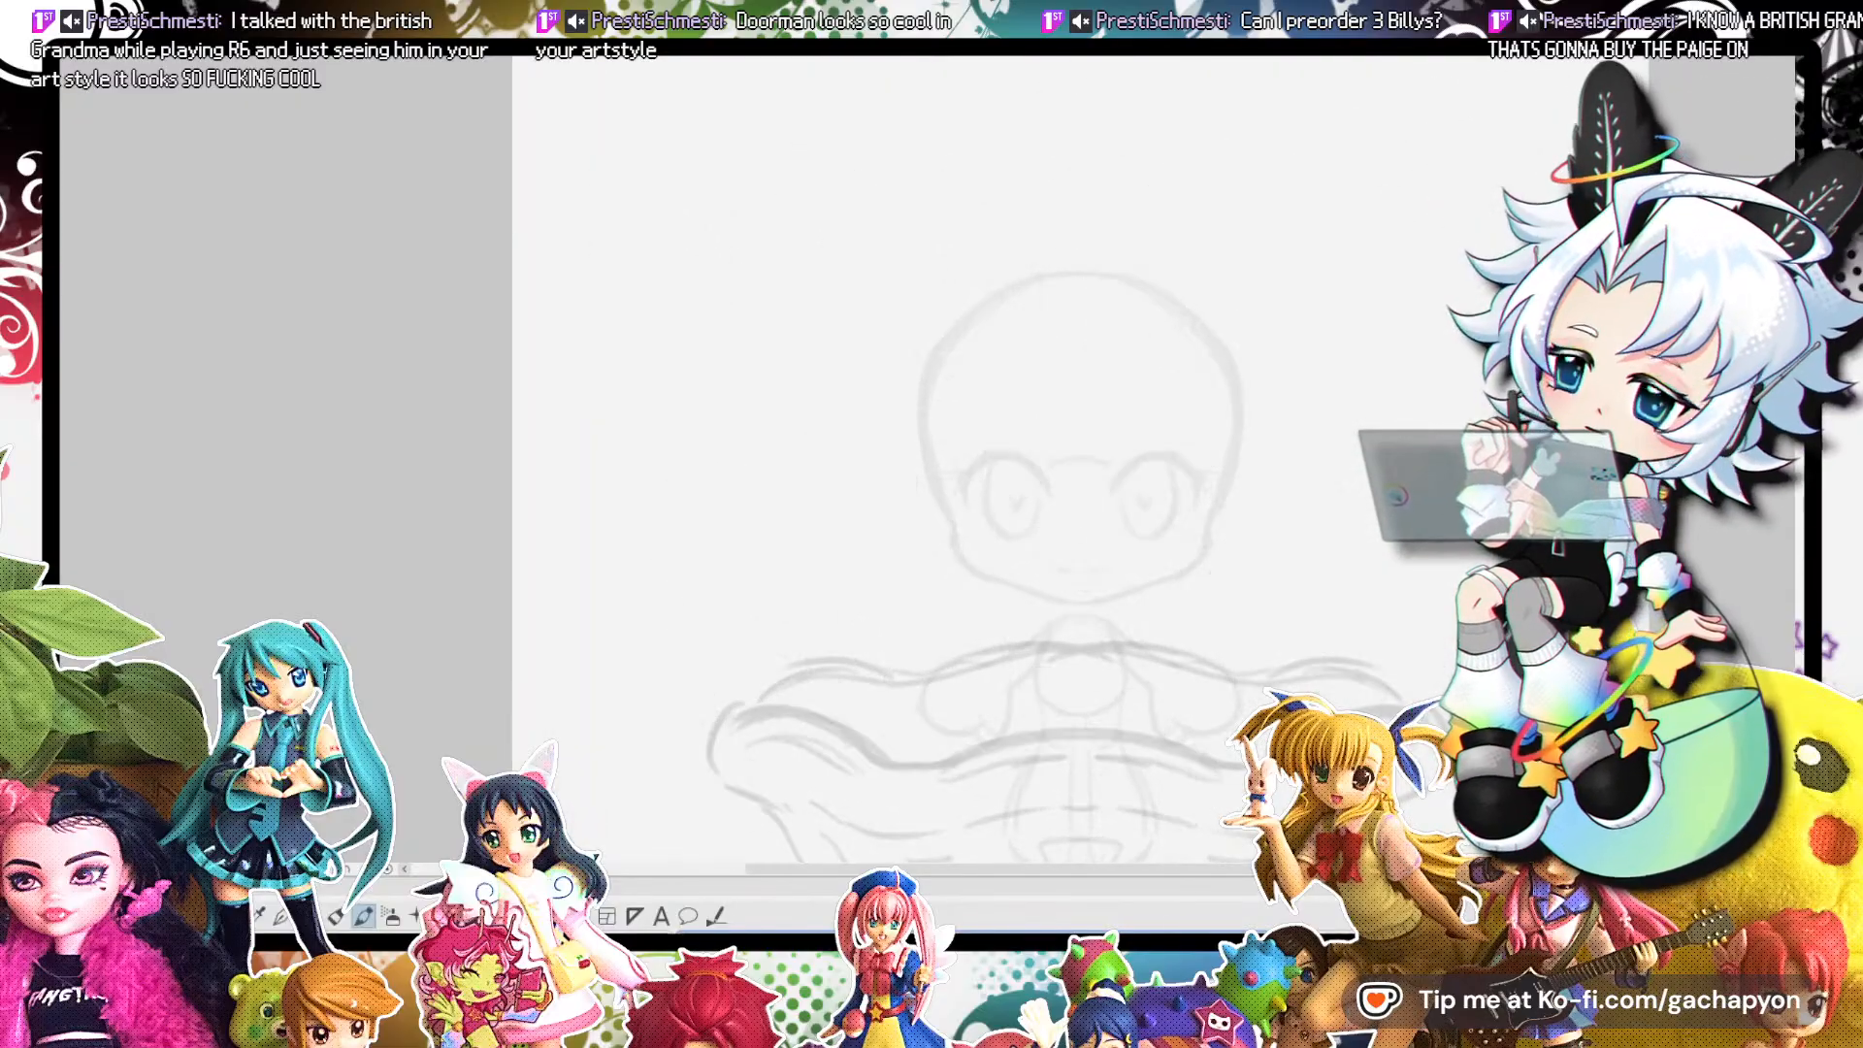
left_click_drag(1106, 357, 1080, 309)
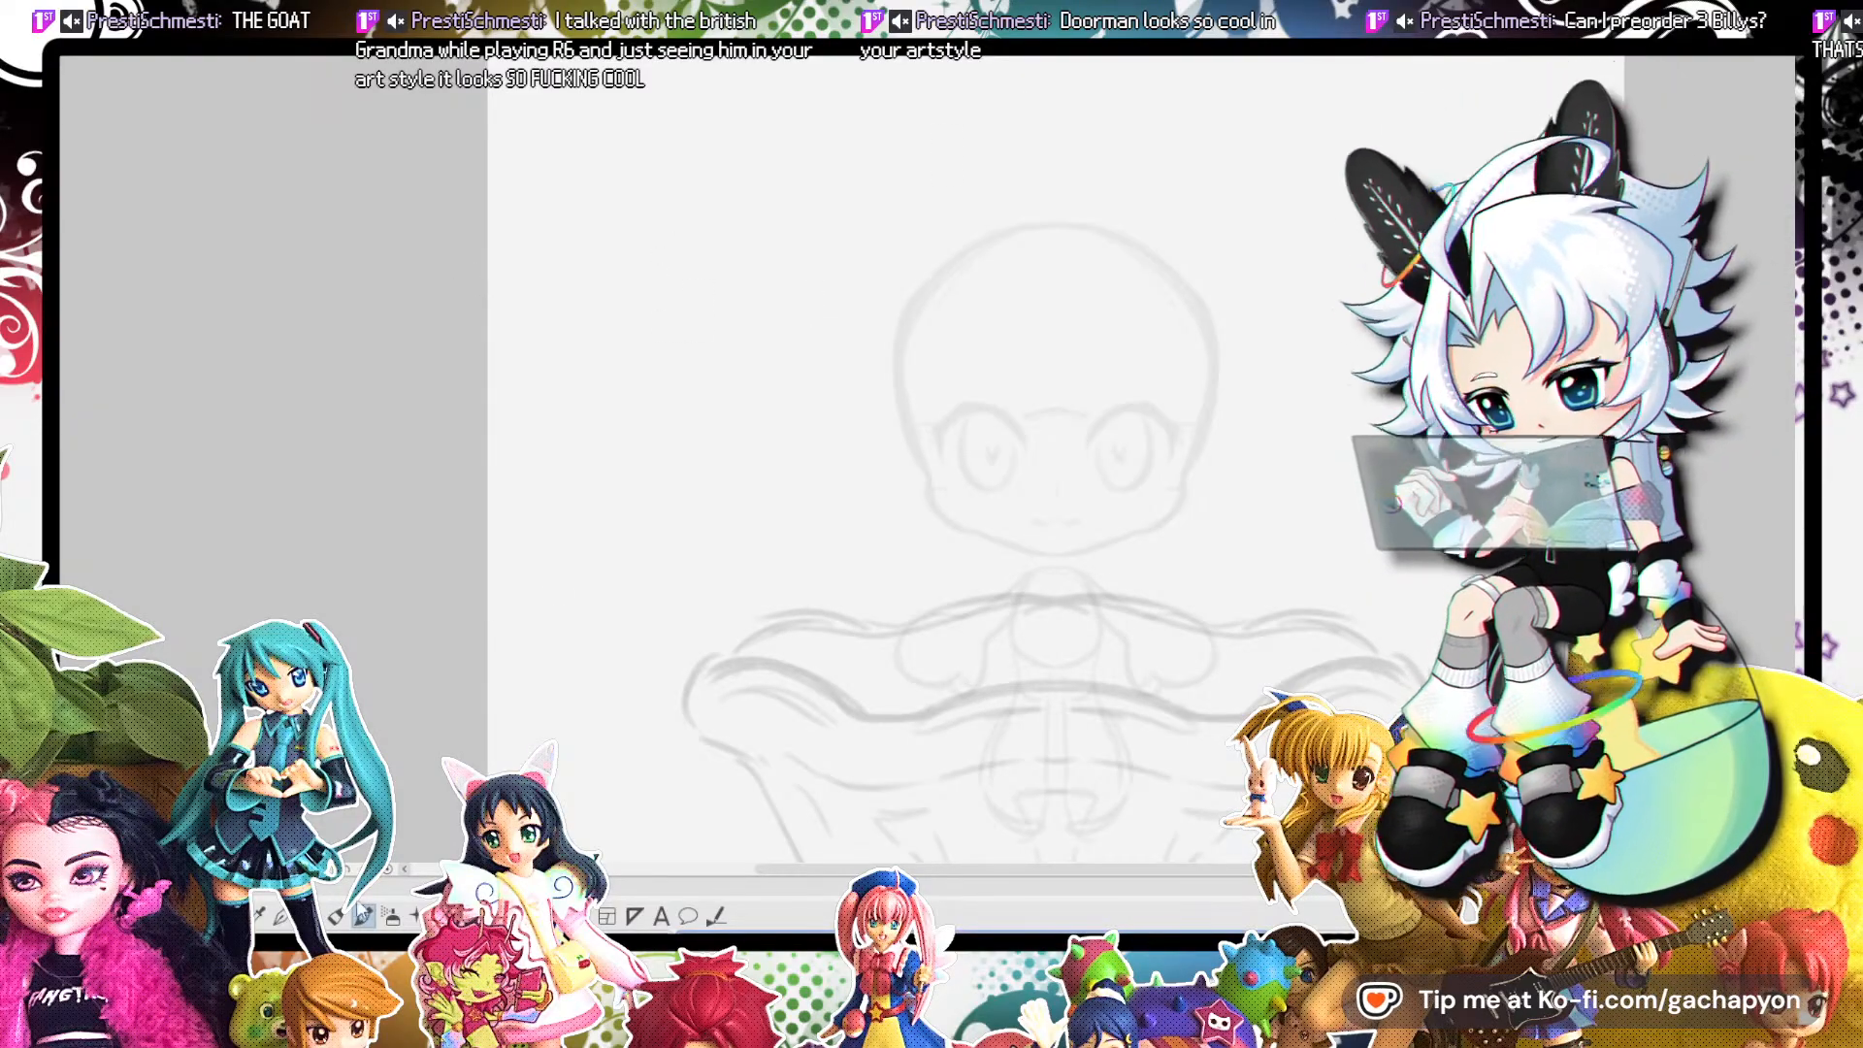
Draw a new round head construction circle over the base head, with a short diagonal guide line on the forehead.
mouse_move(1031, 242)
left_mouse_down()
mouse_move(910, 369)
mouse_move(940, 450)
left_mouse_up()
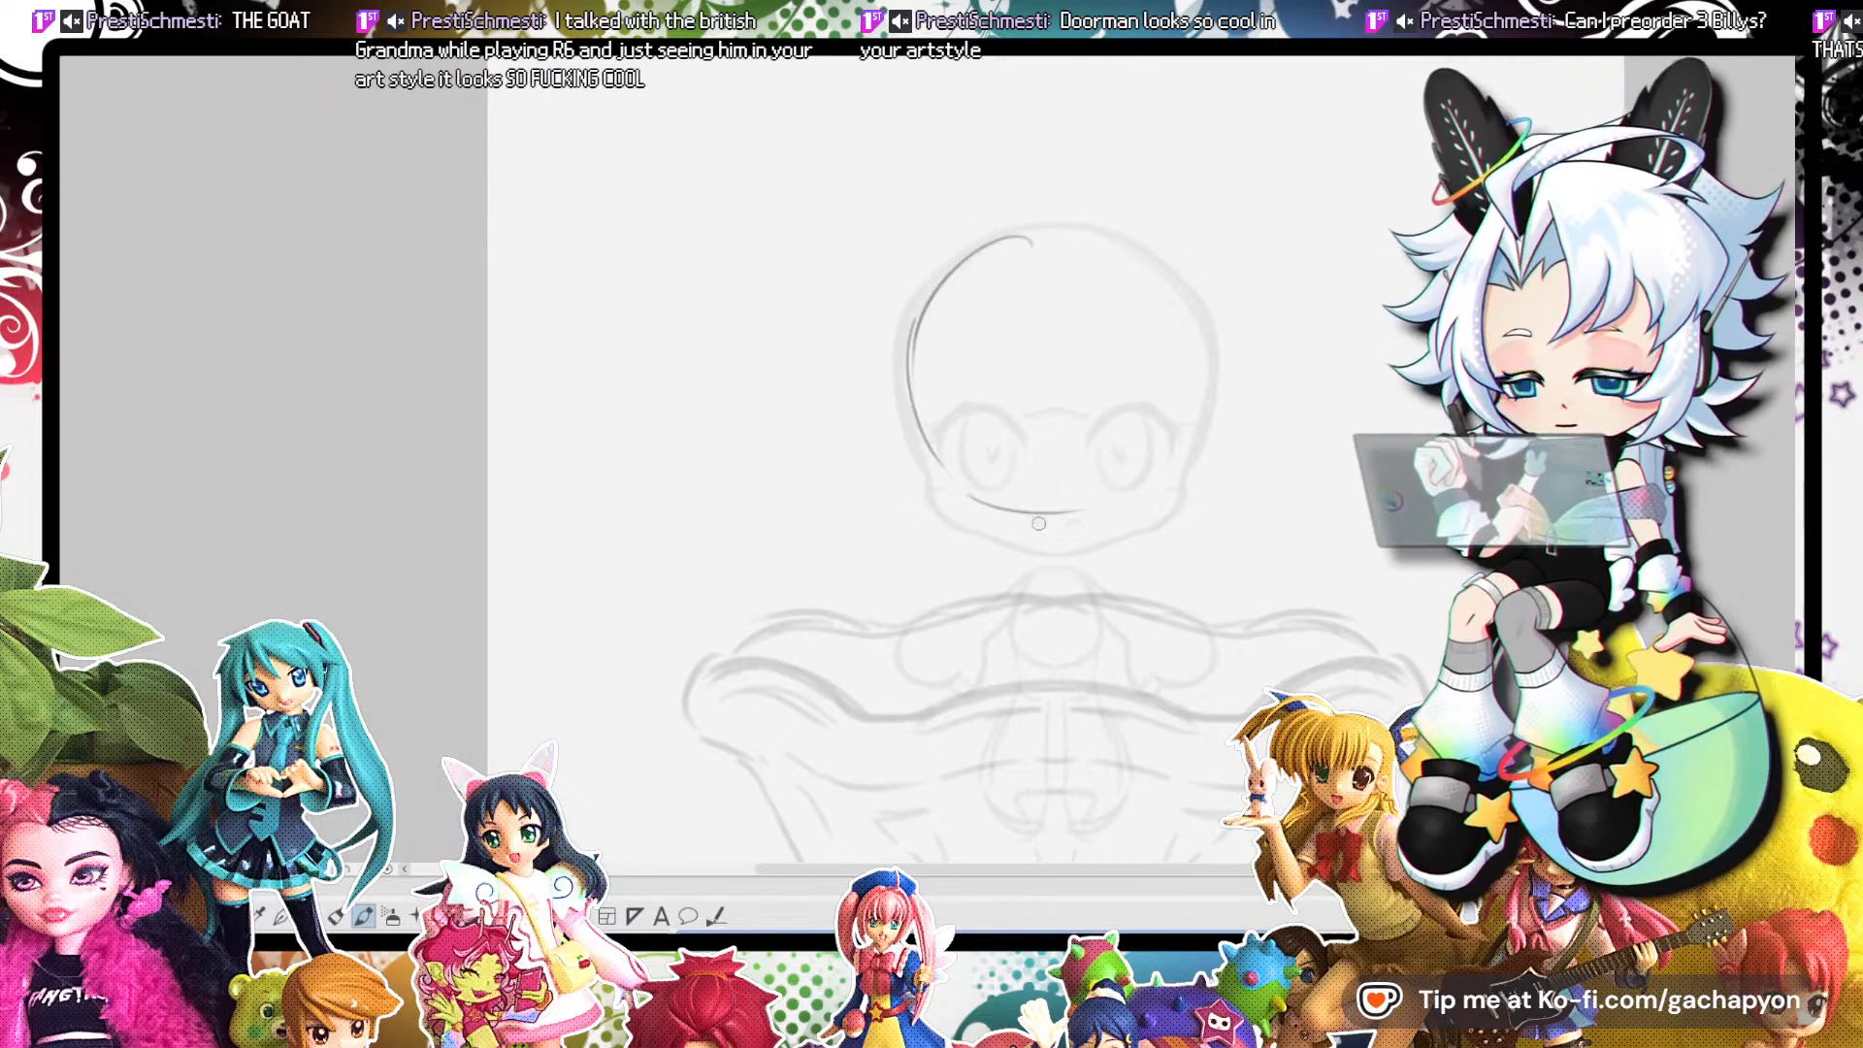
left_click_drag(1063, 524, 1188, 454)
mouse_move(973, 254)
left_mouse_down()
mouse_move(1165, 264)
mouse_move(1189, 456)
left_mouse_up()
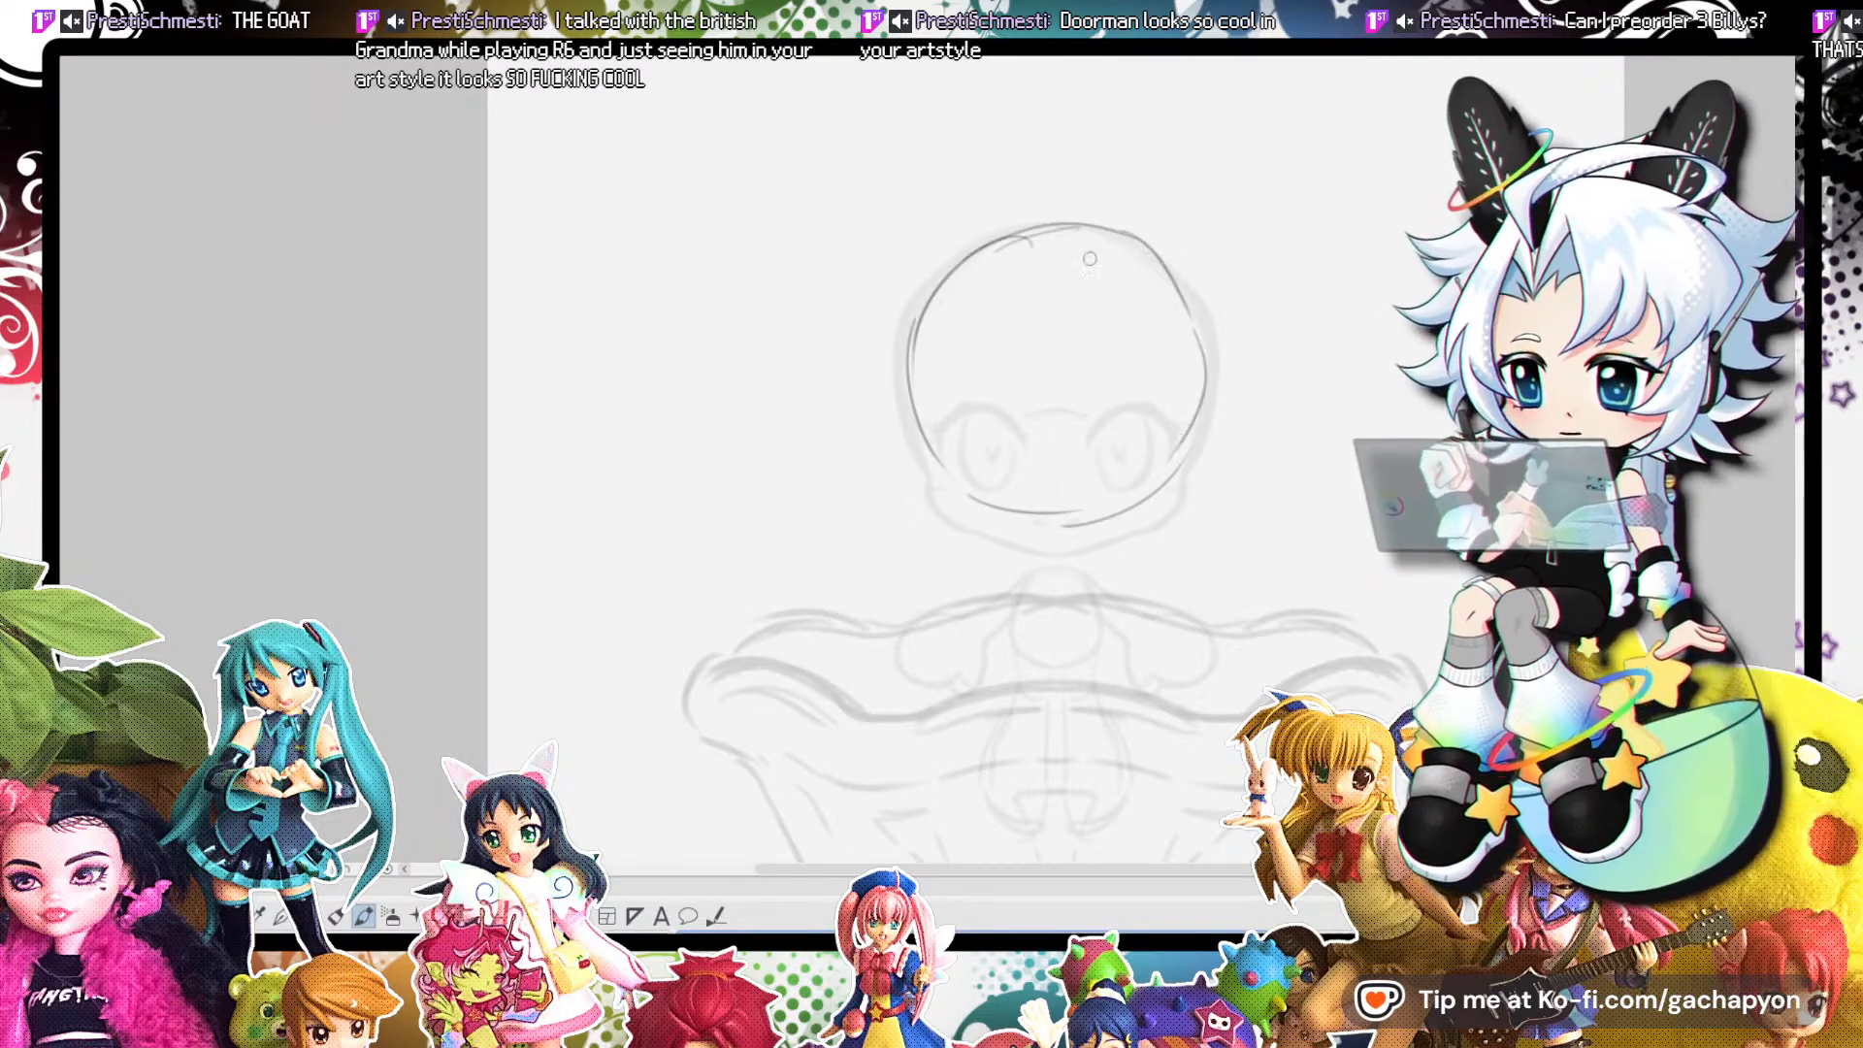
left_click_drag(1000, 309, 937, 376)
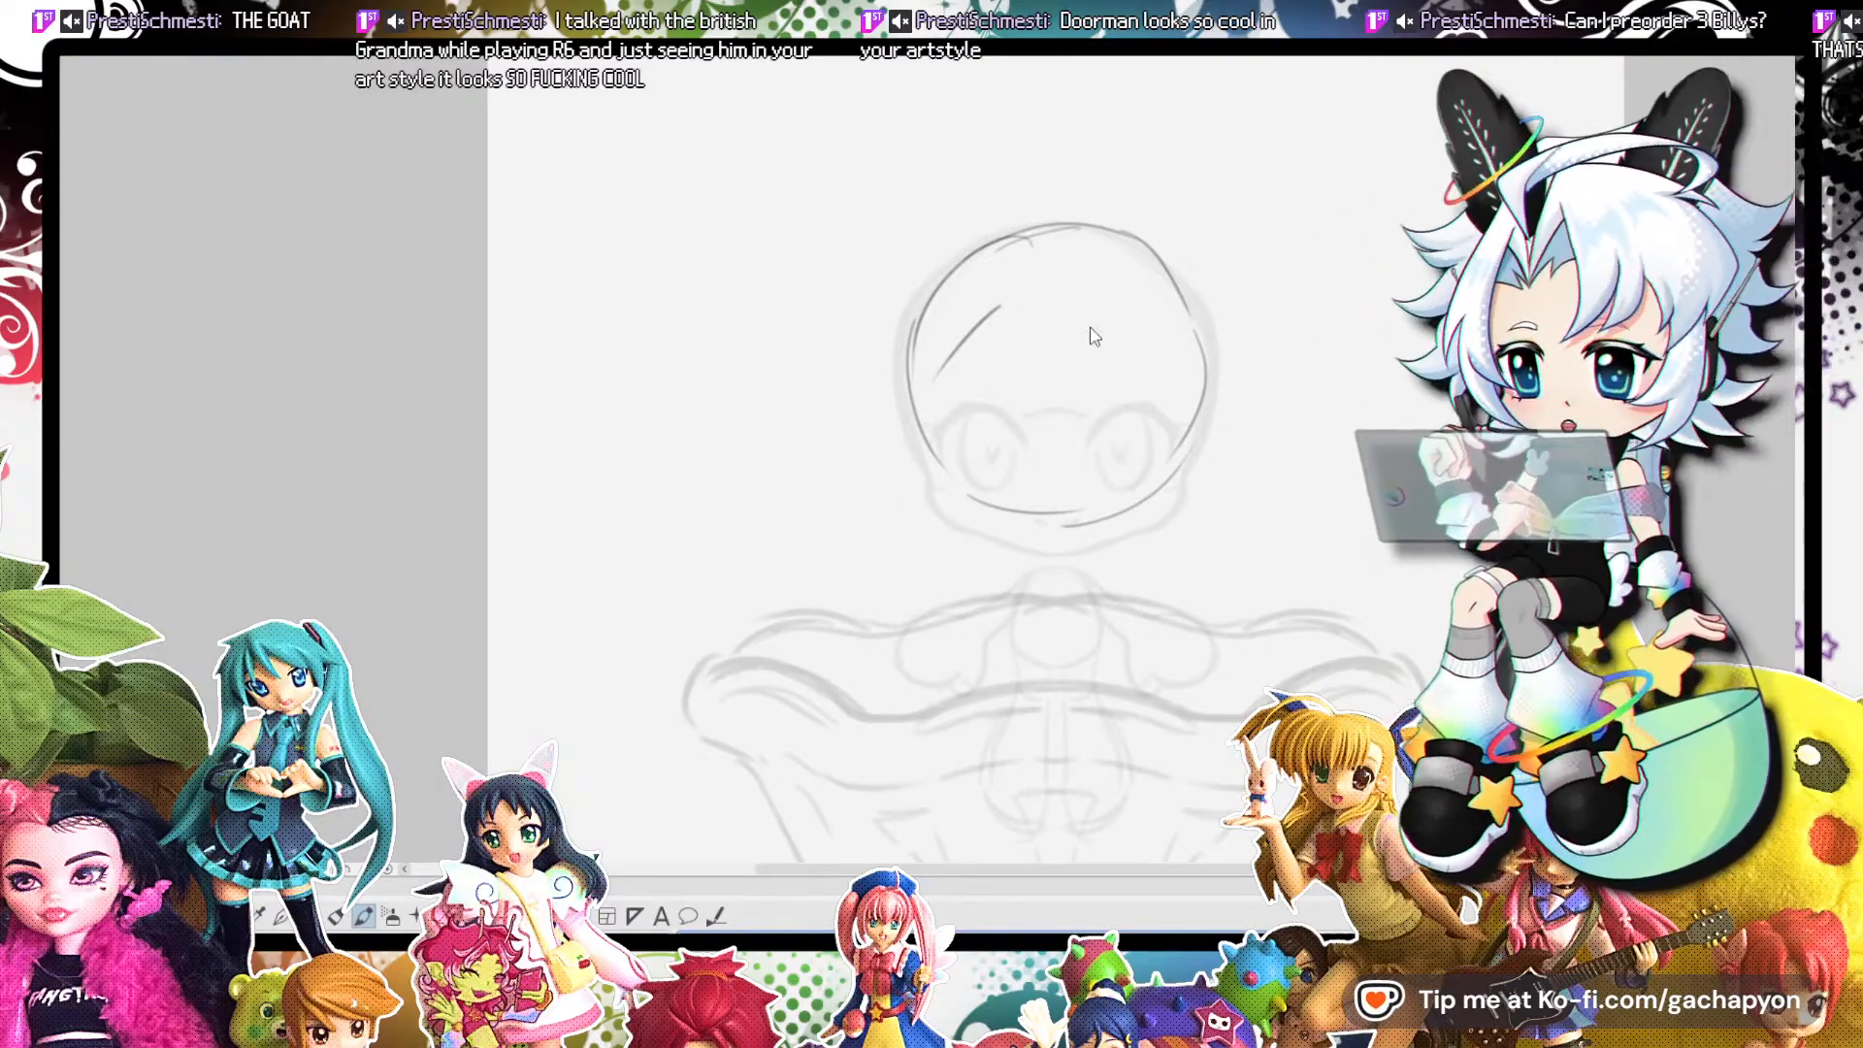
Sketch the bridge and tip of an animal snout projecting from the head circle, with nostrils and a small brow stroke.
scroll(1014, 296, "up", 3)
mouse_move(907, 383)
left_mouse_down()
mouse_move(872, 521)
mouse_move(811, 588)
mouse_move(831, 656)
left_mouse_up()
left_click_drag(826, 585, 846, 610)
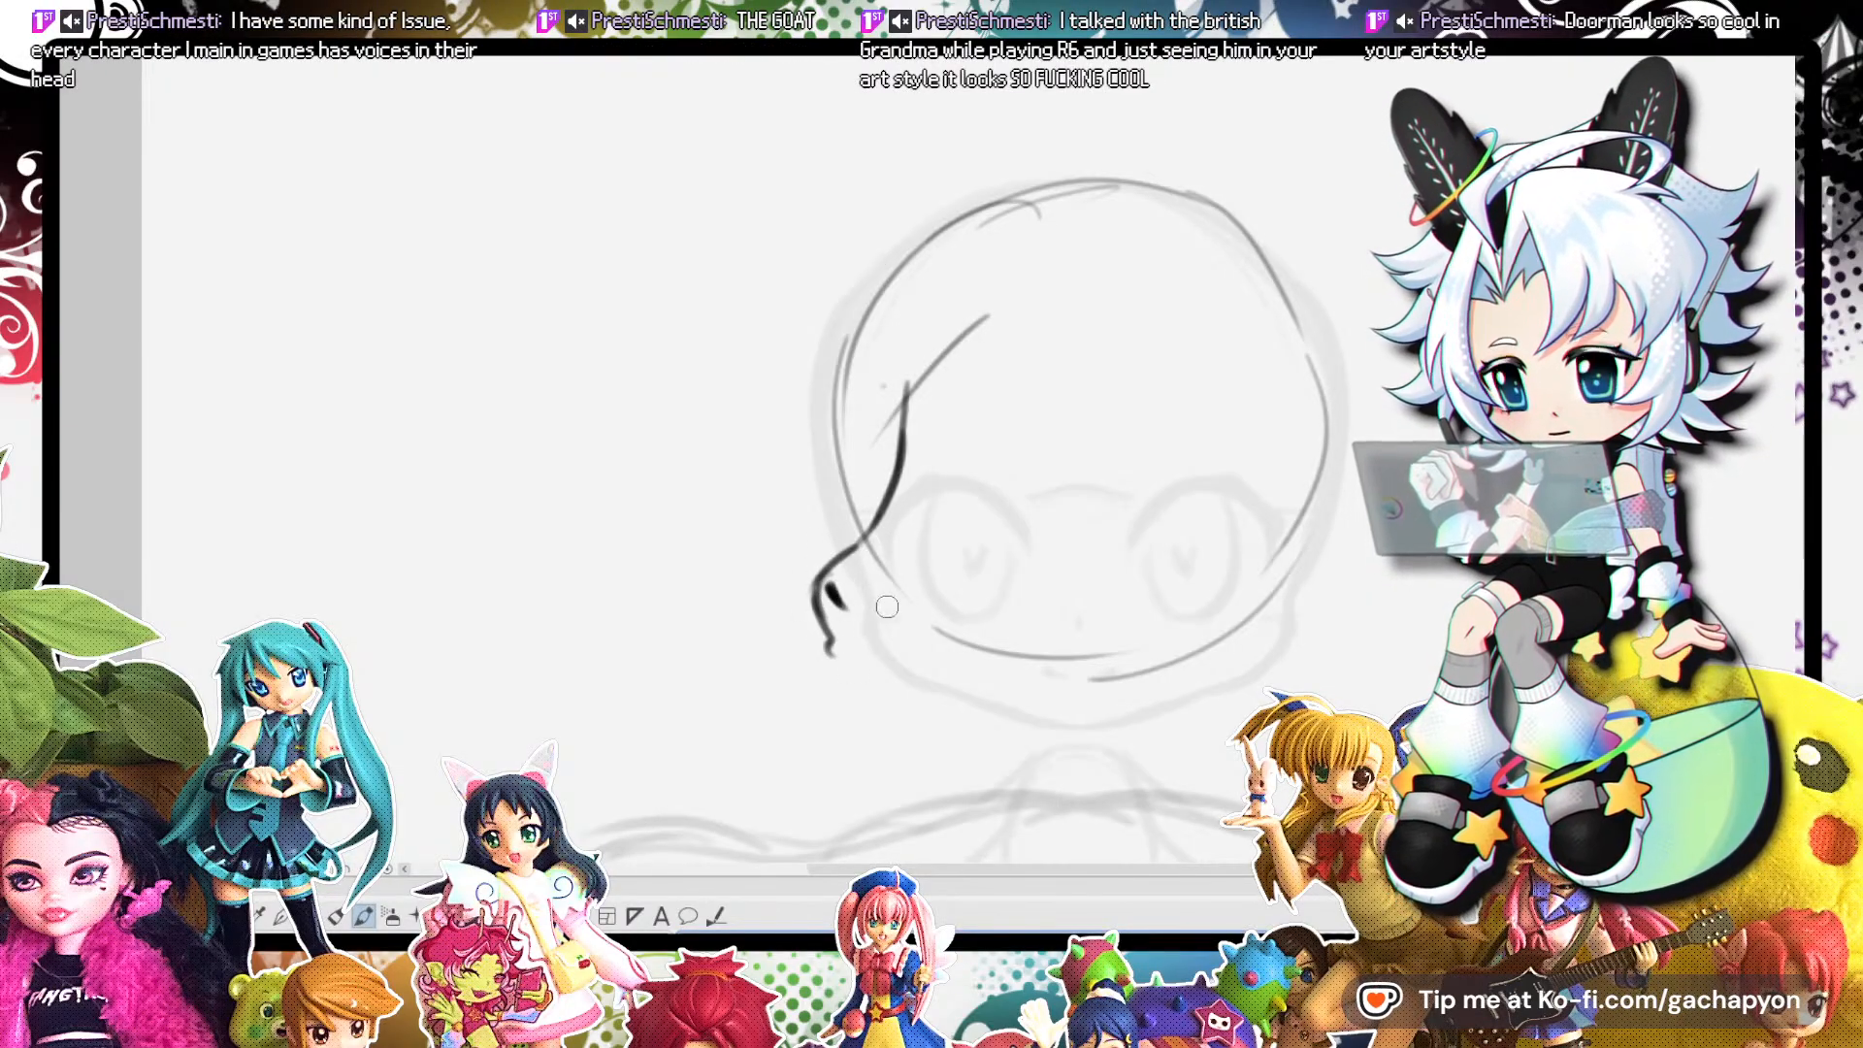
mouse_move(910, 412)
left_mouse_down()
mouse_move(872, 522)
mouse_move(893, 444)
left_mouse_up()
left_click_drag(894, 369, 888, 390)
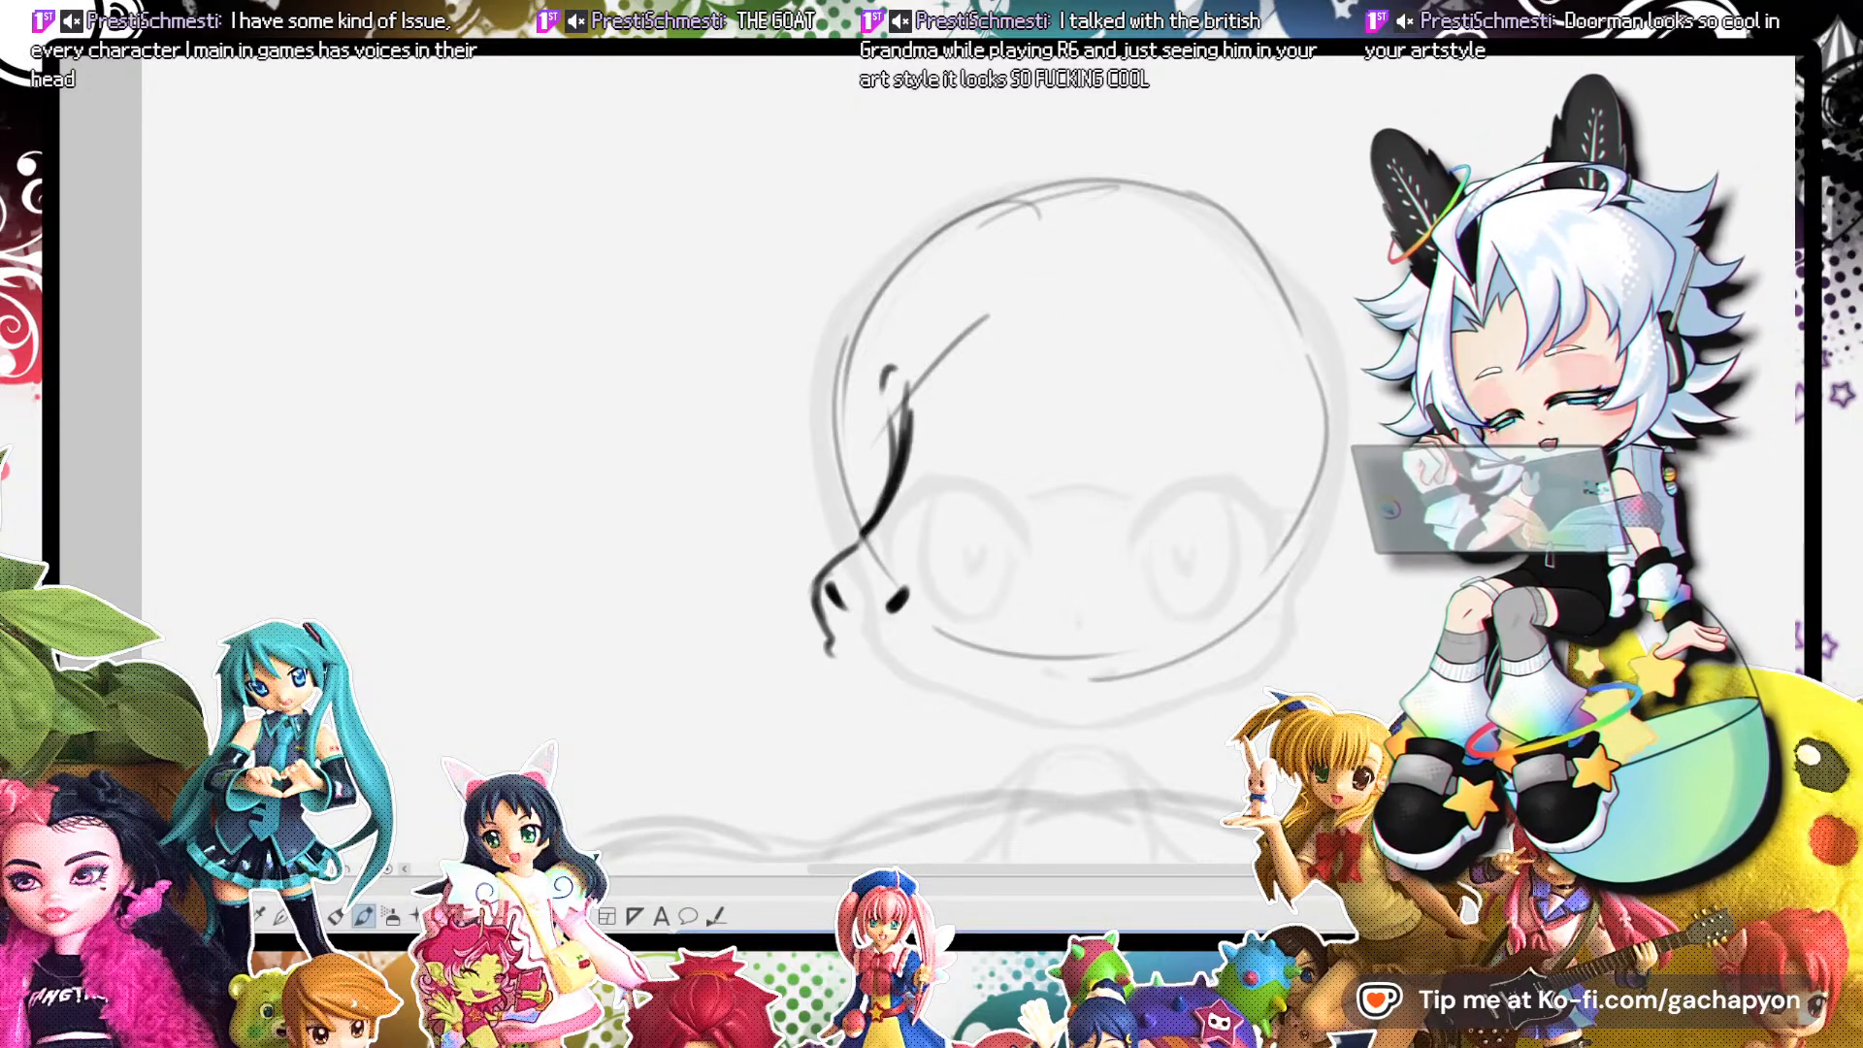
Sketch two squeezed-shut eyes and an open mouth on the snouted face, erasing stray construction lines.
left_click_drag(1007, 476, 1013, 492)
mouse_move(1042, 418)
left_mouse_down()
mouse_move(1003, 512)
mouse_move(1087, 398)
mouse_move(1136, 412)
mouse_move(1012, 503)
mouse_move(1145, 502)
left_mouse_up()
key("e")
mouse_move(881, 451)
left_mouse_down()
mouse_move(845, 372)
mouse_move(840, 499)
left_mouse_up()
mouse_move(837, 650)
left_mouse_down()
mouse_move(927, 660)
mouse_move(988, 619)
mouse_move(1023, 660)
left_mouse_up()
mouse_move(963, 637)
left_mouse_down()
mouse_move(1026, 621)
mouse_move(977, 696)
left_mouse_up()
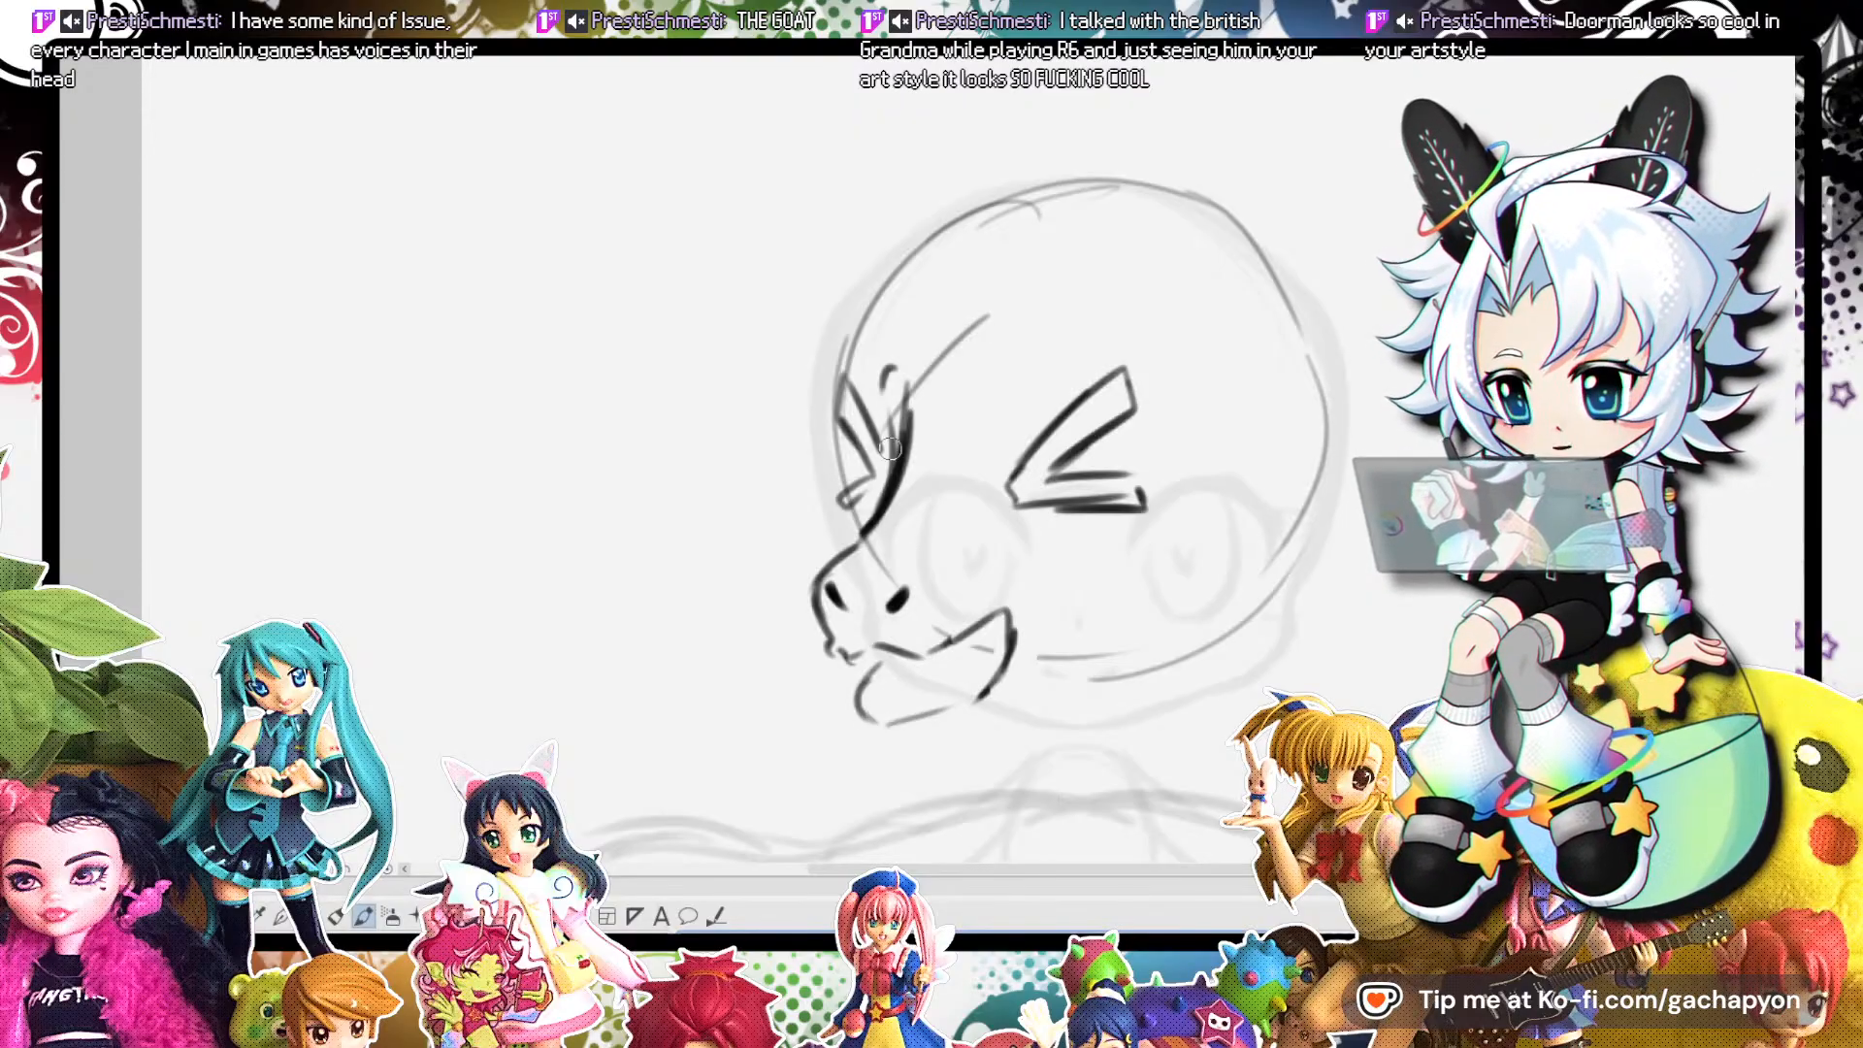
Add a small brow mark above the near eye, and thicken and clean up the snout's front contour.
mouse_move(990, 424)
left_mouse_down()
mouse_move(1040, 383)
mouse_move(1013, 374)
mouse_move(988, 424)
mouse_move(1036, 403)
left_mouse_up()
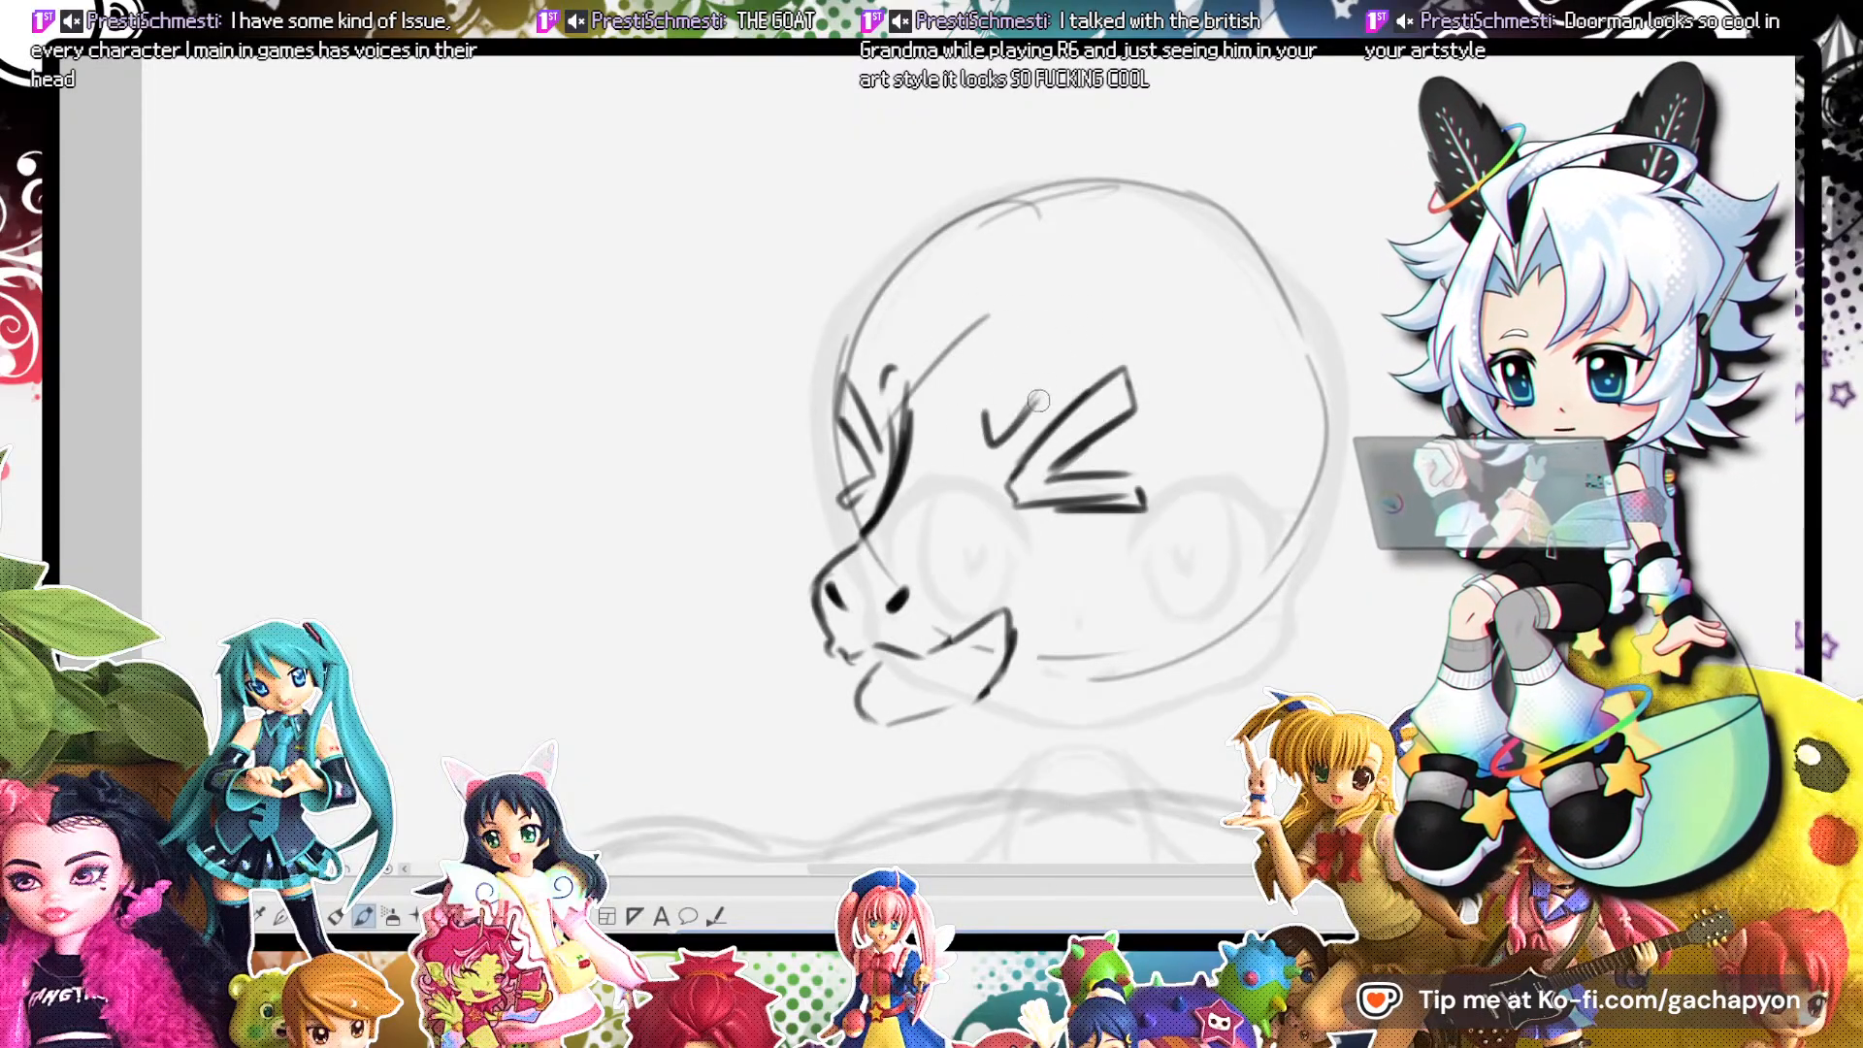
left_click_drag(872, 513, 831, 598)
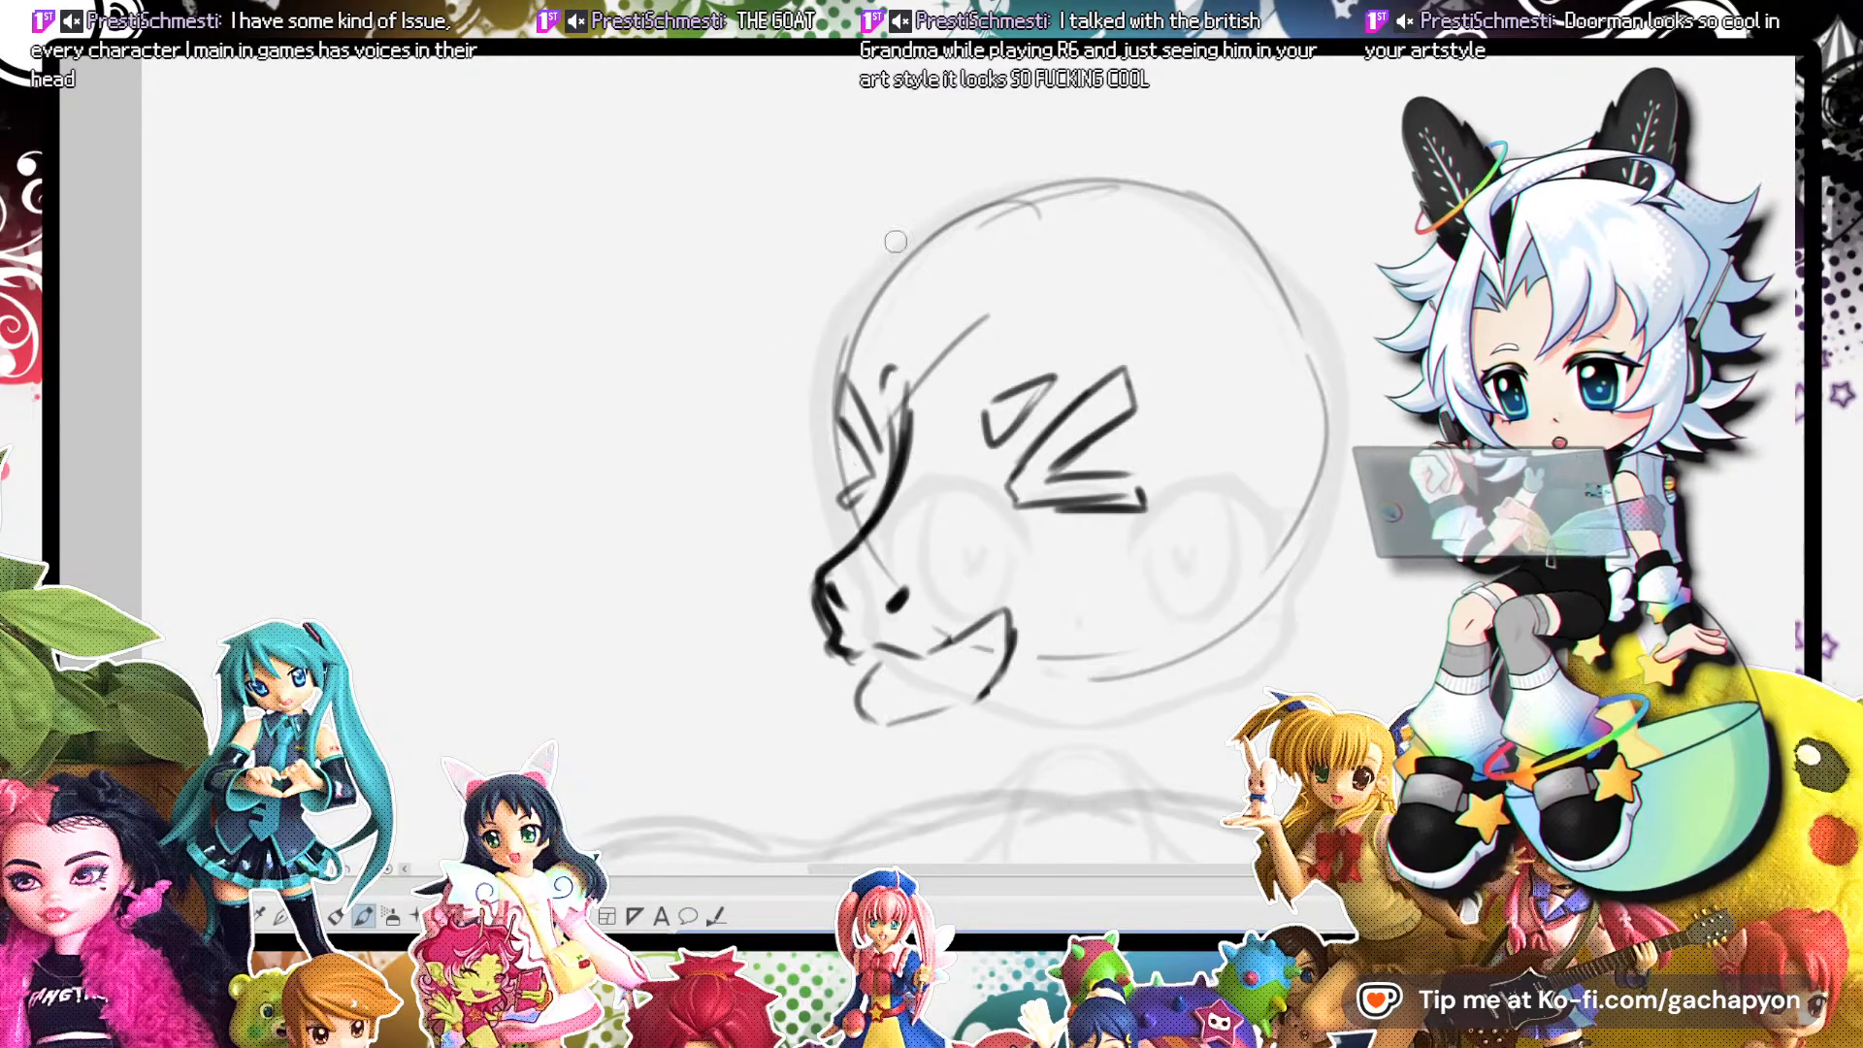
key("e")
mouse_move(837, 631)
left_mouse_down()
mouse_move(816, 580)
mouse_move(837, 641)
left_mouse_up()
key("b")
left_click_drag(833, 575, 871, 531)
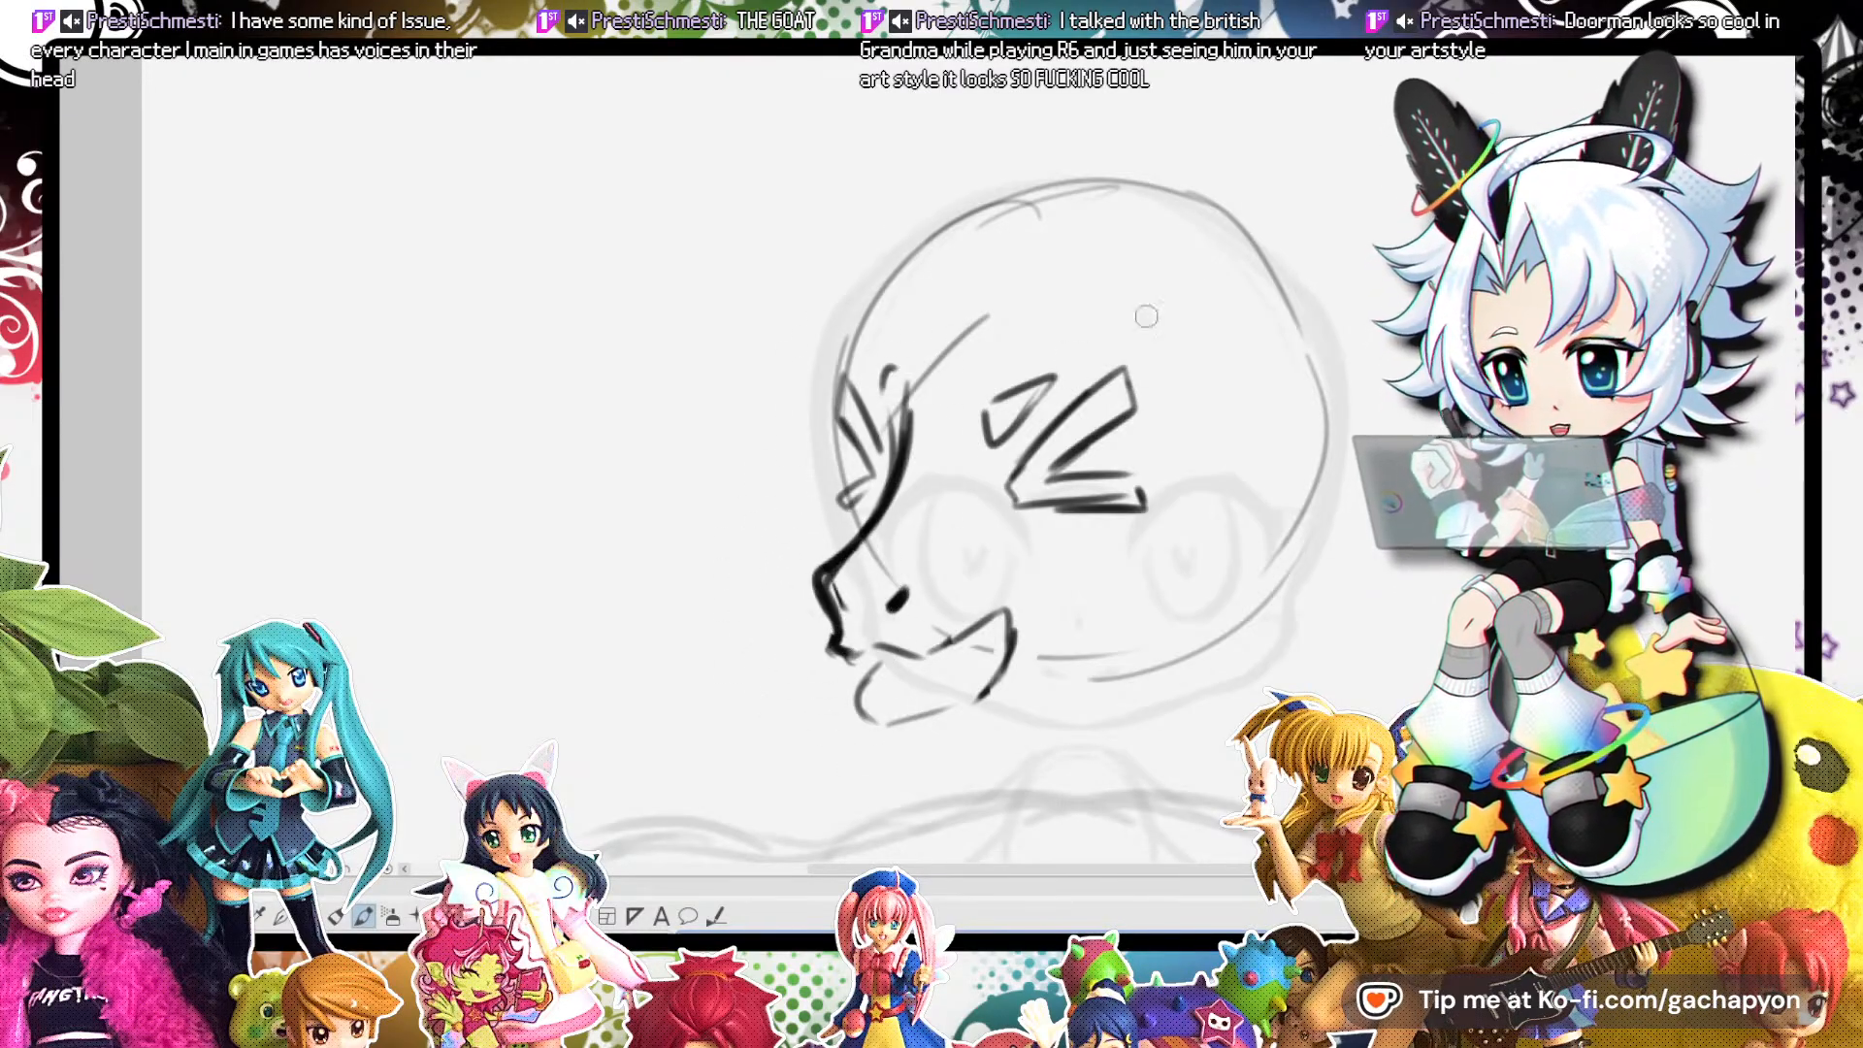
Redraw the open mouth with a bolder rounded outline and add jagged fur tufts along the chin and jaw.
mouse_move(882, 719)
left_mouse_down()
mouse_move(985, 684)
mouse_move(1014, 616)
left_mouse_up()
mouse_move(901, 645)
left_mouse_down()
mouse_move(1007, 611)
mouse_move(959, 728)
left_mouse_up()
key("e")
key("b")
left_click_drag(888, 745, 937, 744)
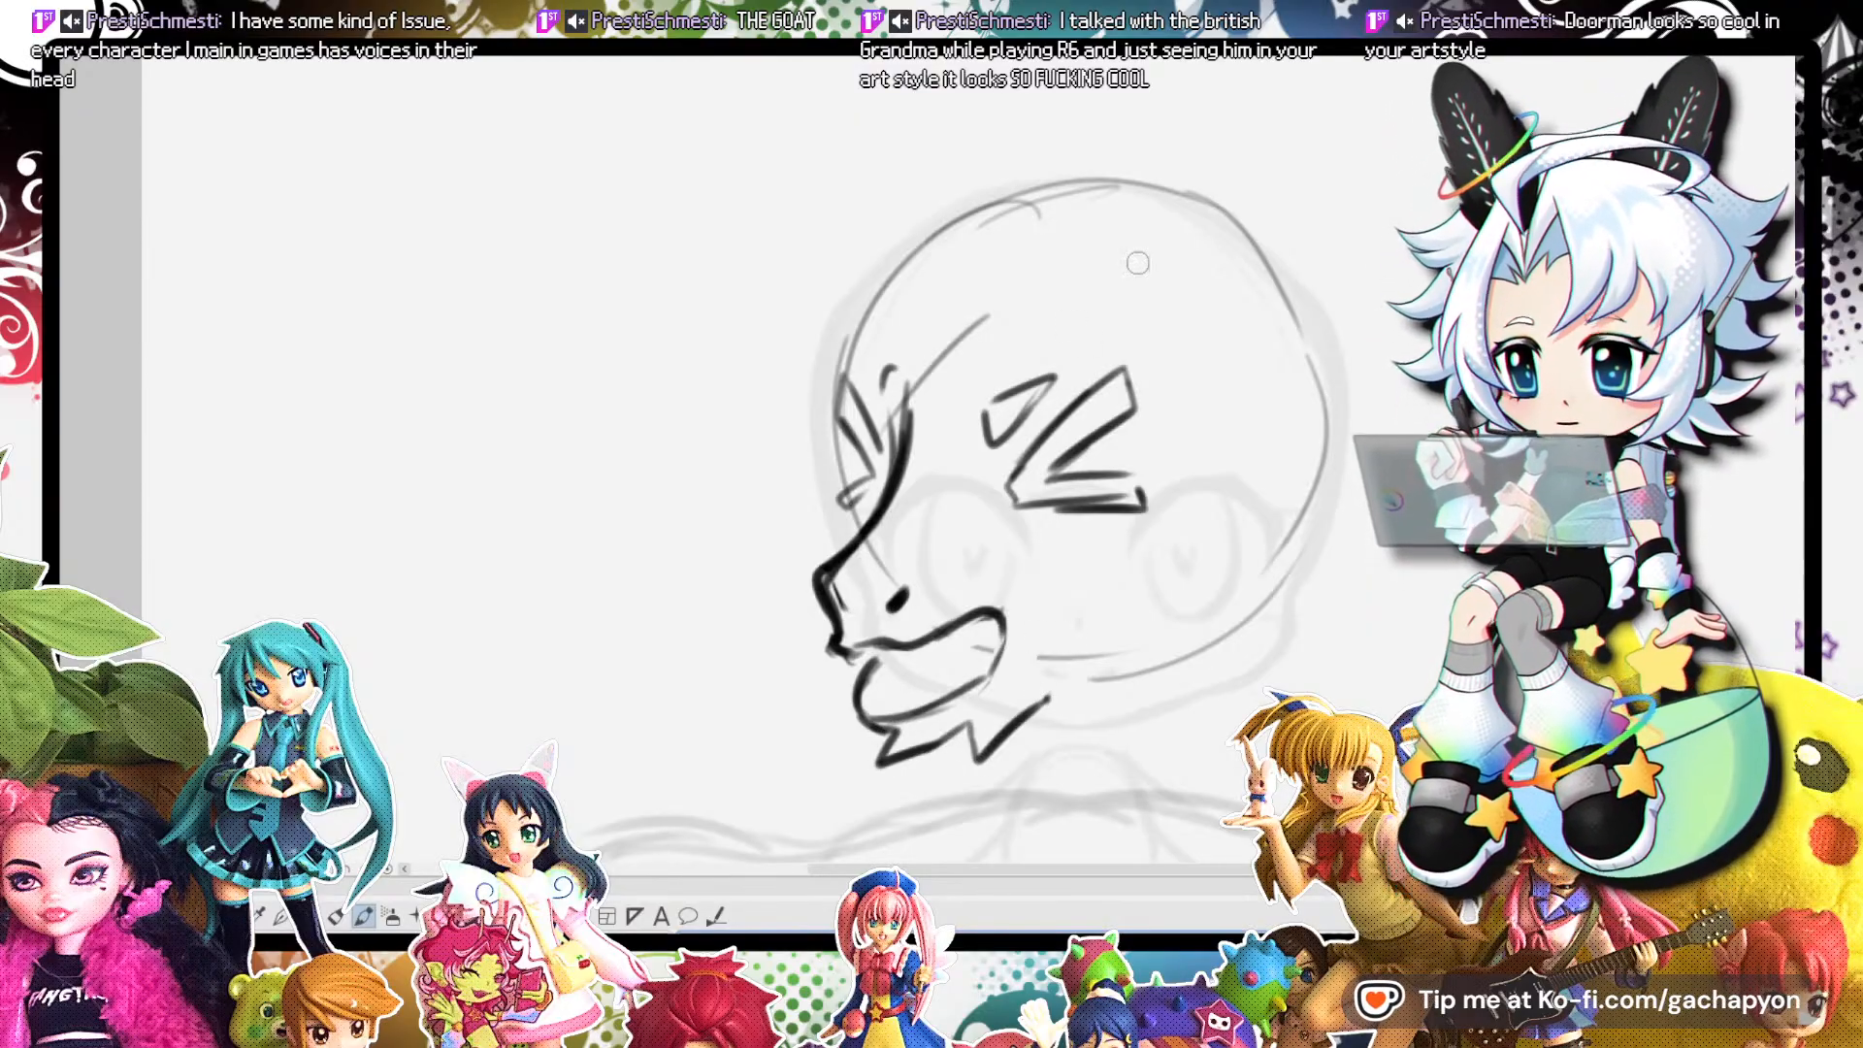
Transform the head sketch so it tilts slightly and sits lower over the base head, and add fangs to the mouth.
scroll(1177, 210, "down", 3)
scroll(1177, 210, "up", 3)
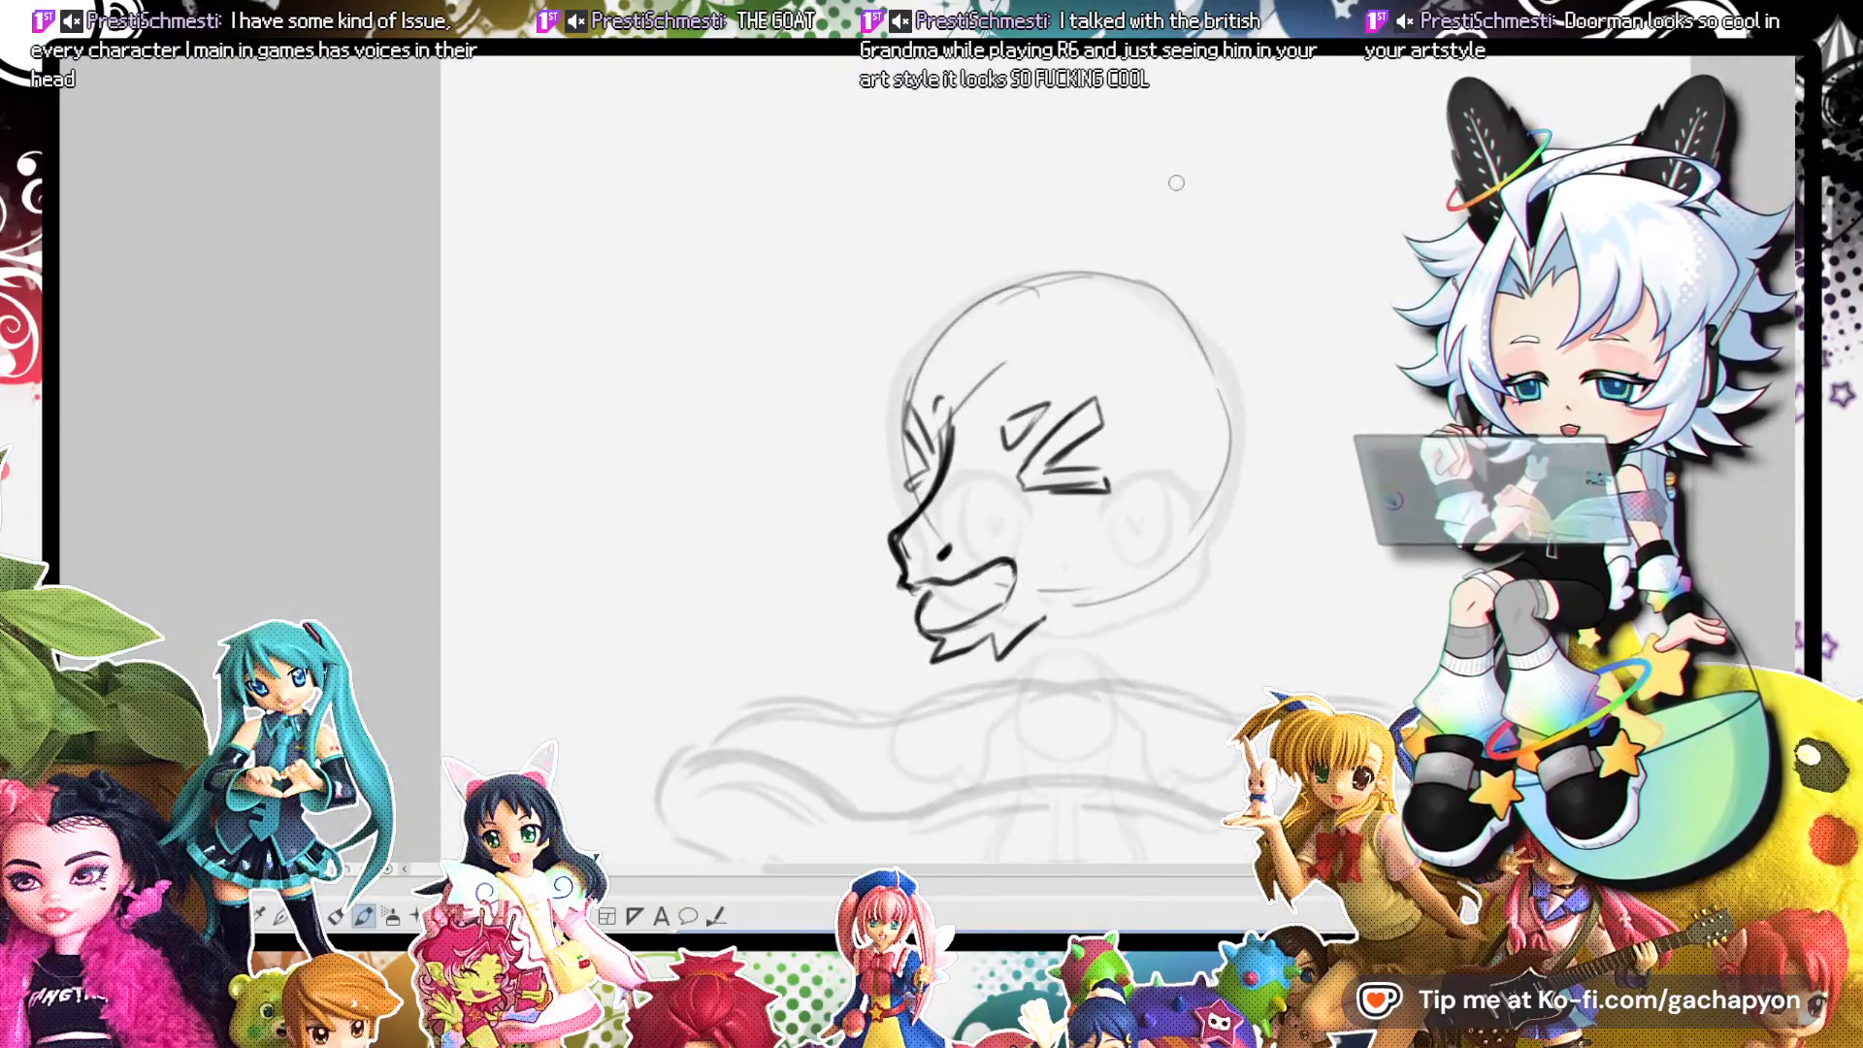
key("ctrl+t")
left_click_drag(1055, 264, 1056, 281)
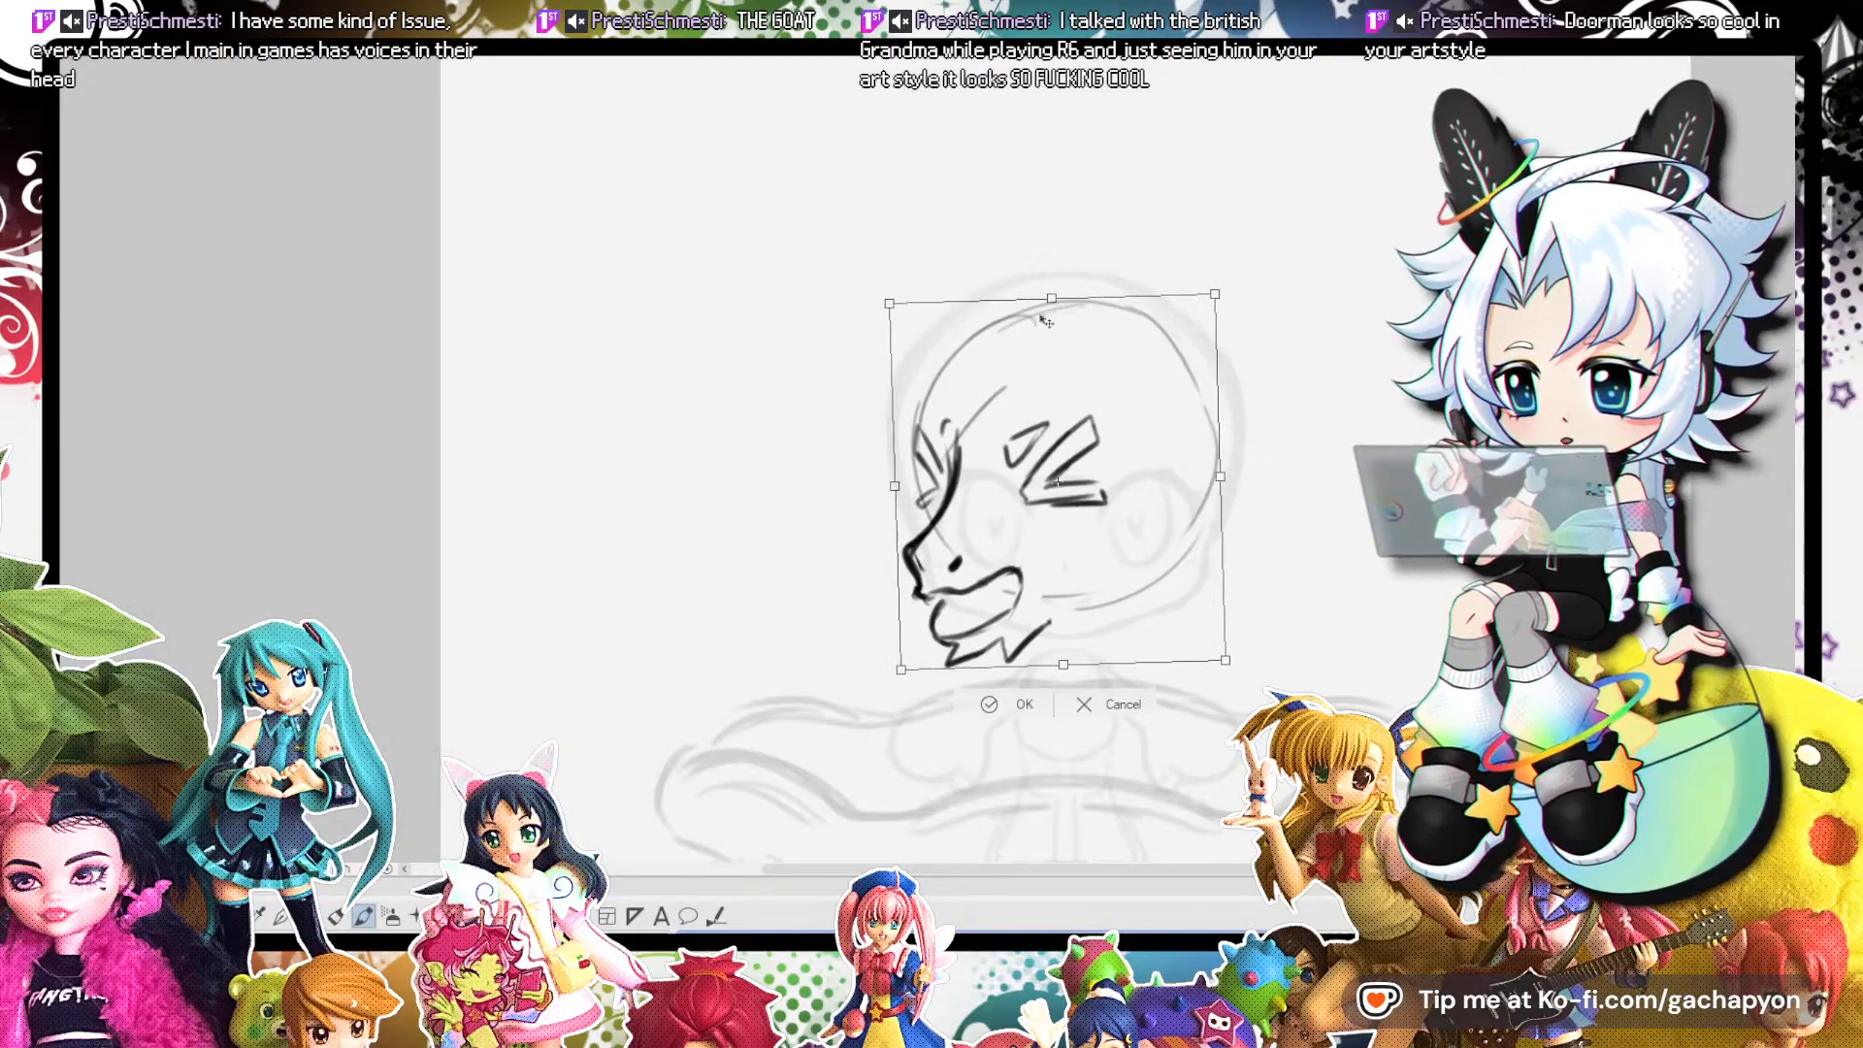
left_click(989, 704)
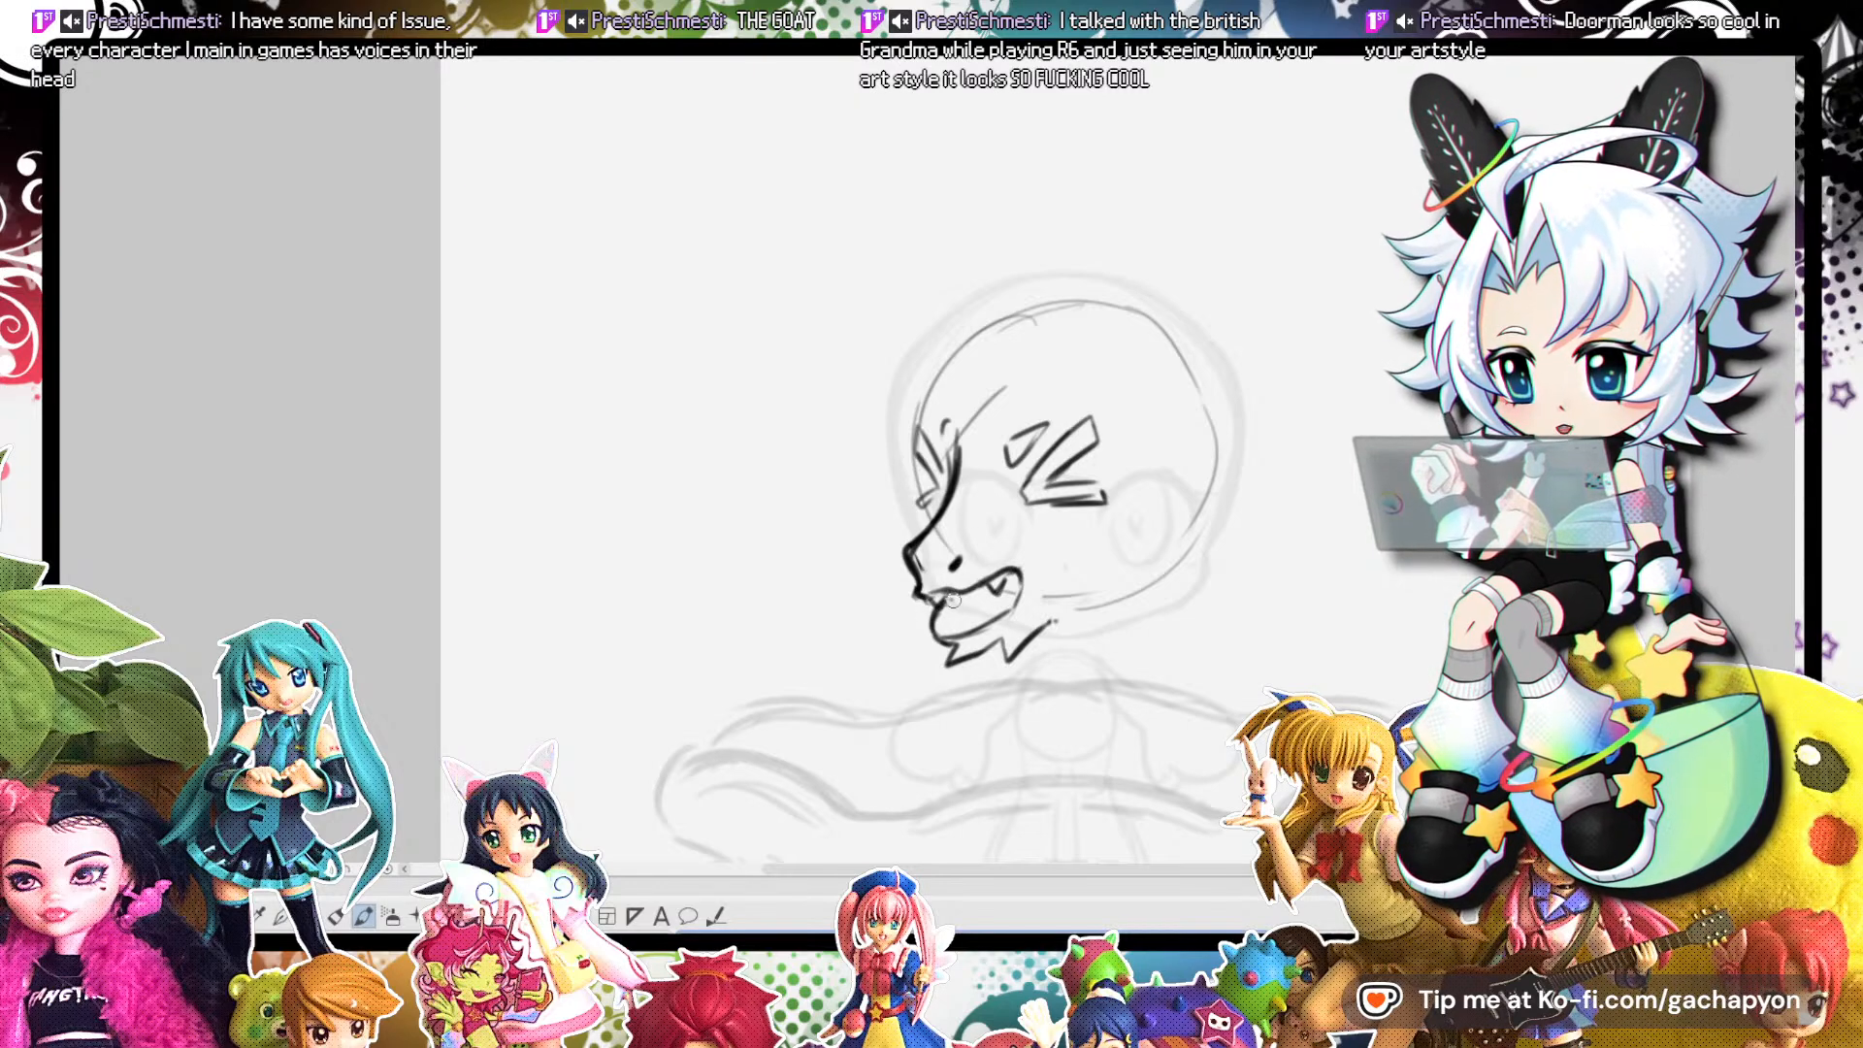
Erase the near eye and redraw it as a narrower squint, refine the far eye, and check the head above the glass.
key("e")
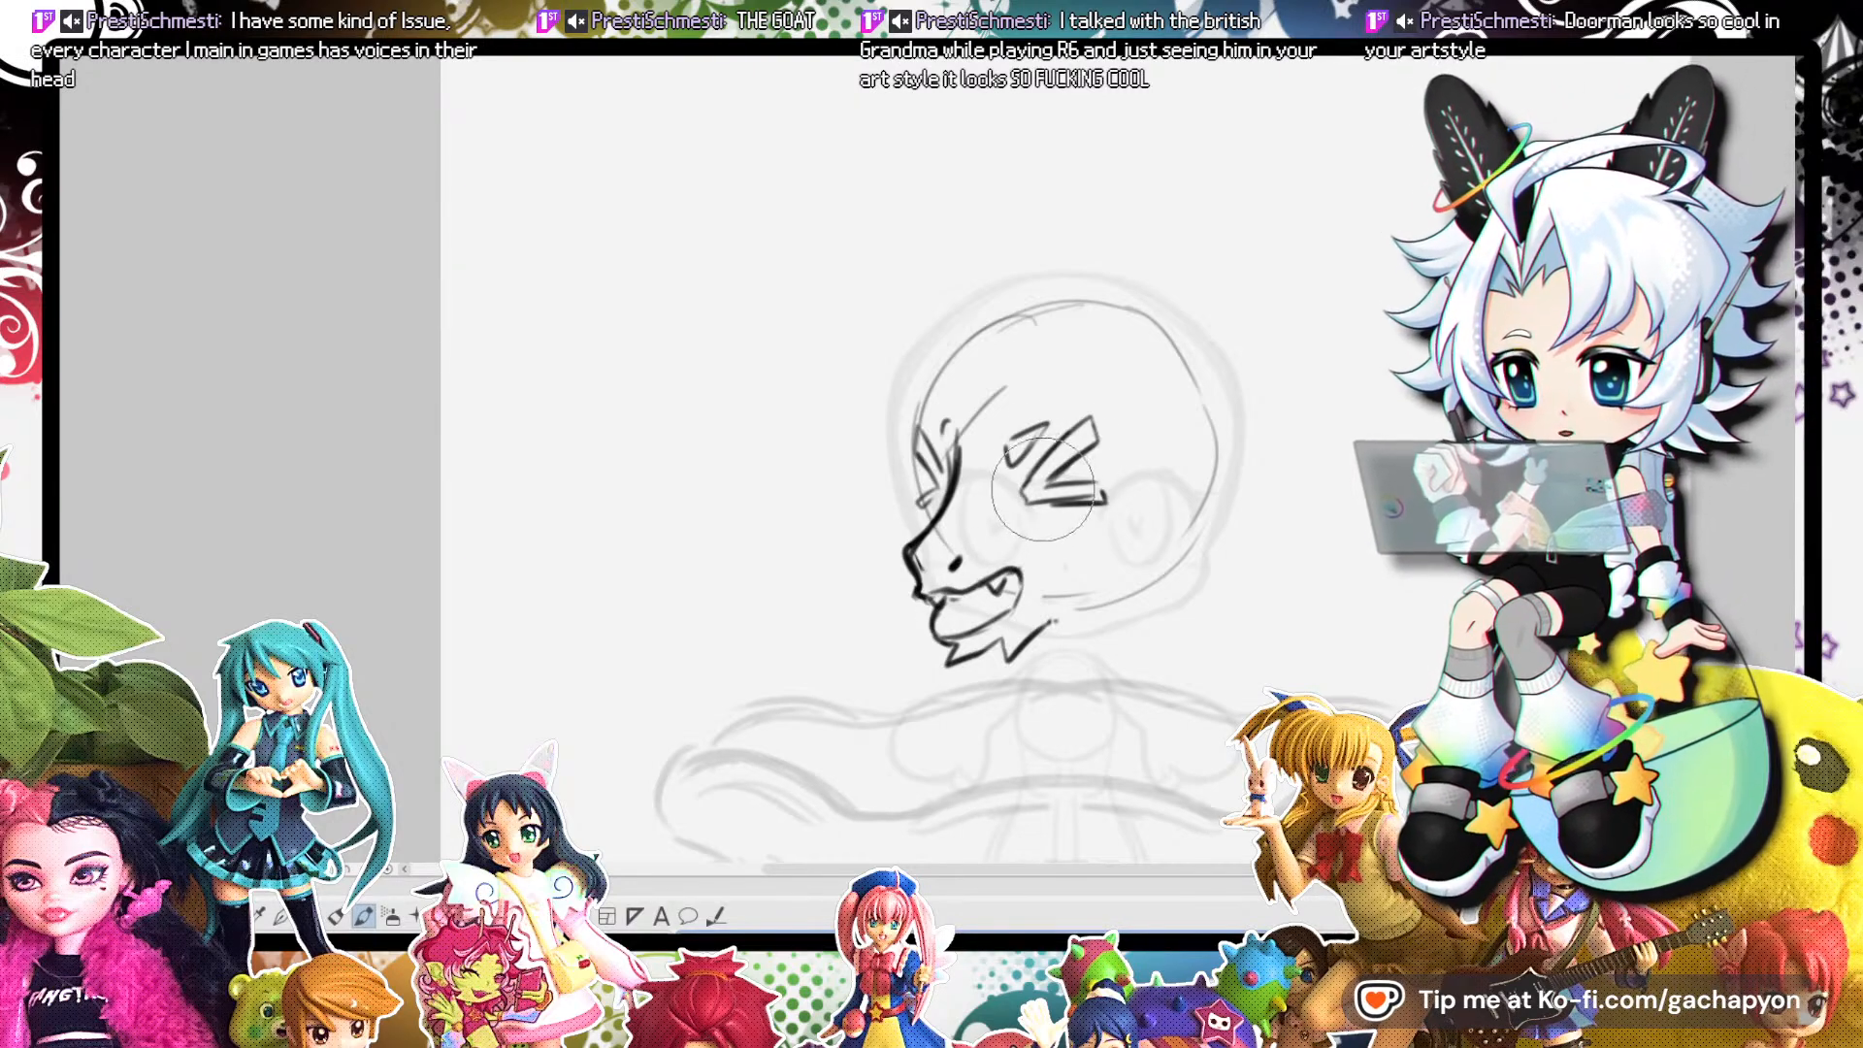
left_click_drag(1043, 492, 1110, 422)
key("b")
mouse_move(1028, 488)
left_mouse_down()
mouse_move(1113, 447)
mouse_move(1114, 474)
left_mouse_up()
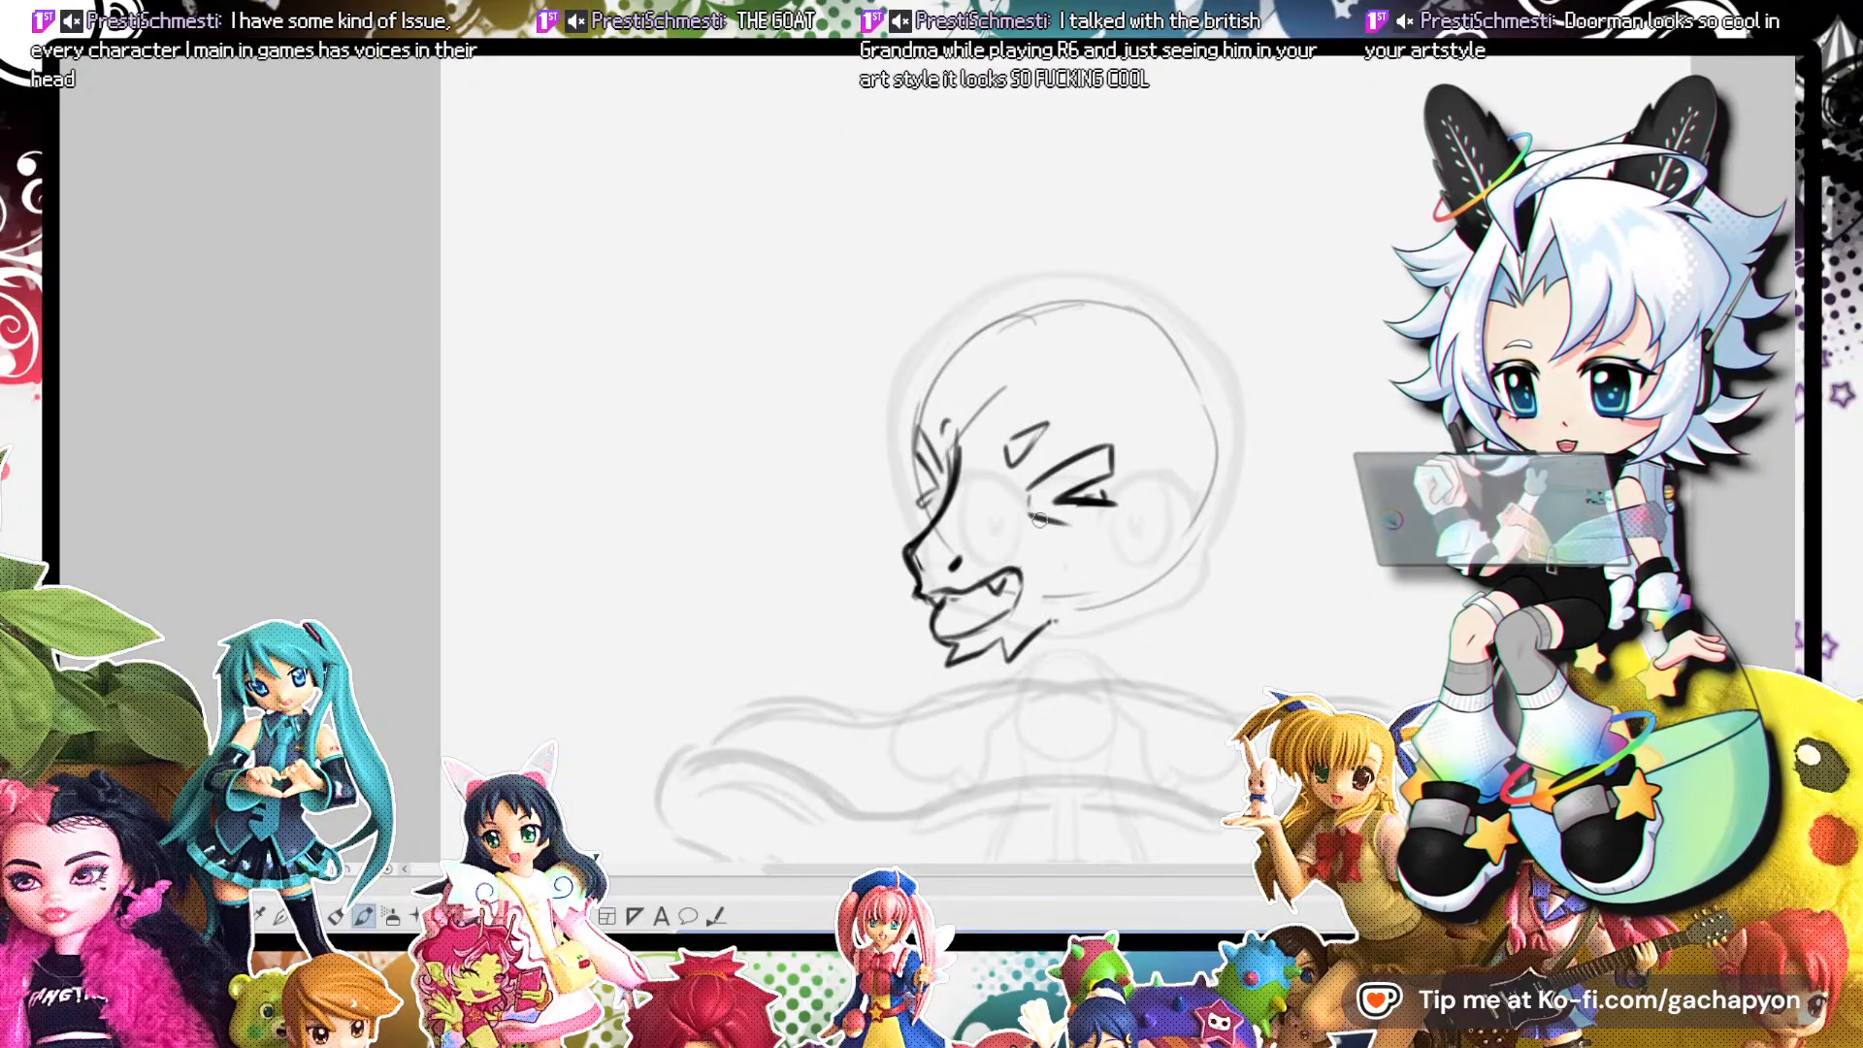
mouse_move(926, 459)
left_mouse_down()
mouse_move(950, 480)
mouse_move(938, 514)
left_mouse_up()
scroll(1012, 398, "down", 5)
scroll(1025, 438, "up", 4)
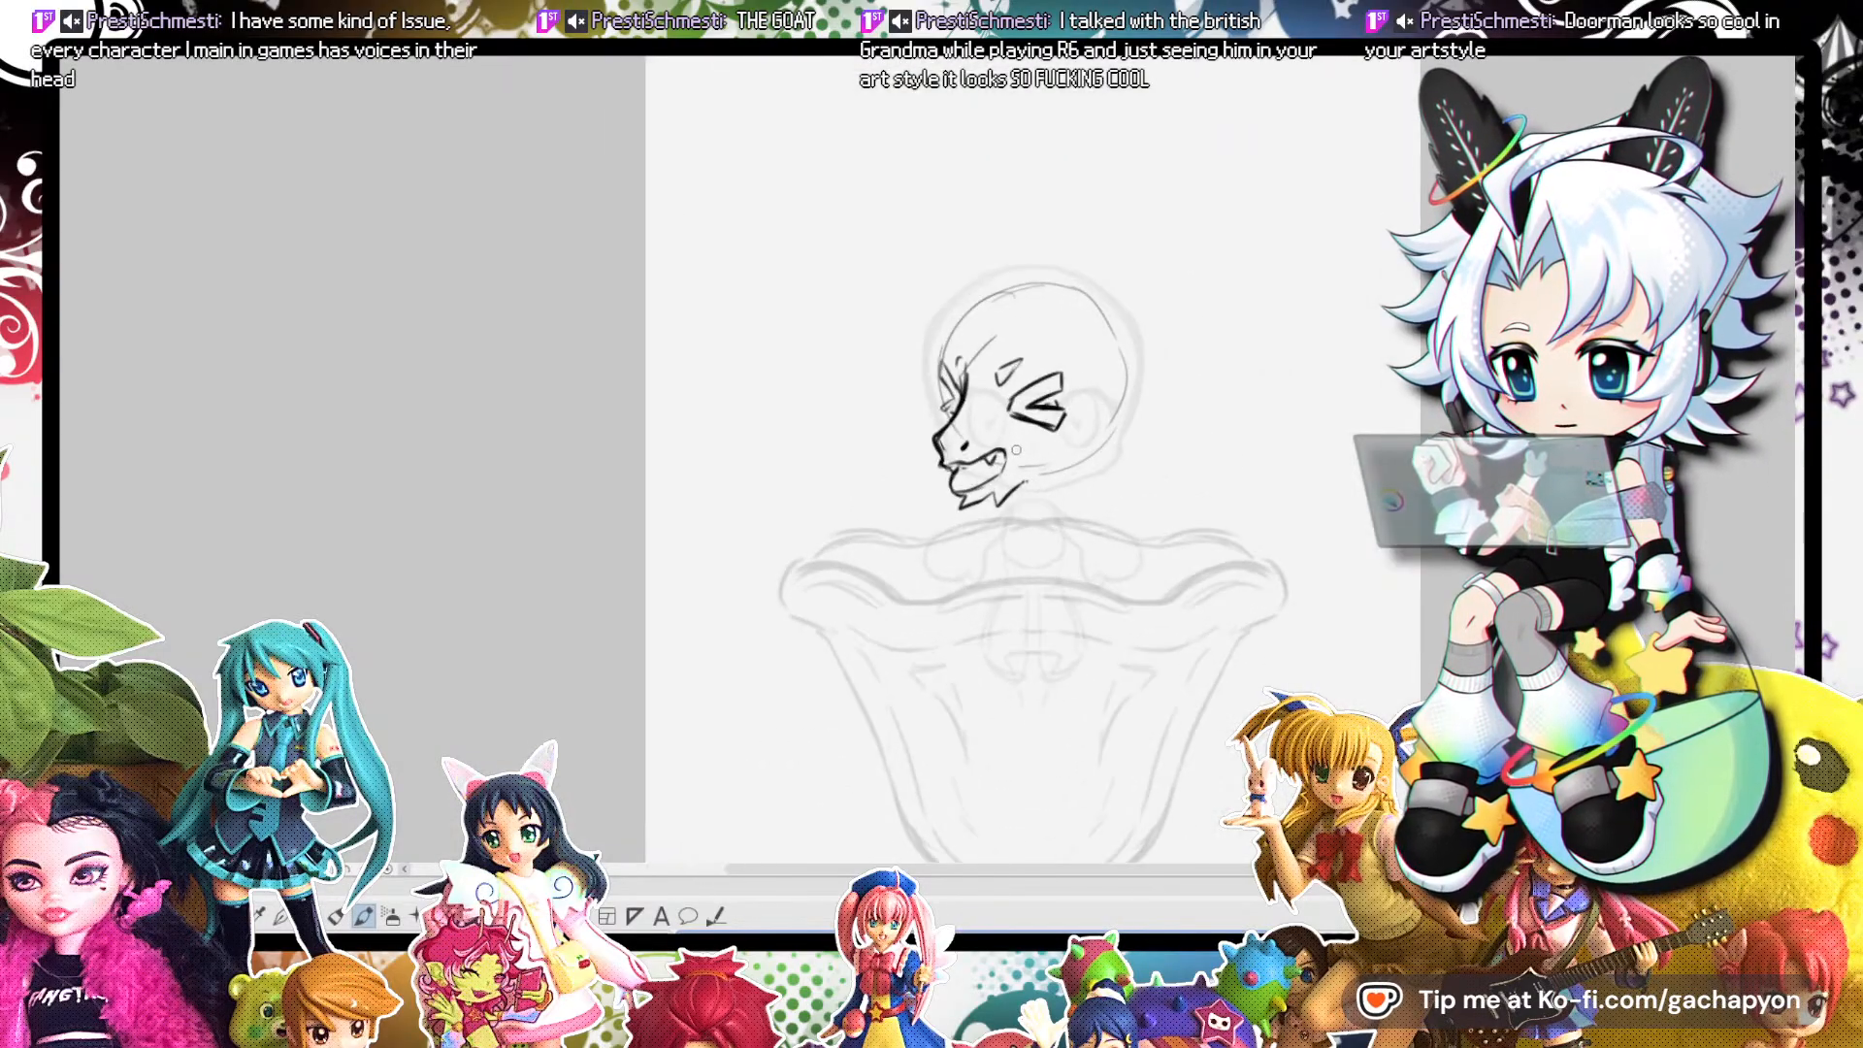
scroll(936, 204, "up", 1)
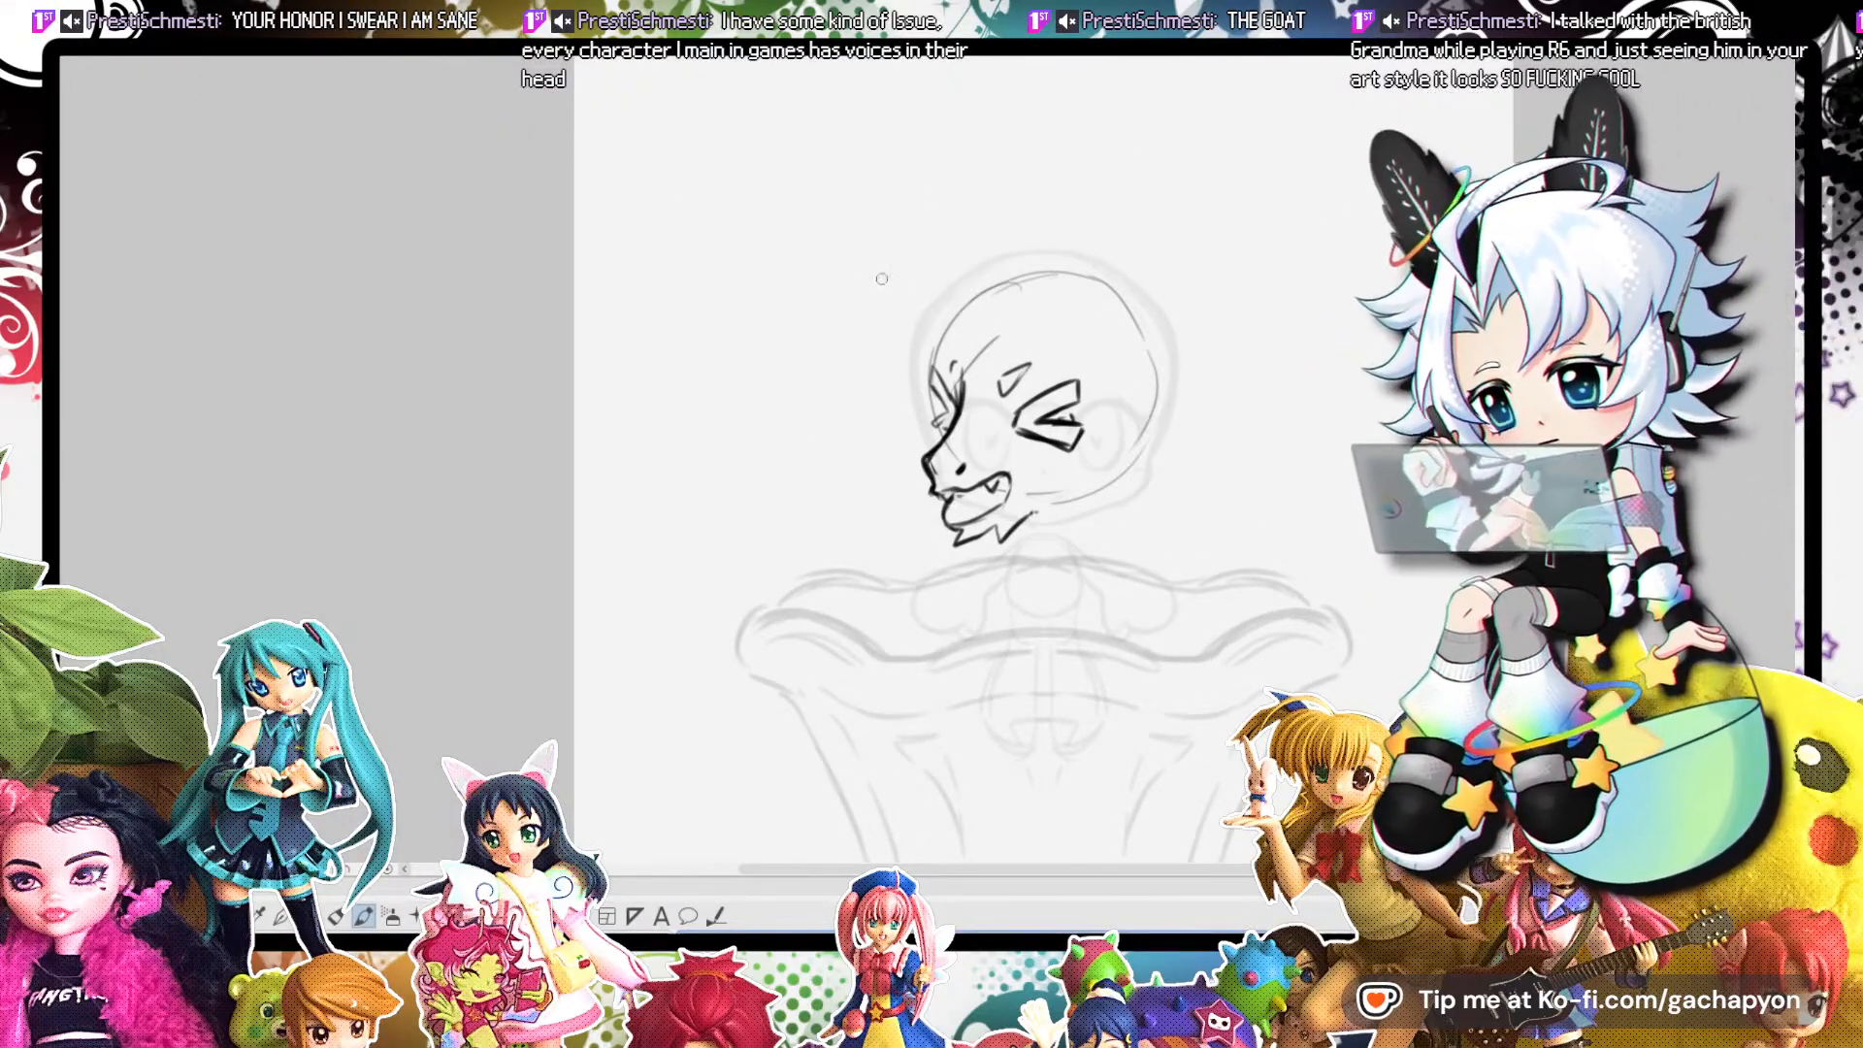
Sketch jagged, flame-like hair spikes rising from the forehead above the far eye, cleaning up the strokes with the eraser.
scroll(998, 218, "up", 3)
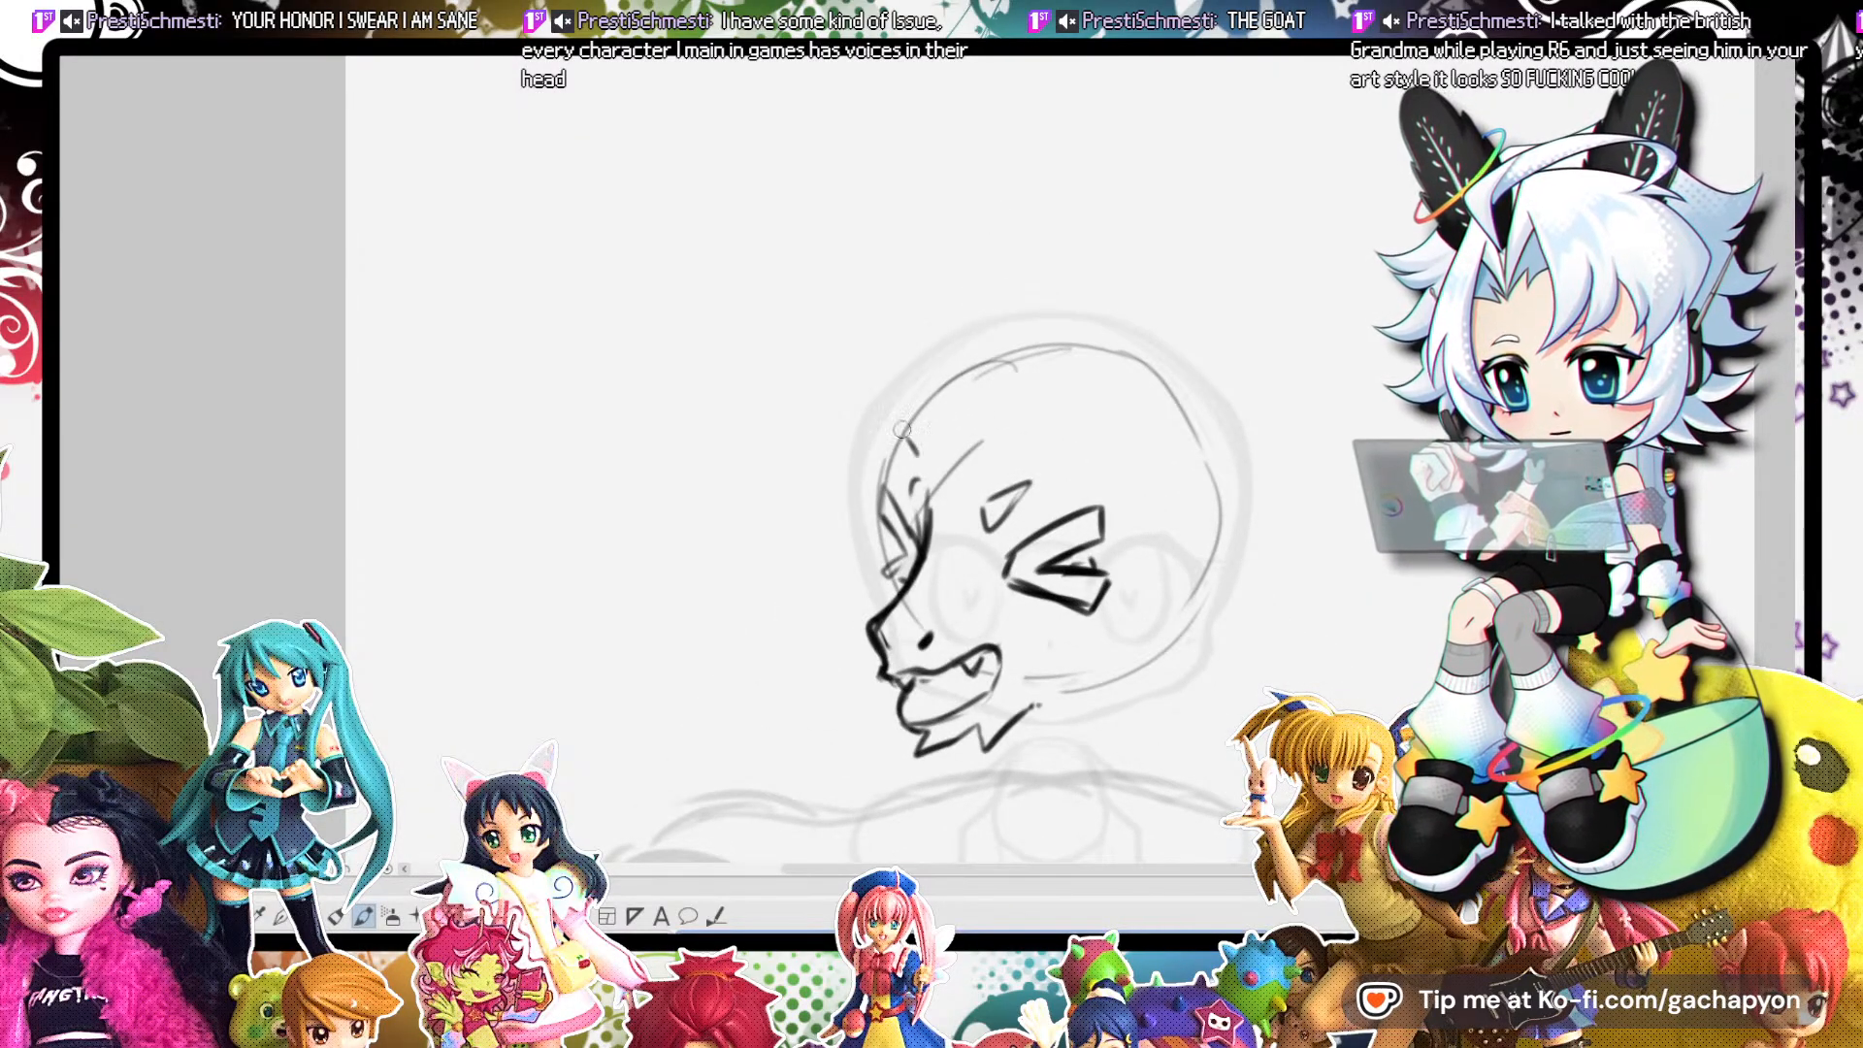
left_click_drag(879, 296, 919, 456)
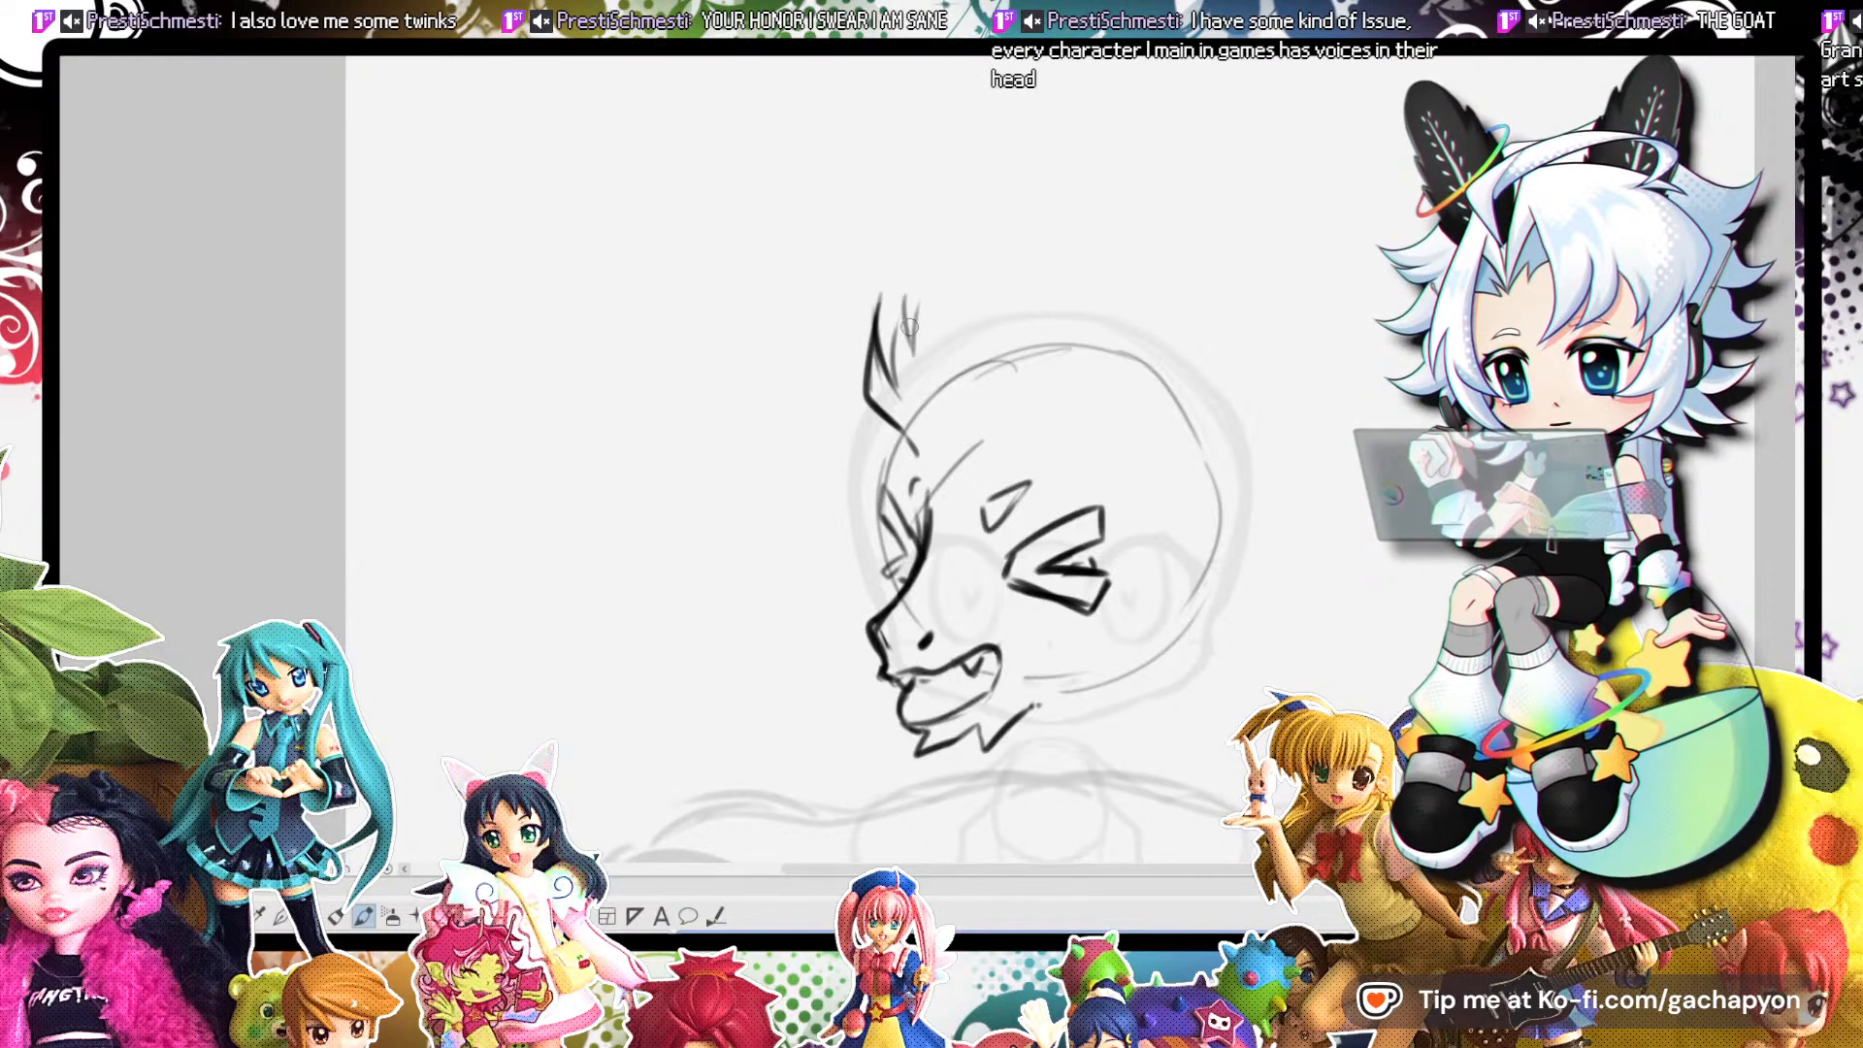
key("e")
mouse_move(914, 298)
left_mouse_down()
mouse_move(894, 367)
mouse_move(932, 204)
mouse_move(953, 183)
mouse_move(979, 222)
left_mouse_up()
key("b")
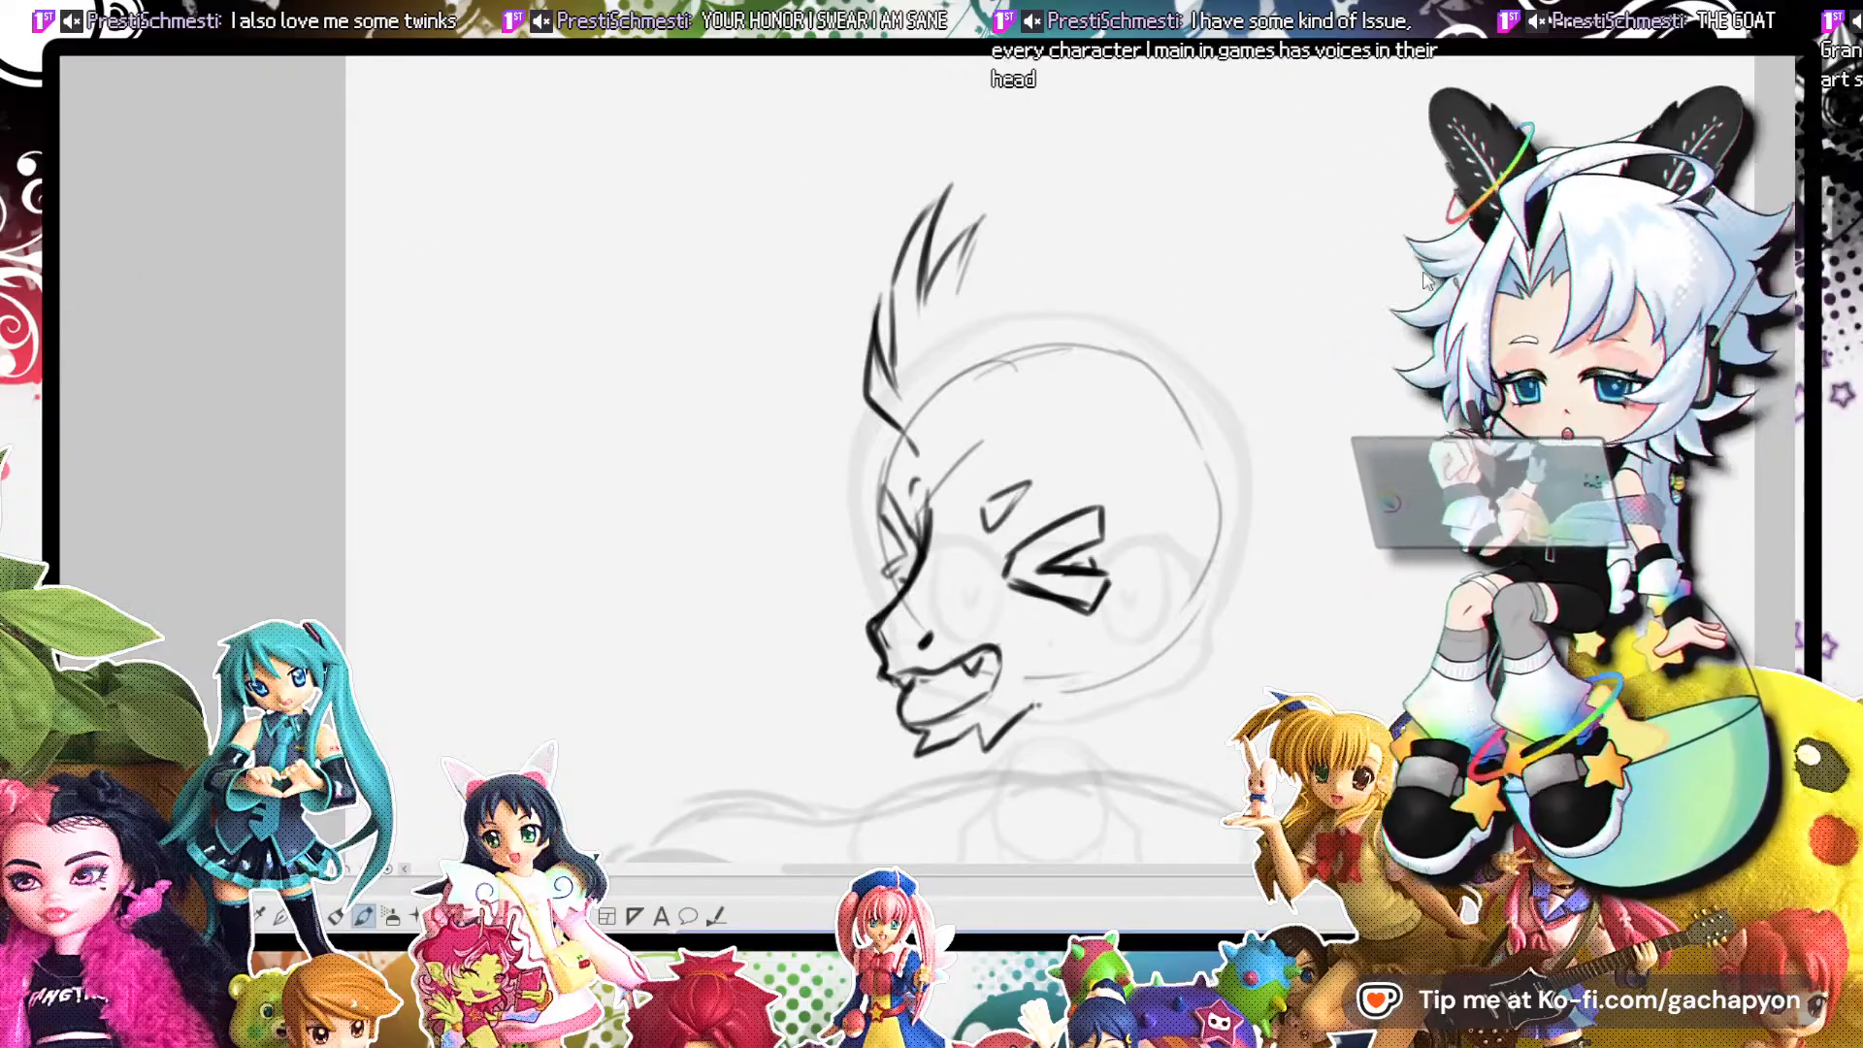
scroll(1096, 403, "down", 3)
scroll(1107, 305, "up", 2)
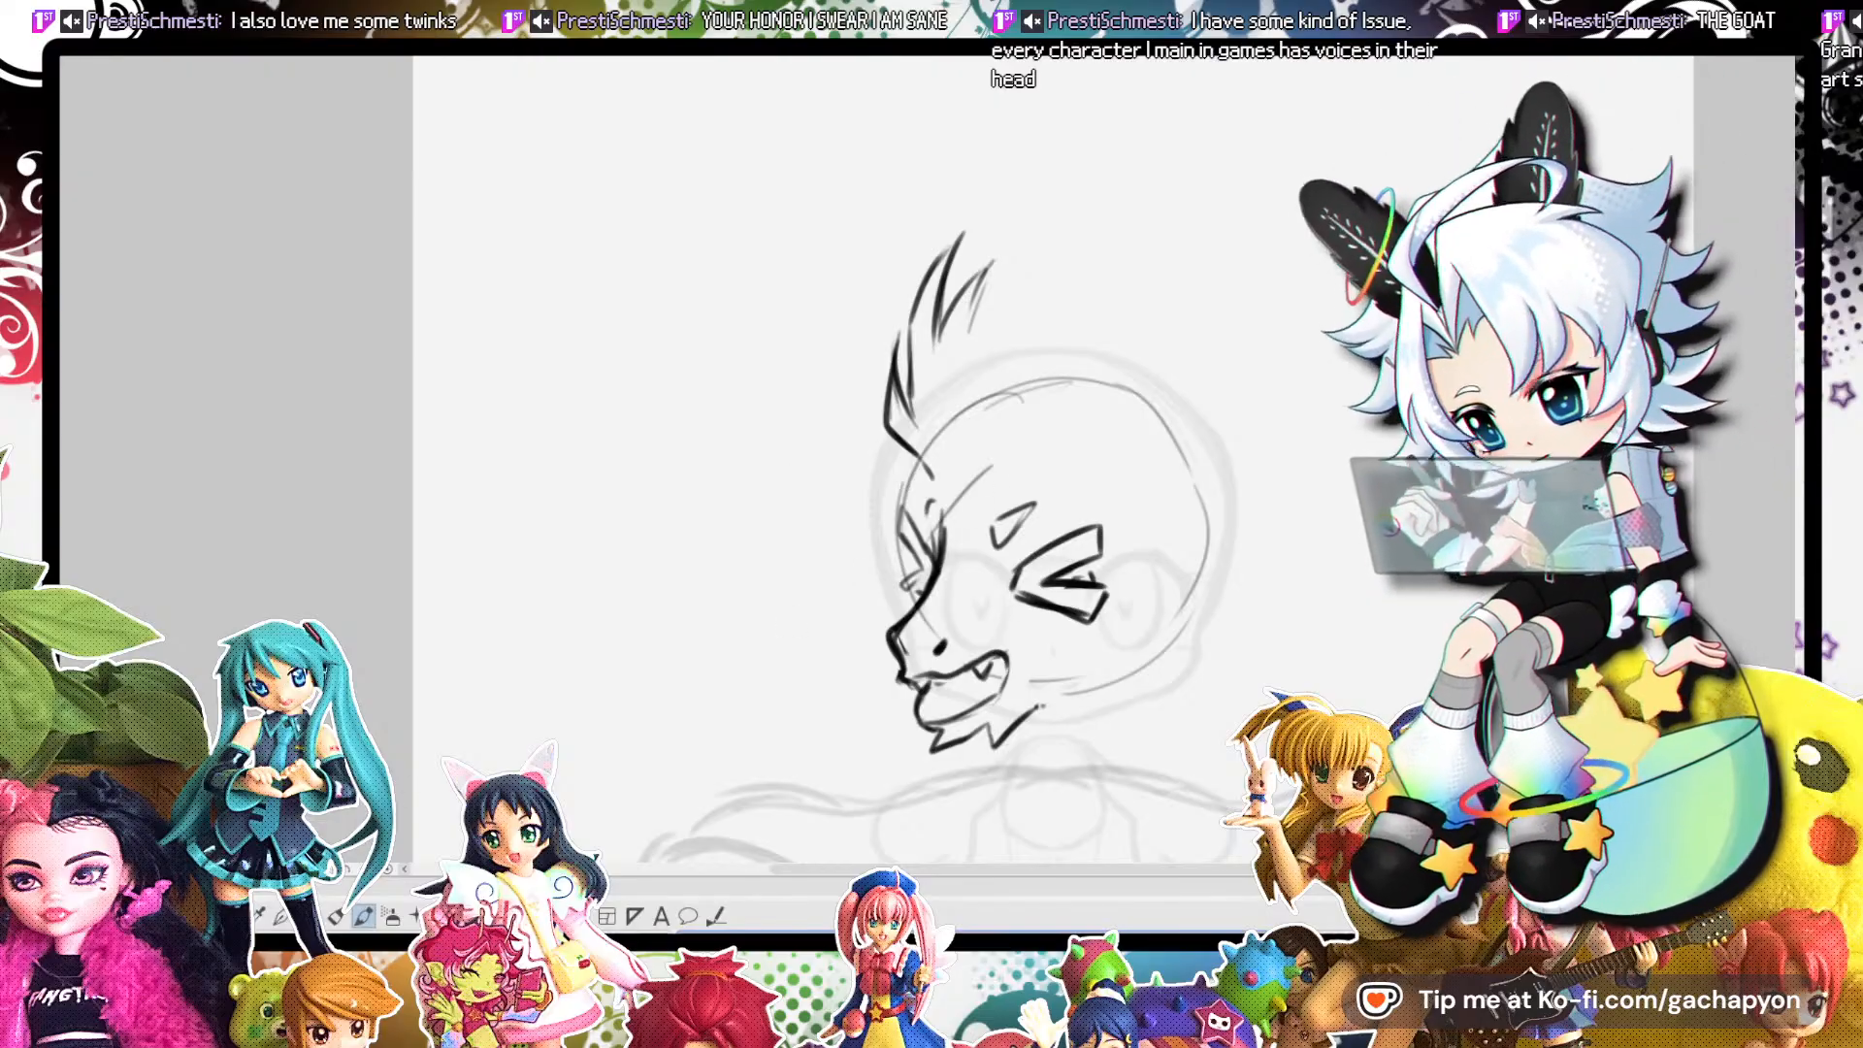
Lasso the near squinting eye and rotate it slightly so its lower edge sits flatter on the face.
left_click_drag(1046, 536, 1033, 533)
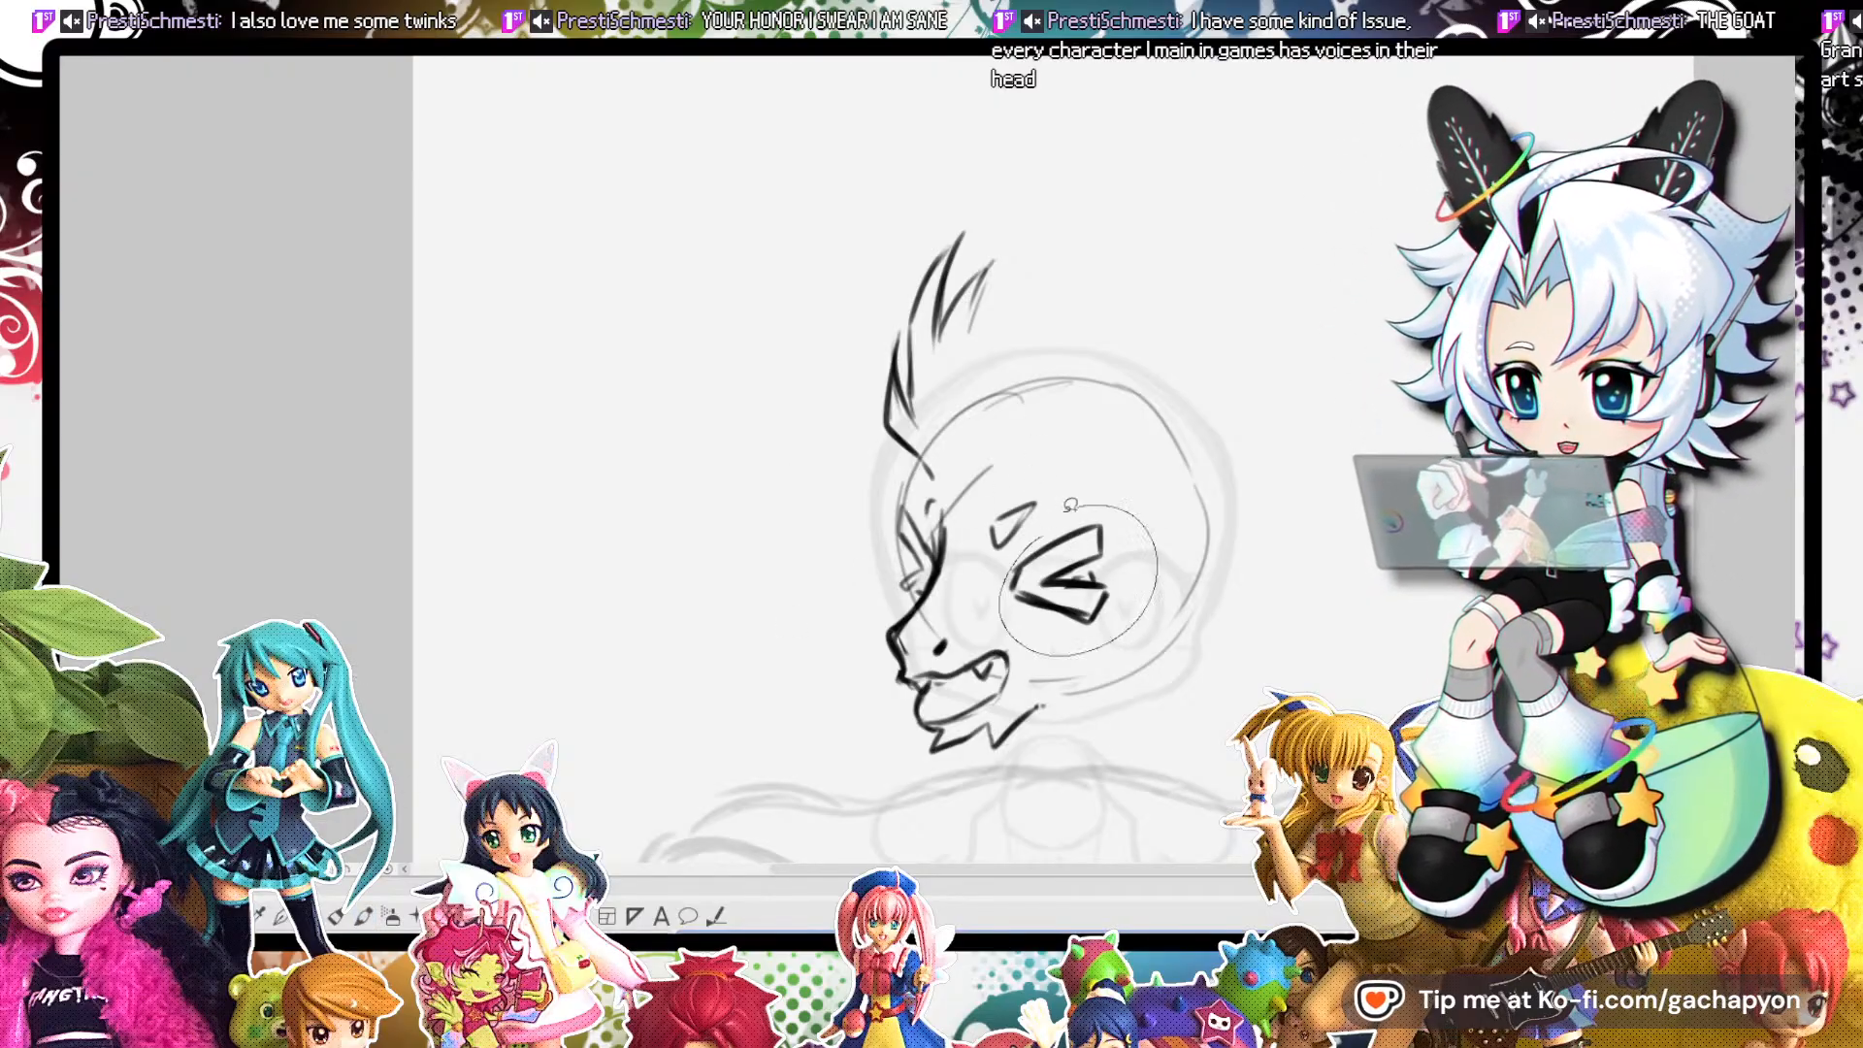
left_click(1164, 692)
mouse_move(1166, 684)
left_mouse_down()
mouse_move(1185, 656)
mouse_move(1116, 616)
left_mouse_up()
left_click_drag(1047, 672, 1048, 666)
left_click(1030, 708)
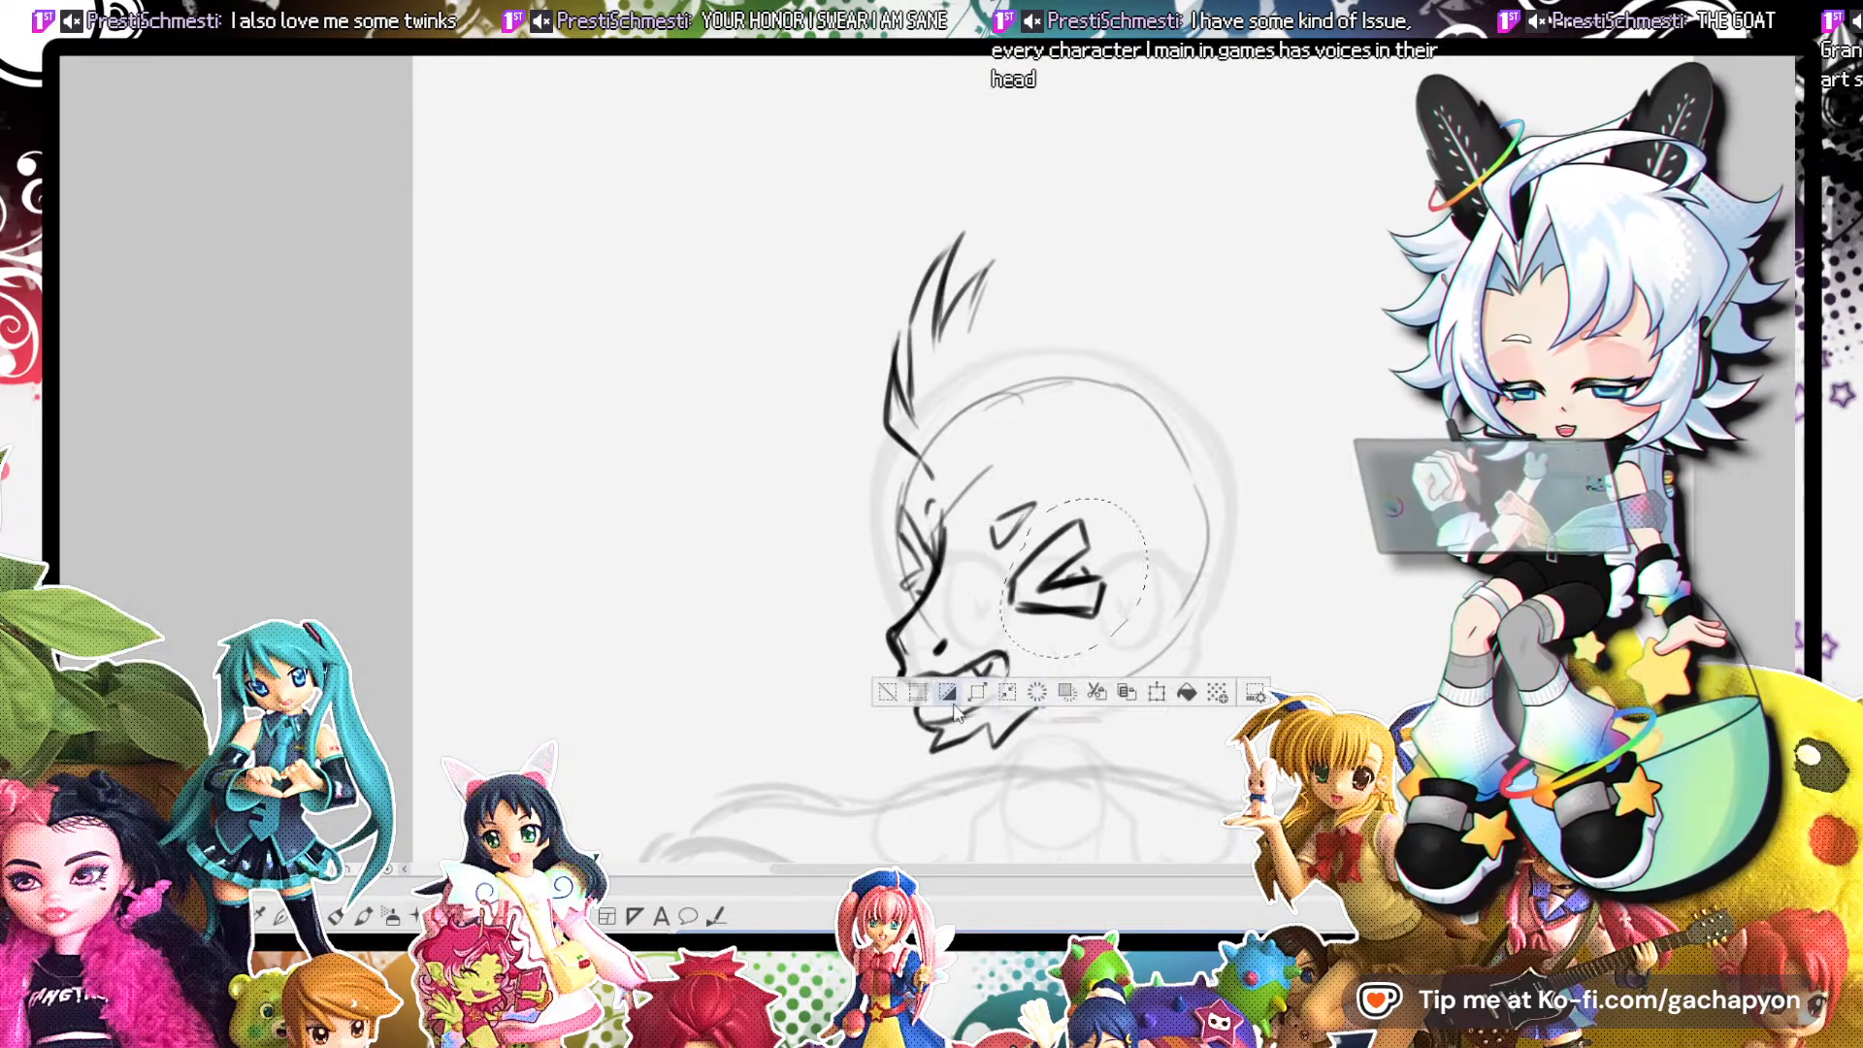
left_click(363, 916)
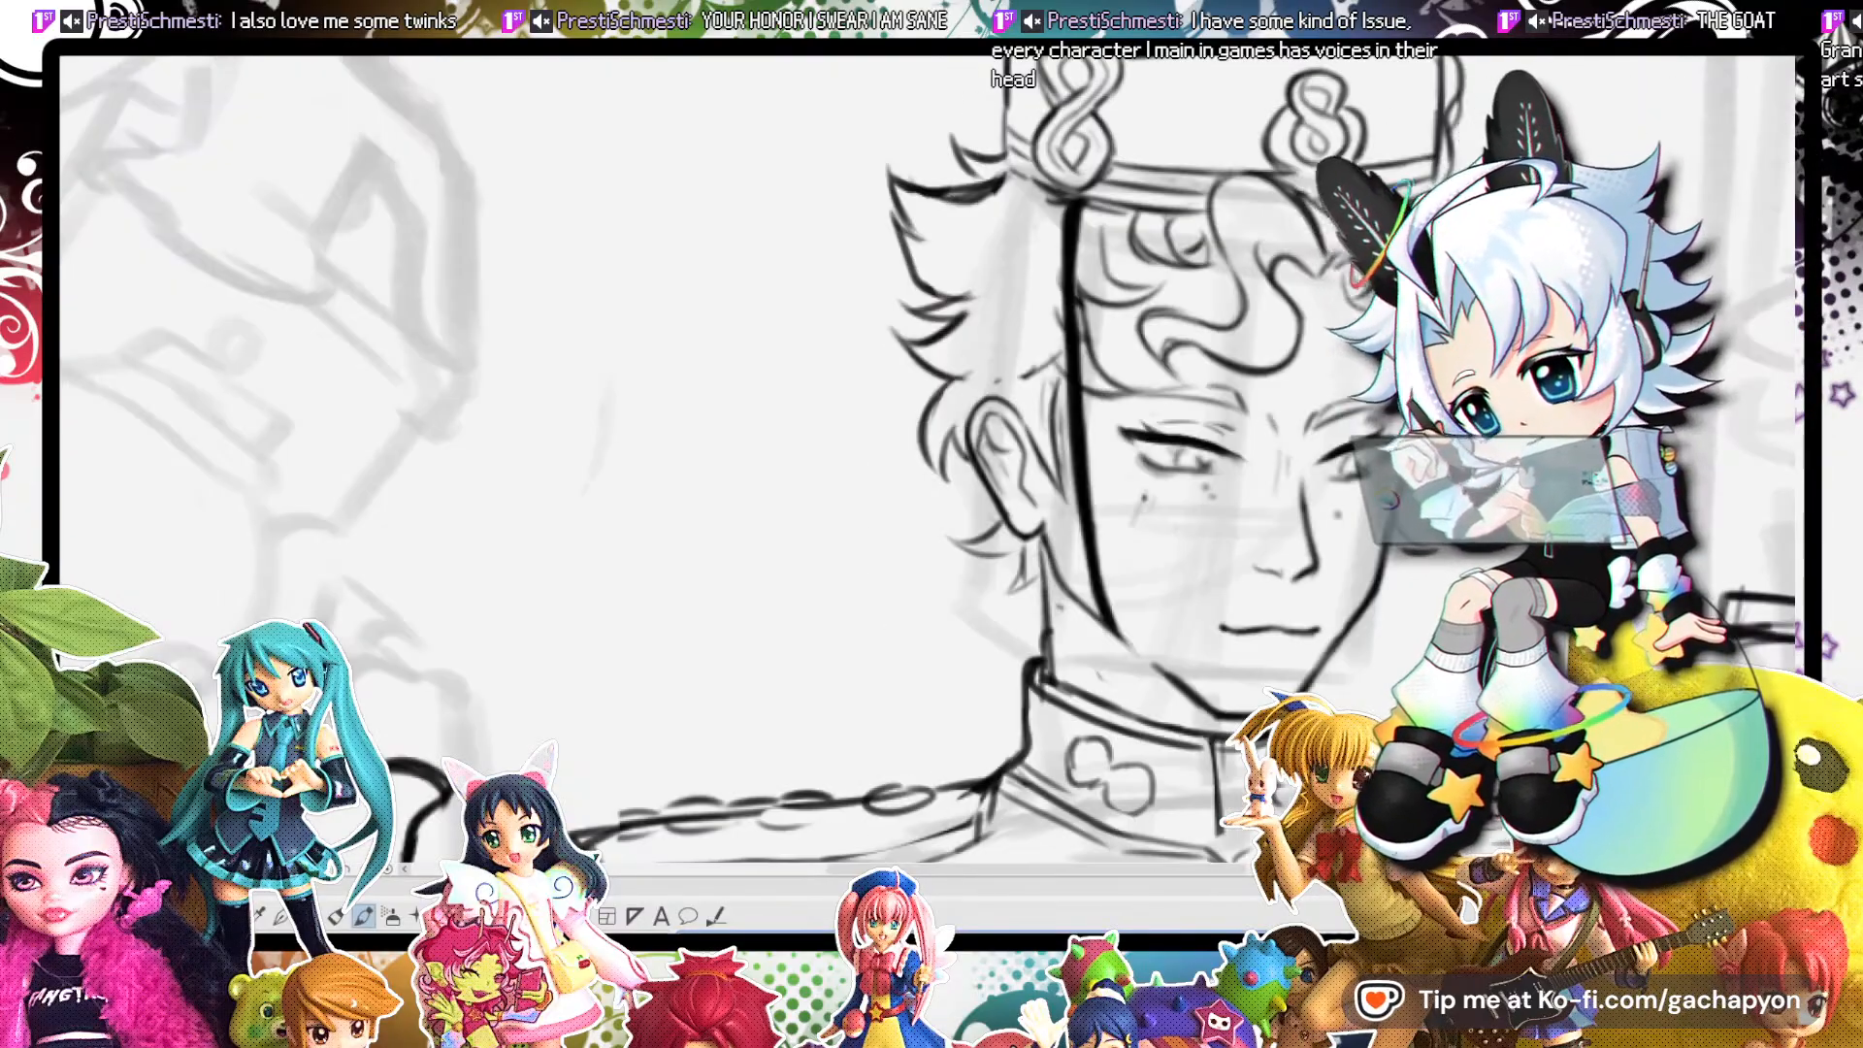
scroll(1110, 358, "up", 1)
scroll(1273, 293, "up", 1)
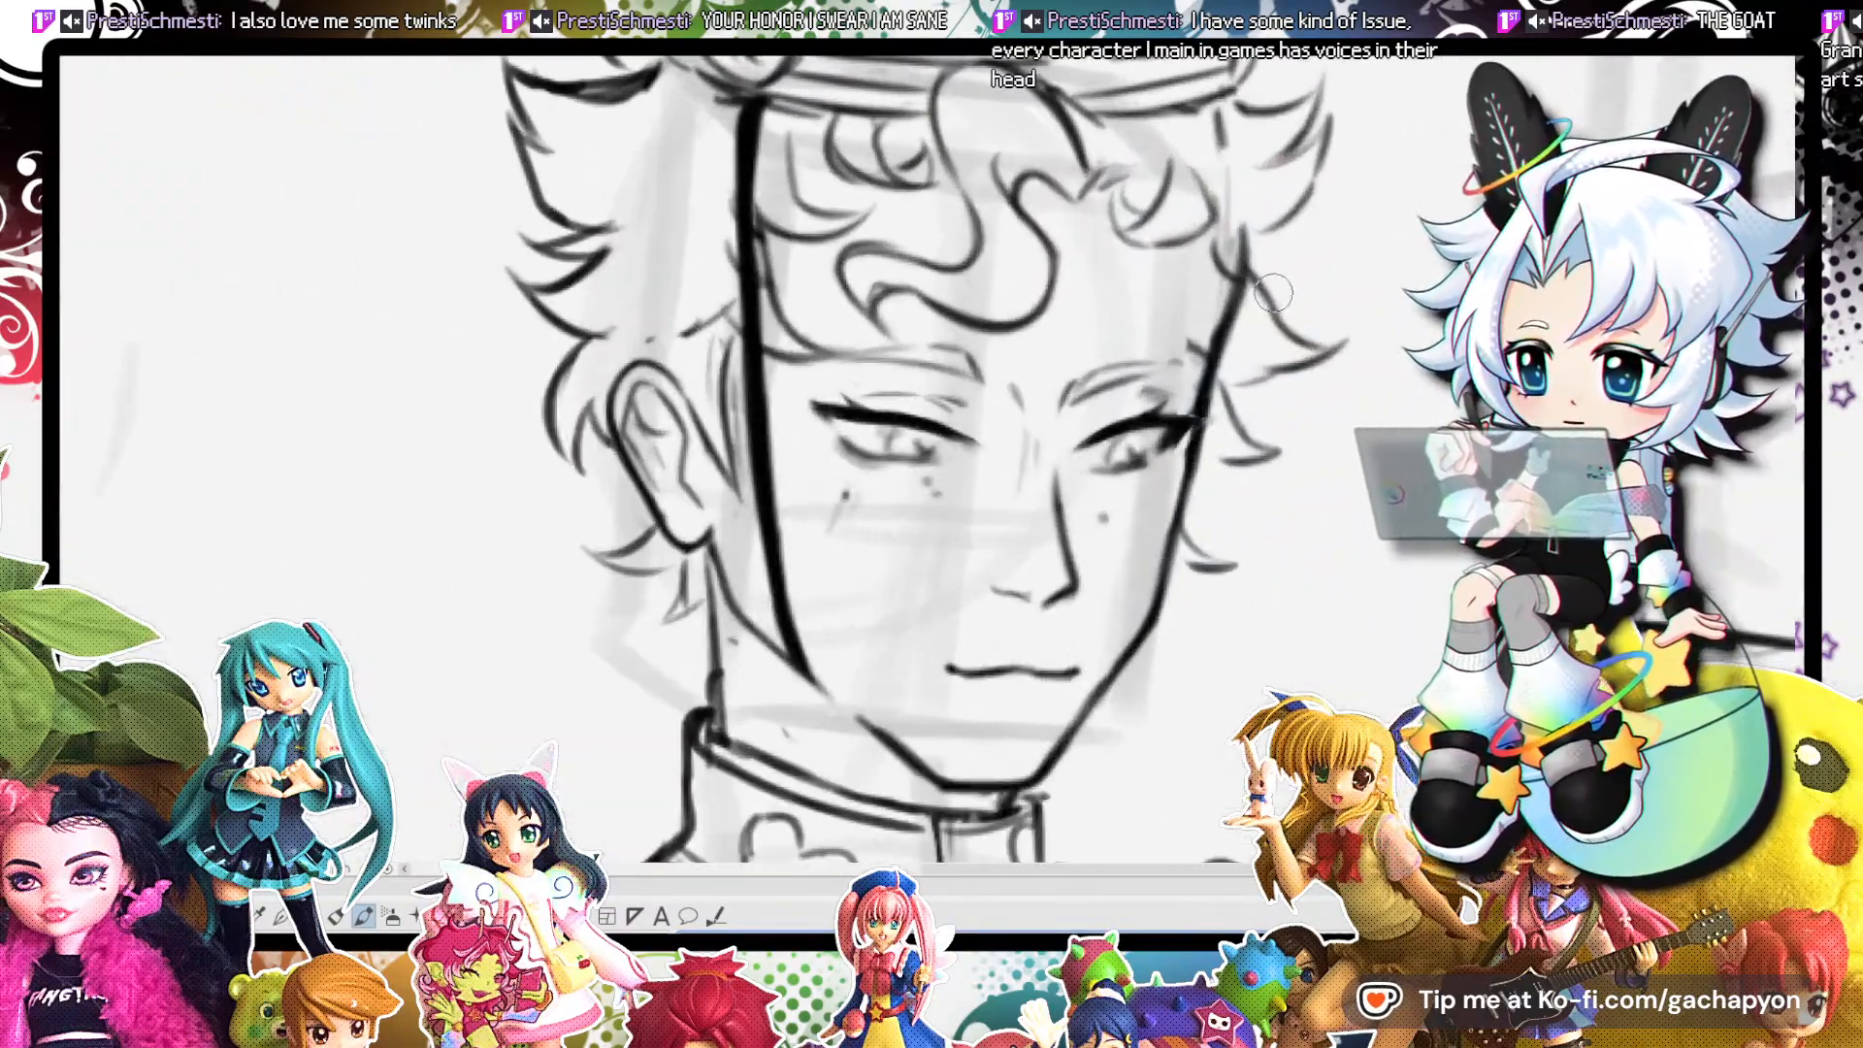
scroll(1103, 321, "down", 4)
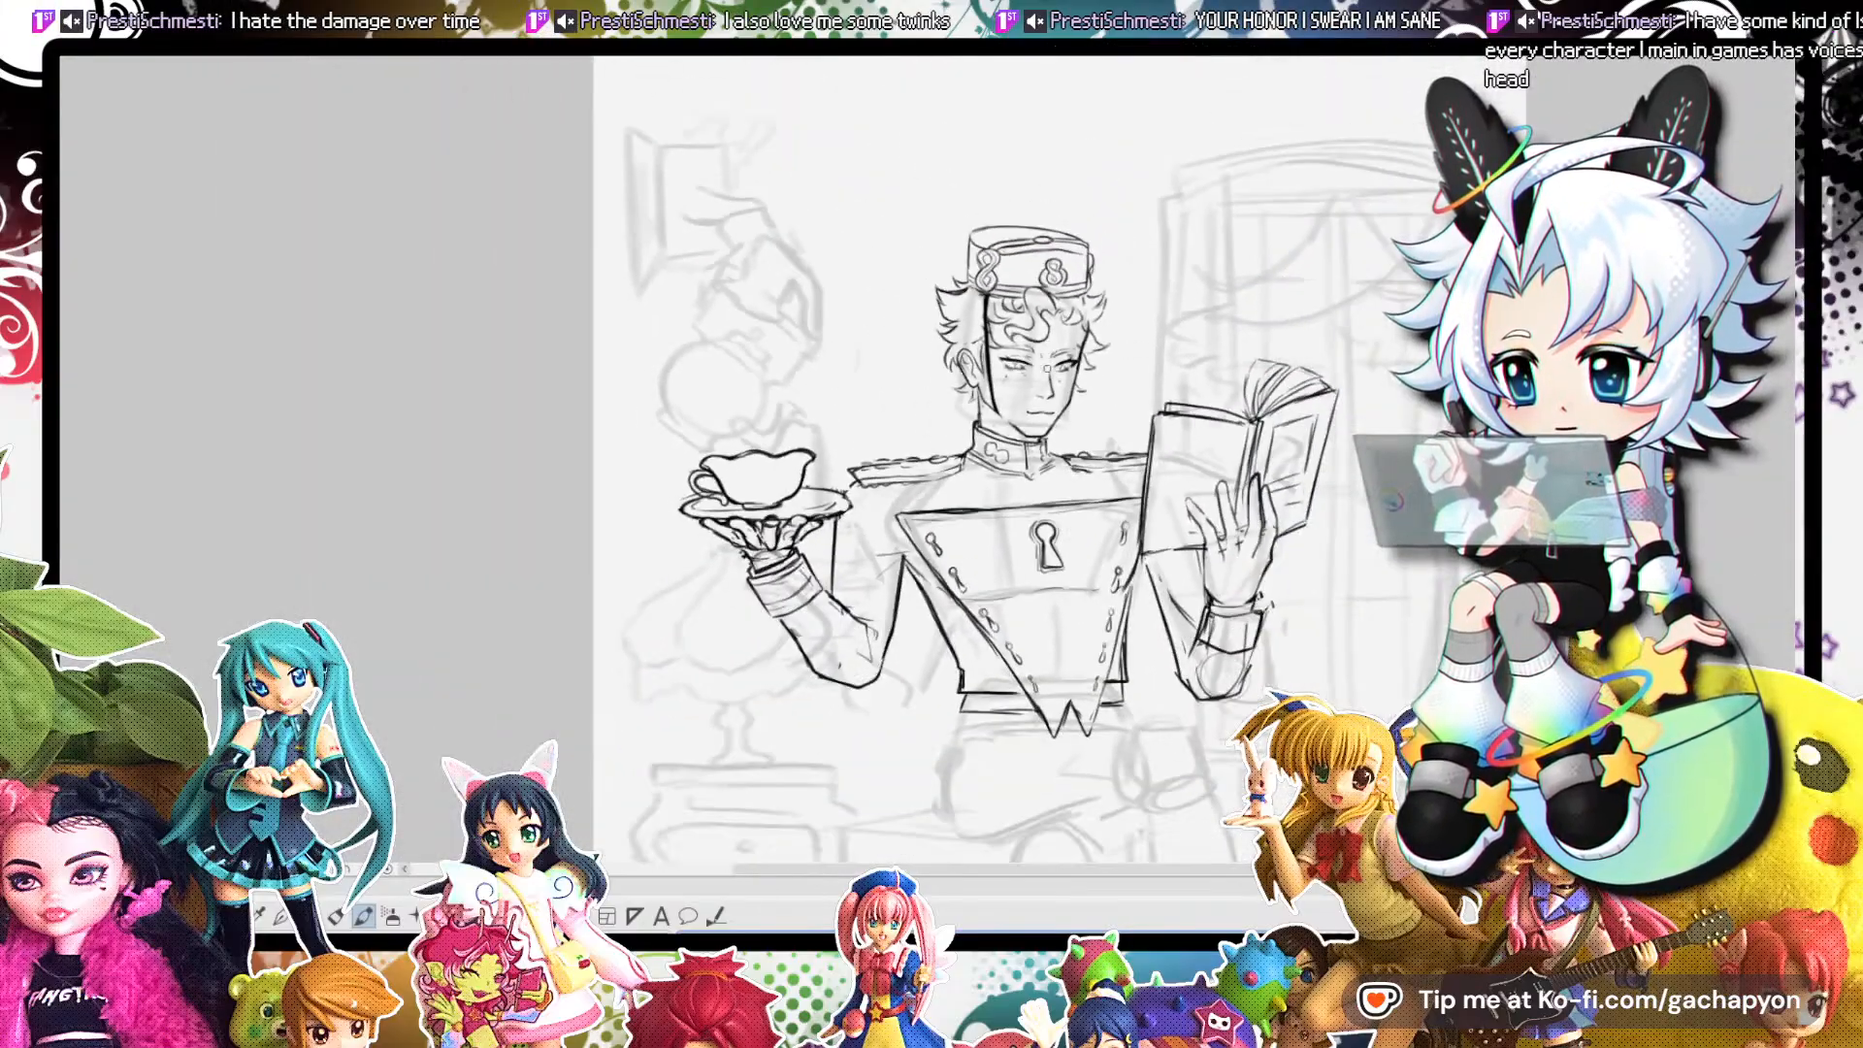
left_click(432, 45)
Redraw the forehead tuft as a simpler curved spike and sketch a tall hooked horn on the near side with hair tufts at its base.
scroll(1135, 368, "down", 2)
scroll(1083, 451, "up", 2)
scroll(1084, 235, "up", 1)
left_click_drag(921, 374, 915, 338)
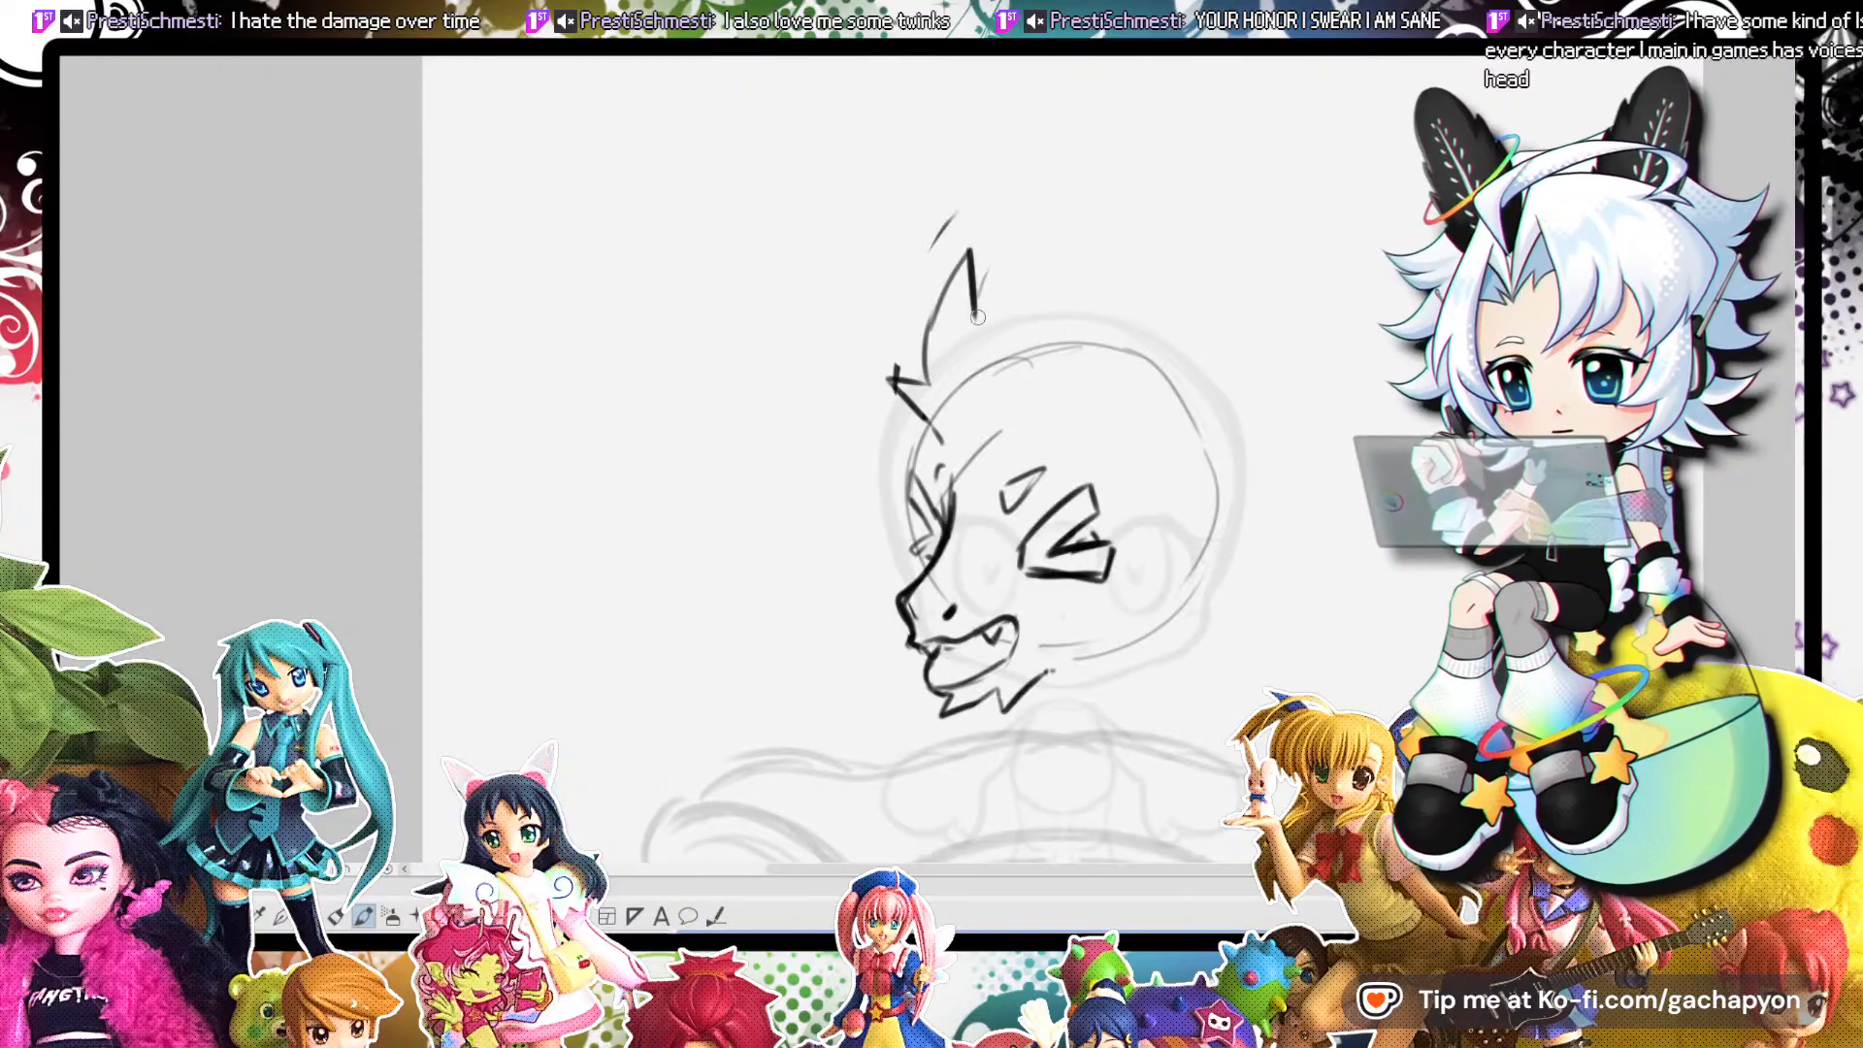
mouse_move(1071, 210)
left_mouse_down()
mouse_move(1075, 140)
mouse_move(1148, 107)
mouse_move(1199, 160)
mouse_move(1128, 188)
mouse_move(1178, 308)
left_mouse_up()
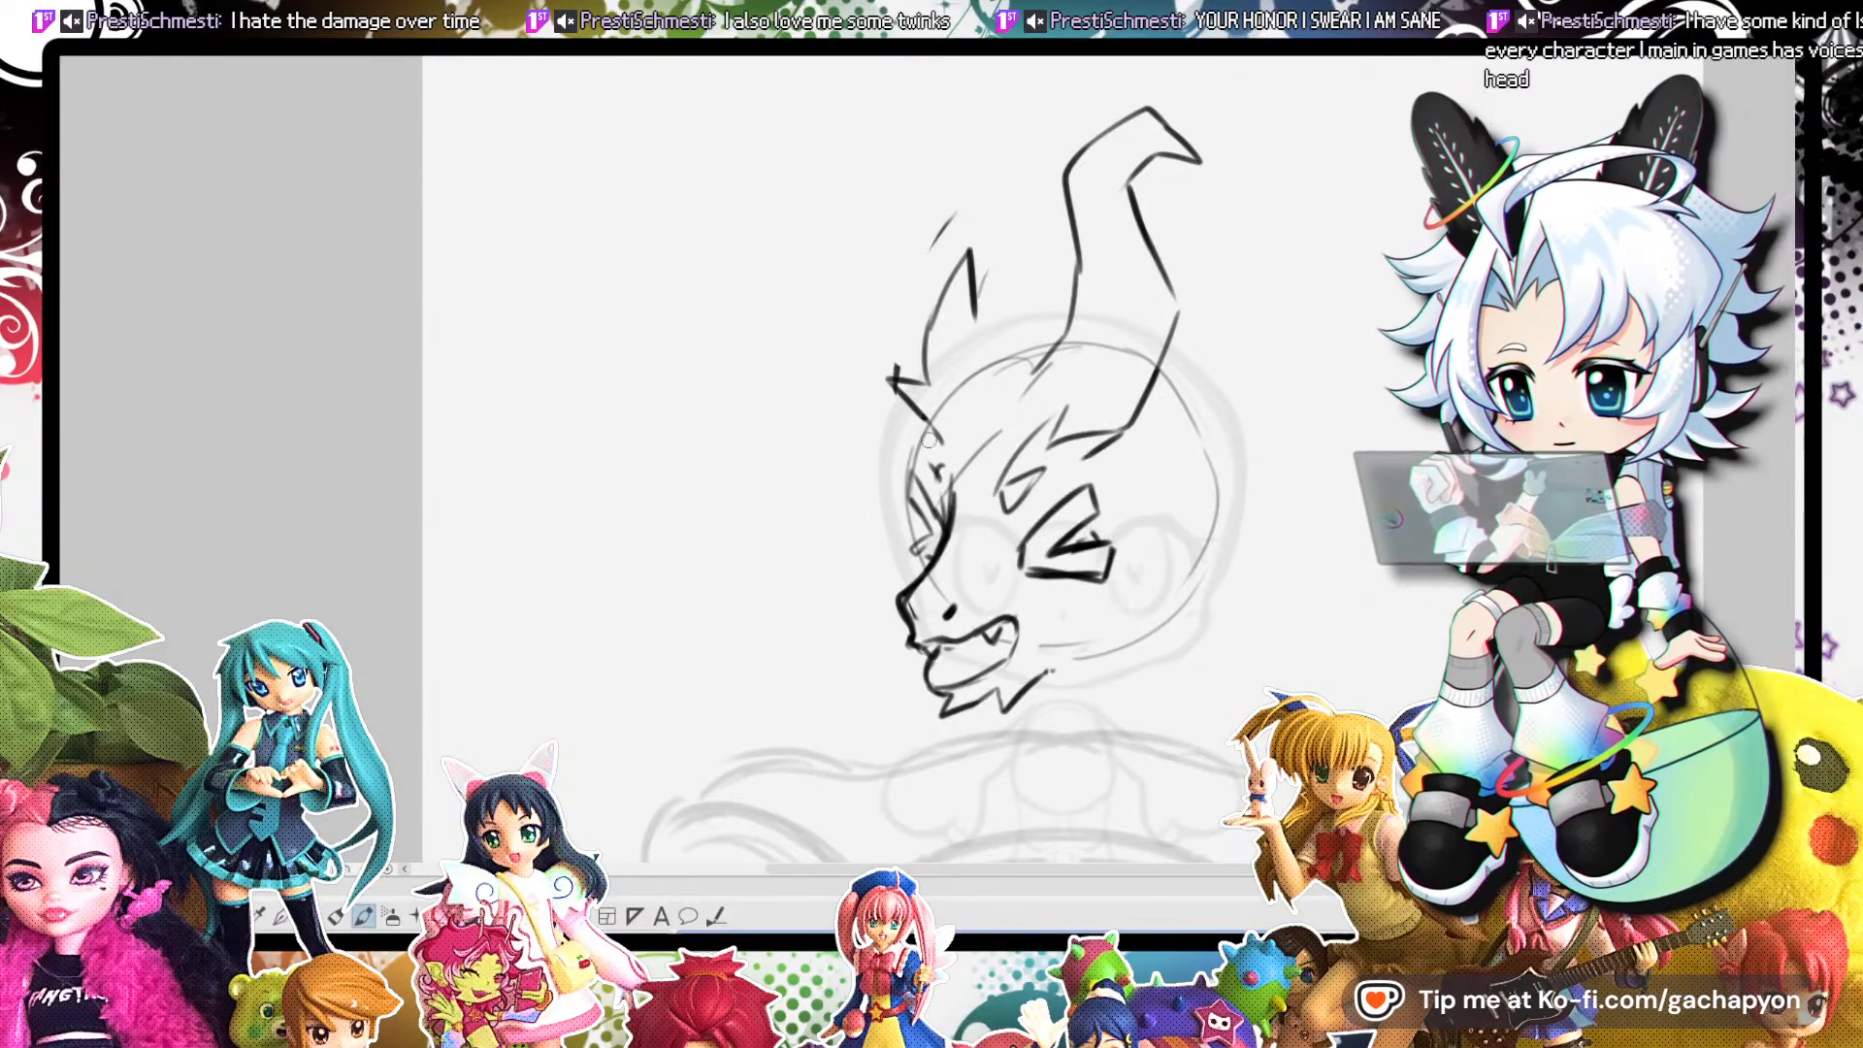
Sketch small angular shapes beside the far side of the head, and draw a long pointed near ear with a hanging tag earring.
mouse_move(799, 418)
left_mouse_down()
mouse_move(835, 462)
mouse_move(758, 518)
mouse_move(831, 523)
left_mouse_up()
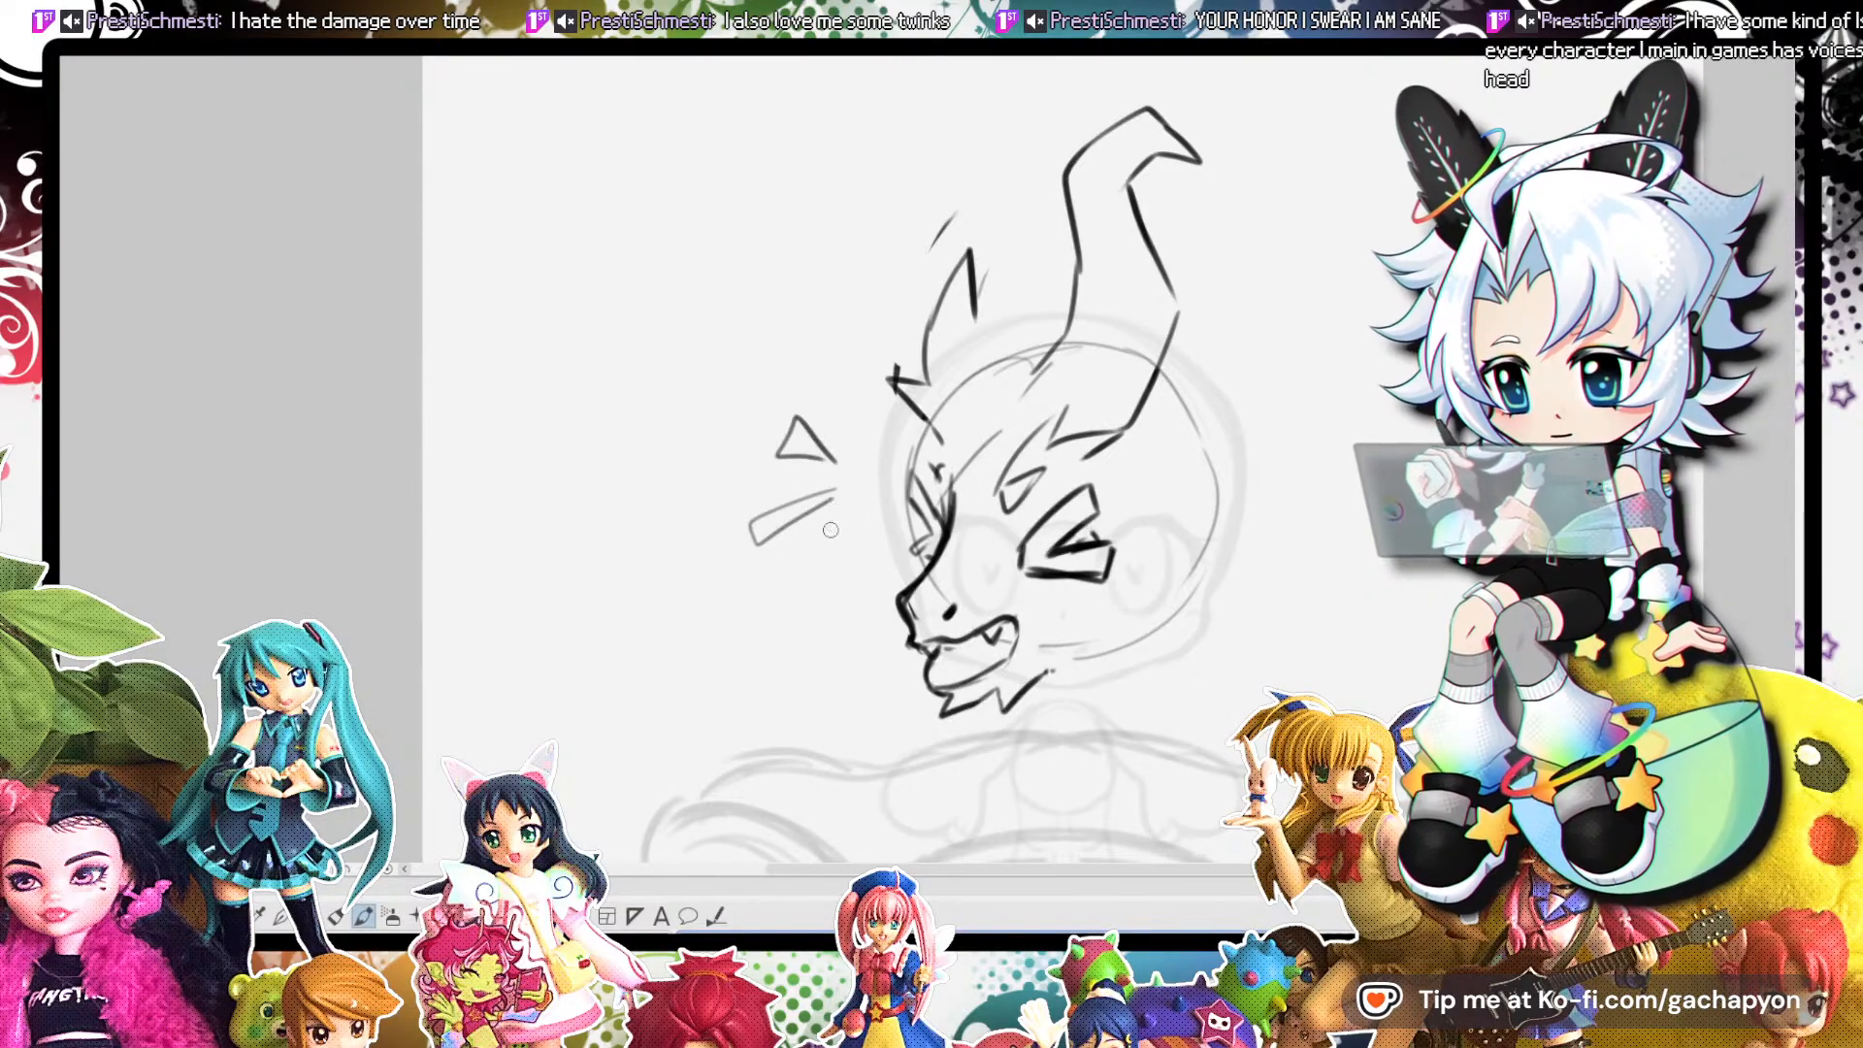
mouse_move(1190, 433)
left_mouse_down()
mouse_move(1356, 391)
mouse_move(1301, 497)
mouse_move(1155, 524)
mouse_move(1230, 508)
left_mouse_up()
left_click_drag(1324, 447, 1240, 494)
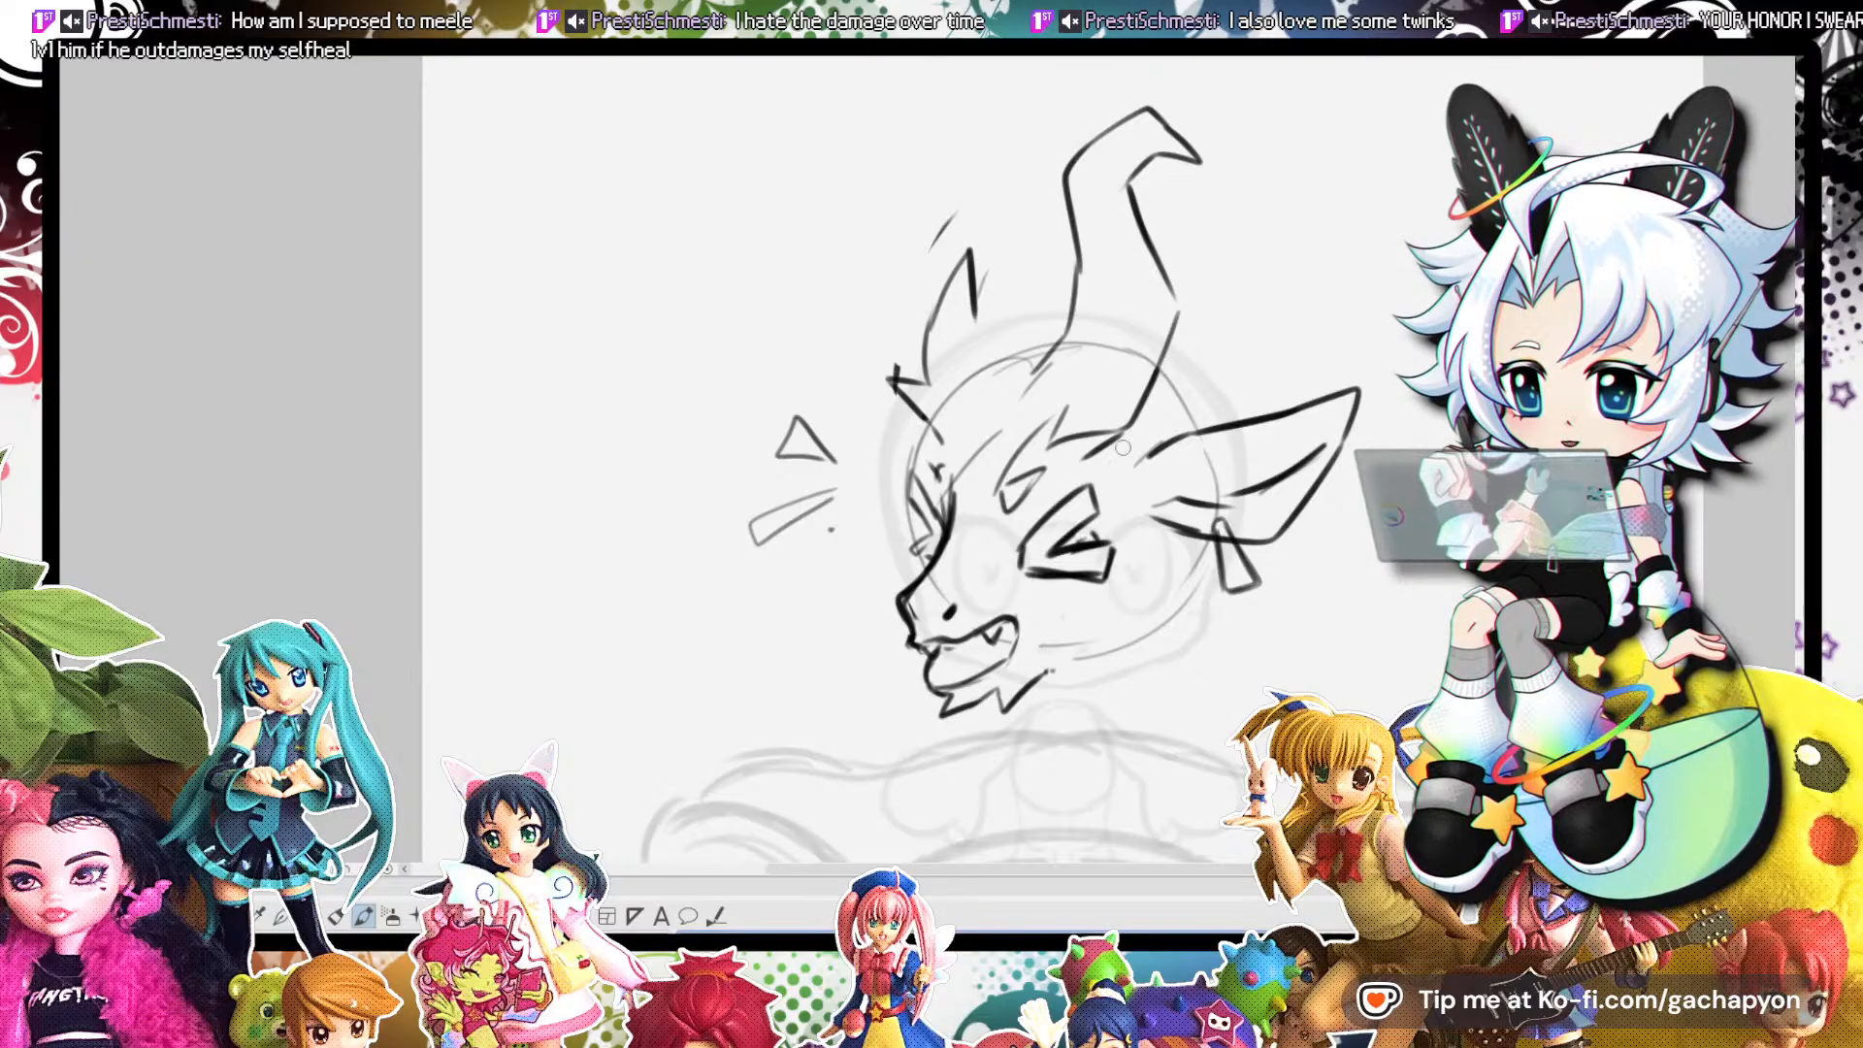
Draw the far-side hooked horn and add two nails driven through each horn.
scroll(1063, 543, "down", 3)
scroll(1039, 567, "up", 4)
scroll(1048, 543, "down", 2)
scroll(990, 437, "up", 1)
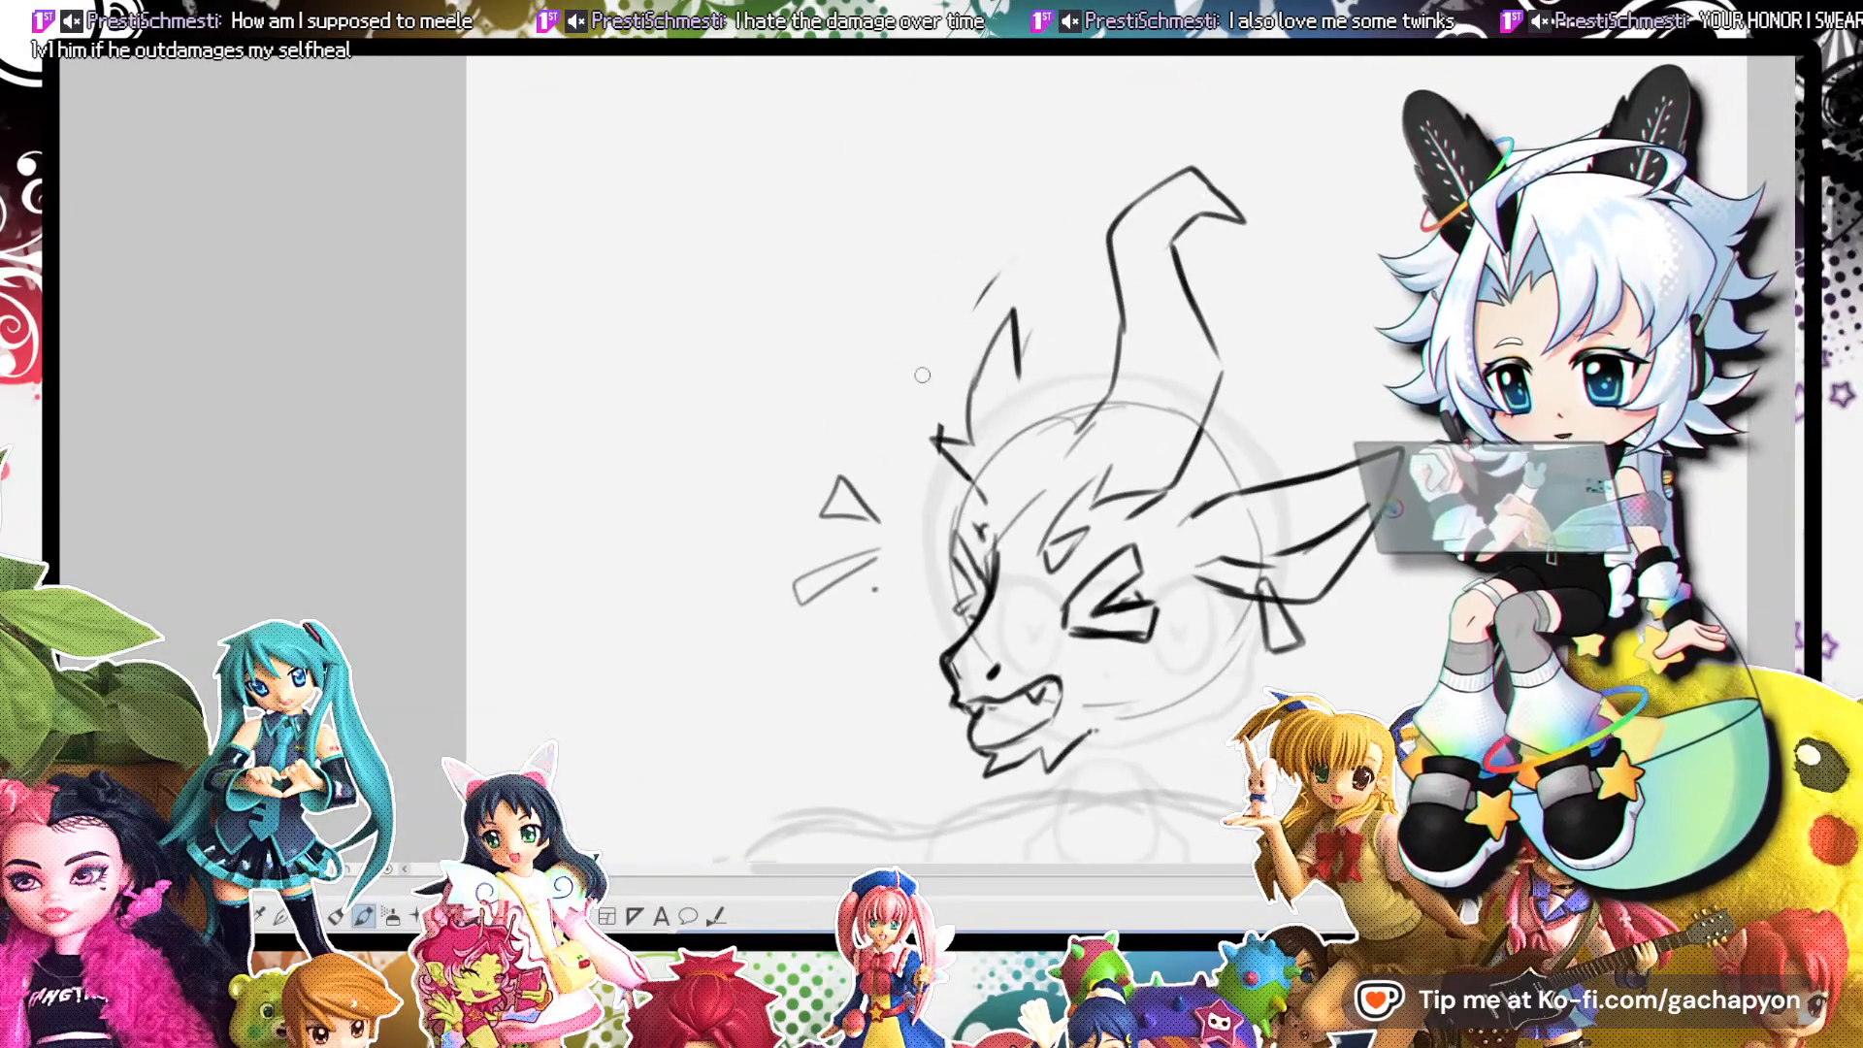
mouse_move(954, 430)
left_mouse_down()
mouse_move(914, 308)
mouse_move(967, 187)
left_mouse_up()
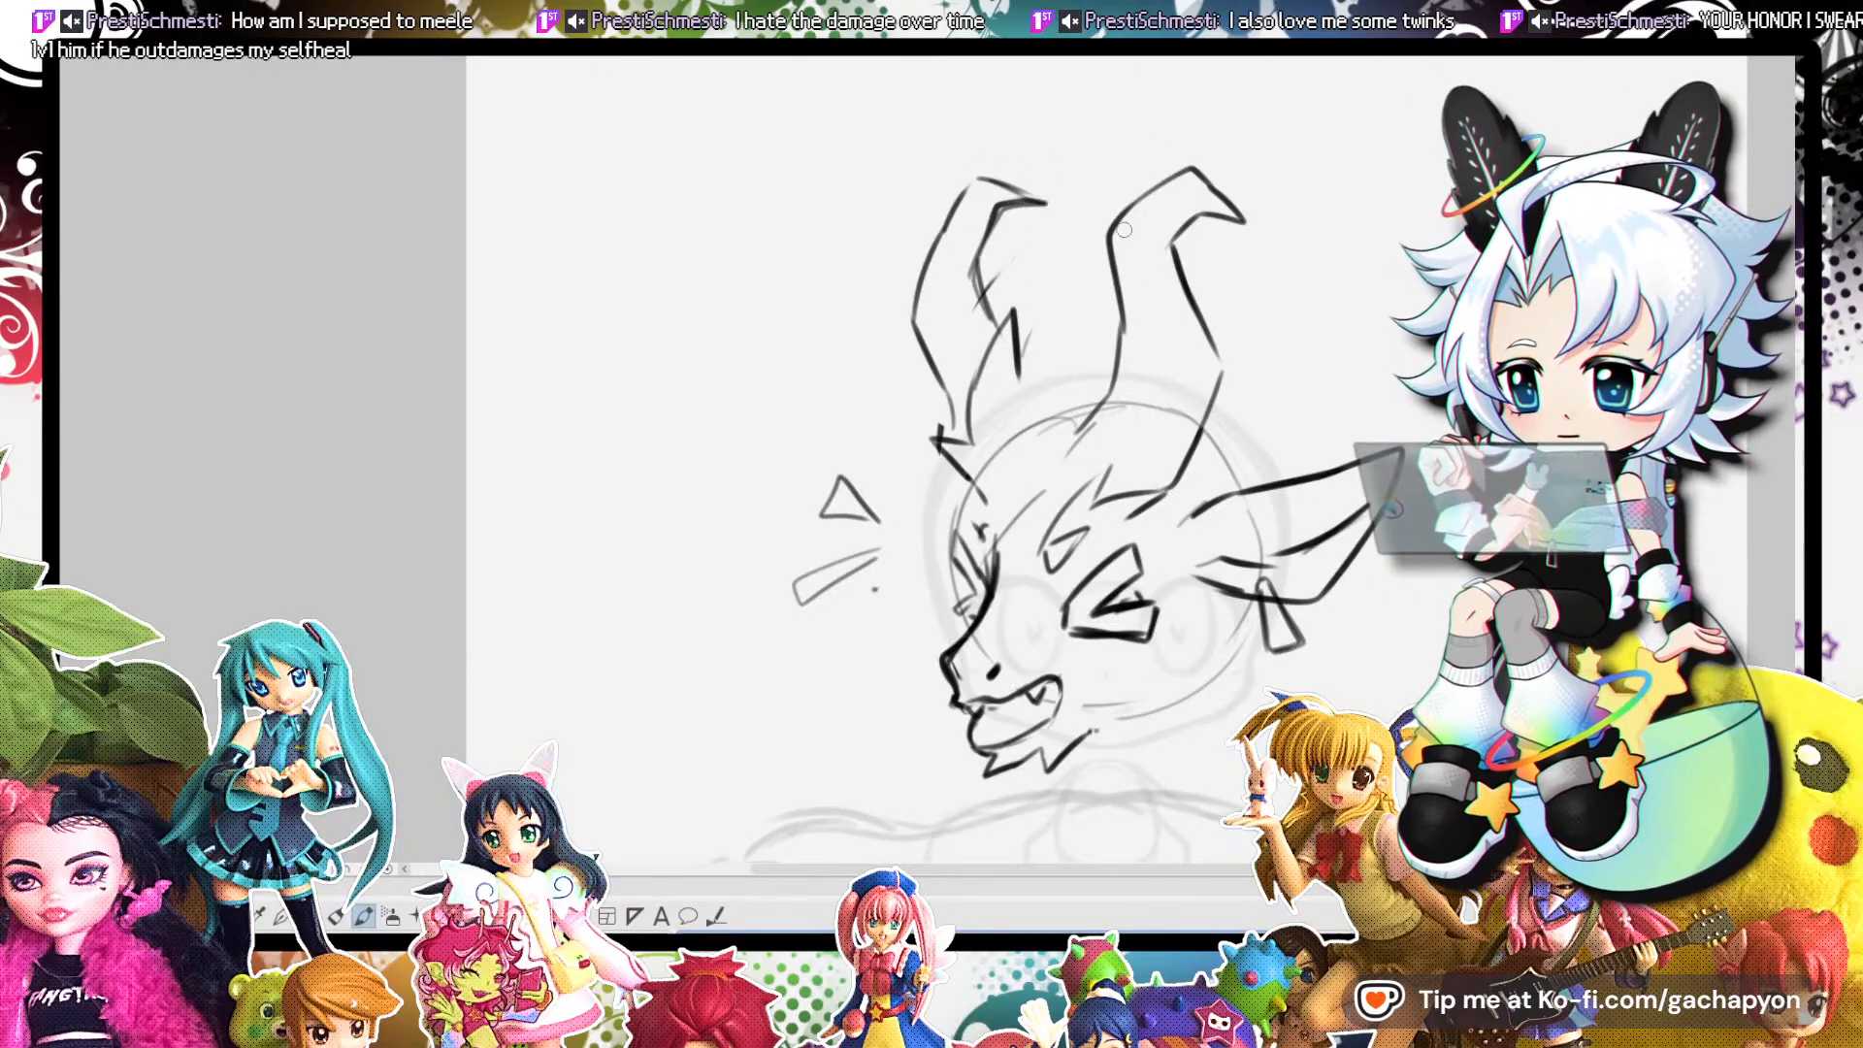
mouse_move(1084, 220)
left_mouse_down()
mouse_move(1100, 233)
mouse_move(1073, 233)
left_mouse_up()
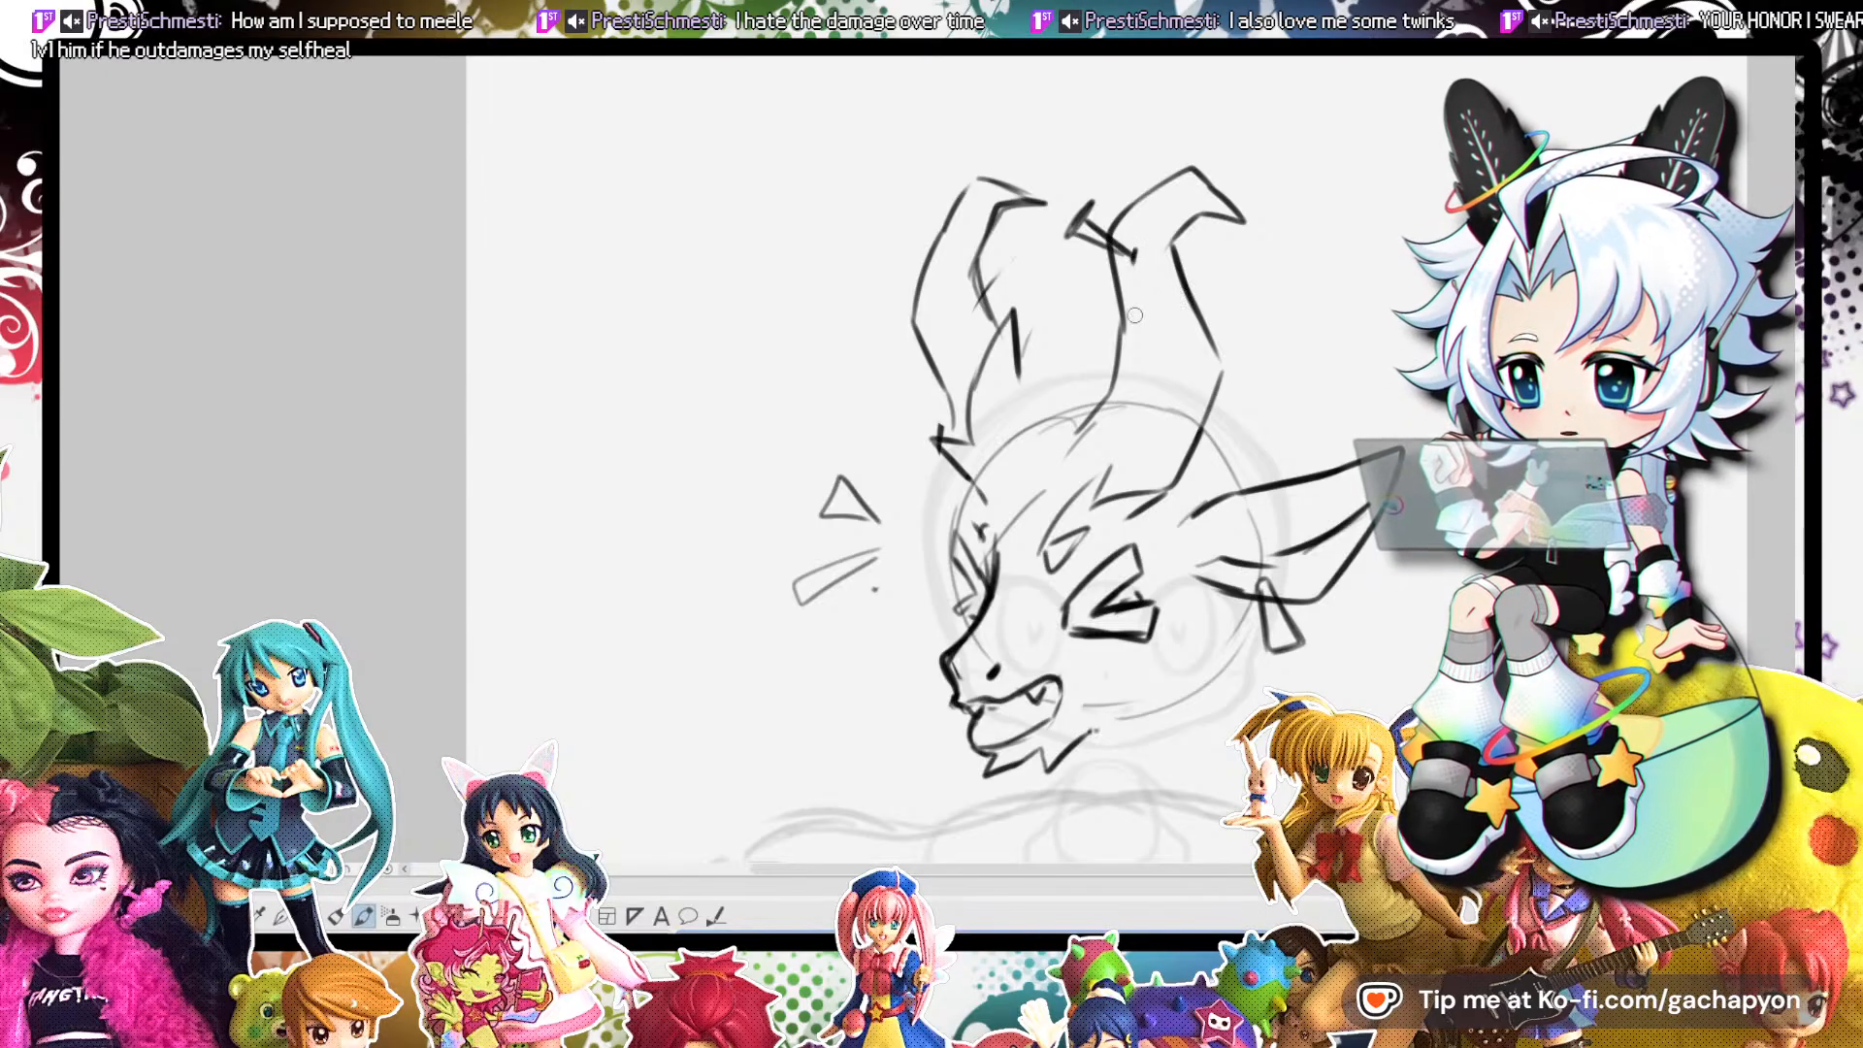
left_click_drag(1098, 309, 1094, 351)
left_click_drag(1084, 336, 1149, 313)
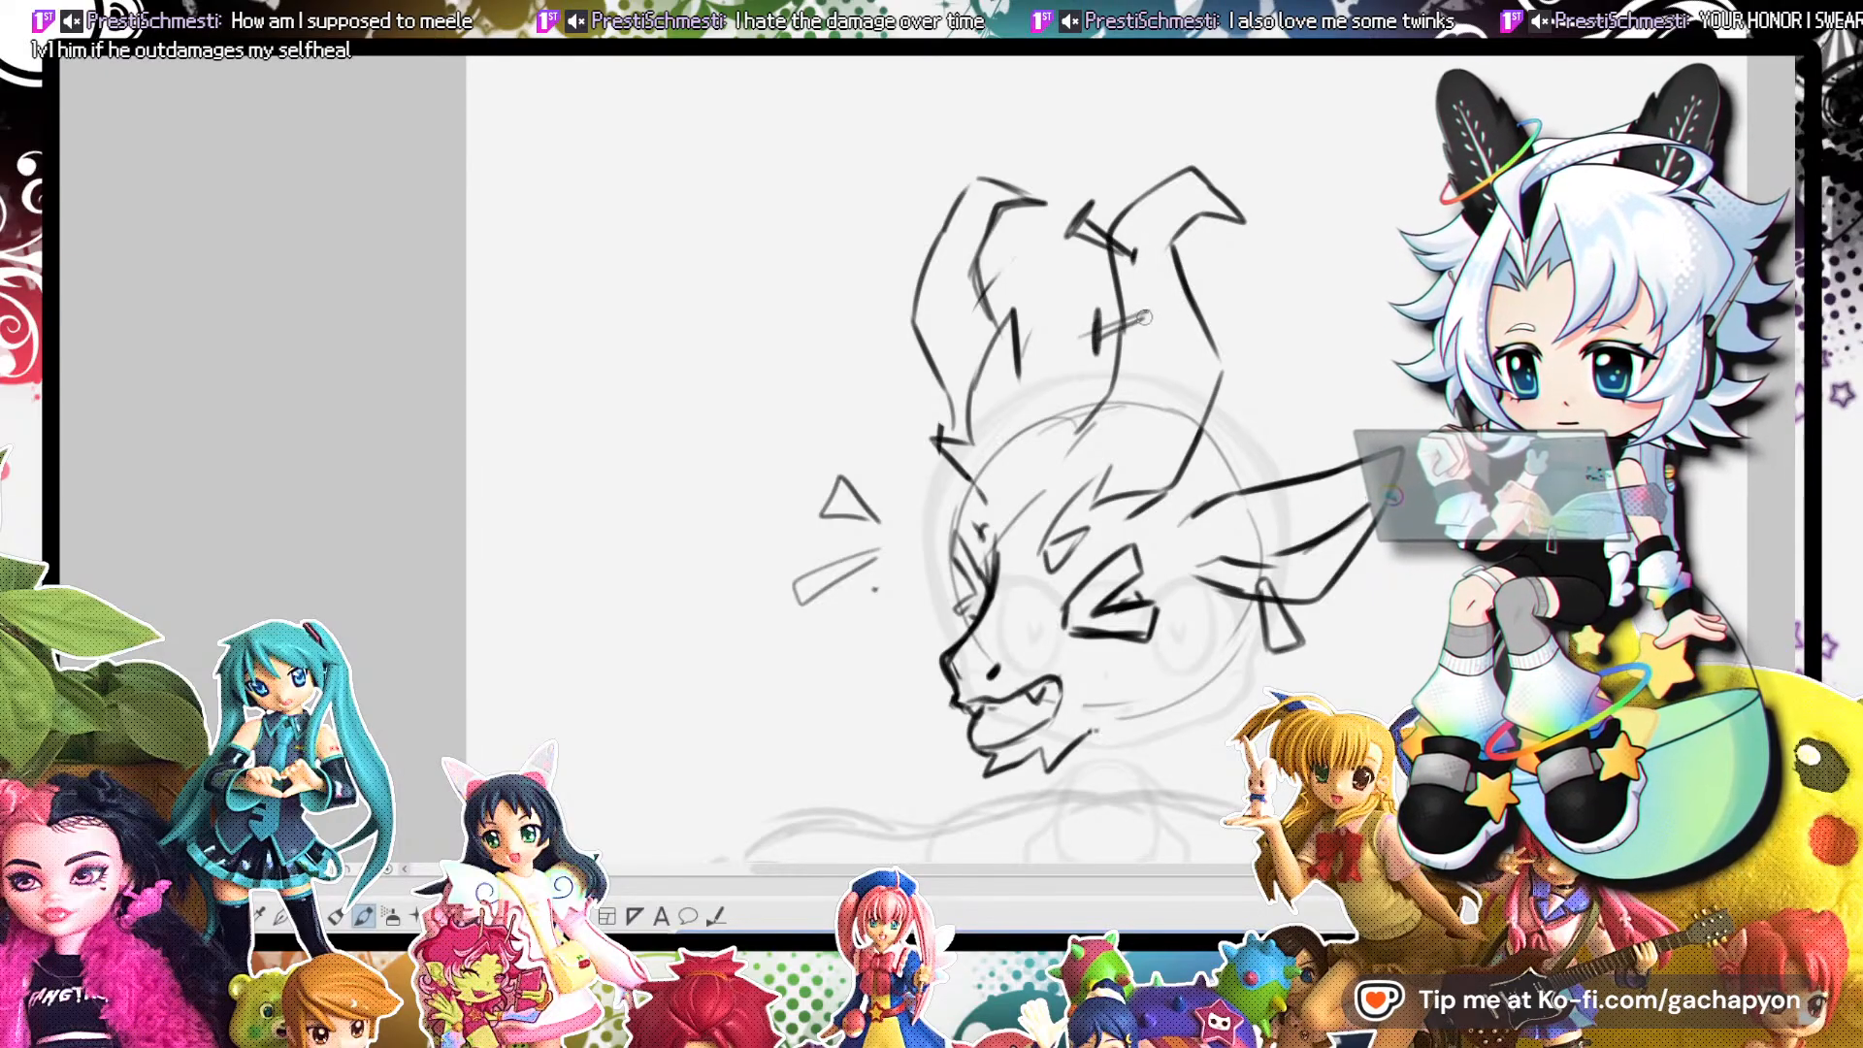
left_click_drag(938, 182, 914, 205)
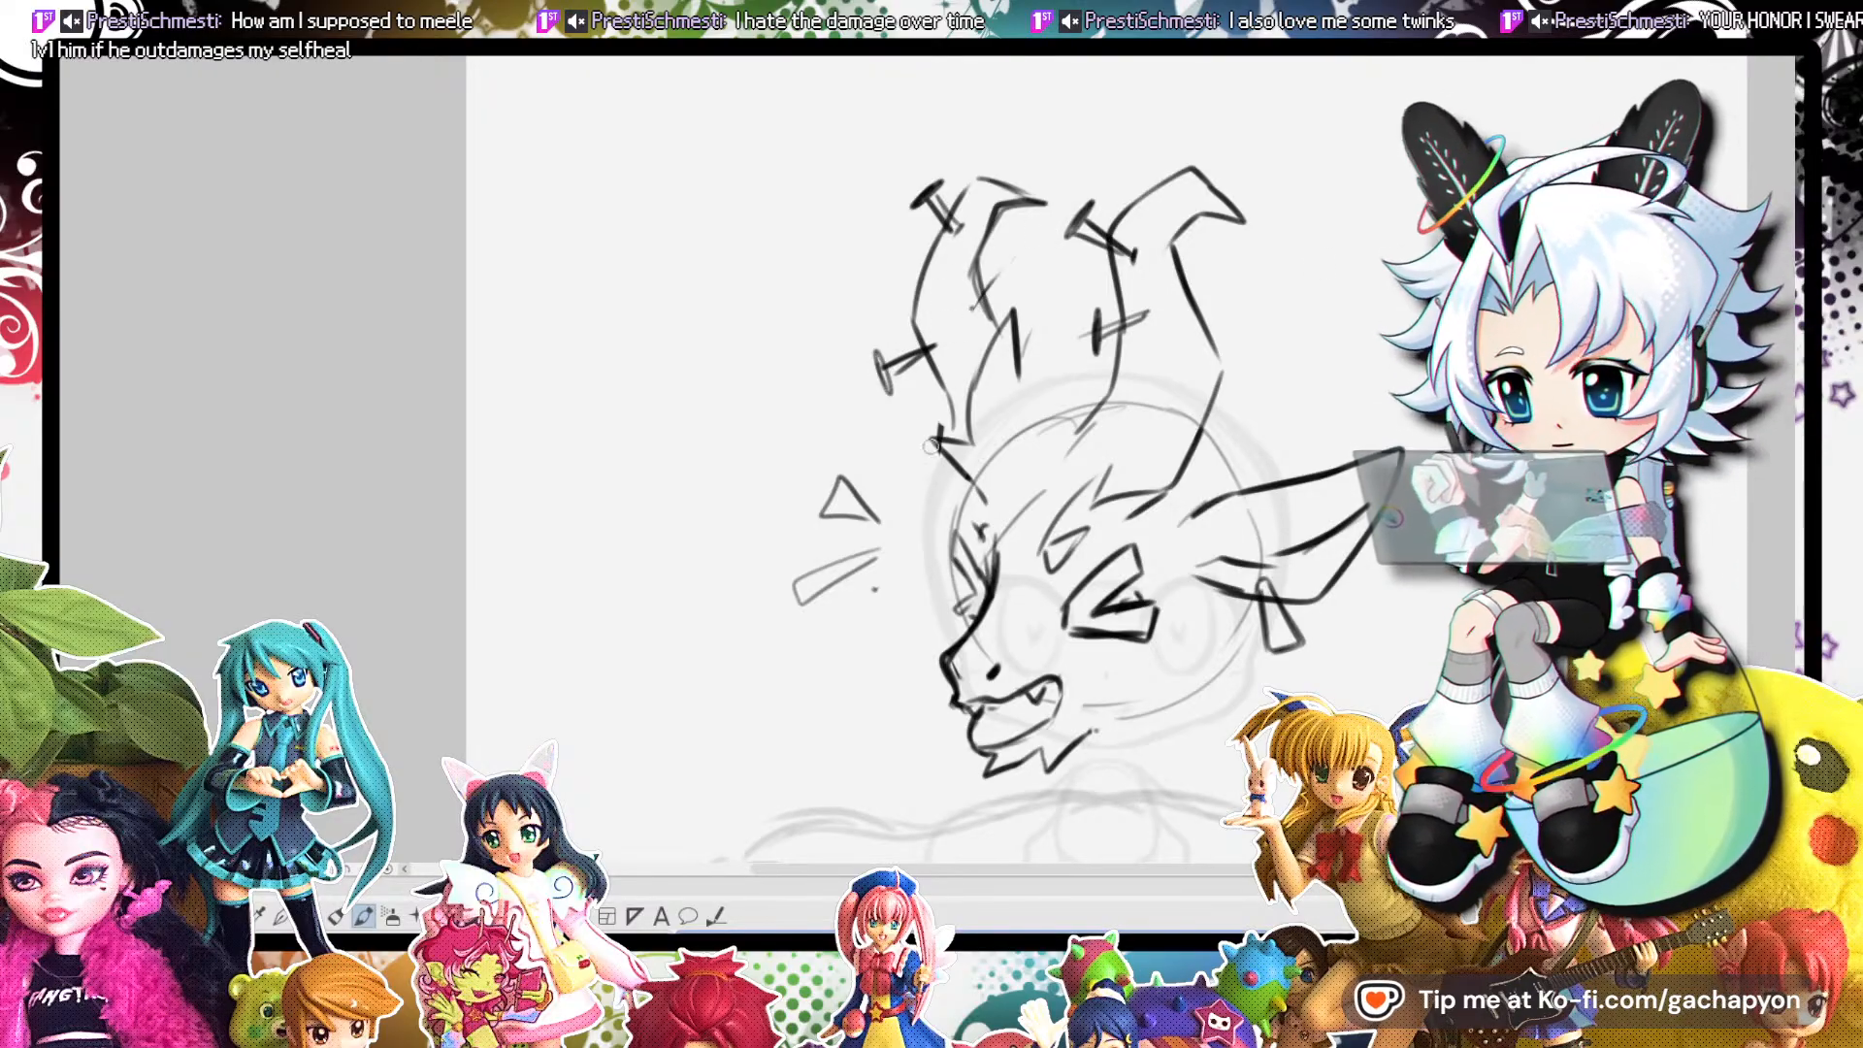
Outline the pointed far ear around its inner triangle, and fill both squinting eyes solid black.
mouse_move(951, 512)
left_mouse_down()
mouse_move(827, 445)
mouse_move(899, 560)
left_mouse_up()
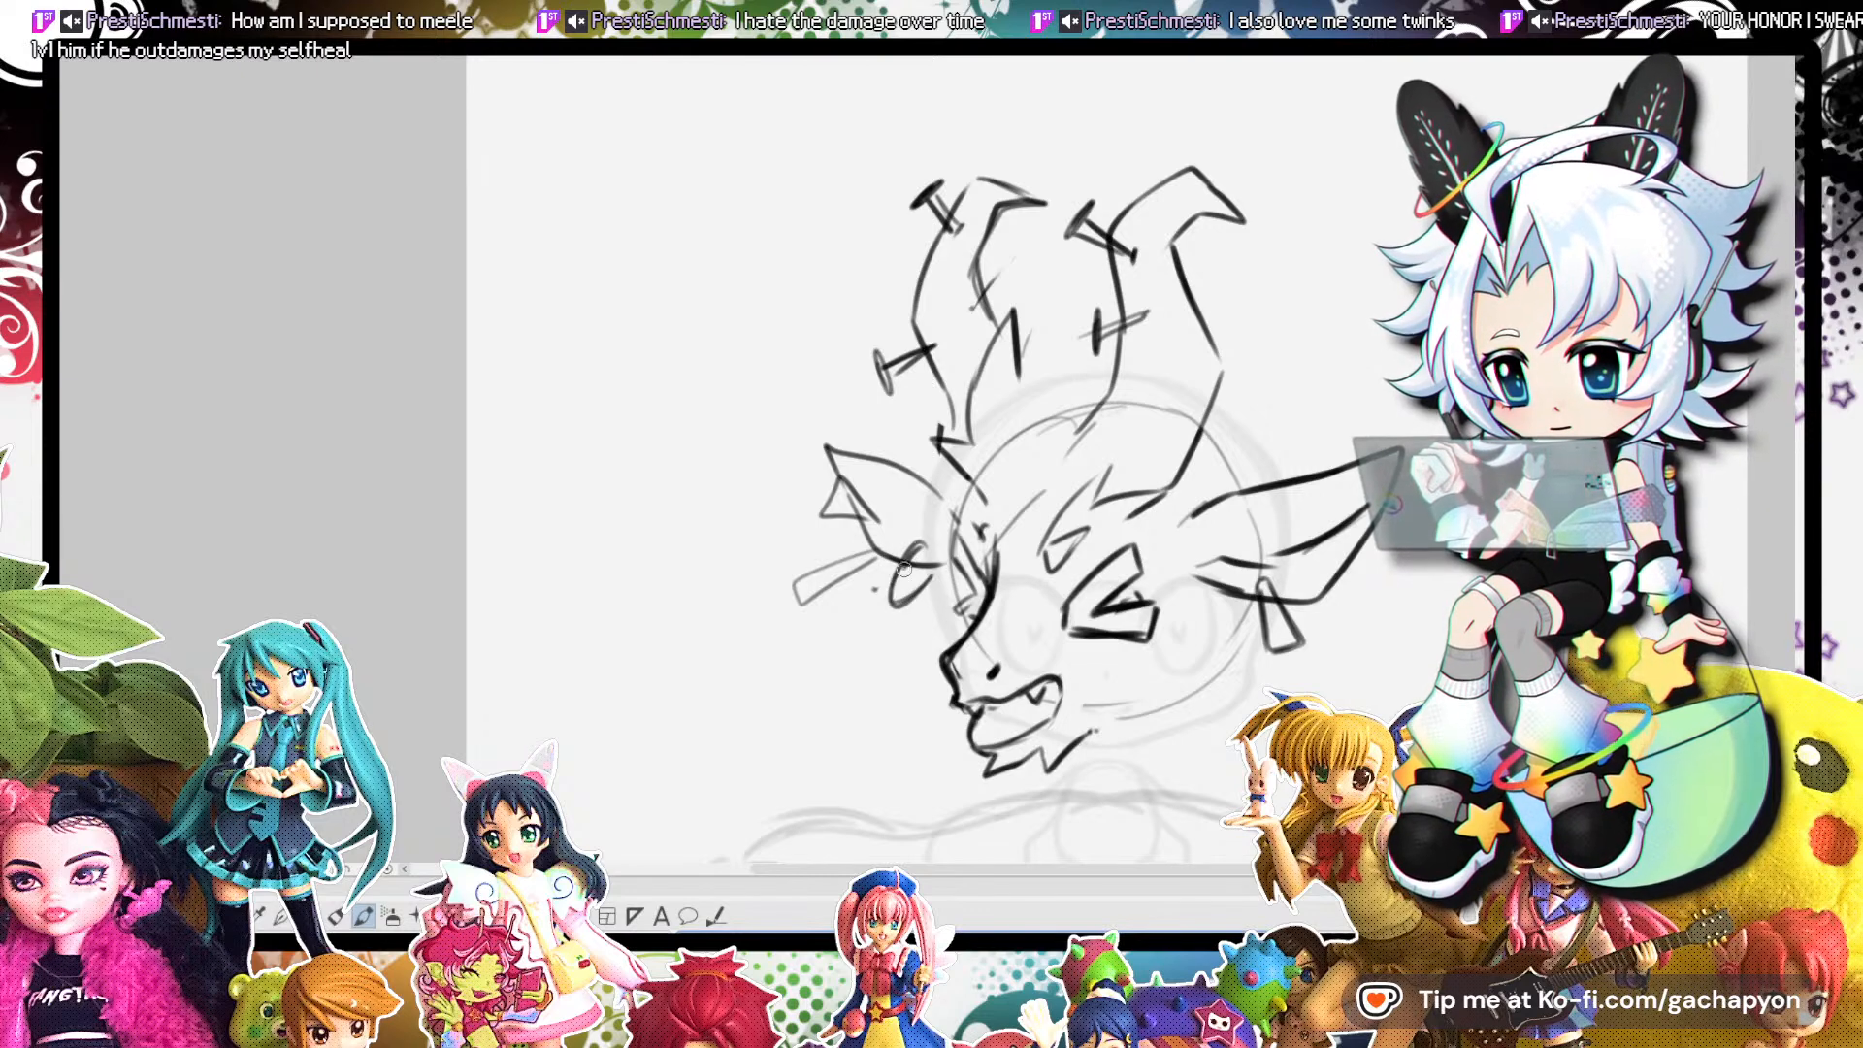
mouse_move(1116, 565)
left_mouse_down()
mouse_move(1077, 617)
mouse_move(1140, 583)
mouse_move(1116, 558)
left_mouse_up()
left_click_drag(1099, 623, 1139, 615)
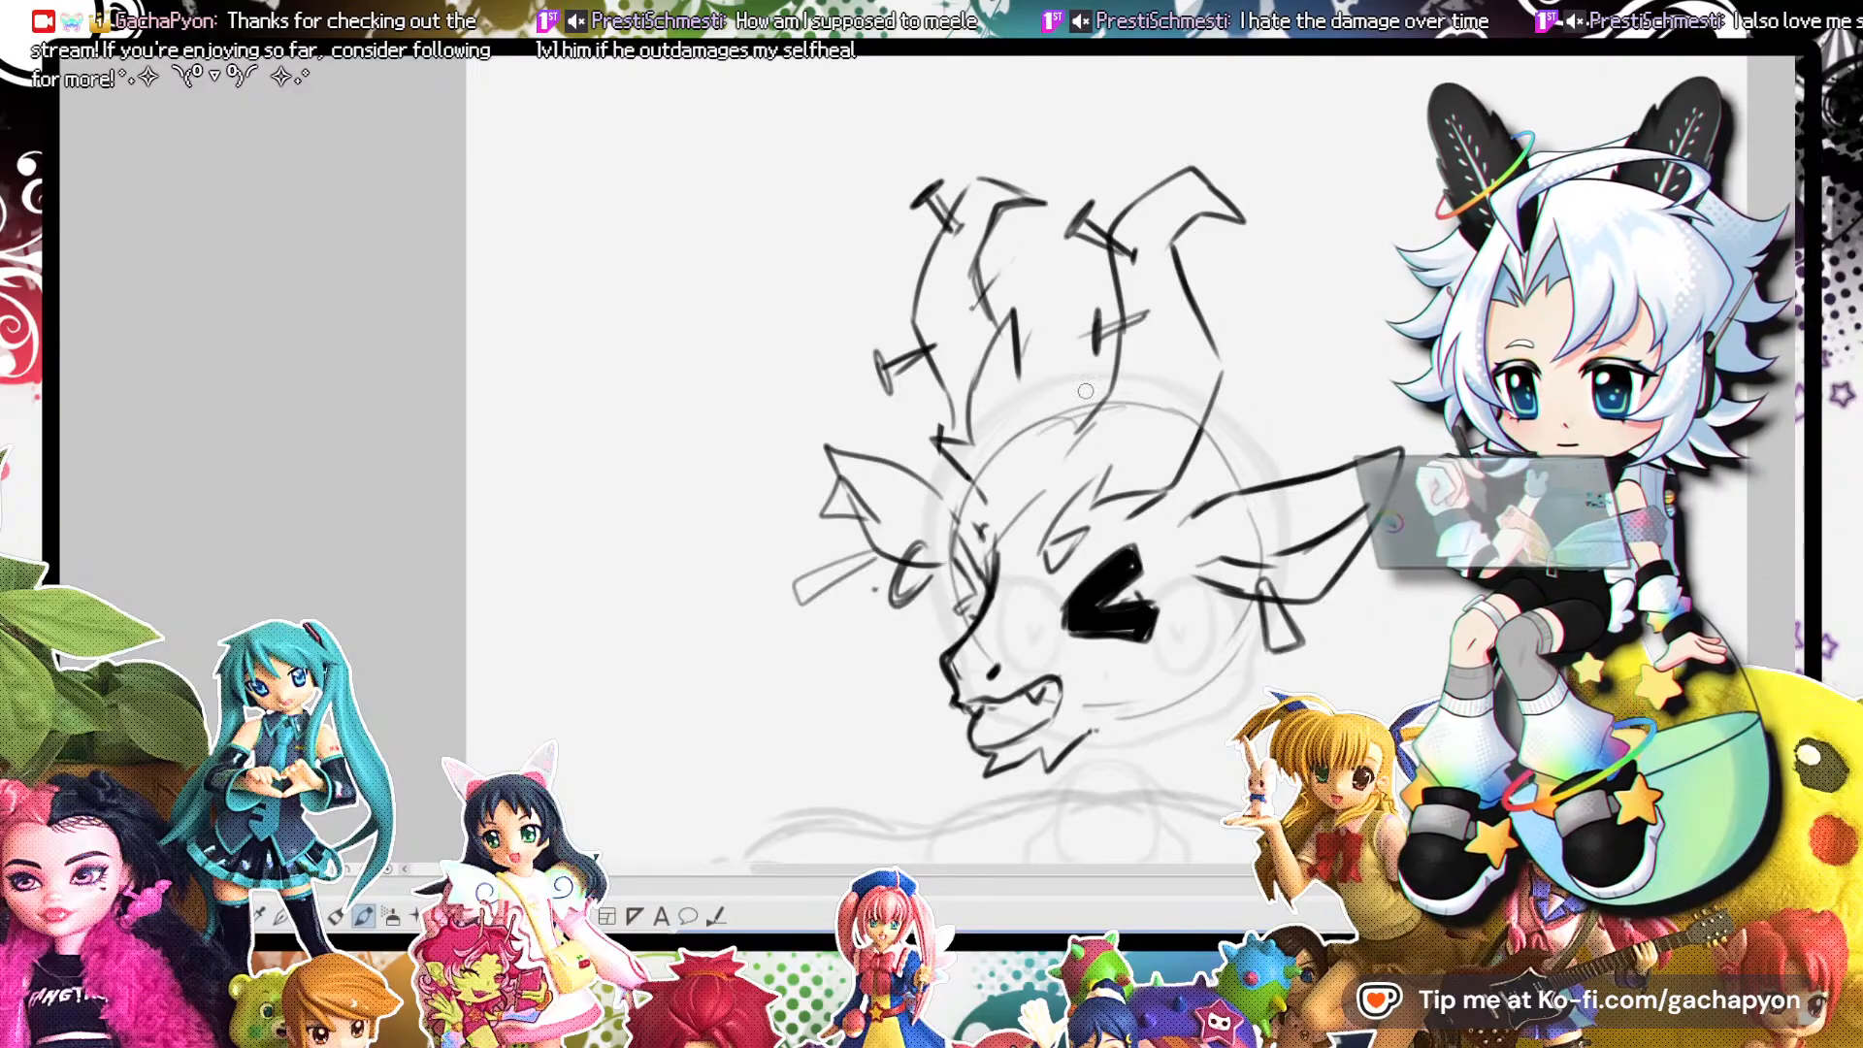
mouse_move(1131, 580)
left_mouse_down()
mouse_move(1094, 617)
mouse_move(1125, 611)
mouse_move(1110, 630)
left_mouse_up()
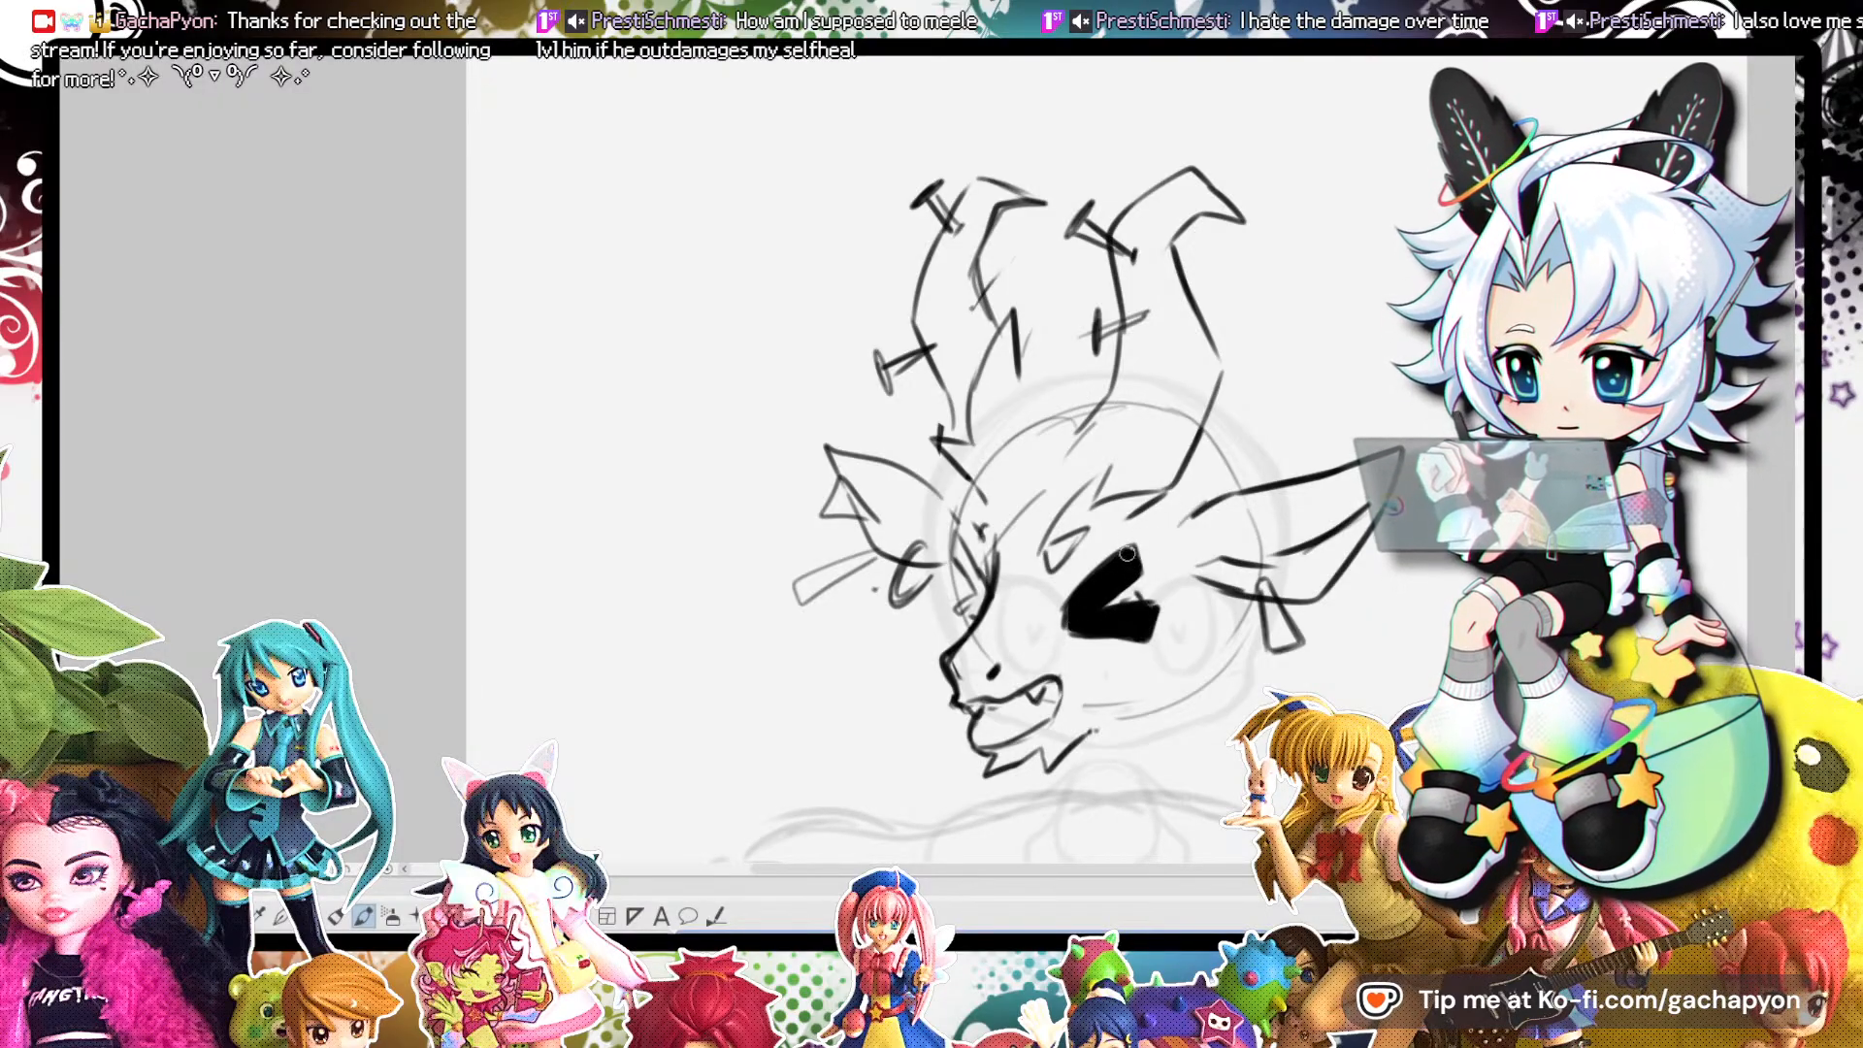
mouse_move(987, 588)
left_mouse_down()
mouse_move(961, 544)
mouse_move(970, 610)
mouse_move(990, 563)
left_mouse_up()
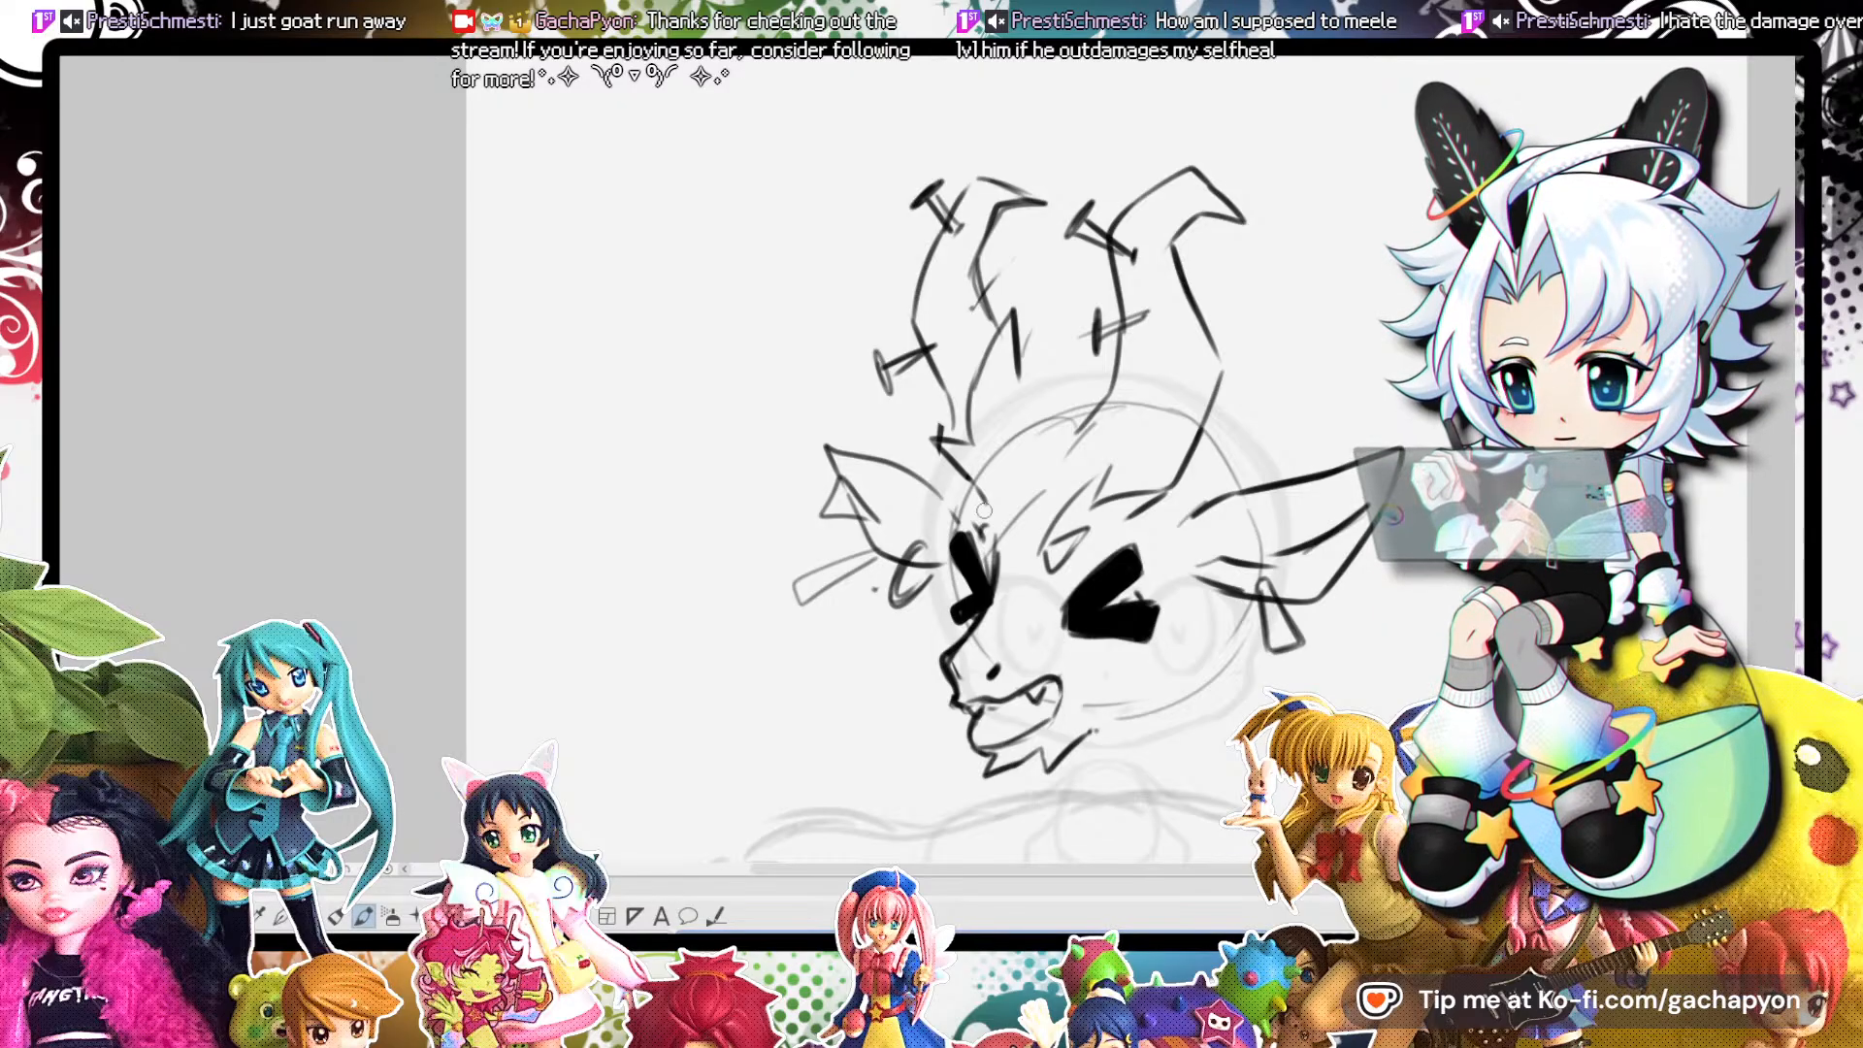
Add jagged fur tufts on both cheeks, darken the near ear's inner line, and extend the jawline behind the chin.
mouse_move(984, 511)
left_mouse_down()
mouse_move(928, 324)
mouse_move(920, 355)
left_mouse_up()
mouse_move(1181, 473)
left_mouse_down()
mouse_move(1199, 473)
mouse_move(1161, 532)
left_mouse_up()
mouse_move(878, 432)
left_mouse_down()
mouse_move(849, 436)
mouse_move(857, 495)
left_mouse_up()
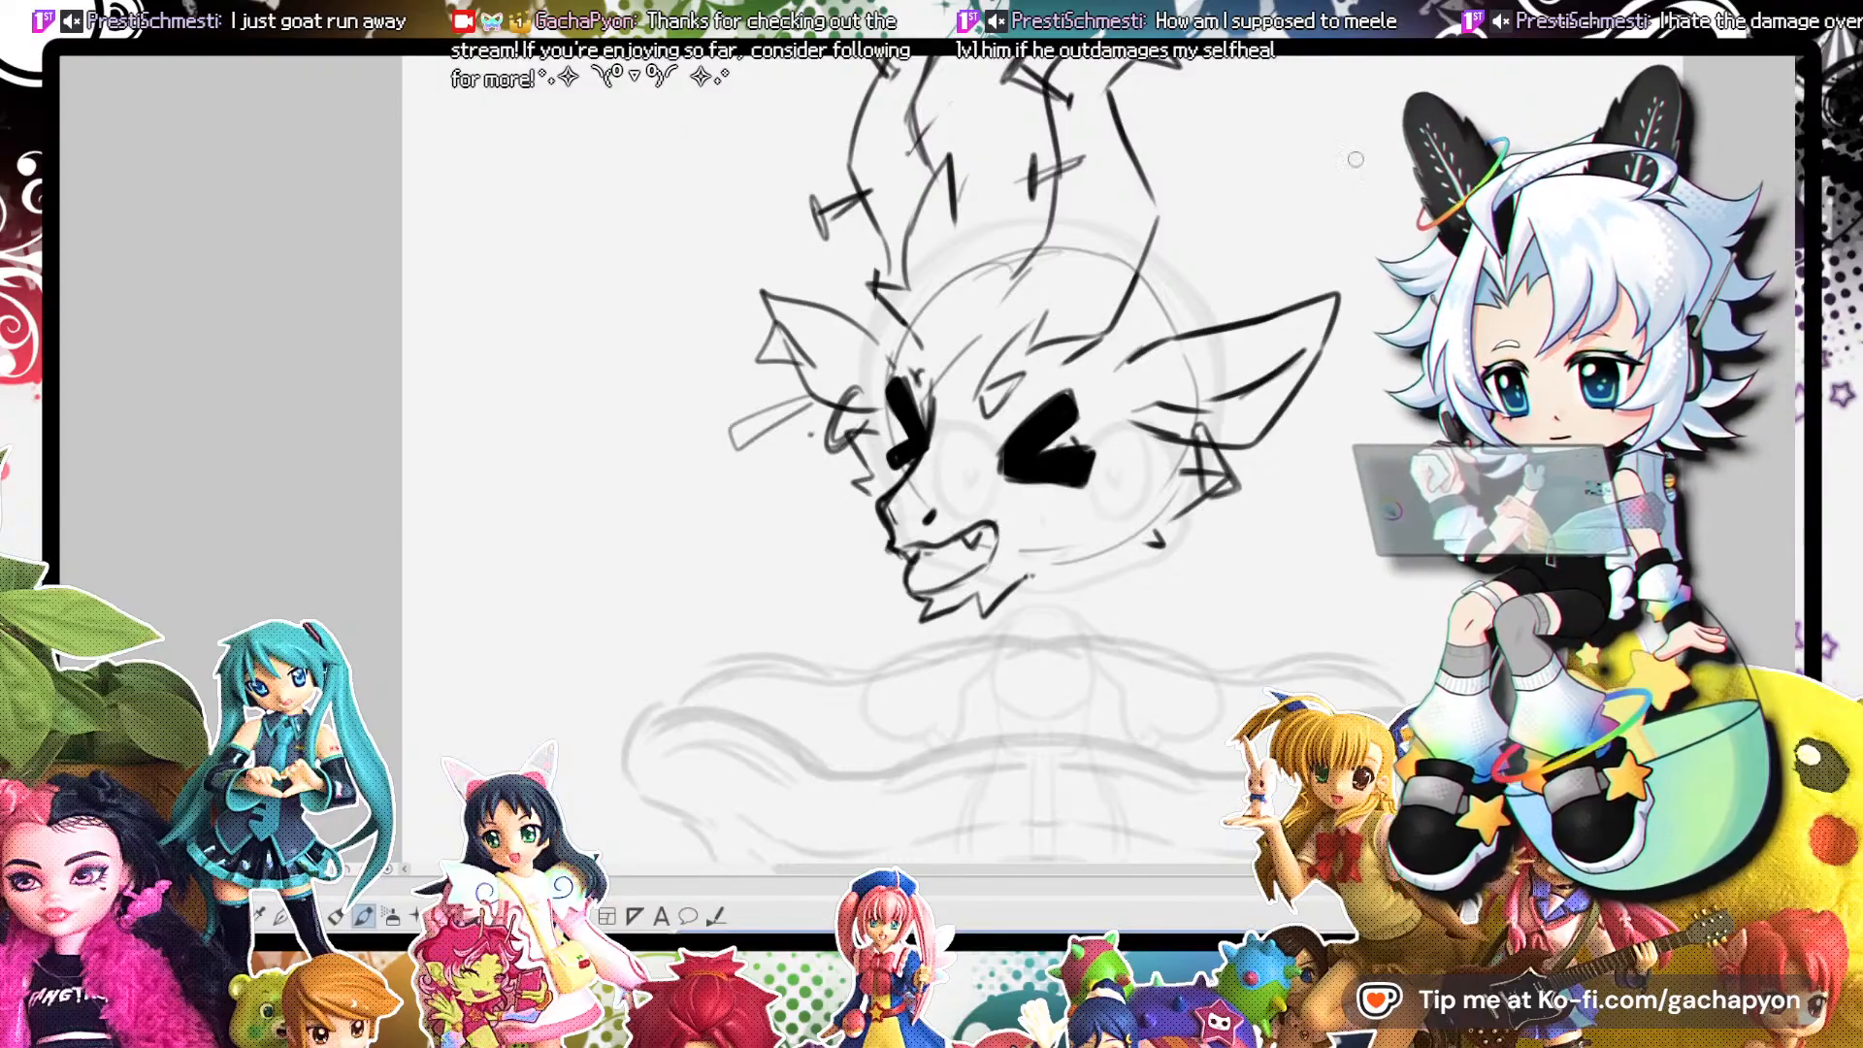
mouse_move(1172, 399)
left_mouse_down()
mouse_move(1300, 335)
mouse_move(1209, 403)
mouse_move(1266, 387)
left_mouse_up()
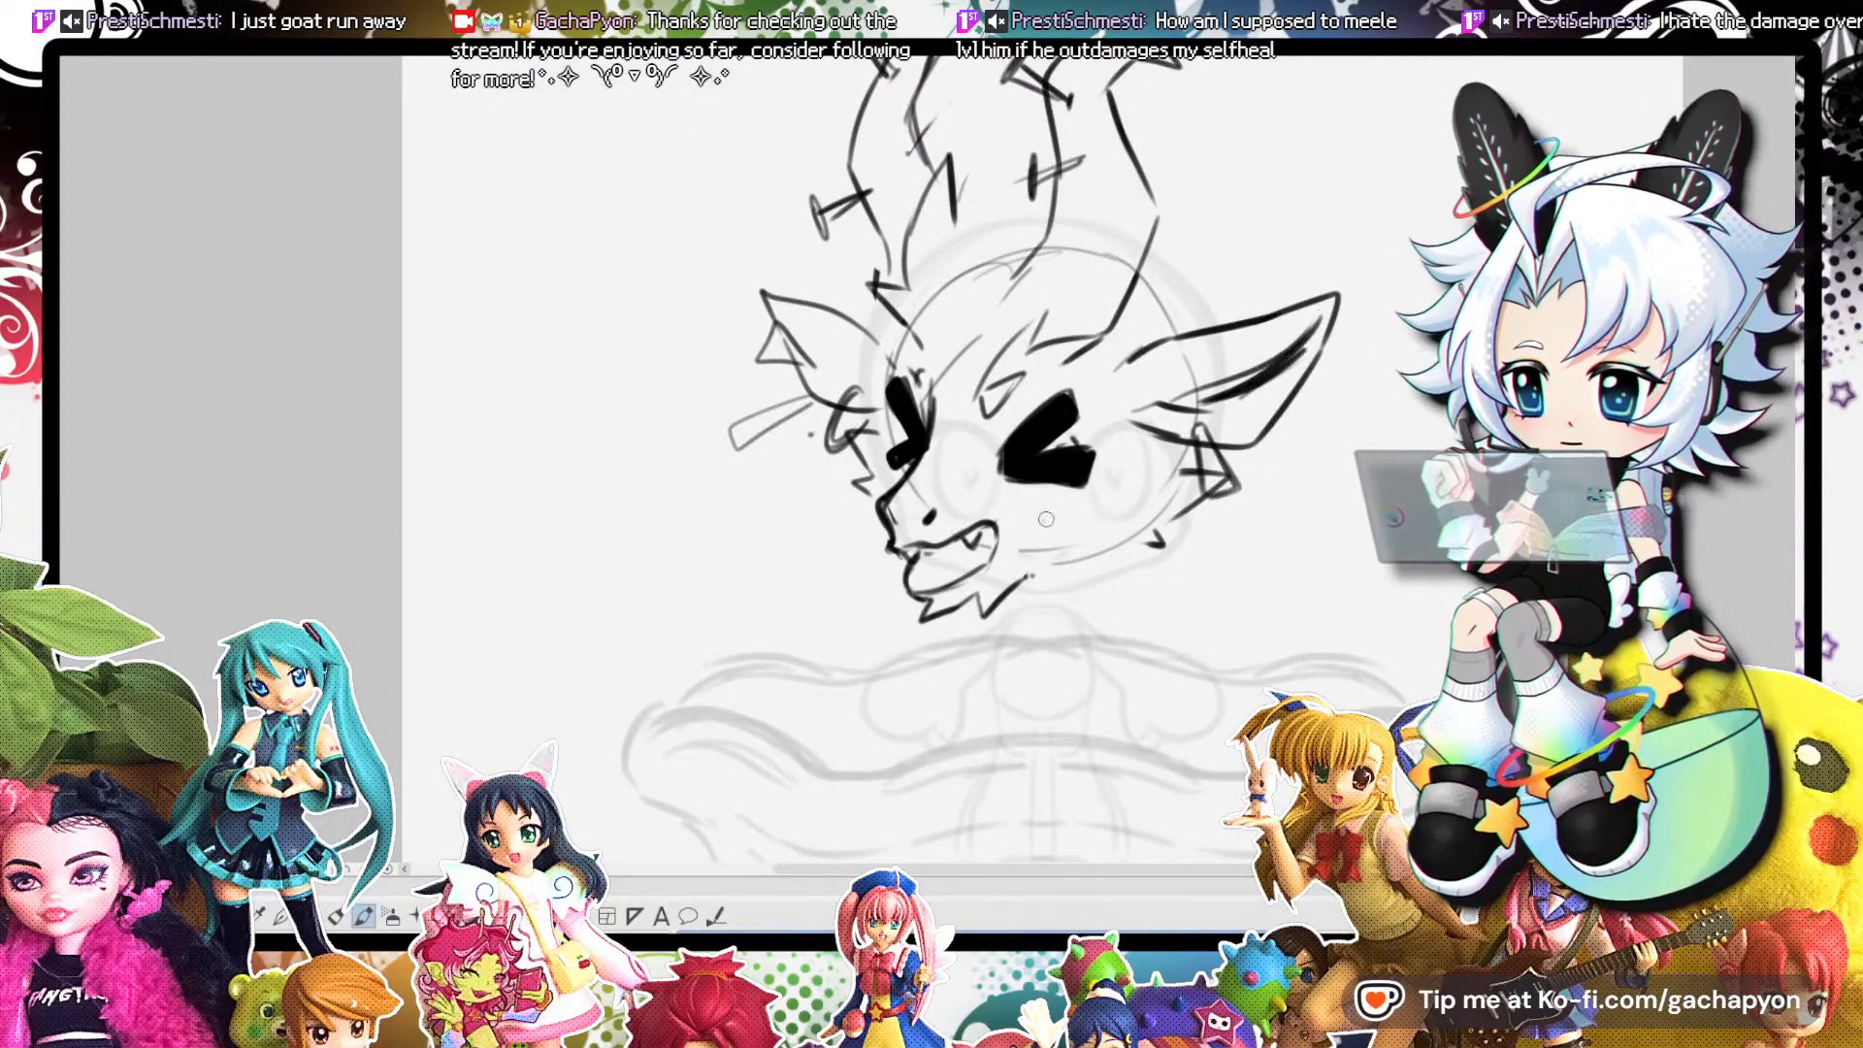
left_click_drag(1034, 574, 1090, 570)
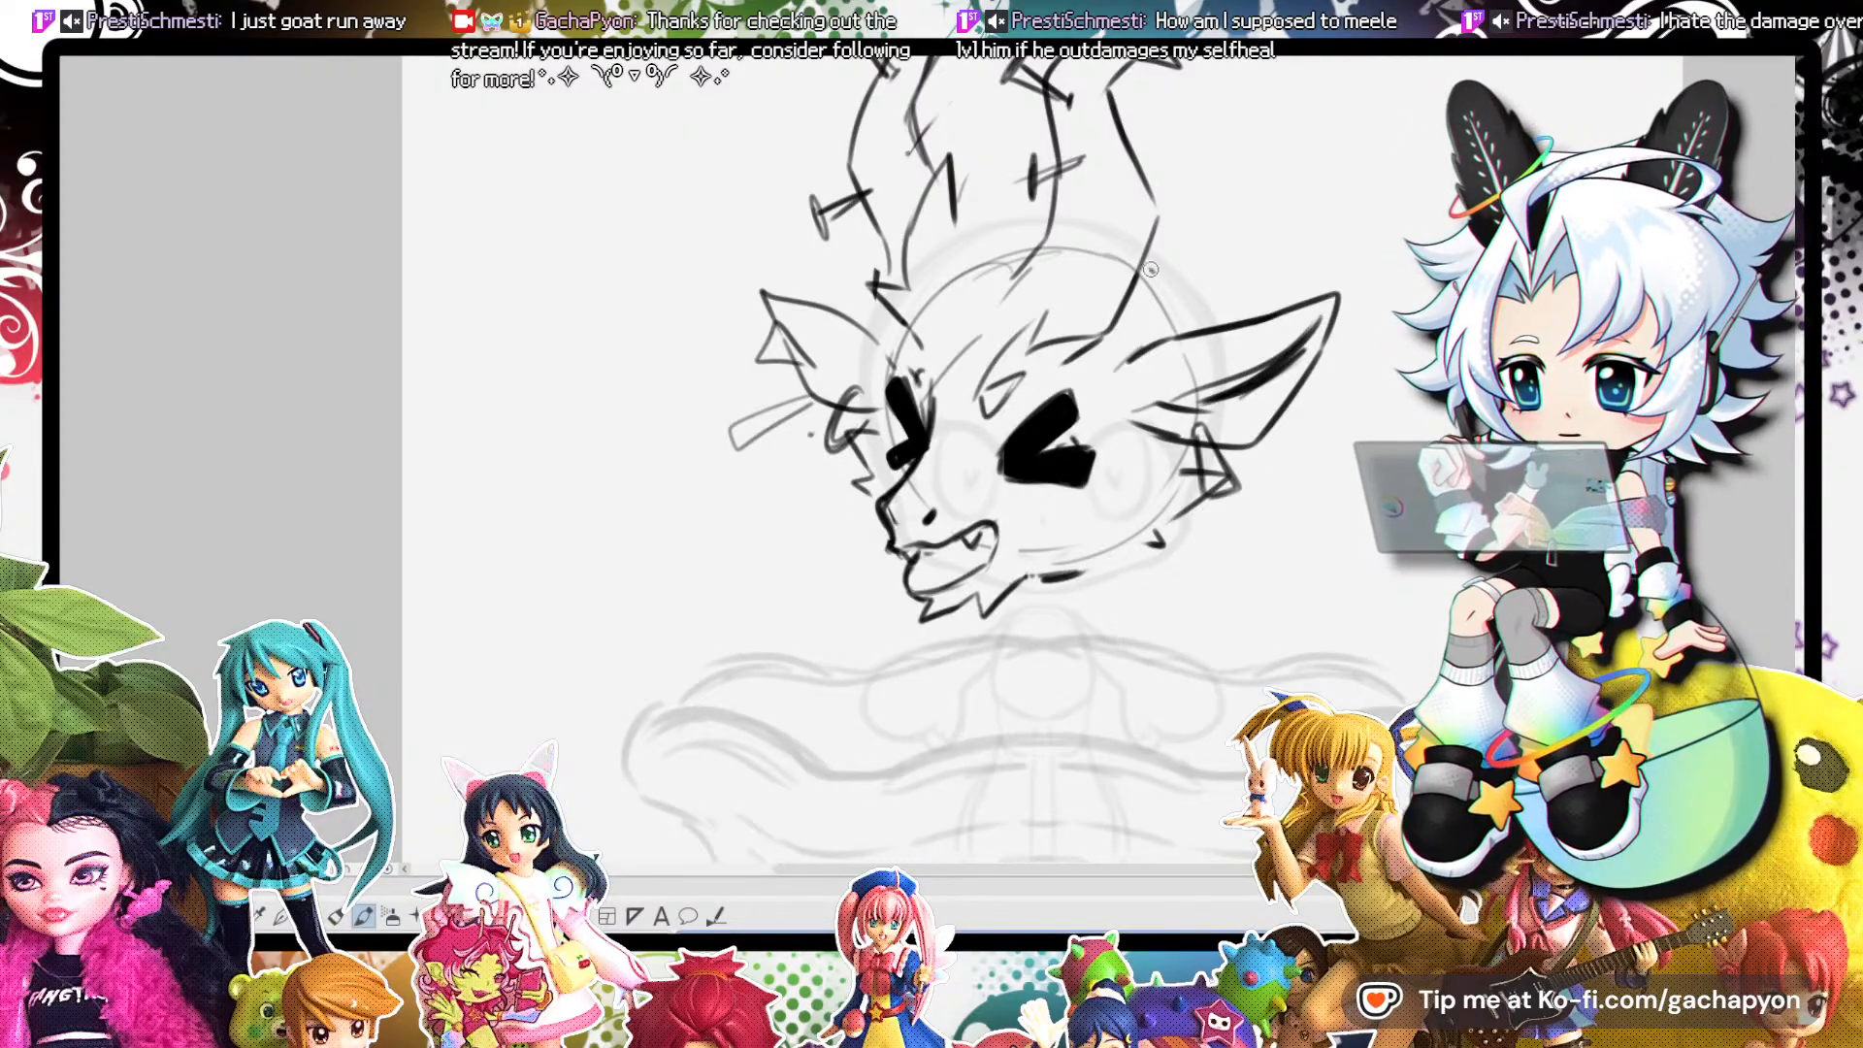
Sketch hair strands on the forehead, zigzag spikes between the horns, and pointed tufts behind the near horn.
mouse_move(1036, 341)
left_mouse_down()
mouse_move(1106, 321)
mouse_move(1131, 371)
left_mouse_up()
mouse_move(922, 396)
left_mouse_down()
mouse_move(930, 342)
mouse_move(882, 339)
left_mouse_up()
left_click_drag(957, 221, 1015, 139)
mouse_move(1015, 139)
left_mouse_down()
mouse_move(1004, 214)
mouse_move(1046, 165)
left_mouse_up()
left_click_drag(930, 297, 947, 360)
mouse_move(947, 360)
left_mouse_down()
mouse_move(978, 287)
mouse_move(993, 294)
left_mouse_up()
mouse_move(1156, 198)
left_mouse_down()
mouse_move(1209, 248)
mouse_move(1186, 309)
mouse_move(1203, 280)
left_mouse_up()
key("ctrl+minus")
key("ctrl+minus")
key("ctrl+minus")
key("ctrl+plus")
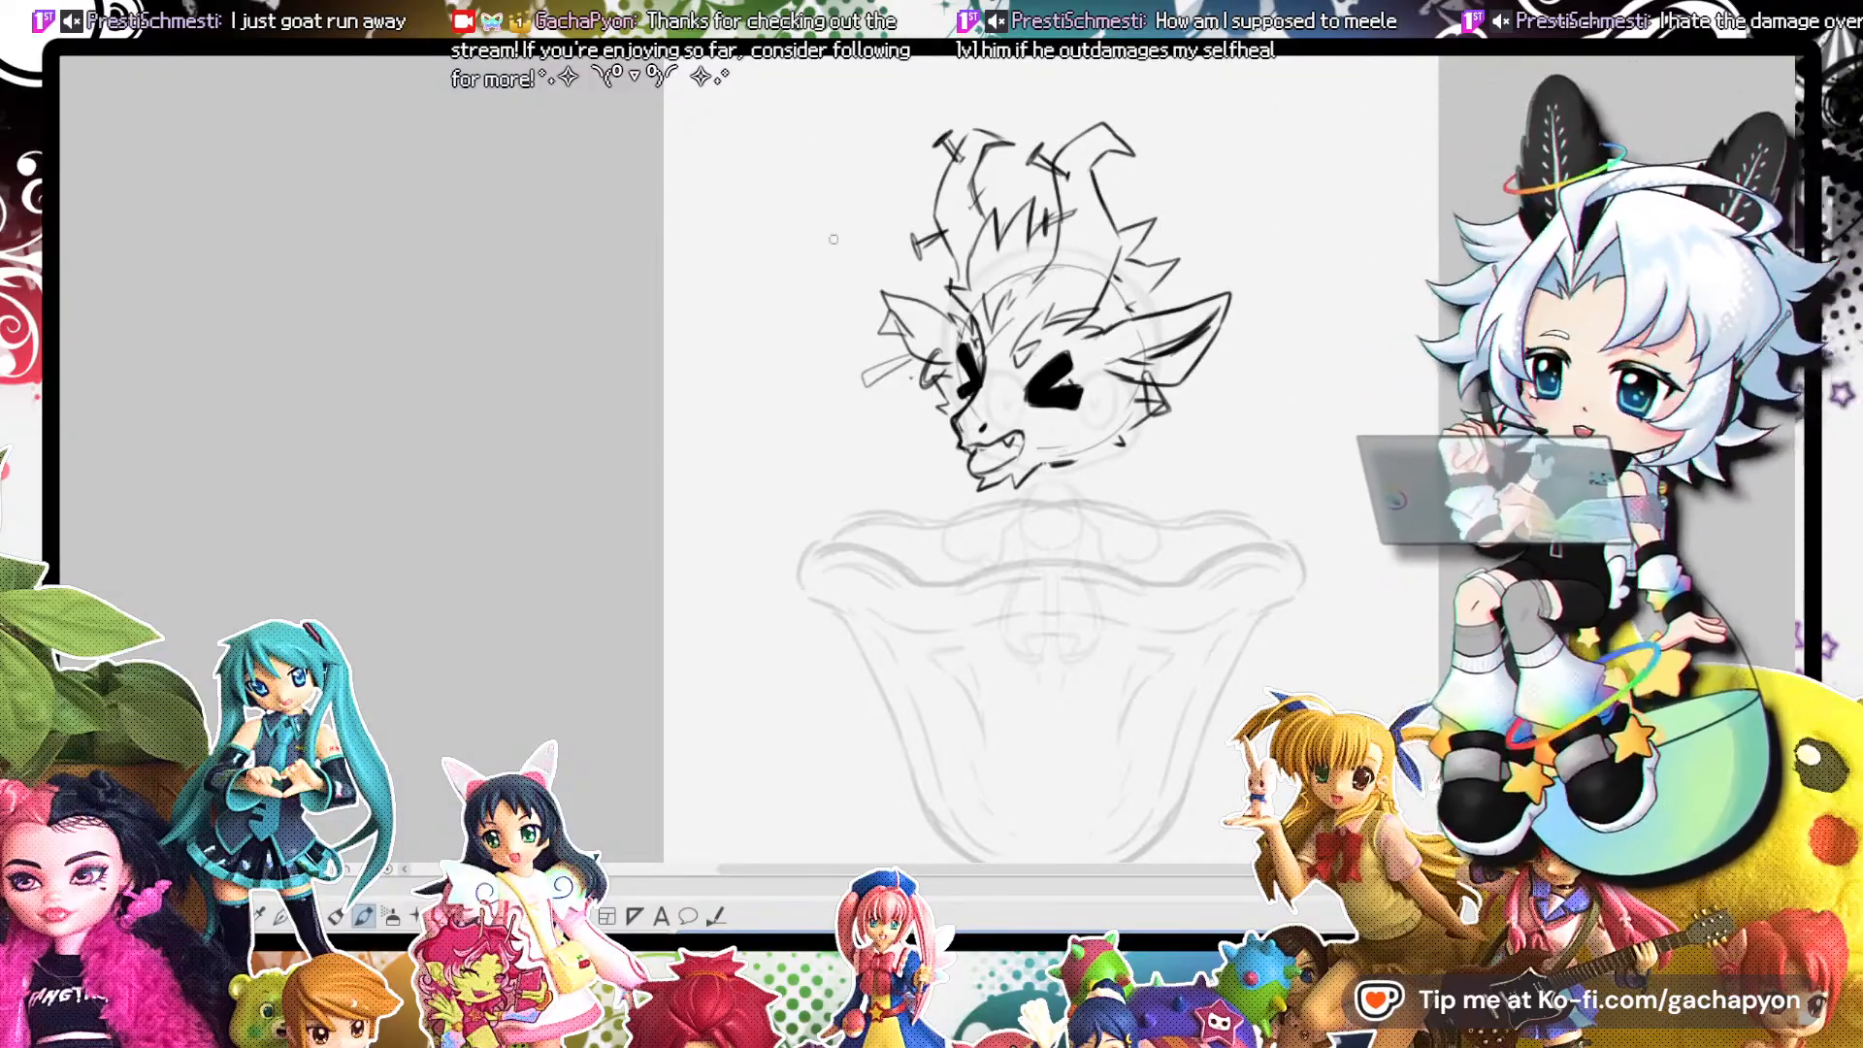
Add another nail across the lower part of the near horn.
scroll(1085, 146, "up", 5)
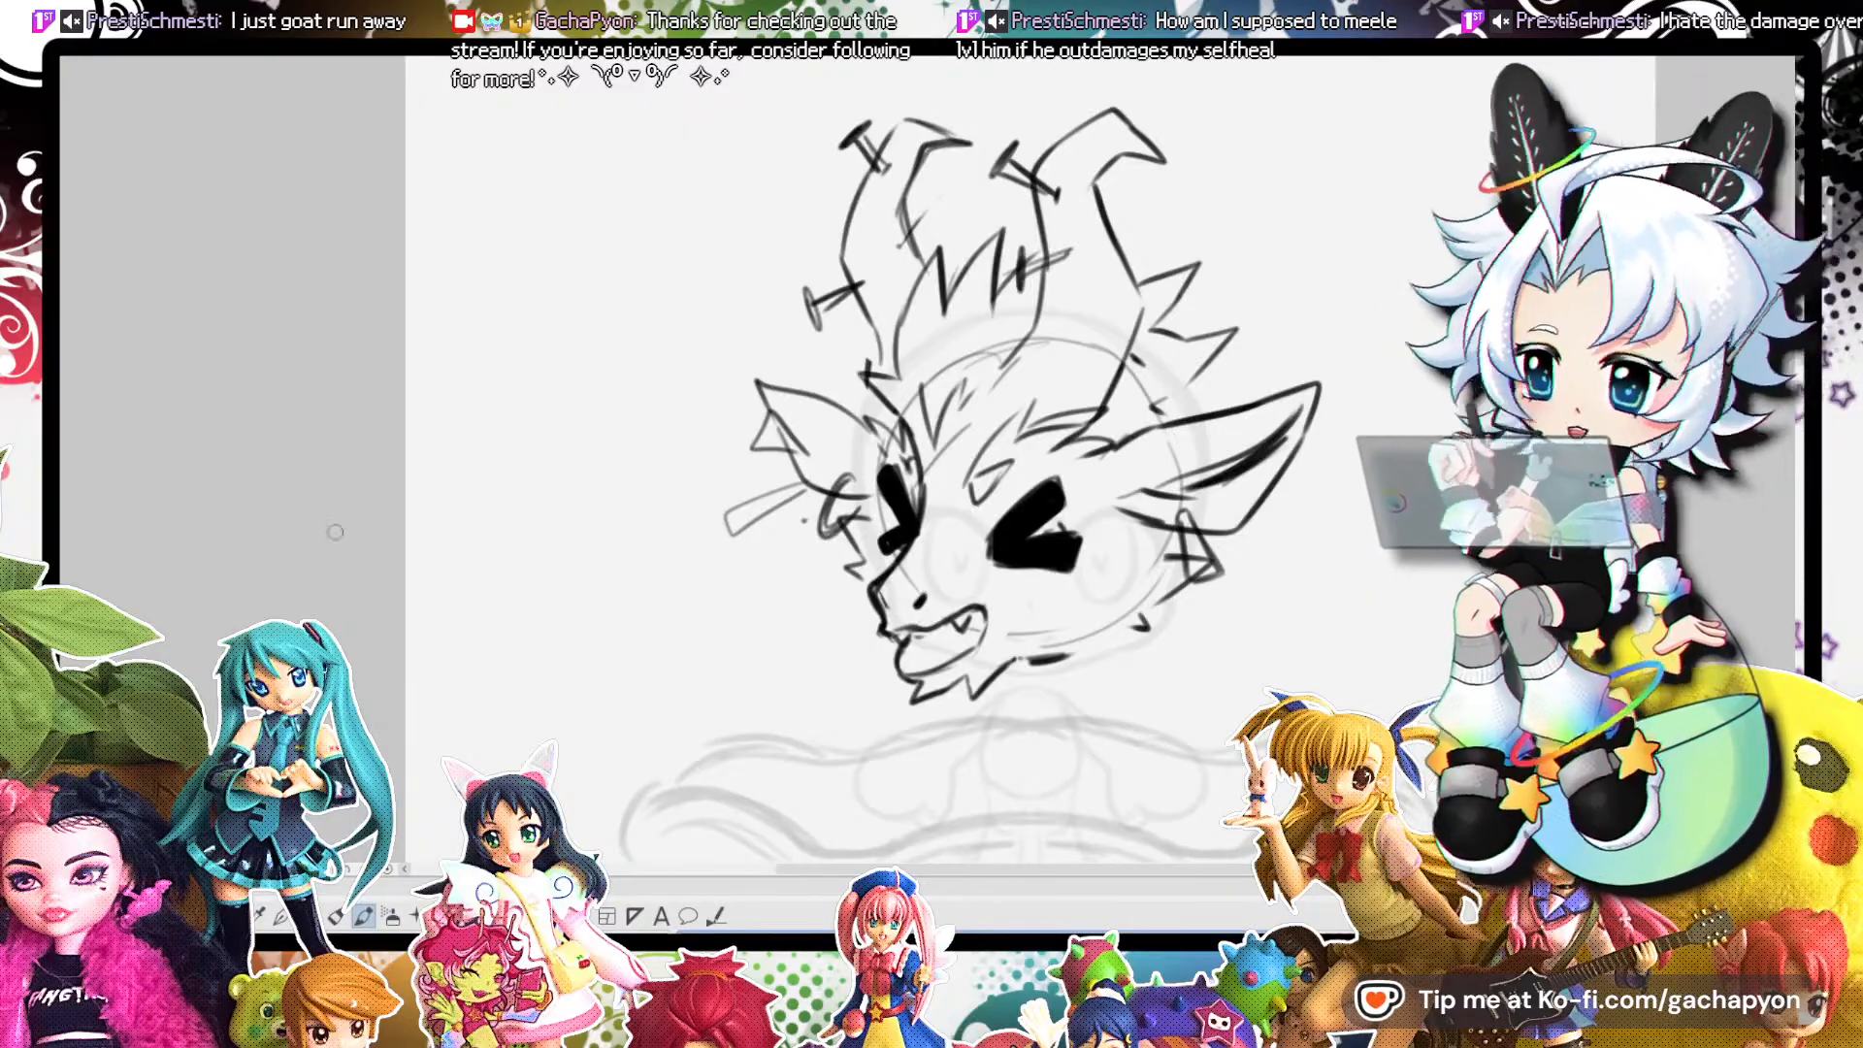
scroll(764, 432, "down", 3)
scroll(881, 443, "up", 2)
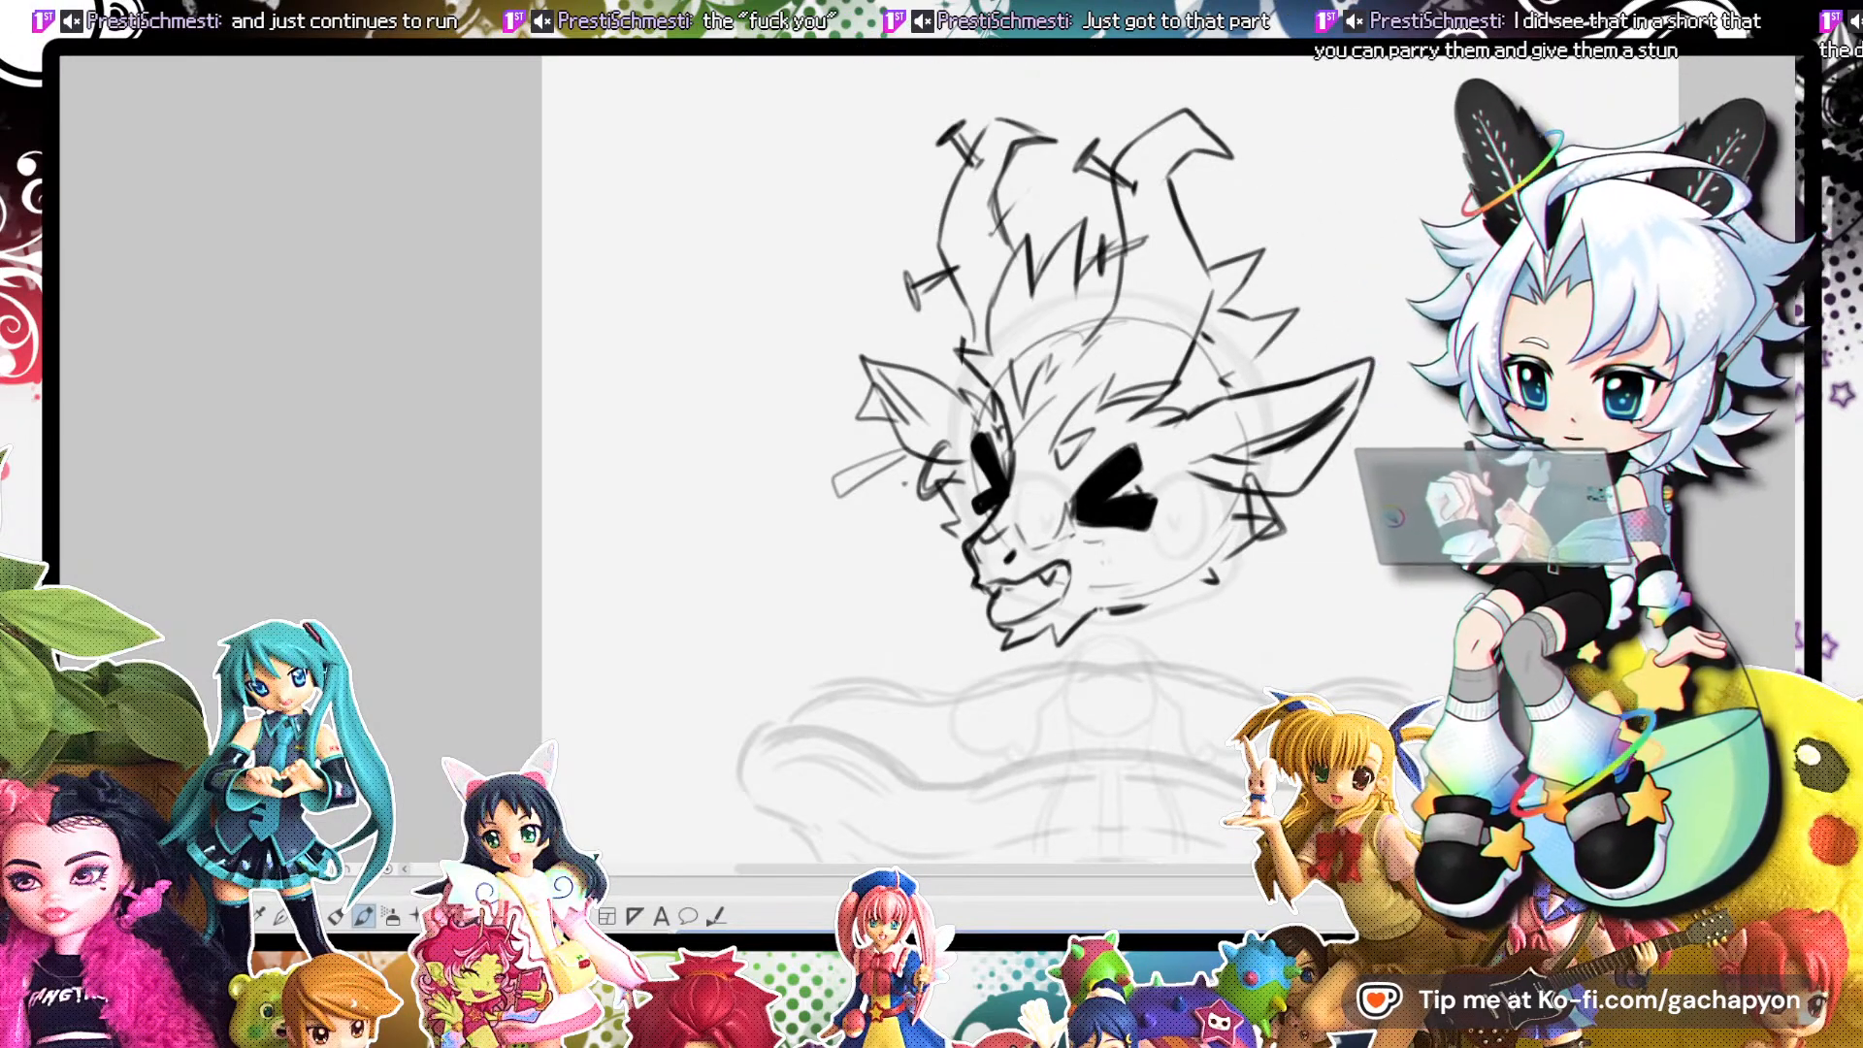
scroll(1197, 441, "down", 3)
scroll(1223, 550, "up", 3)
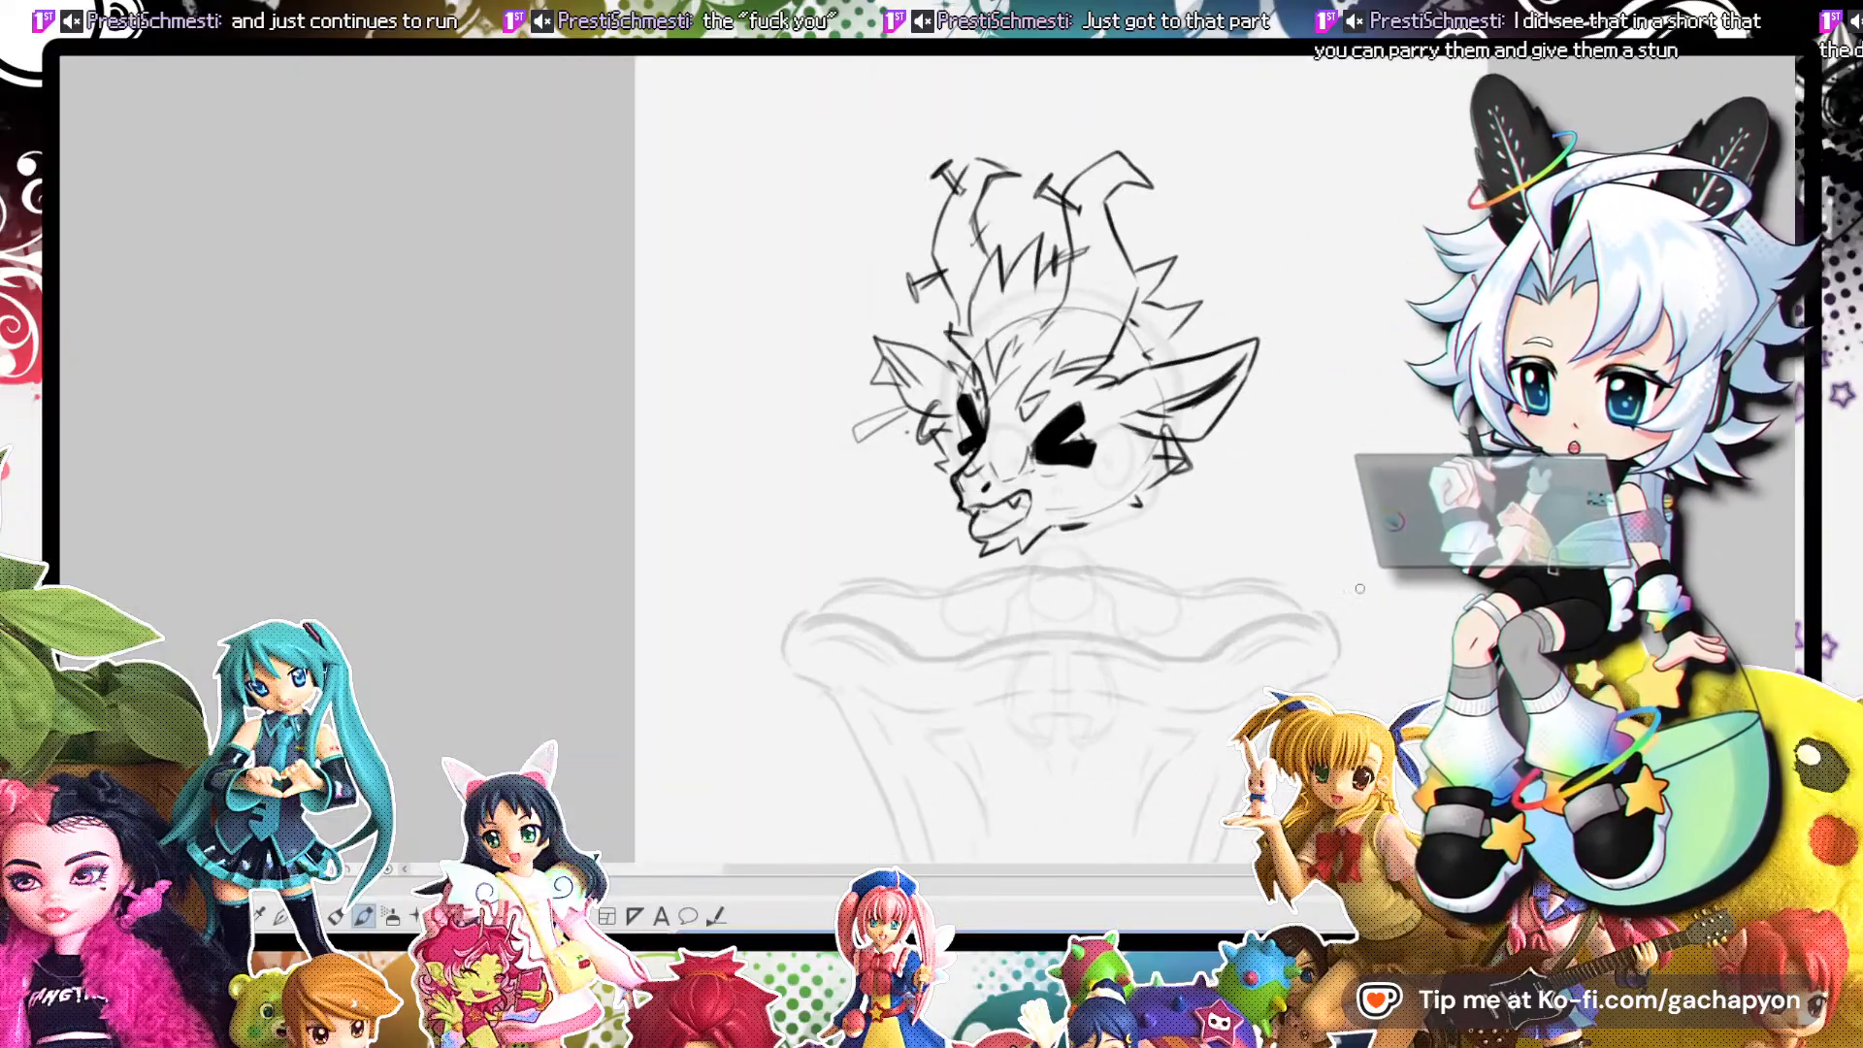
scroll(1011, 266, "up", 1)
mouse_move(1151, 357)
left_mouse_down()
mouse_move(1087, 388)
mouse_move(1146, 380)
left_mouse_up()
mouse_move(1157, 369)
left_mouse_down()
mouse_move(1088, 389)
mouse_move(1117, 357)
left_mouse_up()
scroll(1122, 349, "down", 3)
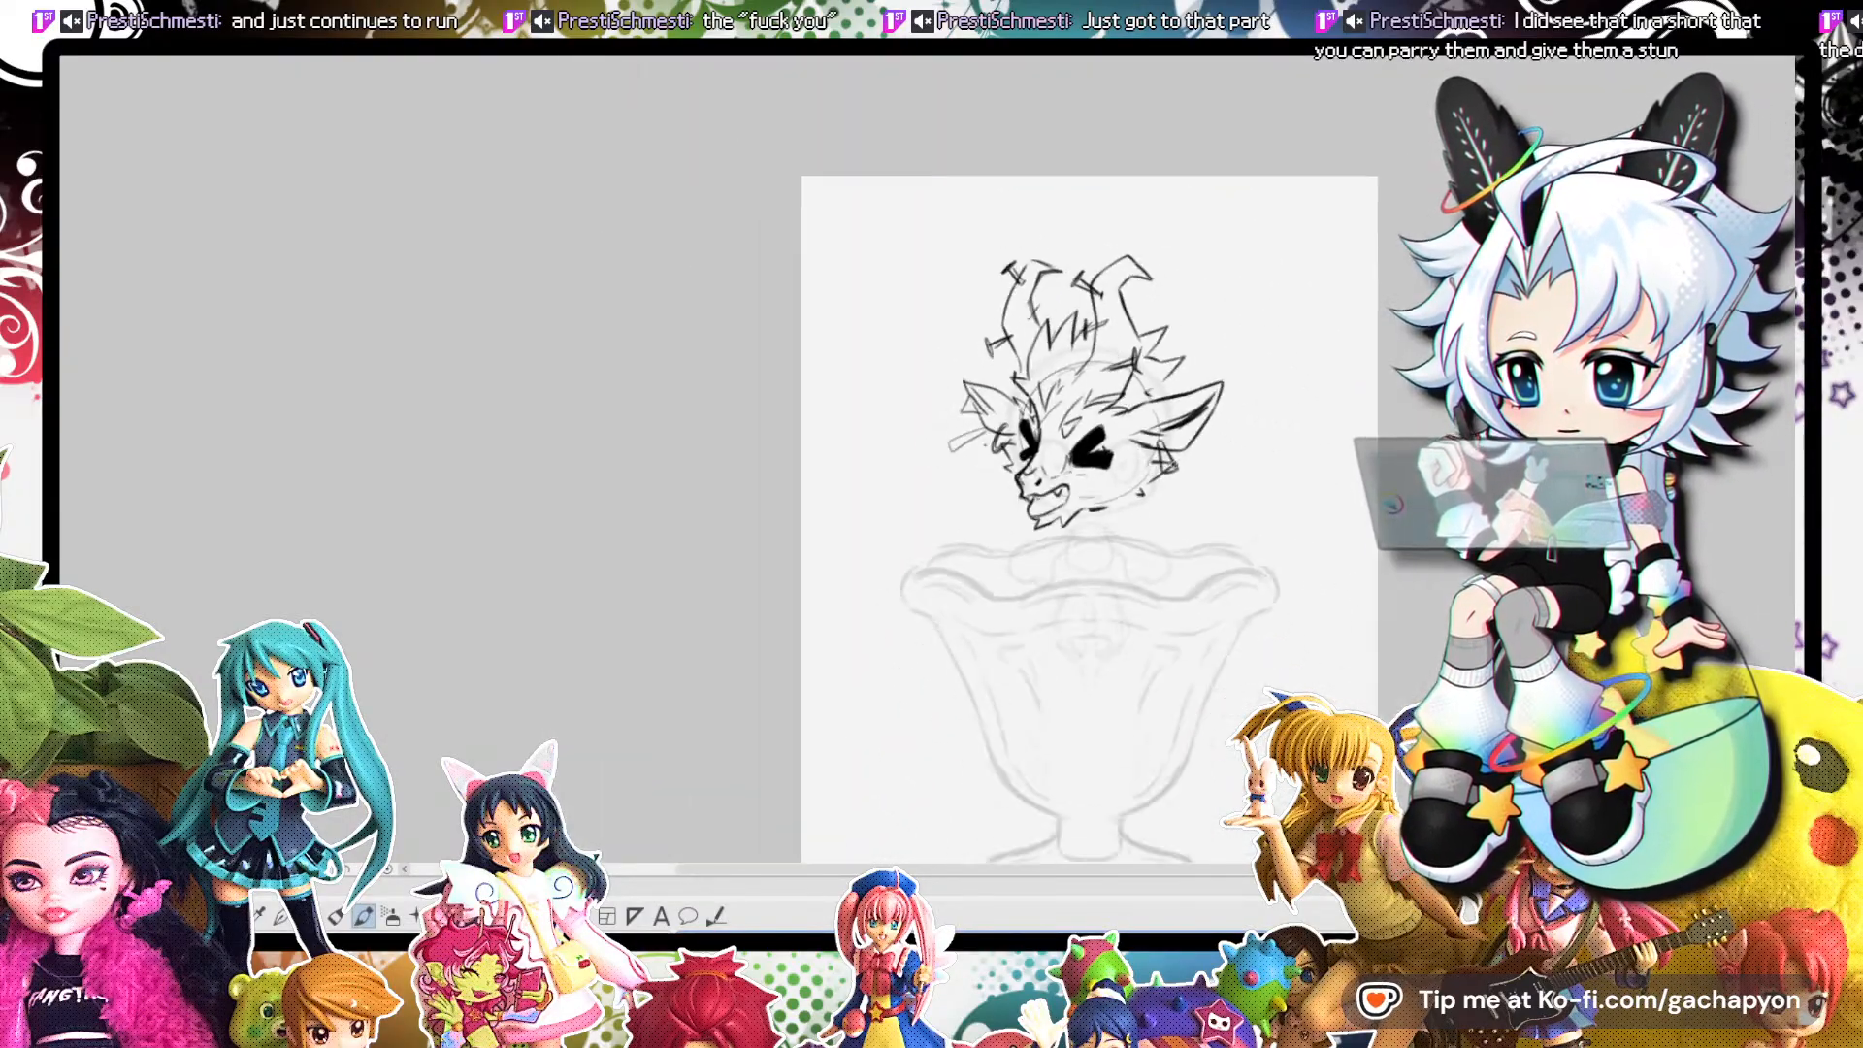
scroll(1122, 350, "up", 2)
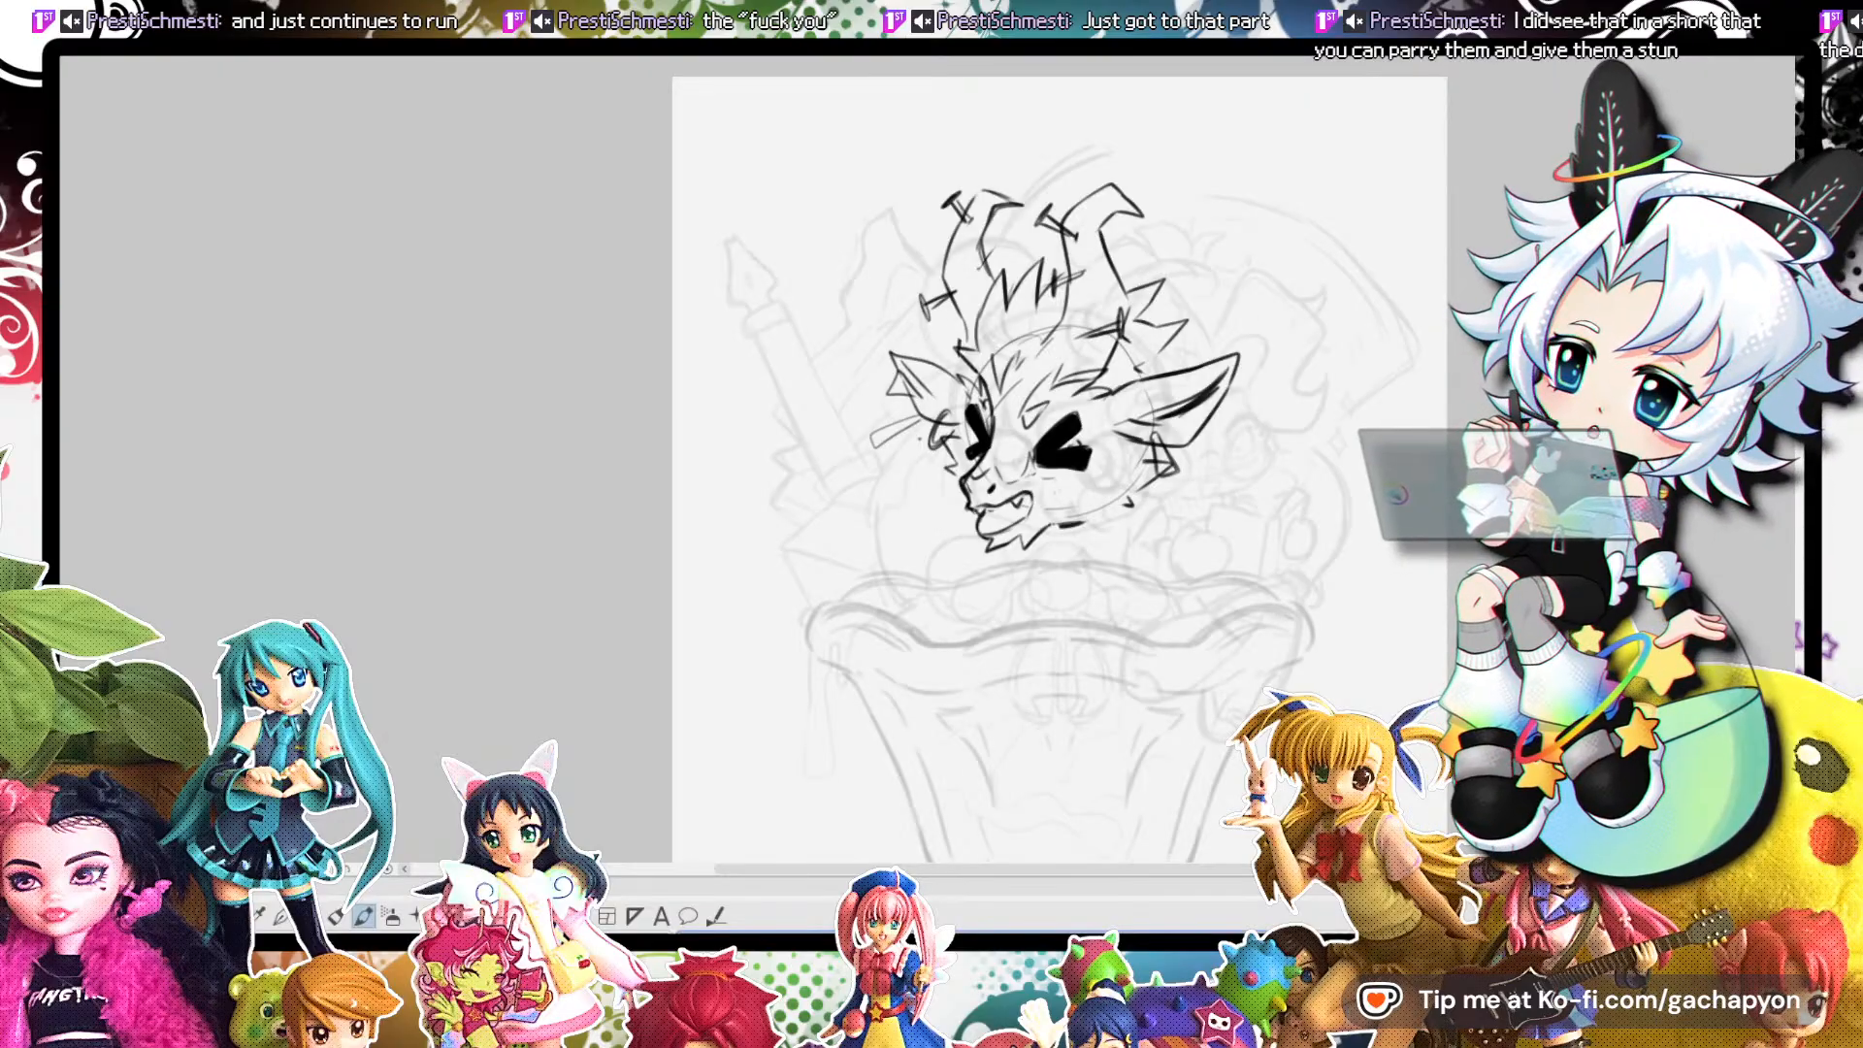
Transform the horned head sketch to shift it right over the parfait glass.
key("ctrl+t")
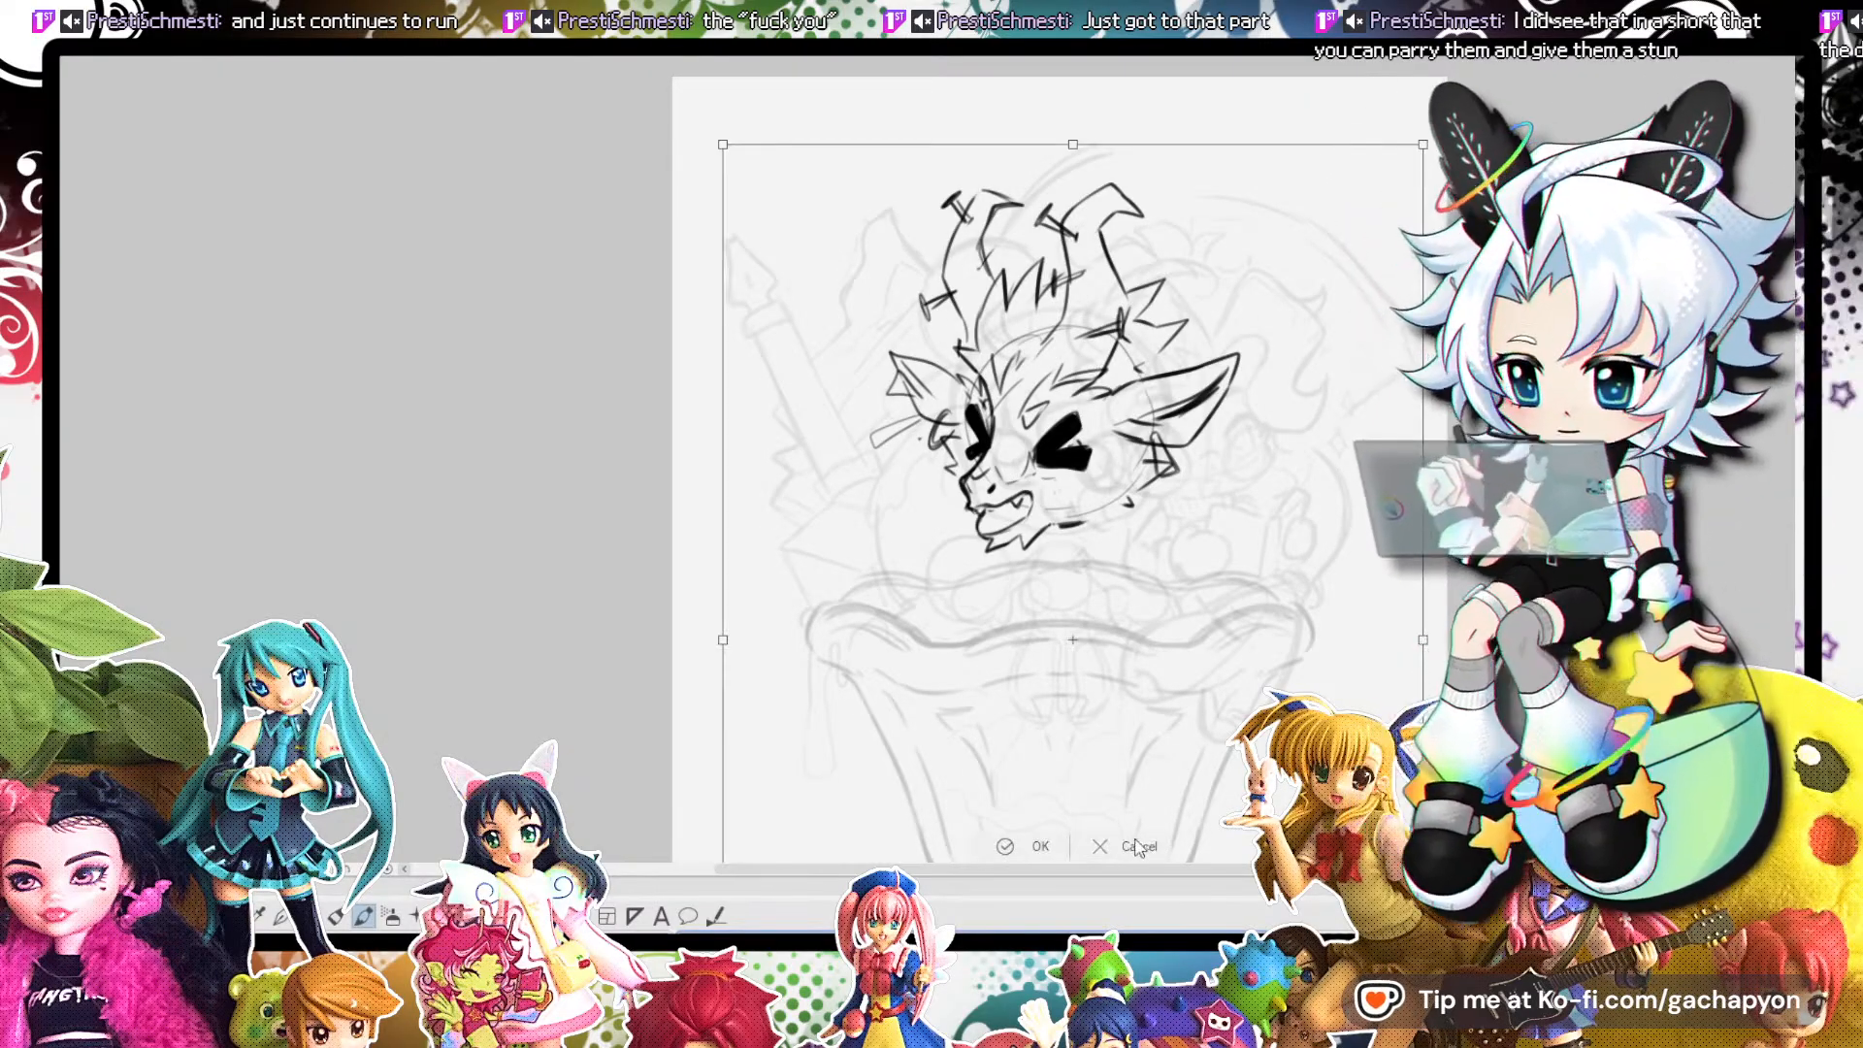
left_click(1139, 850)
key("ctrl+t")
left_click_drag(1277, 342, 1380, 320)
left_click(1134, 565)
scroll(1136, 553, "up", 4)
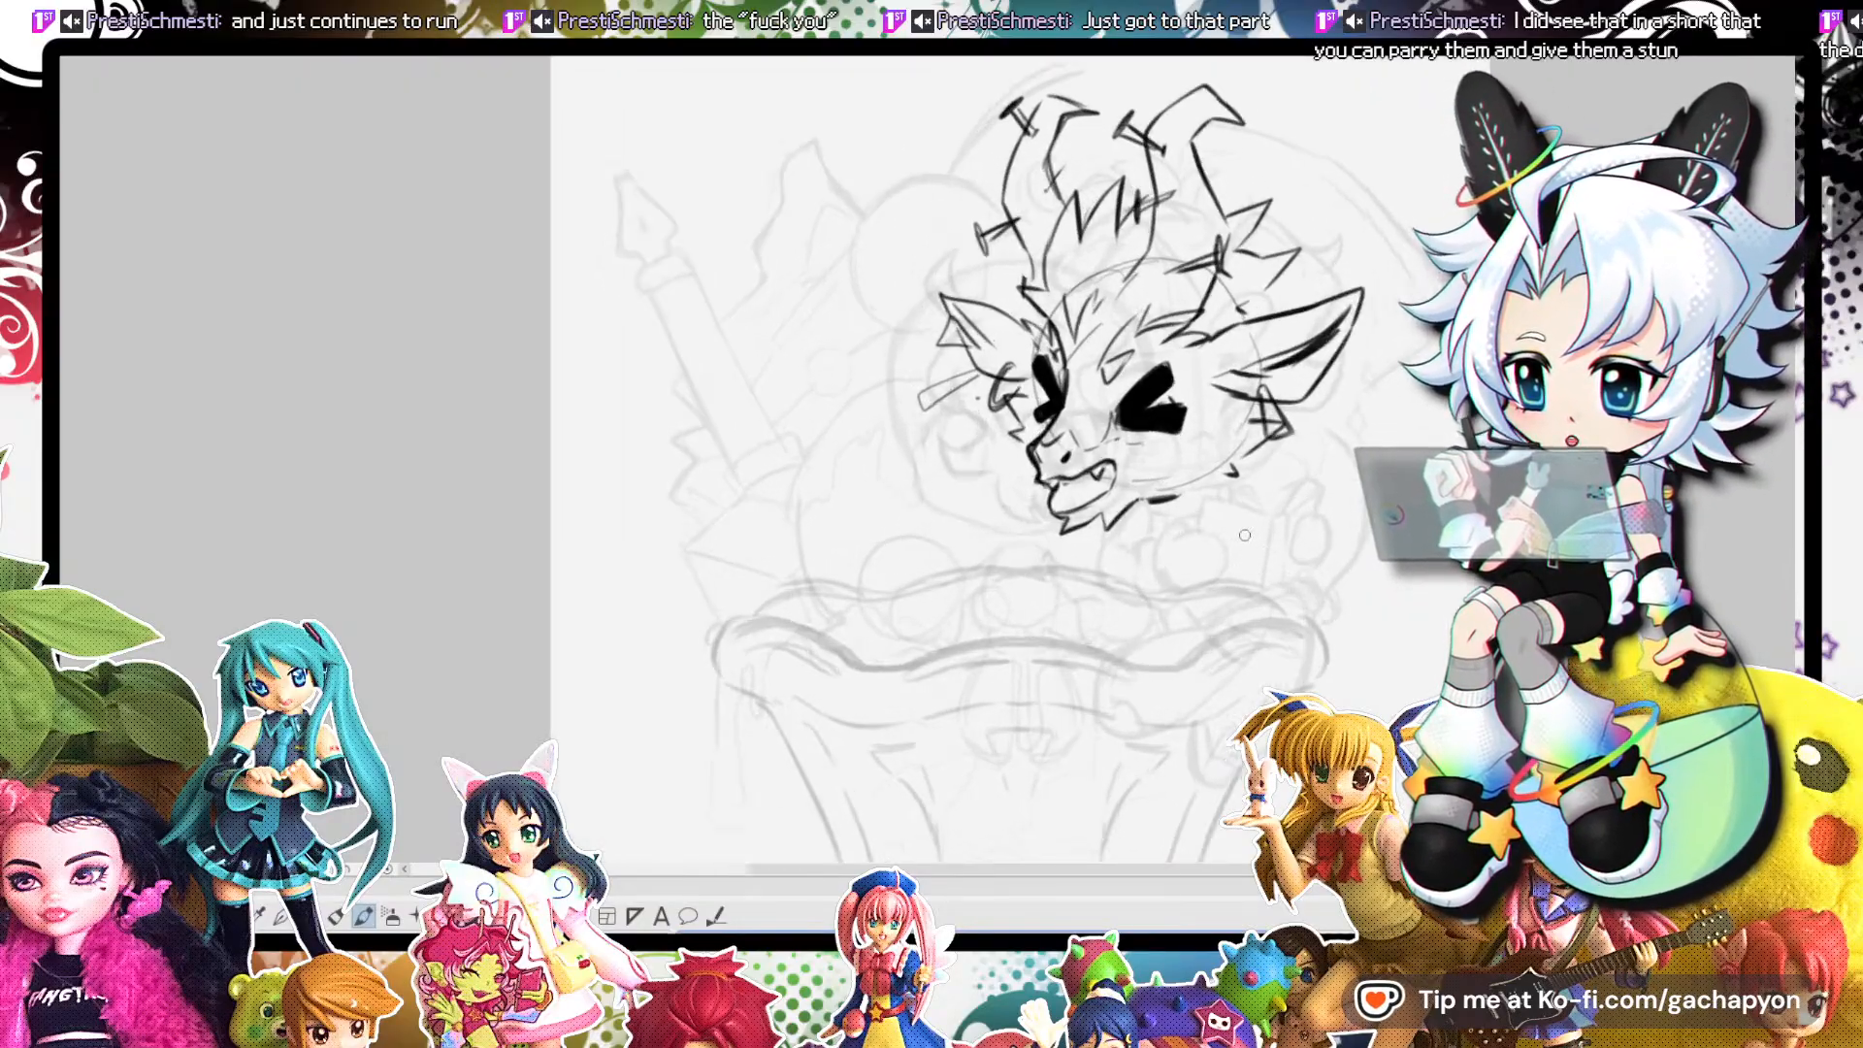
scroll(1137, 553, "down", 2)
scroll(1137, 553, "up", 1)
scroll(1136, 553, "down", 3)
scroll(1140, 444, "up", 3)
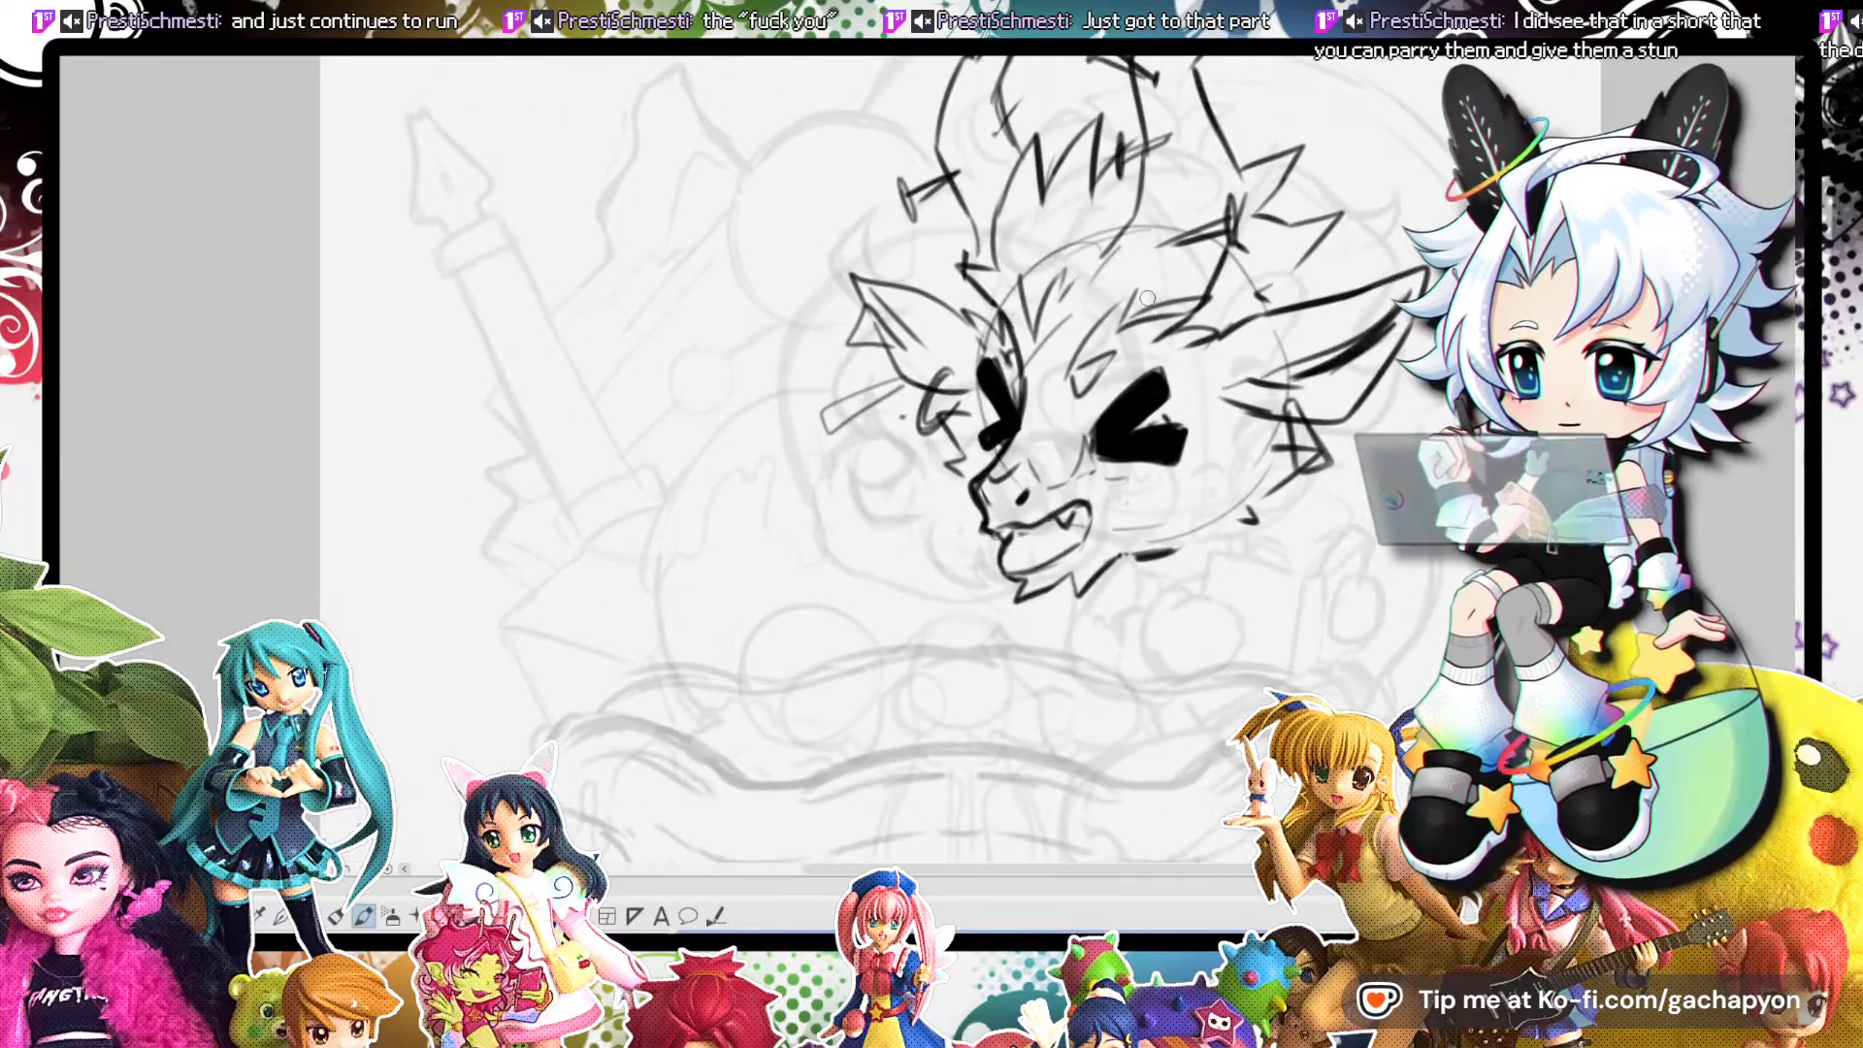
left_click_drag(1453, 163, 1446, 175)
left_click_drag(913, 263, 825, 383)
mouse_move(897, 458)
left_mouse_down()
mouse_move(888, 587)
mouse_move(907, 543)
left_mouse_up()
key("ctrl+z")
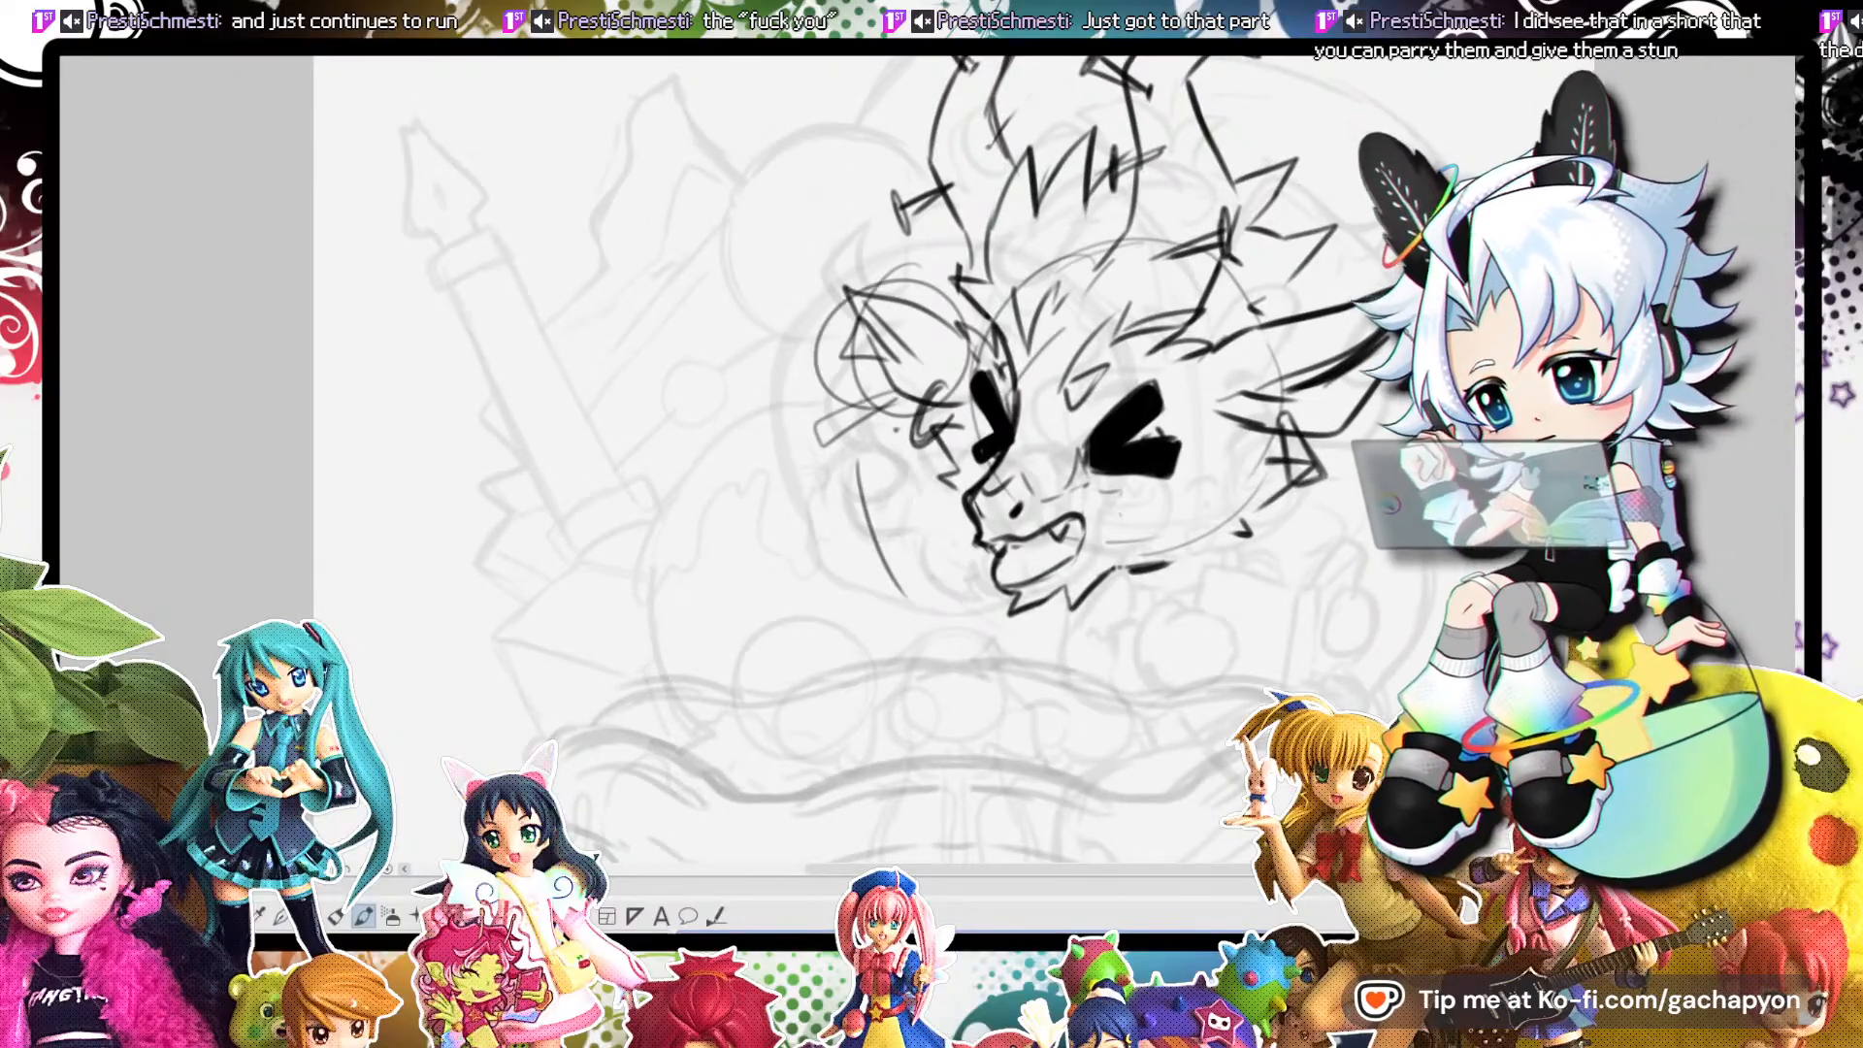
key("ctrl+z")
key("ctrl+z")
Transform the horned head sketch to move it slightly up above the parfait glass.
scroll(758, 359, "down", 1)
scroll(758, 359, "down", 2)
scroll(872, 175, "up", 3)
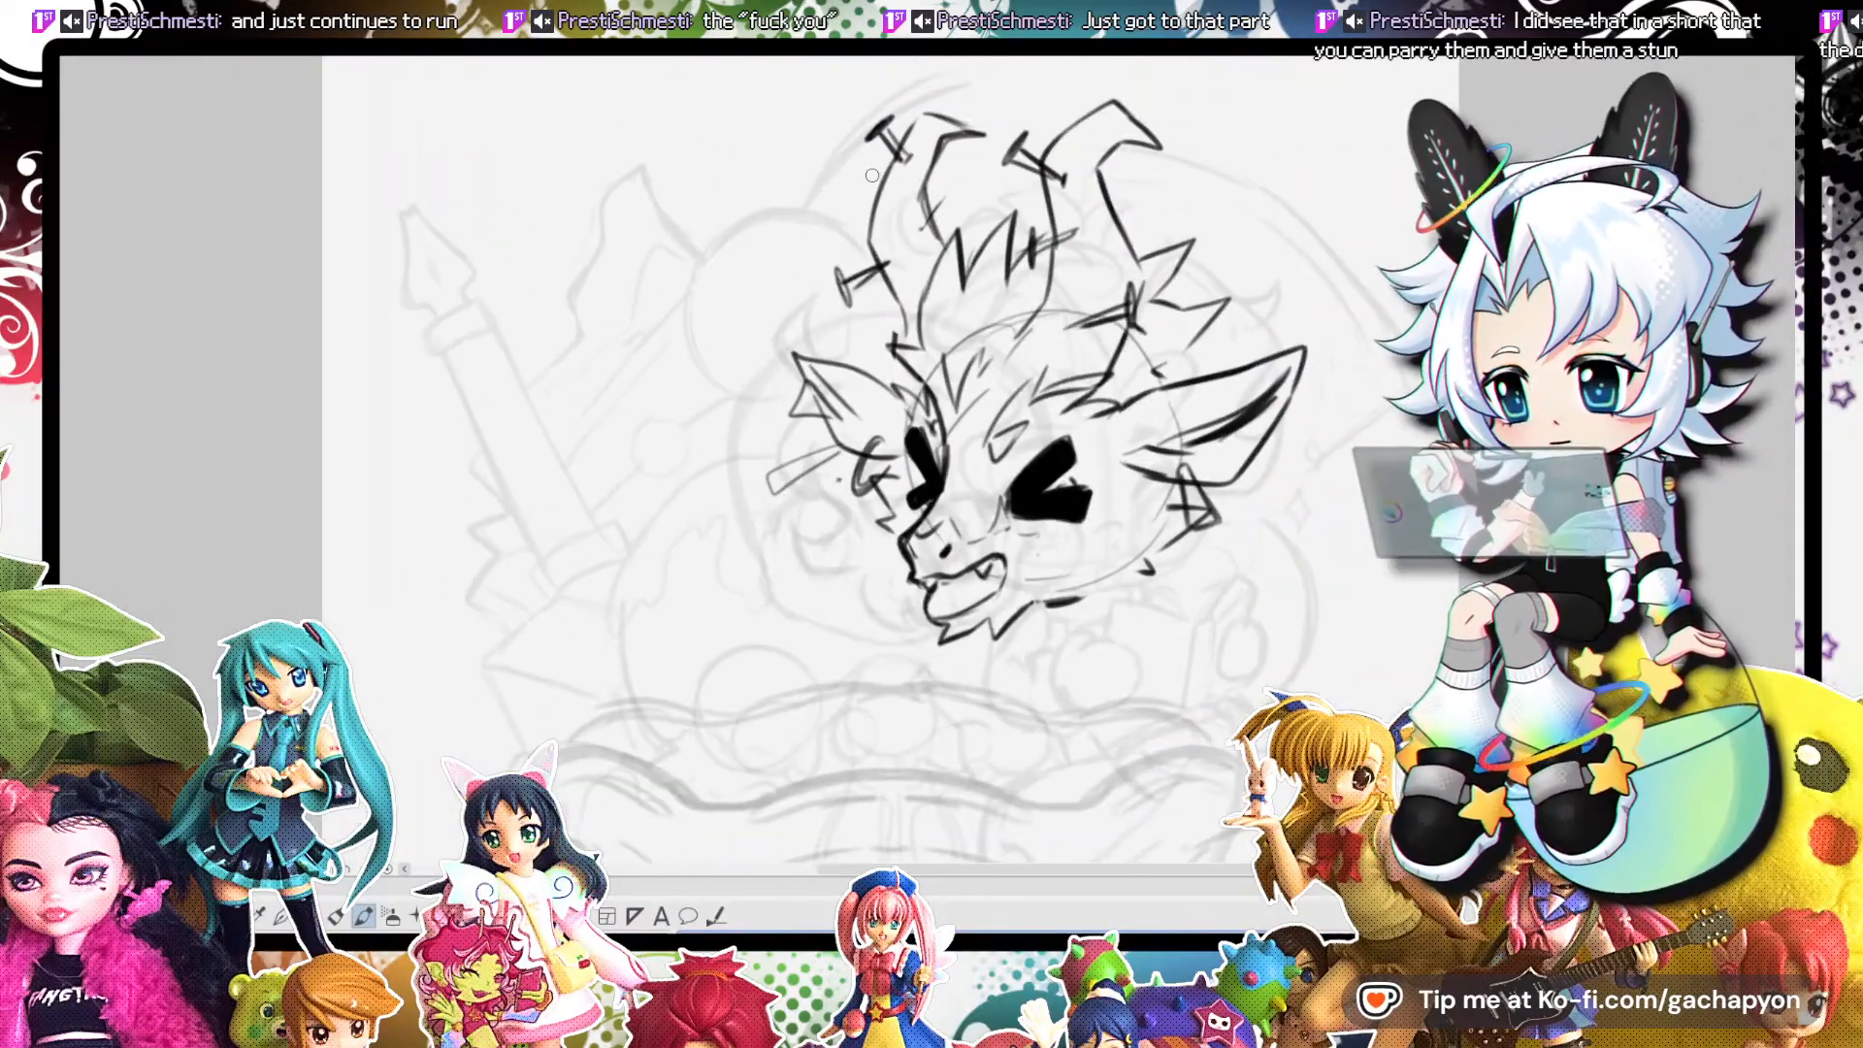
key("ctrl+t")
left_click_drag(1116, 404, 1113, 367)
left_click_drag(1359, 246, 1356, 233)
left_click_drag(1223, 339, 1226, 328)
key("Return")
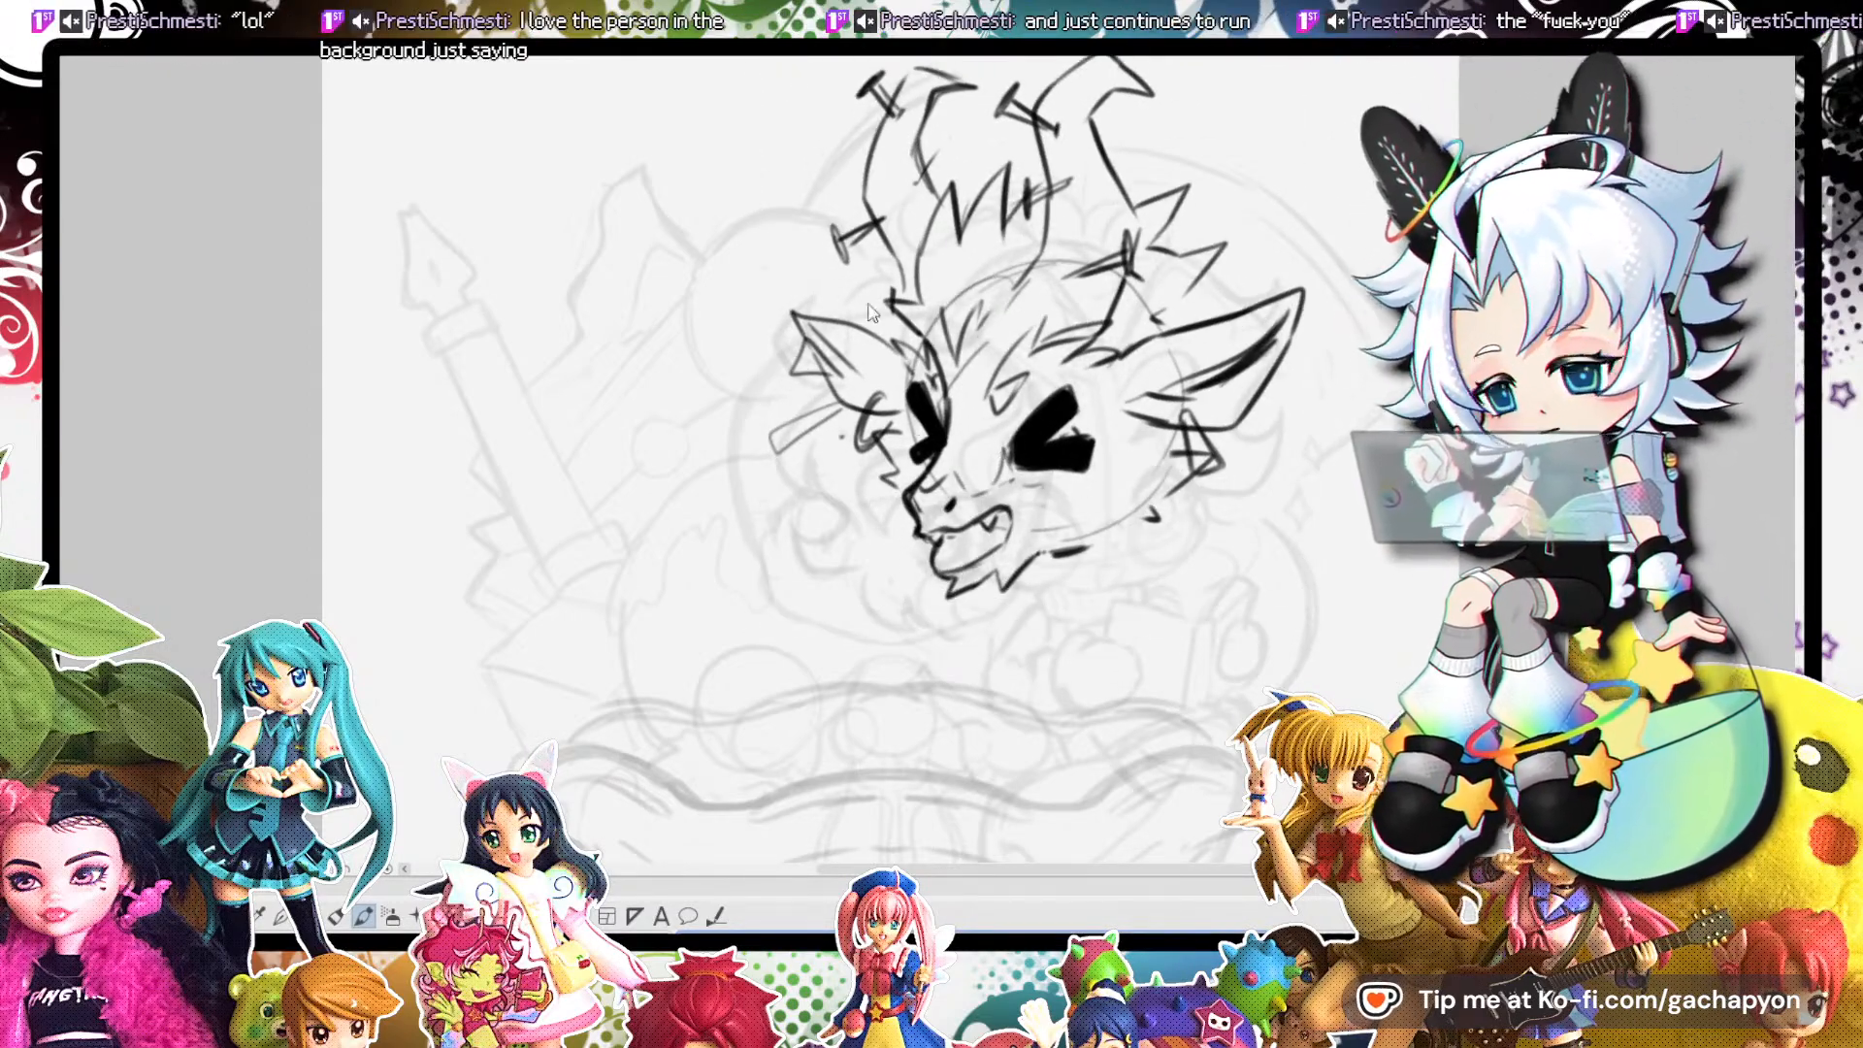
Sketch a circle for the hand below the near ear, with a short line rising from its top edge.
scroll(990, 638, "down", 3)
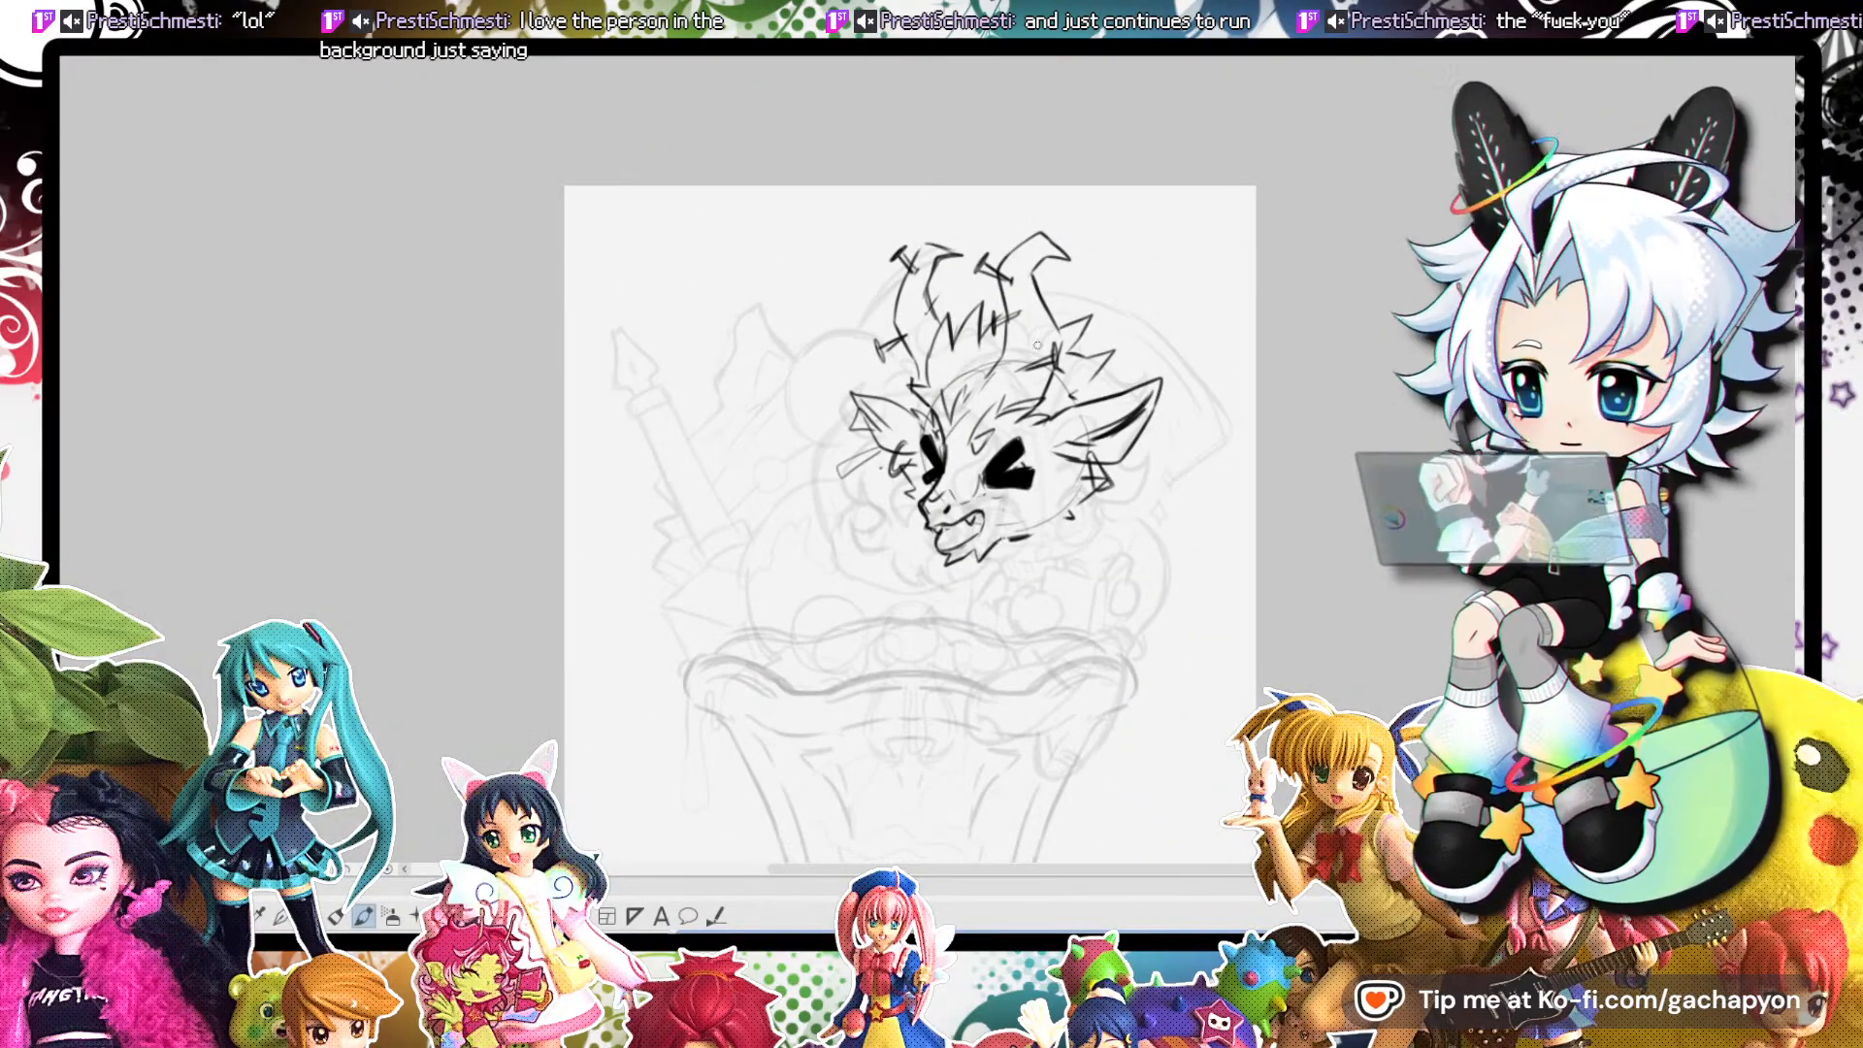
scroll(1049, 550, "up", 2)
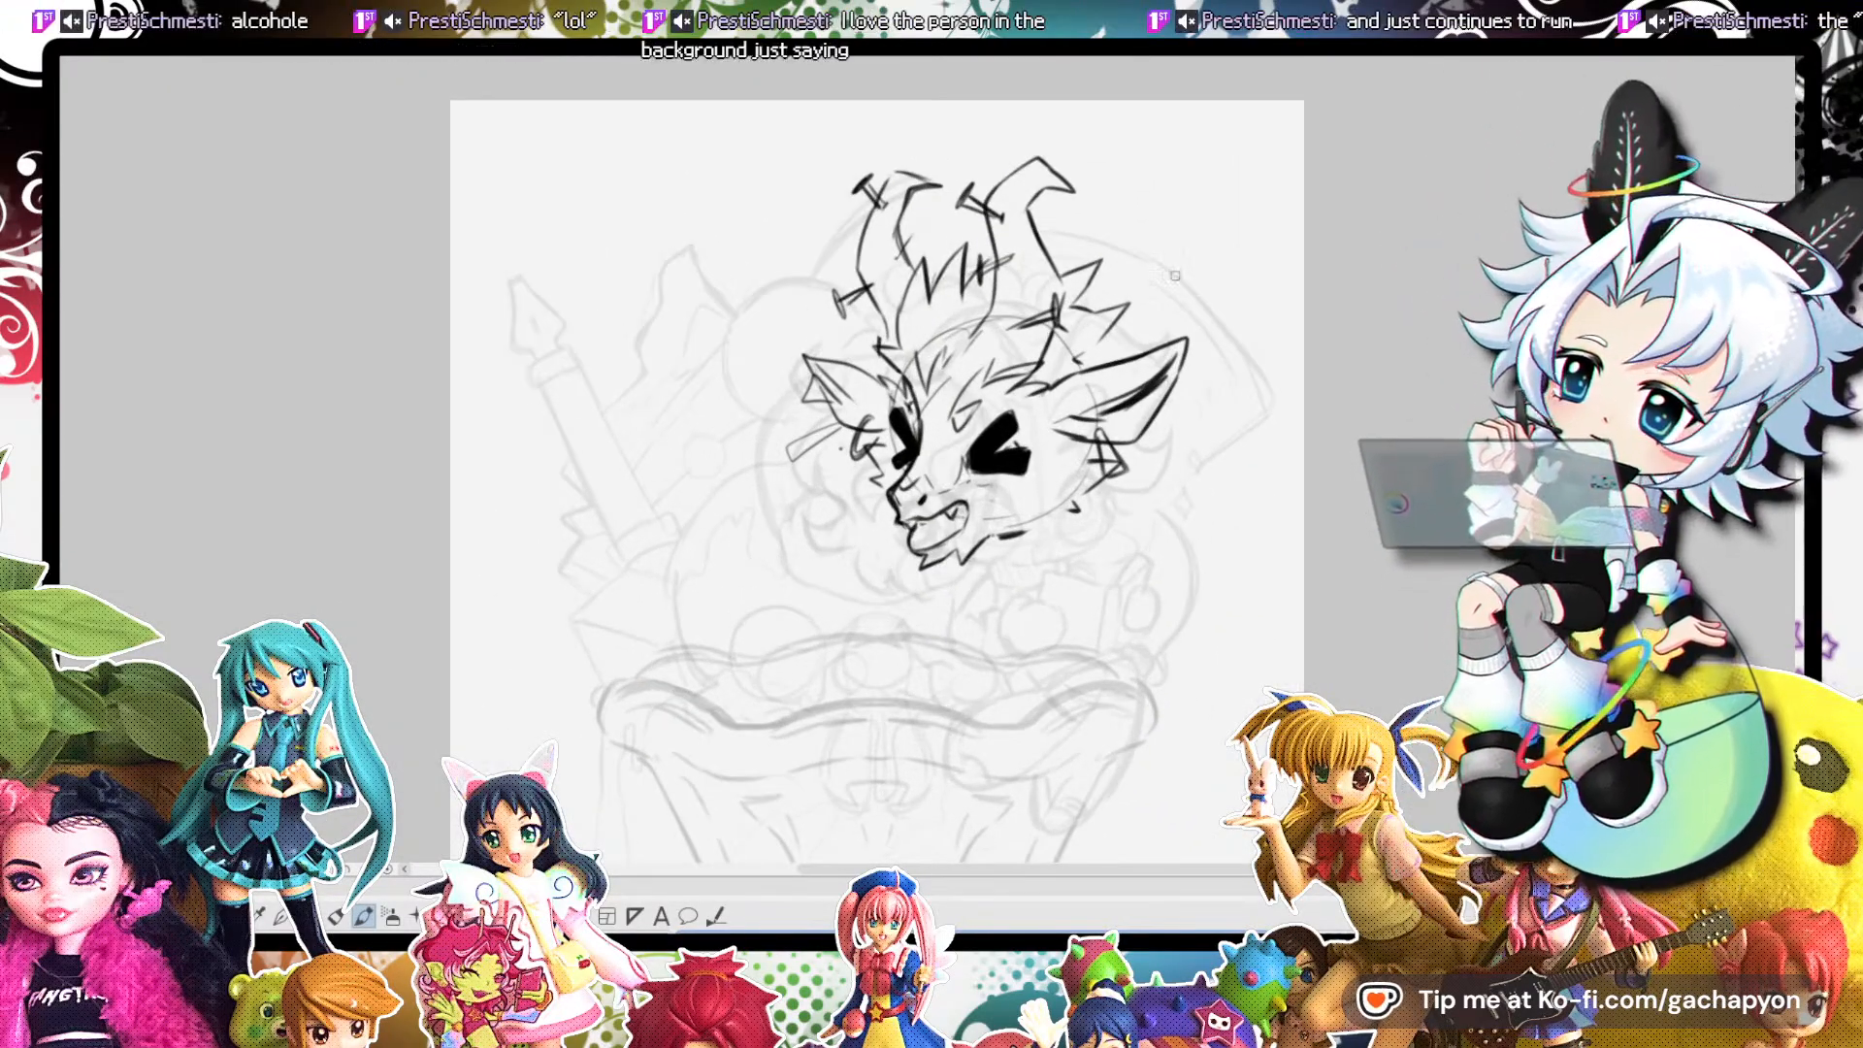
mouse_move(1086, 565)
left_mouse_down()
mouse_move(1116, 611)
mouse_move(1155, 558)
left_mouse_up()
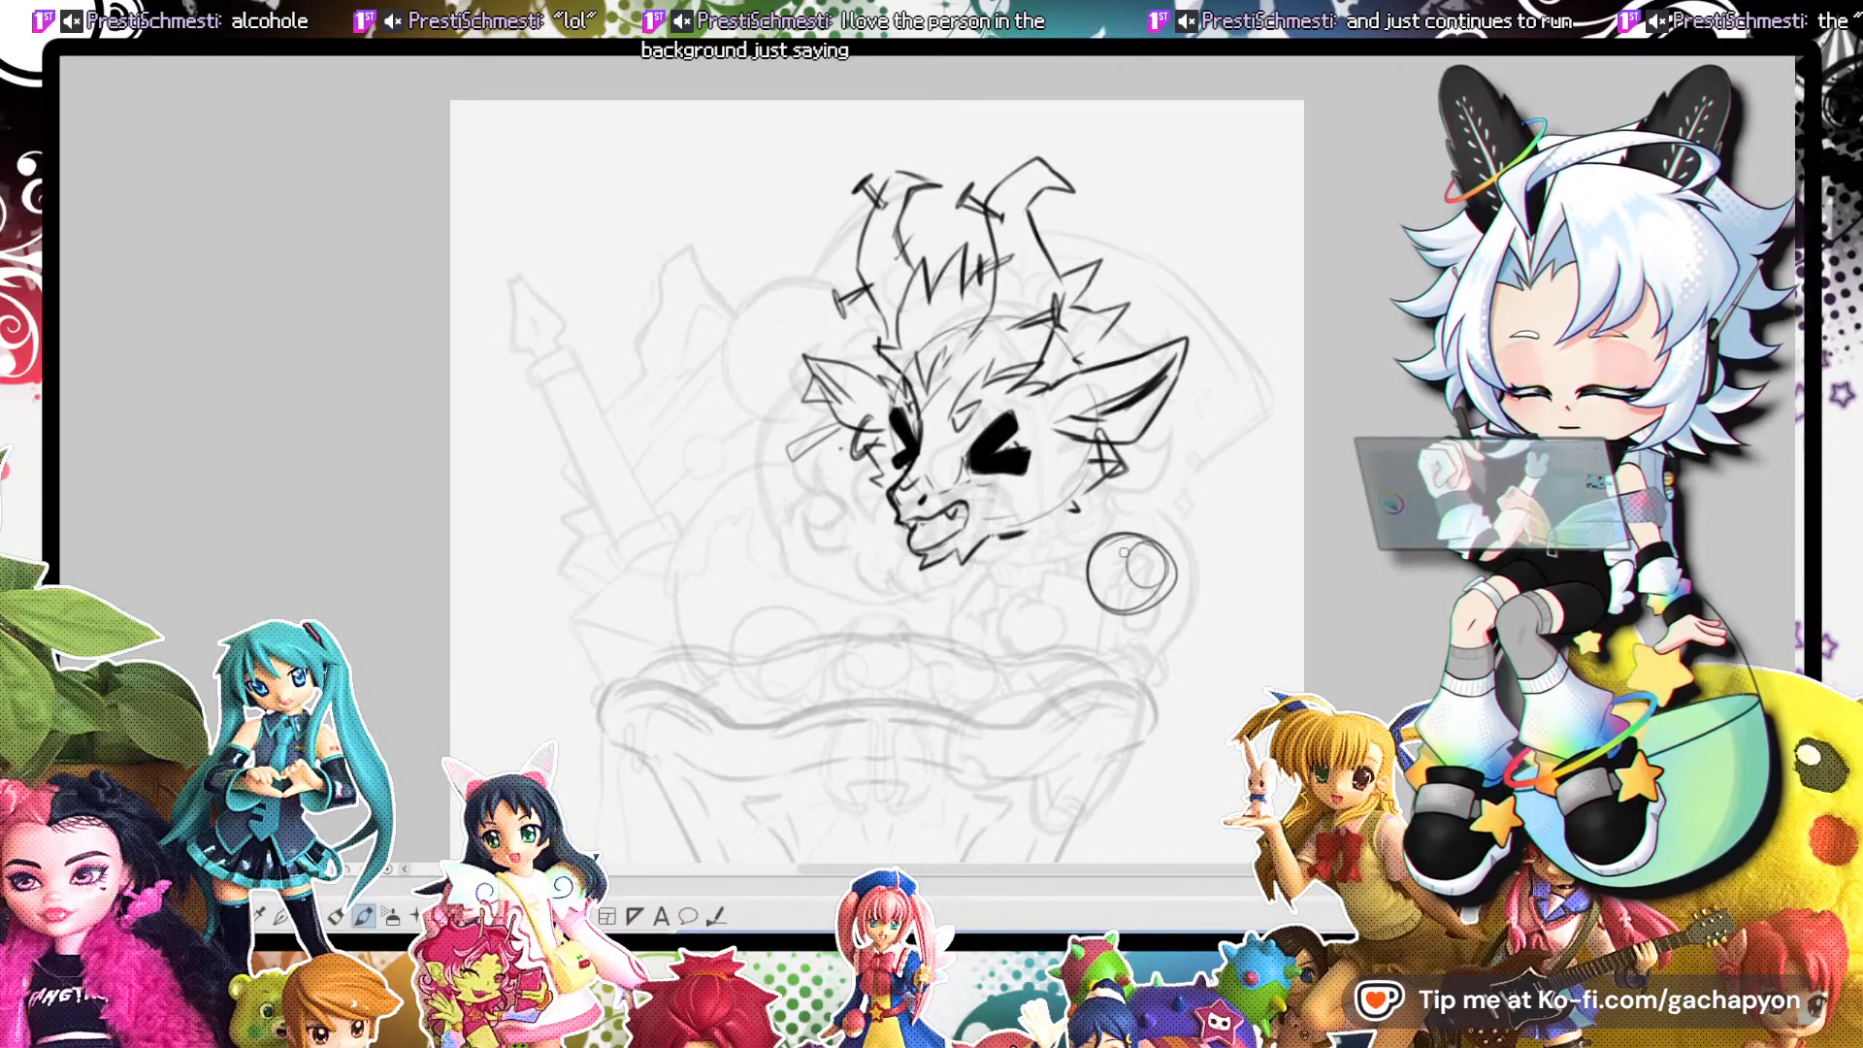
left_click_drag(1133, 573, 1116, 558)
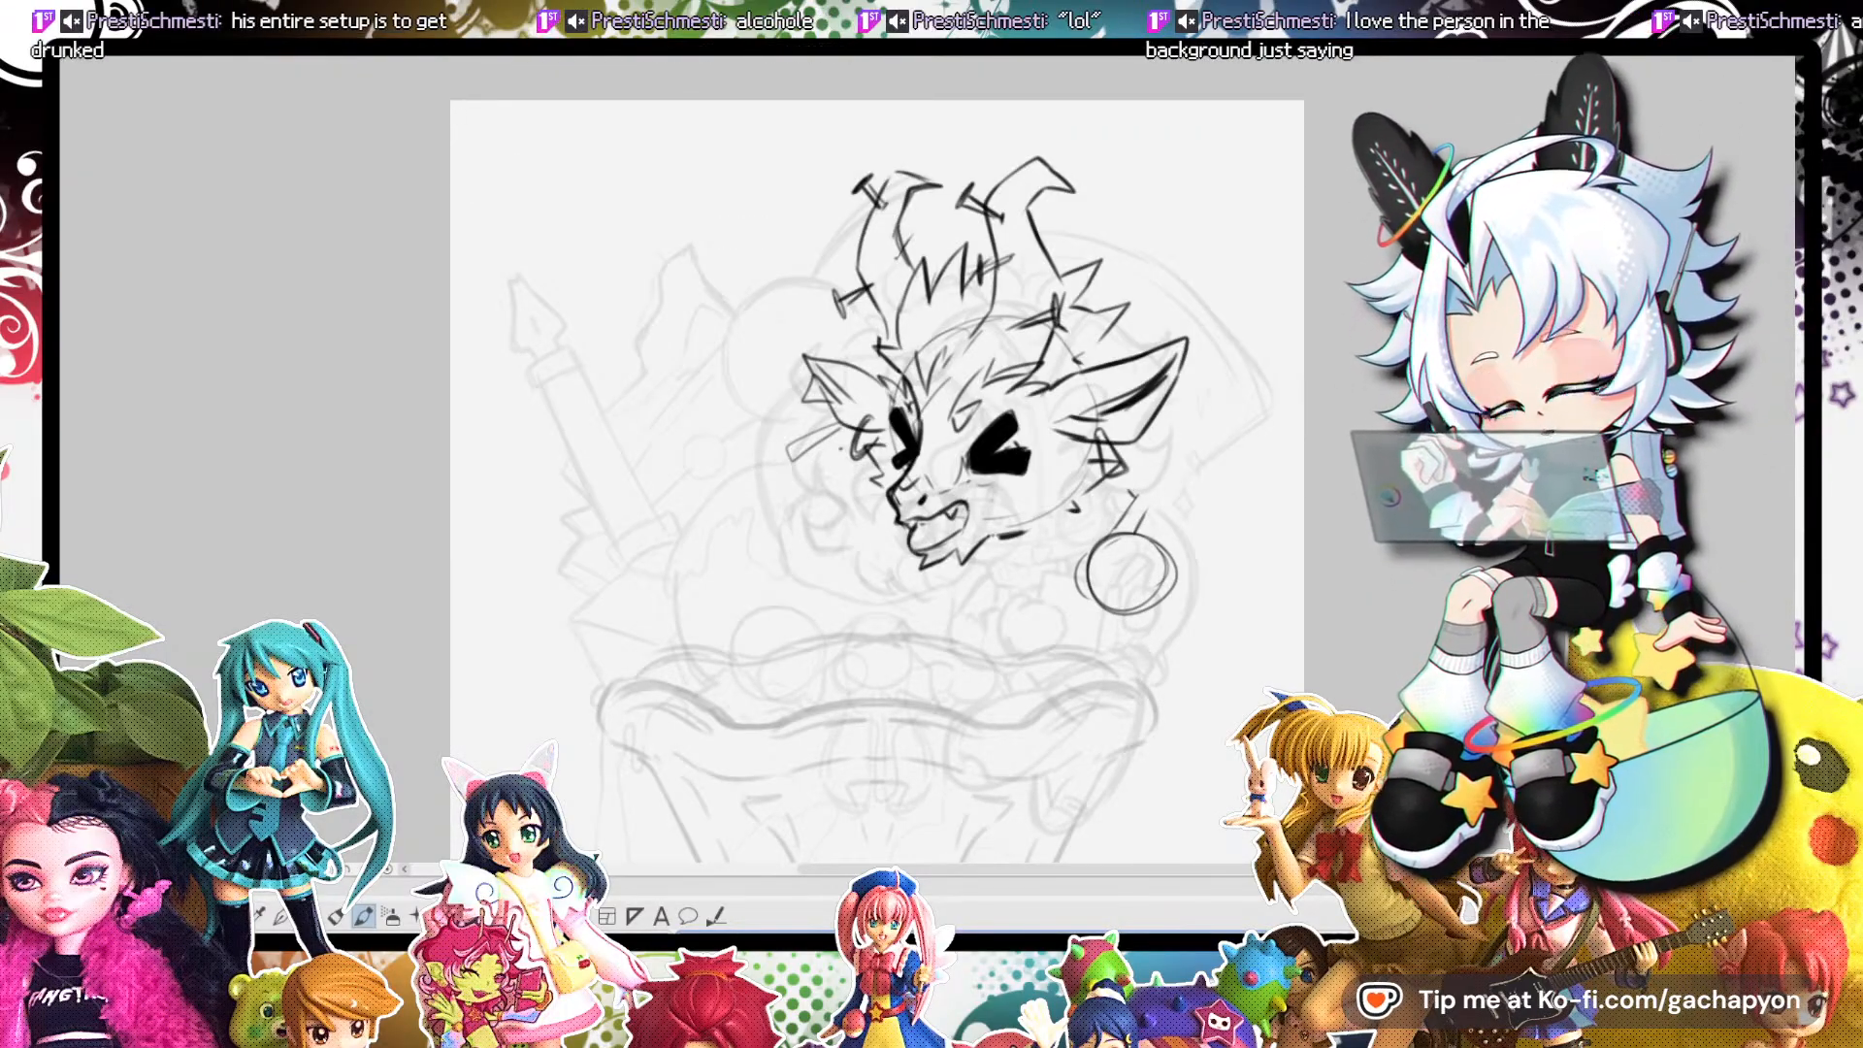
scroll(1208, 313, "up", 1)
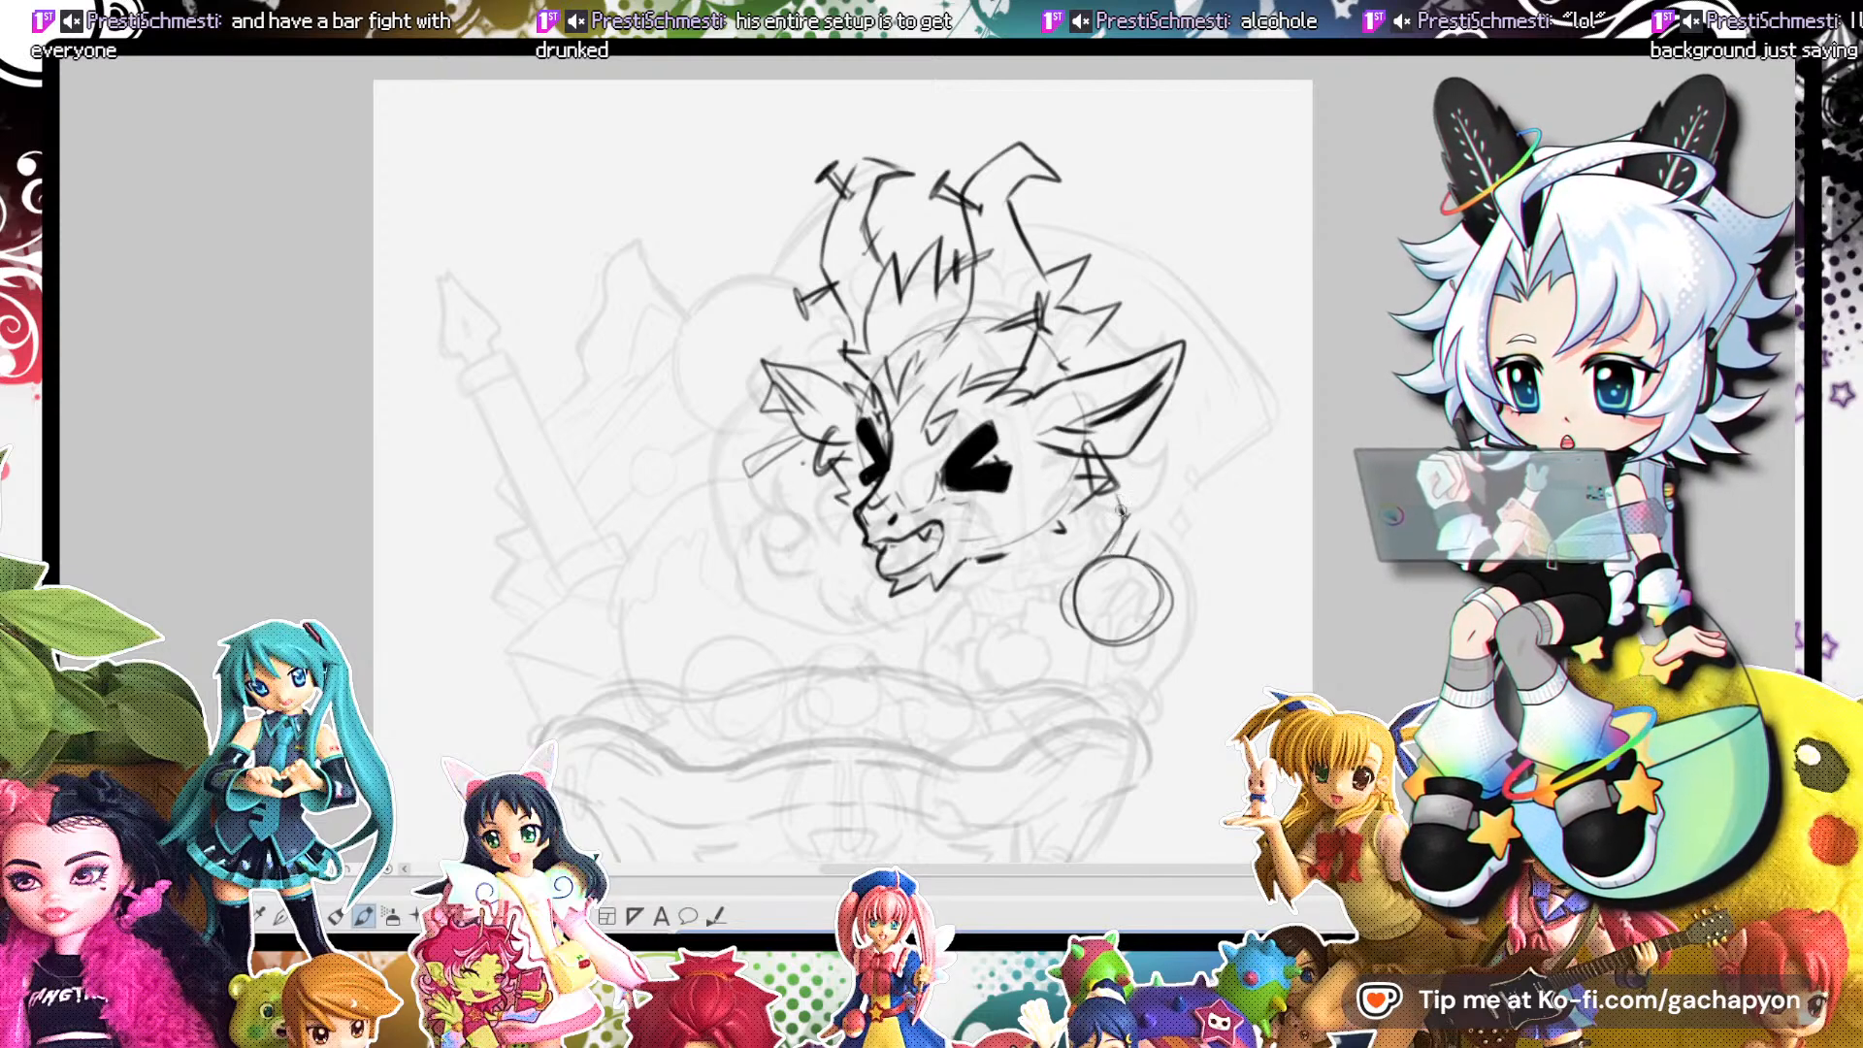
Sketch a nailed bat through the hand circle, extending up past the near ear, and add triangular accent marks above it.
key("e")
mouse_move(1121, 477)
left_mouse_down()
mouse_move(1128, 500)
mouse_move(1179, 352)
left_mouse_up()
key("b")
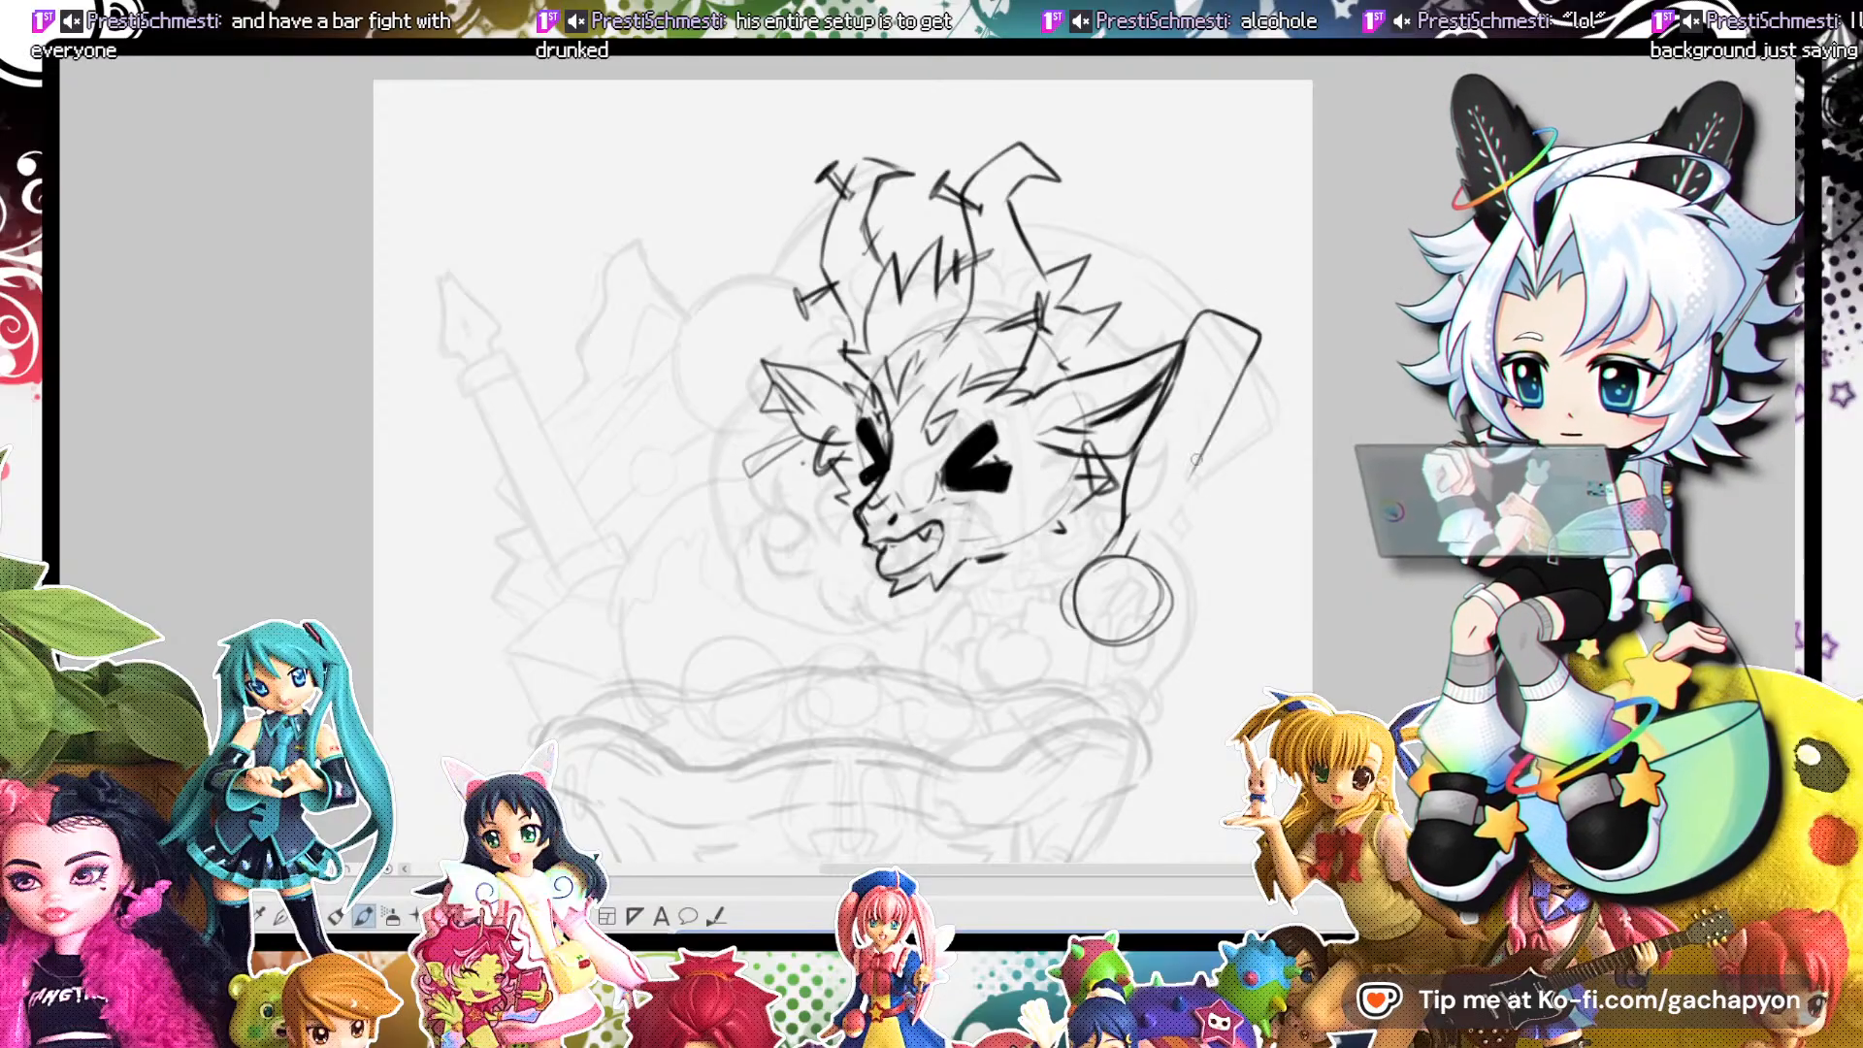
mouse_move(1086, 626)
left_mouse_down()
mouse_move(1082, 684)
mouse_move(1089, 665)
left_mouse_up()
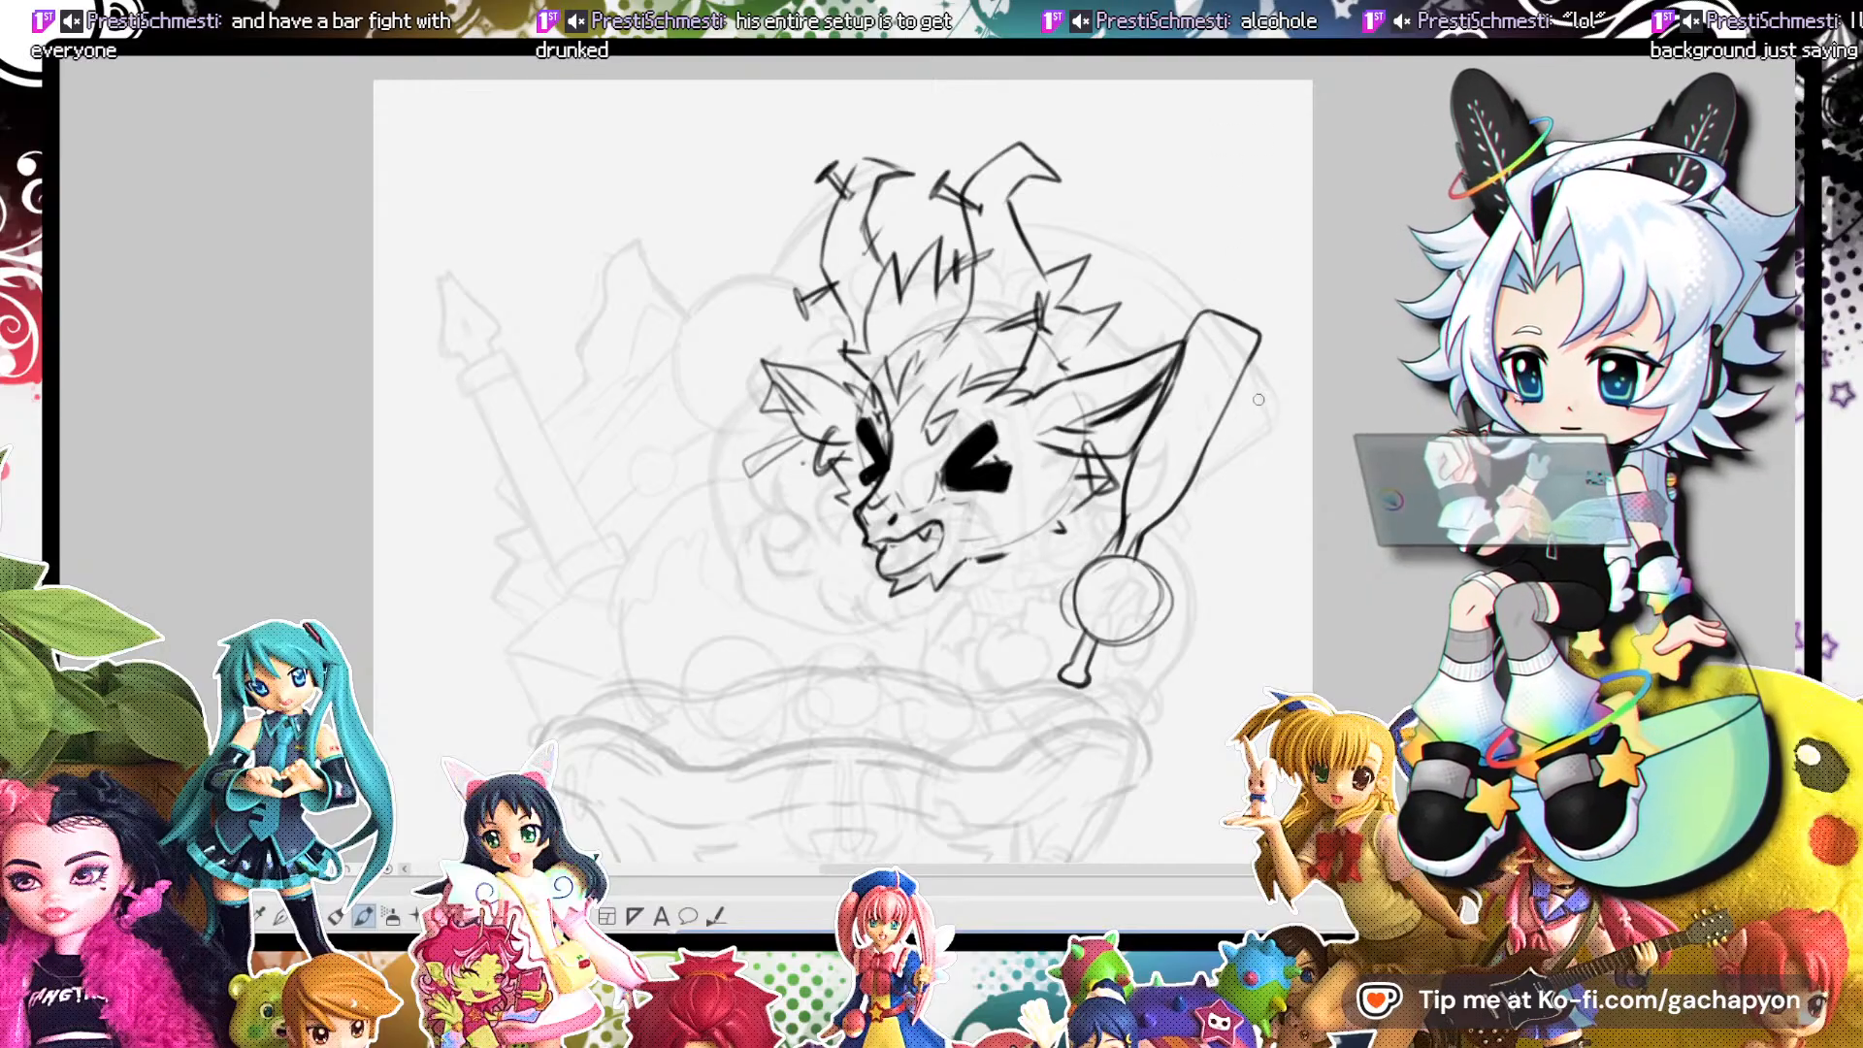
mouse_move(1227, 420)
left_mouse_down()
mouse_move(1235, 439)
mouse_move(1229, 353)
mouse_move(1177, 331)
left_mouse_up()
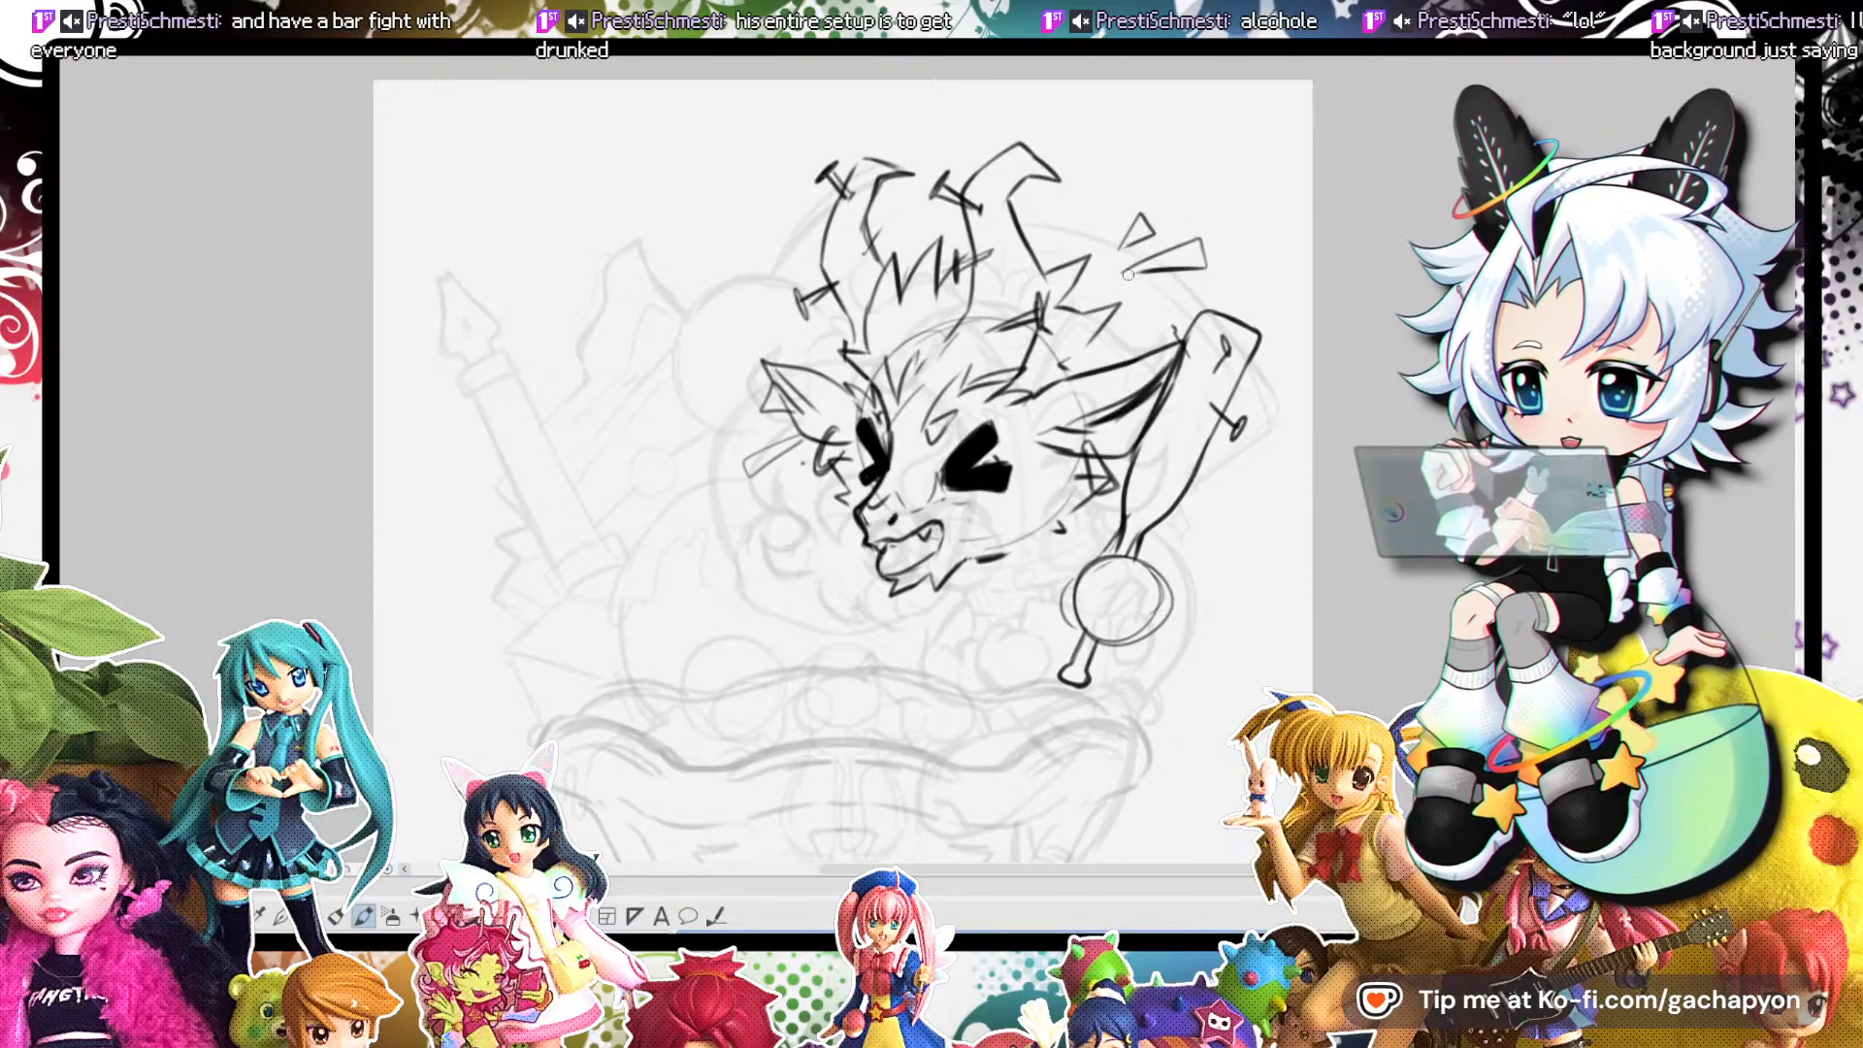
scroll(1065, 243, "down", 4)
scroll(985, 240, "up", 3)
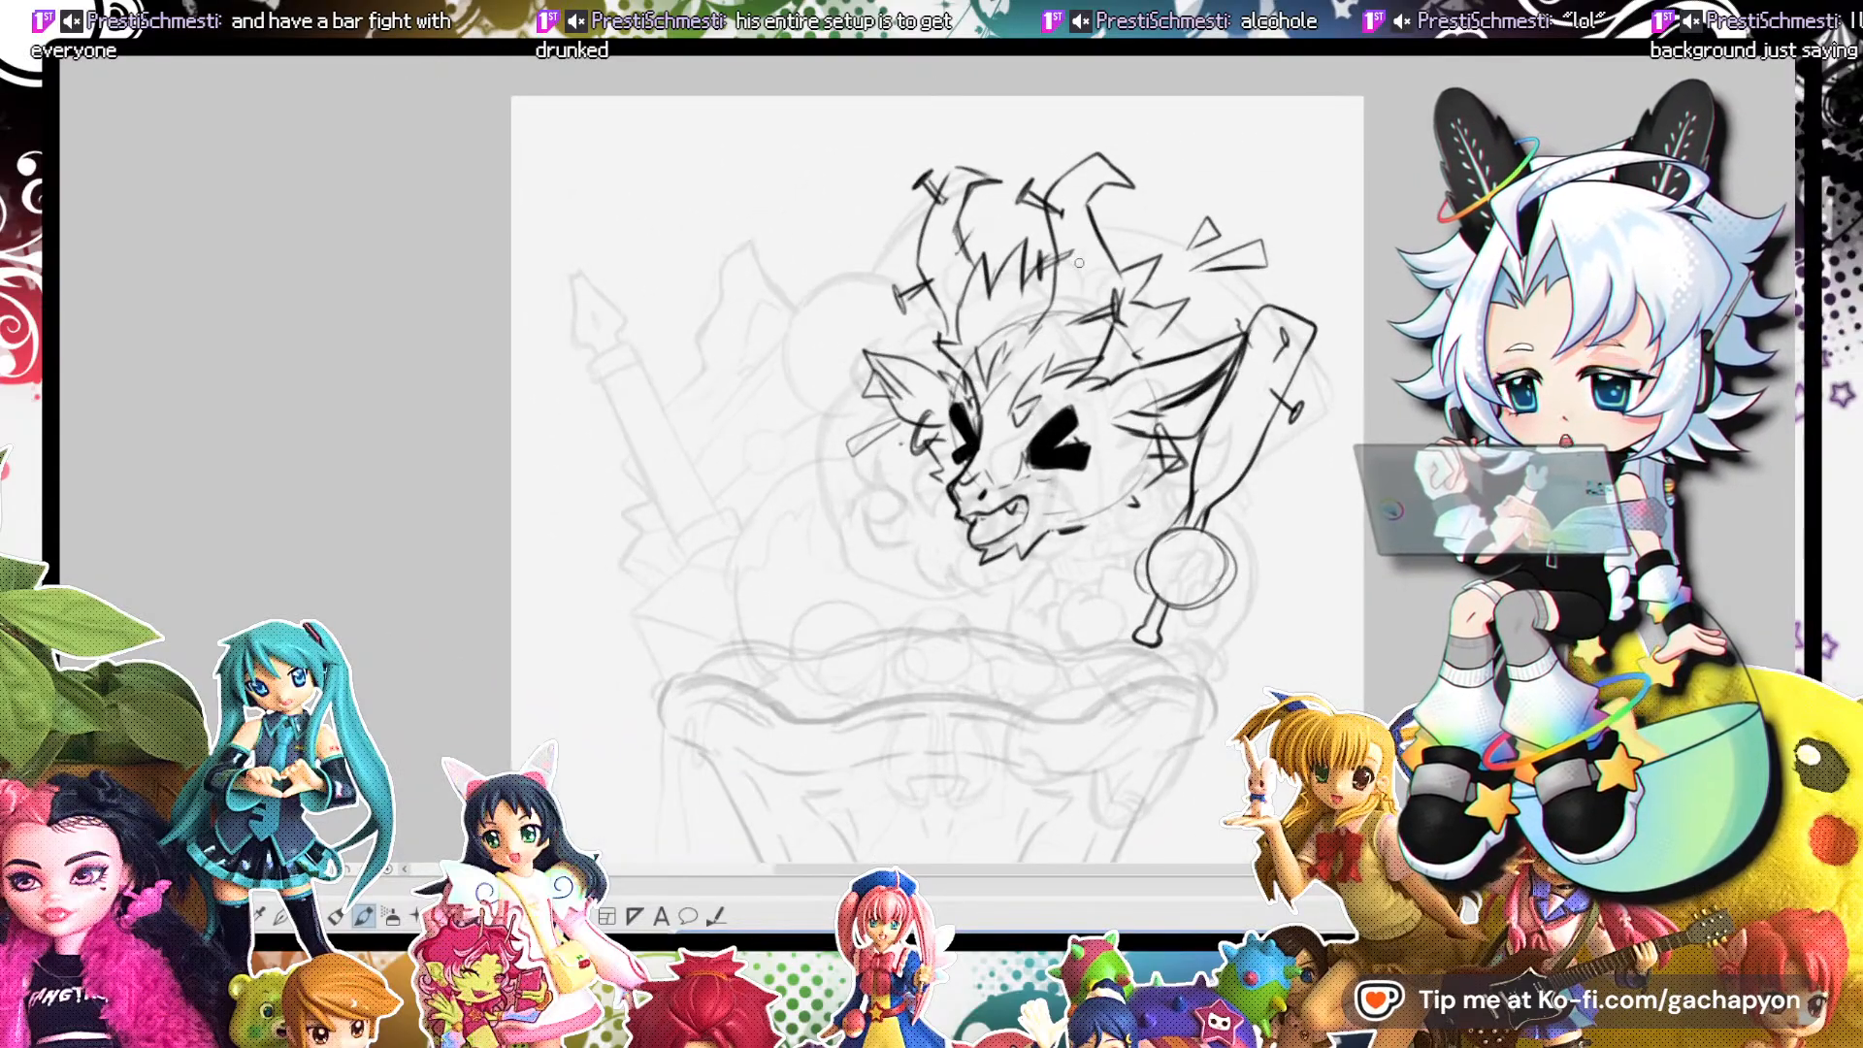
Rough in neck and shoulder strokes below the jaw, short accents beside the horns, and a second hand circle by the snout.
key("ctrl+t")
key("Return")
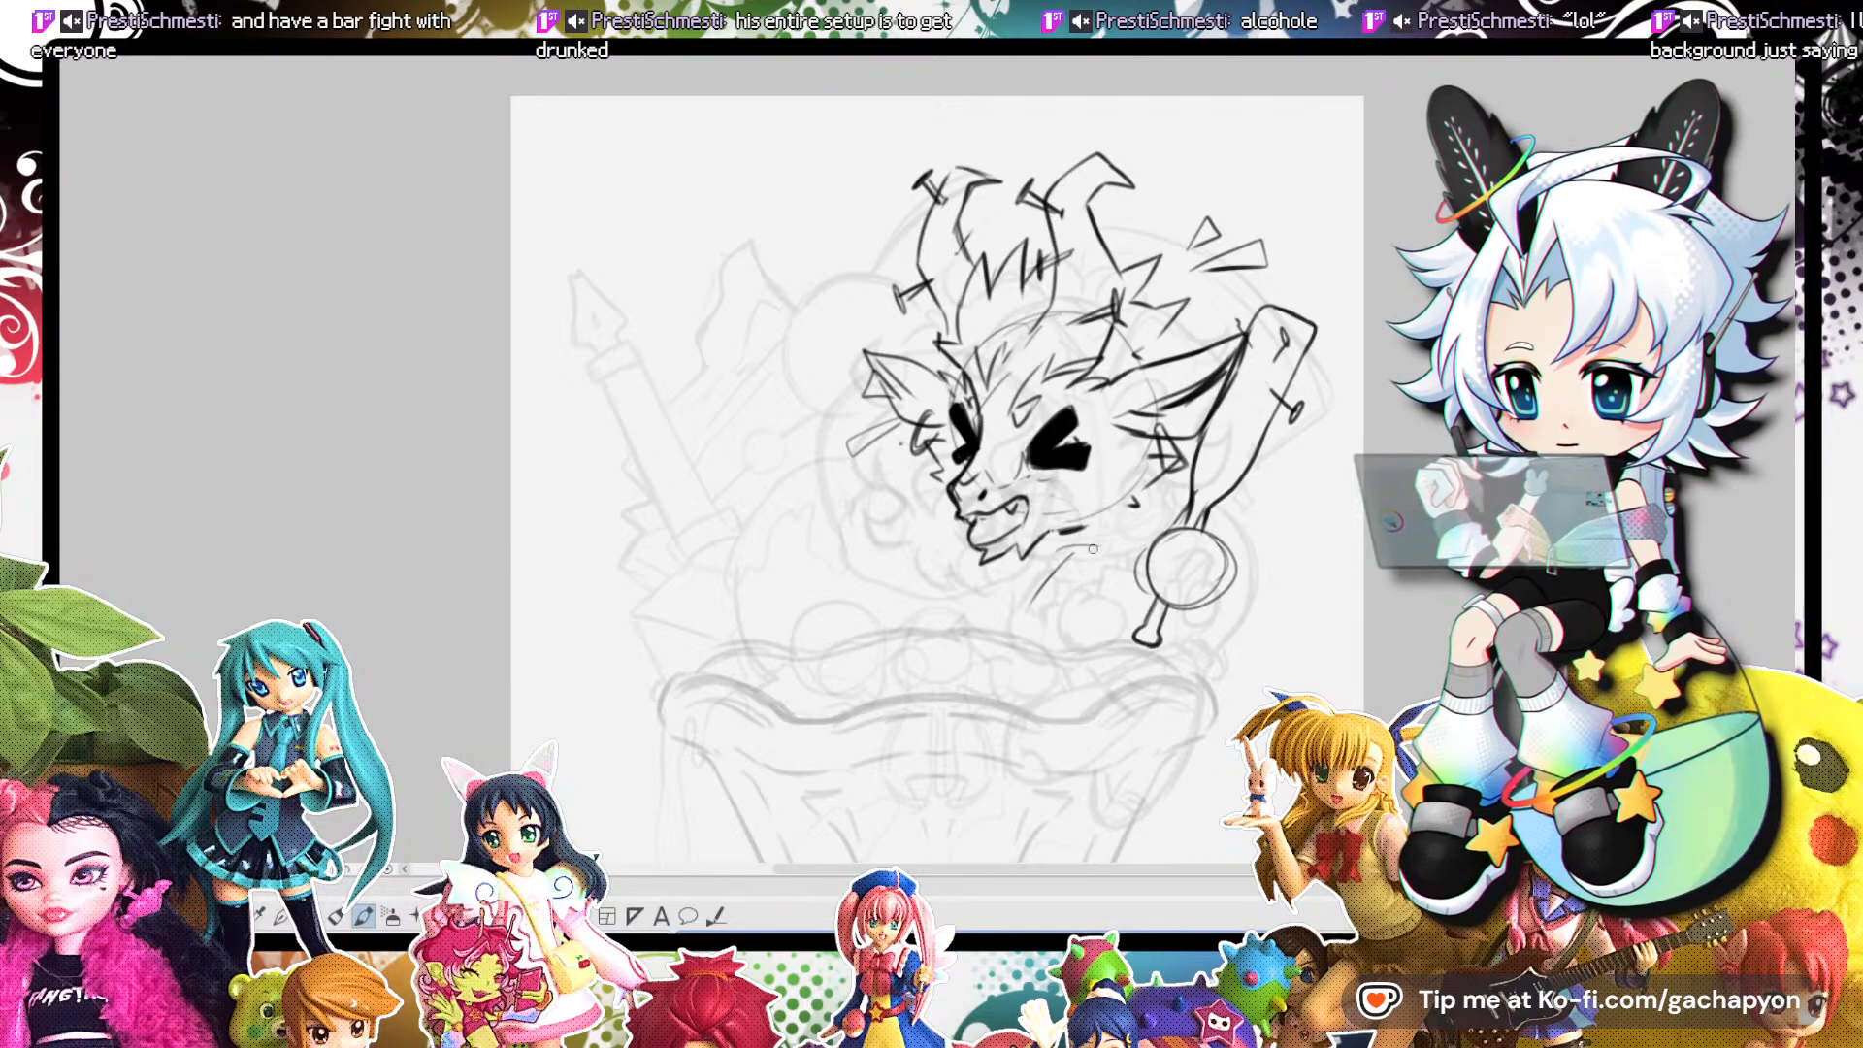
mouse_move(1041, 587)
left_mouse_down()
mouse_move(1083, 593)
mouse_move(1127, 560)
mouse_move(1024, 596)
mouse_move(1076, 600)
left_mouse_up()
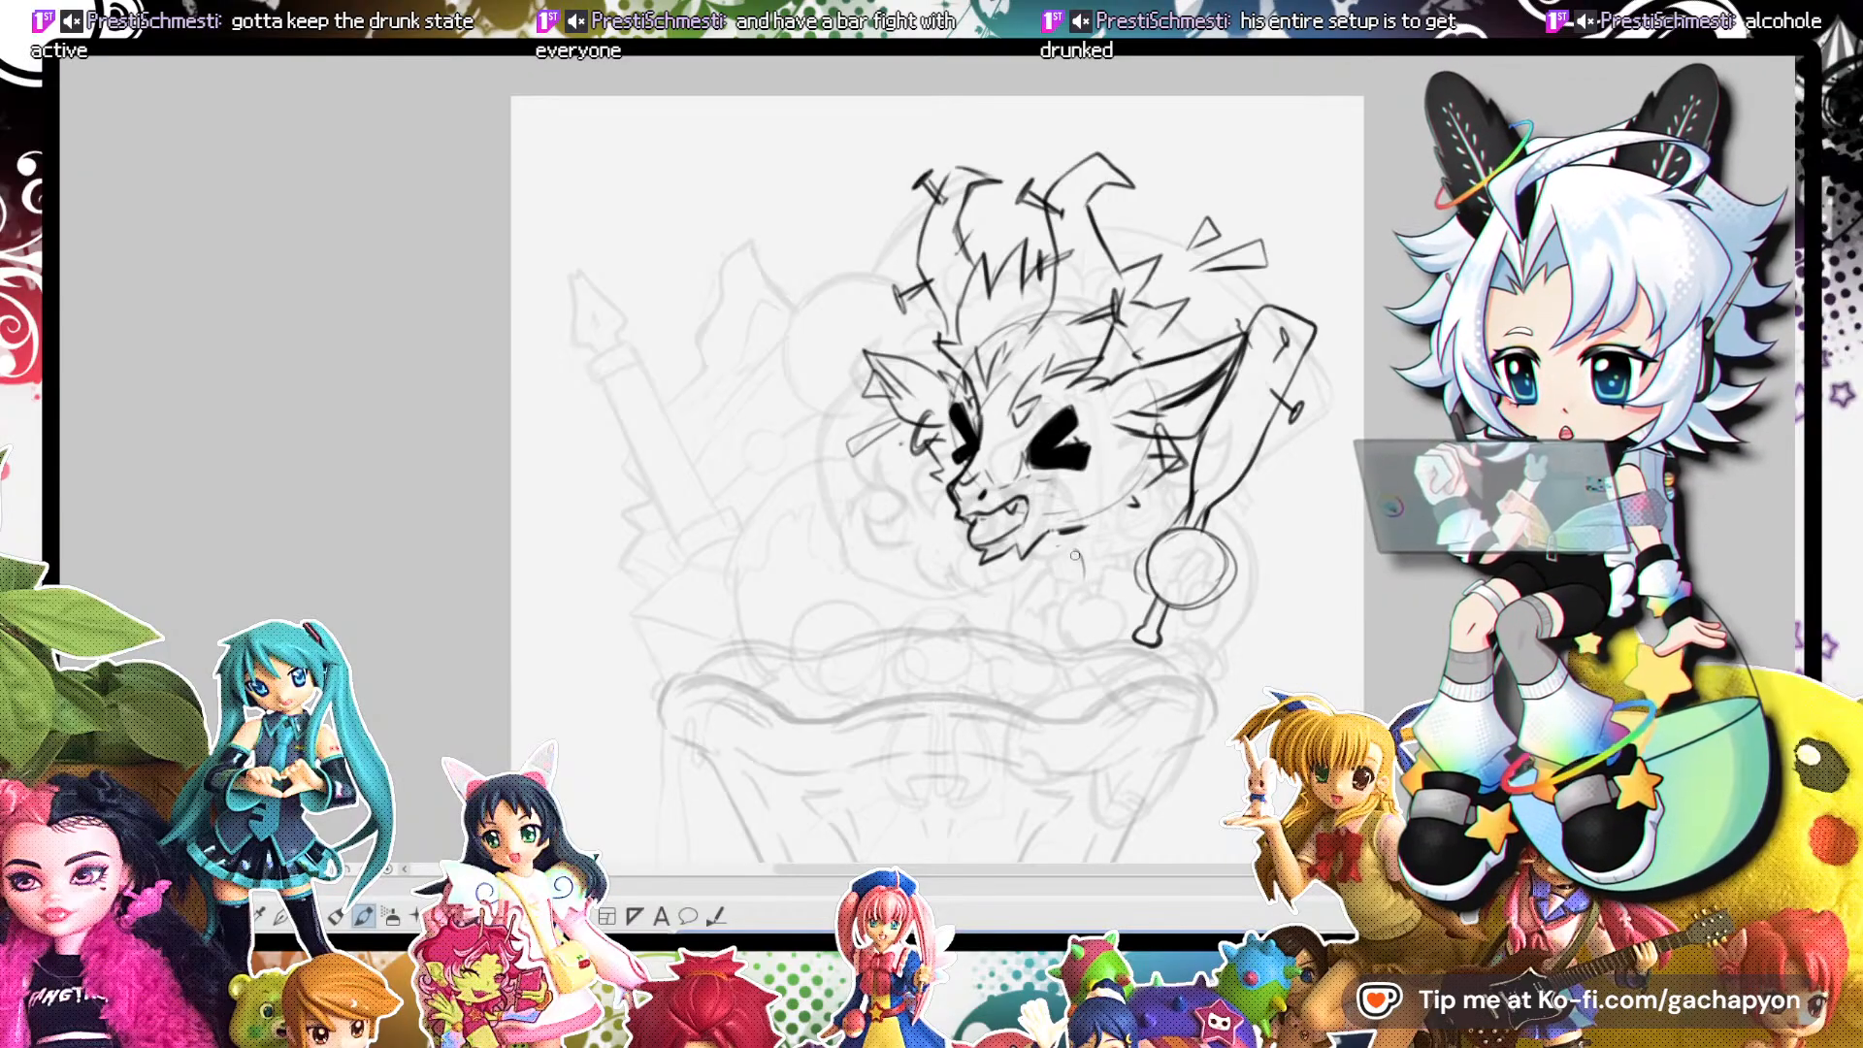
left_click_drag(1117, 238, 1128, 231)
left_click_drag(880, 260, 893, 281)
mouse_move(1059, 549)
left_mouse_down()
mouse_move(1080, 545)
mouse_move(1068, 570)
left_mouse_up()
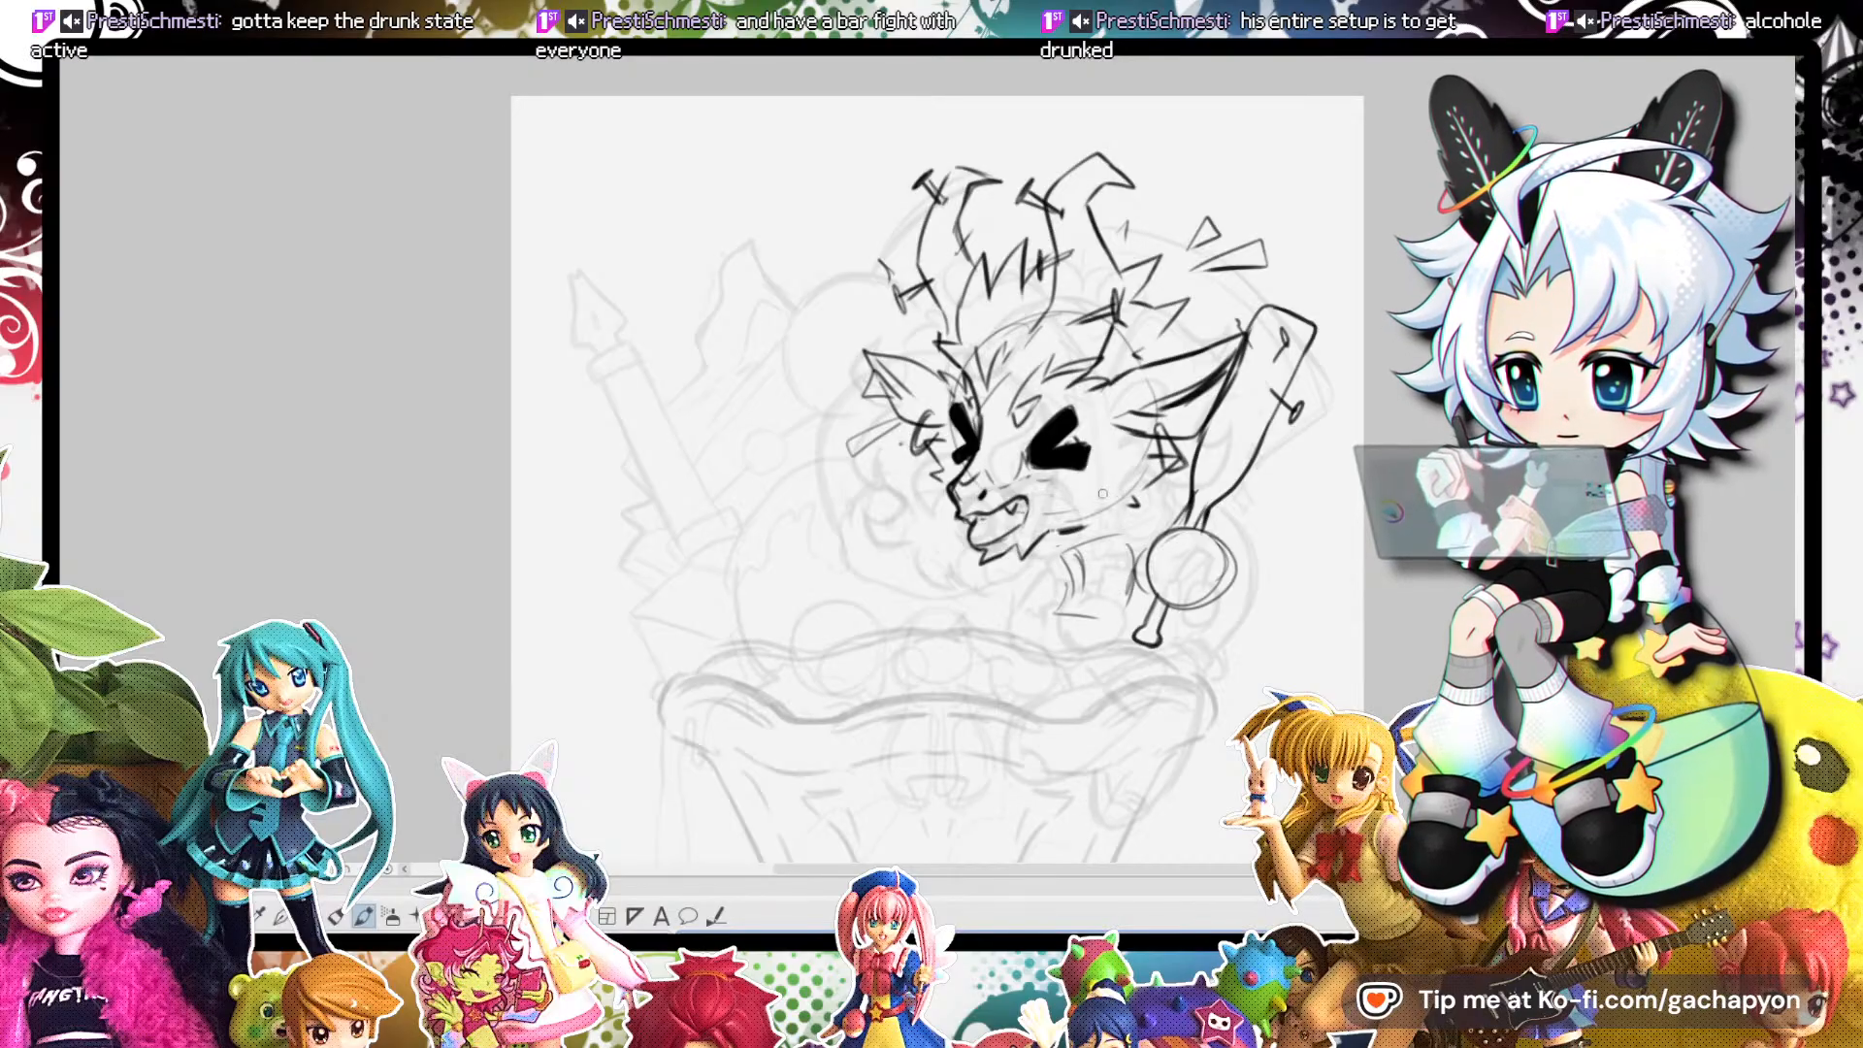
mouse_move(909, 504)
left_mouse_down()
mouse_move(888, 558)
mouse_move(946, 506)
left_mouse_up()
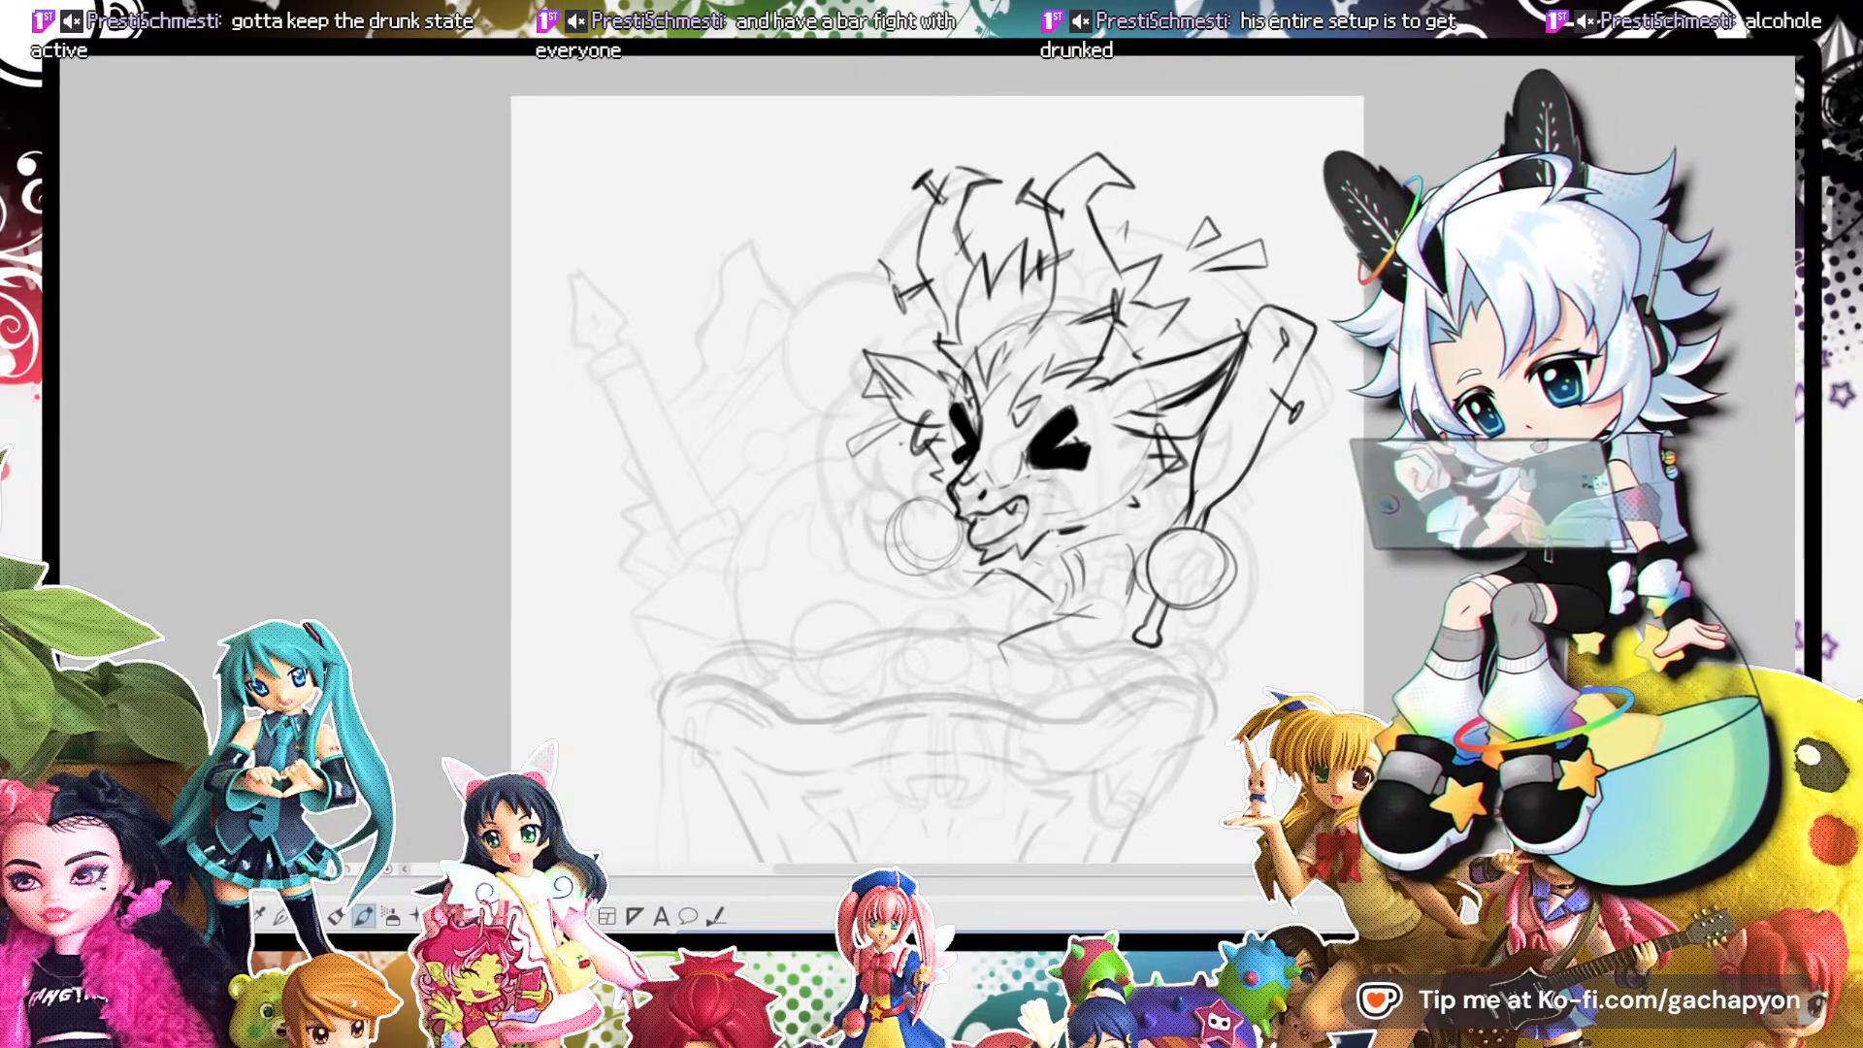
Erase the loose shoulder strokes and redraw the chest below the chin as a crossed panel with a narrow band beneath.
scroll(953, 394, "down", 4)
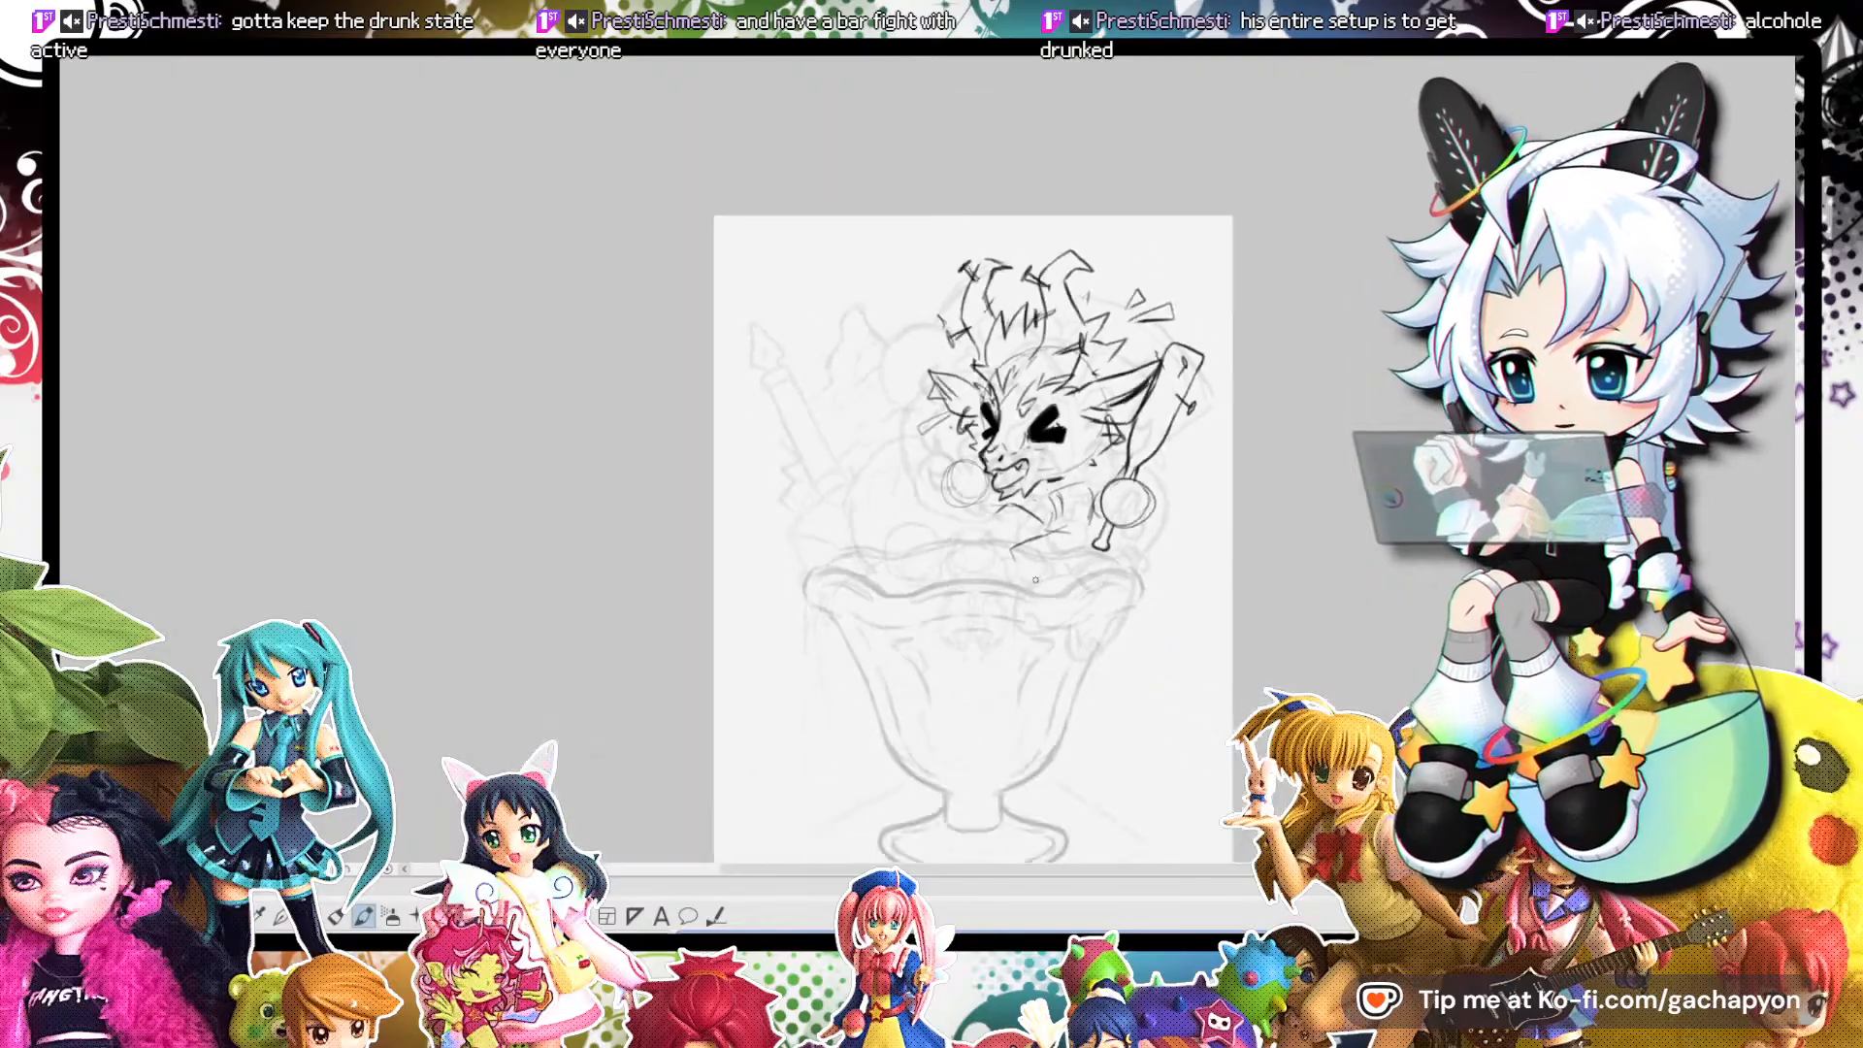
scroll(959, 475, "up", 5)
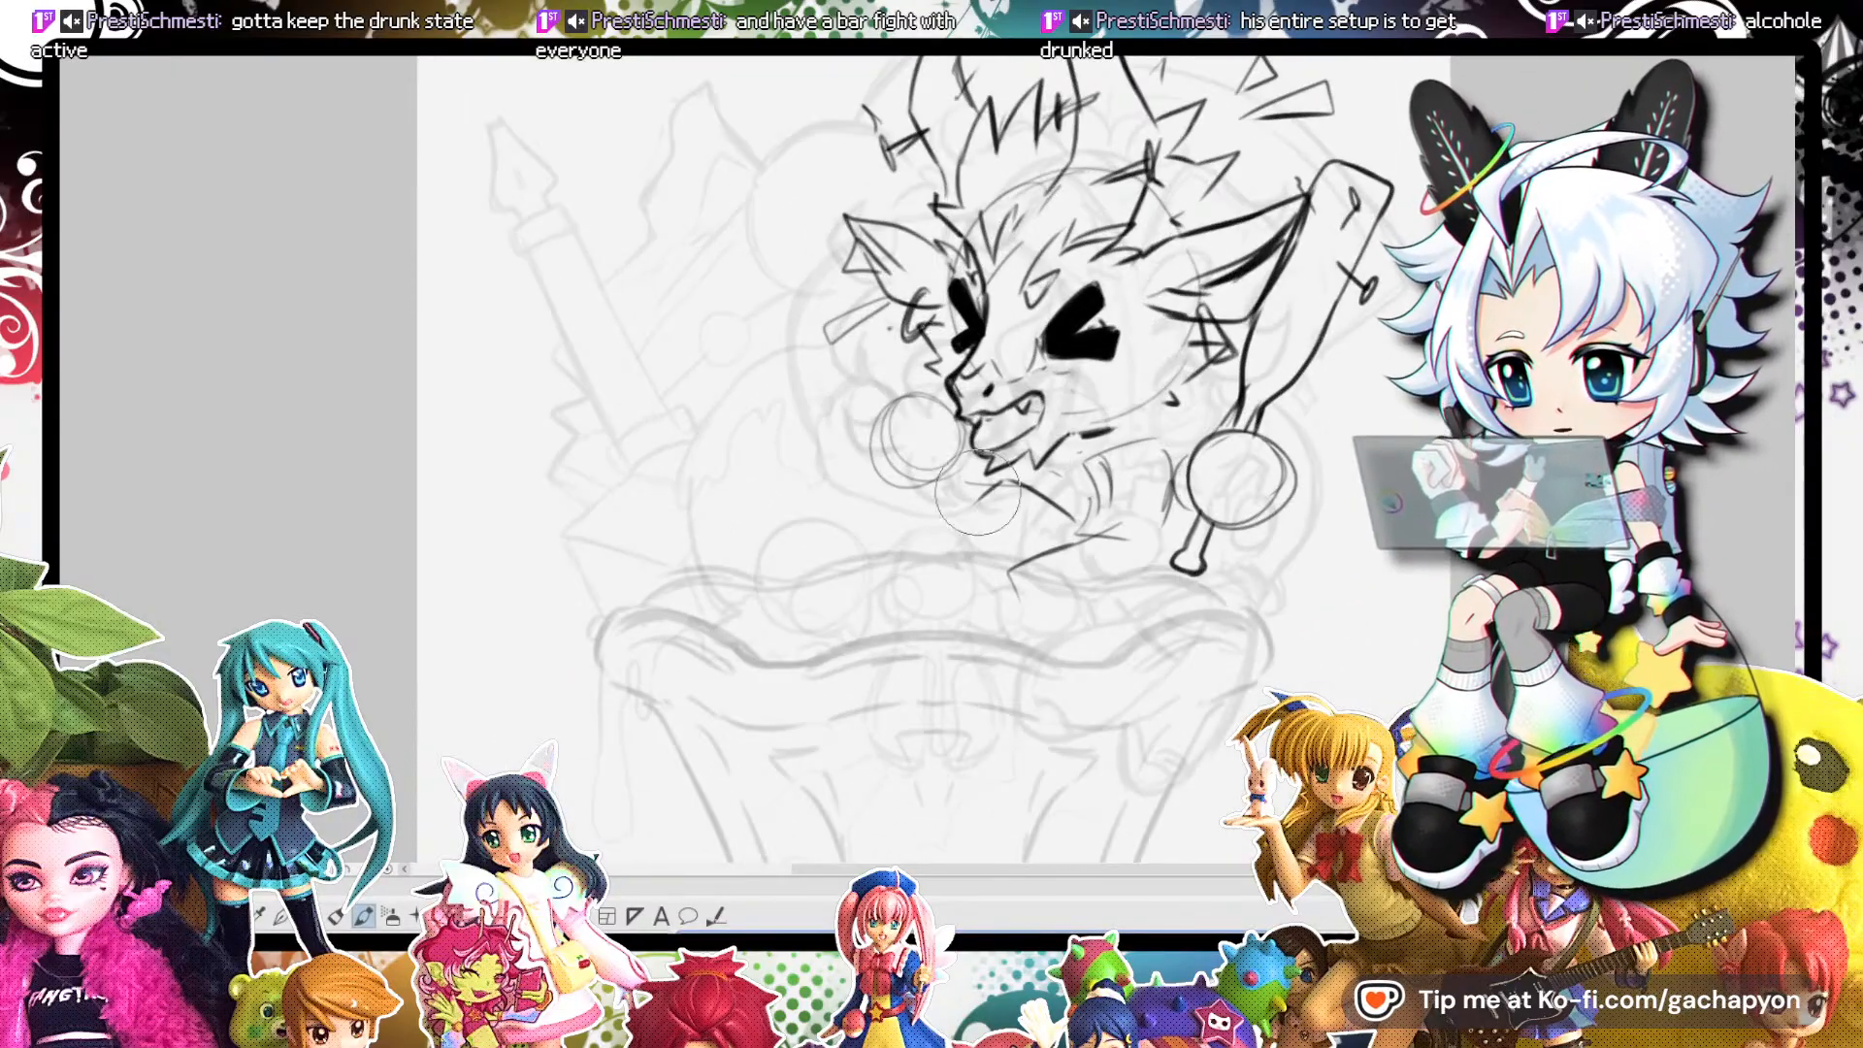
key("e")
mouse_move(1024, 590)
left_mouse_down()
mouse_move(1035, 630)
mouse_move(1006, 621)
left_mouse_up()
key("b")
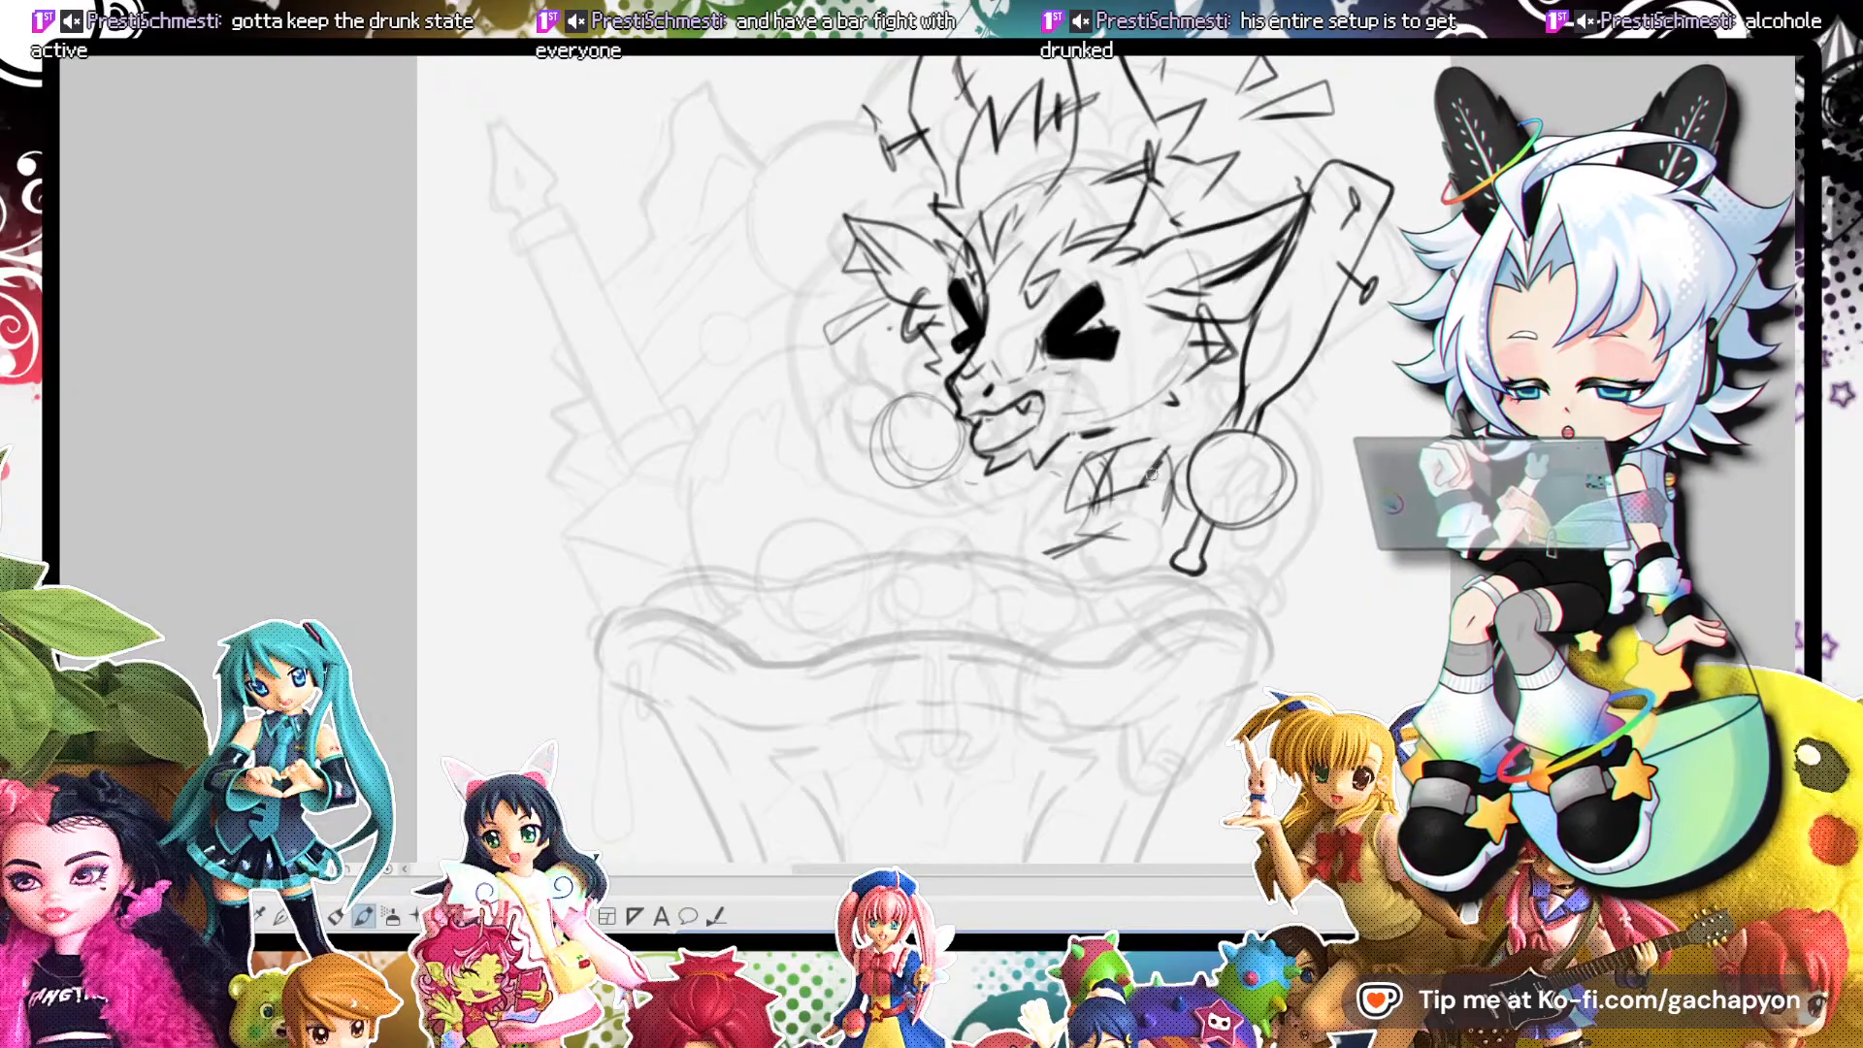
mouse_move(1060, 543)
left_mouse_down()
mouse_move(1120, 527)
mouse_move(1099, 572)
mouse_move(1117, 567)
mouse_move(1054, 527)
left_mouse_up()
key("e")
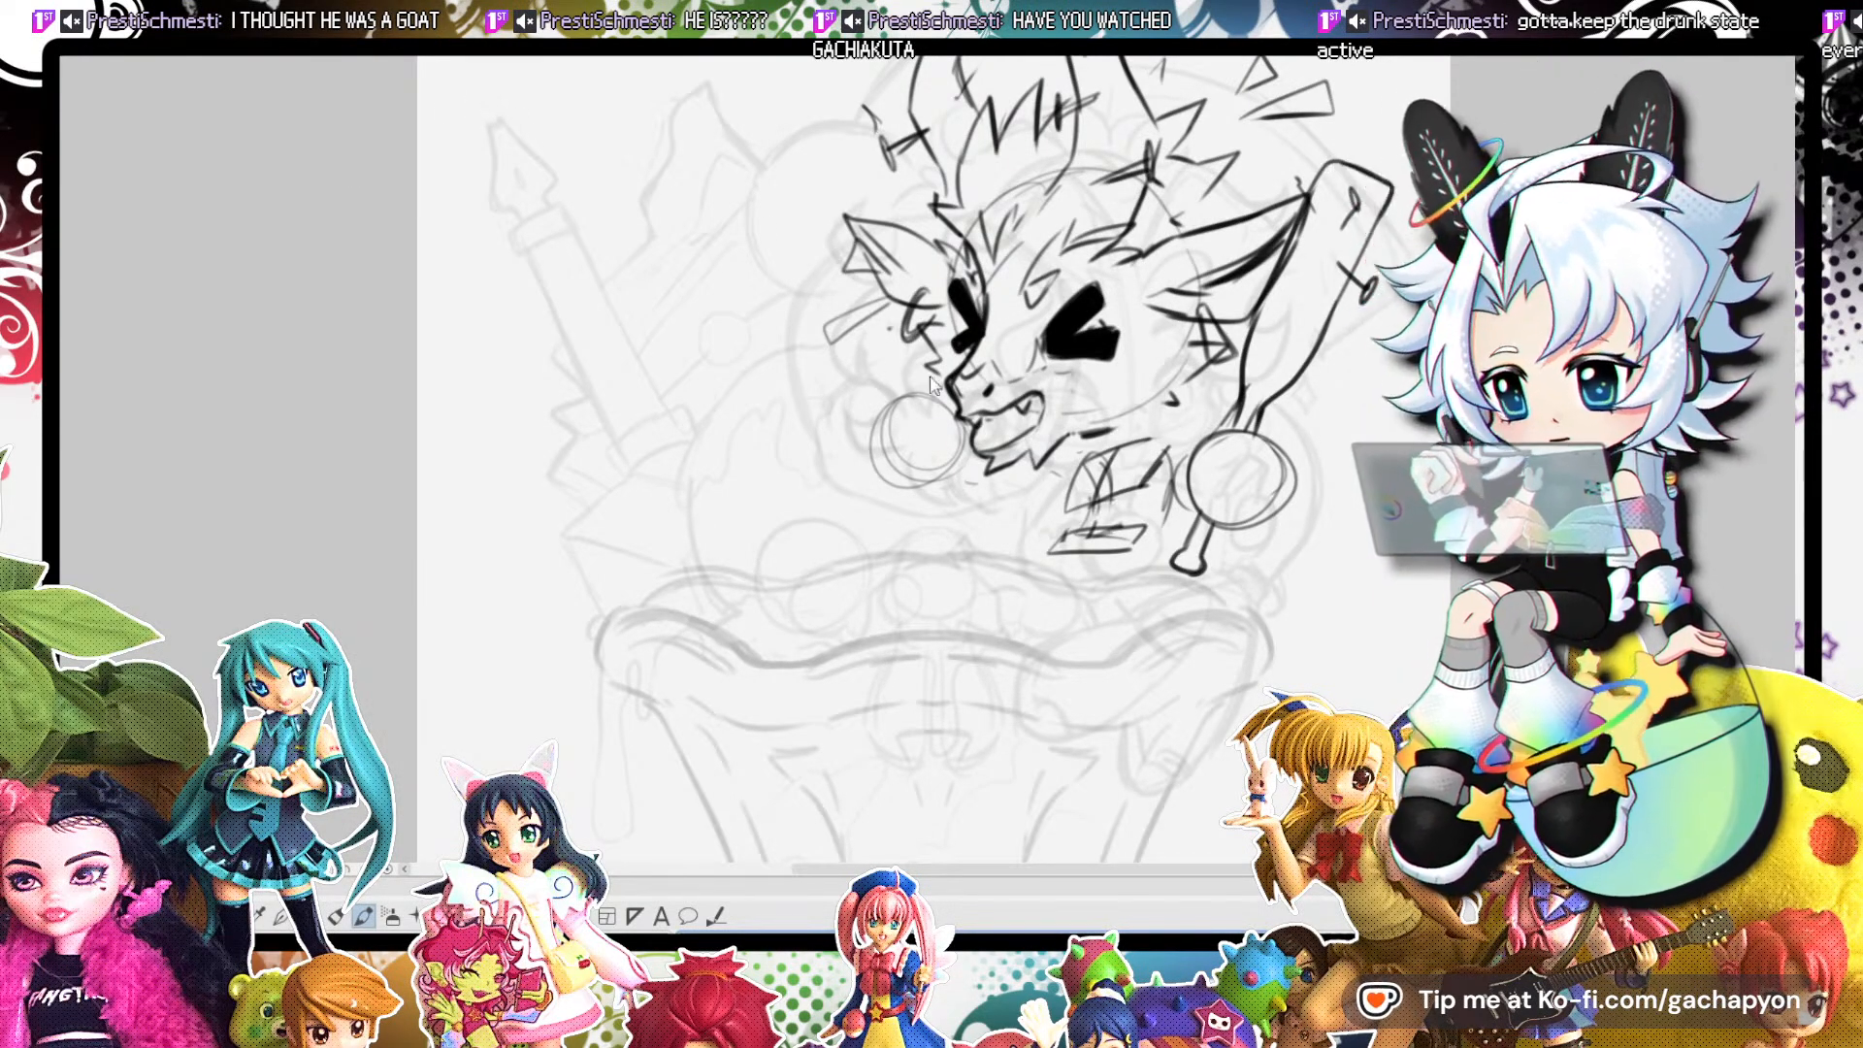
Examine the gloved hand, forearm and jacket on the Billy character reference sheet.
left_click(505, 47)
scroll(815, 467, "up", 5)
scroll(783, 459, "up", 8)
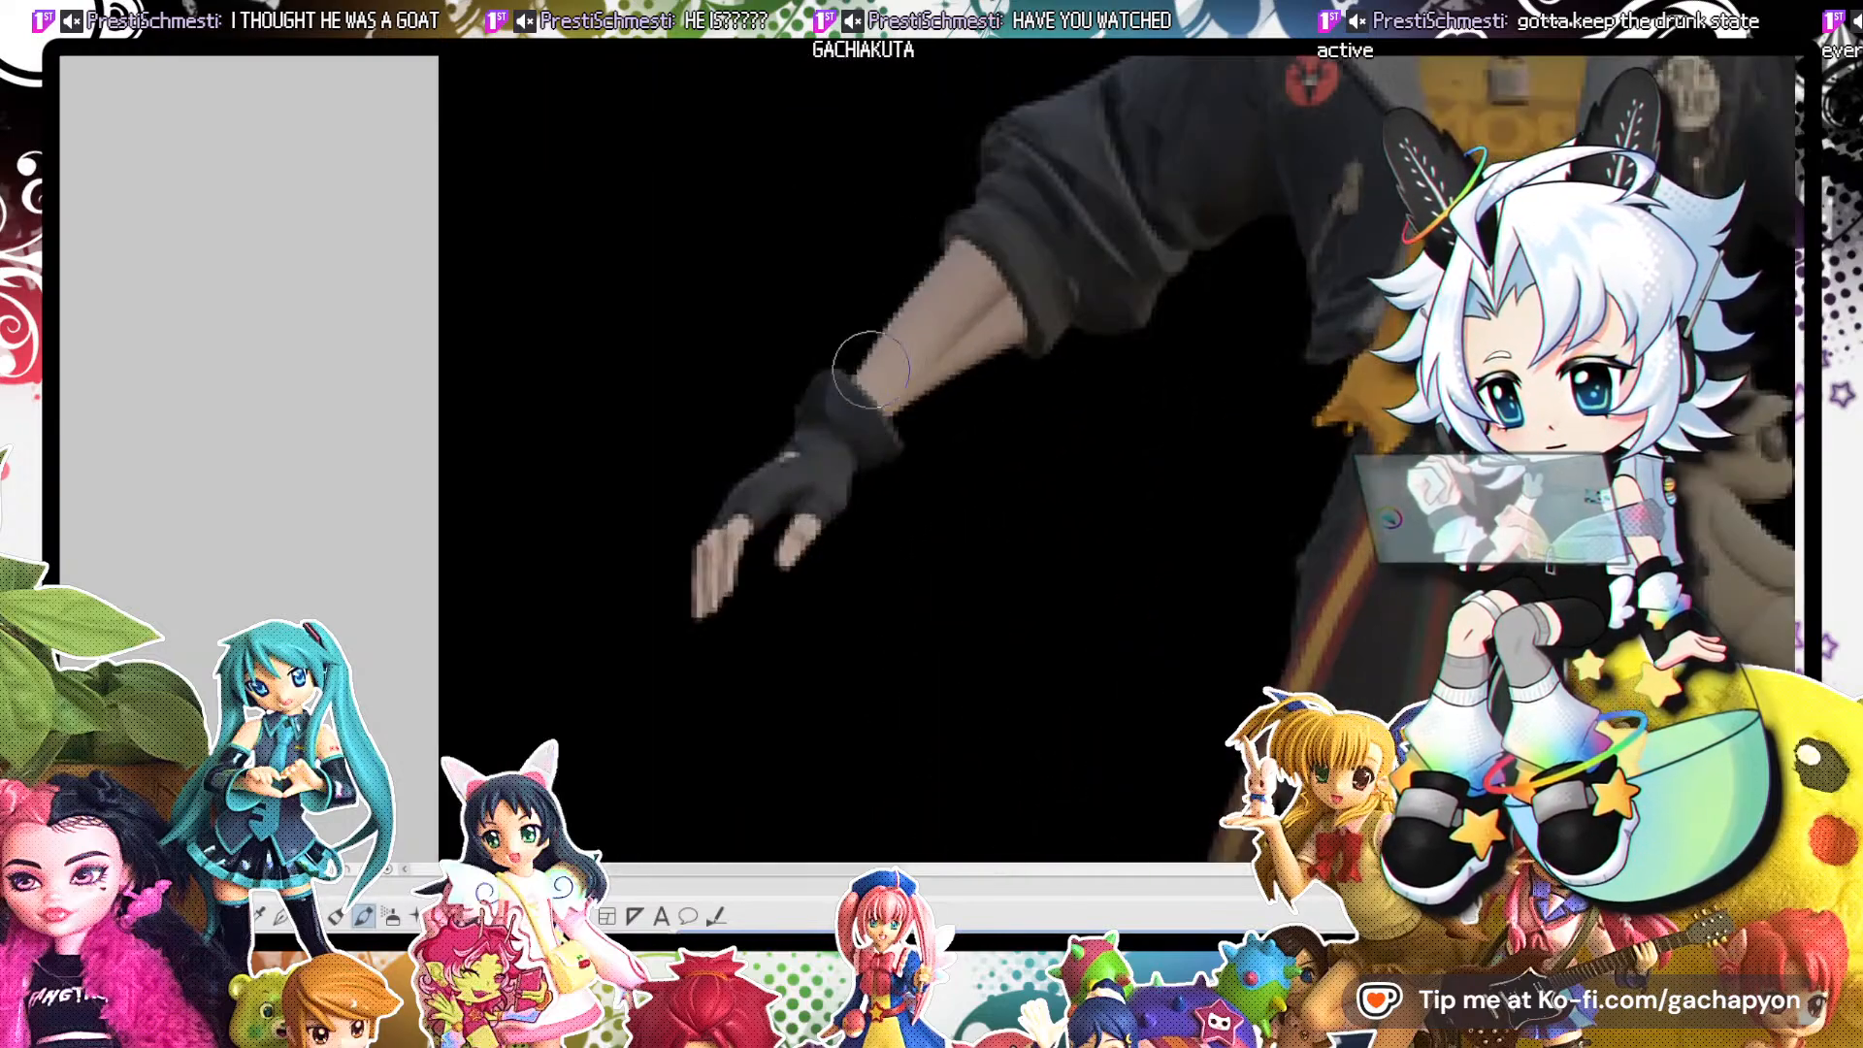
scroll(994, 372, "down", 10)
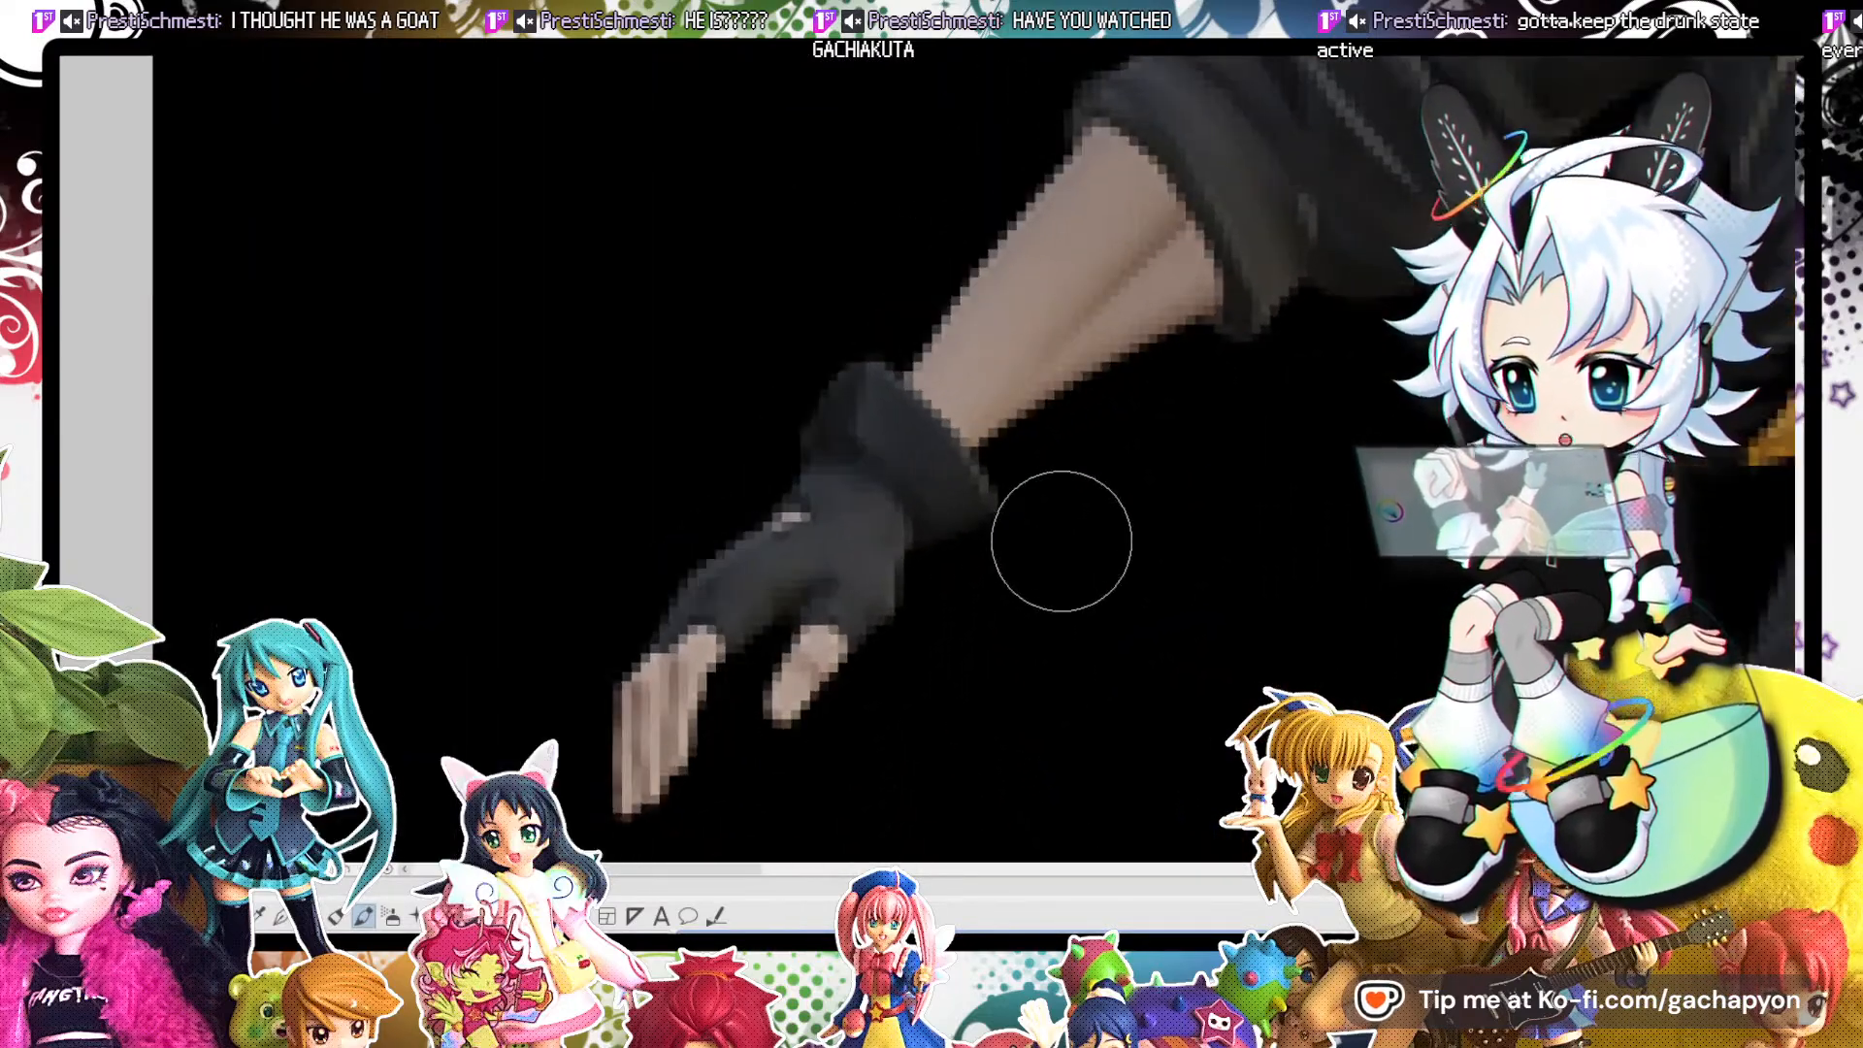
scroll(1133, 621, "up", 4)
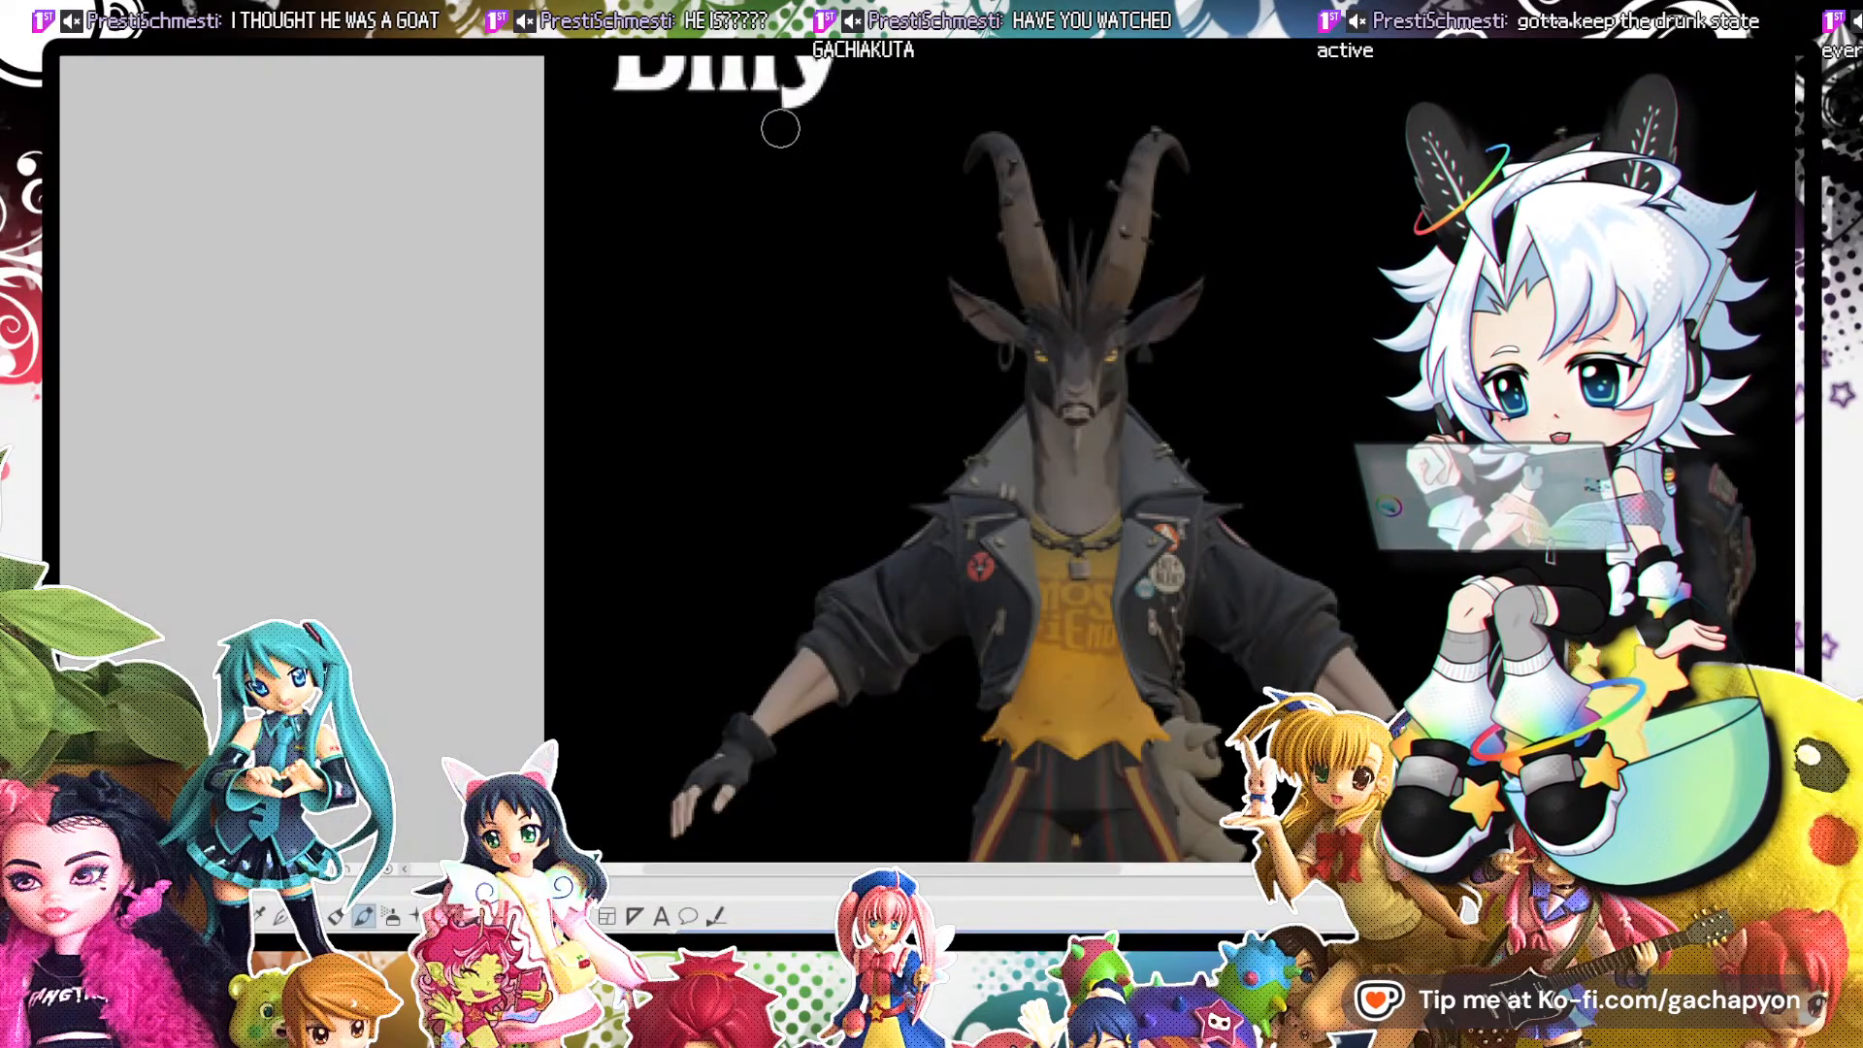
scroll(770, 138, "down", 5)
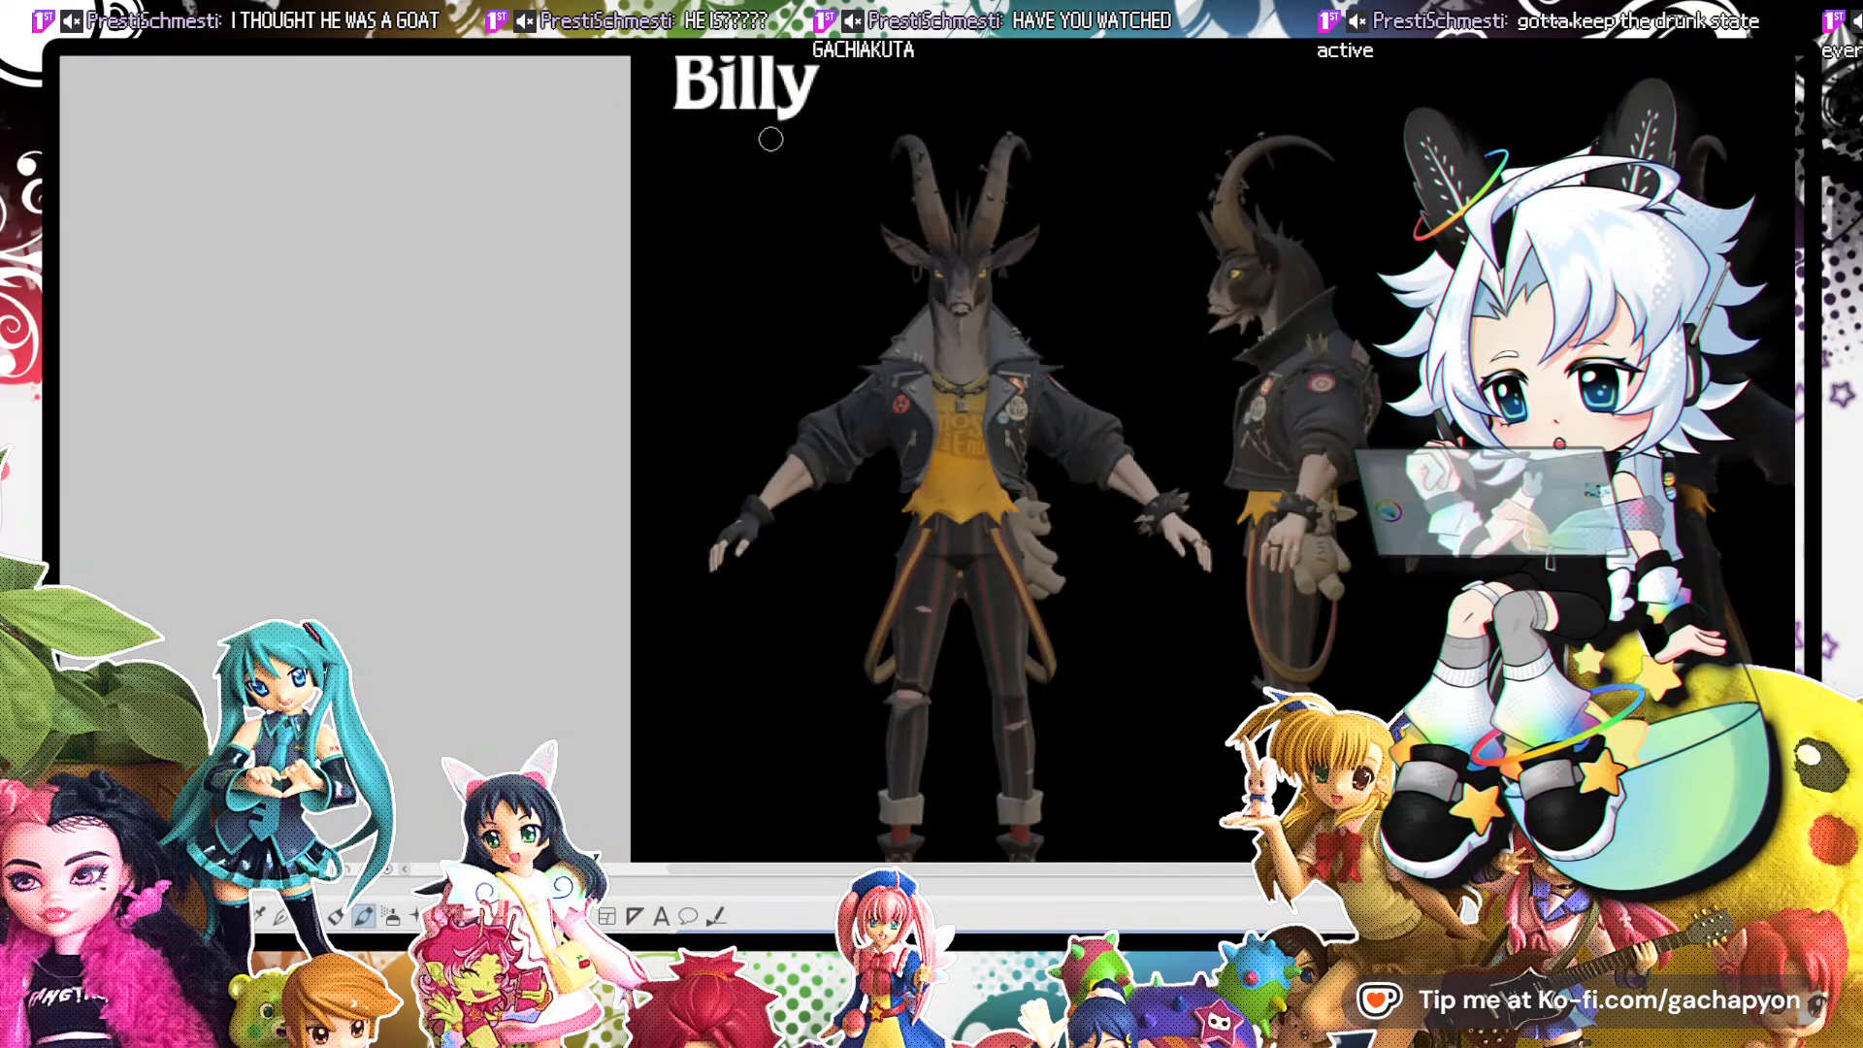
scroll(1354, 387, "up", 2)
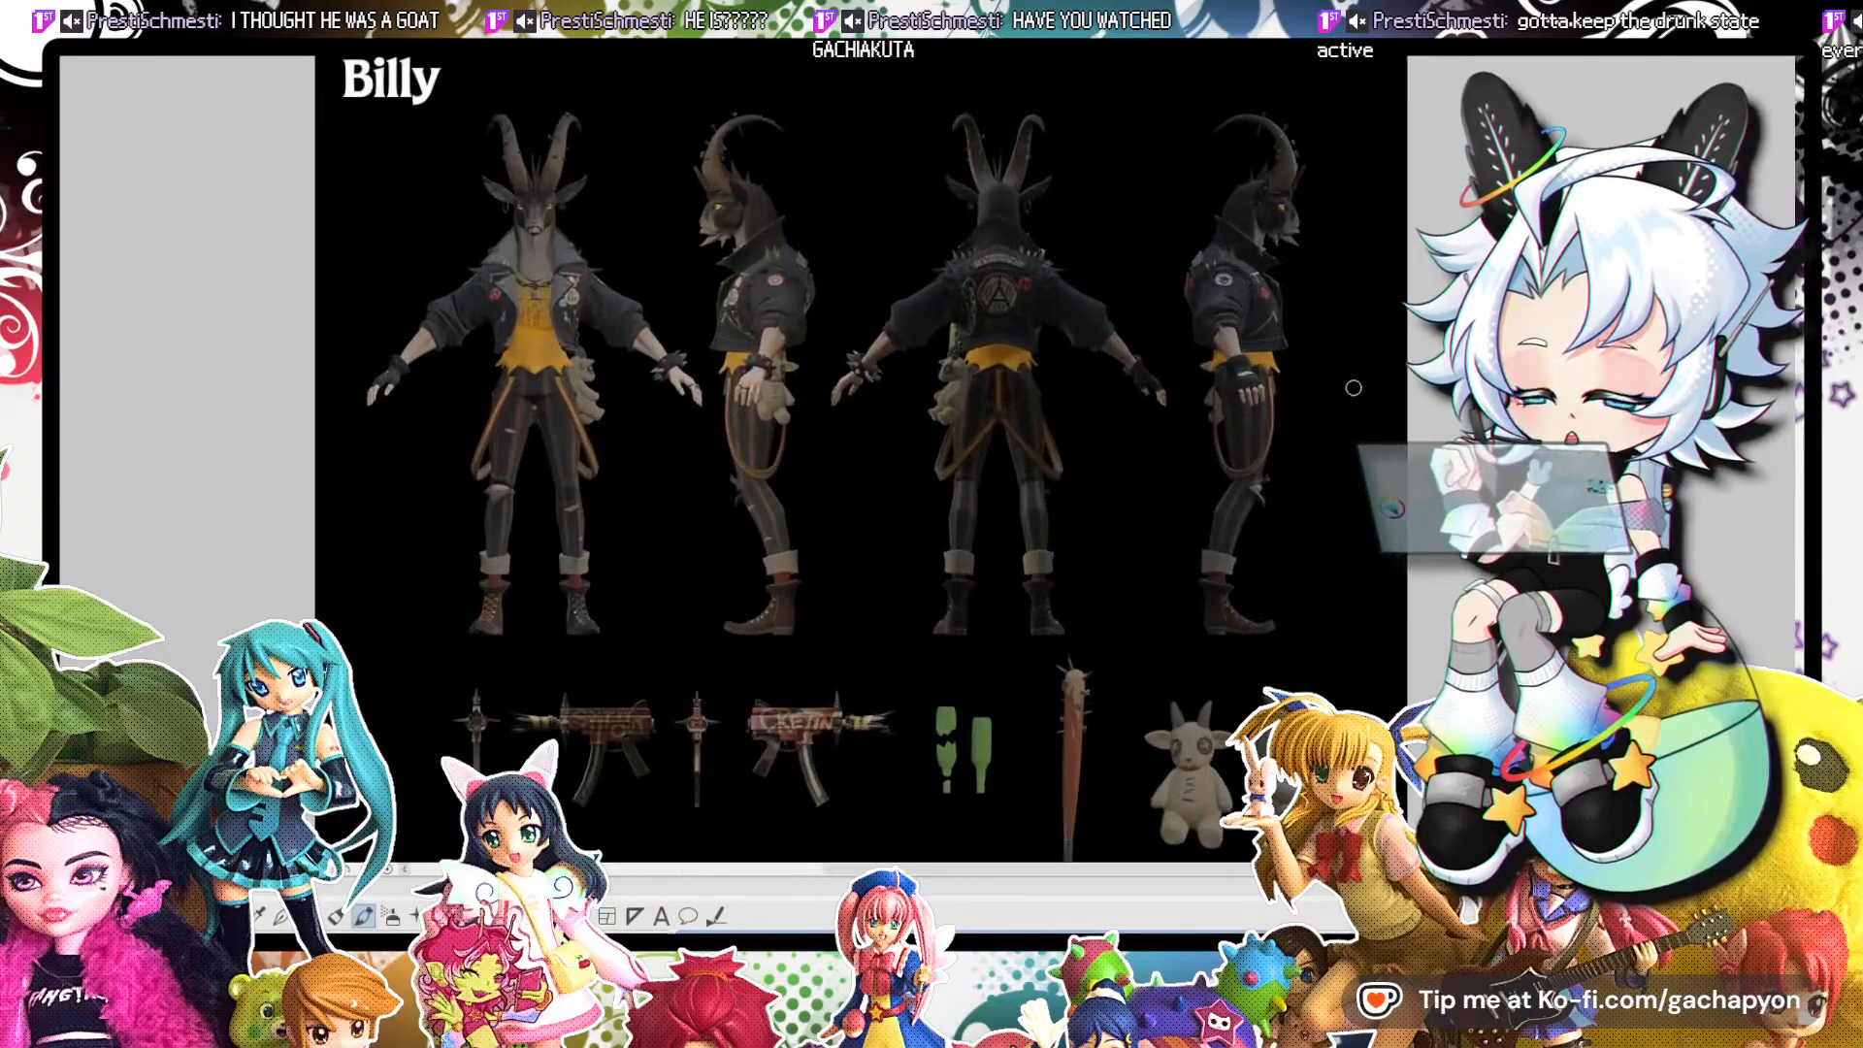
scroll(1353, 388, "down", 2)
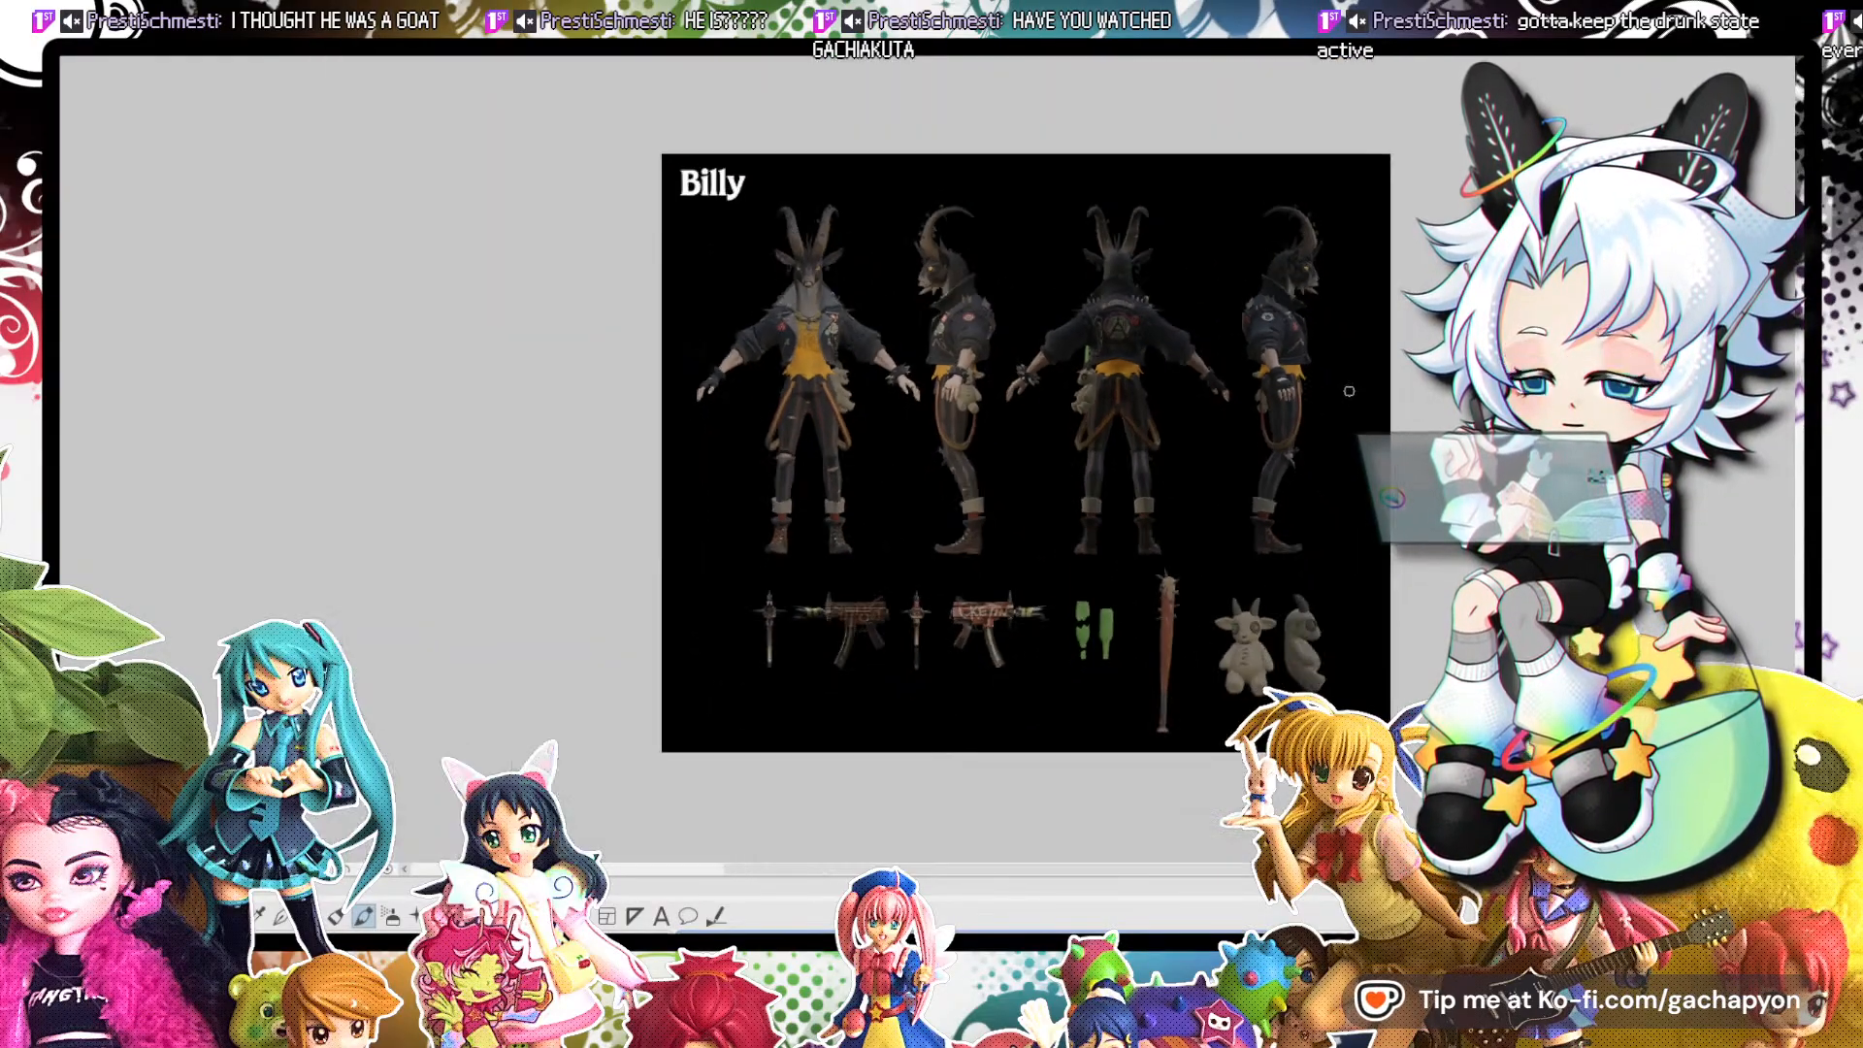
Examine the nailed bat, the goat plush and the outfit's front, side and back views on the Billy reference sheet.
scroll(1316, 648, "up", 6)
scroll(1317, 648, "up", 1)
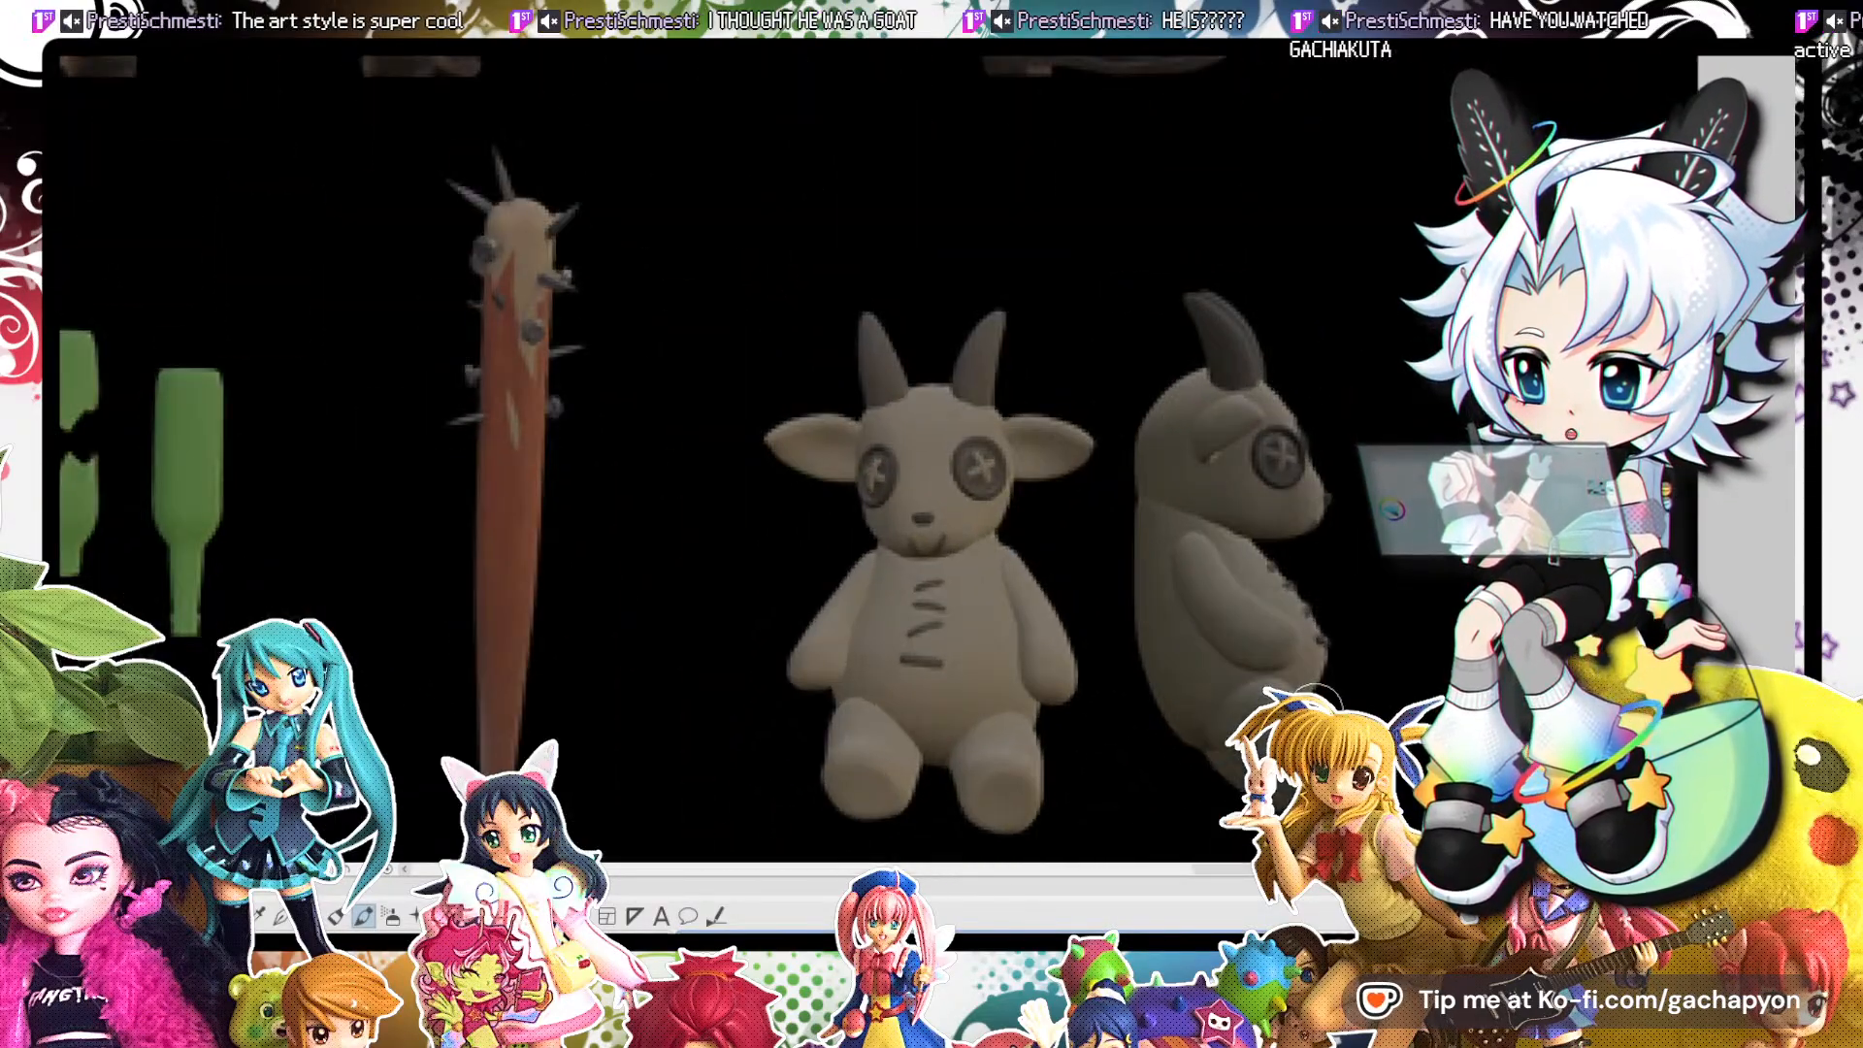
scroll(1317, 697, "down", 6)
scroll(798, 346, "up", 4)
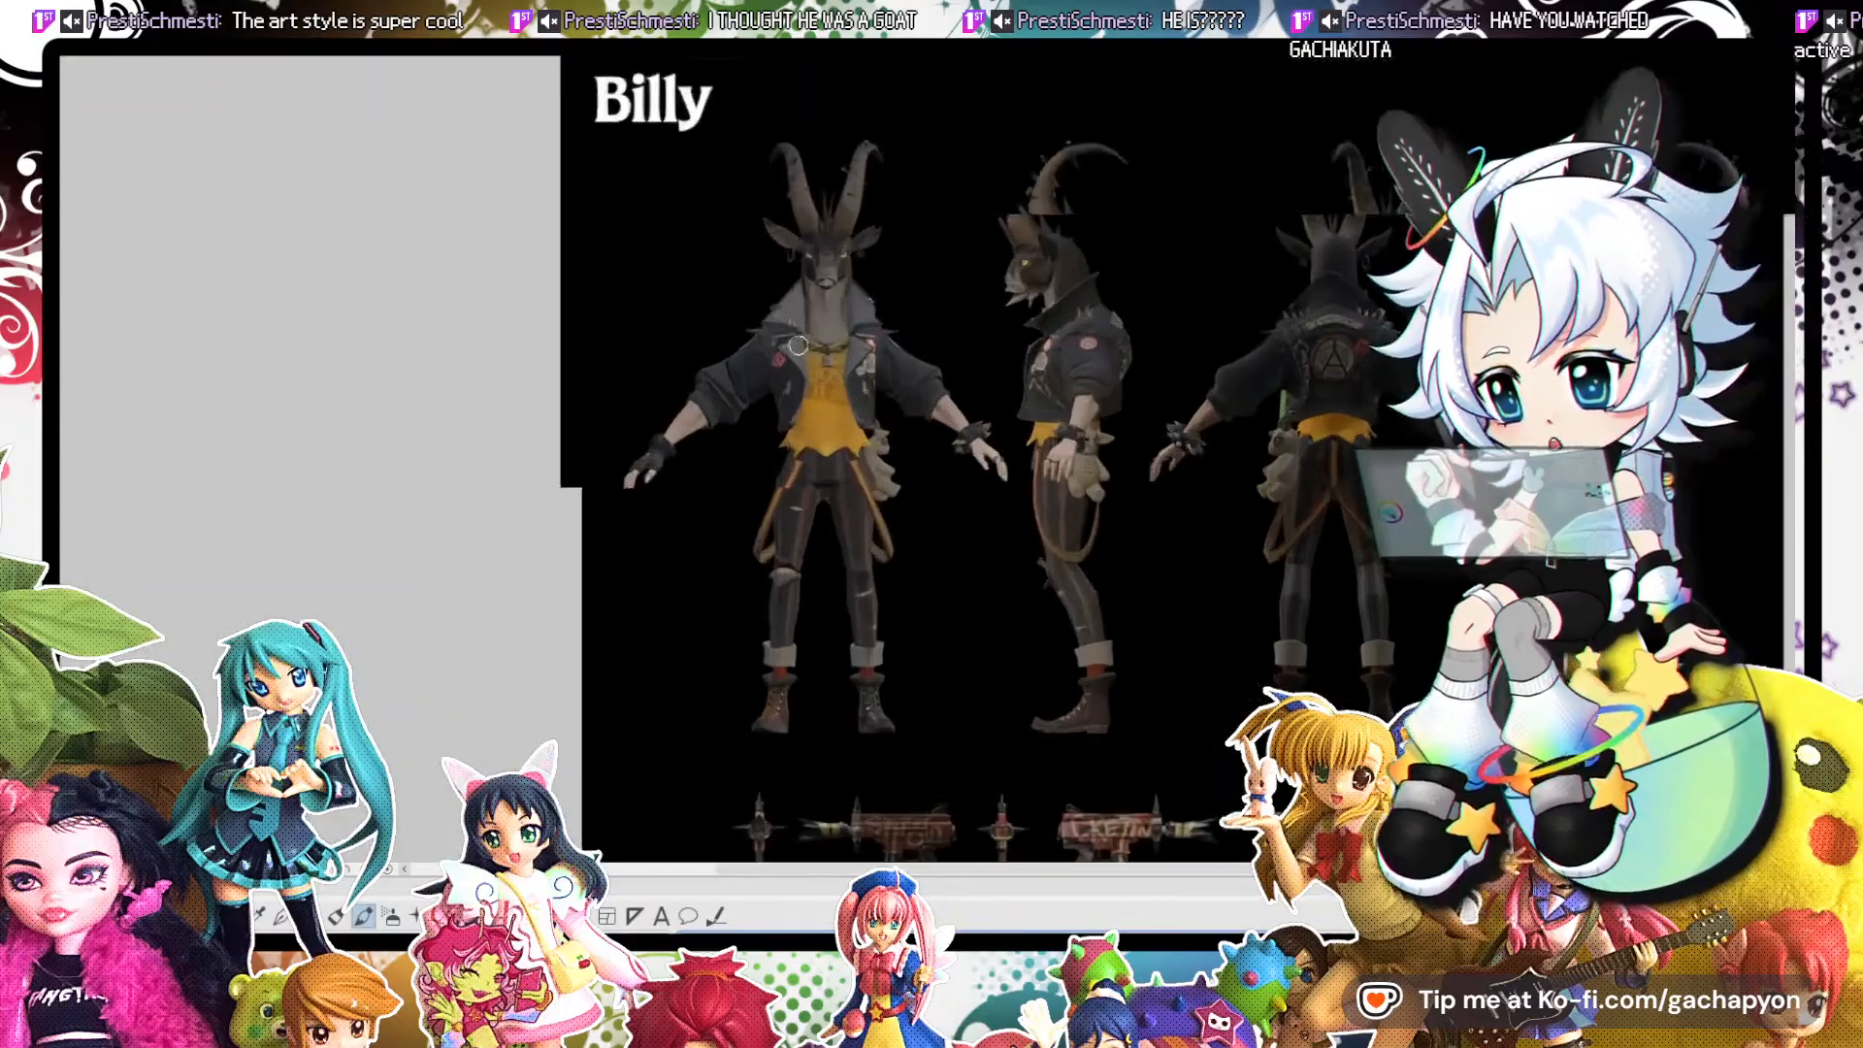
scroll(798, 346, "up", 1)
scroll(883, 444, "down", 3)
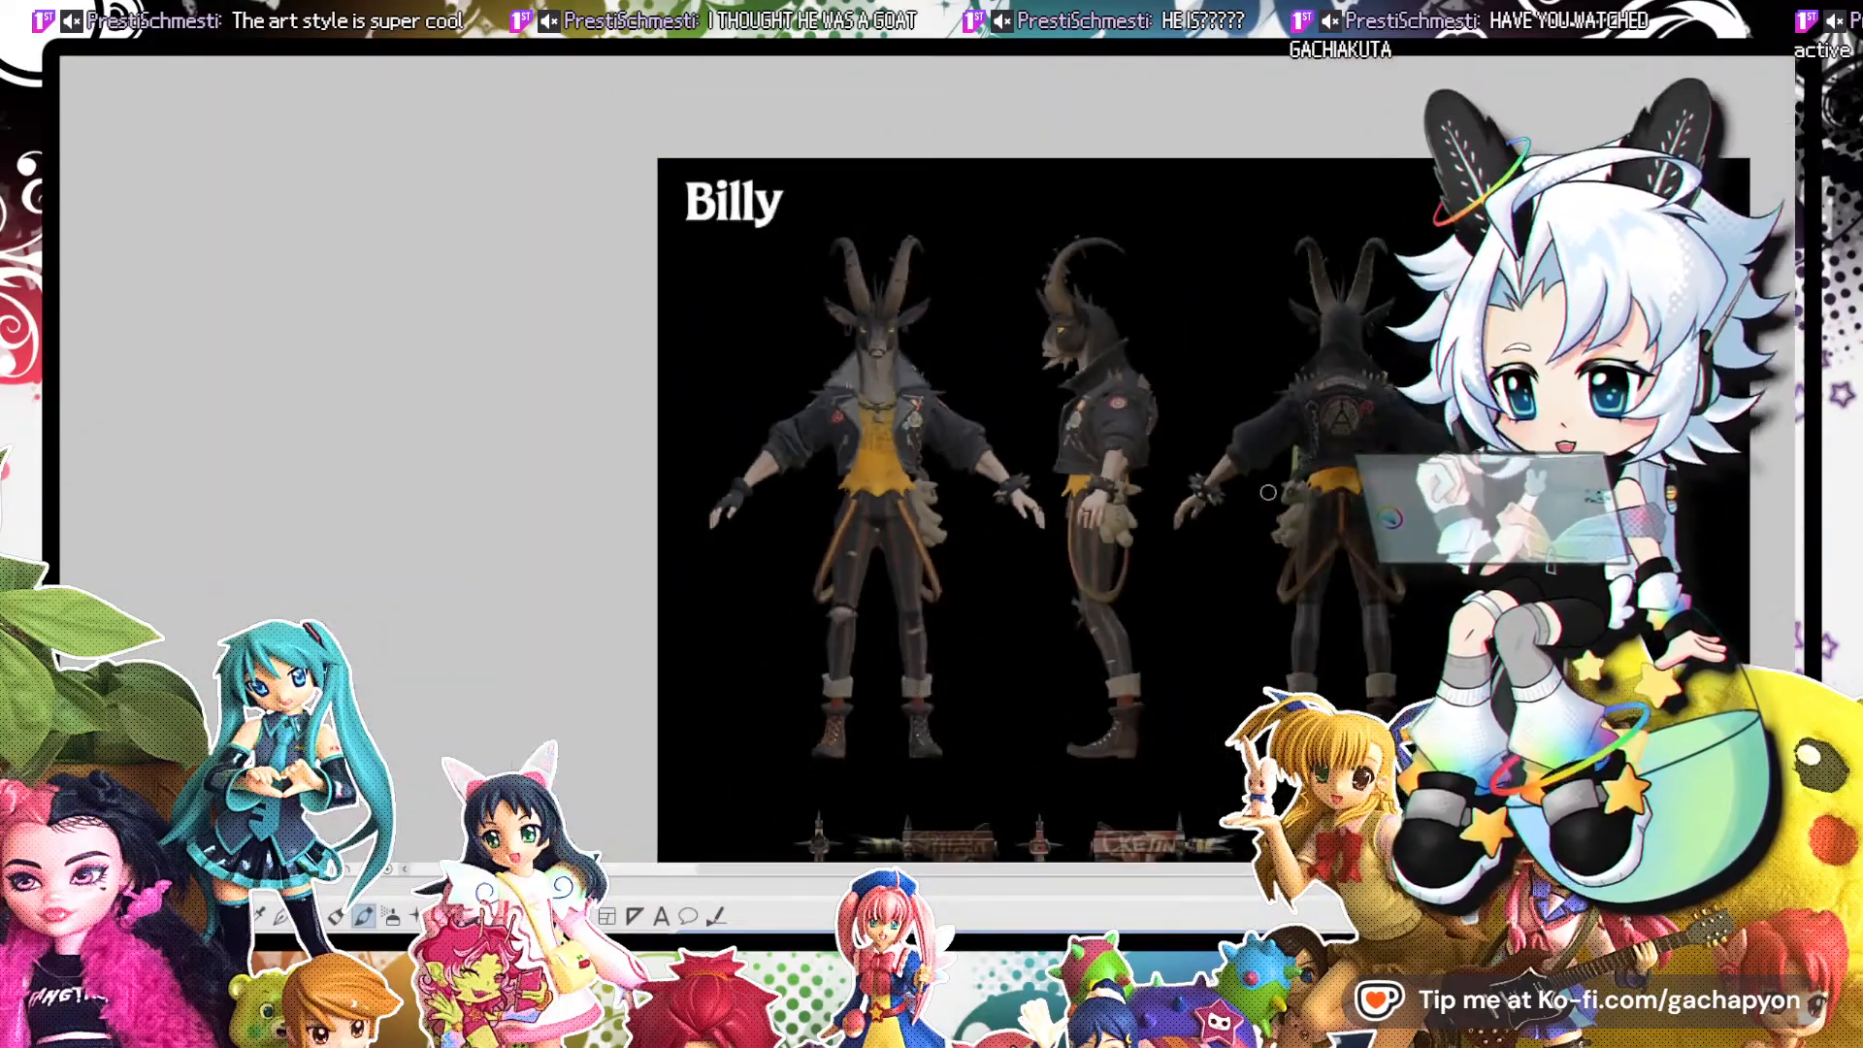
scroll(1266, 491, "up", 2)
scroll(805, 417, "down", 2)
scroll(1359, 554, "up", 1)
scroll(1043, 498, "down", 1)
scroll(1161, 436, "up", 1)
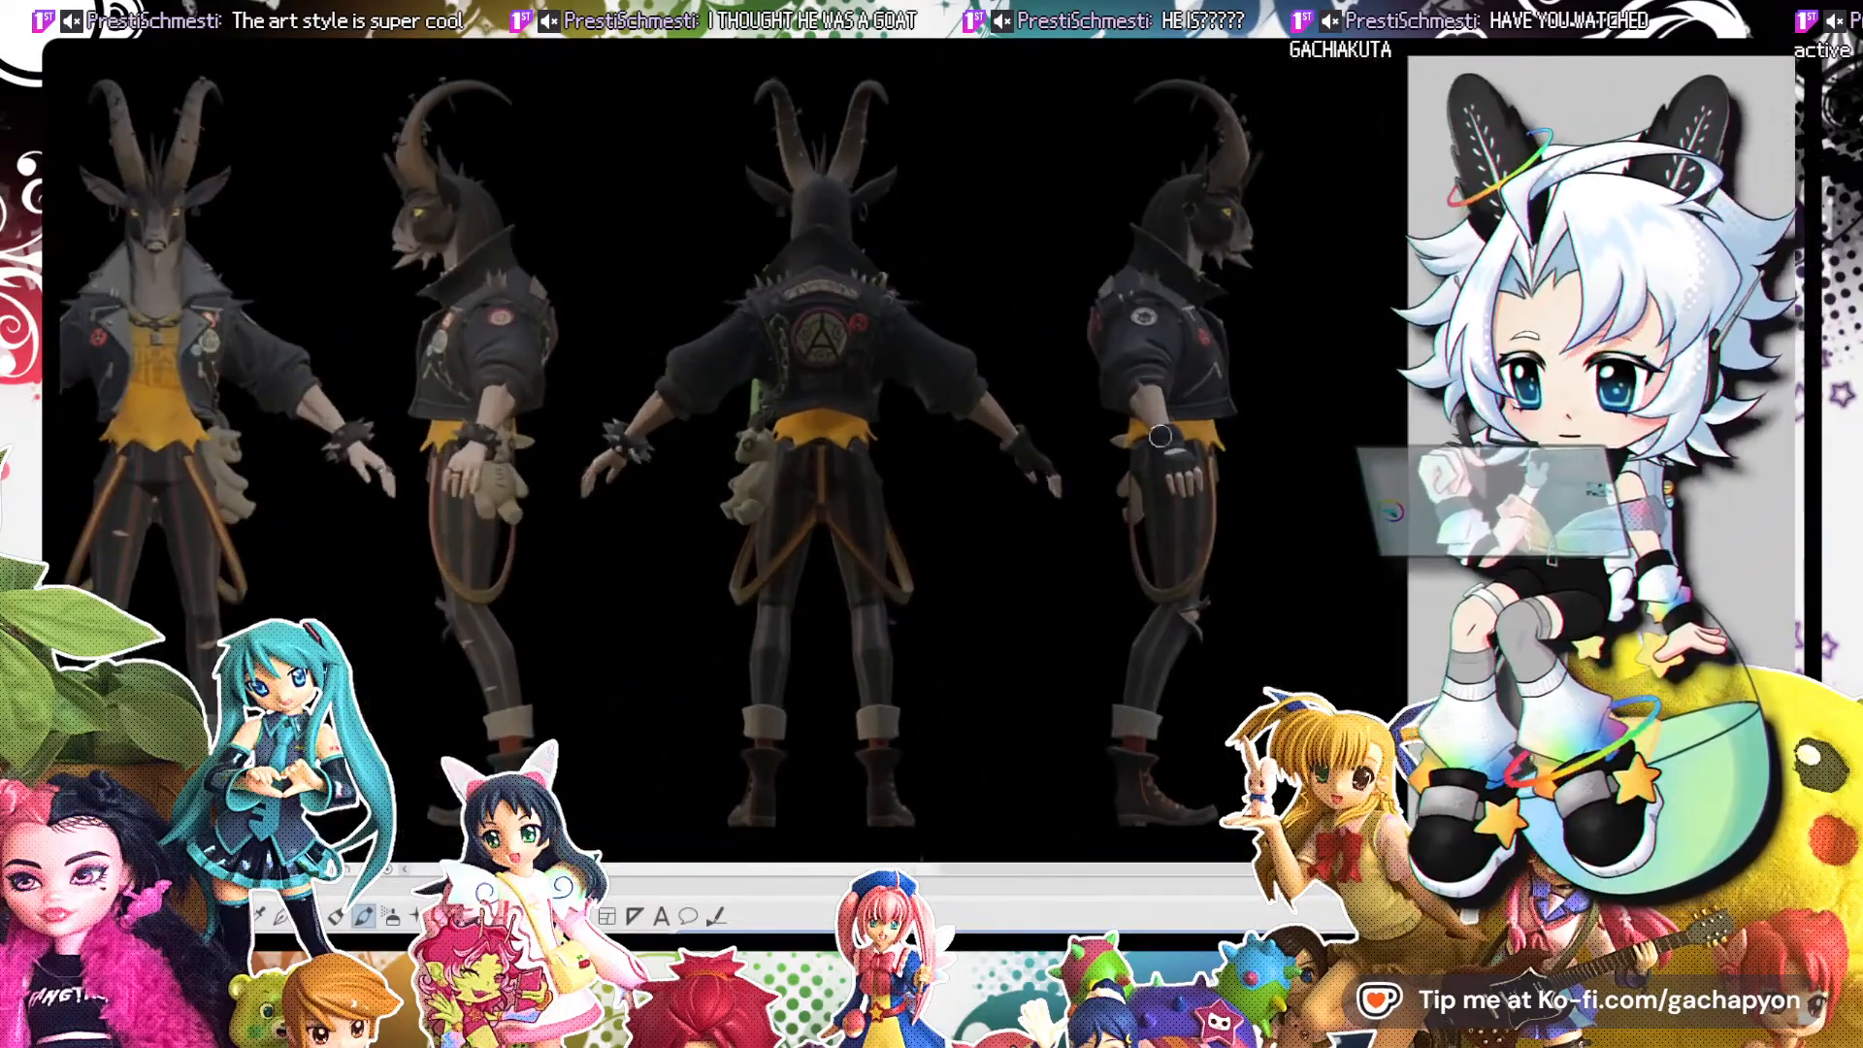
scroll(1160, 437, "down", 3)
scroll(835, 485, "up", 2)
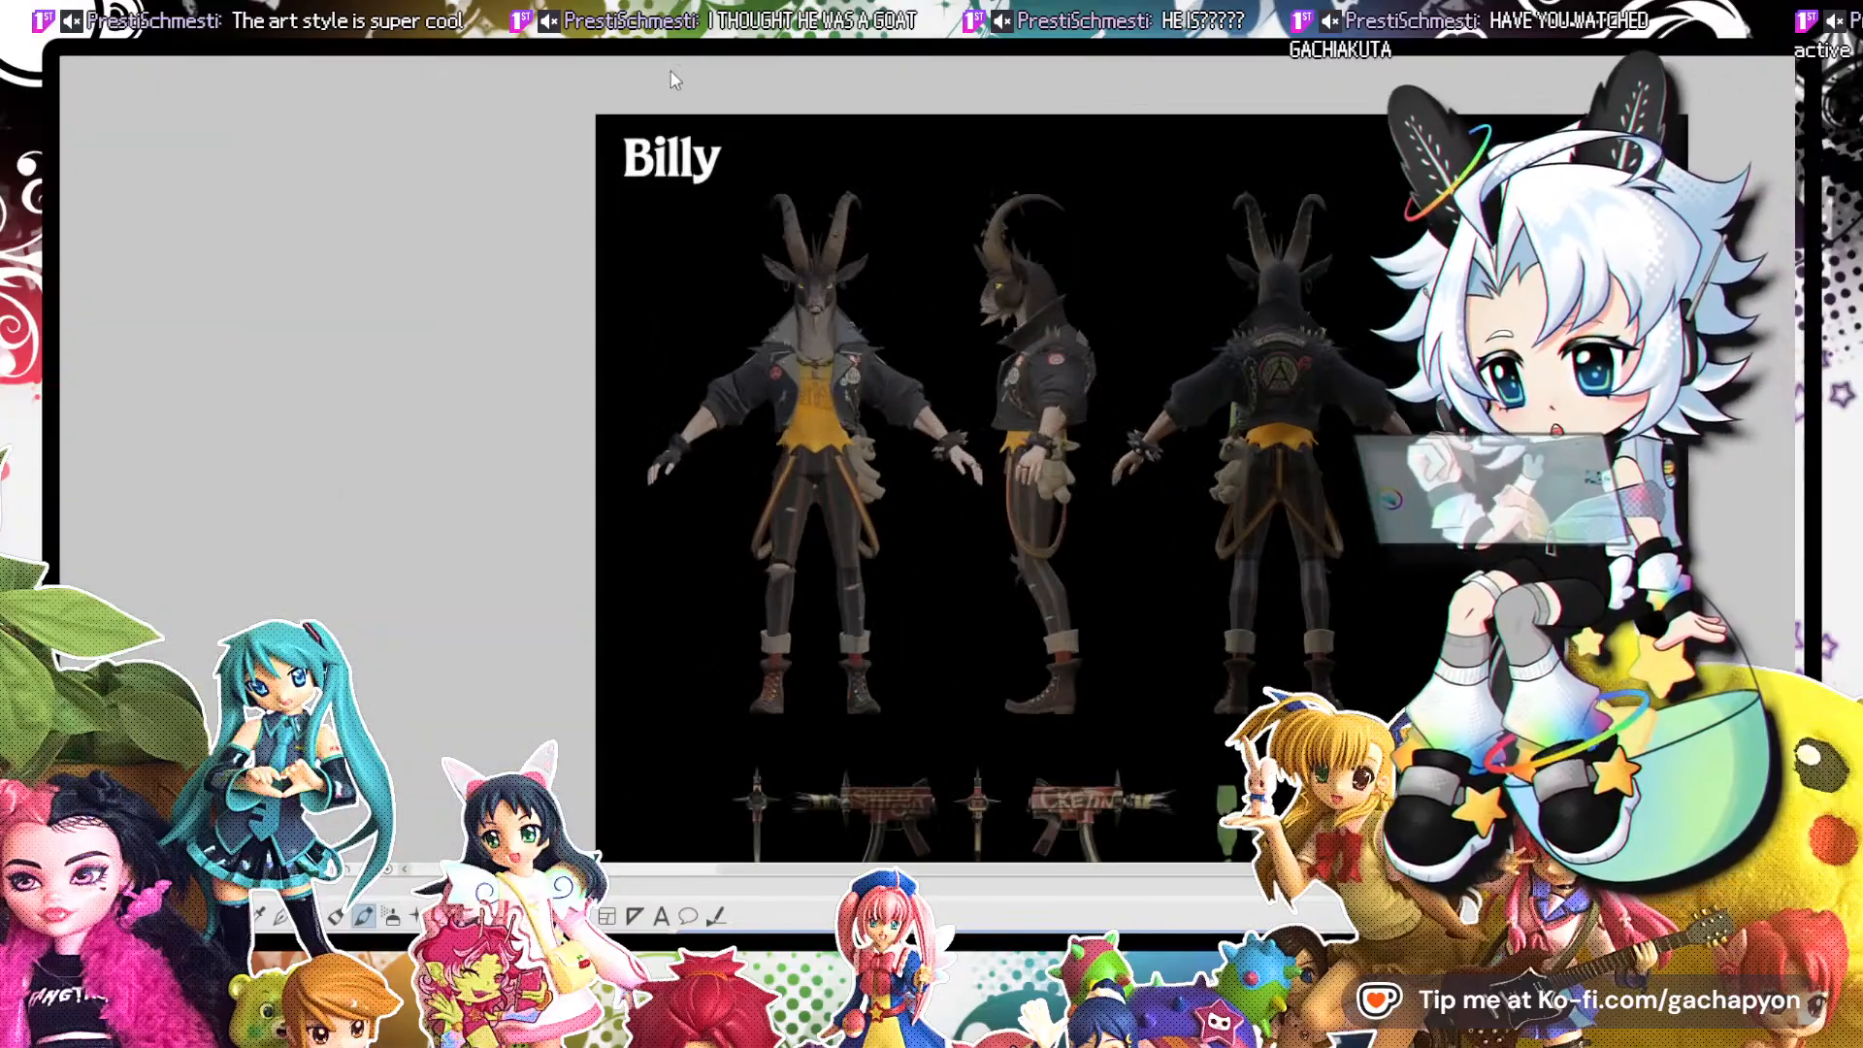
Rearrange the open canvases to bring the parfait illustration back into view in place of the Billy reference.
left_click_drag(636, 74, 640, 49)
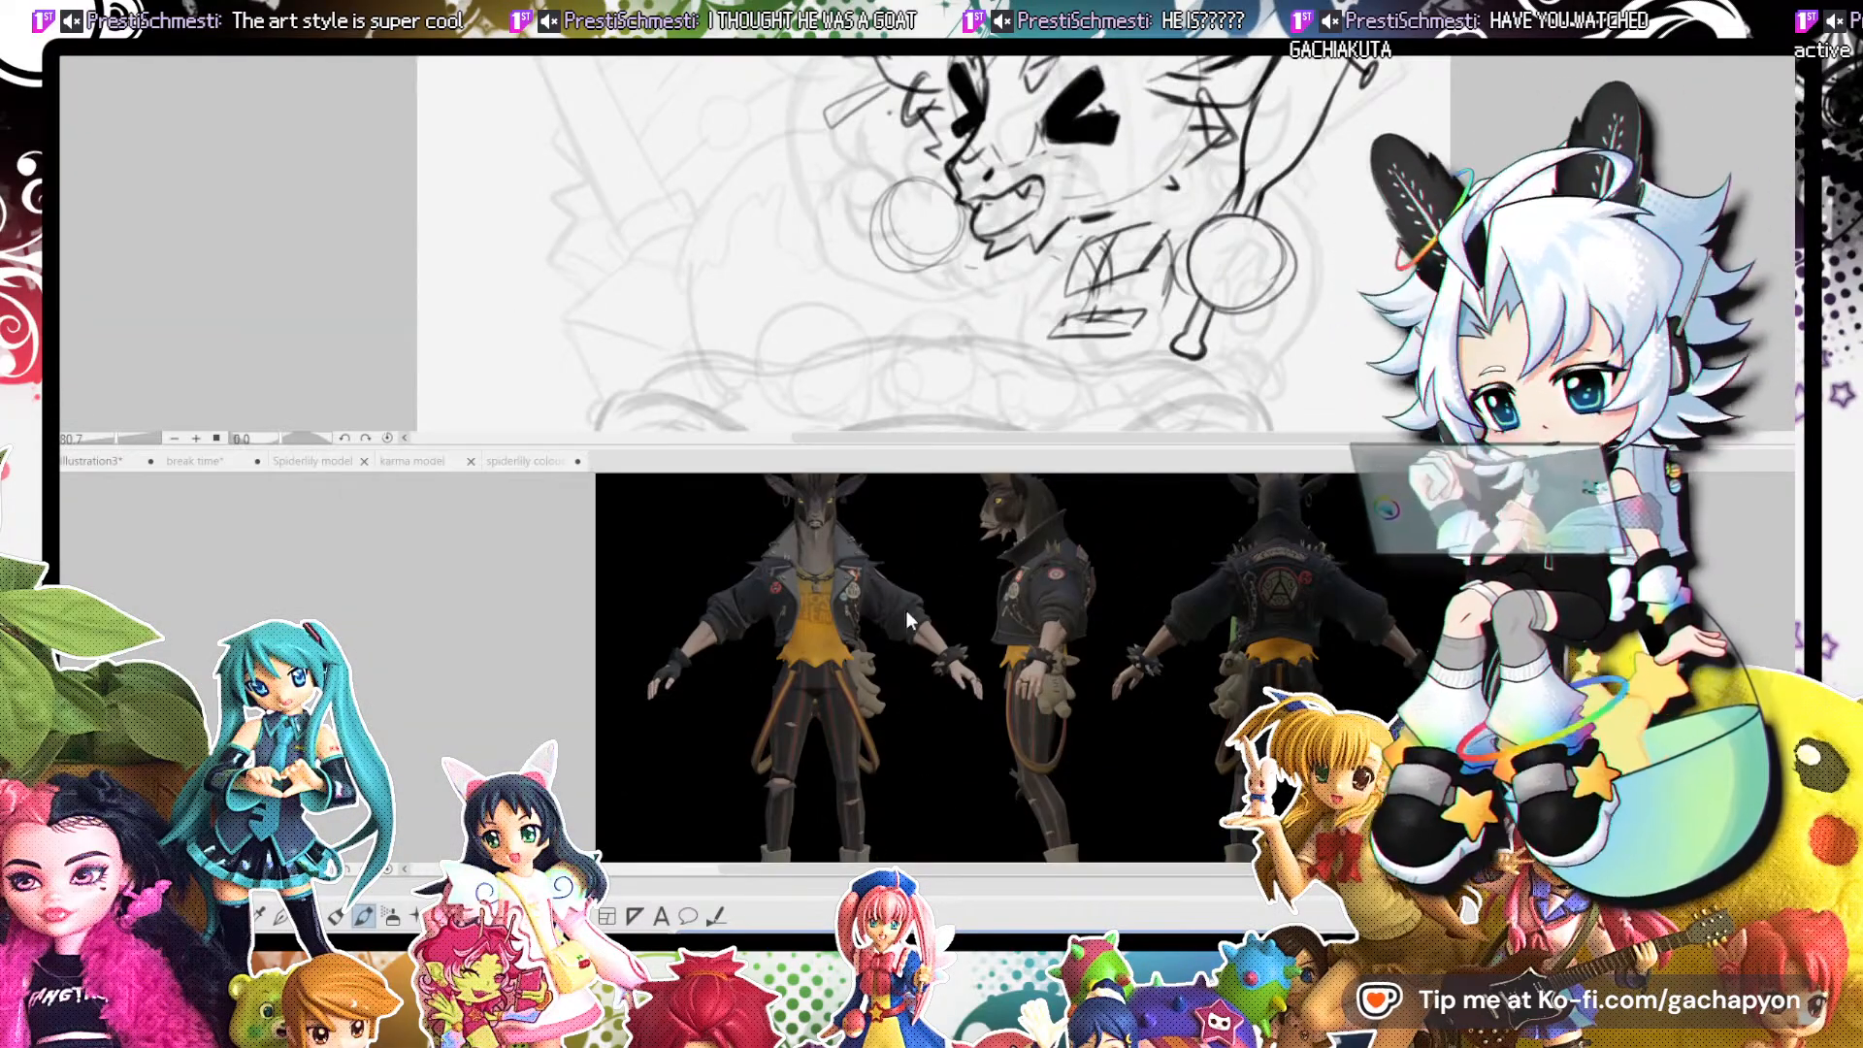
left_click_drag(881, 638, 677, 139)
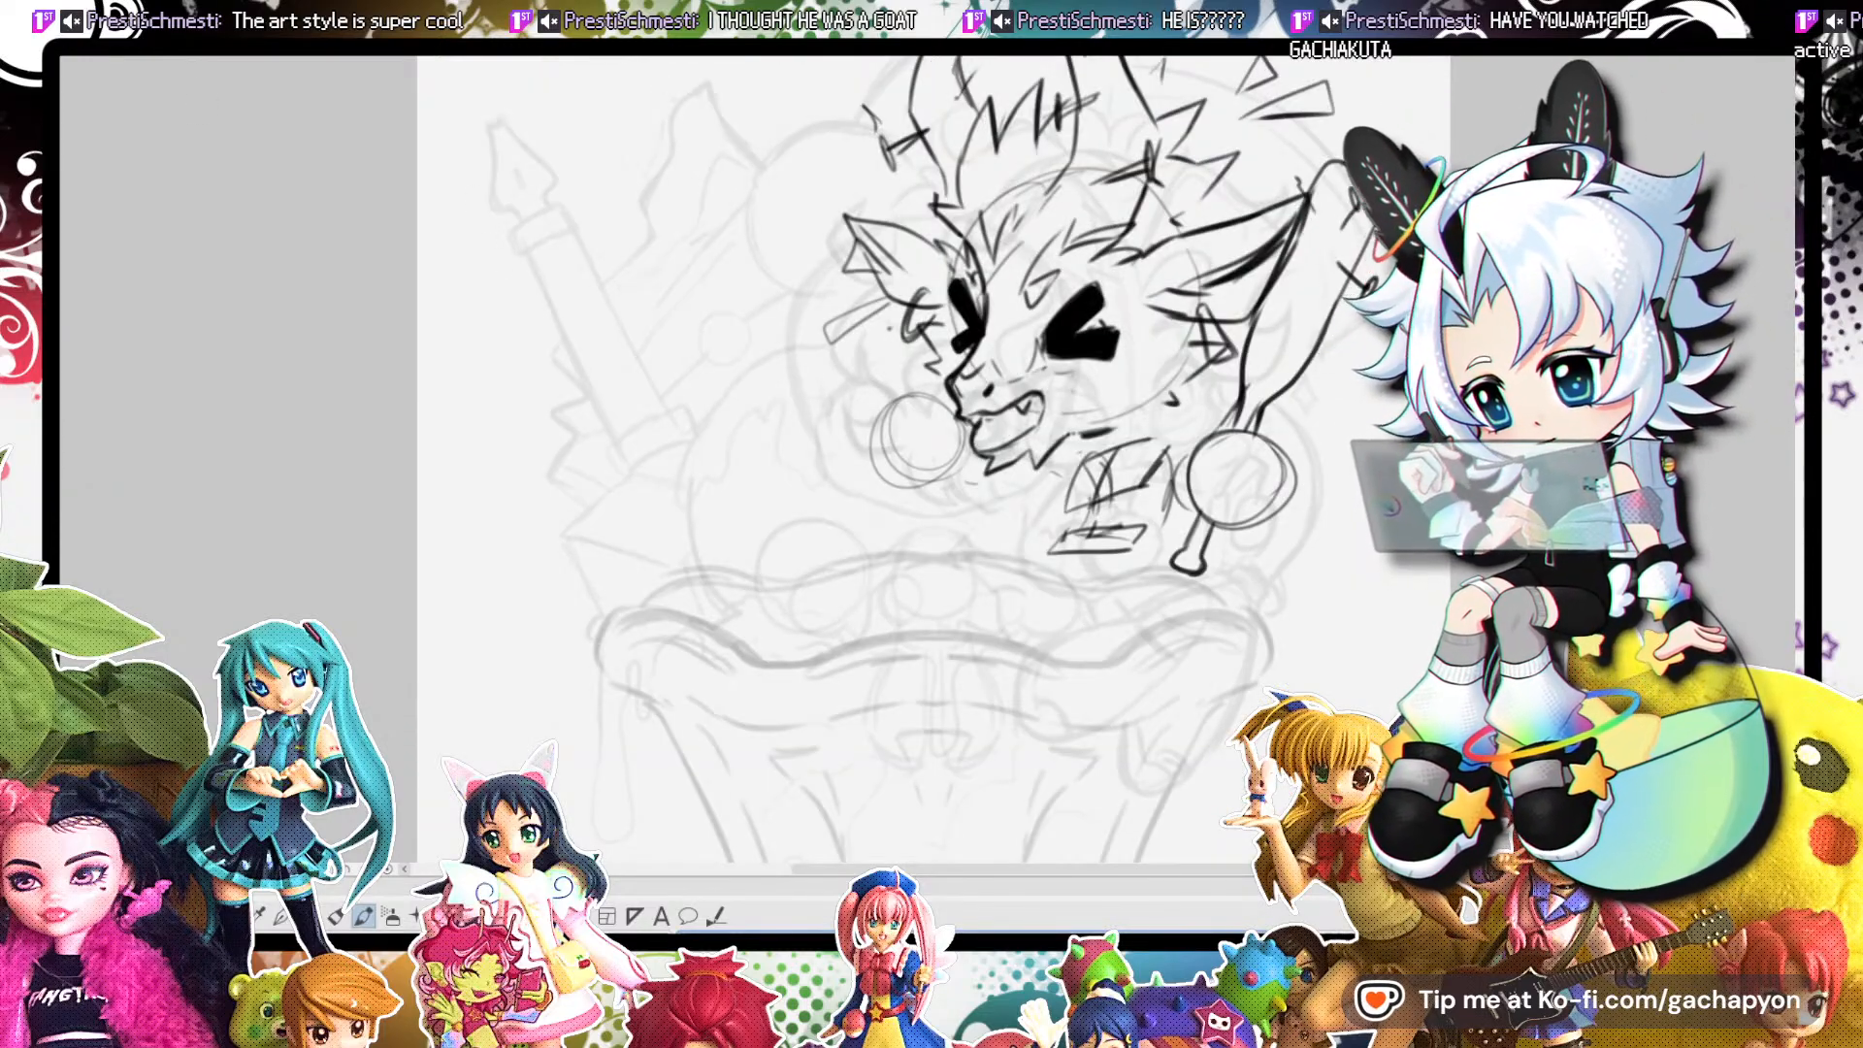
scroll(1186, 500, "down", 5)
scroll(1151, 499, "up", 4)
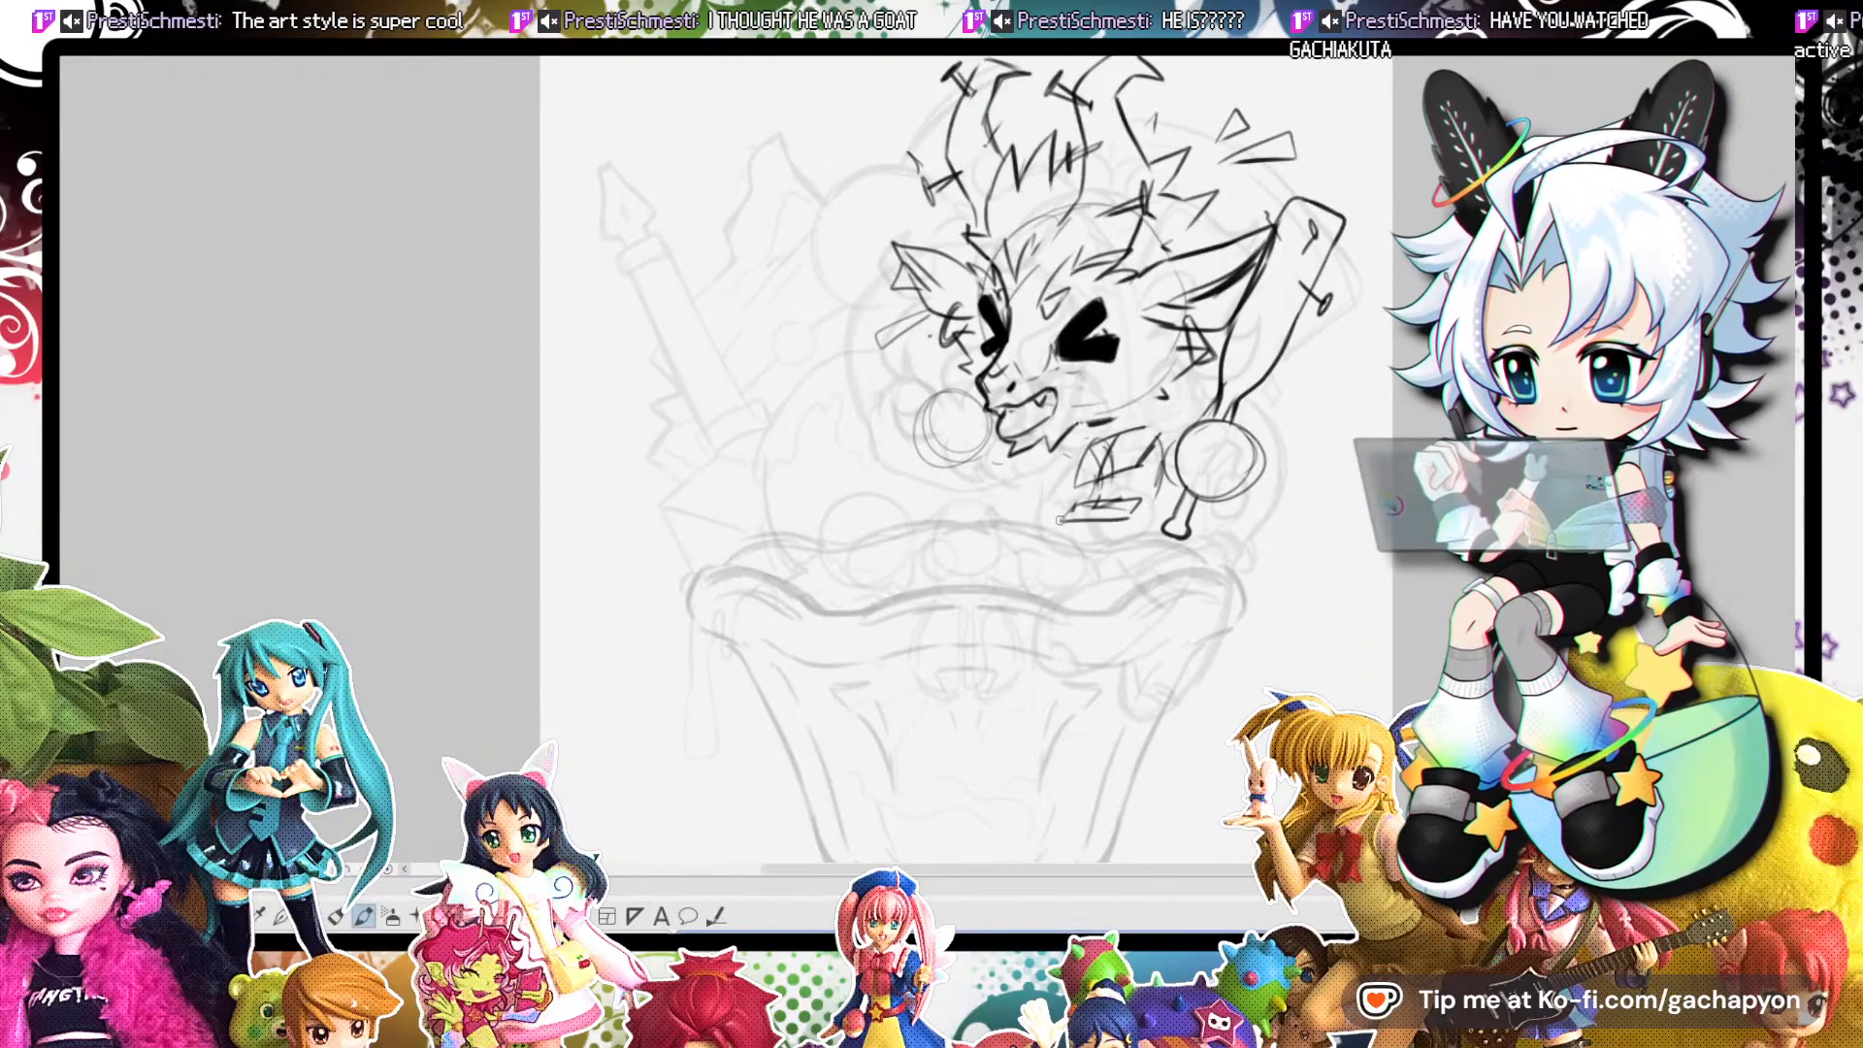
Sketch rough arm guide lines with joint circles below the chest, reaching over the rim of the parfait glass.
left_click_drag(1105, 535, 975, 610)
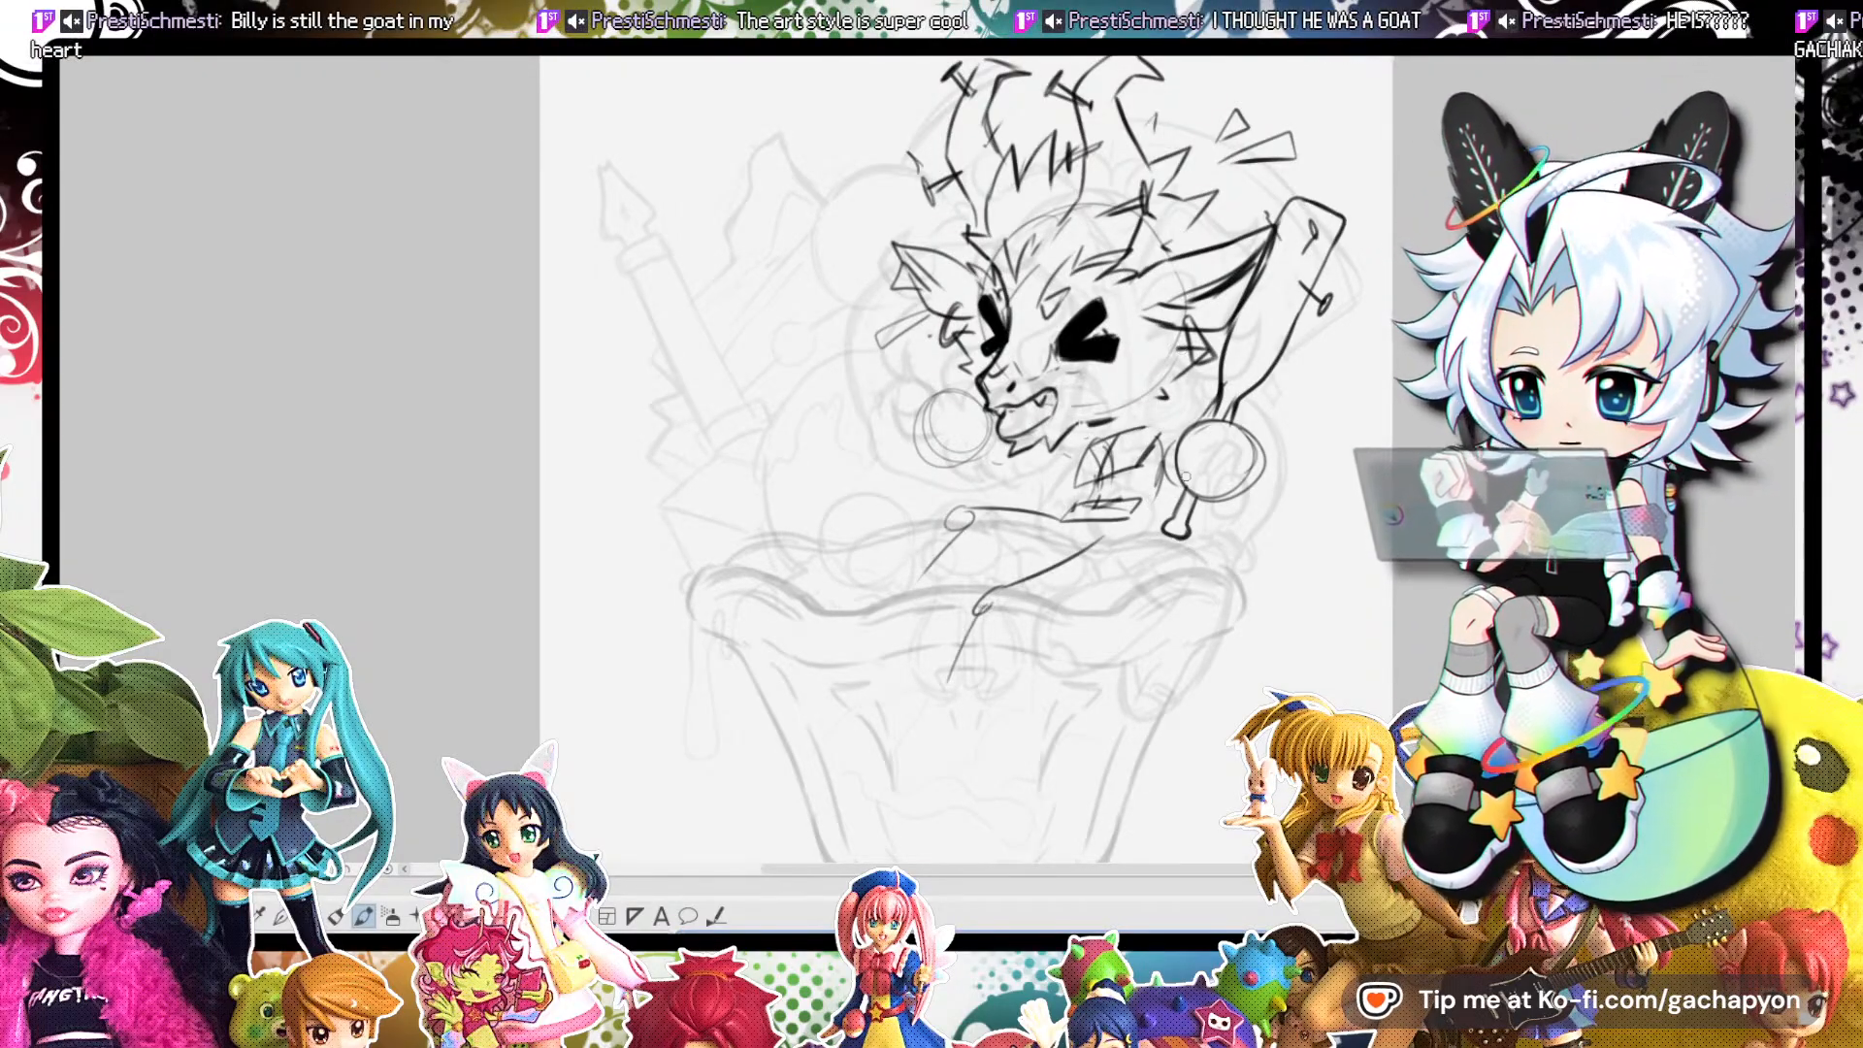
left_click_drag(1619, 29, 1527, 93)
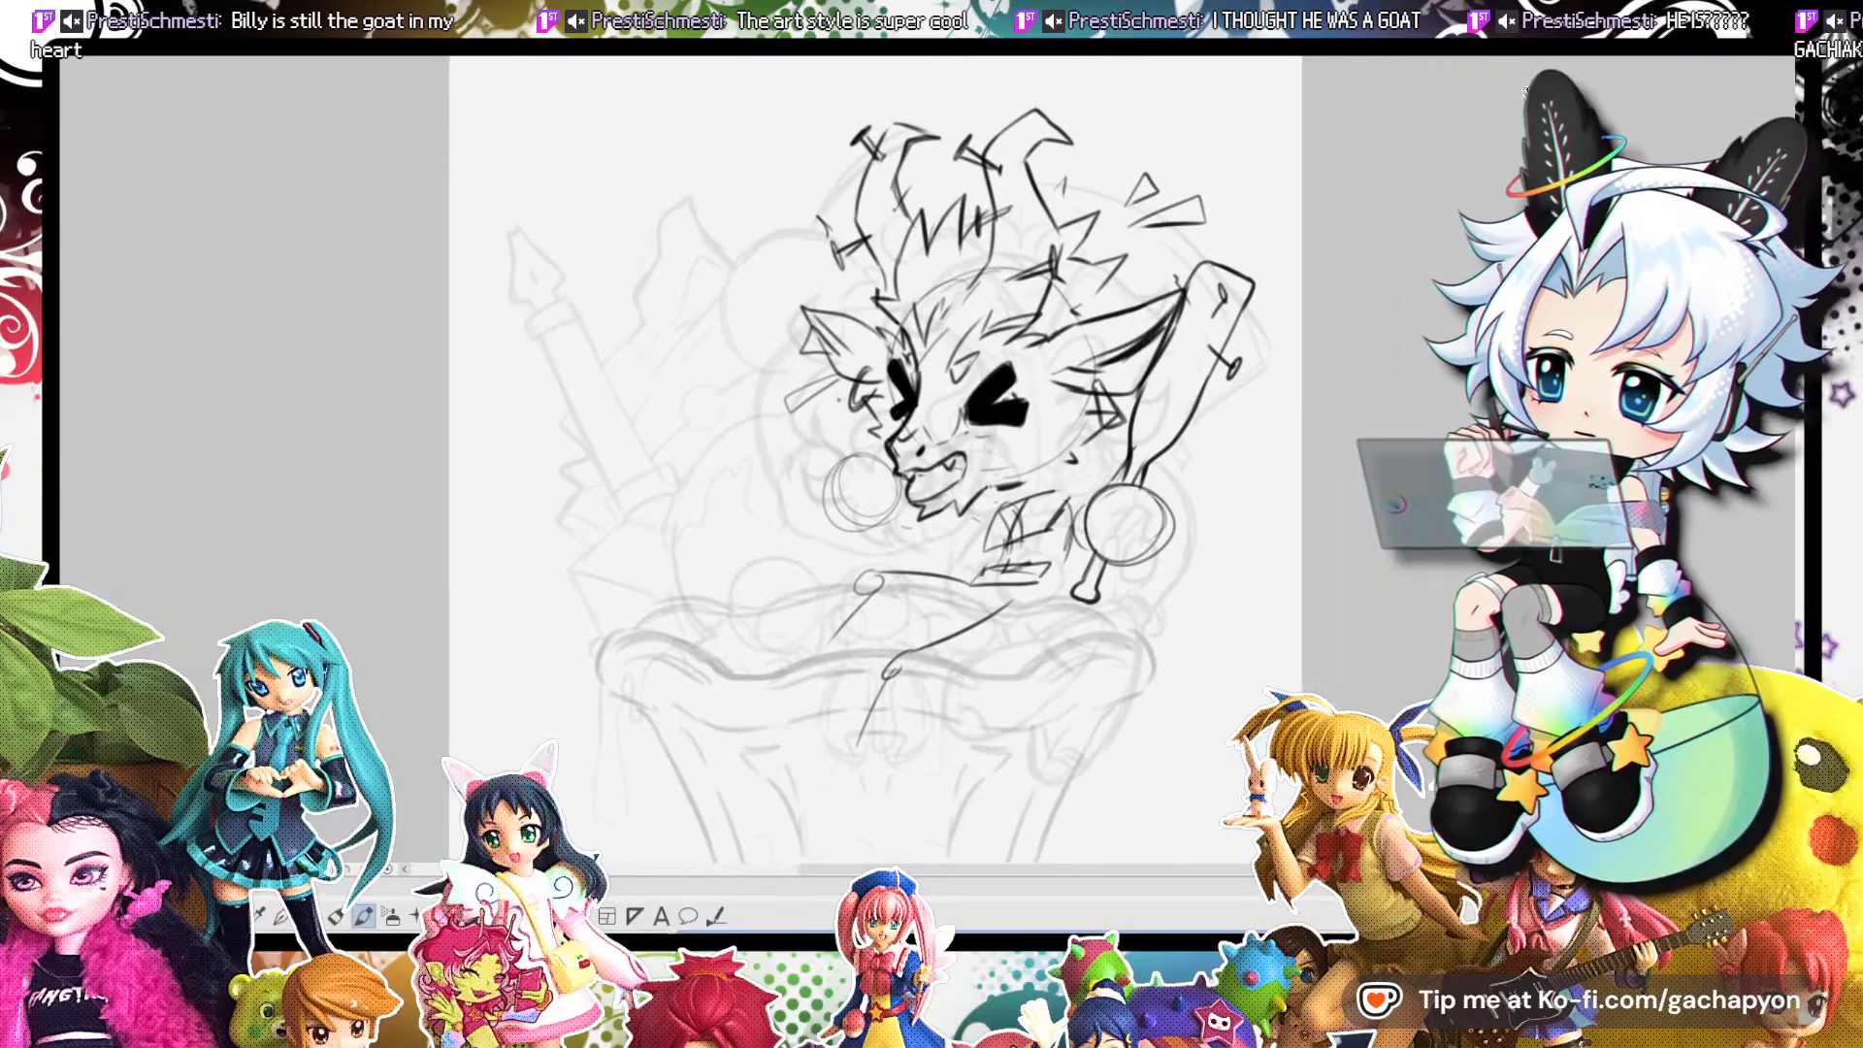
Lasso the nailed bat with its hand circle and shift it slightly to the right, clear of the goat's ear.
mouse_move(1077, 490)
left_mouse_down()
mouse_move(1070, 521)
mouse_move(1252, 215)
mouse_move(1174, 284)
left_mouse_up()
left_click(1257, 679)
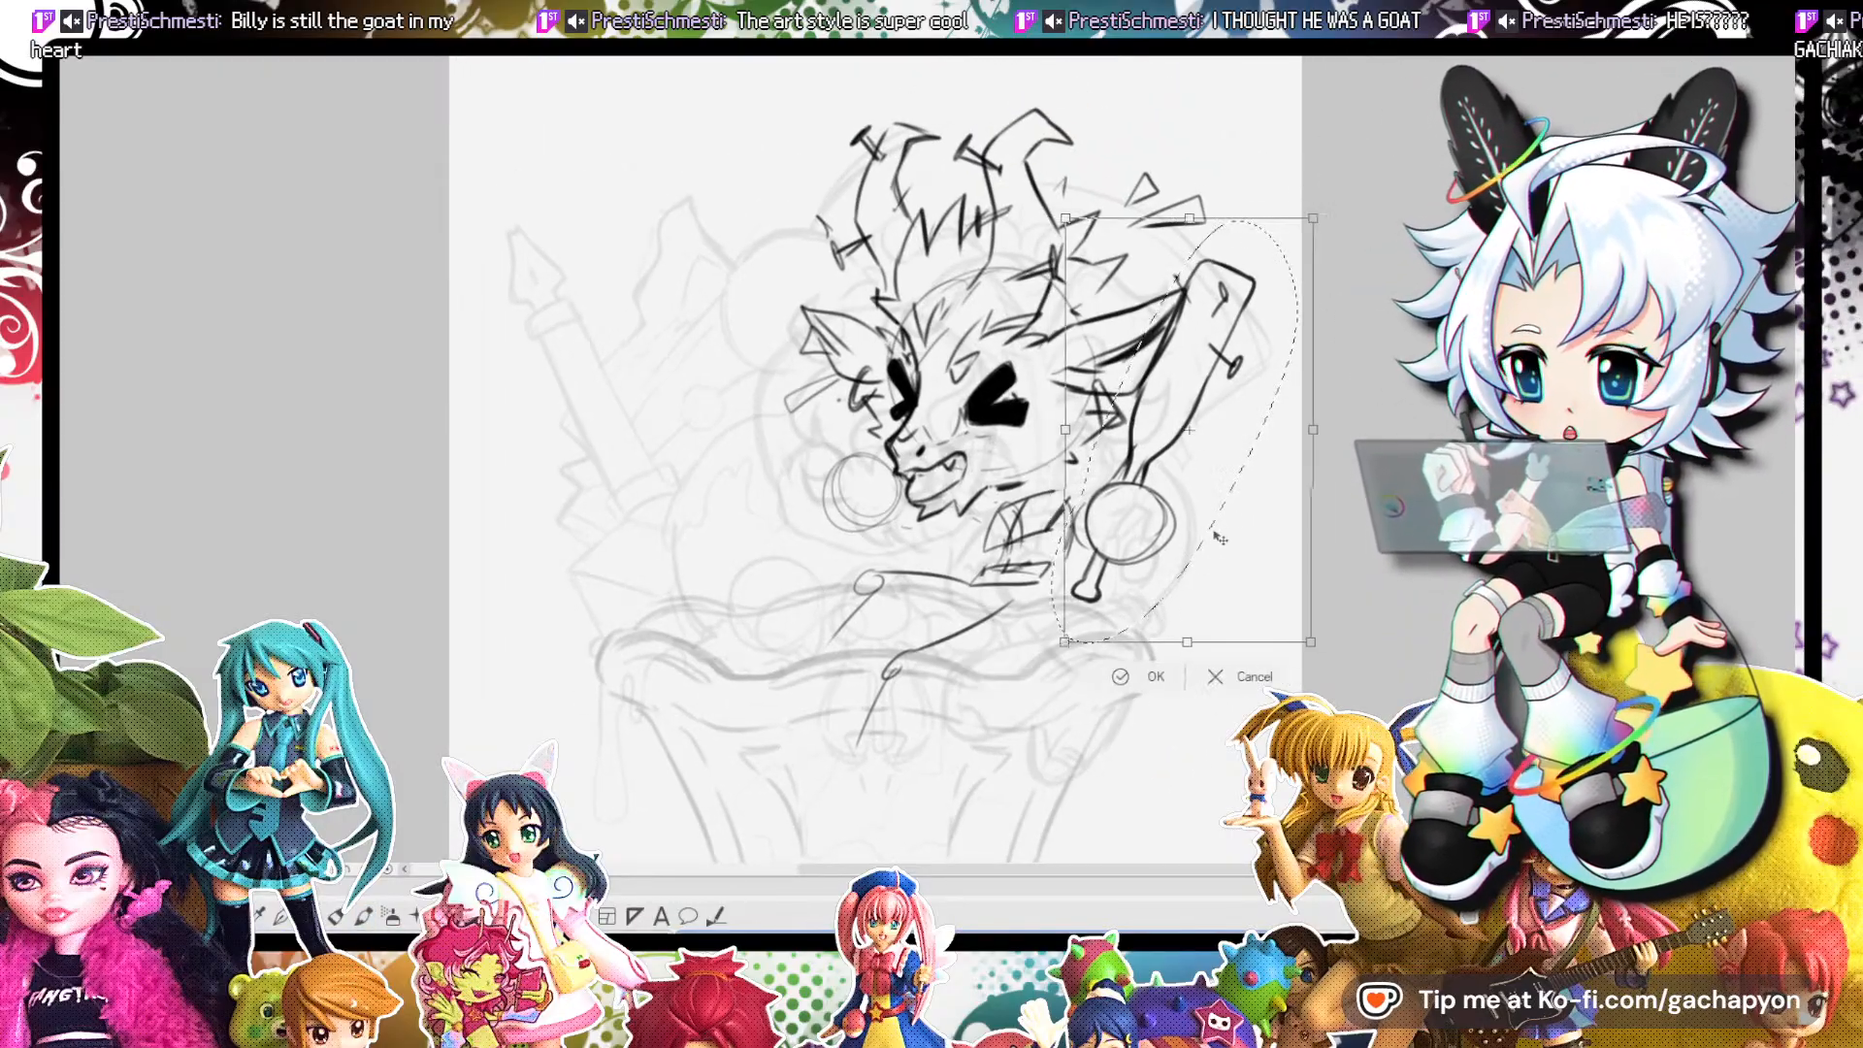
left_click_drag(1213, 532, 1239, 532)
left_click(1160, 677)
key("ctrl+d")
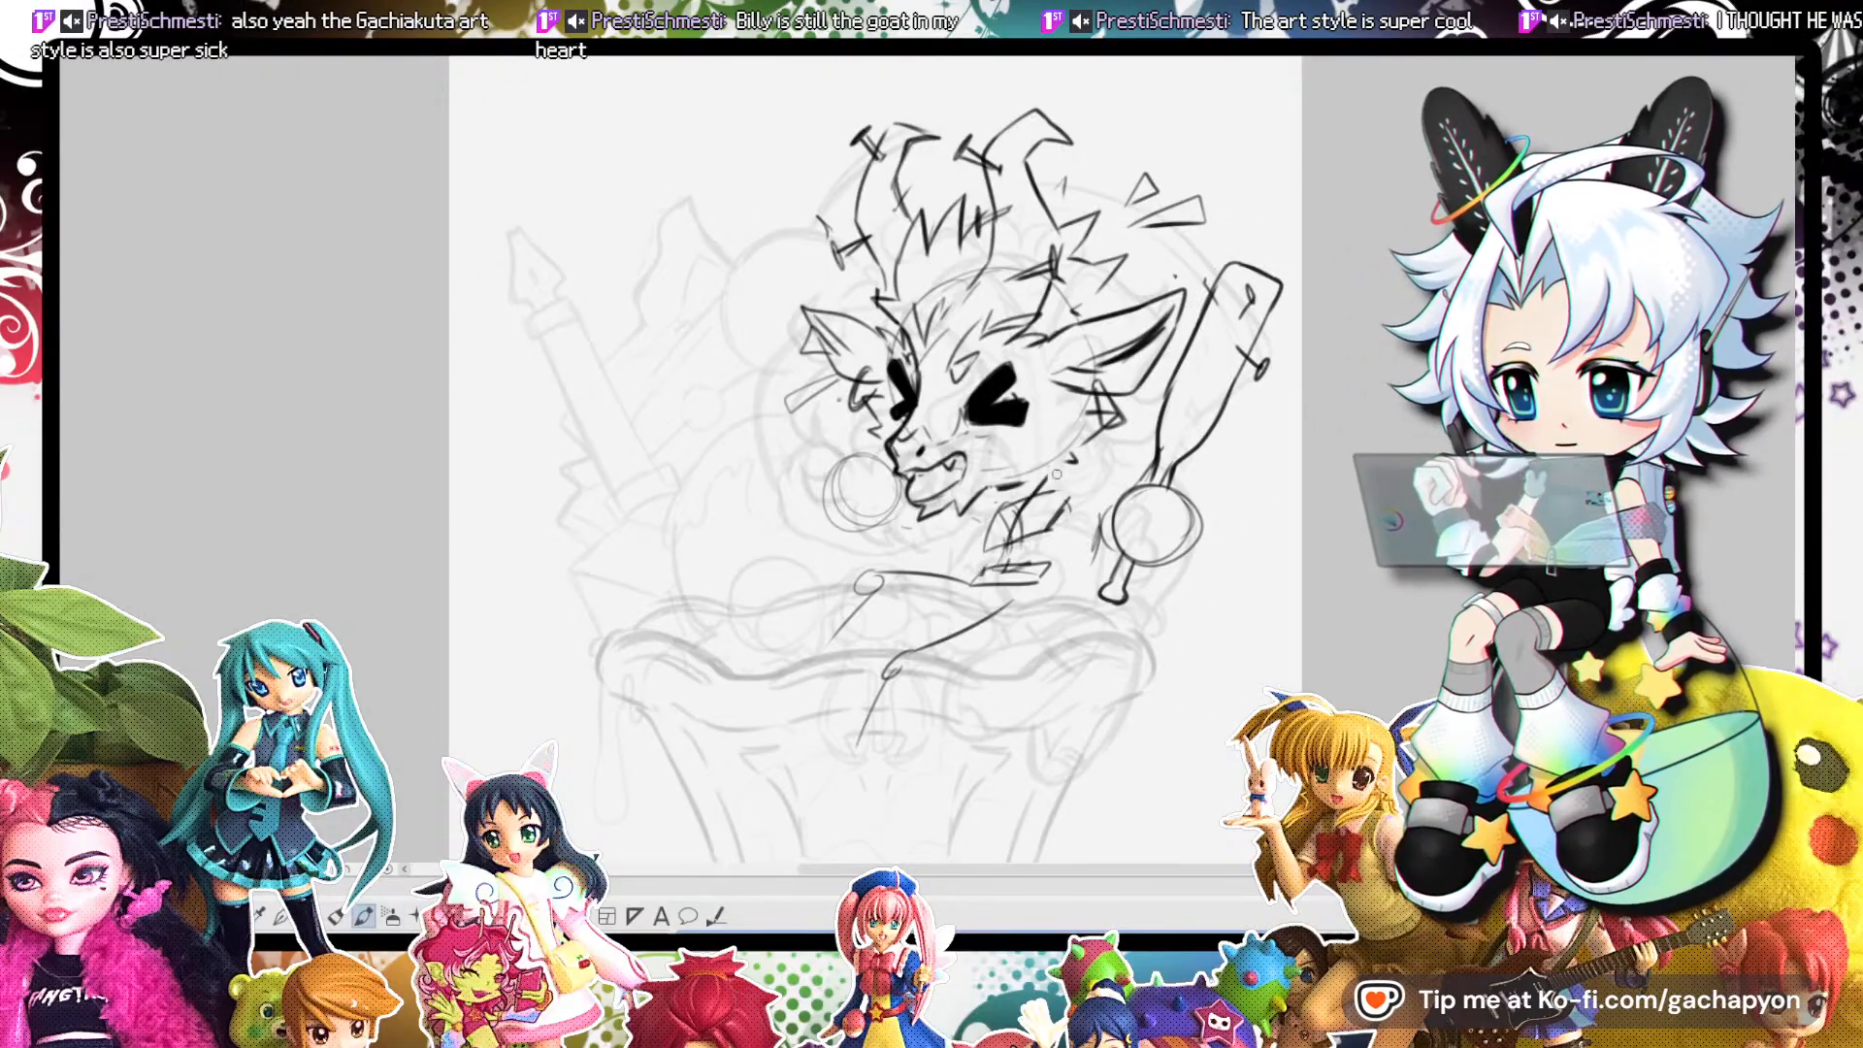
Erase the crossed chest panel below the chin and move the goat's head down and left, closer to the glass rim.
mouse_move(1085, 495)
left_mouse_down()
mouse_move(1014, 539)
mouse_move(997, 488)
mouse_move(1024, 544)
mouse_move(1065, 508)
mouse_move(977, 552)
left_mouse_up()
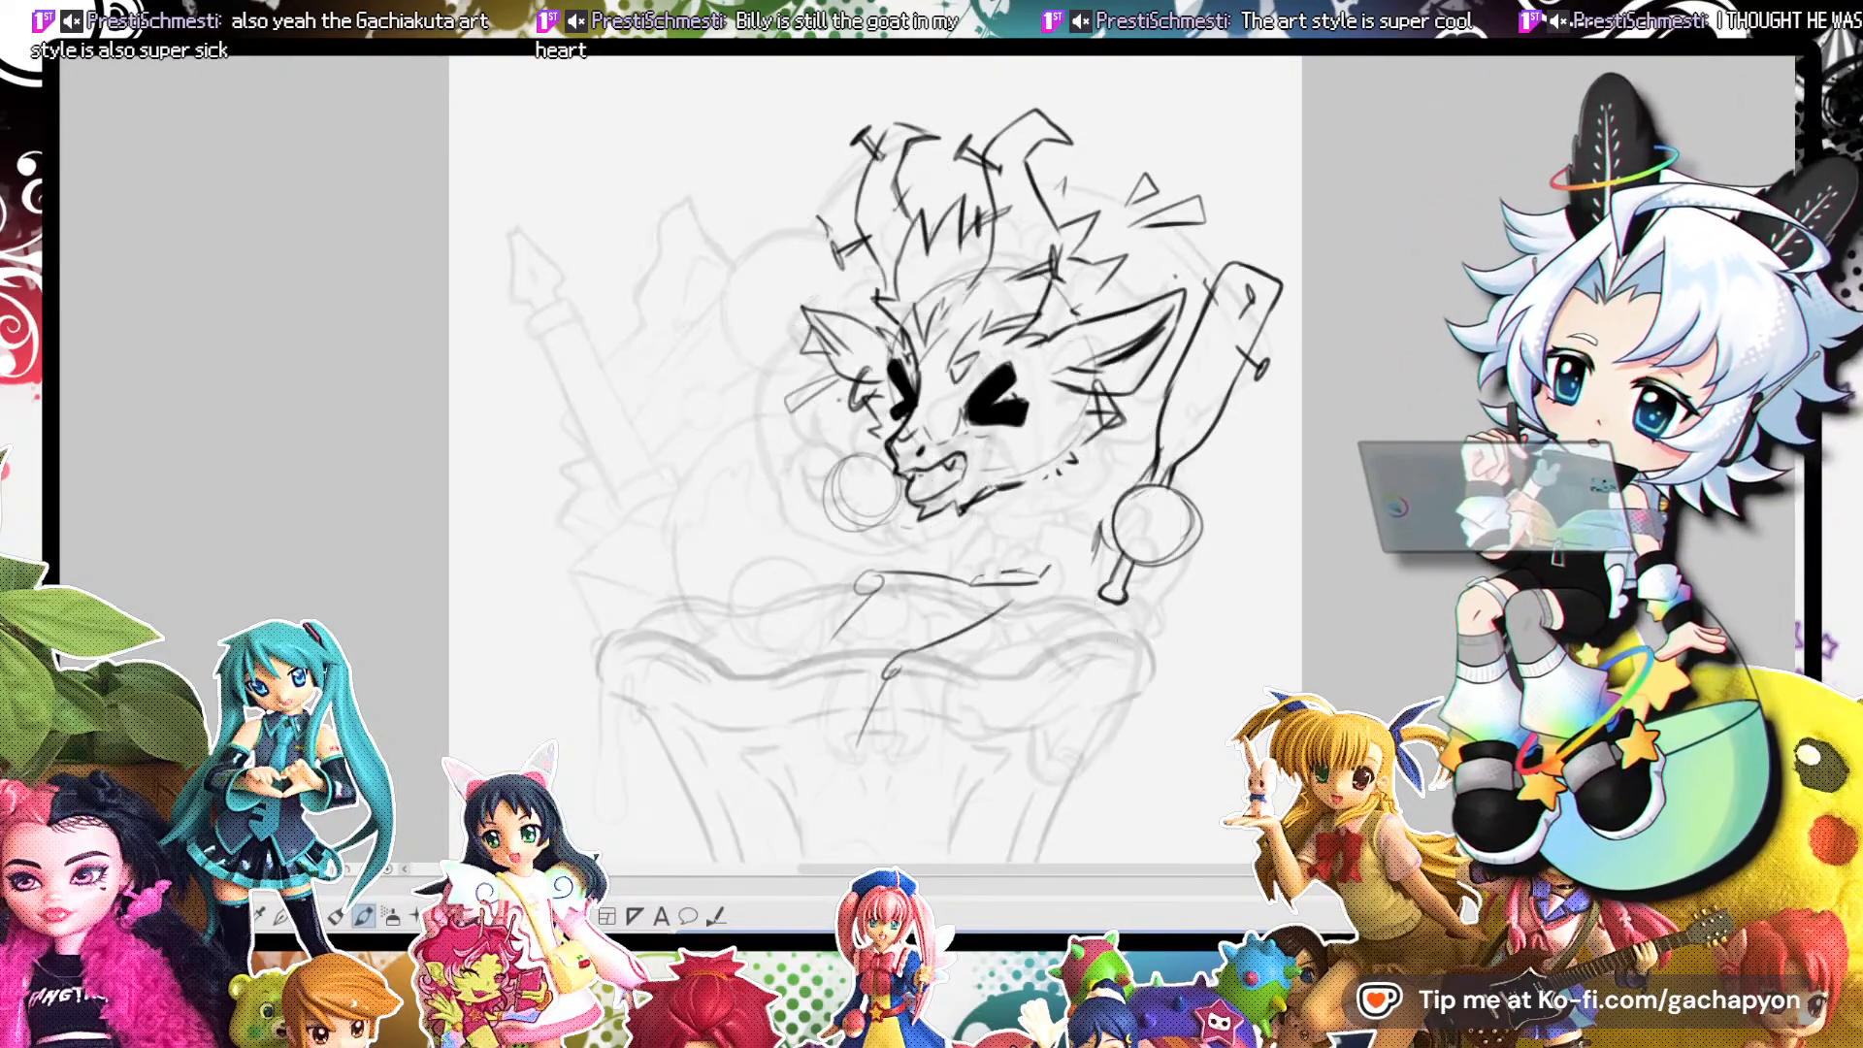
left_click_drag(873, 485, 1083, 459)
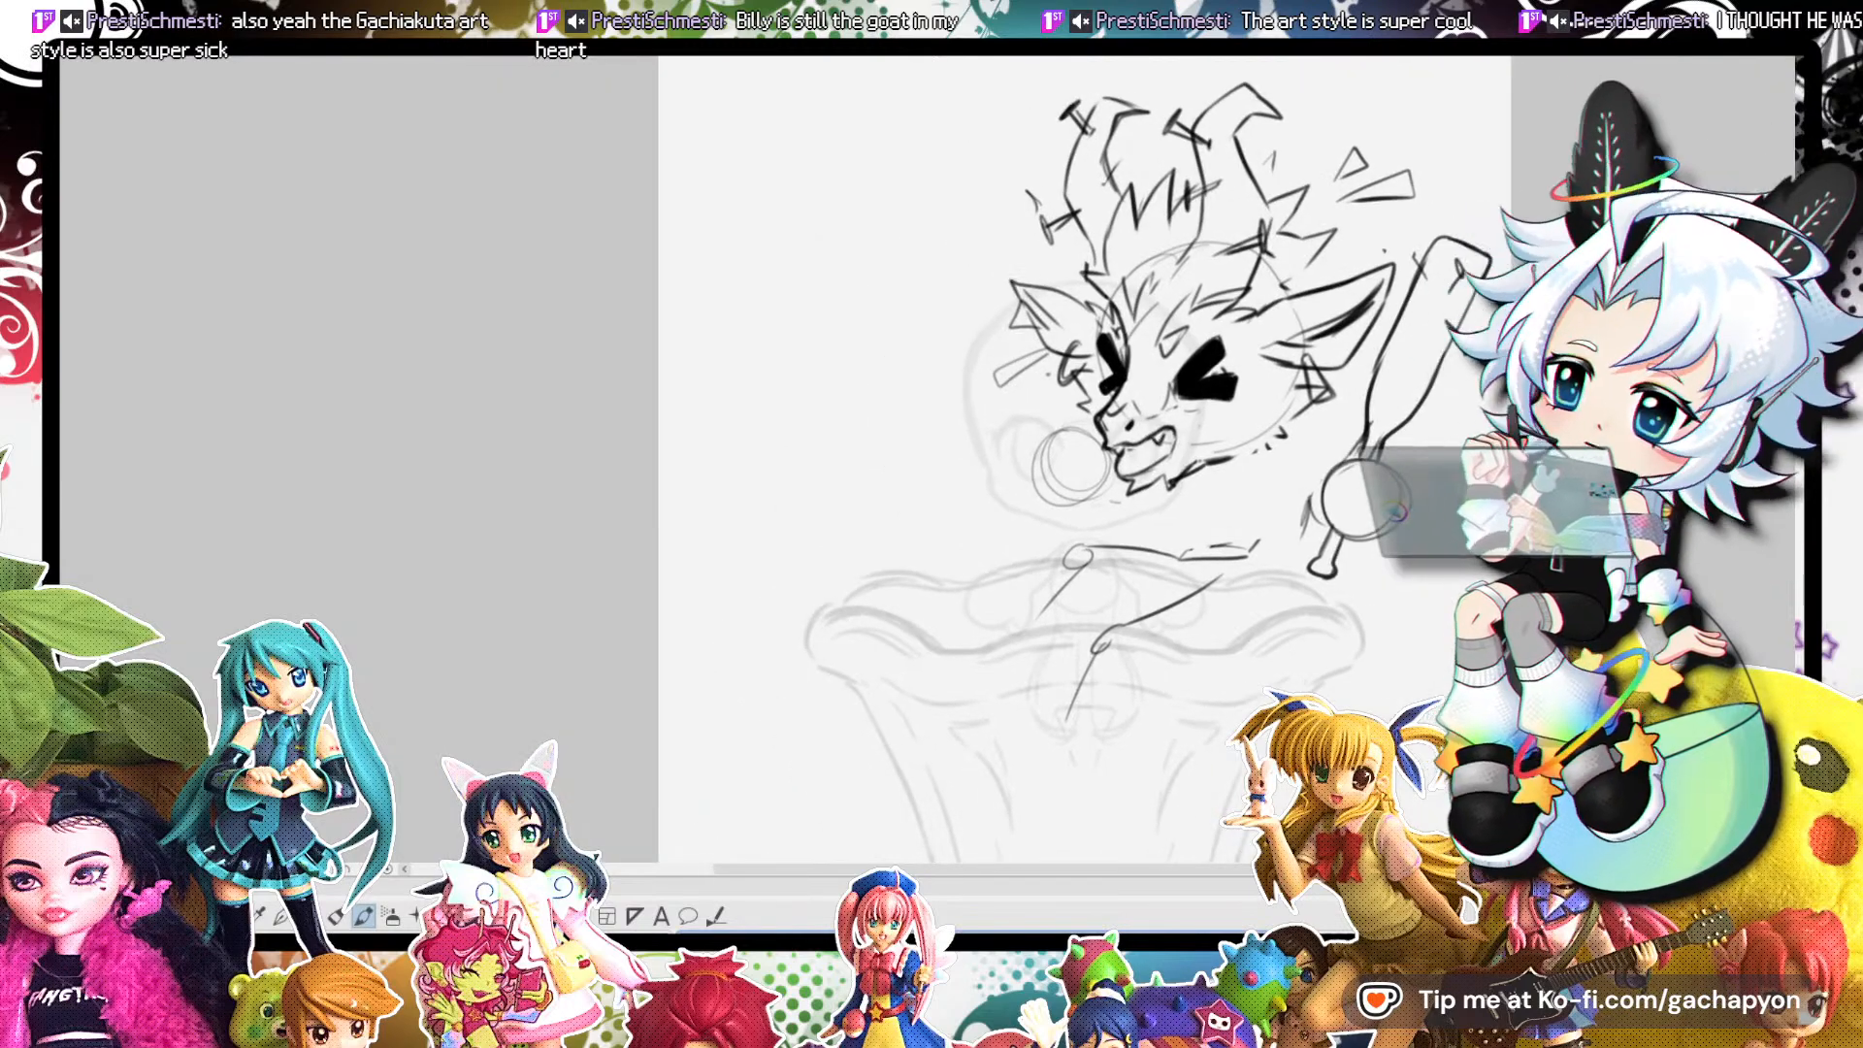
key("ctrl+t")
mouse_move(1326, 245)
left_mouse_down()
mouse_move(1225, 302)
mouse_move(1100, 299)
left_mouse_up()
key("Return")
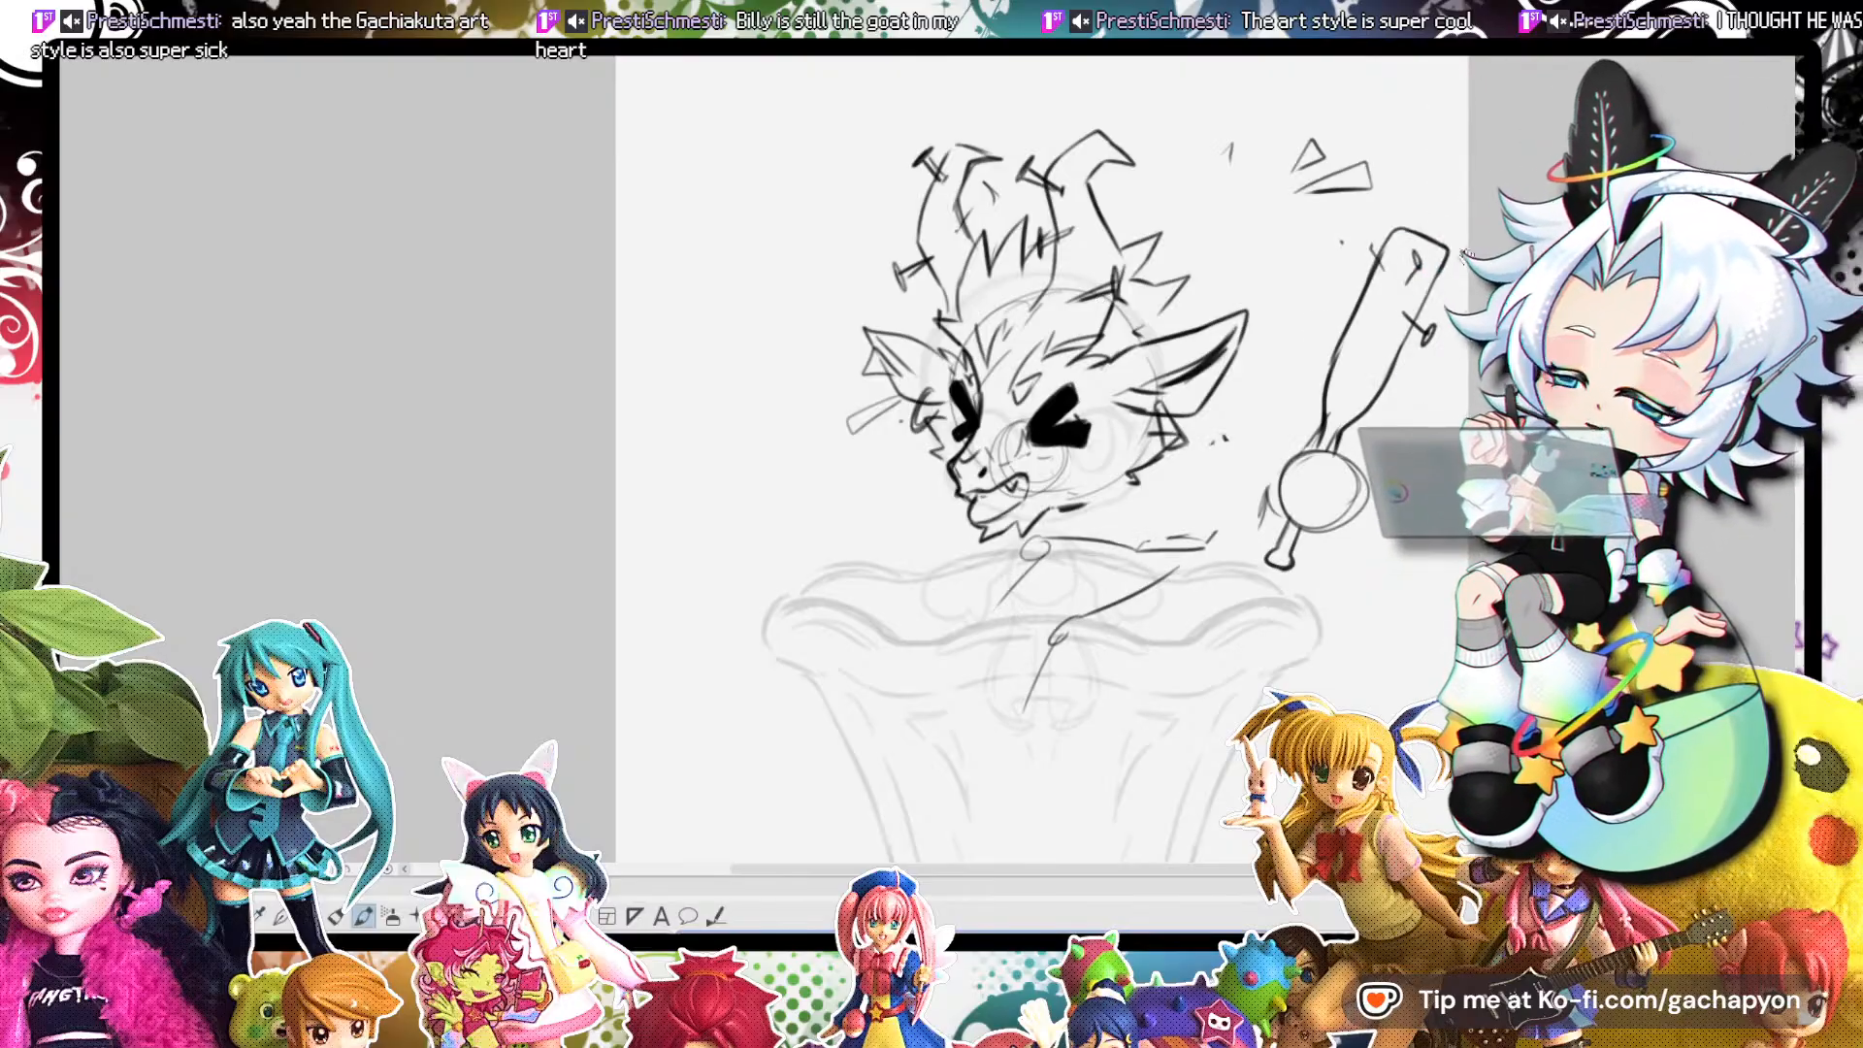
Erase the arm guide lines, joint circles and leftover band strokes between the goat's chin and the glass.
mouse_move(1198, 521)
left_mouse_down()
mouse_move(1199, 537)
mouse_move(1064, 557)
mouse_move(1009, 669)
left_mouse_up()
left_click(1165, 497)
left_click_drag(1145, 516, 1082, 535)
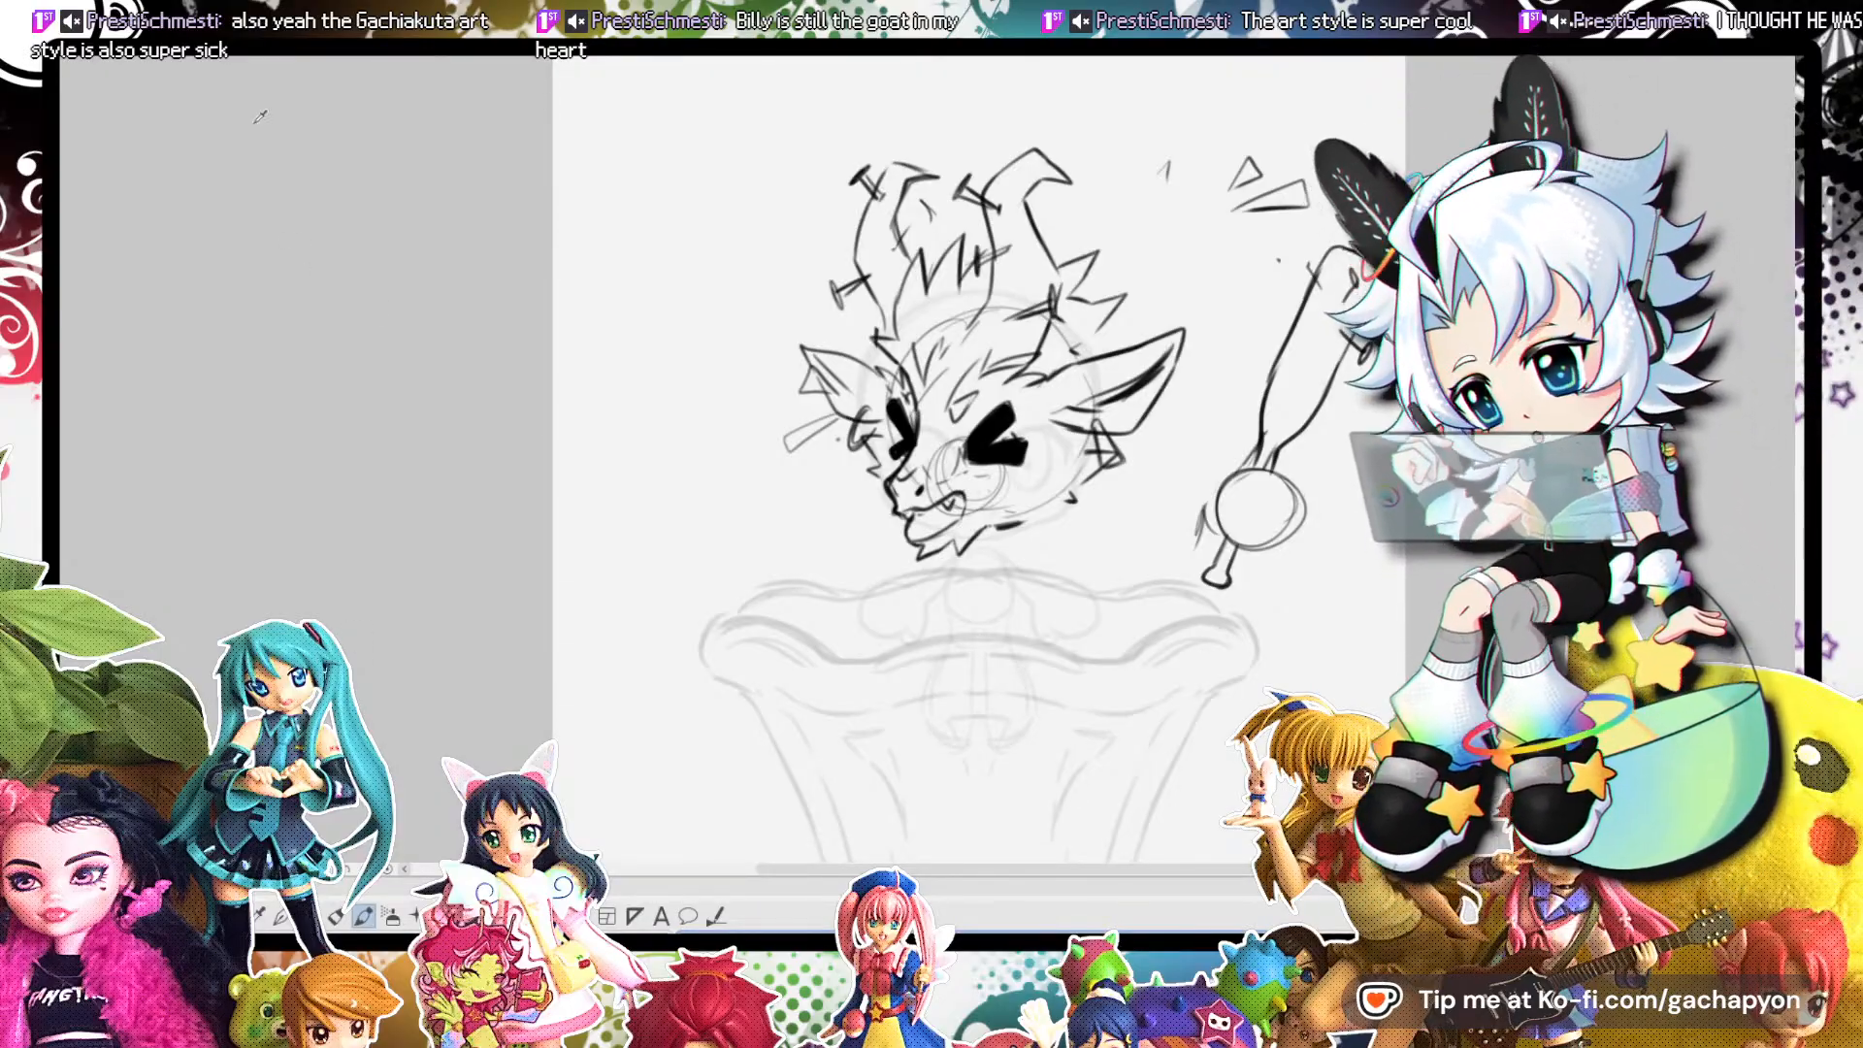
Switch to the red-tailed character illustration and examine its face rendering, curly hair sketch and full-body outfit.
scroll(909, 267, "down", 5)
scroll(961, 334, "up", 8)
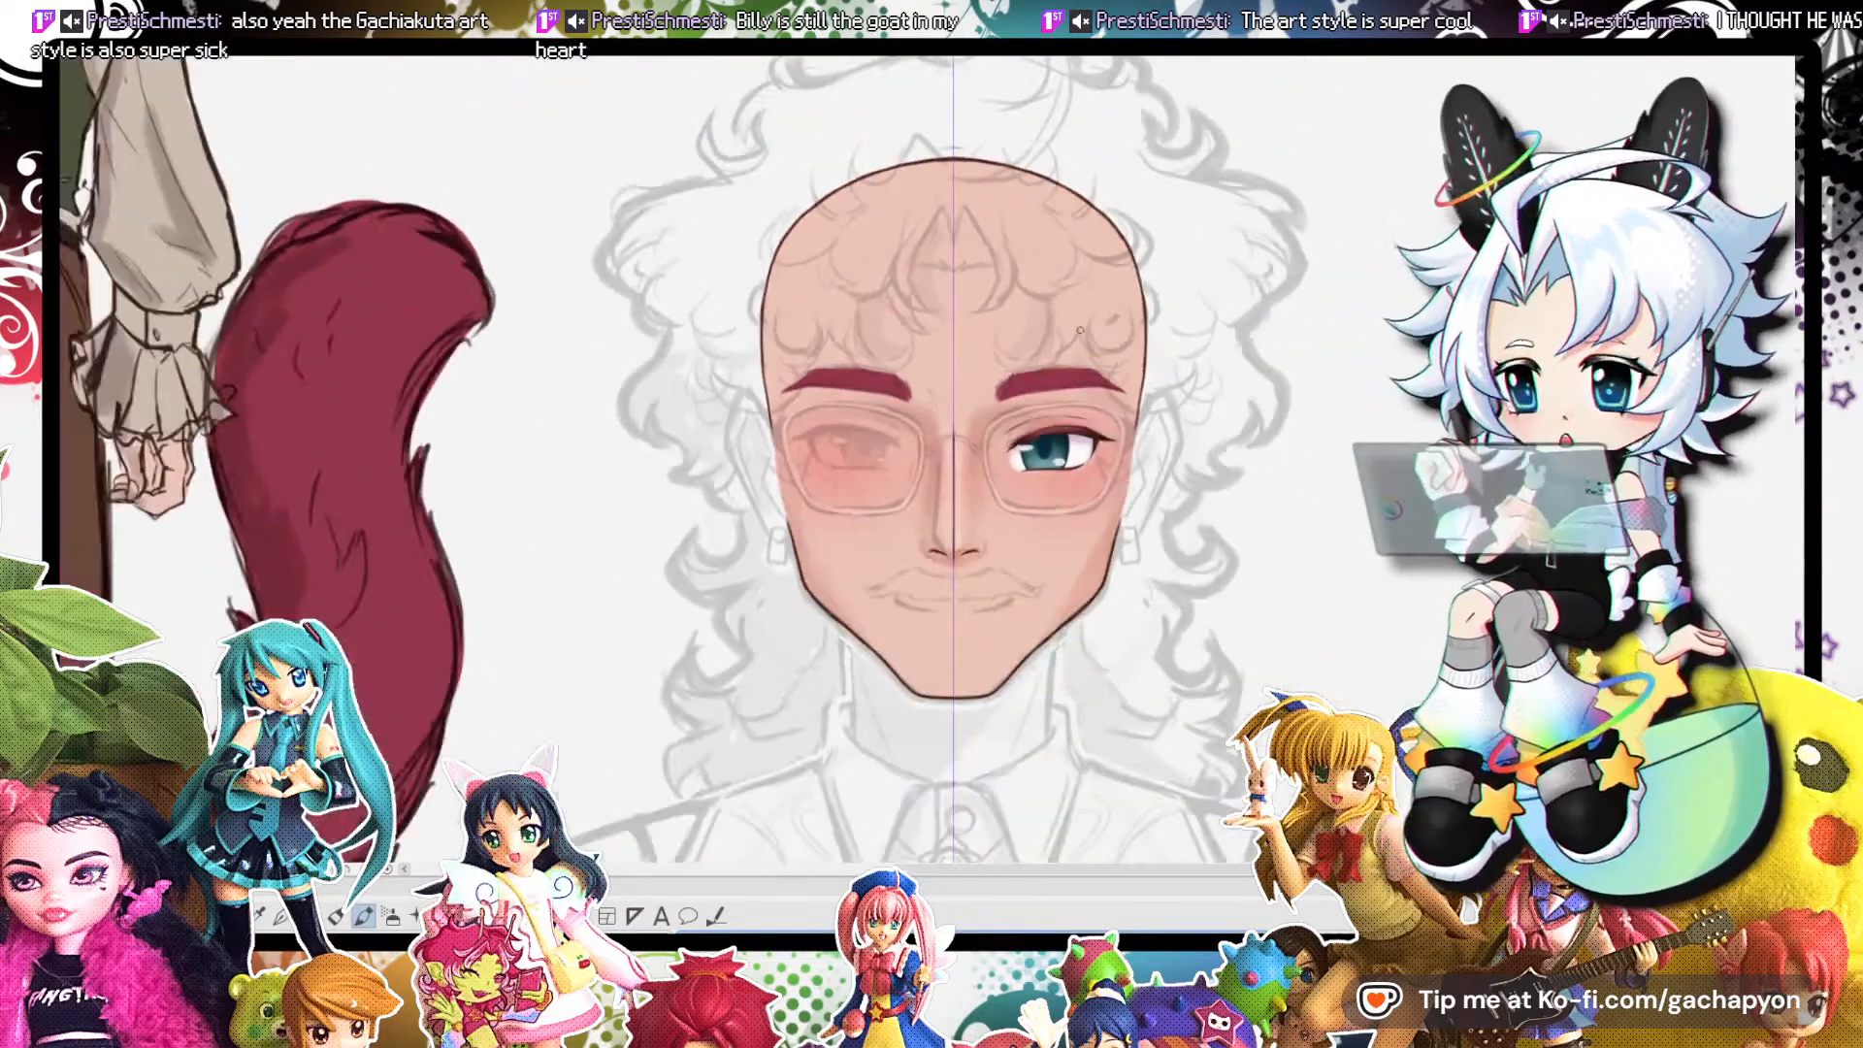
scroll(1084, 301, "down", 5)
scroll(1035, 291, "up", 3)
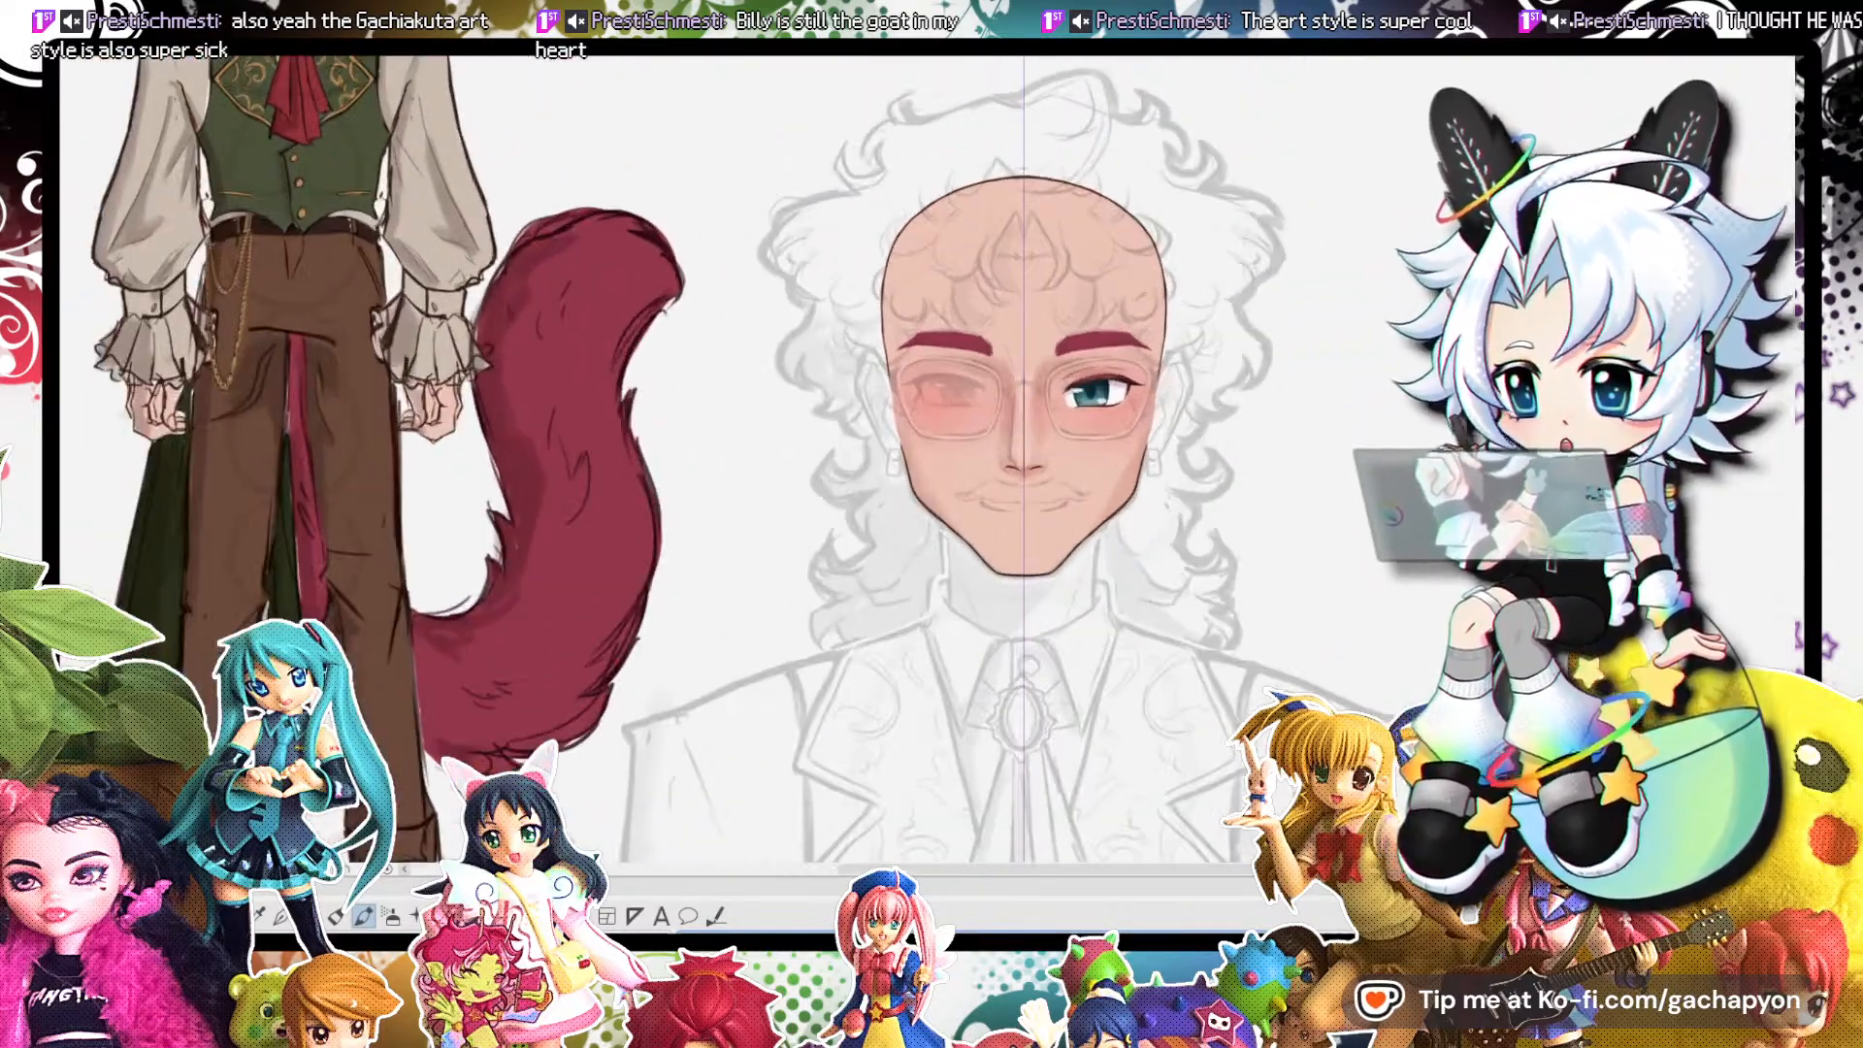
scroll(1213, 338, "down", 5)
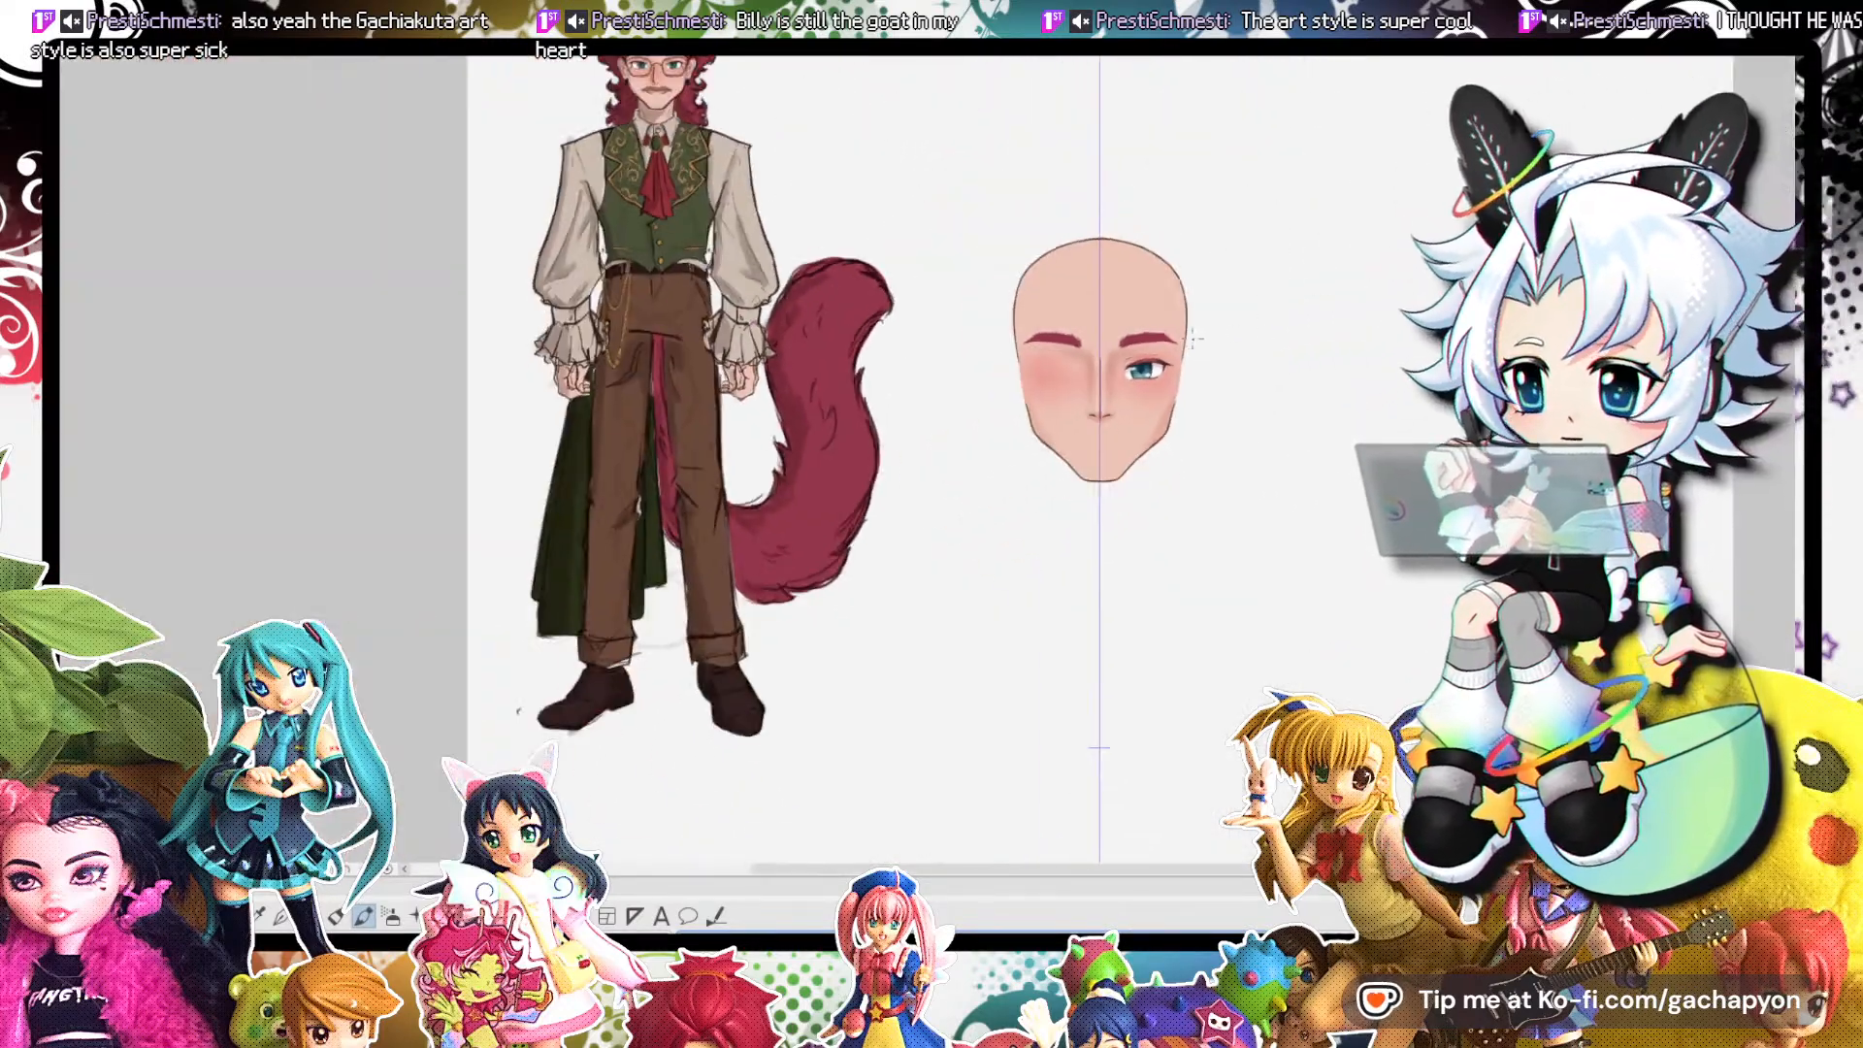
scroll(1199, 342, "up", 6)
key("ctrl+z")
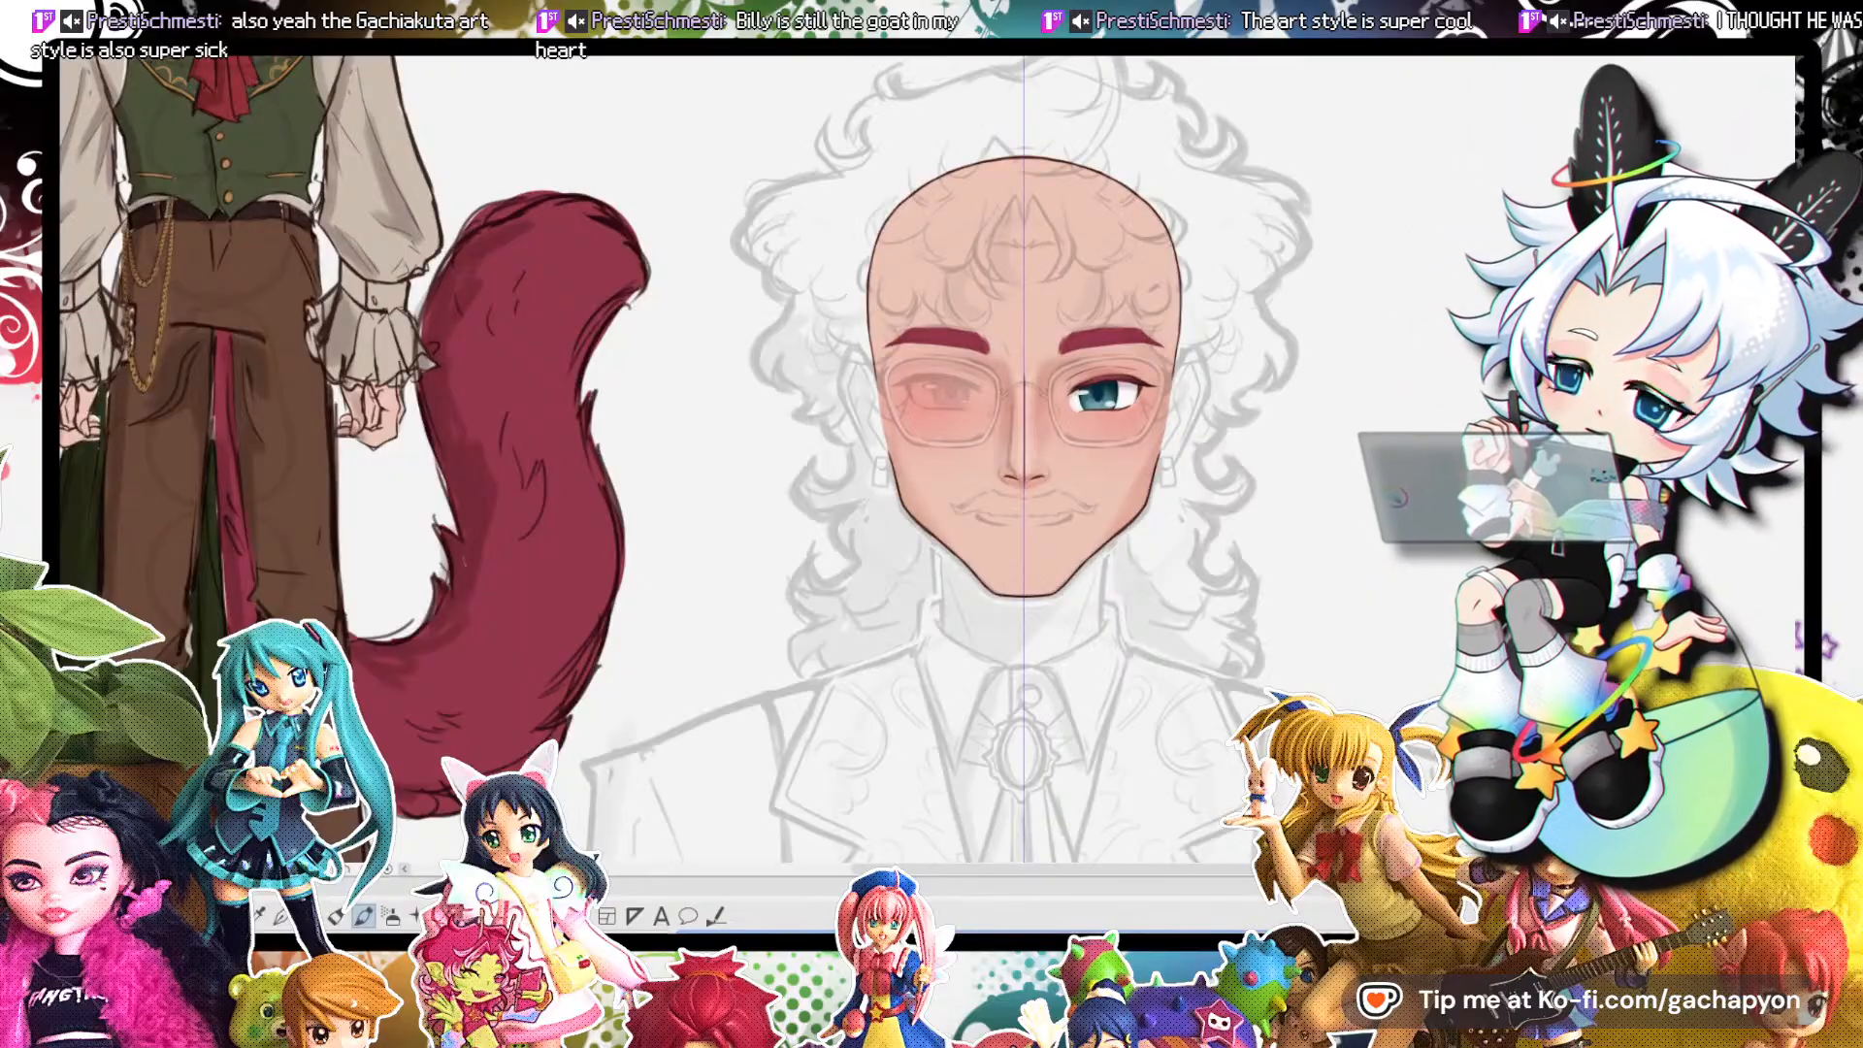